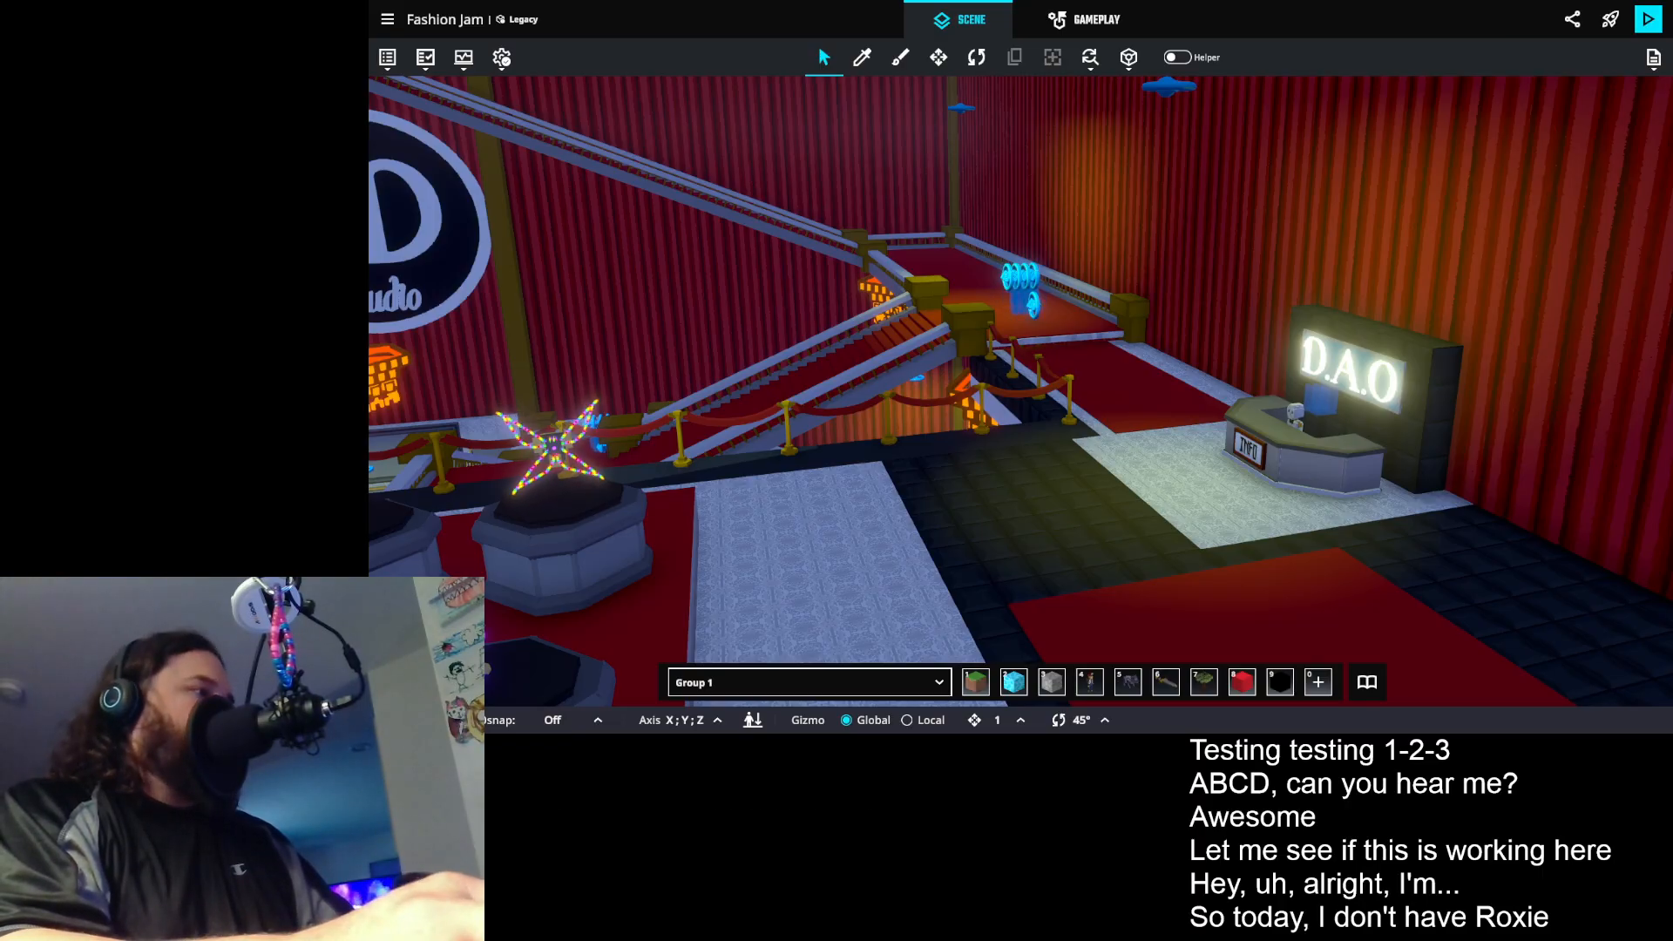
- Examine the lobby and the rows of button props along the dark curtain wall
drag(1124, 522, 949, 479)
drag(695, 483, 1360, 474)
scroll(1096, 277, up, 3)
drag(971, 383, 1027, 577)
scroll(1041, 322, up, 10)
drag(1124, 396, 882, 426)
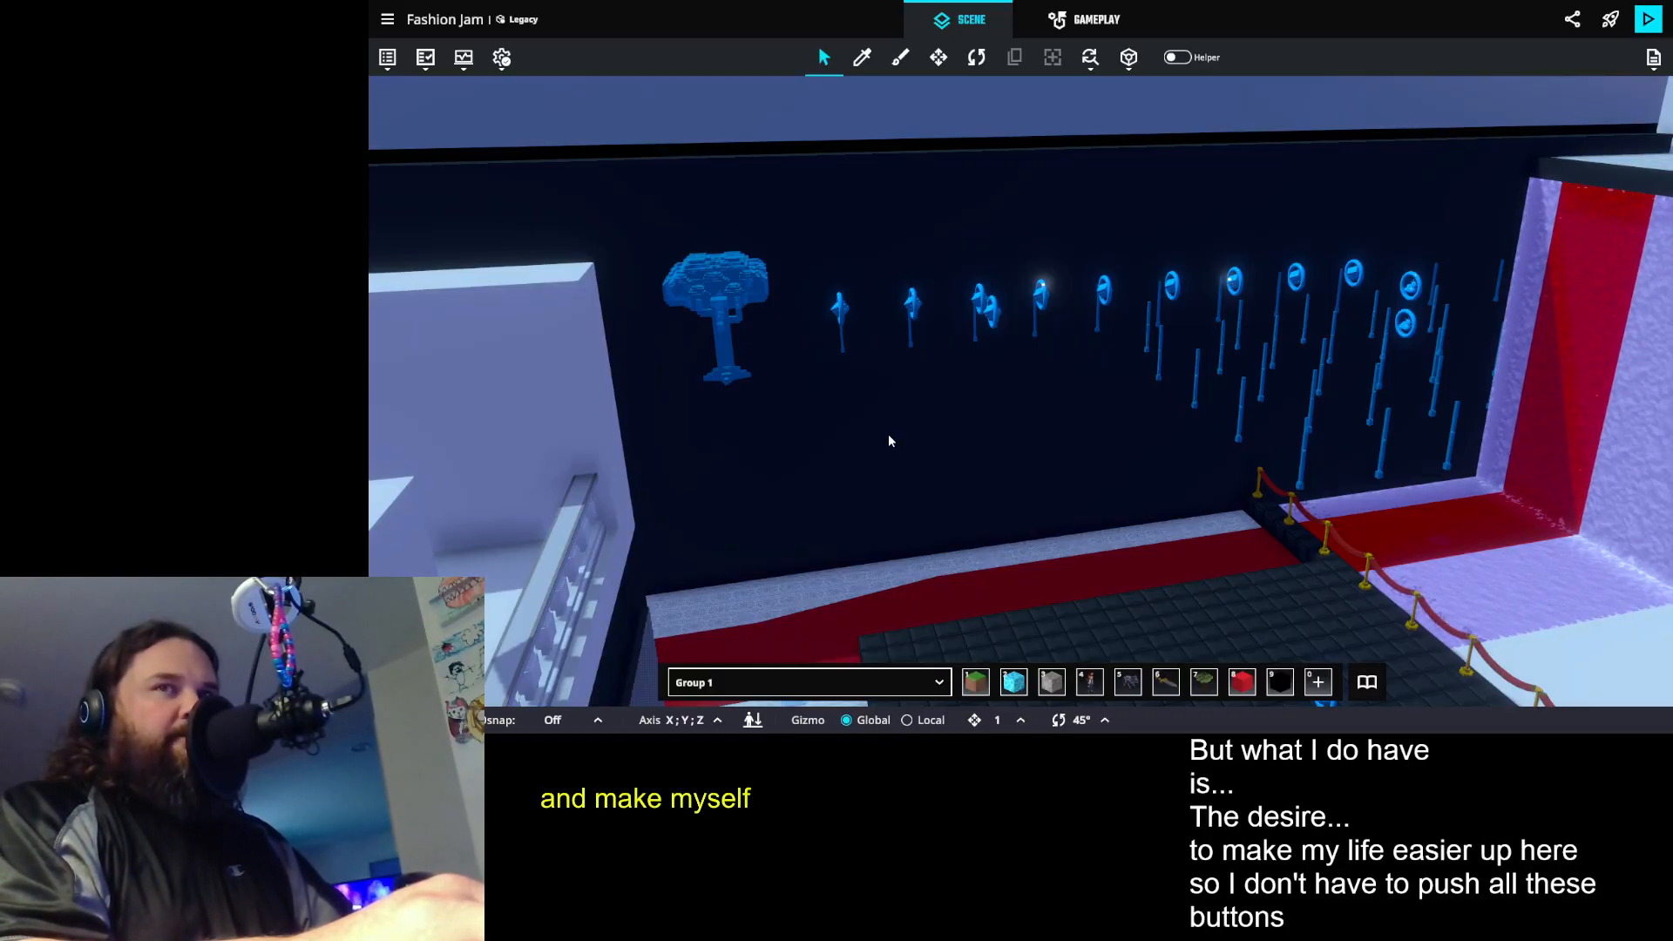
drag(1061, 459, 850, 360)
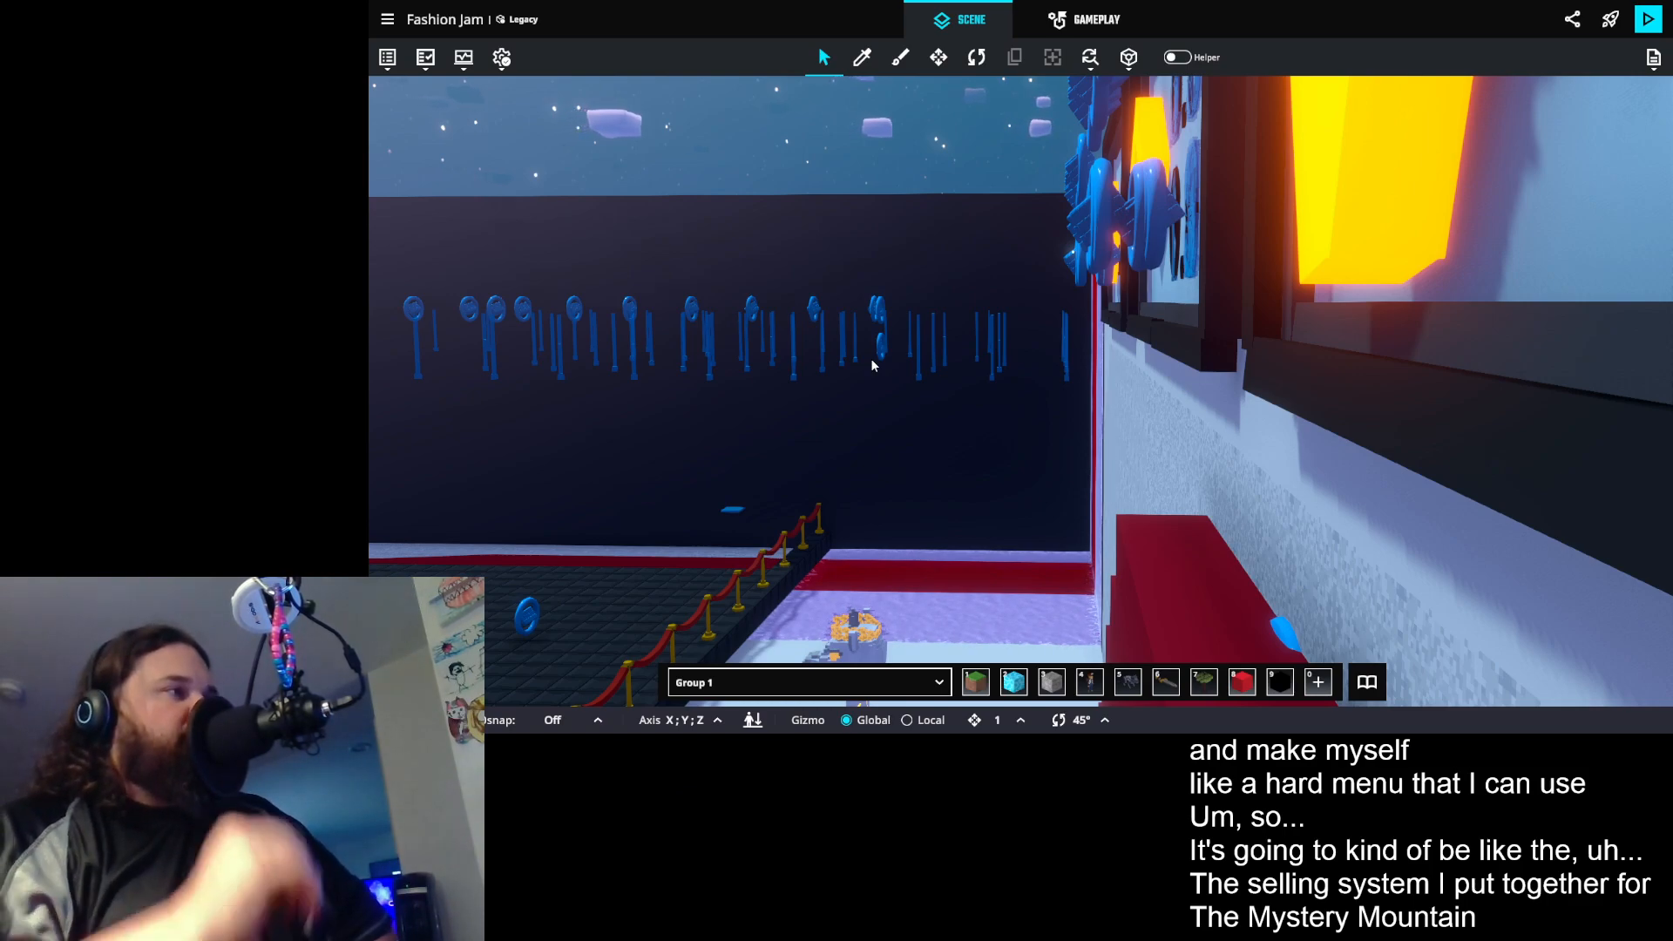
drag(774, 347, 1042, 353)
drag(767, 344, 1180, 495)
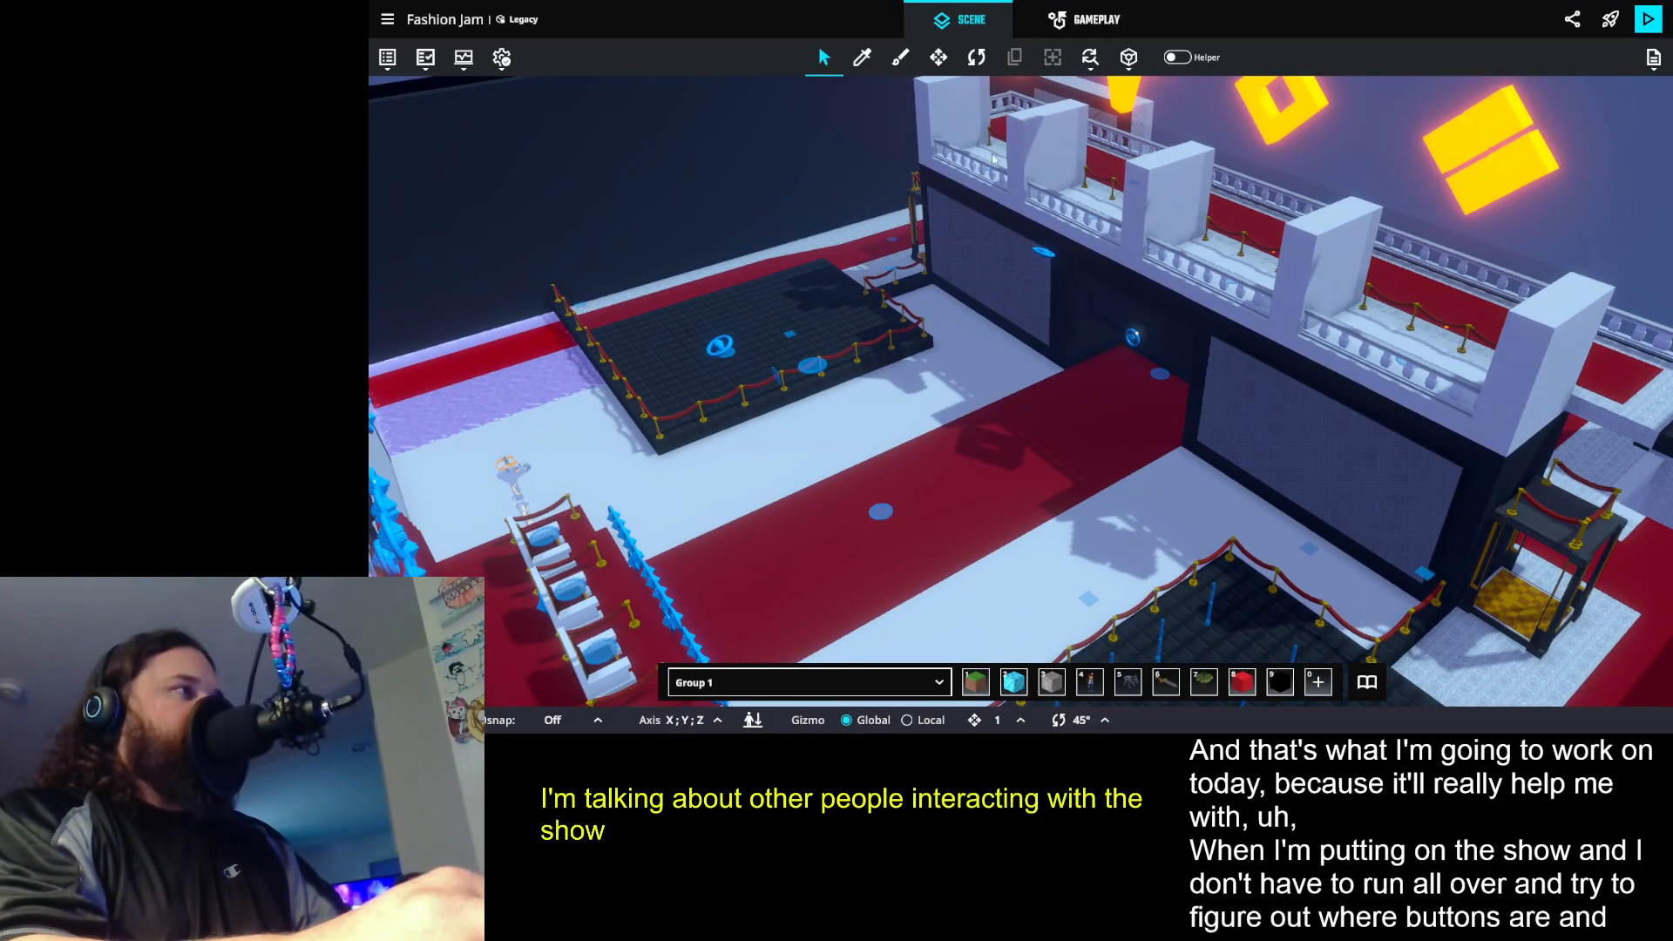
- Examine the catwalk hall from above, including the red carpet, the roped platforms and the round teleport markers
drag(1192, 385, 1119, 349)
scroll(1119, 348, up, 1)
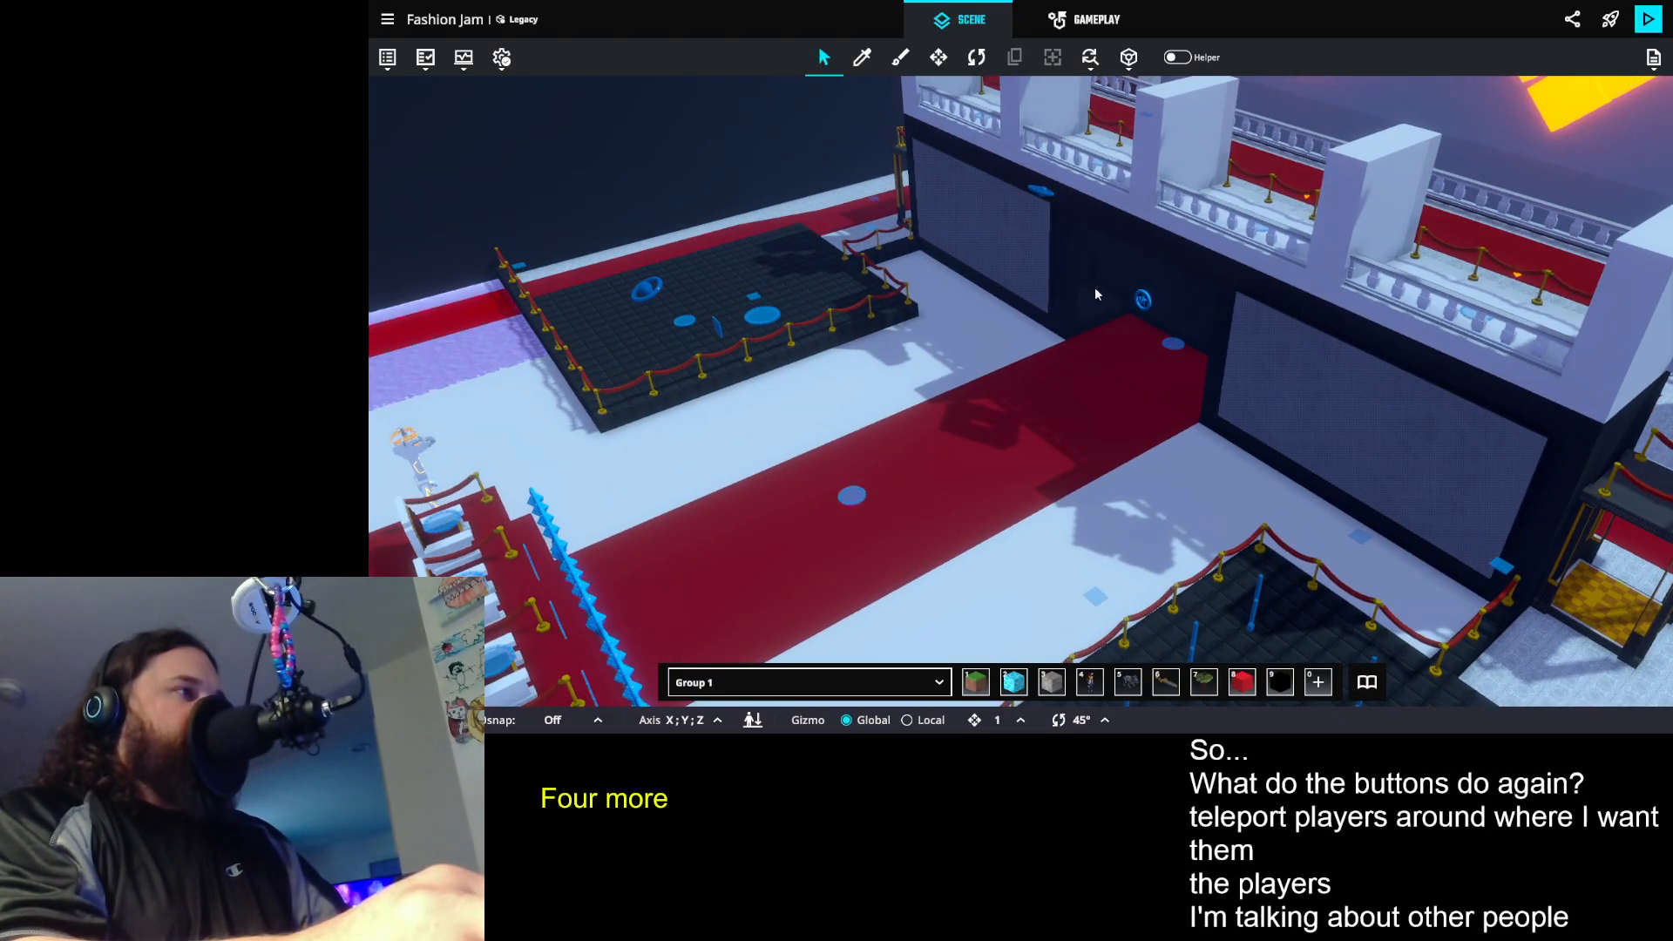
drag(1011, 370, 862, 384)
mouse_move(973, 348)
mouse_down()
mouse_move(851, 273)
mouse_move(930, 523)
mouse_move(976, 421)
mouse_move(942, 484)
mouse_move(845, 478)
mouse_move(899, 425)
mouse_move(1021, 438)
mouse_move(1596, 576)
mouse_move(1186, 497)
mouse_move(1247, 471)
mouse_move(1252, 433)
mouse_move(942, 389)
mouse_move(1134, 412)
mouse_move(993, 394)
mouse_move(981, 374)
mouse_up()
scroll(975, 422, up, 3)
scroll(1107, 404, down, 3)
scroll(986, 368, down, 2)
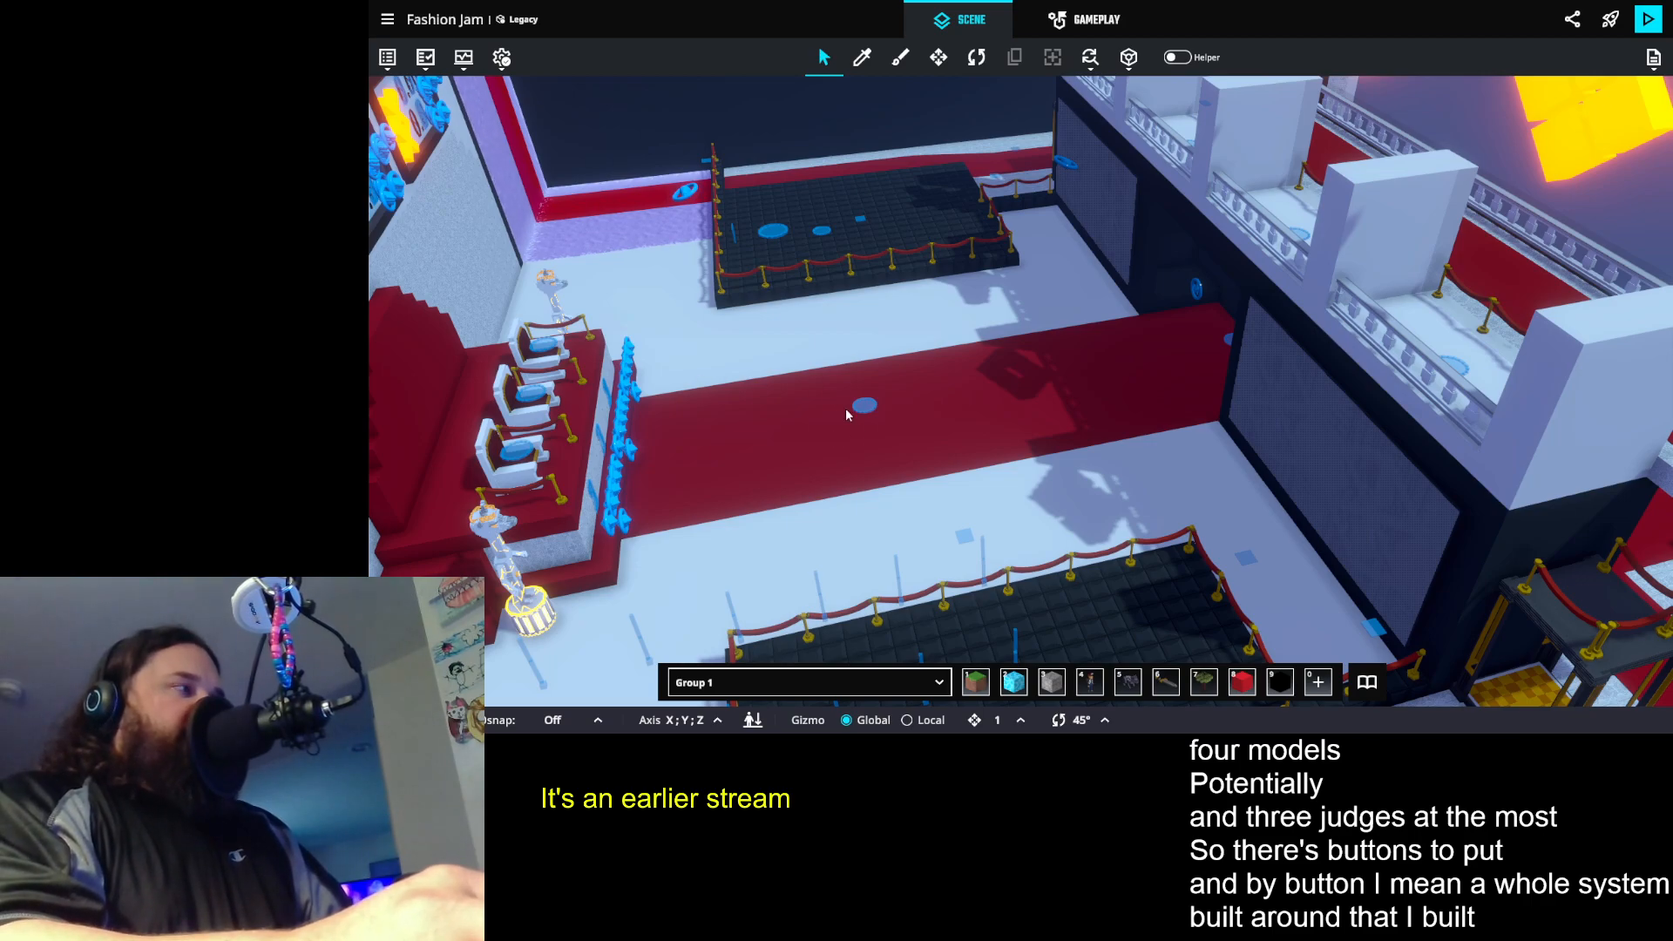
drag(823, 394, 898, 326)
scroll(898, 332, up, 2)
scroll(881, 347, down, 1)
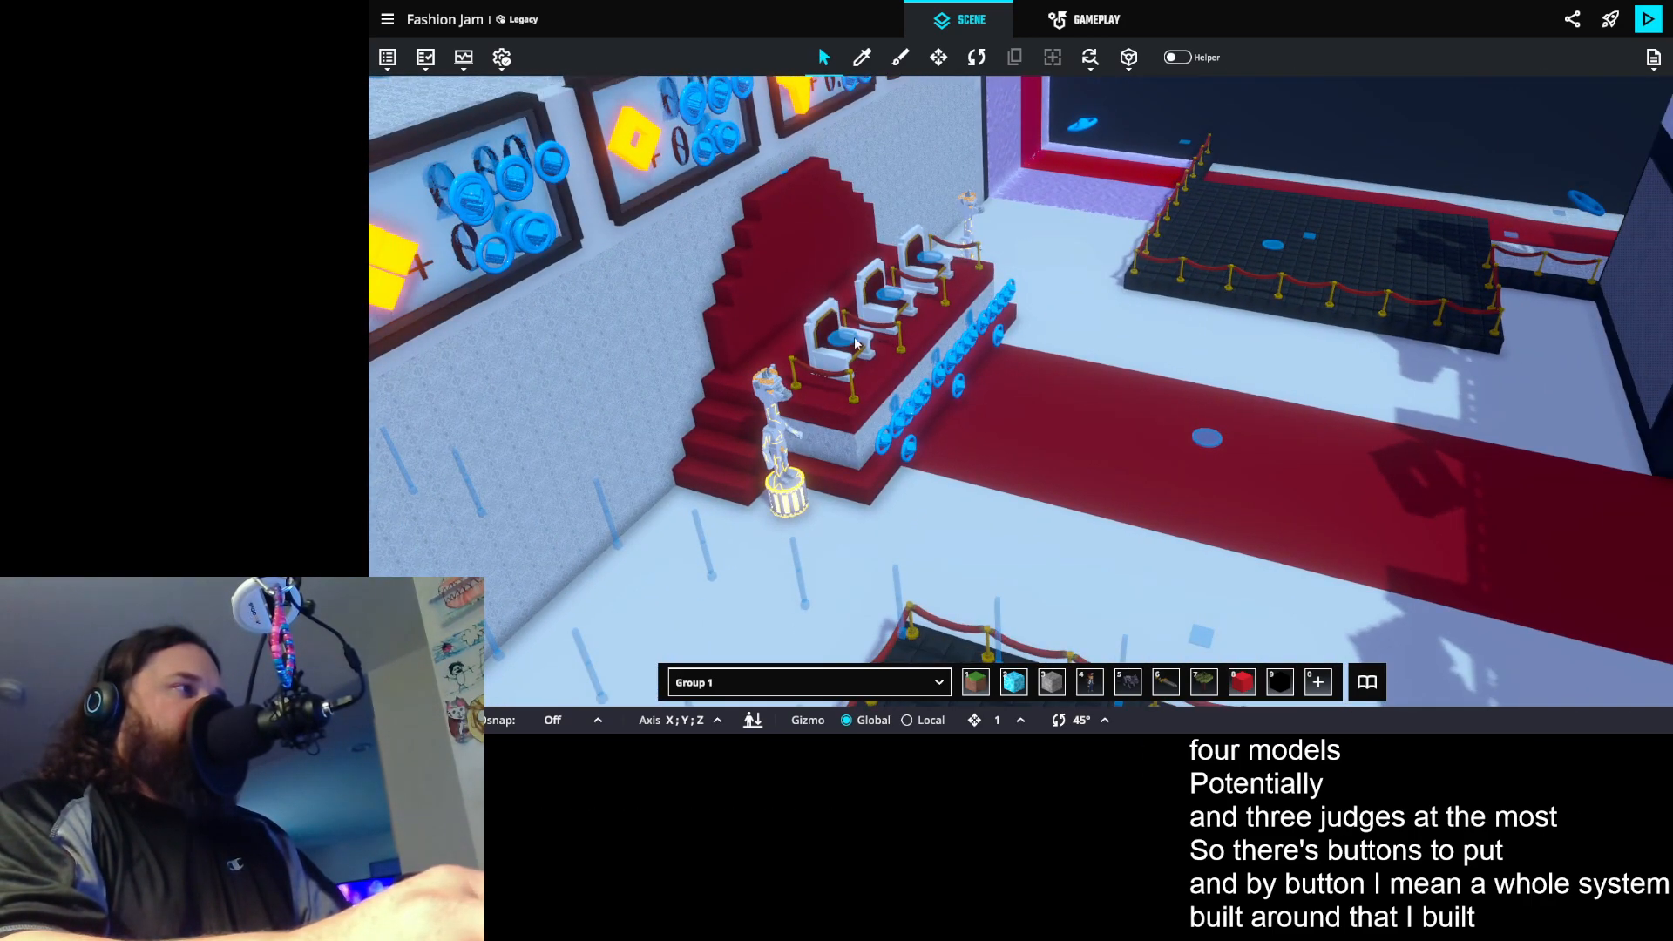
- Examine the judges' stand with its three chairs and the buttons mounted along its front edge
drag(1119, 441, 1229, 287)
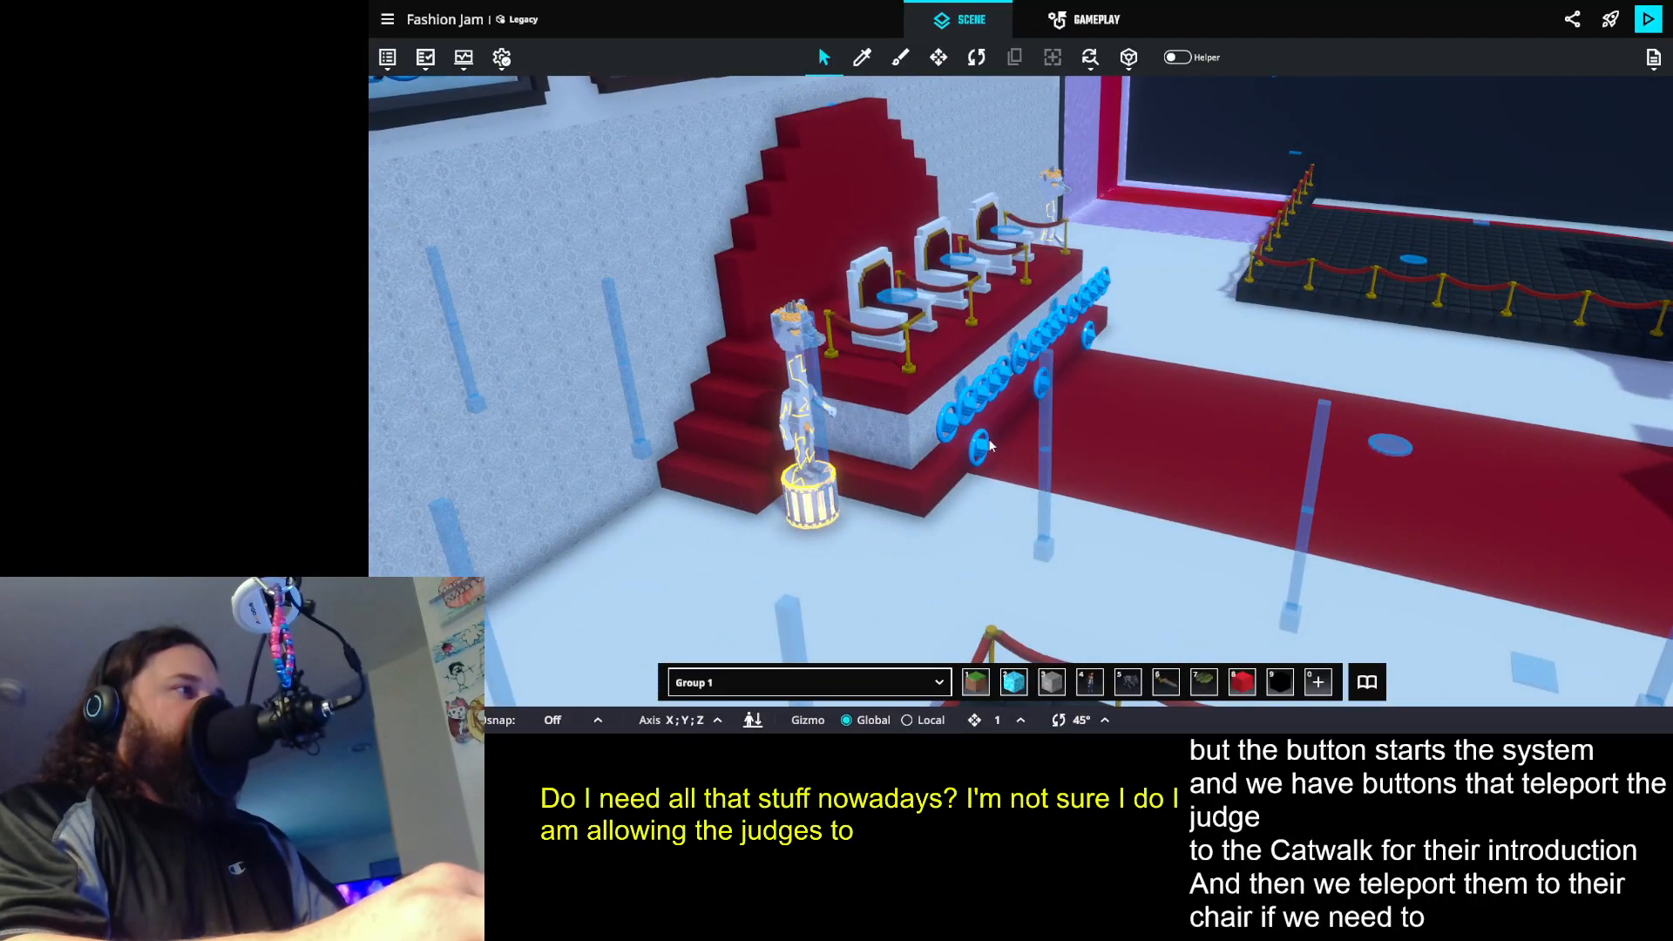
drag(1334, 386, 1037, 374)
drag(1086, 409, 1244, 377)
scroll(1078, 368, up, 3)
drag(1078, 368, 1223, 358)
scroll(1223, 358, down, 3)
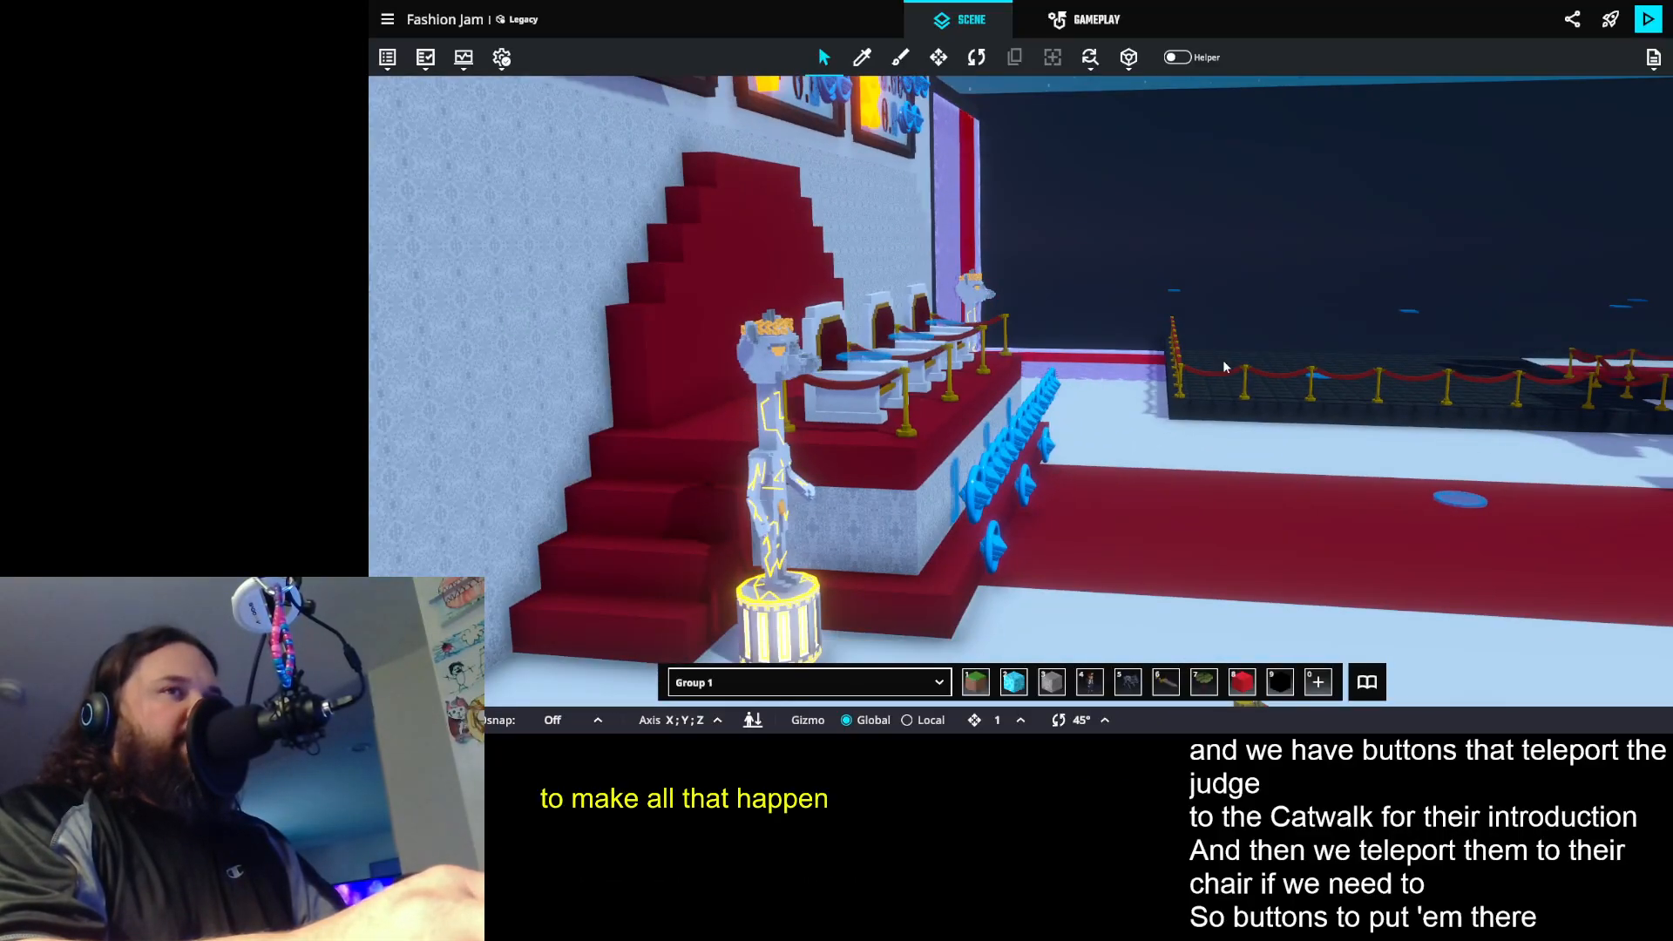
drag(1205, 383, 1302, 401)
key(w)
key(s)
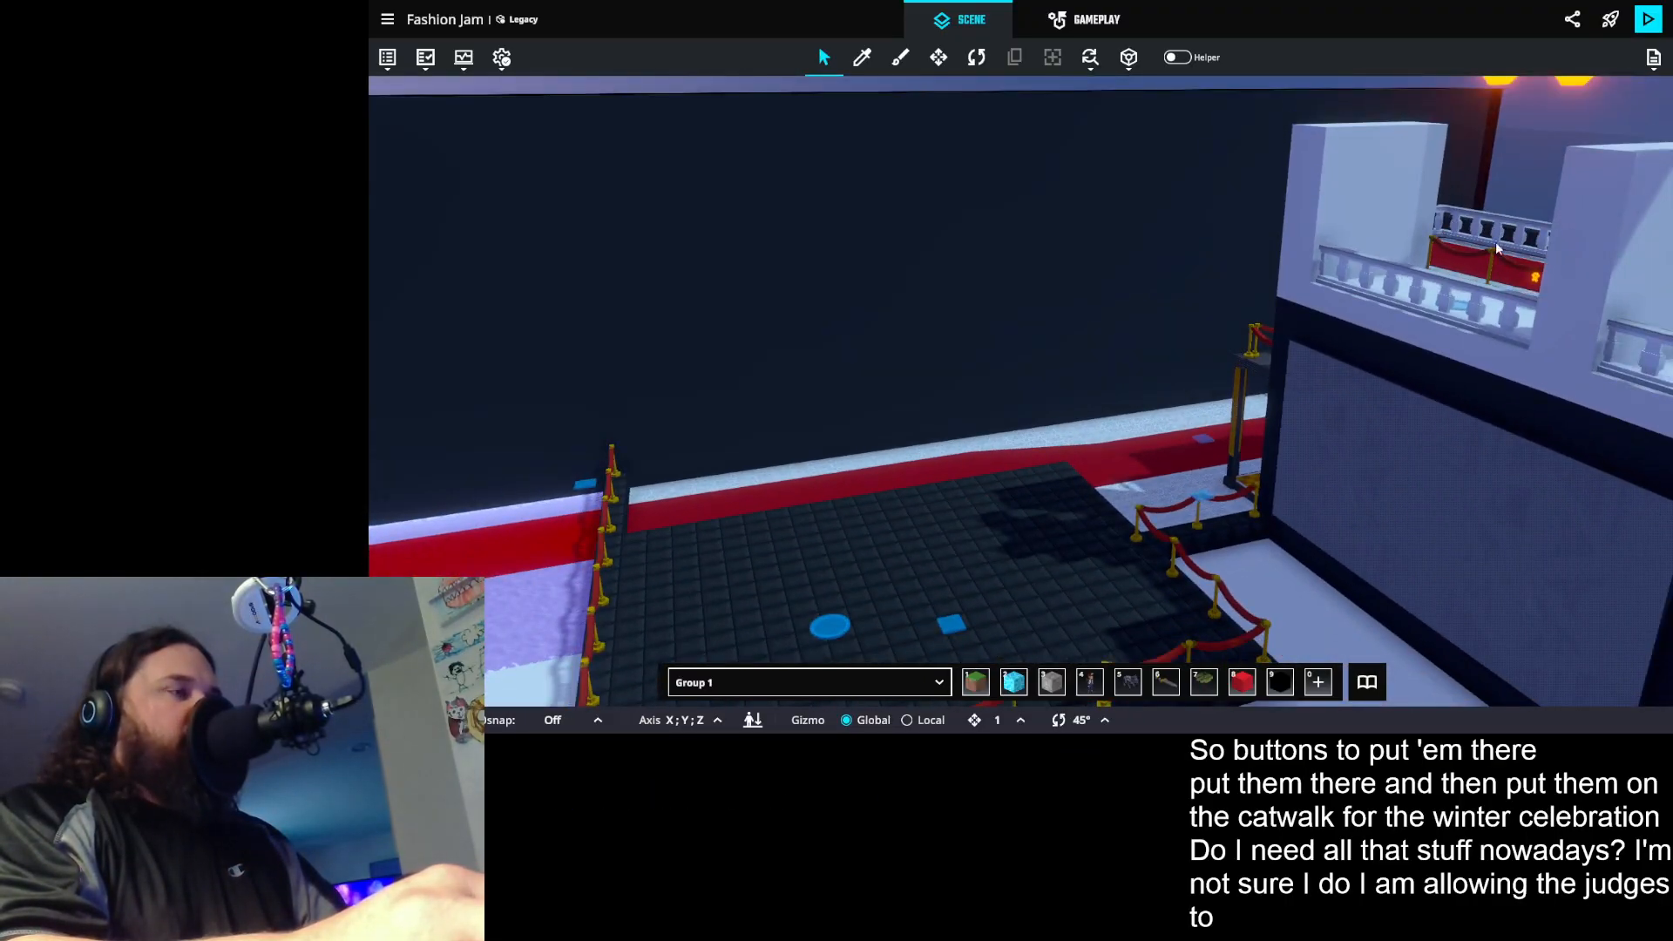
- Examine the teleport markers on the catwalk, the judges' chairs and the roped-off black platform
key(s)
drag(1465, 285, 1314, 200)
scroll(1314, 200, down, 2)
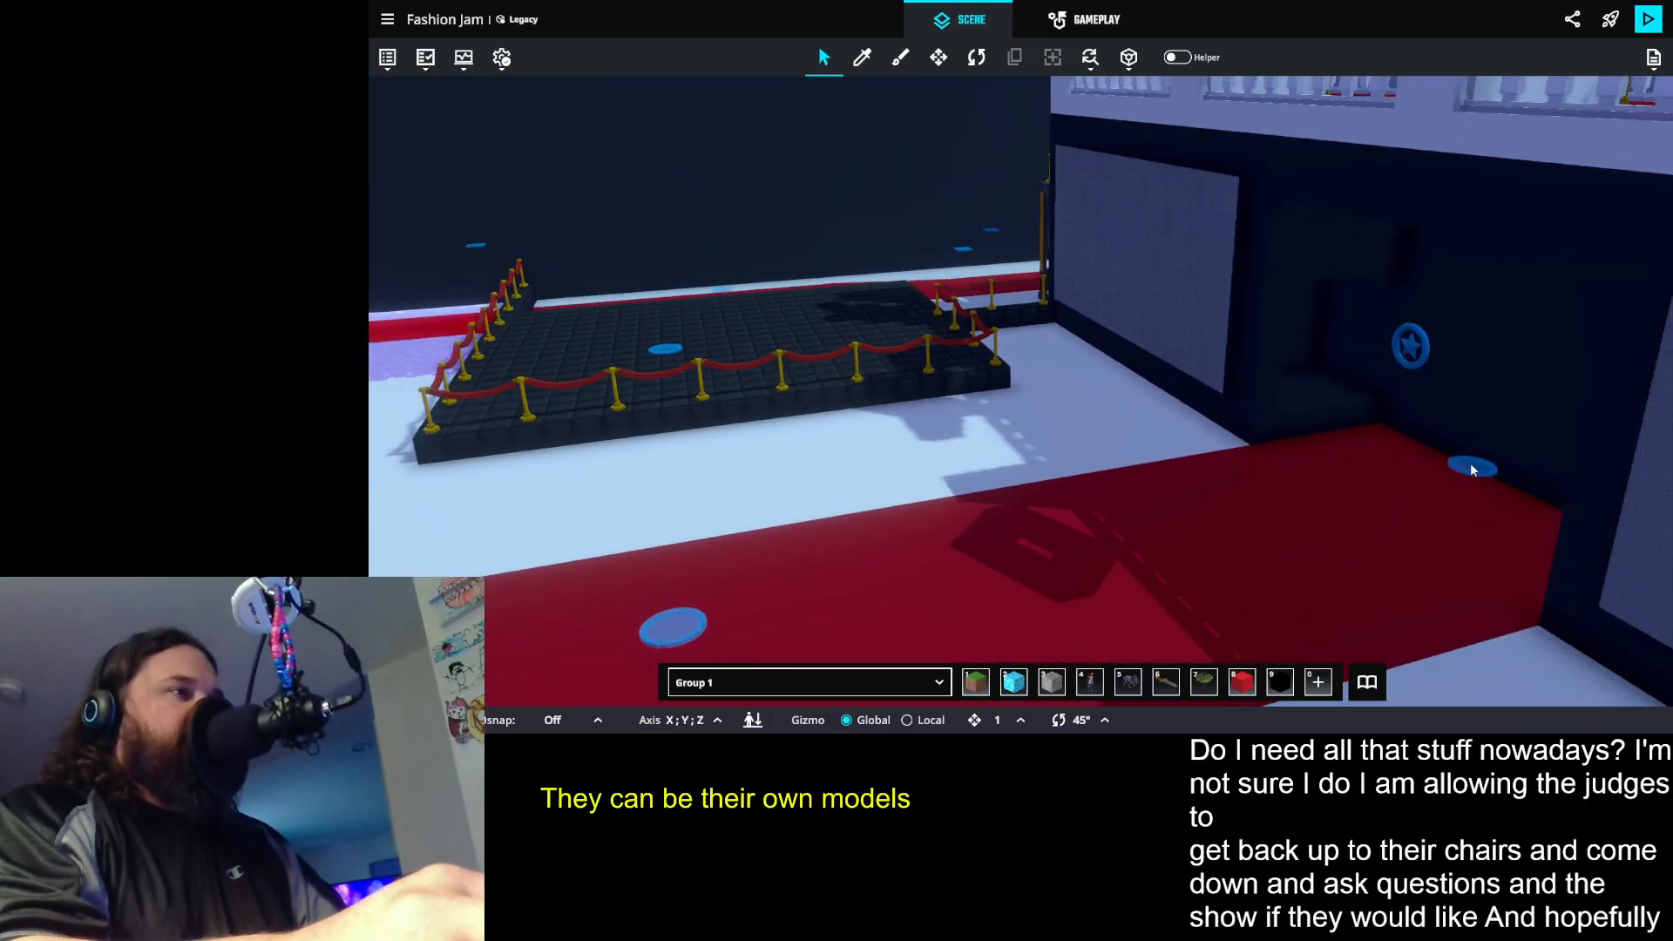
scroll(1302, 460, down, 3)
drag(1302, 460, 1373, 102)
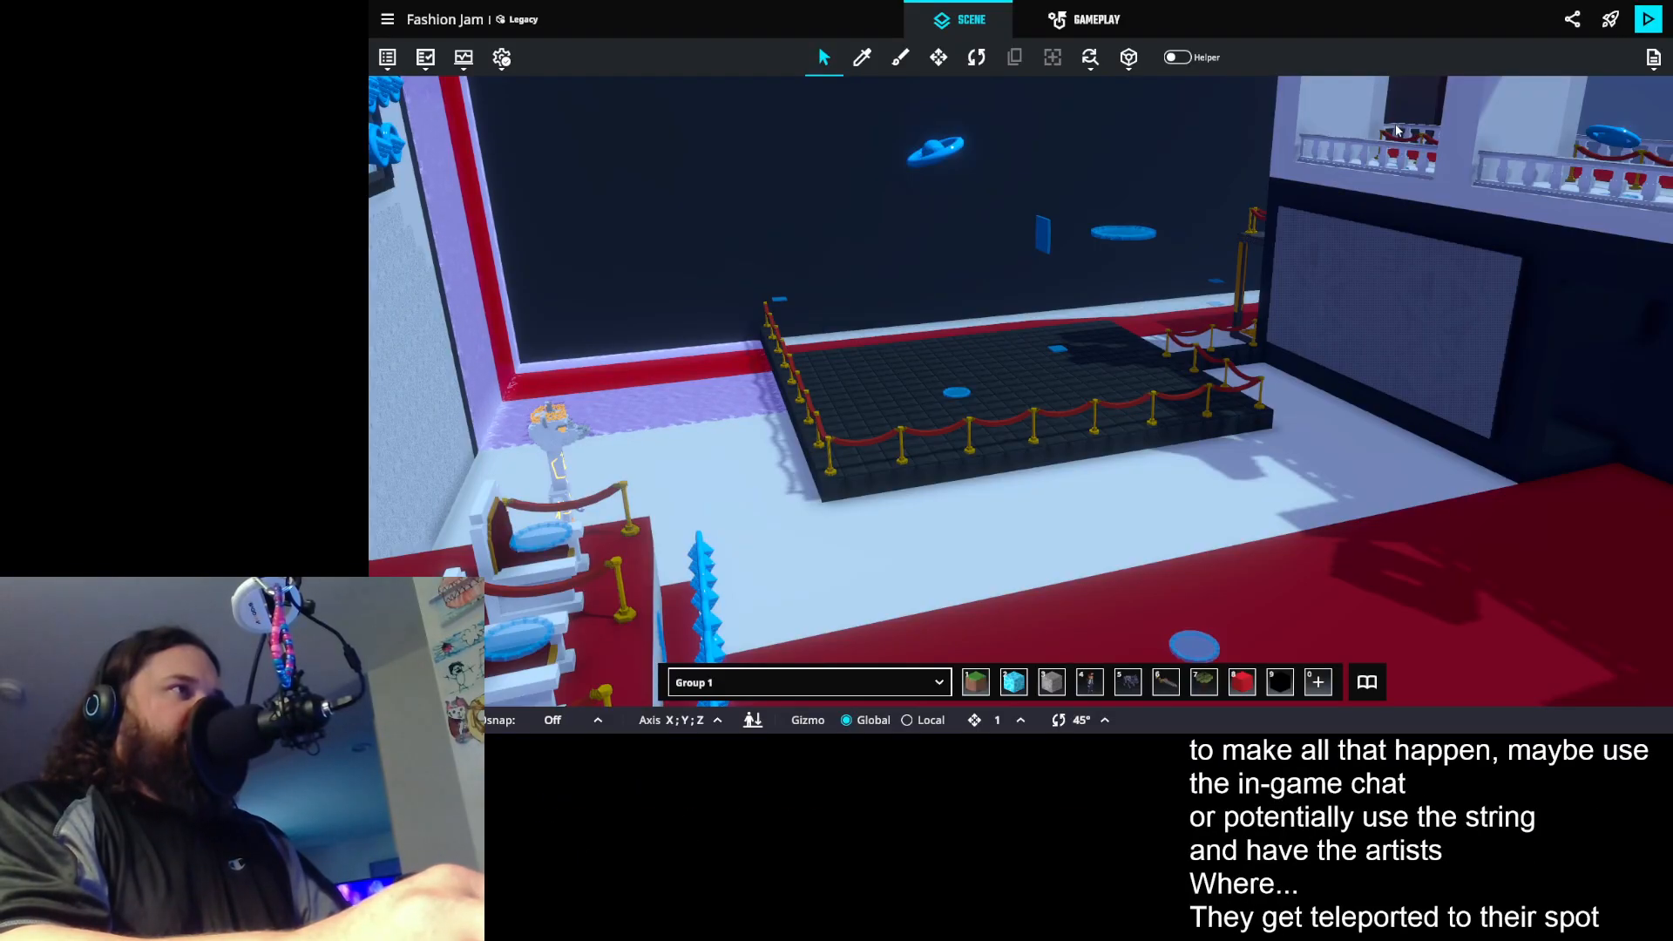
drag(1329, 399, 1281, 499)
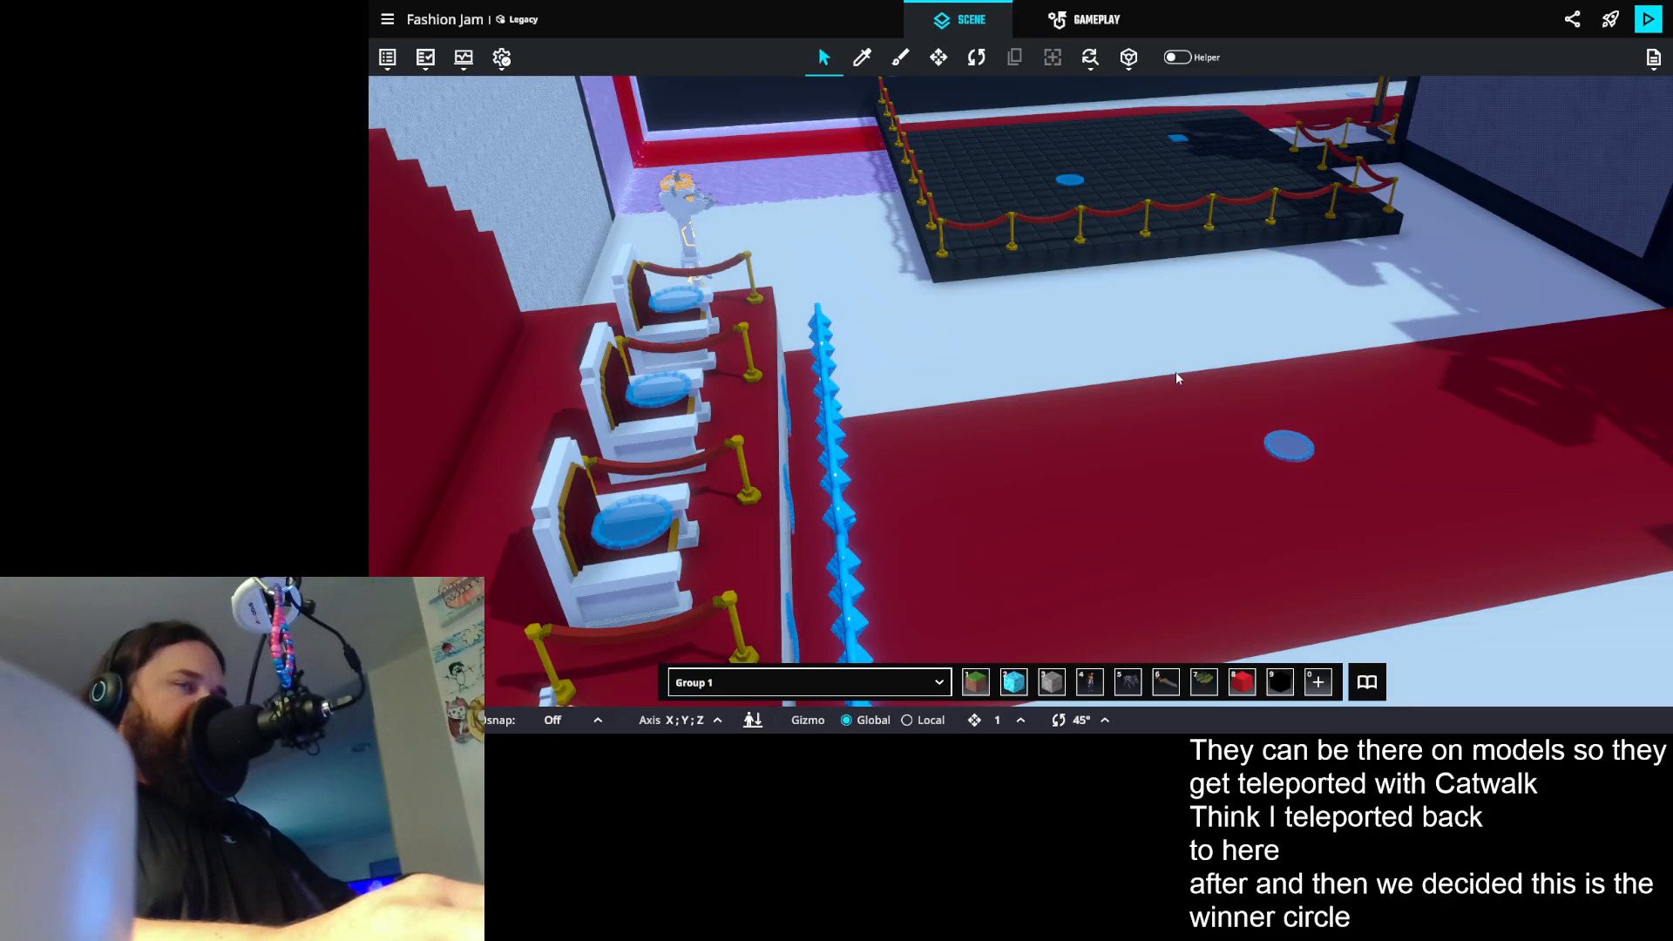
drag(1179, 377, 1182, 317)
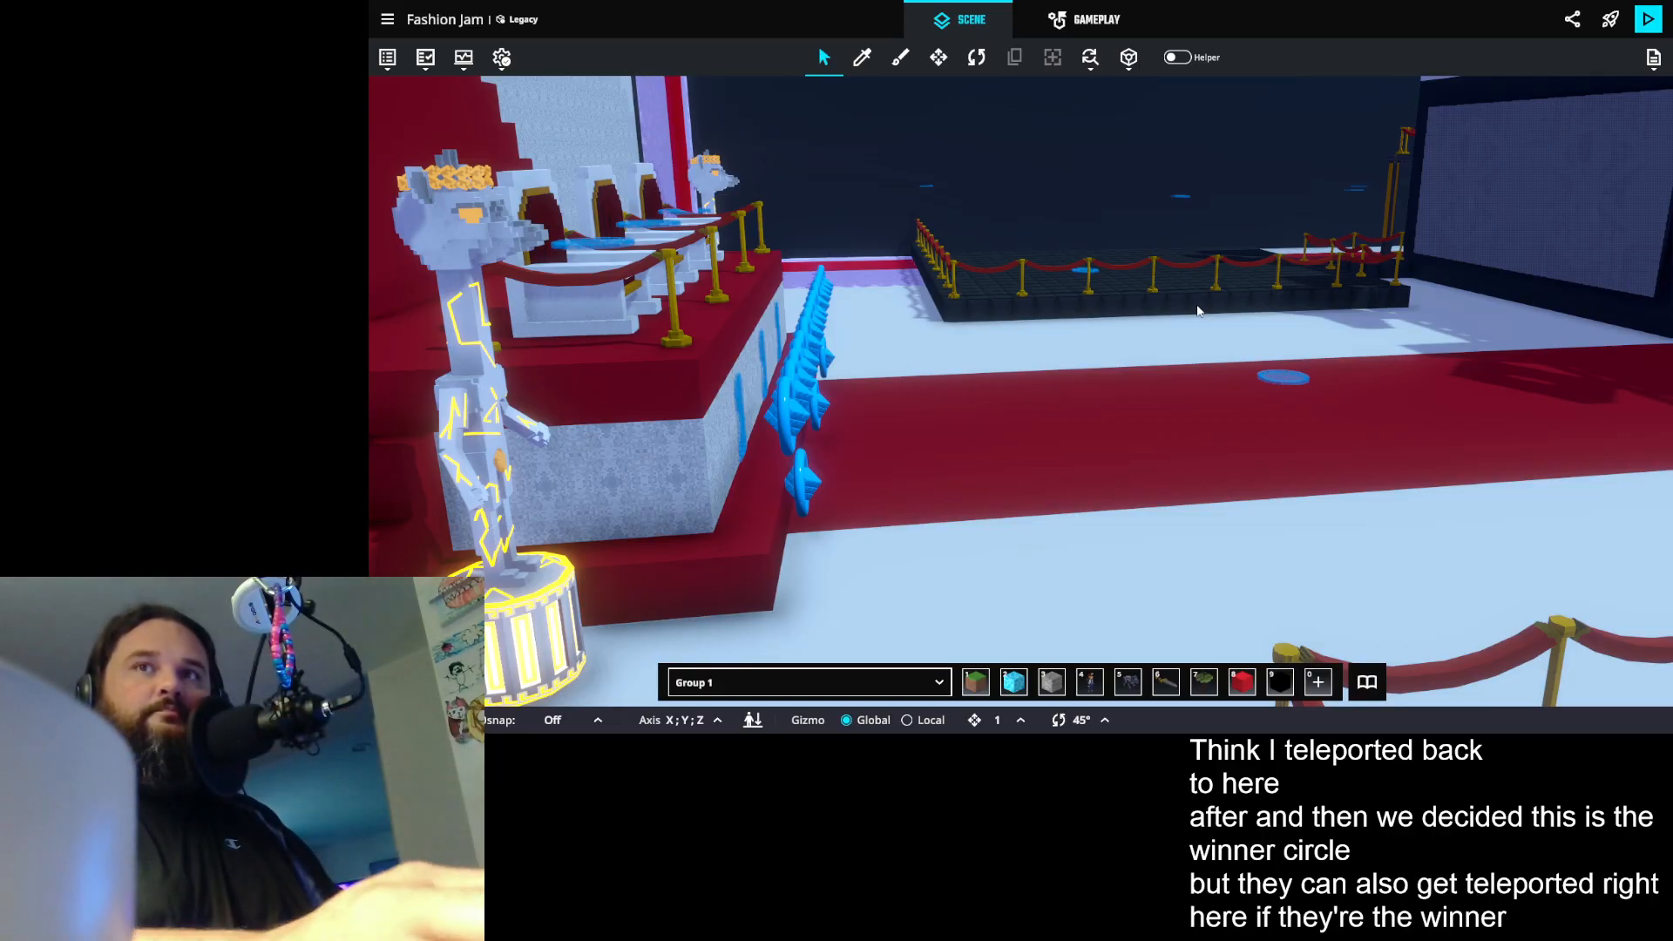
drag(1320, 307, 1440, 214)
scroll(1450, 266, up, 5)
drag(1311, 322, 861, 374)
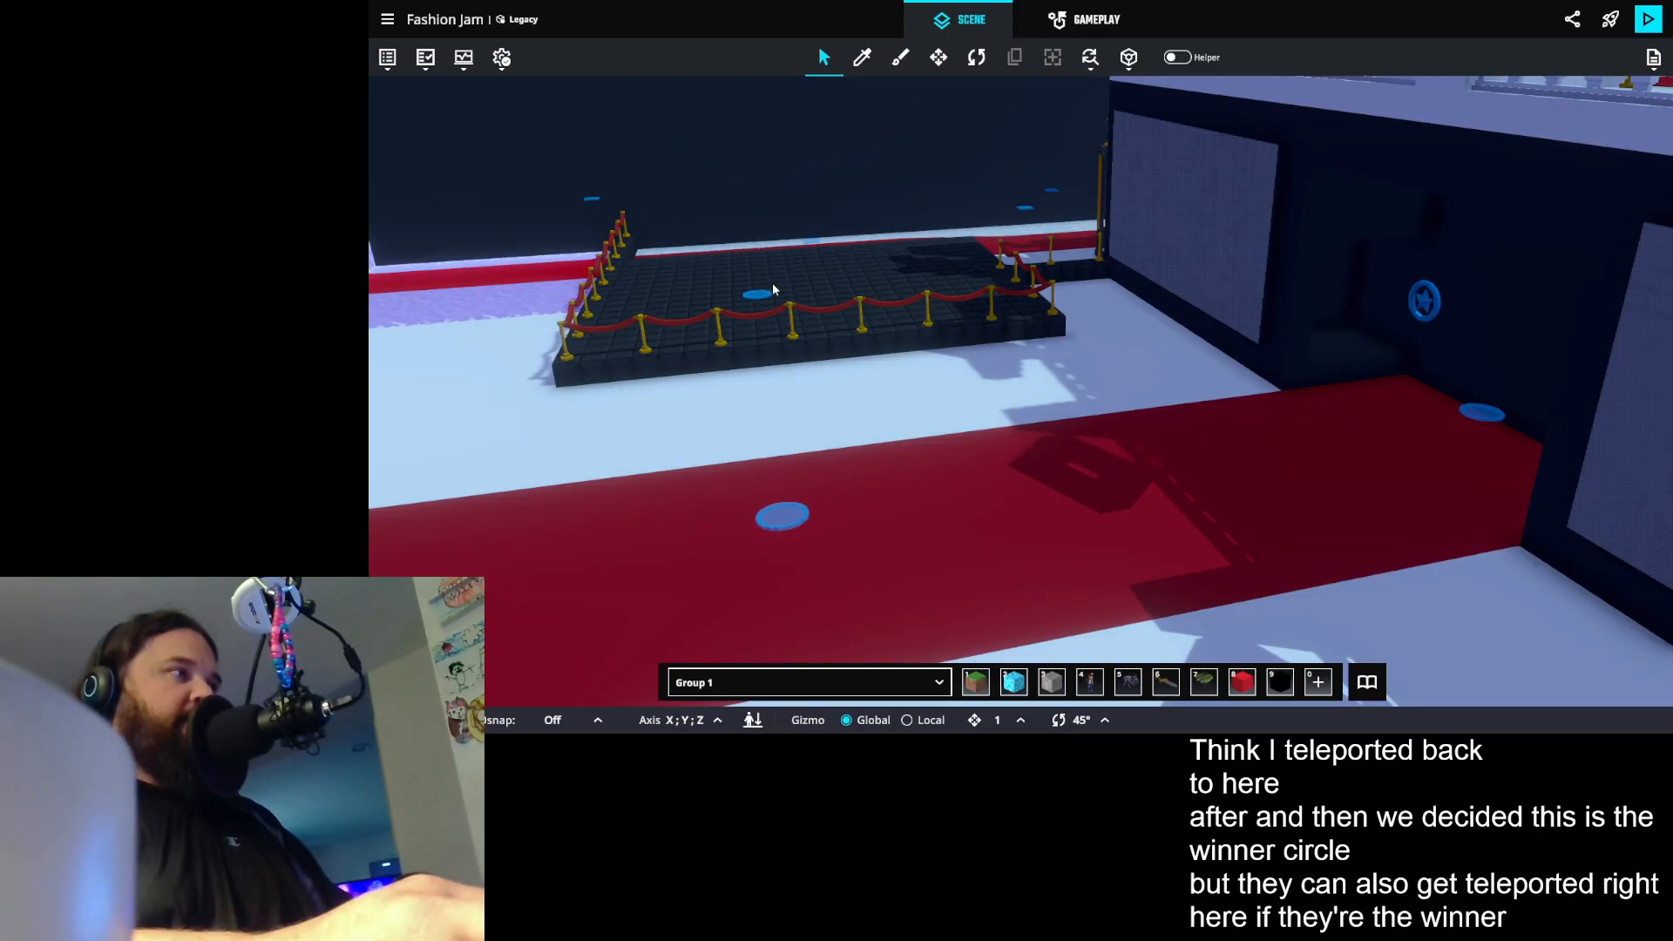
- Inspect the Set Judges 1, Set Judges 2 and Set Judges 3 props on the dark wall
drag(1185, 422, 824, 407)
click(910, 256)
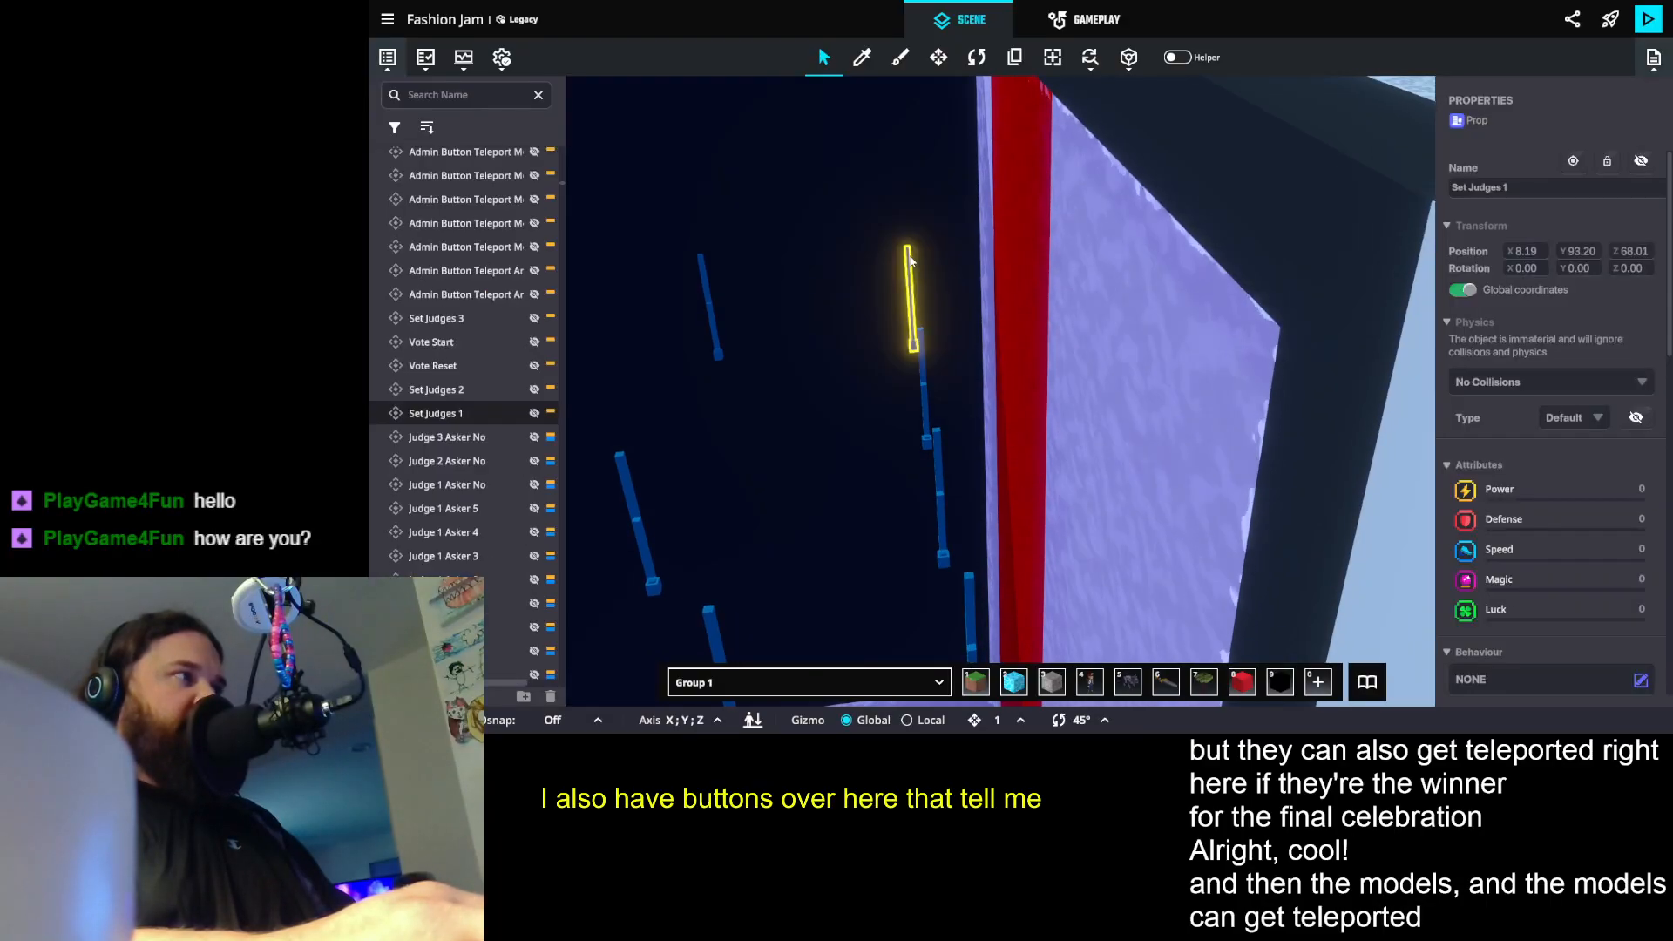
click(925, 397)
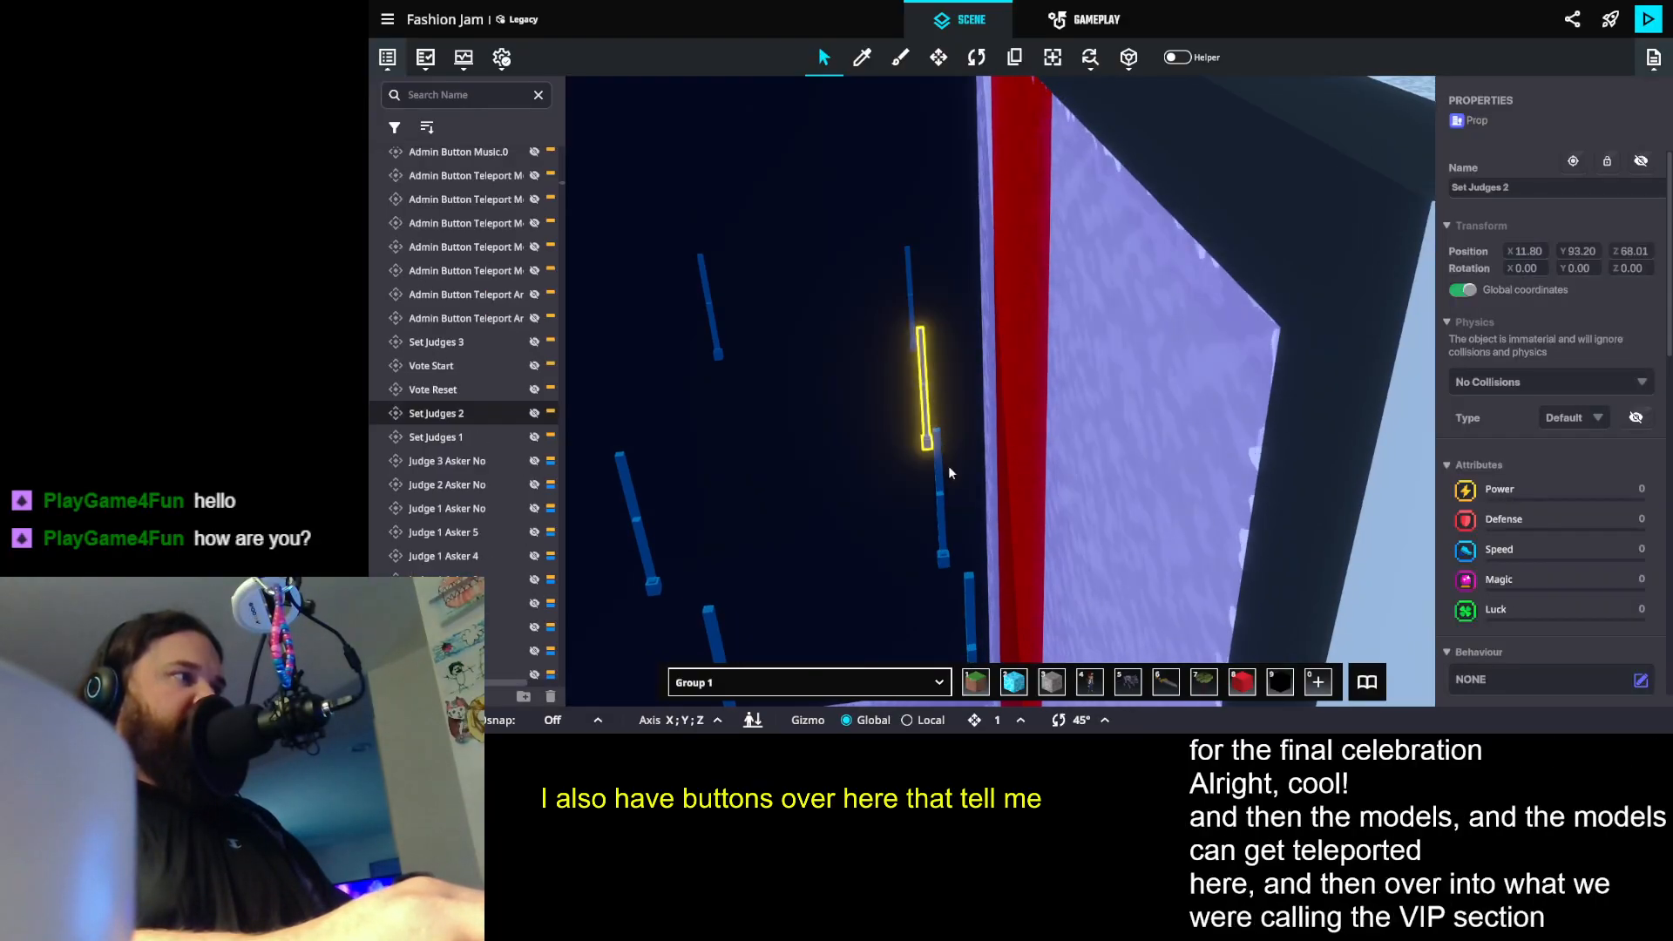
click(940, 511)
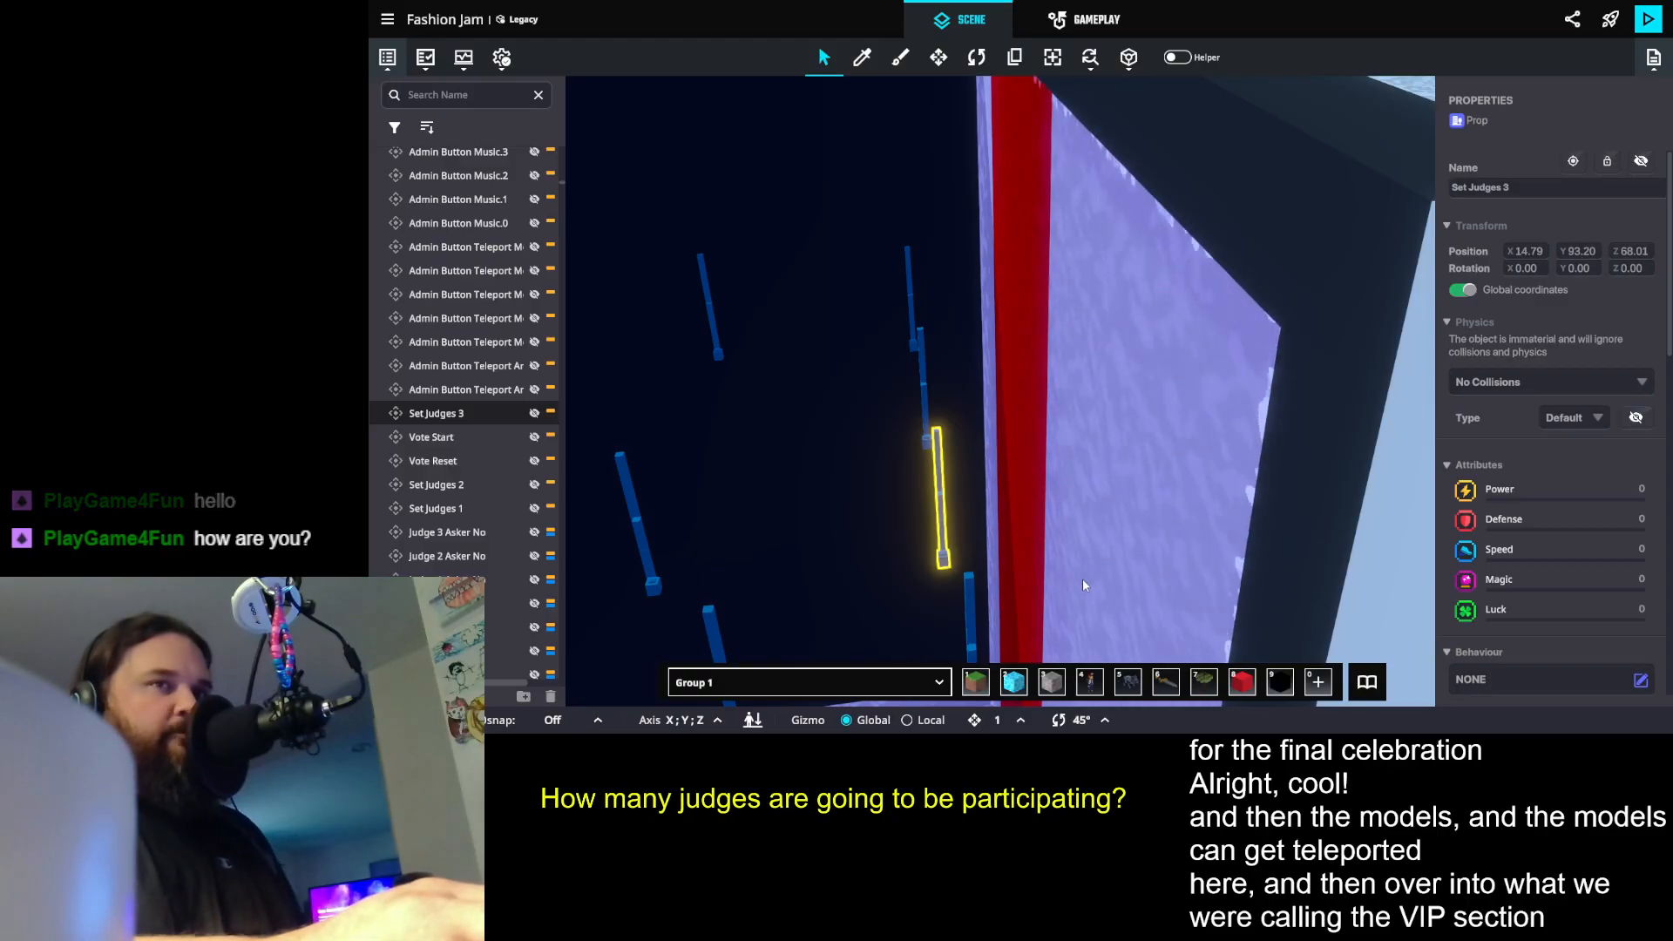
- Inspect the Button component of the Admin Button Teleport Judge 3 Catwalk prop
drag(936, 449, 1016, 433)
click(1037, 449)
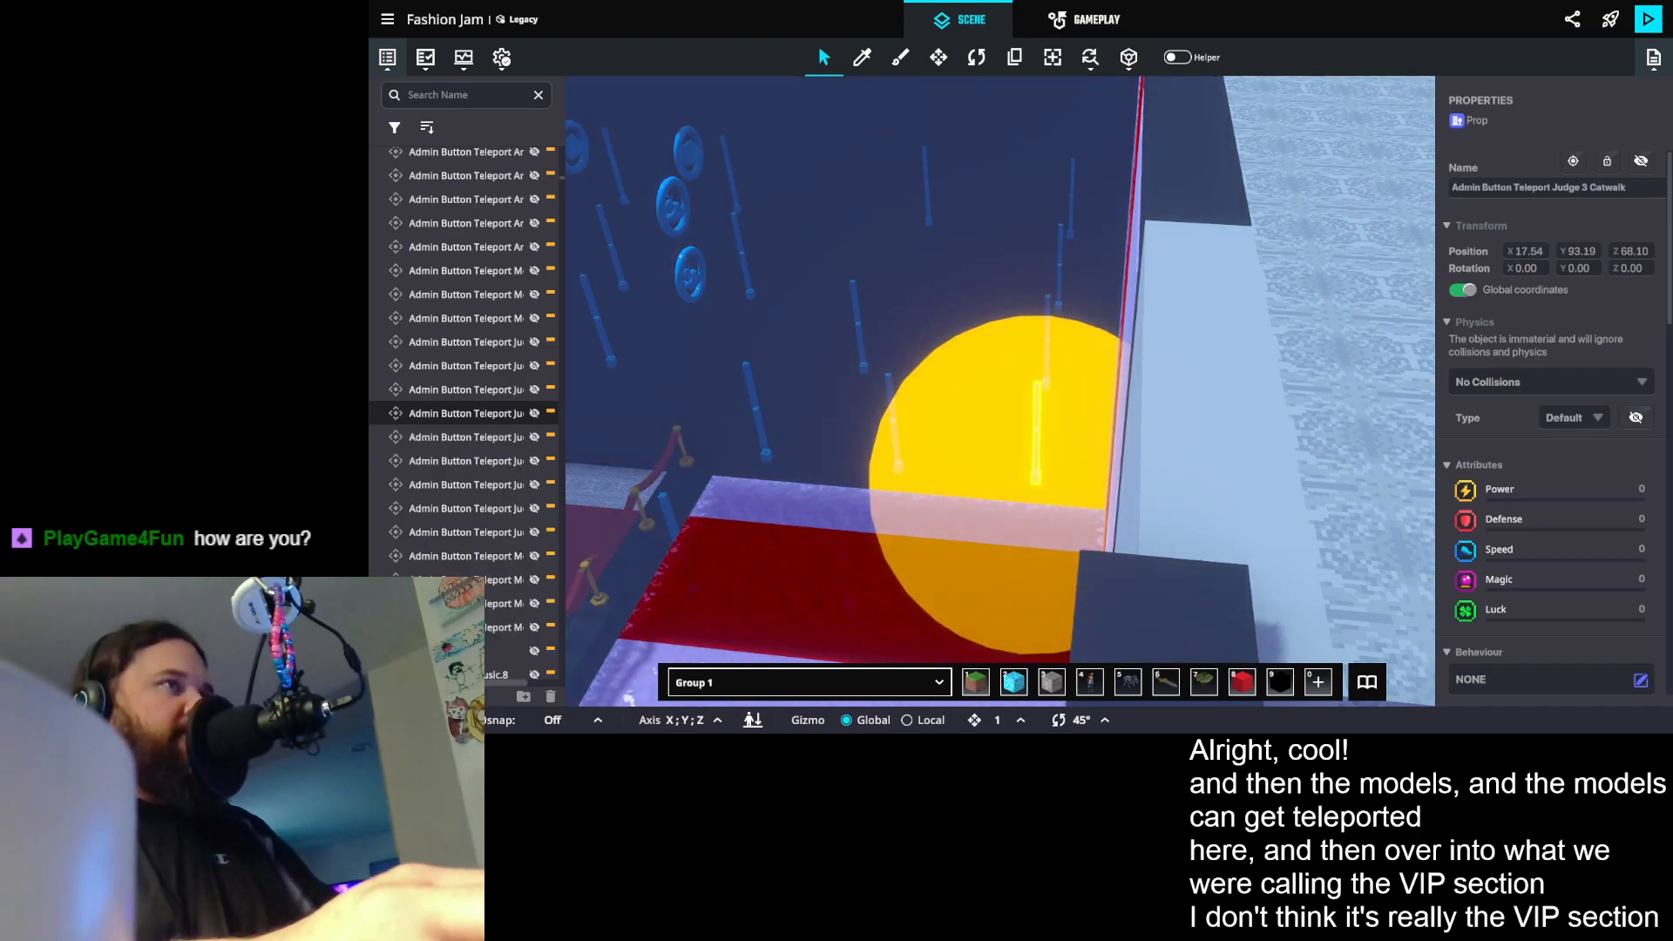
scroll(1550, 377, down, 5)
drag(793, 291, 1016, 326)
scroll(1018, 323, up, 2)
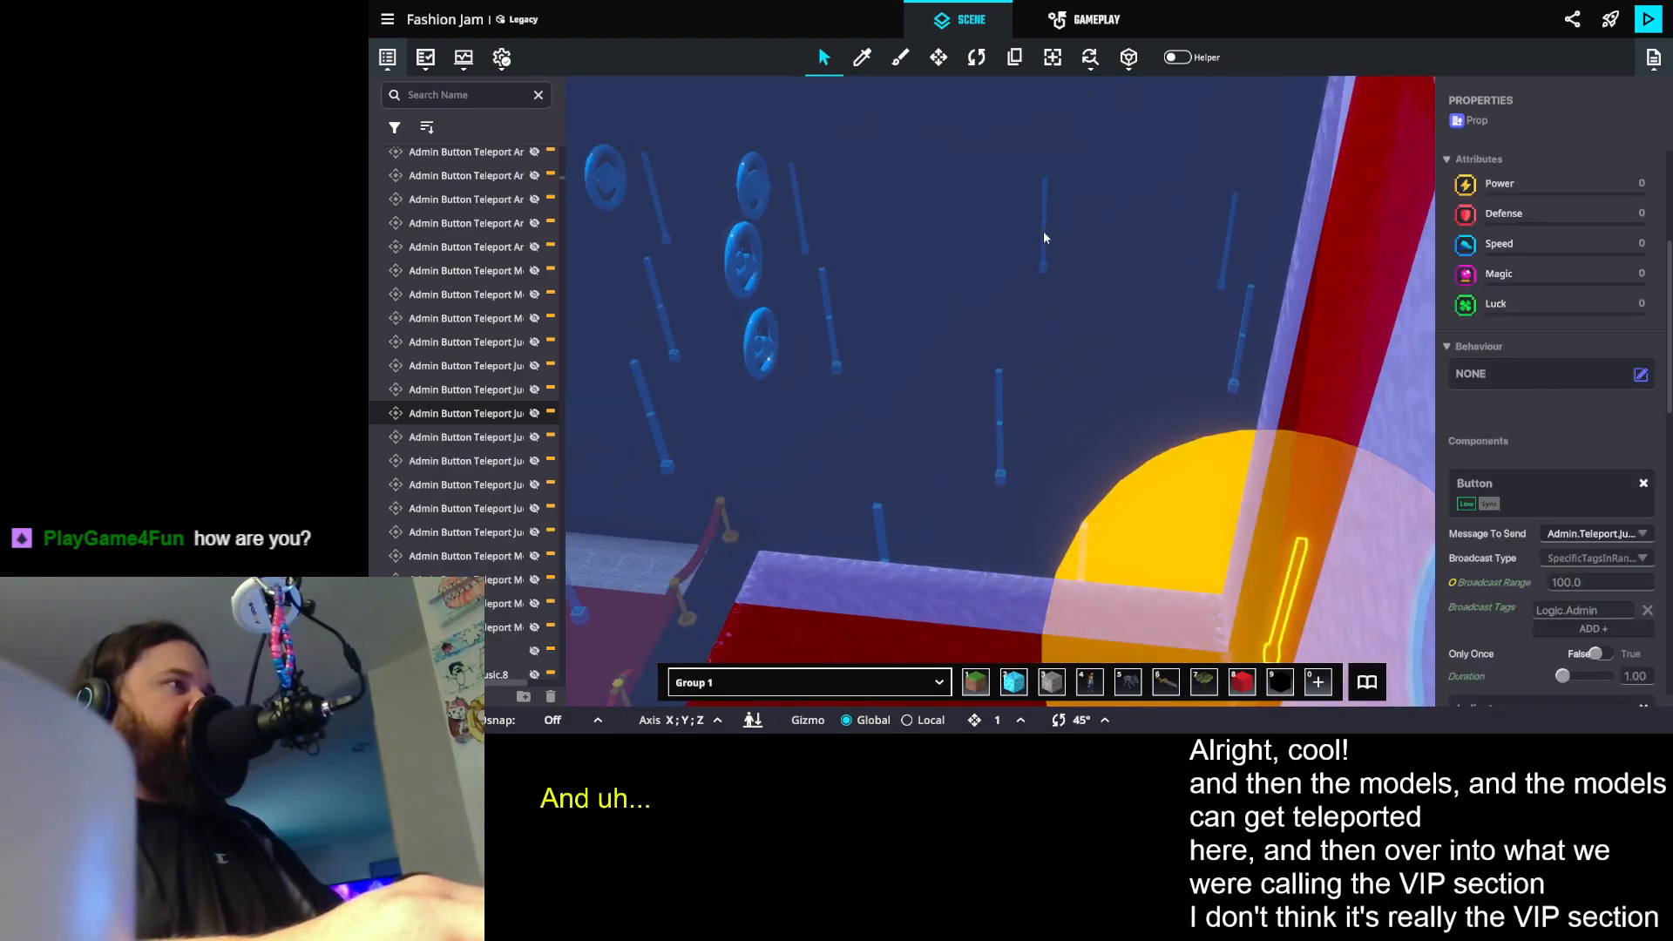
- Inspect the Vote Start and Vote Reset button props, and clear the selection
click(1044, 235)
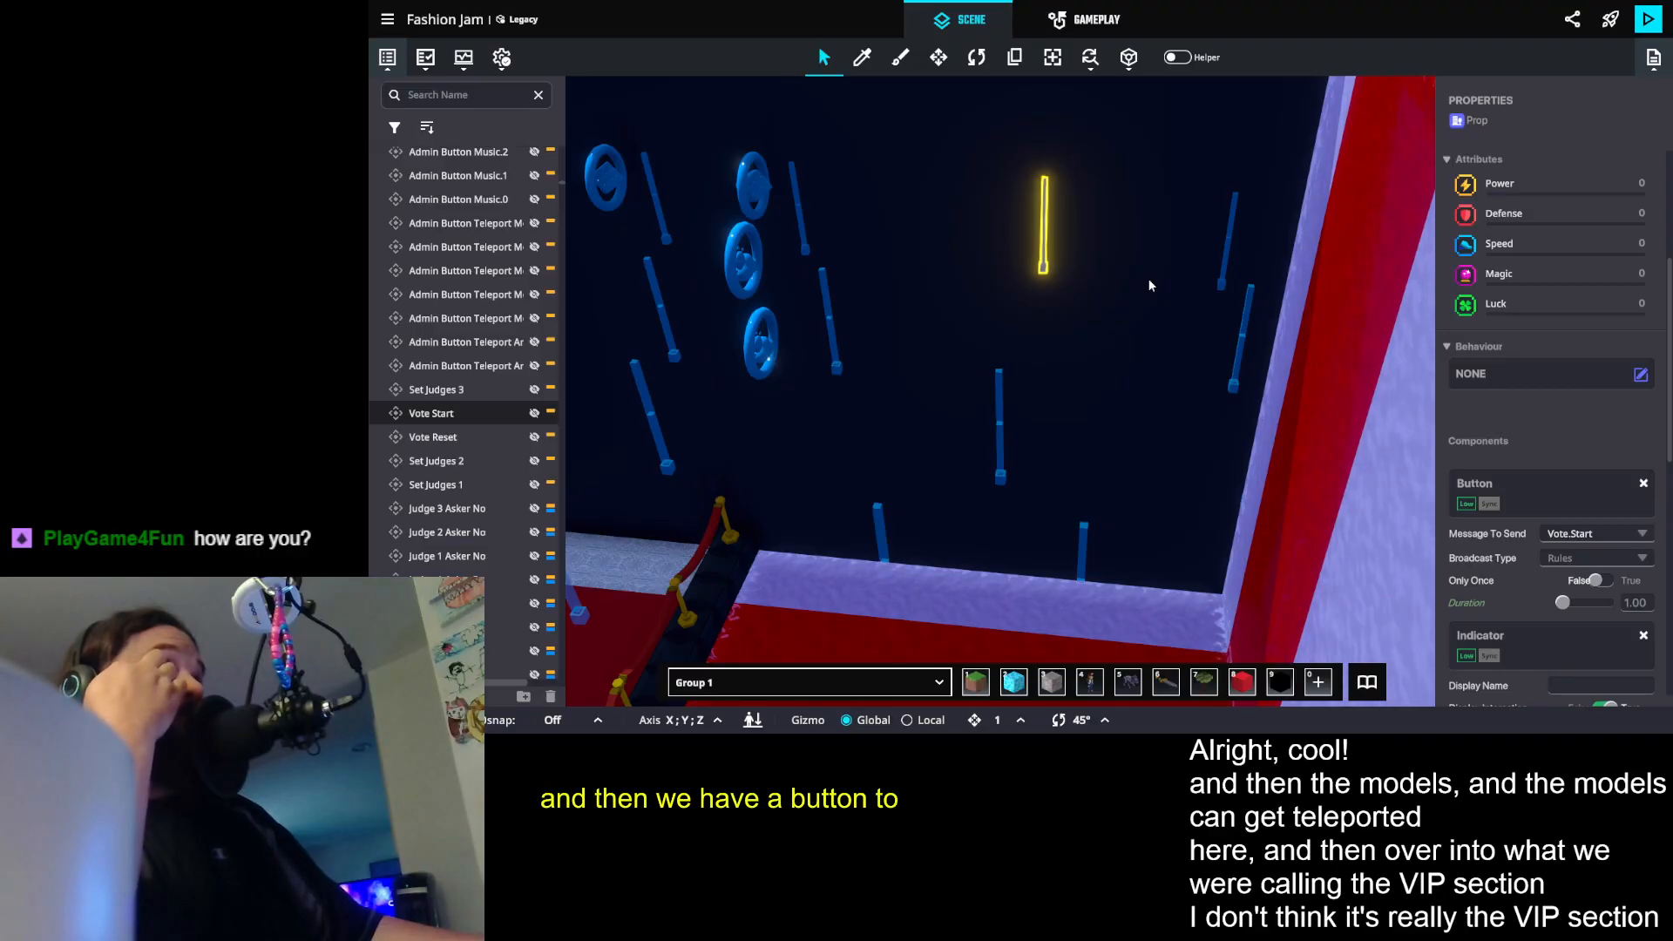
click(1000, 428)
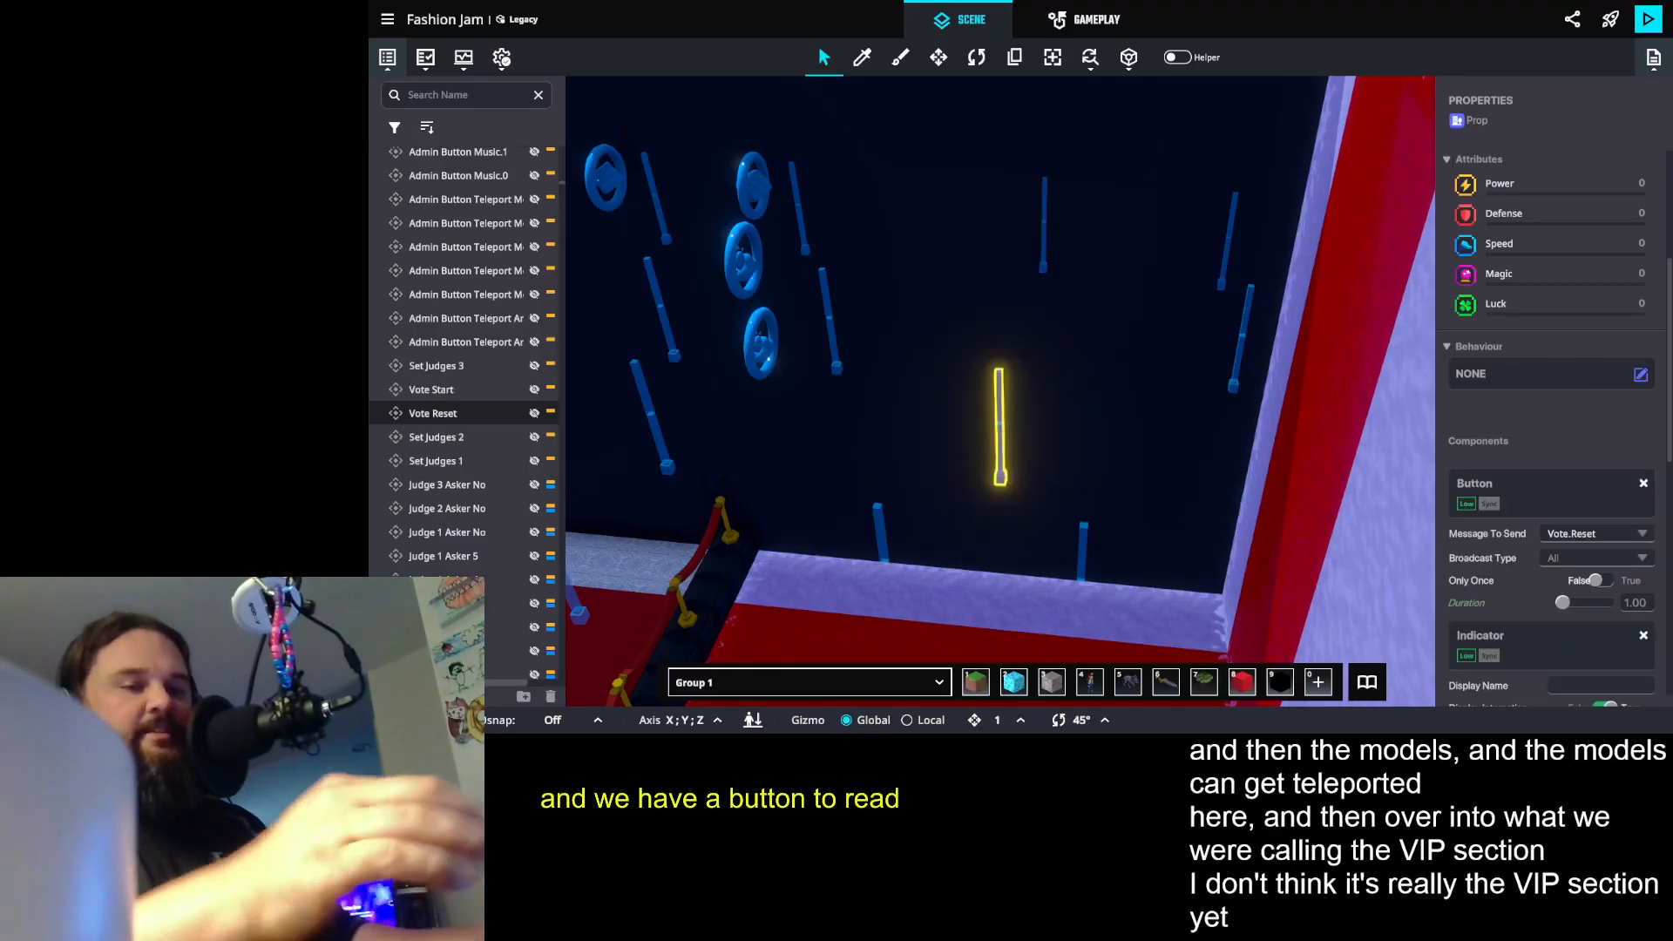
drag(766, 301, 922, 287)
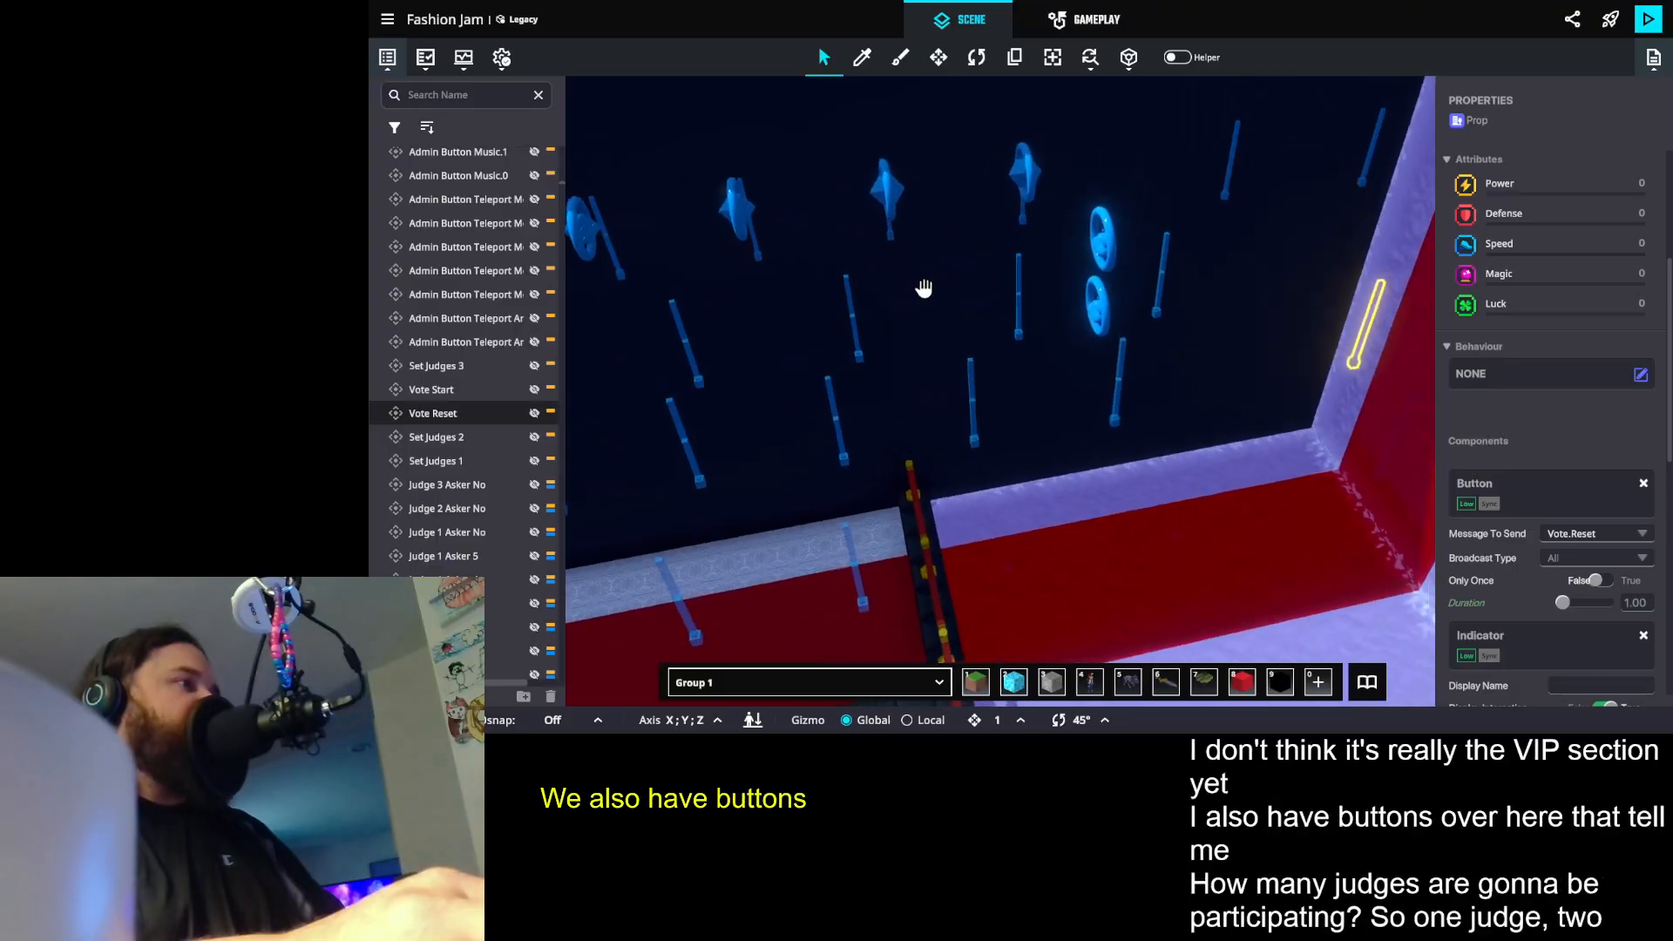
click(921, 287)
click(952, 111)
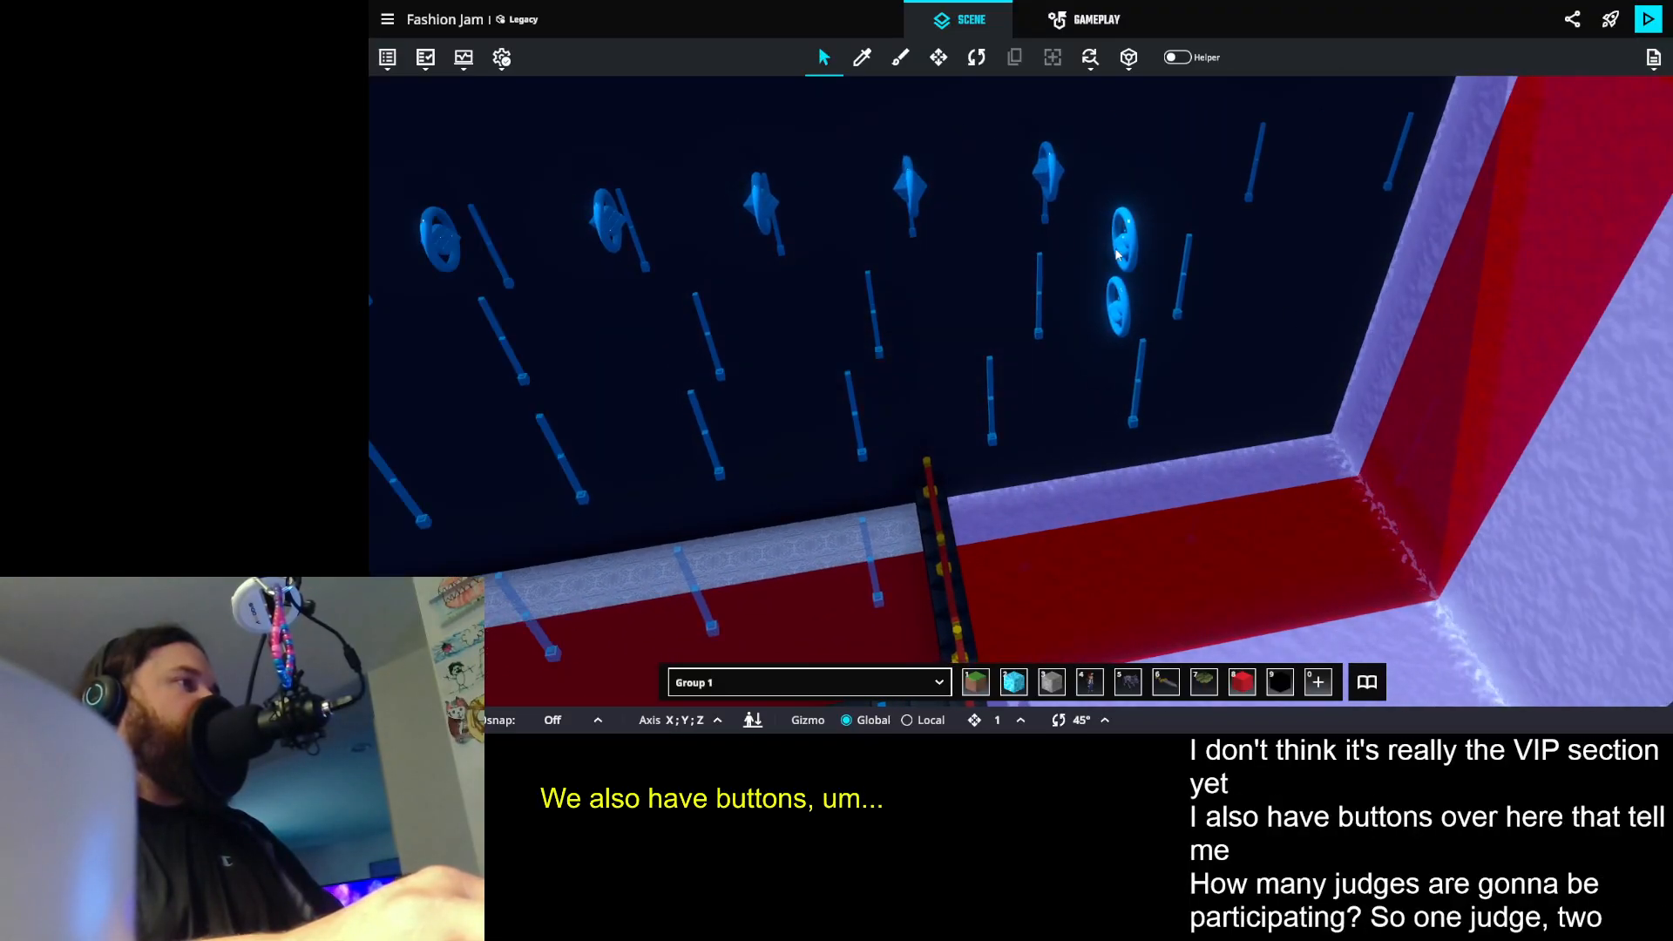
- Examine the row of song buttons with round icons along the dark curtain wall
click(1189, 269)
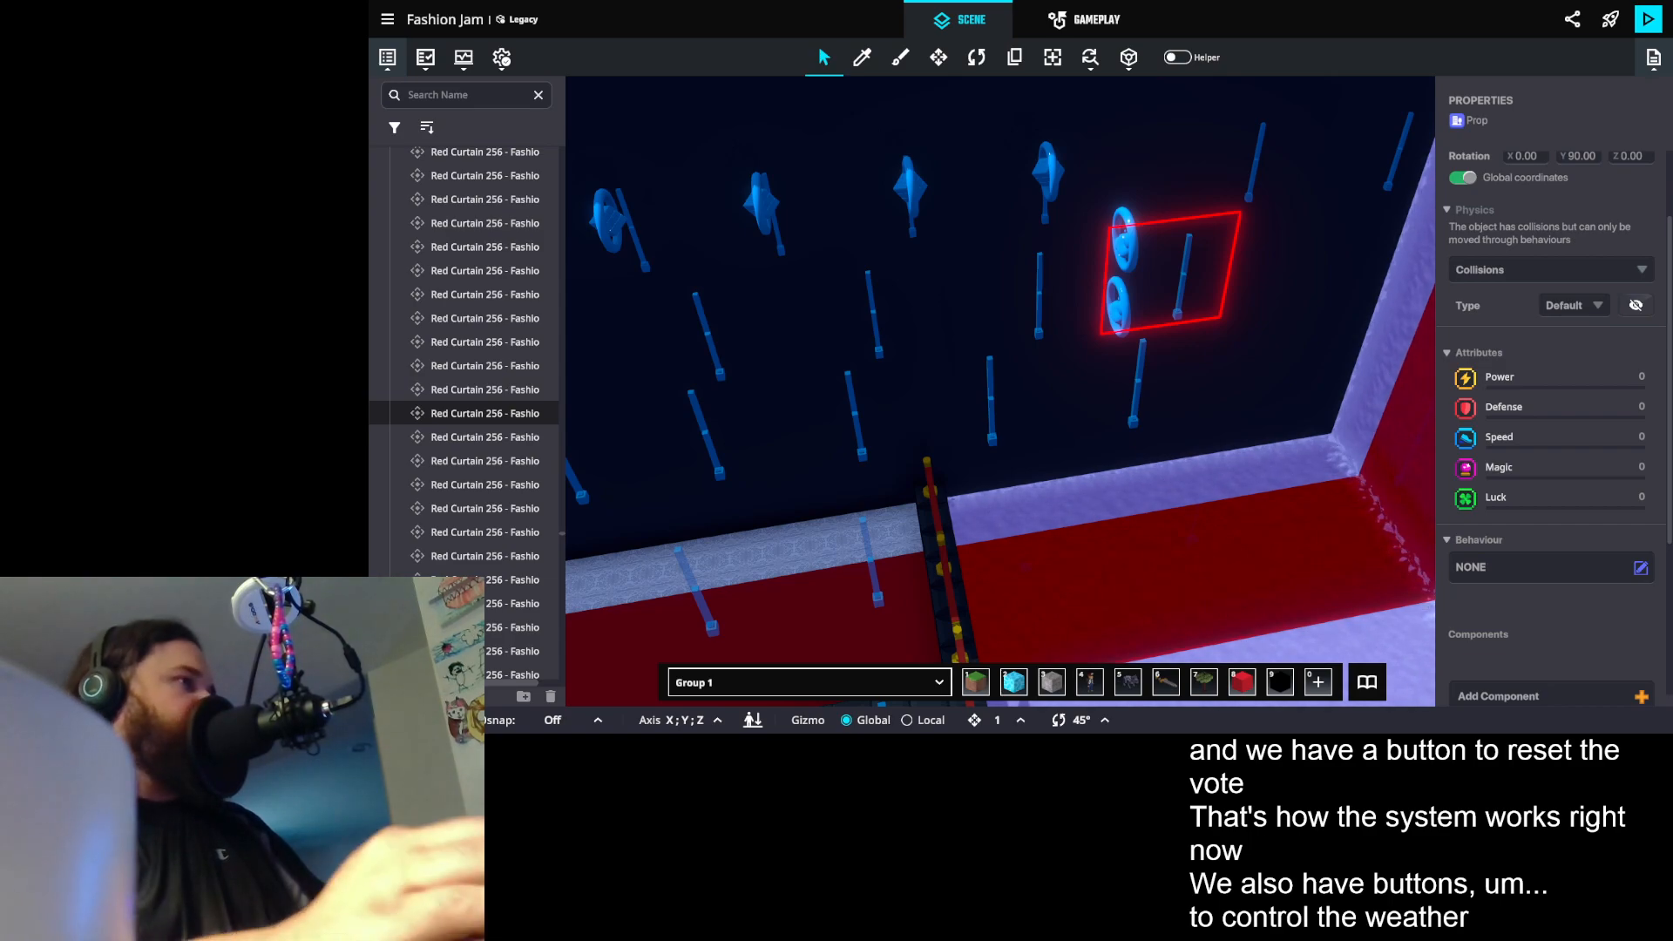
drag(1014, 260, 993, 175)
scroll(994, 175, down, 3)
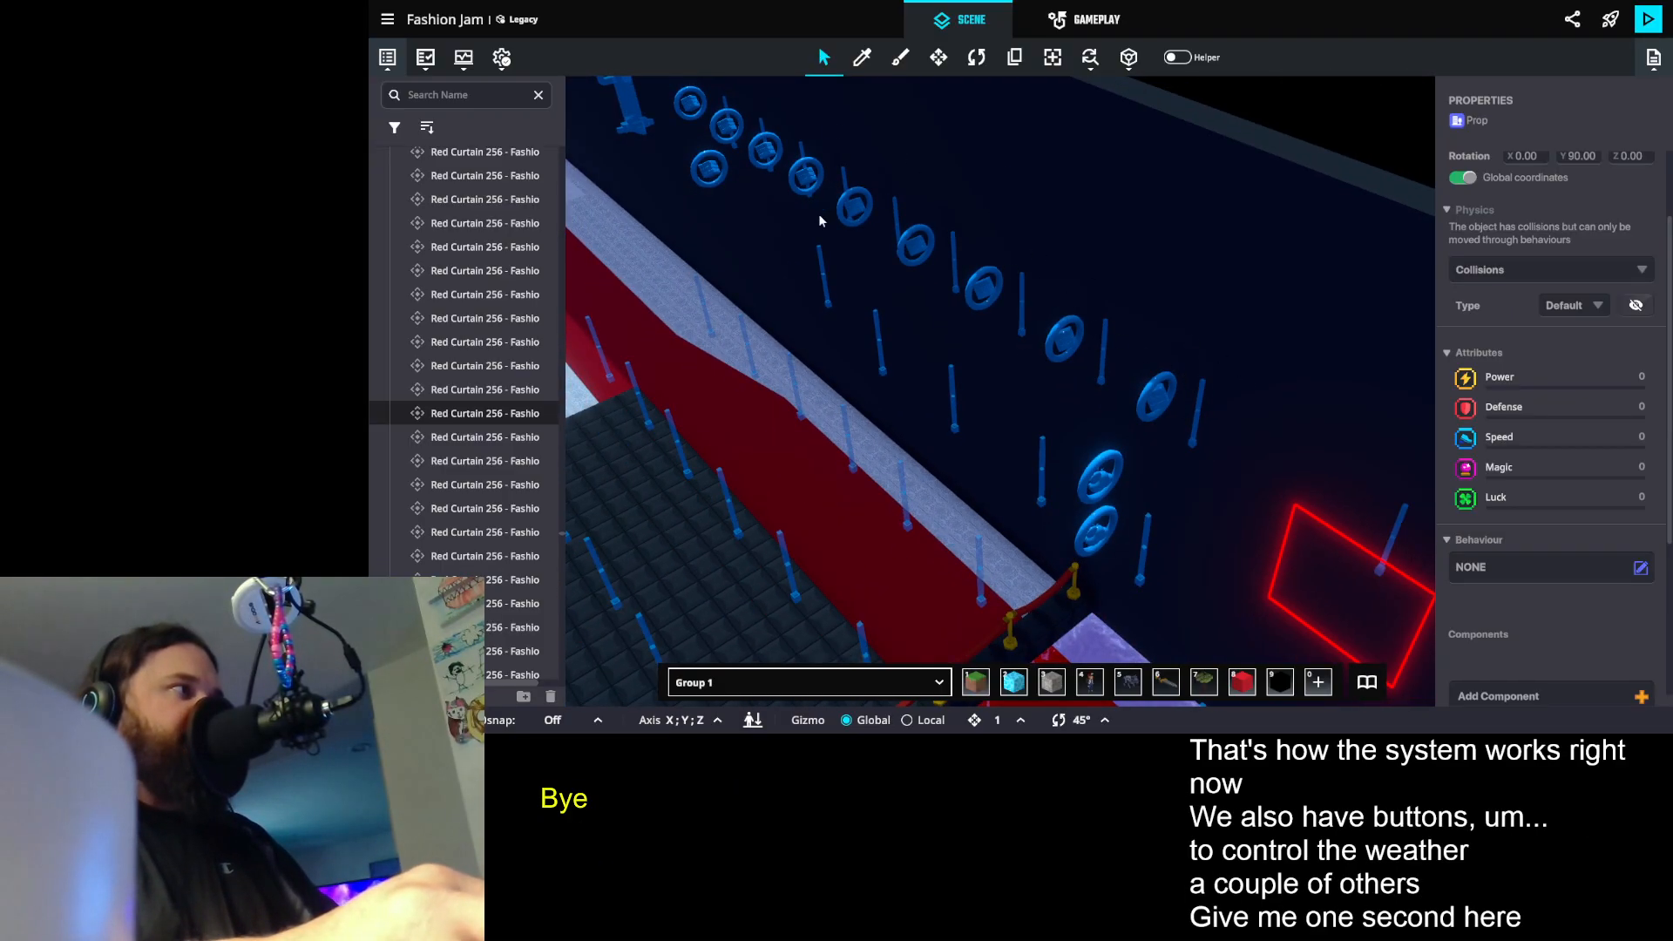
drag(726, 186, 1008, 286)
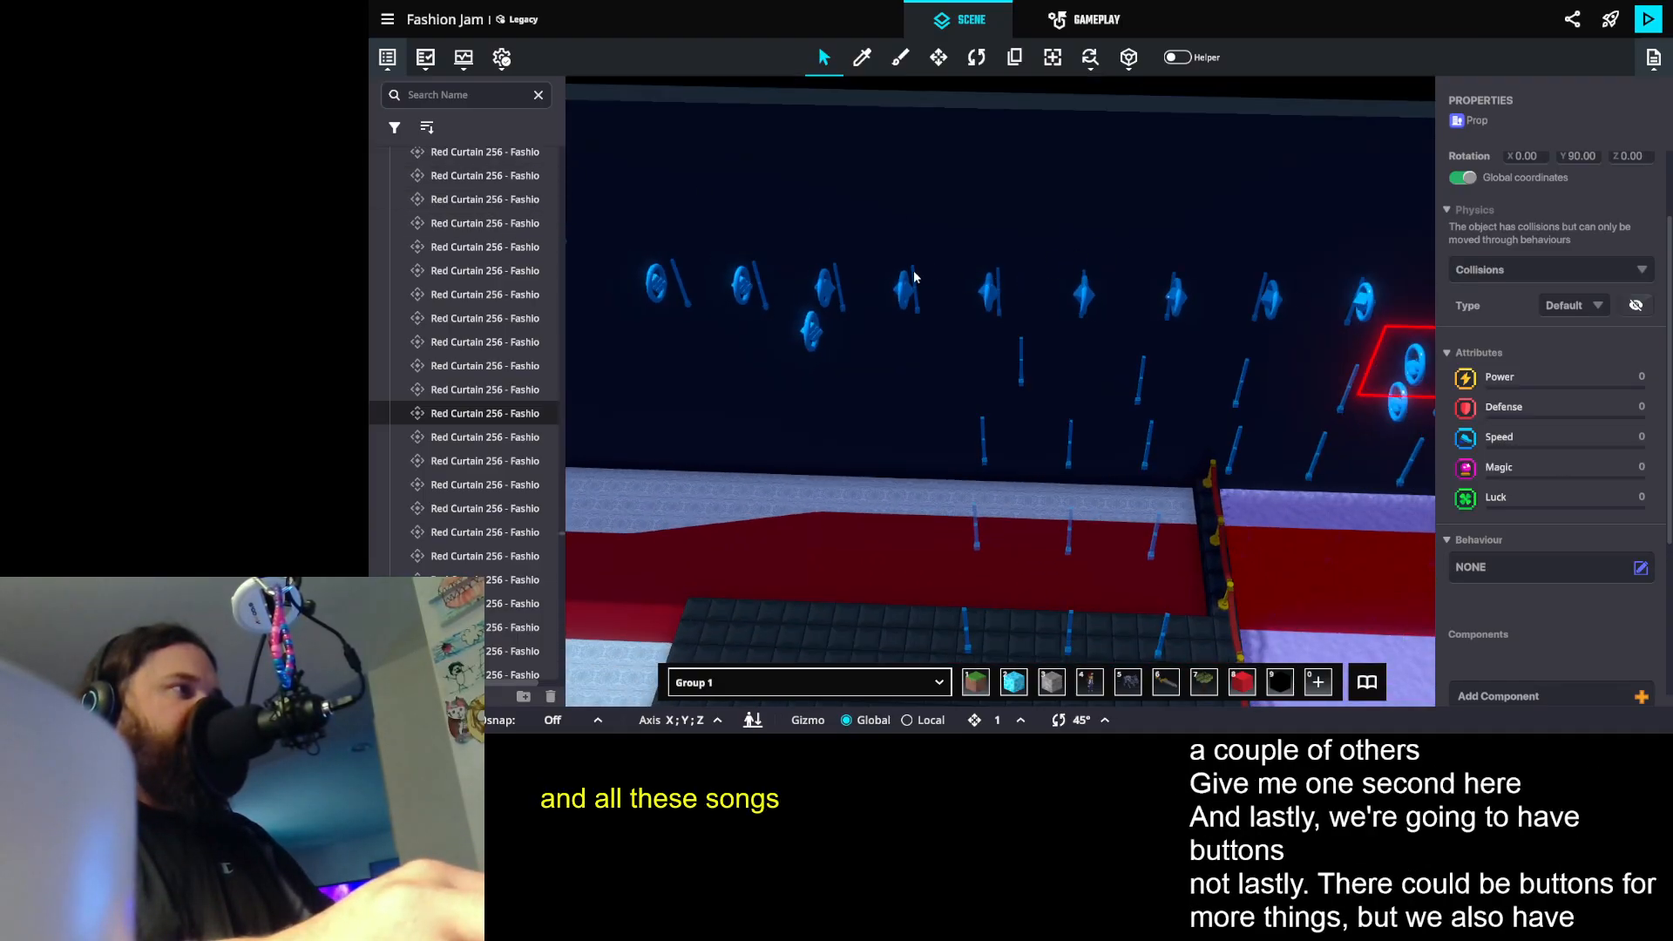
scroll(809, 339, up, 6)
drag(854, 360, 1193, 271)
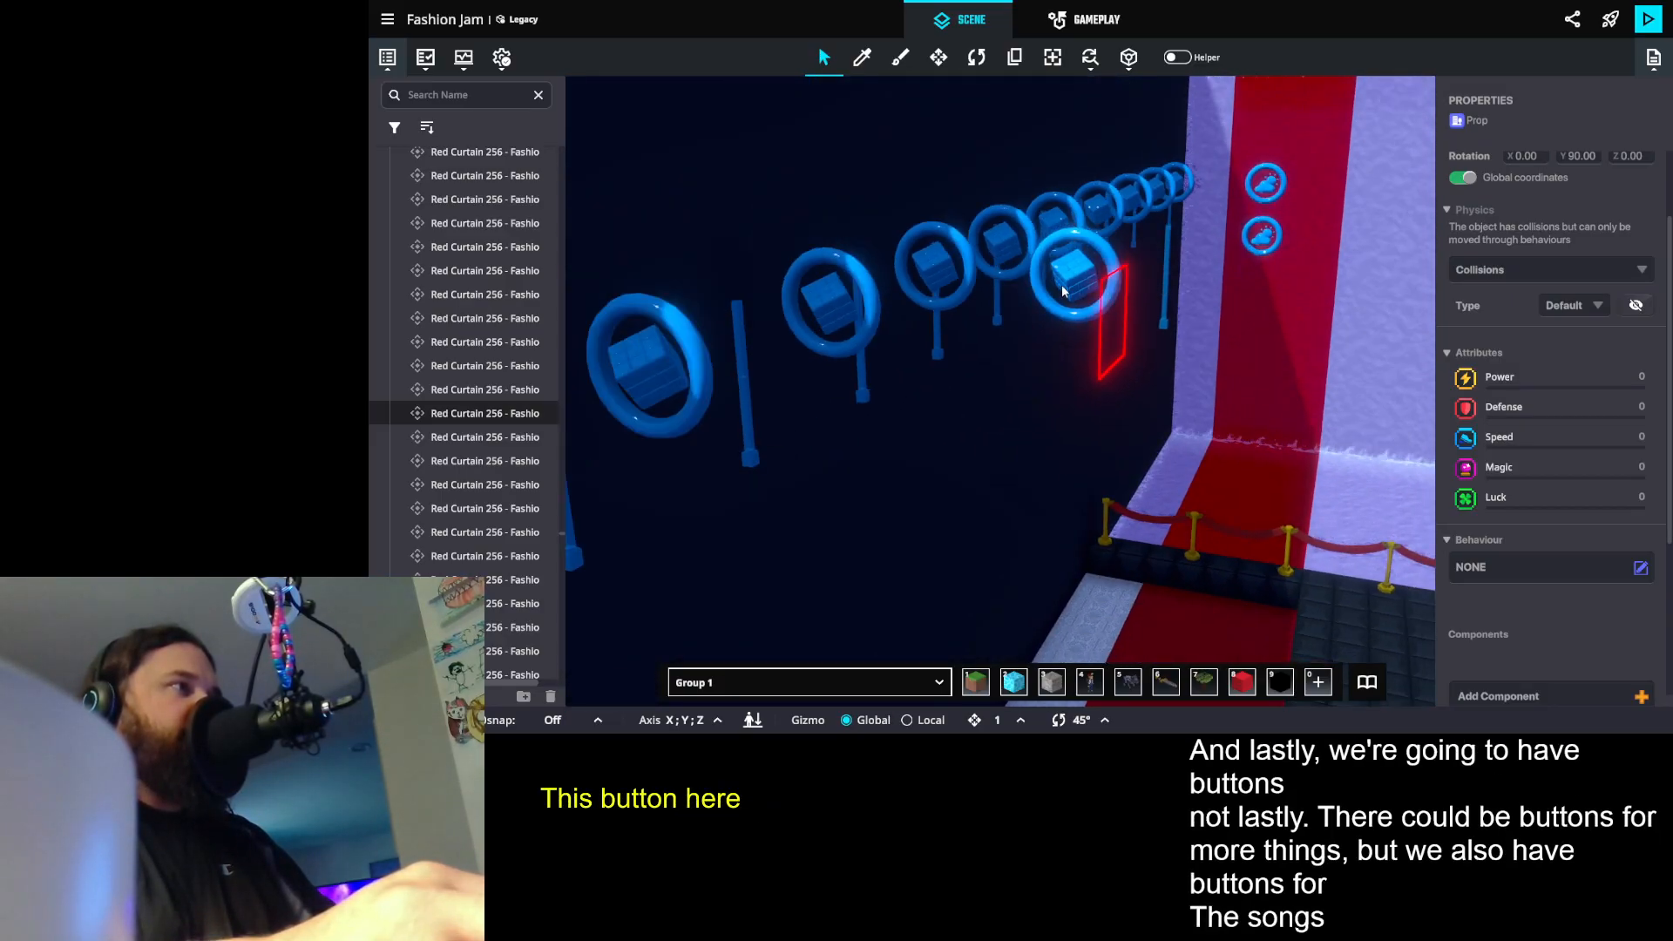
- Select the MusicStop TE prop among the song buttons and inspect its properties
click(1112, 312)
drag(1359, 392, 1162, 338)
click(1162, 339)
scroll(1129, 367, down, 5)
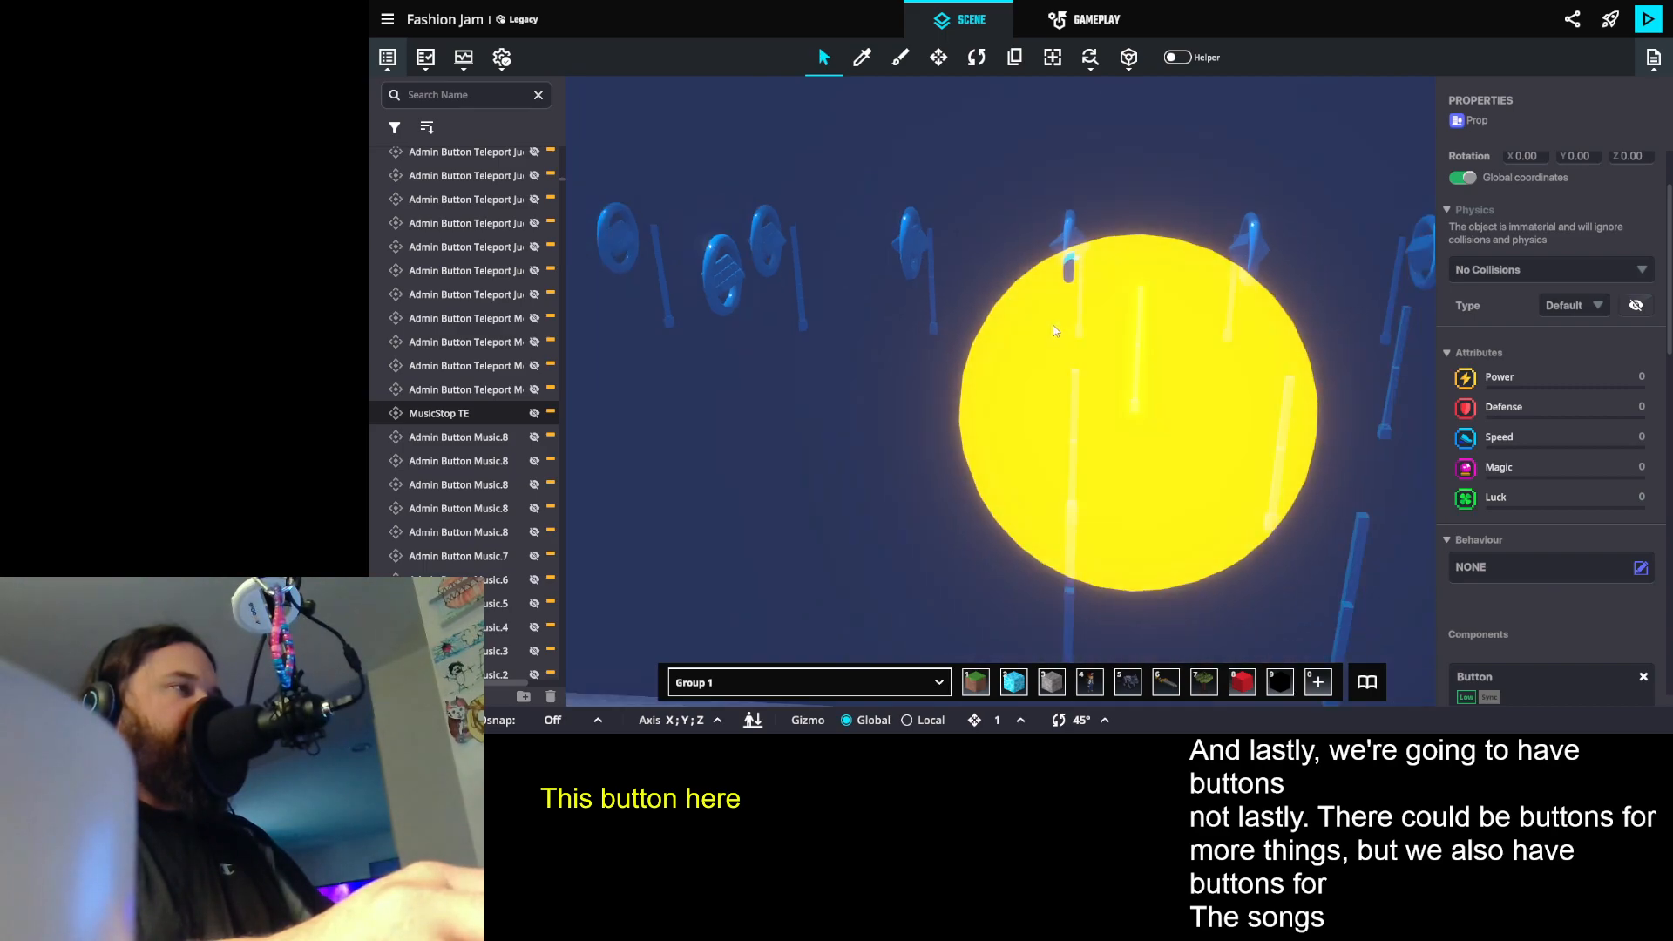
scroll(784, 285, down, 5)
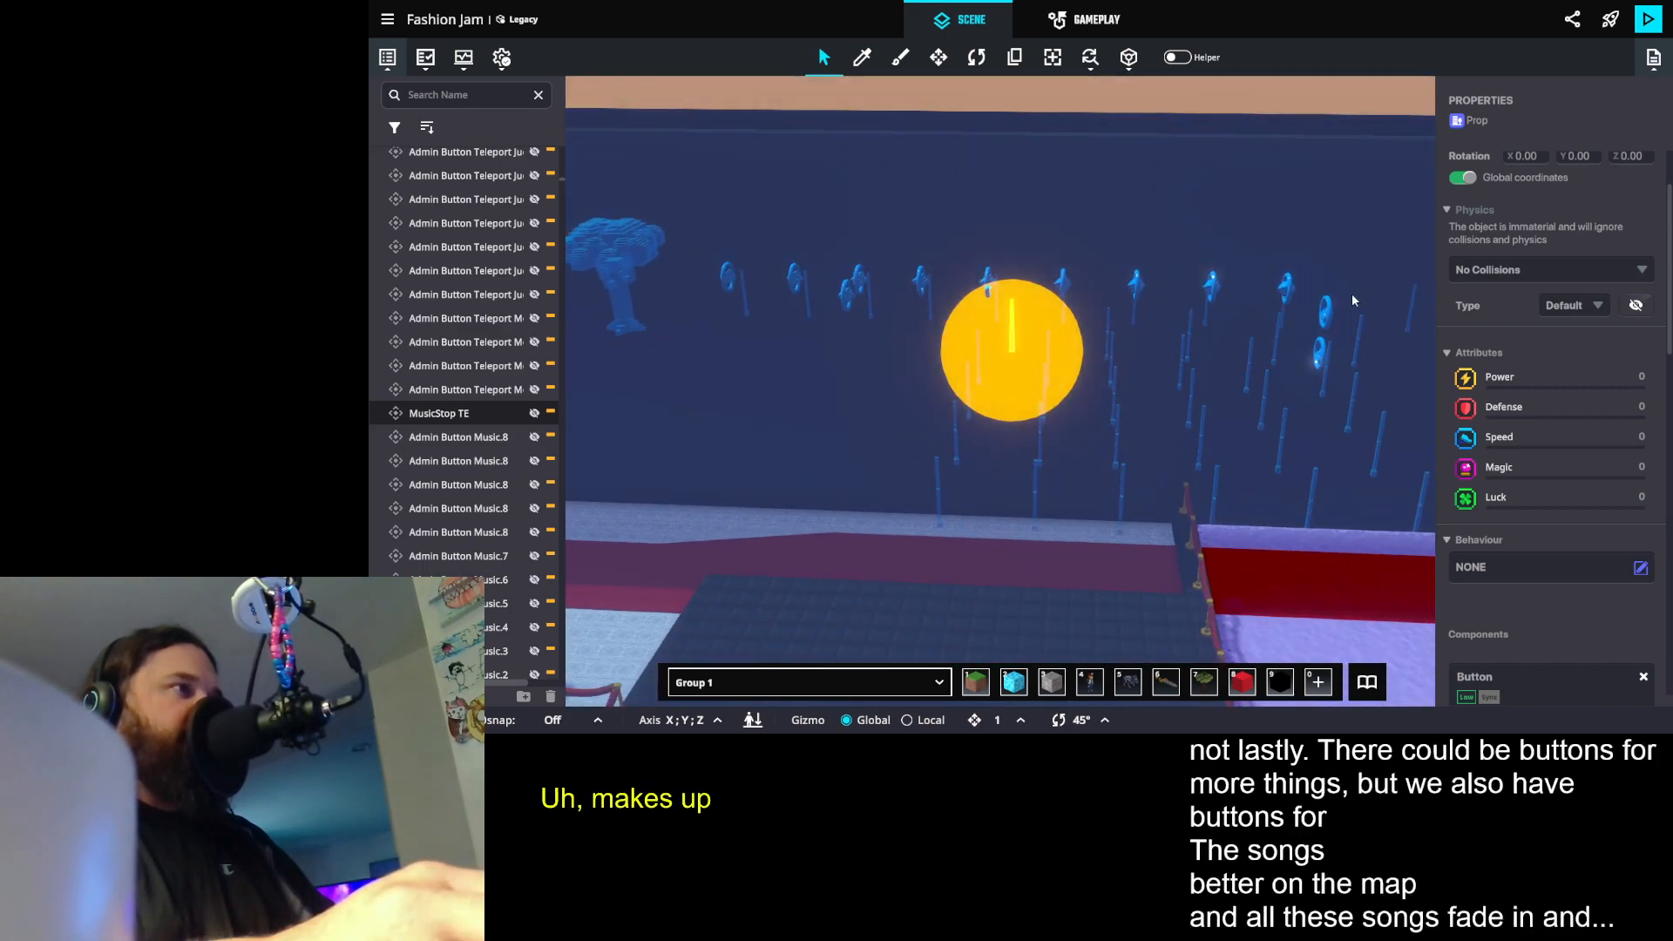
- Review the whole button wall and the surrounding hall from several angles with nothing left selected
drag(1012, 304, 1177, 360)
scroll(1057, 347, up, 3)
scroll(1054, 341, up, 3)
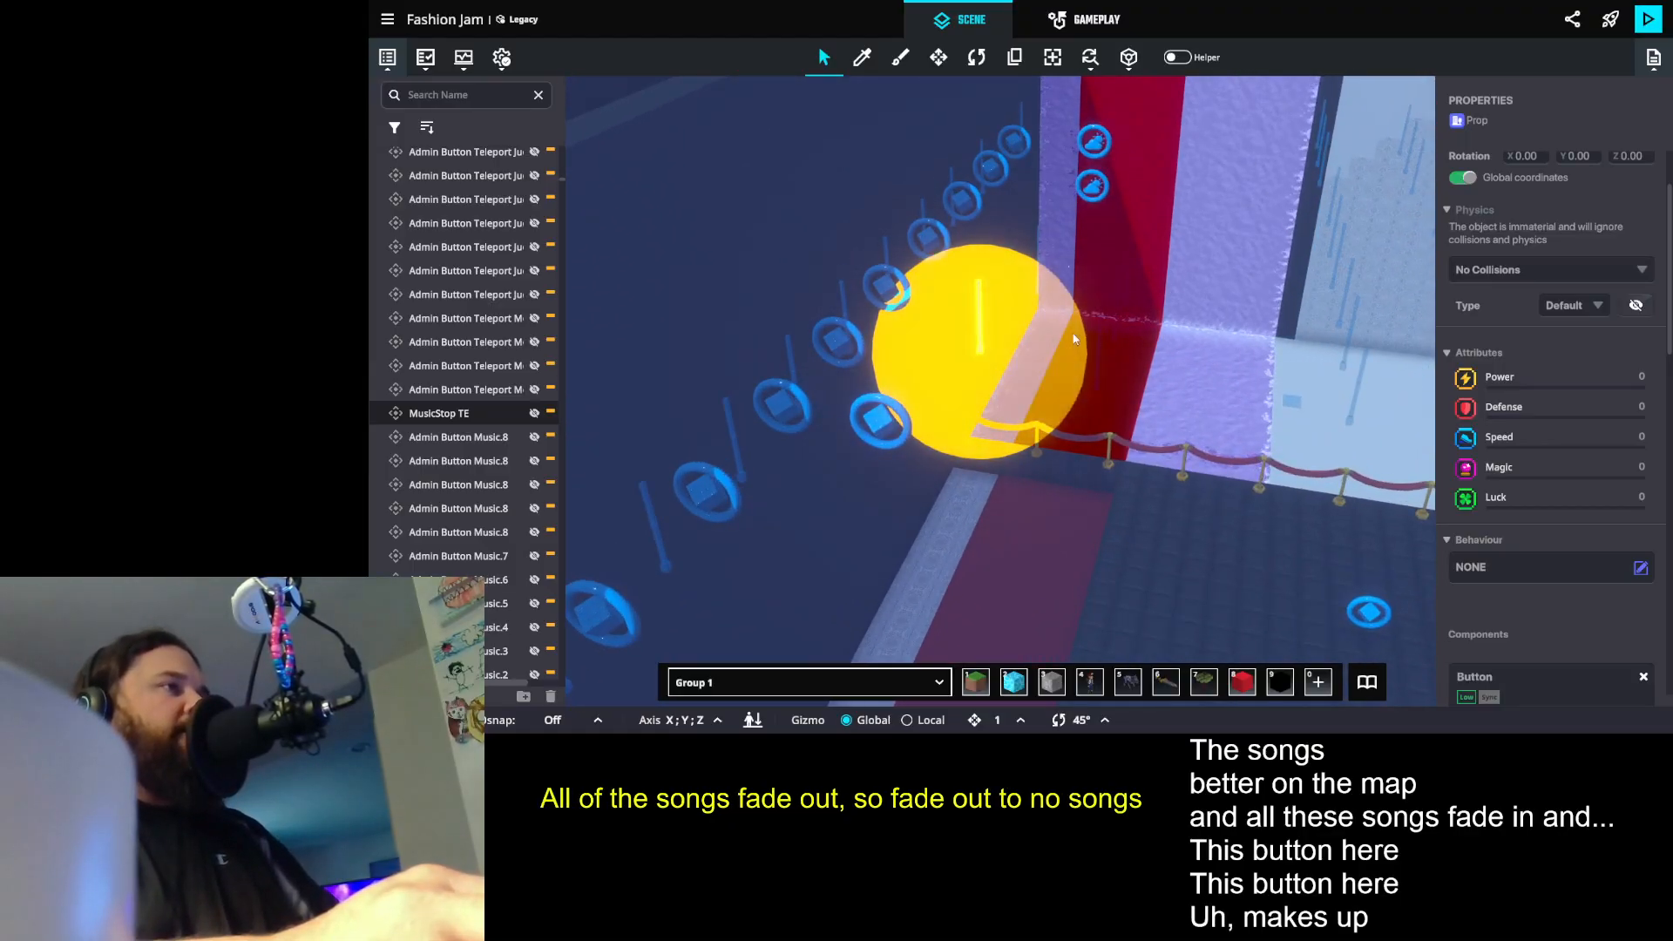
drag(1083, 337, 822, 329)
scroll(923, 291, down, 2)
drag(925, 297, 558, 198)
drag(1133, 297, 953, 254)
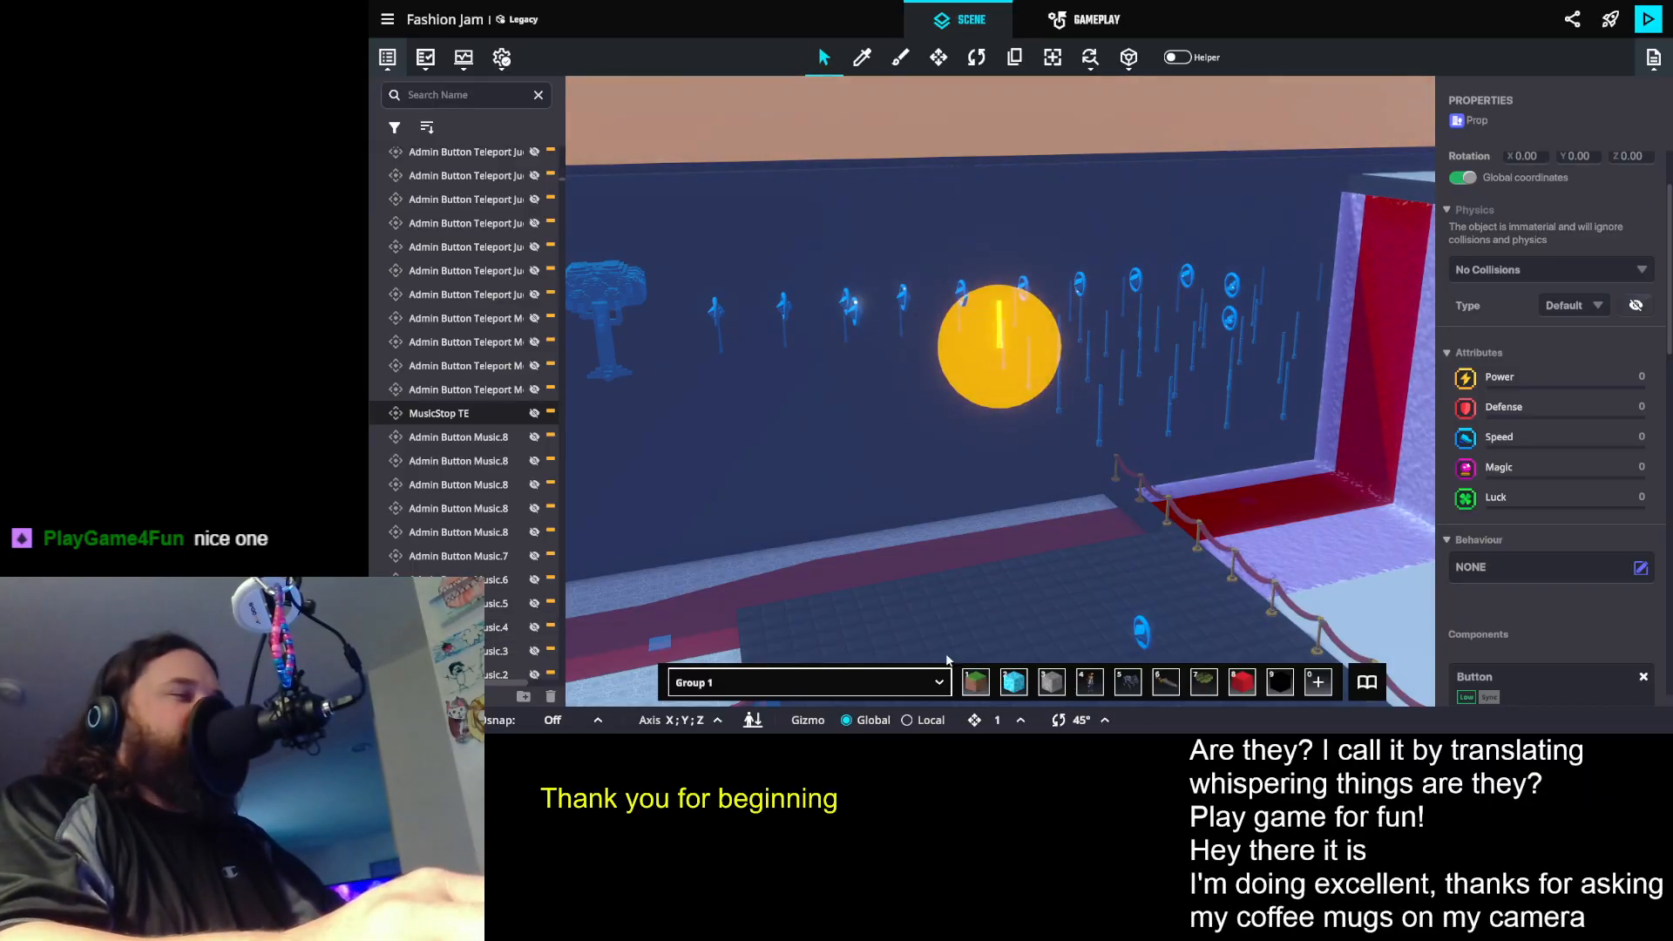
drag(982, 365, 940, 464)
click(878, 239)
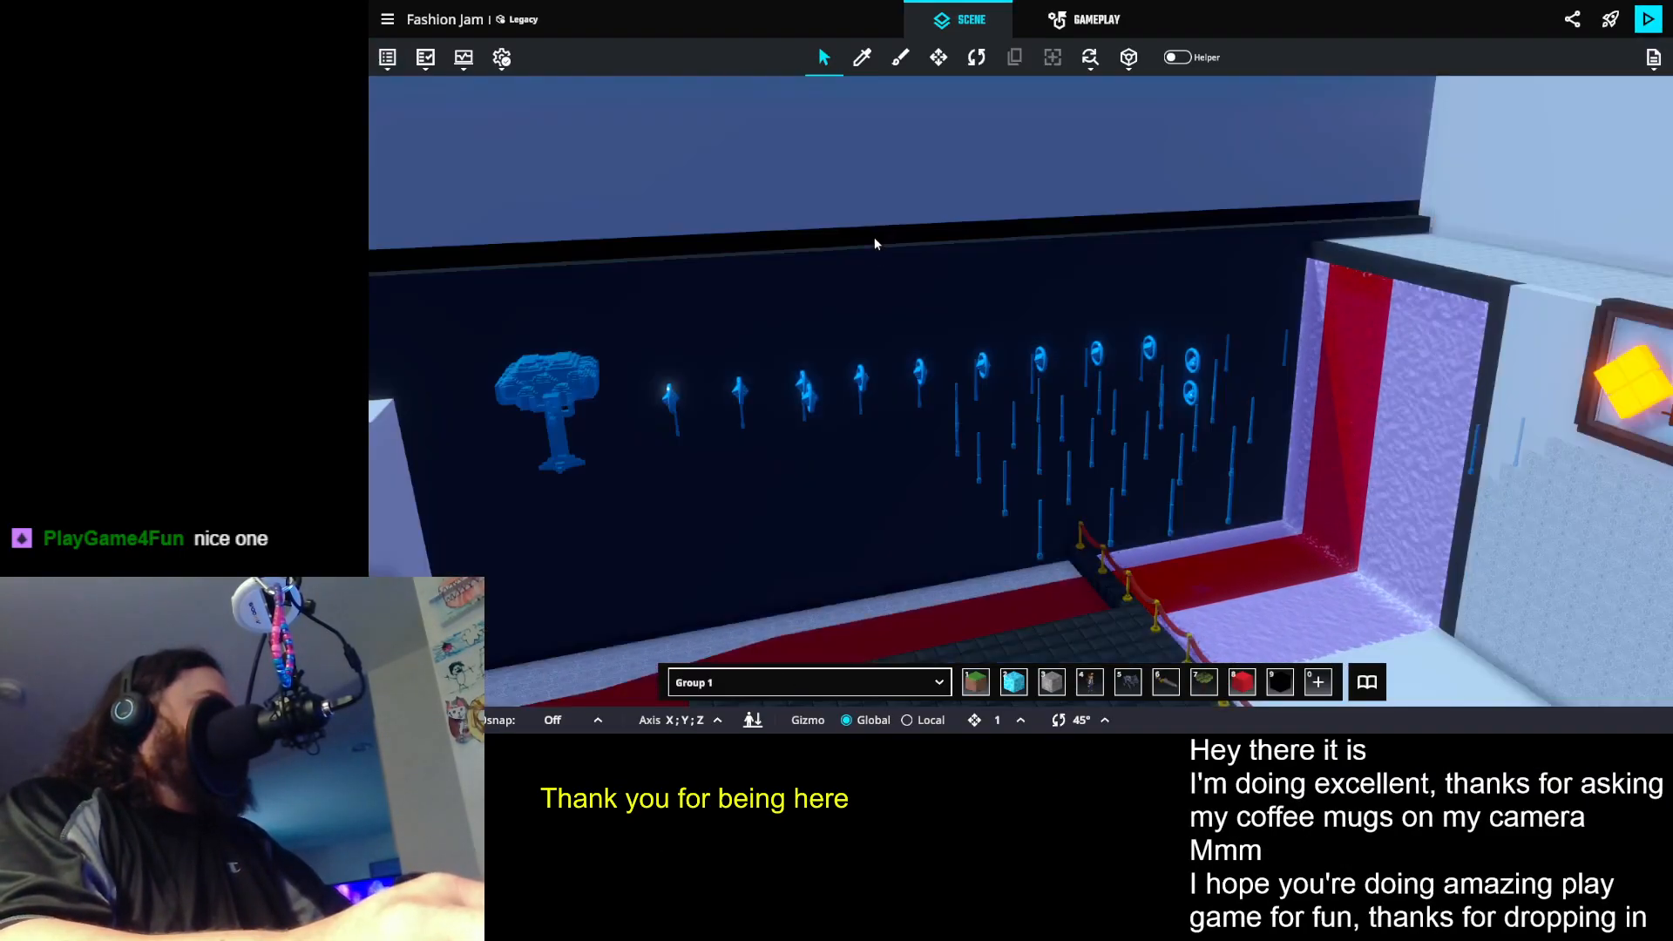
scroll(990, 399, down, 2)
drag(990, 400, 826, 399)
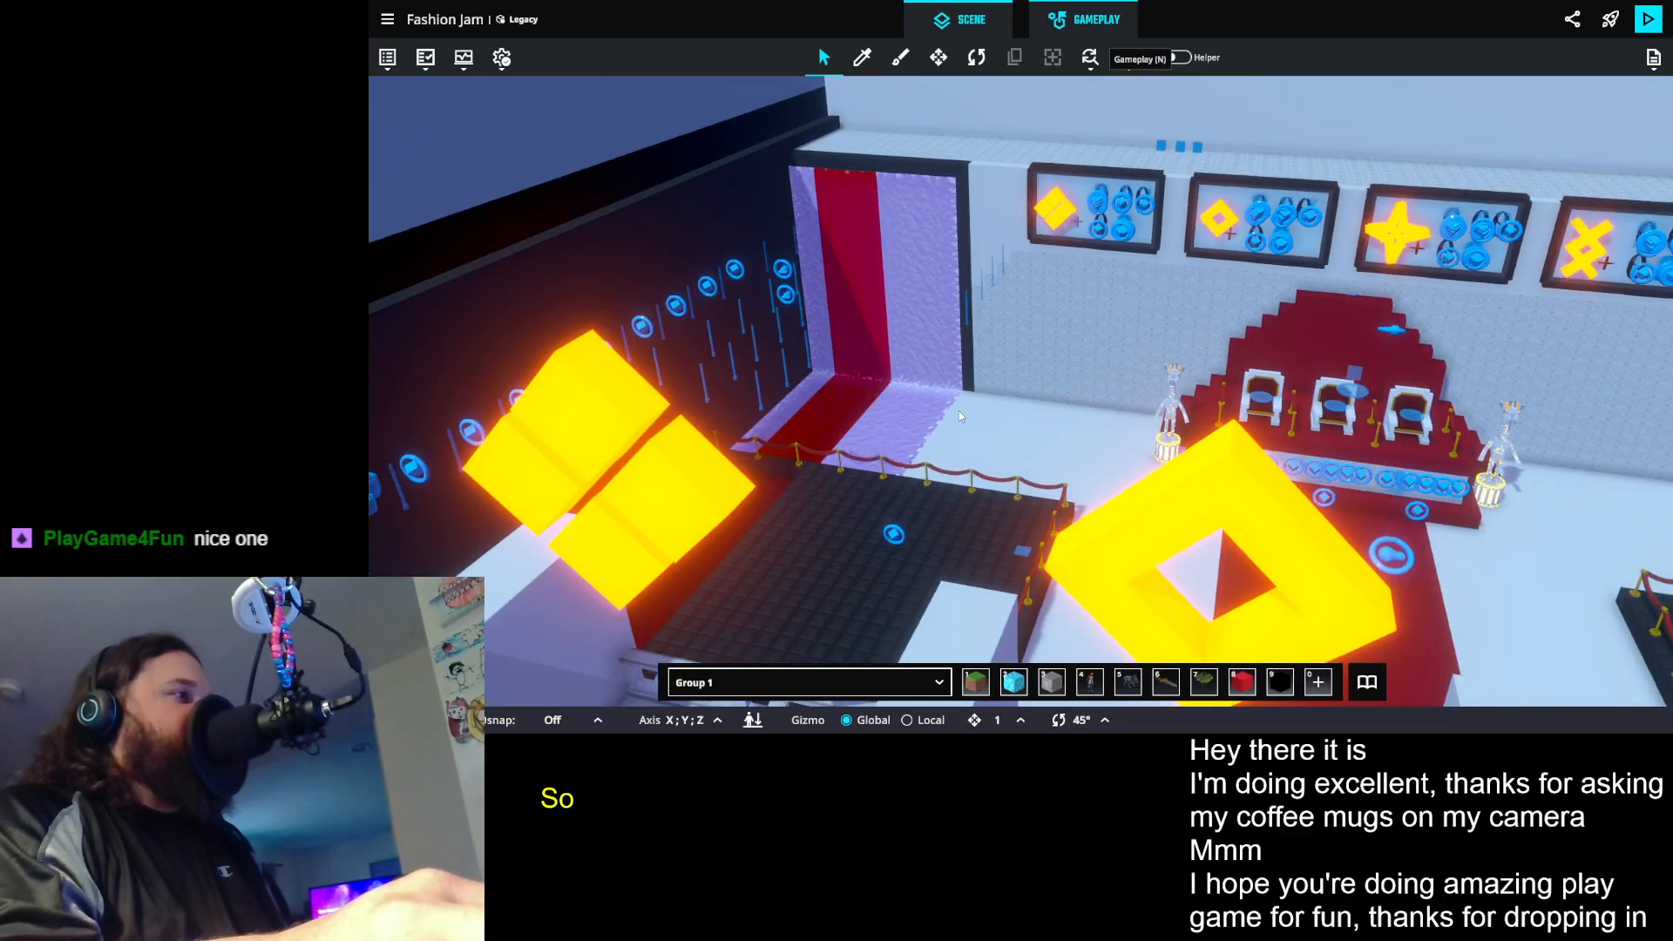
- Open the game rules board list and collapse all of its categories, from OnPlayerJoin/HUD to Slots Machine
key(n)
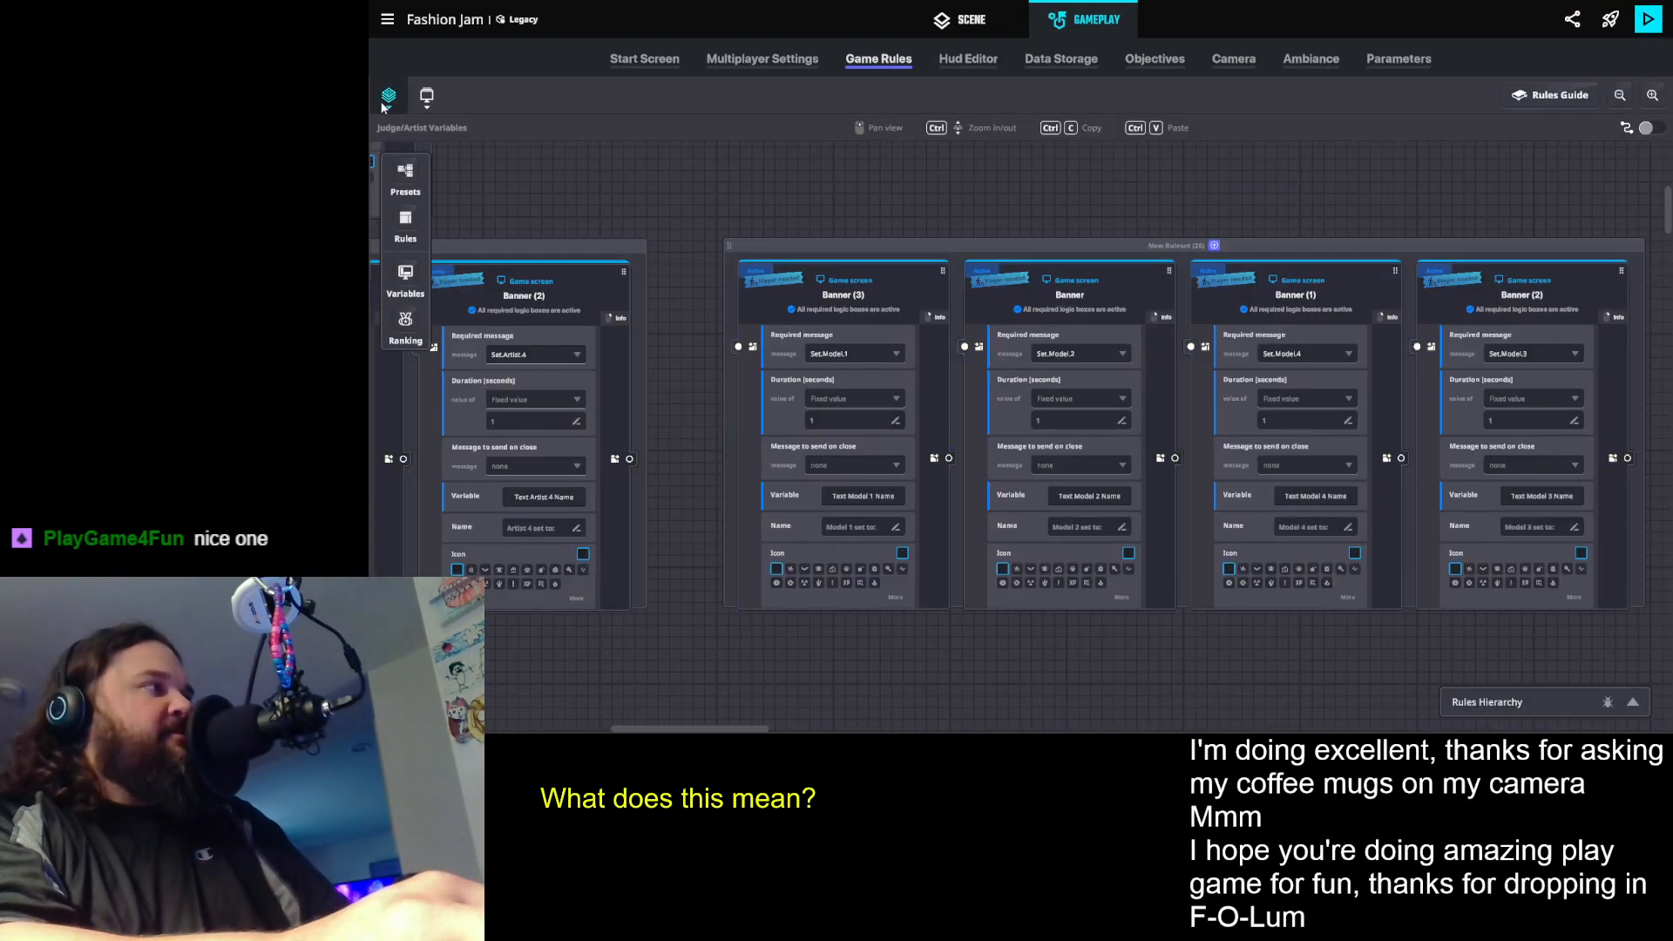
click(389, 95)
scroll(488, 366, down, 2)
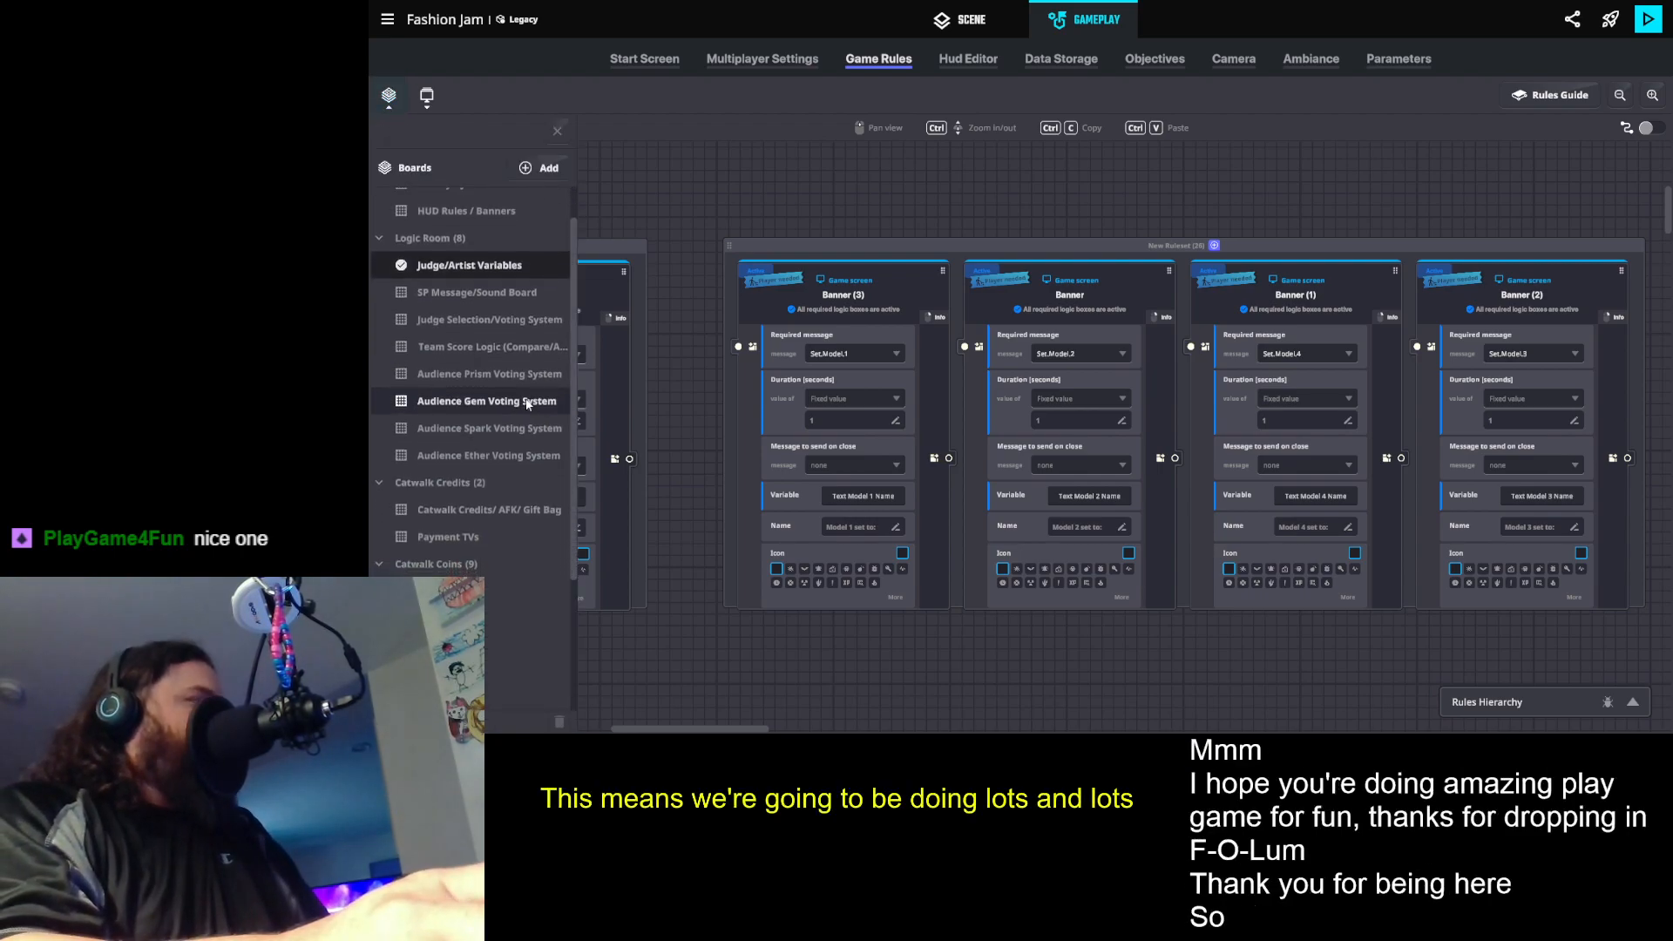
scroll(545, 392, up, 1)
scroll(547, 386, up, 1)
click(377, 199)
click(381, 228)
click(380, 256)
click(381, 282)
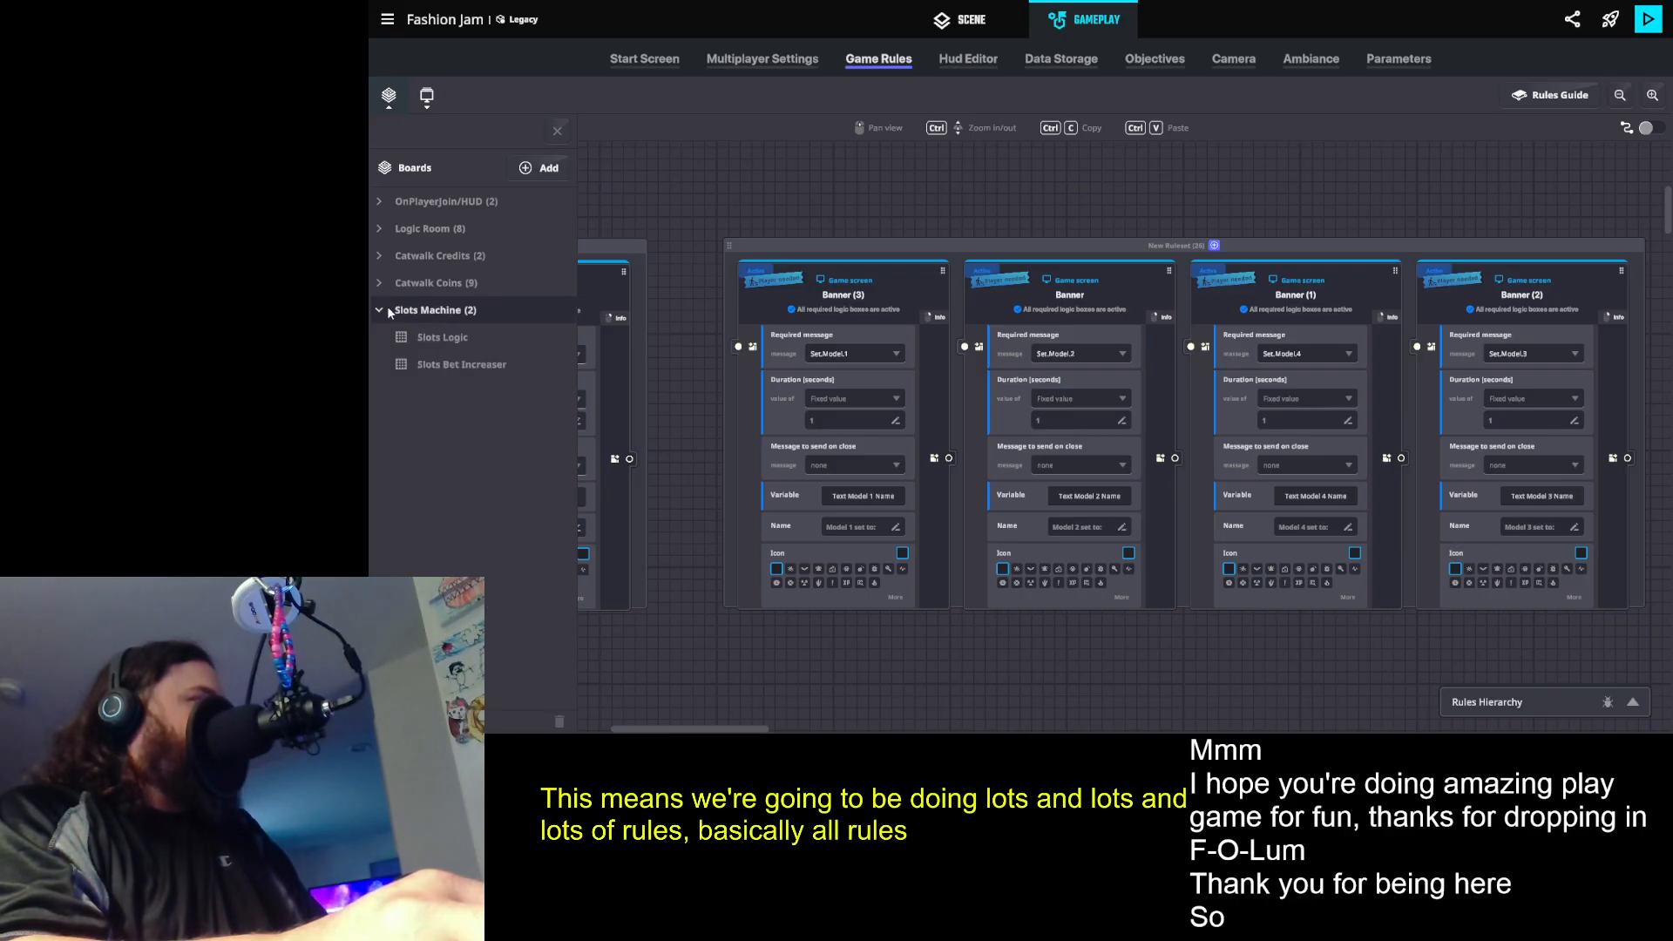
click(377, 309)
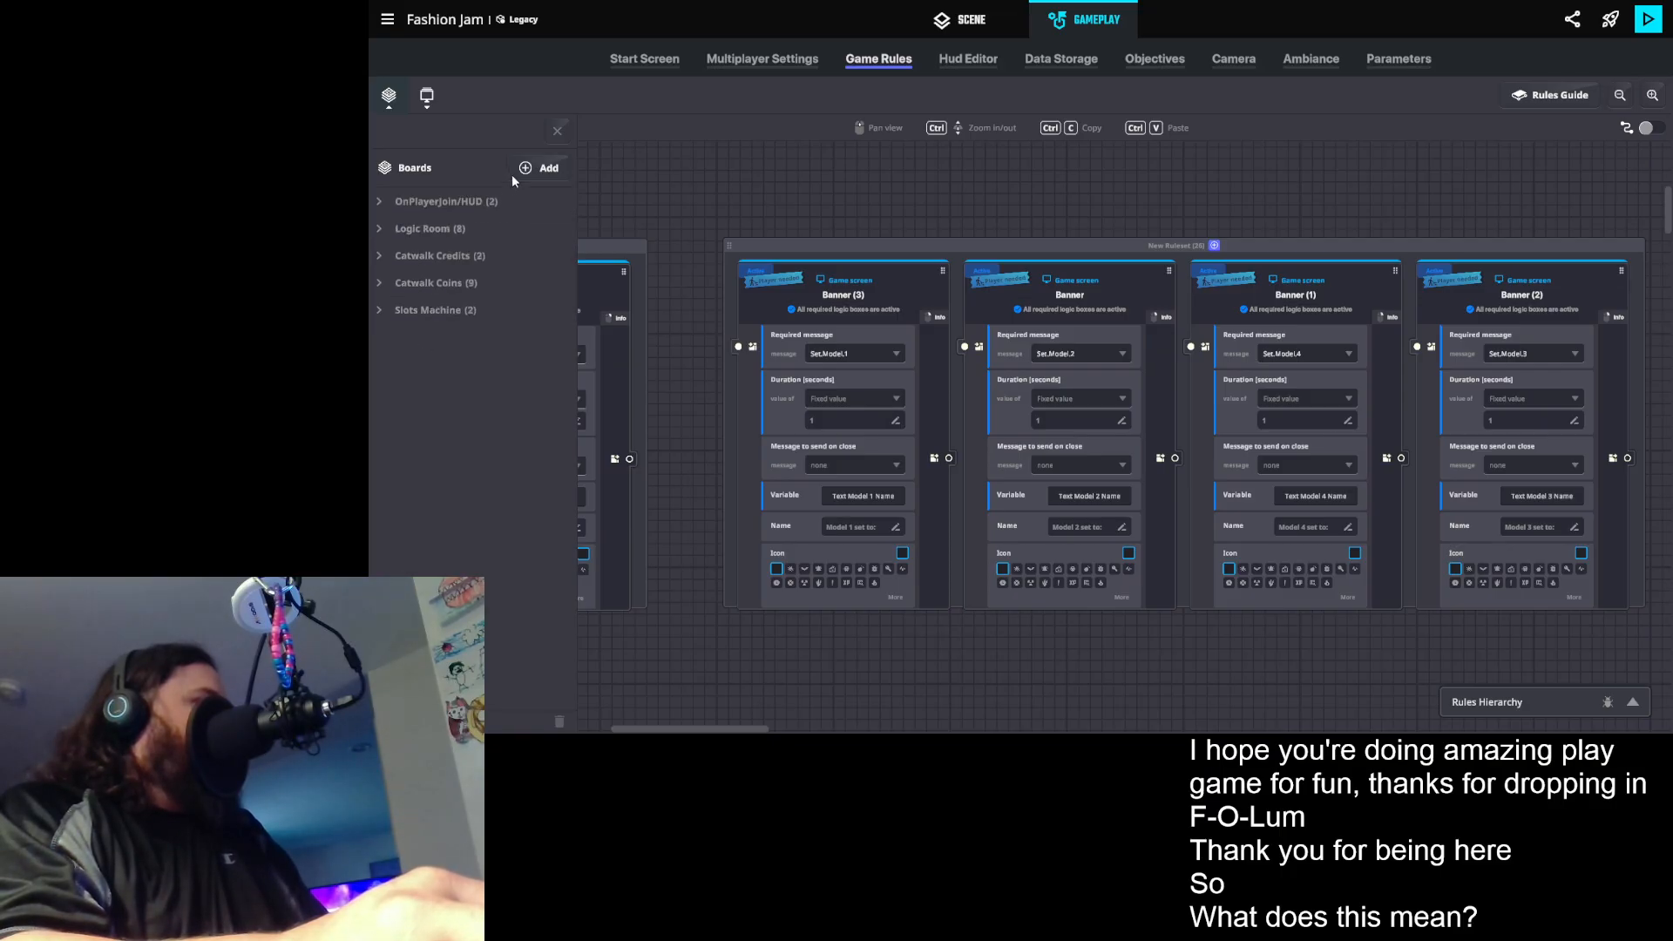
- Add a new board category named Admin HUD Controller
click(561, 167)
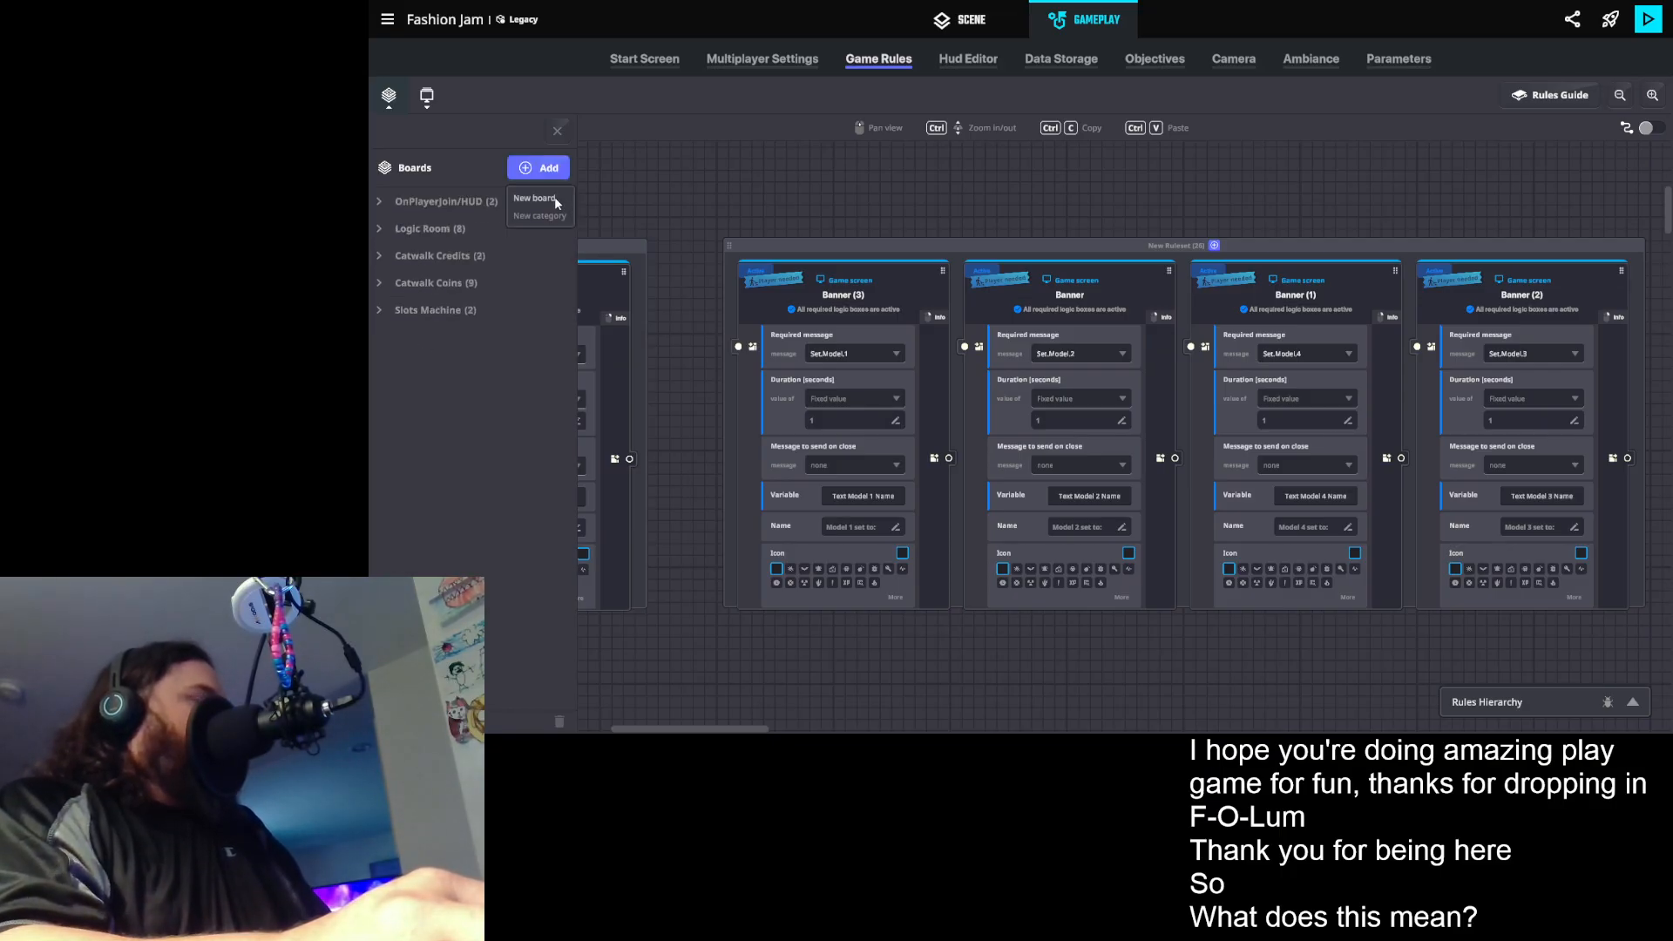
click(554, 215)
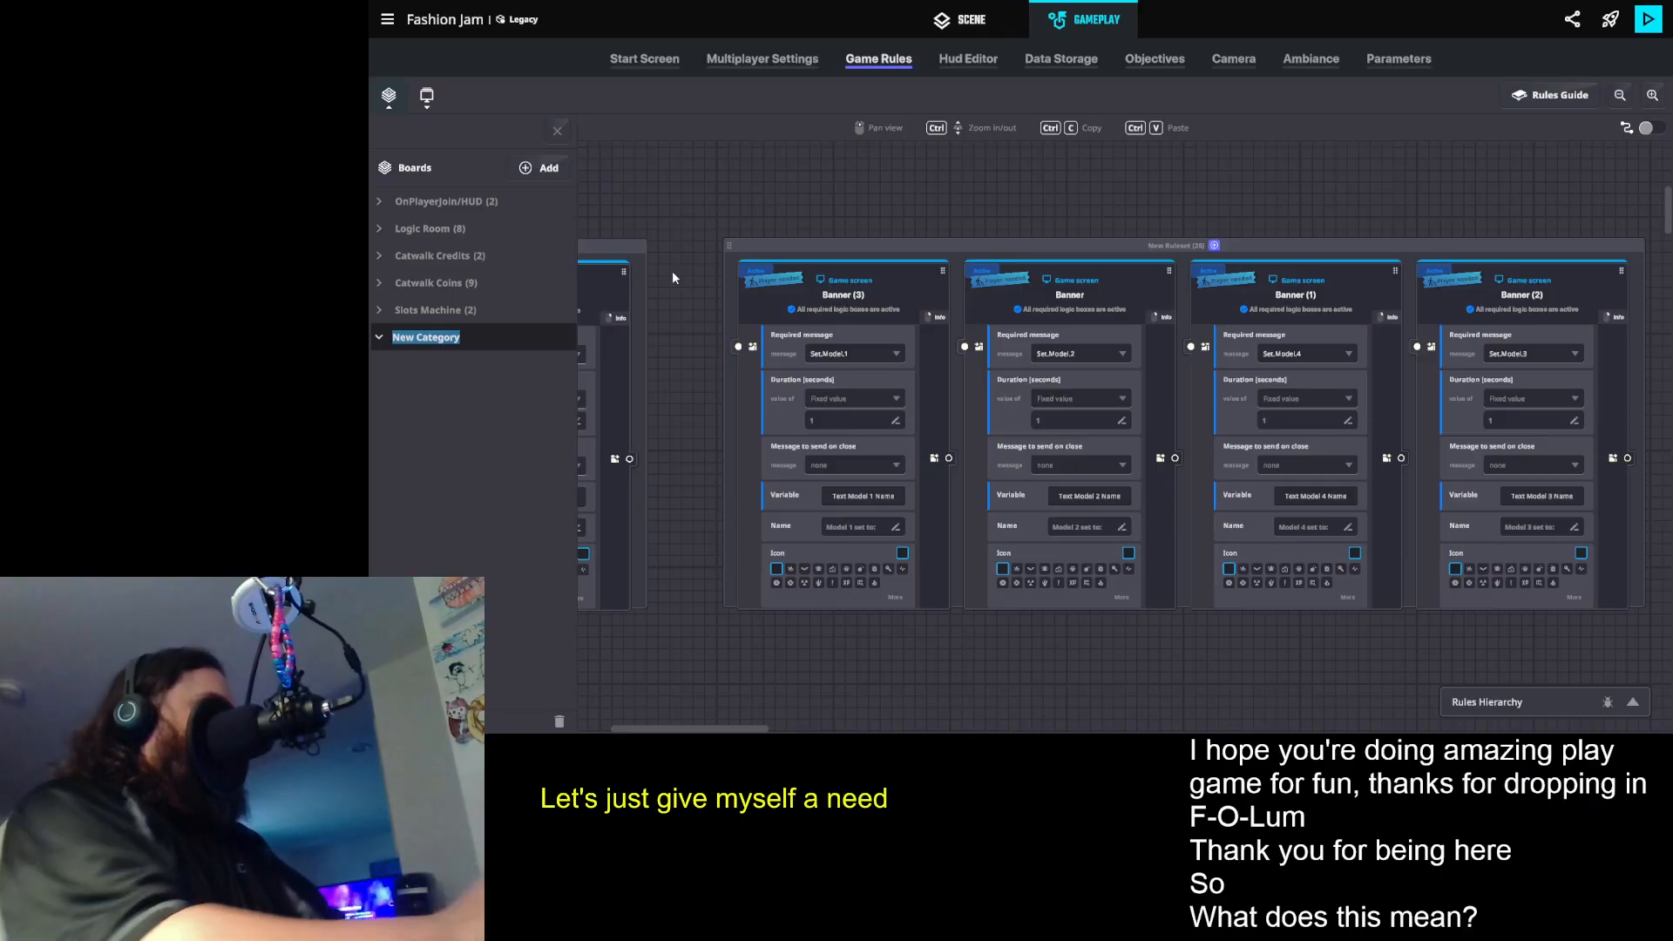
text(Admin)
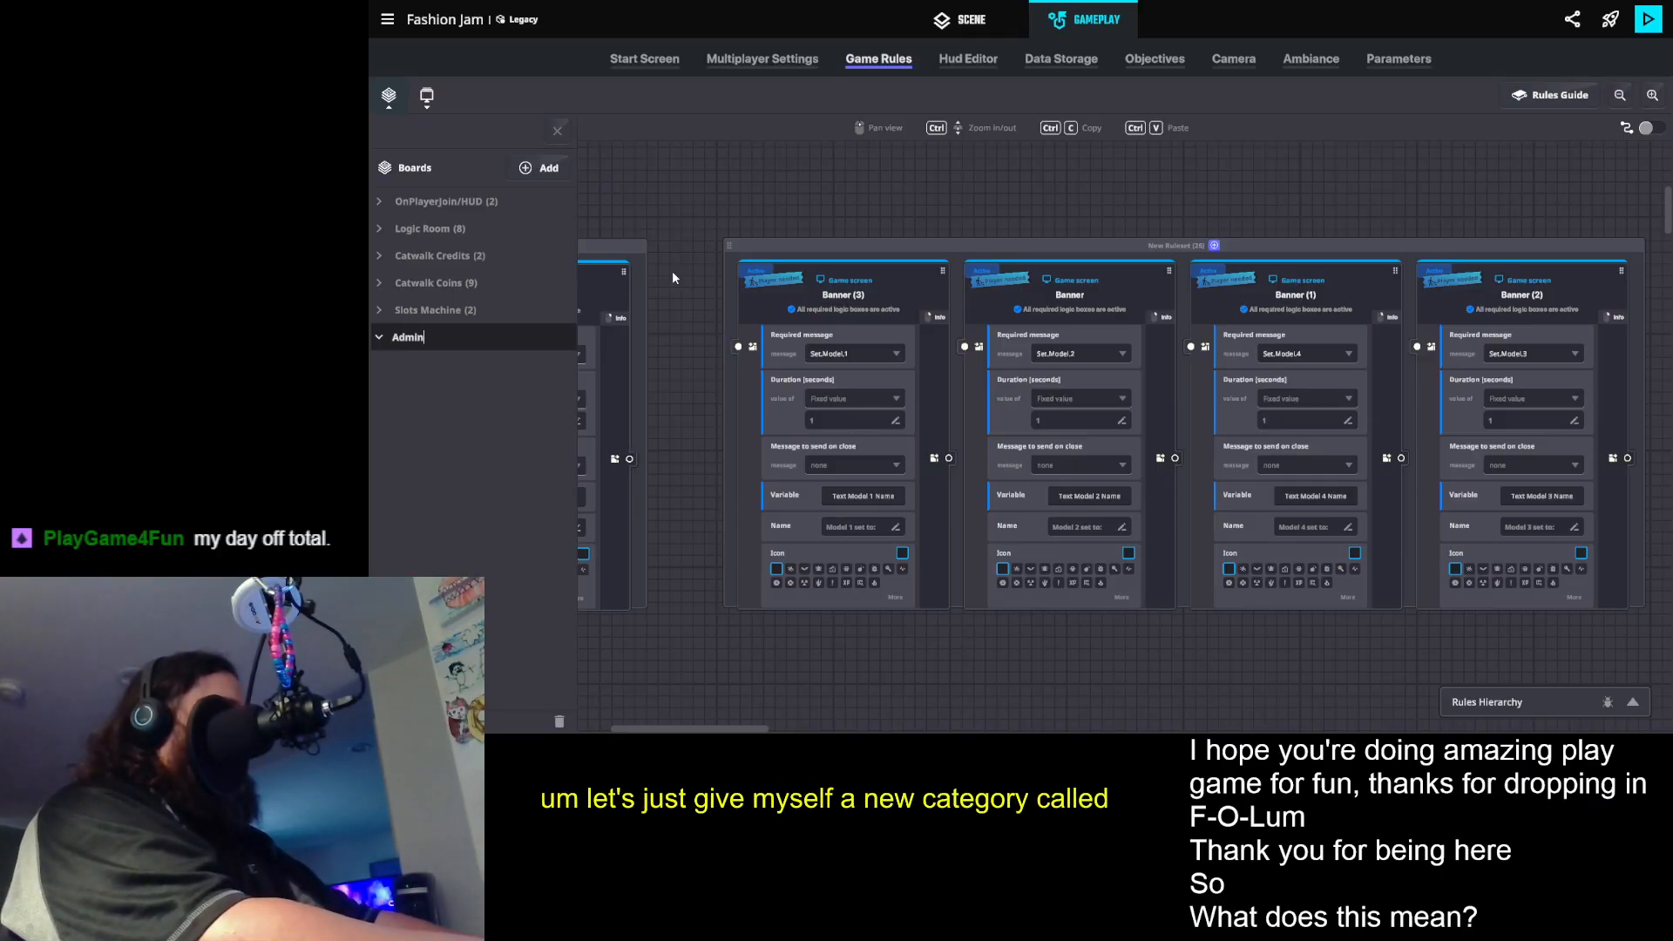
text( HUD)
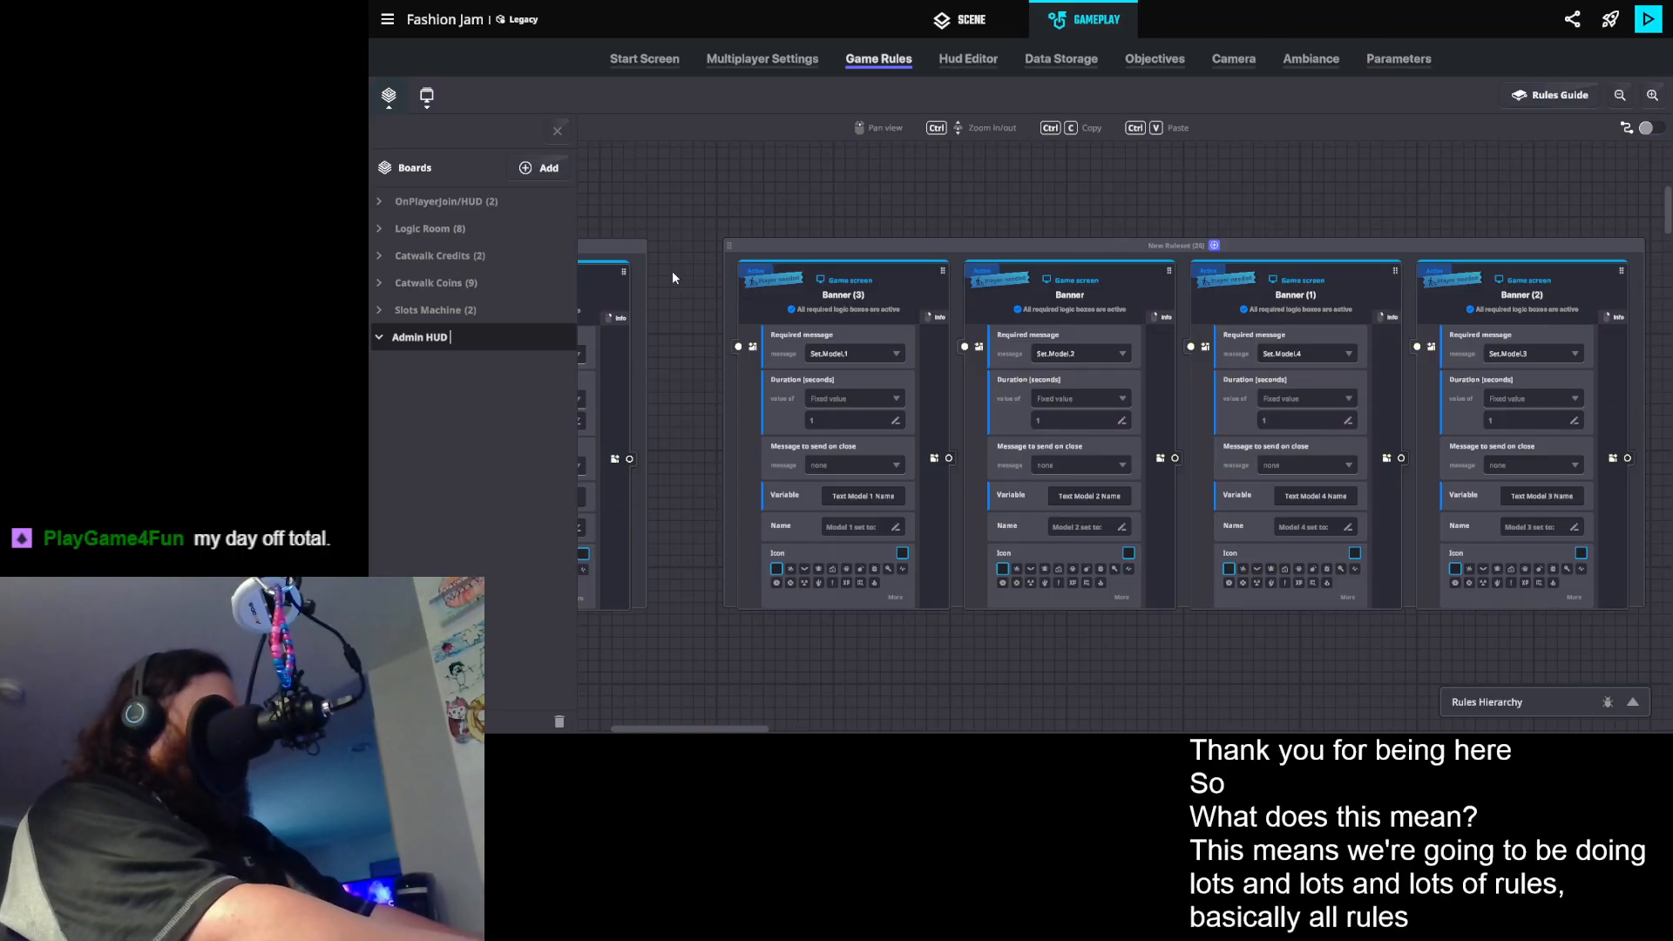
text(Controller)
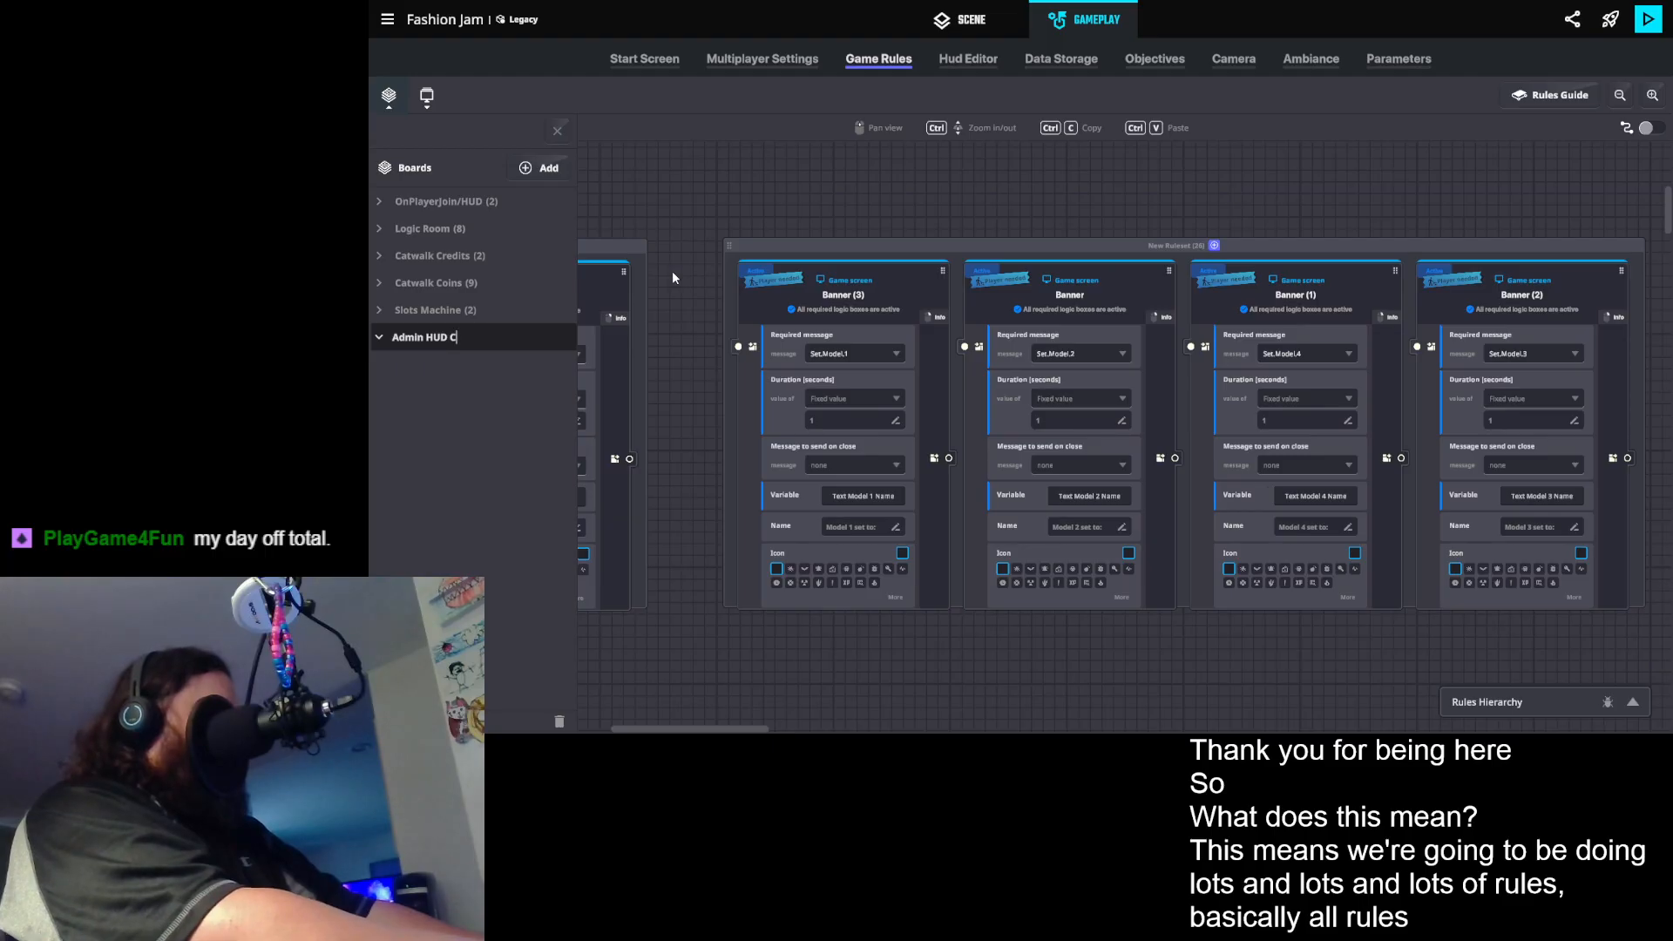
key(Return)
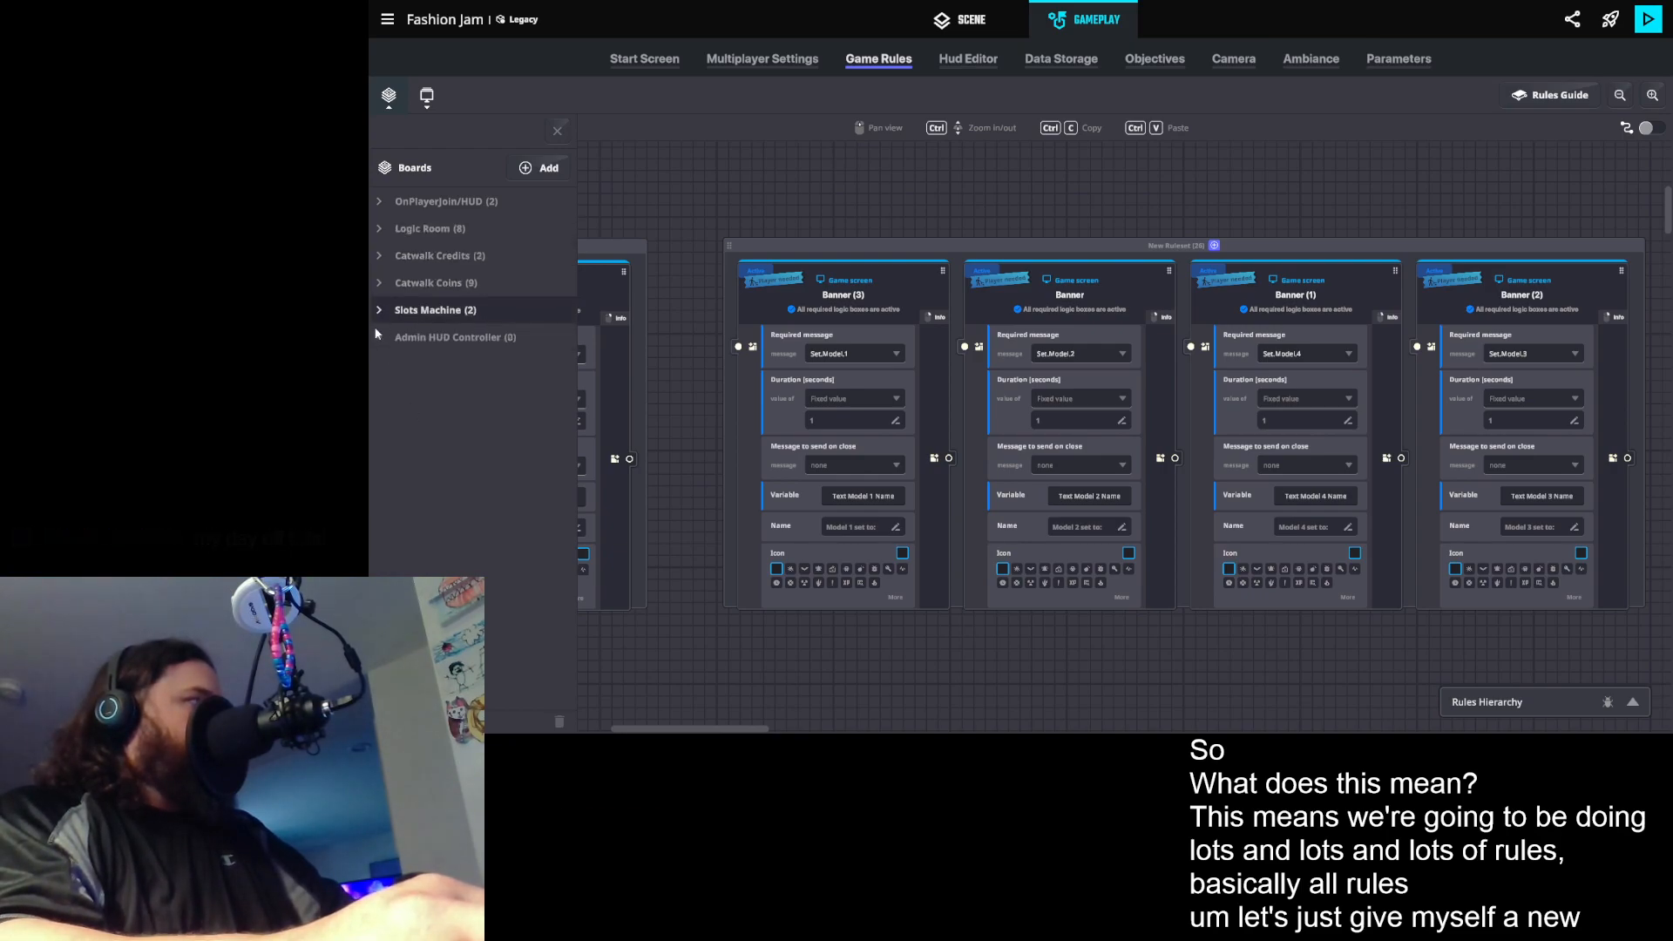
- Create a board named Admin HUD Controller 0 in the Admin HUD Controller category and close the board list
click(427, 340)
click(542, 167)
click(542, 200)
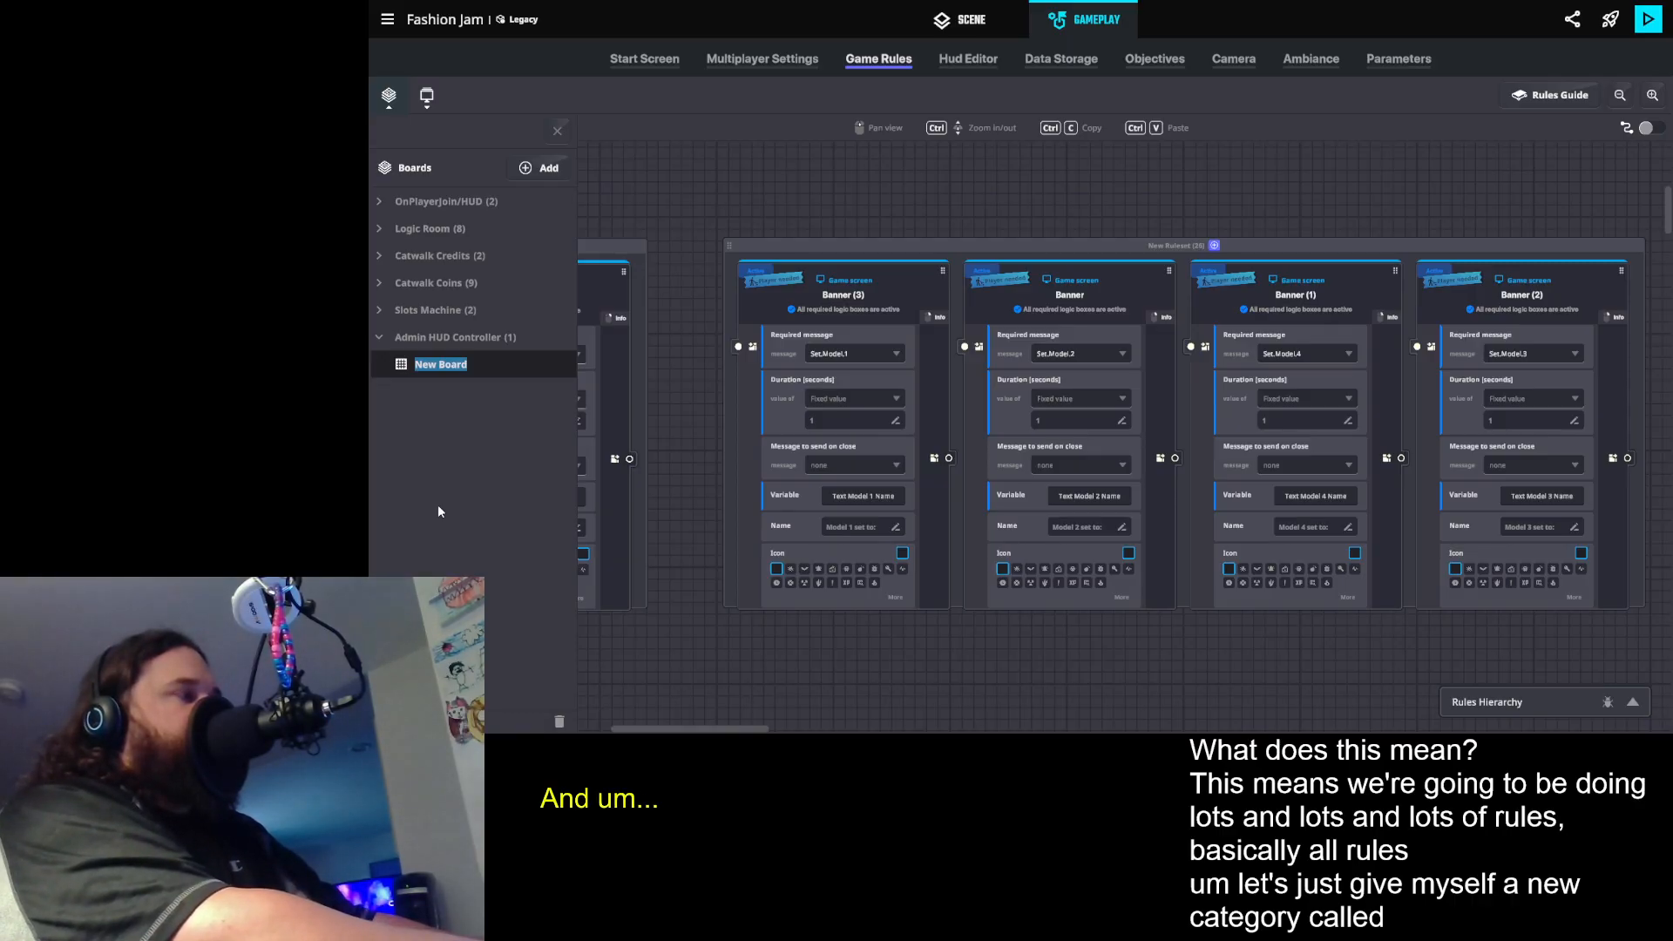
text(Admin)
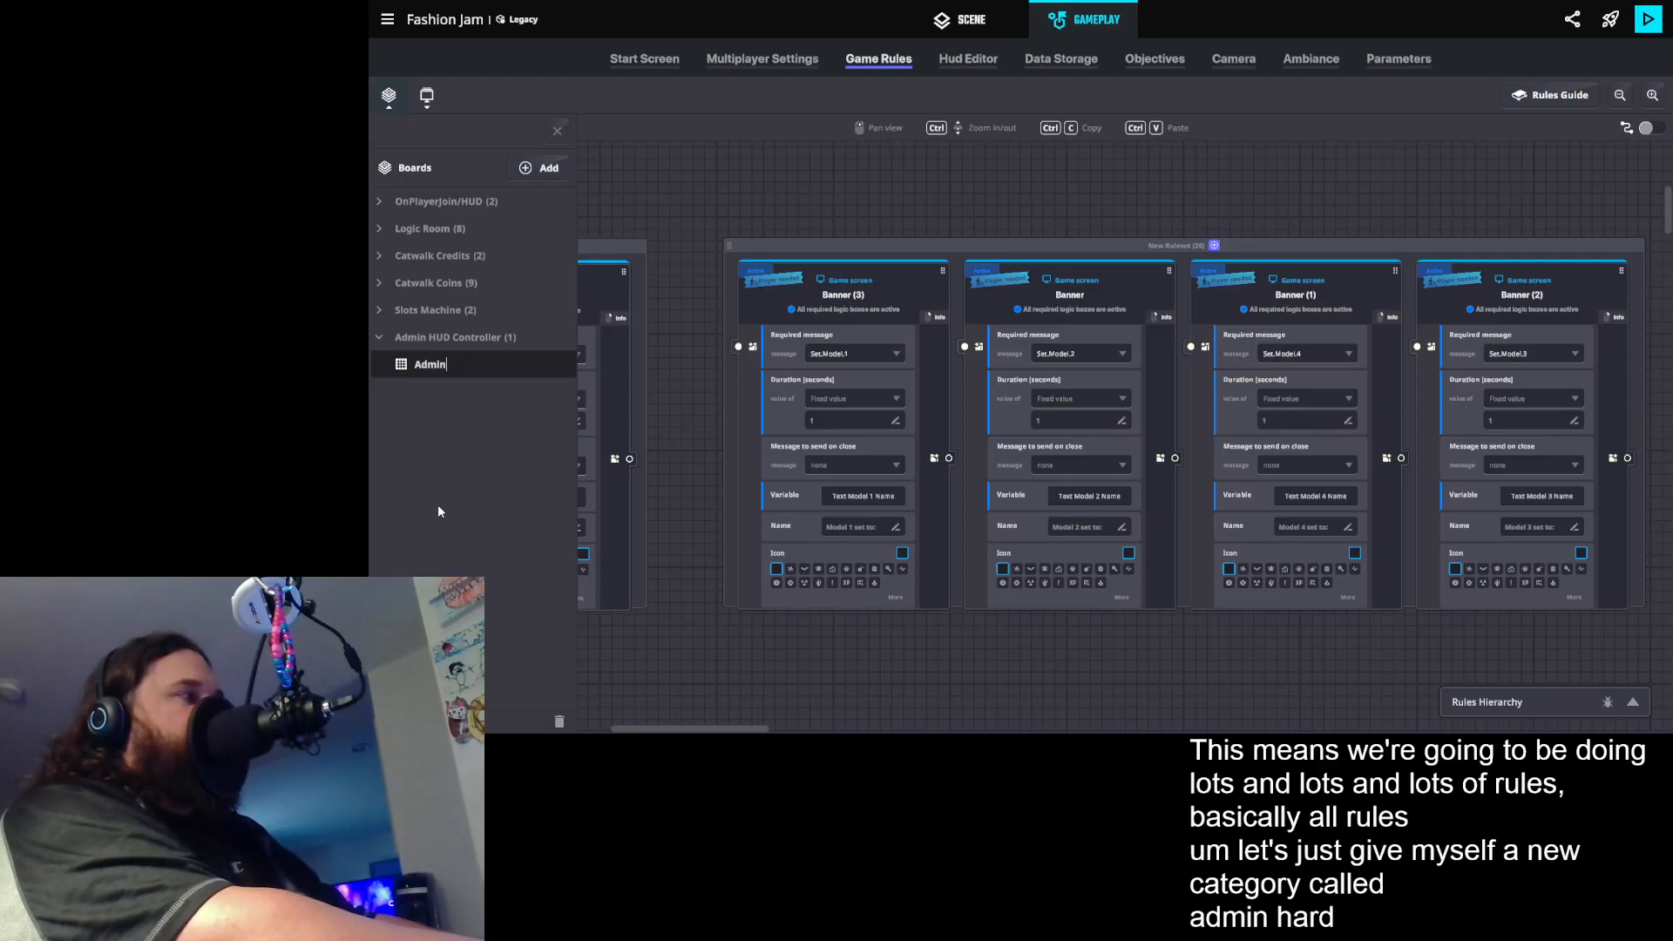
text( HUD )
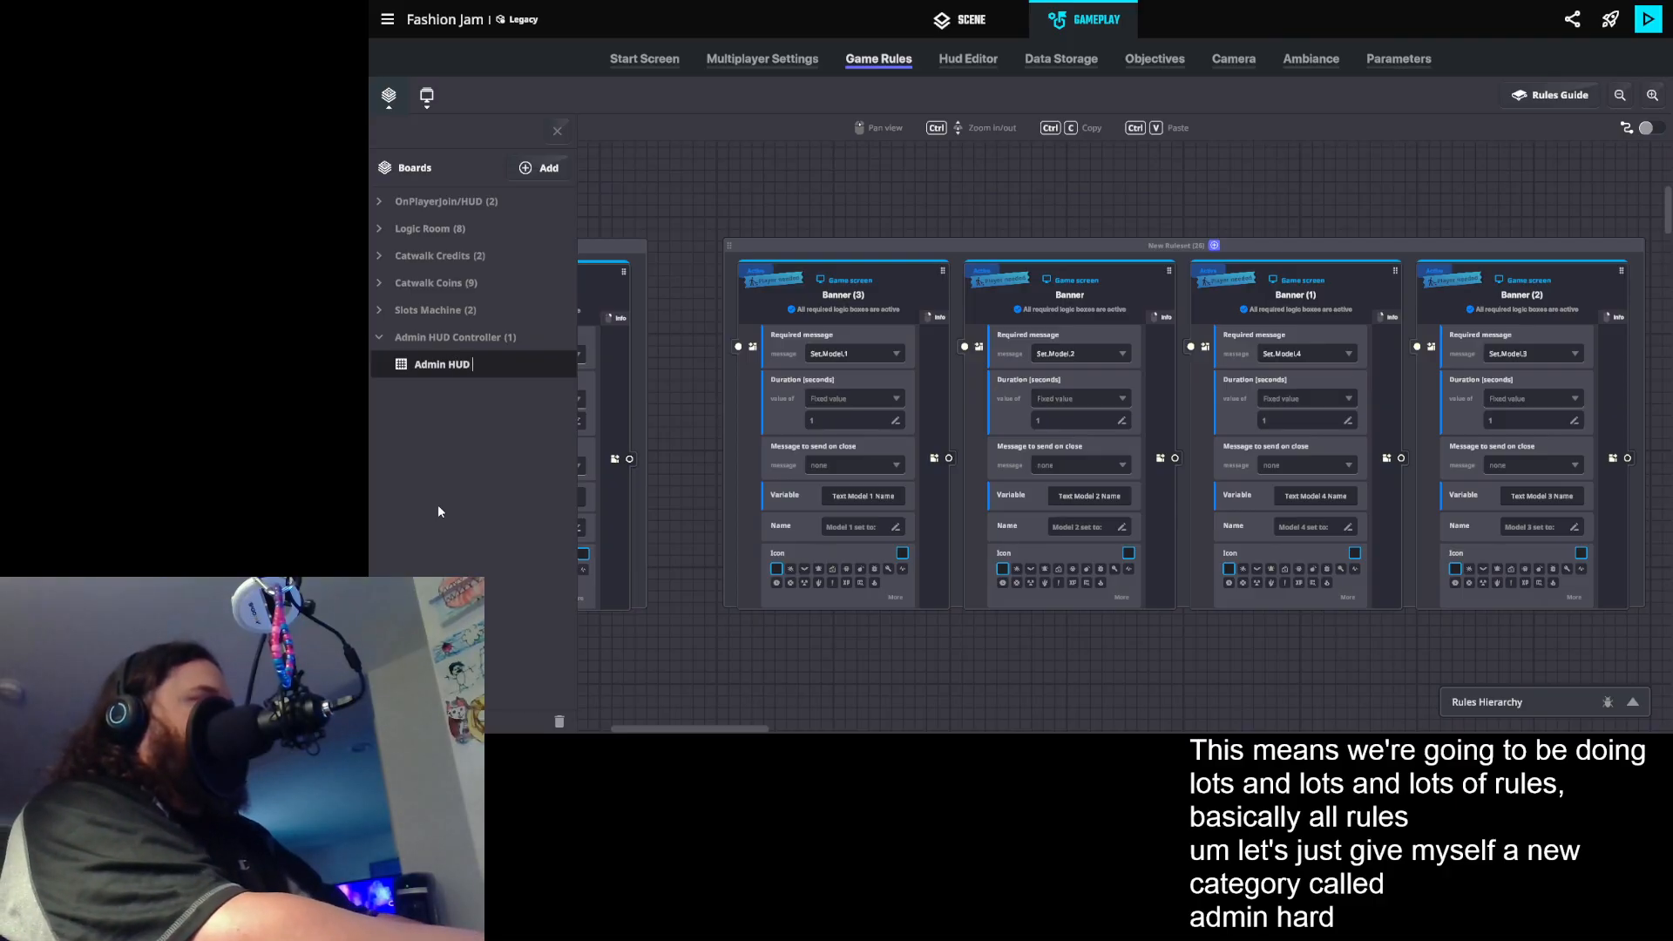
text(Controller)
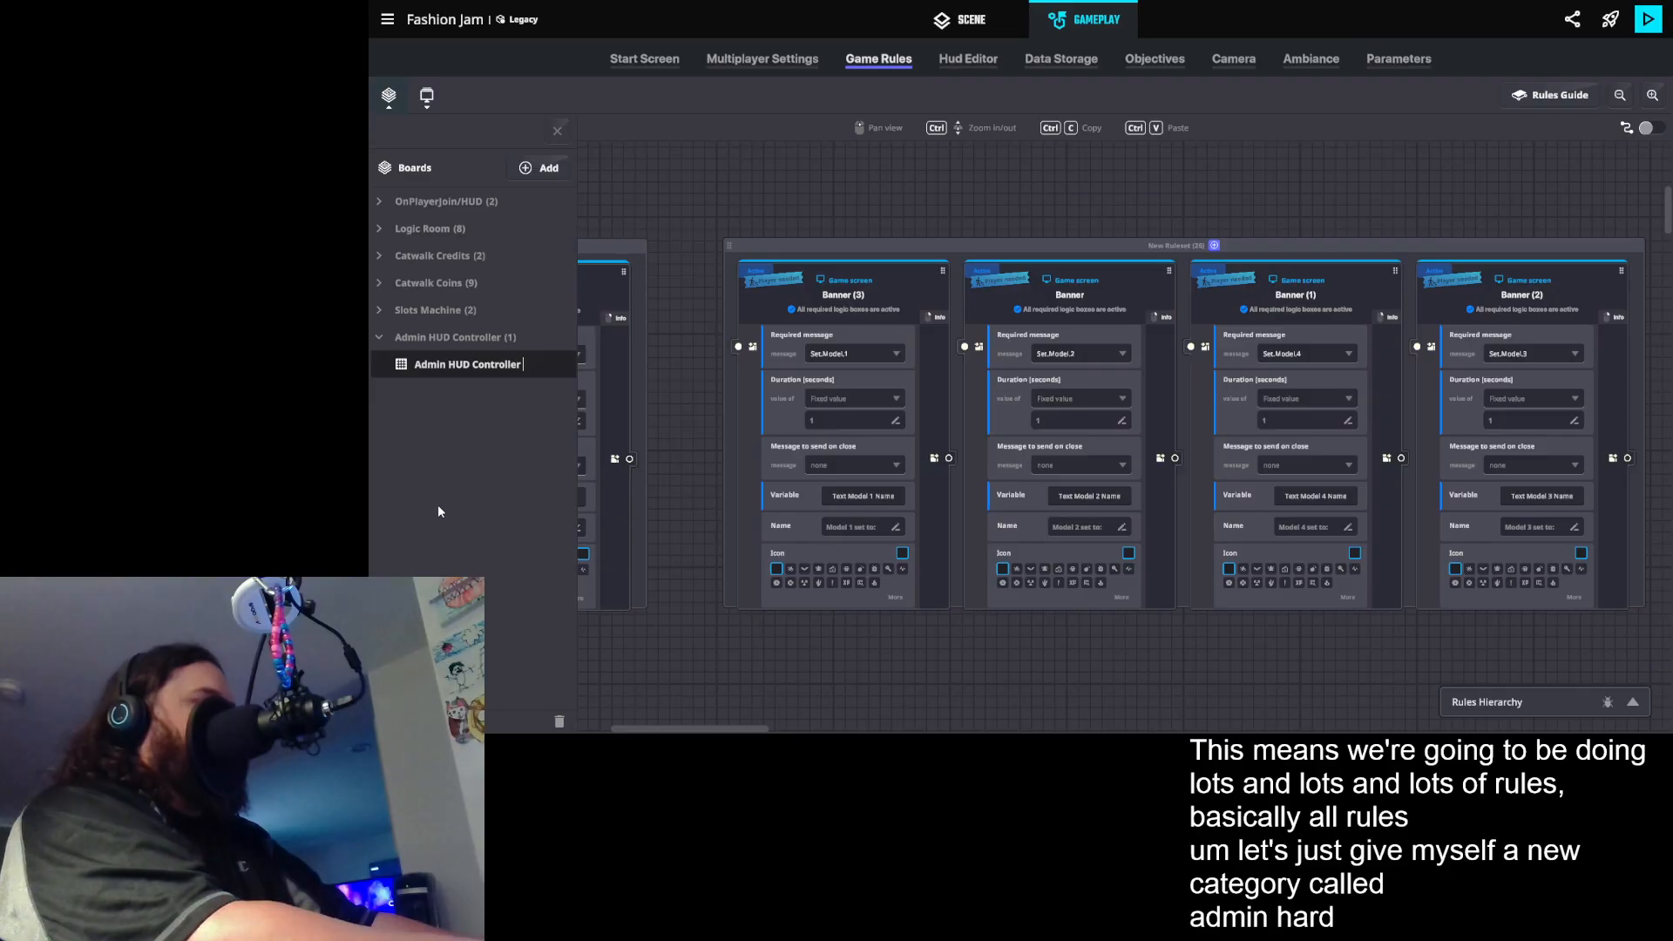
text( 0)
key(Return)
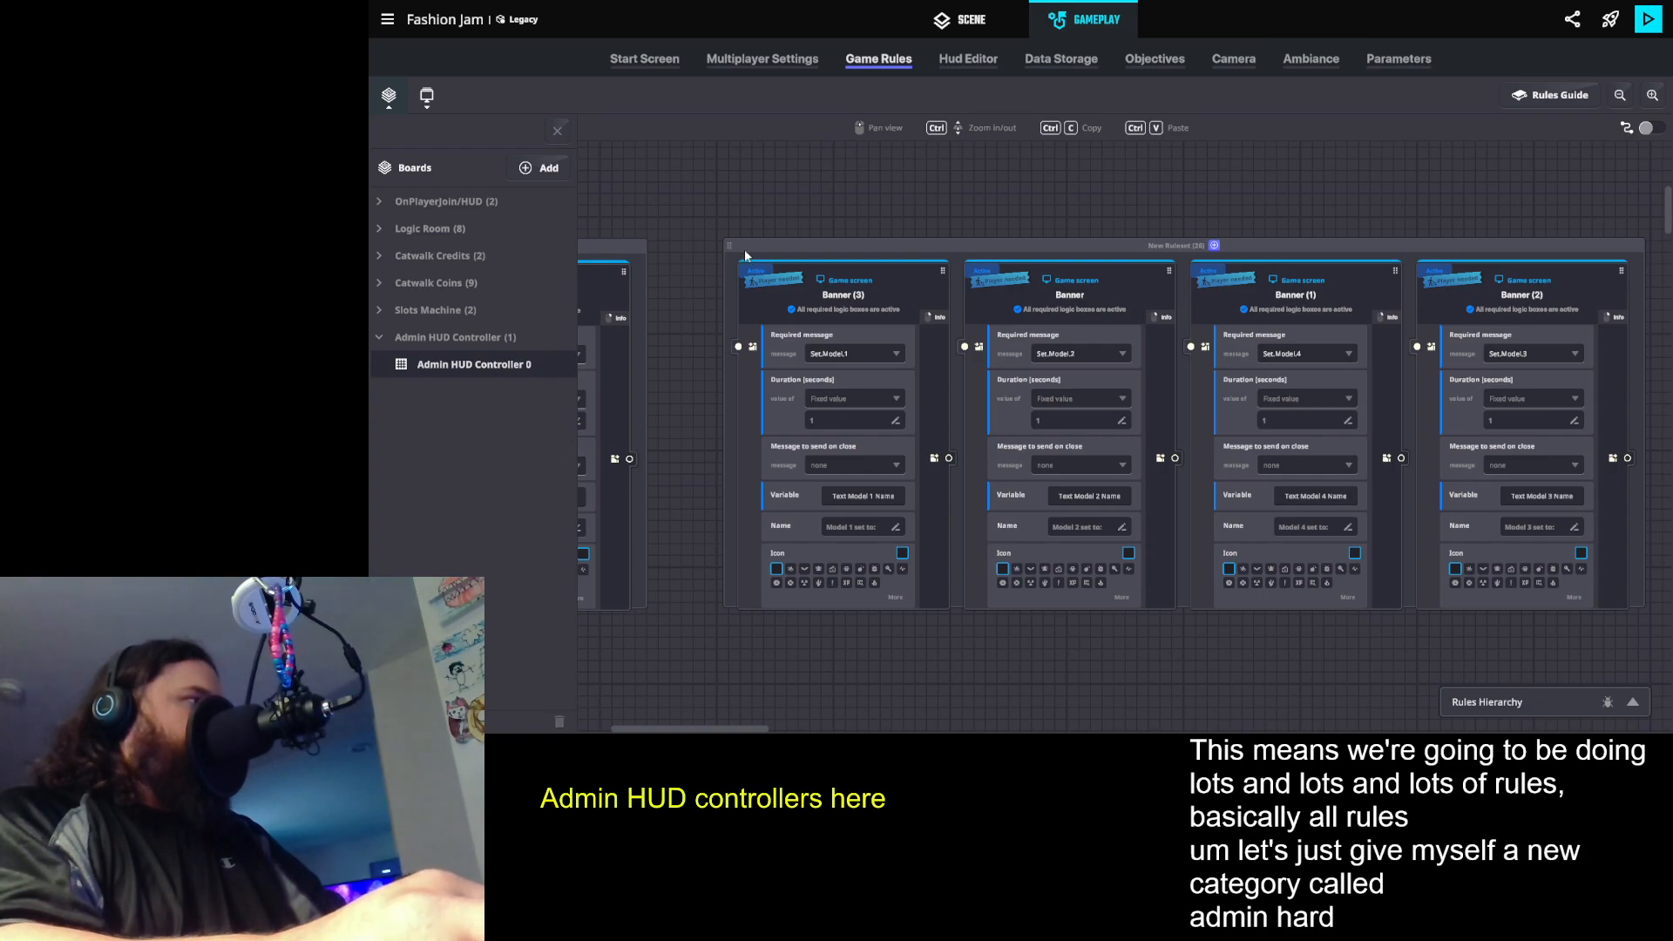
click(557, 131)
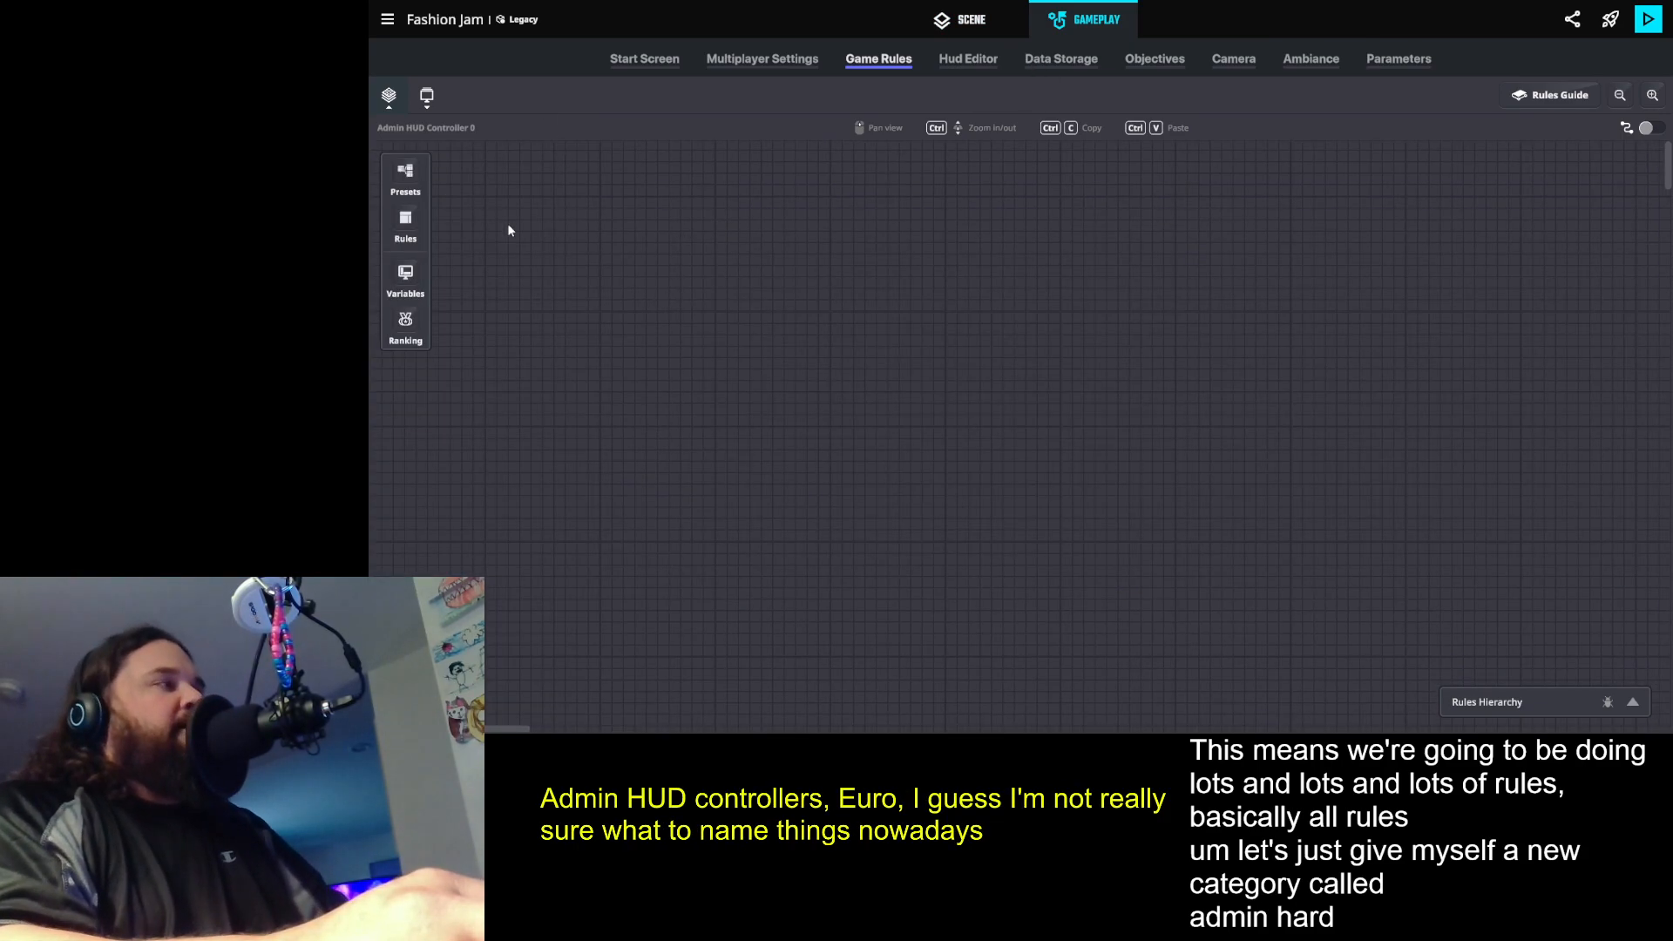
scroll(821, 397, down, 2)
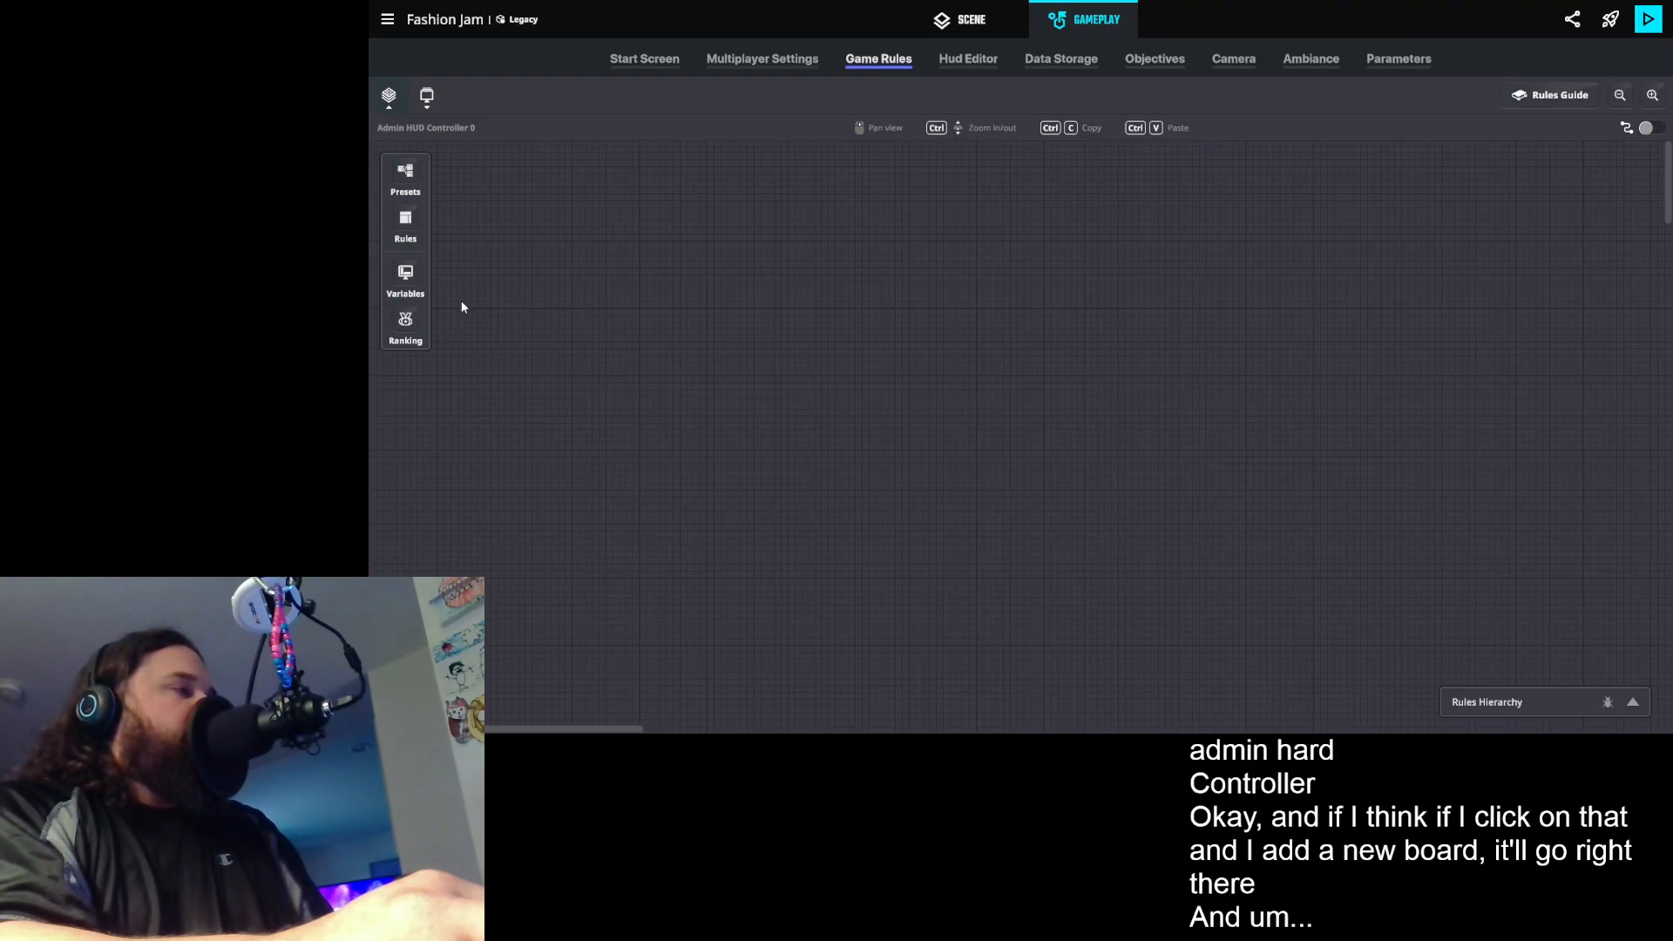
- Return to the scene, find the admin entrance room, and inspect the Combination Code behaviour of the tree nearest the door
click(960, 19)
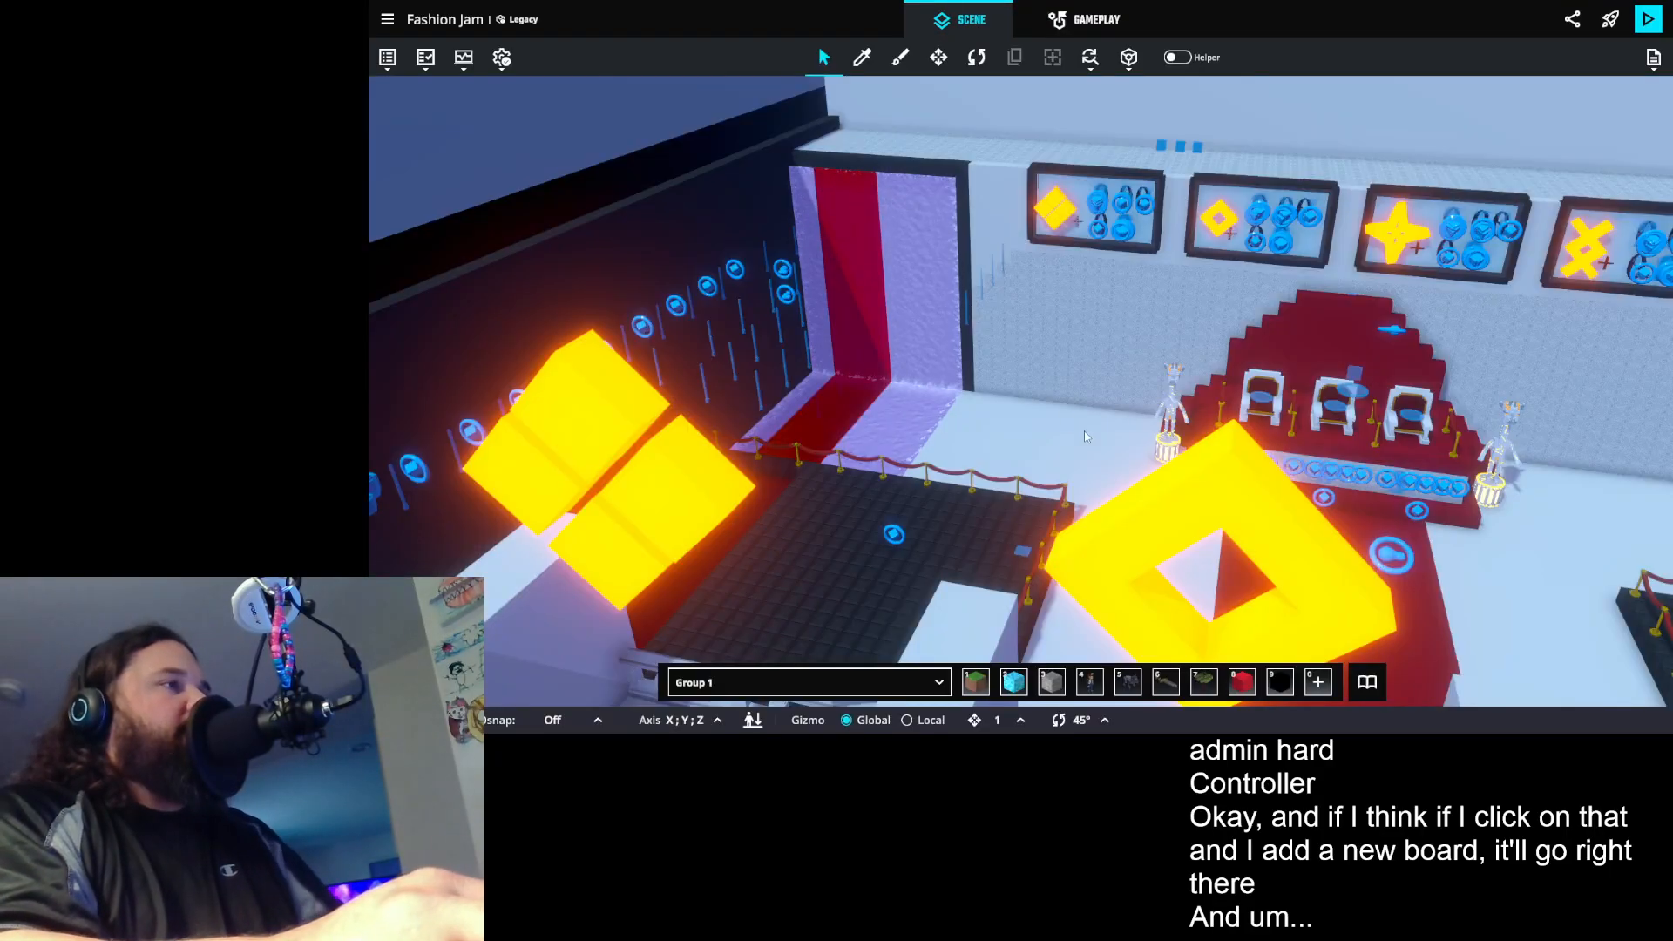
drag(1060, 441, 1199, 140)
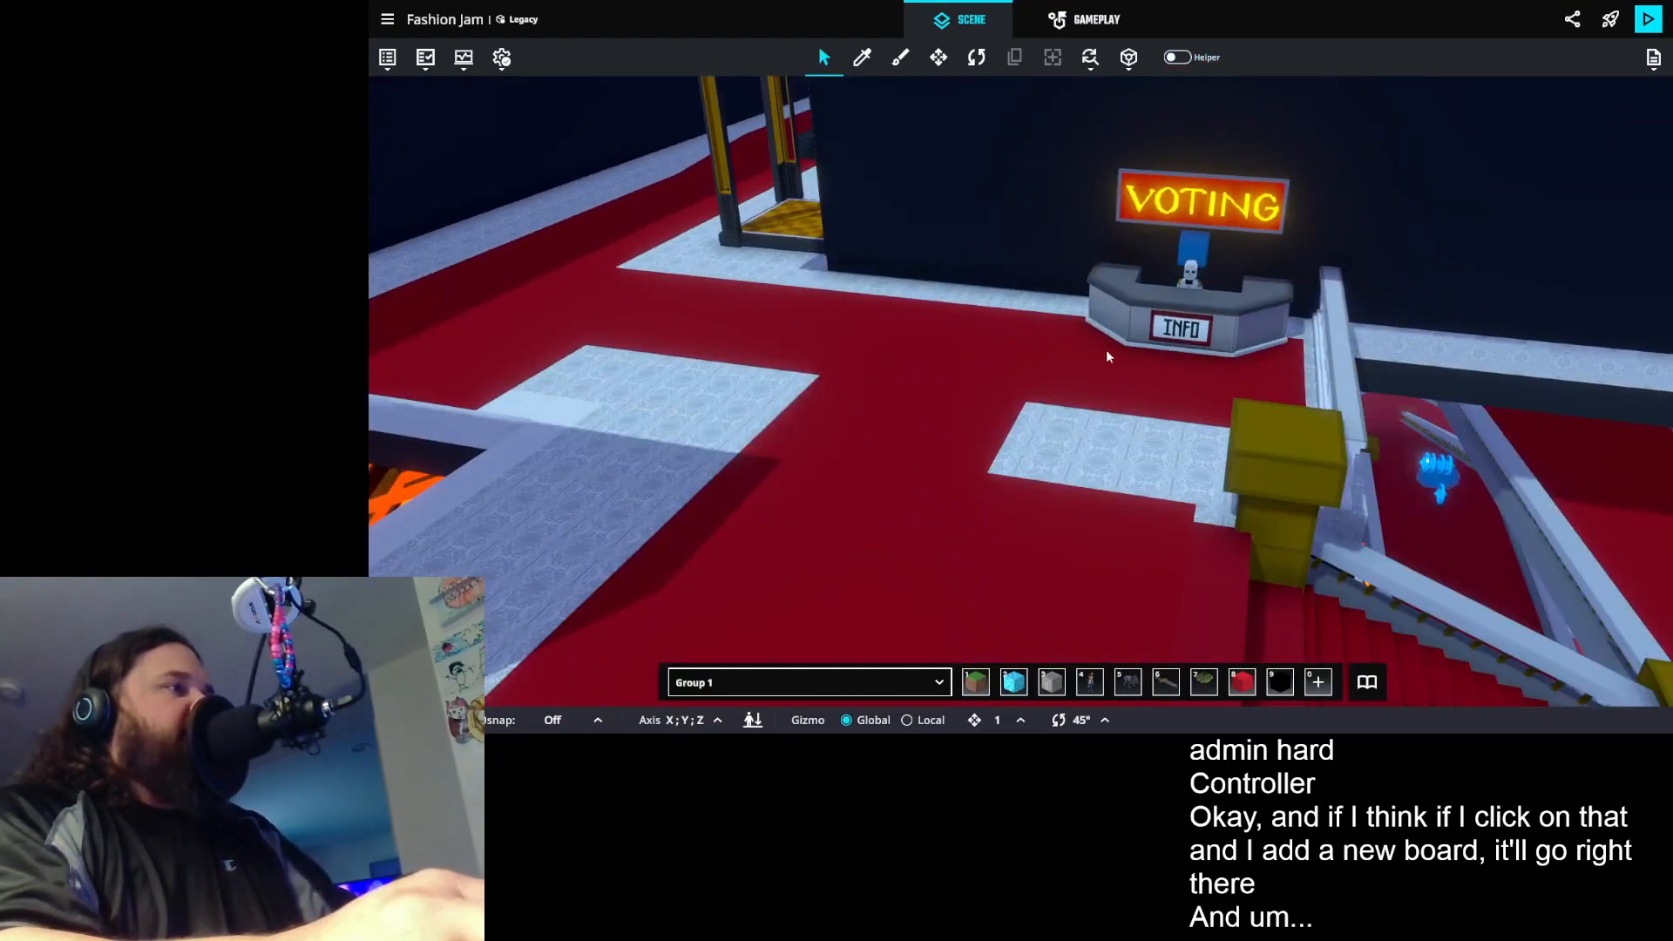
drag(1109, 348, 1065, 202)
scroll(1054, 358, up, 8)
drag(1056, 396, 1019, 275)
scroll(1014, 515, up, 2)
scroll(1124, 371, up, 8)
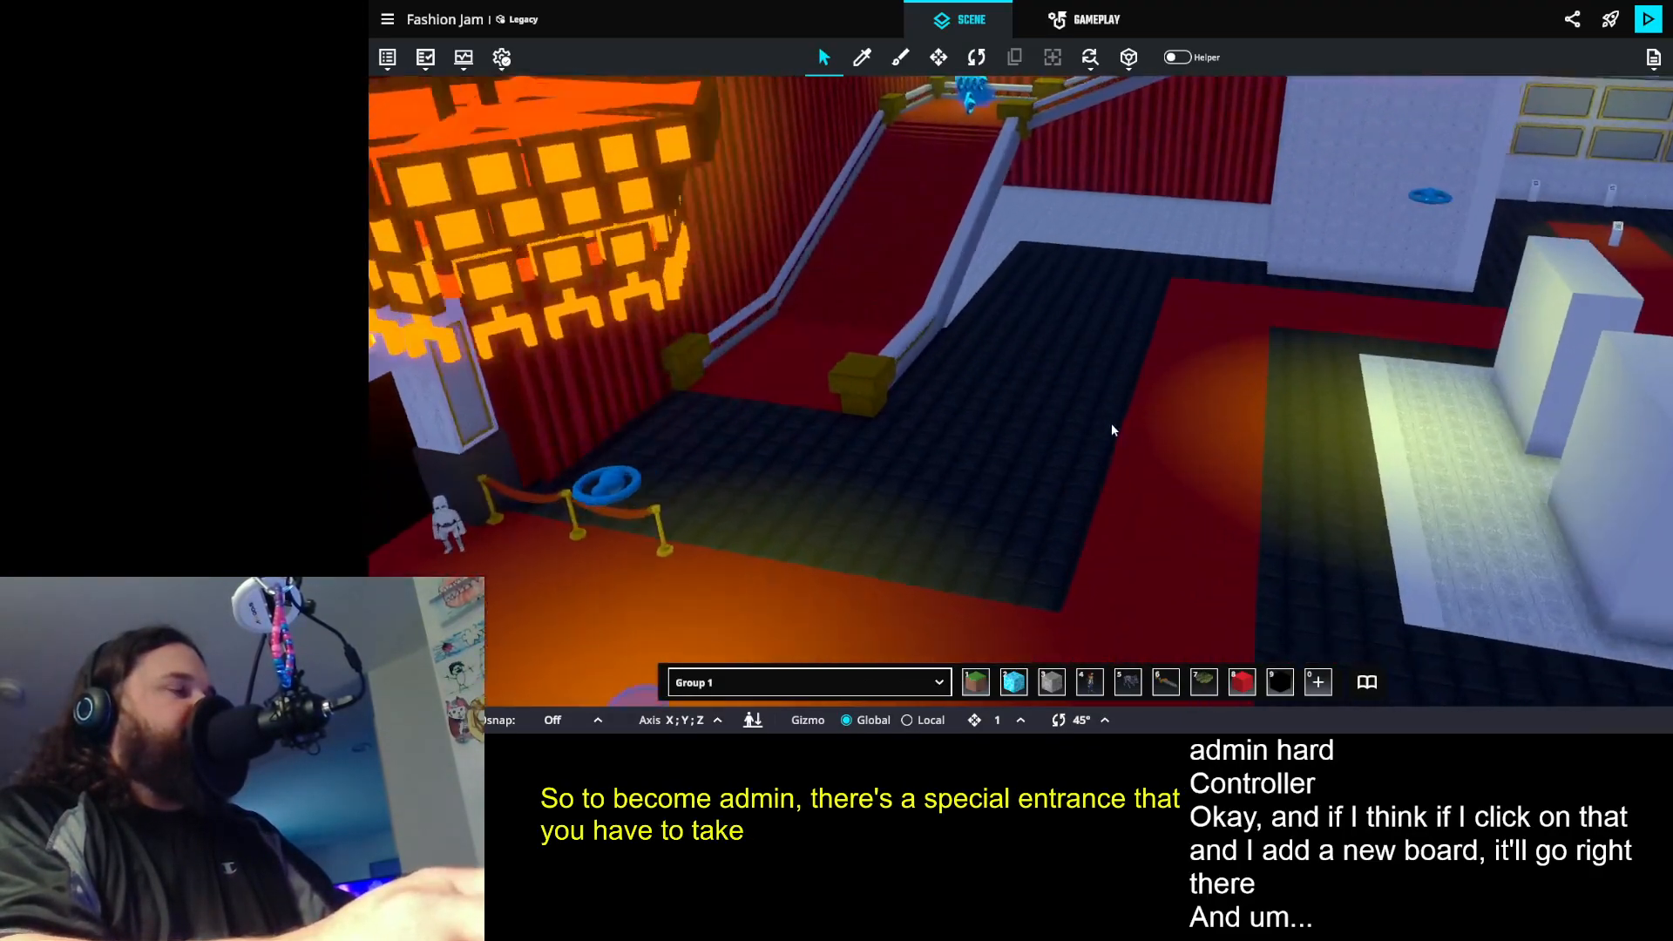
scroll(1096, 512, up, 8)
drag(1095, 515, 1219, 482)
drag(1594, 478, 1241, 431)
click(1093, 293)
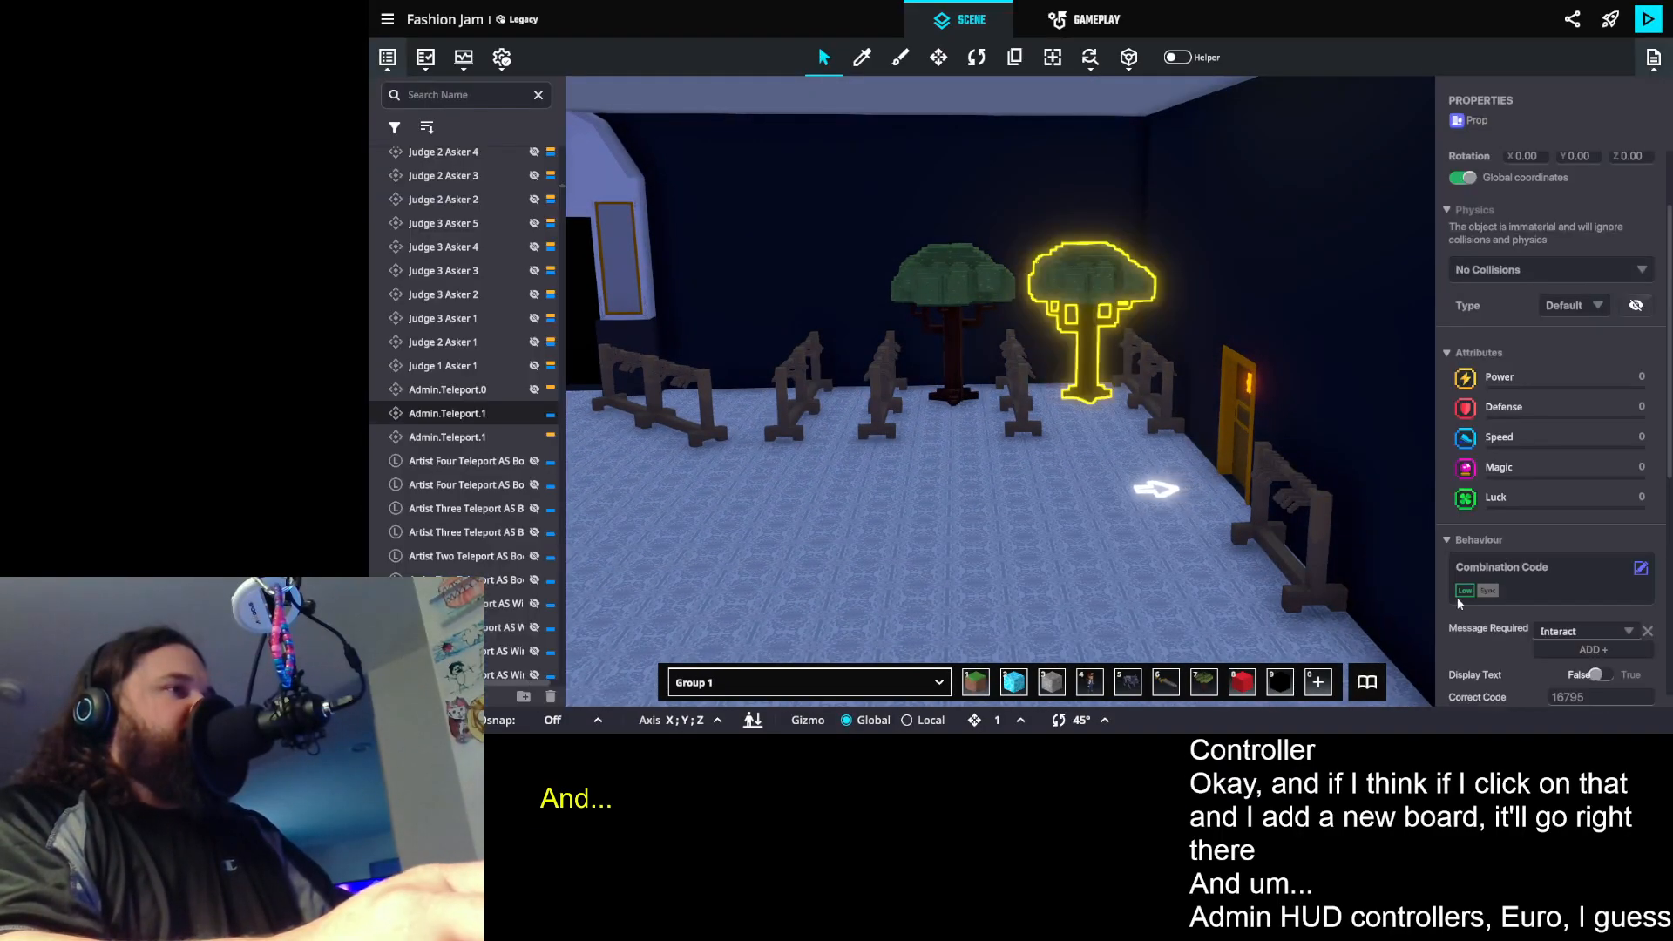
scroll(1595, 552, down, 3)
scroll(1599, 557, down, 3)
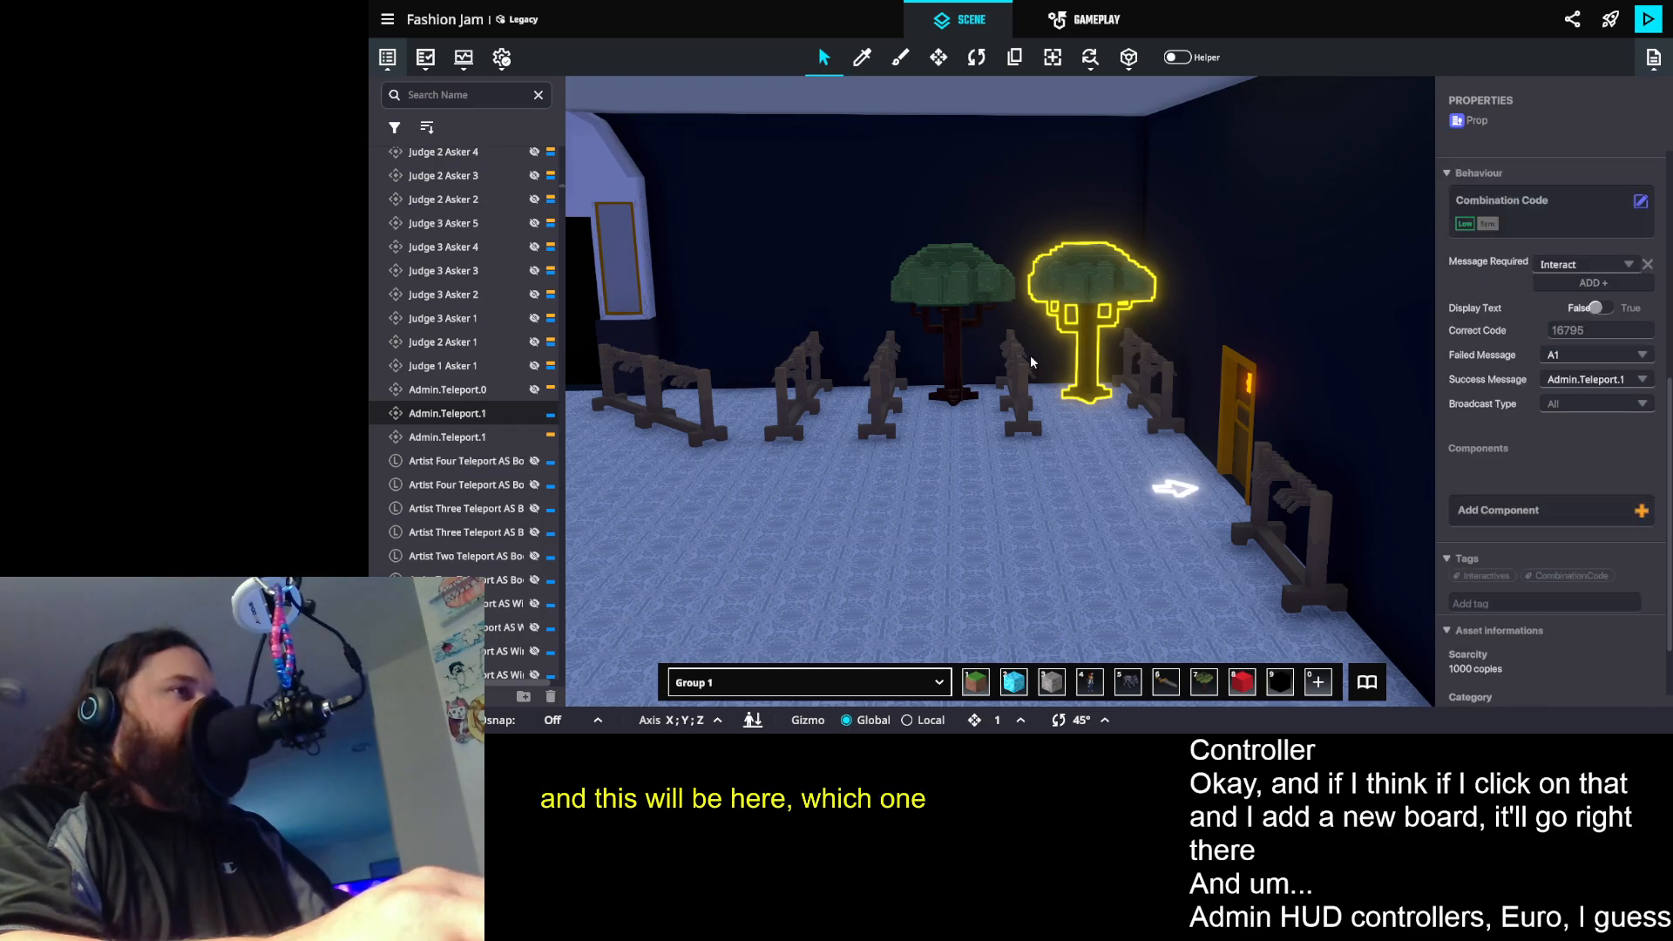
- Select the other admin entrance tree and examine its Button, Avatar Teleportation and NFT Sensor components
click(967, 295)
scroll(1591, 436, down, 3)
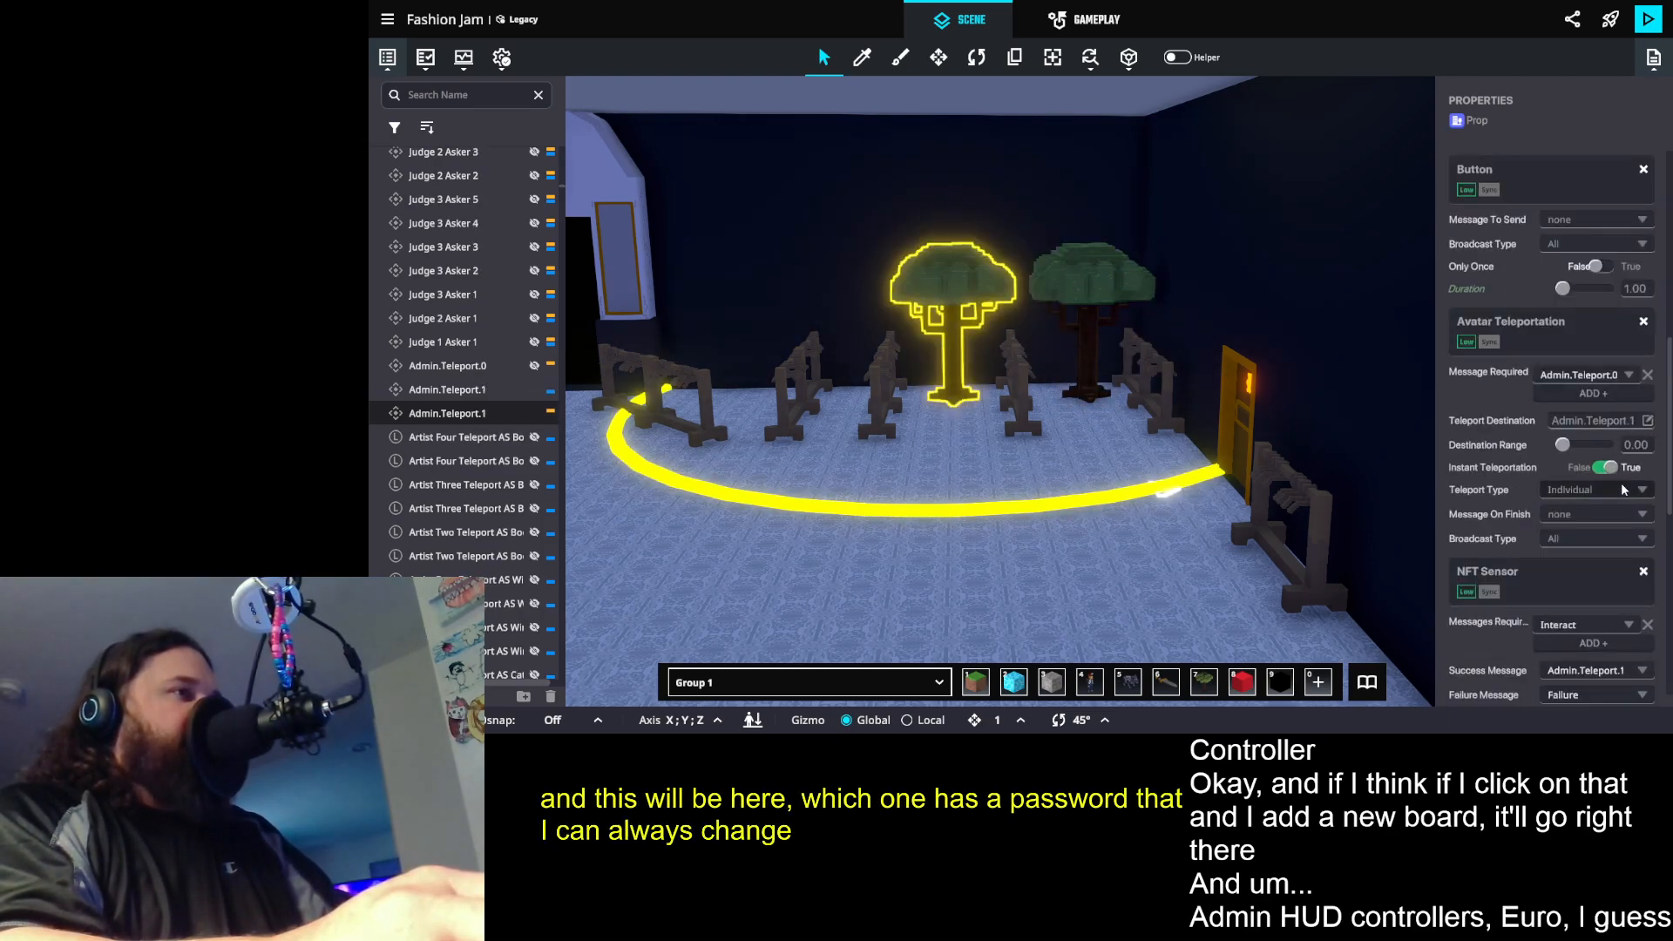
scroll(1621, 488, down, 2)
scroll(1620, 501, down, 3)
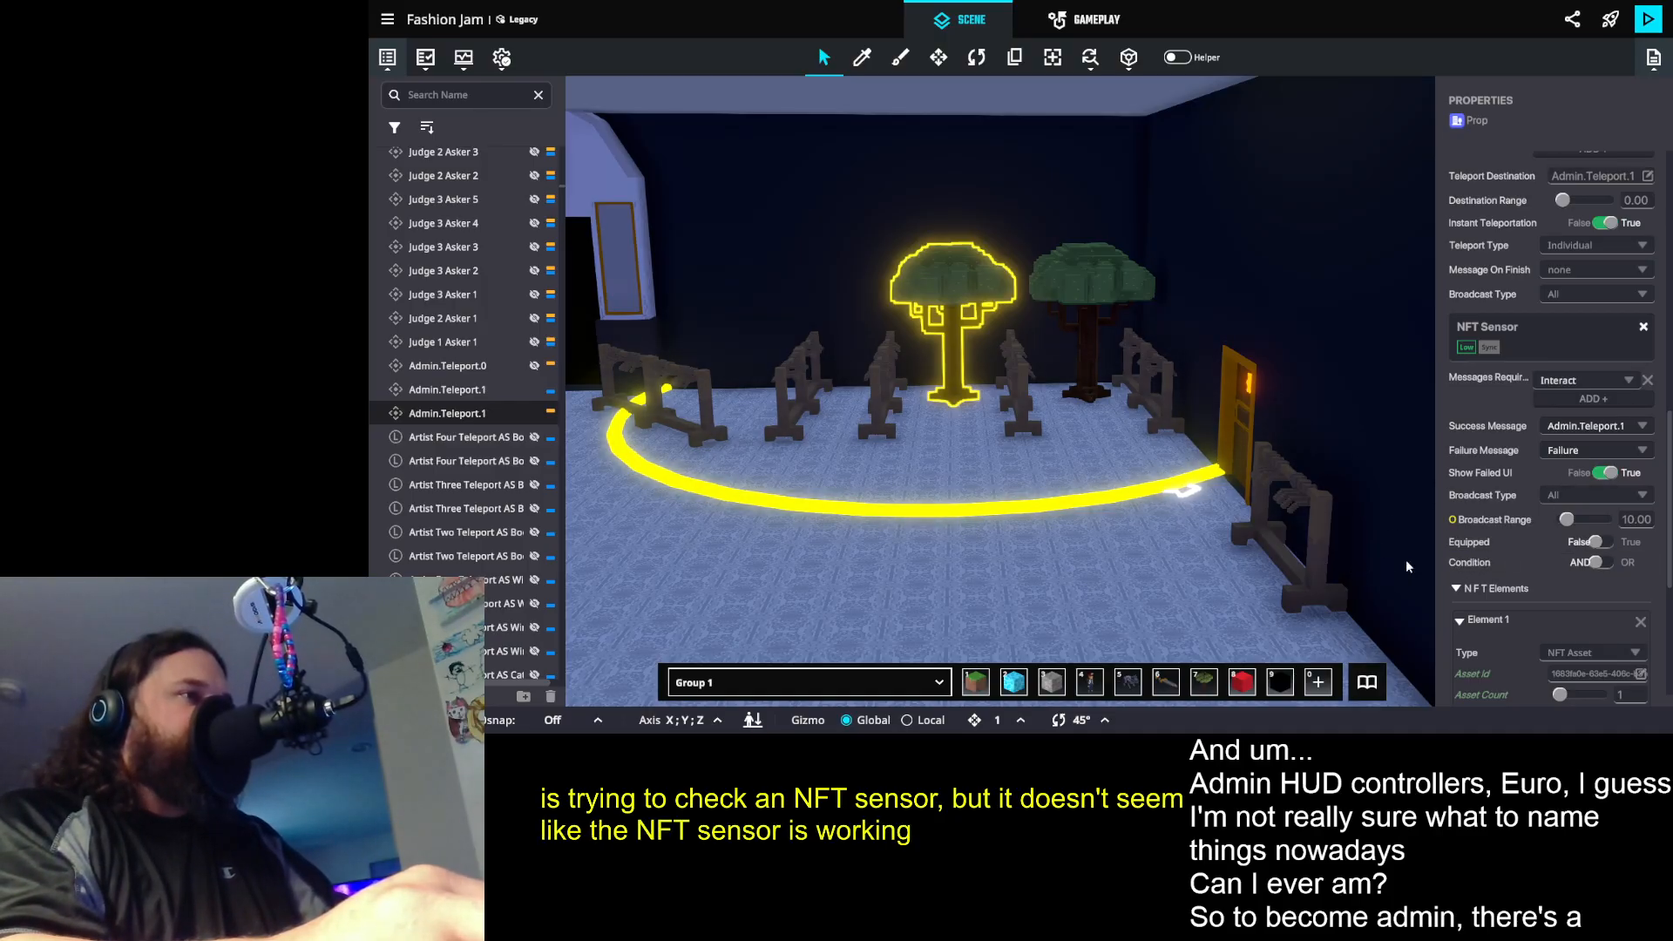
scroll(1560, 547, down, 2)
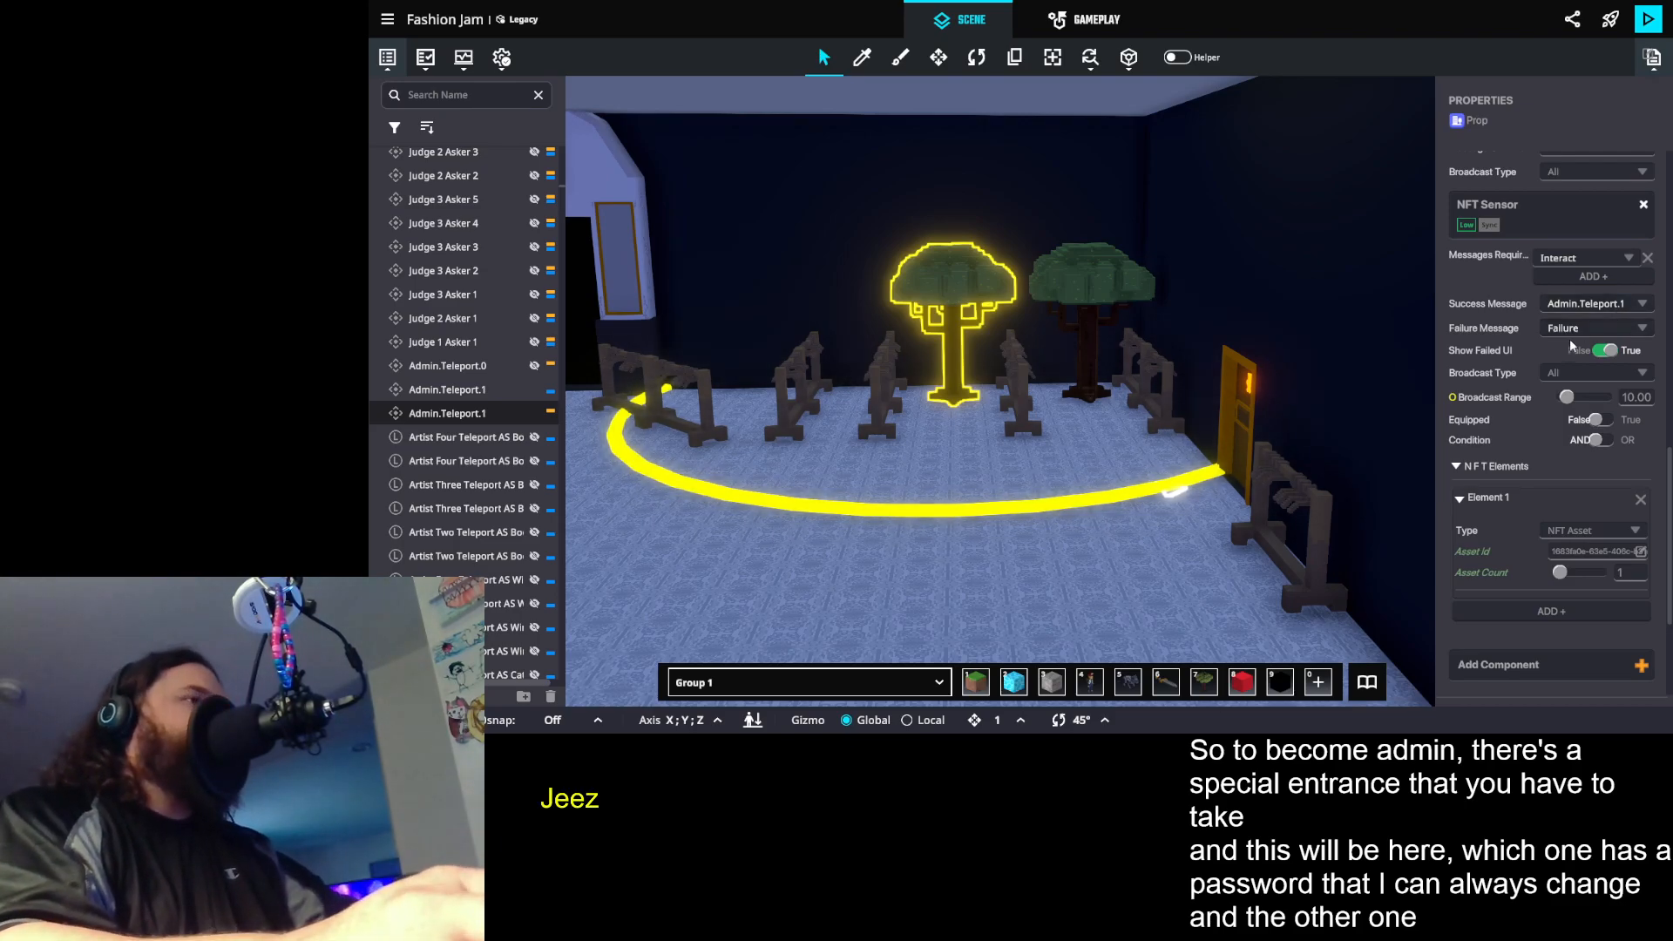
scroll(1591, 389, up, 6)
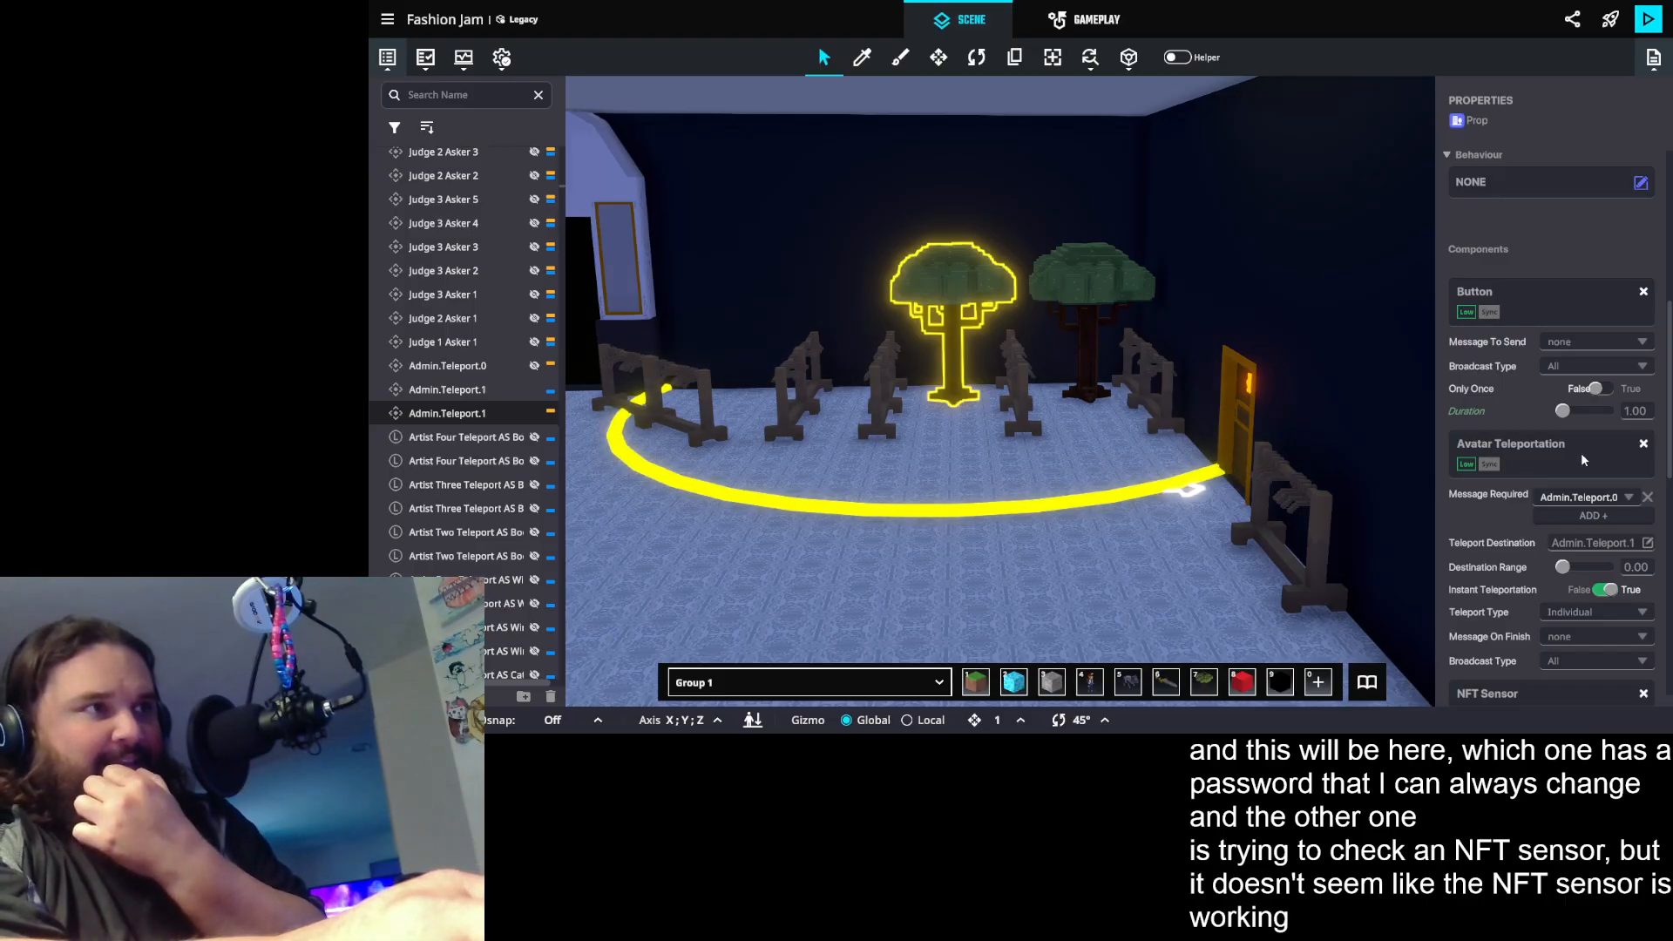
scroll(1580, 452, down, 5)
scroll(1581, 458, down, 4)
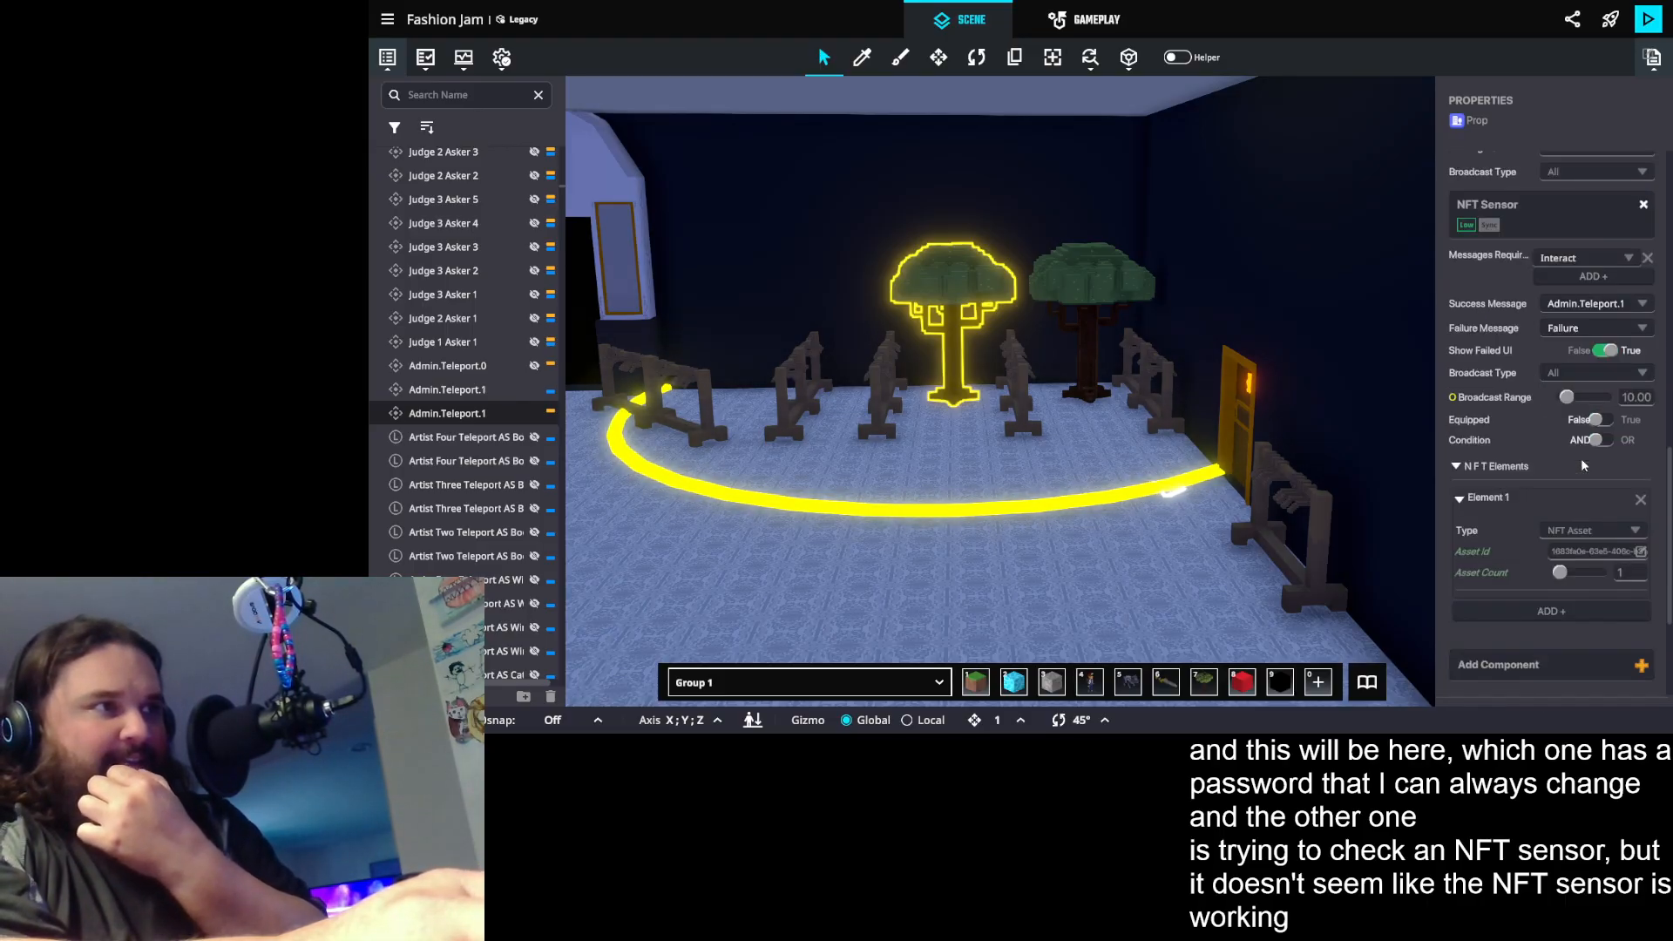
scroll(1580, 458, up, 2)
scroll(1583, 464, up, 1)
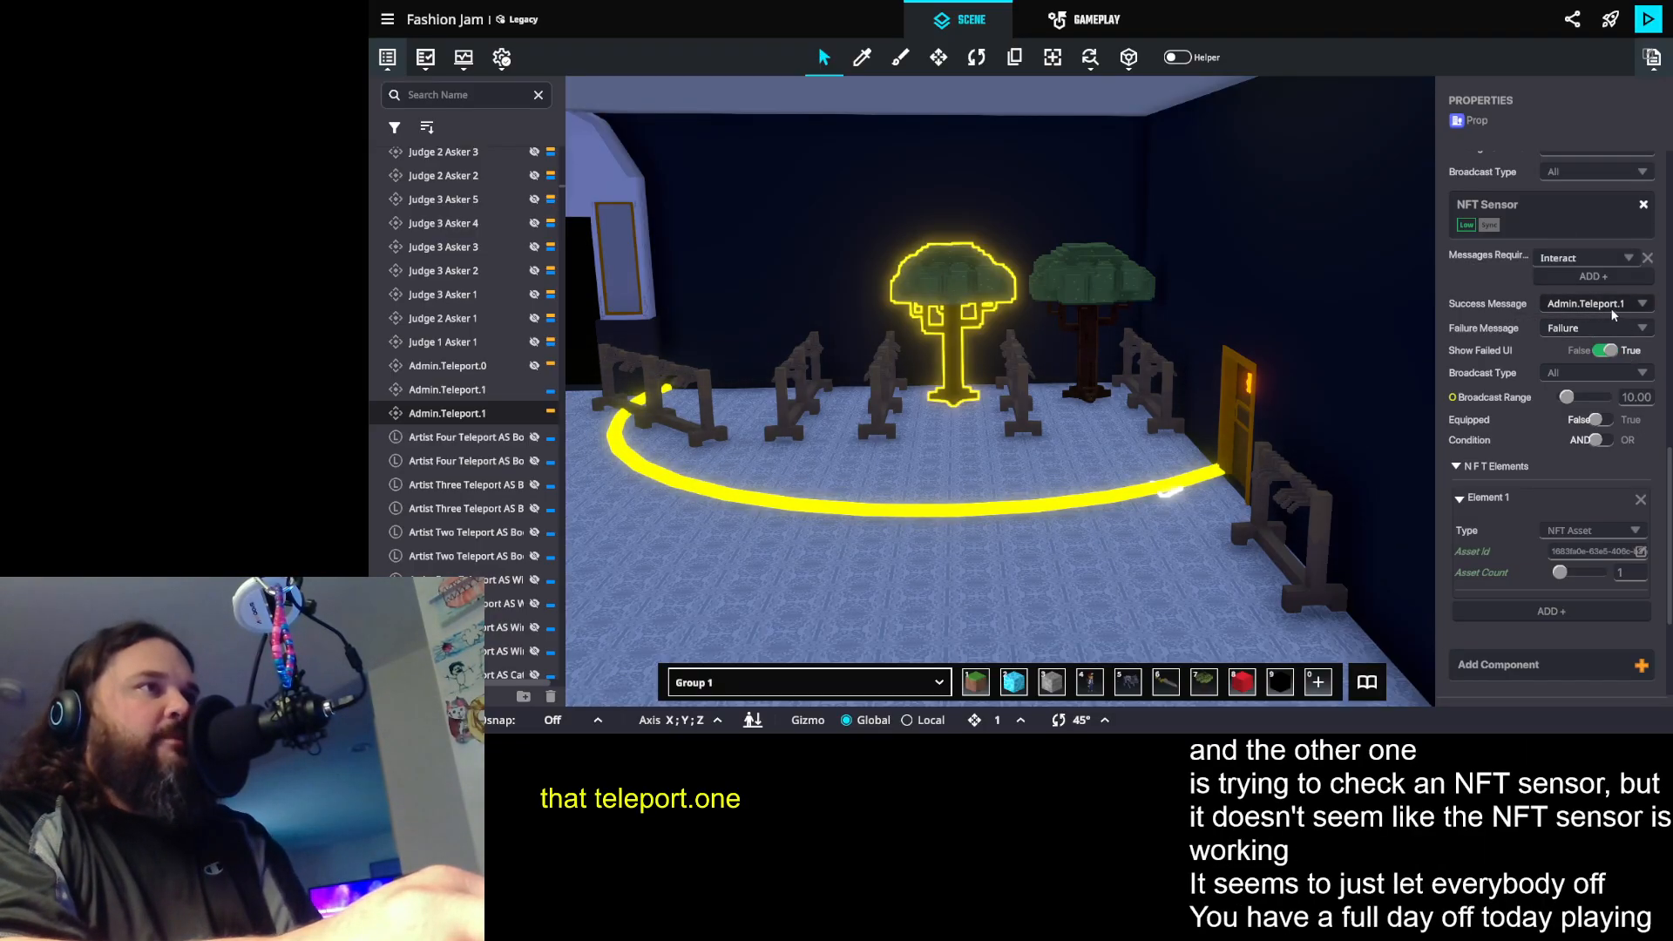
- Set the Failed Message of the combination-code tree to a newly added message, Admin.Teleport.Failed
click(1115, 279)
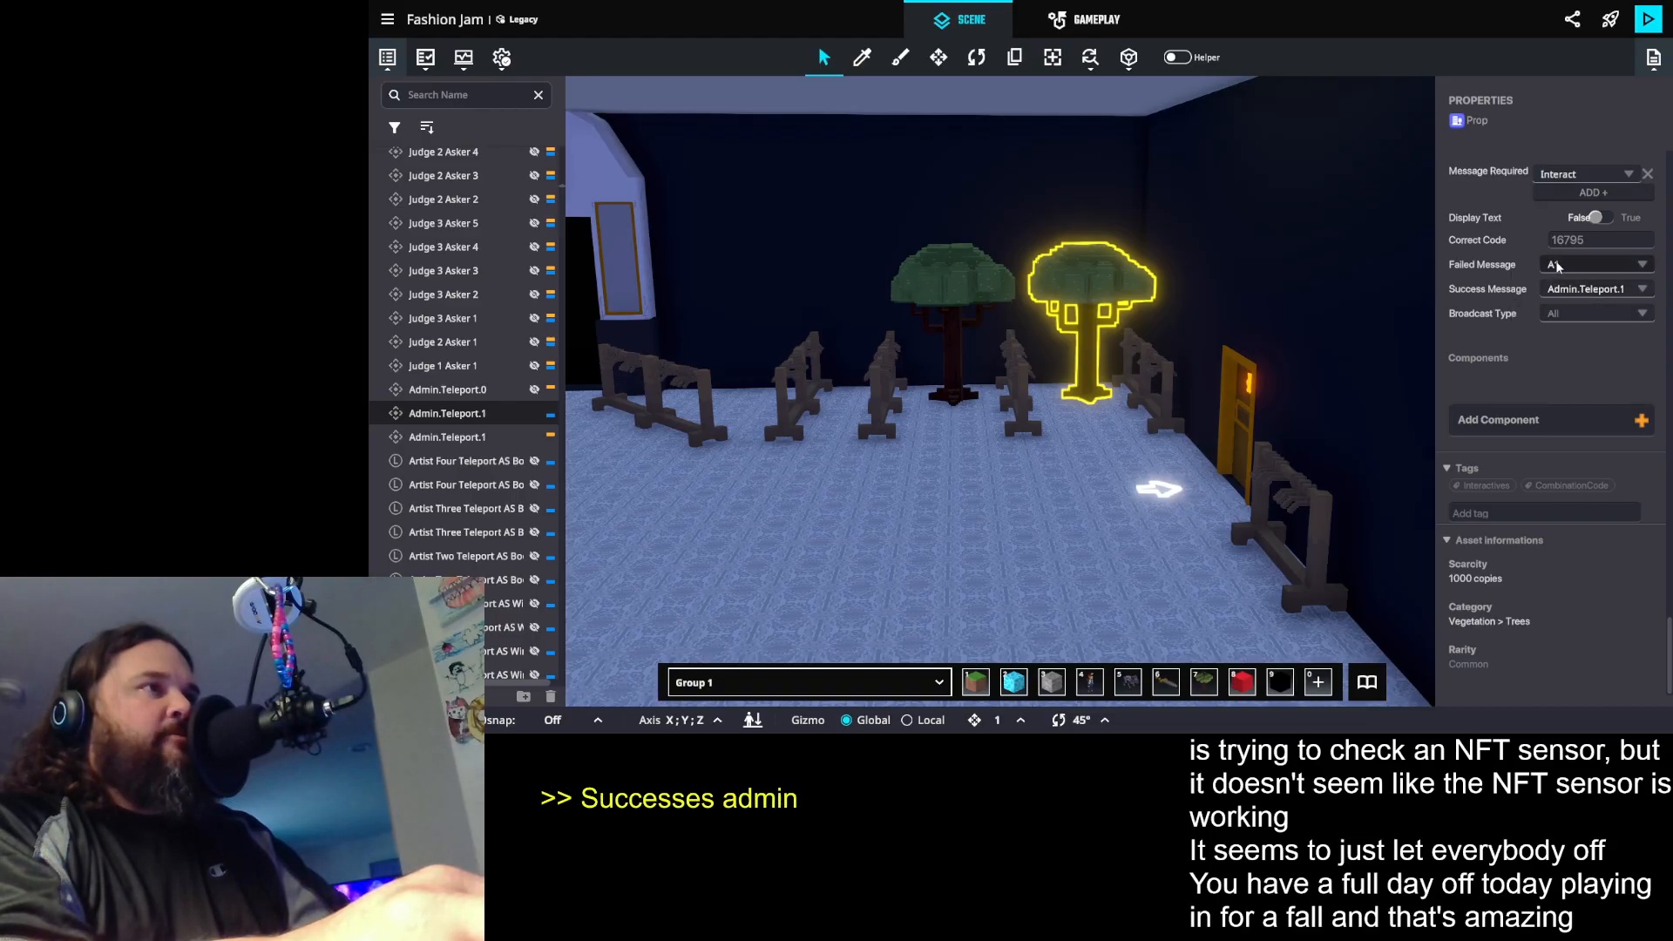
click(1596, 265)
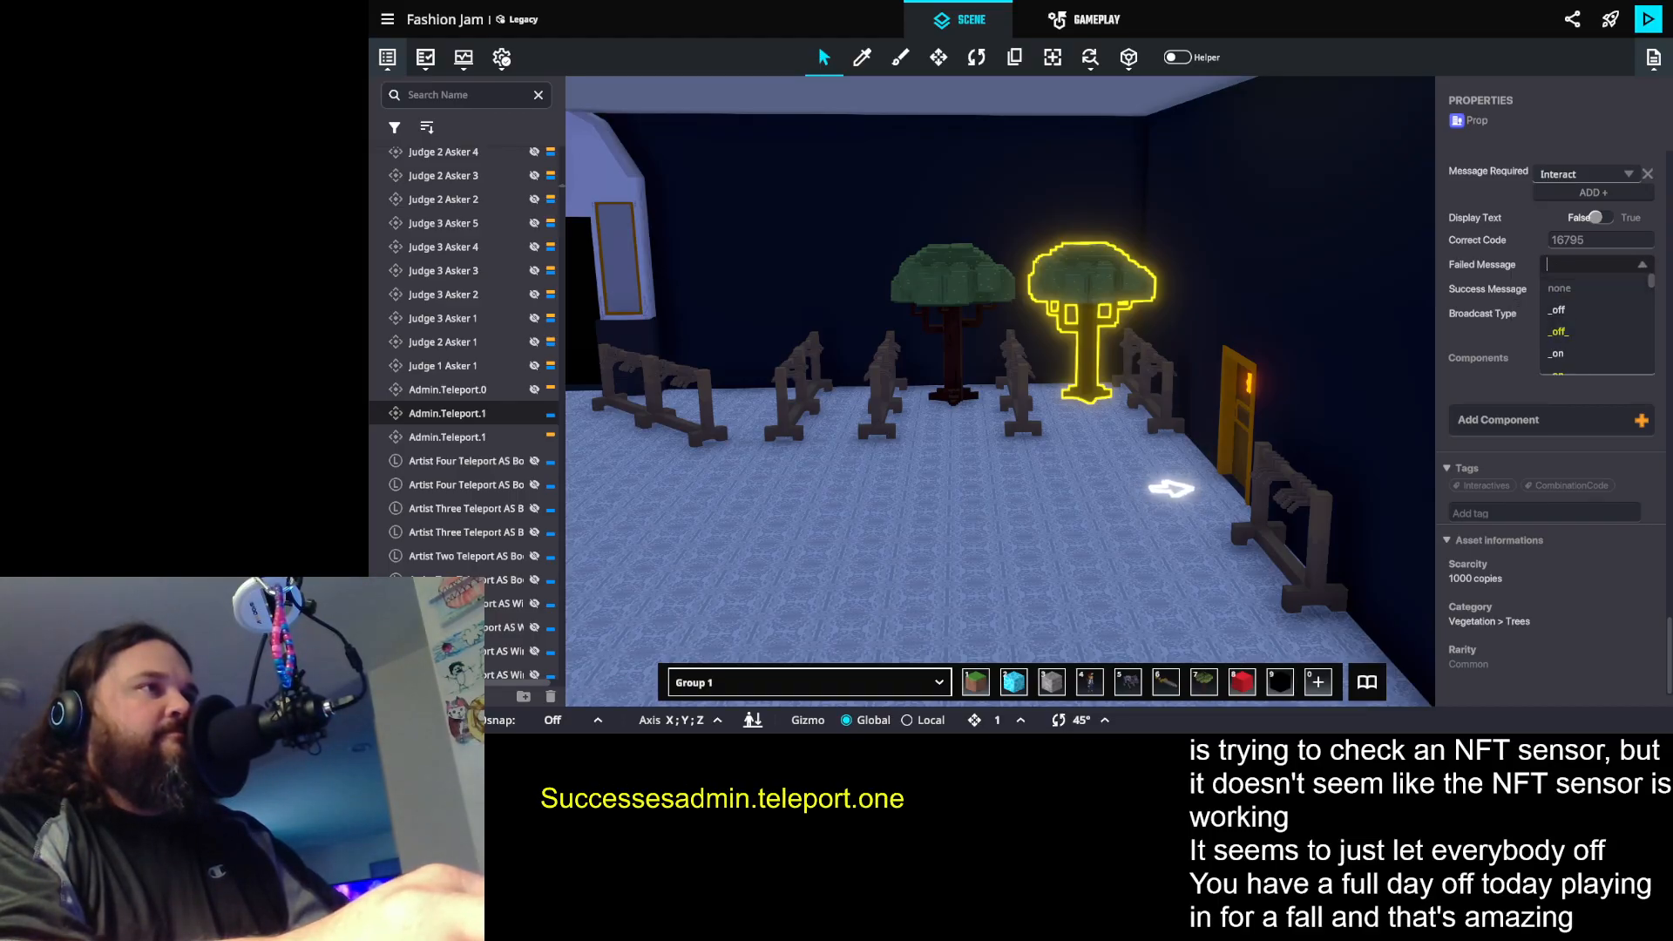
click(1509, 379)
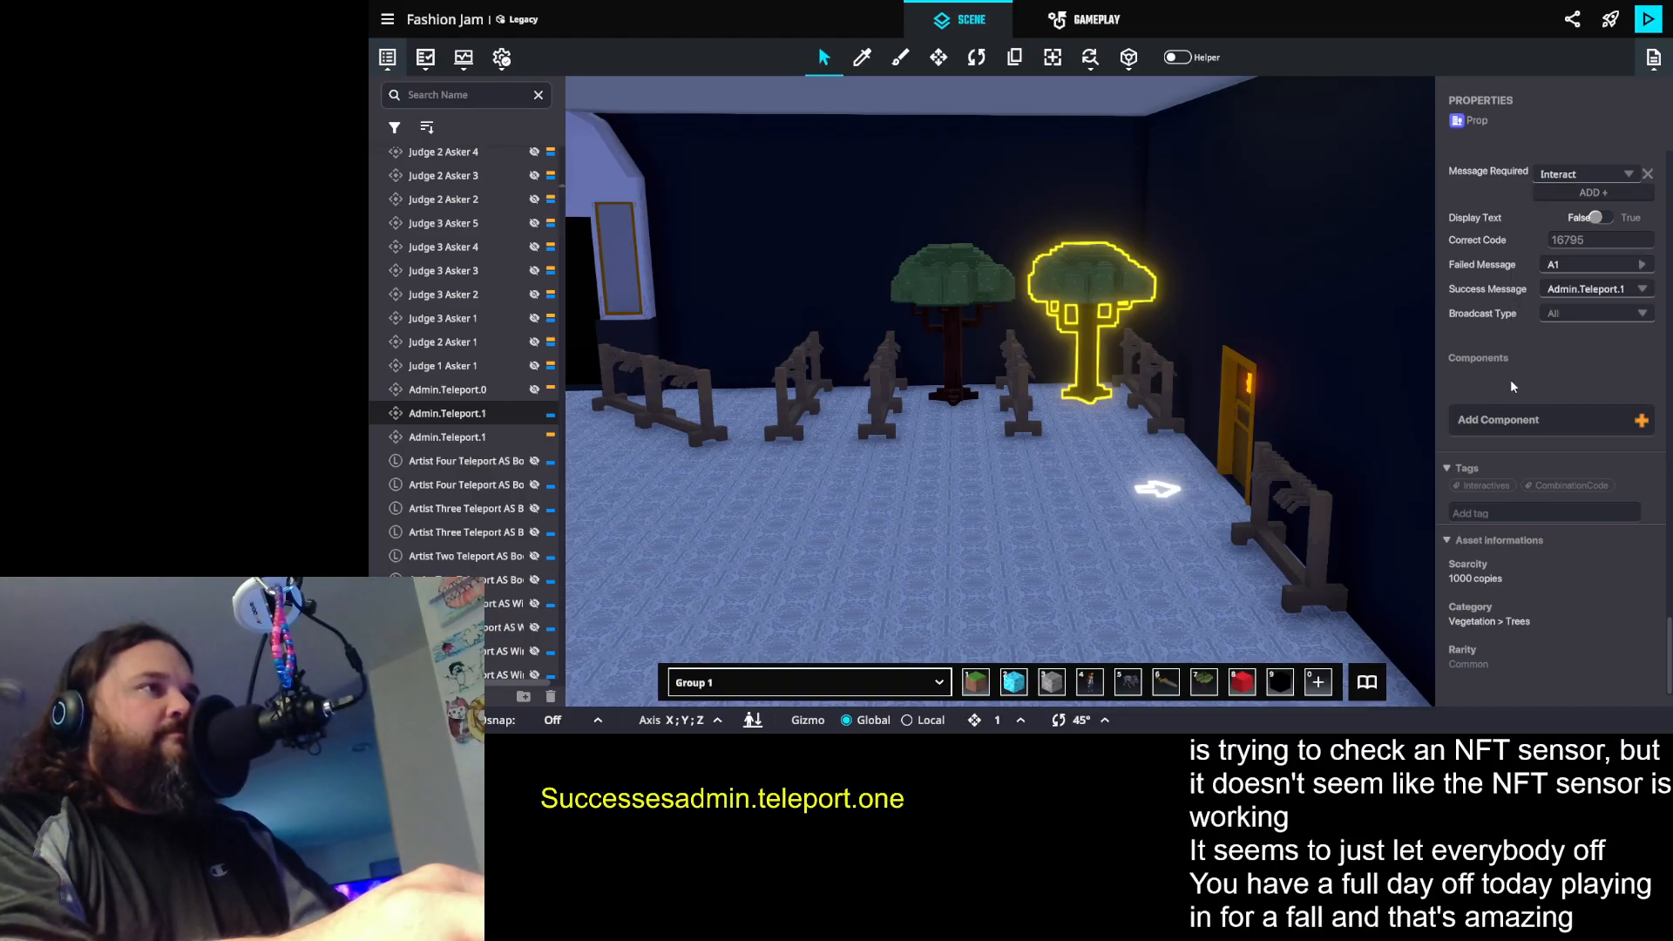
click(1572, 262)
text(Admin.Tel)
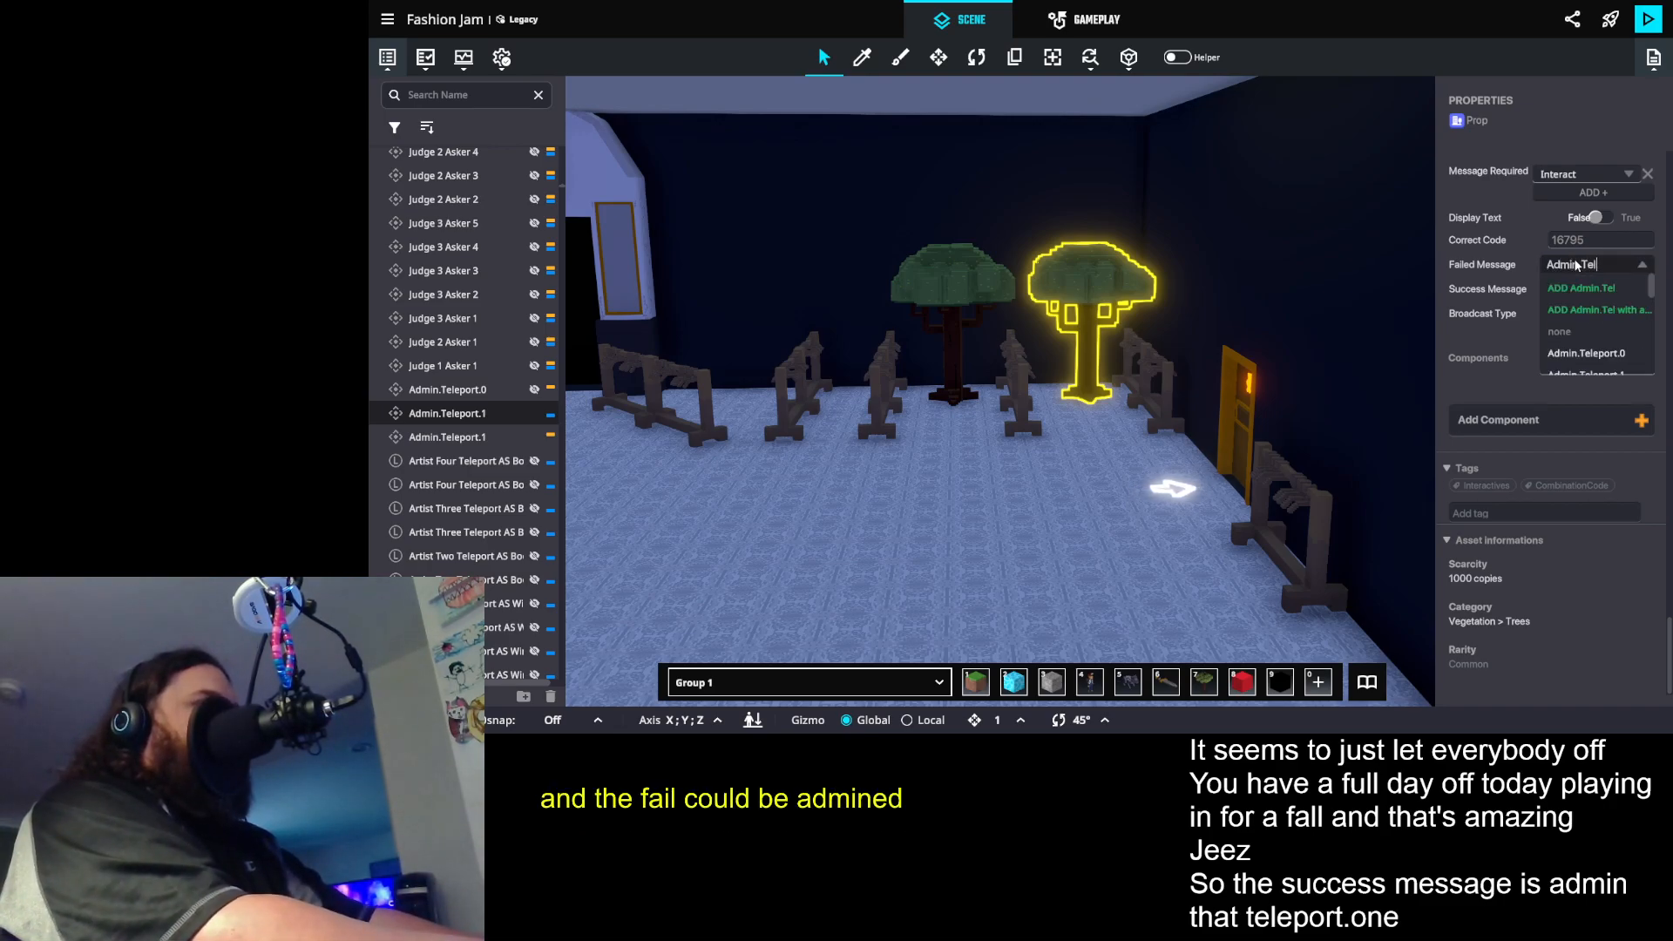
text(eport.Fail)
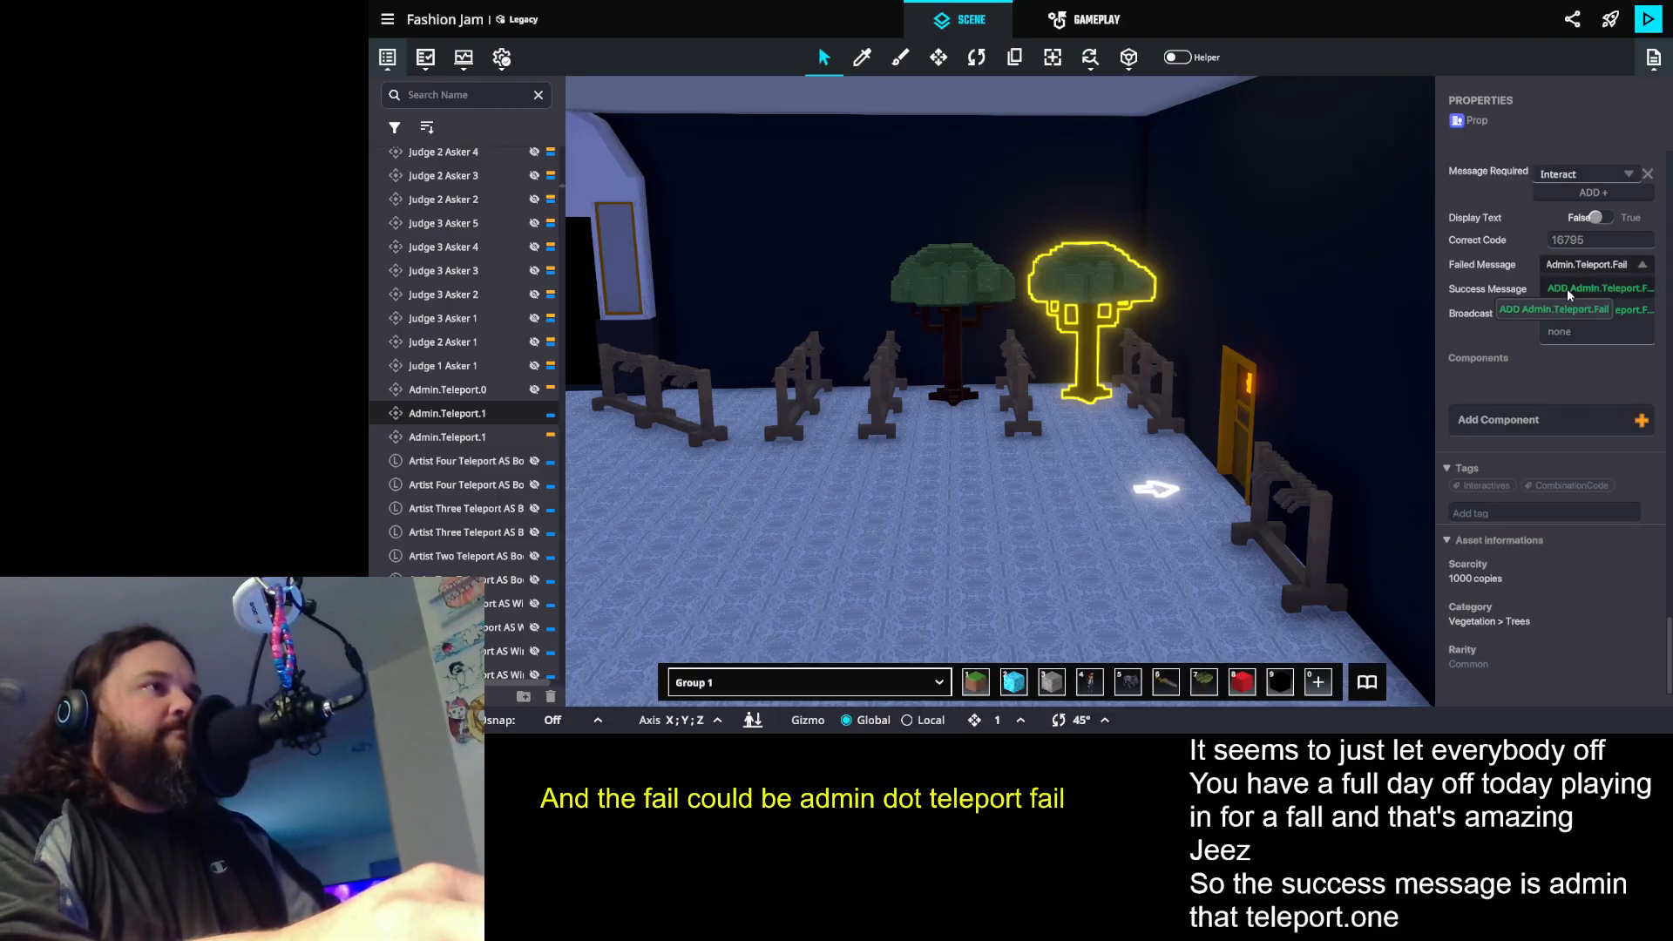
text(ed)
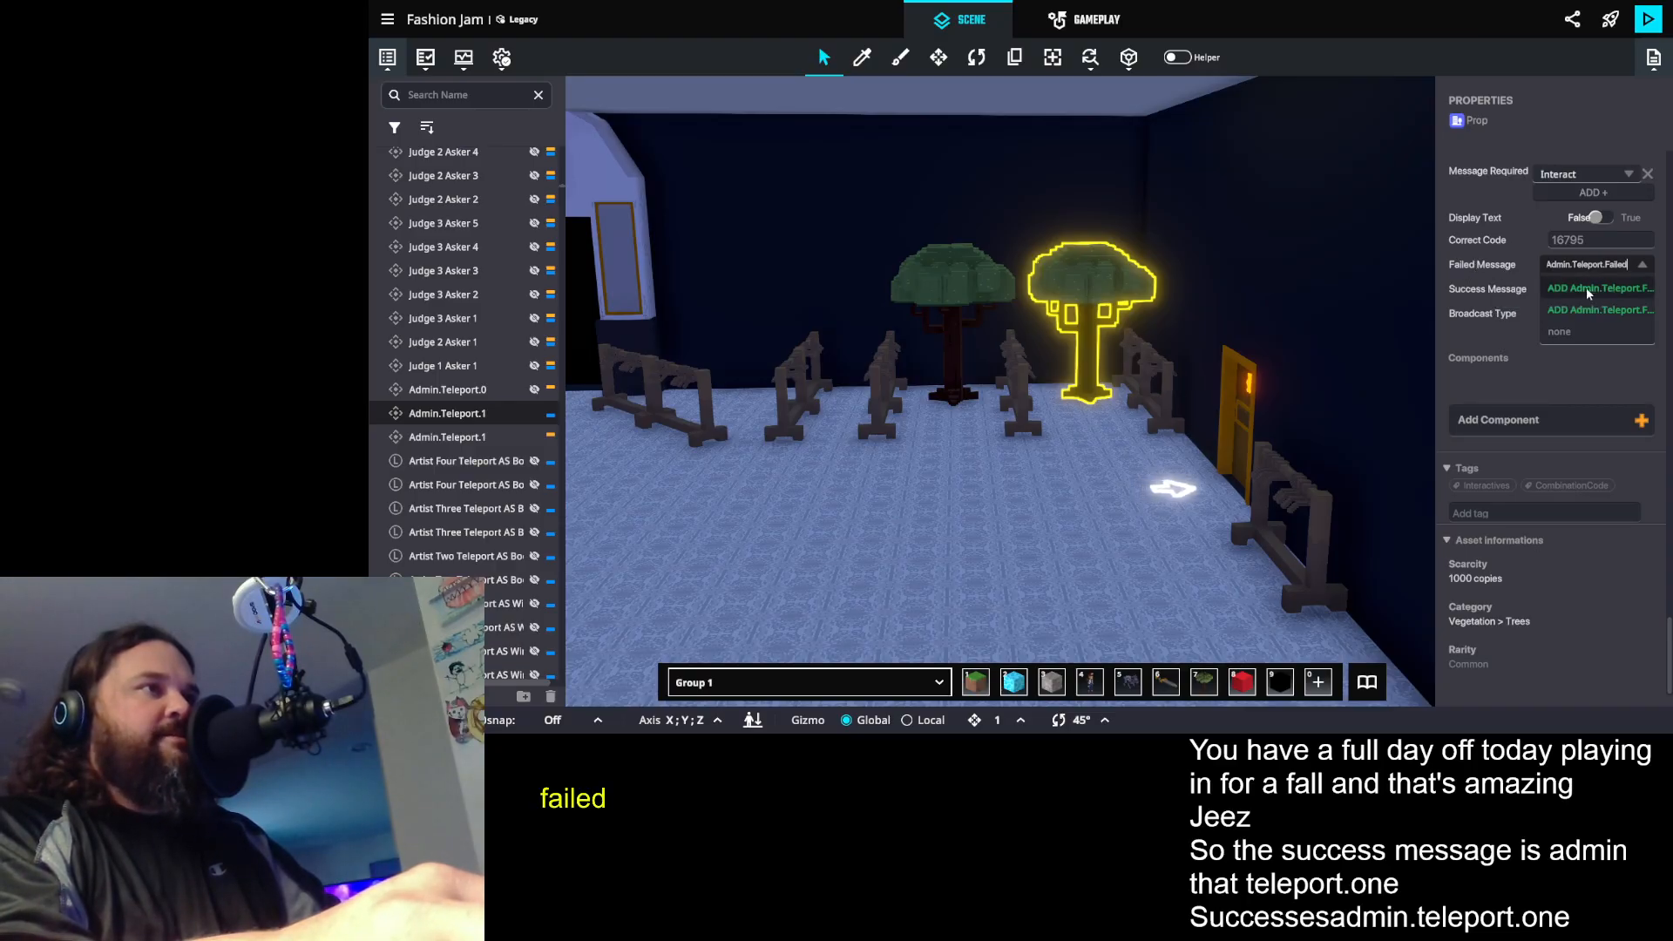
click(1586, 287)
- Set the Failure Message of the other entrance tree's NFT Sensor to Admin.Teleport.Failed
click(942, 265)
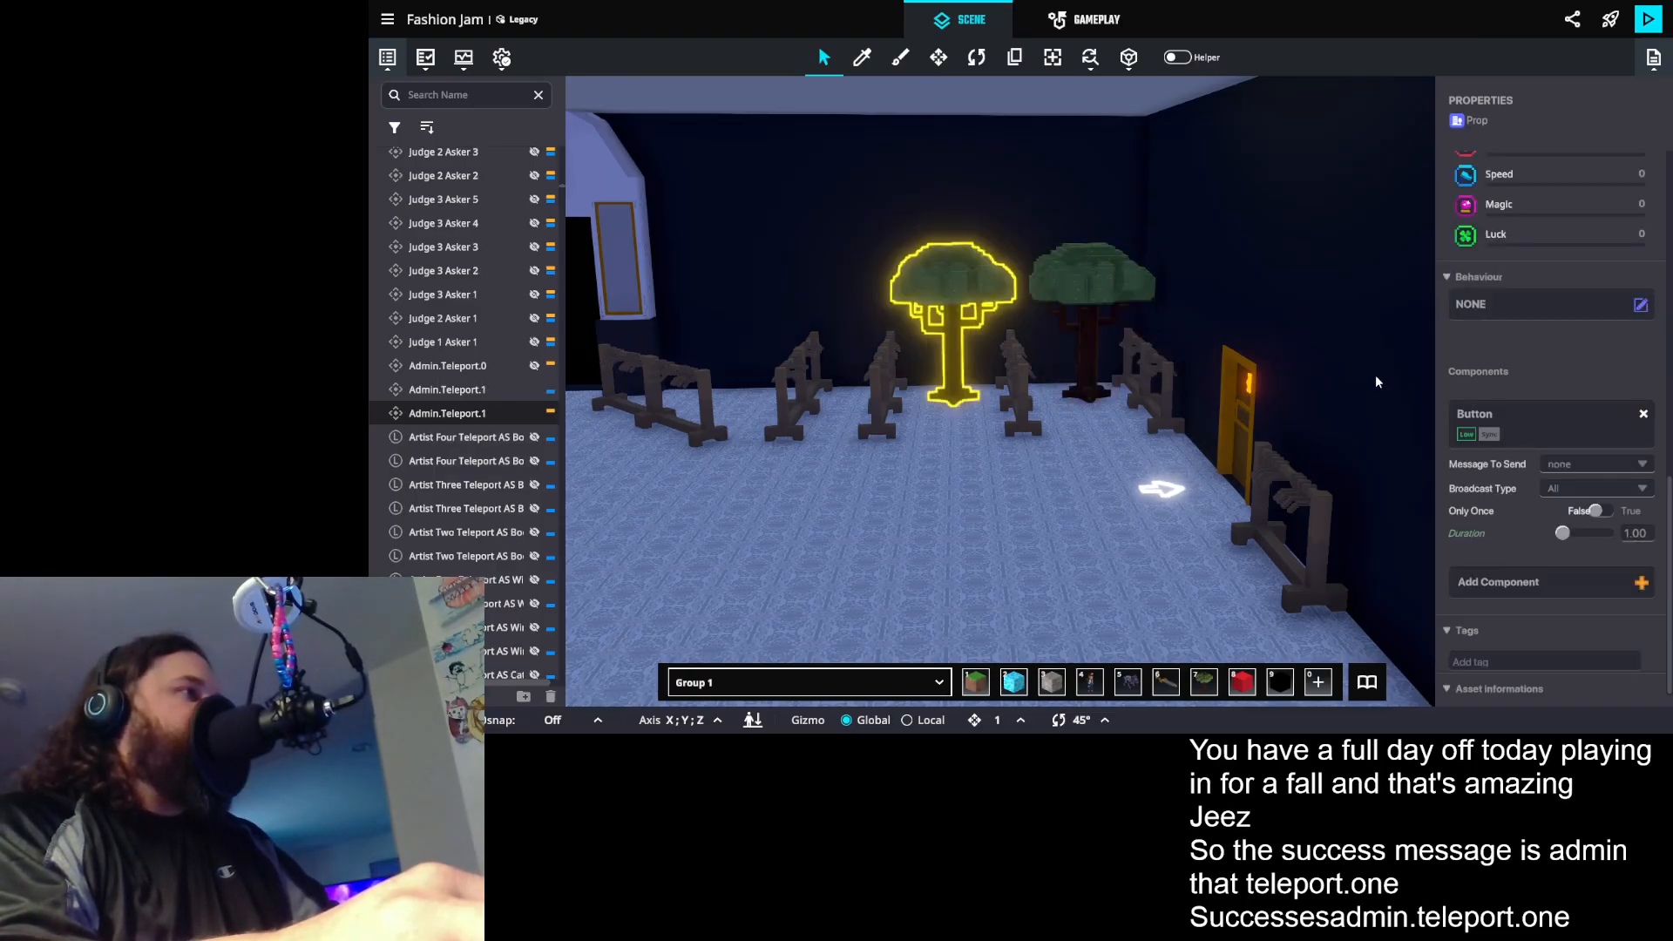
scroll(1606, 408, down, 4)
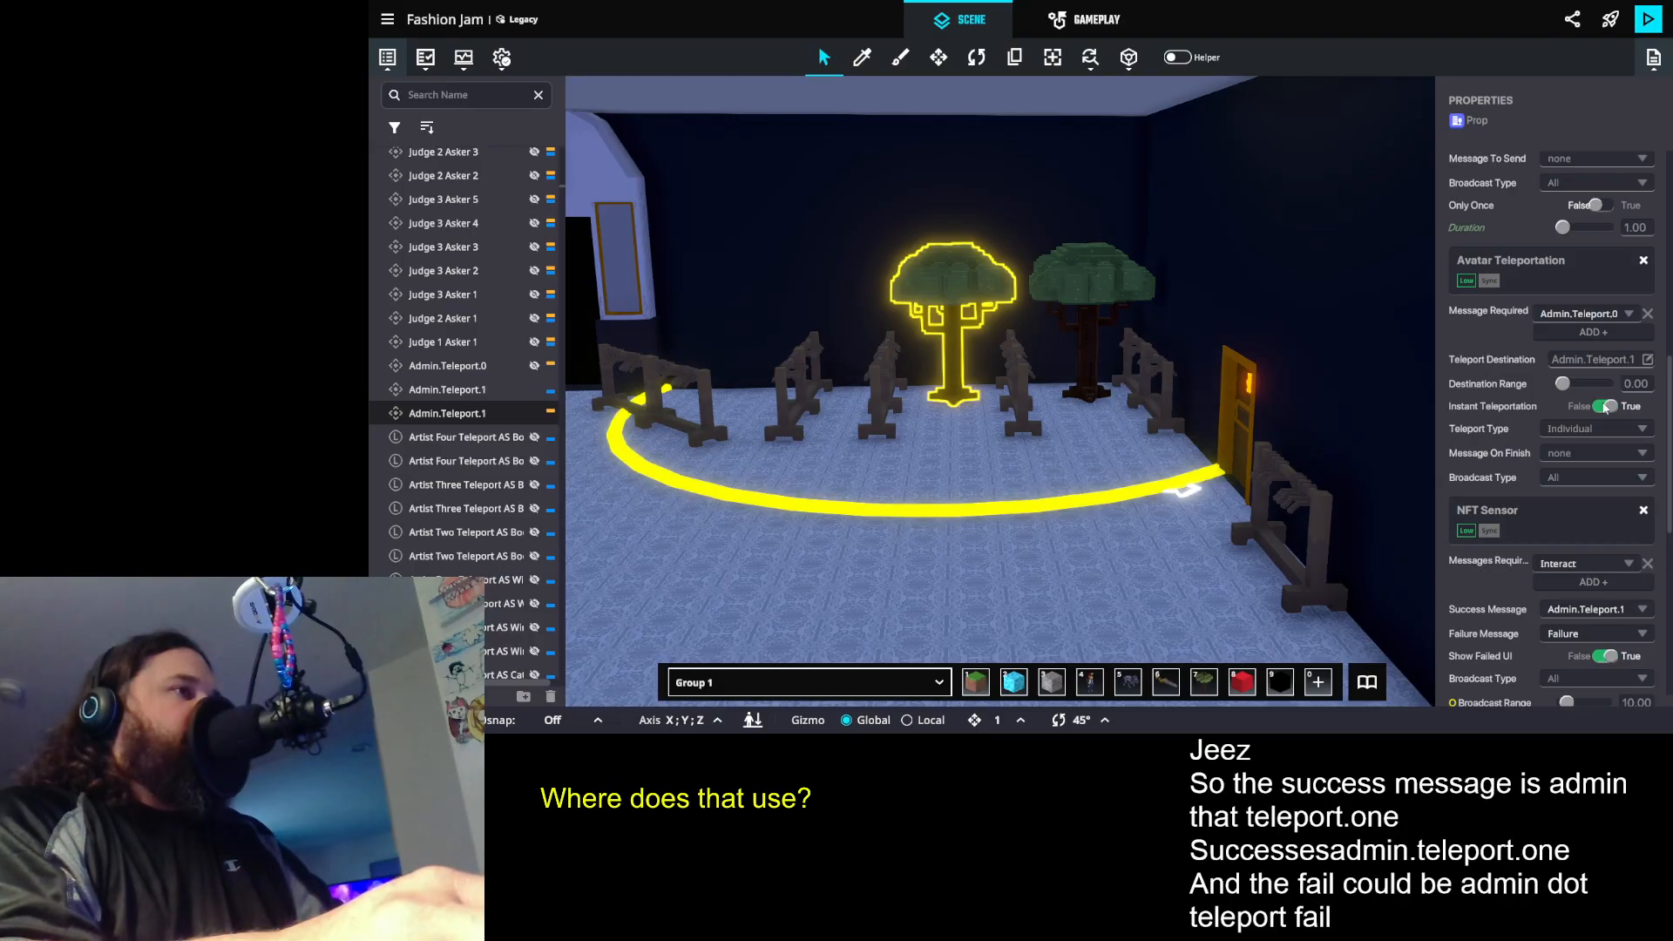
scroll(1606, 408, down, 5)
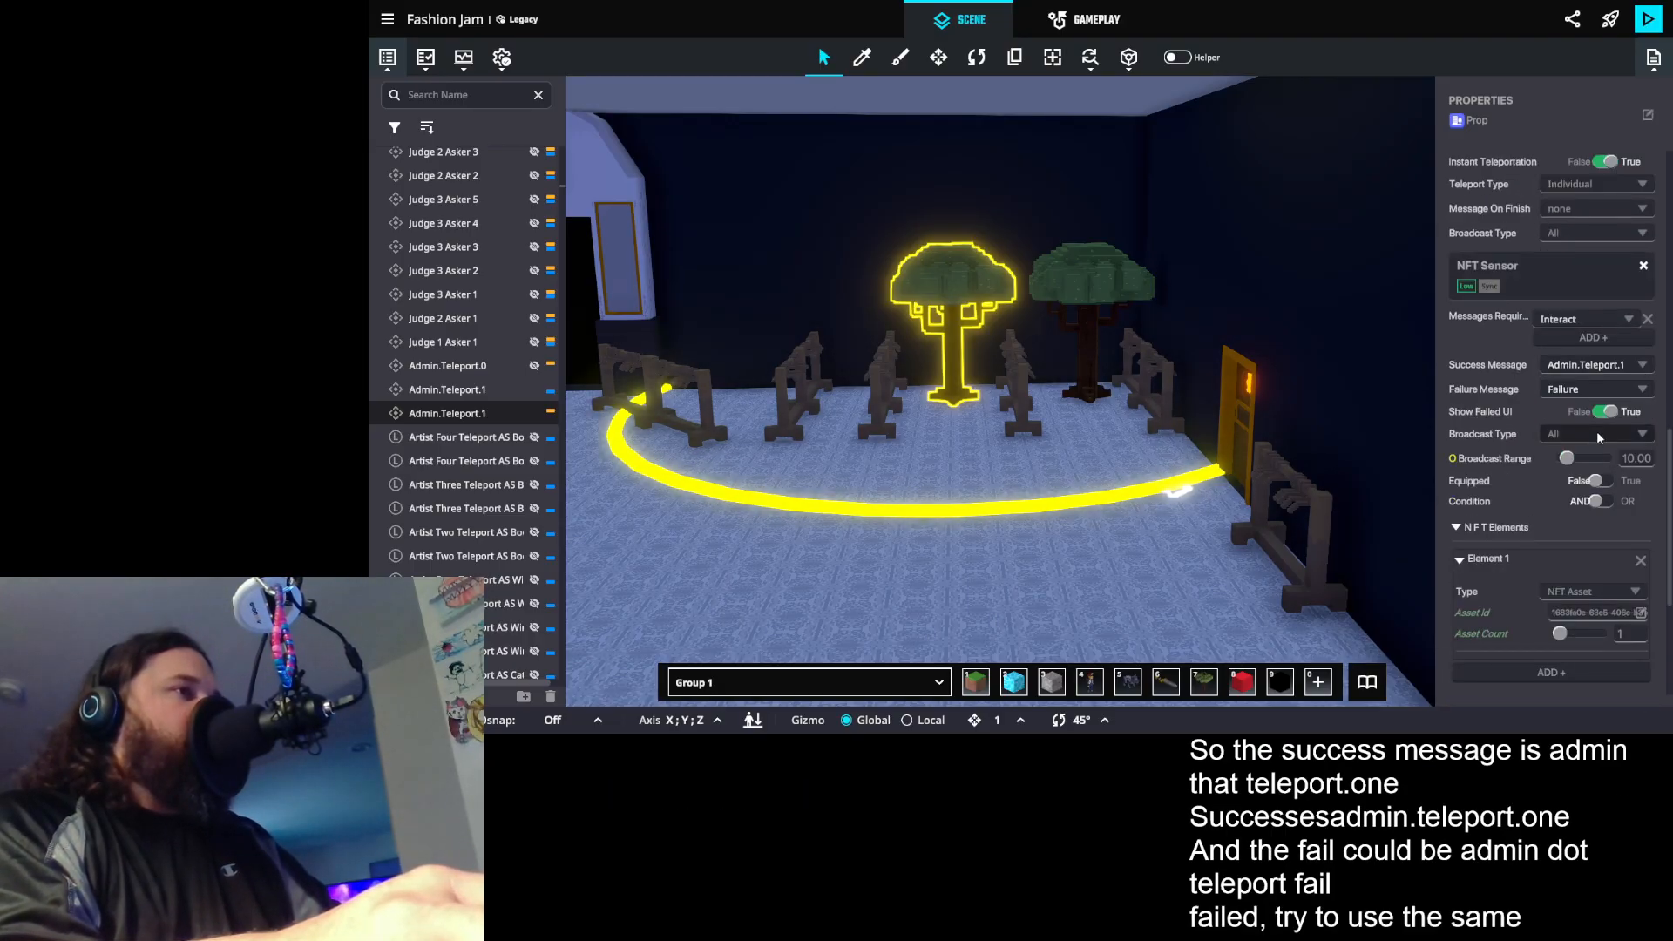
click(1582, 388)
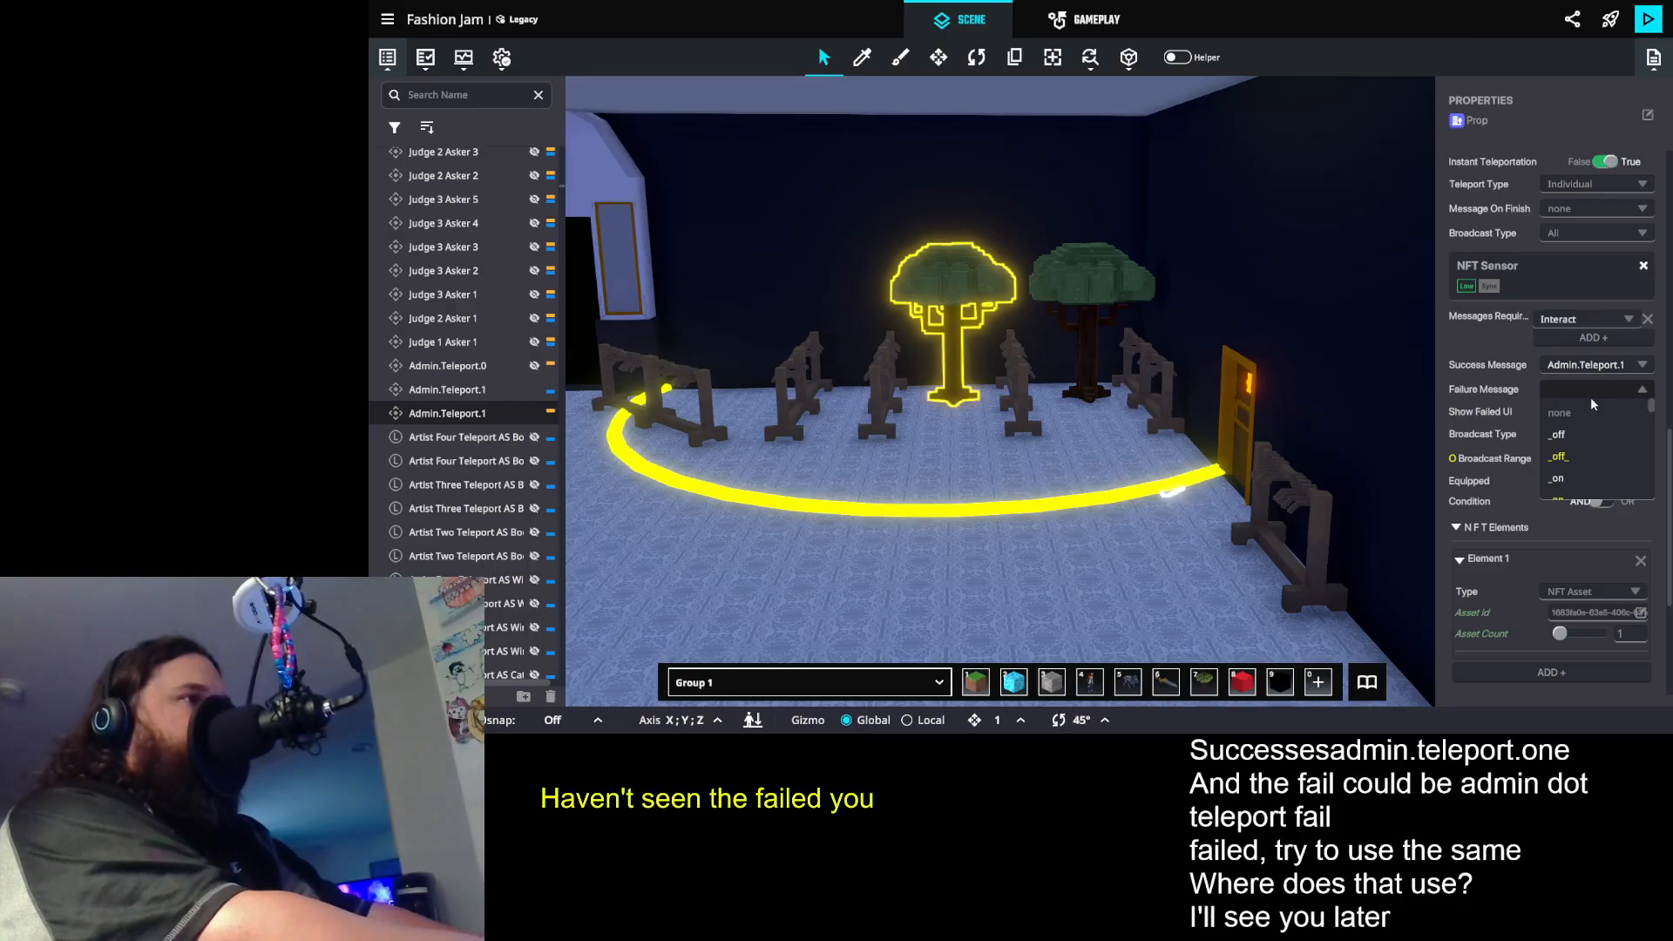
text(Admin)
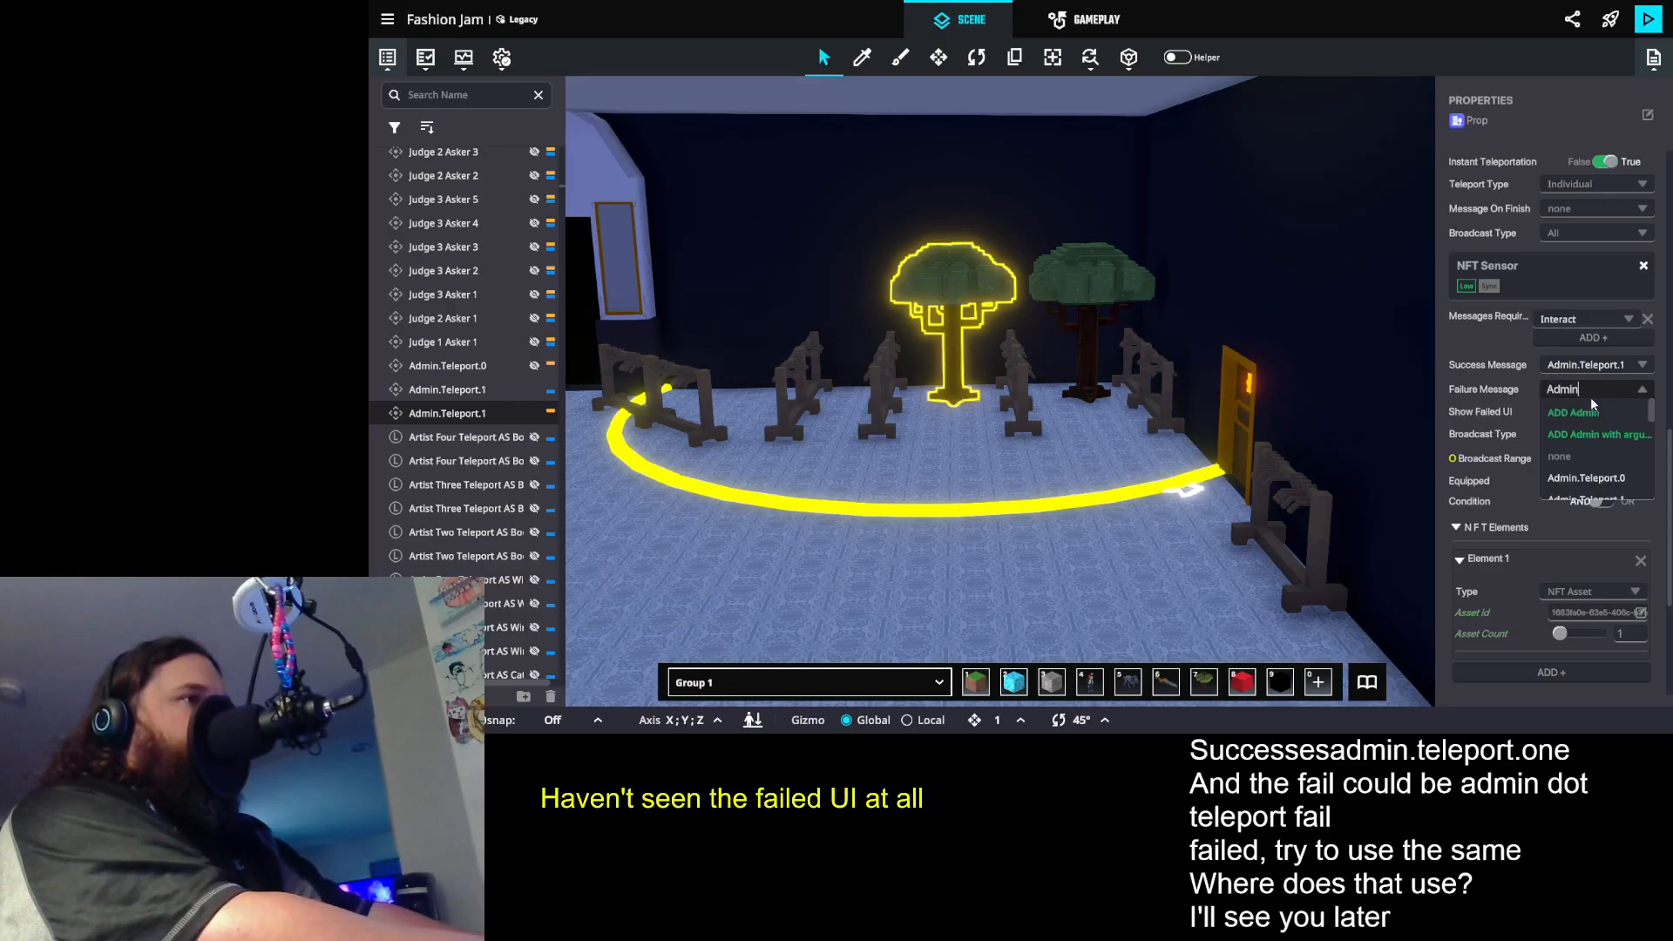
text(.Tele)
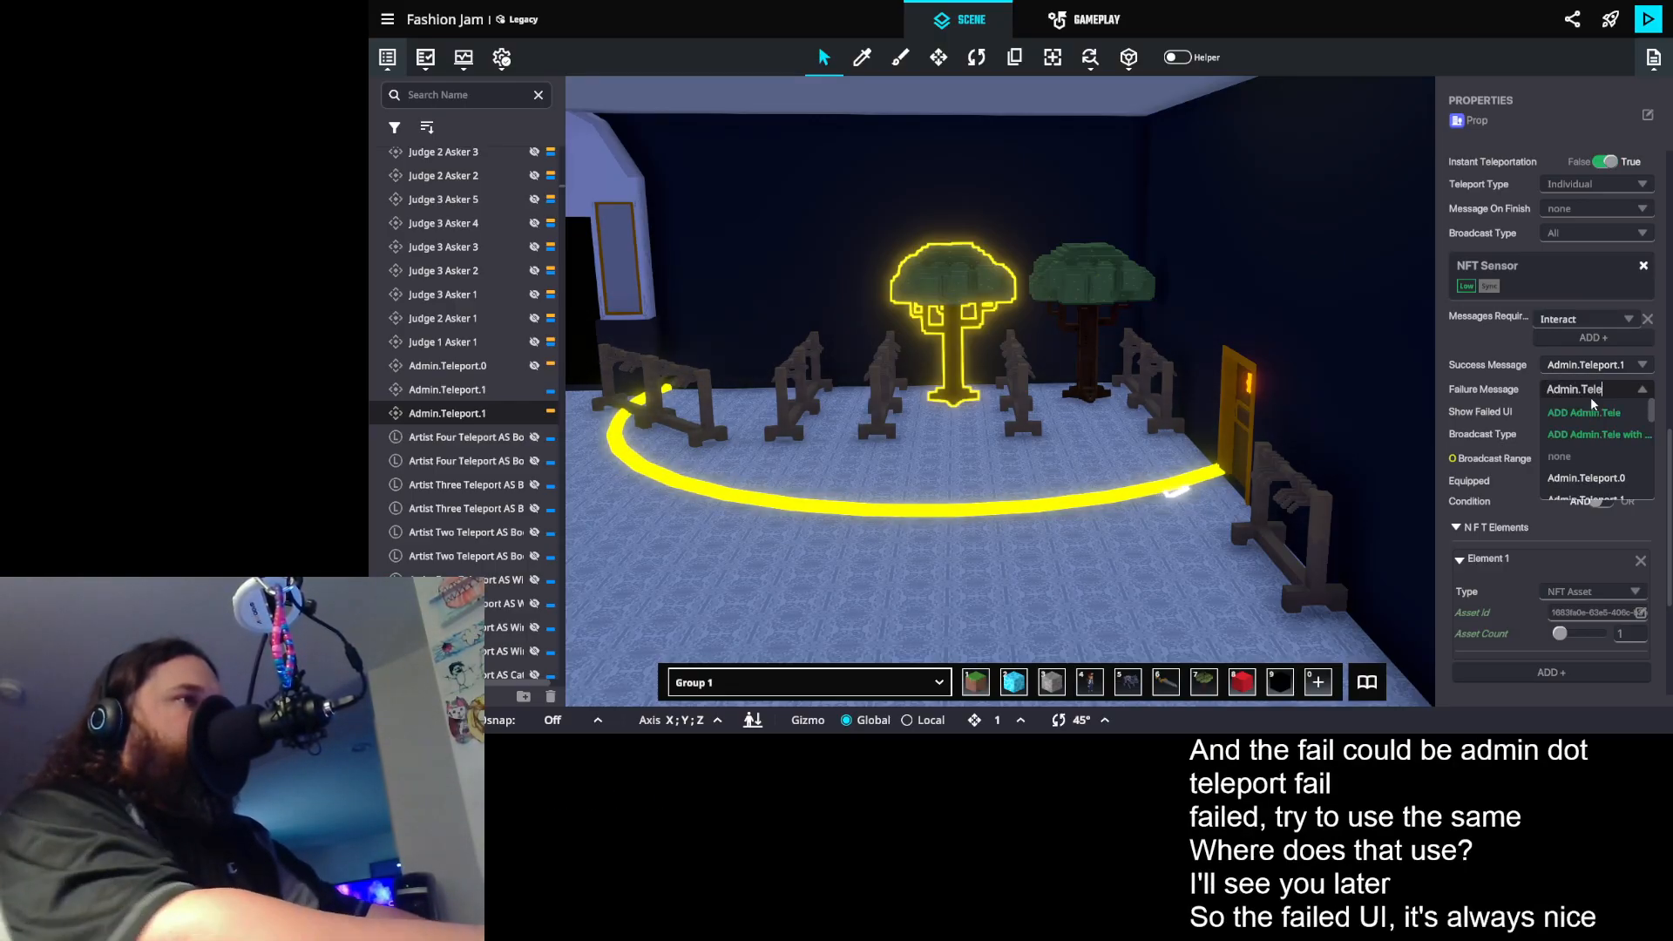
scroll(1613, 454, down, 3)
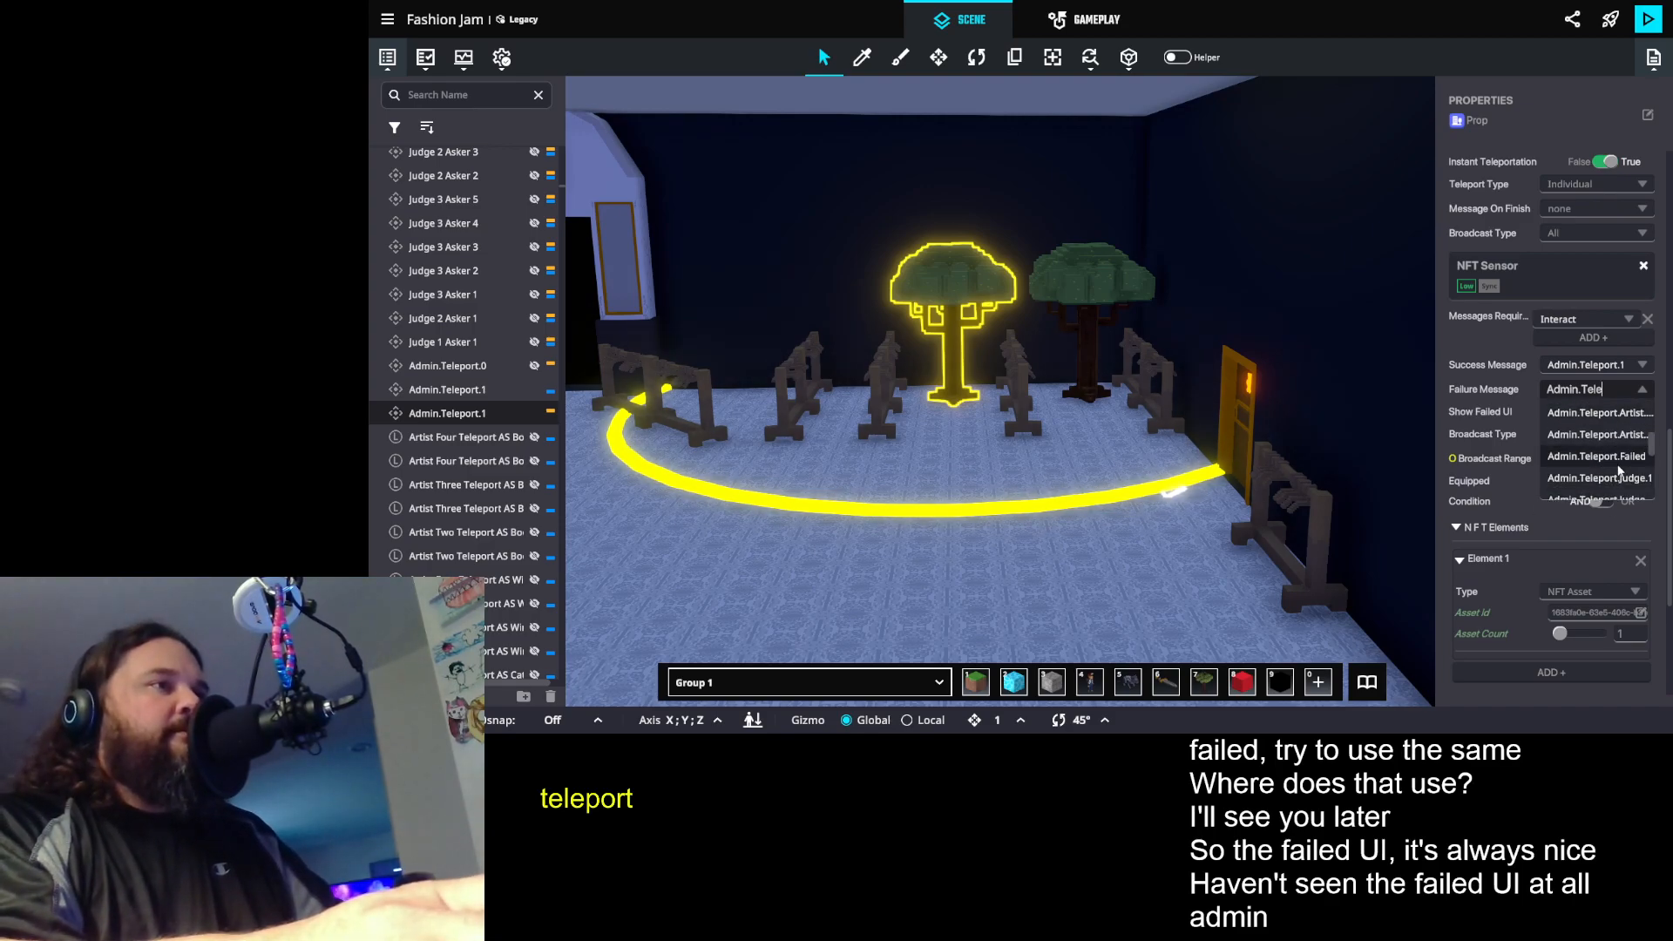
click(1619, 461)
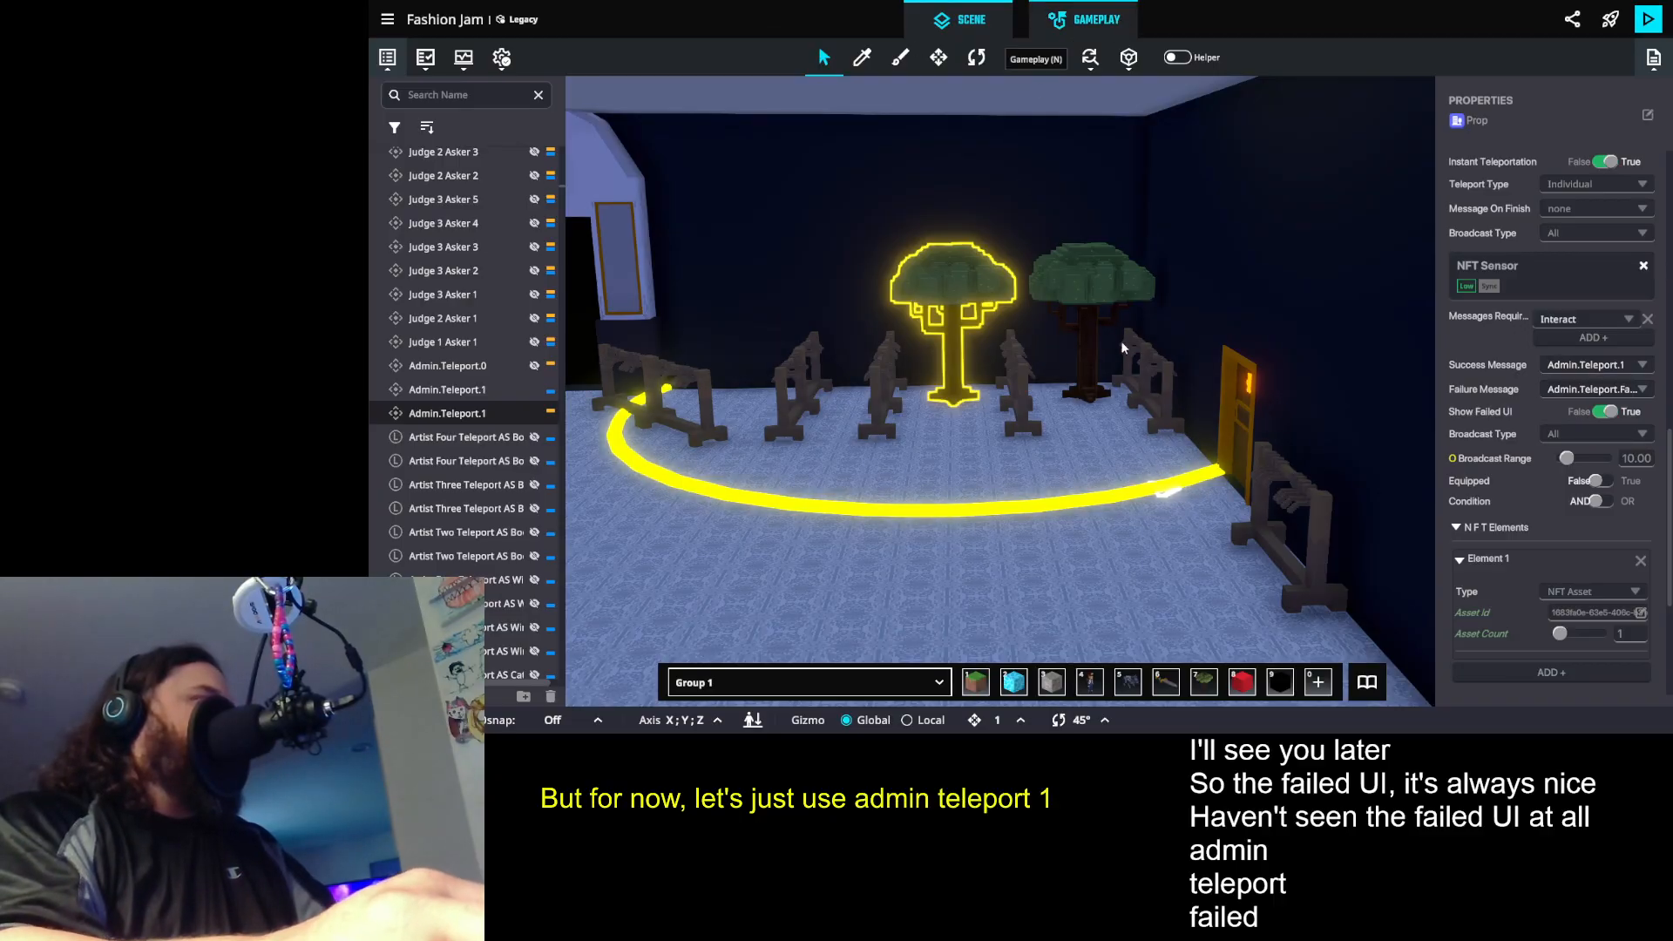
- Return to the game rules and add a HUD game screen rule to the Admin HUD Controller 0 board
key(n)
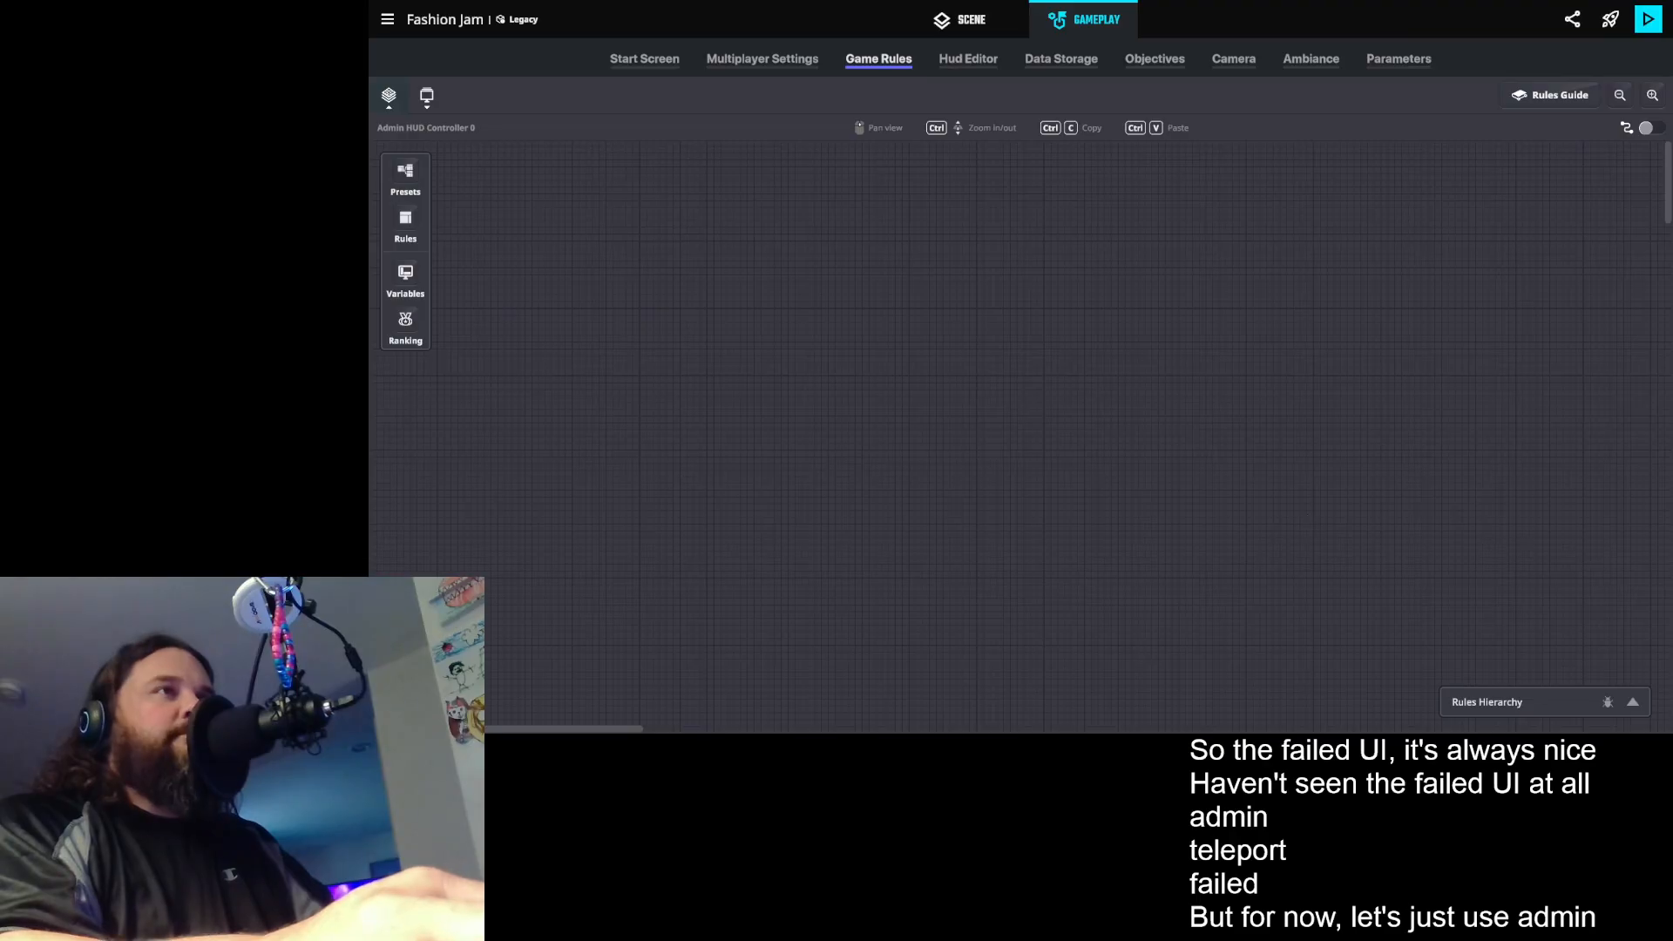
click(405, 220)
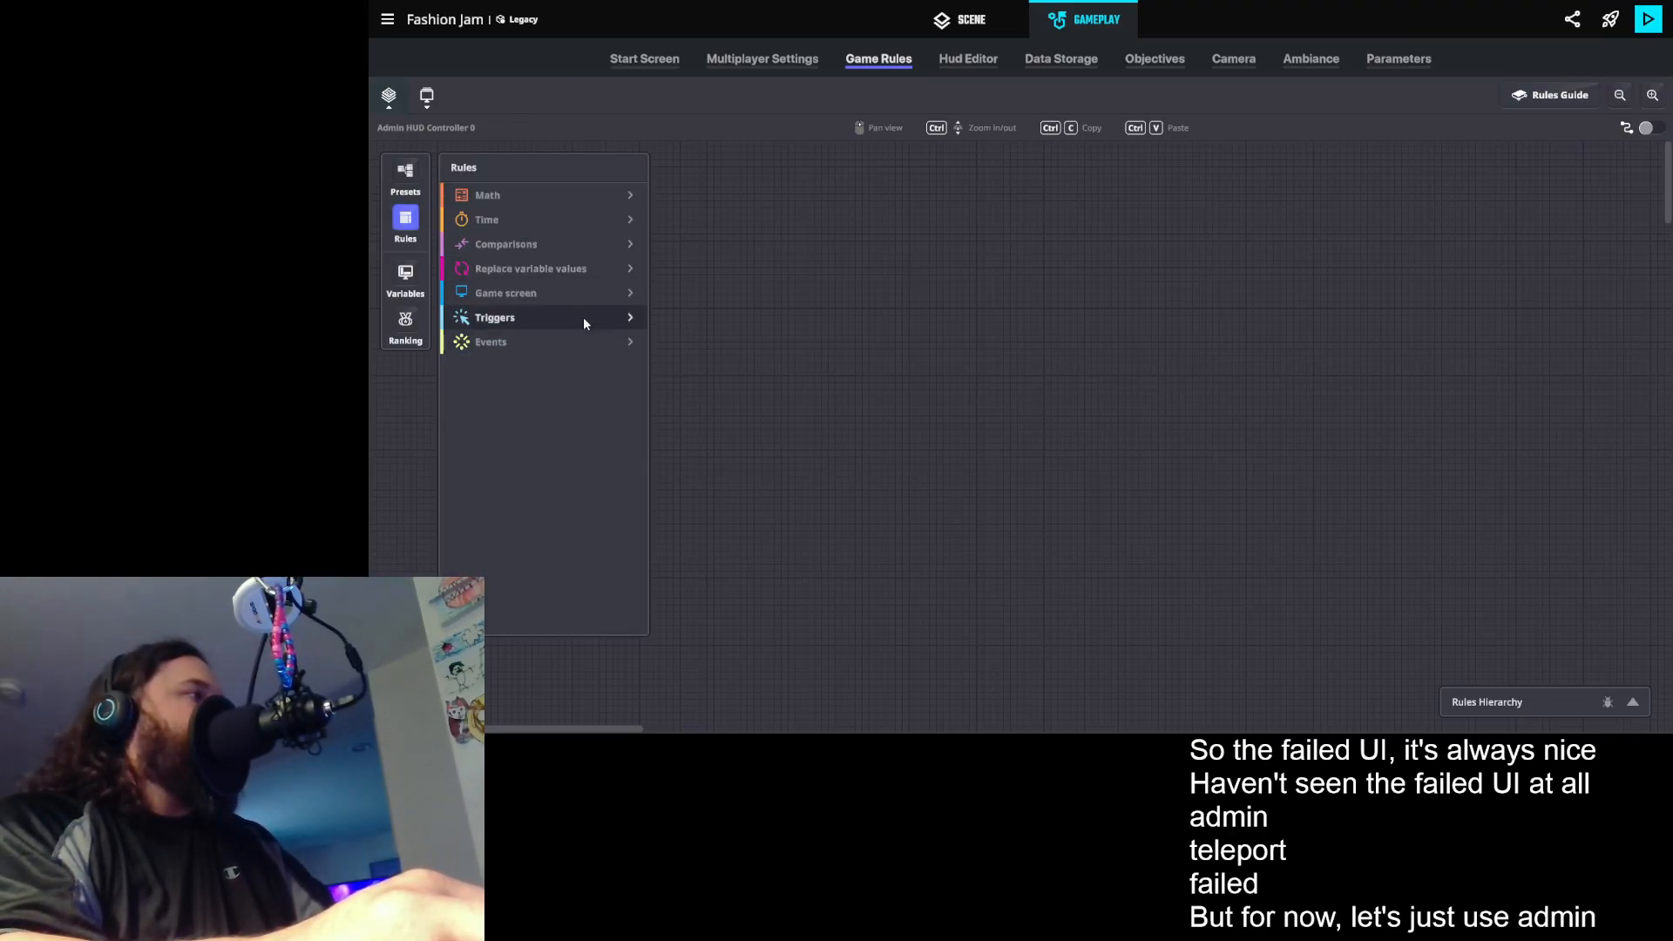
click(563, 293)
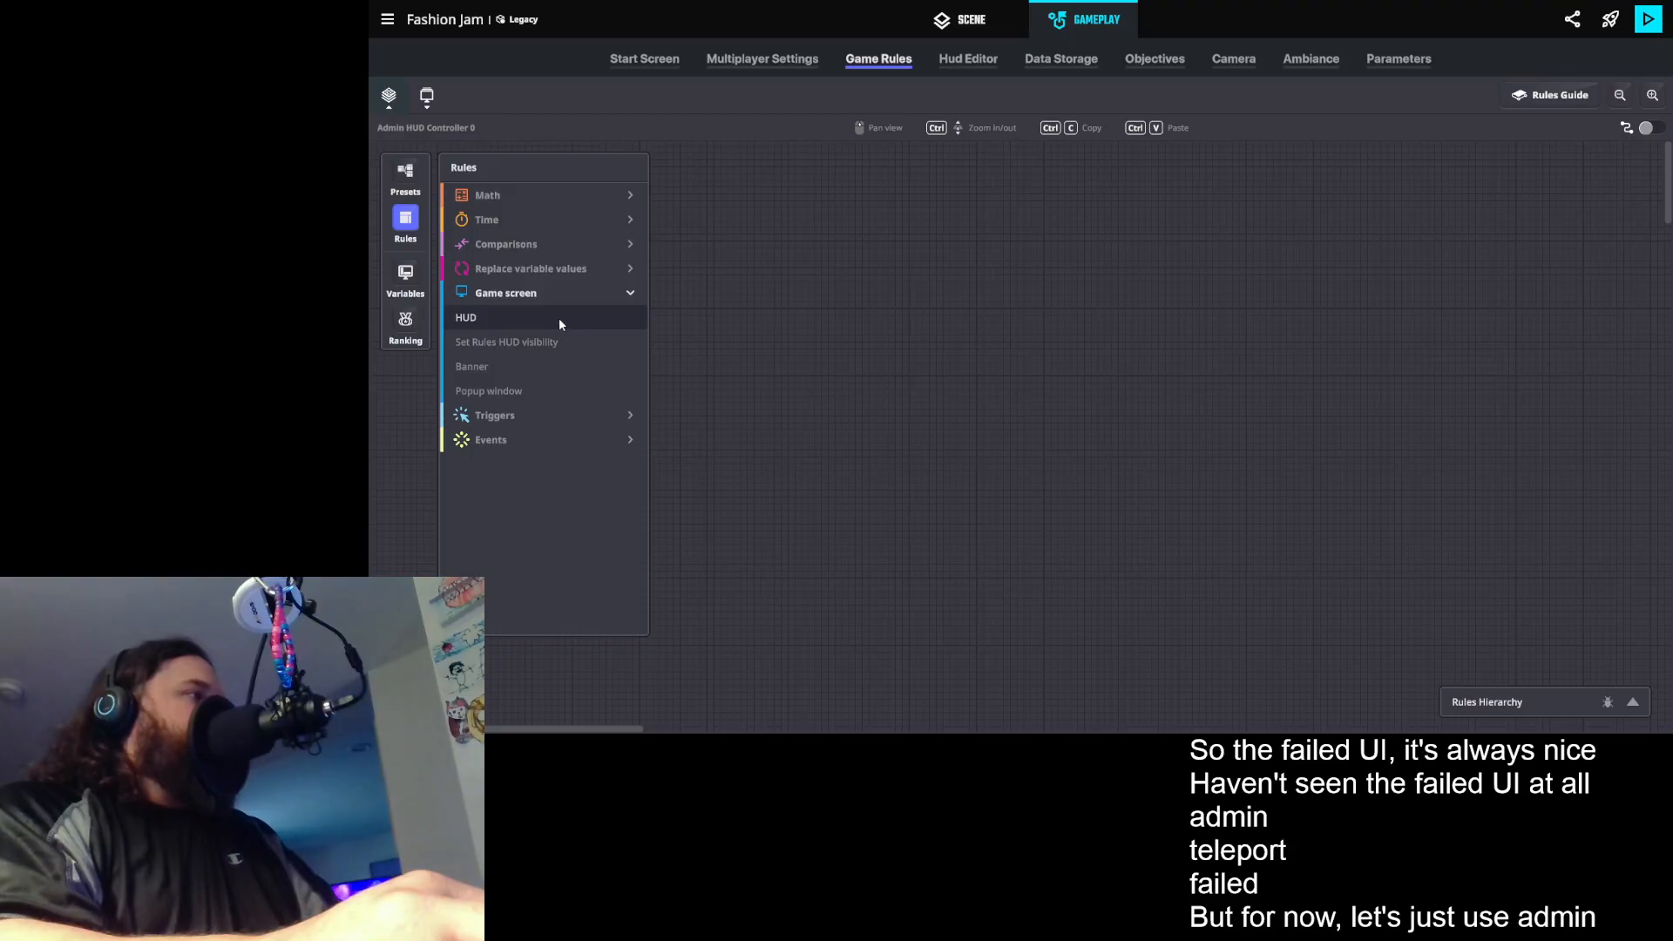
click(548, 319)
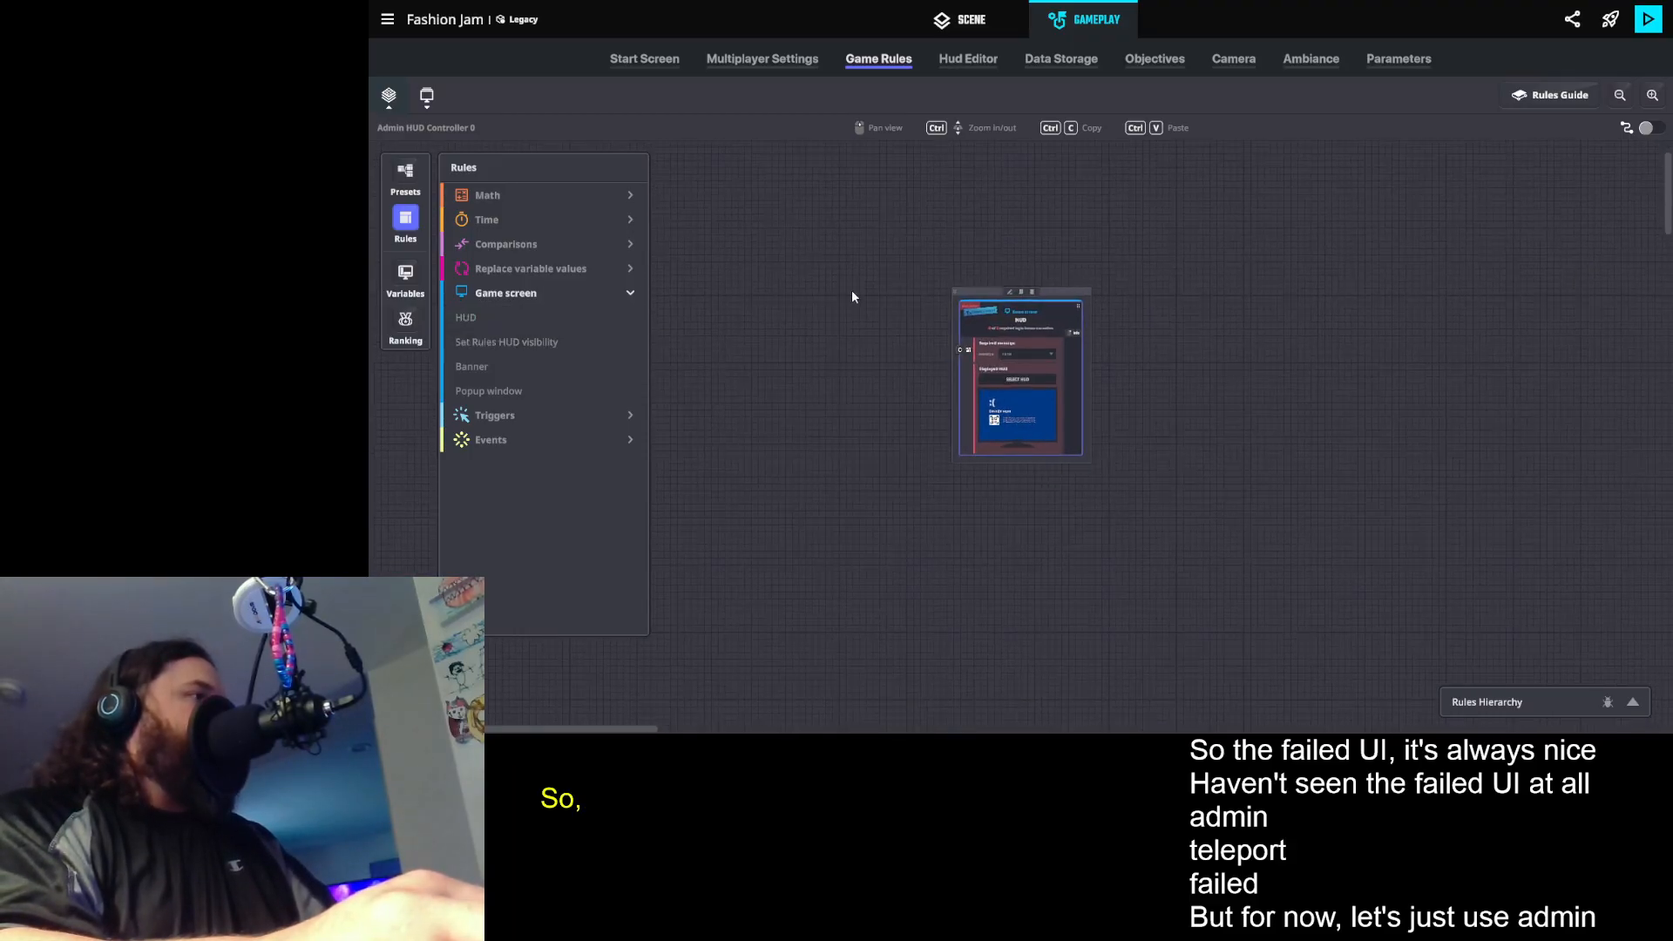
drag(973, 292, 762, 250)
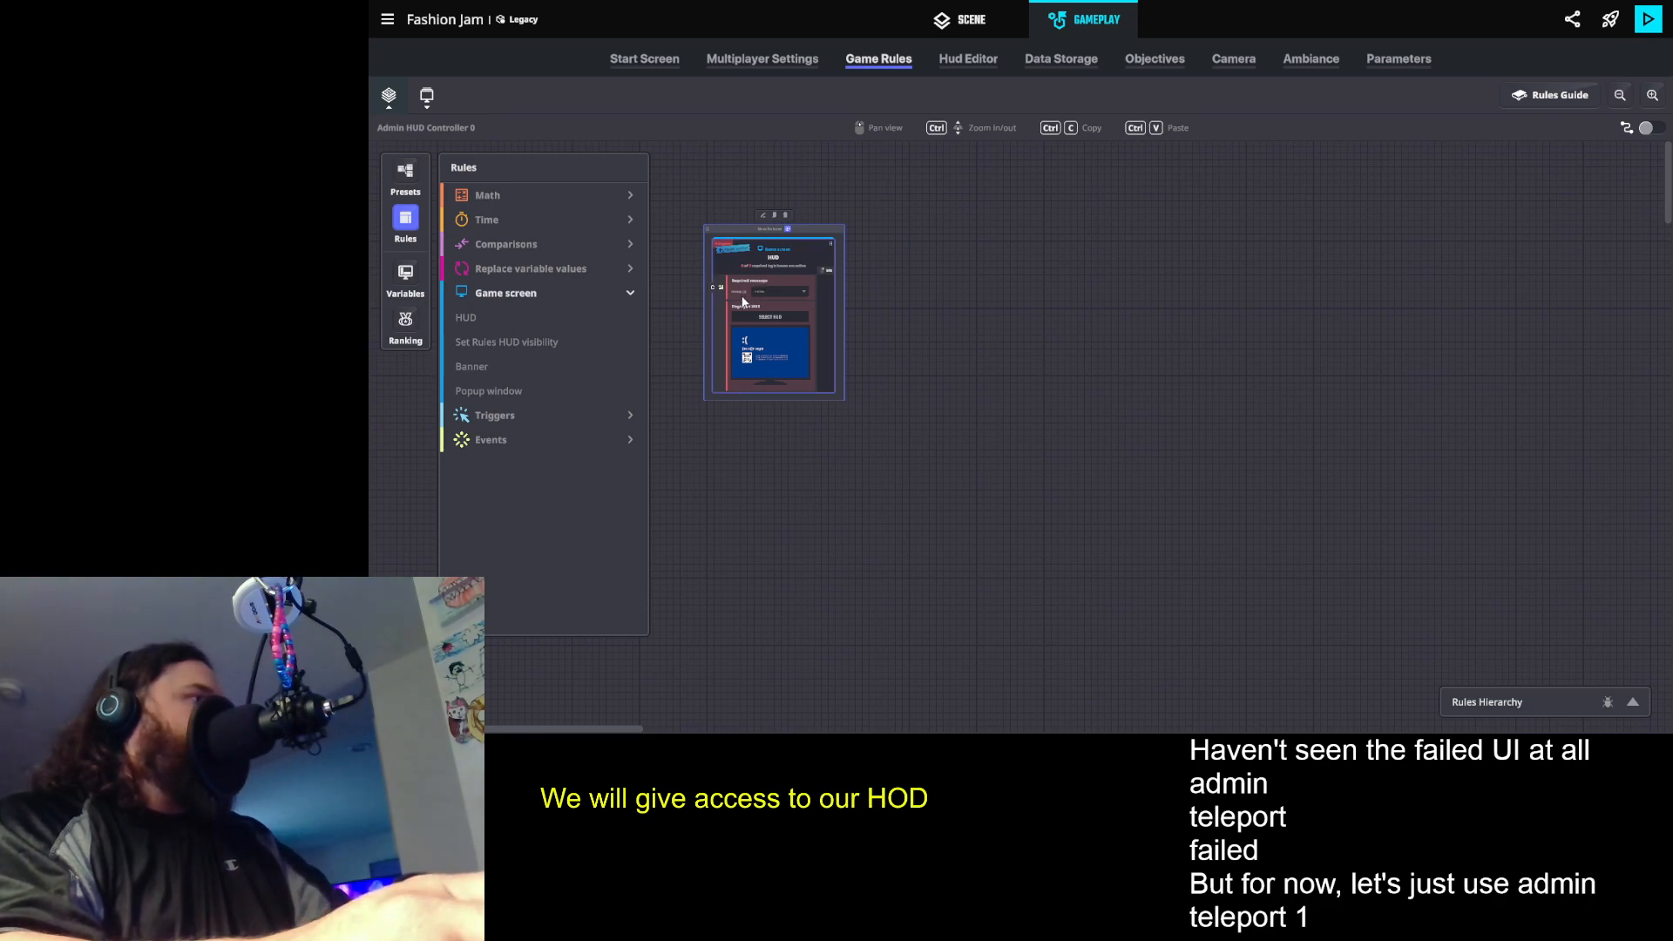
- Set the HUD rule's required message to Admin.Teleport.1
ctrl+scroll(812, 353, up, 2)
drag(812, 354, 1127, 384)
click(926, 302)
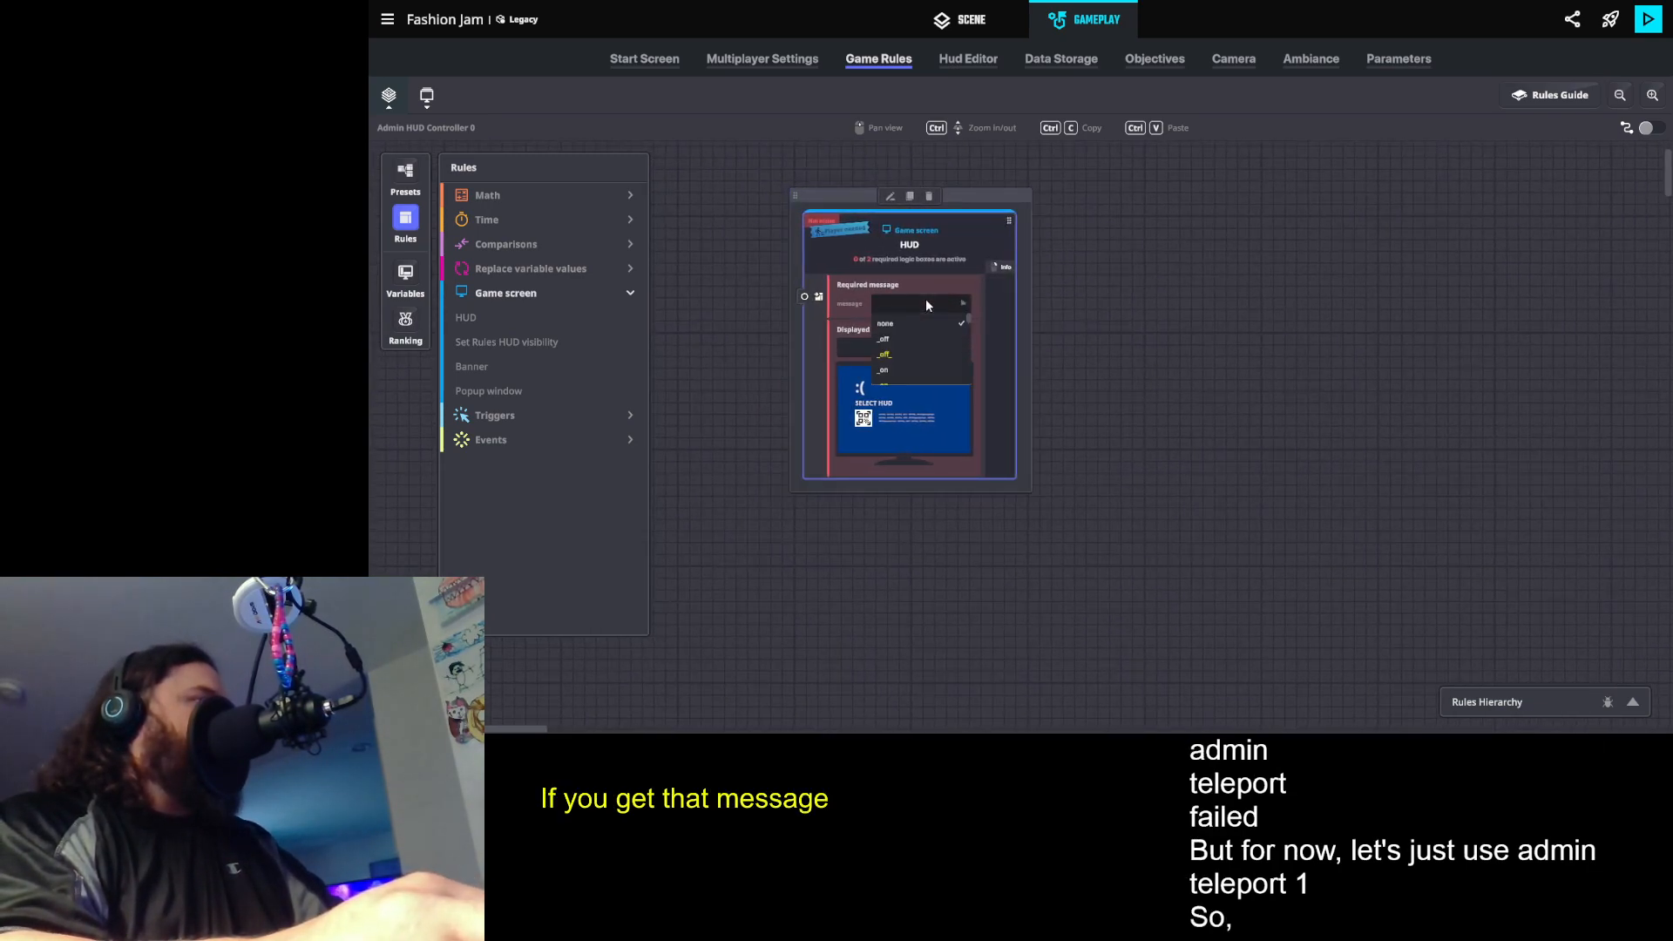
text(Admin.)
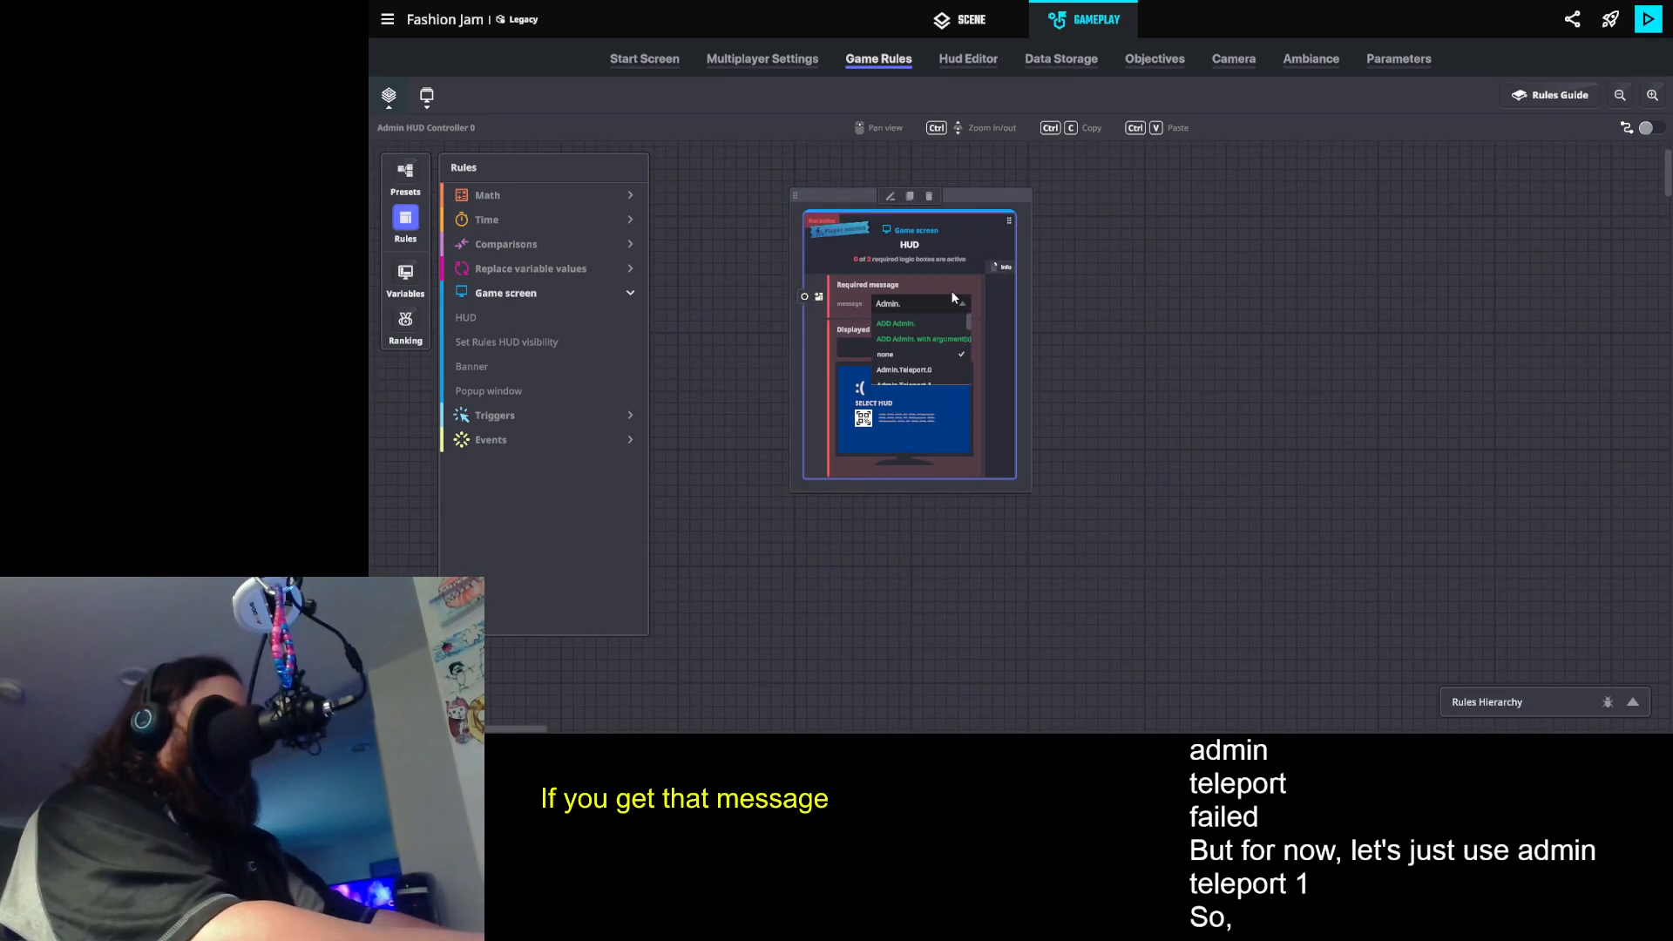
click(929, 380)
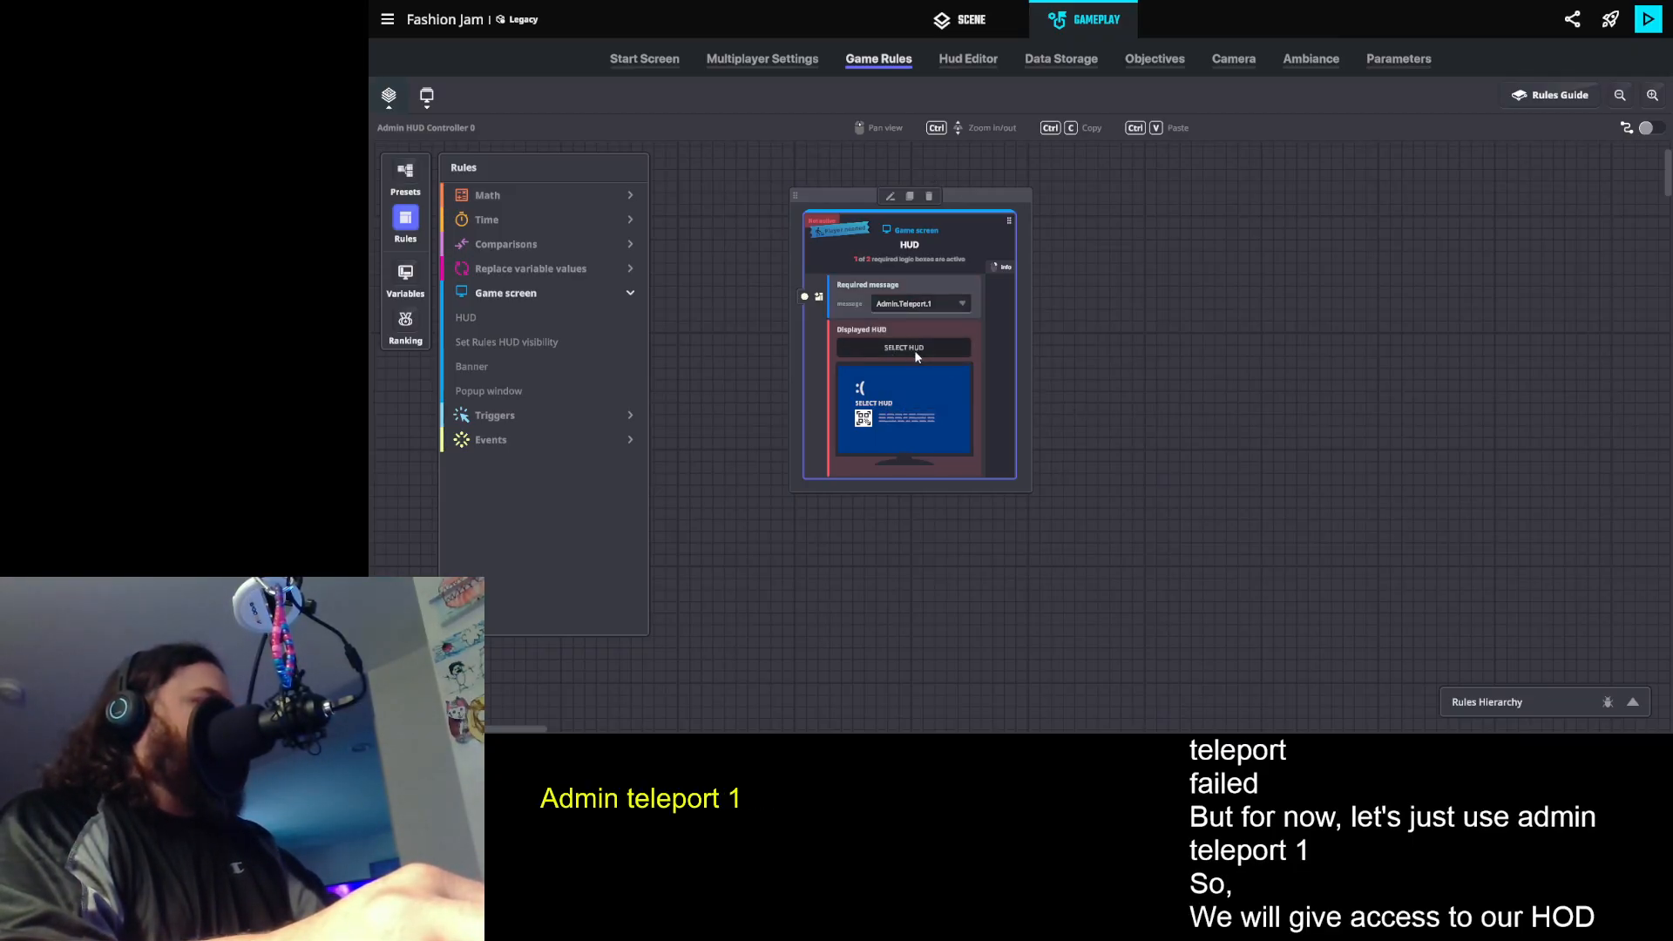
- Create a new canvas HUD from the rule's HUD selection and name it Admin HUD Controller 0
click(915, 351)
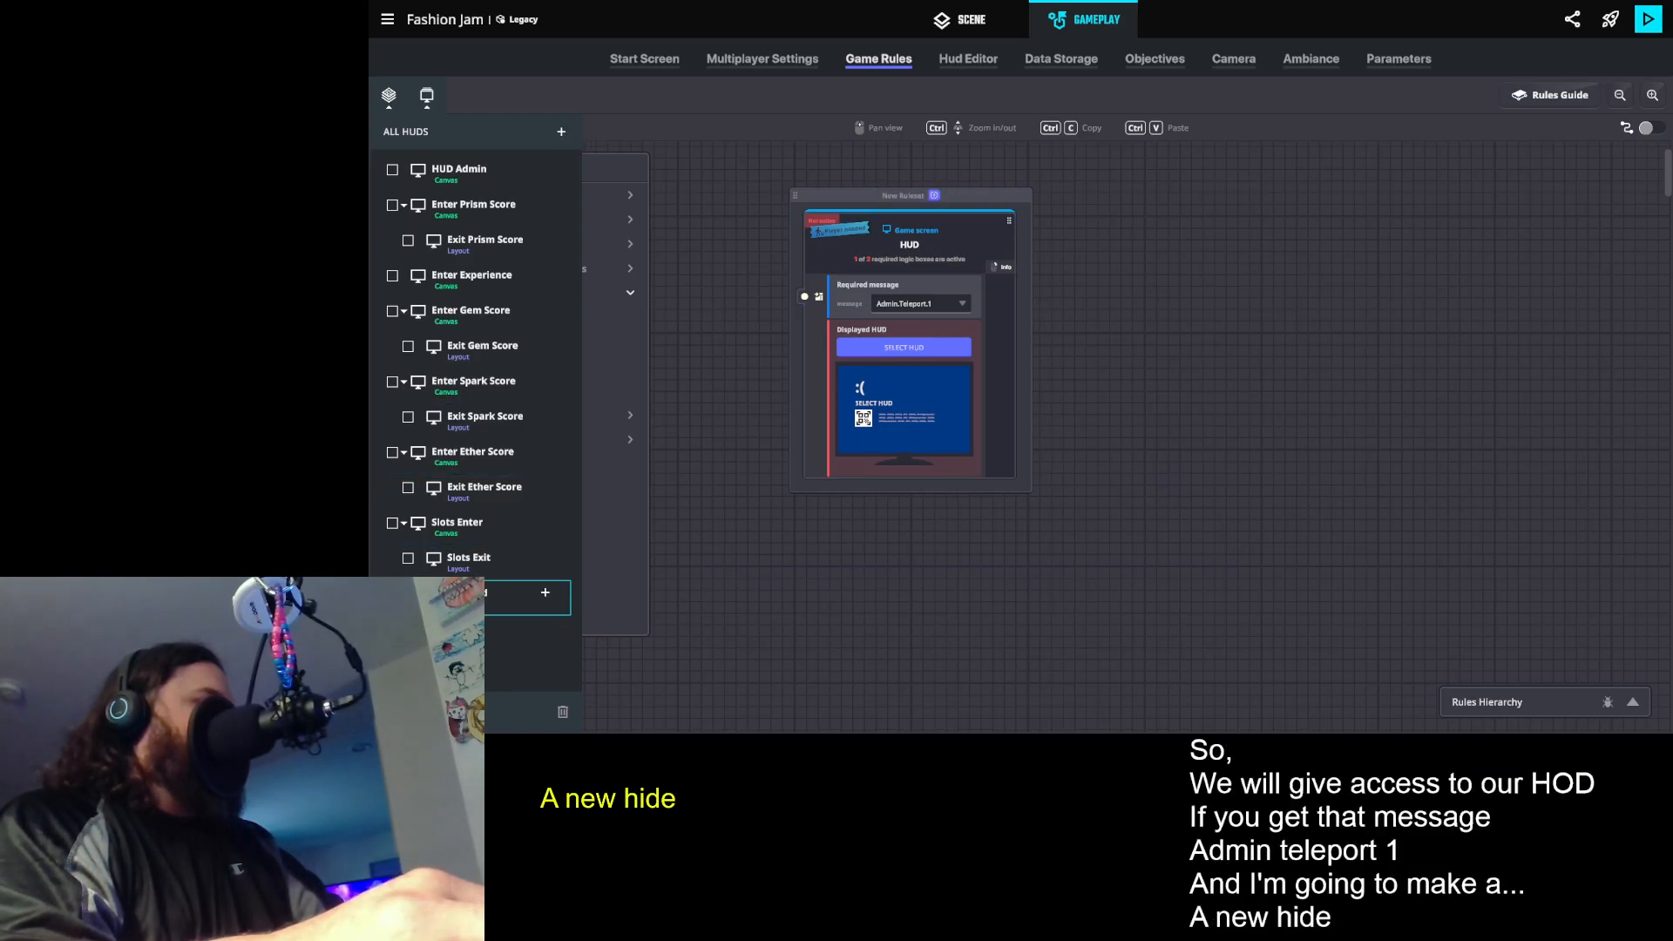
right_click(461, 592)
click(488, 660)
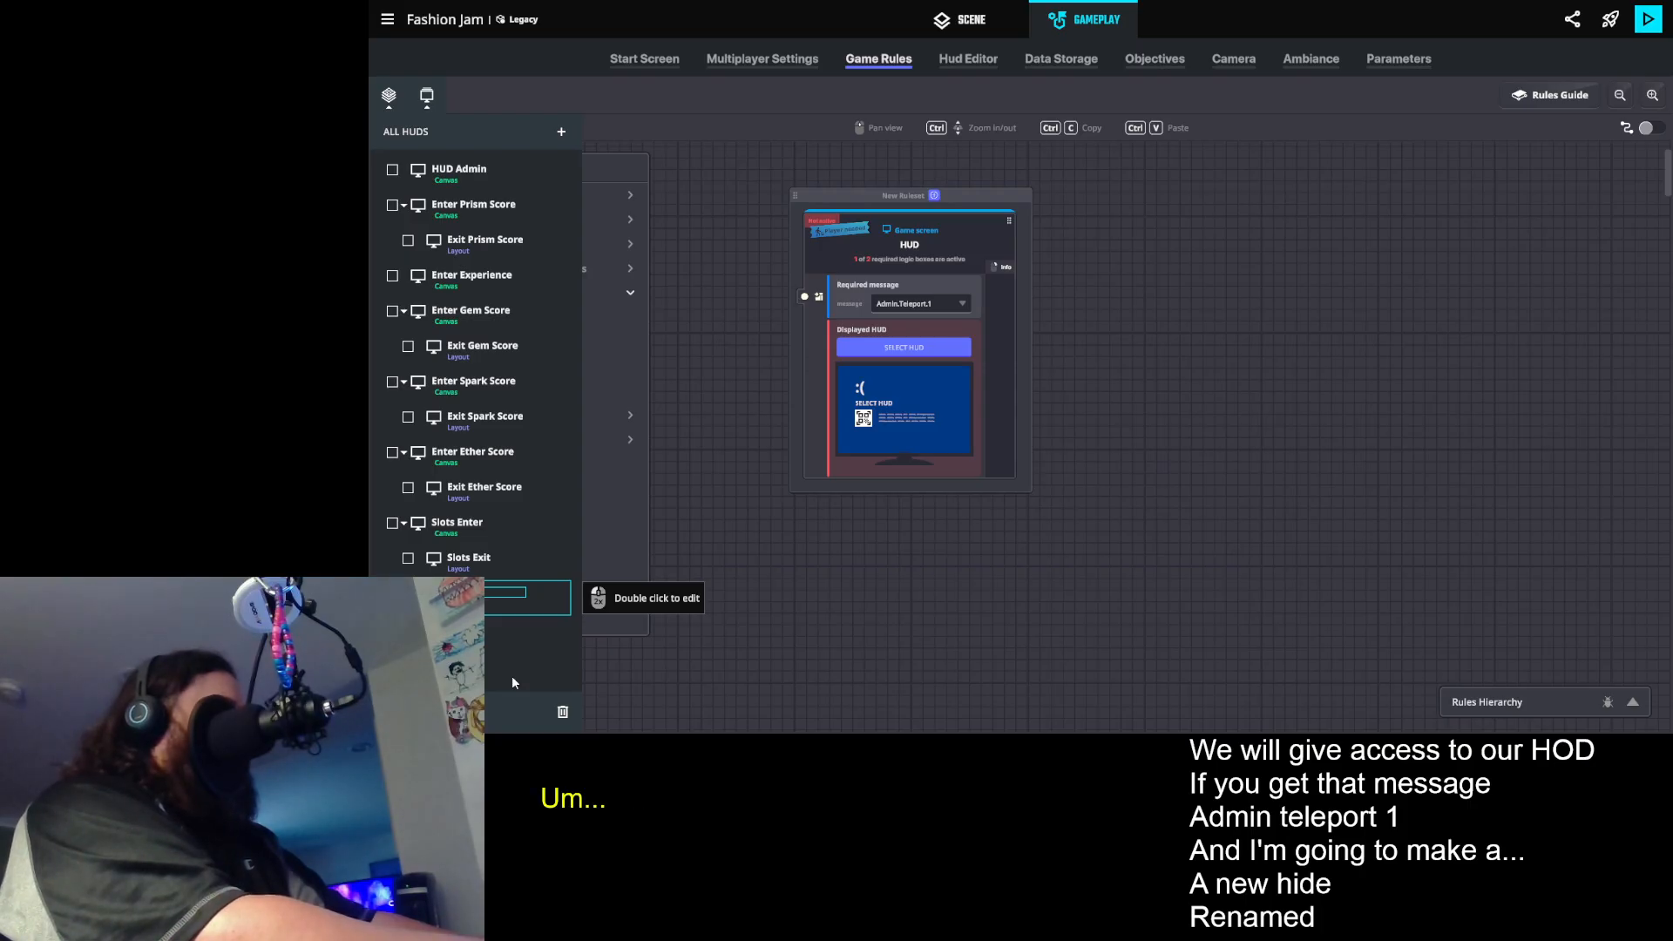
text(Cont)
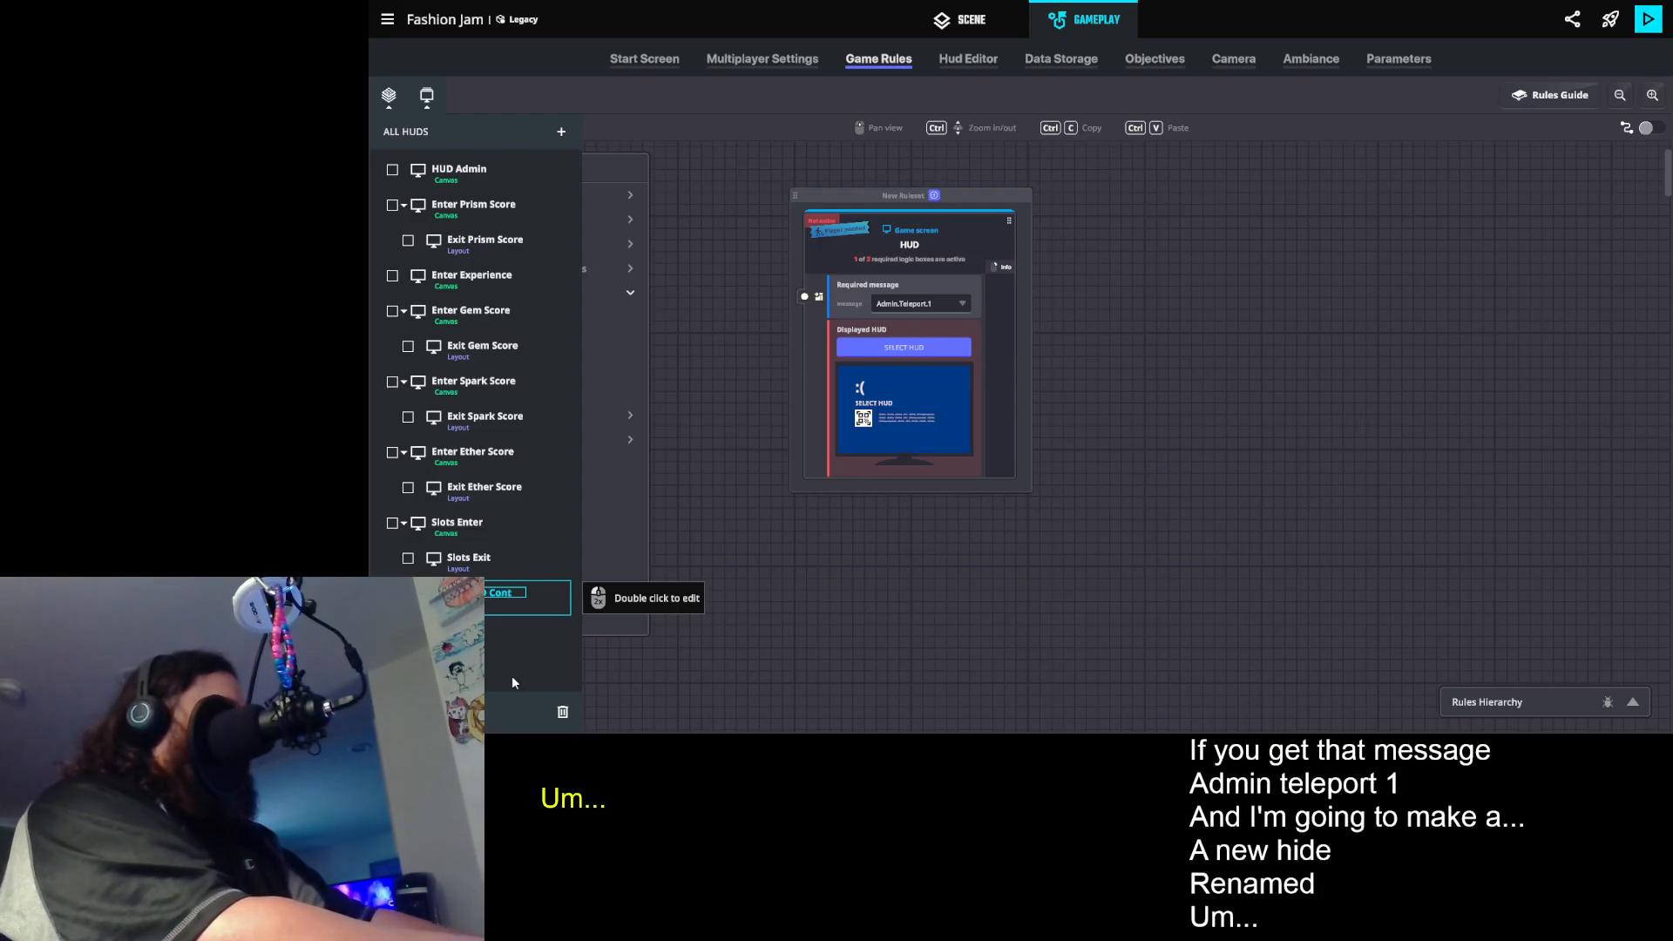
text(roller 0)
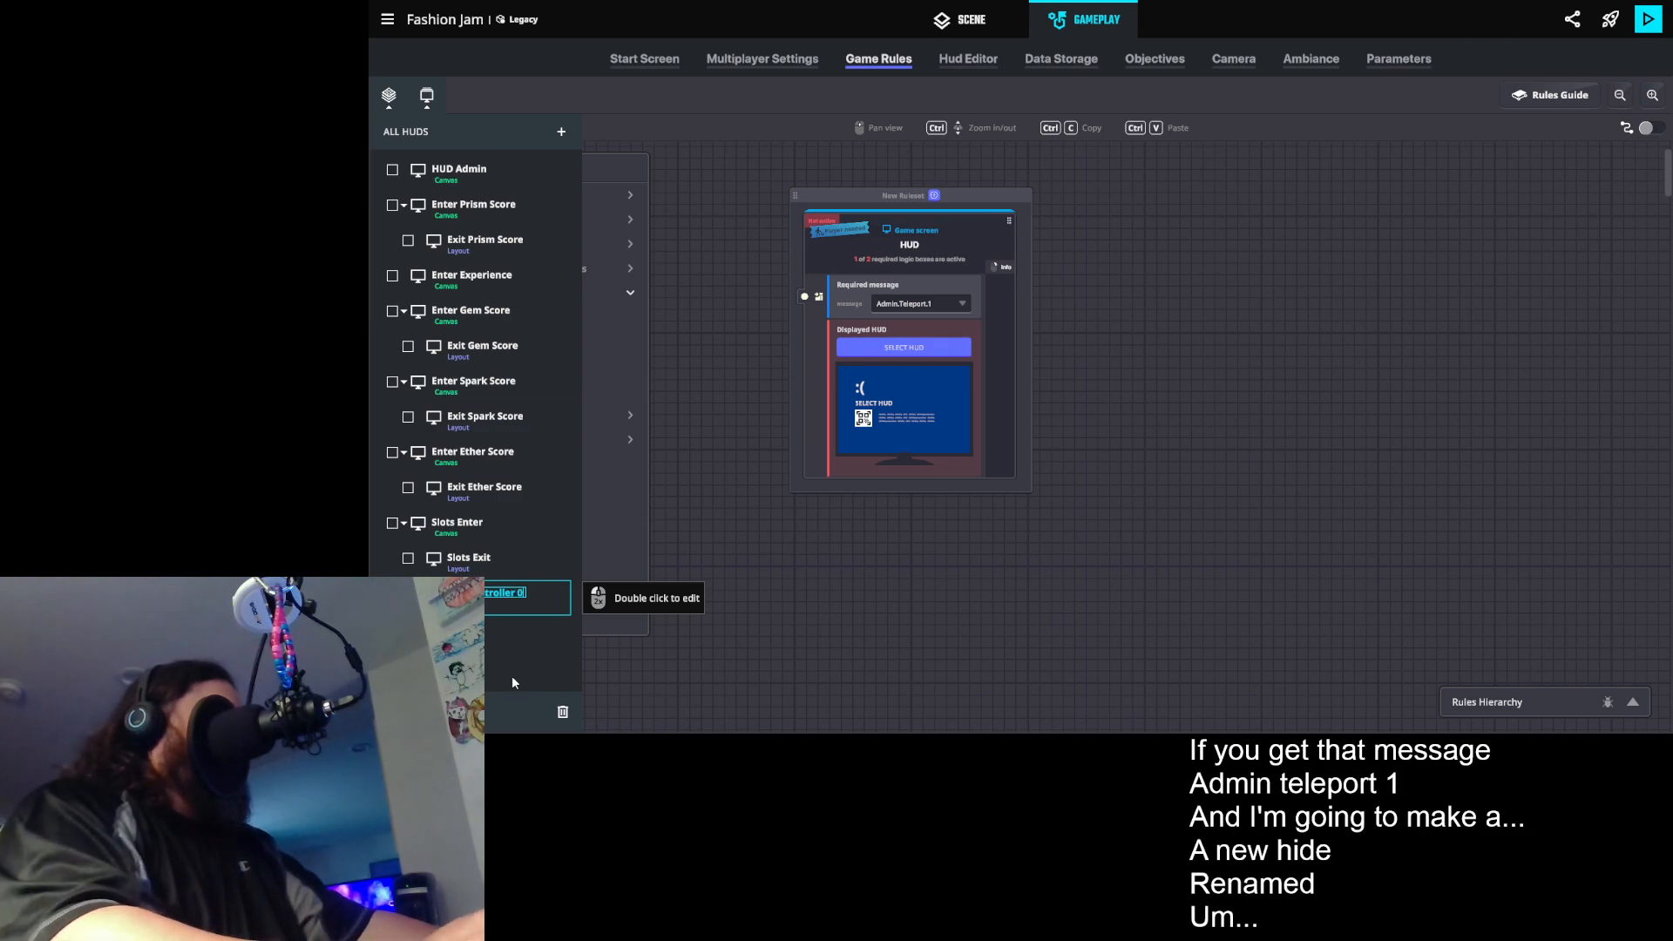
key(Return)
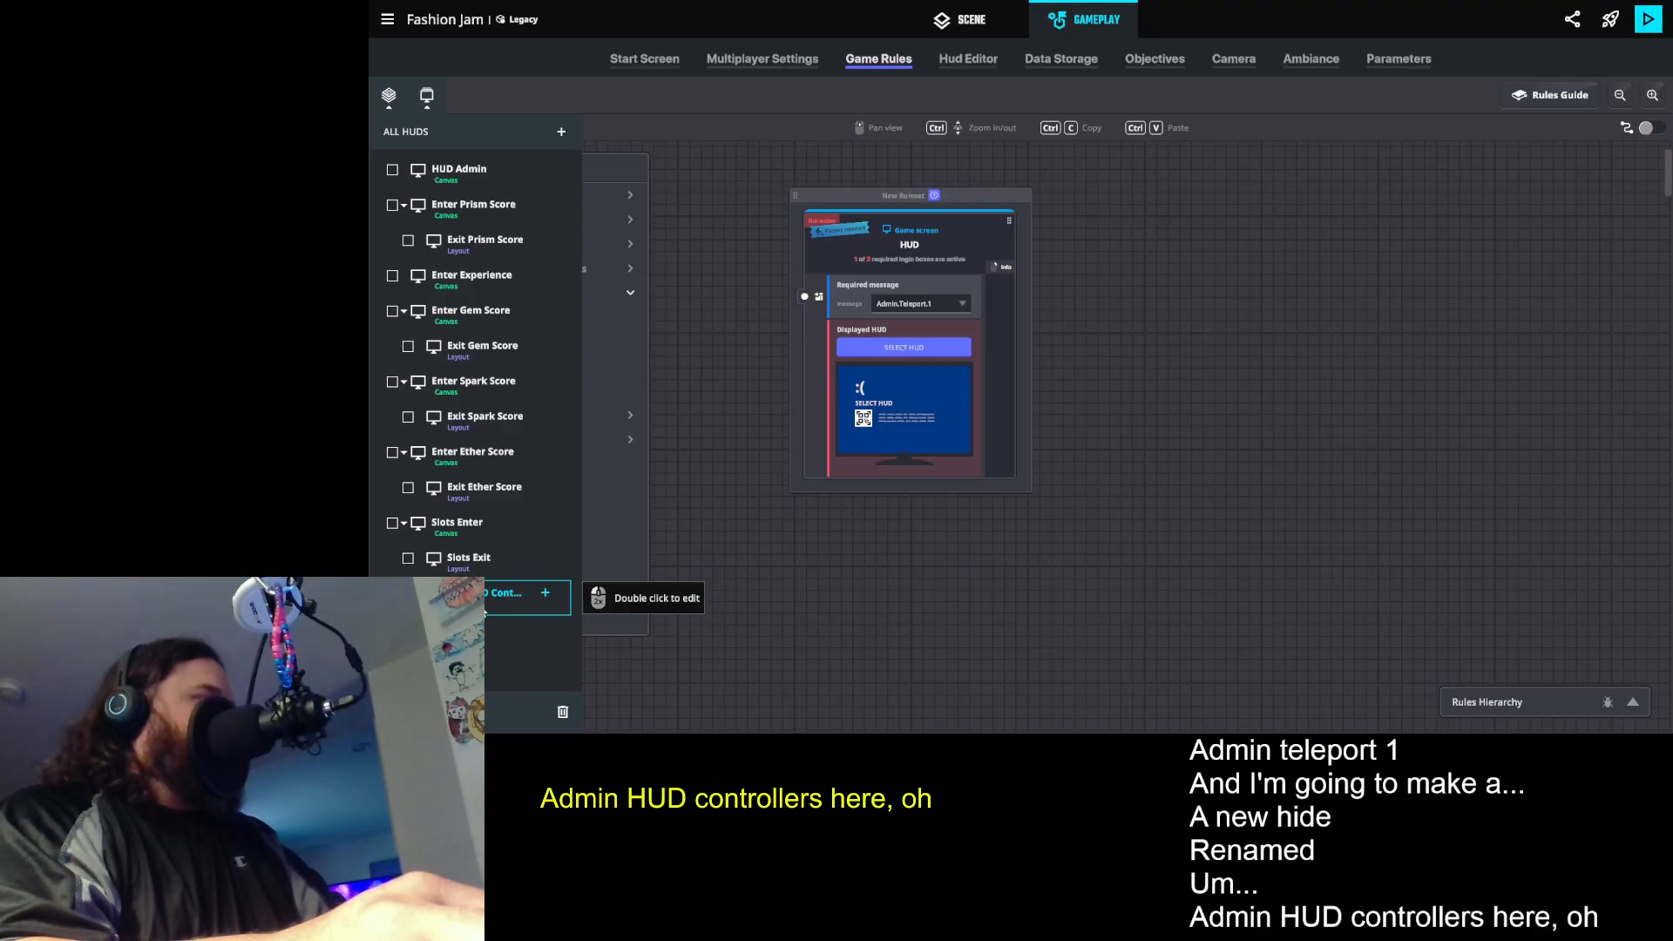
- Open the Admin HUD Controller 0 canvas for editing and place a No Icon widget in the uppermost side slot
double_click(485, 610)
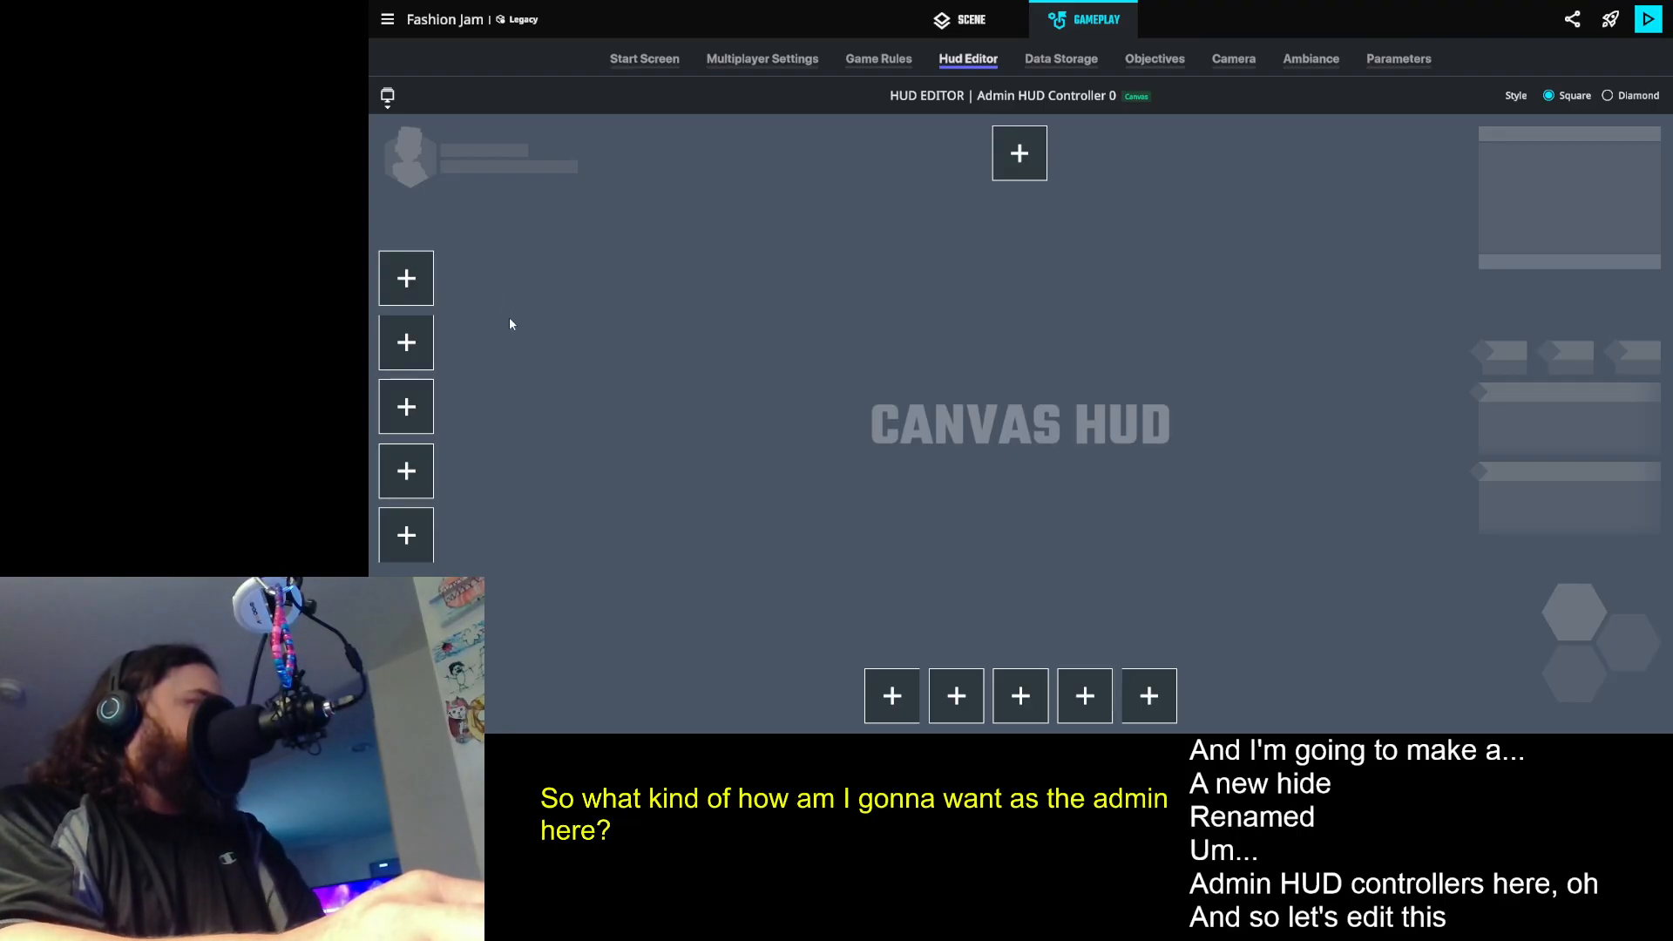
click(406, 278)
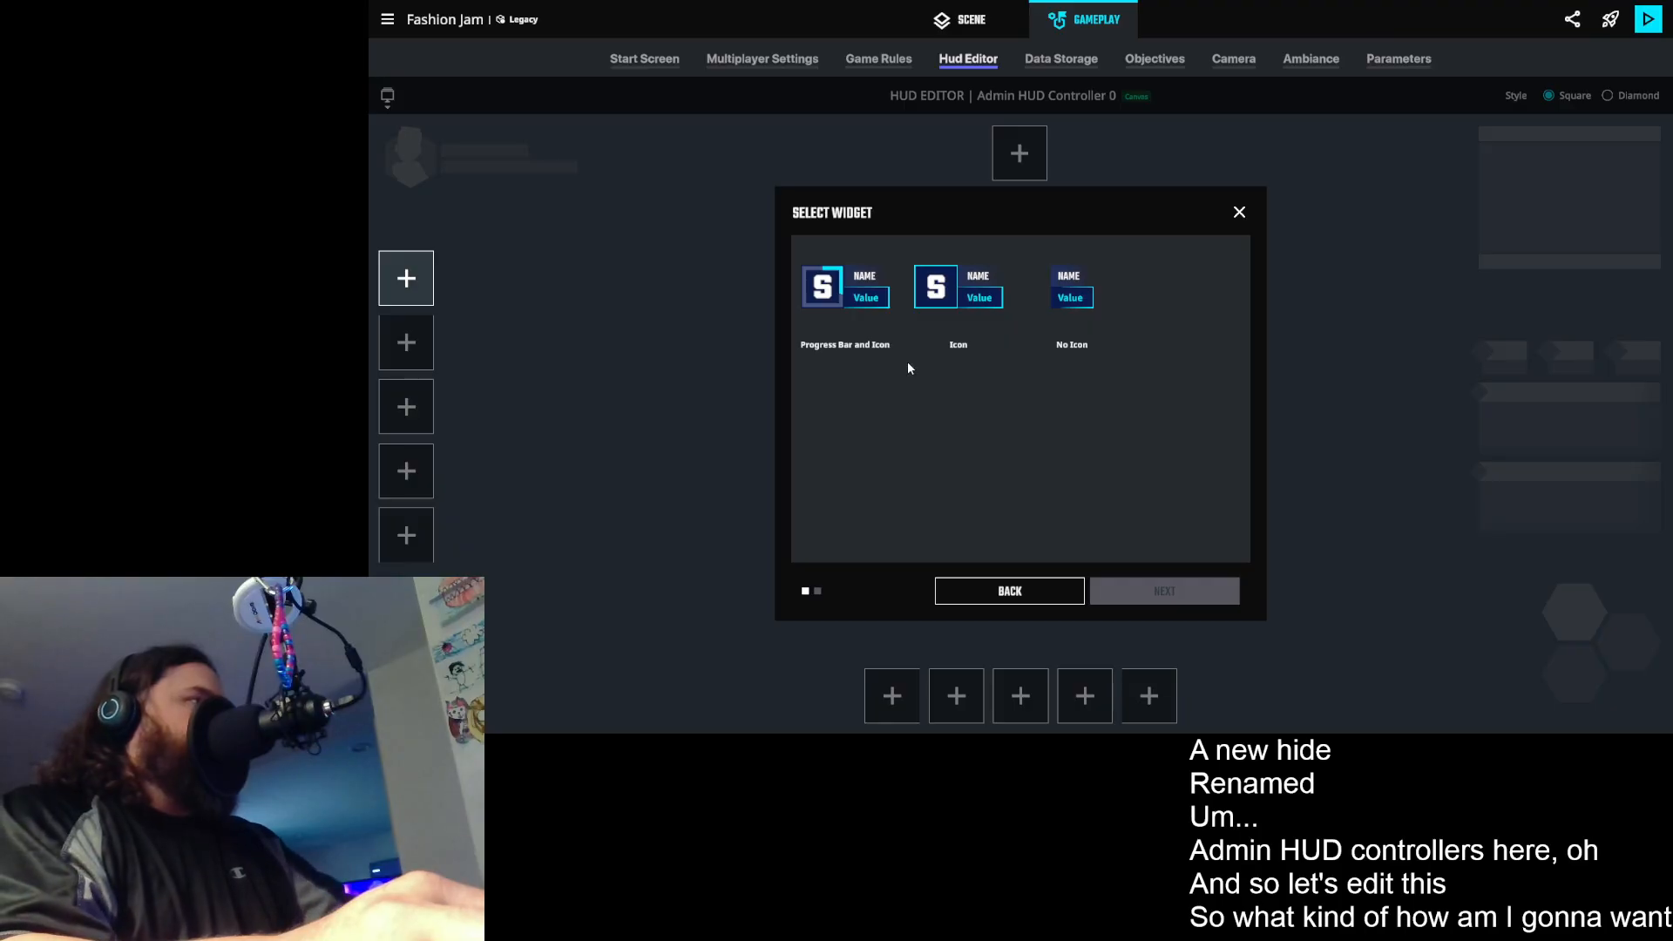
click(1074, 297)
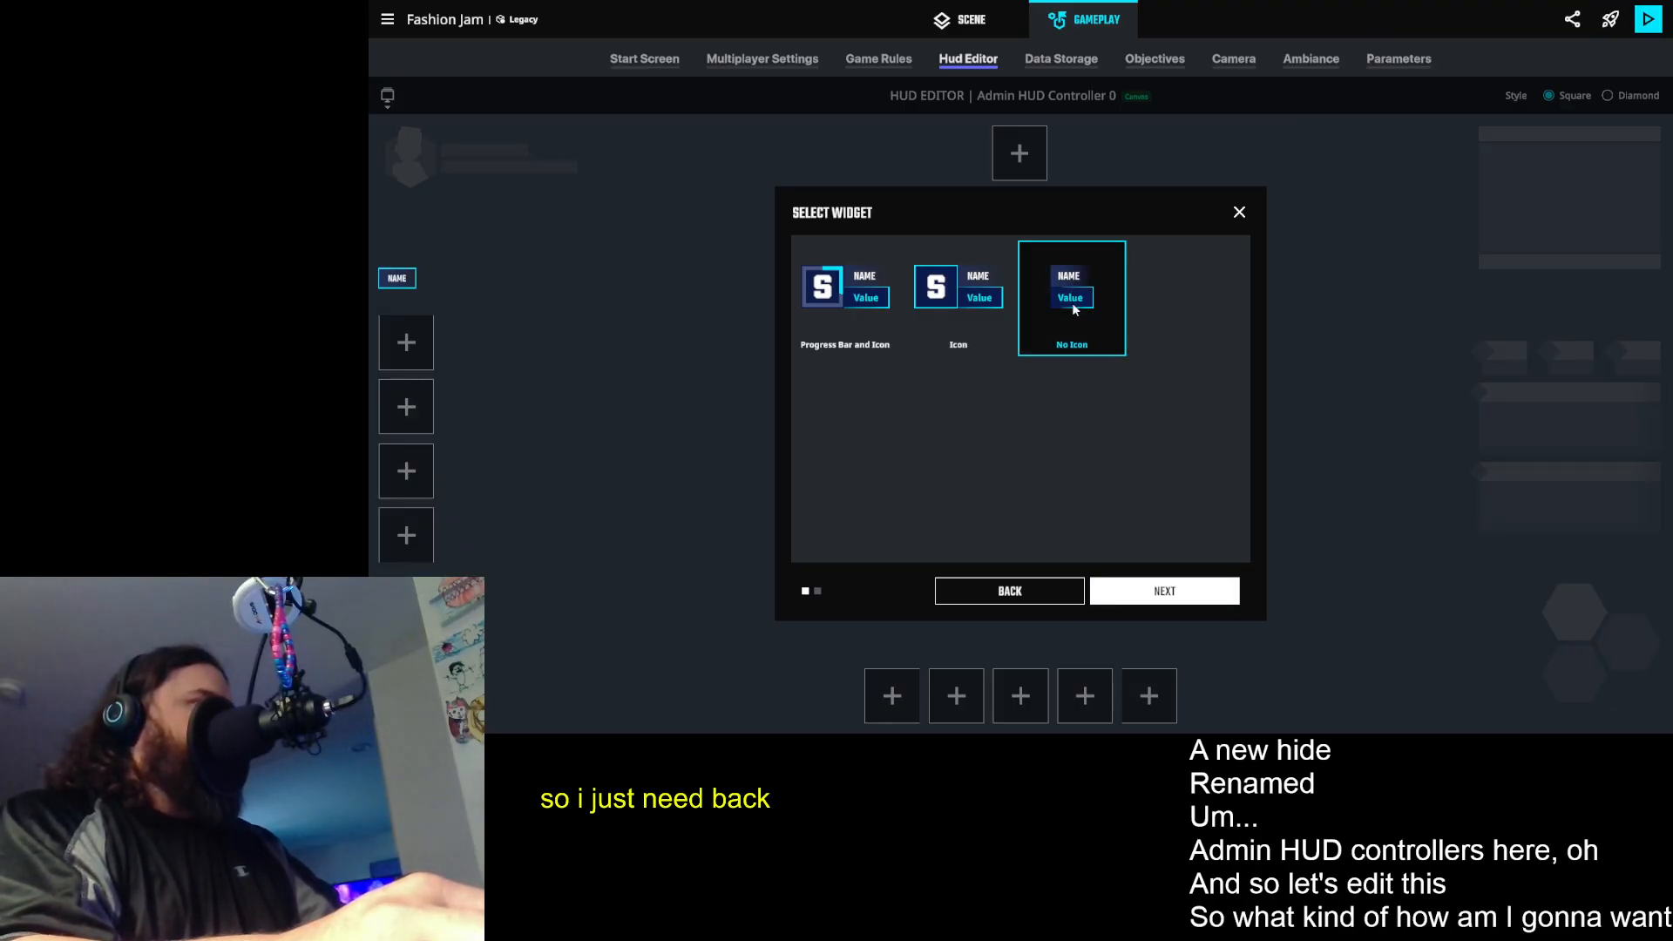
click(1163, 593)
- Name the widget Teleport Who and set its size to Small after trying Large
double_click(942, 310)
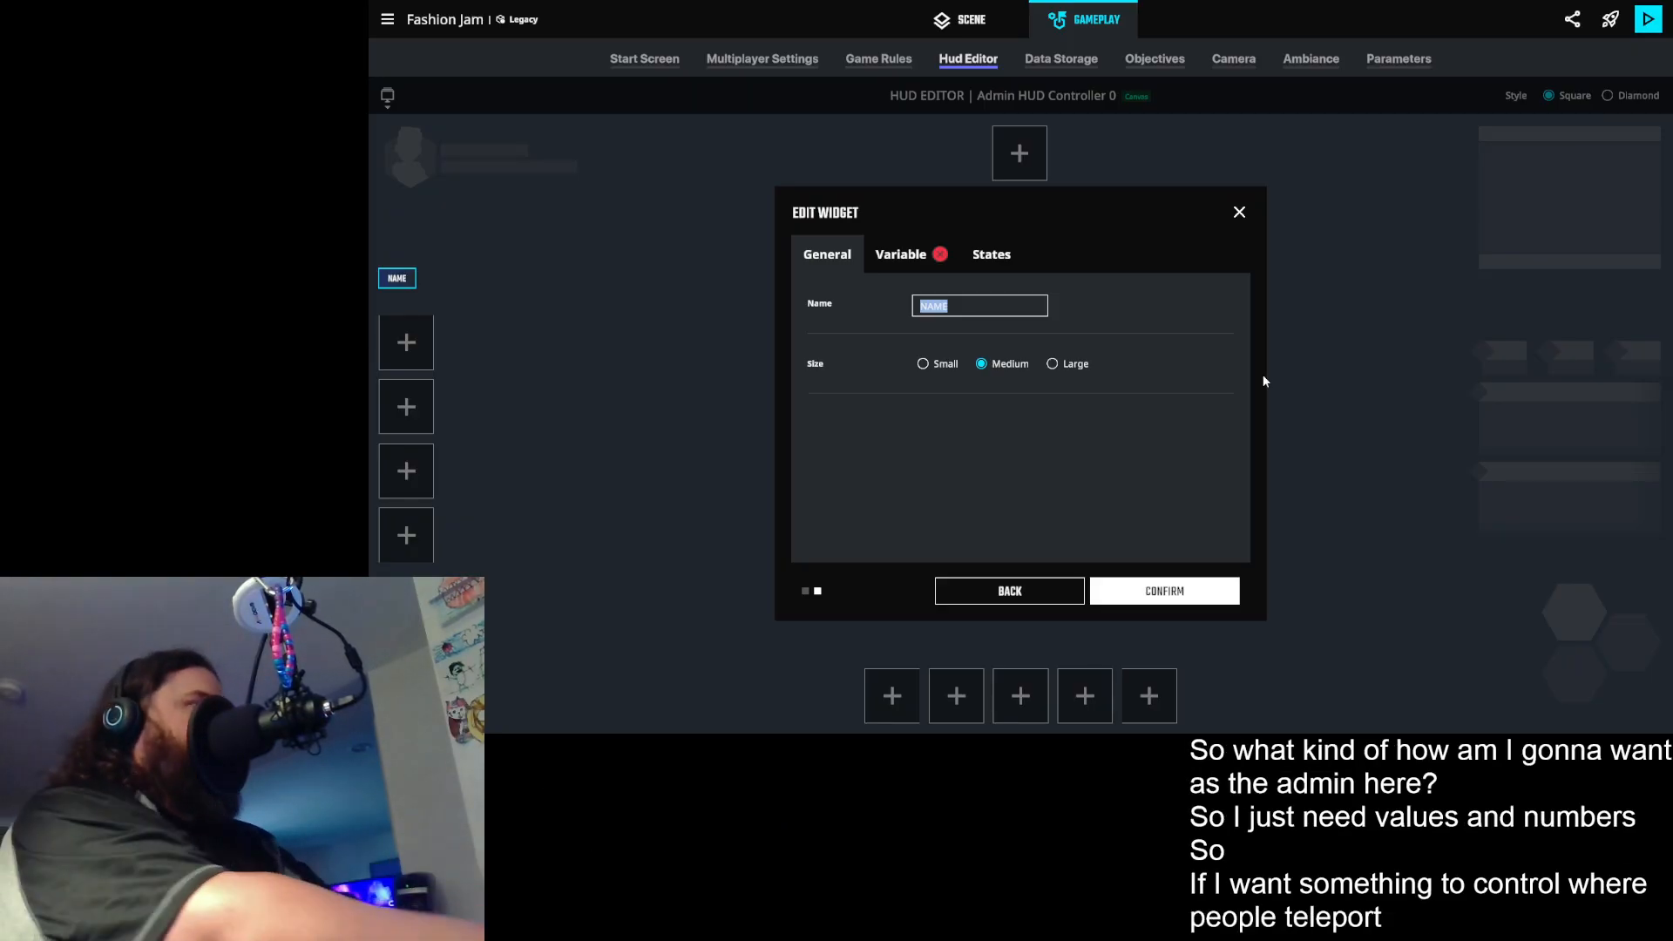
text(Teleport Who)
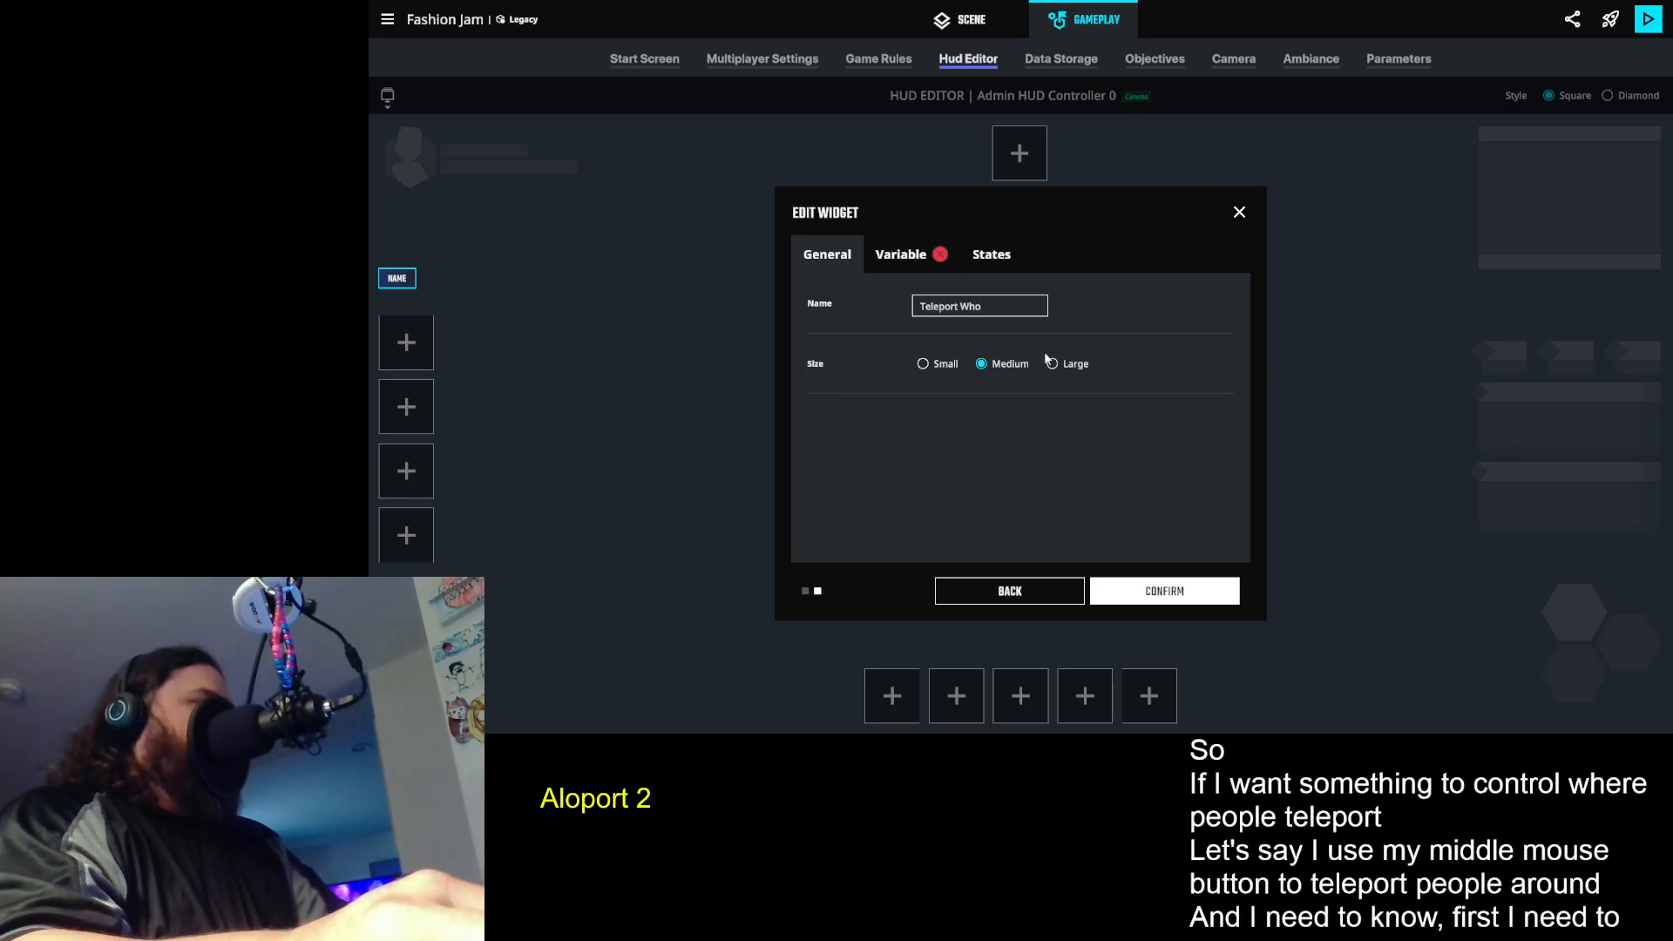
click(926, 367)
click(1050, 364)
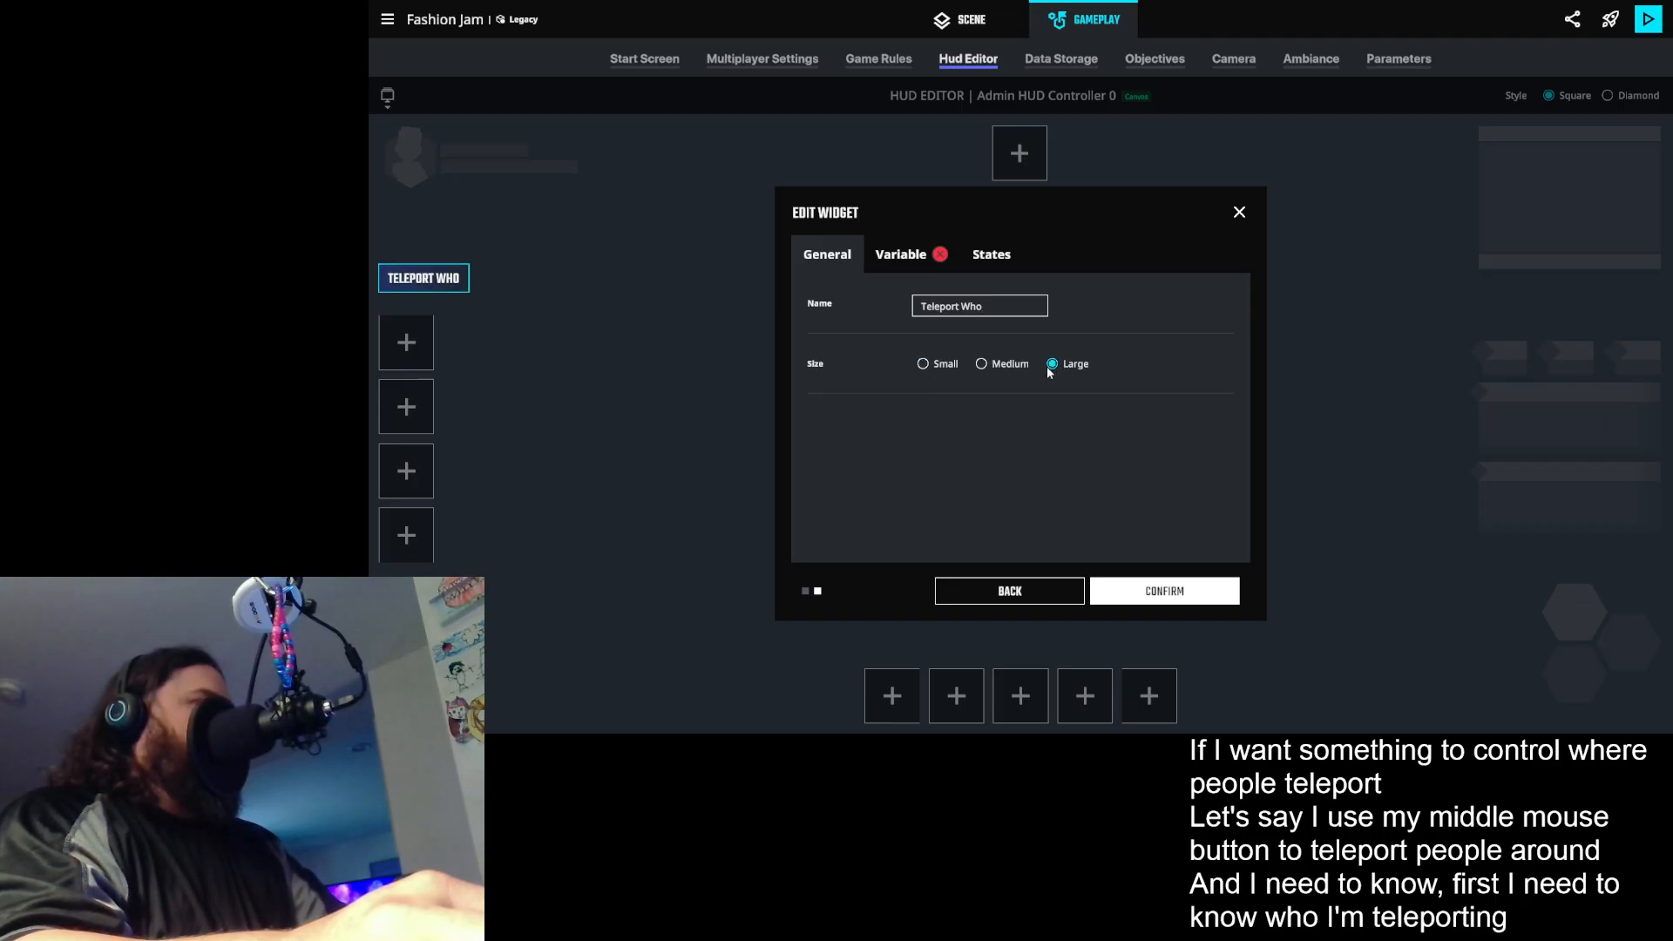
click(923, 365)
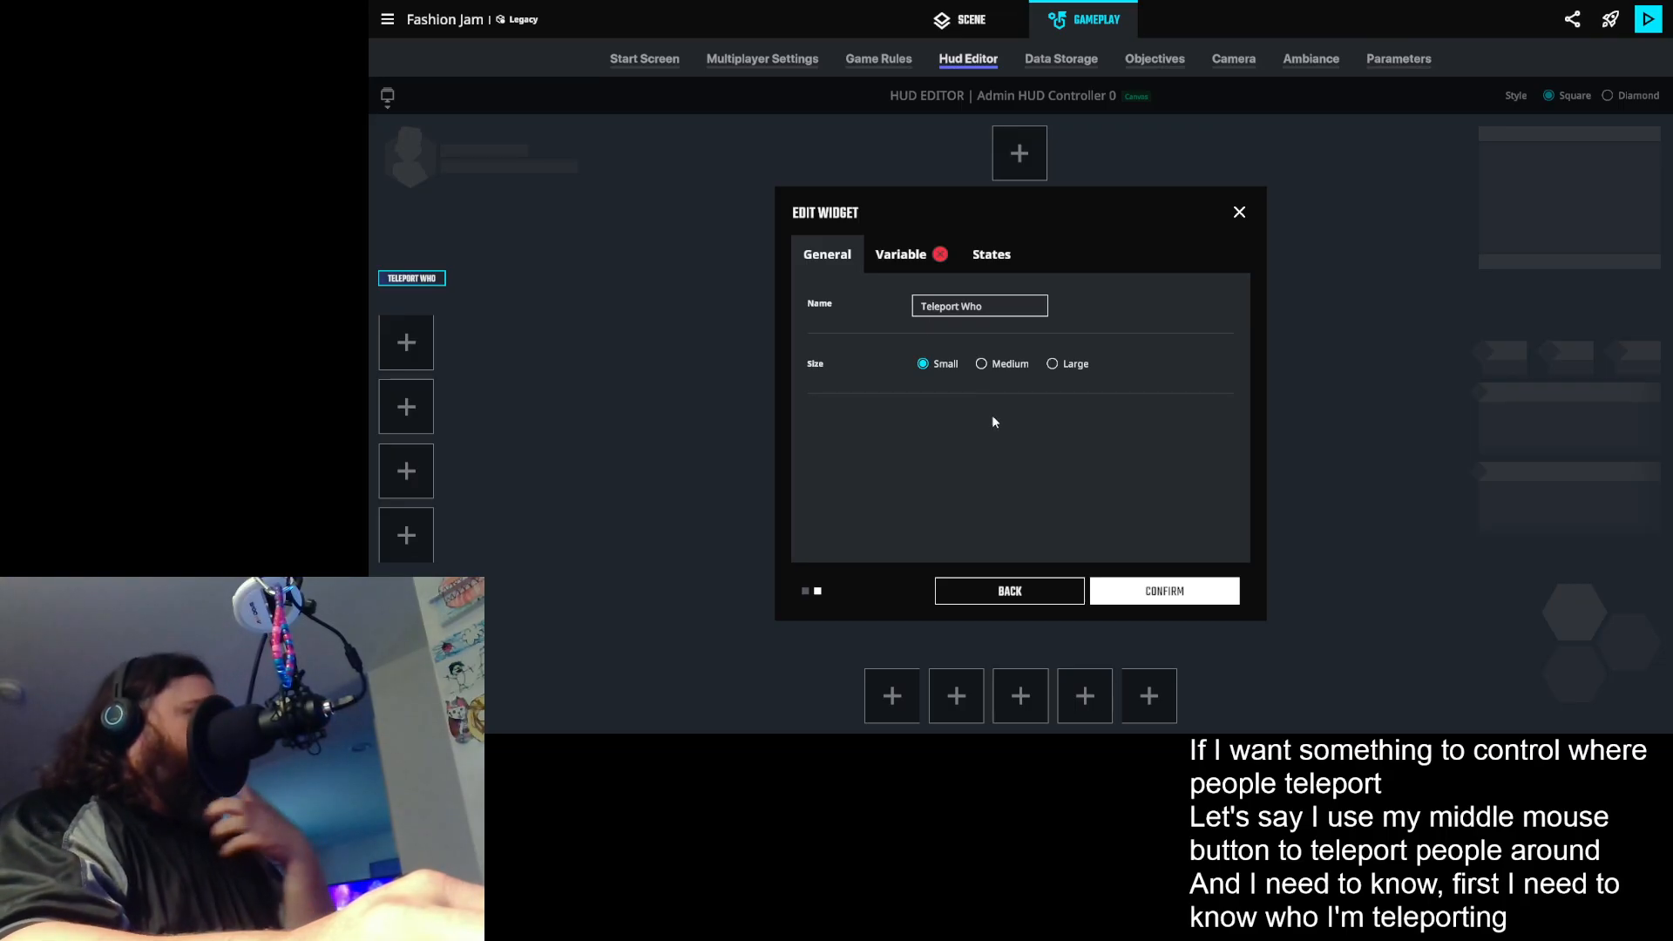
- Start a new variable of type Text for the Teleport Who widget
click(902, 257)
click(966, 309)
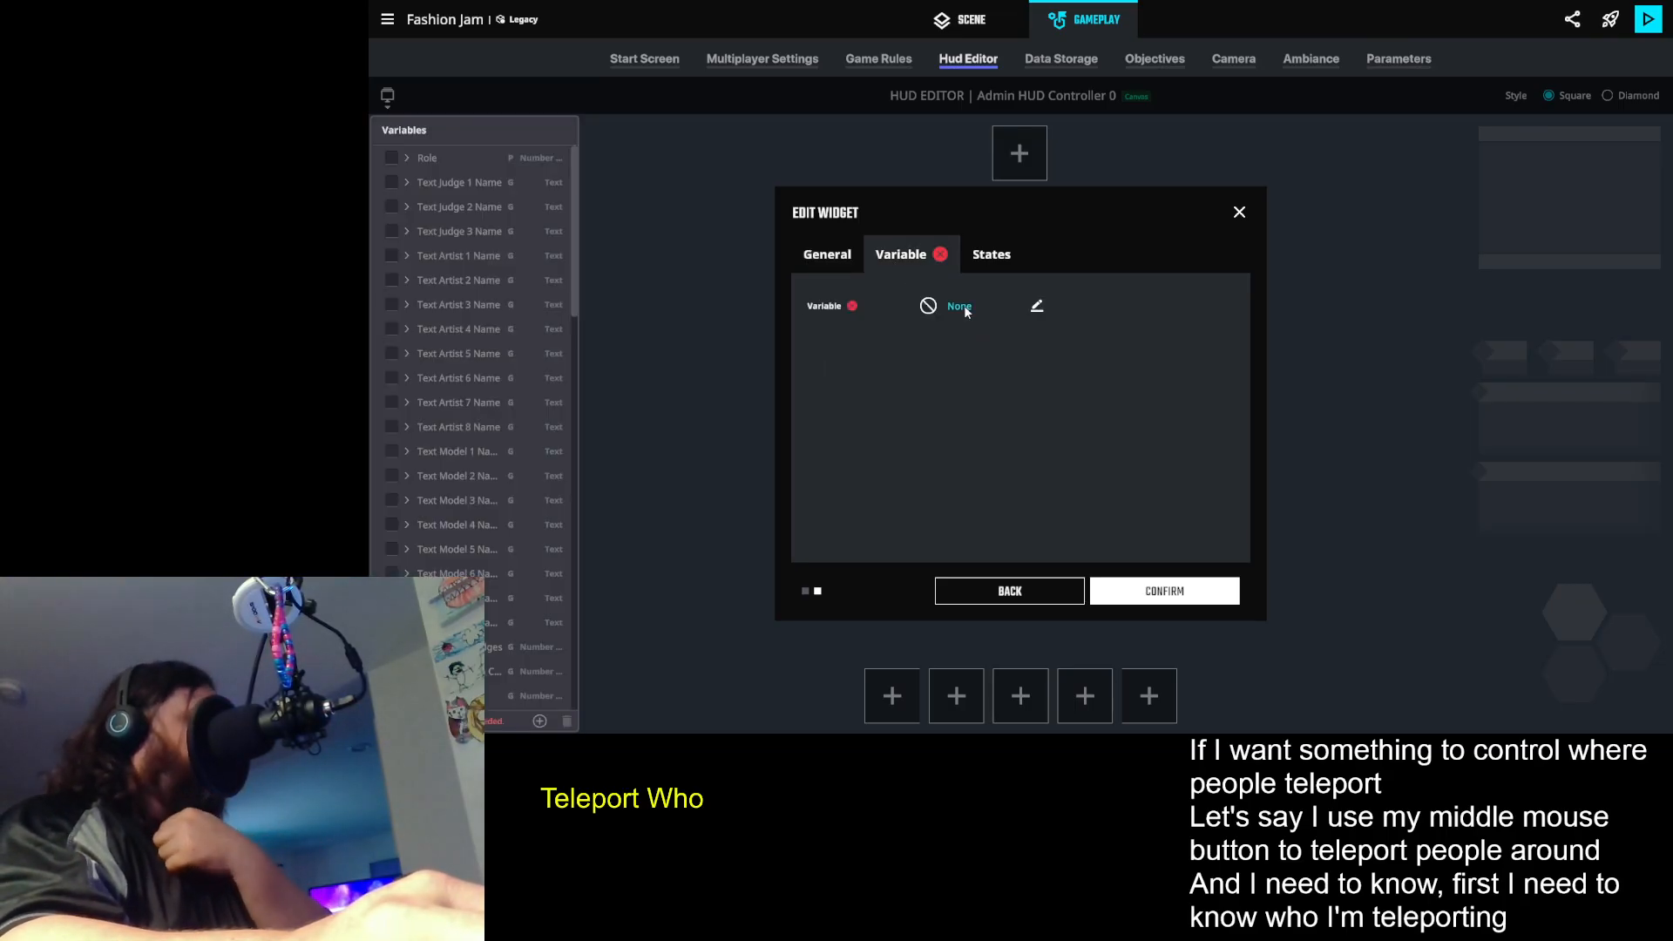
scroll(476, 435, down, 10)
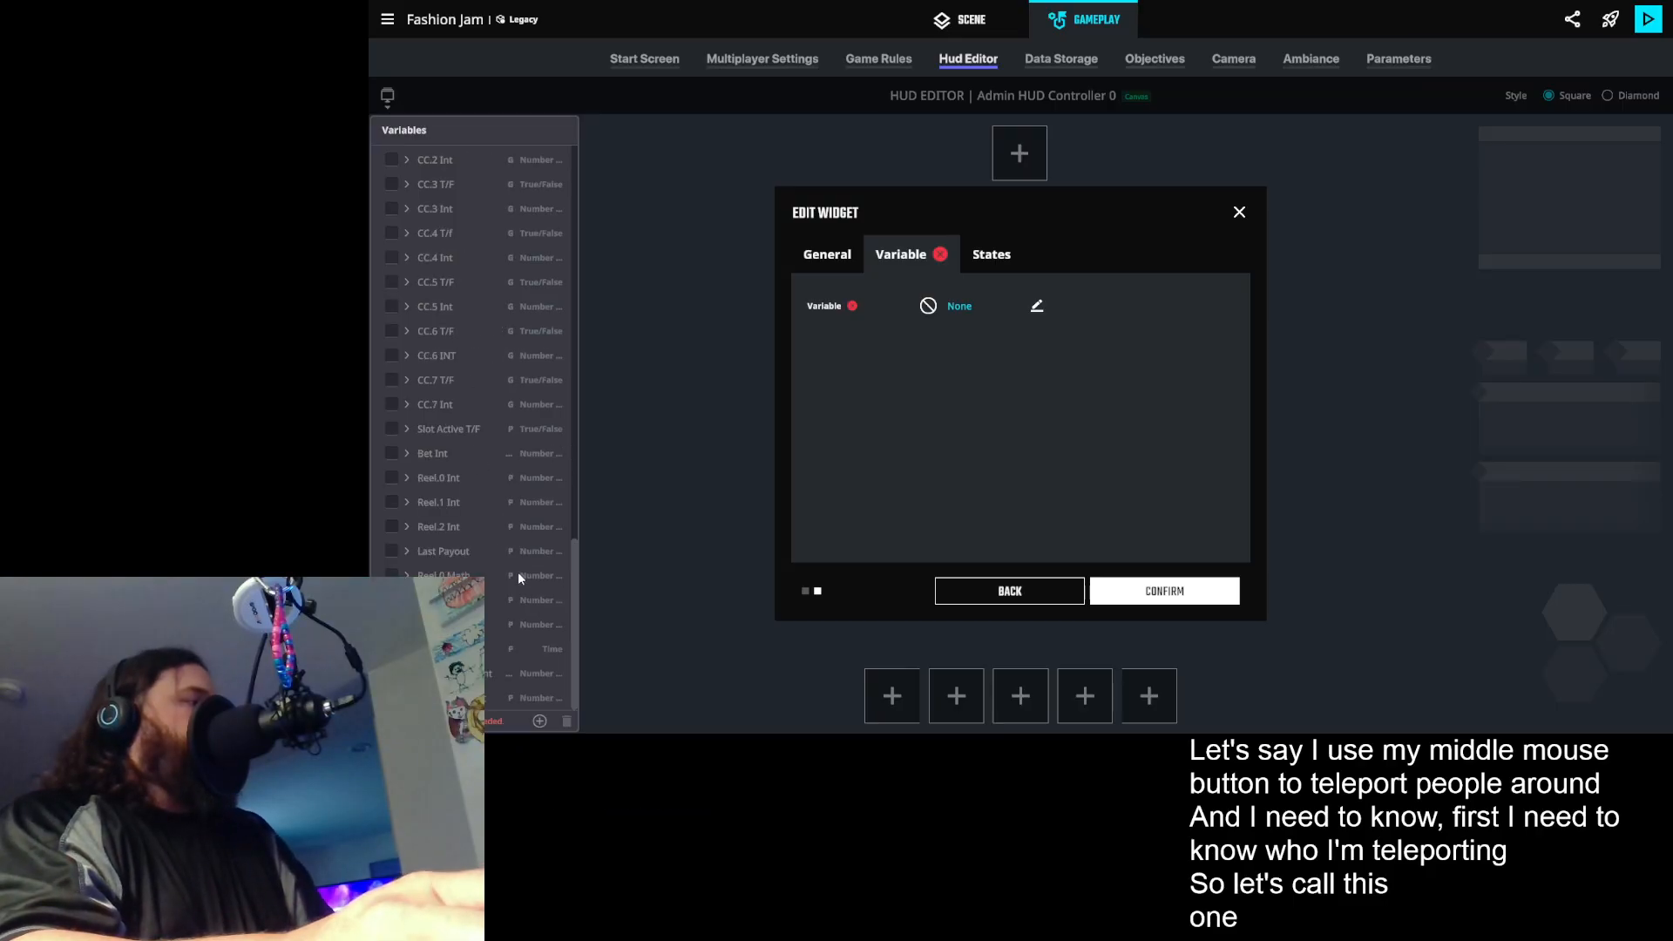
click(540, 721)
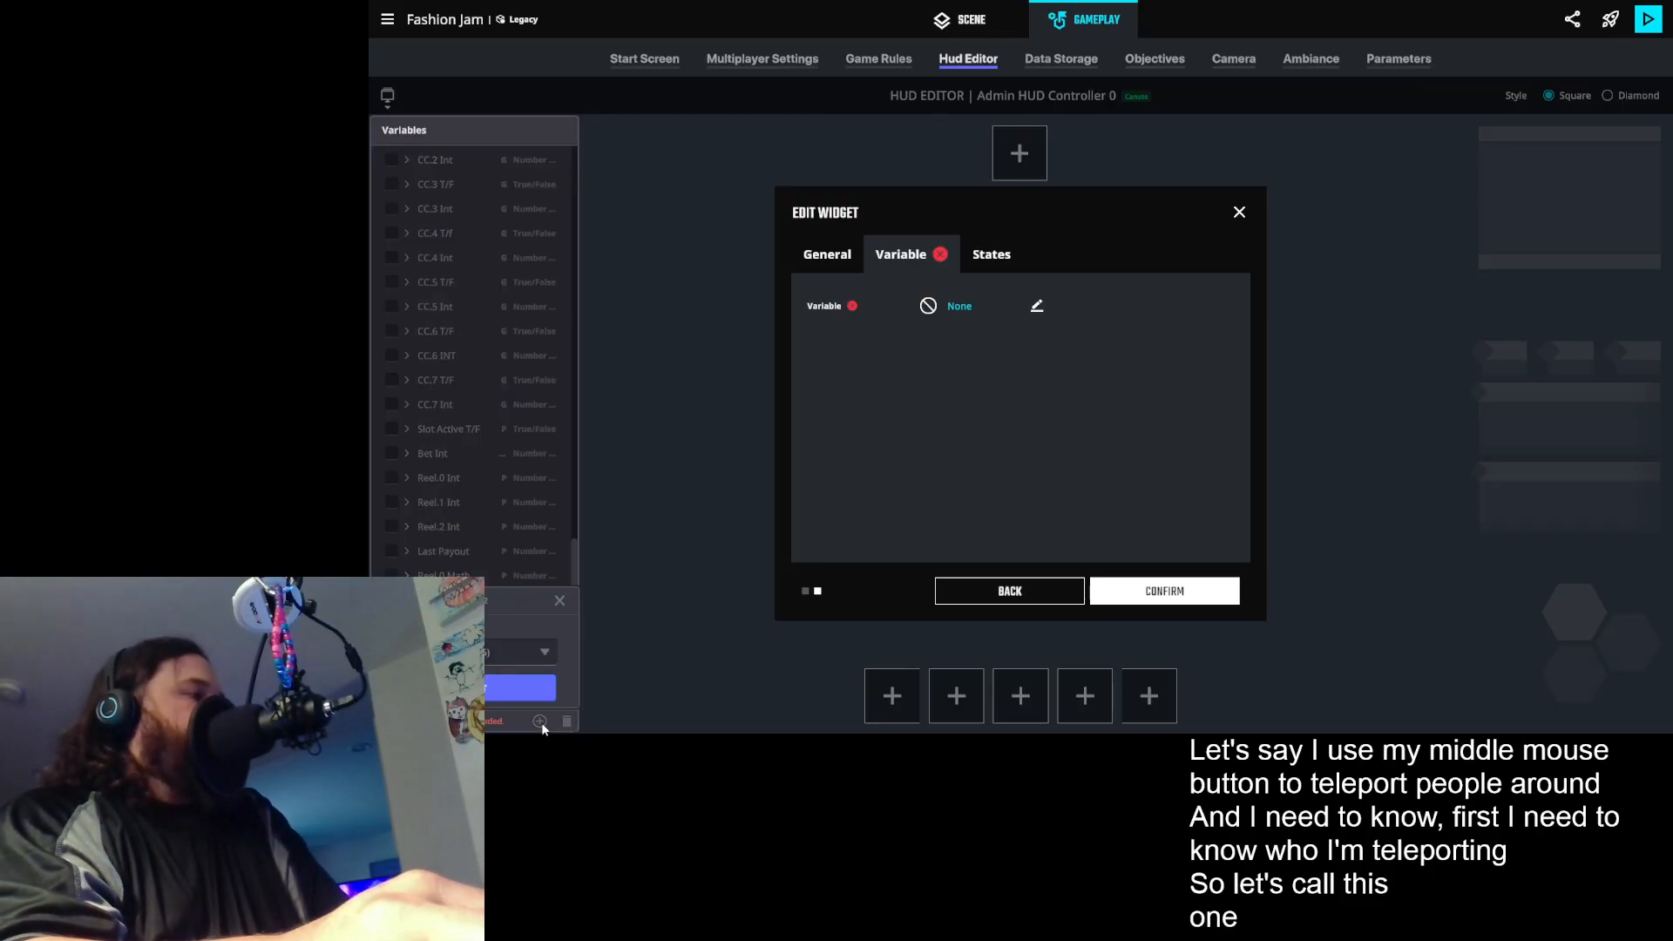
click(524, 657)
scroll(504, 585, down, 1)
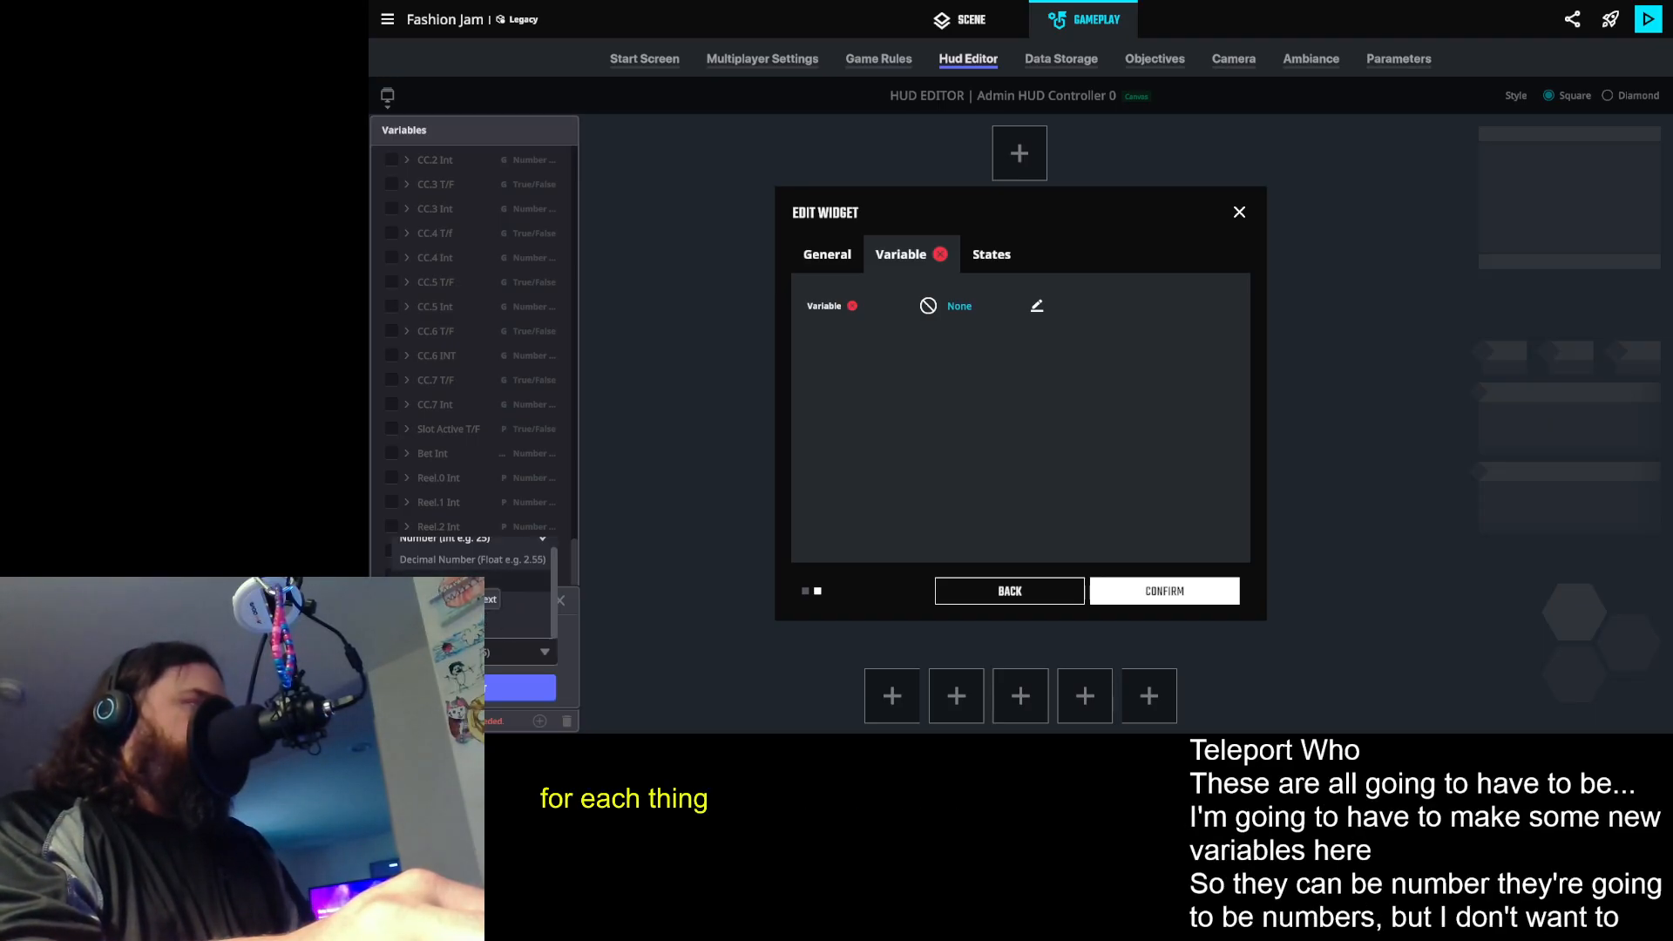
click(464, 582)
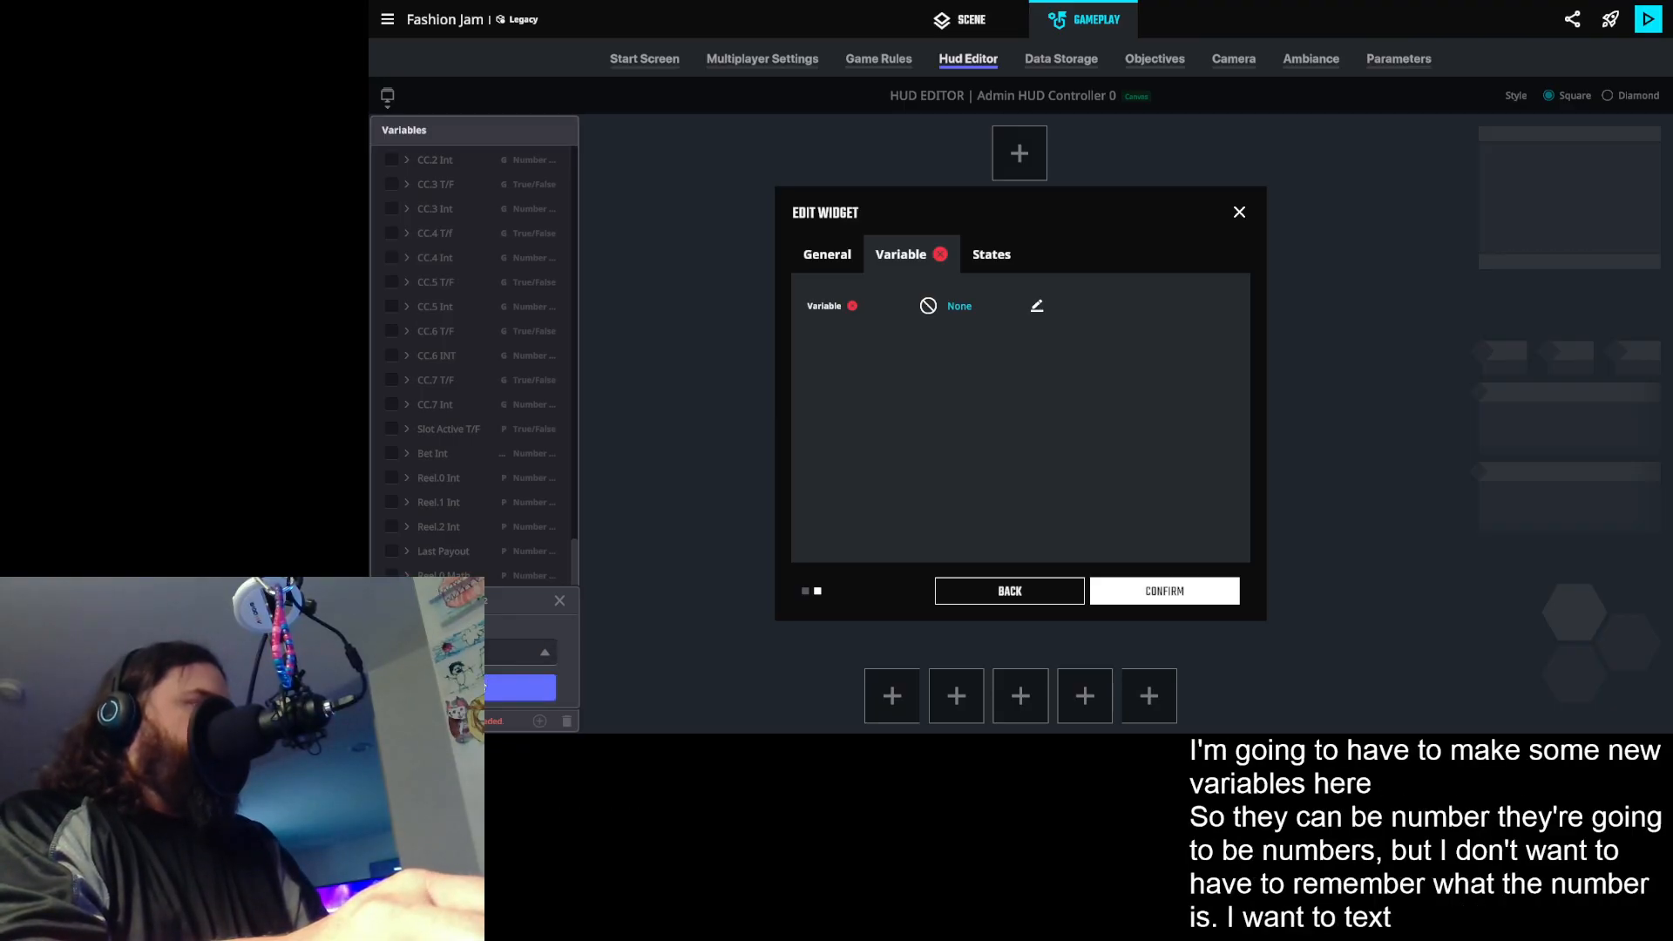
click(510, 688)
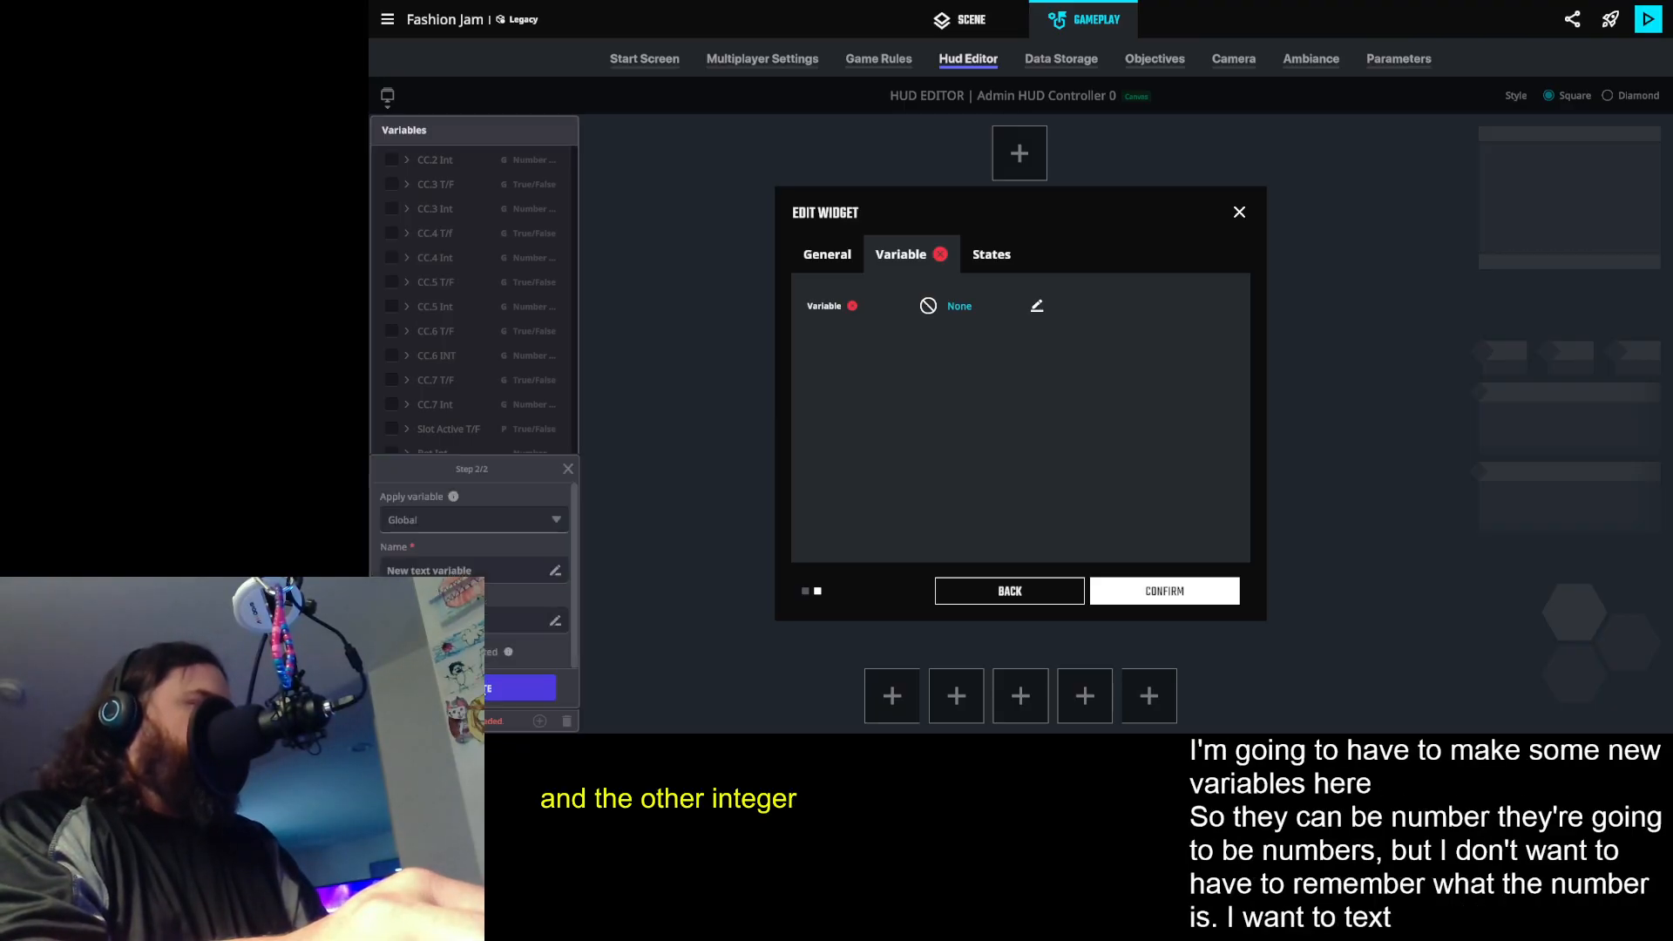
- Set the new text variable's scope to Global, name it Teleport Who Text and create it for the widget
click(421, 520)
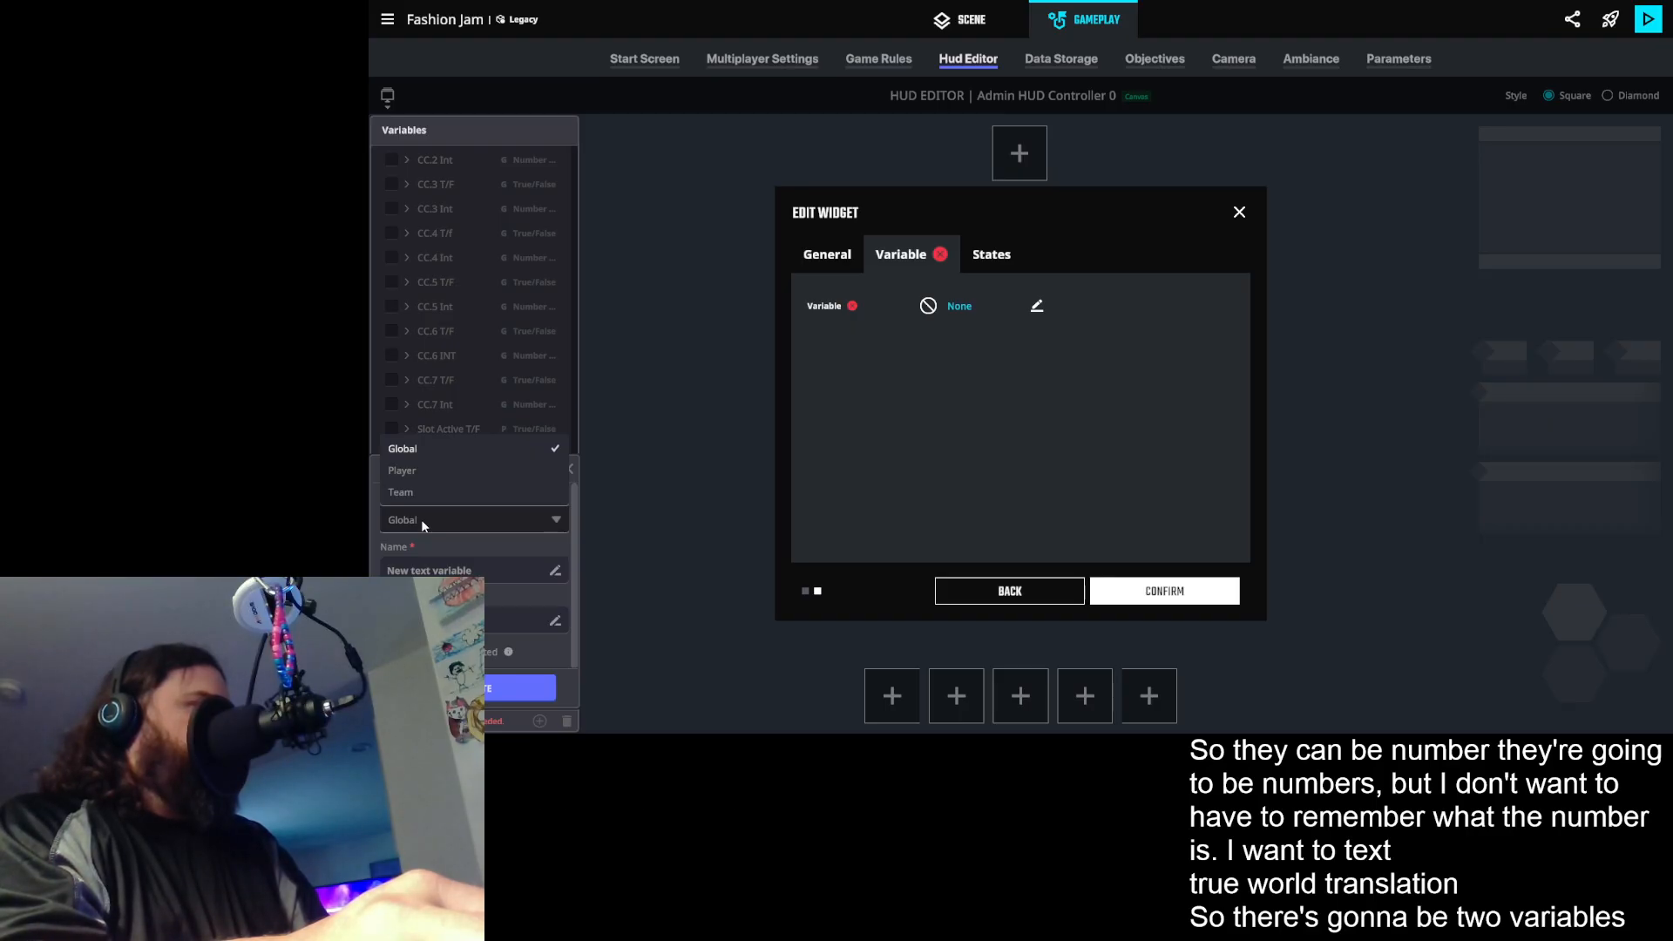
click(413, 449)
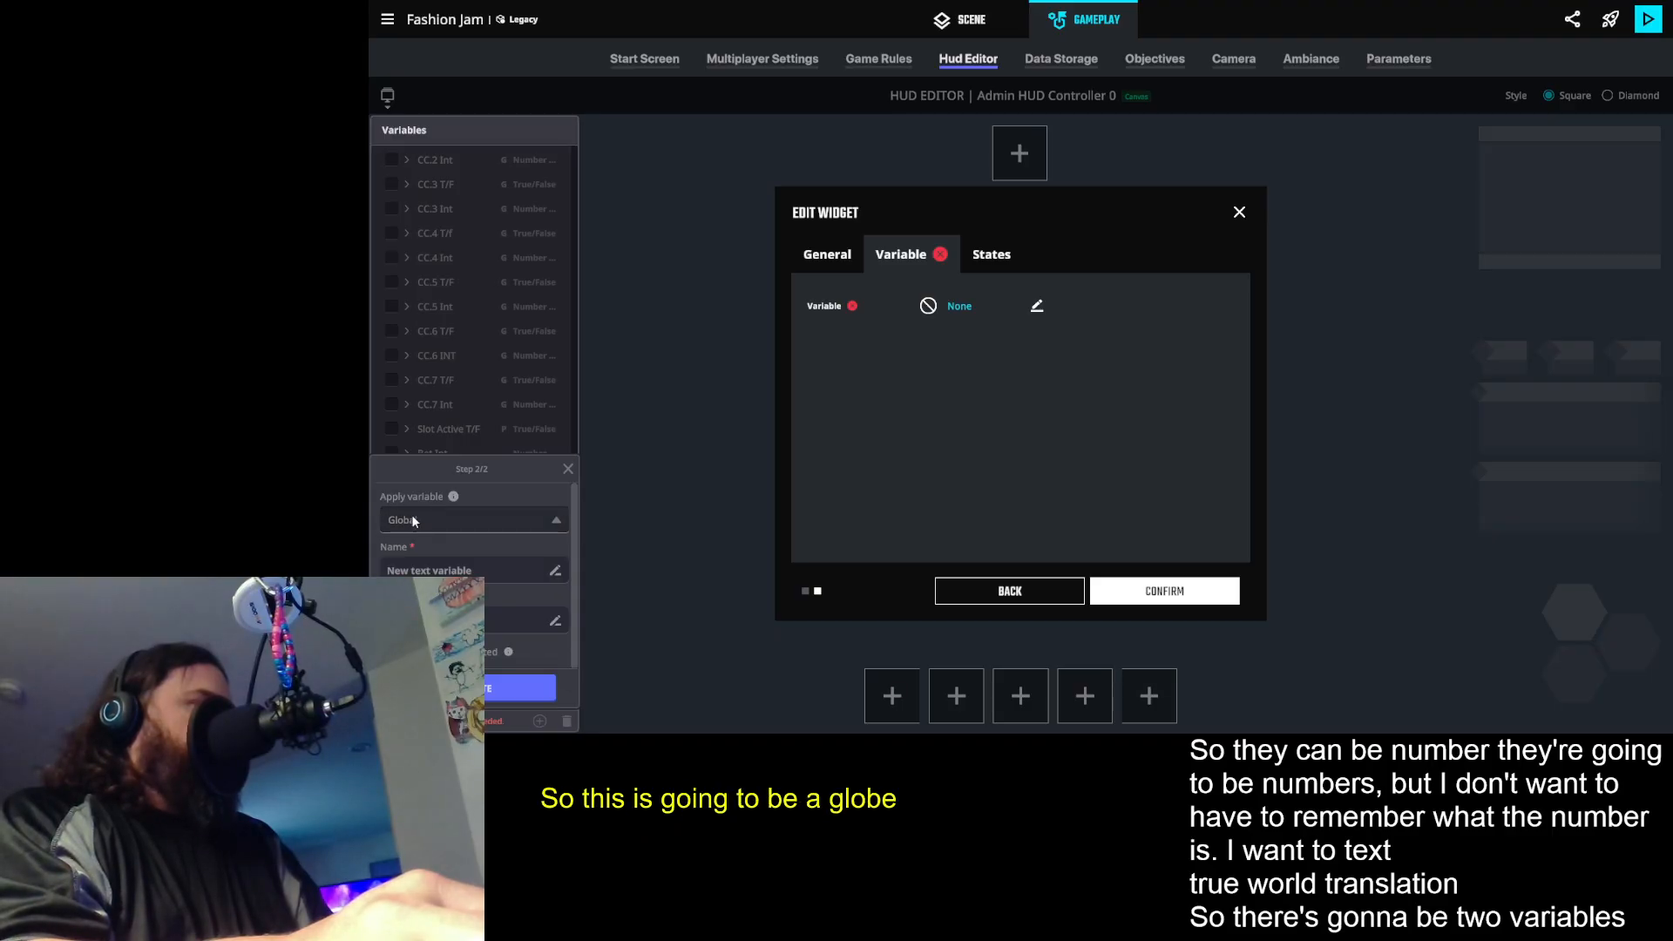
click(514, 570)
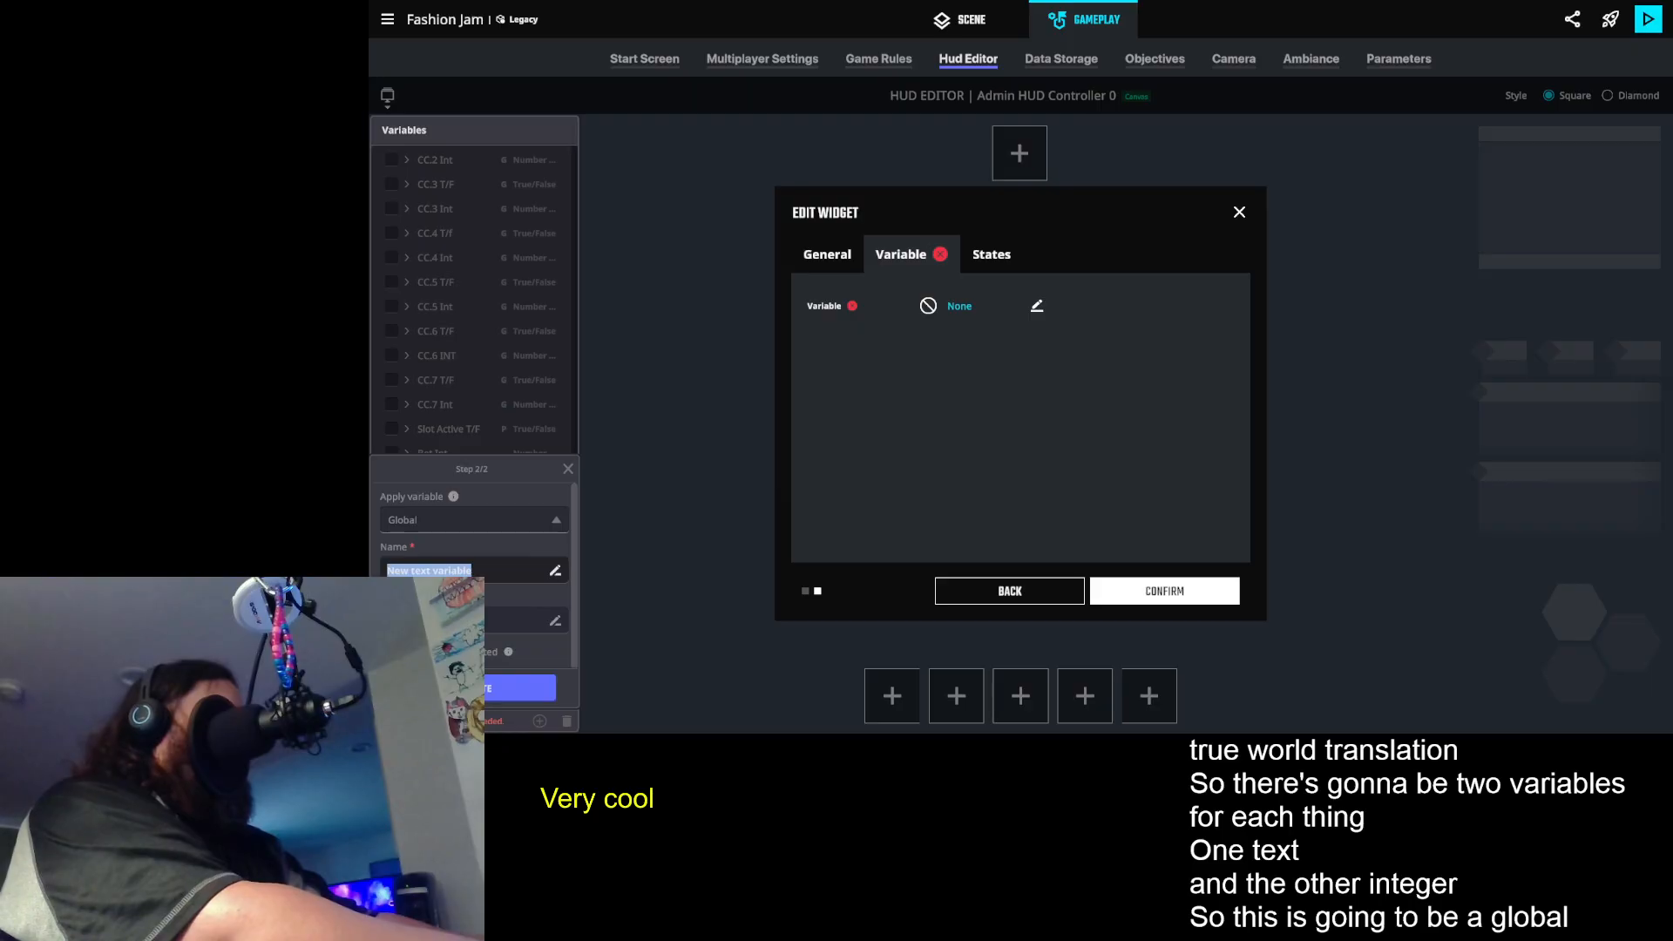
text(T)
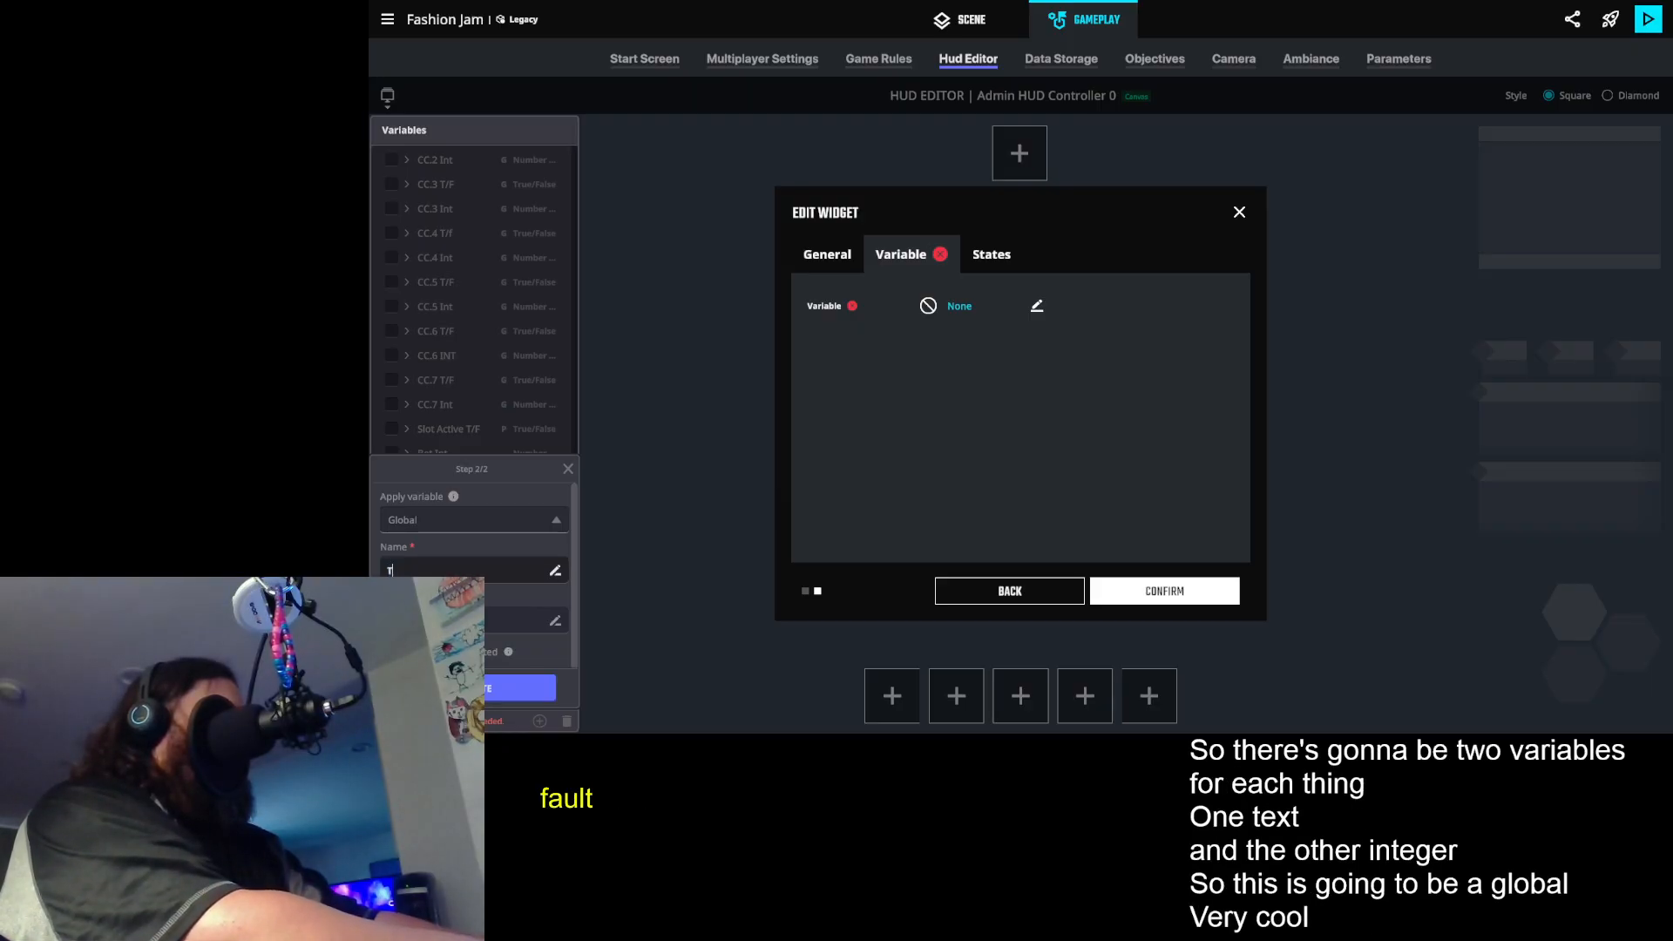
text(eleport Who)
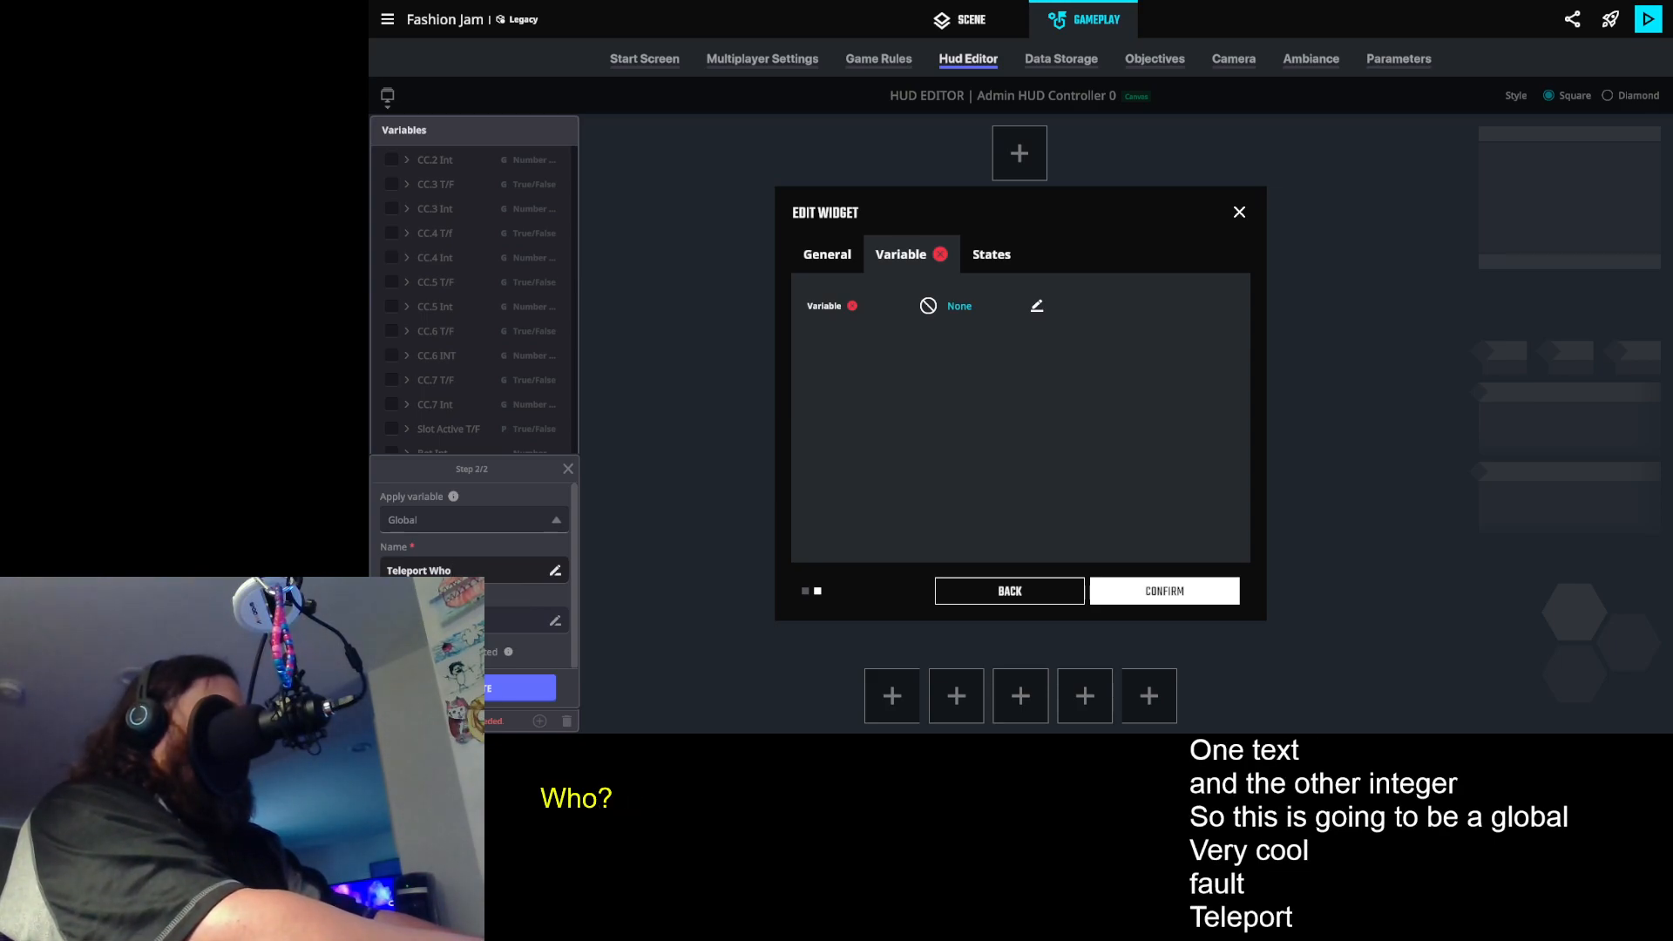
text( Text)
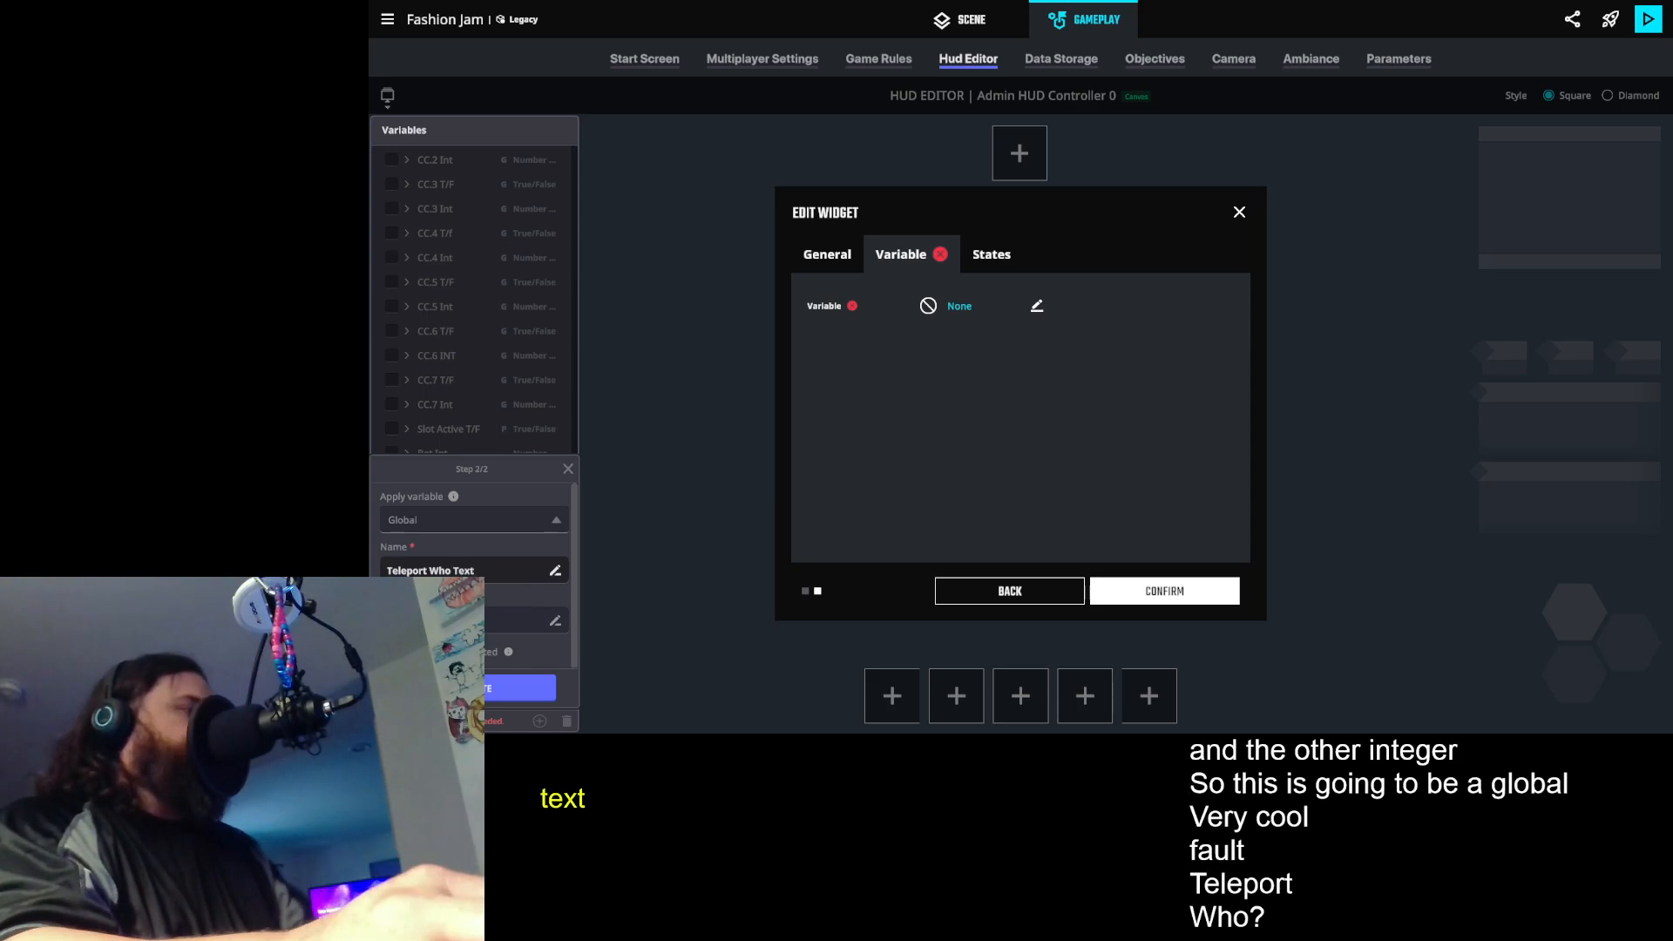
click(472, 688)
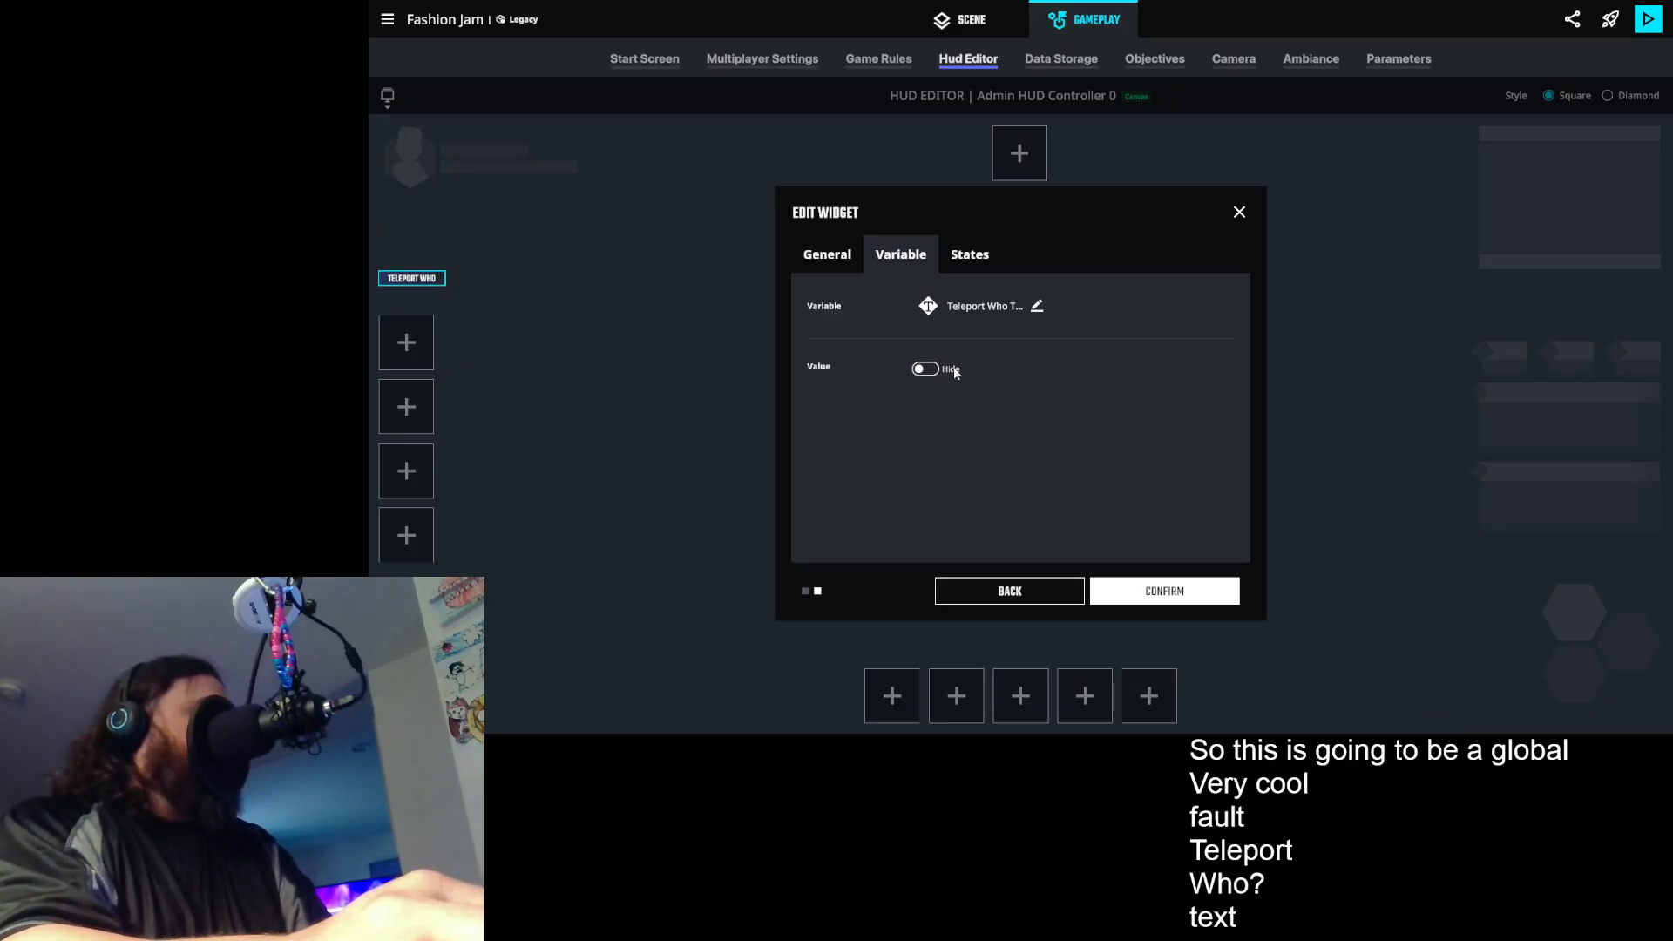
- Try the Hide option for the Teleport Who widget's value, switch it back off and confirm the widget
click(922, 369)
click(922, 369)
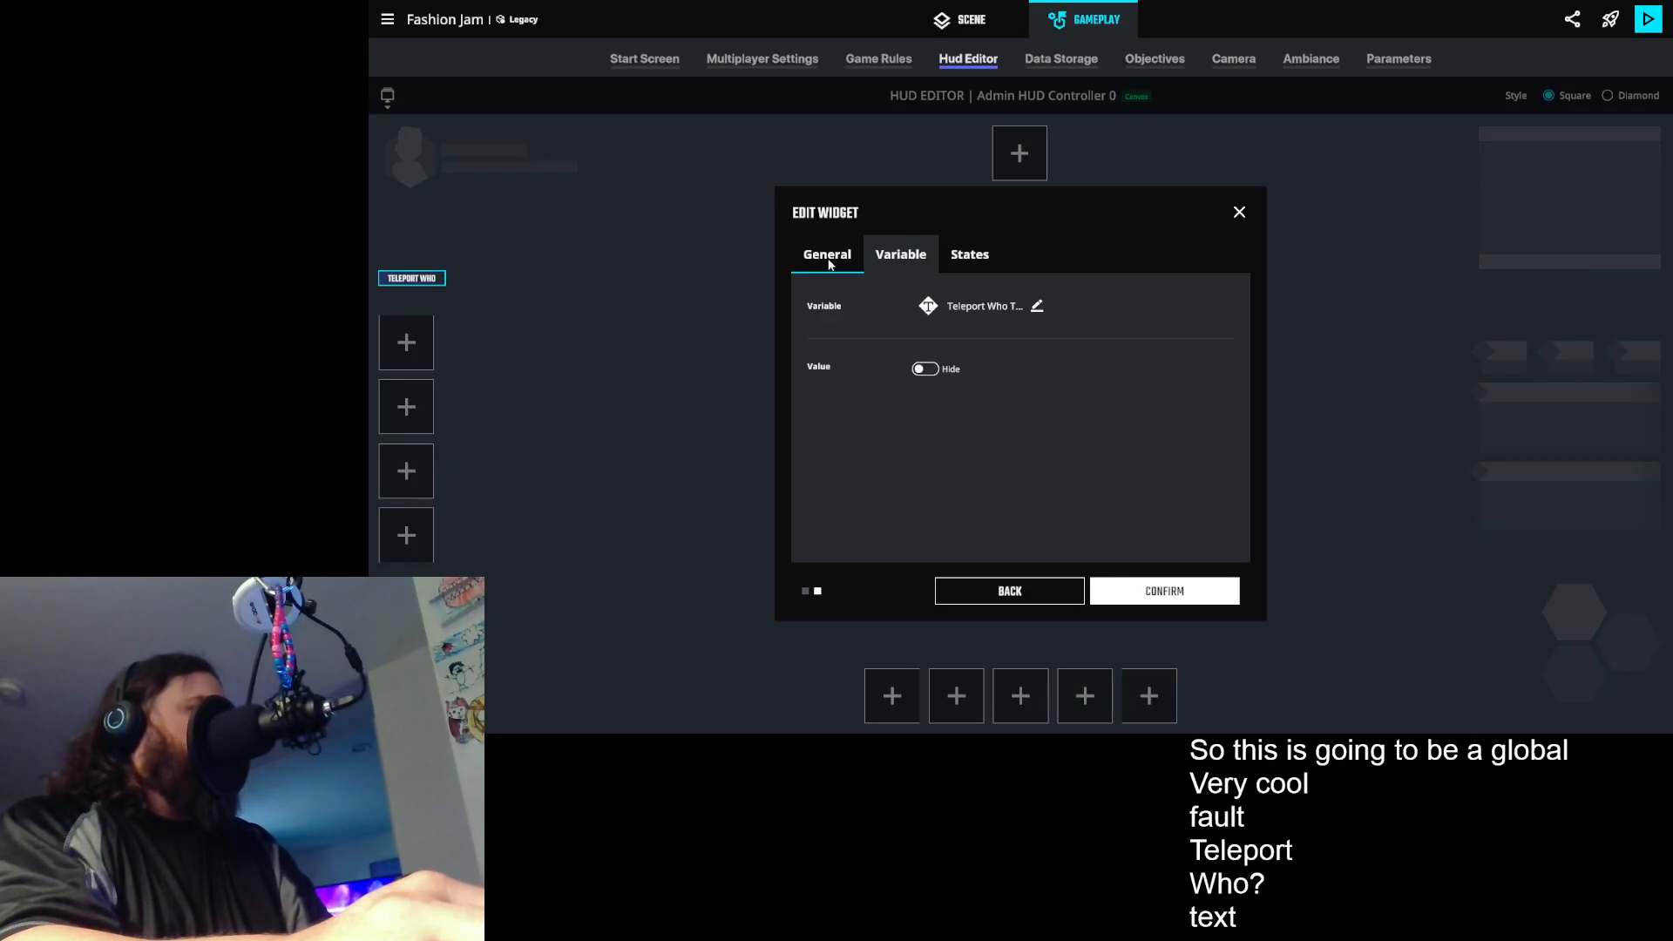
click(1150, 594)
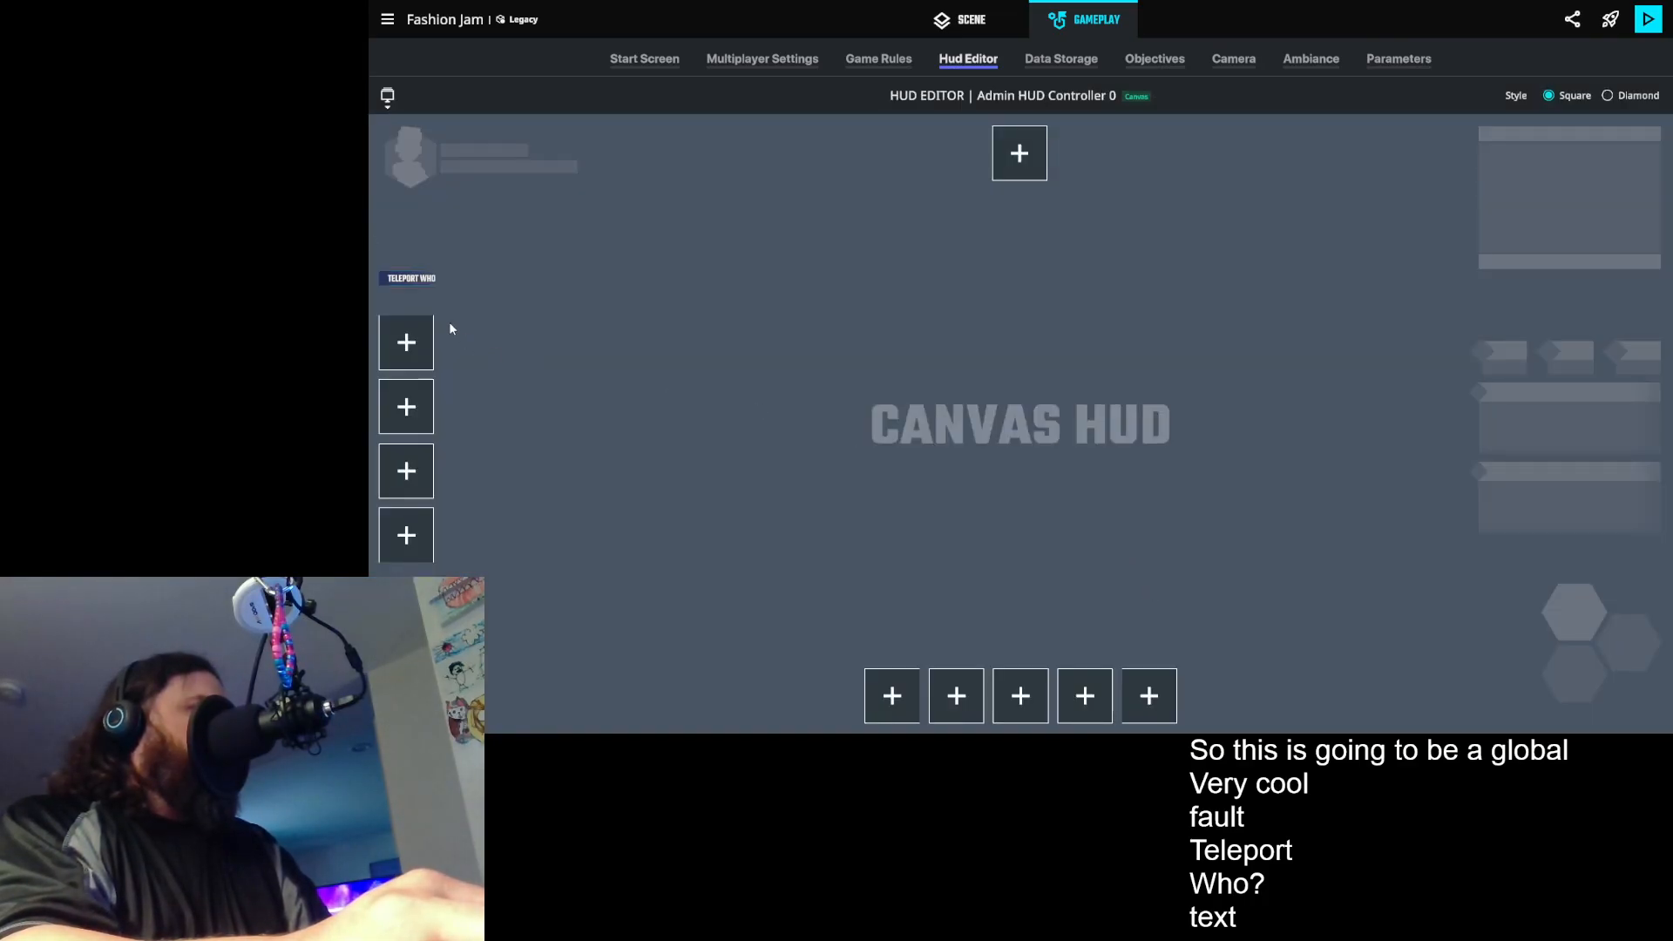
- Add a No Icon widget in the slot below Teleport Who, name it Teleport Where and set its size to Small
click(406, 342)
click(1072, 292)
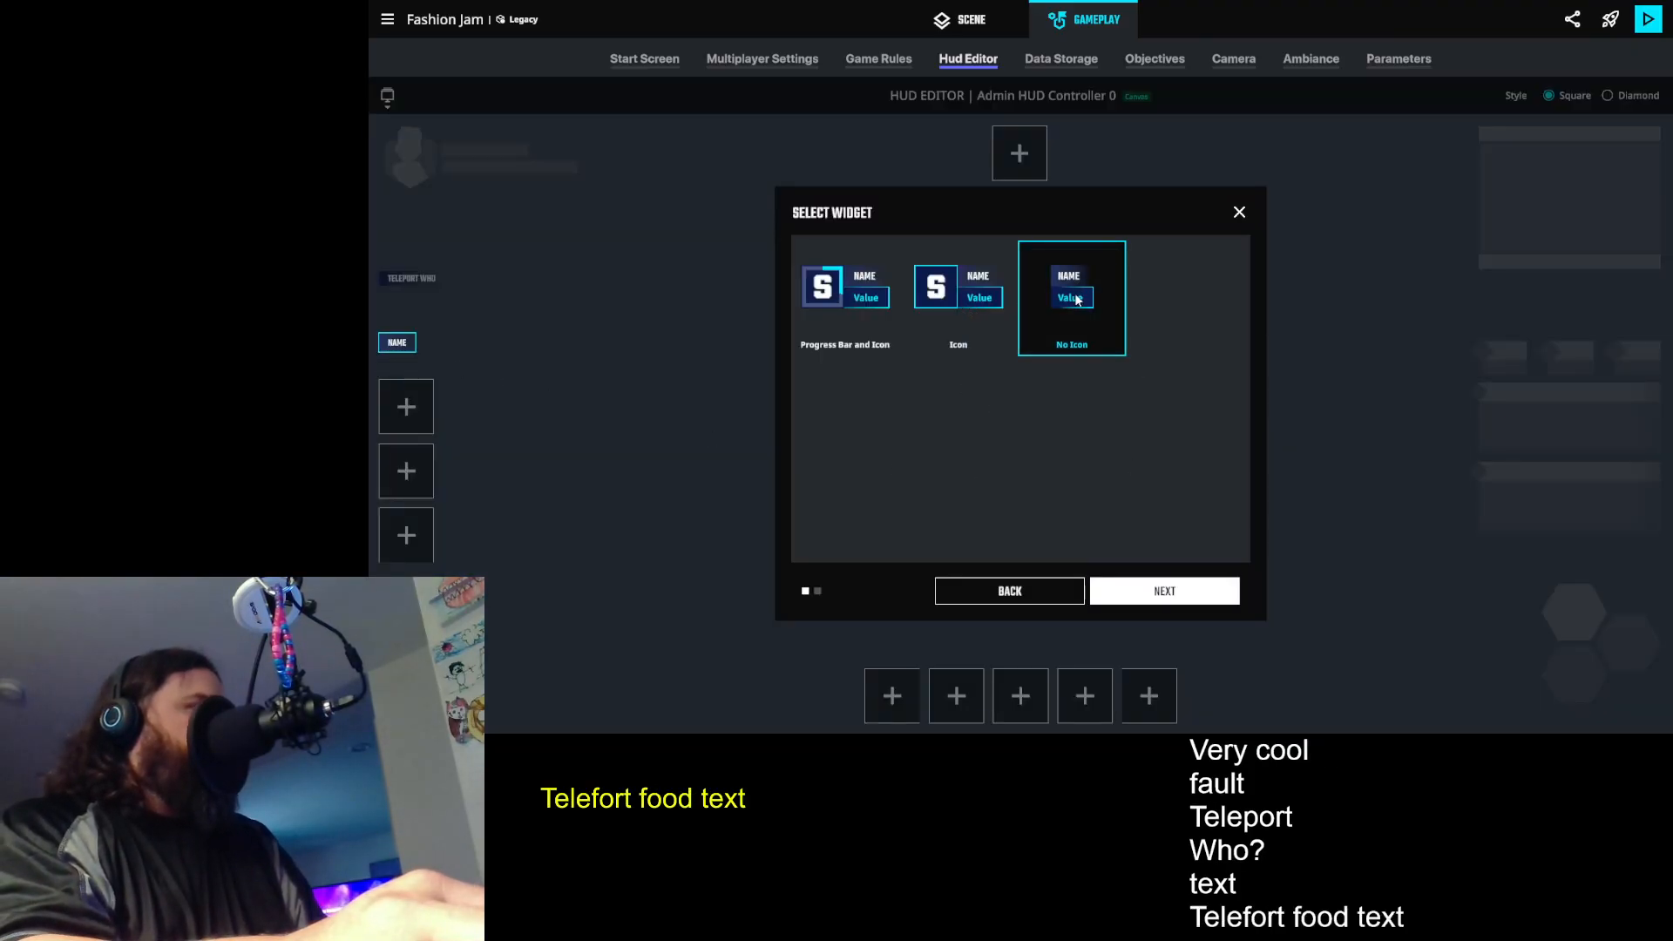
click(1172, 588)
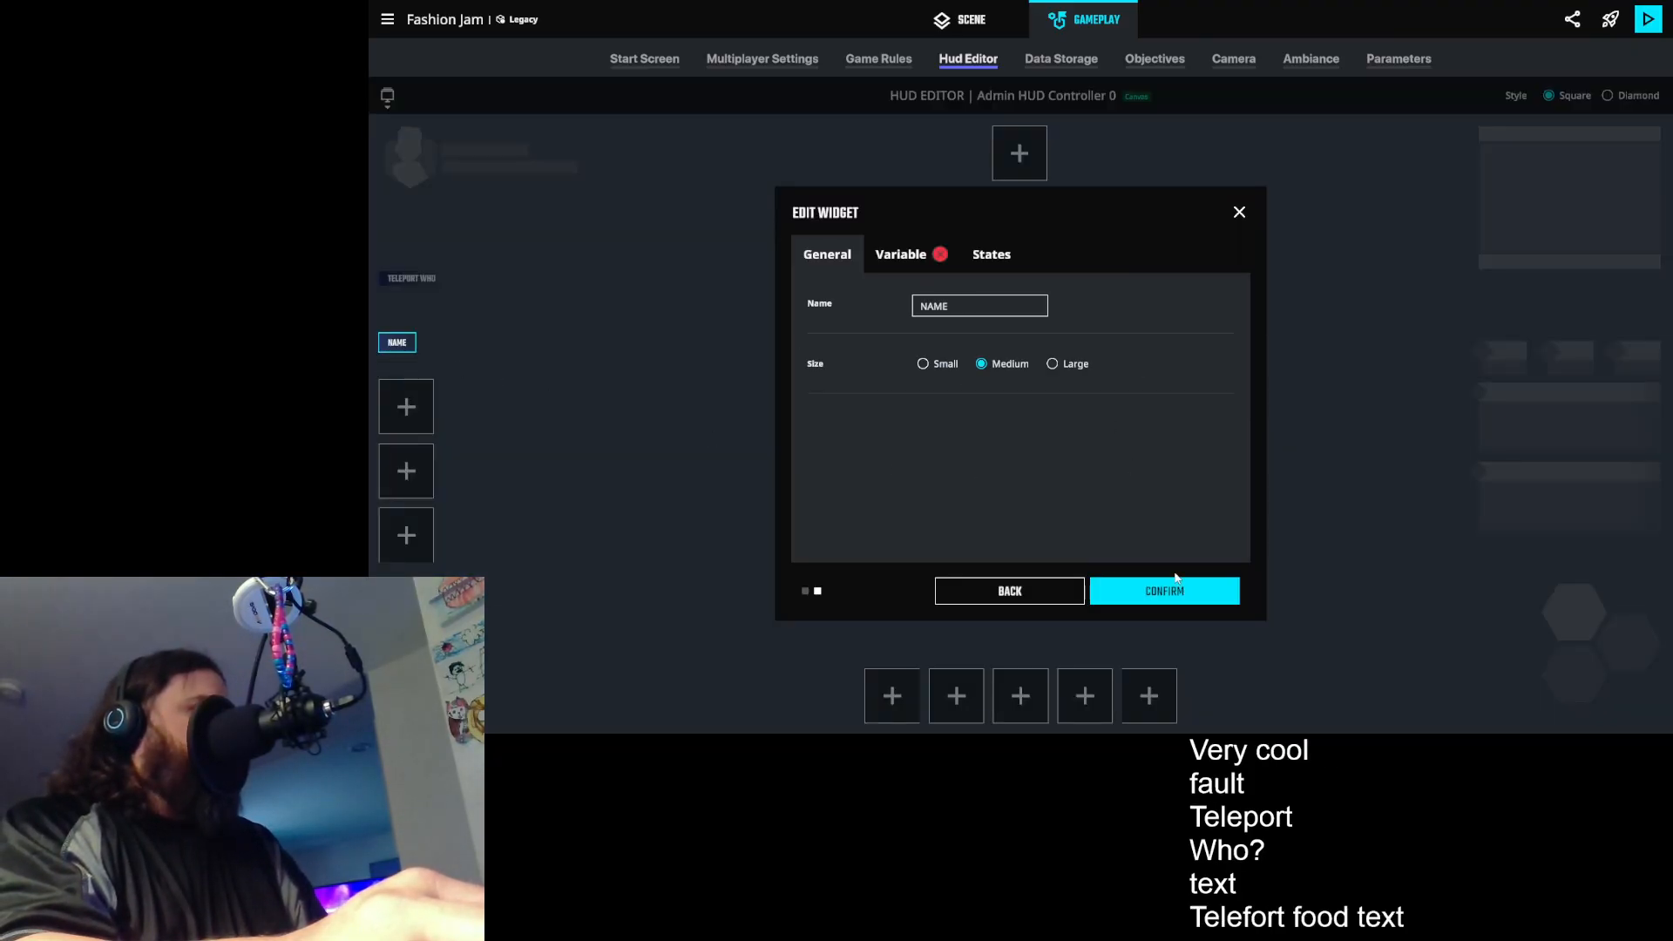
double_click(941, 306)
text(Teleport Where)
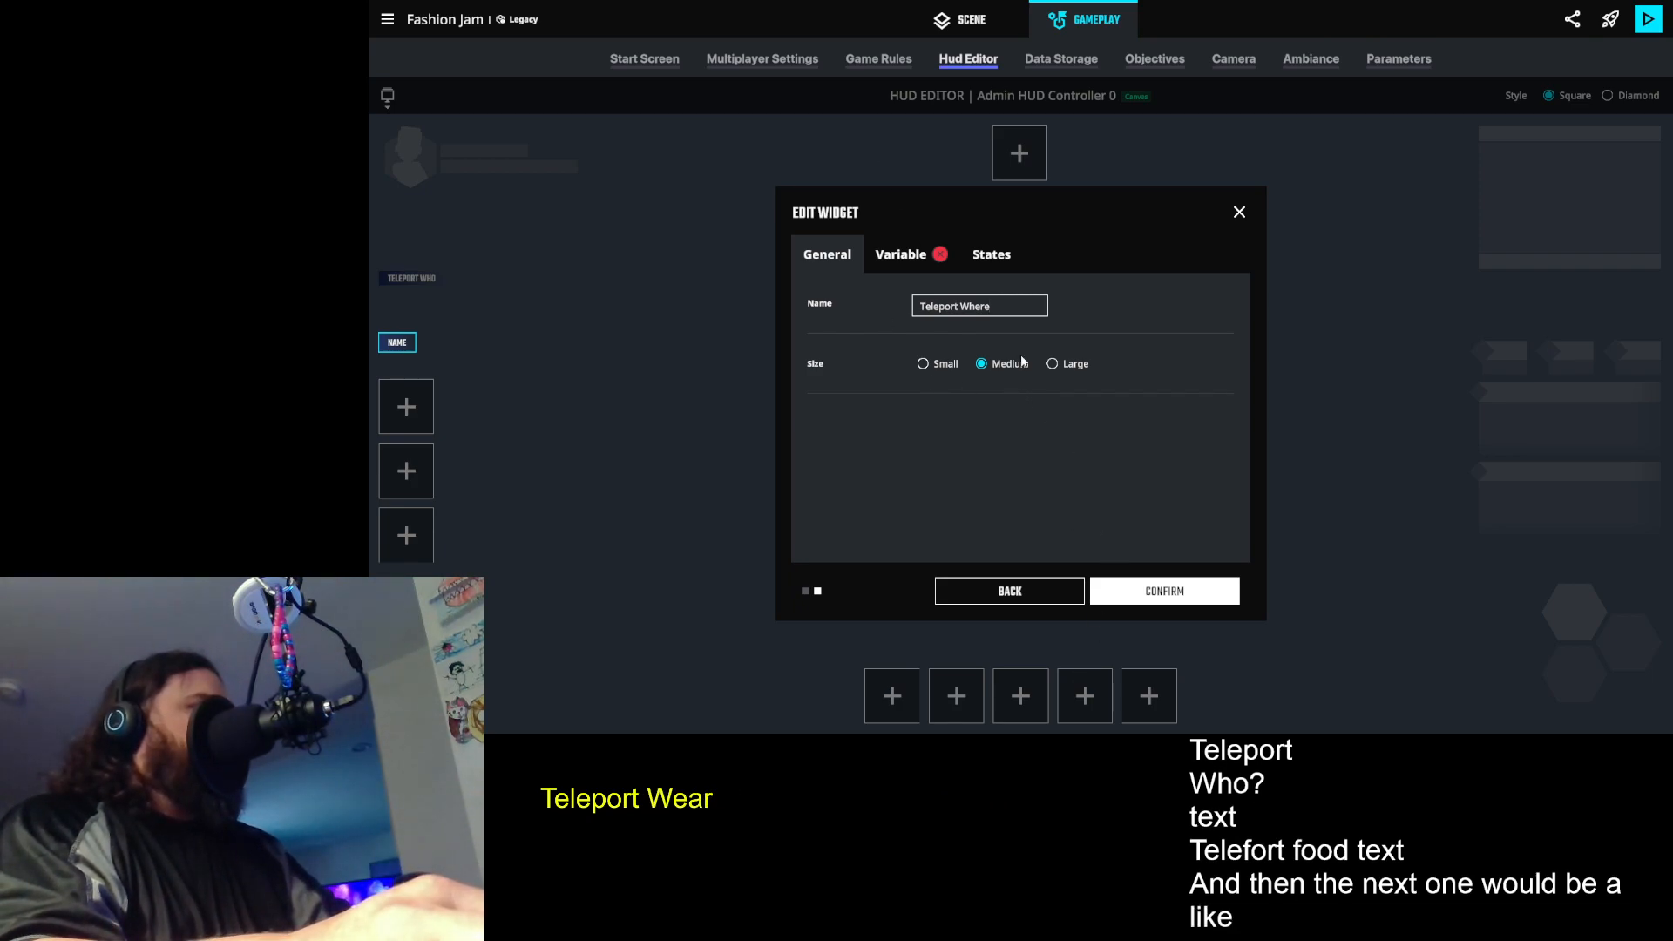
click(1051, 365)
click(923, 365)
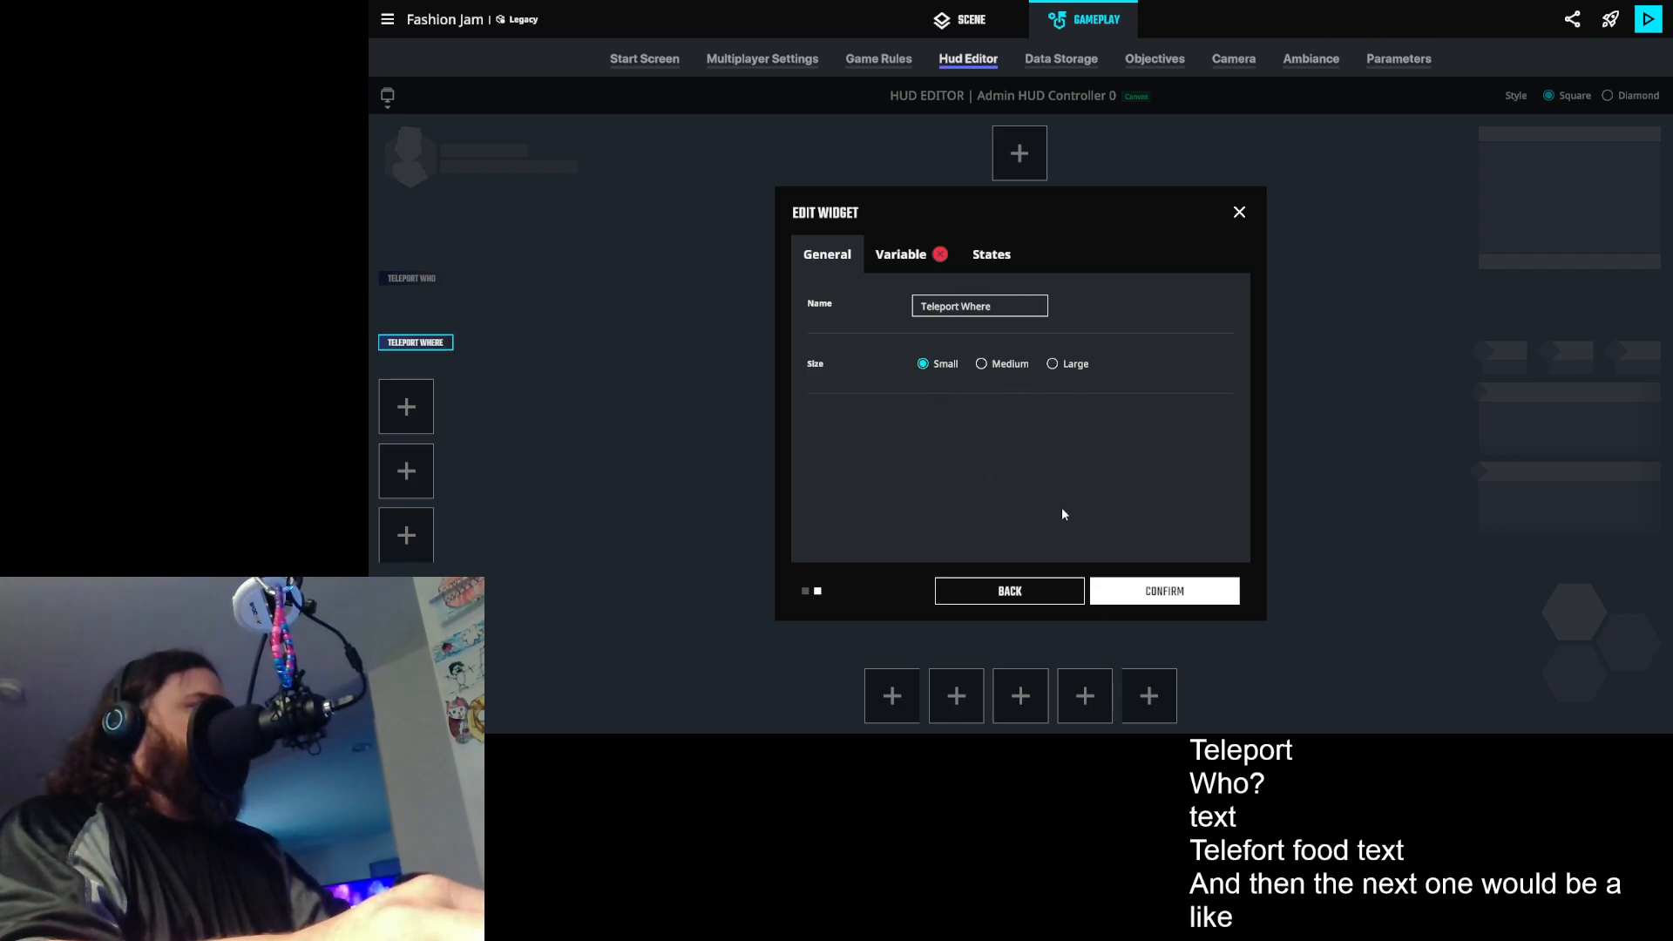
- Start a new variable of type Text for the Teleport Where widget
click(907, 255)
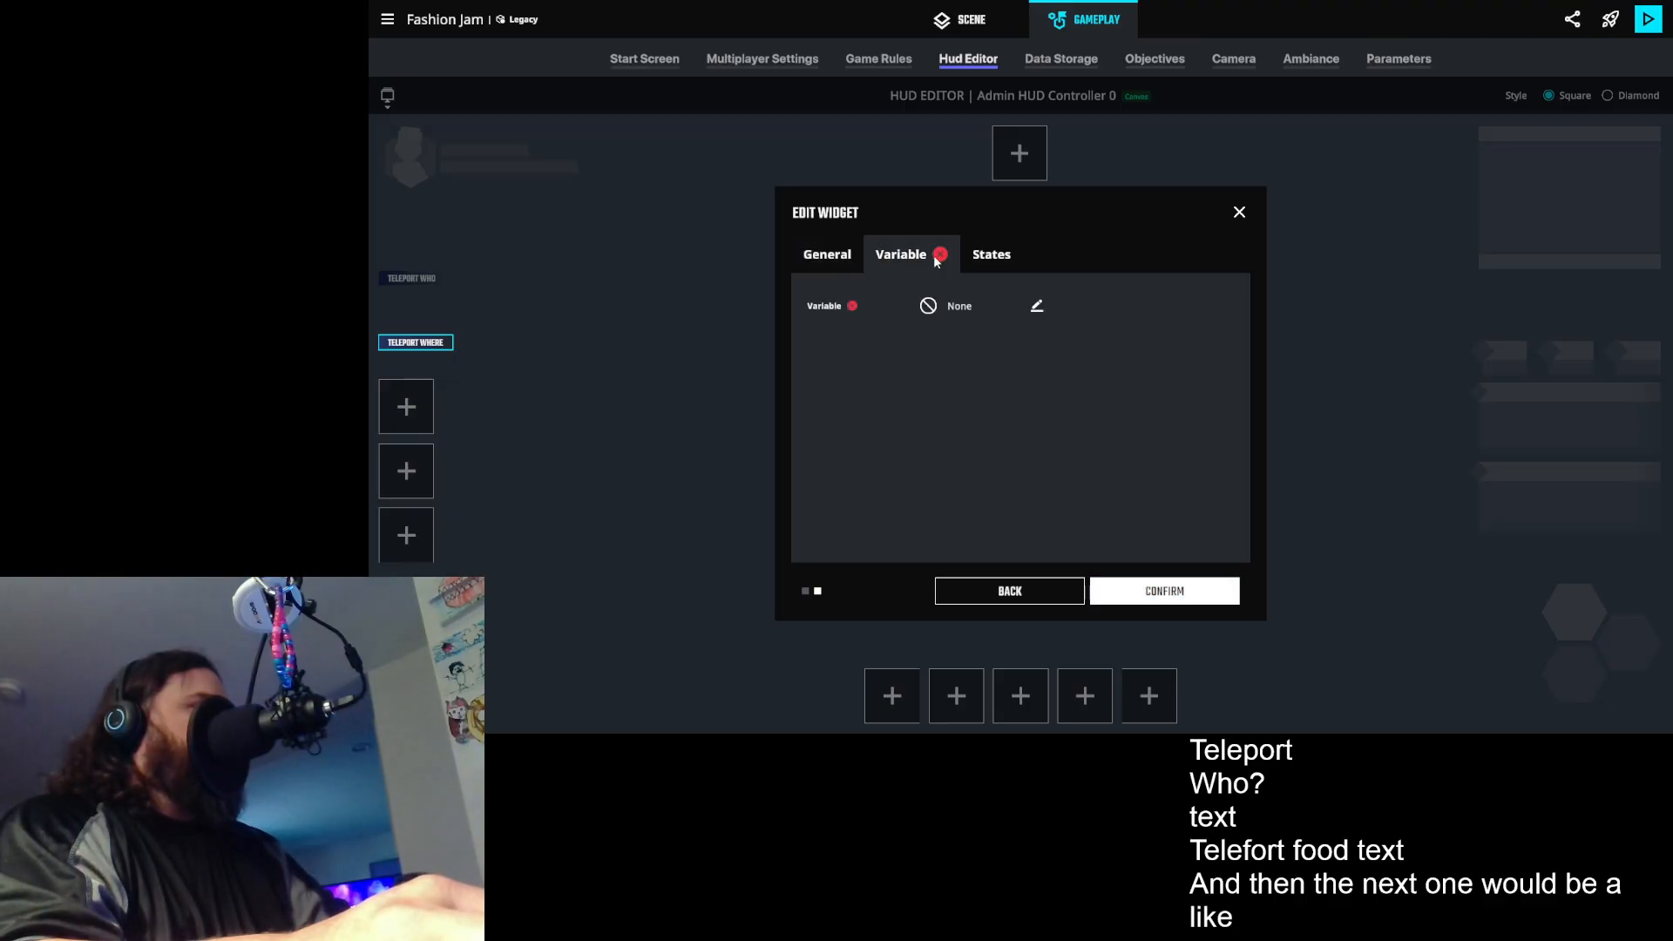
click(954, 310)
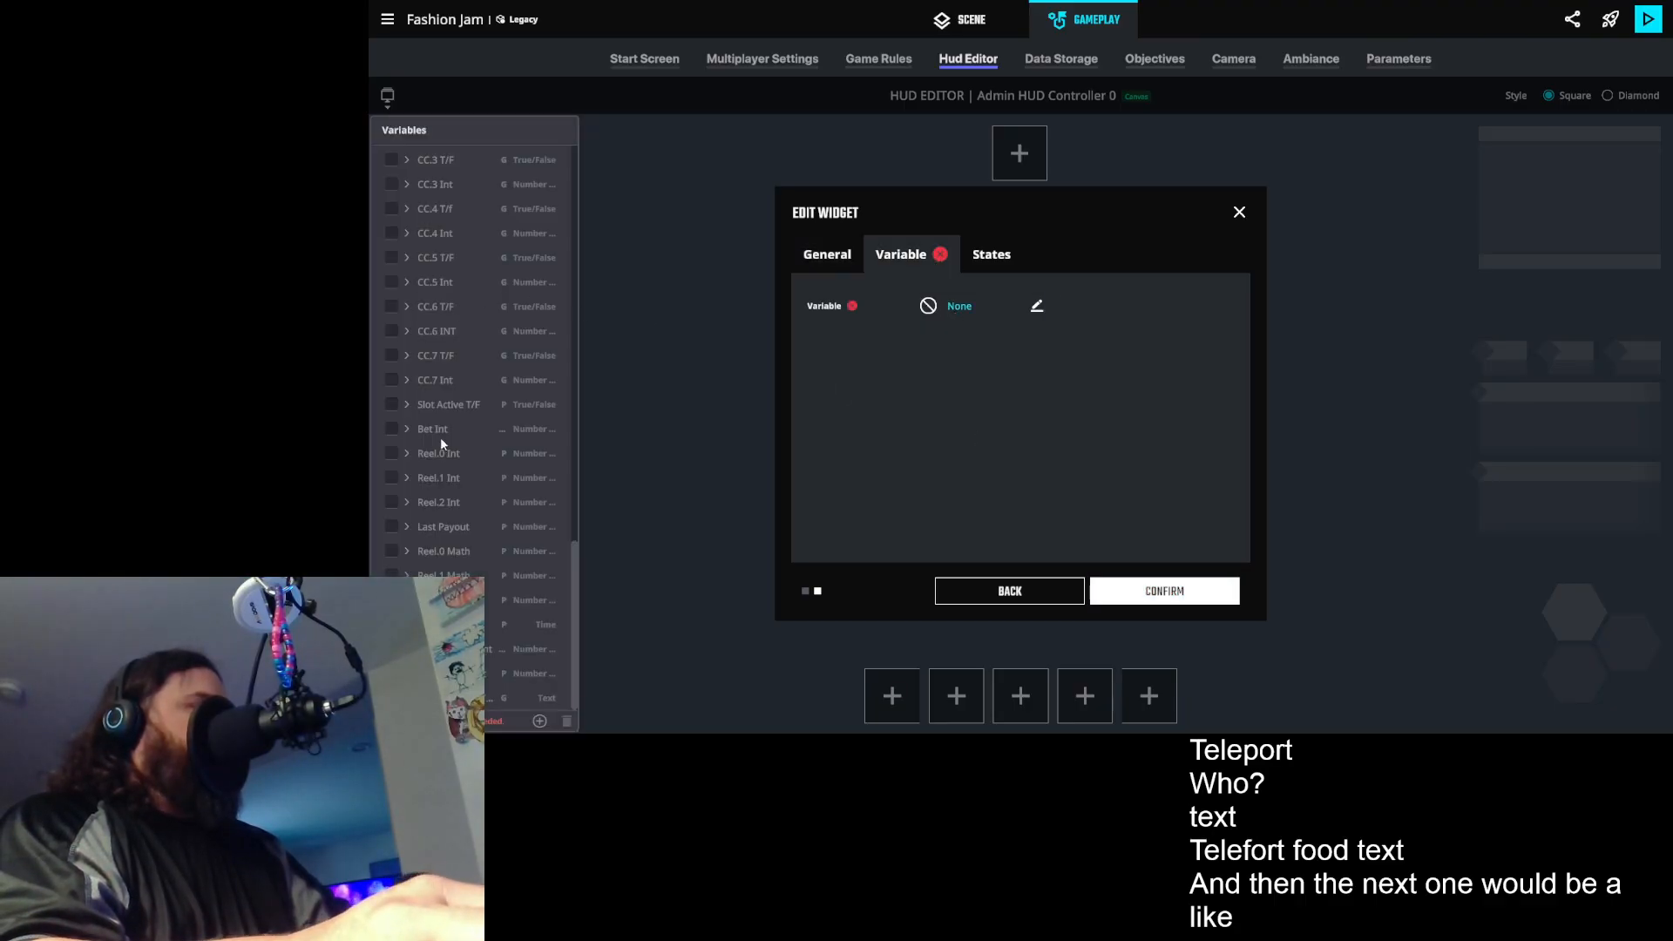
click(541, 720)
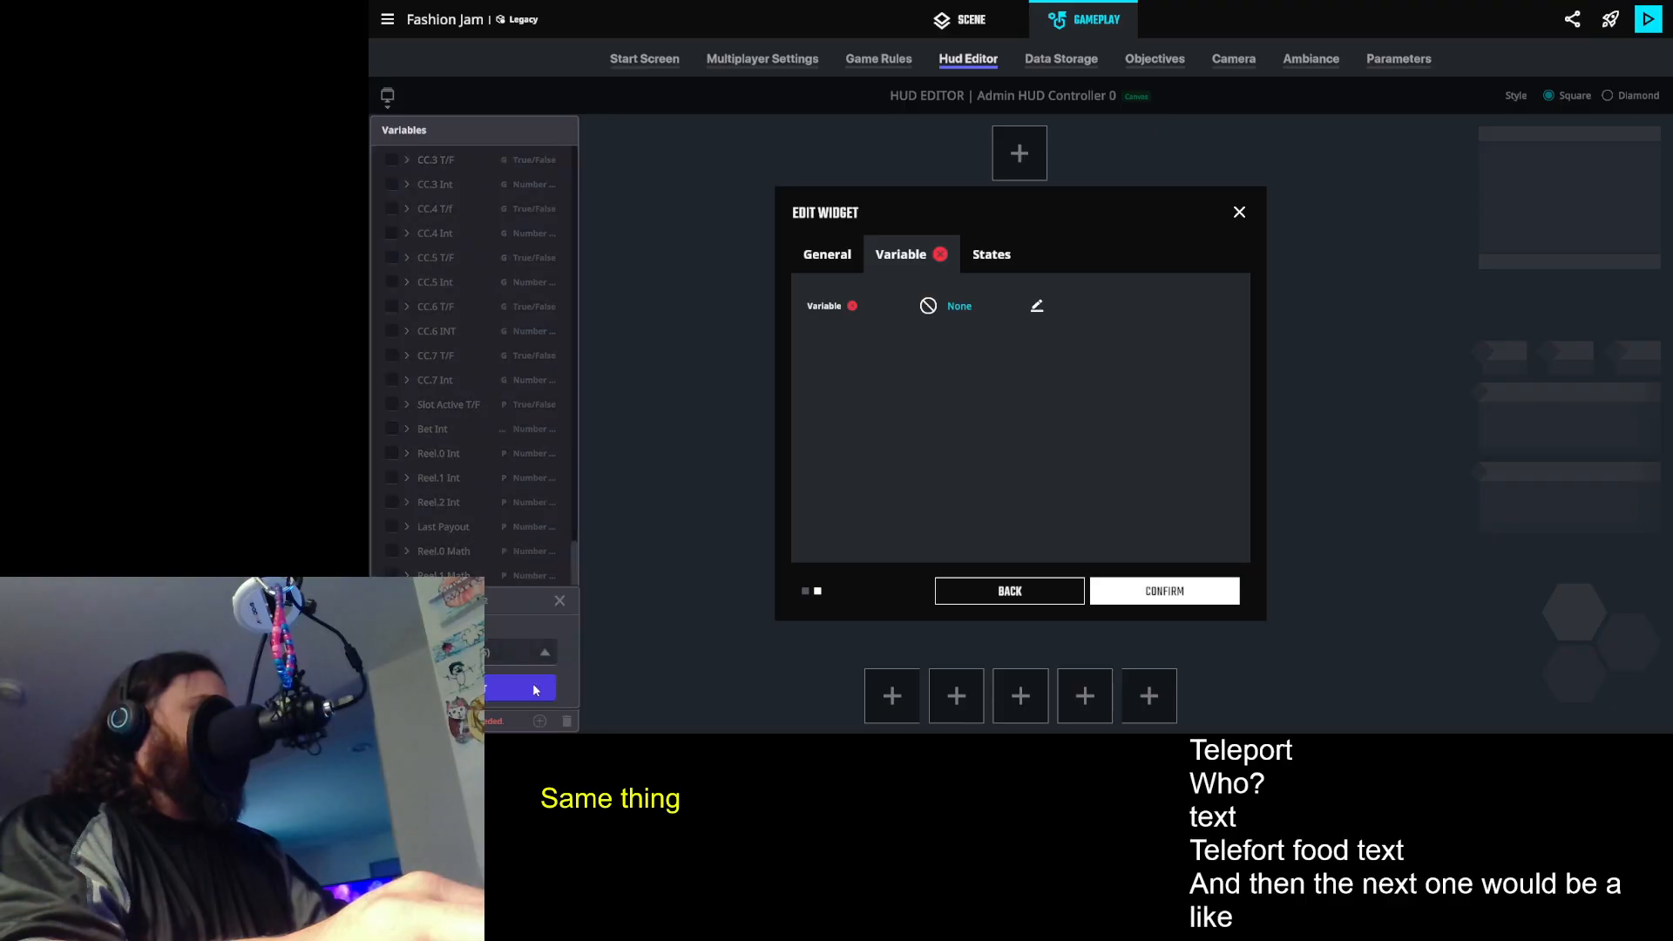
click(499, 649)
click(490, 615)
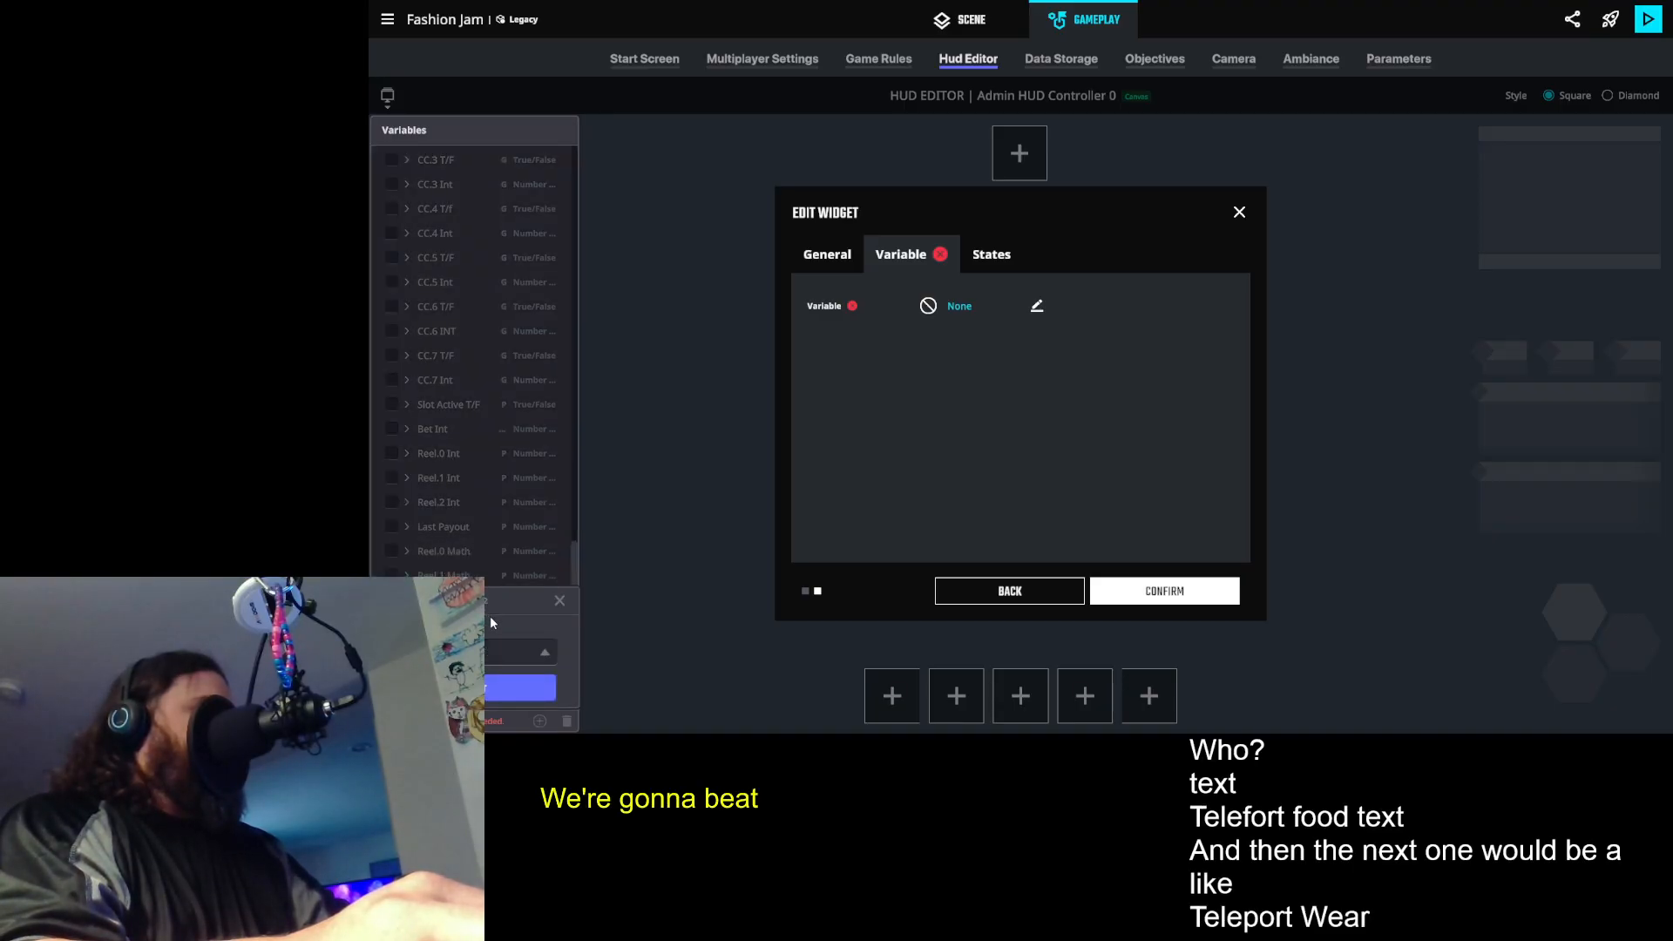
click(492, 688)
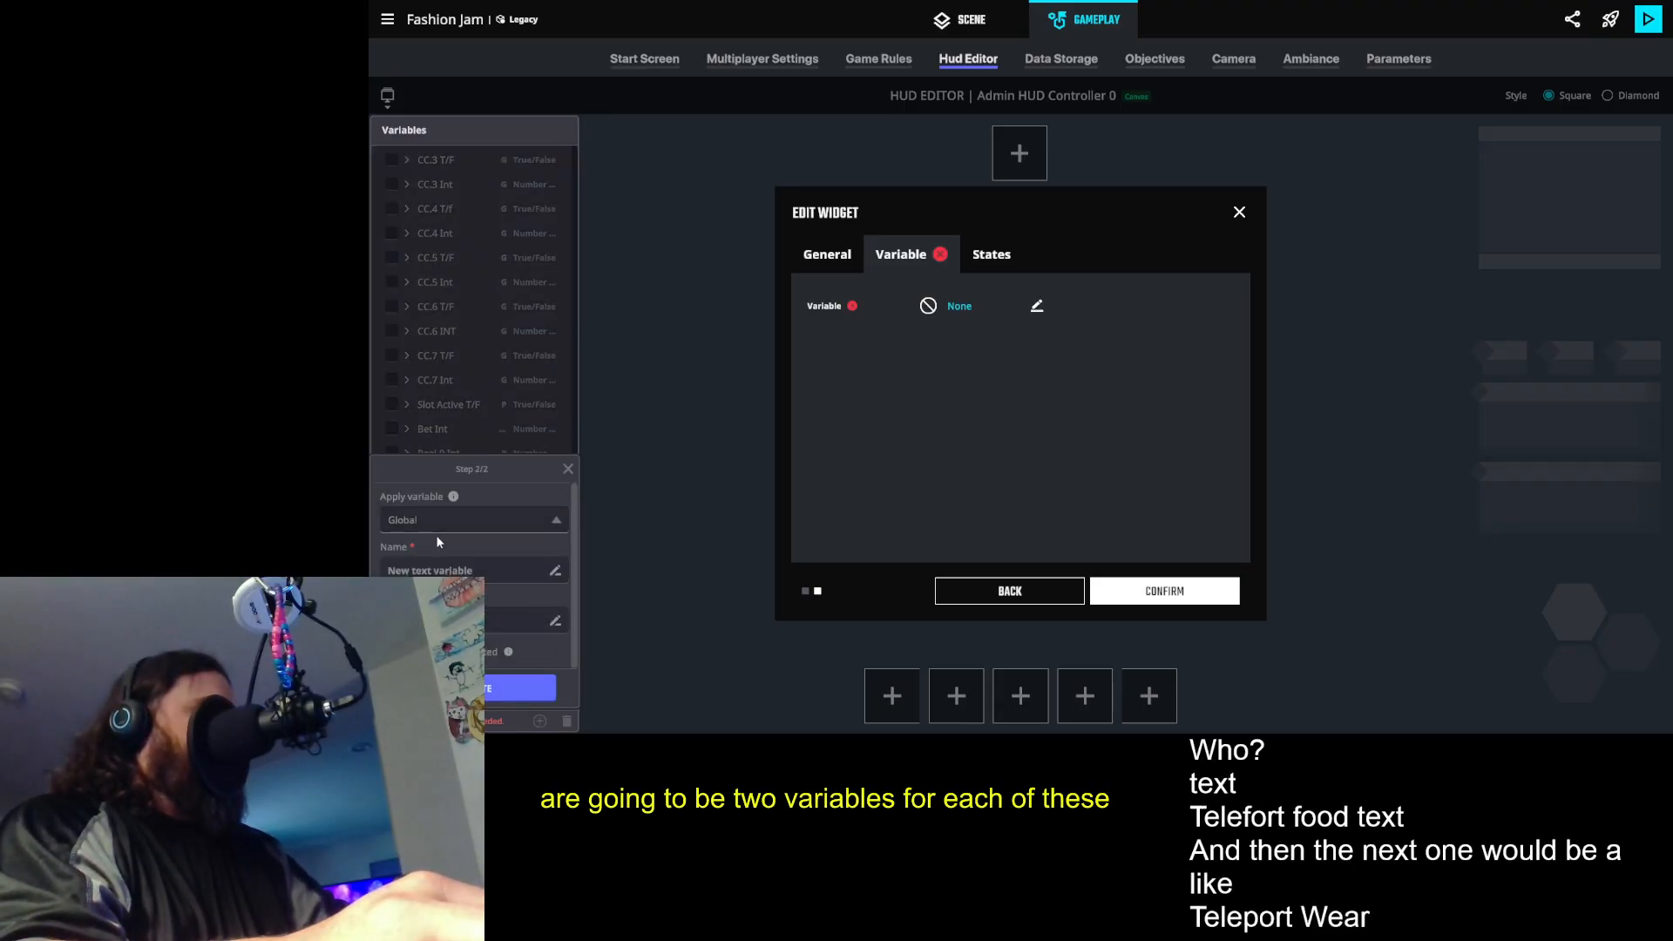
- Name the global text variable Teleport Where Text, create it for the widget and confirm the Teleport Where widget
click(475, 571)
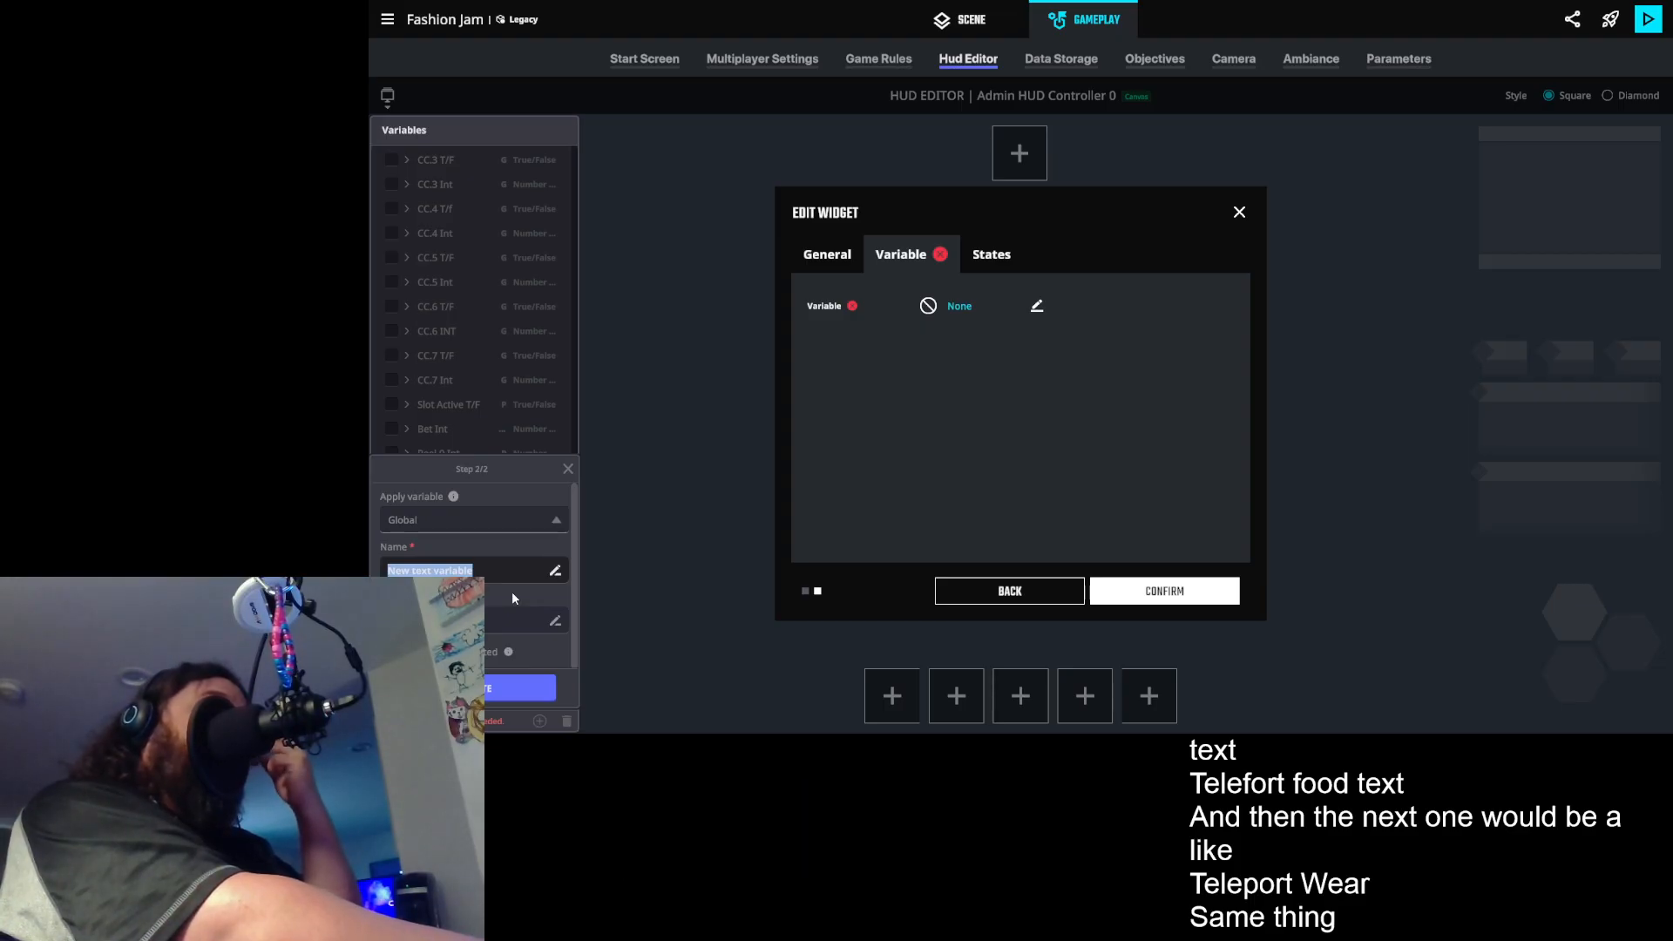
text(Teleport)
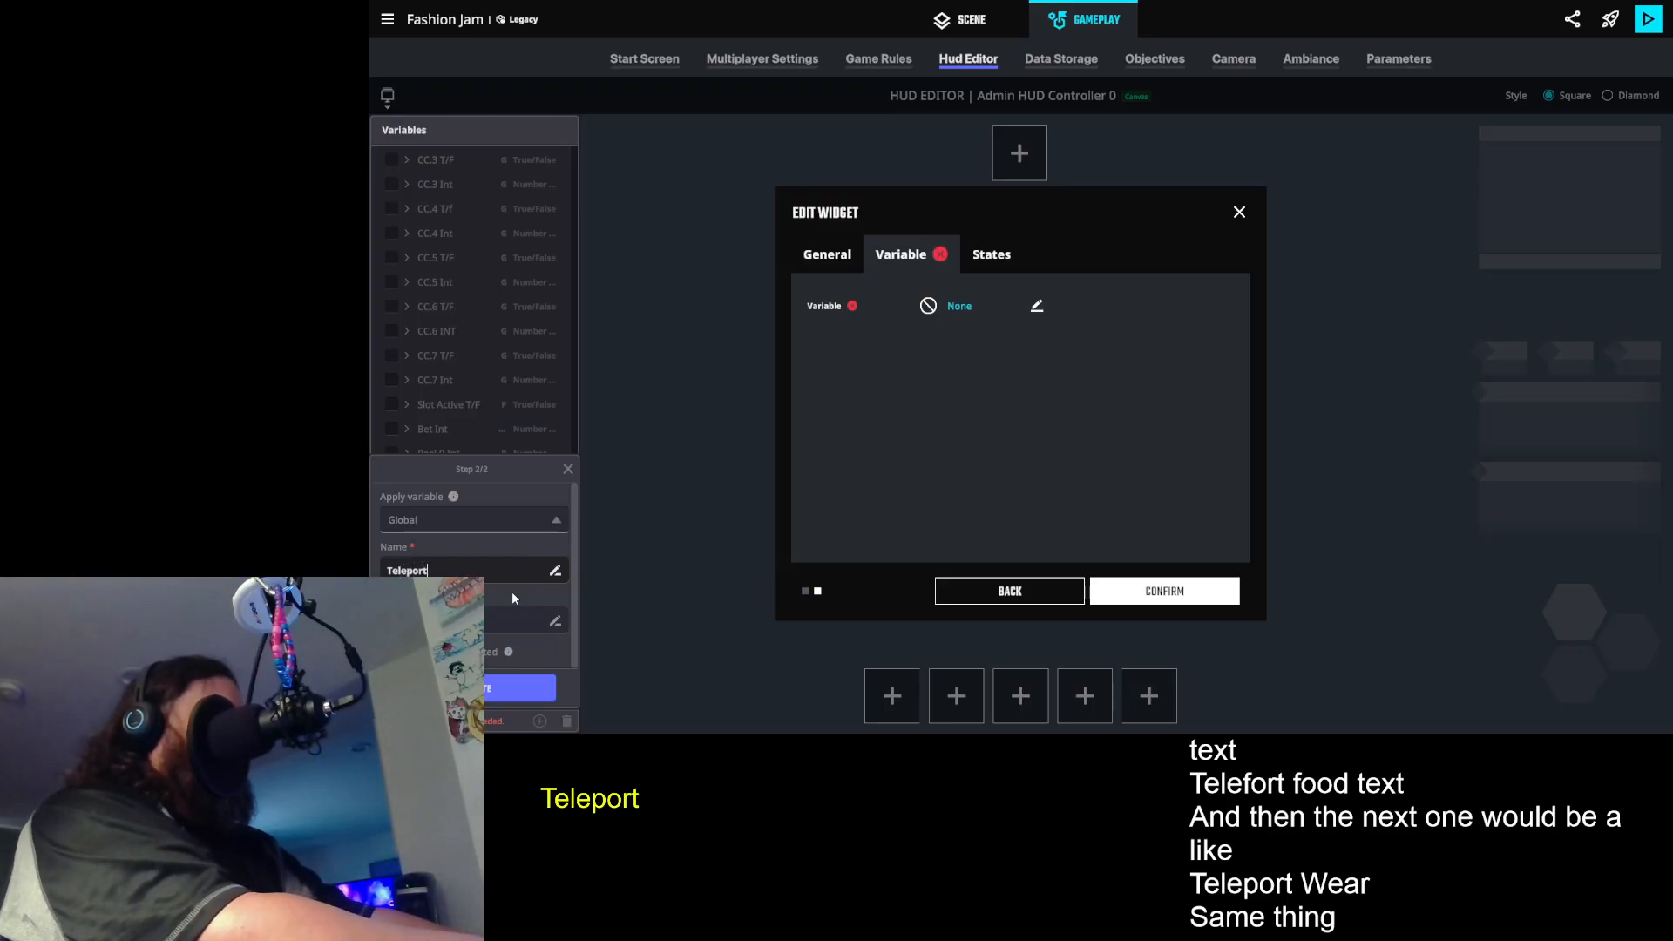
text( Where)
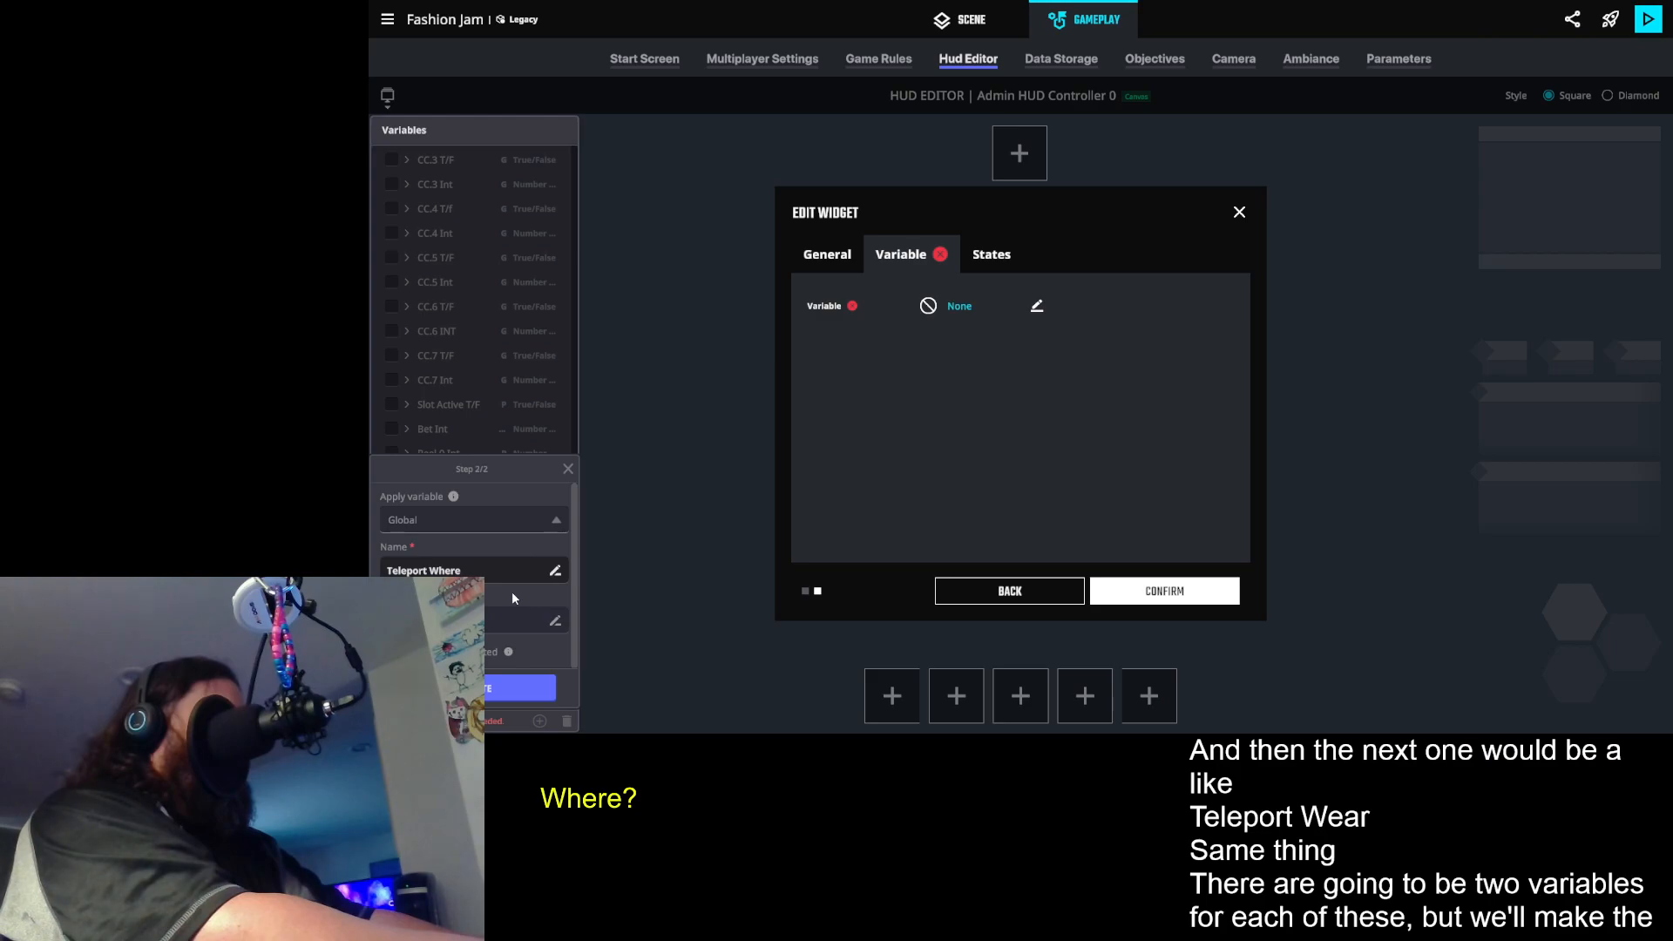
text( Text)
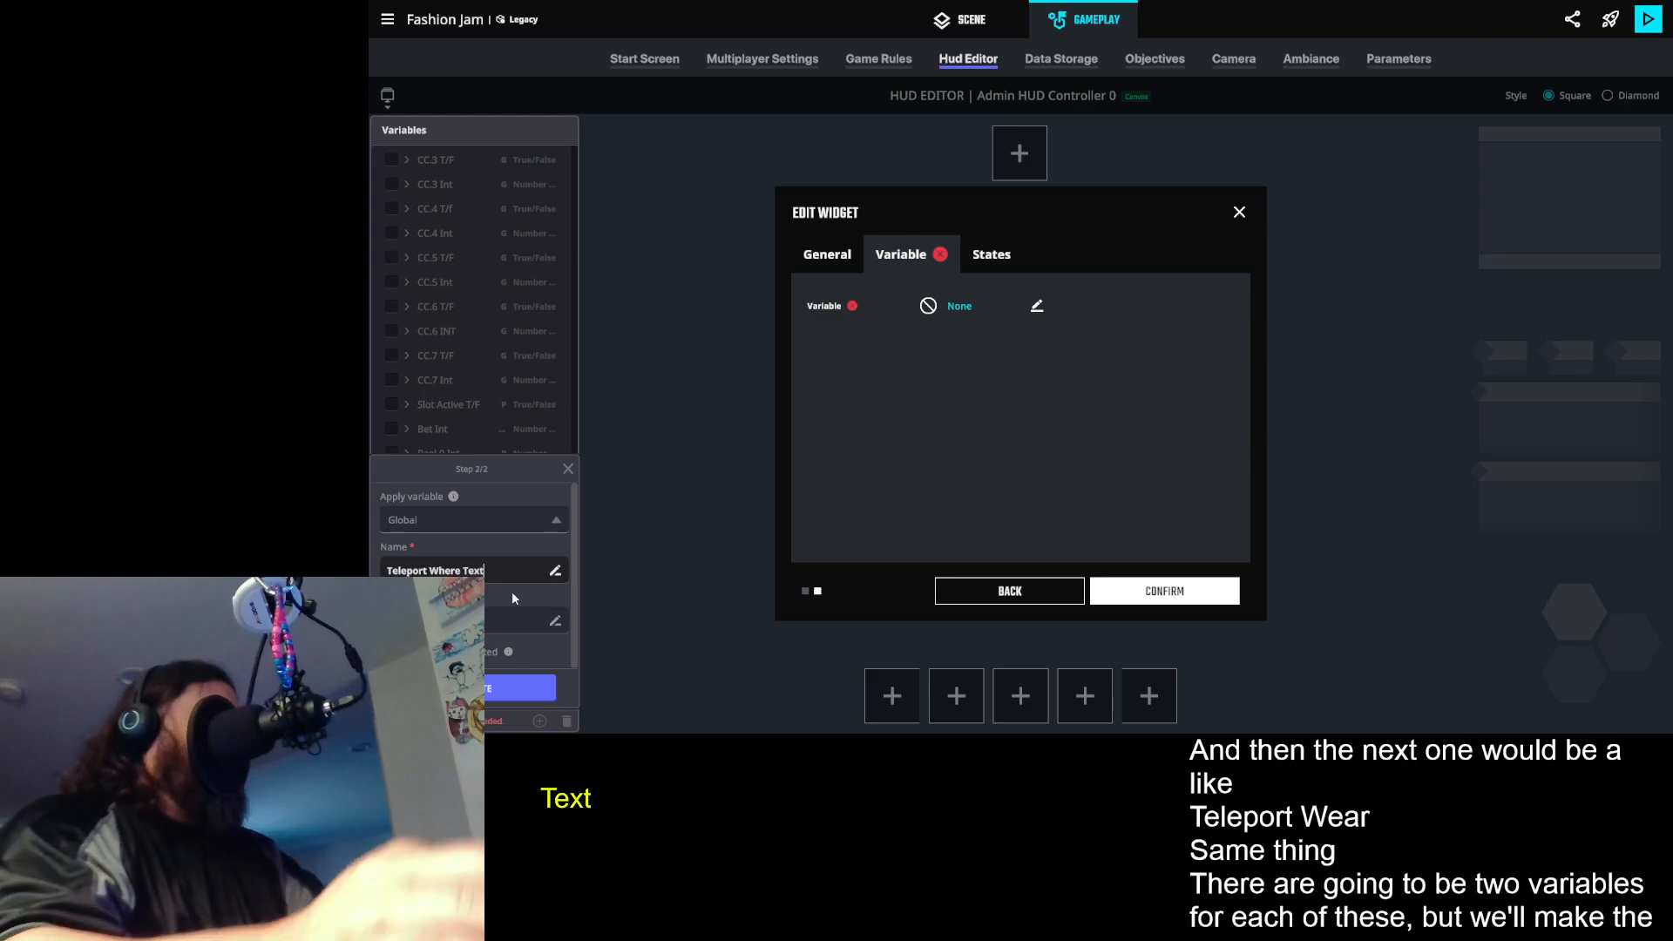
click(540, 688)
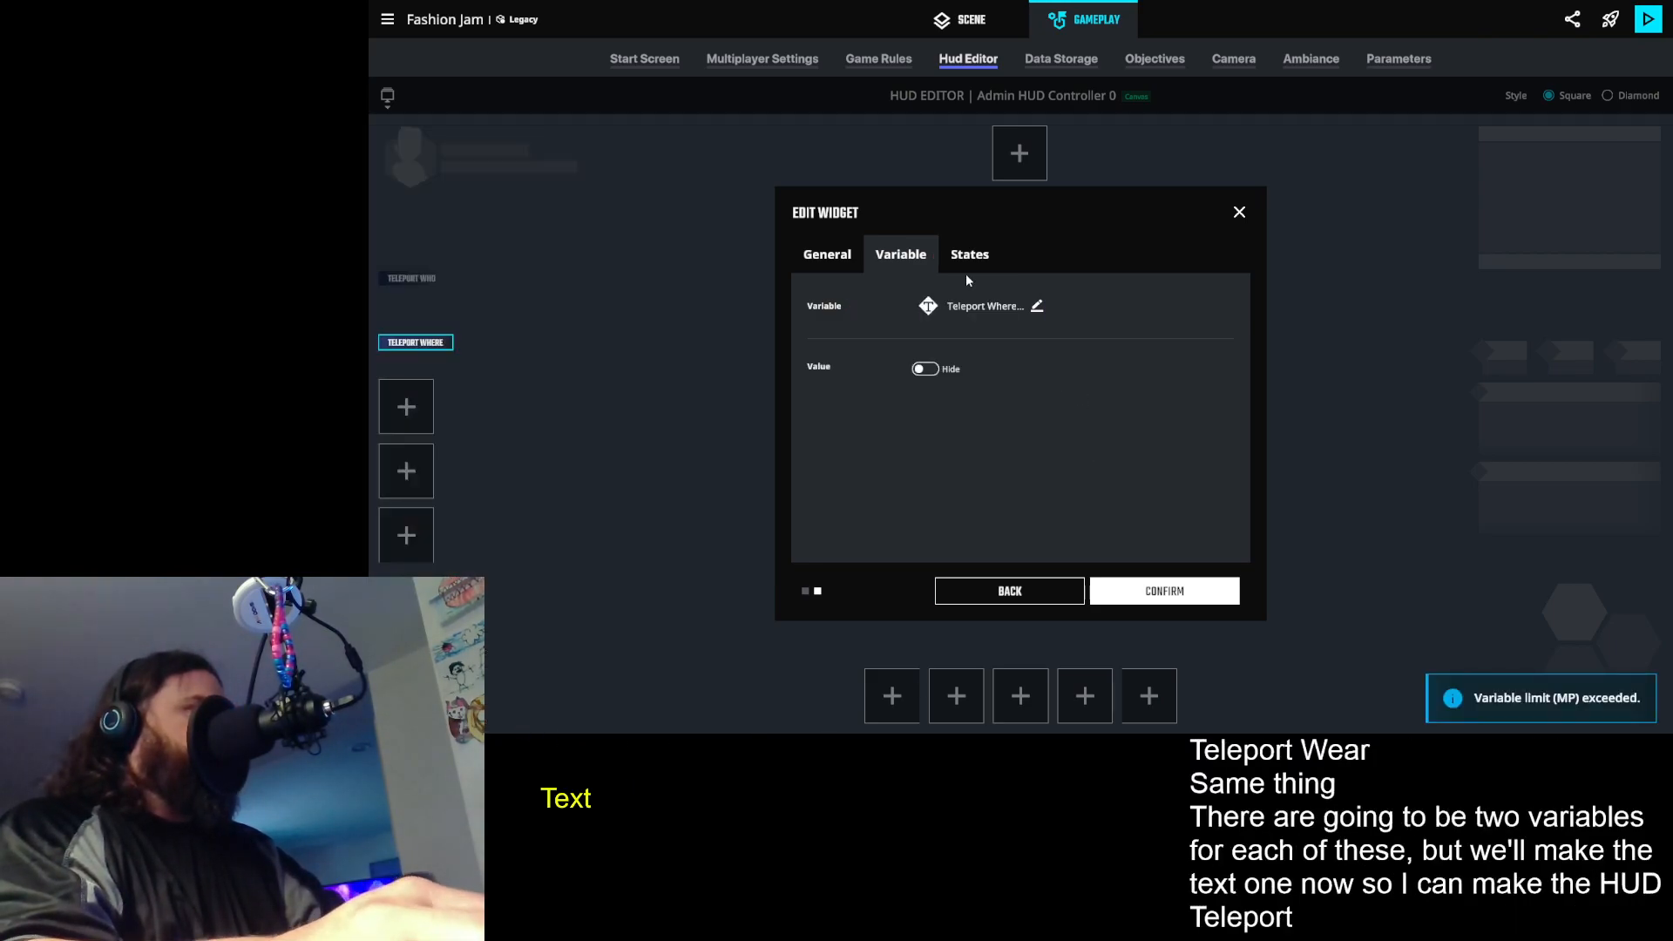
click(481, 415)
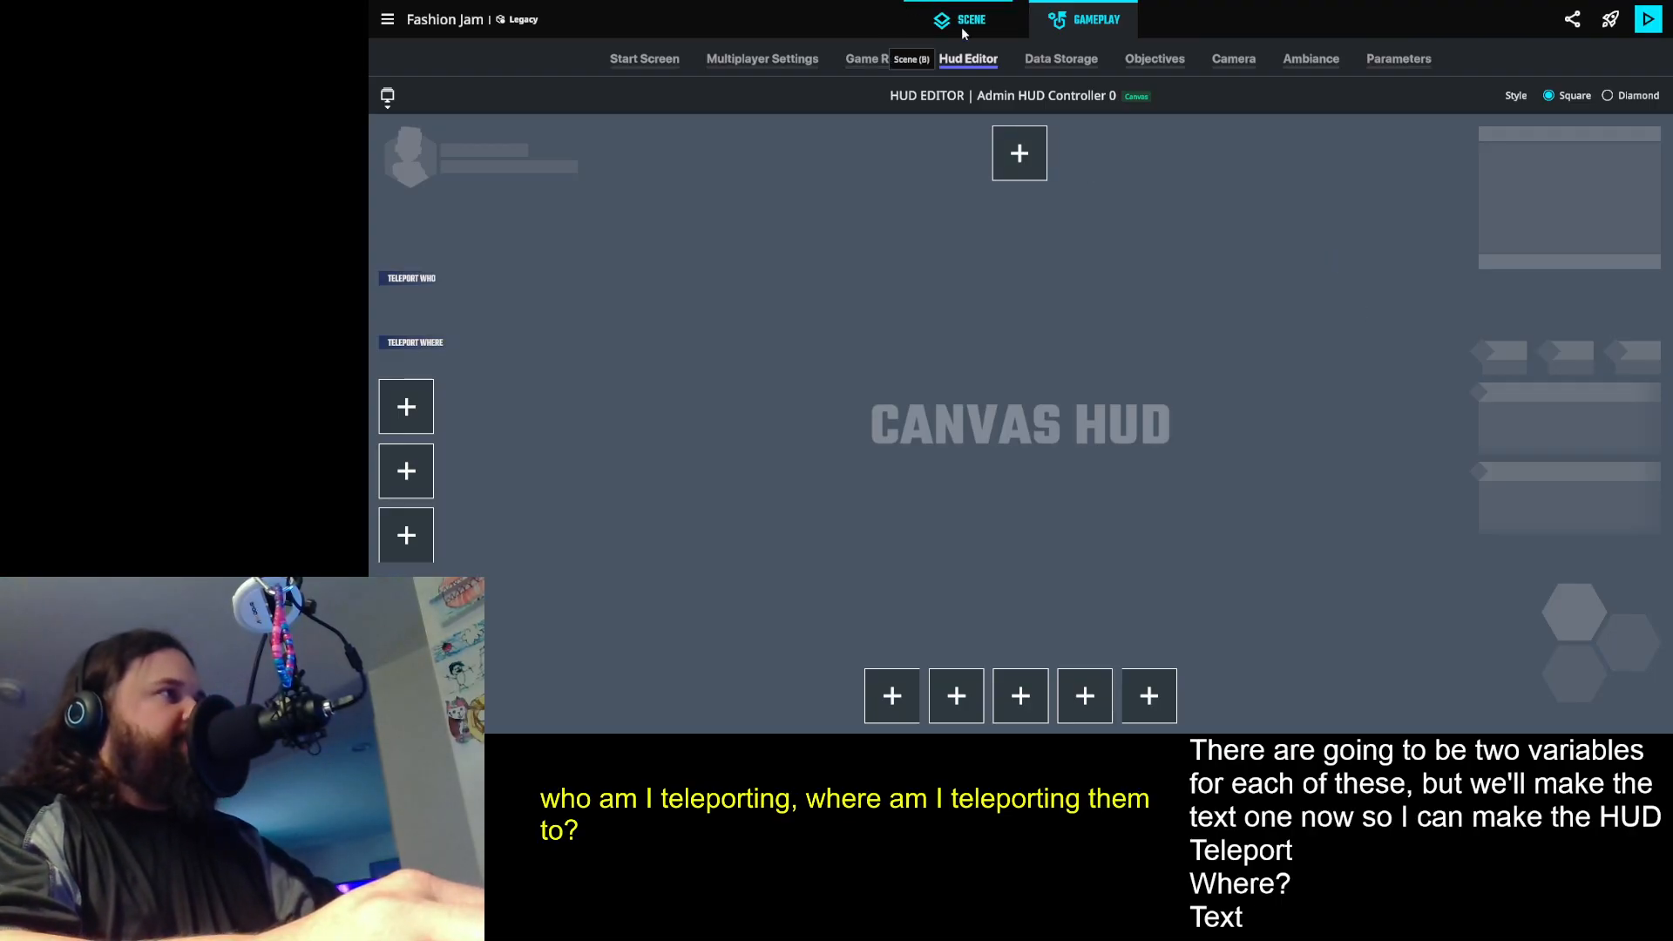
- Return to the game rules and assign Admin HUD Controller 0 as the HUD rule's displayed HUD
click(878, 59)
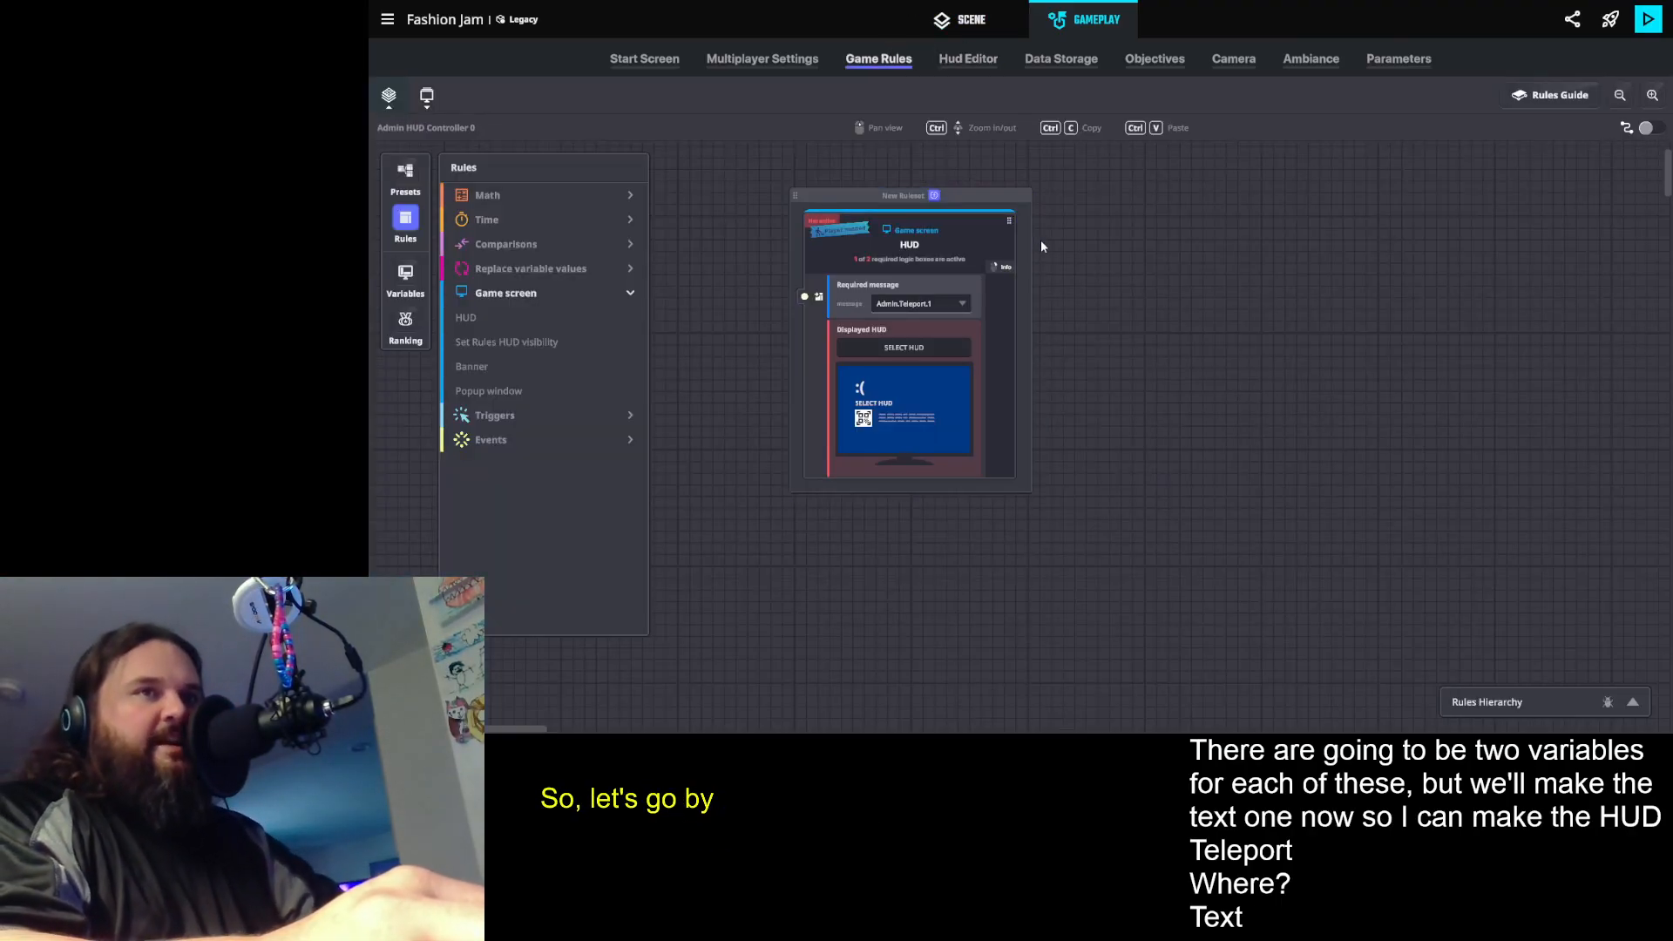
click(904, 348)
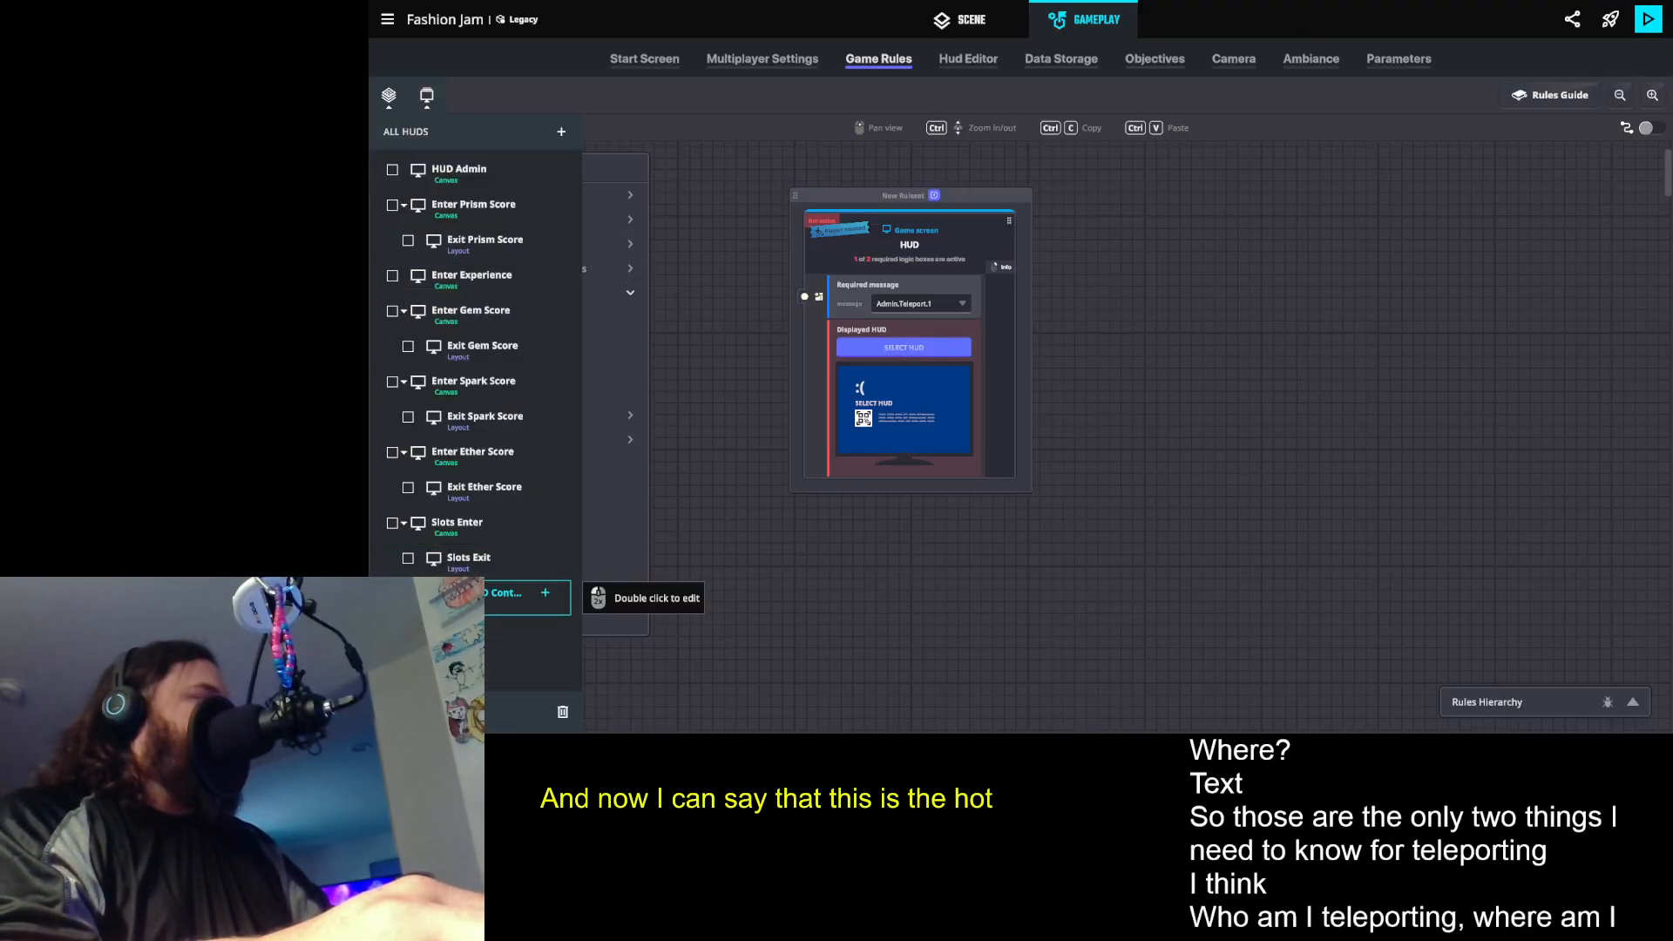
click(514, 596)
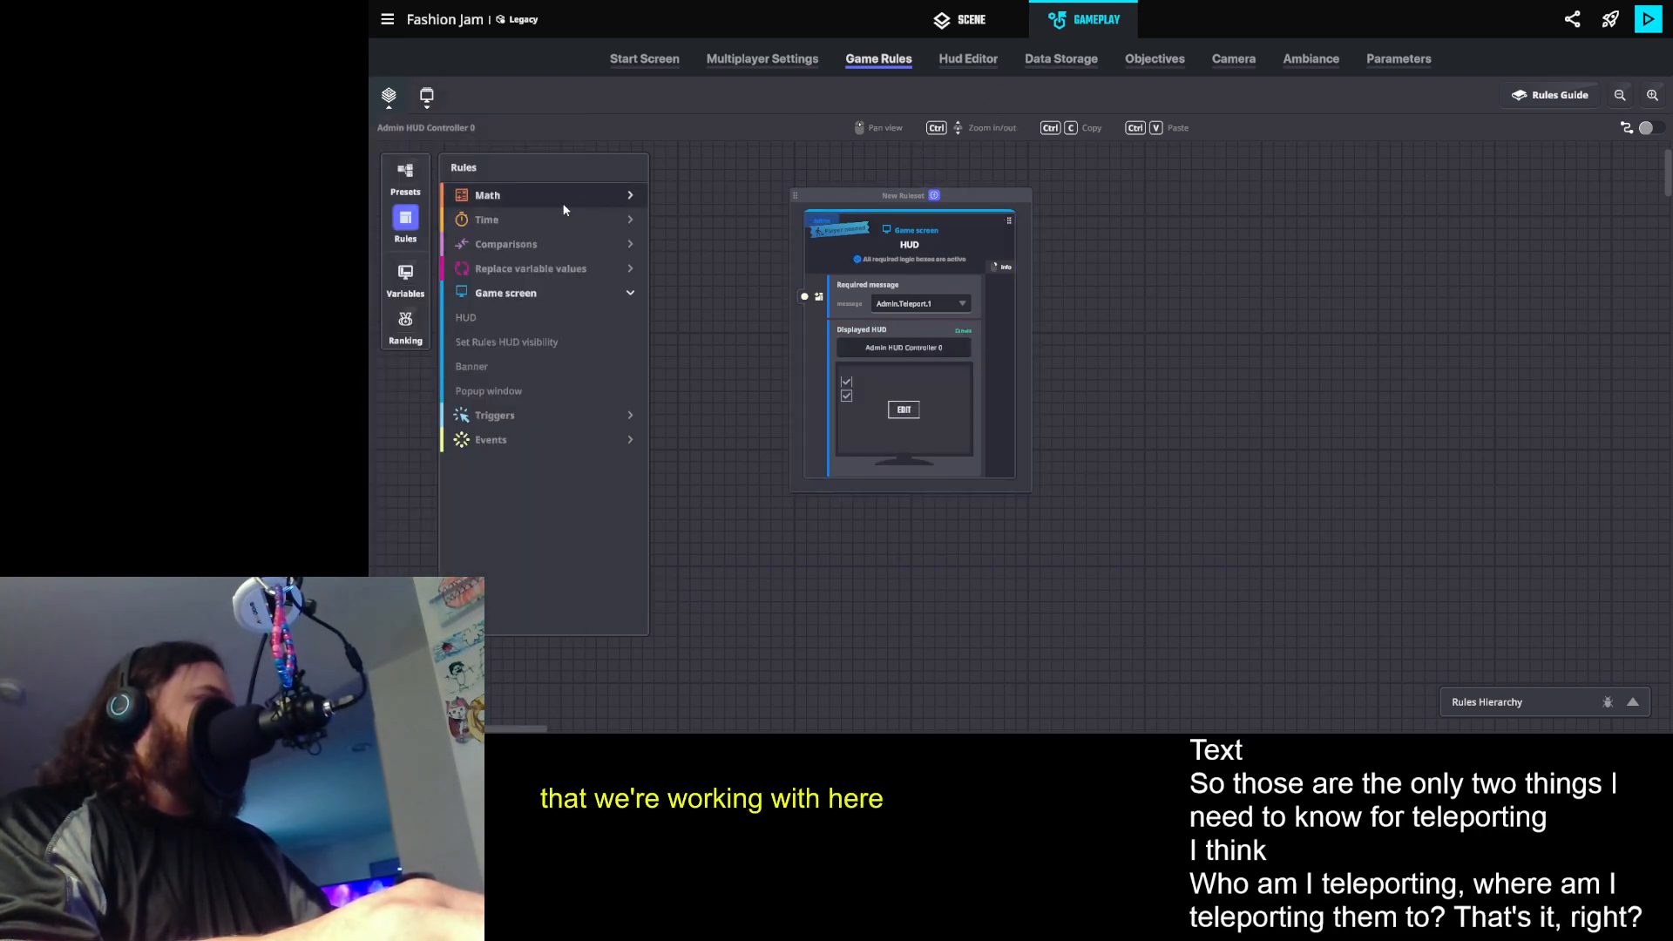
click(718, 376)
drag(758, 389, 628, 392)
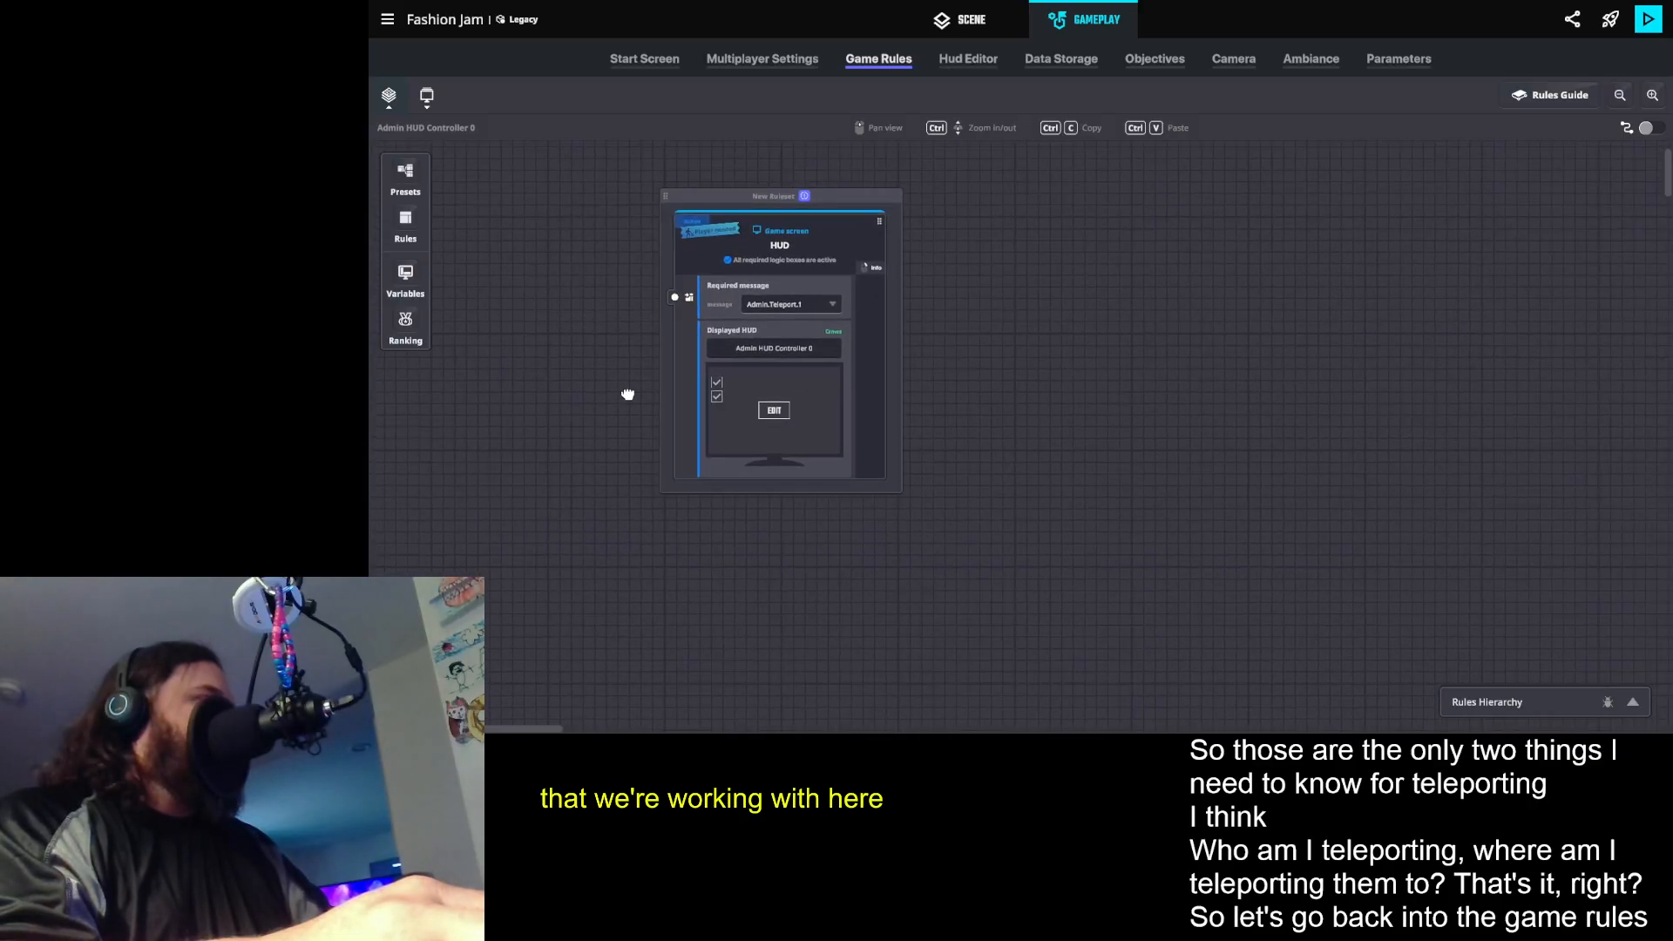
scroll(1110, 332, up, 3)
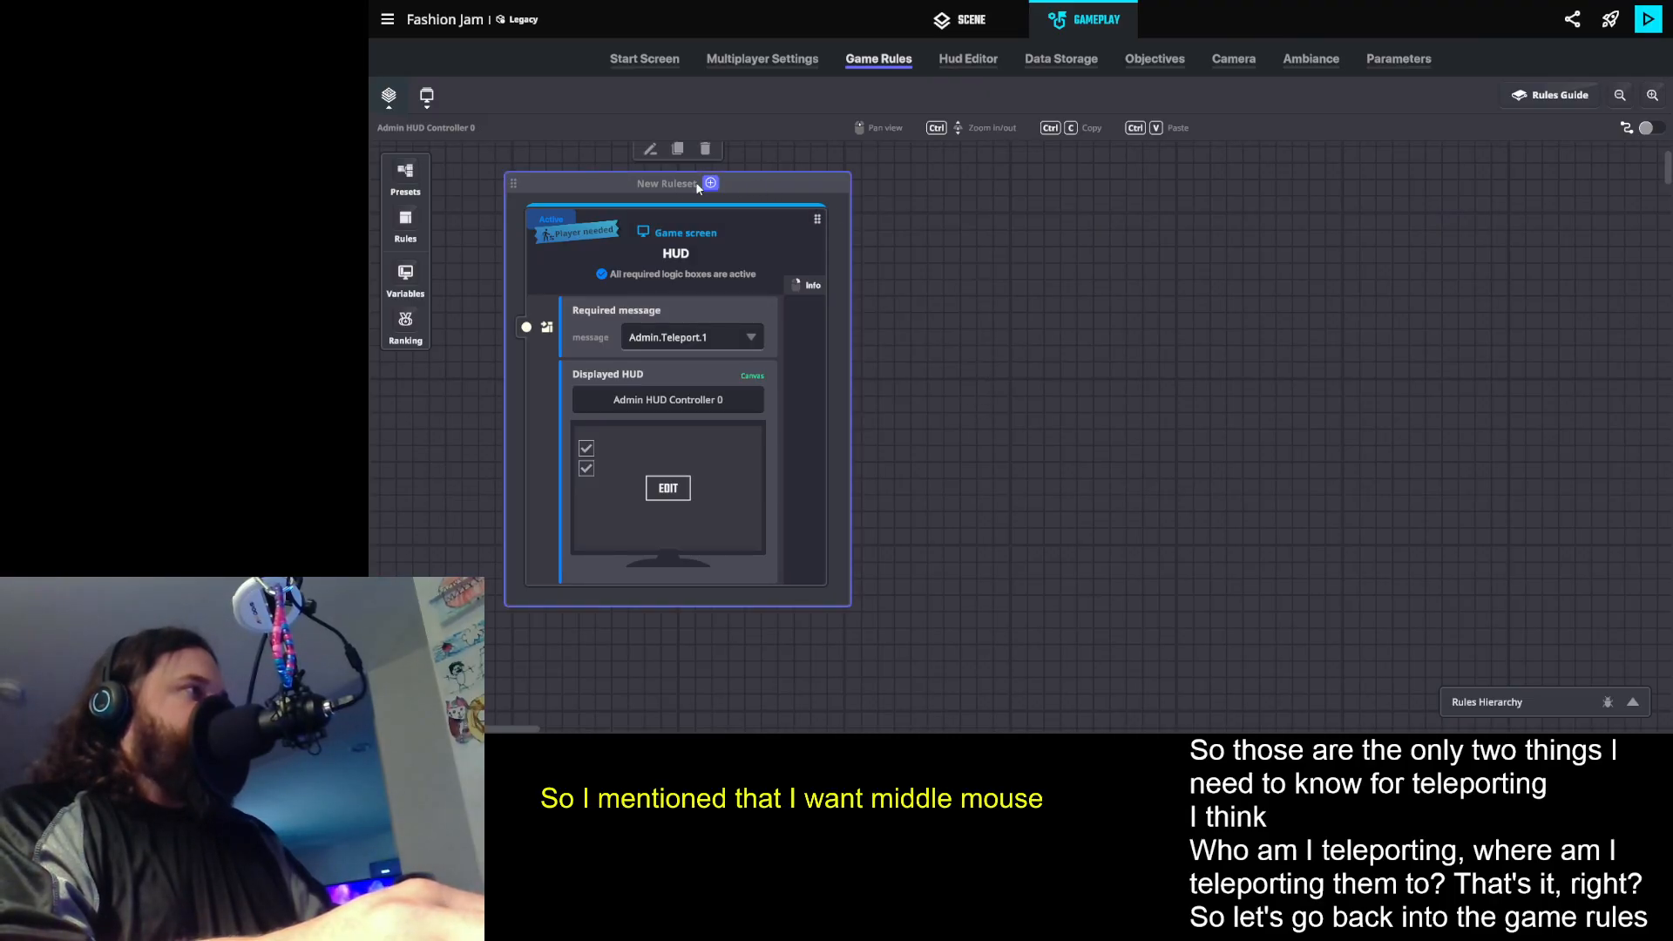
- Add a Mouse input trigger rule to the ruleset beside the HUD rule
click(405, 222)
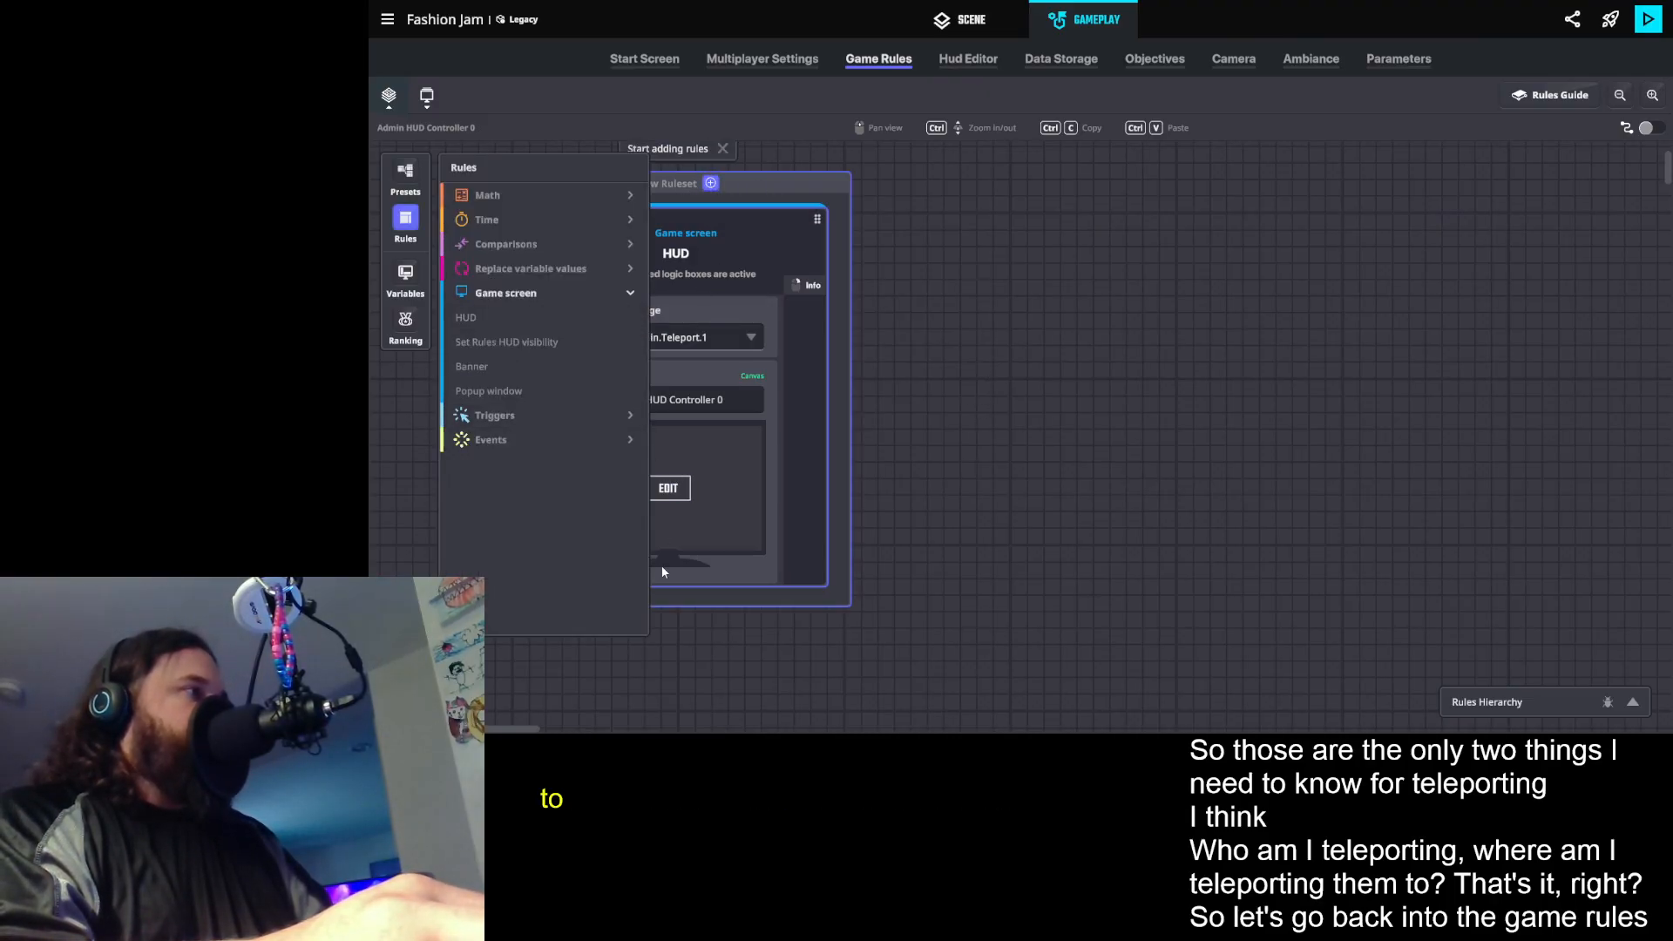
click(584, 442)
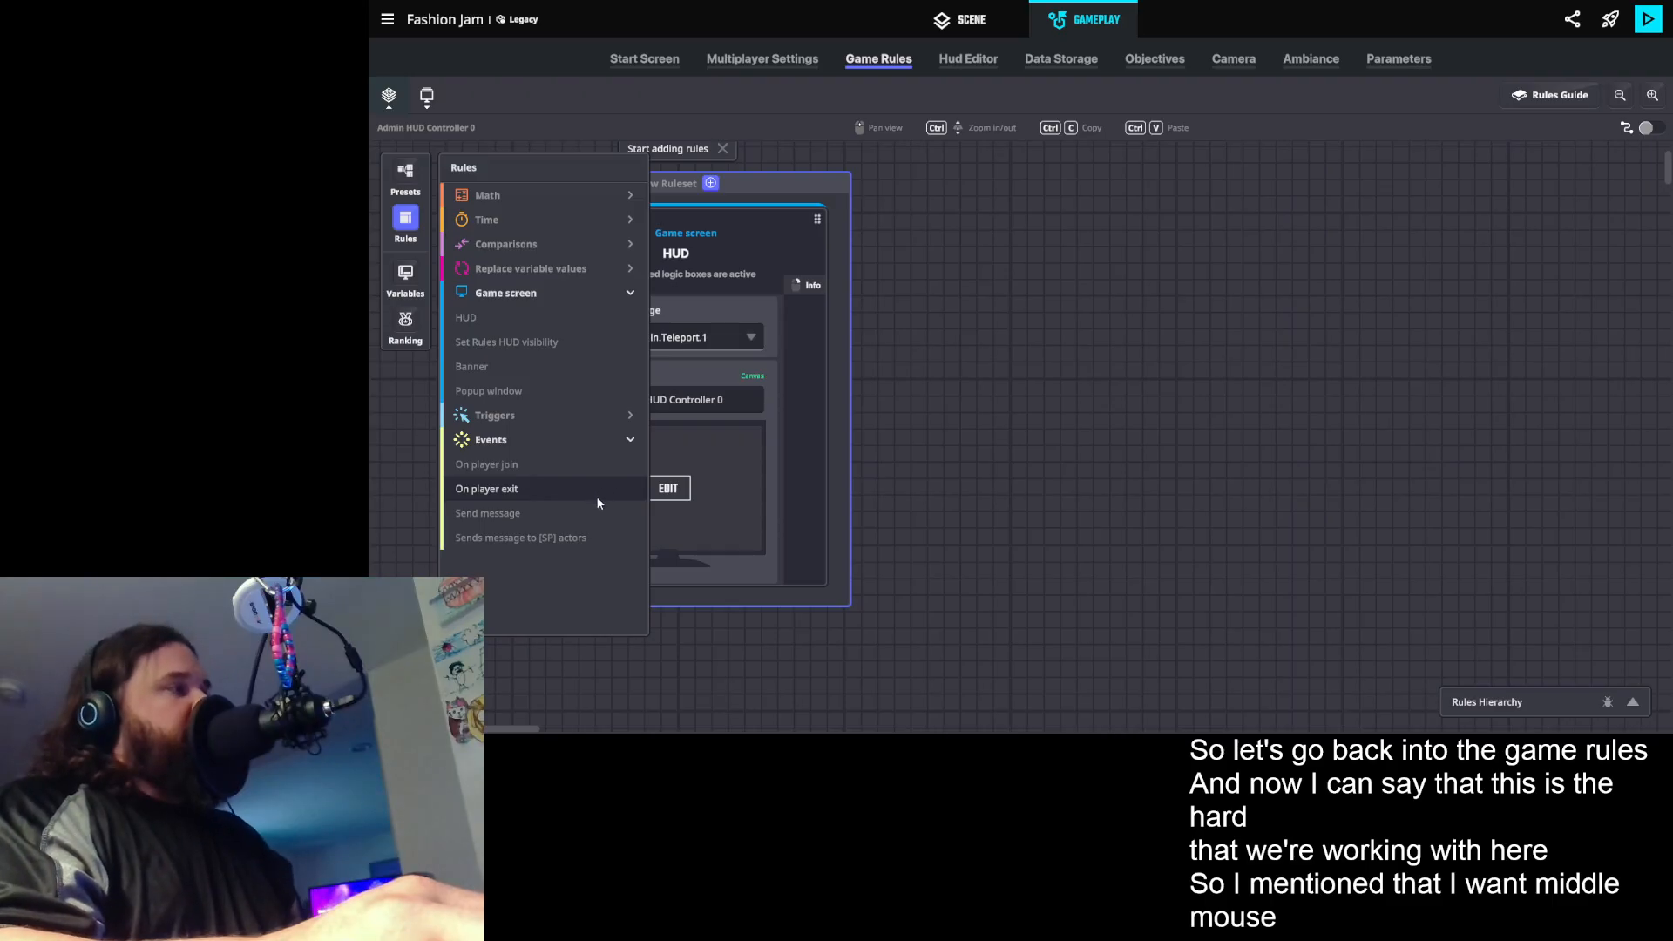
click(525, 416)
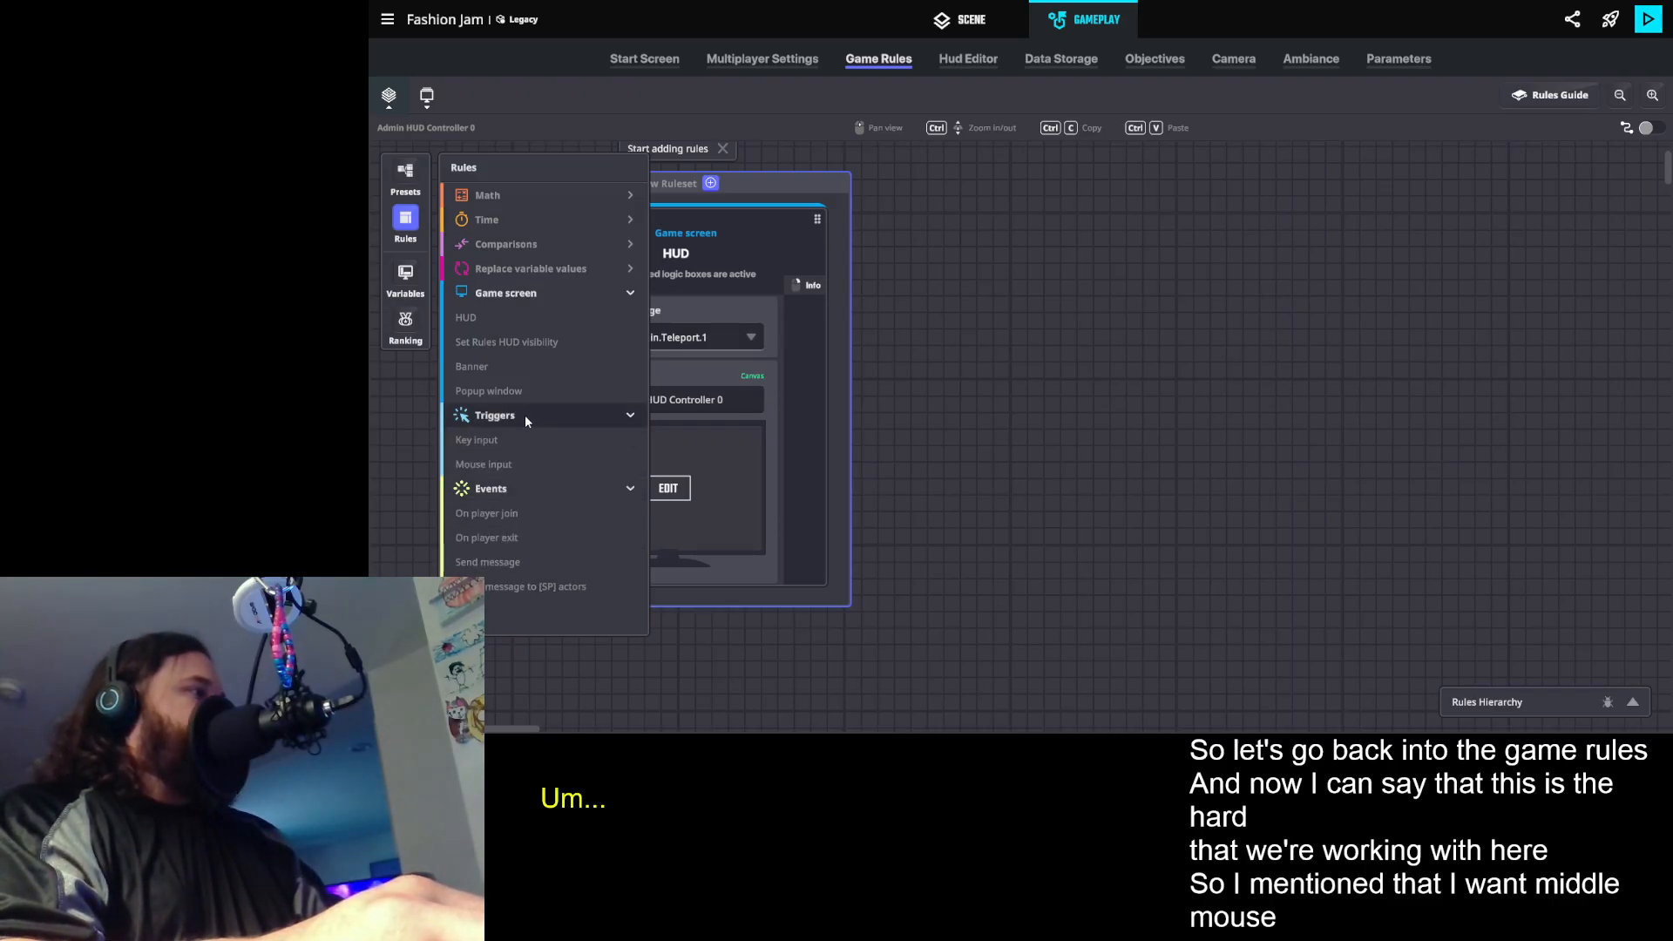
click(531, 466)
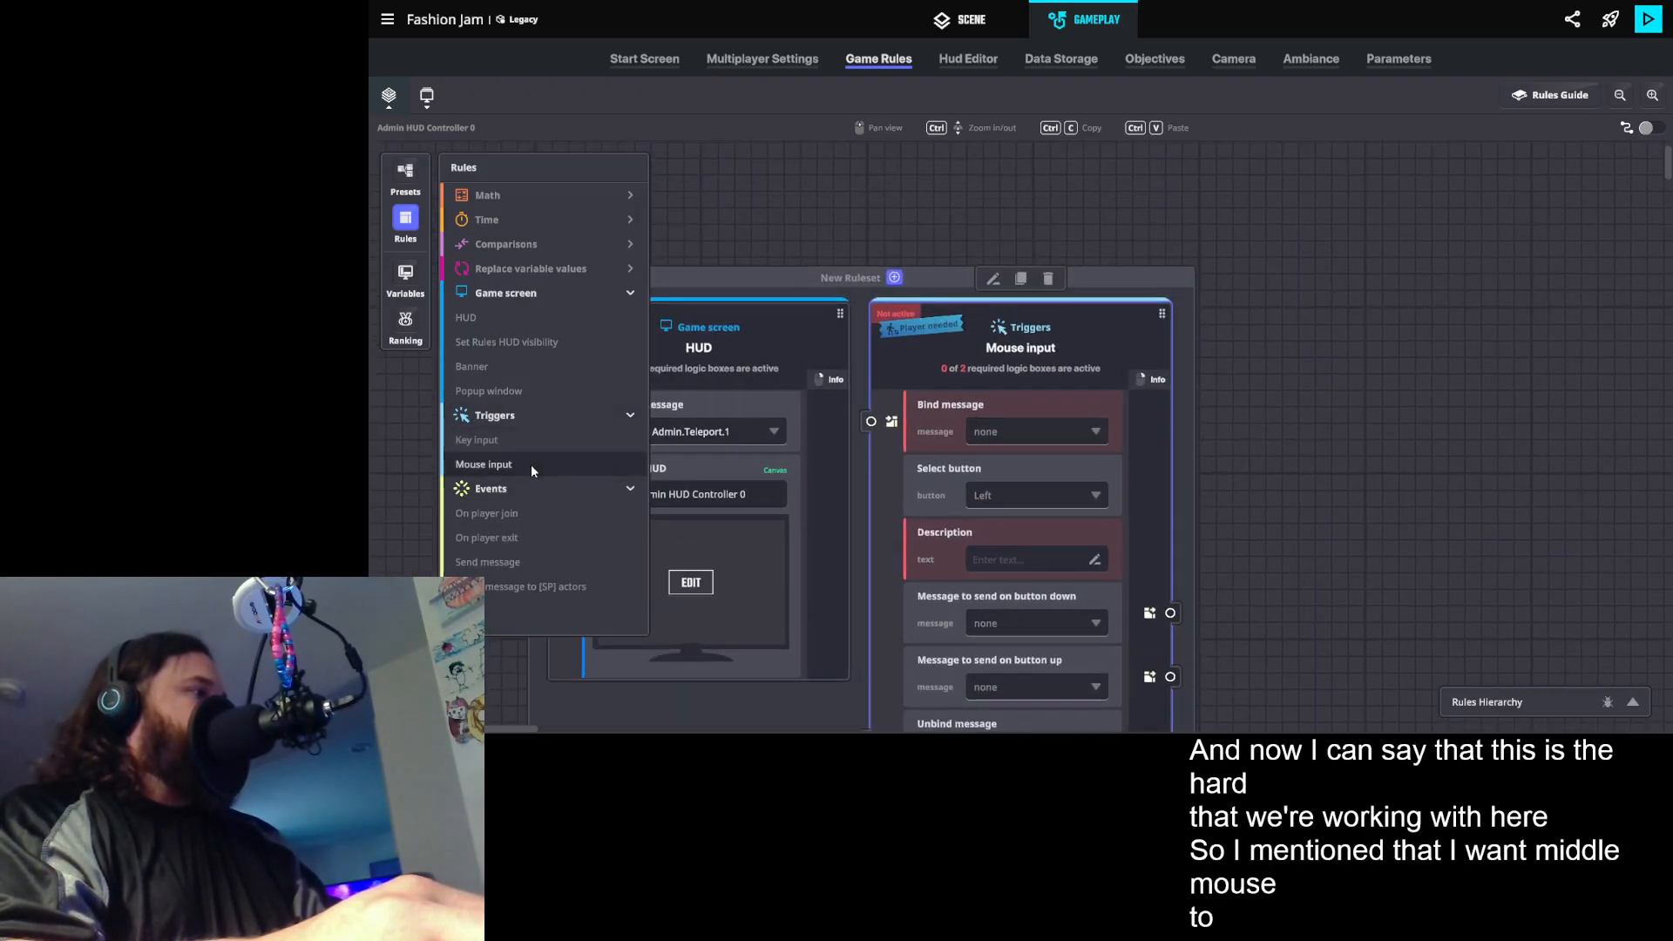
click(406, 225)
scroll(749, 394, down, 3)
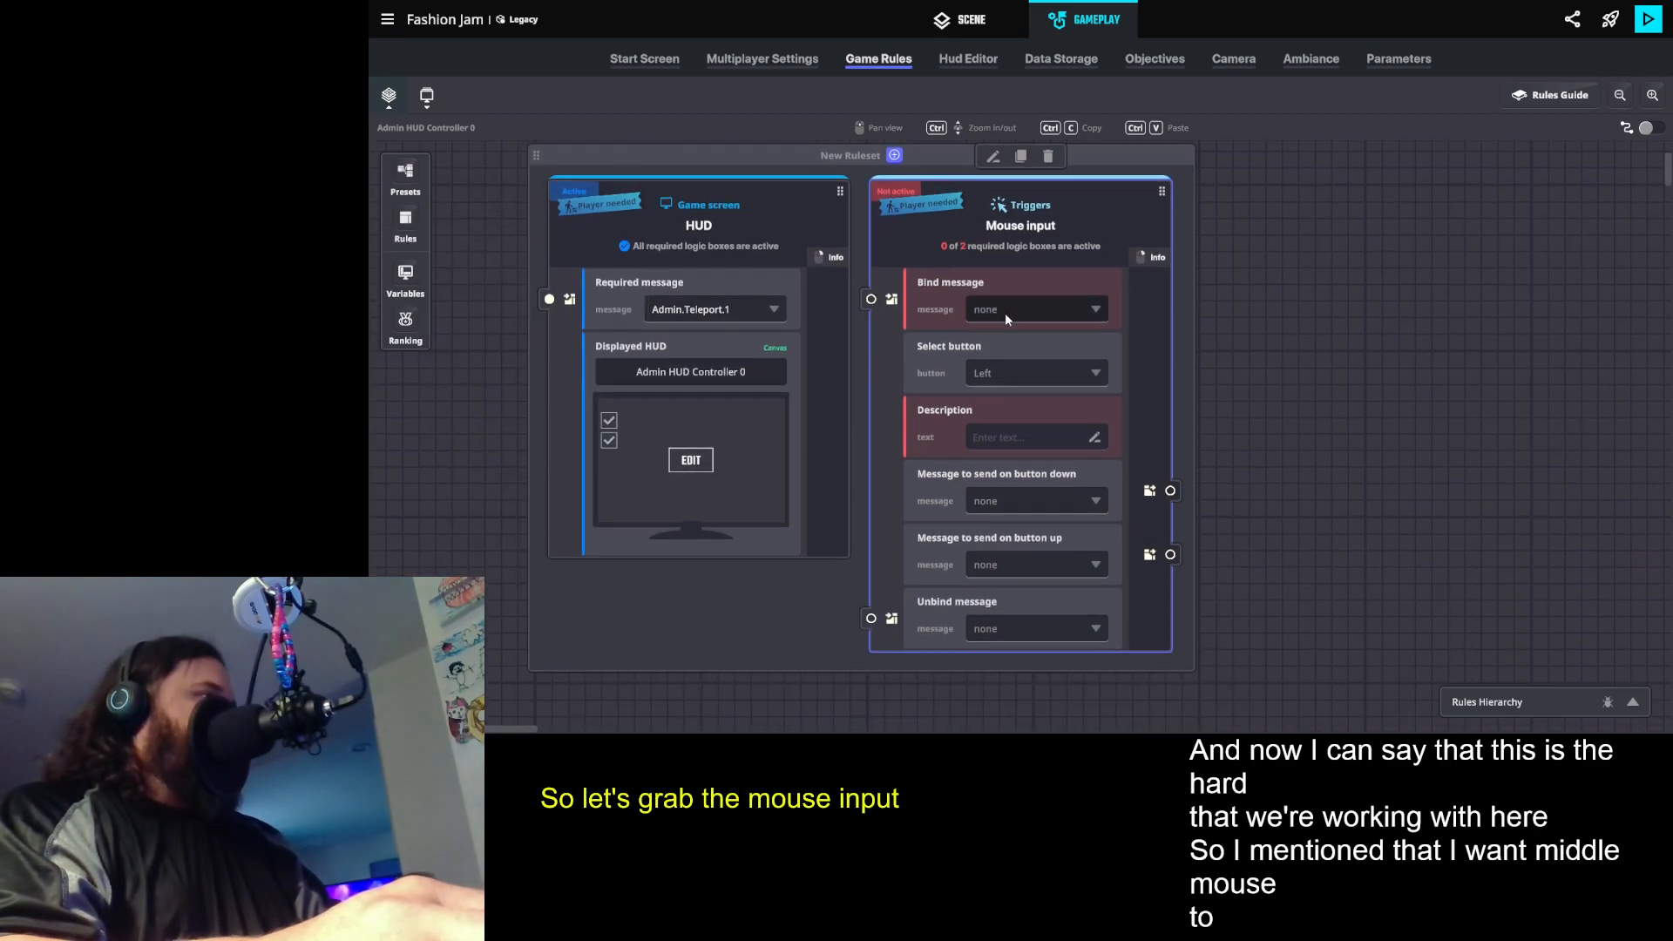
- Bind the Mouse input rule to the Admin.Teleport.1 message and select the Middle button
click(1005, 312)
text(Ad)
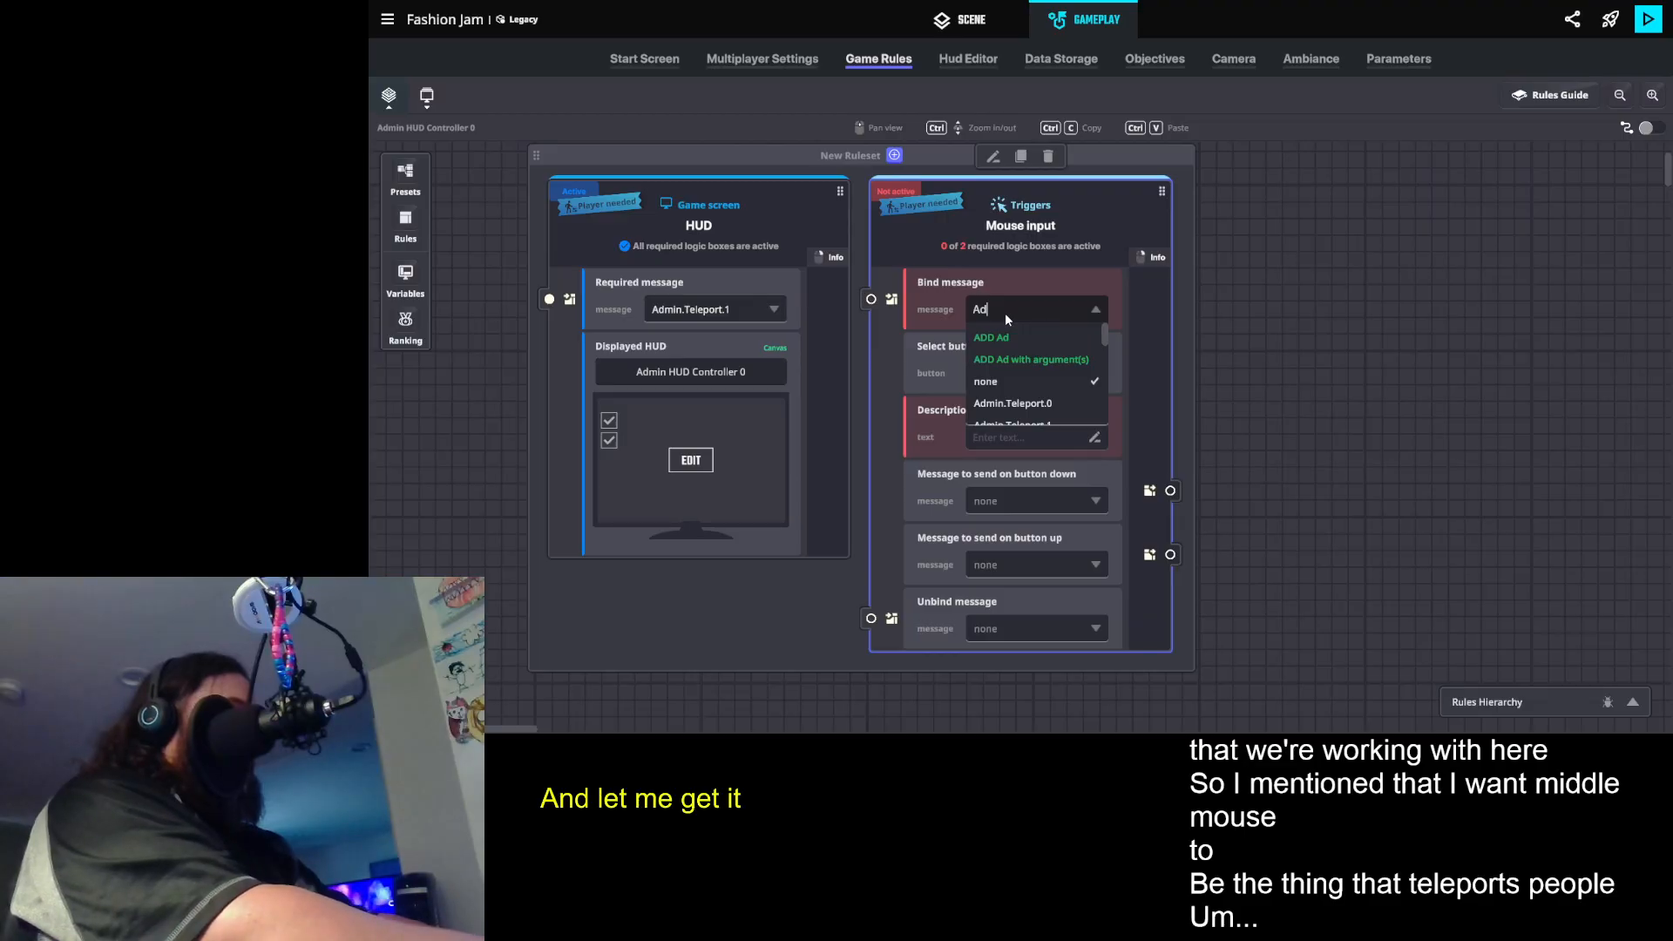
click(995, 416)
click(1016, 370)
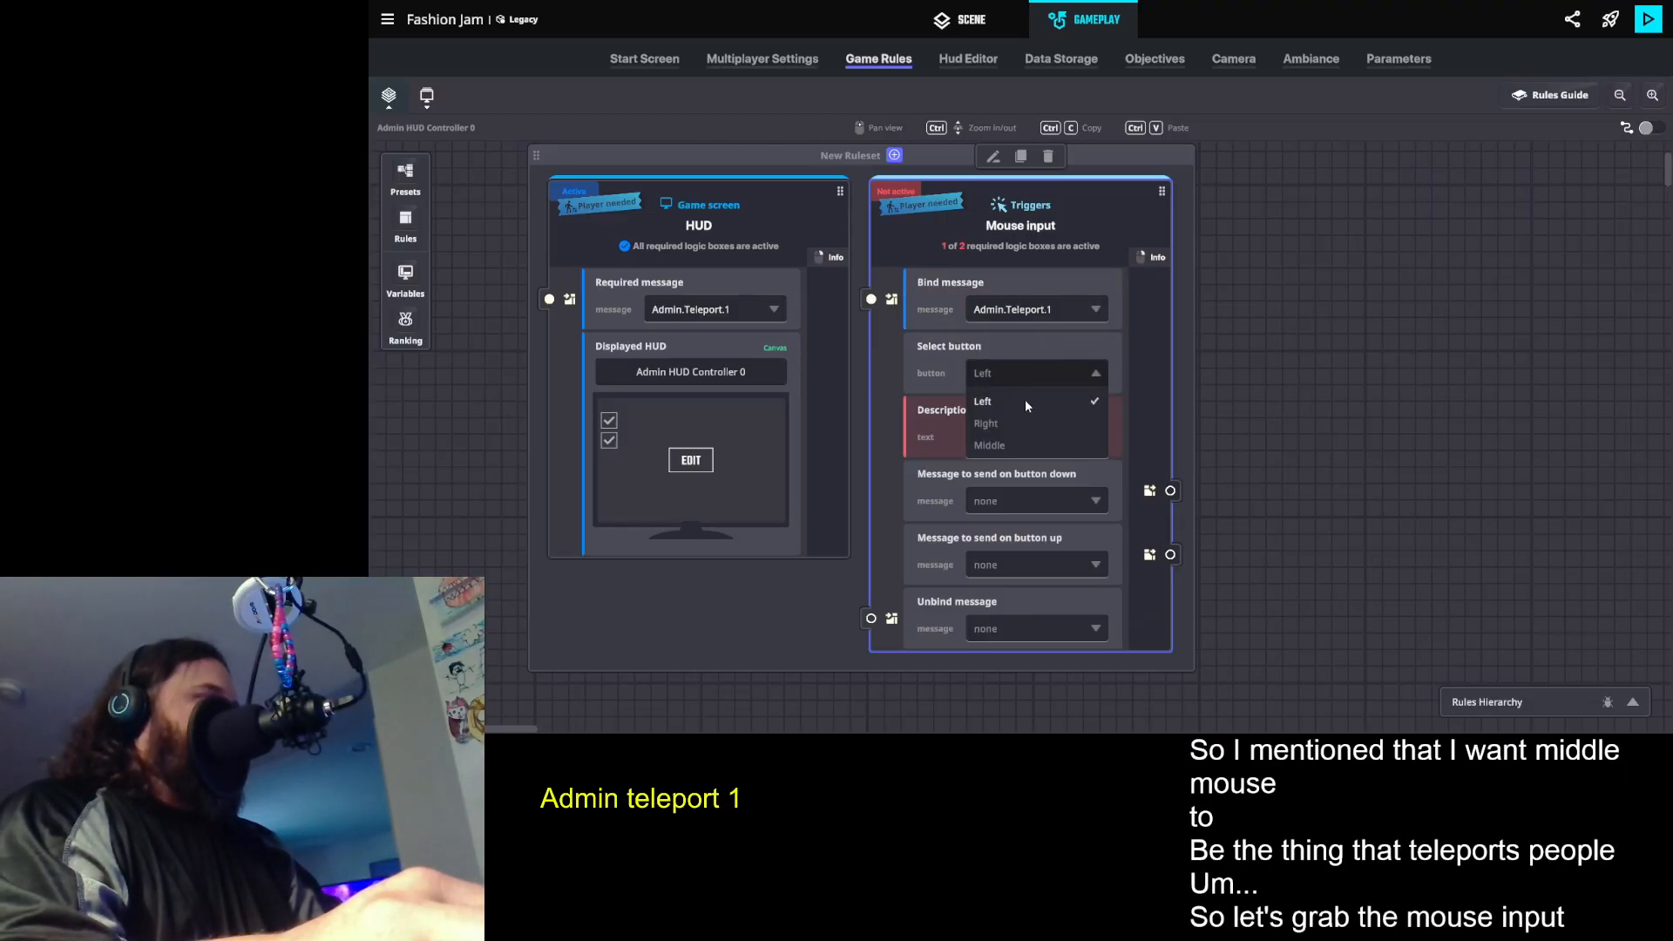
click(1006, 448)
- Enter Admin Teleport as the Mouse input rule's description
click(1009, 443)
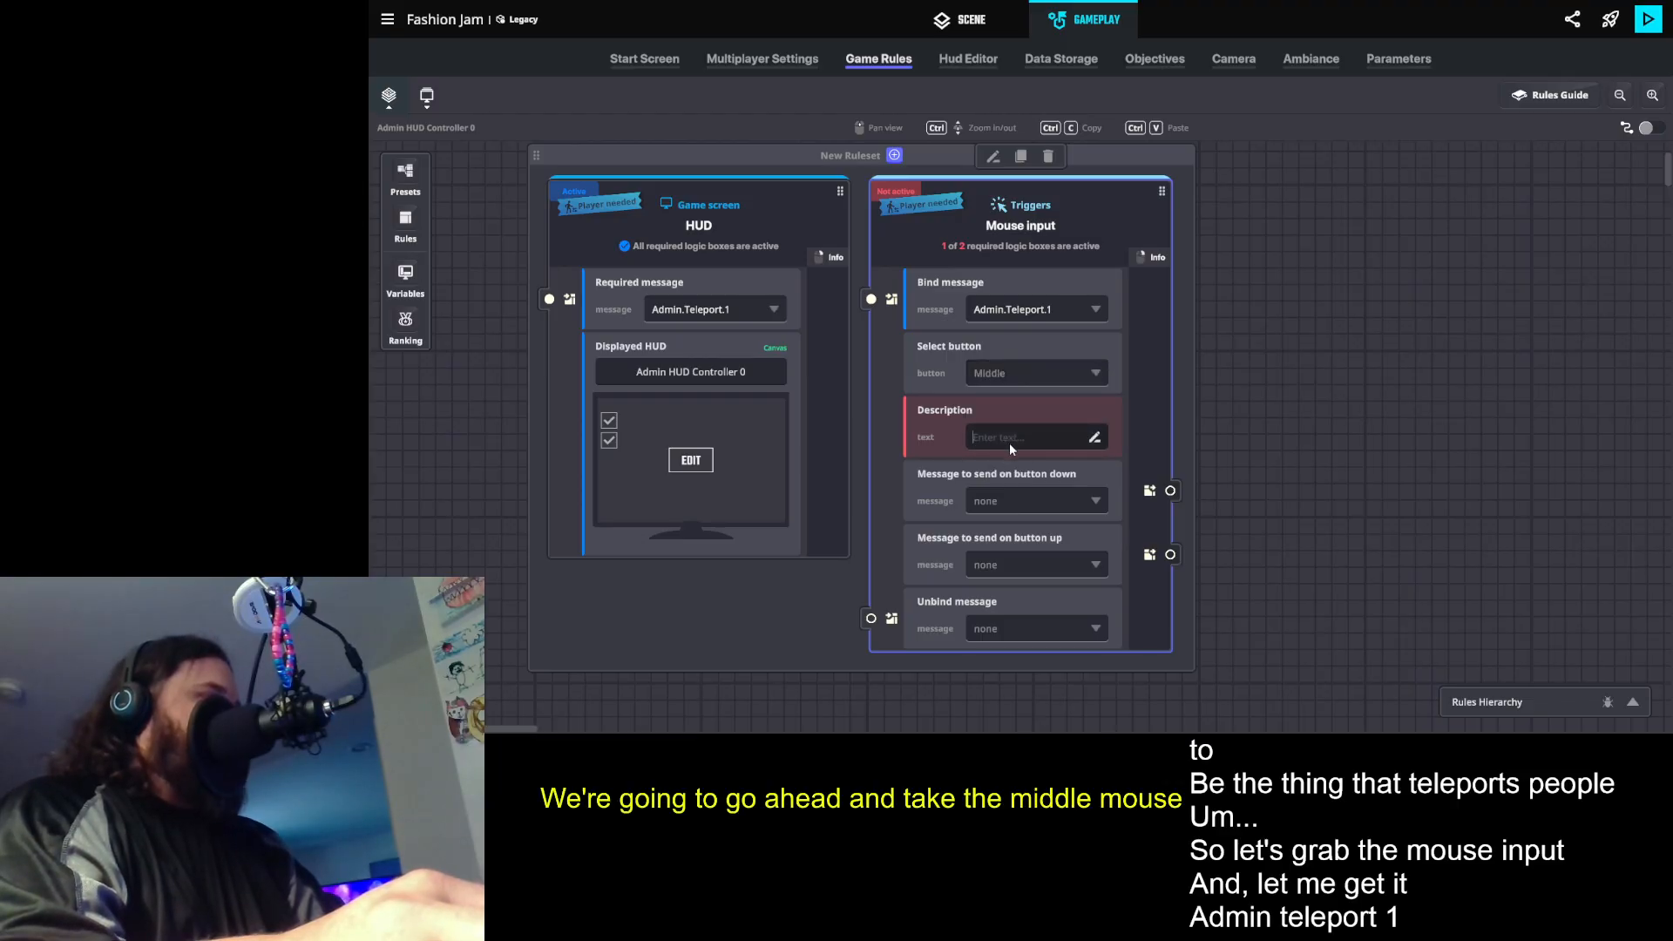
text(Ad)
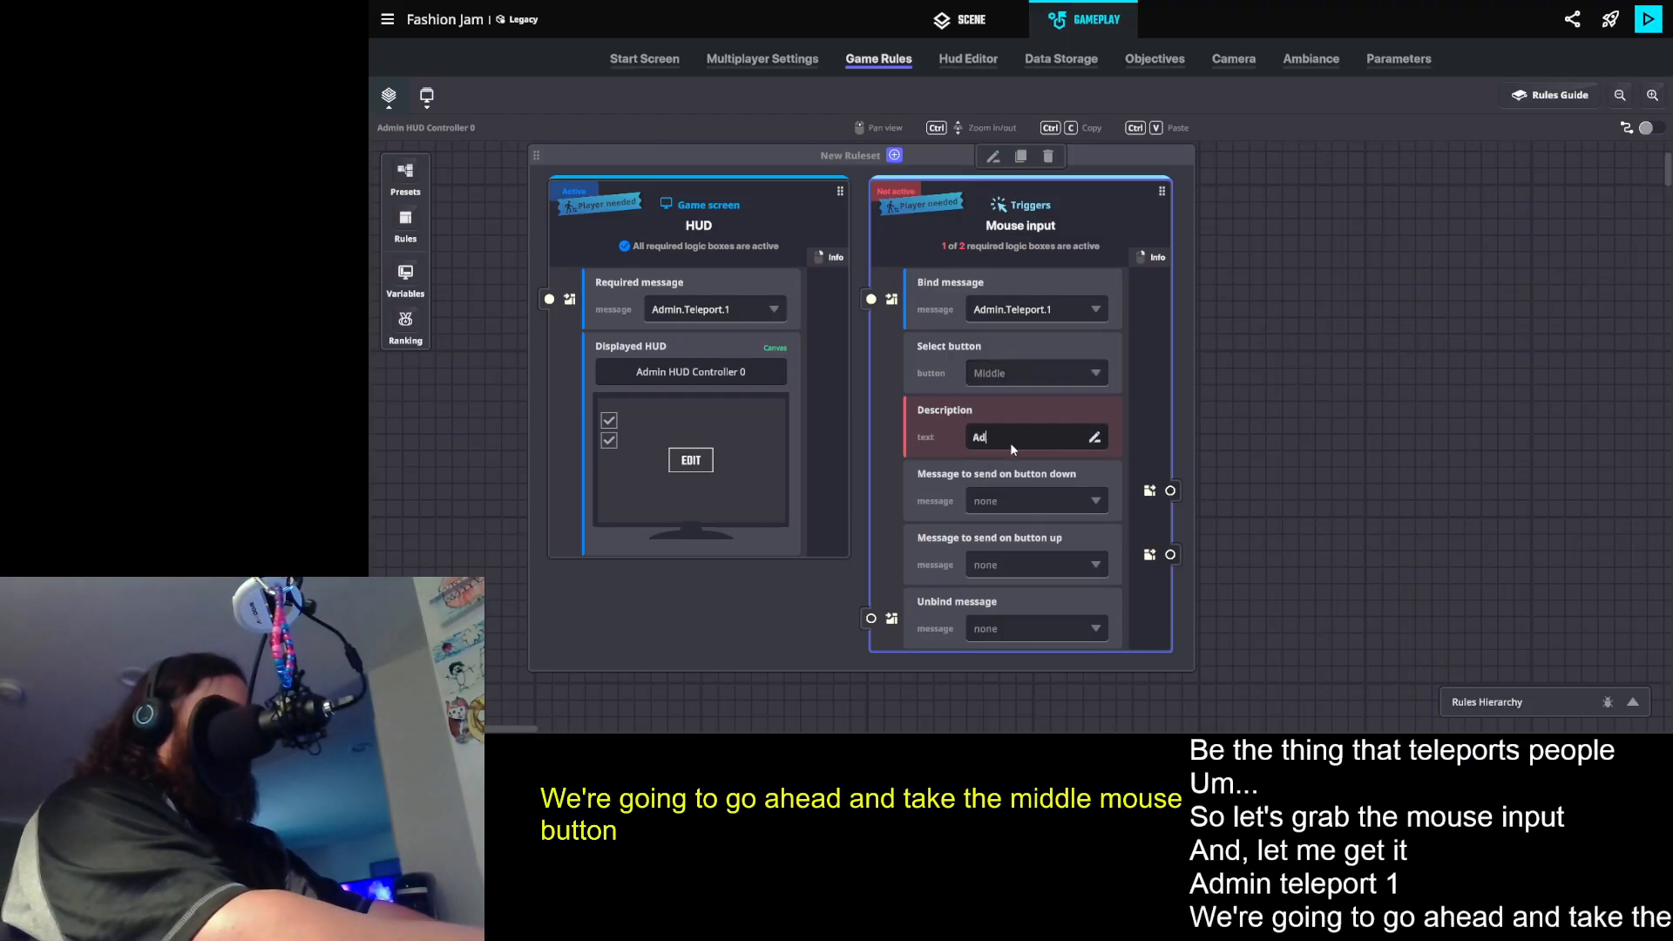
text(min Teleport Go)
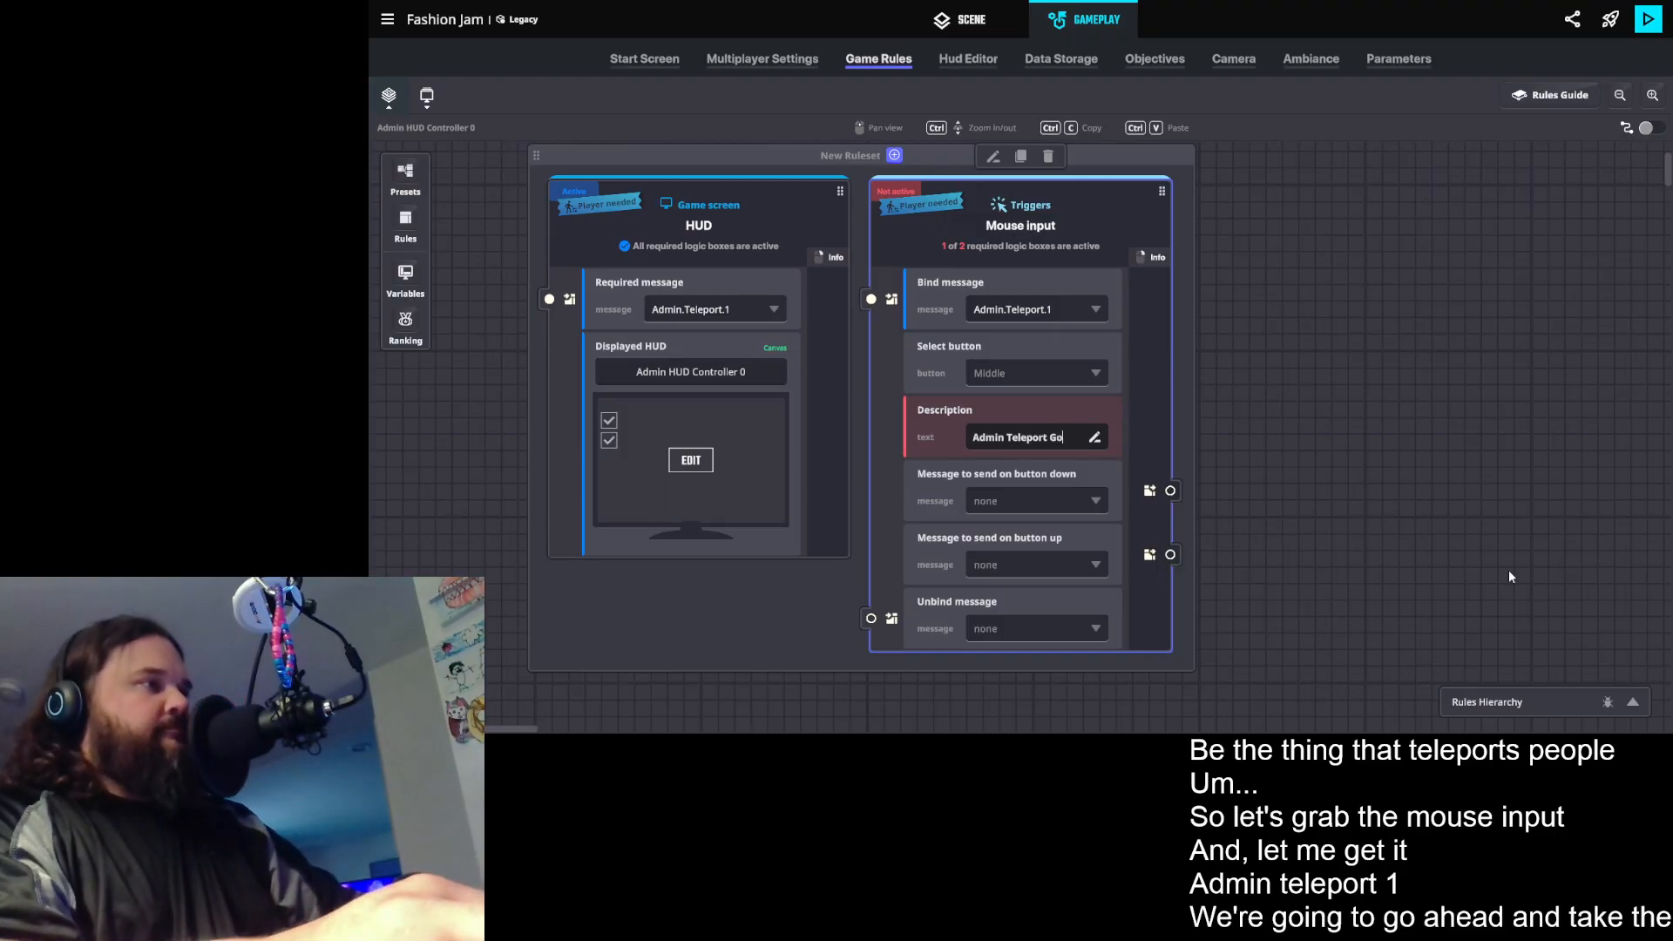
key(BackSpace)
key(BackSpace)
key(BackSpace)
click(1363, 367)
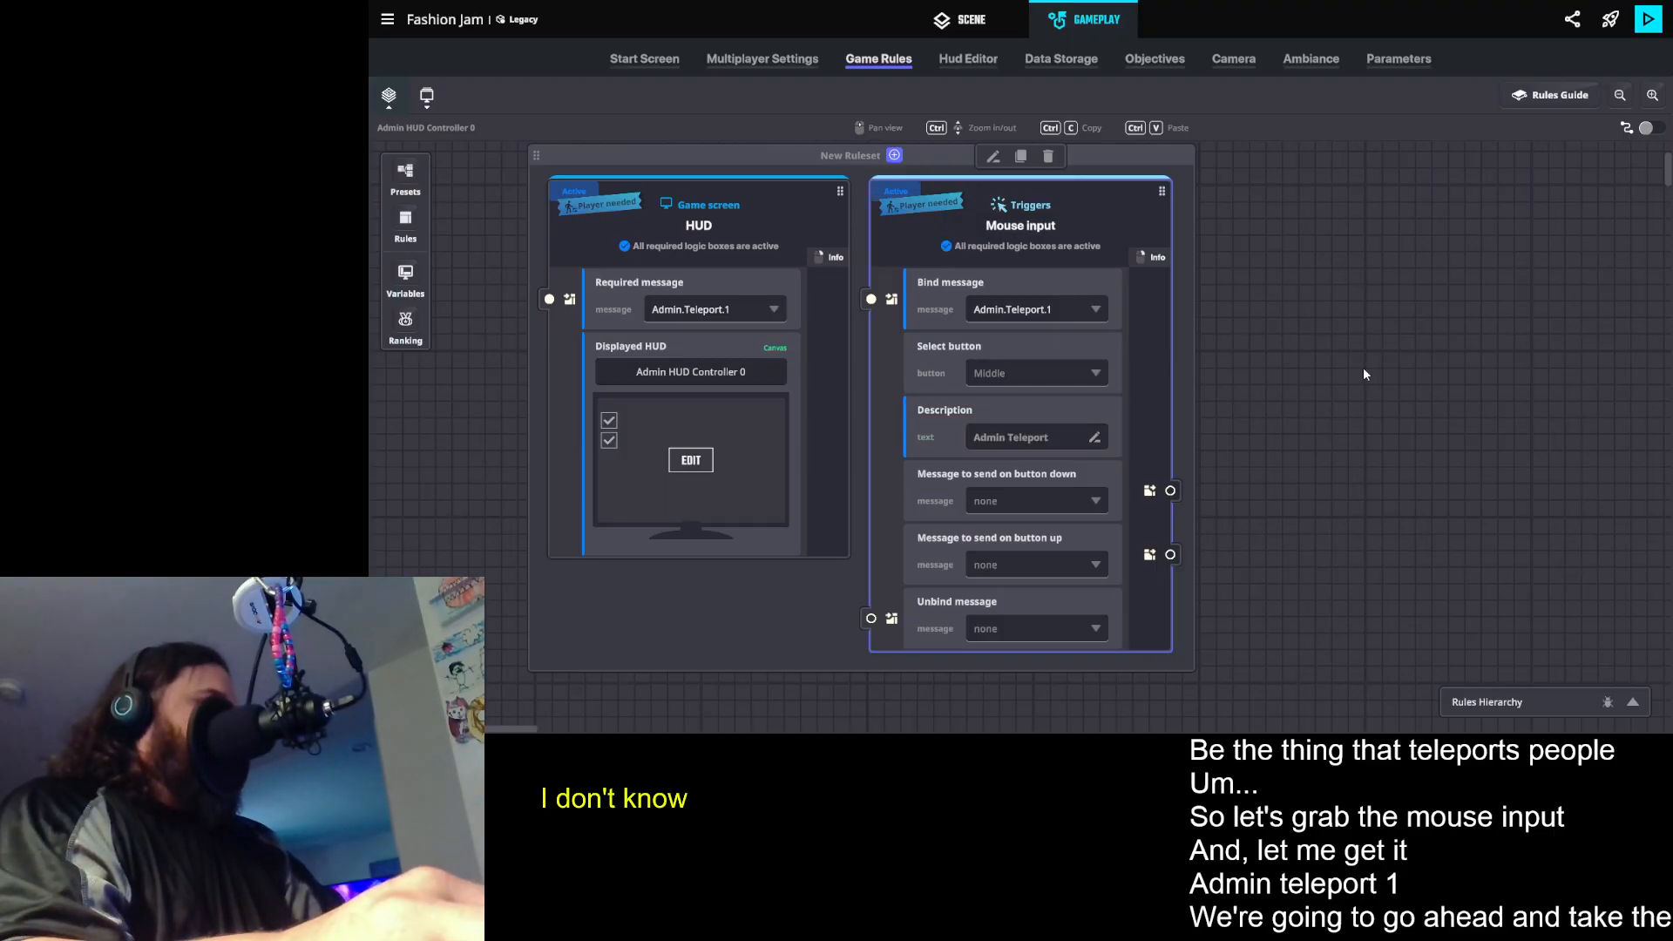
- Create a new message Admin.MM.Check without arguments as the Mouse input rule's message to send on button down
click(995, 503)
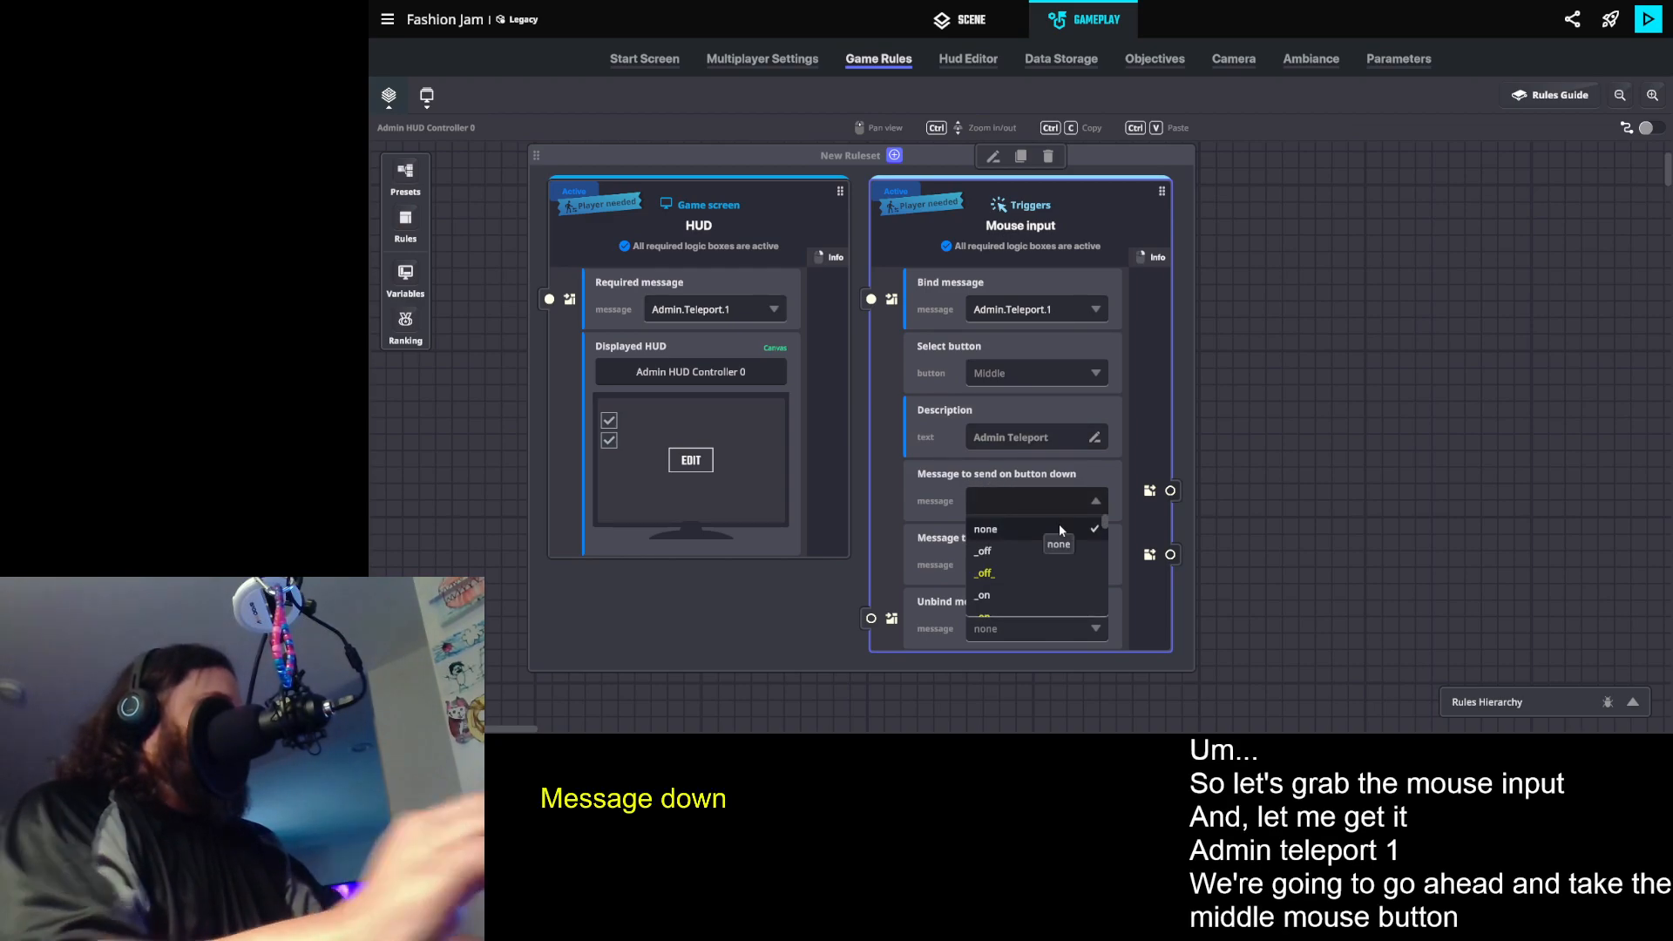
text(A)
key(BackSpace)
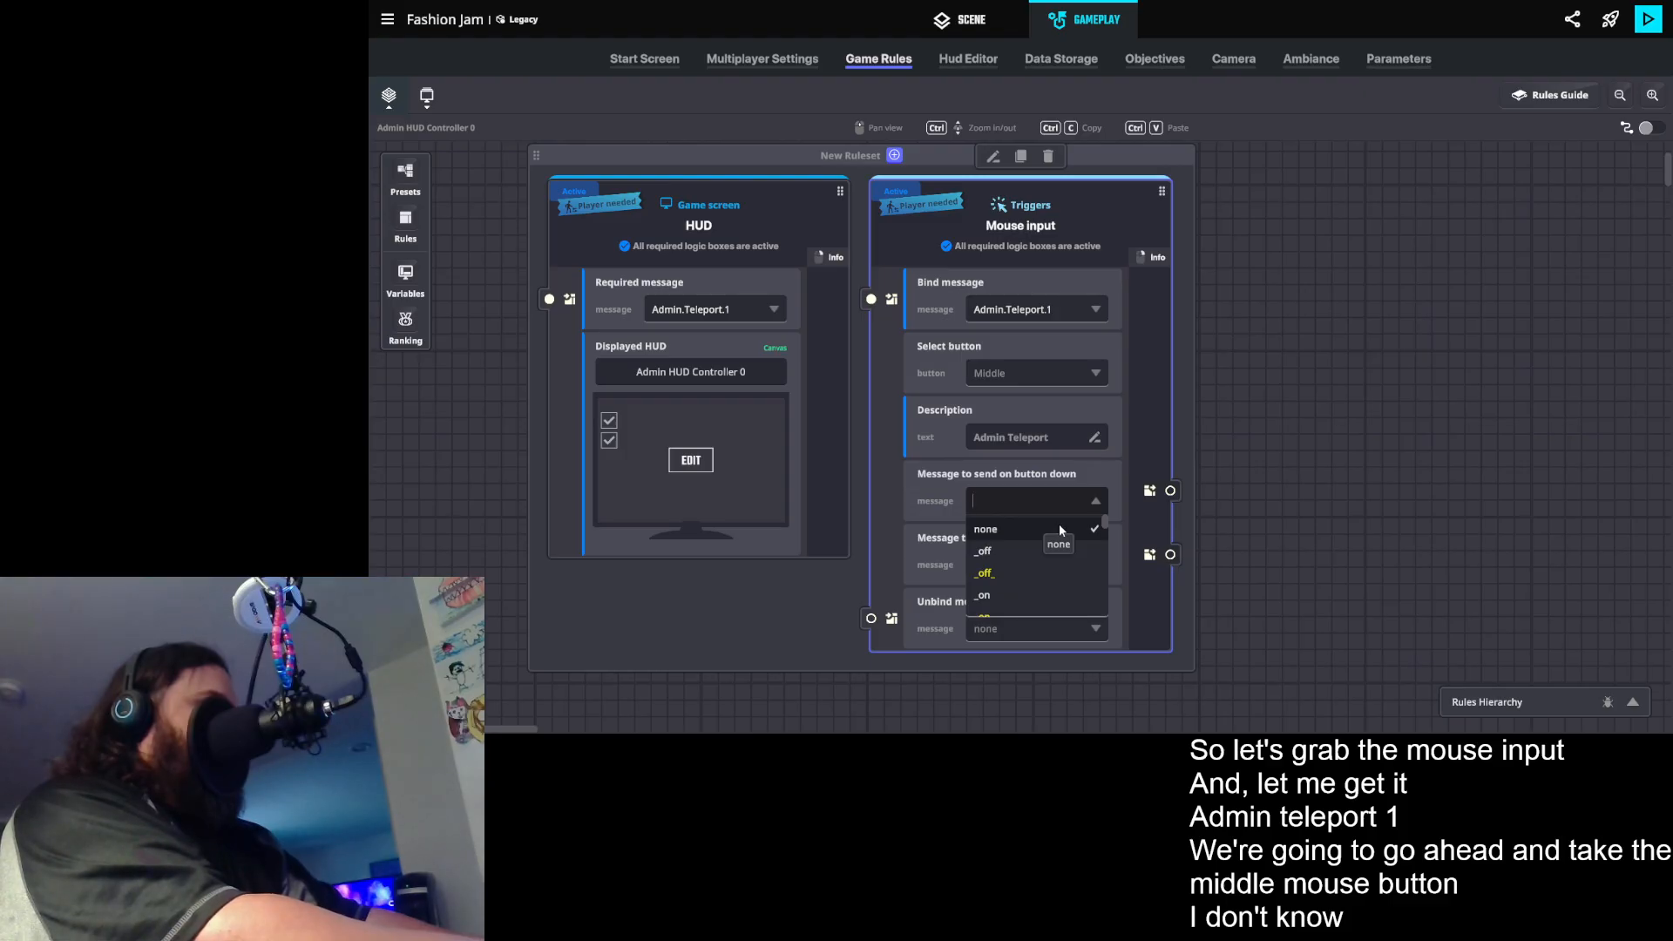
text(Admin)
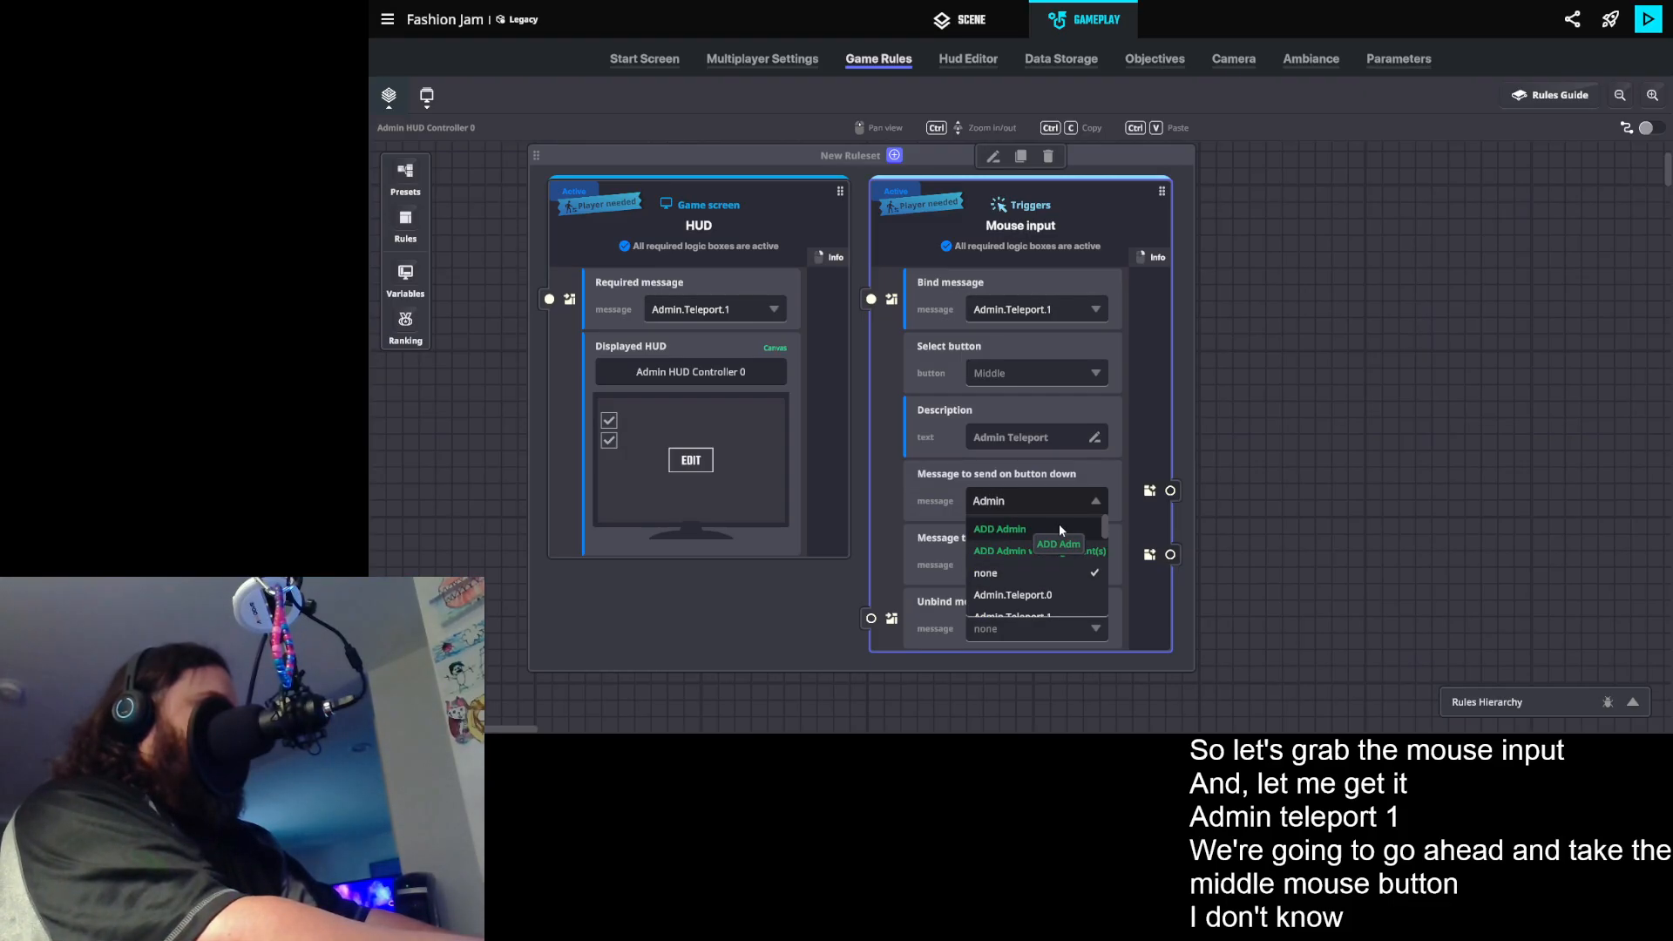
text(.MM)
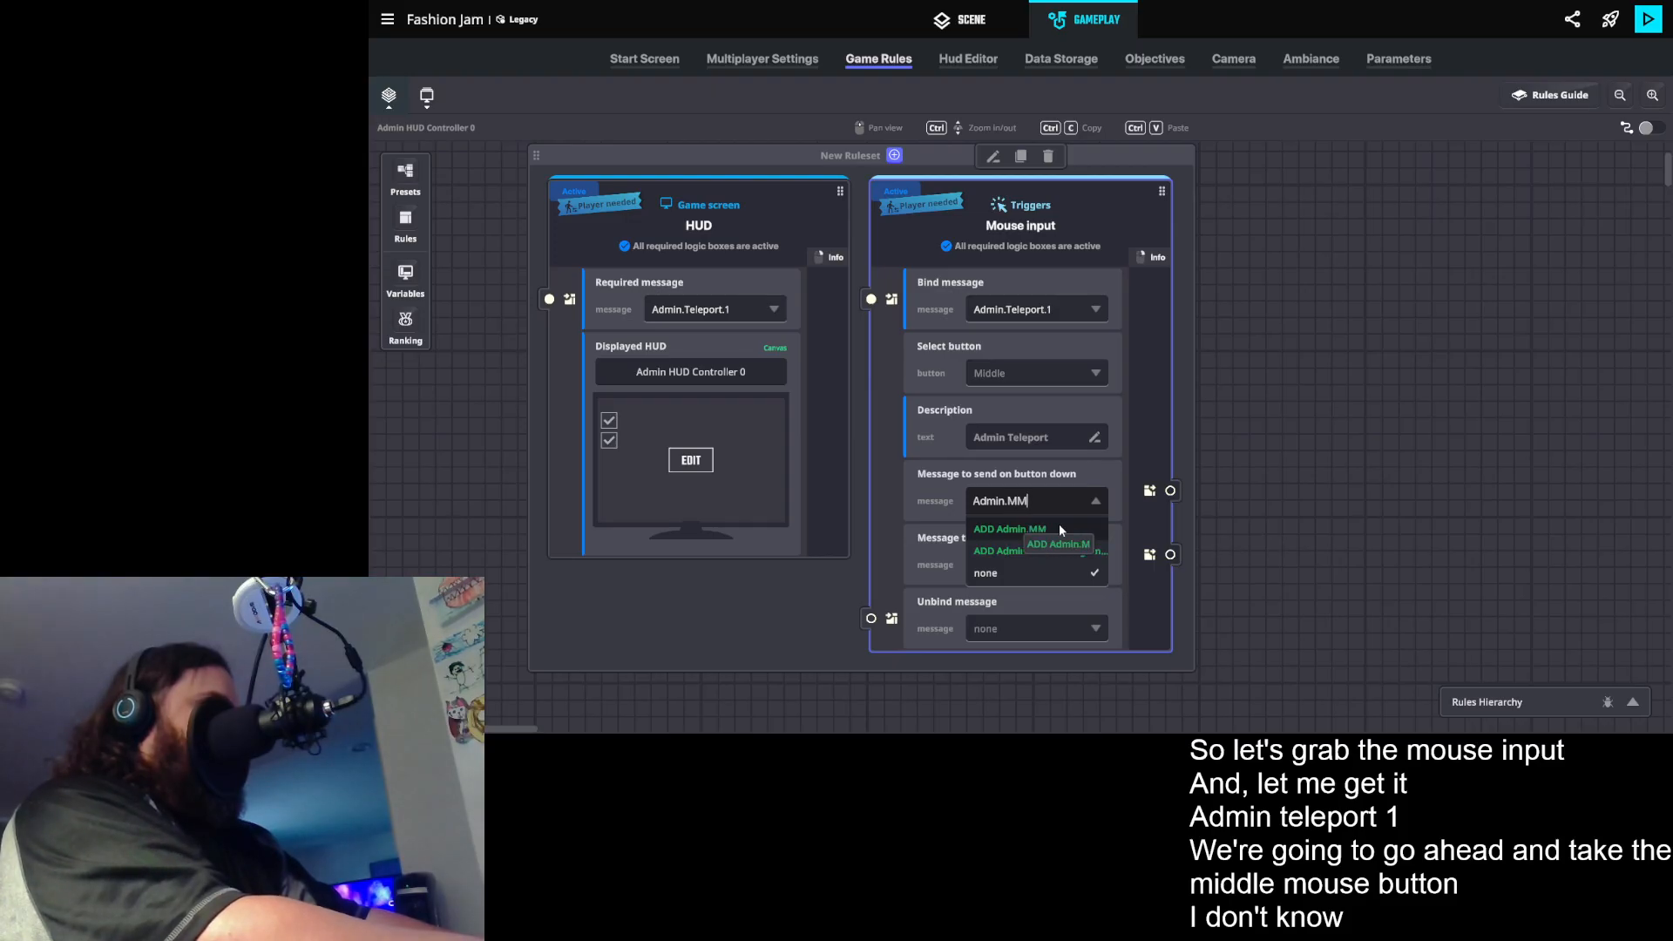
key(BackSpace)
key(BackSpace)
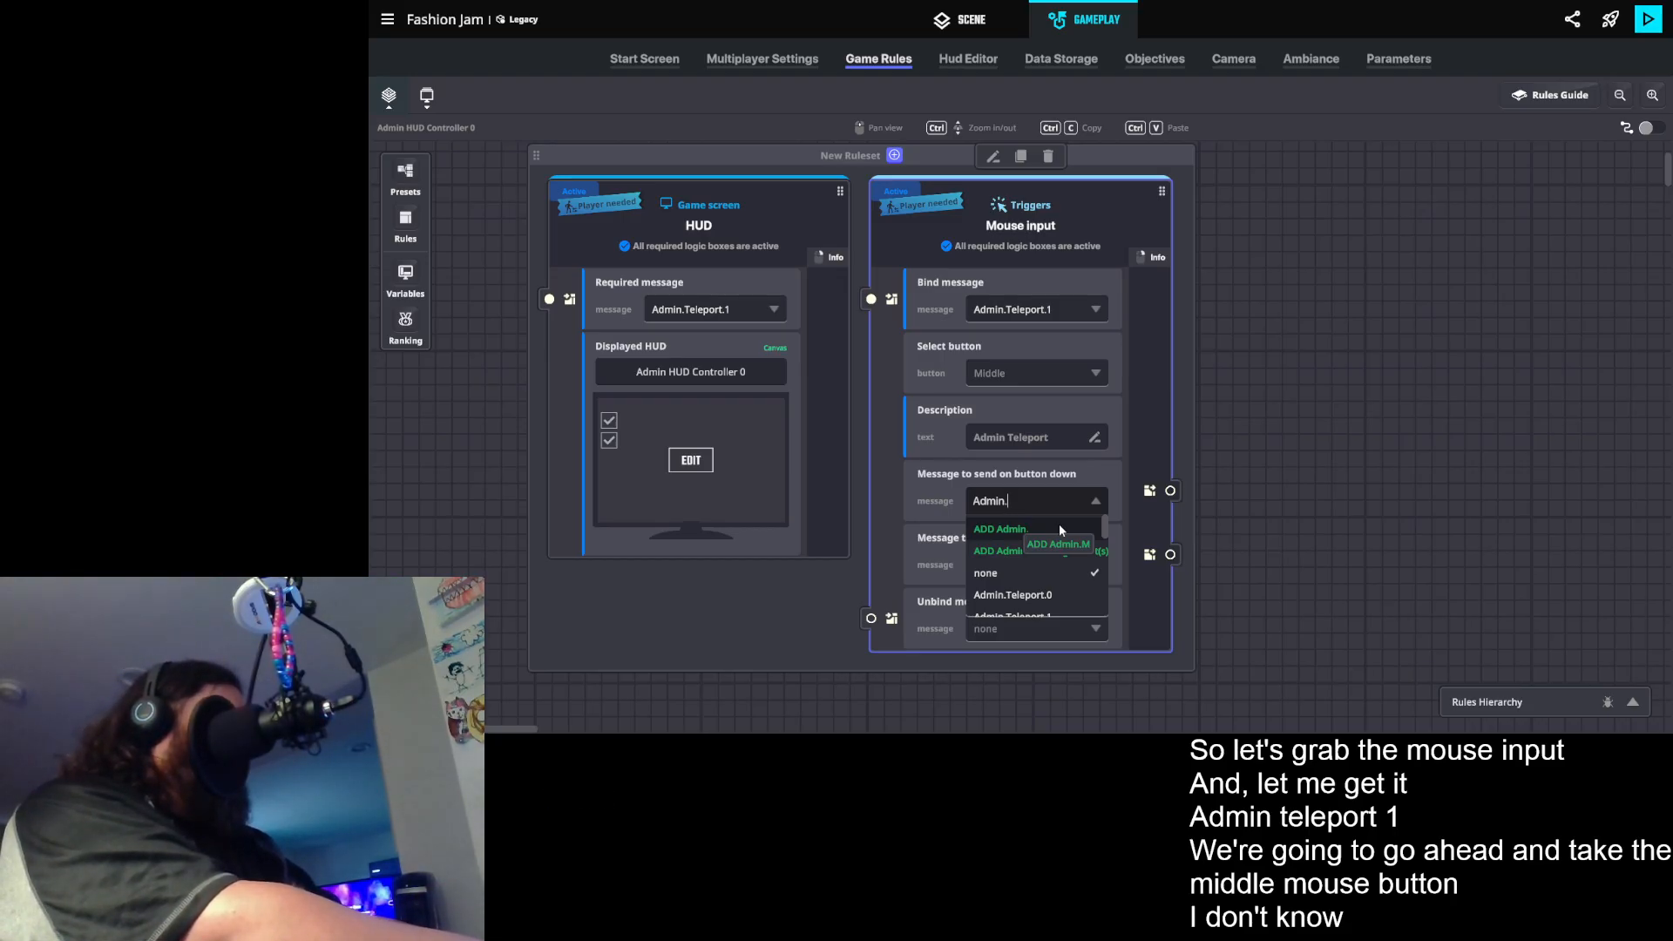
text(MM)
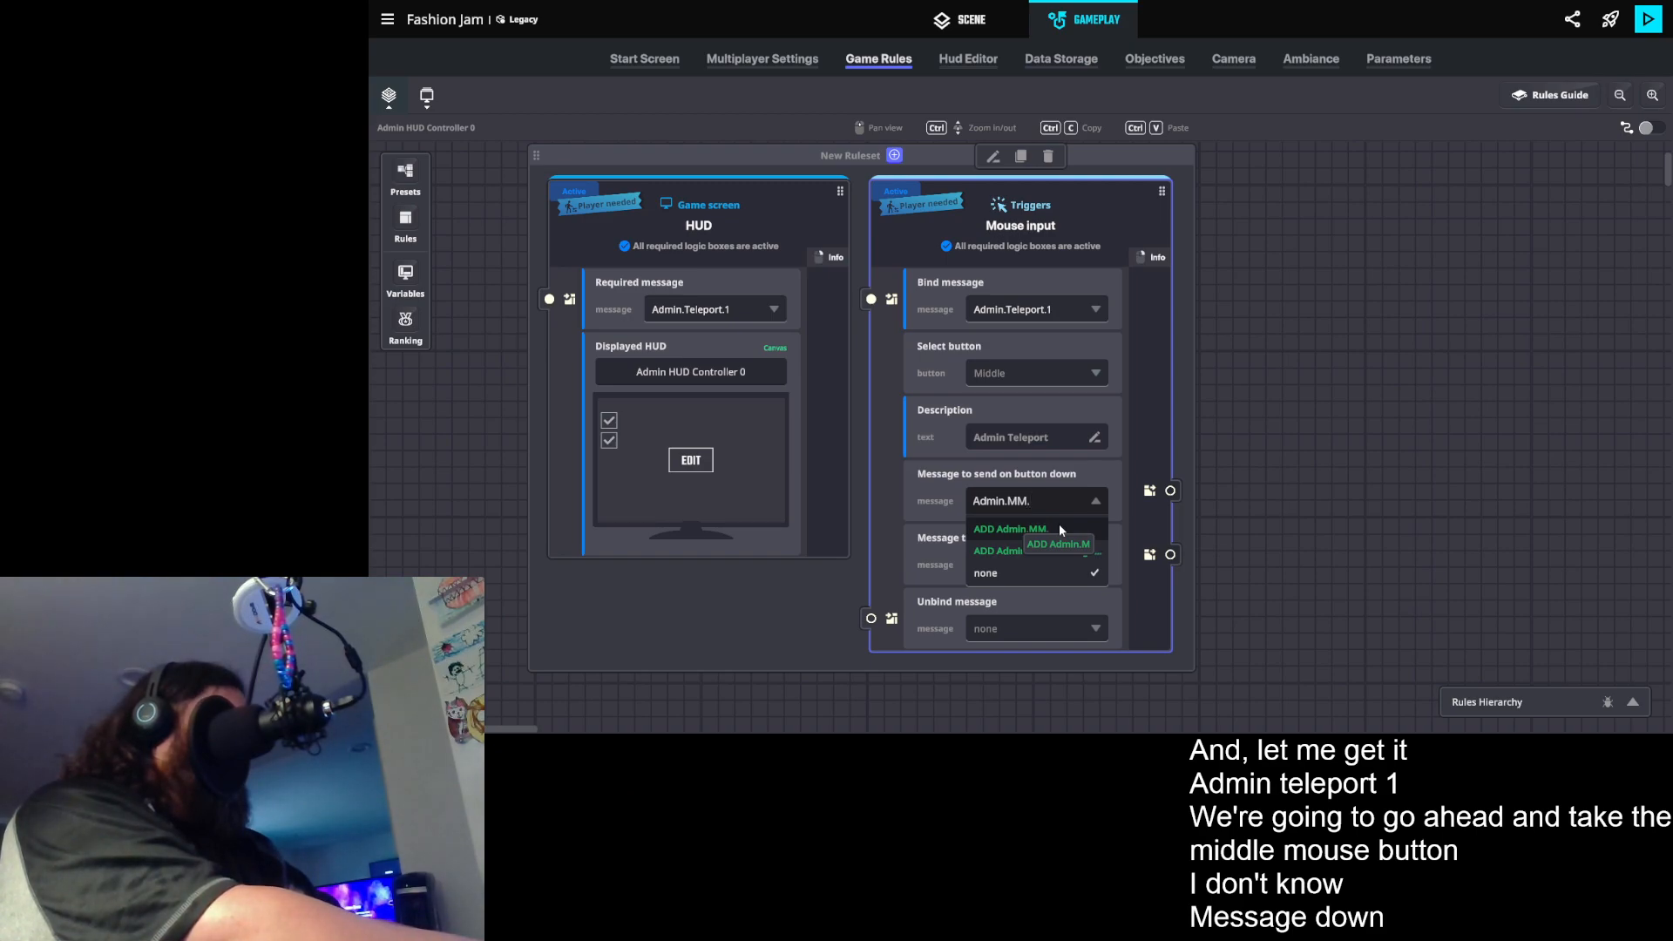
text(.Check)
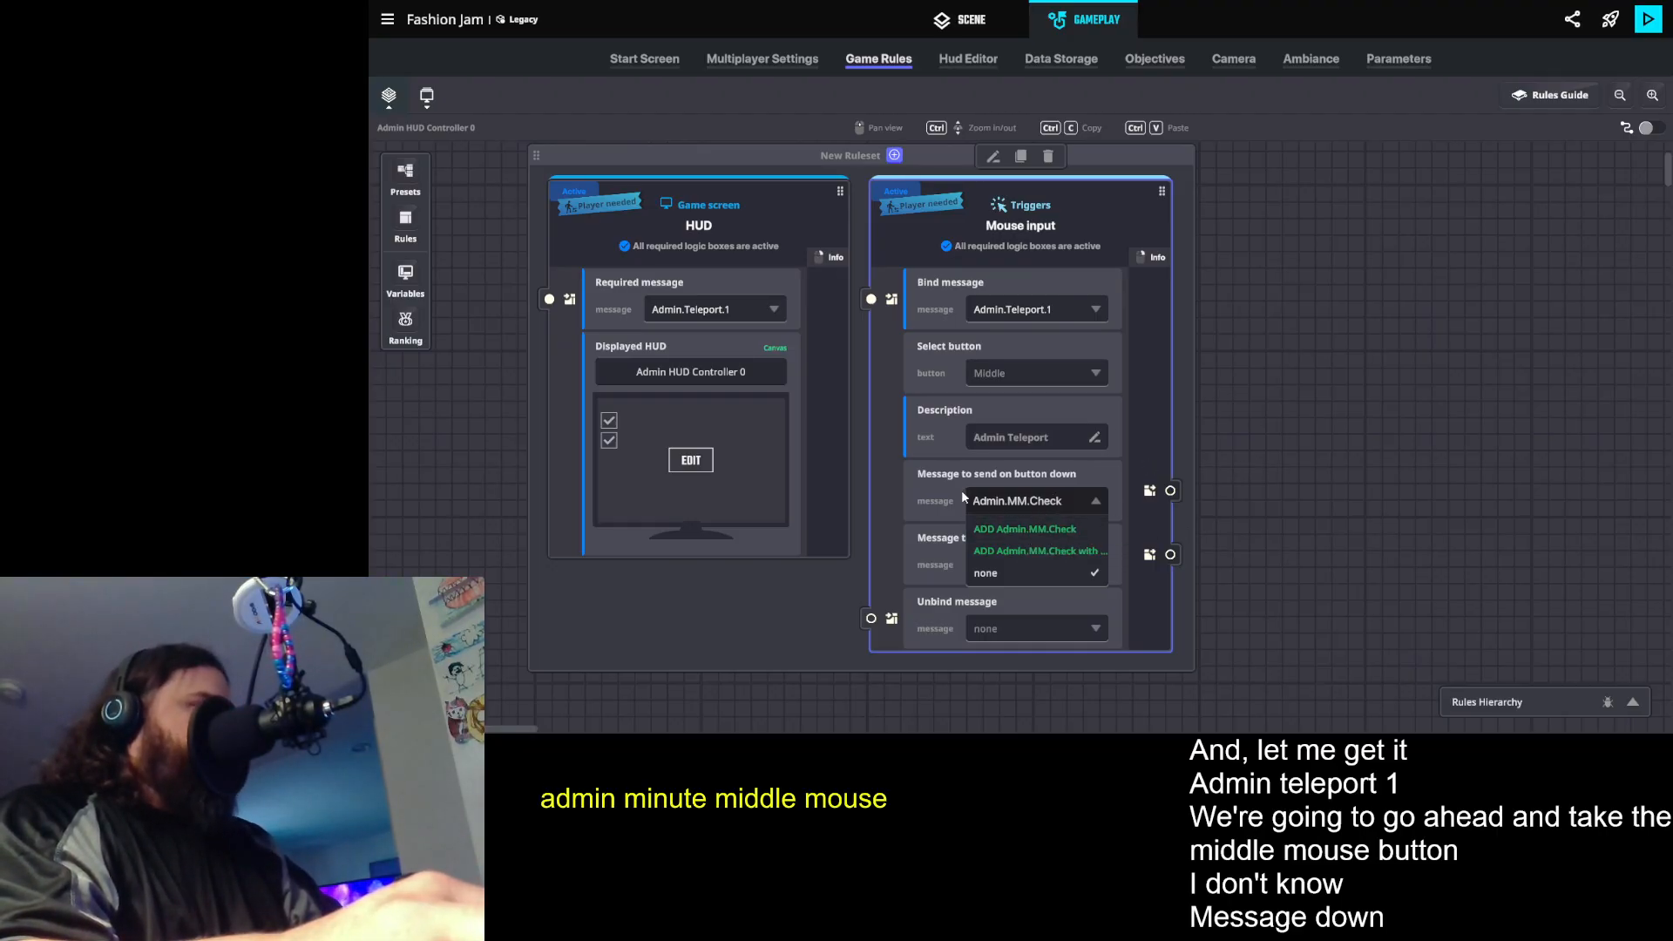
click(1016, 528)
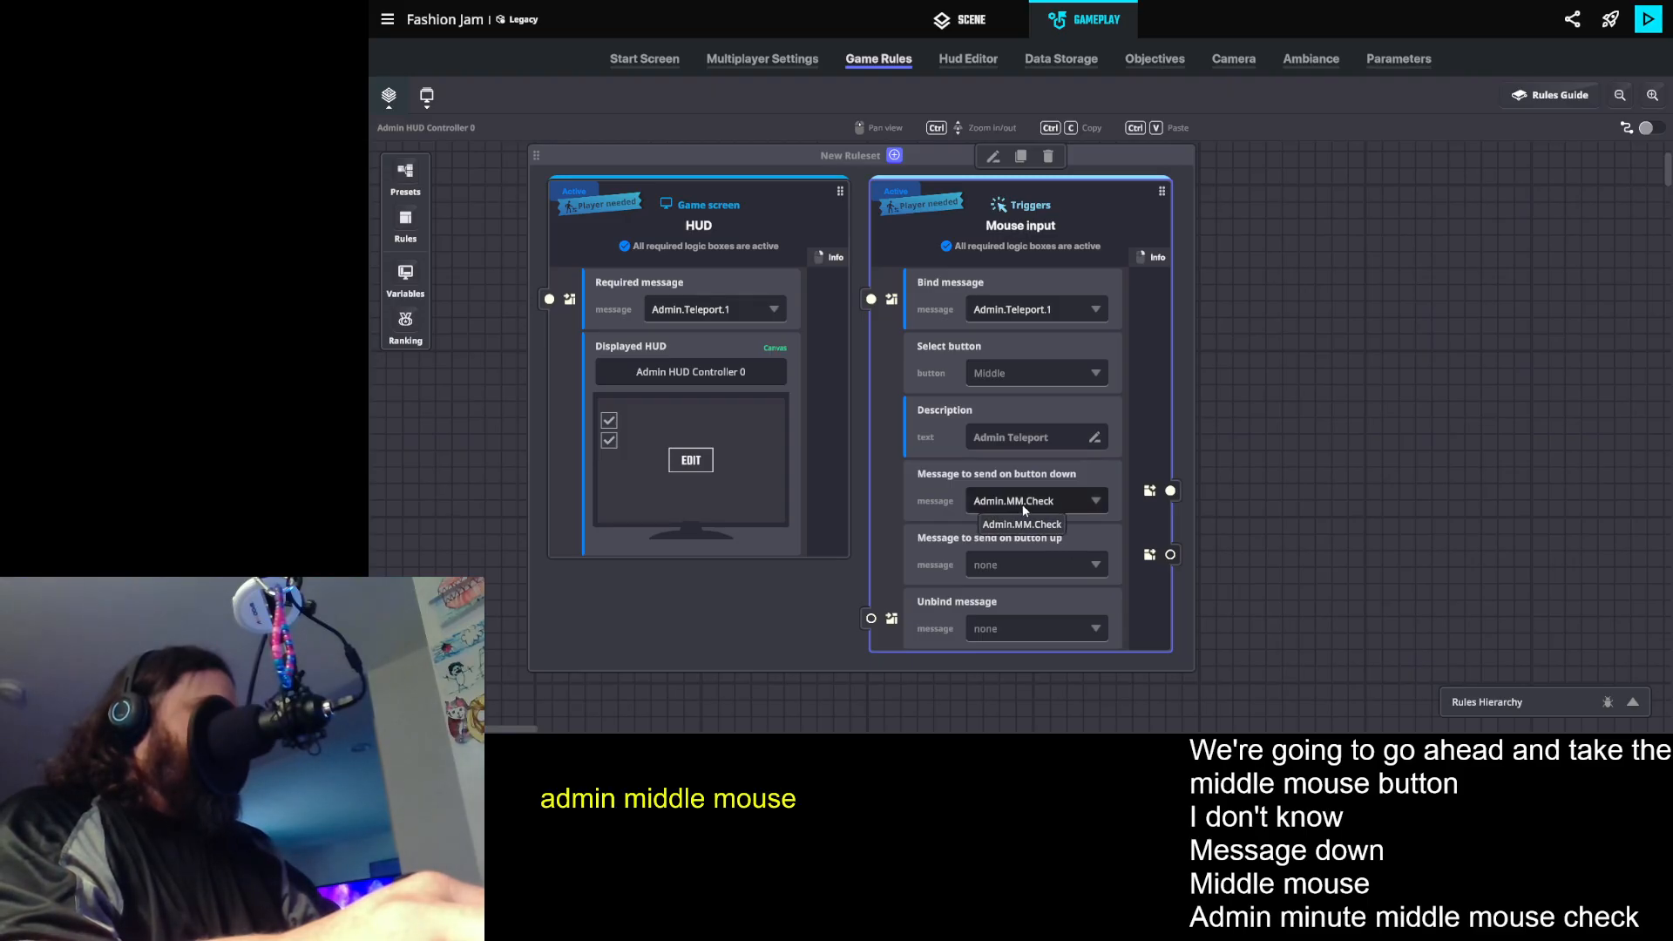
- Find the cleaner messages and set the Mouse input rule's unbind message to Enter.Cleaner.Tag
click(1038, 631)
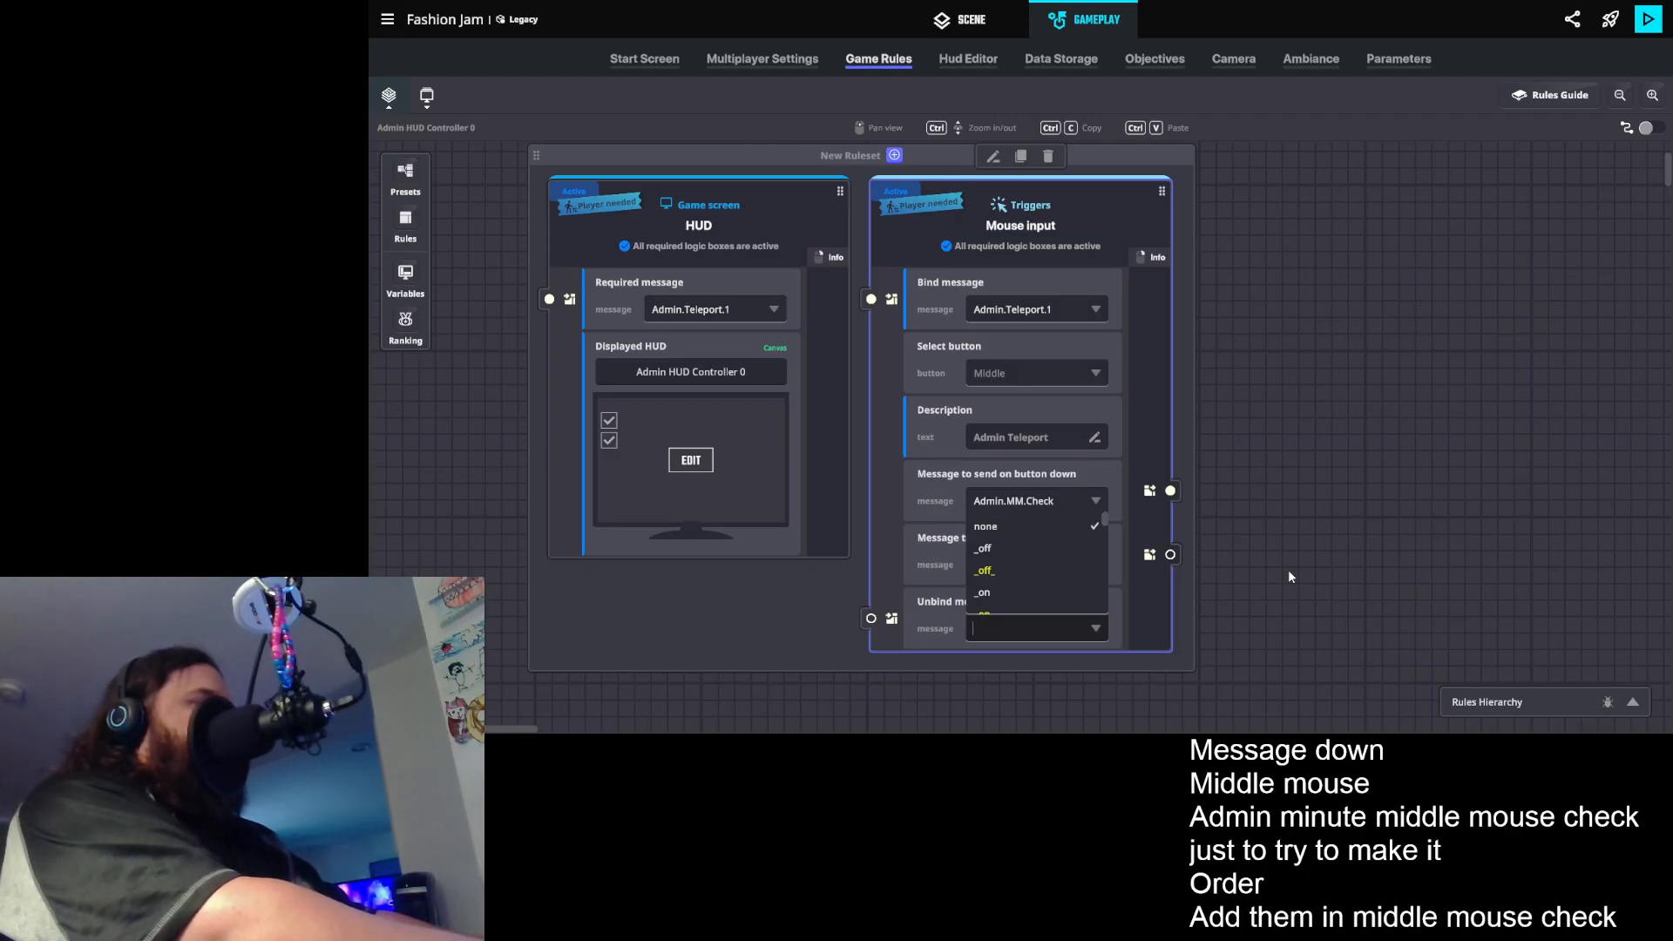
click(1357, 507)
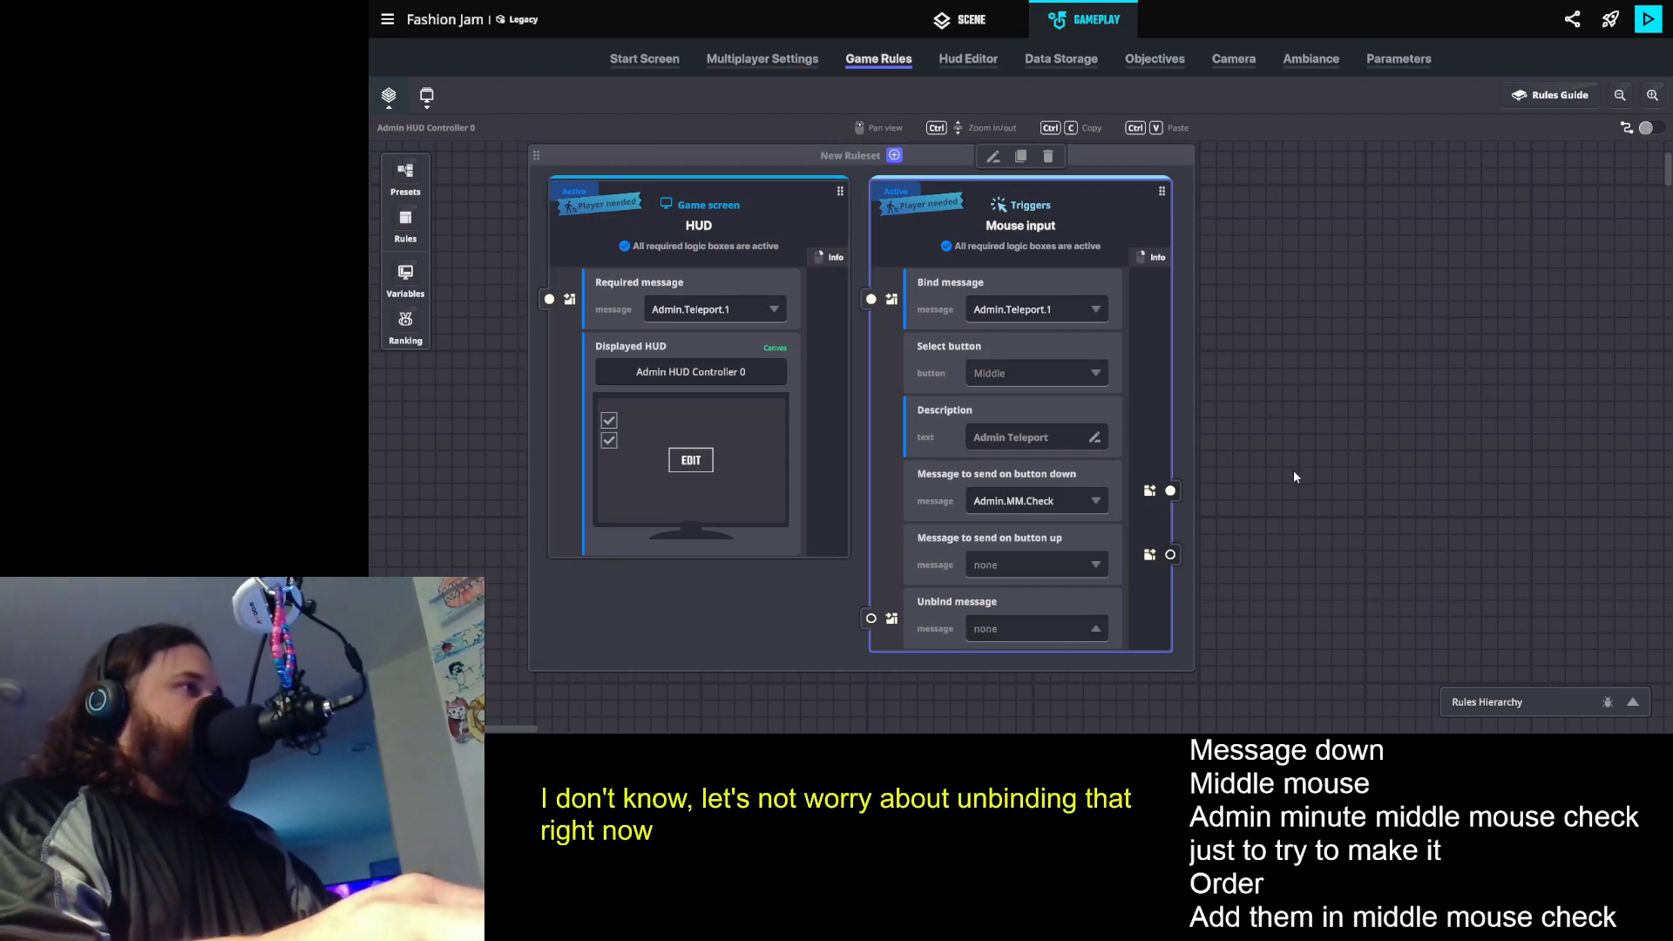
drag(1288, 551, 1282, 561)
click(1007, 641)
text(clea)
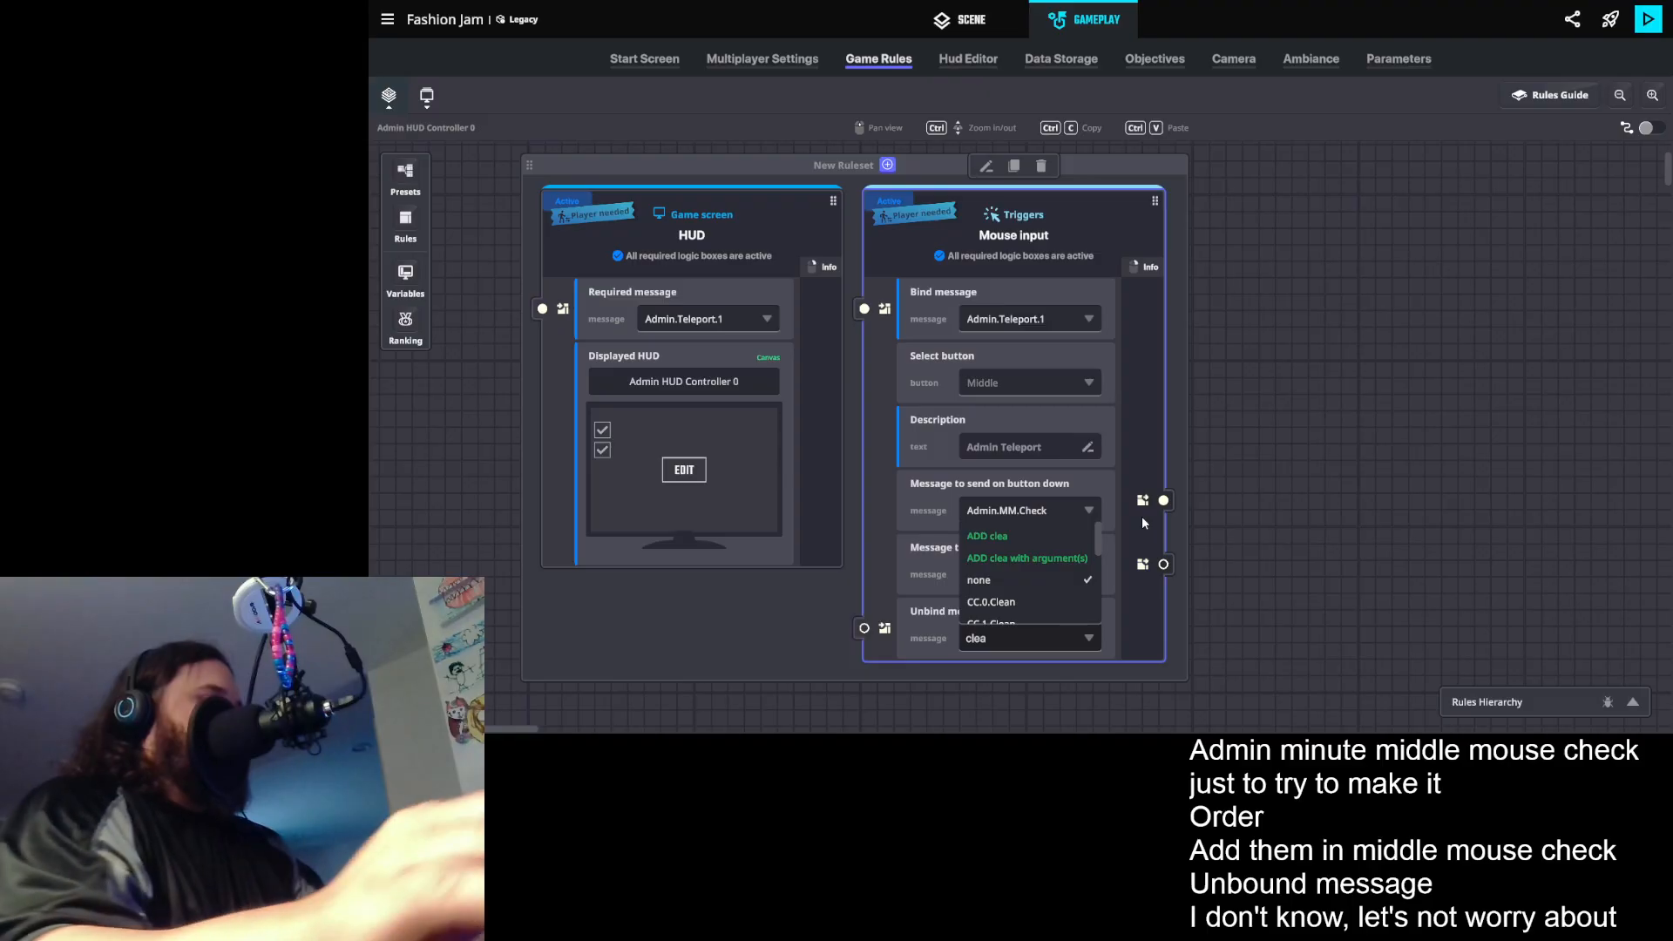
scroll(1021, 568, down, 1)
scroll(1013, 525, down, 2)
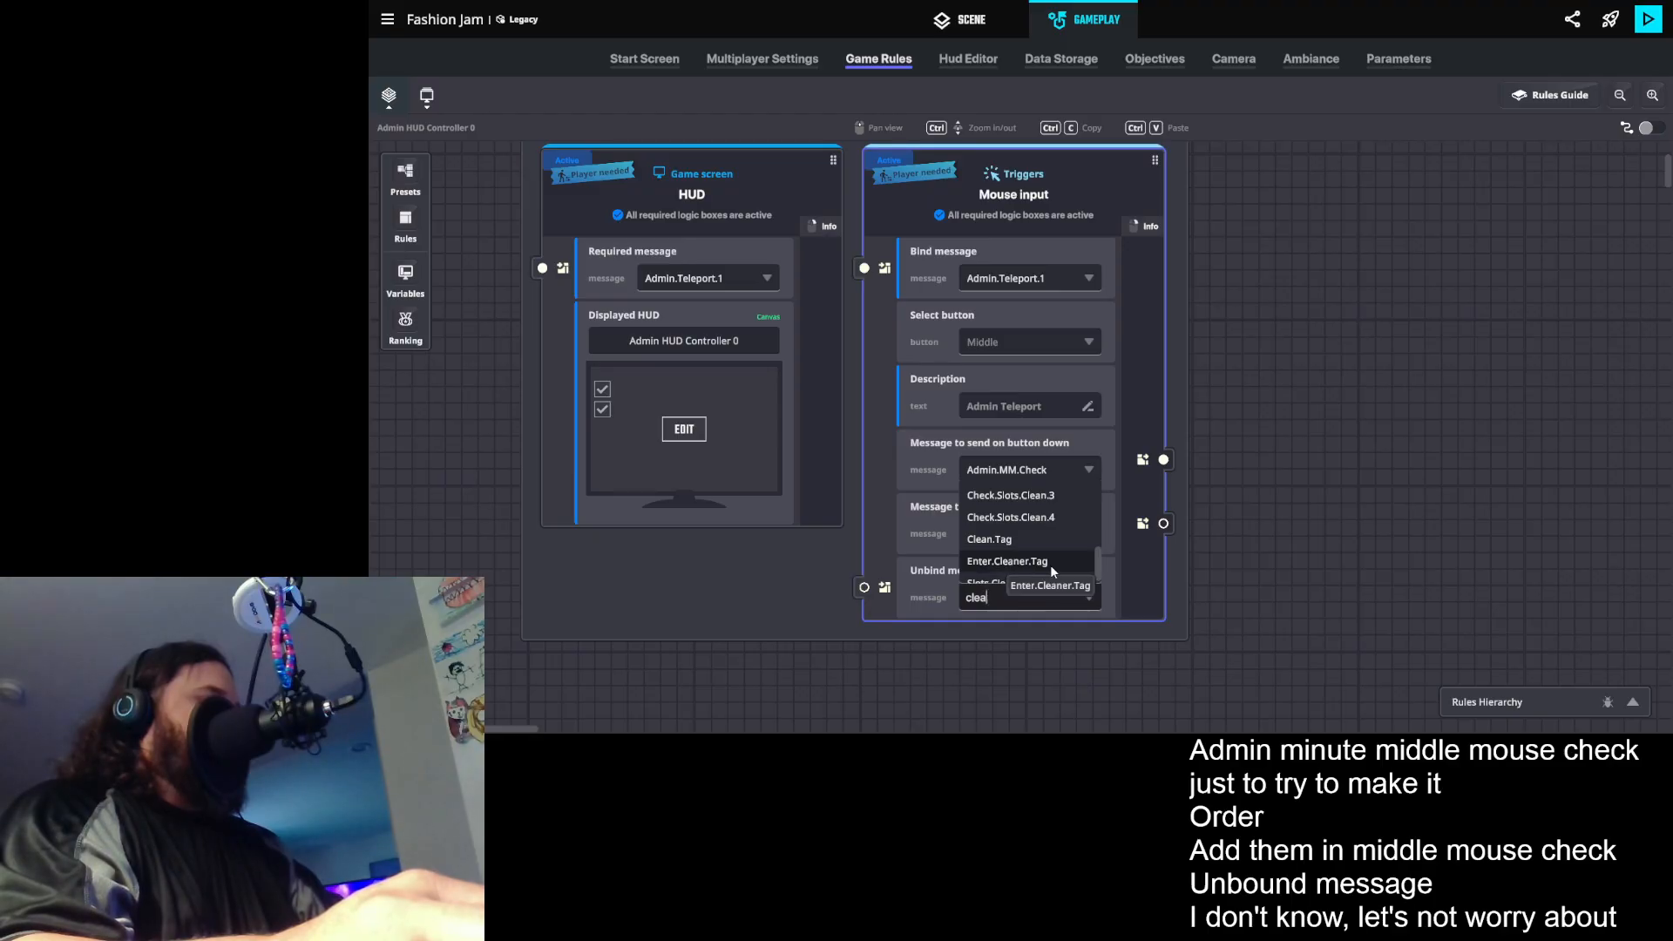
click(1051, 566)
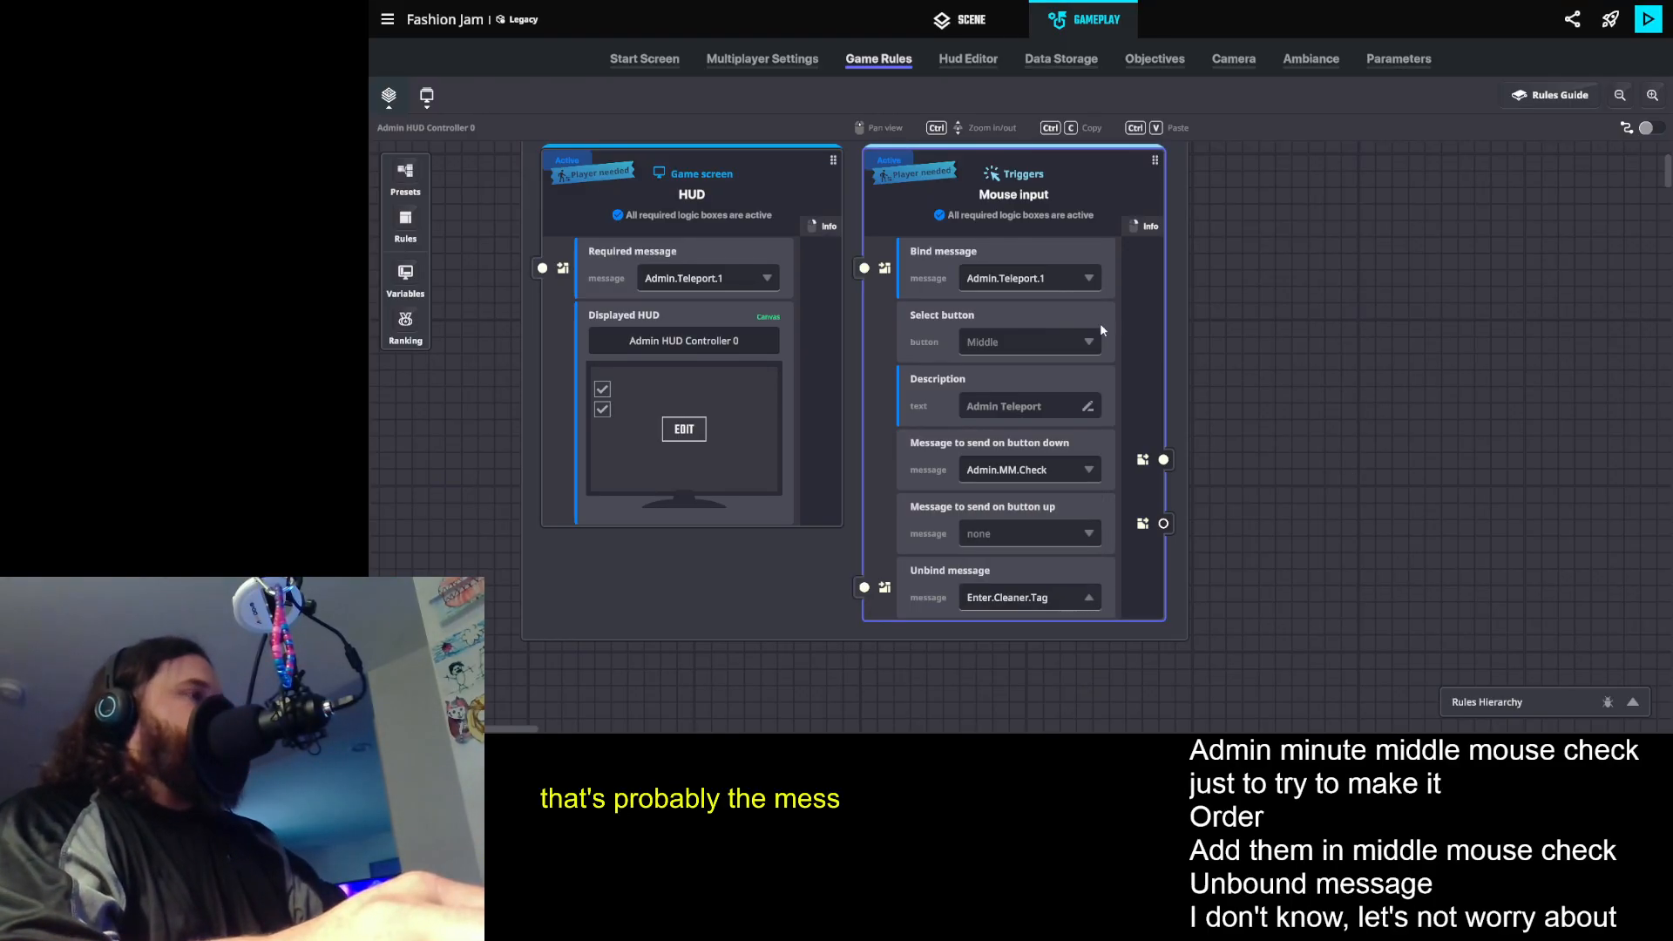
drag(1202, 432, 1213, 497)
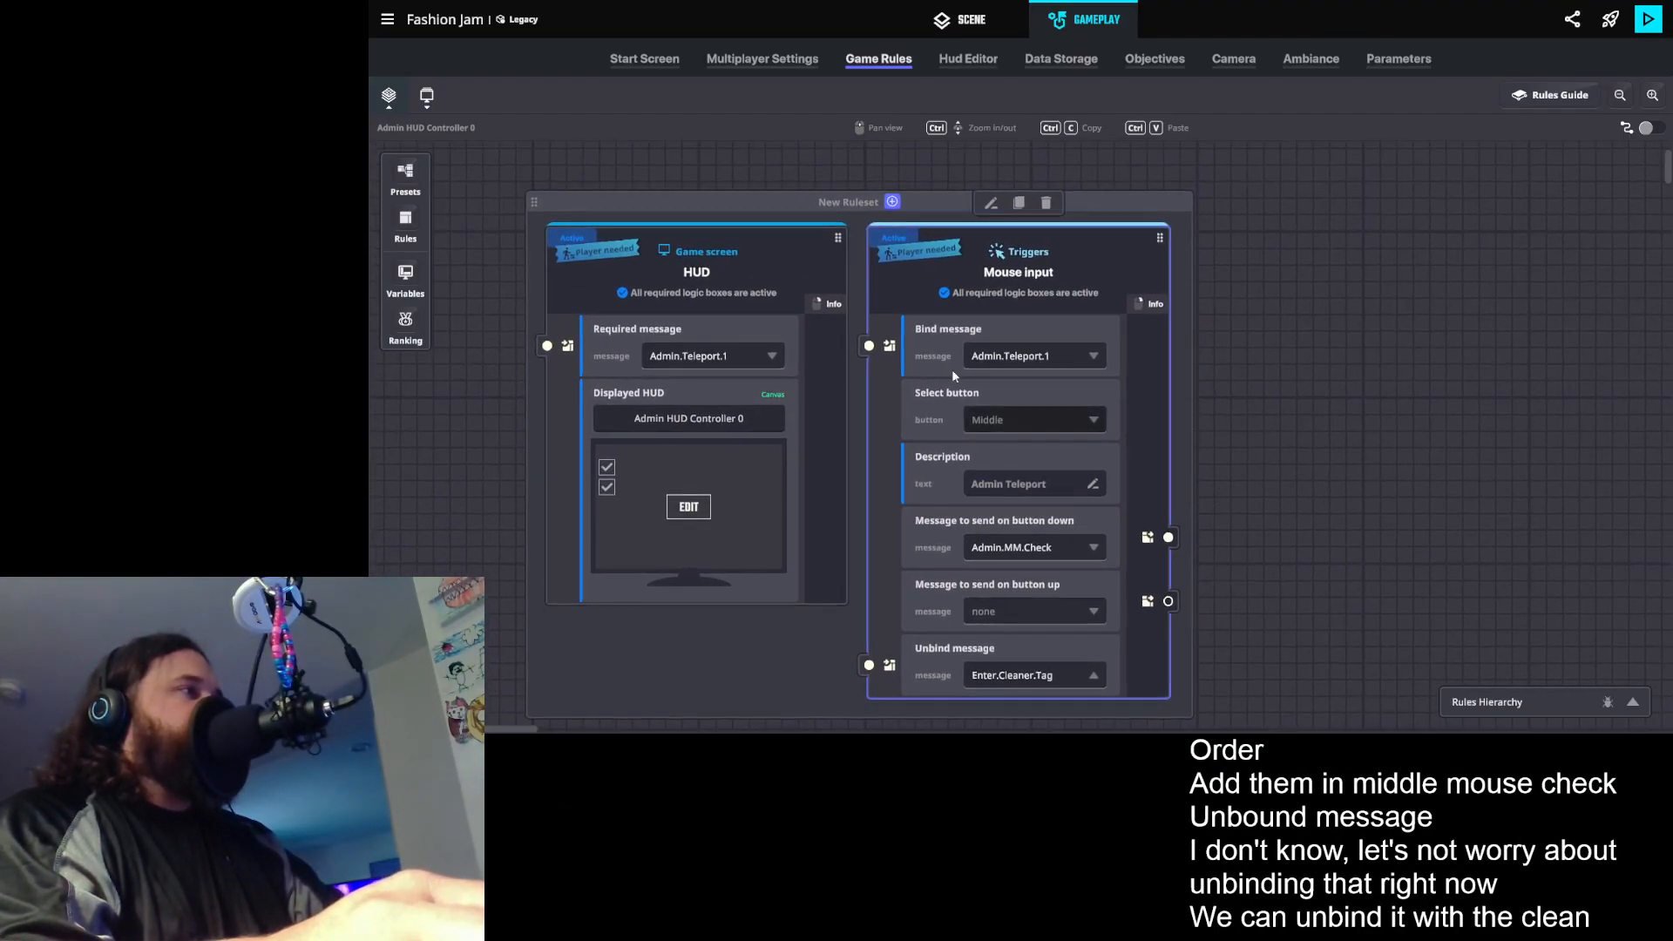
- Duplicate the Mouse input rule within the ruleset and set the copy's button to Left
click(714, 267)
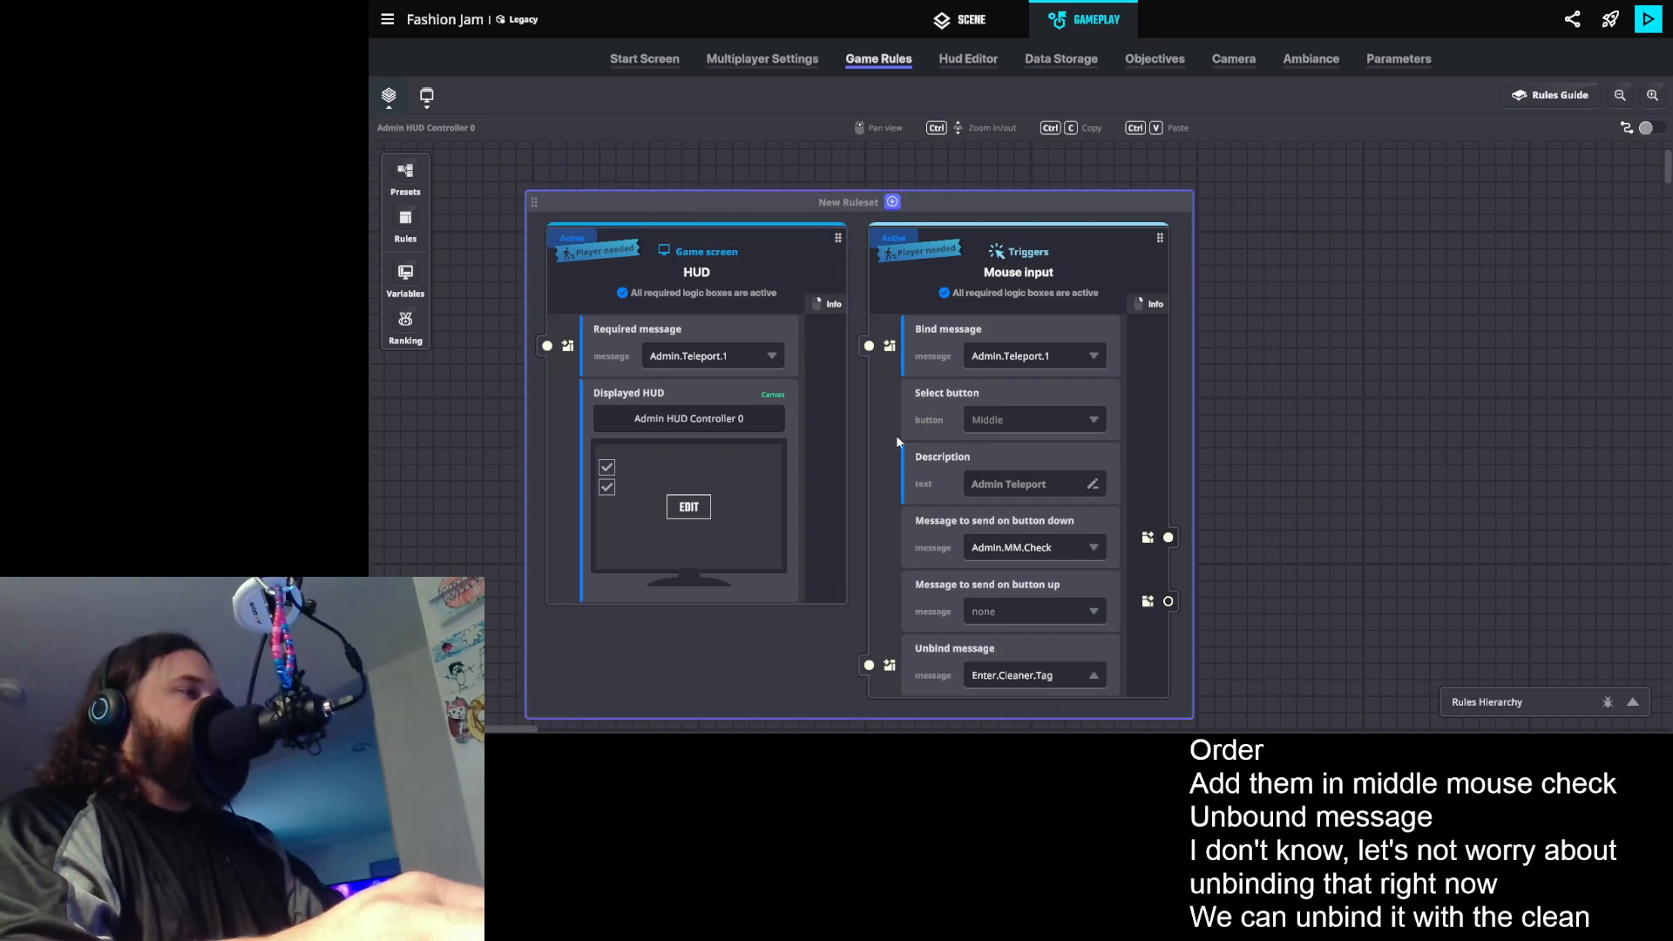
drag(1302, 563, 1259, 550)
scroll(1257, 541, down, 3)
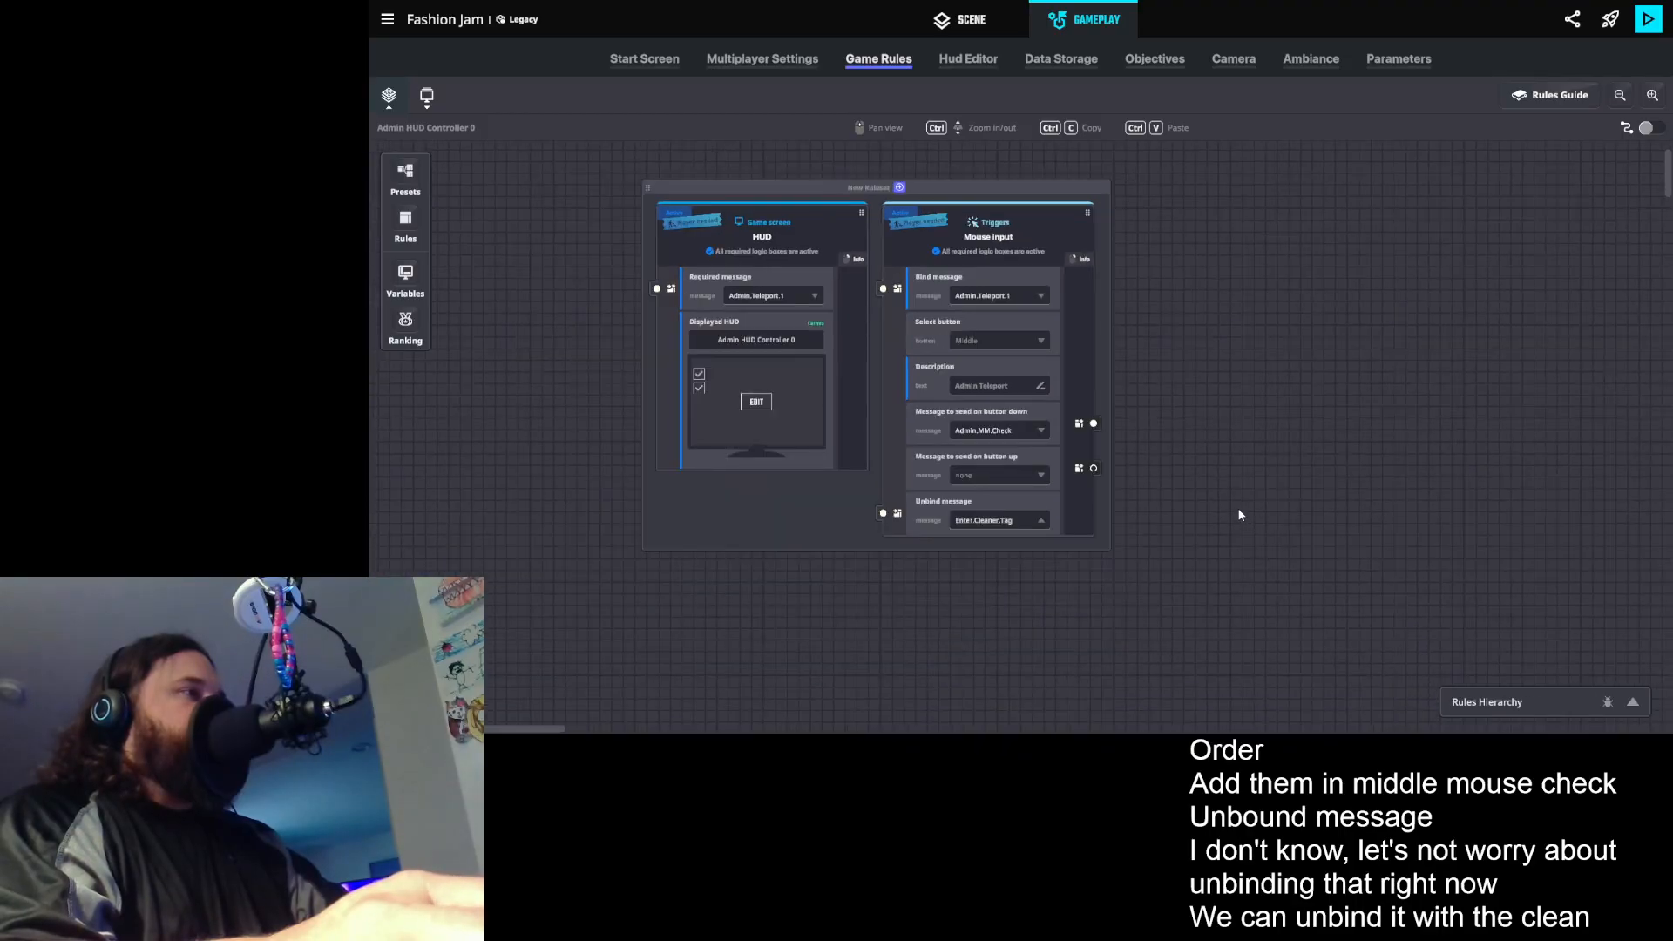
drag(1195, 496, 1126, 526)
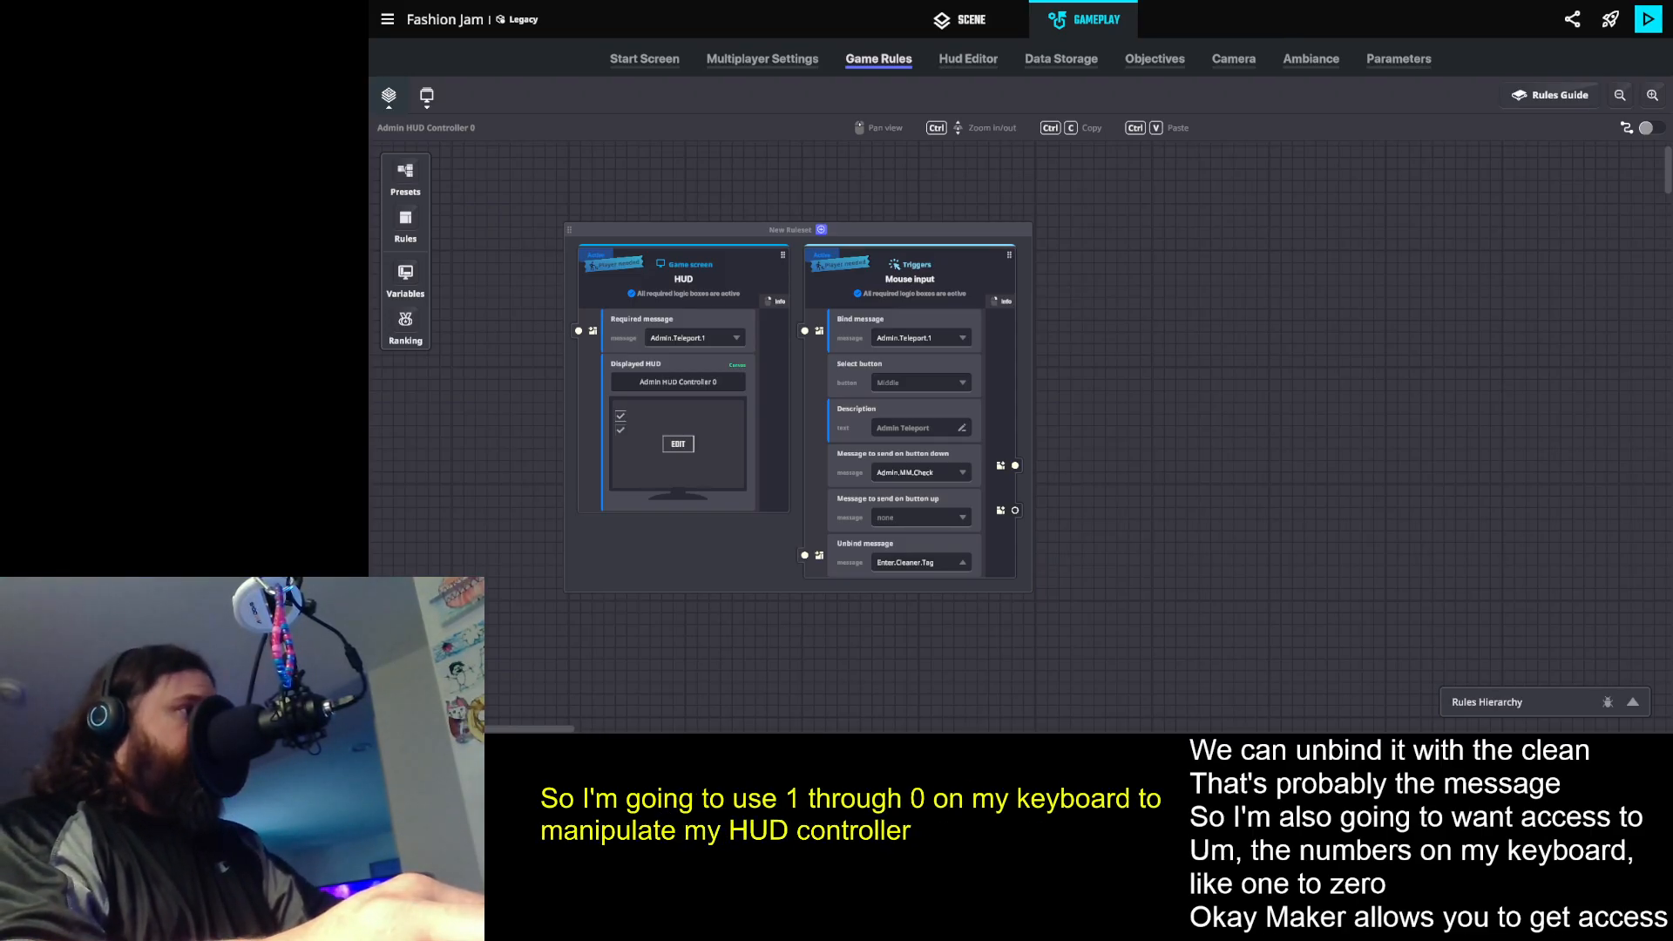
click(963, 275)
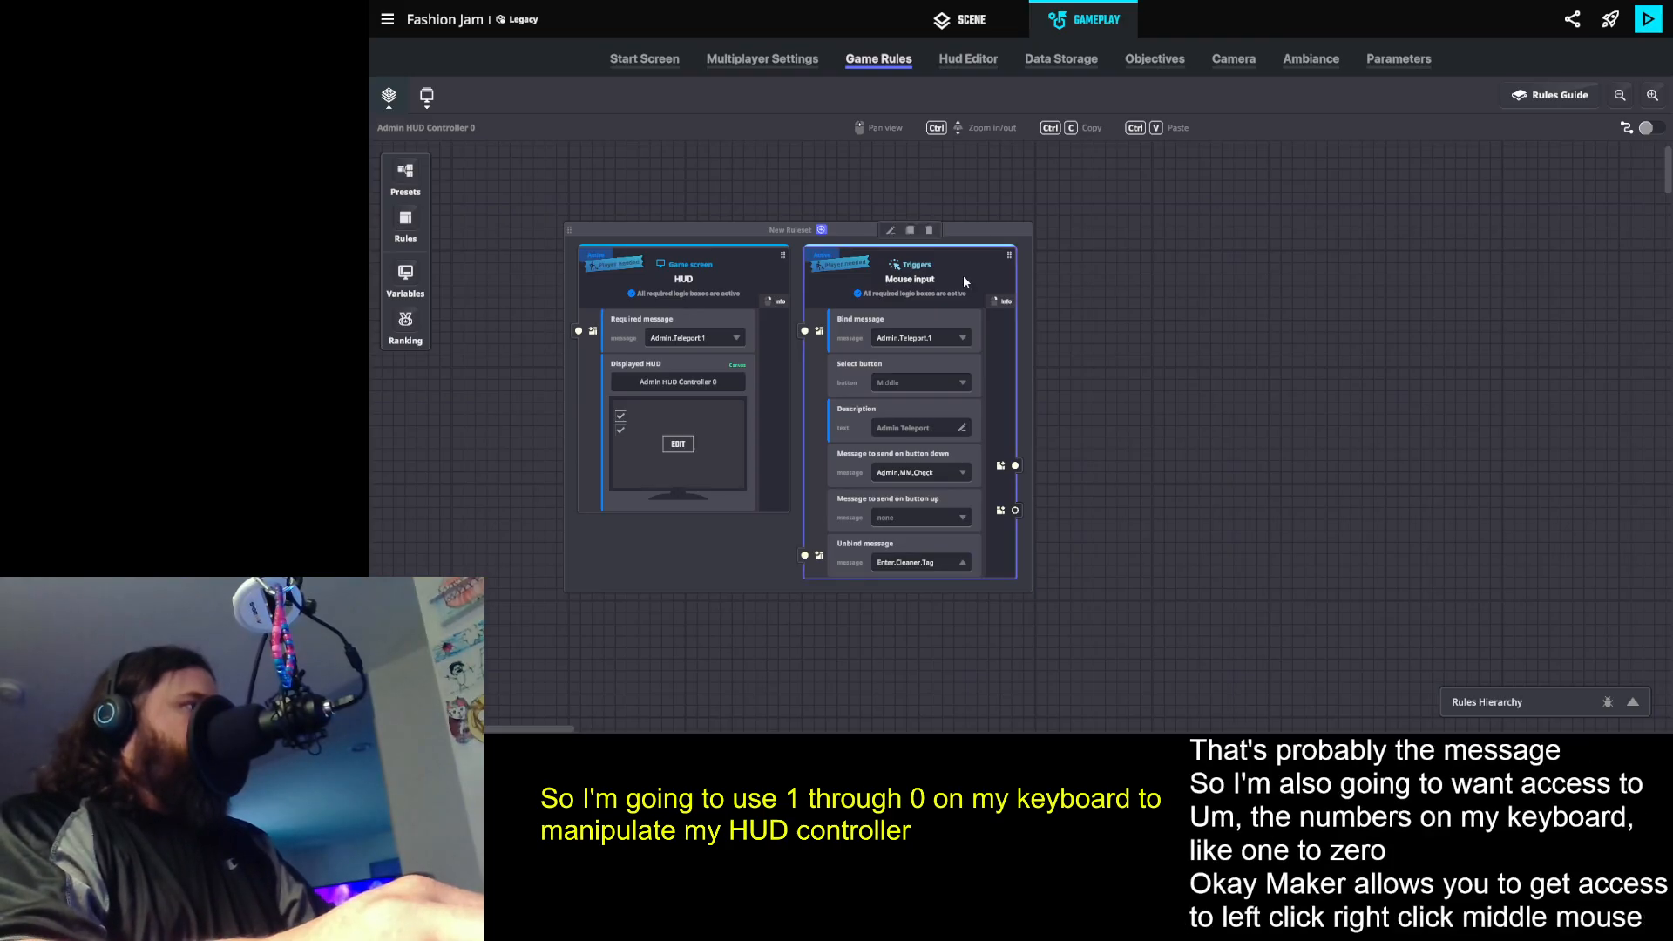
click(910, 230)
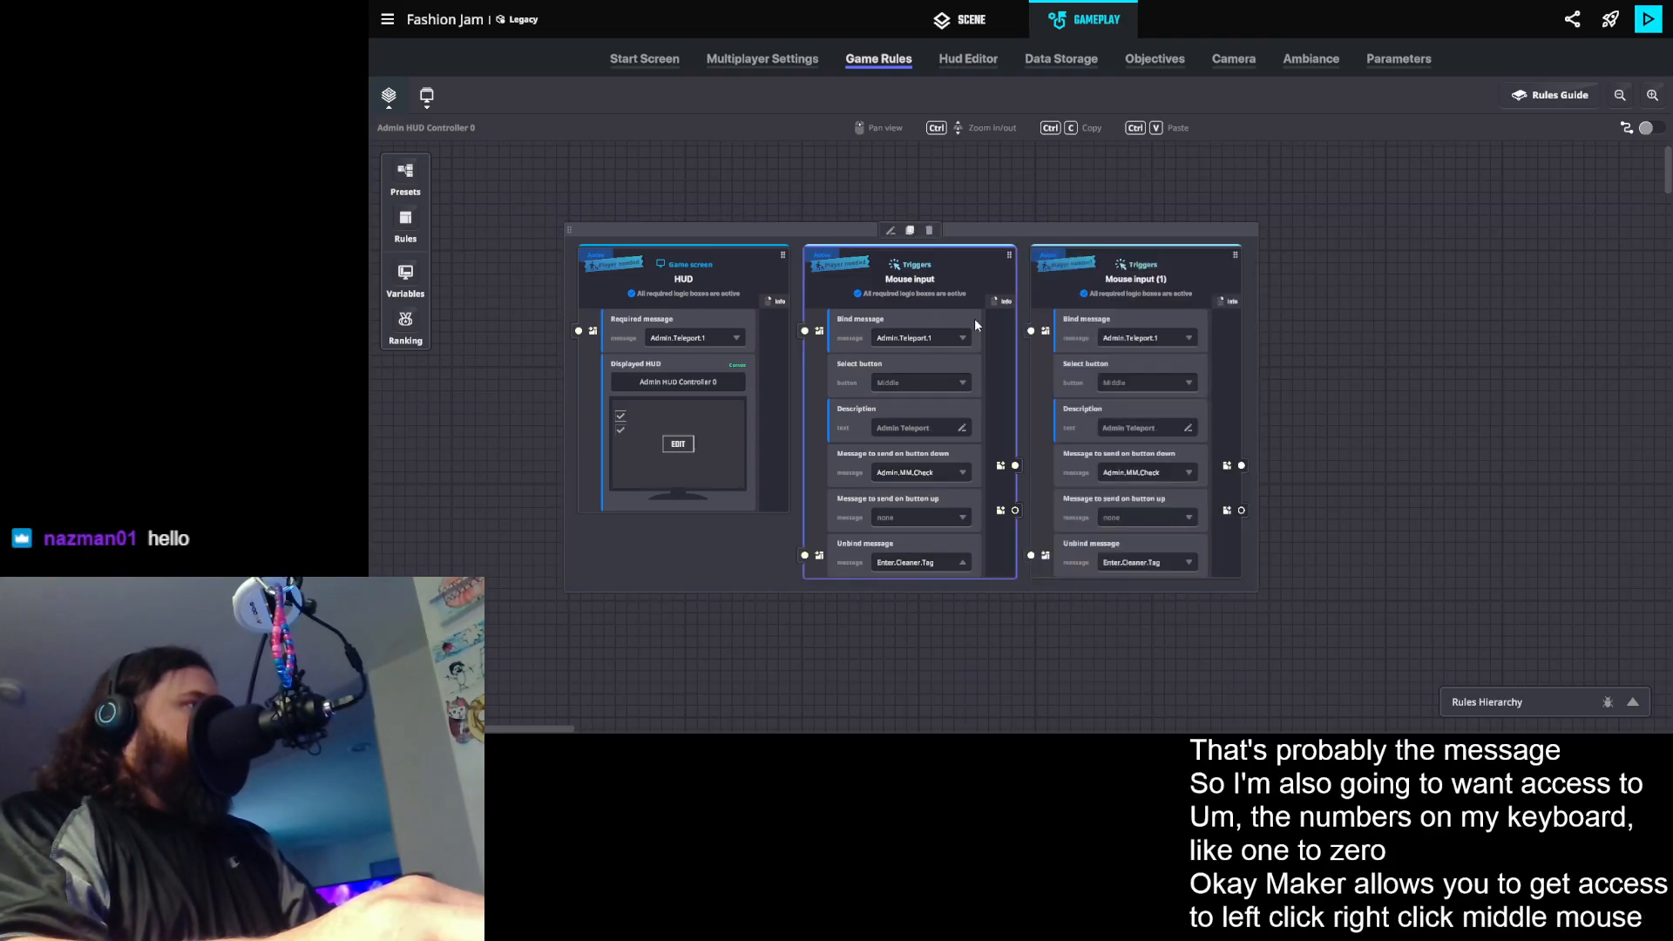
click(1150, 336)
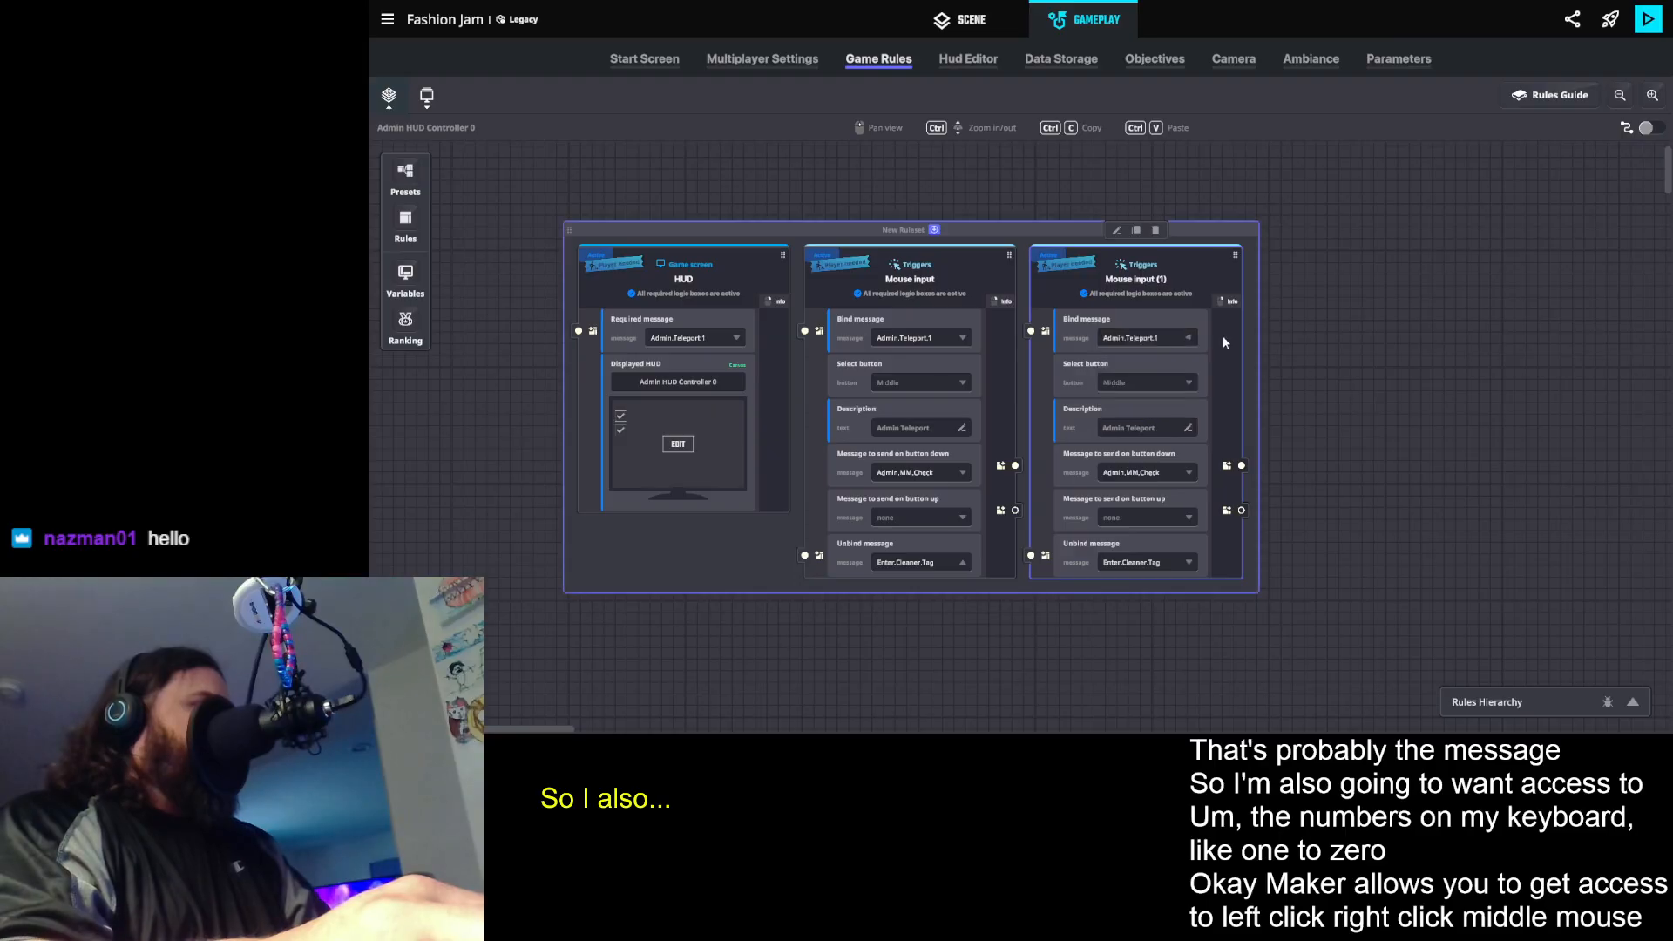
click(1134, 382)
click(1157, 302)
click(1163, 294)
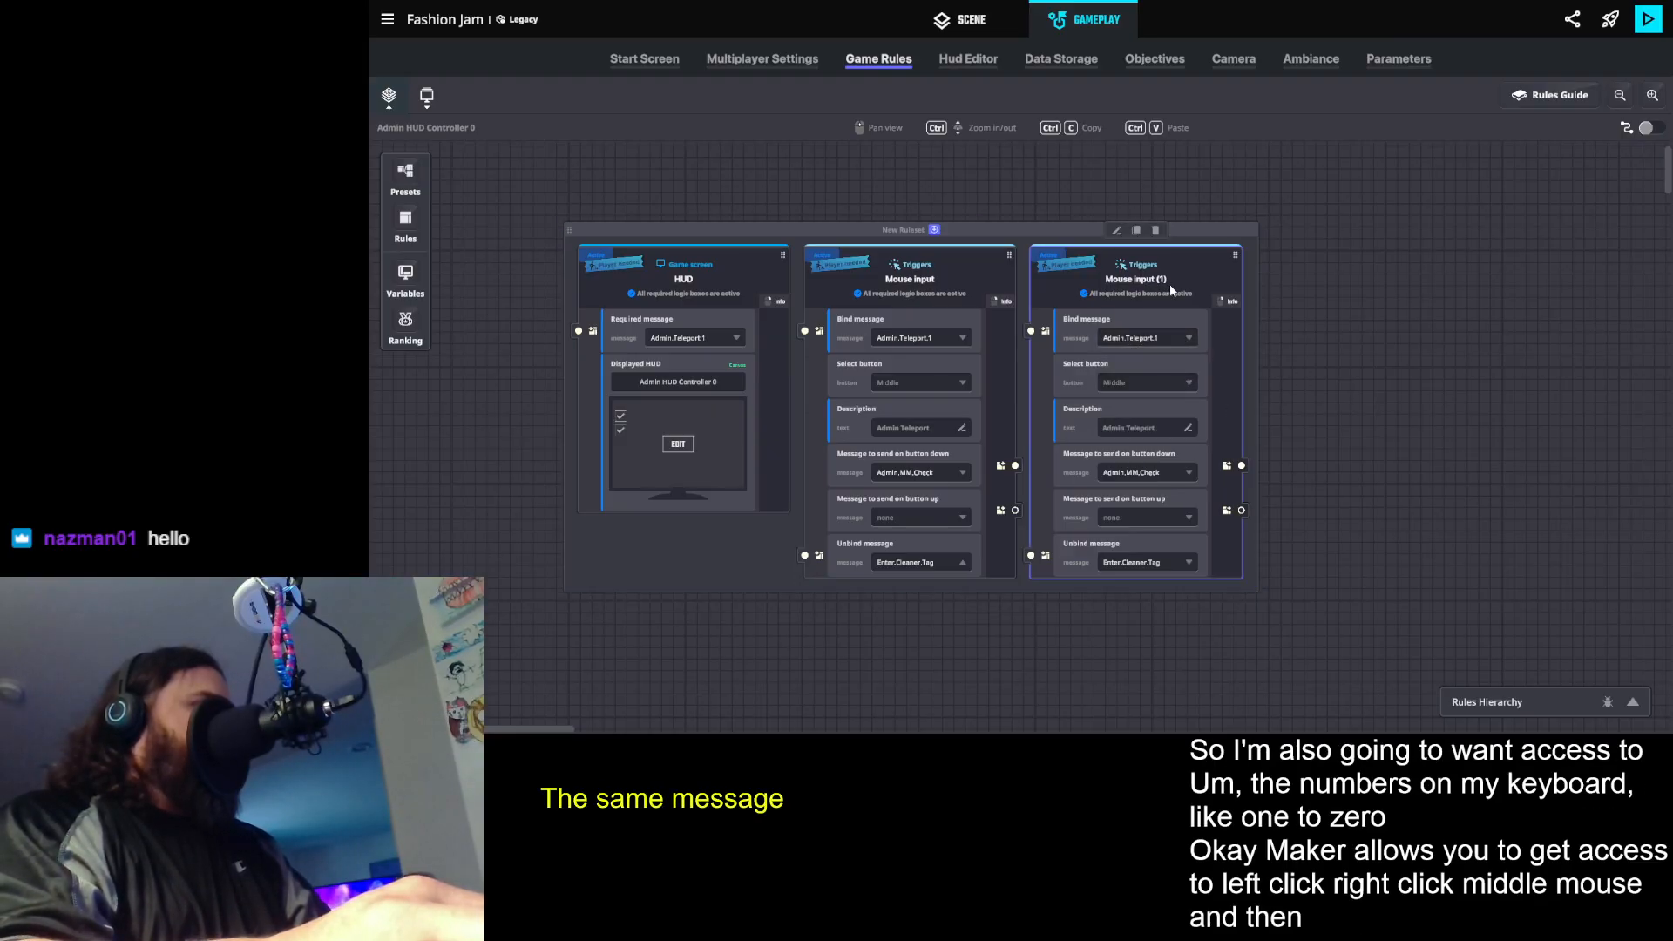
click(1132, 385)
click(1132, 401)
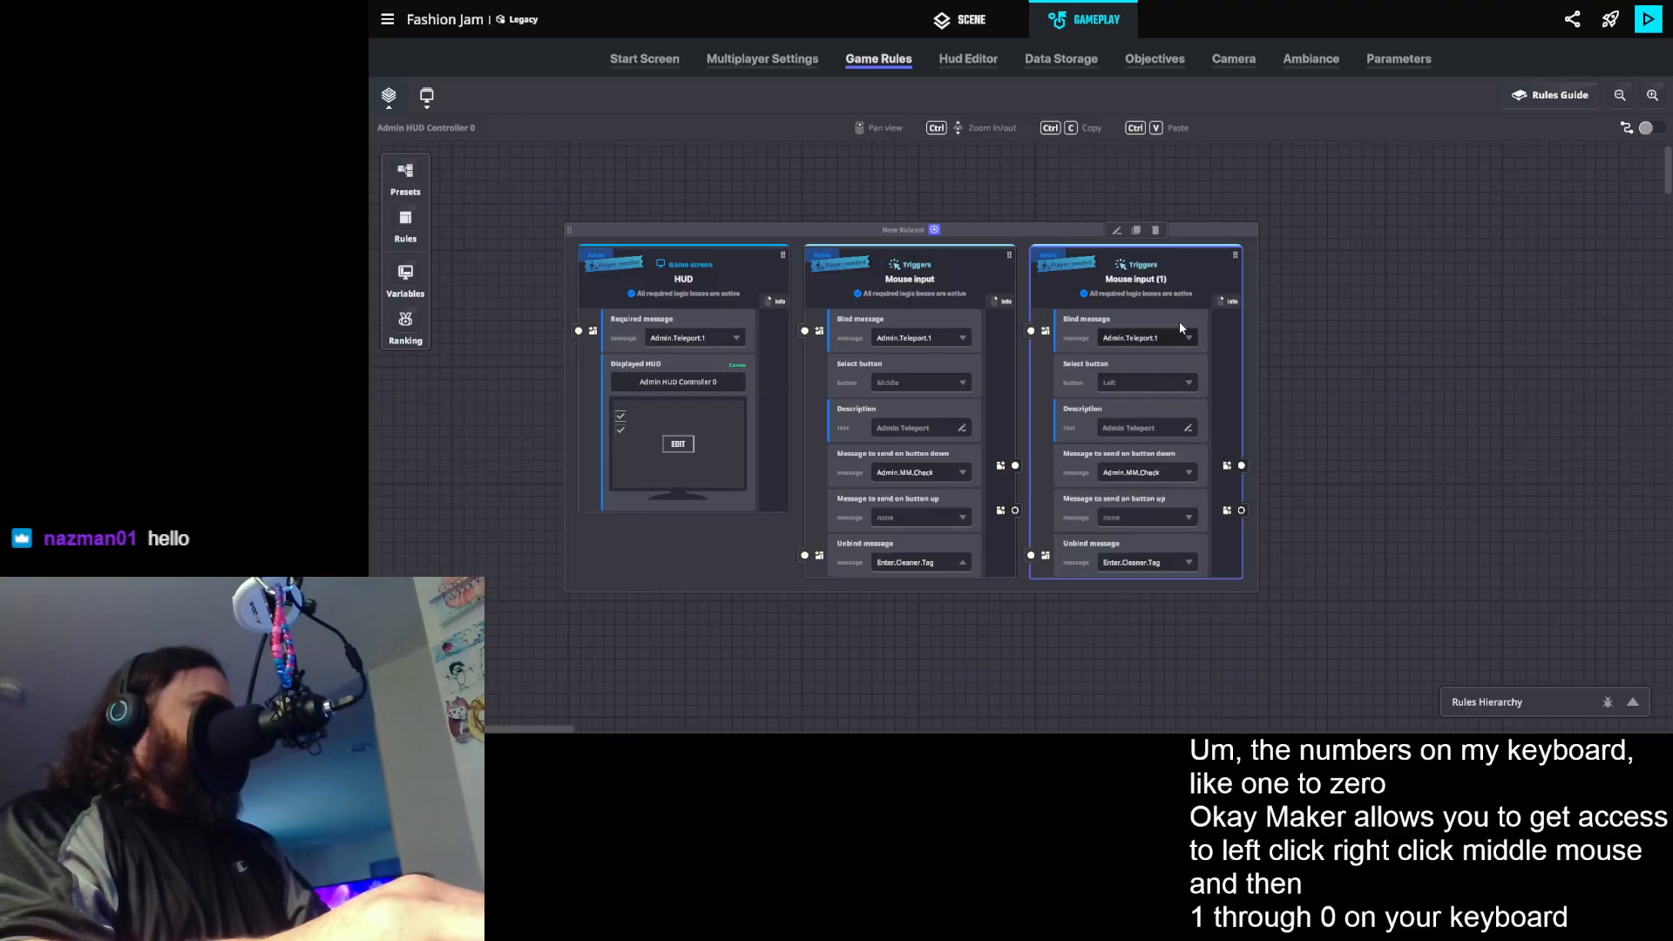
- Duplicate the left-button Mouse input rule and set the new copy's button to Right
click(1136, 230)
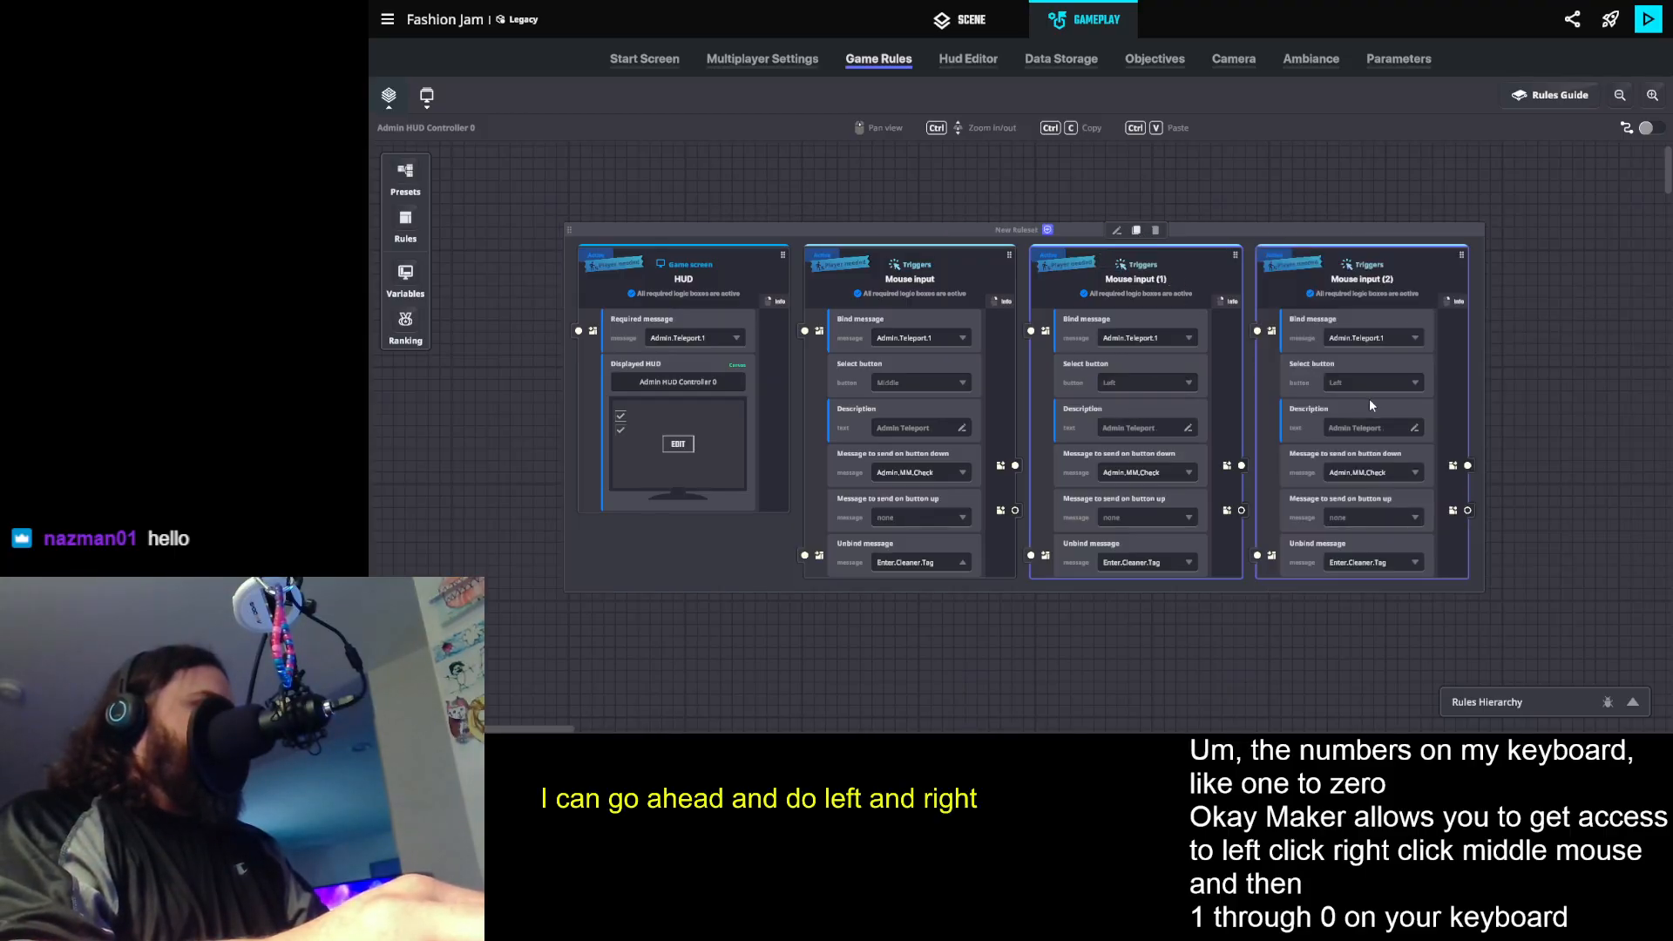
click(1356, 383)
click(1351, 419)
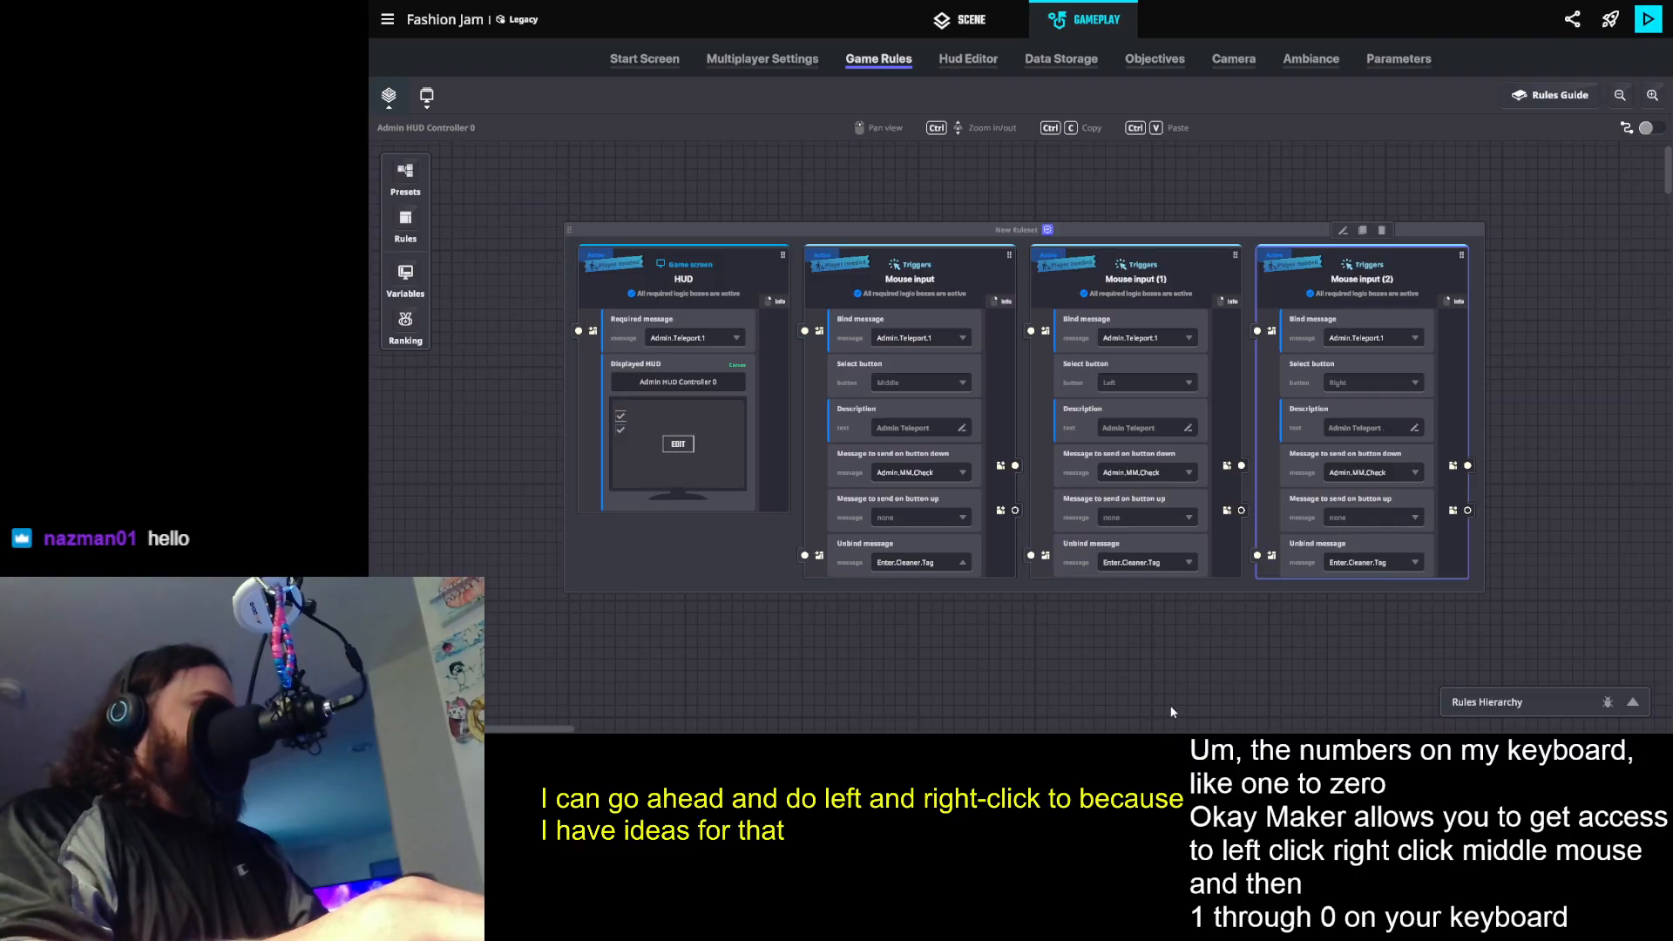
- Add a Key input trigger rule to the ruleset after the right-button Mouse input rule
click(1050, 231)
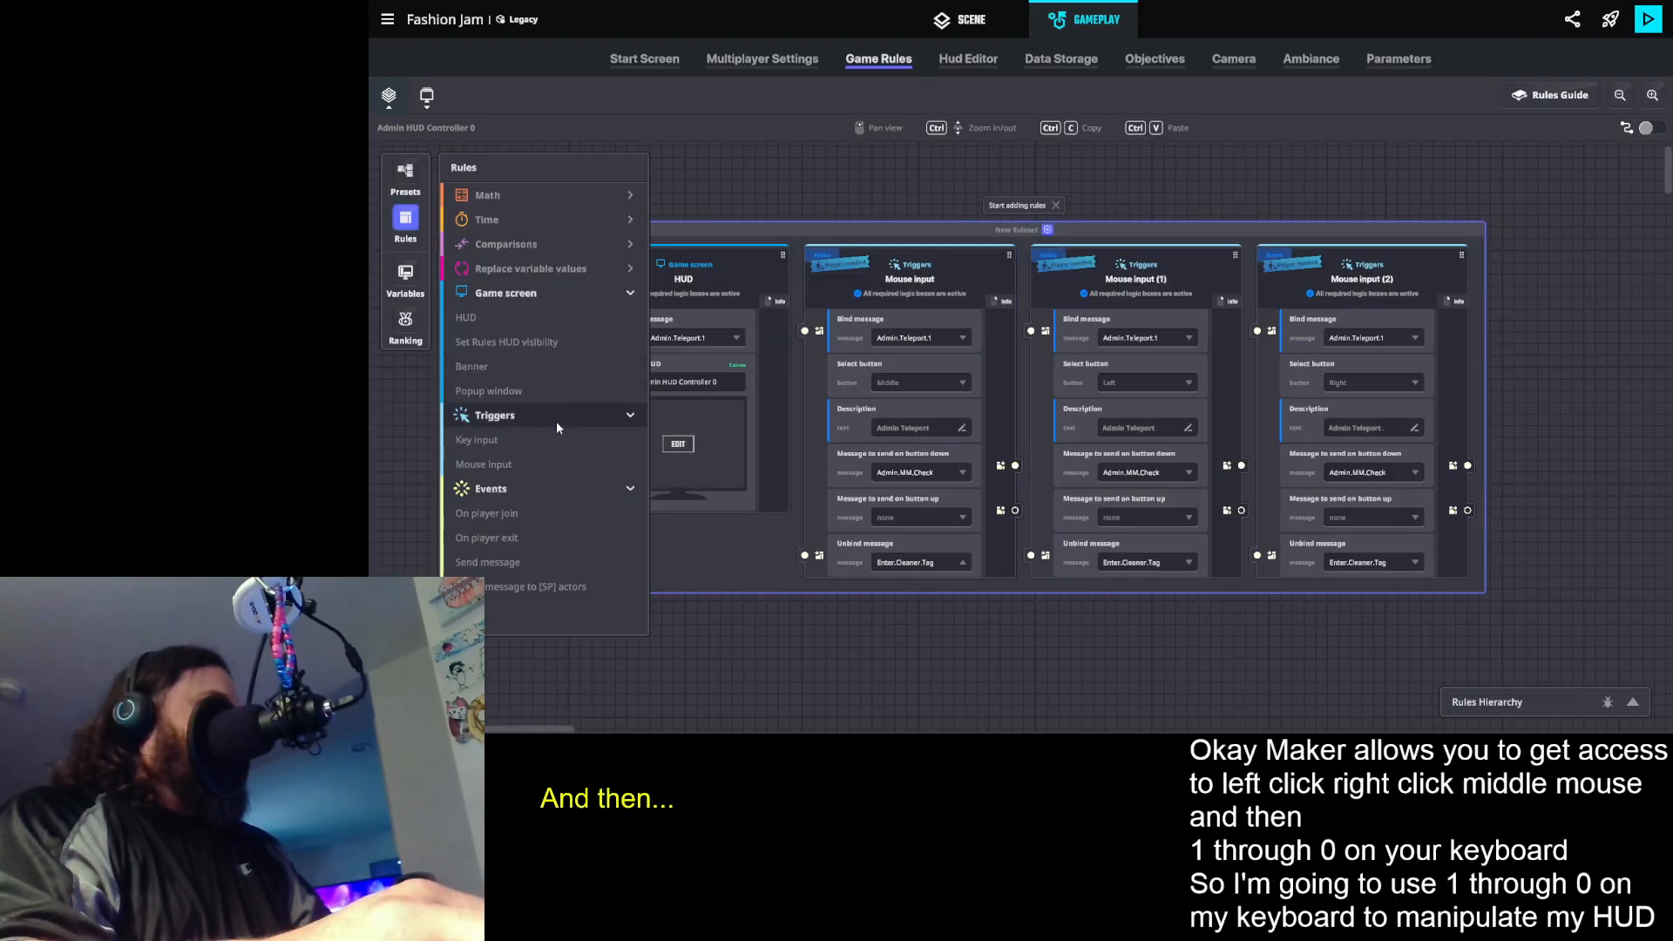
click(540, 441)
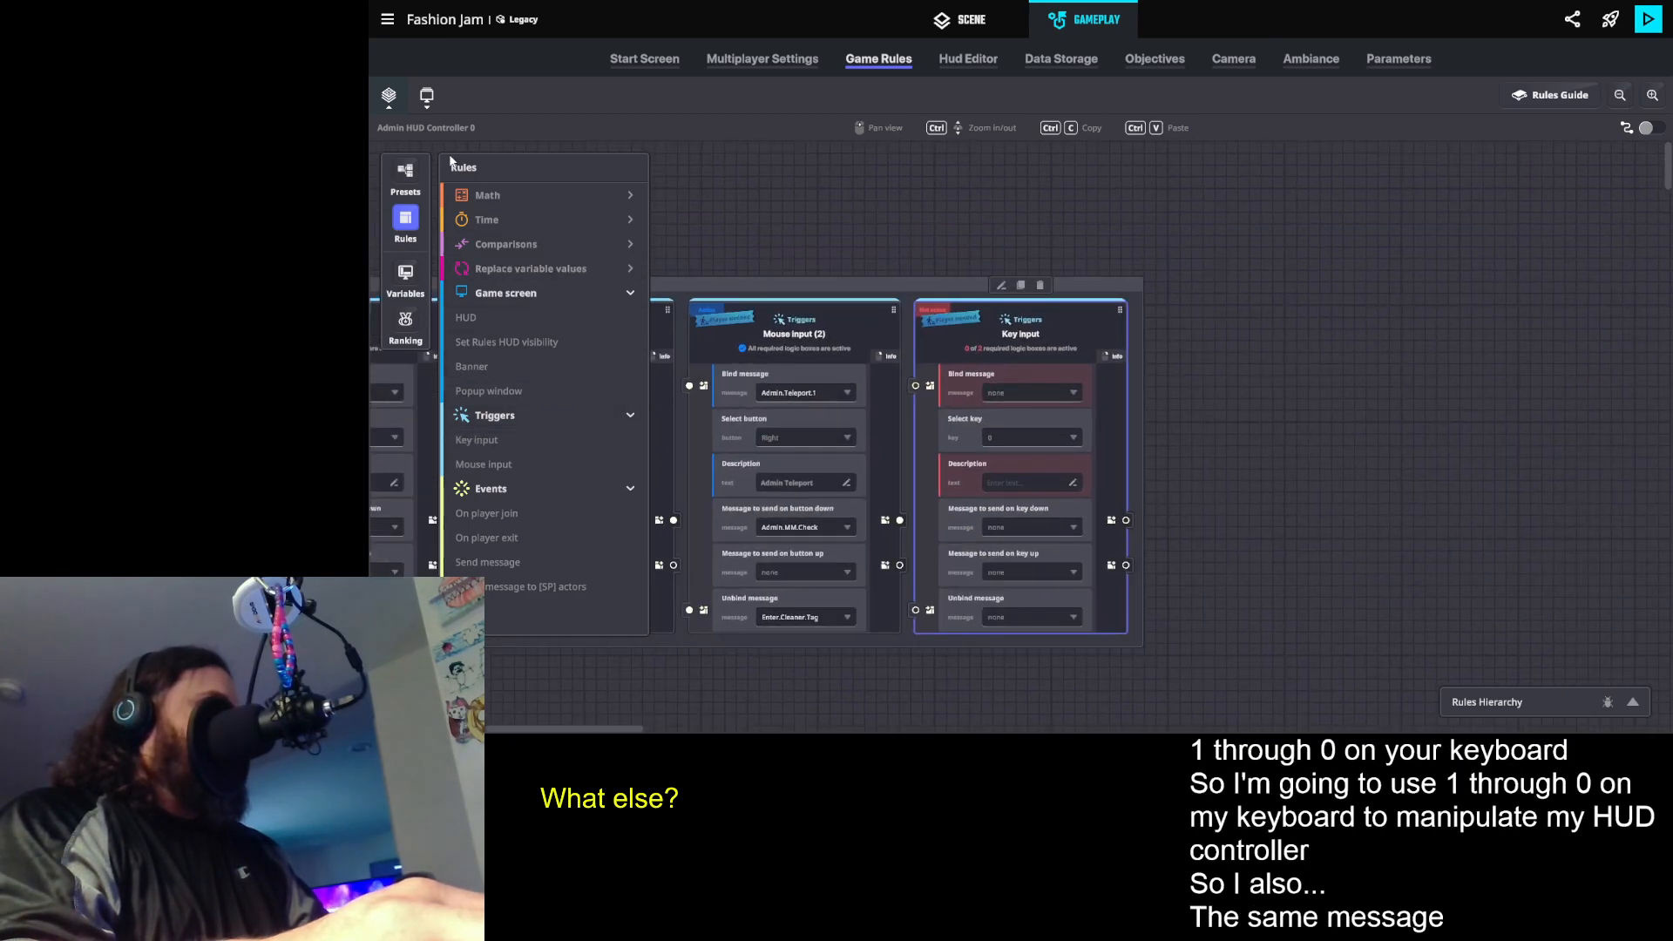
click(414, 220)
click(1028, 436)
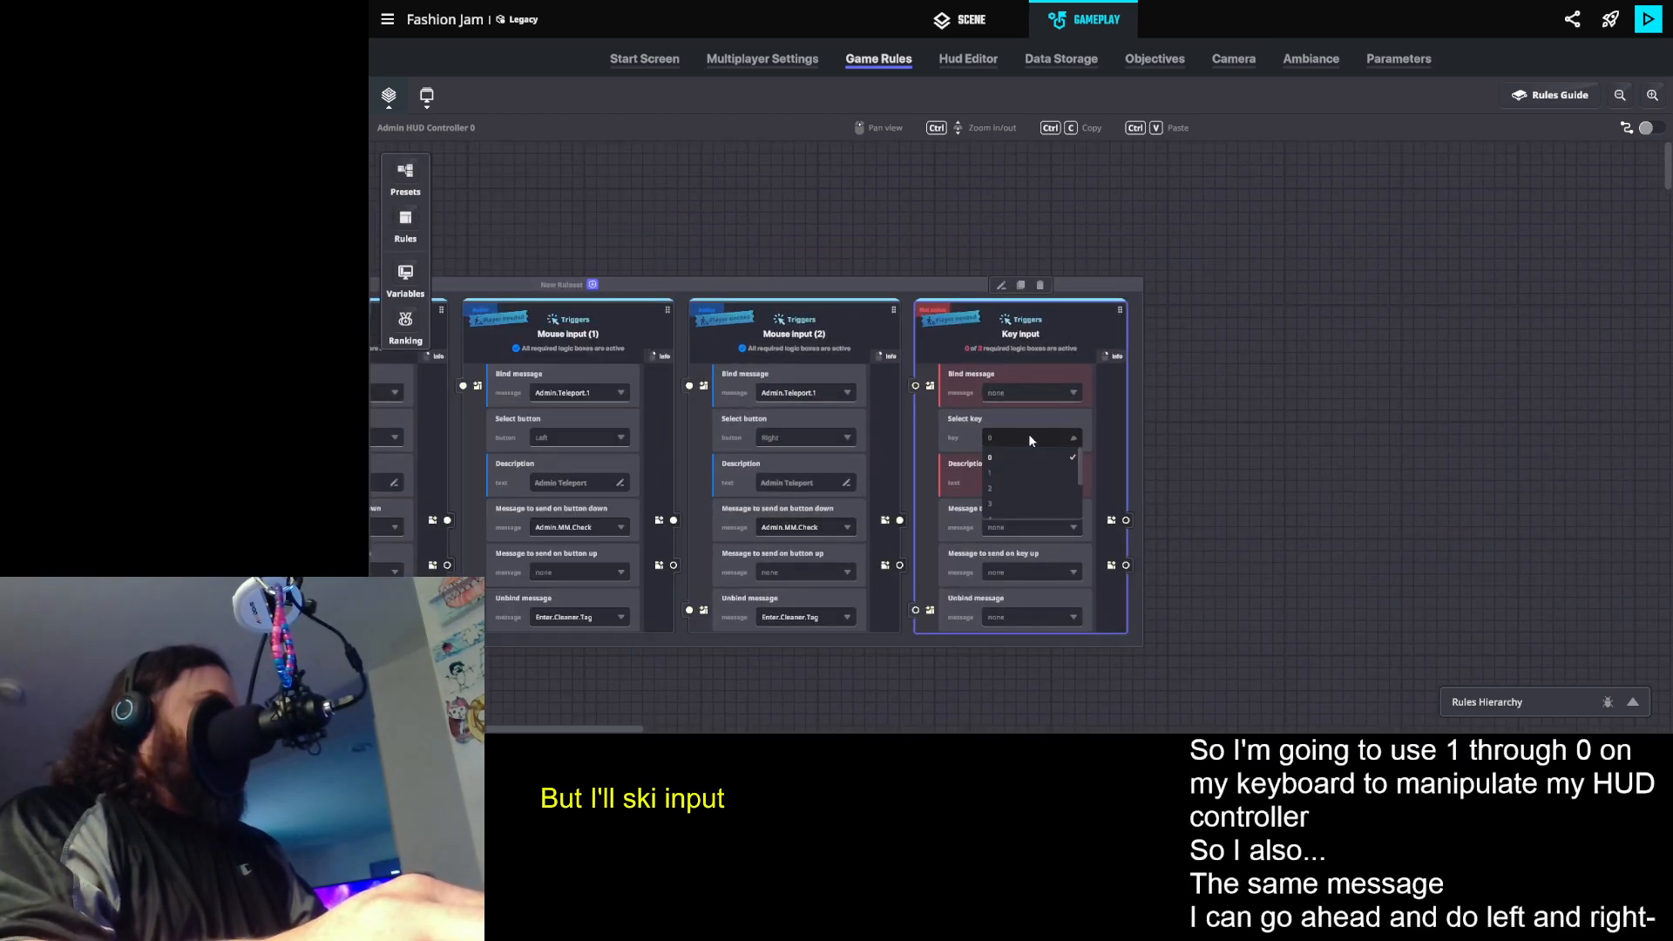
click(1056, 352)
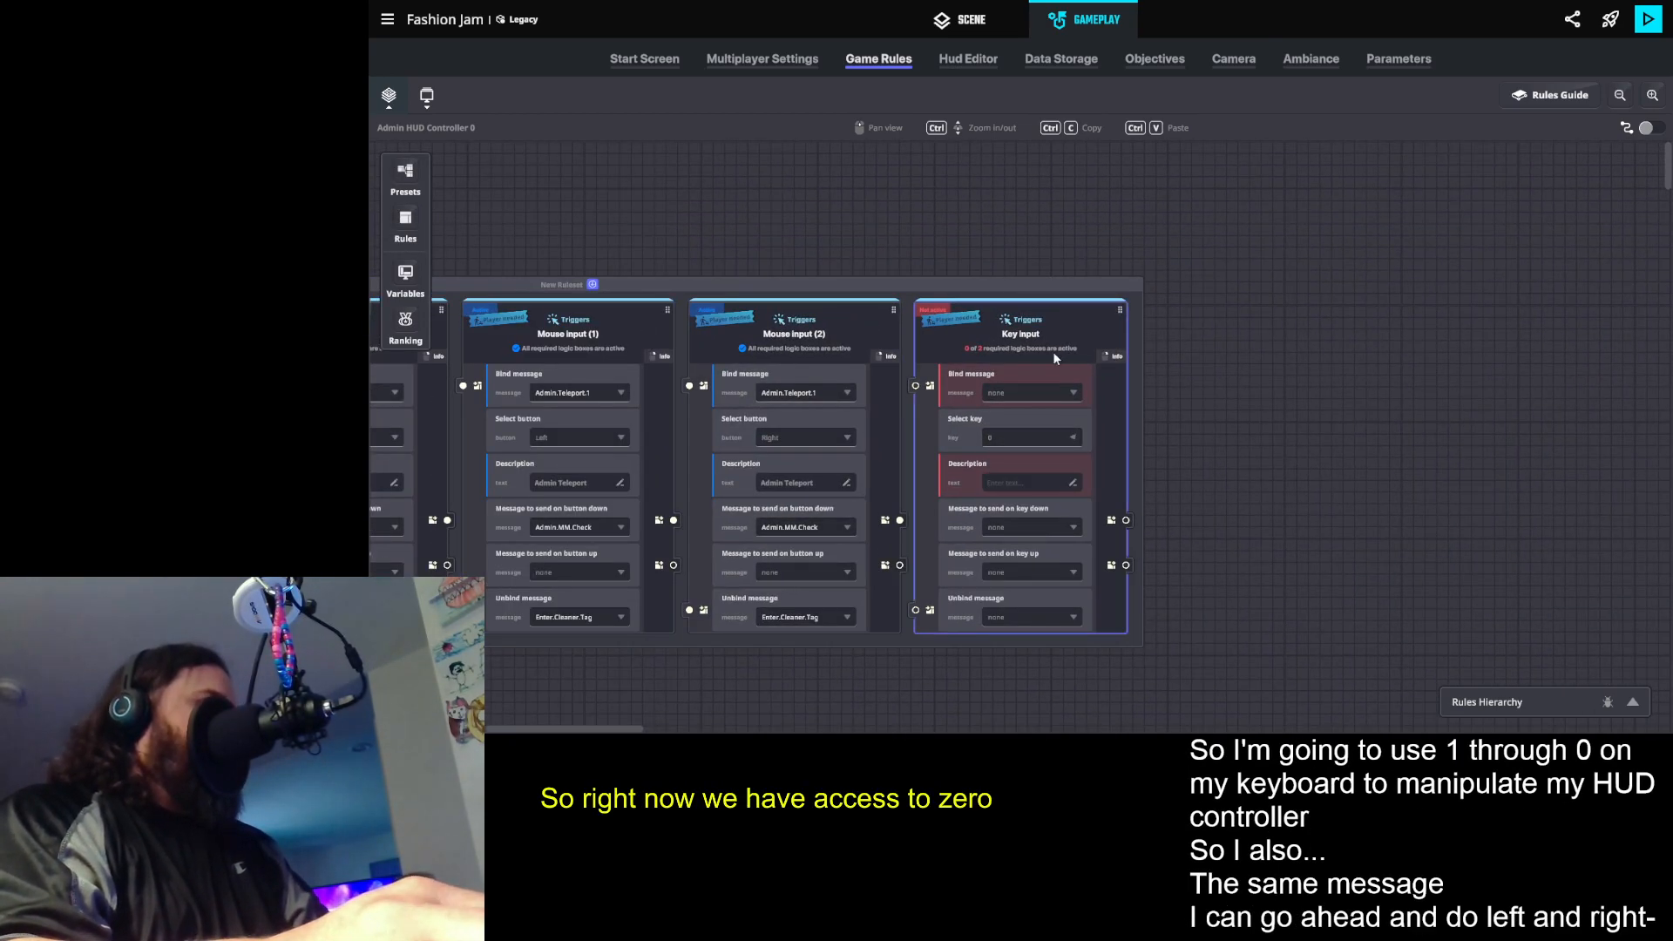
- Set the Key input rule's bind message to Admin.Teleport.1 and its description to "Admin HUD Controller"
click(1021, 398)
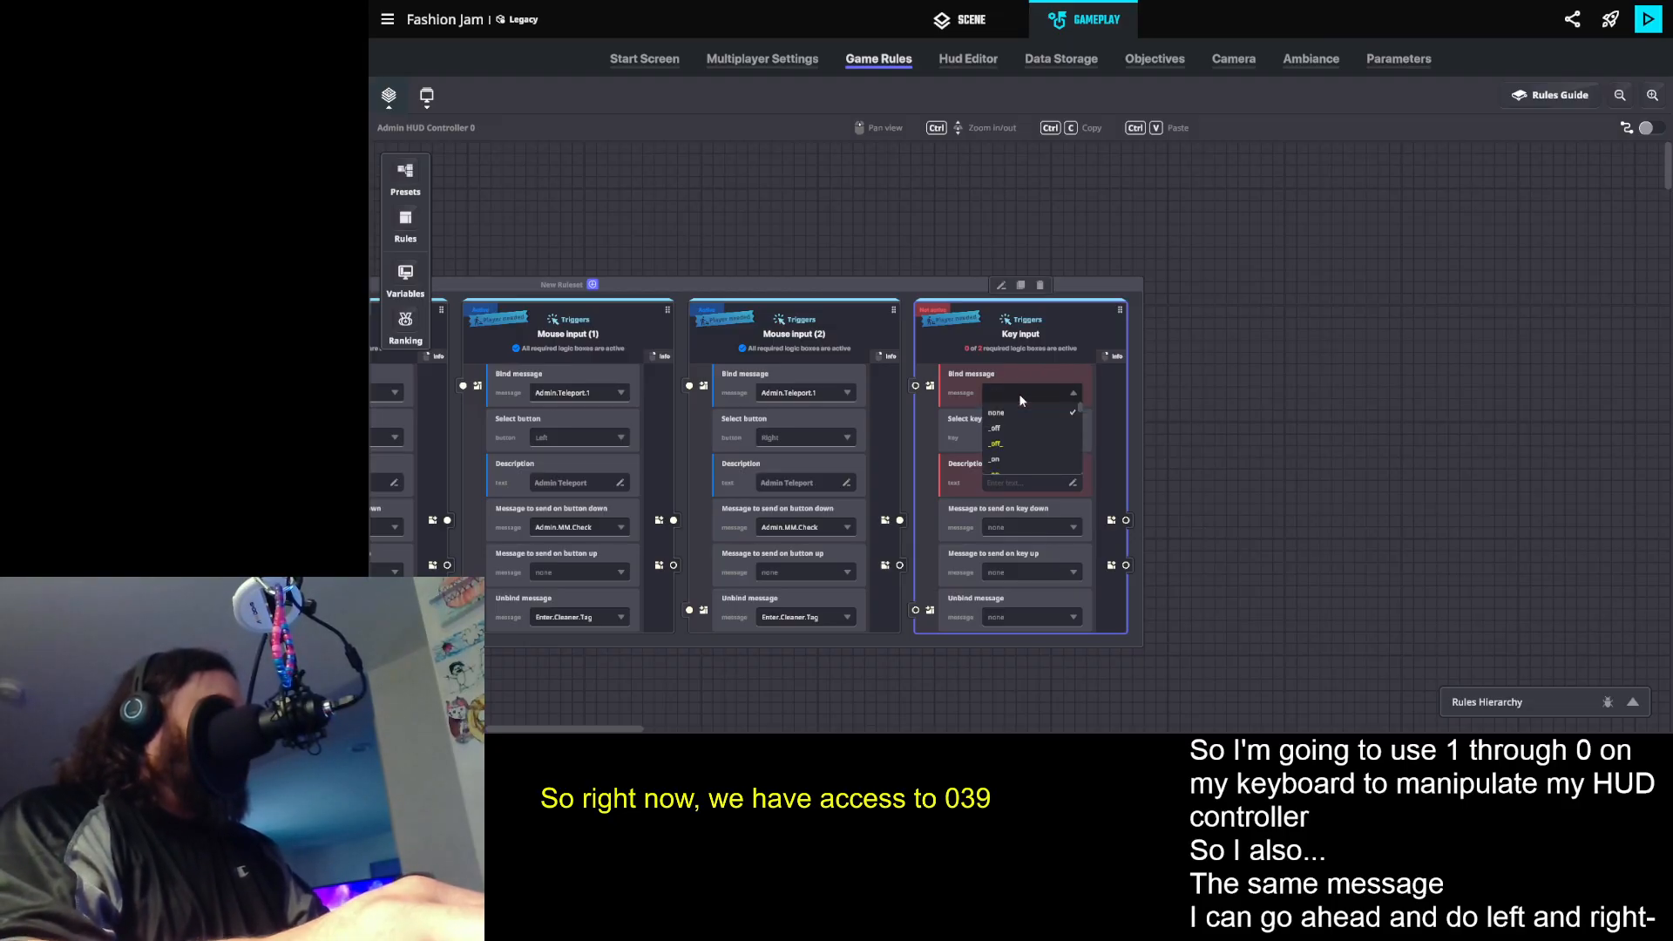
text(admin.te)
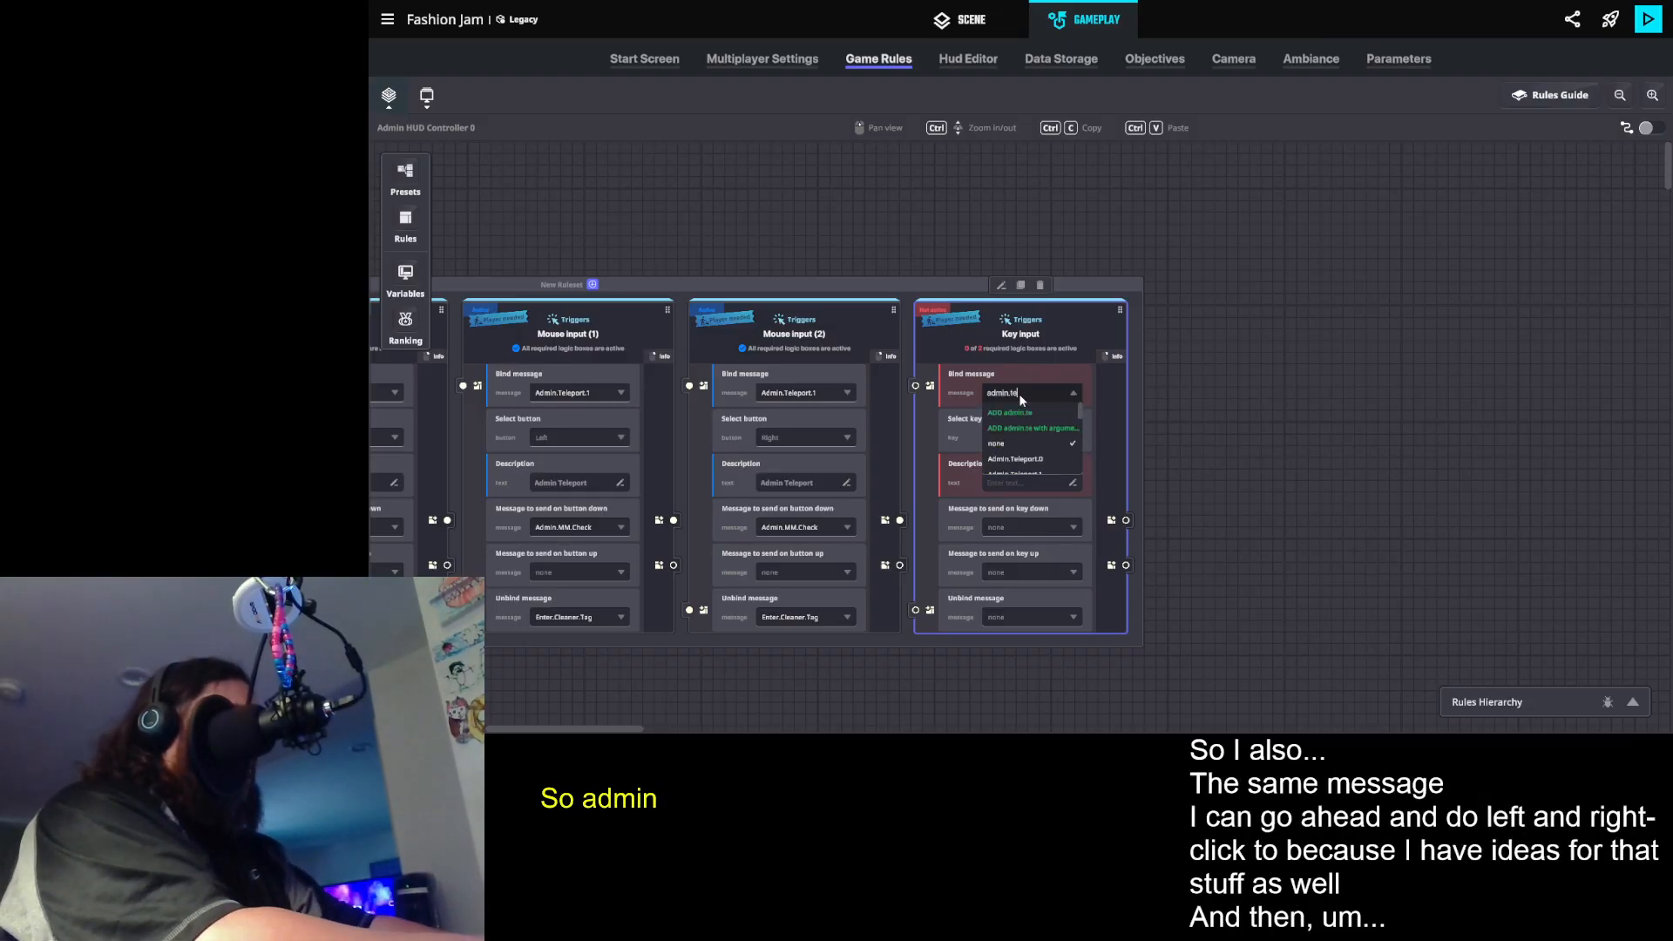
click(1044, 471)
click(1030, 484)
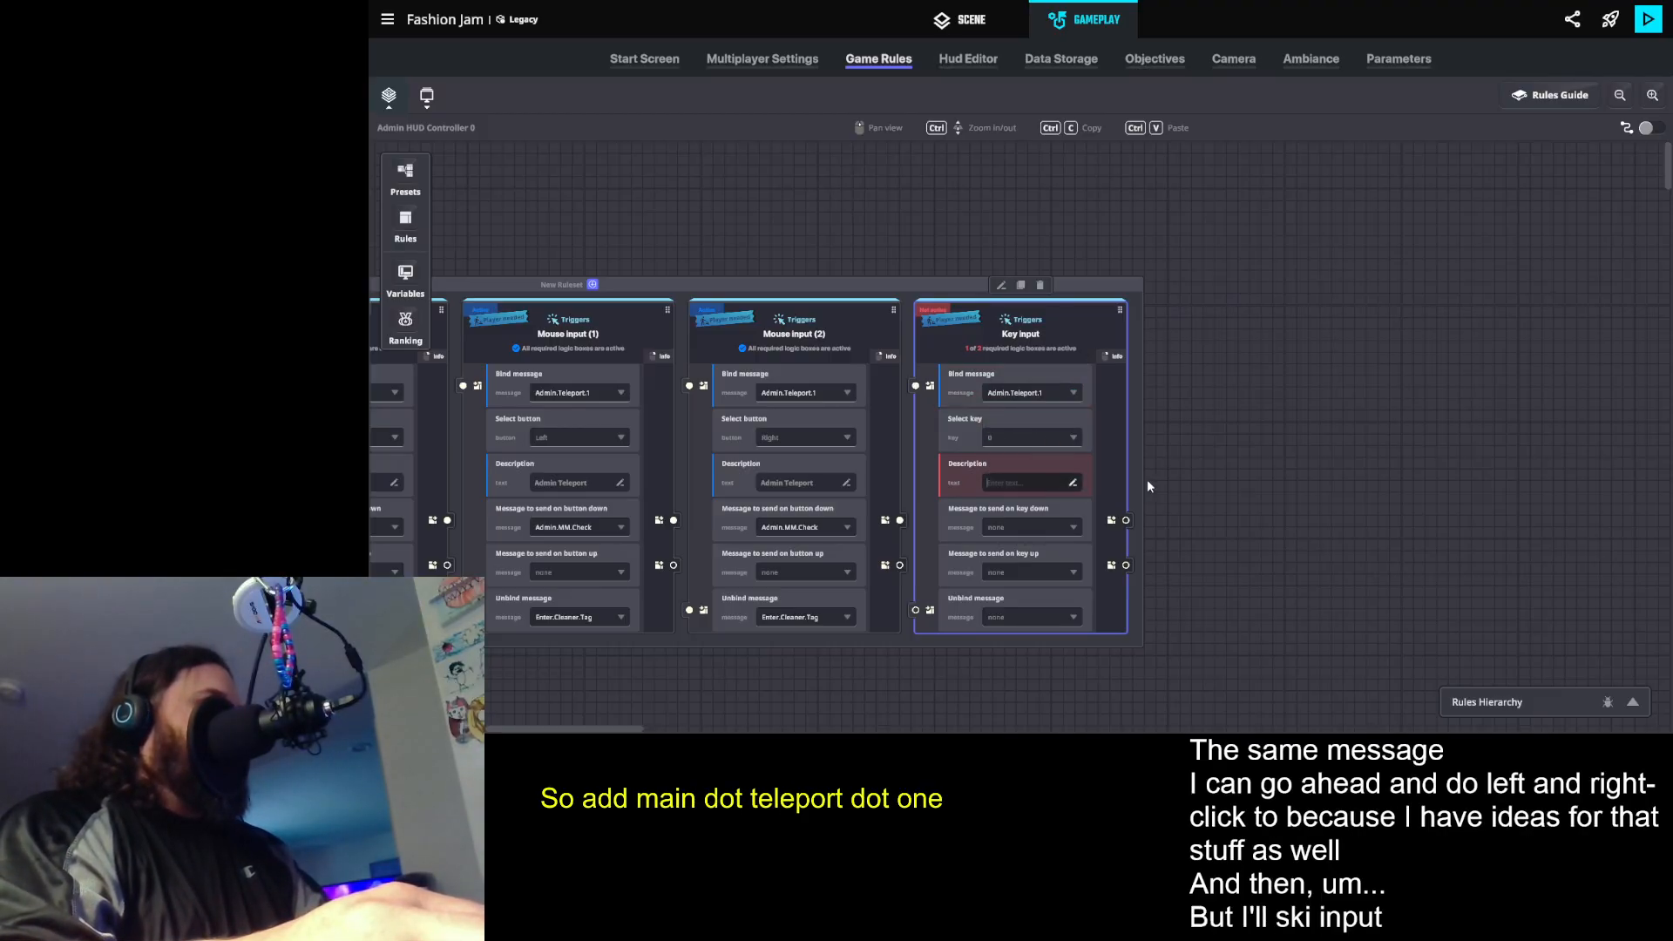
text(Admin HUD Controller)
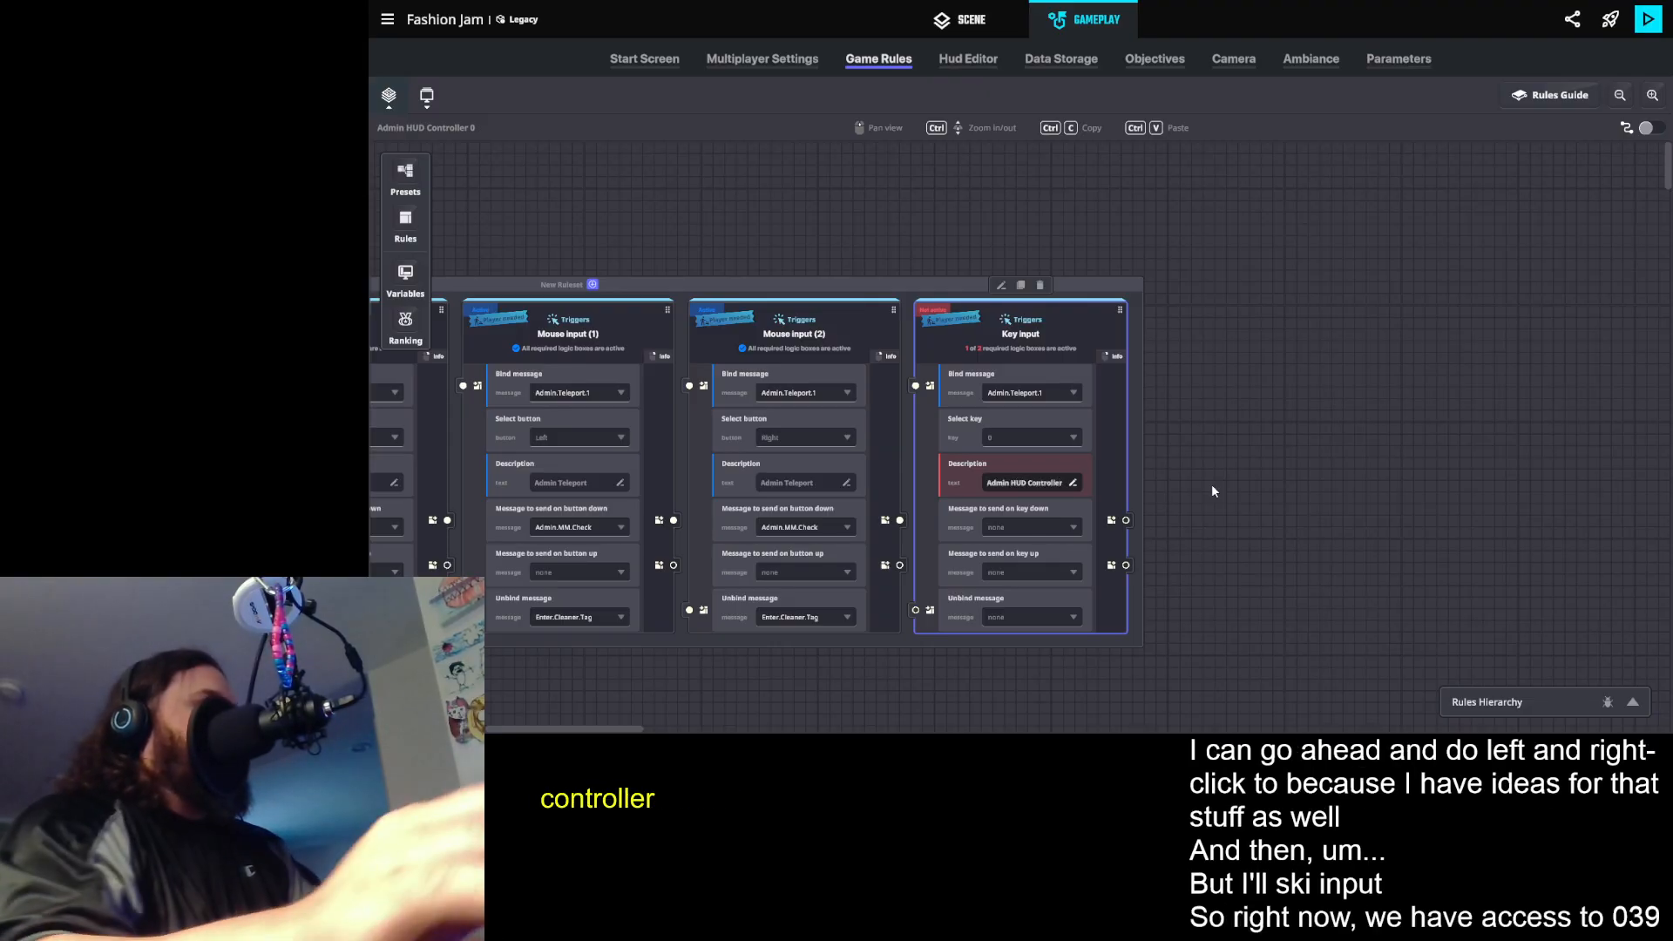
- Change the left-button Mouse input rule's description to "Admin Music Controller"
double_click(580, 484)
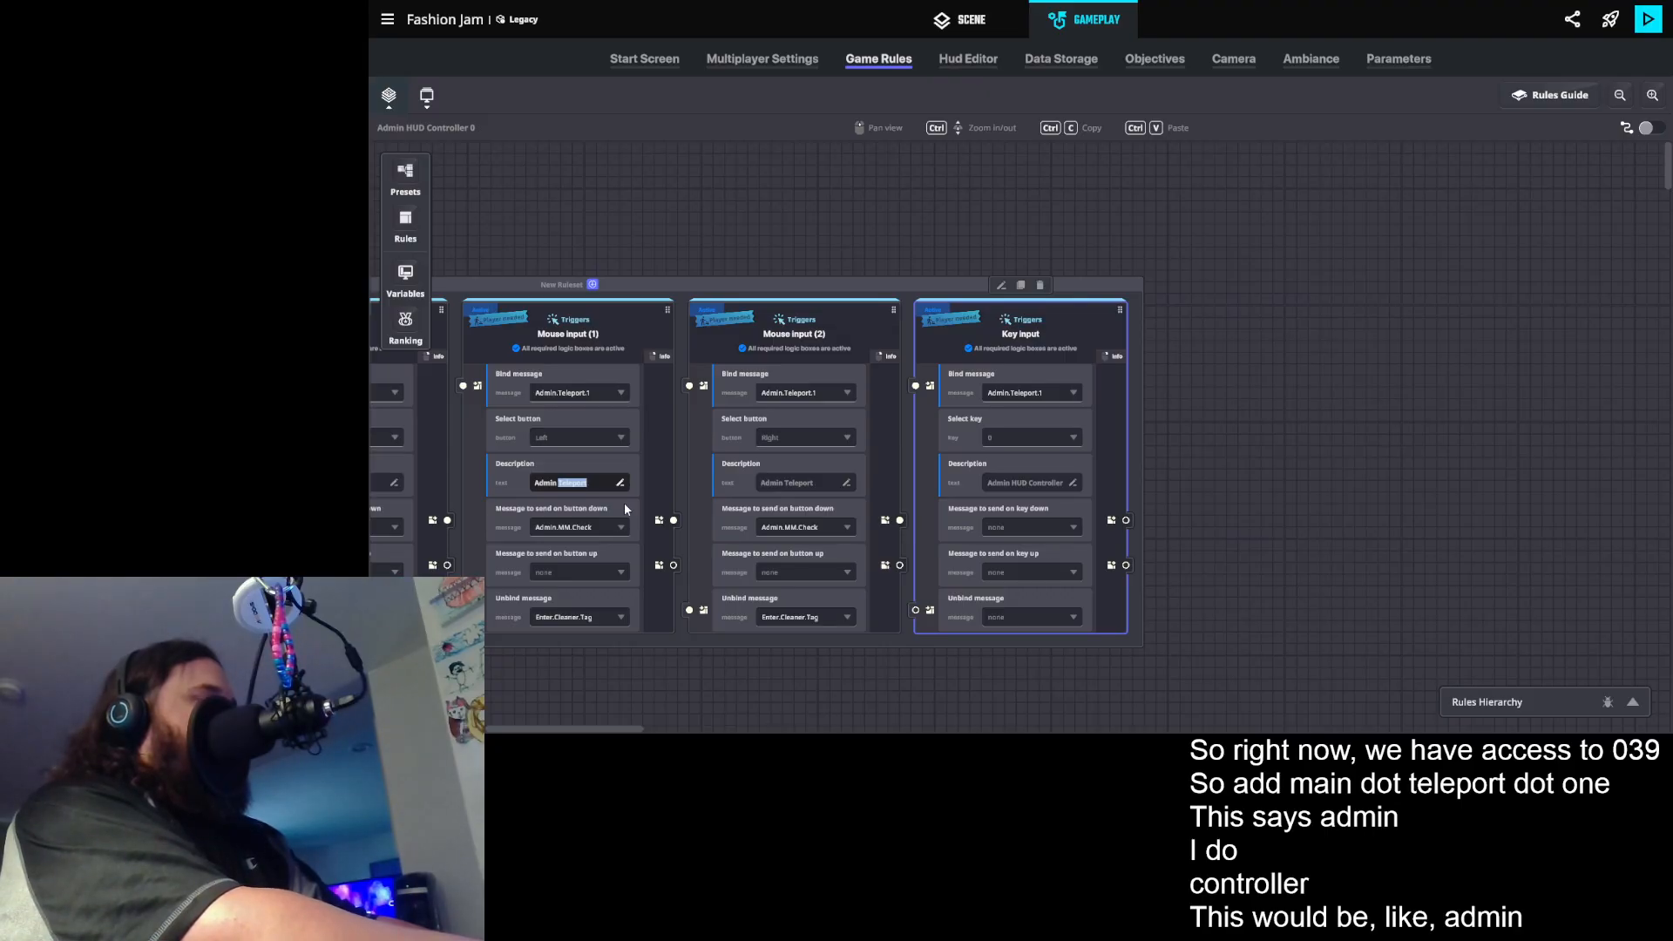
text(Music)
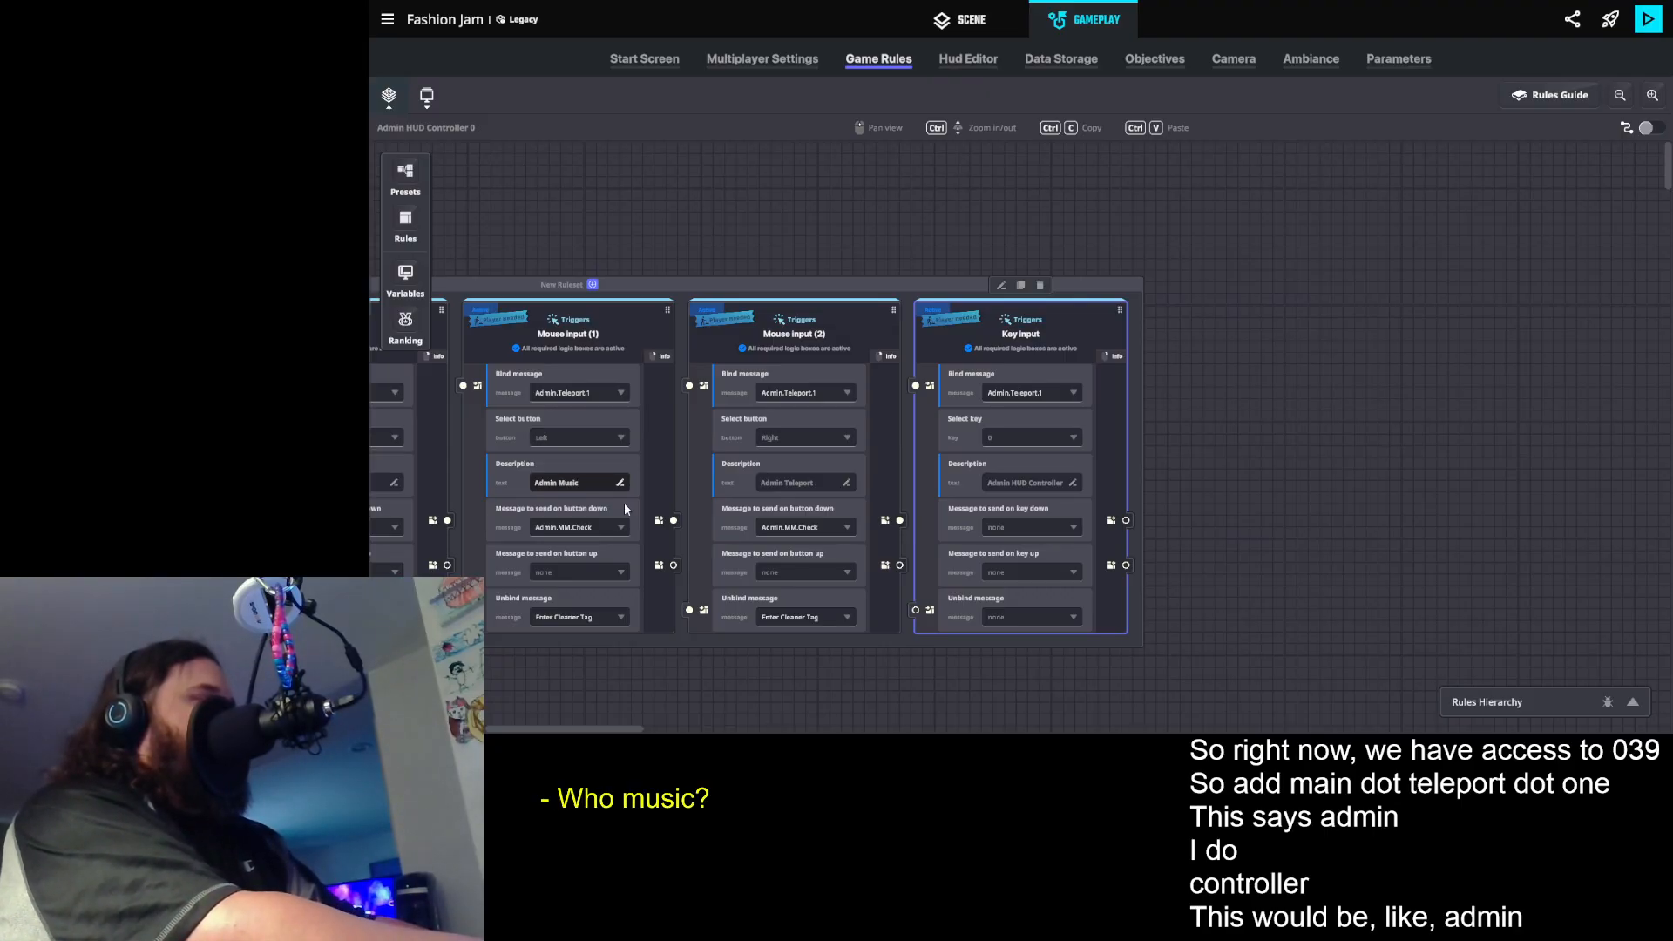
text( Co)
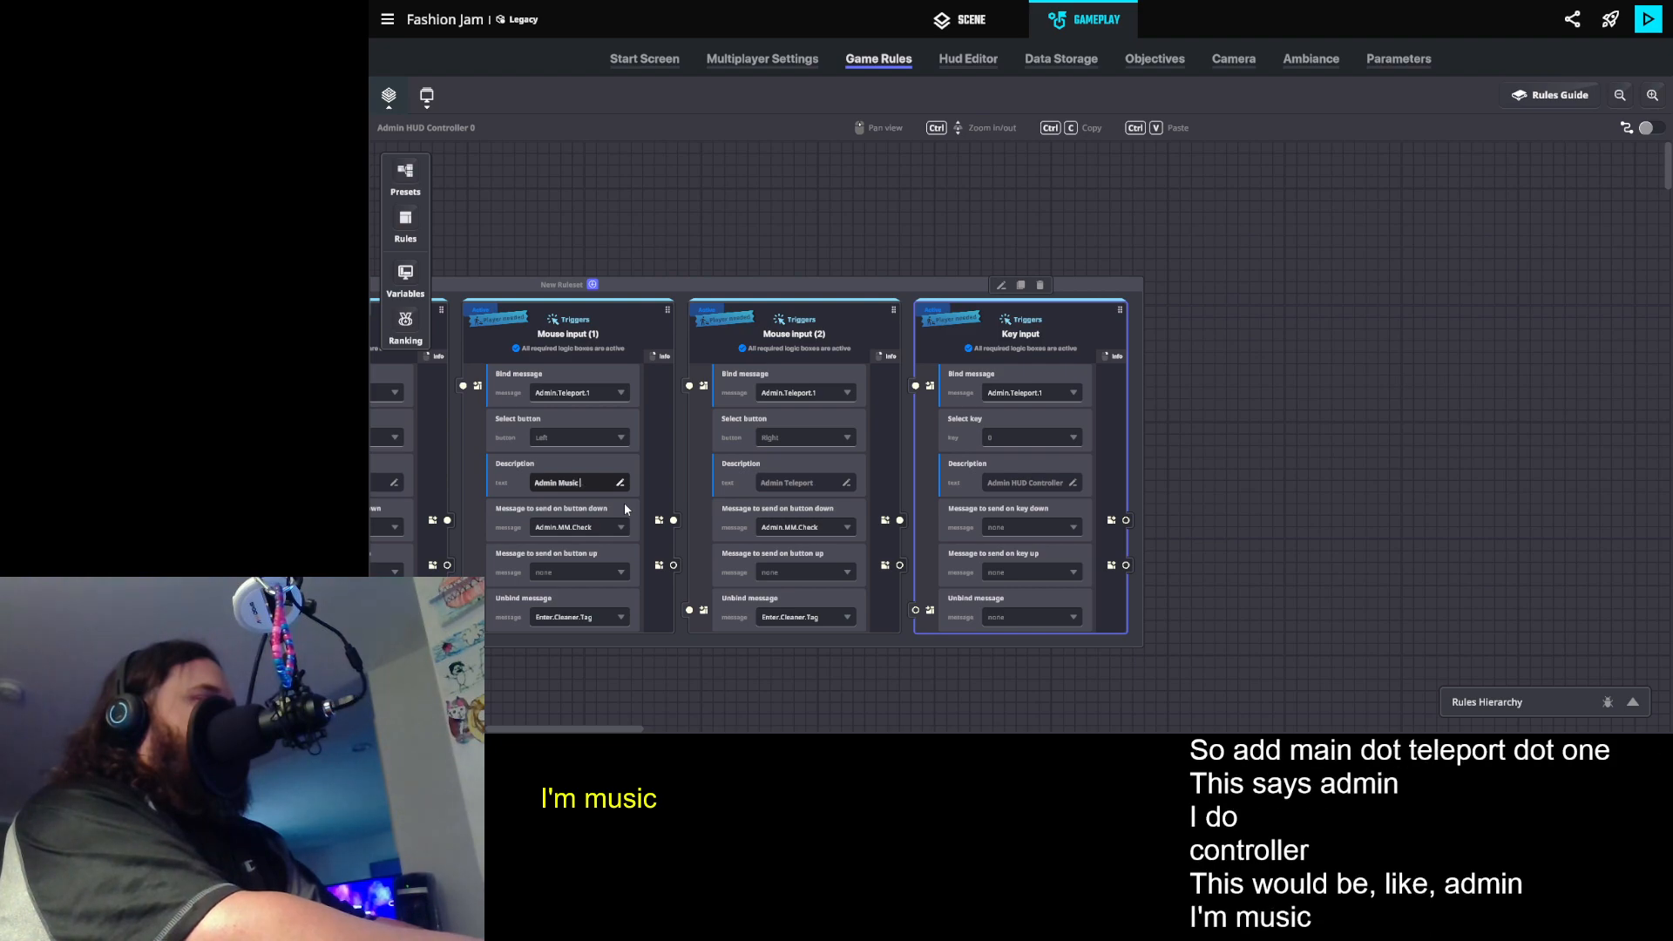
text(ntroller)
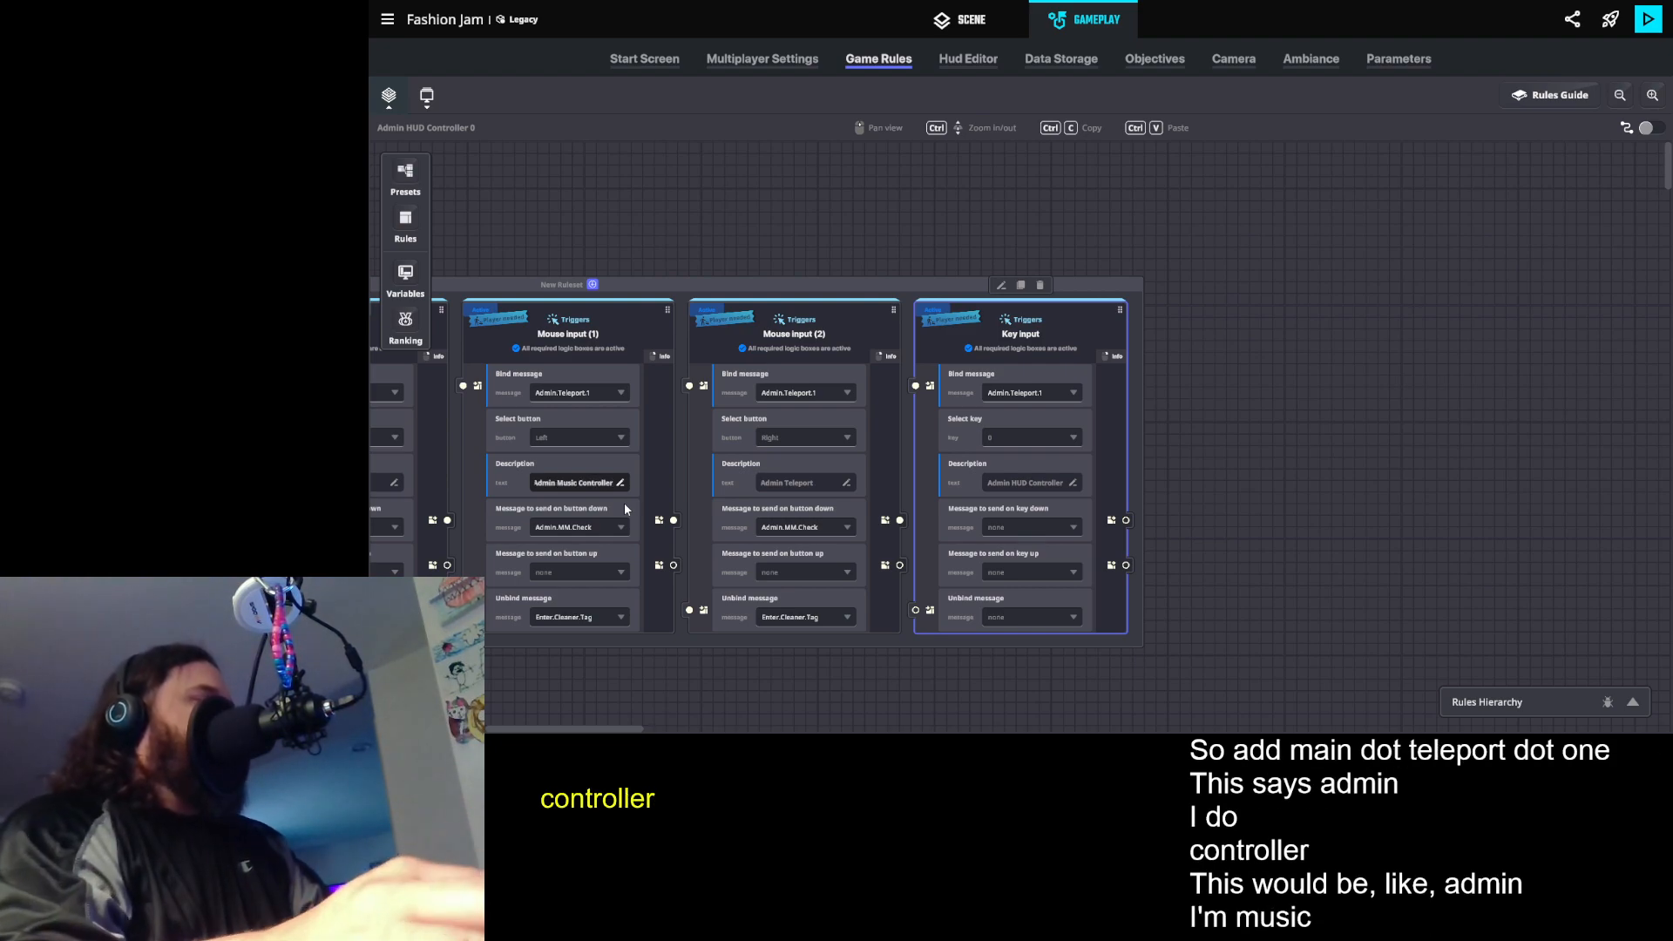
- Change the middle-button Mouse input rule's description to "Admin Teleport Controller"
drag(460, 673, 631, 662)
click(532, 471)
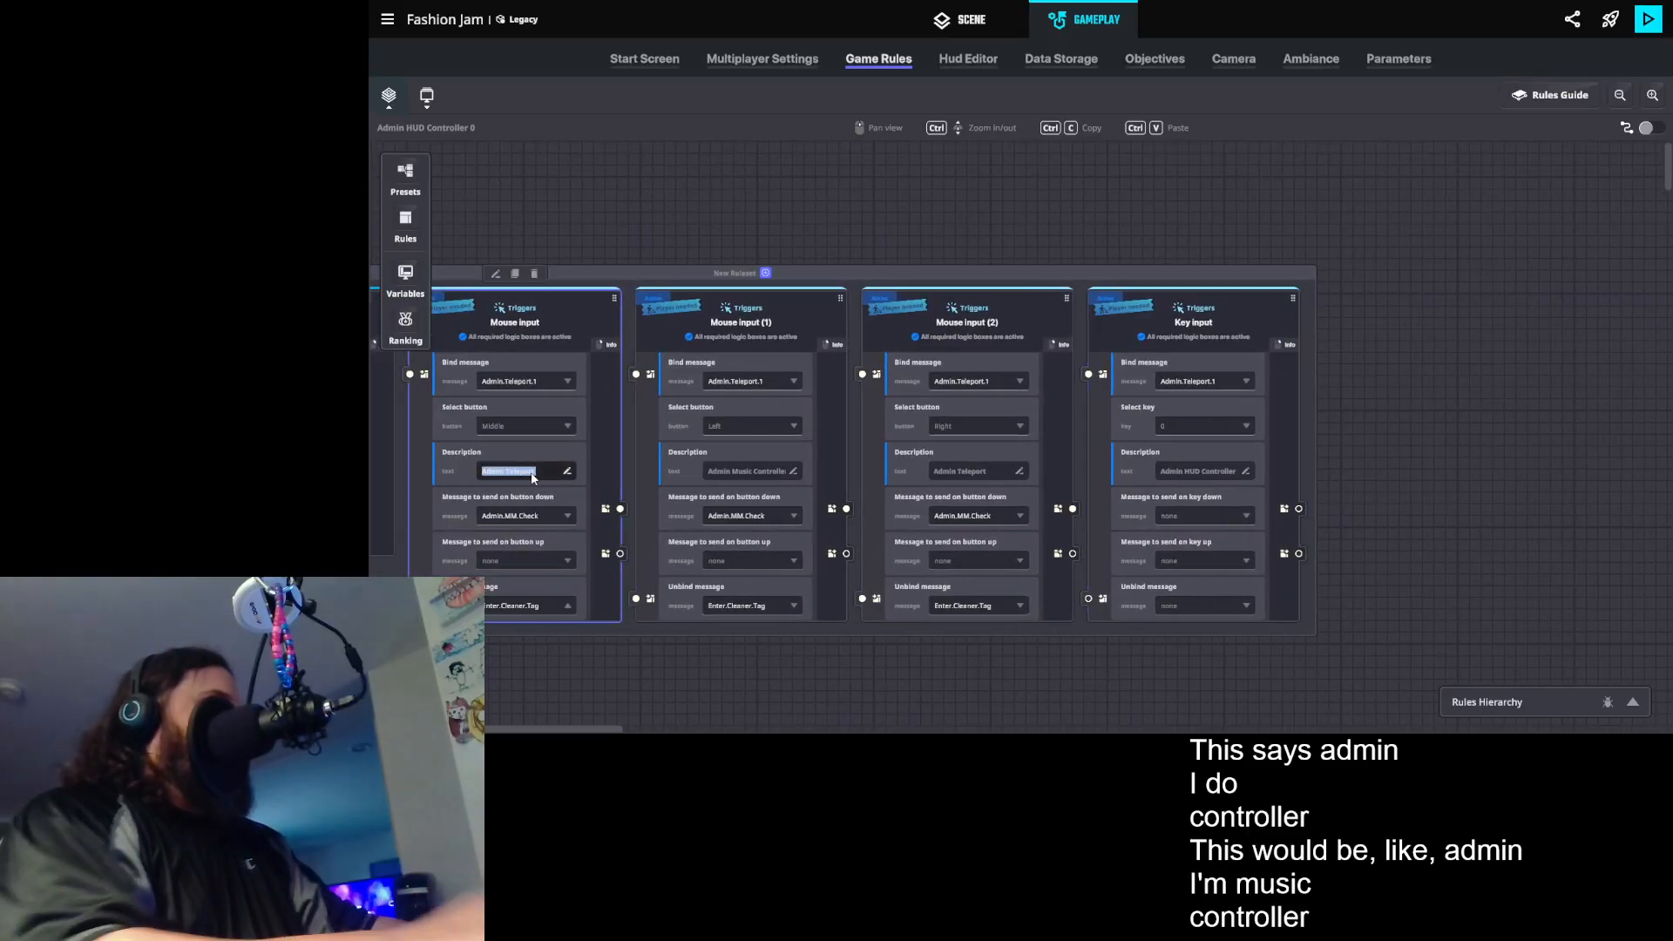
key(BackSpace)
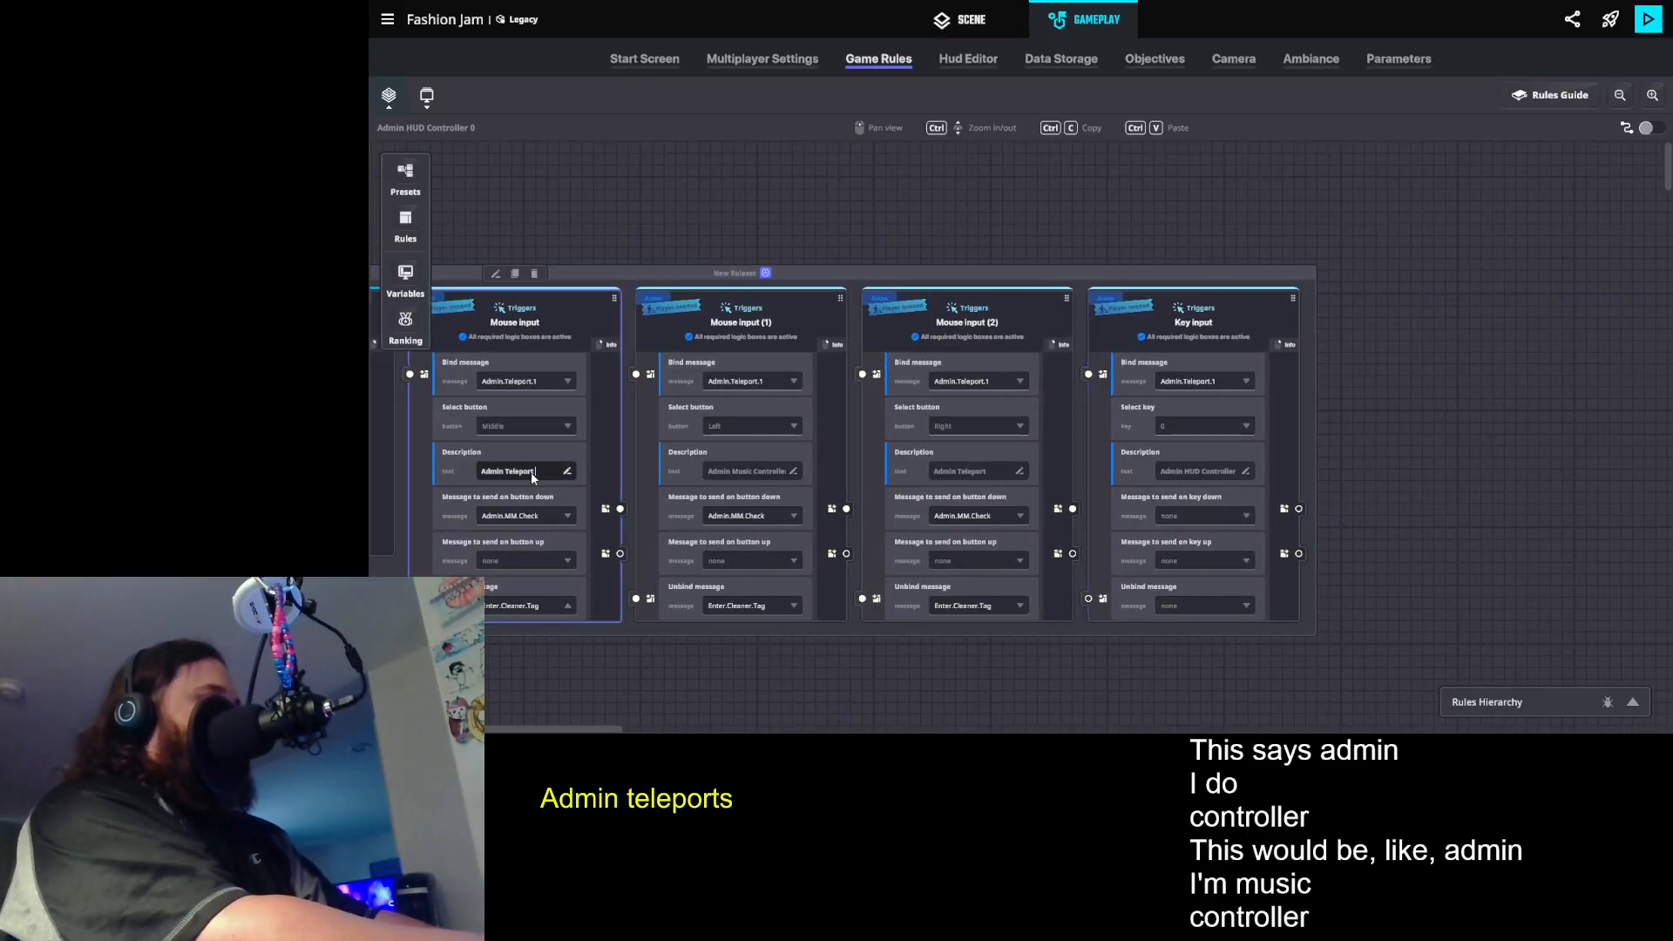
text(Contro)
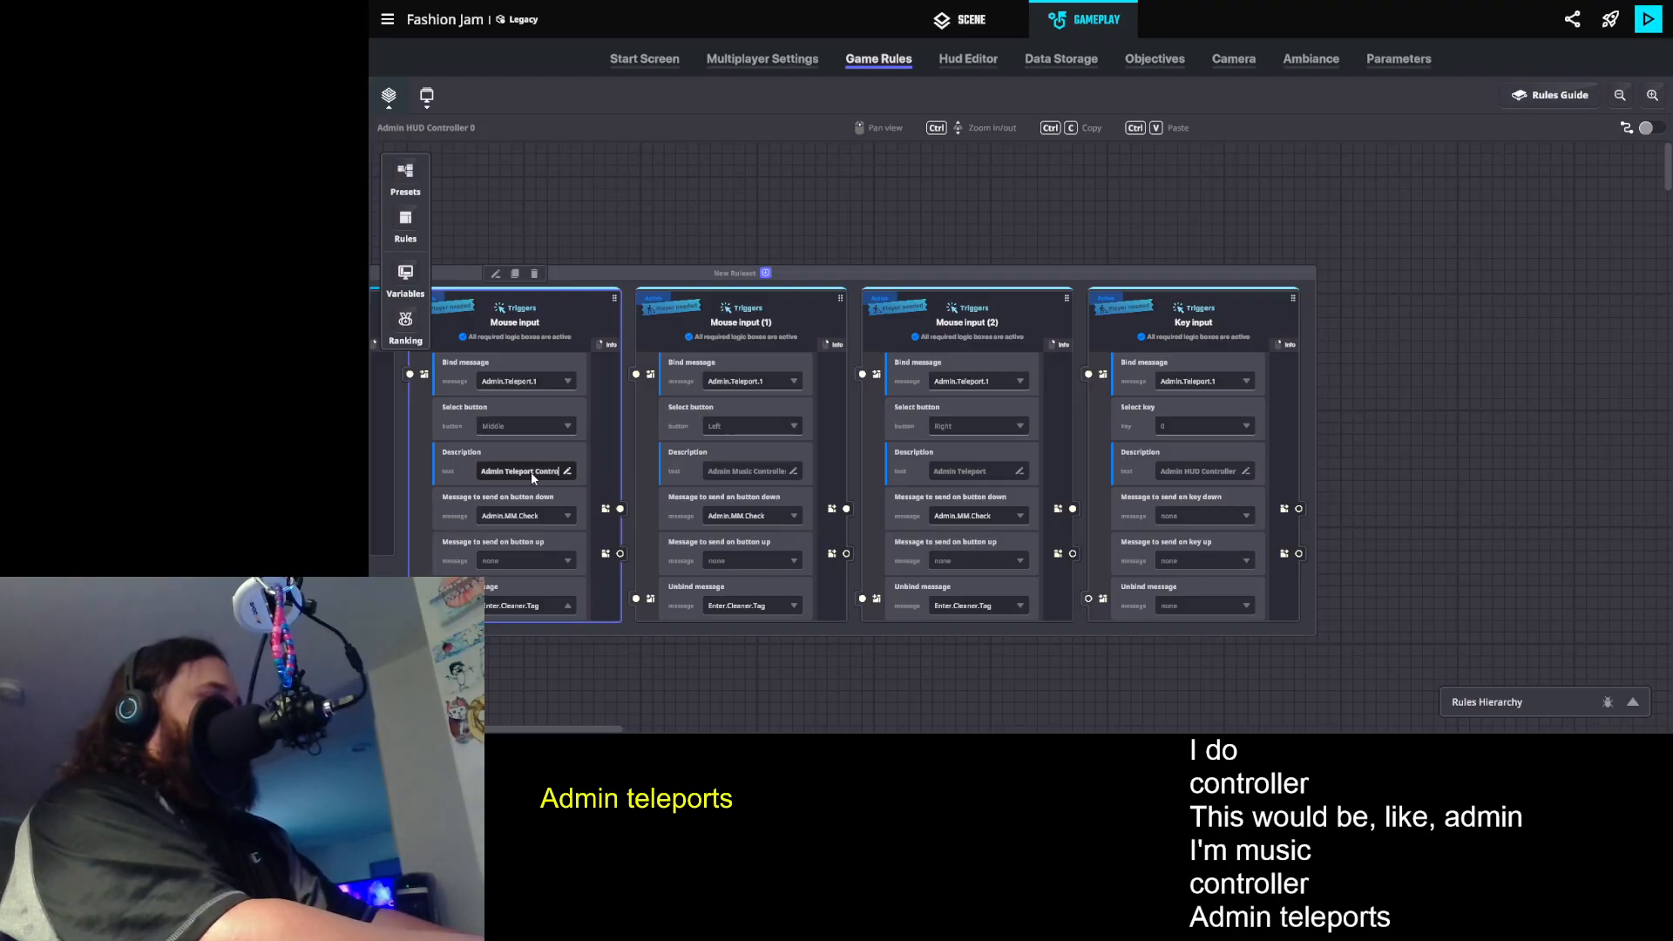
text(ller)
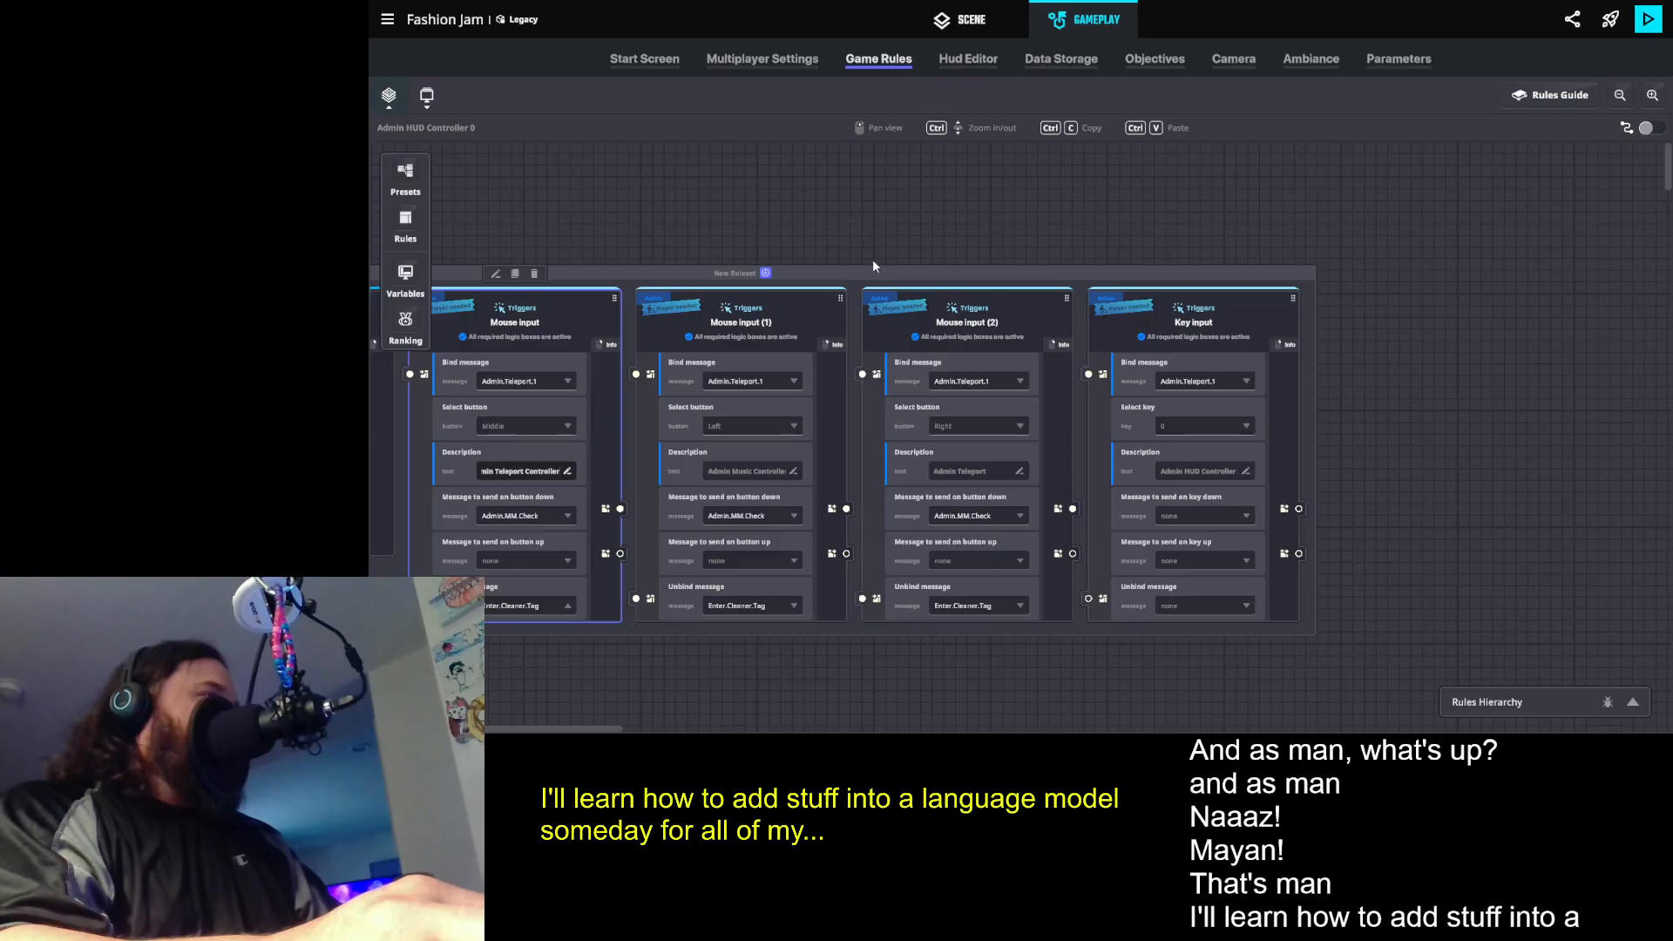
click(885, 233)
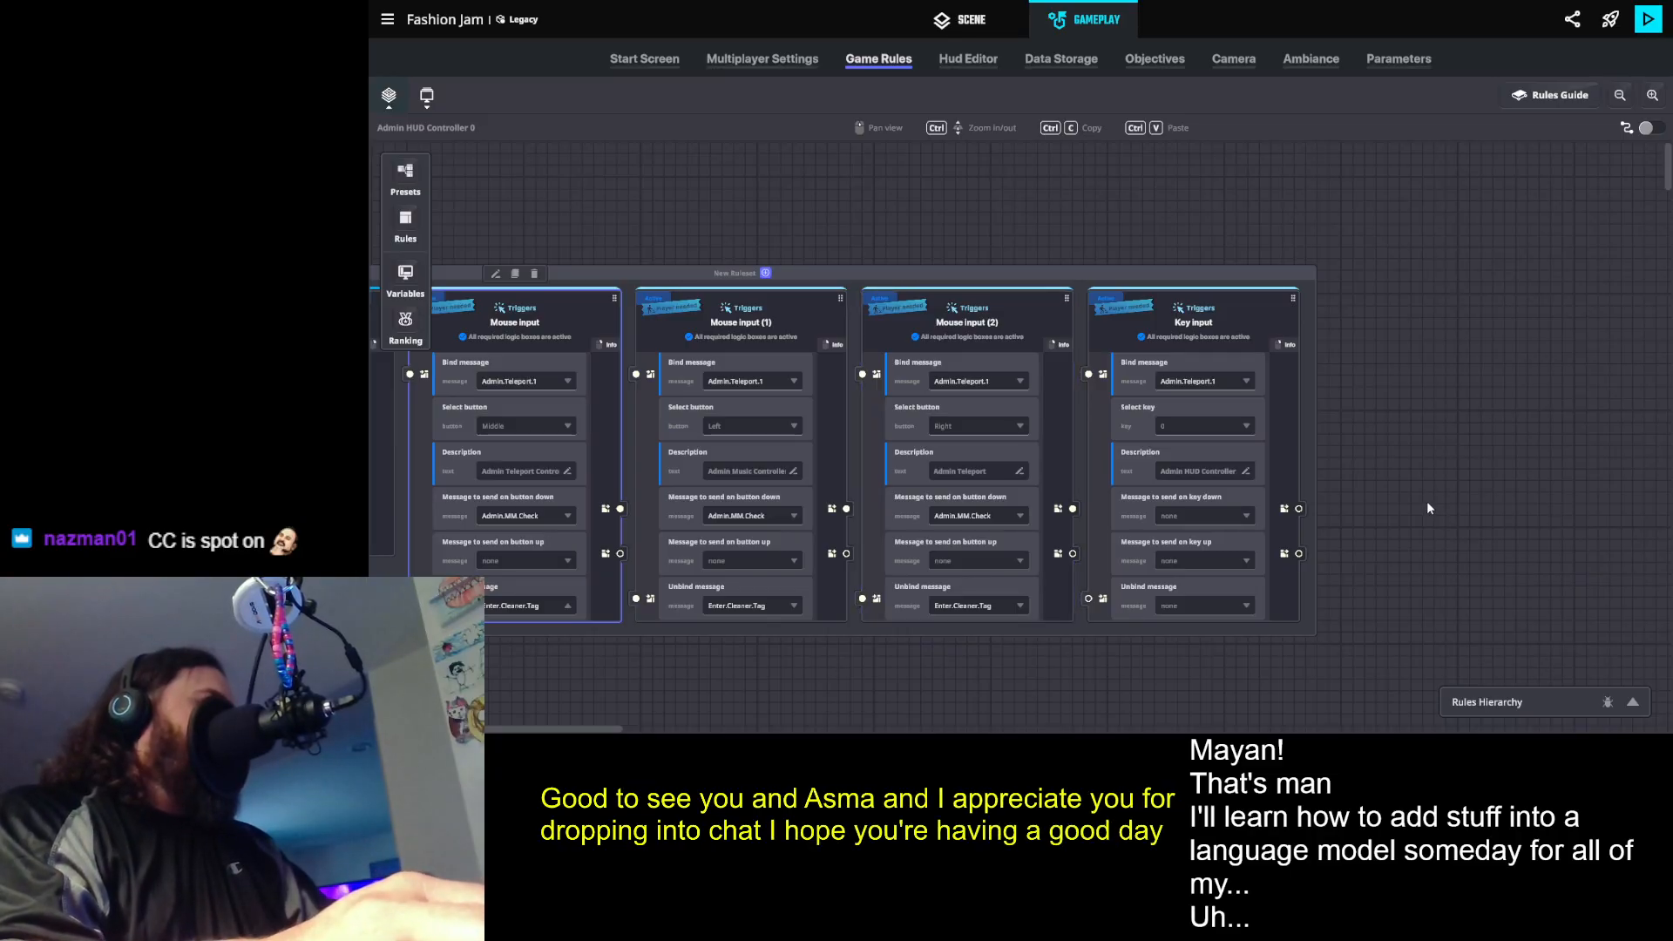
- Set the Key input rule's key to 1
drag(1412, 497, 1118, 488)
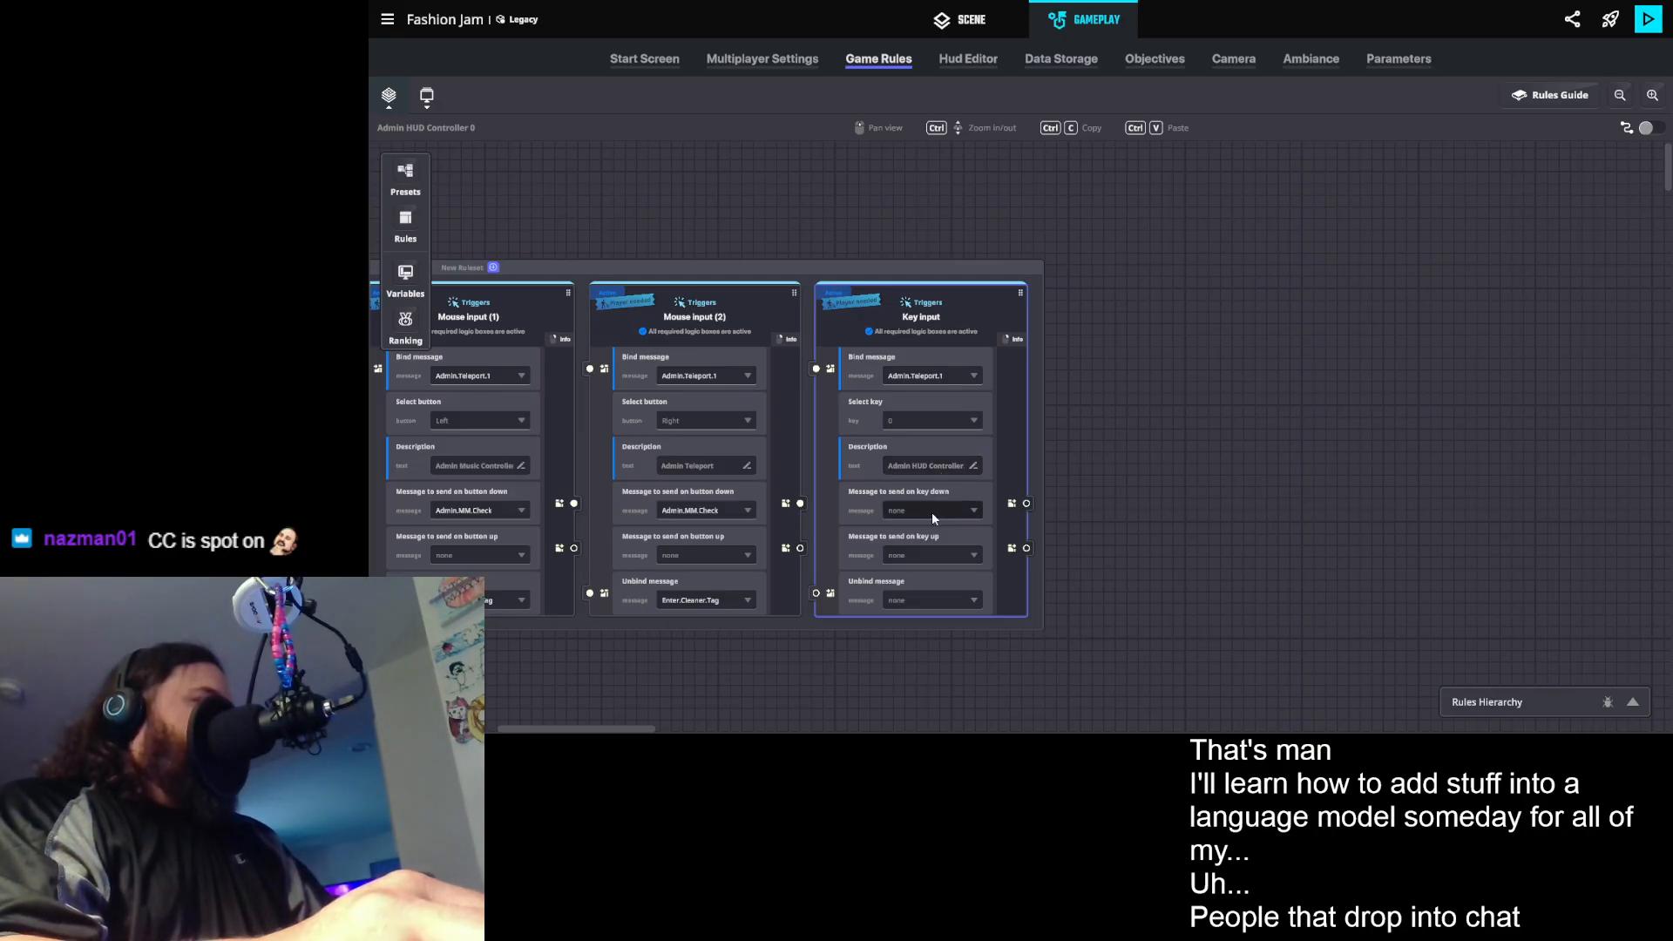
click(913, 417)
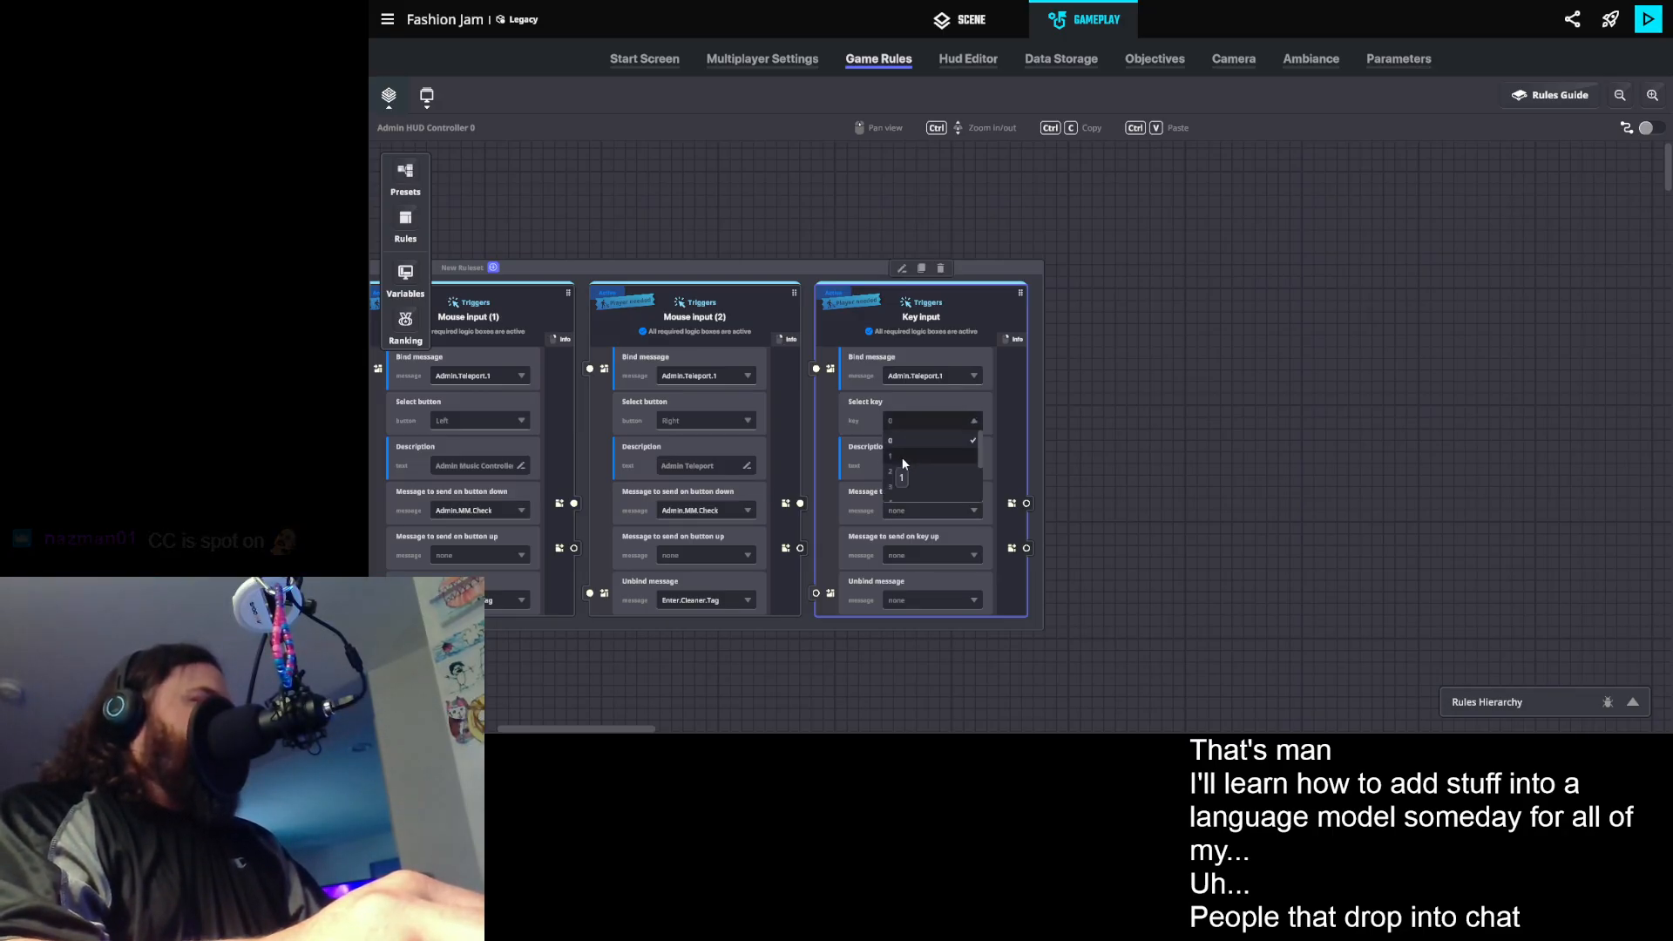
click(903, 460)
- Create a new message Admin.1 without arguments as the Key input rule's message to send on key down
click(932, 512)
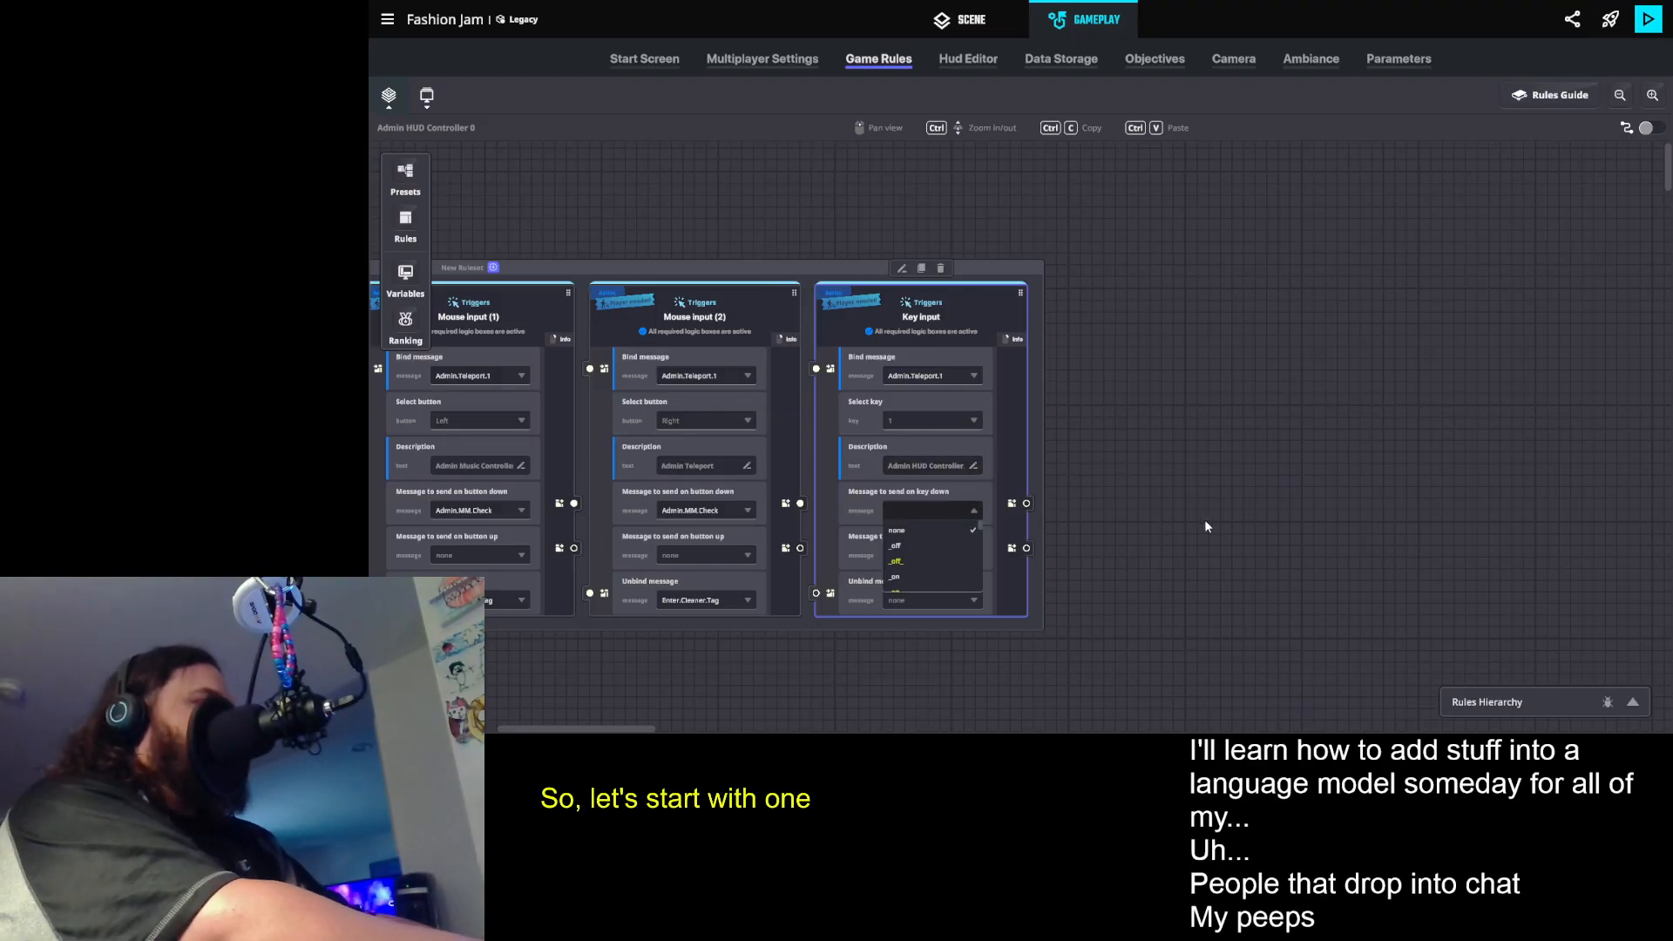
text(Admin)
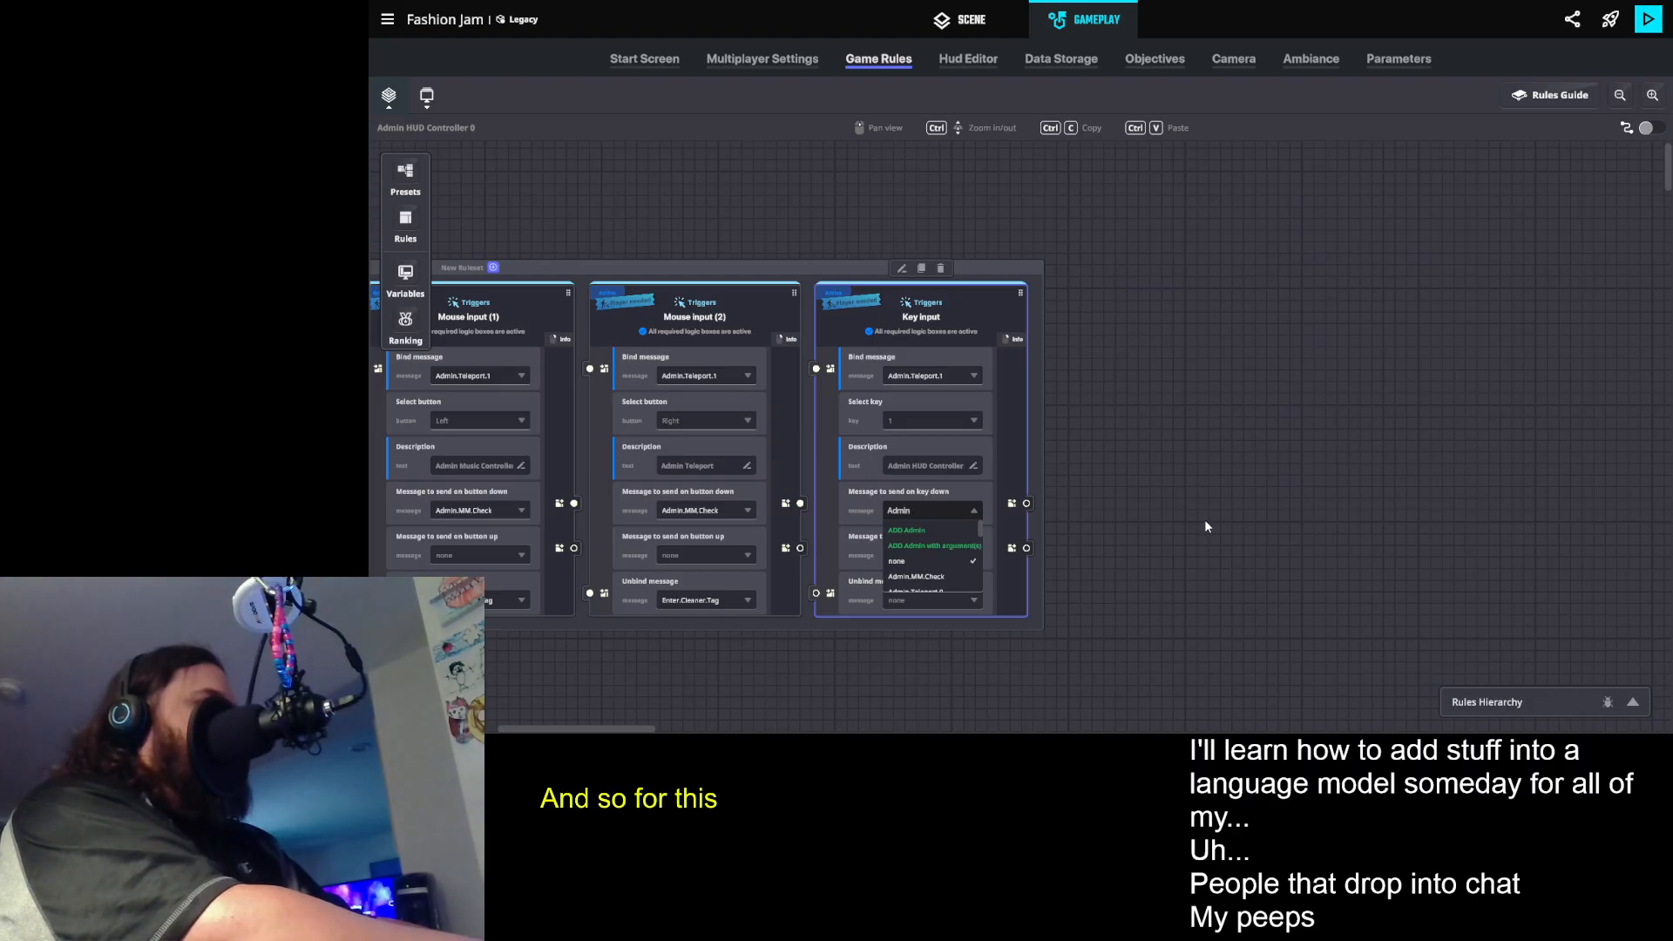
text(.1.Check)
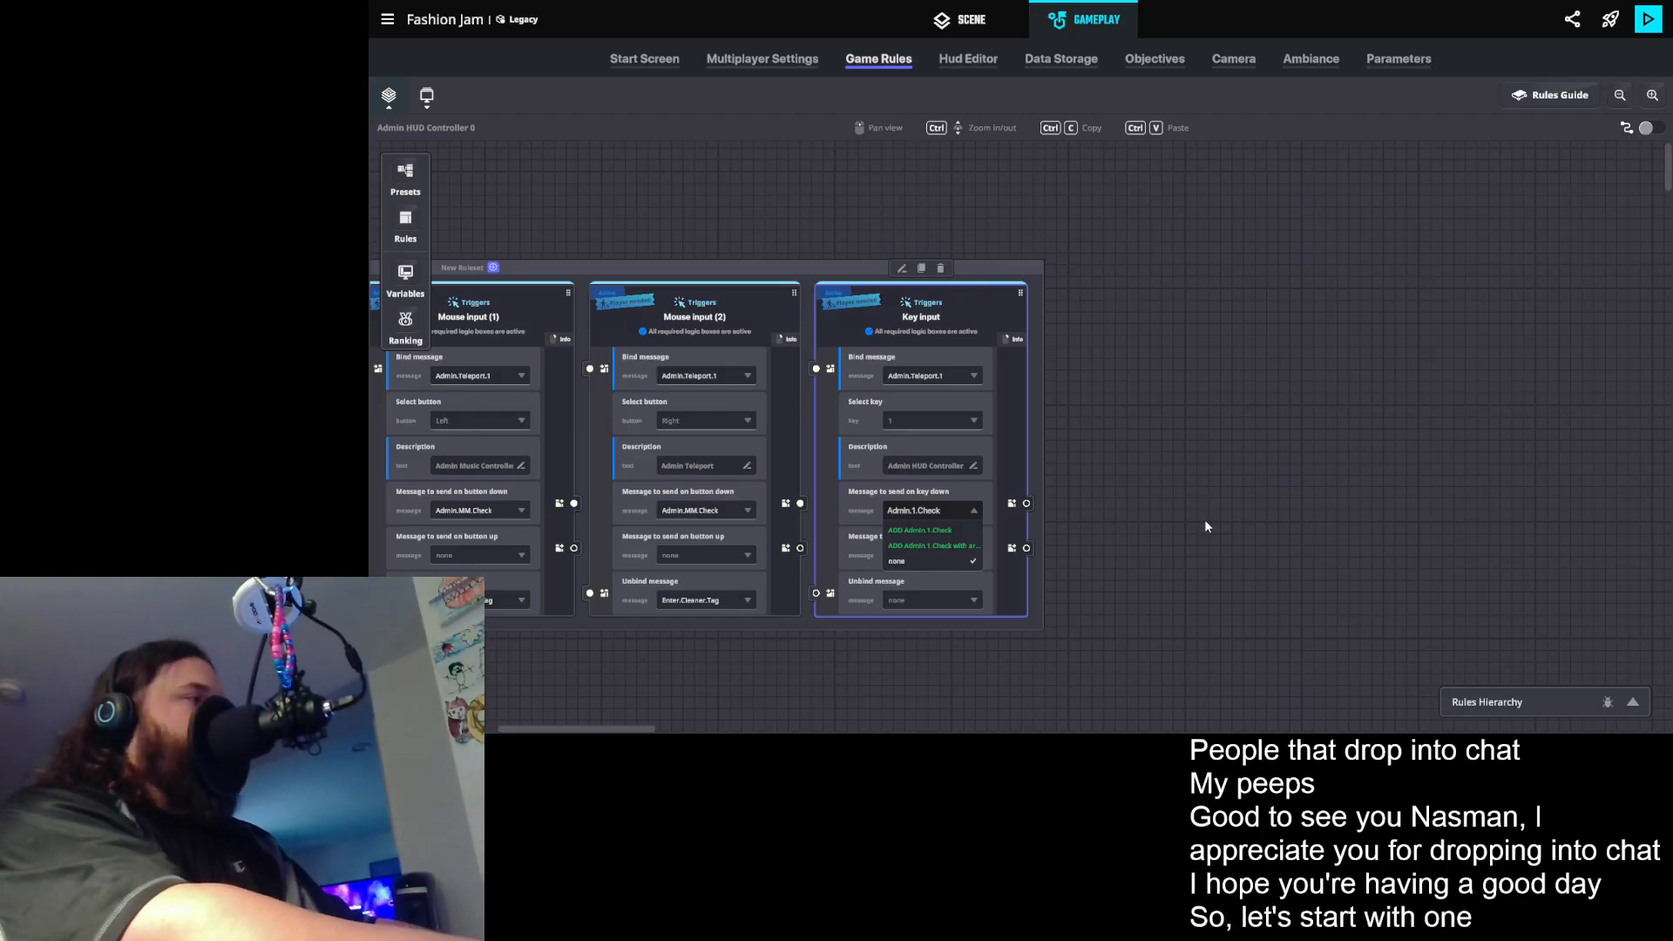
key(BackSpace)
key(BackSpace)
key(BackSpace)
key(BackSpace)
key(BackSpace)
key(BackSpace)
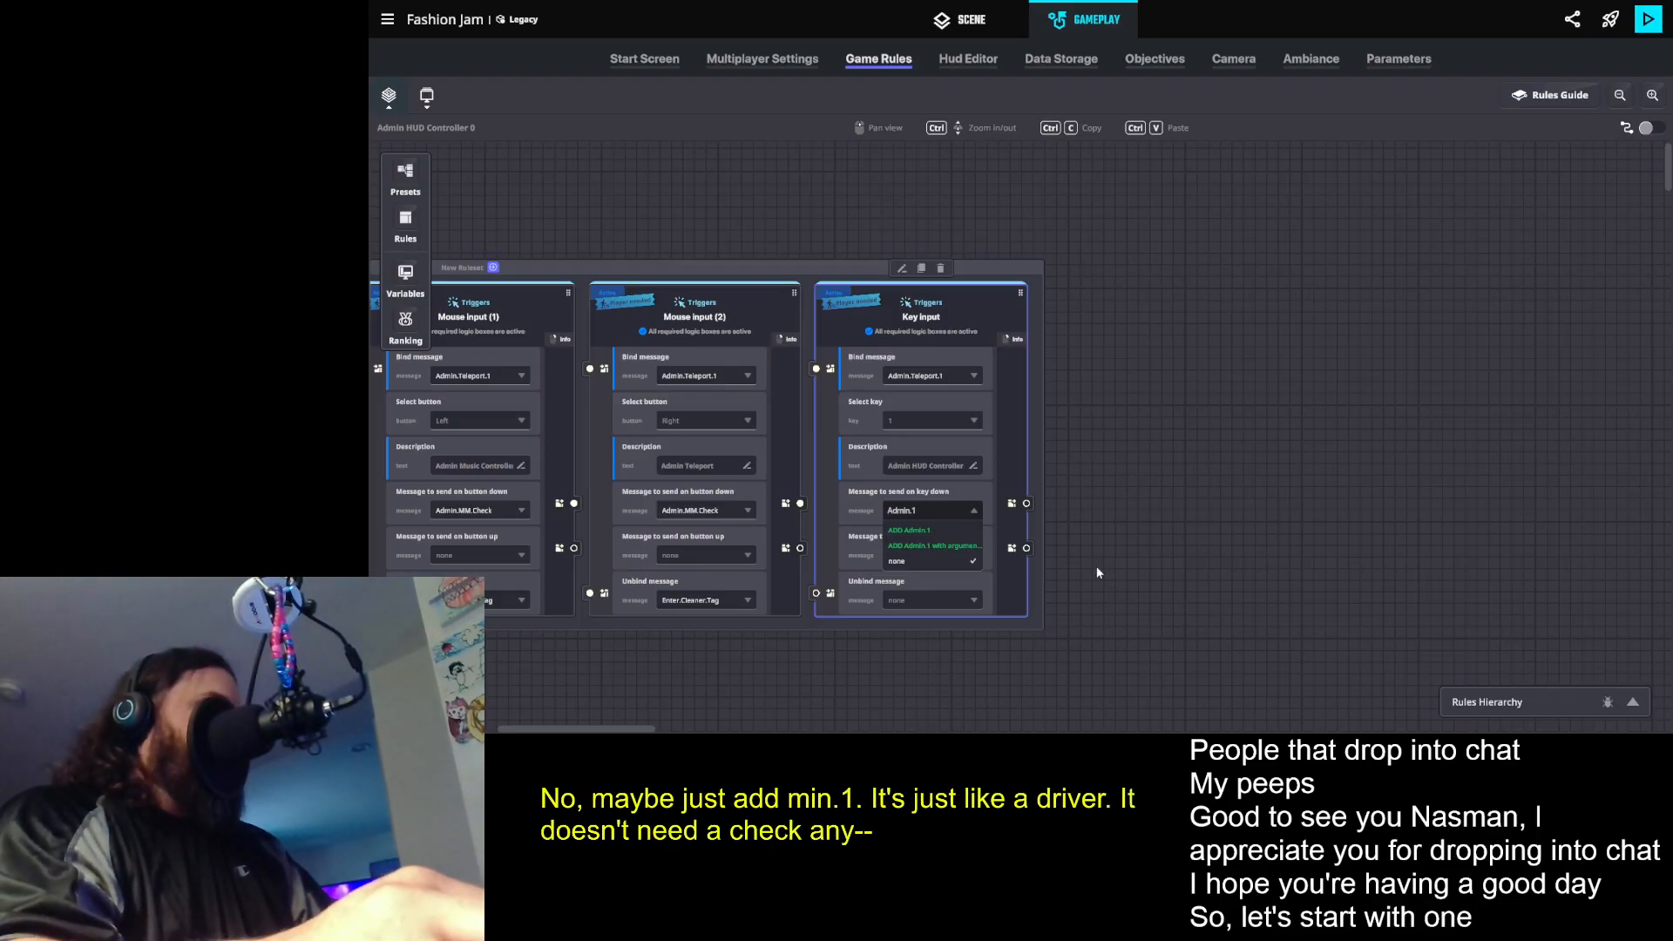
click(924, 534)
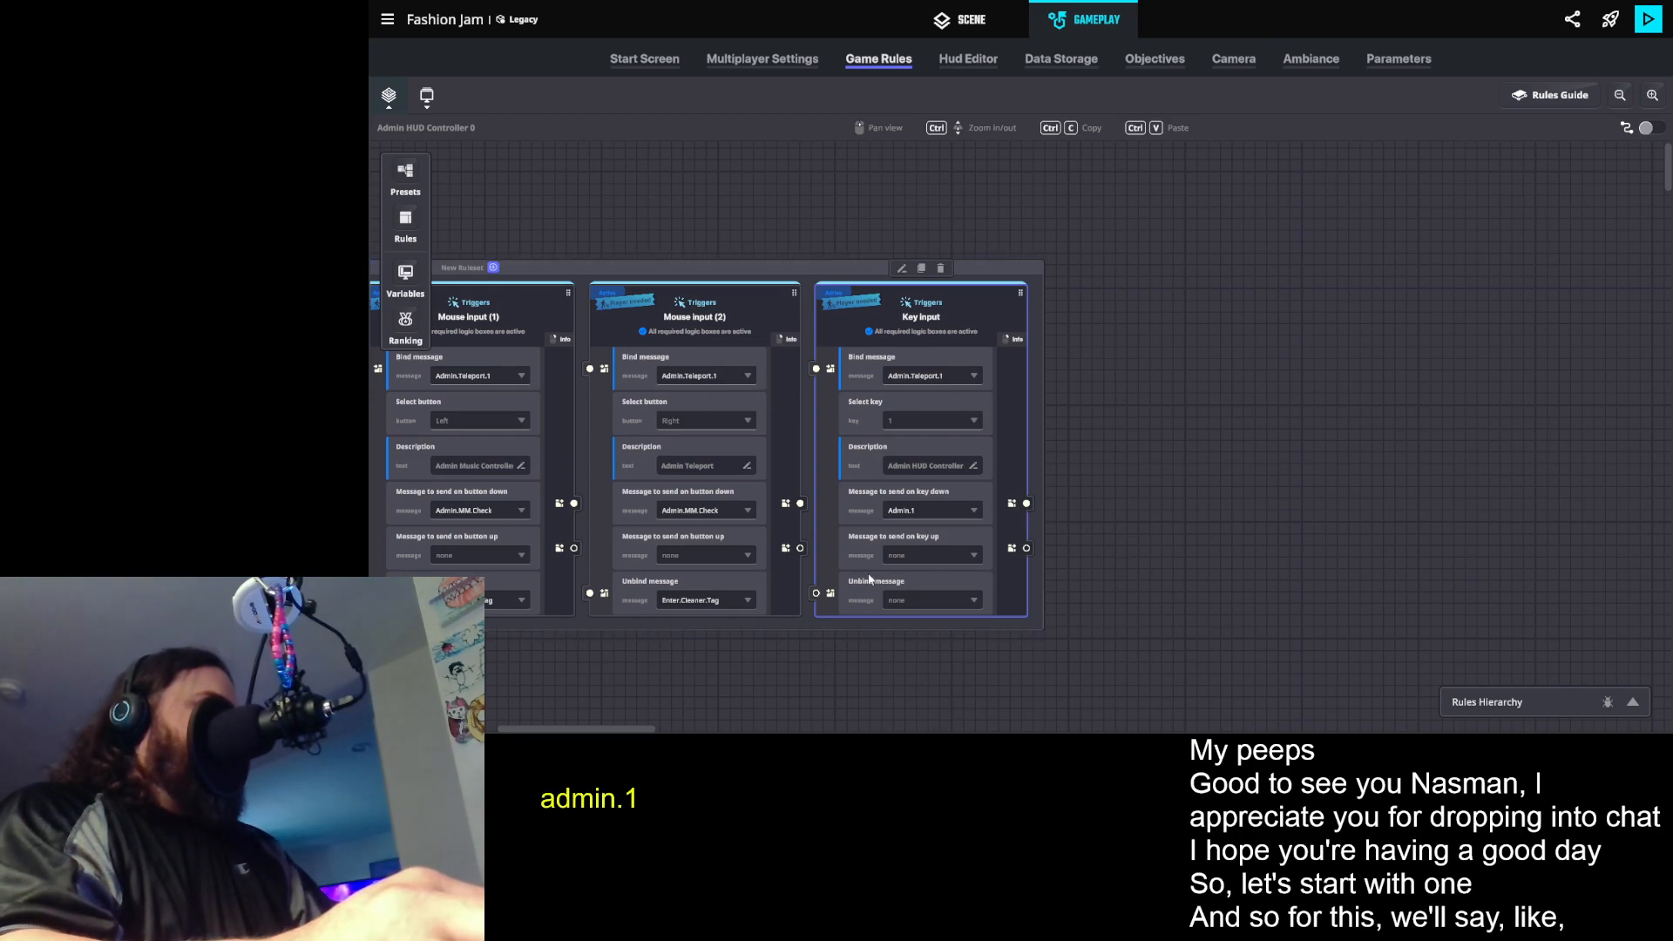
- Set the Key input rule's unbind message to Enter.Cleaner.Tag
click(903, 600)
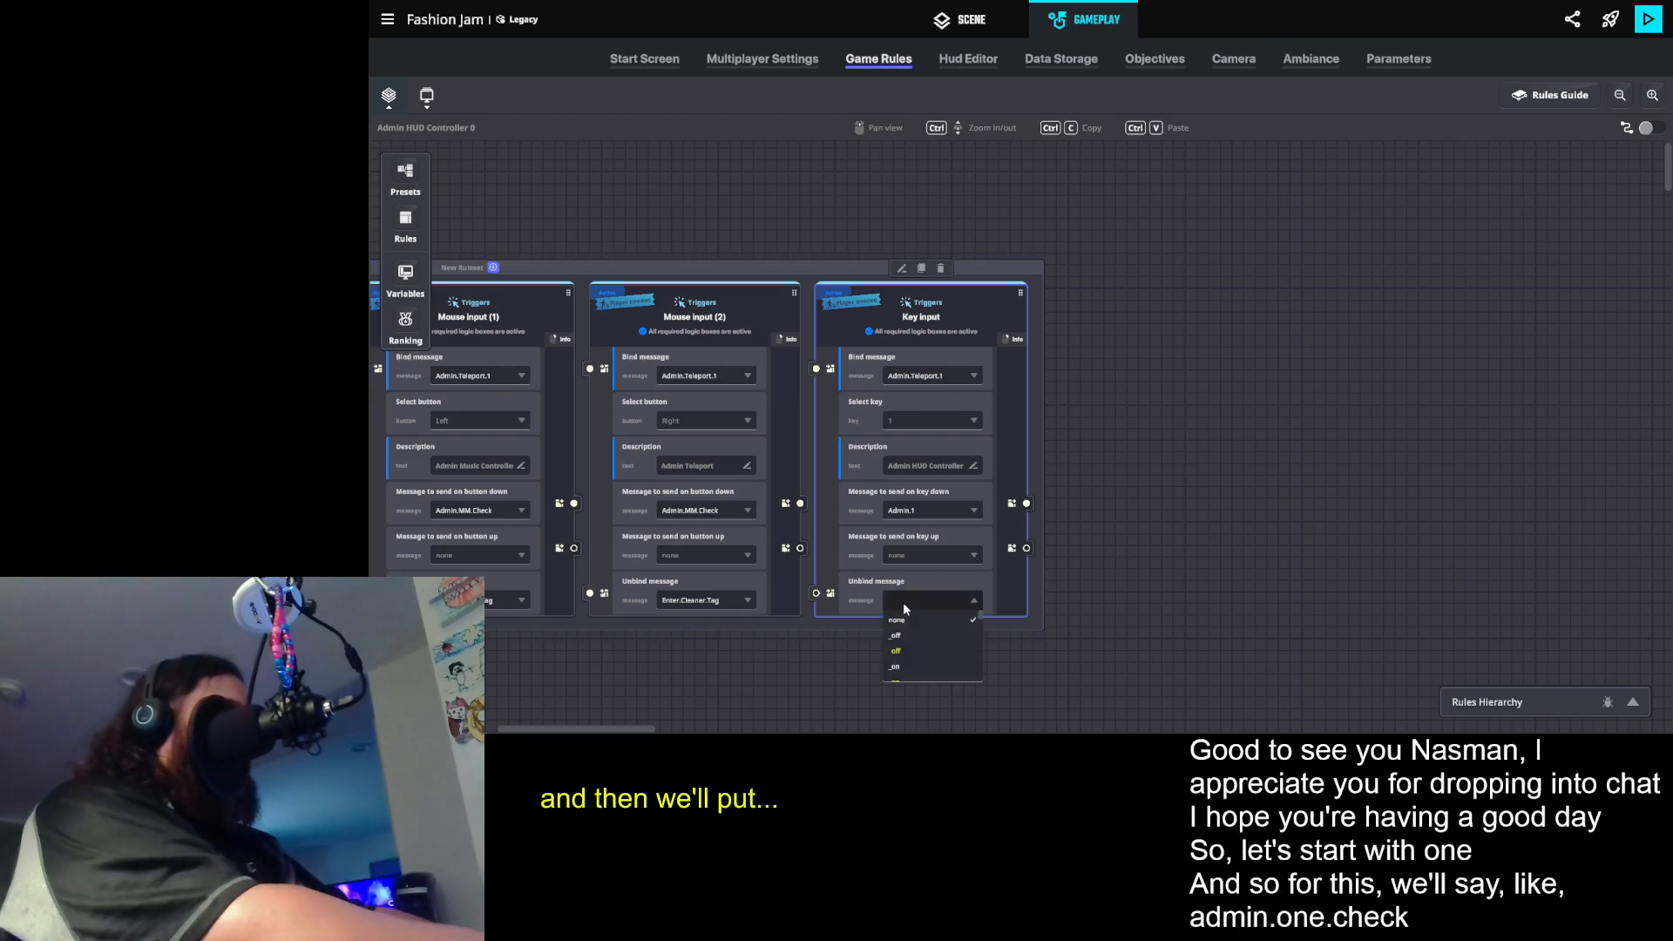
text(Enter.Cle)
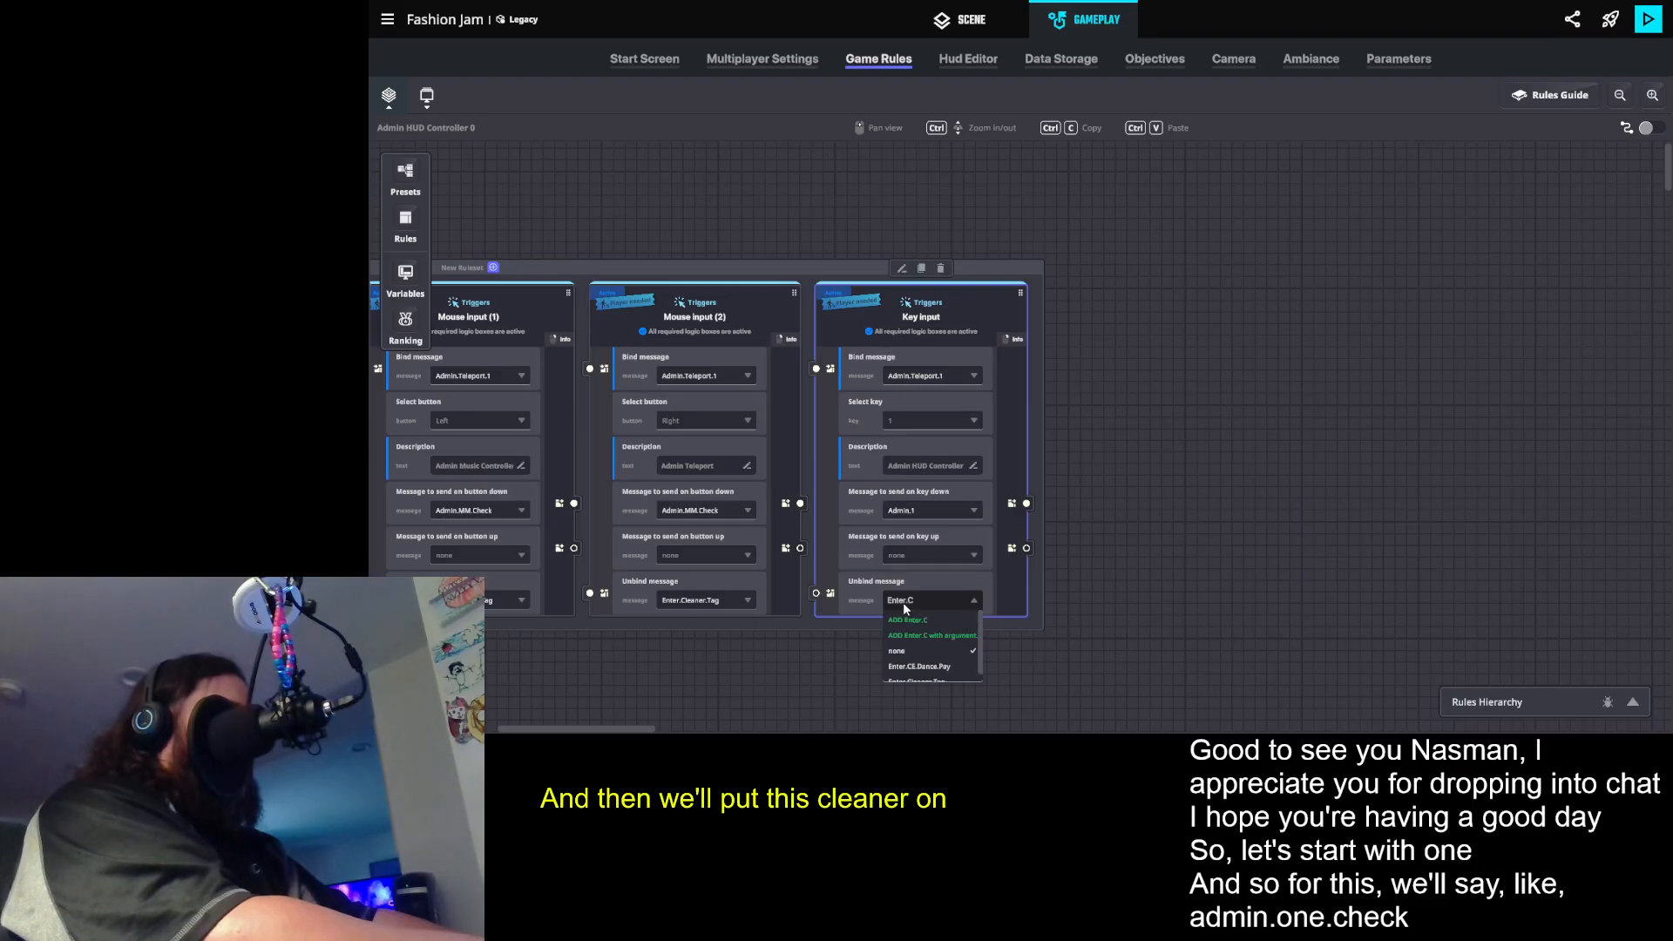
click(958, 666)
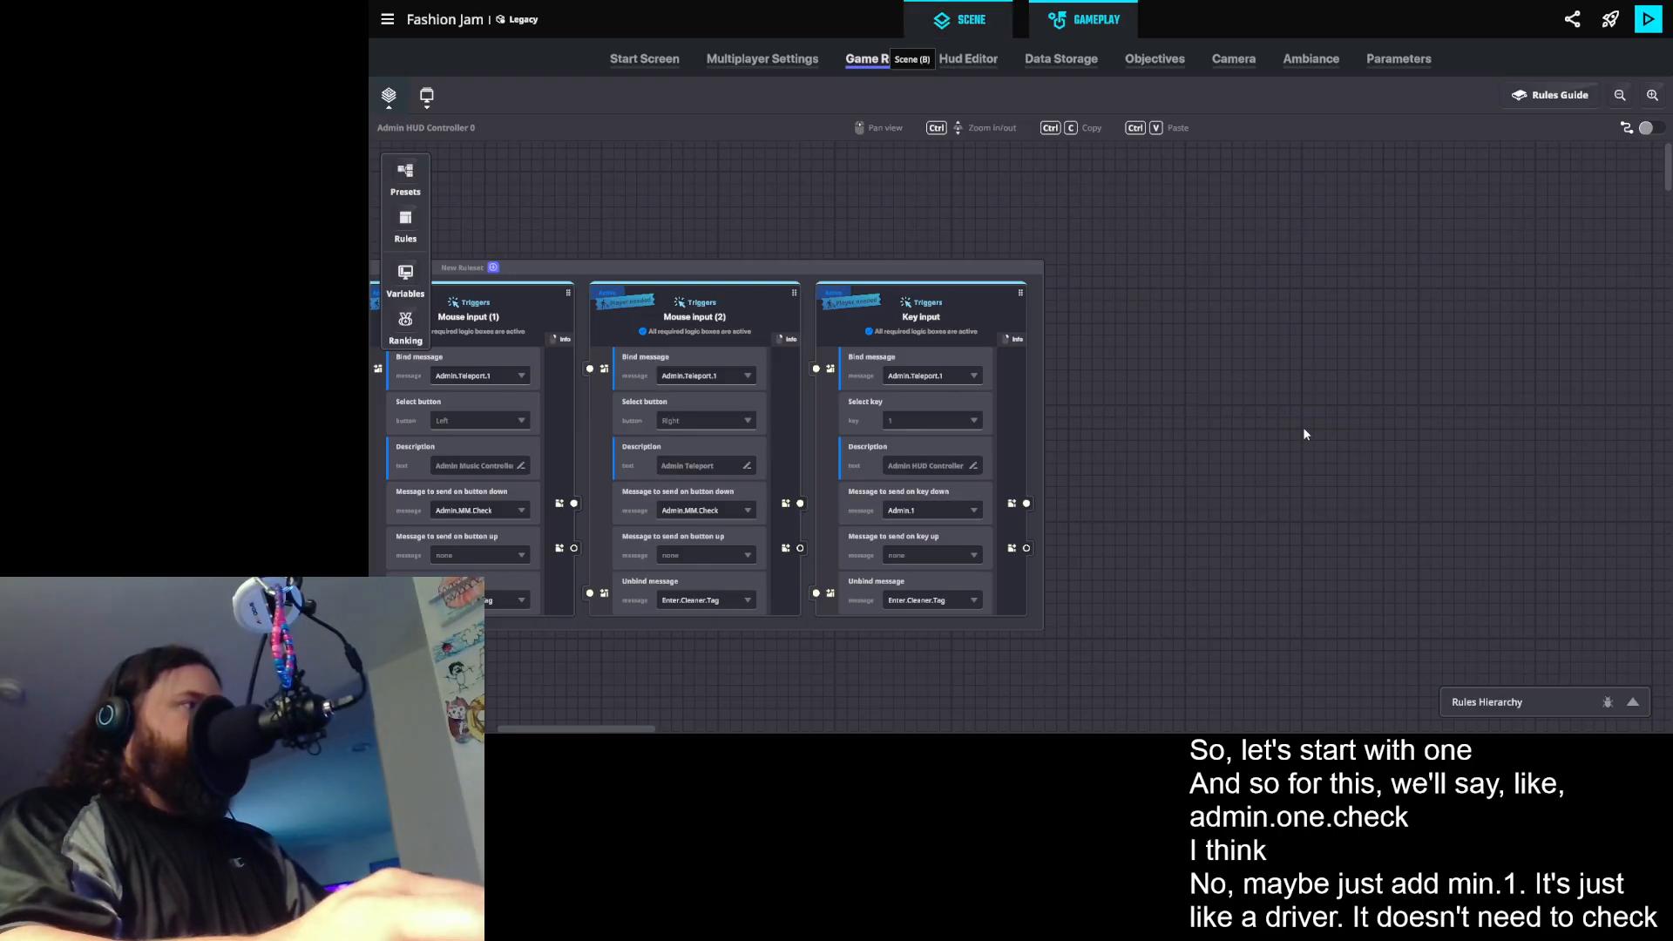
- Switch to the scene view and save the changes to the experience
key(b)
key(ctrl+s)
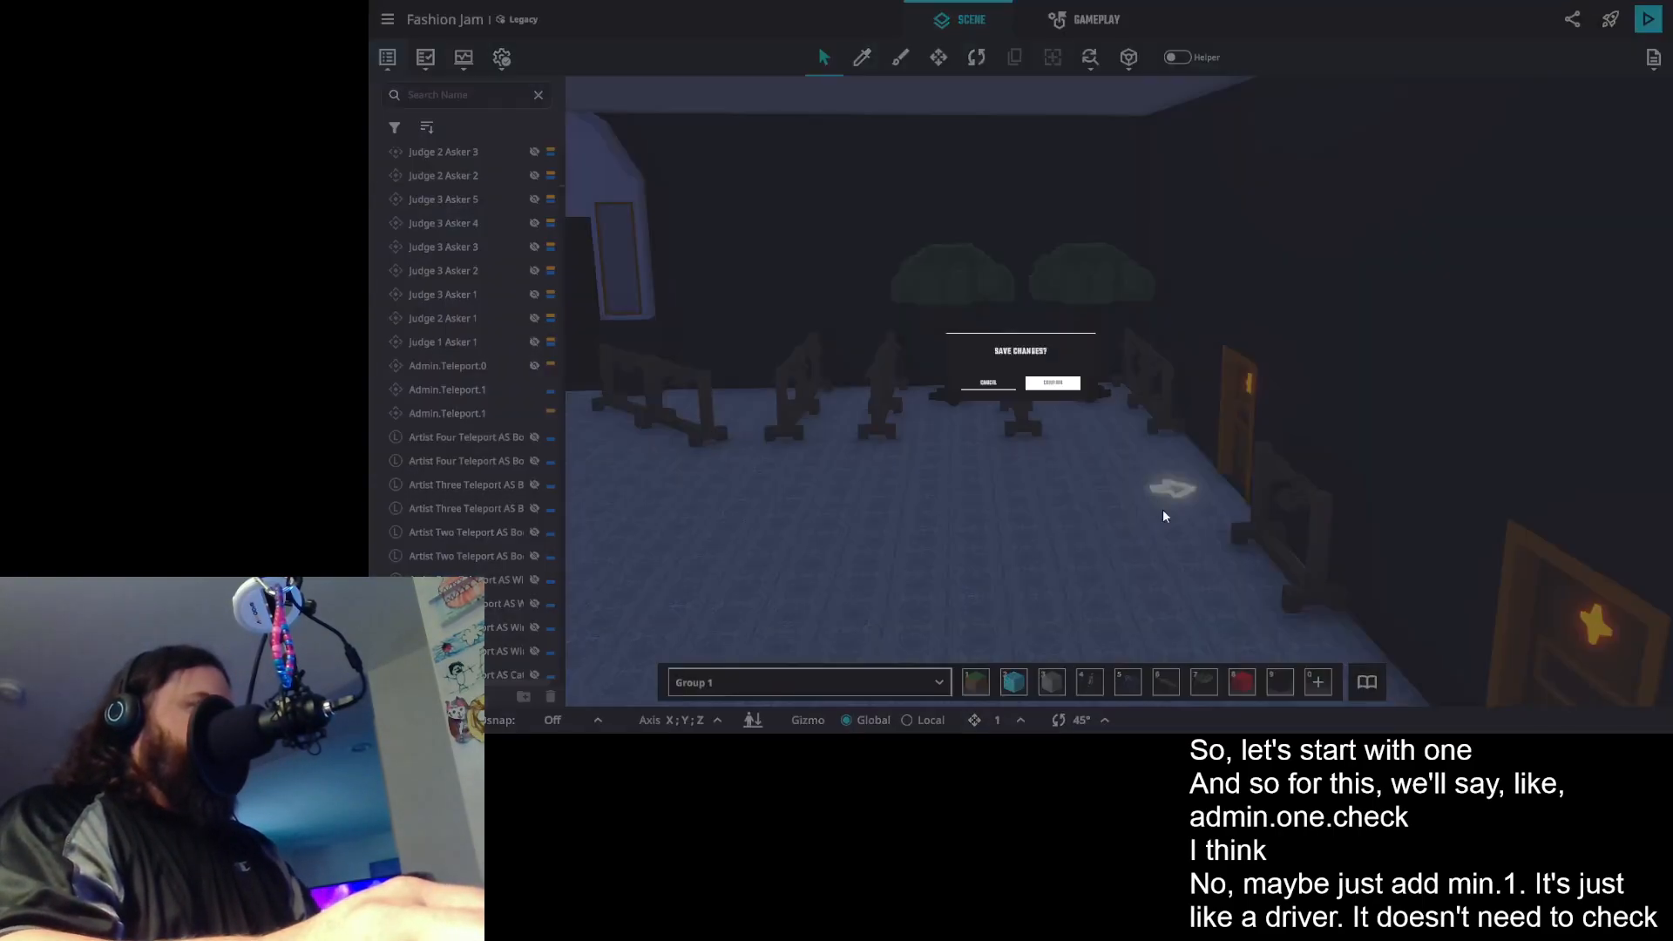
click(1122, 415)
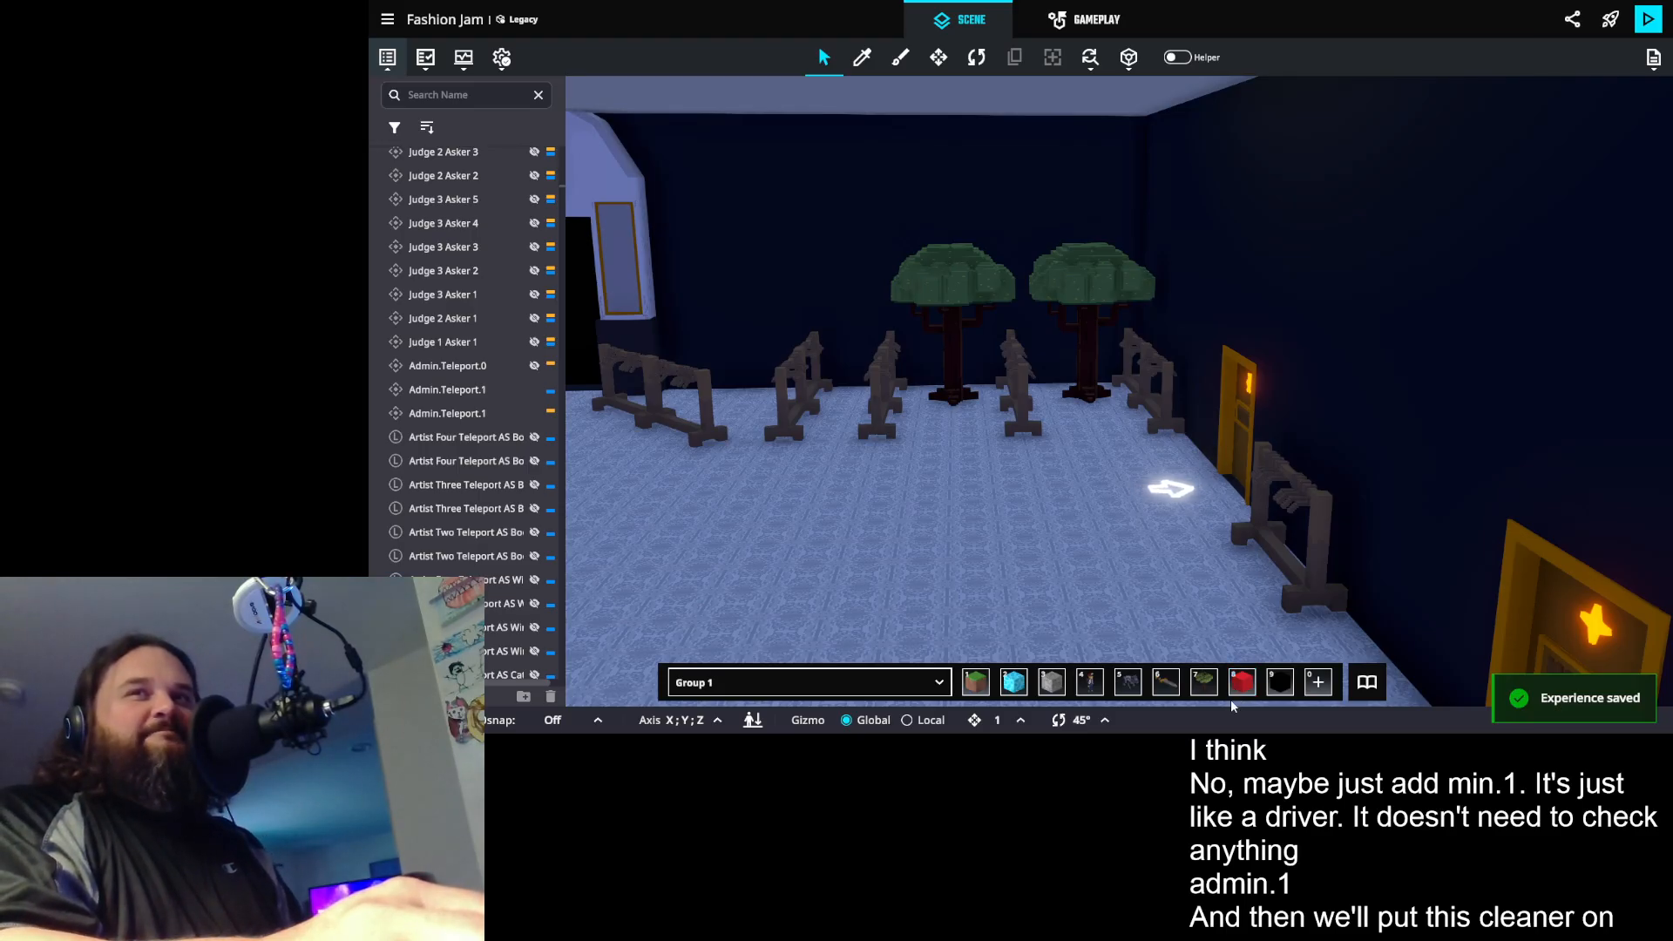
- Examine the trigger messages of the pole at the exit and the tag cleaner logic asset in the scene, and return to the game rules
drag(940, 509, 1238, 507)
scroll(1095, 232, up, 5)
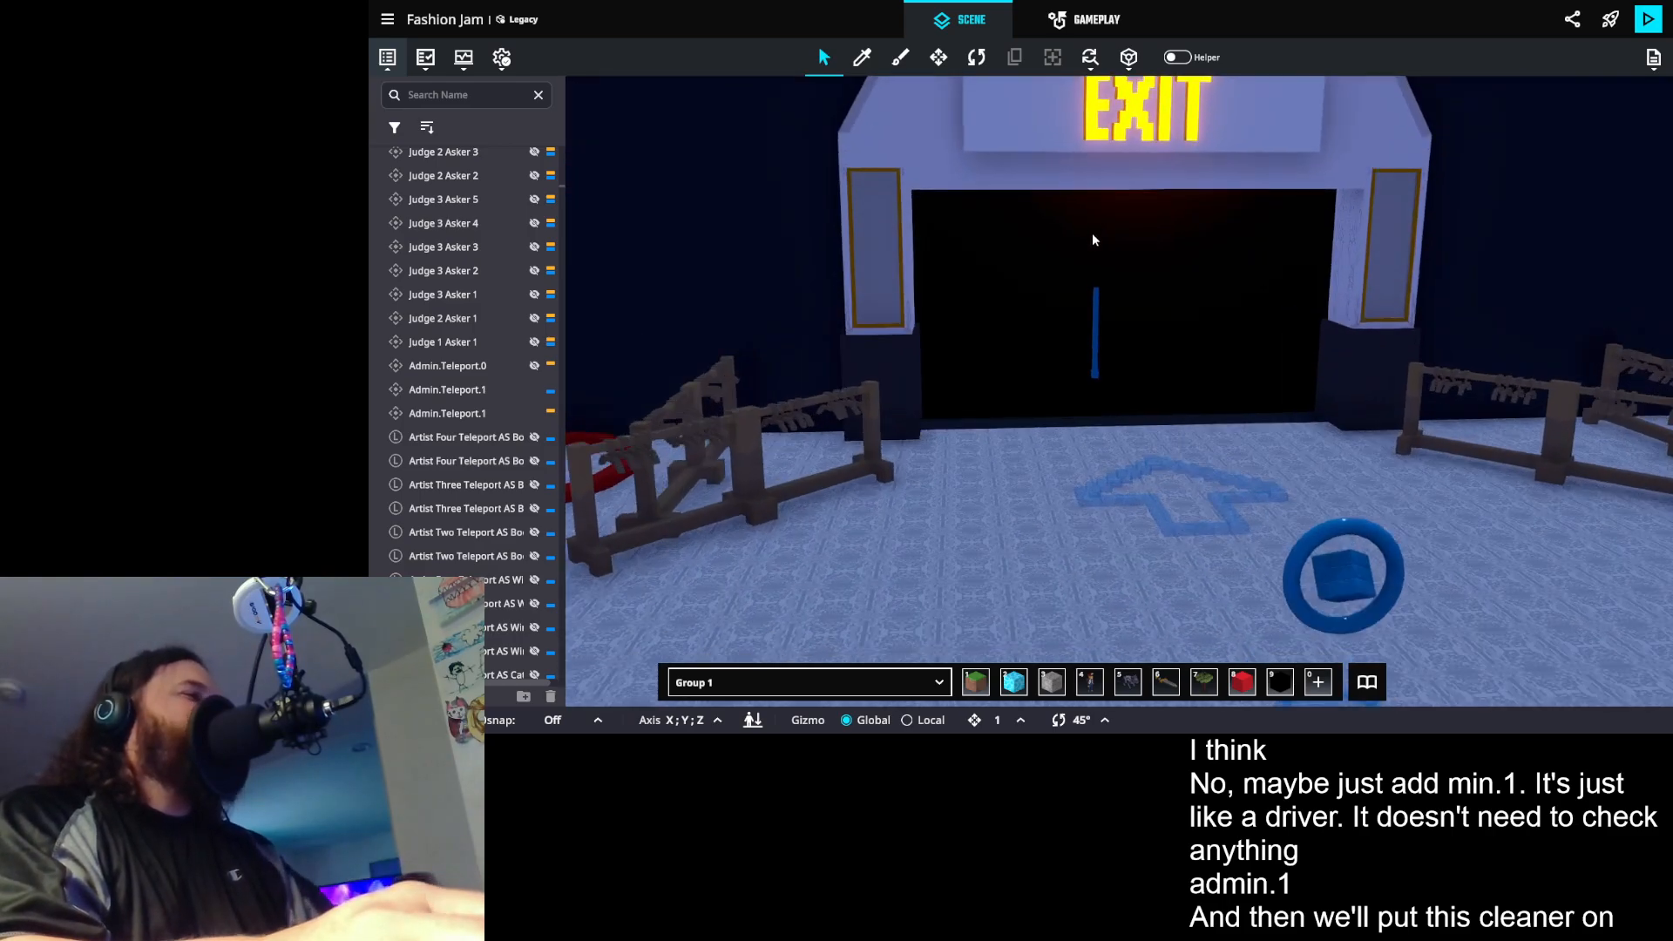
click(1091, 340)
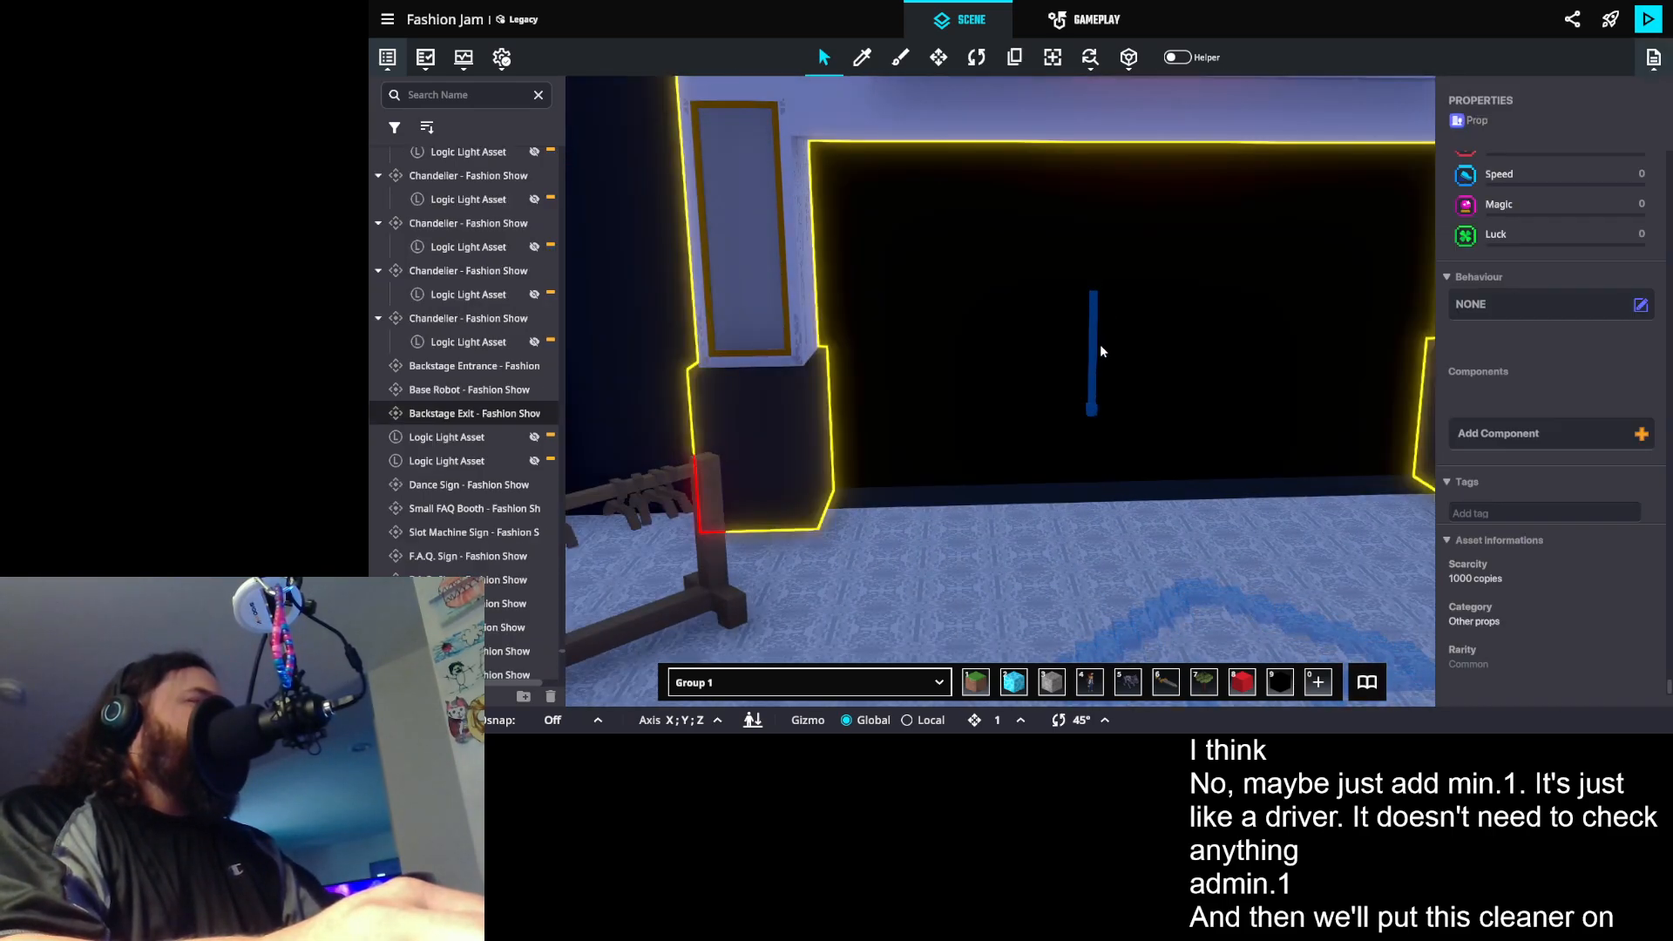
scroll(1095, 371, up, 3)
double_click(1093, 384)
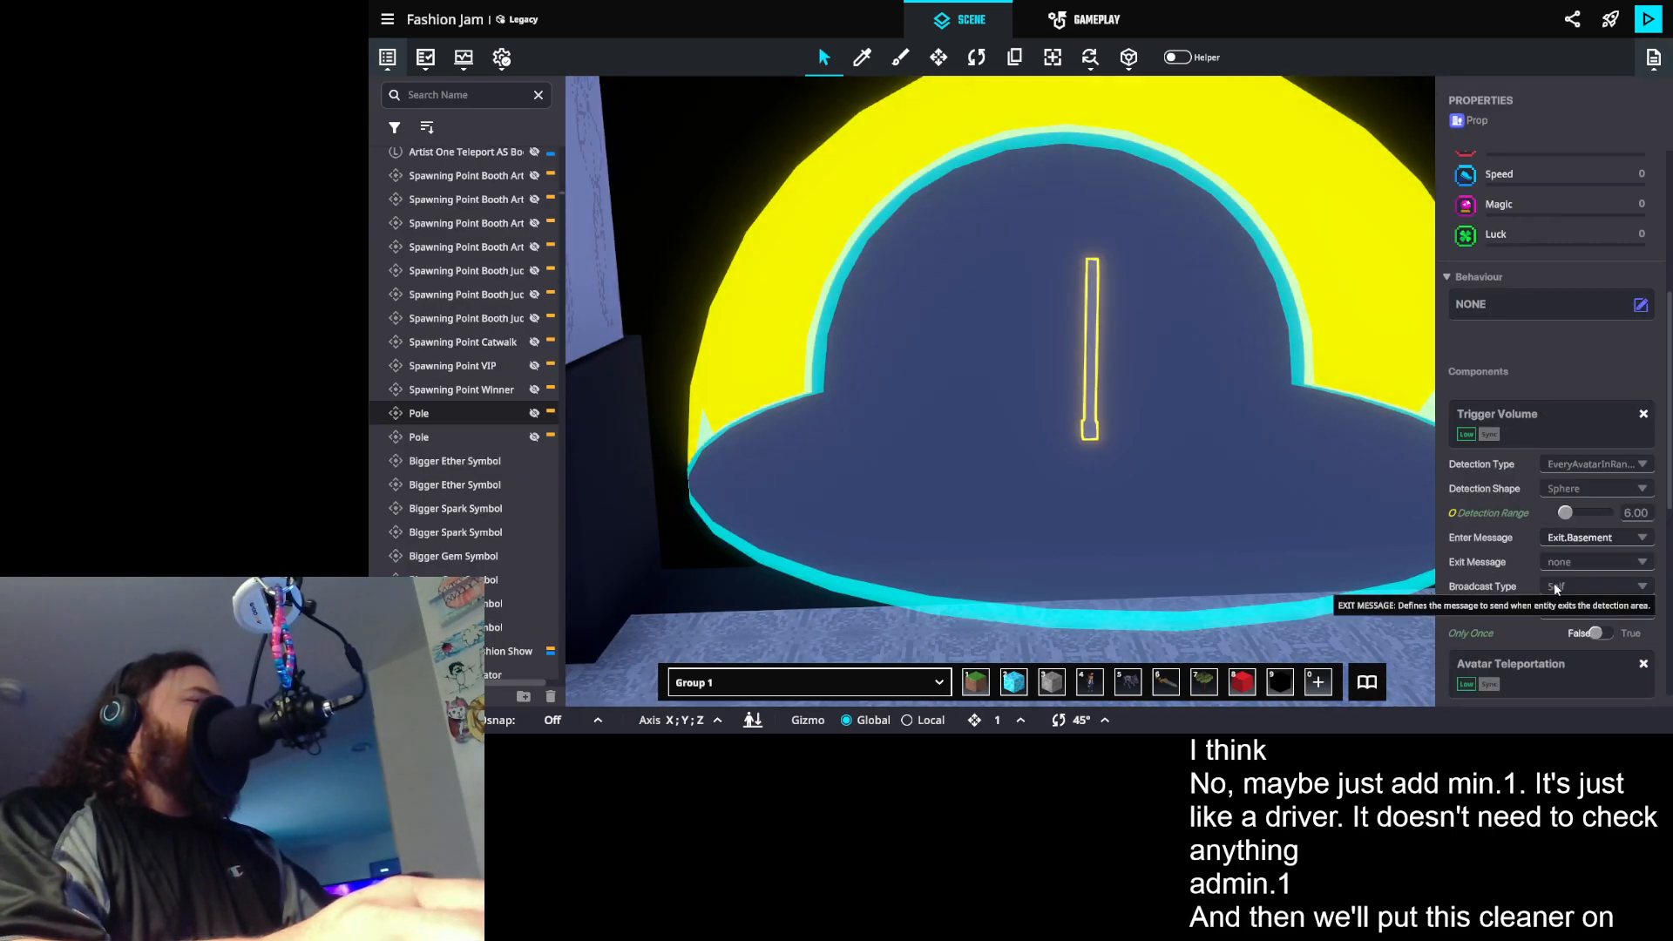
scroll(1045, 509, down, 5)
drag(856, 469, 1218, 457)
click(1172, 414)
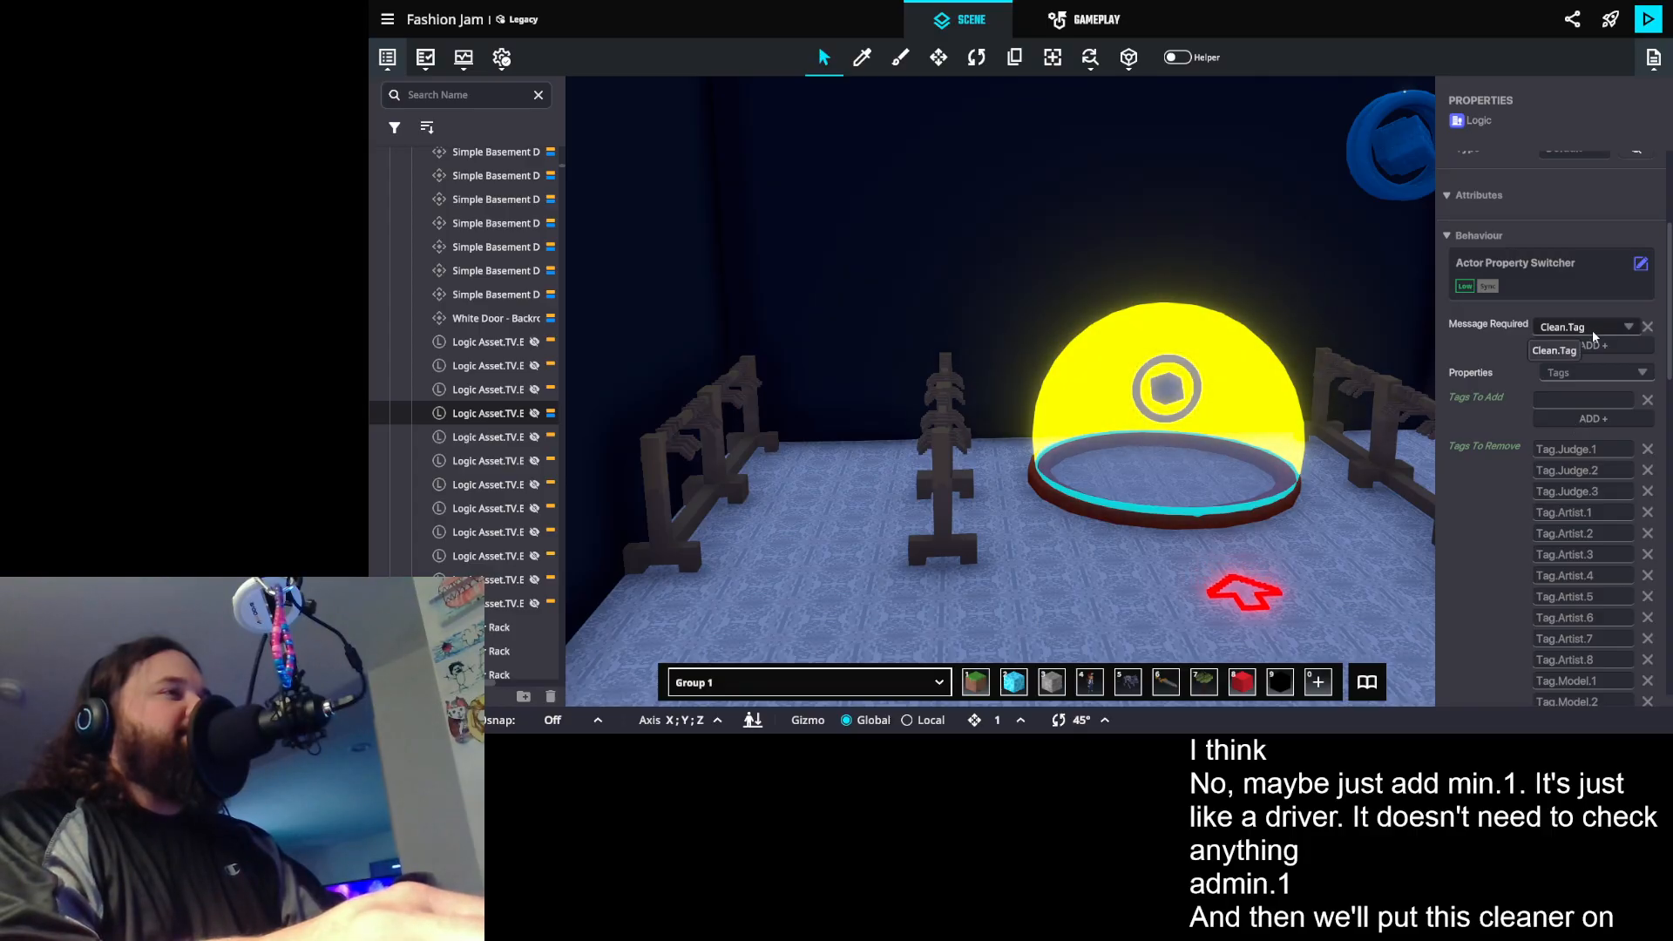
scroll(1583, 340, down, 5)
scroll(1588, 409, down, 6)
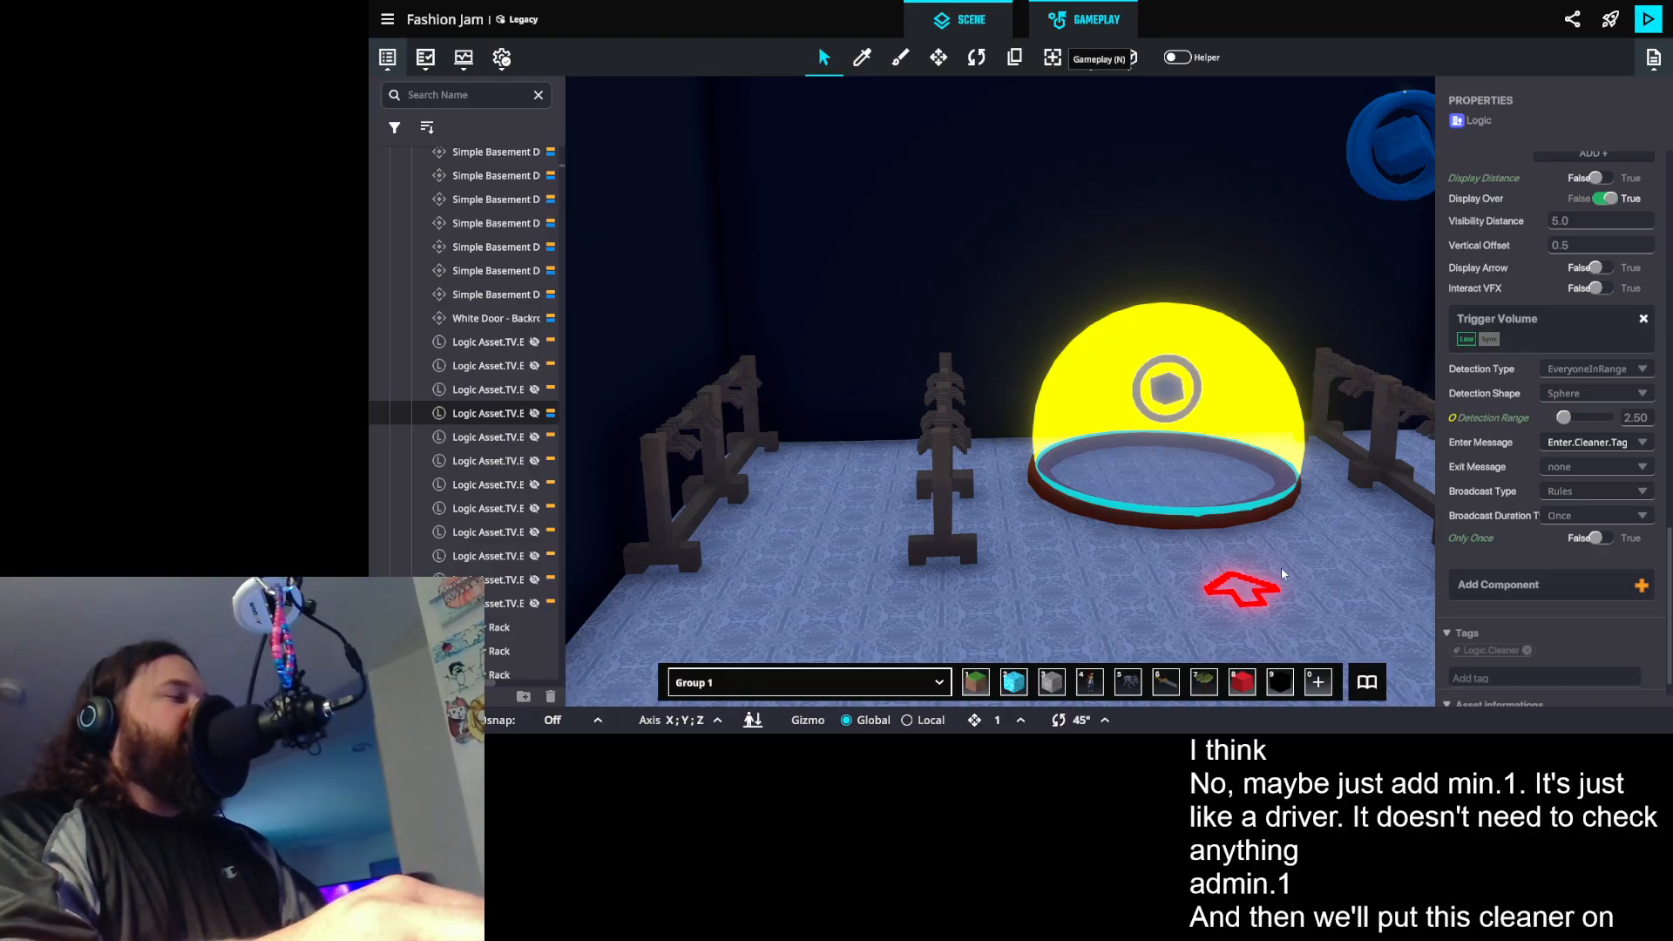
key(n)
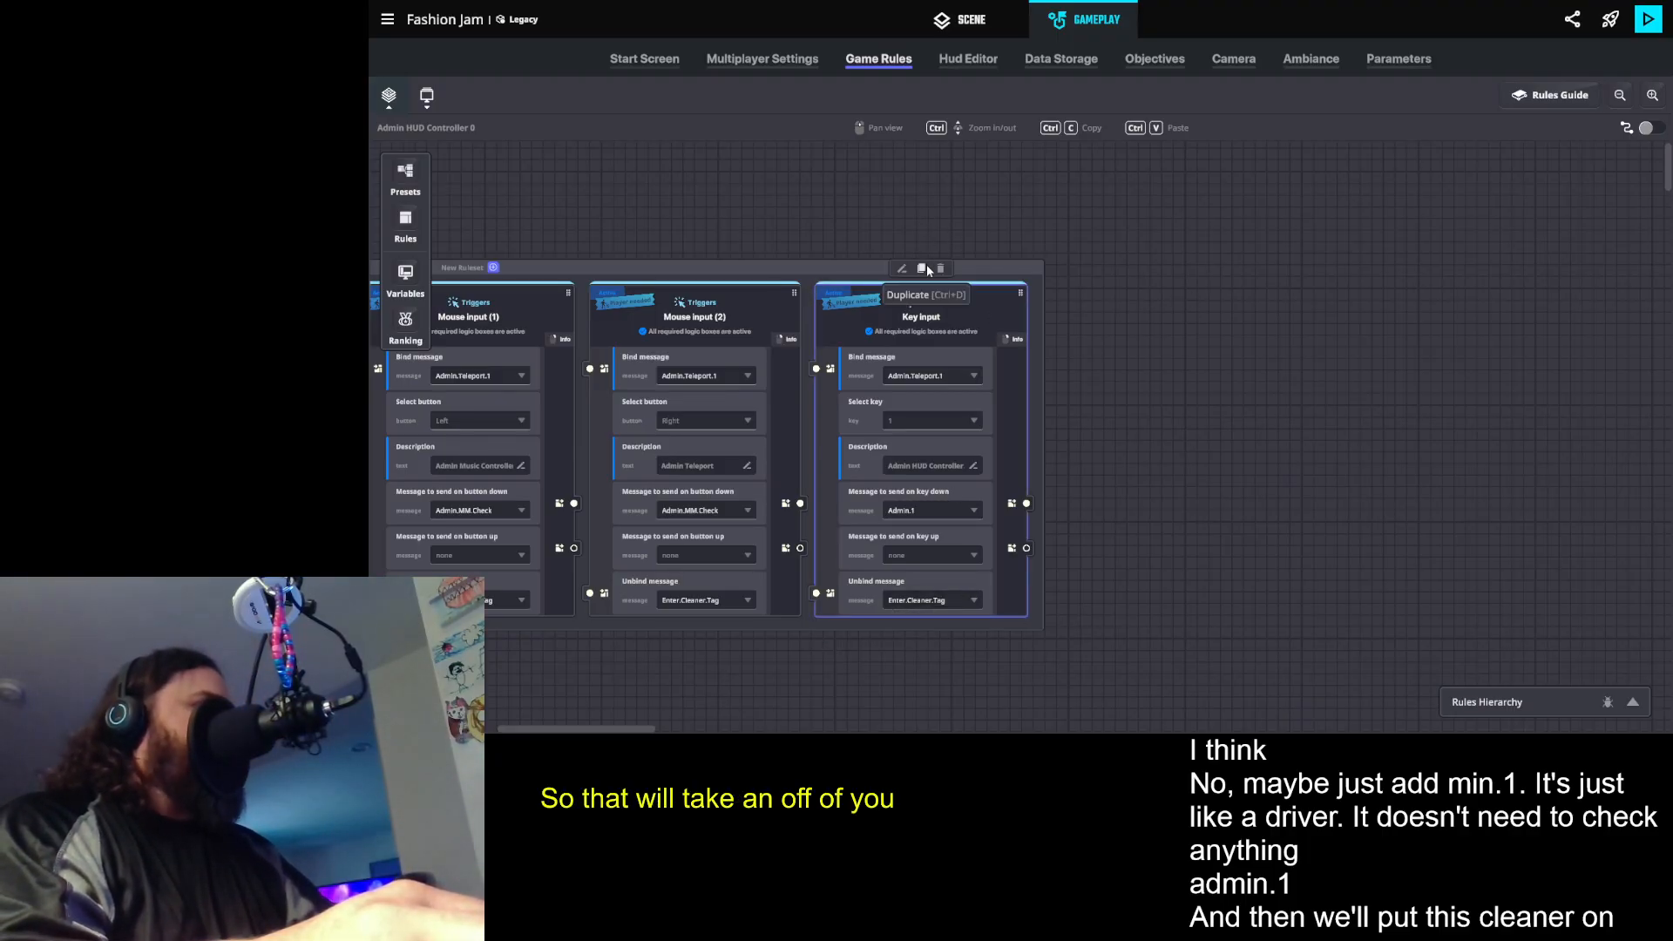
- Duplicate the Key input rule, set the copy's key to 2, and create the message Admin.2 to send on key down
click(927, 268)
click(1183, 419)
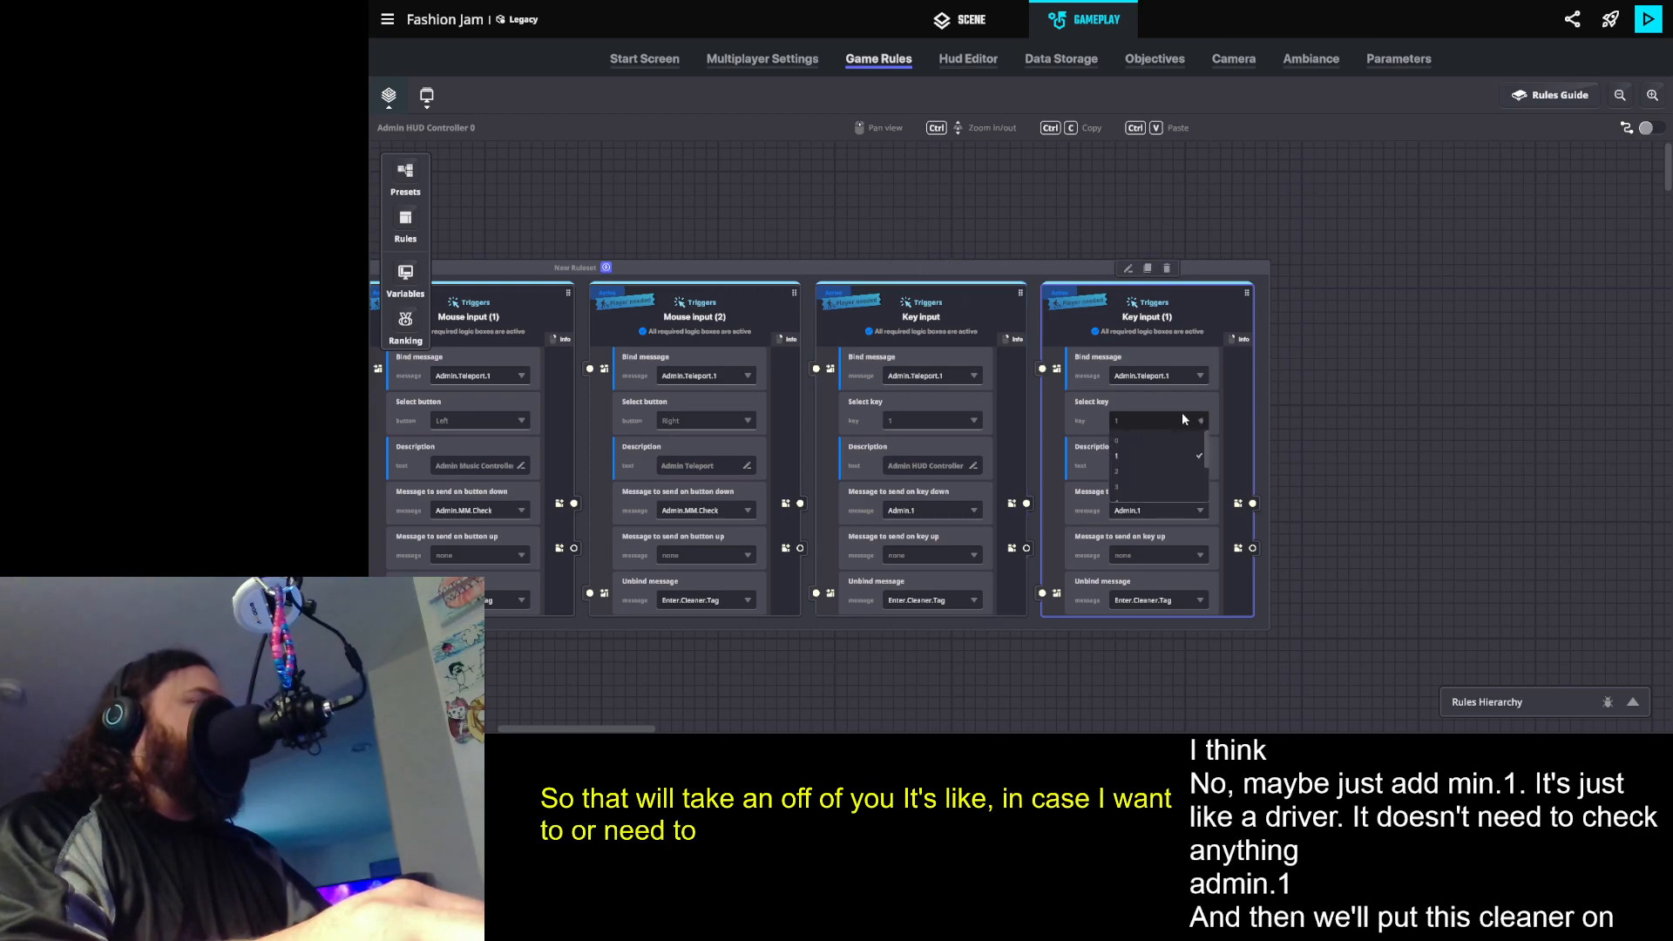
click(1126, 469)
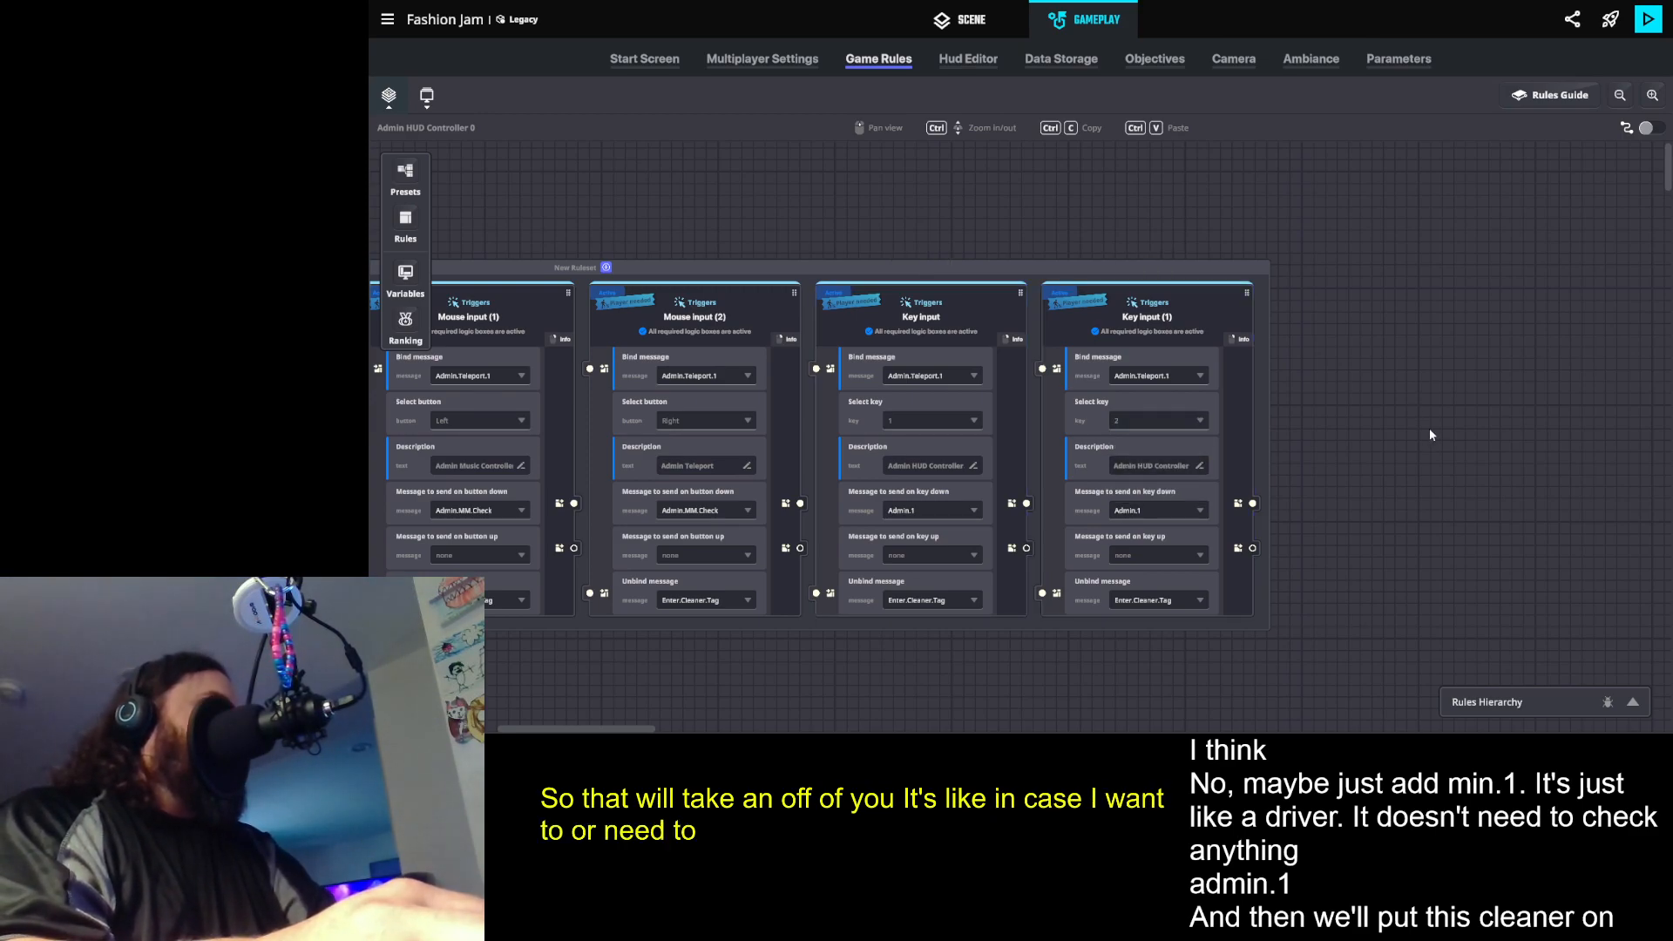
click(1173, 505)
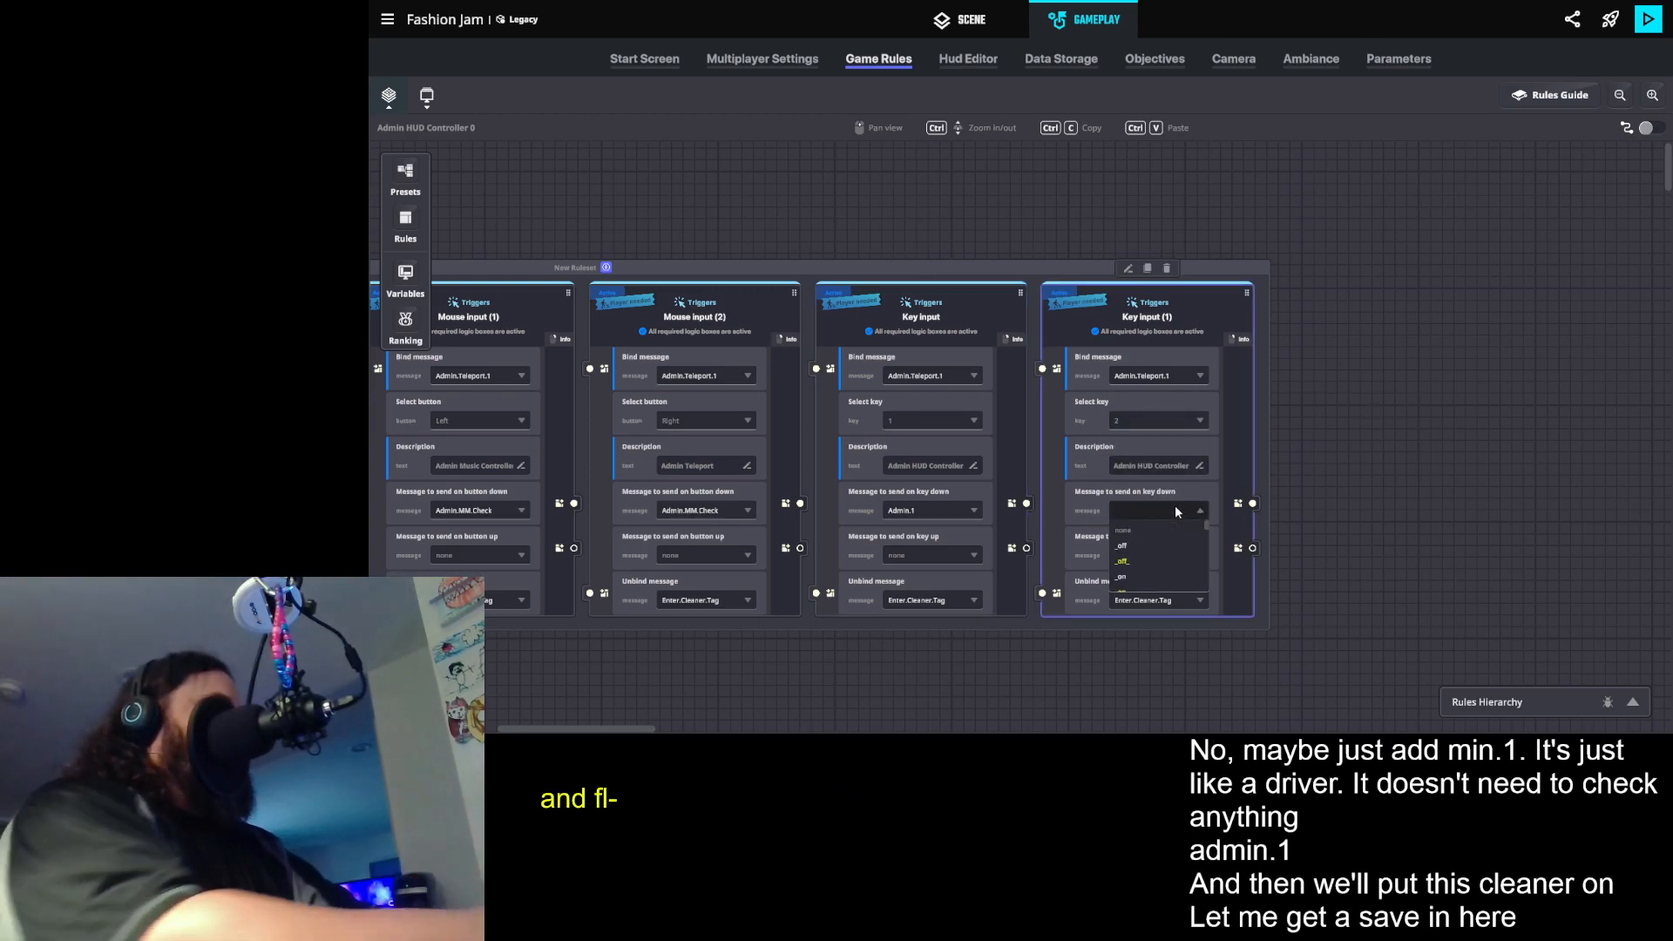
text(Admin.)
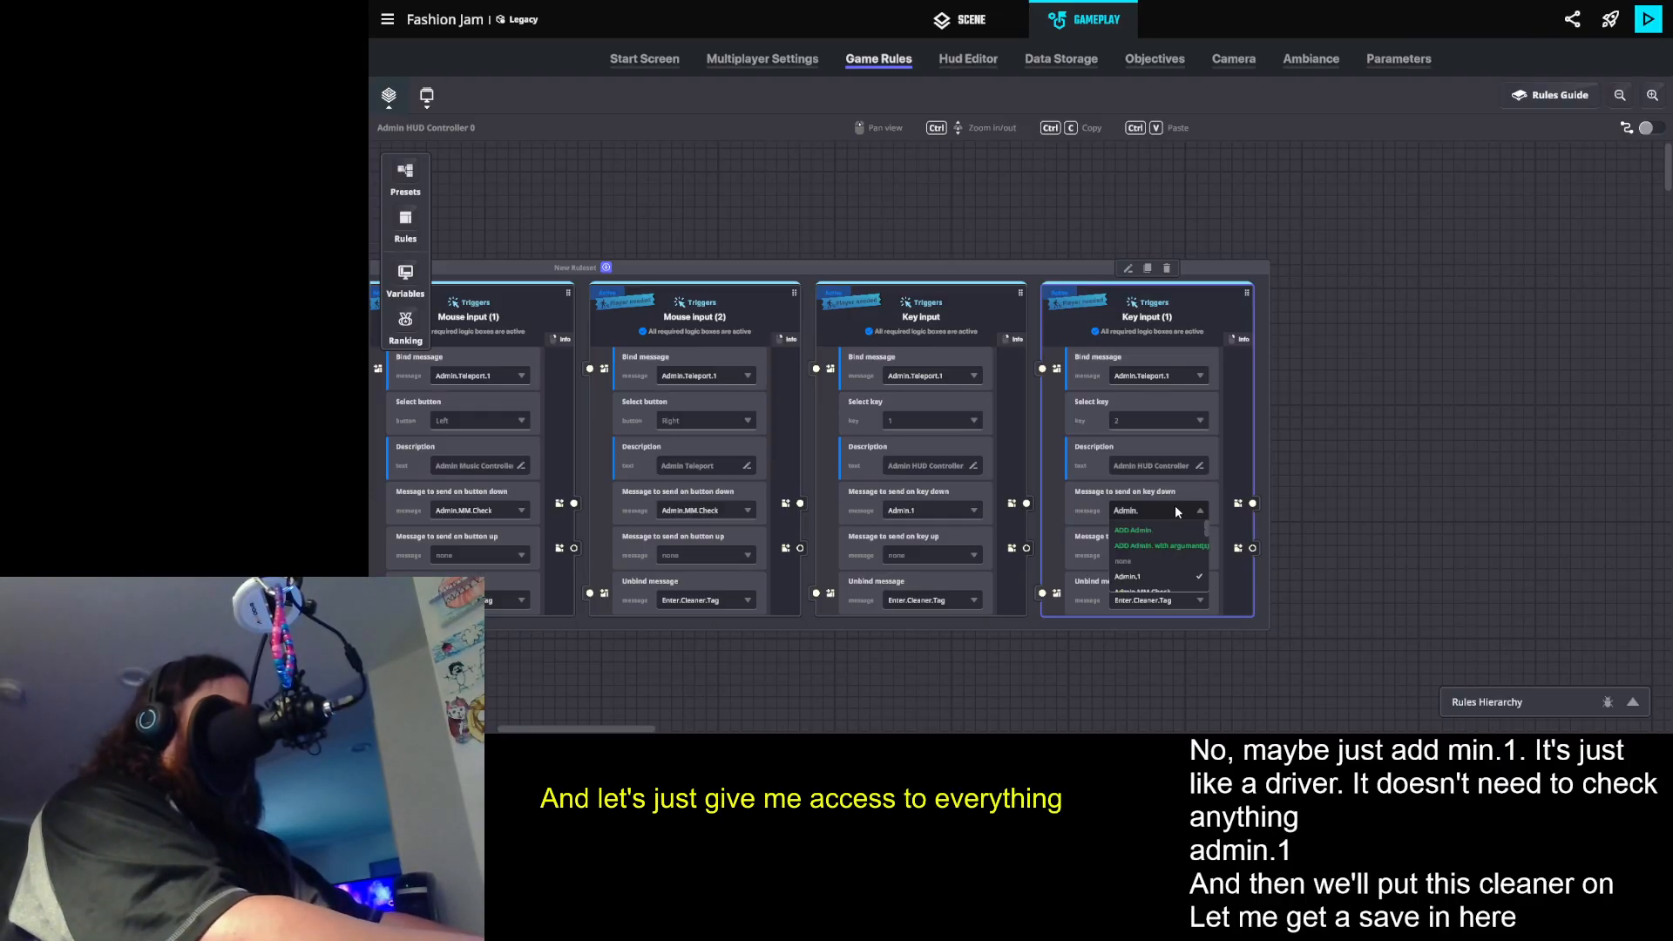
text(2)
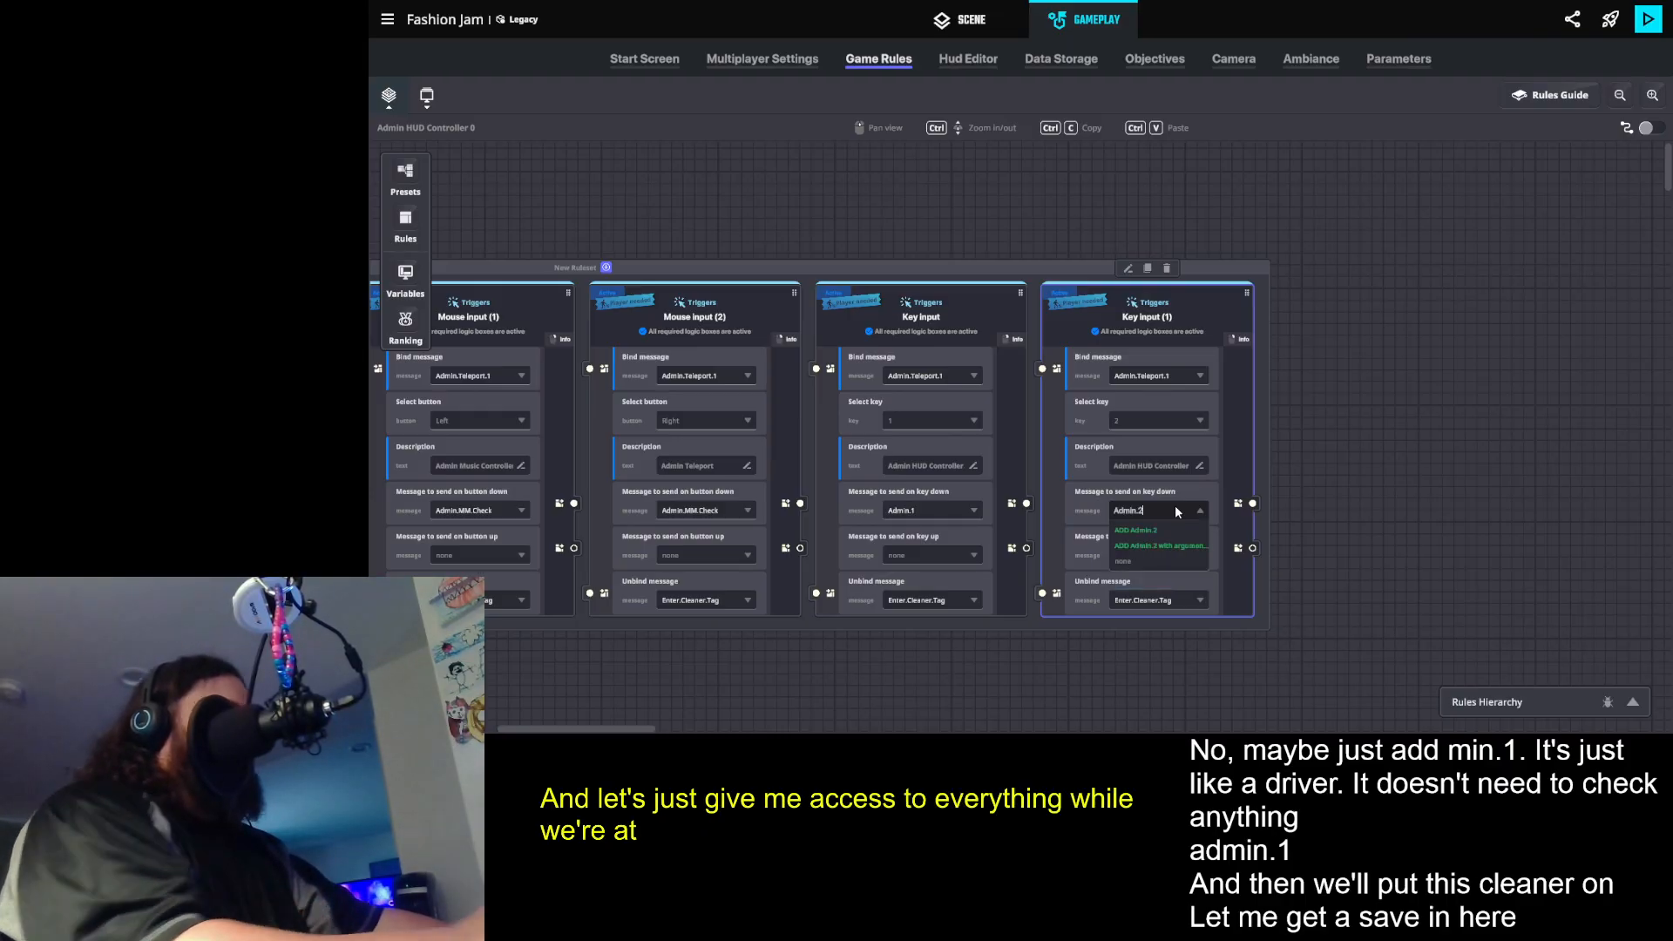
click(1136, 528)
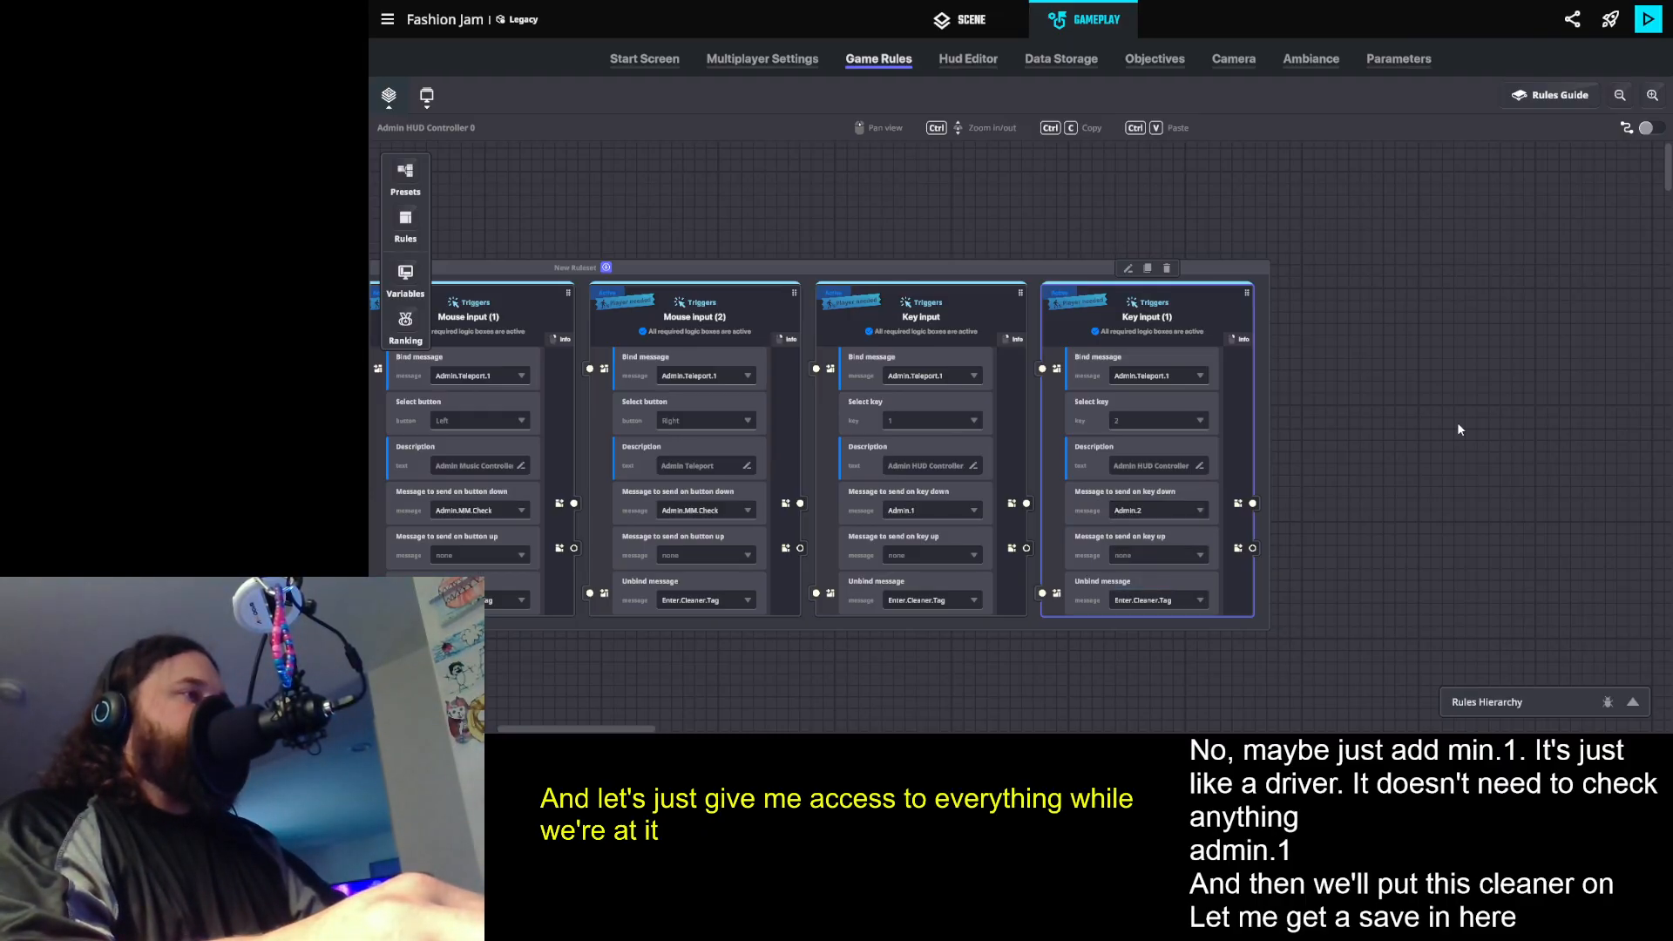
- Duplicate the key 2 input rule and create the message Admin.3 for the copy to send on key down
click(1148, 269)
click(1378, 510)
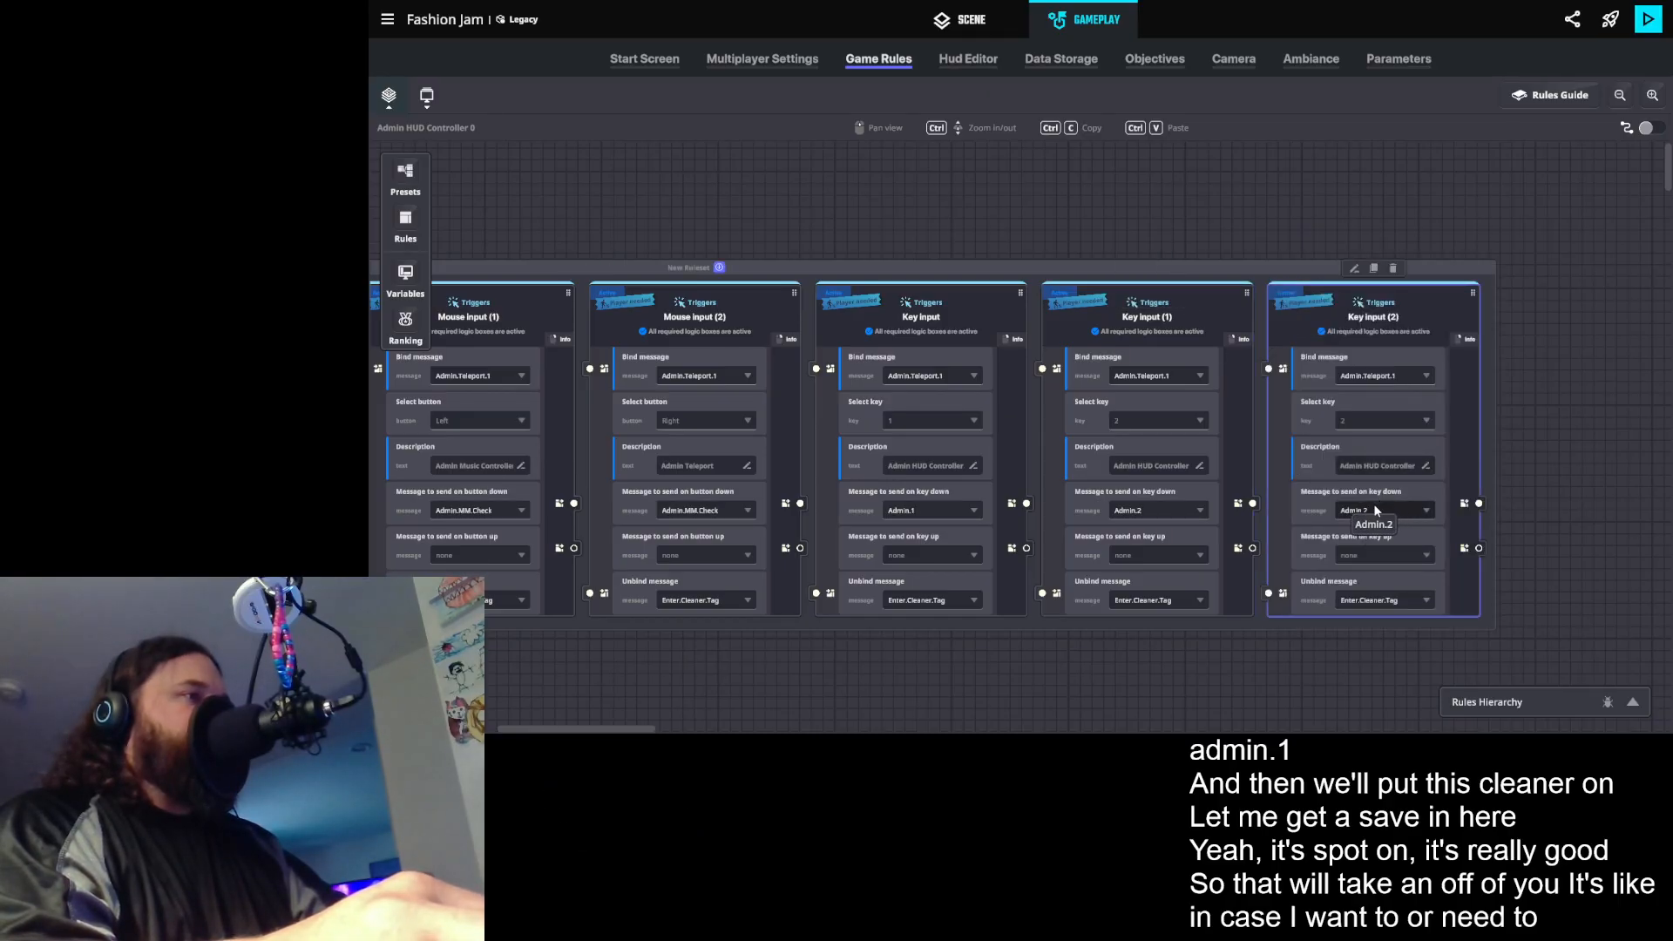
text(Admin.)
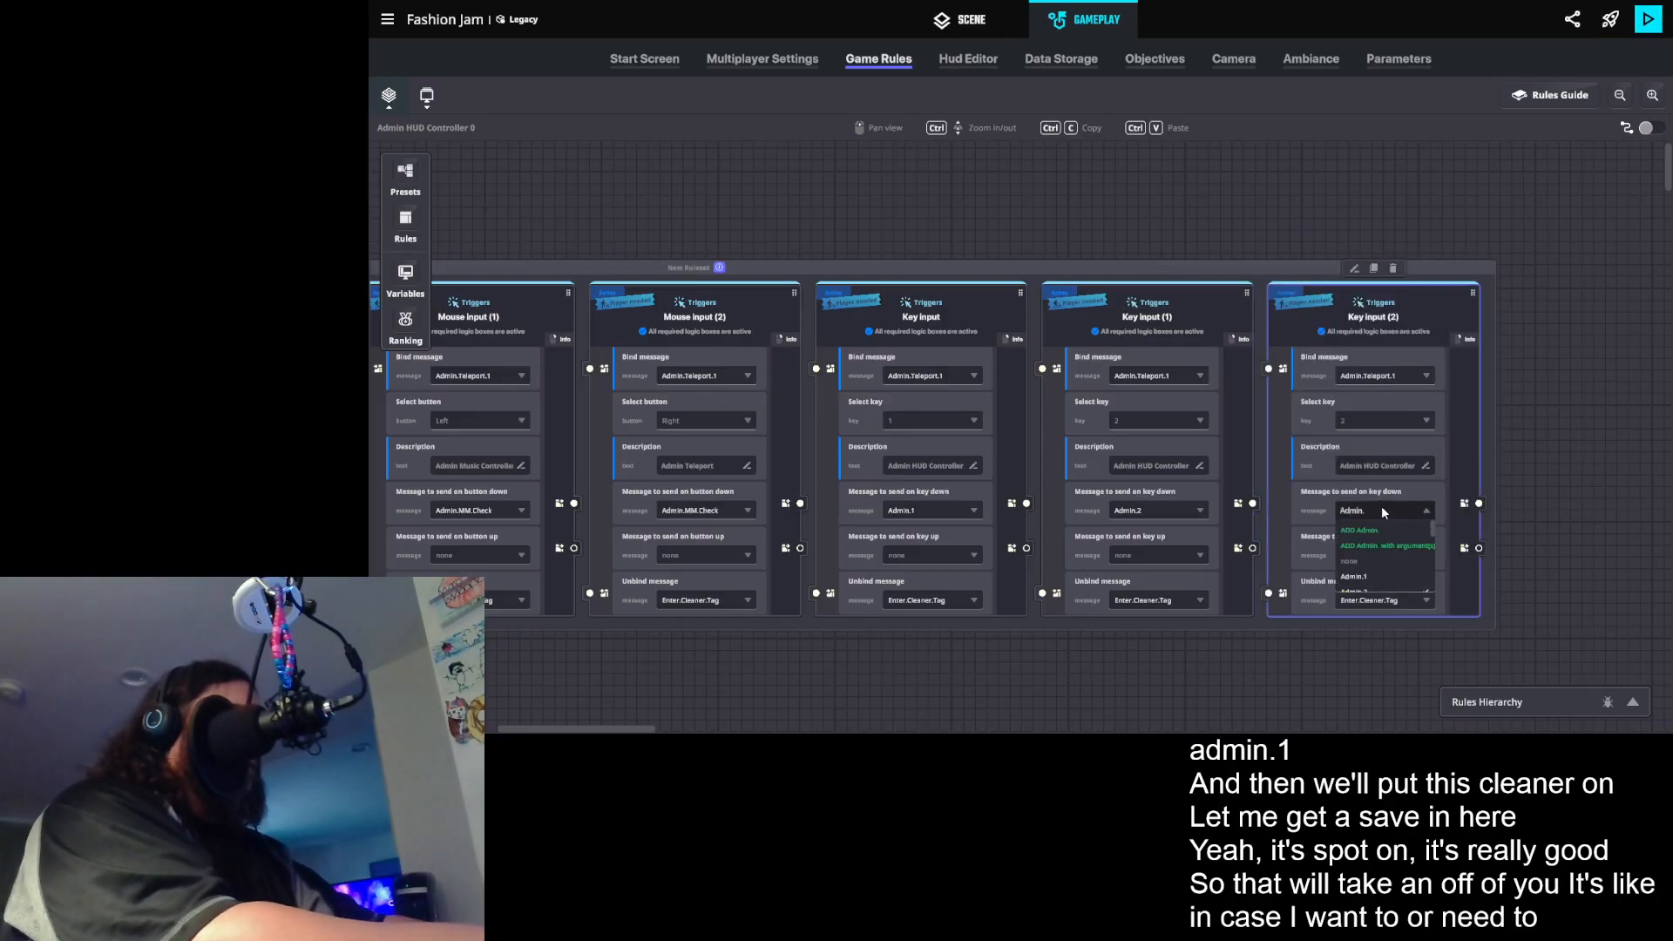
text(3)
click(1384, 527)
scroll(1446, 566, down, 1)
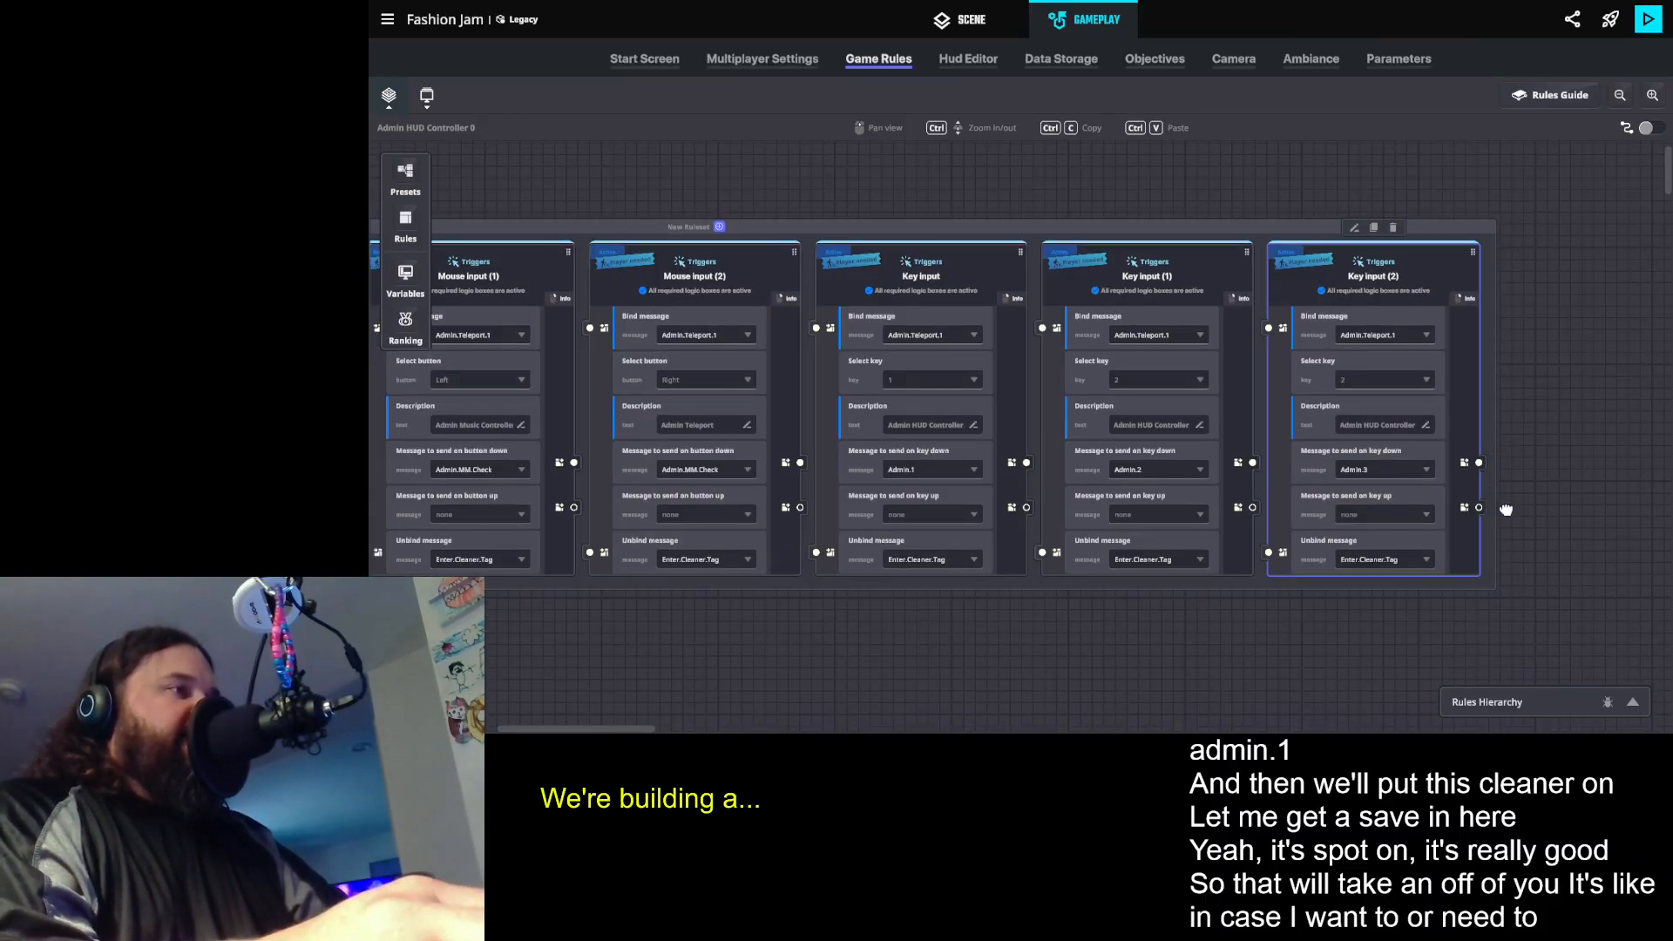
- Duplicate the Admin.3 key input rule, then set the original's key to 3 and the copy's key to 4
drag(1507, 510, 1280, 552)
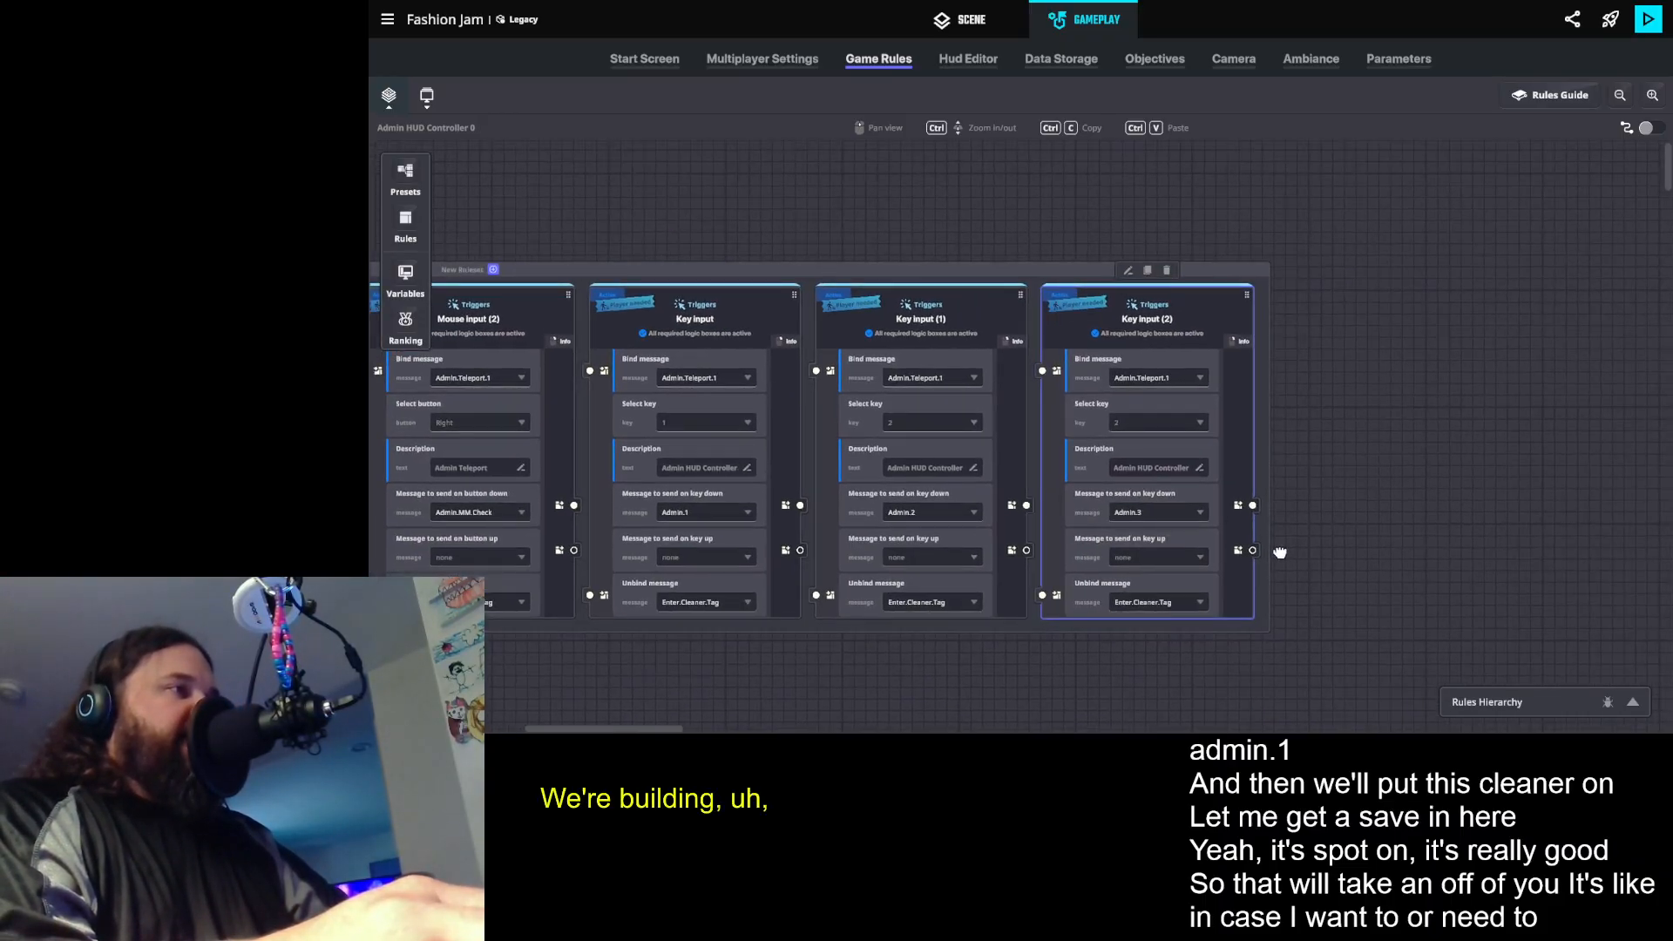
click(1145, 272)
click(1138, 422)
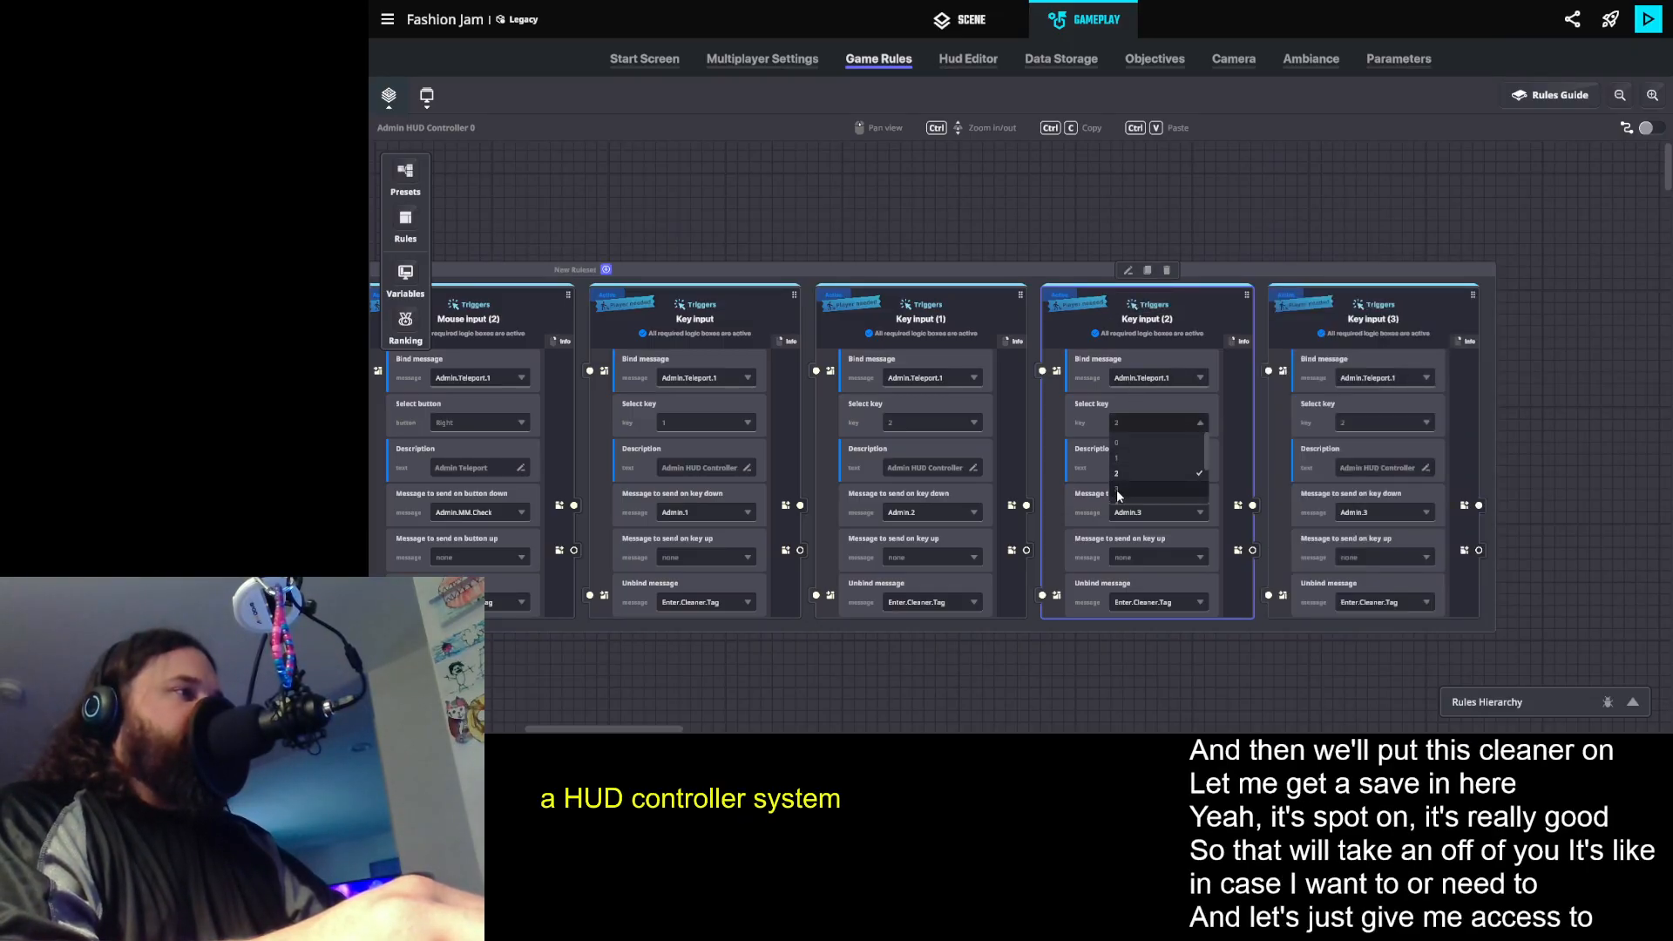
click(1137, 488)
click(1356, 421)
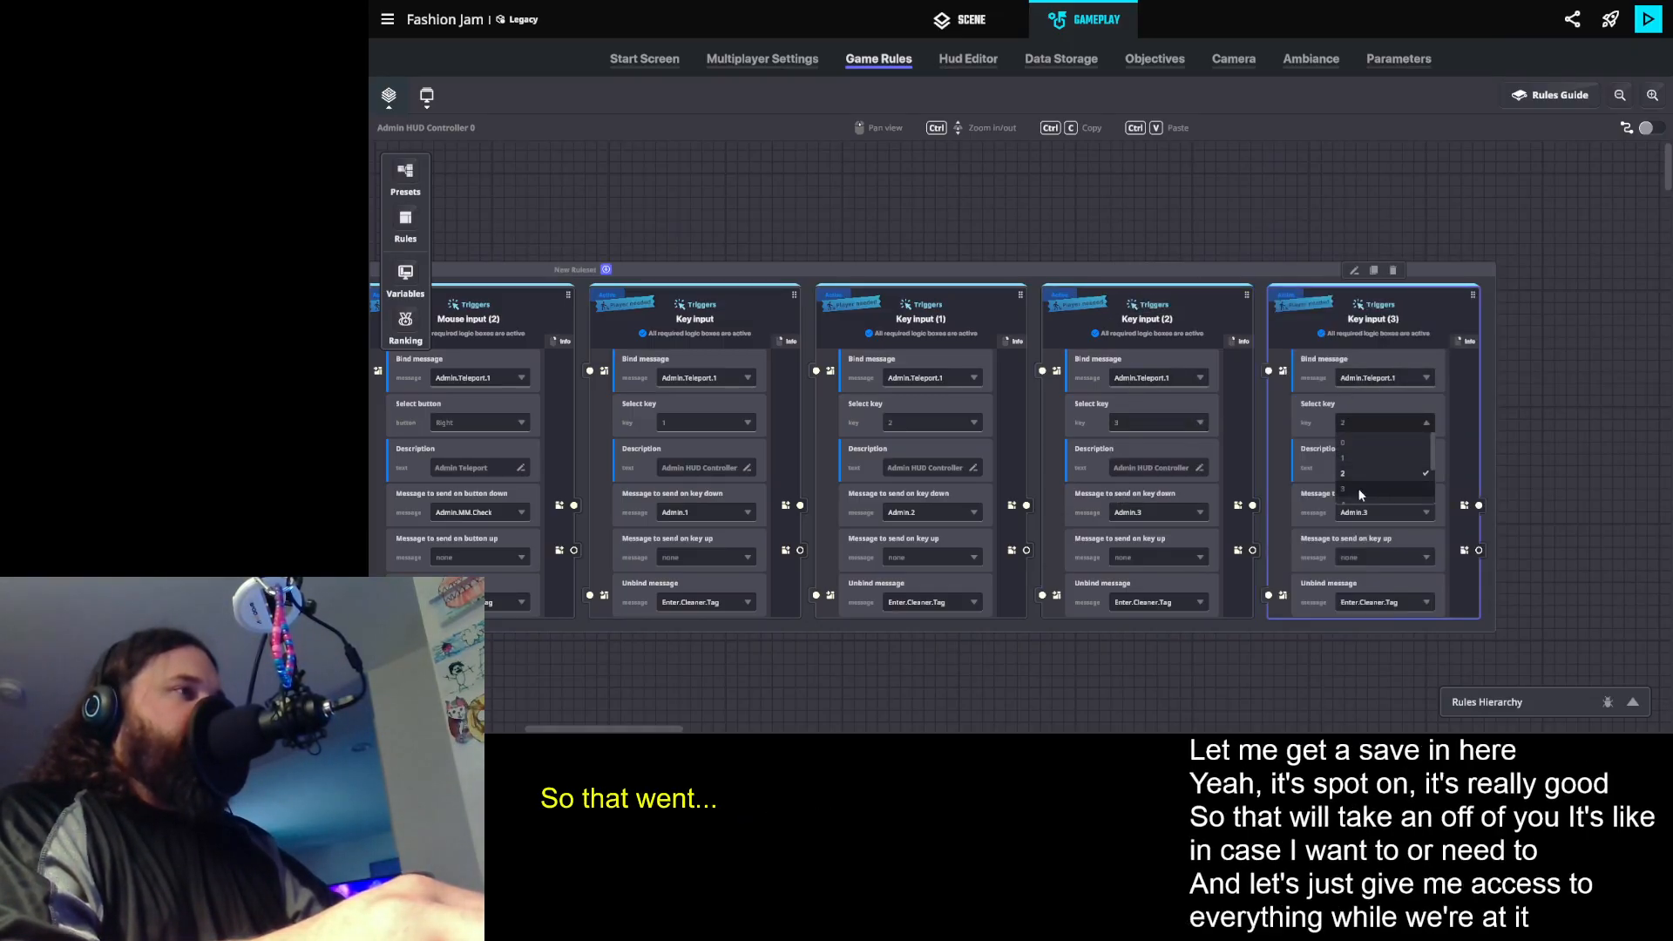
click(1347, 495)
- Create the message Admin.4 as the key 4 input rule's message to send on key down
scroll(1548, 467, down, 1)
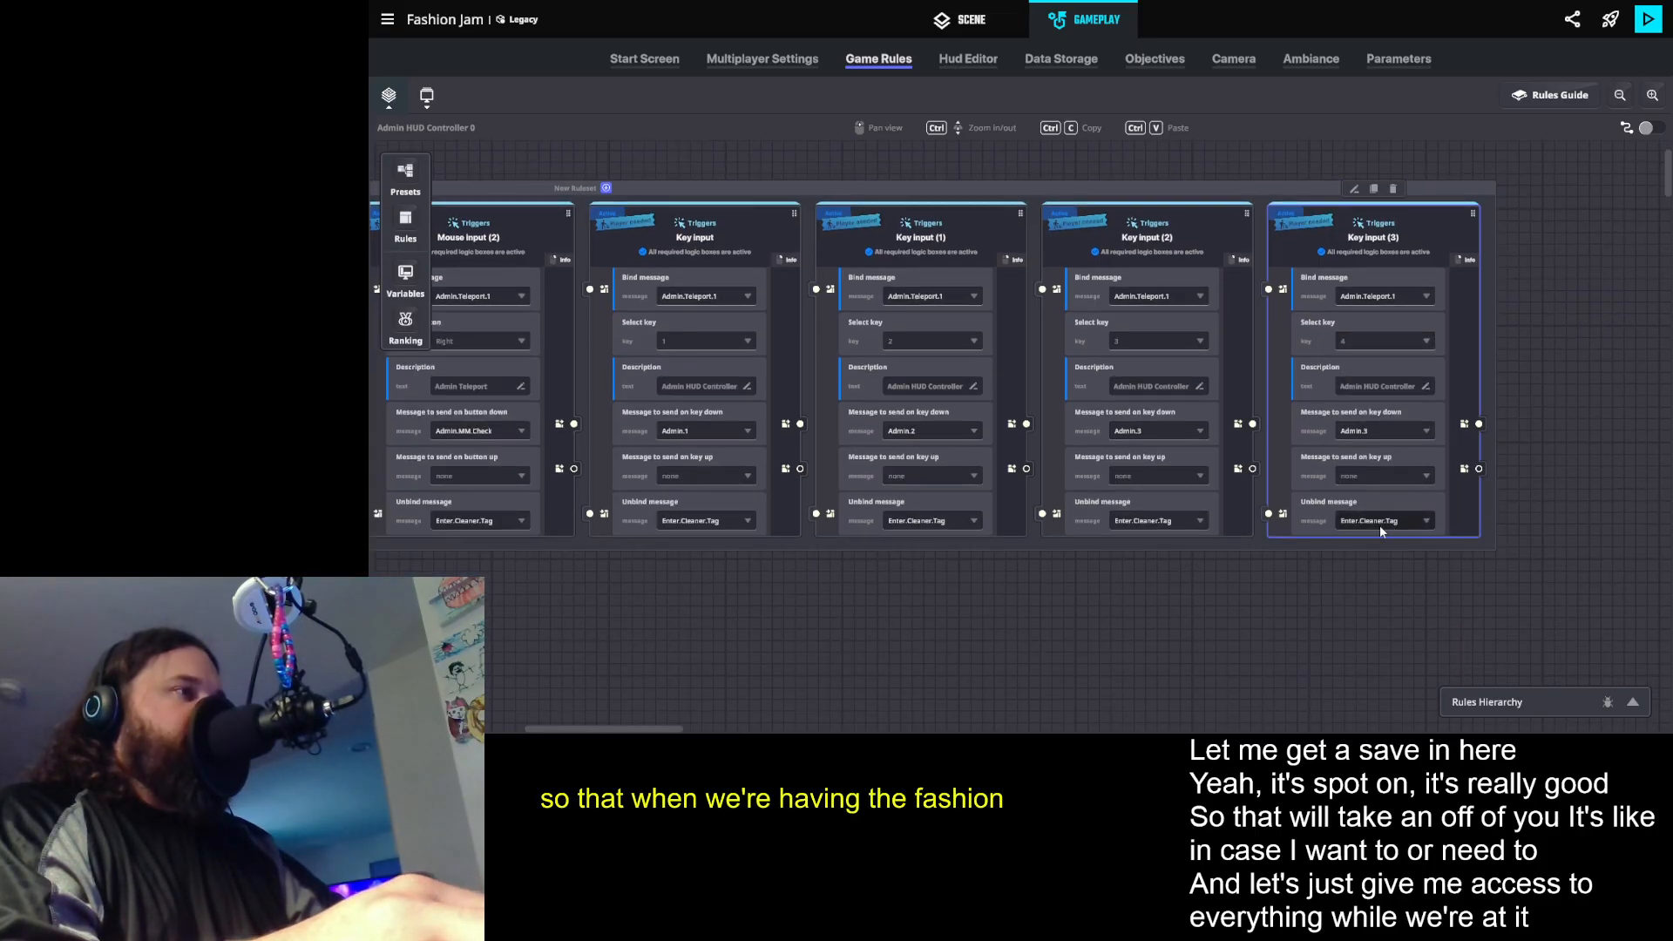
click(1362, 431)
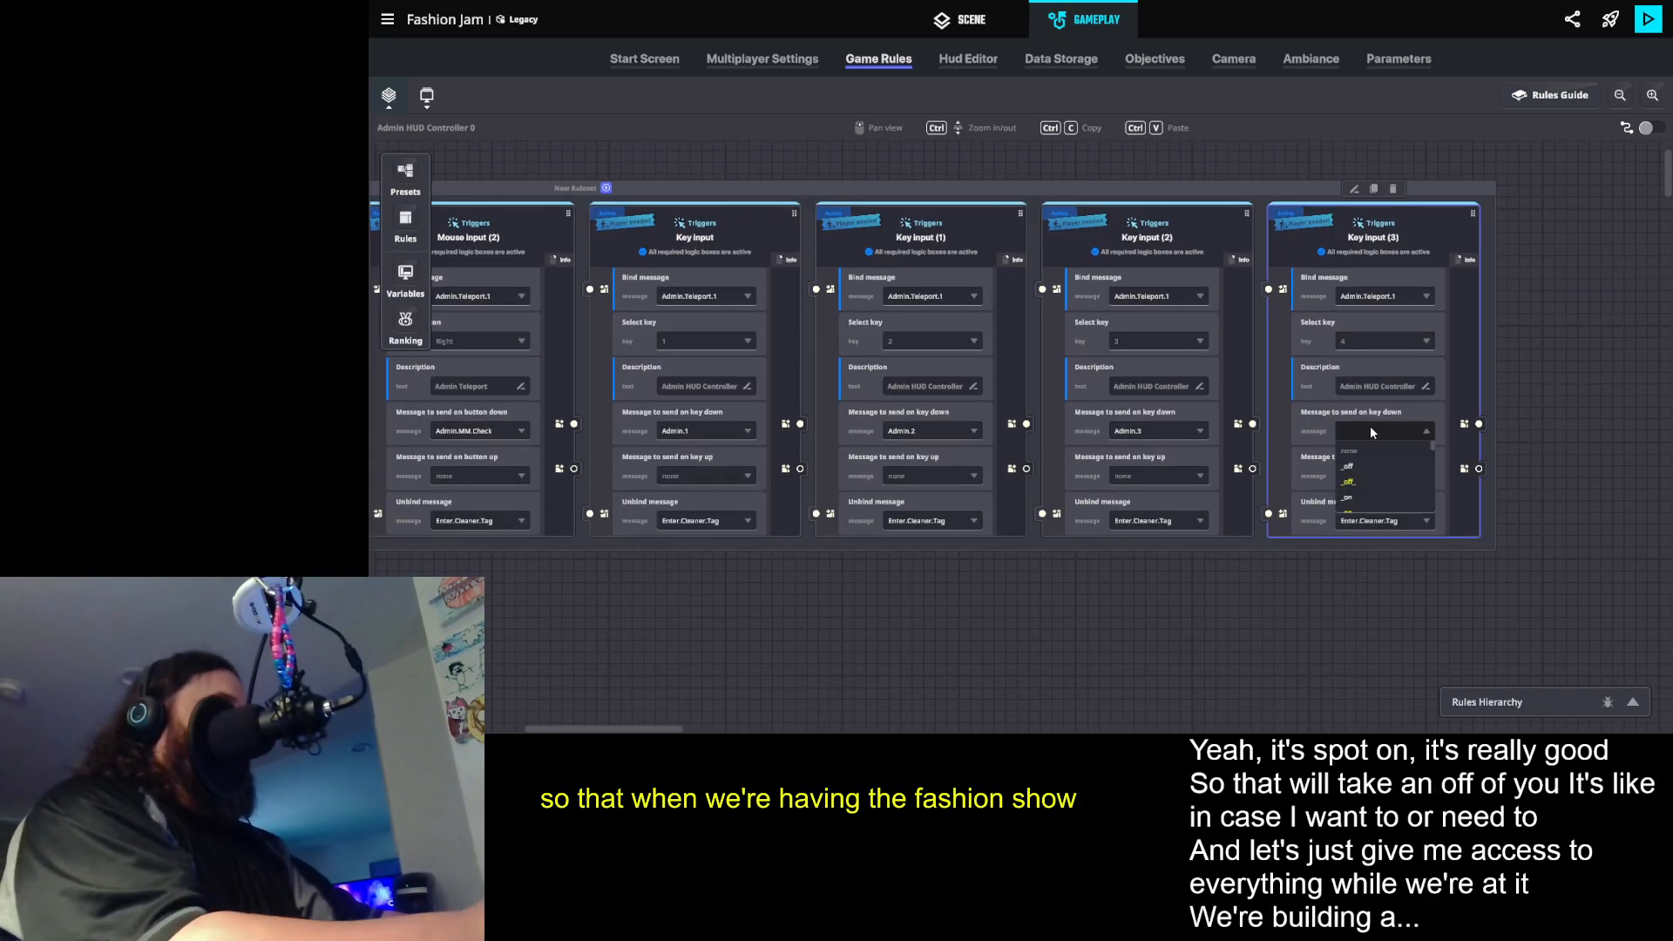
text(Admin)
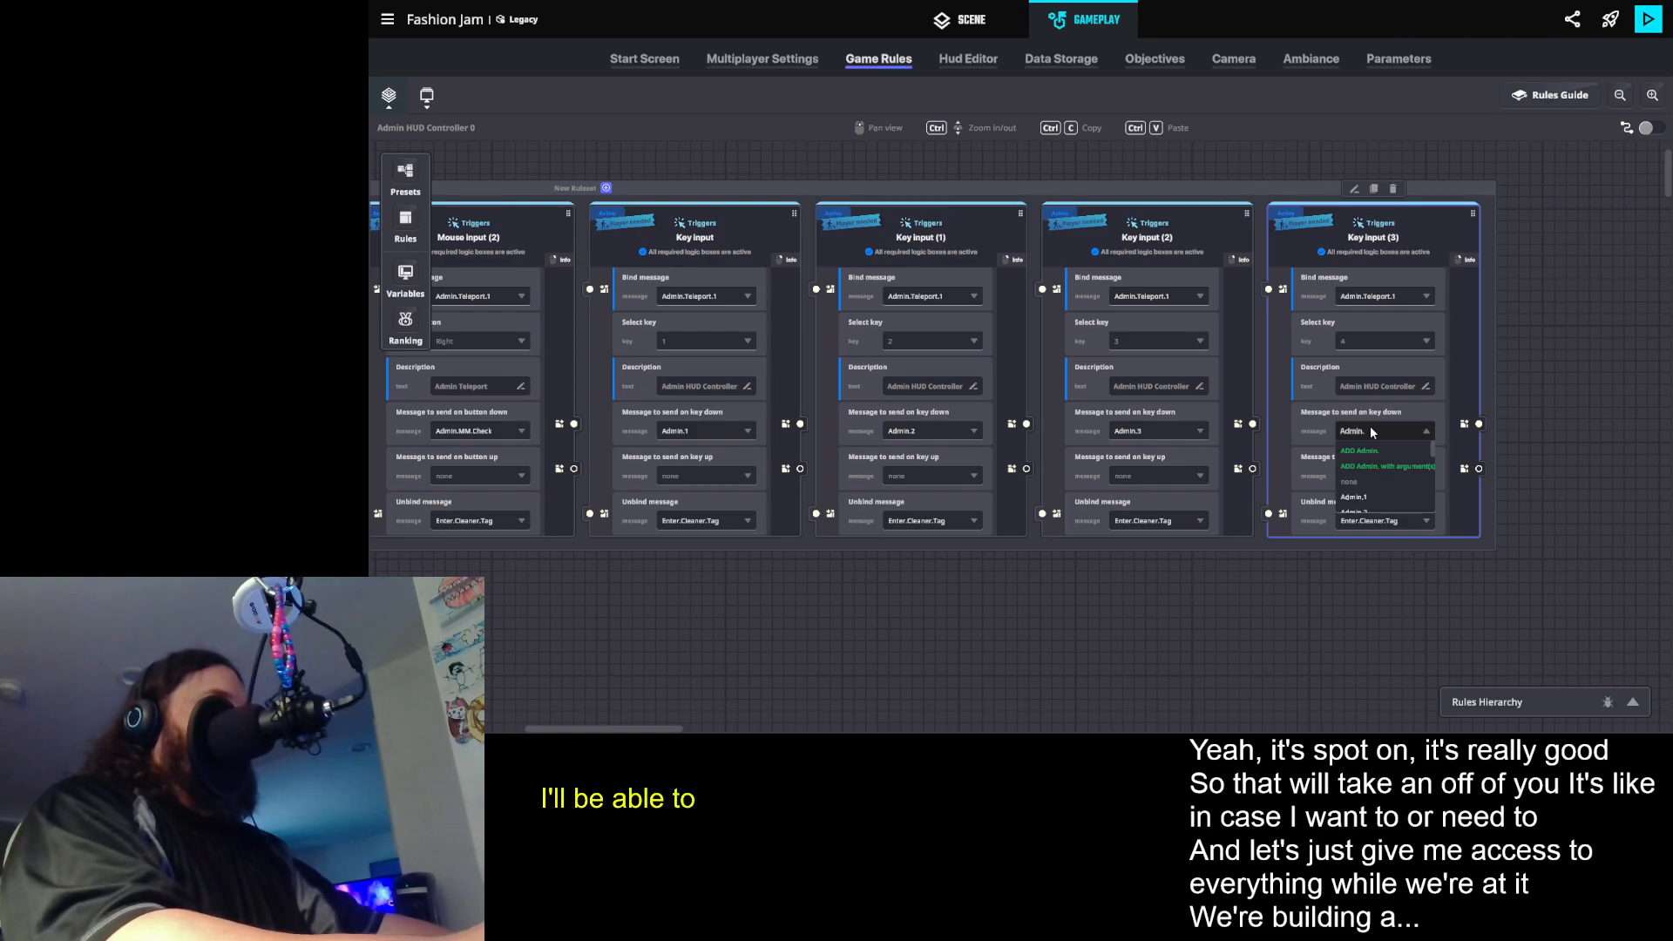
text(.4)
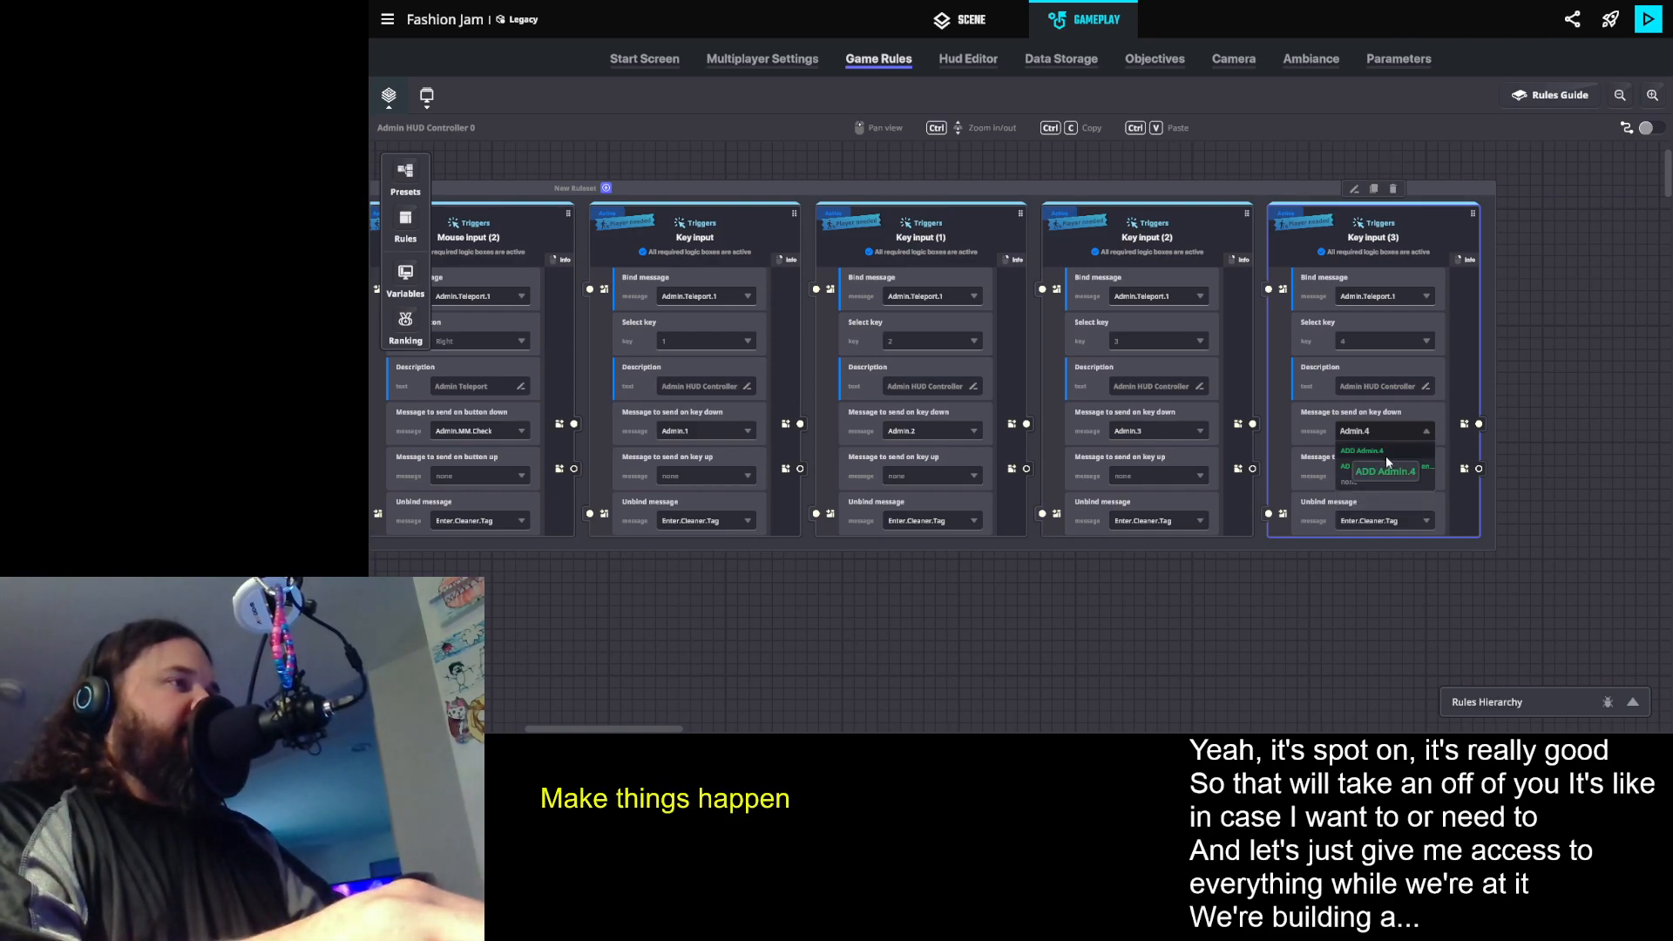
click(1386, 450)
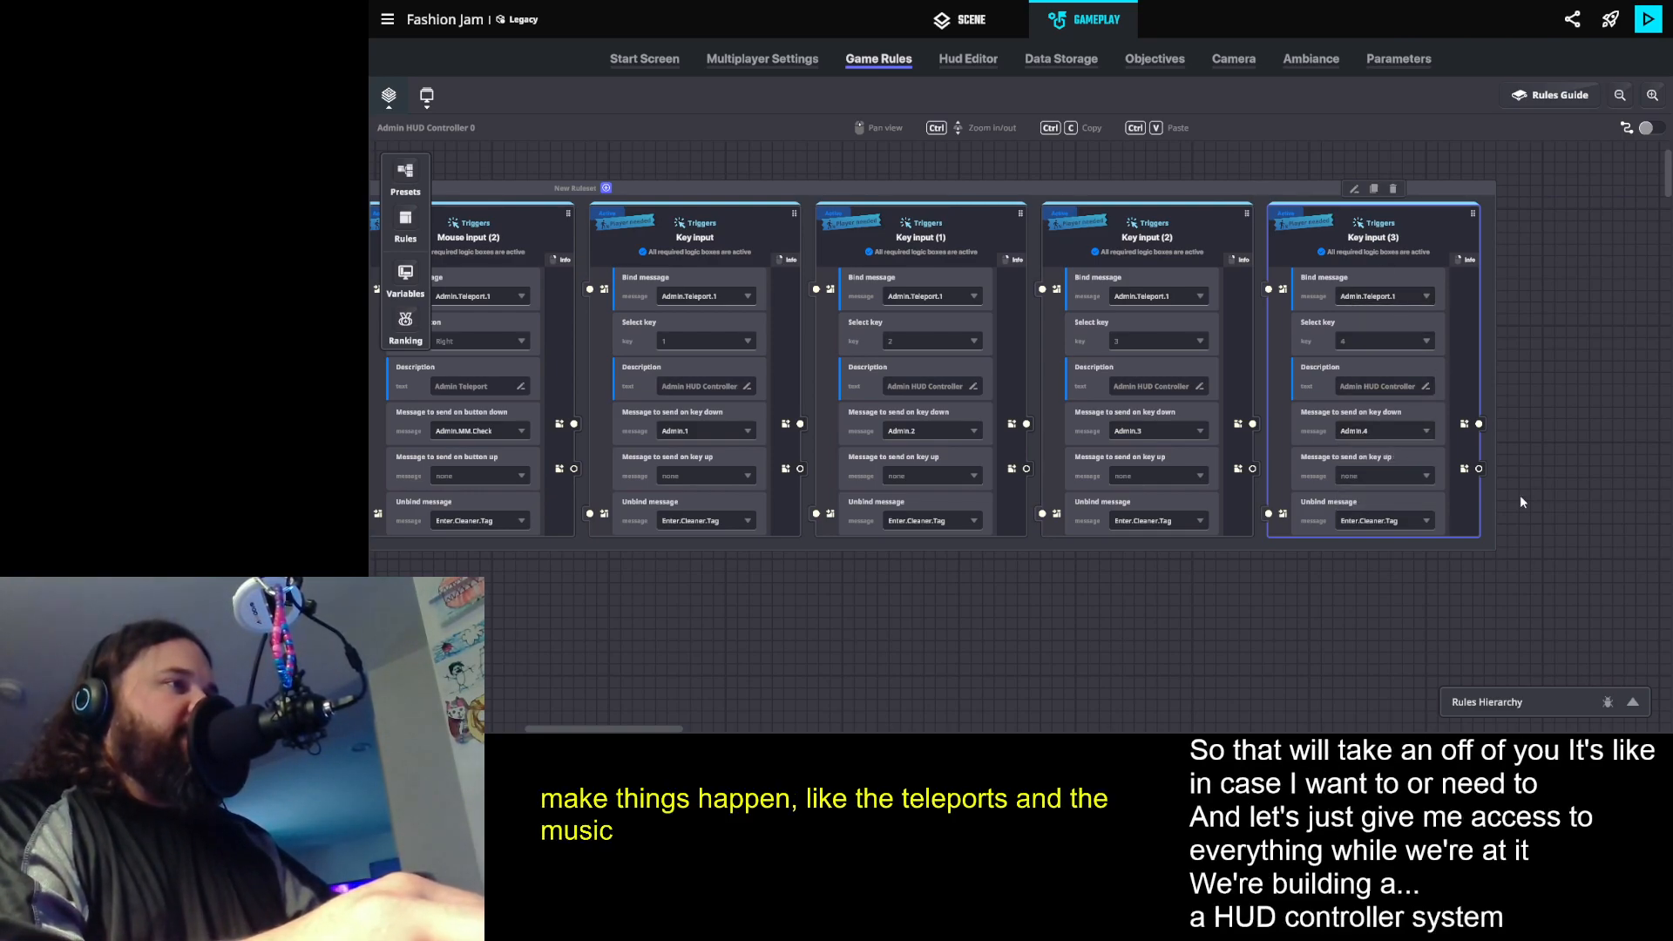
- Duplicate the key 4 input rule, create the message Admin.5 for the copy's key down, and set its key to 5
click(1373, 189)
drag(1396, 540, 945, 536)
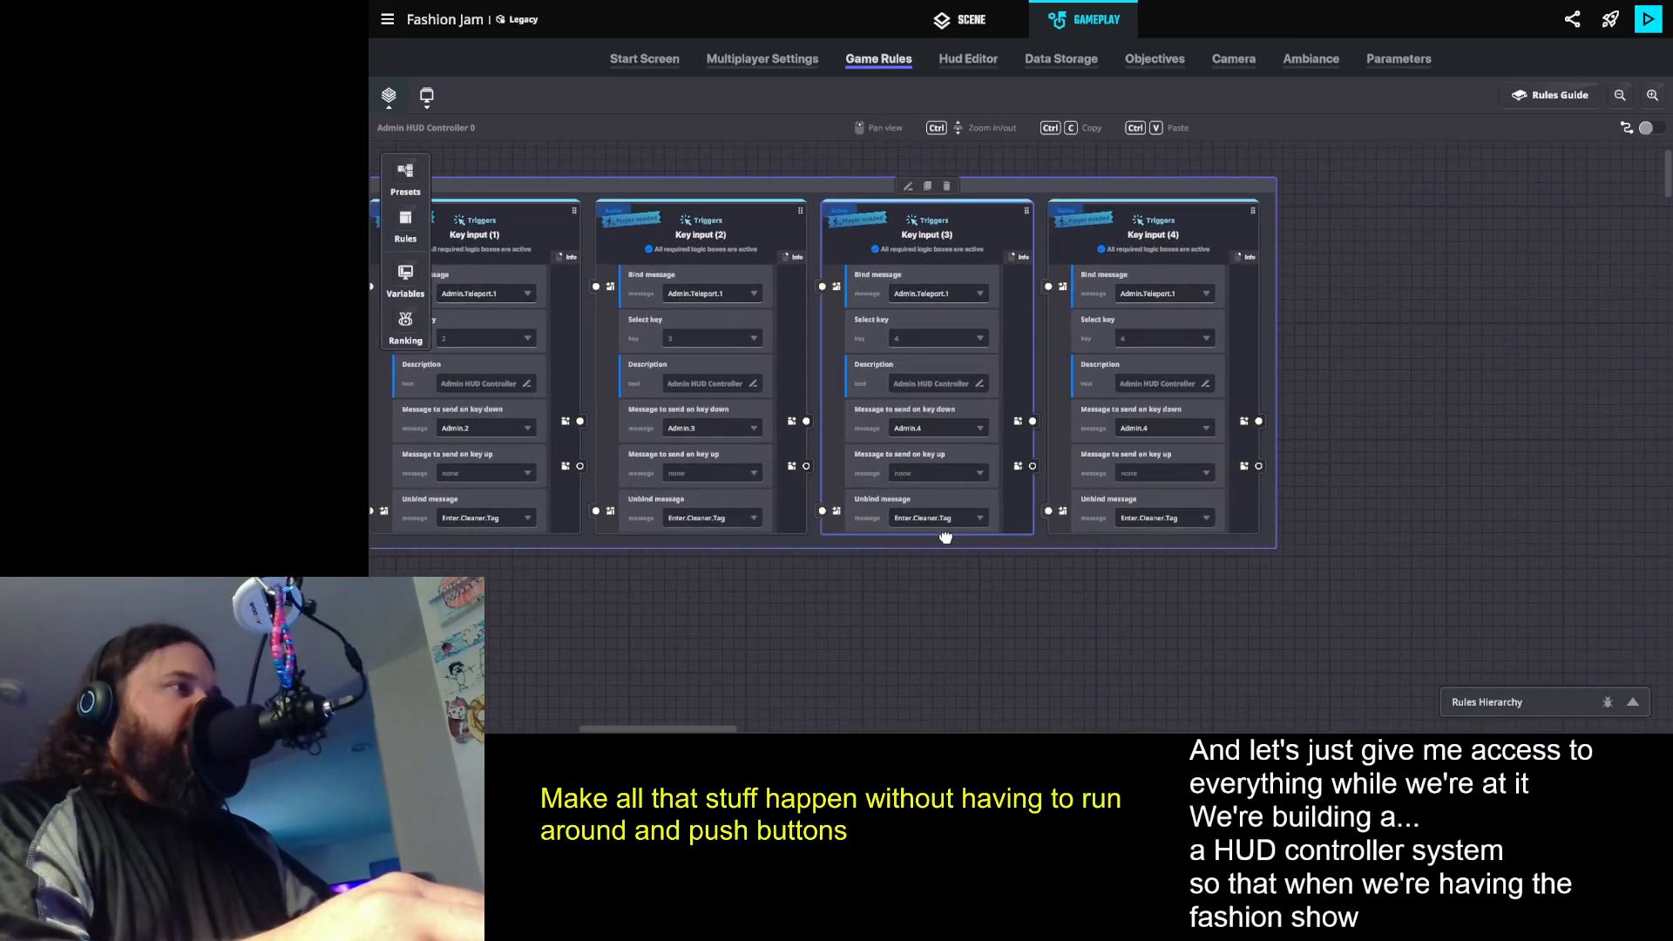
click(1133, 426)
key(BackSpace)
key(BackSpace)
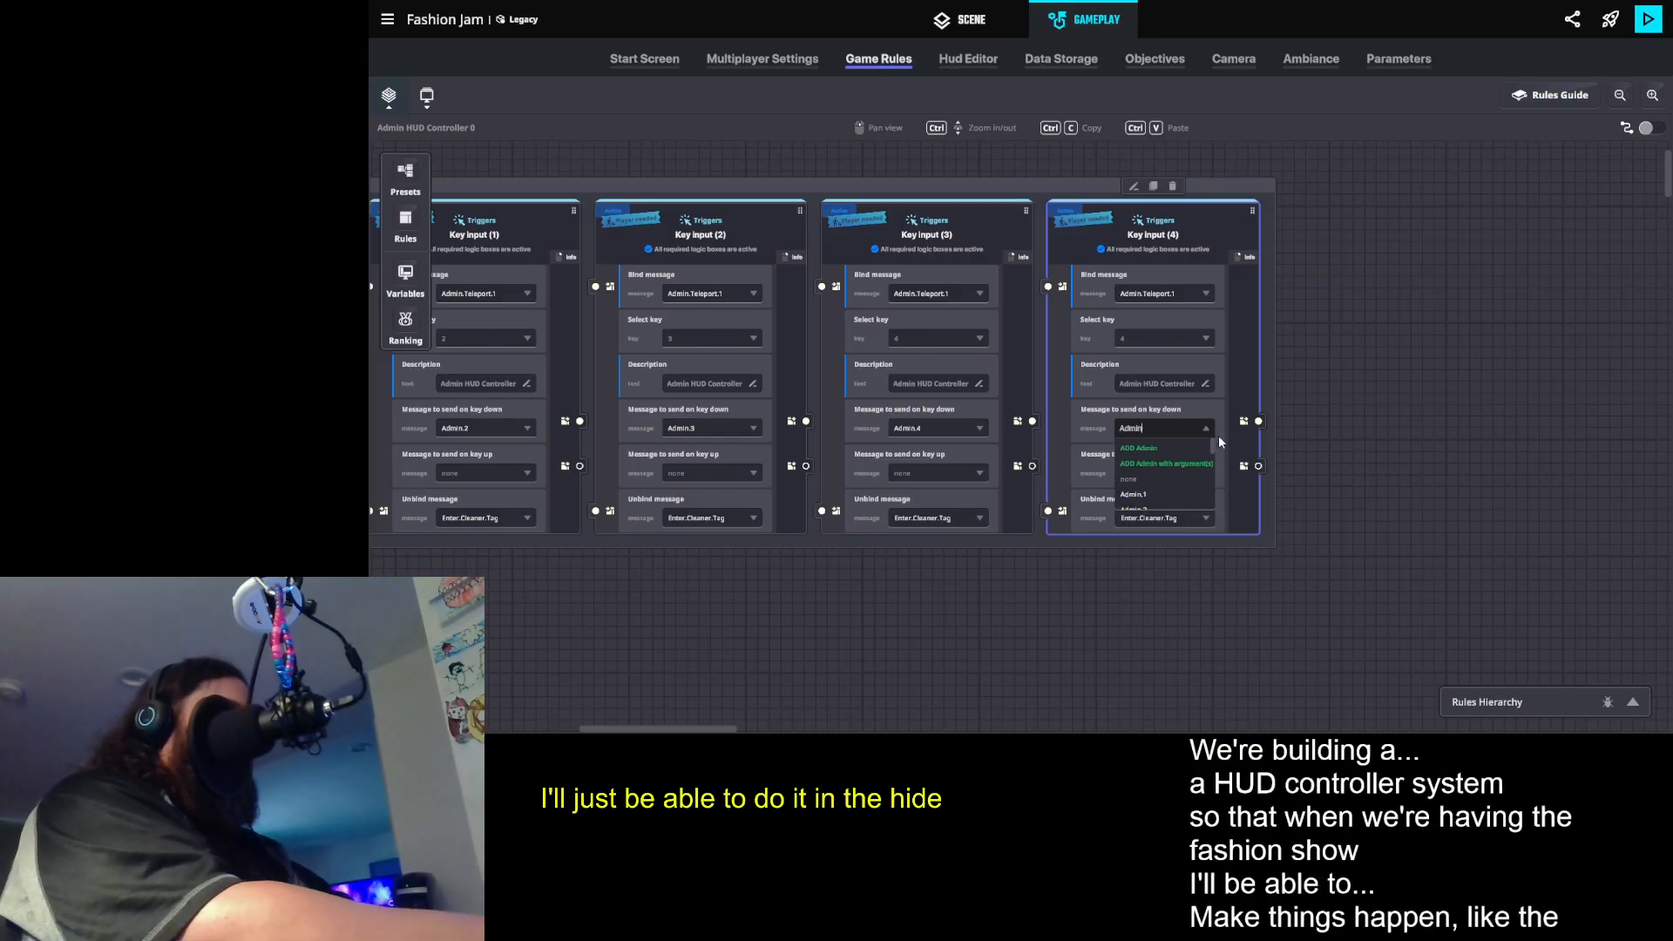
text(.5)
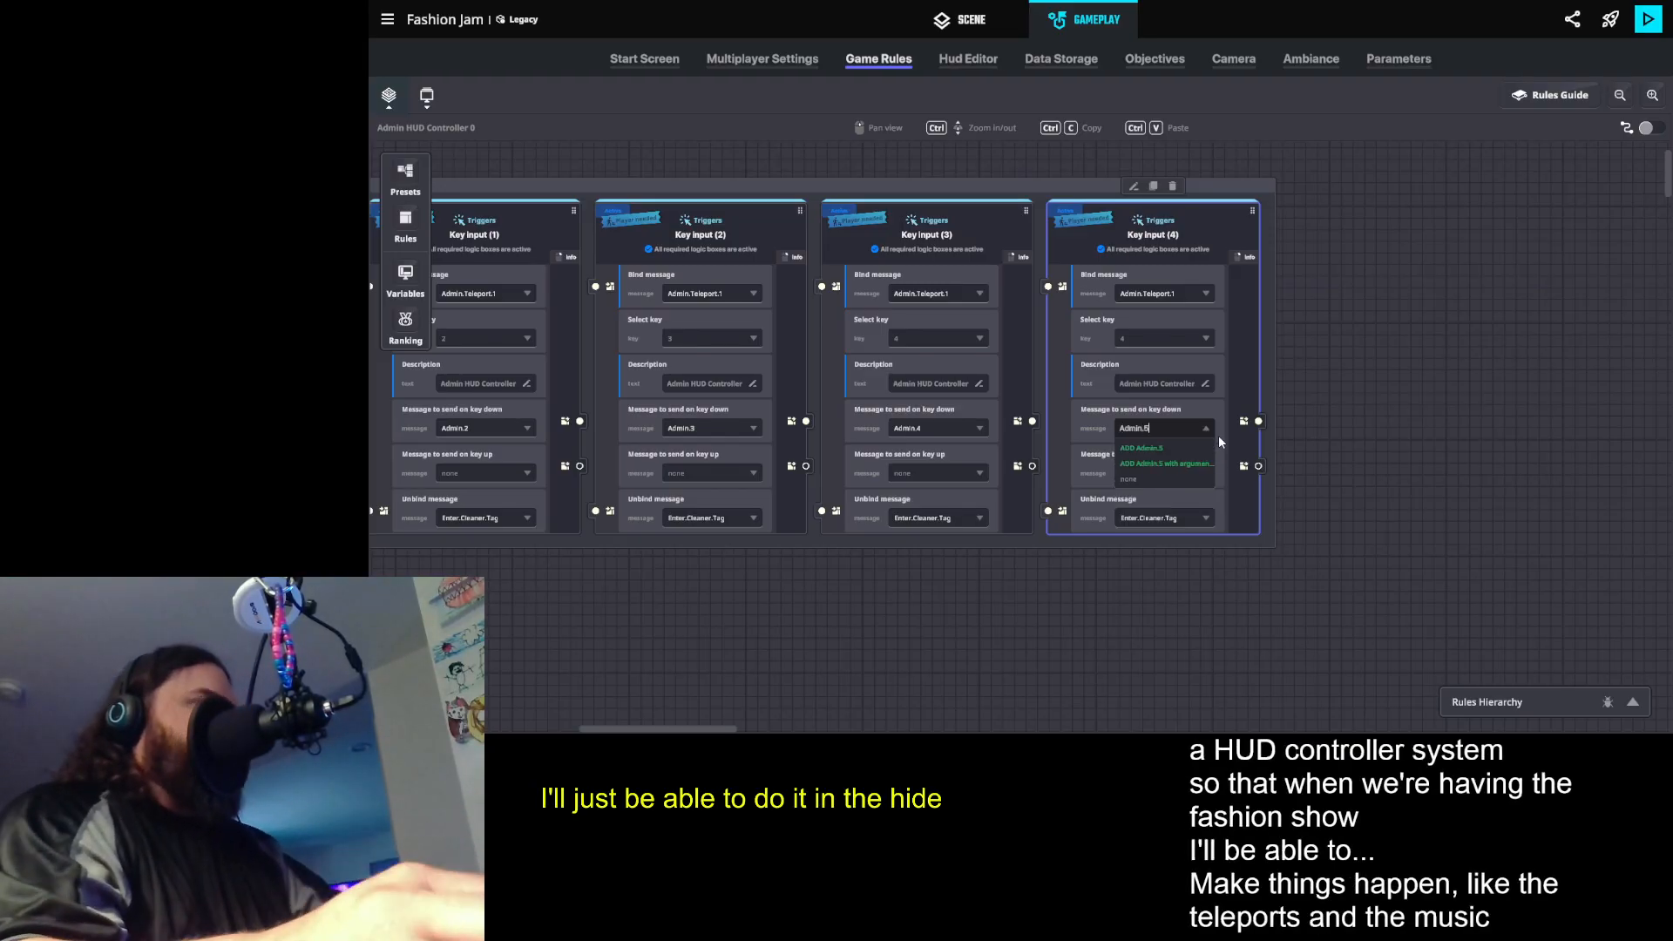
click(1141, 446)
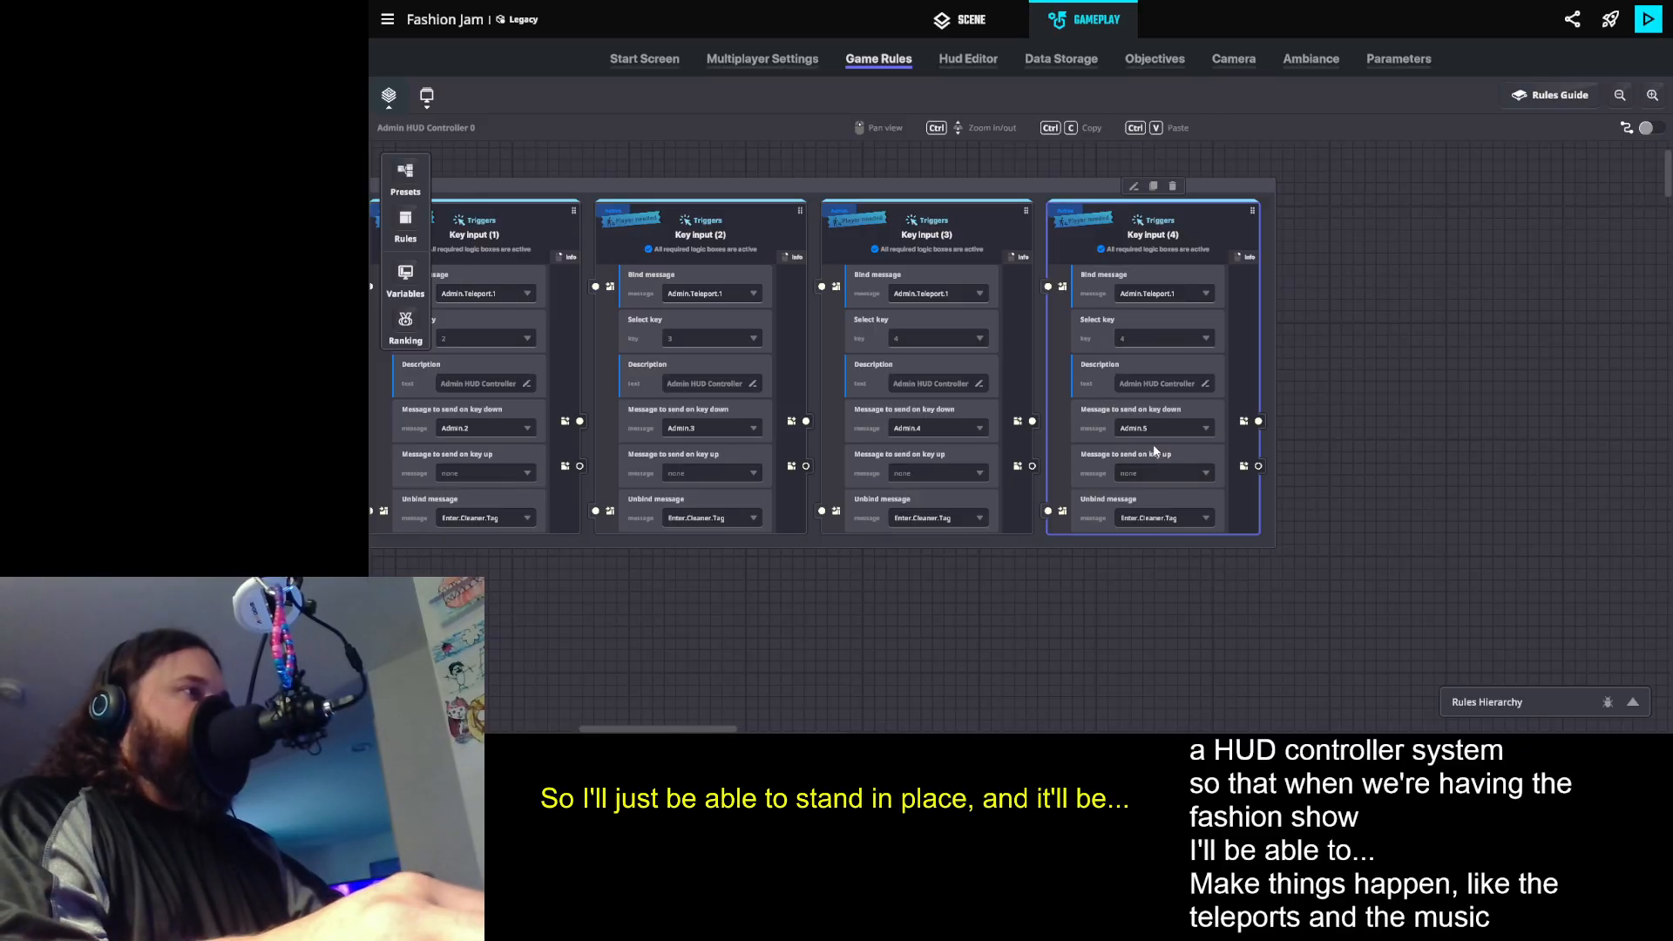
click(1159, 337)
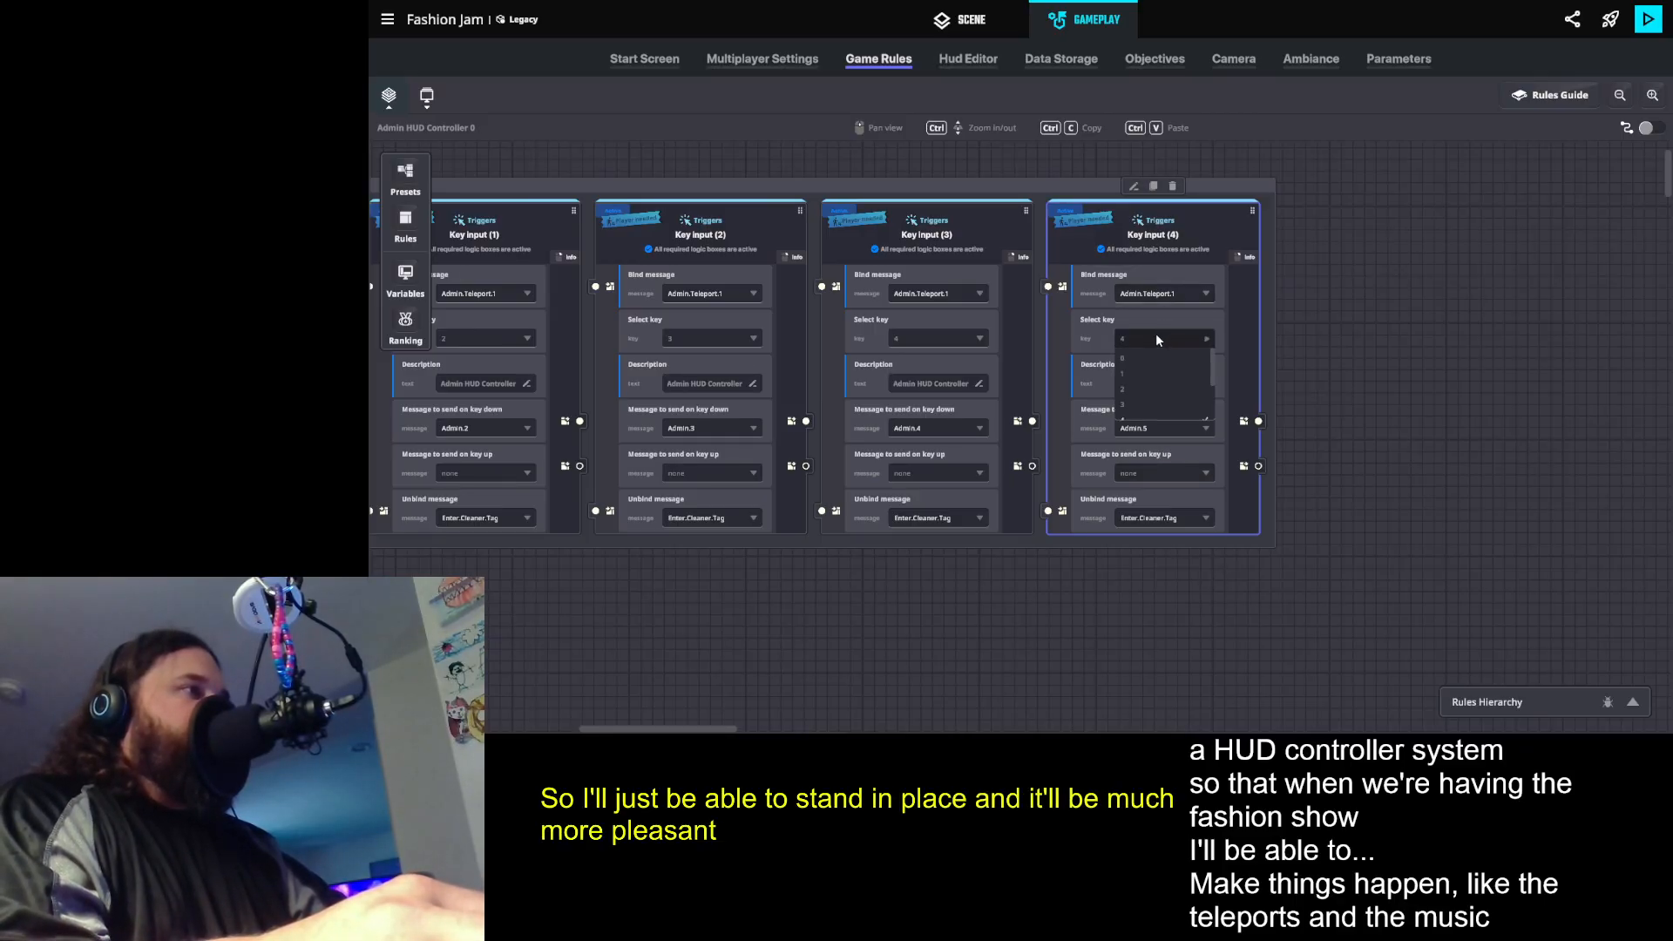
click(1137, 380)
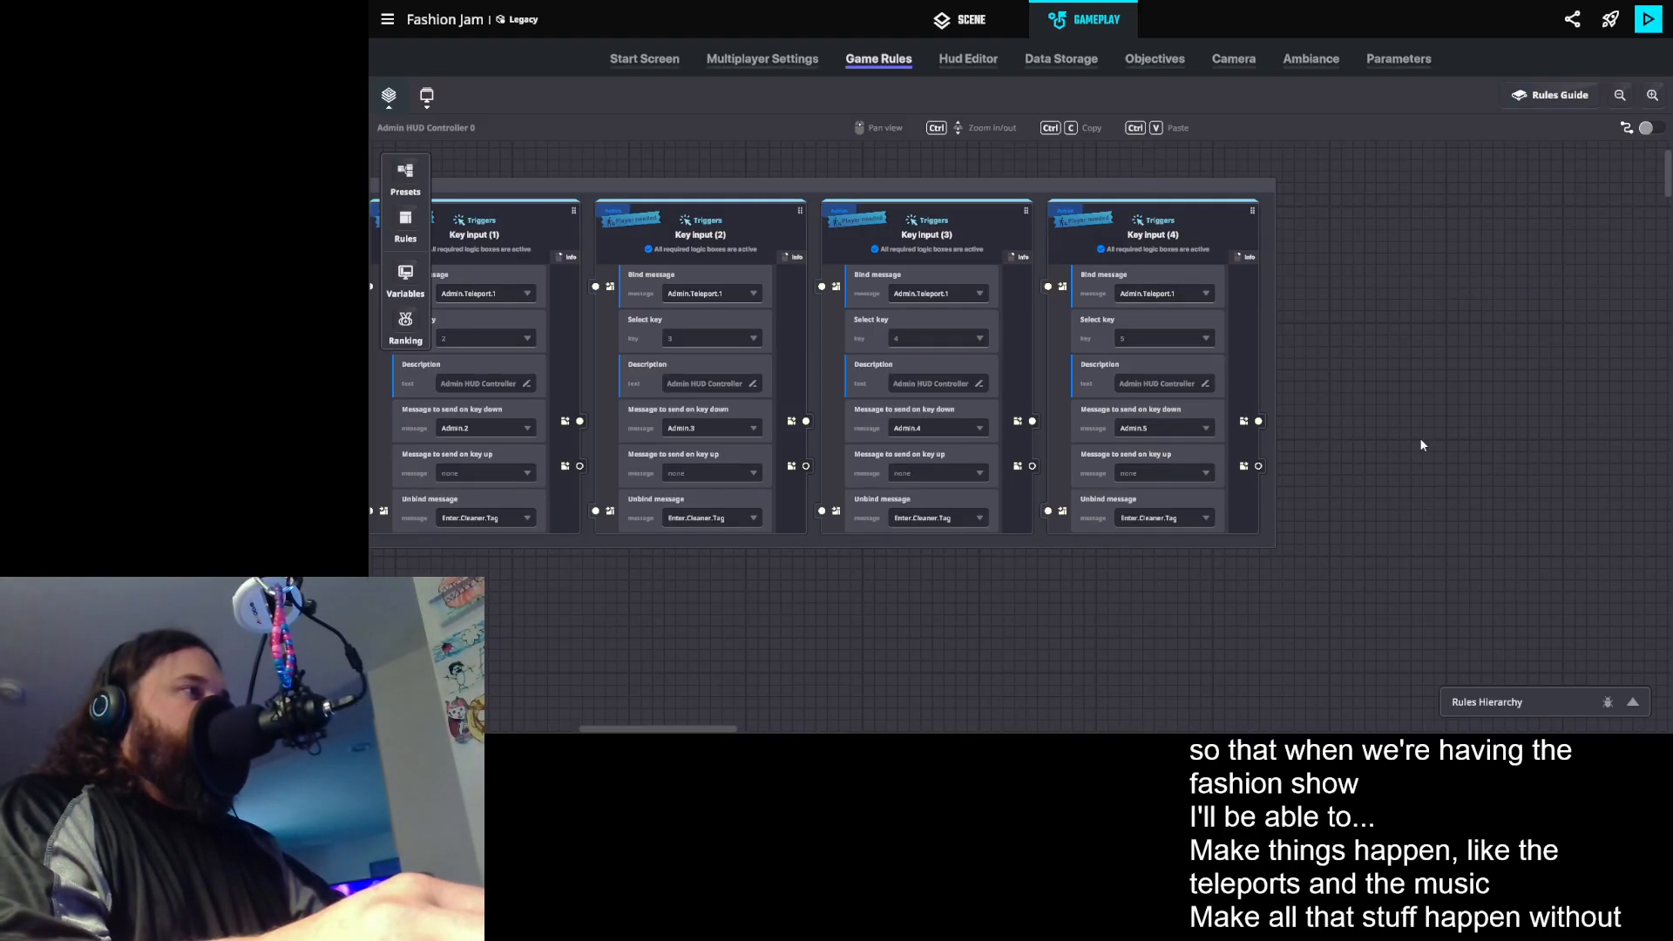
- Duplicate the key 5 input rule, set the copy's key to 6, and create the message Admin.6 to send on key down
click(1152, 187)
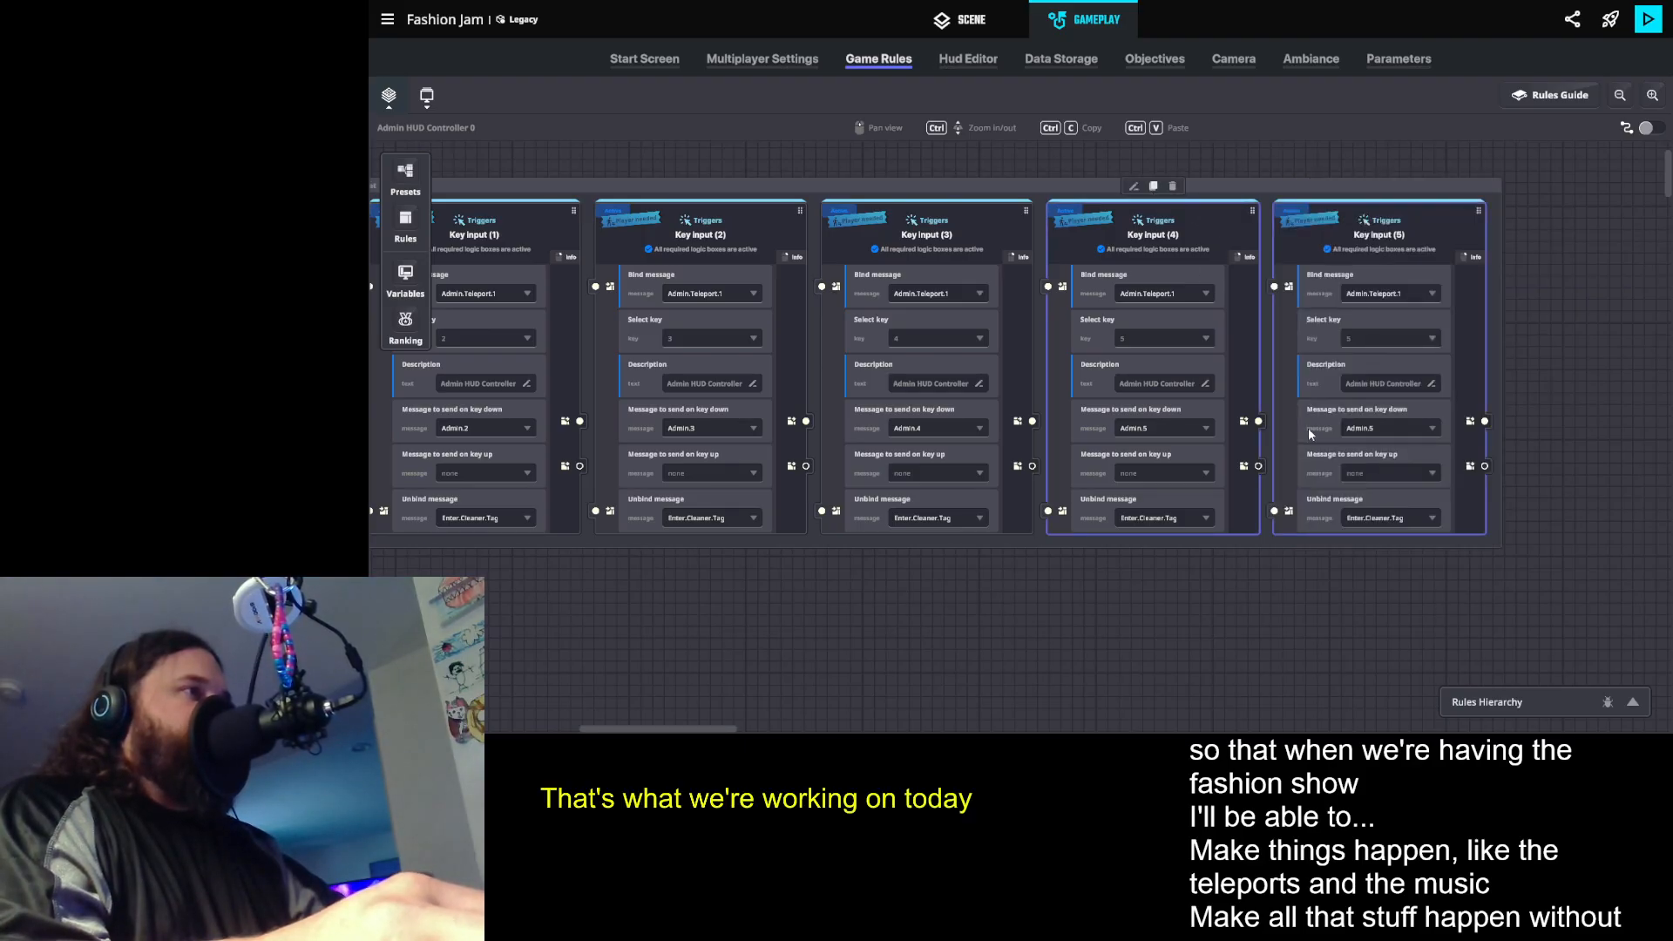
click(1361, 342)
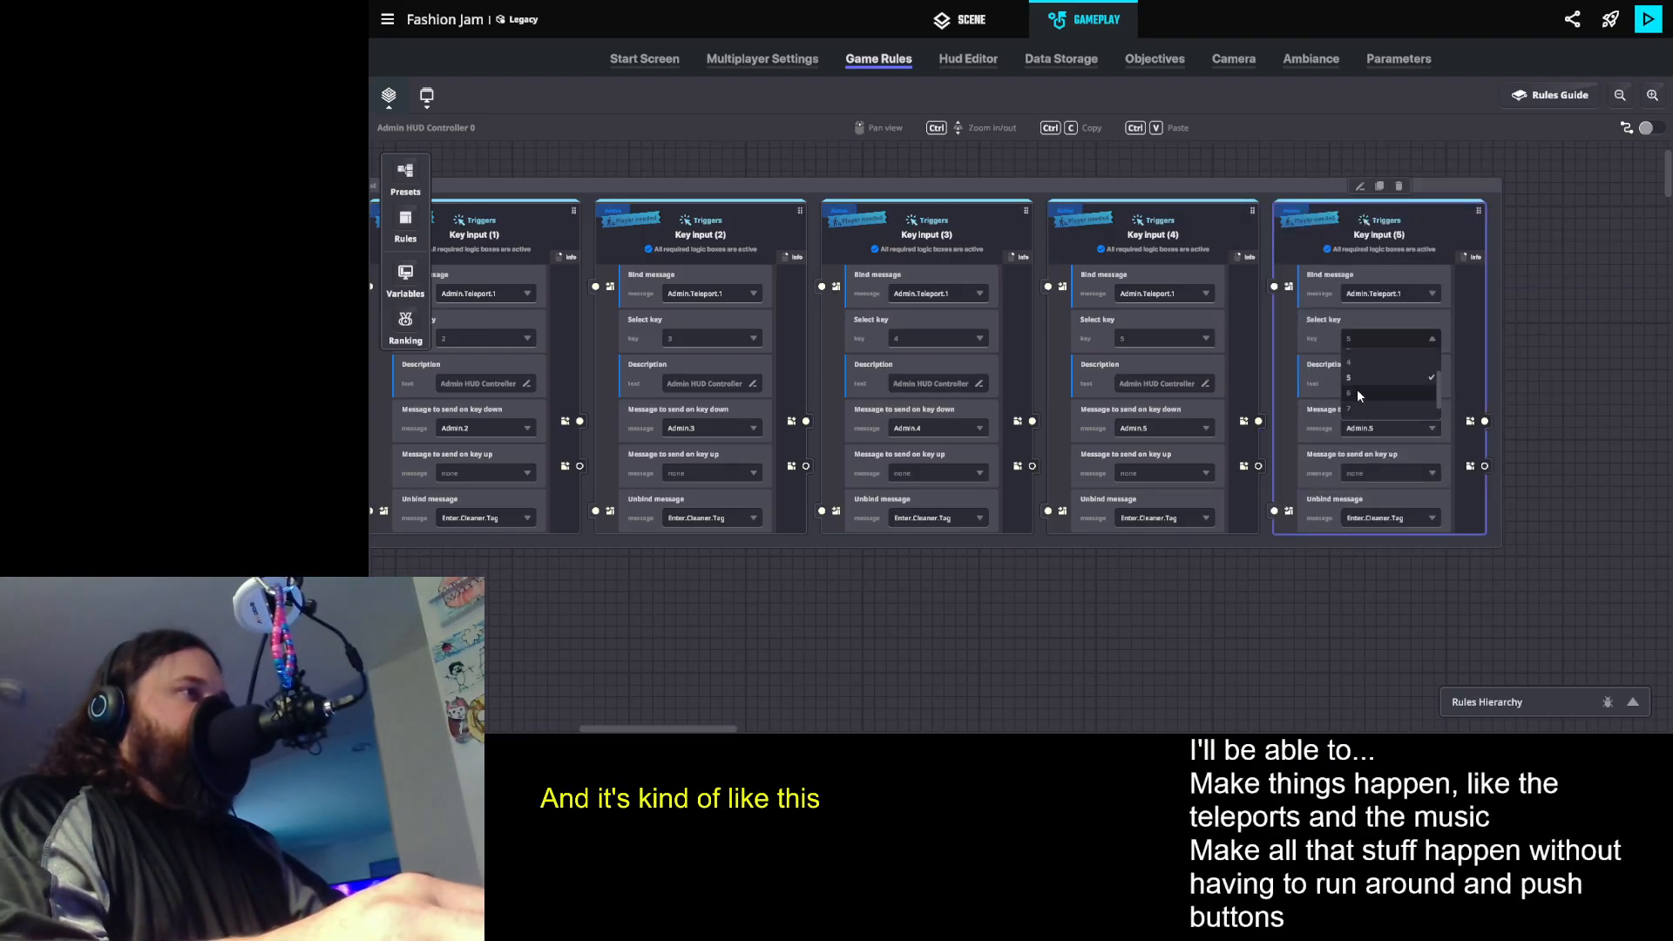
drag(1416, 603, 1221, 571)
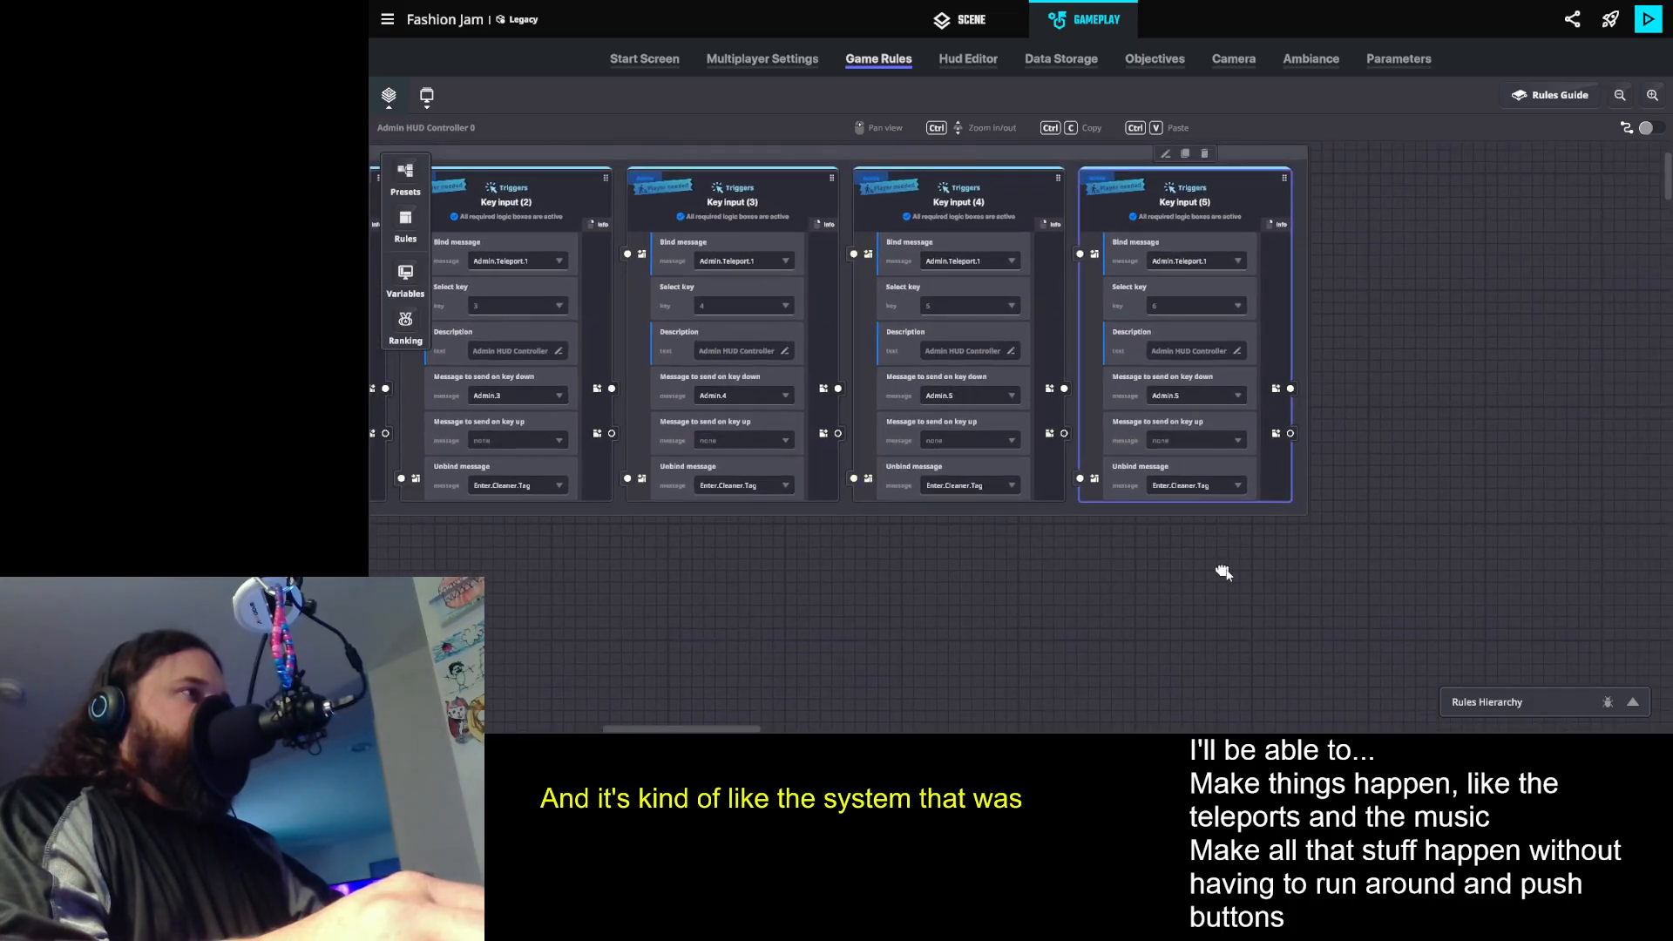
drag(1398, 474, 1387, 457)
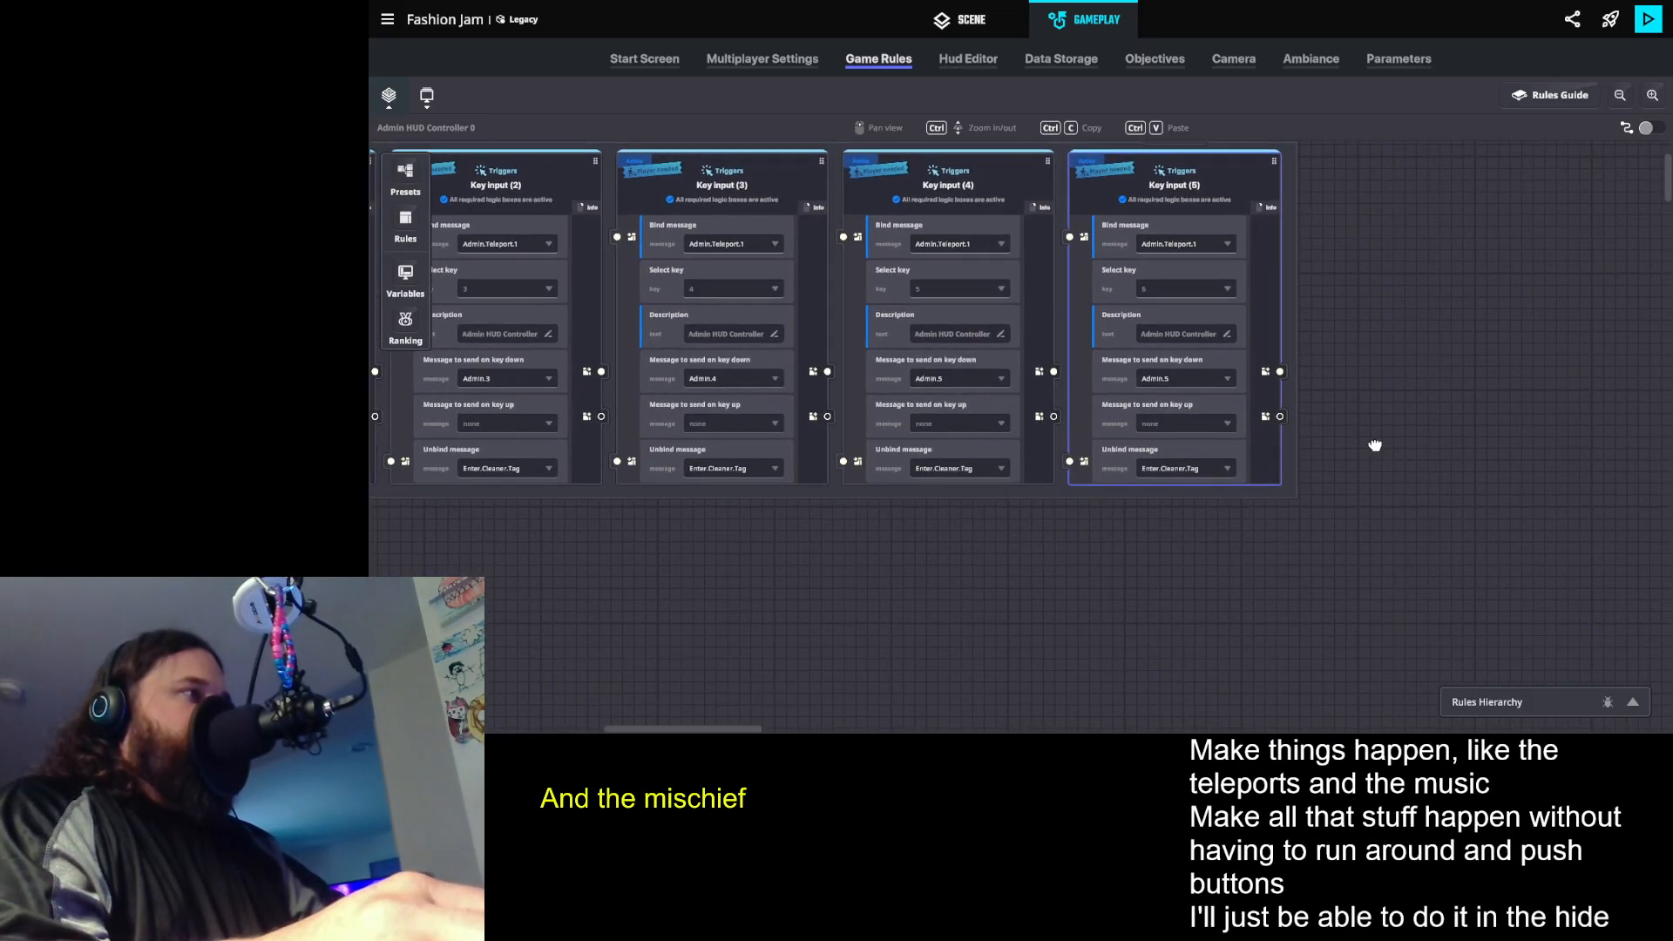
click(1185, 378)
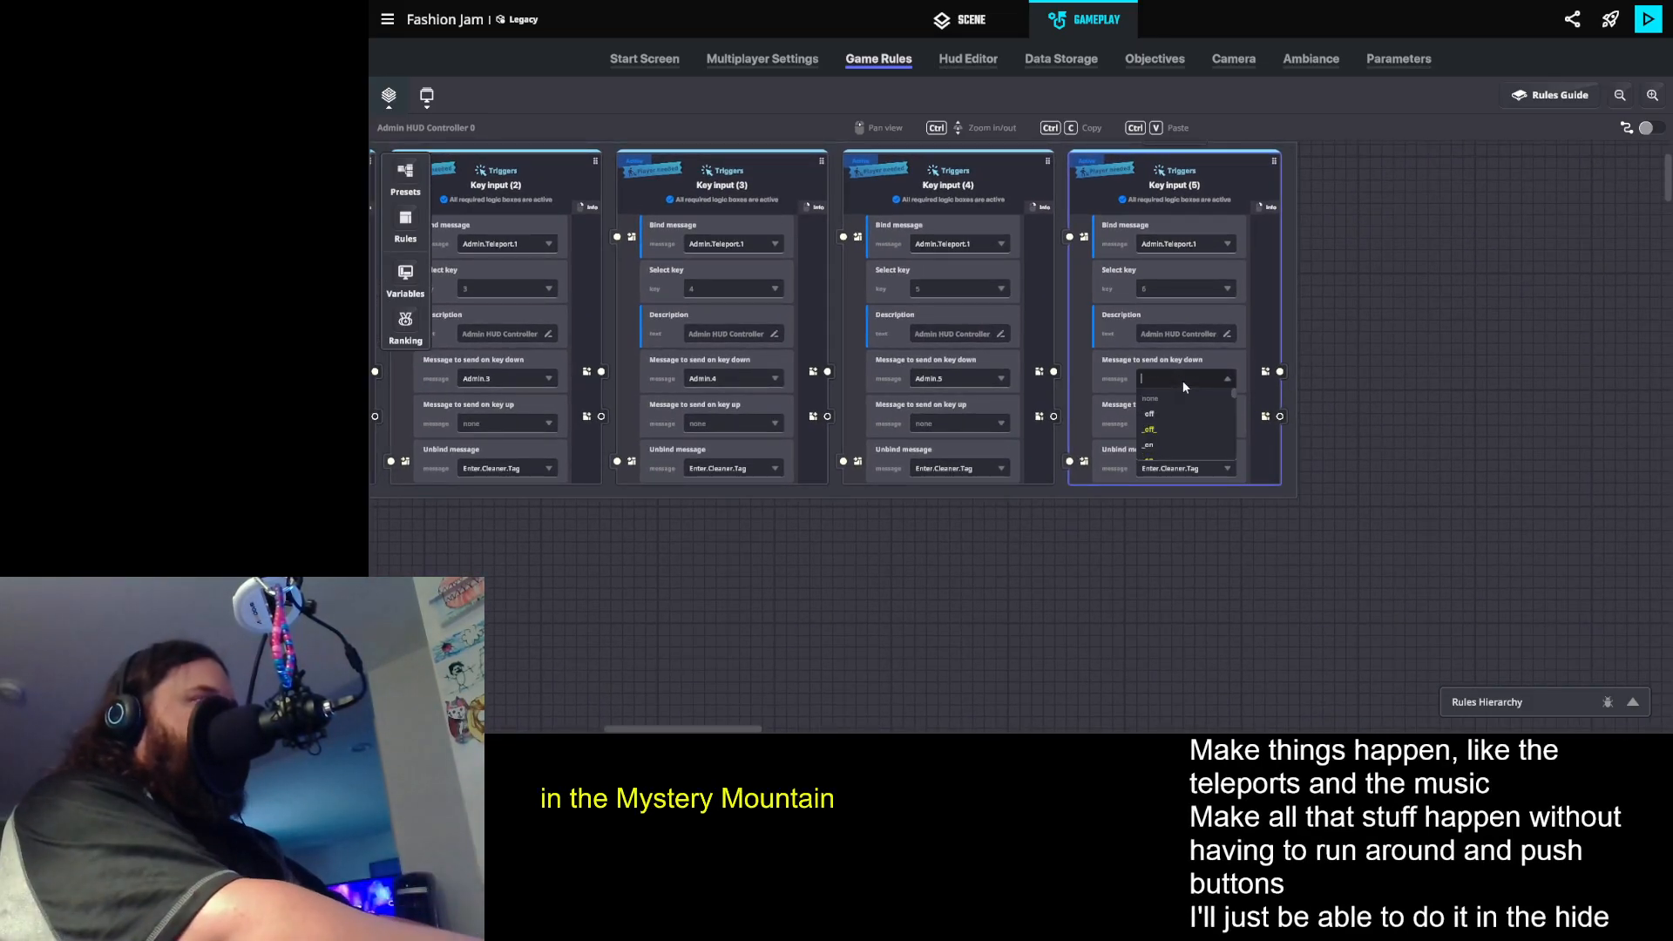
text(Admin.)
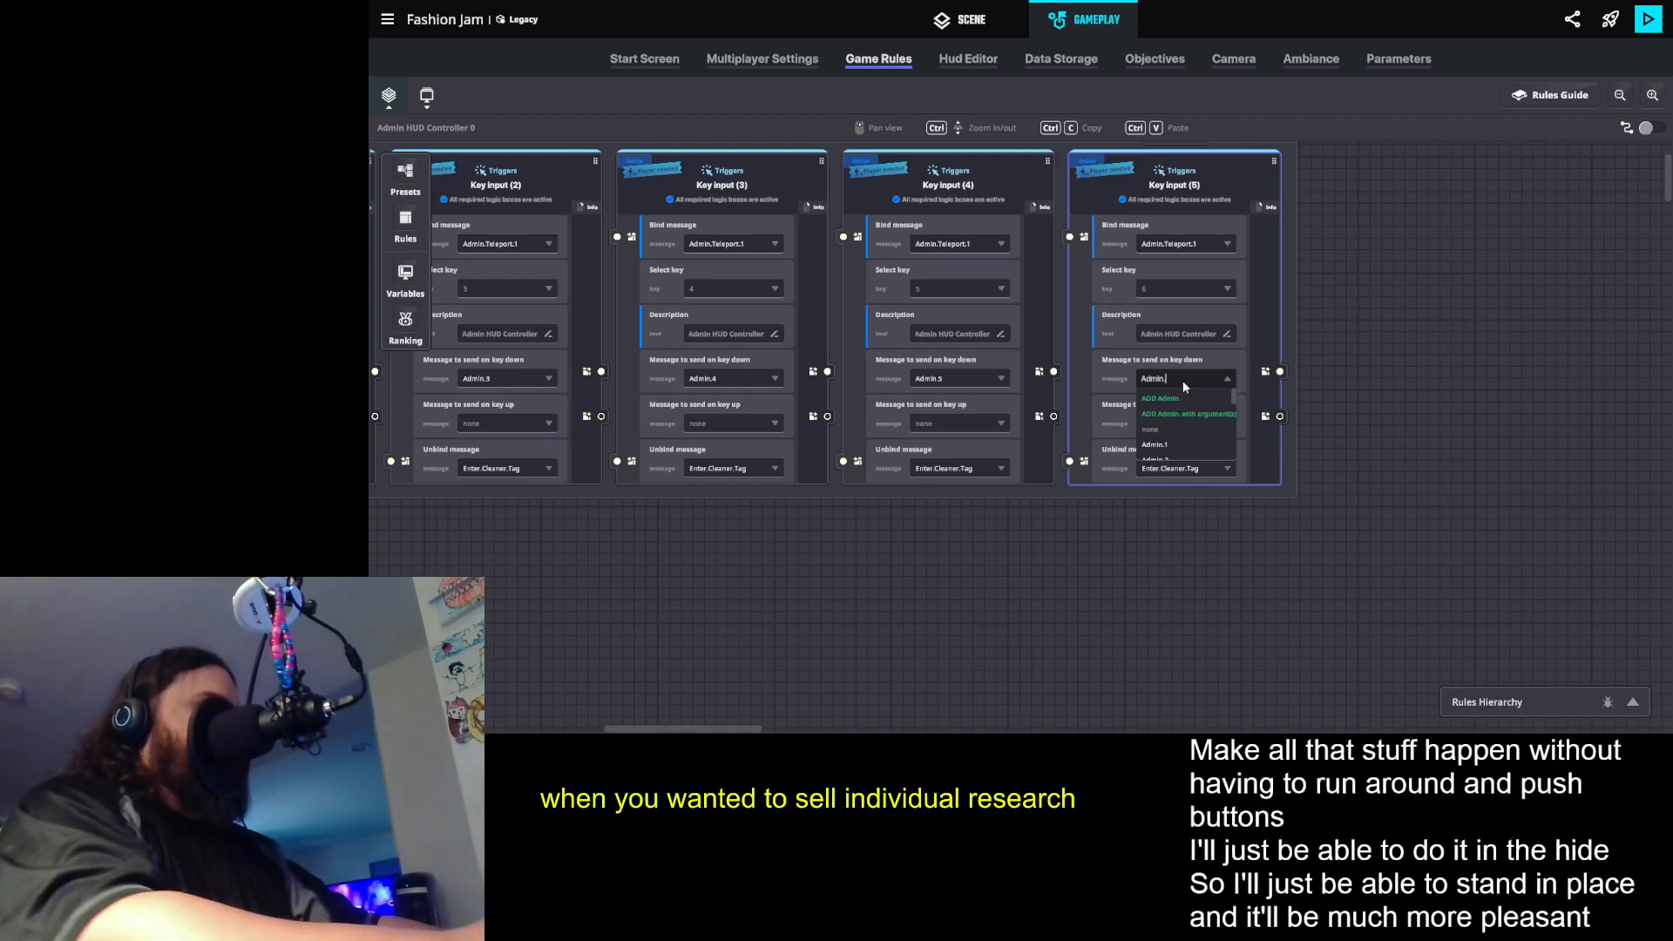
text(6)
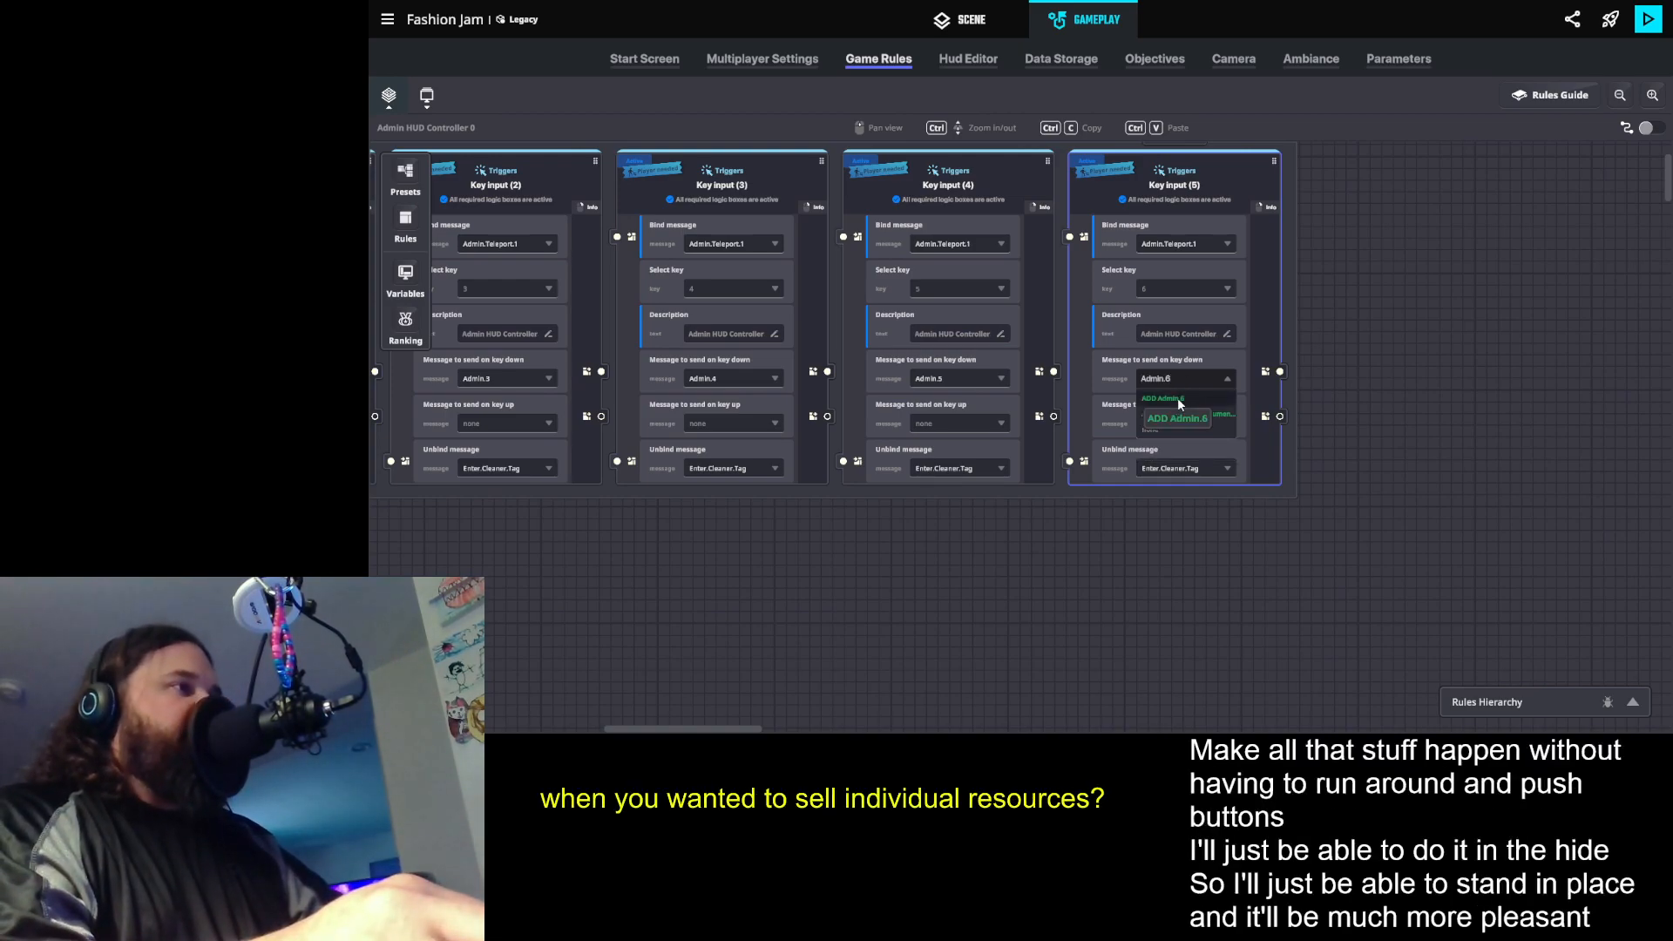
click(1178, 398)
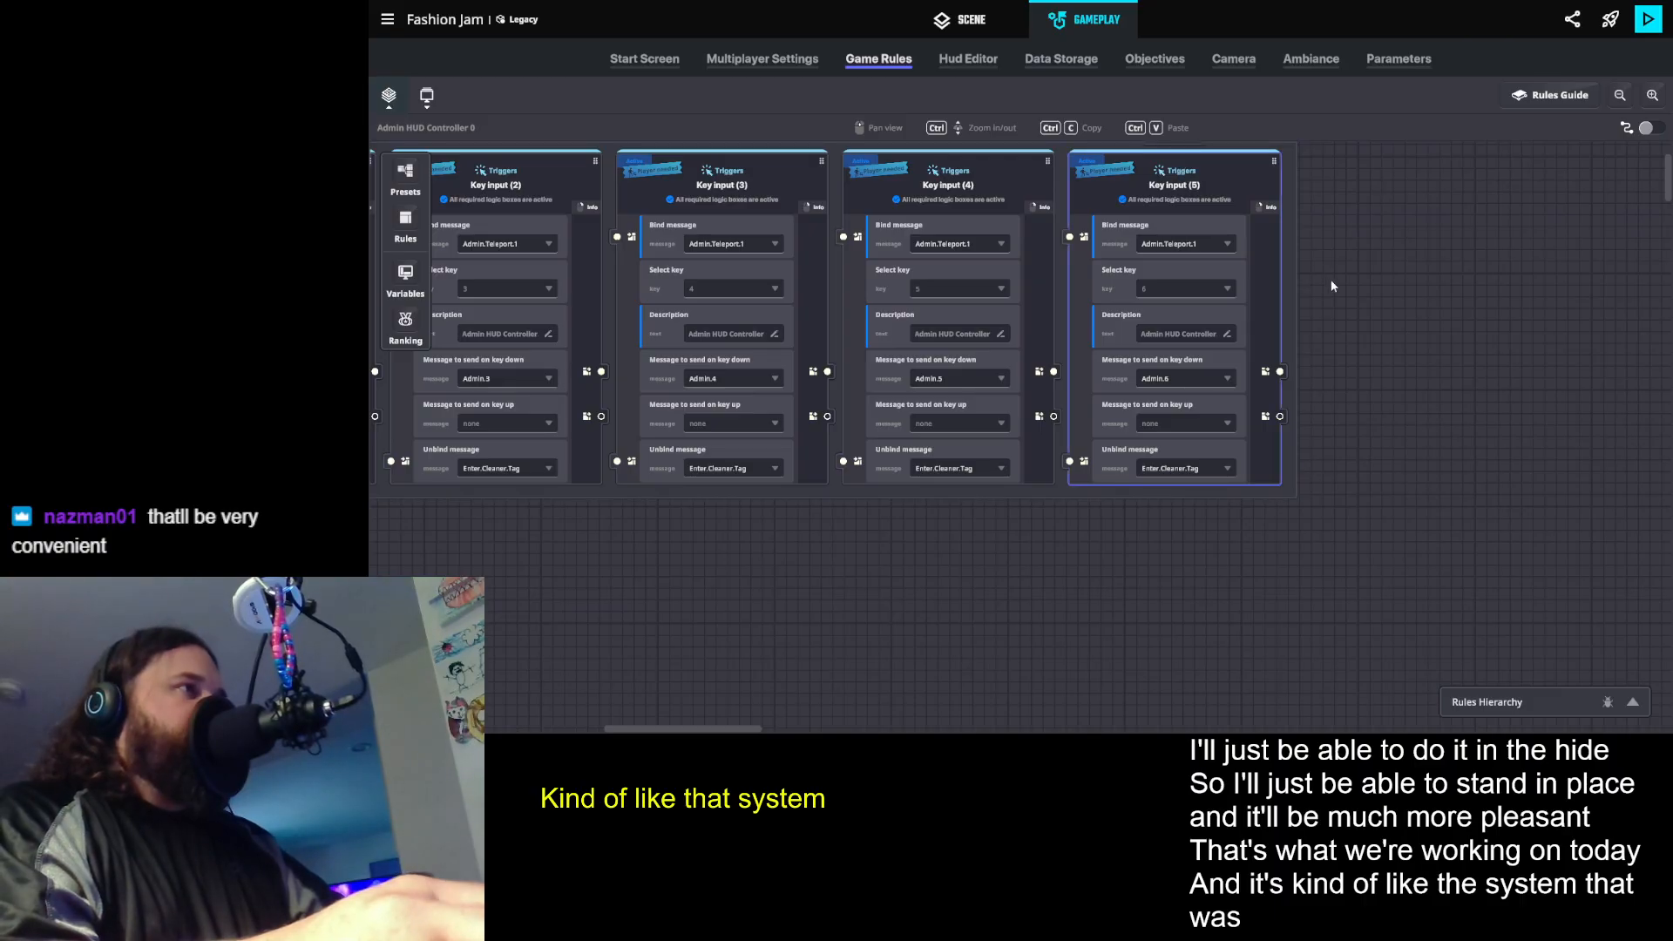
- Duplicate the key 6 input rule, set the copy's key to 7, and create the message Admin.7 to send on key down
click(1174, 177)
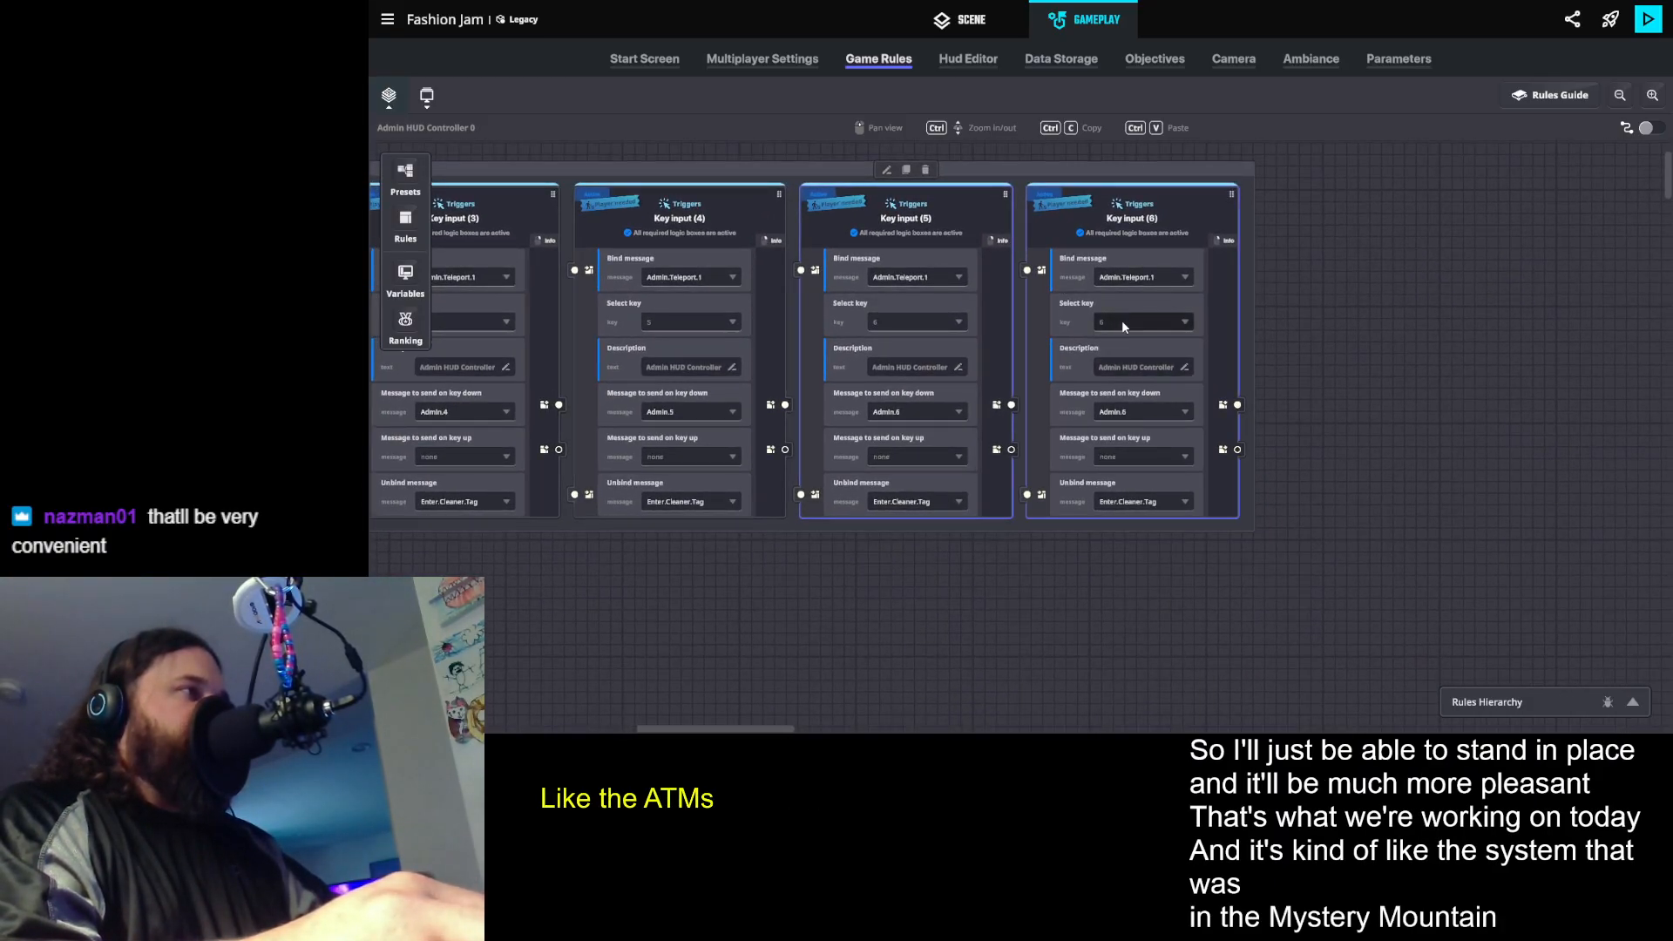
click(1122, 322)
click(1111, 388)
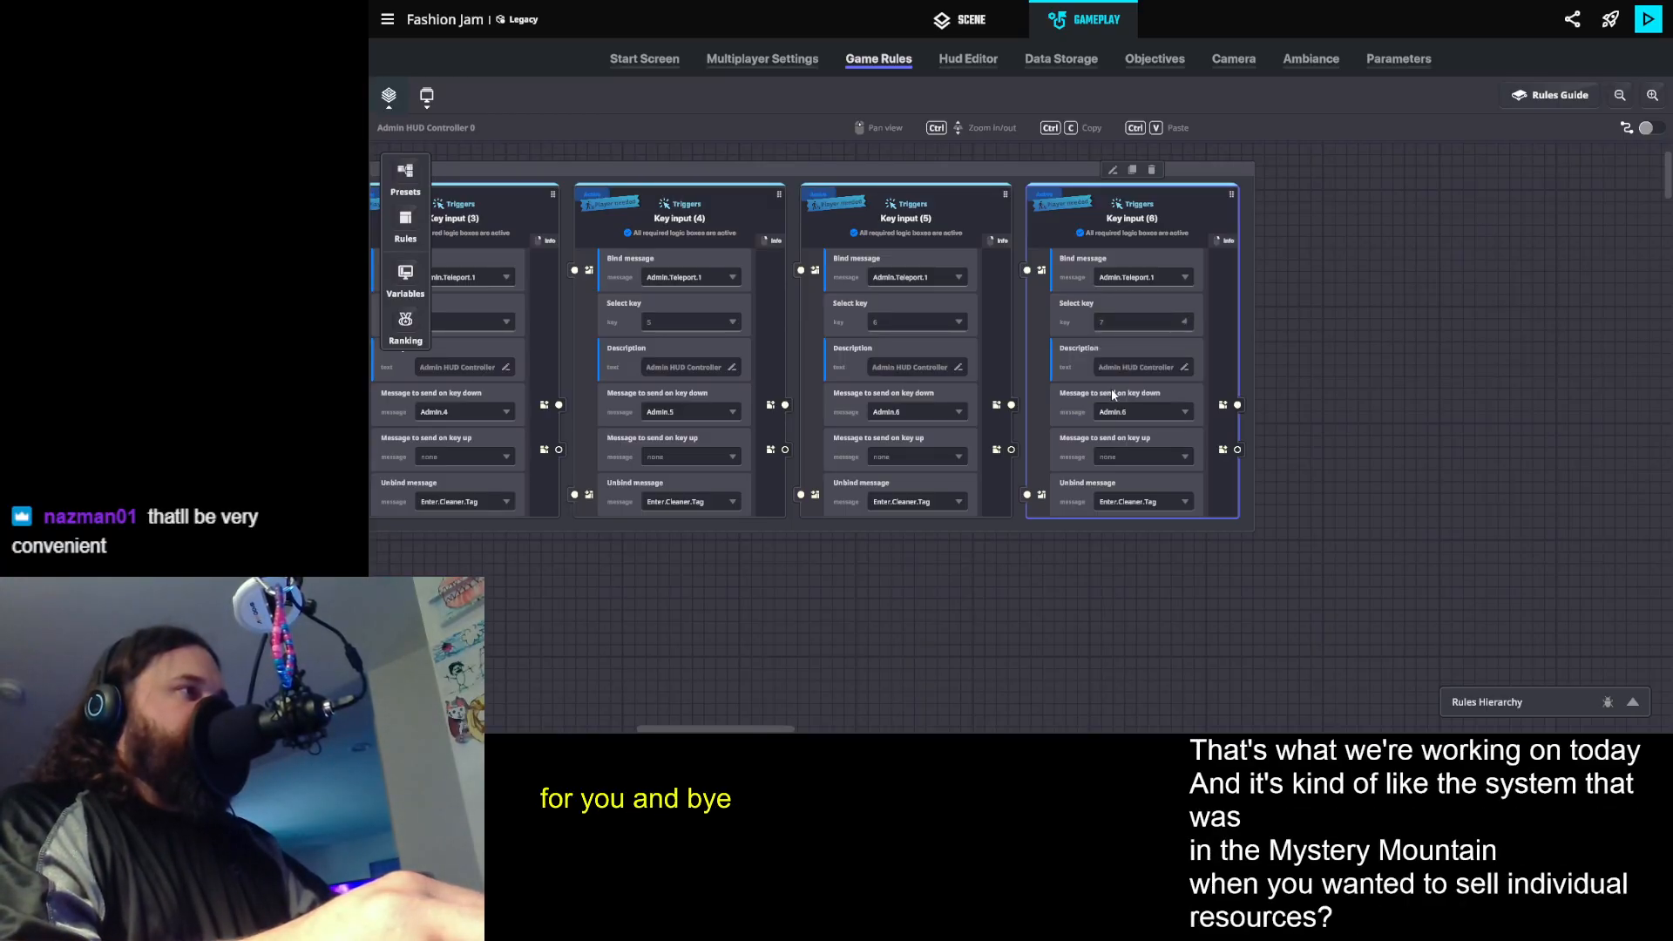
click(1144, 372)
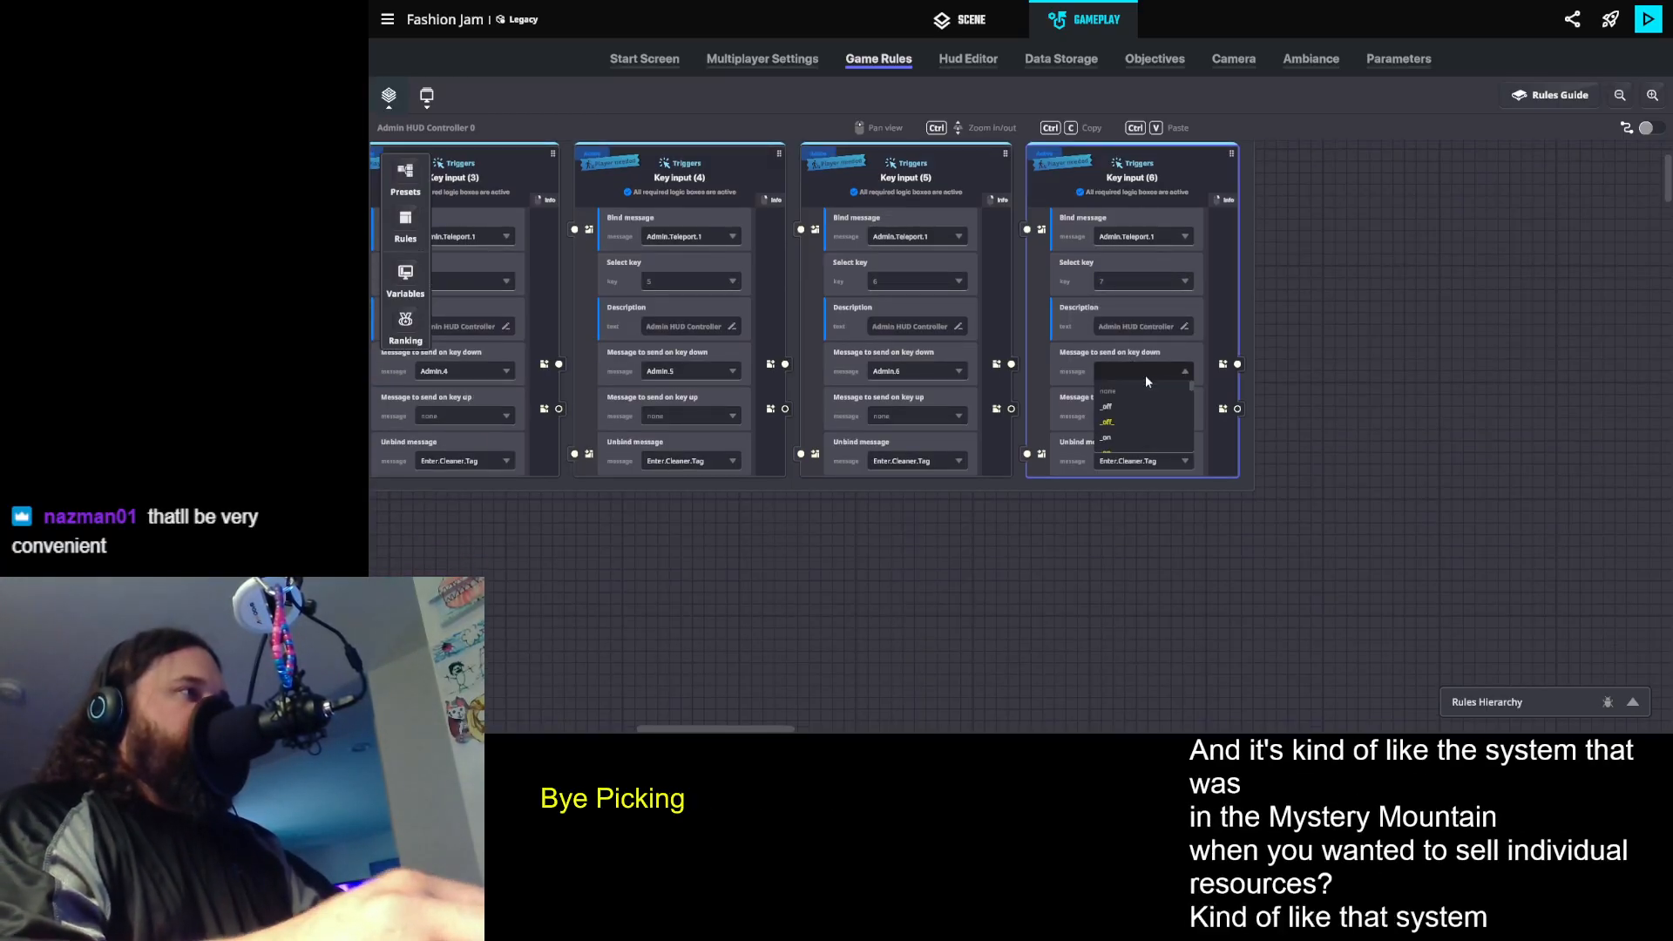
text(Admin.7)
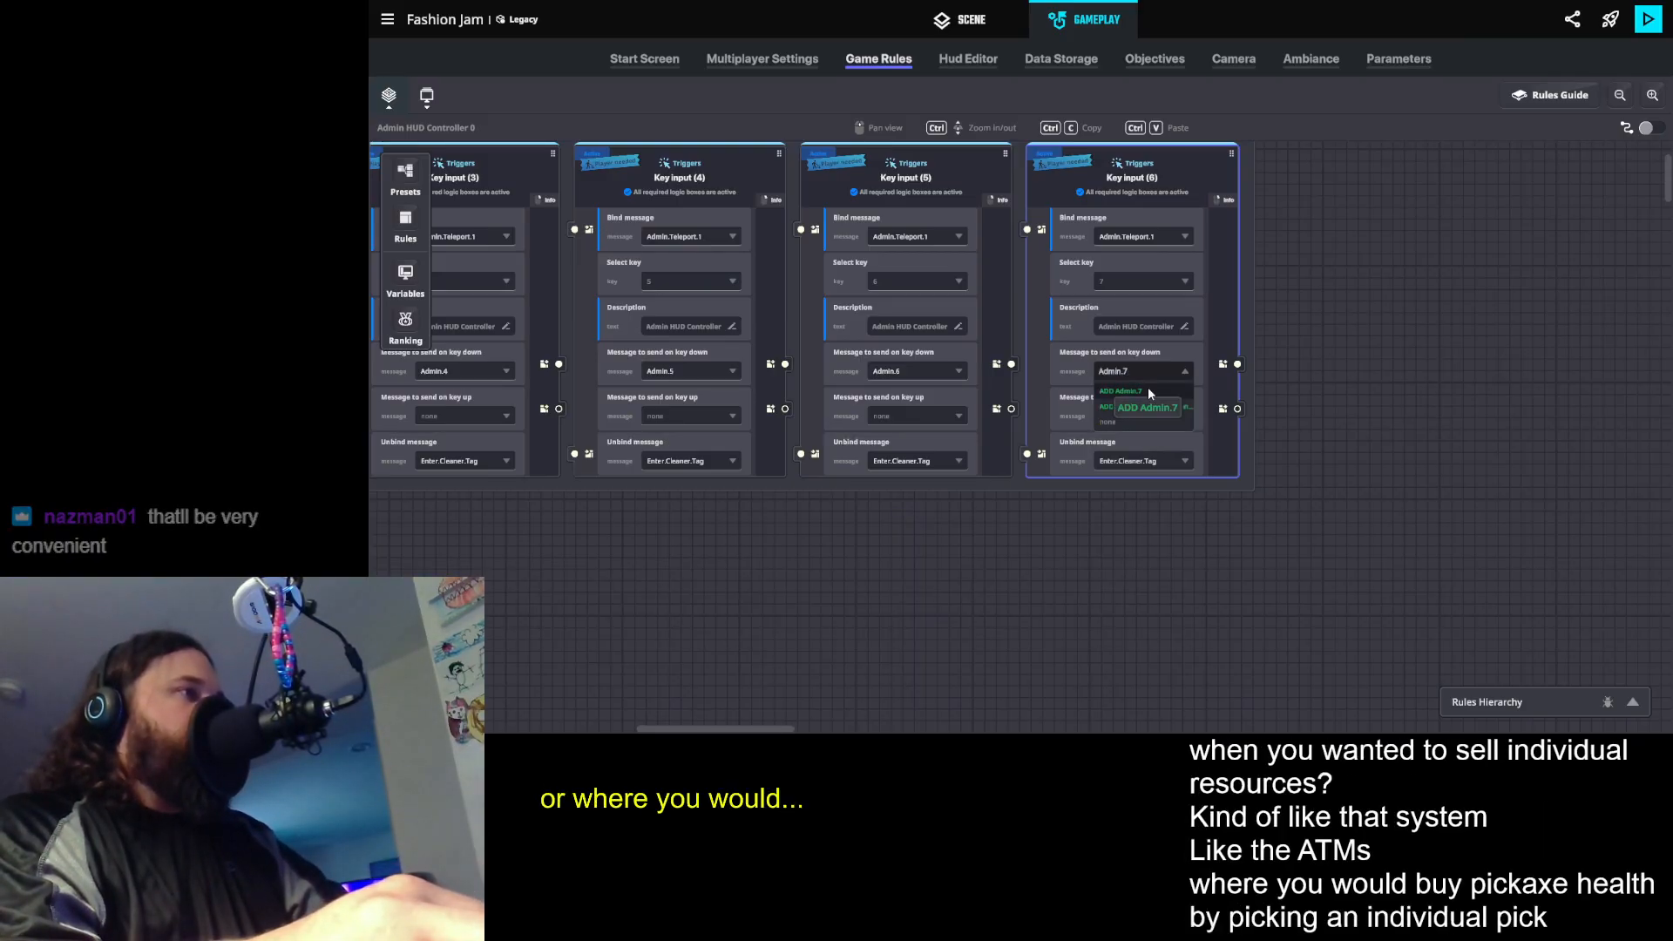
click(1148, 392)
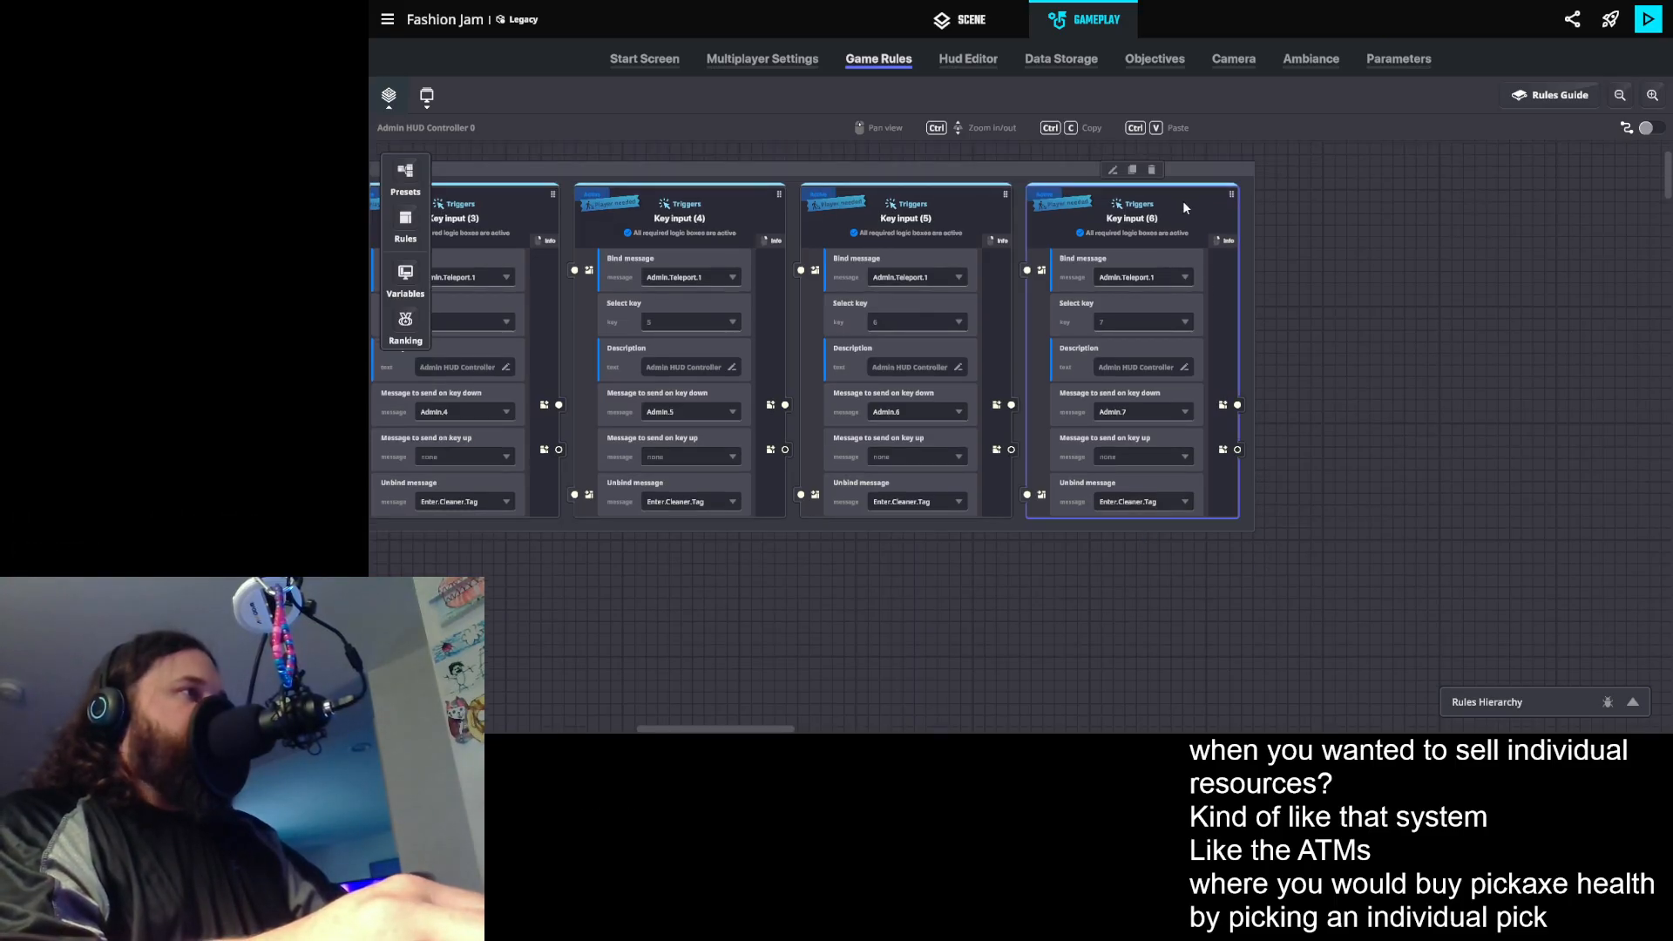
- Duplicate the key 7 input rule, create the message Admin.8 for the copy's key down, and set its key to 8
click(1132, 170)
drag(1280, 347, 1124, 320)
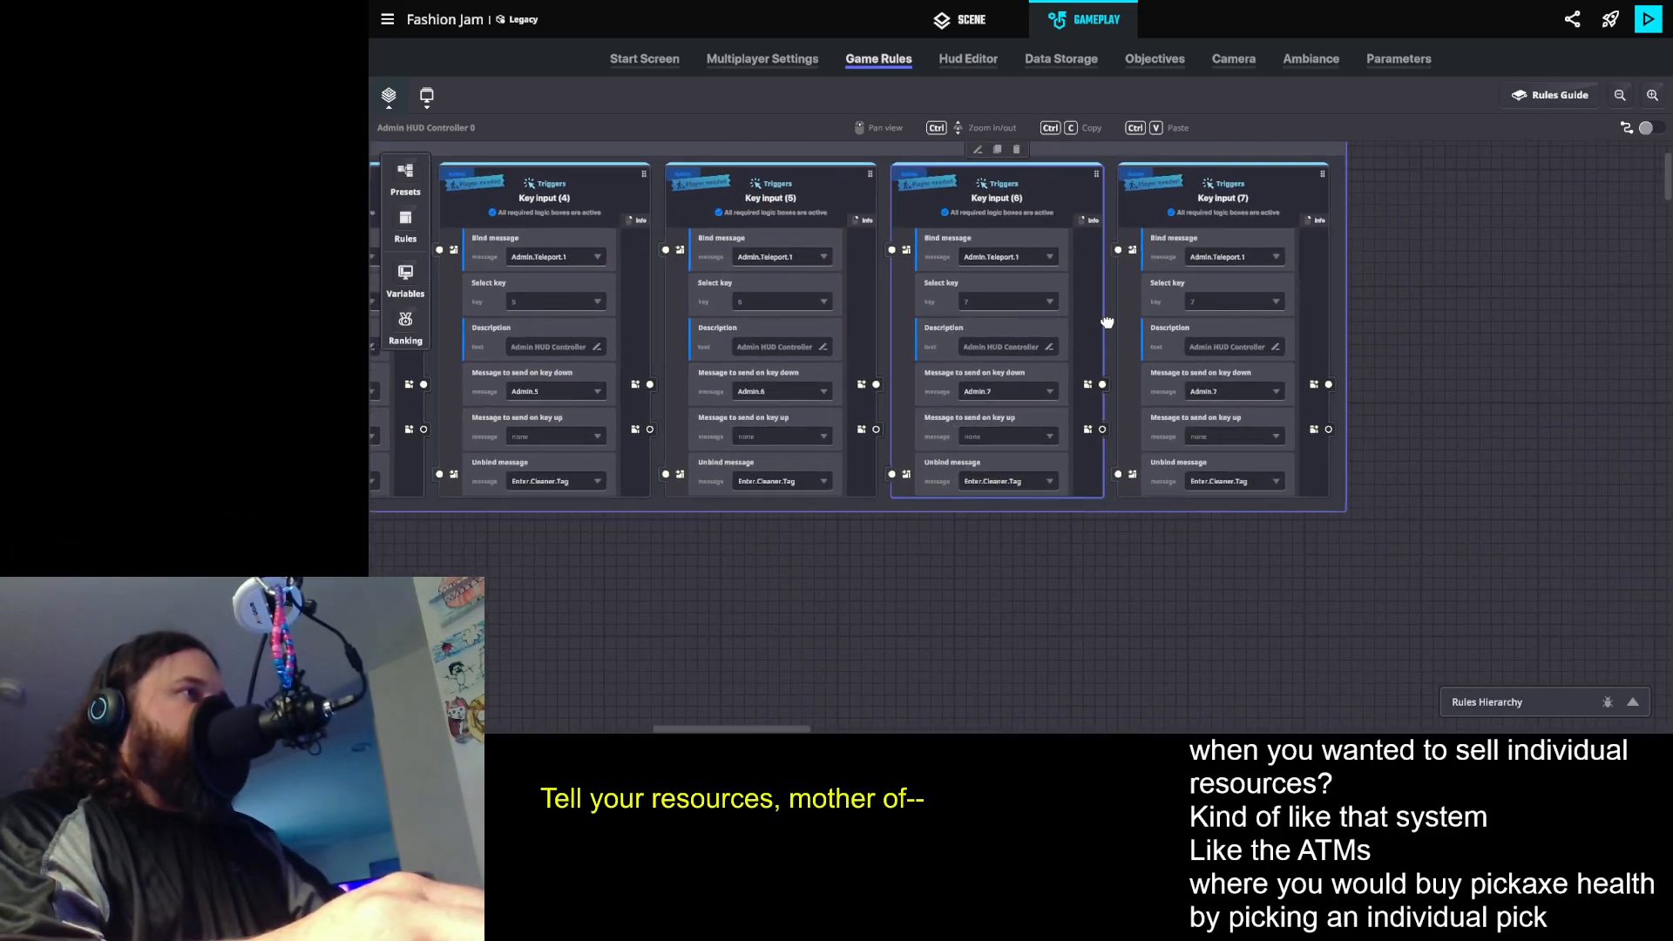
scroll(1237, 417, down, 1)
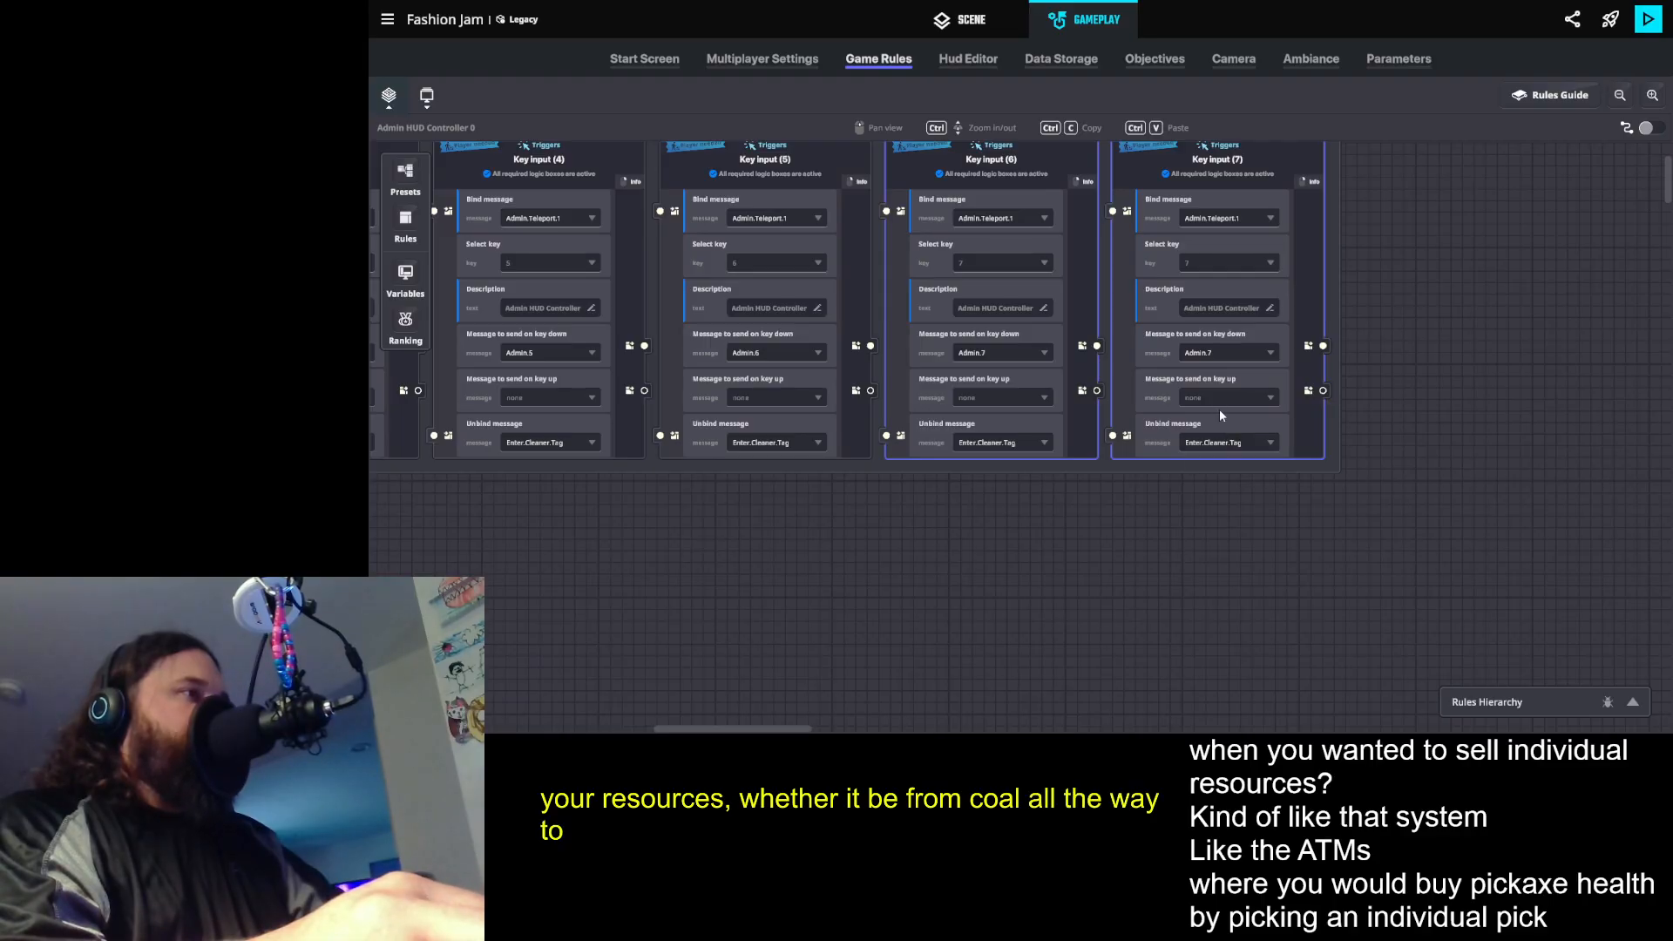
click(1208, 350)
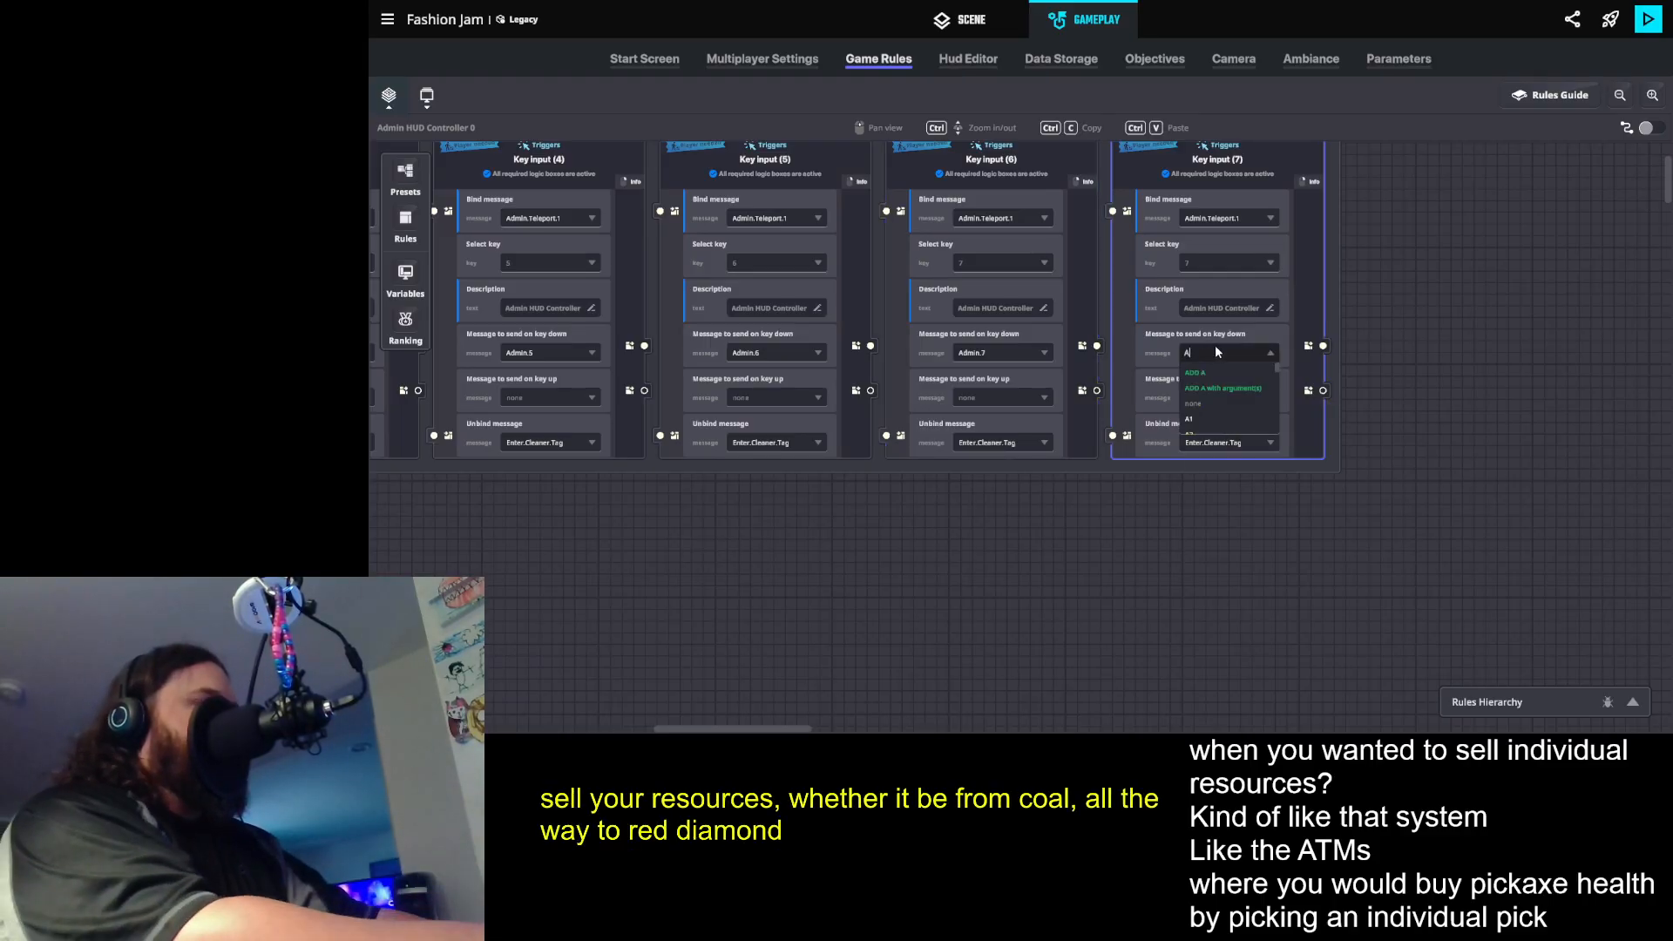
text(Adn)
key(BackSpace)
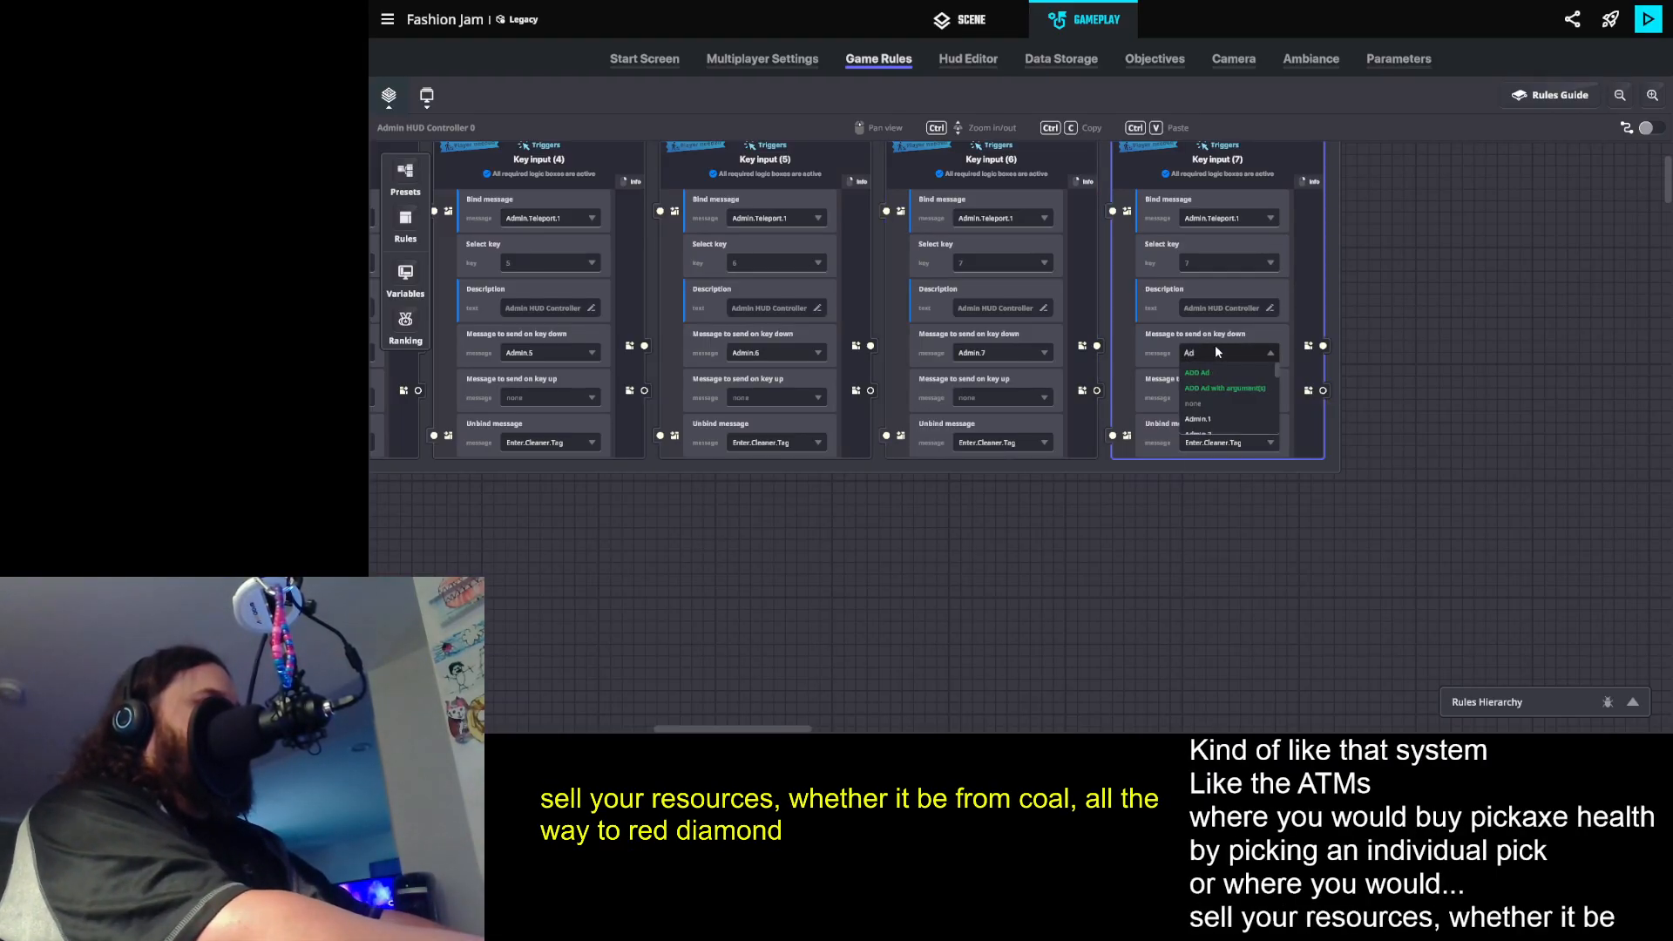
text(min)
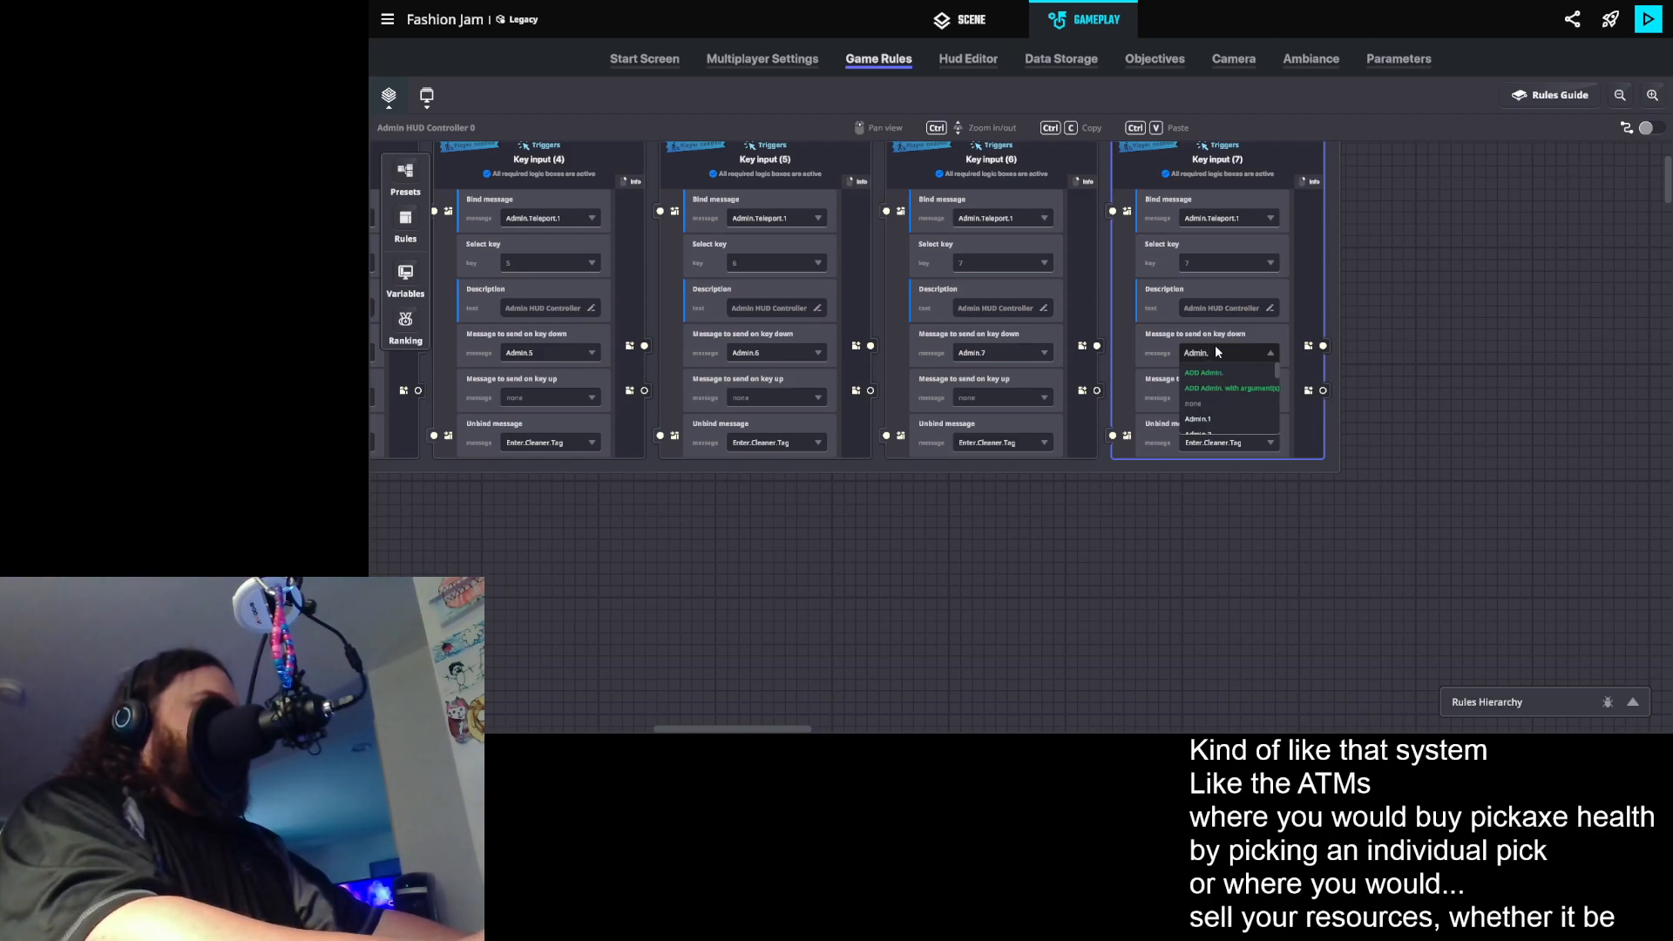
text(.8)
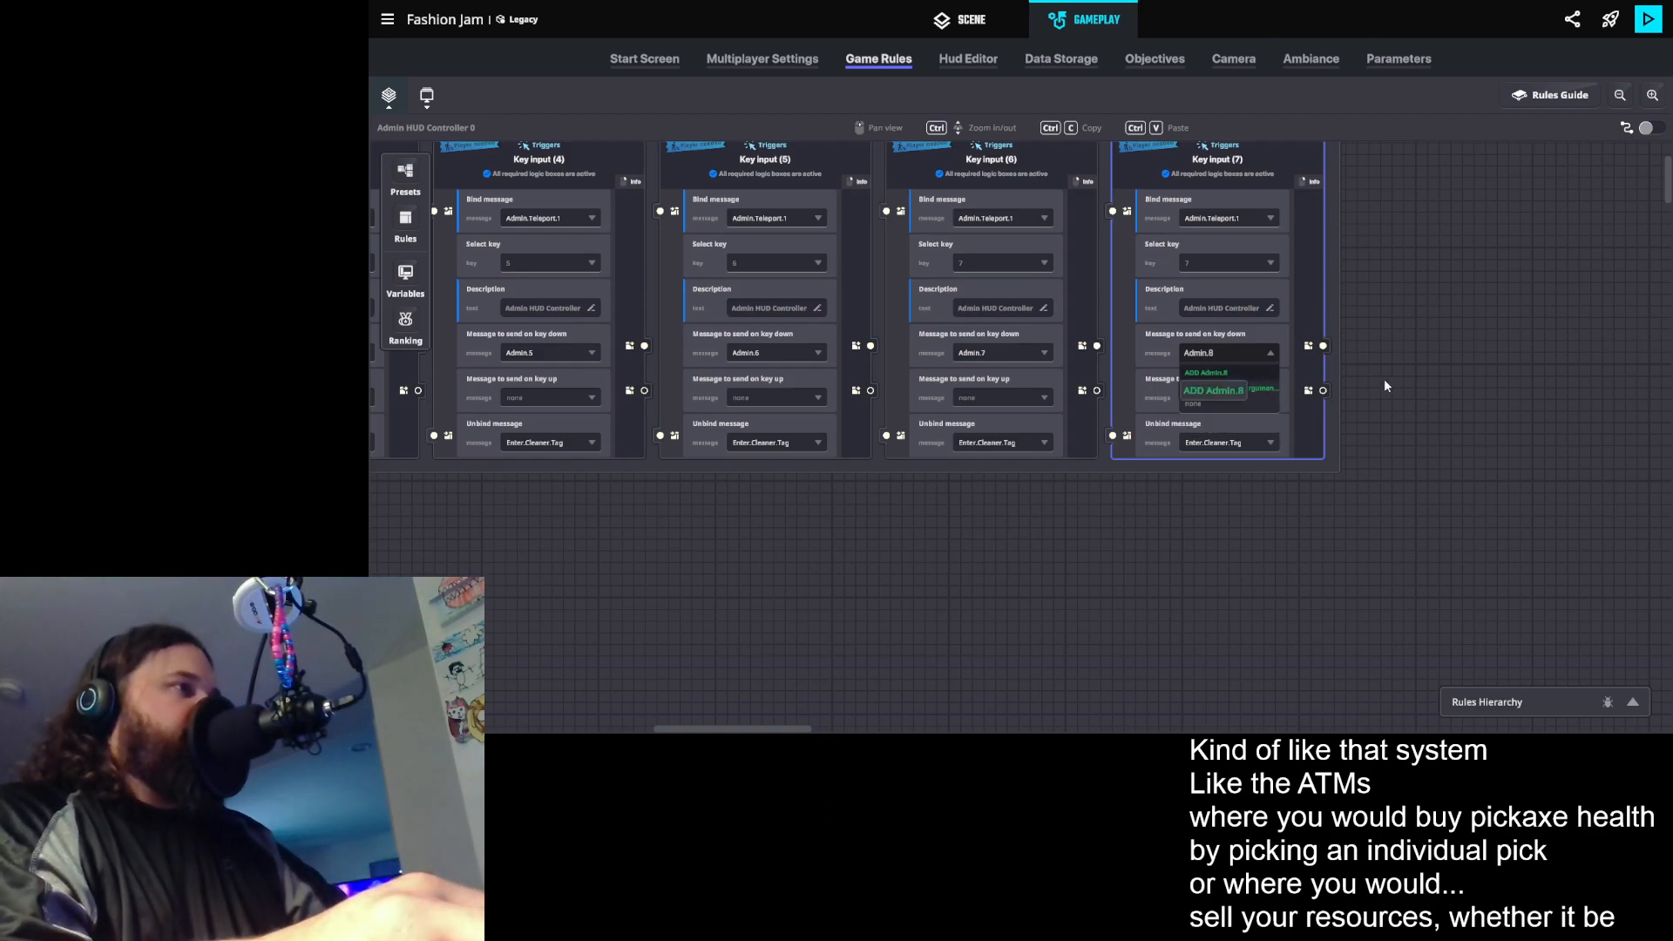
click(1159, 317)
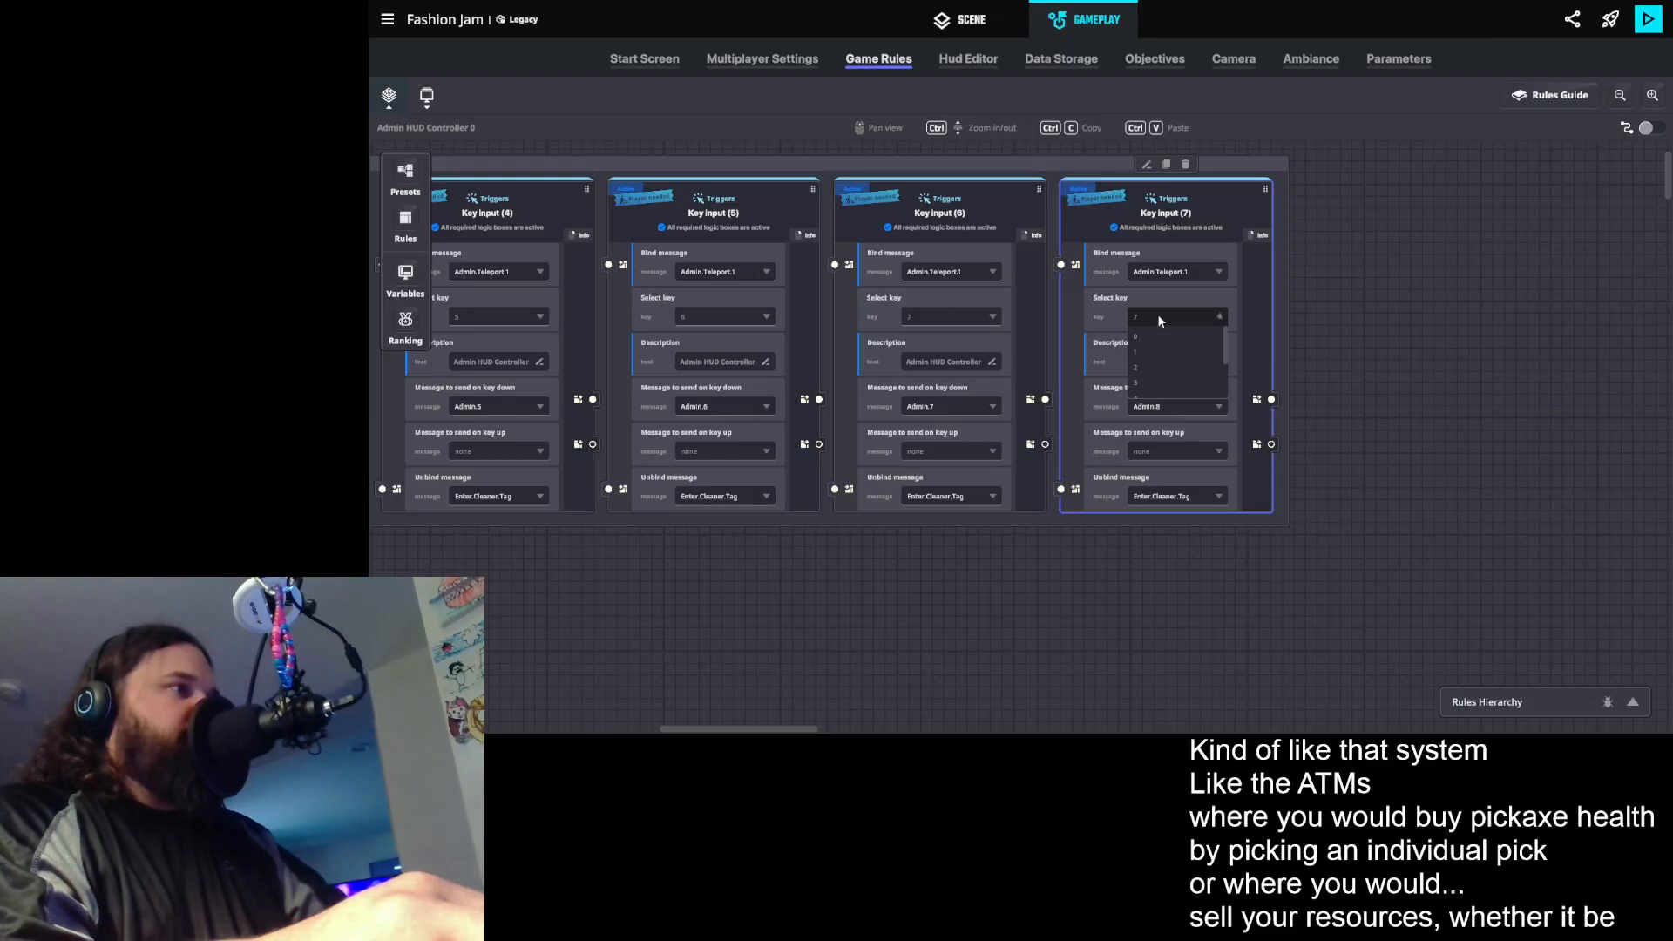
scroll(1156, 358, down, 2)
click(1150, 372)
- Duplicate the key 8 input rule, set the copy's key to 9, and create the message Admin.9 to send on key down
click(1183, 186)
click(1166, 165)
click(1368, 317)
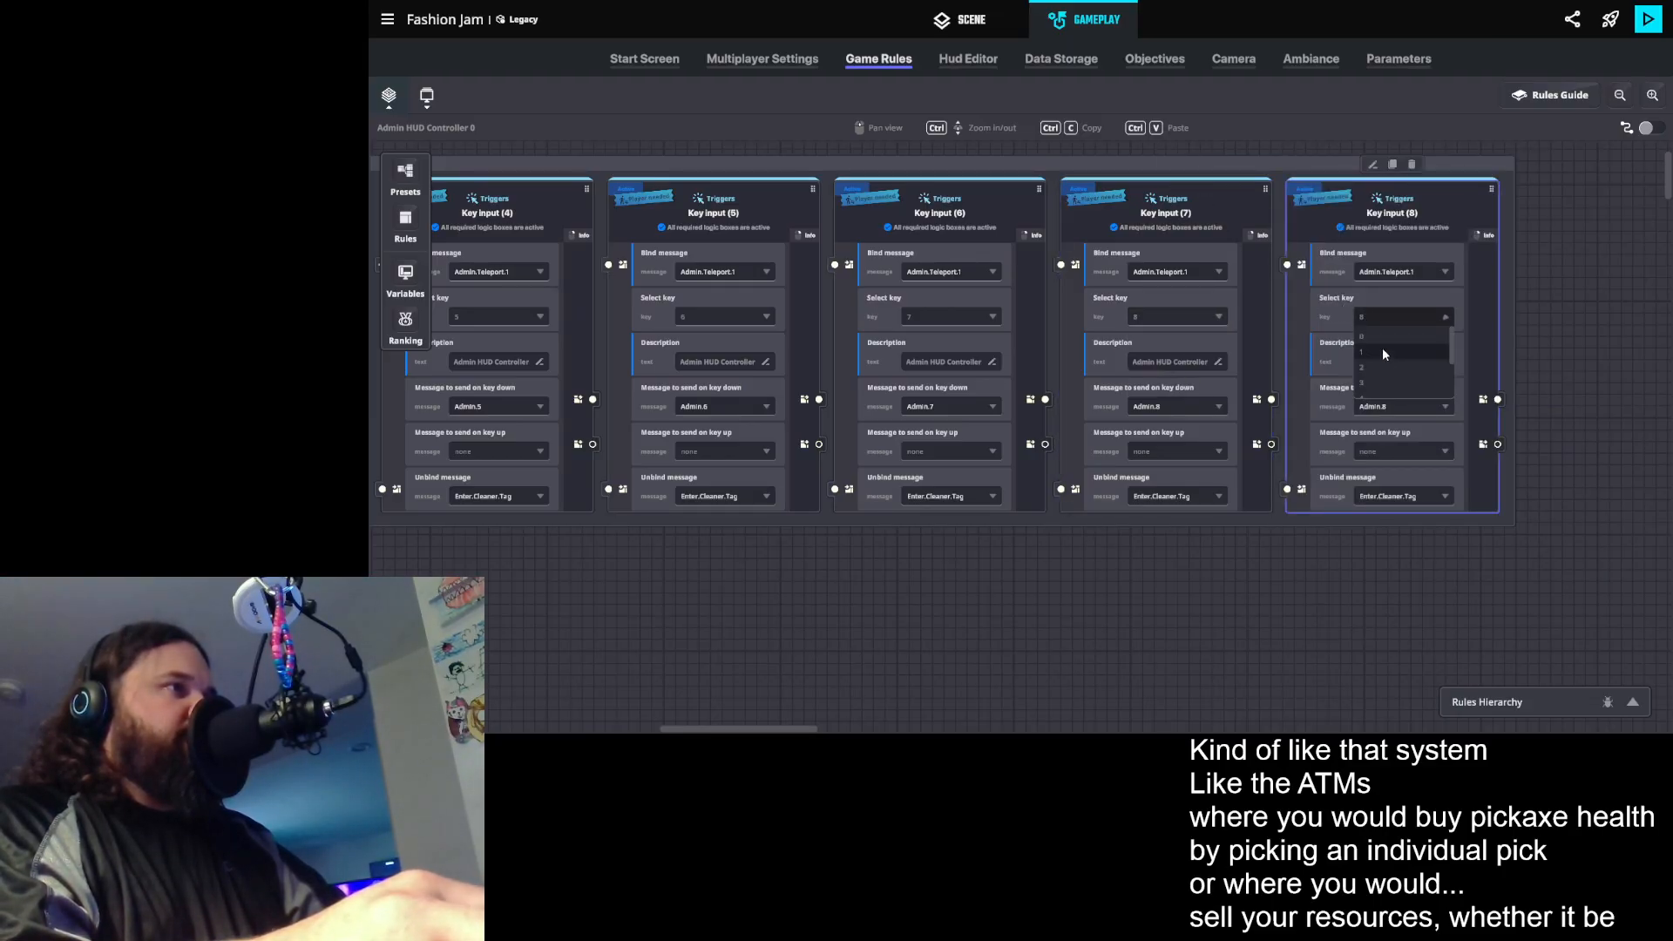
click(1362, 389)
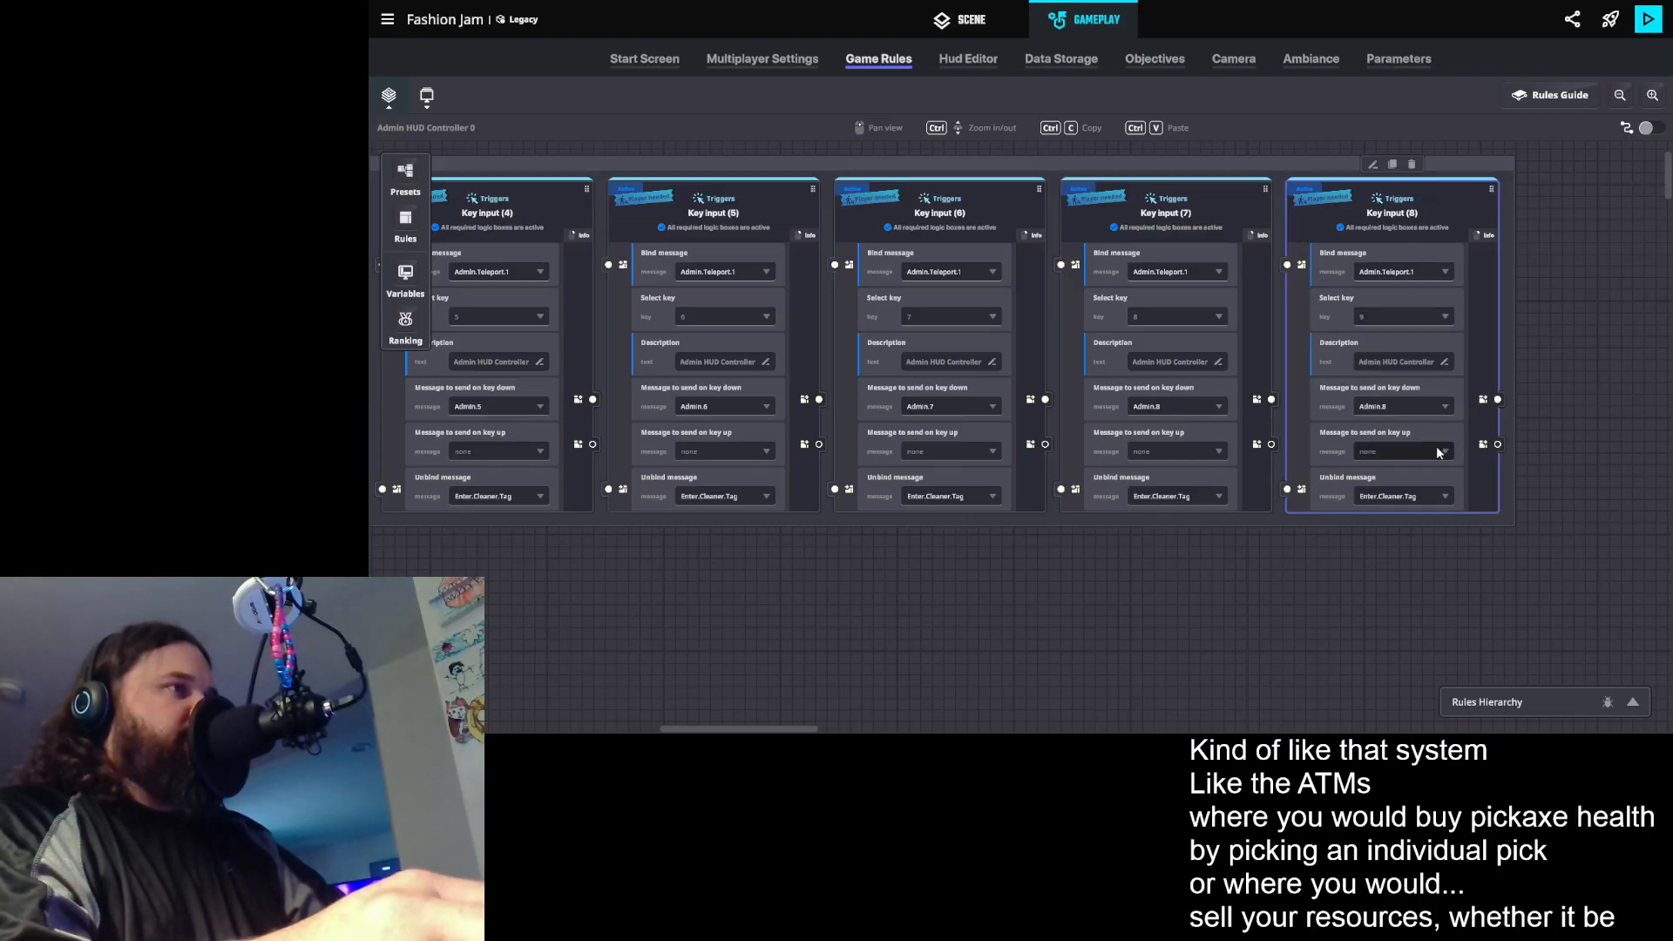
click(1379, 407)
text(Admin.9)
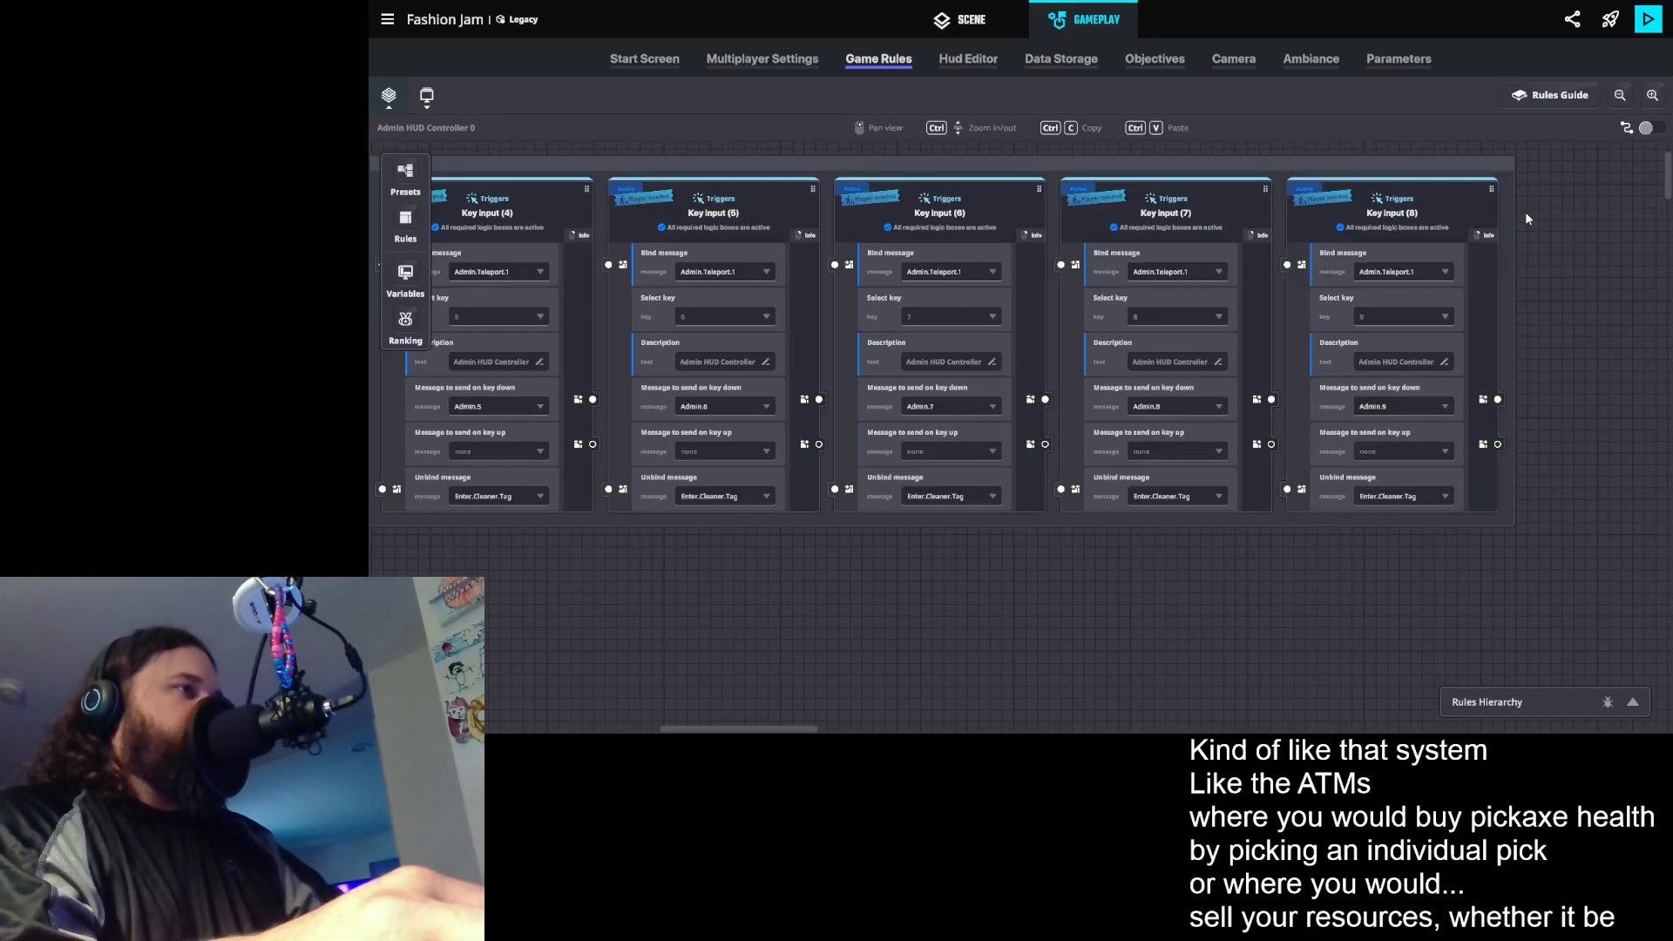
- Duplicate the key 9 input rule, create the message Admin.0 for the copy's key down, and set its key to 0
click(1392, 165)
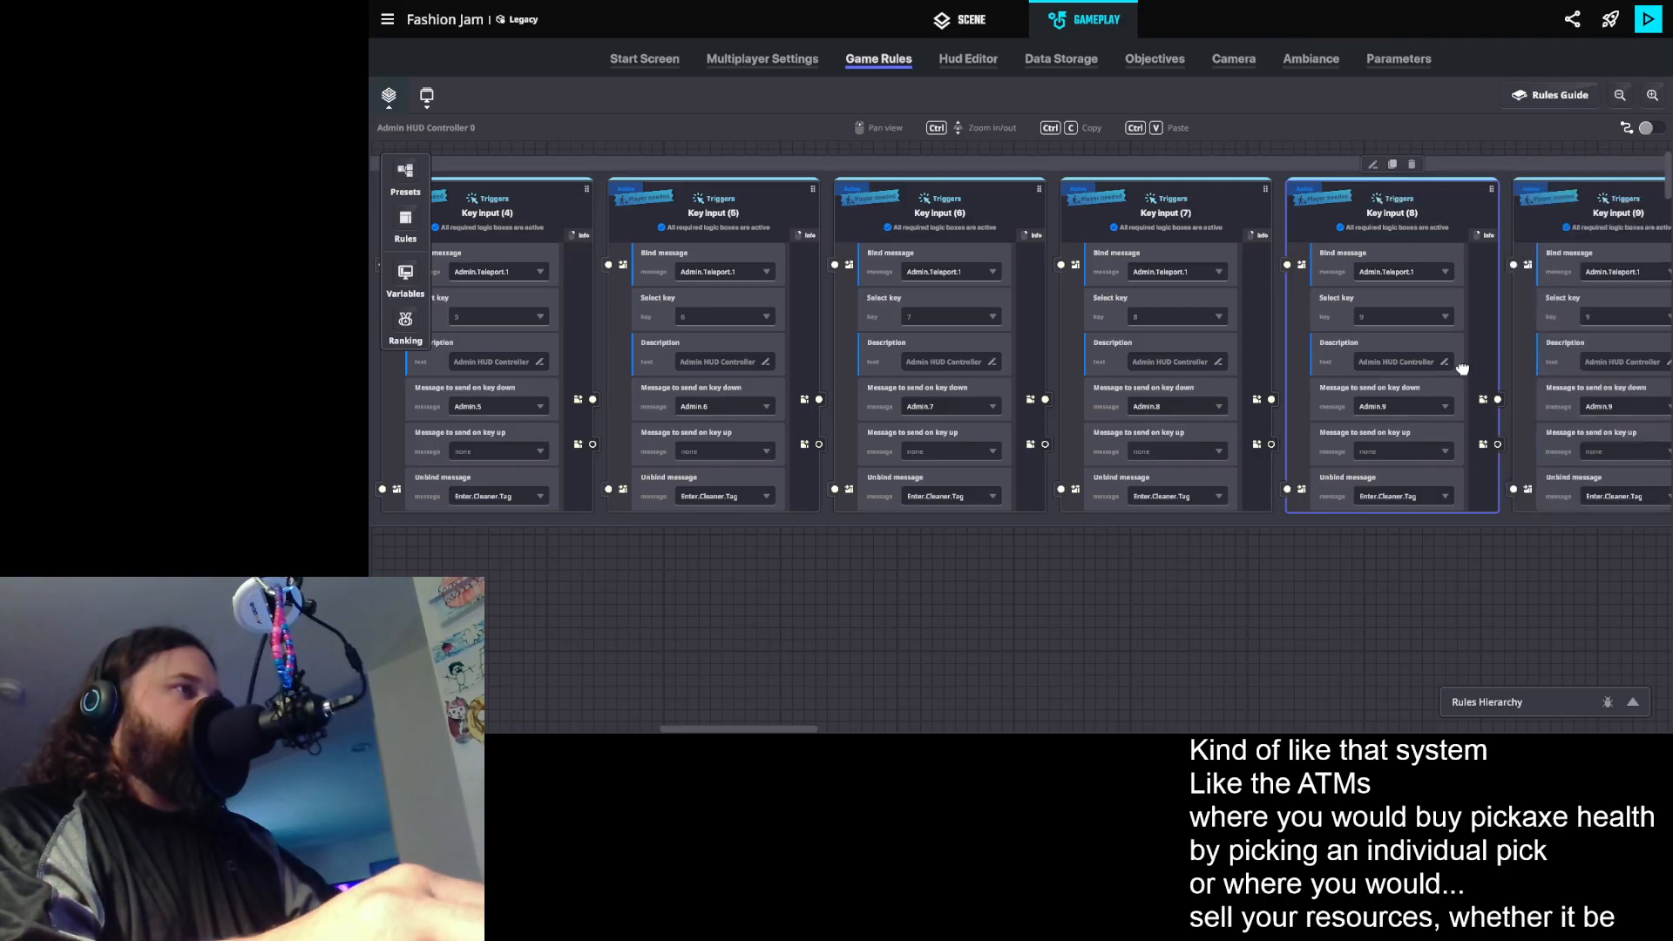
click(1412, 377)
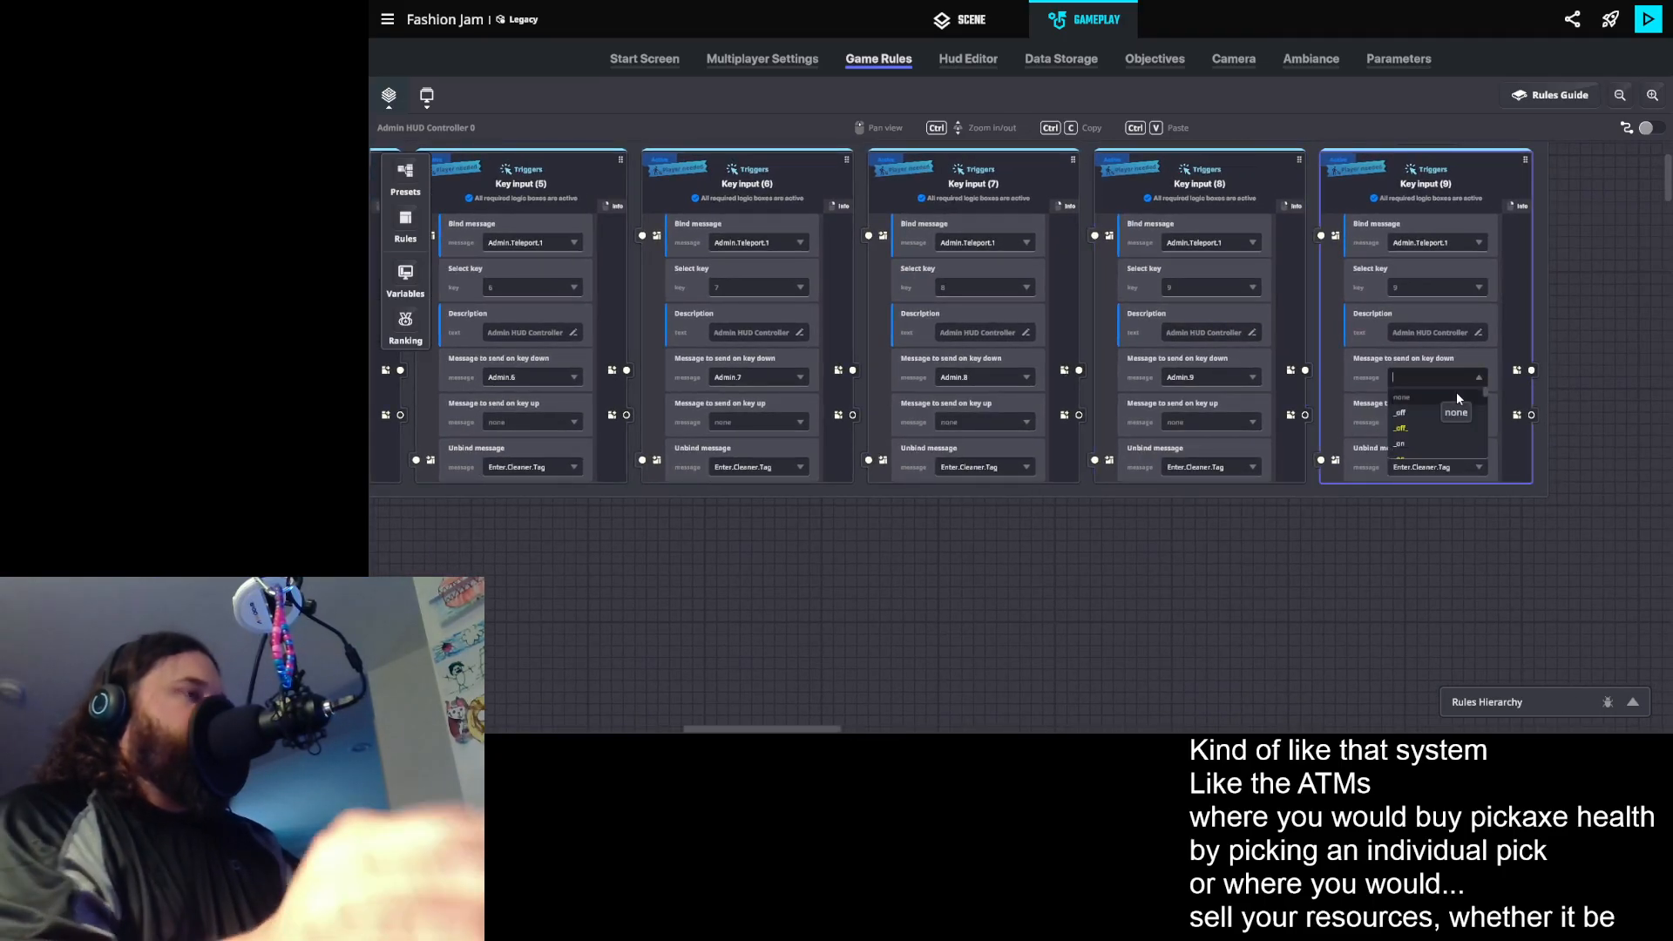
text(Admin.)
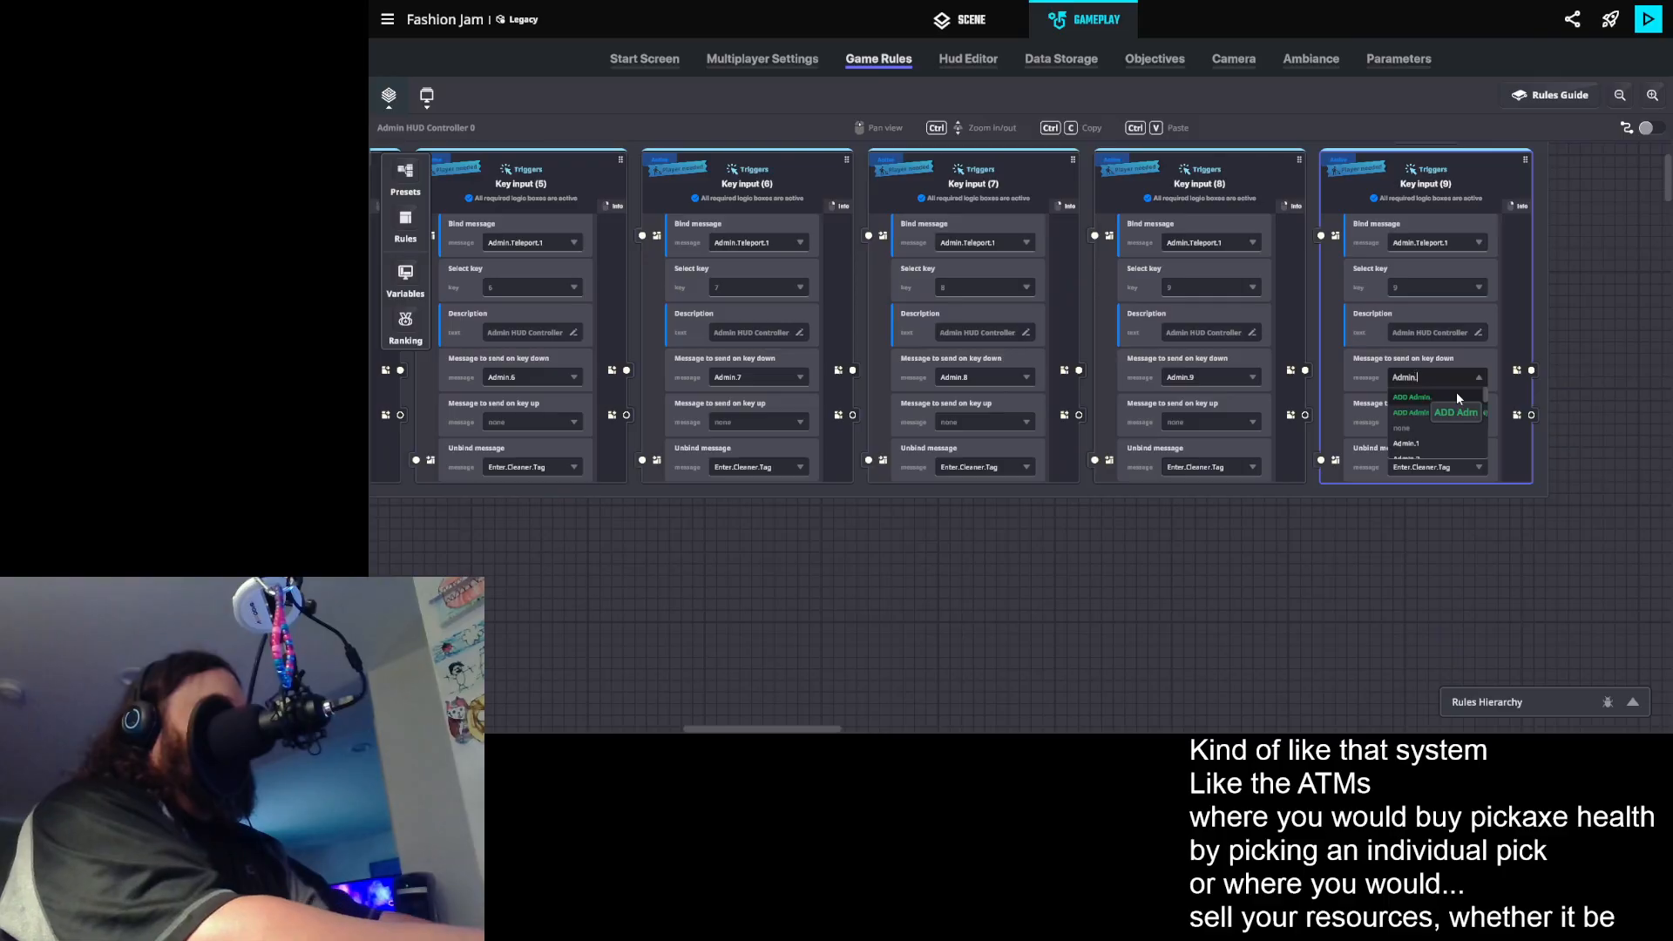
text(0)
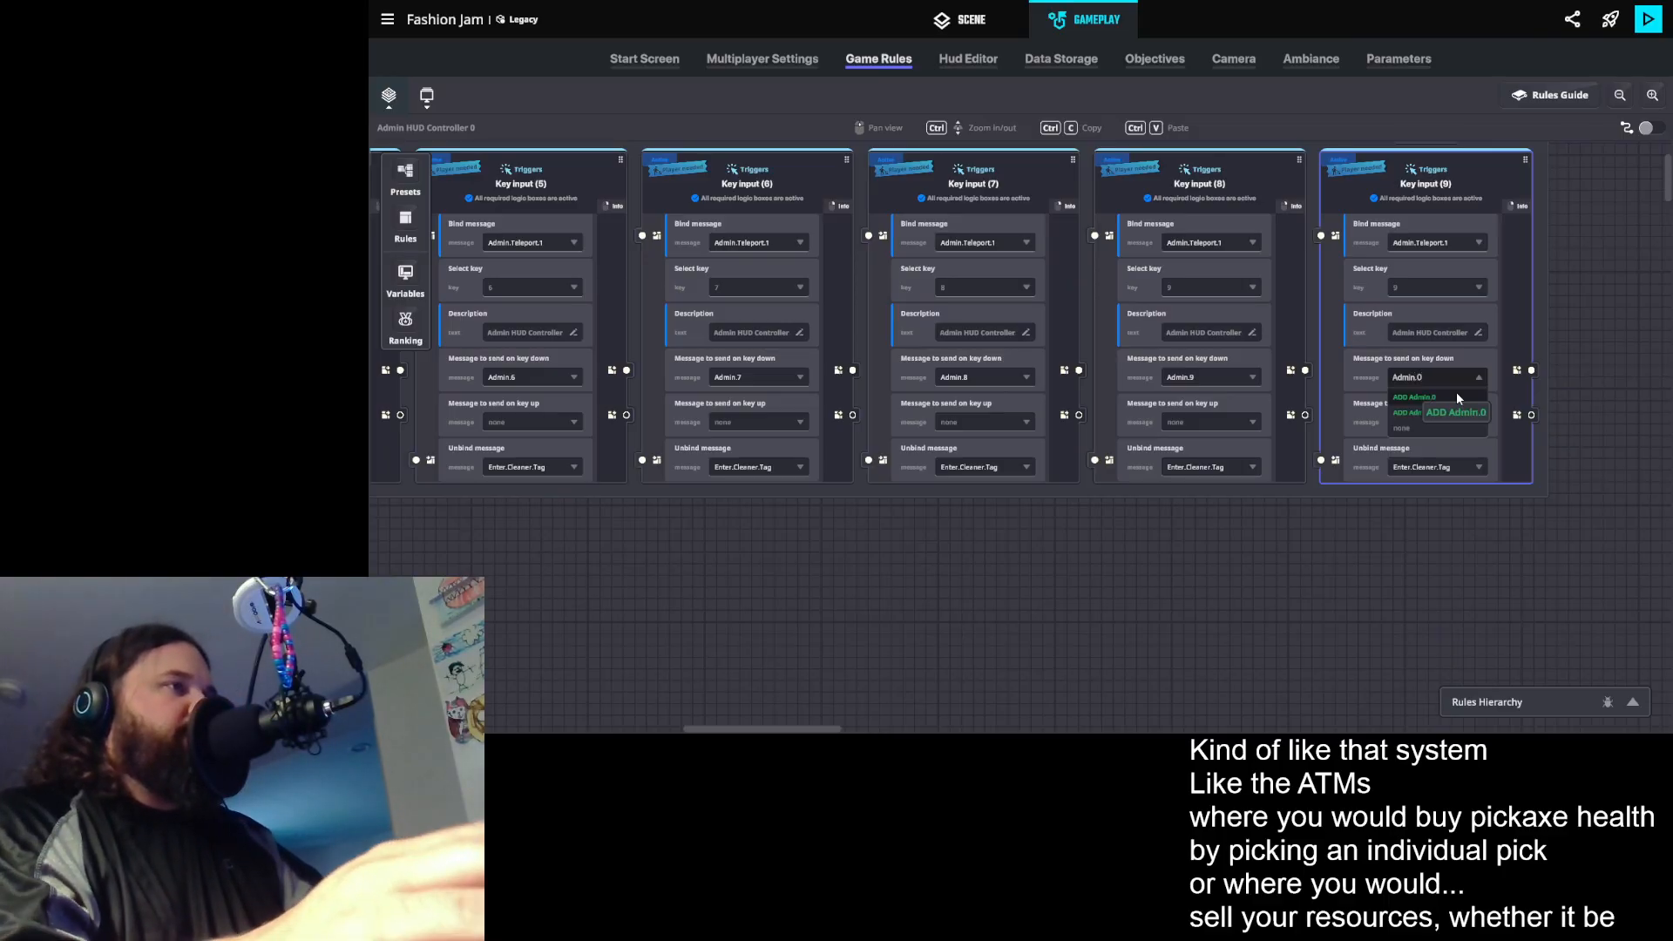
click(1457, 394)
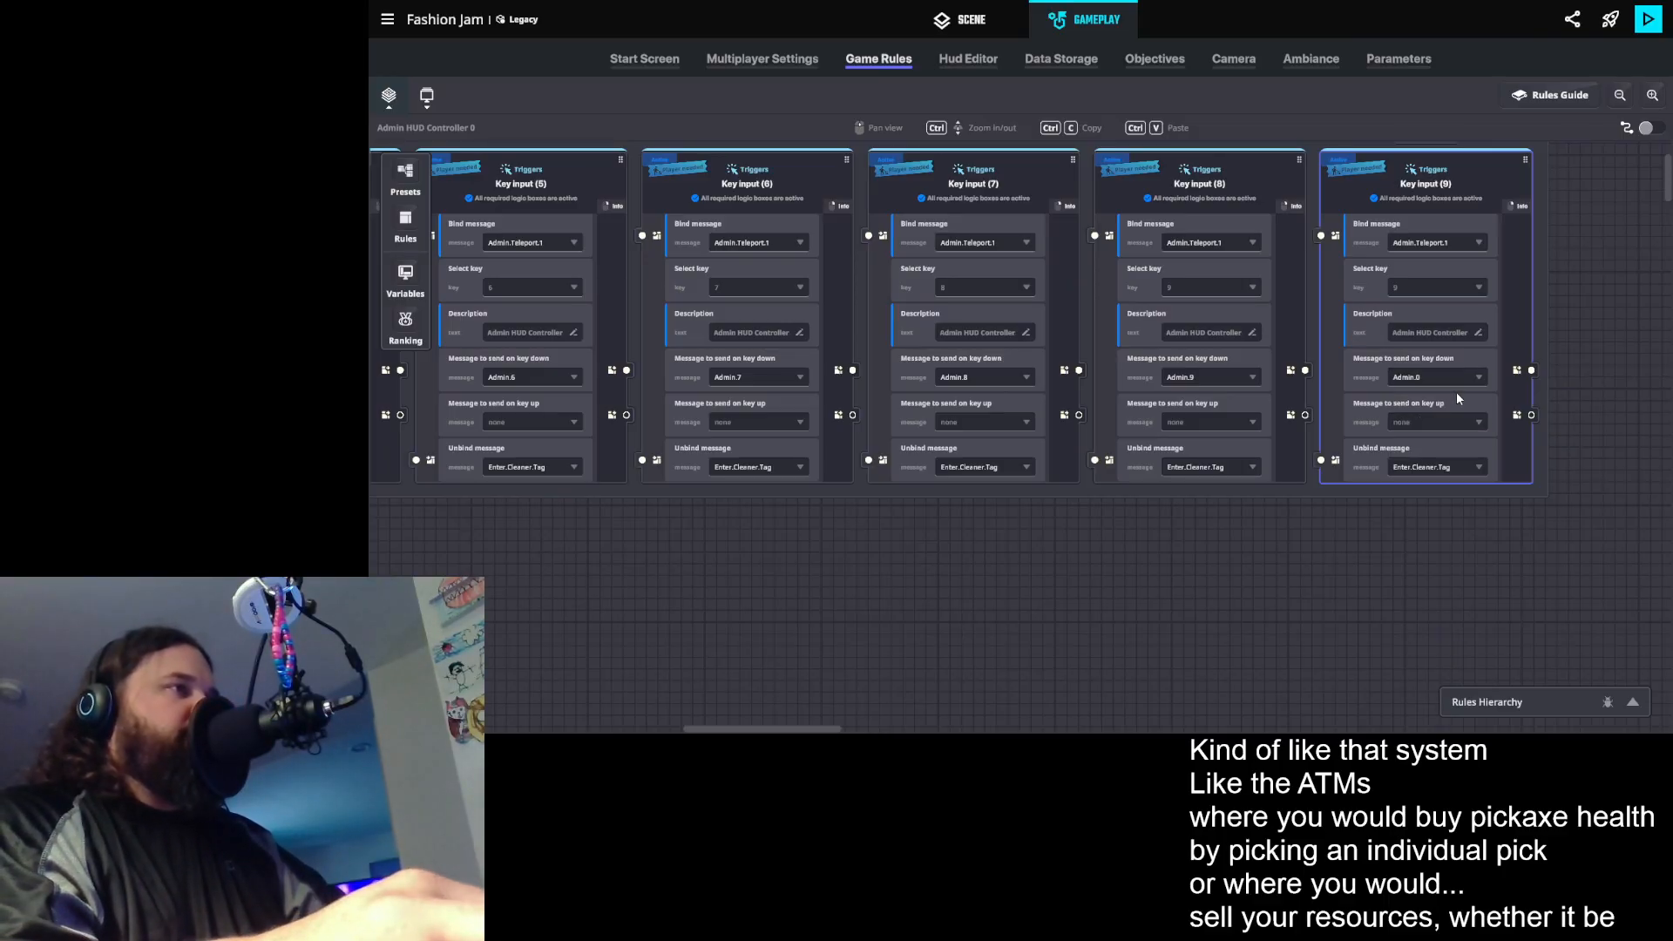
click(1396, 289)
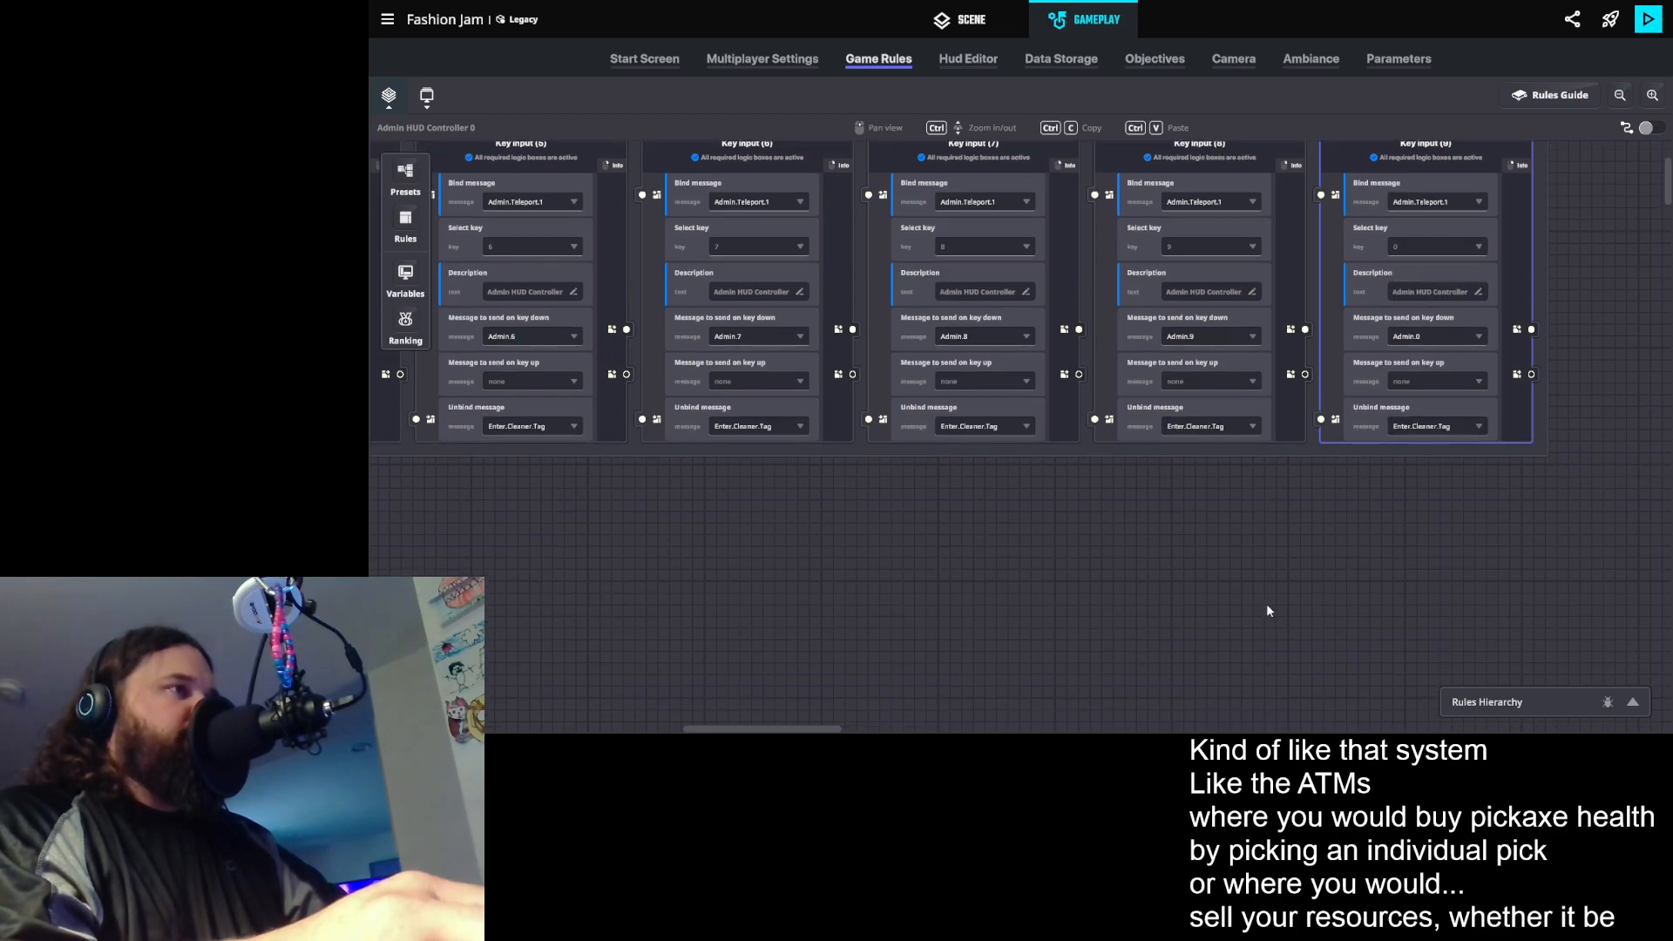
- Create a global number variable named Teleport Who Int with a value of 0
ctrl+scroll(1231, 575, down, 5)
drag(1231, 623, 934, 542)
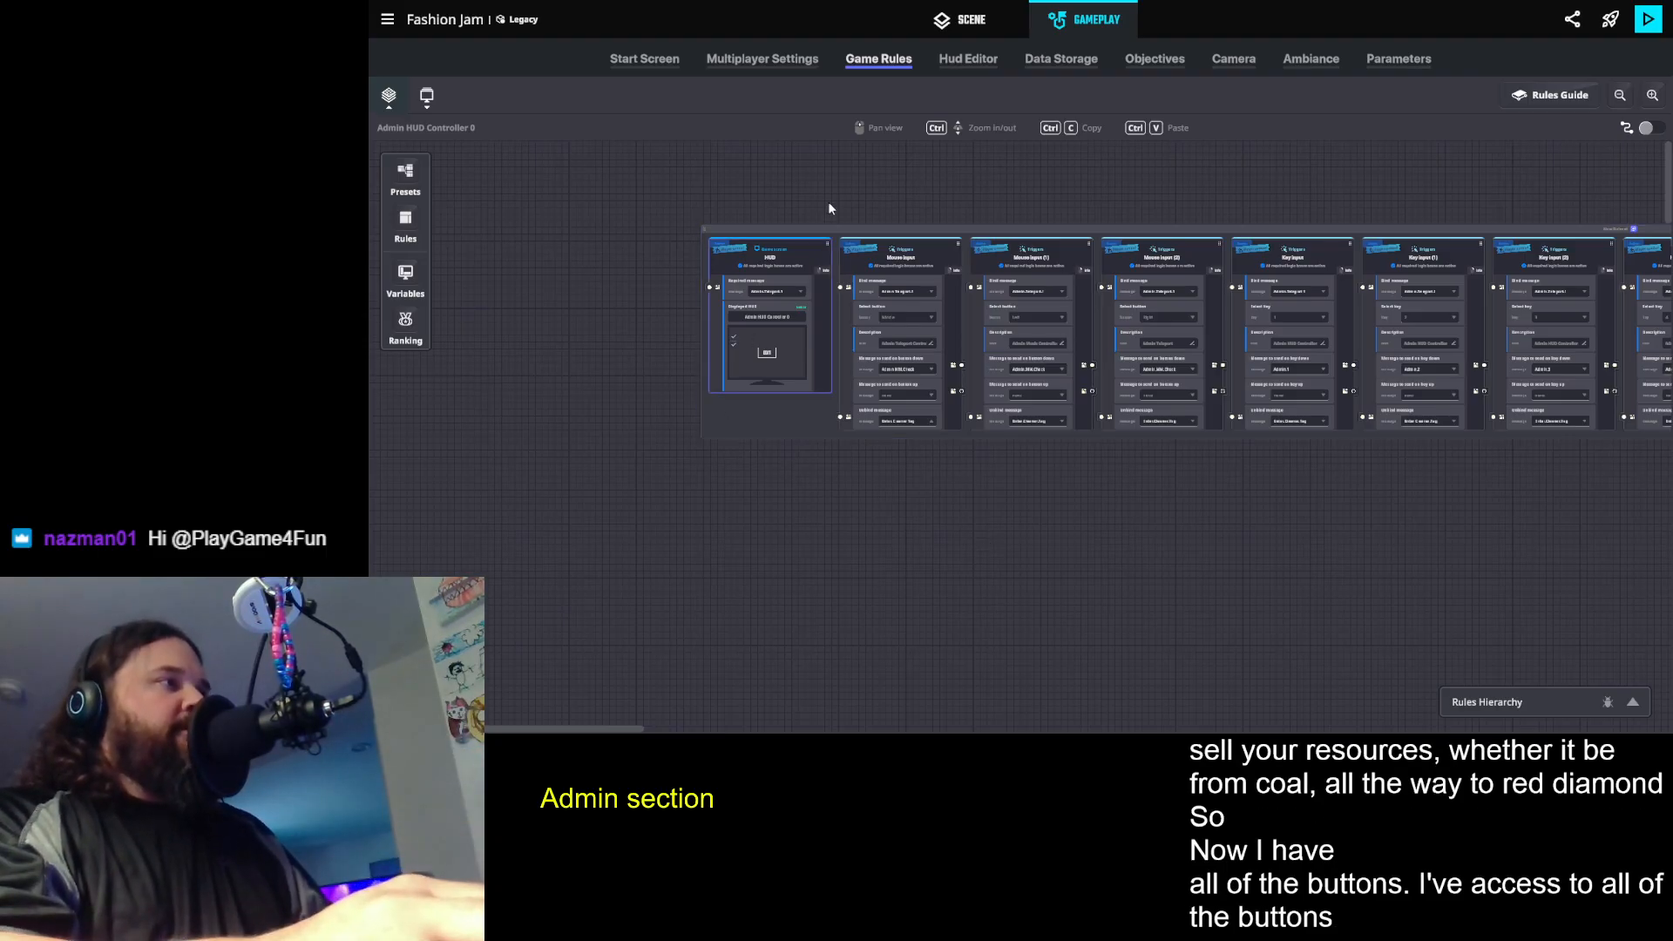
drag(957, 502, 907, 396)
ctrl+scroll(959, 503, up, 4)
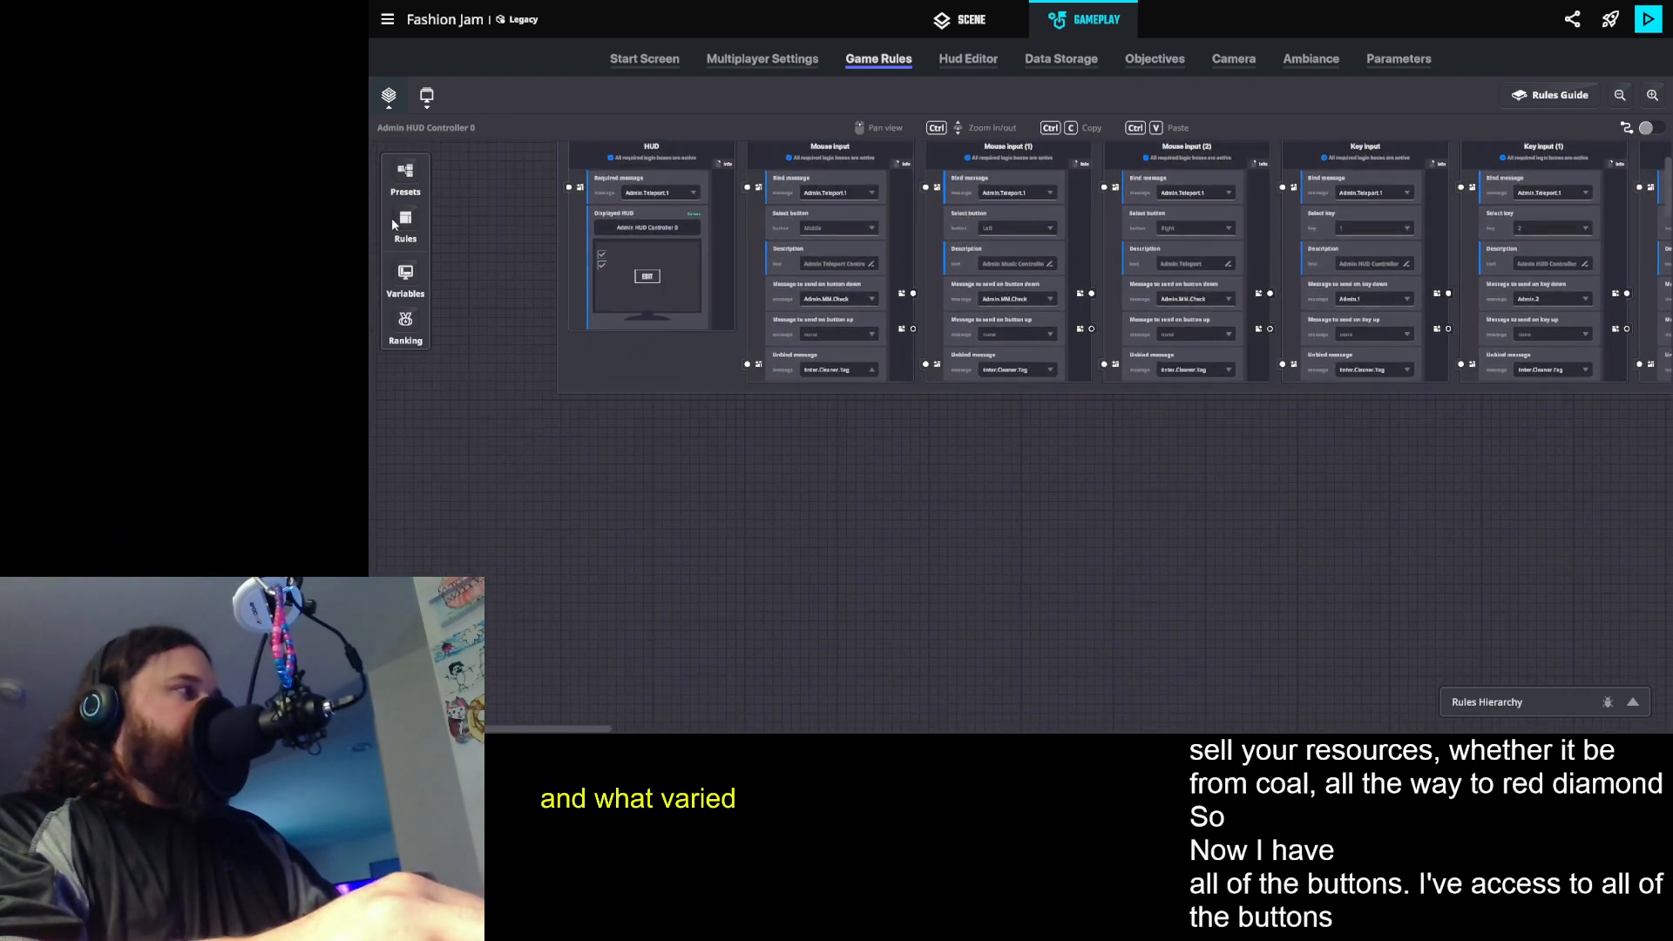
click(397, 273)
scroll(517, 479, down, 10)
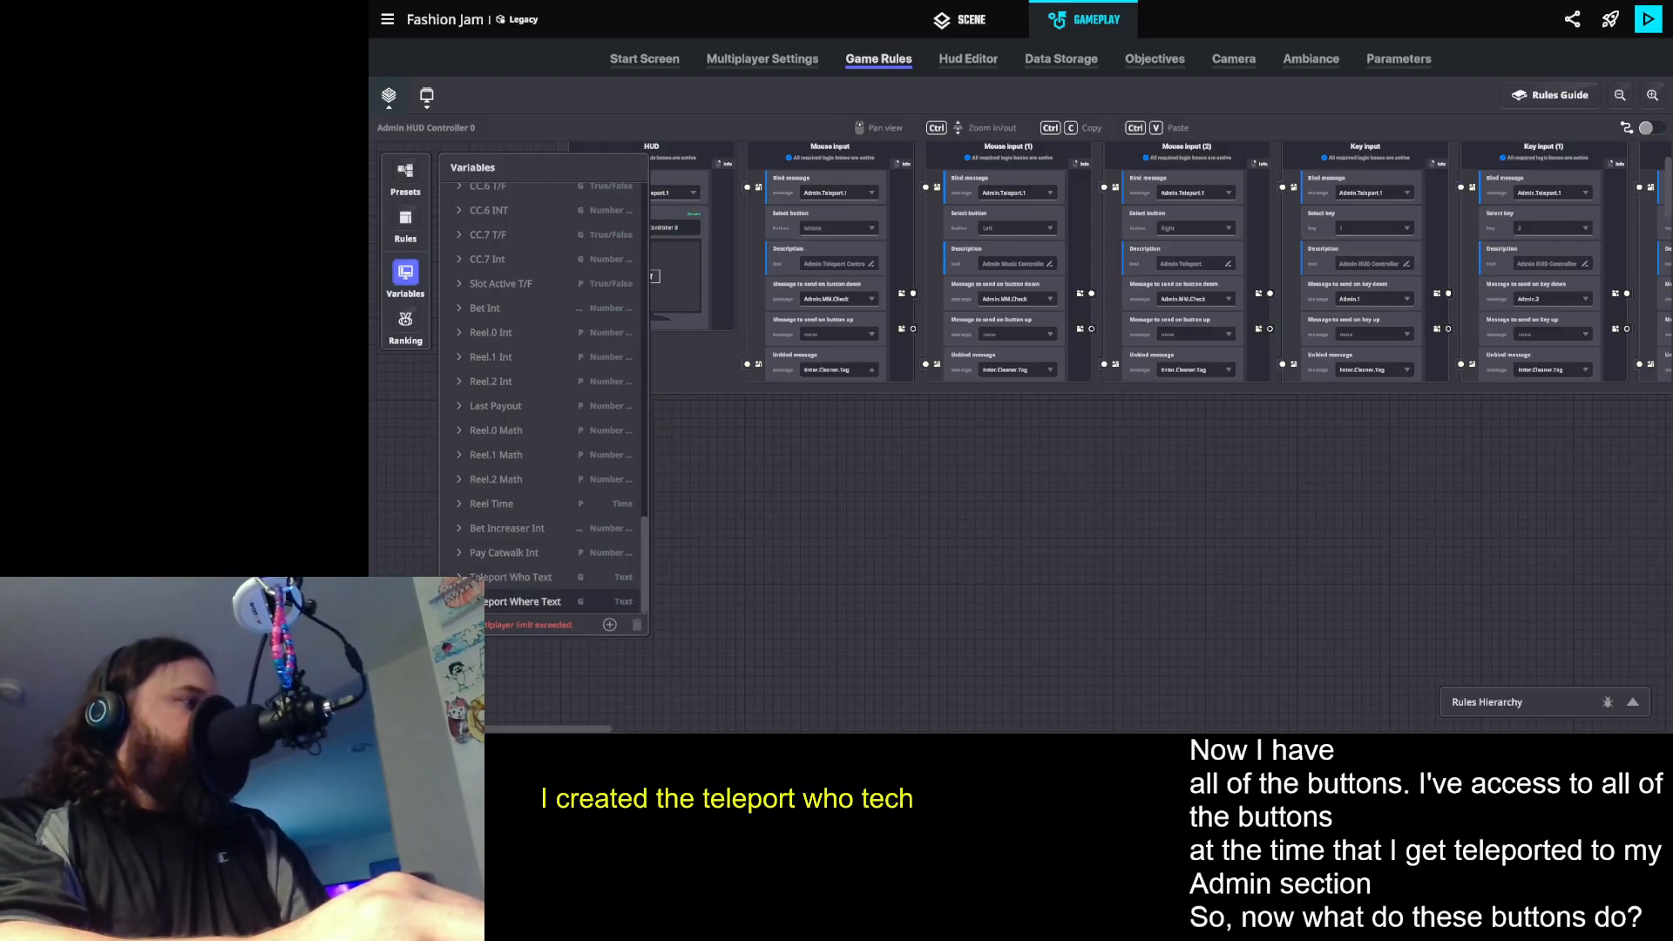
click(610, 625)
click(557, 592)
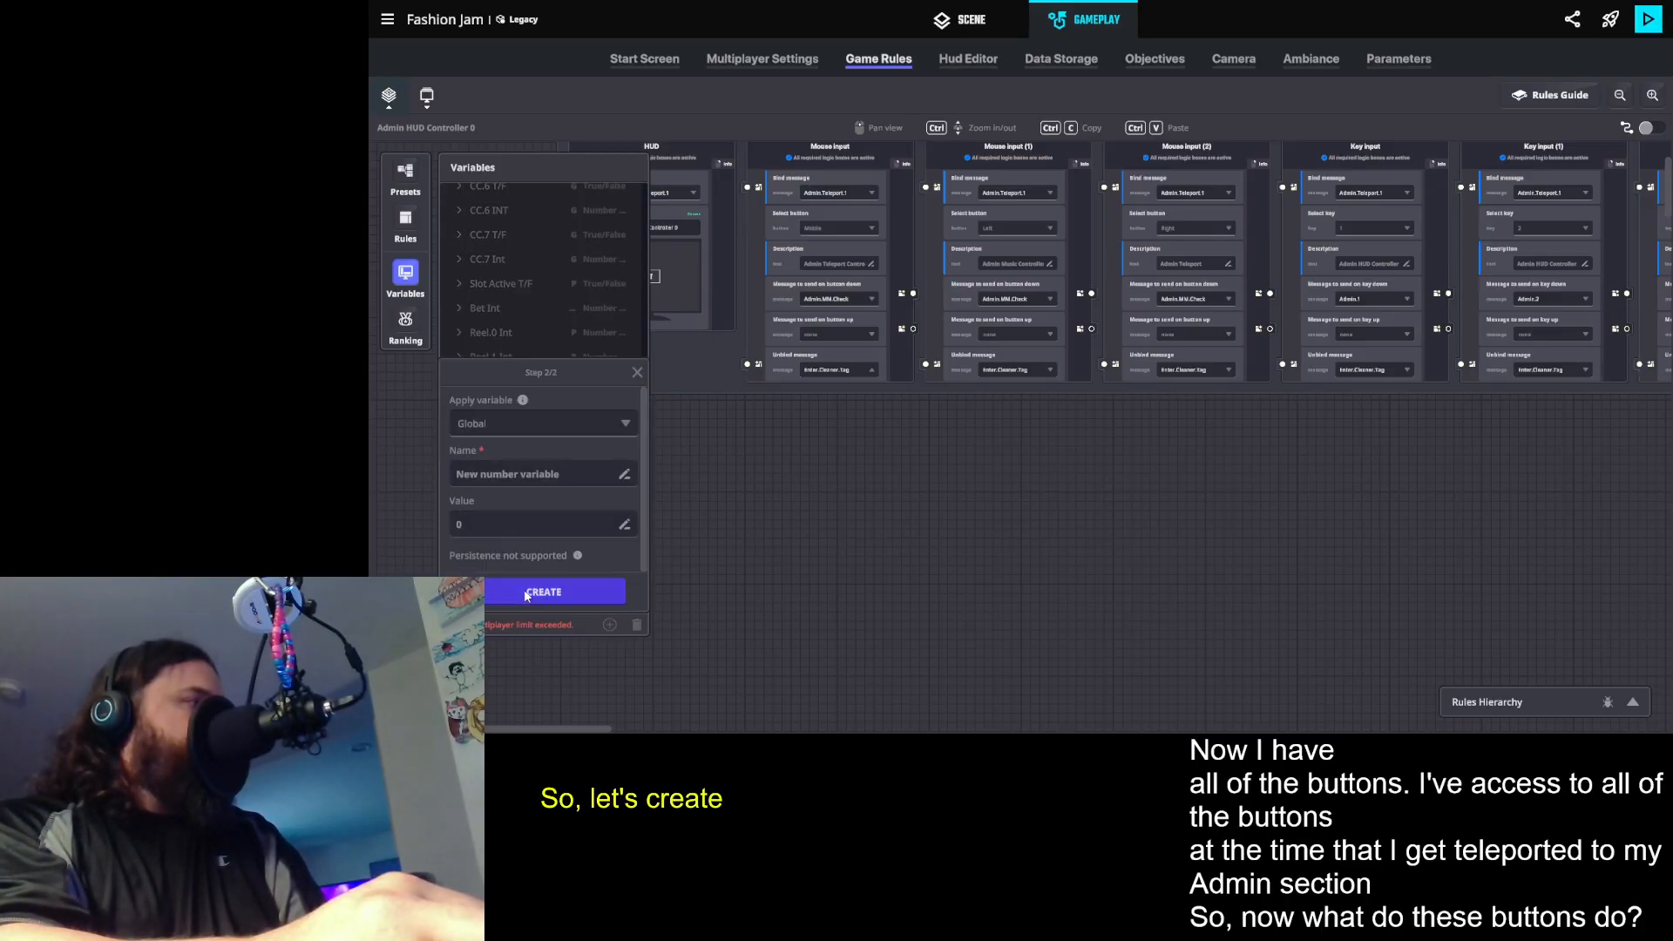
click(493, 476)
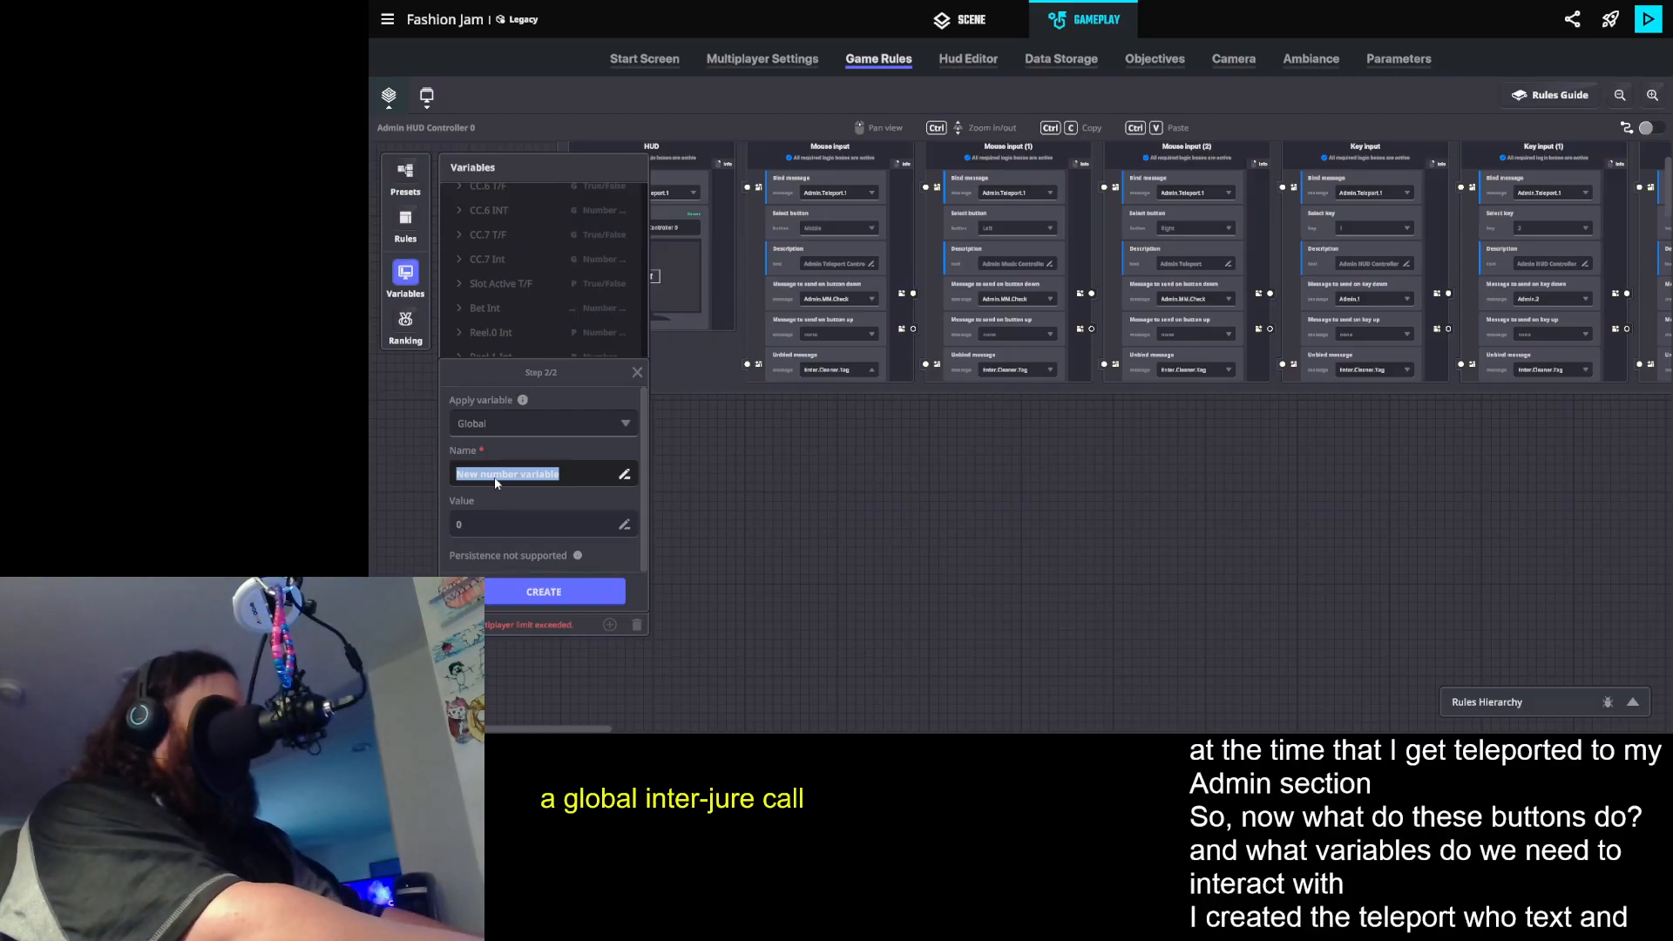
text(Teleport Who Int)
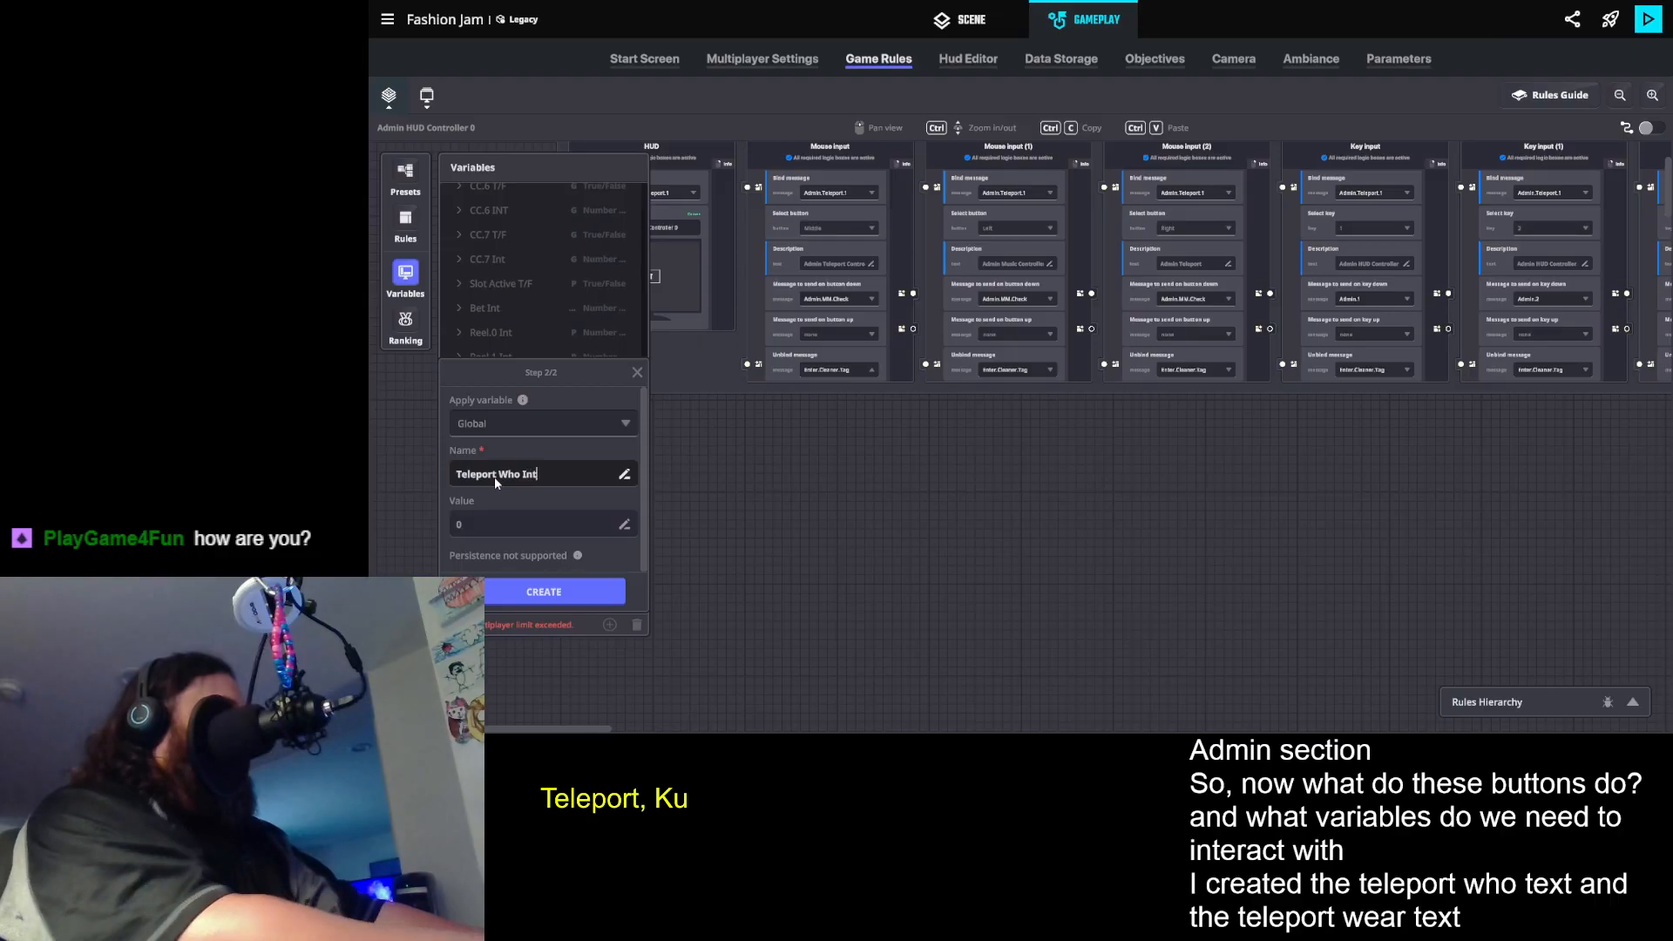
click(530, 600)
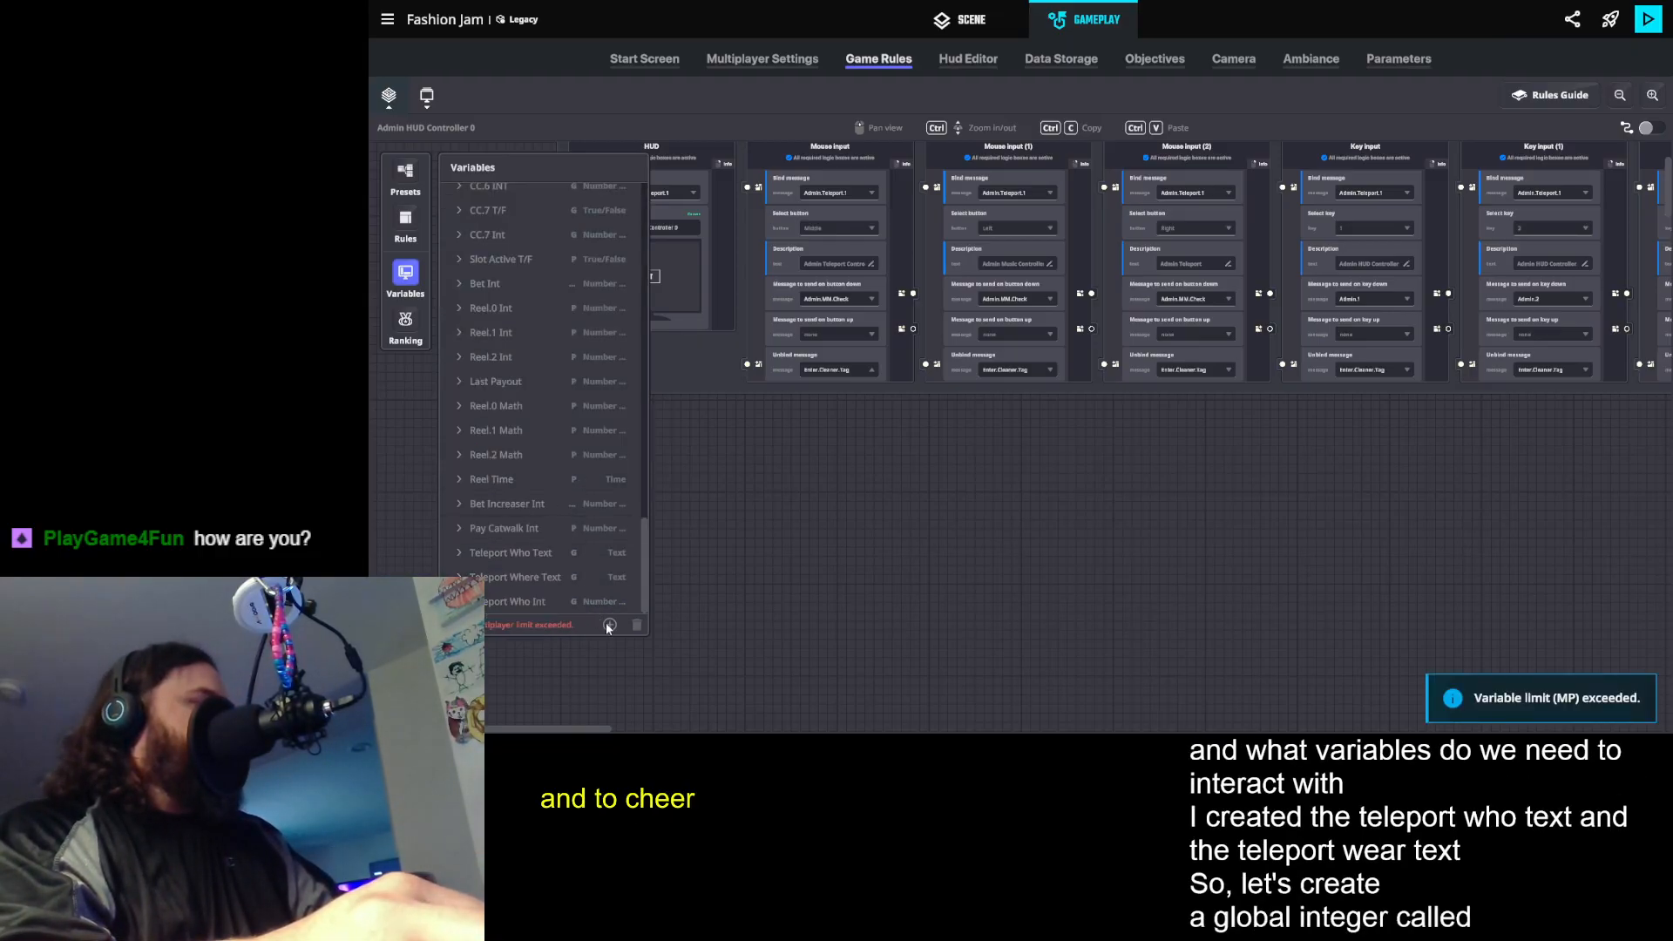
- Create a global number variable named Teleport Where Int with a value of 0, and close the variables list
click(609, 625)
click(552, 591)
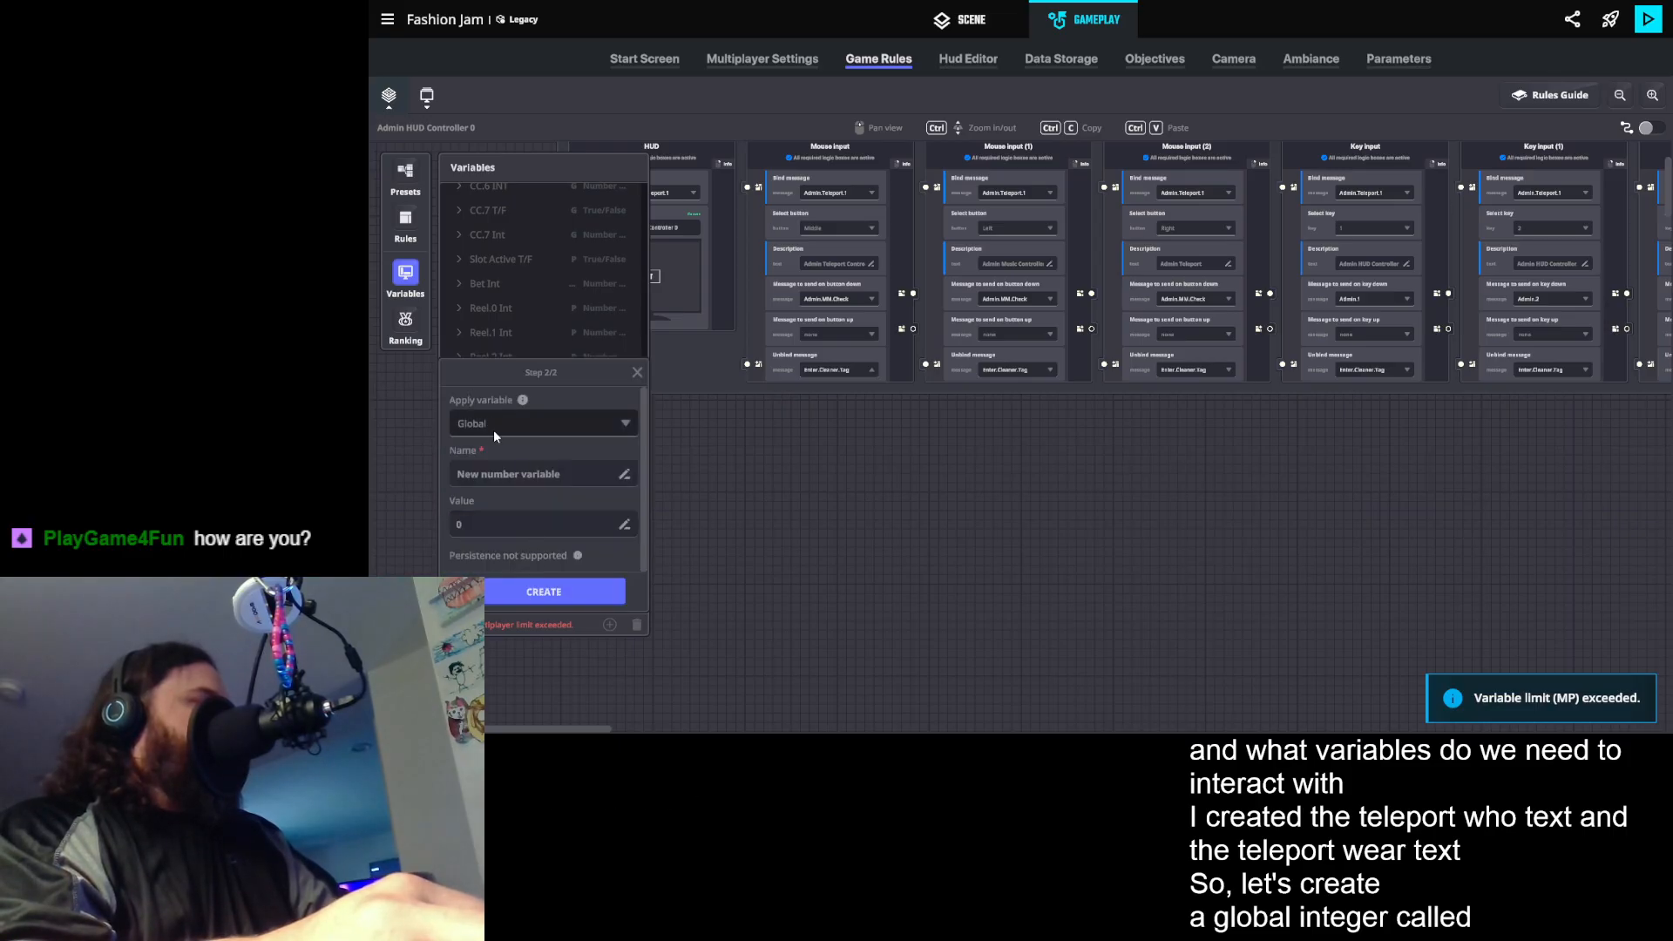
click(491, 474)
text(T)
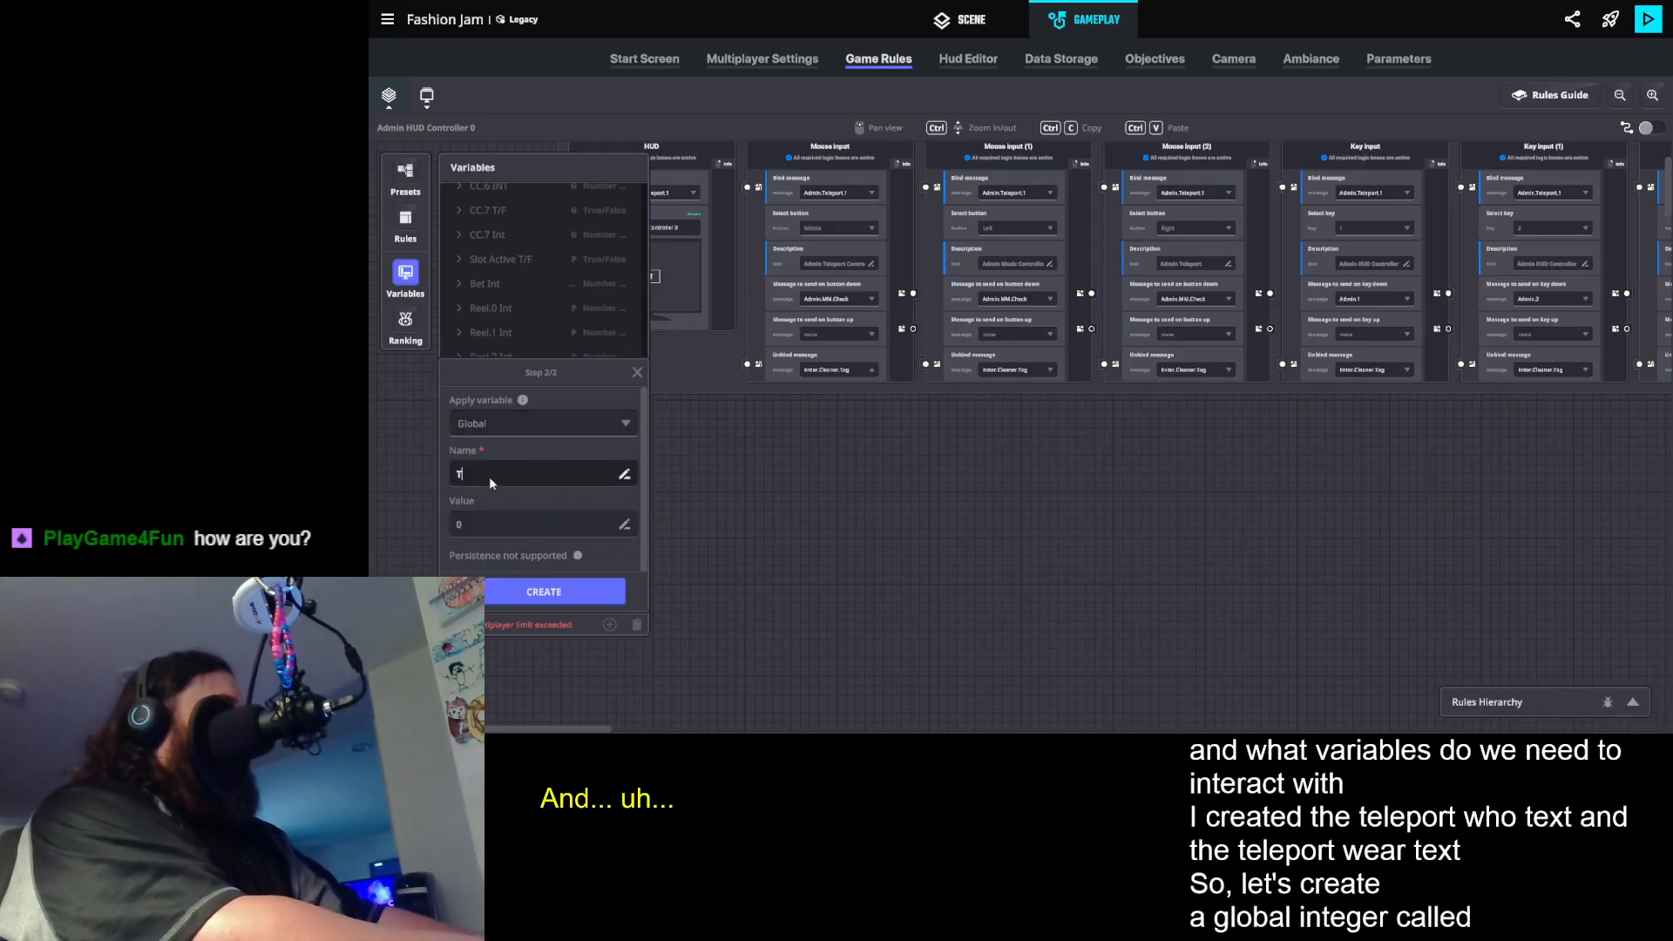
text(eleport Where Int)
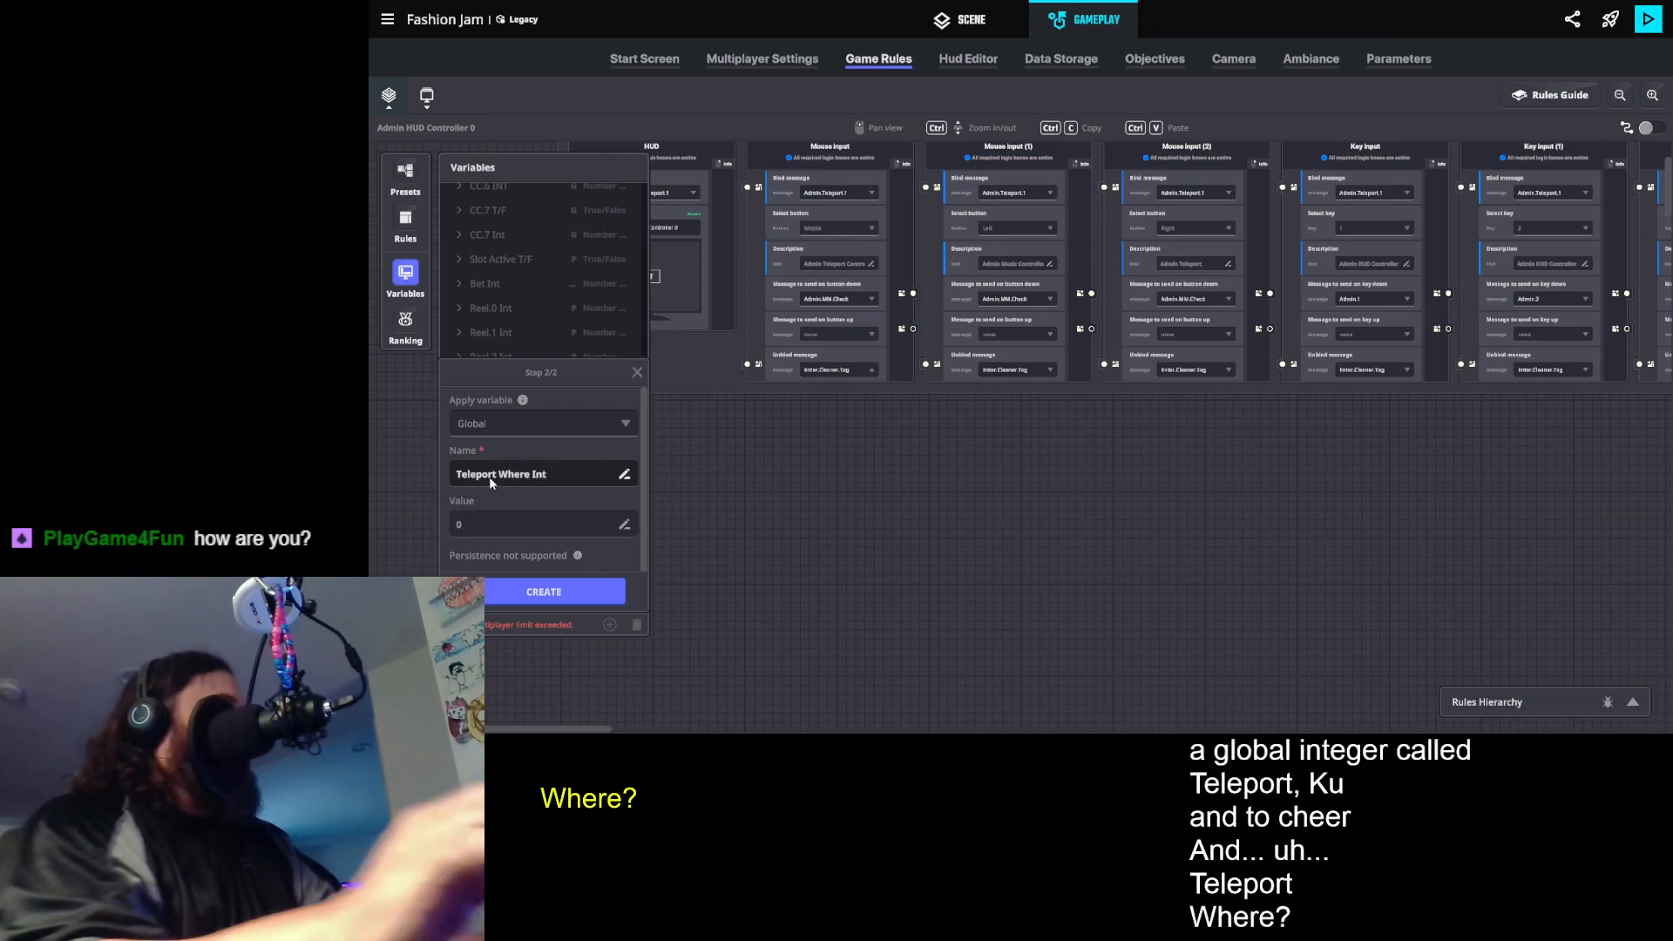
click(532, 594)
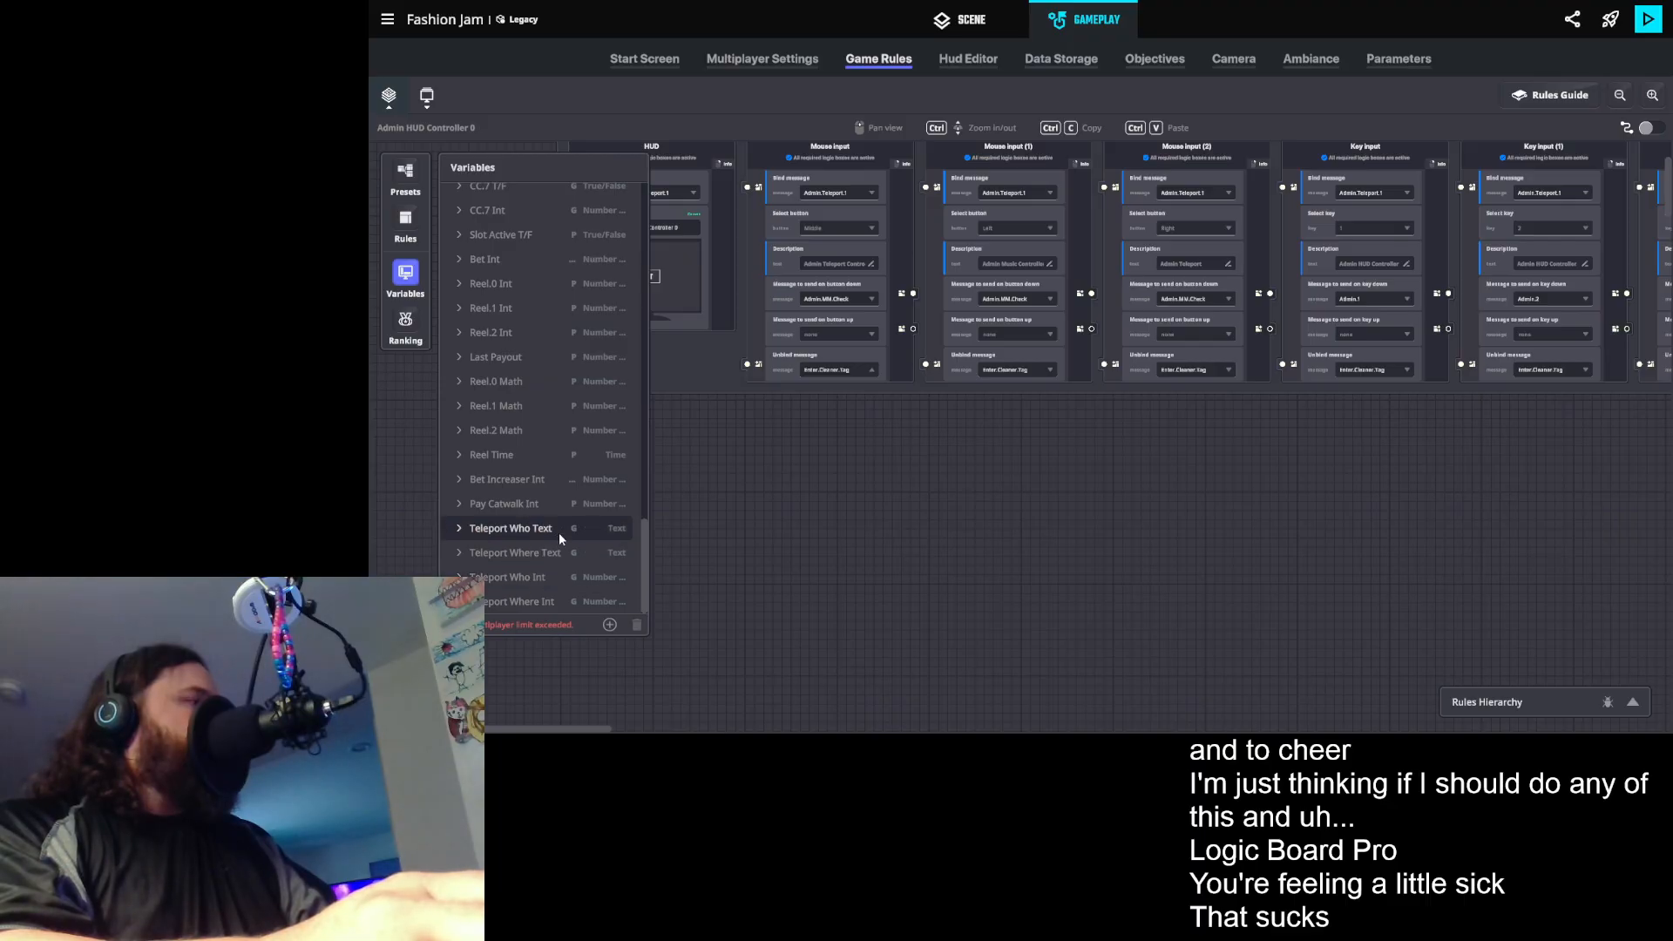
click(405, 277)
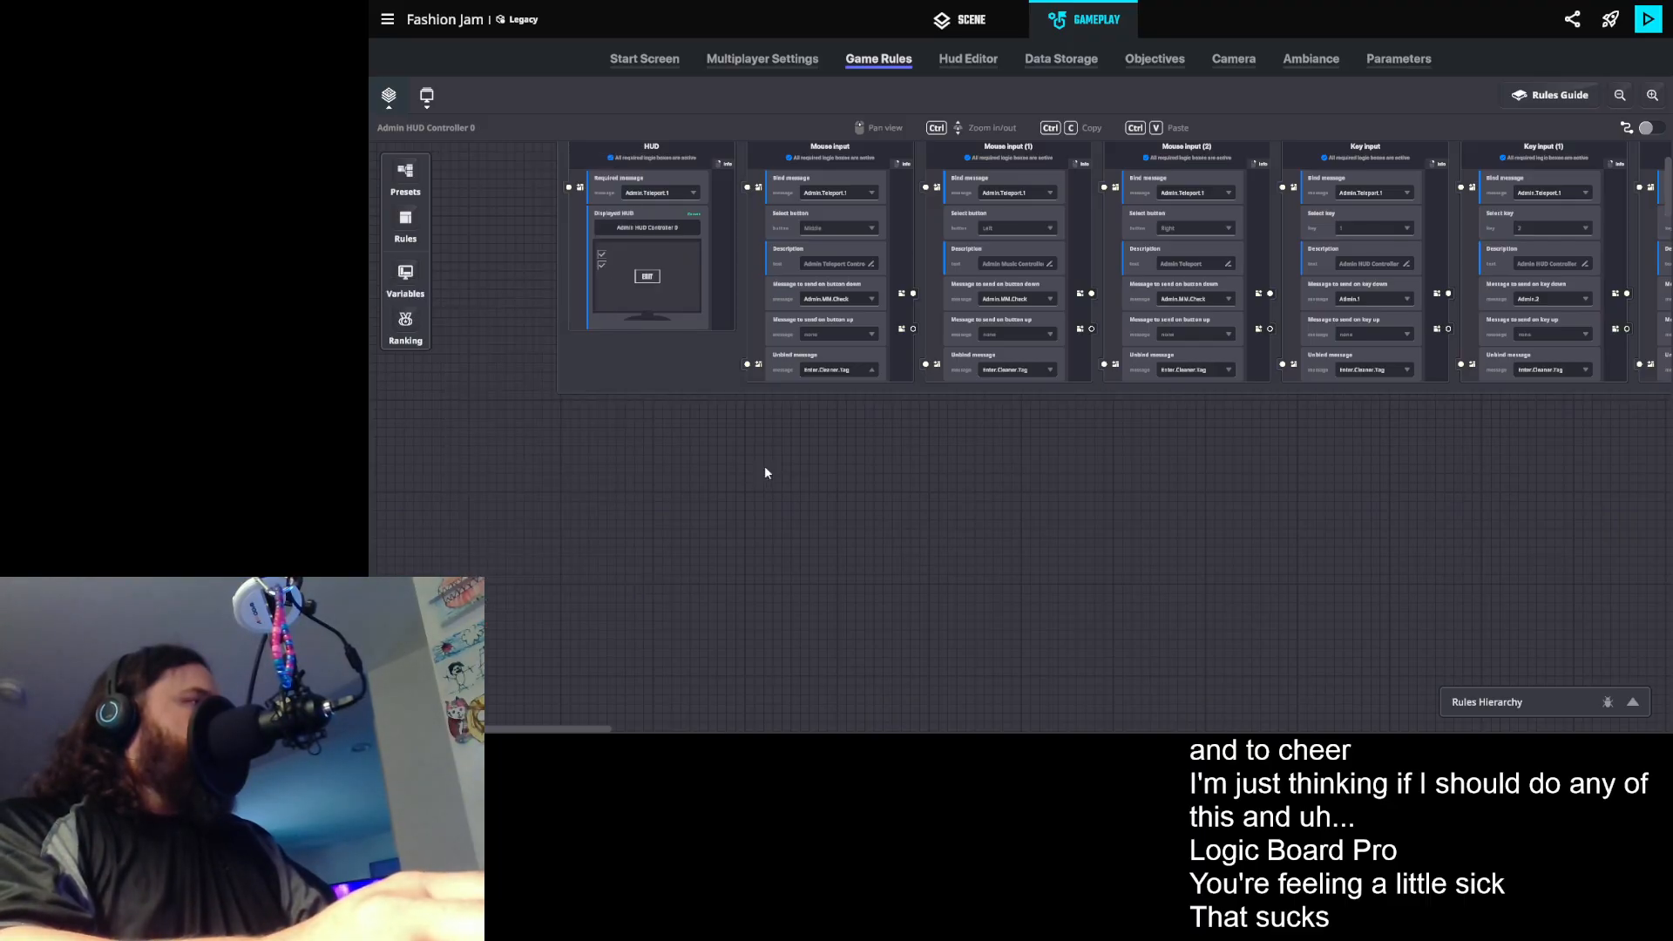
scroll(745, 451, up, 1)
drag(750, 477, 616, 549)
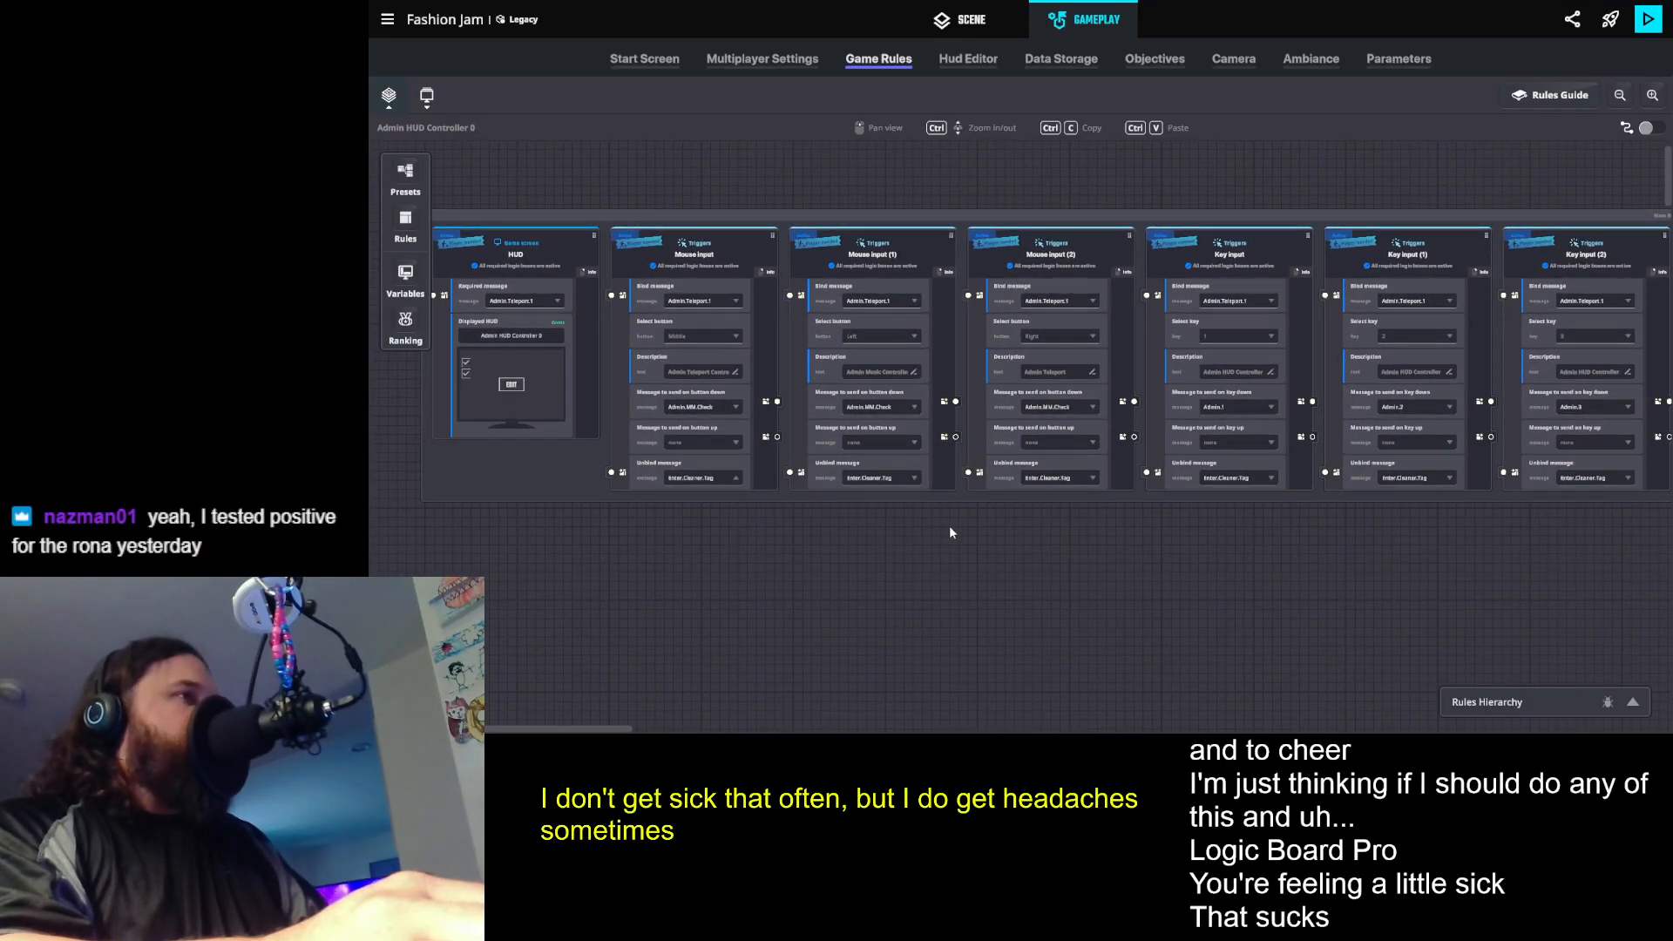
scroll(950, 531, down, 1)
drag(960, 528, 848, 601)
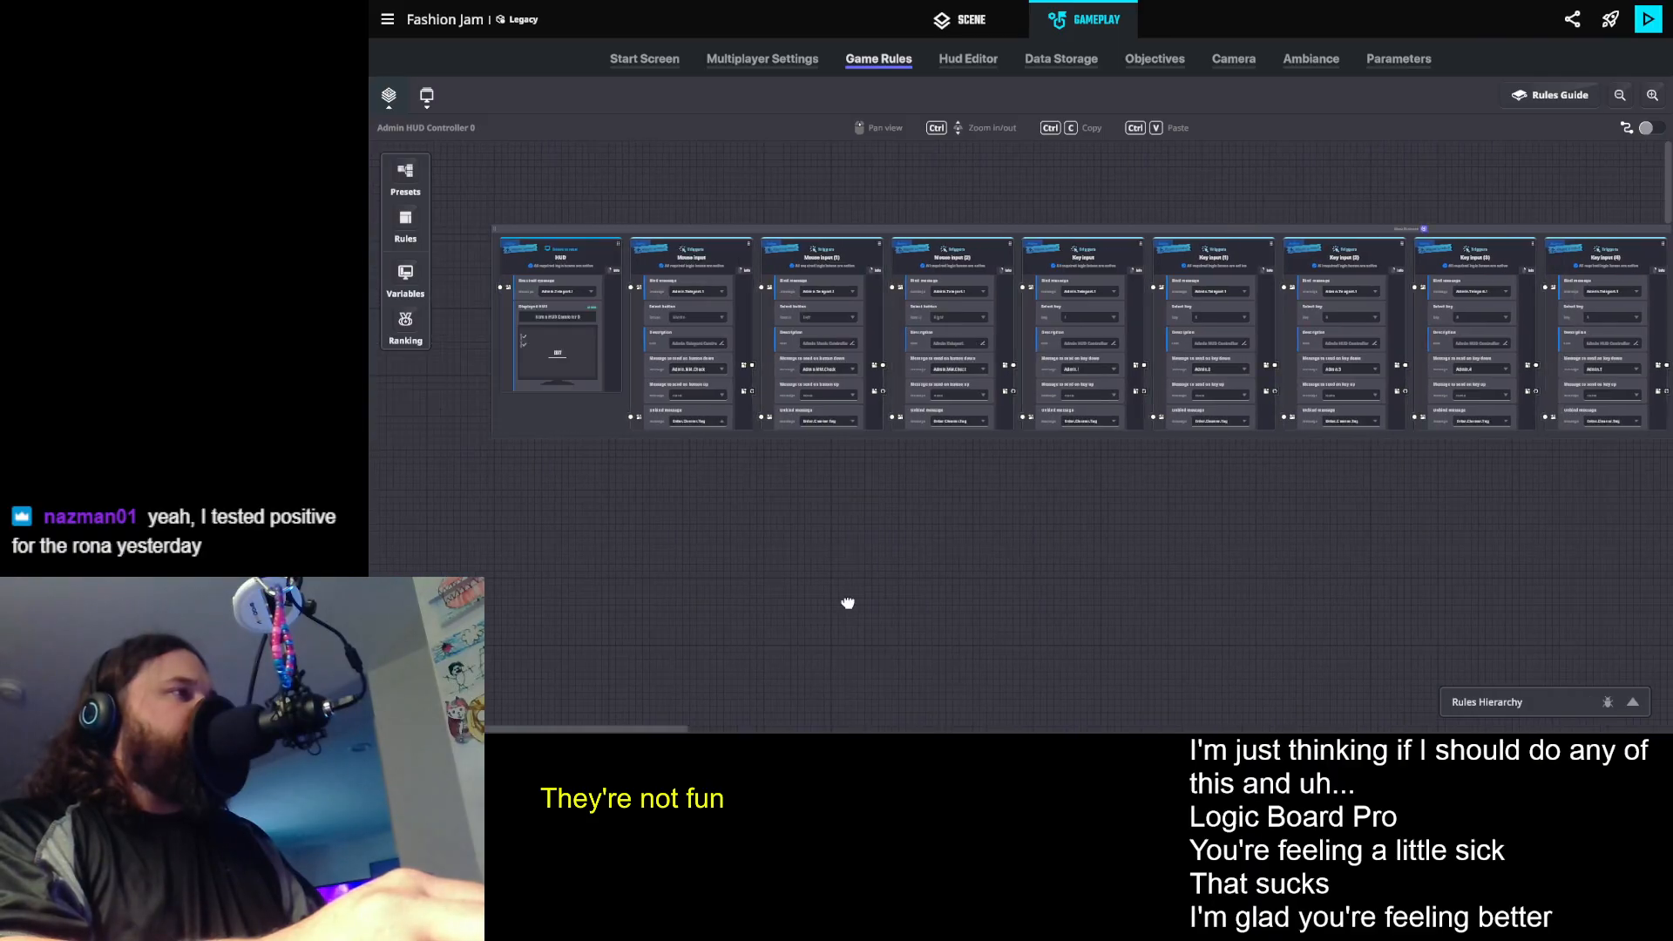
scroll(790, 455, up, 1)
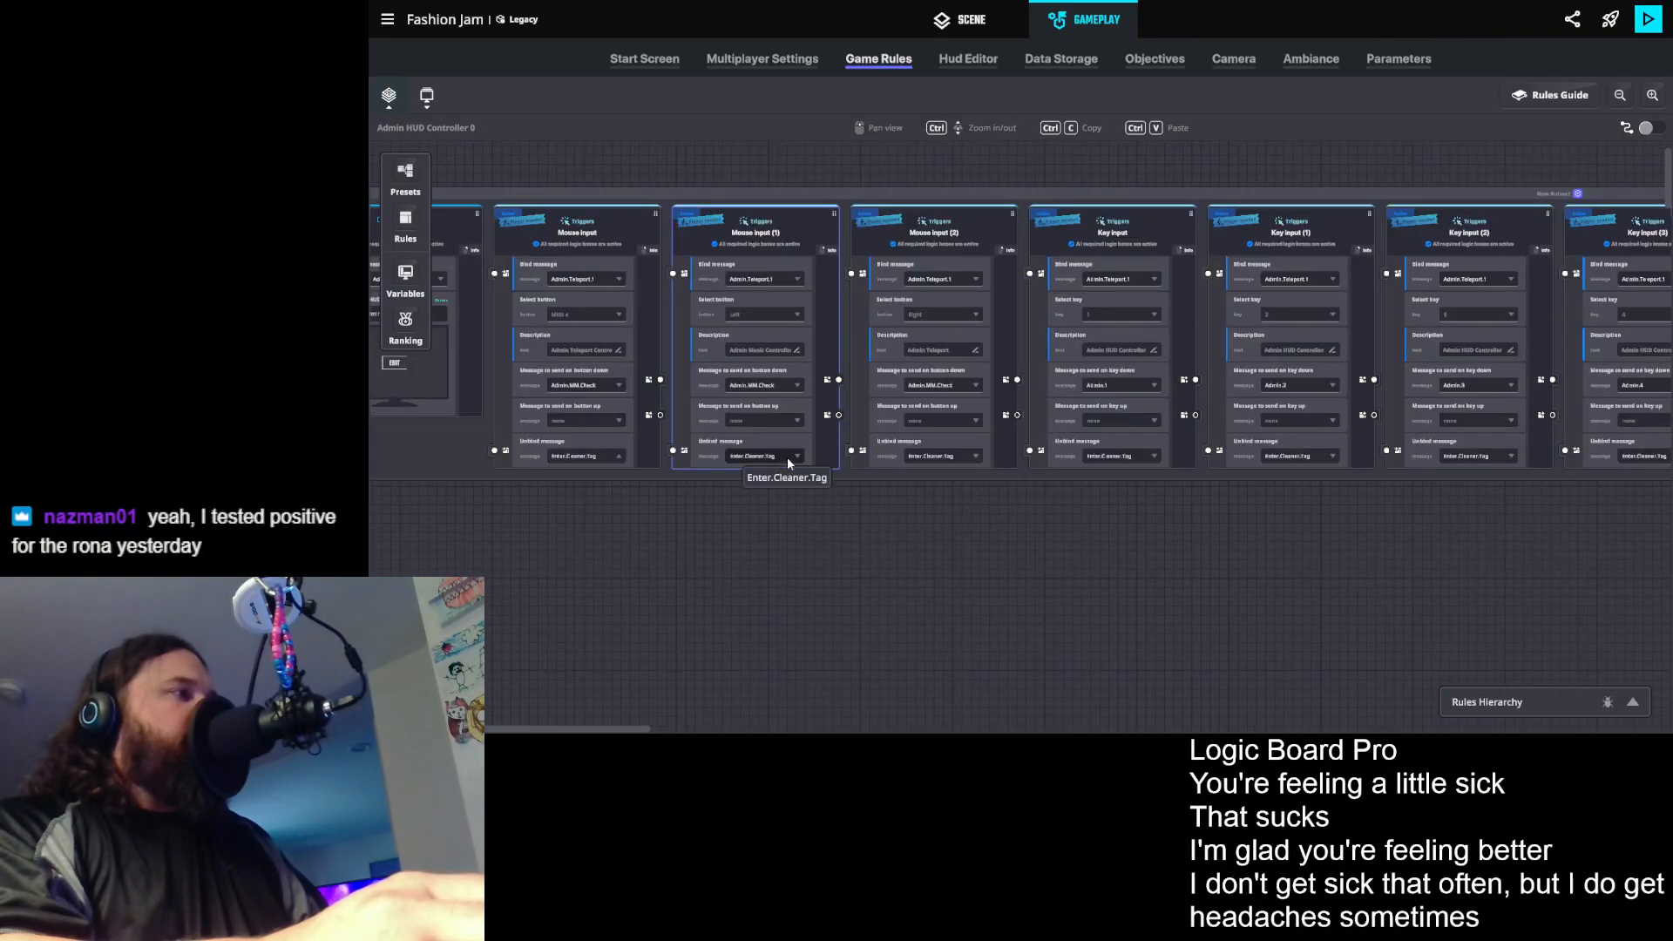
scroll(1336, 508, up, 1)
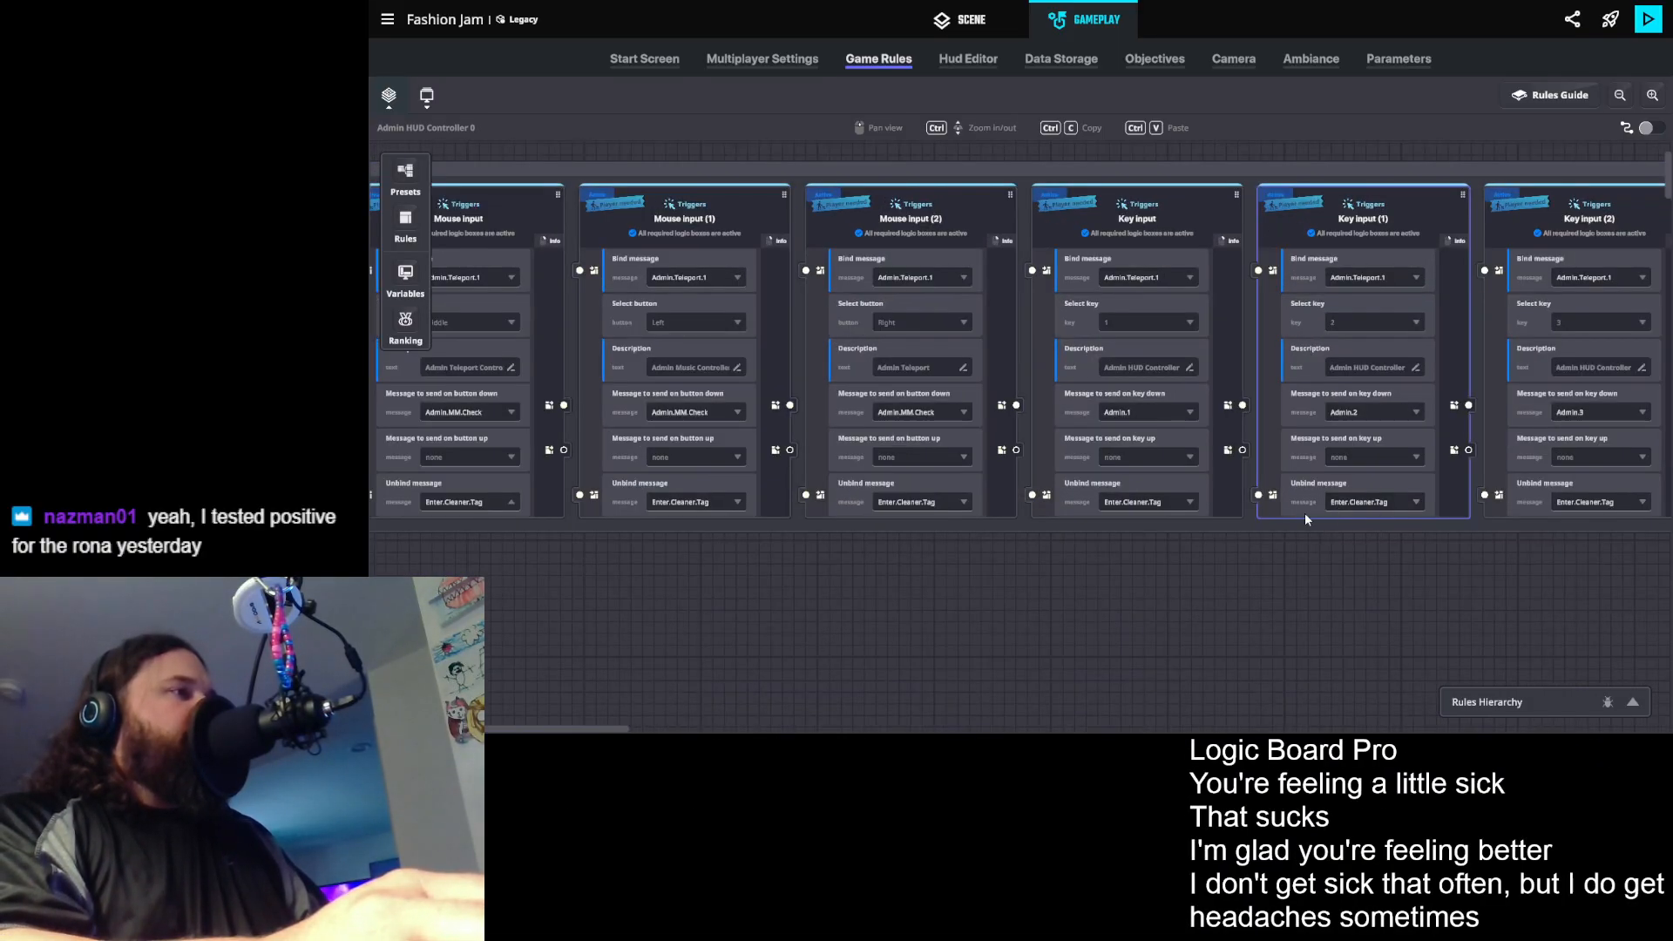
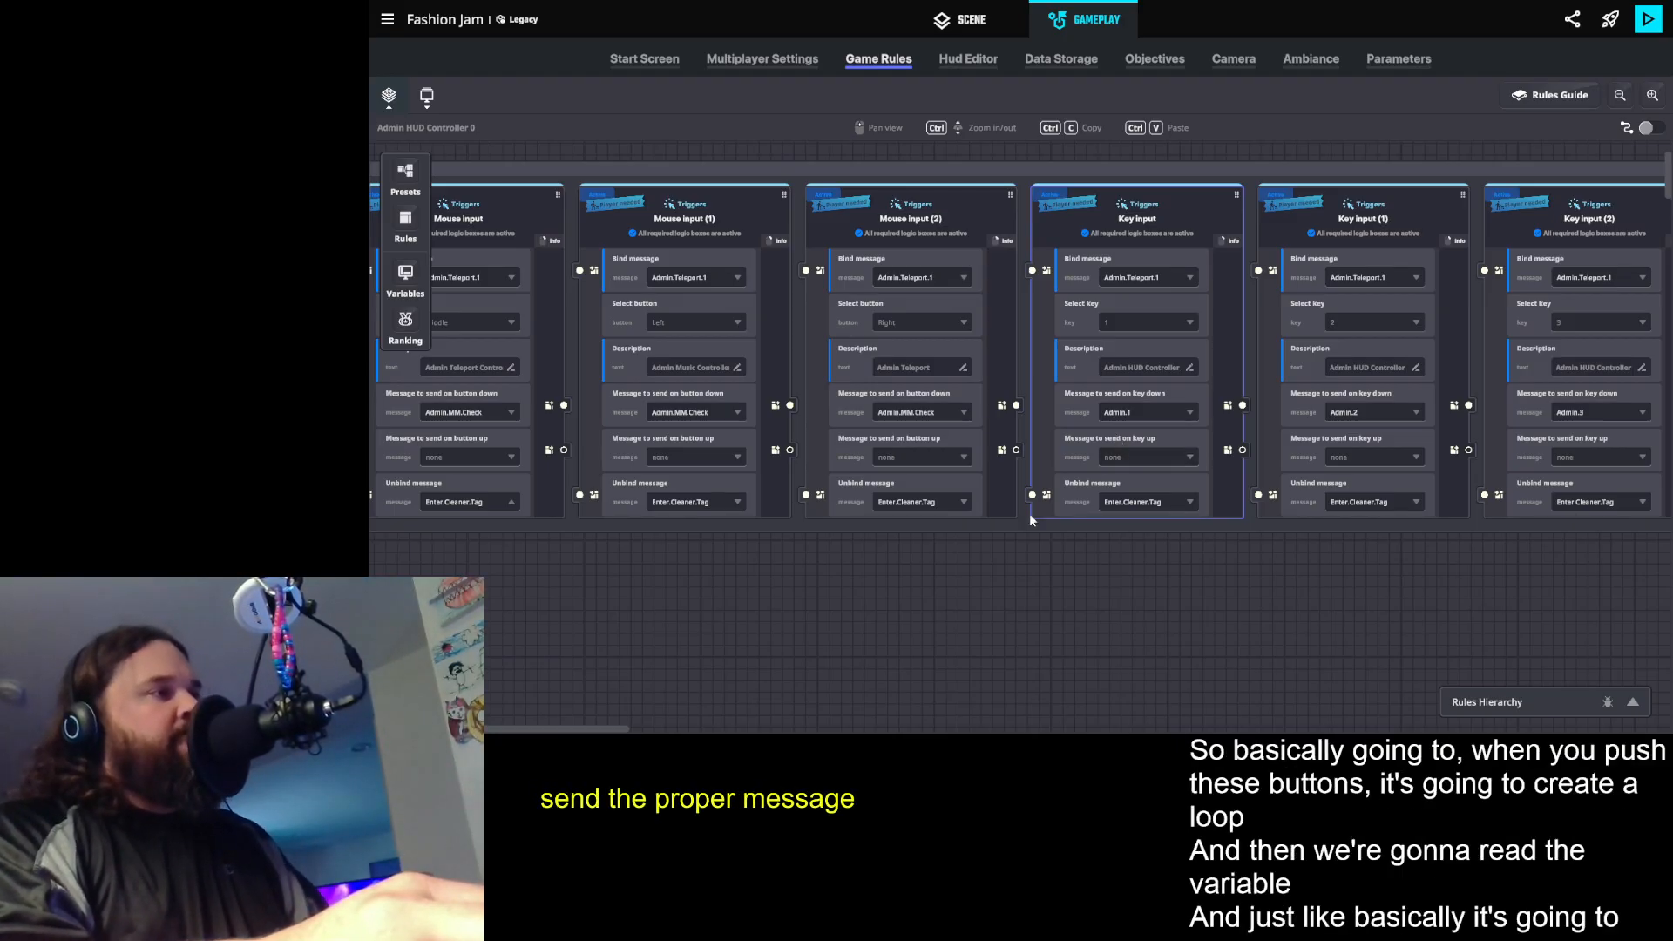
- Add a Math rule as a new ruleset in the empty space below the mouse and key input rules
drag(917, 588, 1248, 541)
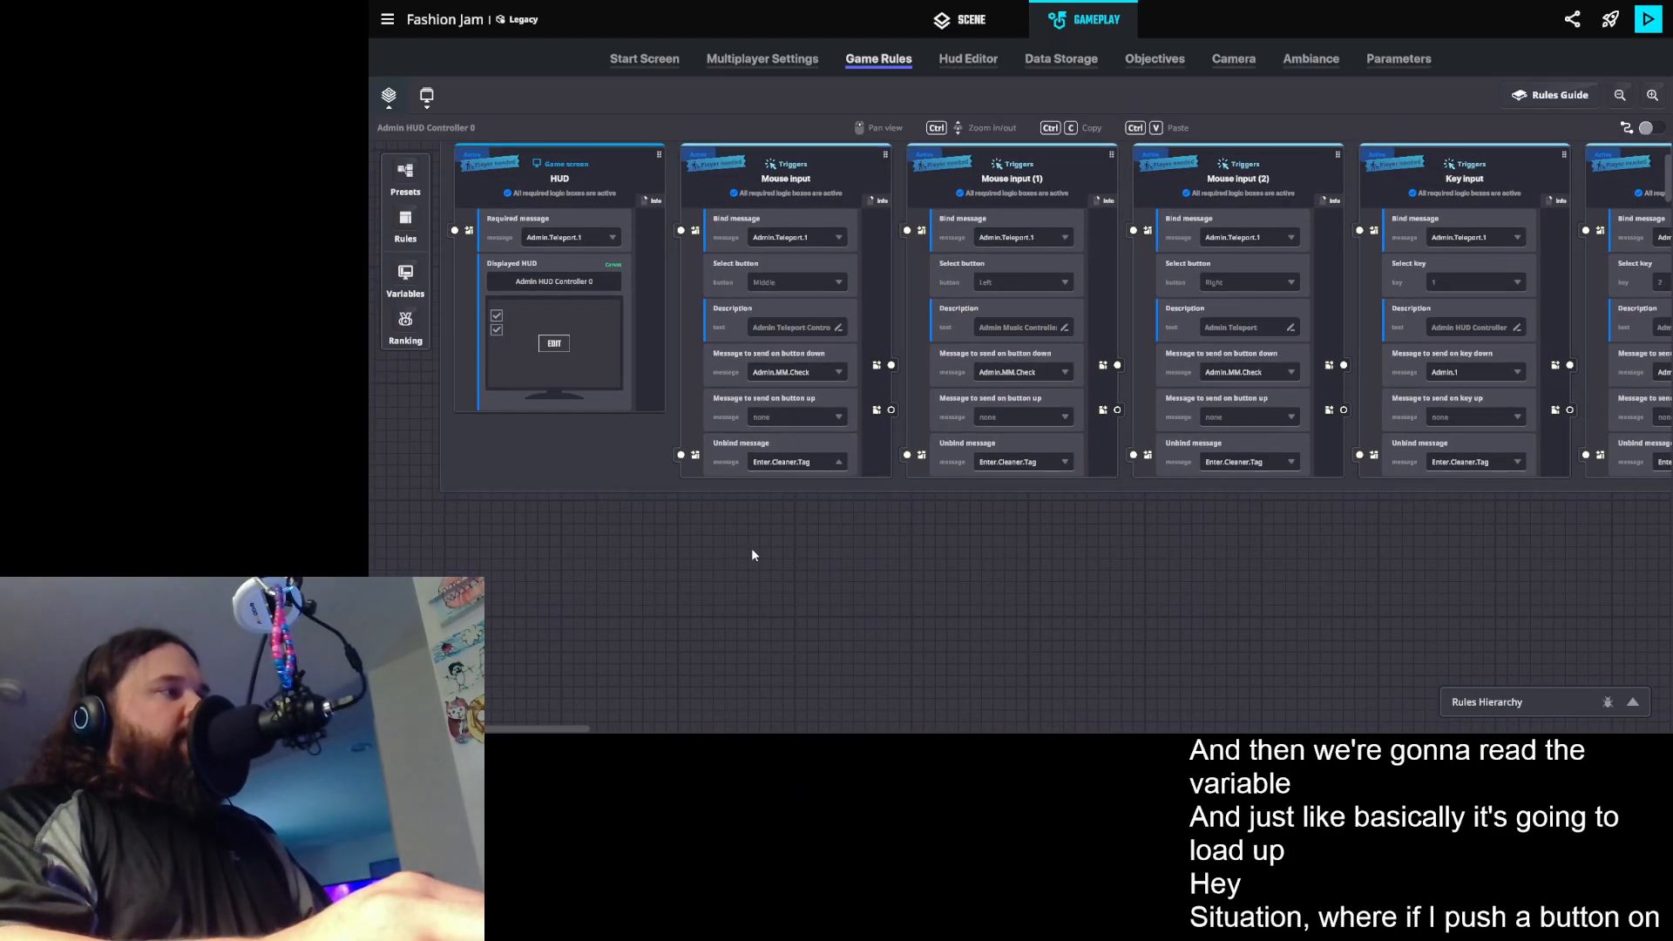
scroll(755, 547, down, 3)
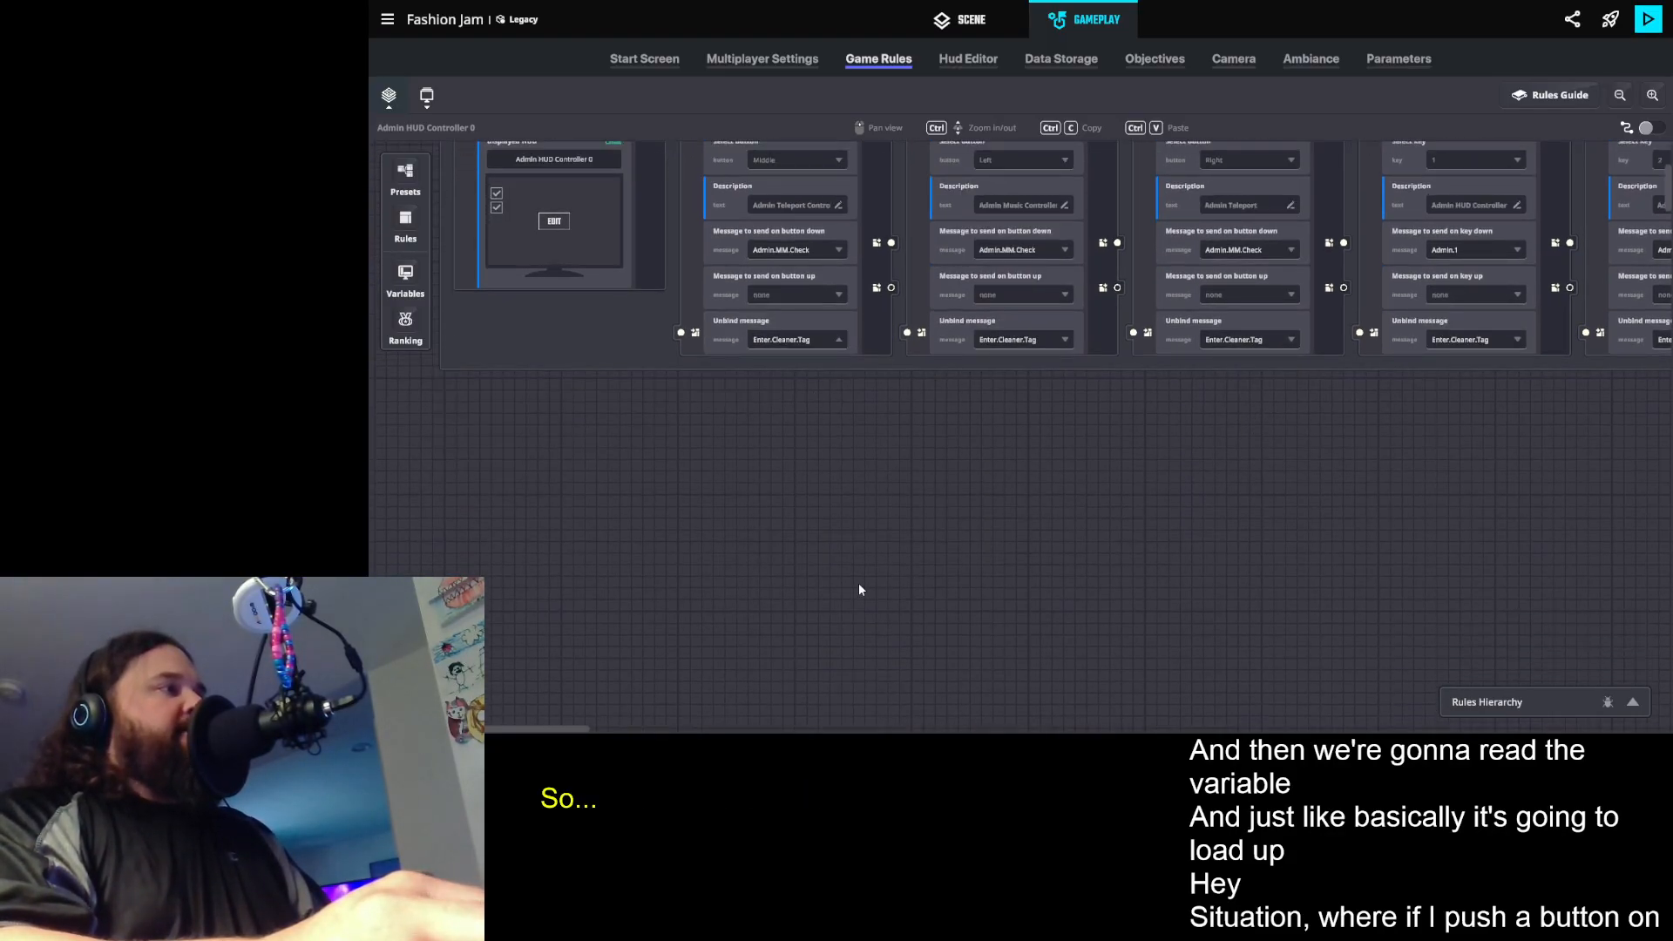
click(405, 220)
click(507, 195)
drag(491, 225, 974, 404)
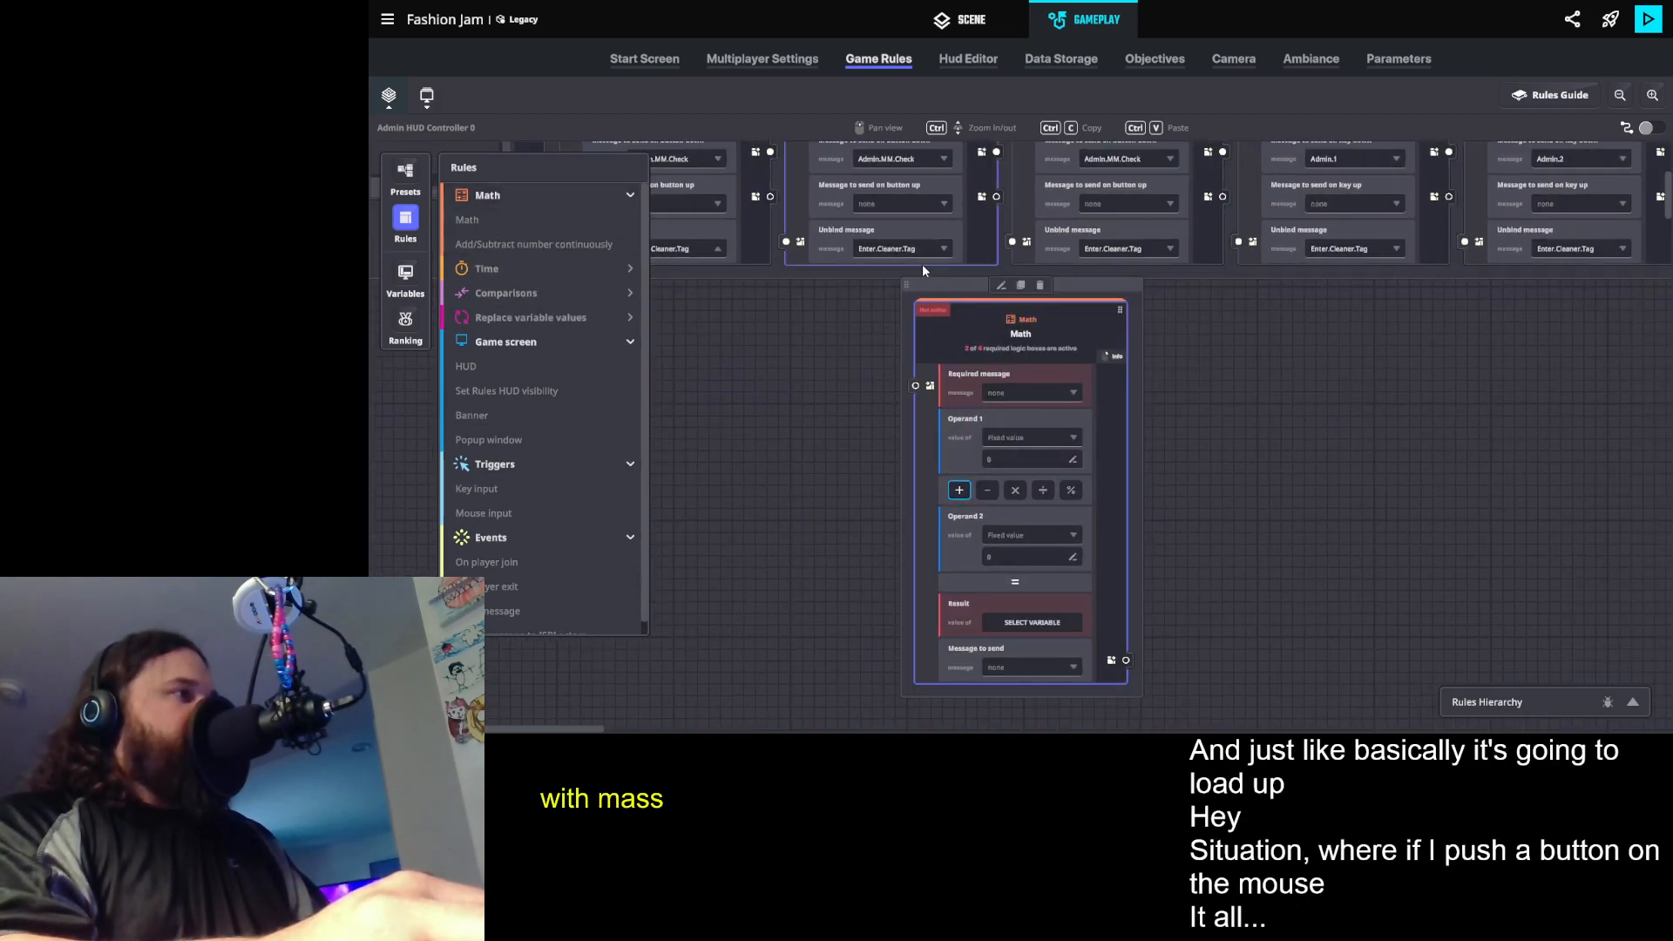
drag(933, 289, 754, 341)
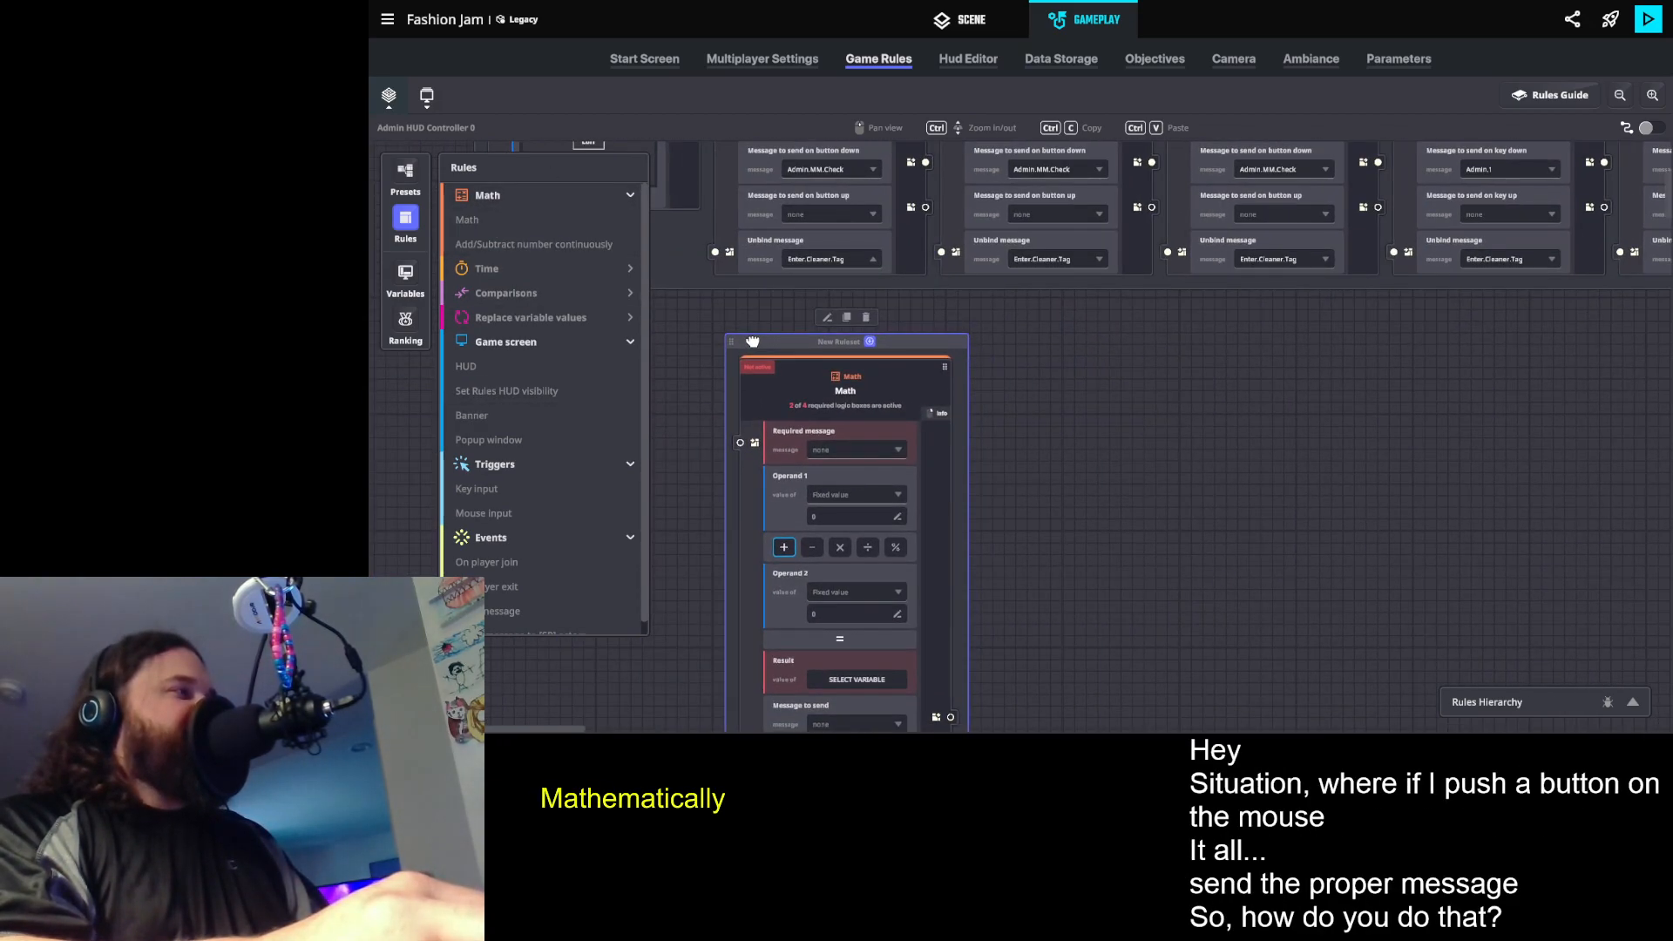
click(407, 220)
scroll(613, 336, down, 1)
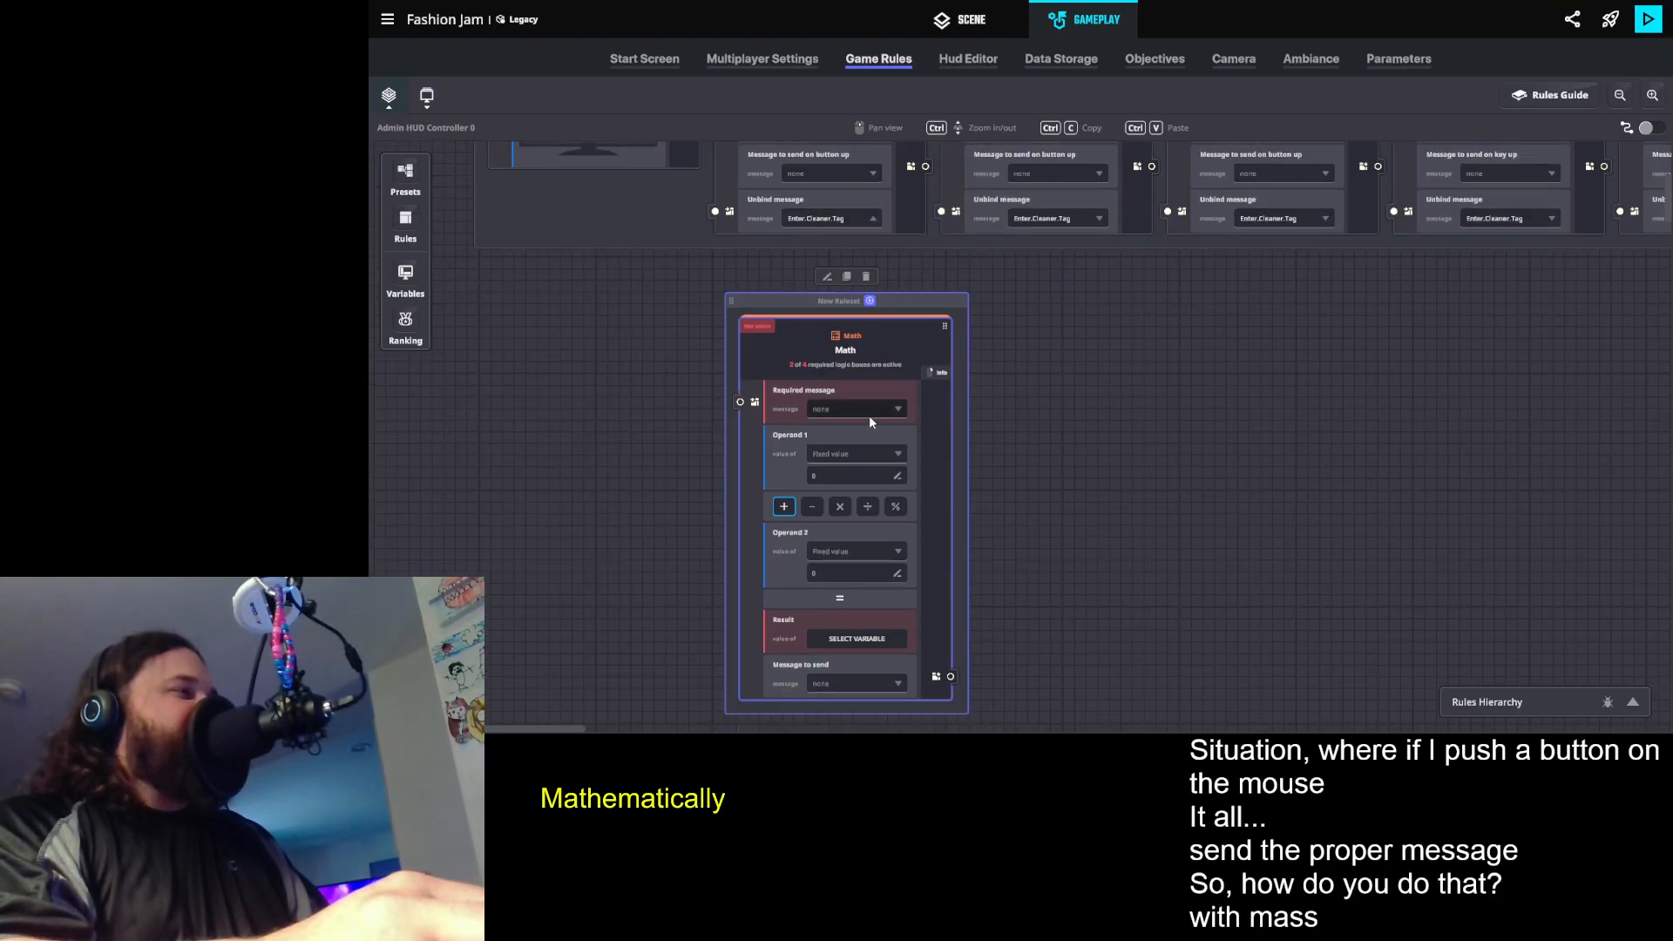
- Set the Math rule's first operand to the variable Teleport Who Int and close the variables list
click(834, 454)
click(832, 487)
click(831, 478)
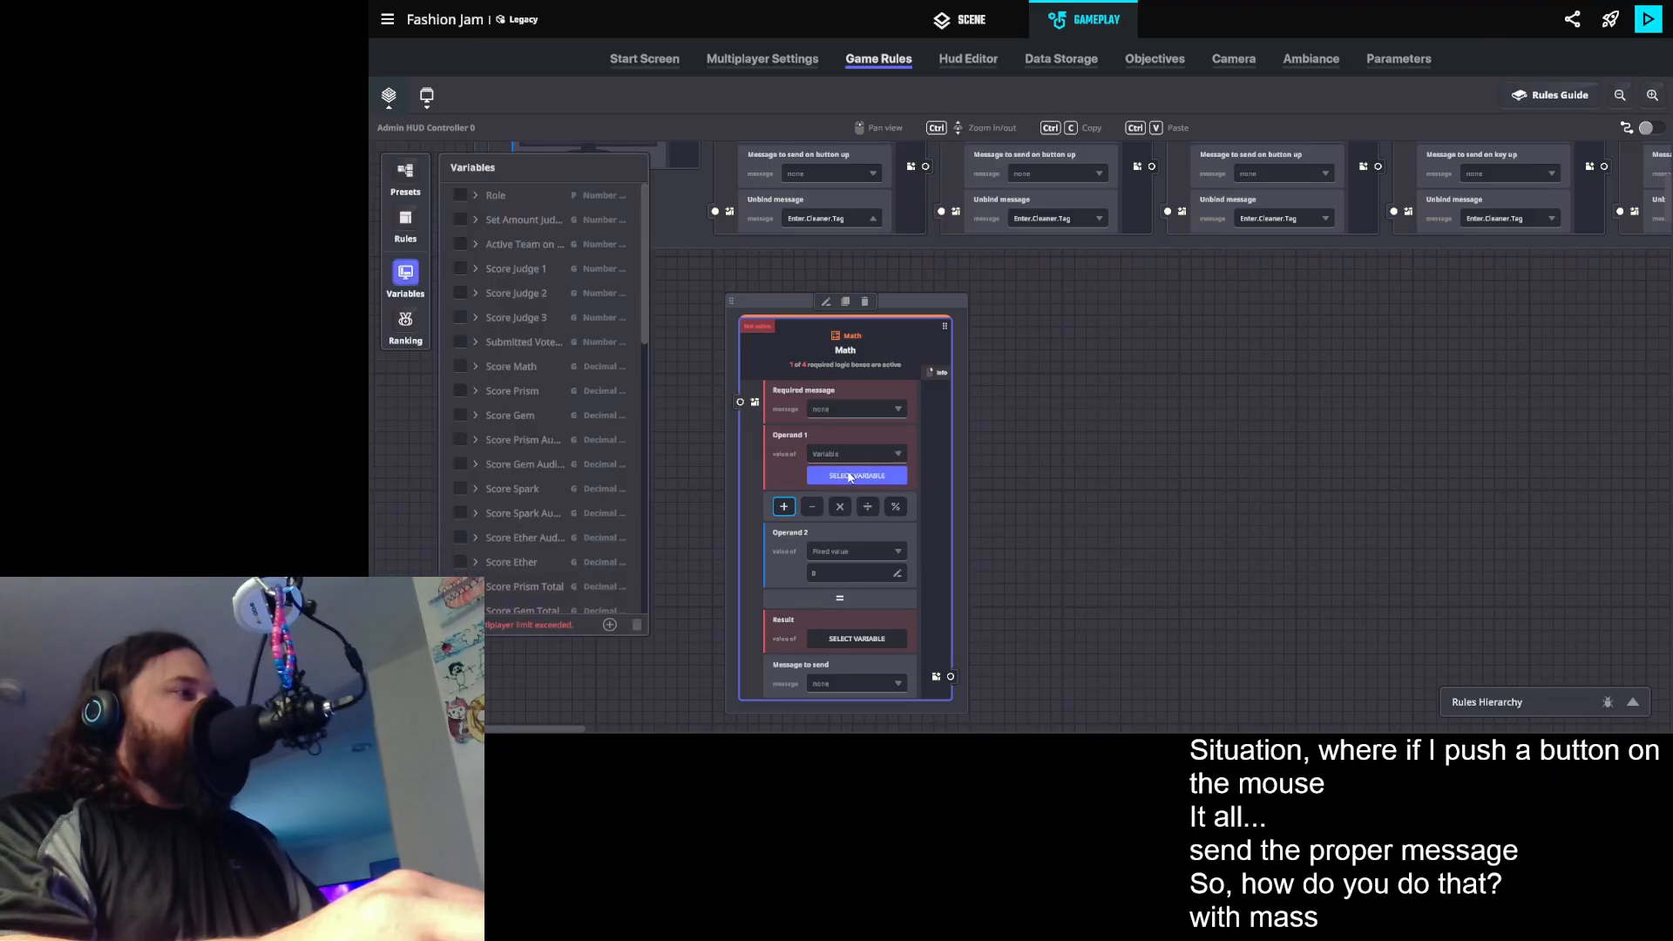
scroll(535, 333, down, 5)
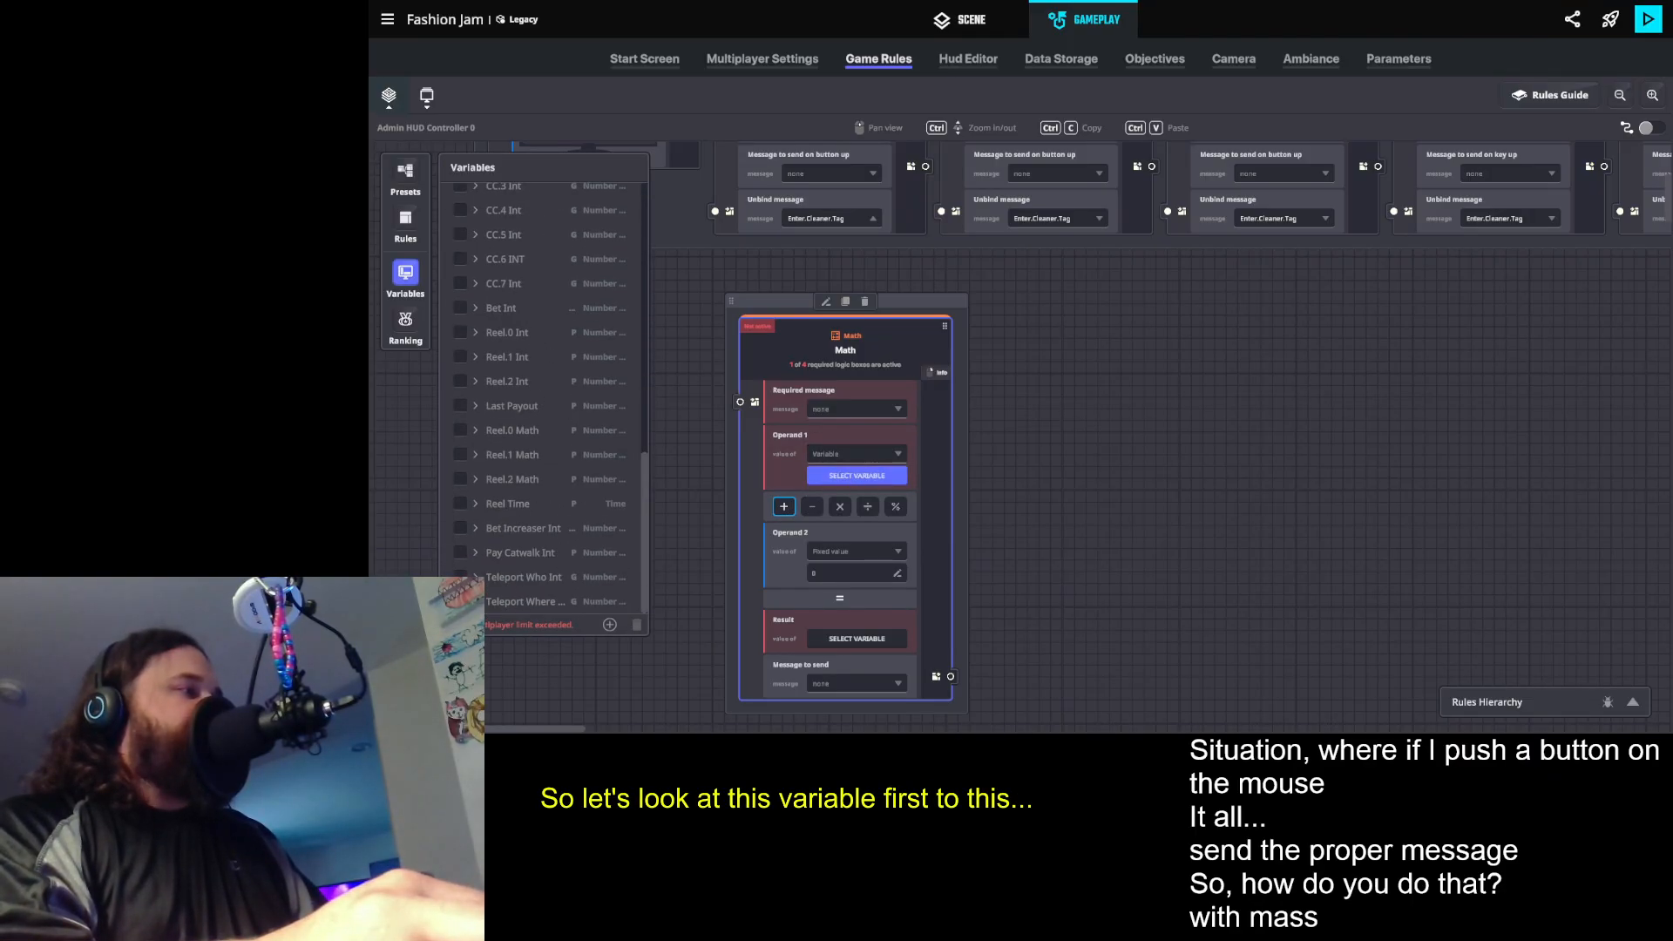
click(521, 577)
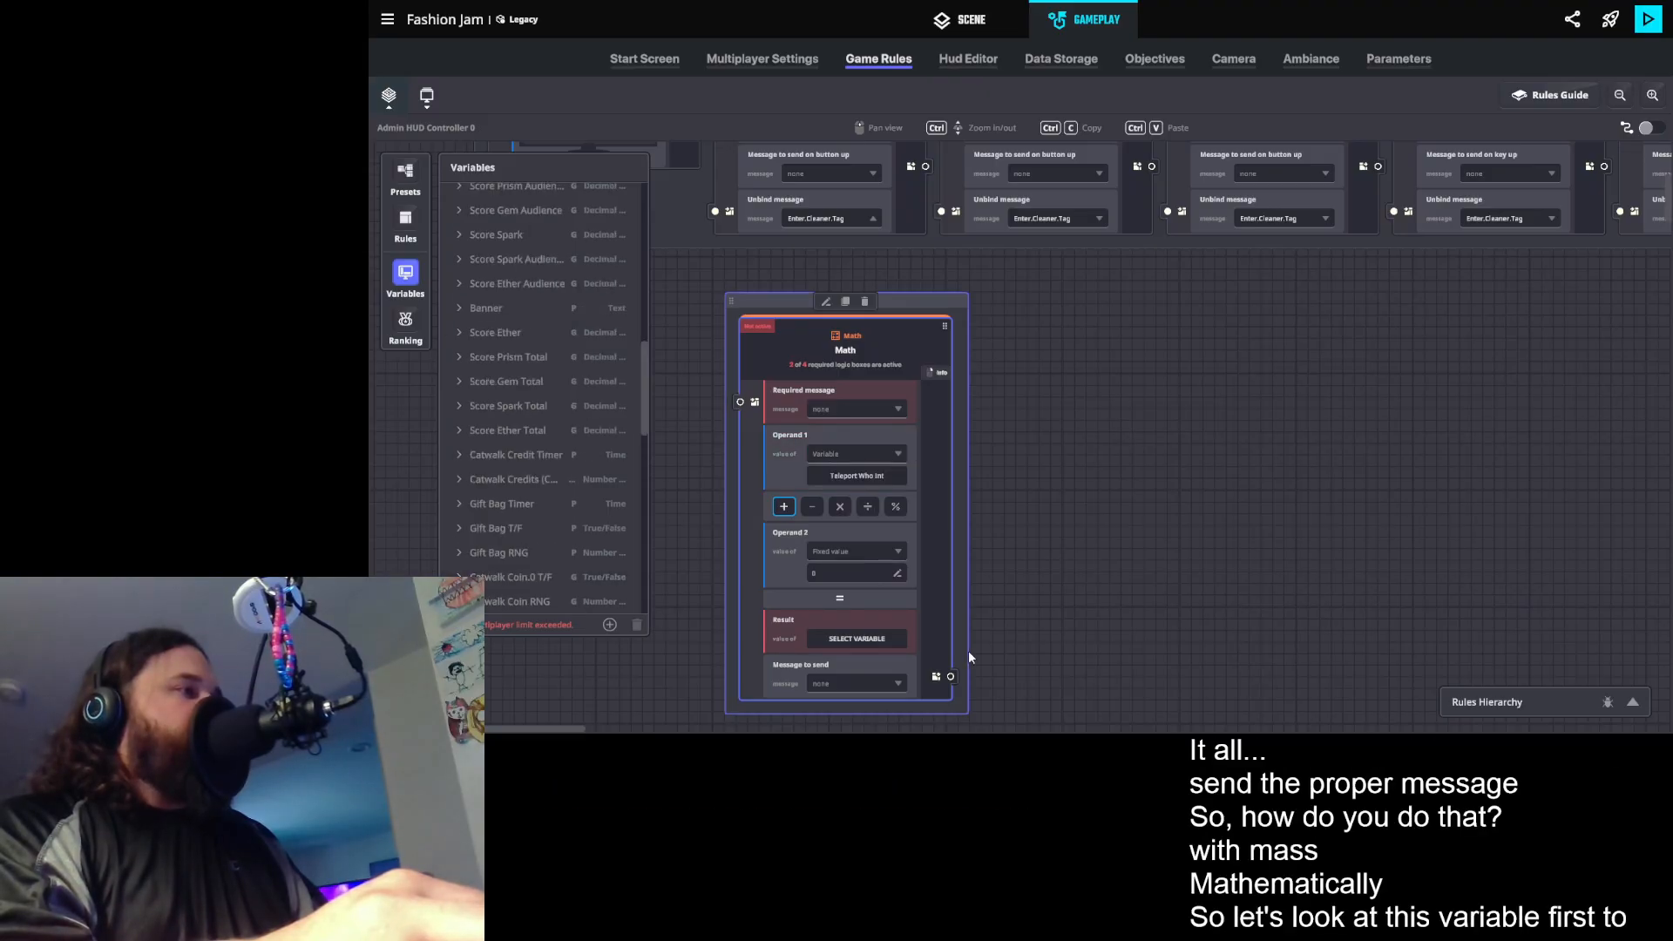
click(406, 273)
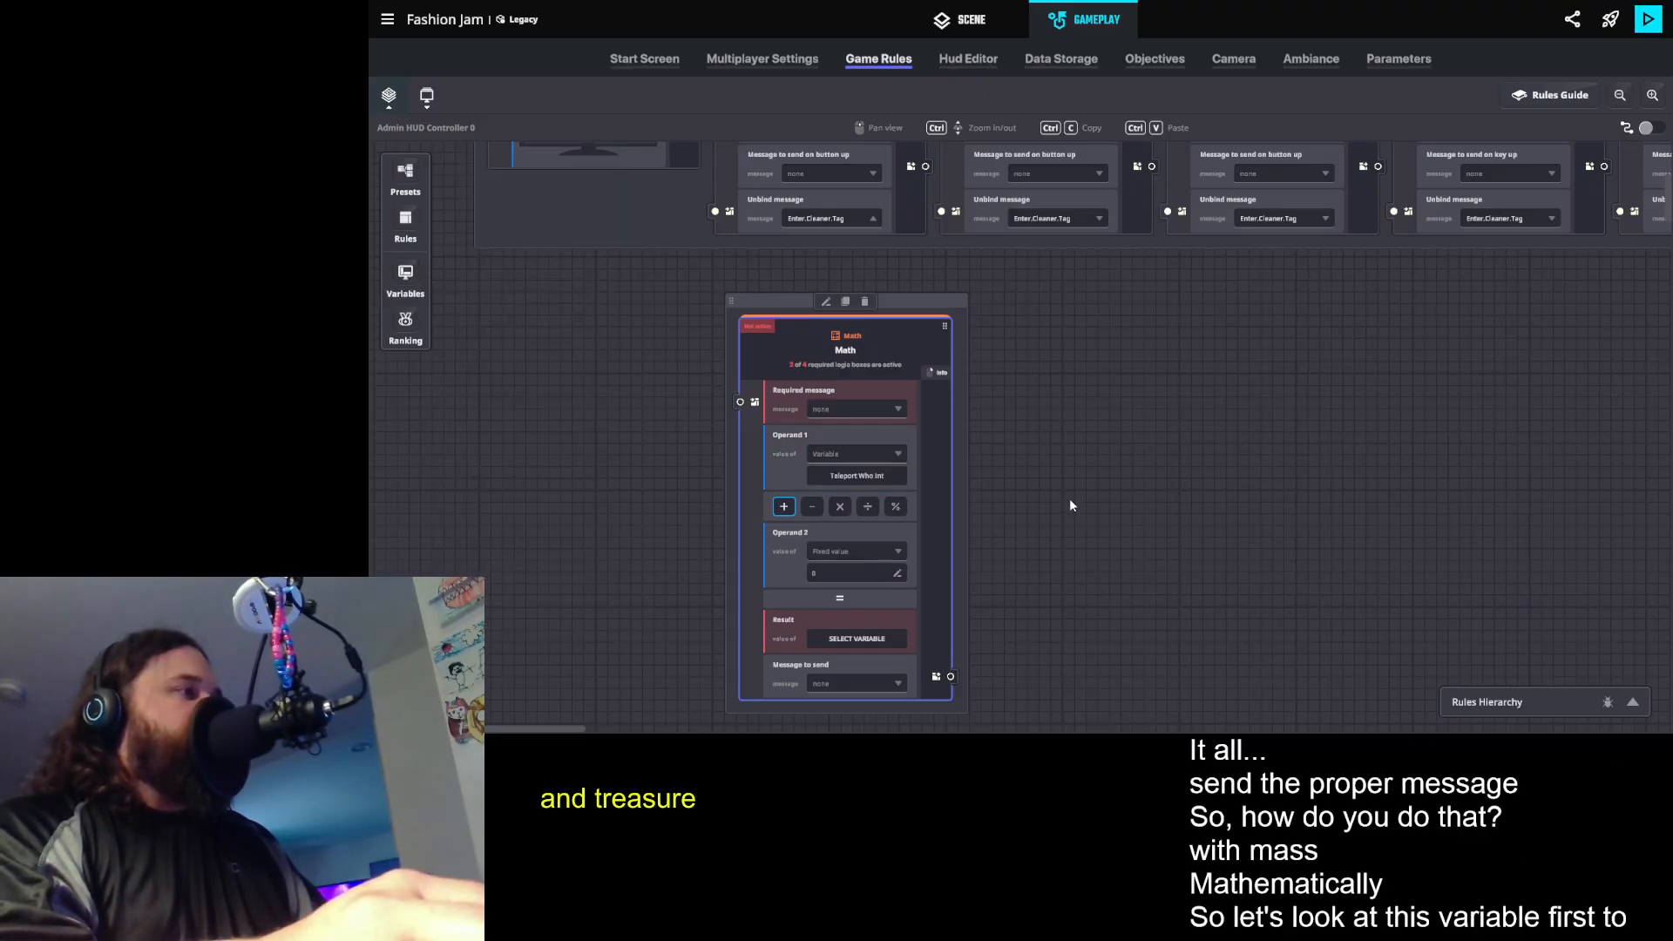
- Set the value of the global text variable Teleport Who Text to Nobody
scroll(1067, 499, down, 1)
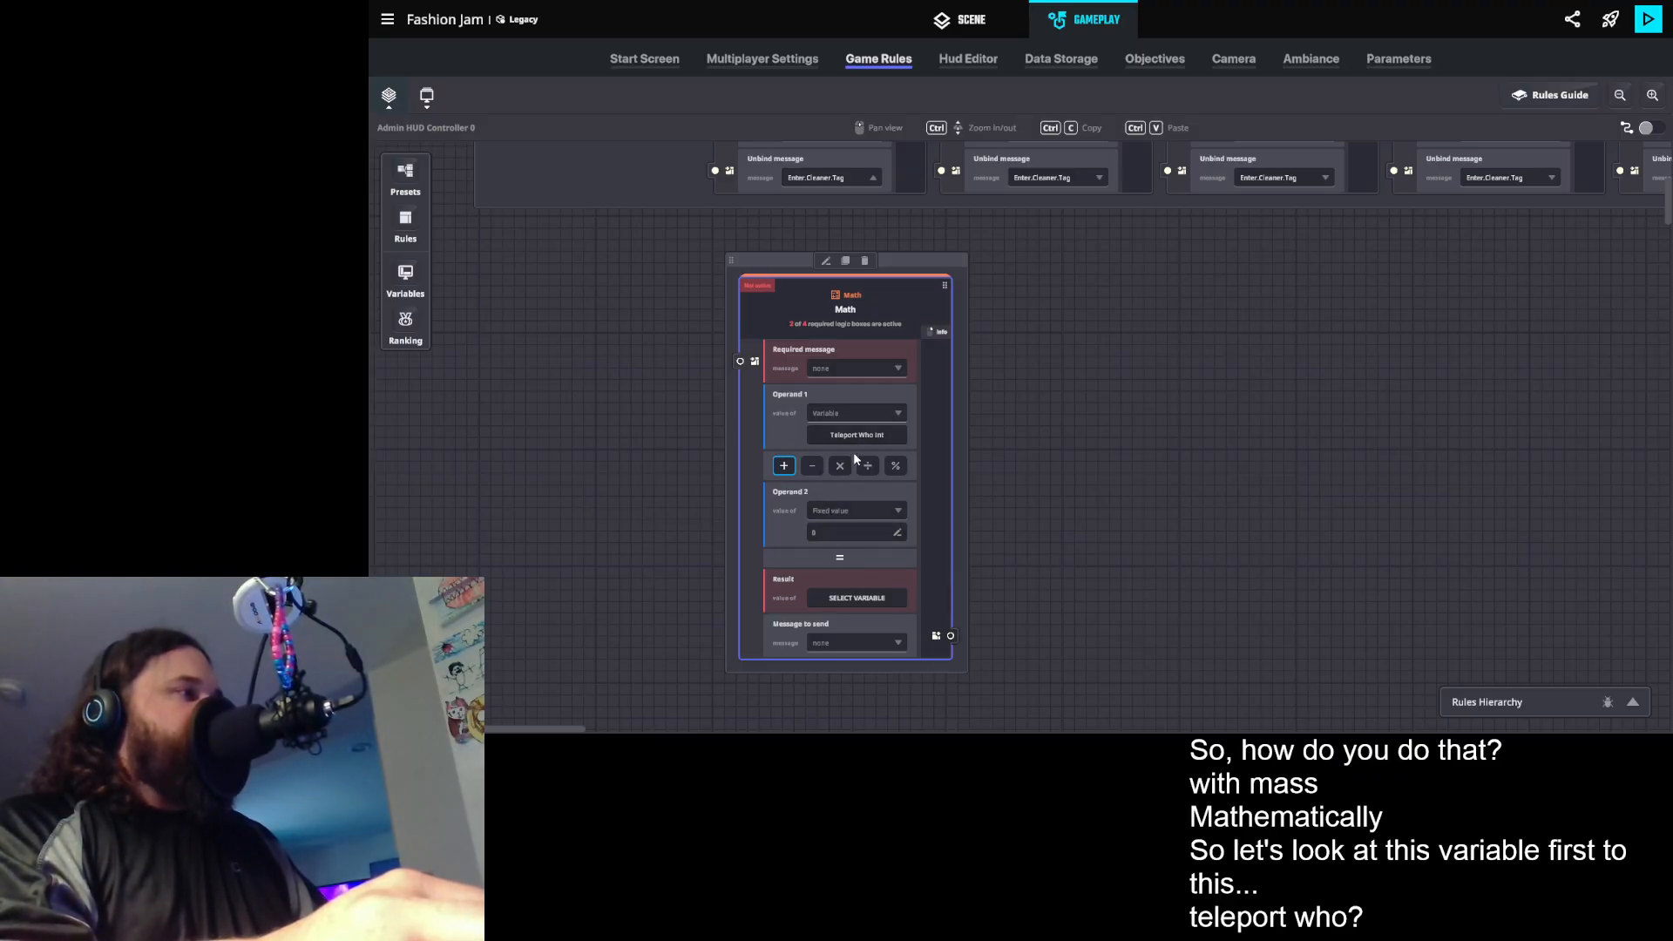
click(413, 293)
scroll(518, 406, down, 10)
scroll(526, 548, down, 1)
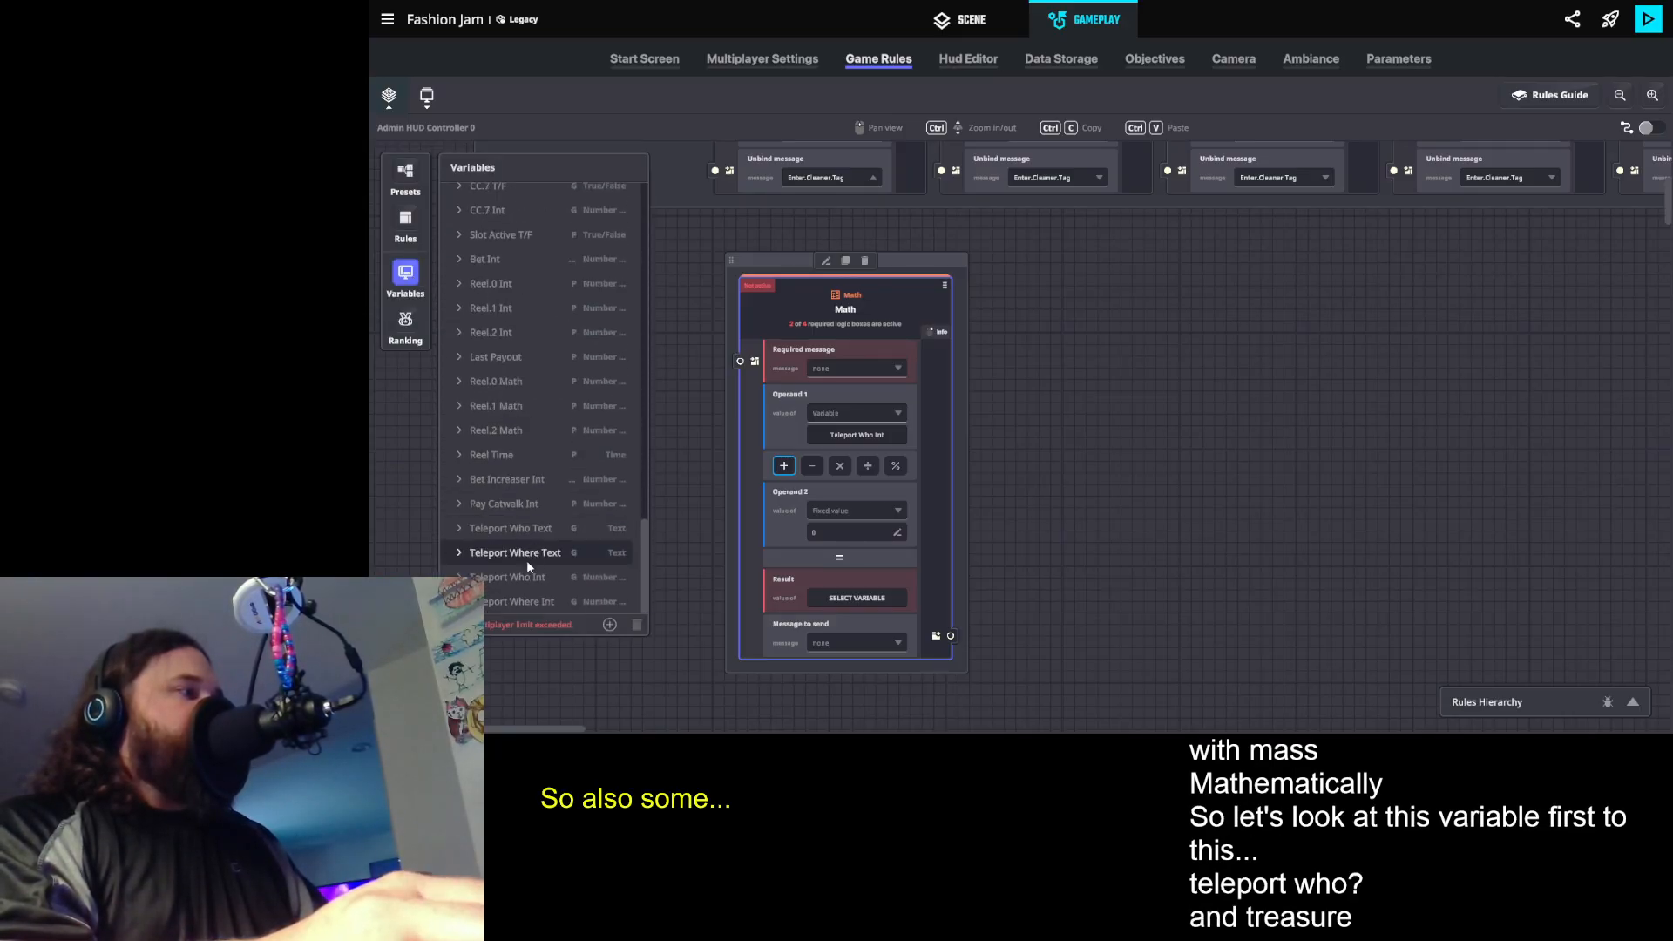
click(457, 528)
scroll(536, 554, down, 3)
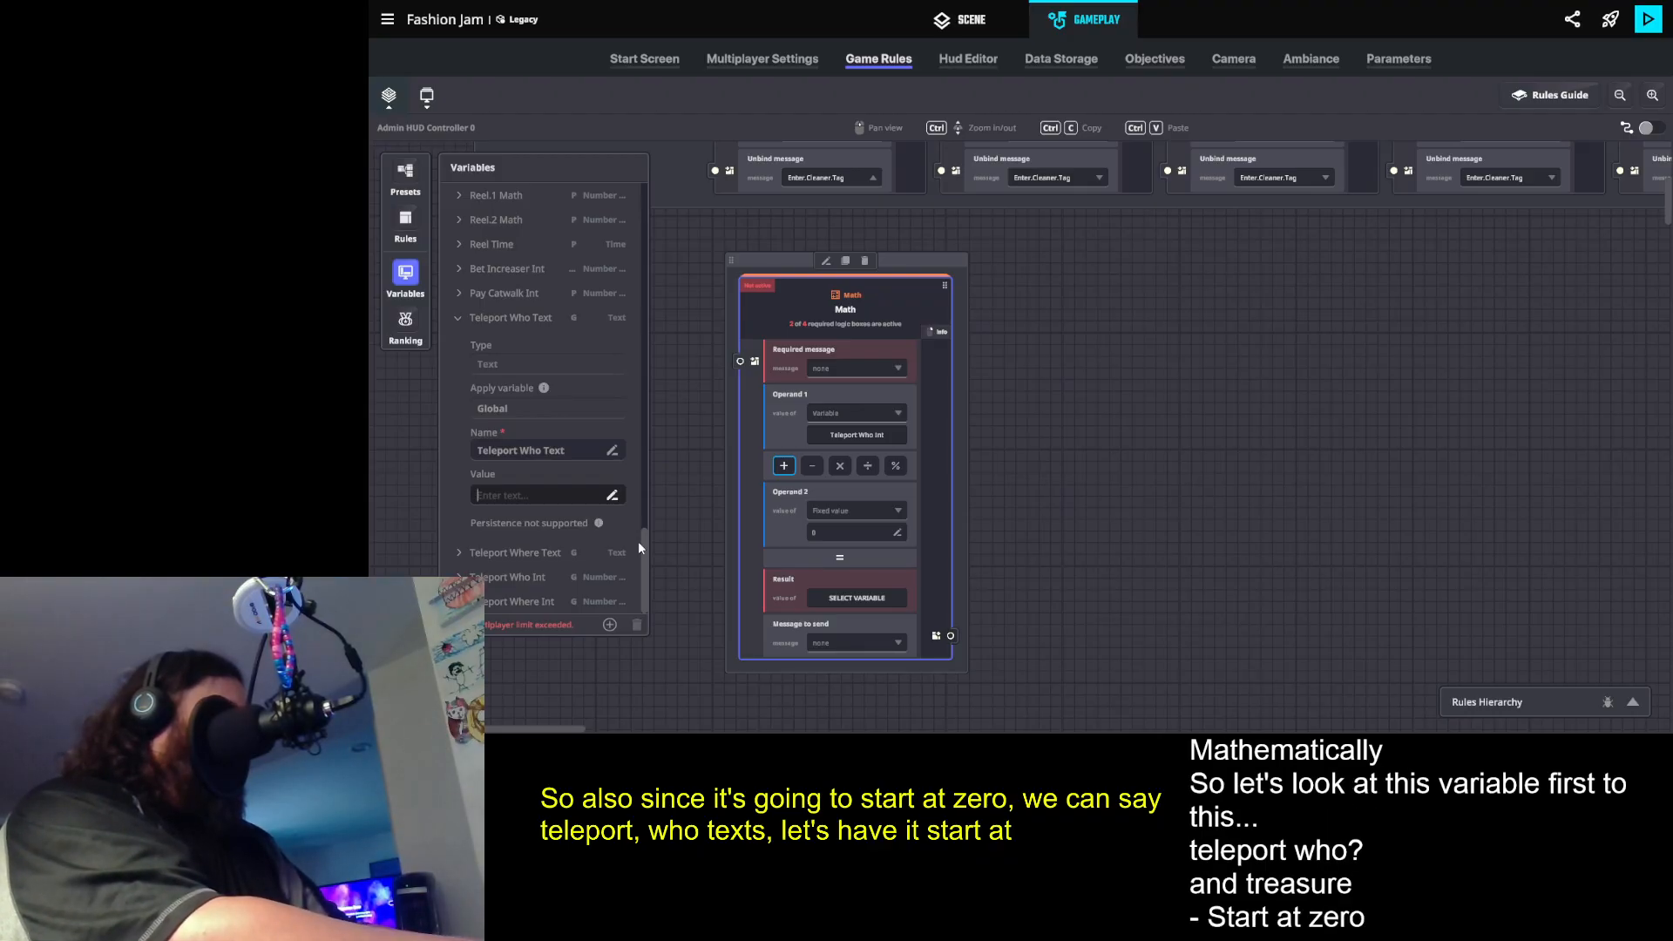
text(Nobody)
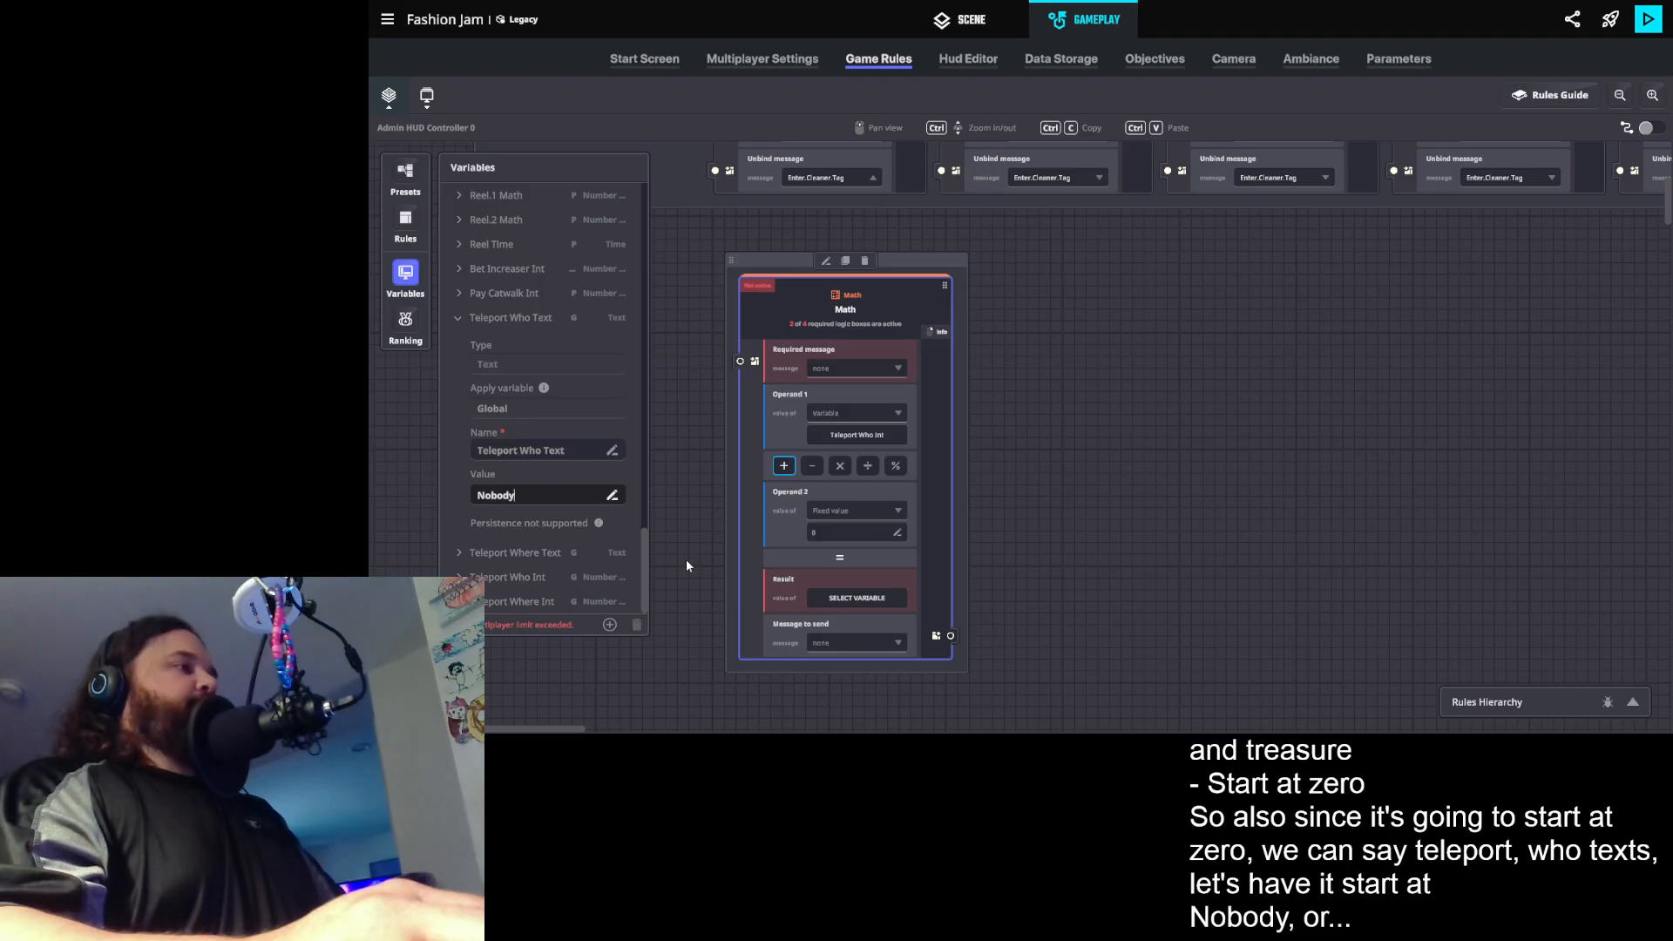
click(457, 317)
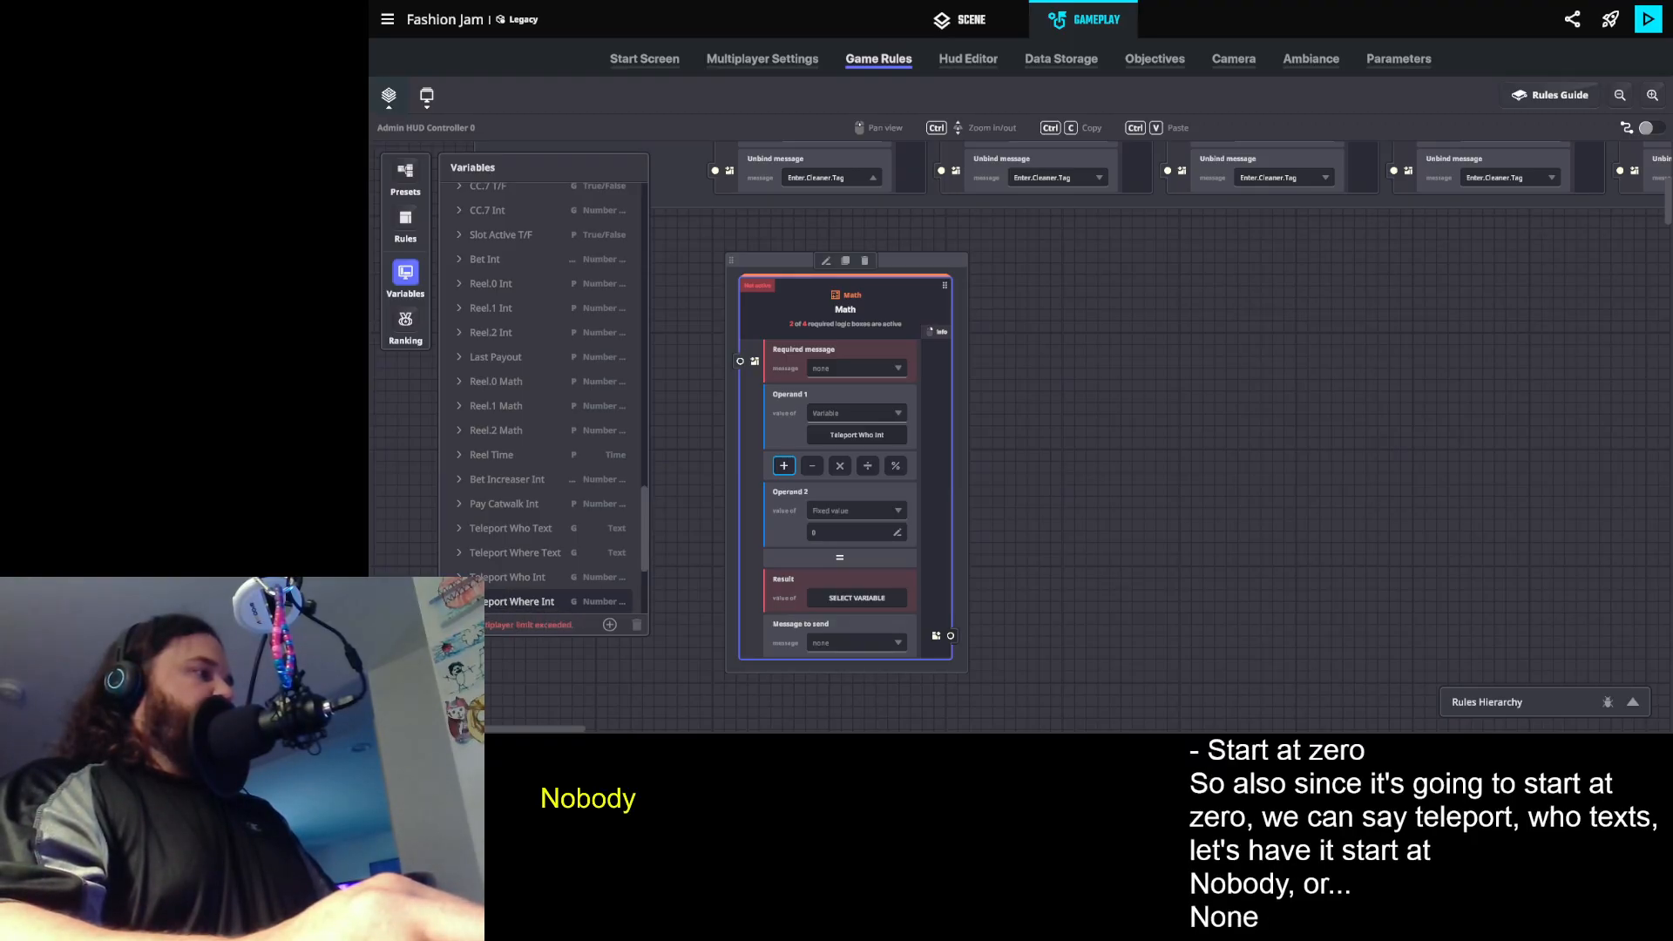
- Set the value of the global text variable Teleport Where Text to Nowhere and collapse the expanded variable entries
click(477, 601)
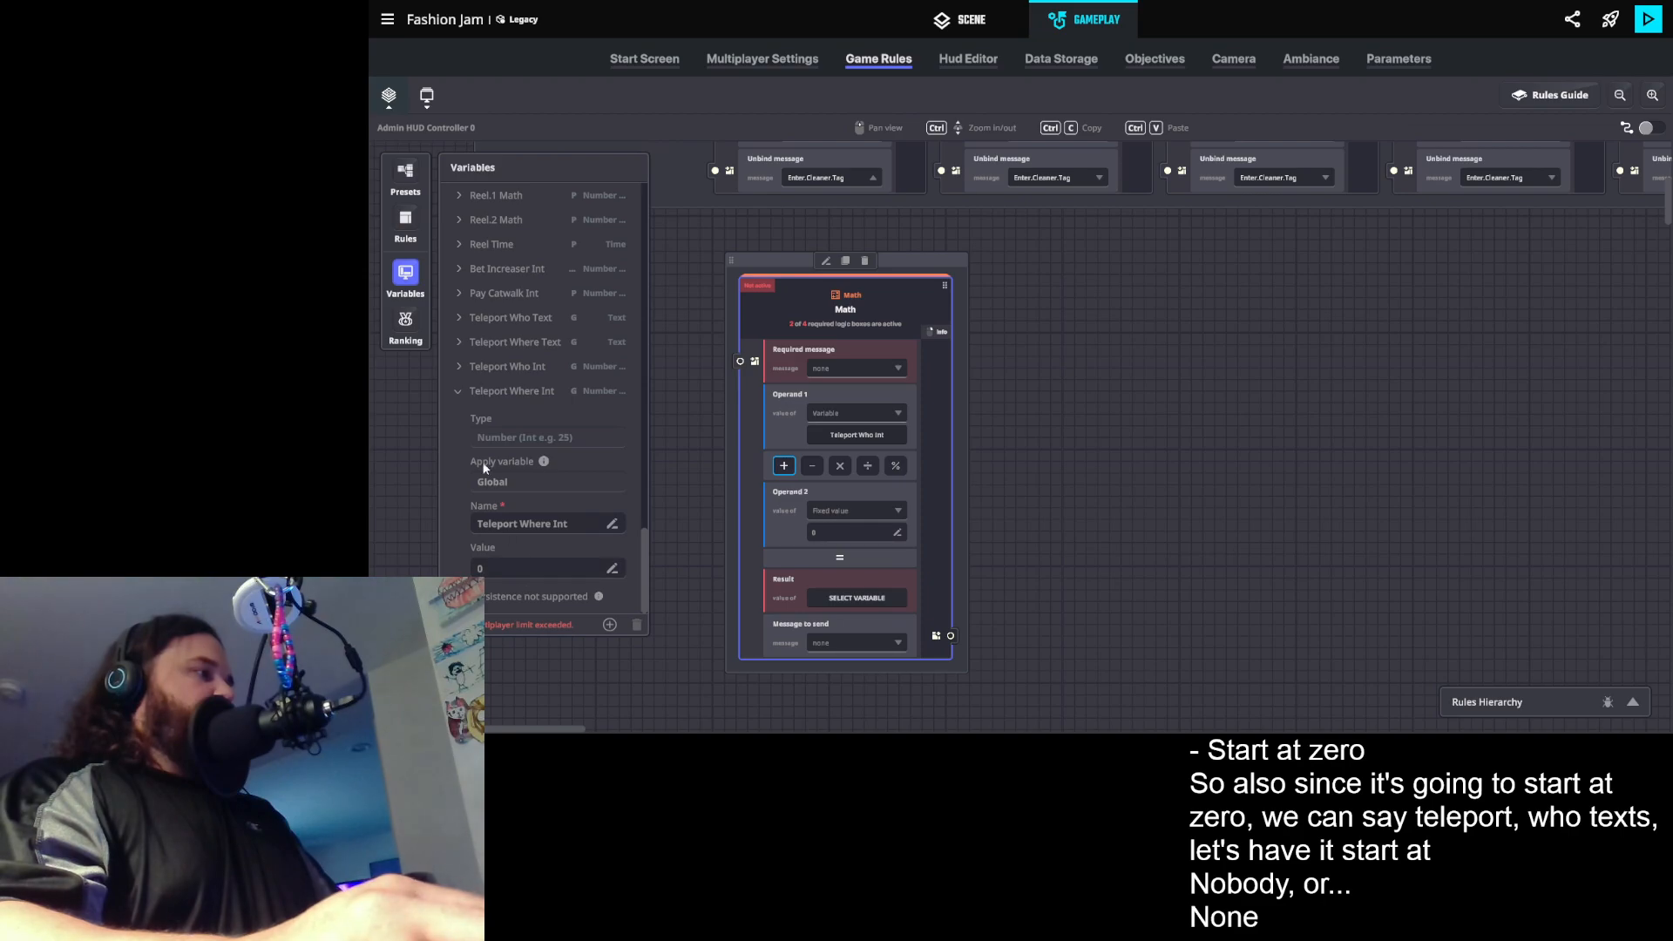
click(461, 343)
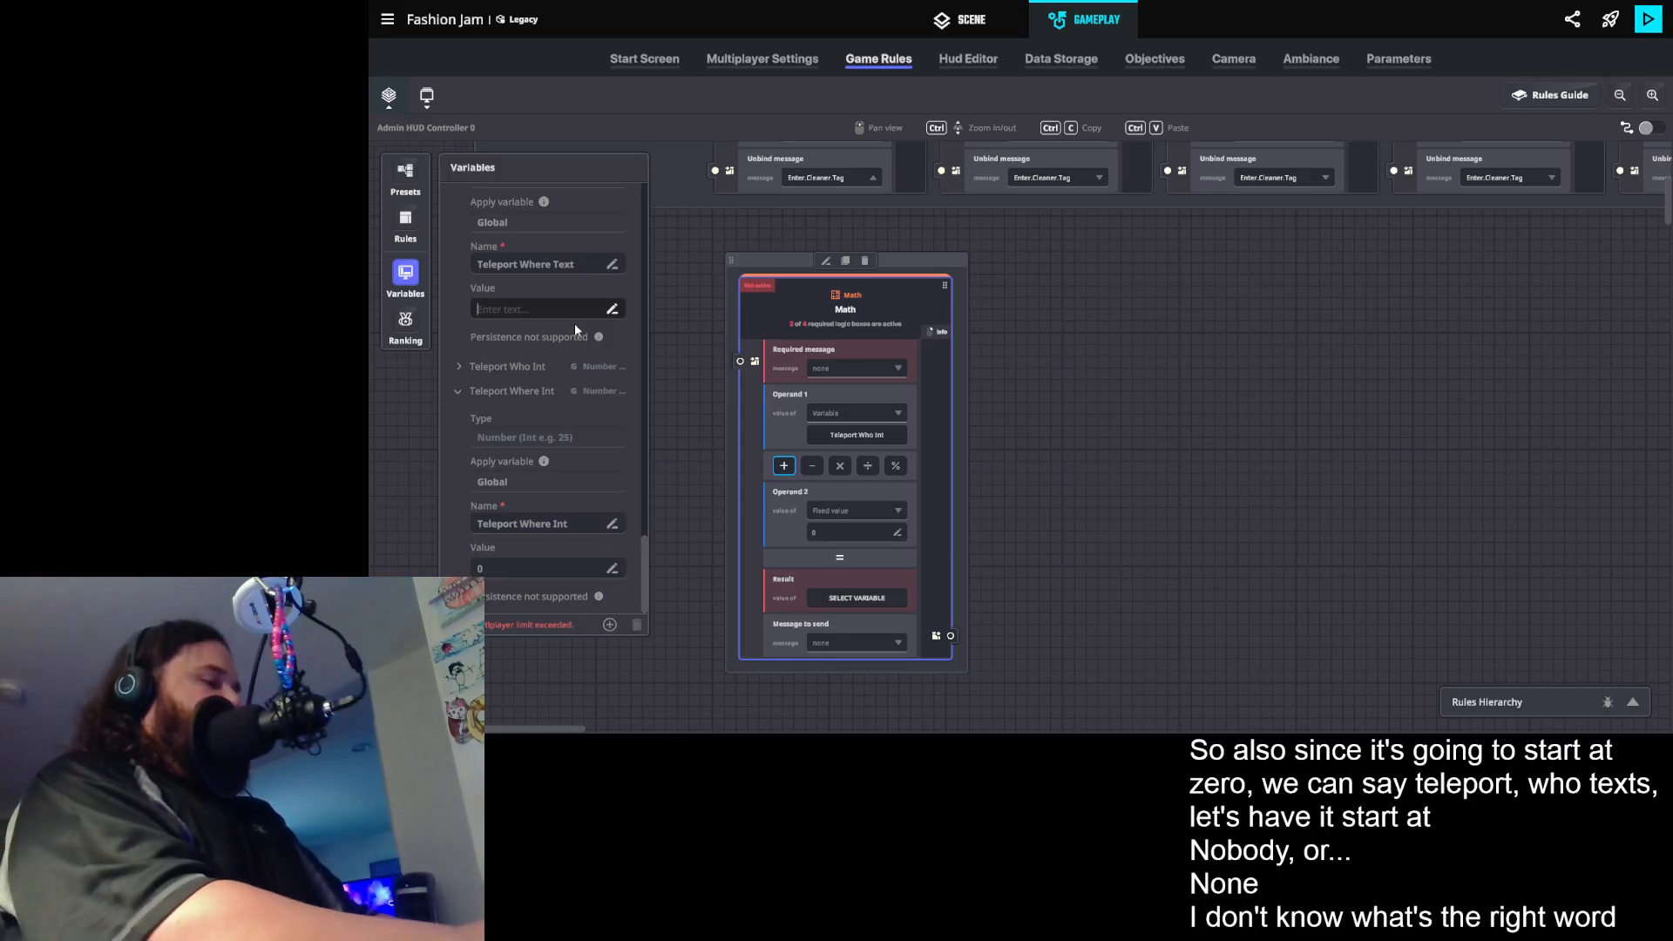
text(Nowhere)
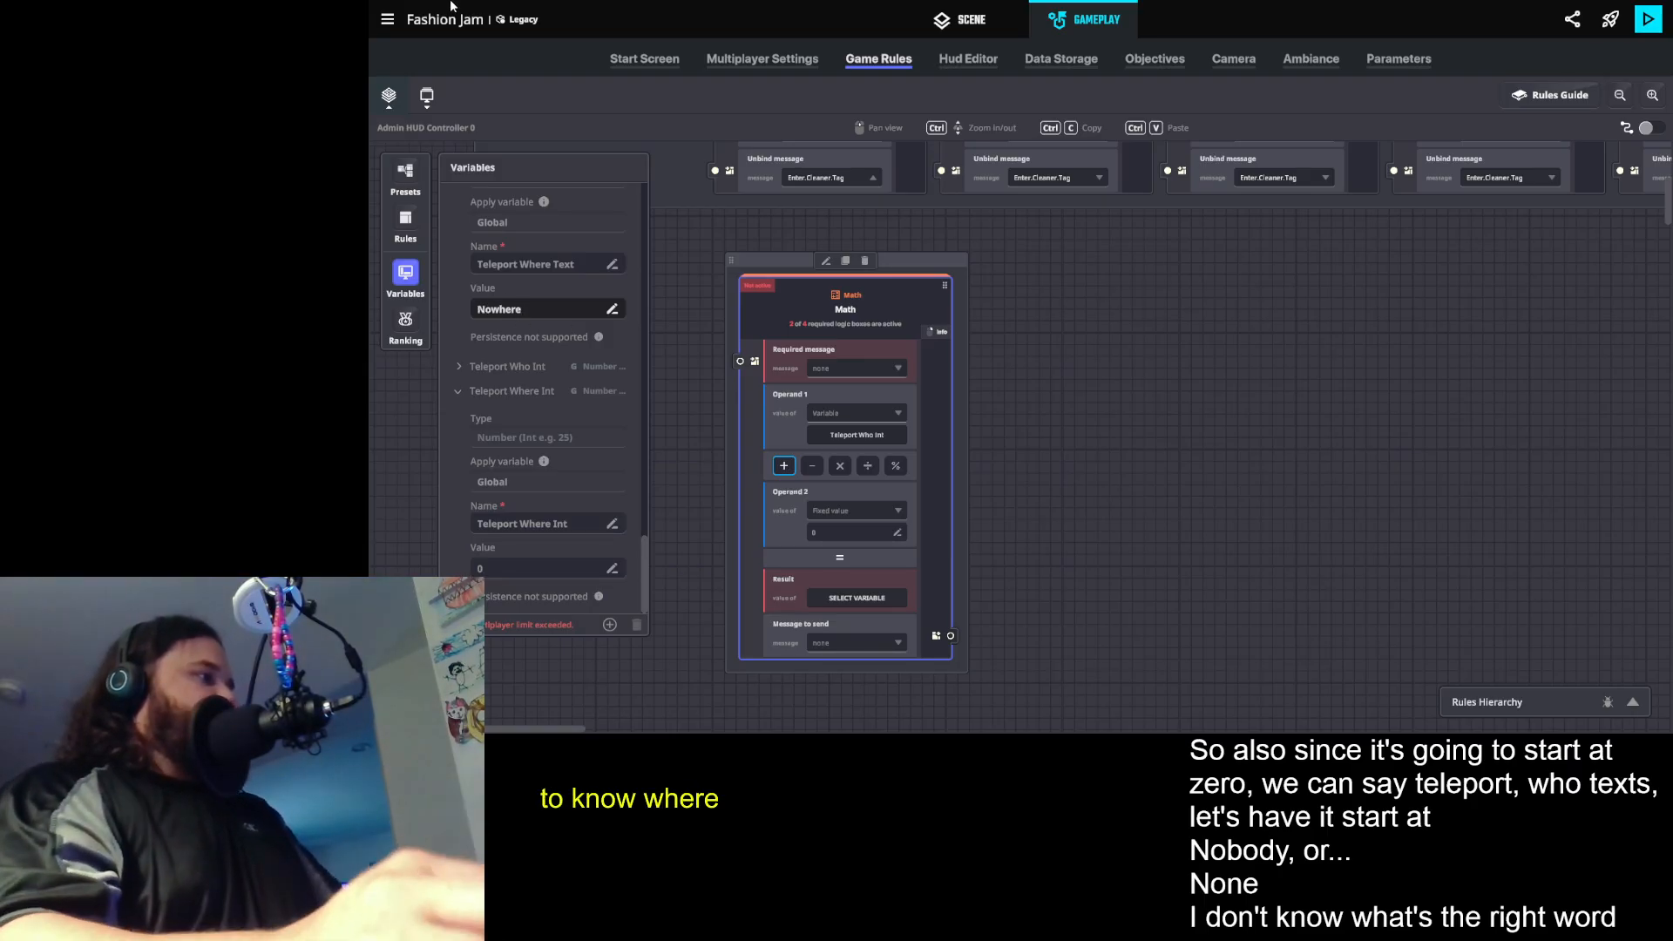
scroll(505, 328, up, 2)
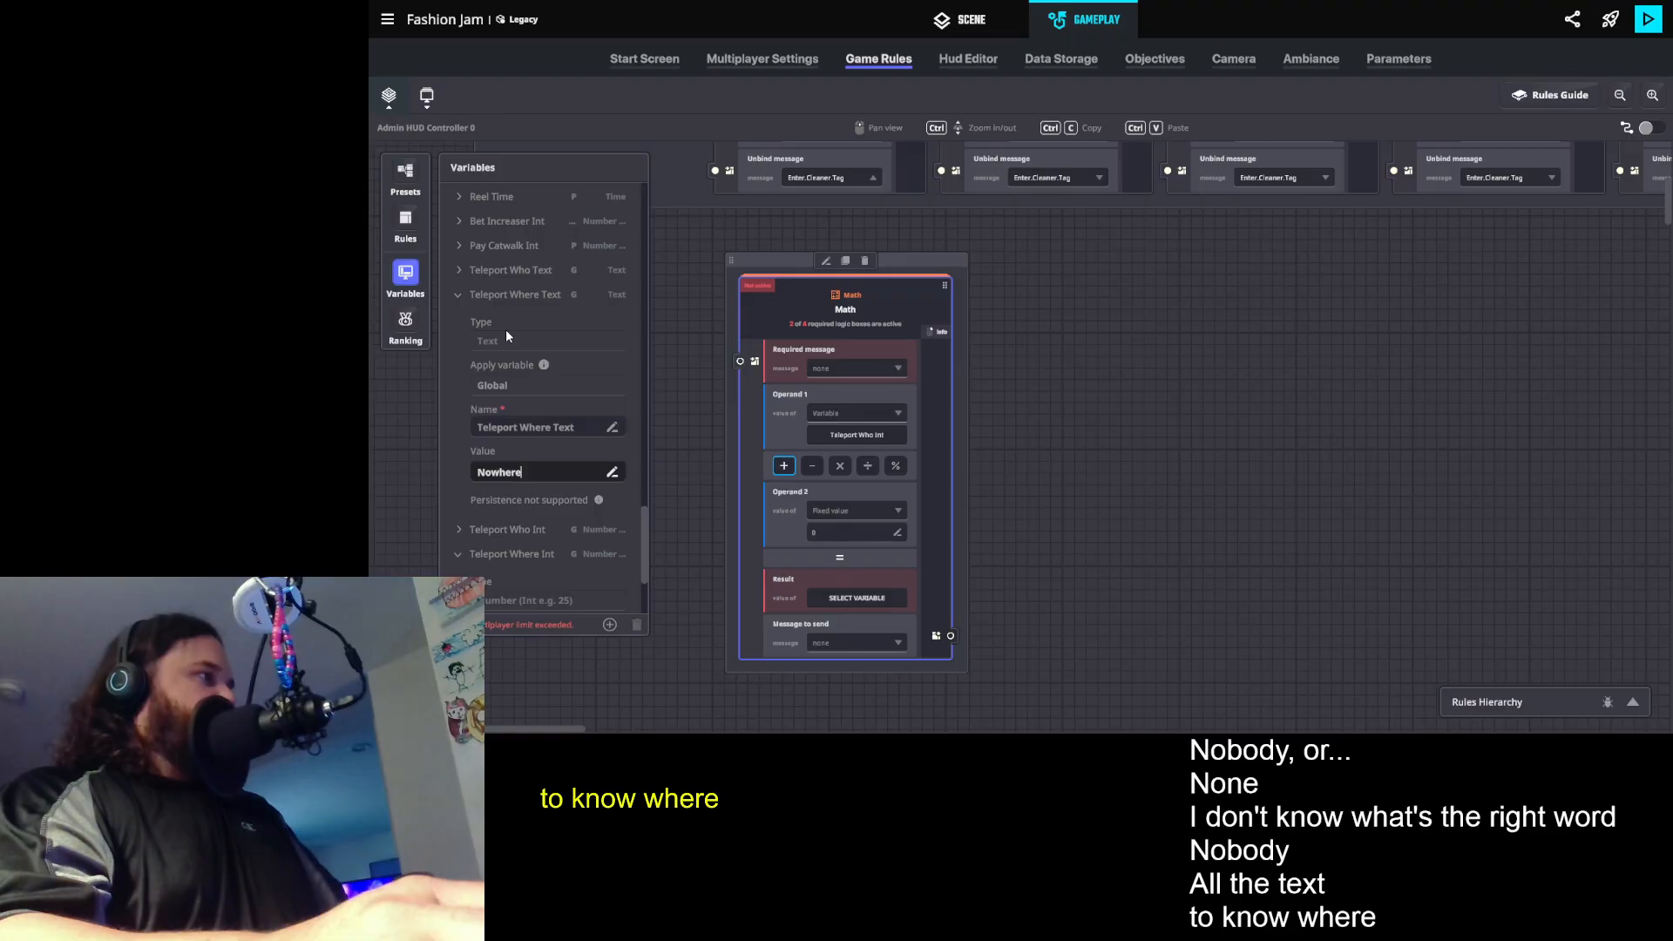
click(457, 298)
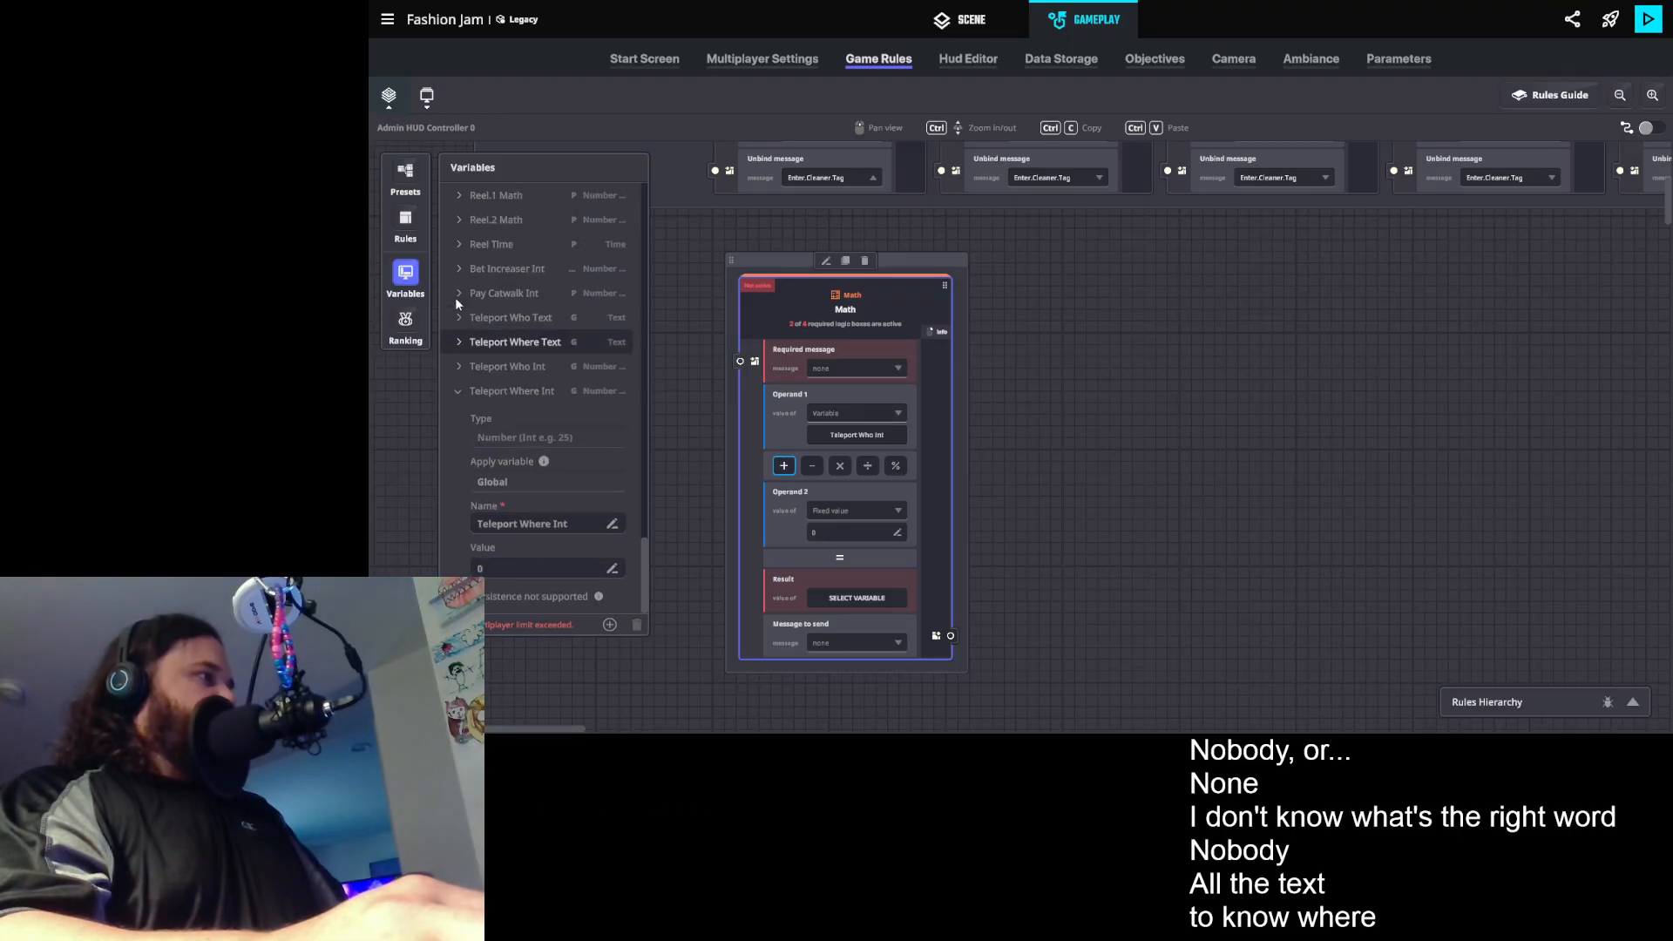
click(457, 390)
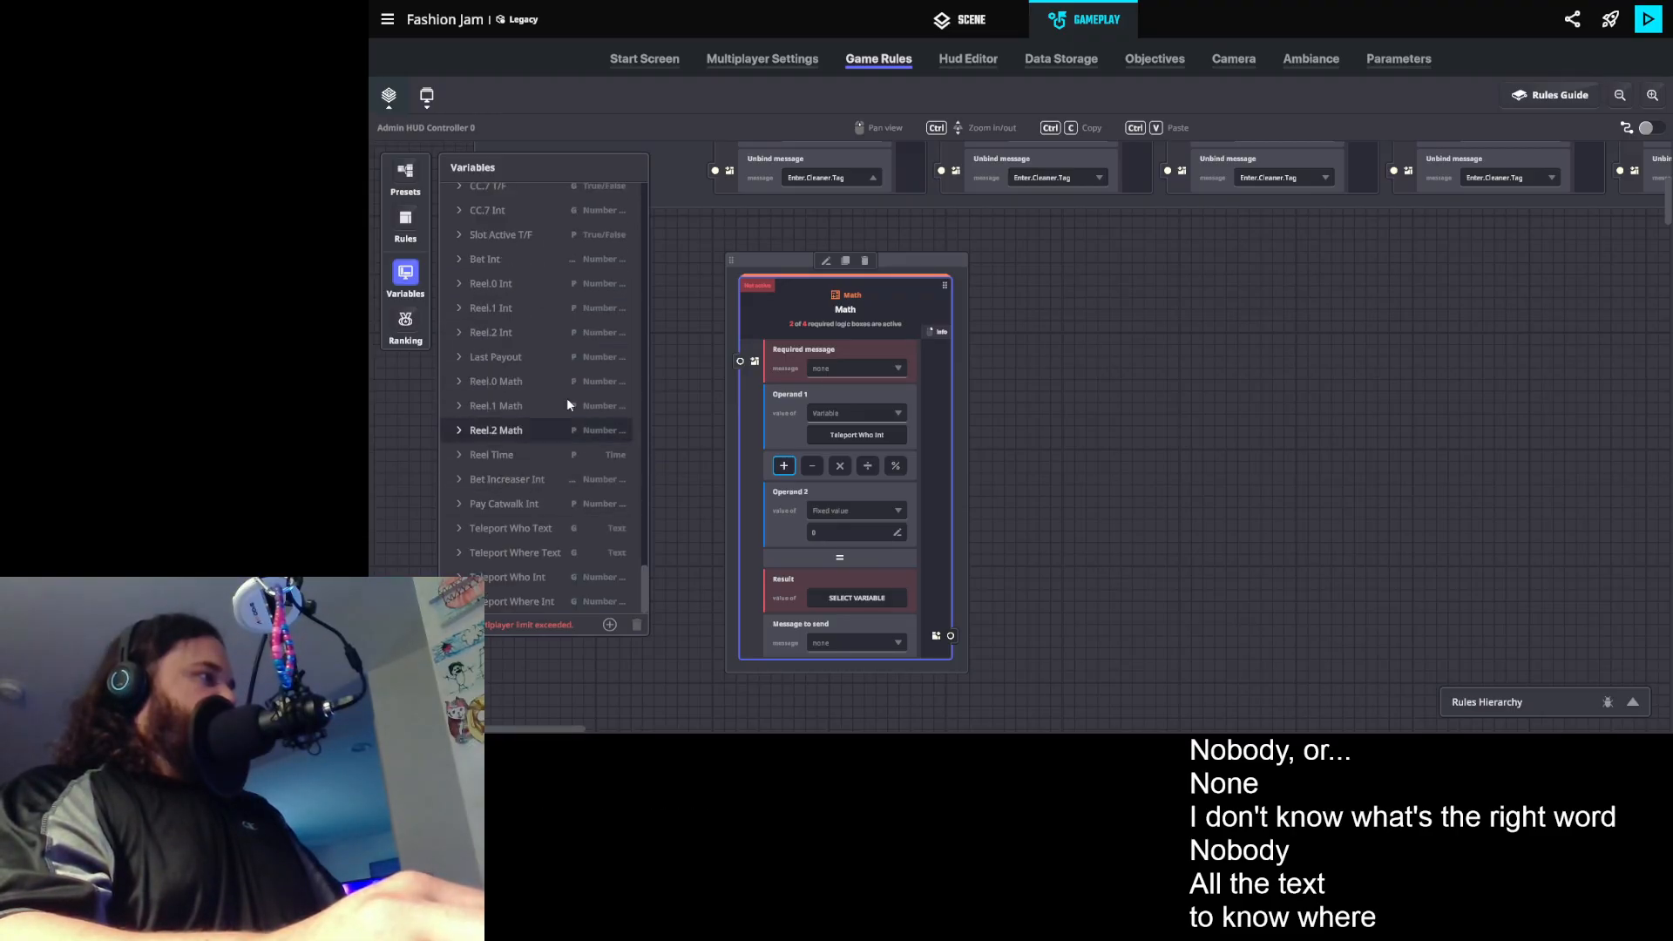
- Set the Math rule's required message to Admin.1 and its second operand to a fixed value of 1
click(842, 369)
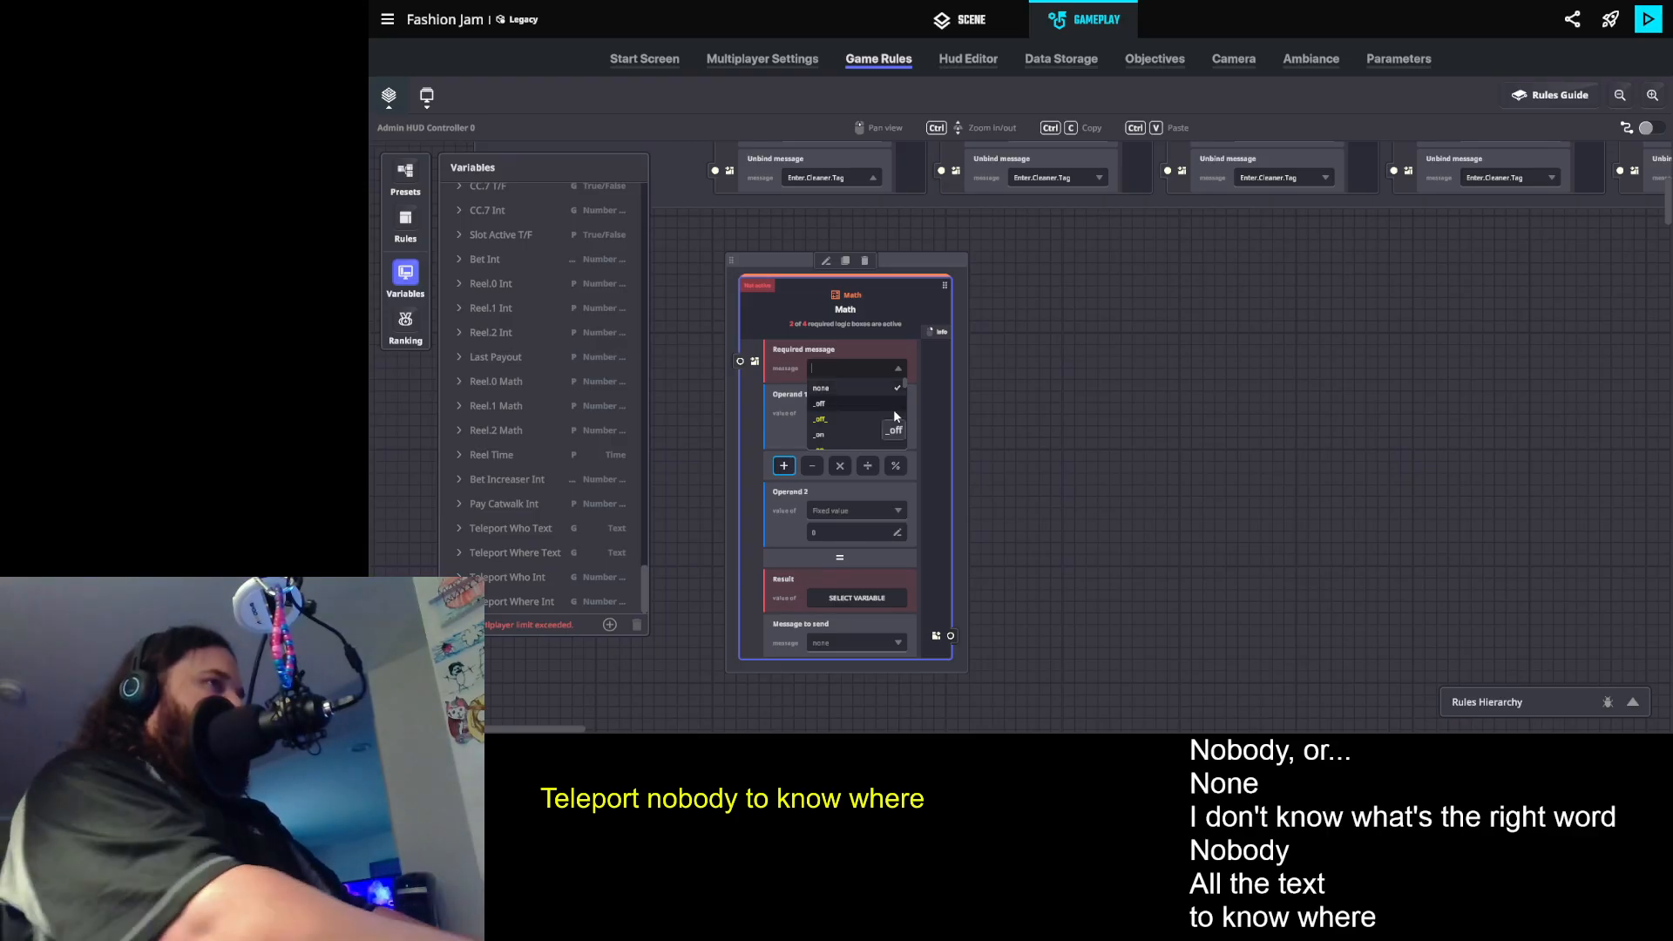
text(Admin.1)
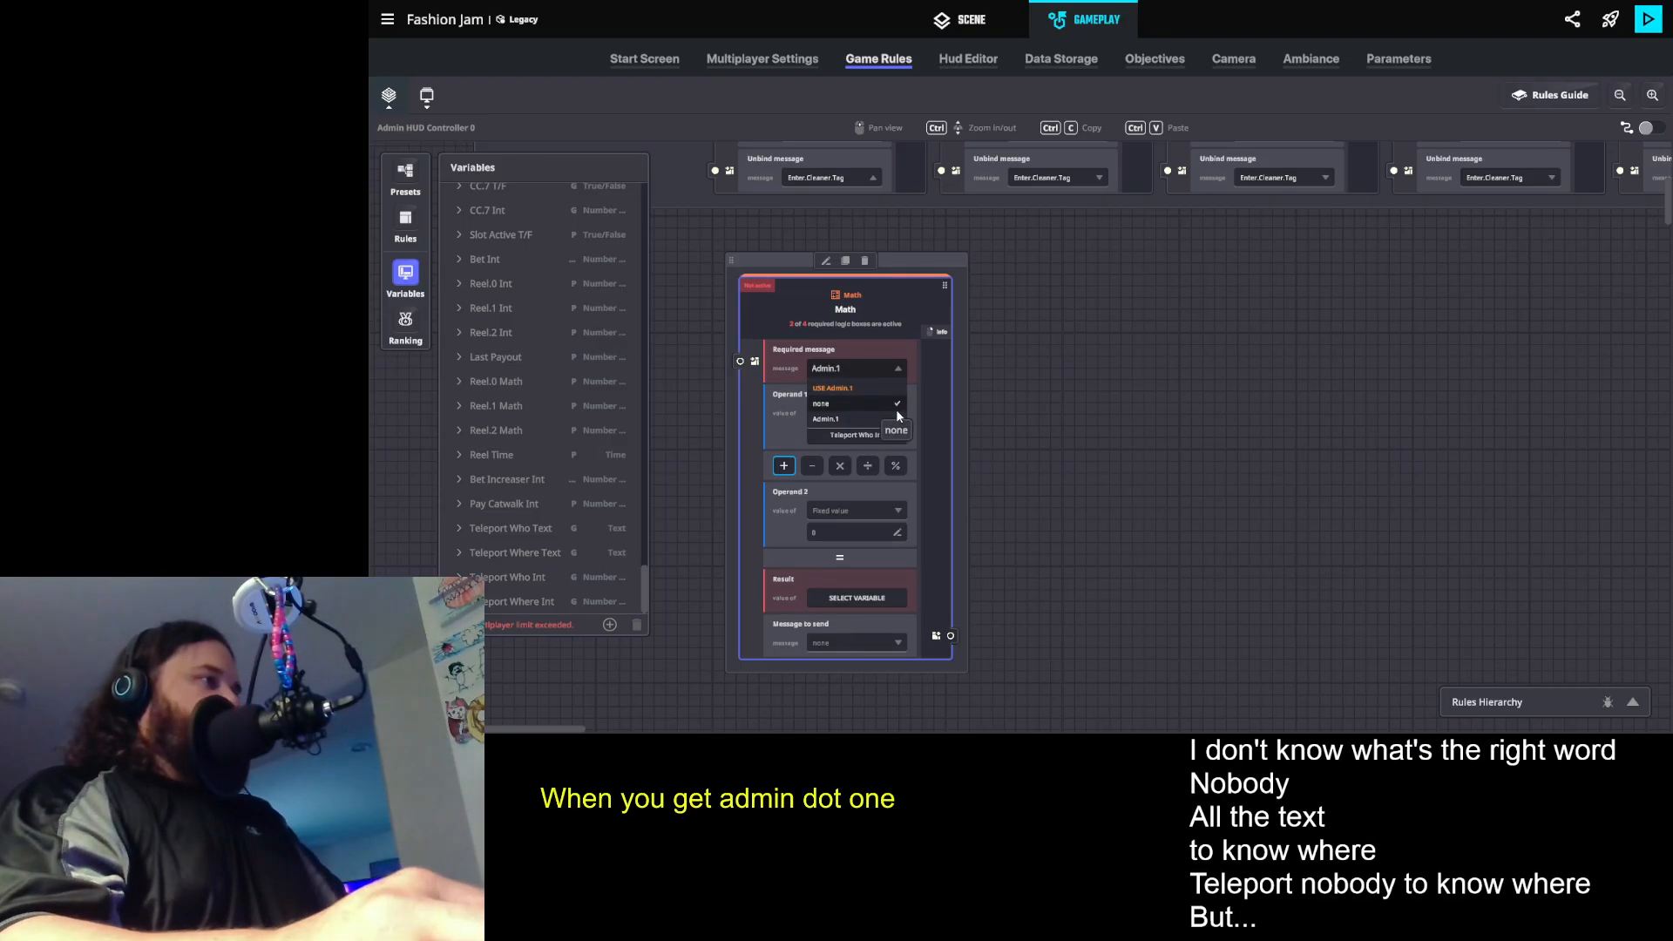
click(840, 388)
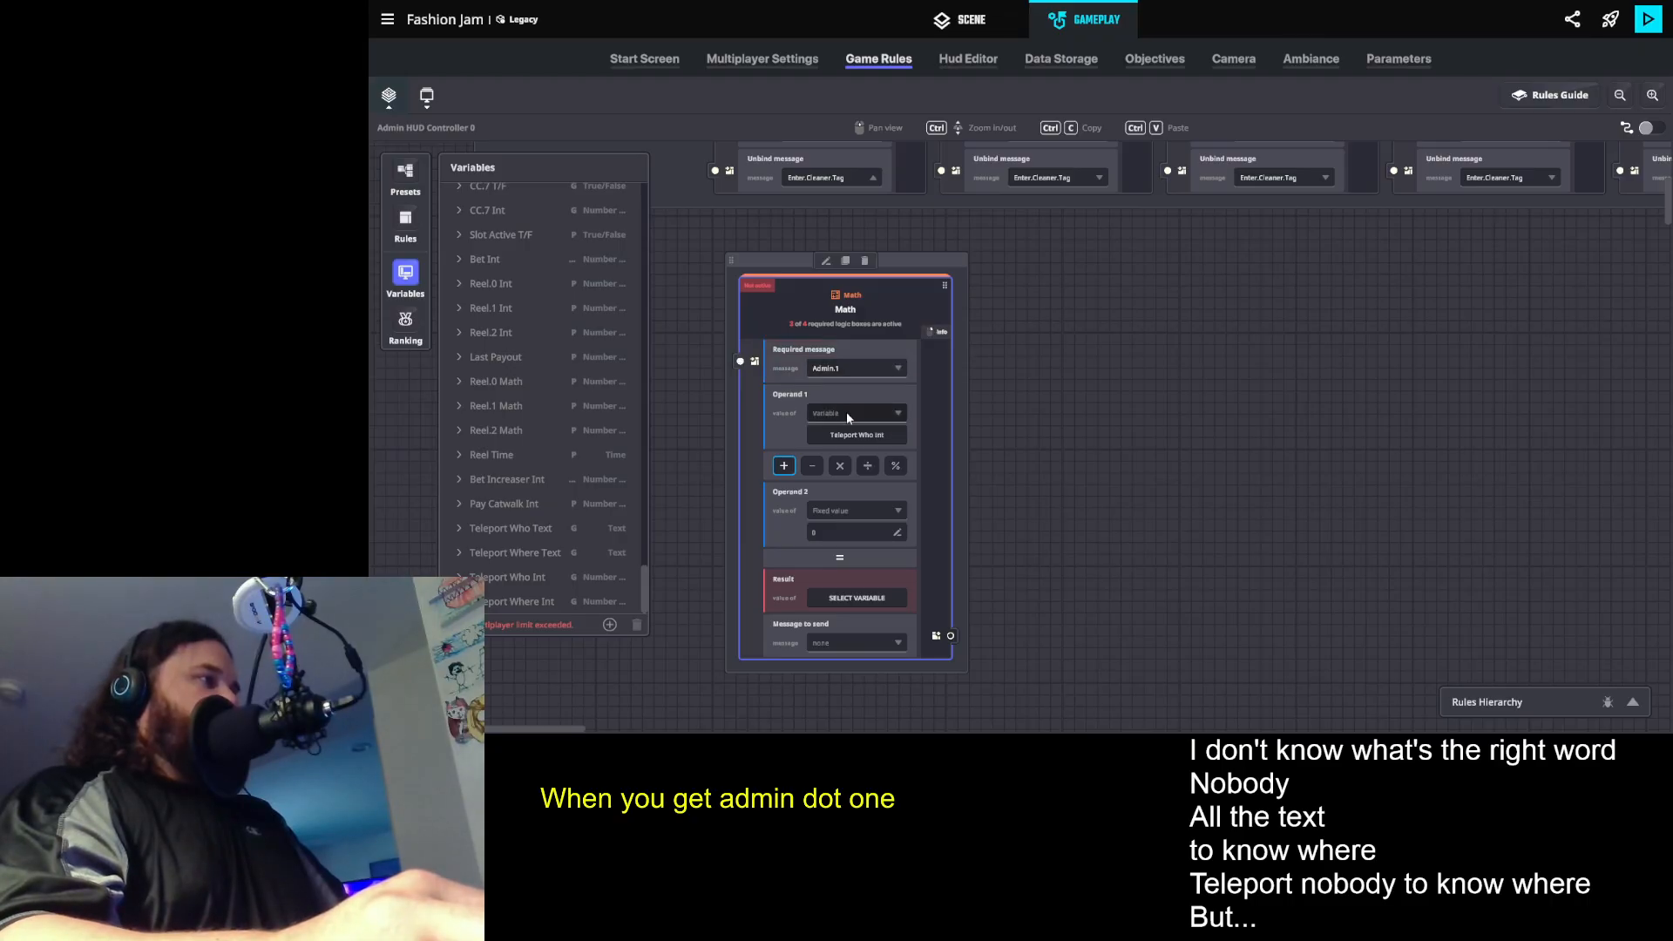
click(833, 532)
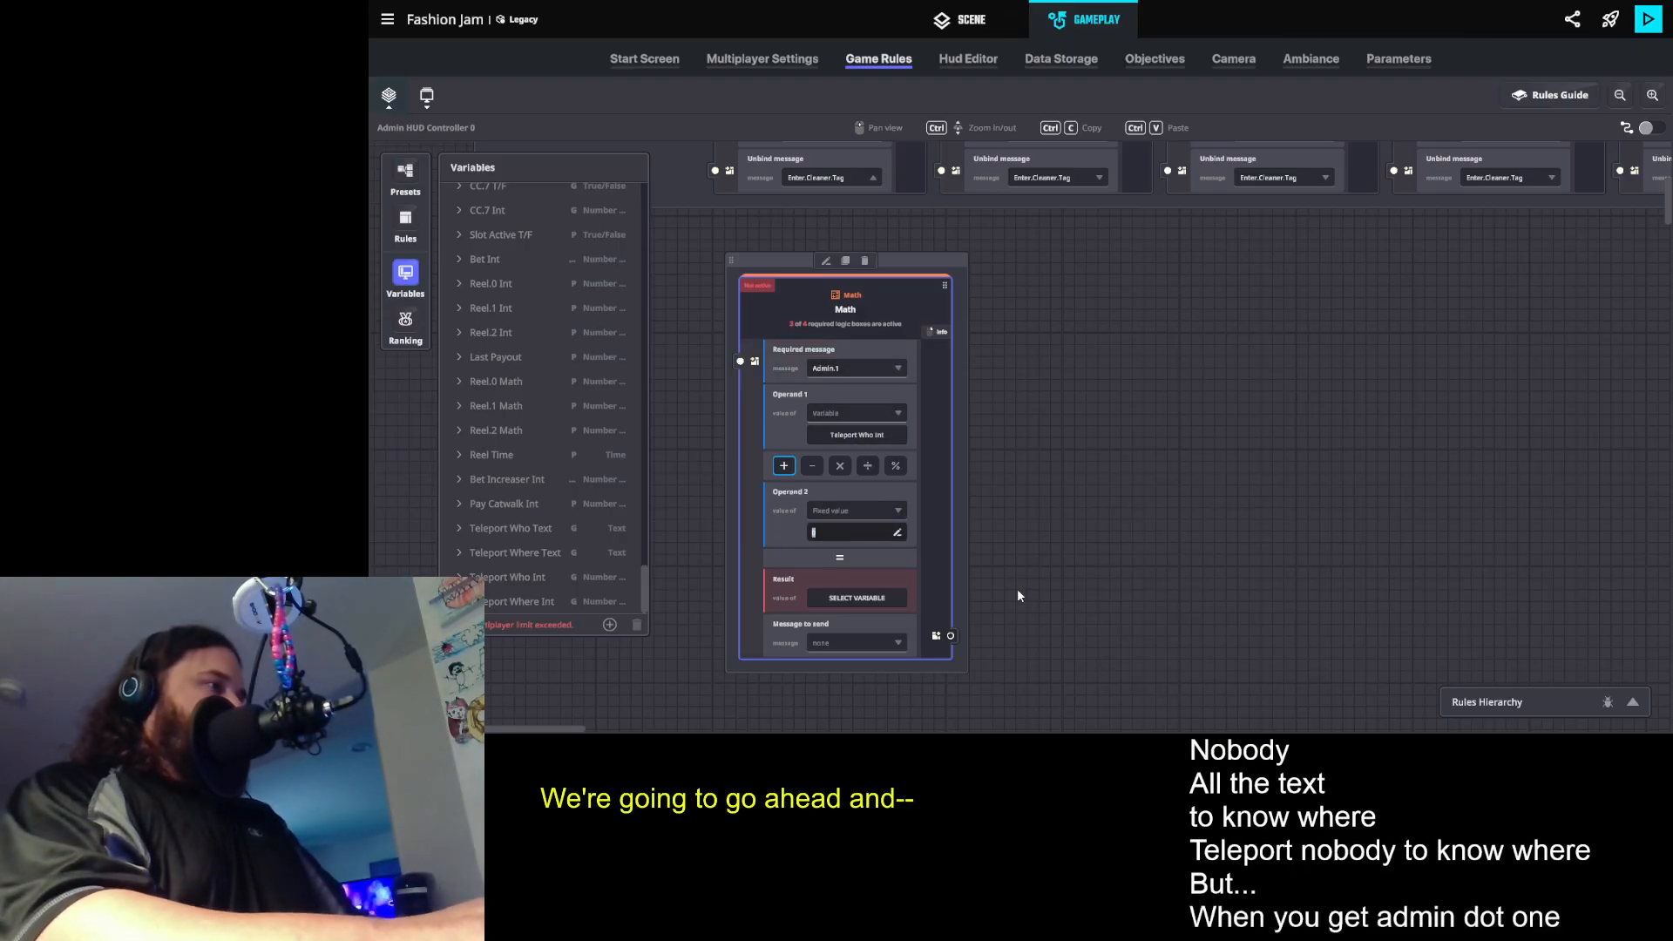
text(1)
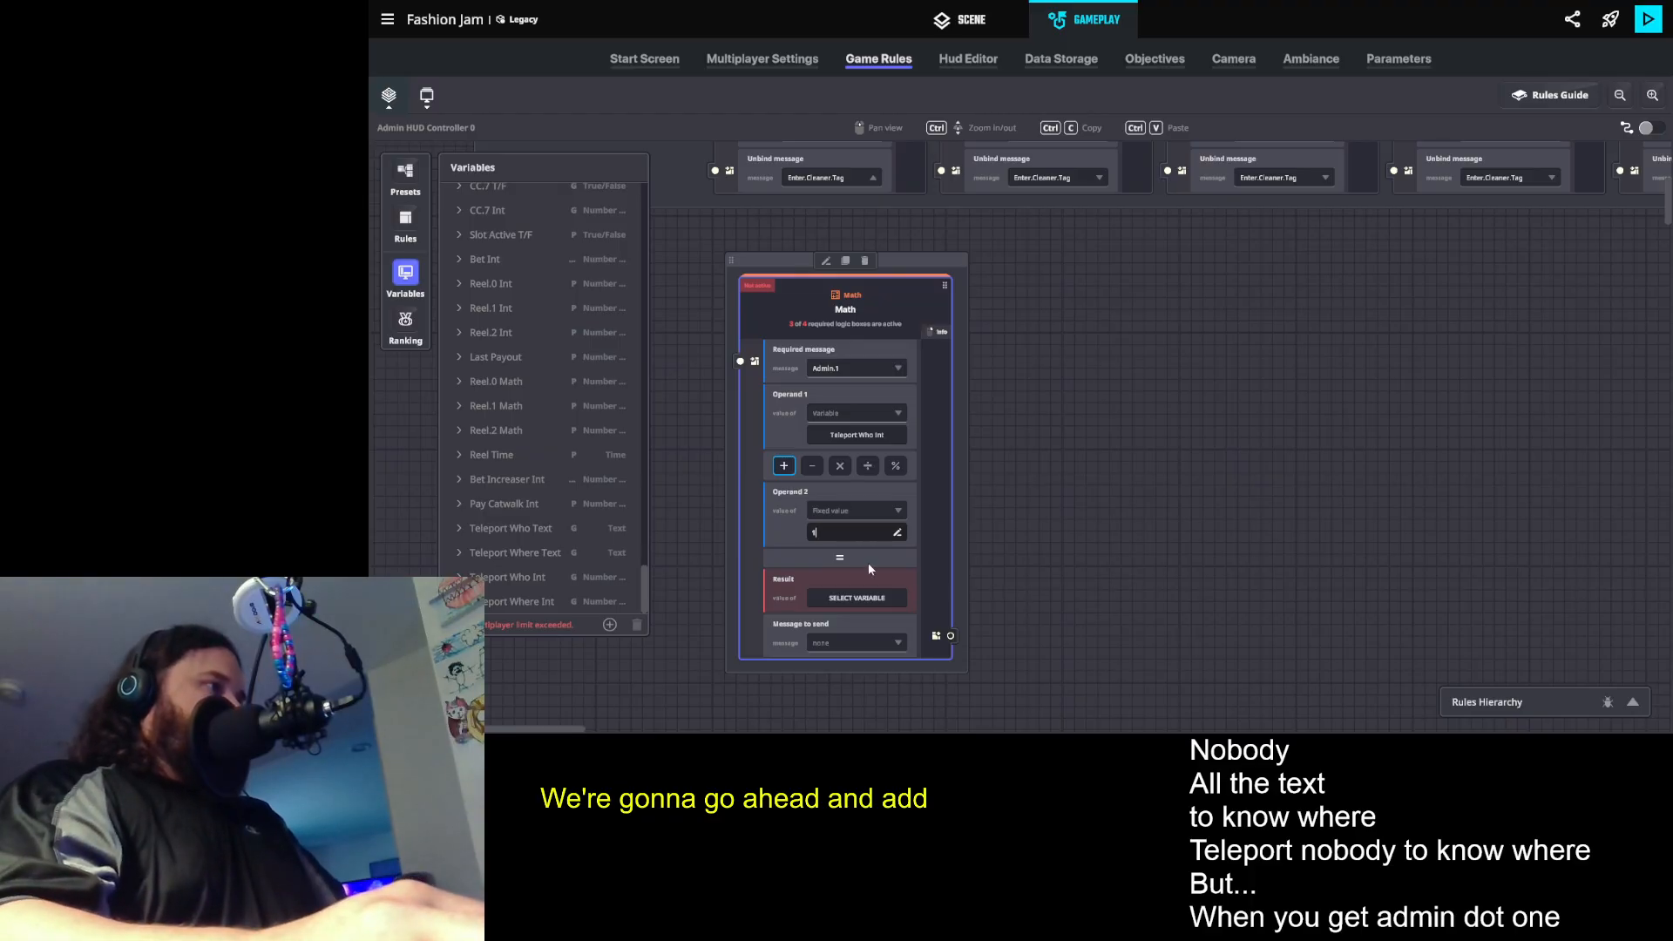
- Store the Math rule's result in Teleport Who Int and create the message Admin.1.Check for it to send
click(891, 599)
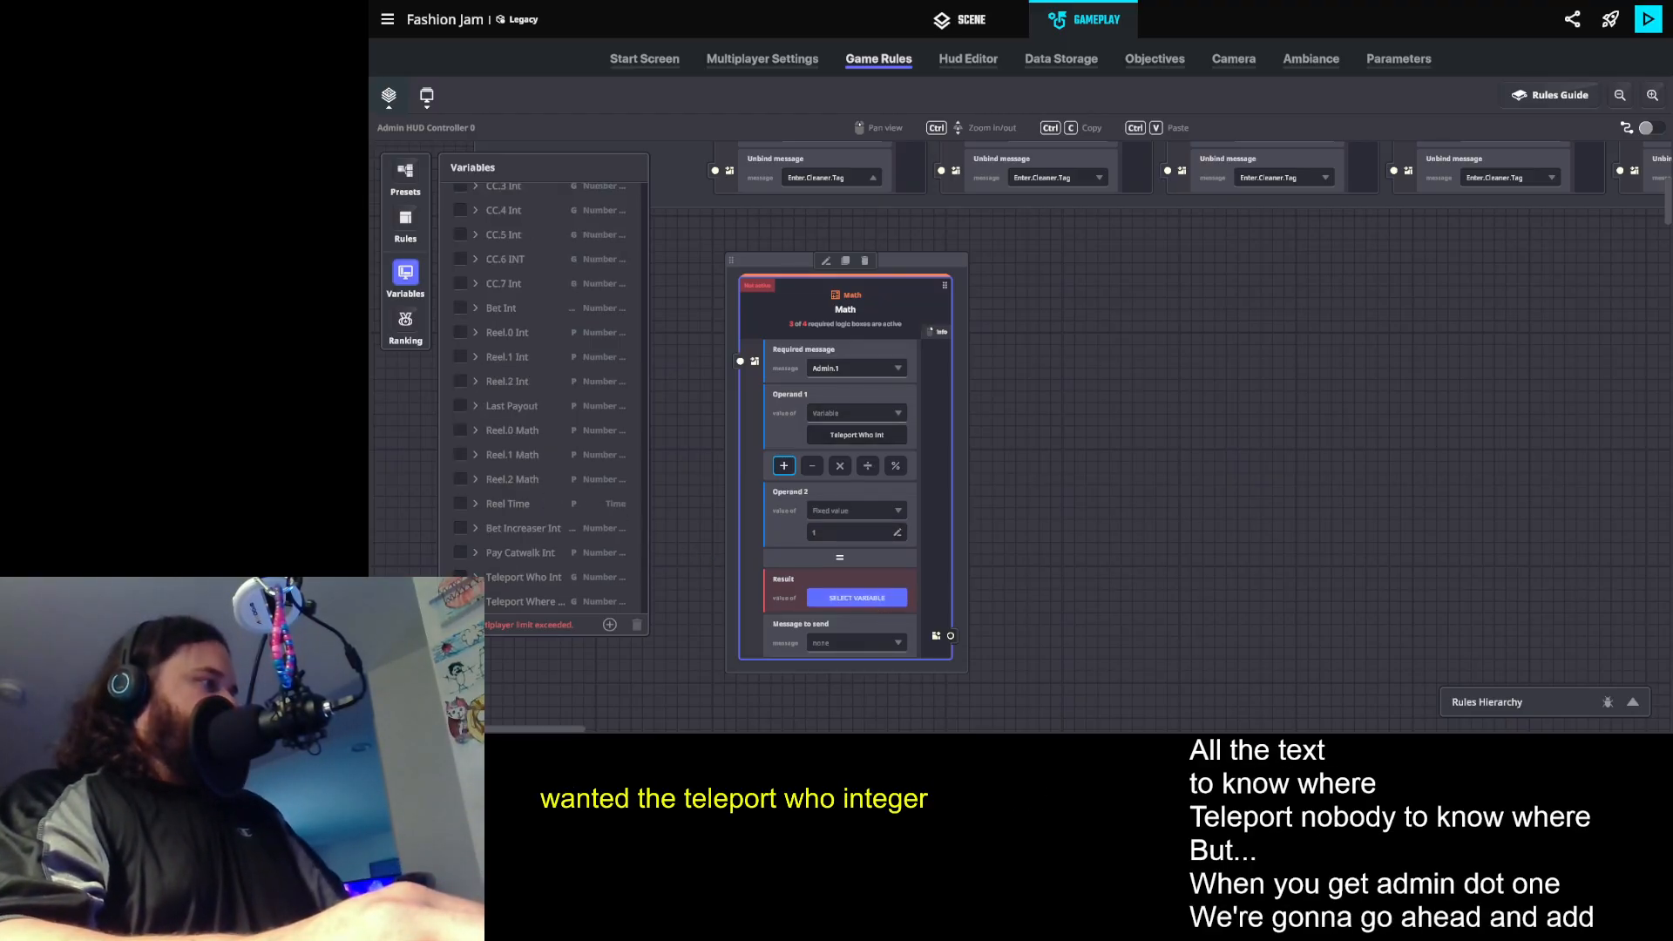
click(460, 578)
click(848, 638)
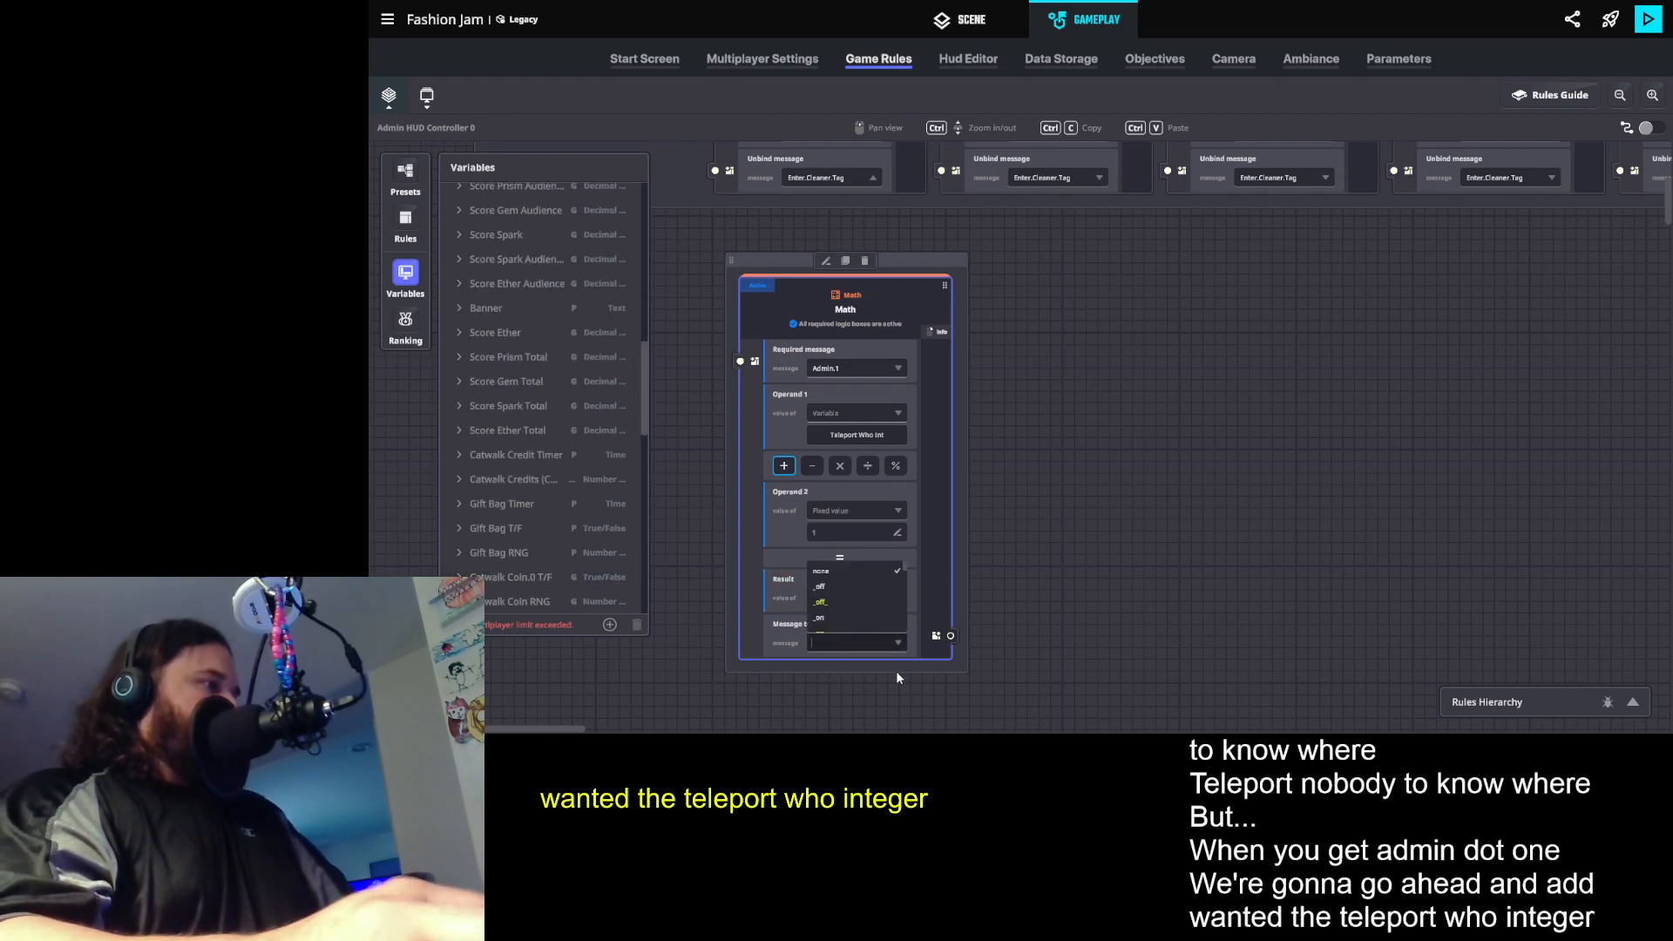
text(Admin.1)
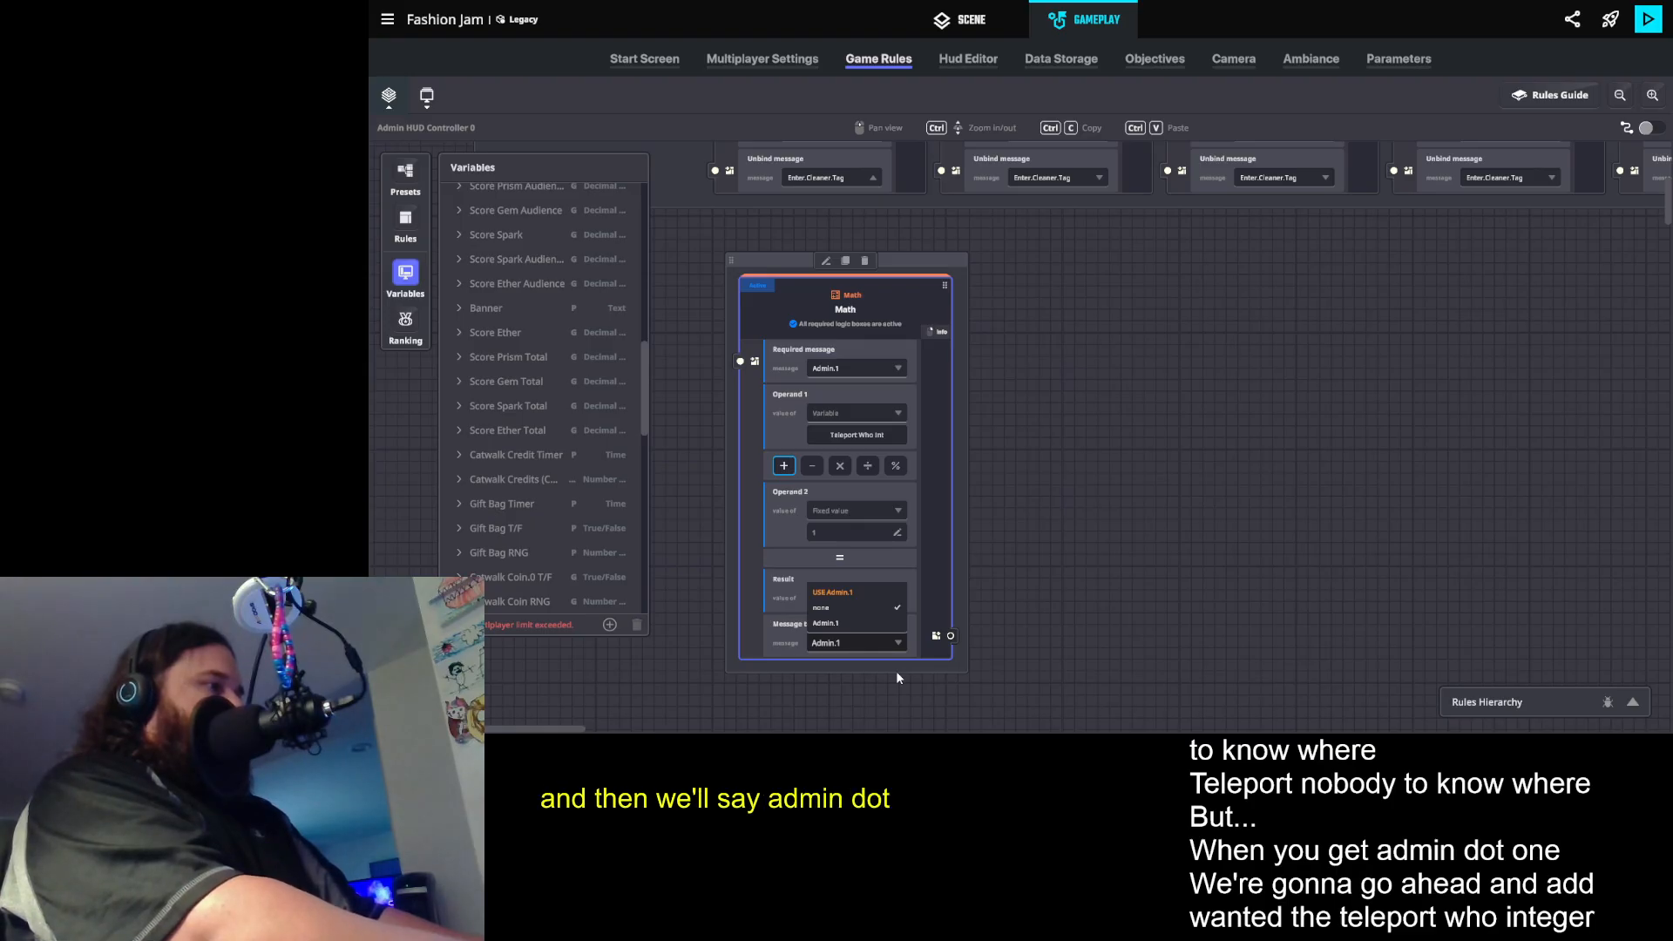
text(.Check)
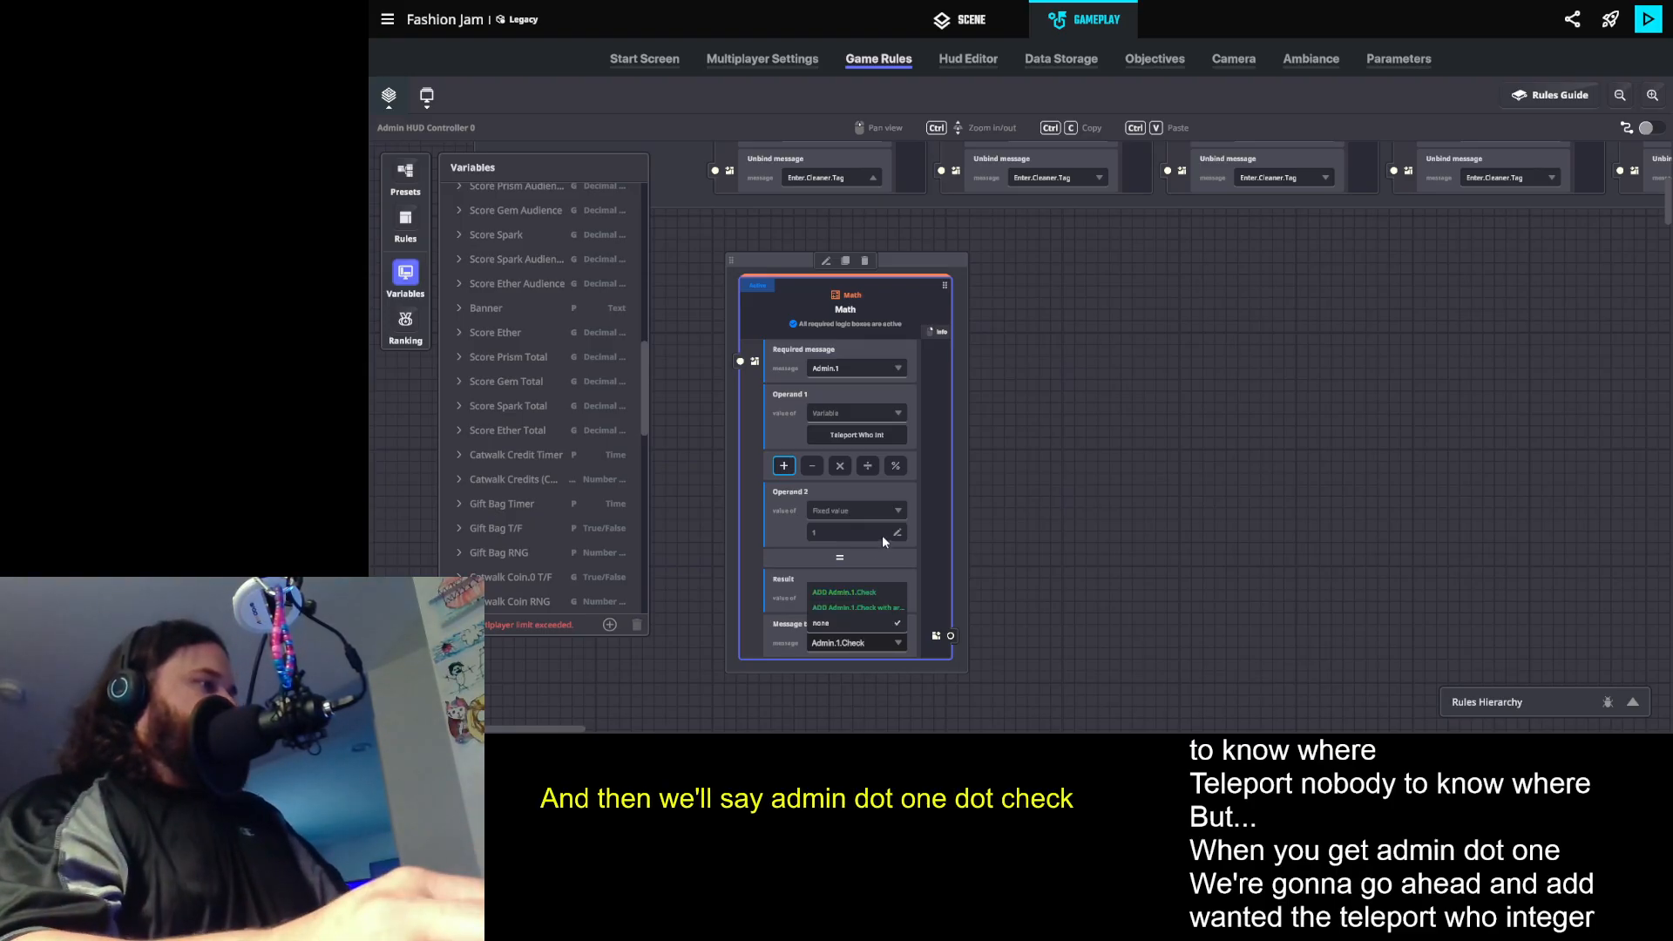
click(854, 592)
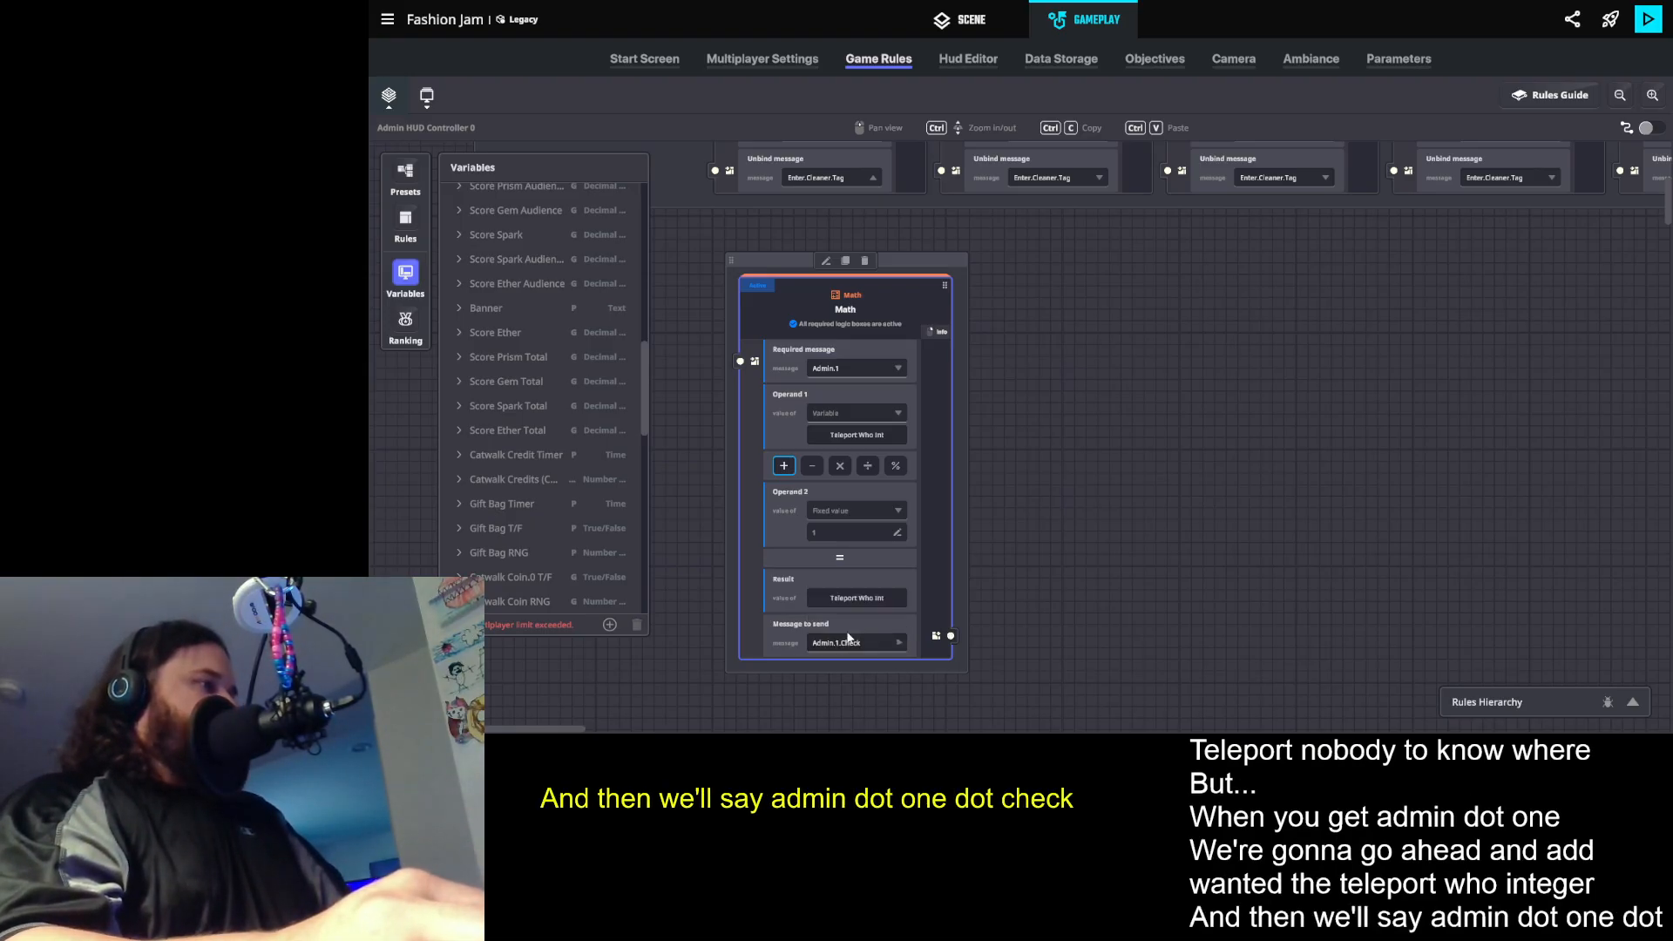
- Add a Compare numbers rule beside the Math rule and set its required message to Admin.1.Check
click(405, 223)
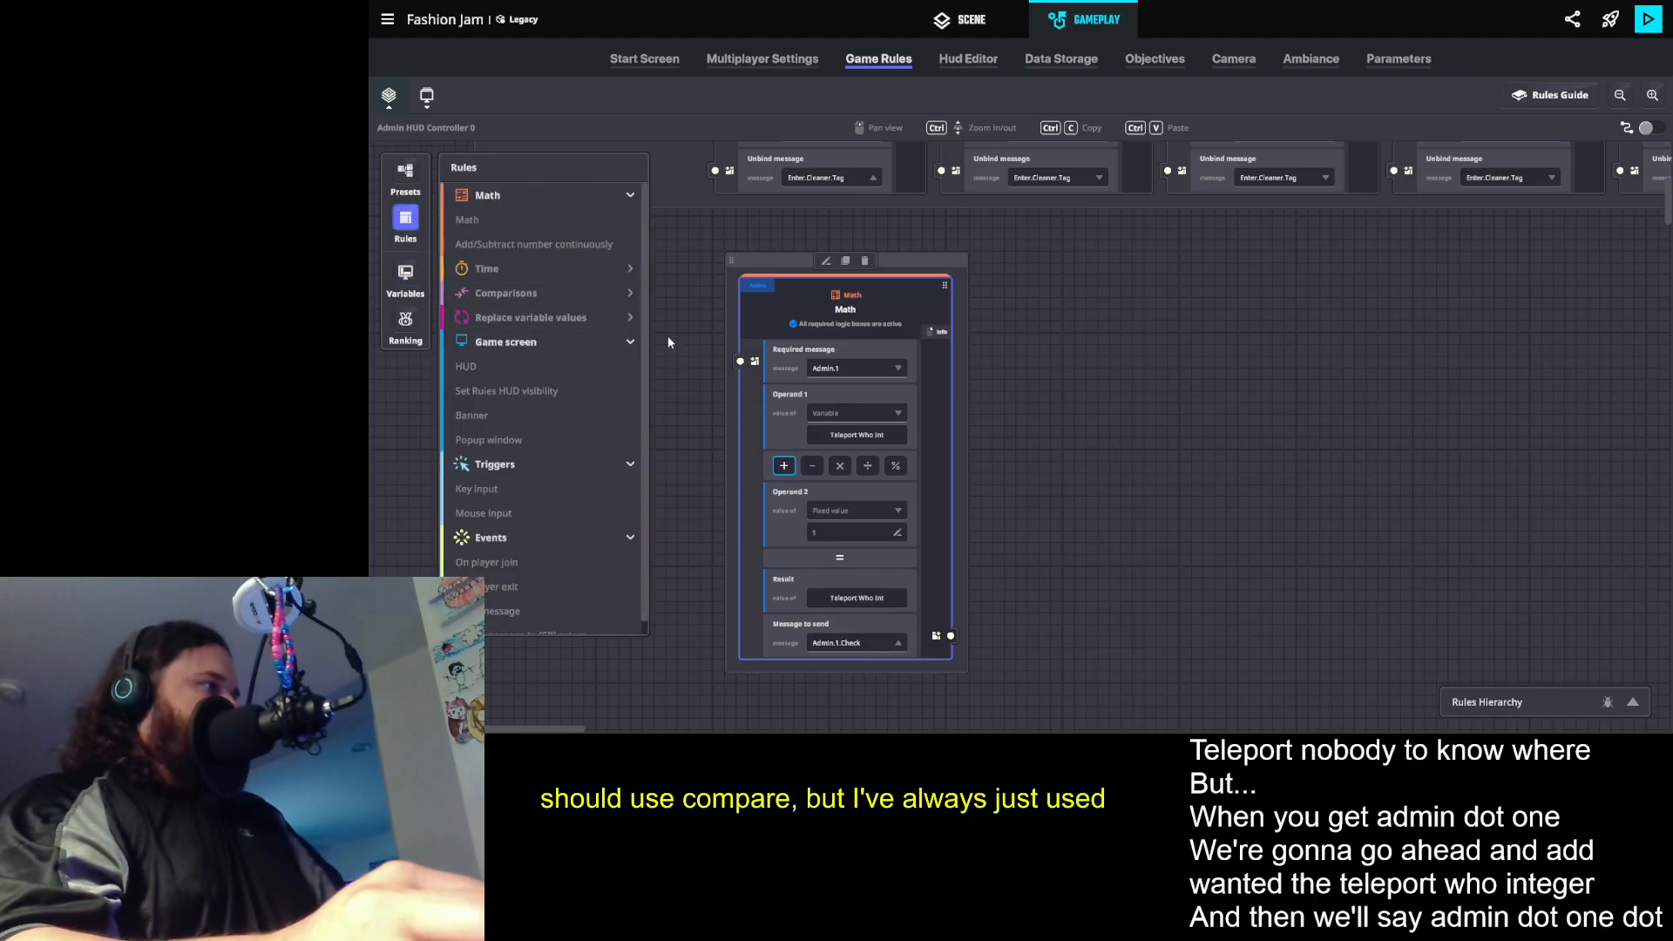
click(559, 288)
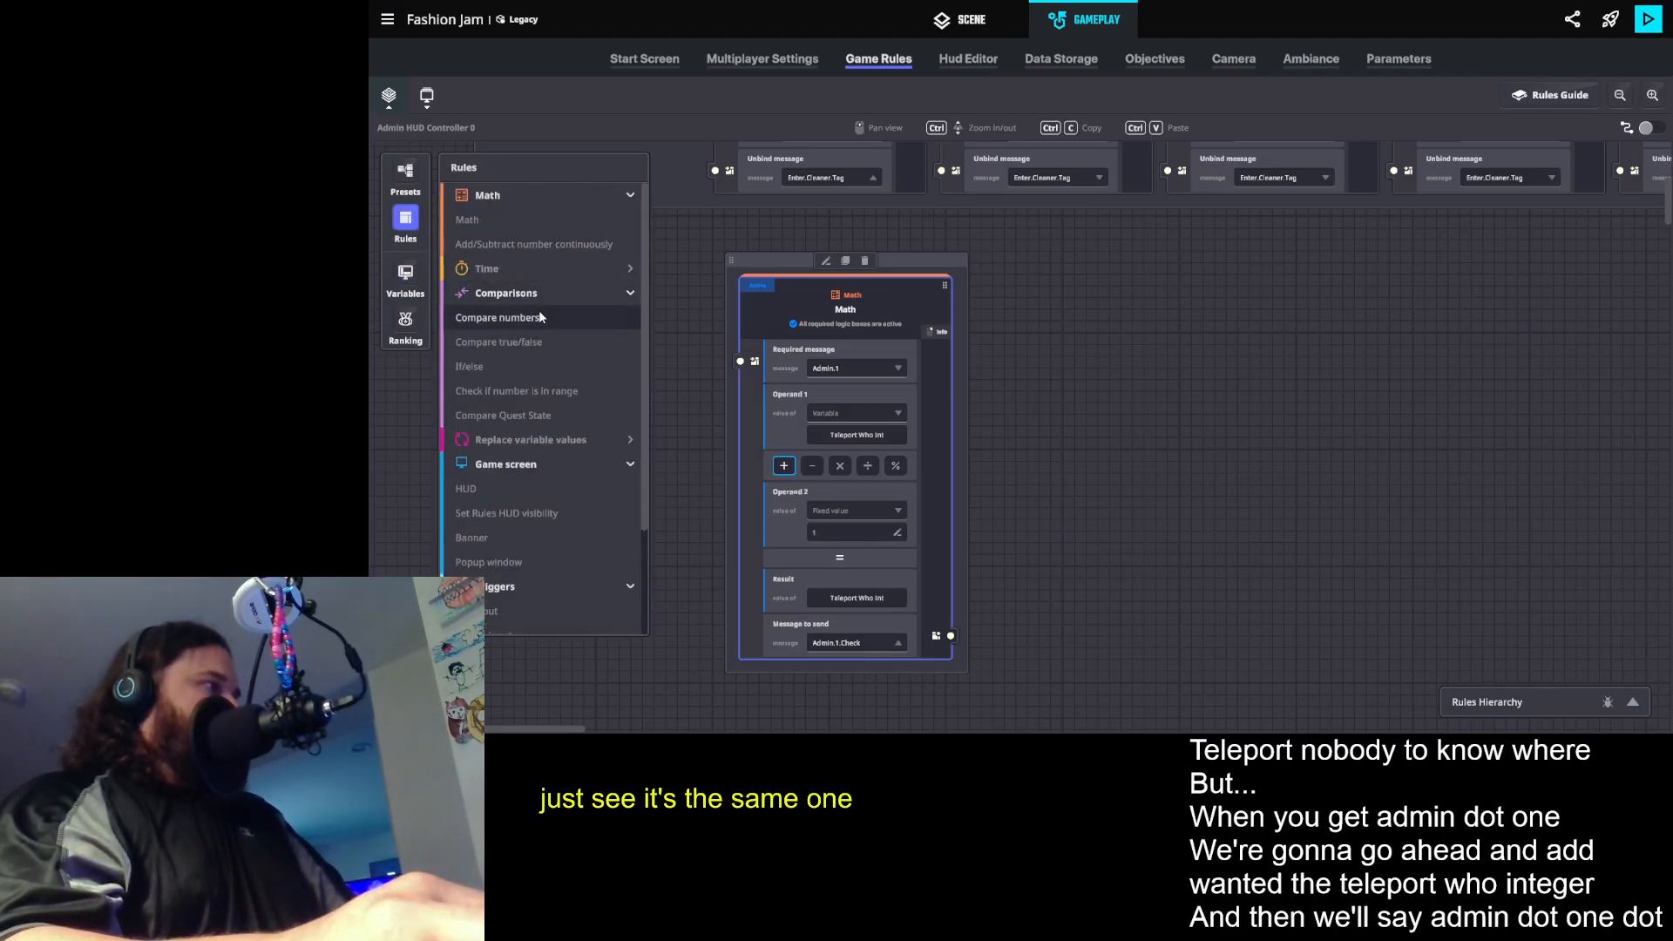
click(497, 317)
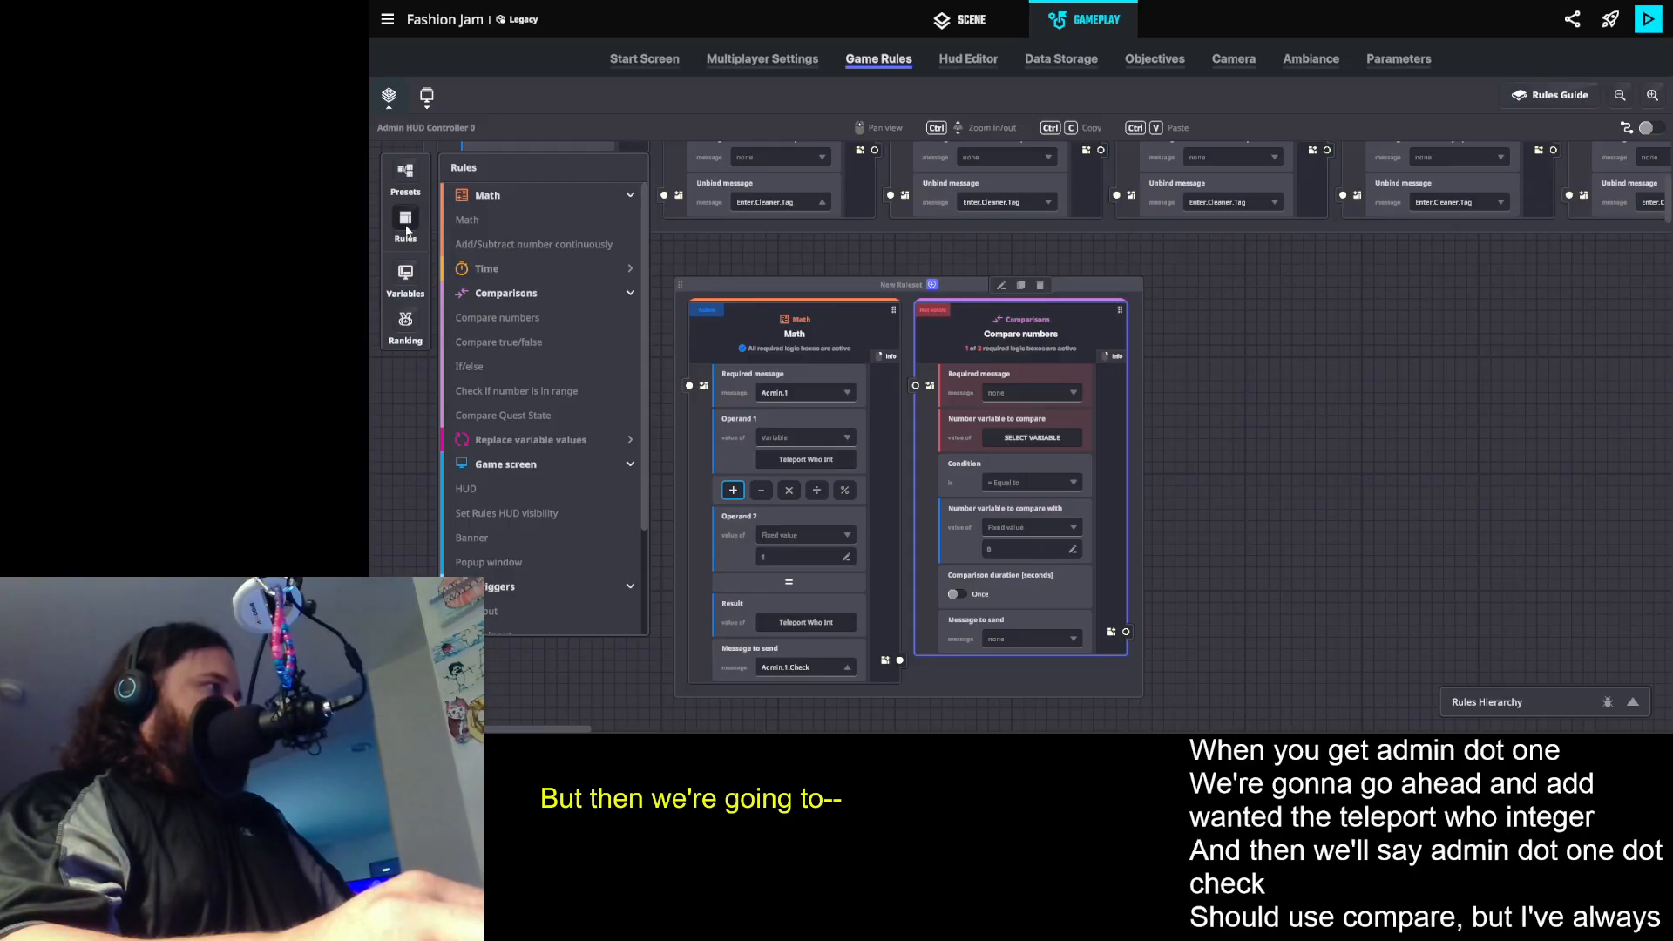
click(1022, 391)
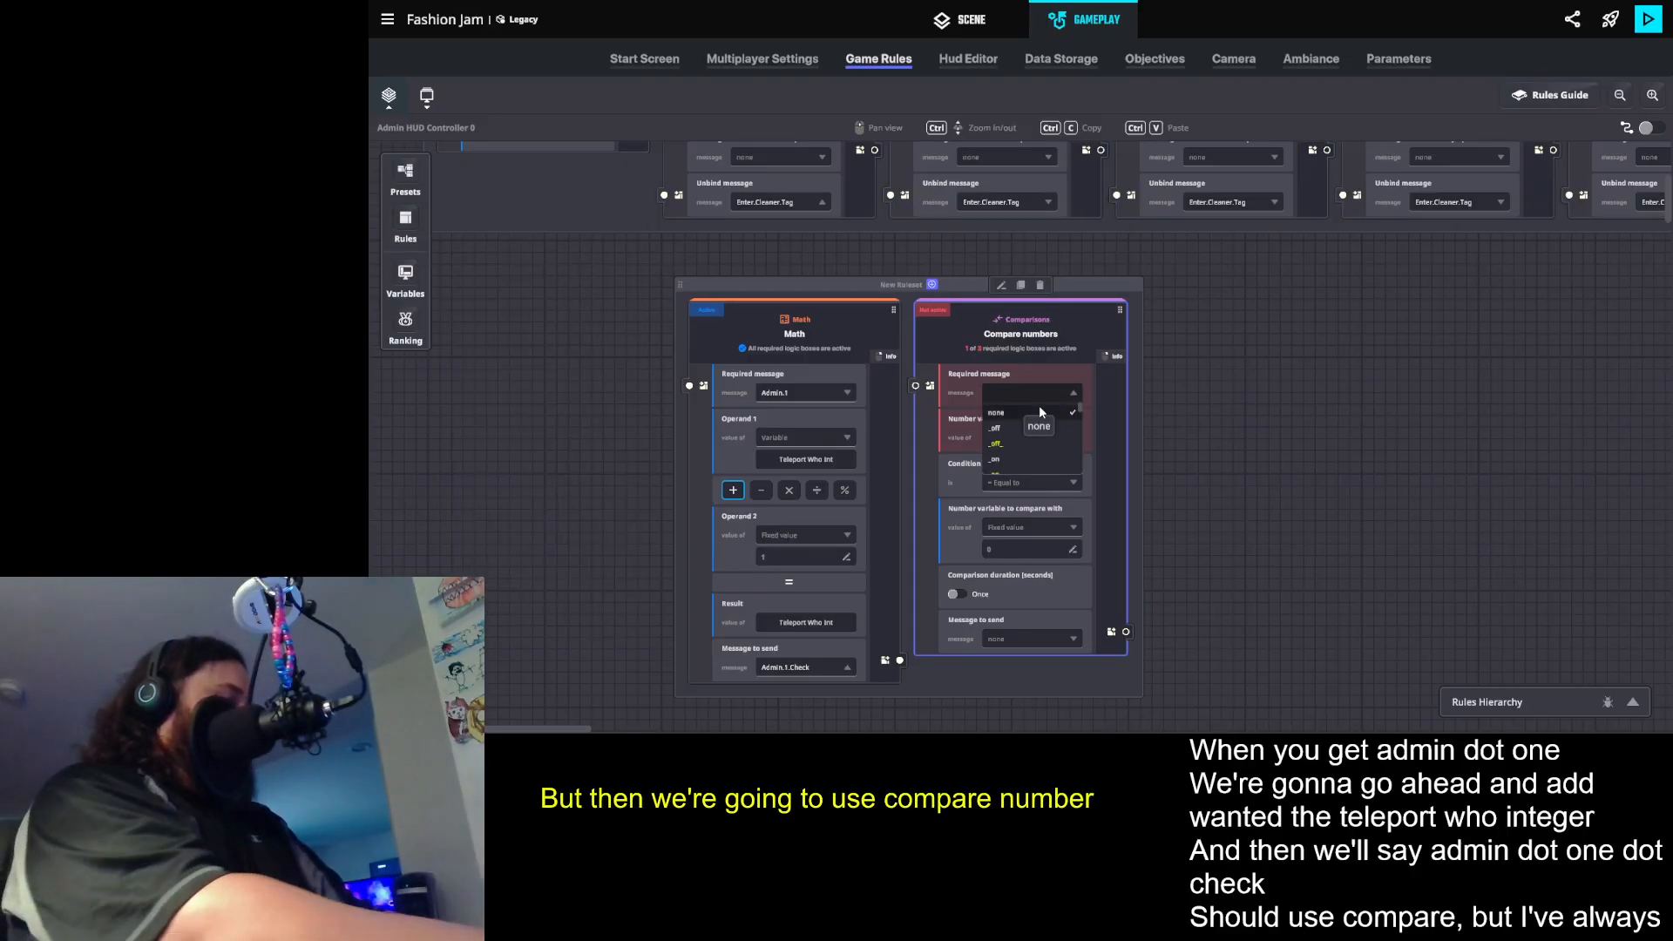
text(.)
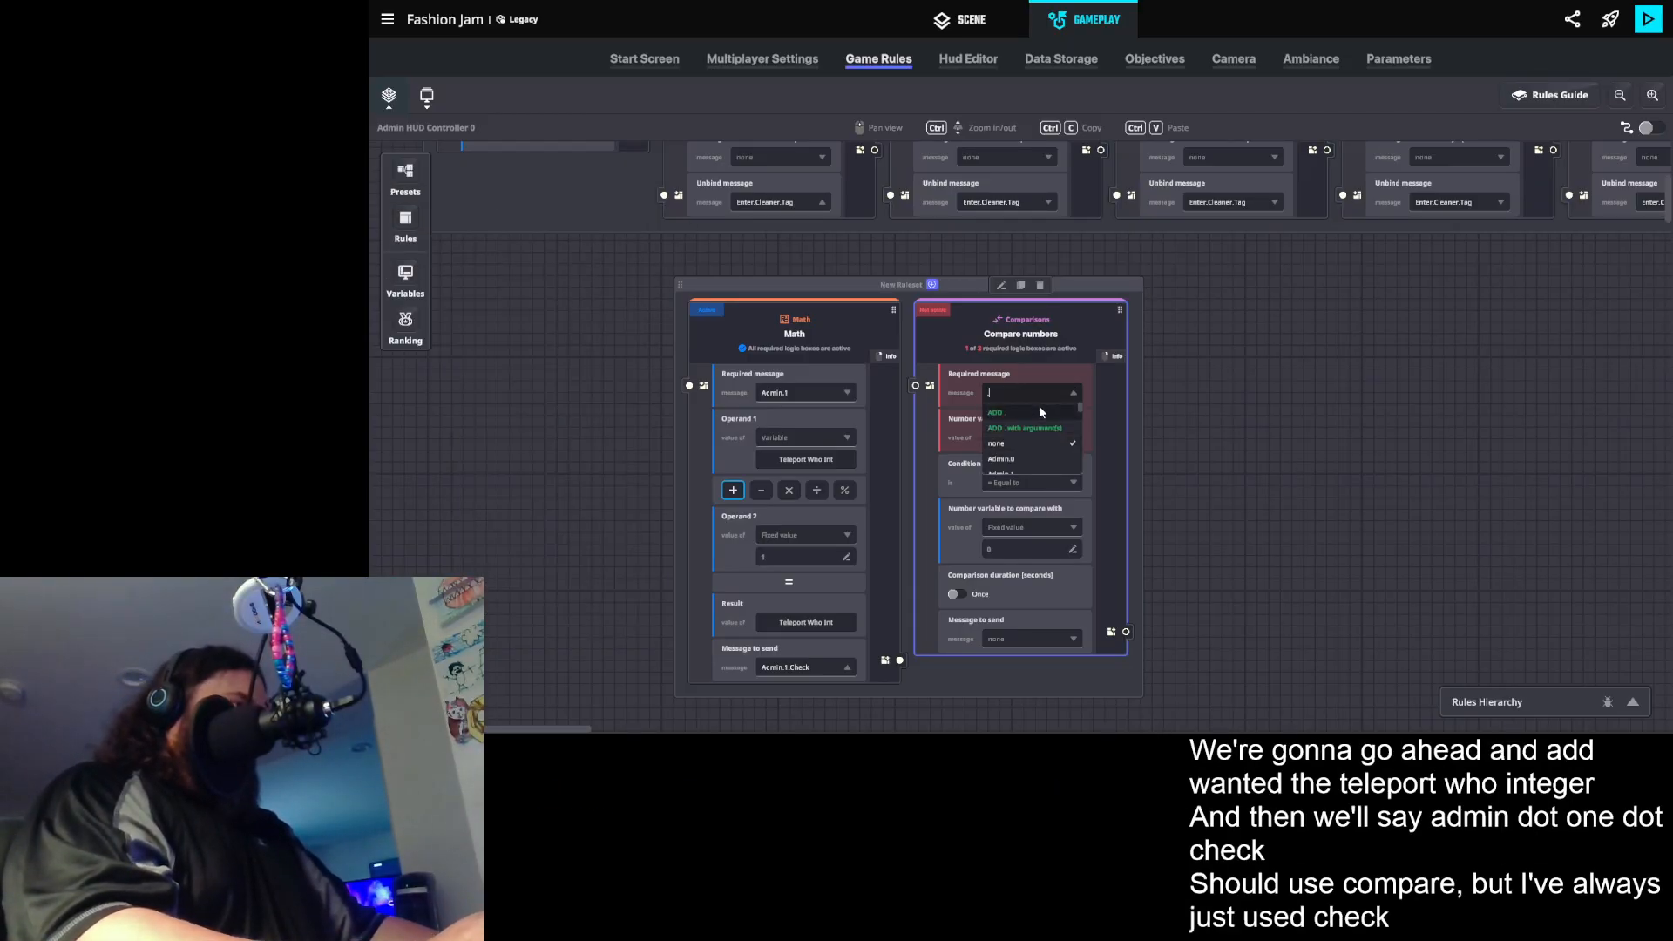
text(1.c)
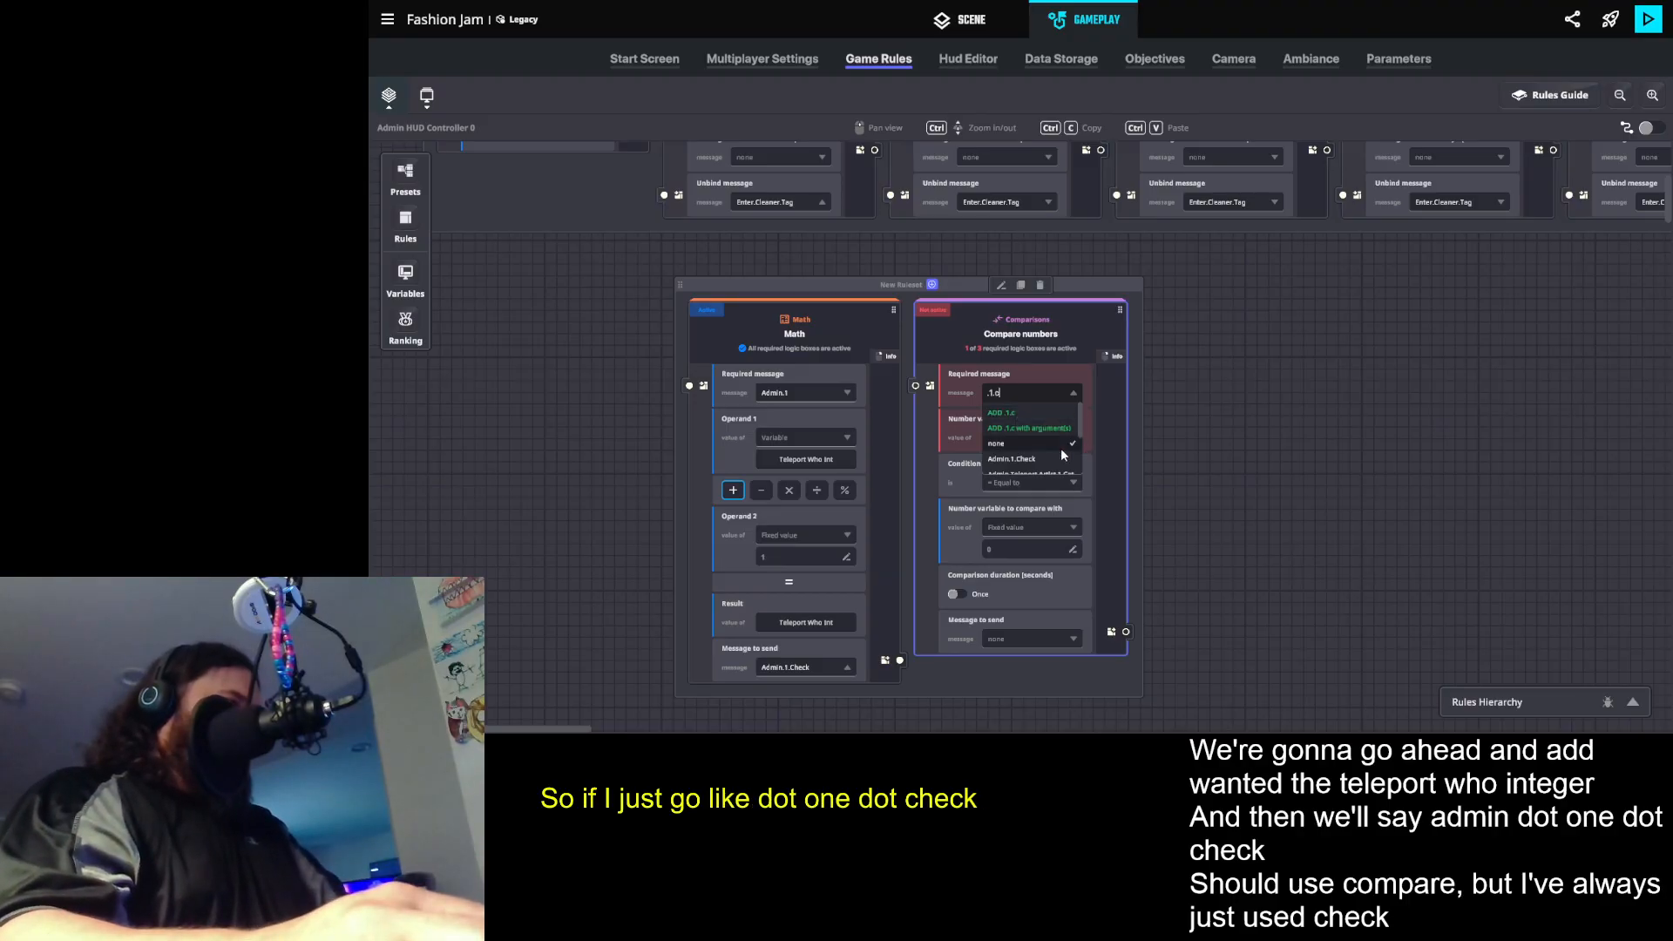
click(1029, 461)
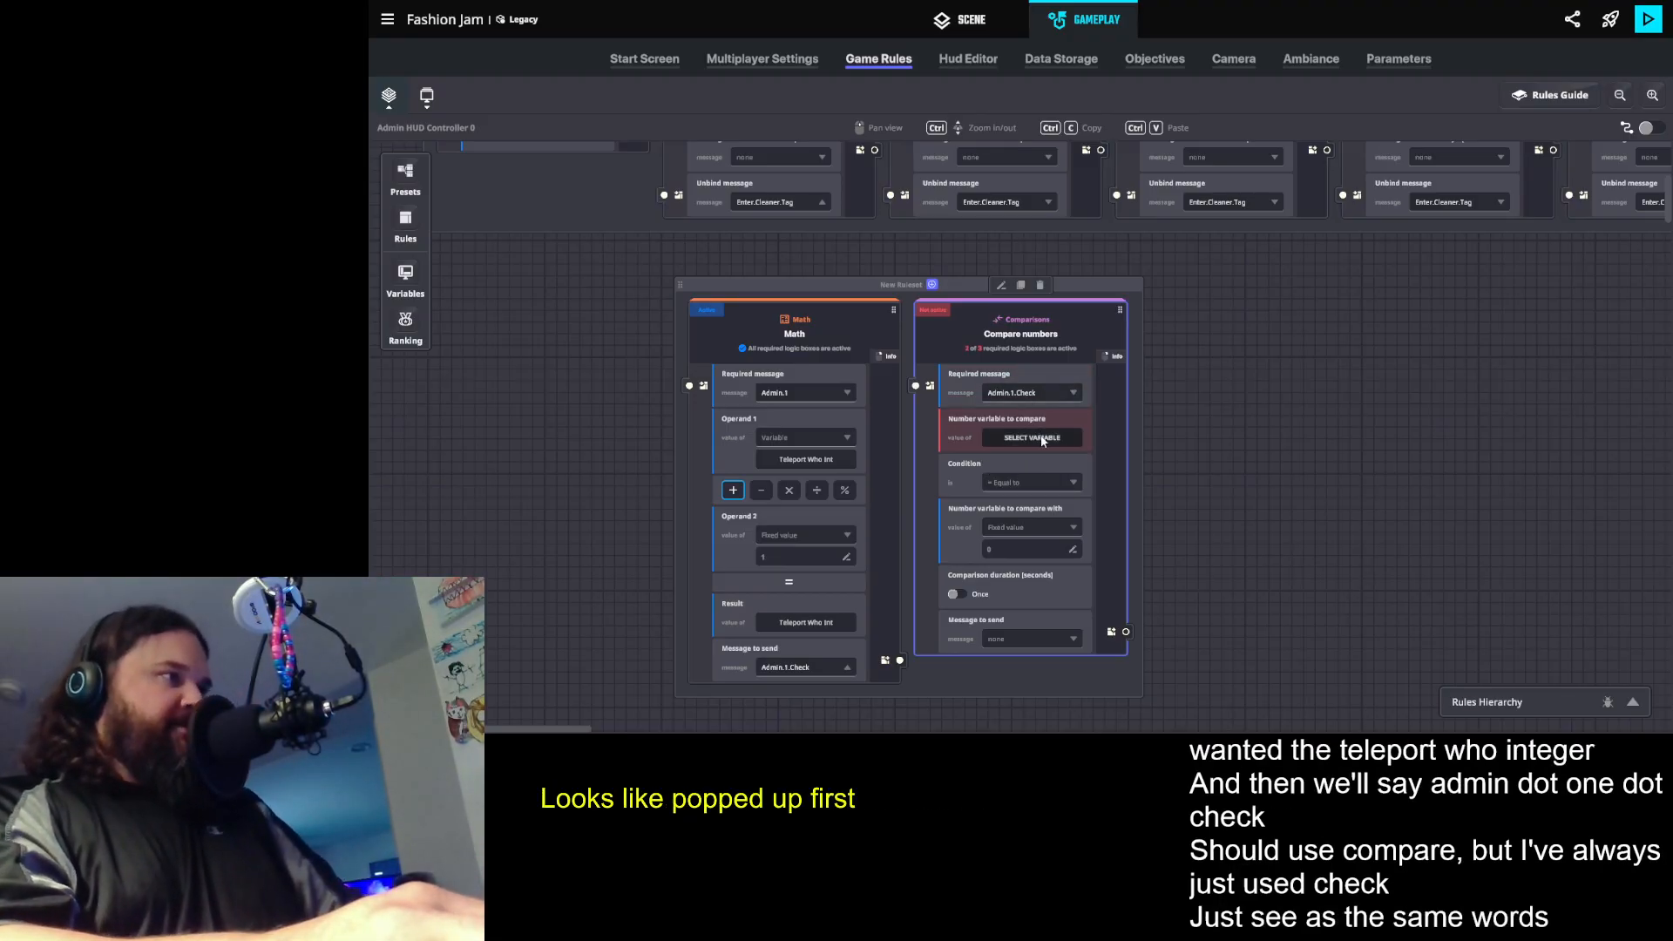
- Make the comparison rule check whether Teleport Who Int equals a fixed value of 1
click(1044, 440)
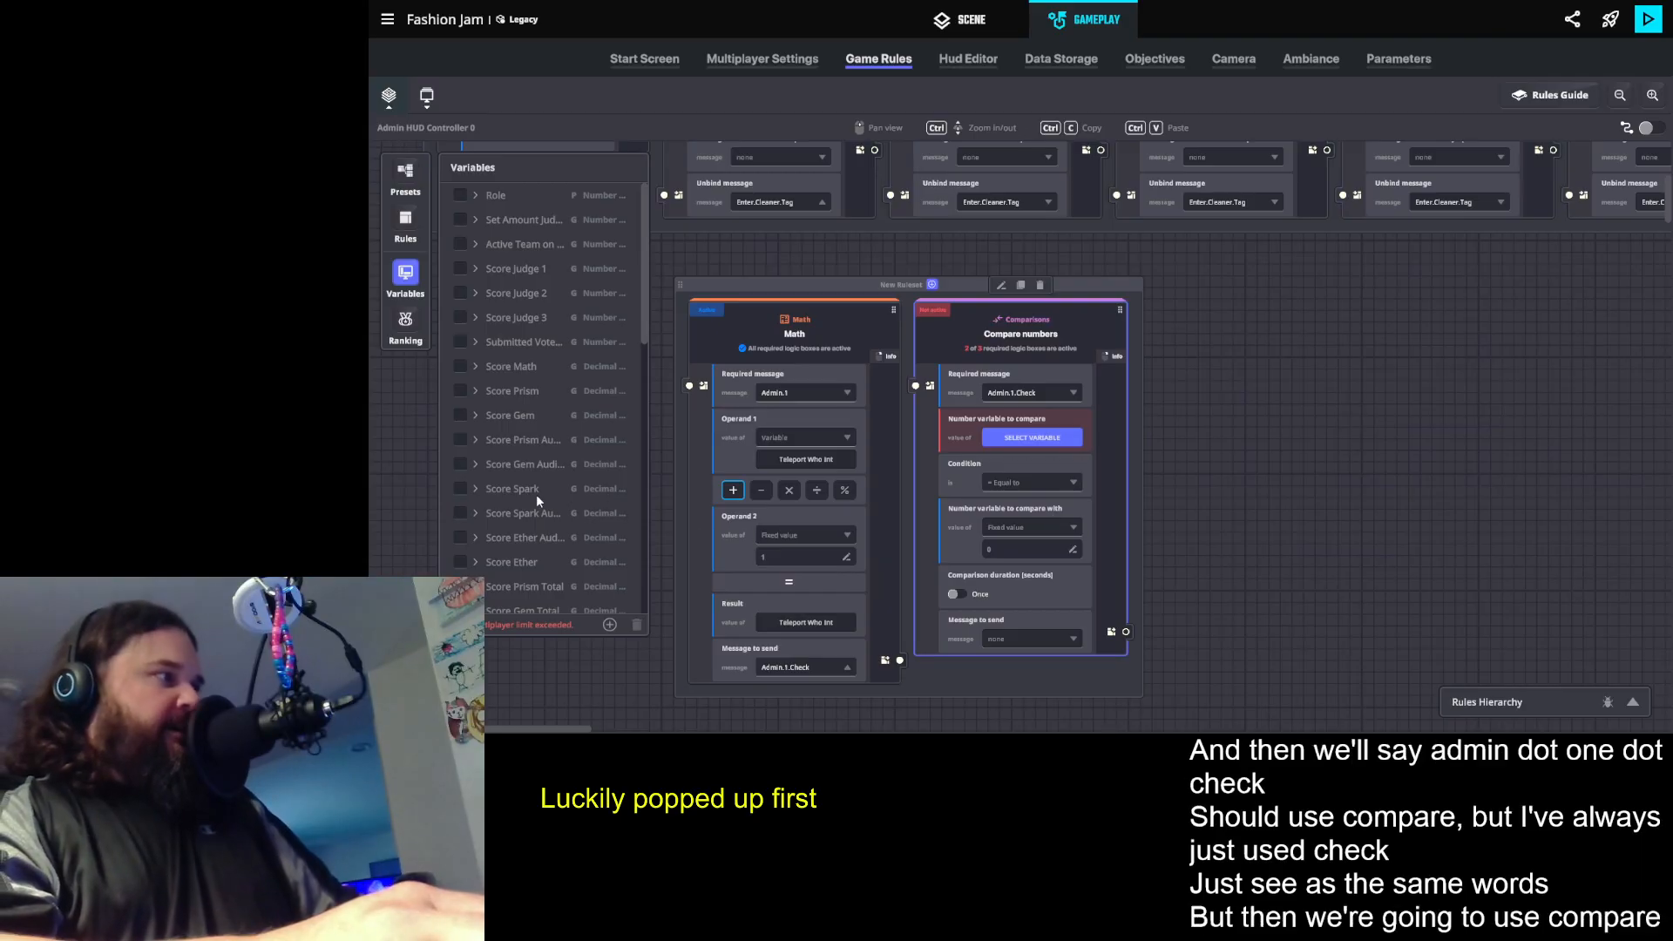
scroll(532, 562, down, 10)
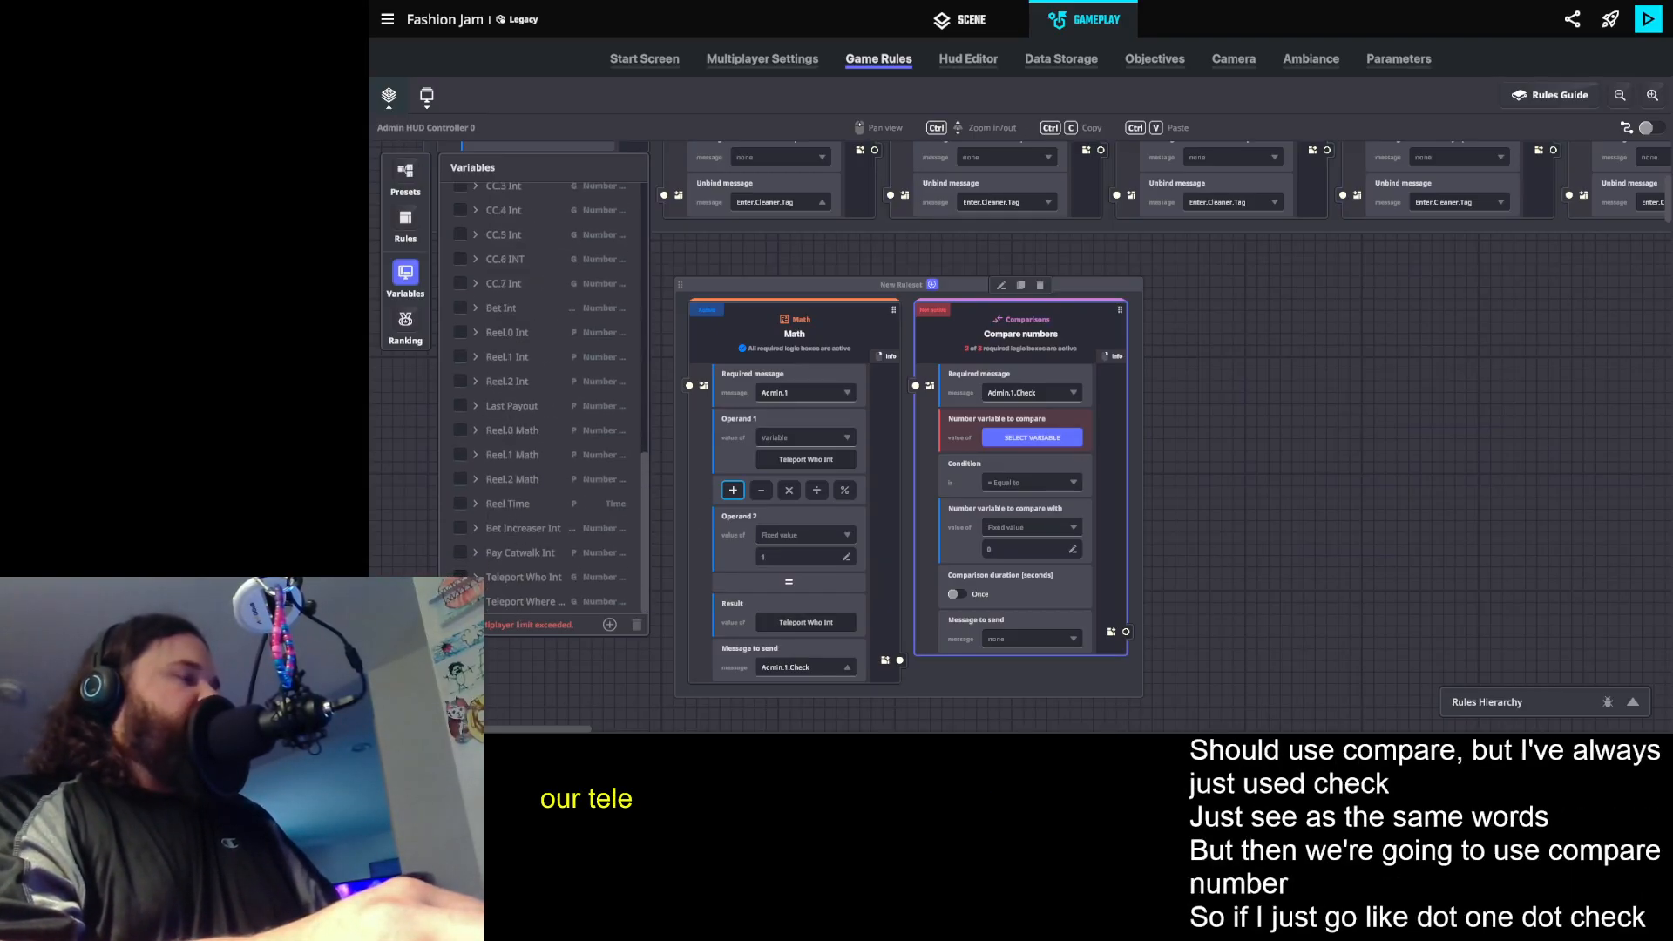
click(462, 579)
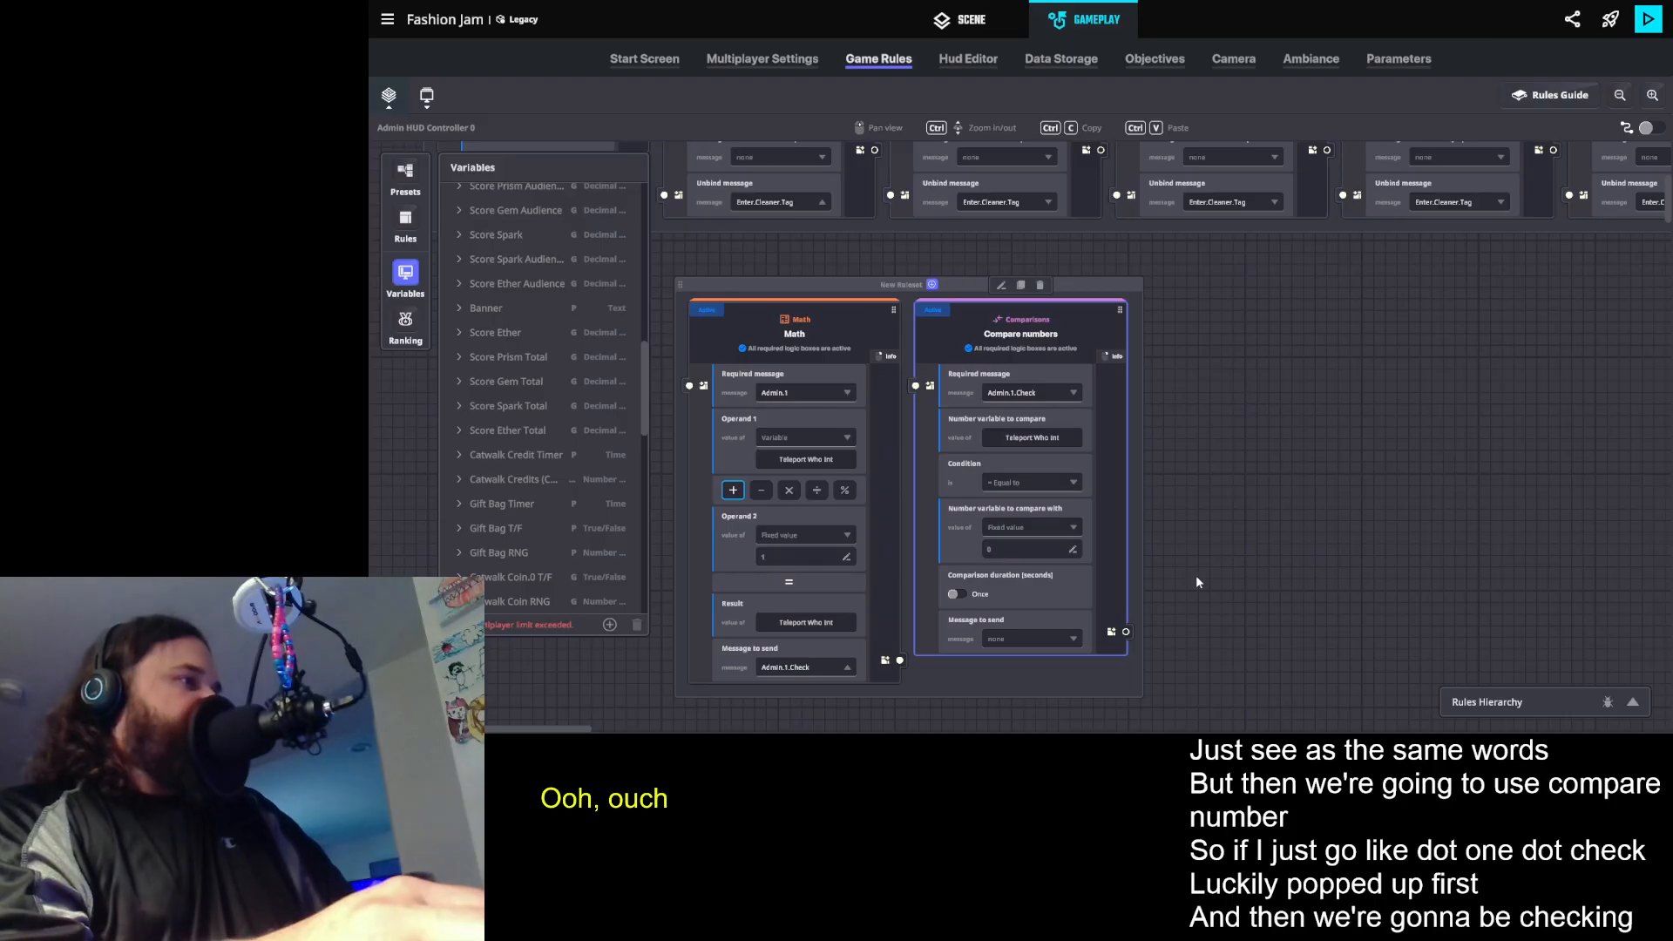
click(1029, 547)
text(1)
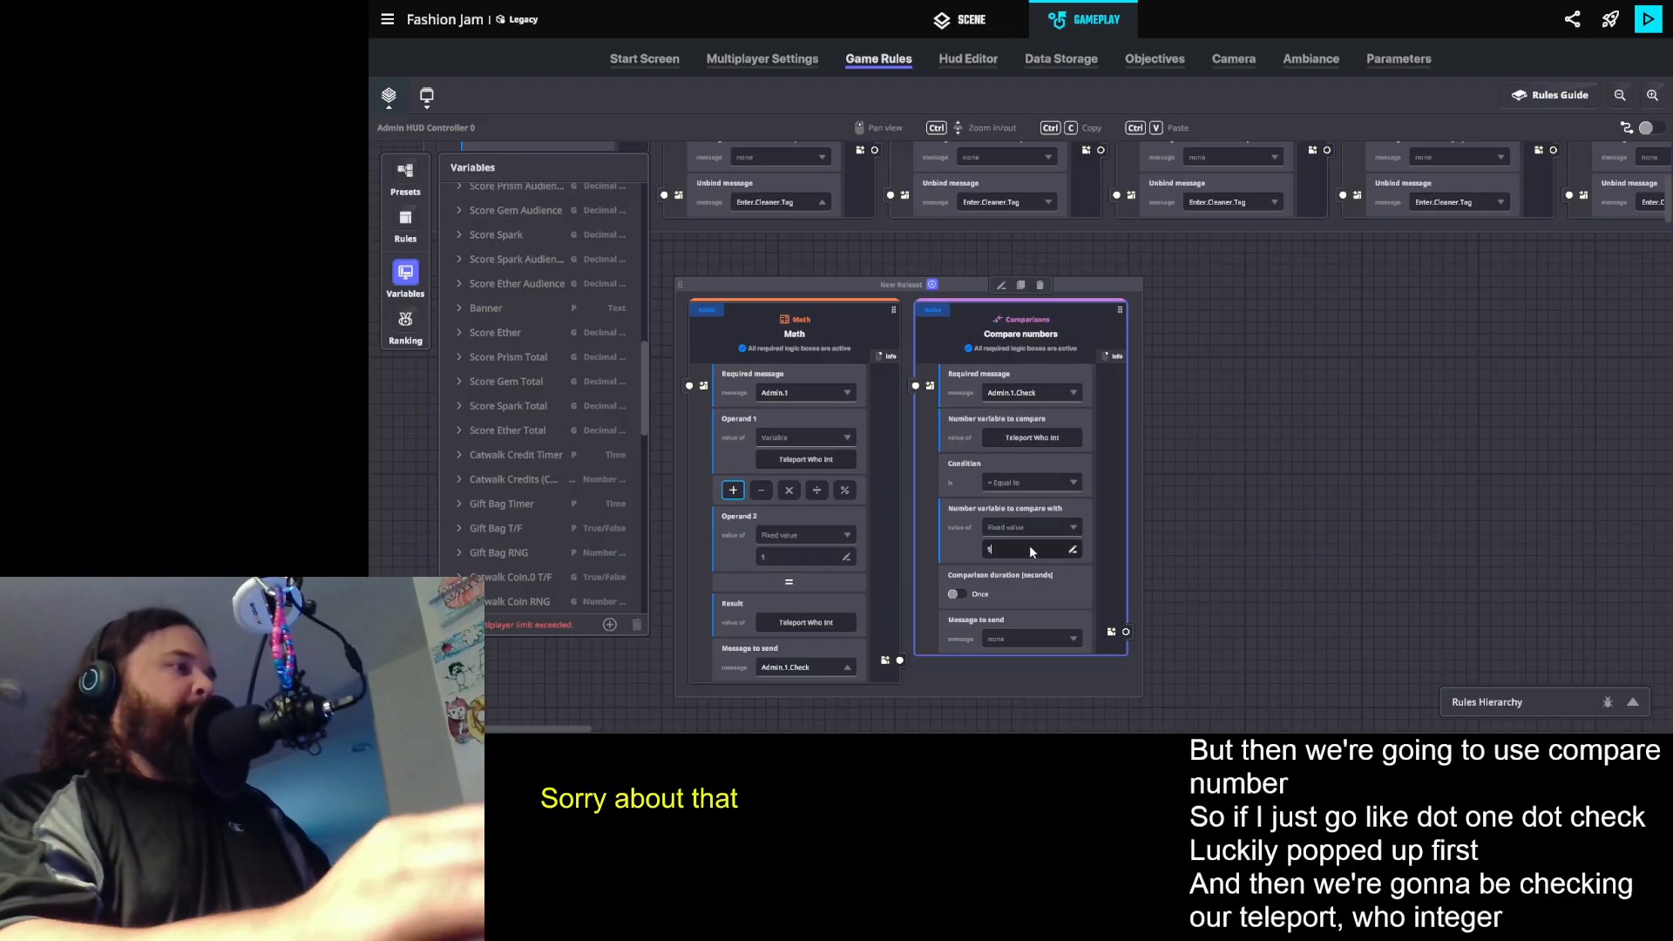
click(1230, 656)
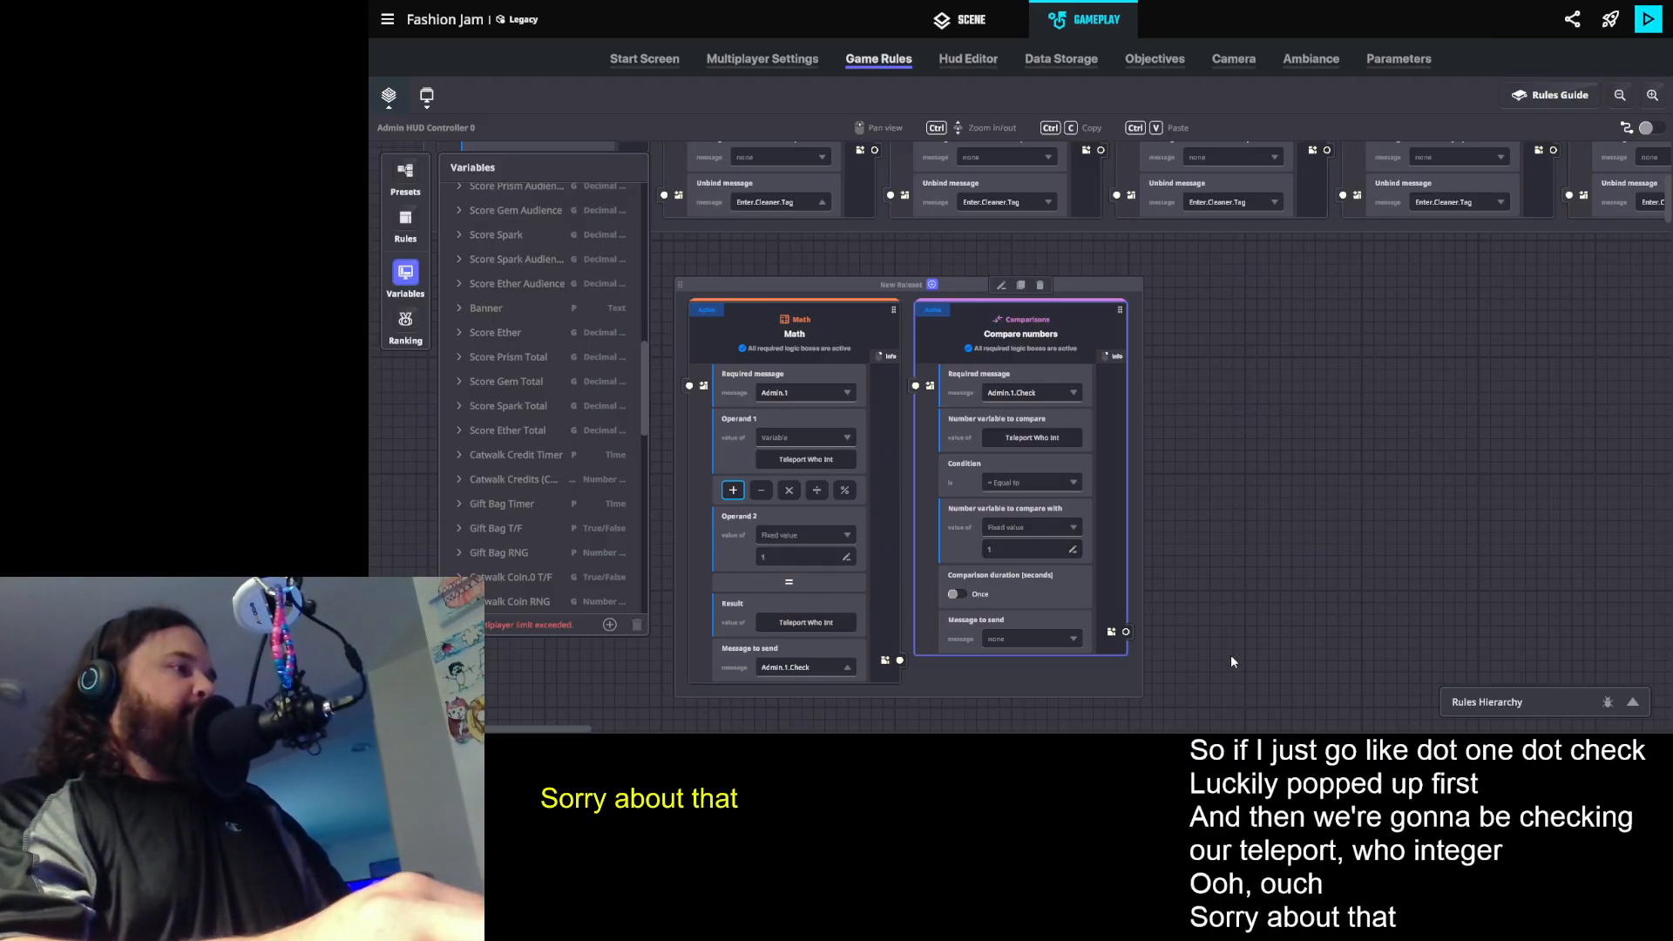
- Create the message Admin.1.1 as the comparison rule's message to send
click(1011, 641)
click(1138, 391)
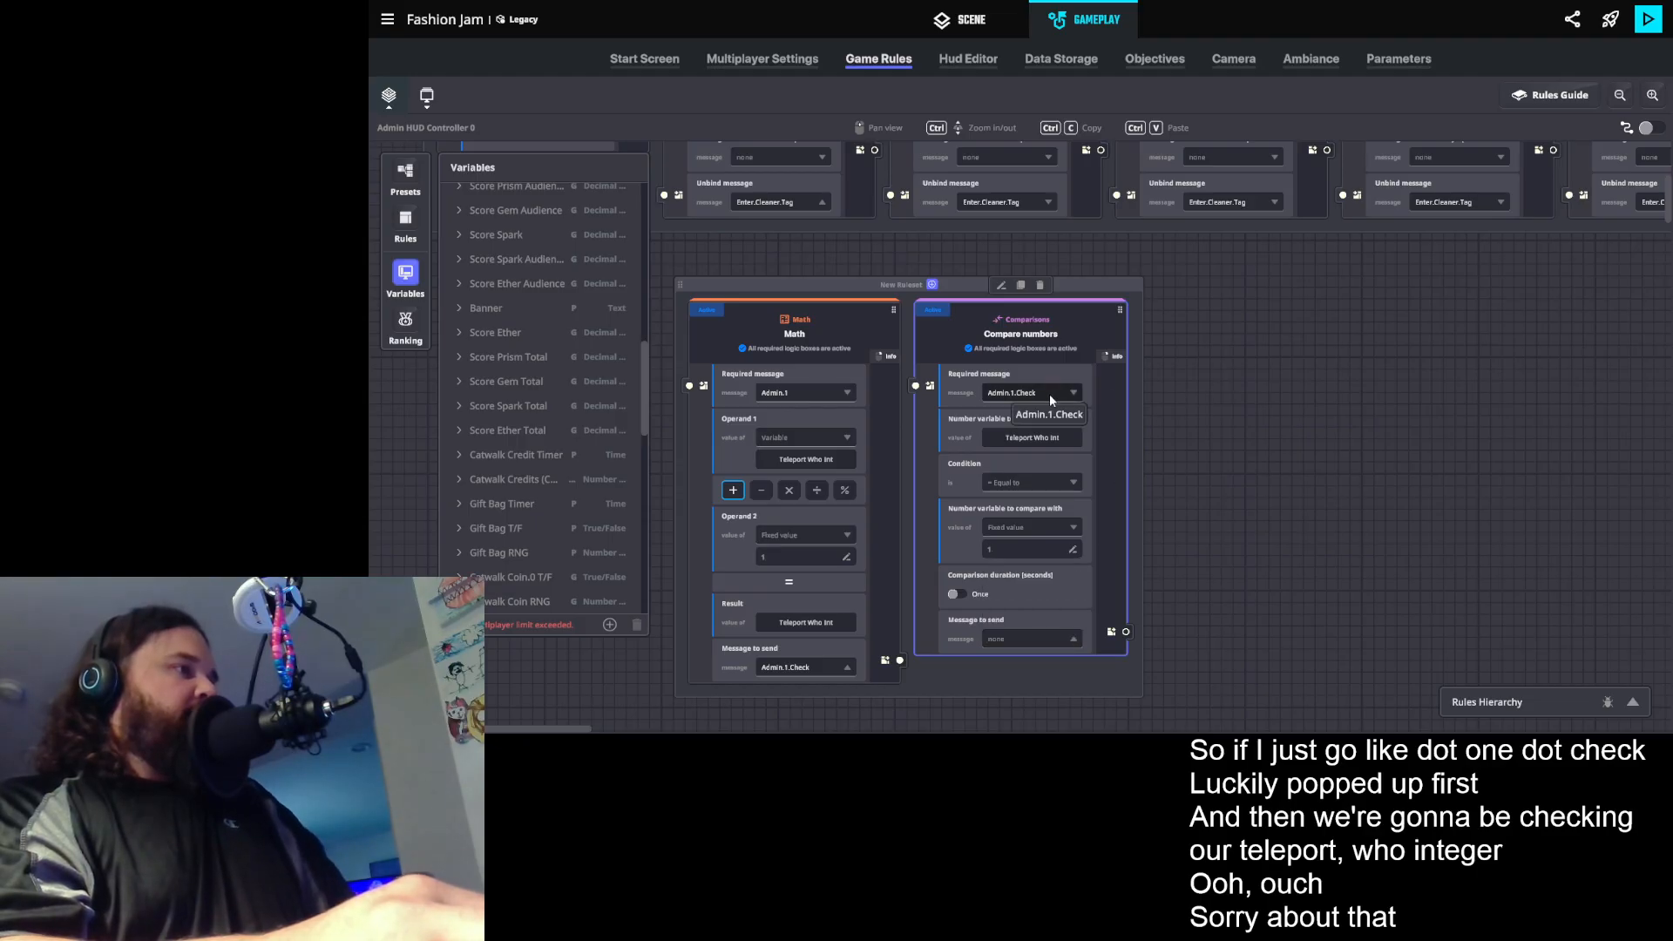
click(999, 640)
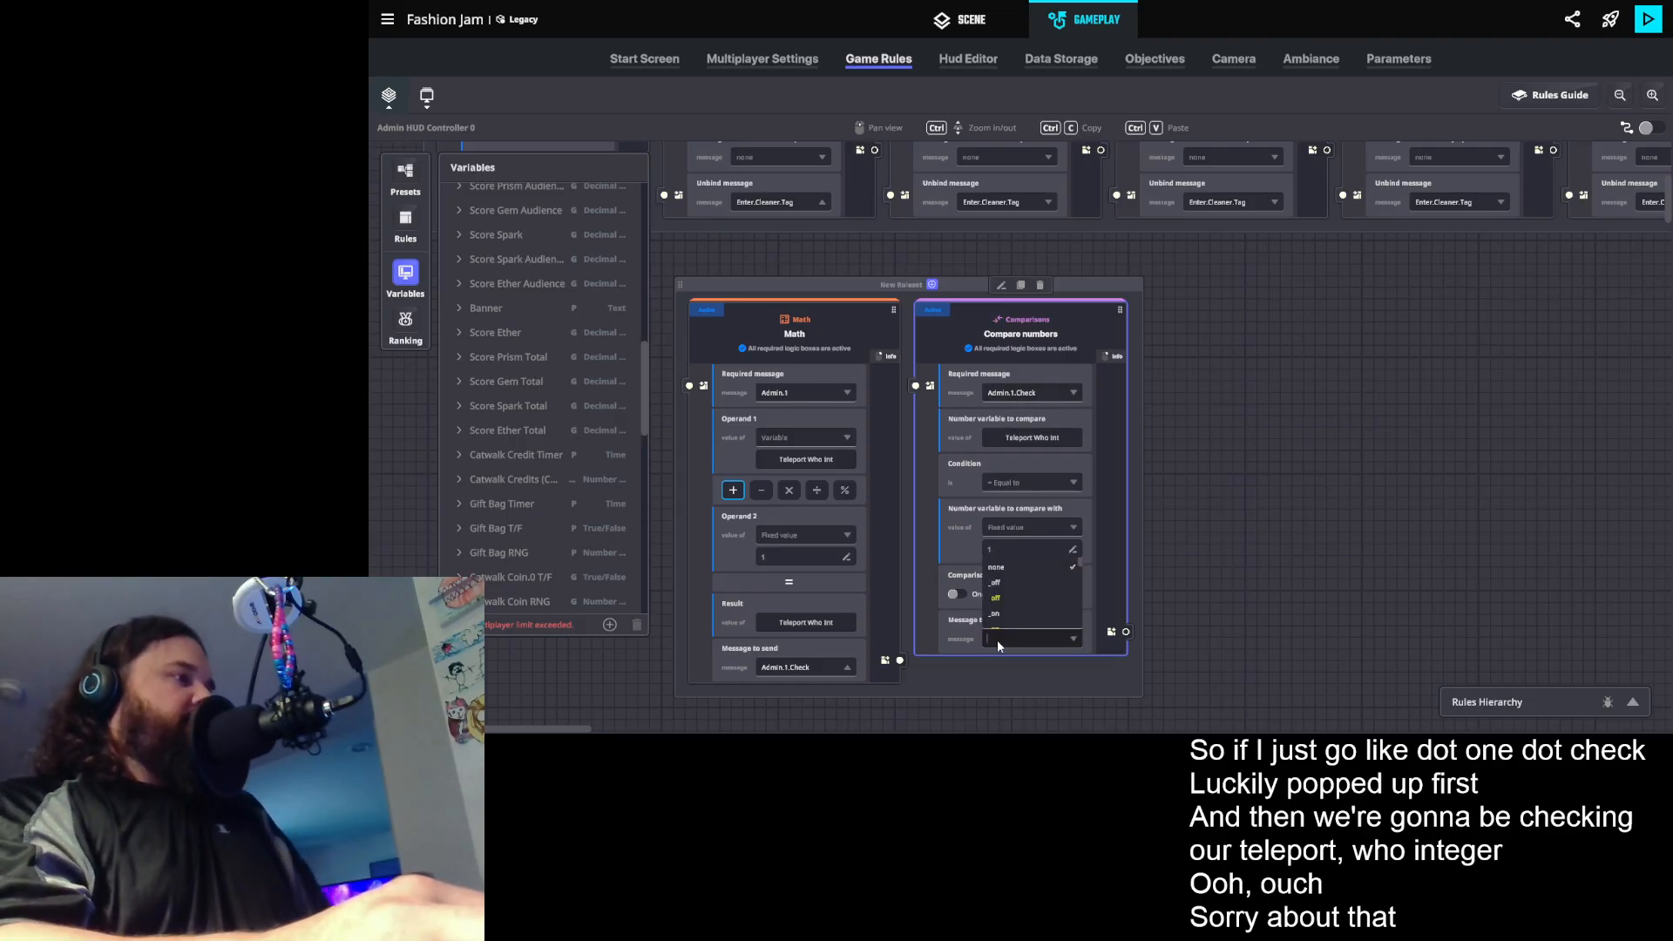
text(A)
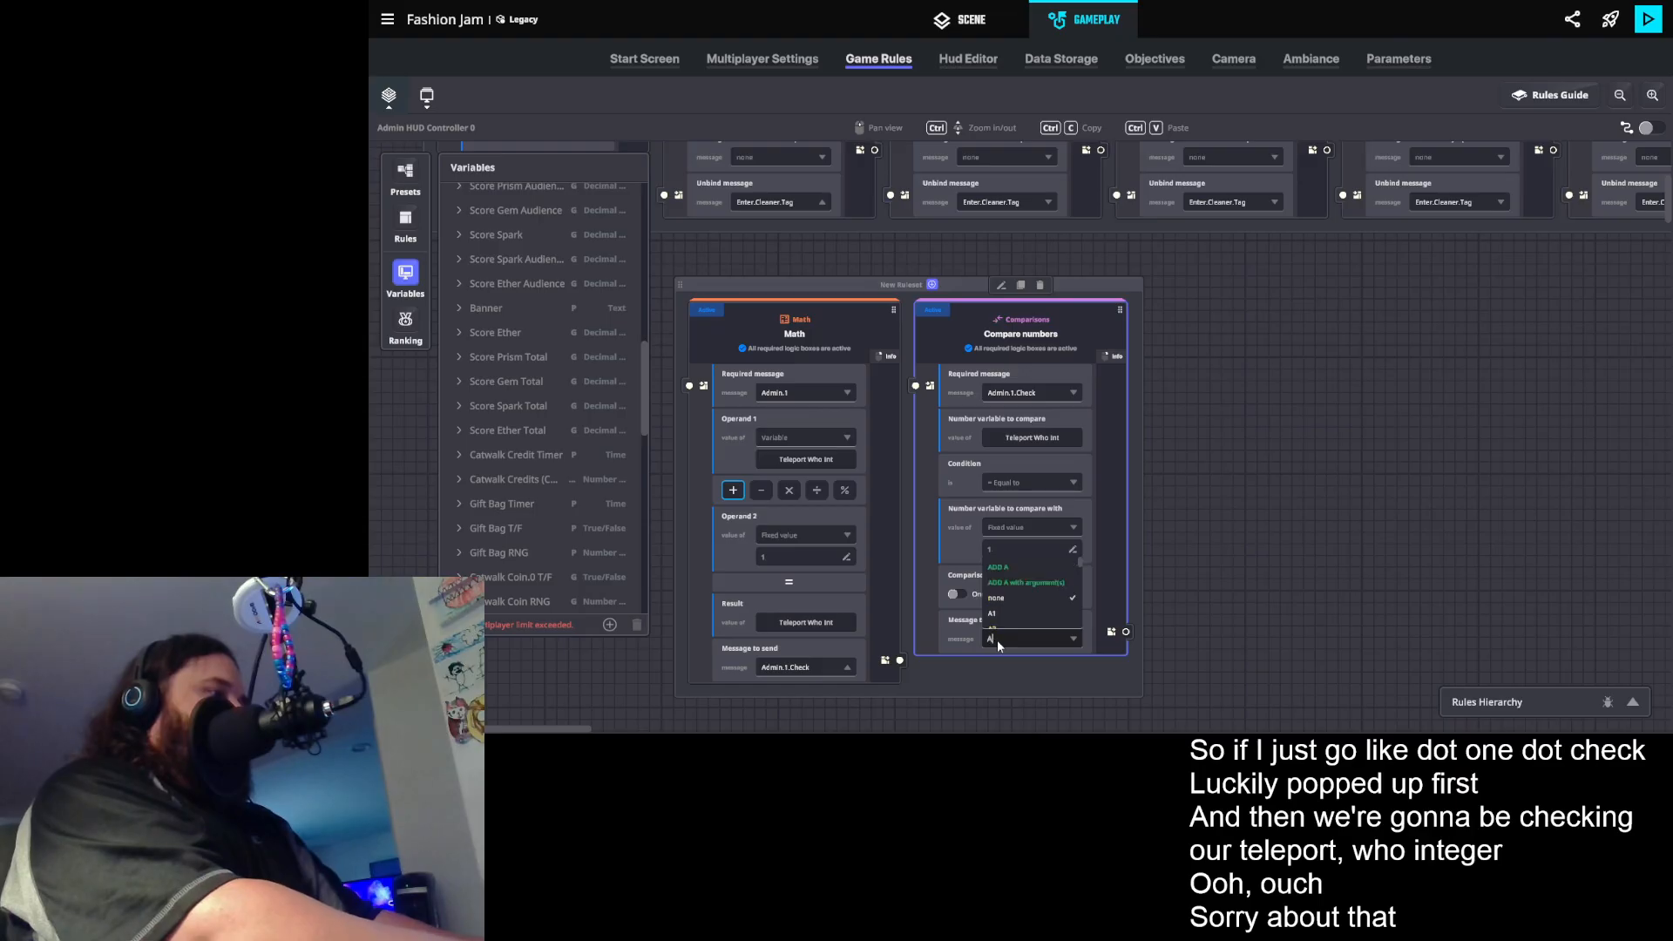
text(dmin.1.1)
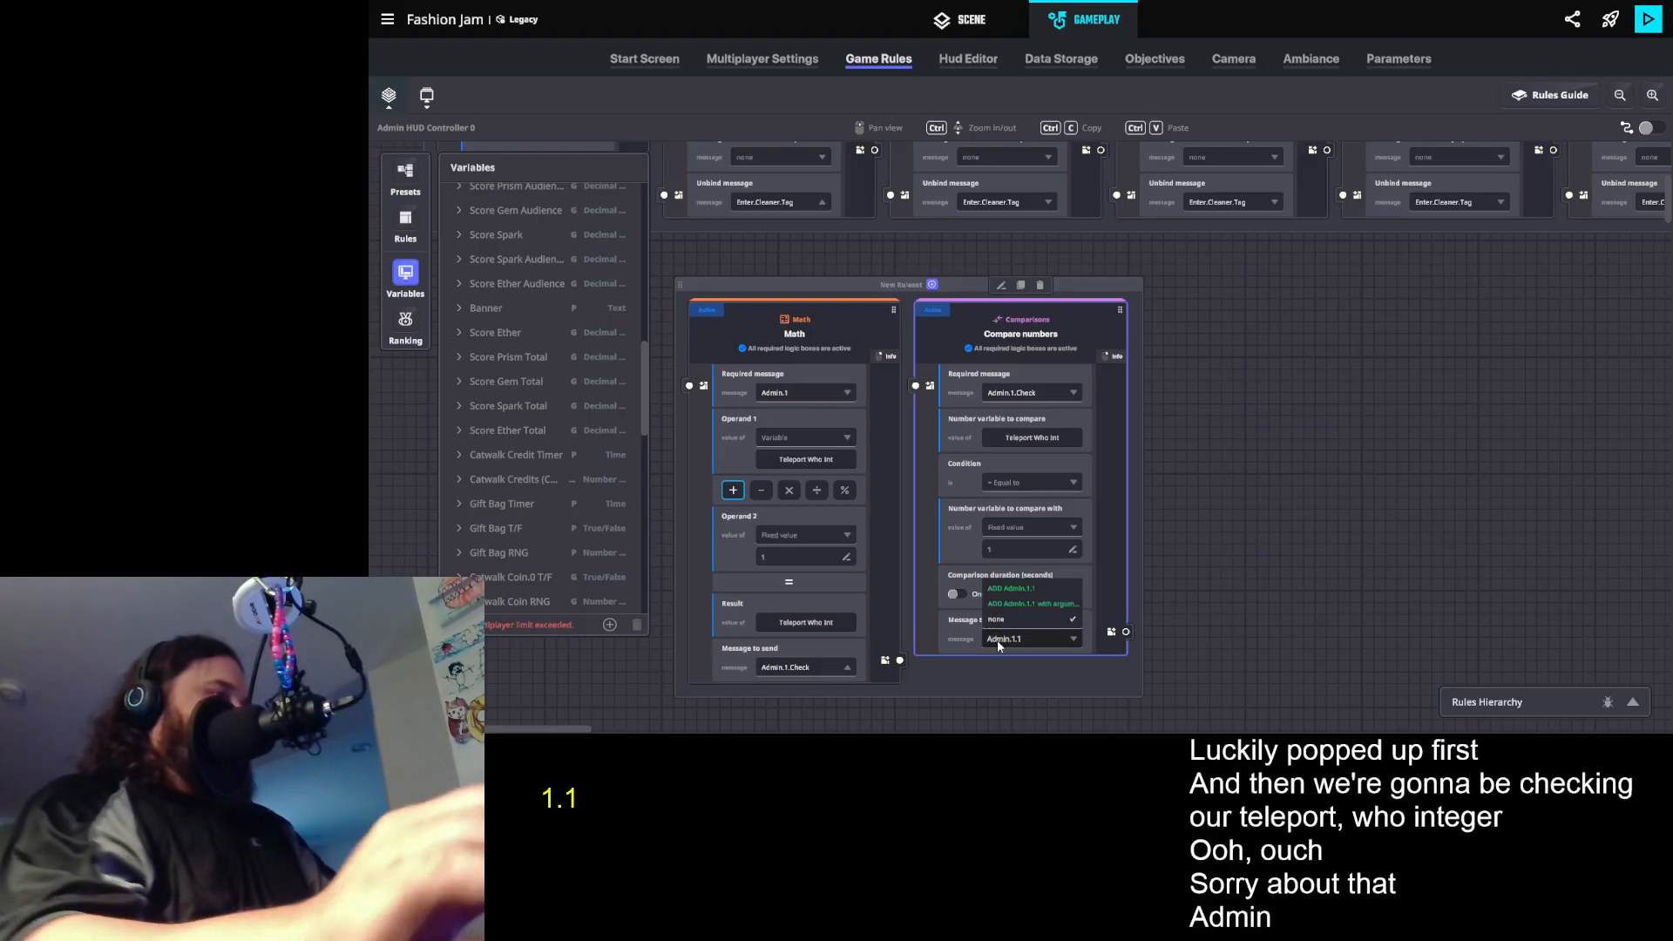
click(1036, 584)
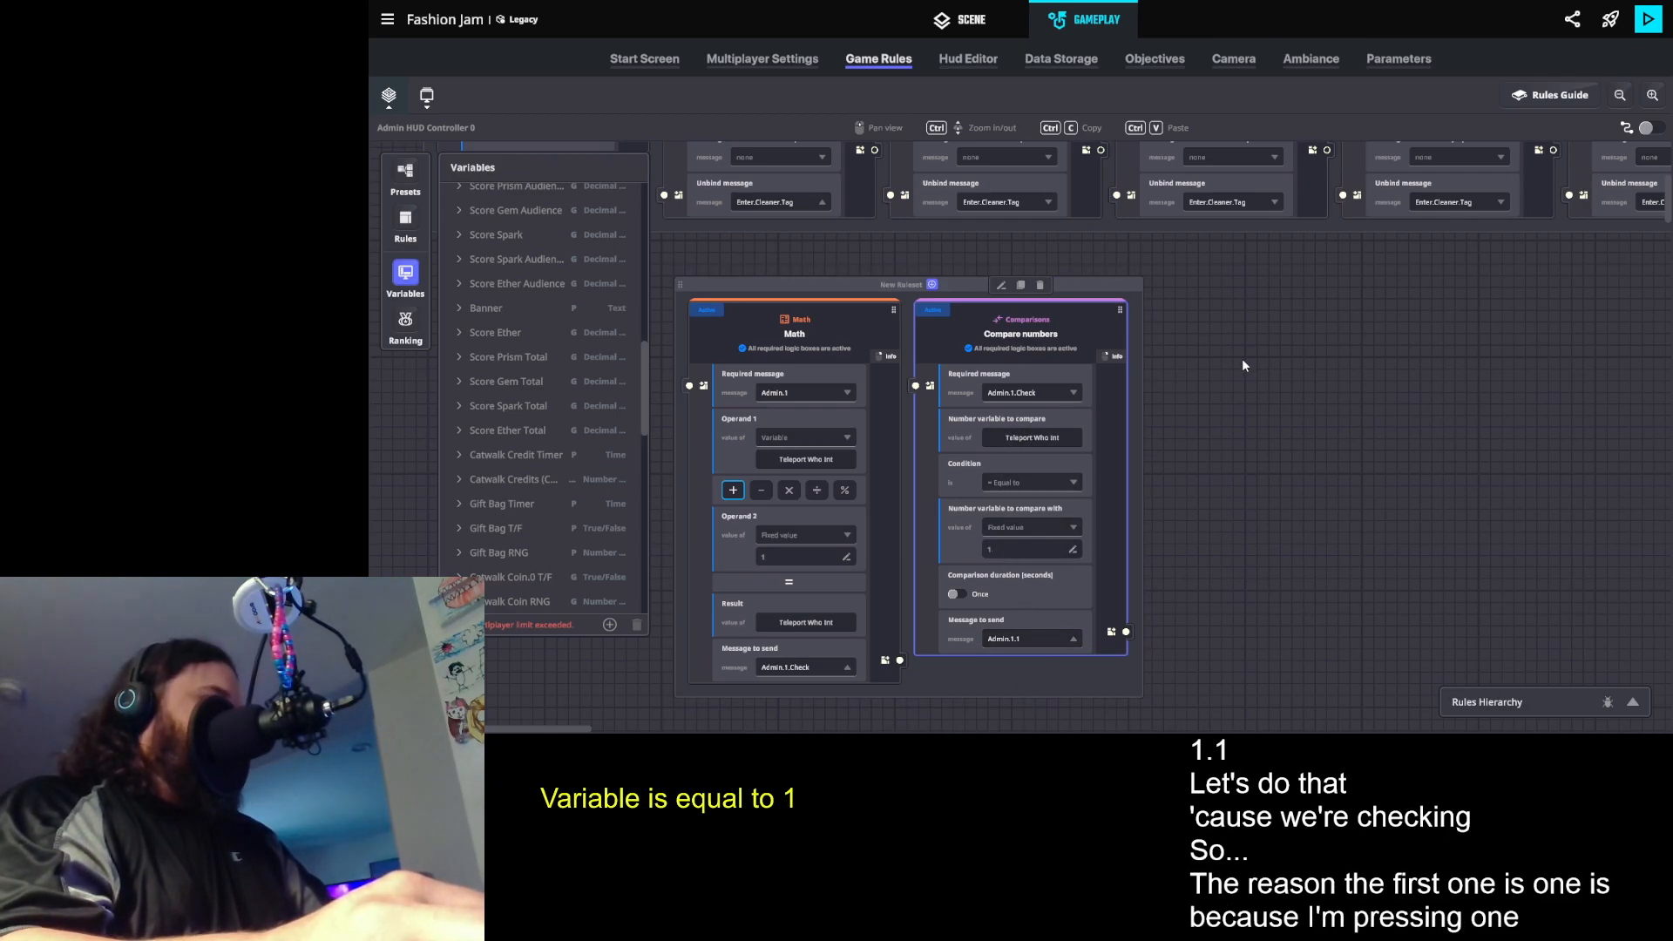
- Duplicate the Compare numbers rule and set the copy's fixed comparison value to 2
click(1020, 285)
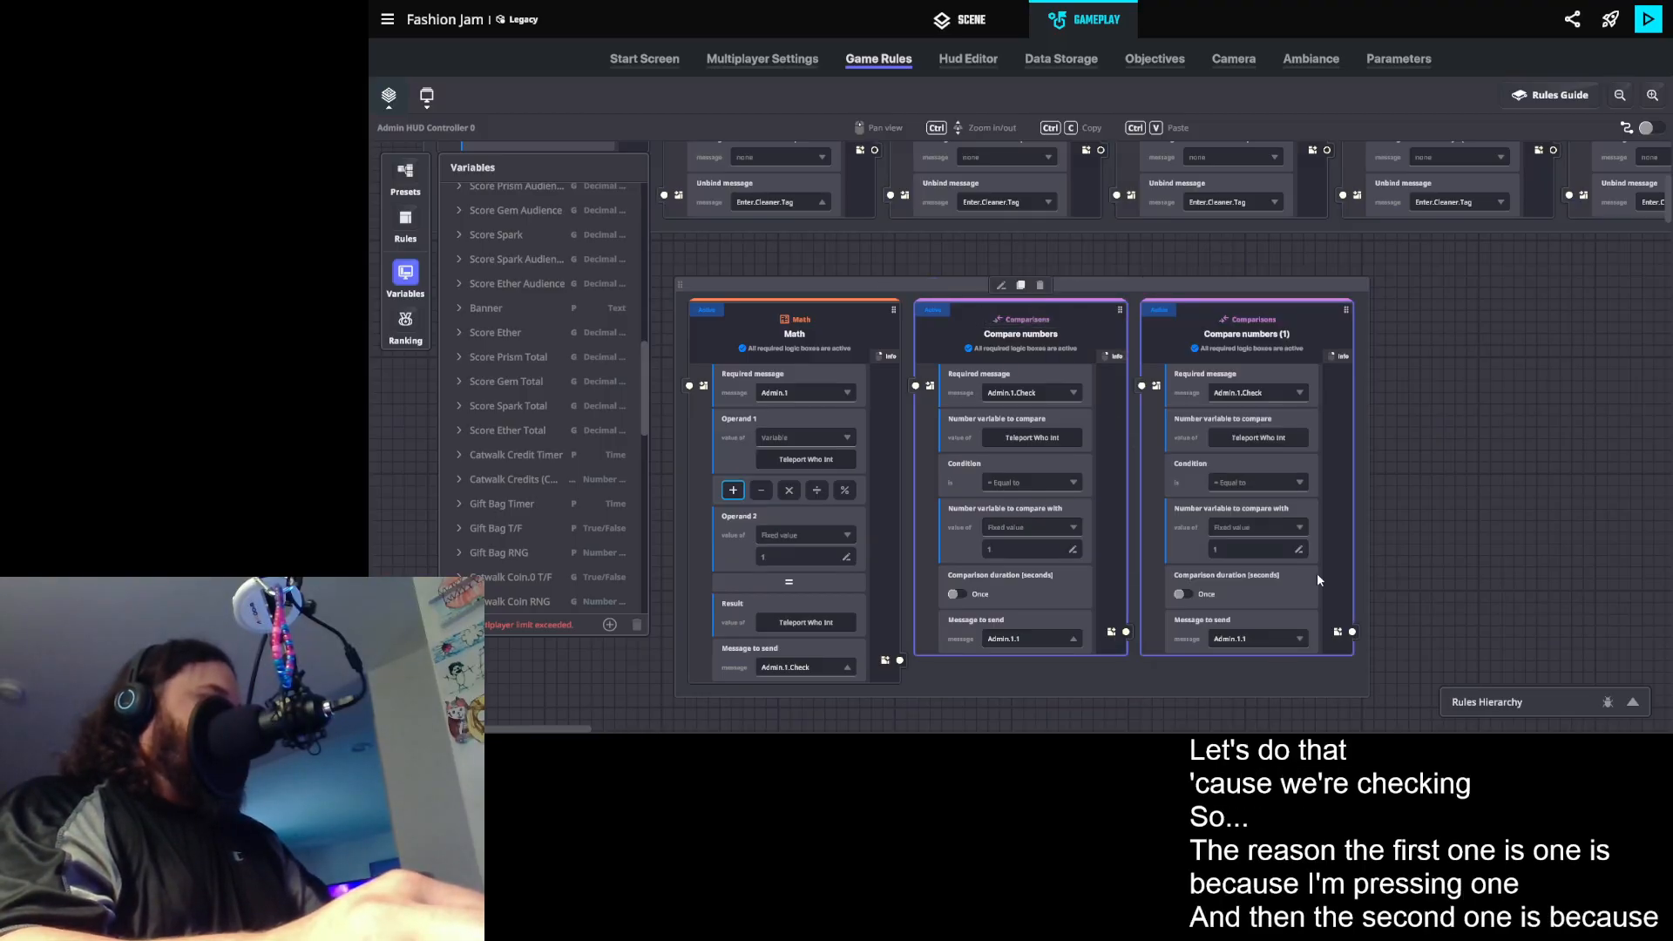
click(1236, 547)
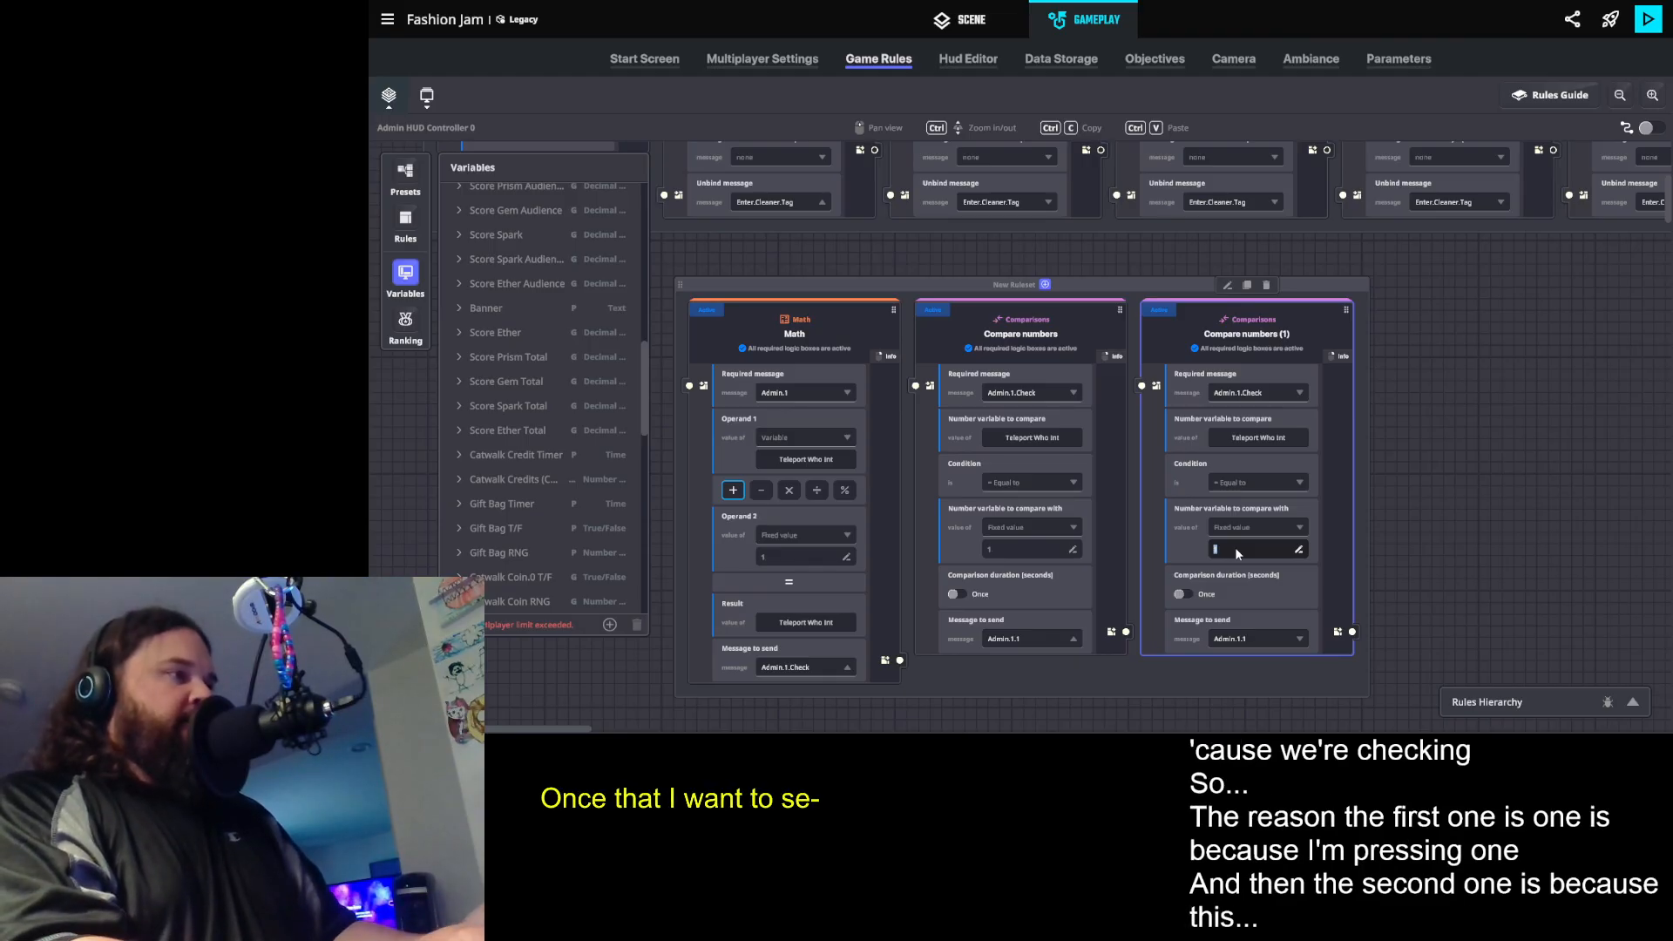
text(2)
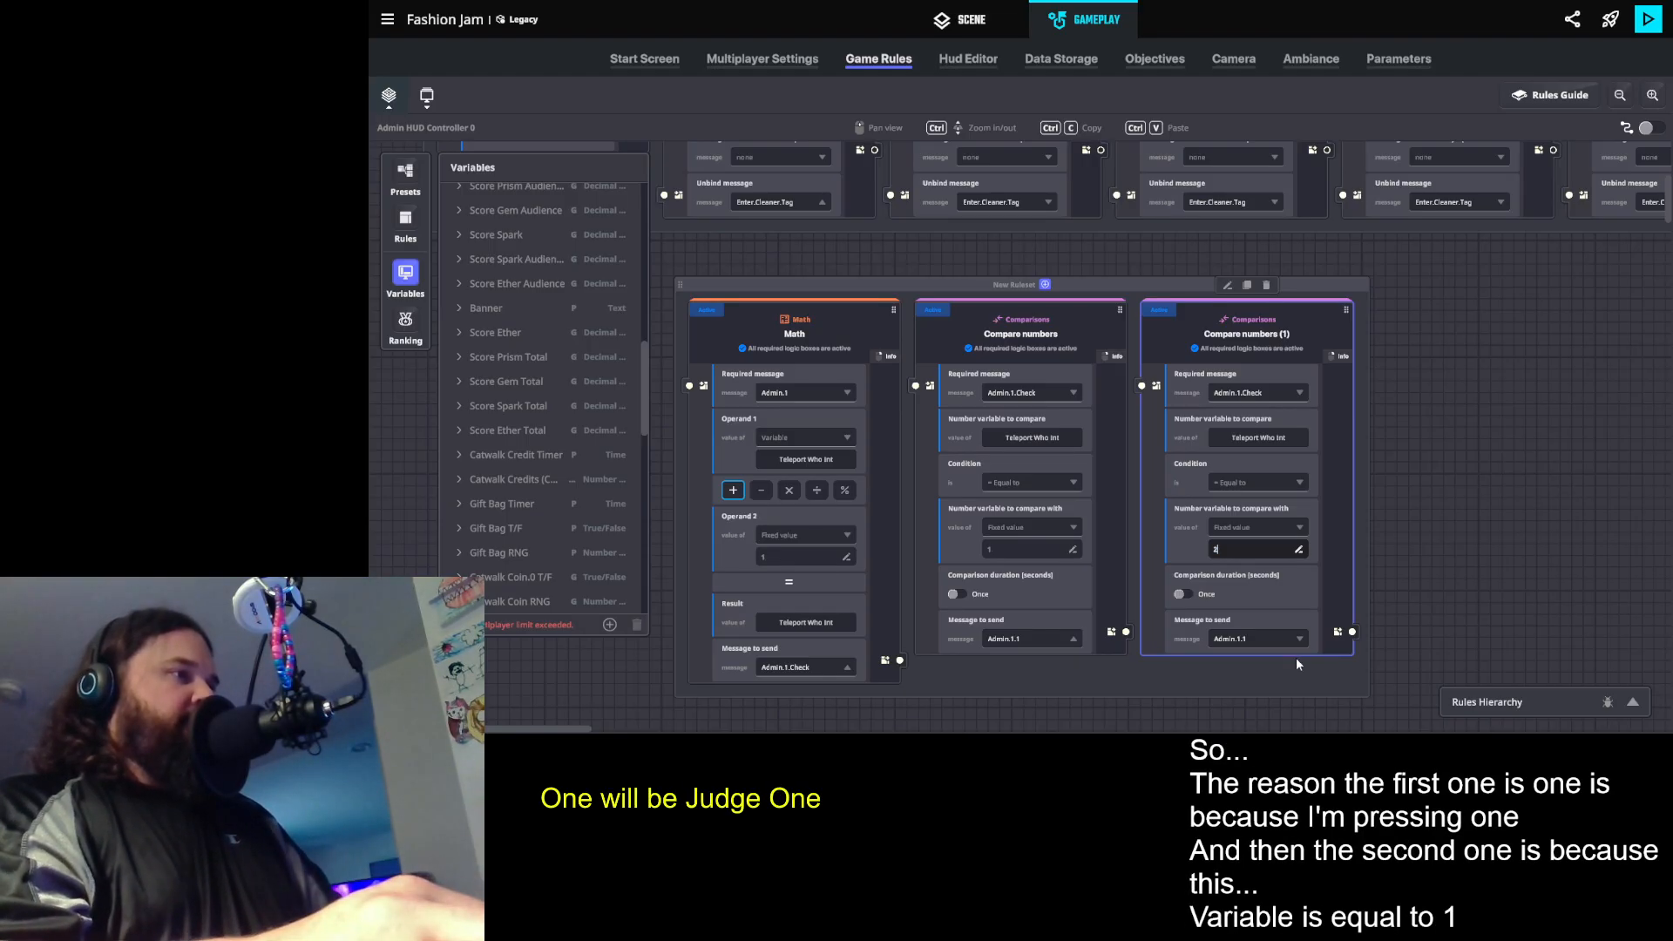
click(1260, 643)
click(1393, 426)
- Duplicate the comparison rule for value 2 and set the copy's fixed comparison value to 3
drag(1260, 306, 1262, 307)
click(1248, 286)
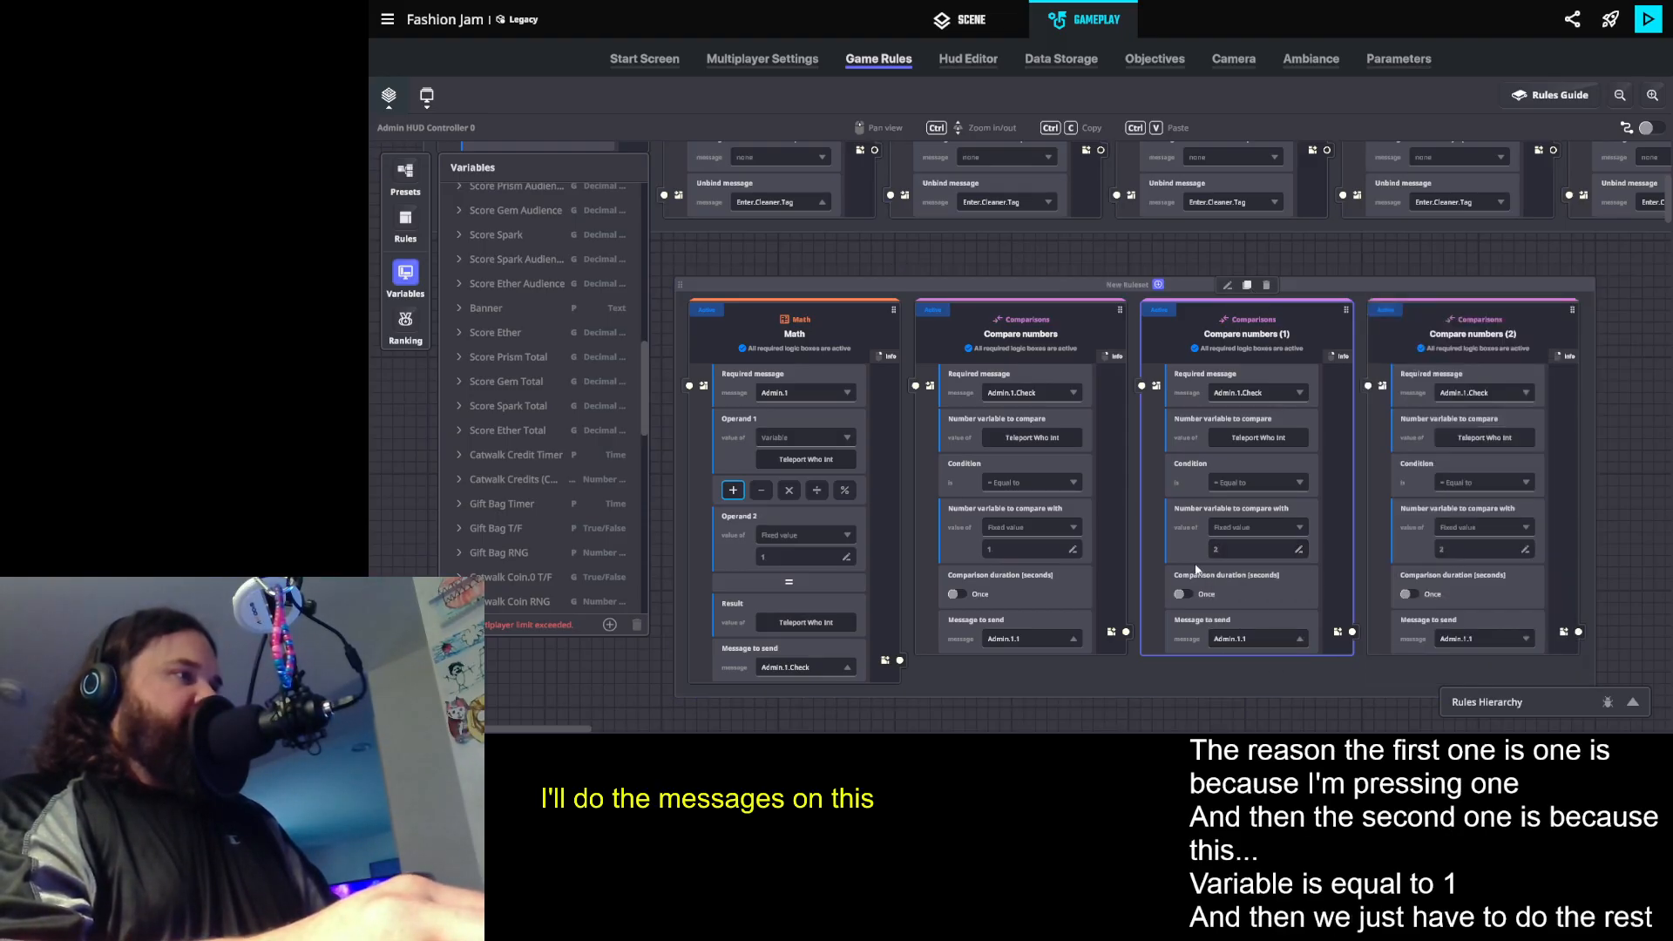
drag(1175, 554, 912, 513)
double_click(1192, 508)
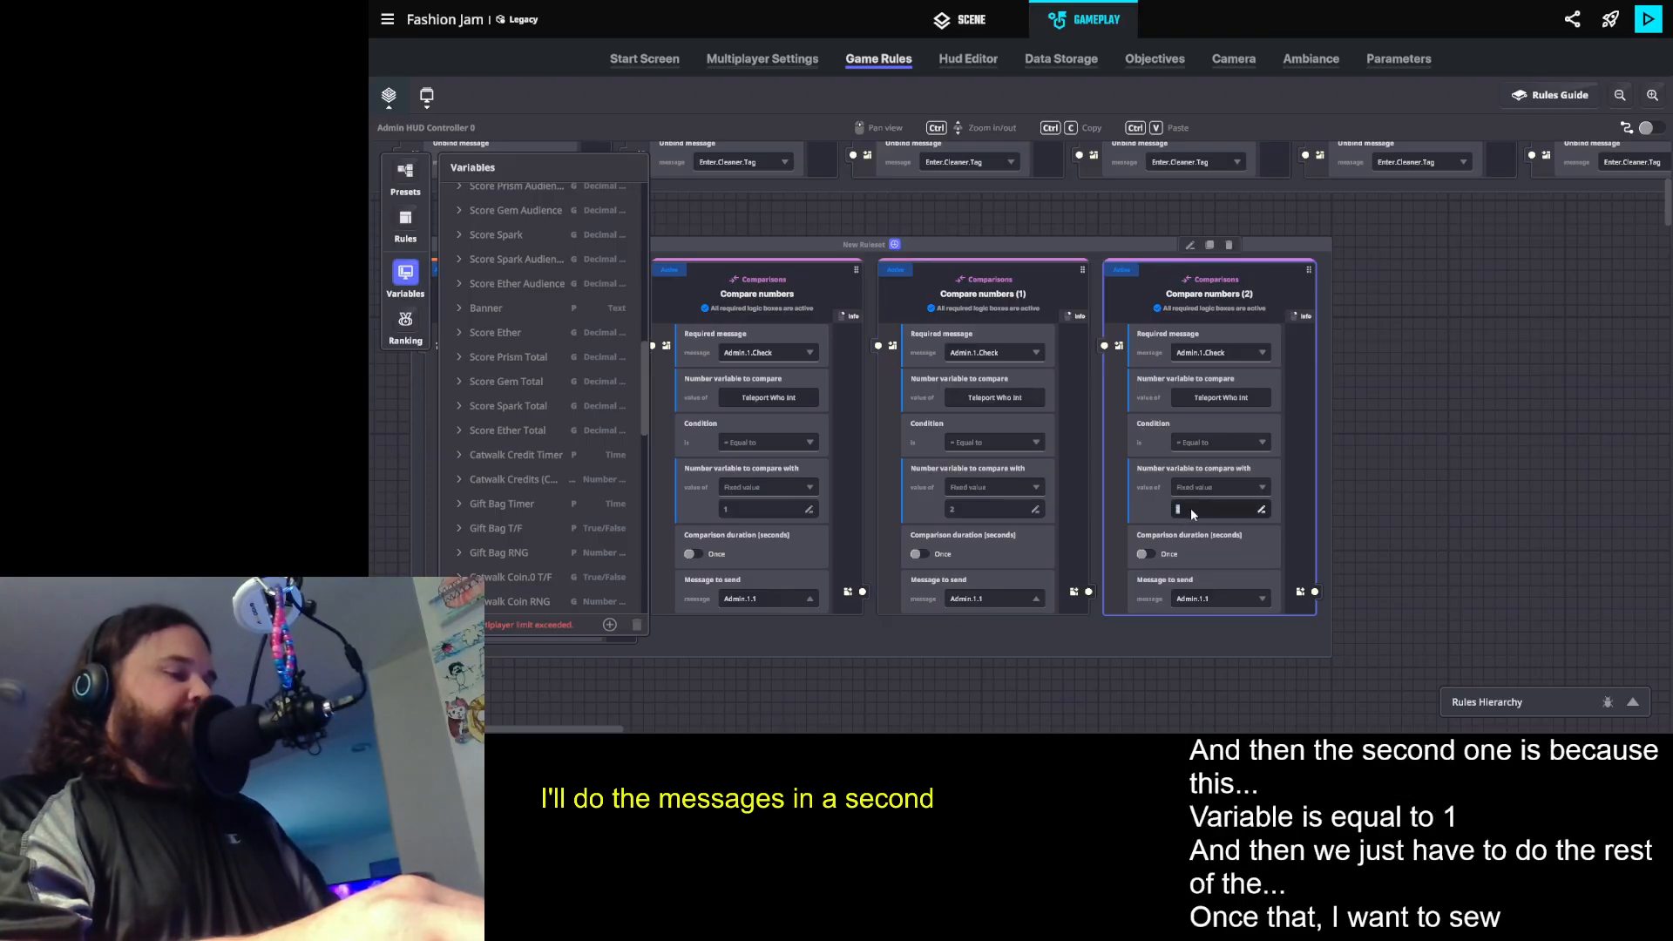
text(3)
key(Return)
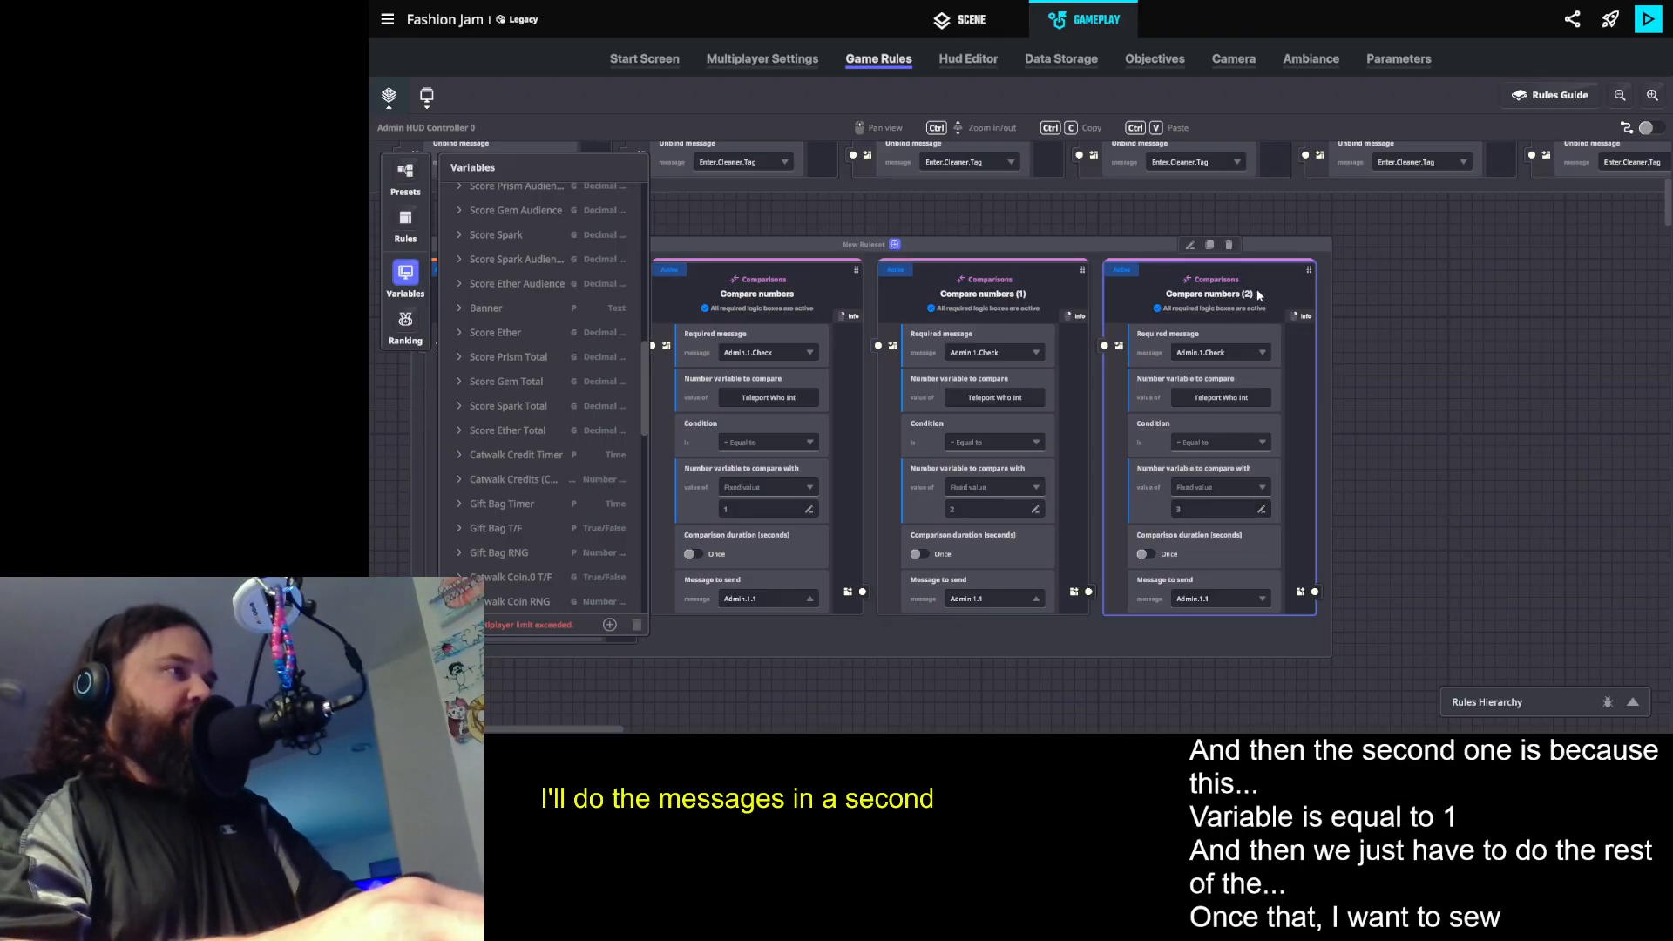
- Duplicate the comparison rule for value 3 and set the copy's fixed comparison value to 4
click(1209, 246)
drag(1425, 518, 1288, 491)
double_click(1289, 491)
text(4)
key(Return)
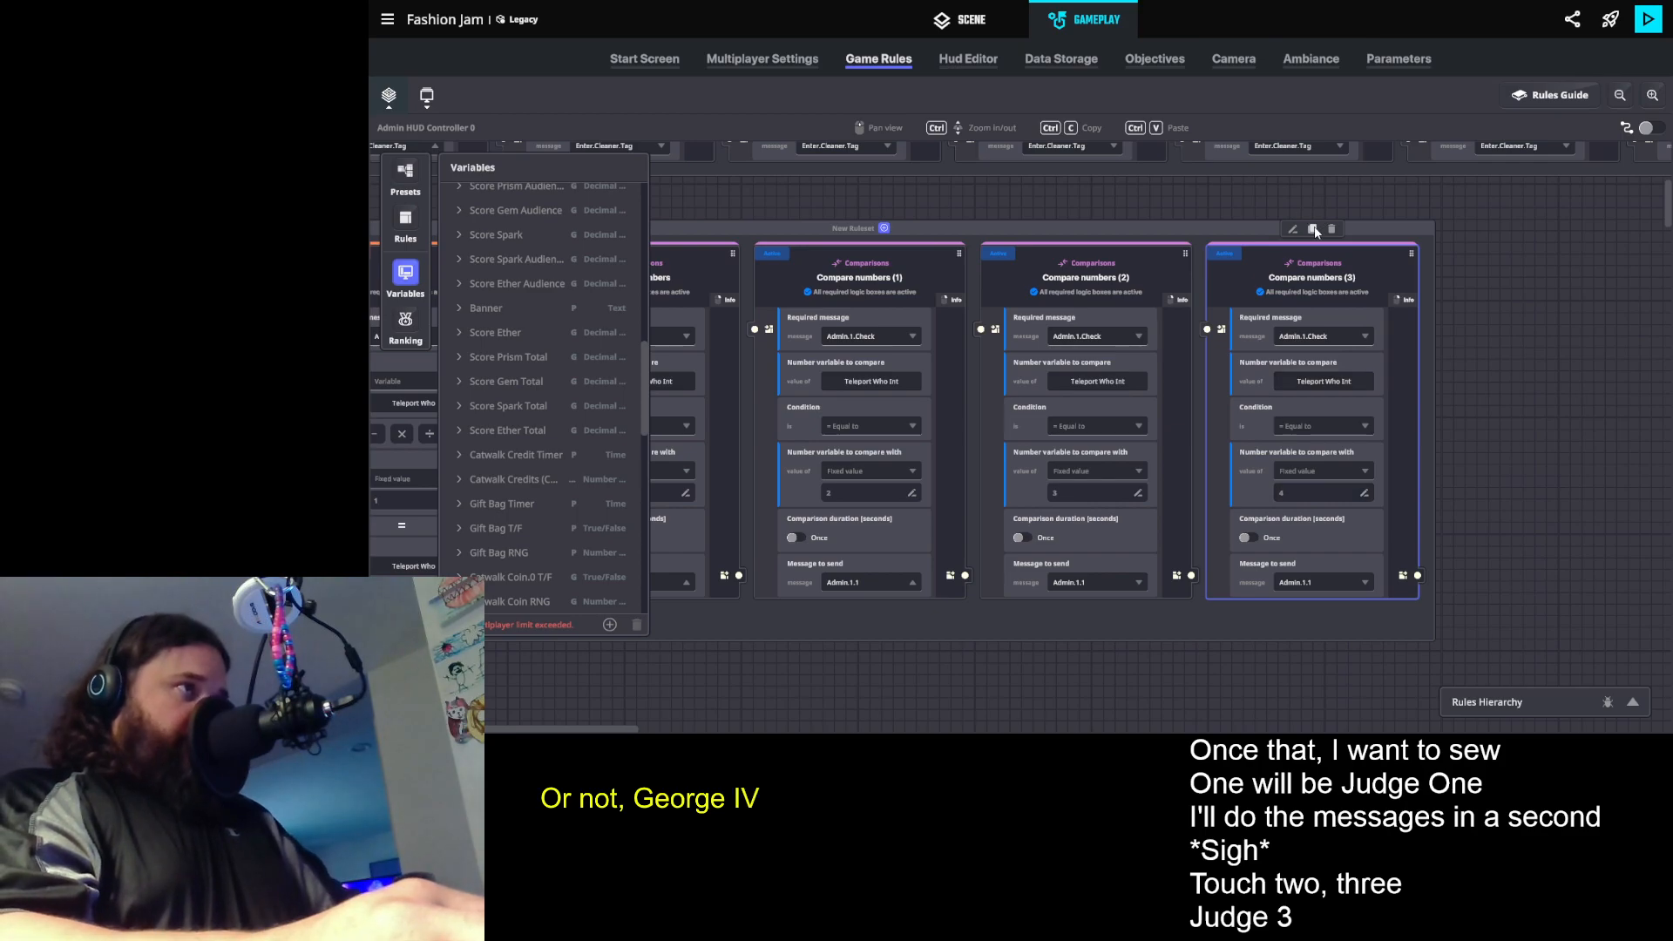
- Add two more copies of the last comparison rule, with fixed comparison values of 5 and 6
click(1316, 231)
click(1314, 508)
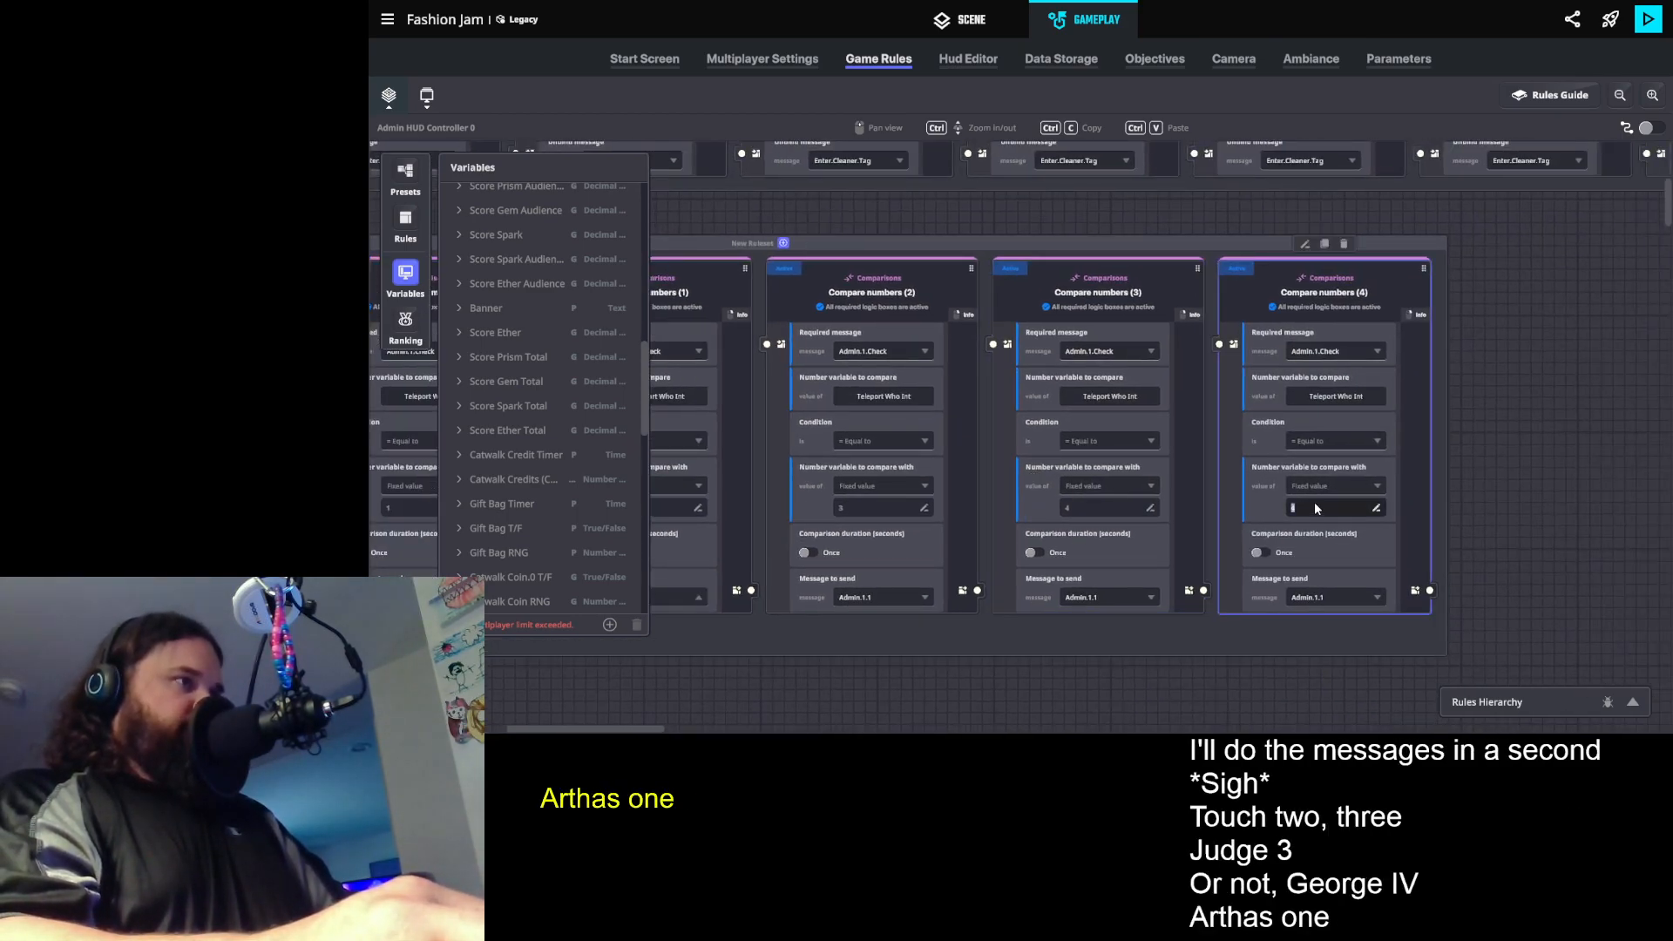
click(1347, 254)
click(1360, 291)
click(1325, 245)
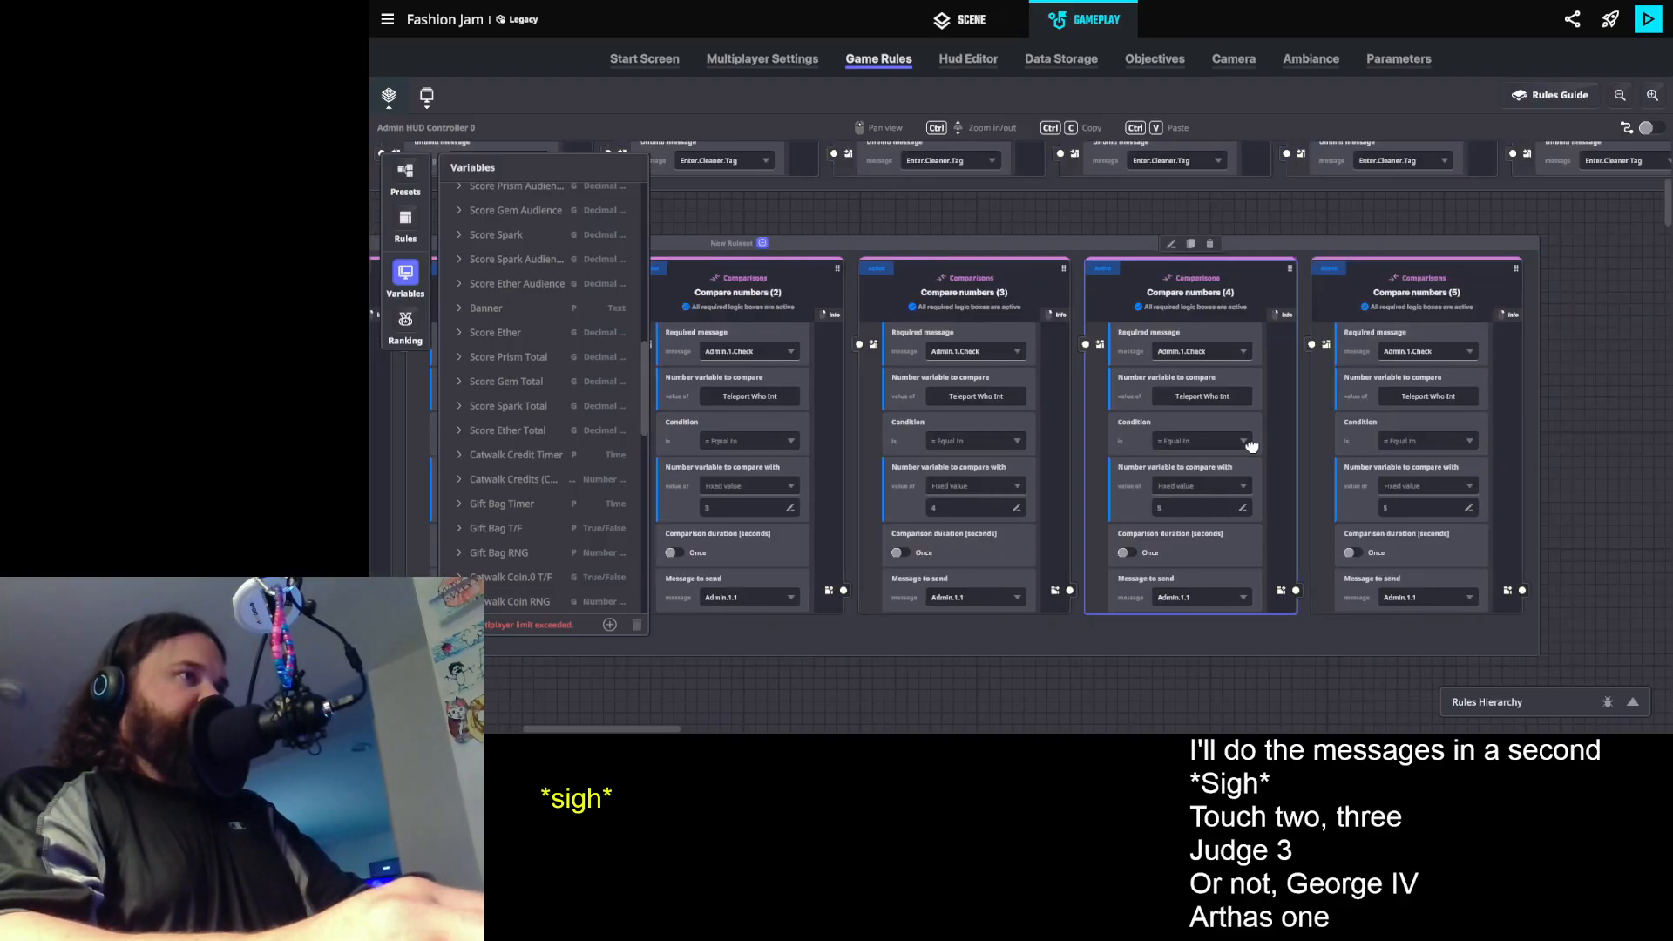
click(1194, 504)
text(6)
click(1457, 529)
- Extend the row of comparison rules with two further duplicates, set to fixed comparison values 7 and 8
click(1219, 265)
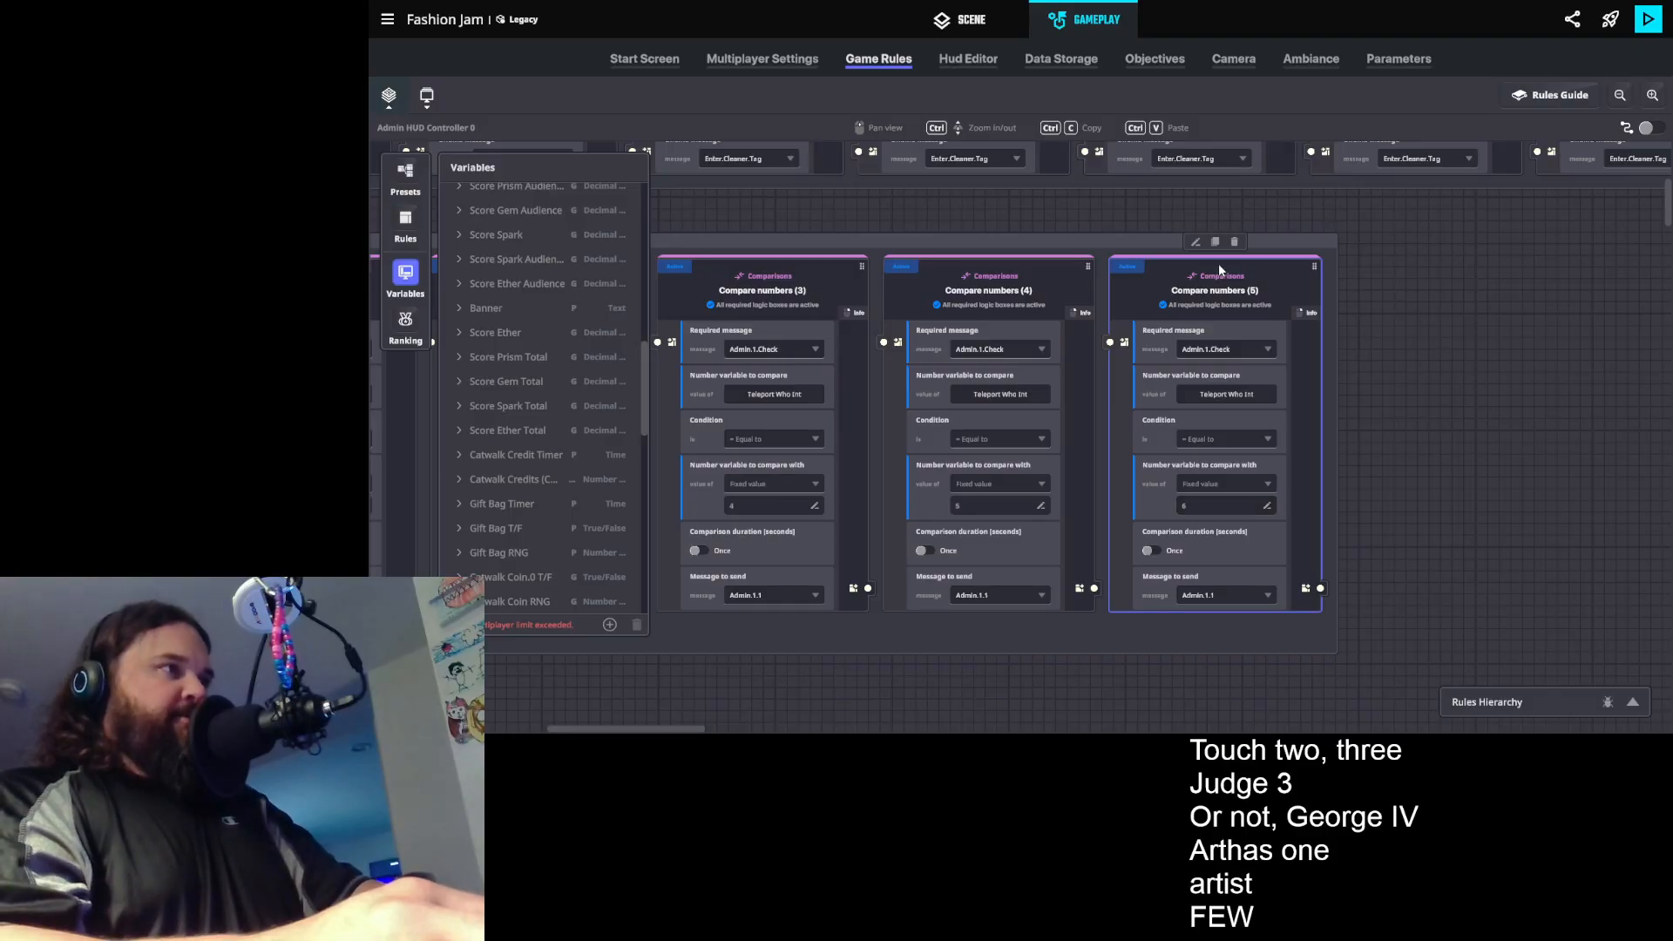
click(1217, 243)
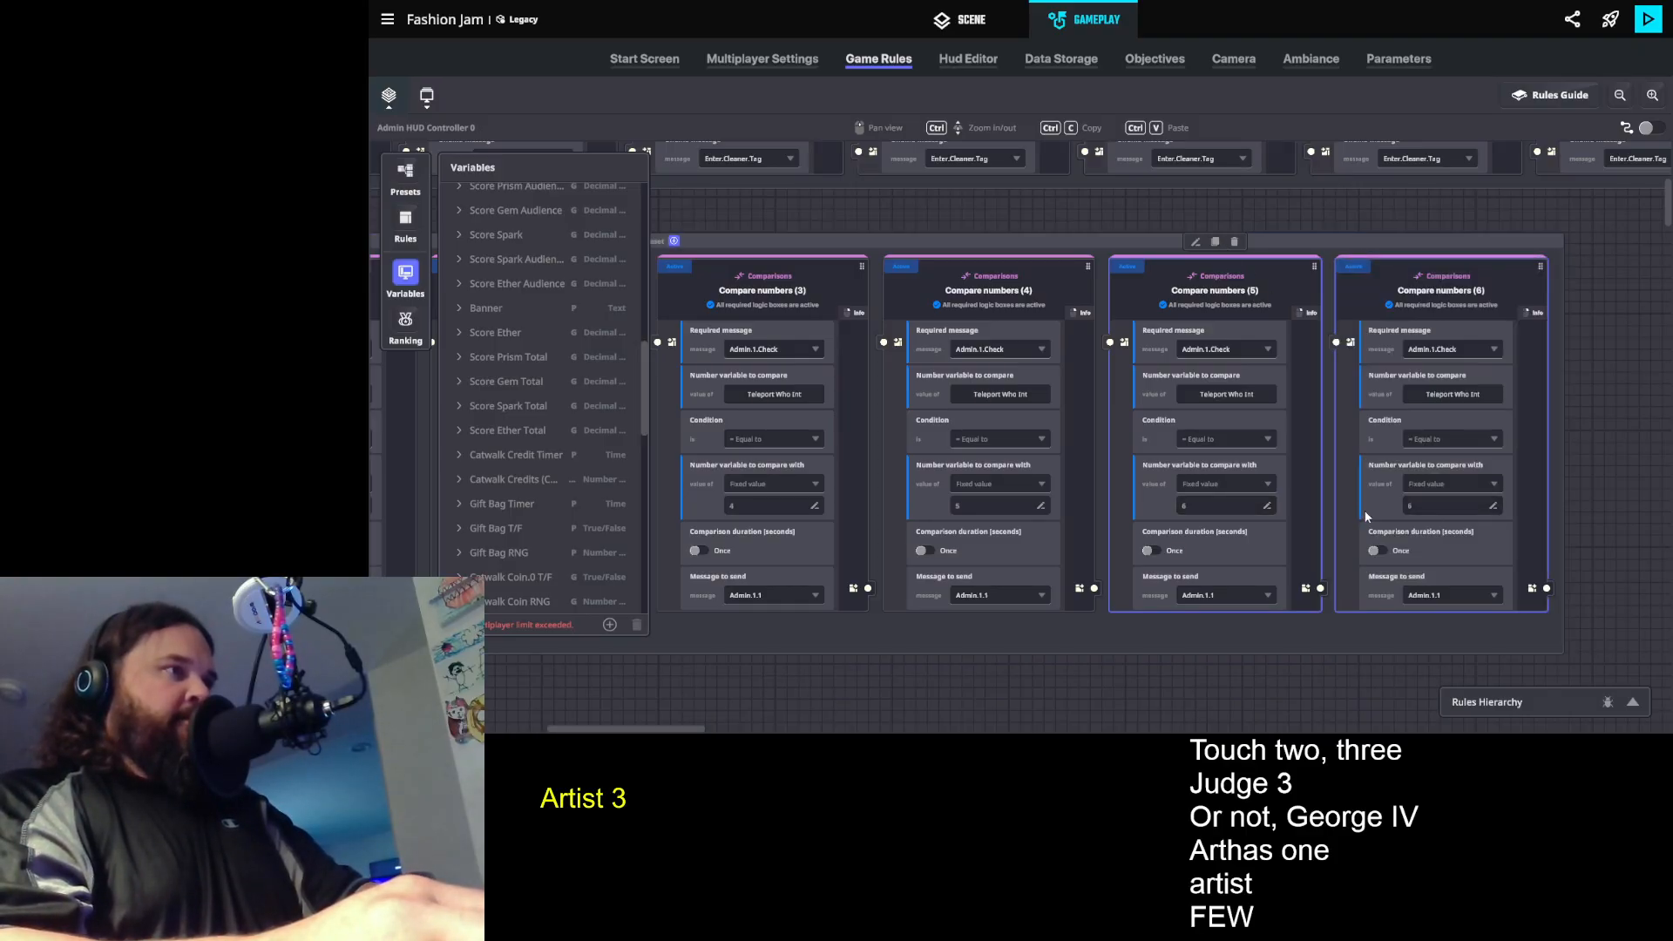
click(1413, 506)
text(7)
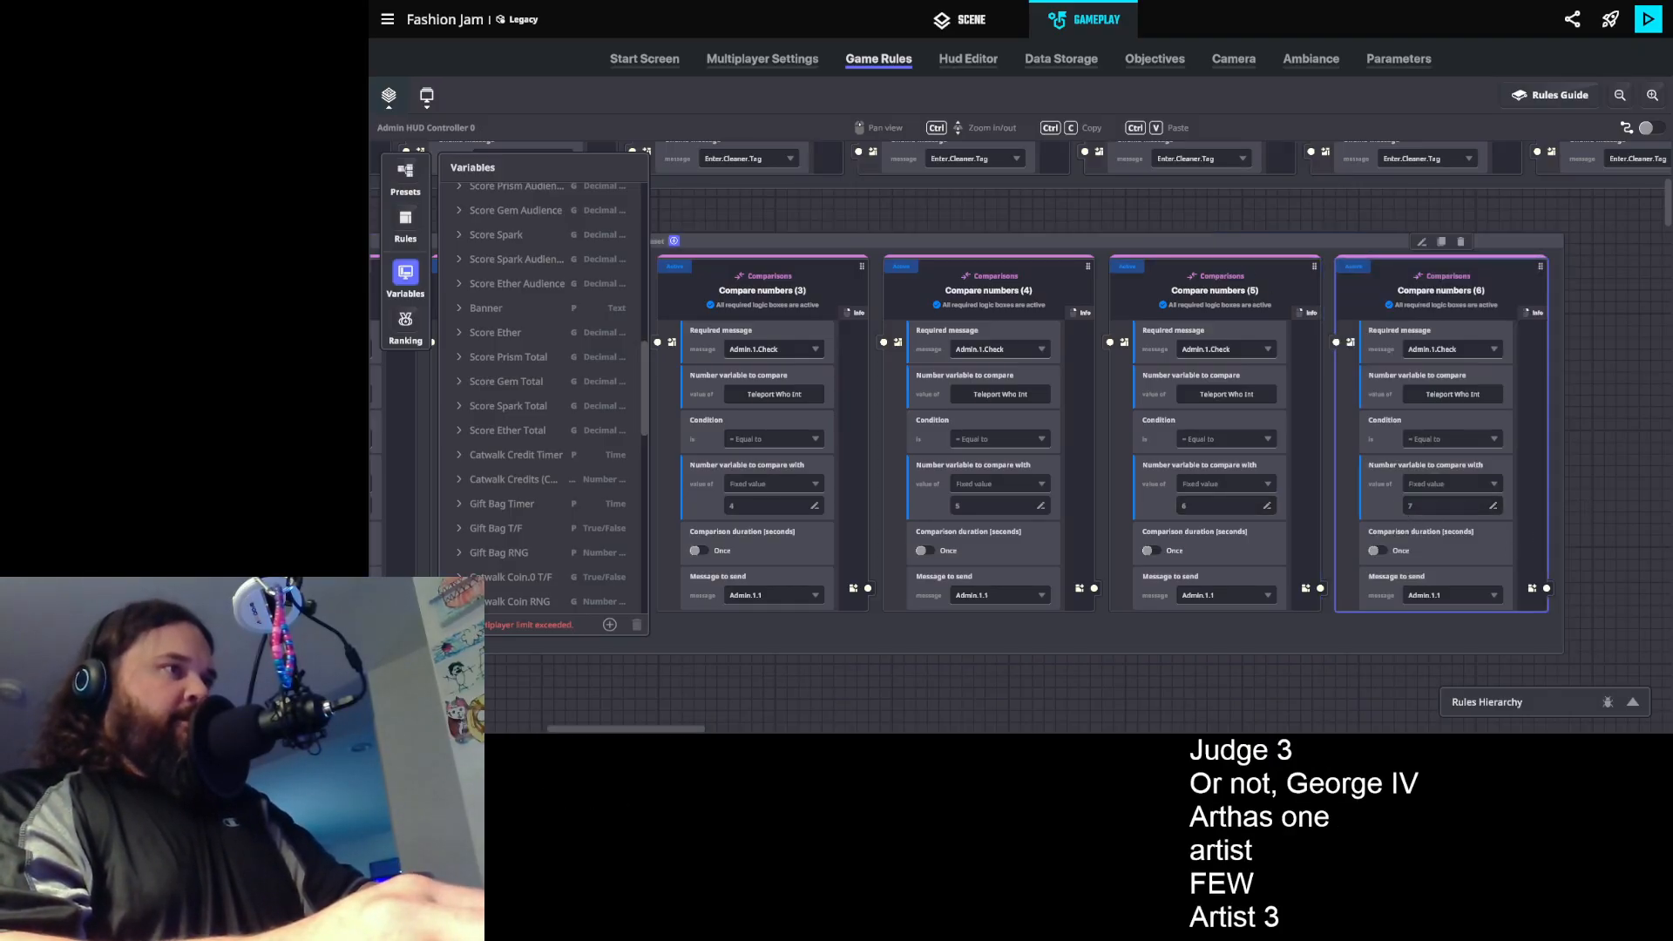
drag(1570, 507, 1197, 509)
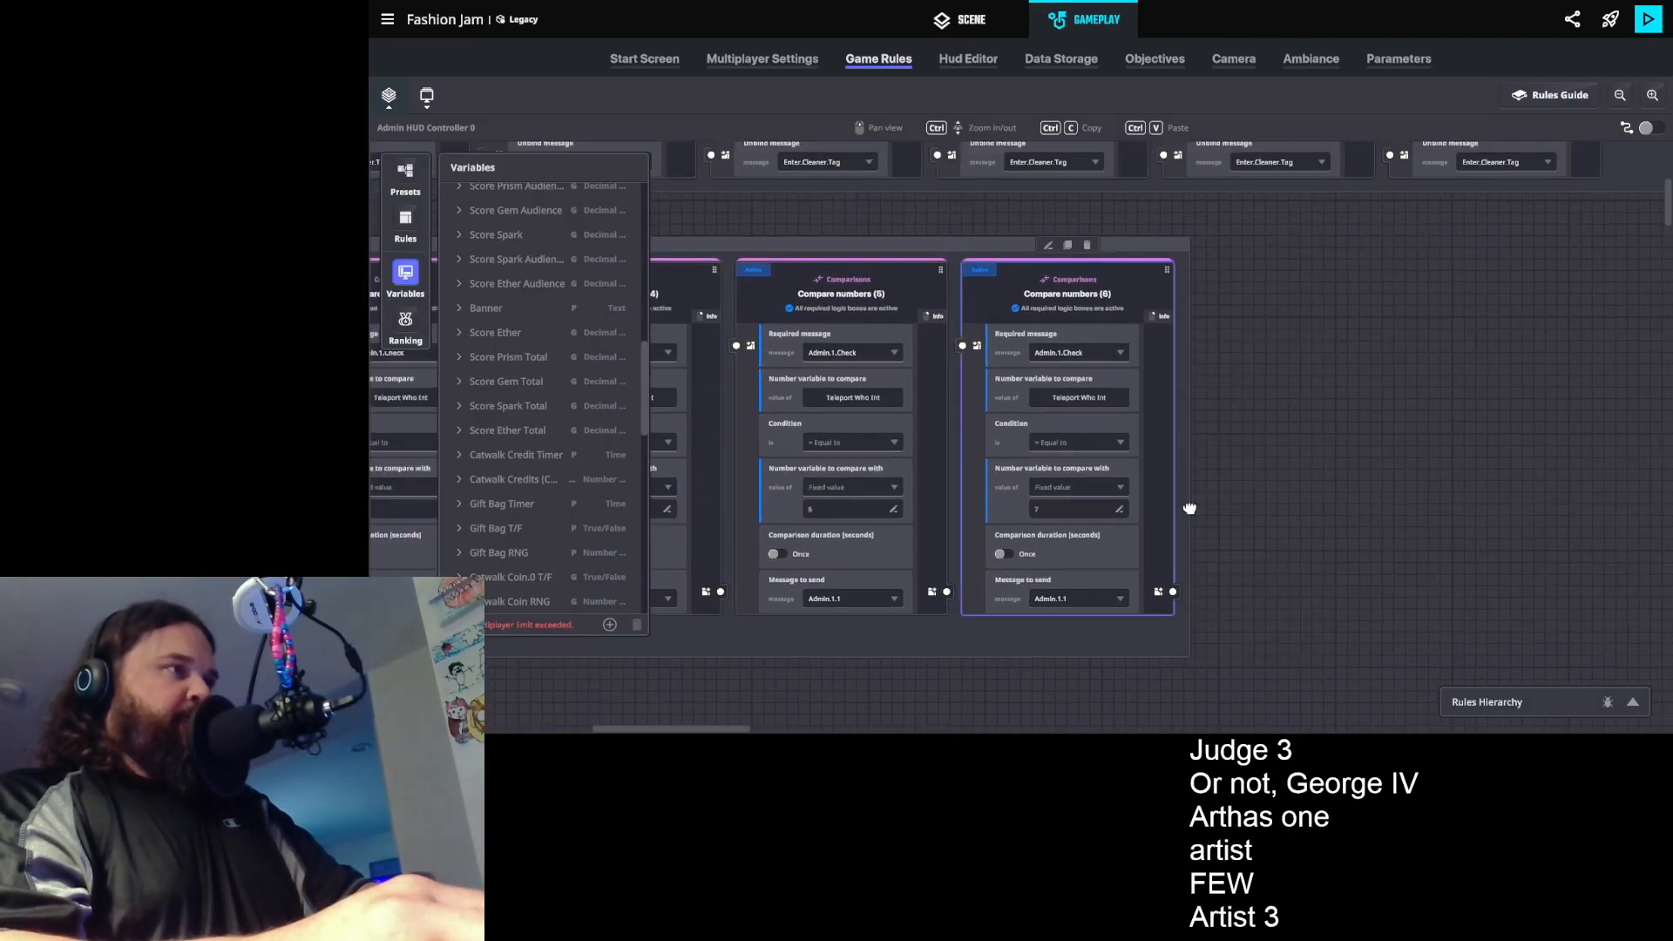
click(1069, 246)
click(1280, 510)
text(8)
- Duplicate the comparison rule for value 8, set the copy's value to 9, and keep it in the same ruleset
click(1296, 246)
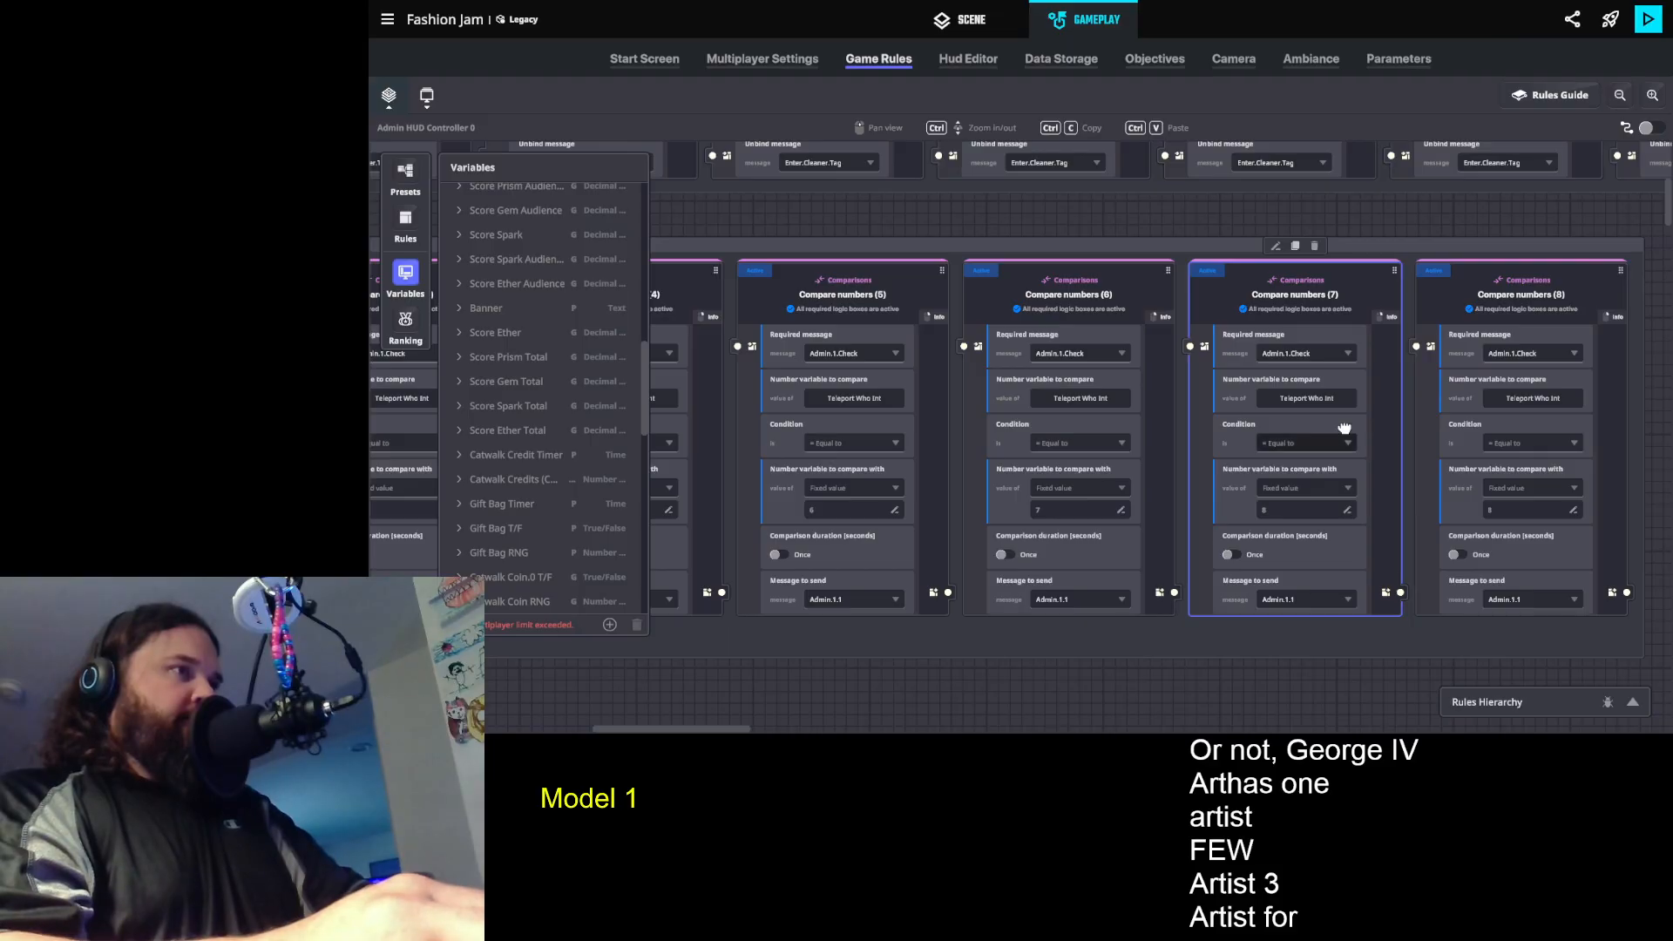
drag(1501, 510, 1300, 516)
click(1301, 515)
text(9)
click(1320, 252)
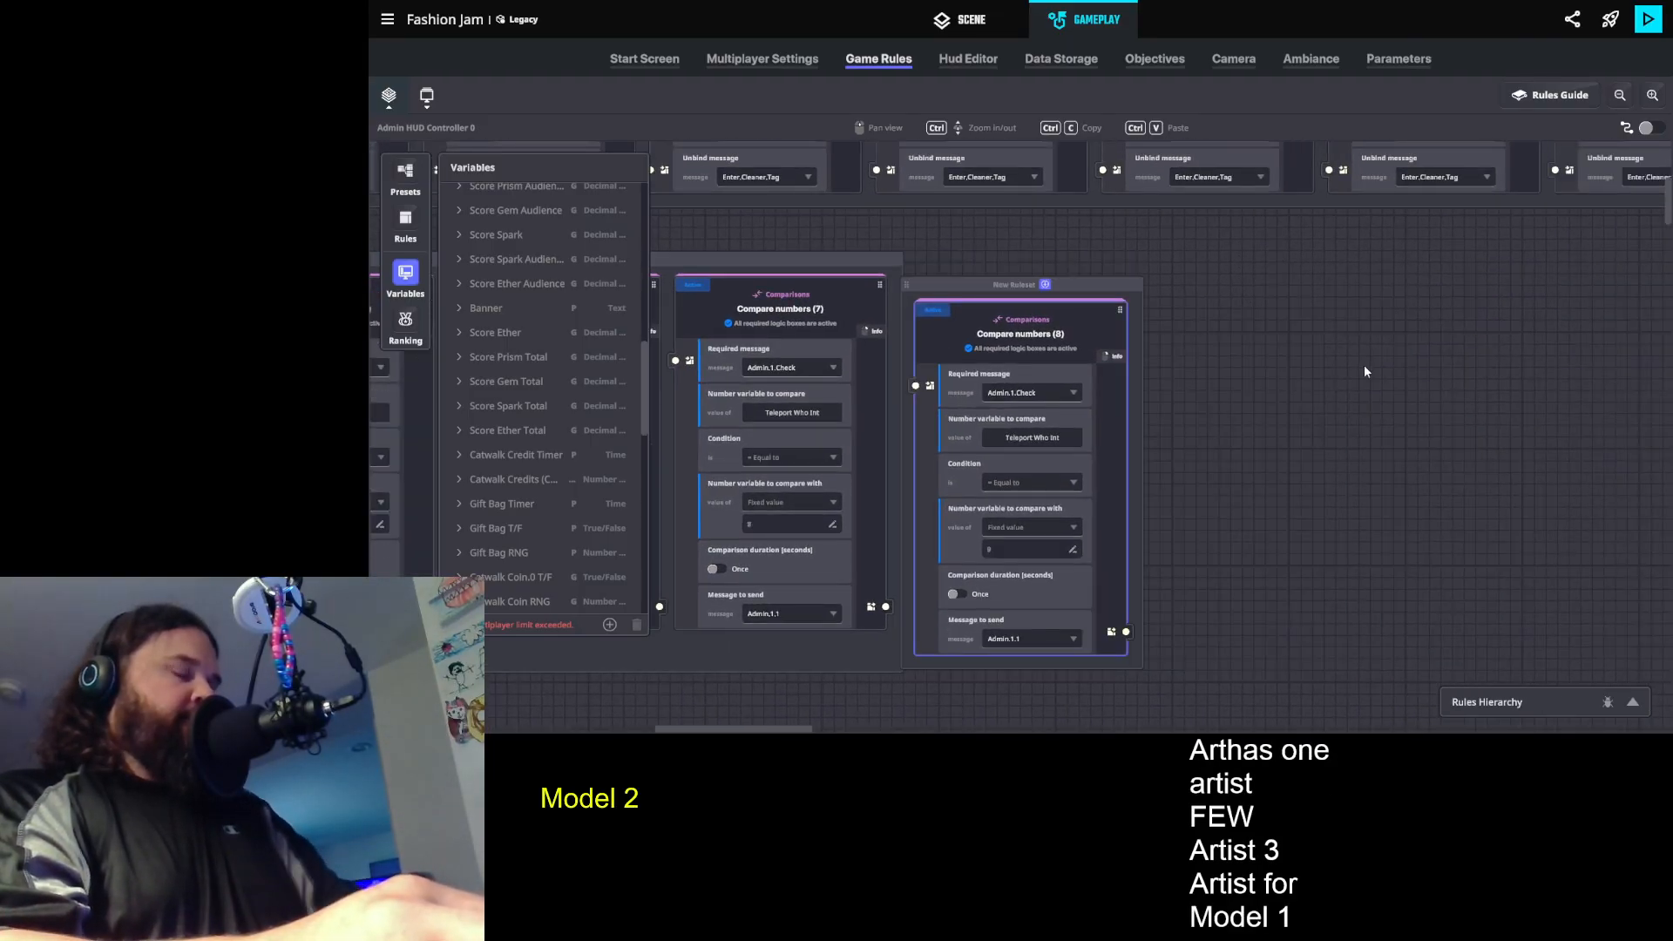
key(ctrl+z)
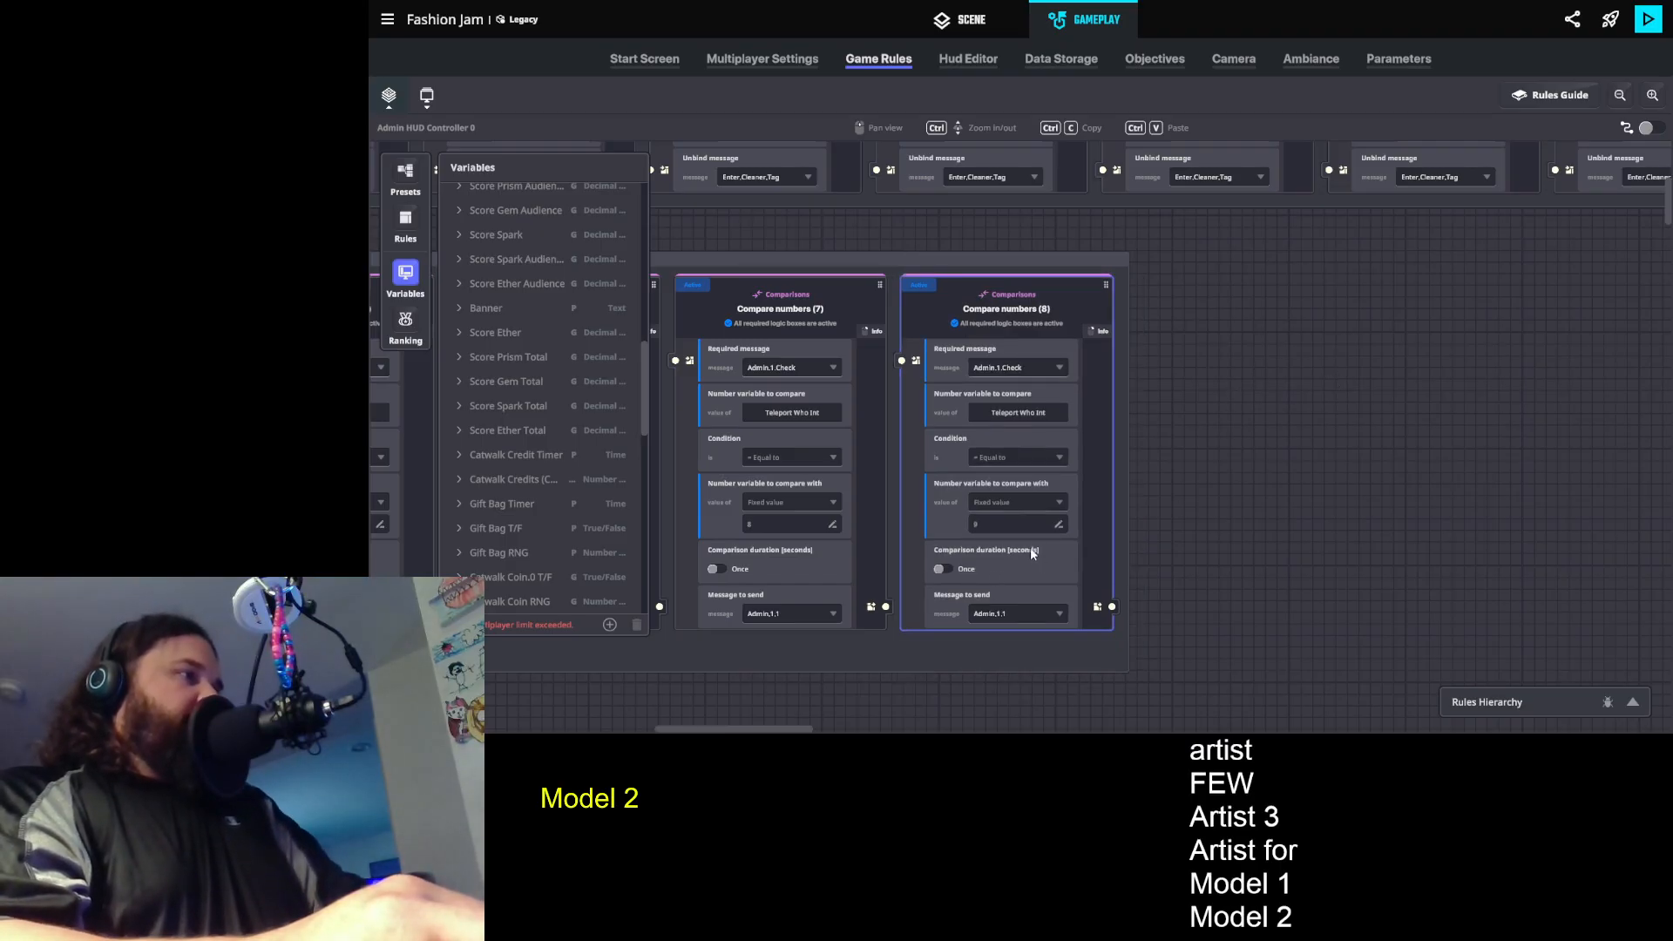
- Duplicate the comparison rule for value 9 and set the copy's fixed comparison value to 10
drag(1192, 495, 1325, 496)
click(1143, 269)
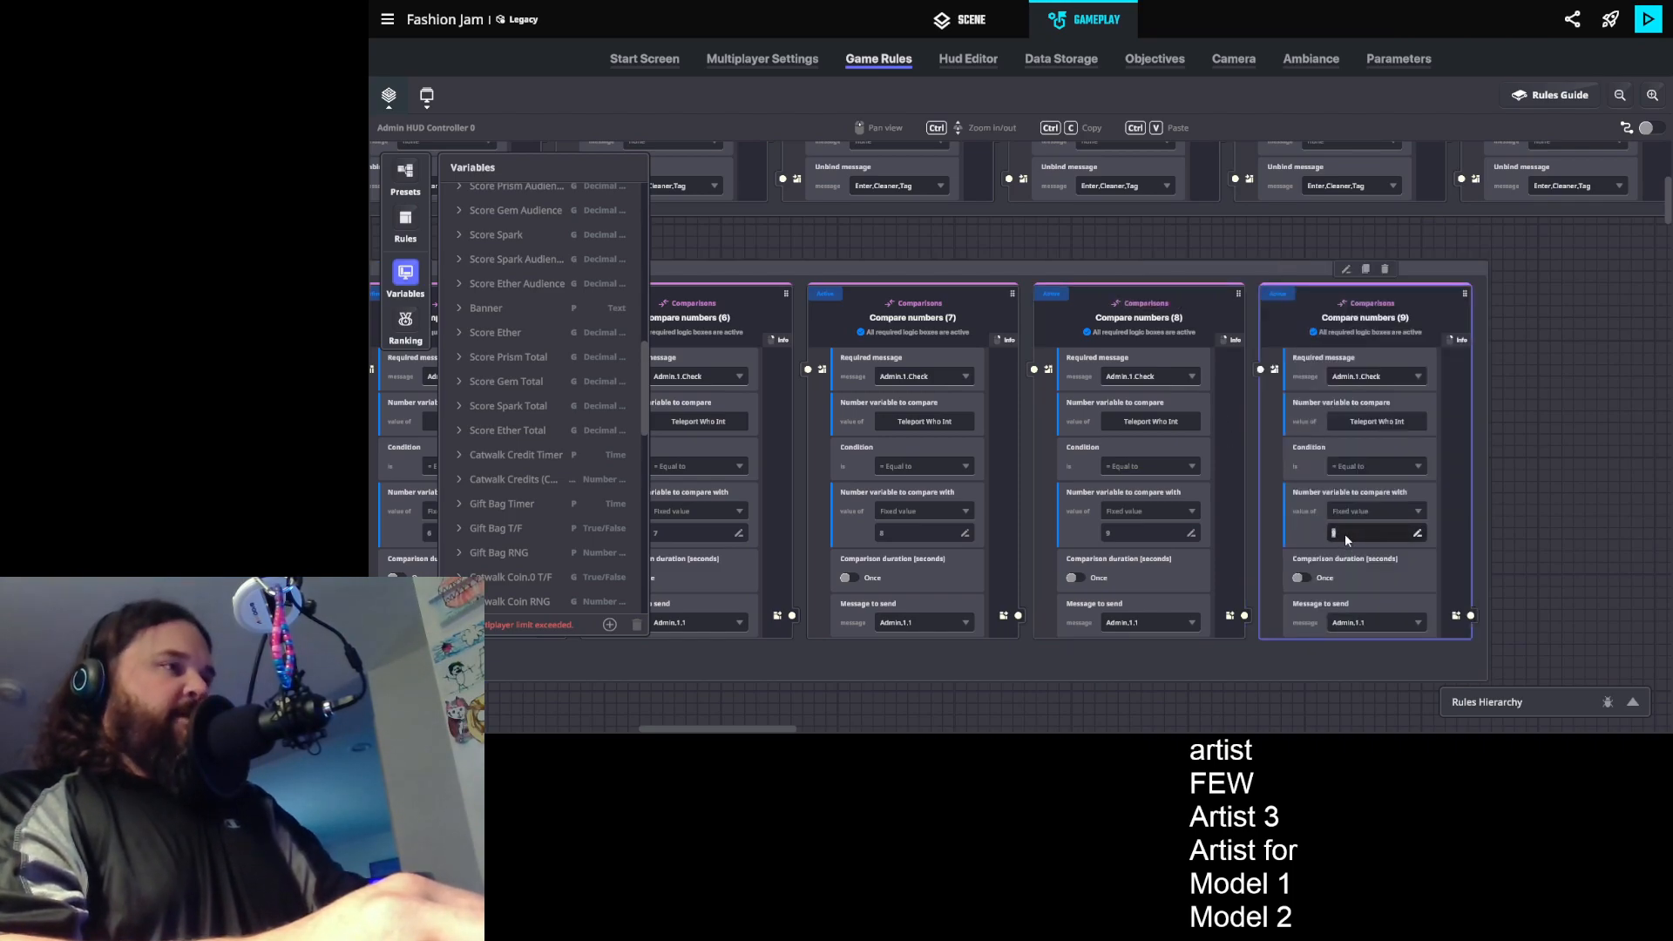
text(10)
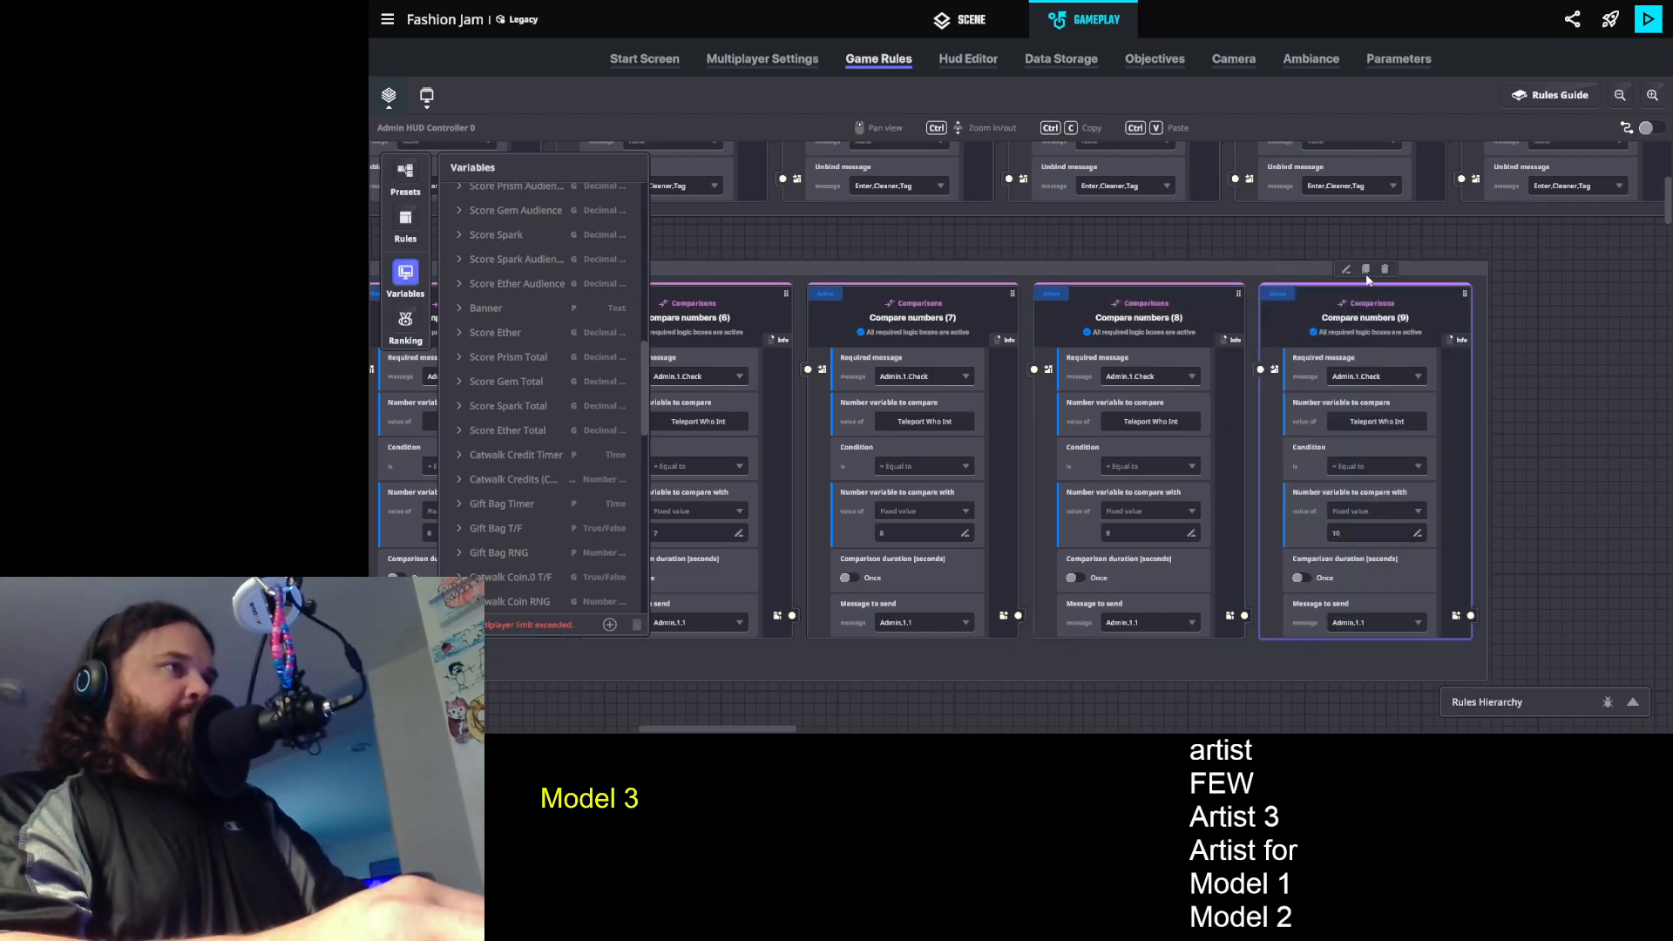
- Extend the row of comparison rules with two more duplicates, set to fixed comparison values 11 and 12
click(1365, 269)
click(1566, 532)
text(11)
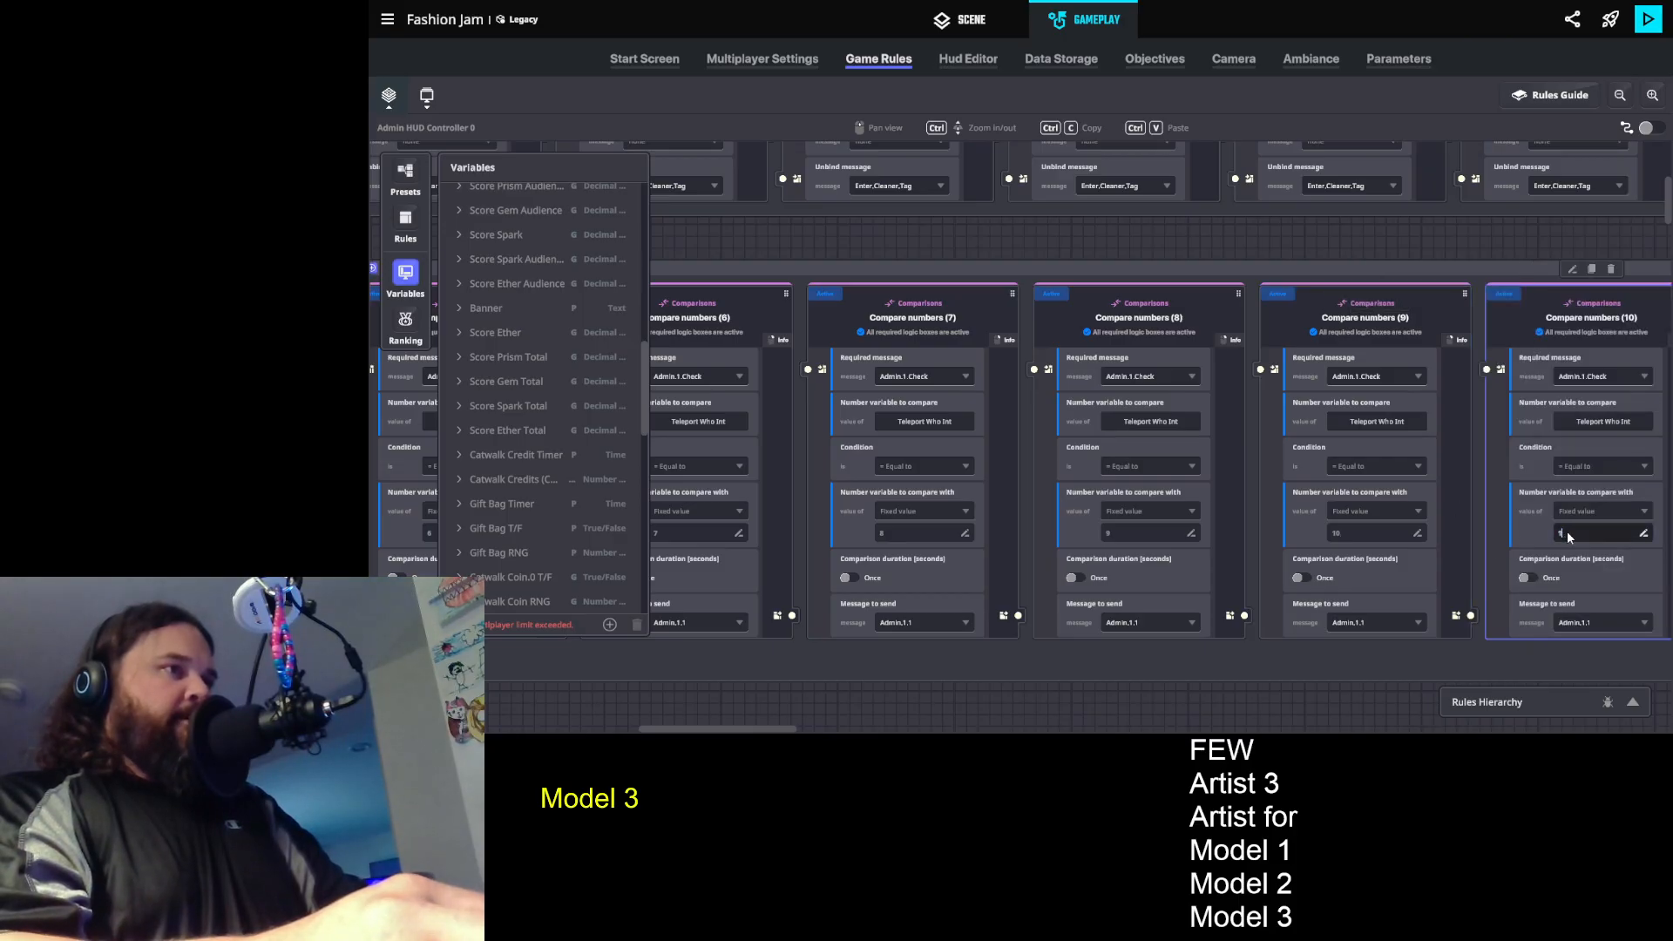
click(1488, 247)
drag(1367, 375, 1148, 375)
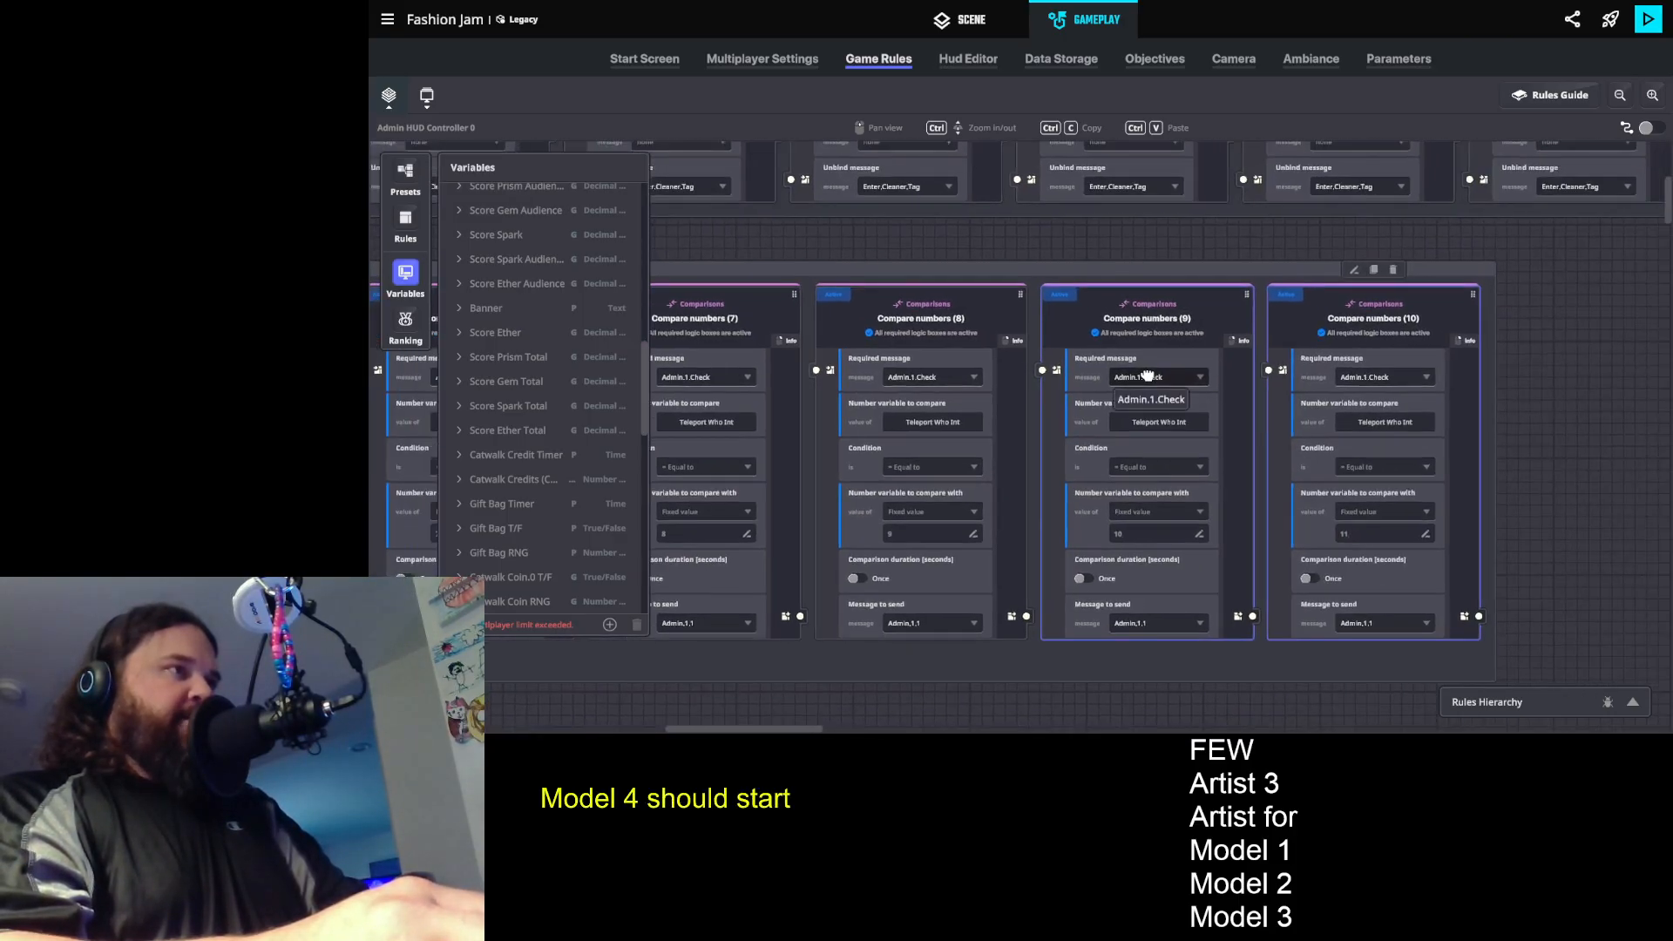
click(1374, 270)
click(1572, 535)
text(12)
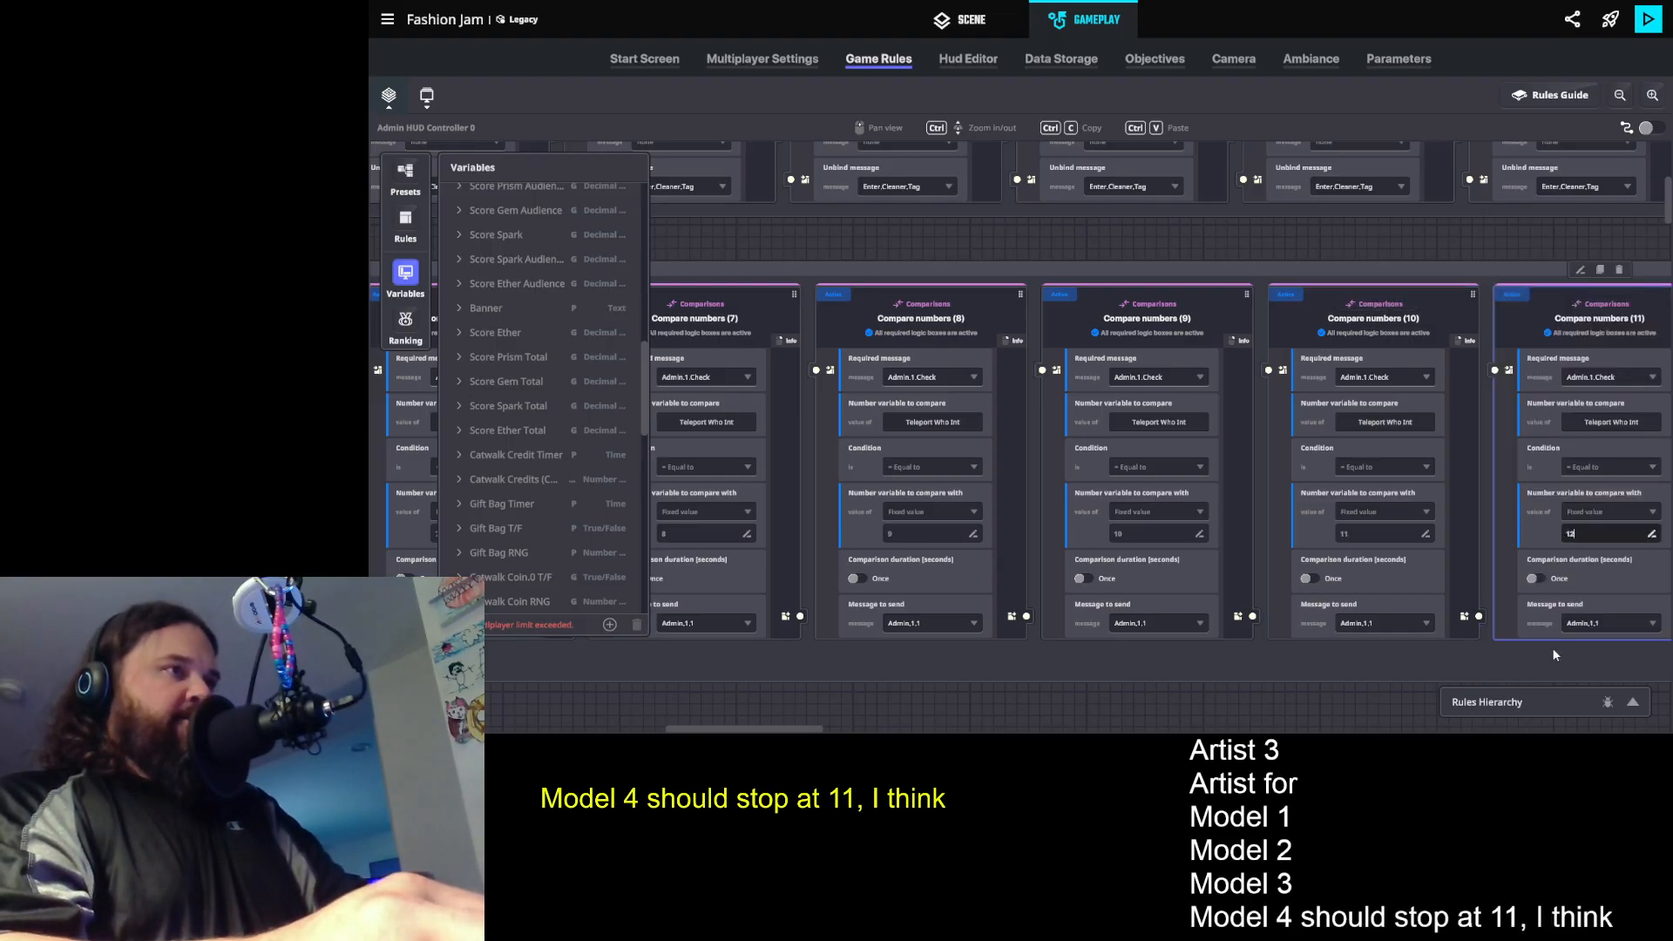
- Create a new message Admin.1.Reset as the message to send for the comparison rule with value 12
click(1597, 624)
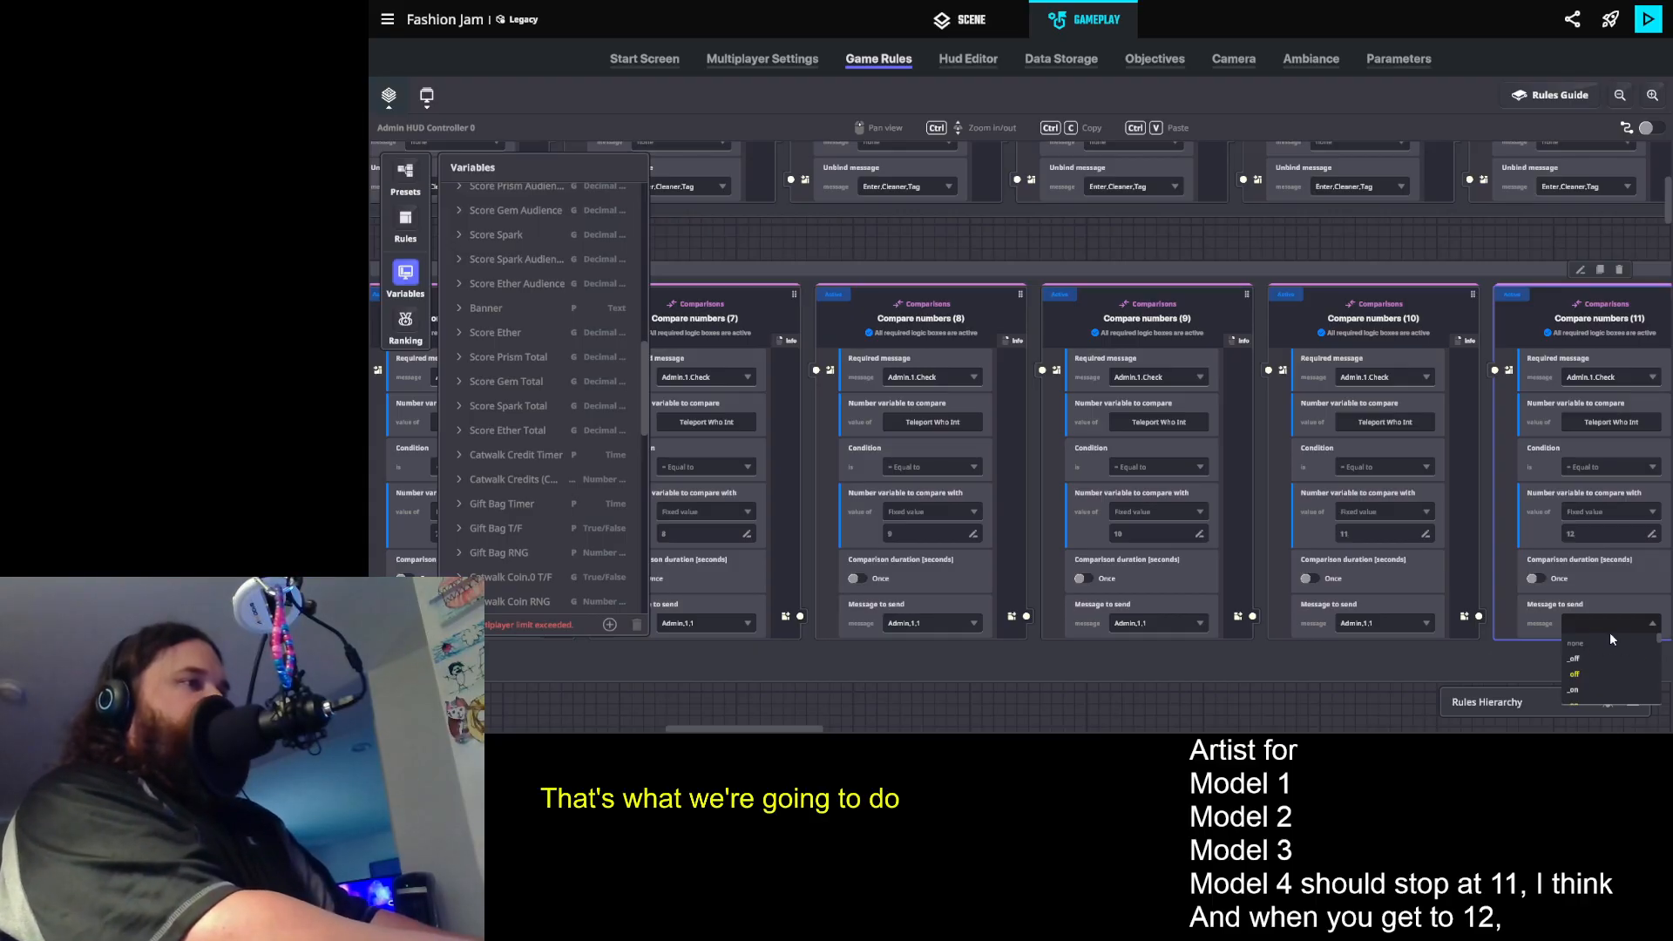
text(Admin.1.Rese)
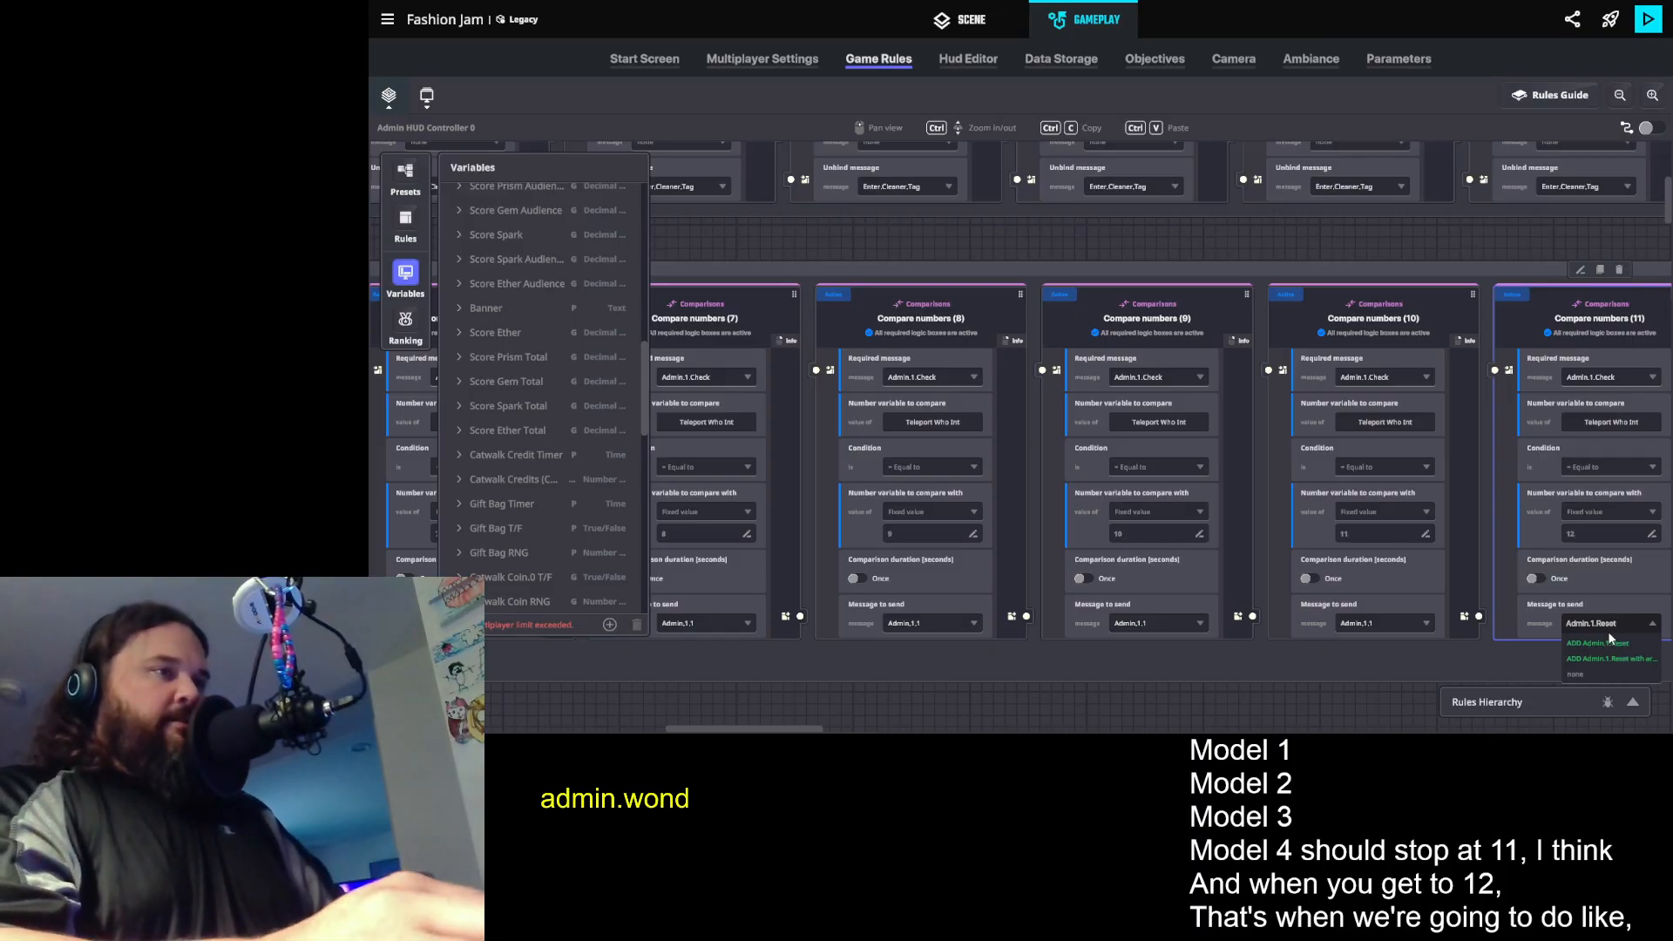
text(t)
click(1633, 643)
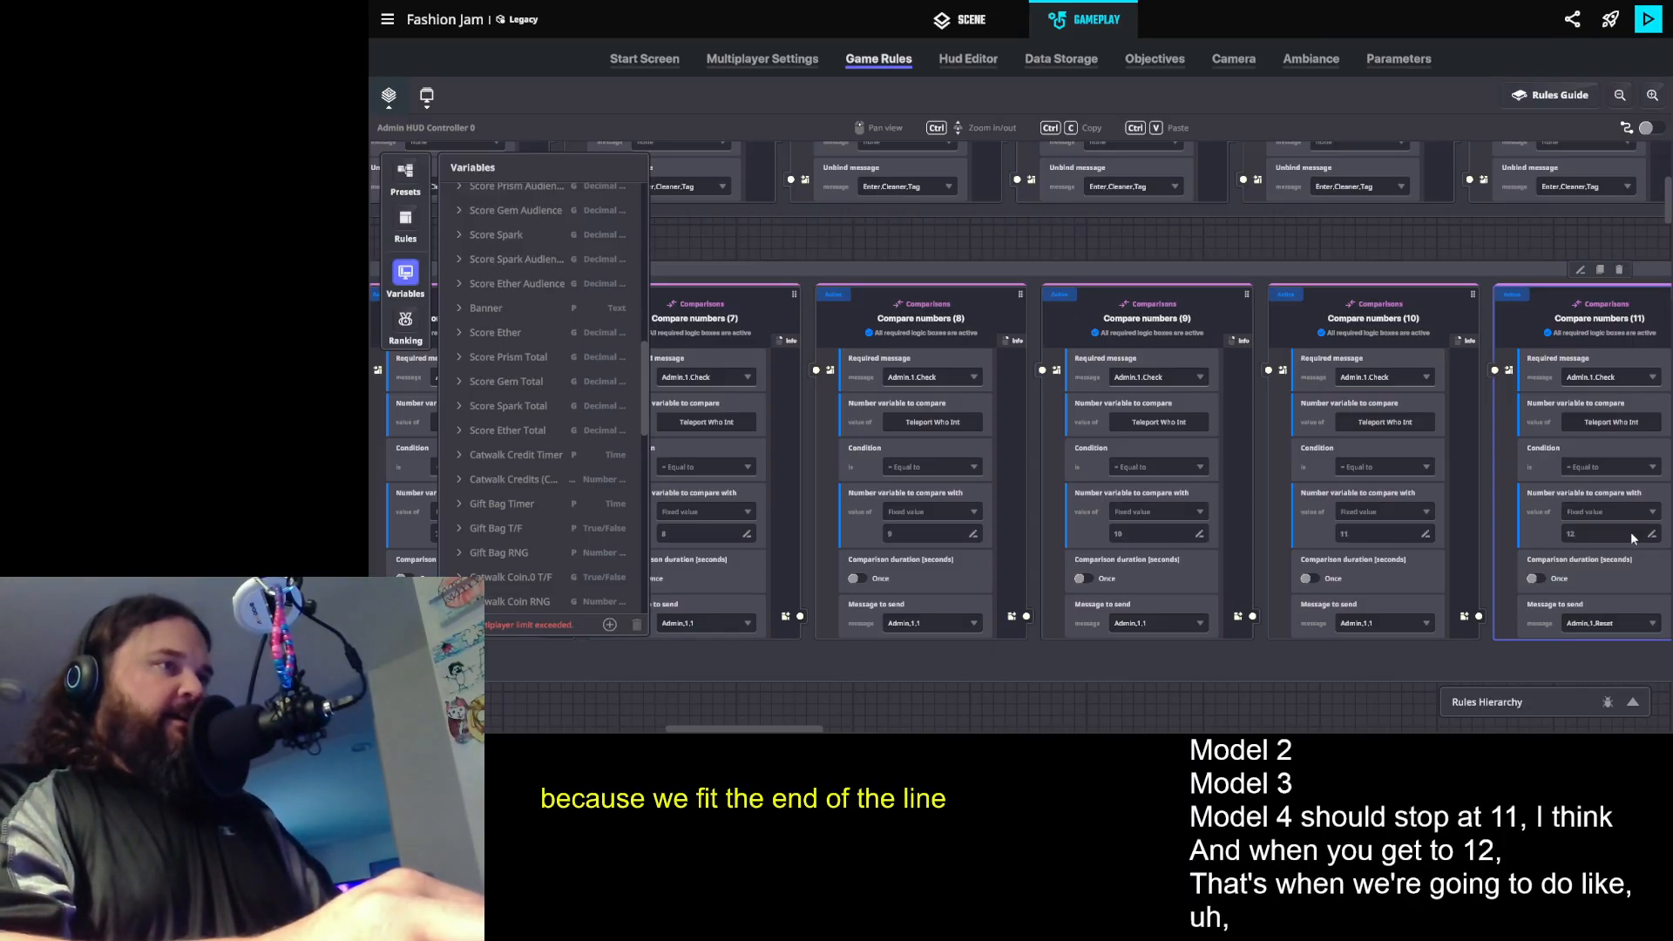
click(405, 277)
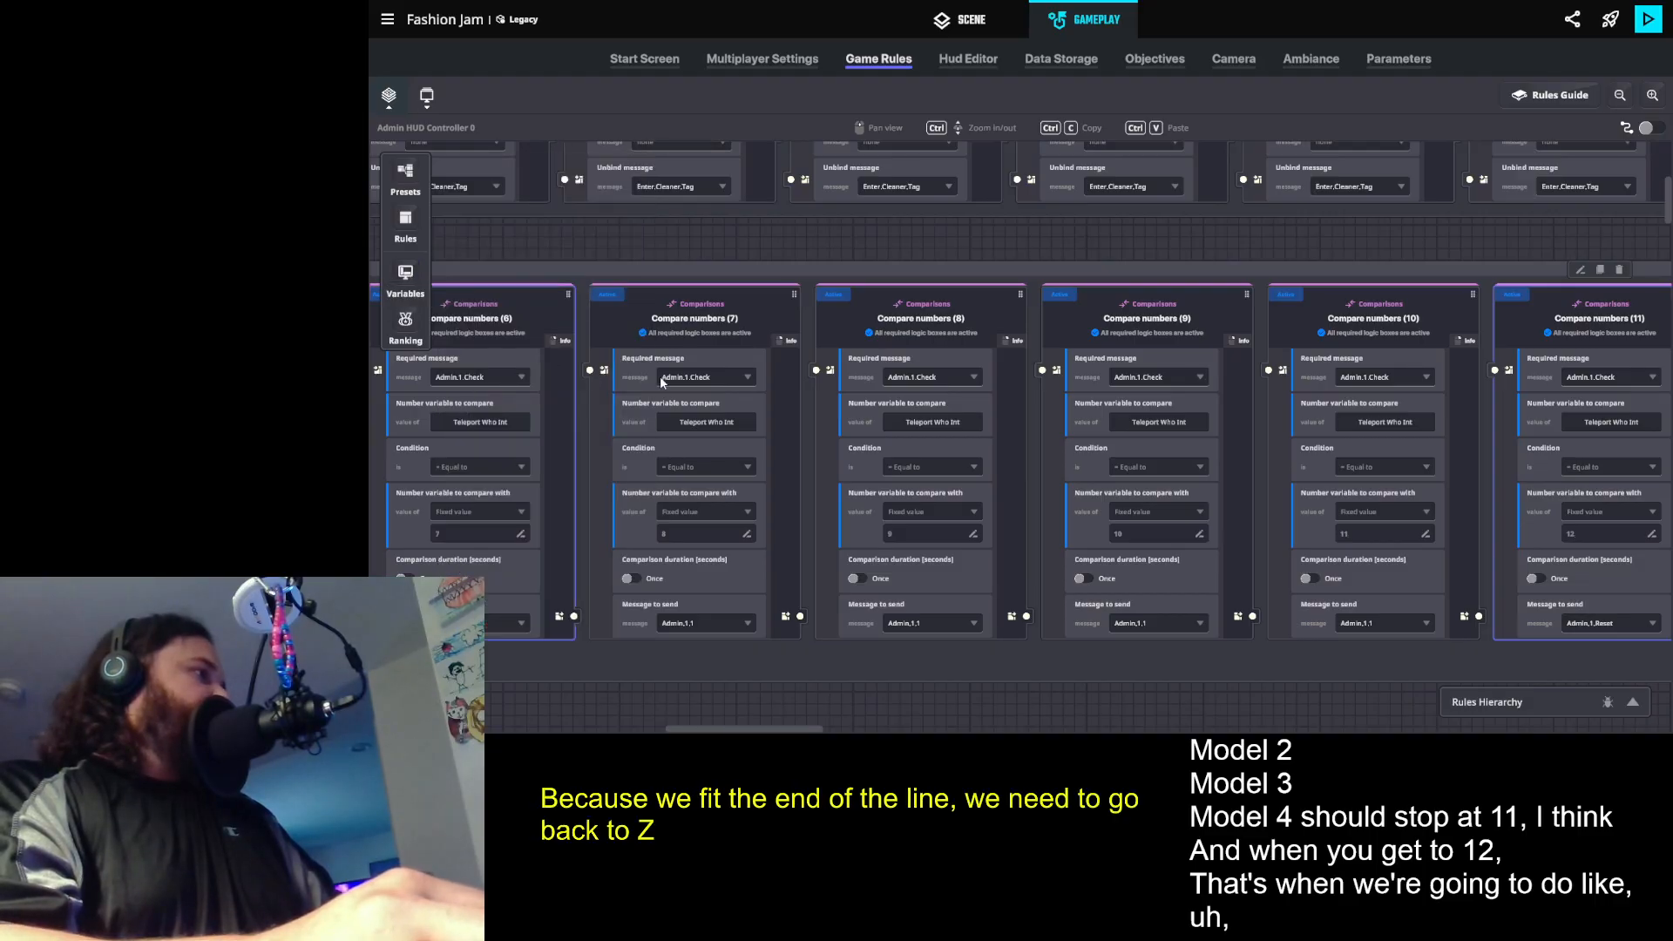
scroll(964, 390, down, 1)
drag(971, 396, 897, 437)
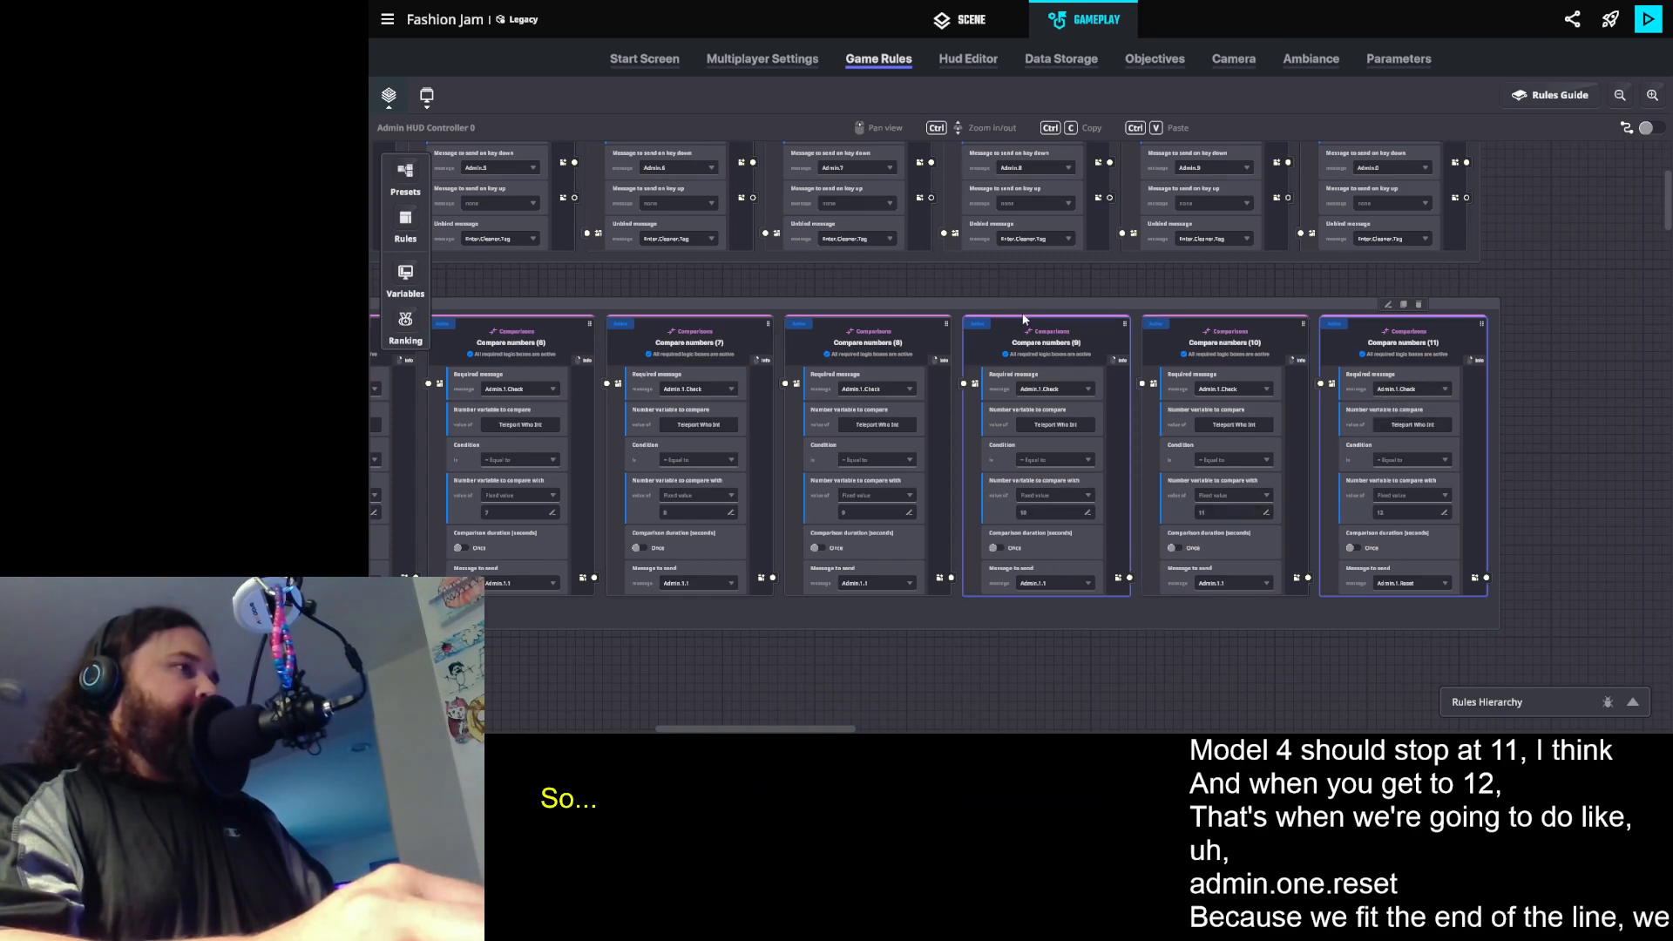
drag(673, 359, 998, 394)
drag(1139, 396, 873, 383)
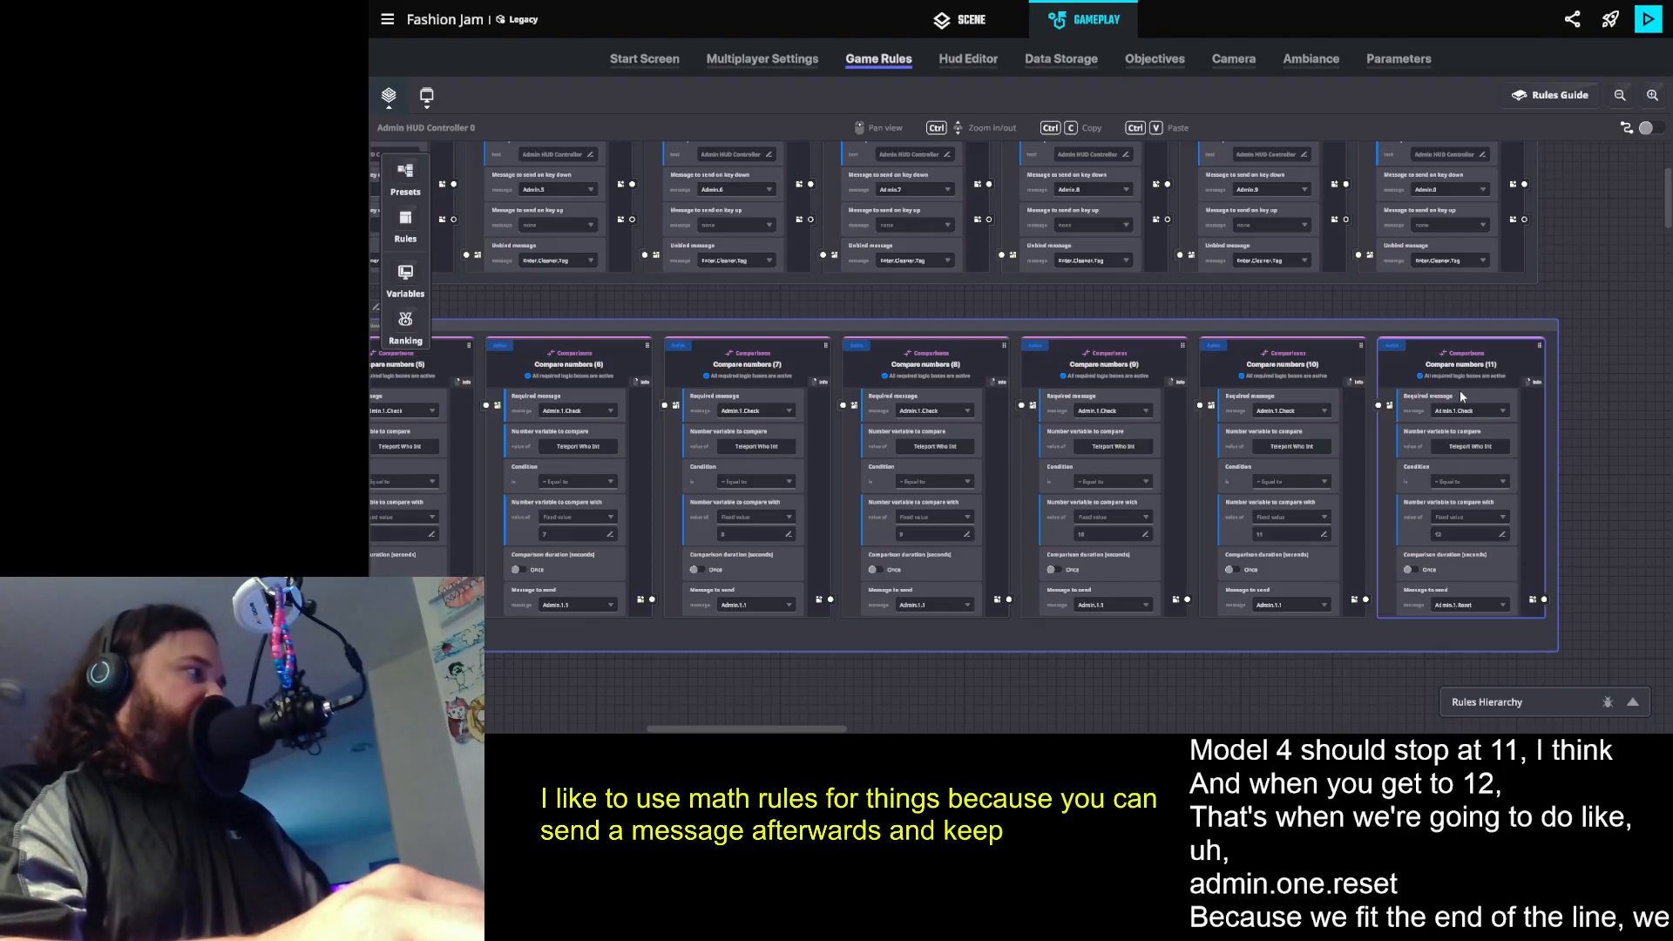
click(1603, 321)
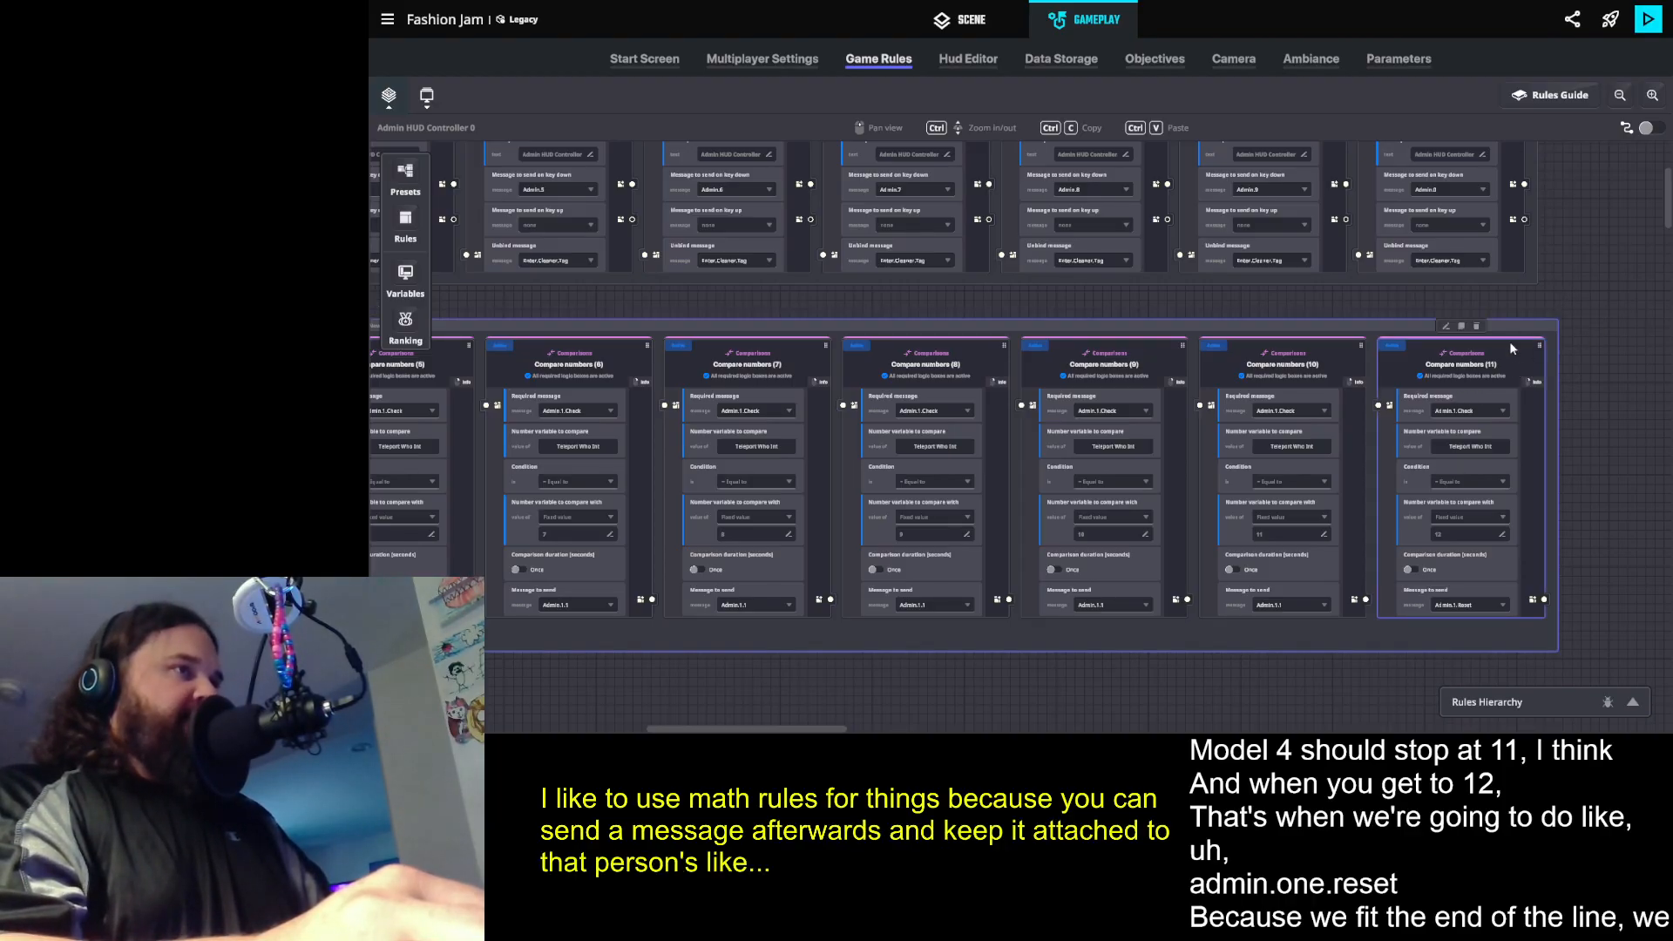
click(1462, 325)
drag(1440, 419, 1149, 326)
scroll(1499, 442, up, 3)
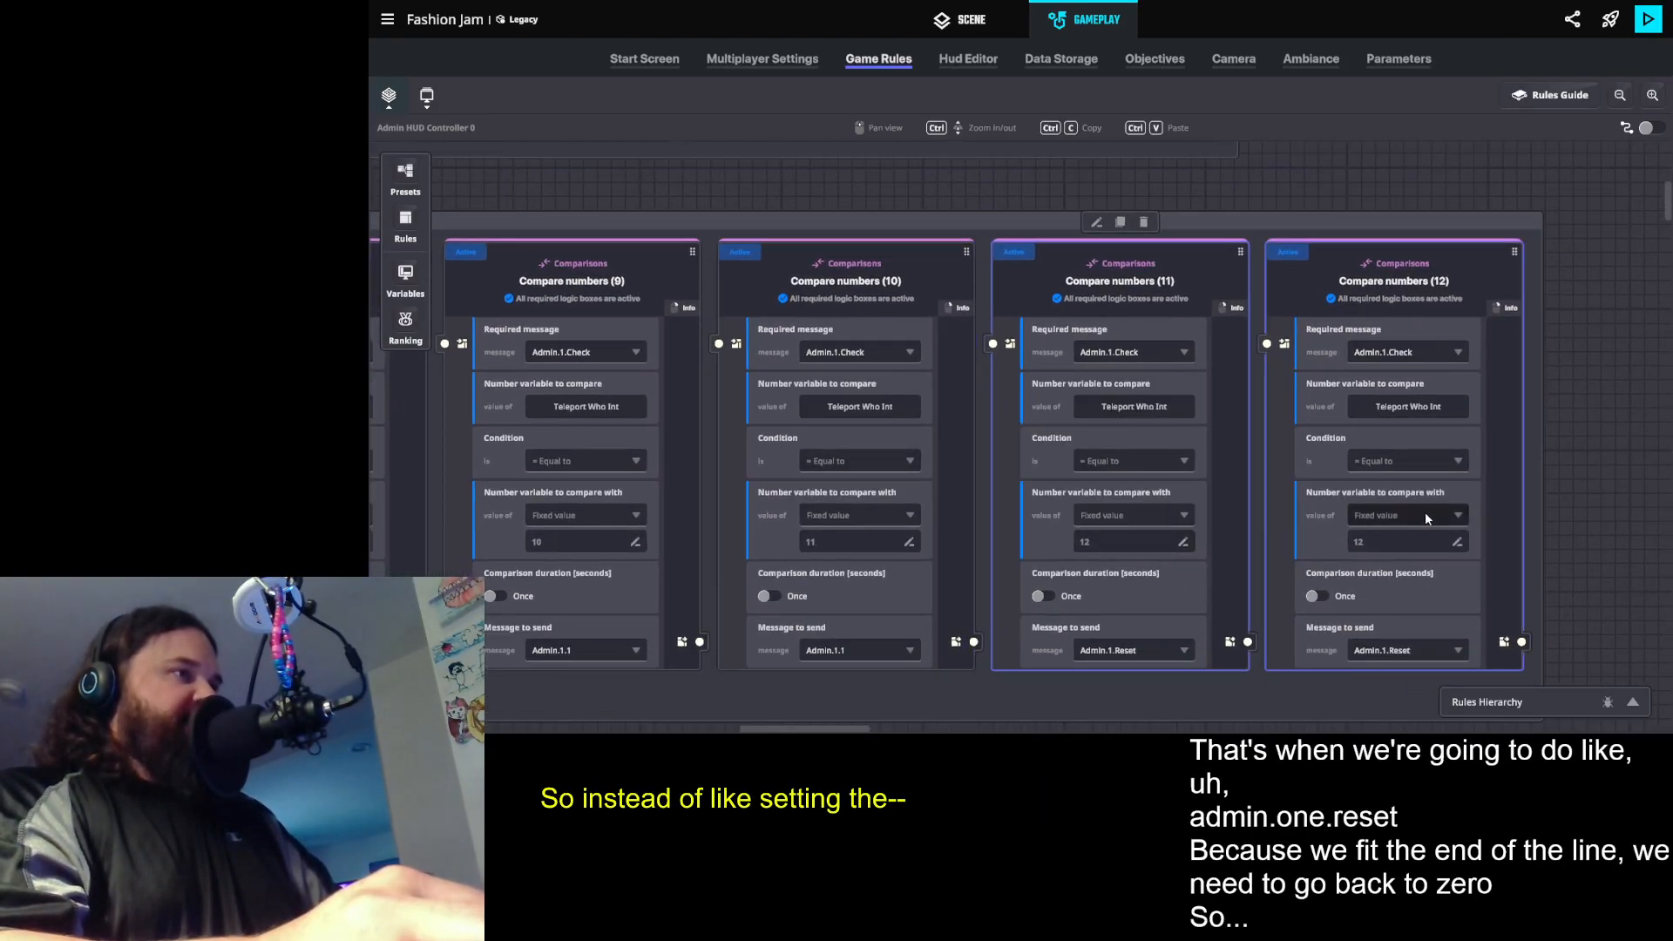
click(1396, 455)
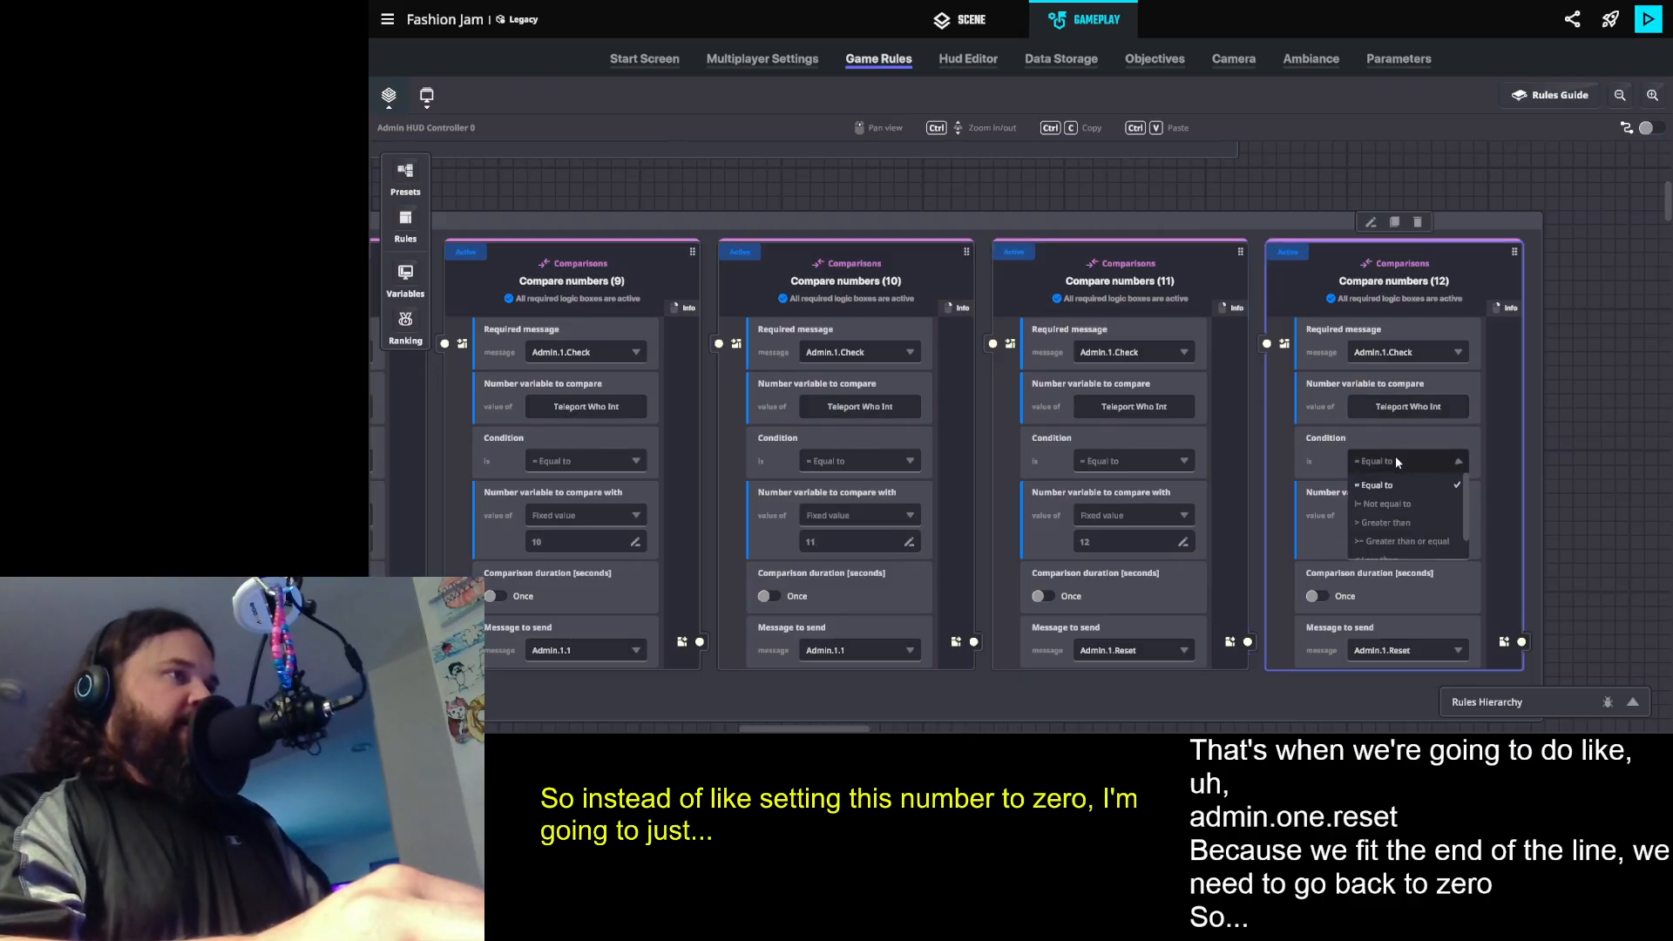
click(1612, 531)
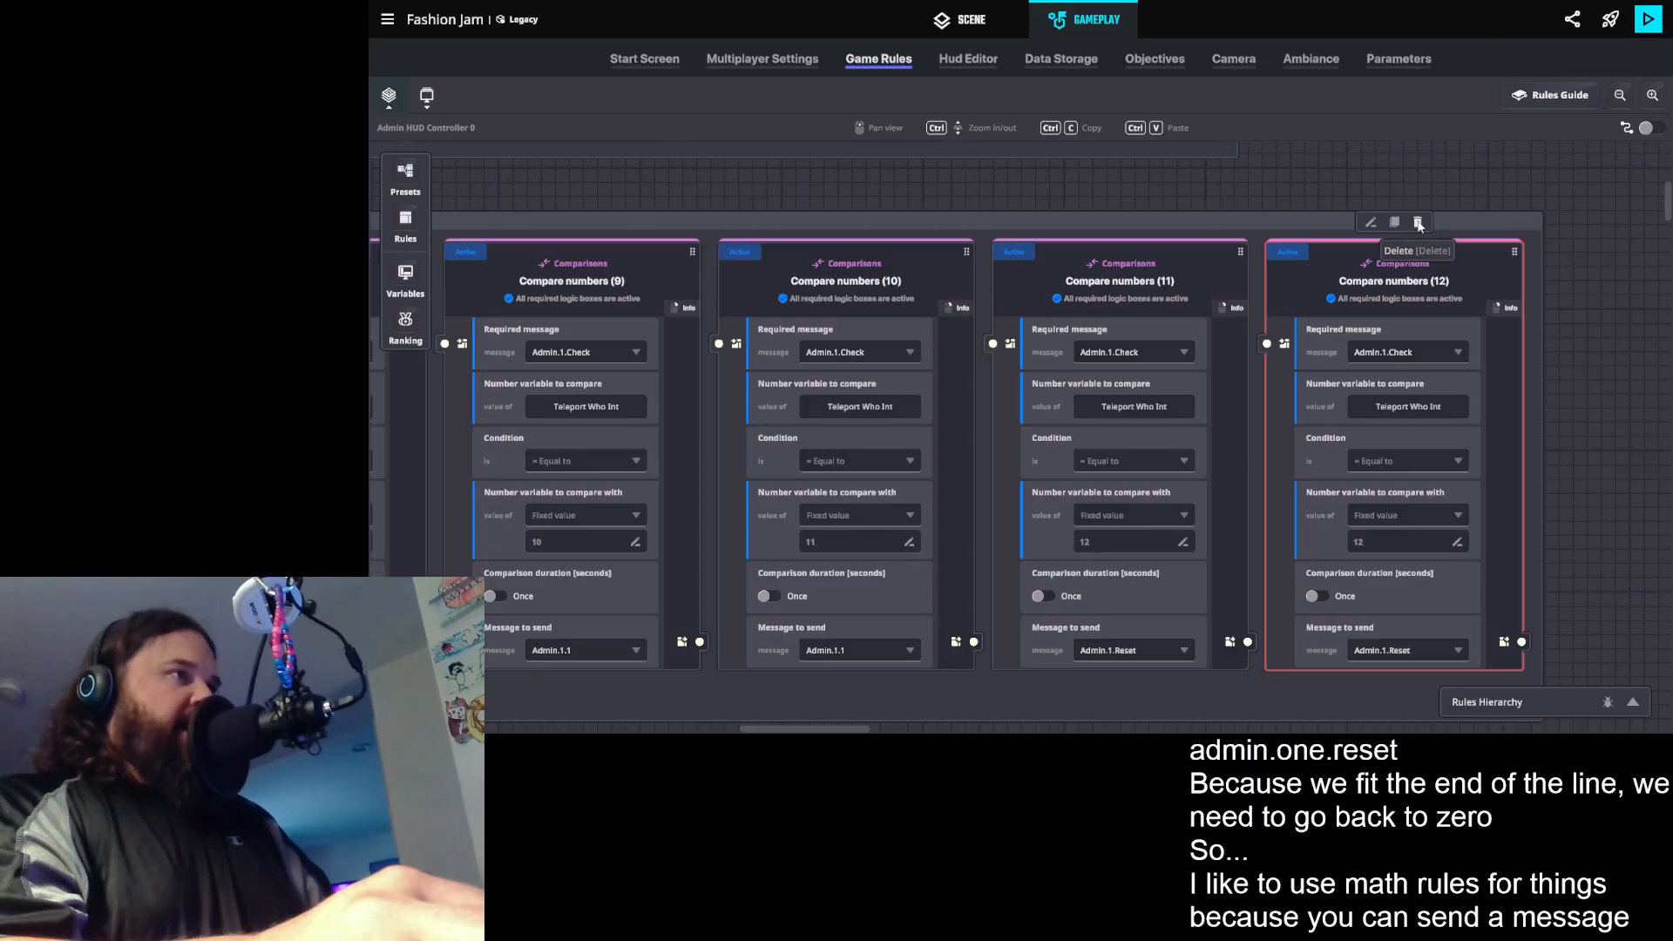
click(1418, 223)
- Duplicate the Math rule at the beginning of the Admin.1 ruleset
scroll(1007, 359, down, 2)
scroll(766, 325, down, 1)
drag(741, 397, 1547, 725)
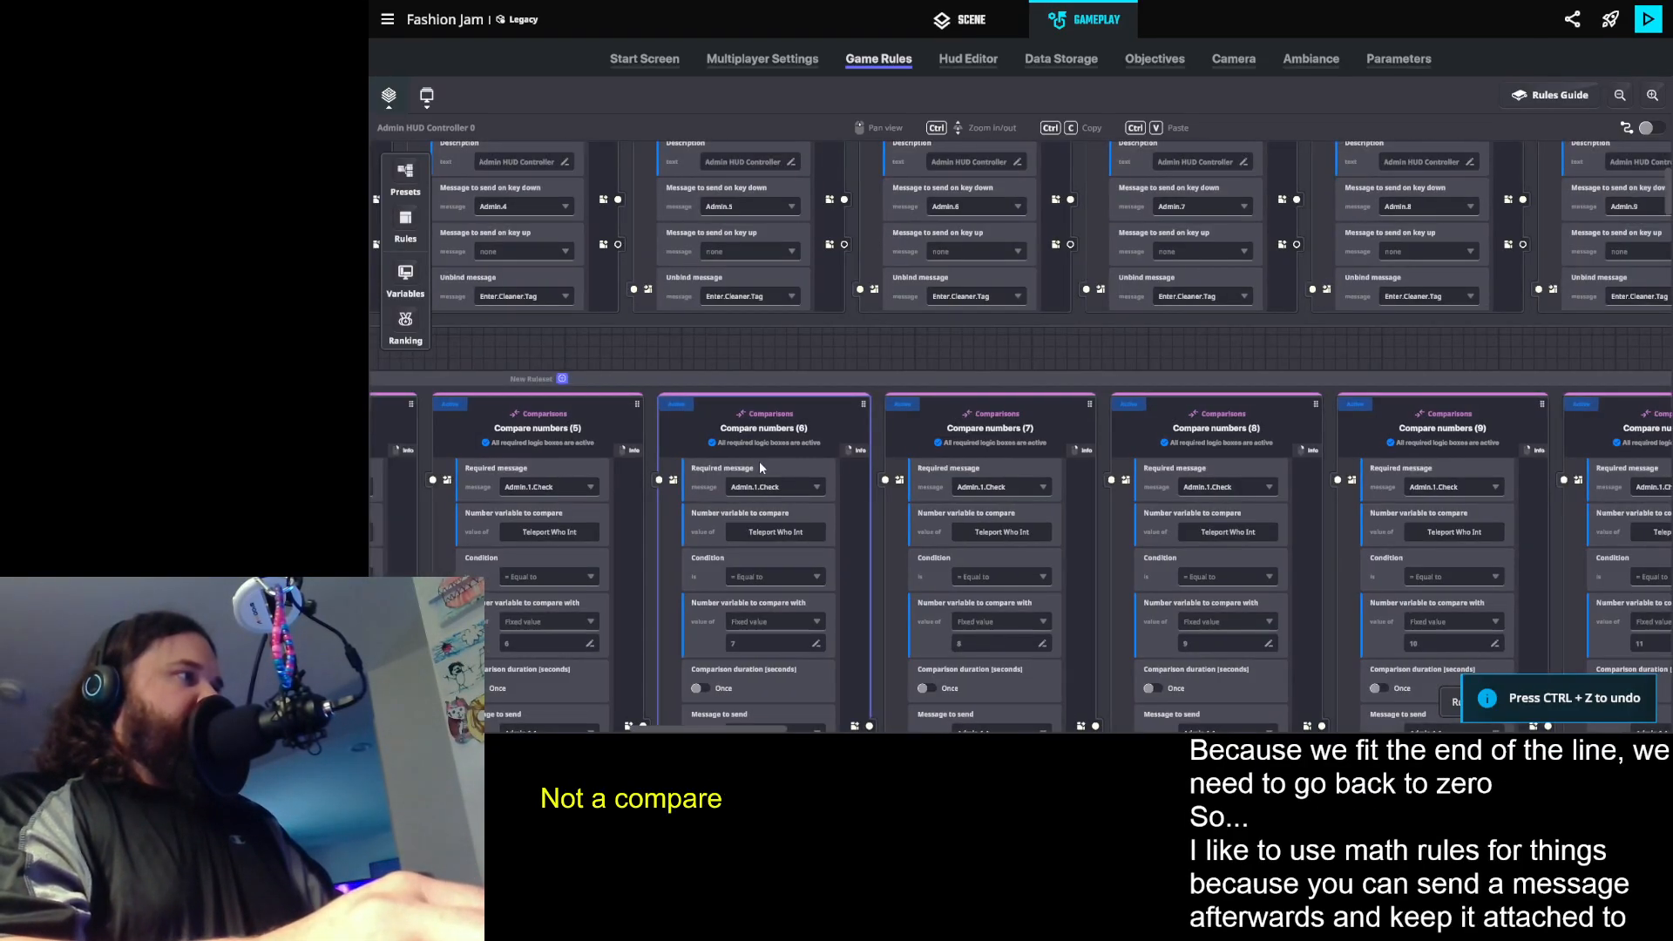
scroll(744, 467, down, 1)
drag(720, 486, 1672, 471)
click(687, 377)
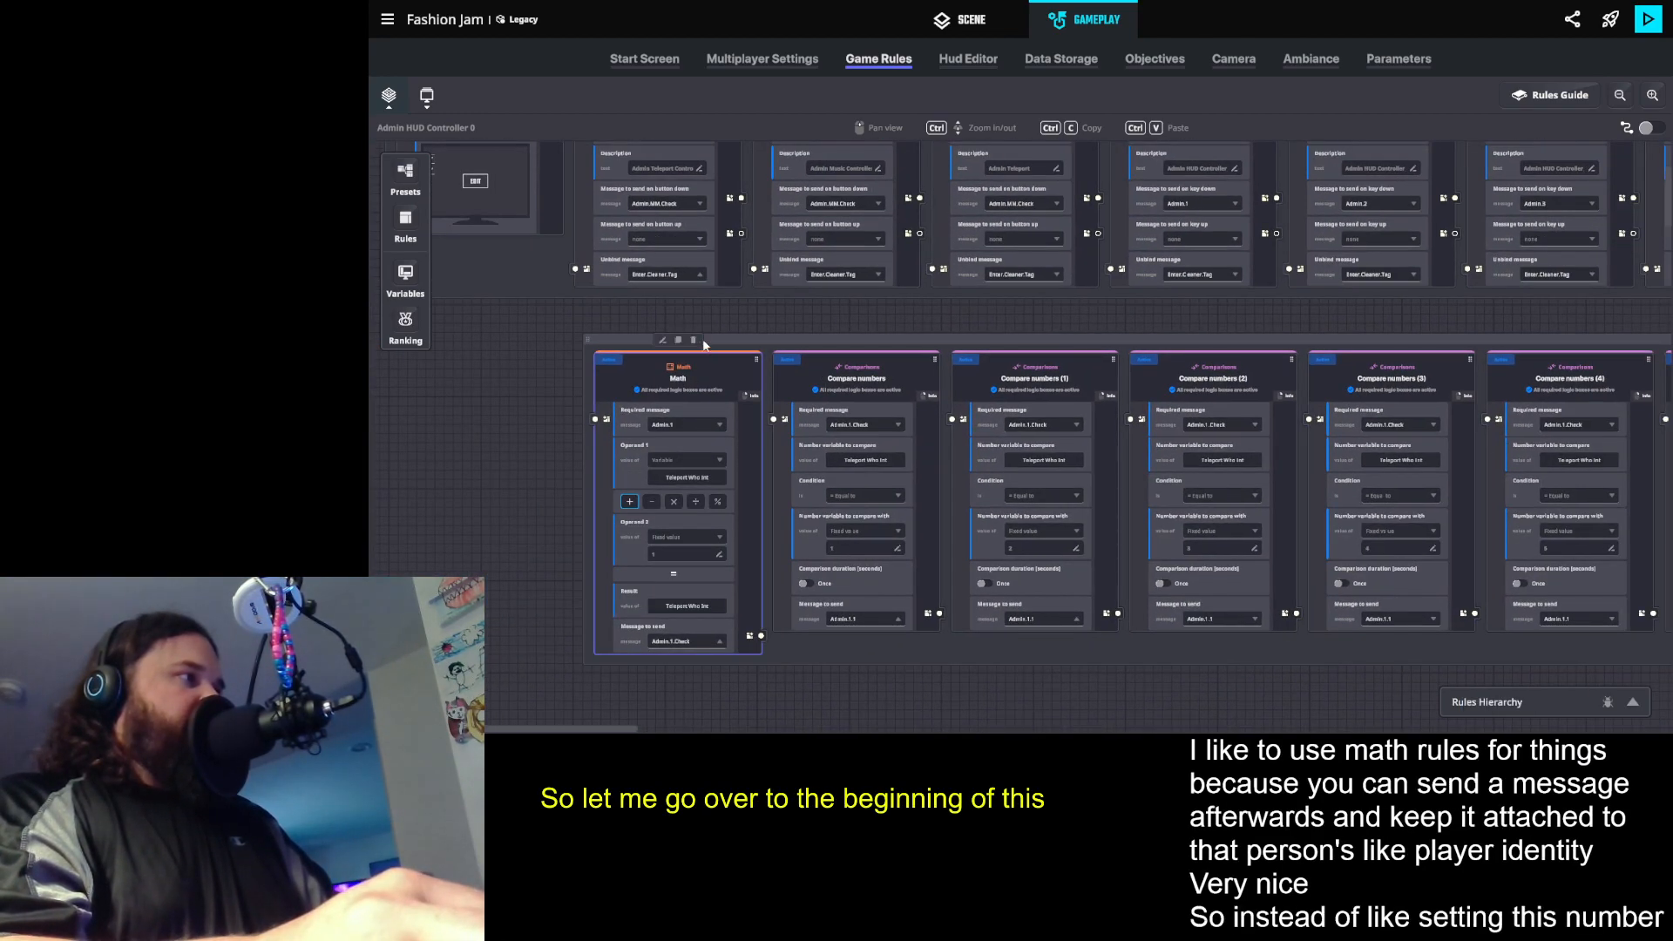
click(679, 339)
- Set the duplicated math rule at the end of the row to multiply Teleport Who Int by a fixed value of 0
scroll(1244, 449, right, 3)
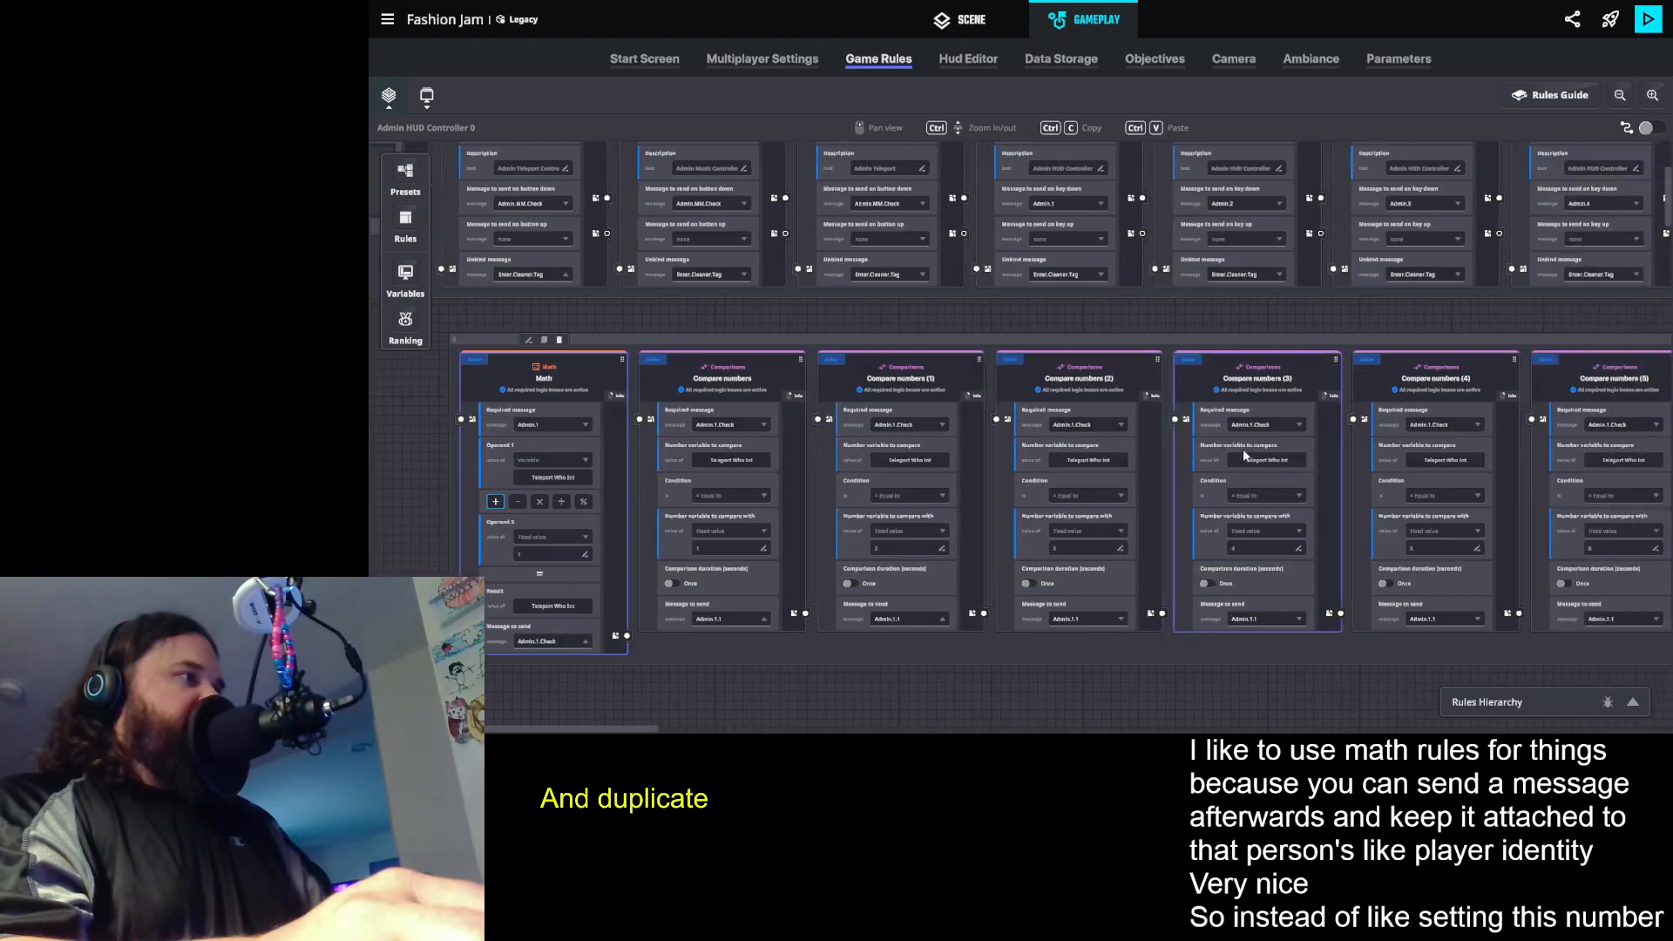
scroll(1246, 450, right, 7)
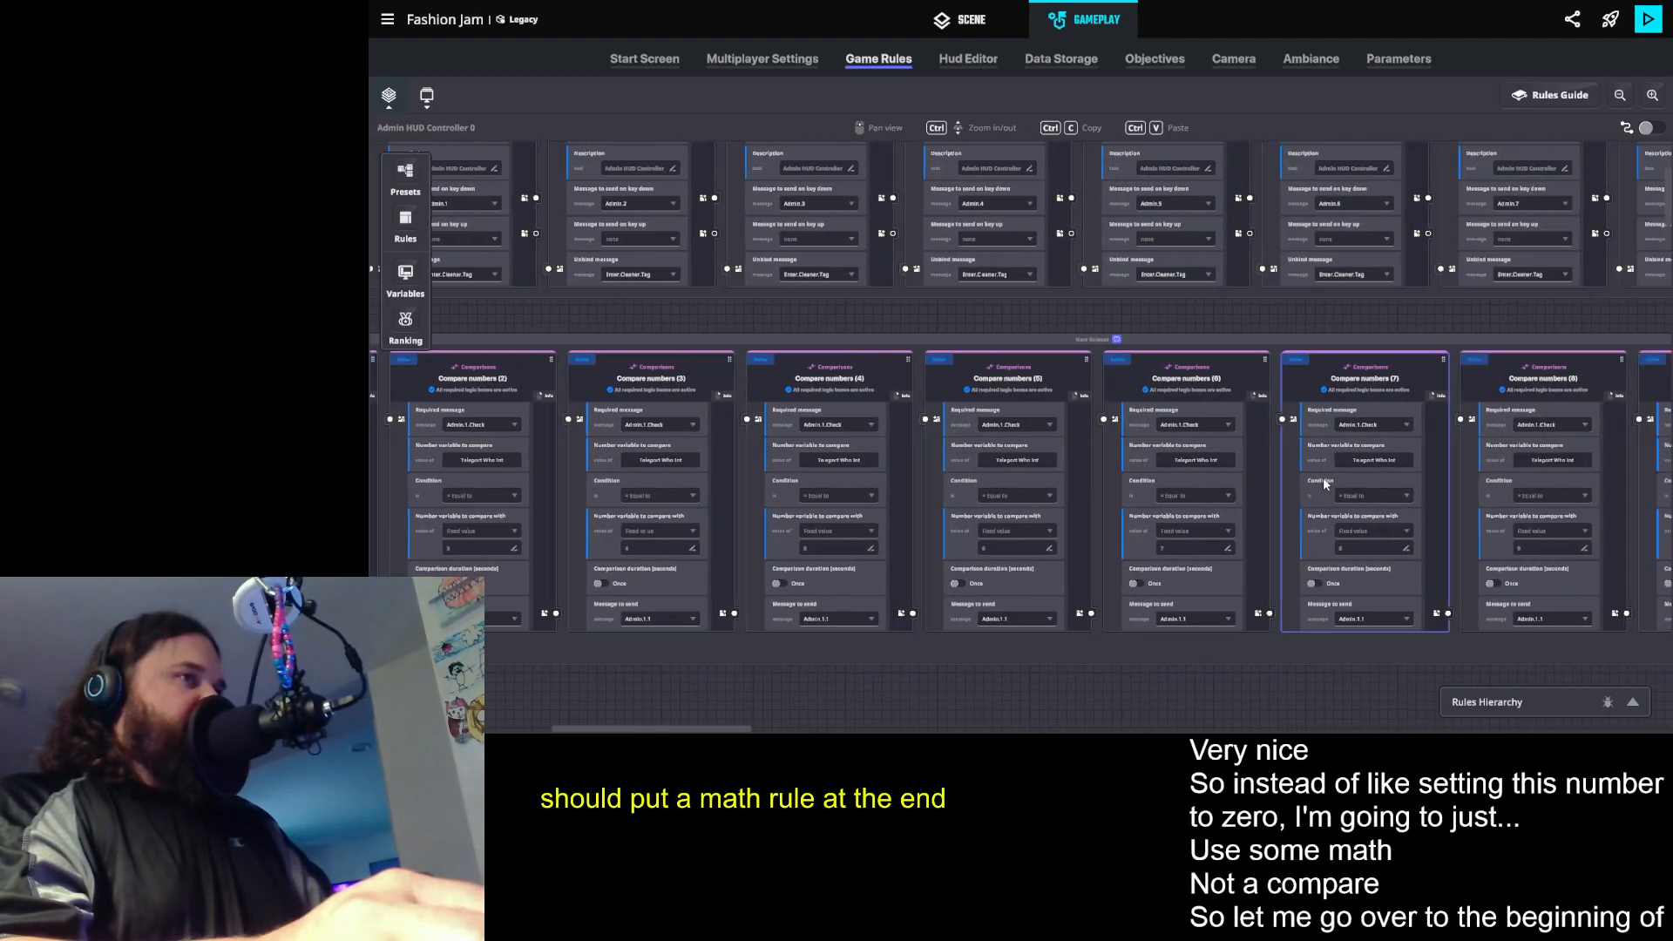
scroll(1323, 477, right, 7)
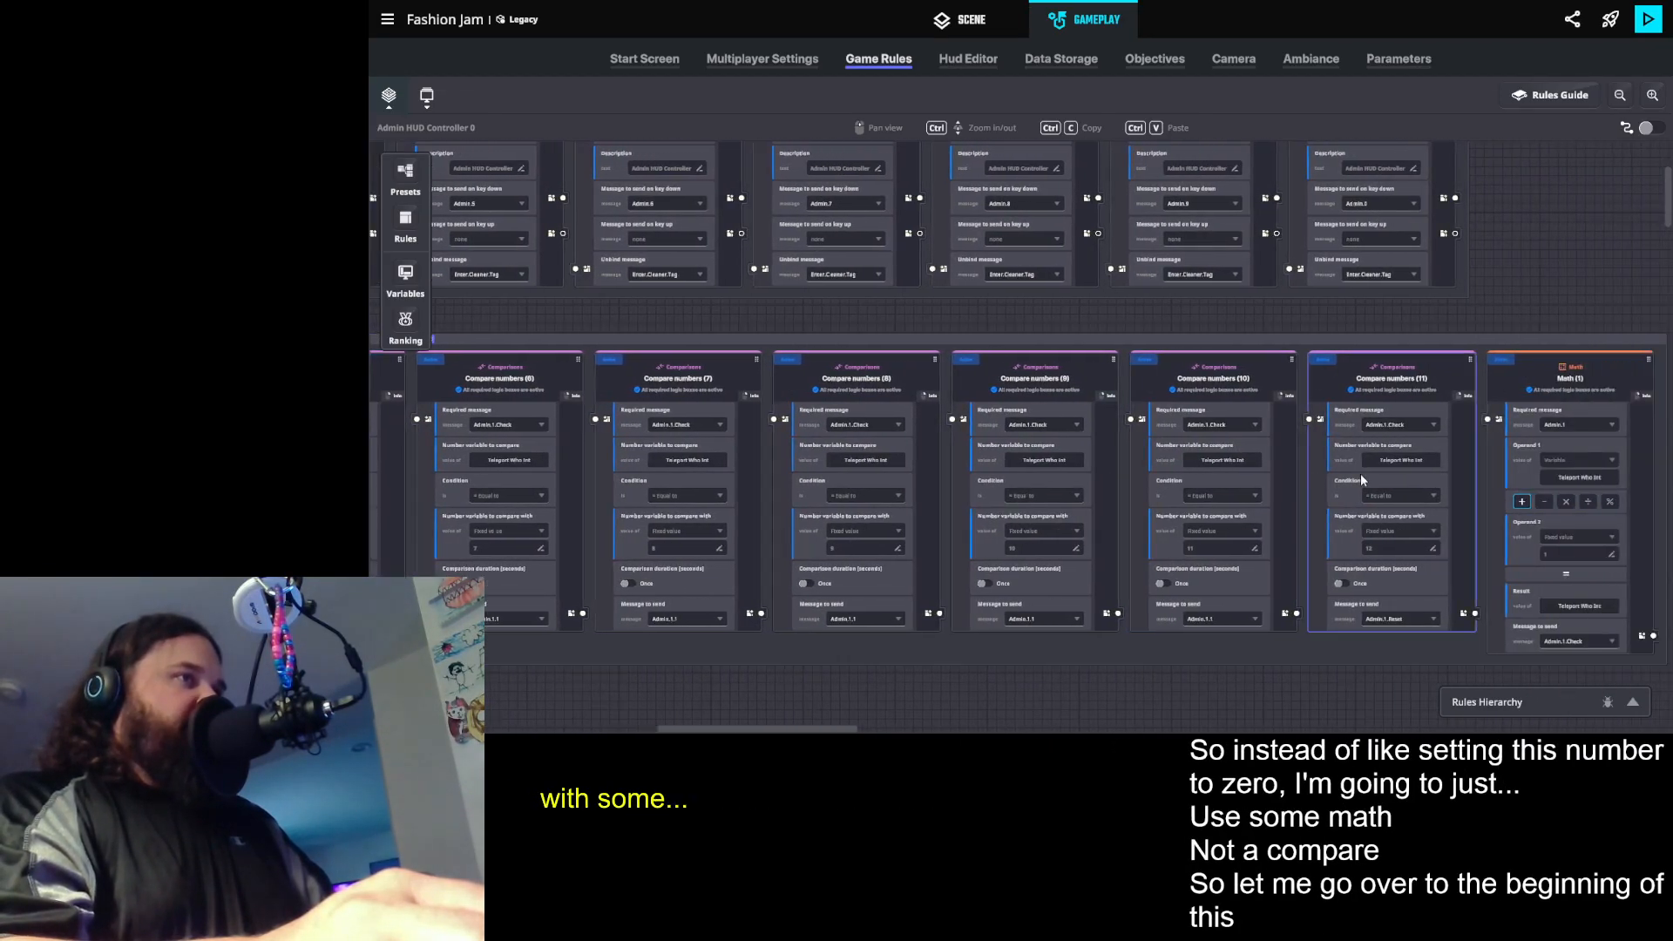
scroll(1366, 473, right, 2)
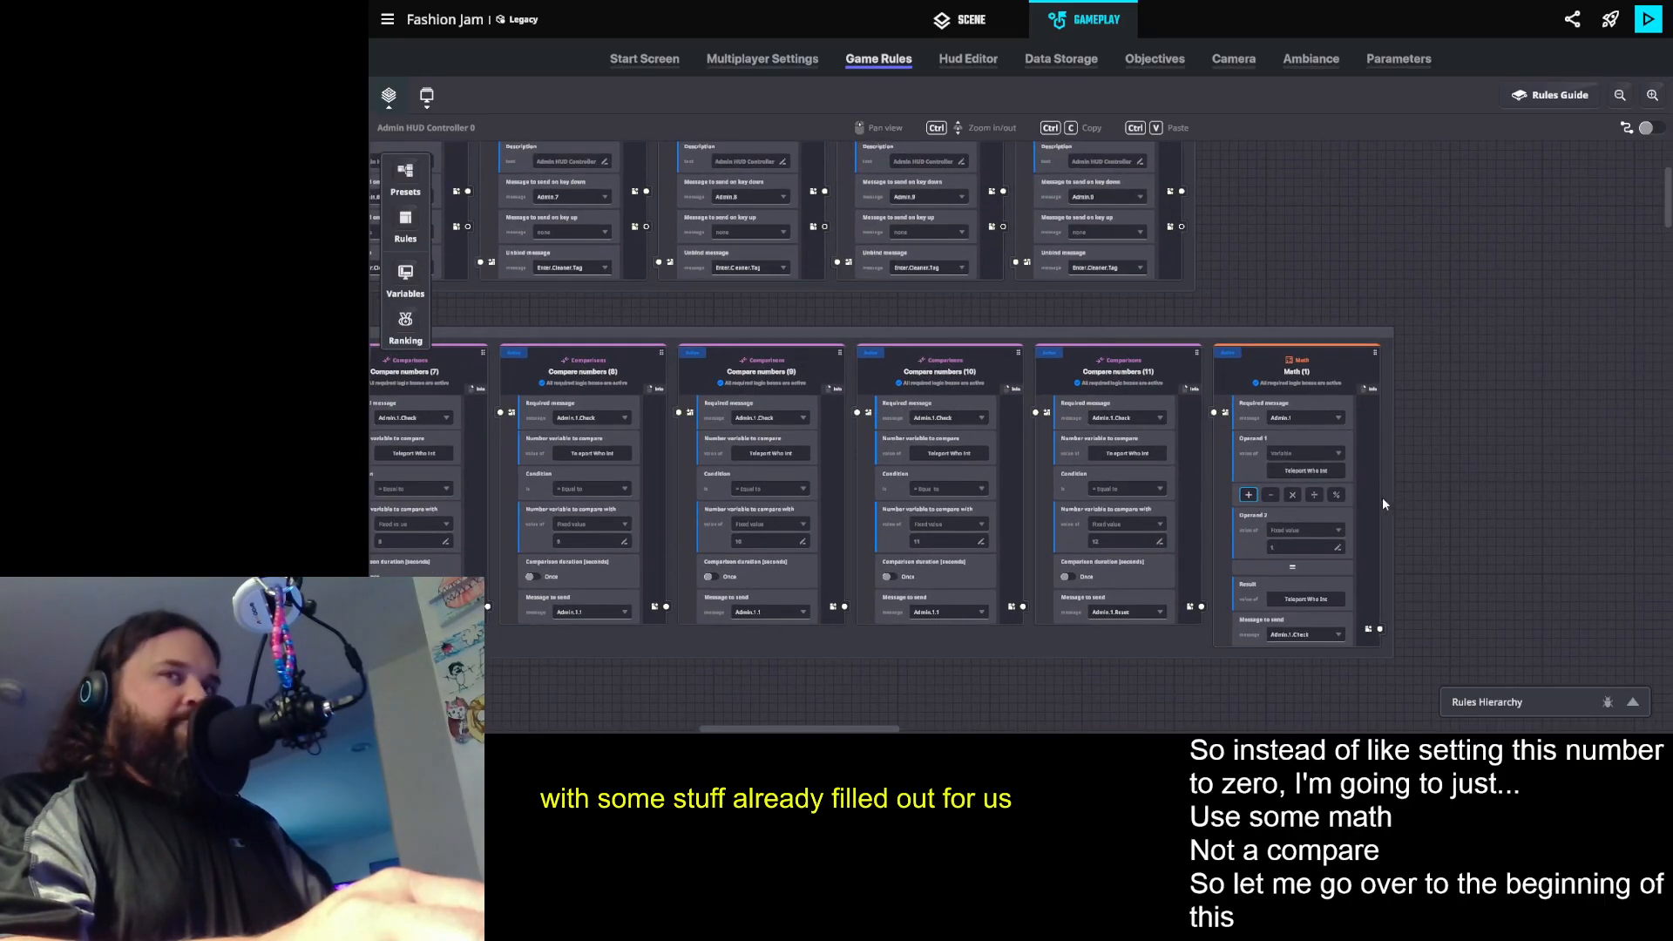
scroll(1353, 571, up, 2)
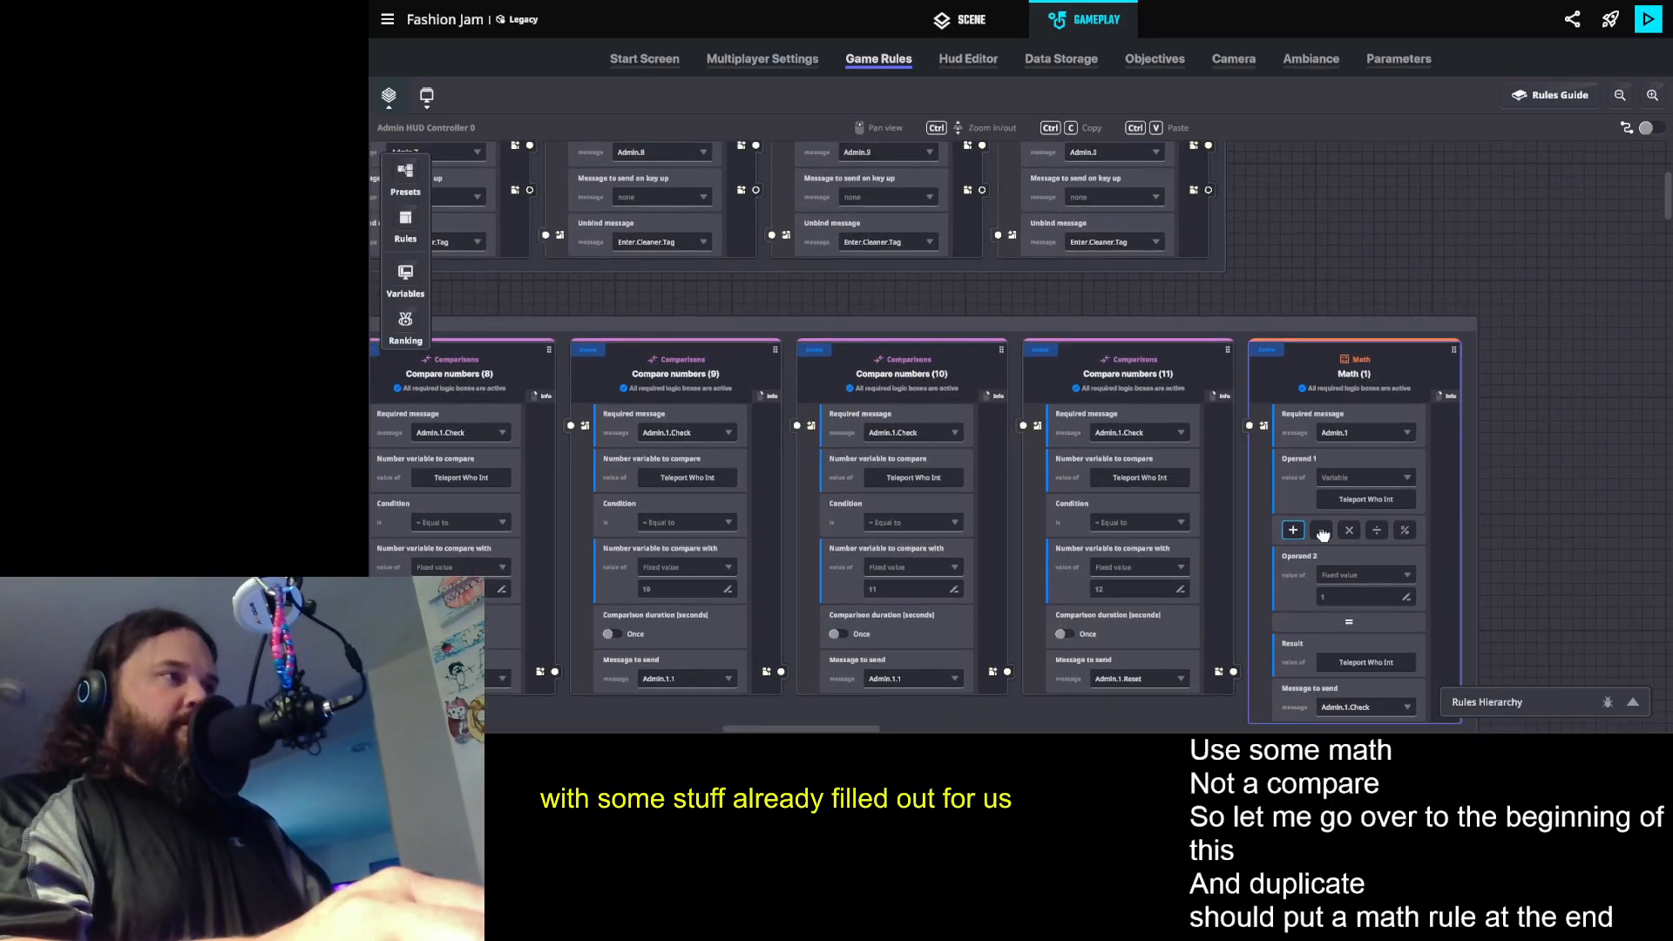
drag(1294, 497, 1274, 469)
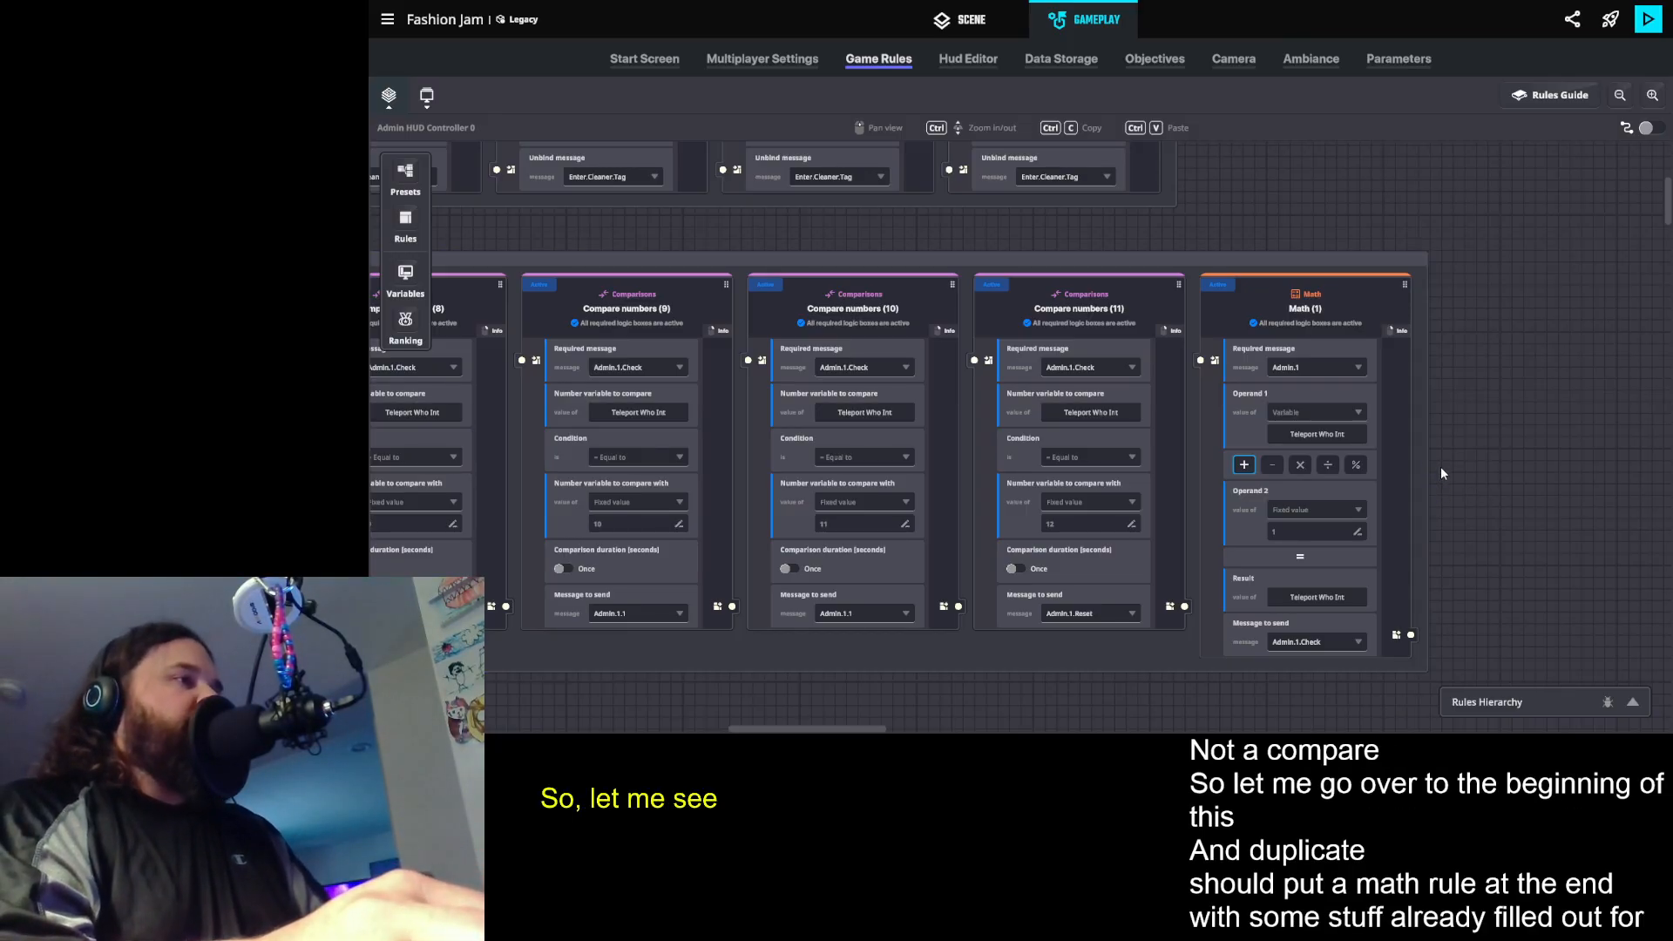
click(1300, 464)
double_click(1296, 532)
text(0)
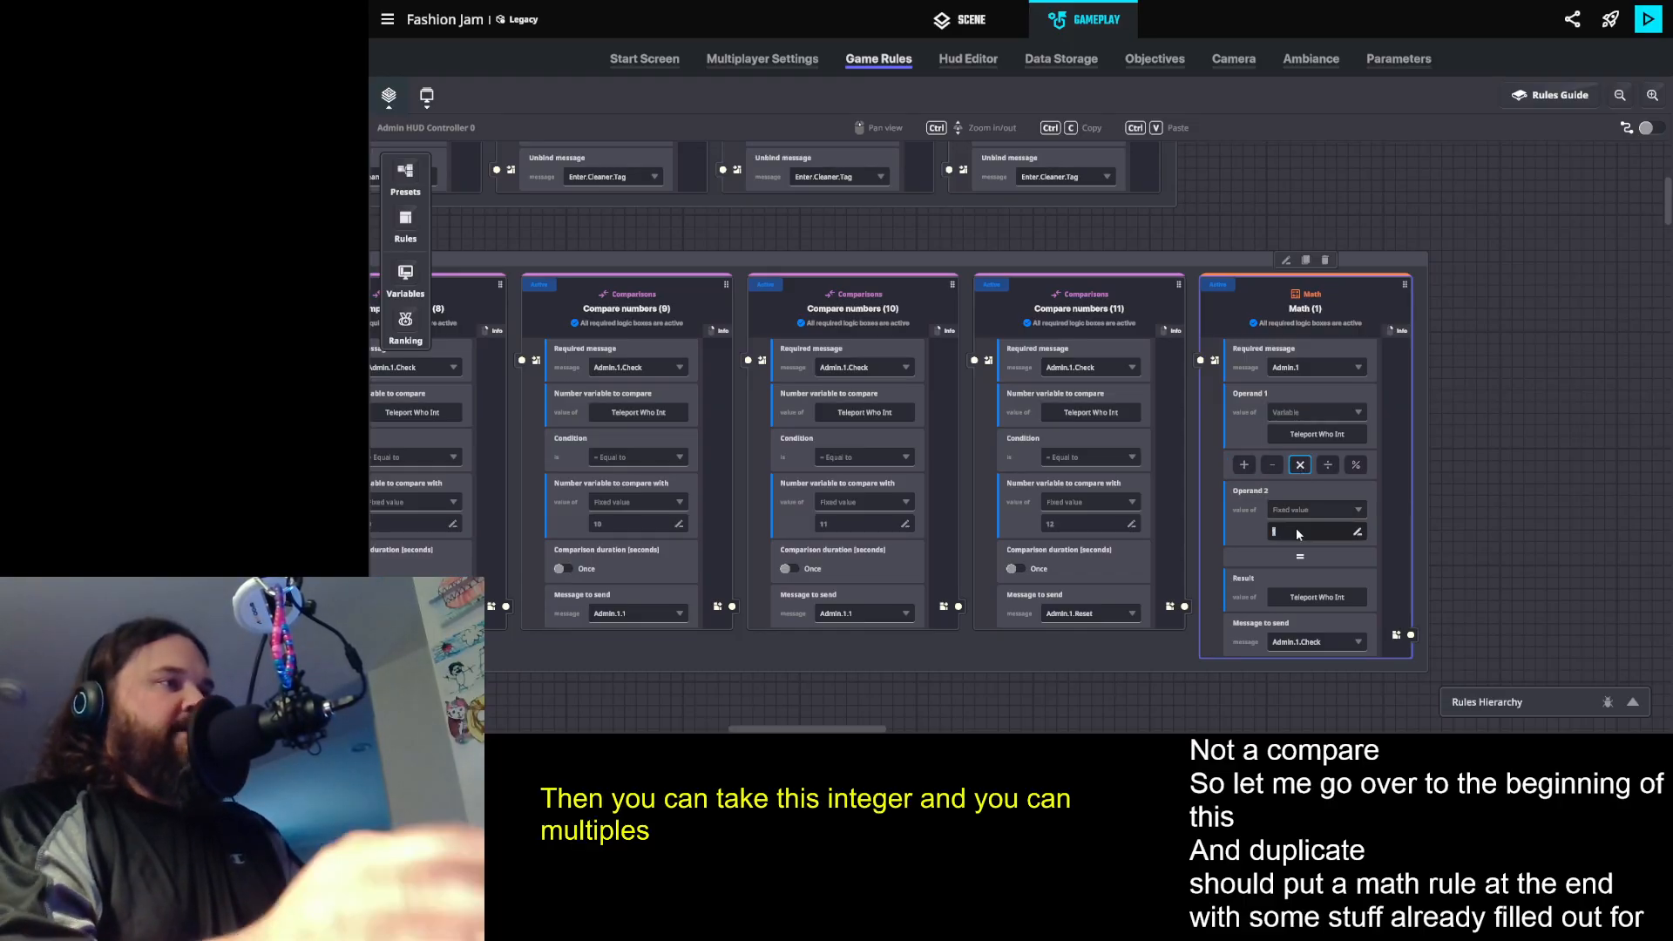
click(1561, 494)
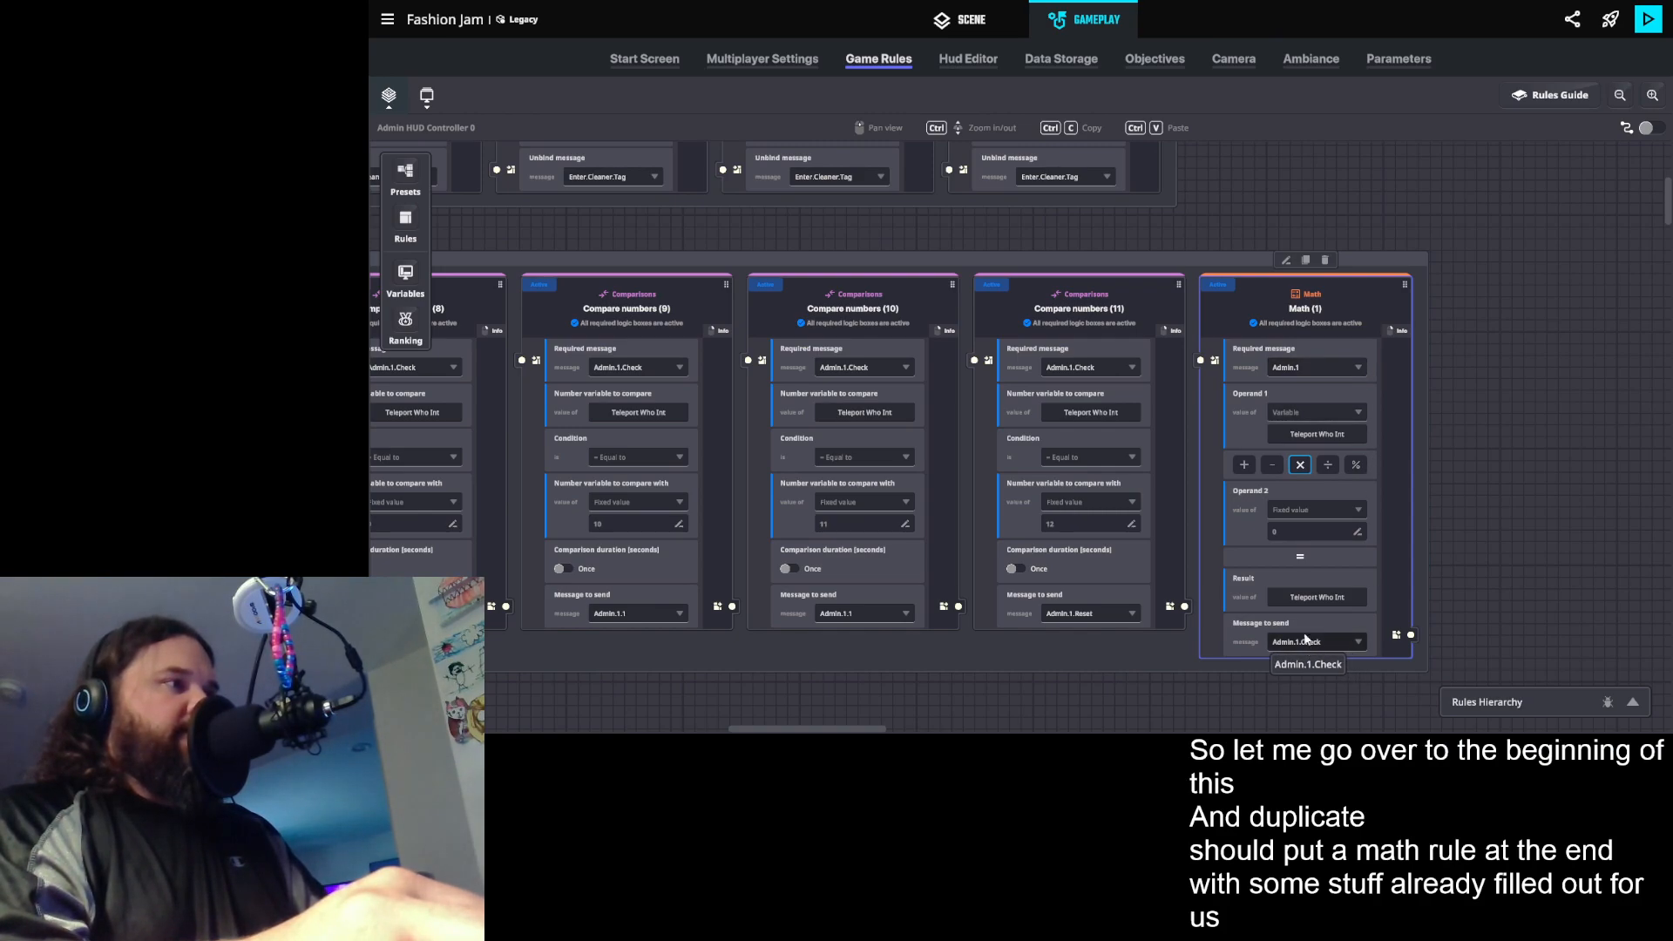
- Make the multiply-by-zero math rule require the message Admin.1.Reset and set its message to send to none
click(1316, 368)
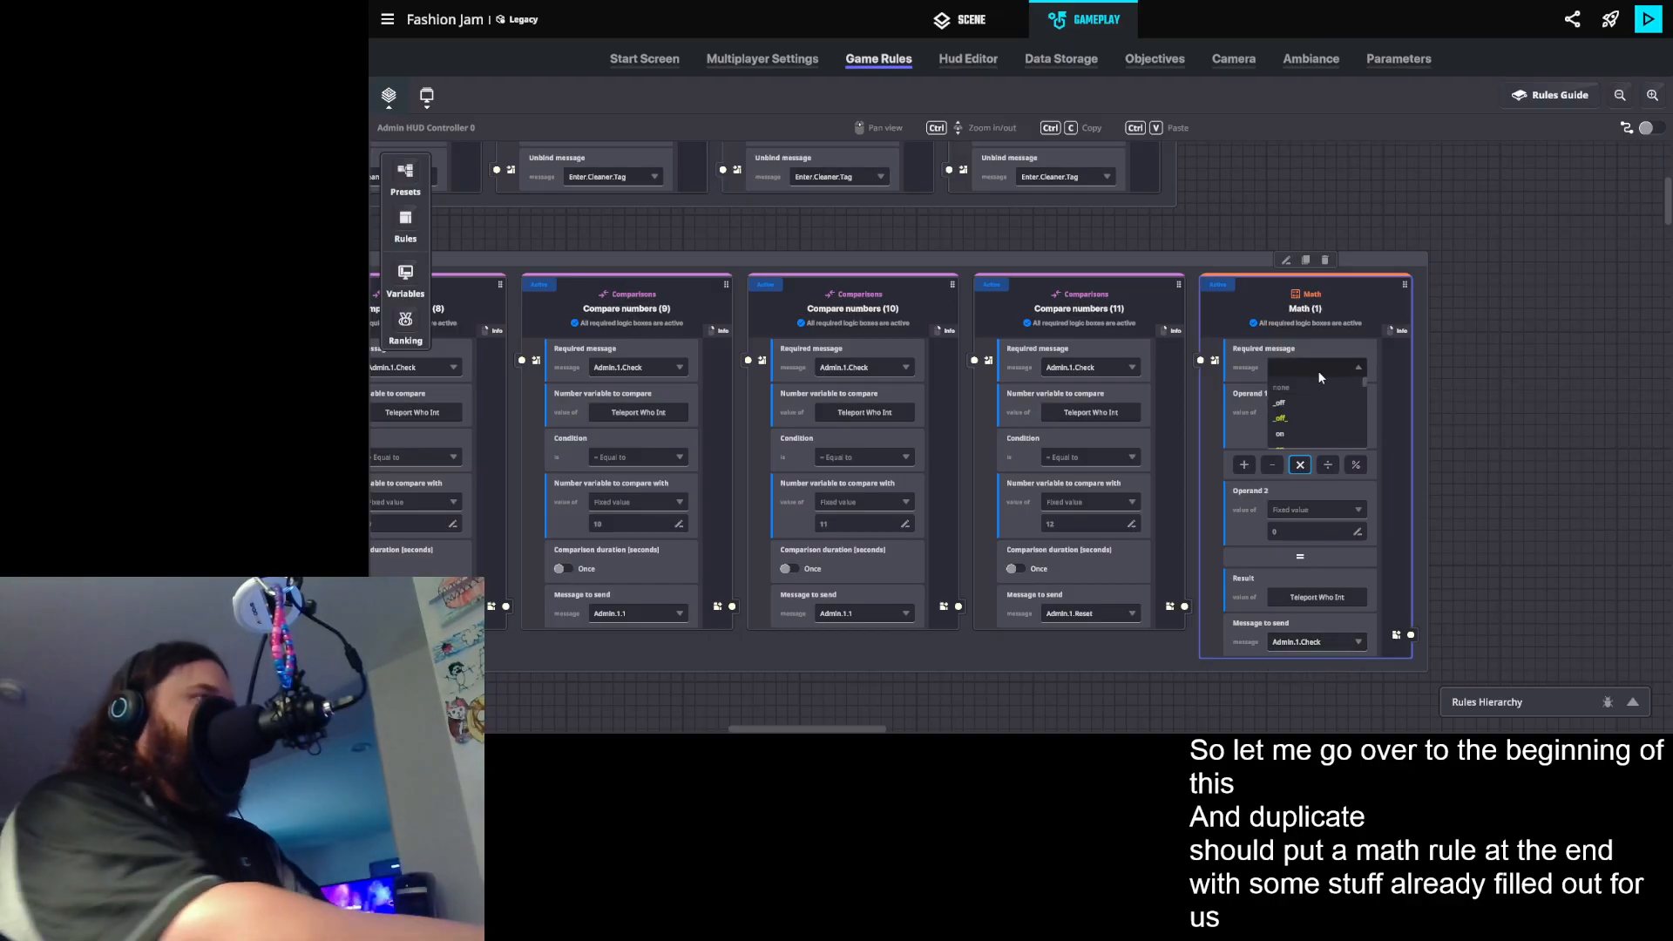
text(admin)
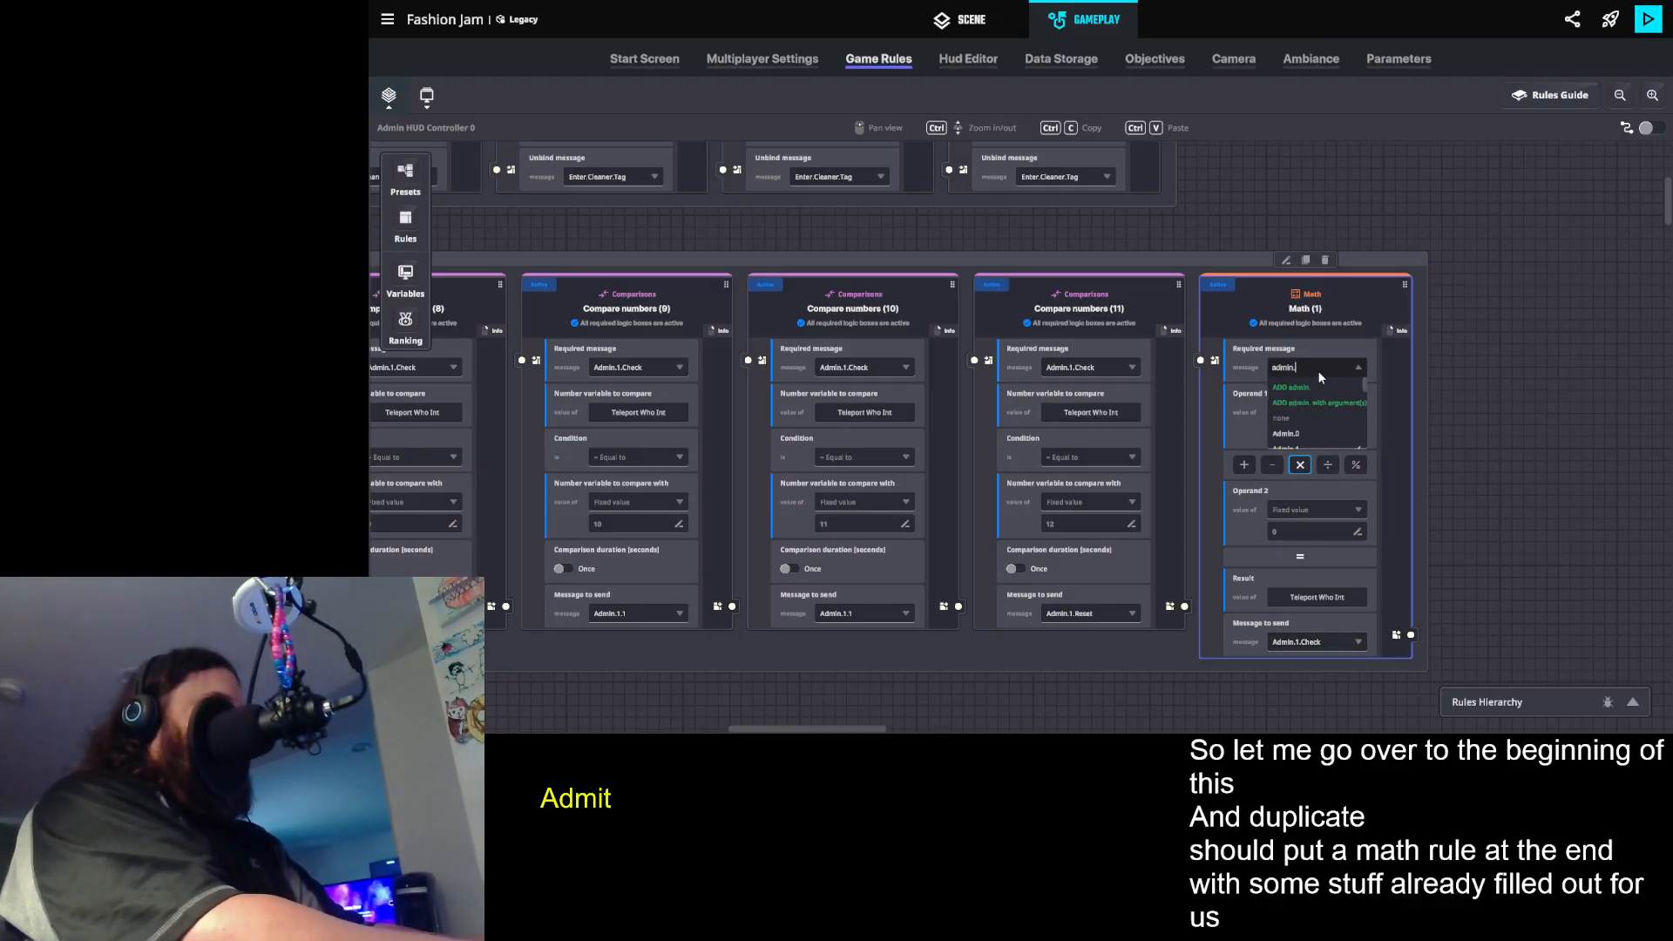
text(.1.re)
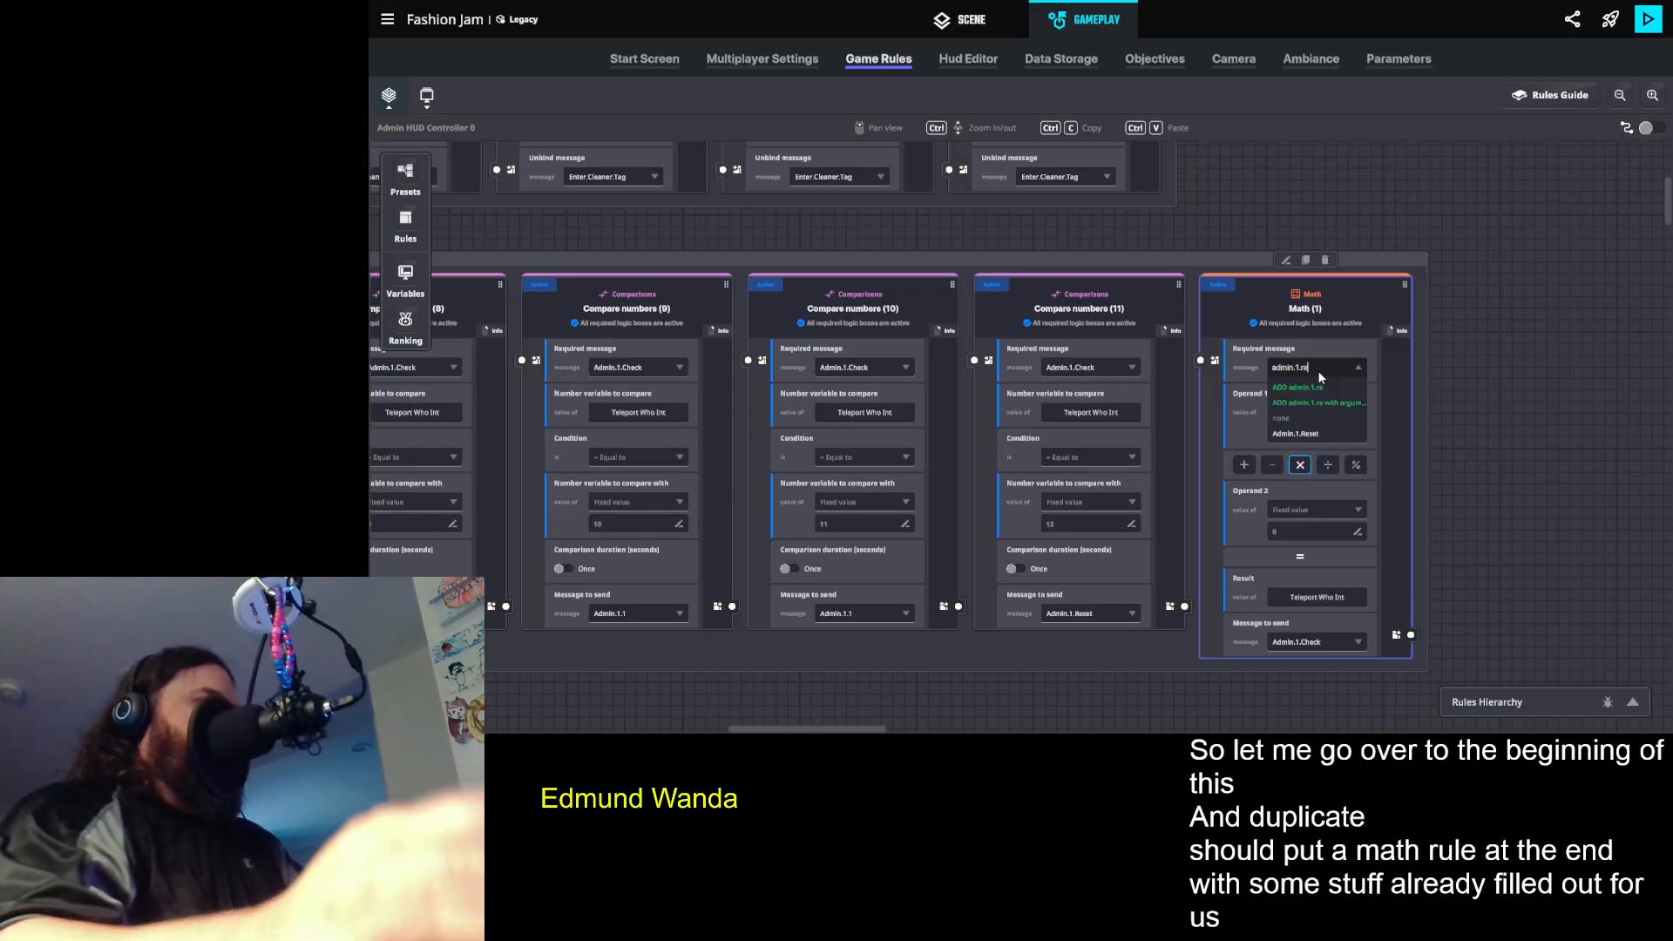
click(1315, 434)
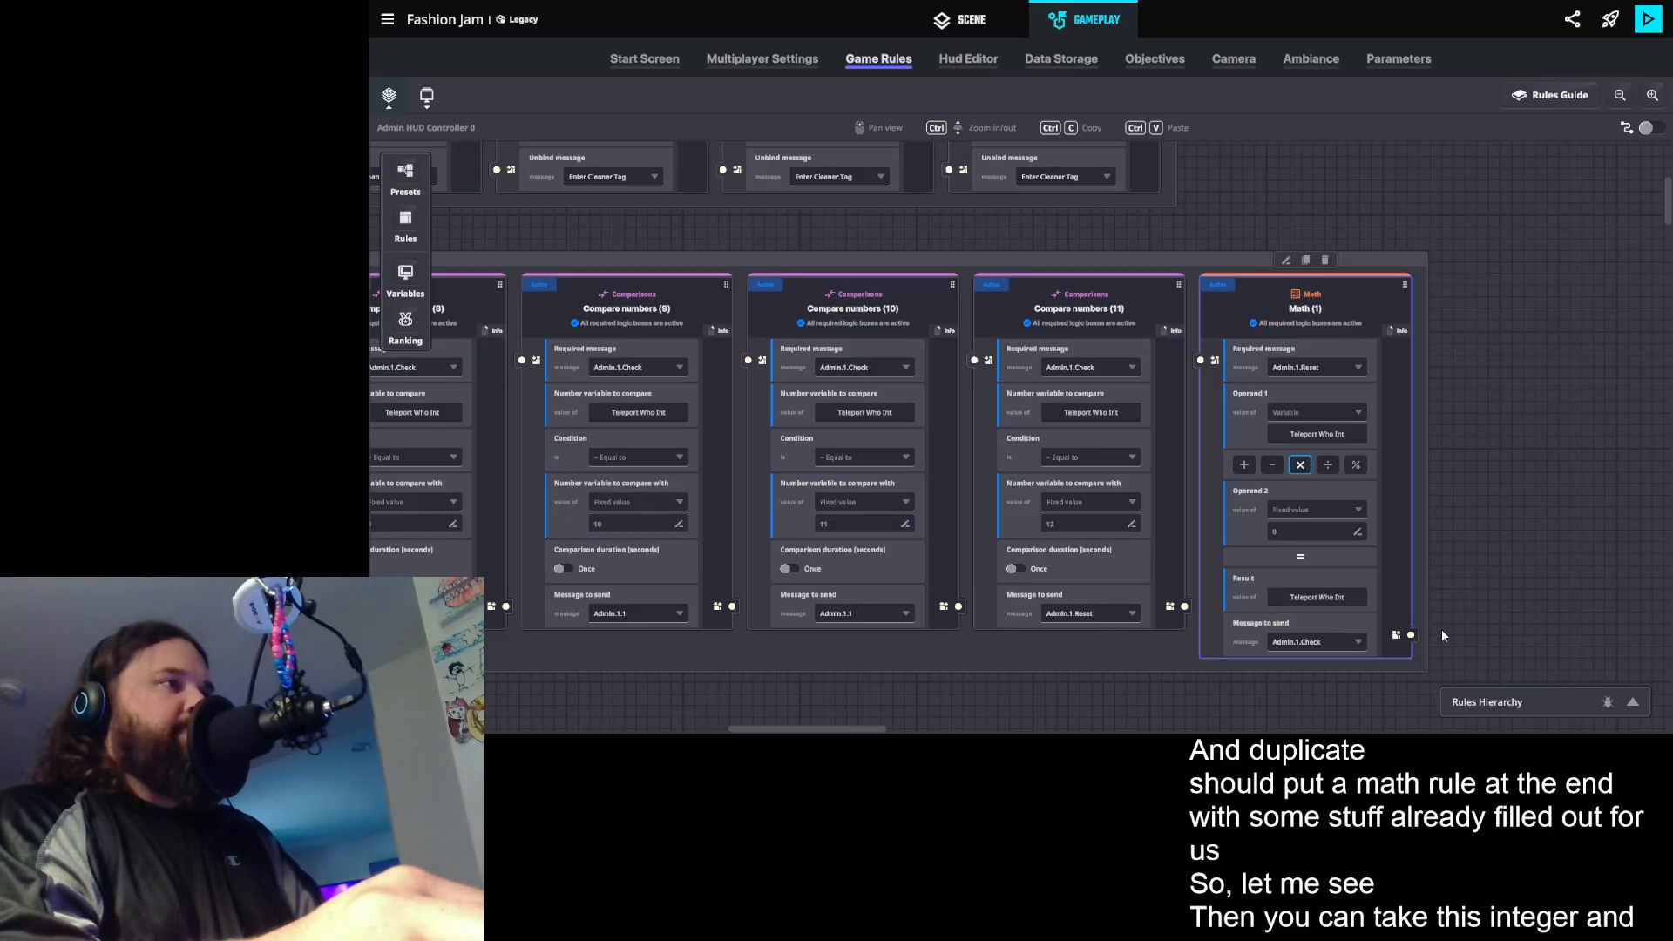
drag(1049, 687, 1126, 671)
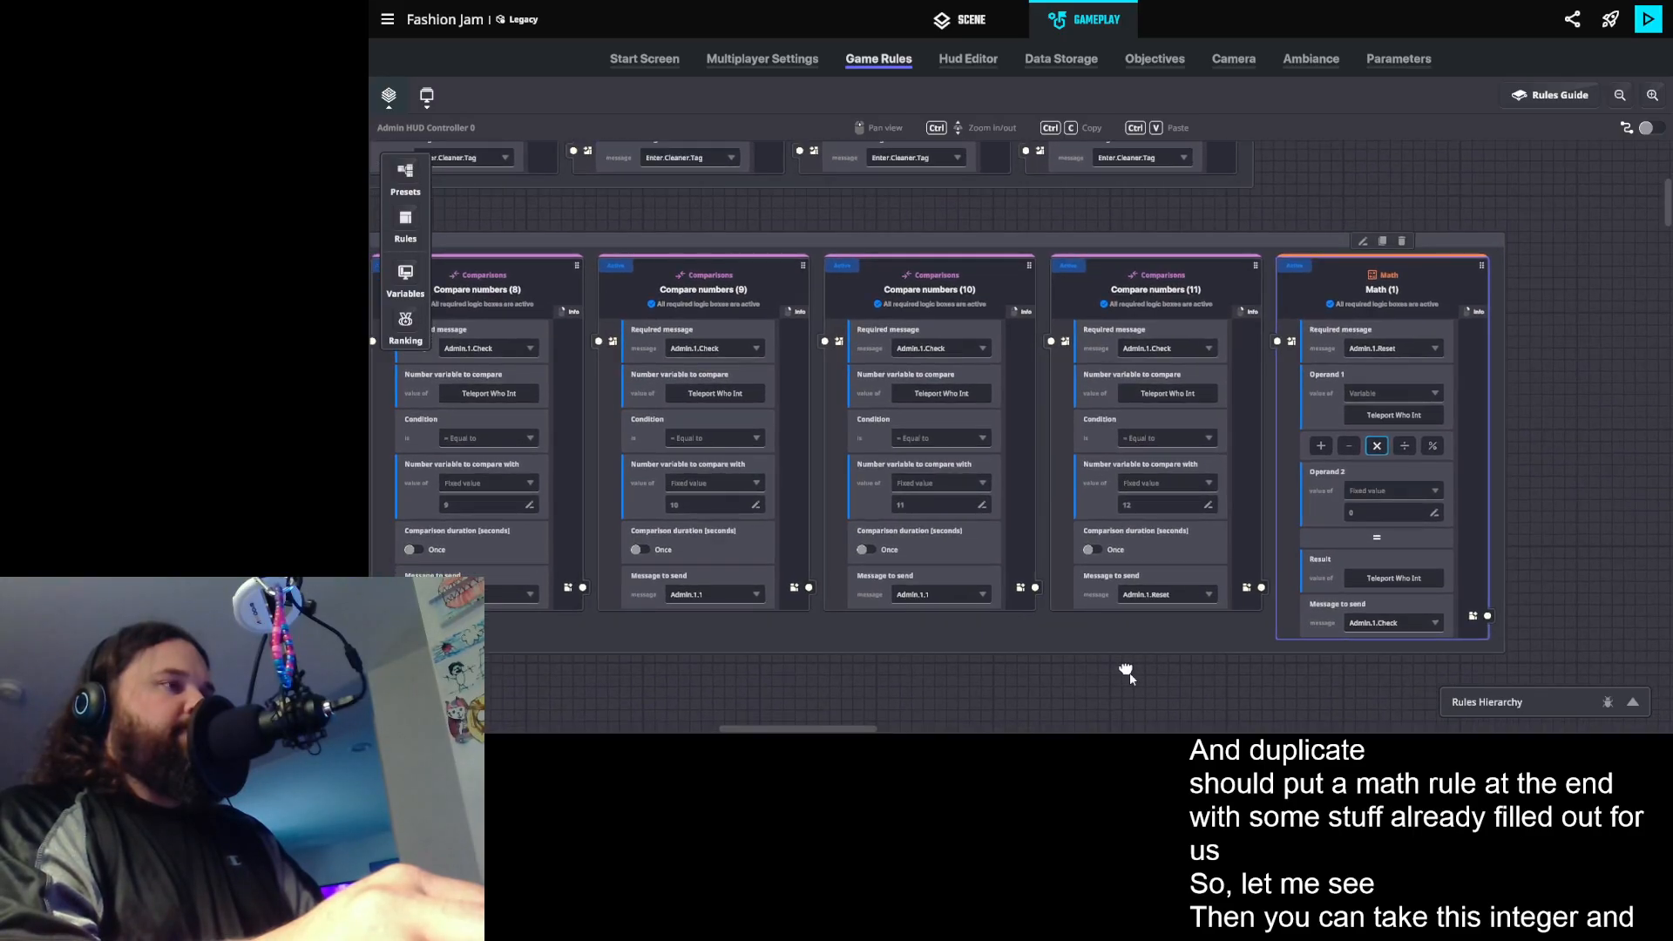
click(1375, 624)
click(1367, 643)
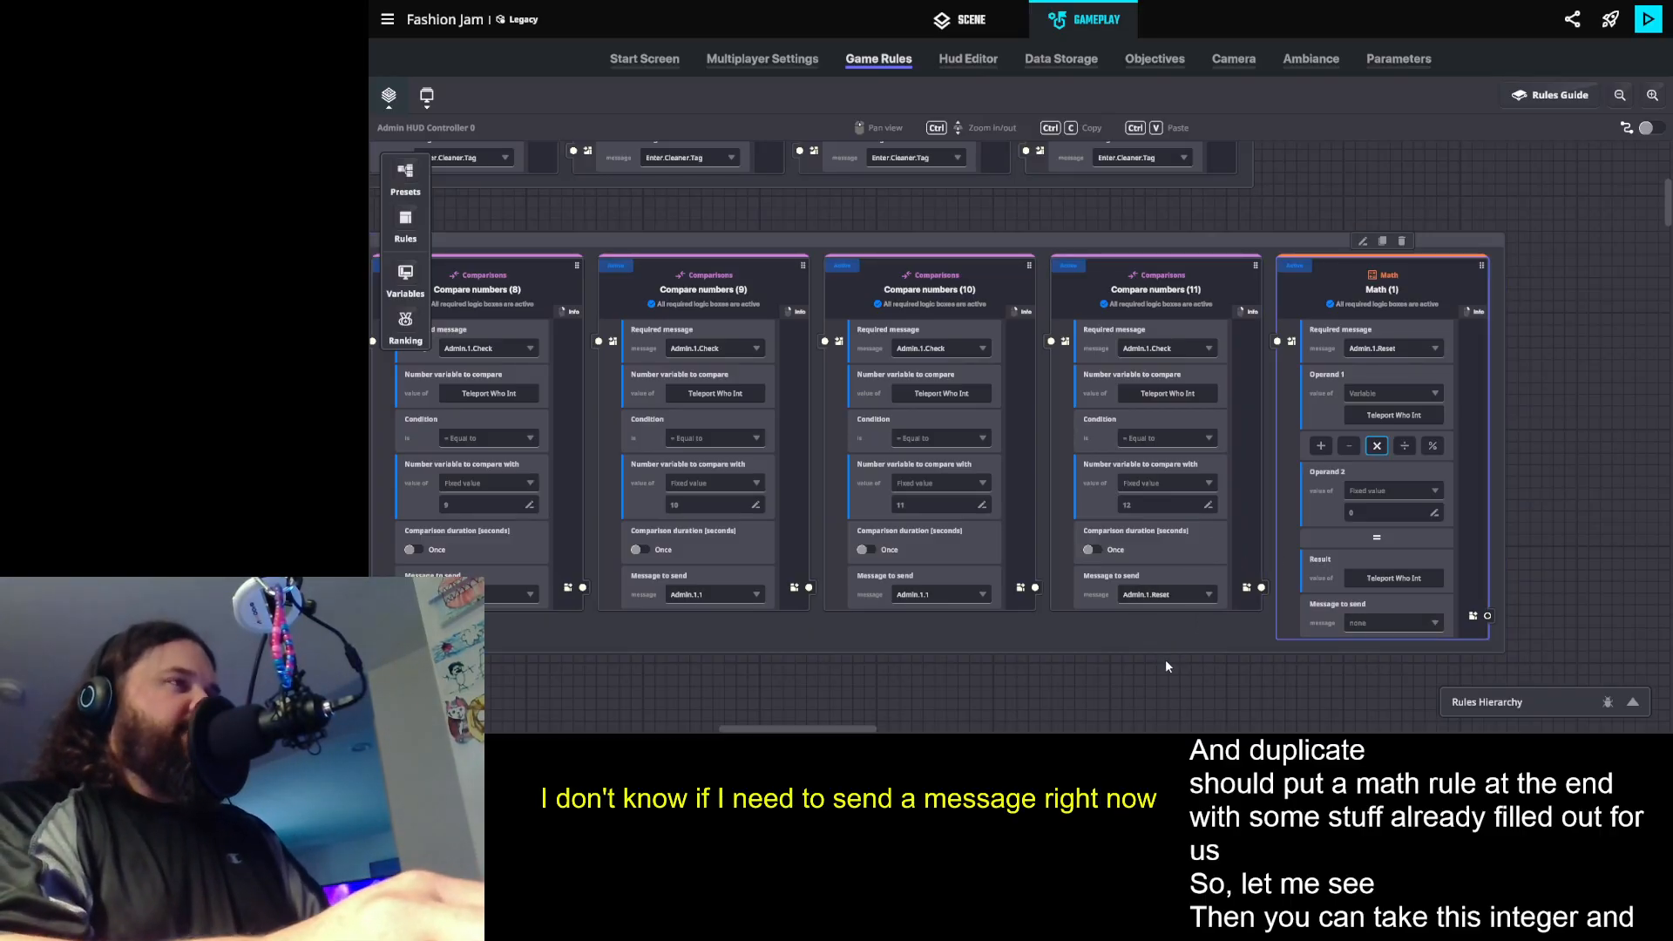
- Add an Edit text value rule and place it in the empty space below the Admin.1 comparison rules
scroll(1039, 663, down, 2)
drag(922, 654, 1672, 697)
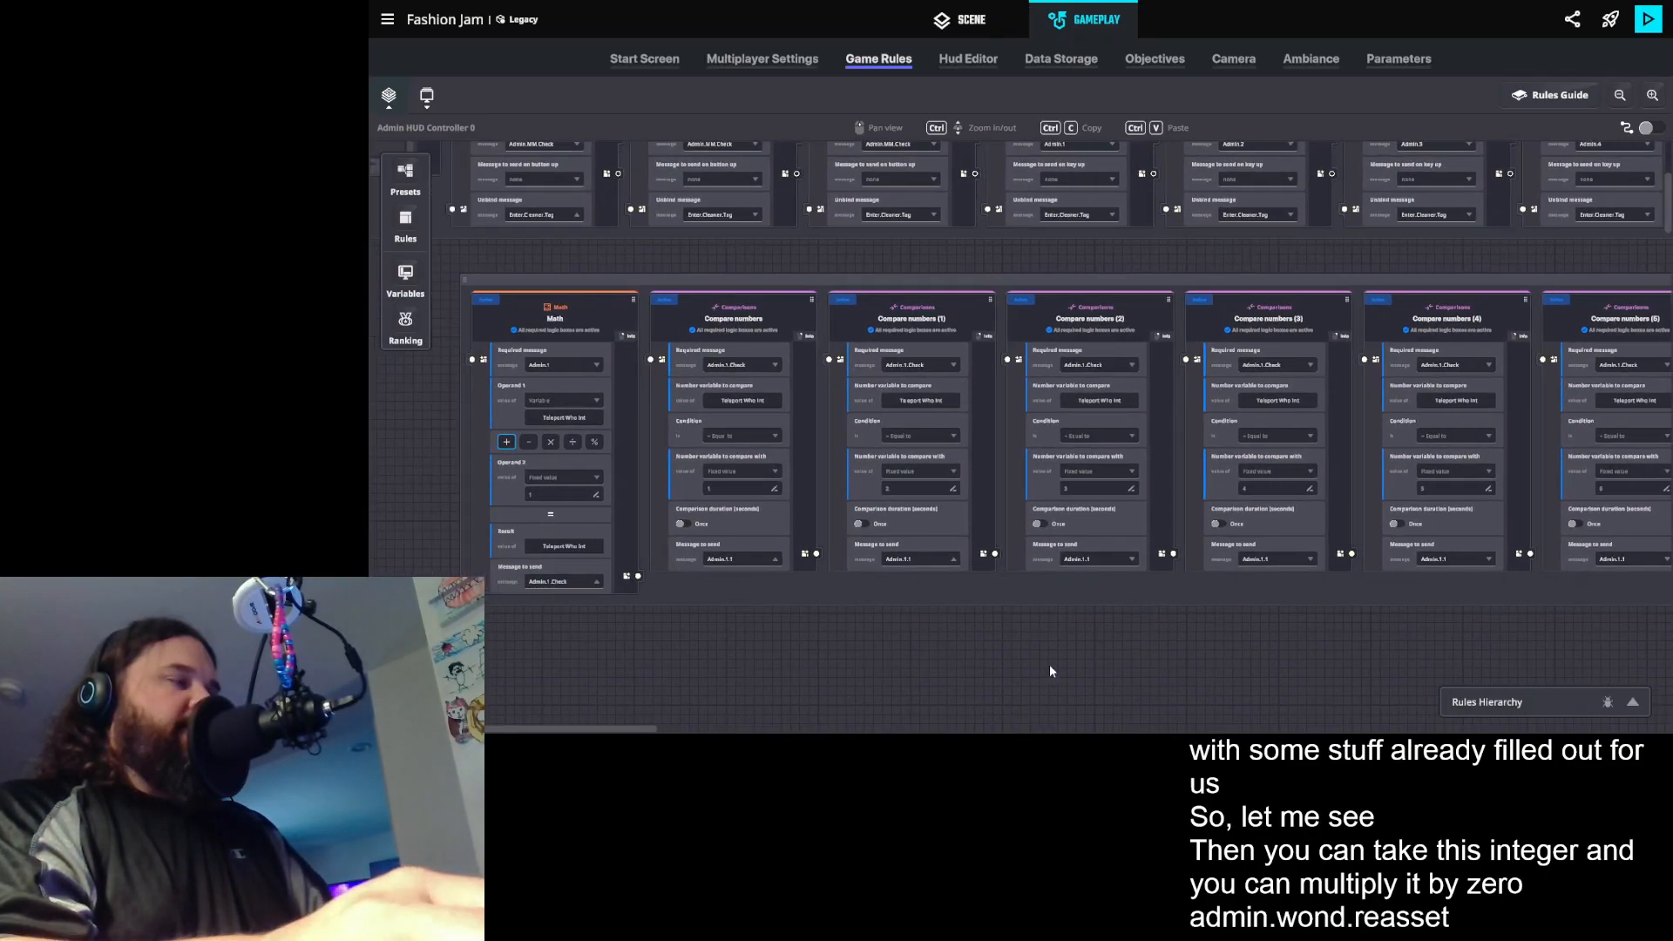
drag(596, 661, 624, 643)
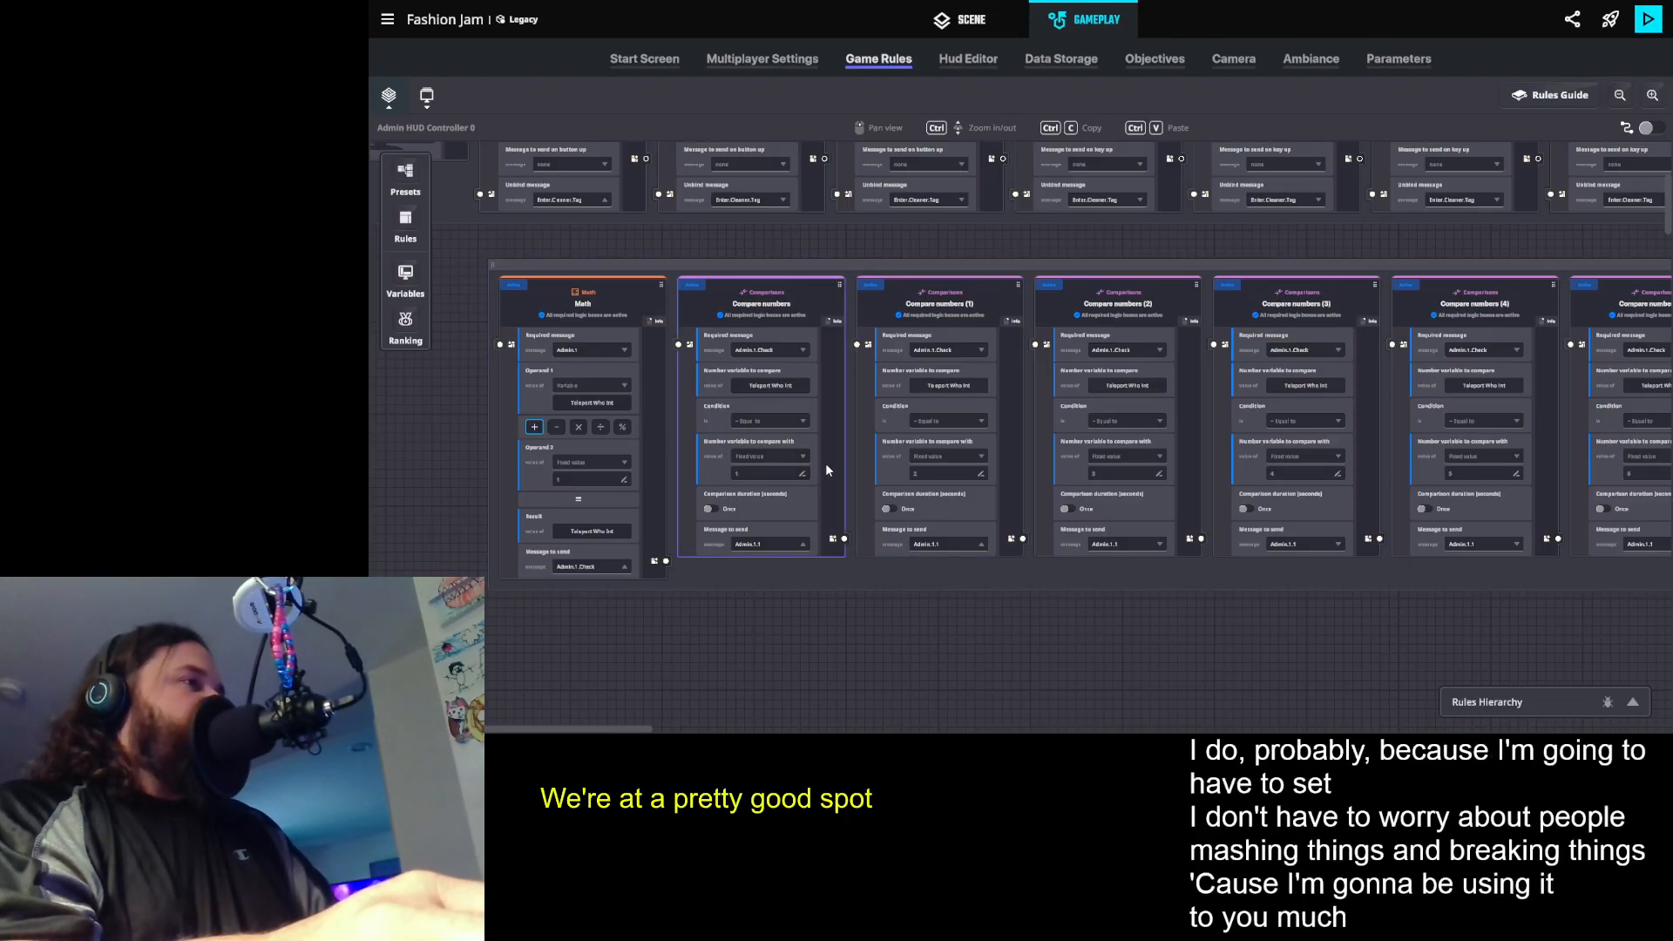
drag(939, 519, 922, 515)
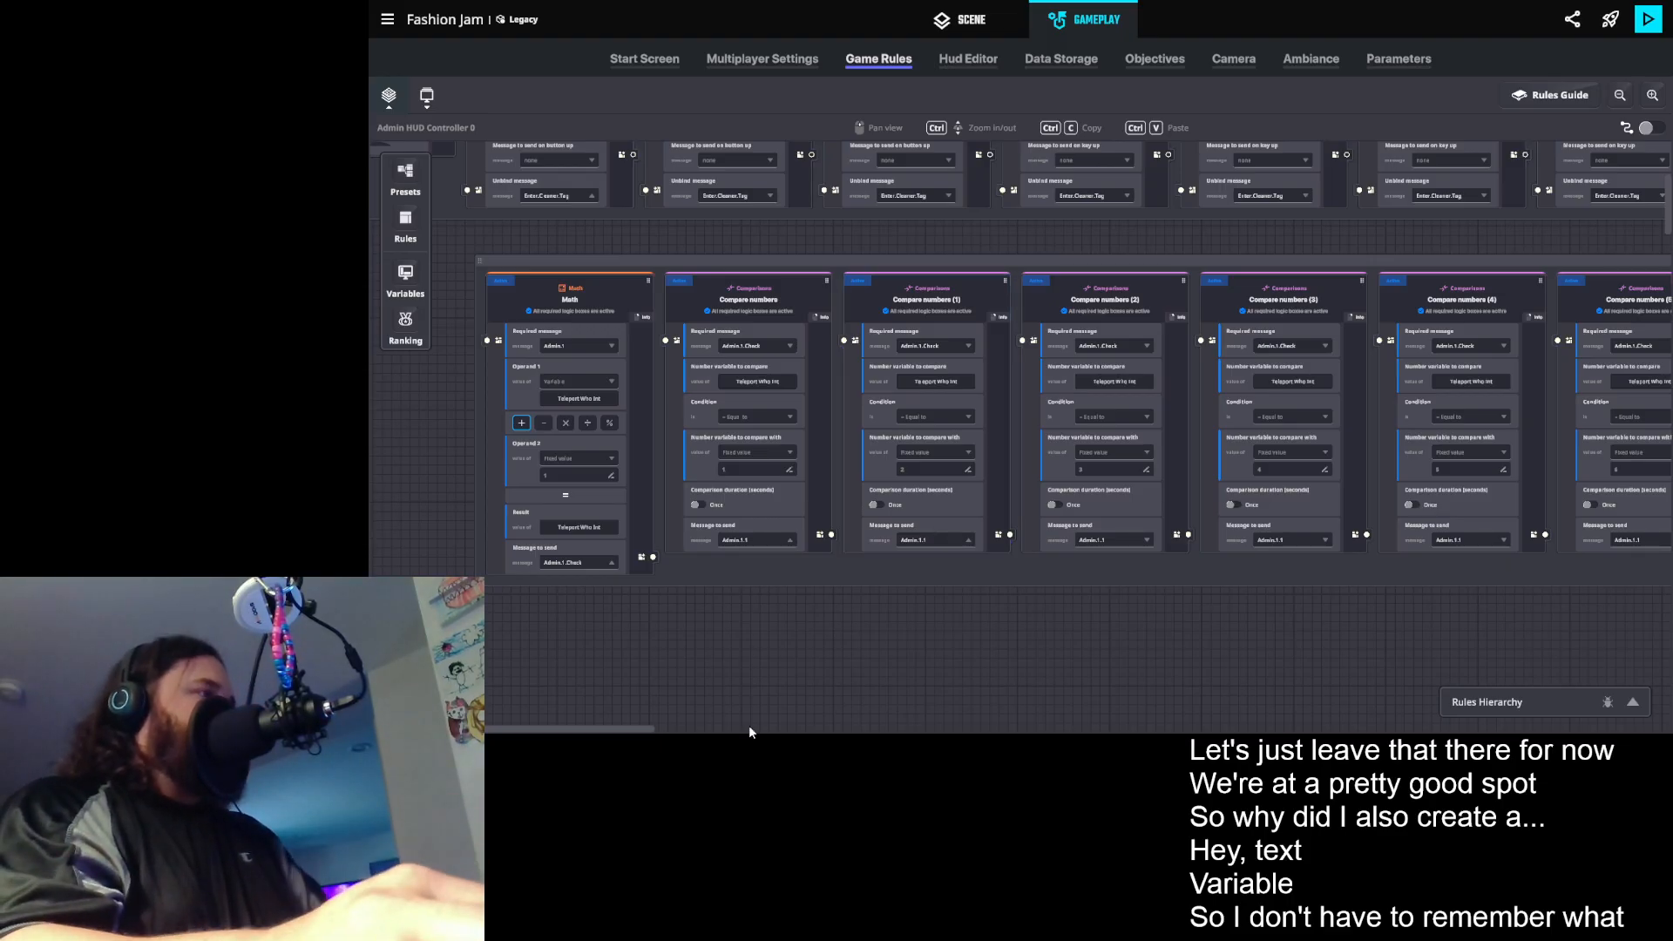
scroll(714, 614, down, 1)
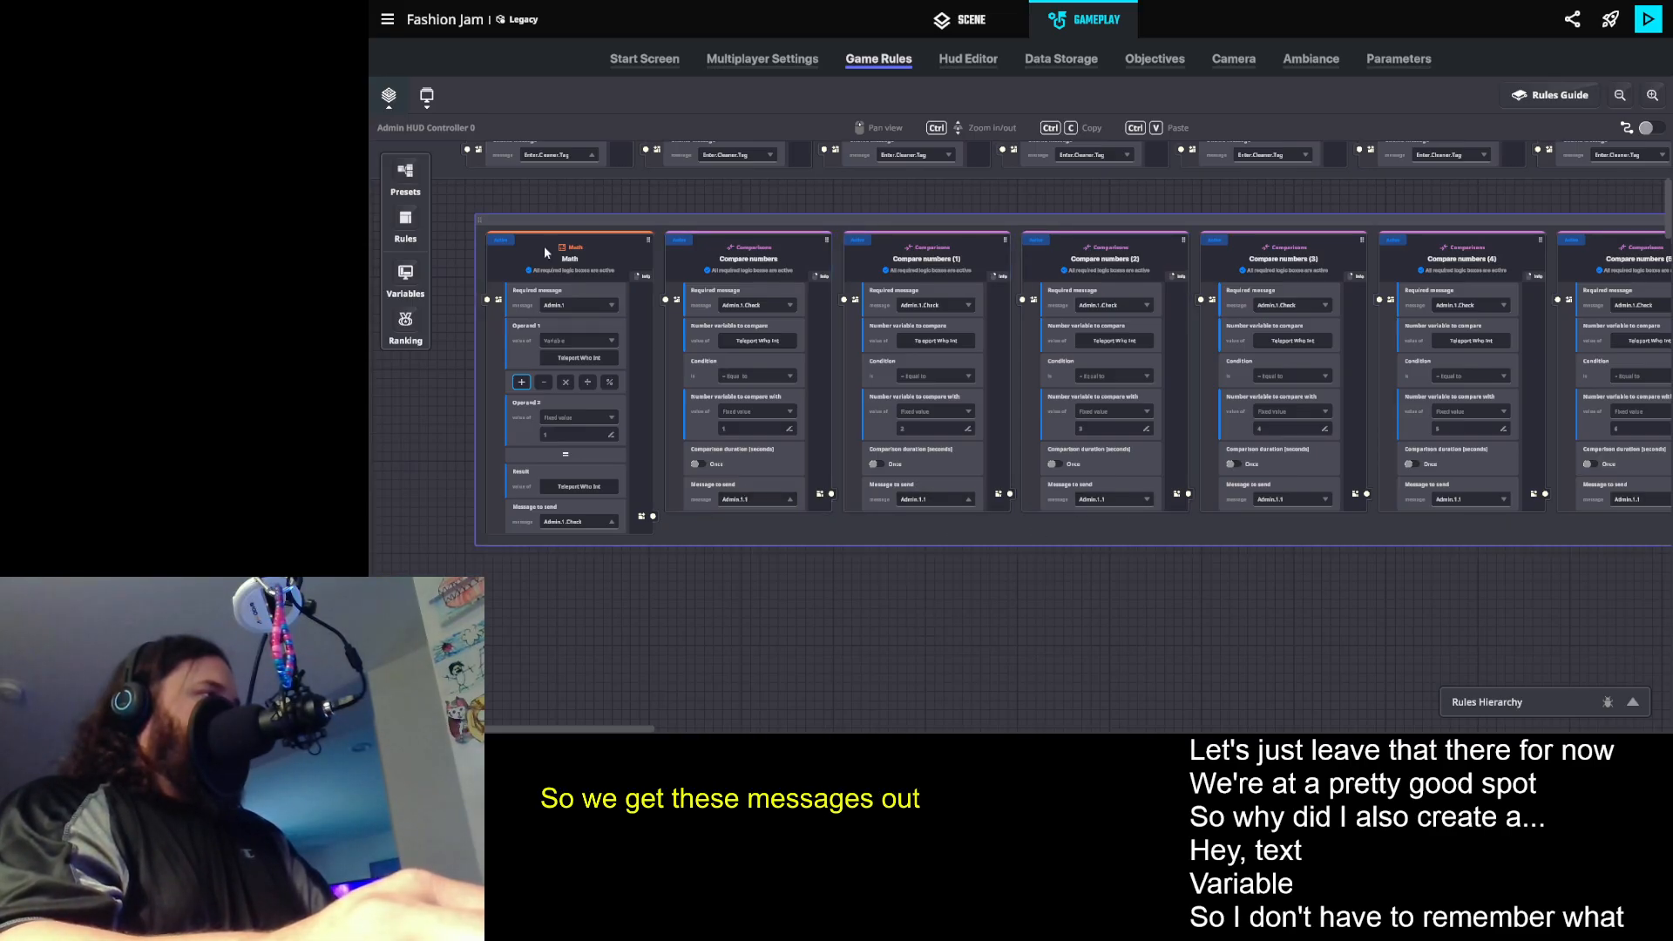
click(409, 217)
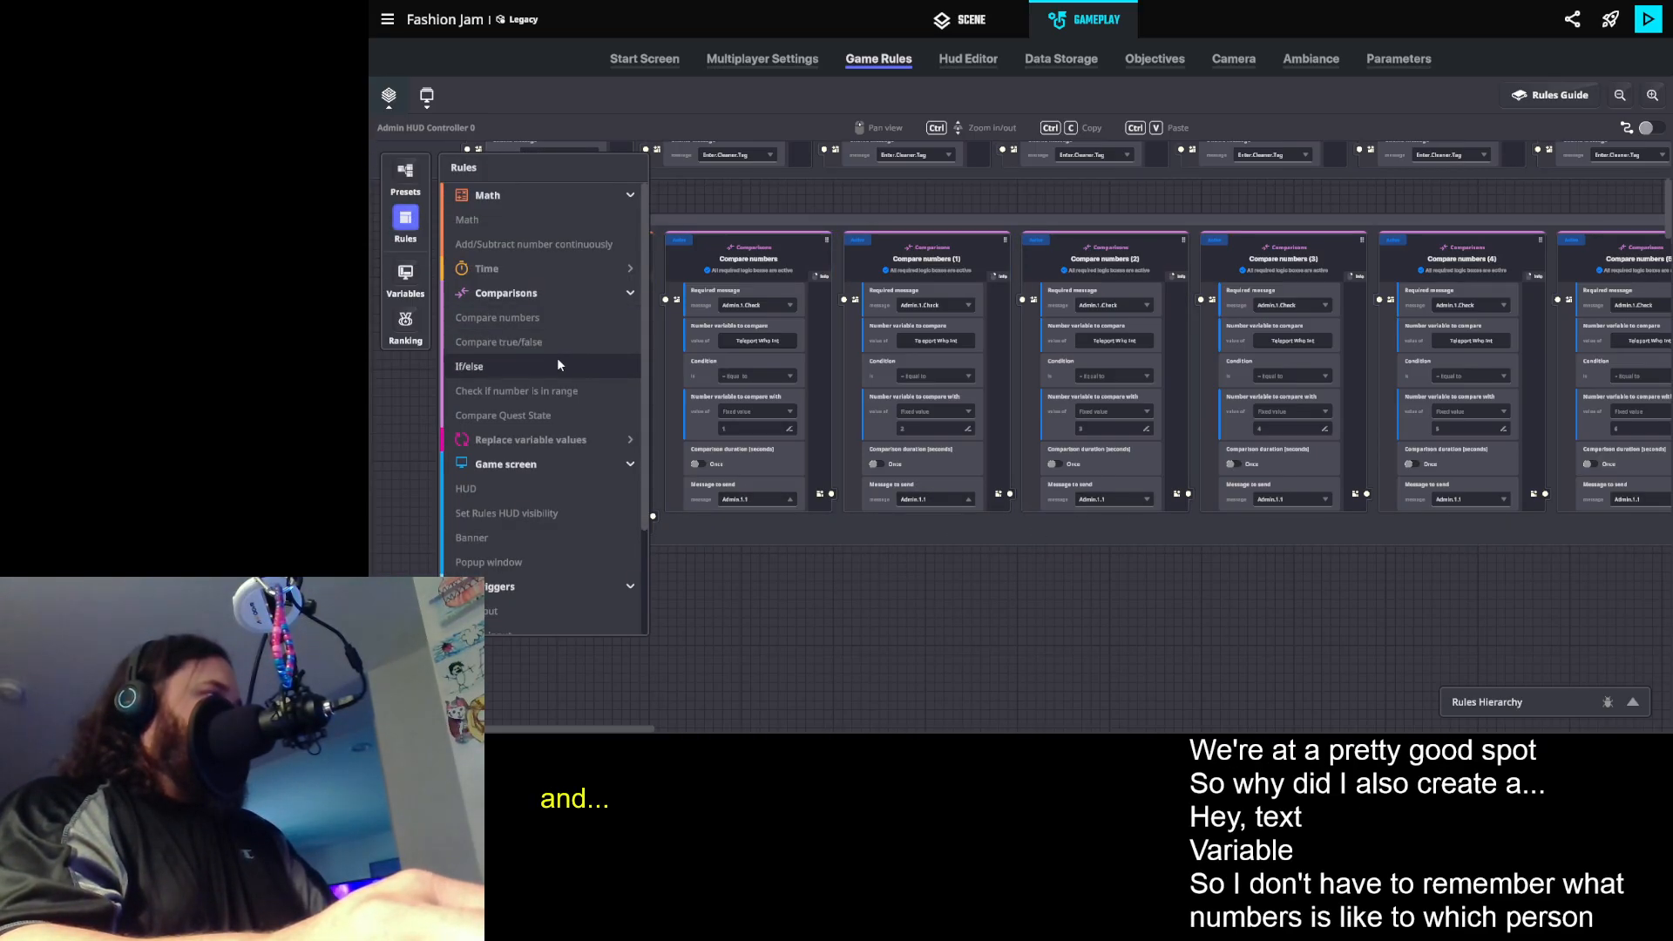
click(533, 440)
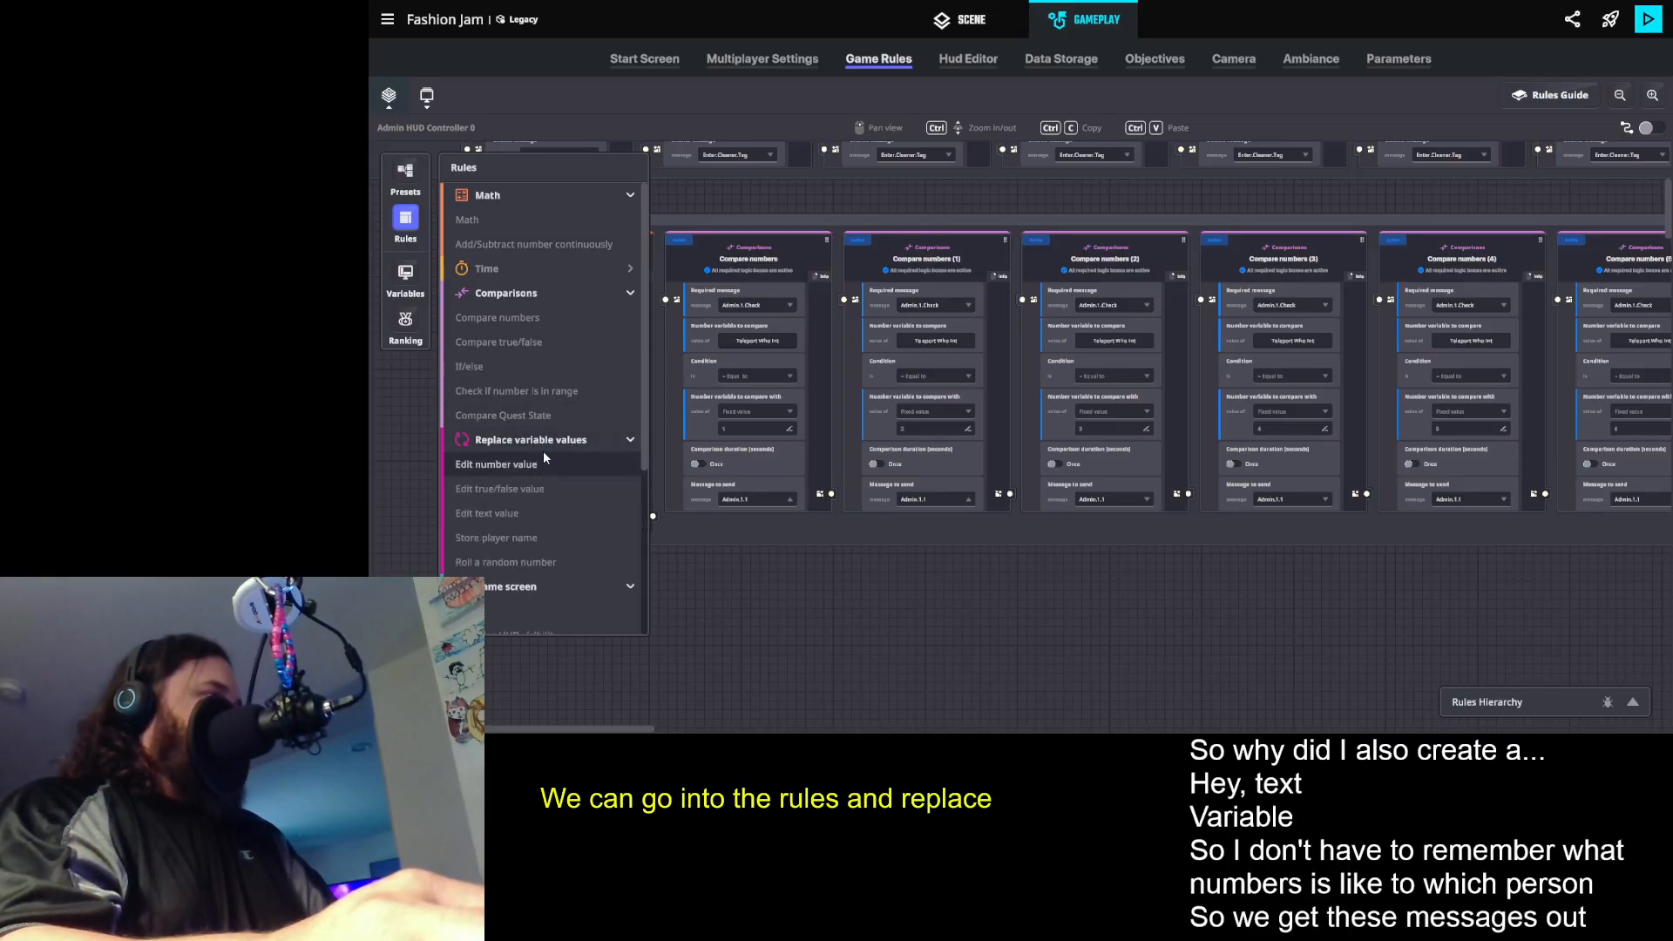
click(505, 513)
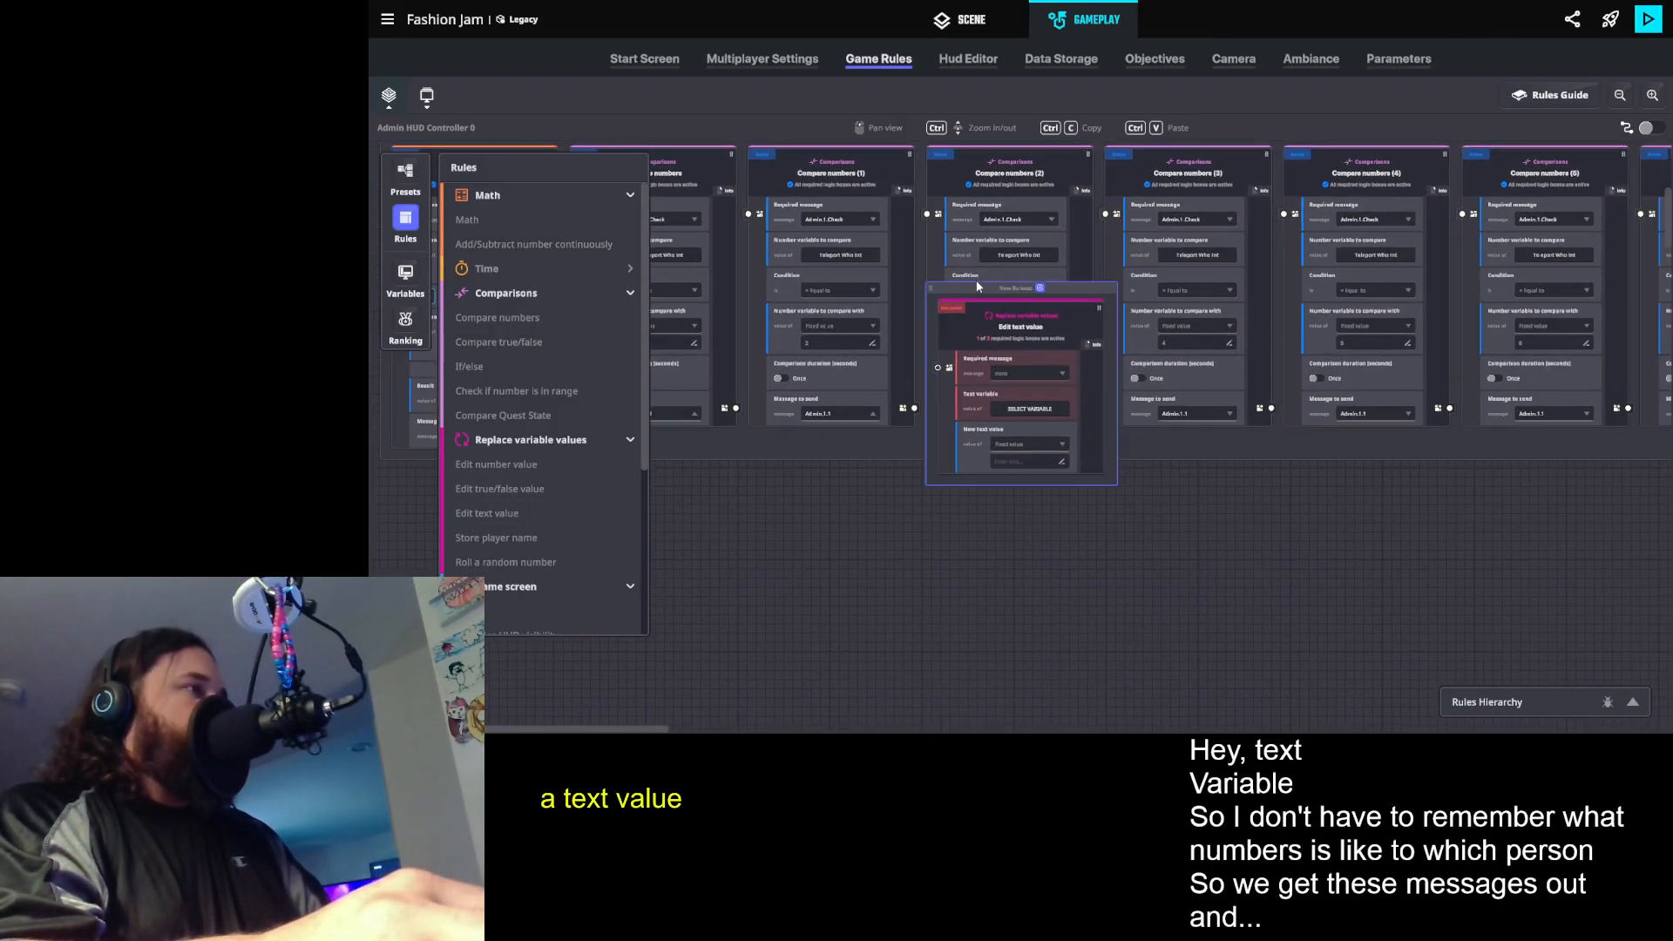
drag(979, 289, 803, 470)
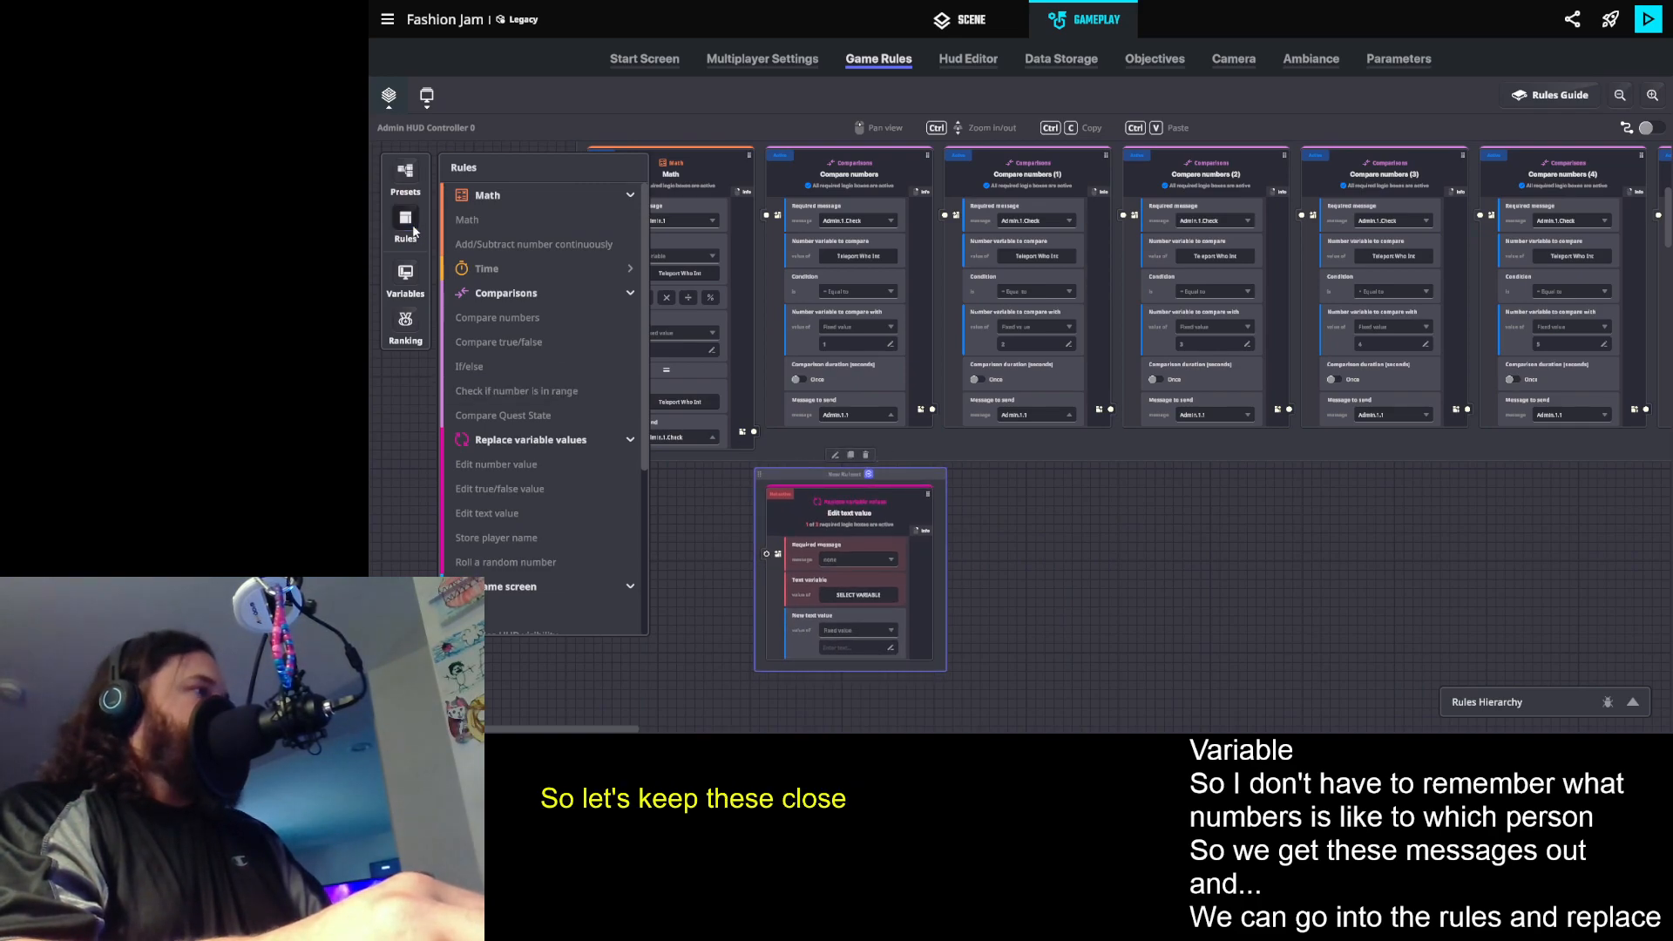
scroll(1006, 529, down, 1)
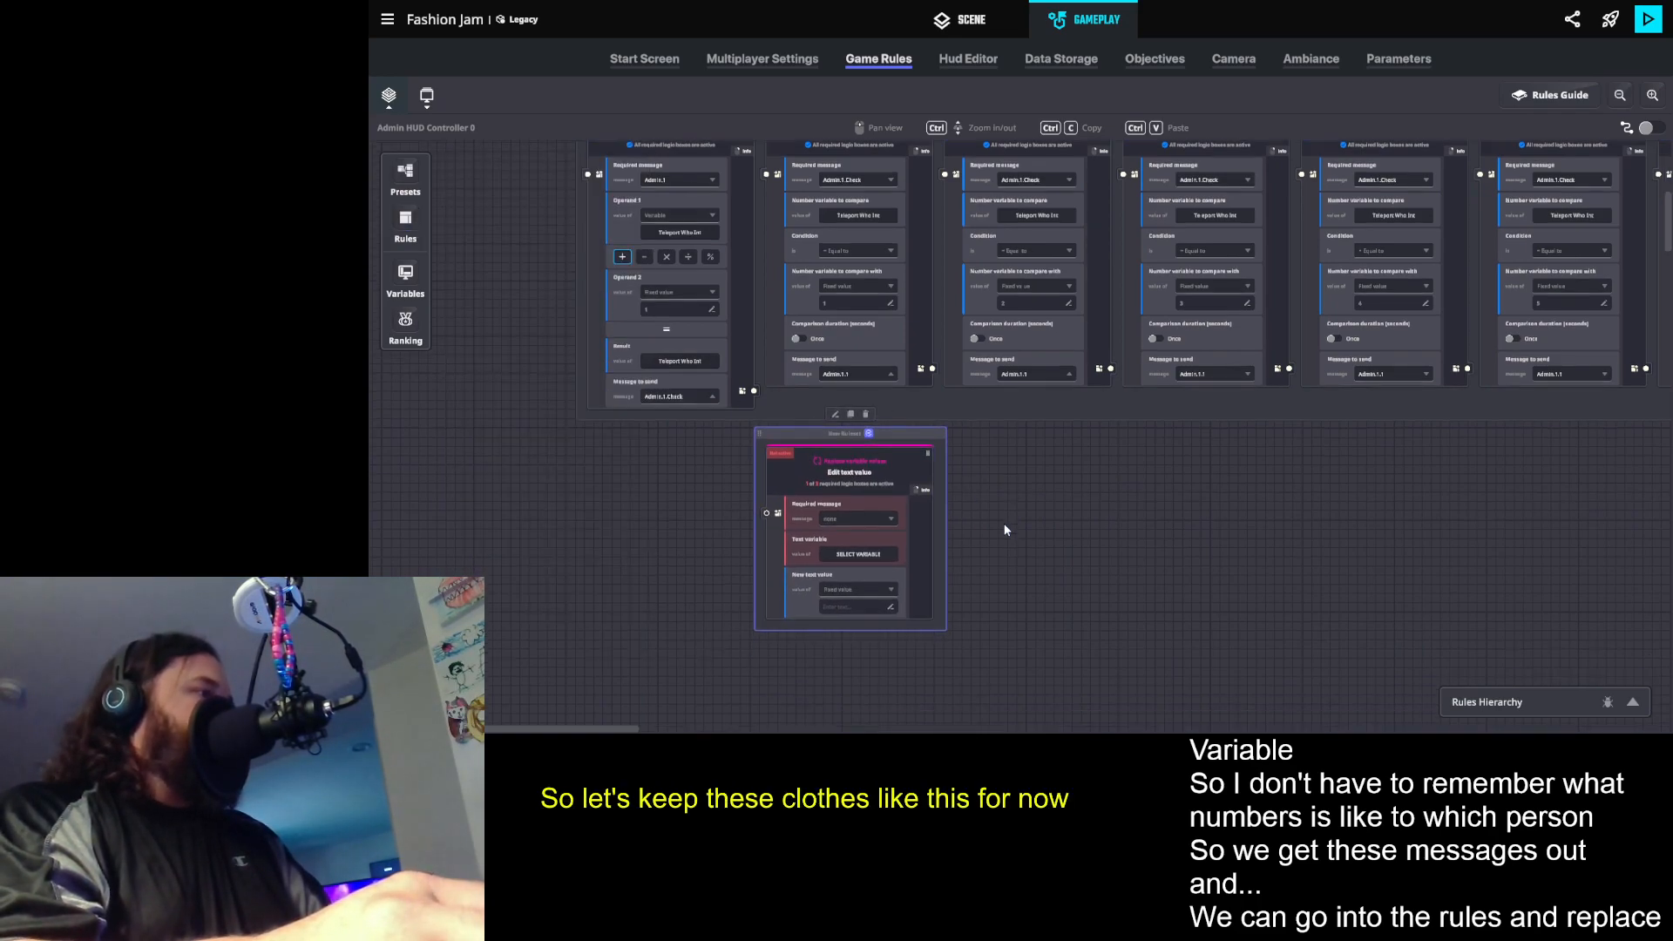
- Make the new Edit text value rule require the message Admin.1.1
click(838, 519)
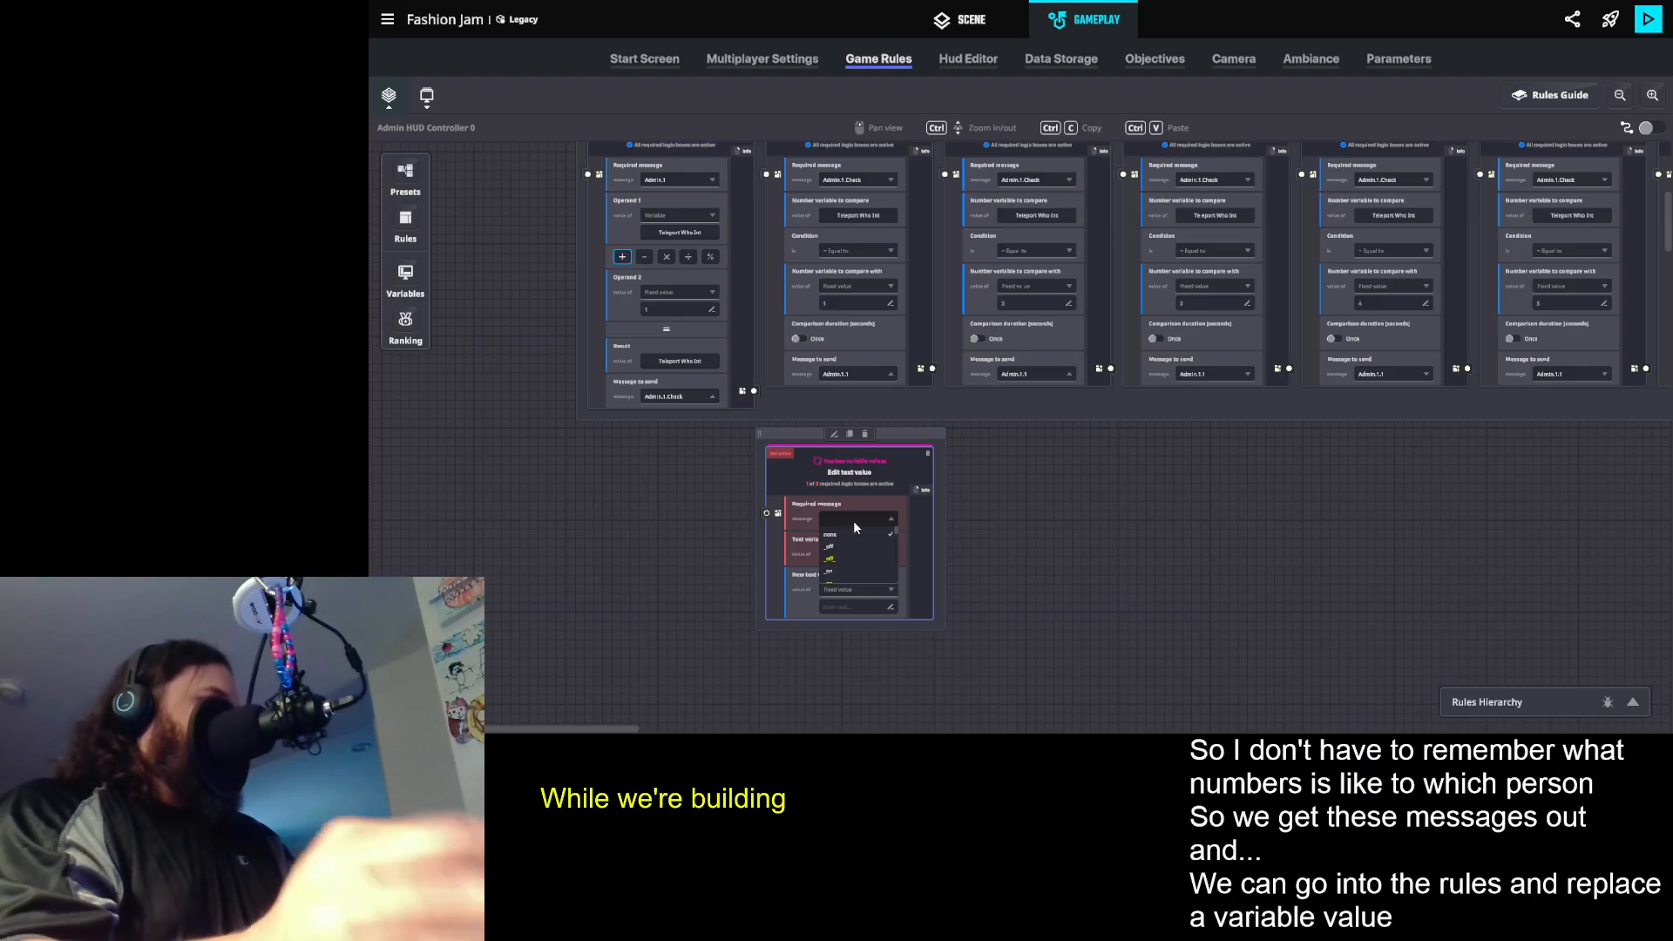
text(Admin.)
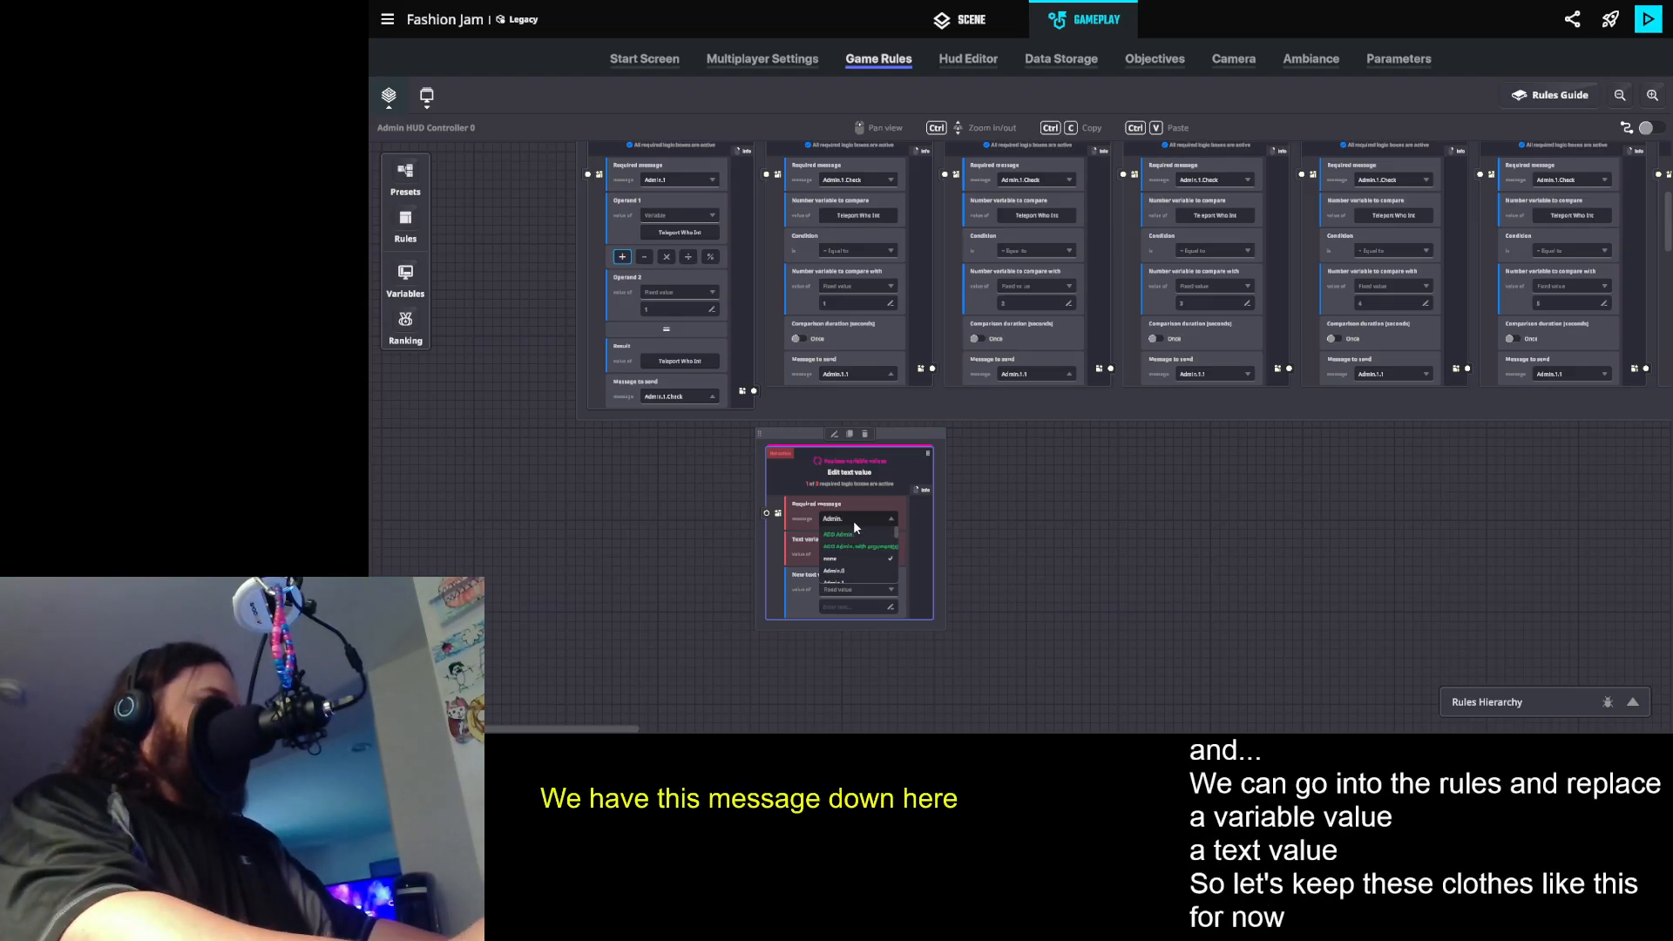
text(1.1)
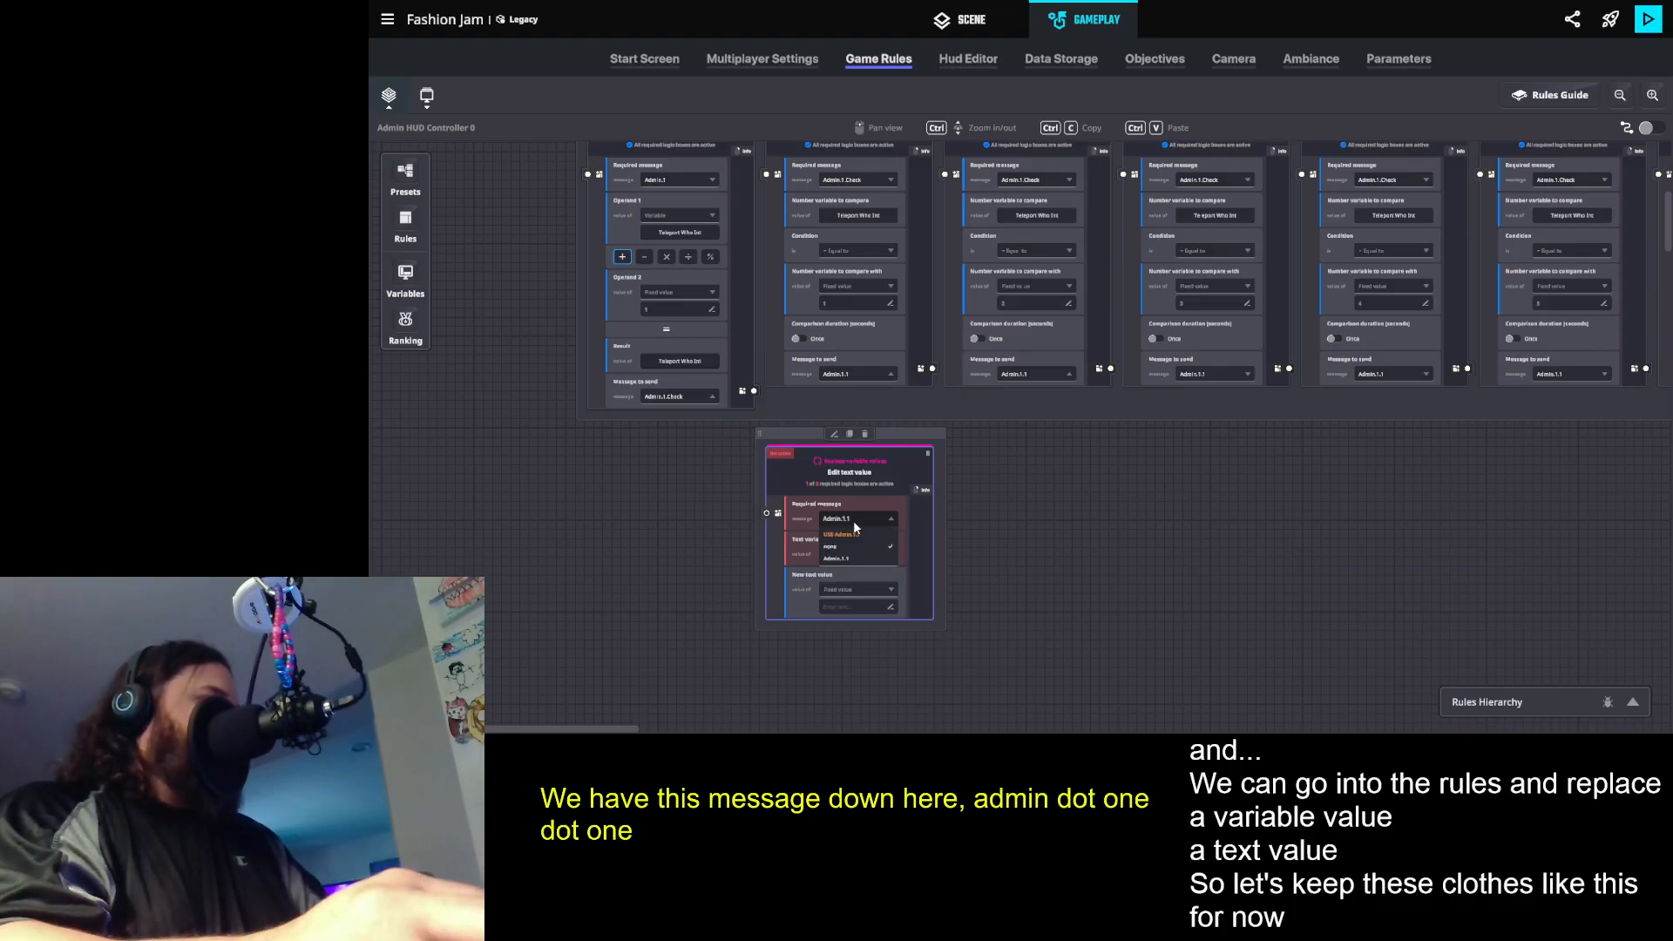
key(BackSpace)
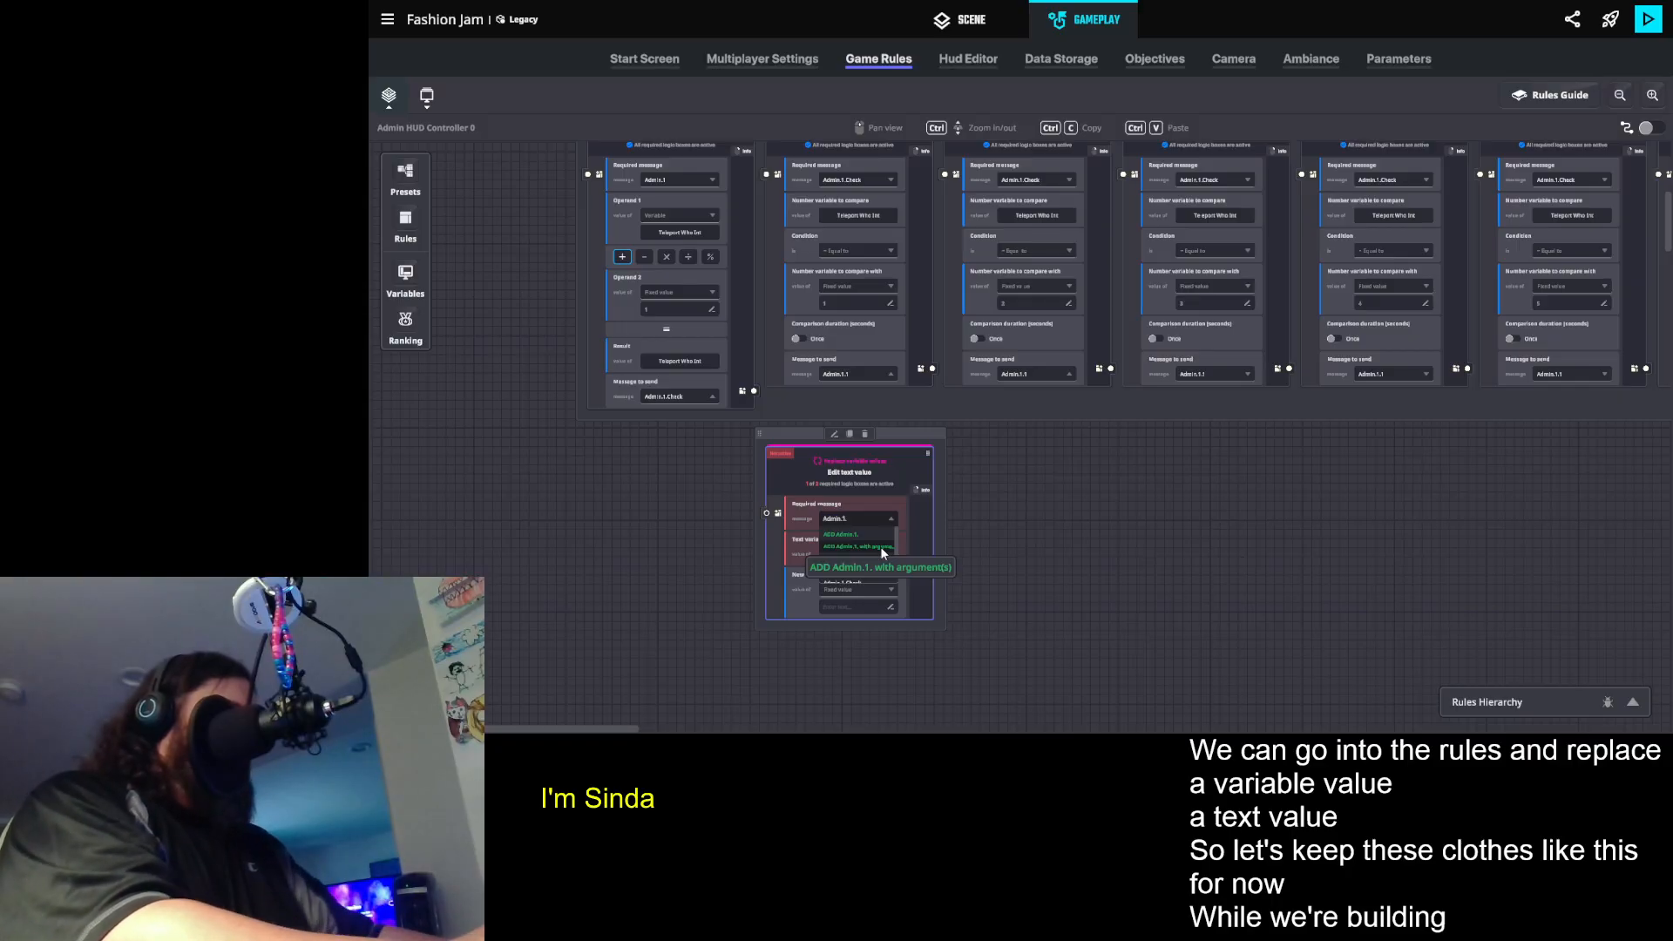
text(1)
click(844, 534)
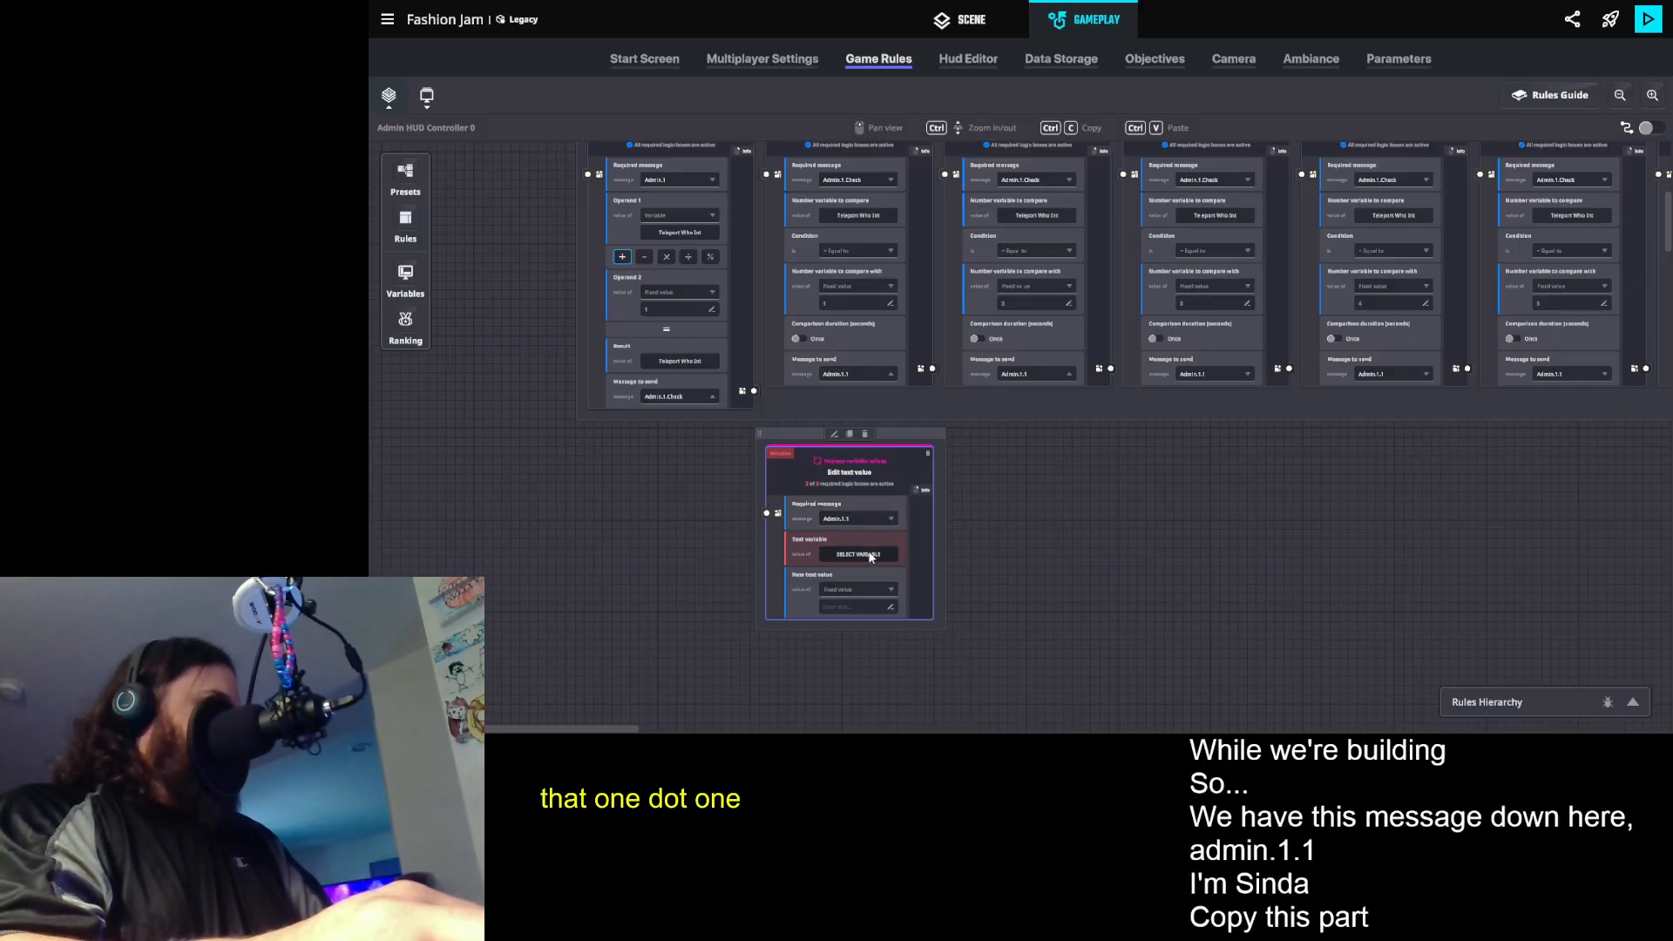
- Assign the Teleport Who Text variable as the text variable of the Edit text value rule
click(858, 554)
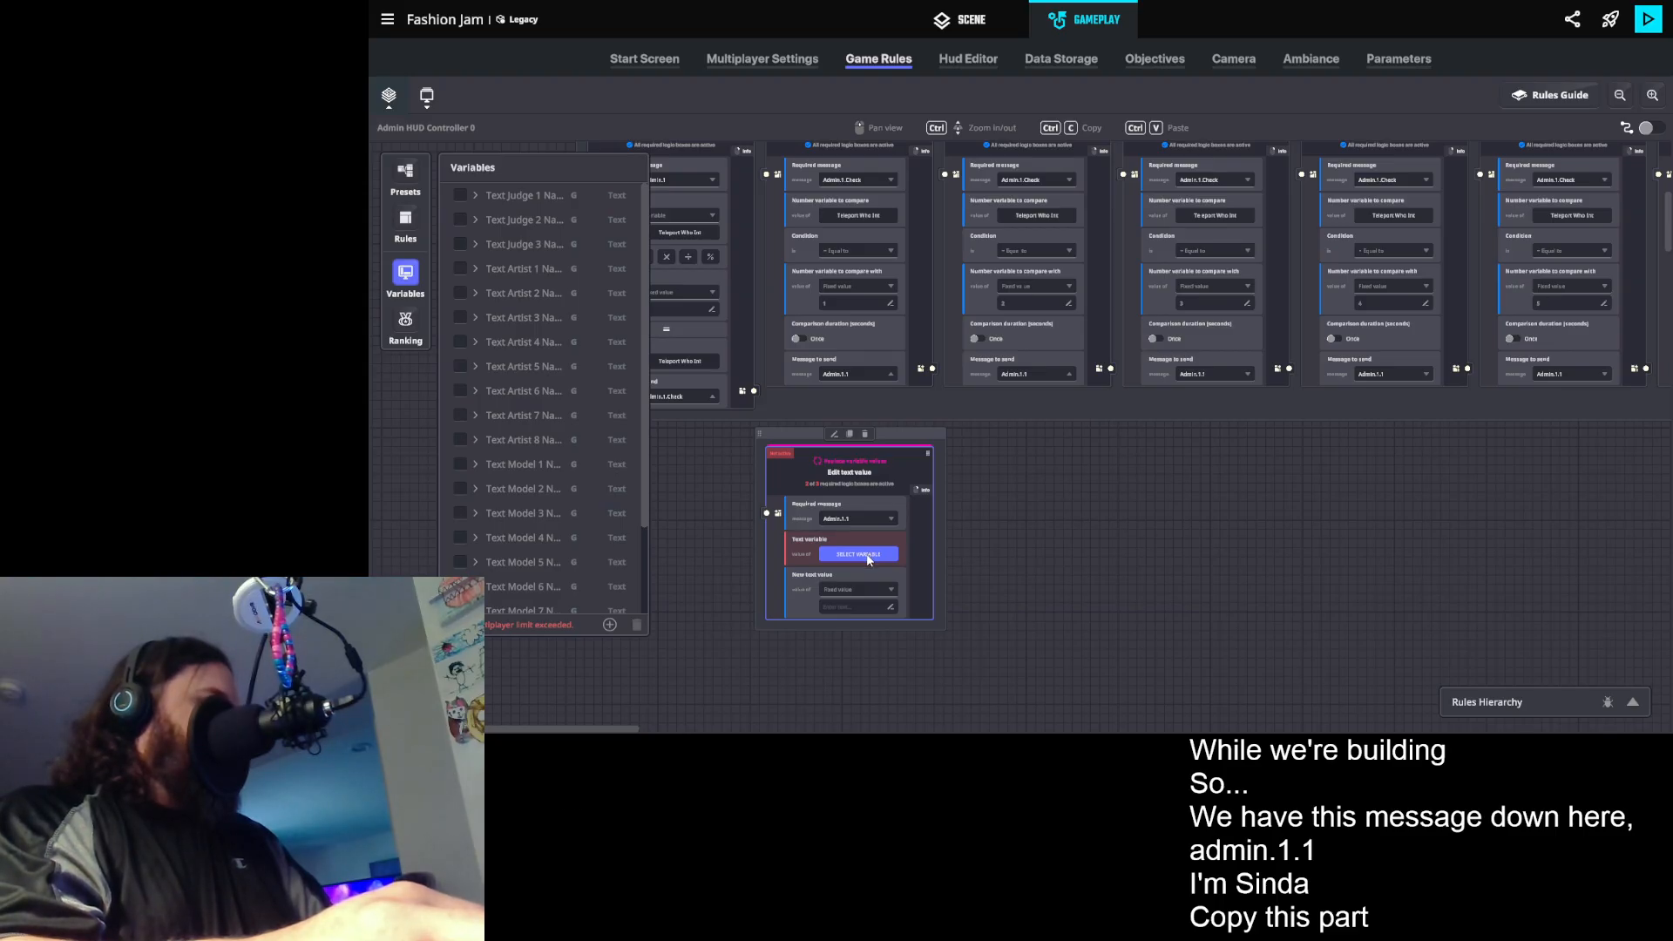
scroll(535, 452, down, 3)
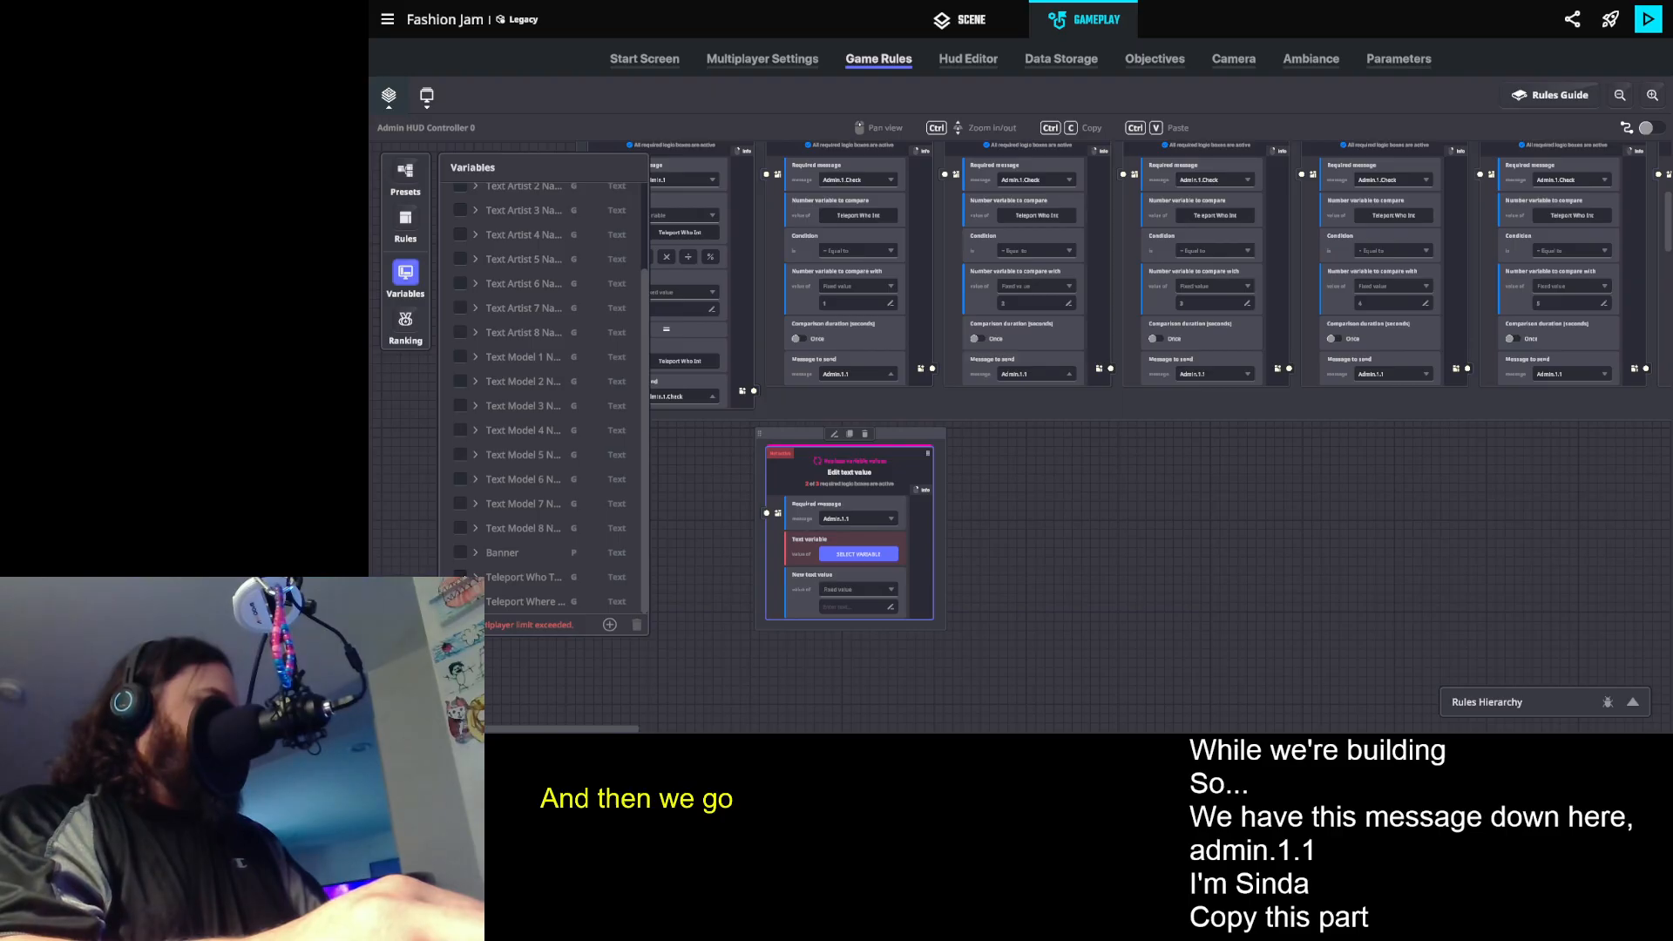
drag(523, 577, 858, 554)
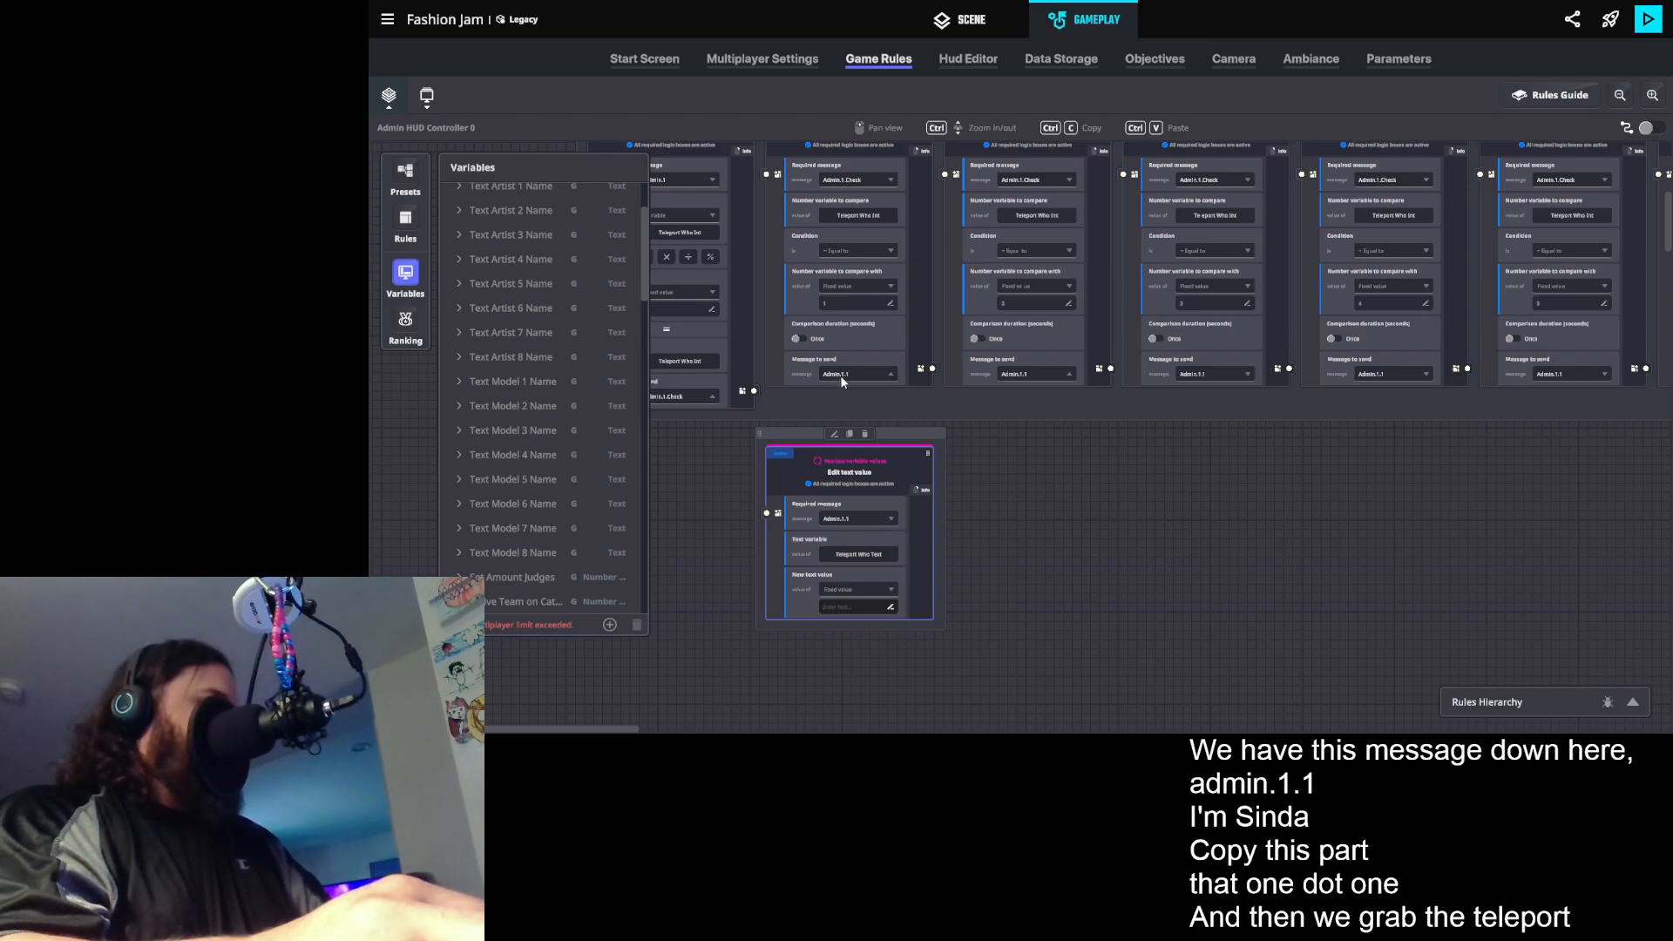
- Set the Edit text value rule's new text to the fixed value Judge 1
click(838, 608)
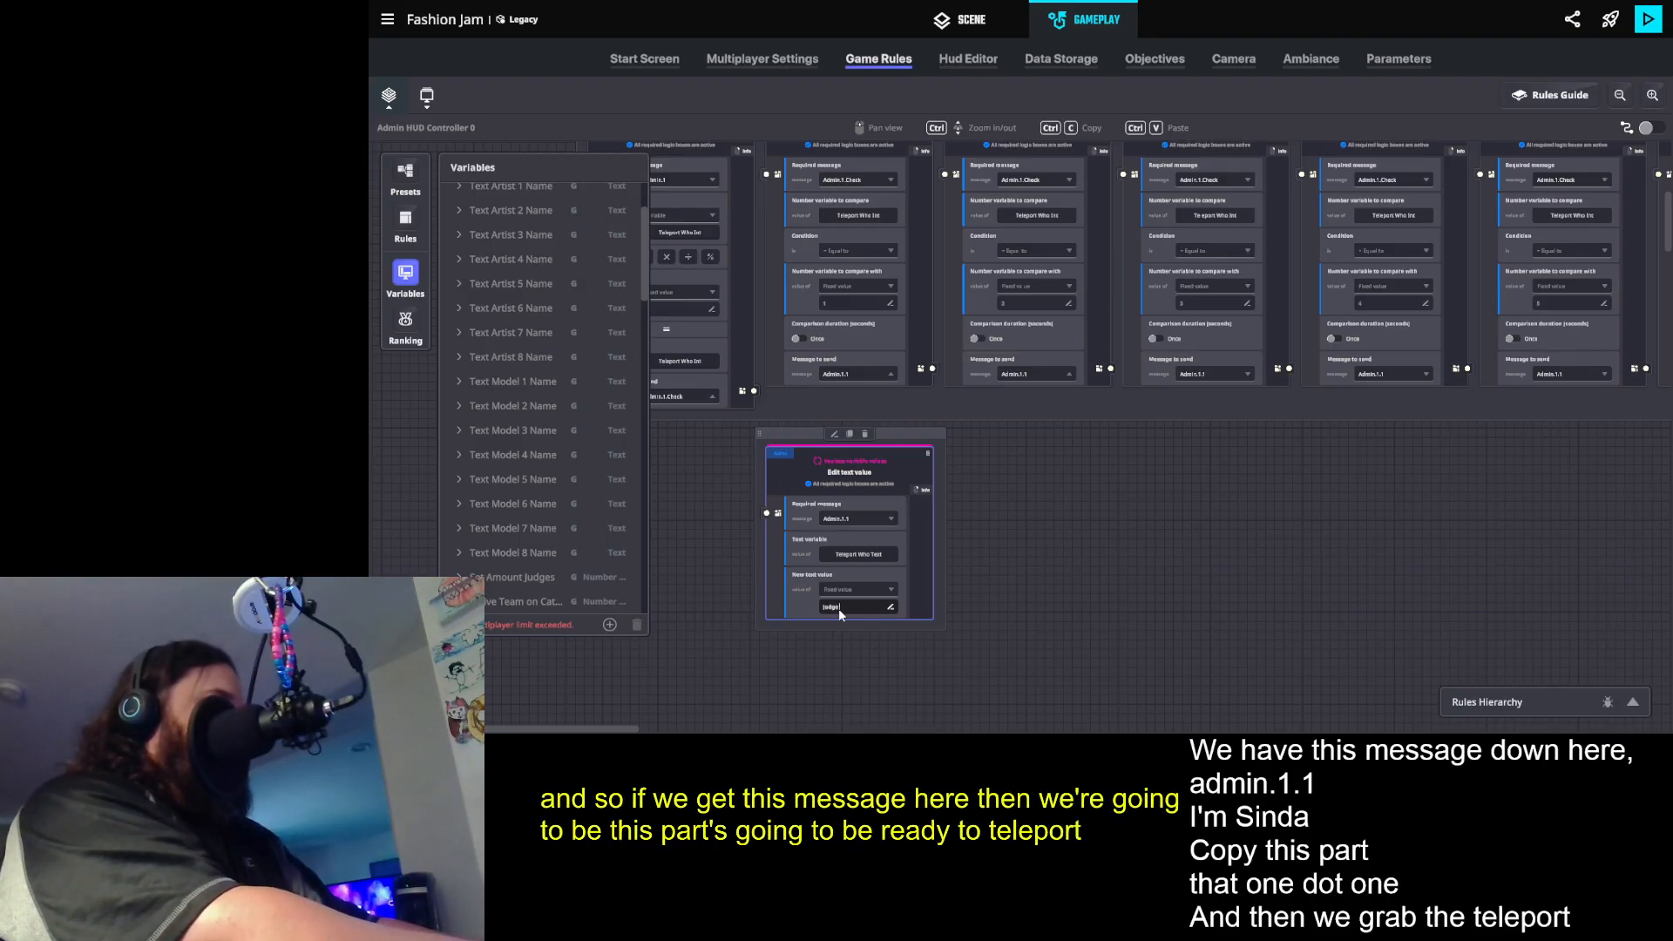
text(Judge)
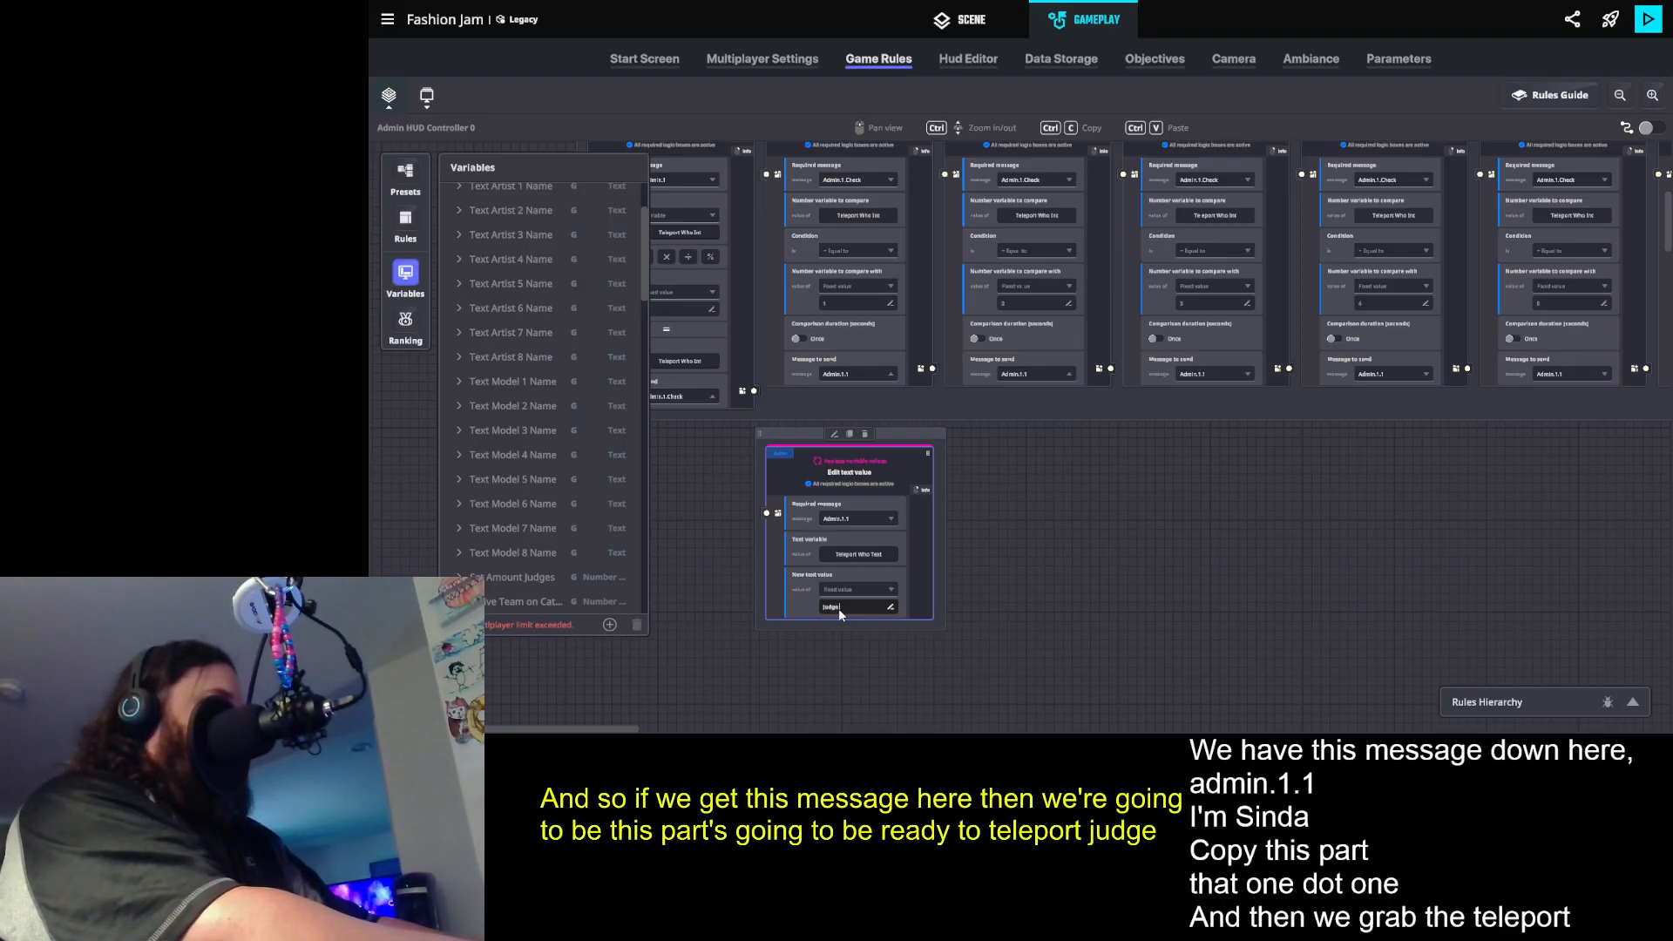
text( One)
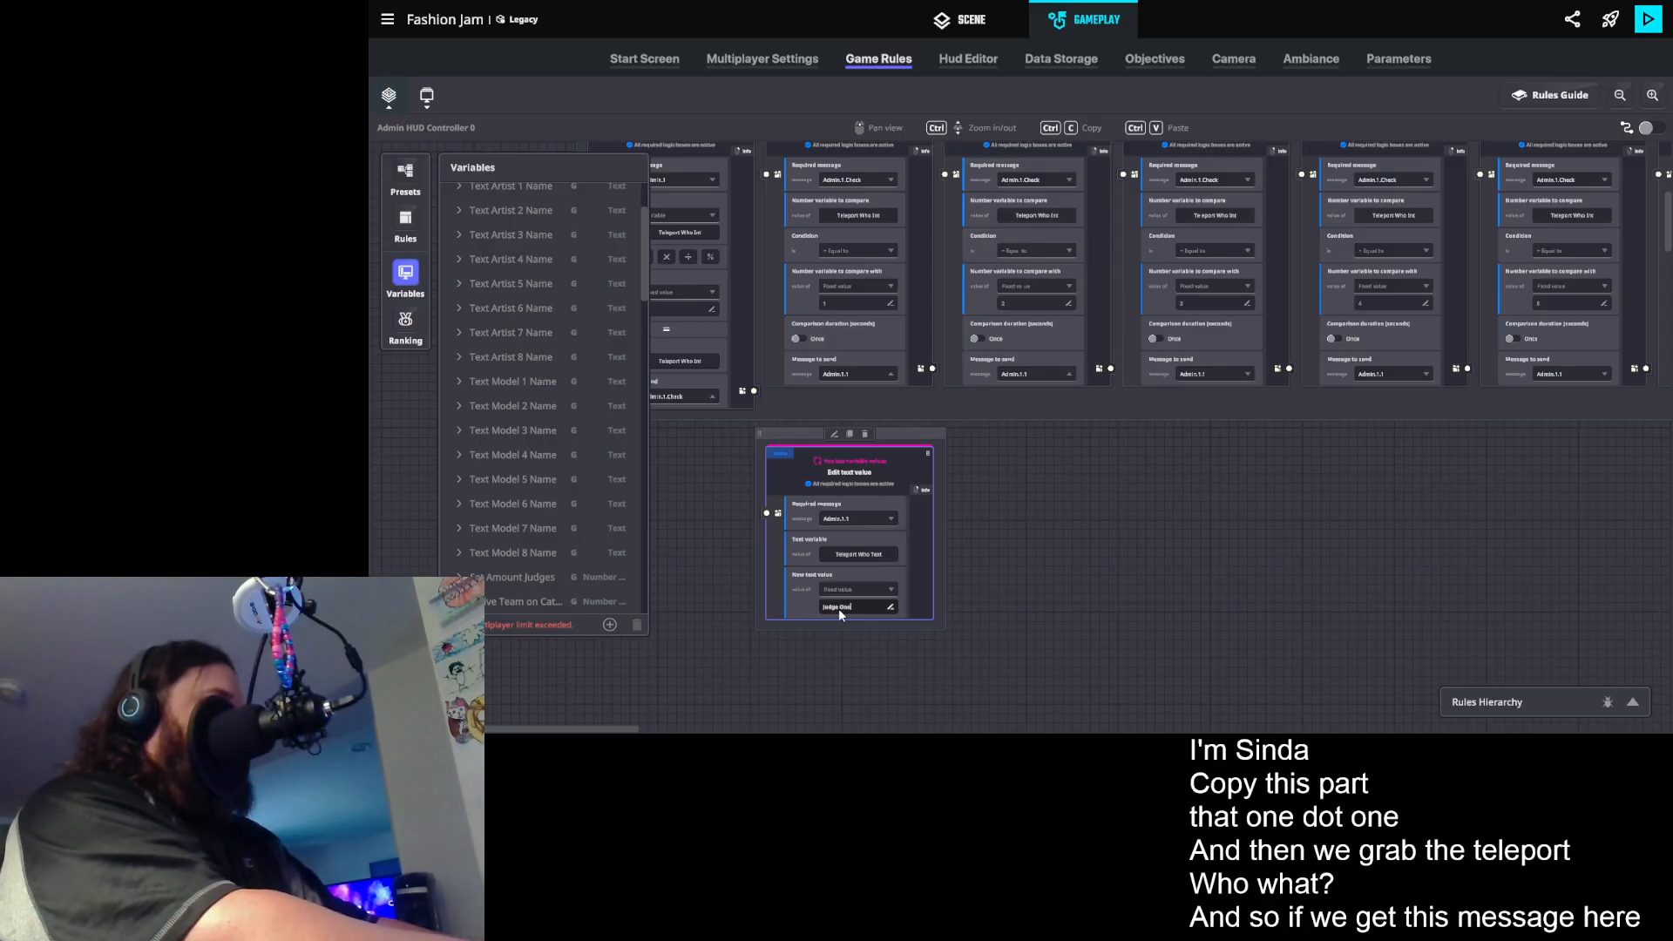
key(BackSpace)
key(BackSpace)
key(BackSpace)
text(1)
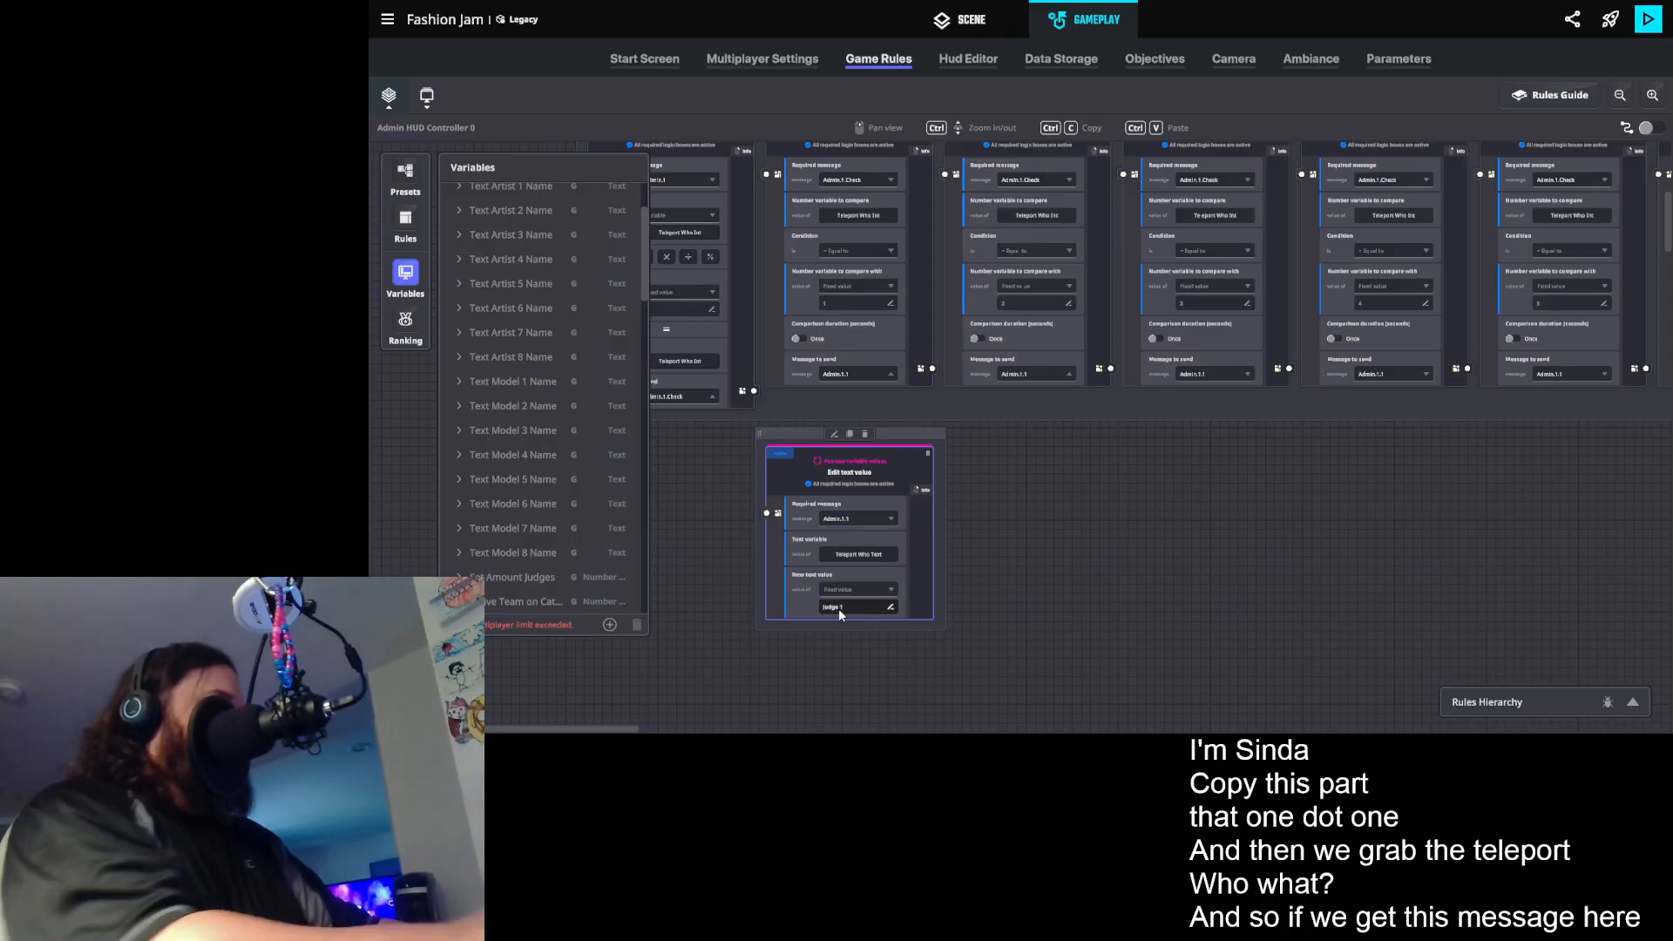
click(1247, 604)
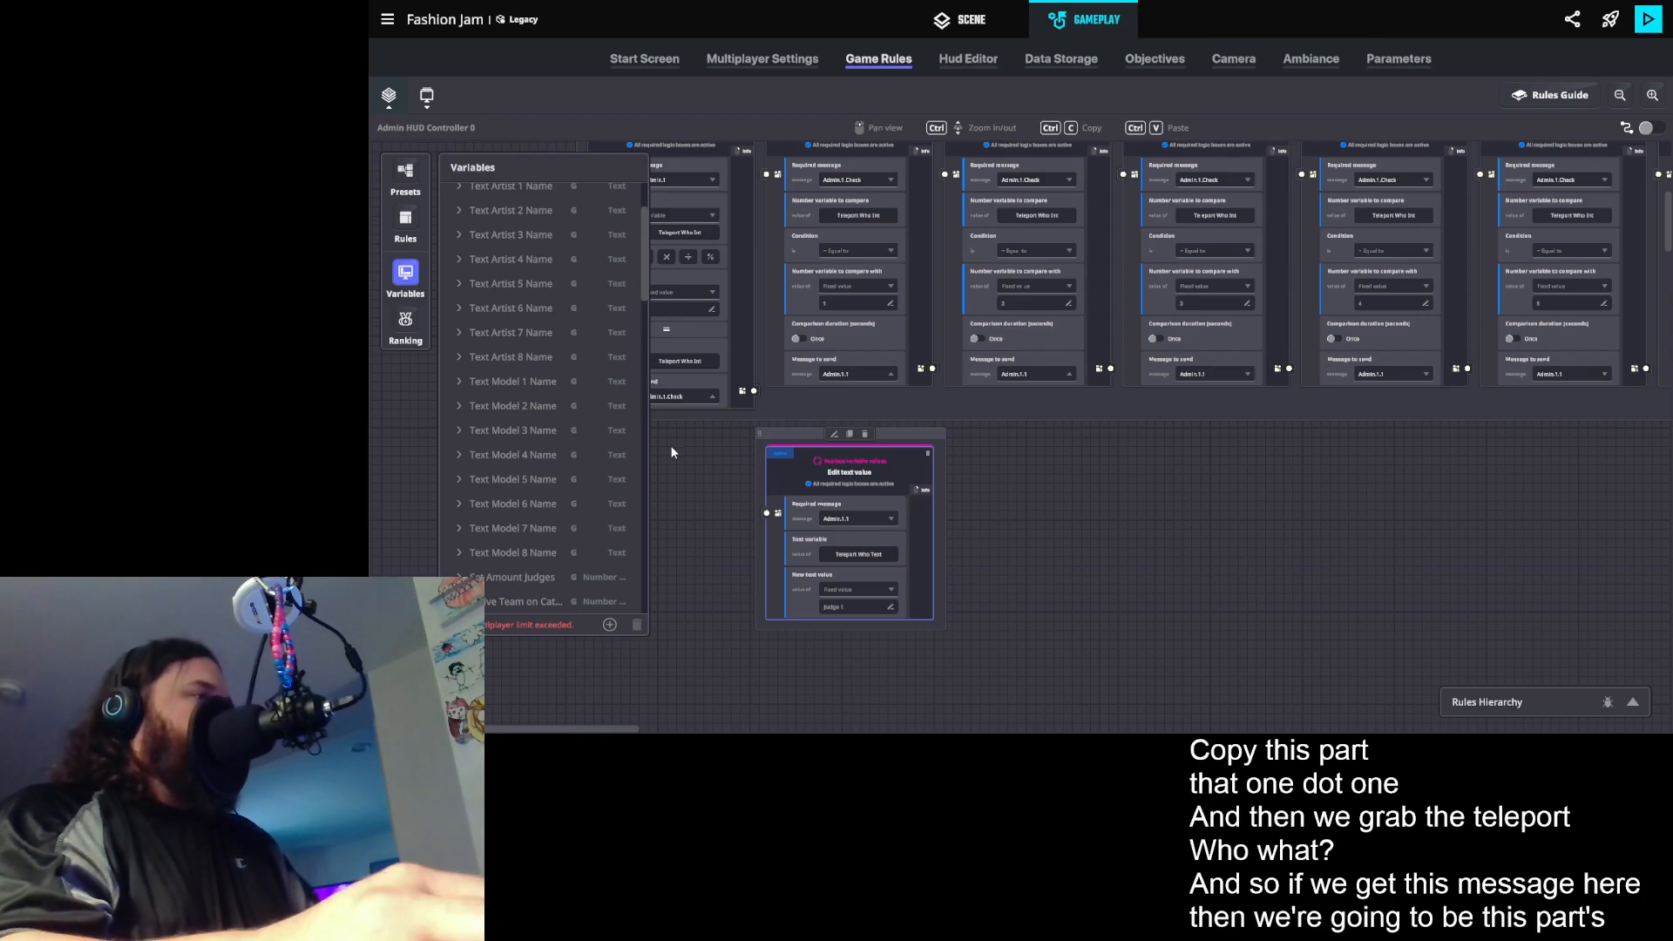
- Create a new message Admin.1.2 as the message to send for the second comparison rule
click(1028, 377)
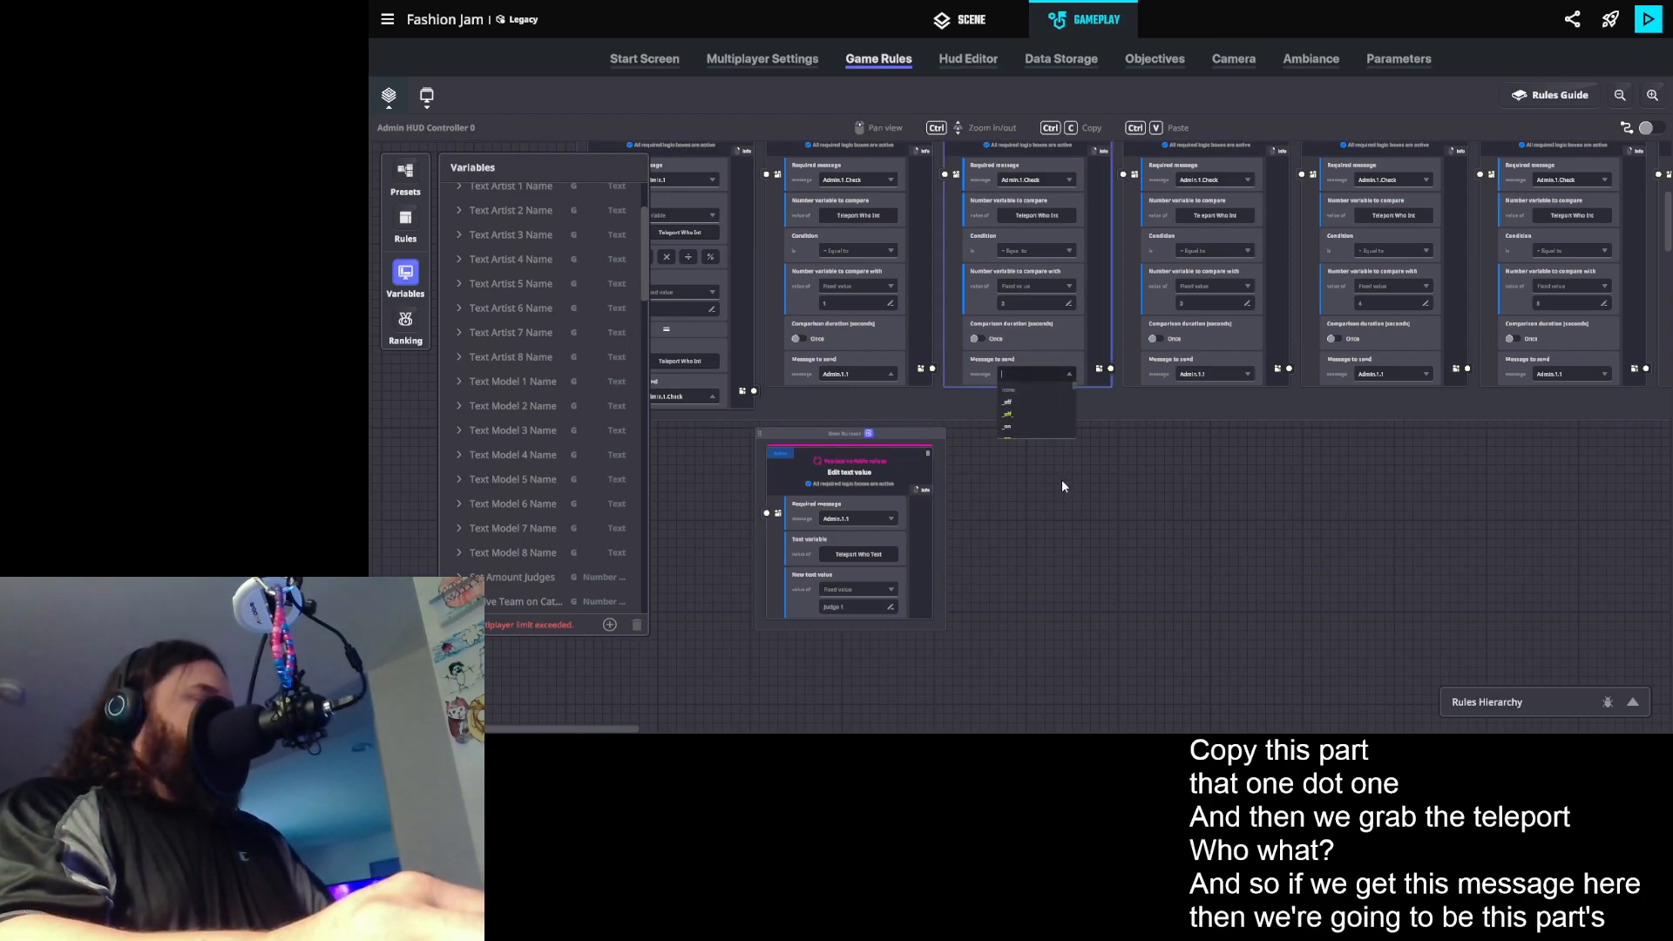
text(Admin.1.2)
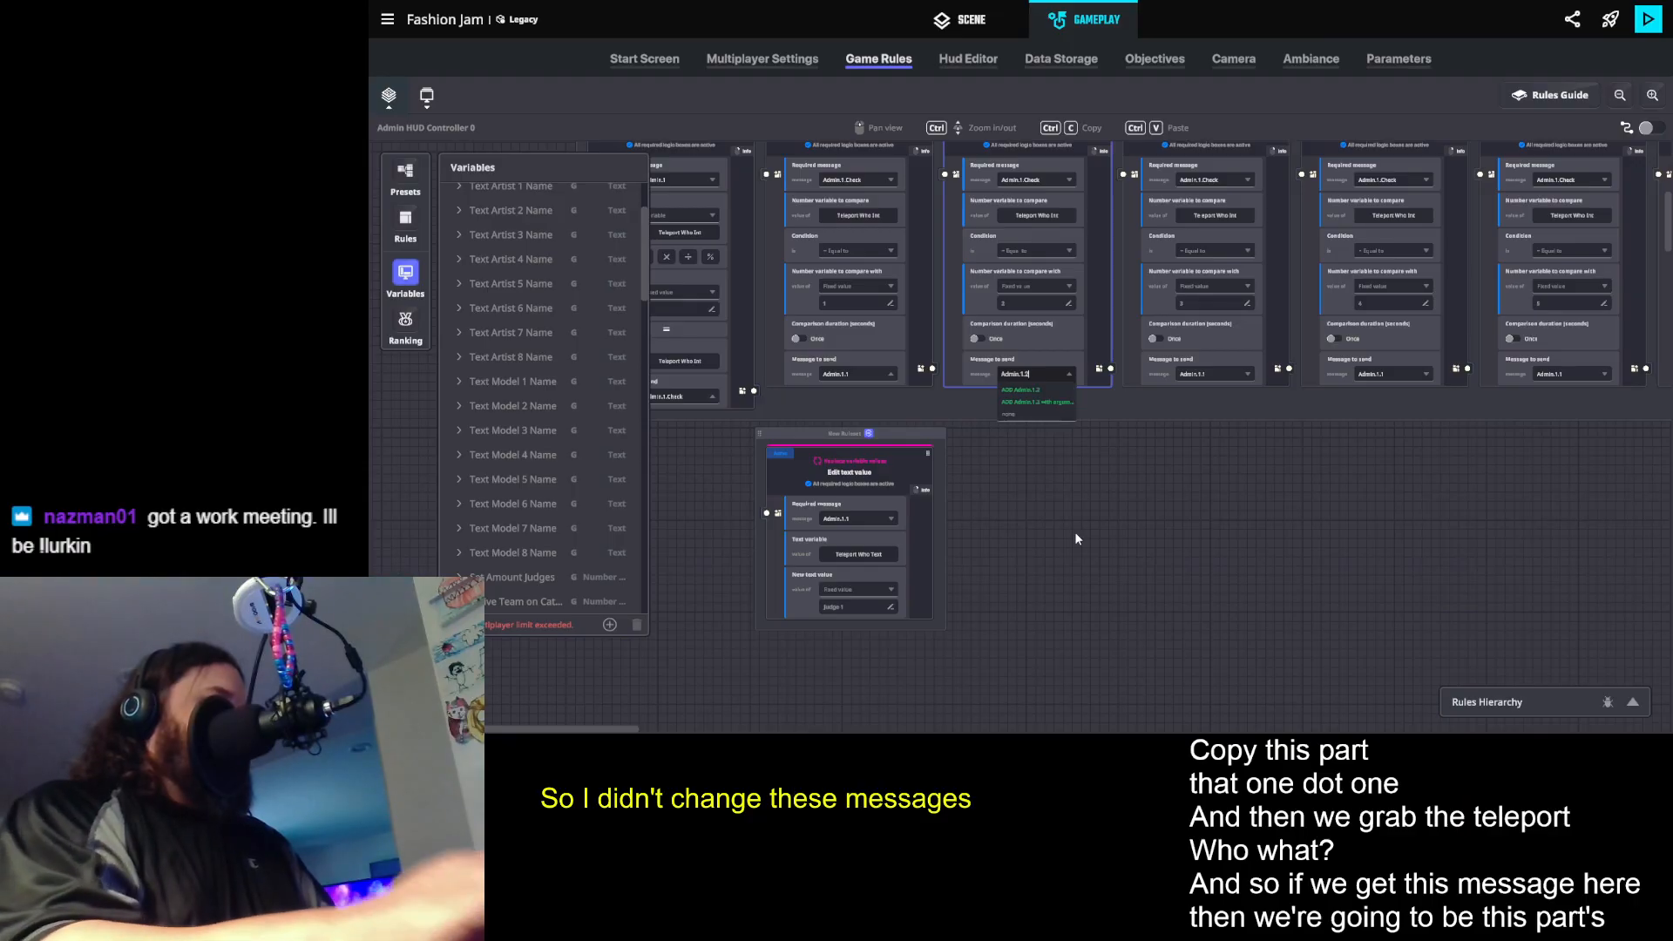
click(1035, 392)
- Duplicate the Judge 1 text rule and make the copy require Admin.1.2 with the new text value Judge 2
click(850, 435)
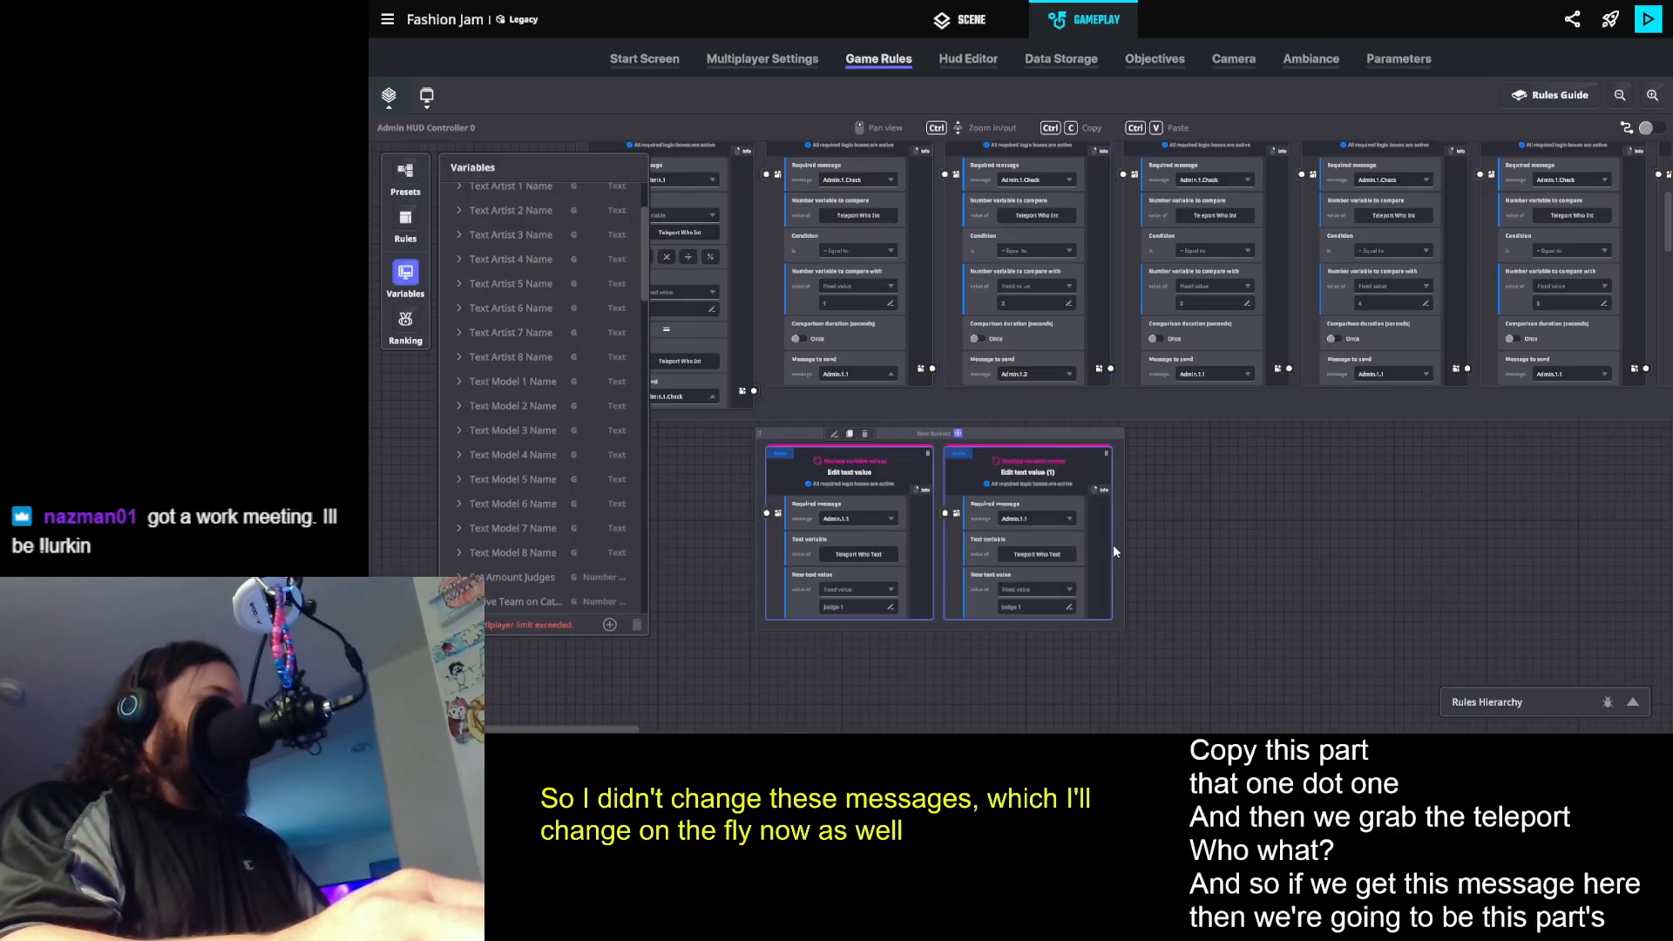
click(1043, 521)
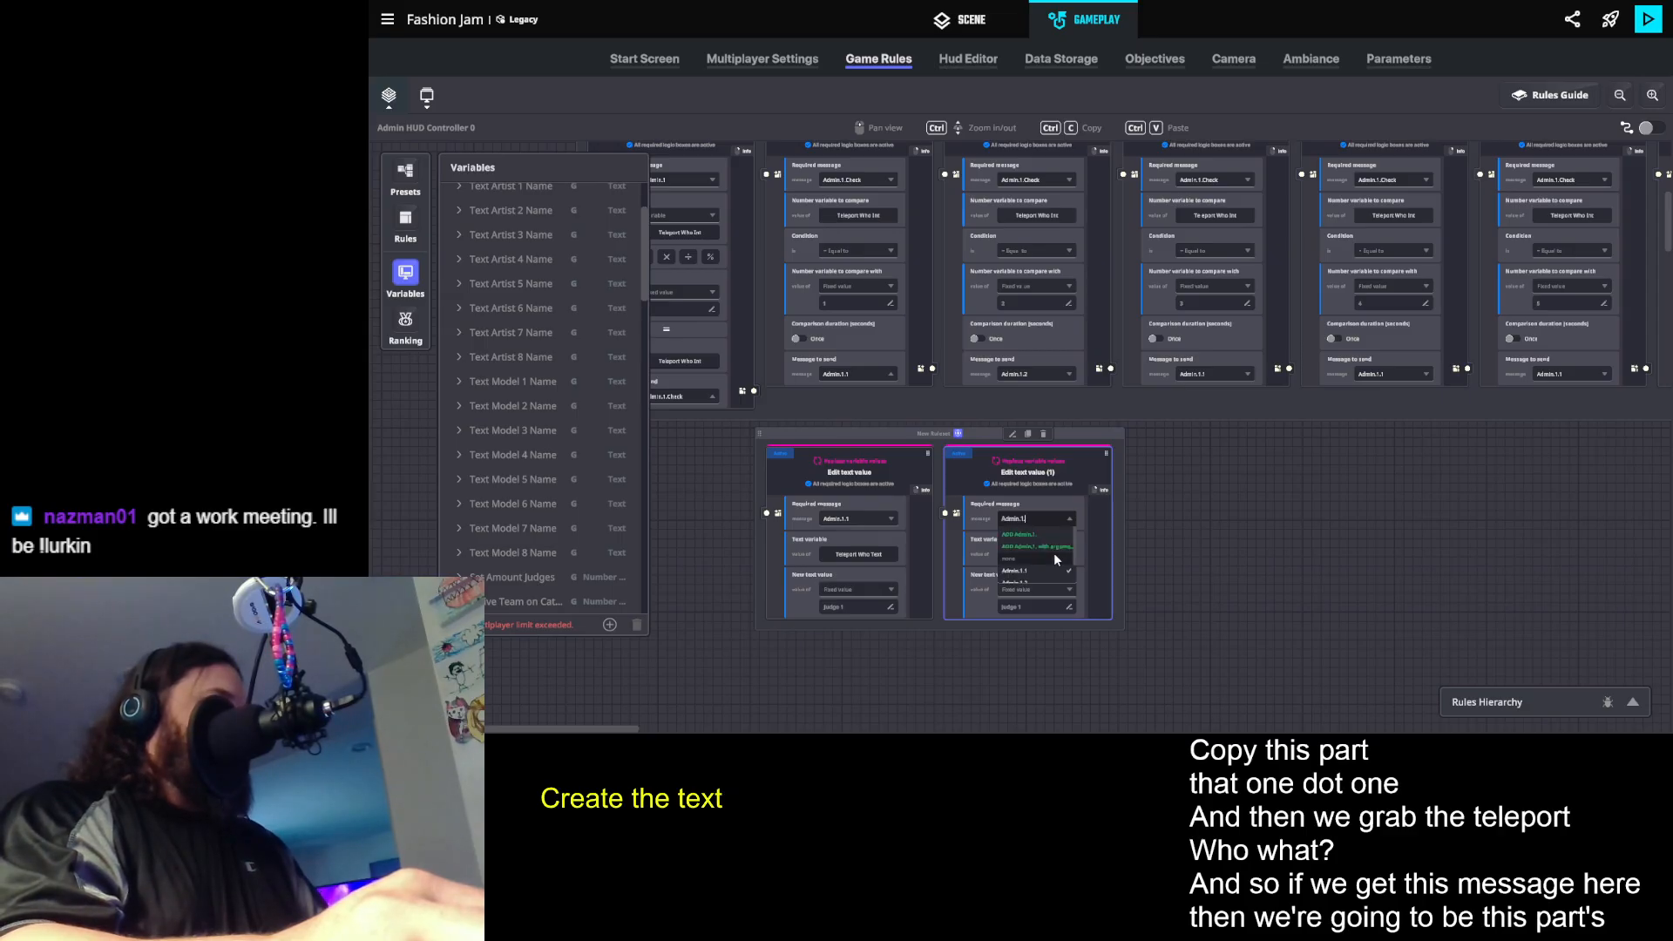
text(2)
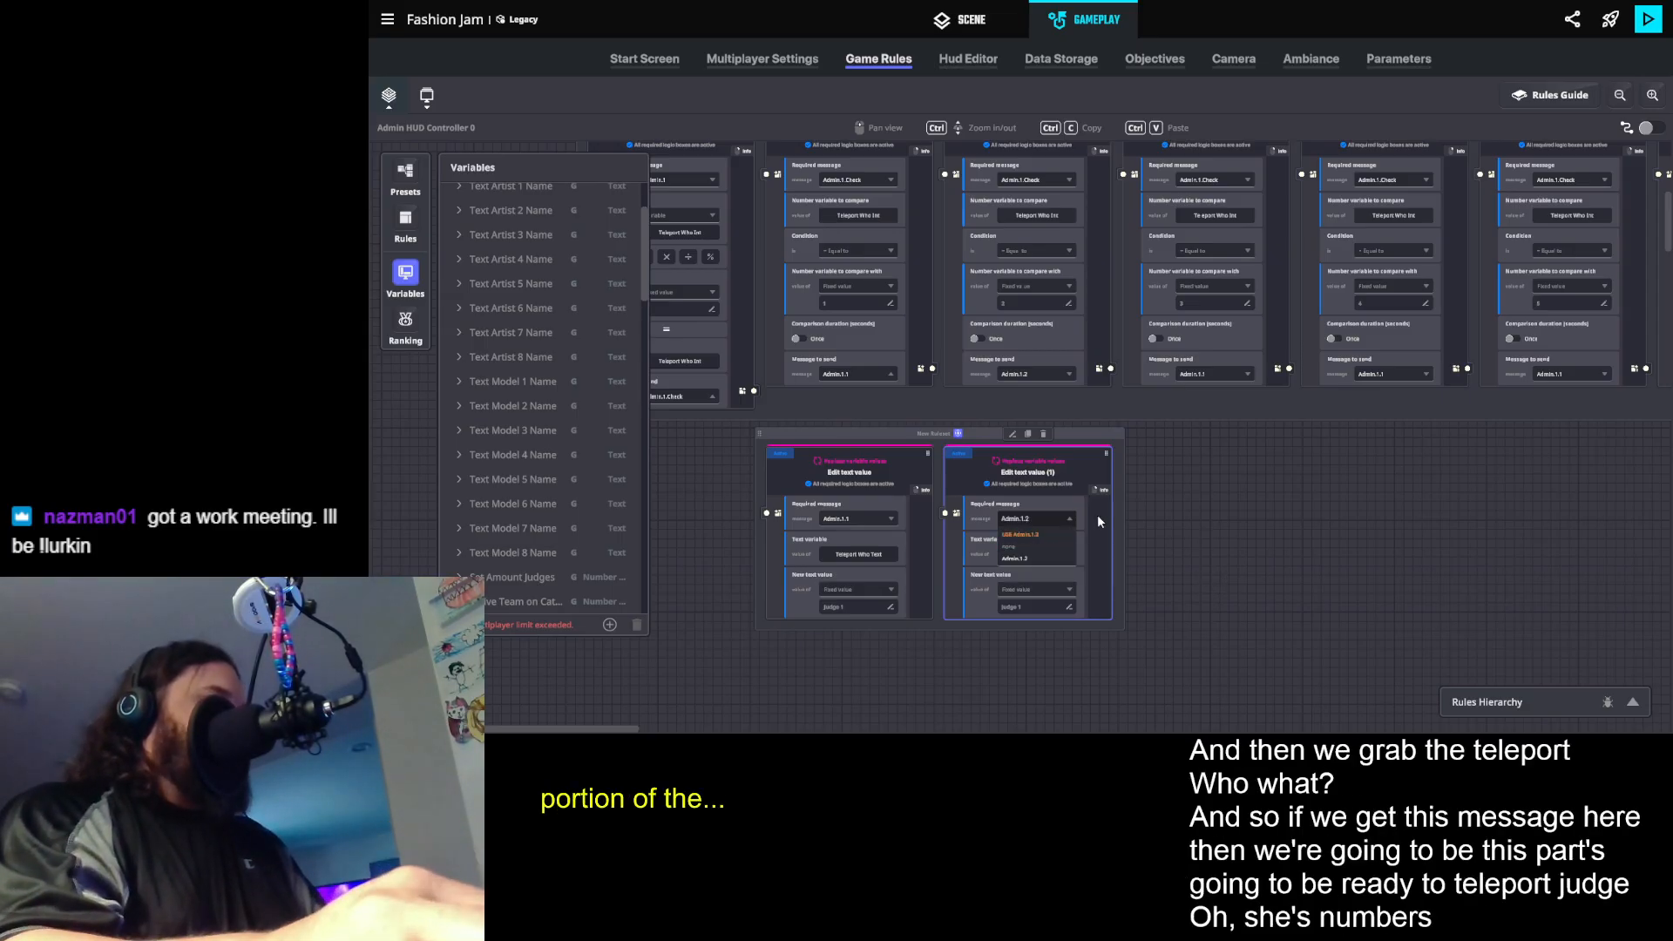
click(1037, 609)
key(BackSpace)
text(2)
click(1217, 557)
- Duplicate the Judge 2 text rule and make the copy require a new message Admin.1.3 with the text Judge 3
click(1028, 434)
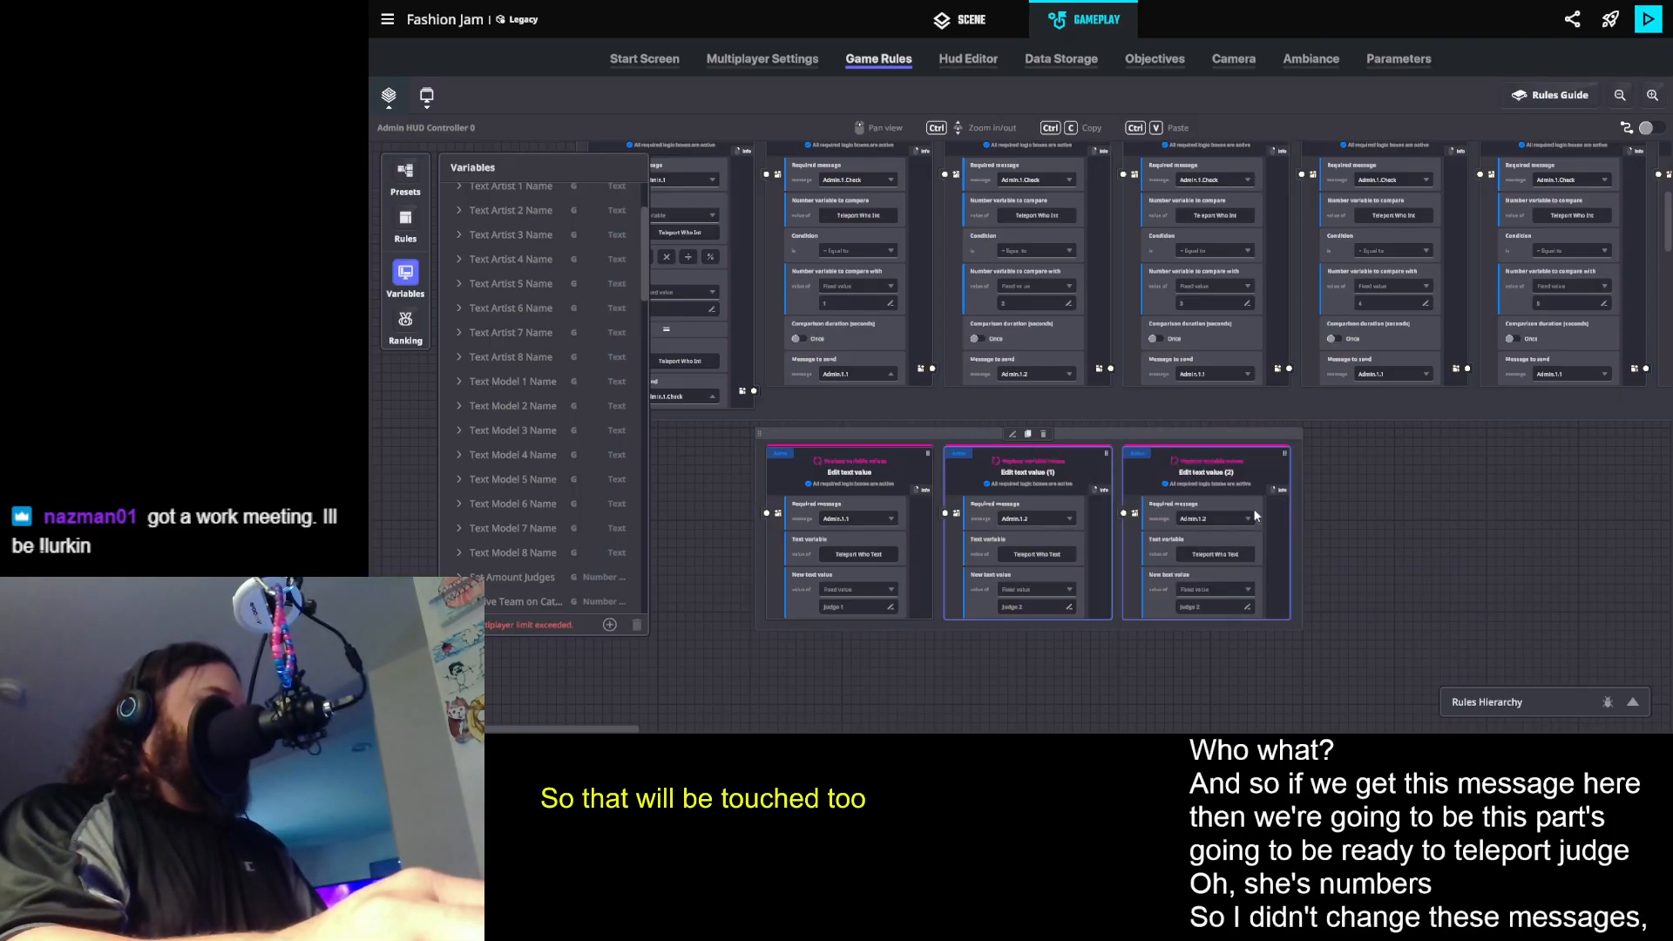
click(1059, 490)
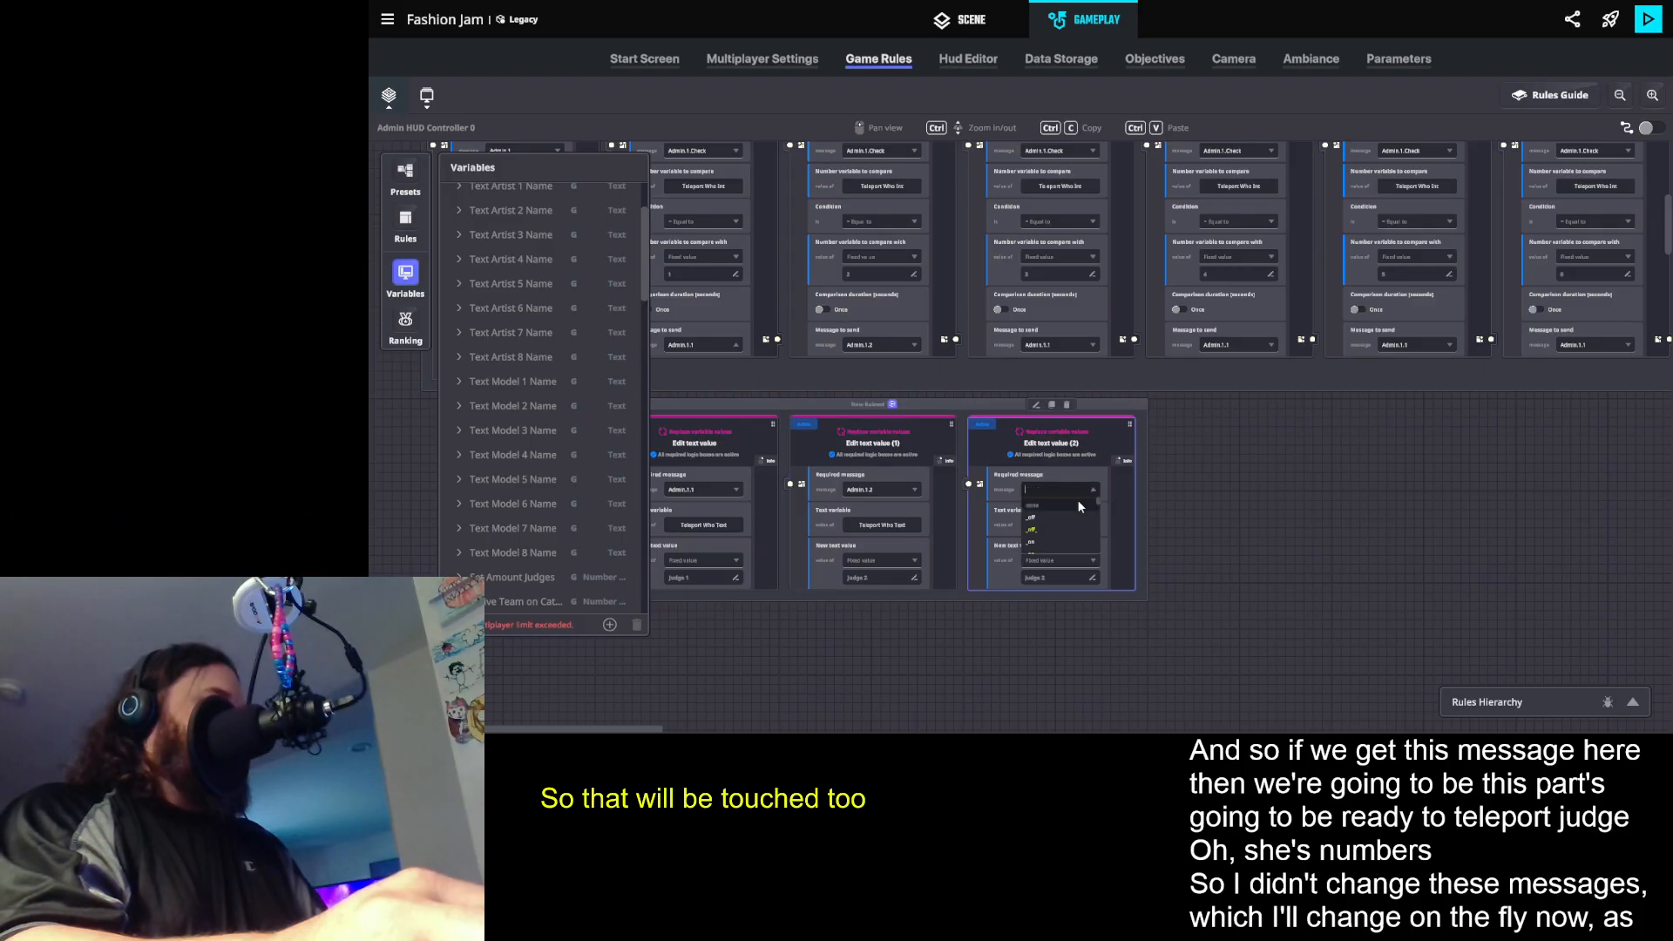
text(Admin.1.3)
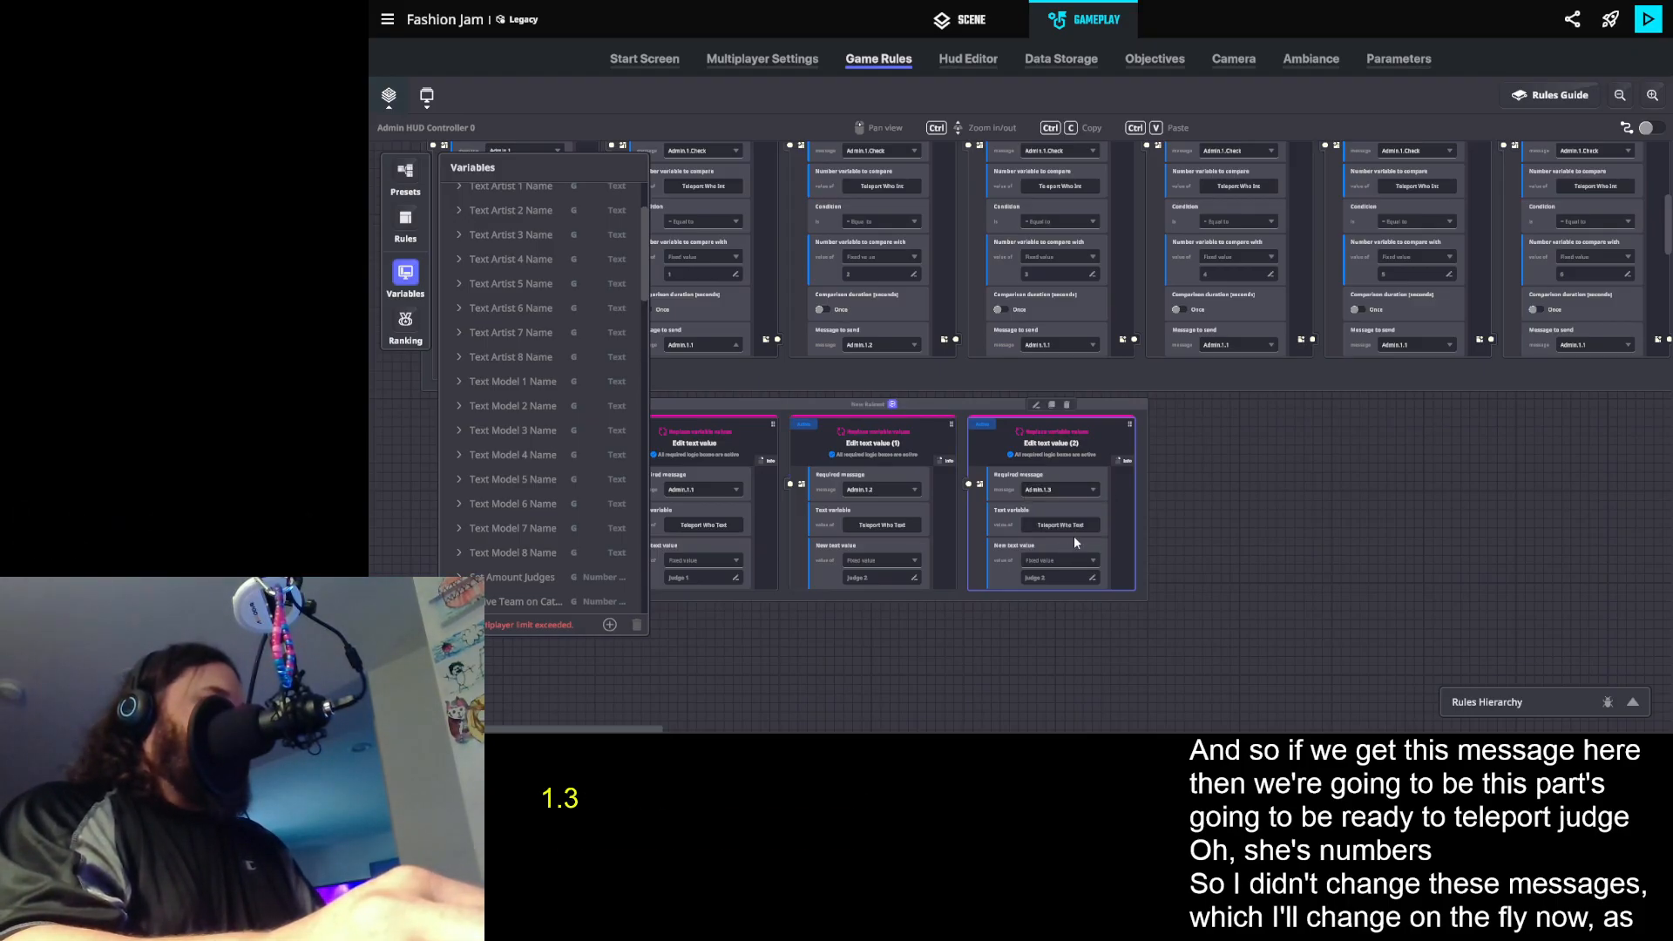
text(Judge 3)
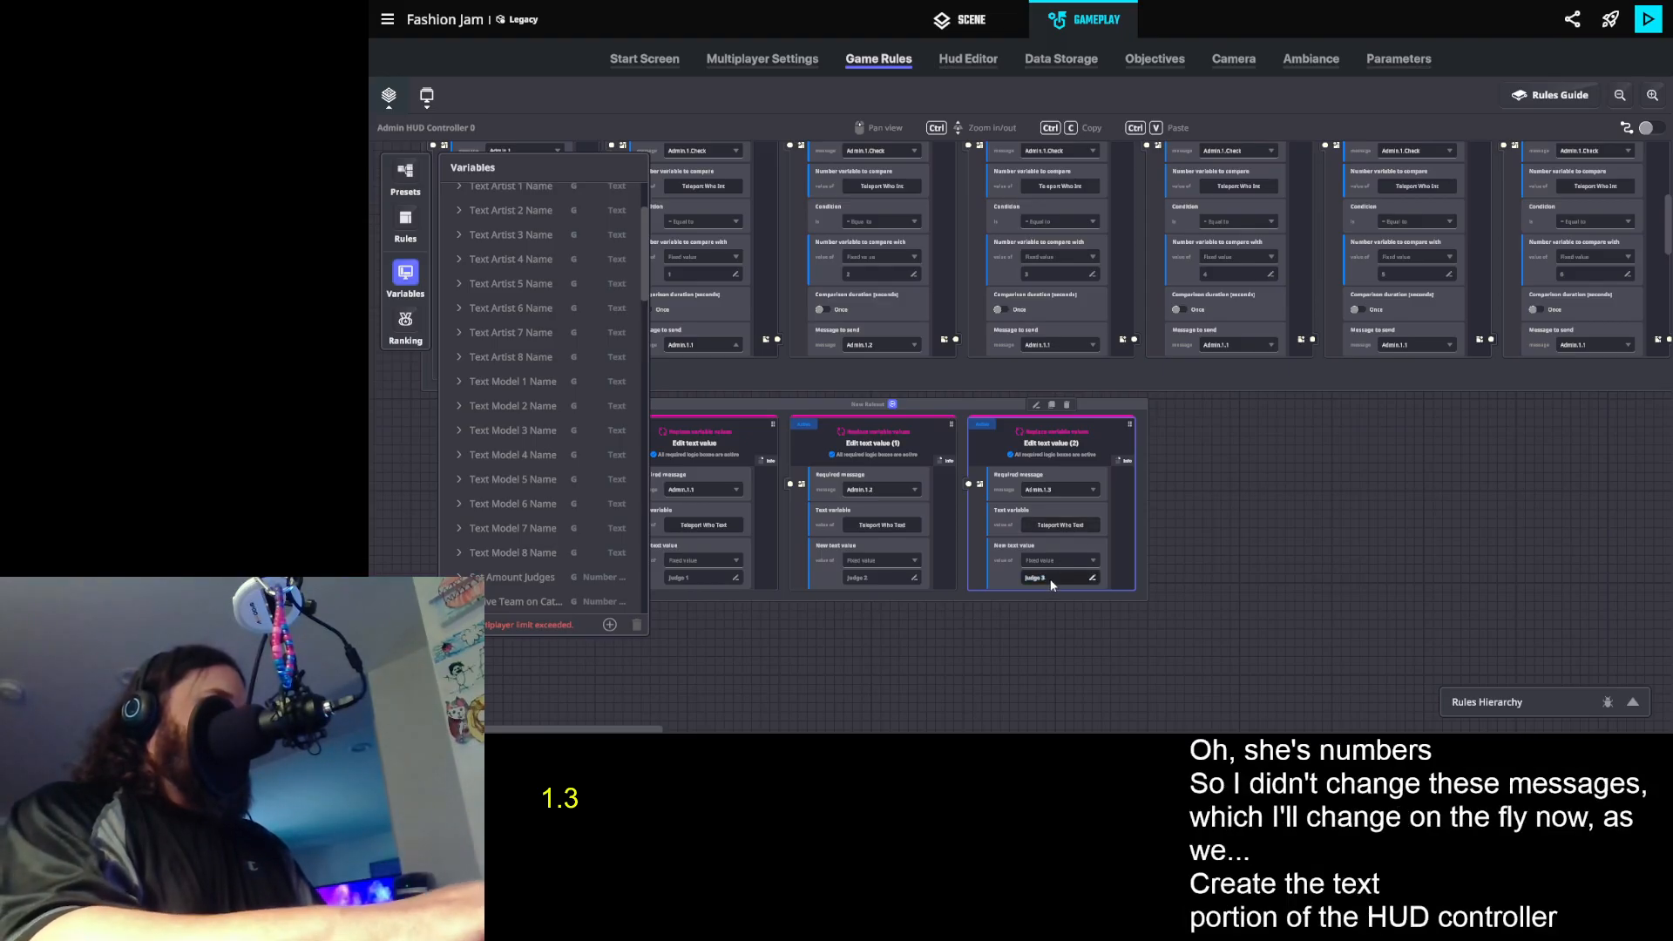
- Set the third comparison rule's message to send to Admin.1.3
click(1057, 345)
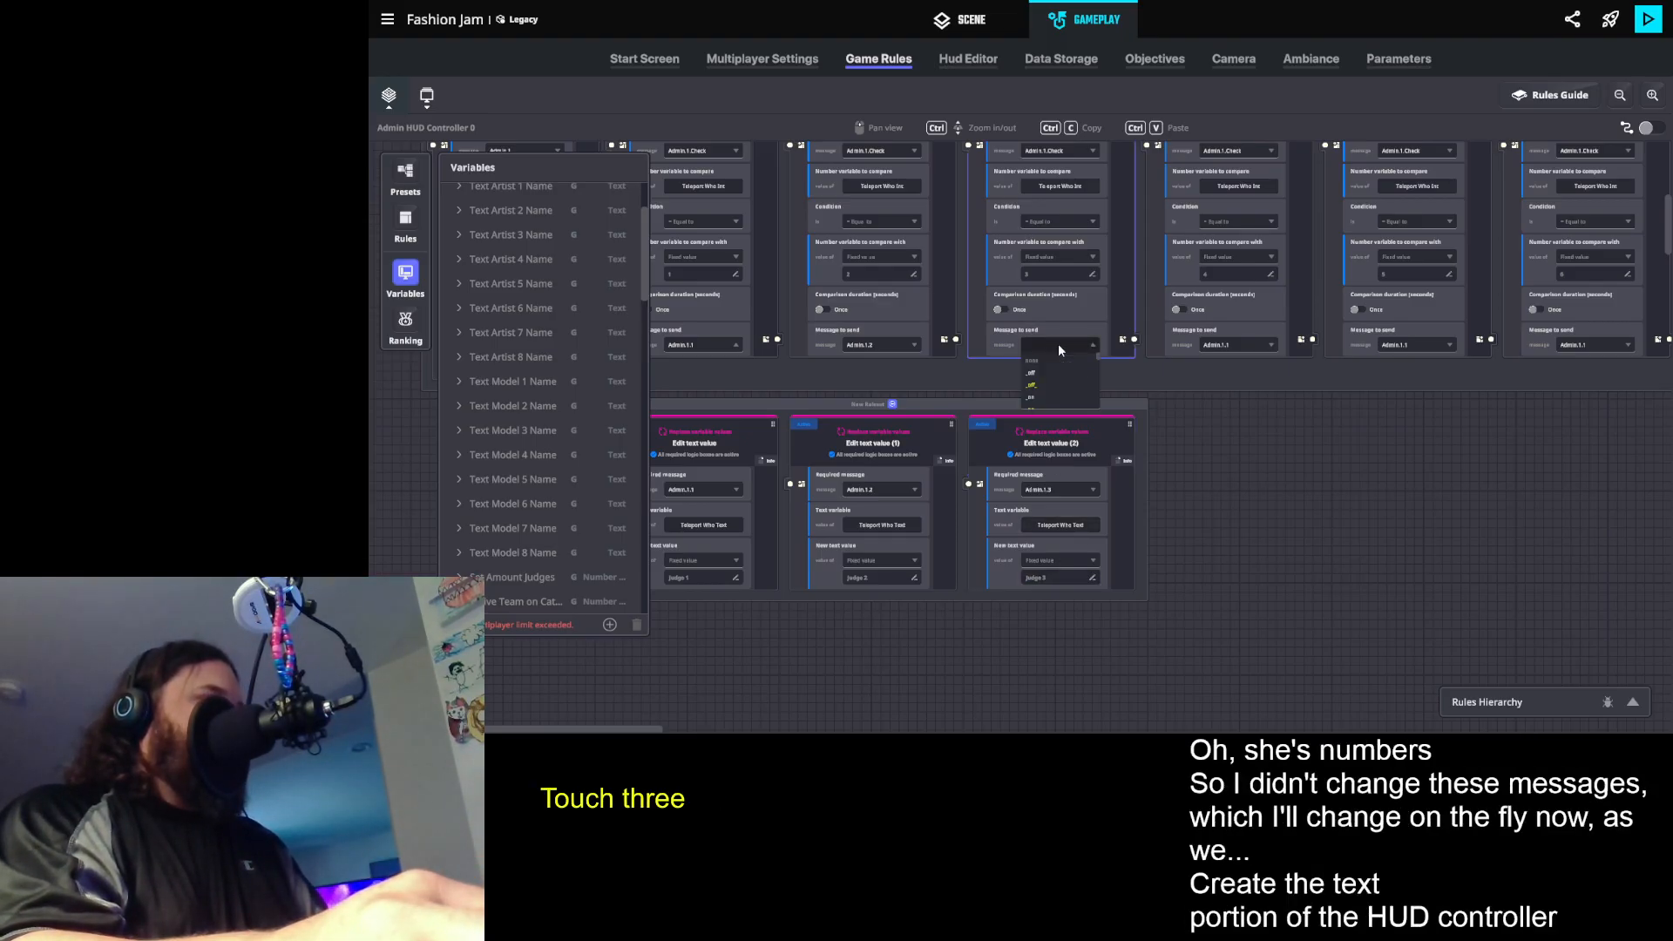
text(3)
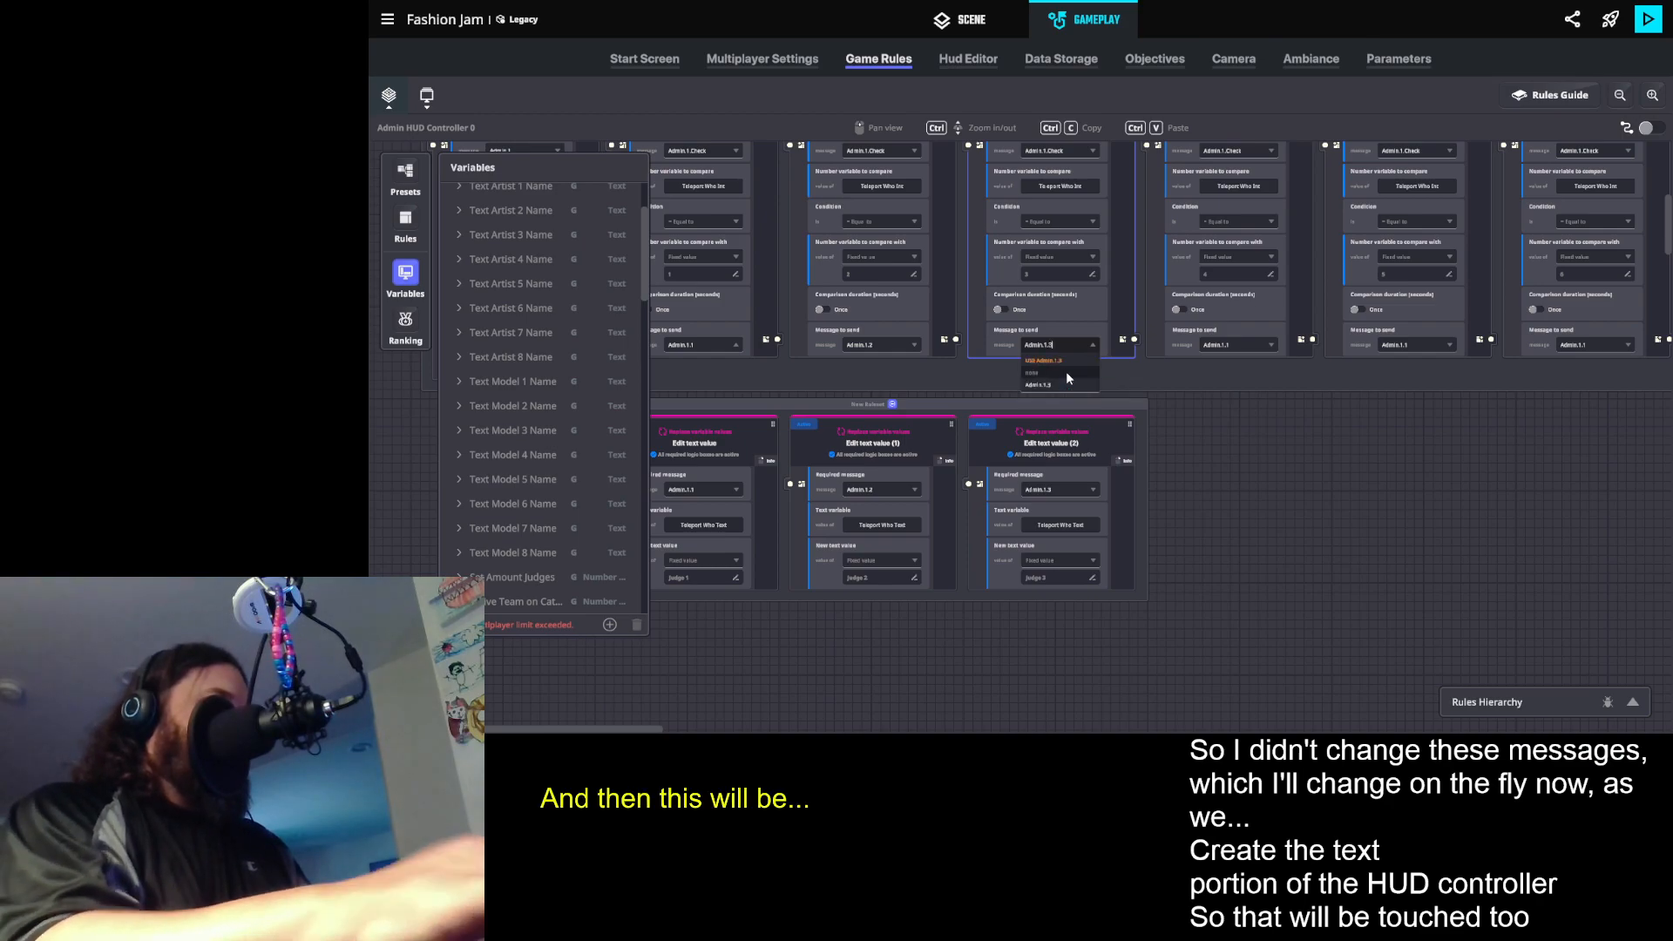
click(1071, 361)
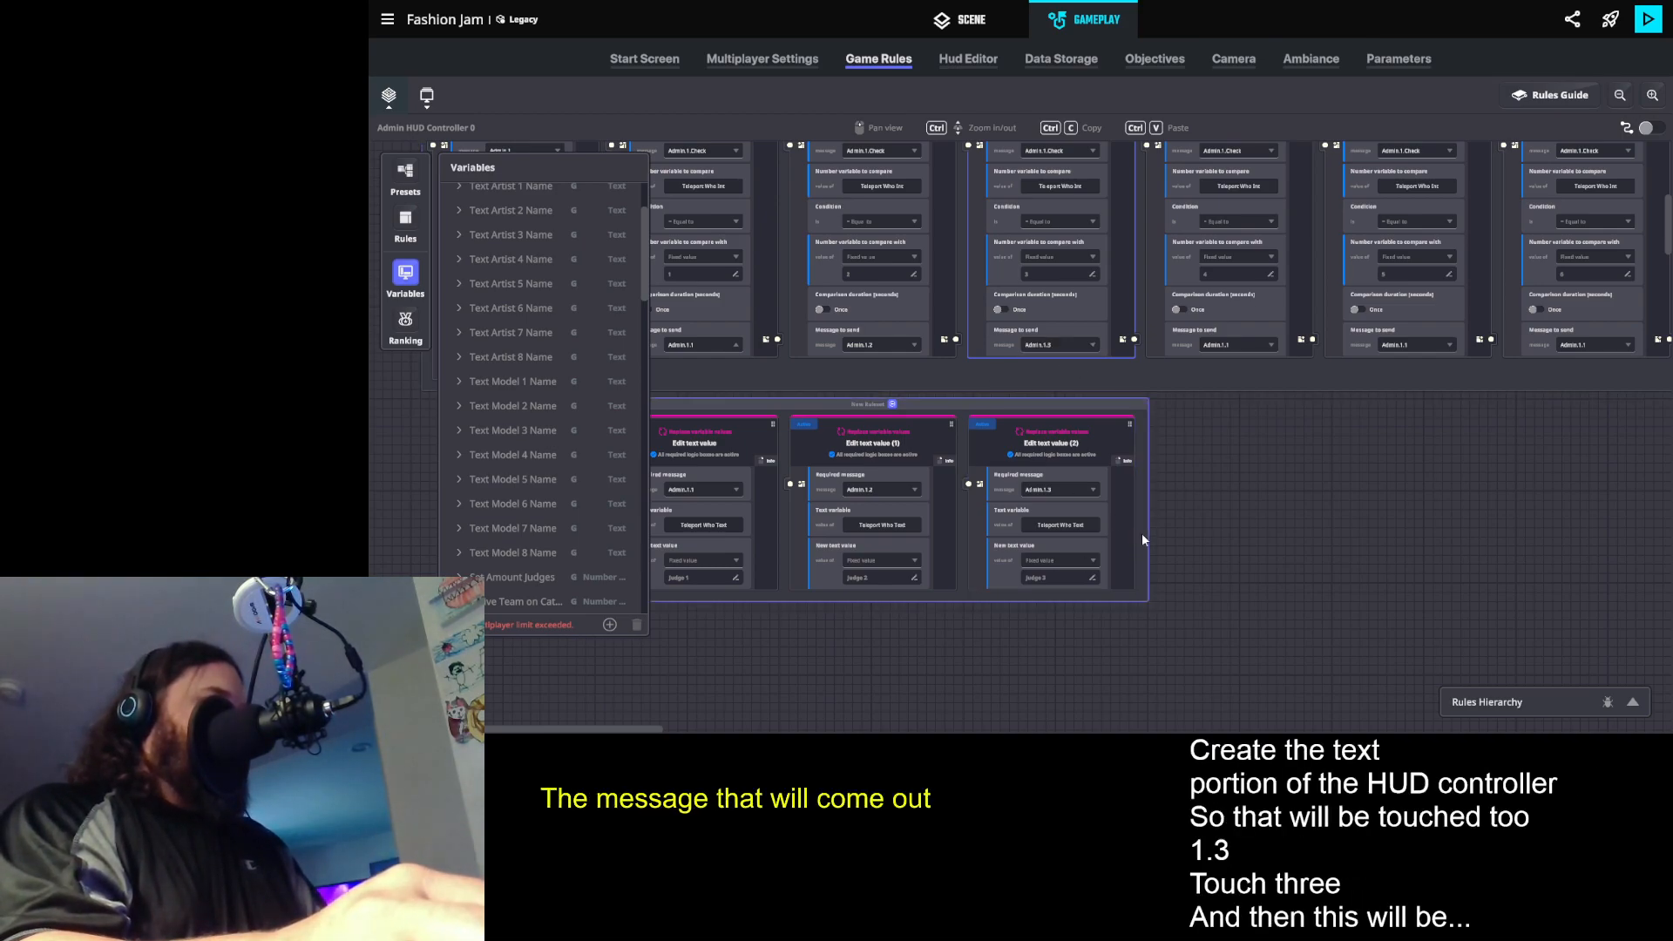
- Duplicate the Judge 3 text rule and make the copy require a new message Admin.1.4 with the new text value Artist 1
click(1079, 432)
click(1052, 404)
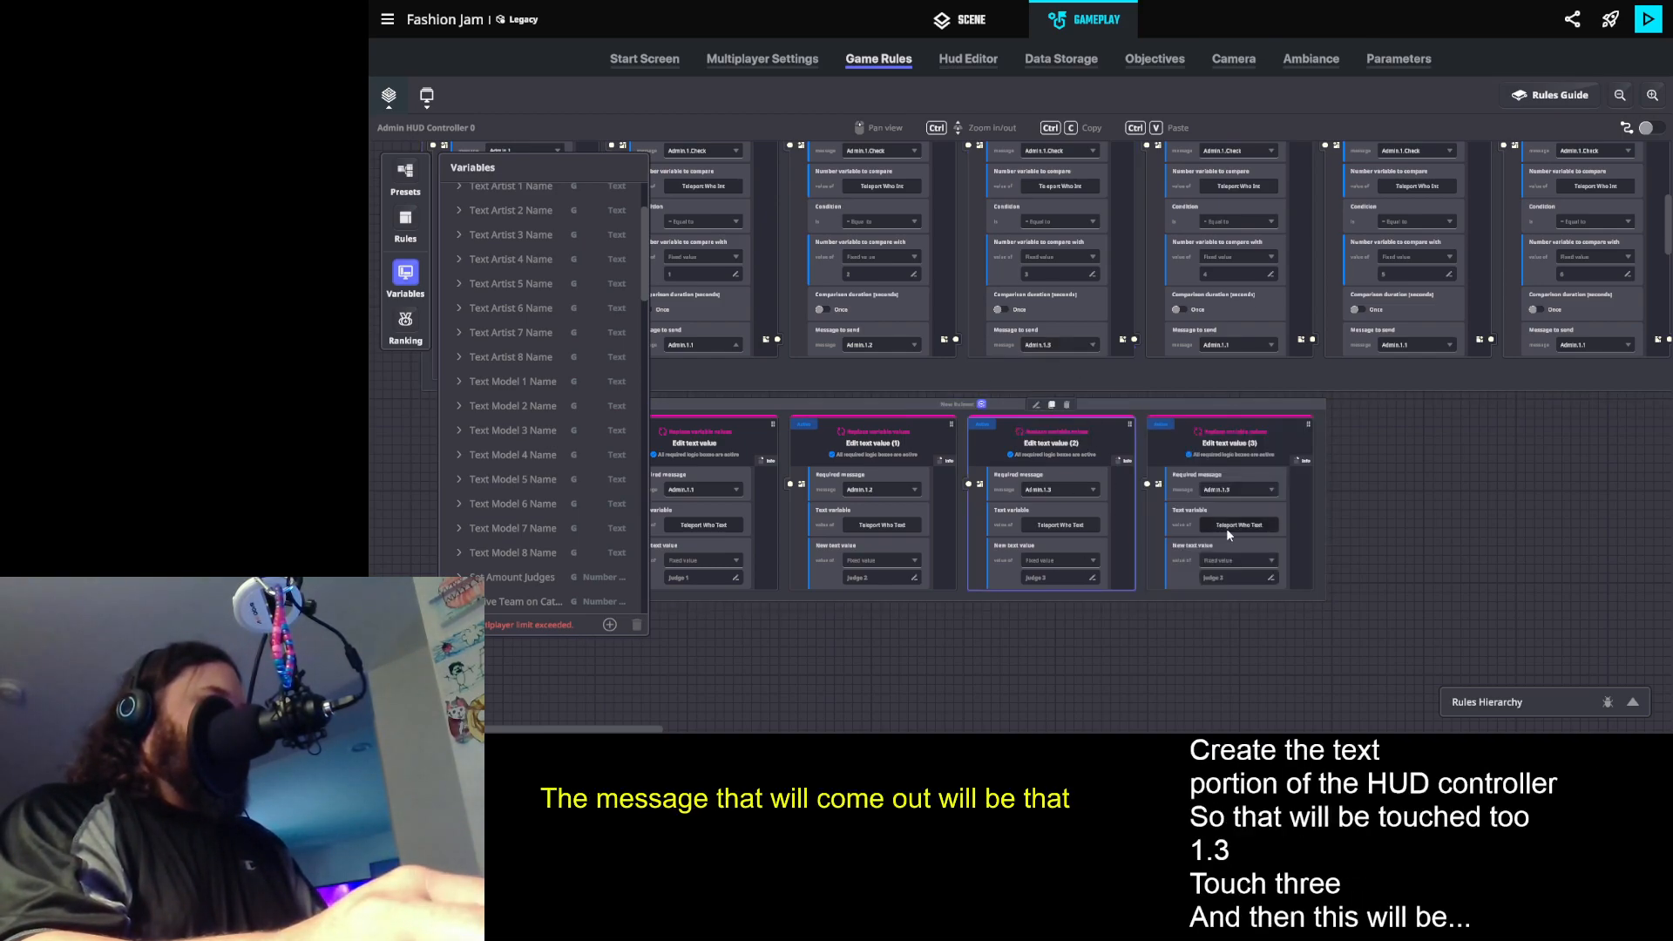
drag(1205, 527, 935, 527)
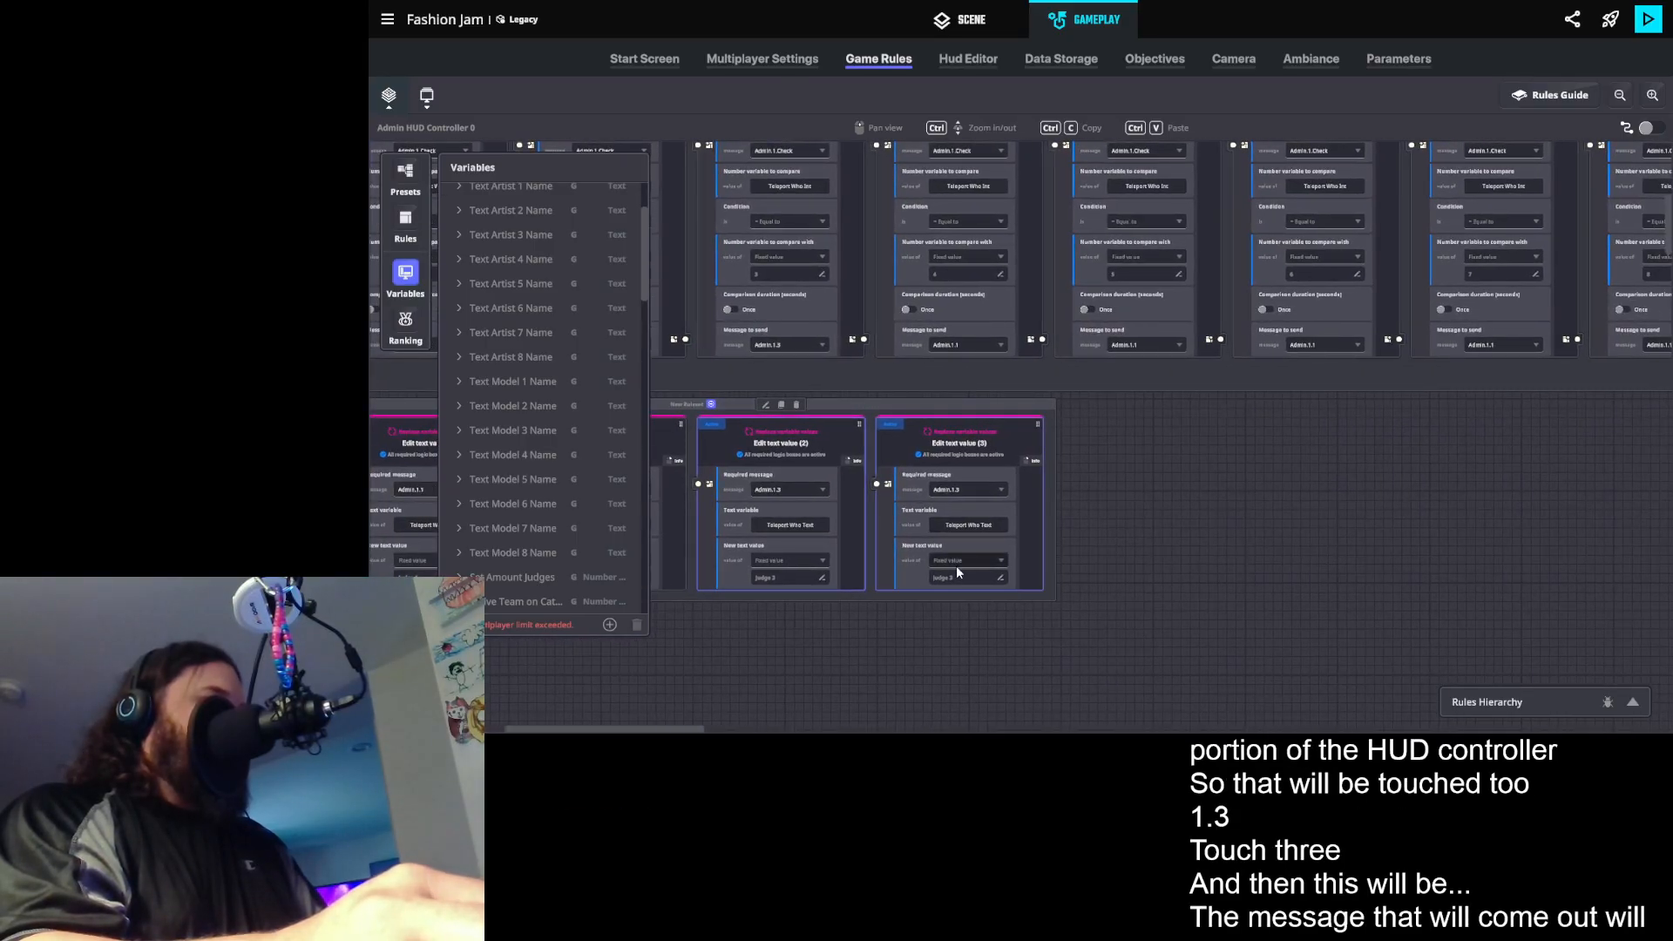
click(964, 493)
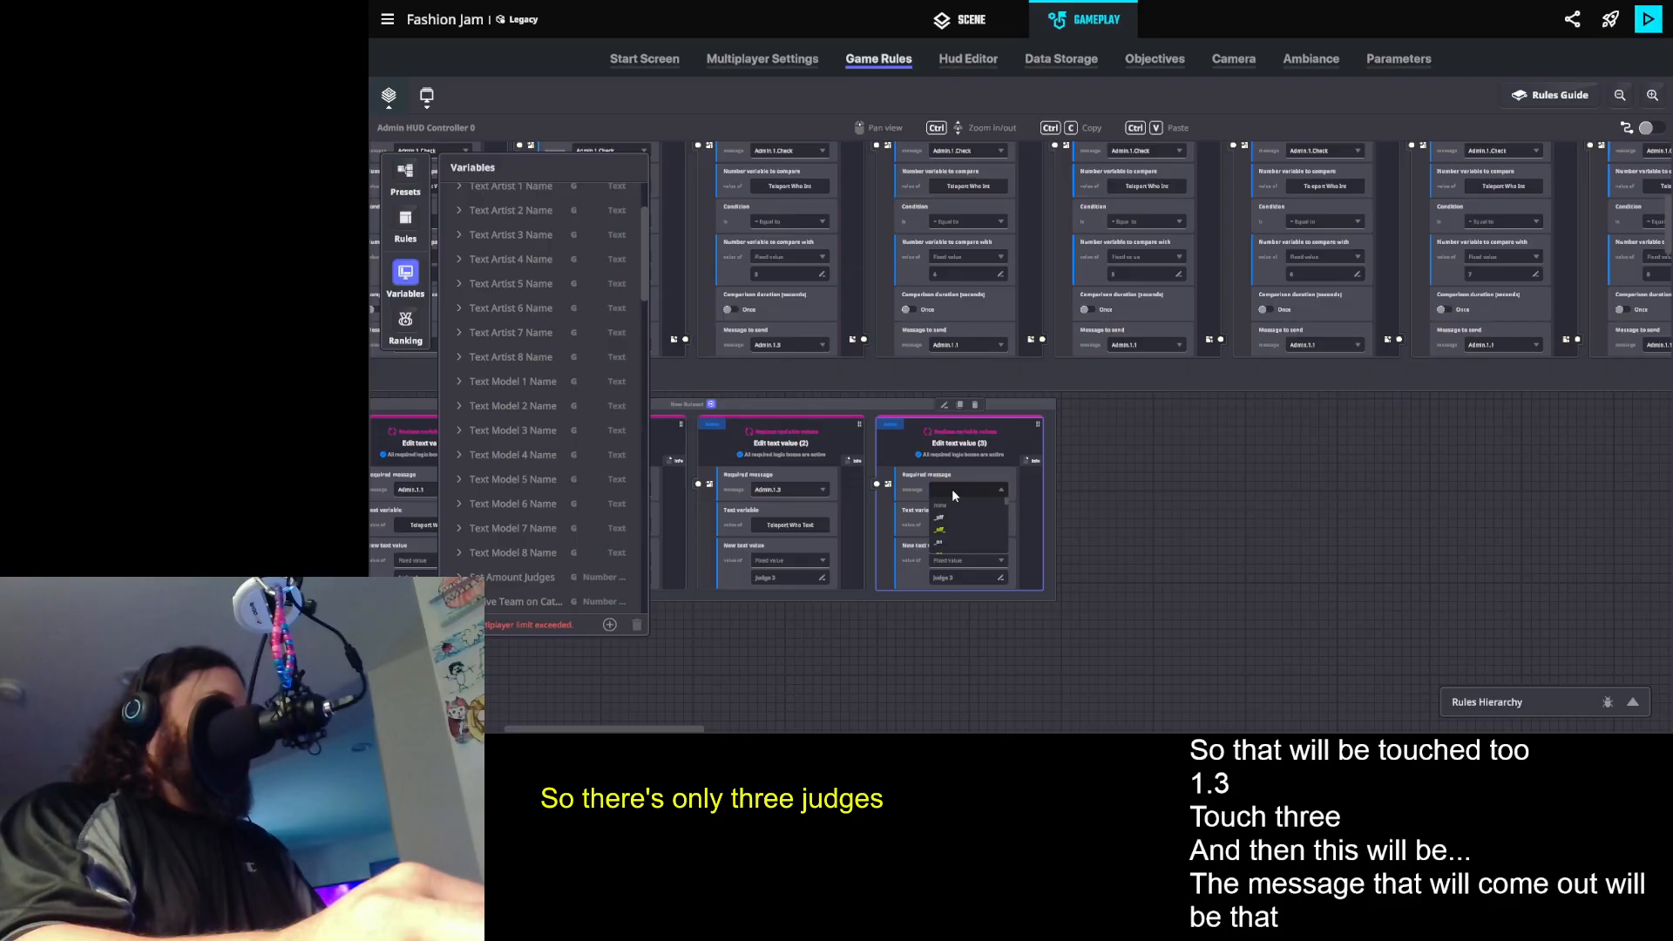
text(Admin.1.)
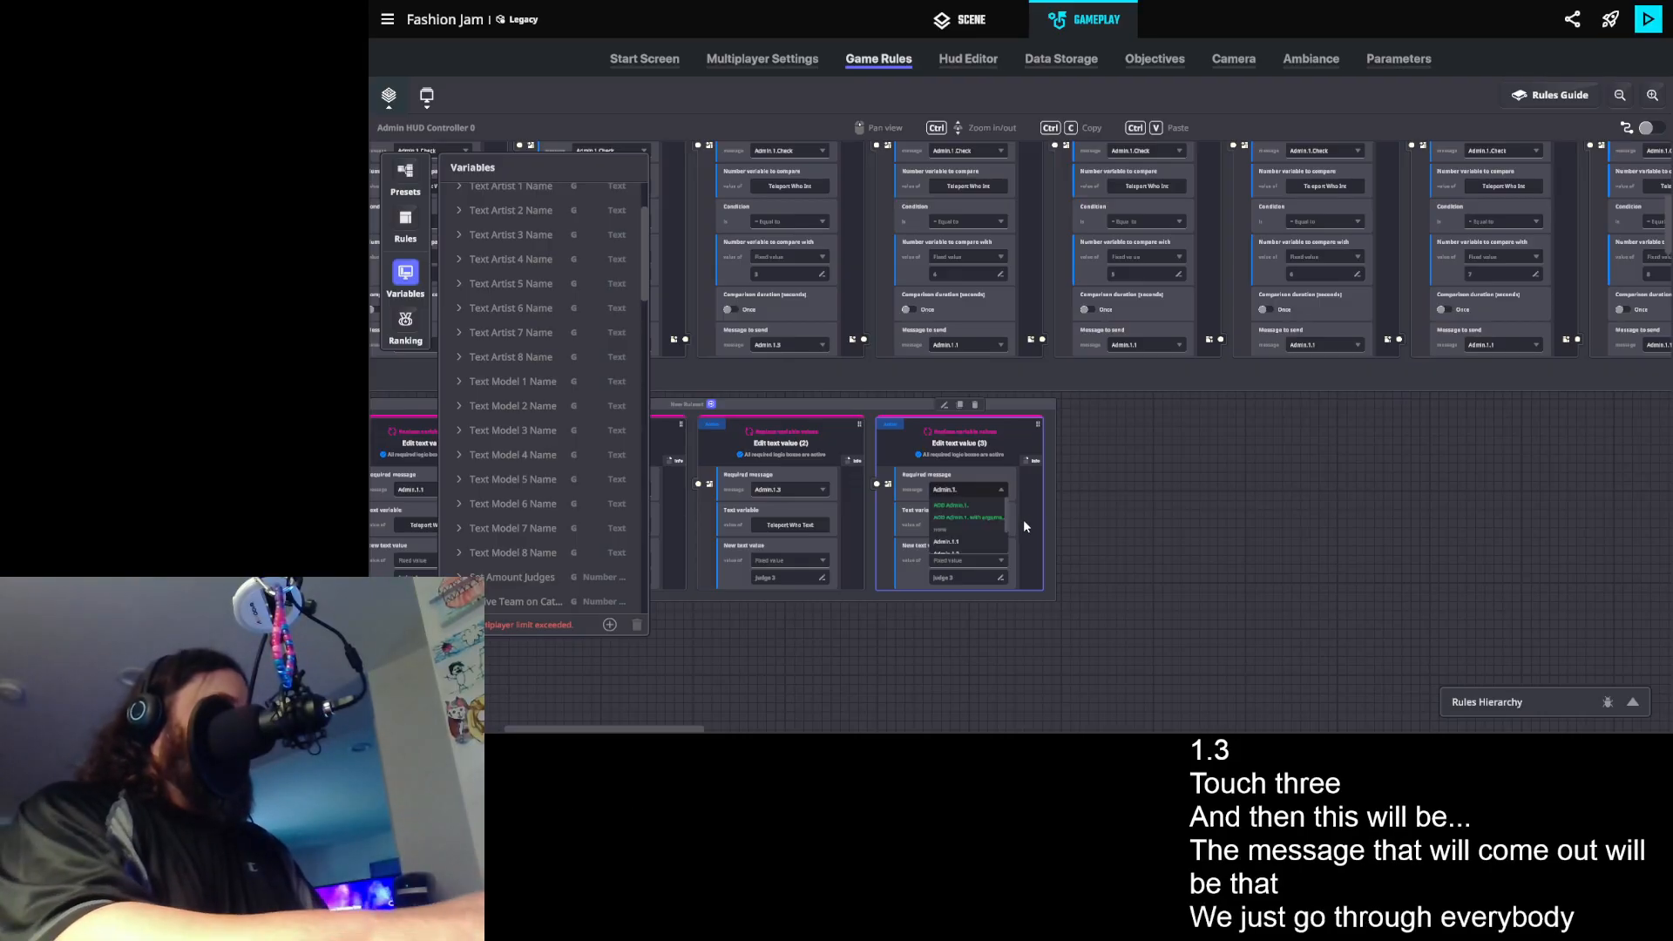
text(4)
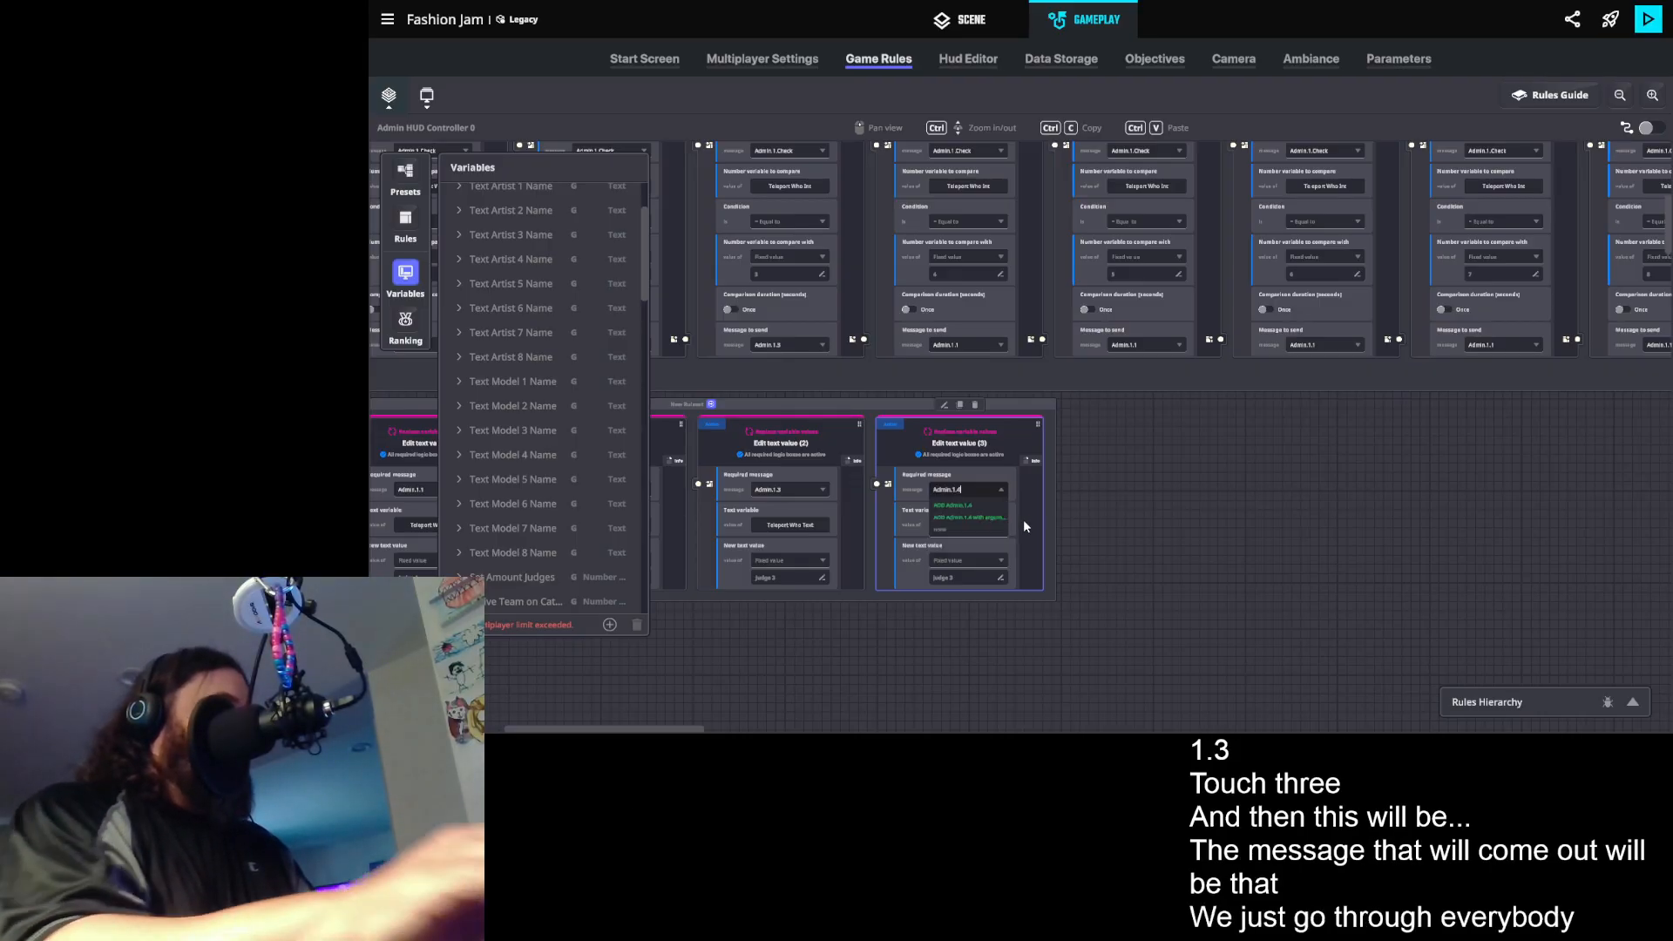
click(969, 518)
click(948, 579)
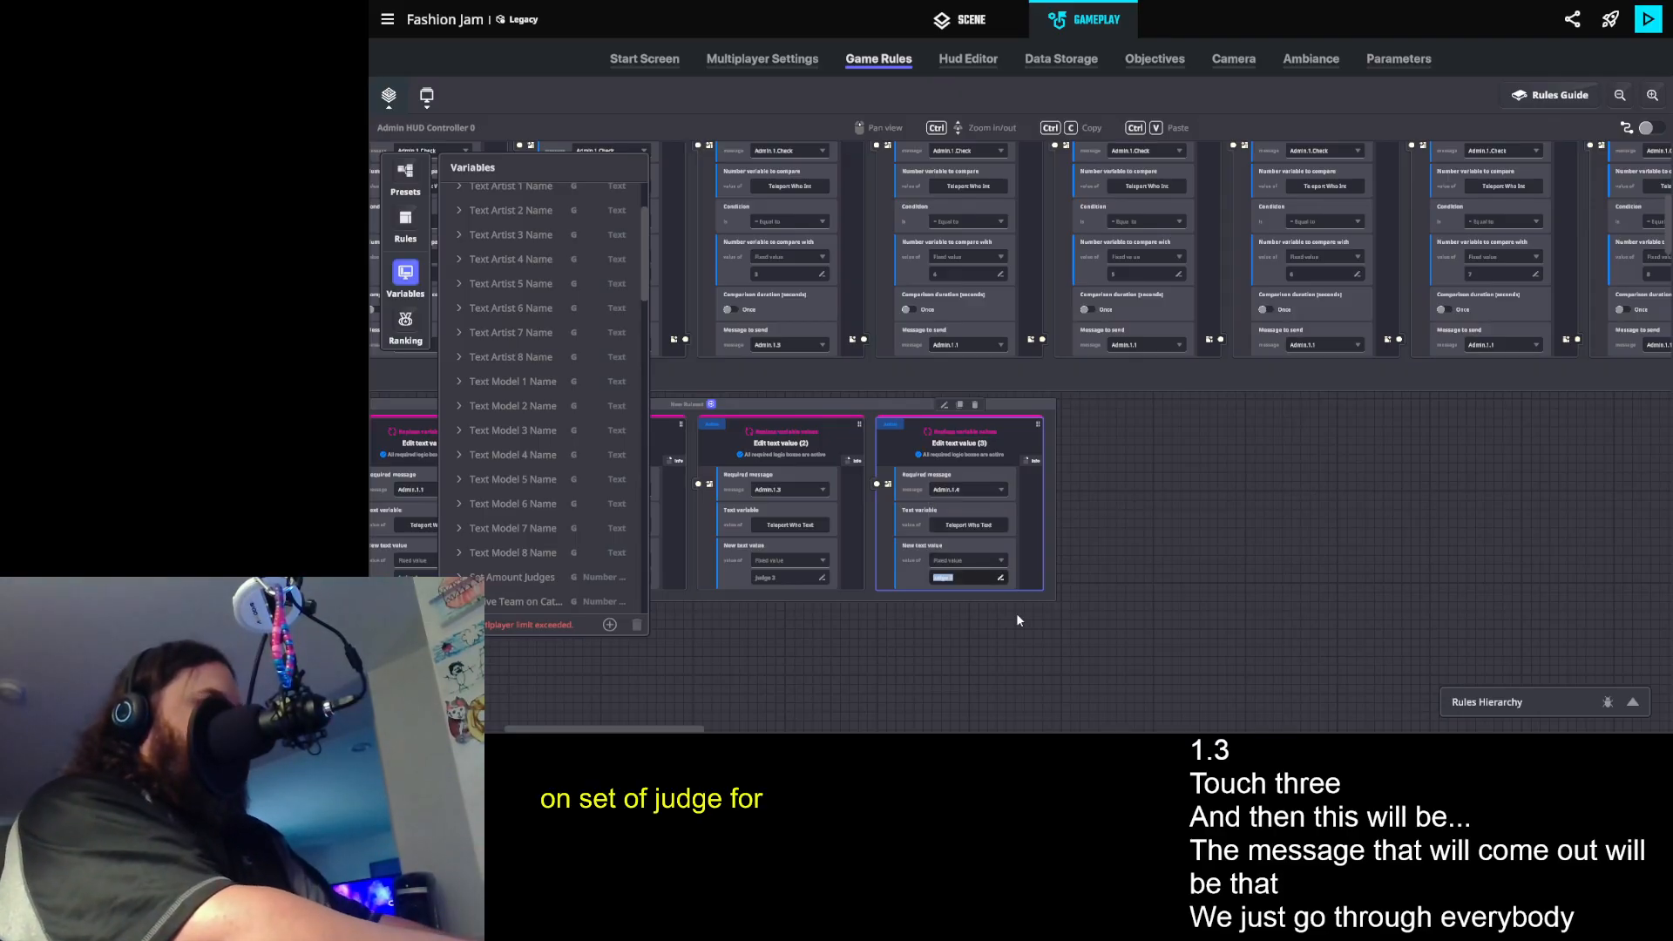
text(Artist 1)
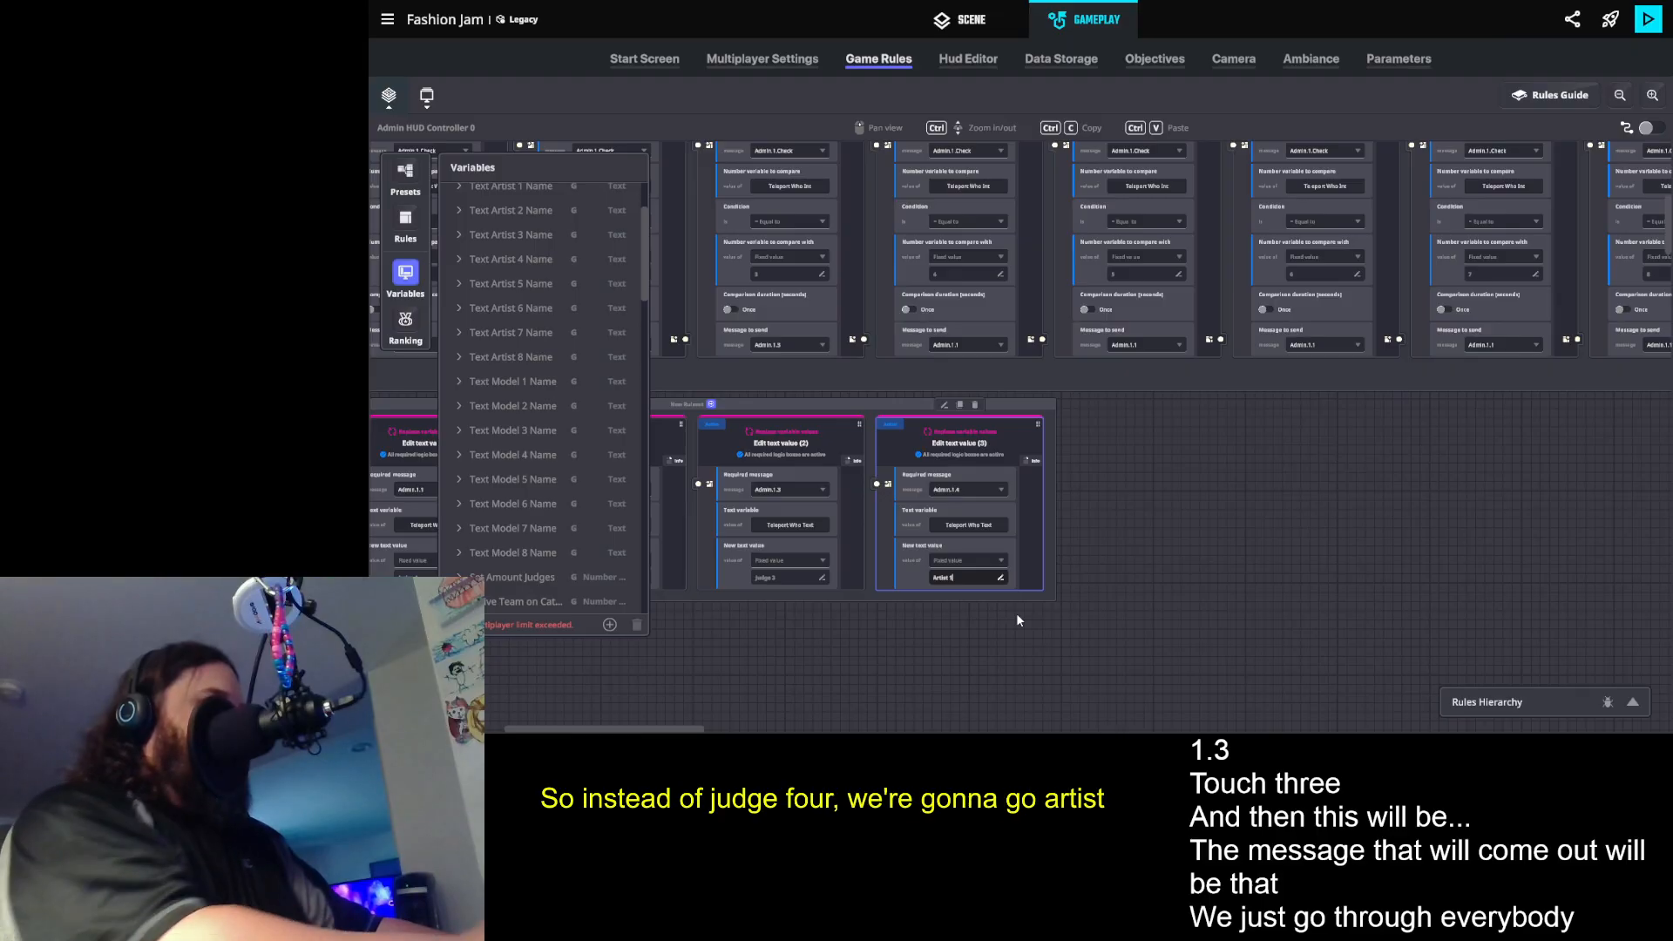
click(1173, 453)
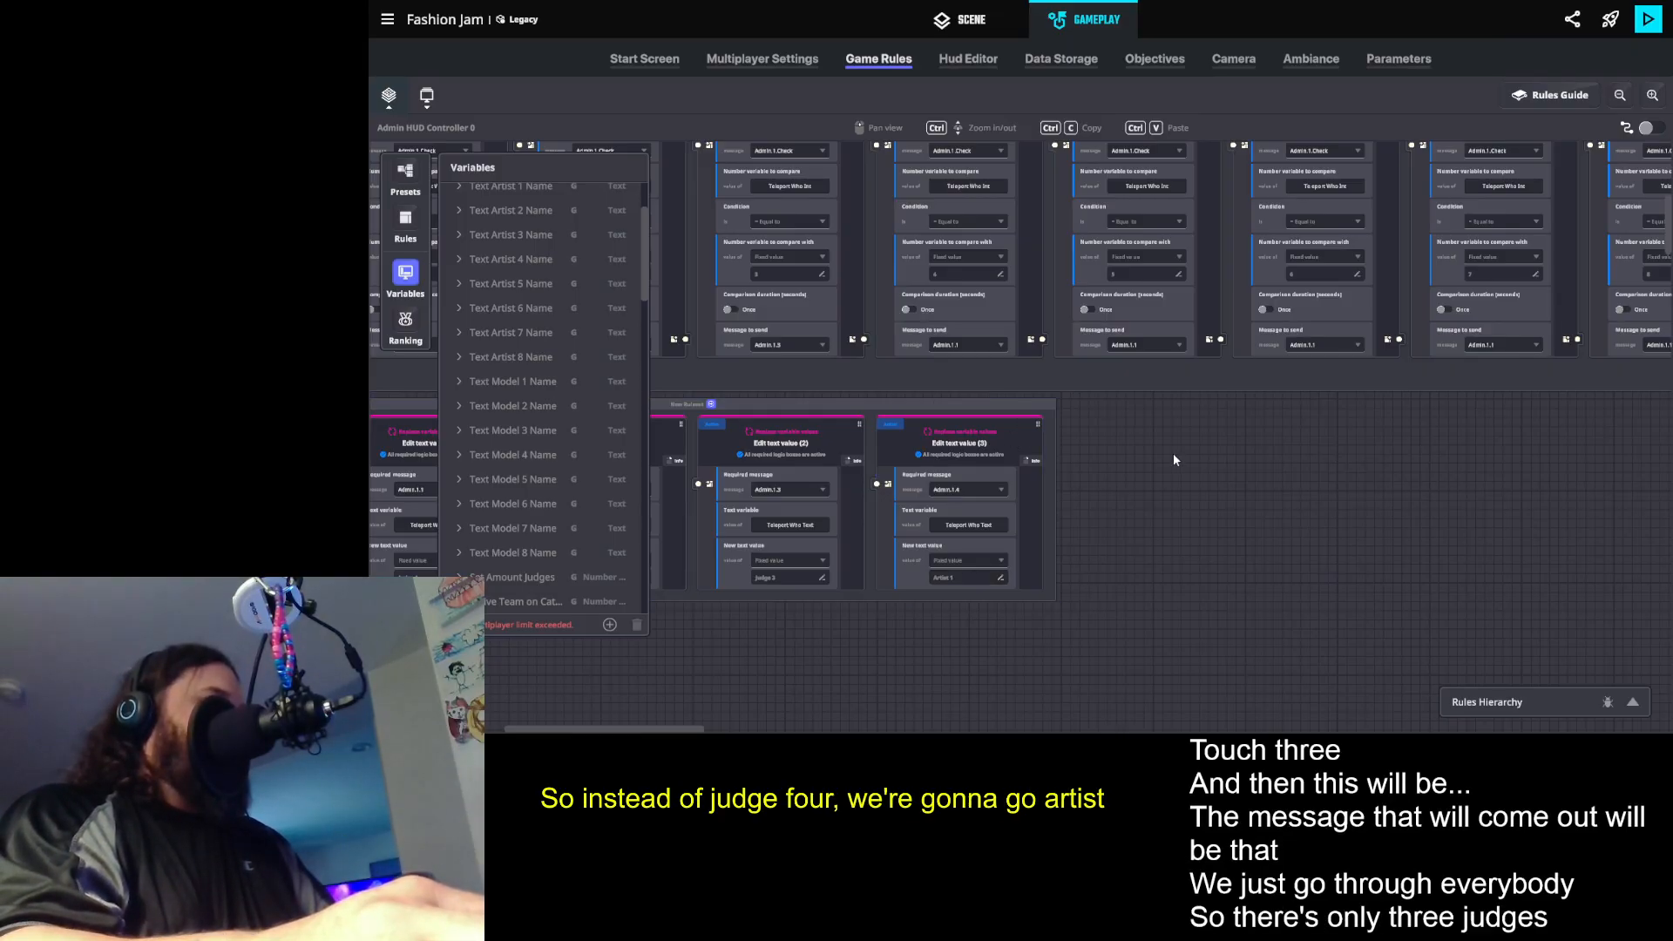
- Set the fourth comparison rule's message to send to Admin.1.4
click(955, 346)
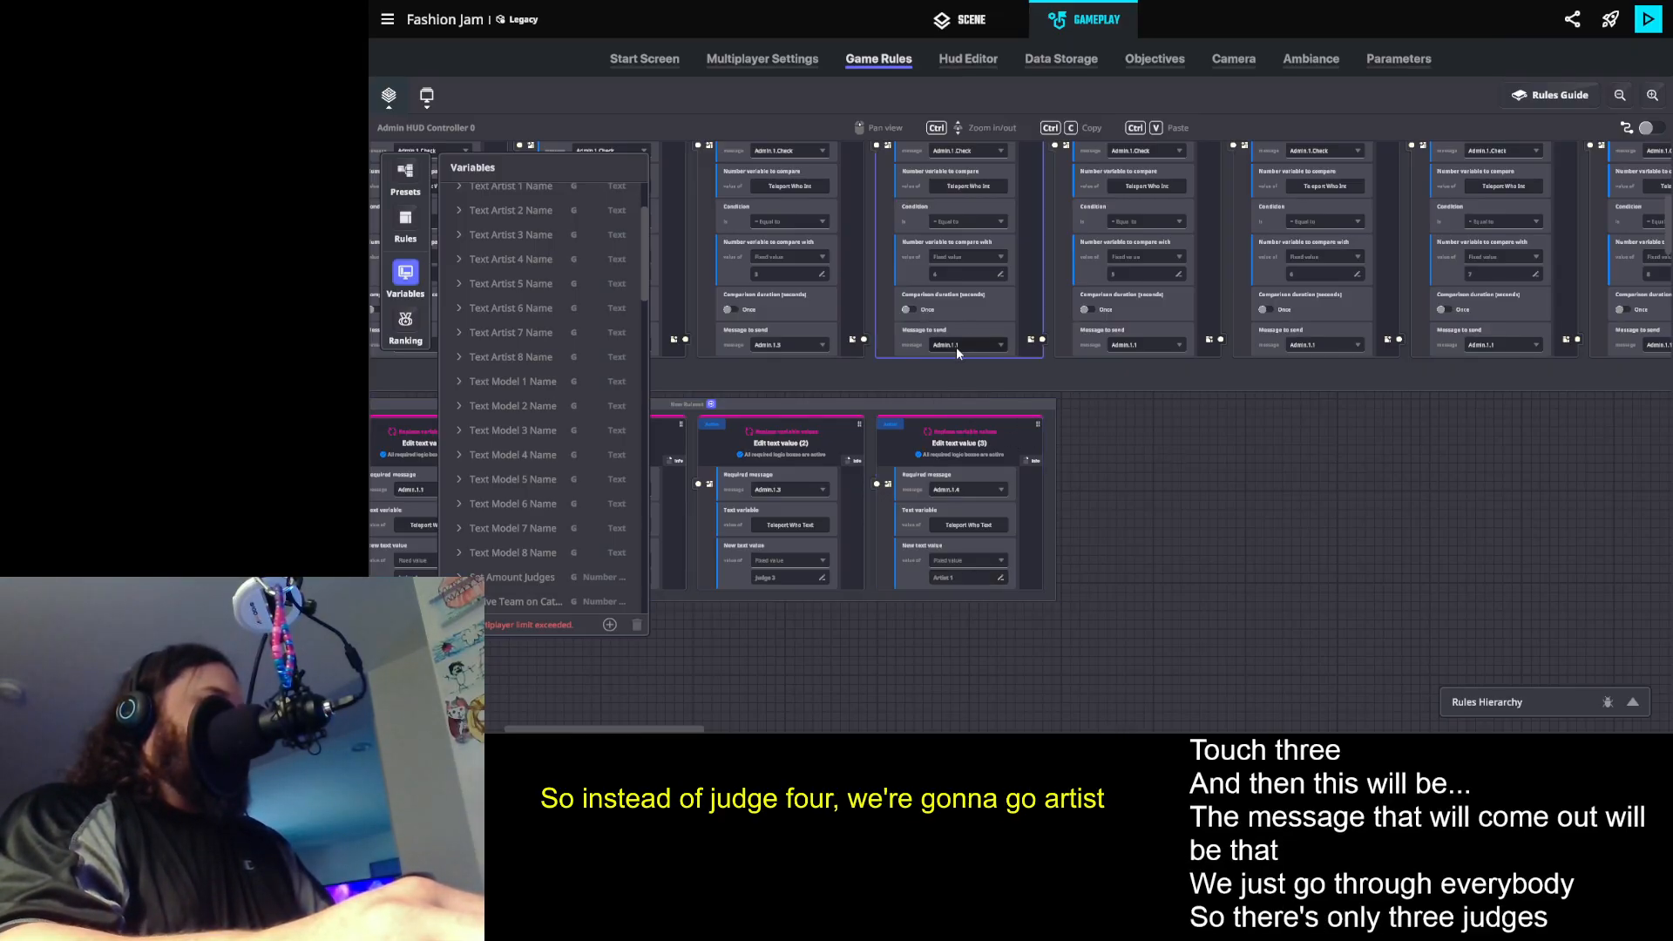
text(Admin.1.4)
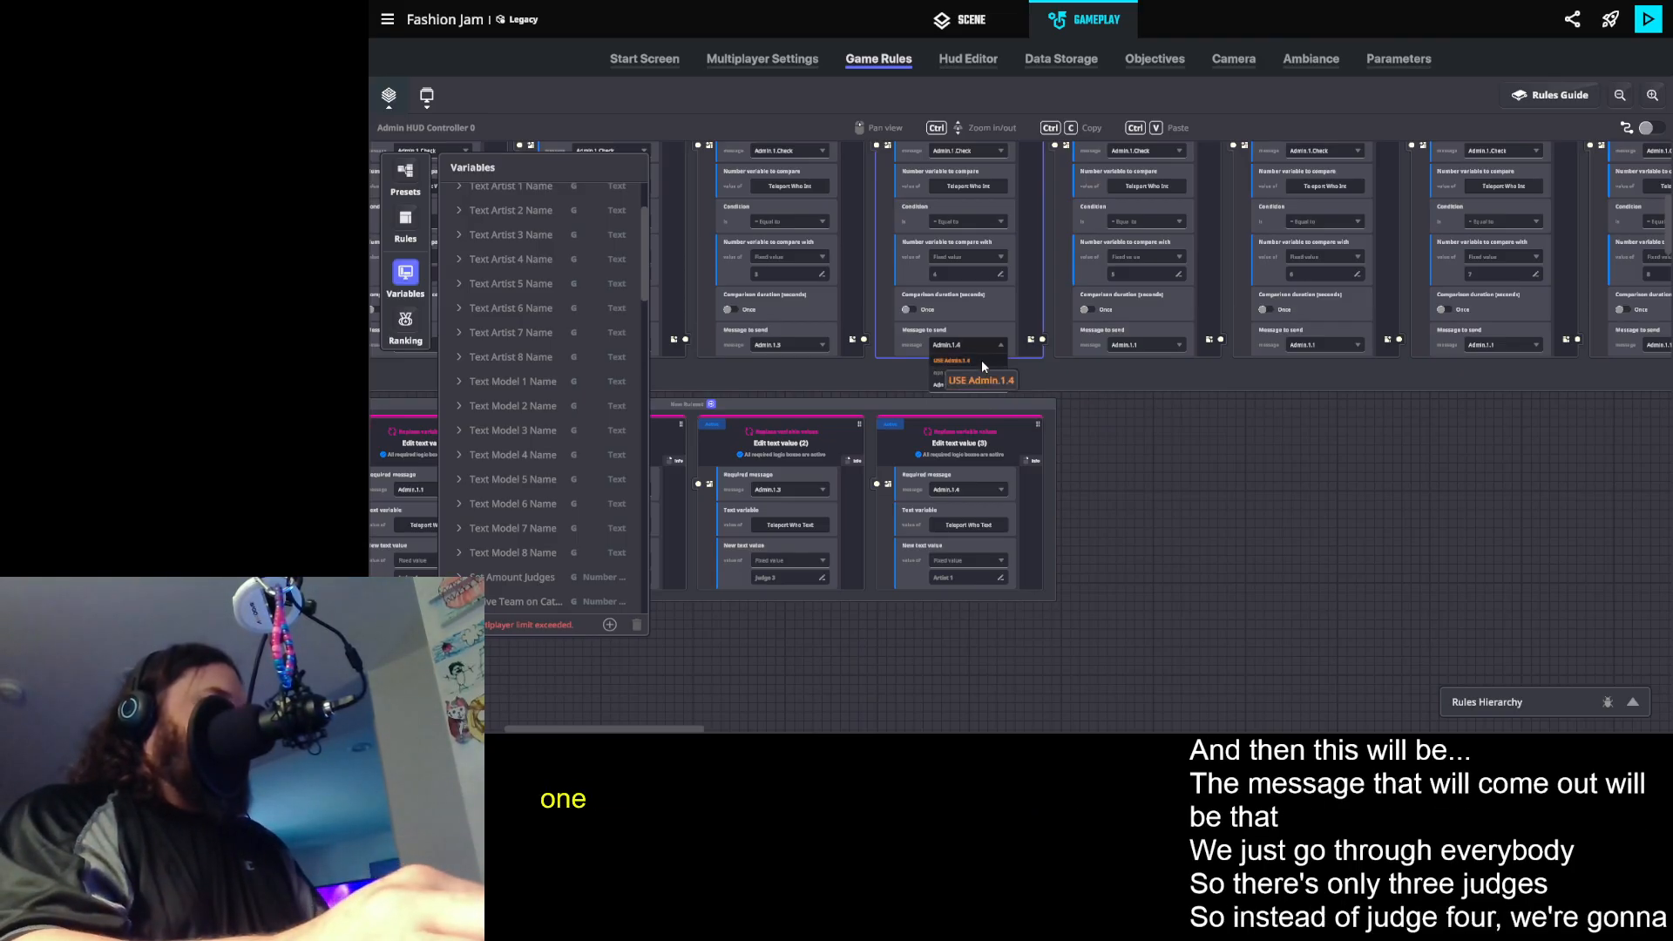
click(981, 359)
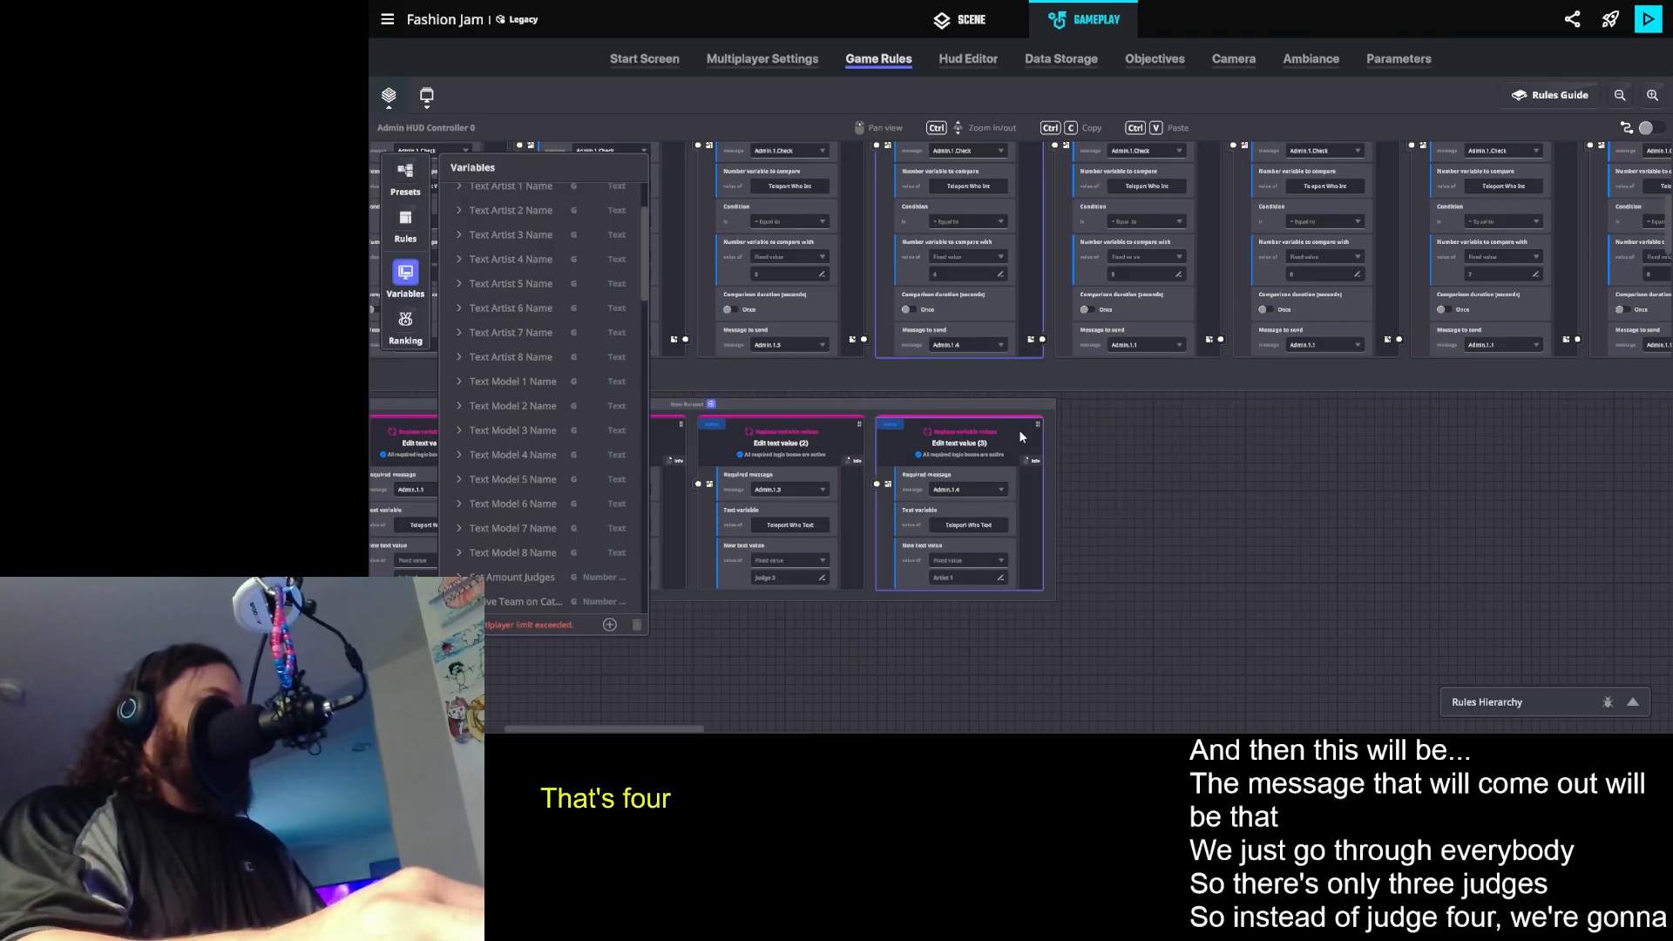
- Duplicate the Artist 1 text rule and make the copy require a new message Admin.1.5 with the text Artist 2
click(961, 408)
click(1128, 486)
key(BackSpace)
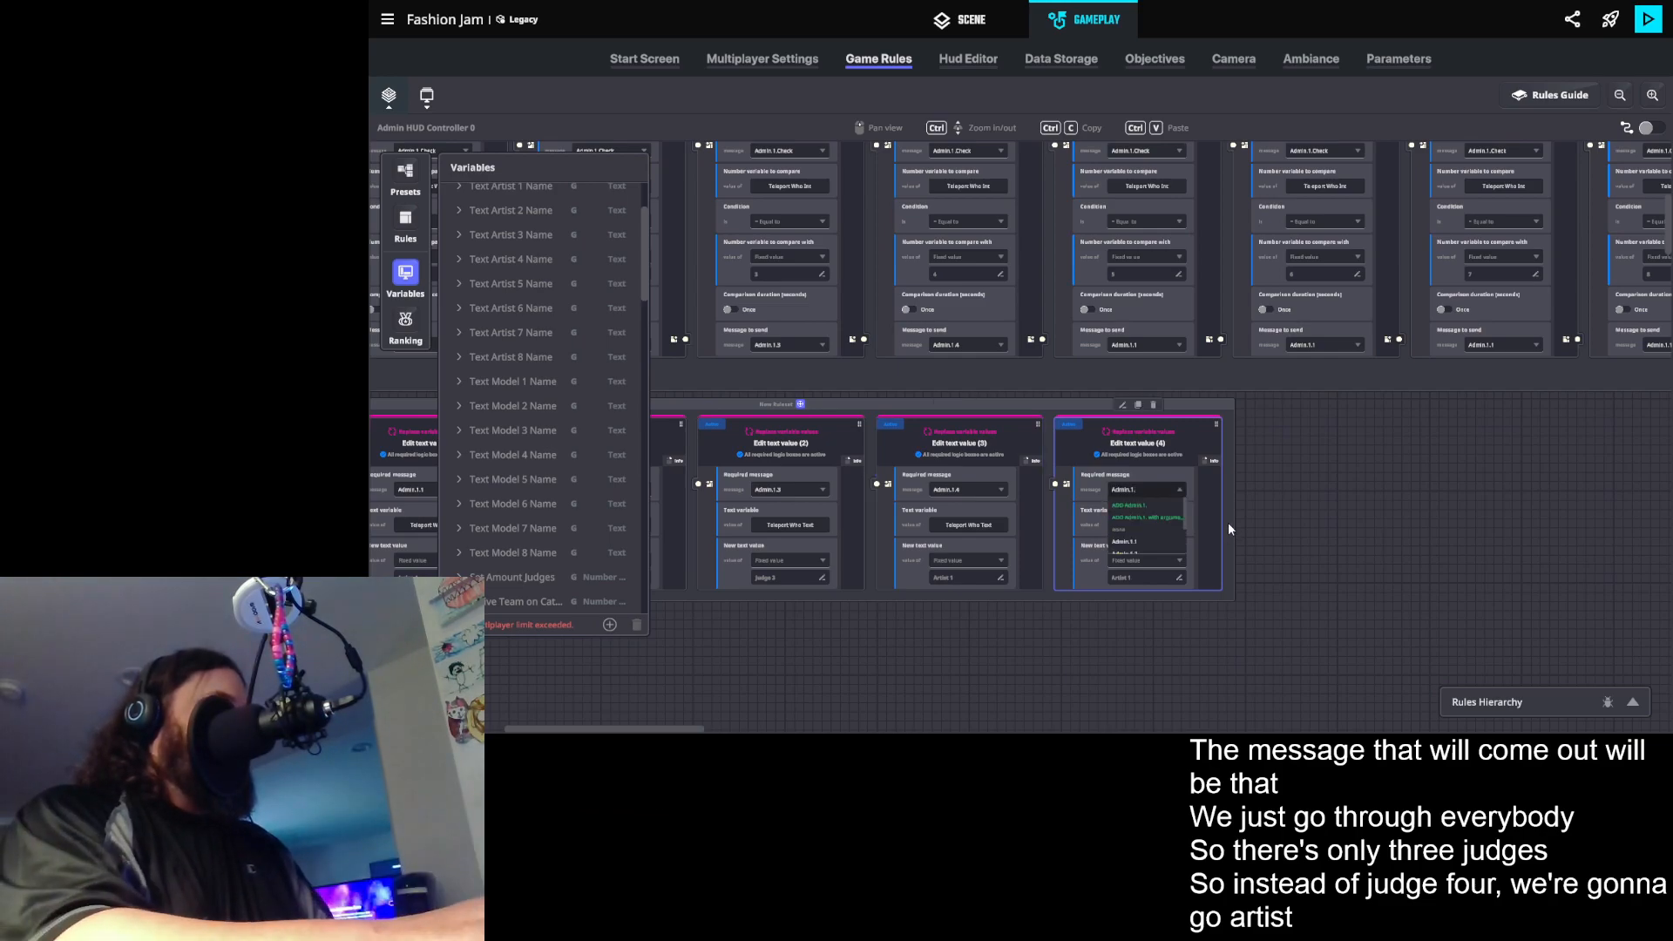
text(5)
click(1147, 504)
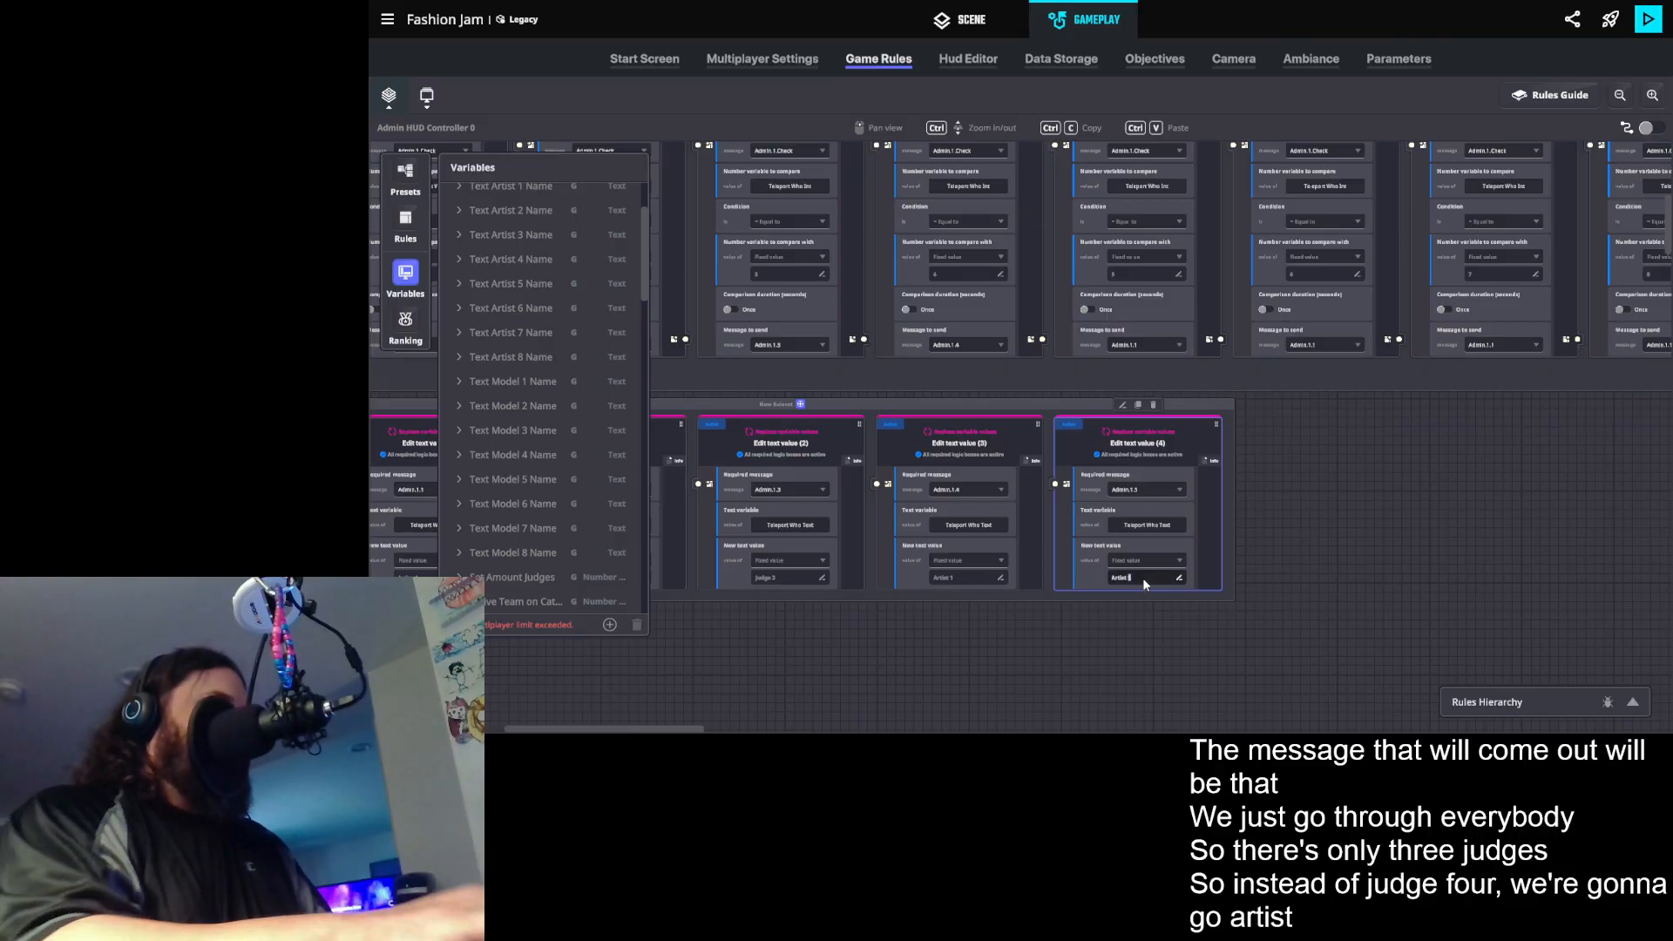
text(2)
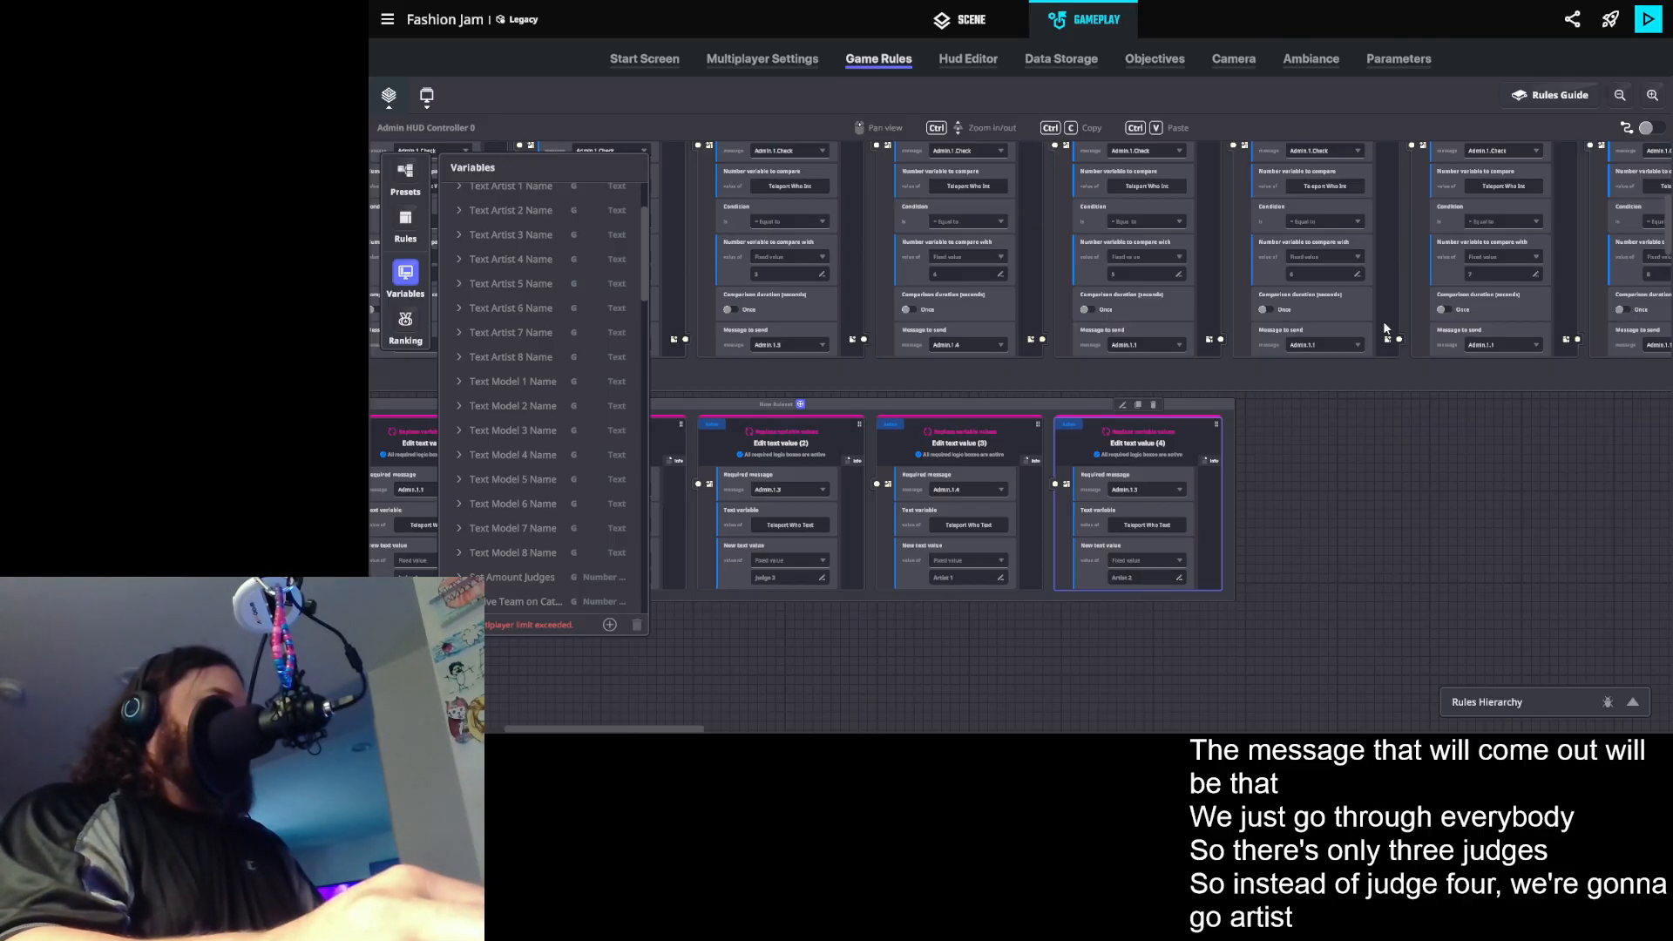
- Set the fifth comparison rule's message to send to Admin.1.5
click(1165, 346)
key(BackSpace)
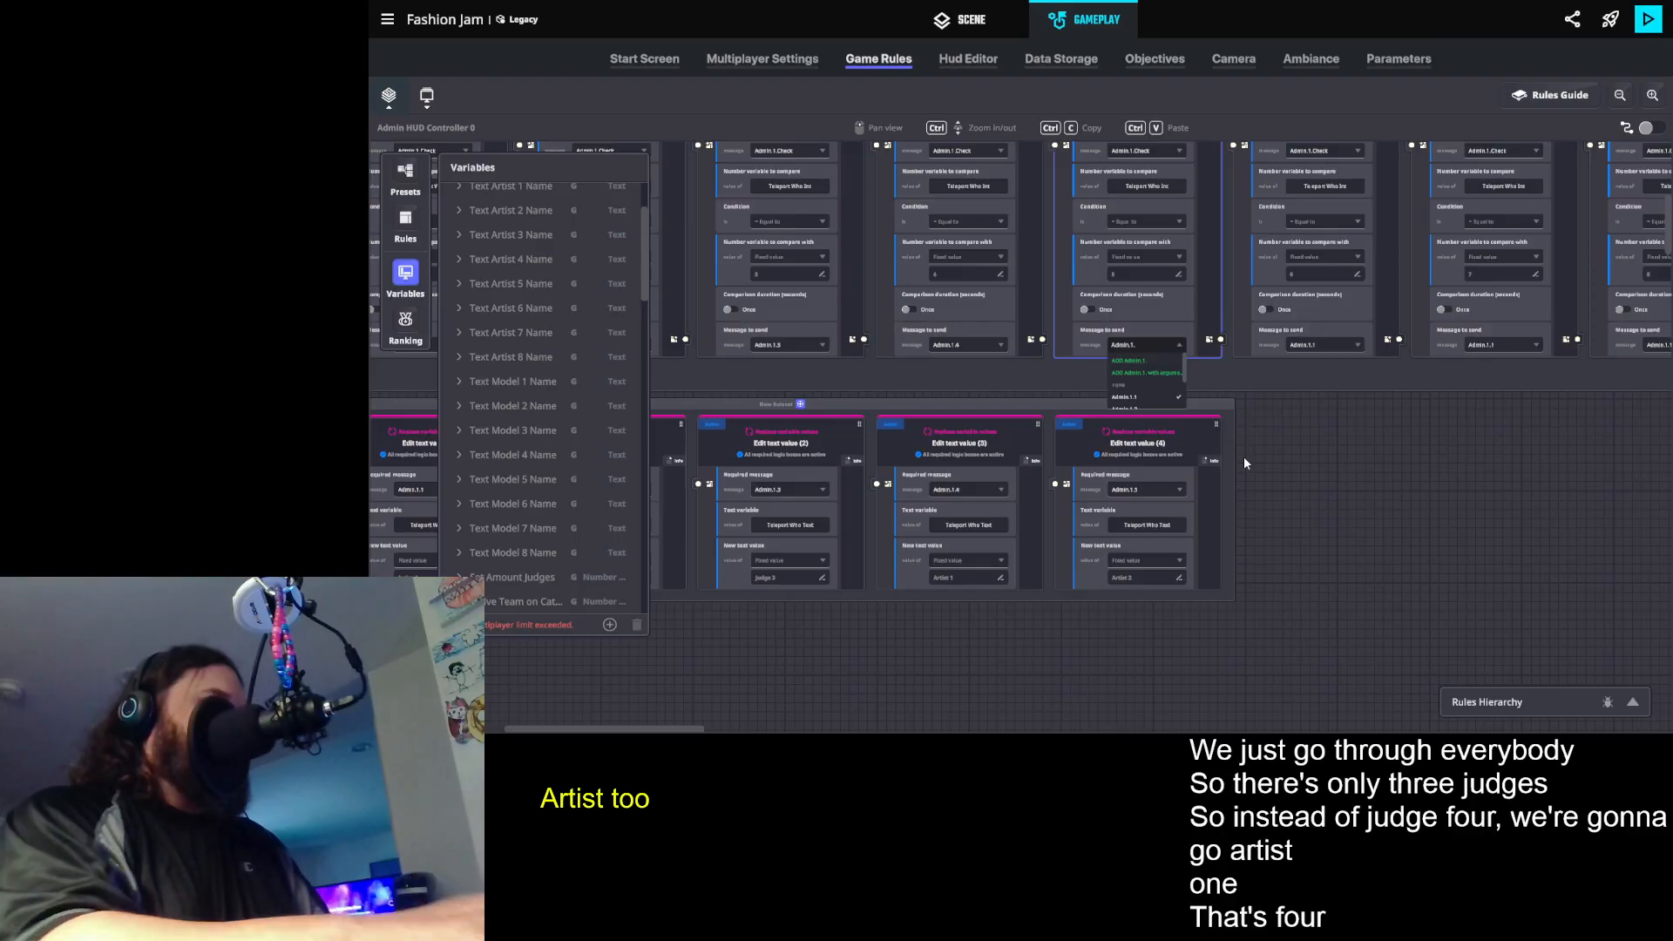
text(5)
click(1143, 363)
- Create new messages Admin.1.6, Admin.1.7 and Admin.1.8 as the messages to send for the sixth, seventh and eighth comparison rules
click(1326, 505)
drag(1299, 500, 995, 516)
click(1017, 357)
text(Admin.1.6)
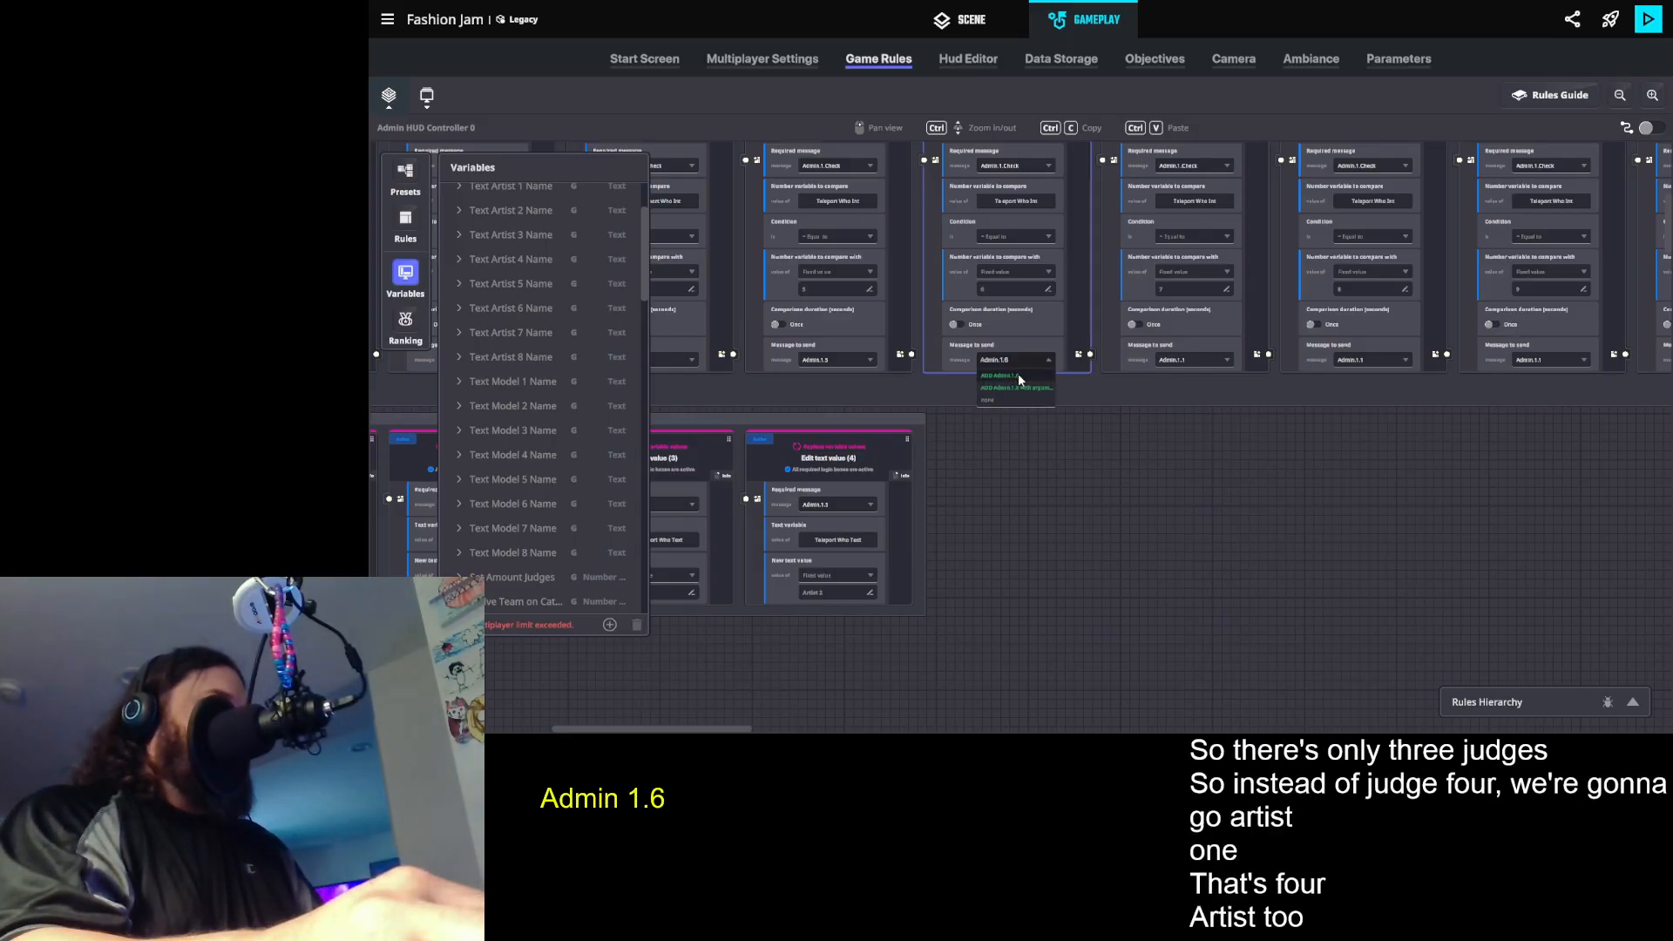
click(1211, 374)
click(1208, 364)
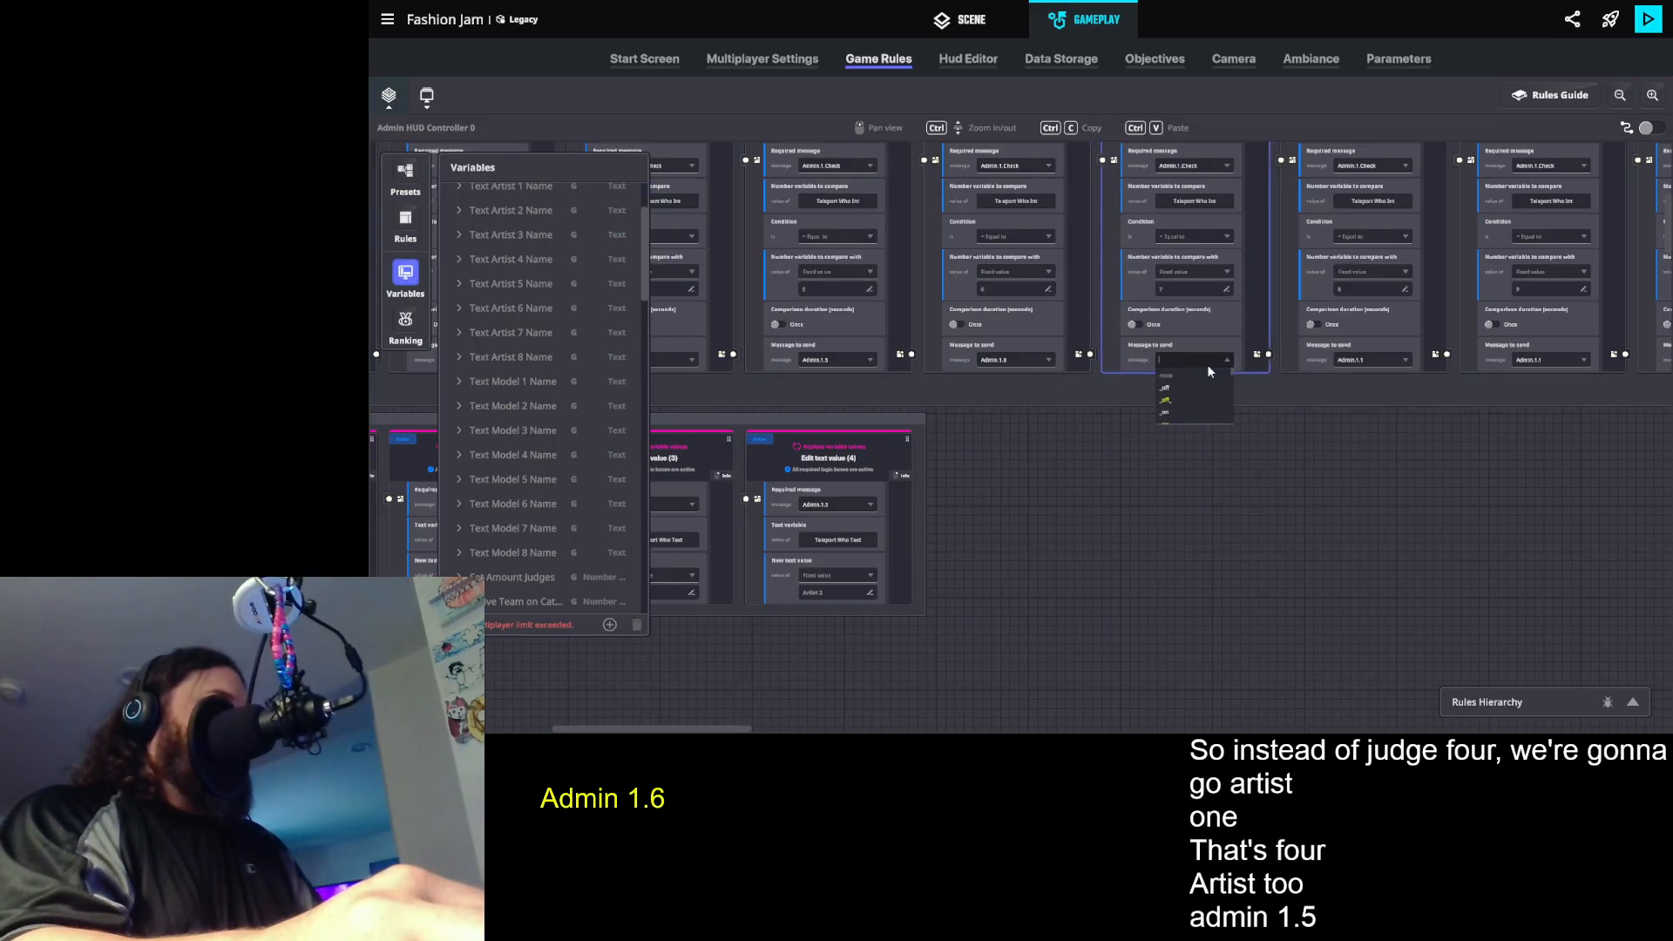
text(Admin.1.7)
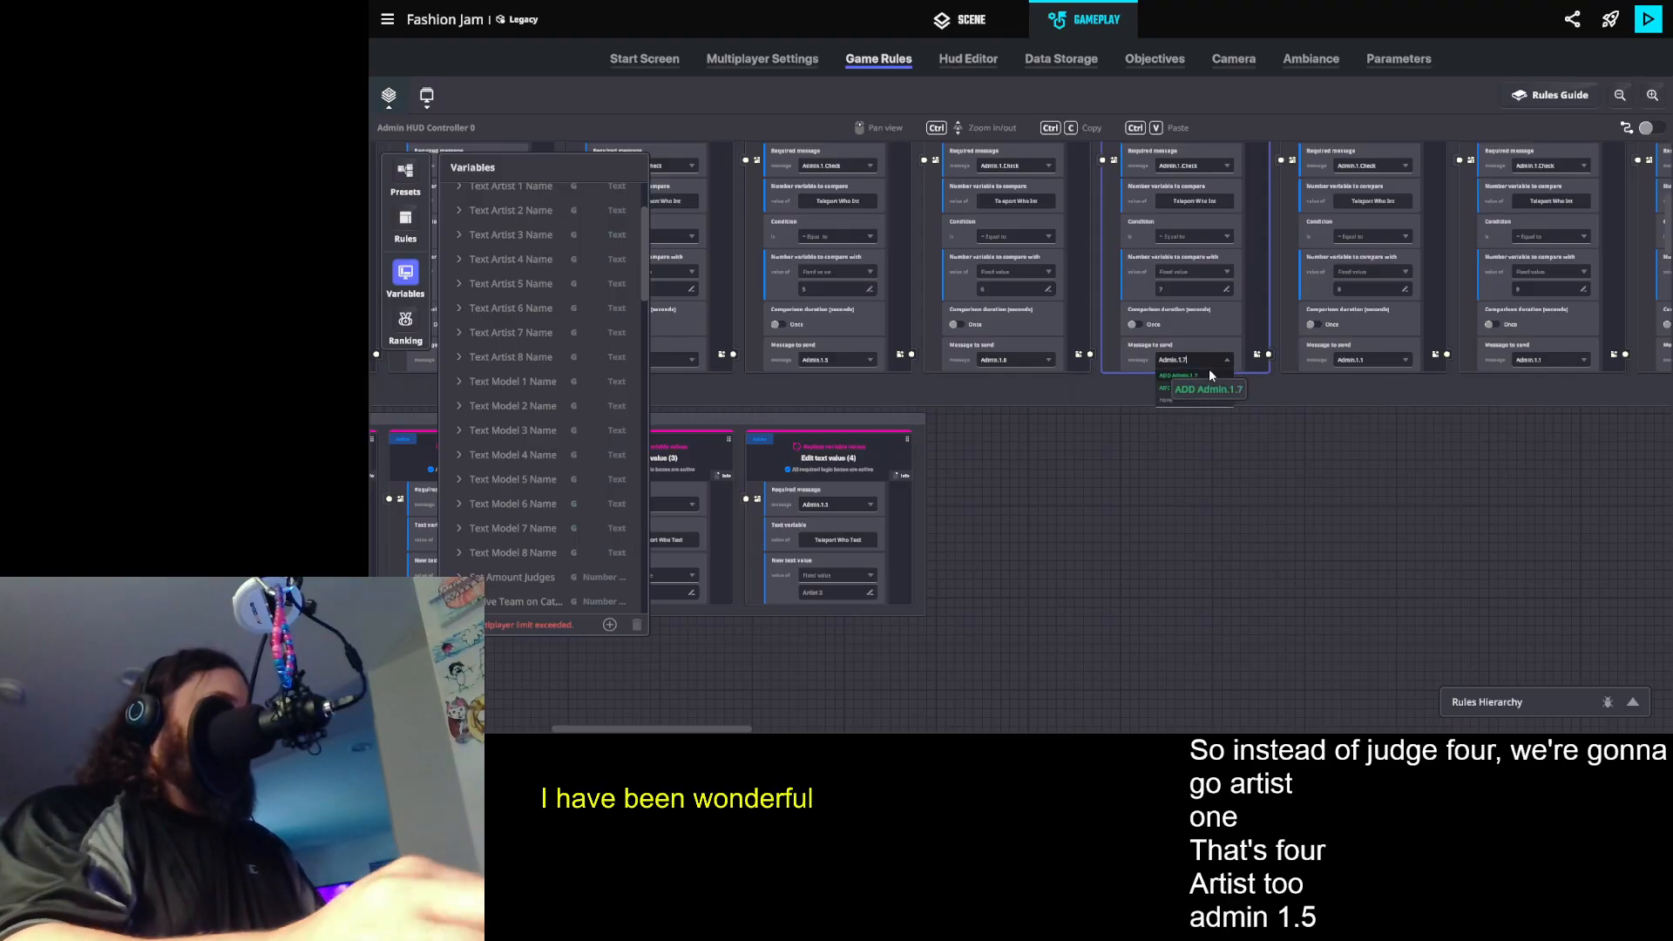
click(1211, 375)
click(1365, 358)
text(Admin.1.8)
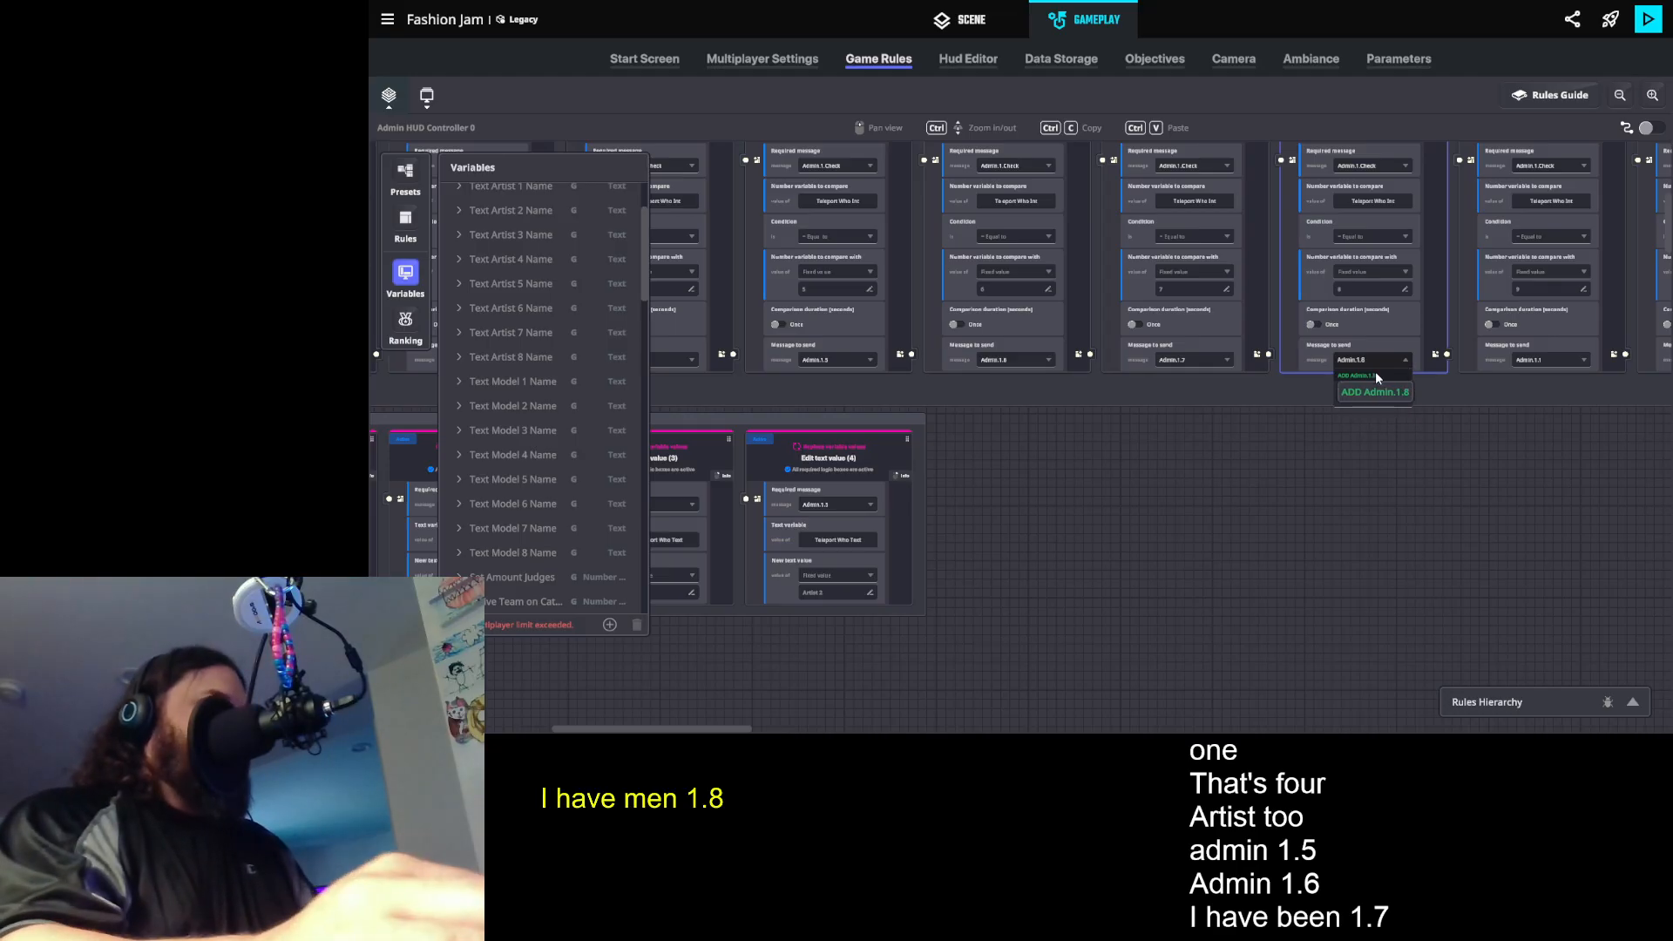
click(1375, 371)
- Create new messages Admin.1.9, Admin.1.10 and Admin.1.11 as the messages to send for the ninth, tenth and eleventh comparison rules
drag(1402, 491, 881, 486)
click(1009, 354)
key(BackSpace)
text(9)
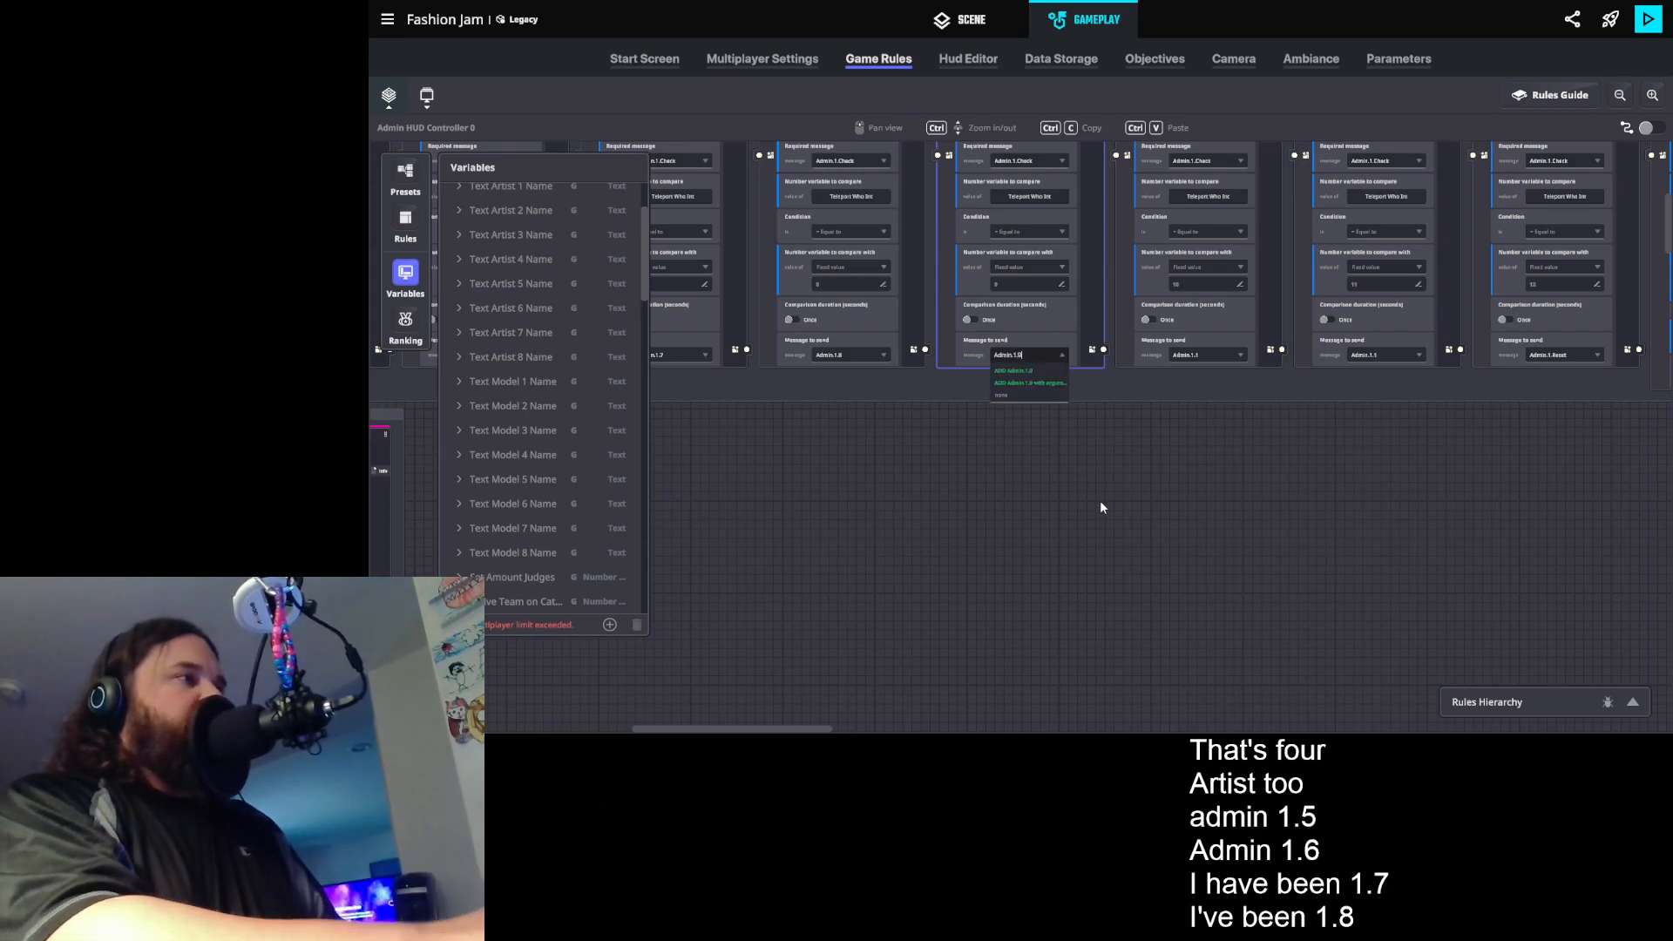
click(1030, 369)
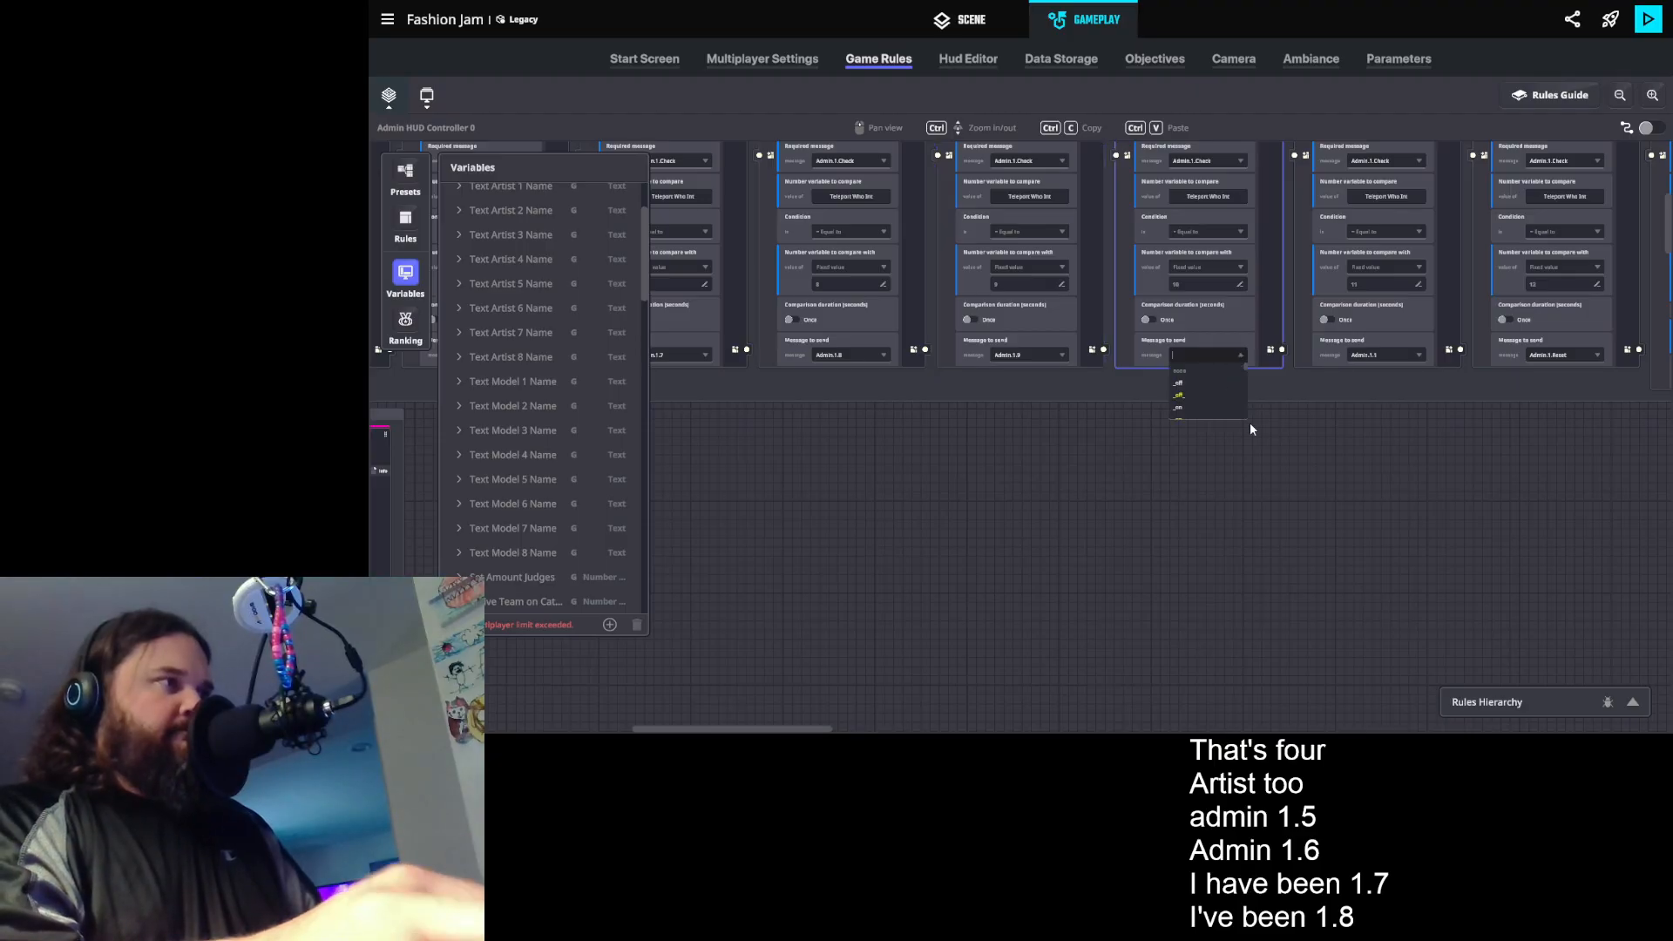
text(Admin.1.)
text(10)
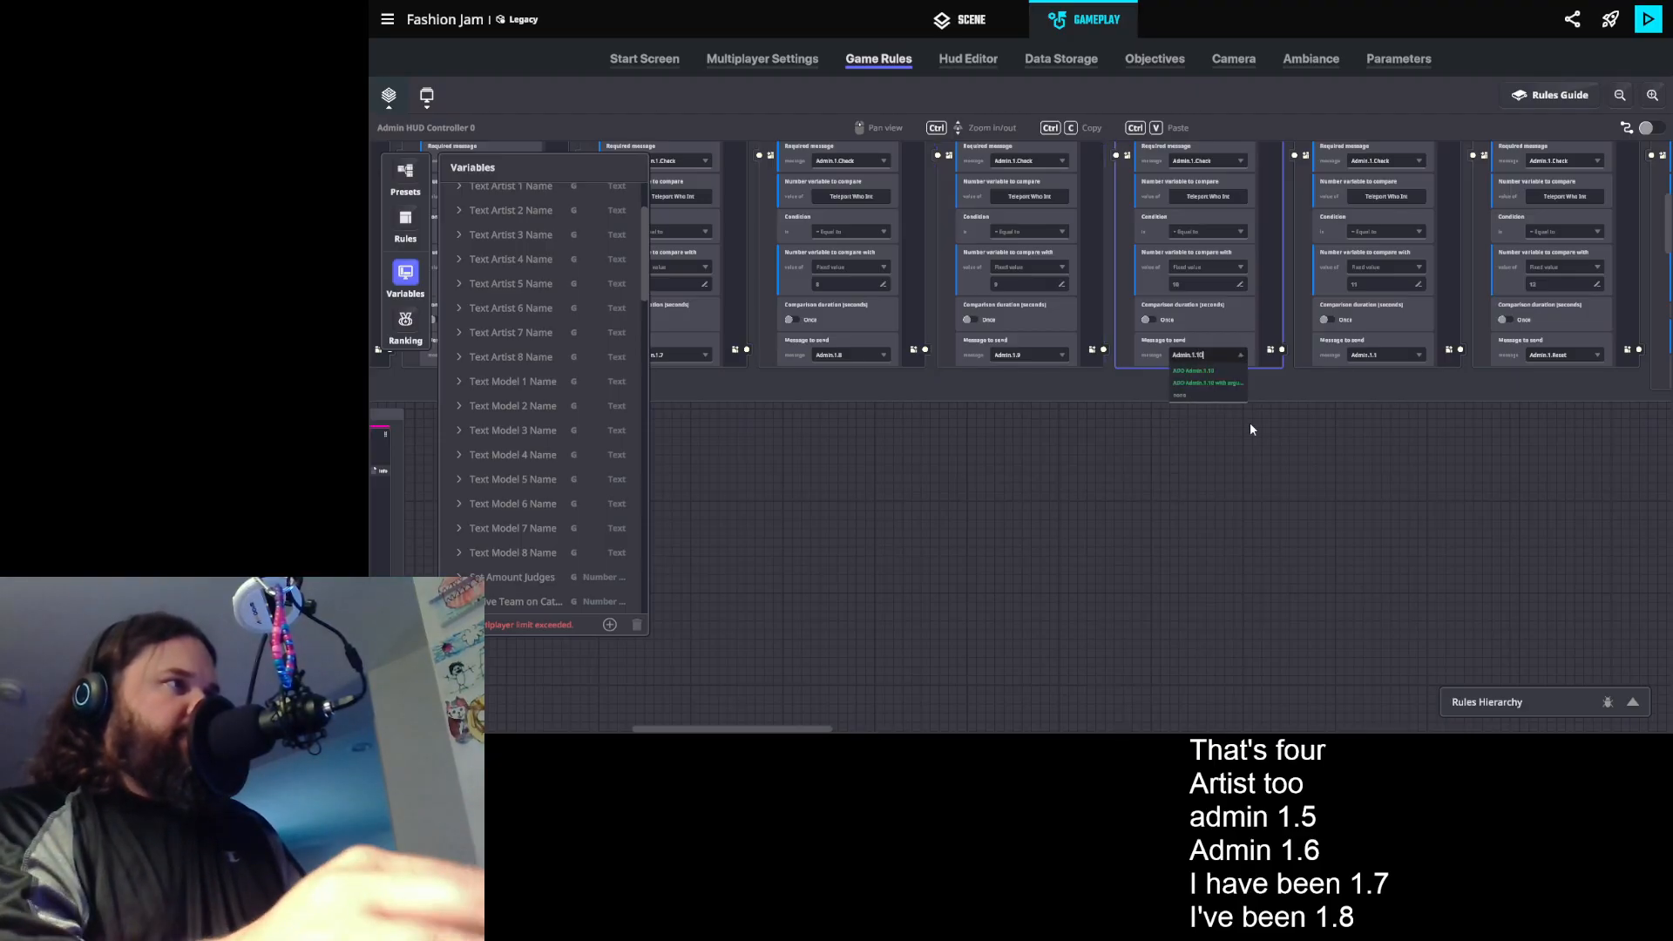
key(Return)
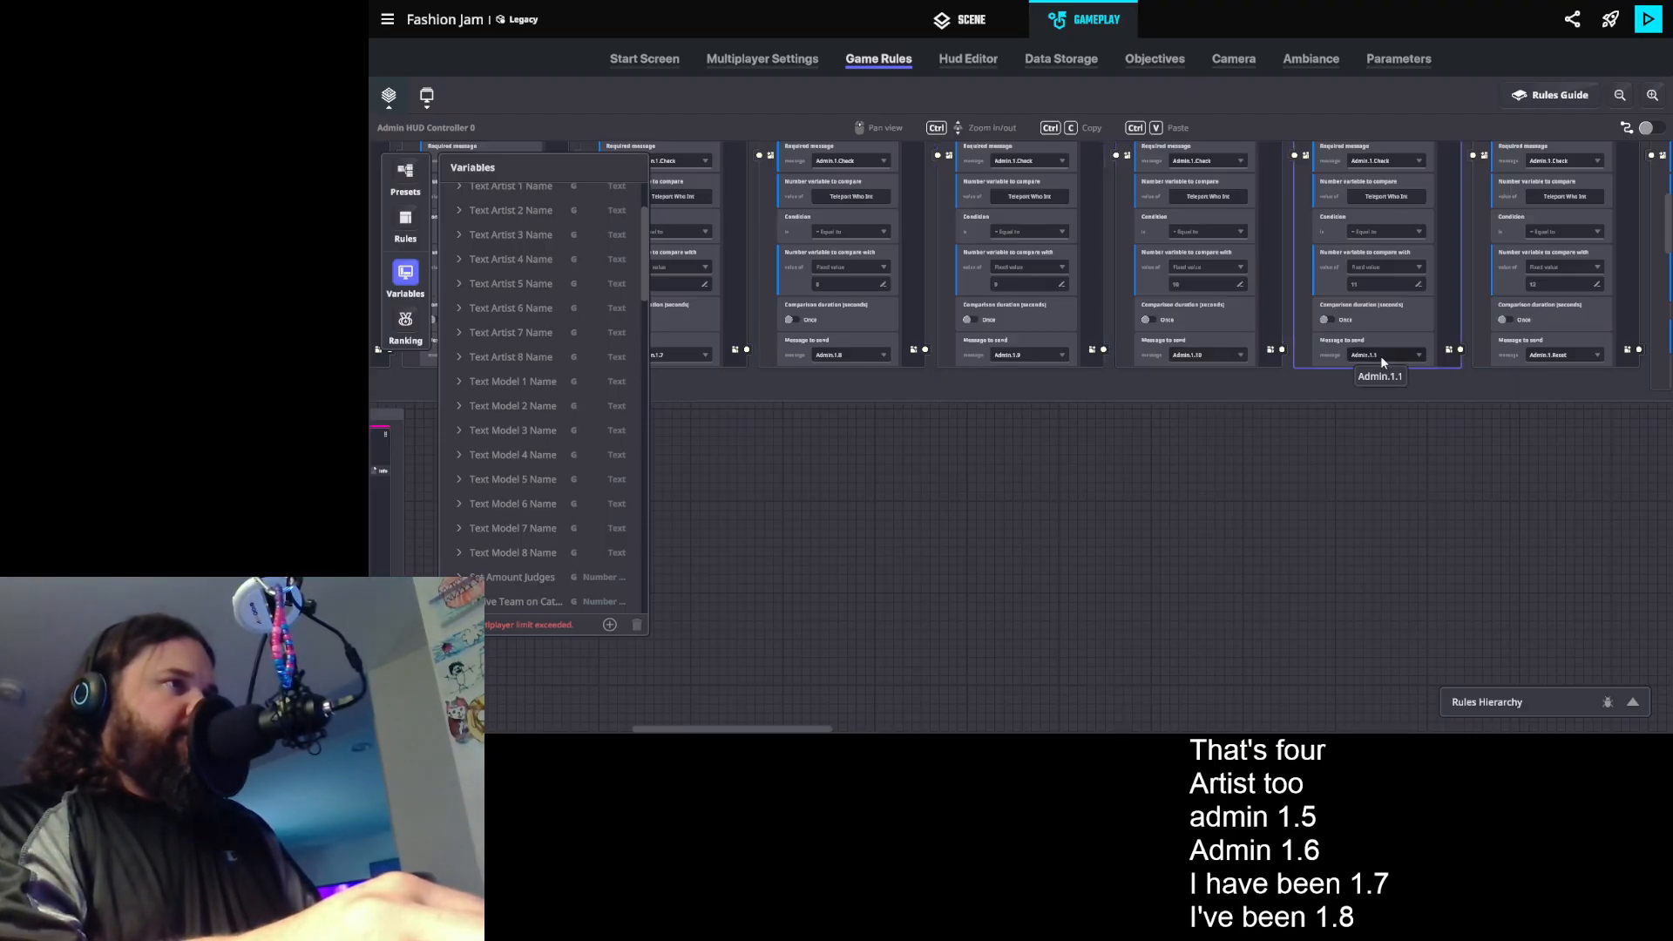
text(Admin.1.)
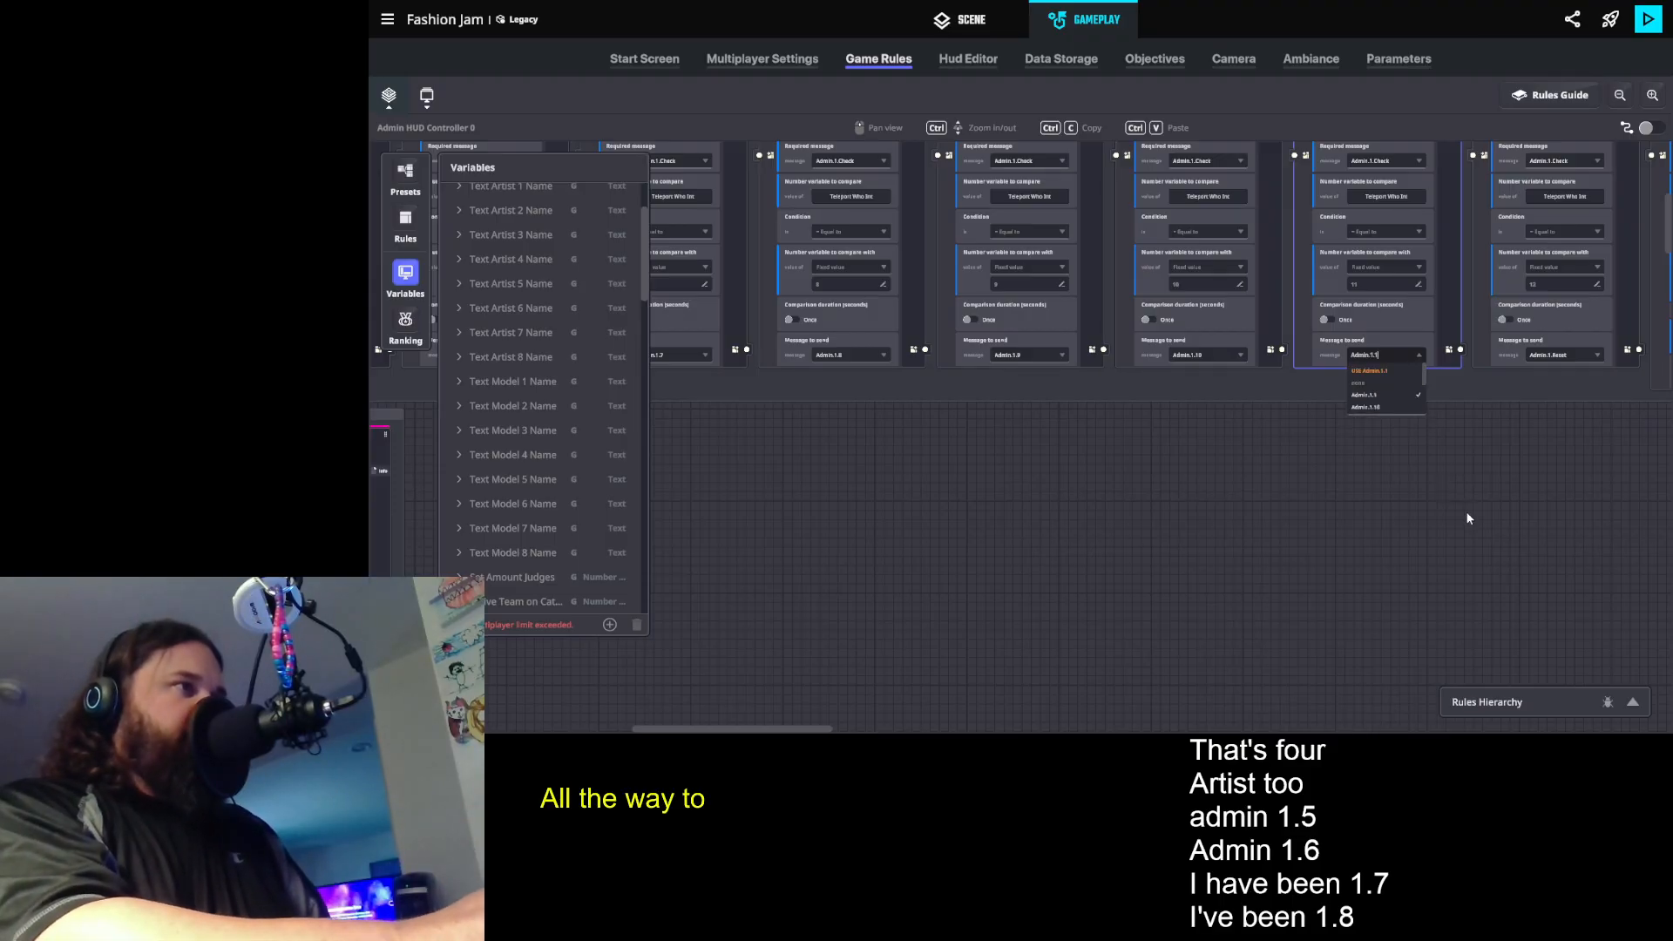
text(11)
click(1372, 371)
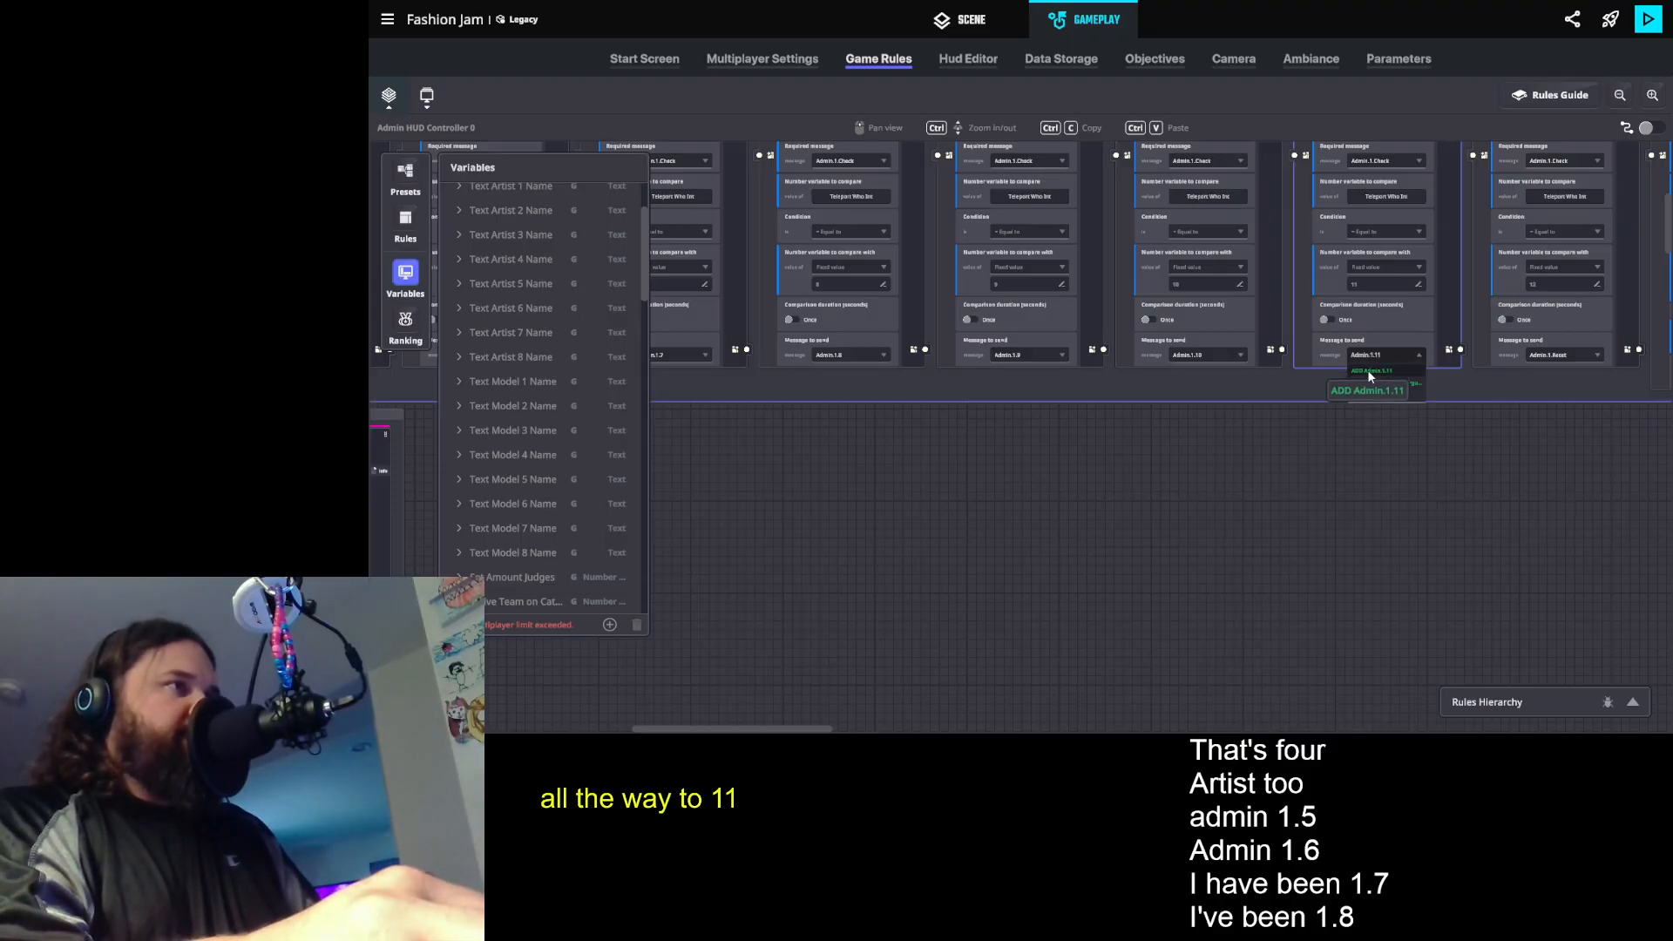
- Duplicate the Artist 2 text rule that requires Admin.1.5 and set the copy's required message to Admin.1.6
drag(1016, 560, 1595, 503)
click(894, 399)
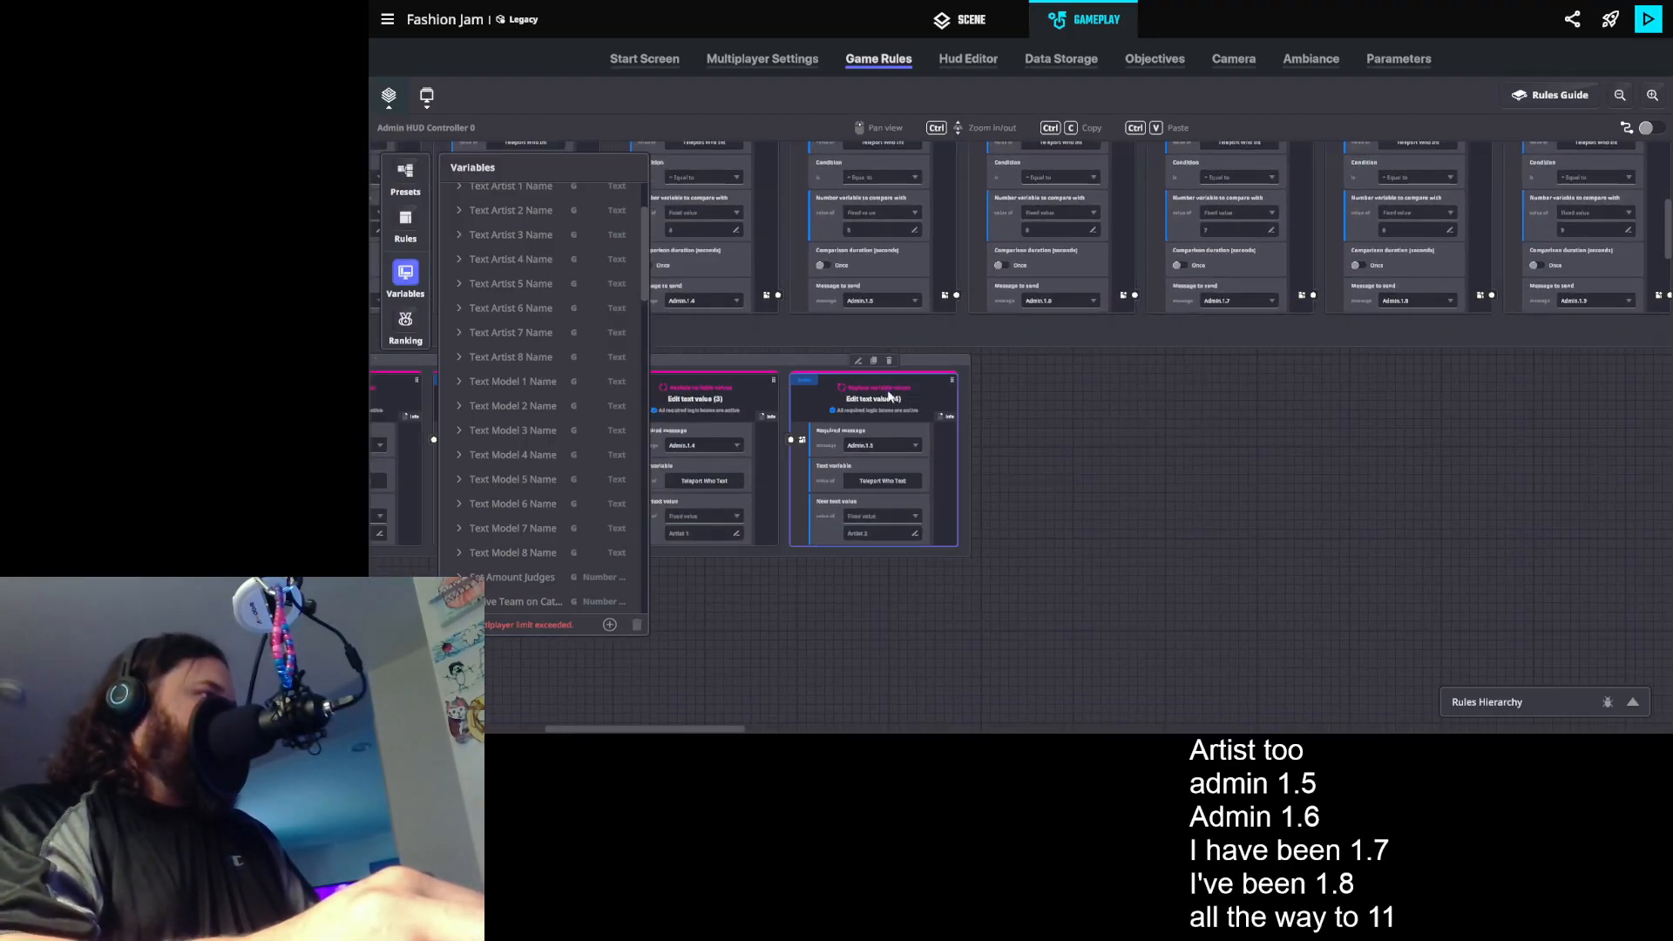
click(874, 361)
click(1045, 446)
key(BackSpace)
text(8)
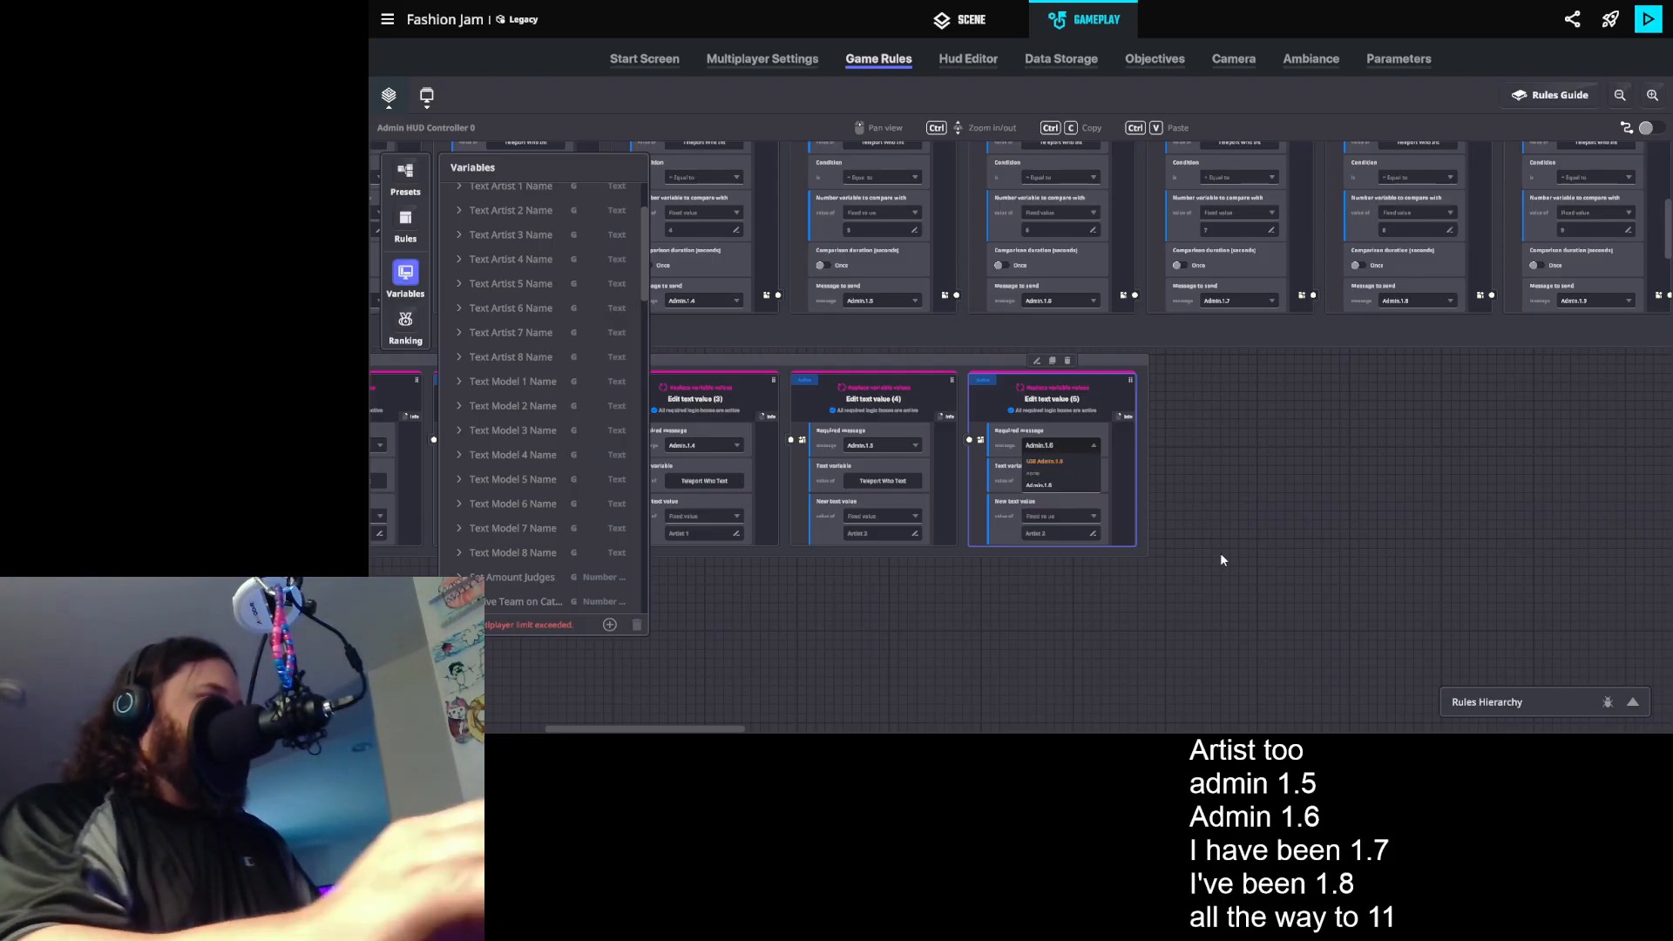
click(1065, 463)
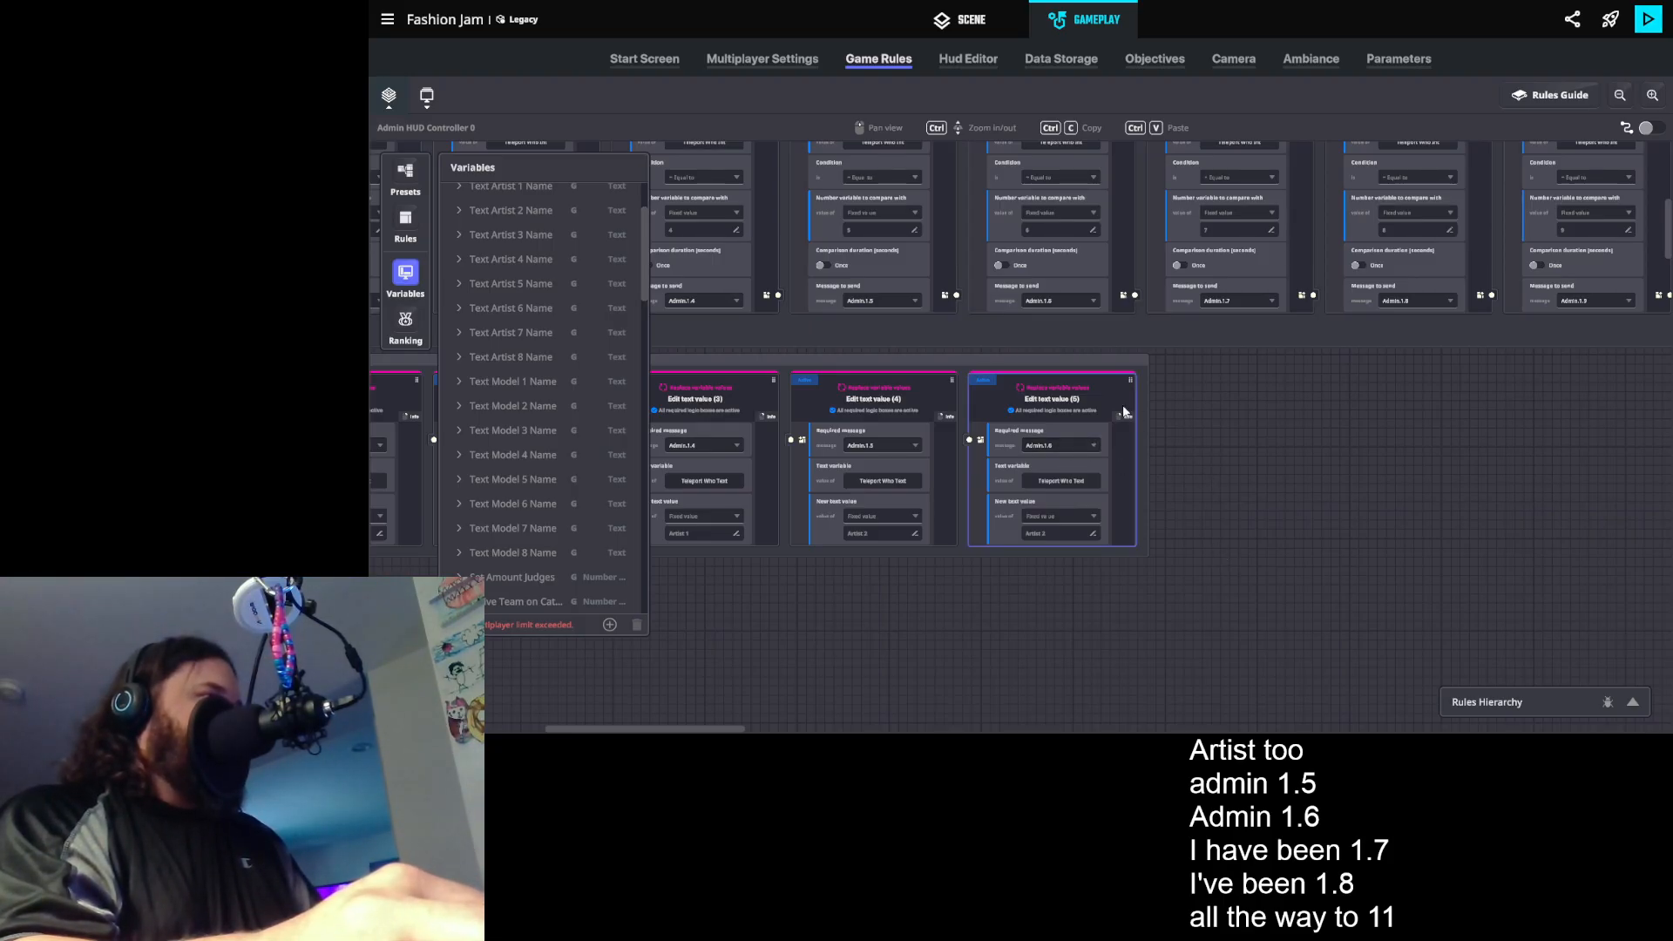
- Duplicate the Admin.1.6 text rule and set the copy's required message to Admin.1.7
click(1052, 361)
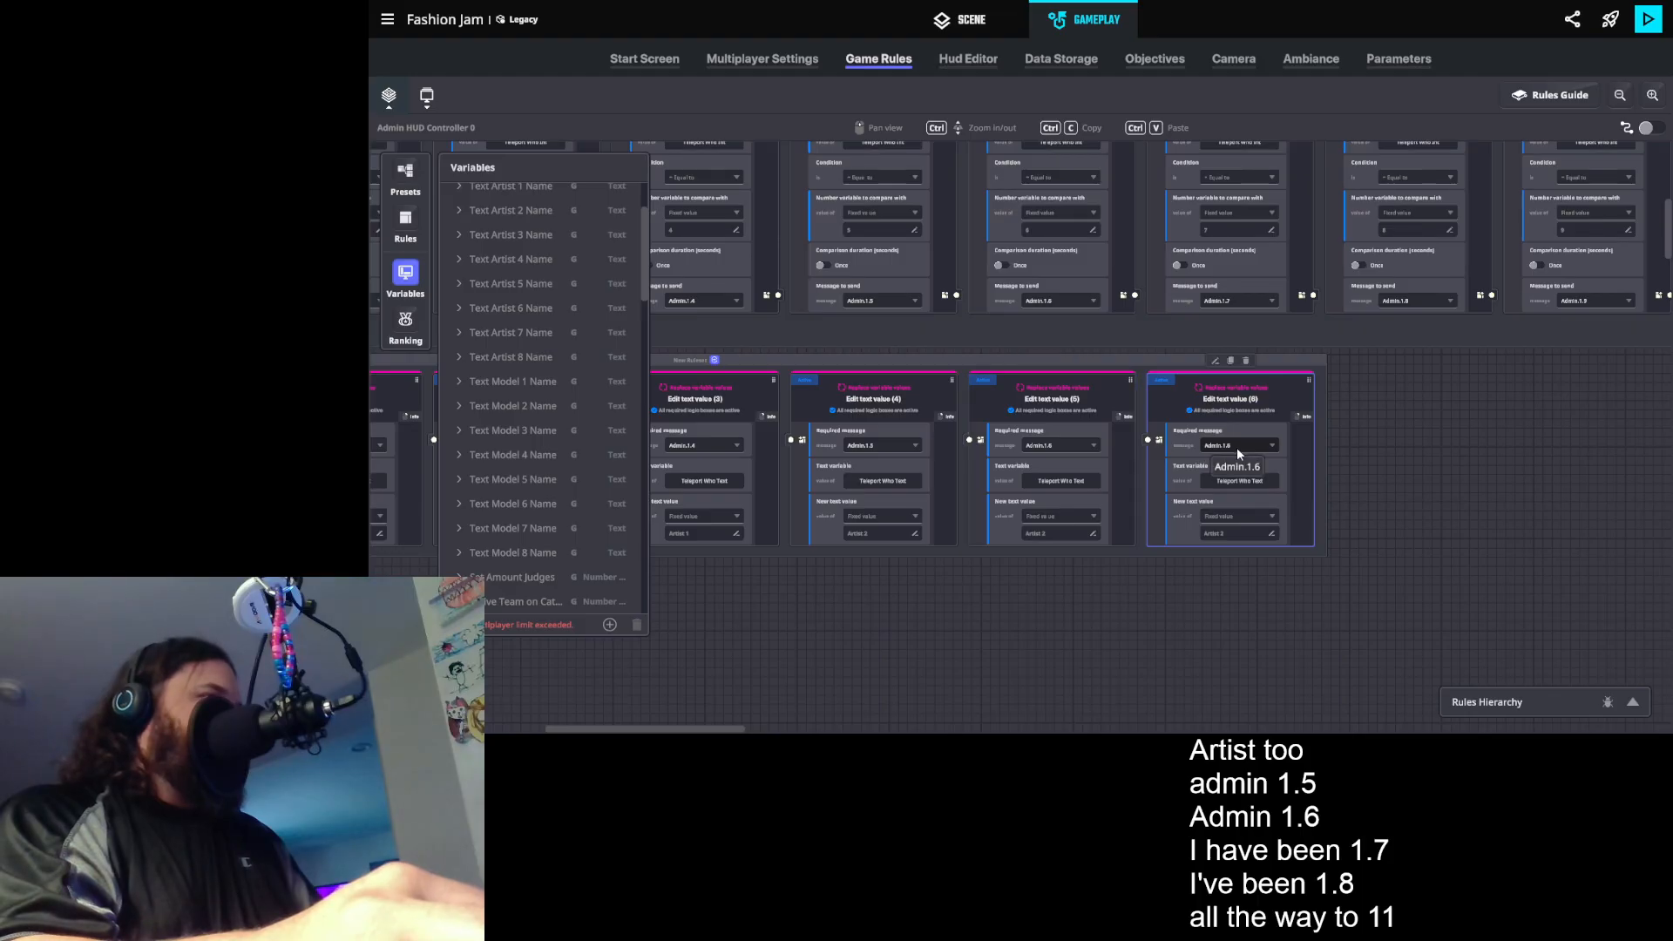
text(7)
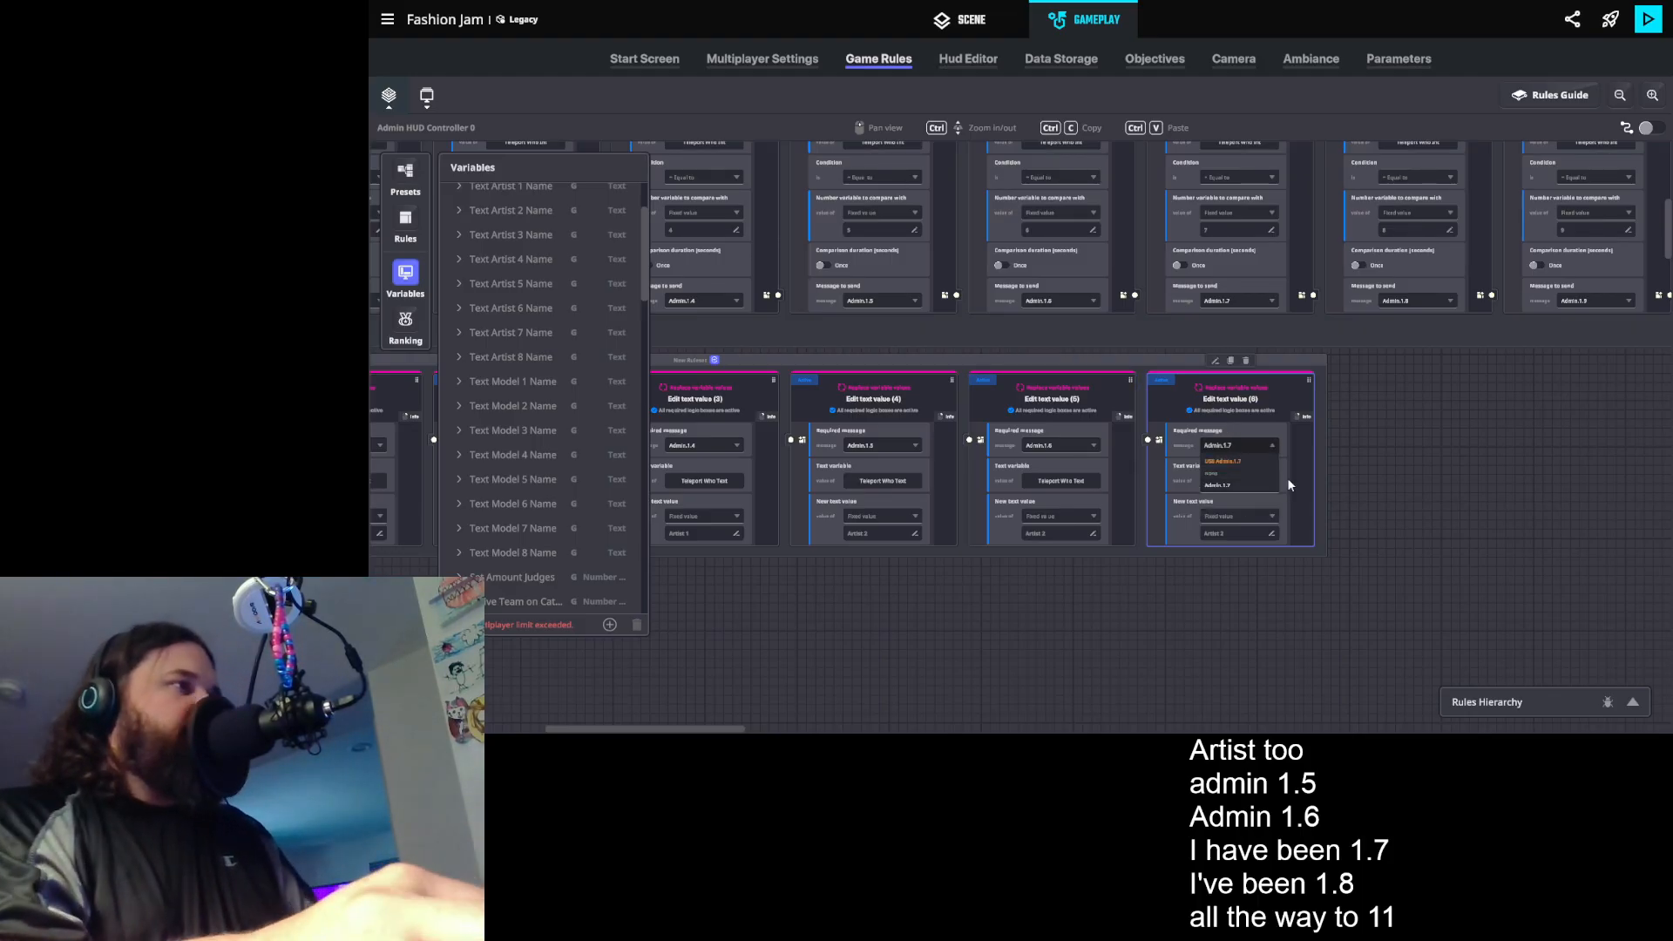
click(1256, 460)
click(1282, 407)
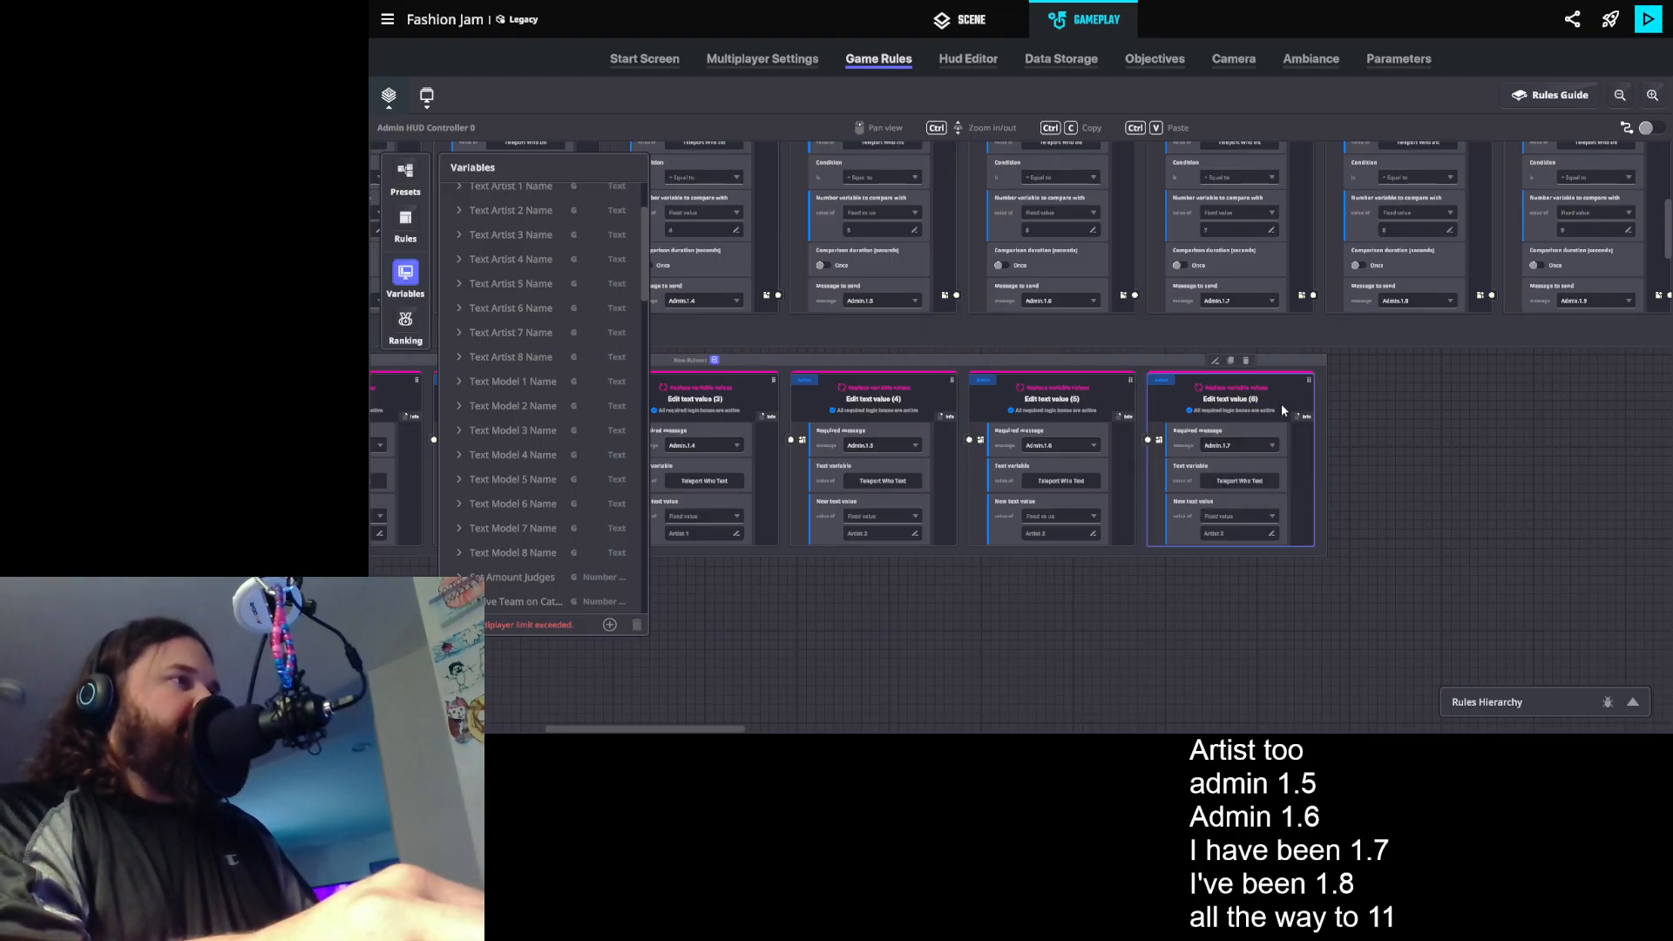
- Duplicate the Admin.1.7 text rule and set the copy's required message to Admin.1.8
click(1231, 360)
click(1416, 446)
key(BackSpace)
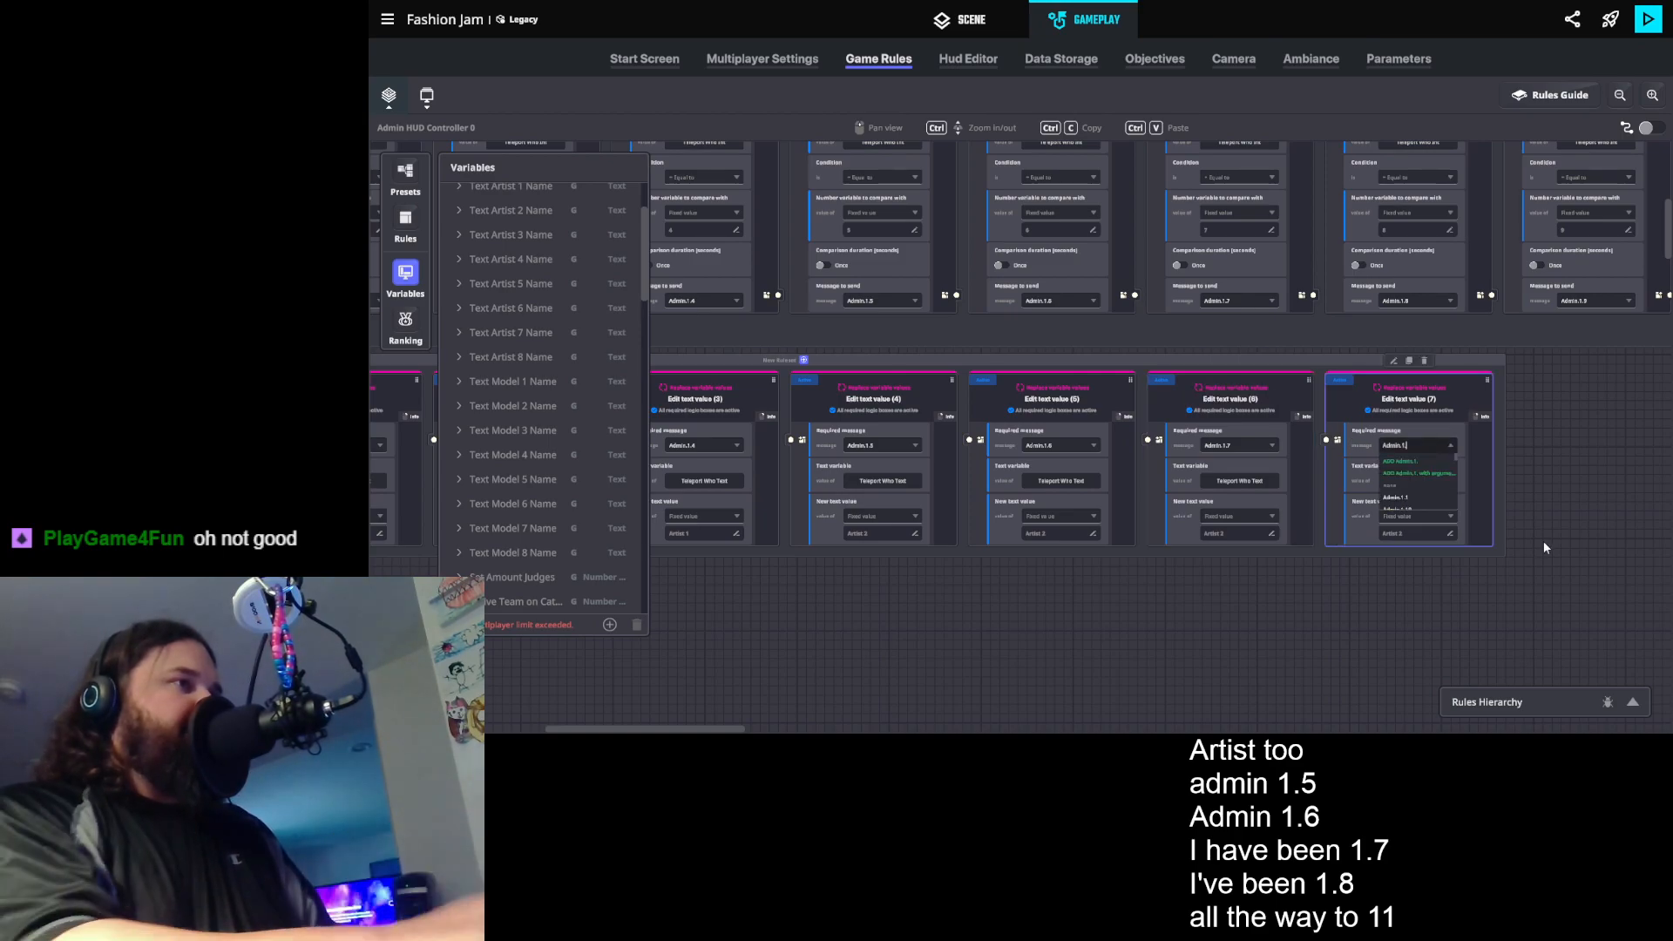
text(8)
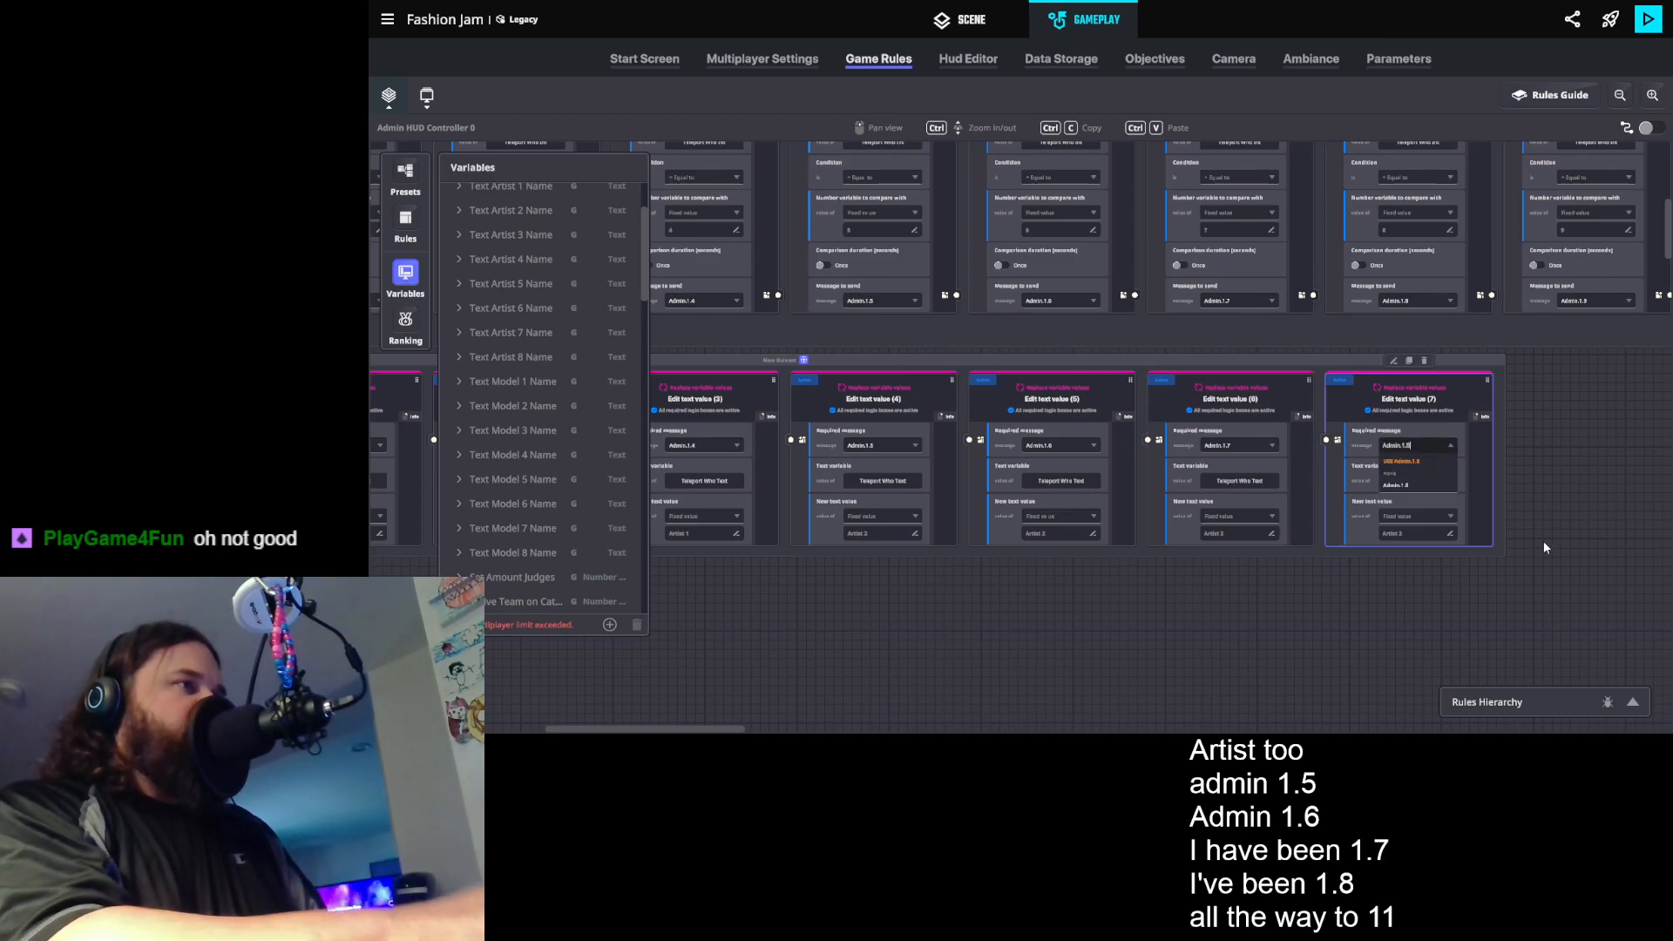
click(1423, 458)
click(1619, 507)
- Duplicate the Admin.1.8 text rule and choose Admin.1.9 as the copy's required message
drag(1594, 561, 1503, 582)
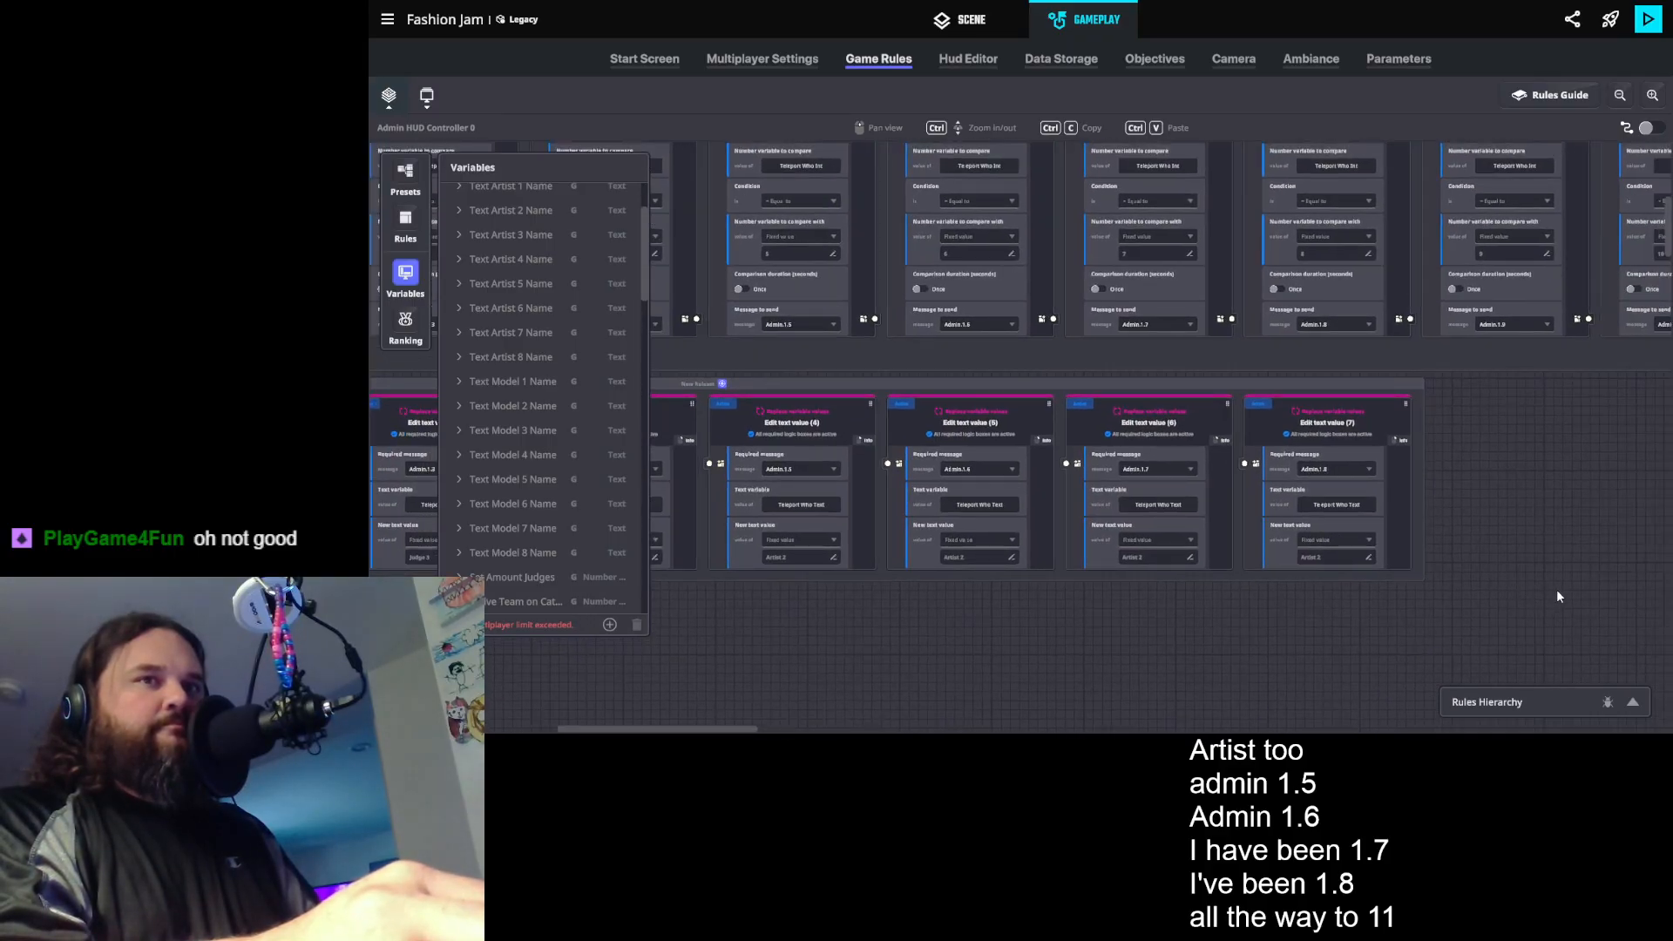
click(1364, 427)
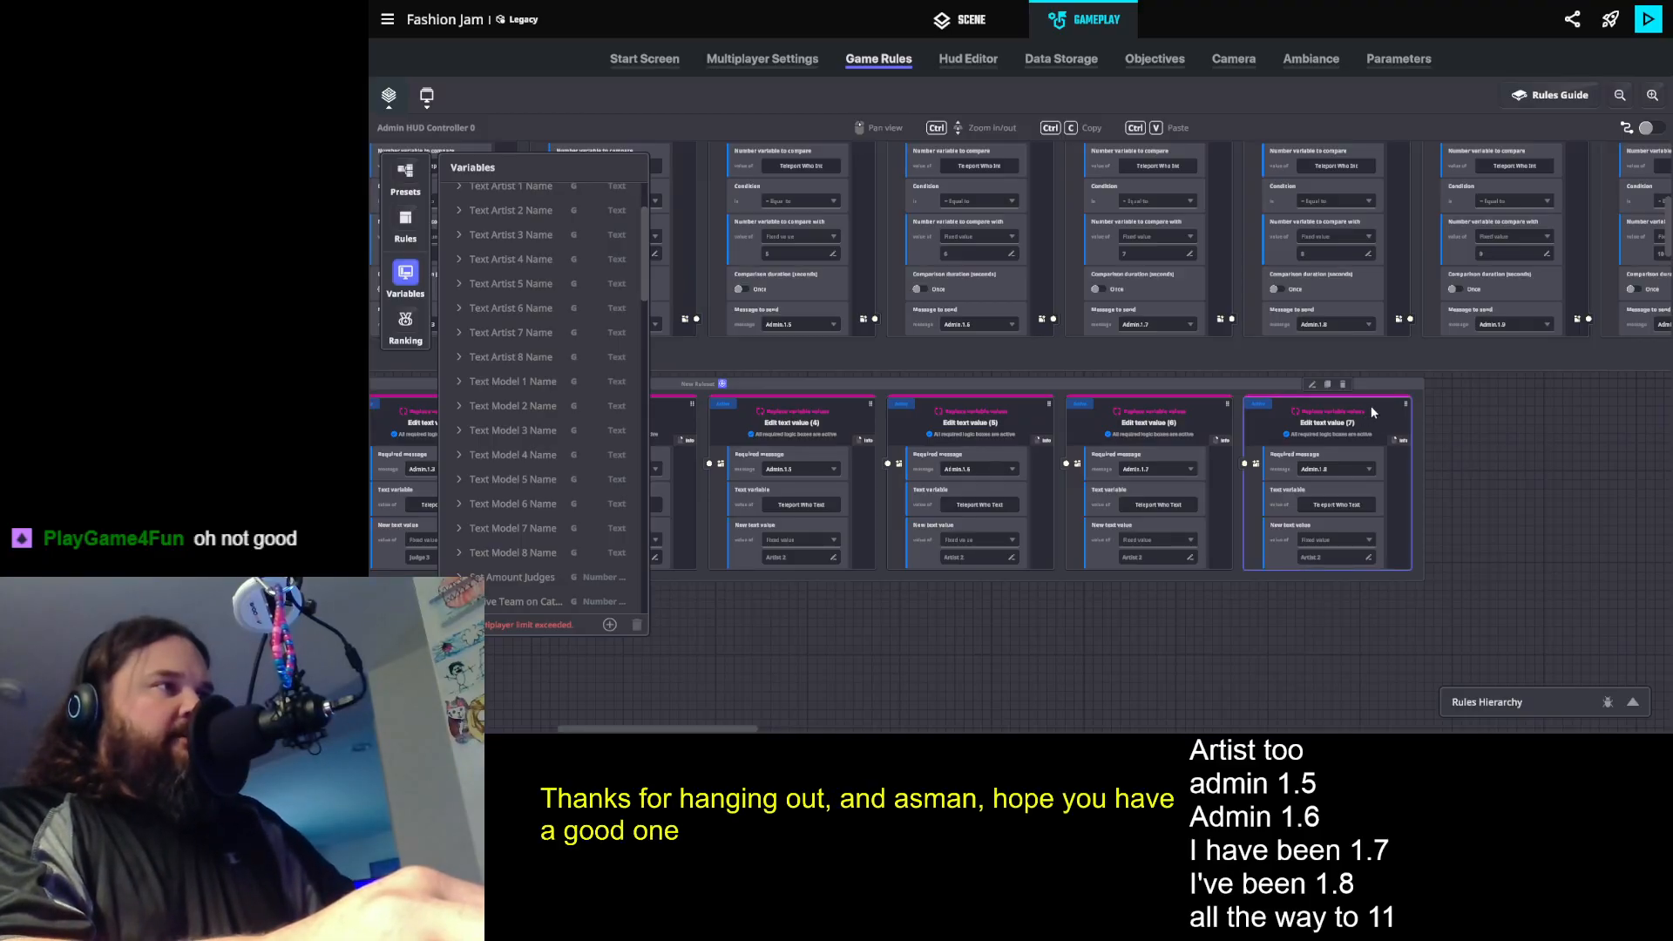
click(1327, 384)
click(1497, 470)
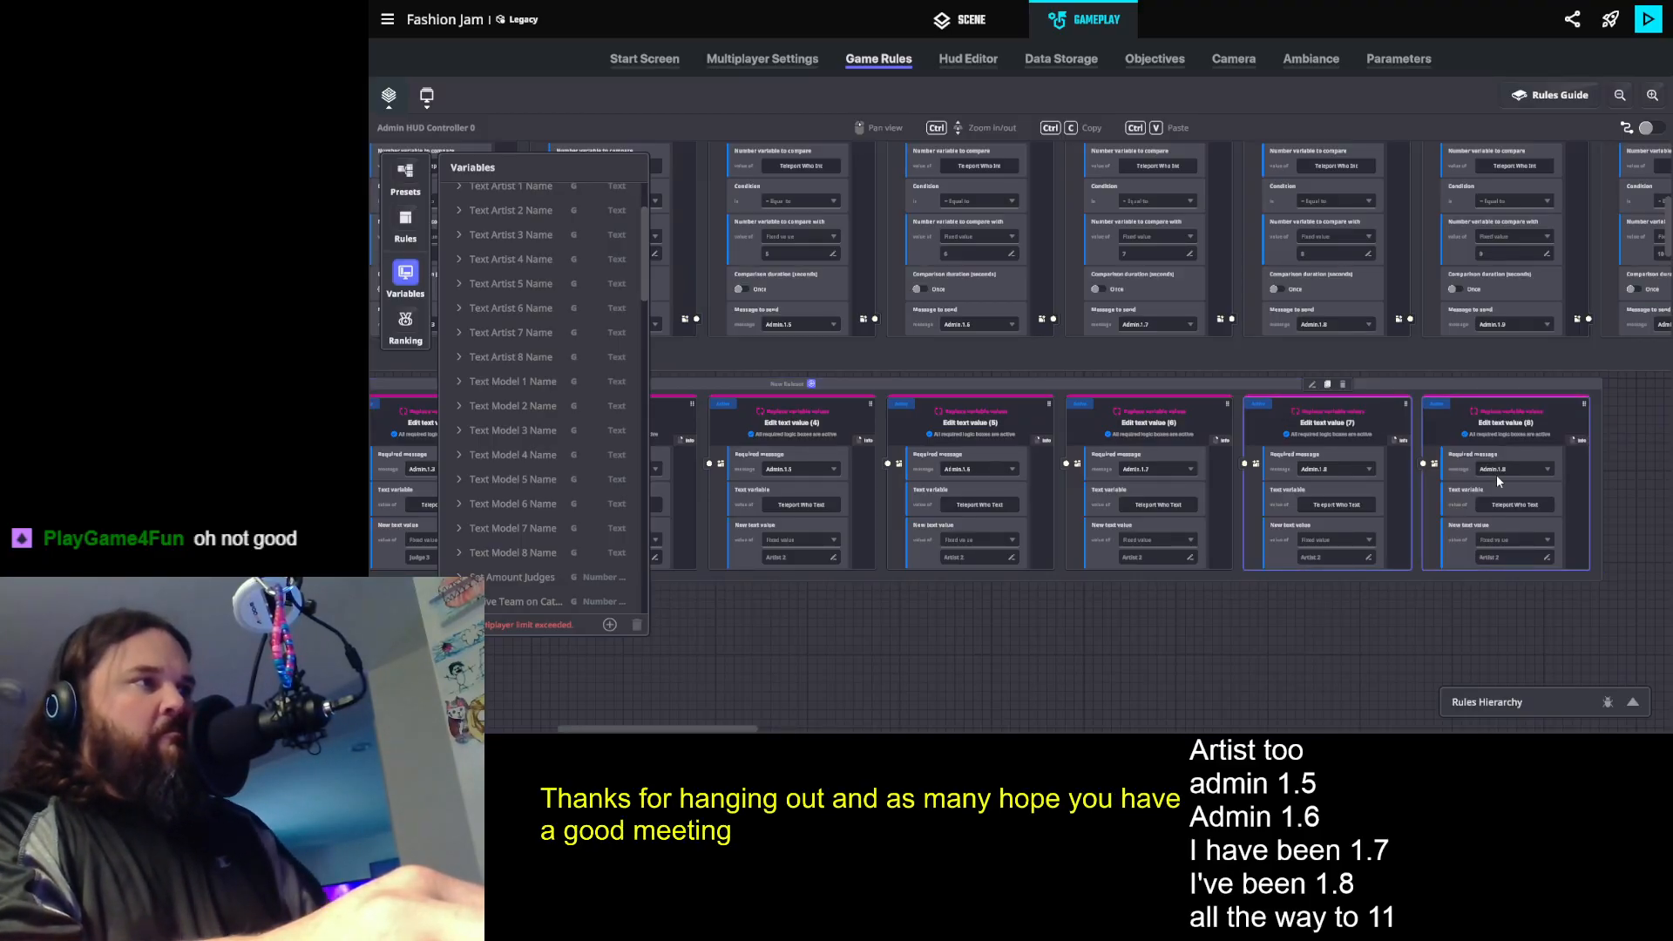
click(1497, 470)
text(Admin.1.)
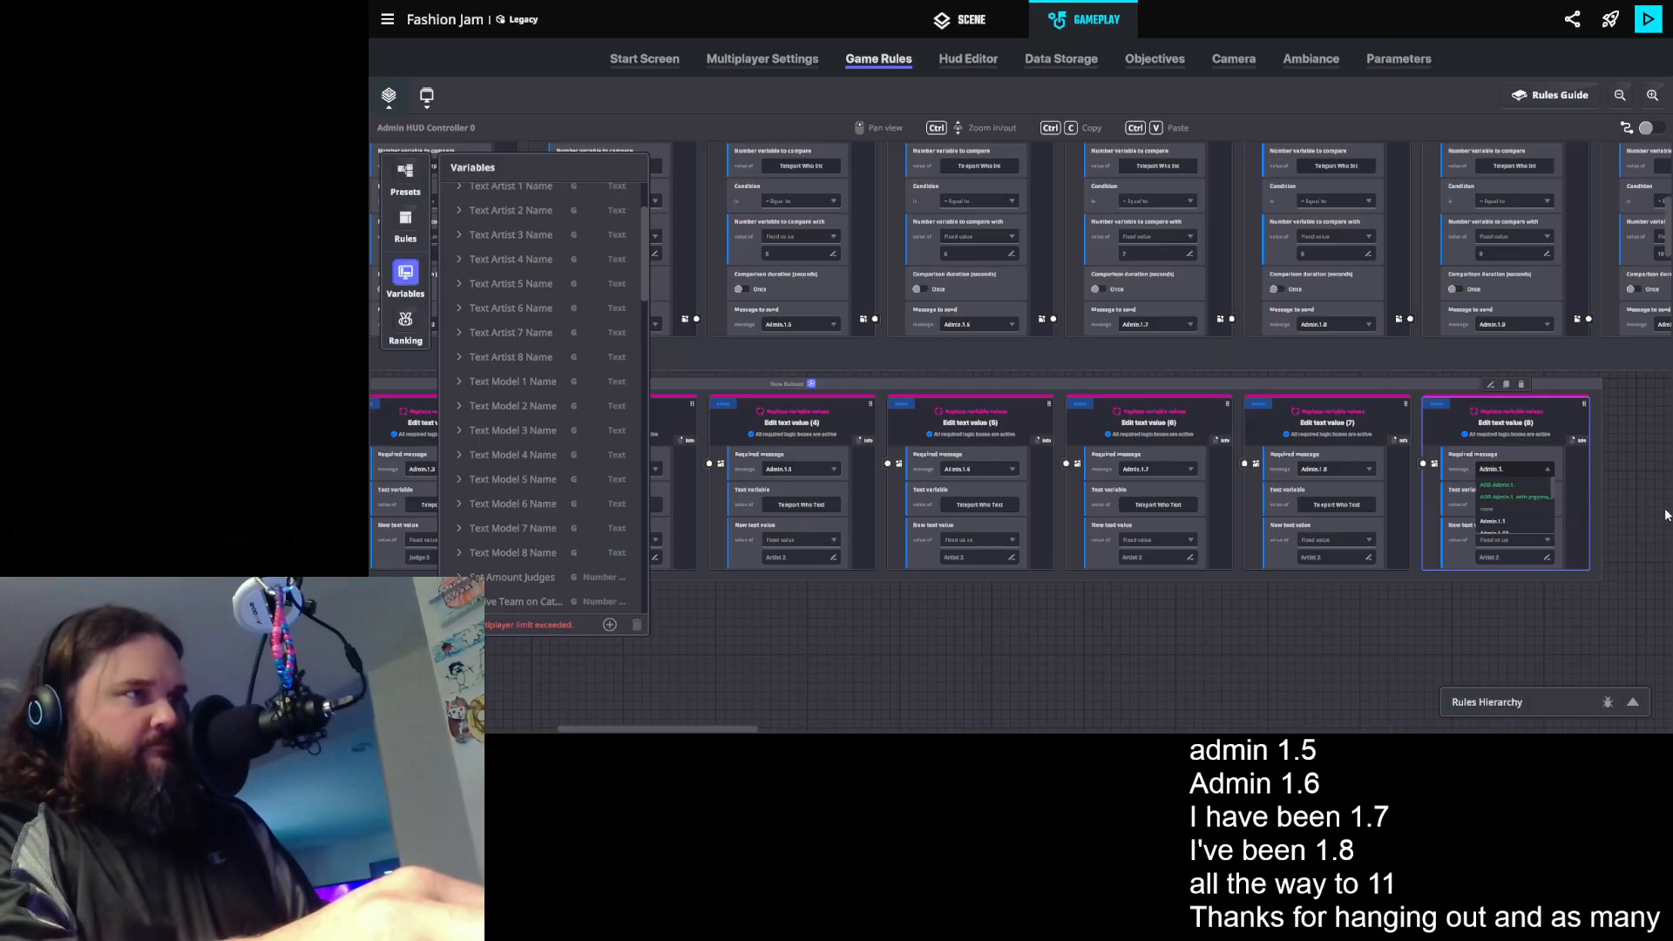
text(9)
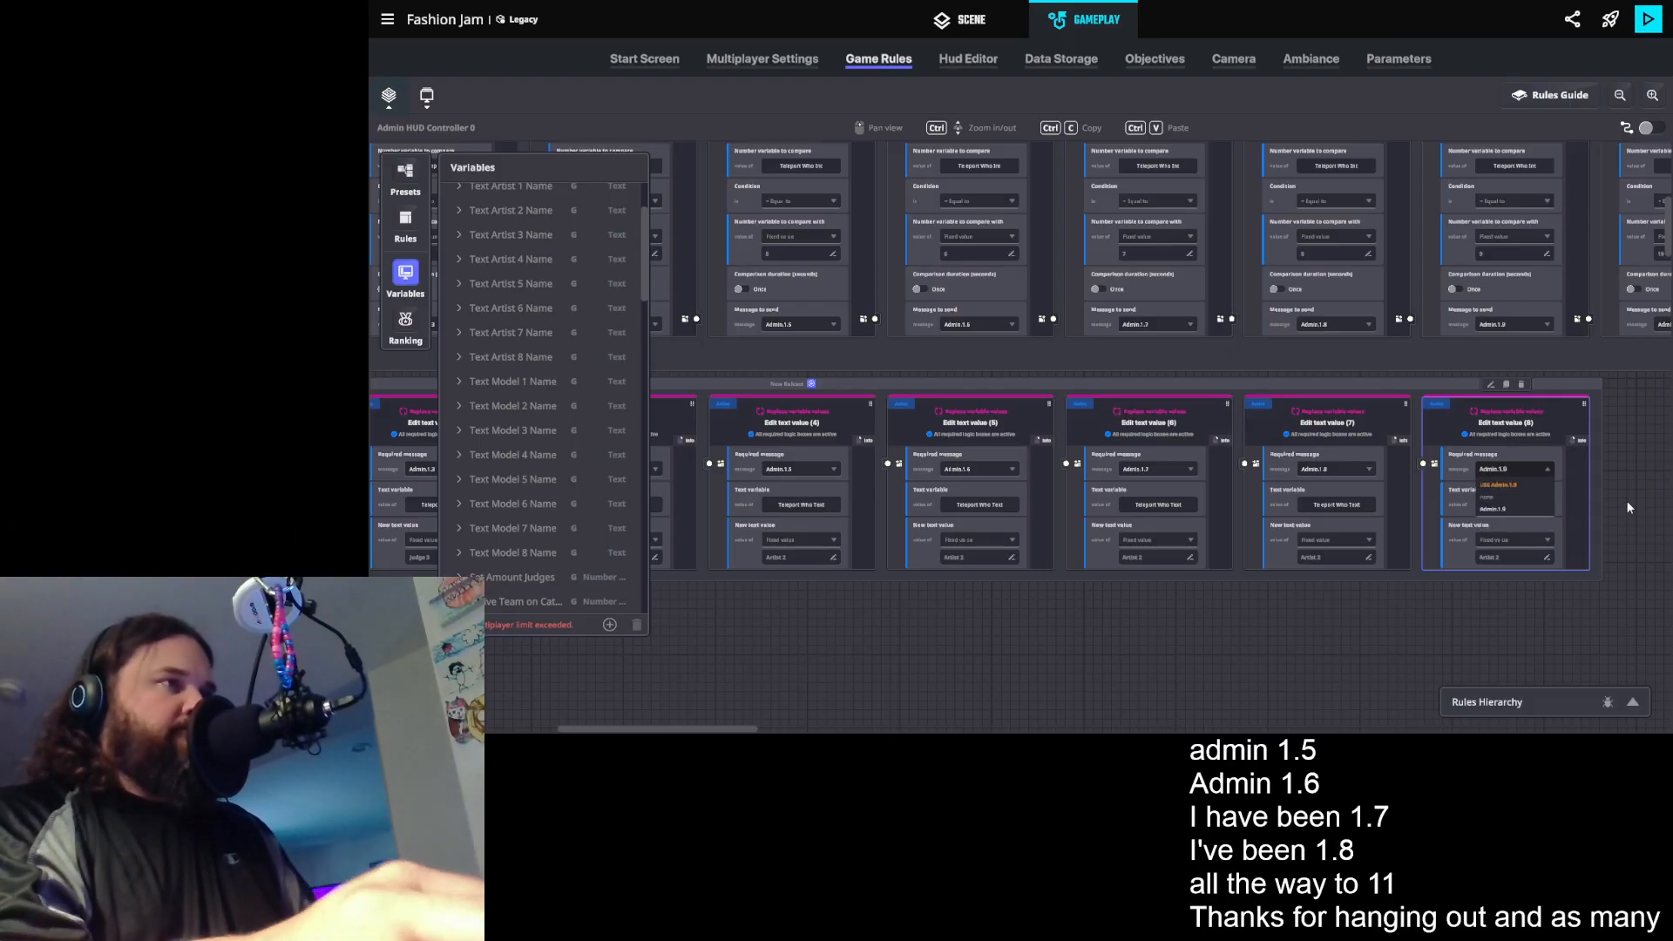
key(Return)
- Duplicate the newest text rule and set the new copy's required message to Admin.1.9
click(1506, 384)
drag(1536, 610, 1333, 593)
click(1475, 452)
key(BackSpace)
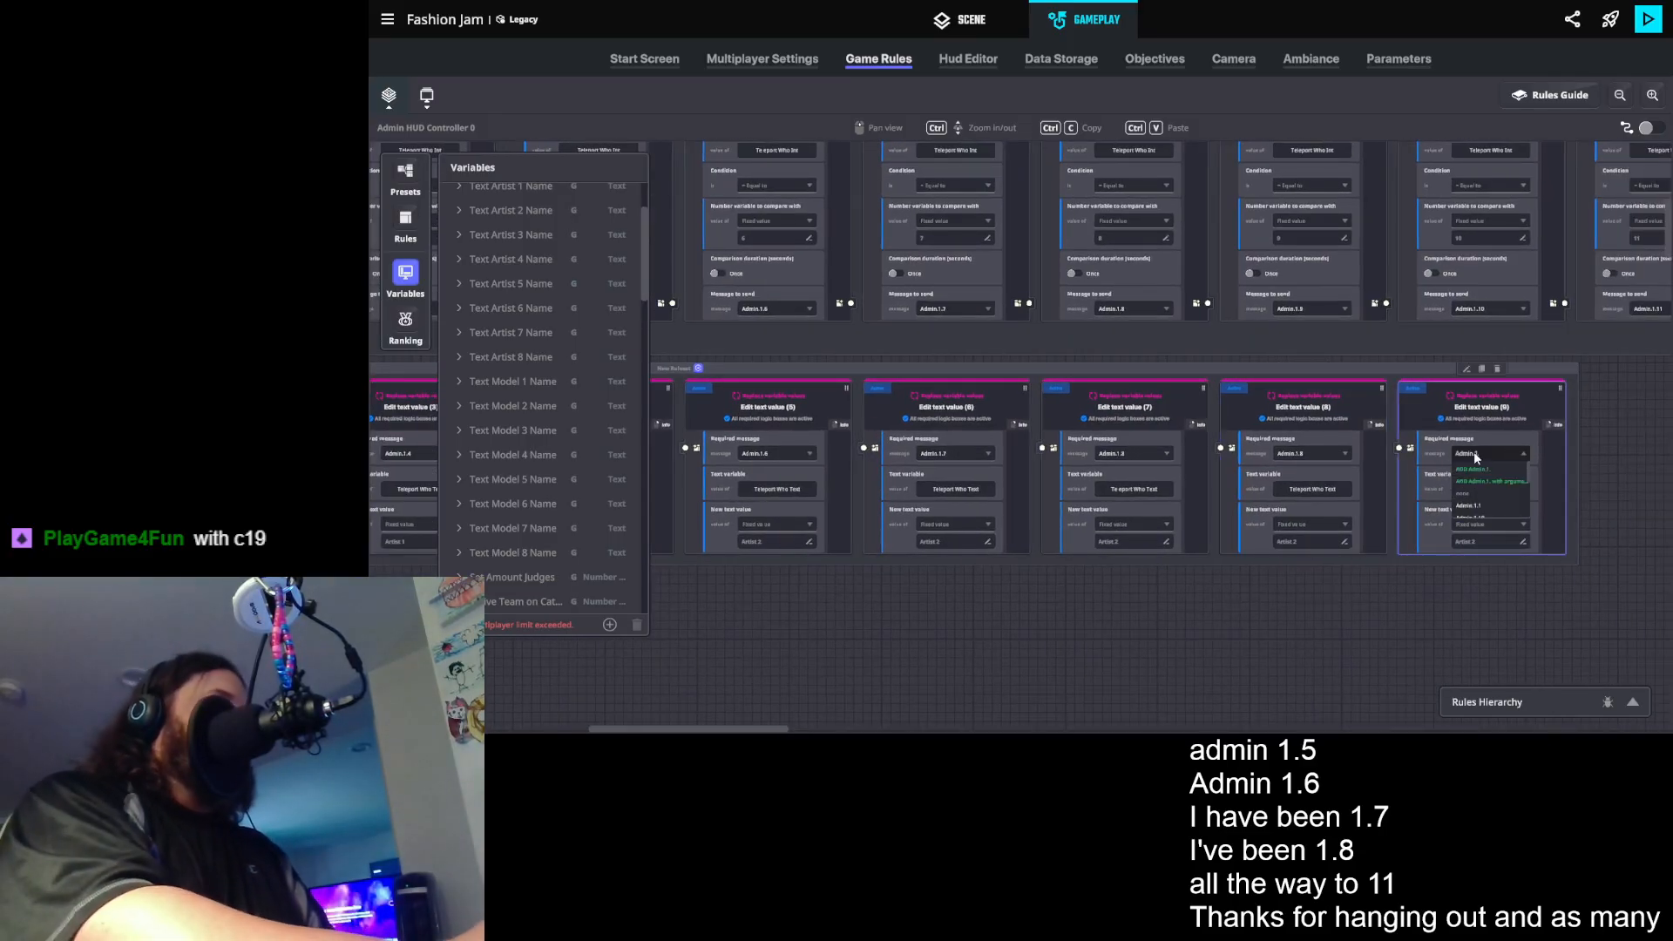
text(9)
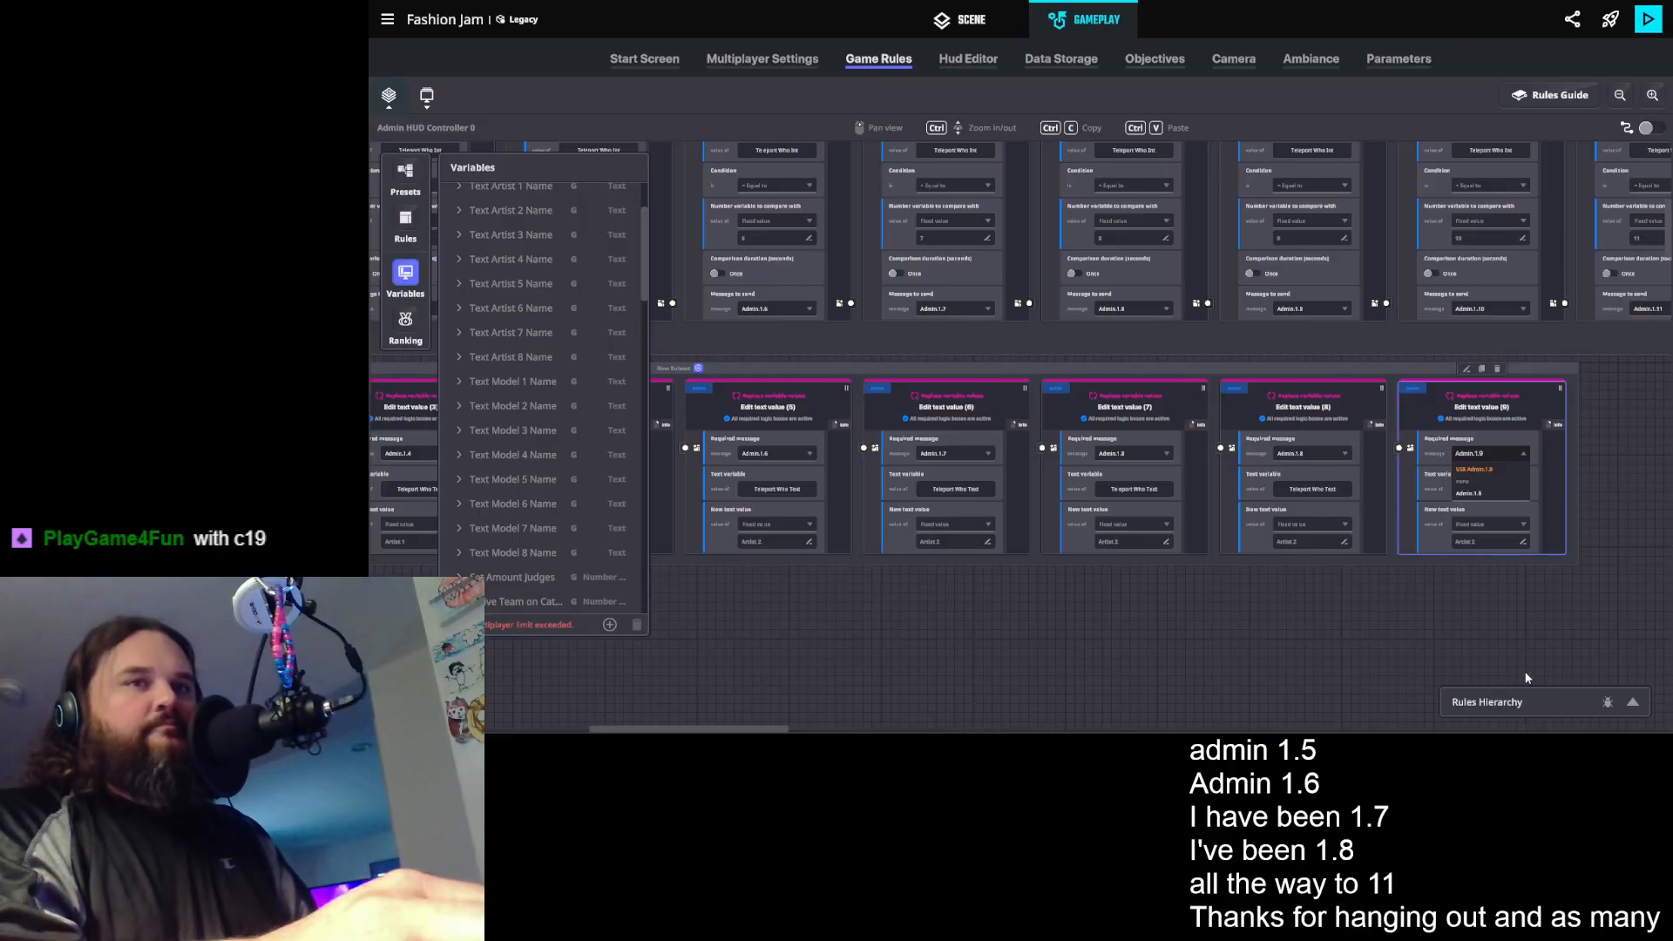
click(1498, 471)
- Duplicate the last text rule in the row and set the copy's required message to Admin.1.11
drag(1593, 520, 1231, 527)
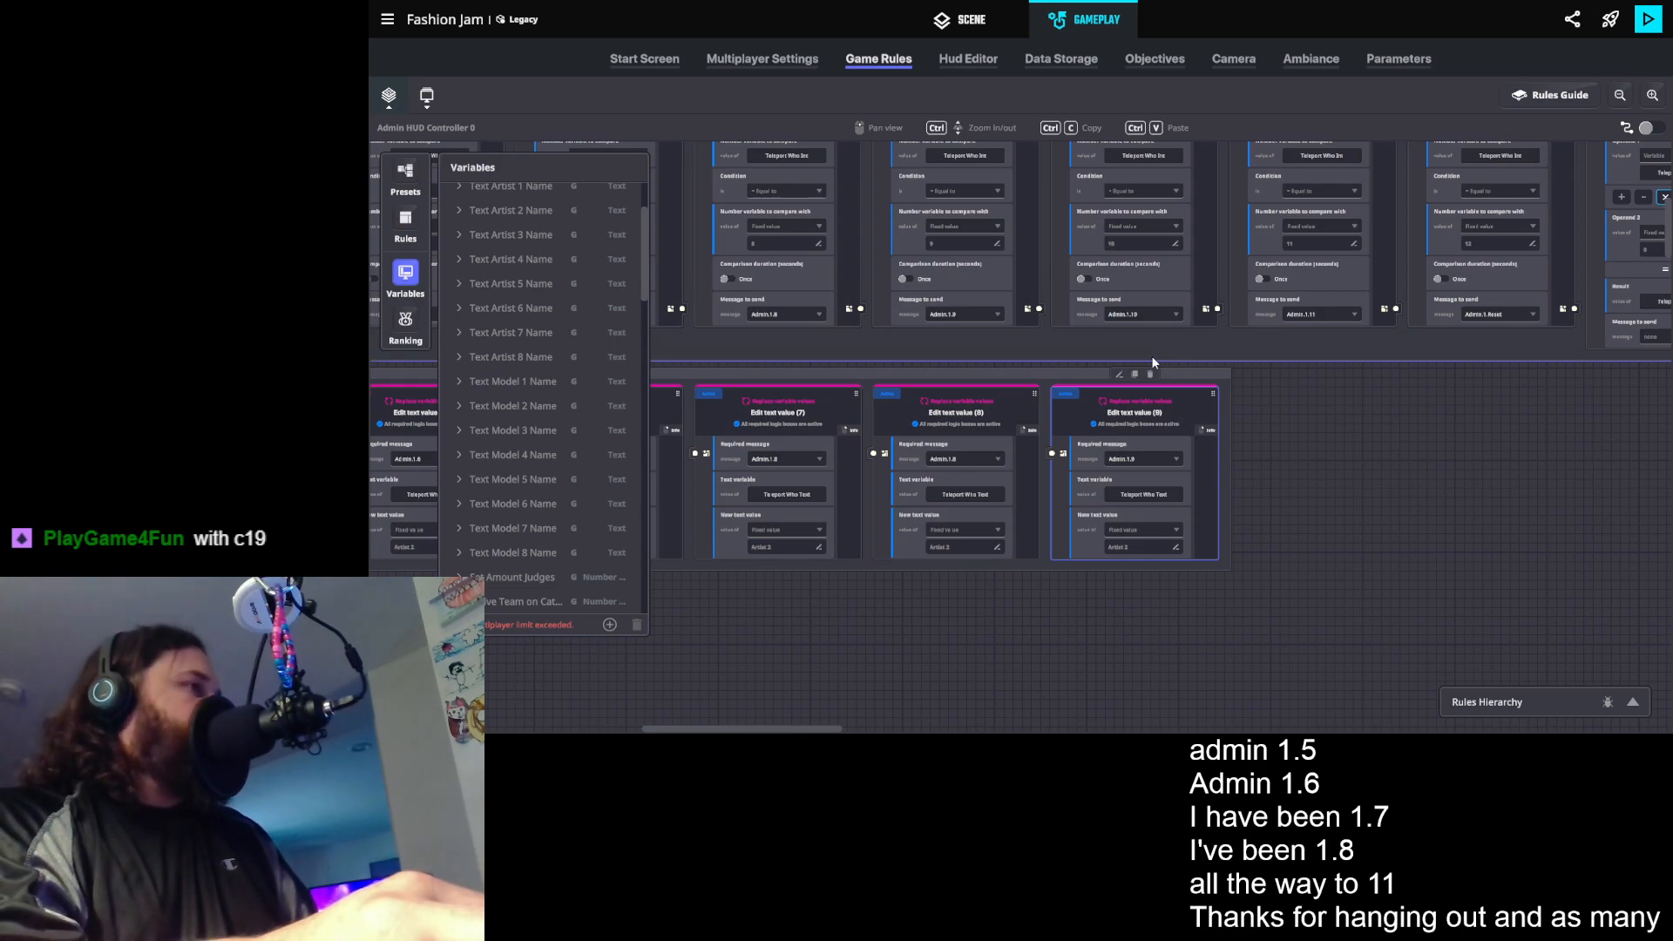
click(1135, 374)
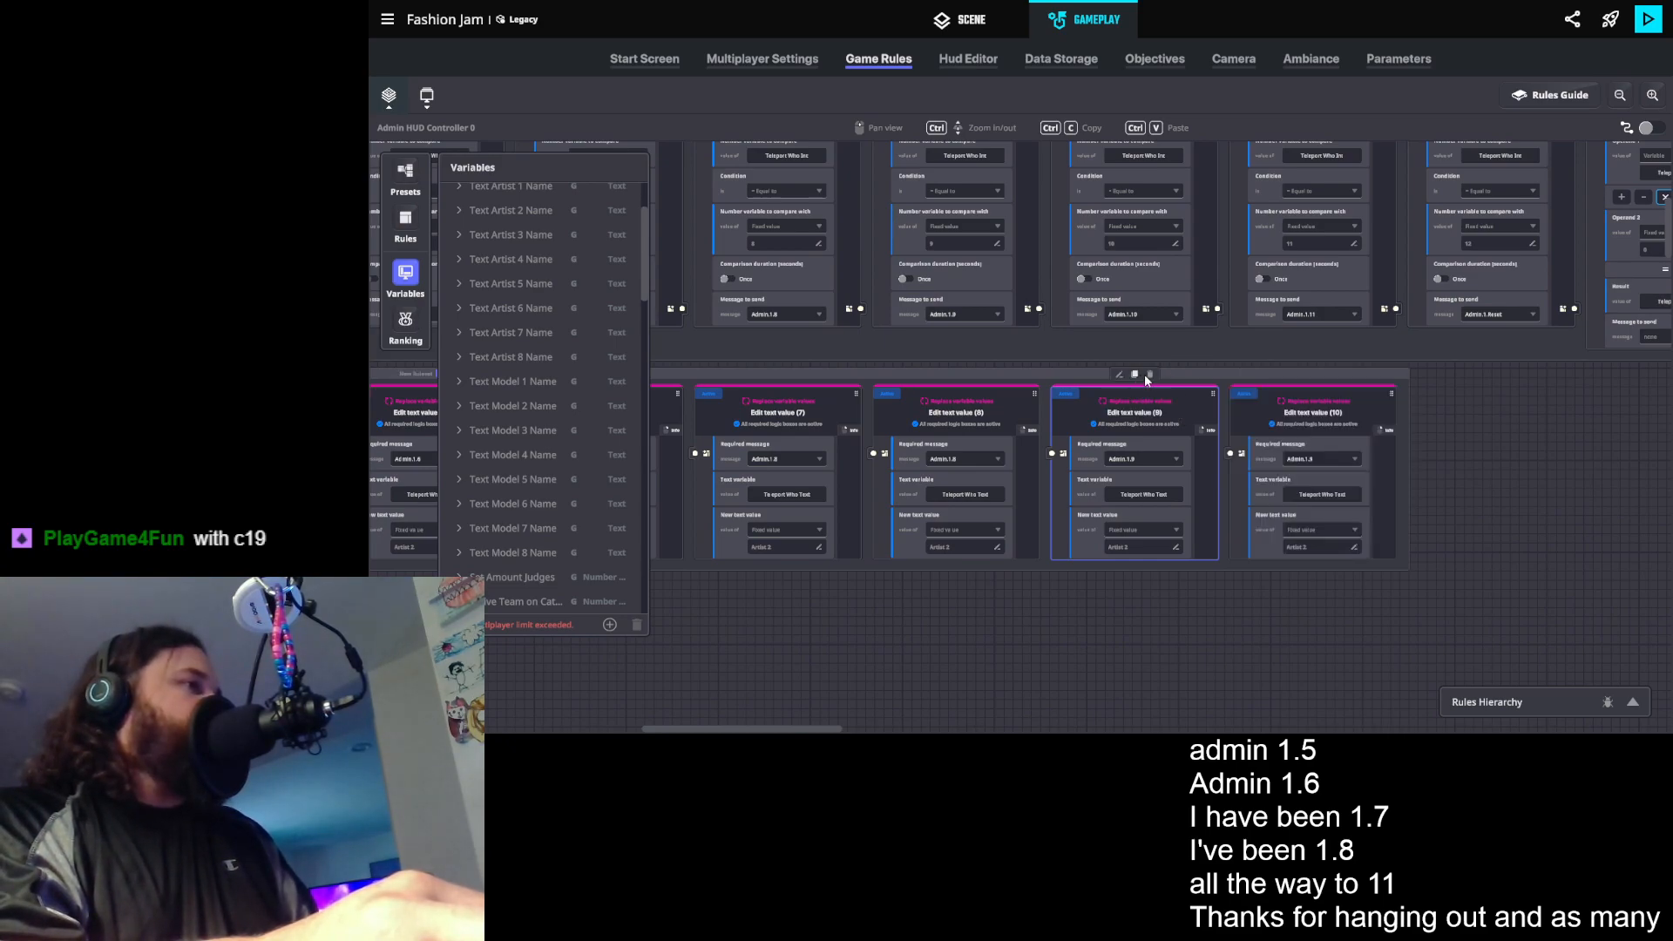
click(1318, 454)
text(Admin.1.)
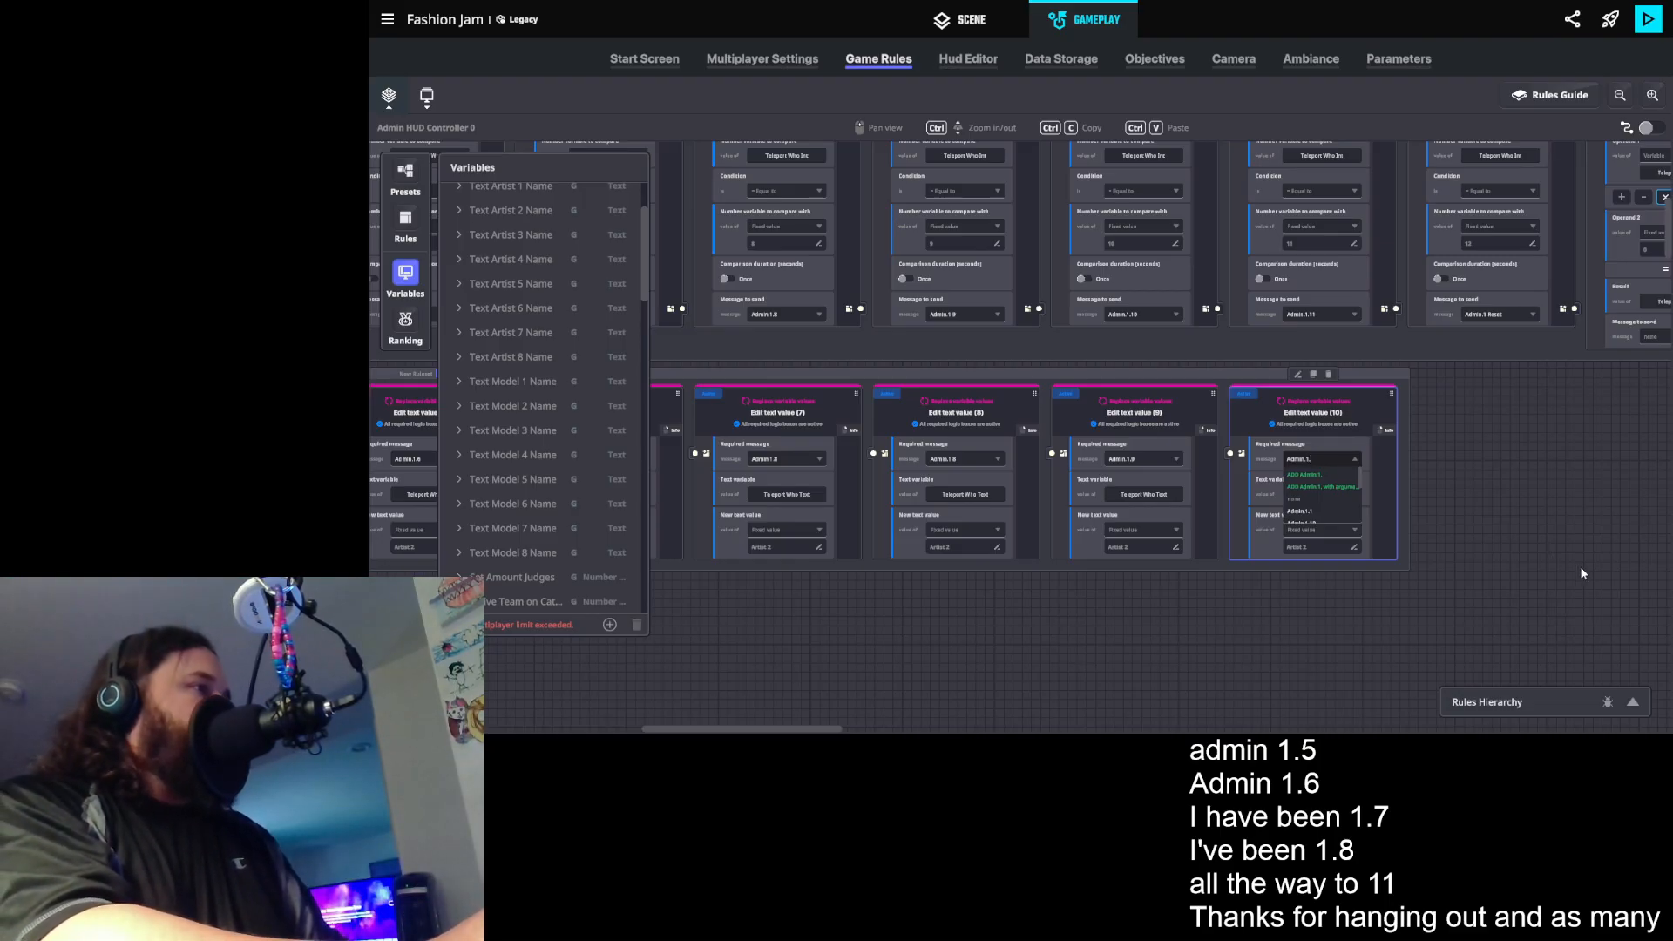
text(11)
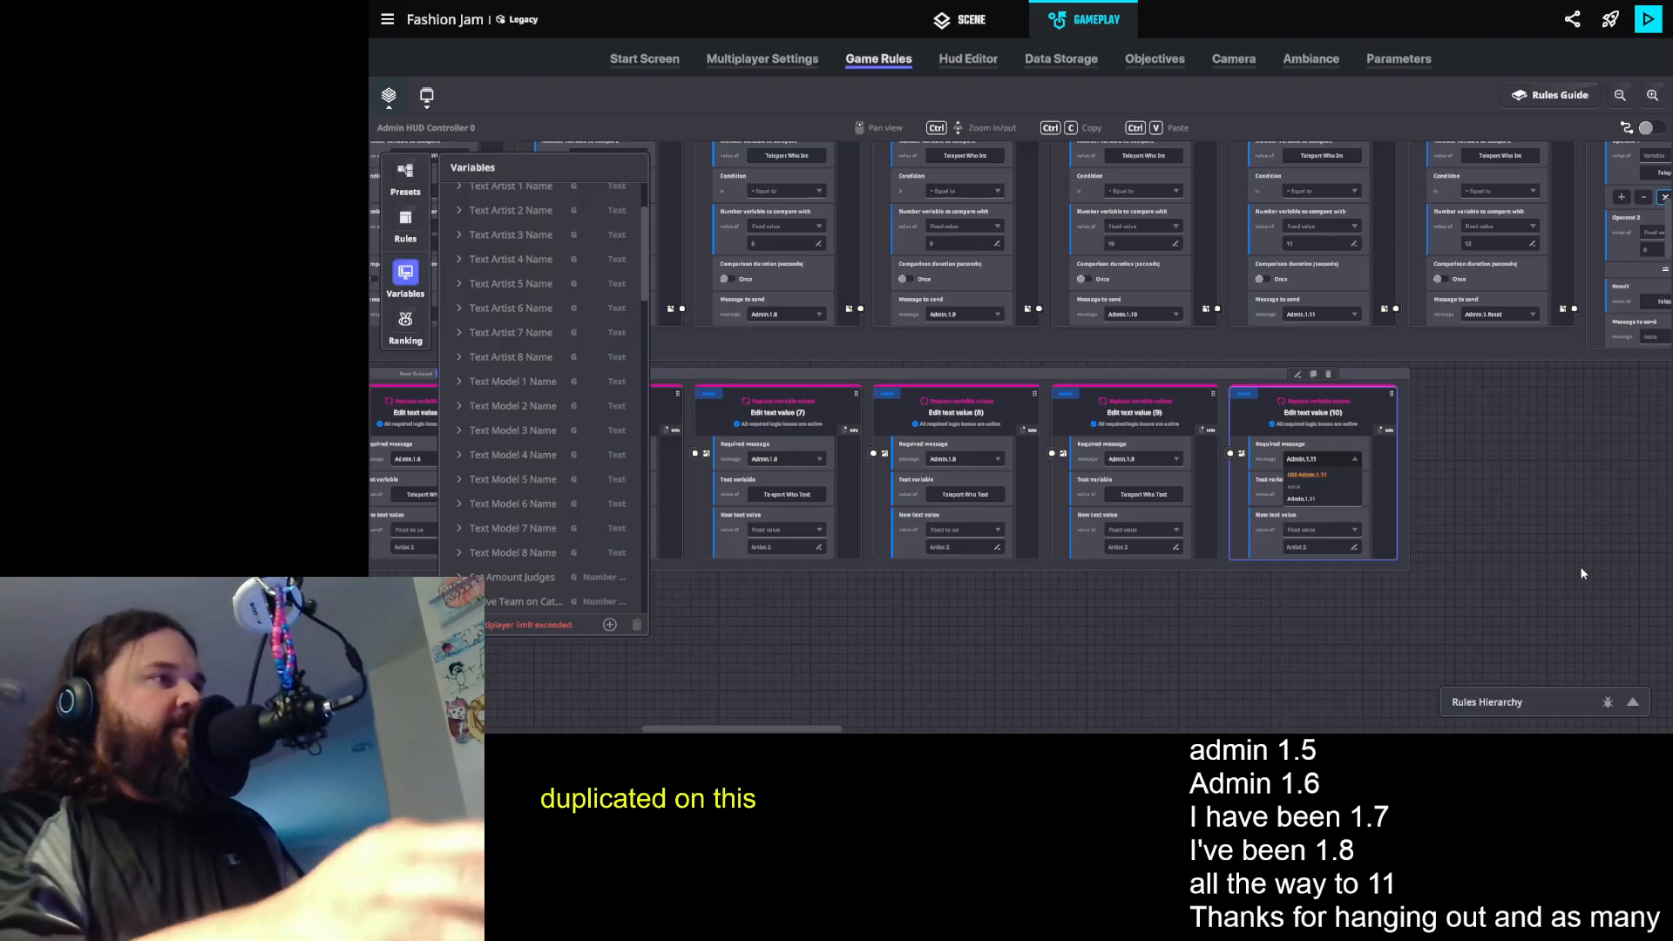
click(1324, 474)
- Set the required message of Edit text value (9) to Admin.1.10 and of Edit text value (8) to Admin.1.9
click(1143, 459)
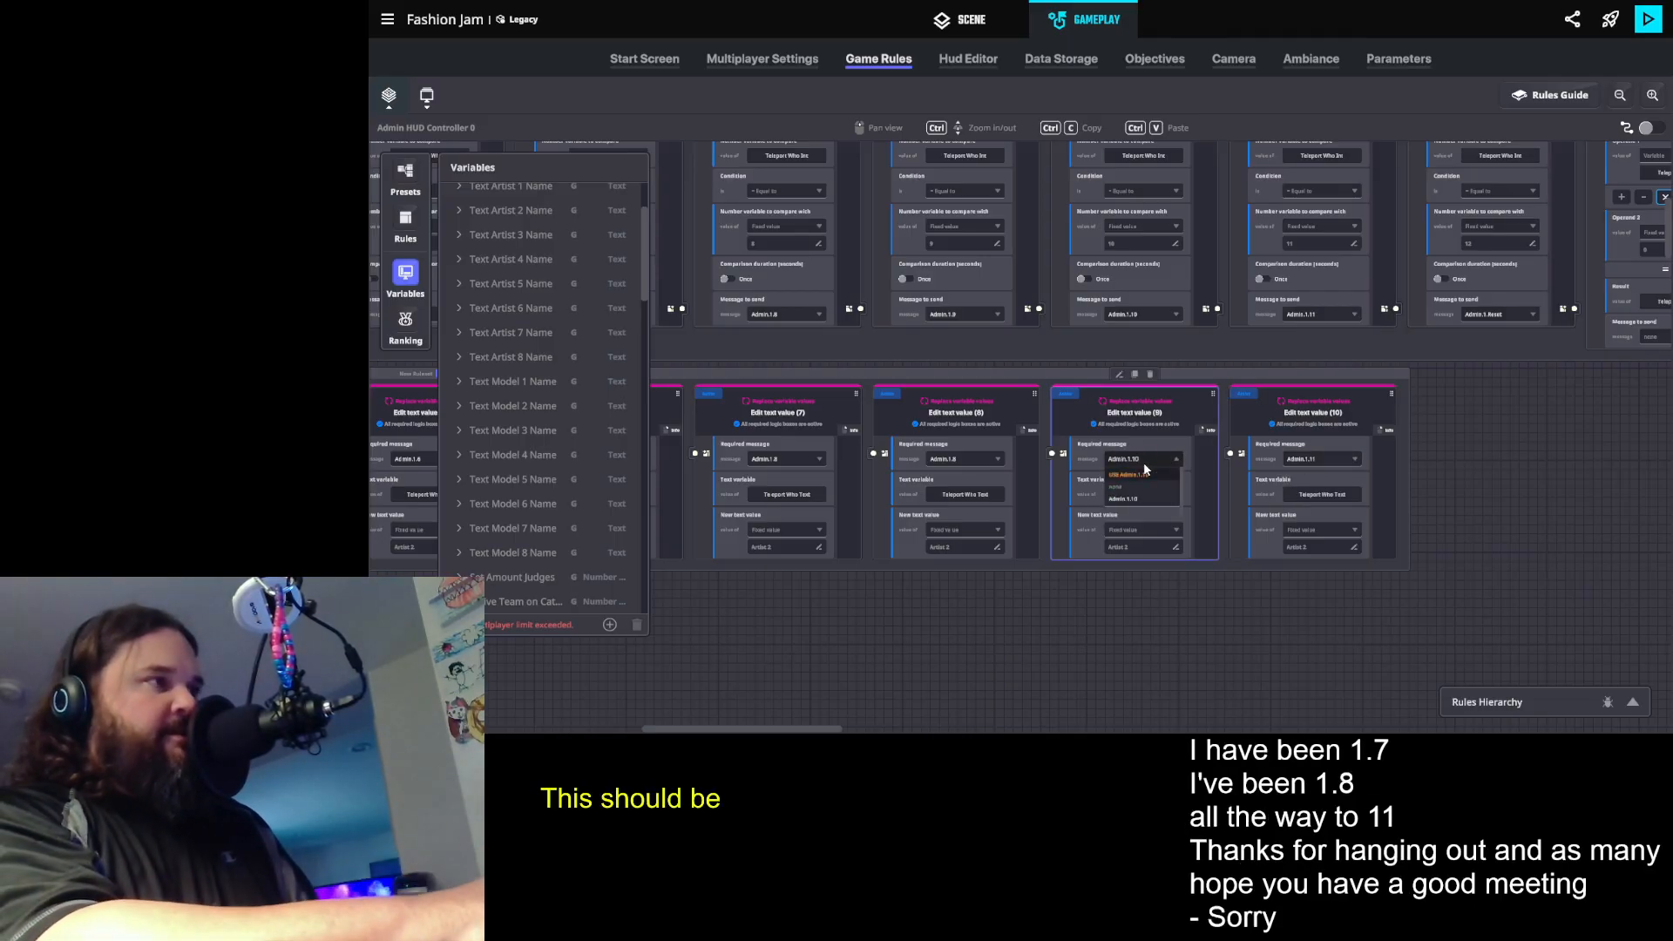
click(958, 467)
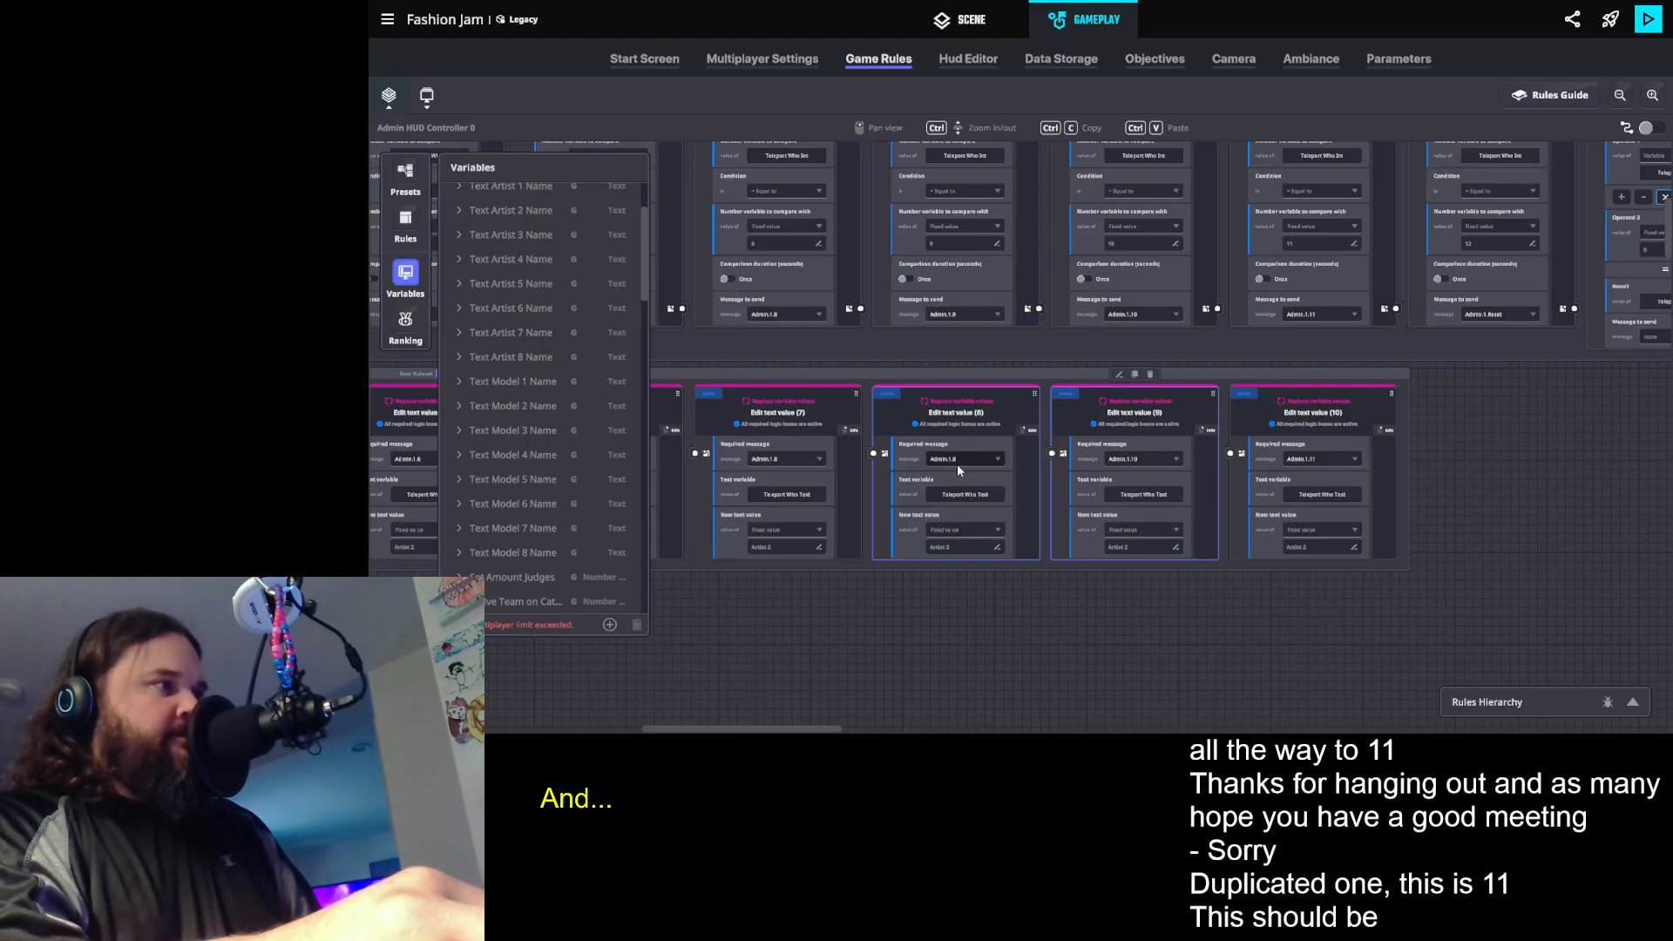
click(976, 476)
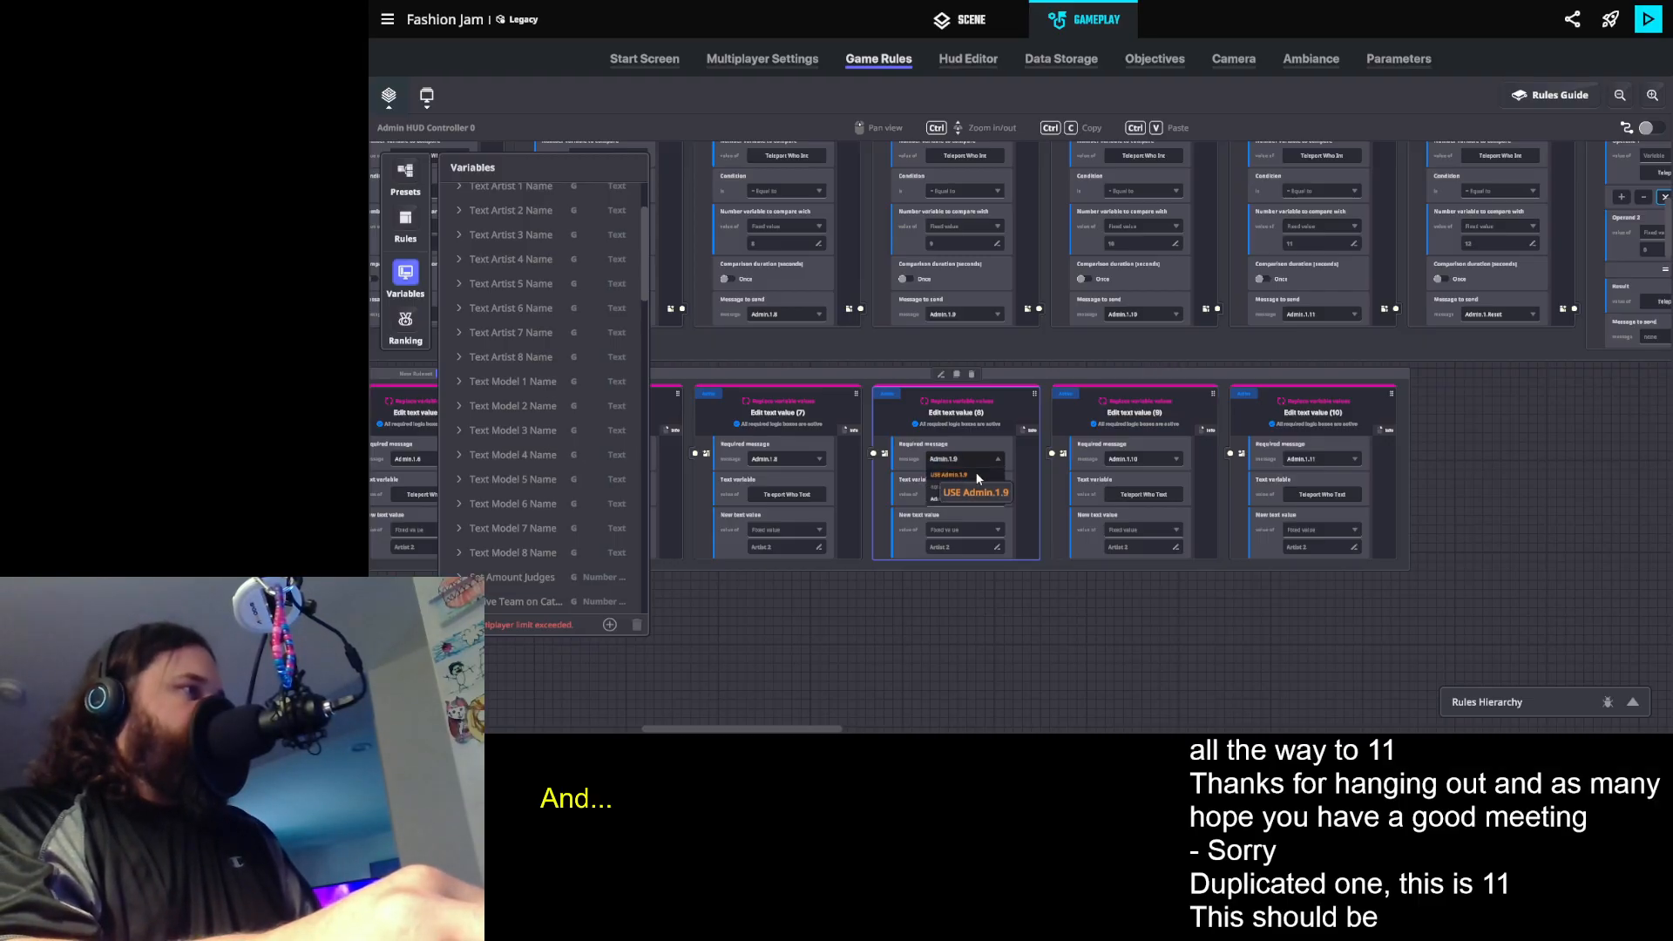
- Set the new text value to Artist 3 in the Admin.1.6 rule and Artist 4 in the Admin.1.7 rule
drag(866, 578, 1542, 506)
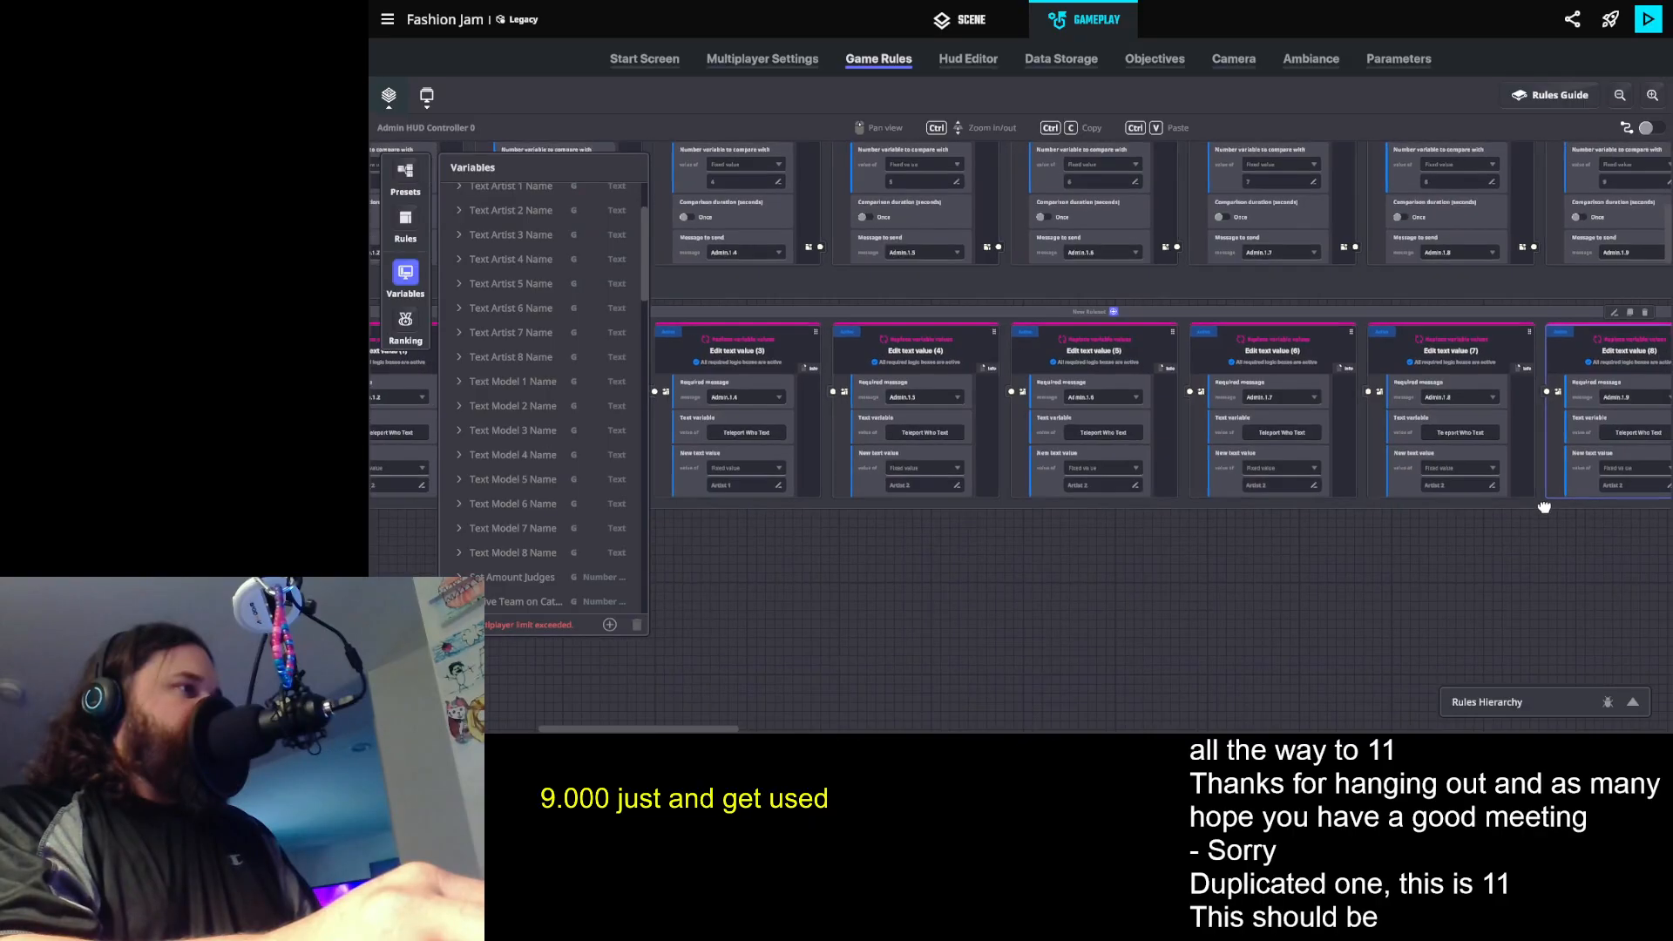
double_click(1095, 484)
text(3)
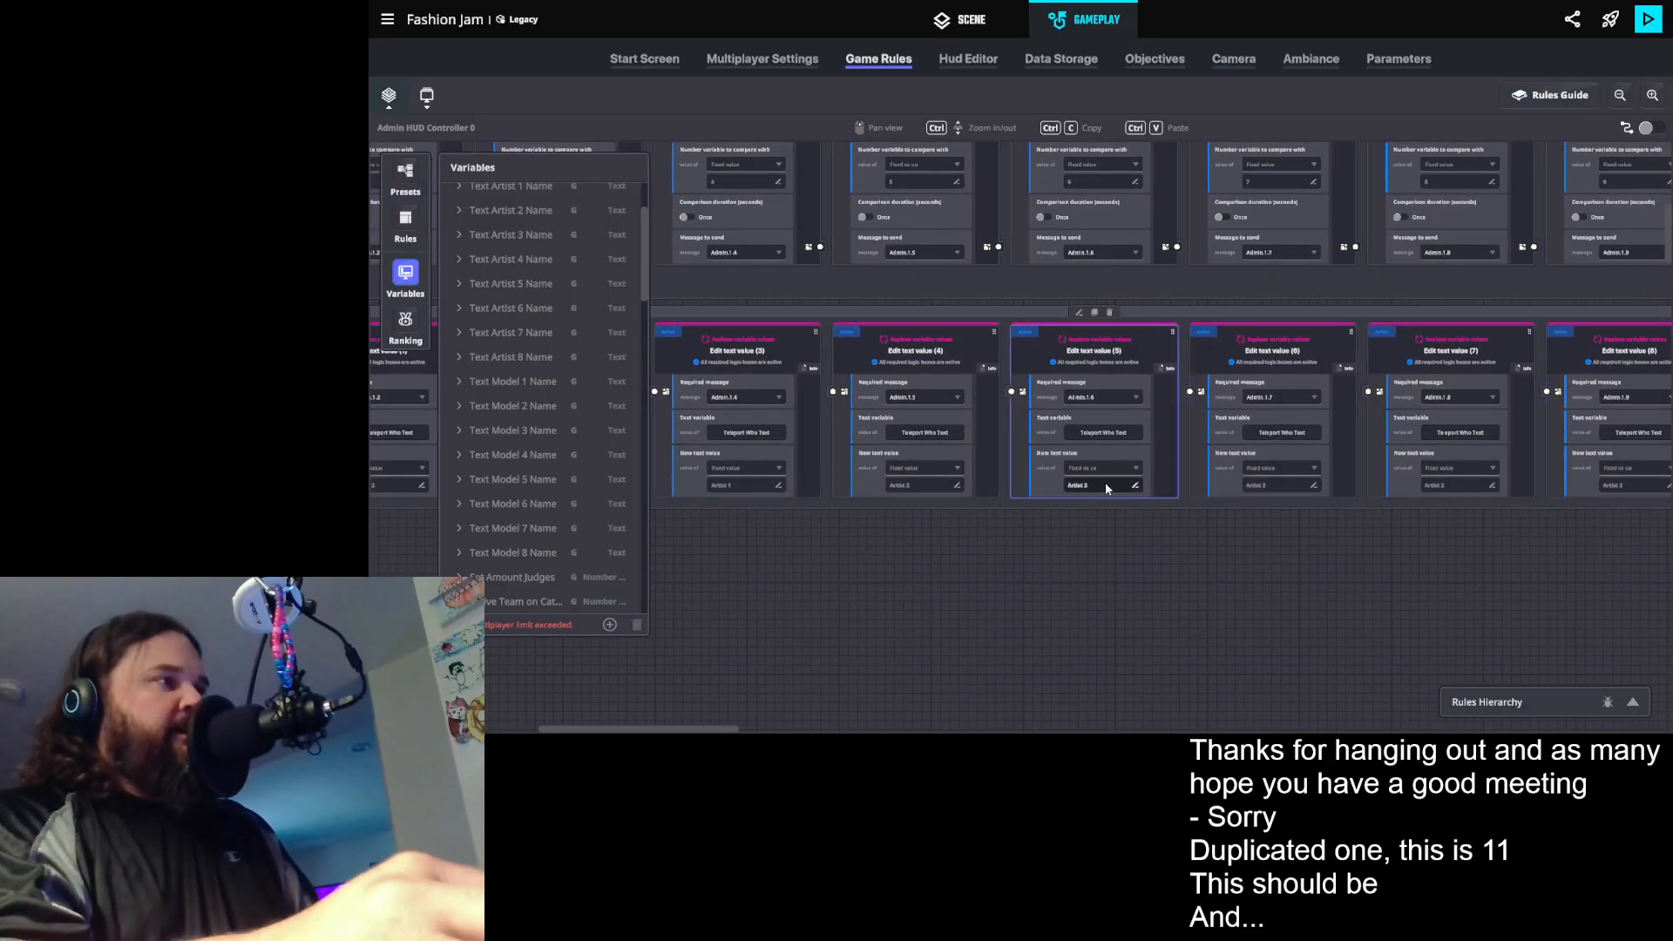
triple_click(1267, 485)
text(Artist 4)
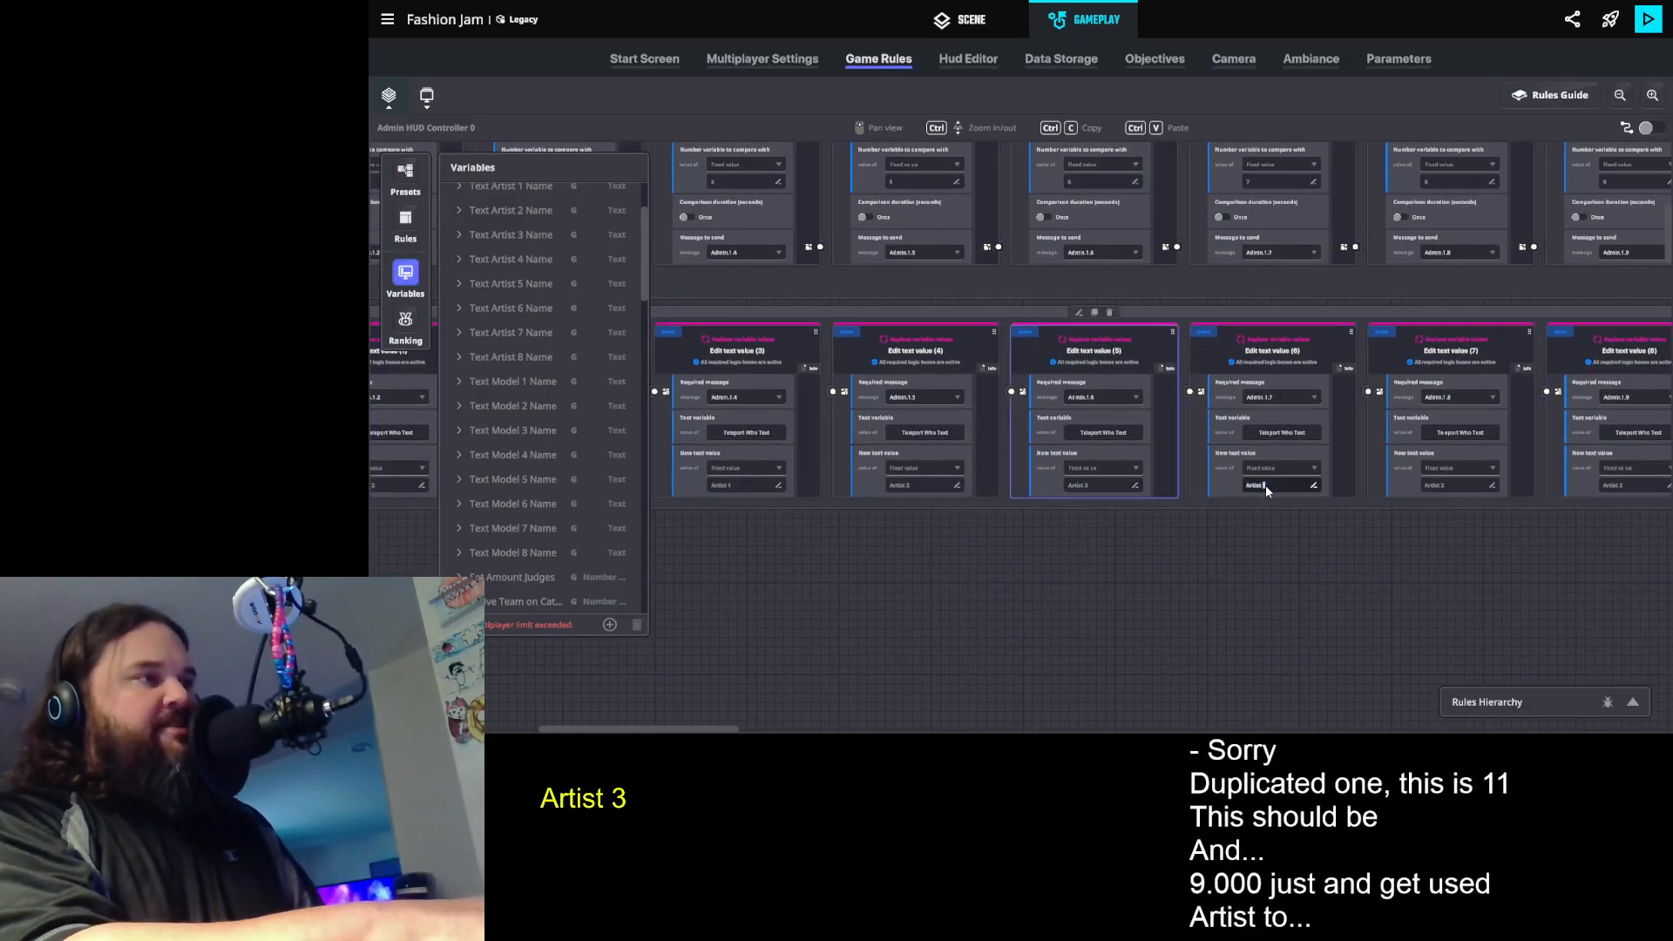
- Set the new text values of the Admin.1.8 to Admin.1.11 rules to Model 1, Model 2, Model 3 and Model 4
triple_click(1451, 488)
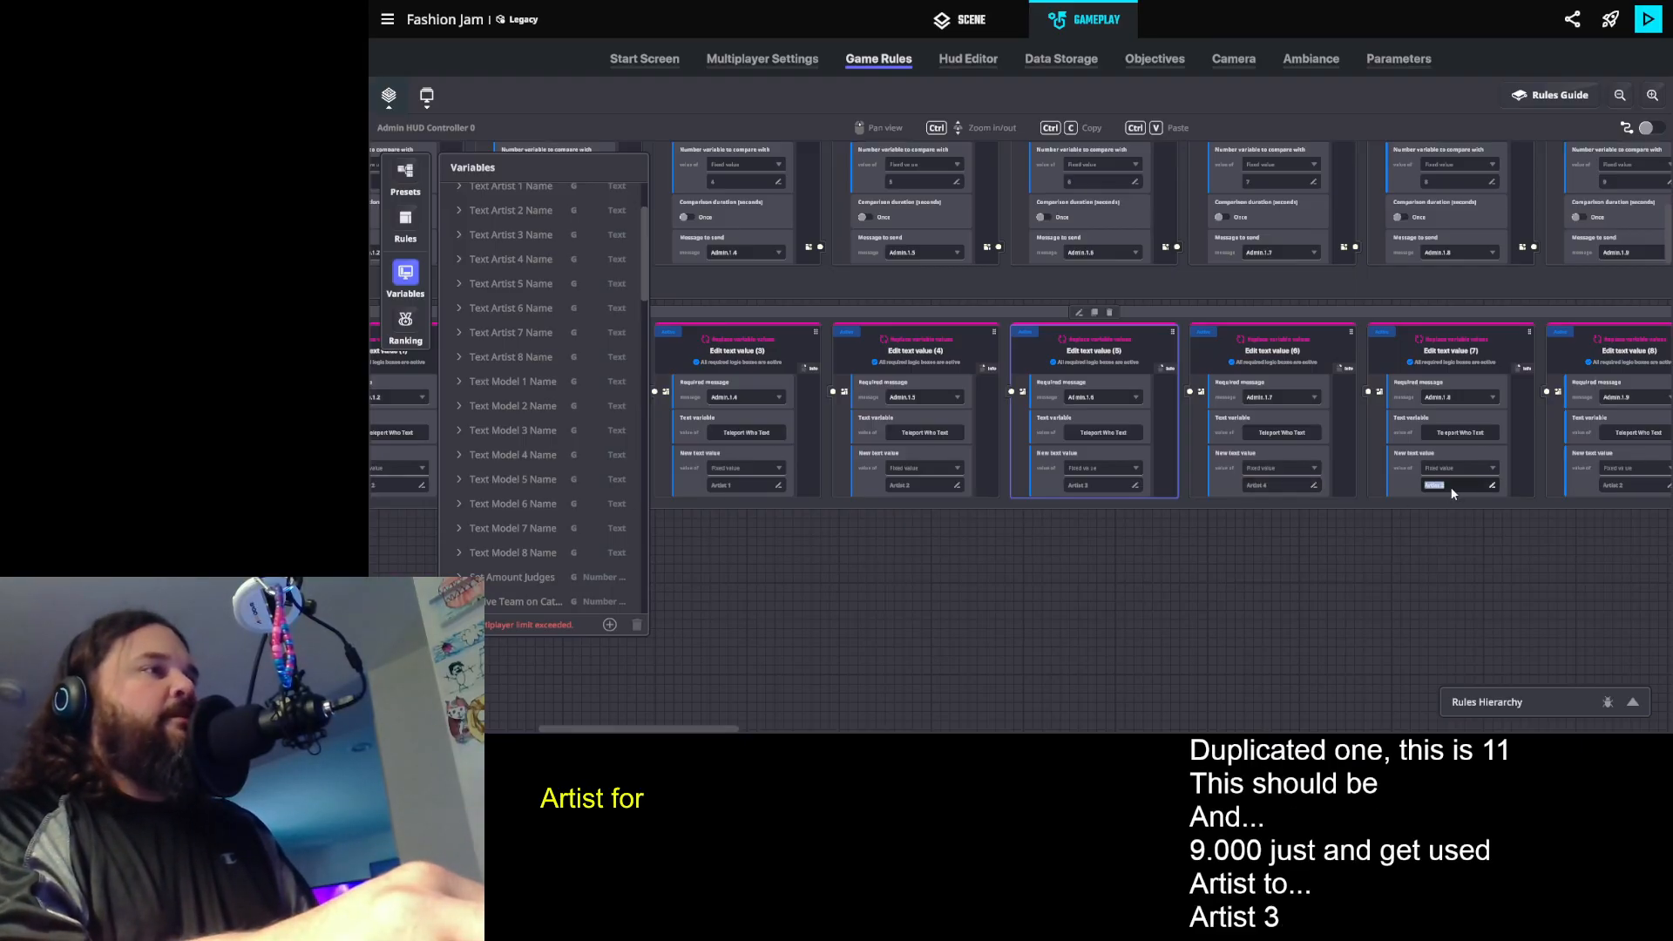
text(Aode)
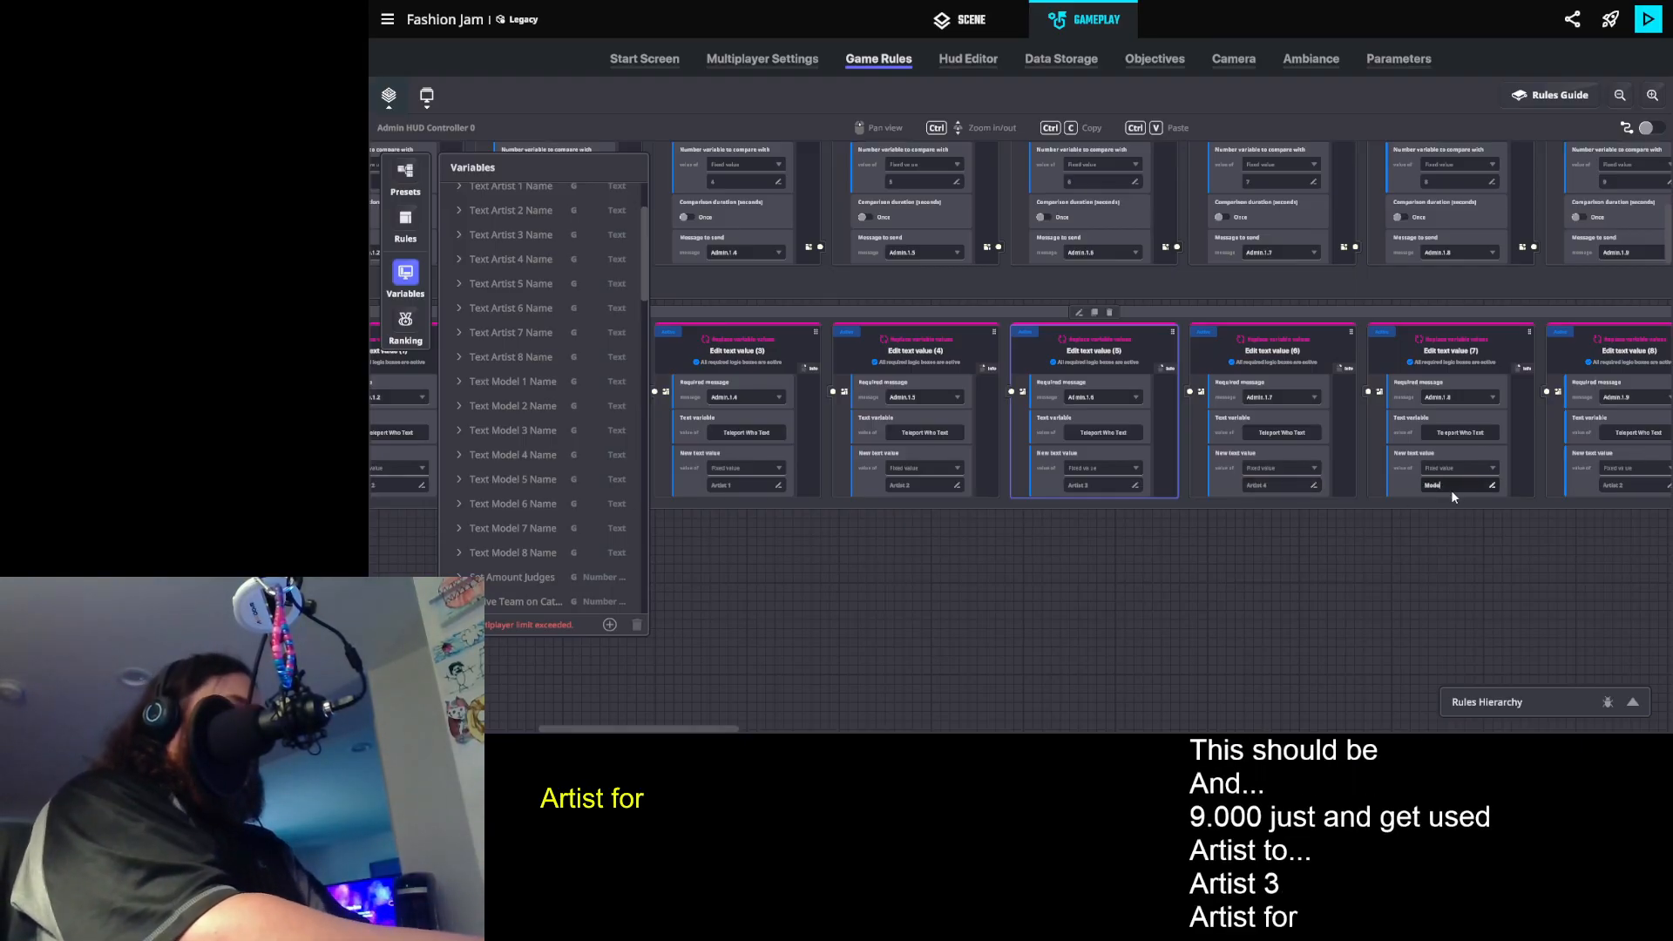
text(l 1)
drag(1510, 608, 1061, 590)
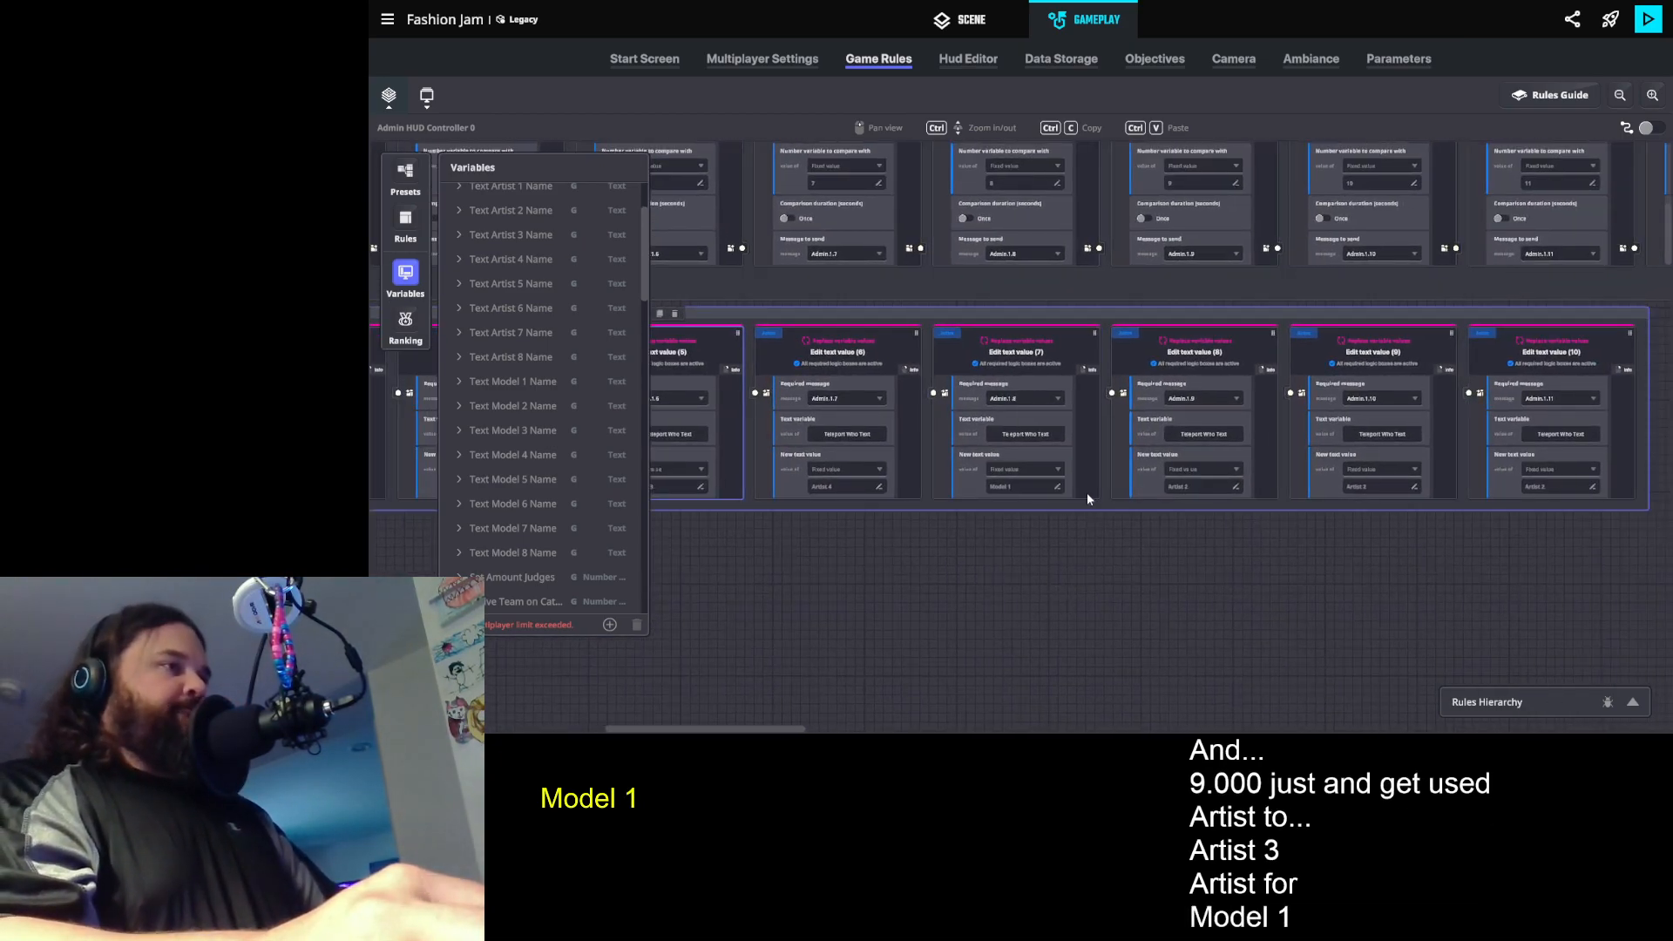
click(1196, 486)
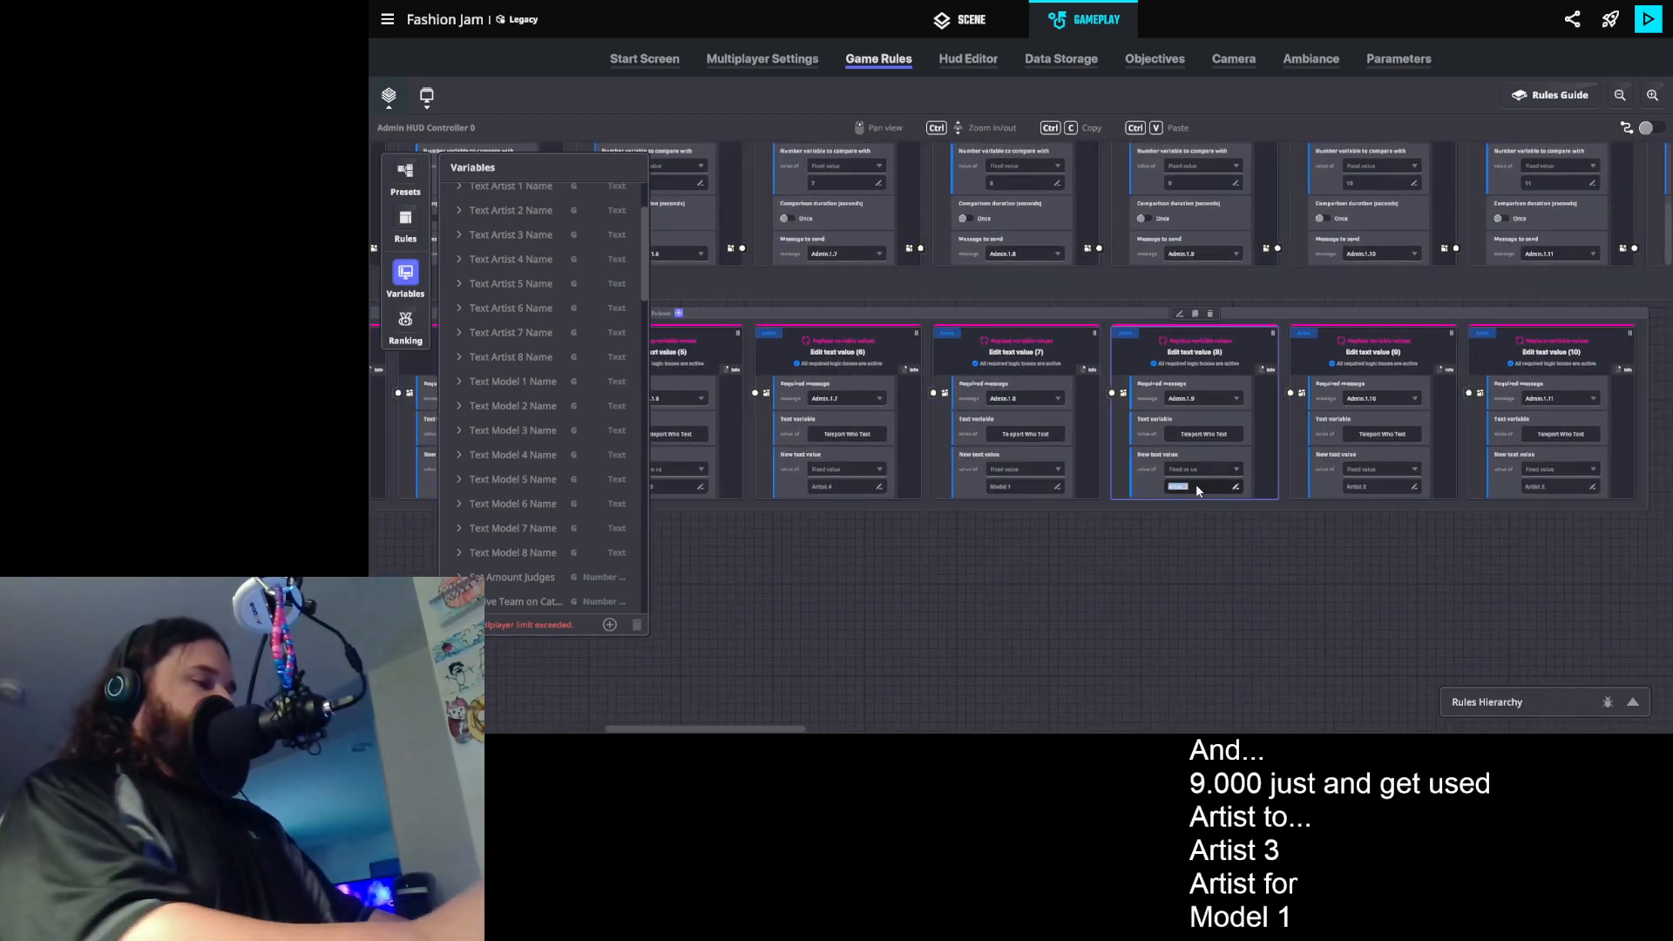
text(Model 2)
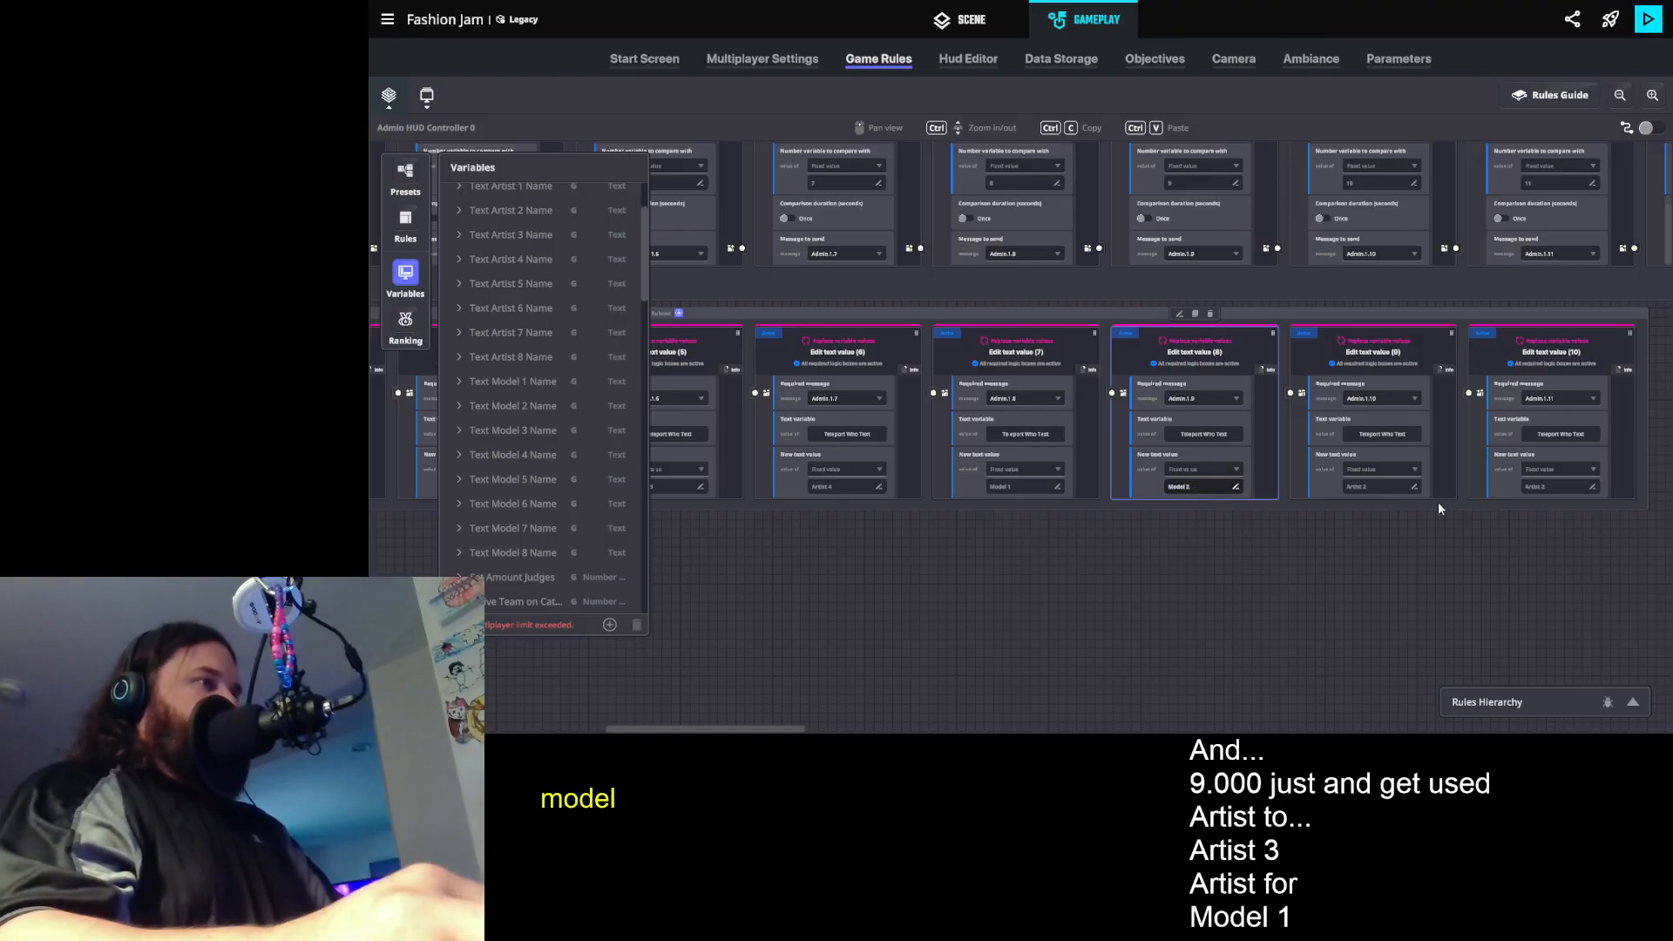
click(1393, 487)
text(Model 3)
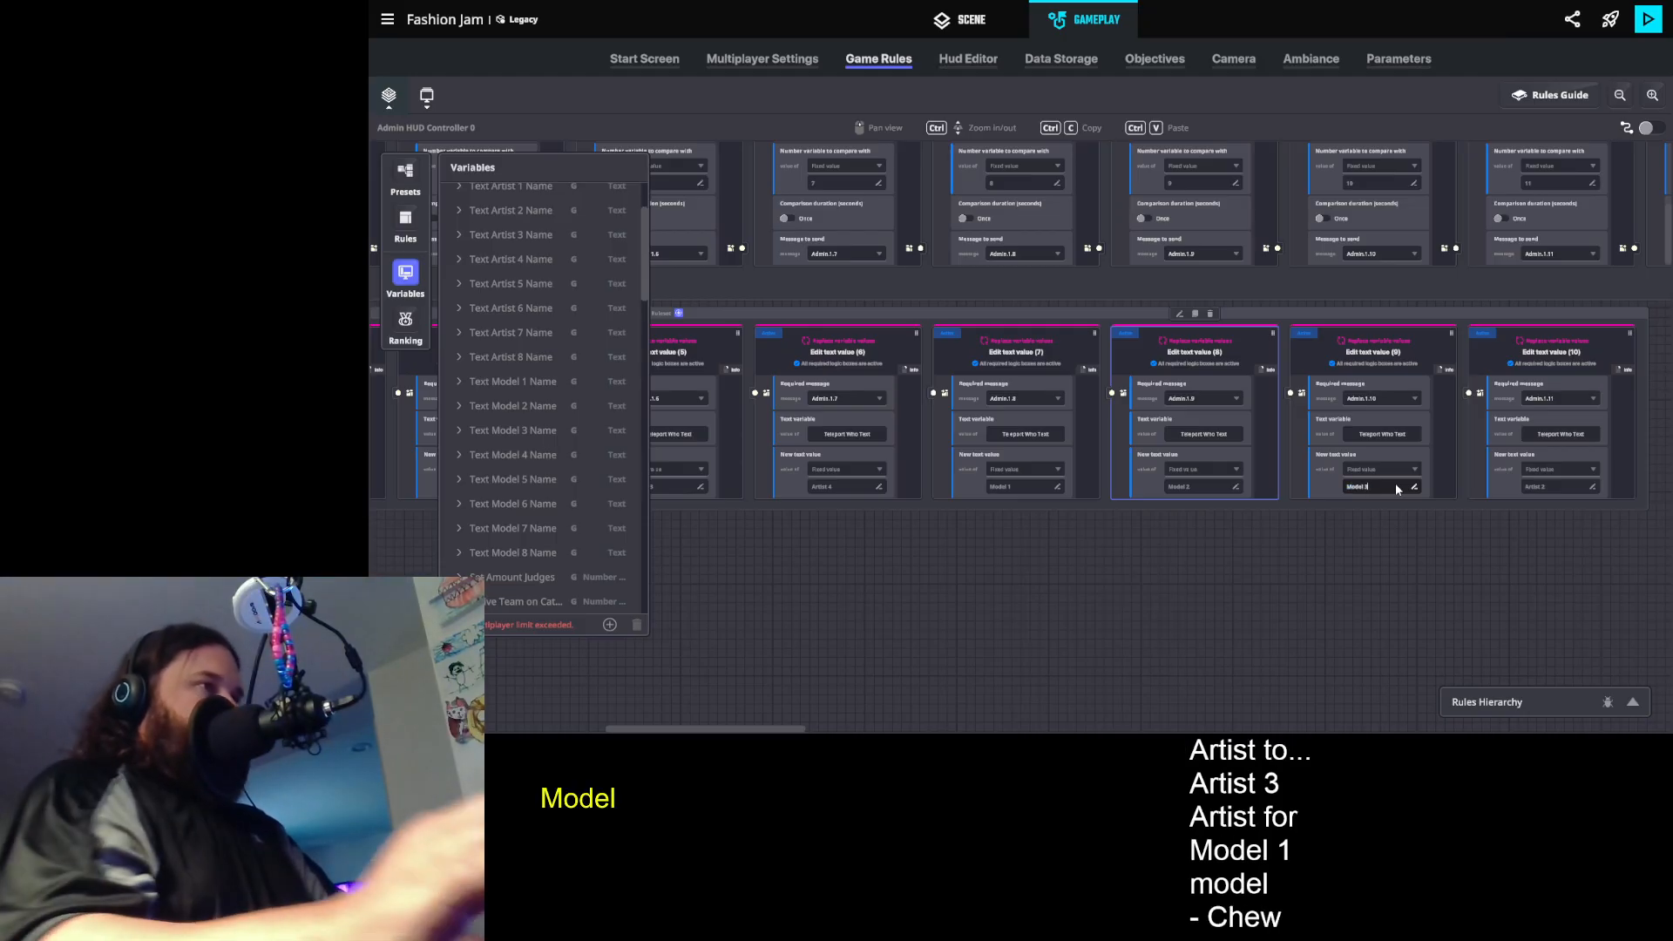
click(1553, 485)
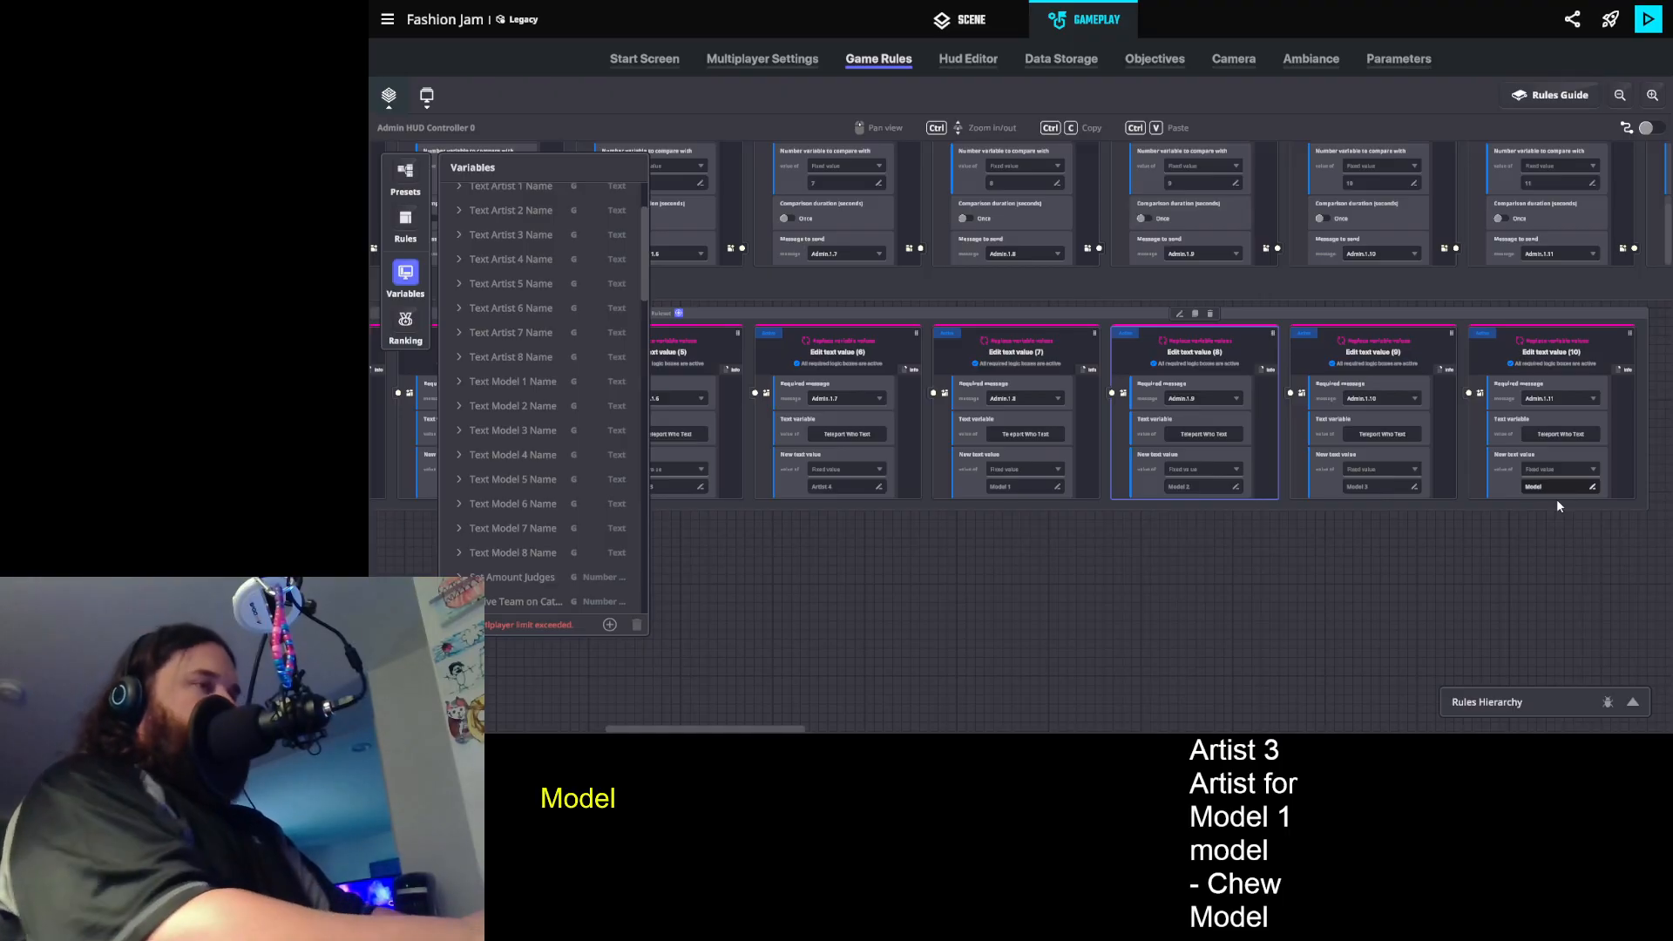
click(1571, 518)
- Duplicate the Model 4 text rule, requiring Admin.1.Reset in the copy and setting its new text value to Nobody
drag(1533, 528, 1203, 598)
click(1273, 403)
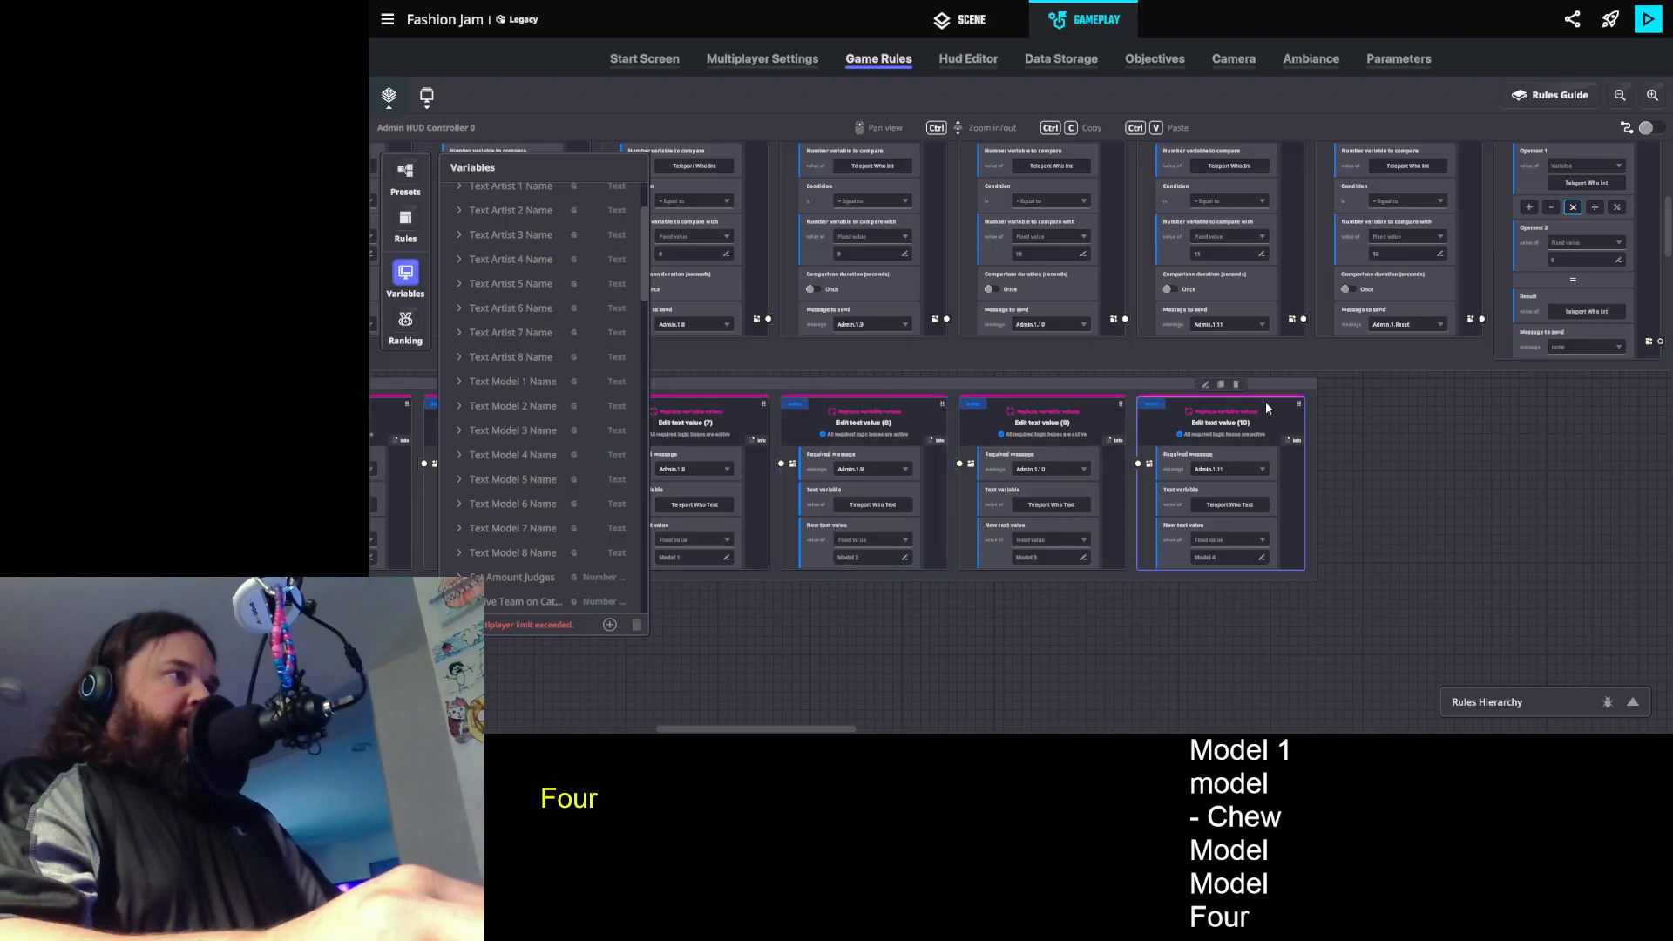
key(ctrl+c)
key(ctrl+v)
click(1402, 466)
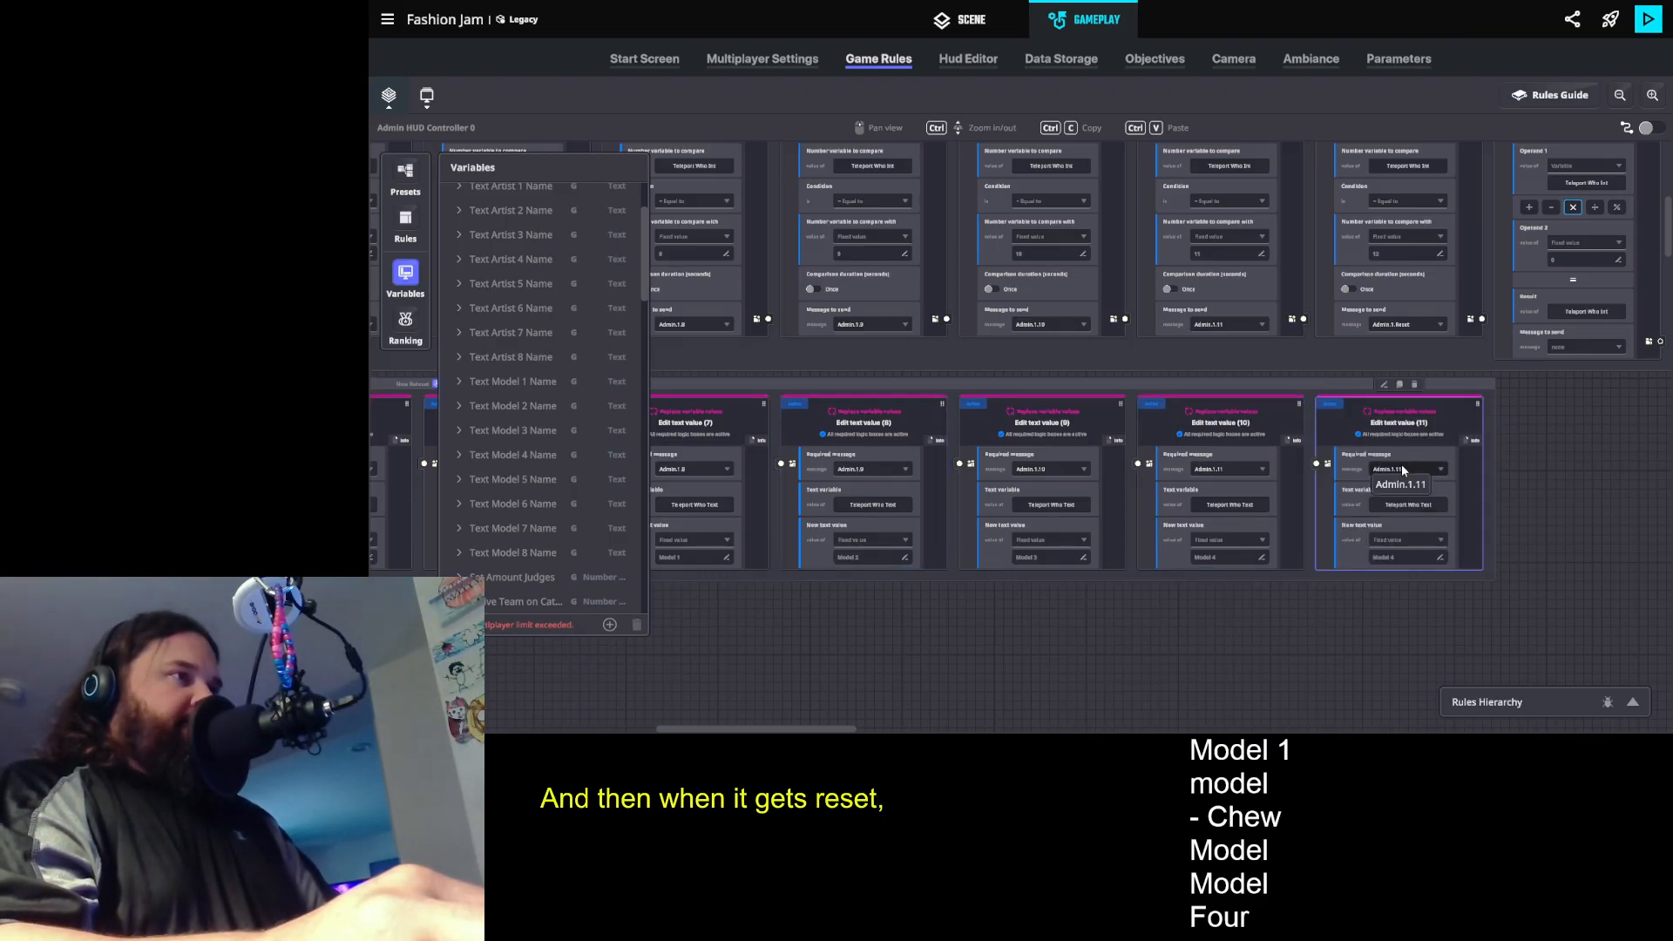
text(.1.res)
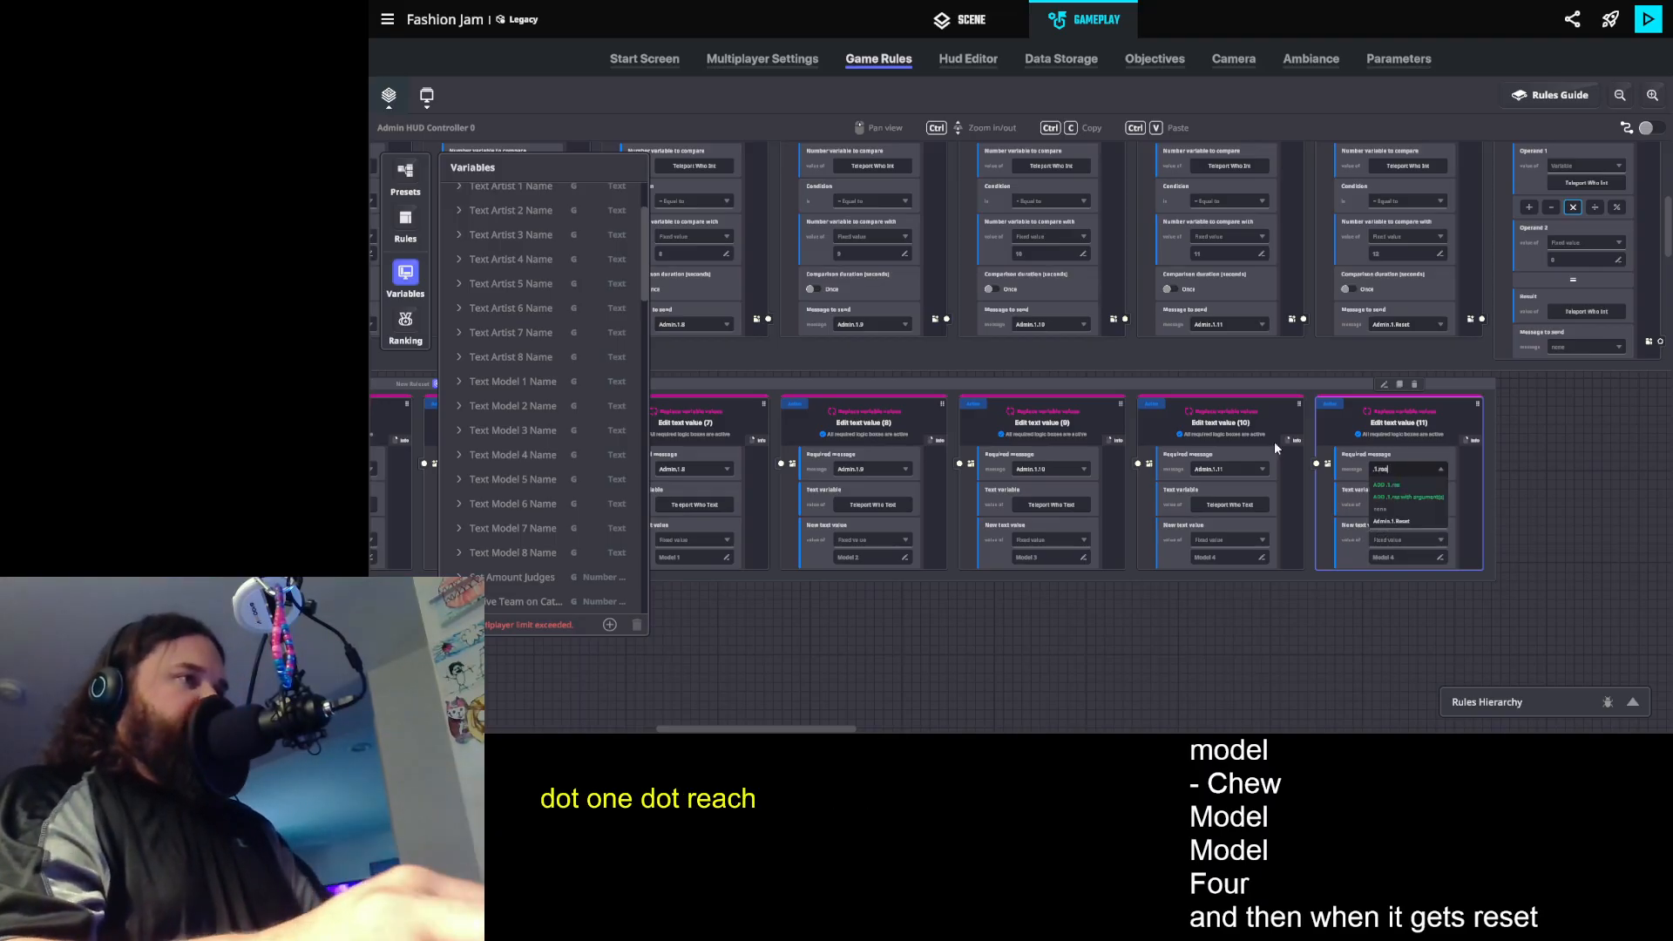
click(1397, 521)
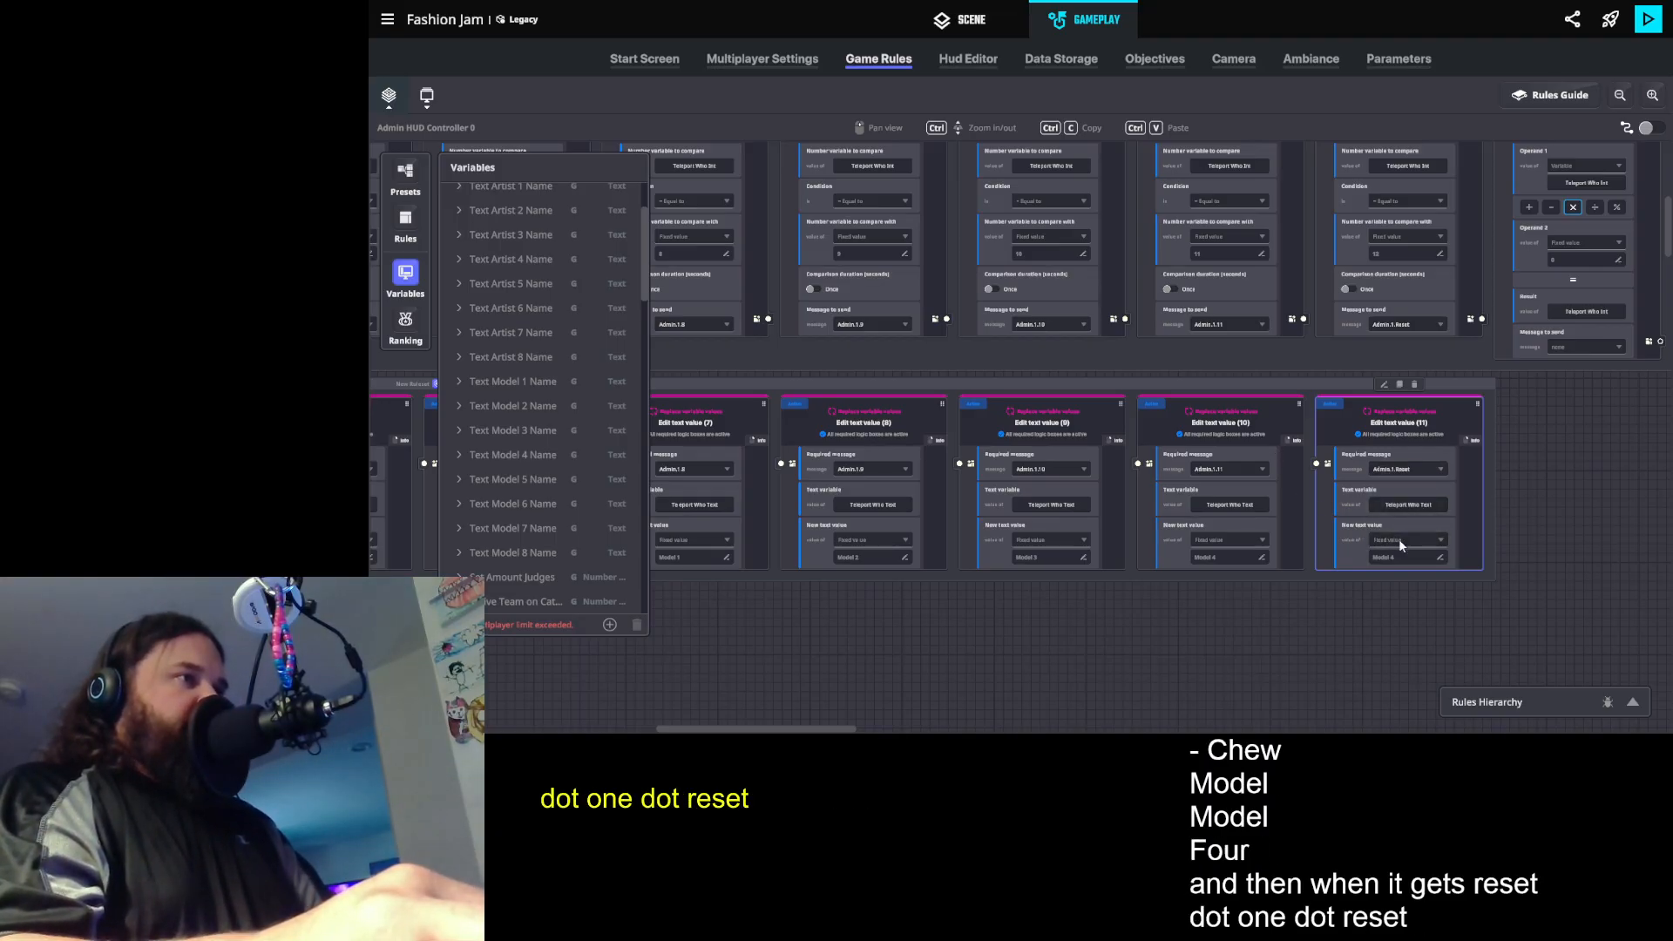
text(Mod)
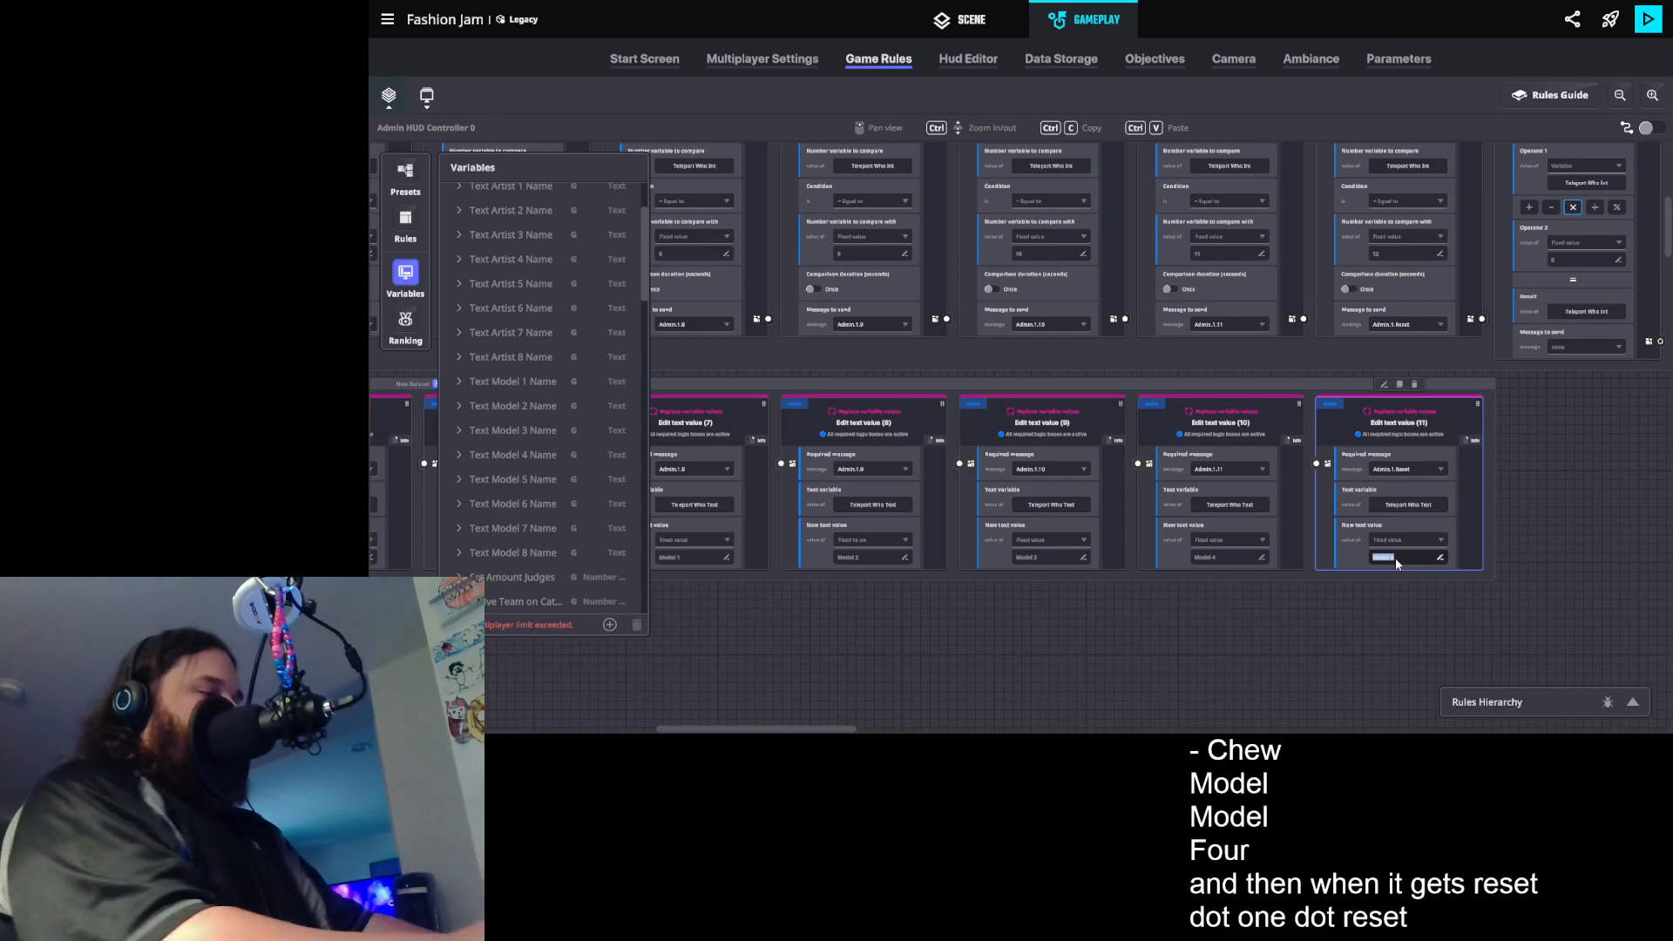
text(ody)
key(Return)
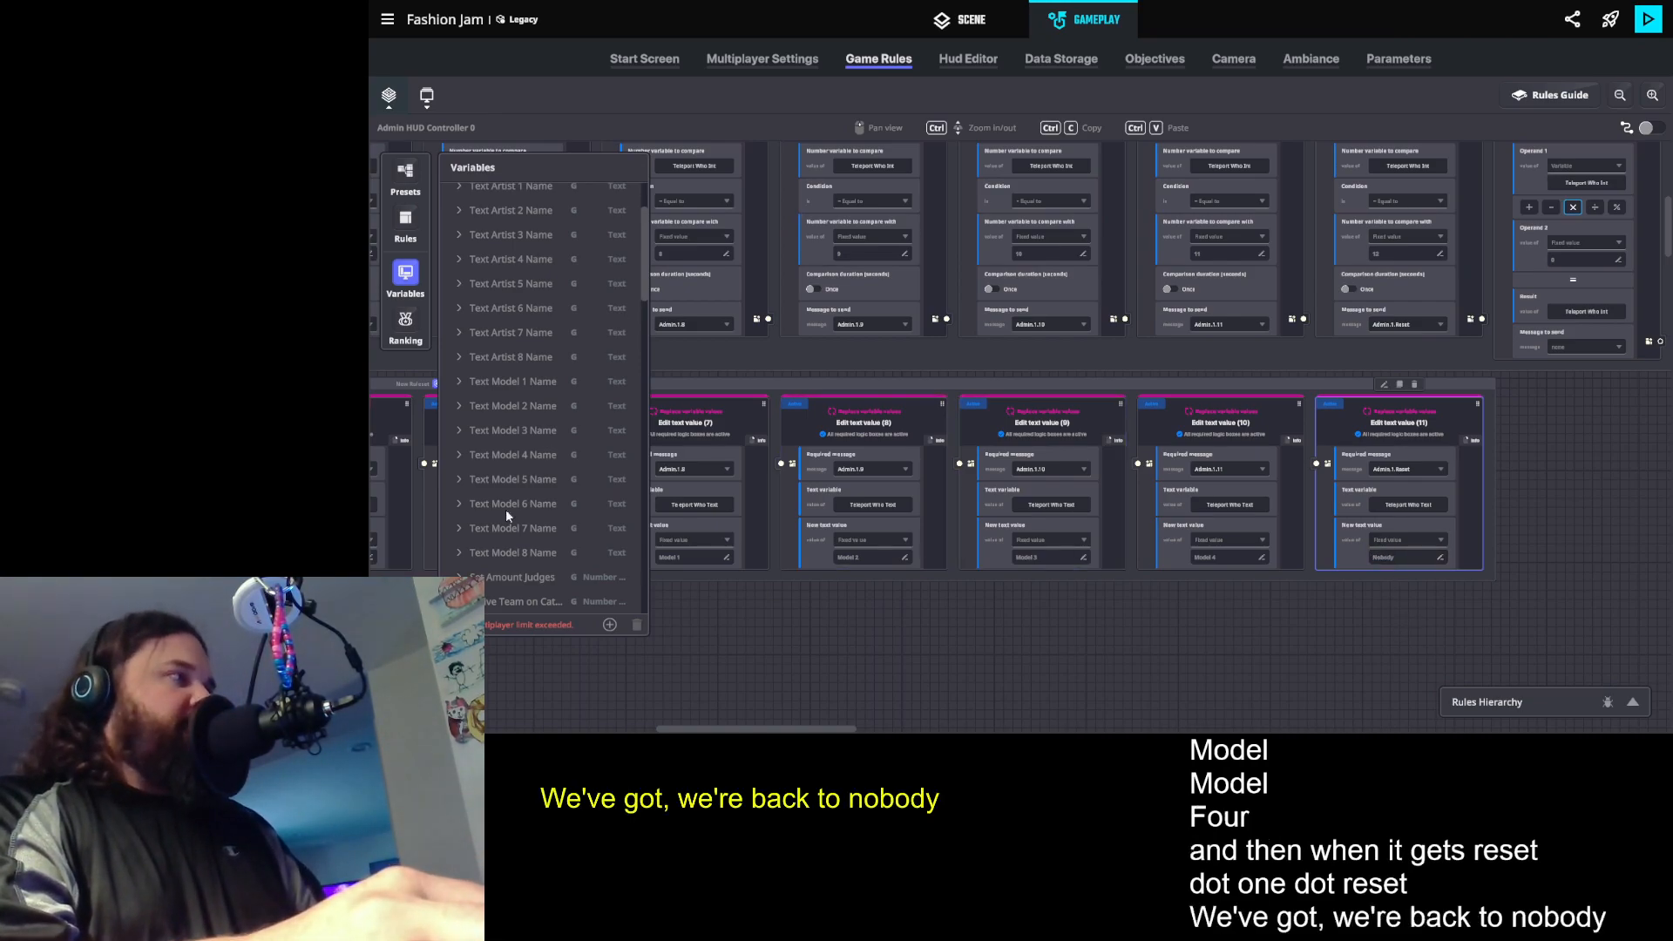
- Hide the variables list and reposition the comparison rule group and the text rule group beneath it
click(414, 287)
drag(598, 578, 1518, 569)
drag(690, 609, 944, 654)
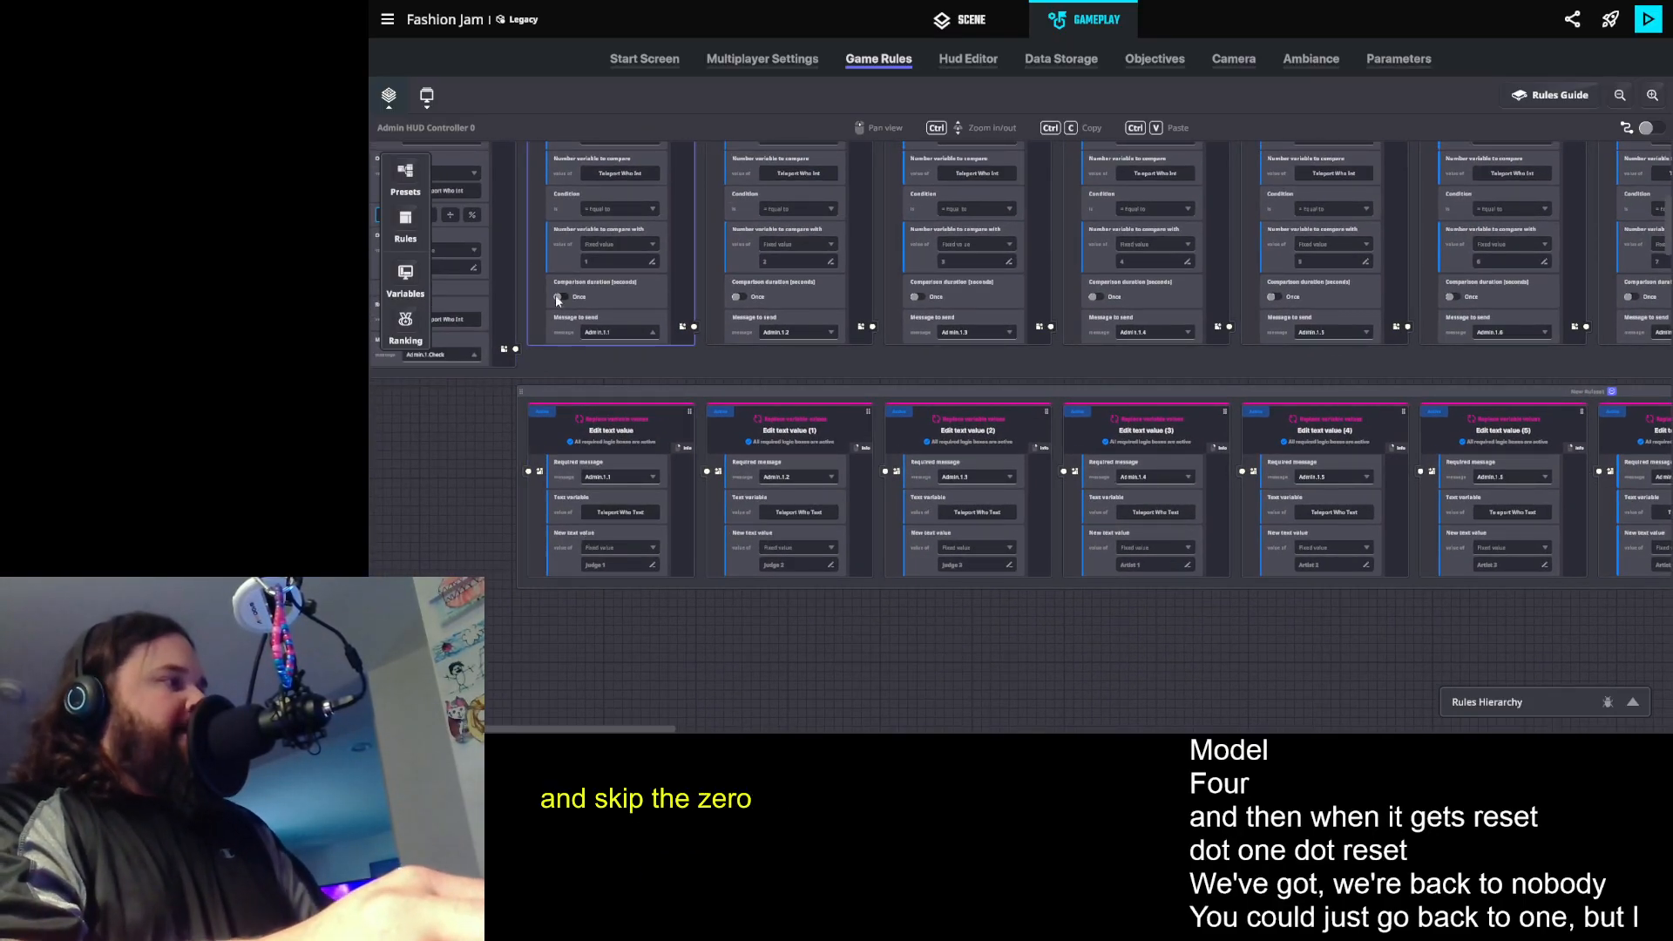
drag(458, 488, 510, 484)
scroll(549, 477, down, 1)
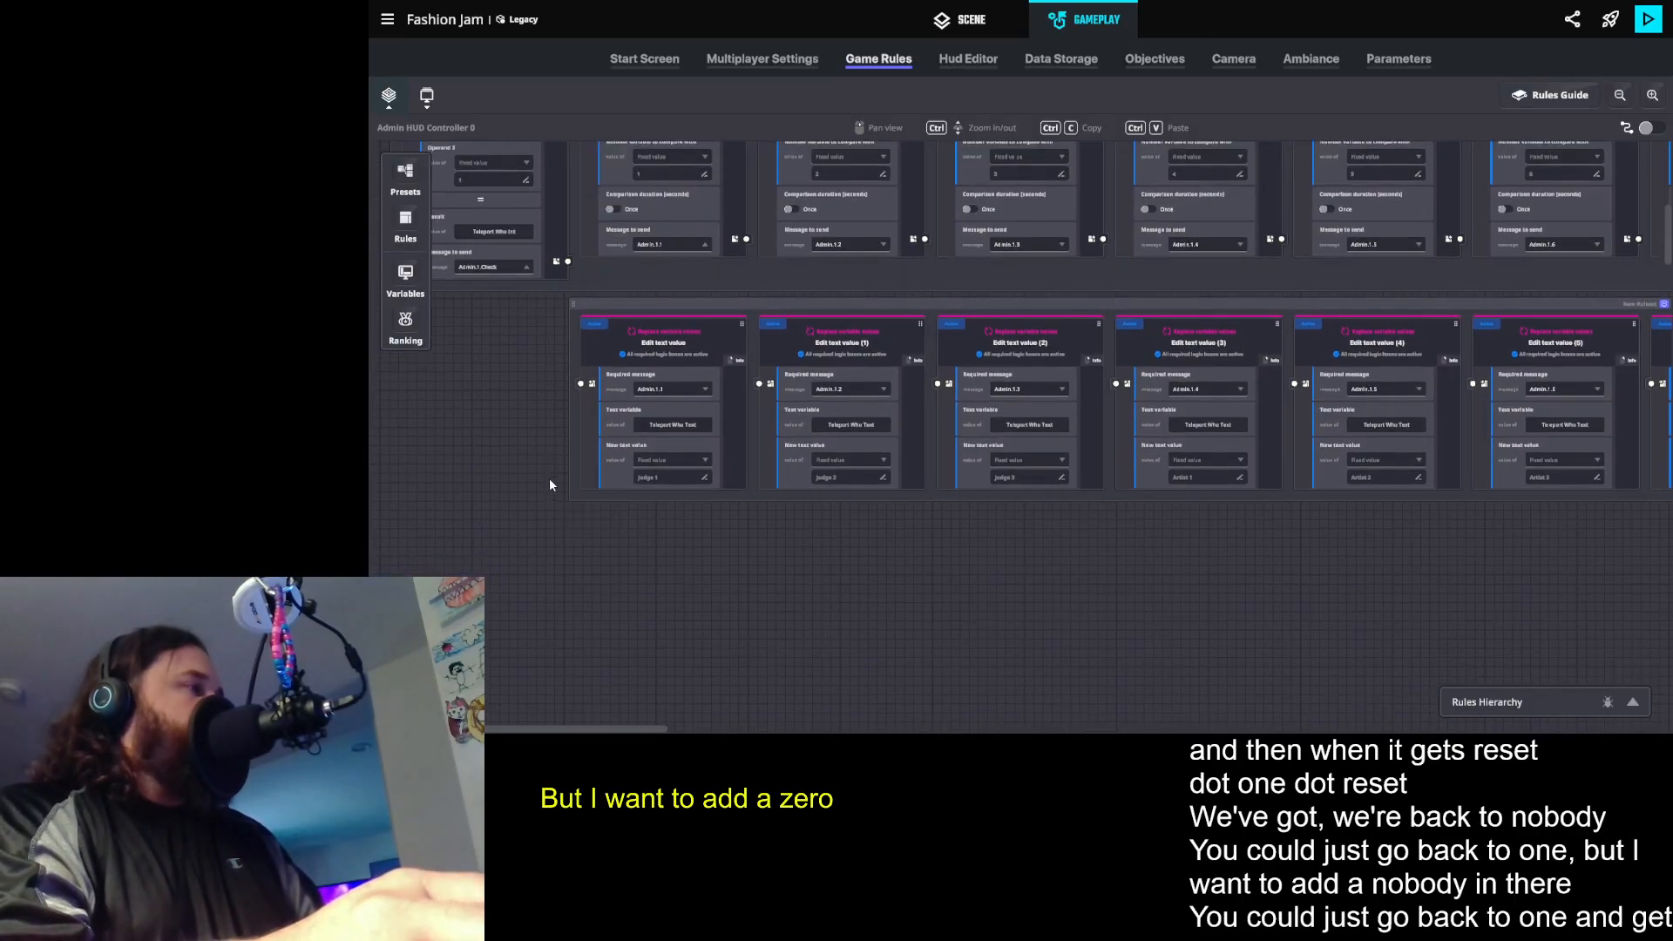
scroll(675, 483, down, 2)
drag(642, 412, 538, 643)
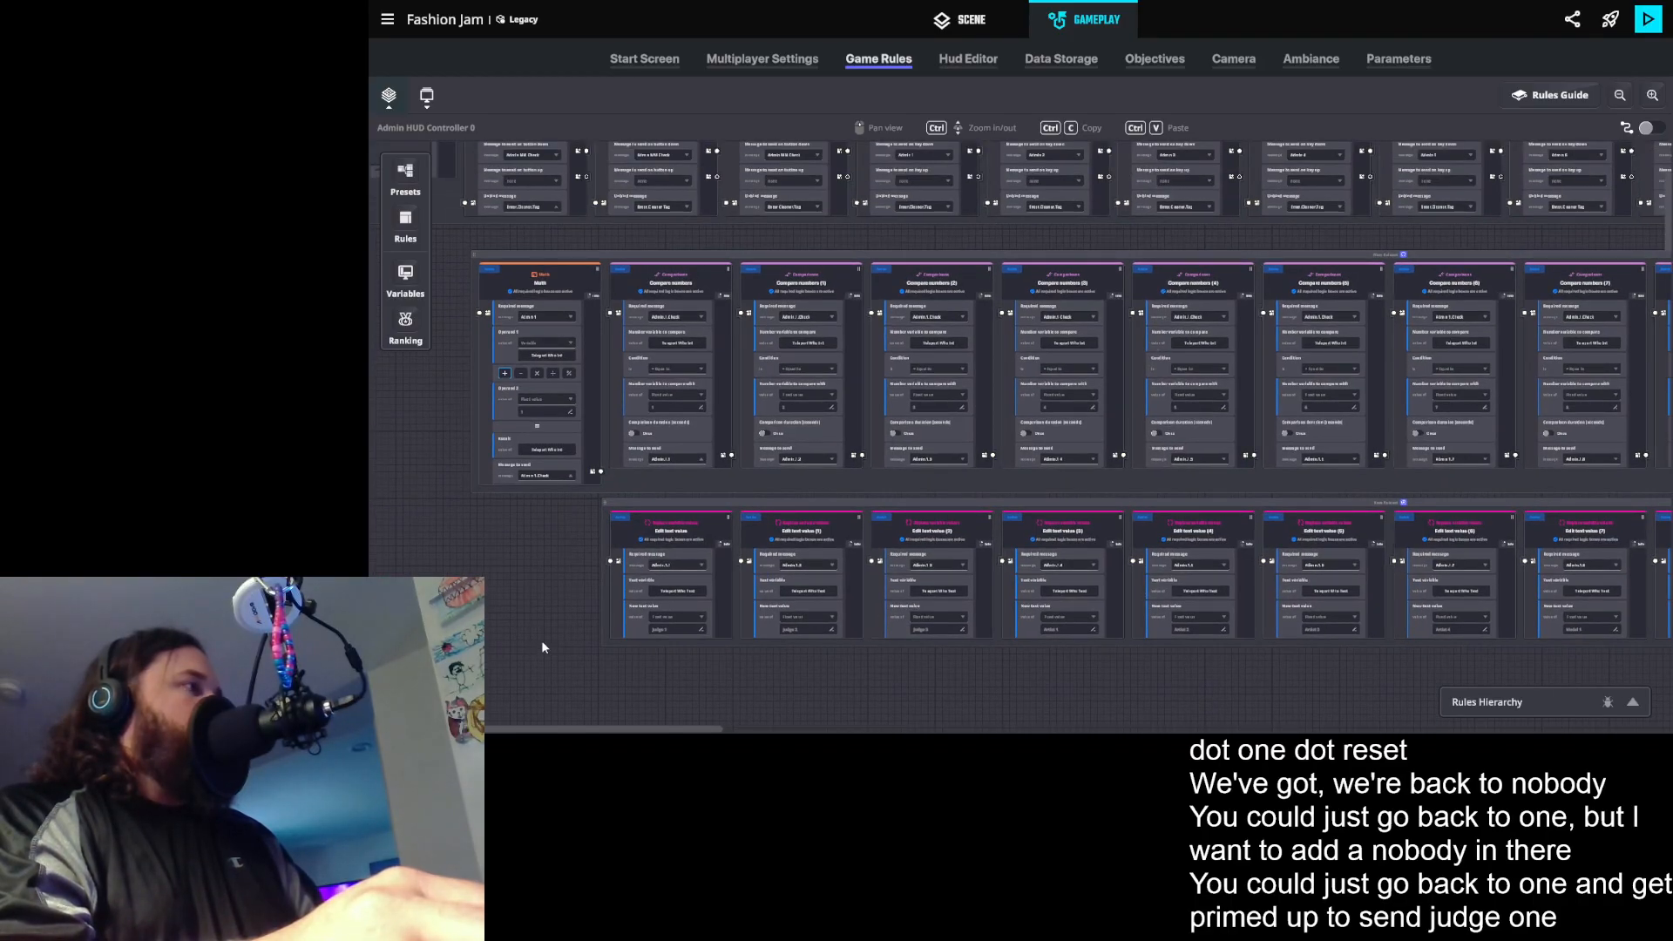
drag(837, 256, 829, 247)
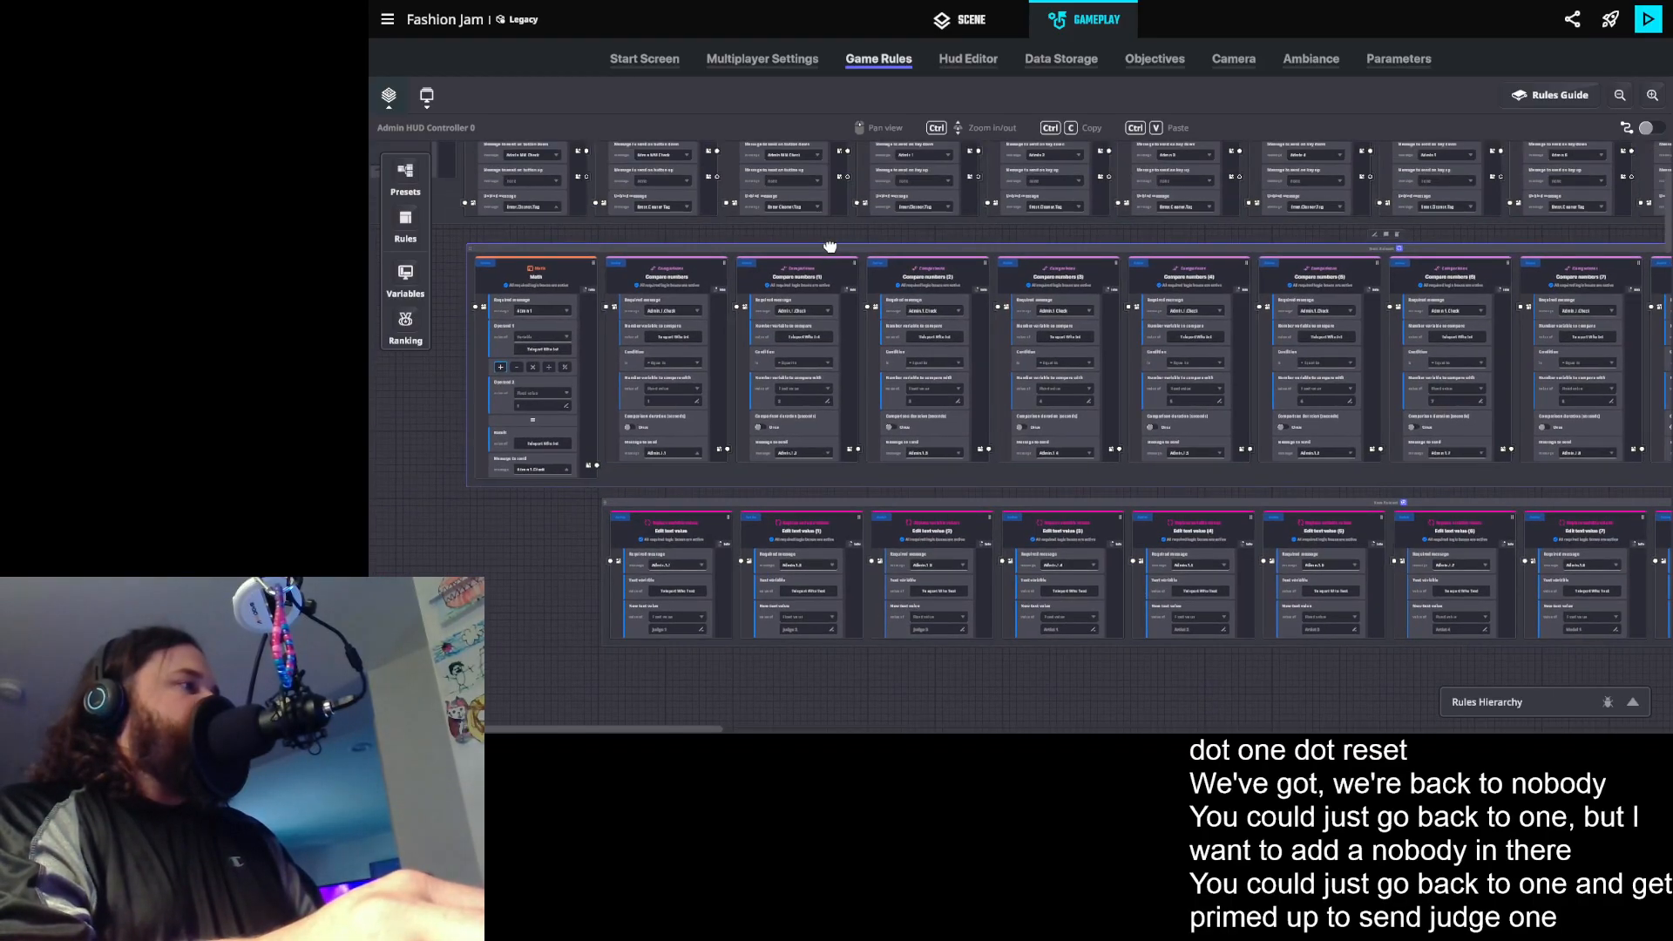
drag(818, 500, 821, 506)
drag(809, 243, 820, 256)
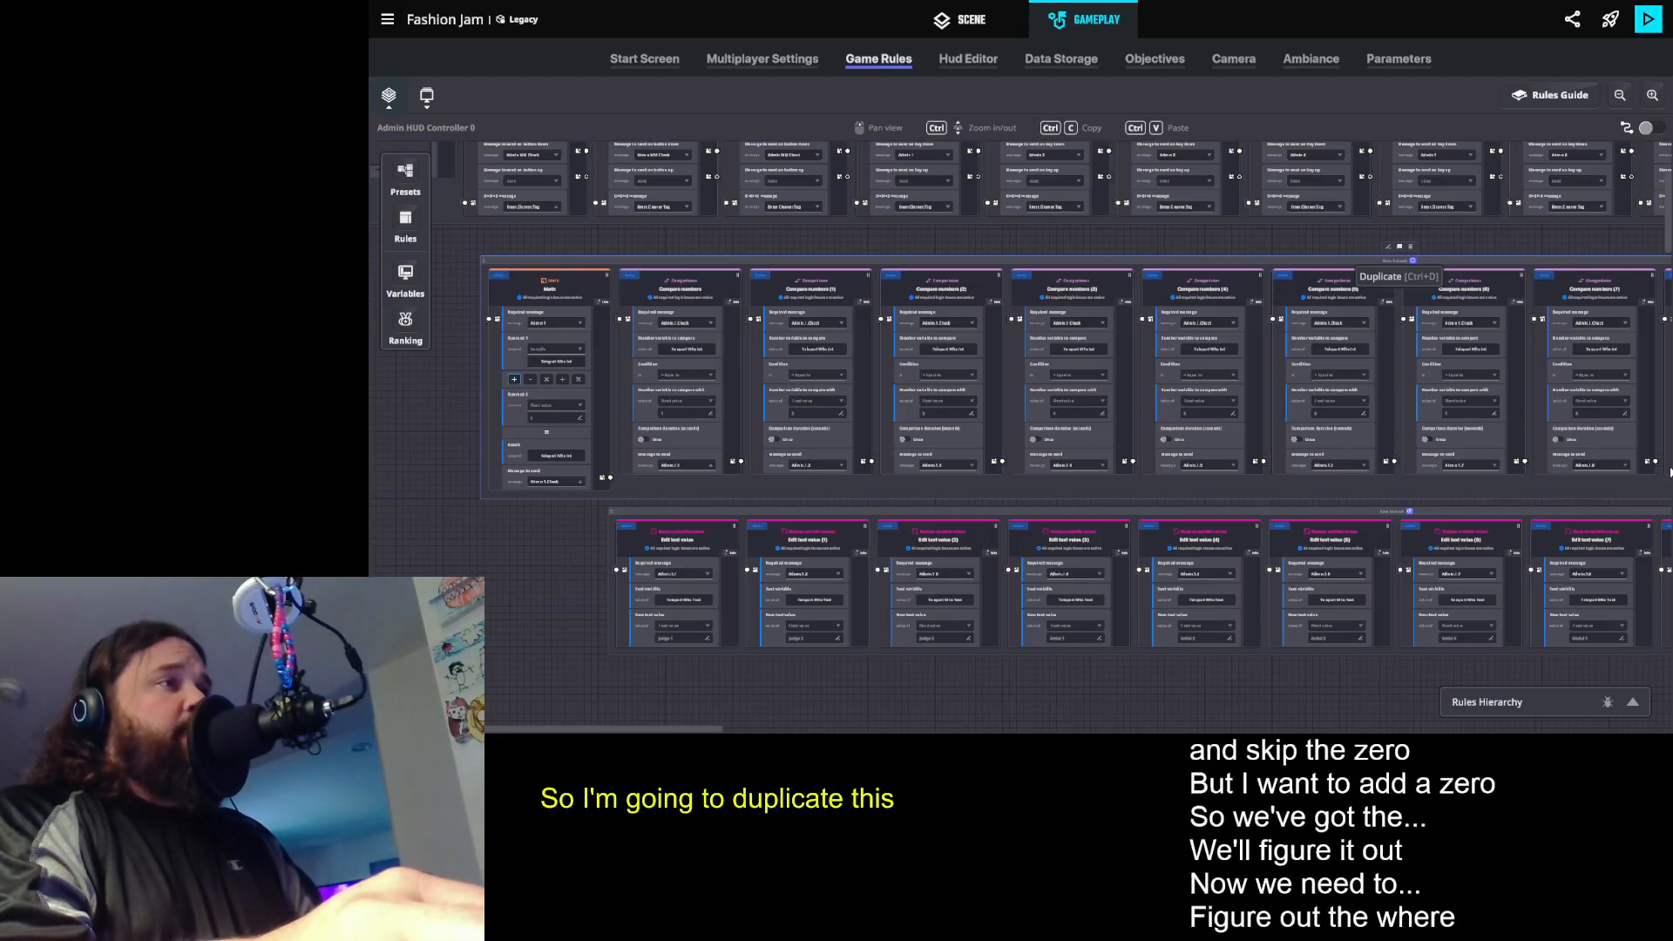
click(1399, 247)
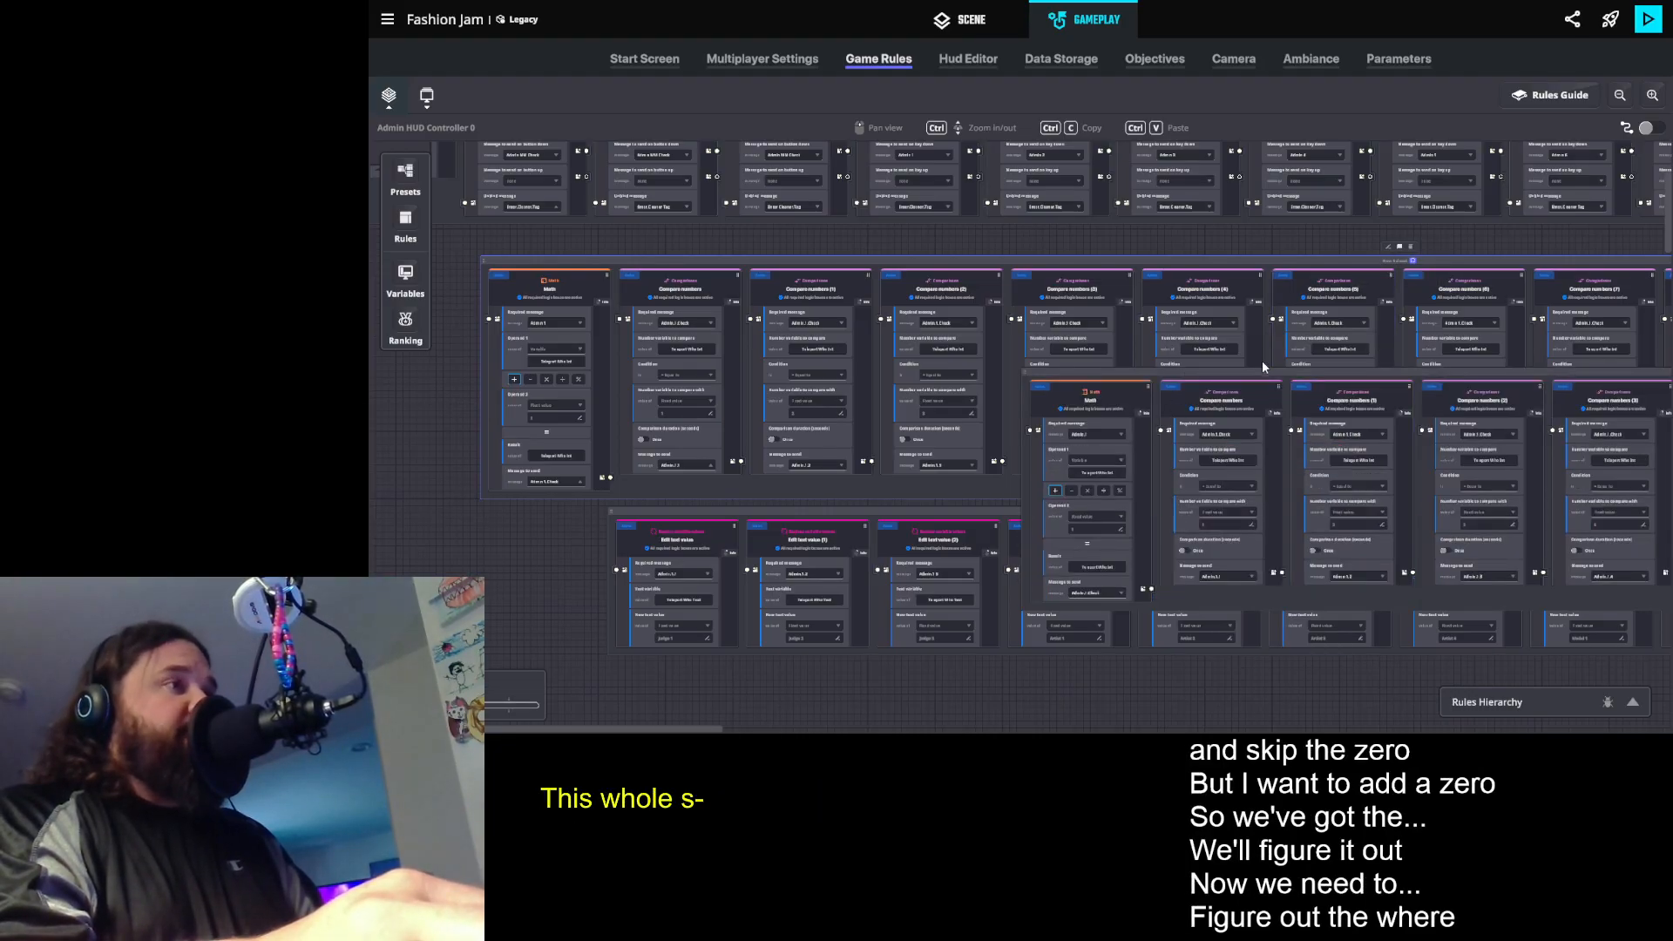
drag(1264, 373, 799, 527)
scroll(751, 636, down, 2)
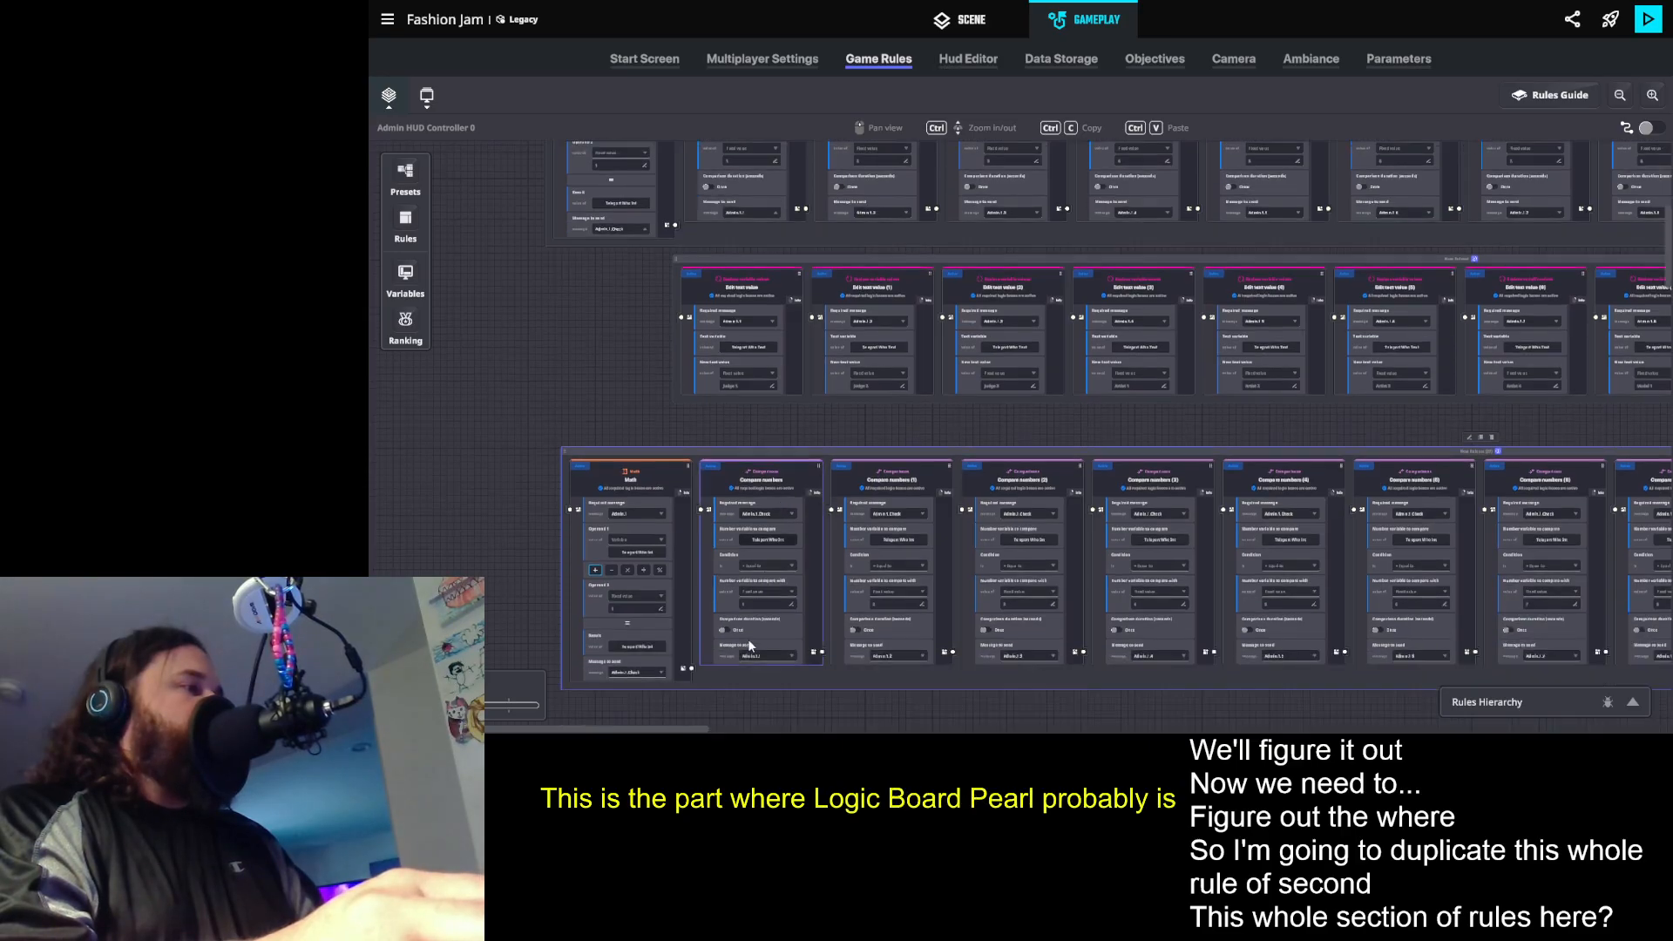
ctrl+scroll(714, 623, up, 2)
scroll(716, 625, down, 3)
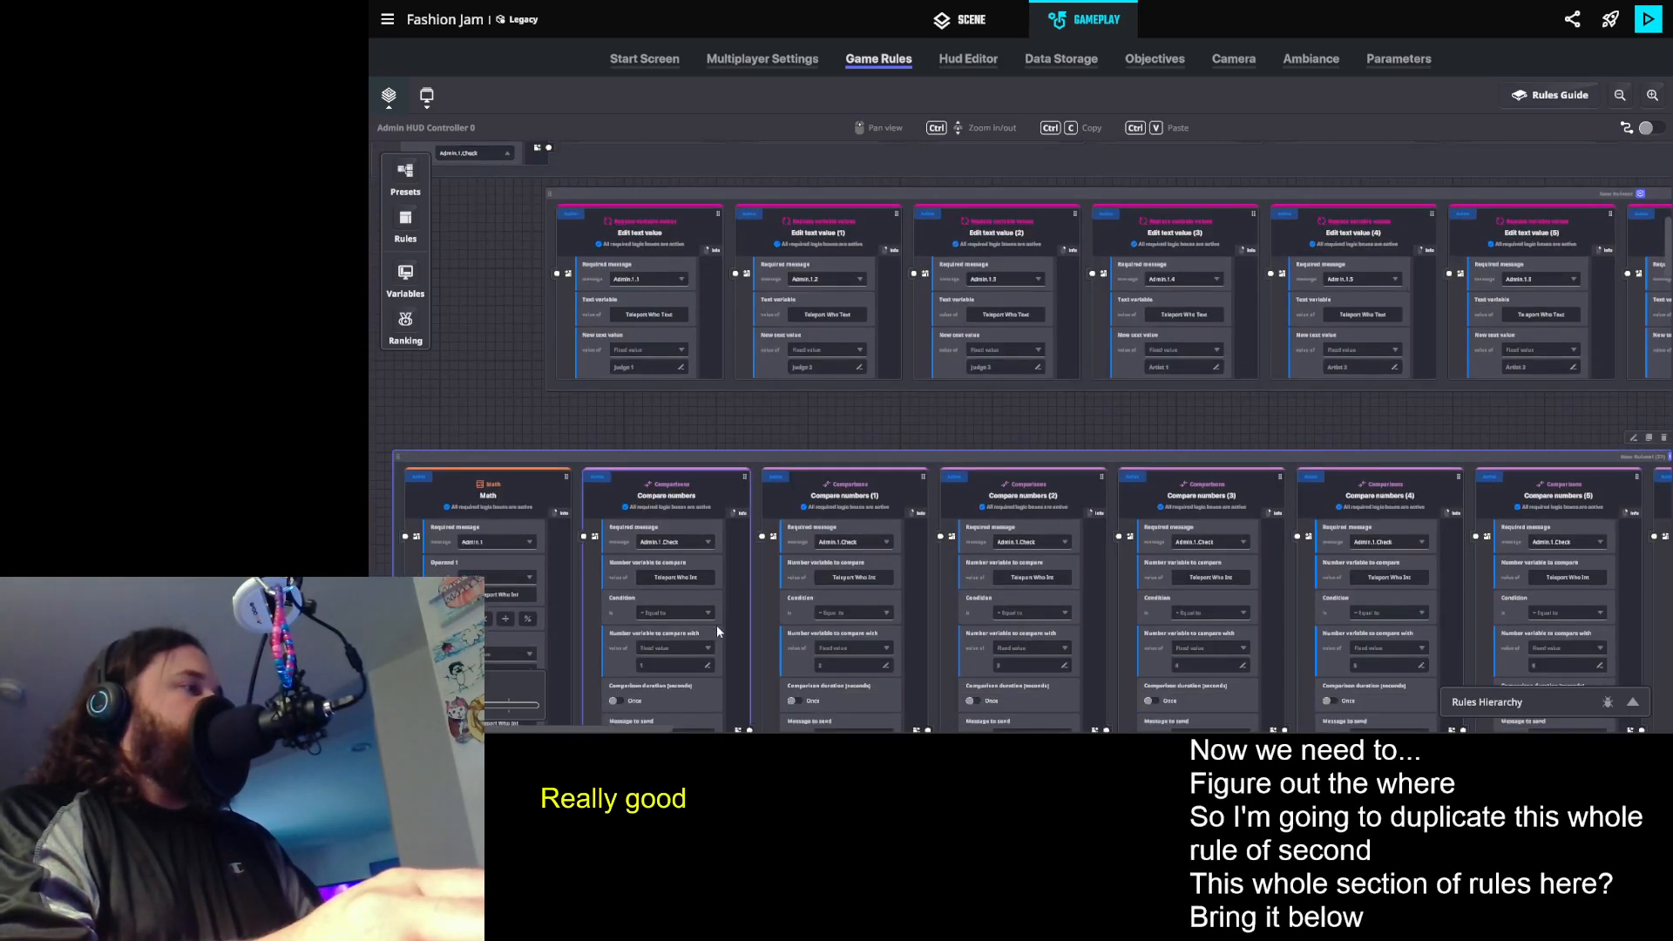
scroll(906, 417, down, 1)
drag(1087, 377, 1062, 729)
key(Delete)
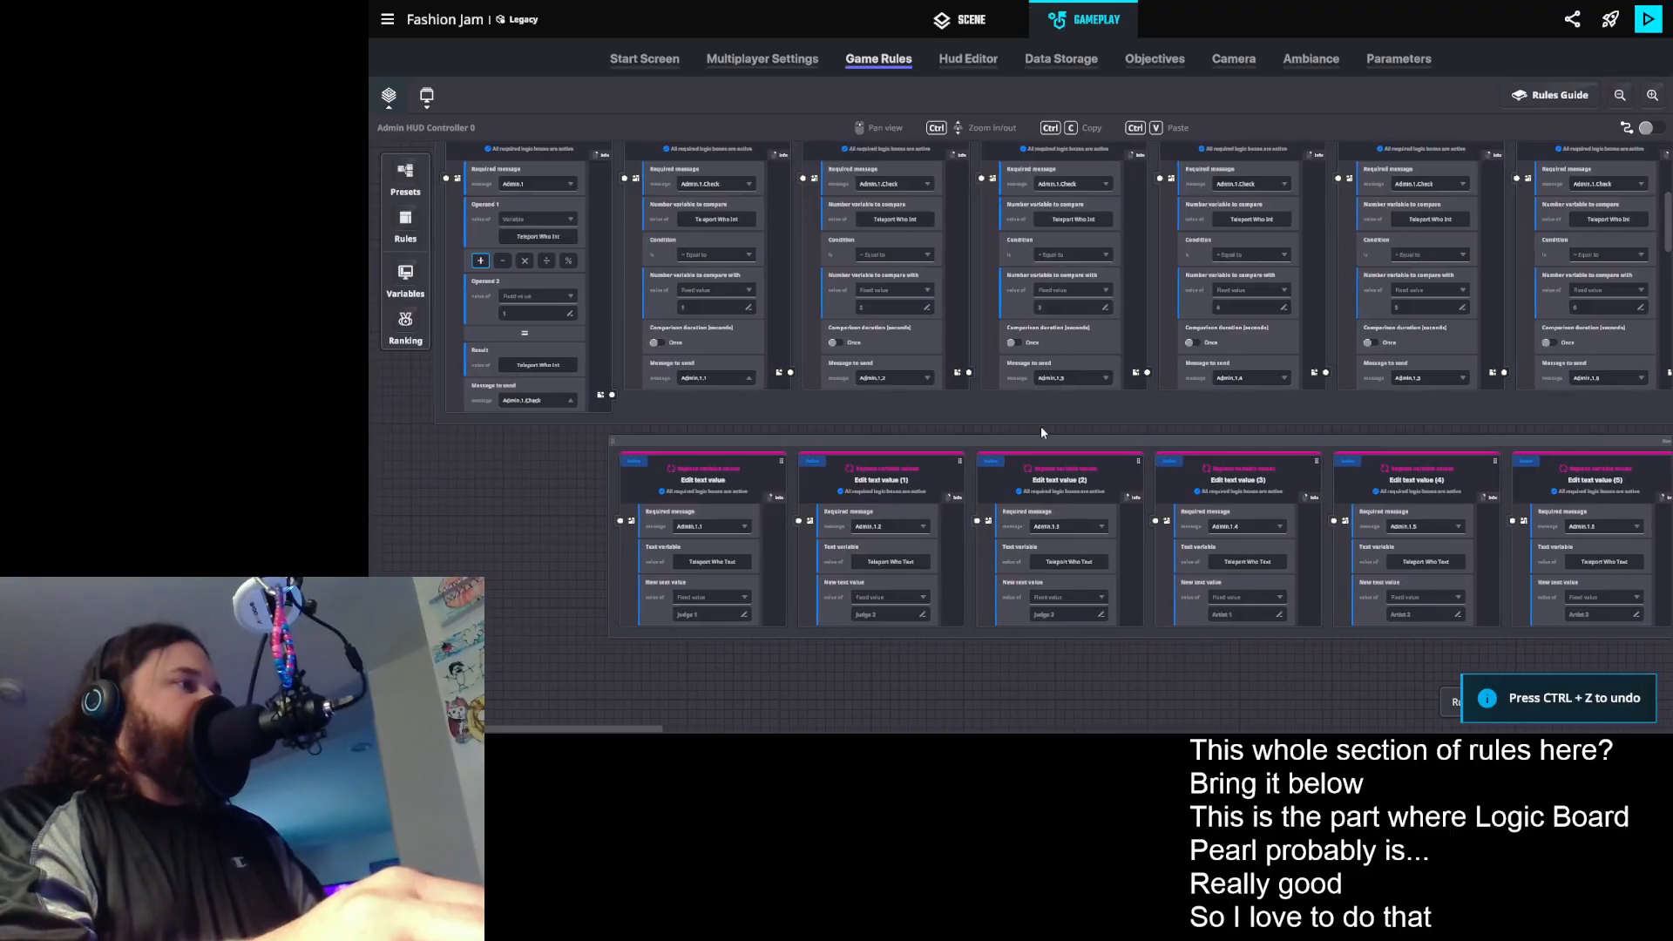
- Copy the rule group holding the Math and Compare numbers rules, switch to Logic Board Pro and paste it onto the board
drag(1031, 456, 1031, 519)
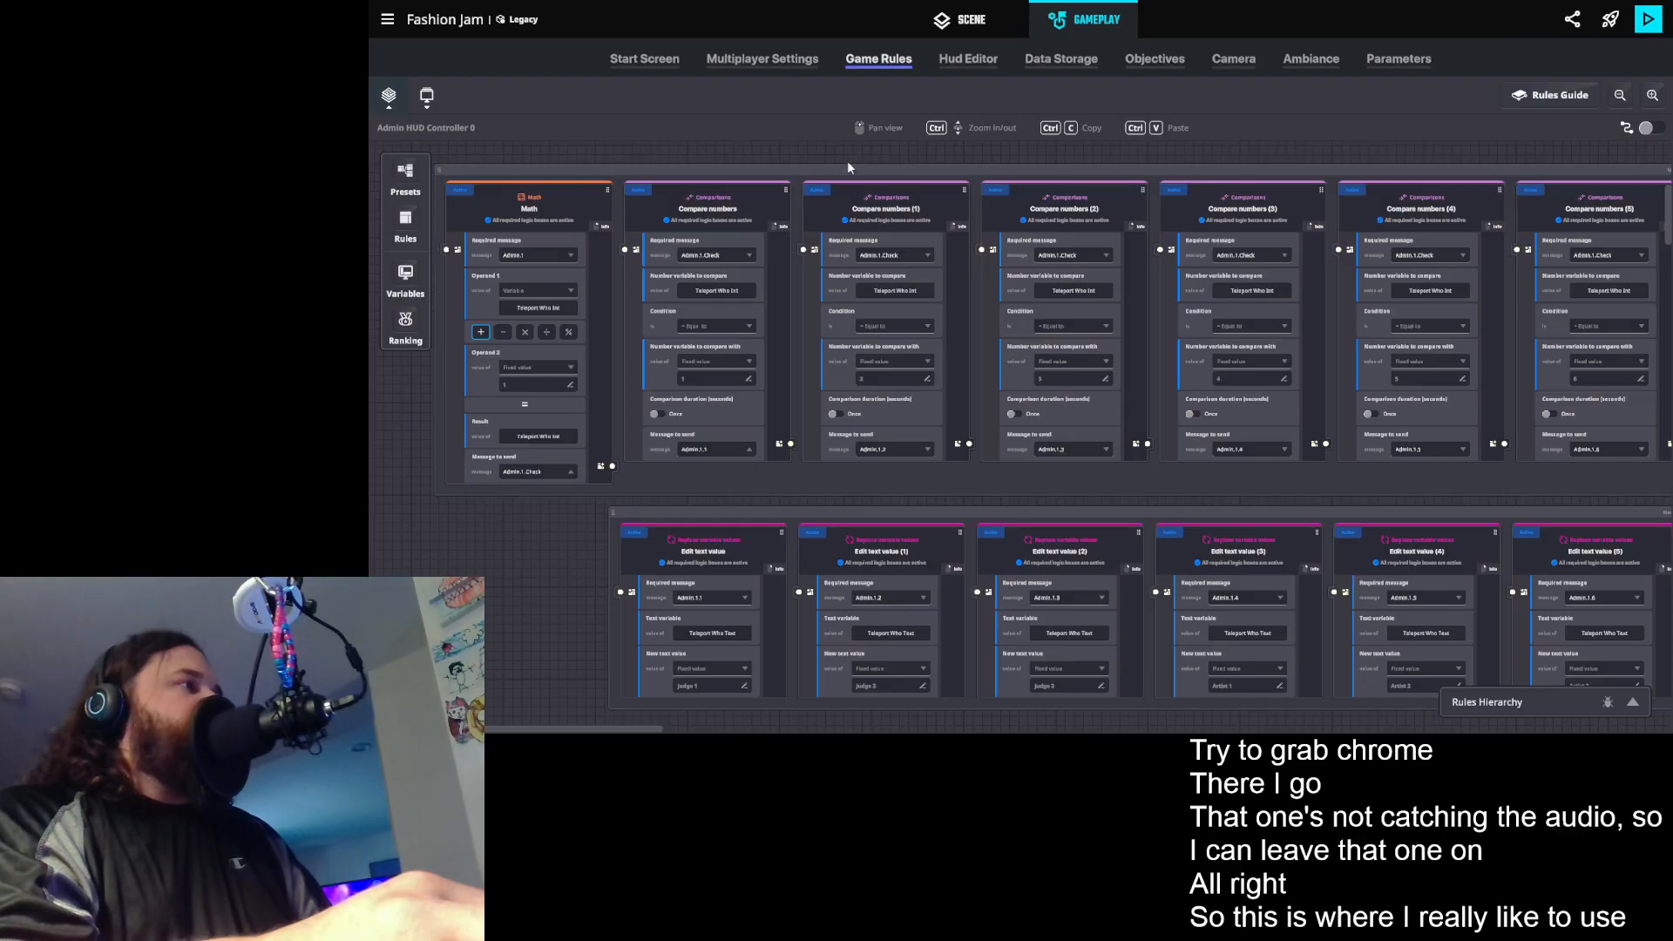
click(869, 210)
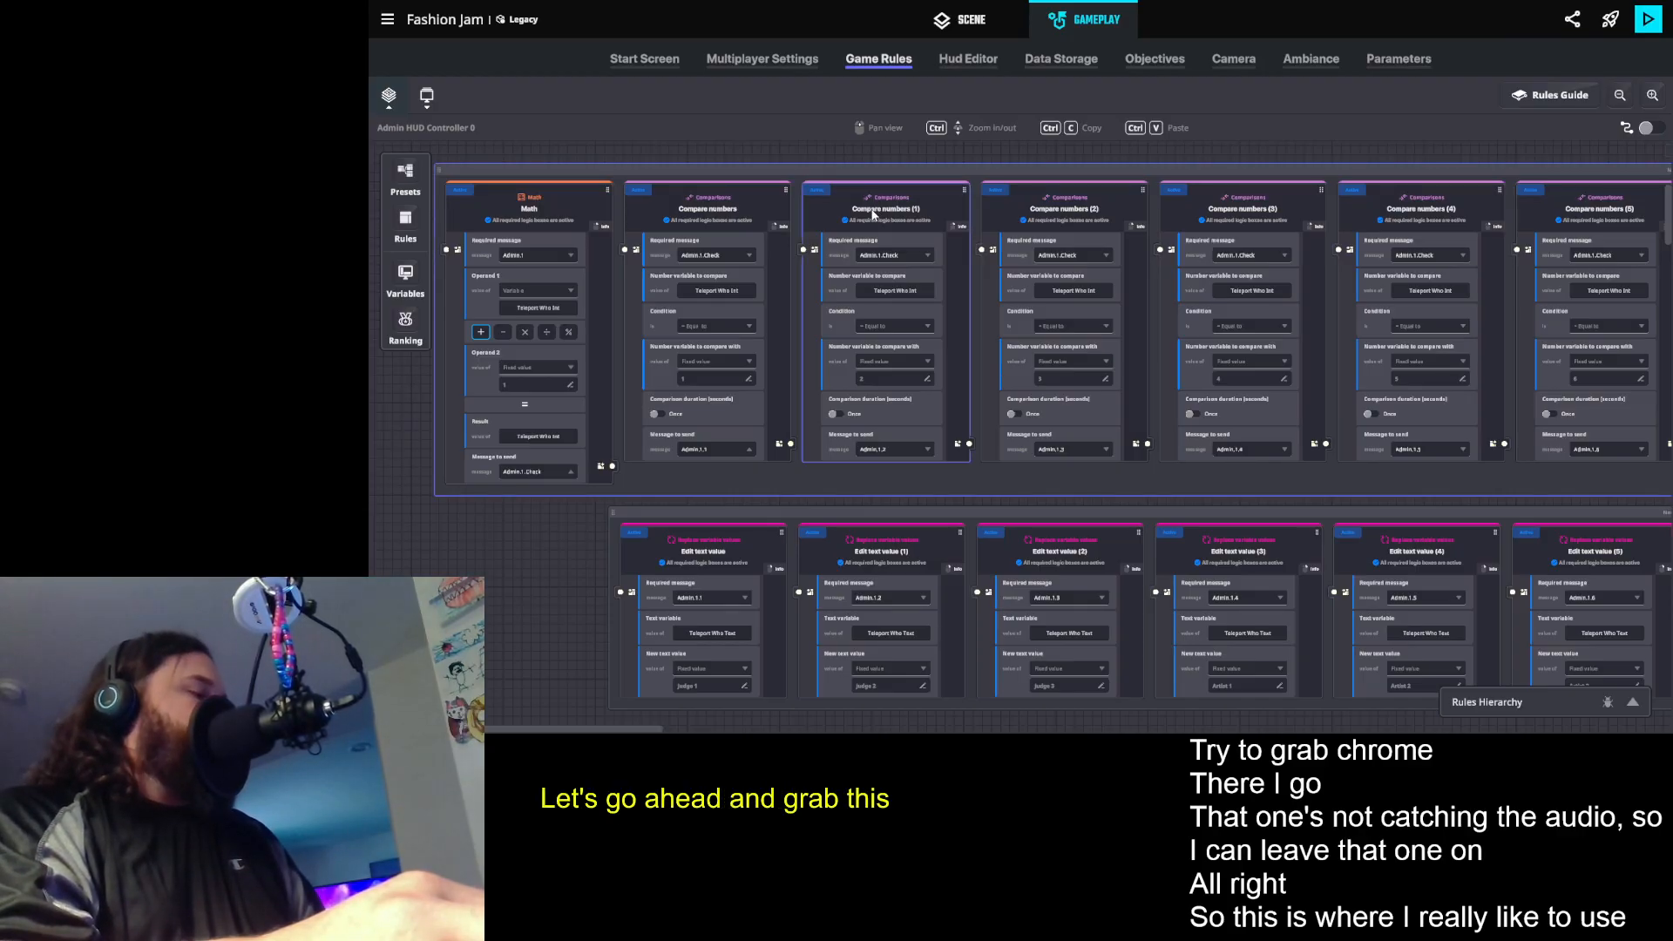
key(ctrl+c)
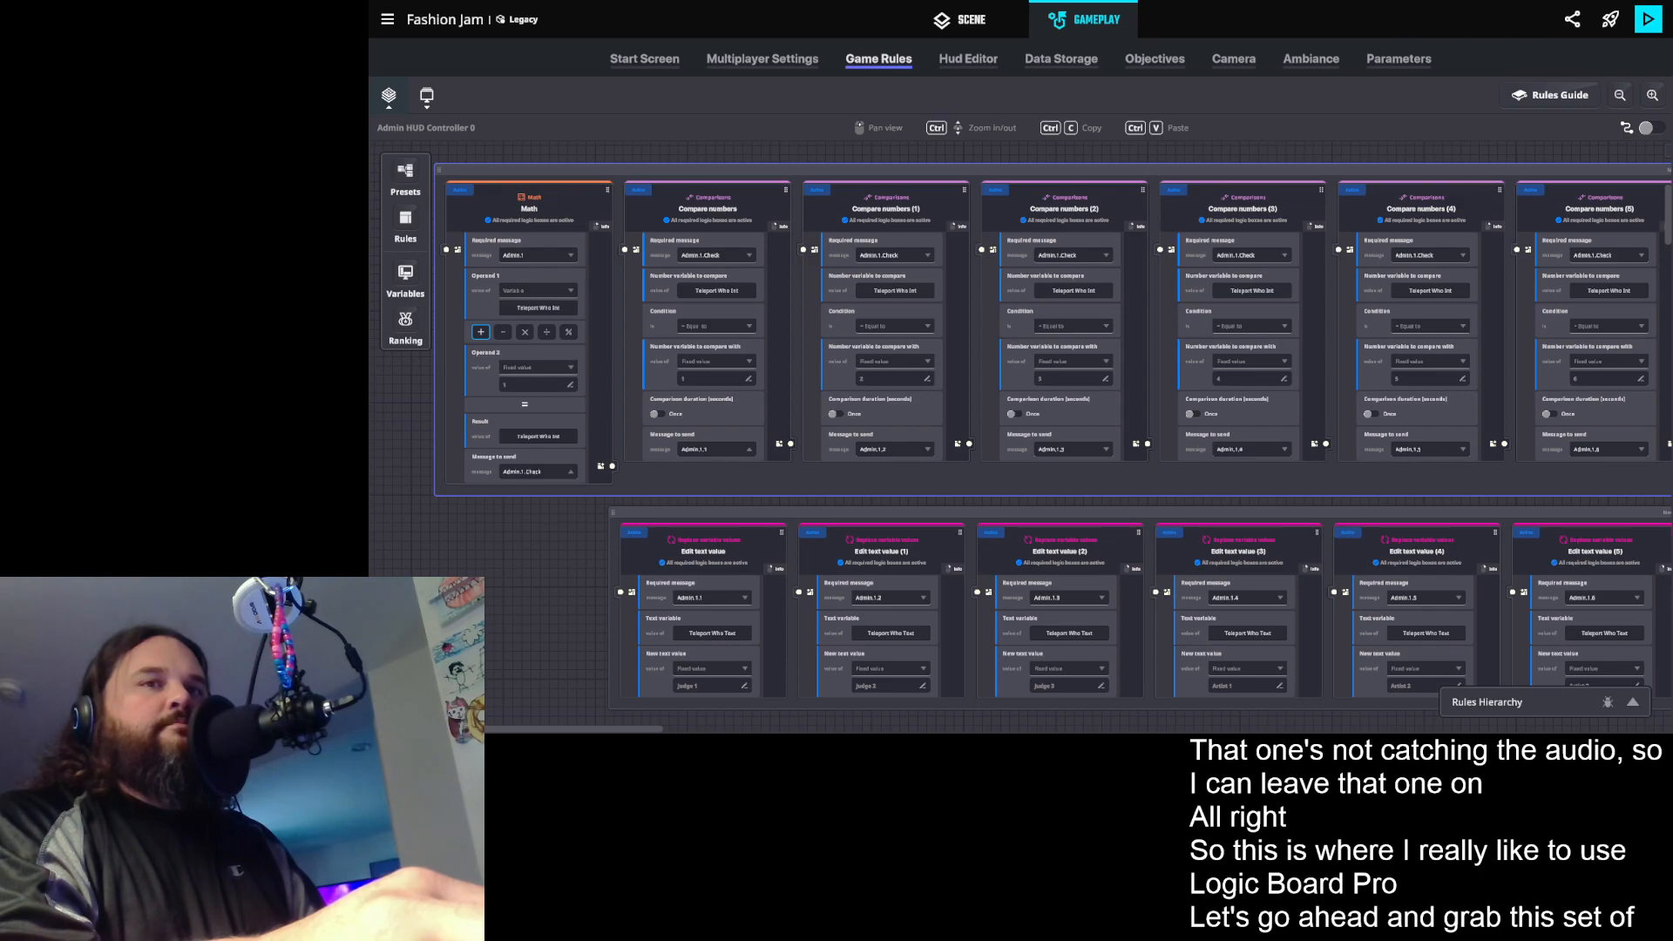
key(alt+Tab)
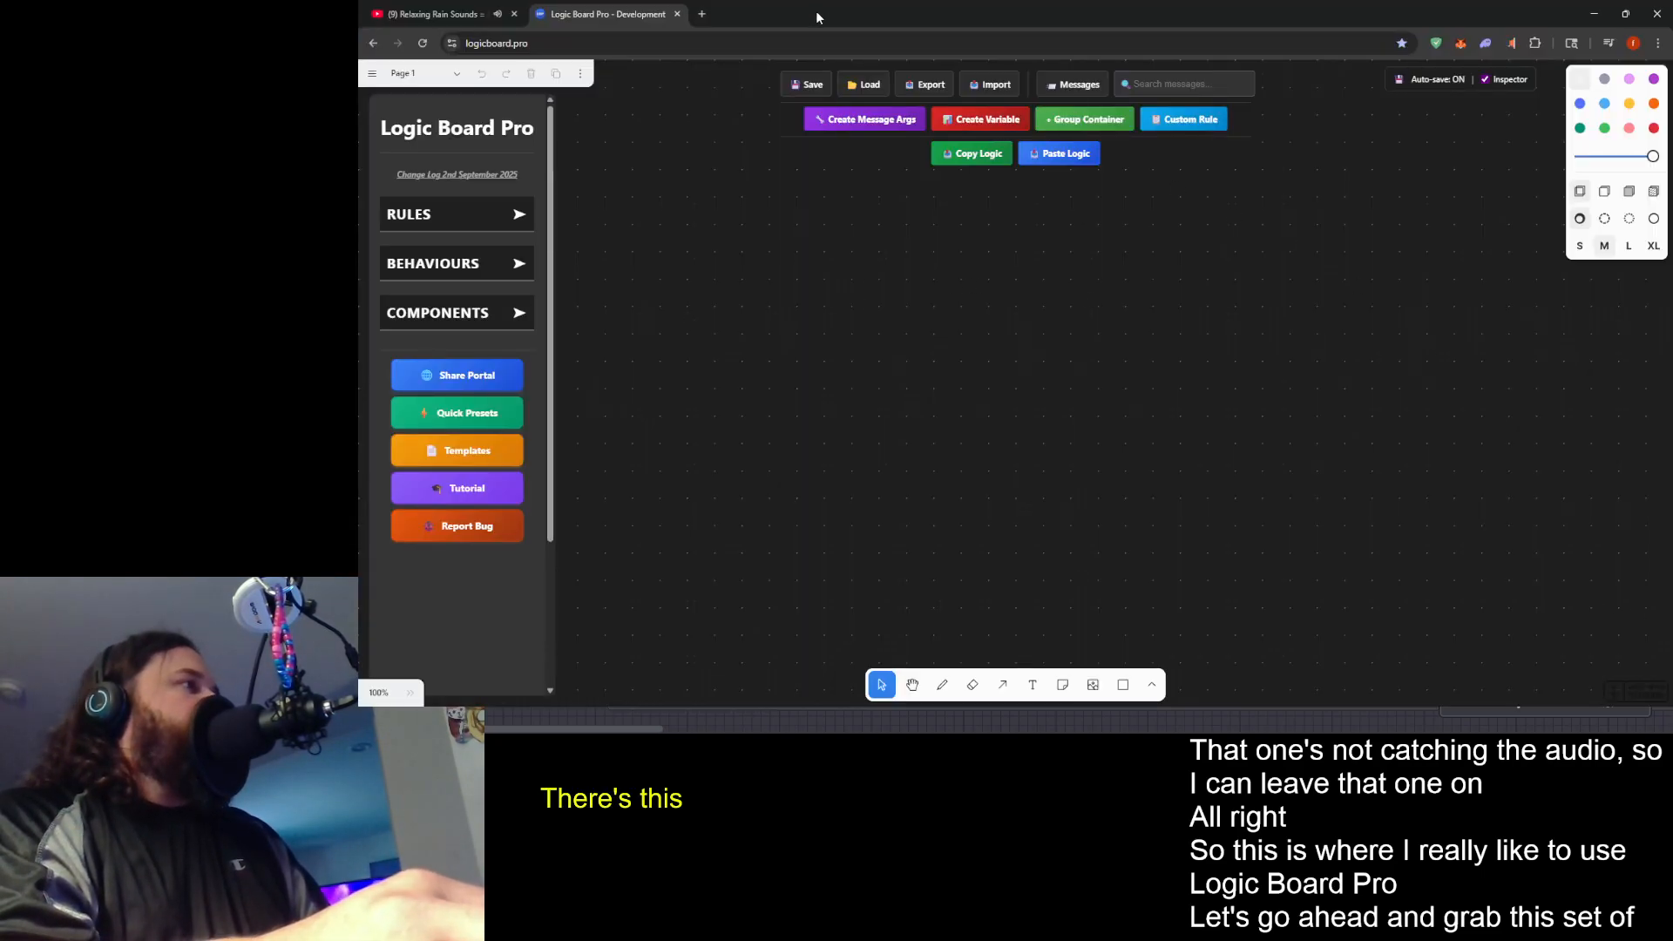
key(ctrl+v)
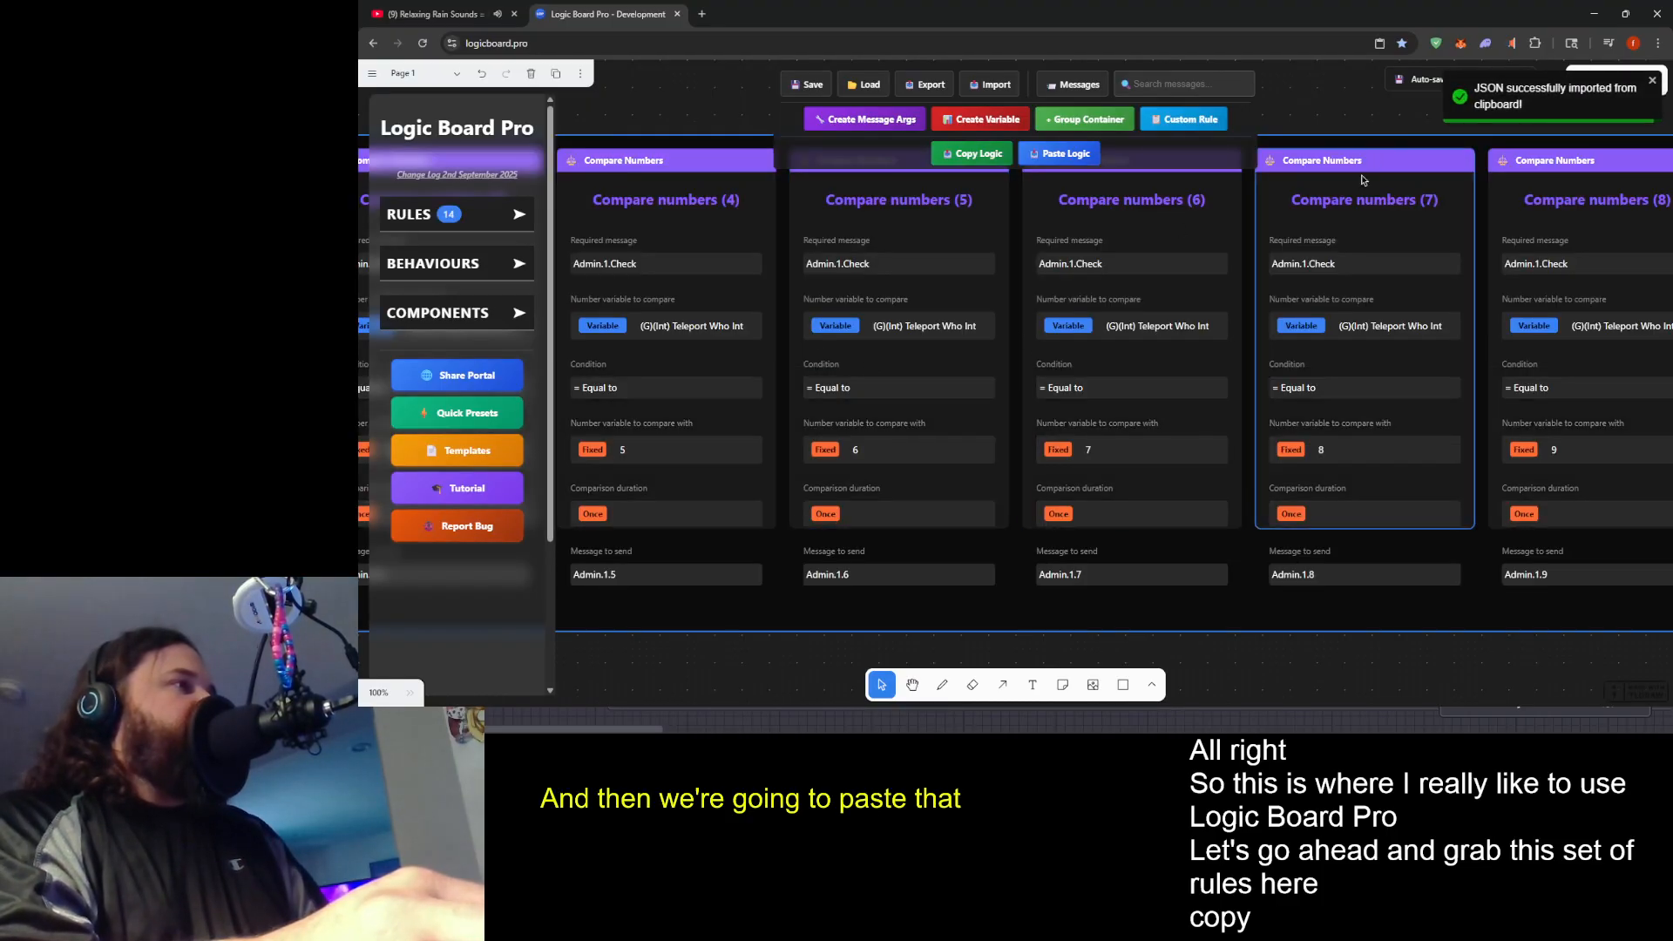
scroll(967, 349, down, 15)
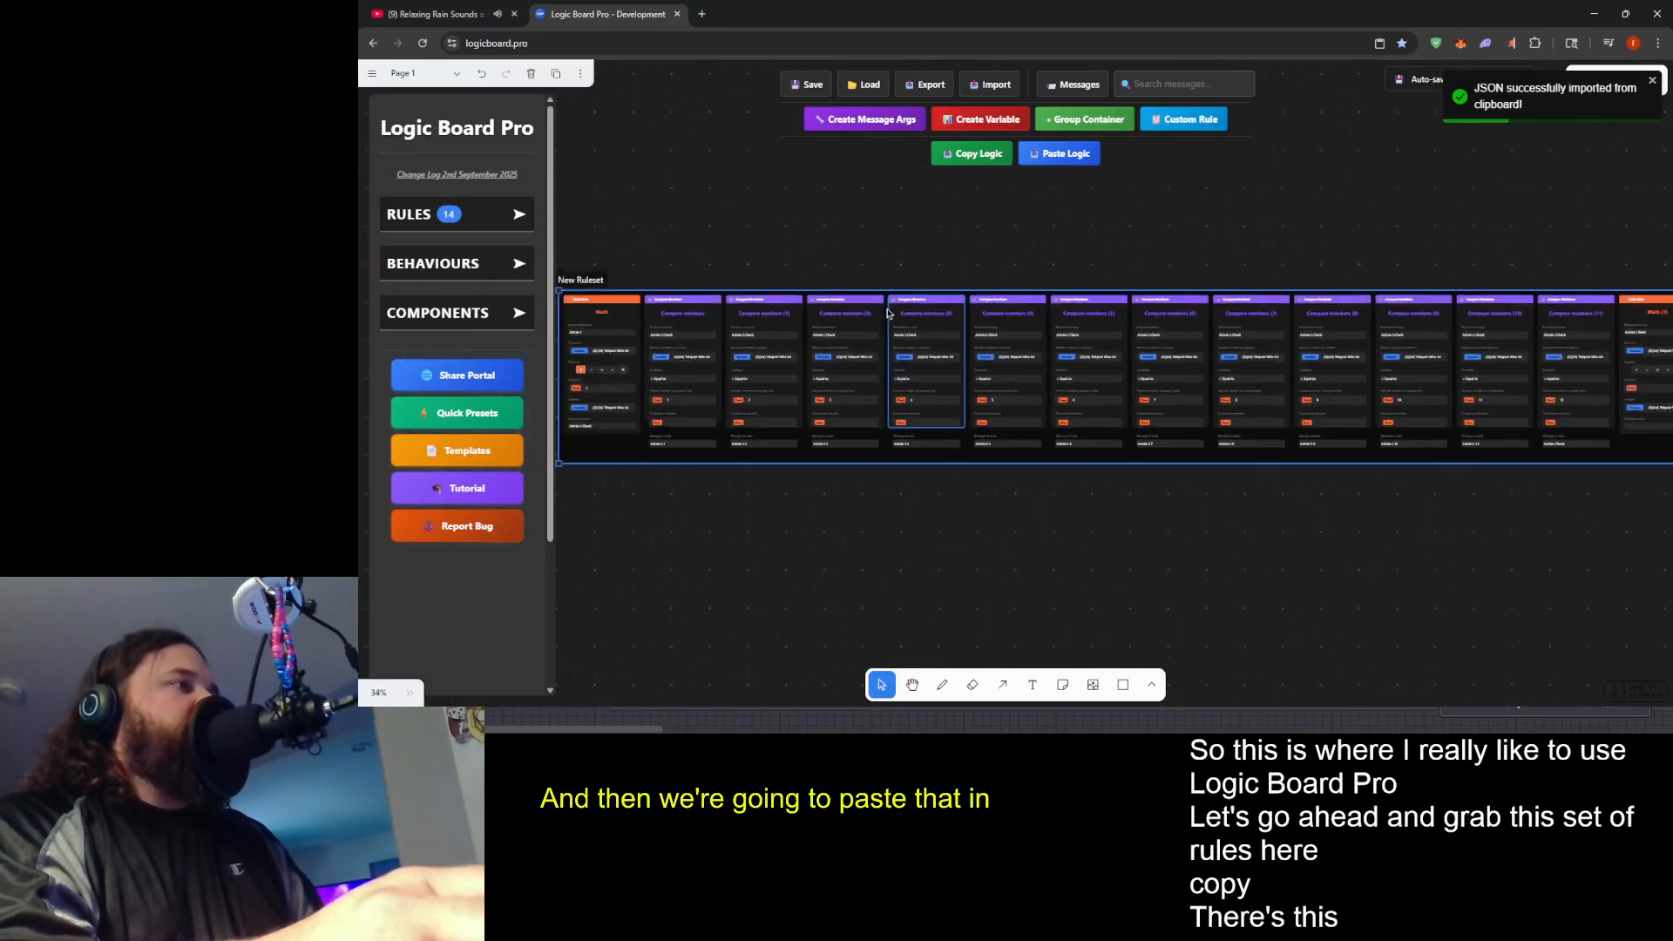
scroll(900, 368, up, 5)
drag(835, 367, 970, 522)
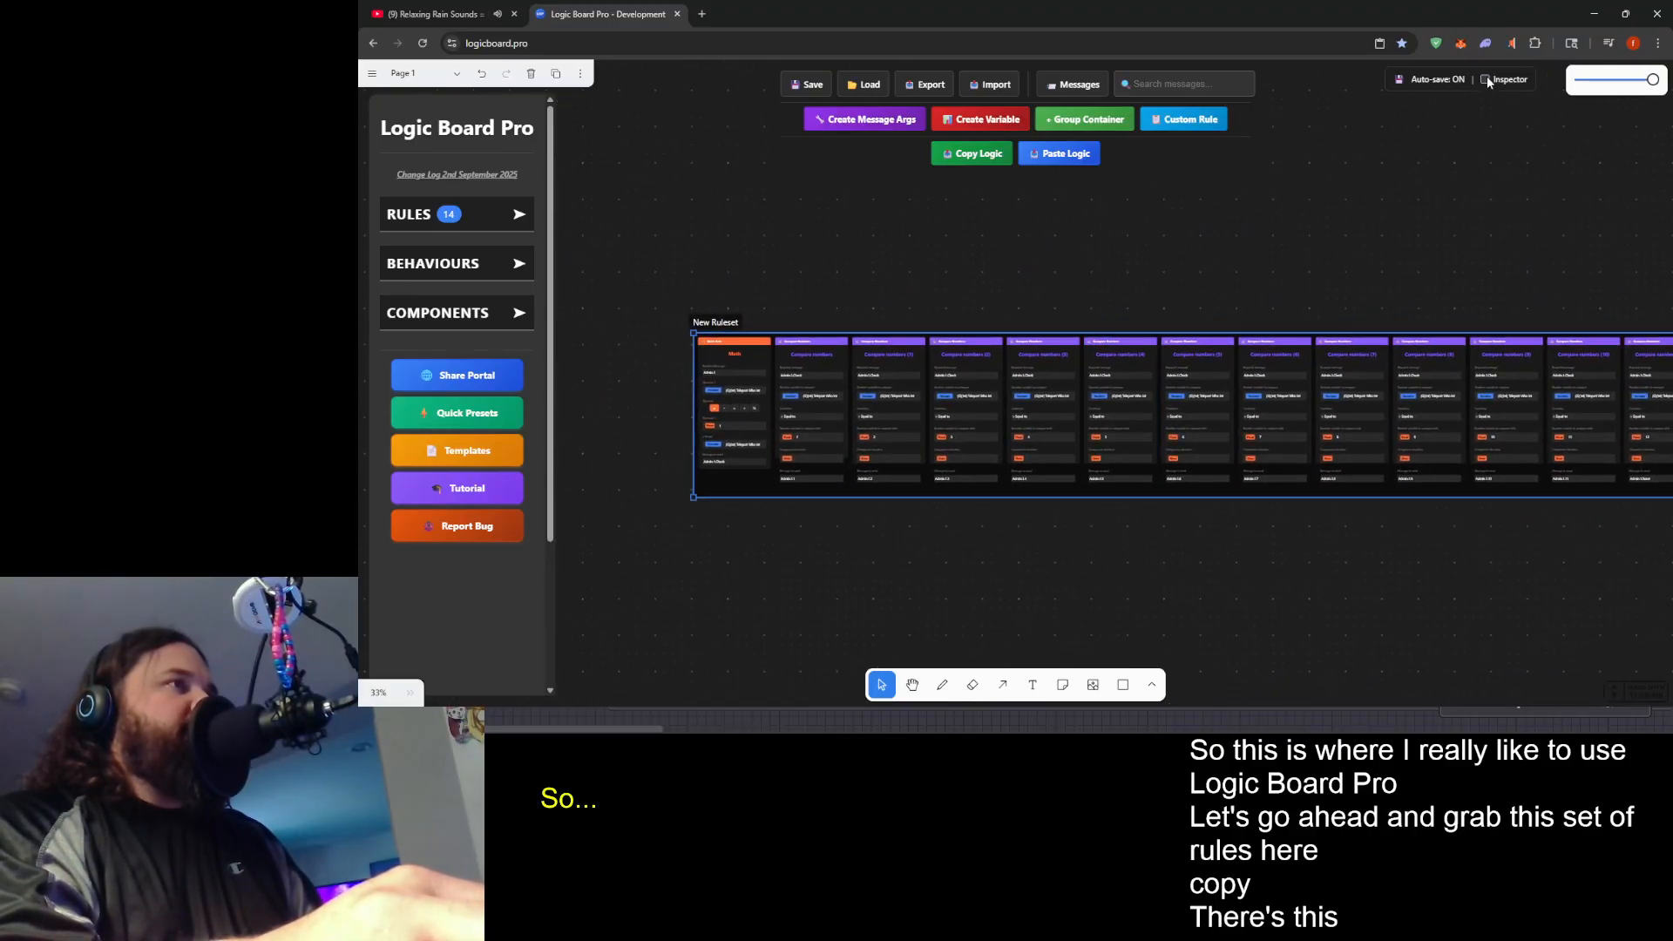
- Turn on the Inspector and open the properties of the pasted group's first Math rule
click(1486, 78)
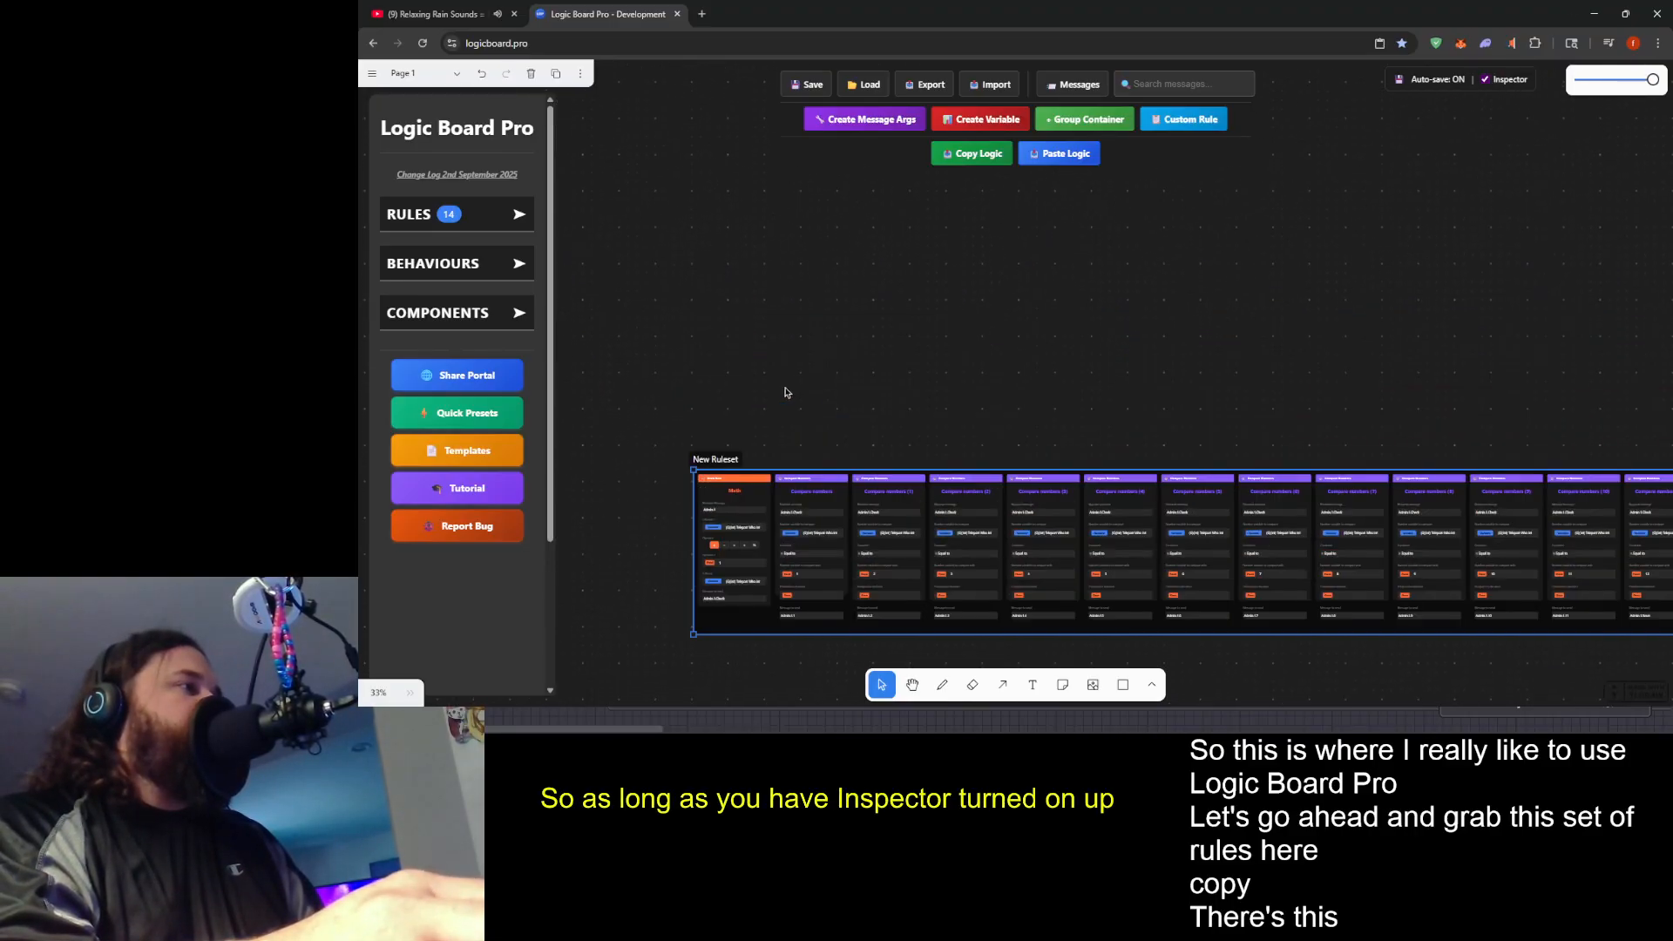
scroll(785, 392, down, 1)
click(734, 462)
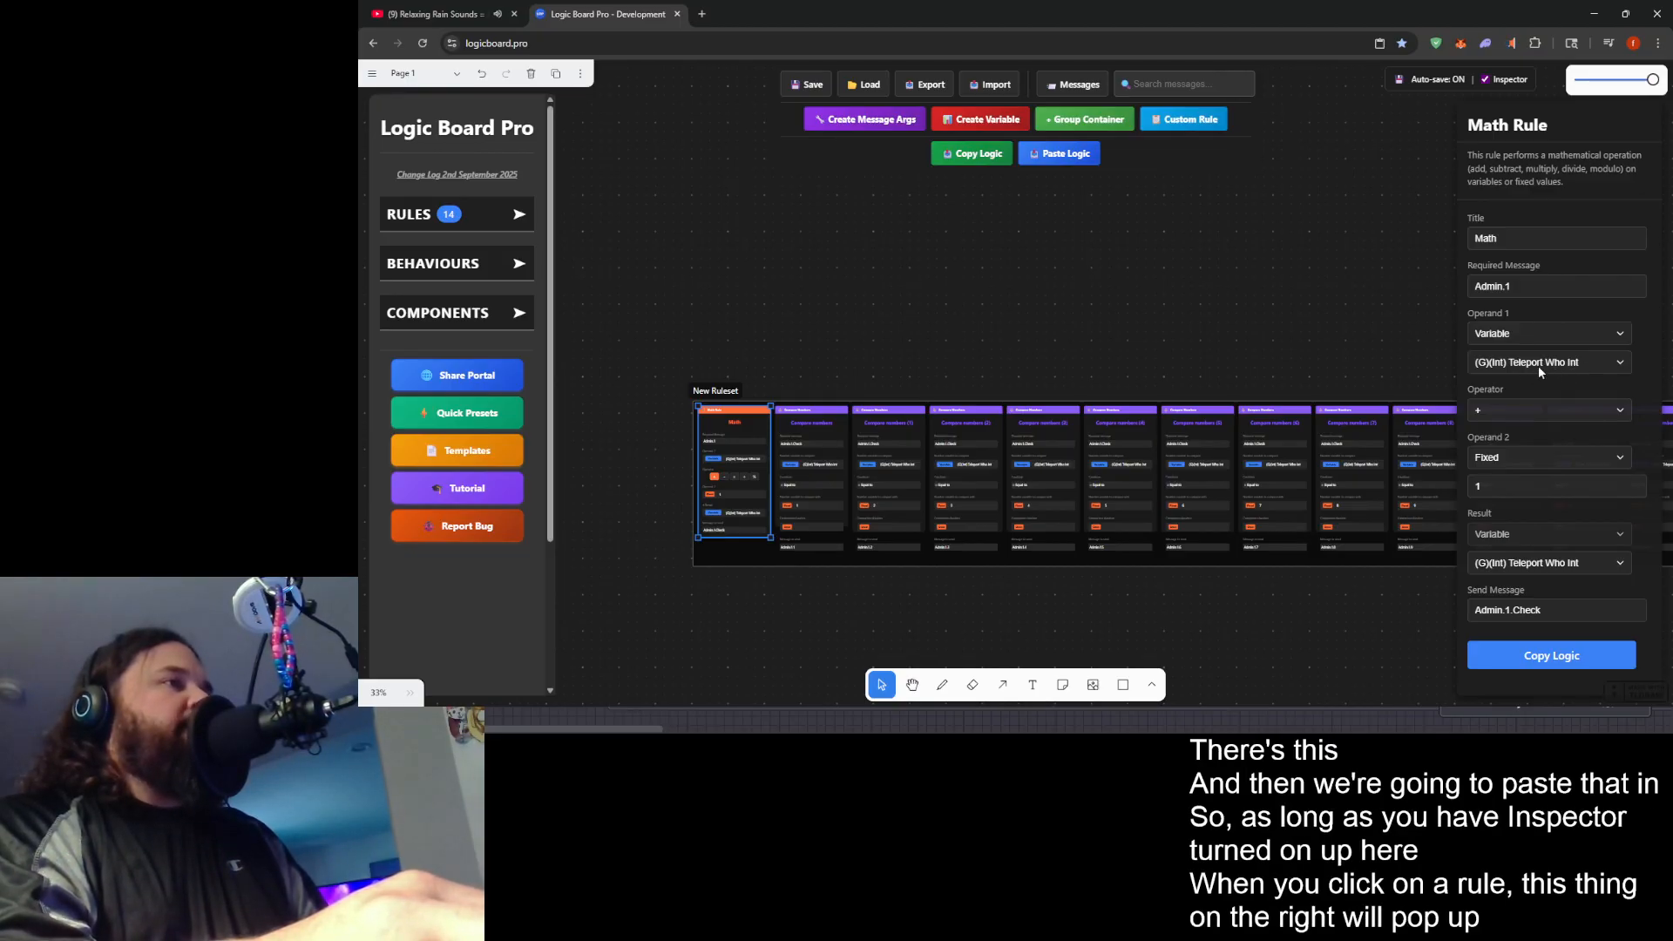
drag(1012, 351, 983, 267)
scroll(734, 305, up, 1)
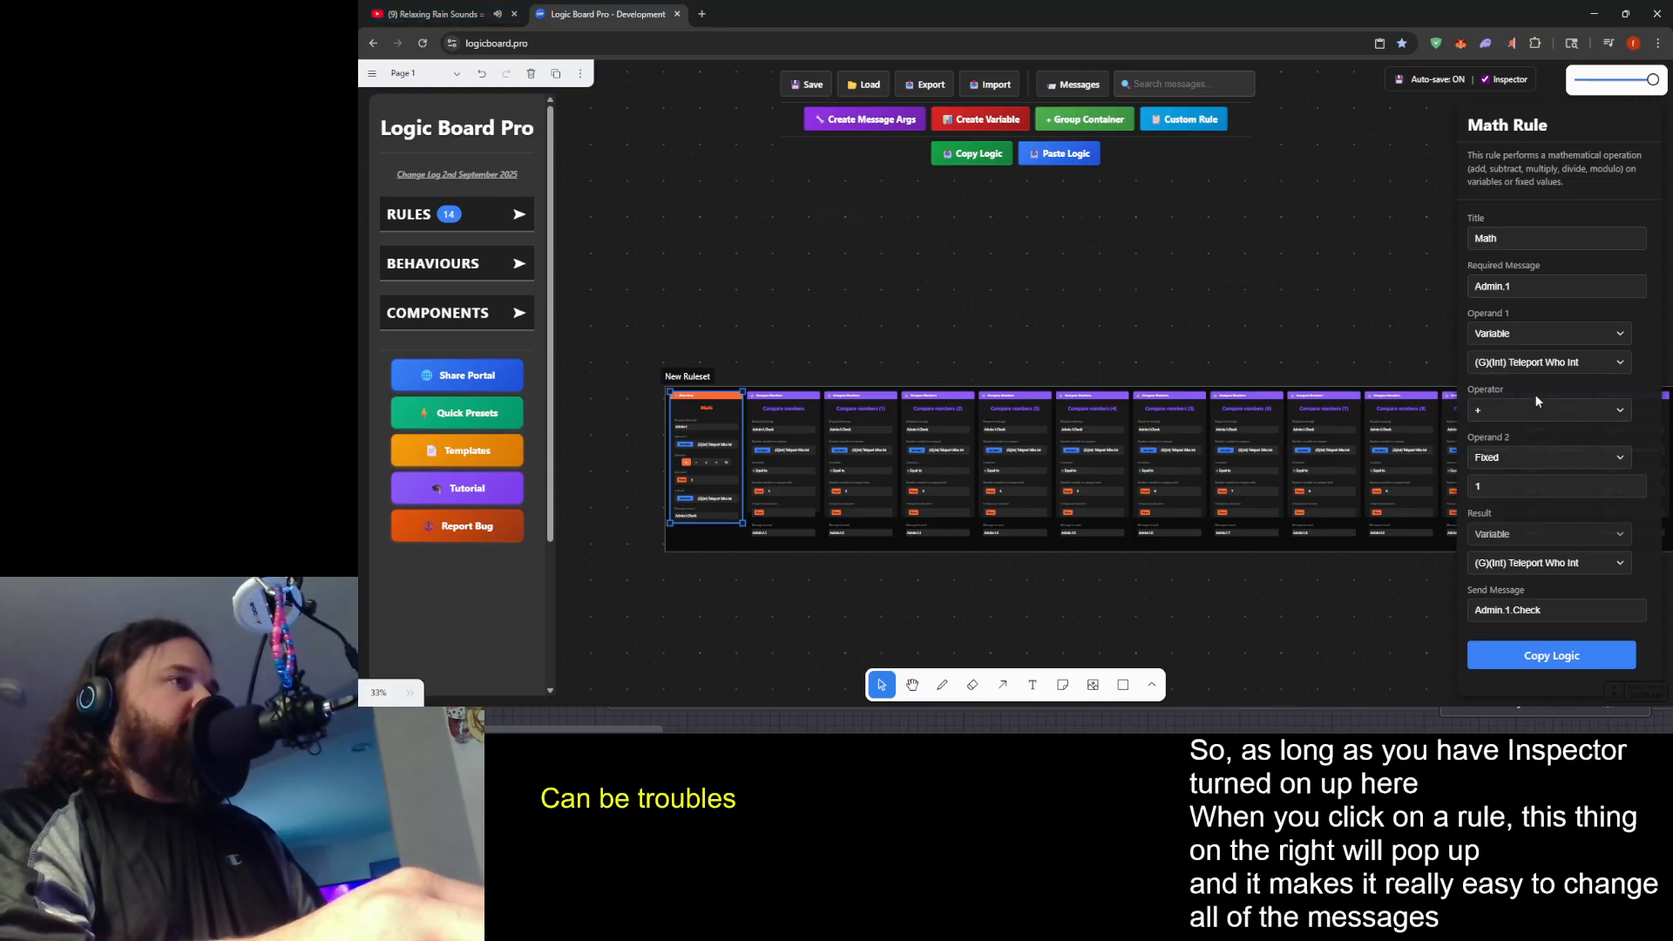
drag(971, 365, 930, 330)
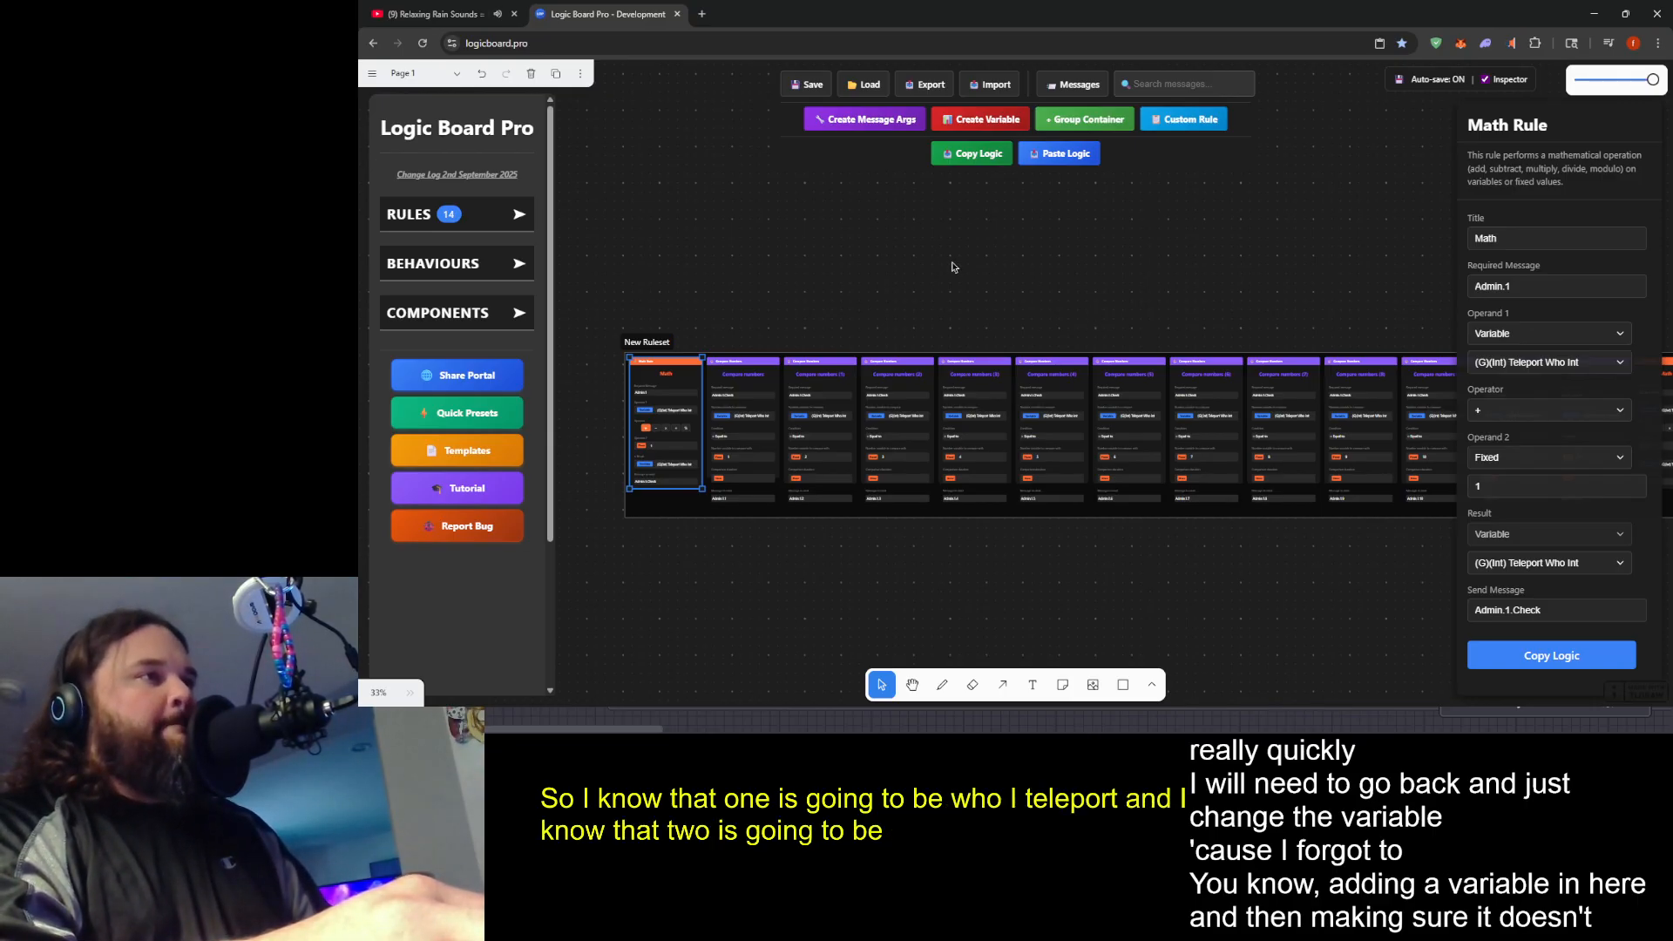
- Set the Math rule's required message to Admin.2 and its send message to Admin.2.Check
click(1548, 288)
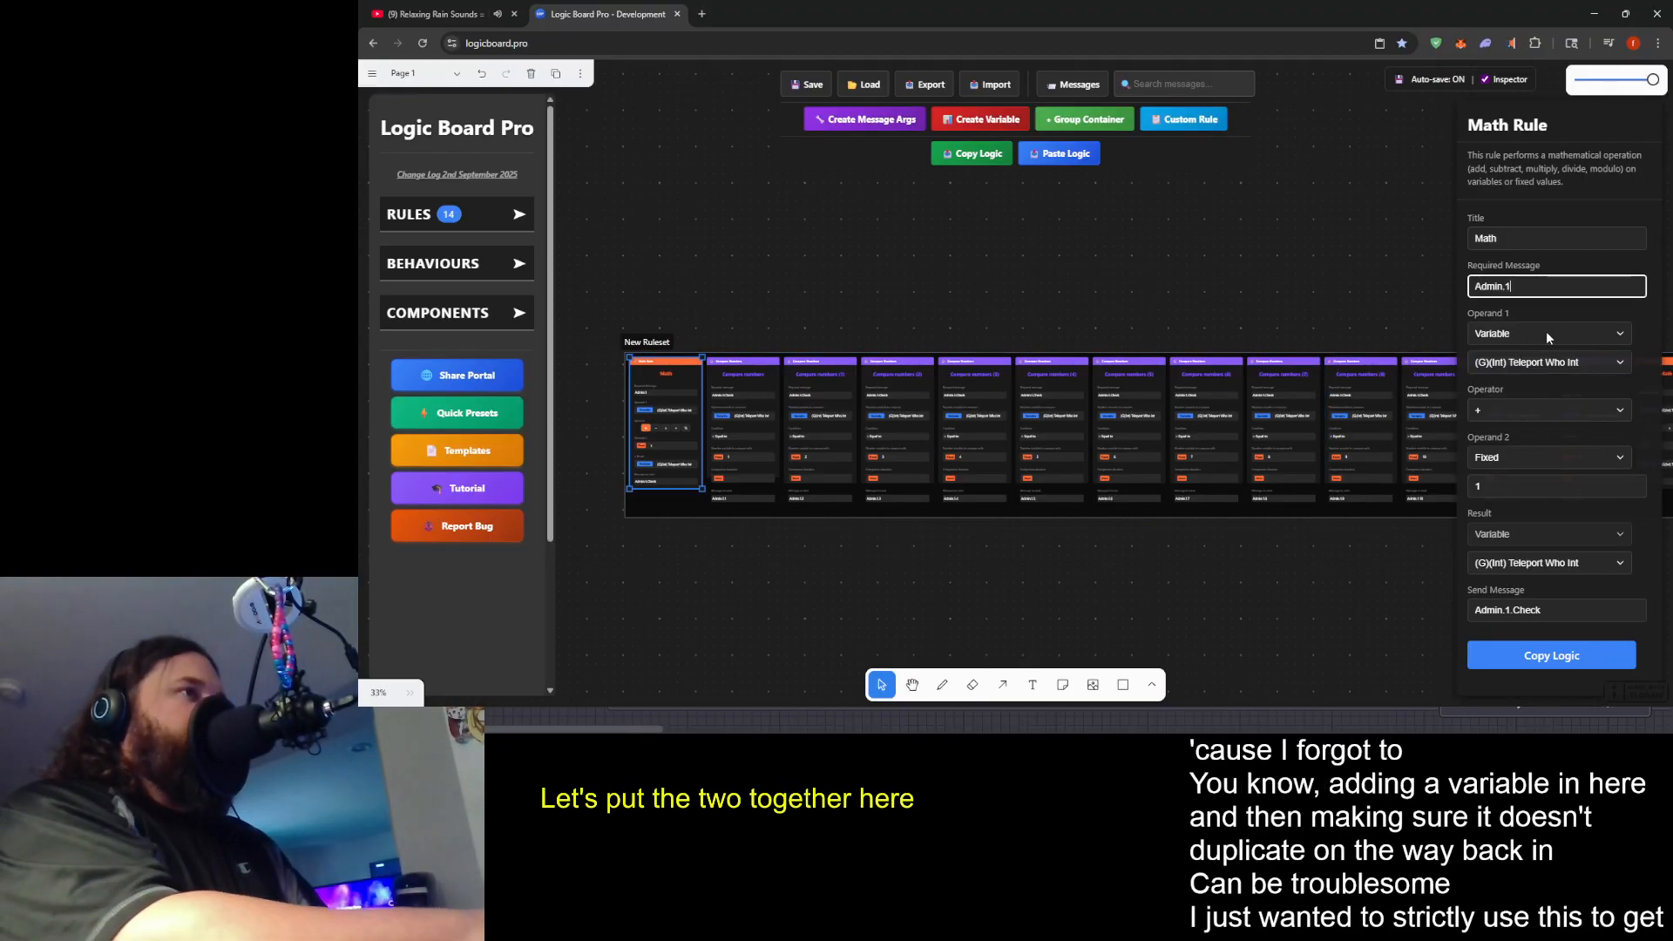
key(BackSpace)
text(2)
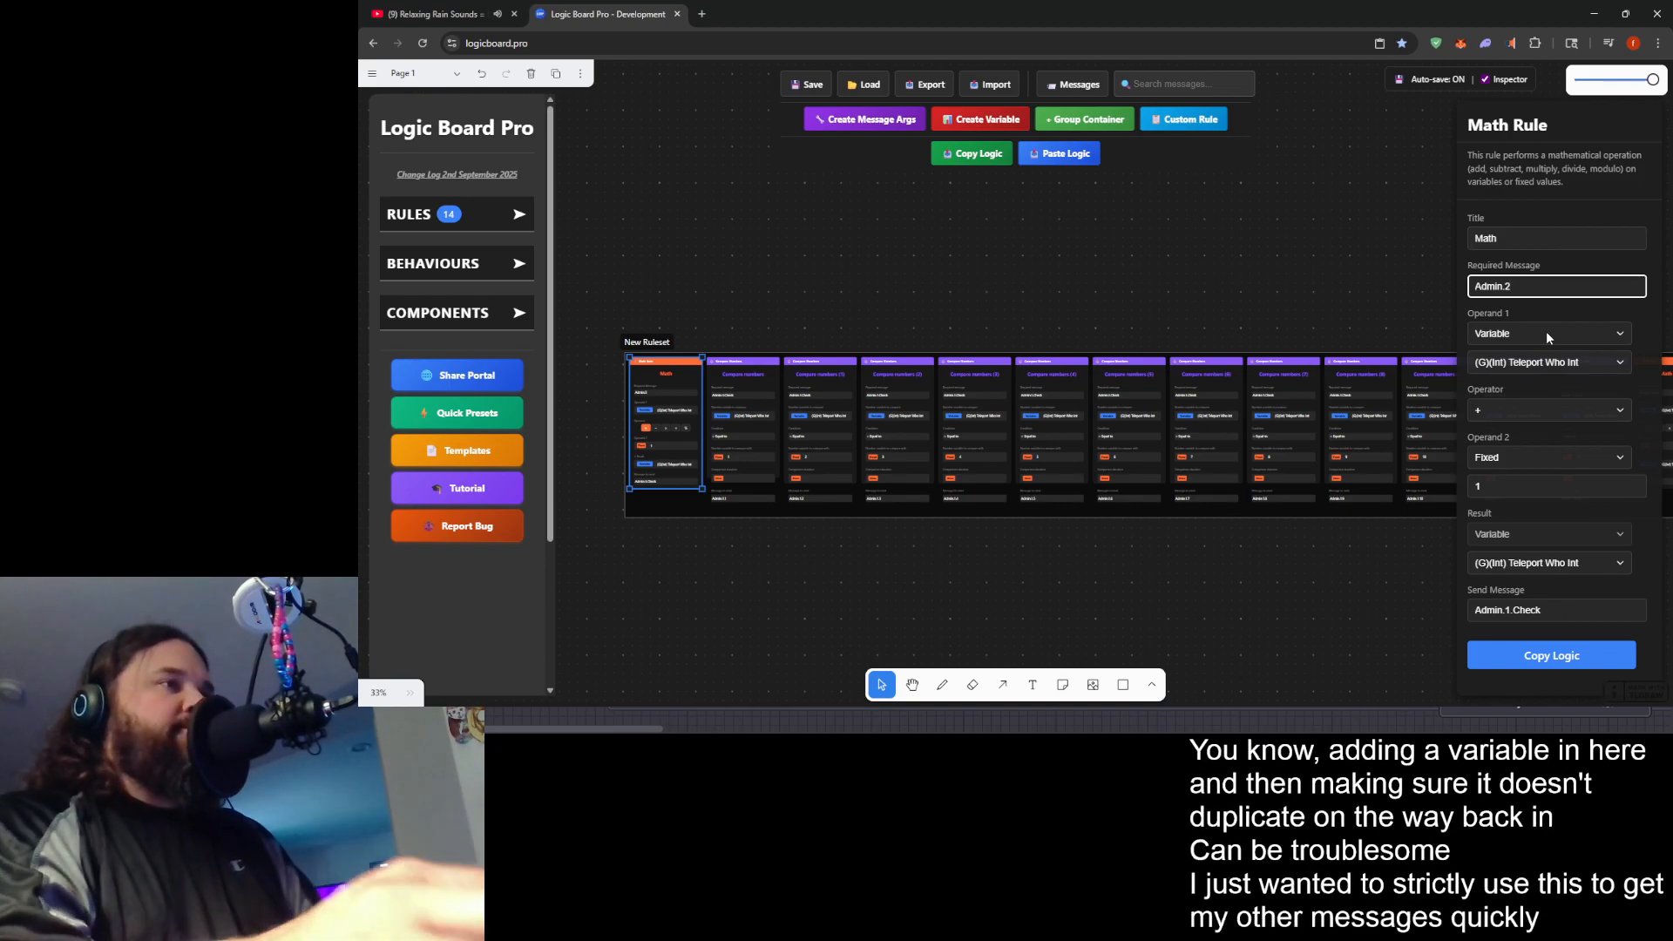
click(1505, 613)
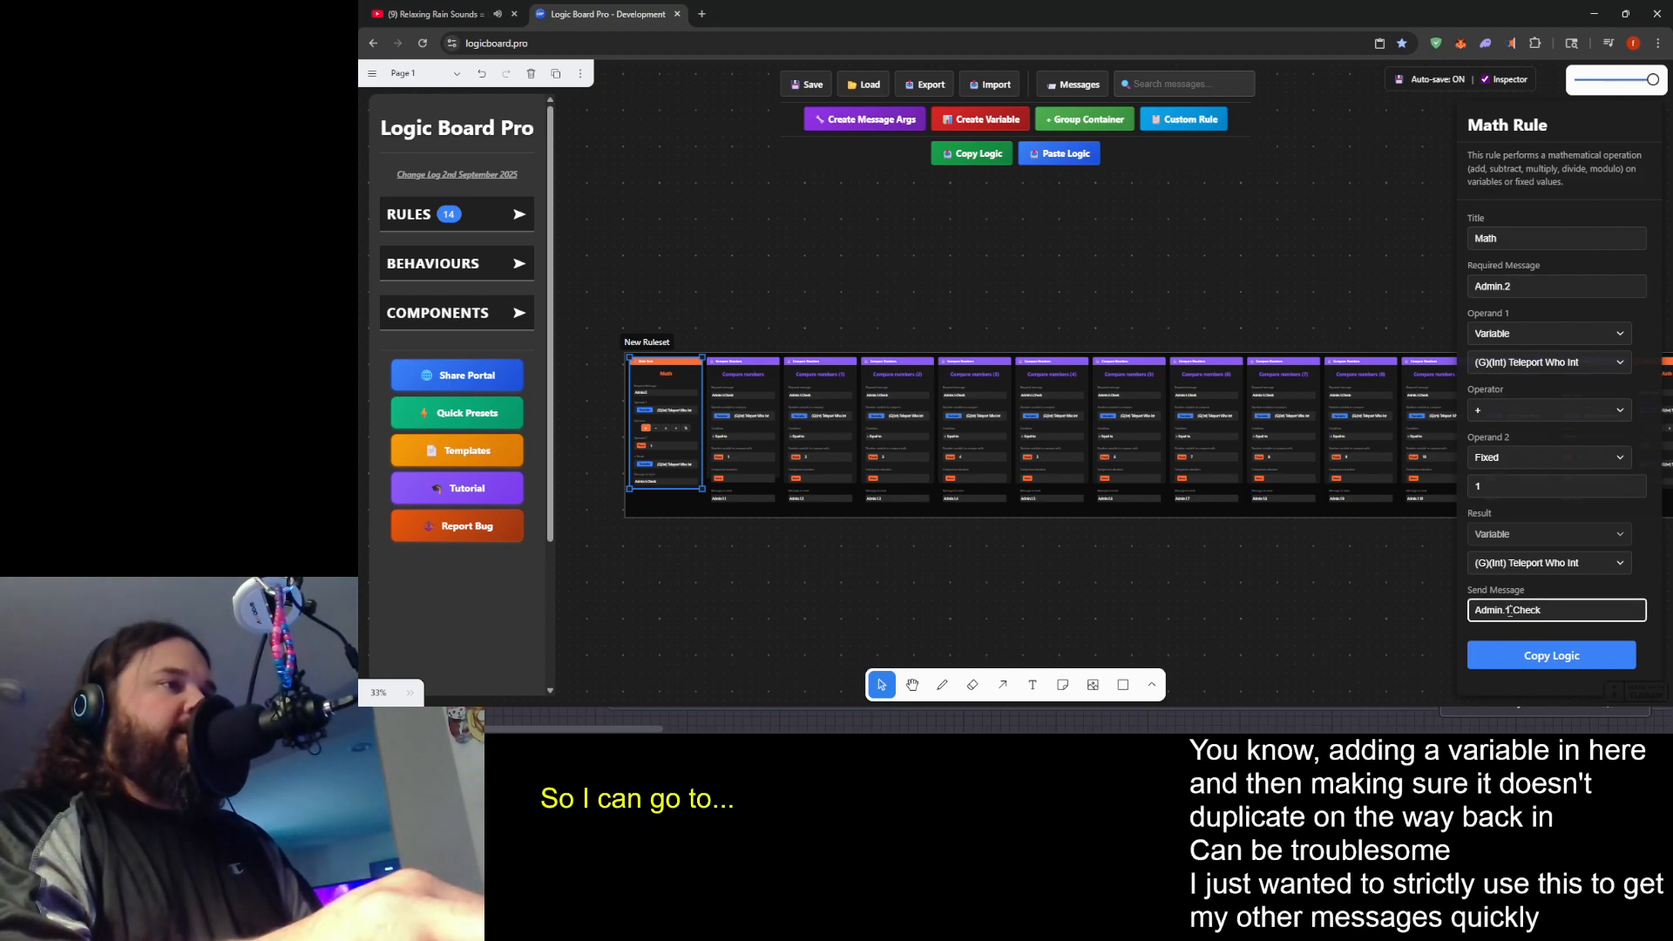
key(BackSpace)
text(2)
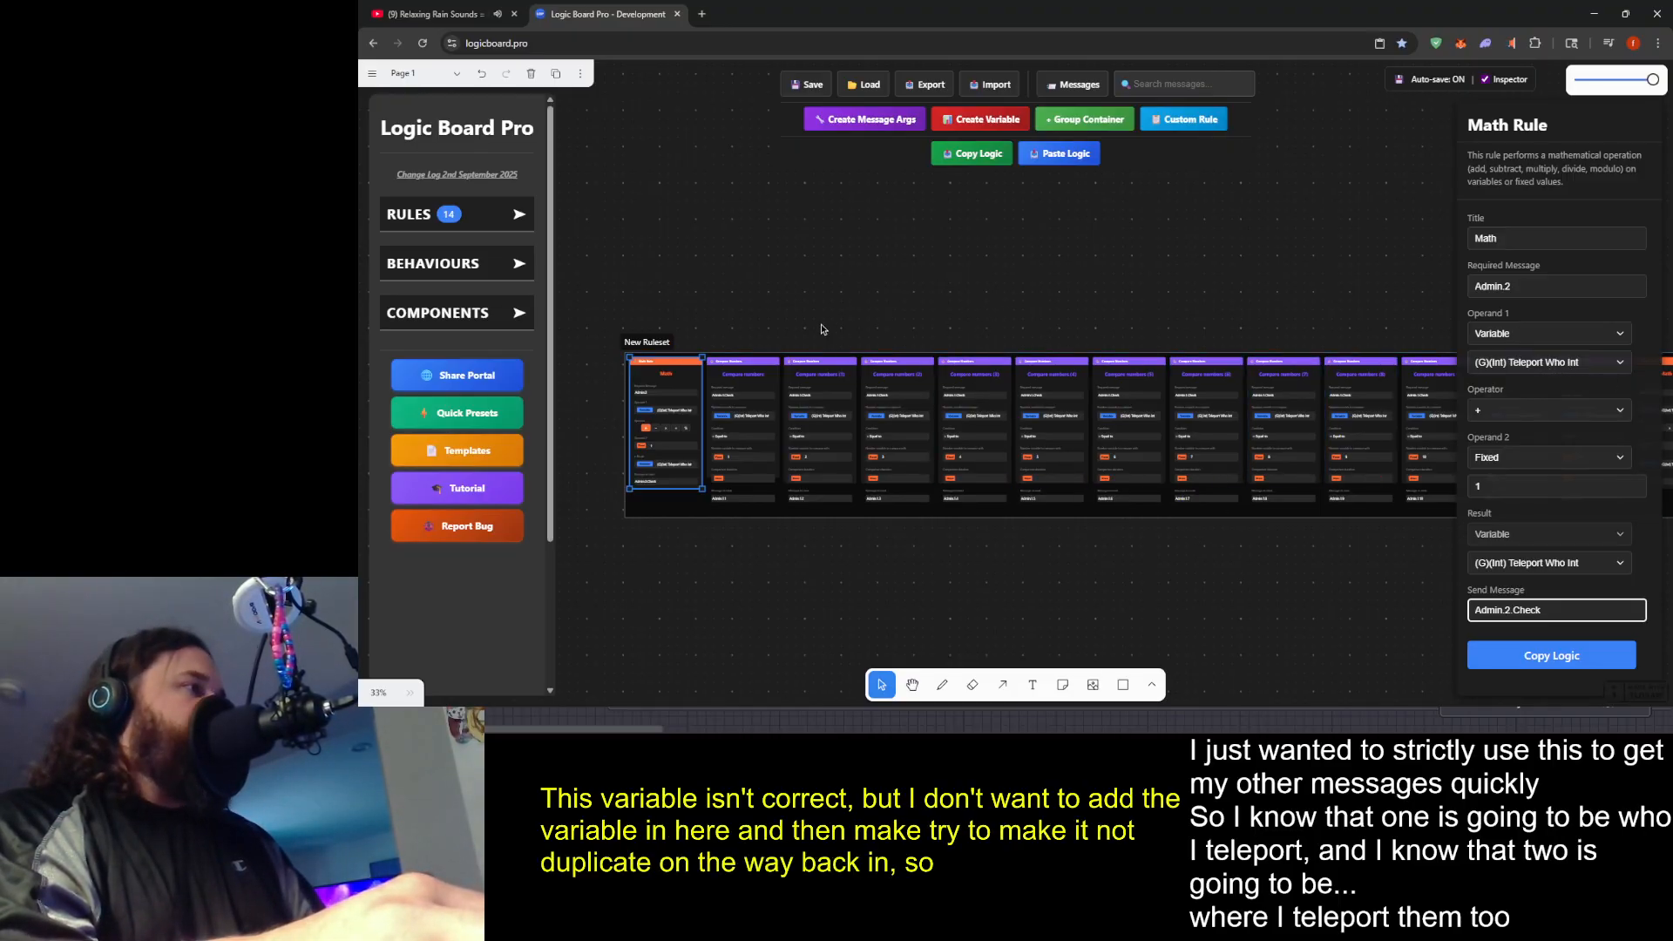
- Set the first Compare numbers rule's required message to Admin.2.Check and its send message to Admin.2.1
click(773, 388)
click(772, 391)
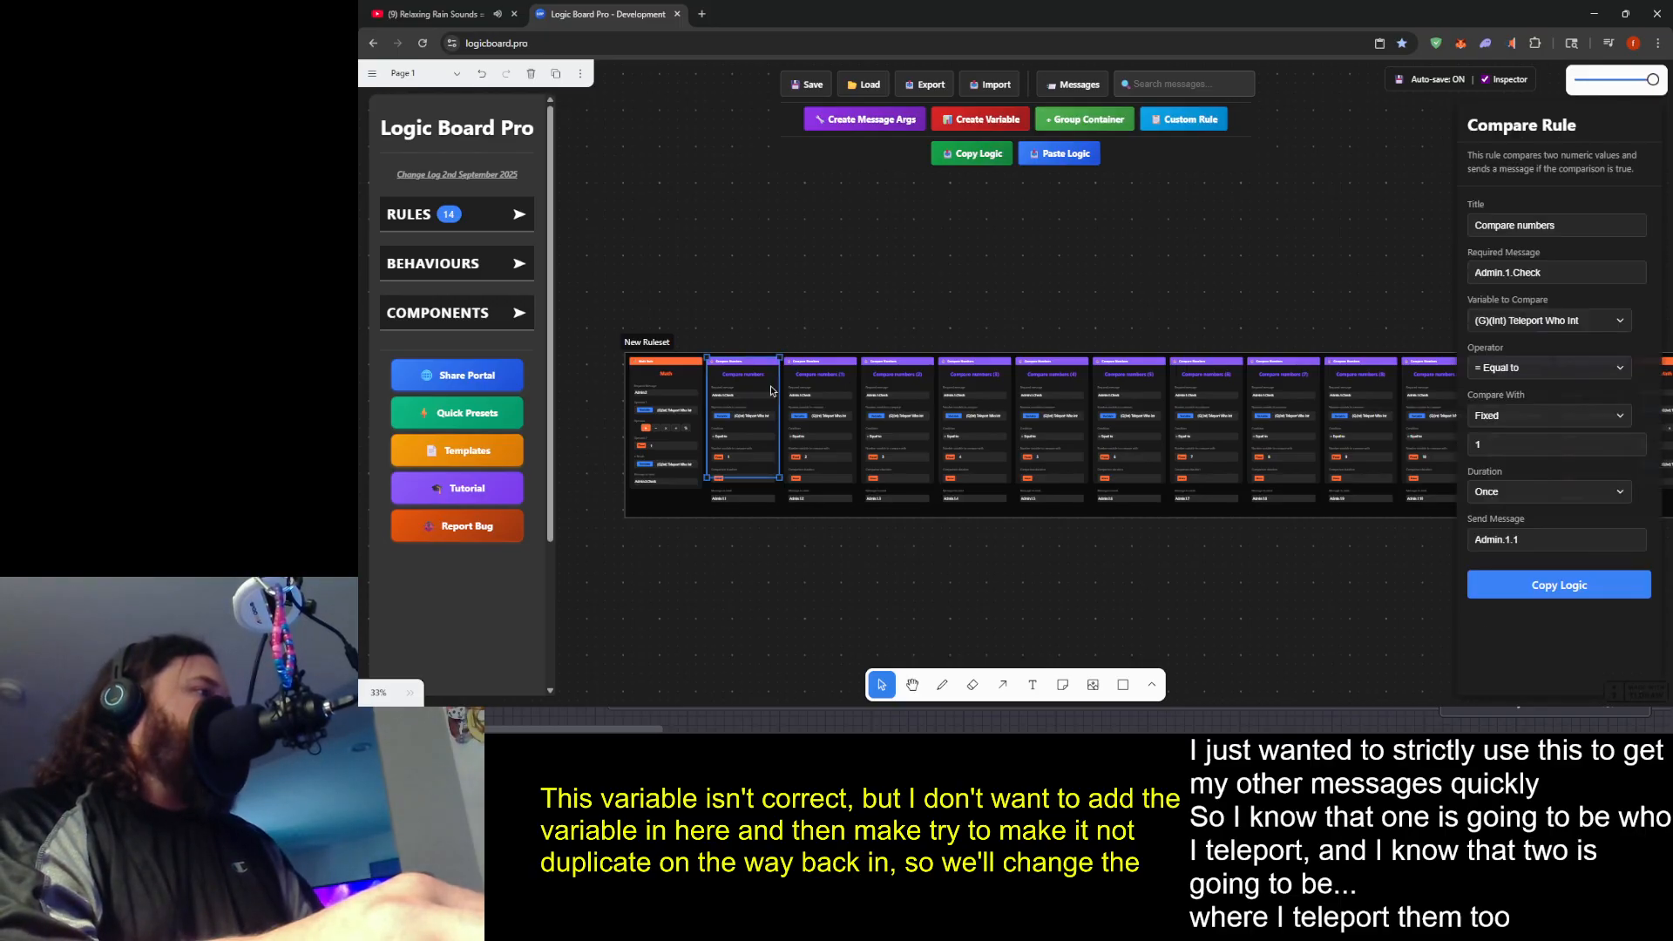
click(1509, 273)
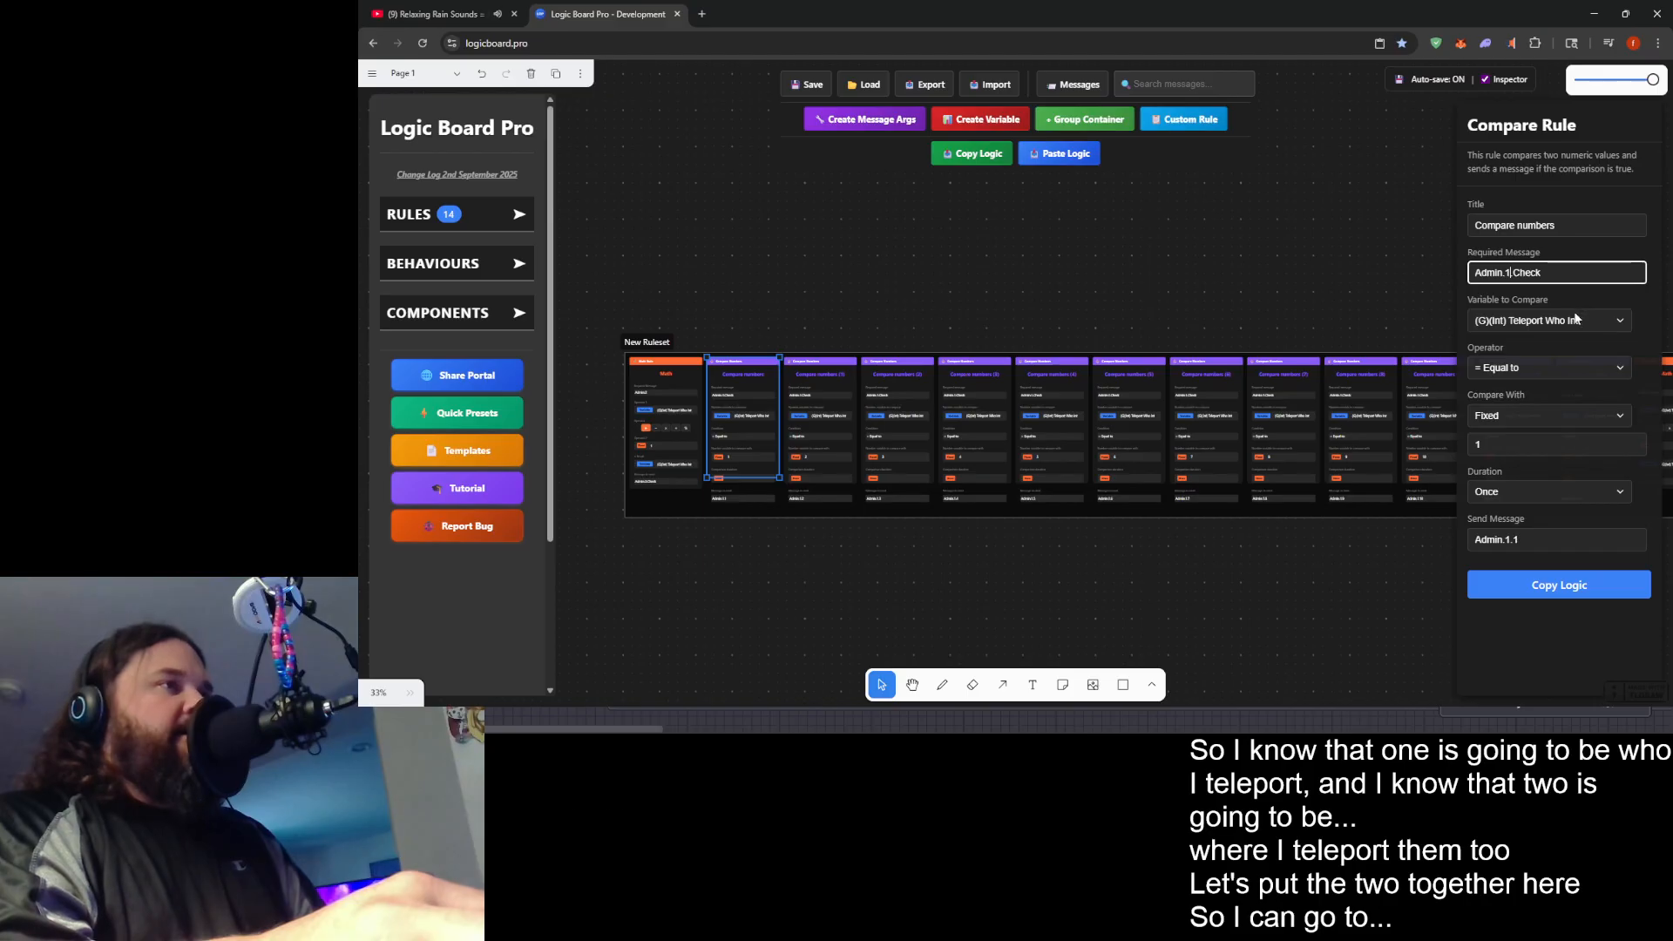
key(BackSpace)
text(2)
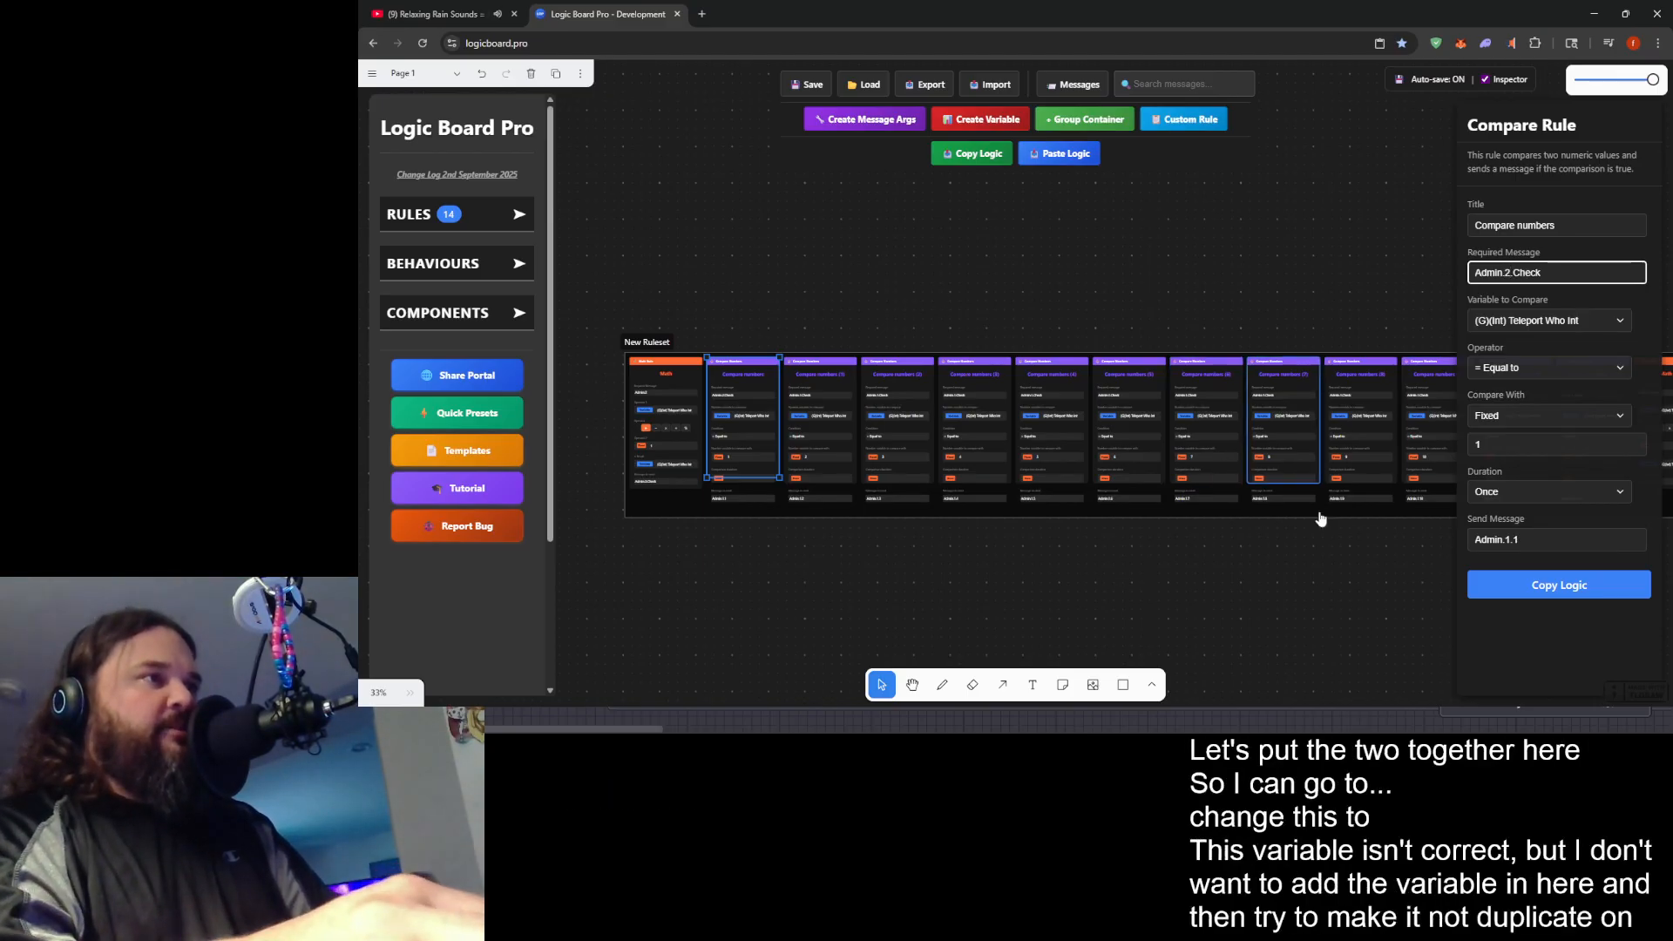
click(1510, 540)
key(BackSpace)
text(2)
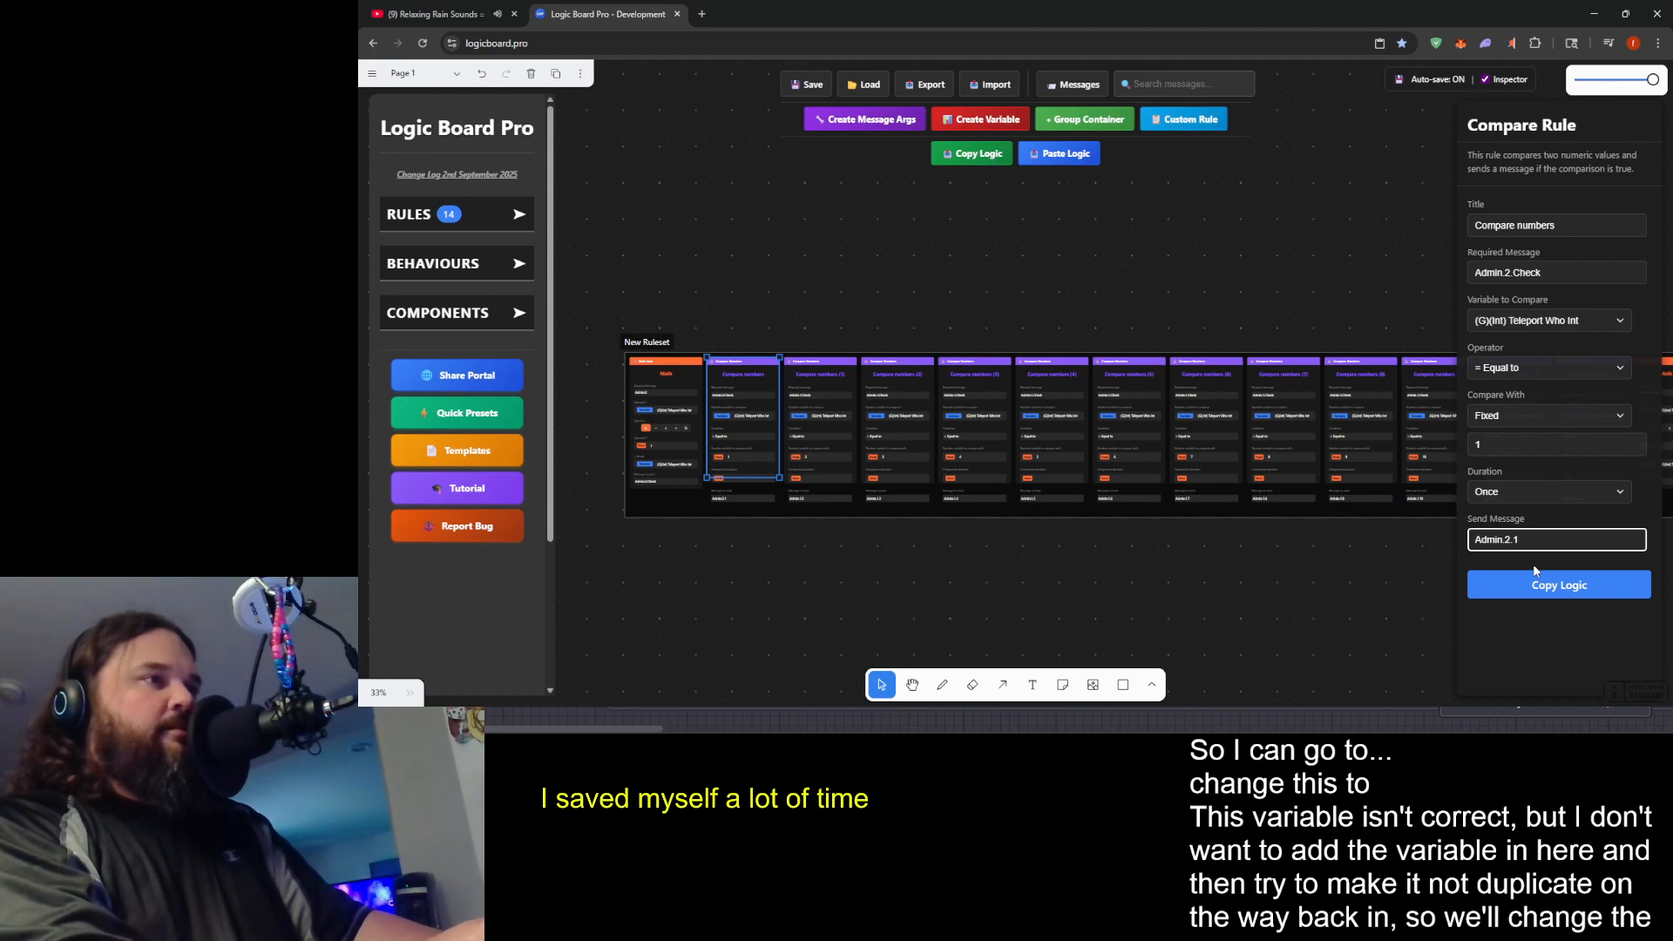
key(End)
key(BackSpace)
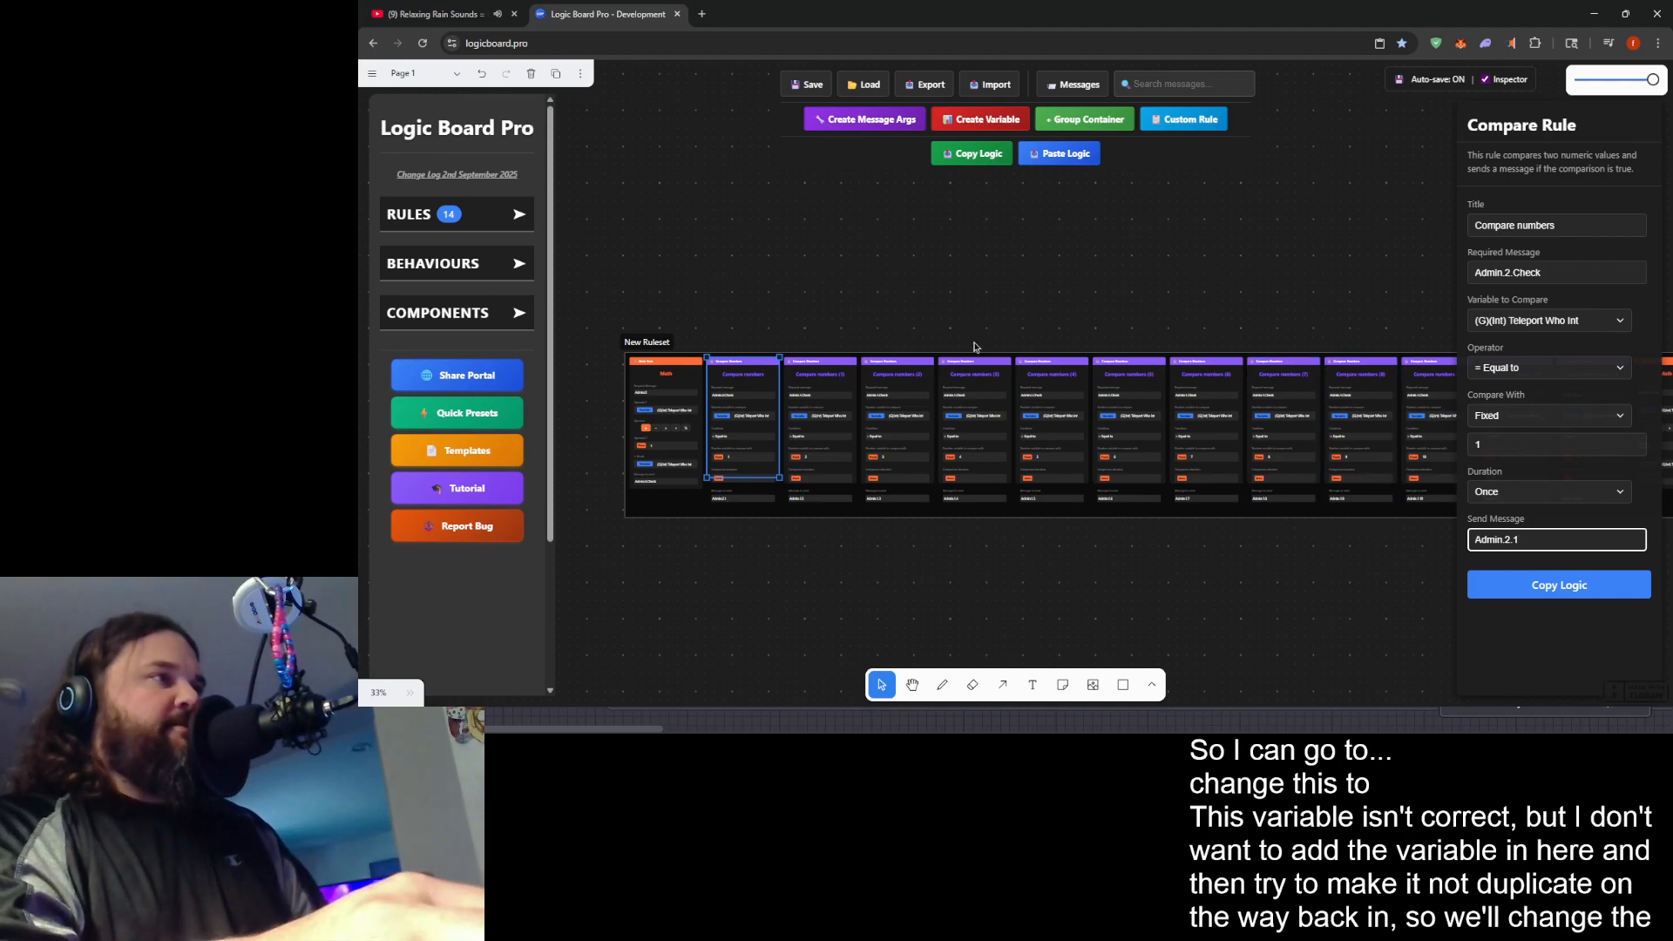
- Set the Compare numbers (1) rule's required message to Admin.2.Check and its send message to Admin.2.2
click(842, 389)
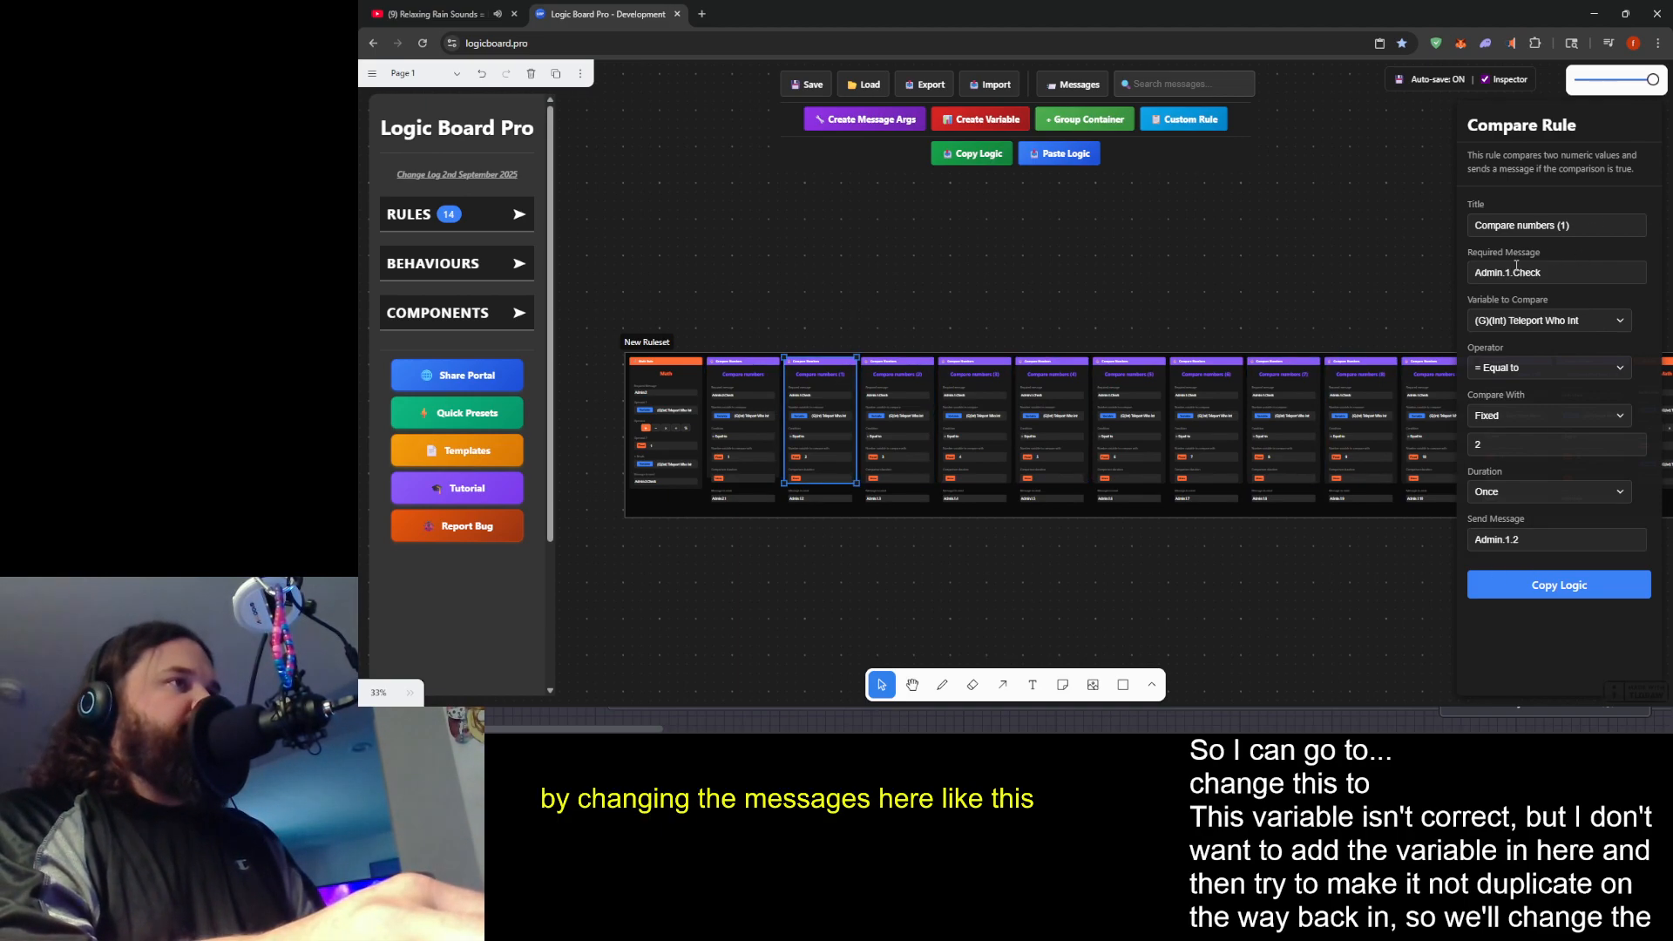
click(1506, 273)
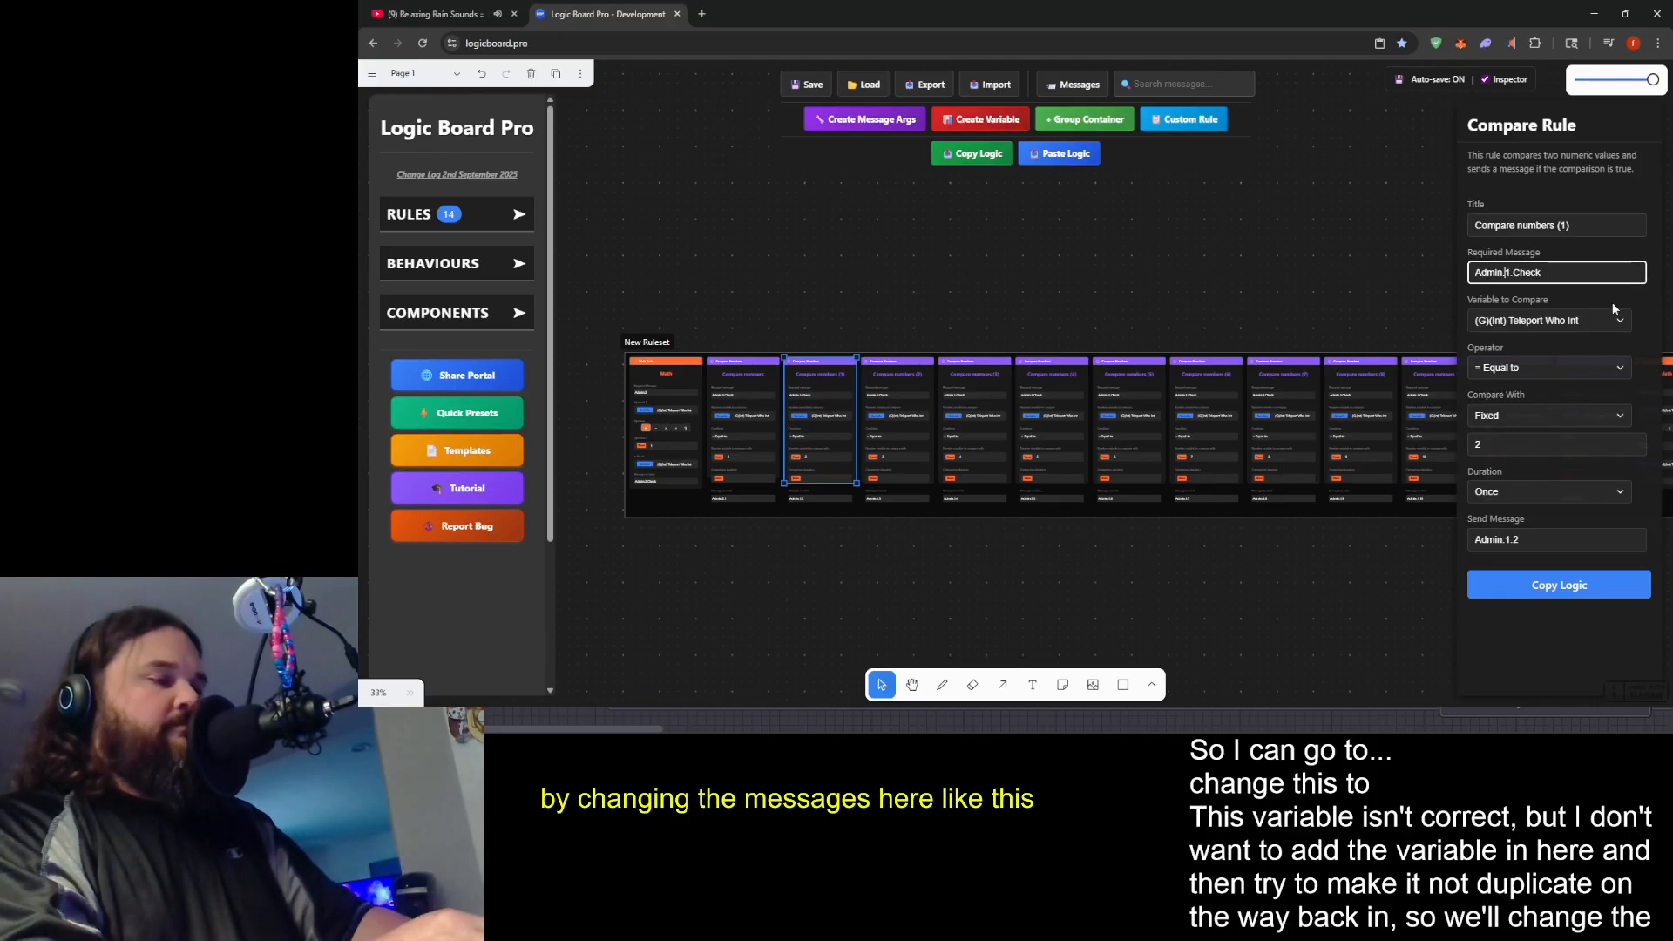
key(BackSpace)
text(2)
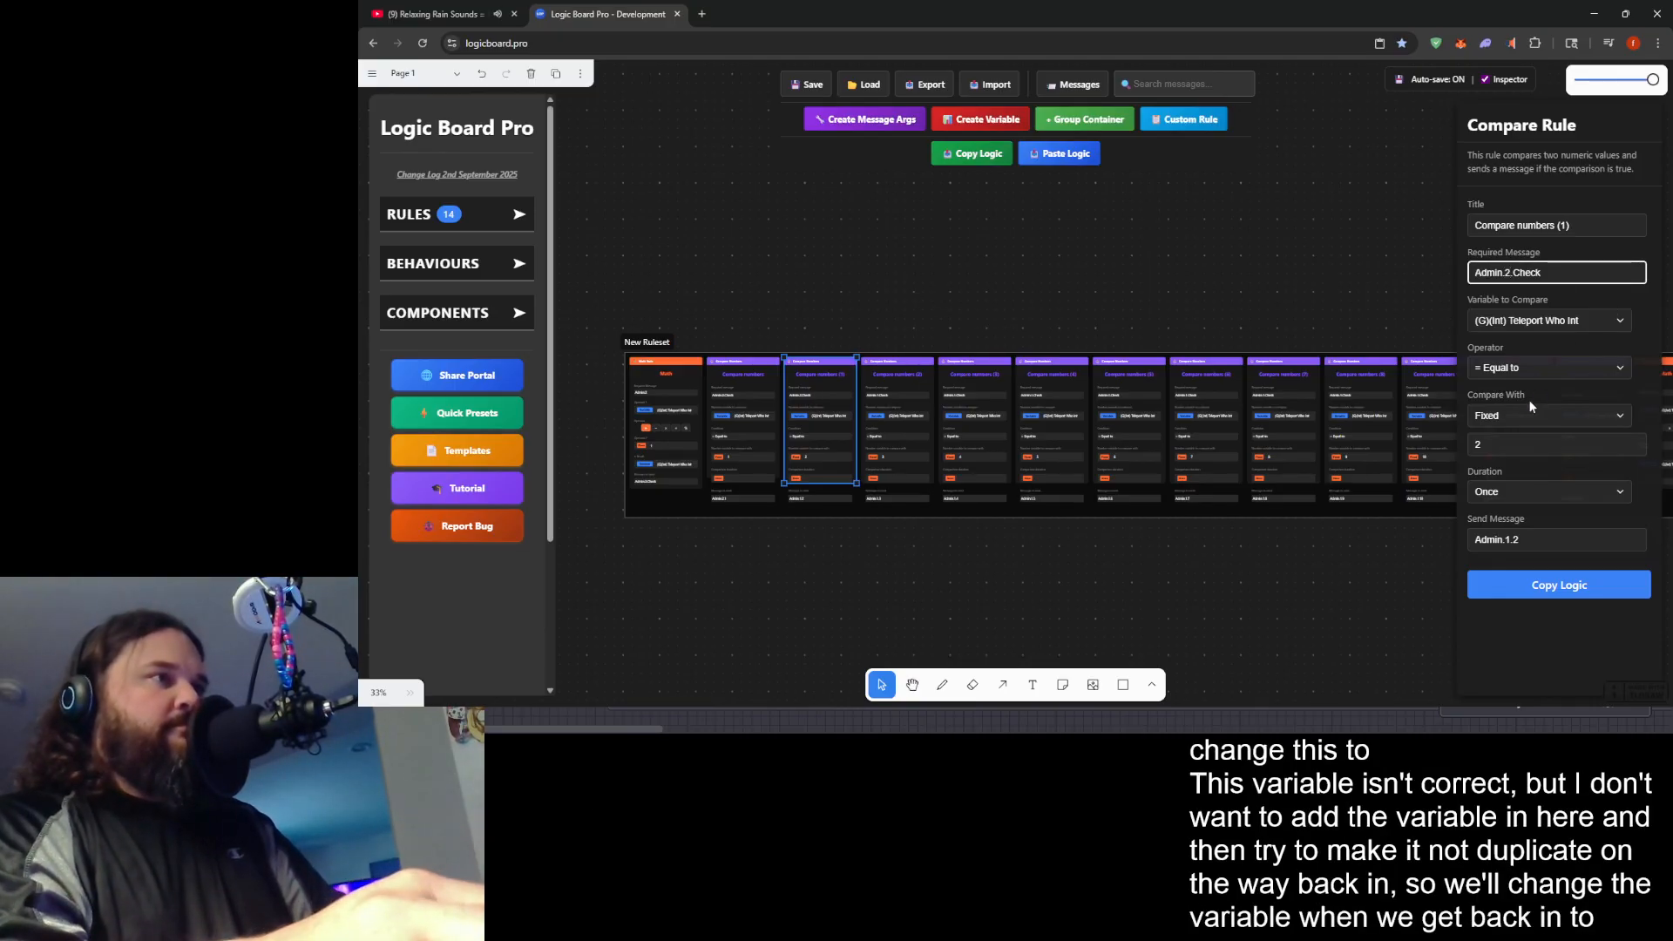
click(1509, 540)
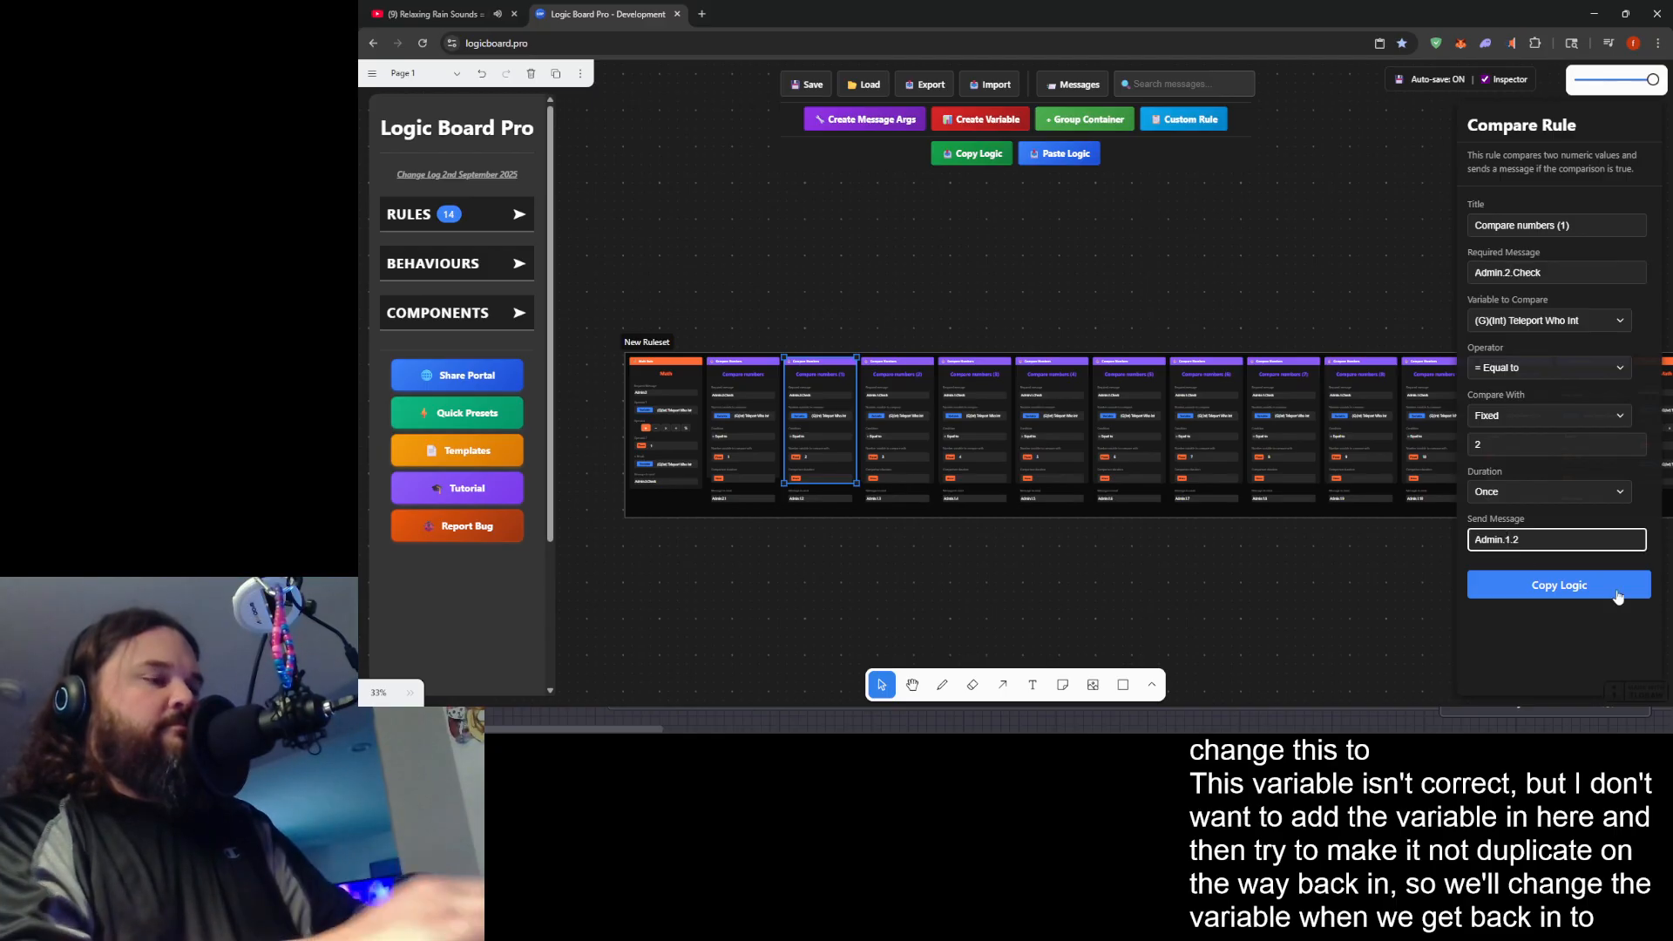
- Set the Compare numbers (2) rule's required message to Admin.2.Check and its send message to Admin.2.3
click(908, 375)
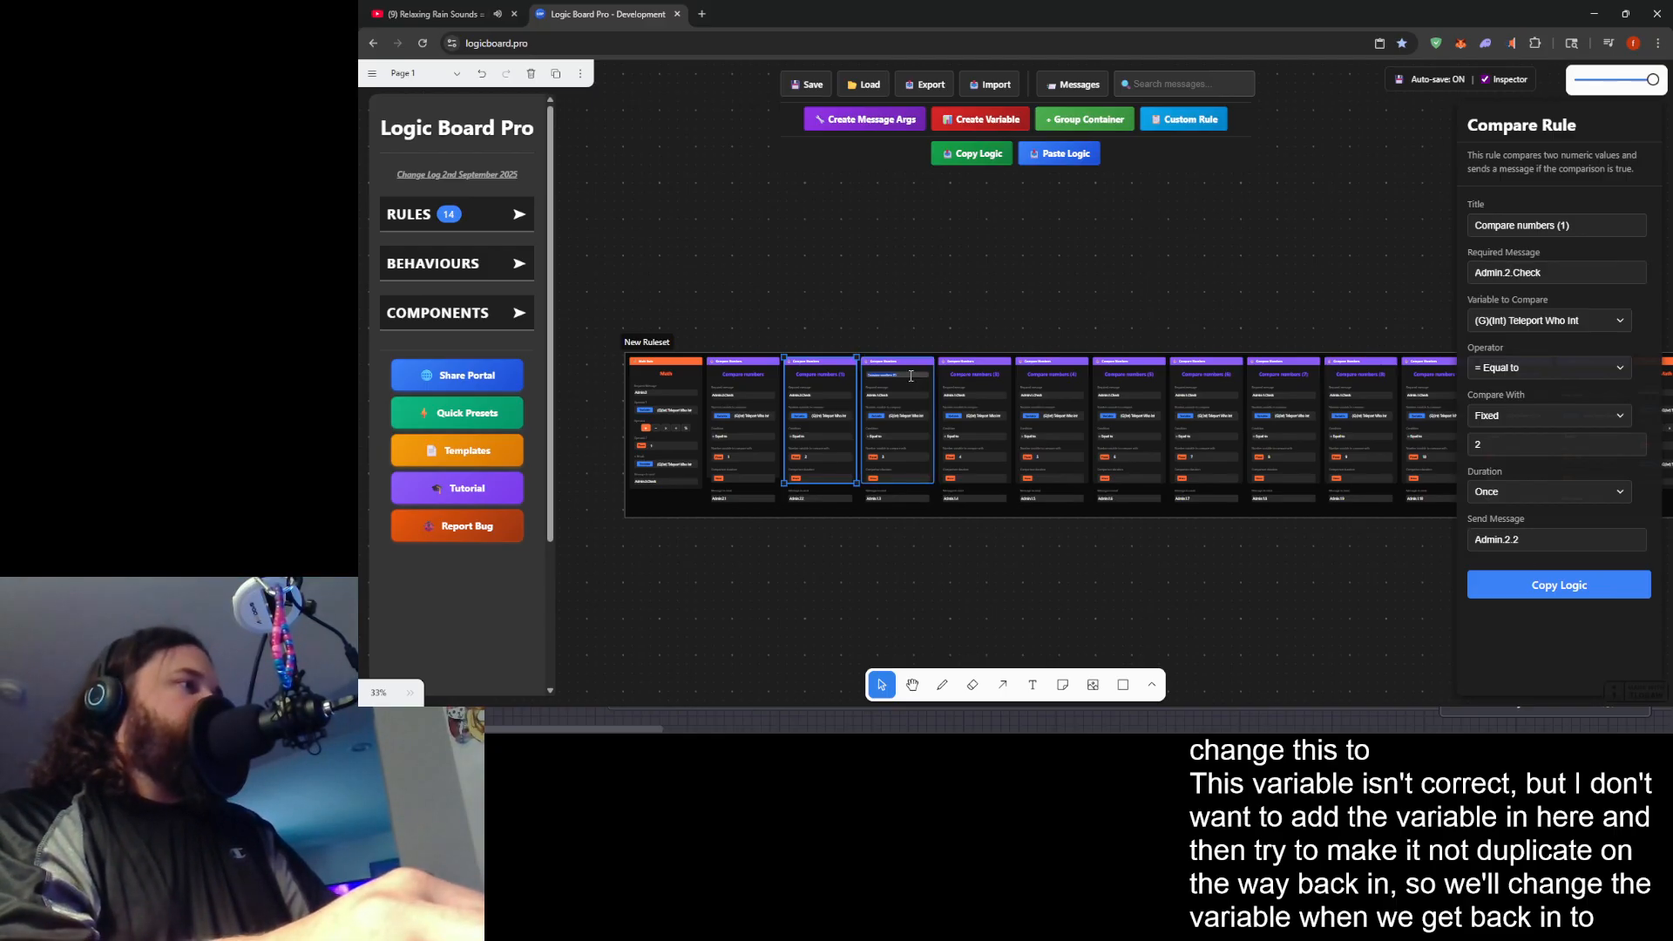
click(910, 389)
click(1513, 274)
key(BackSpace)
text(2)
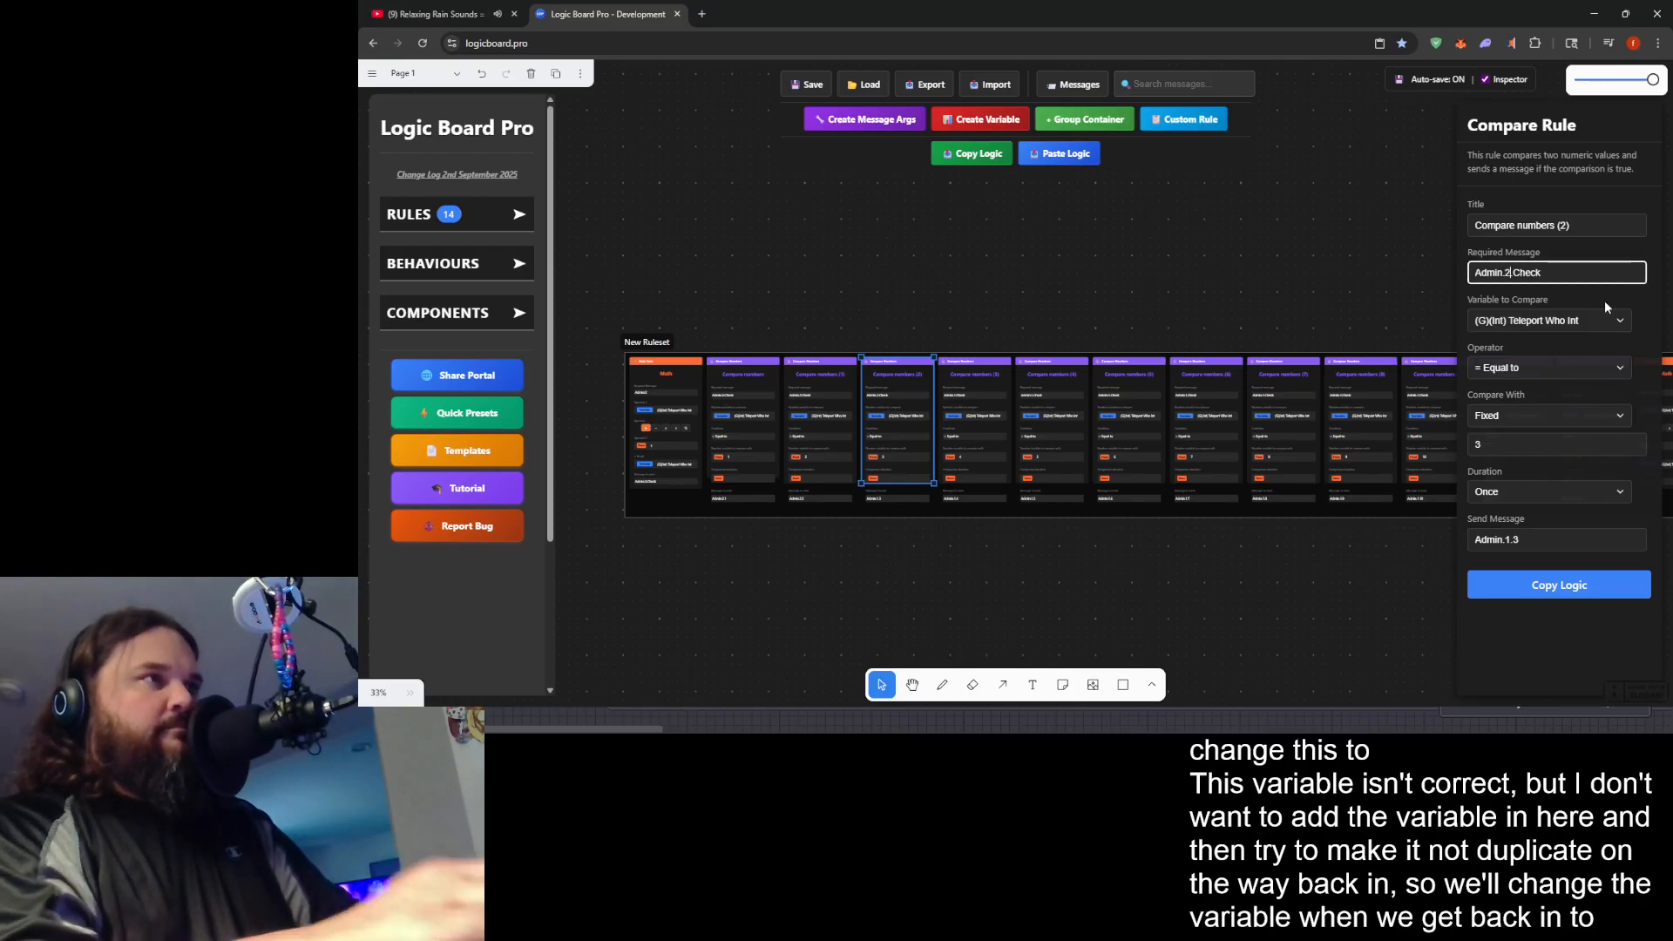
click(1512, 540)
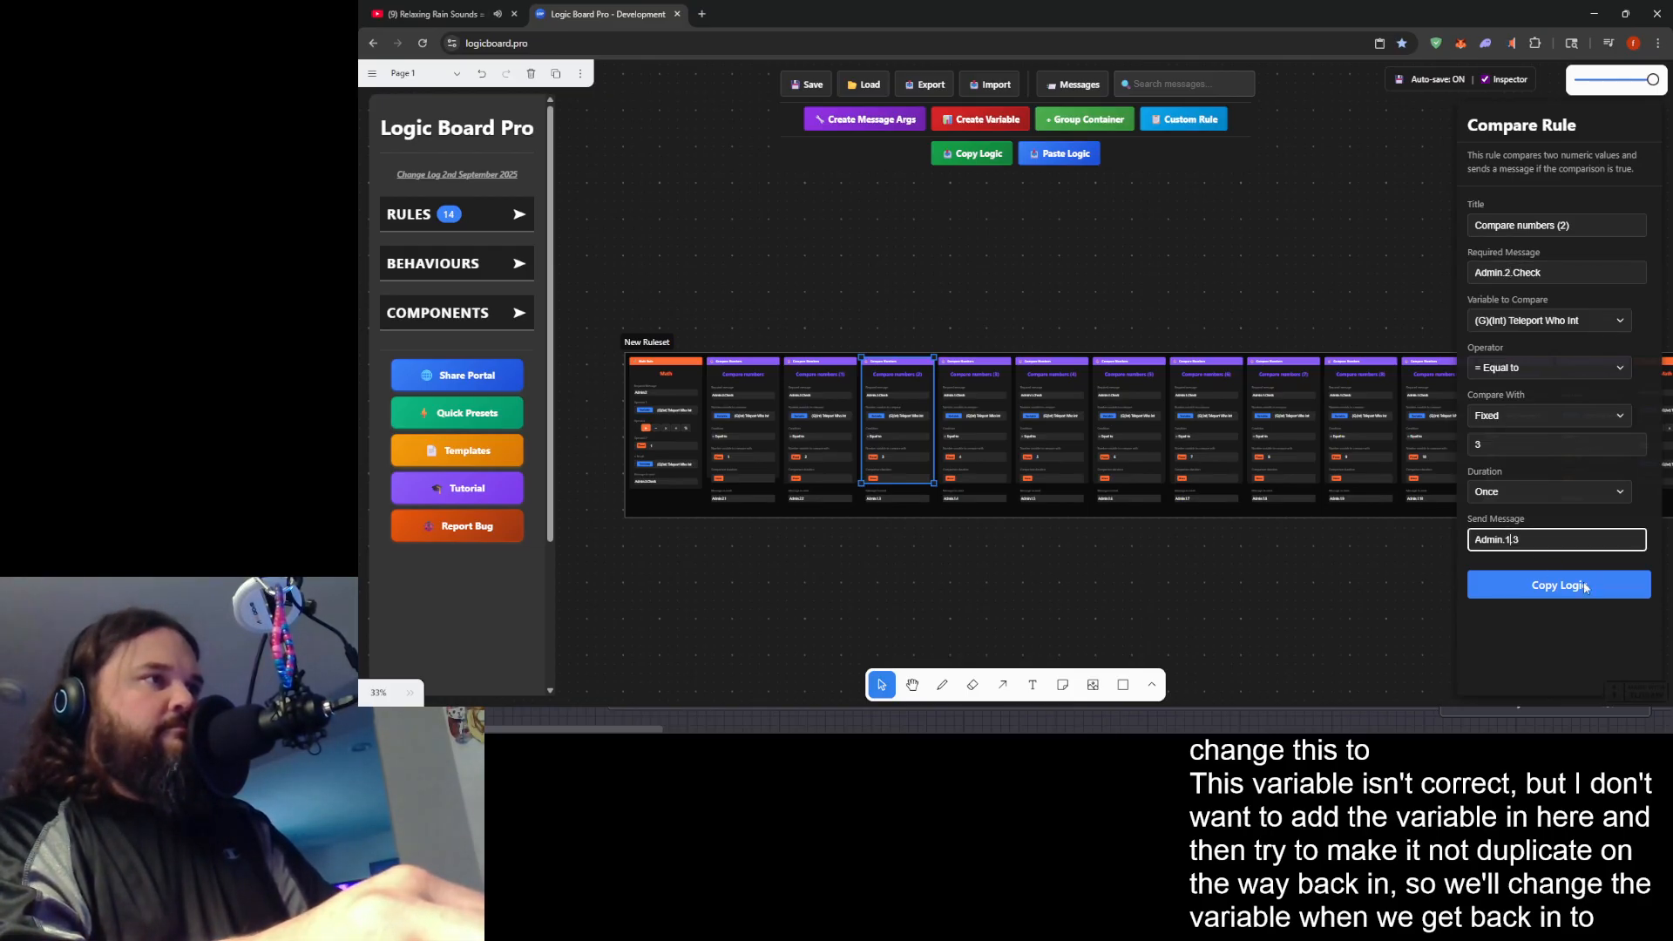
key(BackSpace)
text(2)
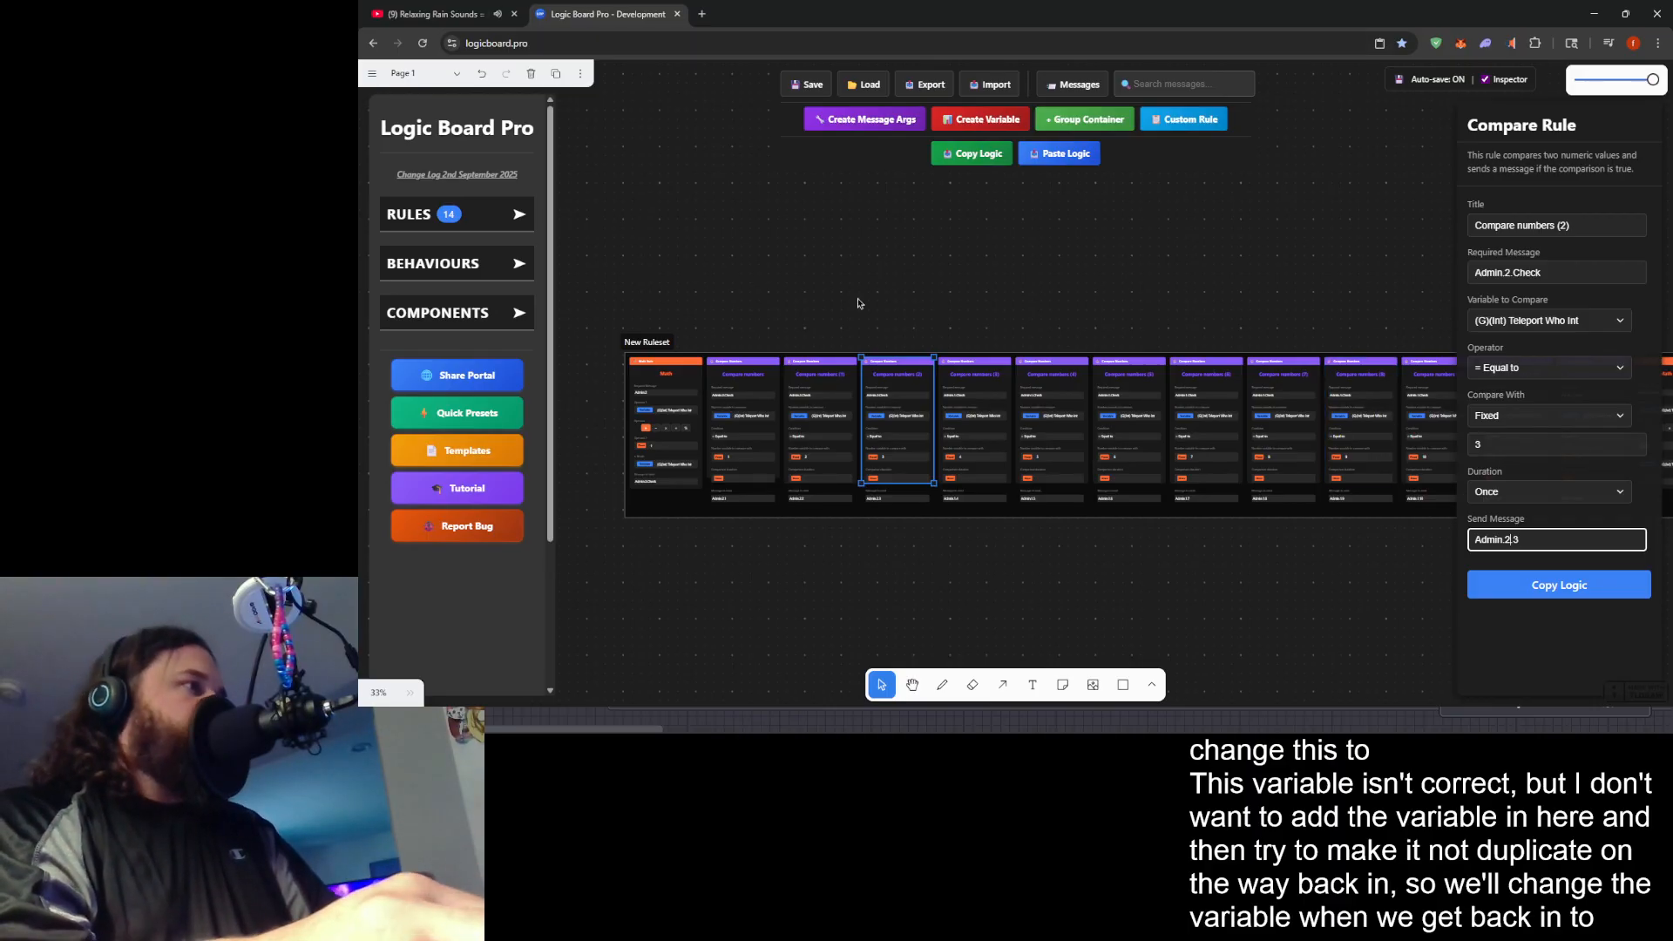
- Set the Compare numbers (3) rule's required message to Admin.2.Check and its send message to Admin.2.4
click(1001, 392)
click(1516, 277)
text(2)
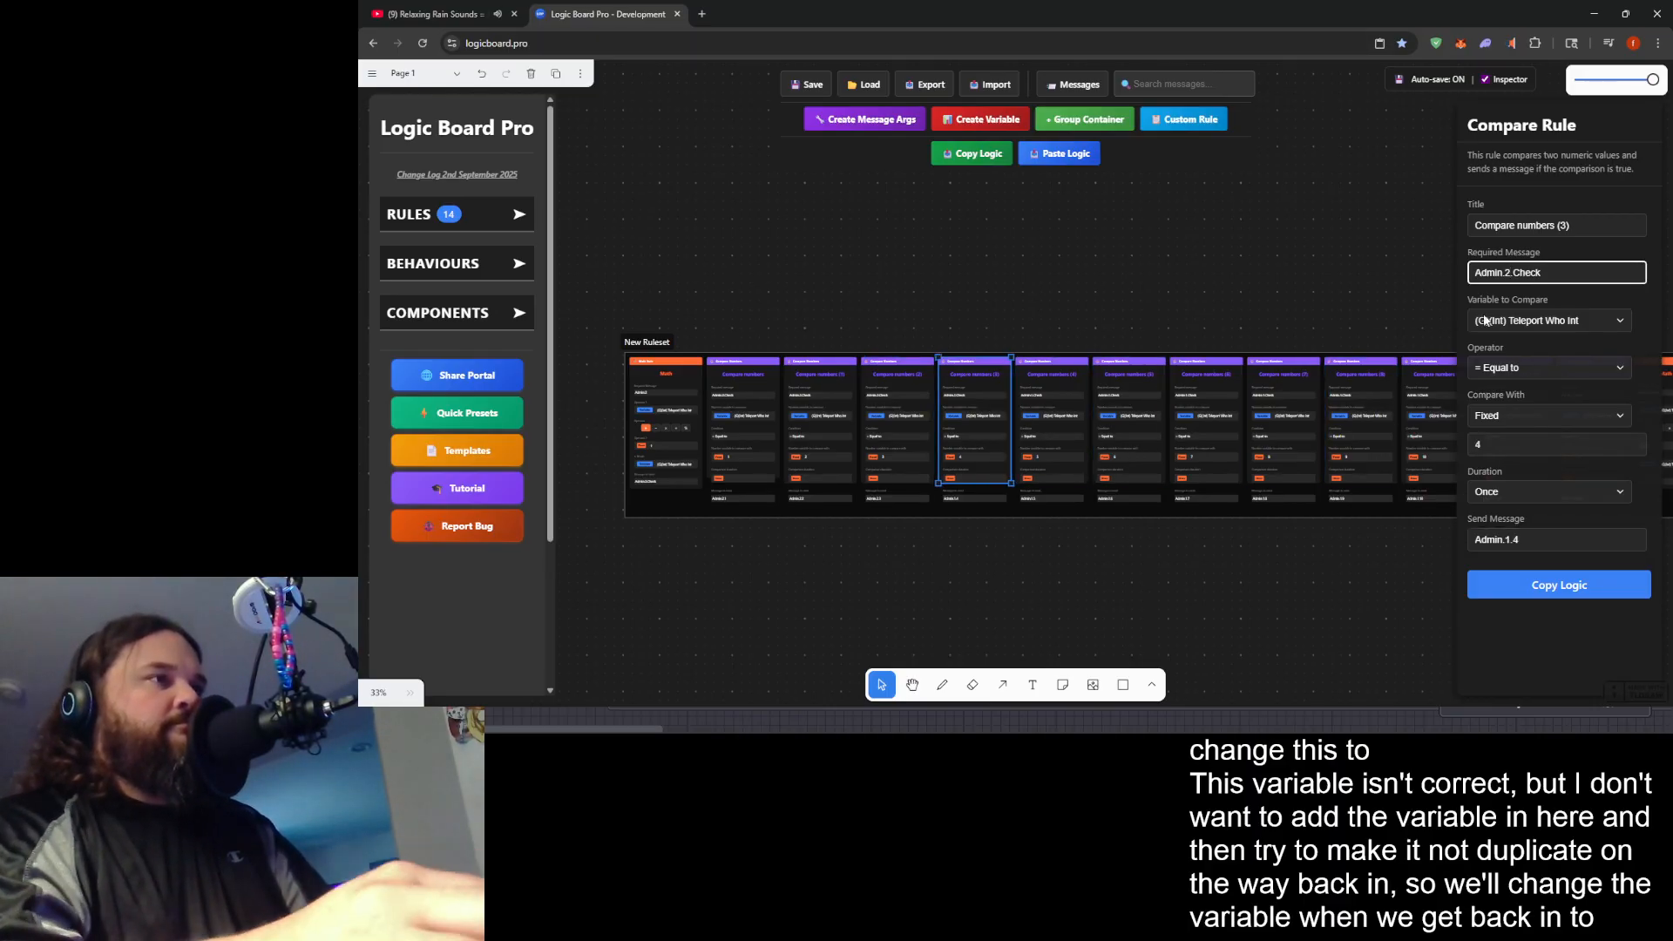
click(1506, 539)
key(Delete)
text(2)
- Set the Compare numbers (4) rule's required message to Admin.2.Check and its send message to Admin.2.5
click(1046, 391)
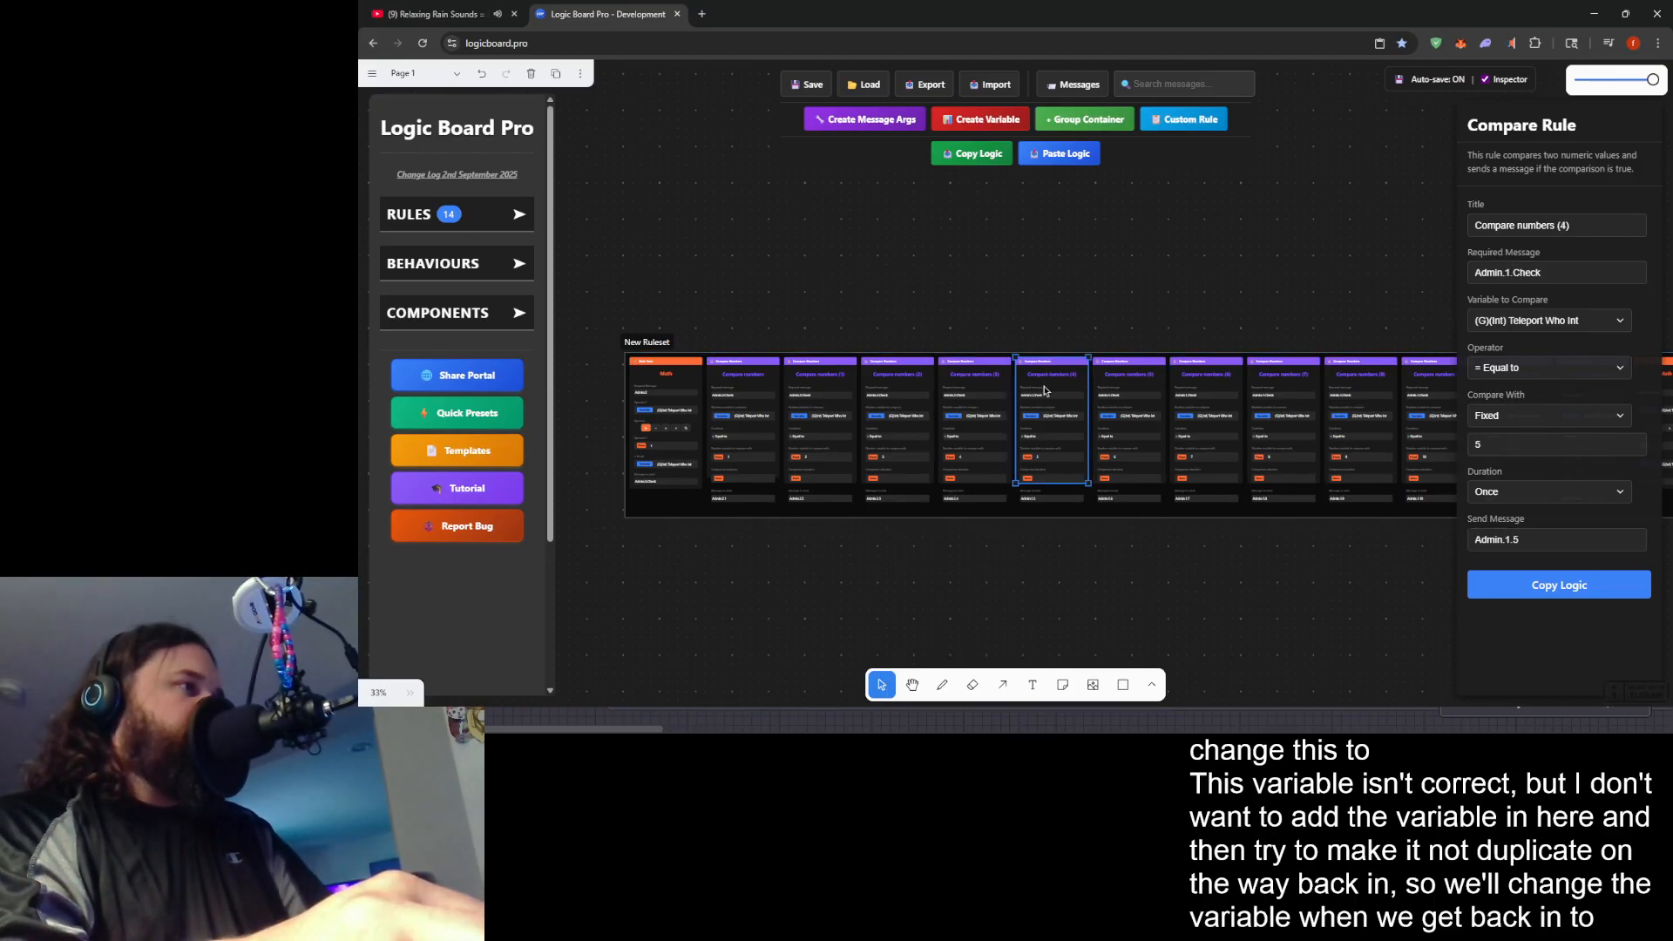
click(1506, 272)
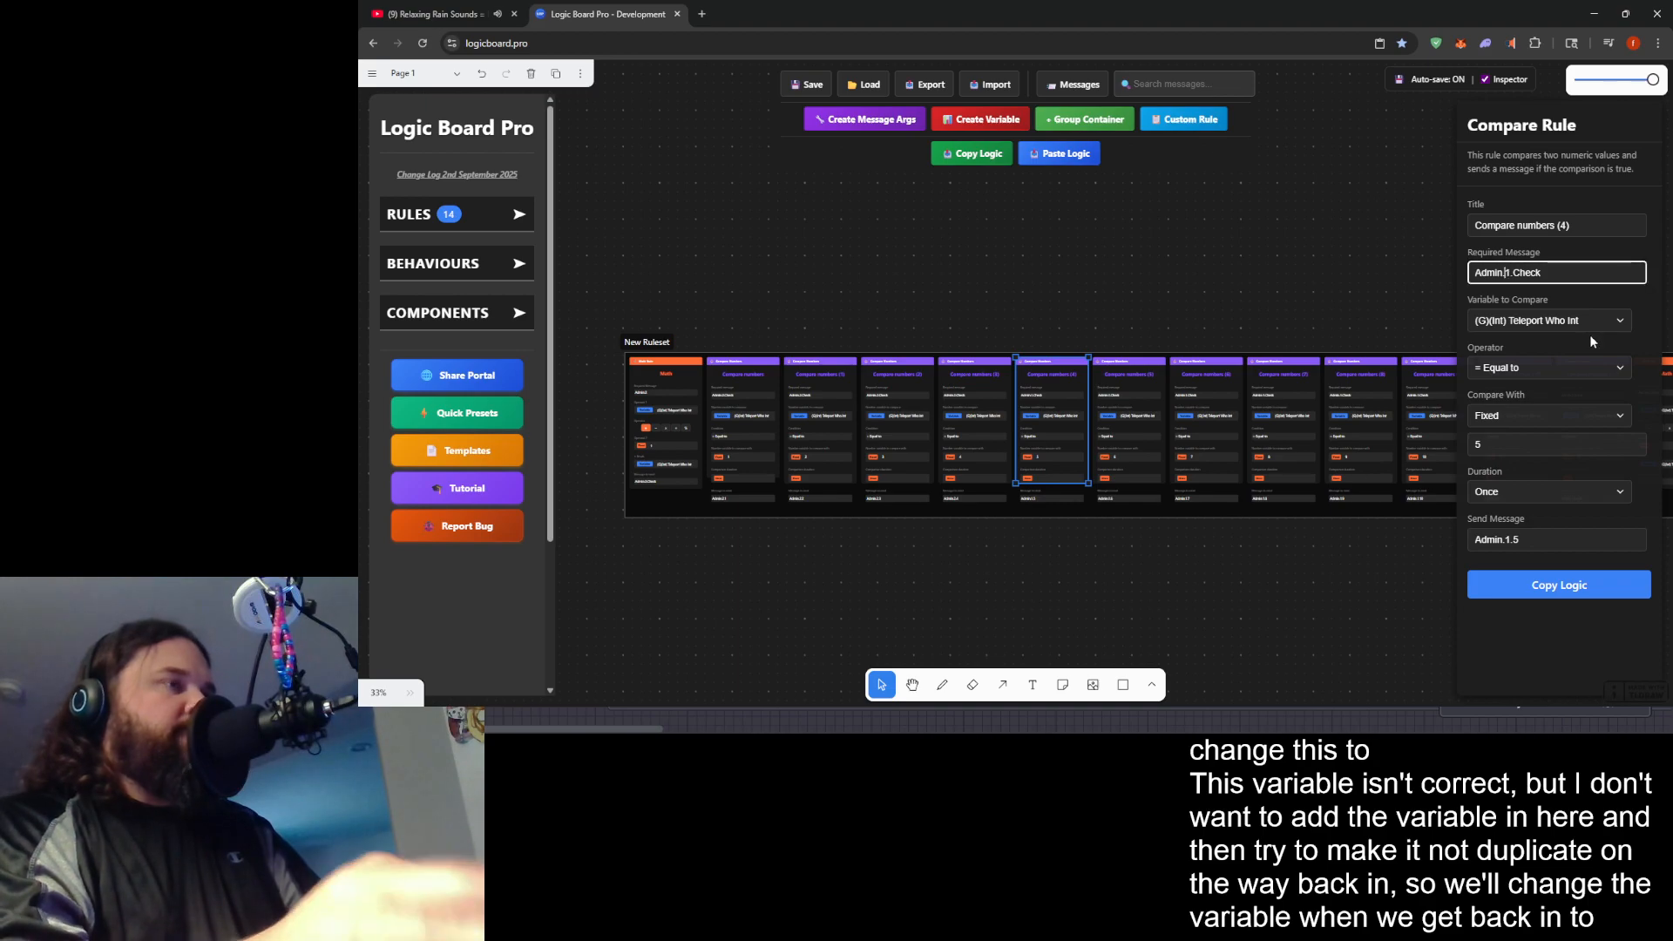
key(Delete)
text(2)
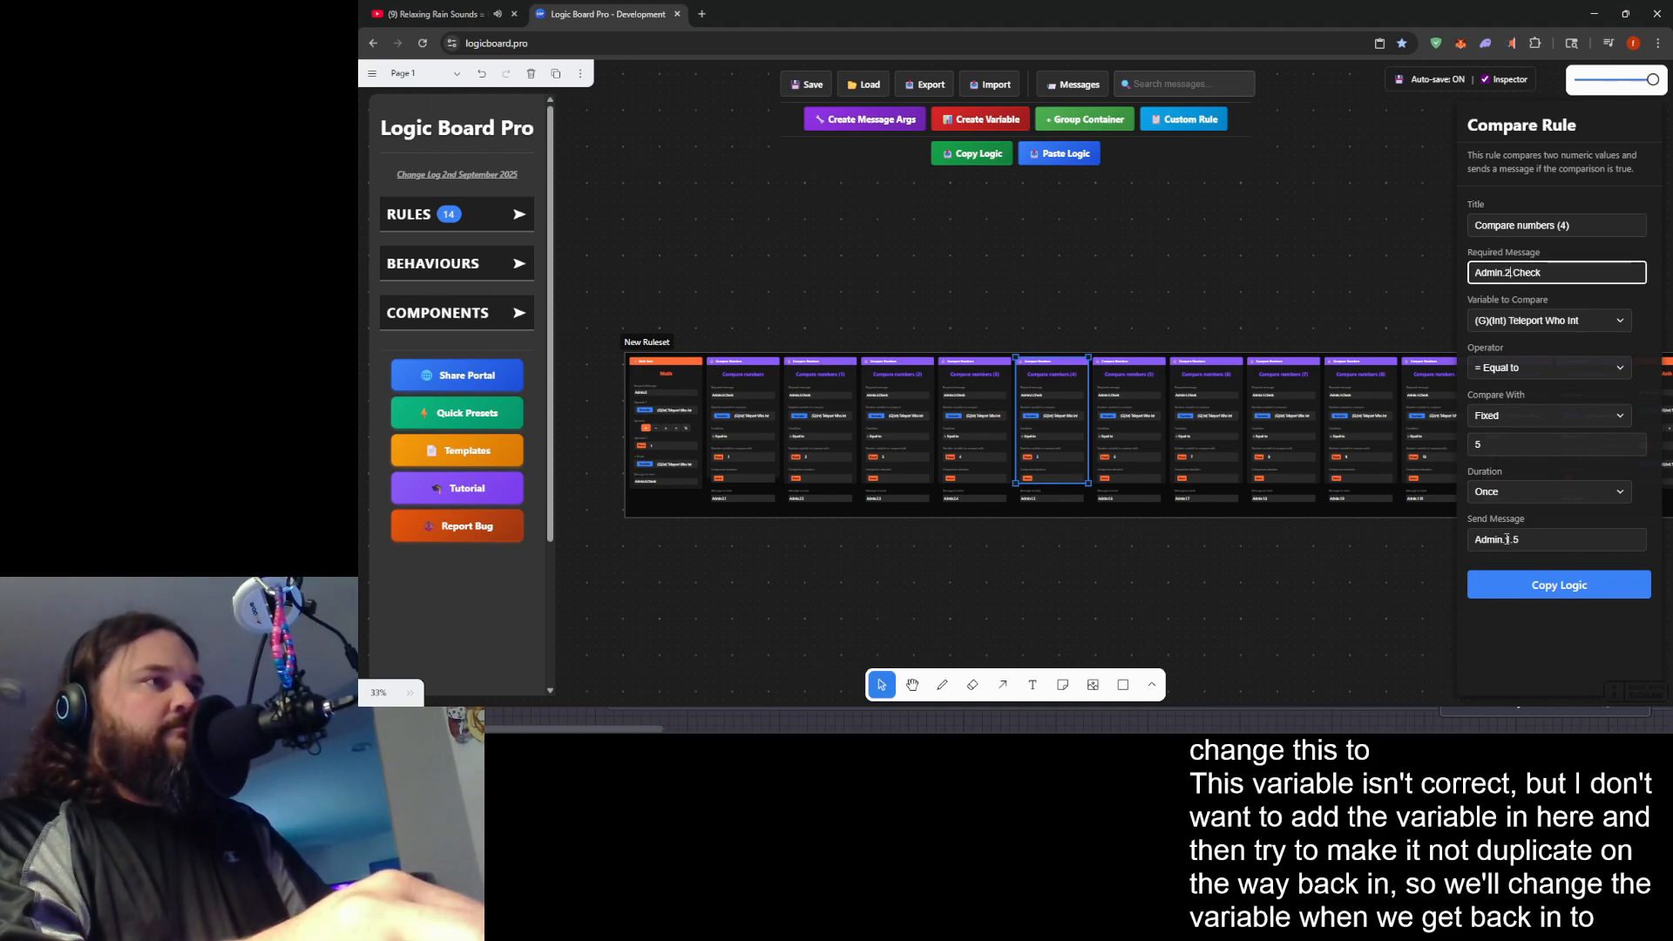
click(1506, 539)
text(2)
- Set the Compare numbers (5) rule's required message to Admin.2.Check and its send message to Admin.2.6
click(1124, 384)
click(1506, 273)
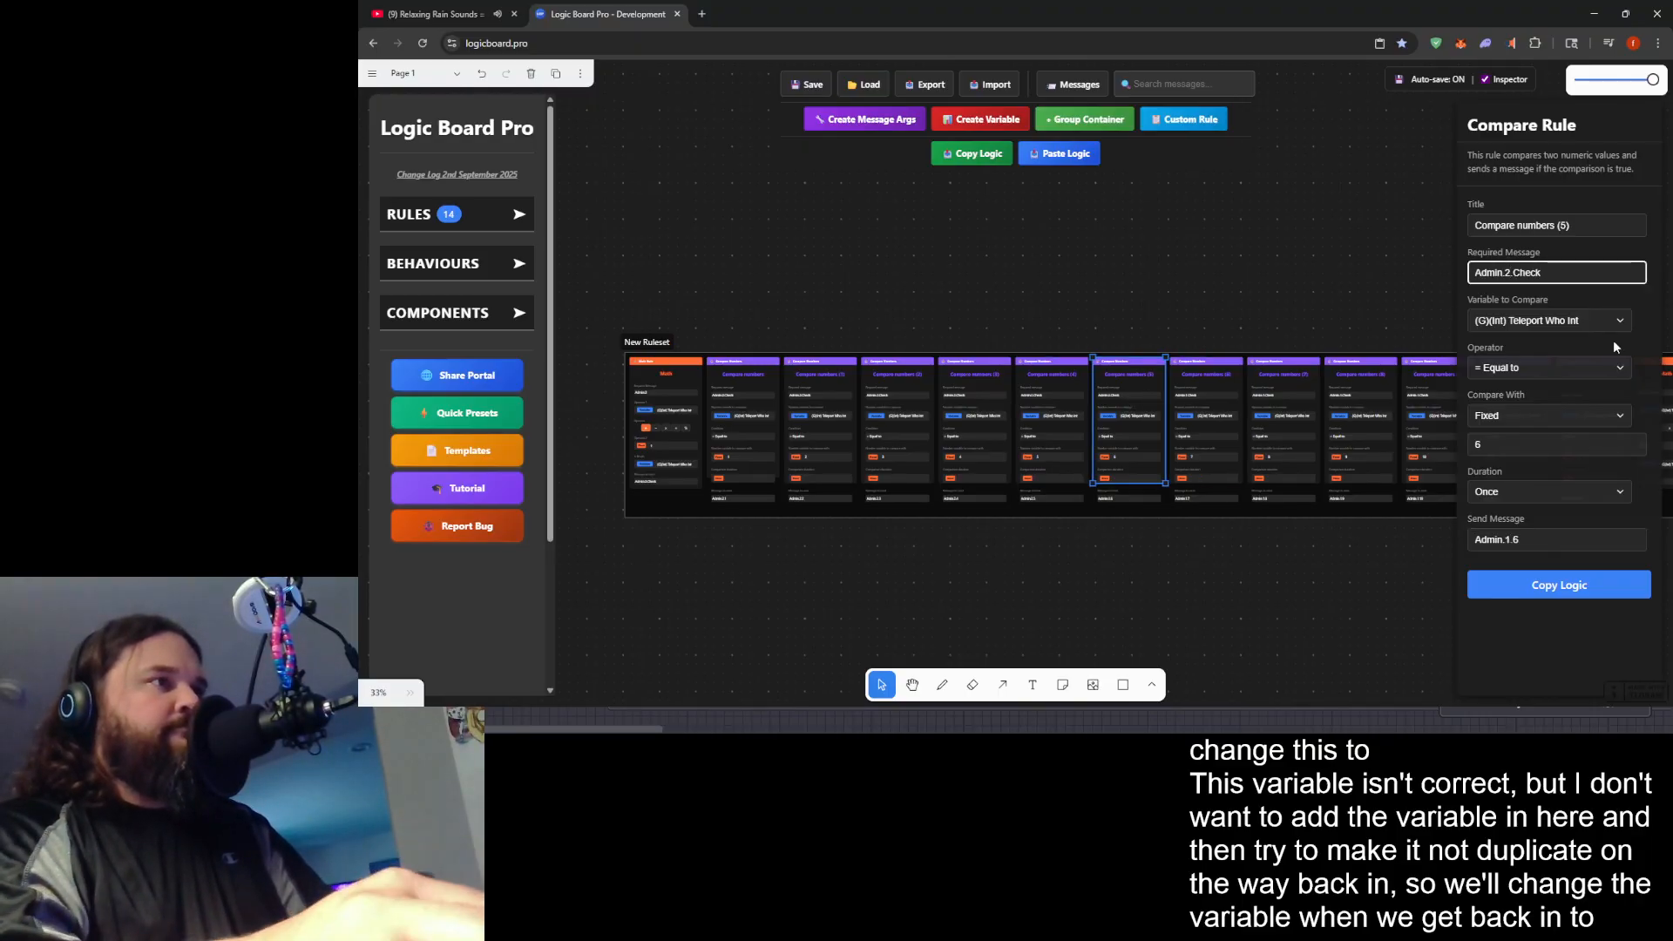
click(1510, 537)
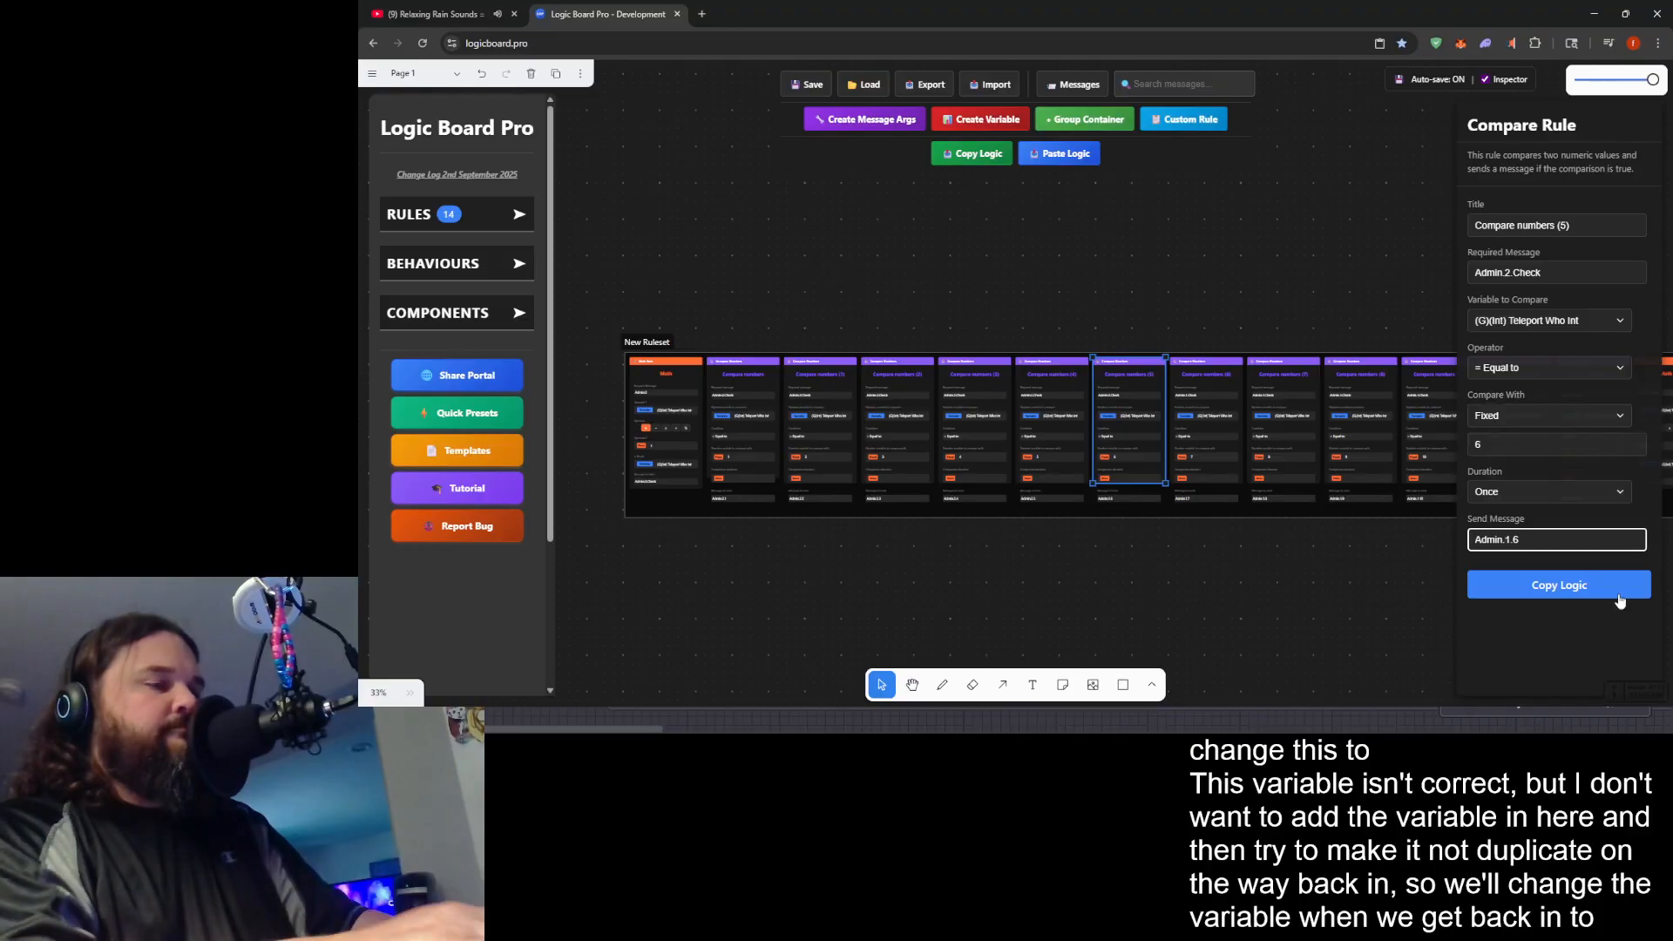
text(2)
- Set the Compare numbers (6) rule's required message to Admin.2.Check and its send message to Admin.2.7
click(1207, 384)
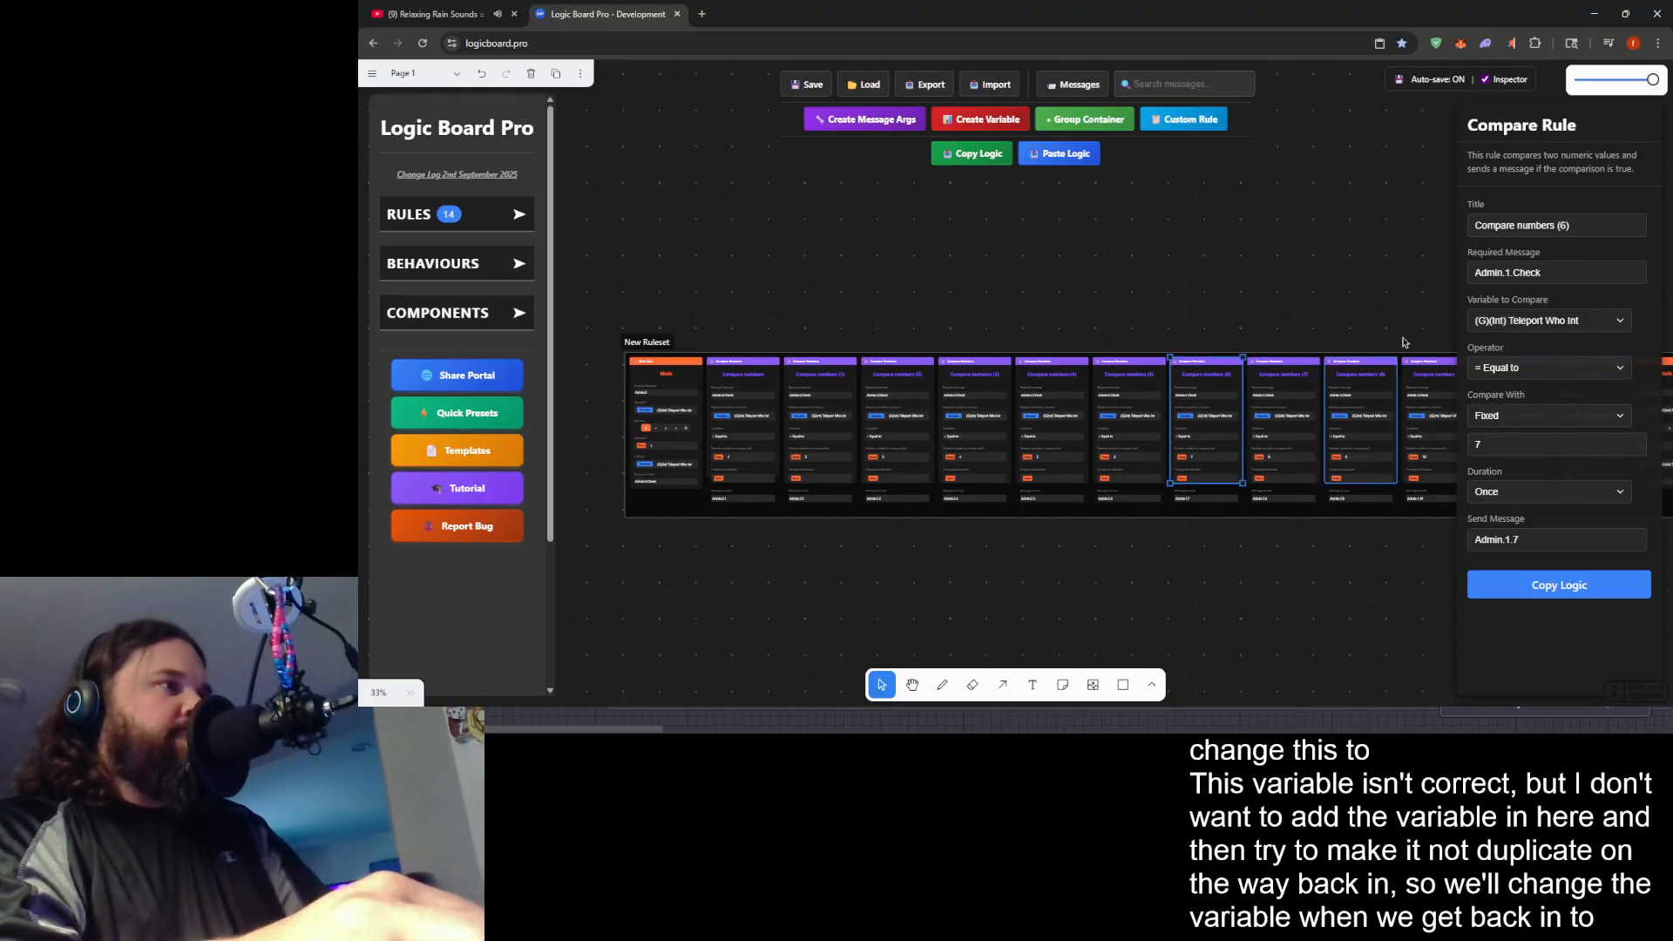
click(1507, 274)
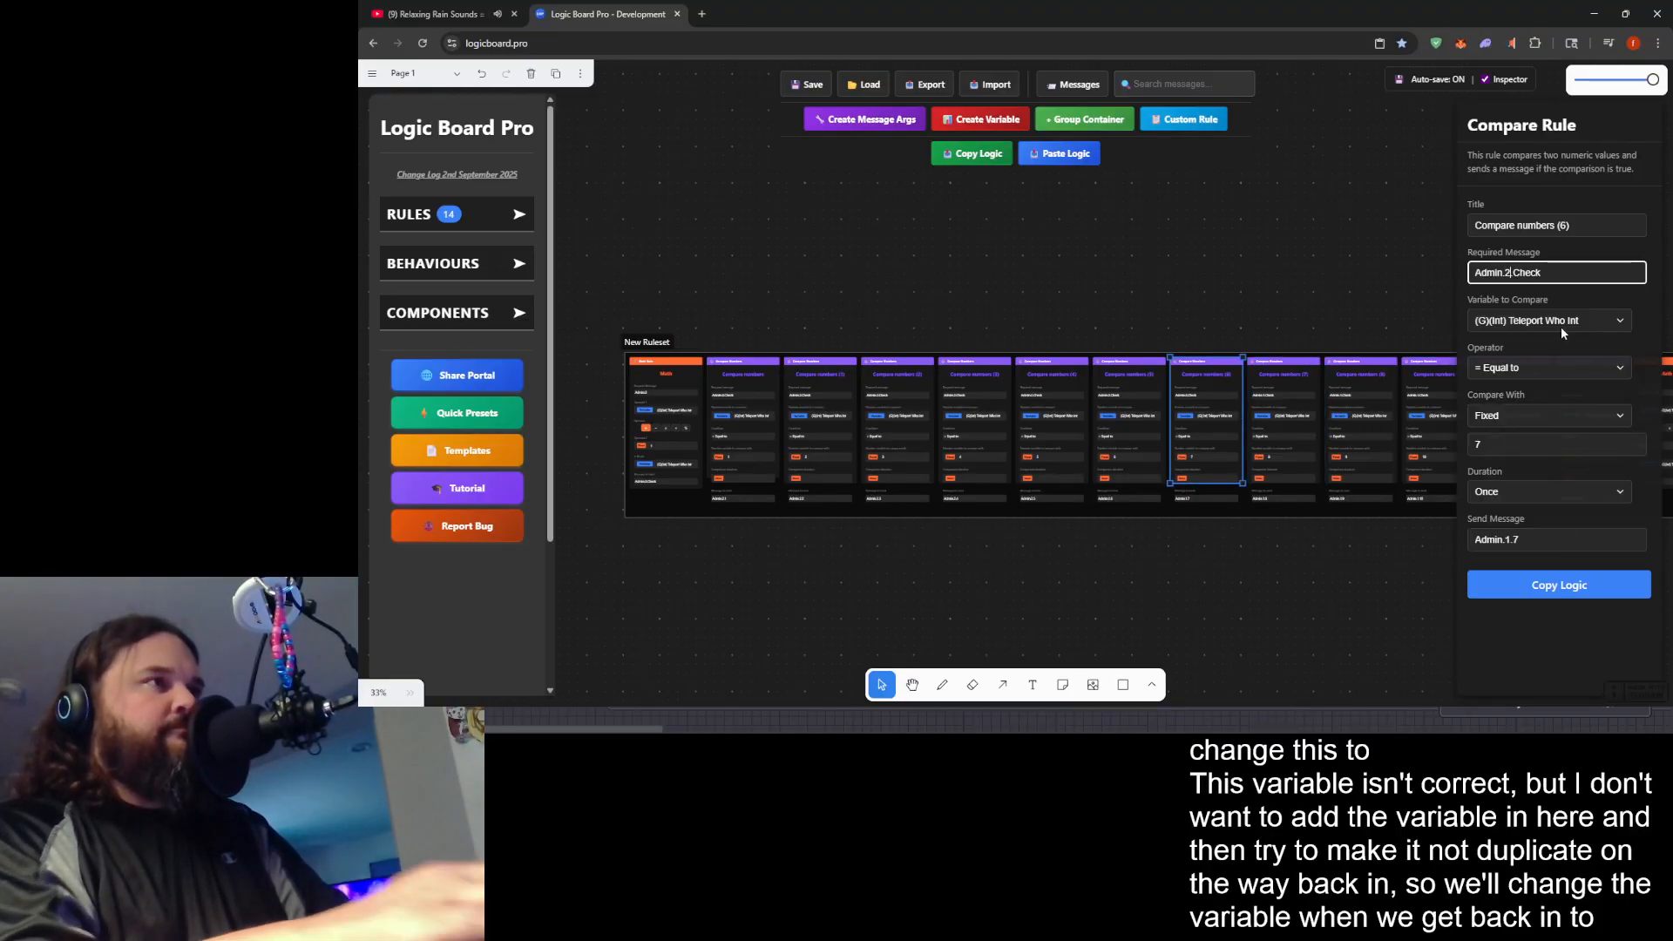
click(1509, 540)
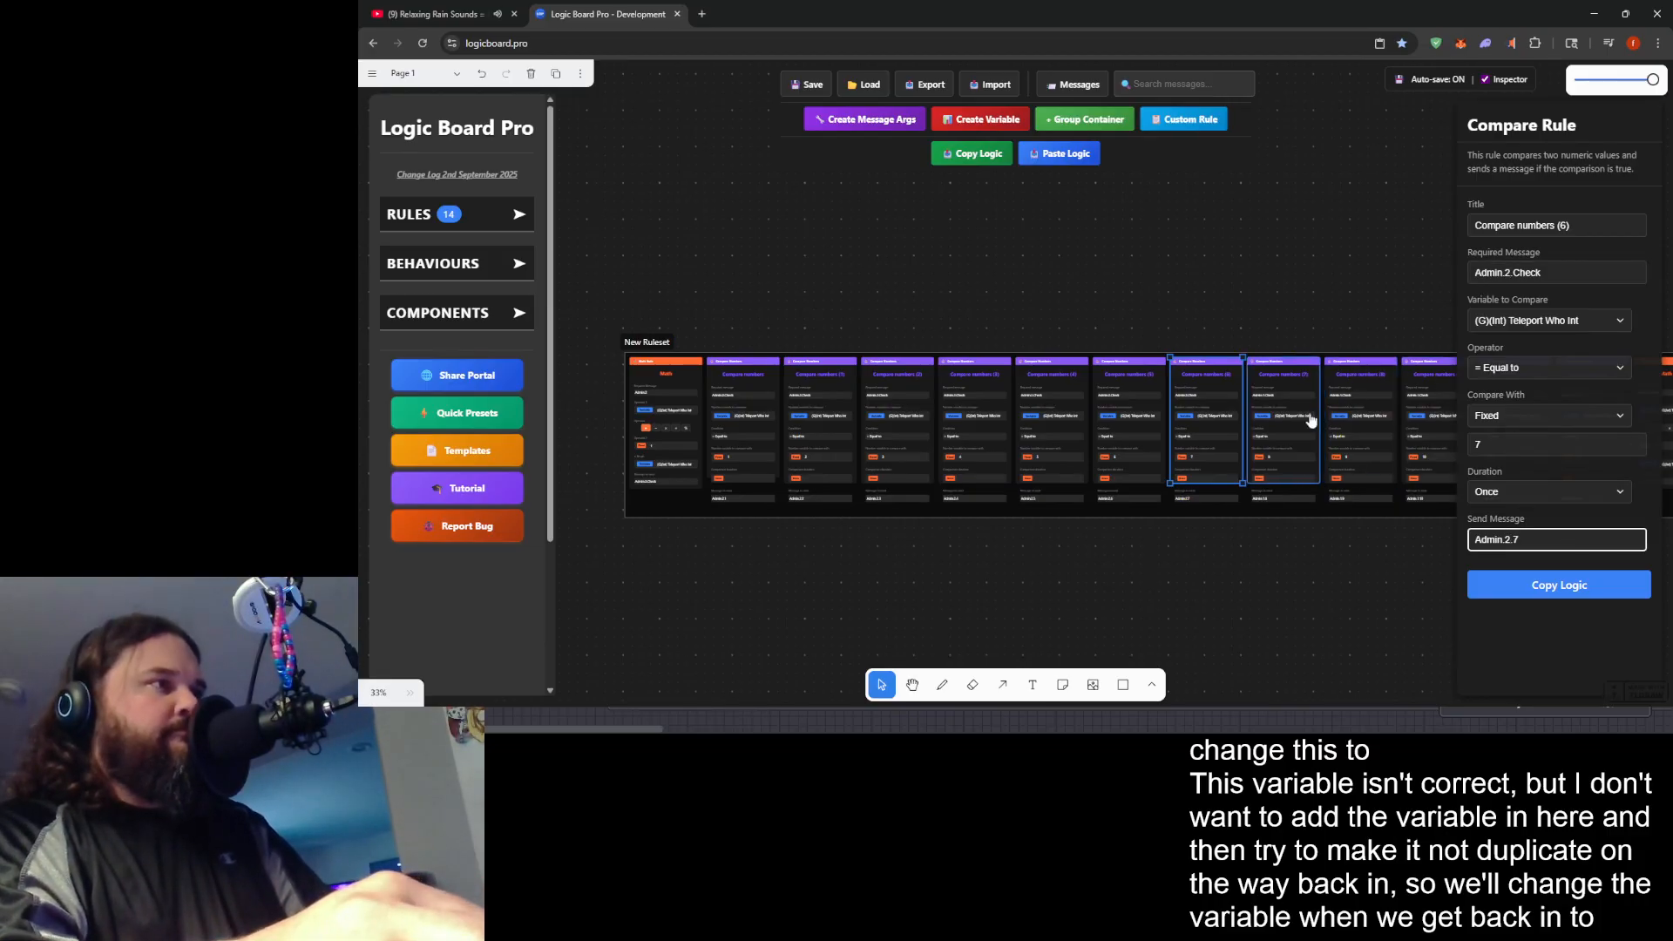
- Set the Compare numbers (7) rule's required message to Admin.2.Check and its send message to Admin.2.8
click(1307, 394)
click(1509, 272)
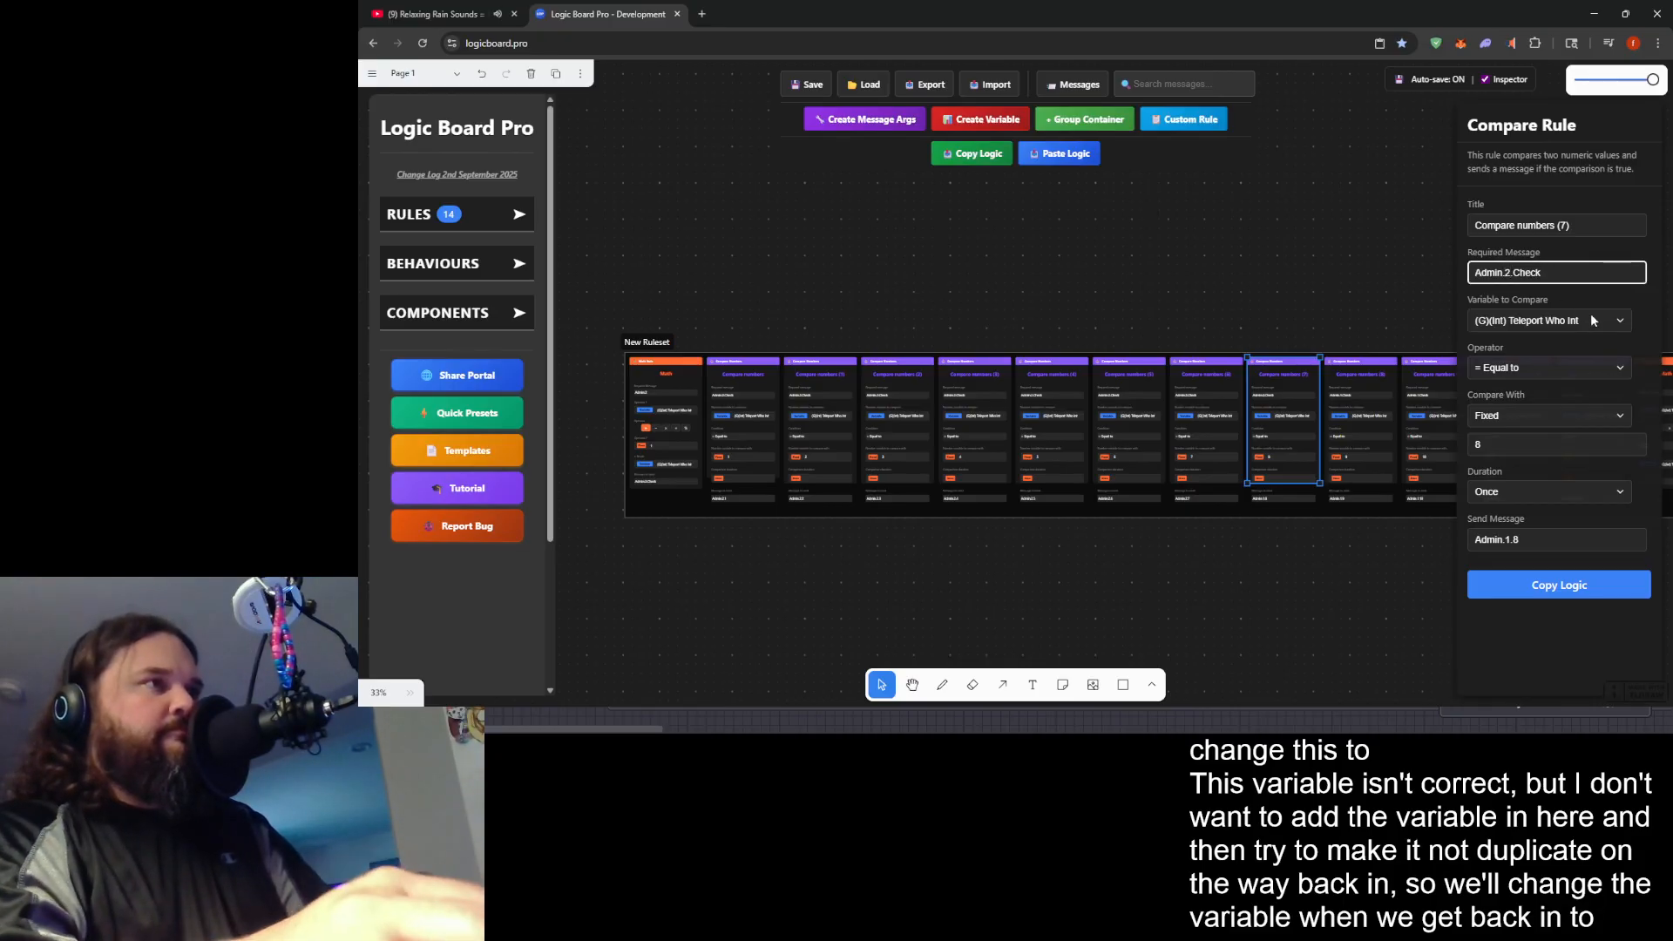
click(1509, 540)
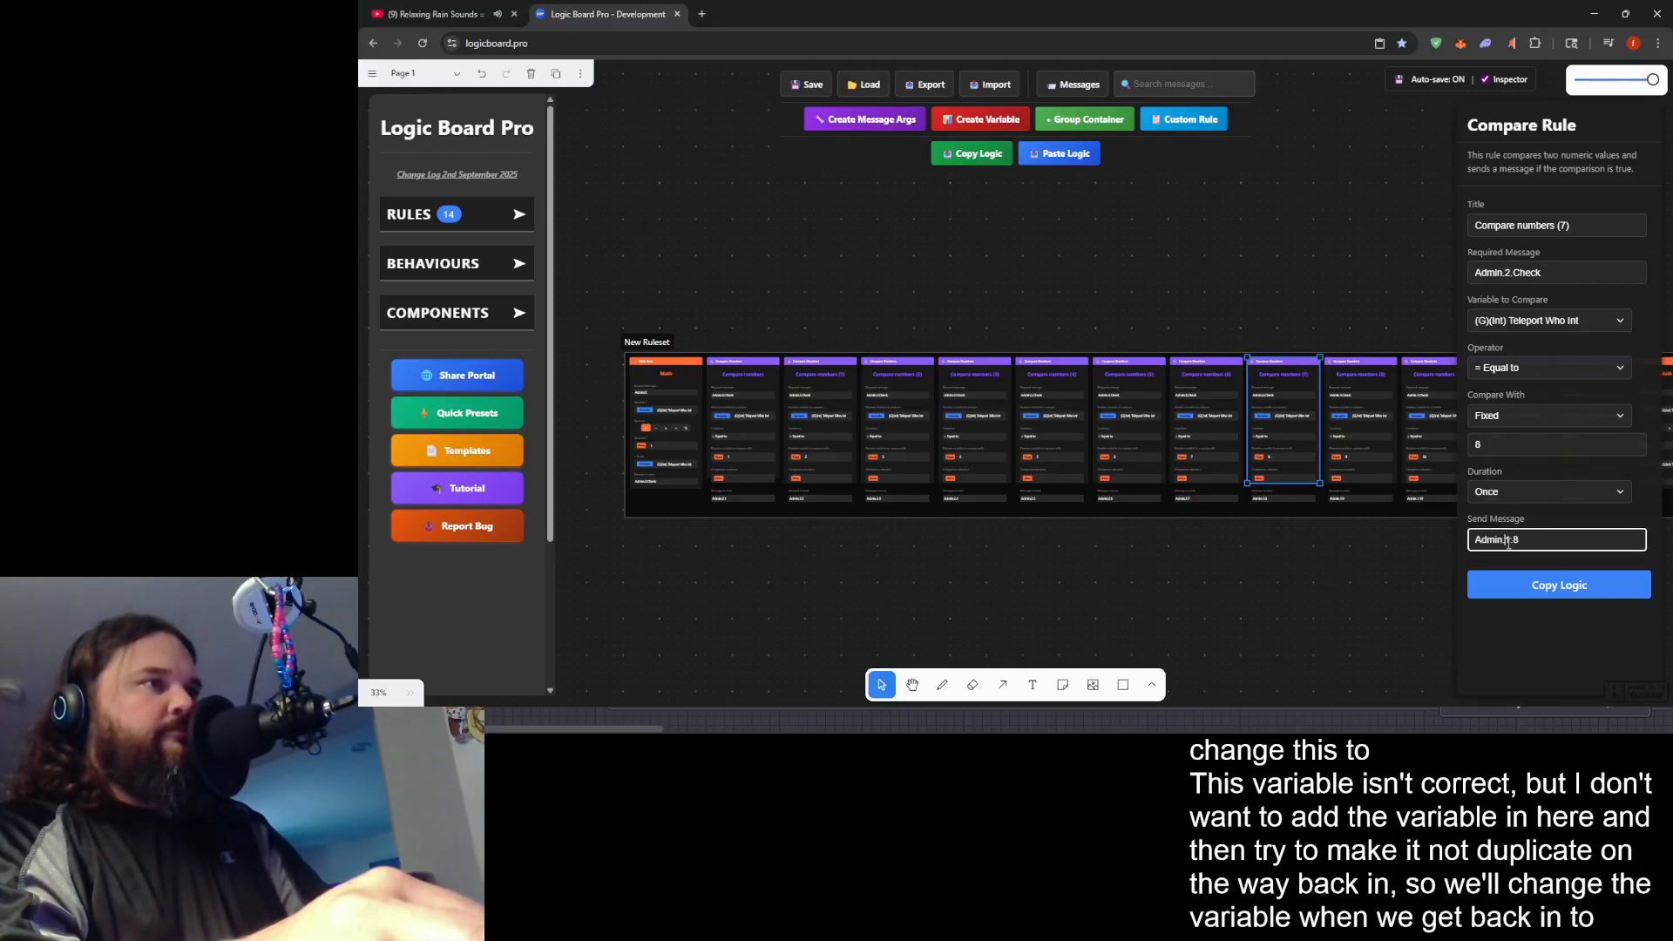
key(BackSpace)
text(2)
- Set the Compare numbers (8) rule's required message to Admin.2.Check and its send message to Admin.2.9
drag(1383, 301, 1038, 296)
click(1037, 383)
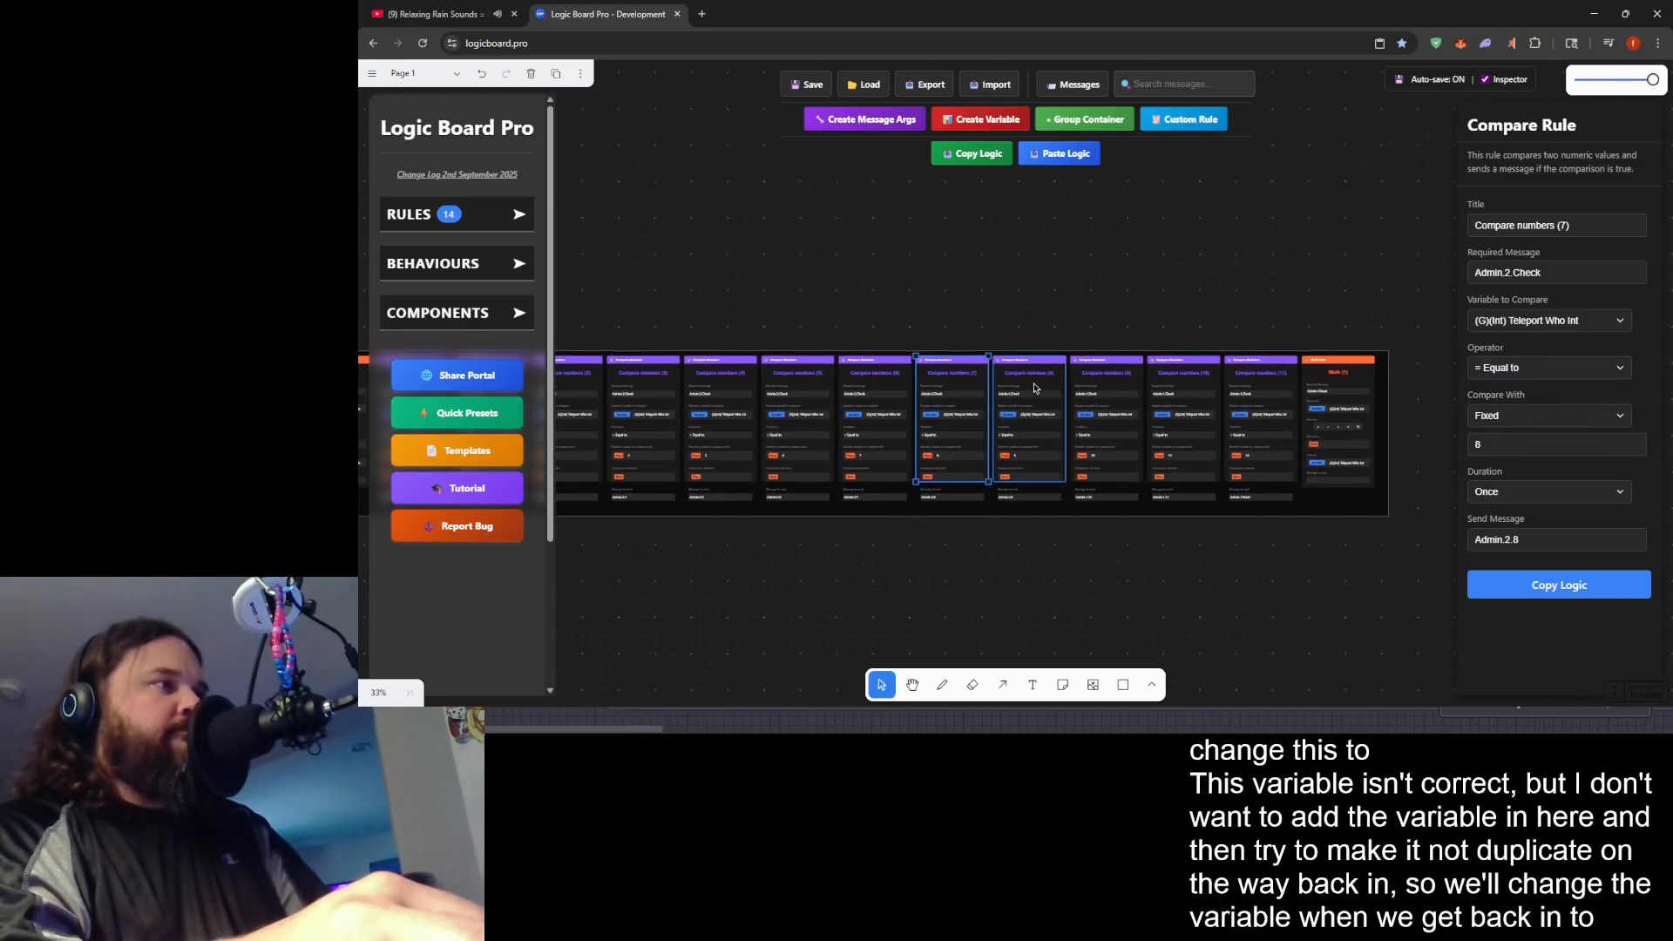
click(1511, 273)
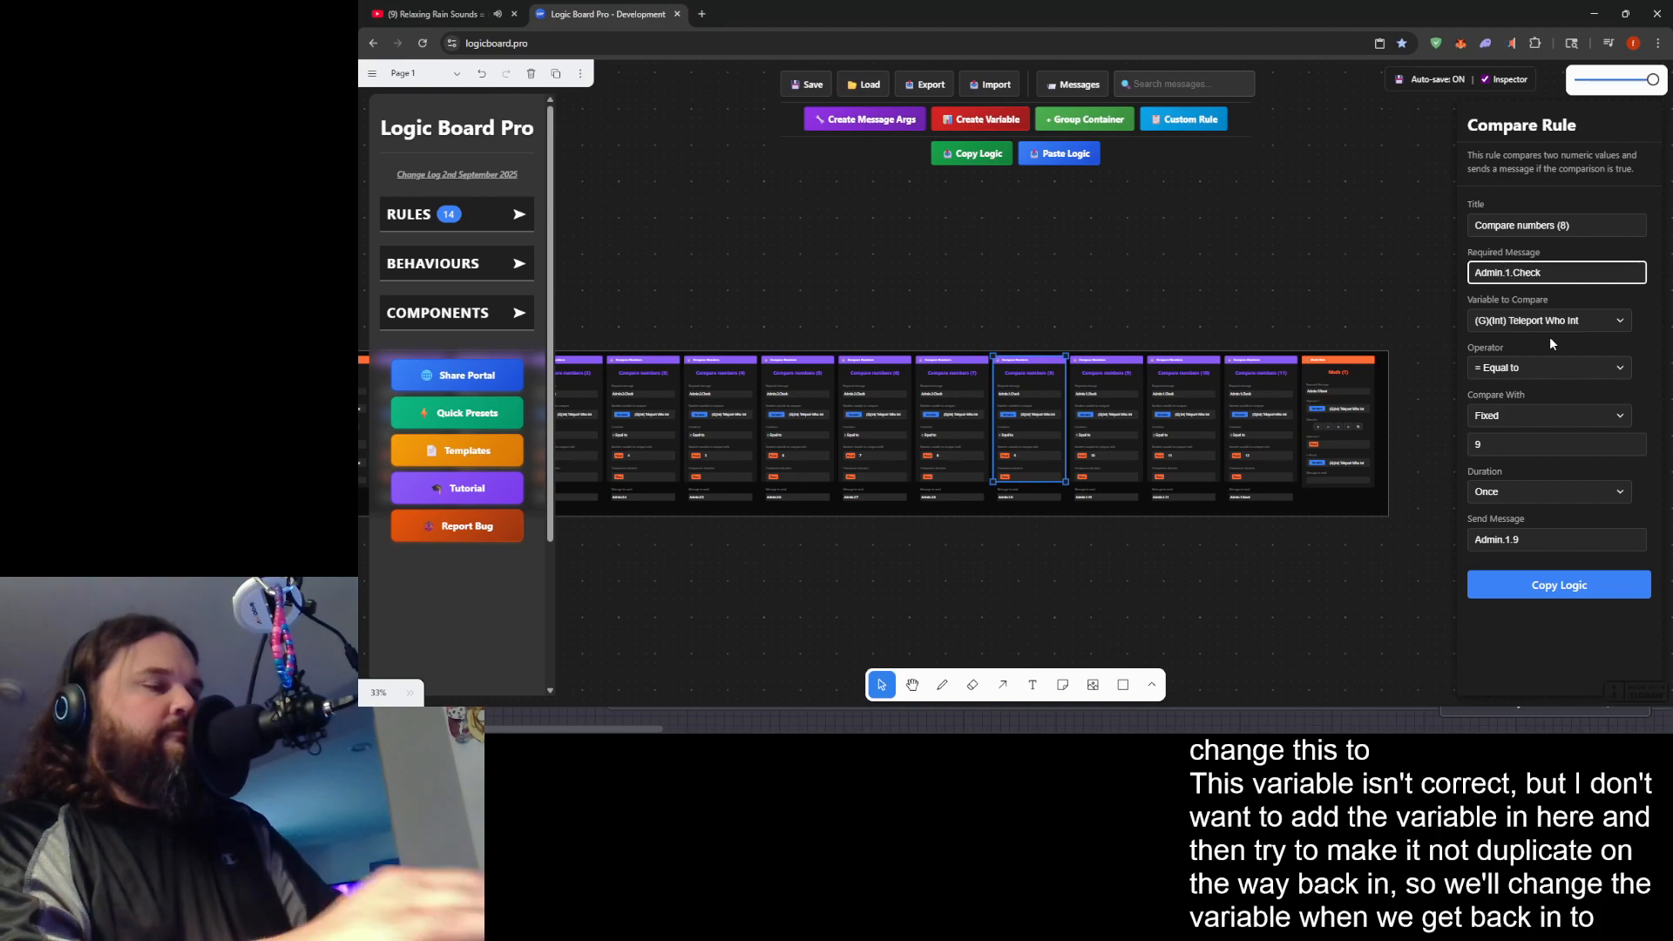
click(1506, 539)
key(Delete)
text(2)
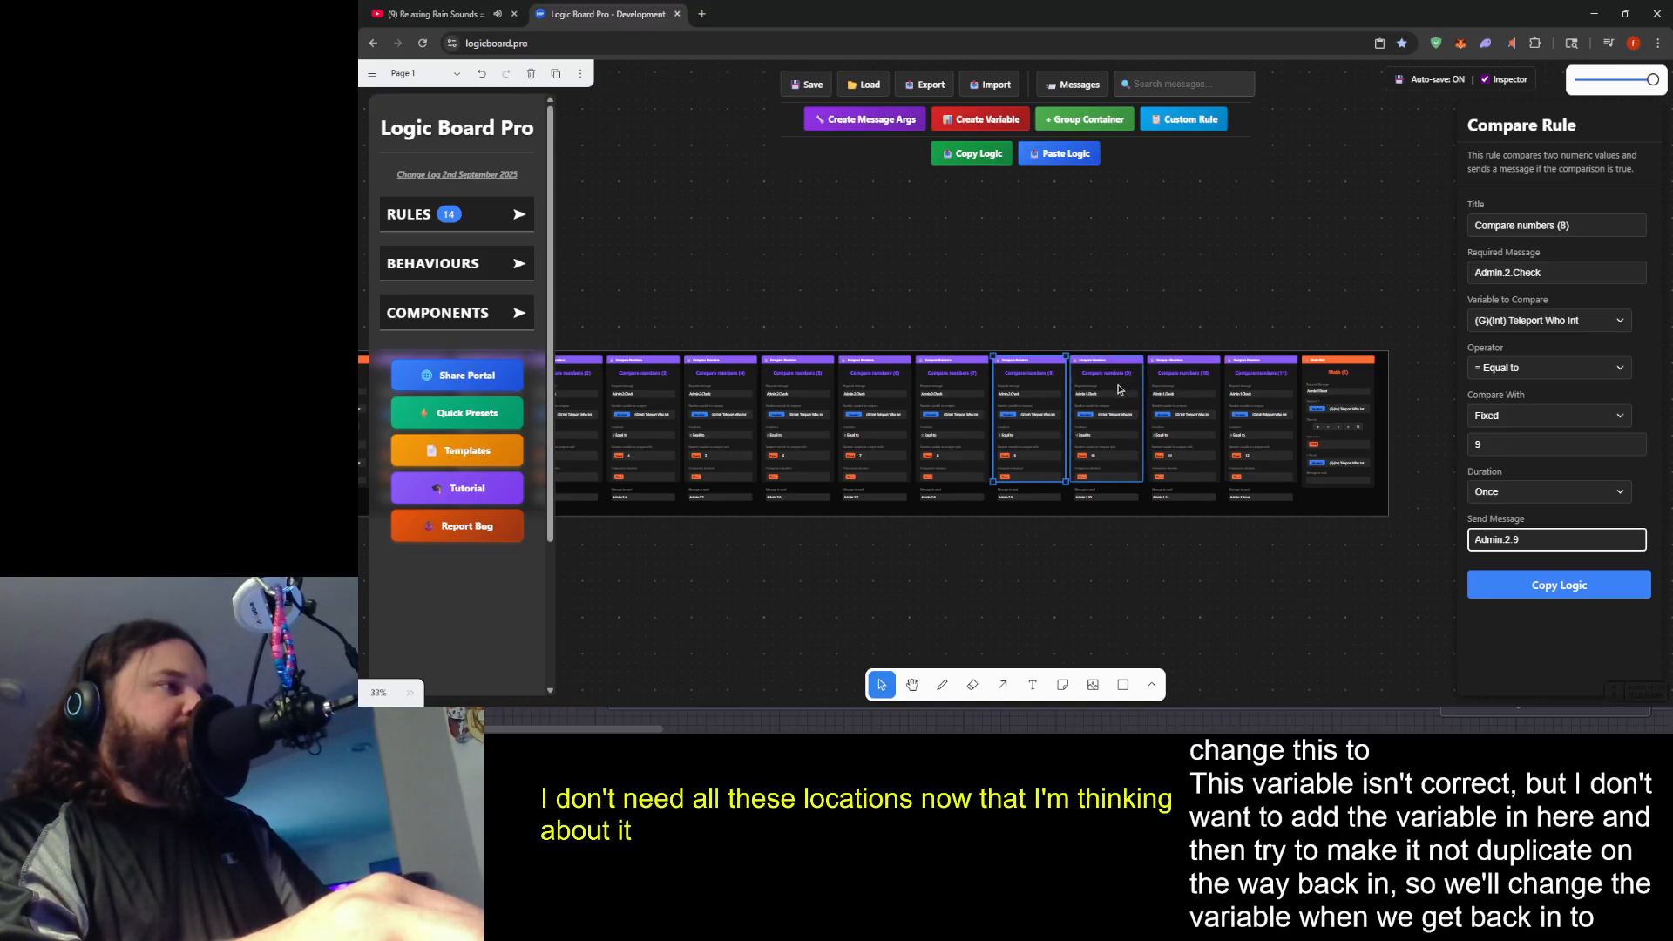
- Set the Compare numbers (9) rule's required message to Admin.2.Check and its send message to Admin.2.10
drag(987, 299, 1323, 251)
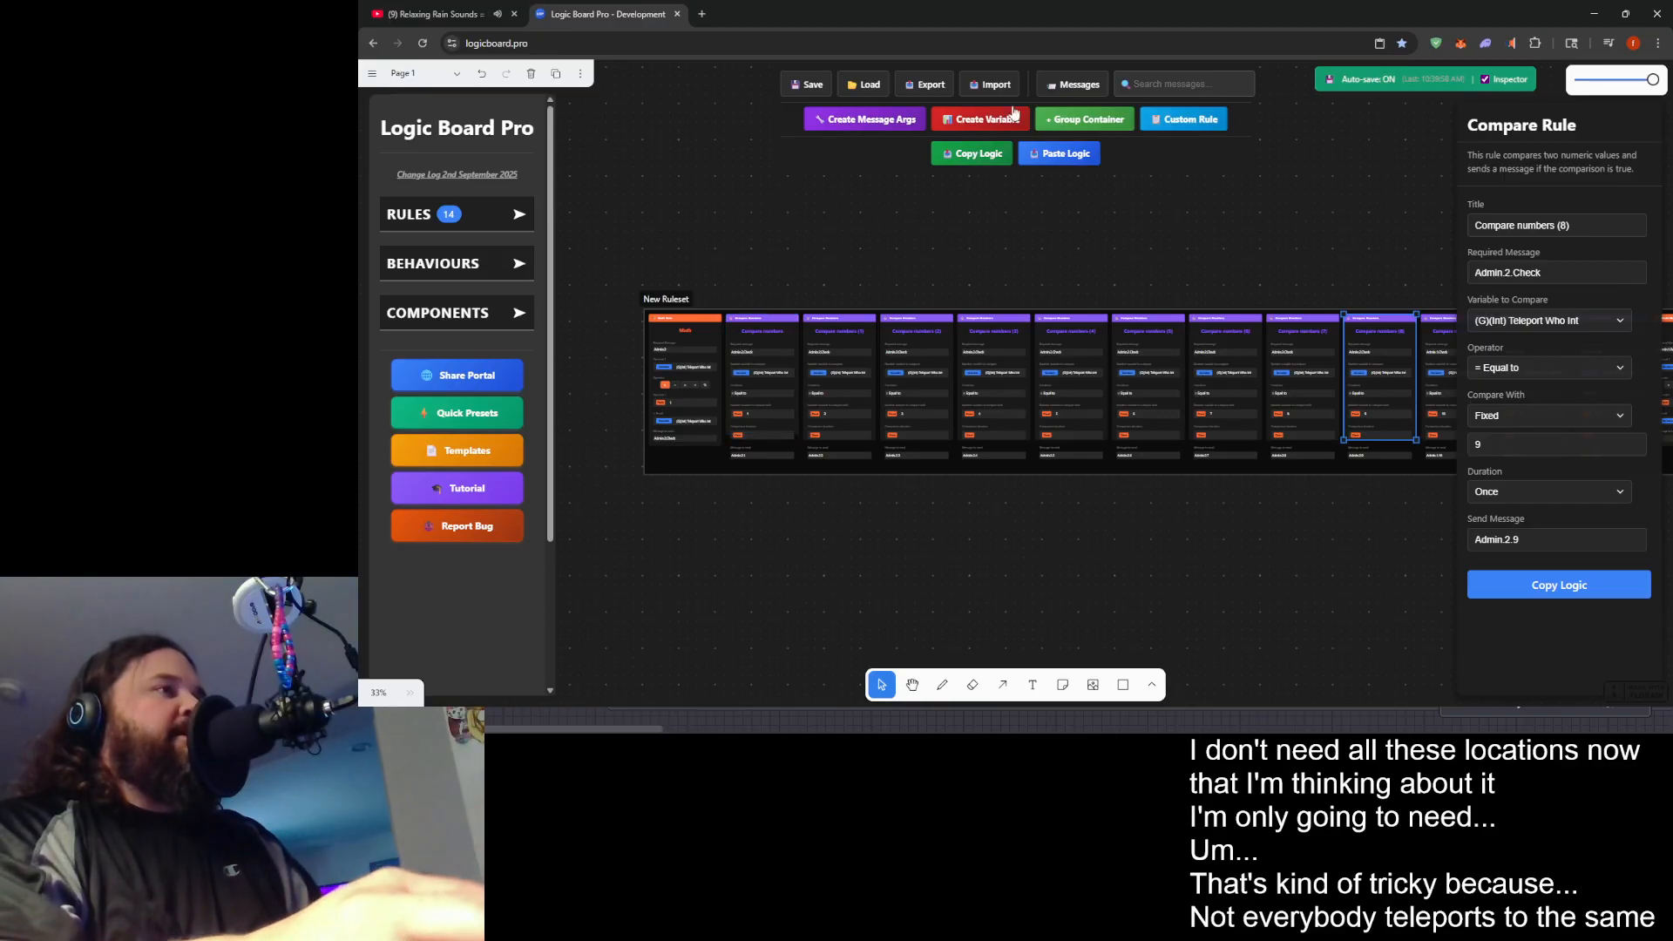
drag(1317, 246, 879, 199)
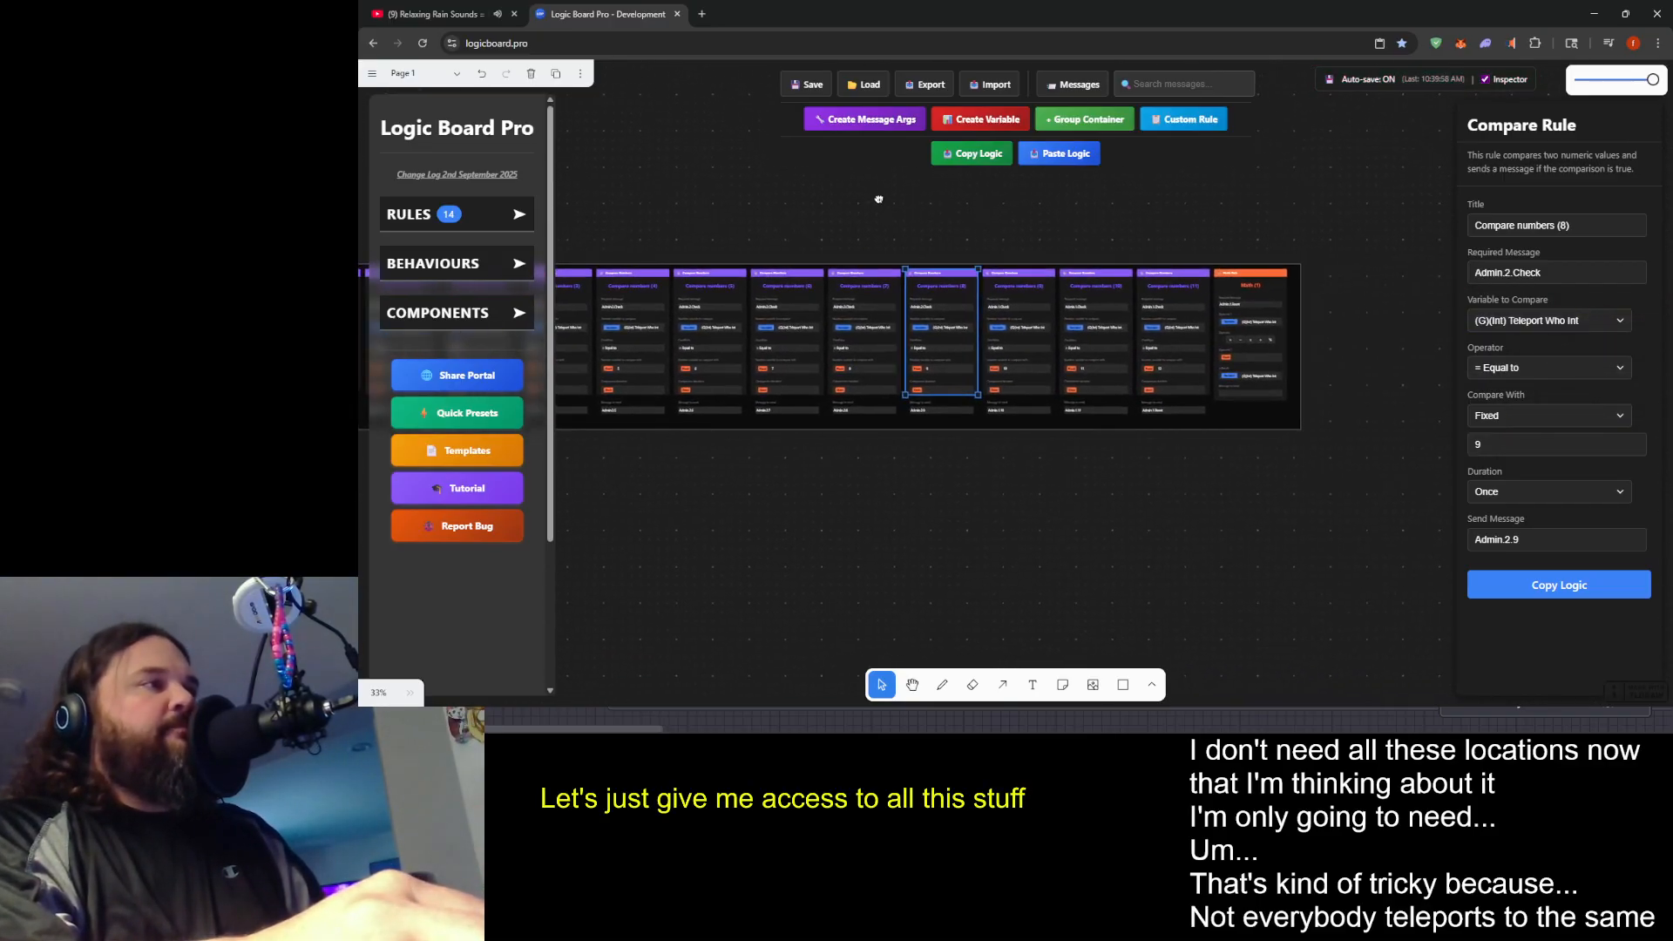
scroll(962, 298, up, 1)
click(1037, 363)
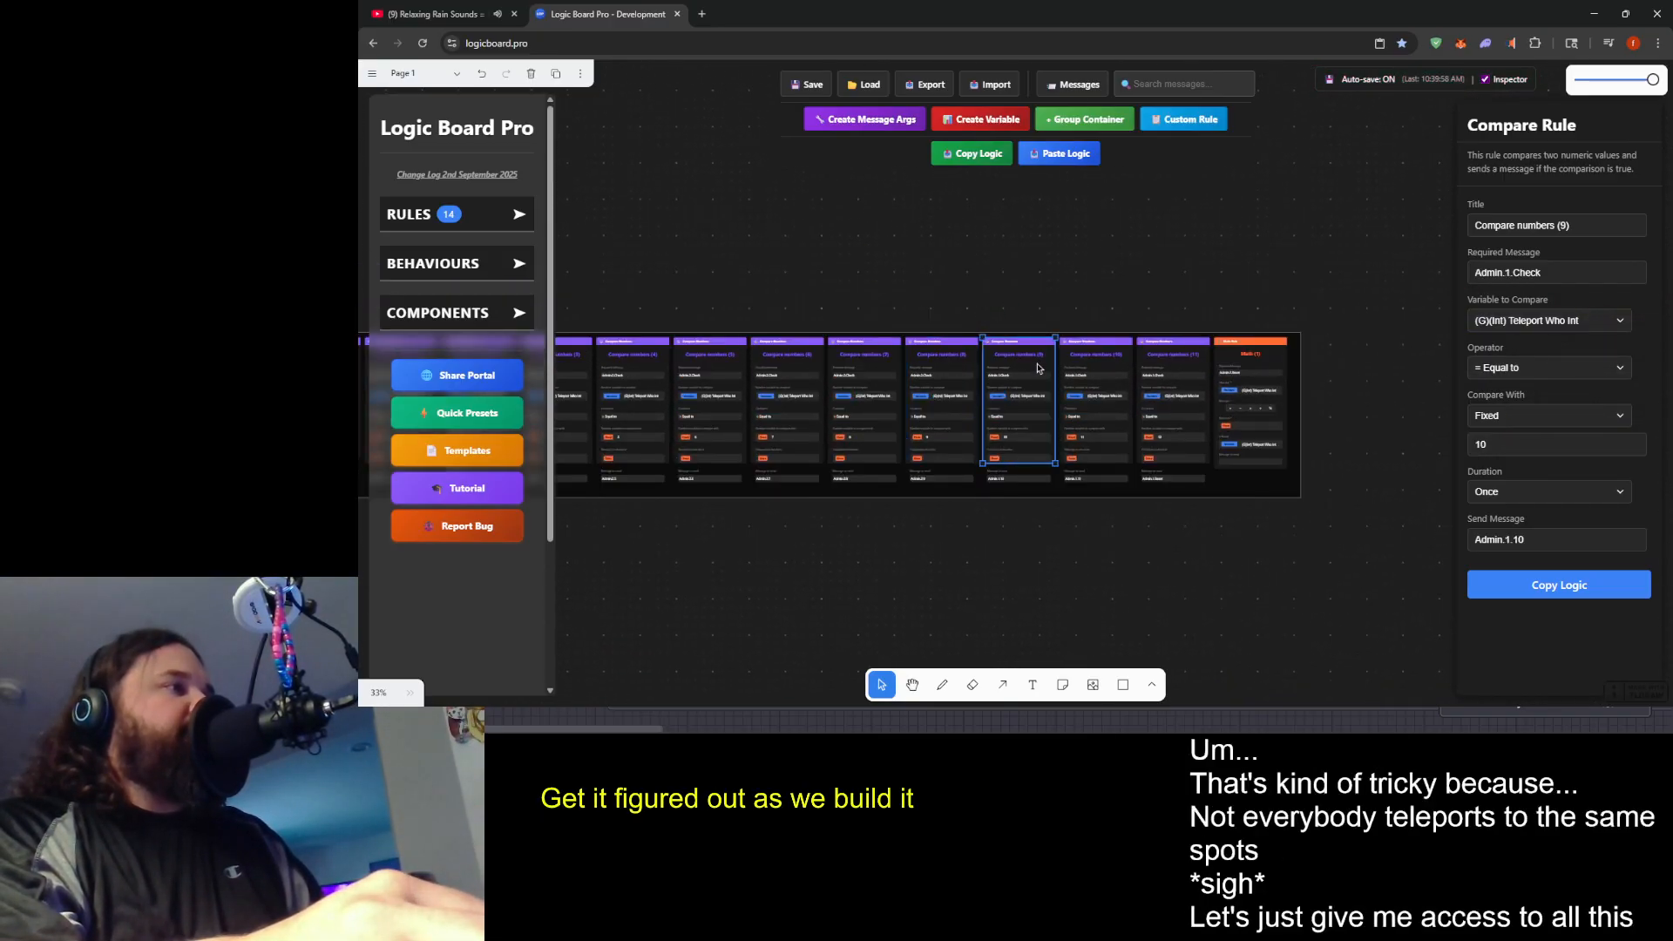
click(1511, 273)
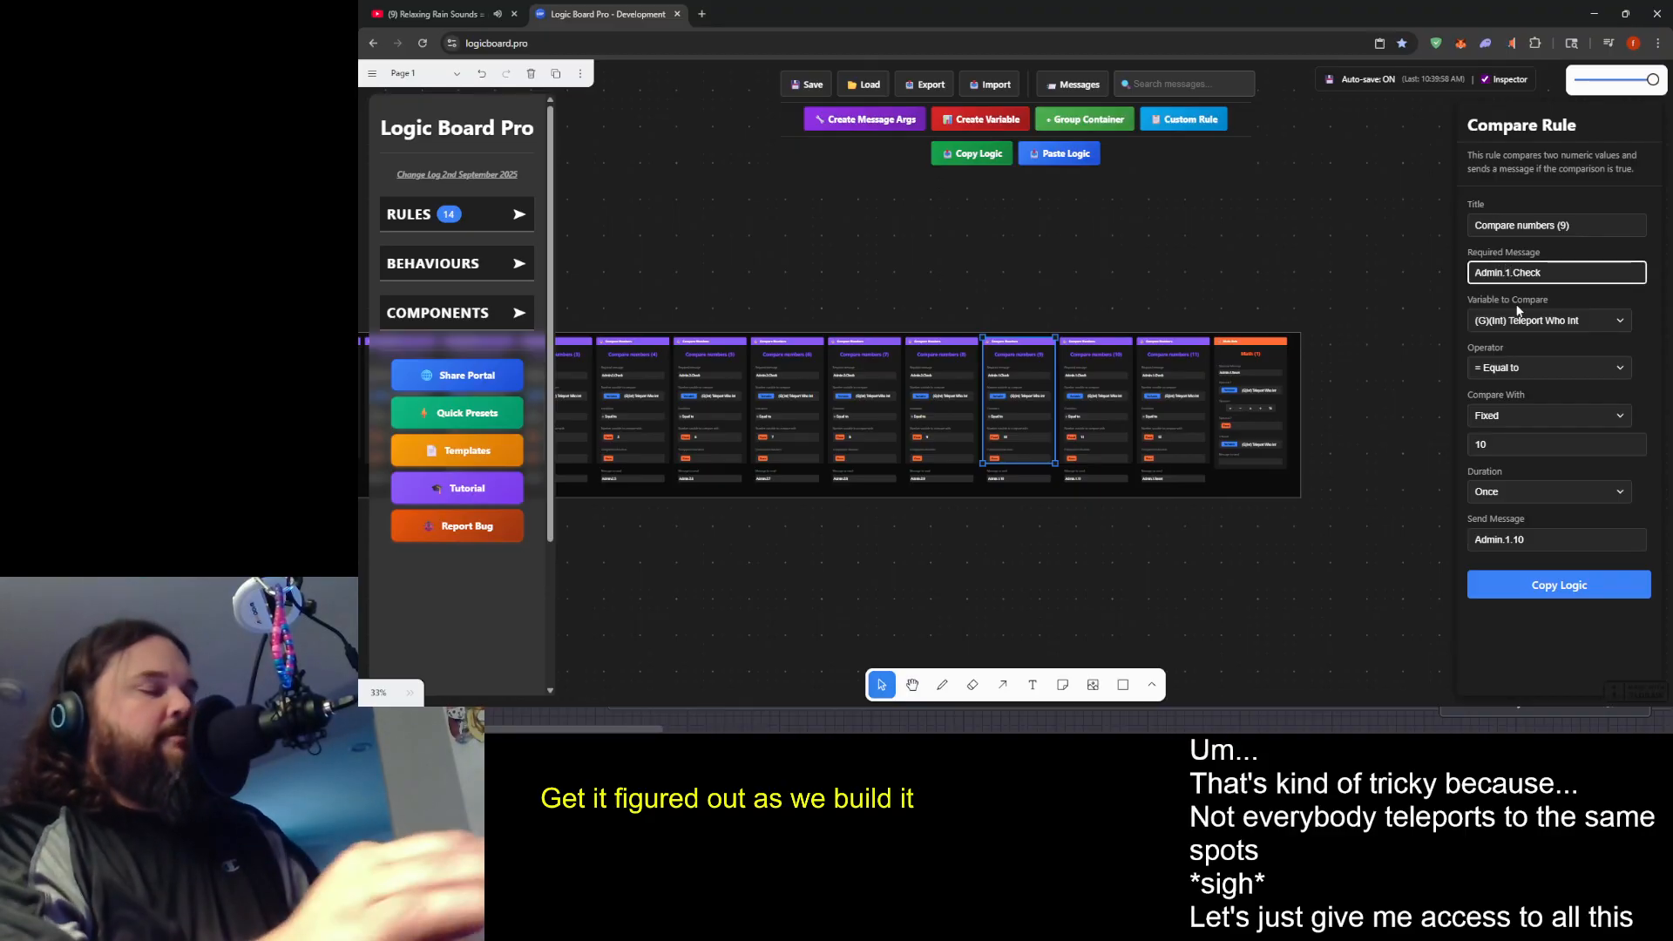
key(BackSpace)
text(2)
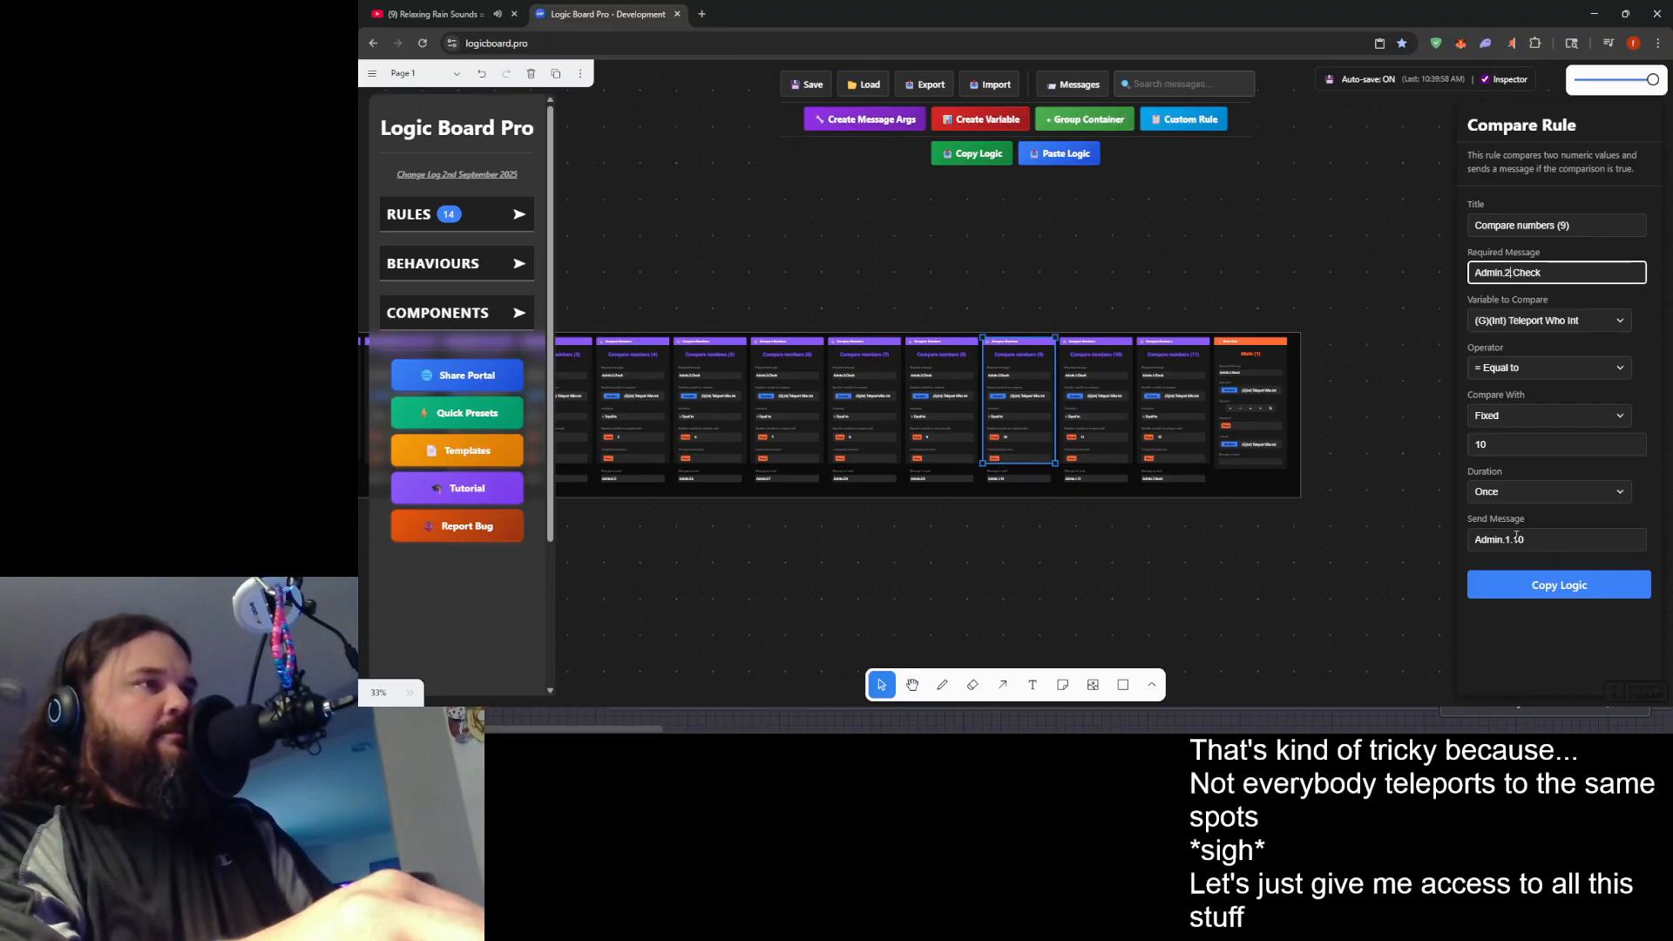
click(1510, 539)
key(BackSpace)
text(2)
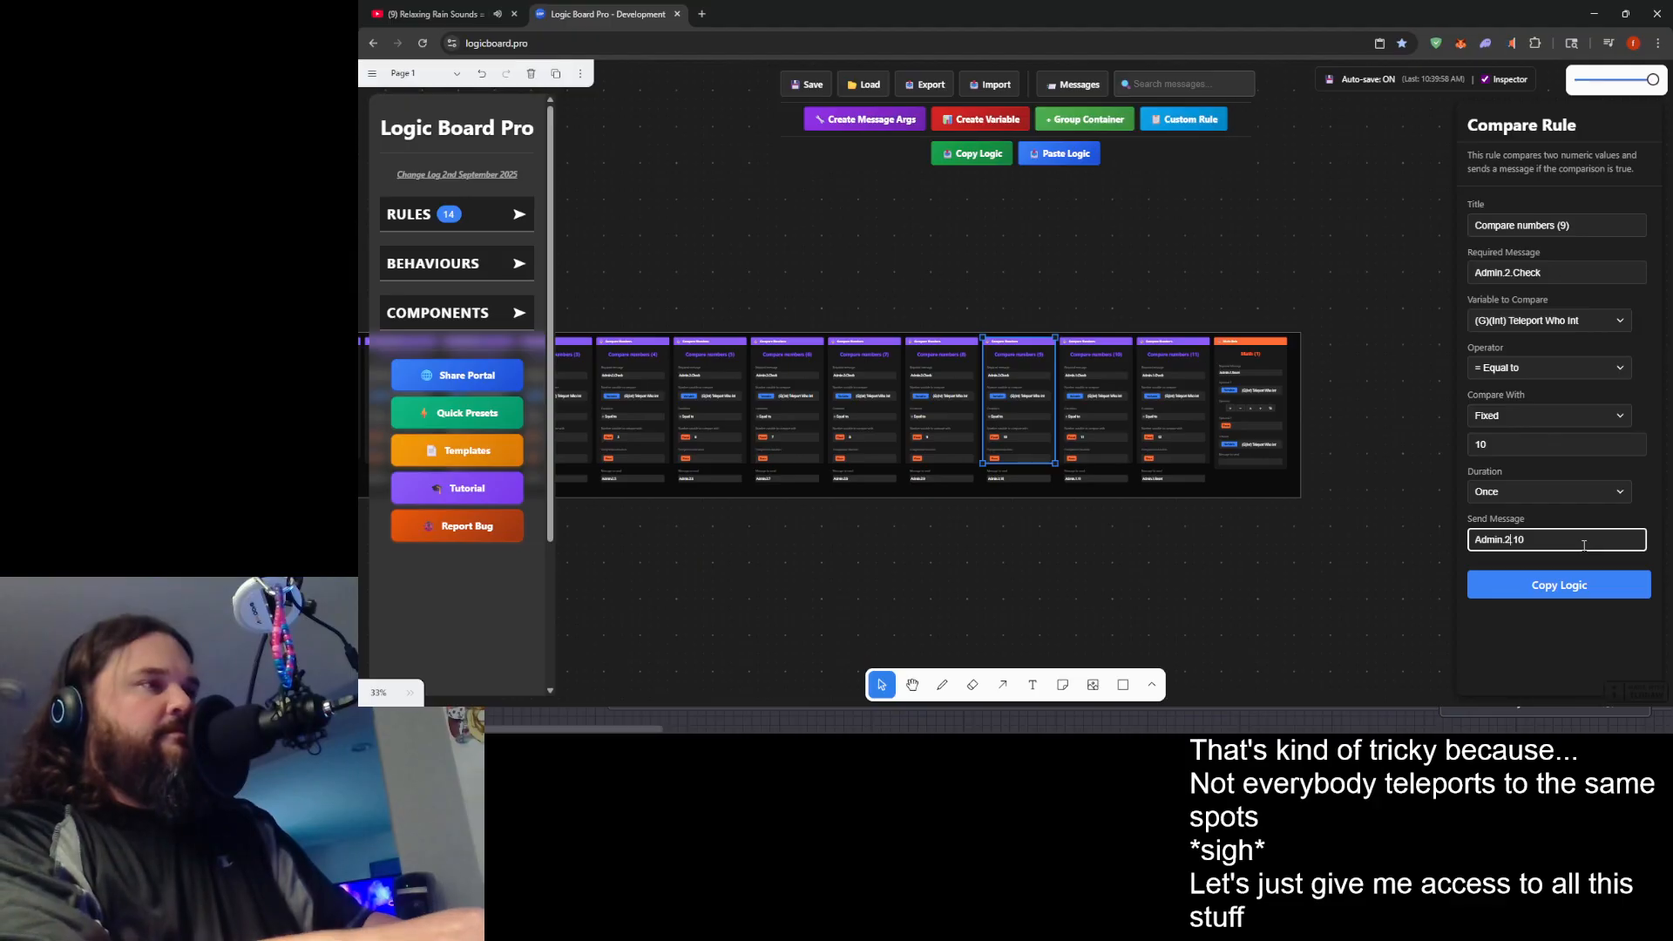
- Set the Compare numbers (10) rule's required message to Admin.2.Check and its send message to Admin.2.11
click(1098, 366)
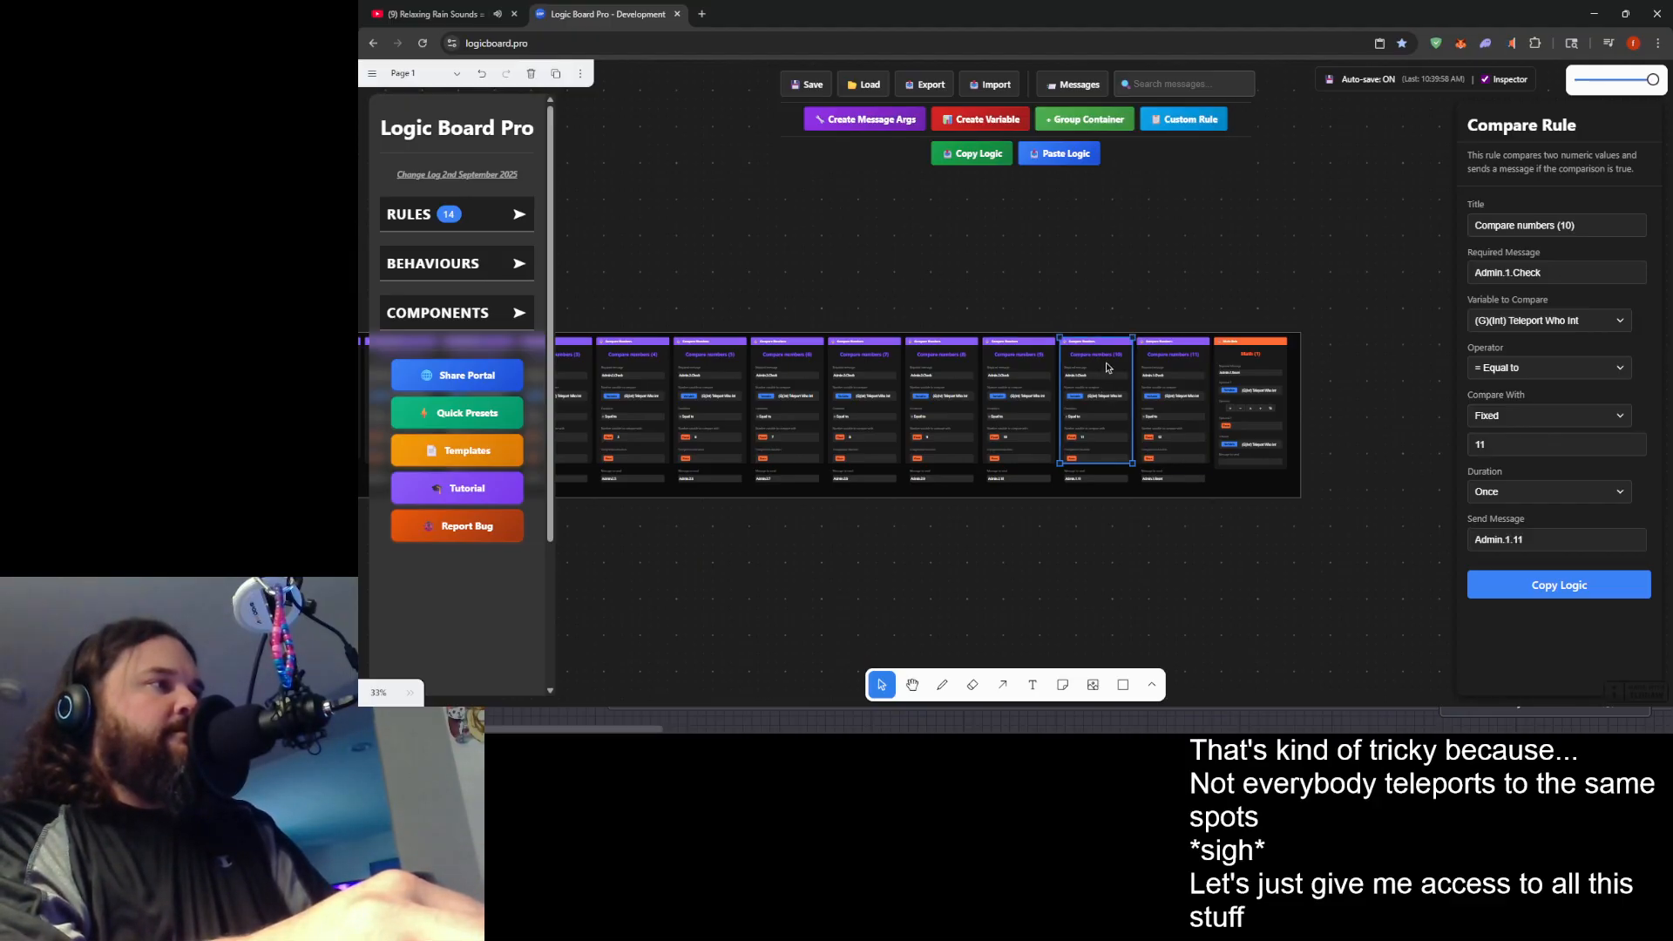
click(1512, 272)
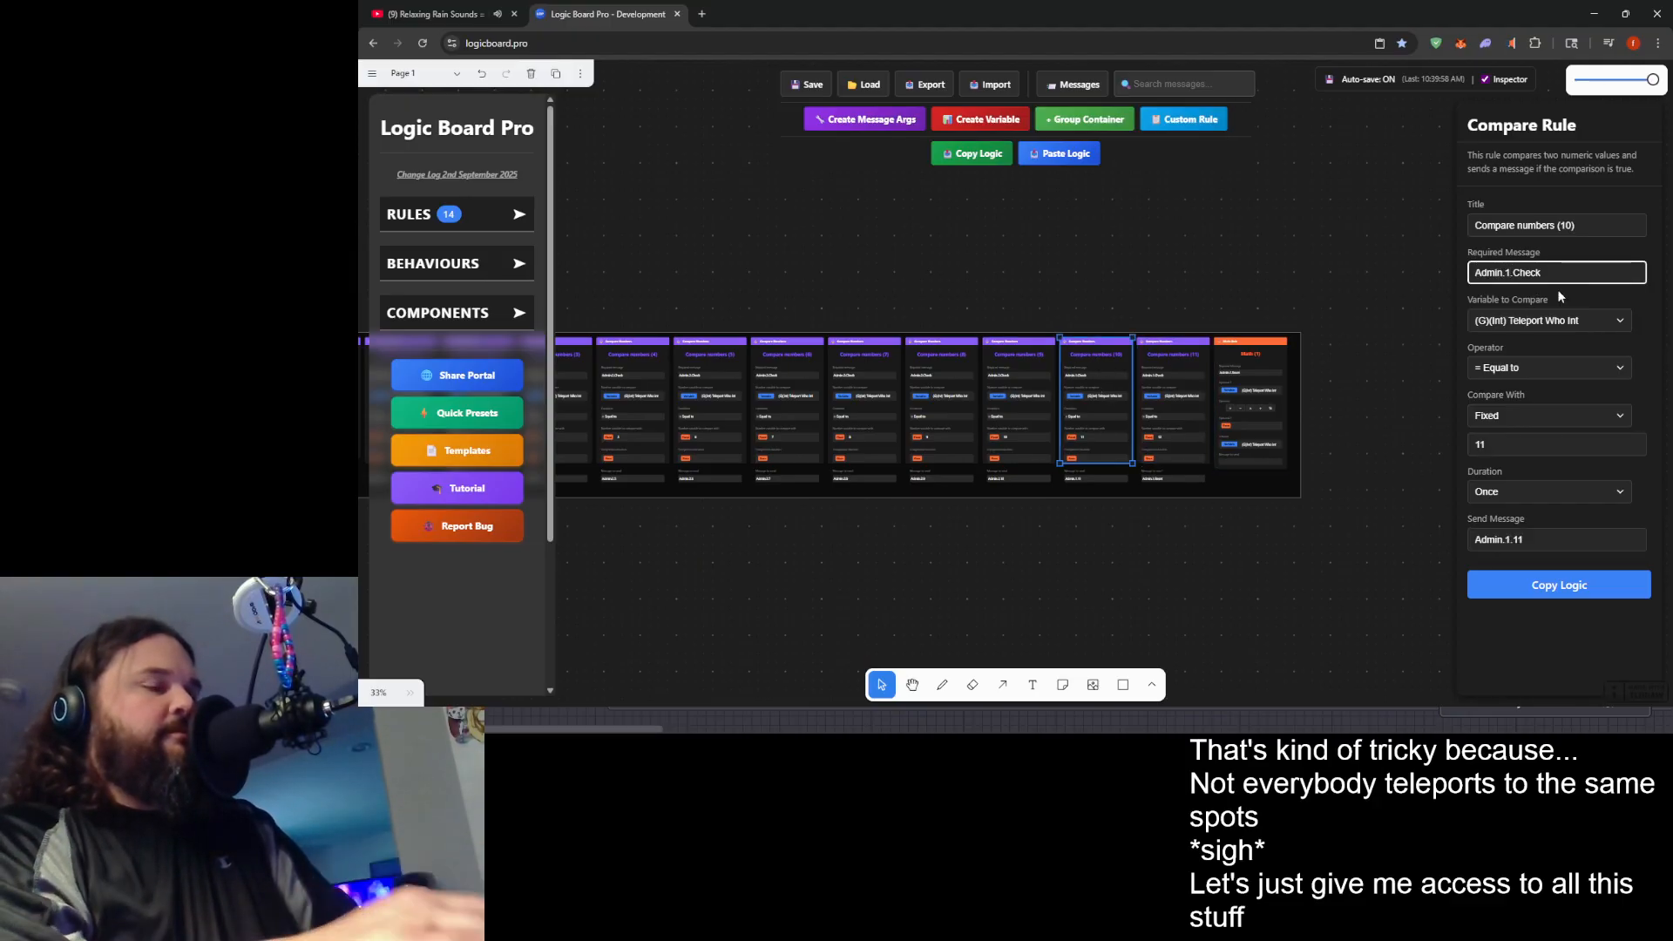
click(1508, 539)
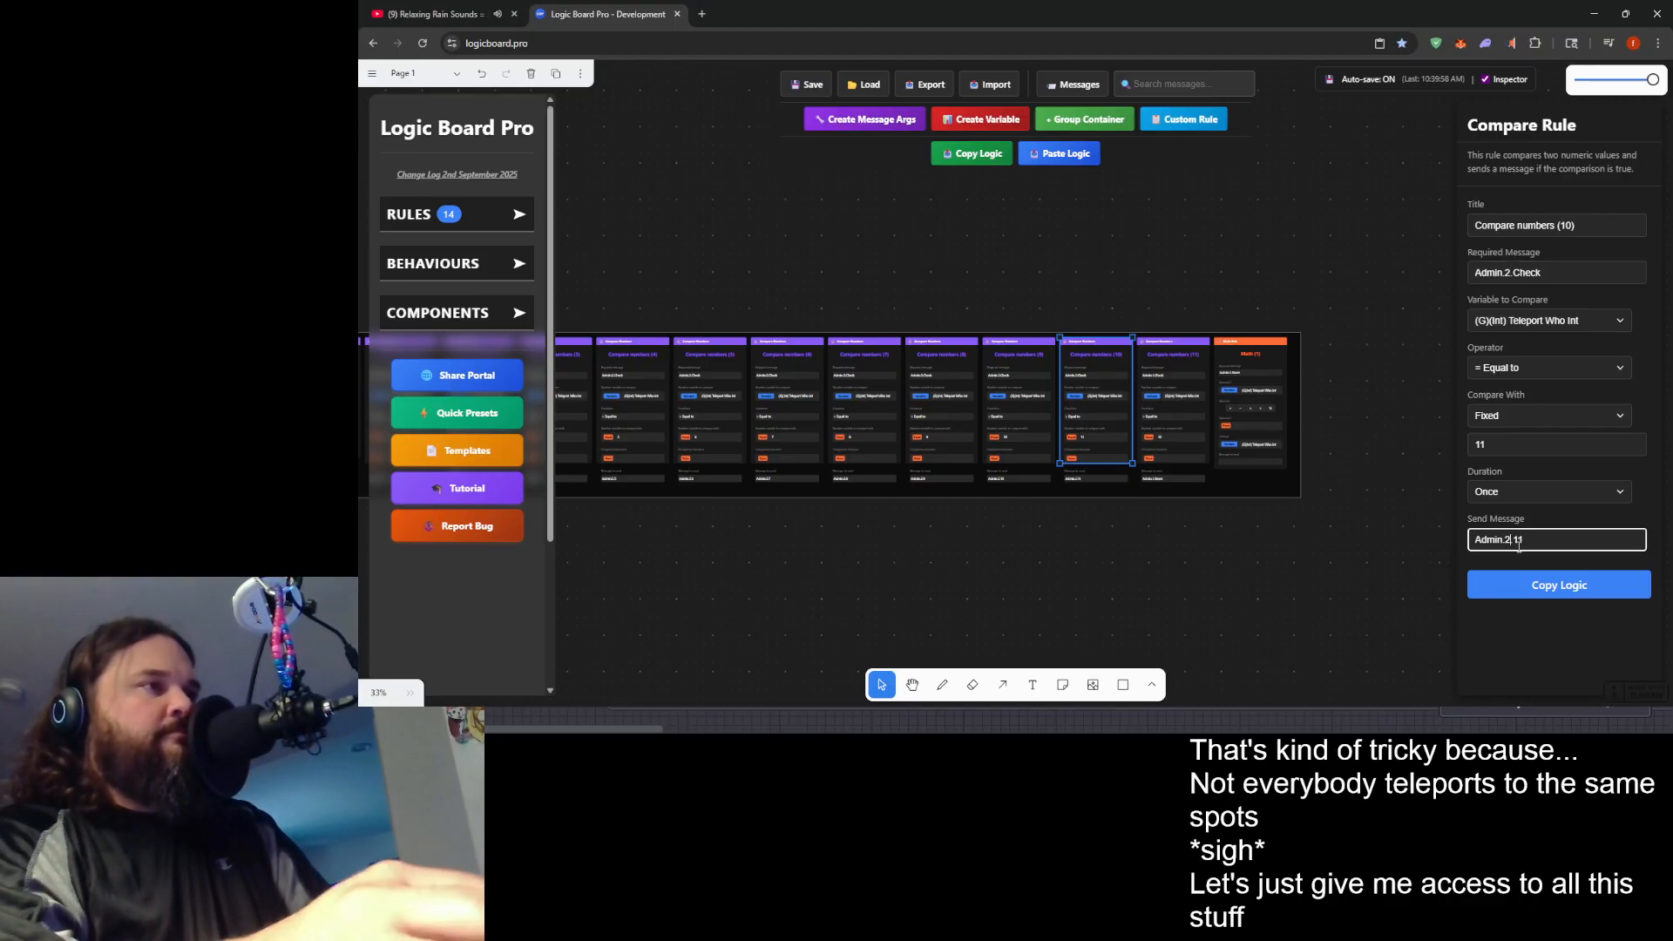
- Set the Compare numbers (11) rule's required message to Admin.2.Check and its send message to Admin.2.Reset
click(1163, 366)
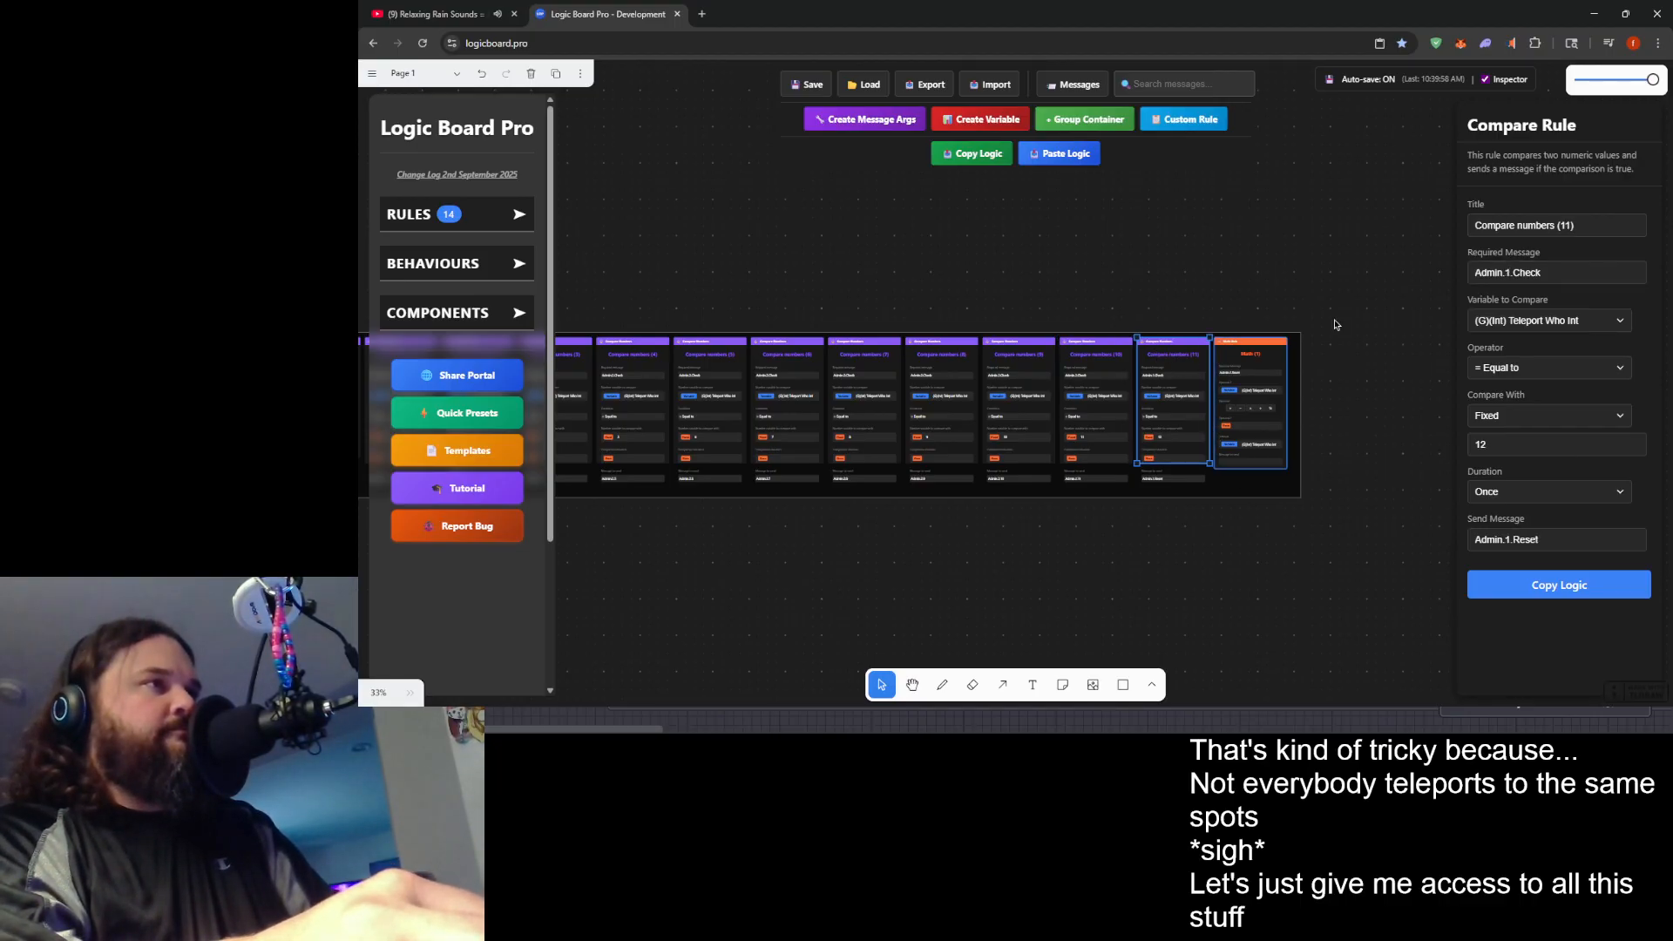
click(1512, 272)
key(BackSpace)
text(2)
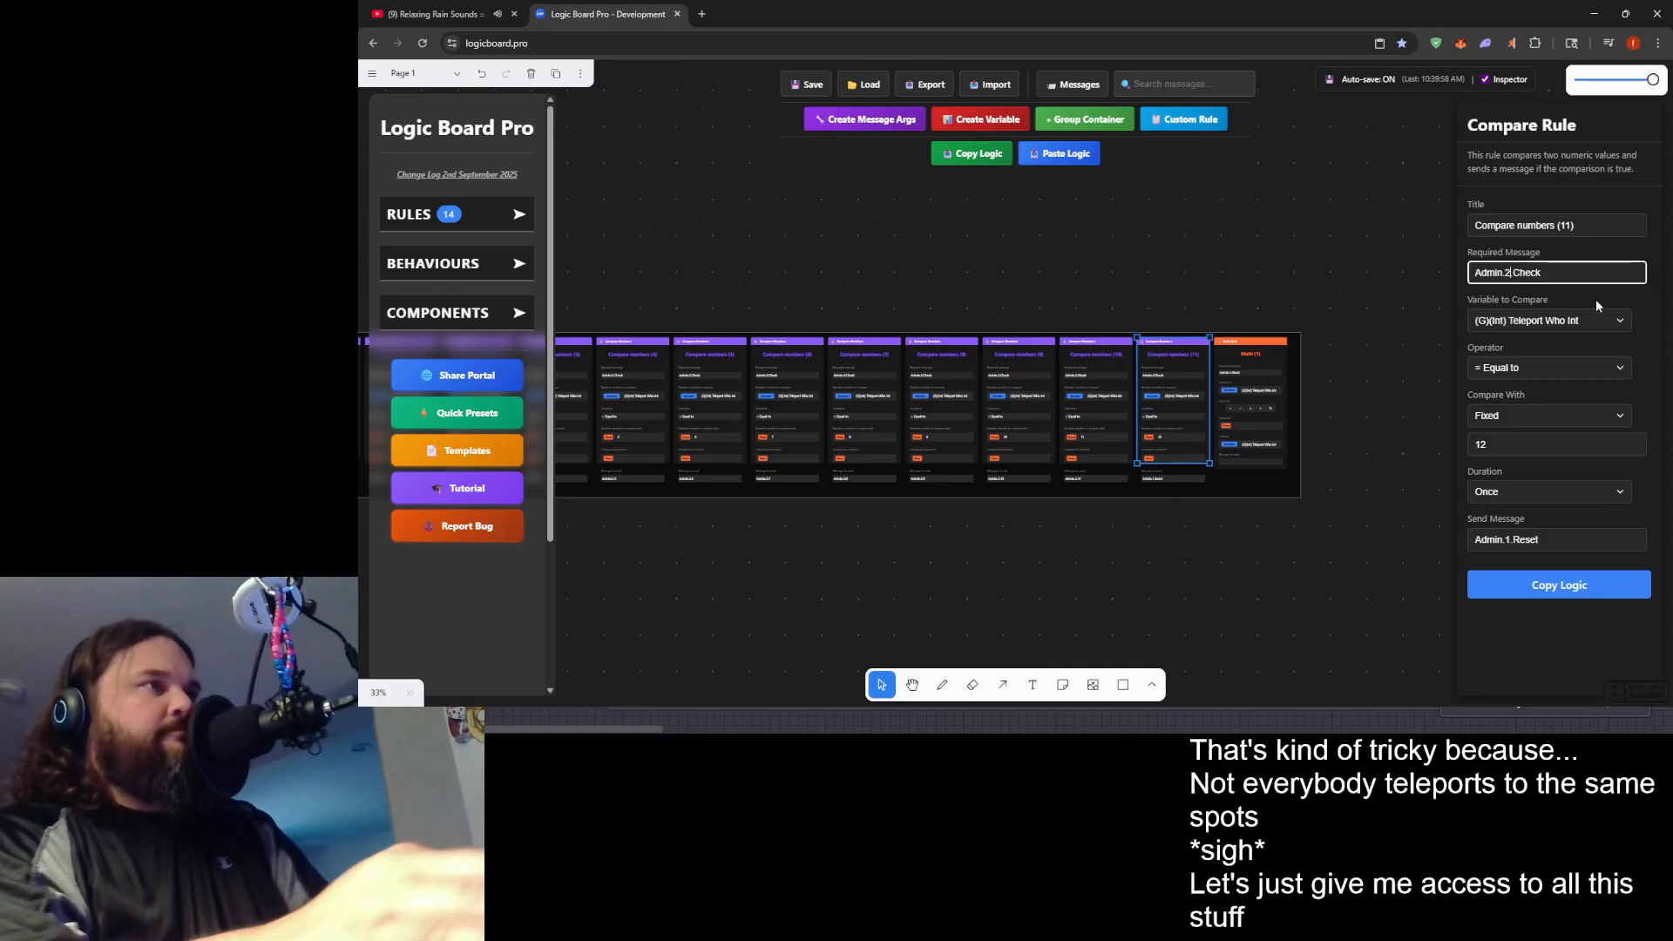
click(1511, 540)
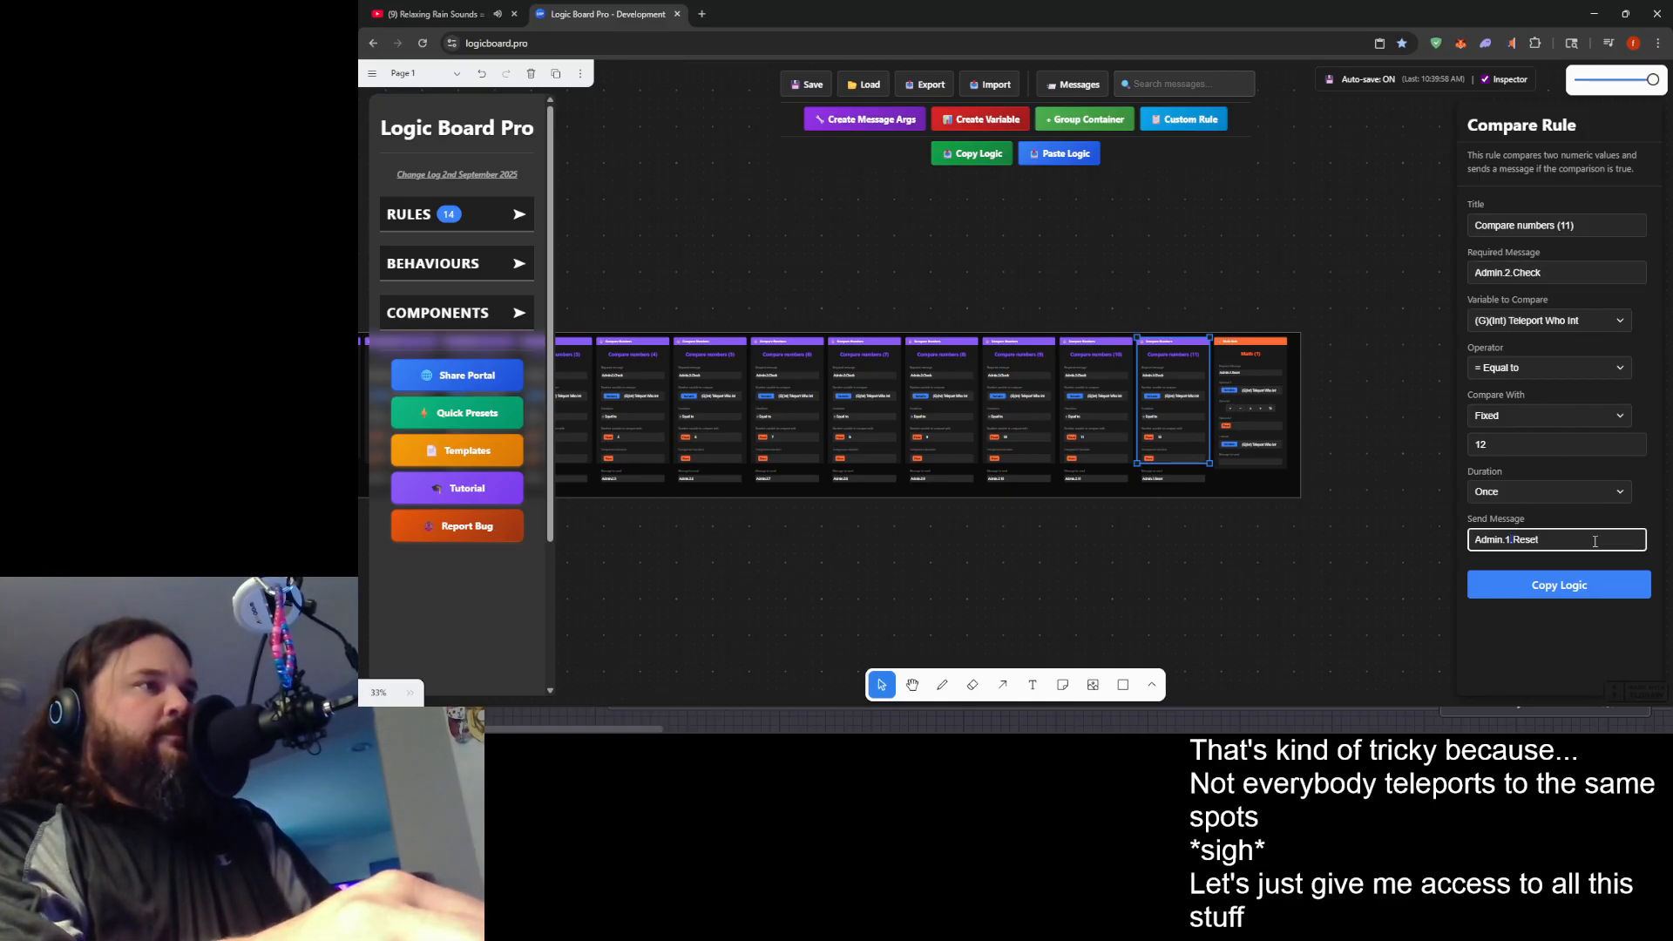
text(.2)
- Set the Math (1) rule's required message to Admin.2.Reset
click(1266, 384)
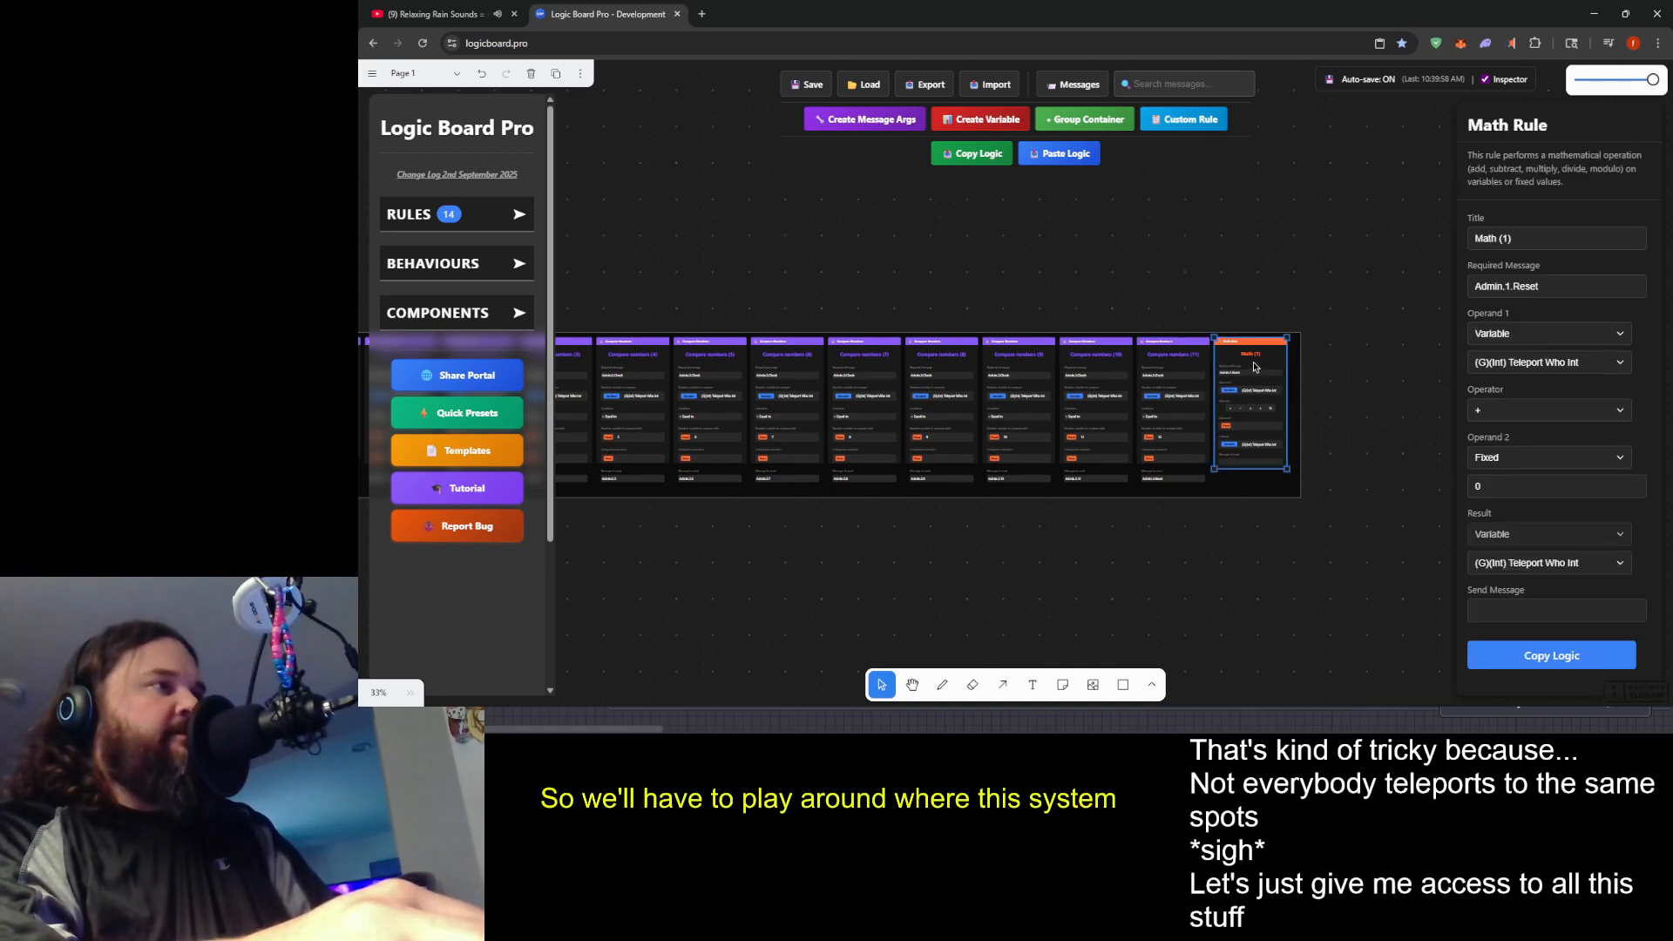
click(1508, 287)
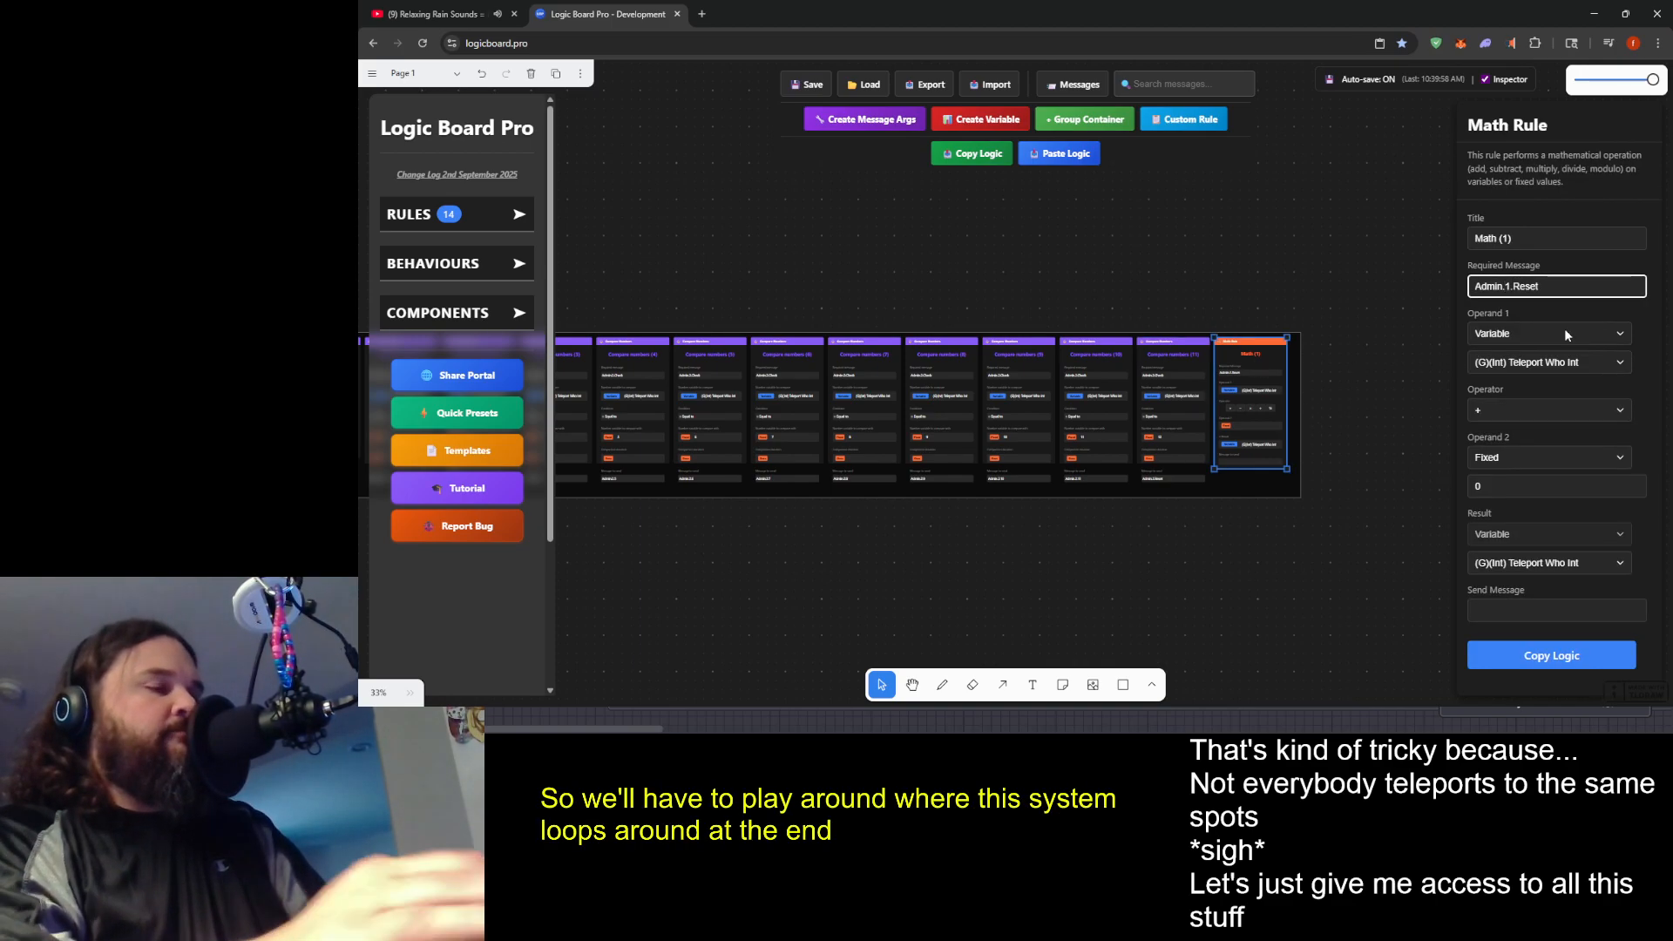
text(.)
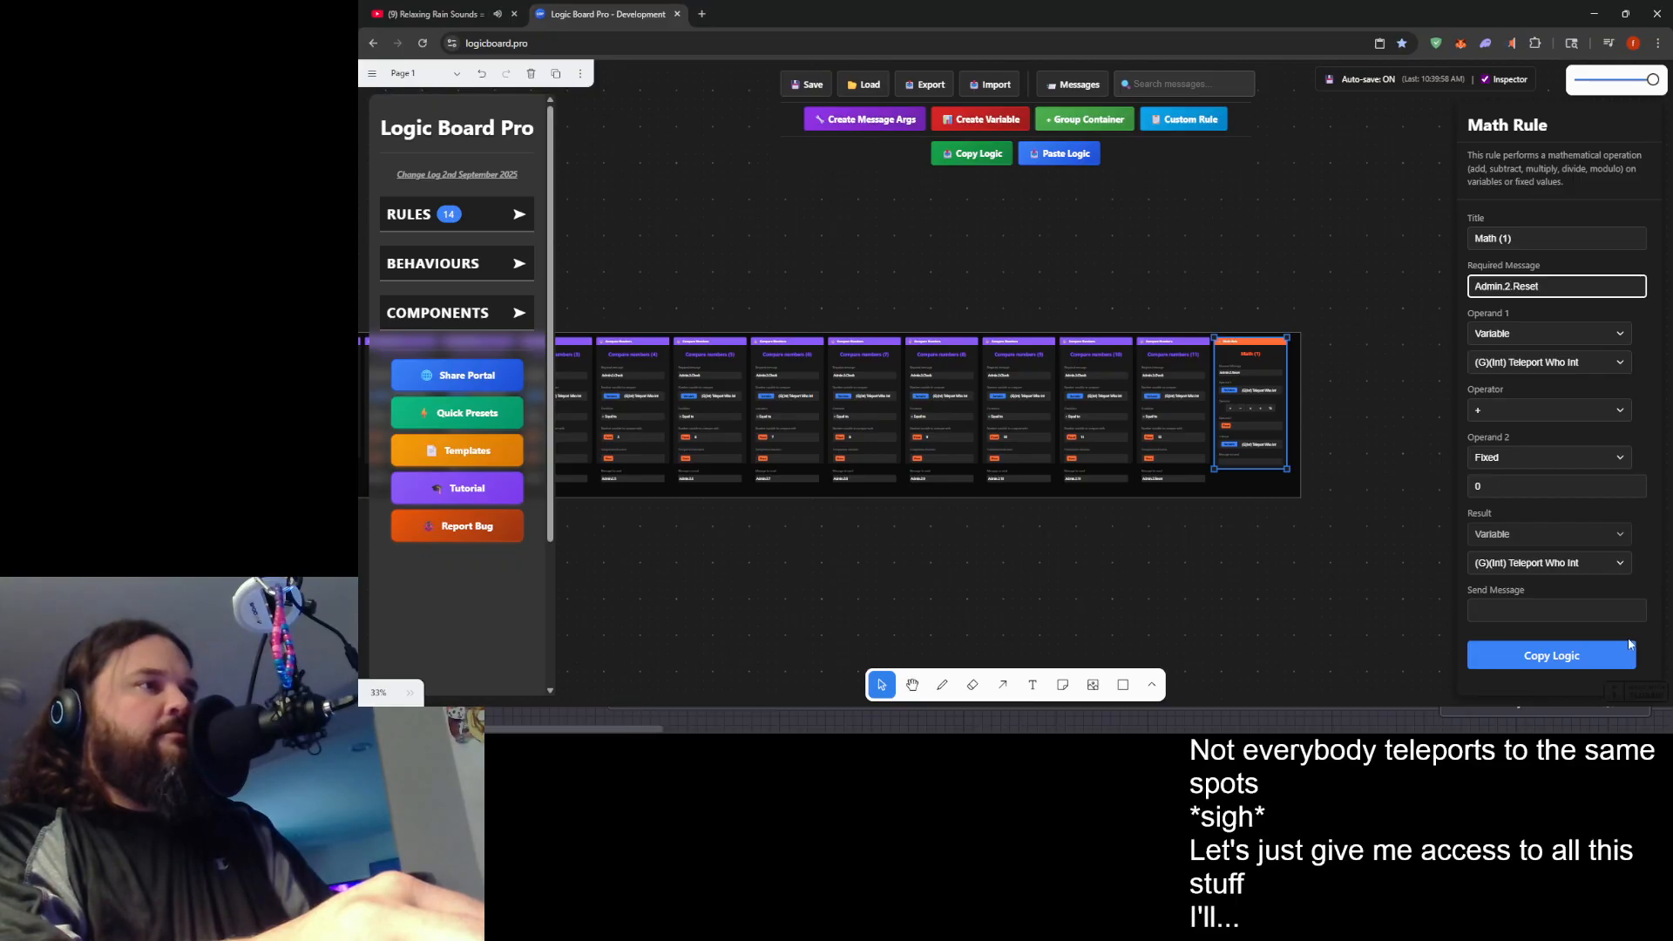
click(1573, 645)
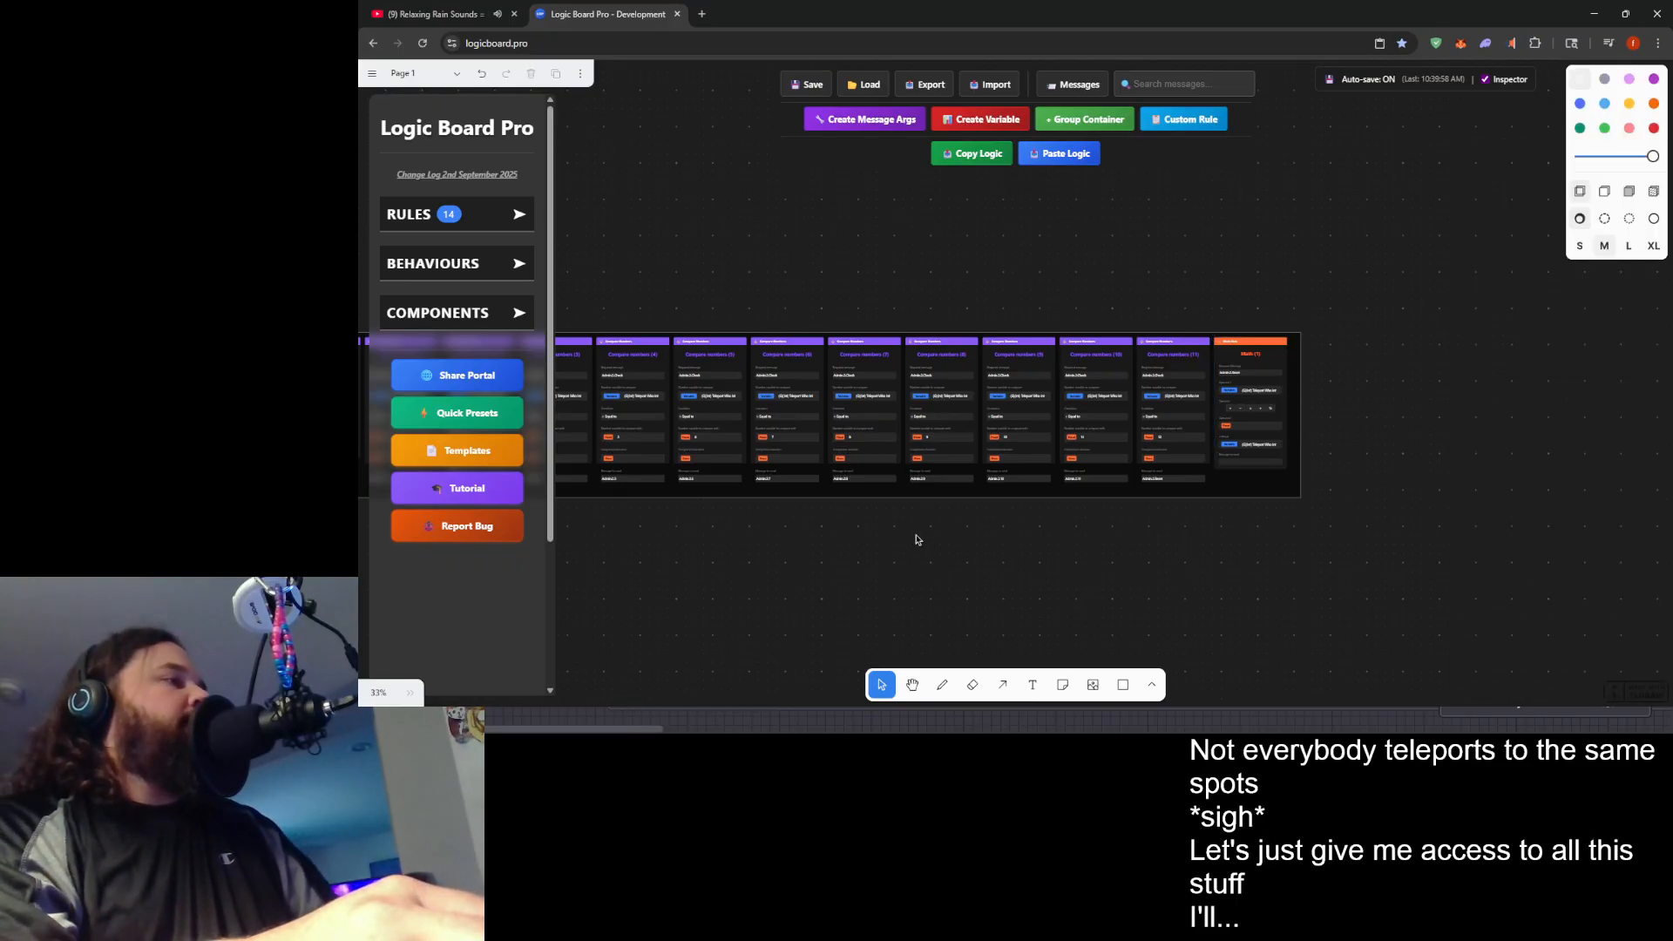
- Select all the rules inside the New Ruleset container and copy their logic to the clipboard
scroll(863, 523, down, 2)
drag(862, 523, 1179, 542)
scroll(1127, 549, down, 1)
drag(666, 354, 1568, 520)
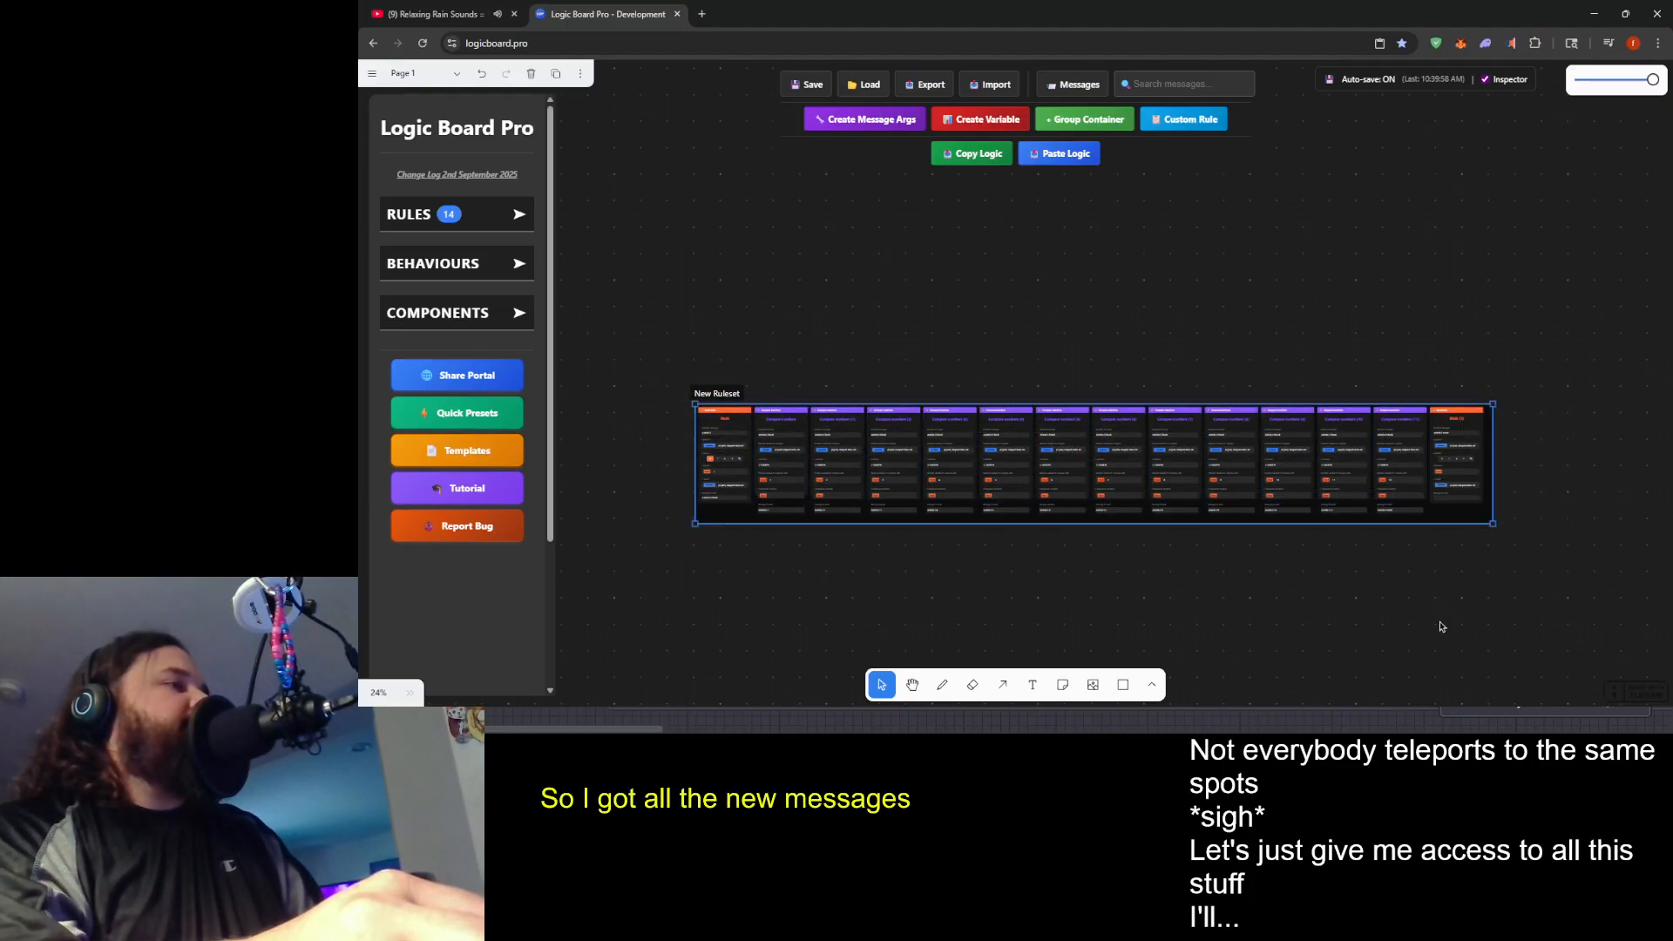
drag(615, 357, 1525, 462)
key(ctrl+c)
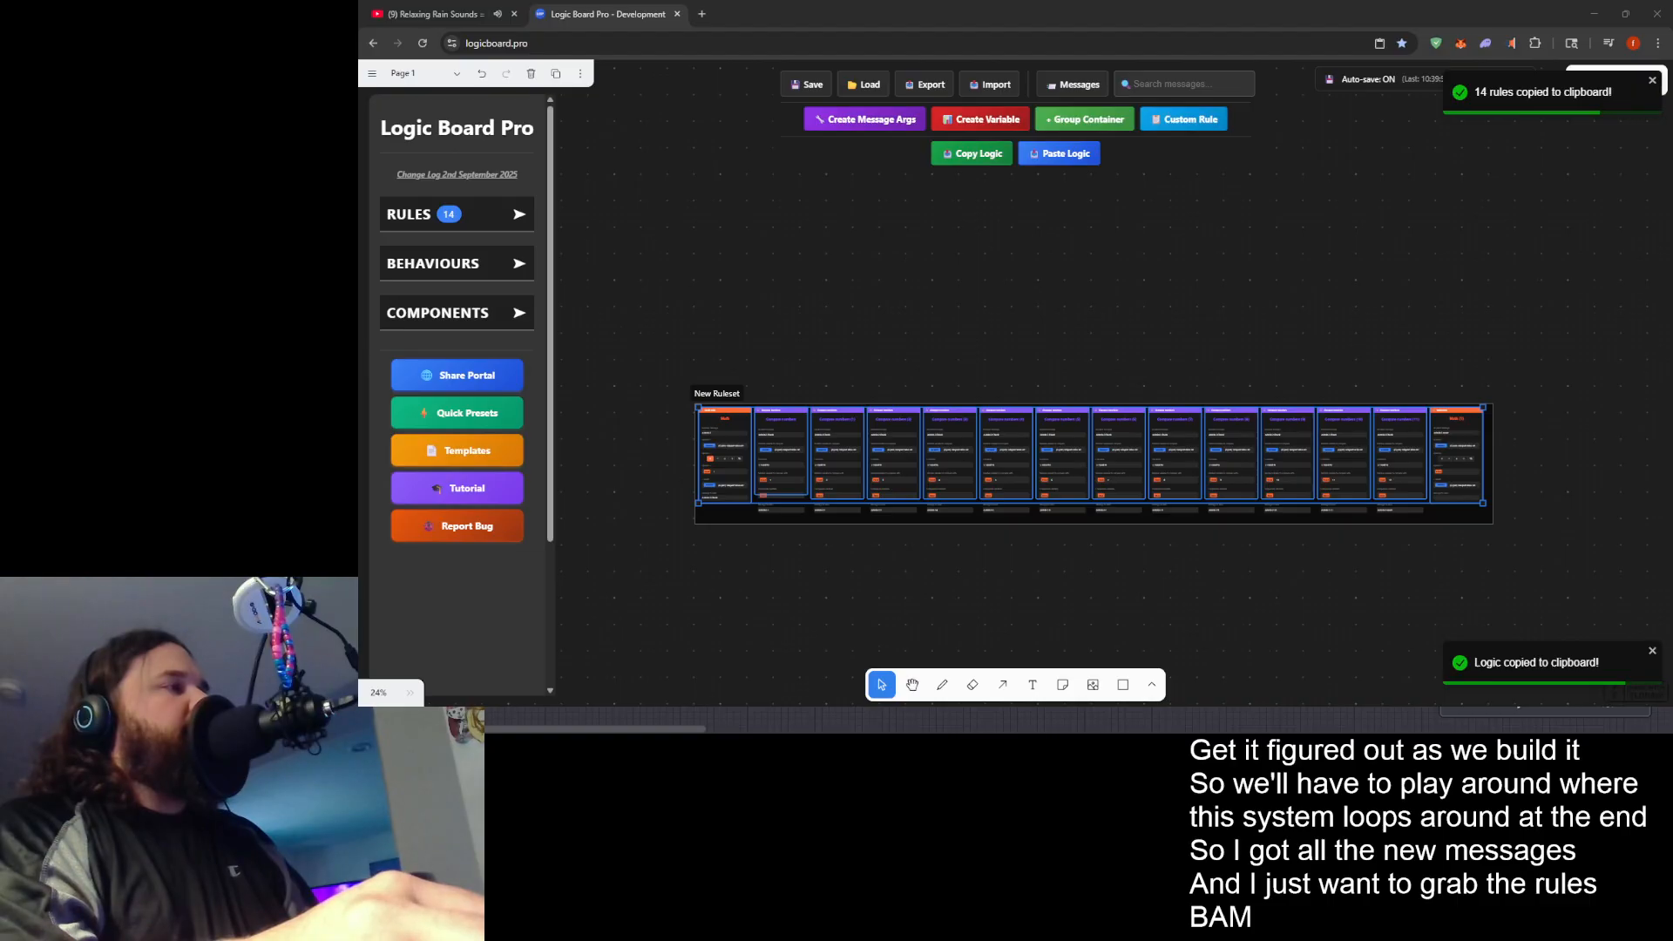
- Switch back to the game's logic editor and paste the copied Admin.2 rules there
drag(592, 729, 786, 728)
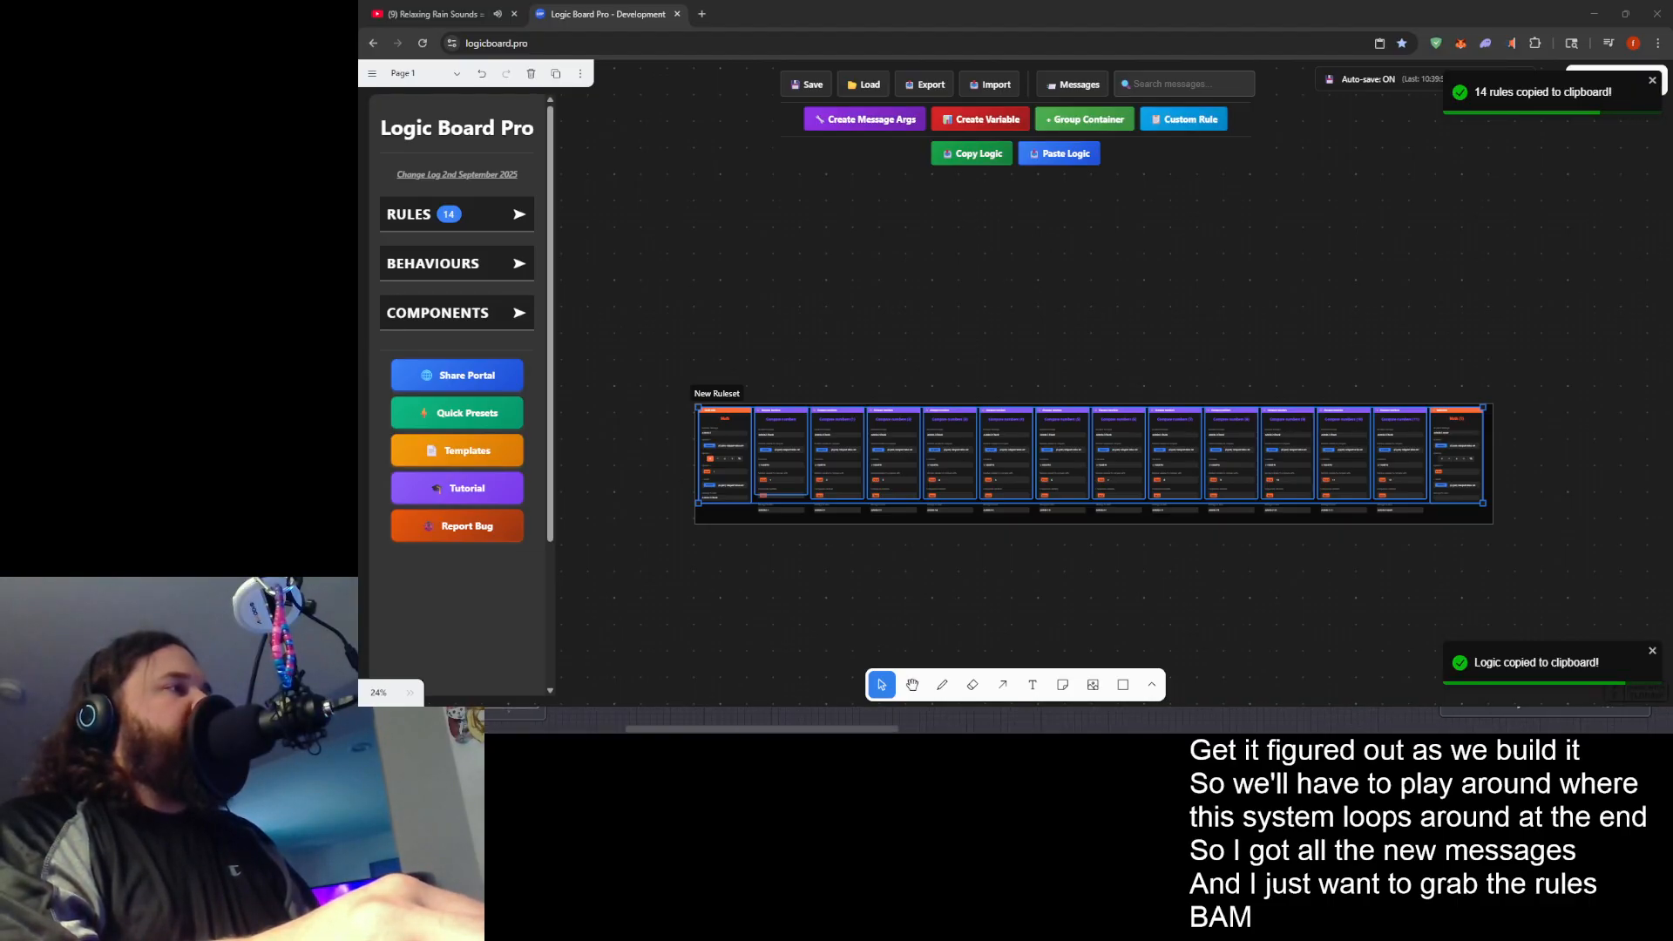
key(ctrl+v)
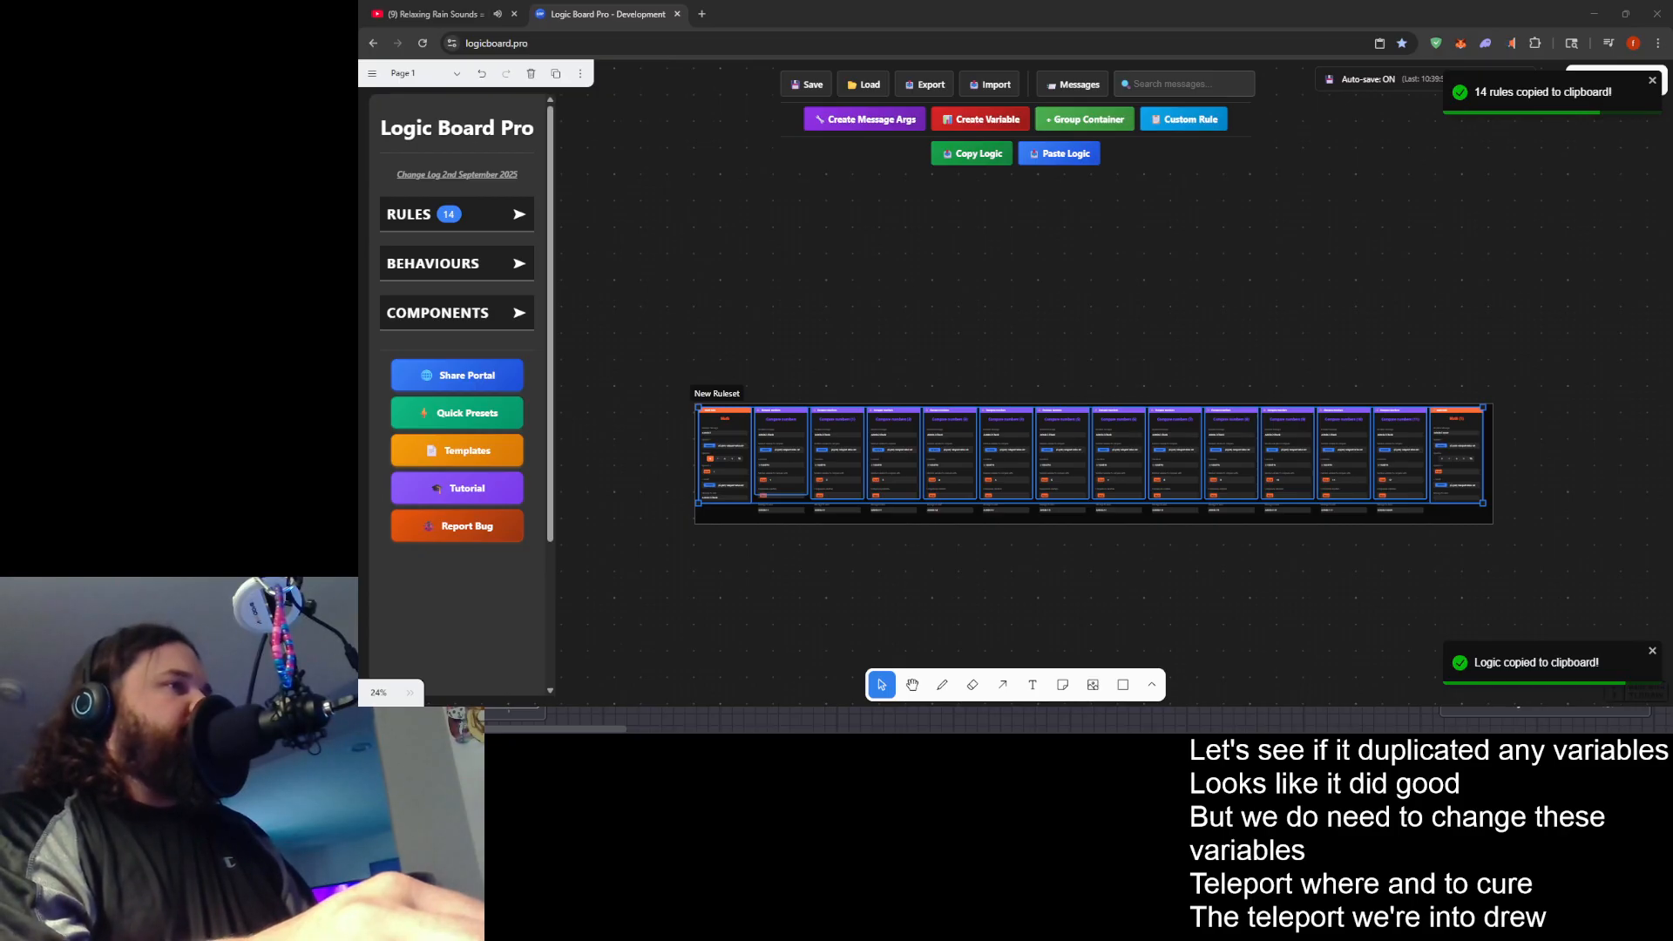
scroll(1002, 720, right, 2)
scroll(1002, 720, right, 2)
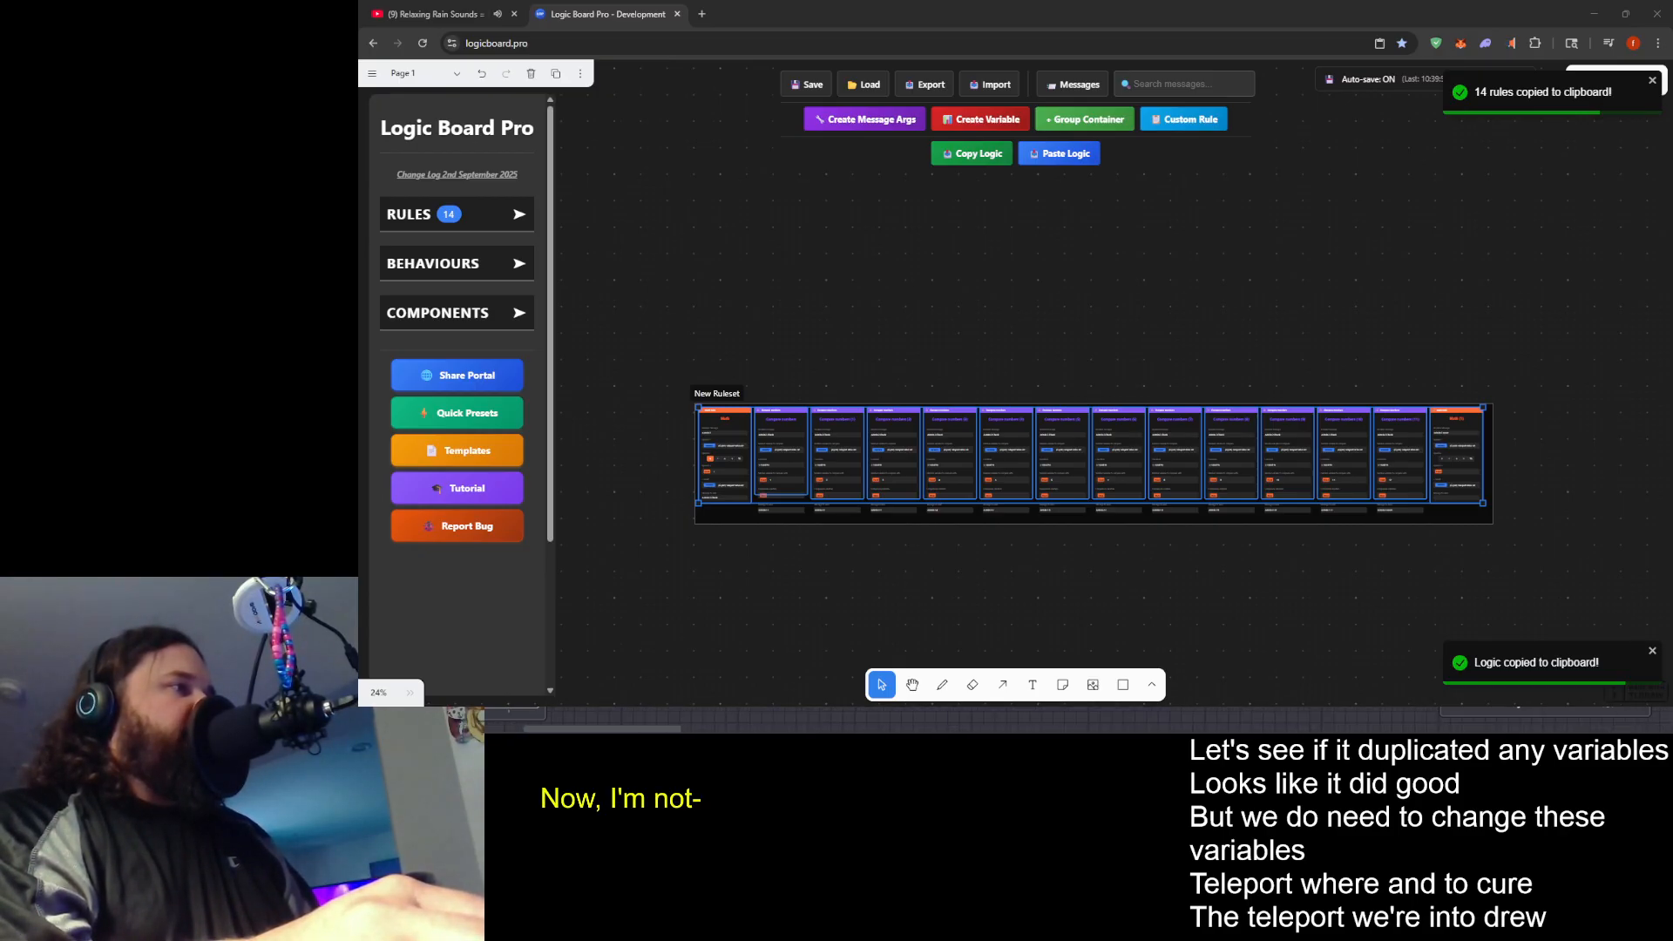
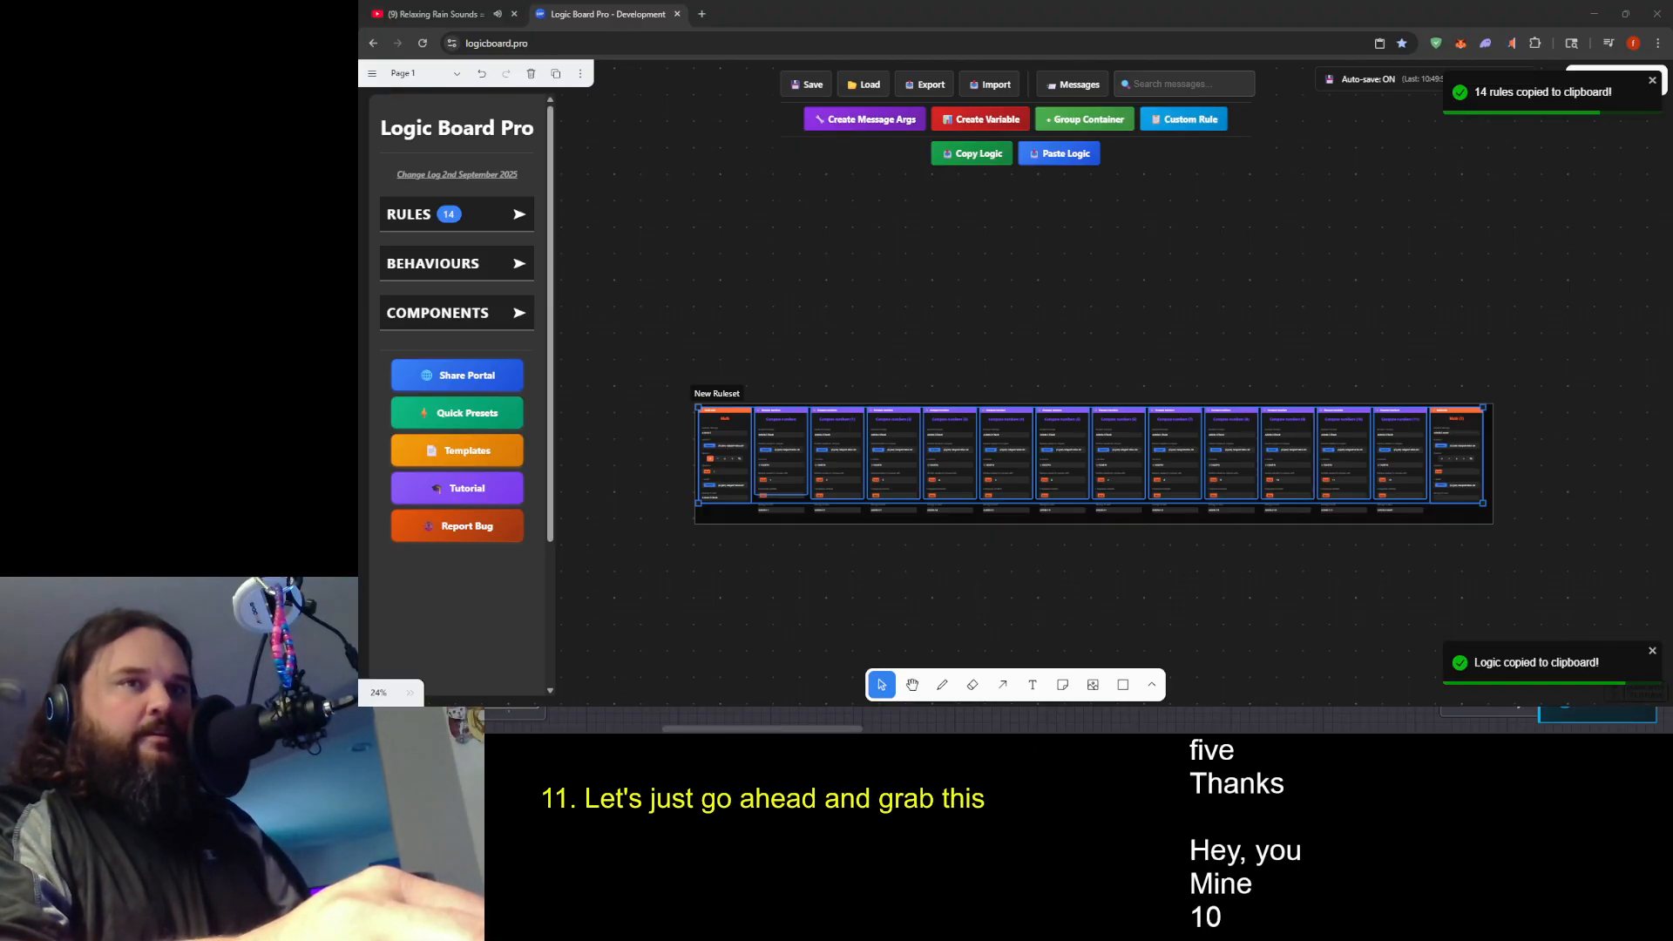
- Delete the New Ruleset container with its Admin.2 rules and paste in the Admin.MM rules copied from the game
click(679, 380)
click(722, 397)
key(Delete)
key(ctrl+v)
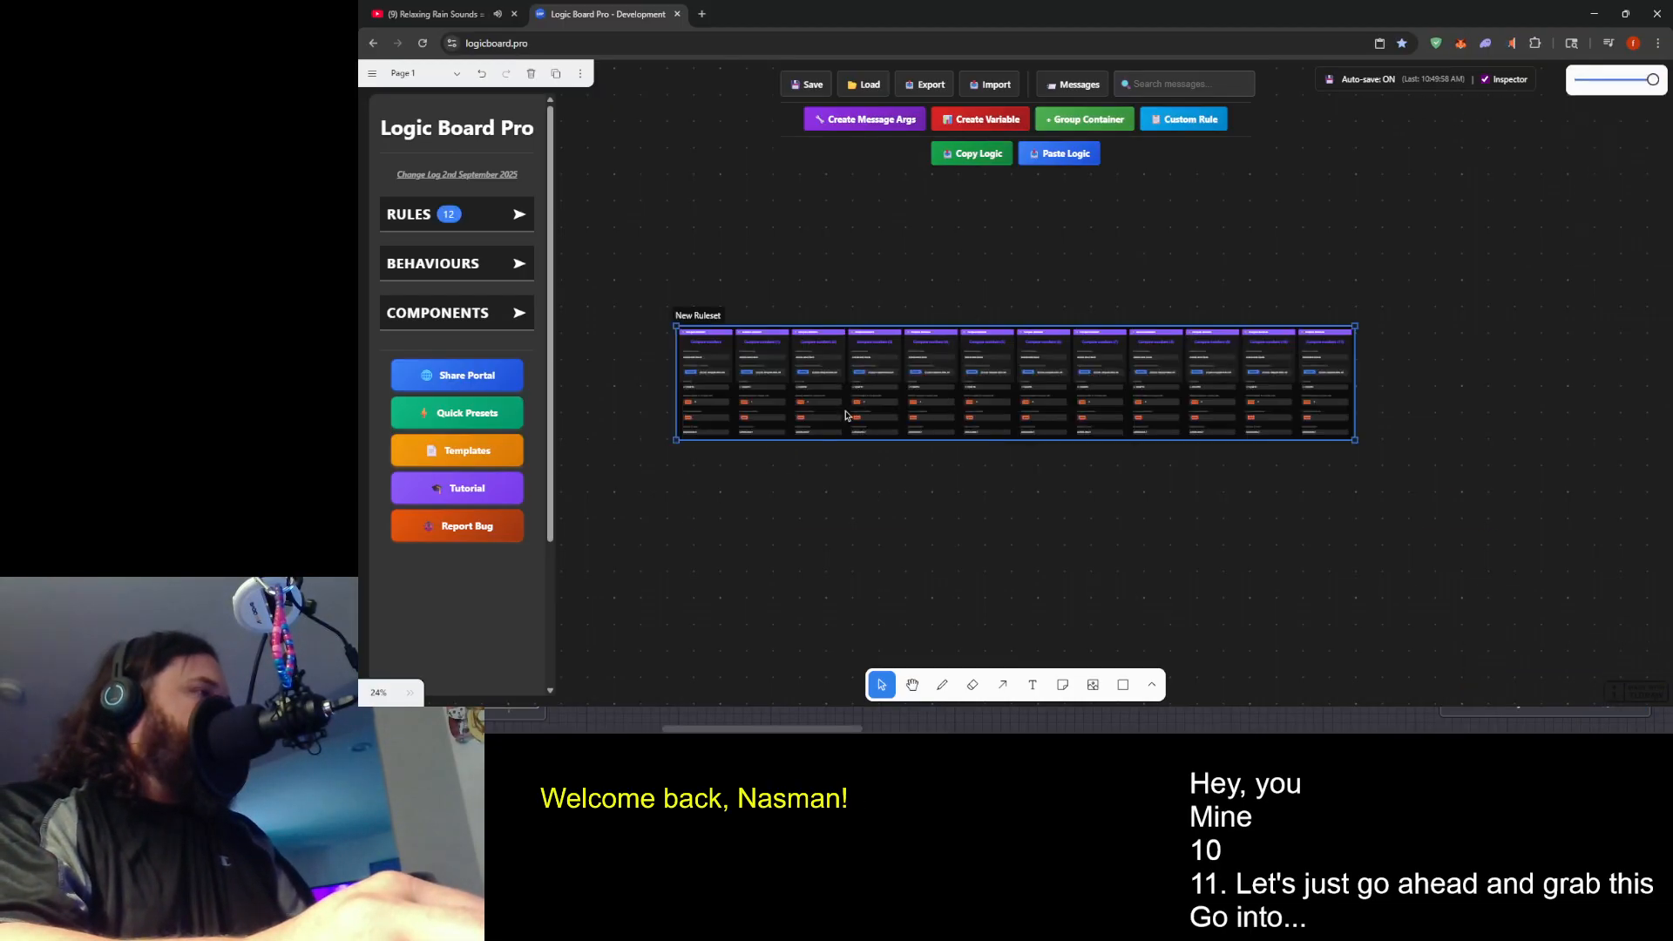
- Set the Compare numbers (3) rule's fixed comparison value to 3 and its send message to Admin.MM.3
scroll(750, 427, up, 3)
scroll(754, 430, up, 5)
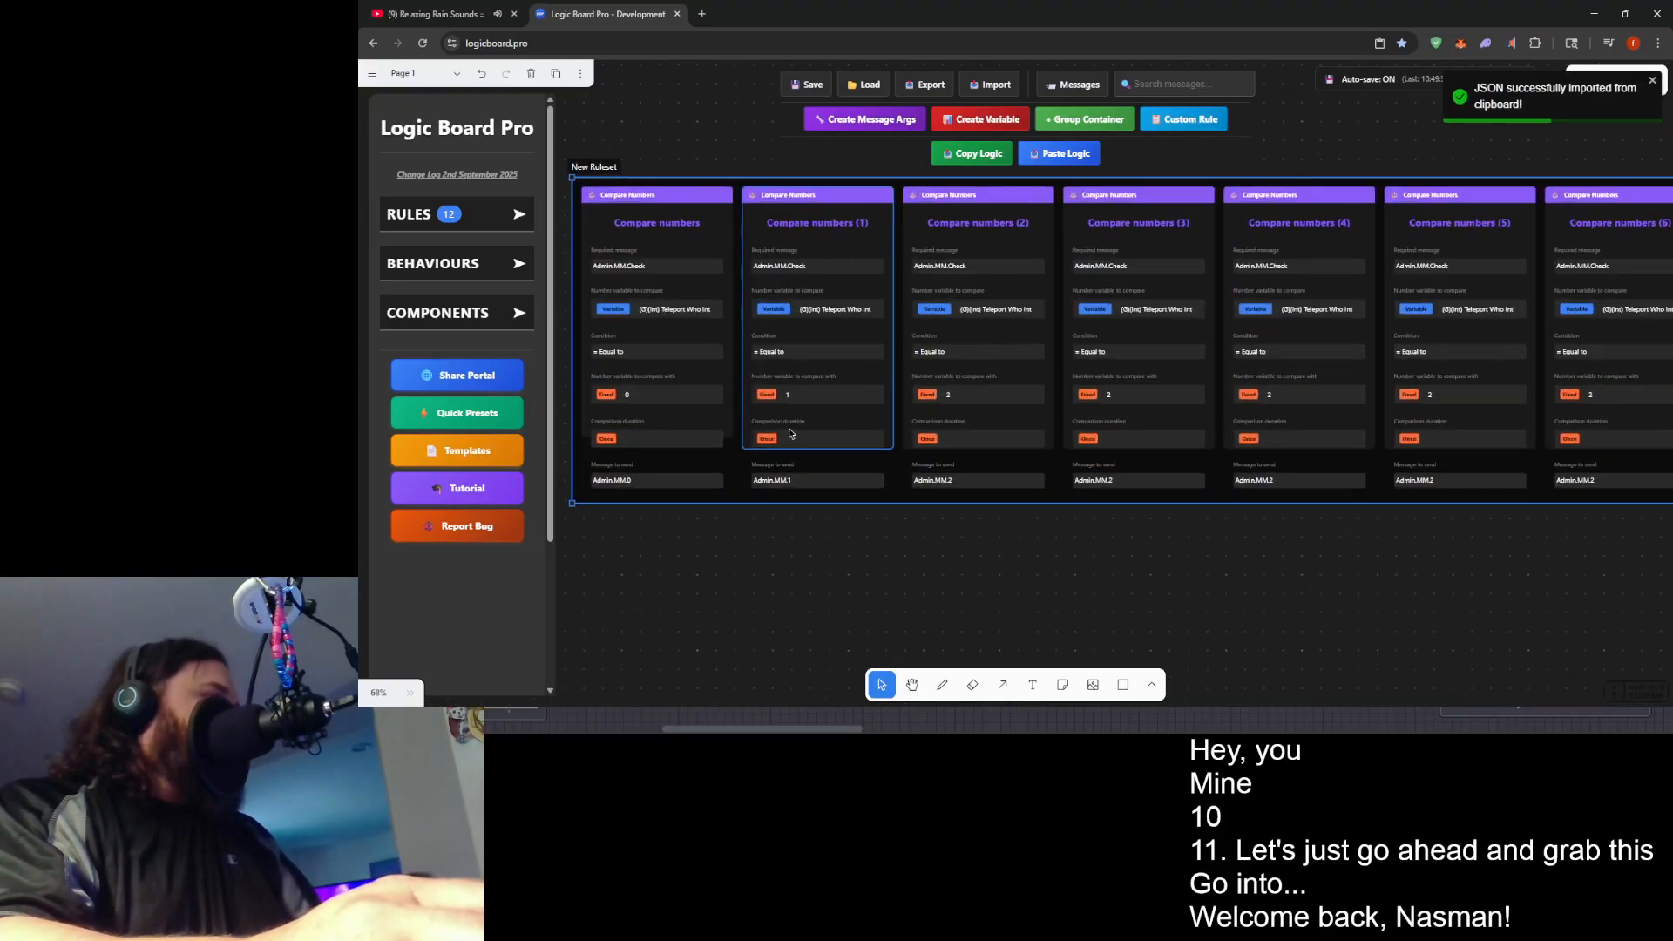
drag(874, 496, 718, 506)
click(1009, 468)
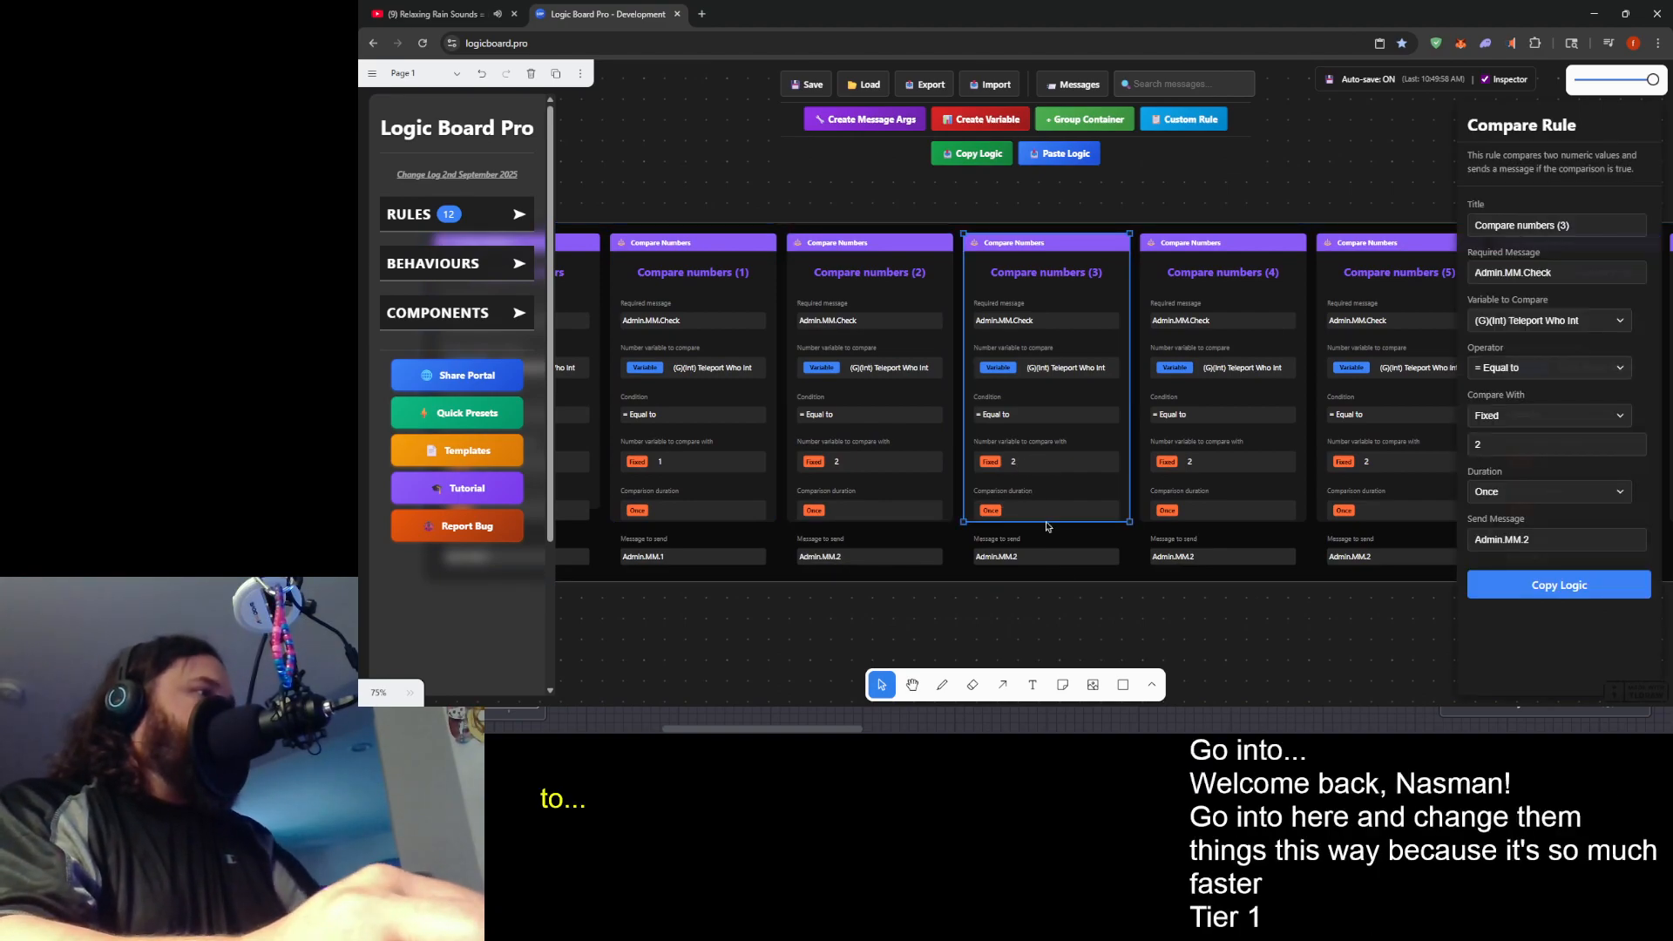
click(1498, 440)
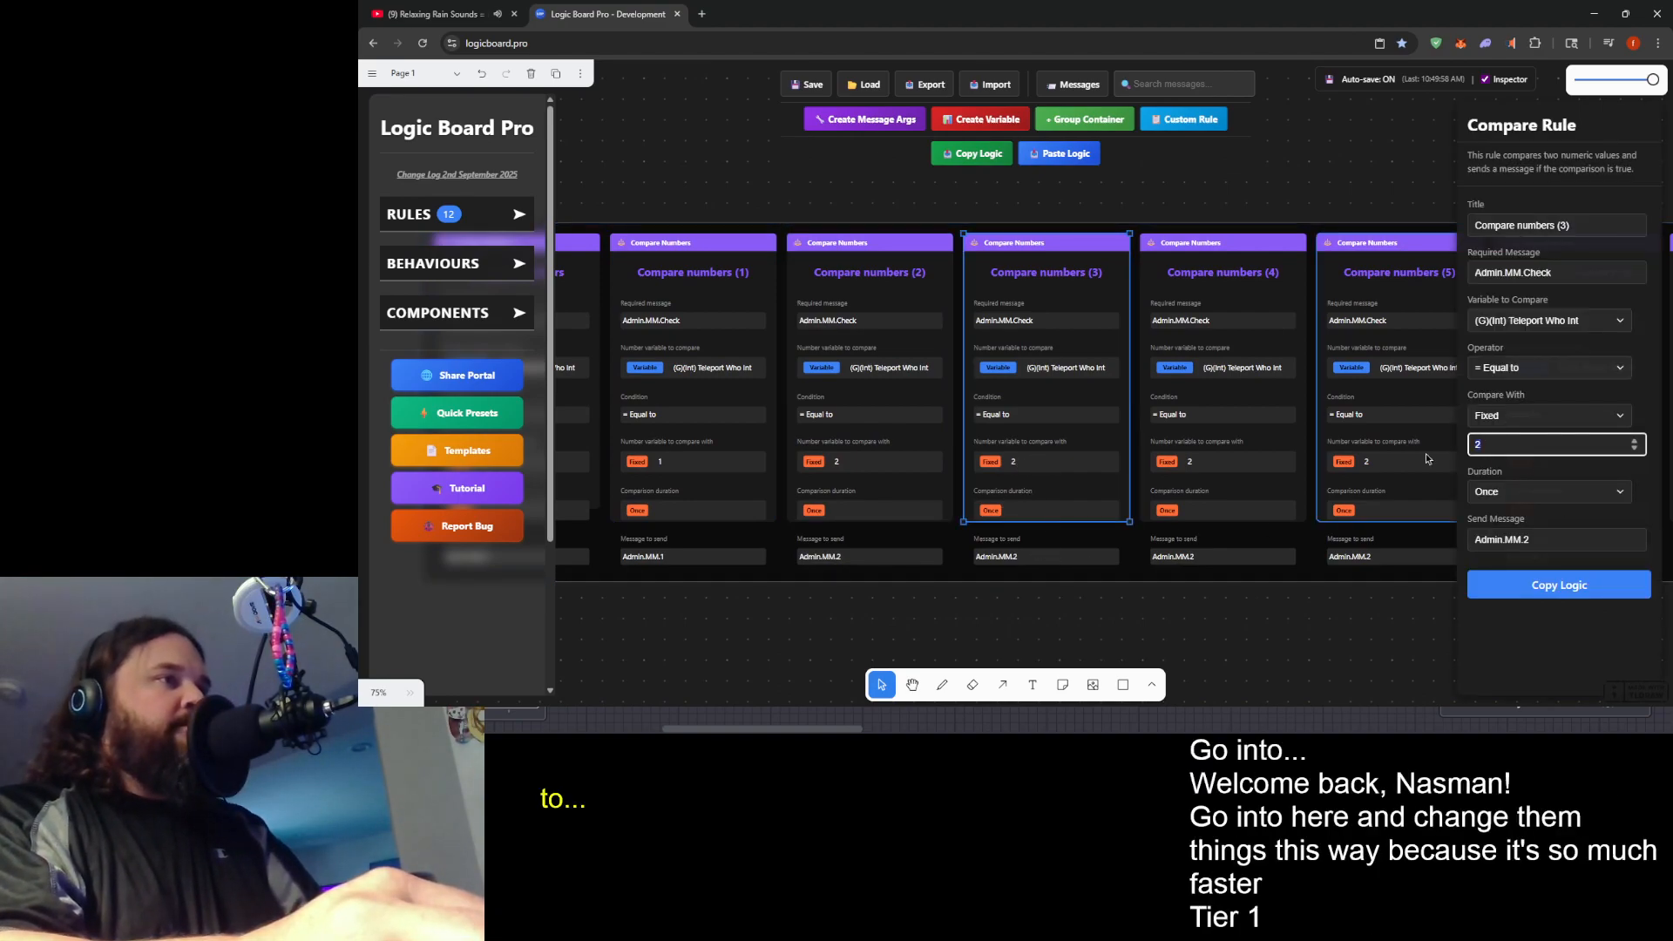
click(1538, 549)
key(BackSpace)
text(3)
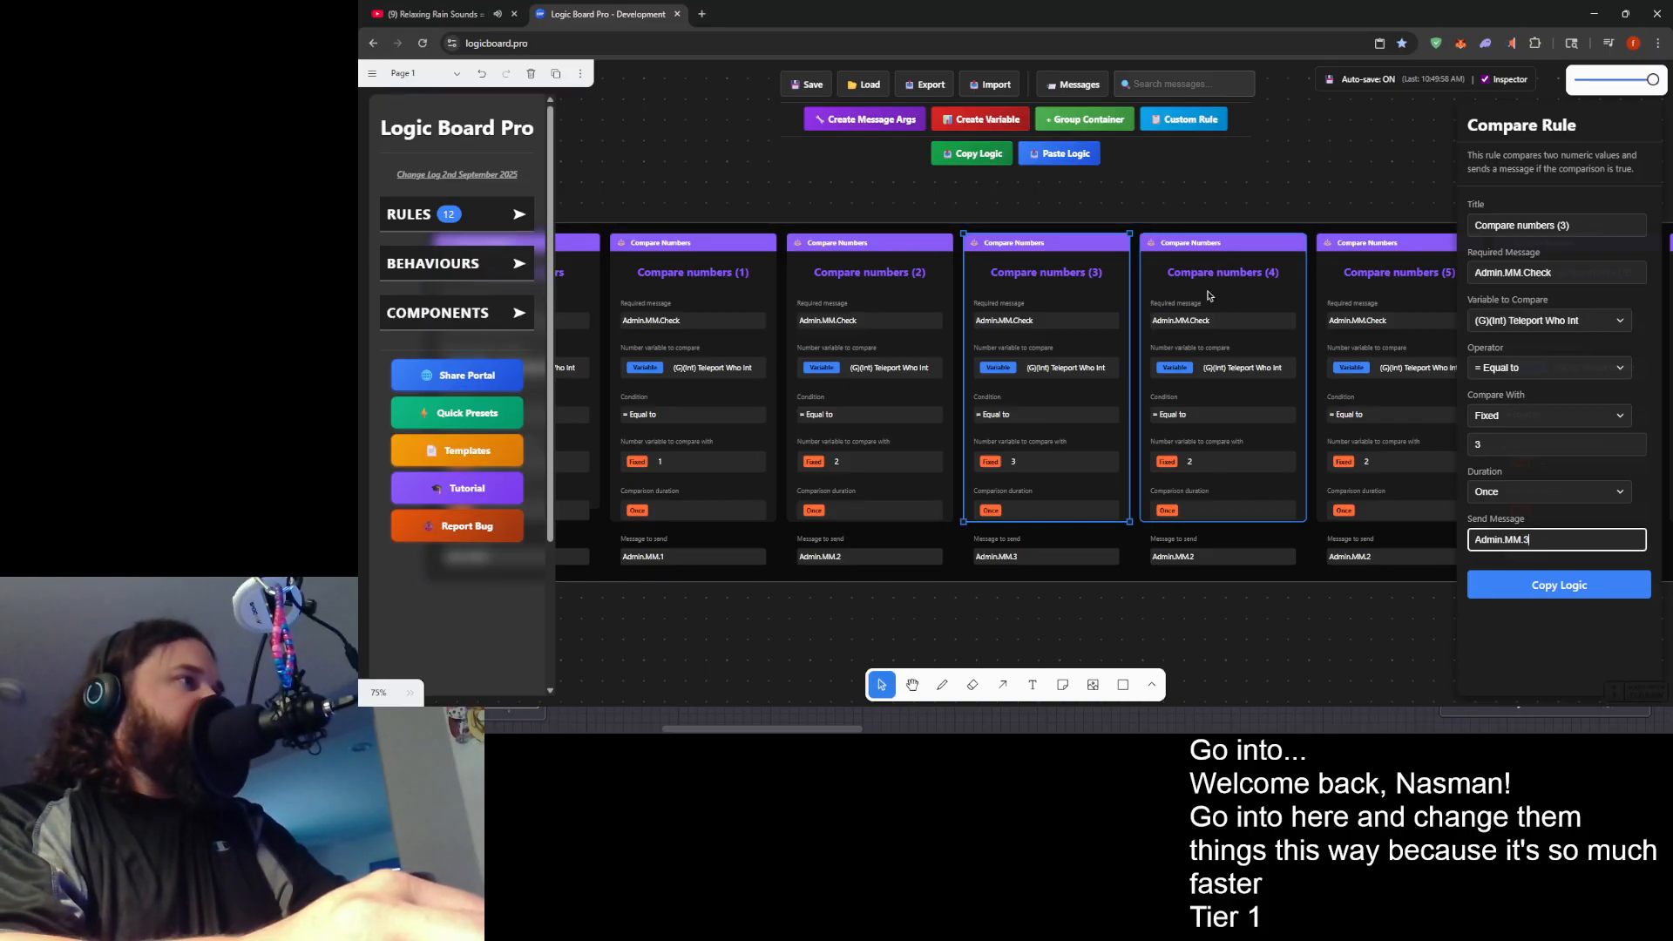
- Set the Compare numbers (4) rule's fixed comparison value to 4 and its send message to Admin.MM.4
click(1261, 297)
click(1499, 445)
key(BackSpace)
text(4)
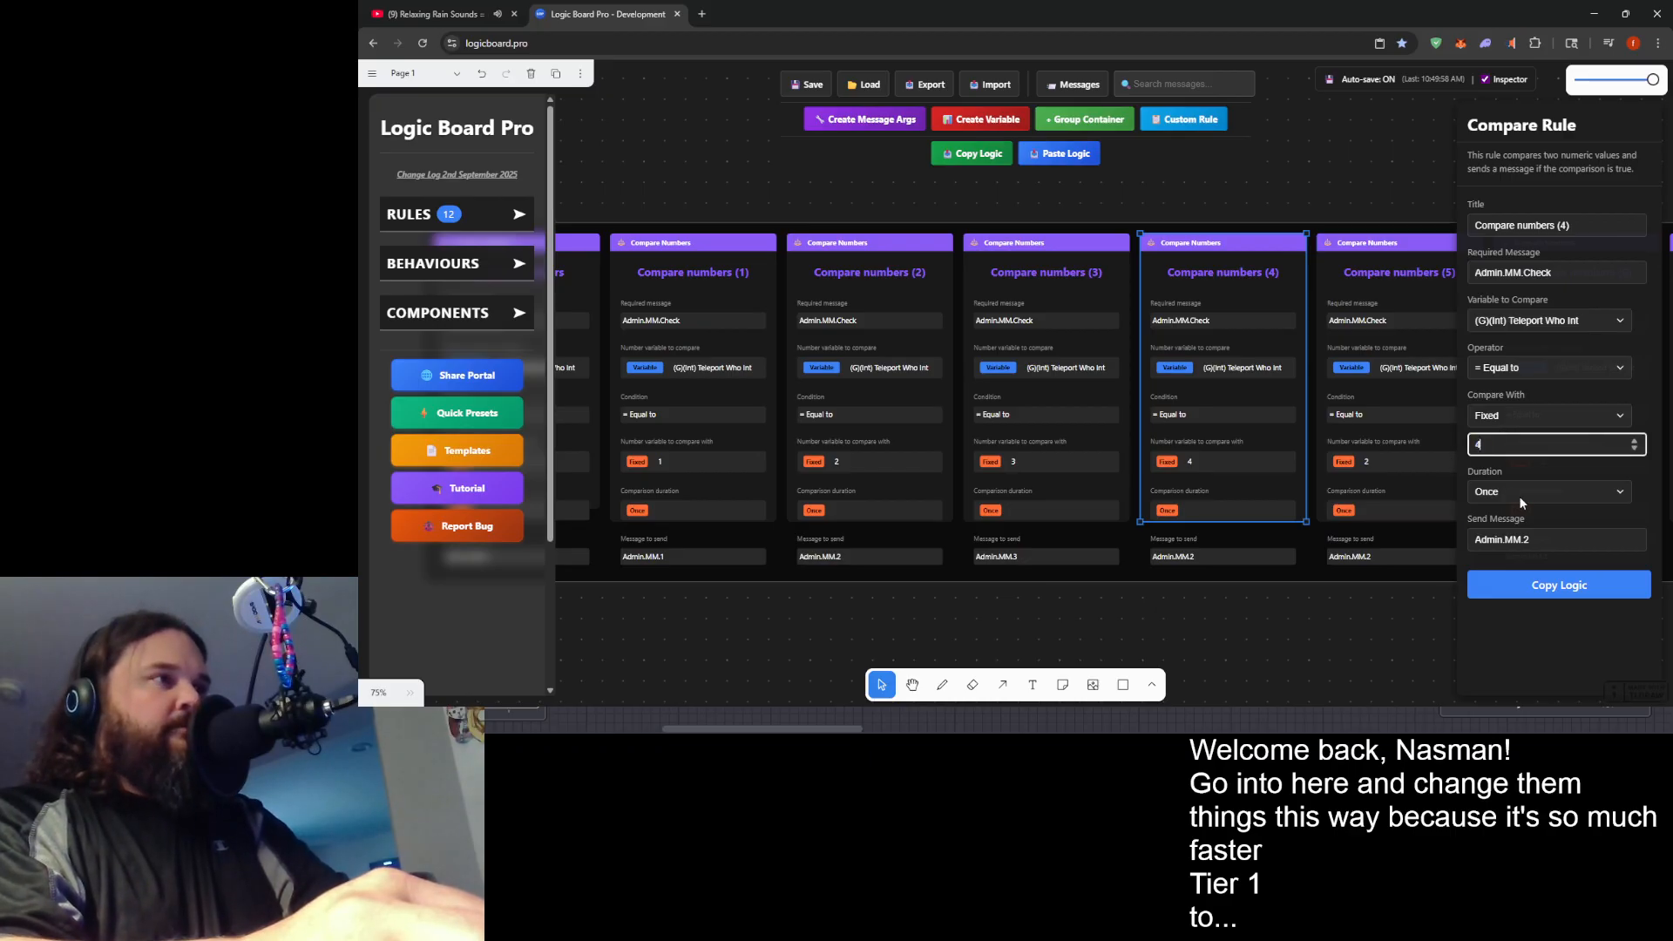
click(1542, 539)
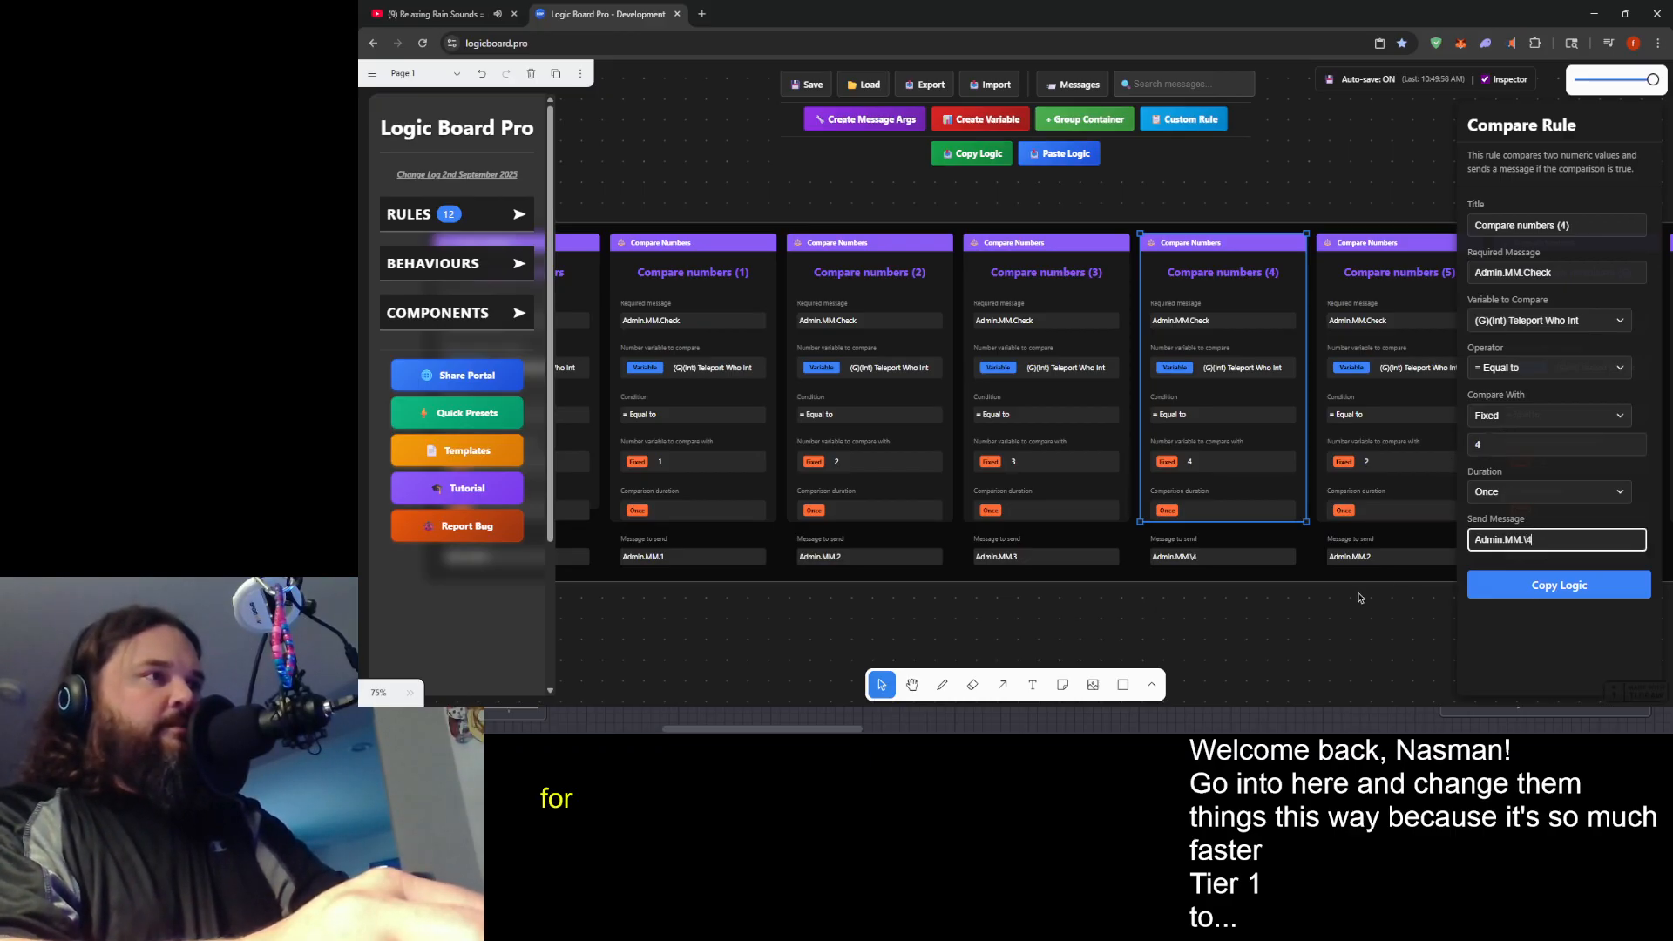
key(BackSpace)
text(4)
- Set the Compare numbers (5) rule's fixed comparison value to 5 and its send message to Admin.MM.5
drag(1269, 609, 805, 603)
click(984, 389)
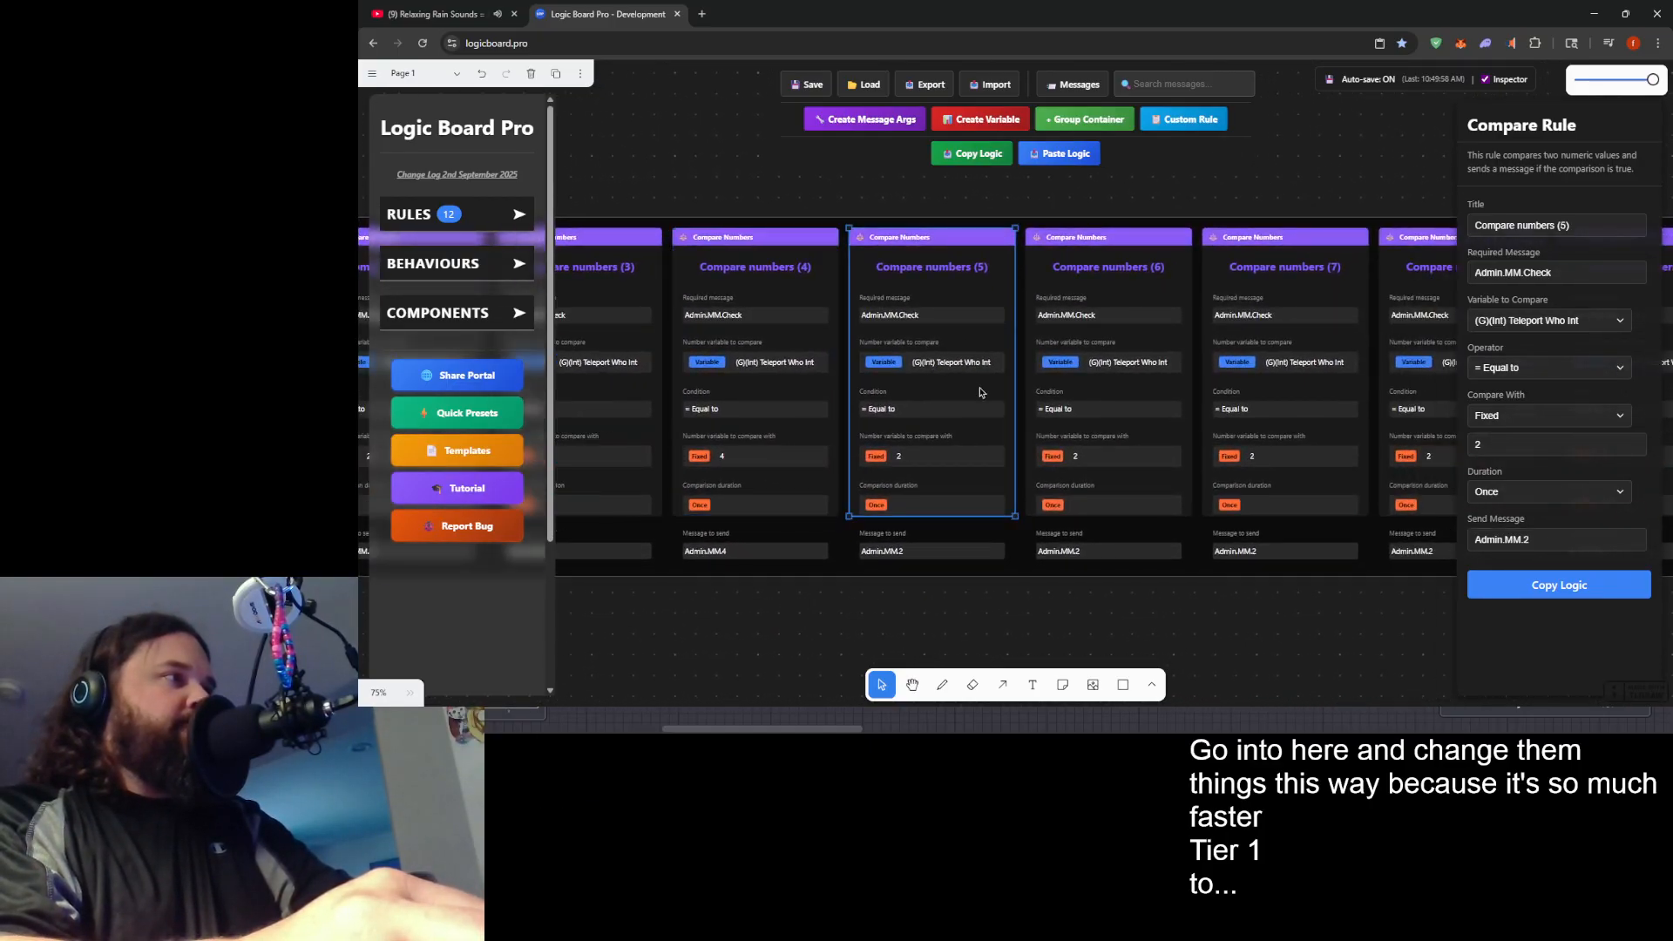
click(1510, 445)
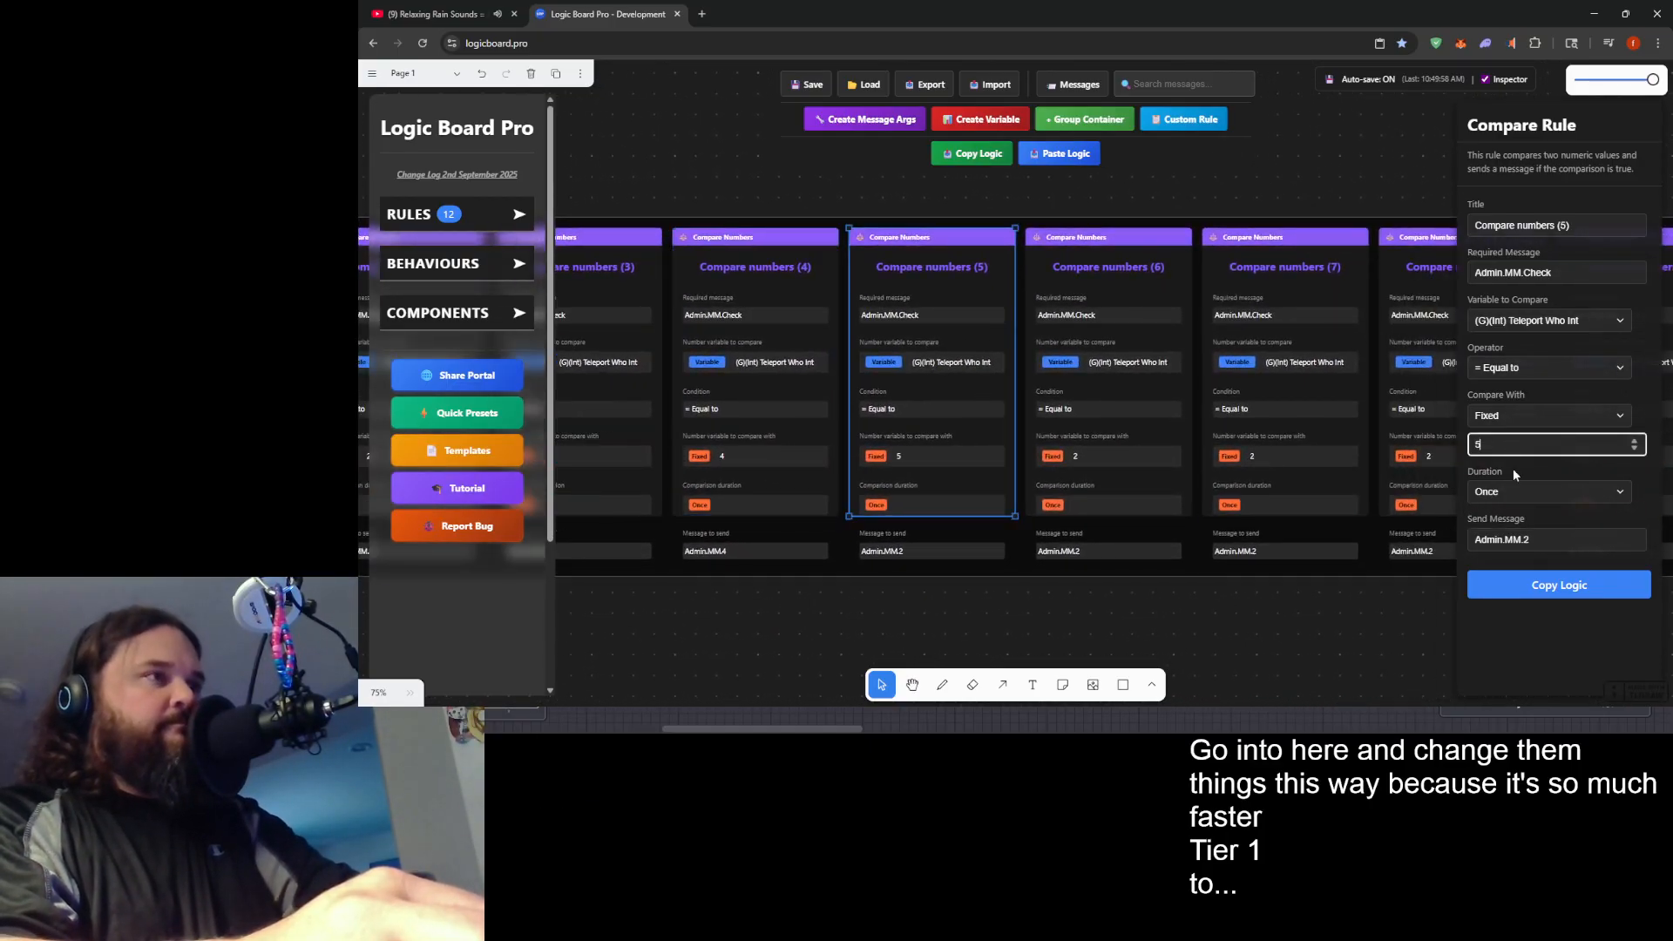
click(1541, 533)
key(BackSpace)
text(5)
- Set the Compare numbers (6) rule's fixed comparison value to 6 and its send message to Admin.MM.6
drag(1213, 585, 1084, 599)
click(1037, 415)
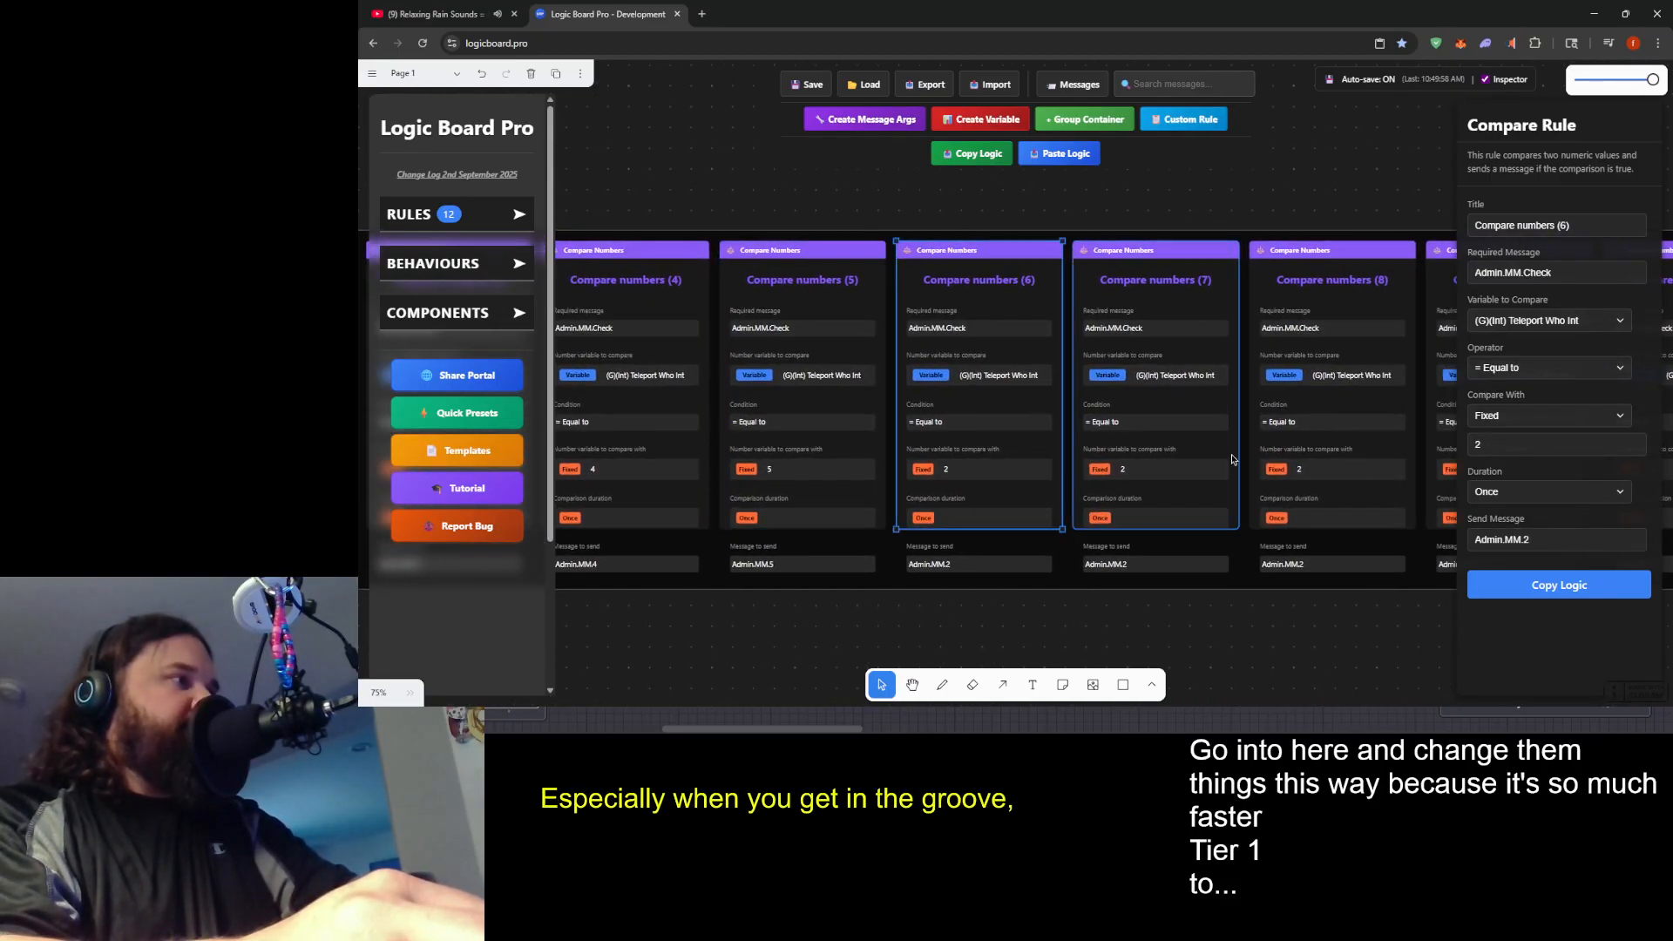
click(1512, 445)
key(BackSpace)
text(6)
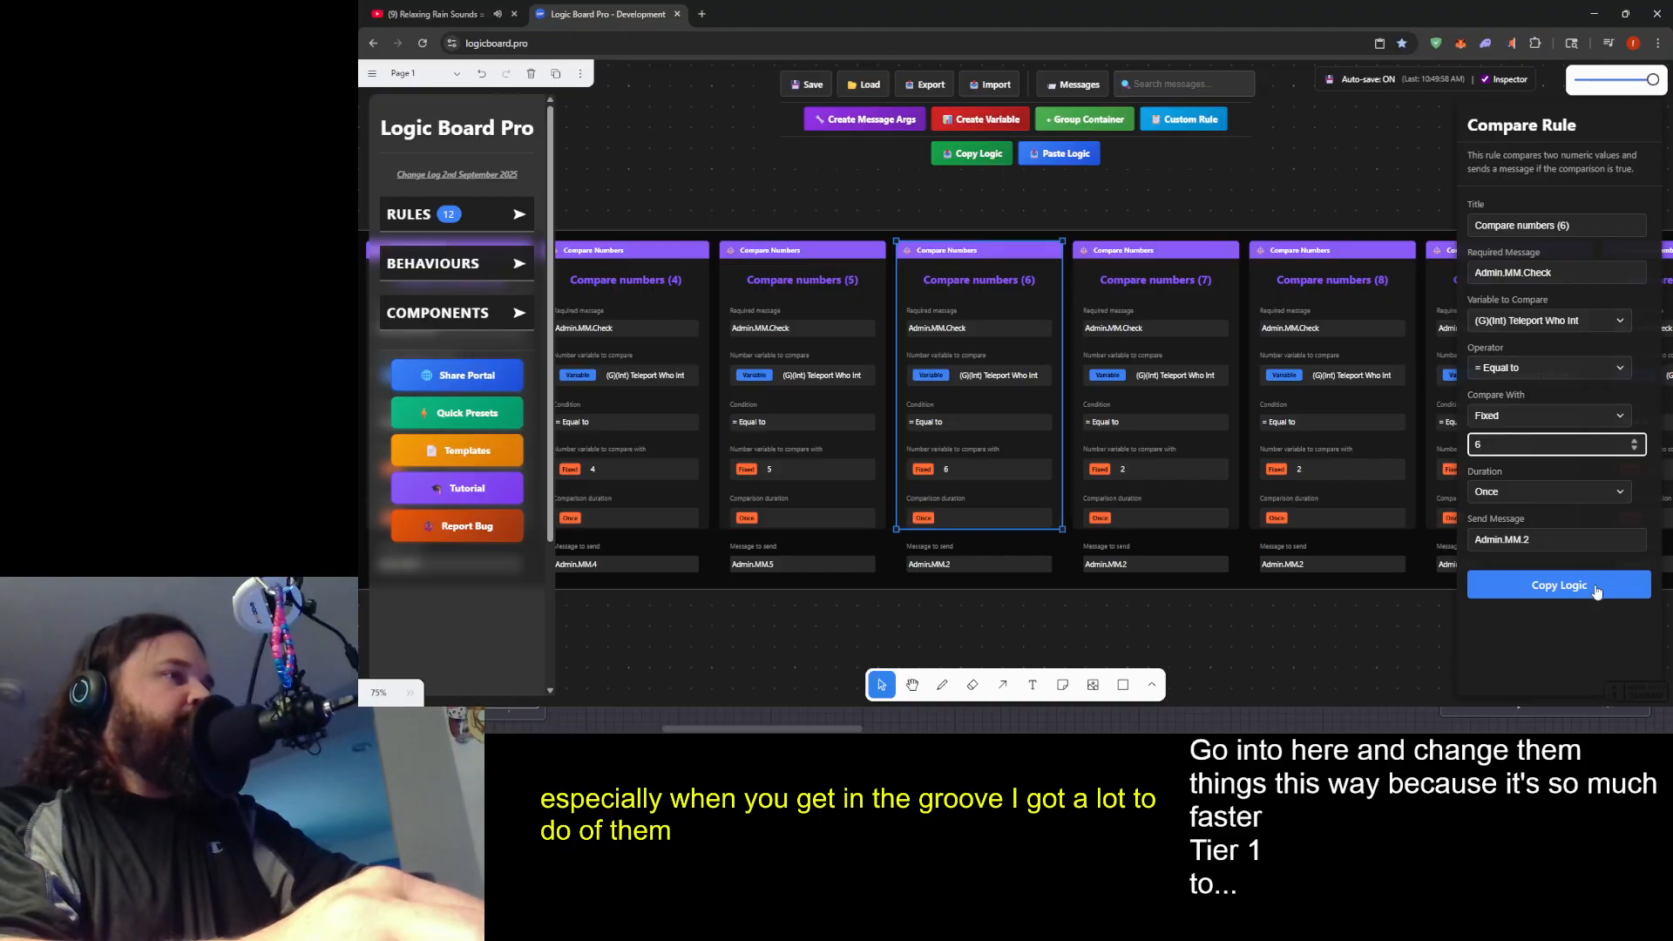
click(1569, 539)
key(BackSpace)
text(6)
- Set the Compare numbers (7) rule's fixed comparison value to 7 and its send message to Admin.MM.7
drag(1256, 527, 1163, 539)
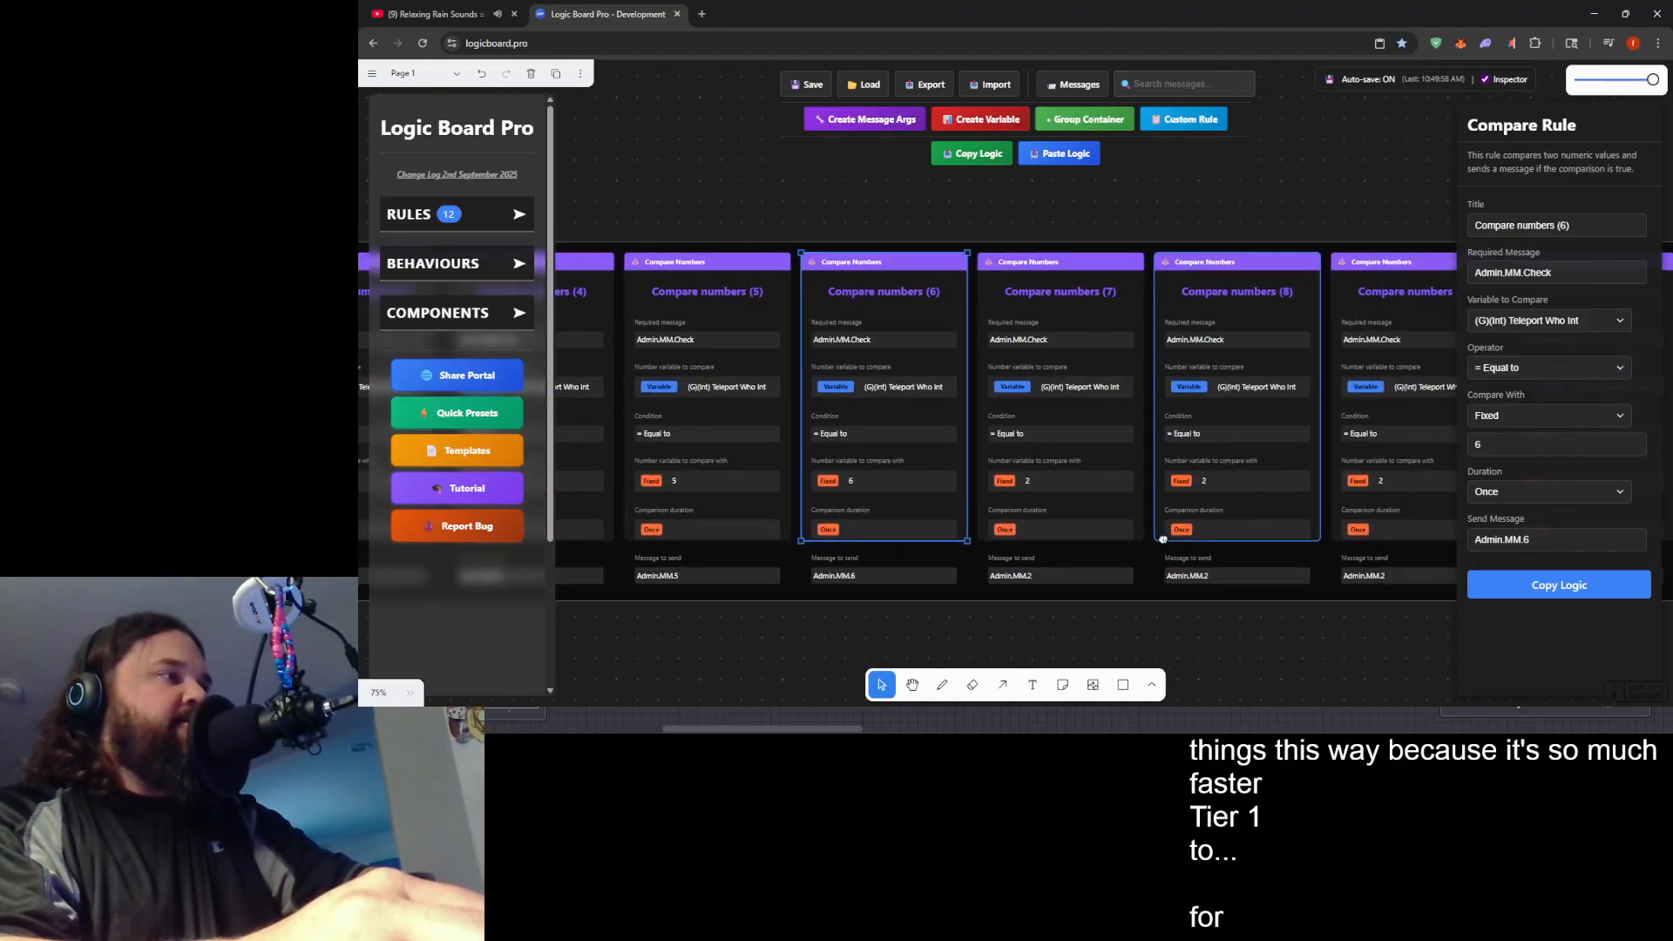
click(1105, 462)
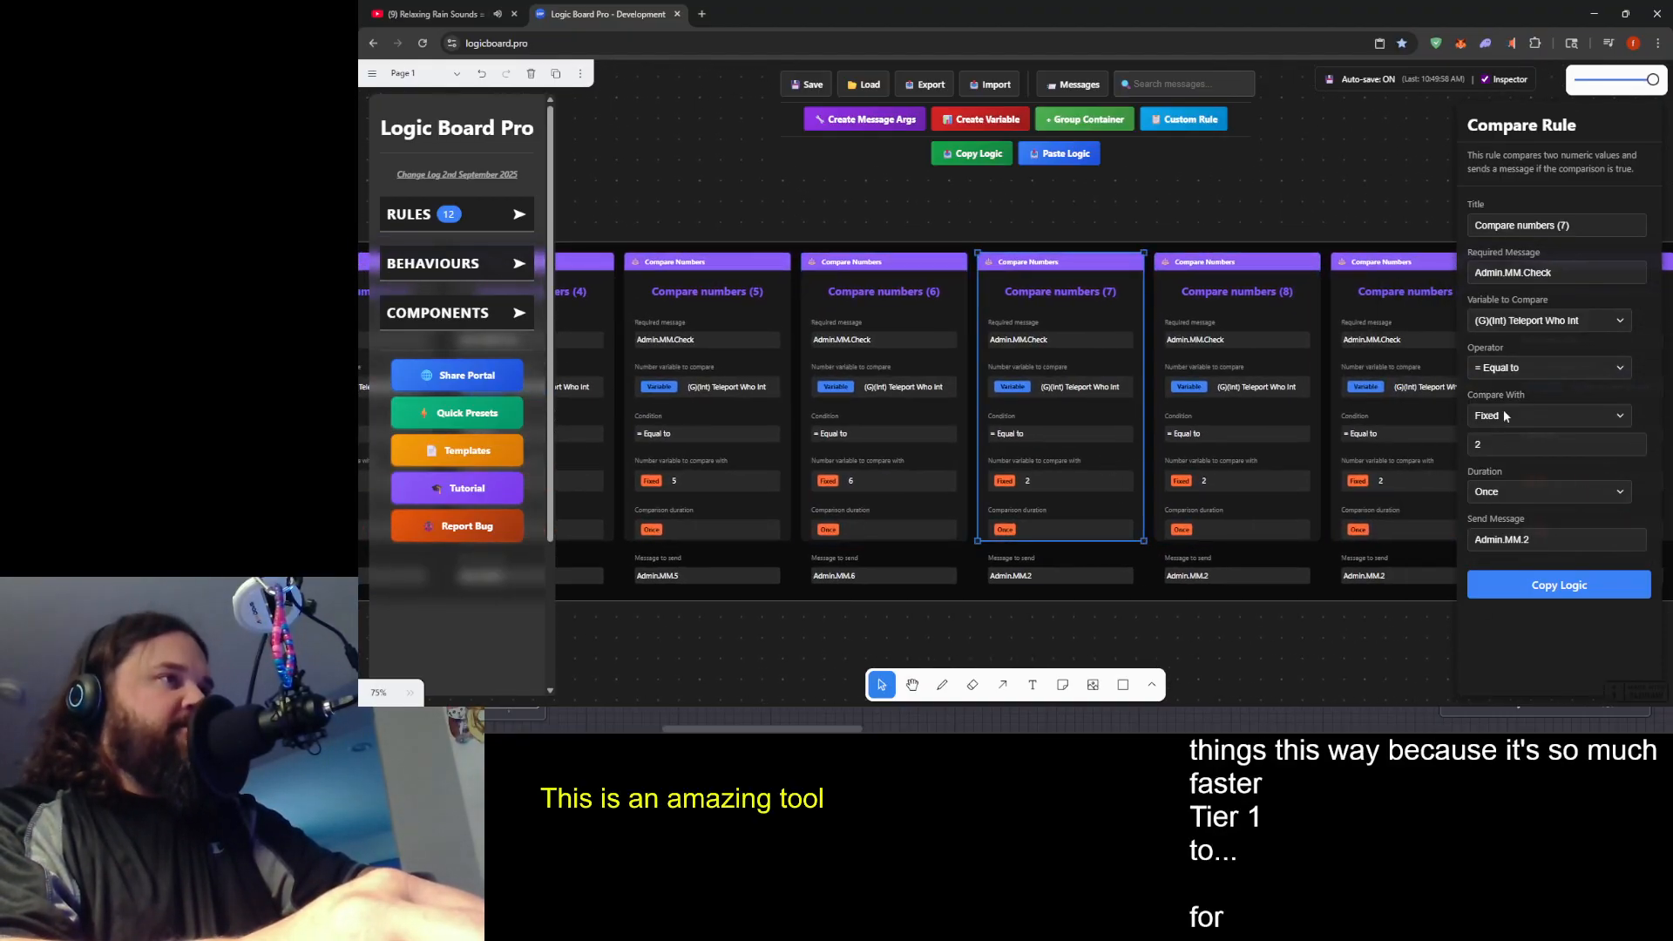
click(1496, 440)
key(BackSpace)
text(7)
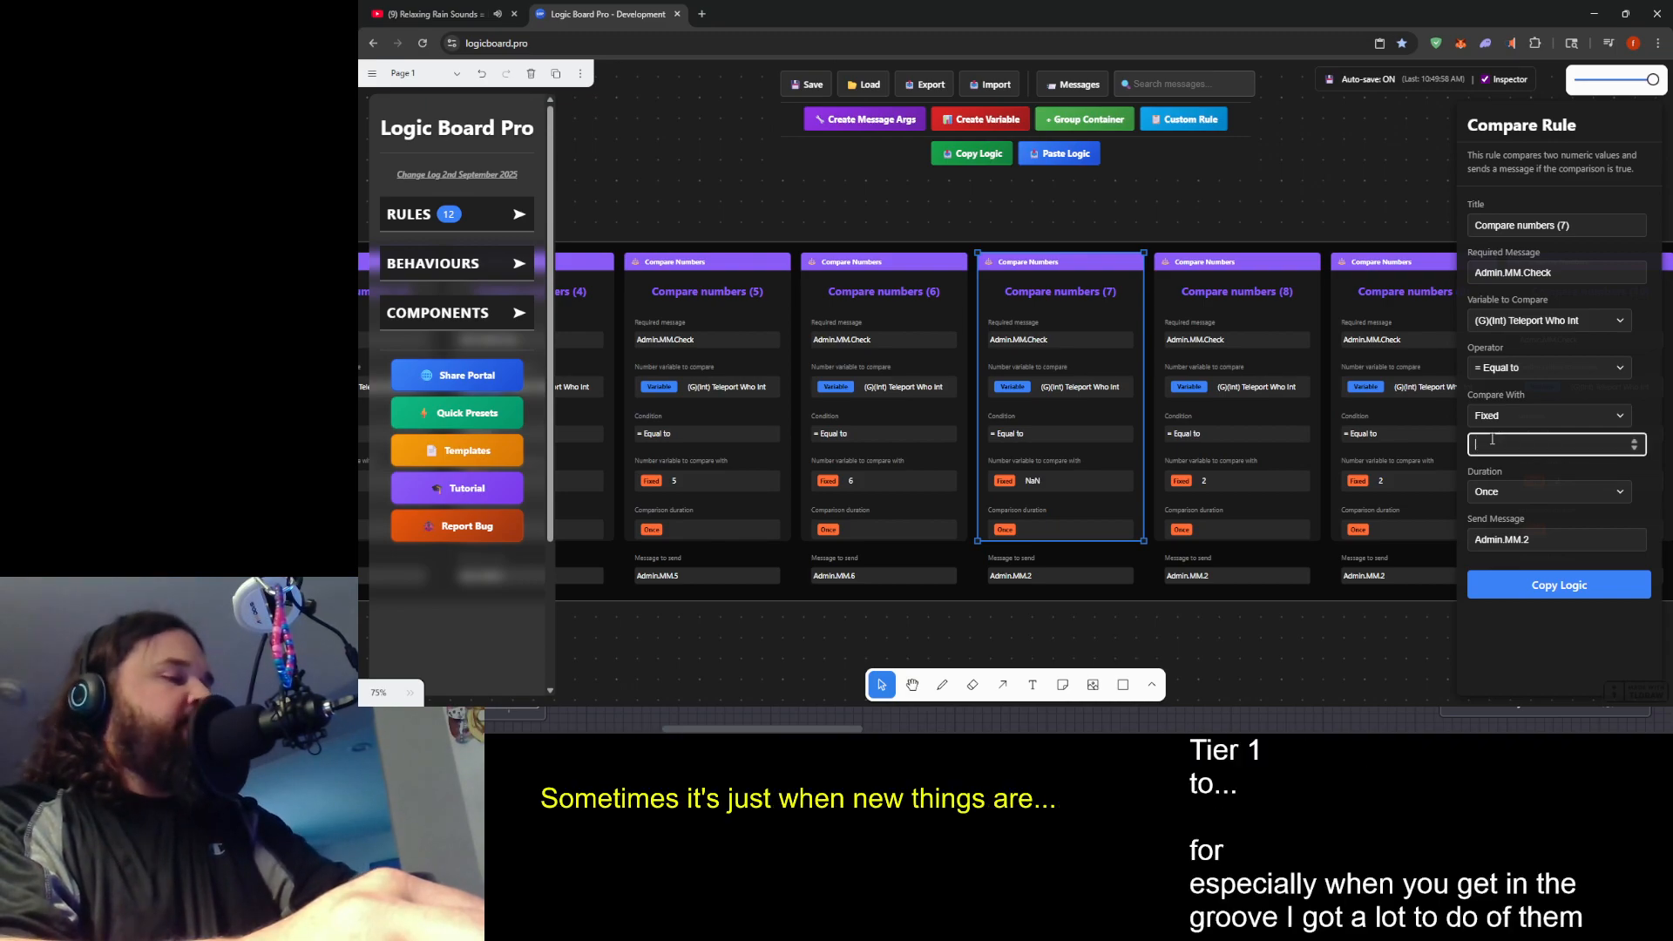
click(1546, 540)
key(BackSpace)
text(7)
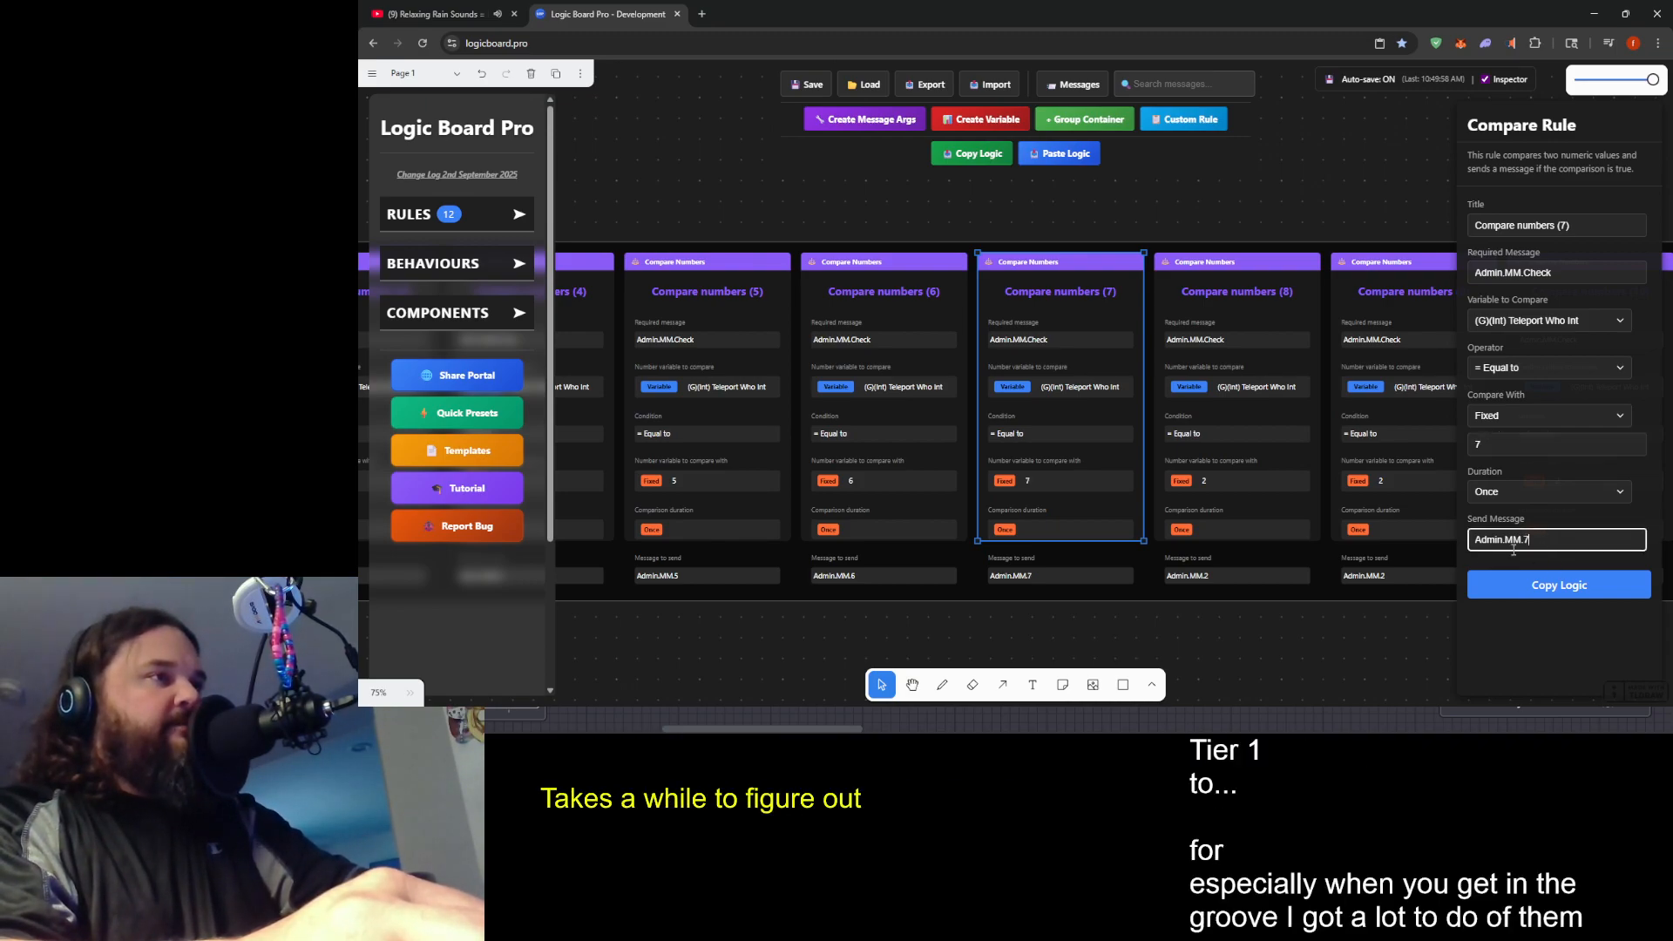
- Set the Compare numbers (8) rule's fixed comparison value to 8 and its send message to Admin.MM.8
scroll(1163, 545, right, 3)
click(1132, 427)
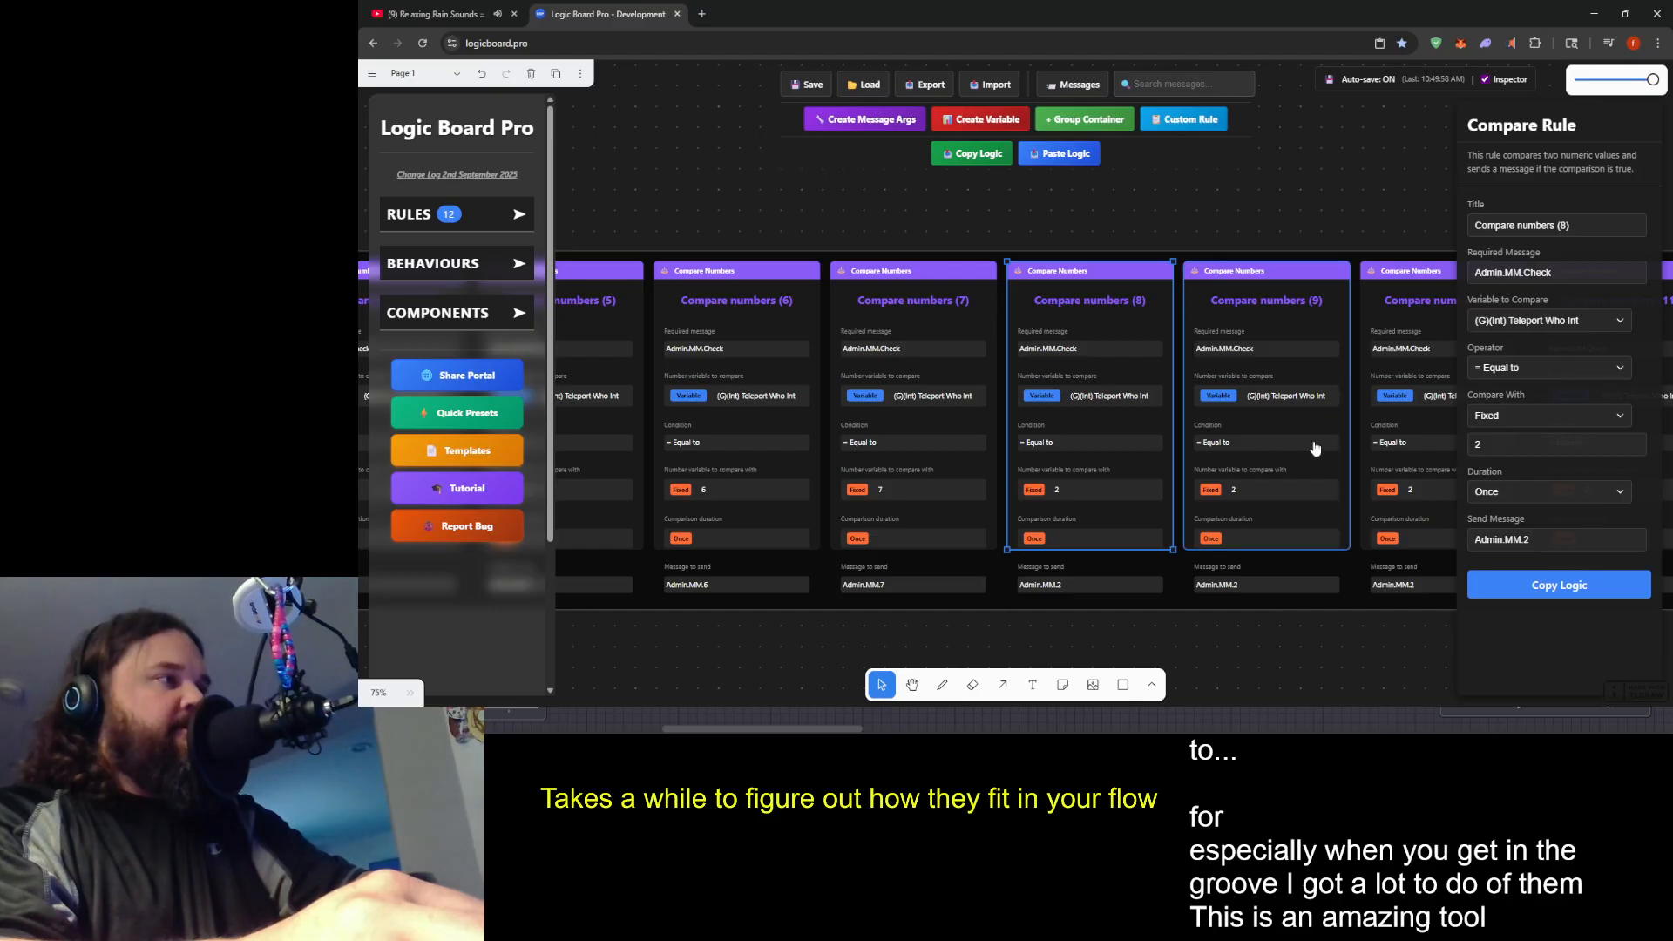
click(1499, 445)
key(BackSpace)
text(8)
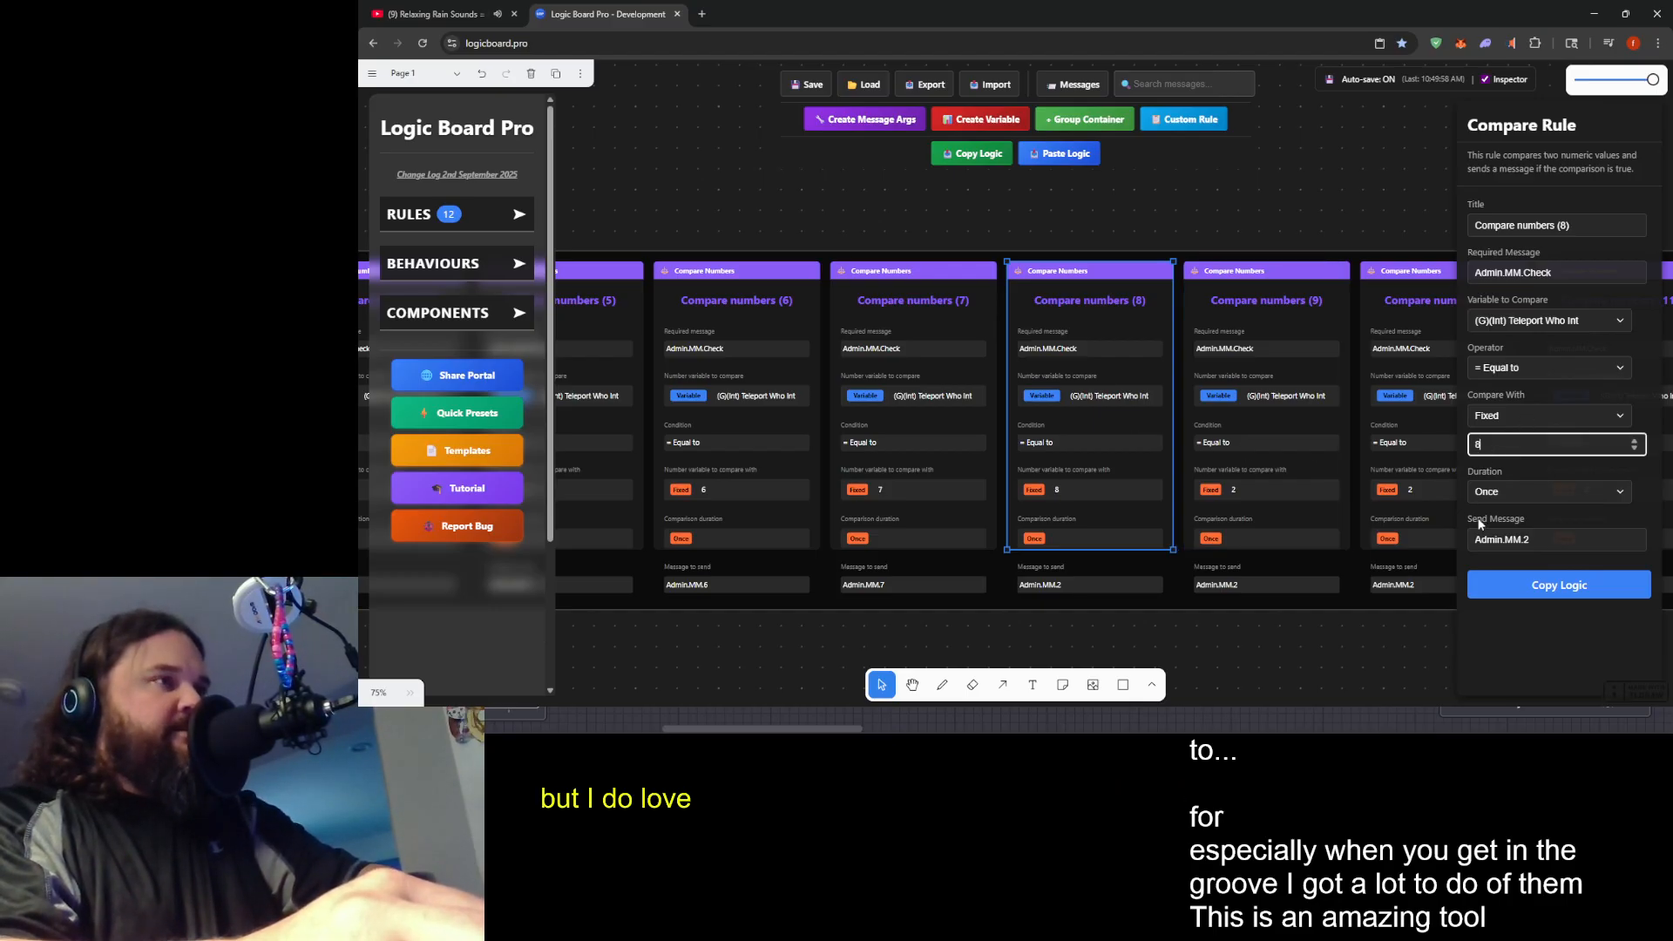
click(1511, 547)
key(BackSpace)
text(8)
- Set the Compare numbers (9) rule's fixed comparison value to 9 and its send message to Admin.MM.9
click(1272, 463)
click(1514, 444)
key(BackSpace)
text(9)
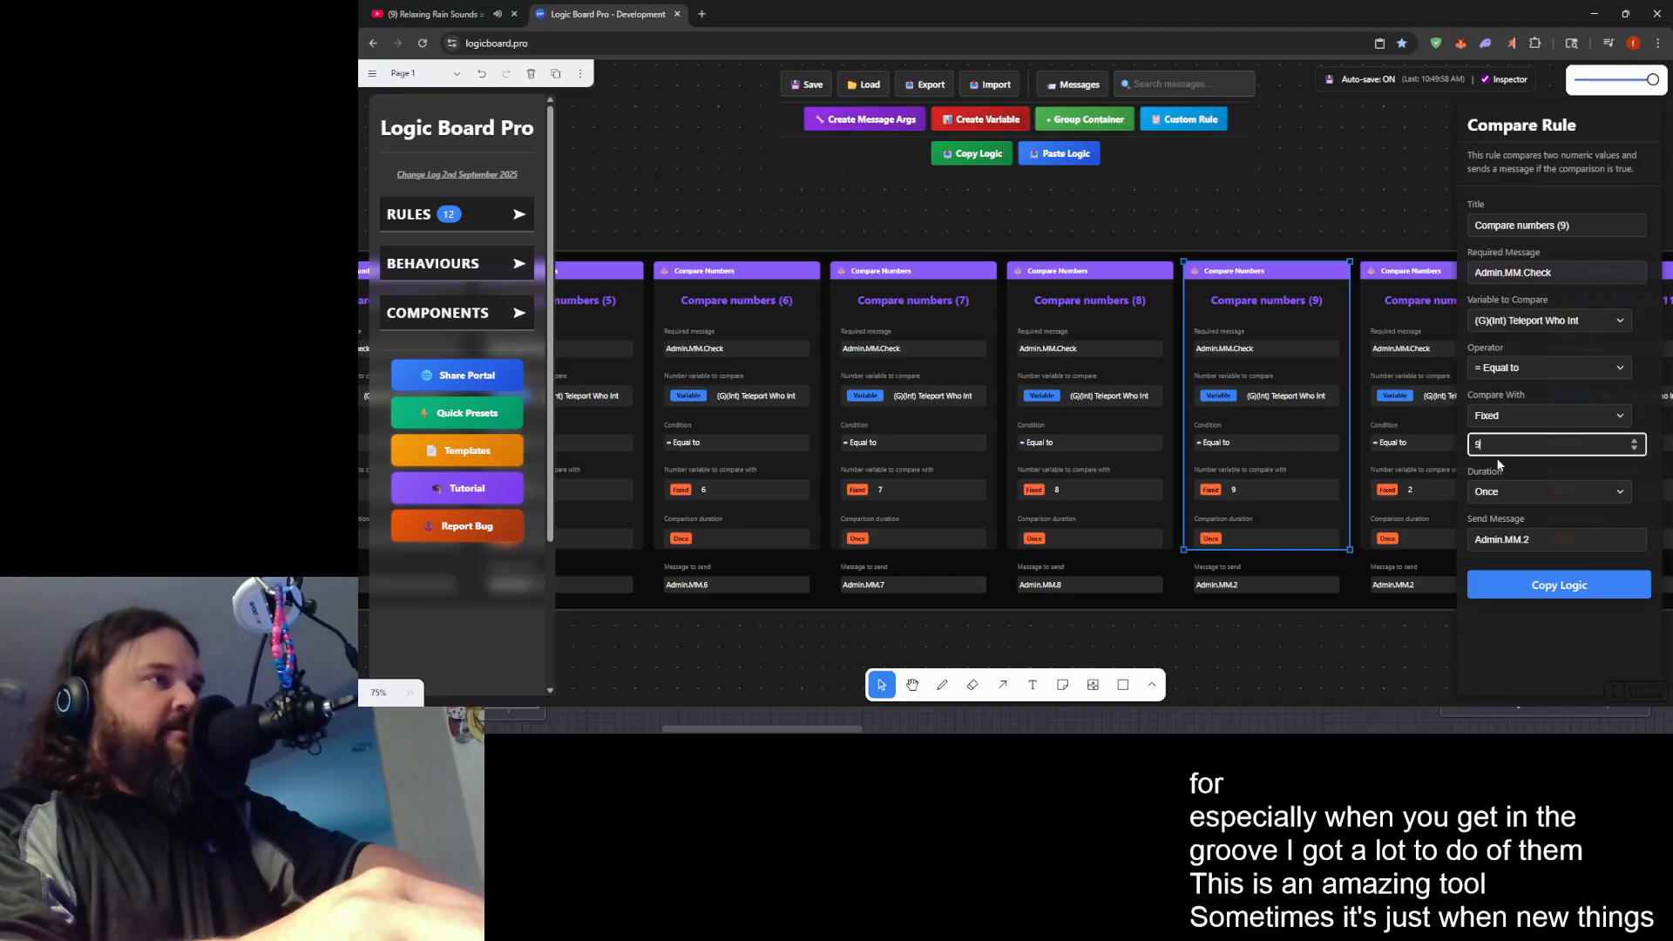
click(1542, 536)
- Set the Compare numbers (10) rule's fixed comparison value to 10 and its send message to Admin.MM.11
drag(1286, 536, 958, 547)
click(1129, 477)
click(1505, 445)
key(BackSpace)
text(10)
click(1547, 547)
text(11)
- Set the Compare numbers (11) rule's fixed comparison value to 11
drag(1295, 478, 1273, 488)
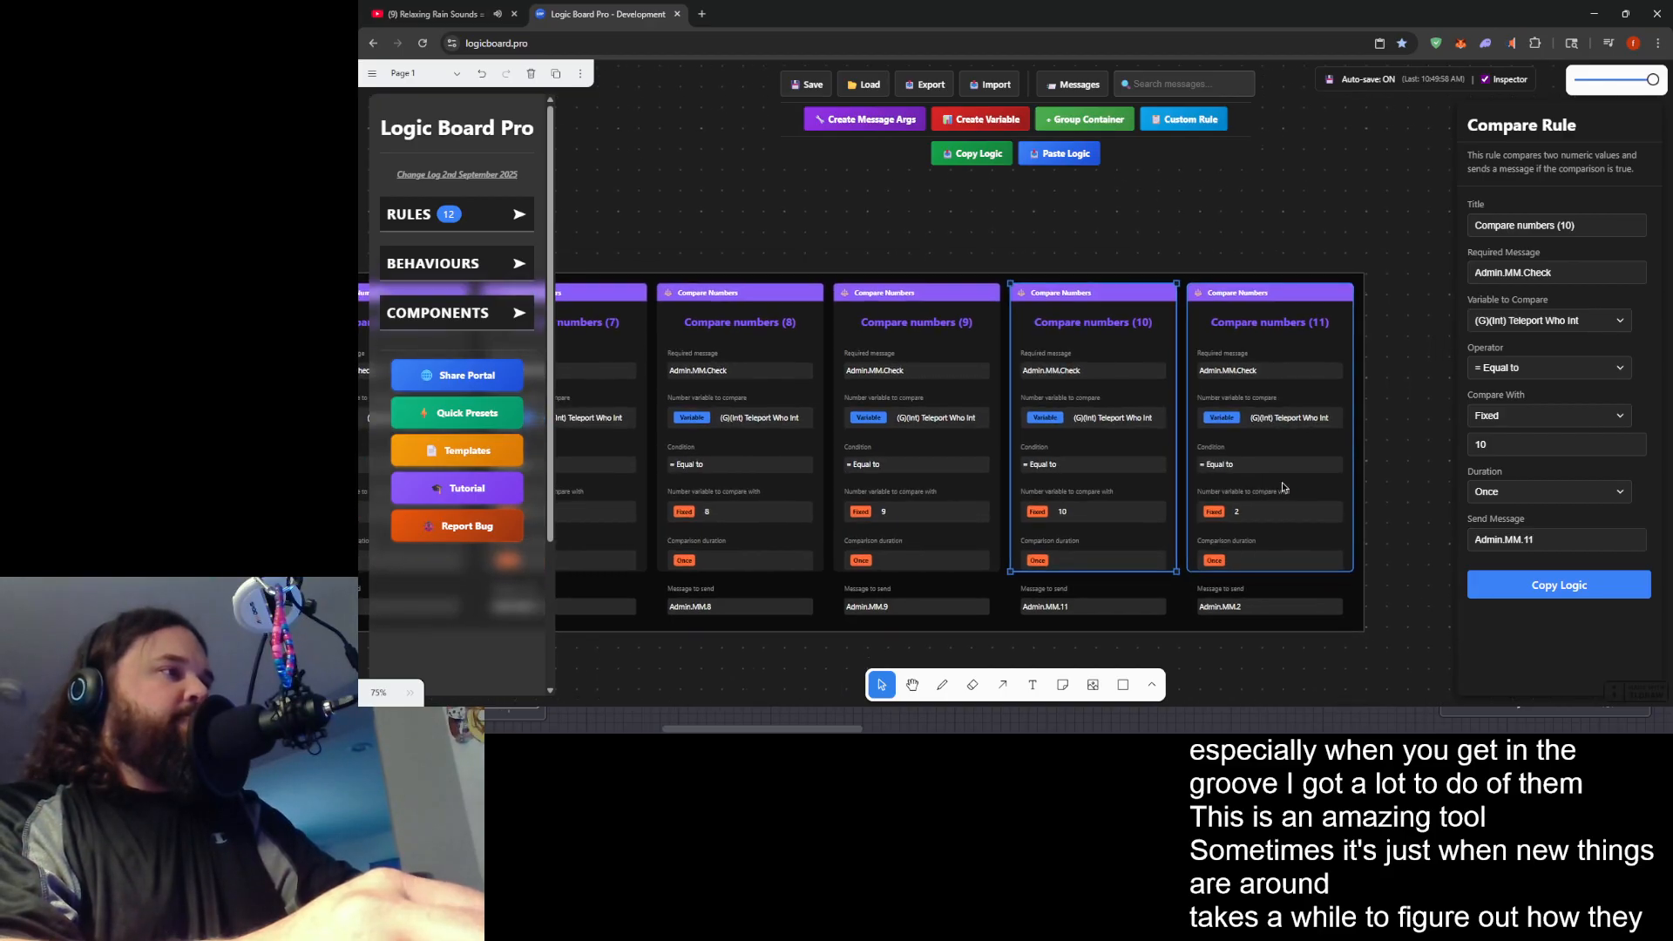
click(1297, 490)
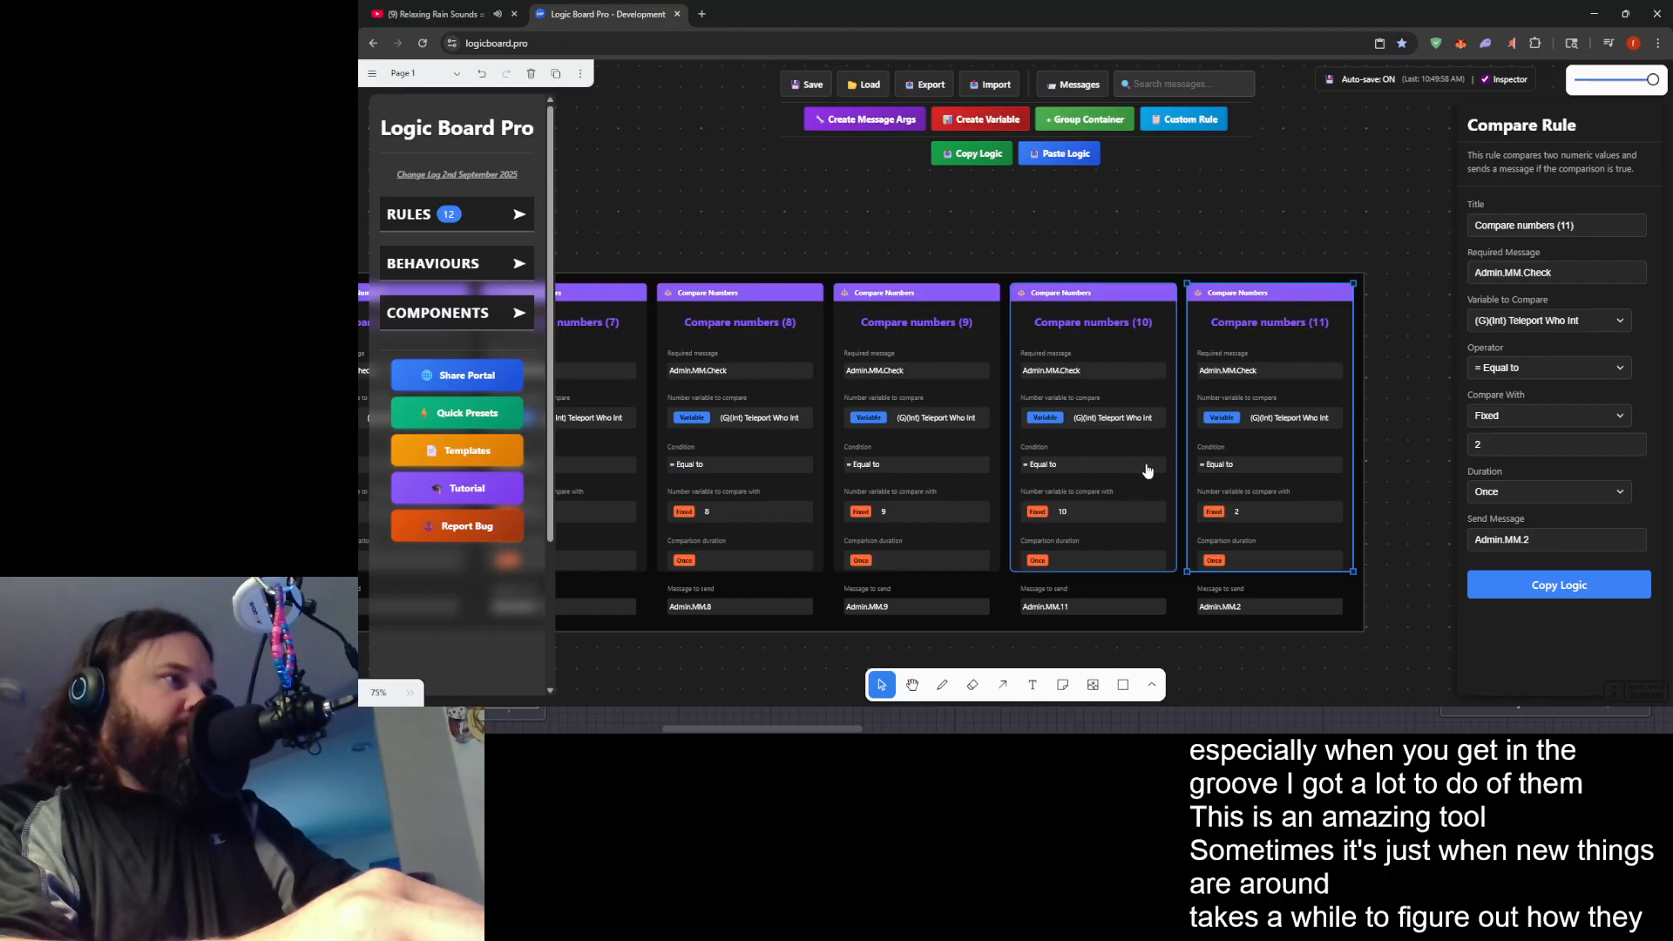
click(1495, 453)
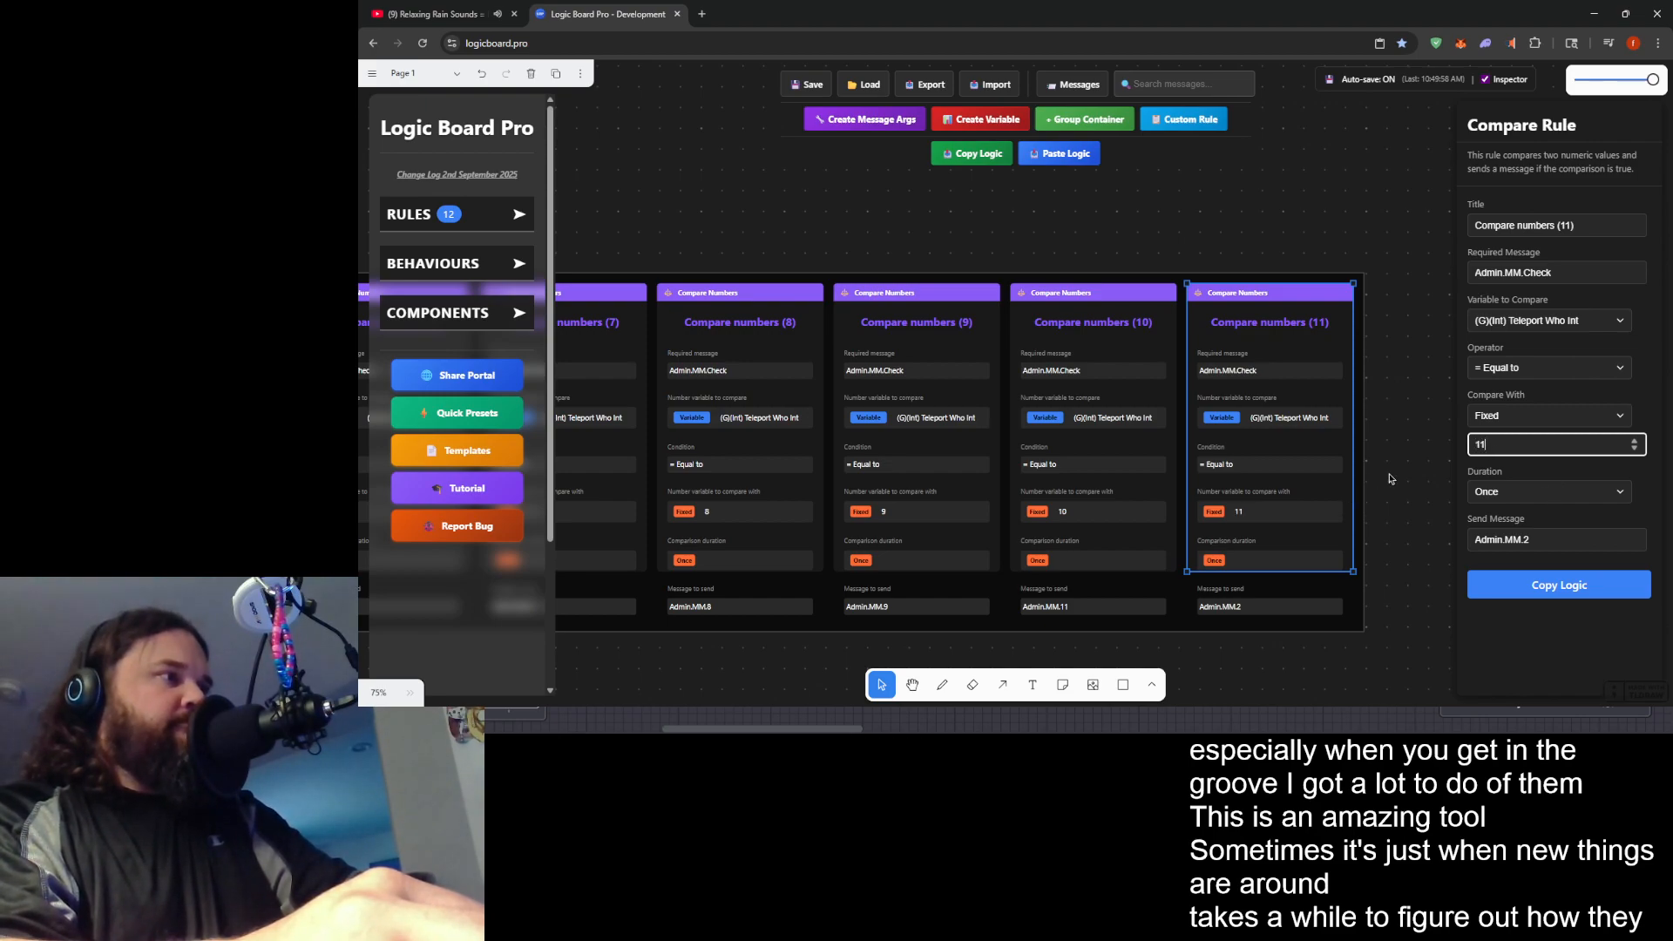
- Correct the Compare numbers (10) rule's send message to Admin.MM.10
click(1095, 585)
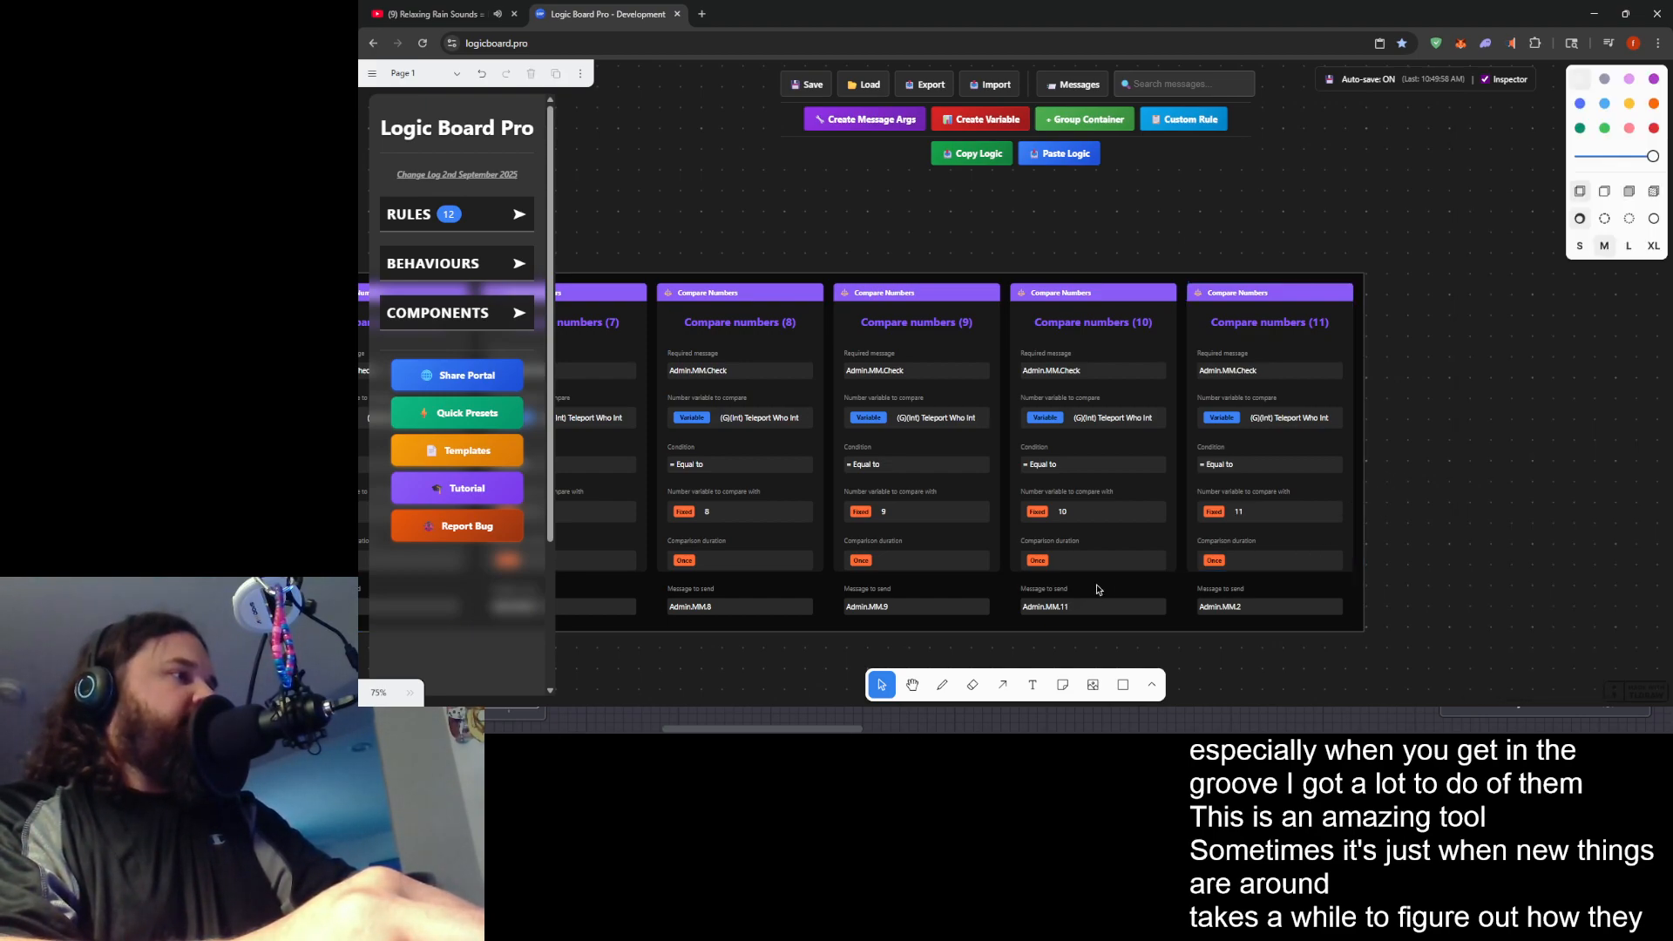
click(1118, 495)
click(1518, 532)
key(BackSpace)
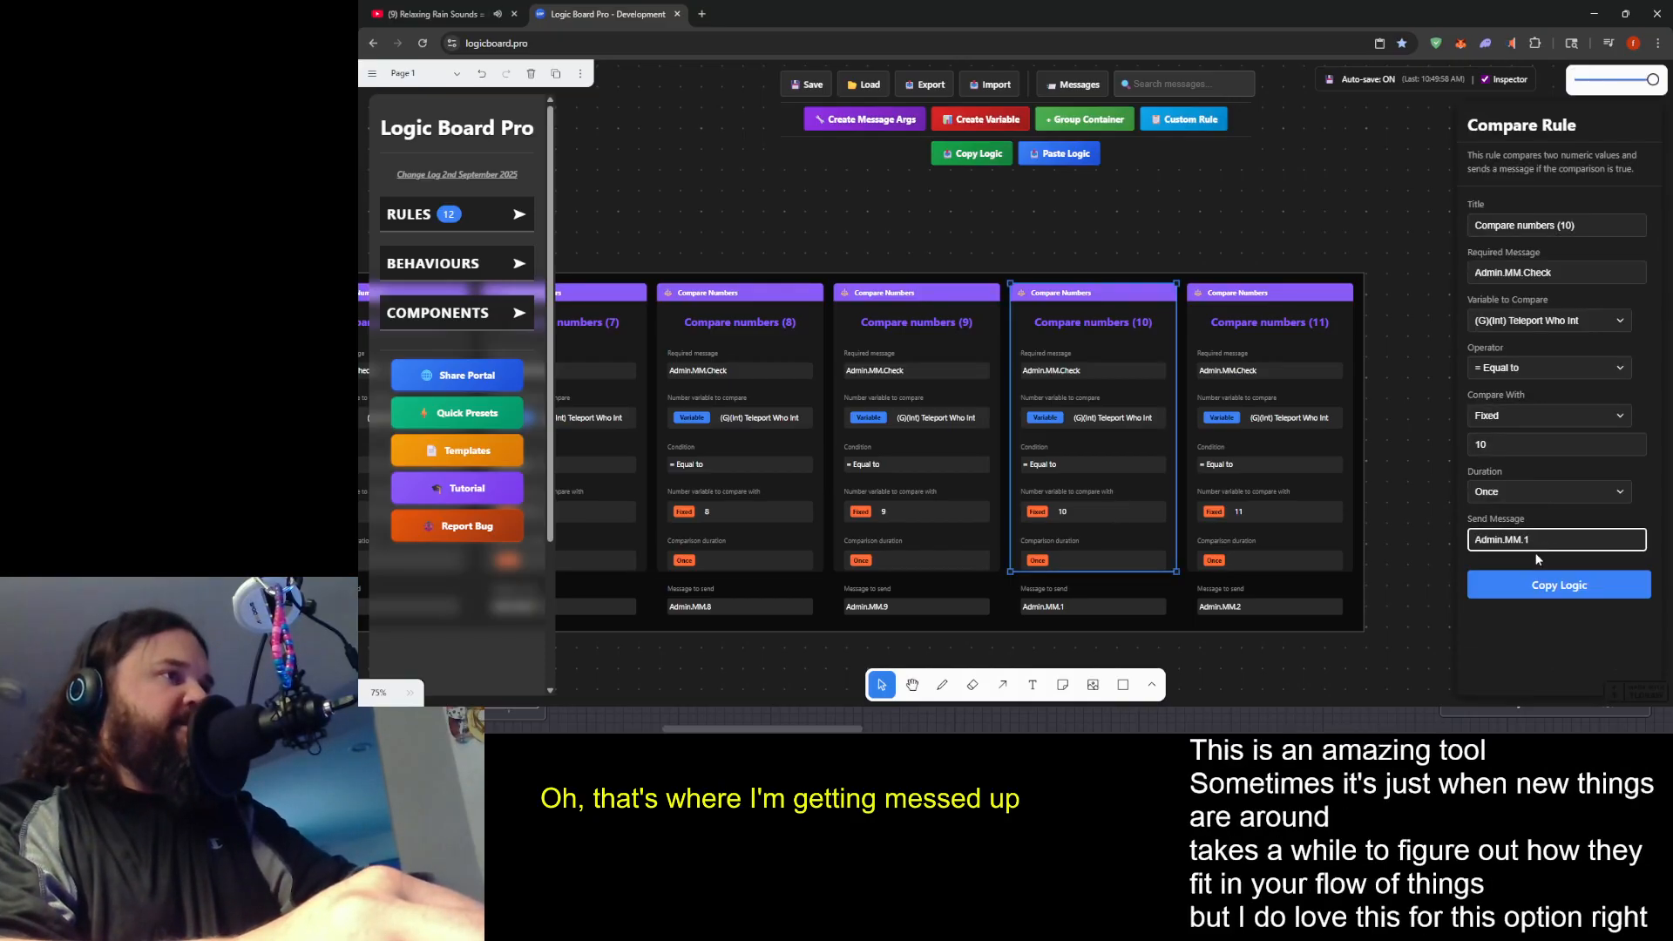
text(01)
key(BackSpace)
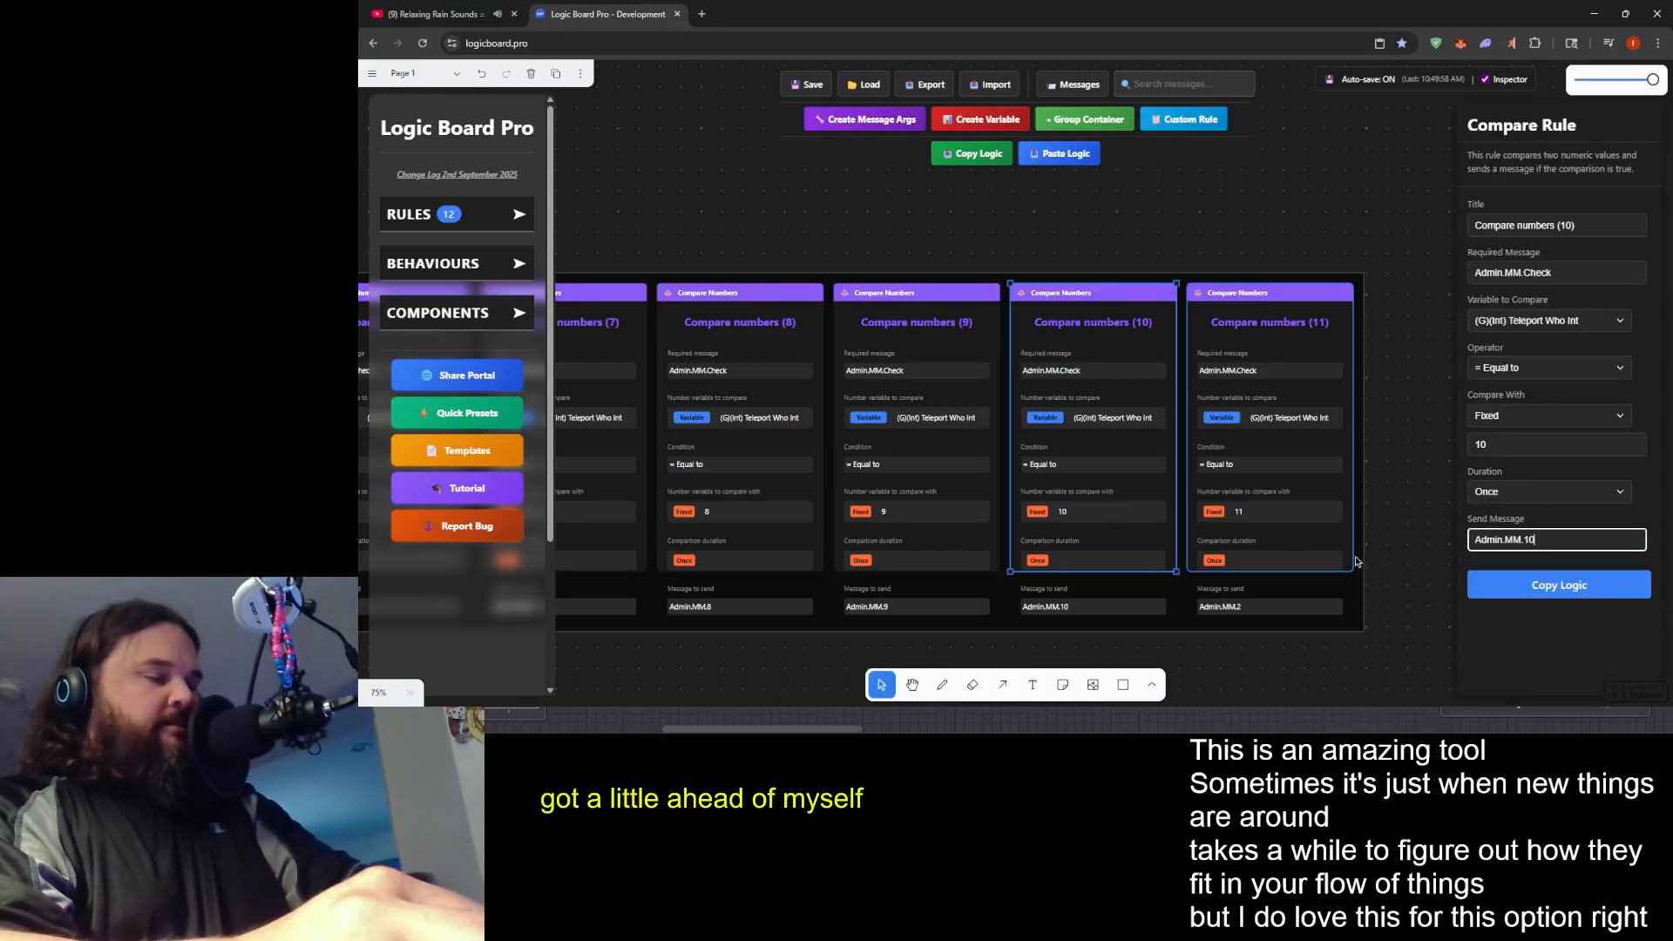
- Set the Compare numbers (11) rule's send message to Admin.MM.11
click(1299, 495)
click(1539, 540)
key(BackSpace)
text(11)
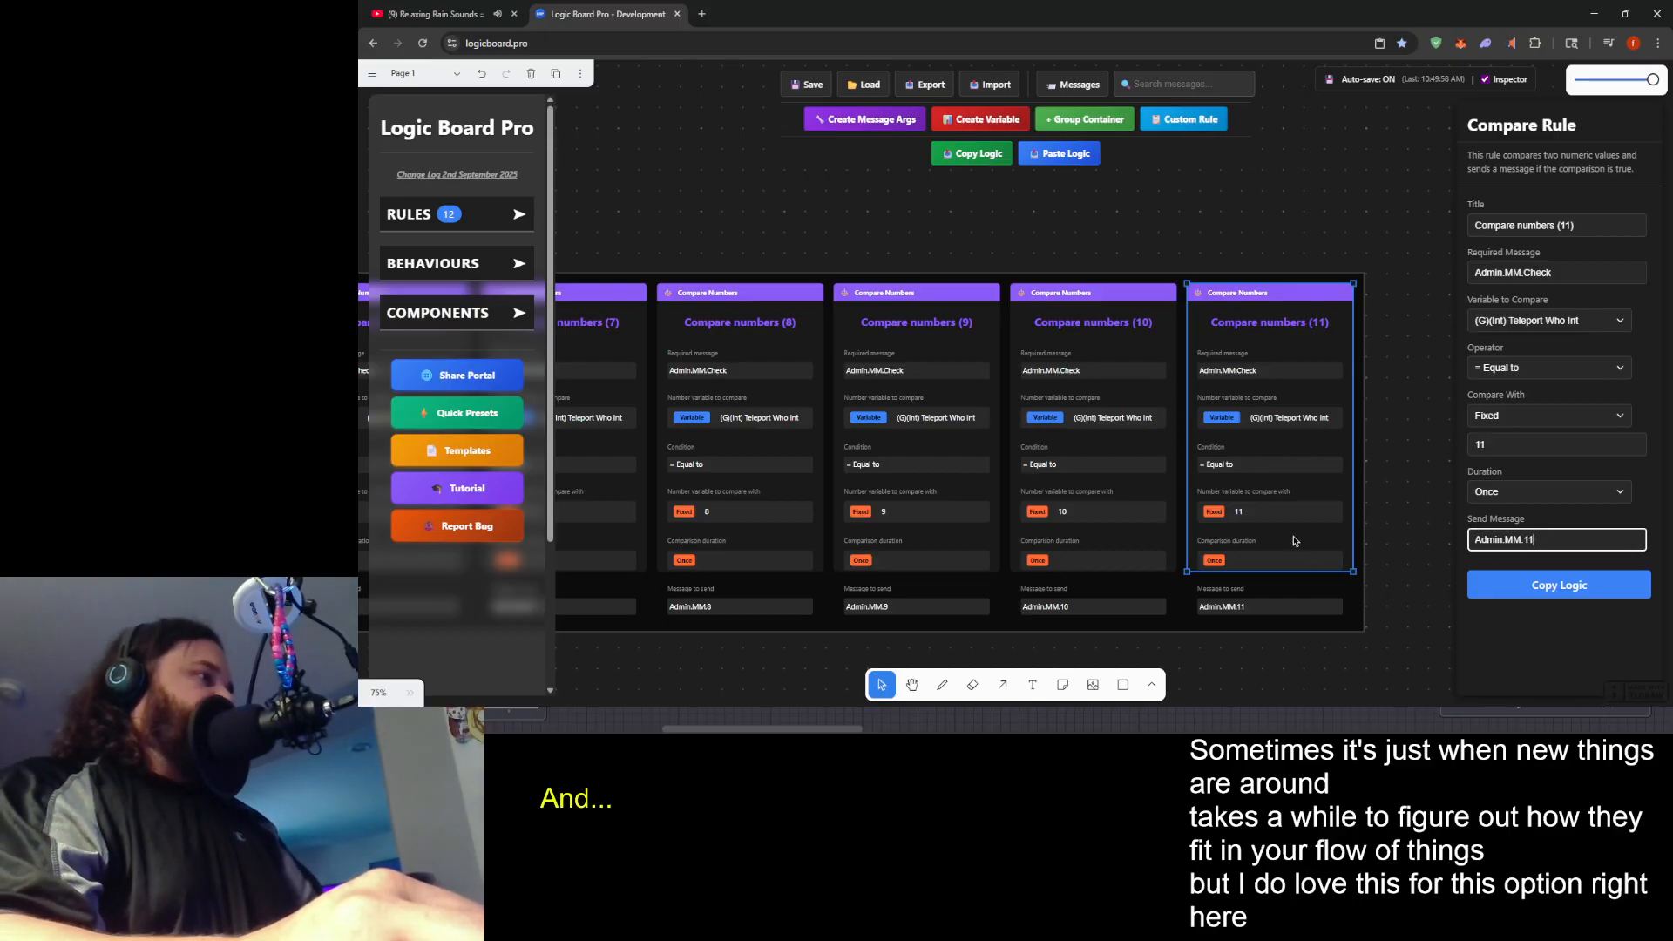
- Select all the Compare numbers rules in the New Ruleset container and copy their logic to the clipboard
click(1422, 473)
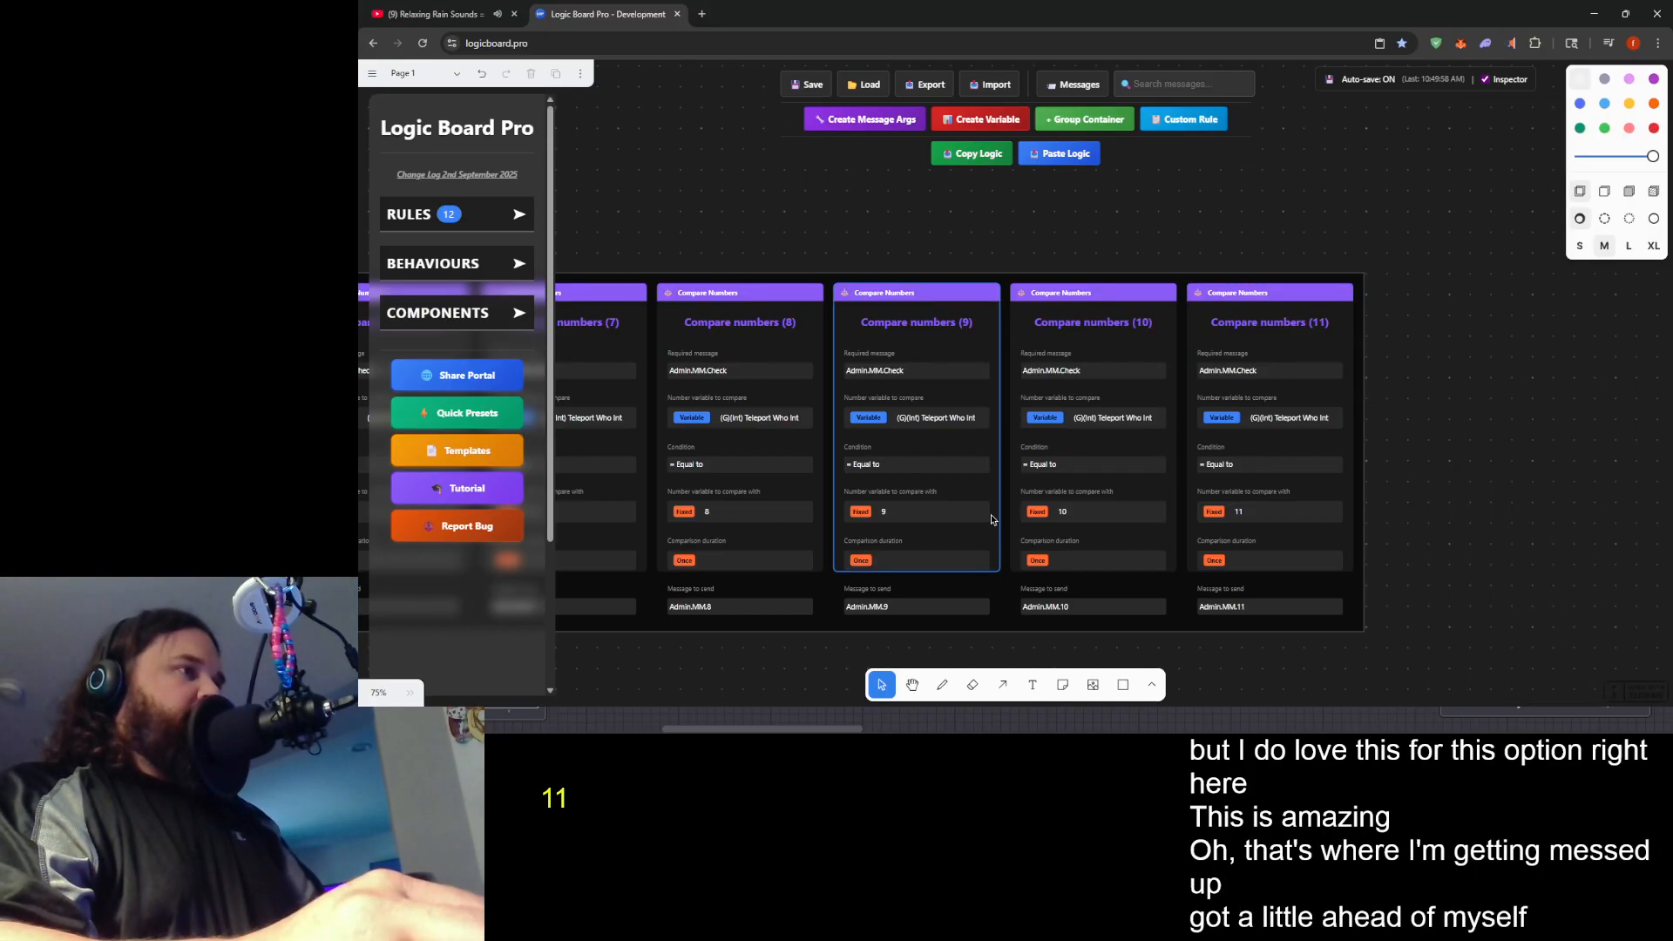
scroll(1037, 266, down, 8)
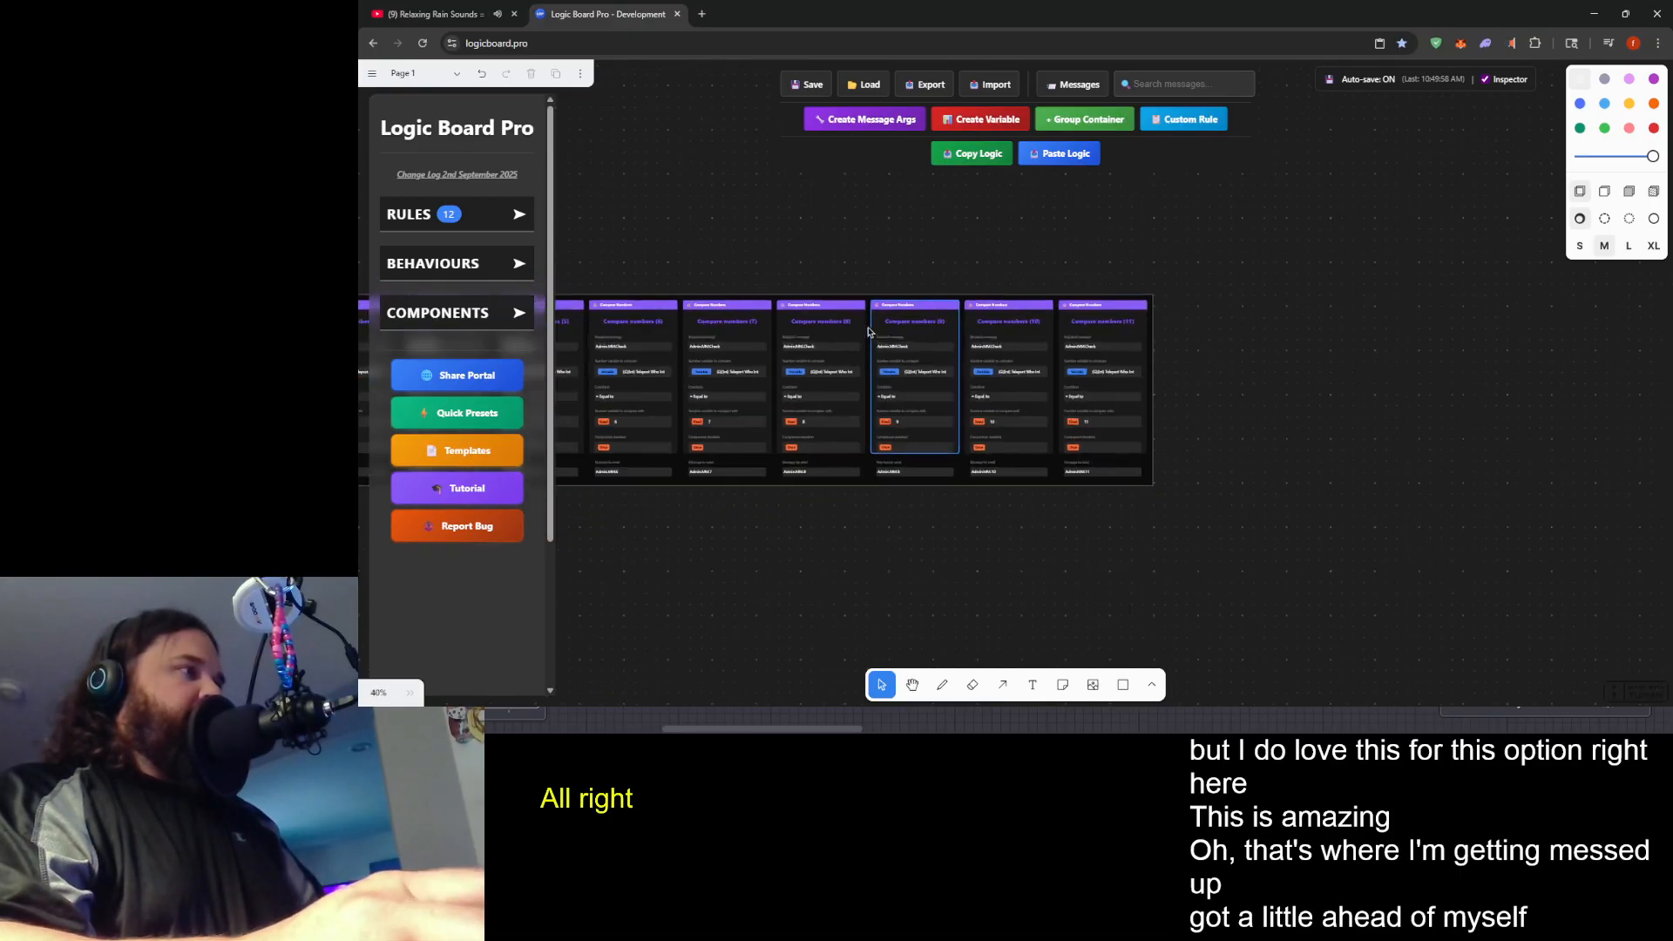
drag(1342, 484, 1202, 475)
drag(644, 348, 1496, 471)
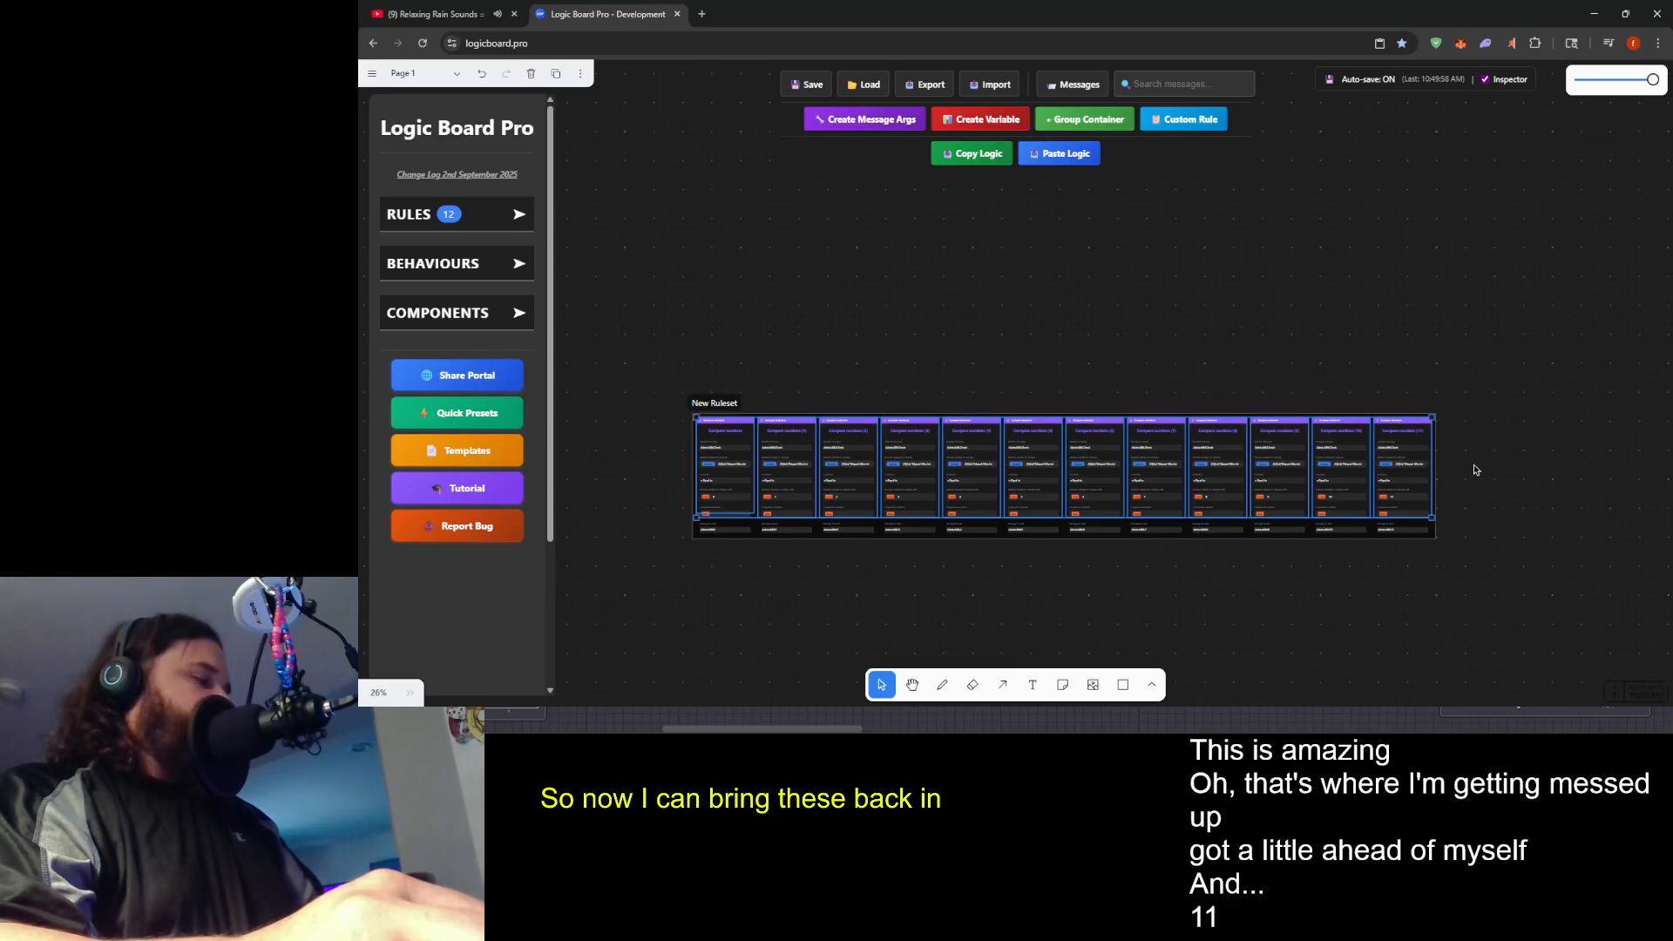
key(ctrl+c)
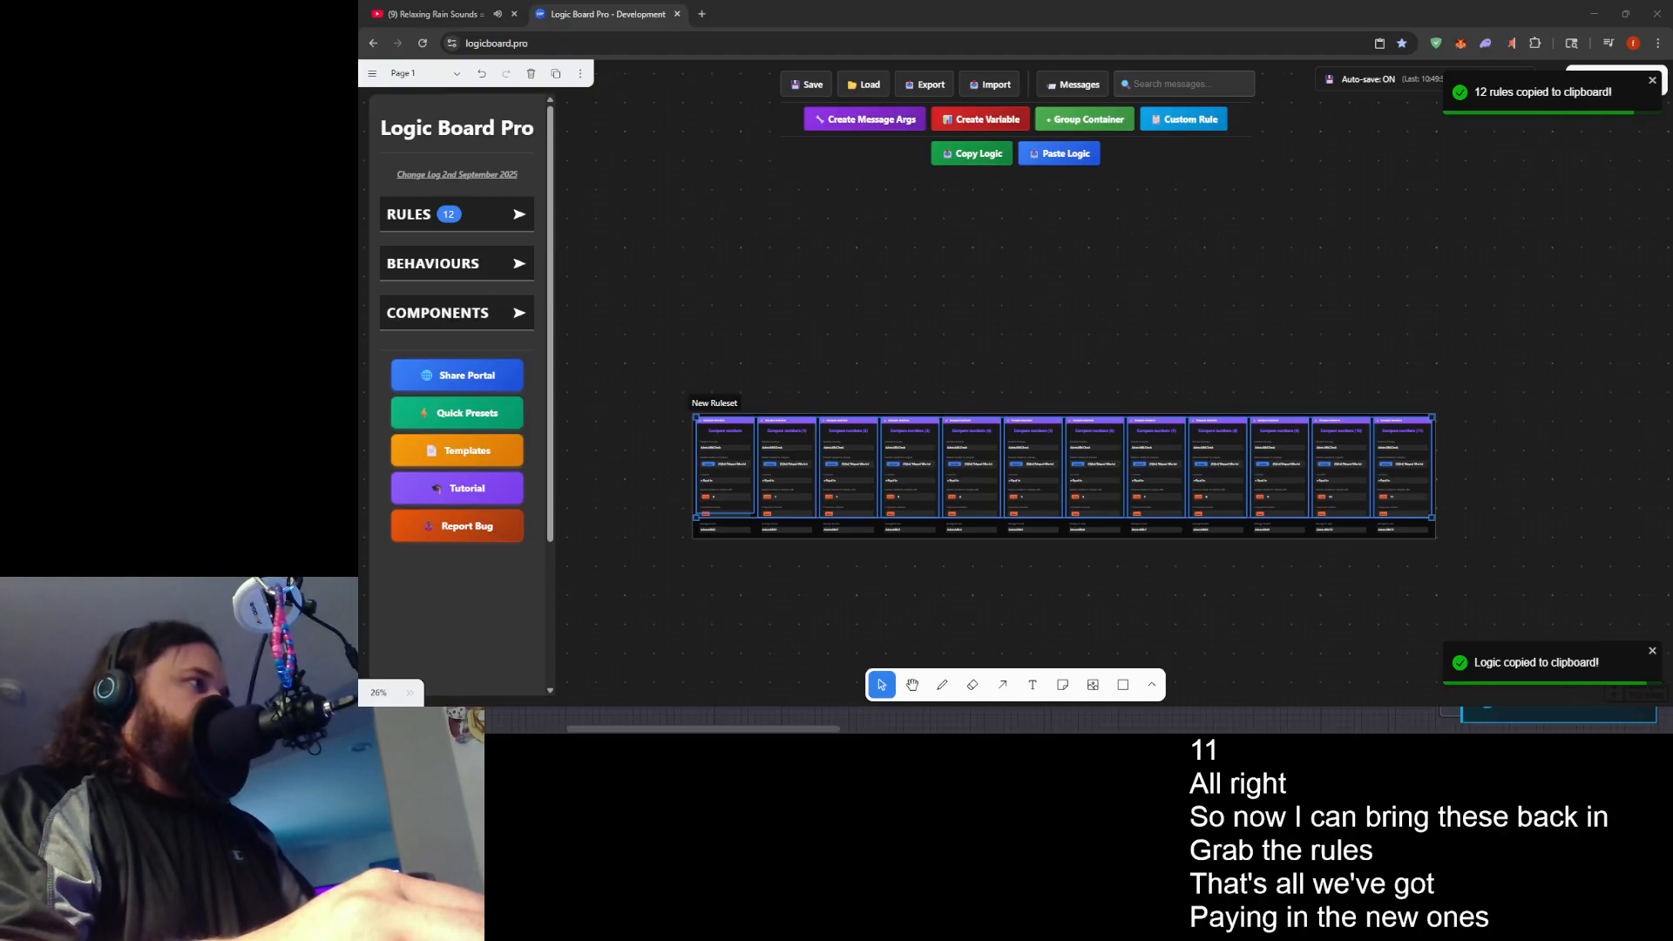
scroll(1079, 720, right, 5)
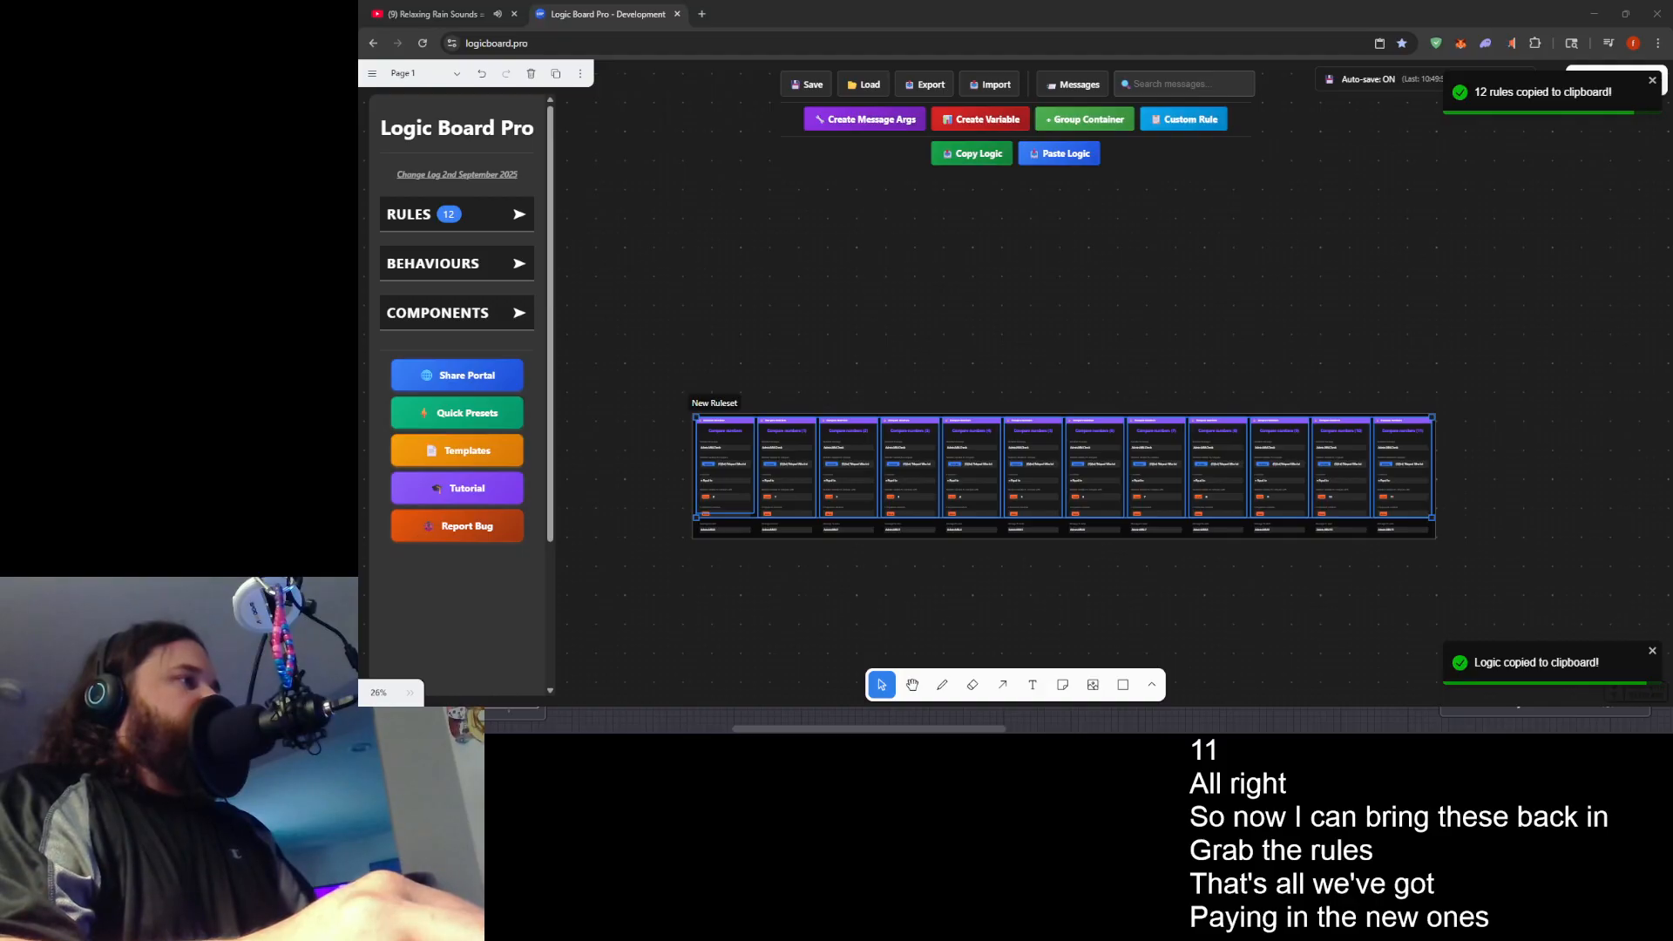
scroll(864, 729, left, 5)
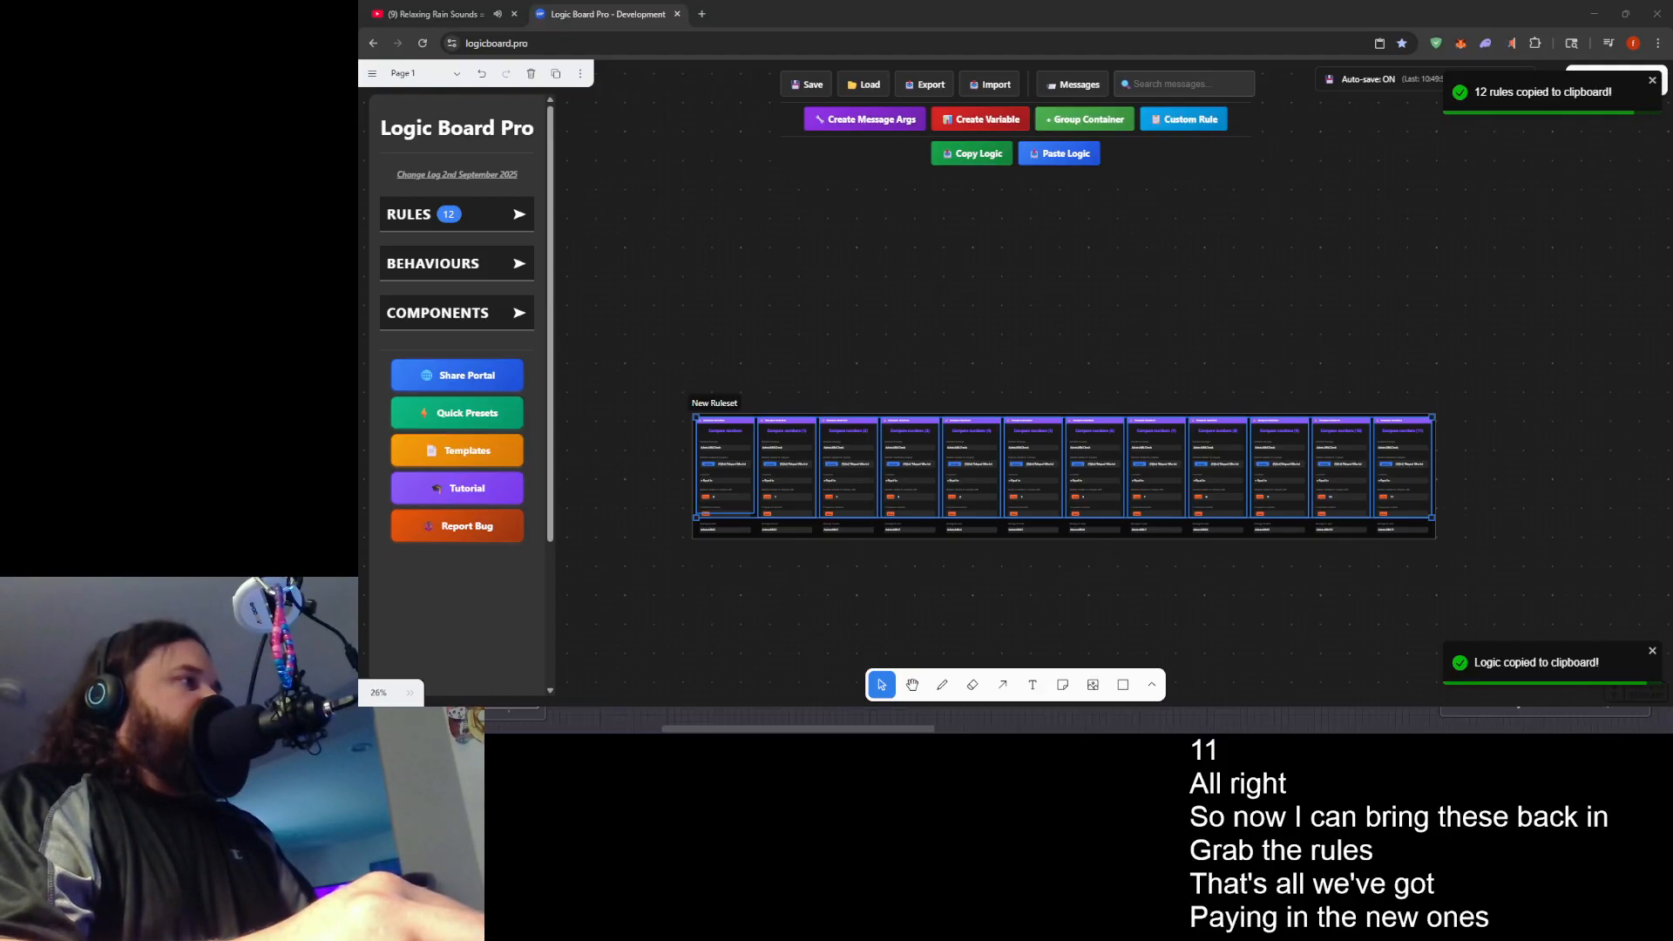
scroll(784, 729, left, 5)
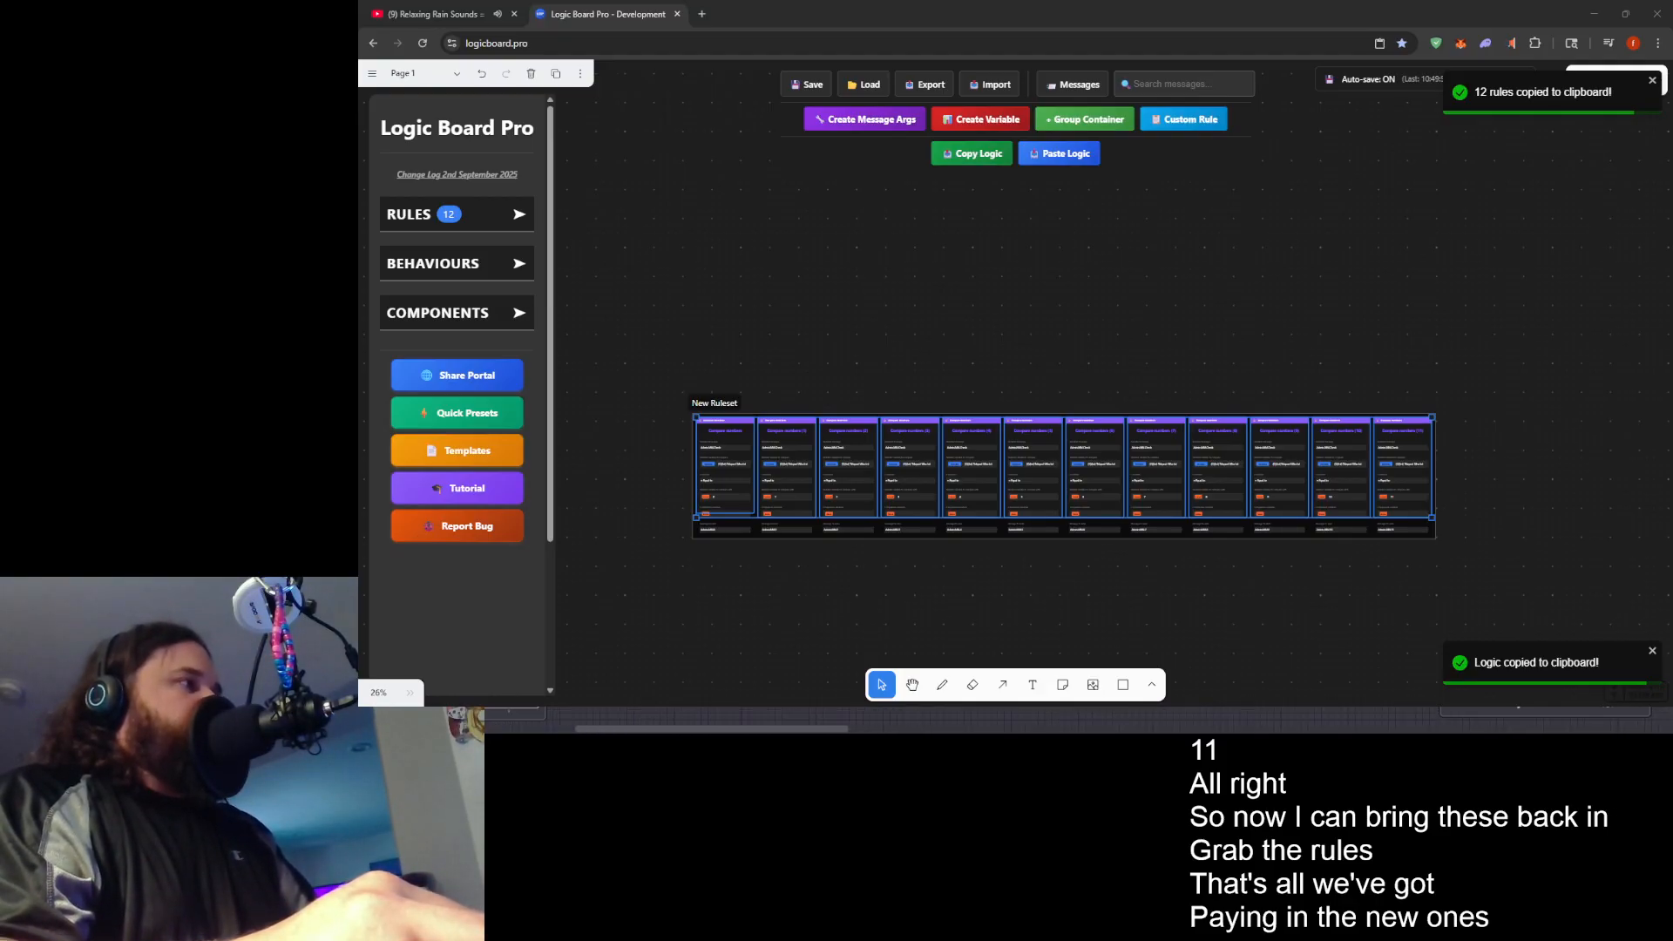
scroll(784, 728, left, 2)
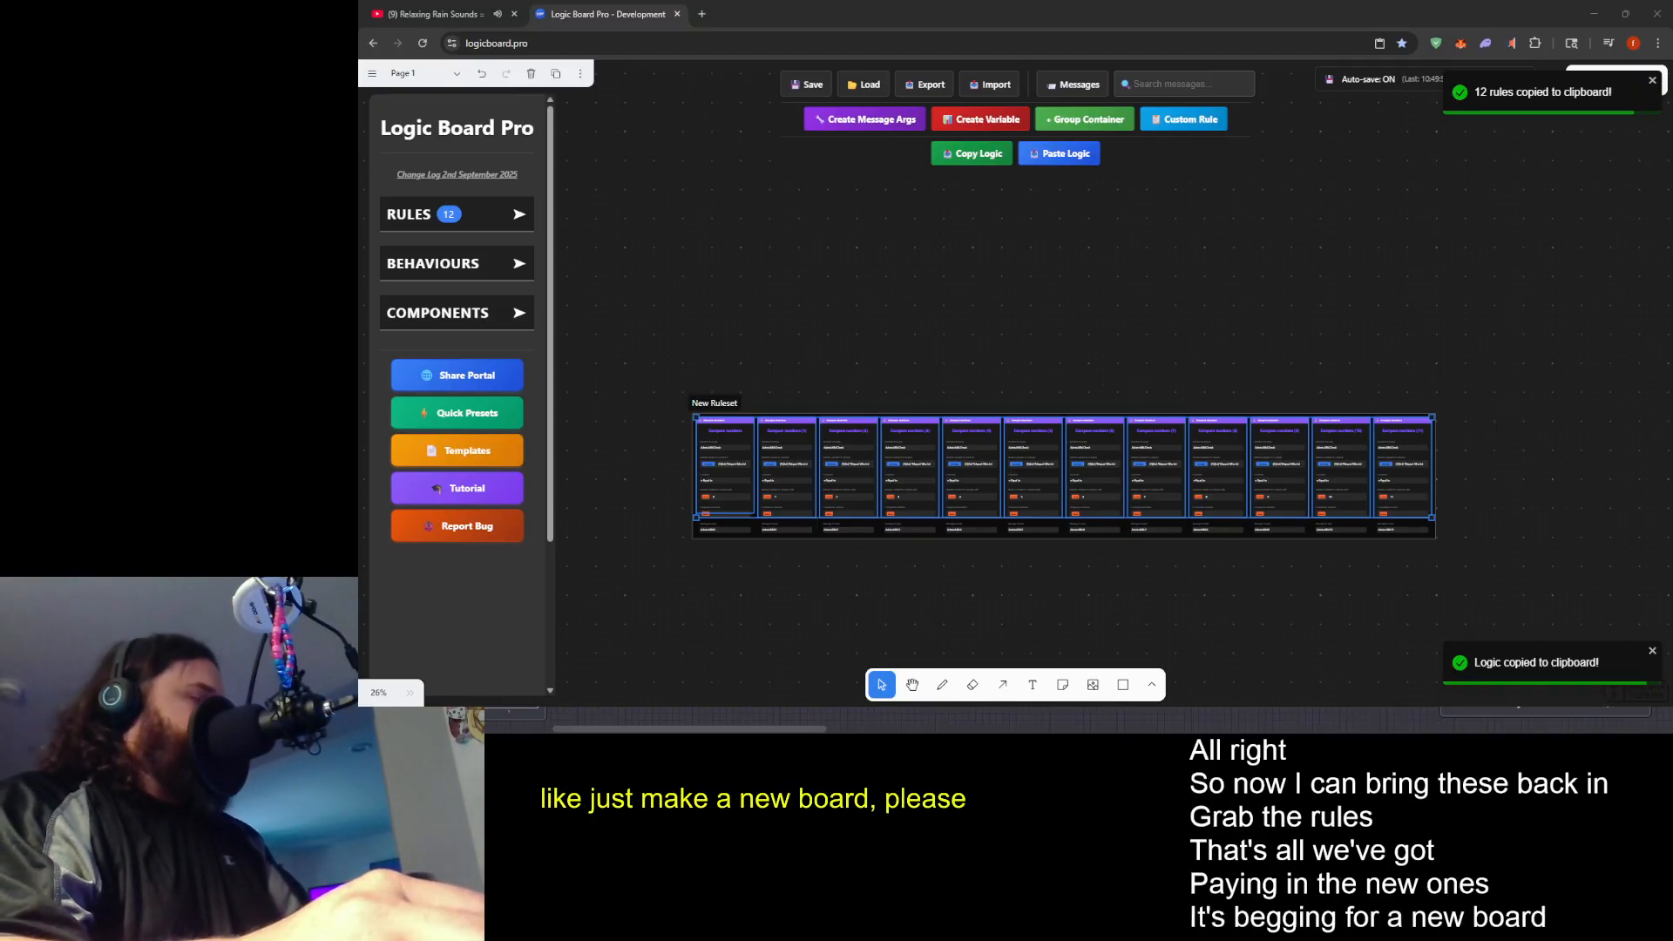
scroll(784, 729, left, 3)
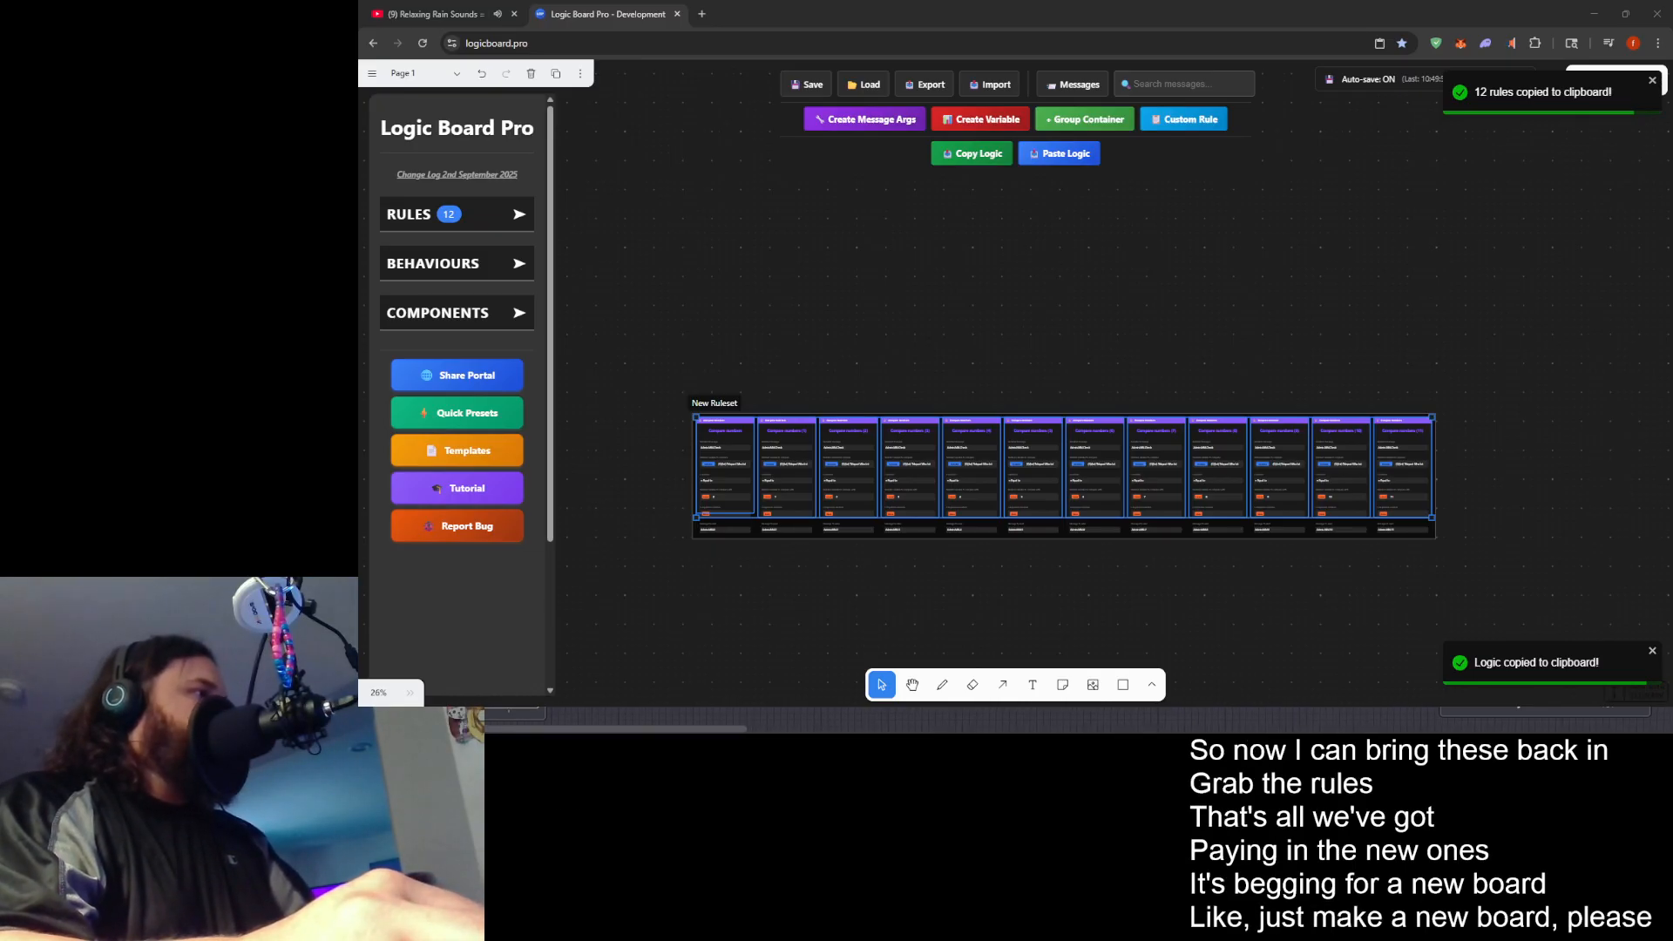
scroll(993, 720, up, 2)
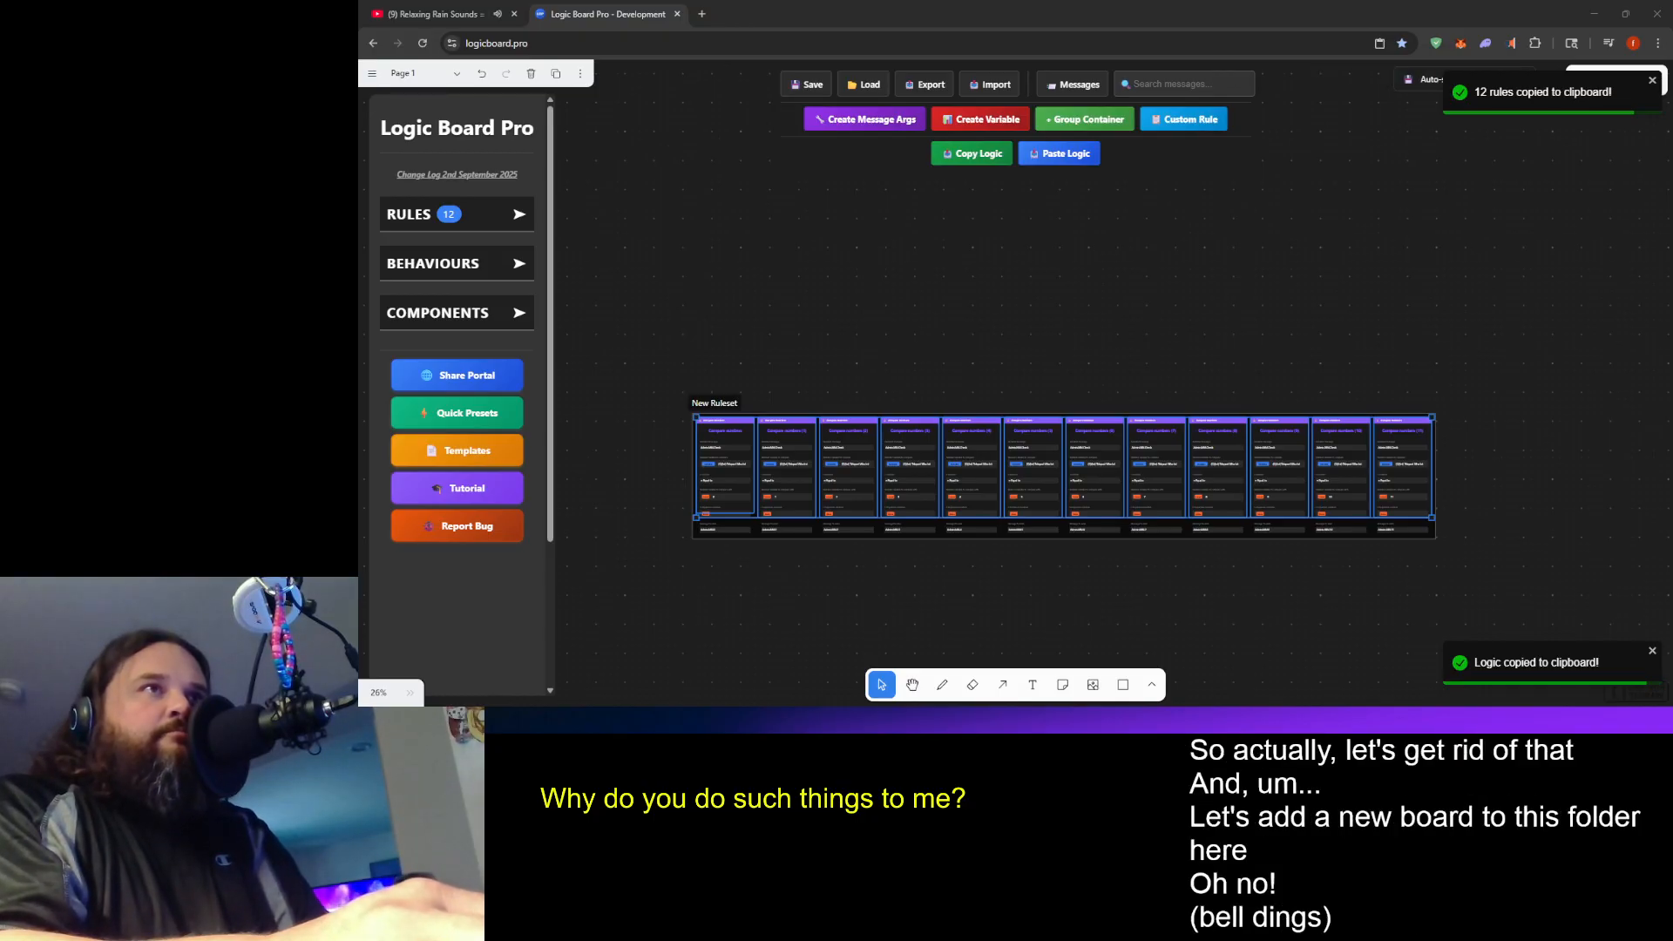
- Switch to The Sandbox Game Maker, log in with the remembered account, and open the Fashion Jam experience from the workspace for editing
key(alt+Tab)
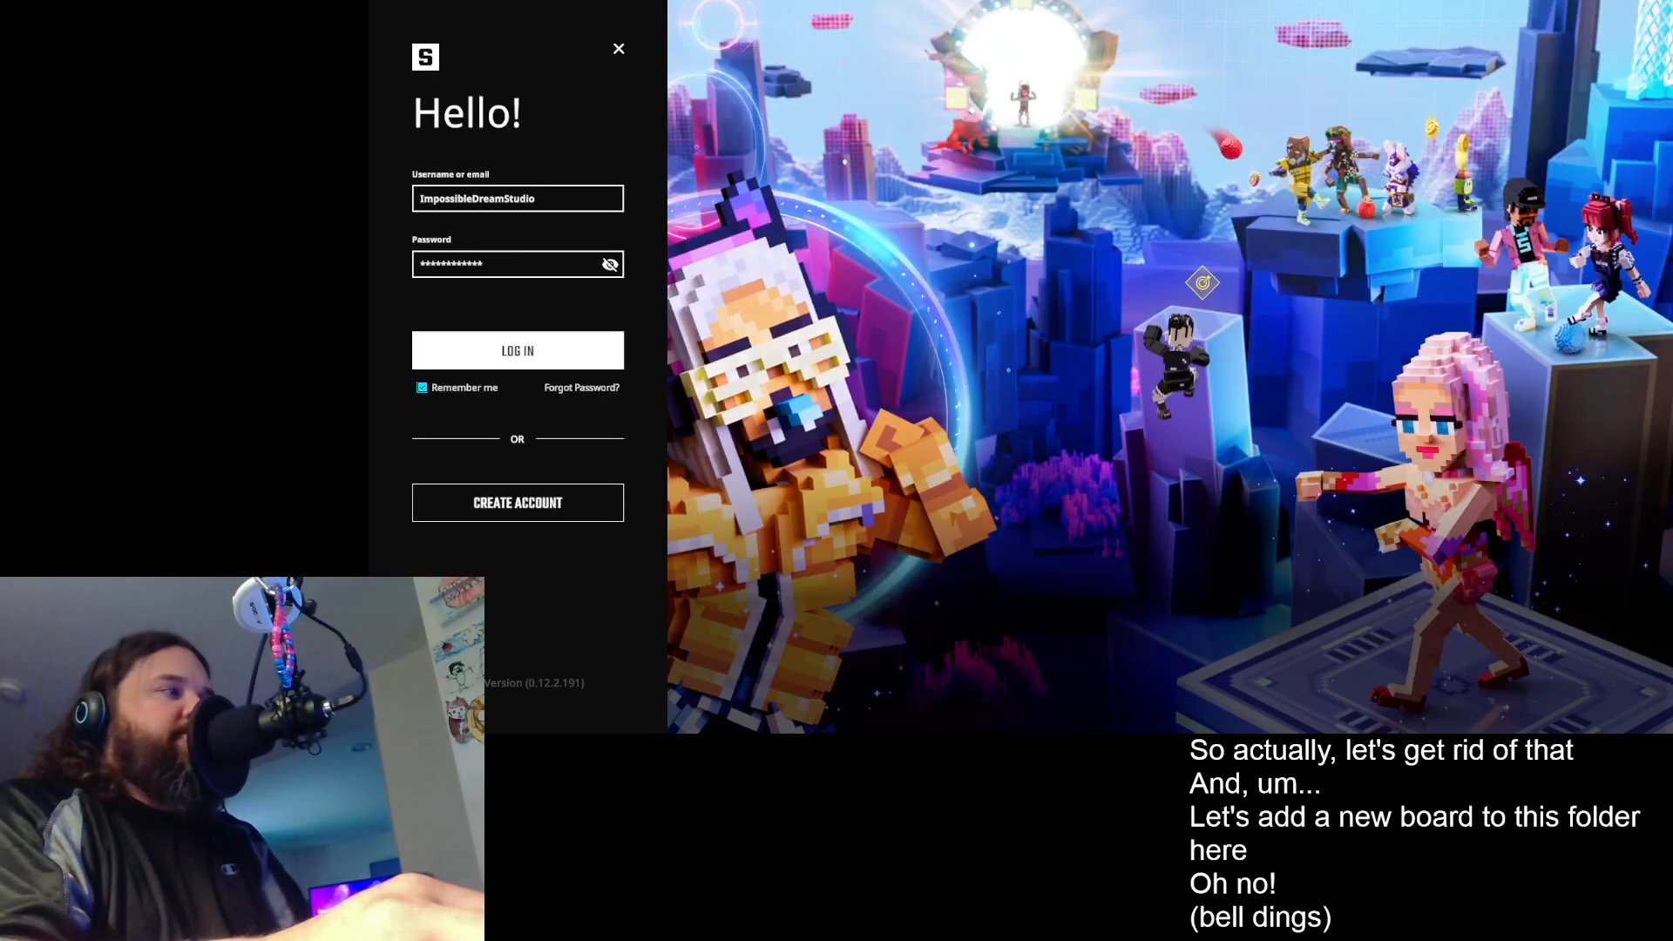
key(Return)
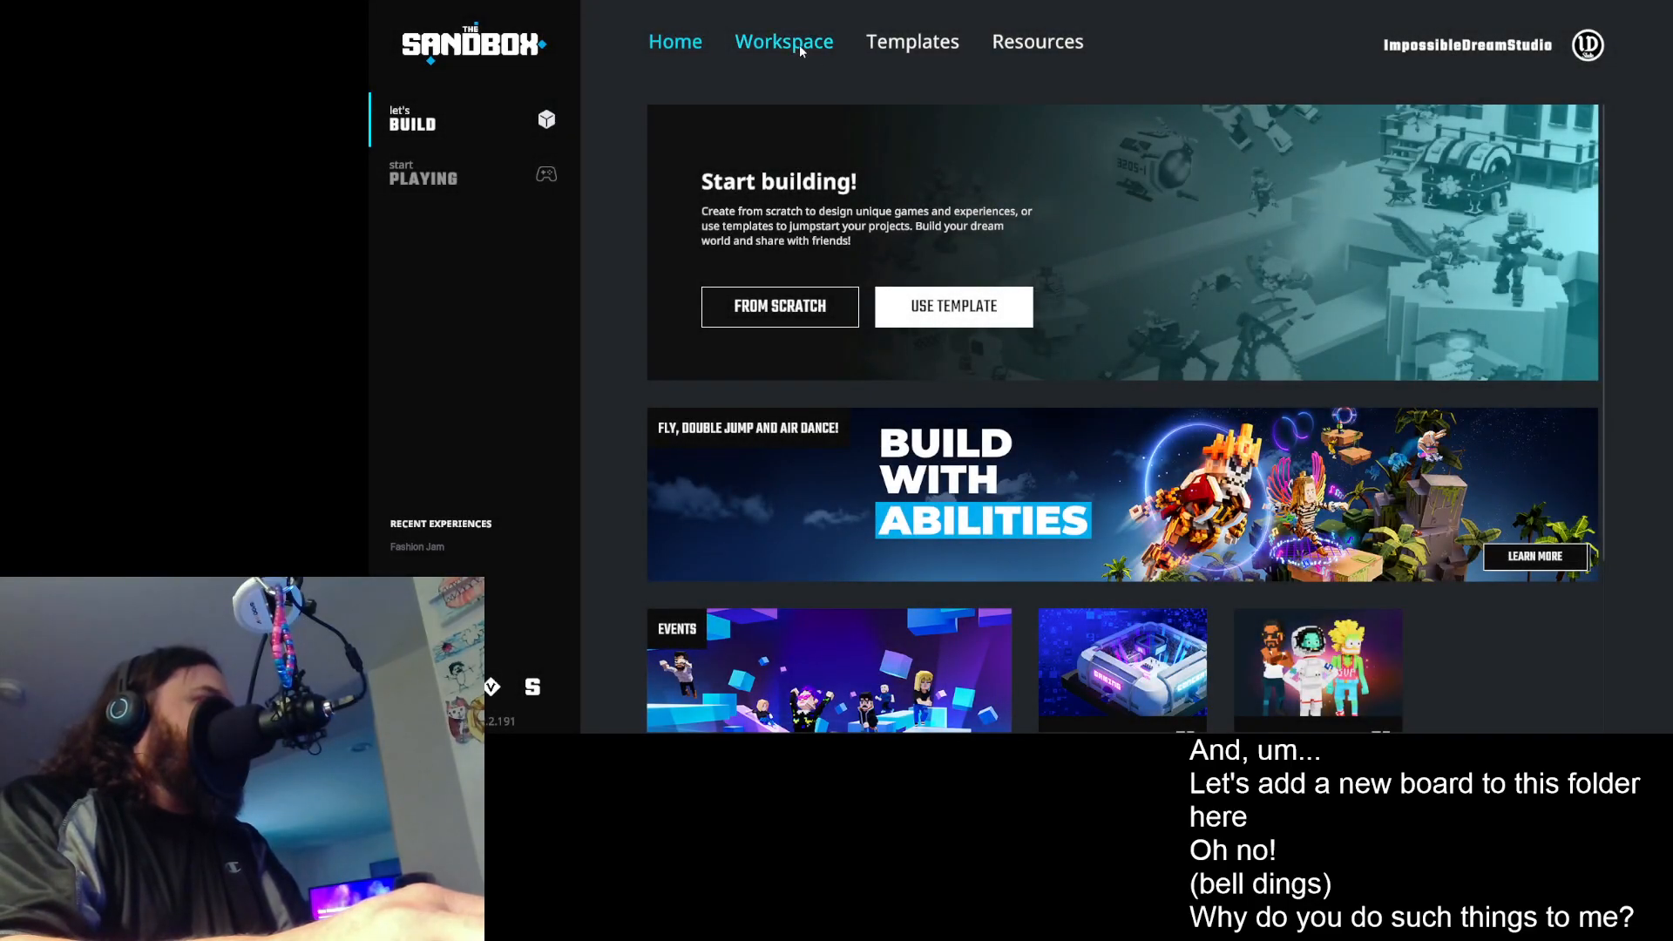
click(798, 44)
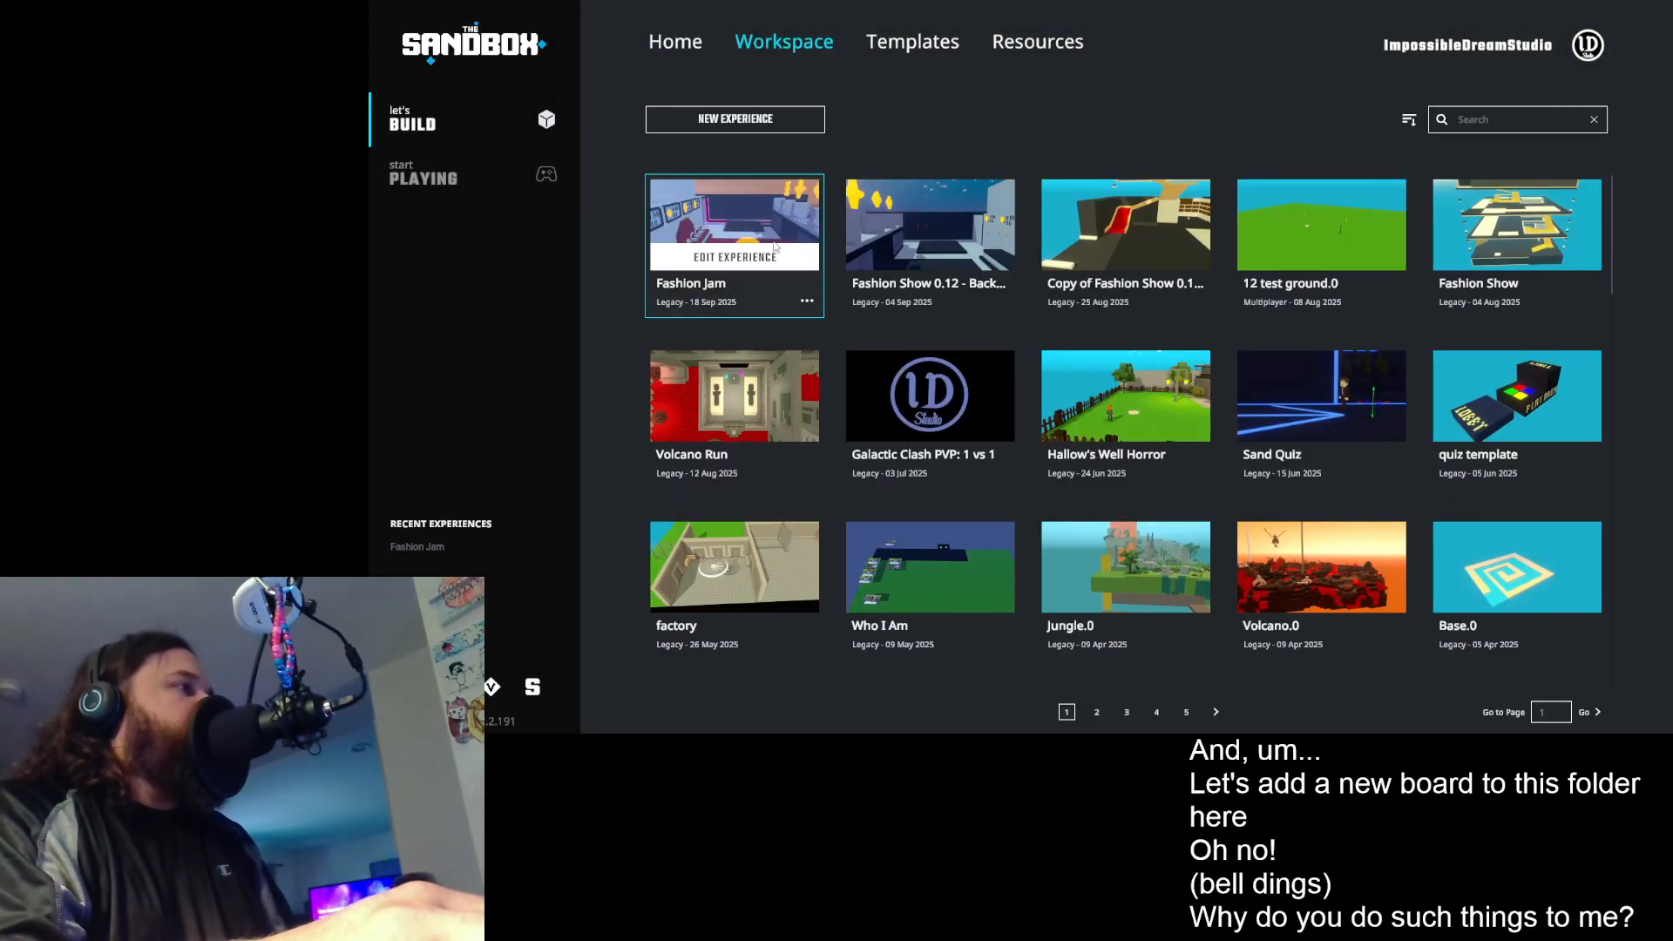
click(773, 253)
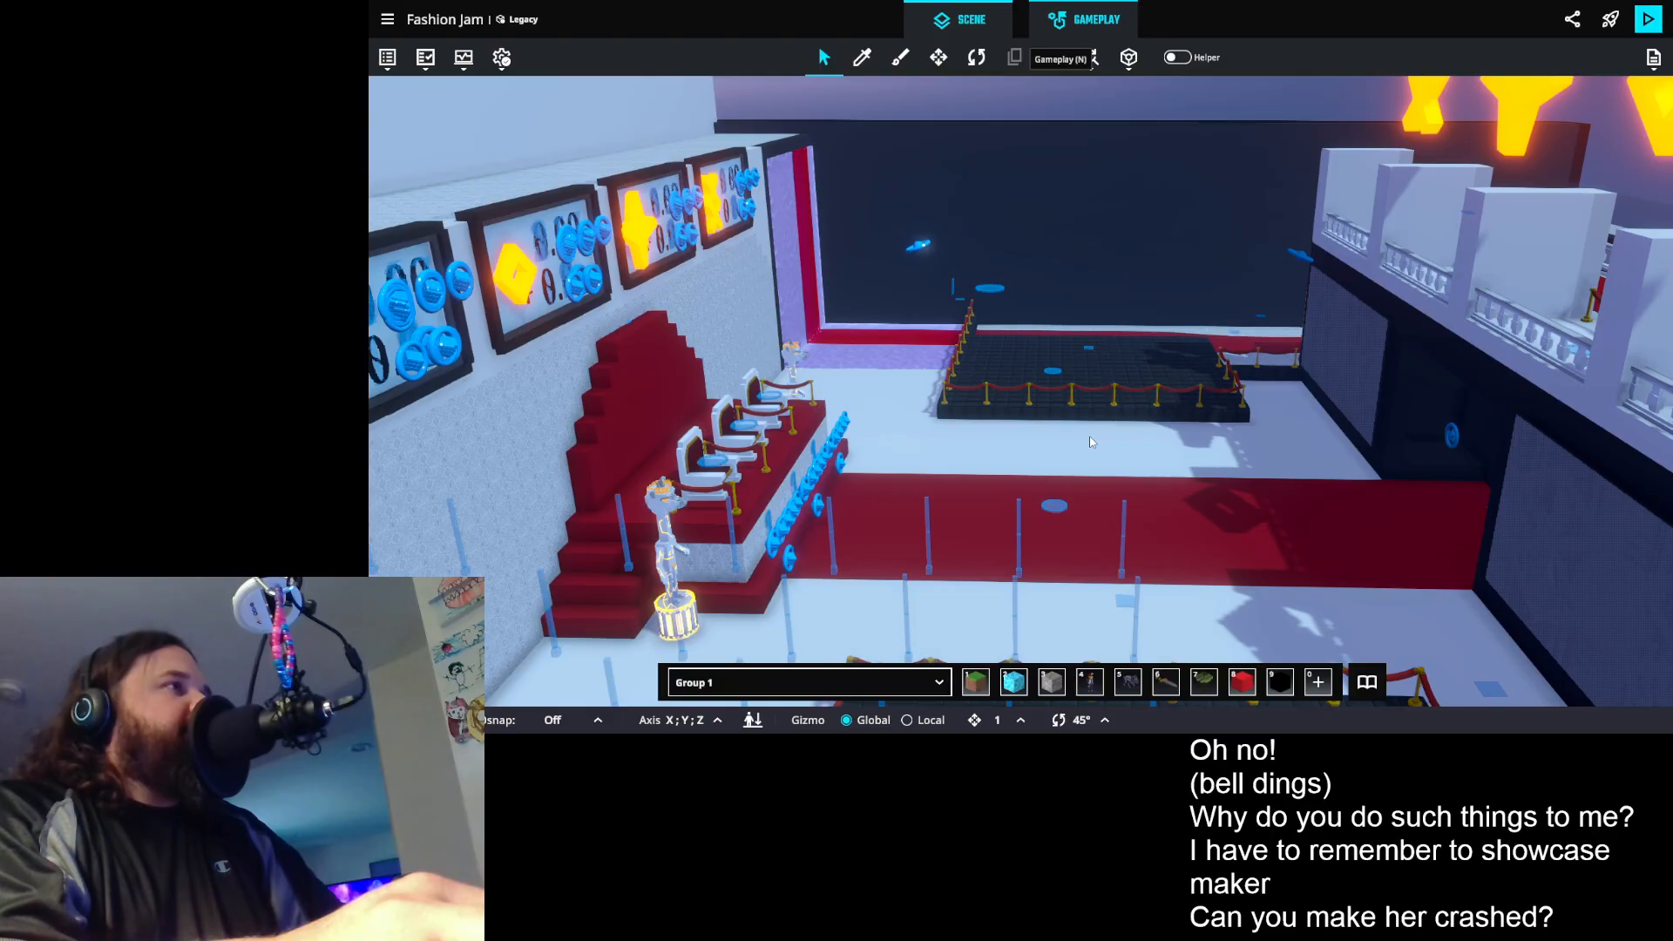
- Open the gameplay Game Rules and view the Math and Compare numbers rules on the Admin HUD Controller 0 board
key(n)
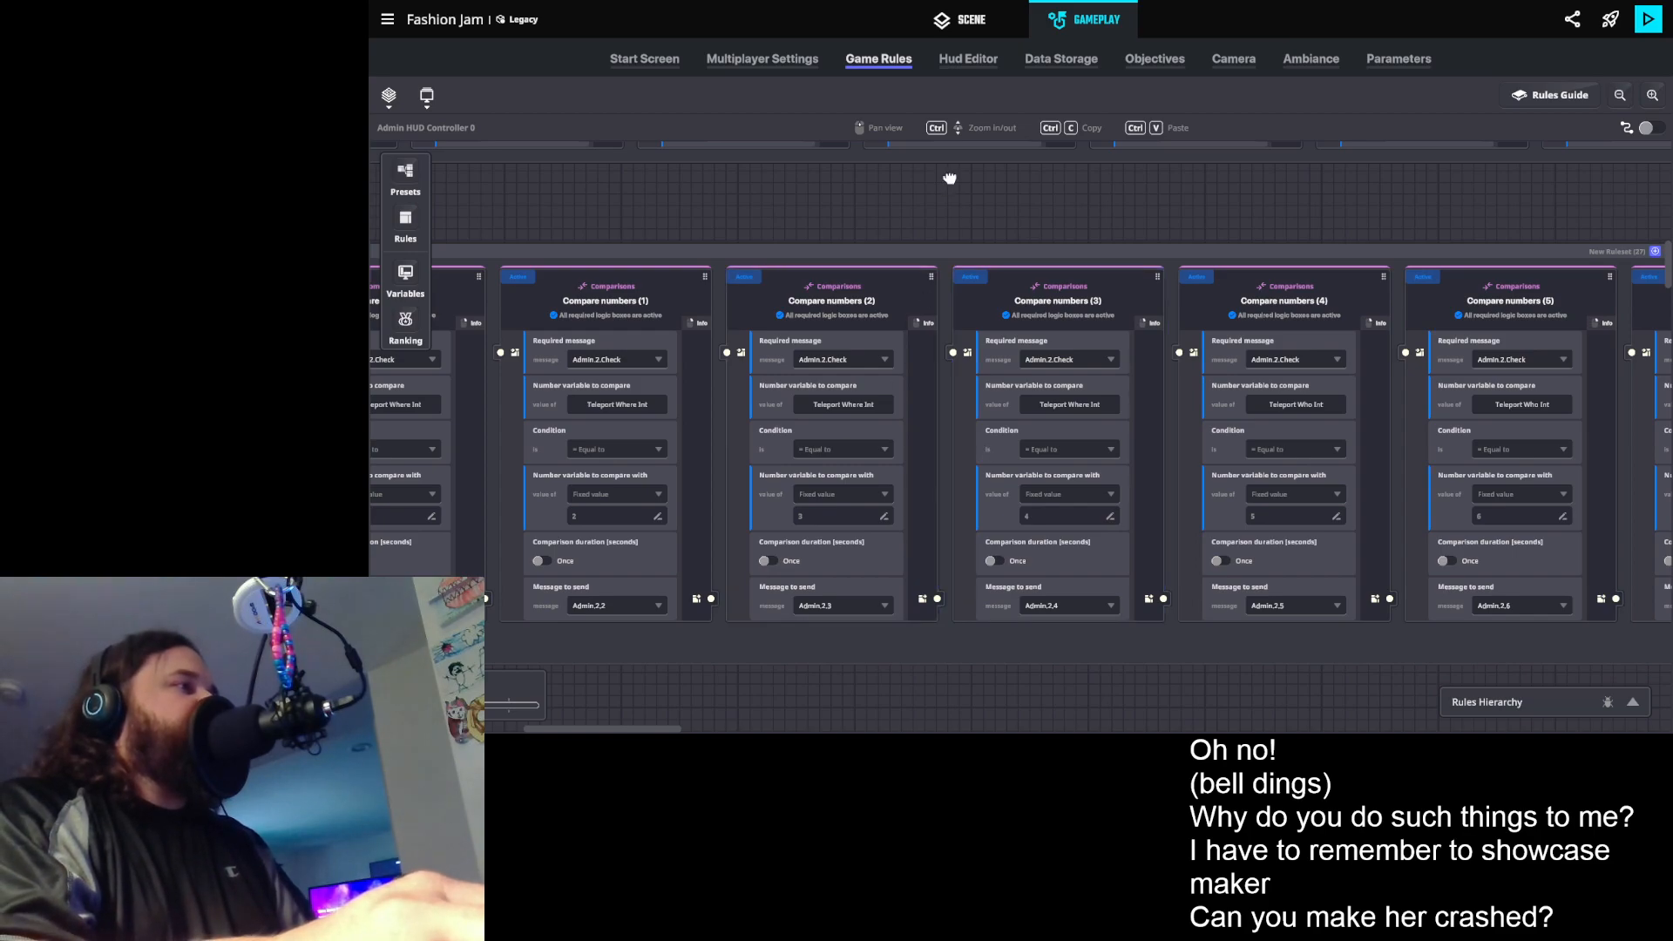
scroll(948, 175, down, 3)
drag(833, 399, 1156, 605)
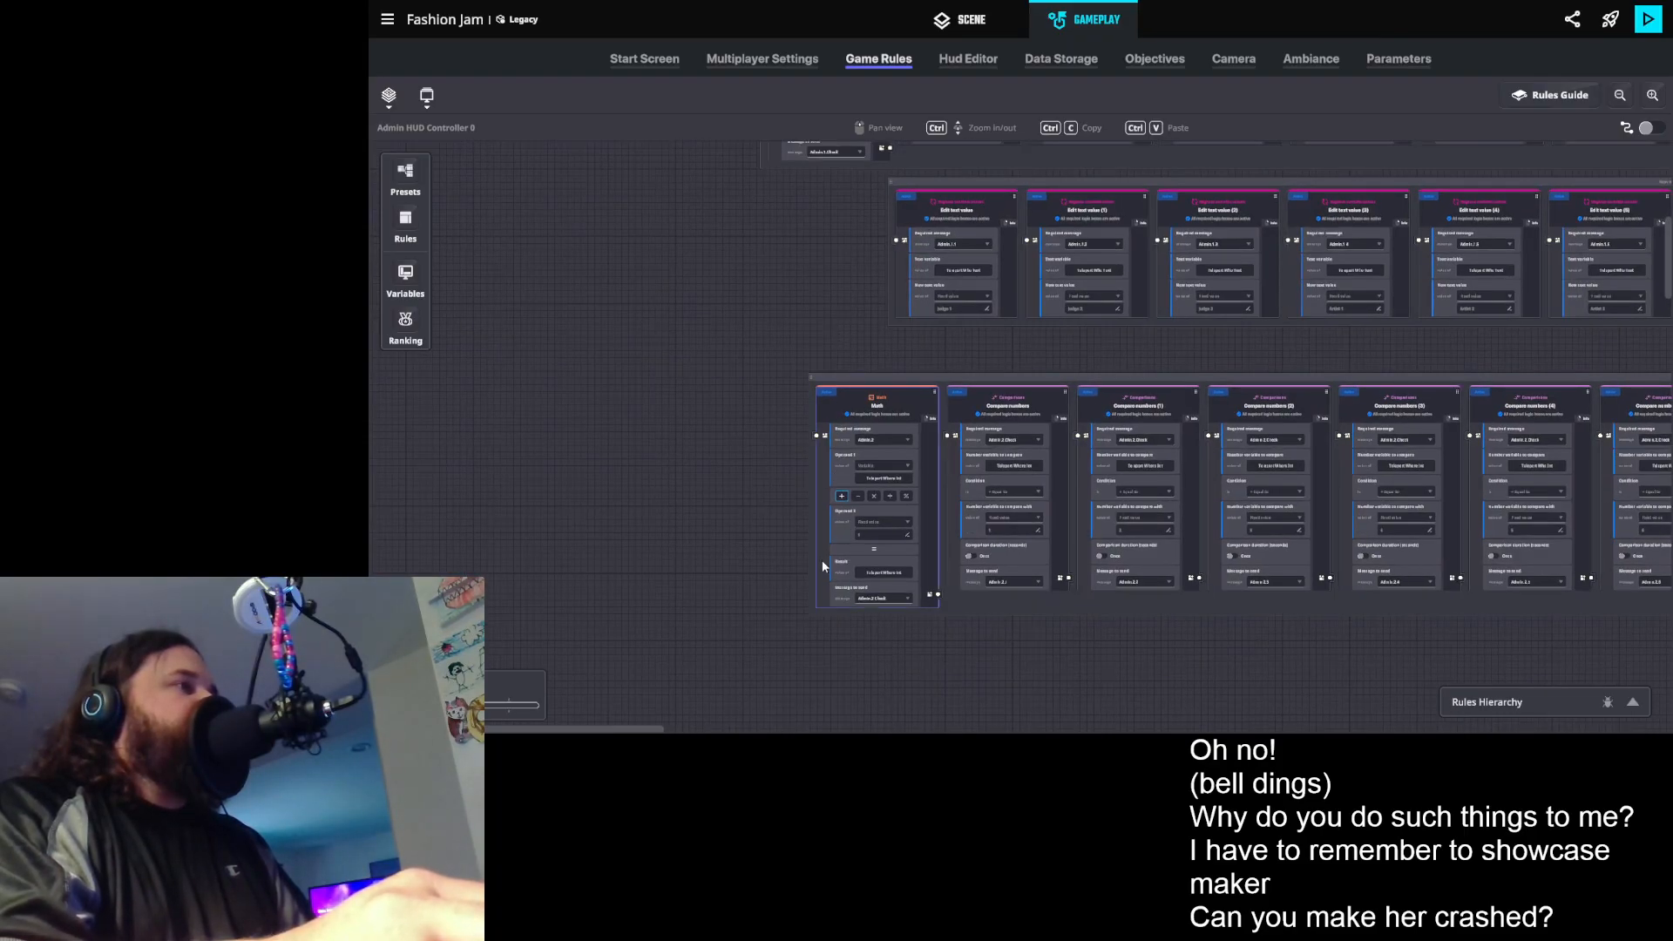
- Show the boards list, collapse the other board categories, and expand the Admin HUD Controller category
click(389, 96)
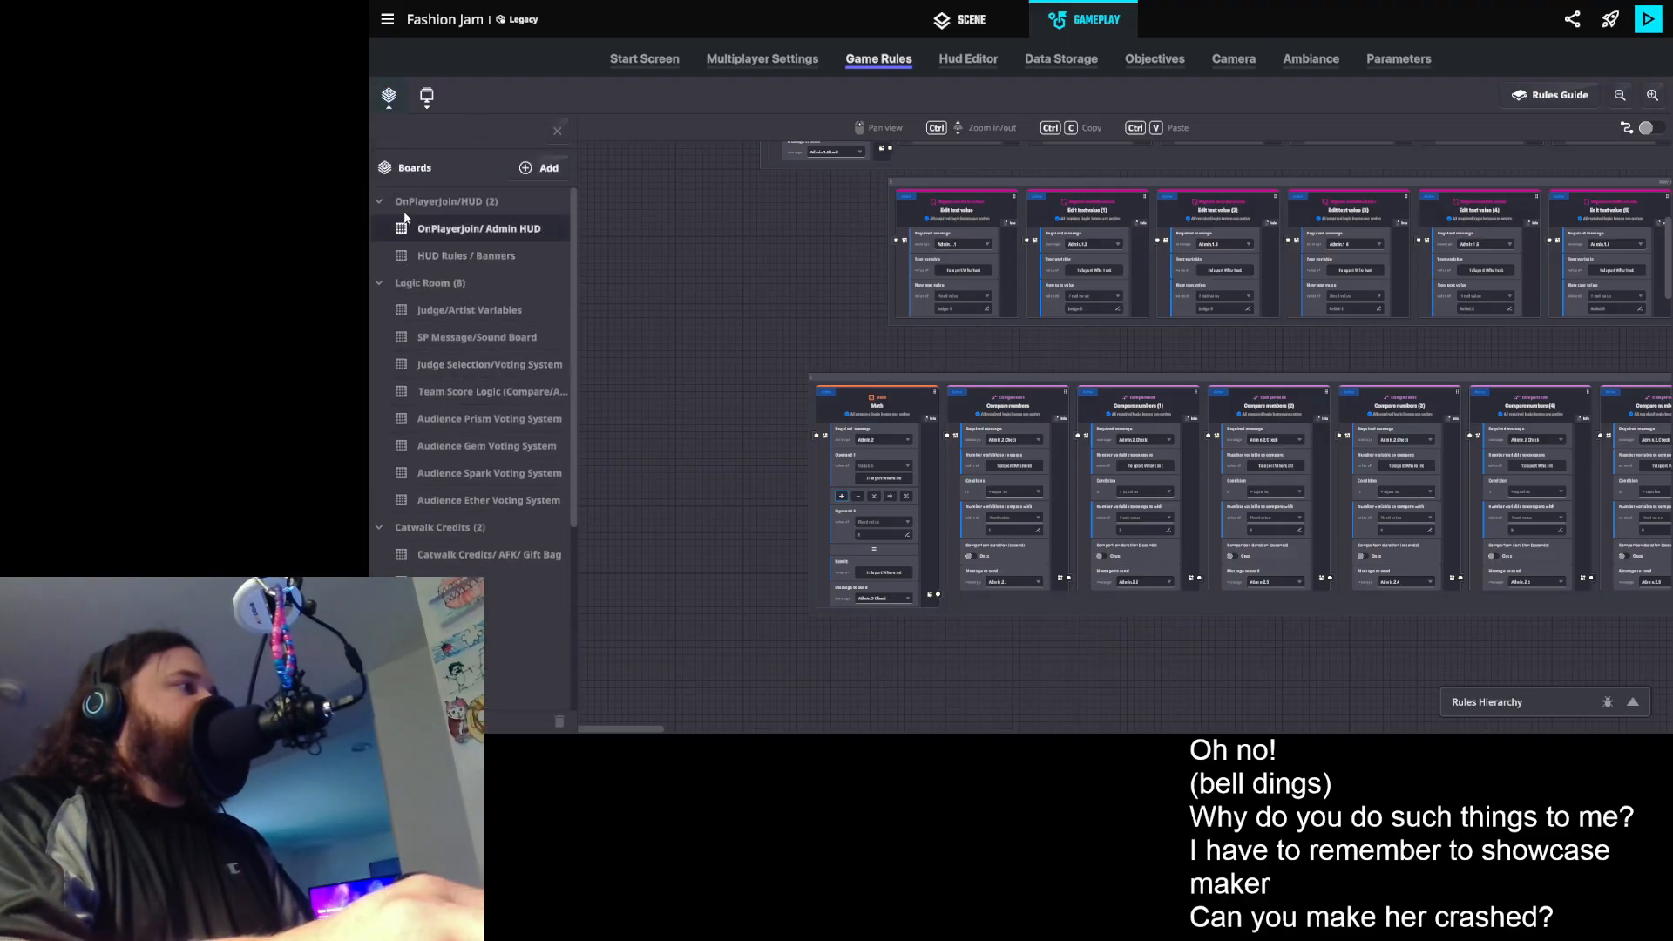
click(380, 199)
click(379, 230)
click(380, 255)
click(379, 283)
click(379, 392)
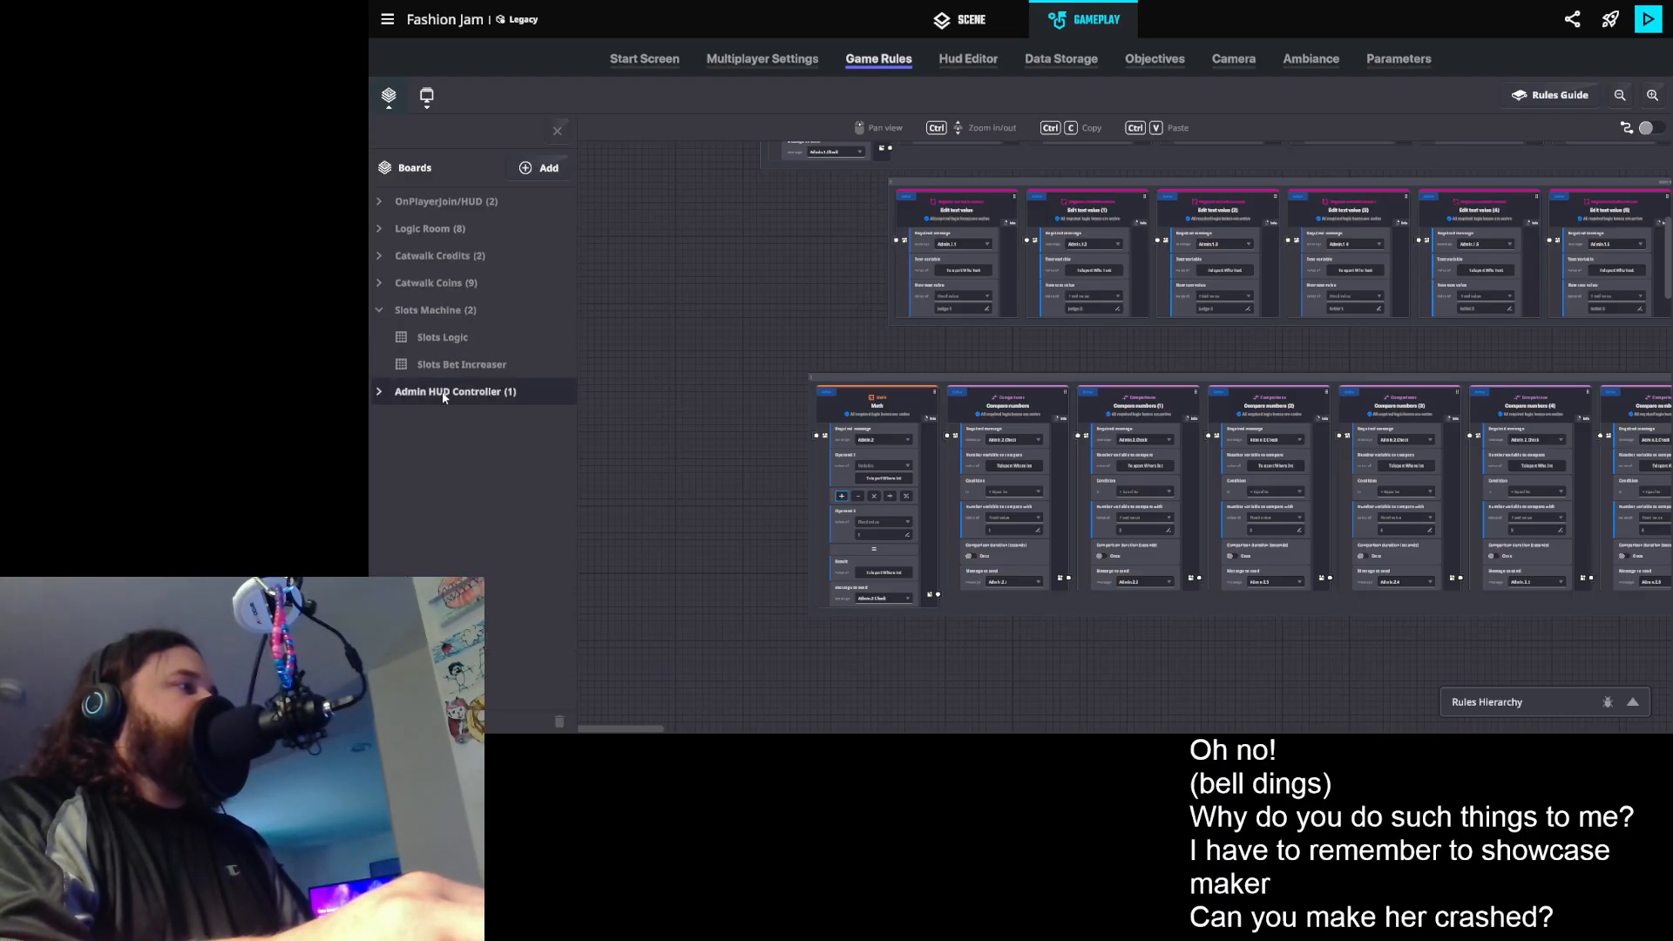
click(383, 312)
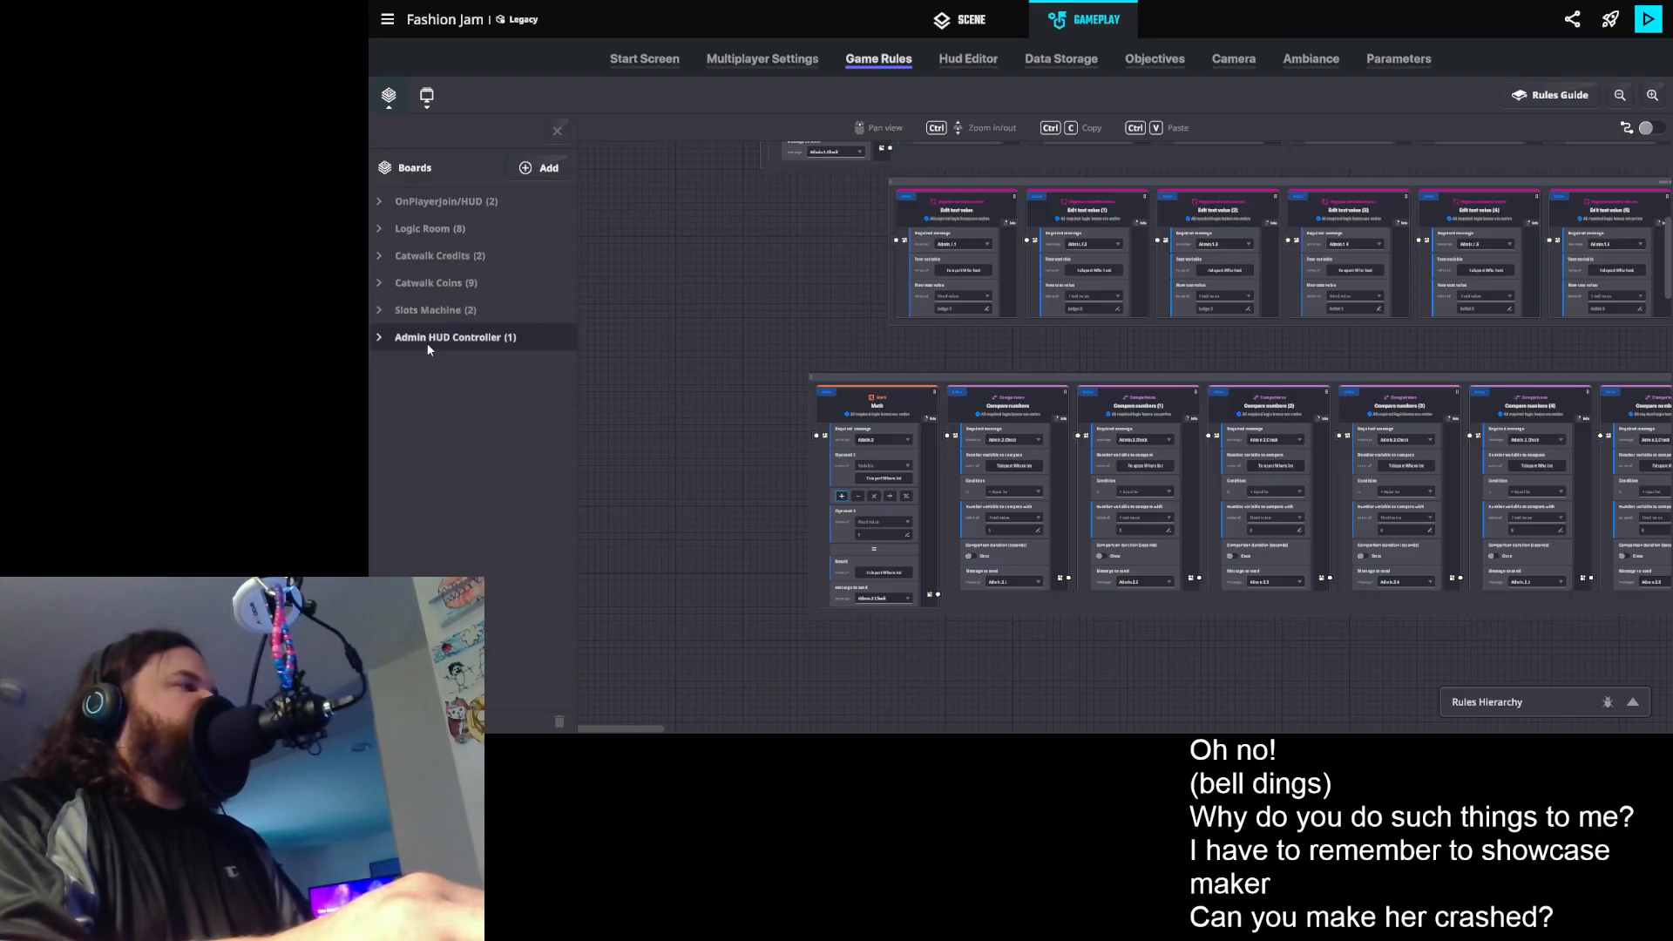
click(380, 339)
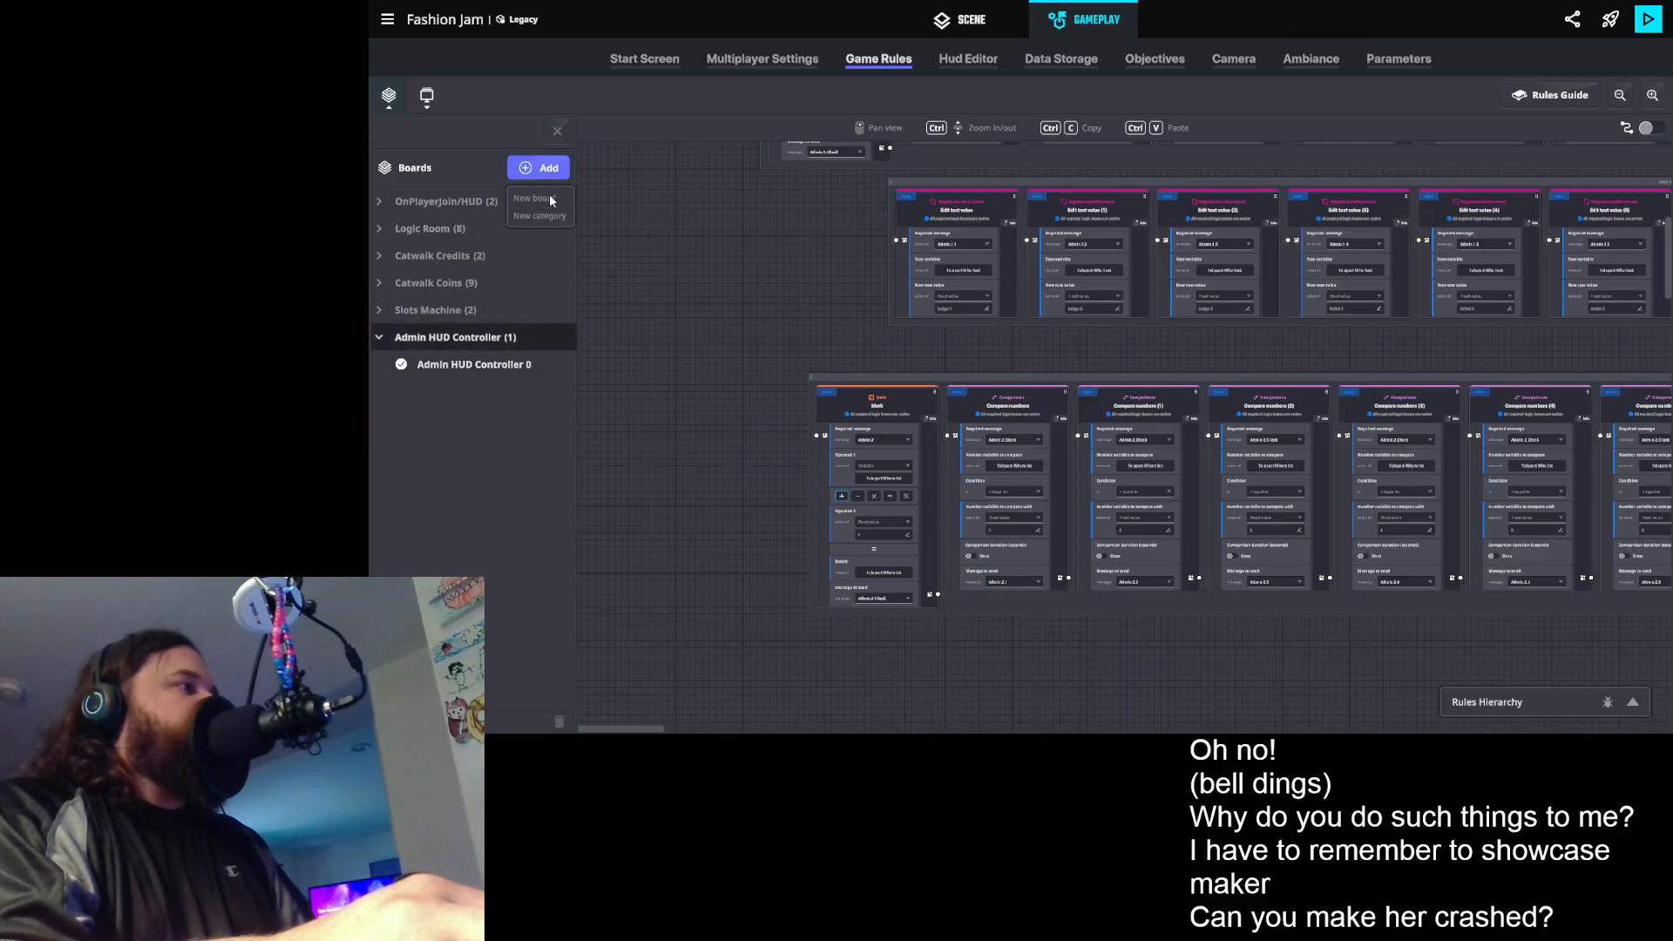
- Add a new board named Admin MM 0 to the Admin HUD Controller category
click(535, 198)
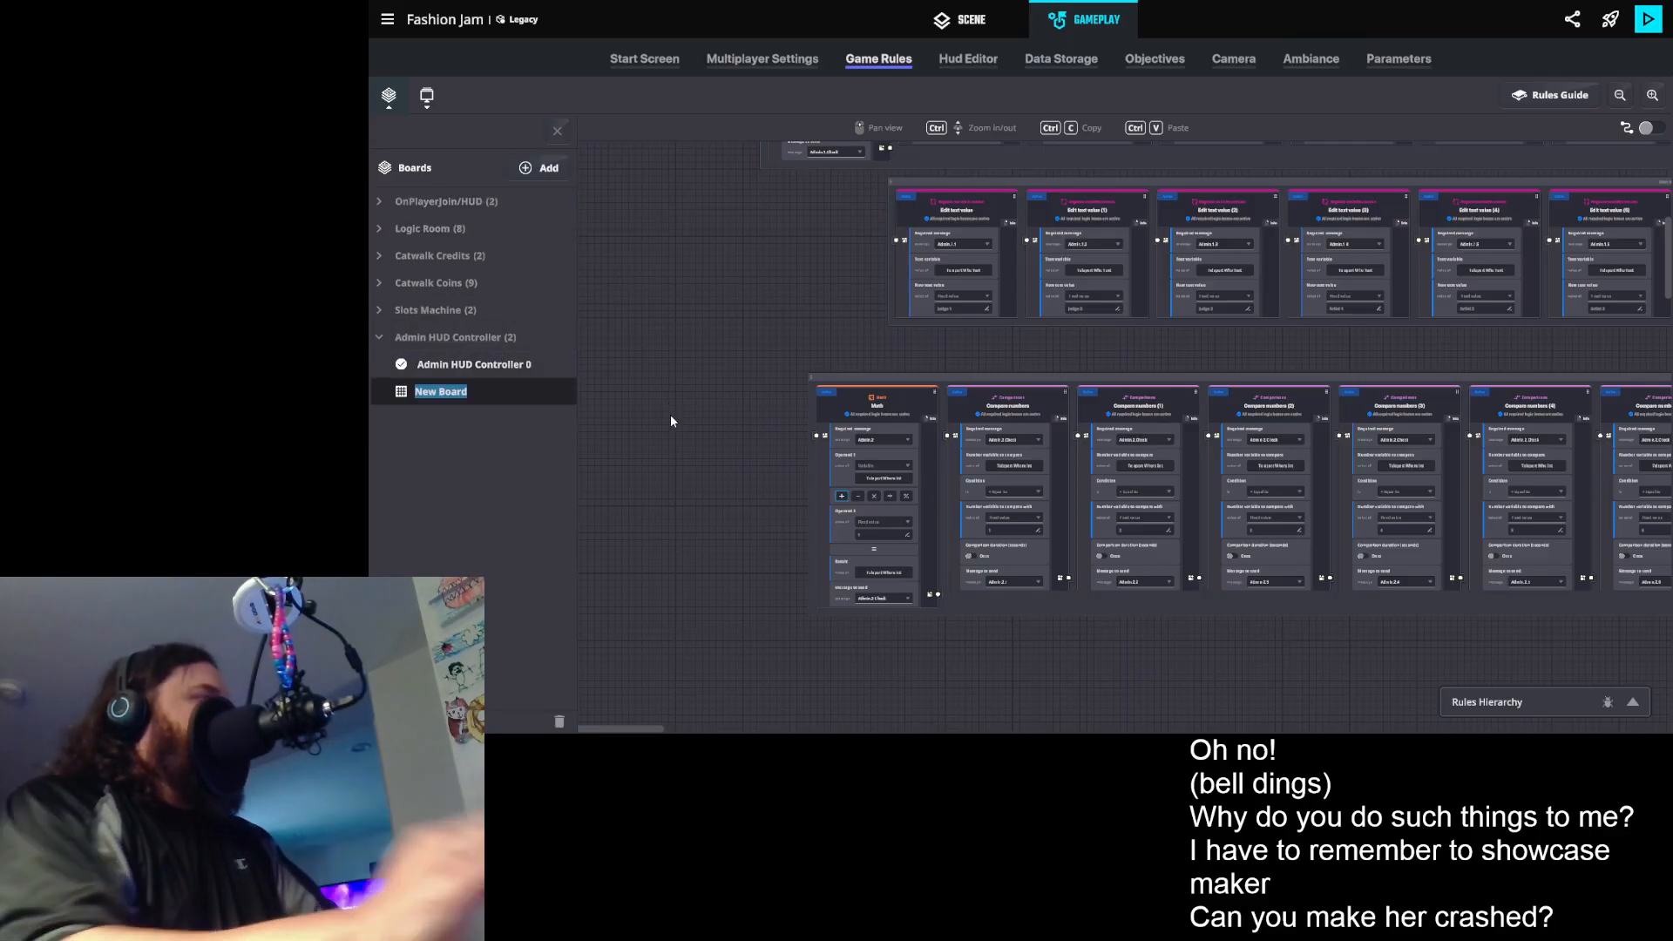
text(Admin)
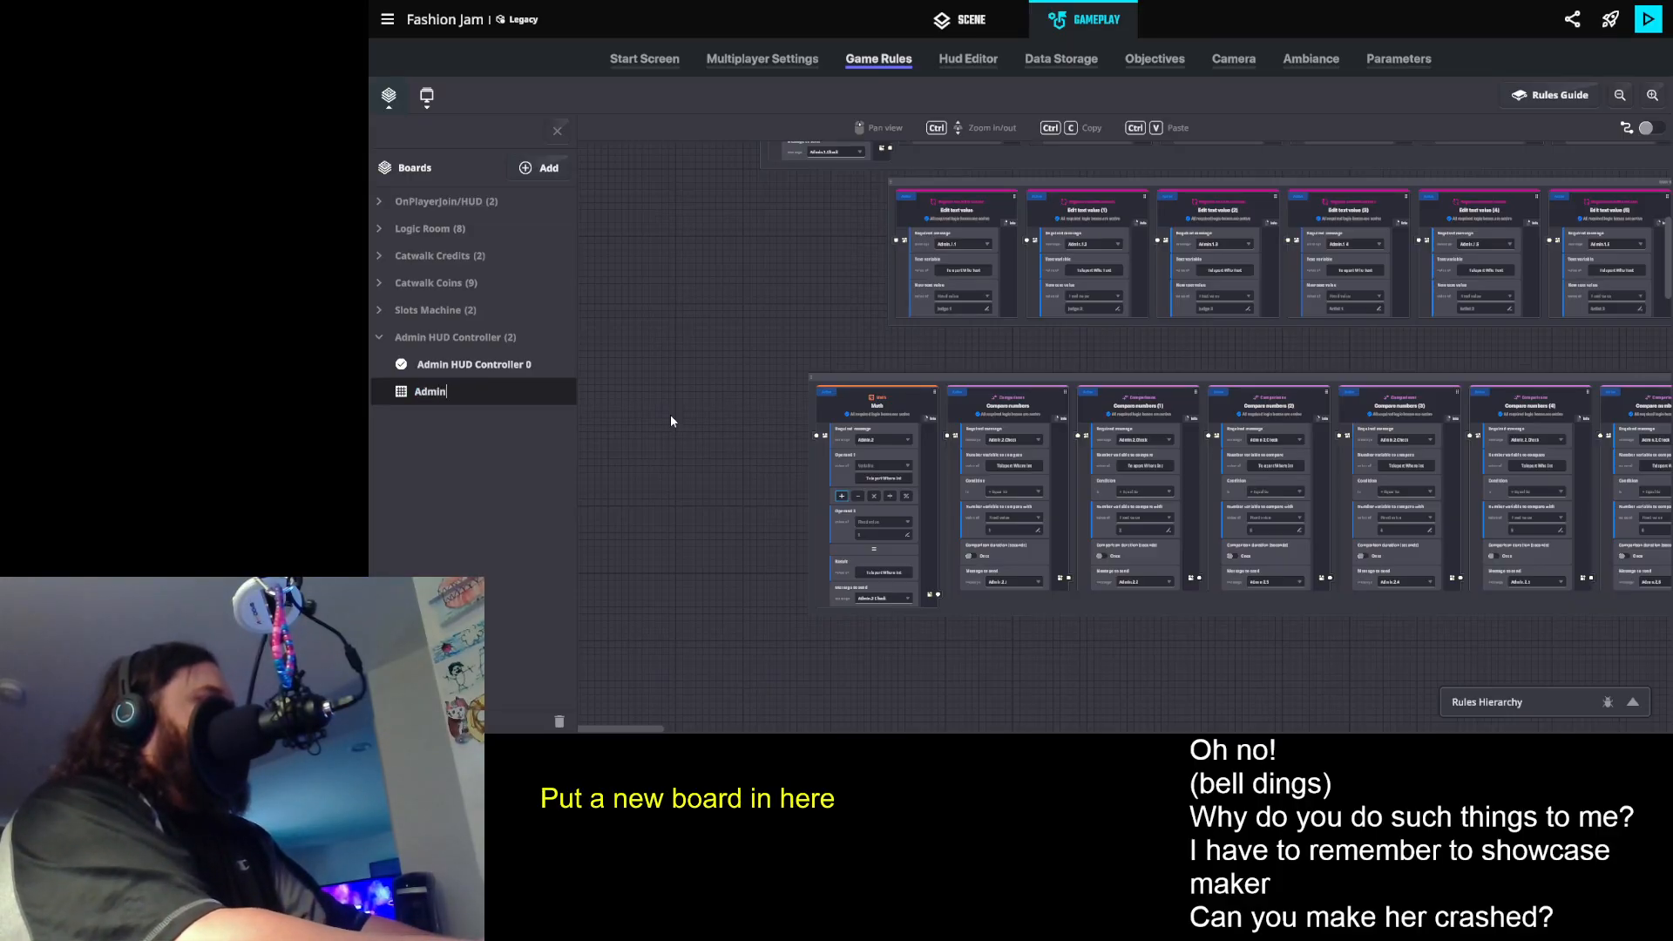
text( CC)
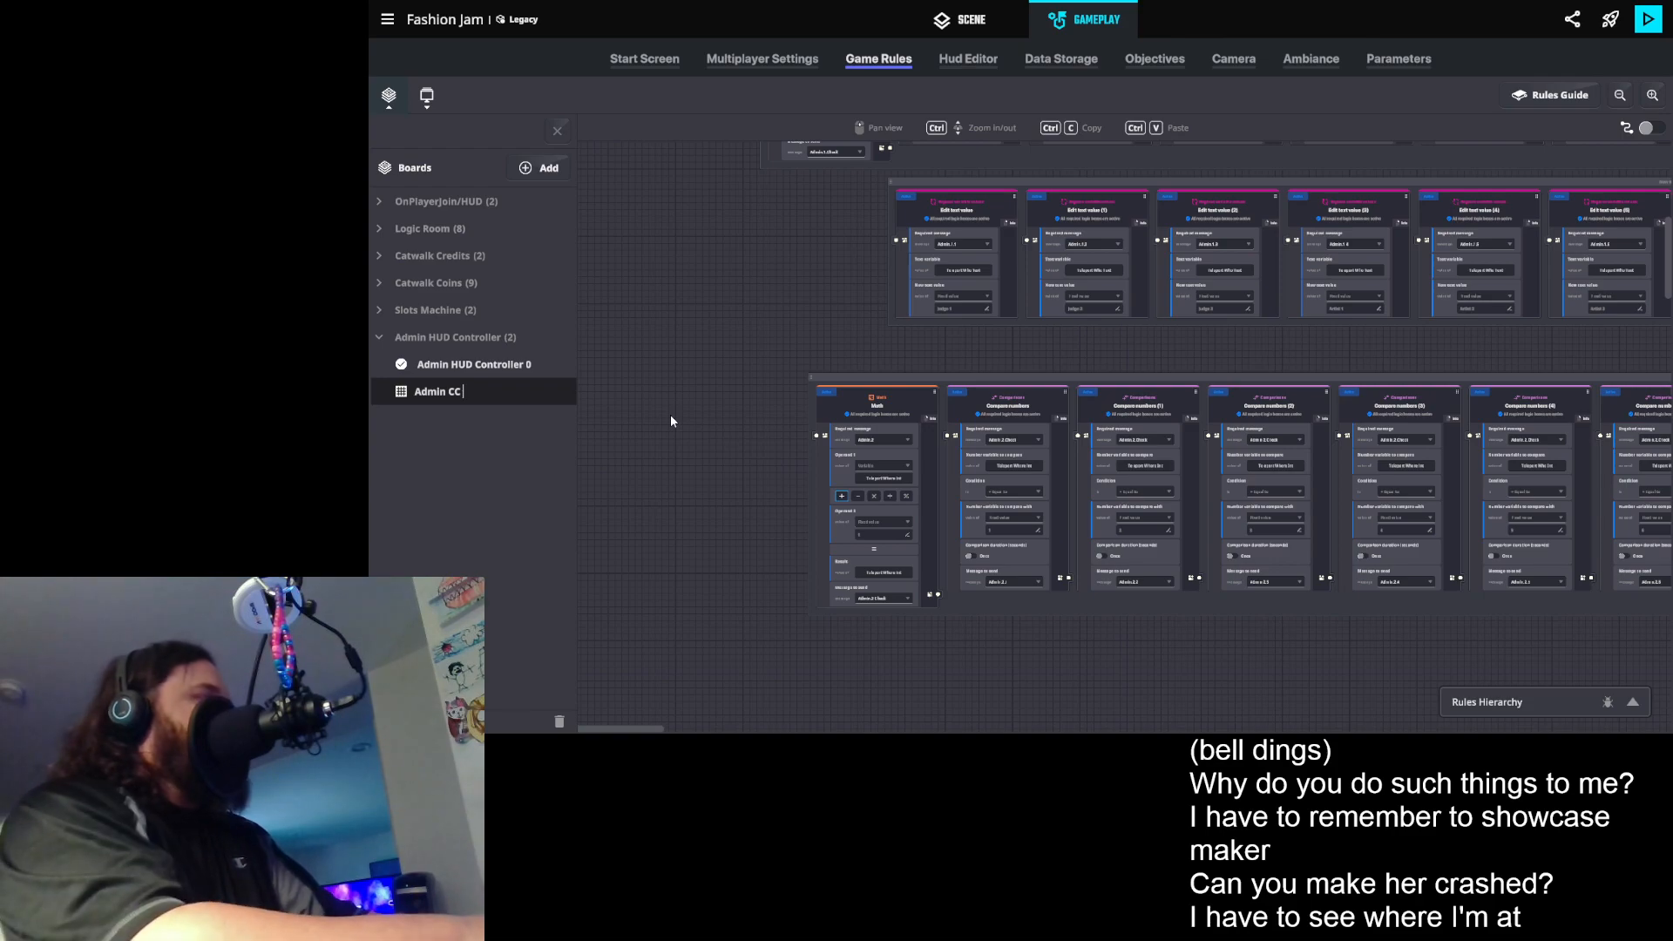
key(BackSpace)
key(BackSpace)
text(MM )
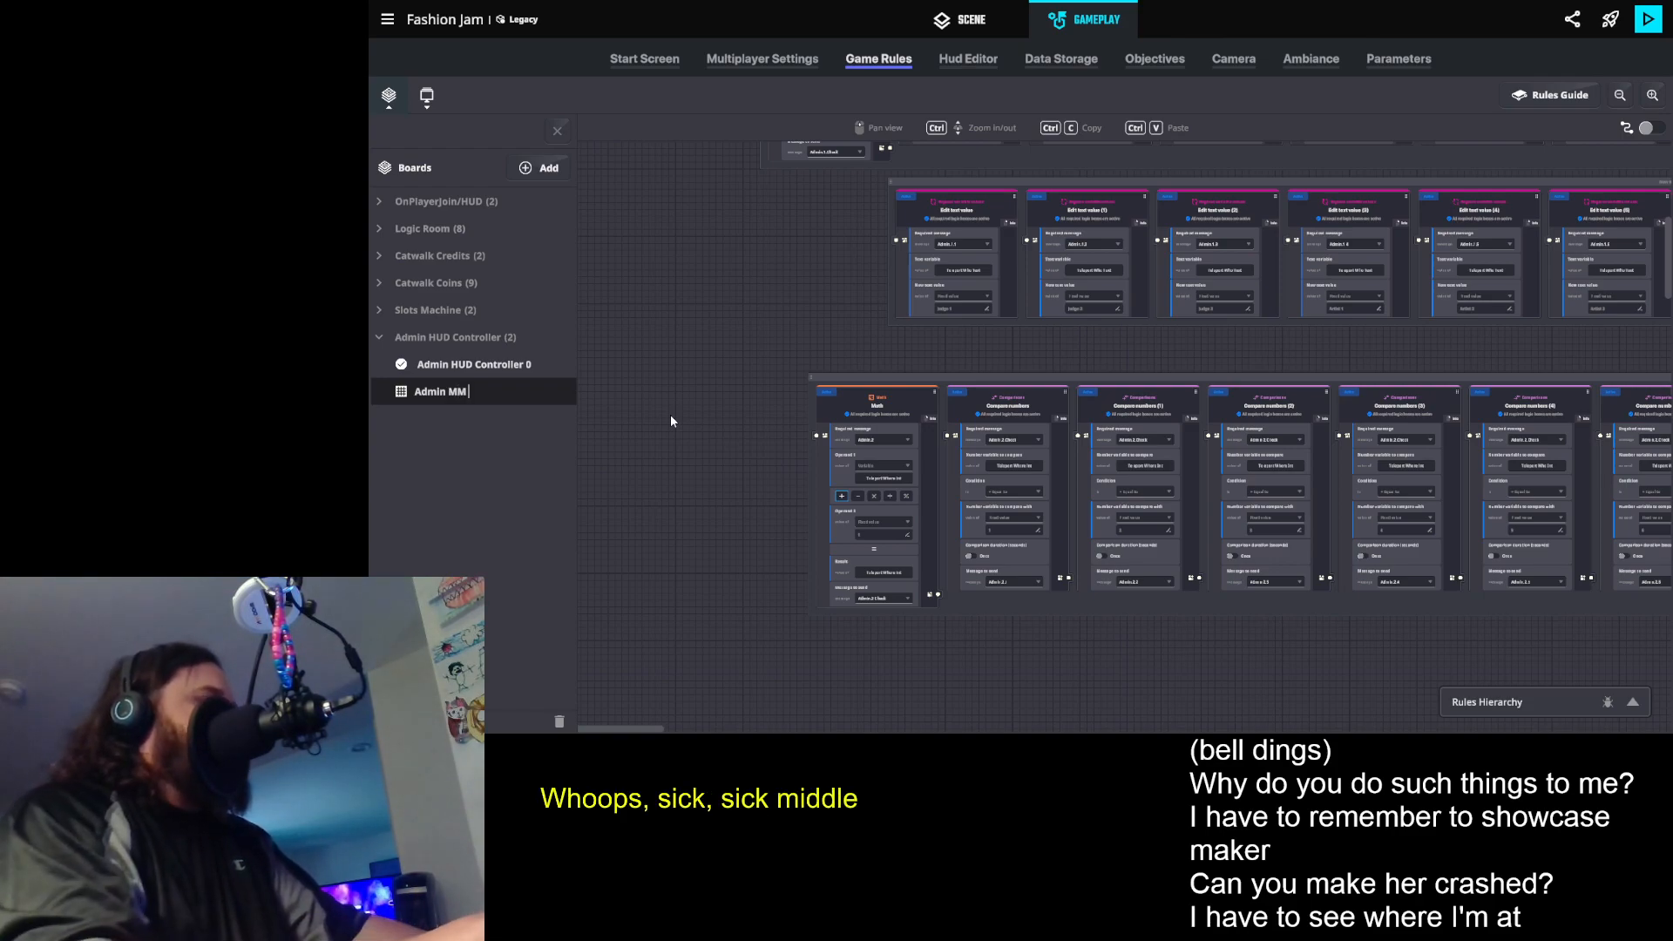
text(0)
click(477, 475)
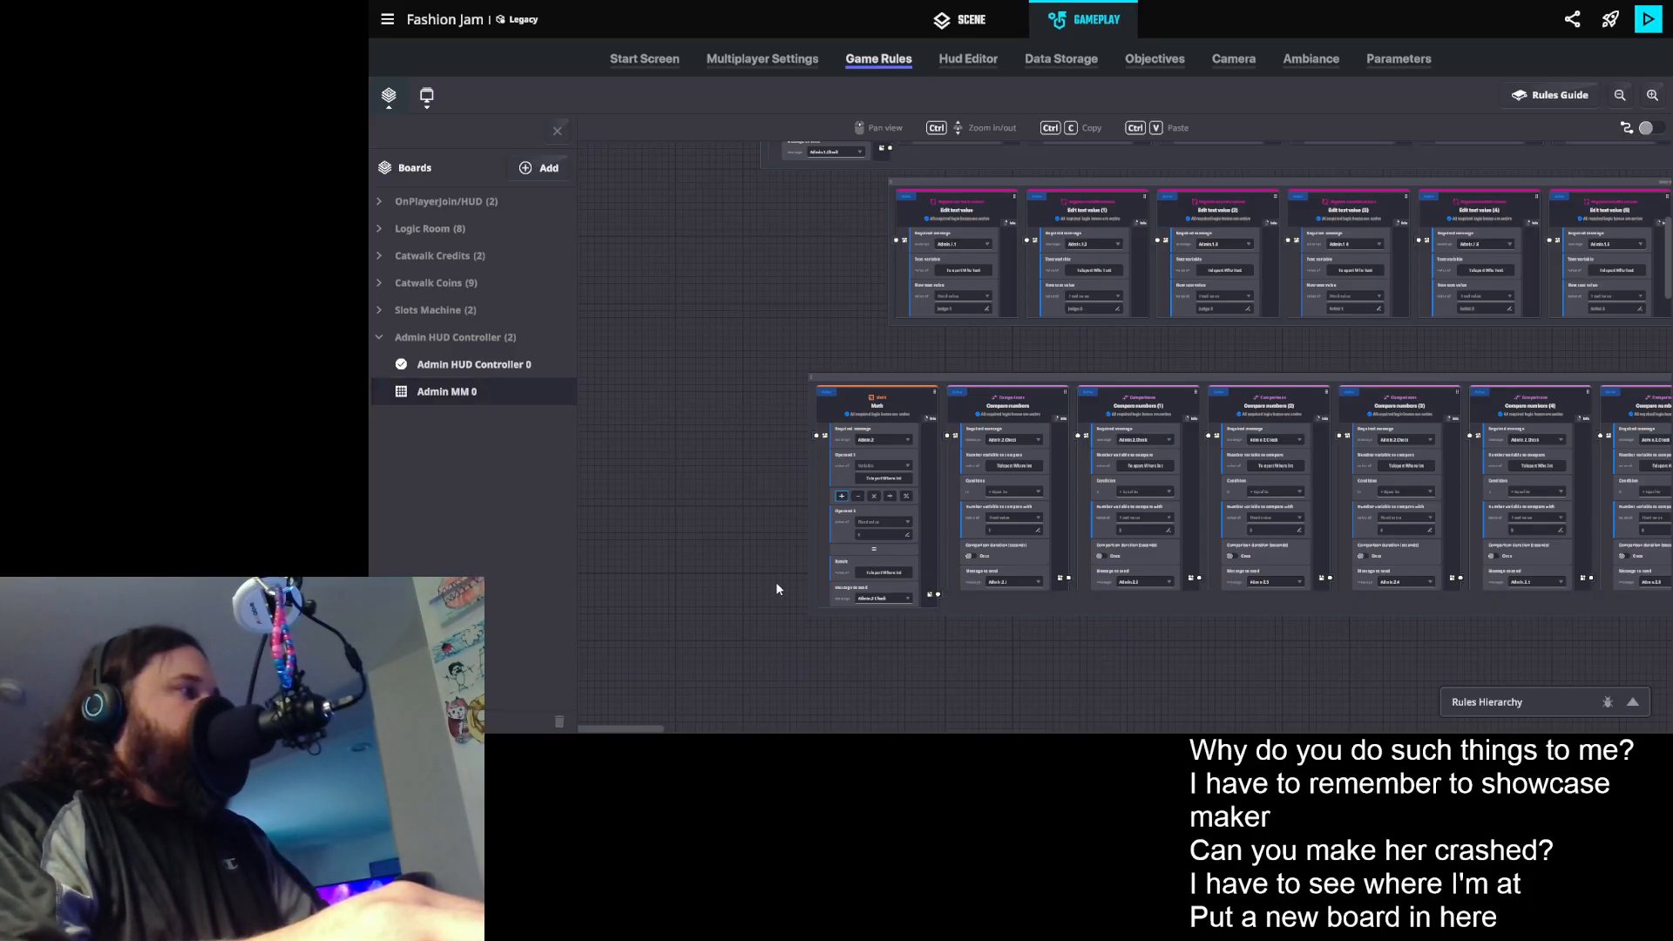
- Paste the copied Compare numbers ruleset with the Admin.MM messages onto the Admin MM 0 board
click(559, 131)
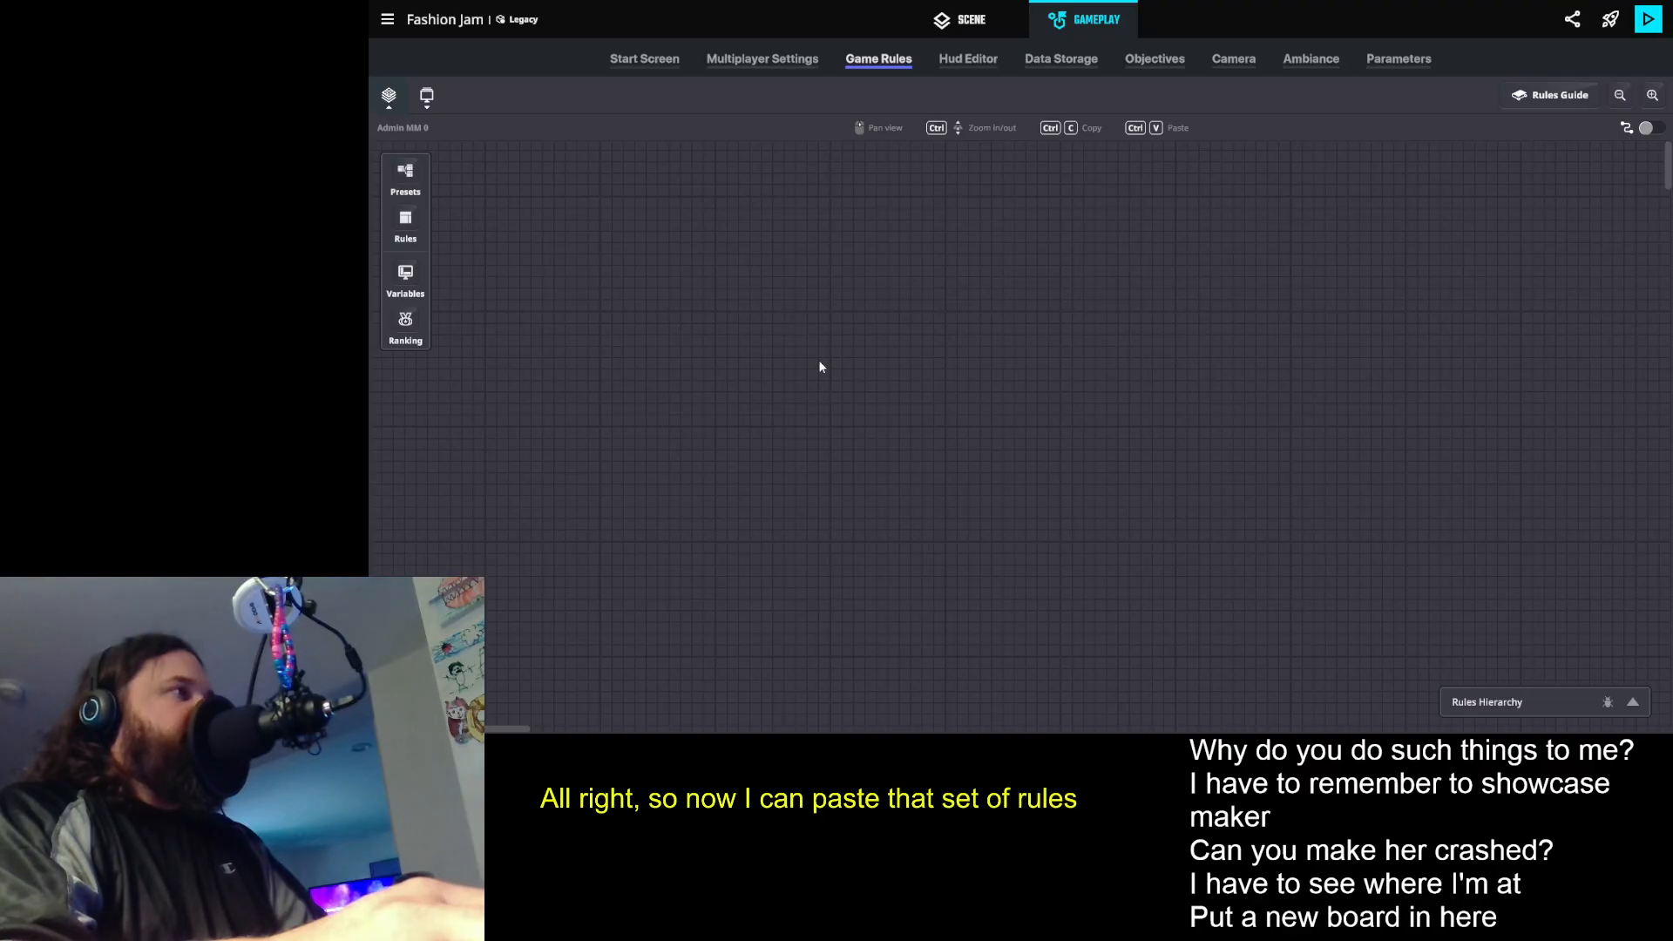
key(ctrl+v)
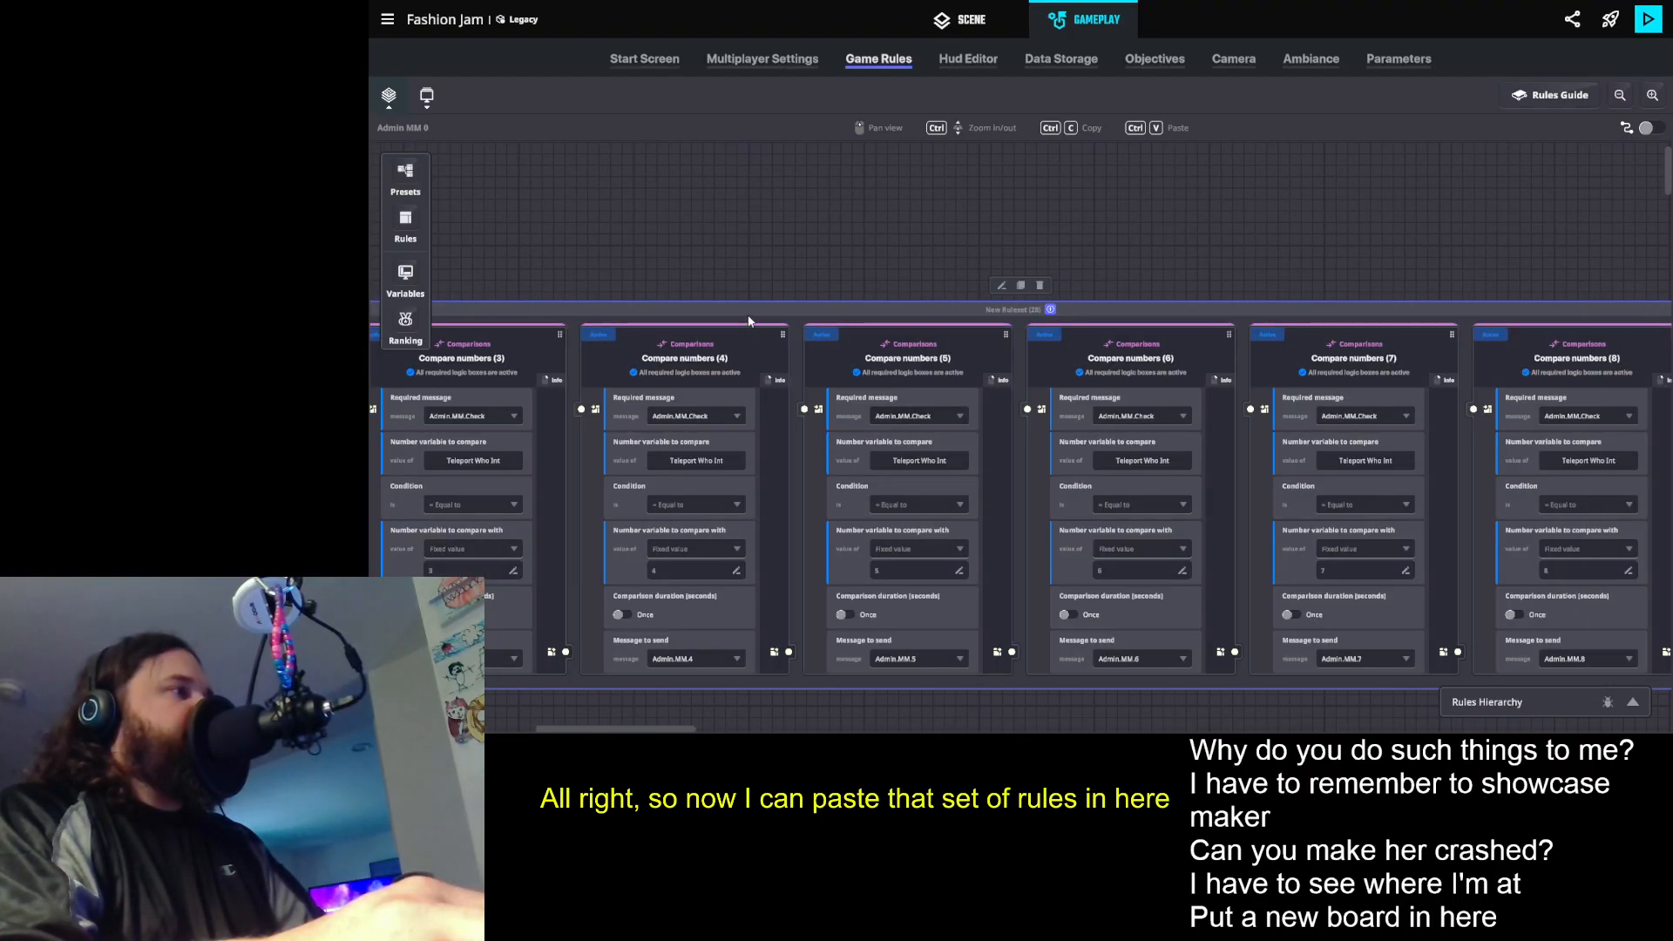
drag(741, 307, 1563, 254)
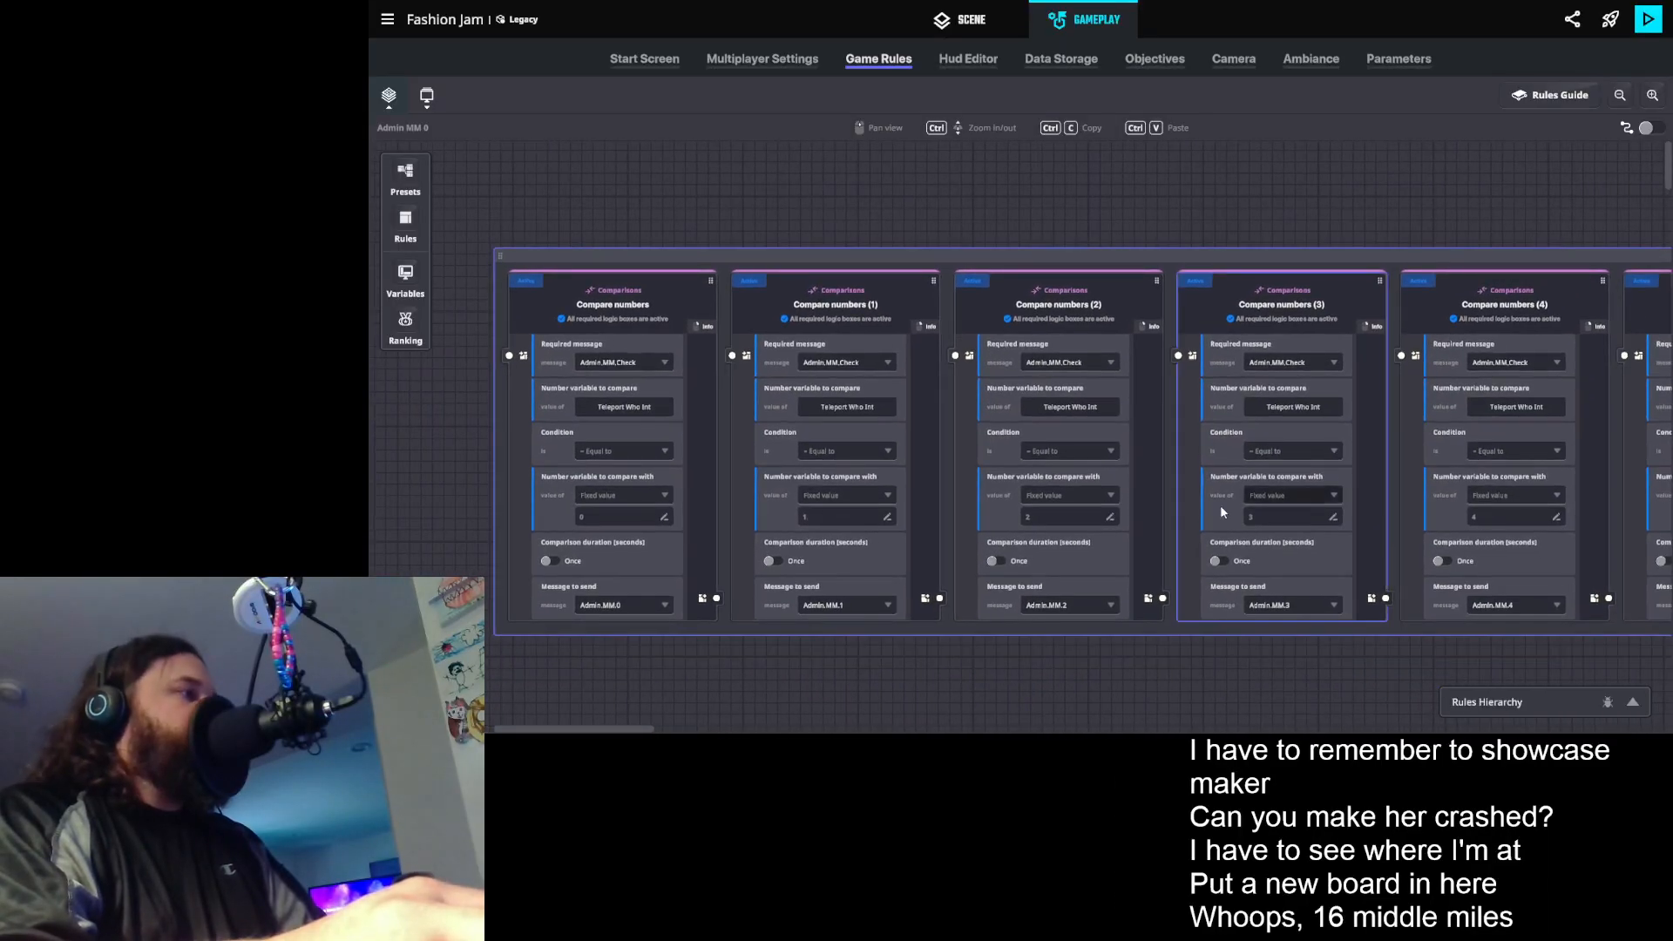
- Review the required messages, comparison values and sent messages of the pasted Compare numbers rules on the Admin MM 0 board
scroll(698, 427, down, 1)
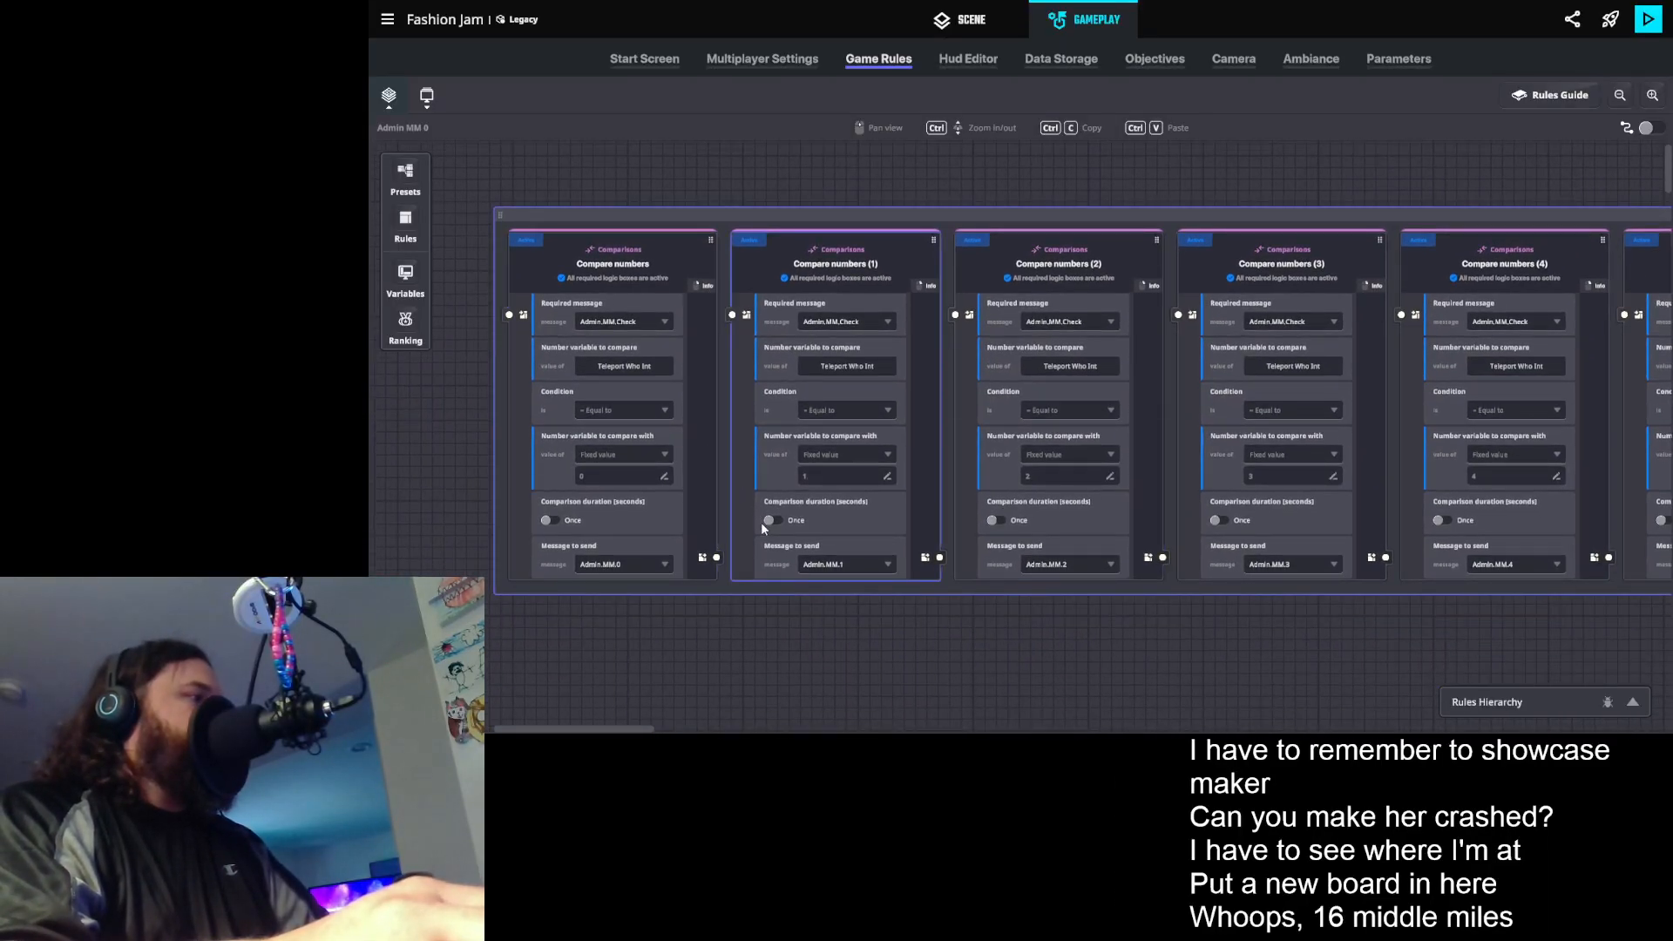
scroll(765, 556, down, 1)
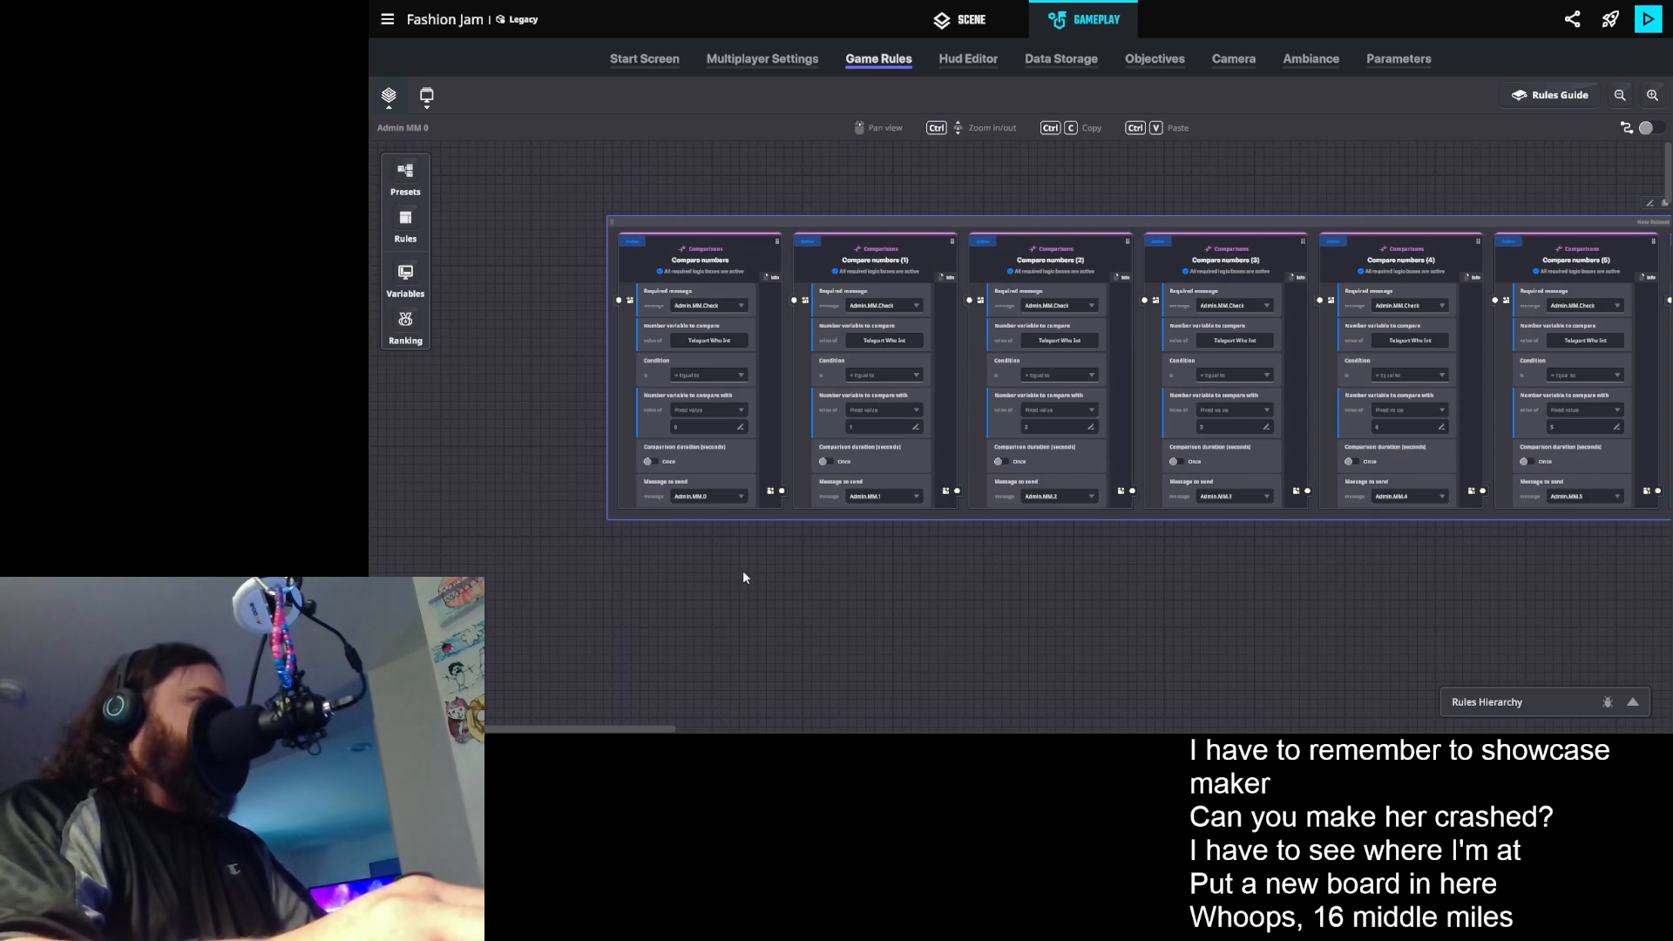
drag(742, 577, 719, 521)
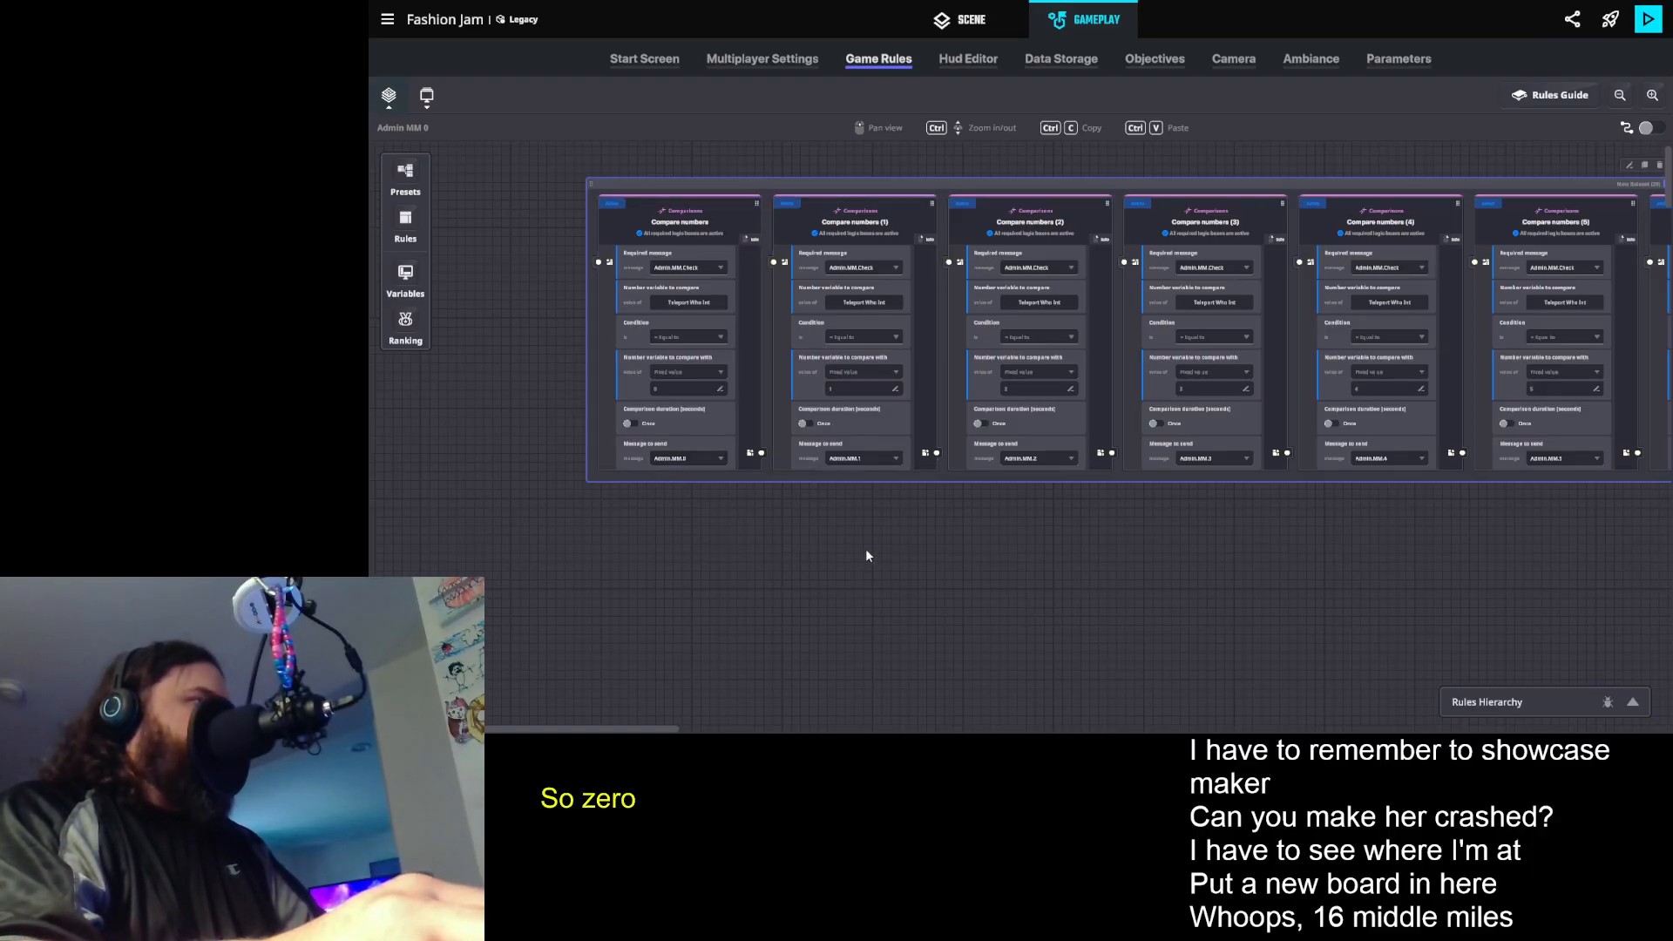
drag(866, 549, 845, 511)
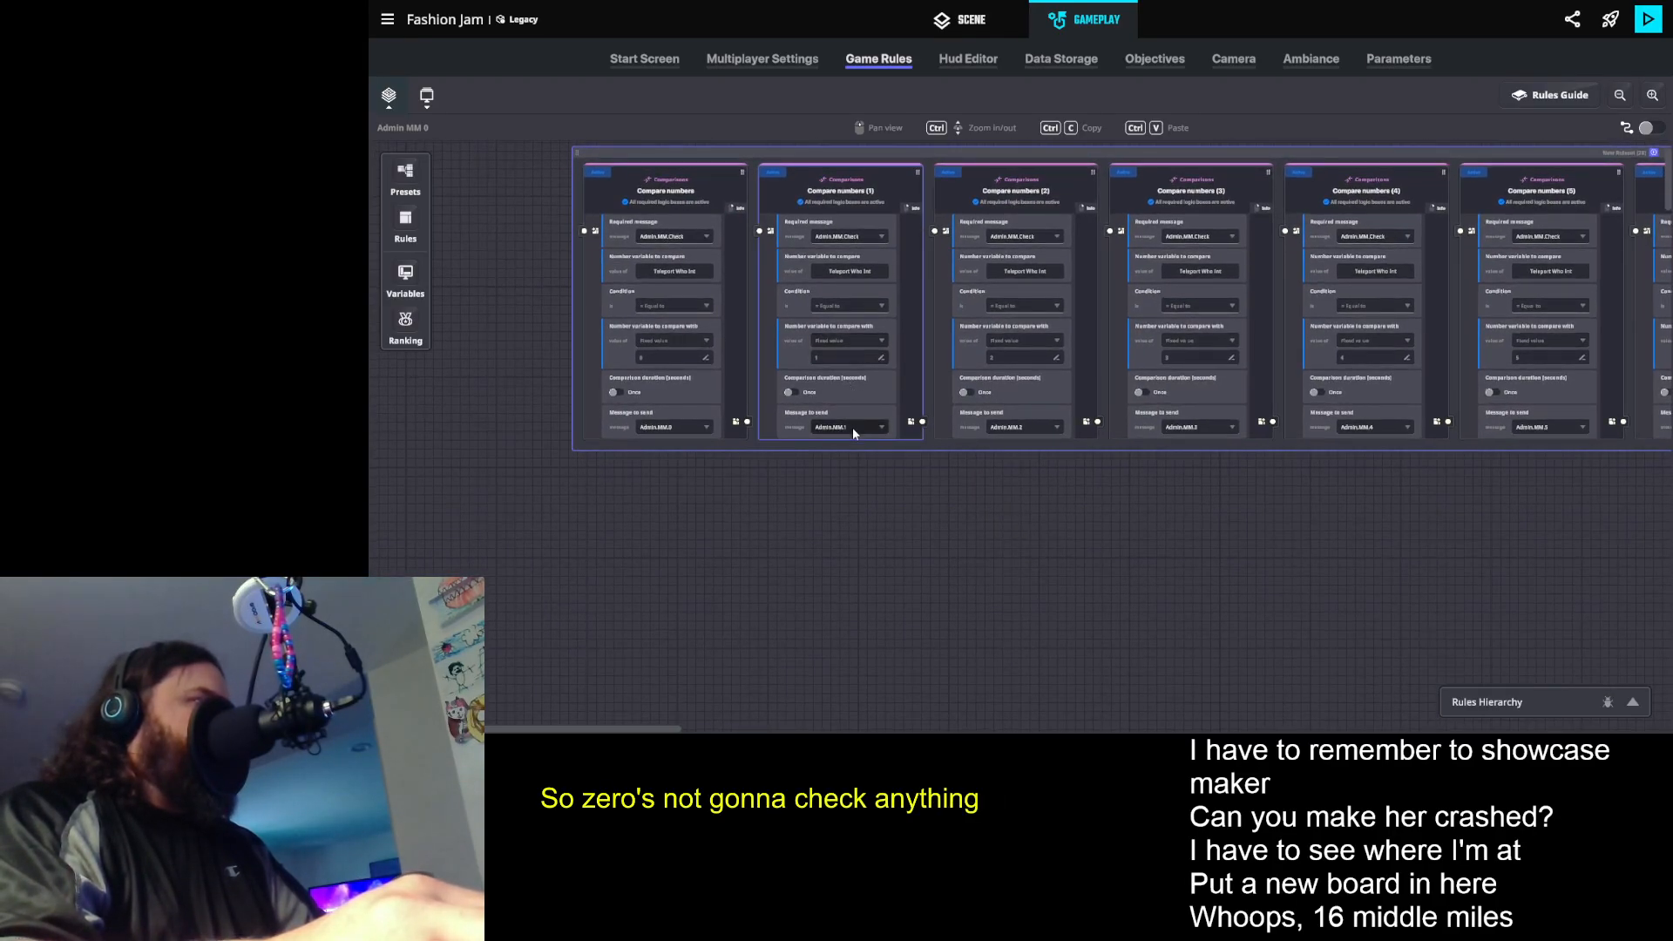
drag(852, 474, 819, 449)
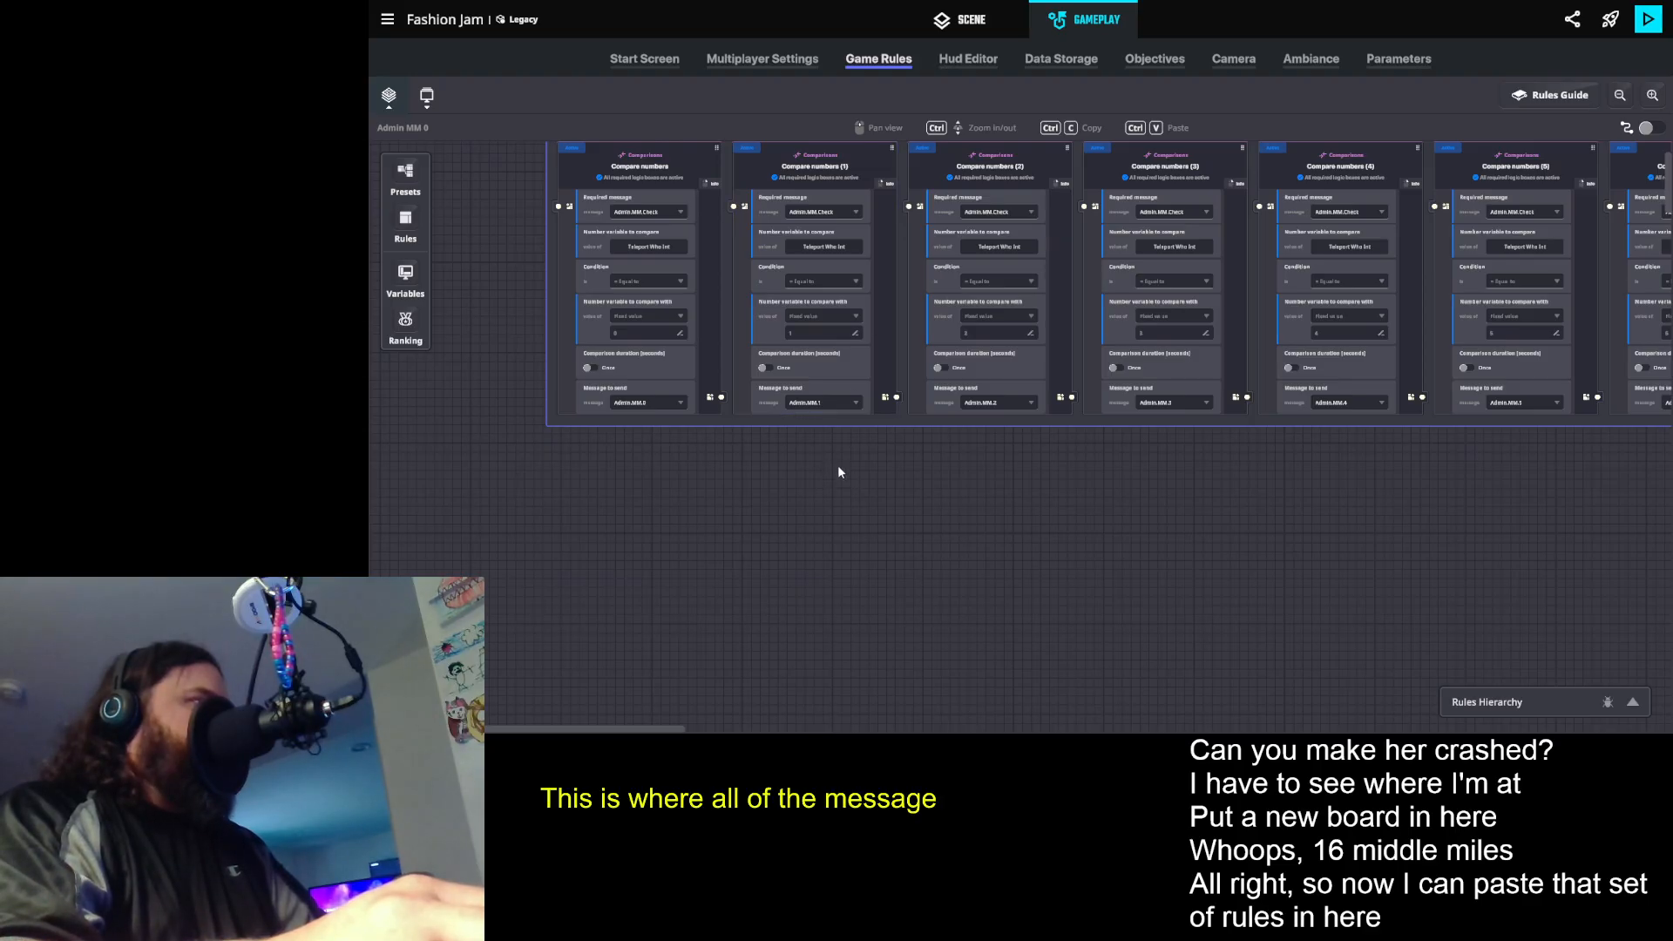
scroll(820, 499, up, 1)
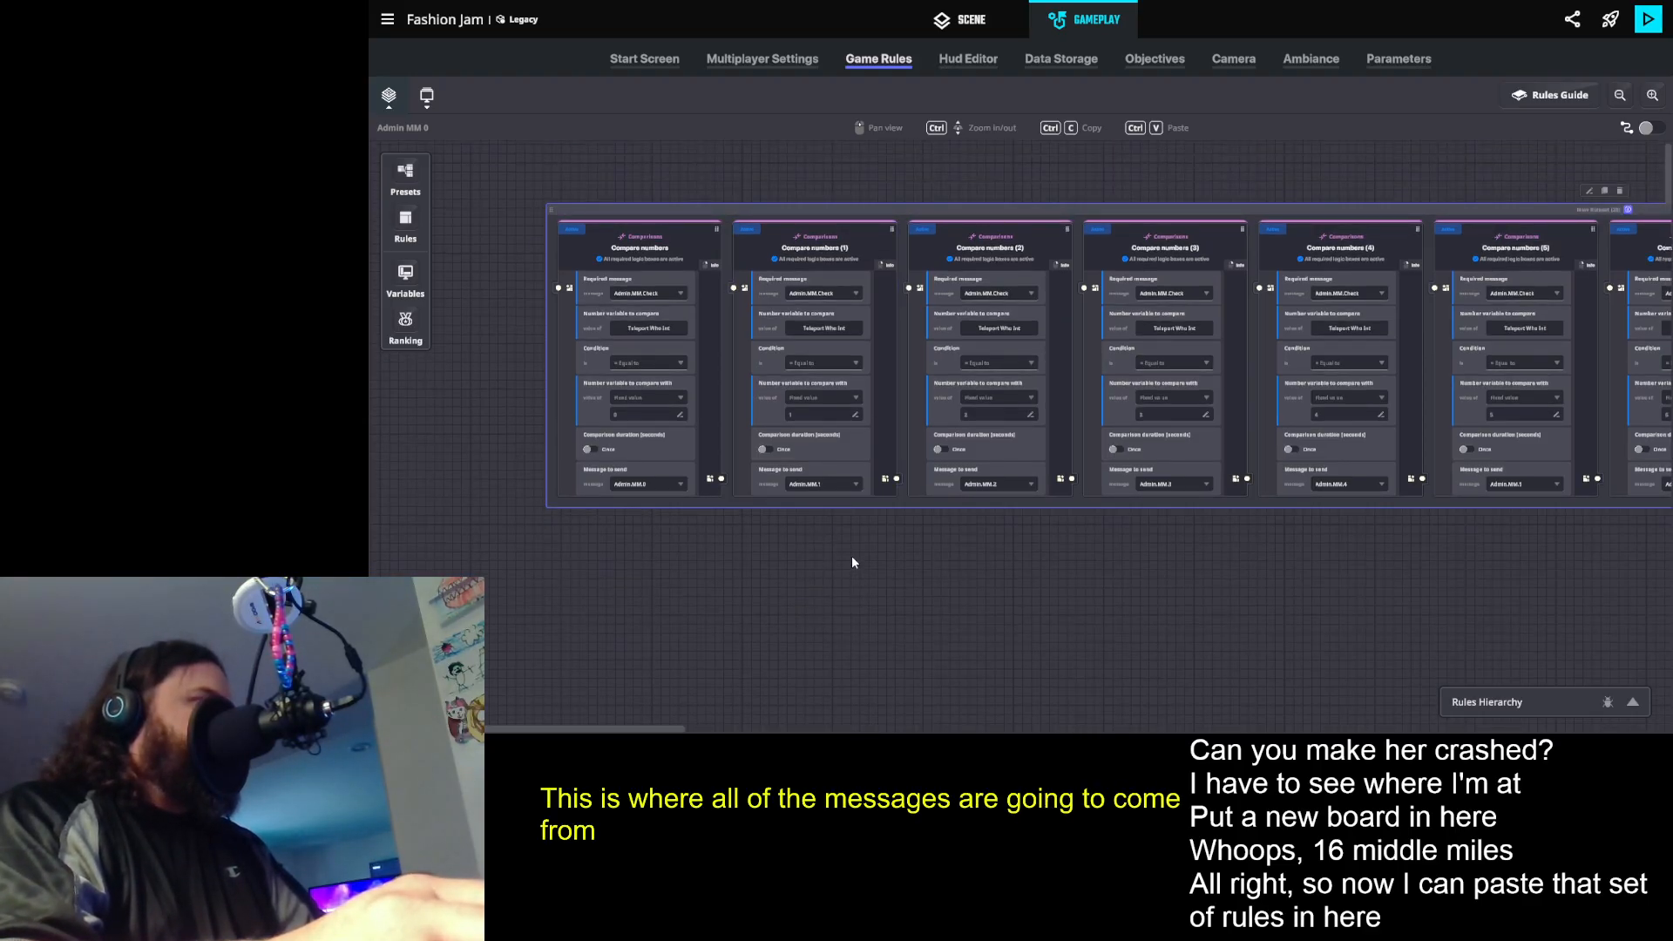
scroll(850, 556, down, 1)
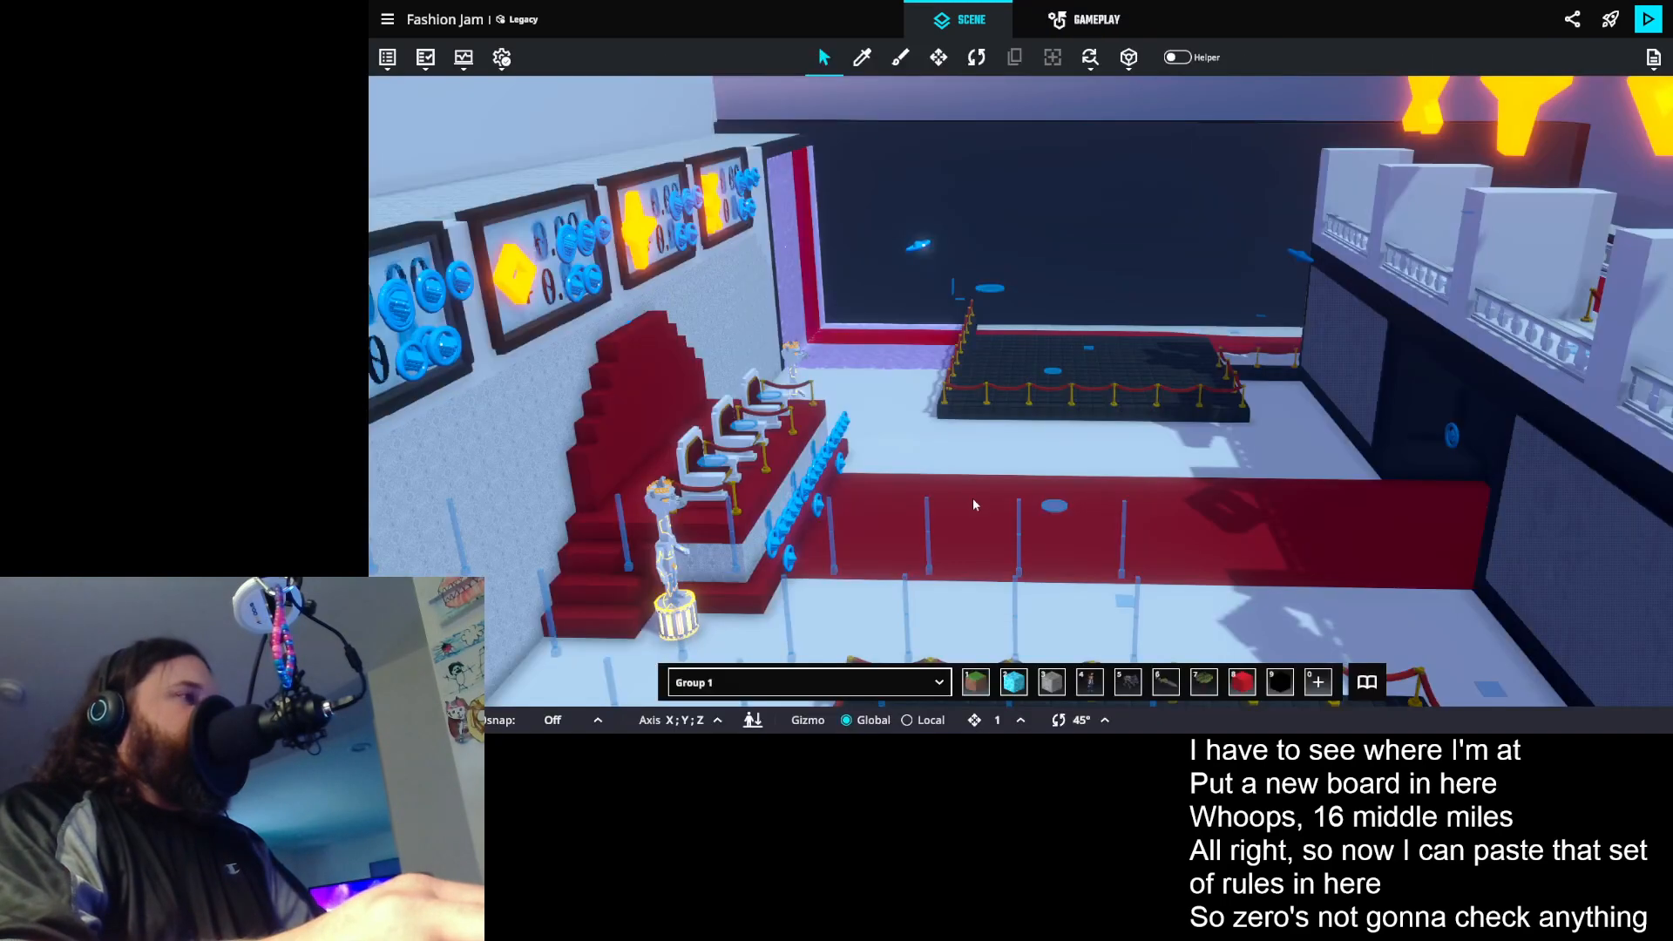
- Return to the scene, select the Admin Button Teleport Judge 1 Booth prop, and inspect its Button and Indicator component settings
drag(973, 499, 1053, 353)
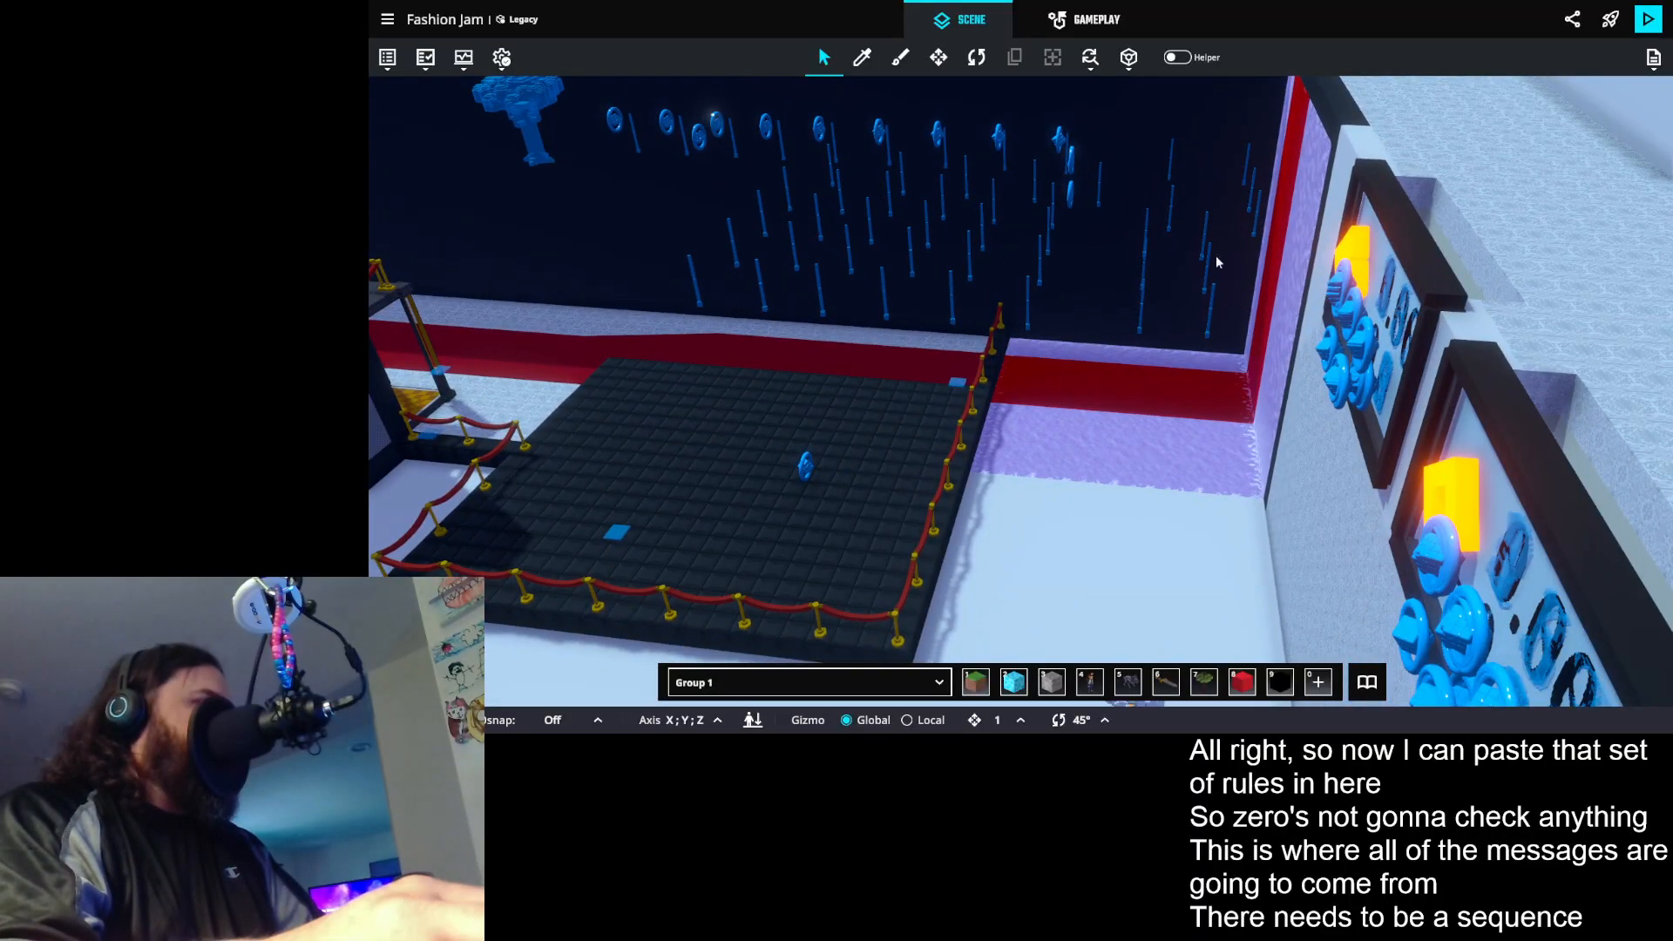
scroll(1193, 268, up, 3)
drag(1221, 252, 1183, 260)
scroll(1162, 339, up, 2)
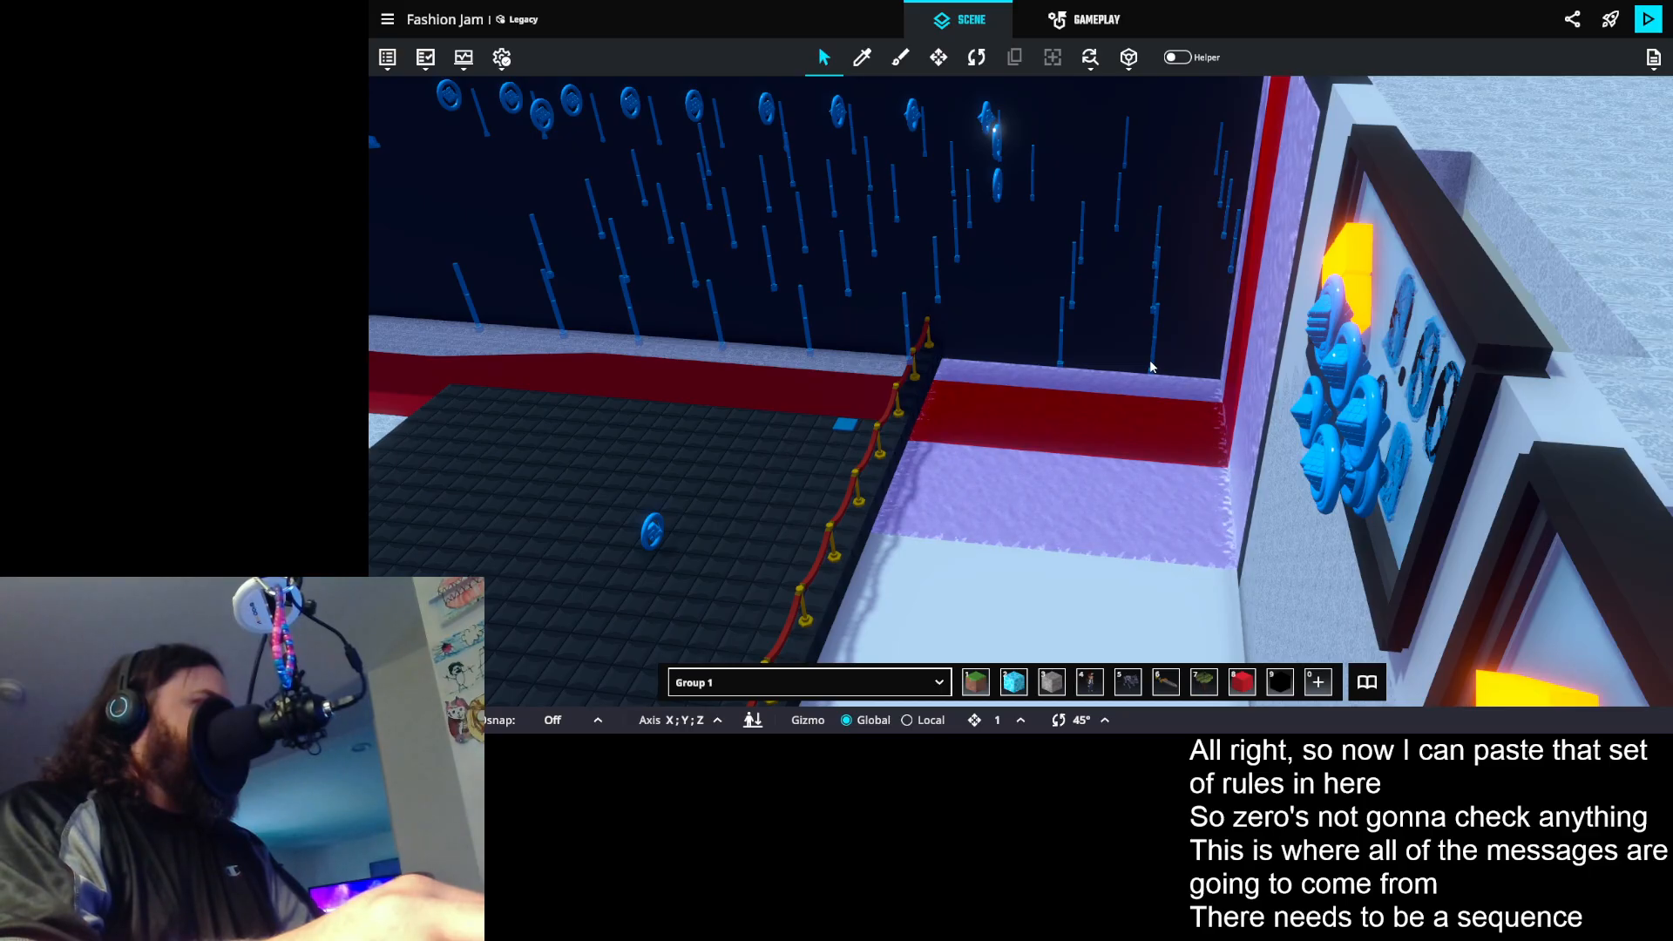
drag(1151, 331, 1121, 333)
scroll(1105, 340, up, 2)
click(1102, 338)
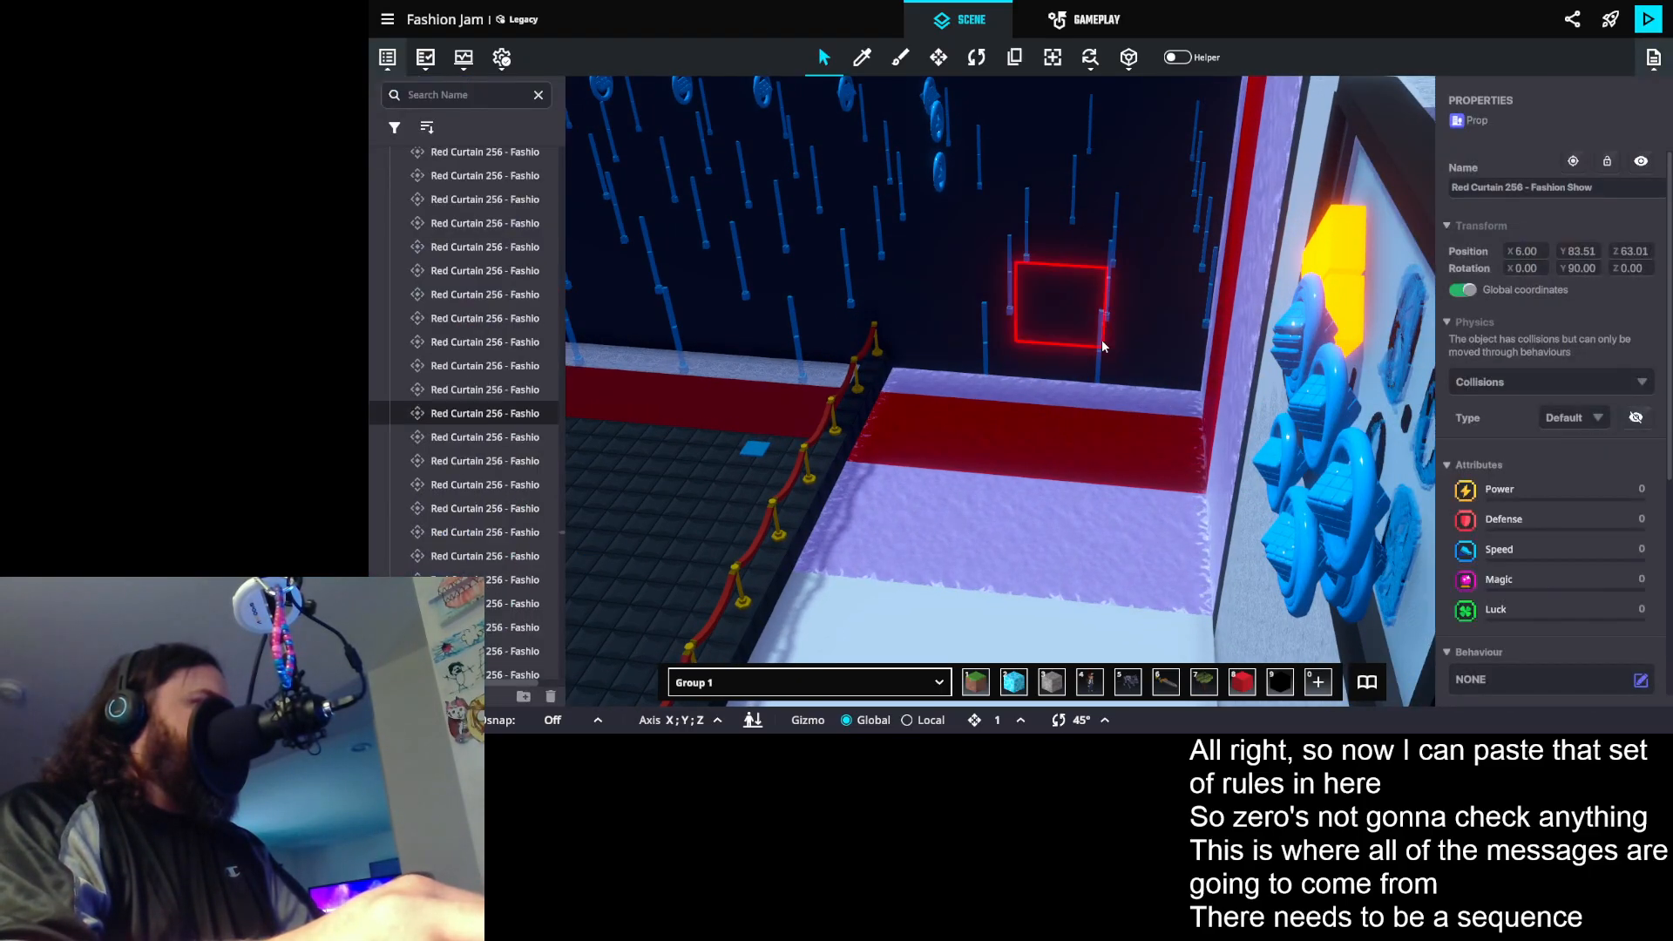
click(1097, 381)
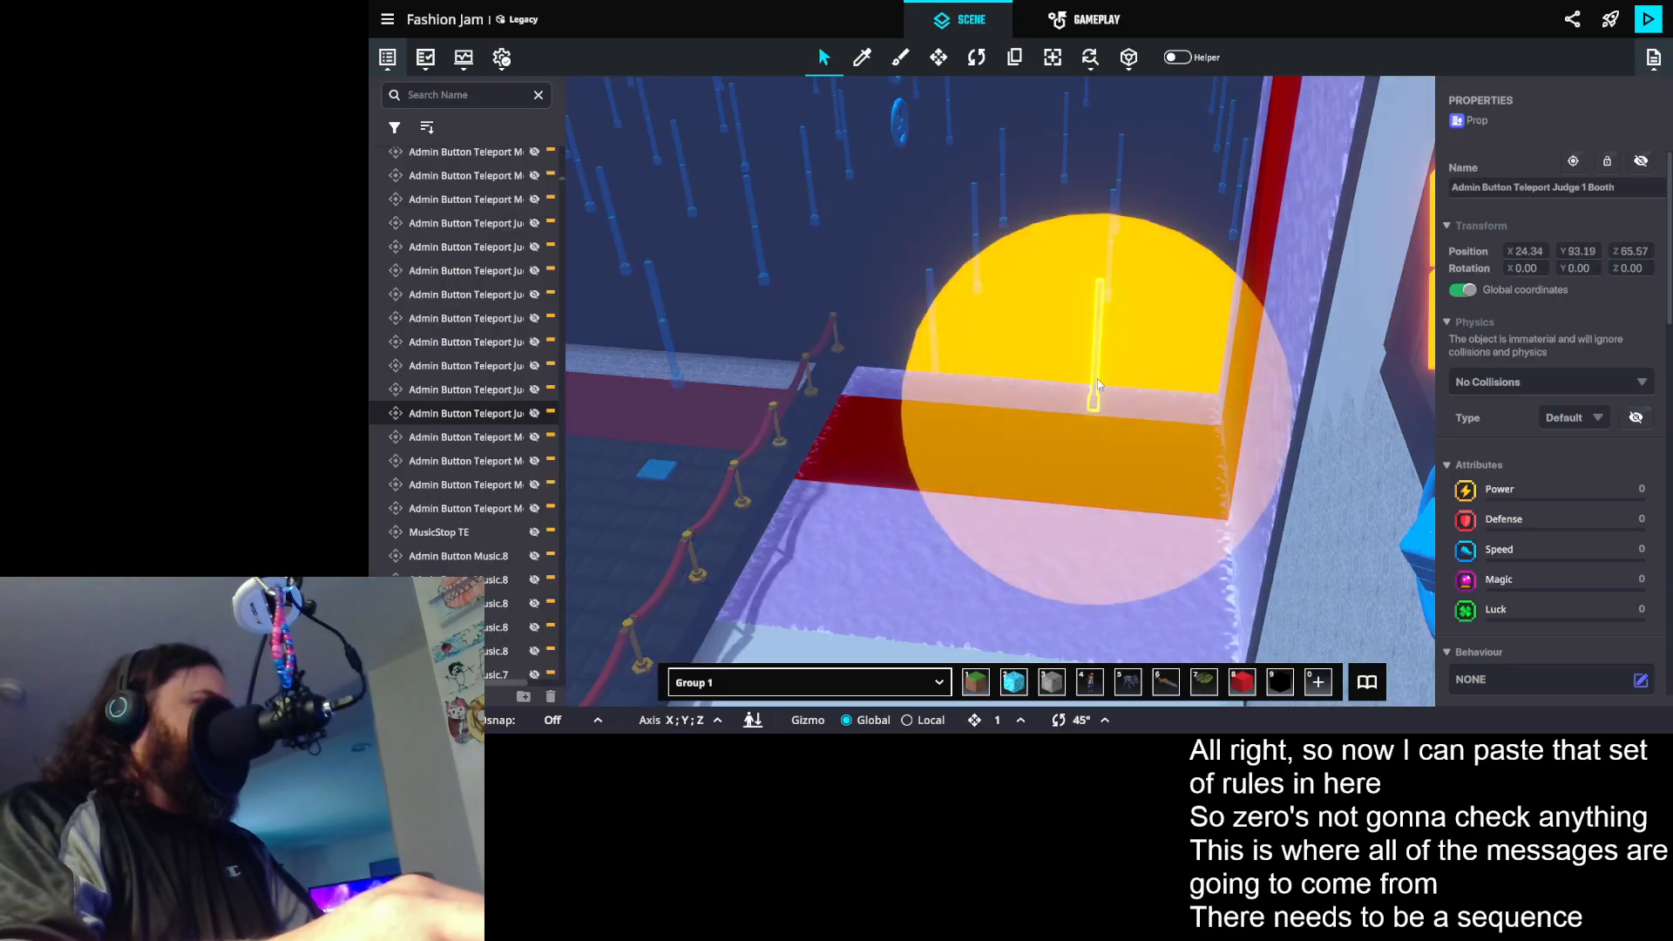
scroll(1534, 523, down, 3)
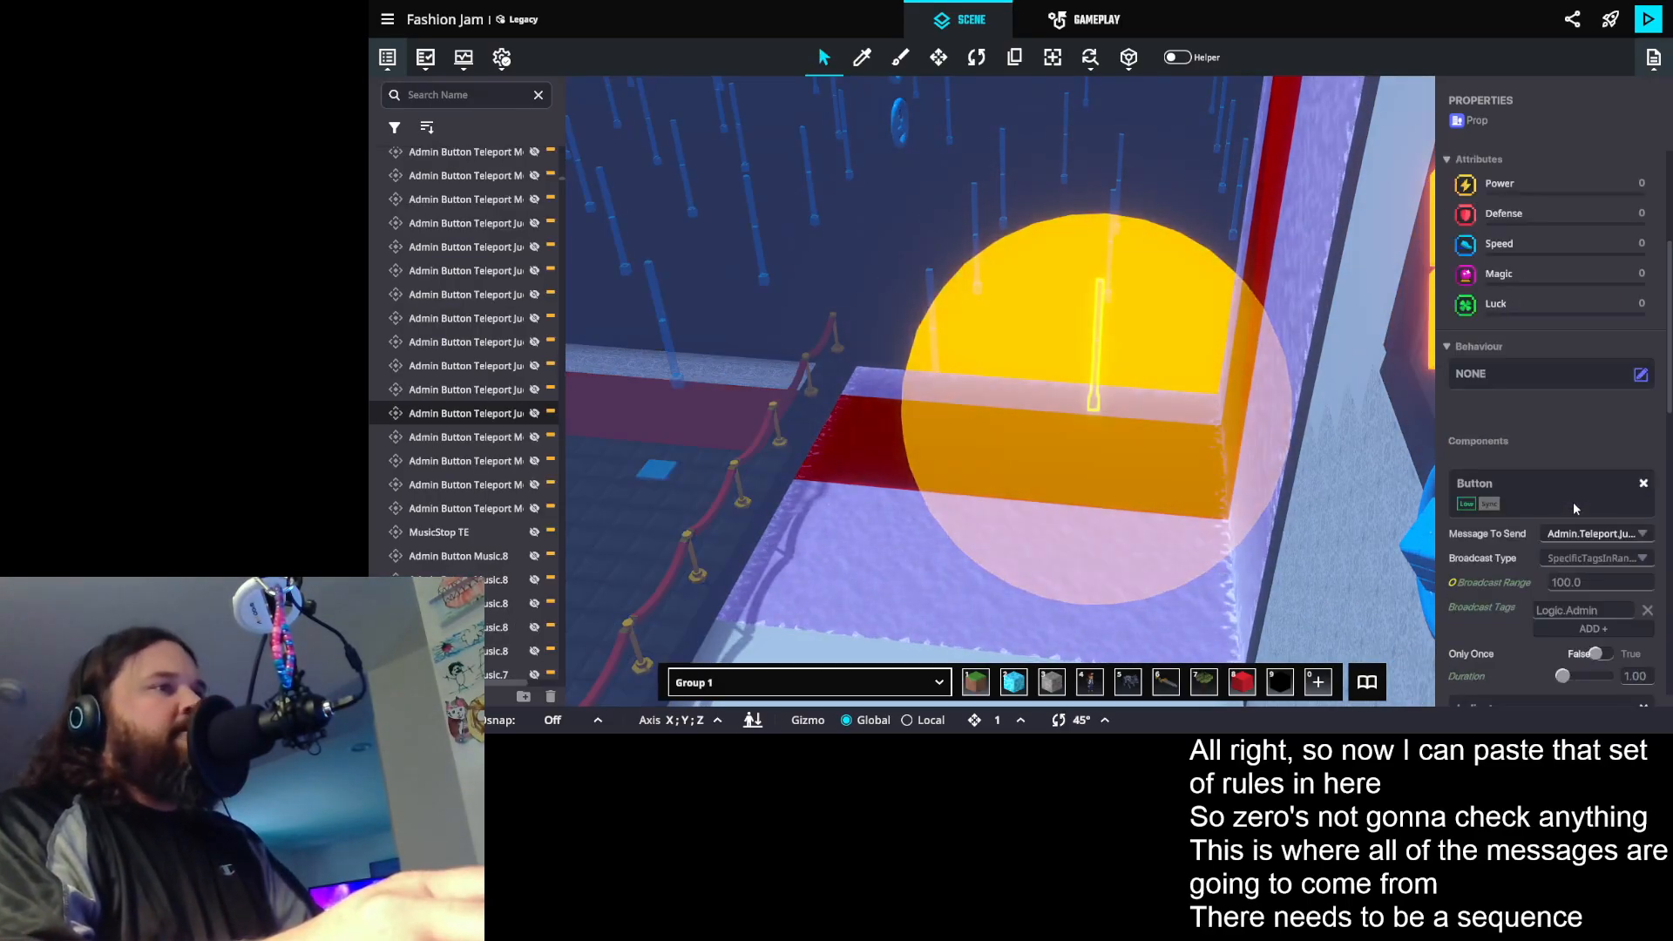
scroll(1587, 601, down, 1)
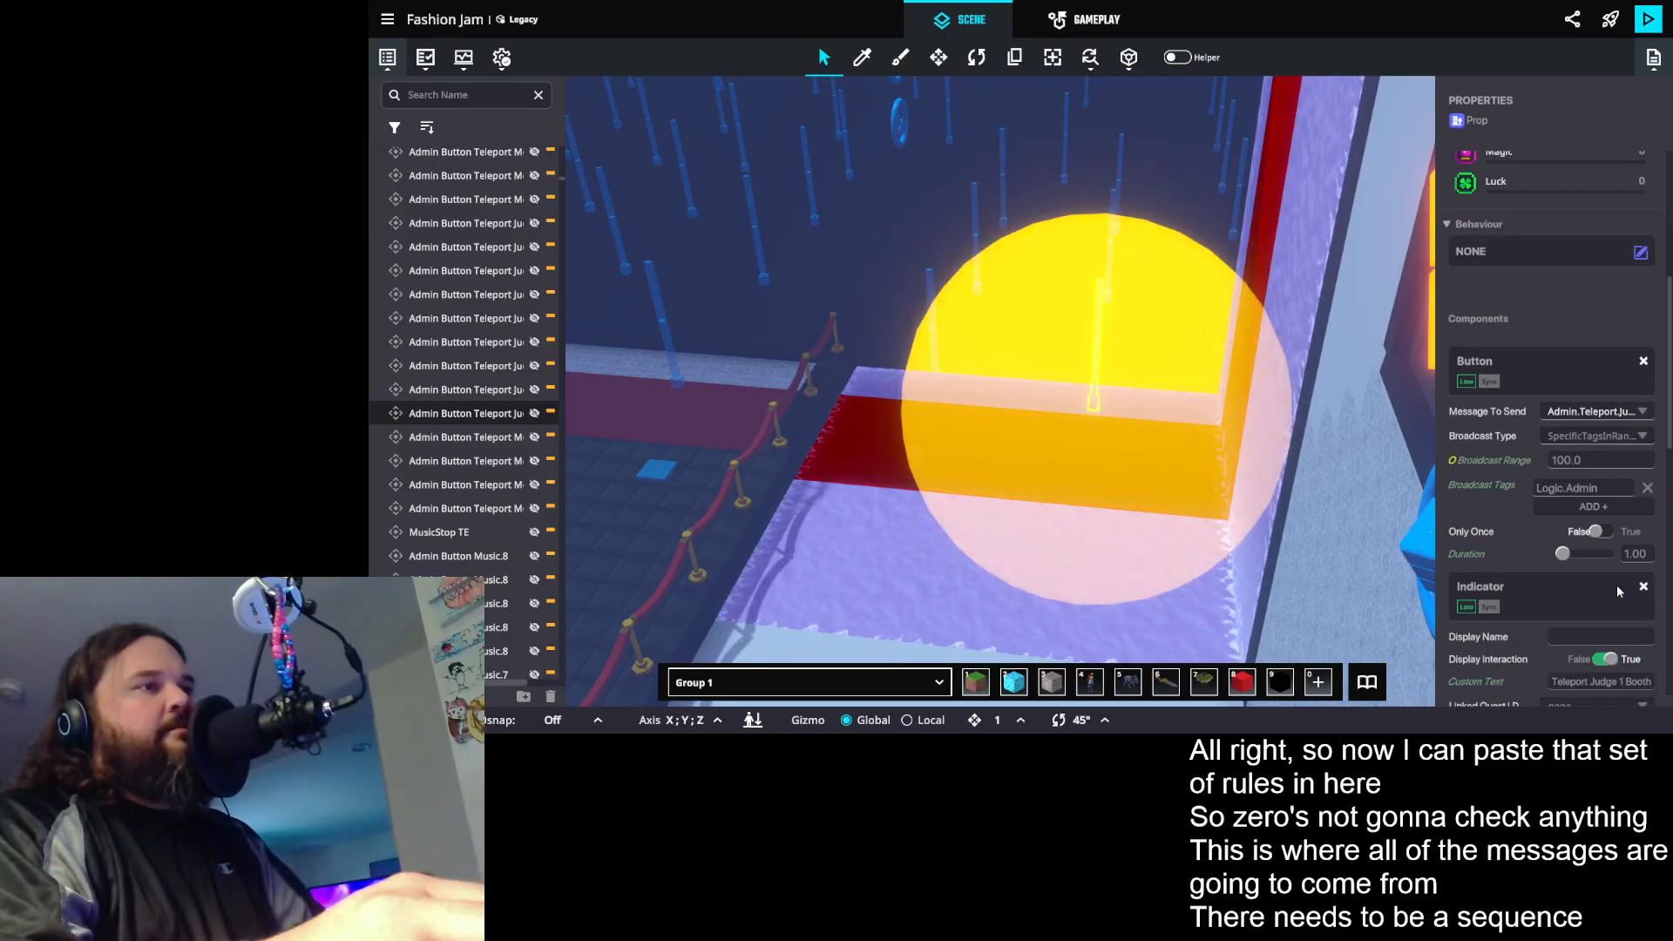
scroll(1613, 584, down, 1)
- Select the Judge 2 Booth teleport button prop and inspect its Indicator component settings
mouse_move(1196, 373)
mouse_down()
mouse_move(1200, 418)
mouse_move(1184, 399)
mouse_up()
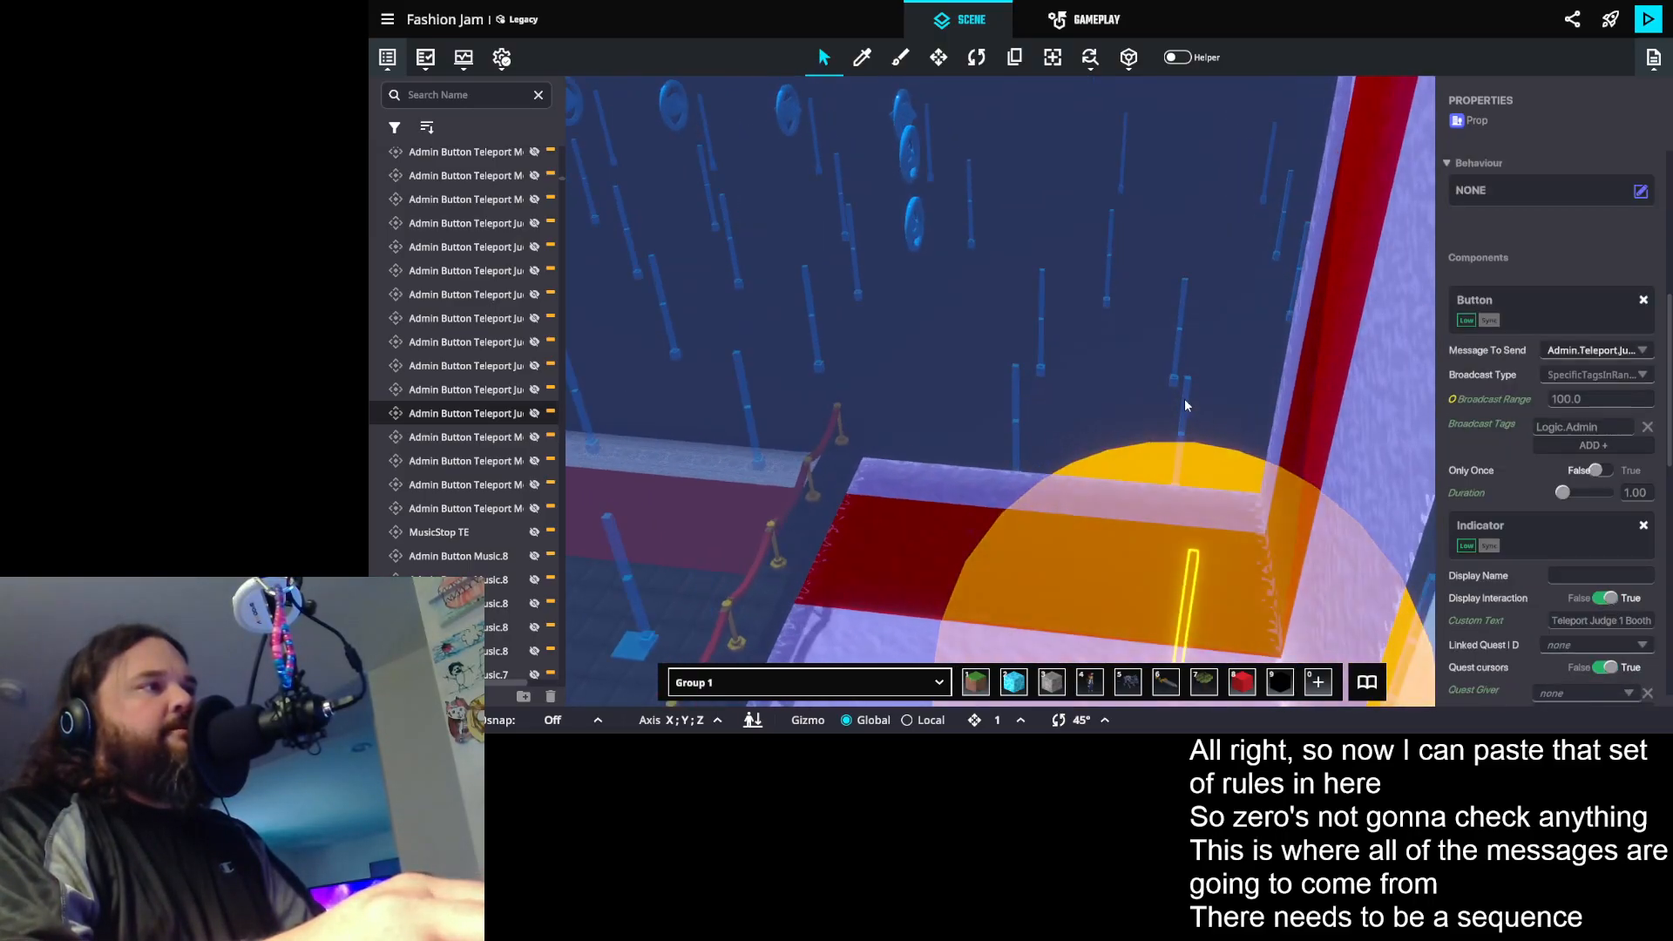
click(1185, 397)
scroll(1533, 497, down, 3)
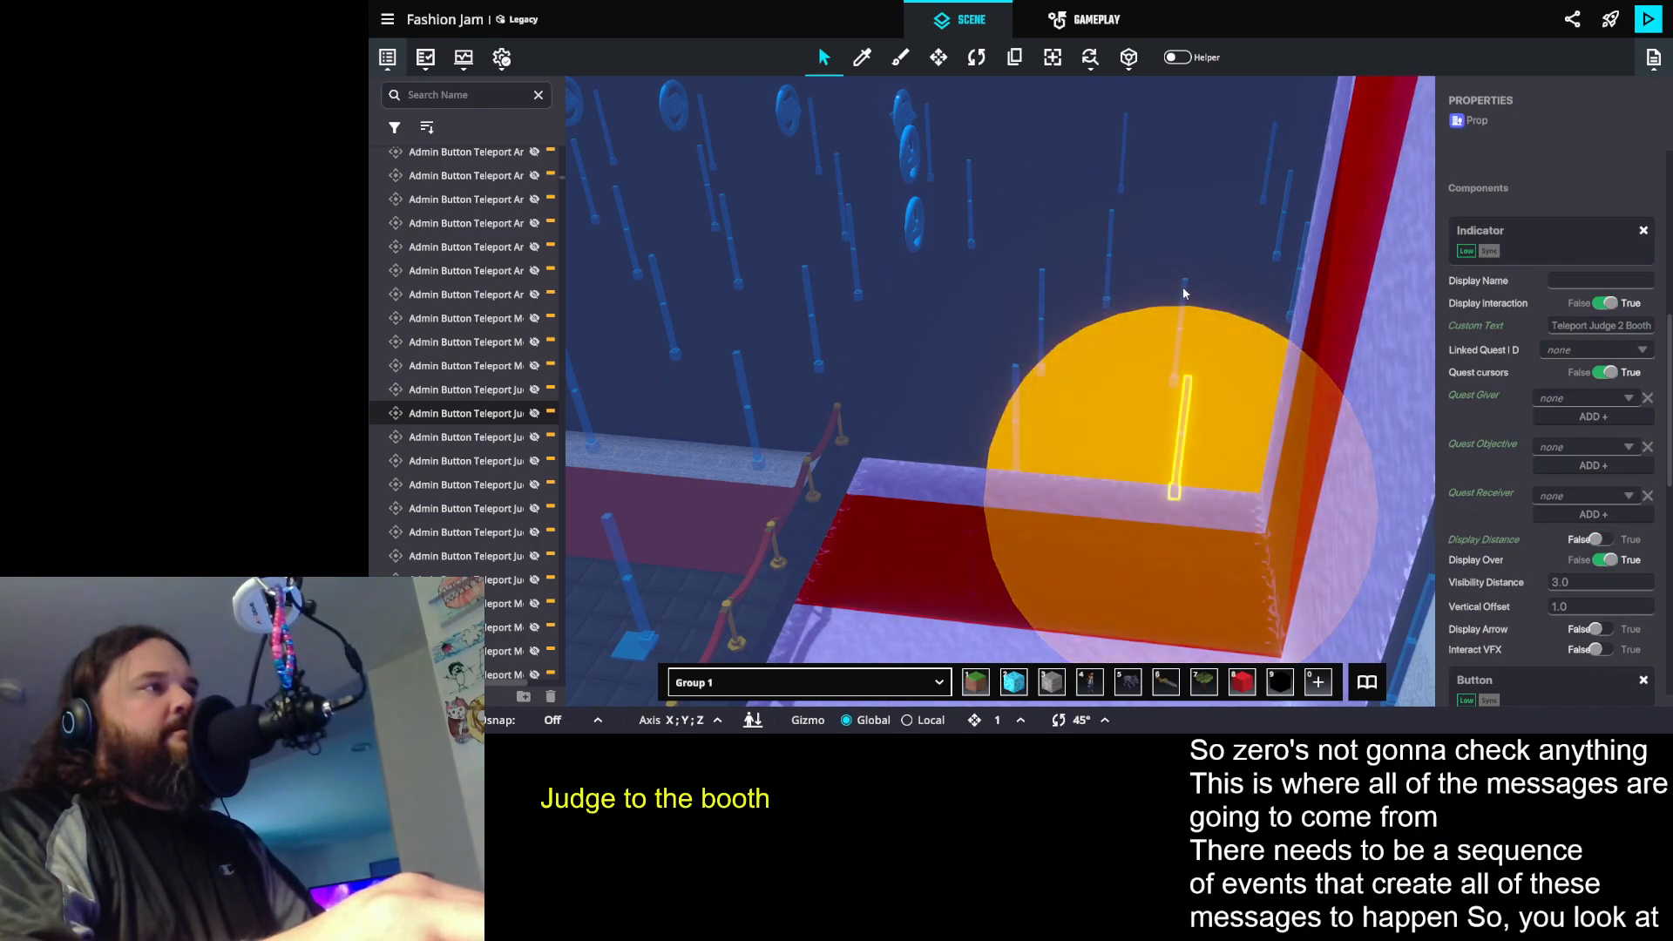
- Inspect the Button messages and Indicator custom texts of two Artist teleport button props and the Model 1 Catwalk one
drag(1169, 327, 1291, 317)
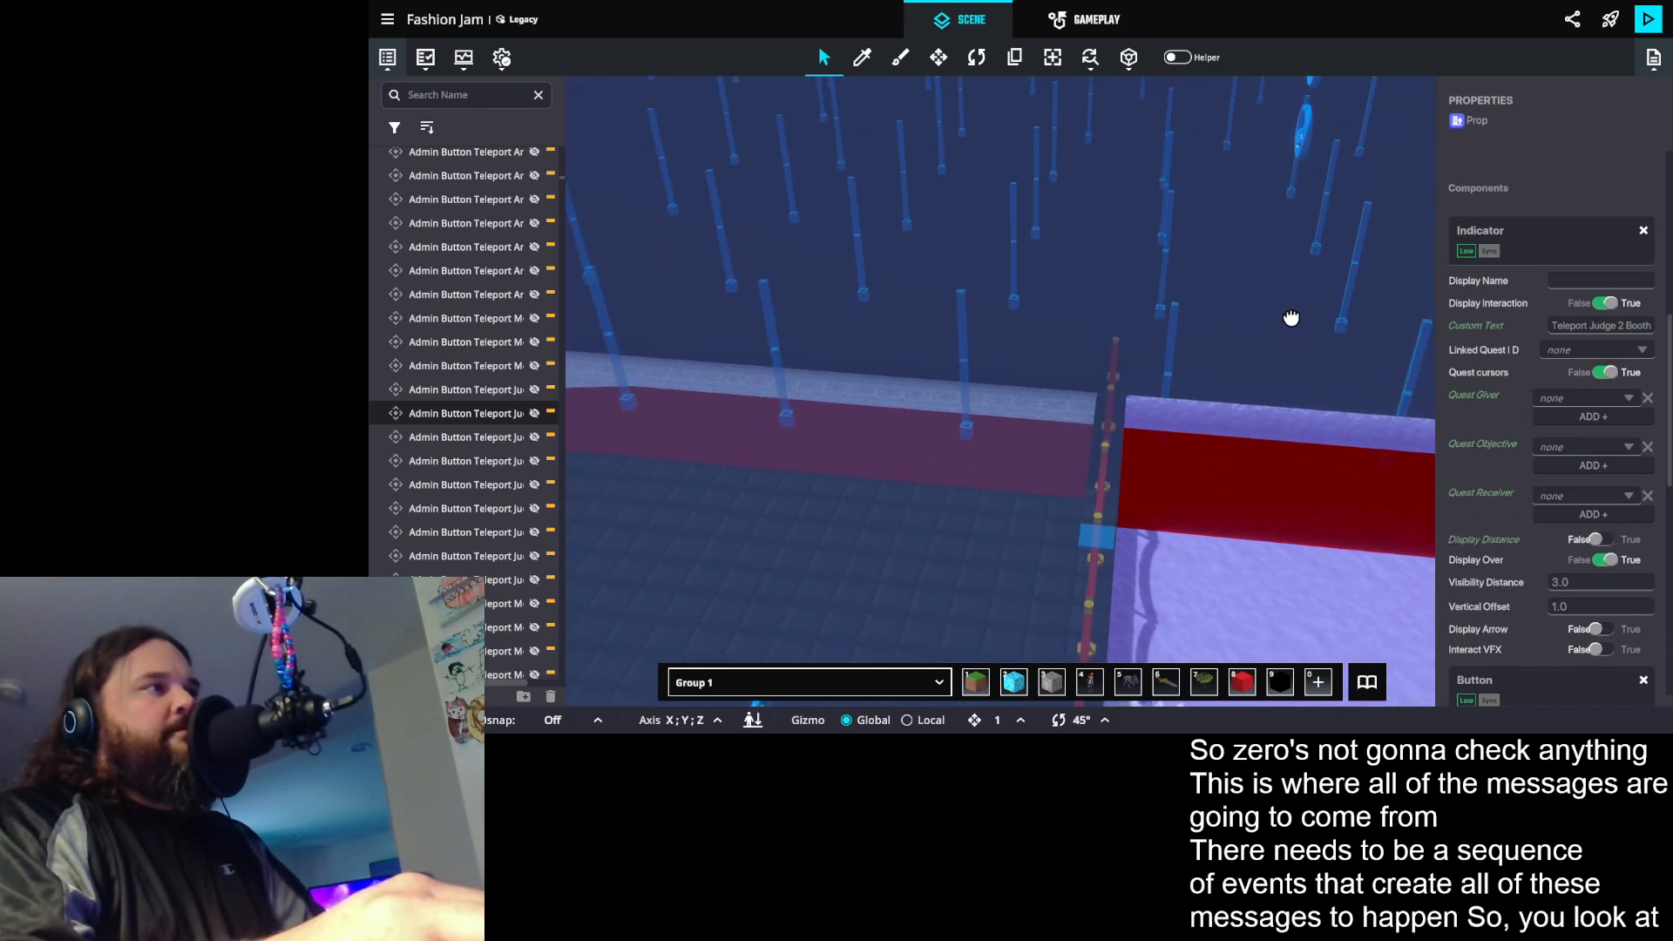
click(1195, 340)
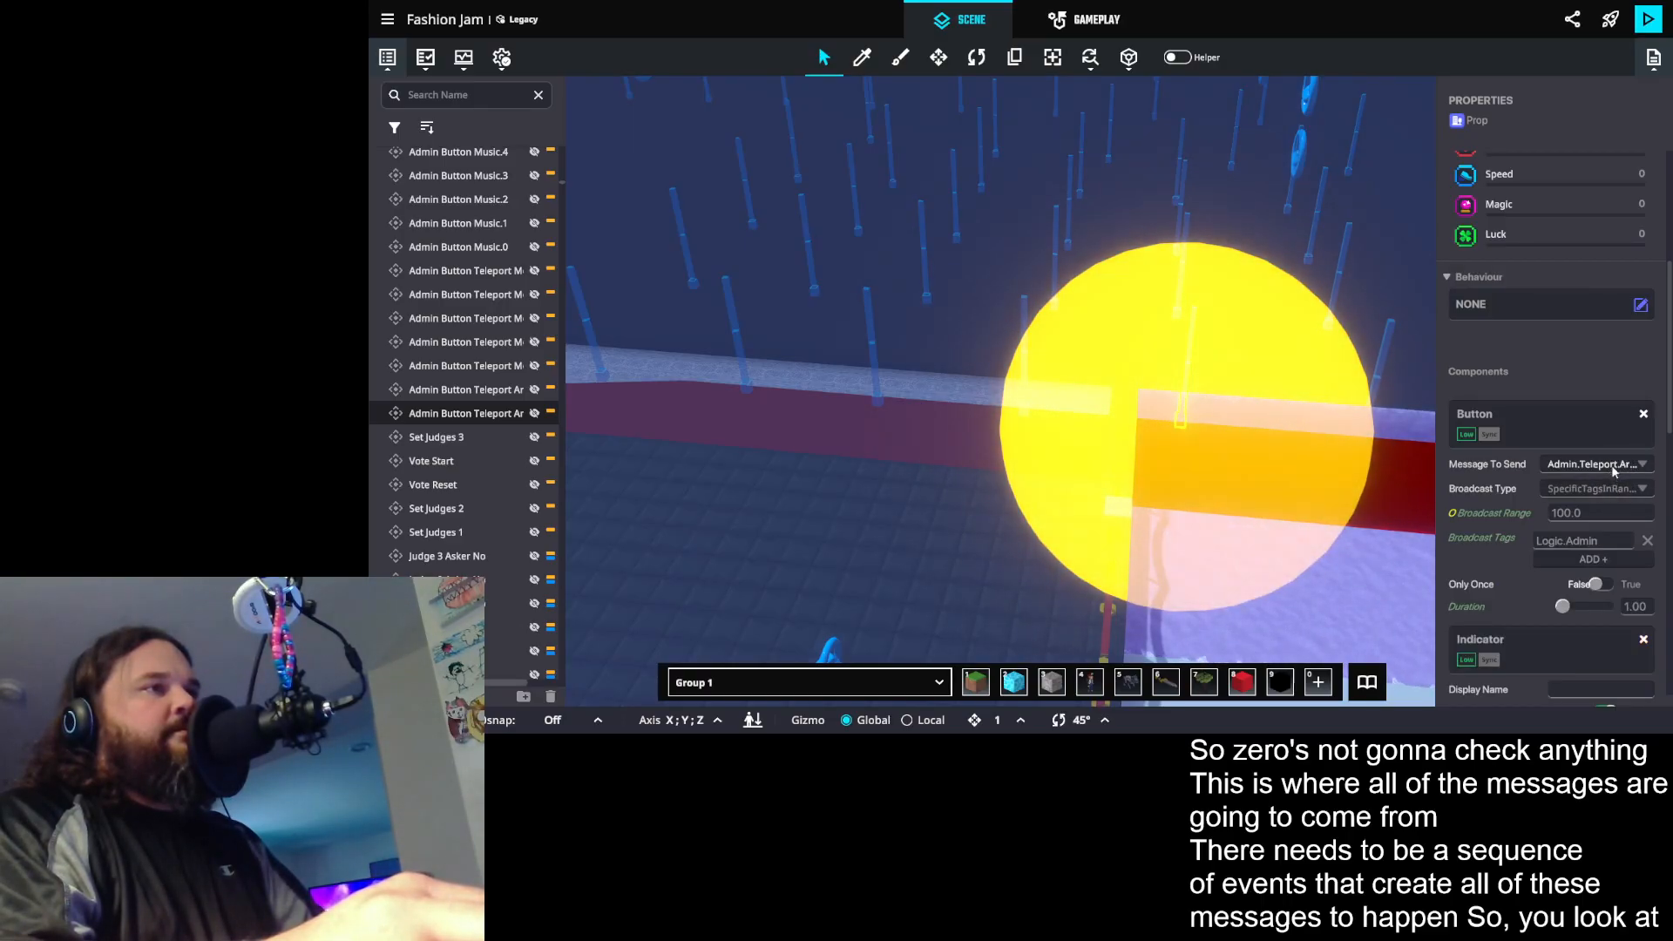
drag(1307, 378, 1362, 384)
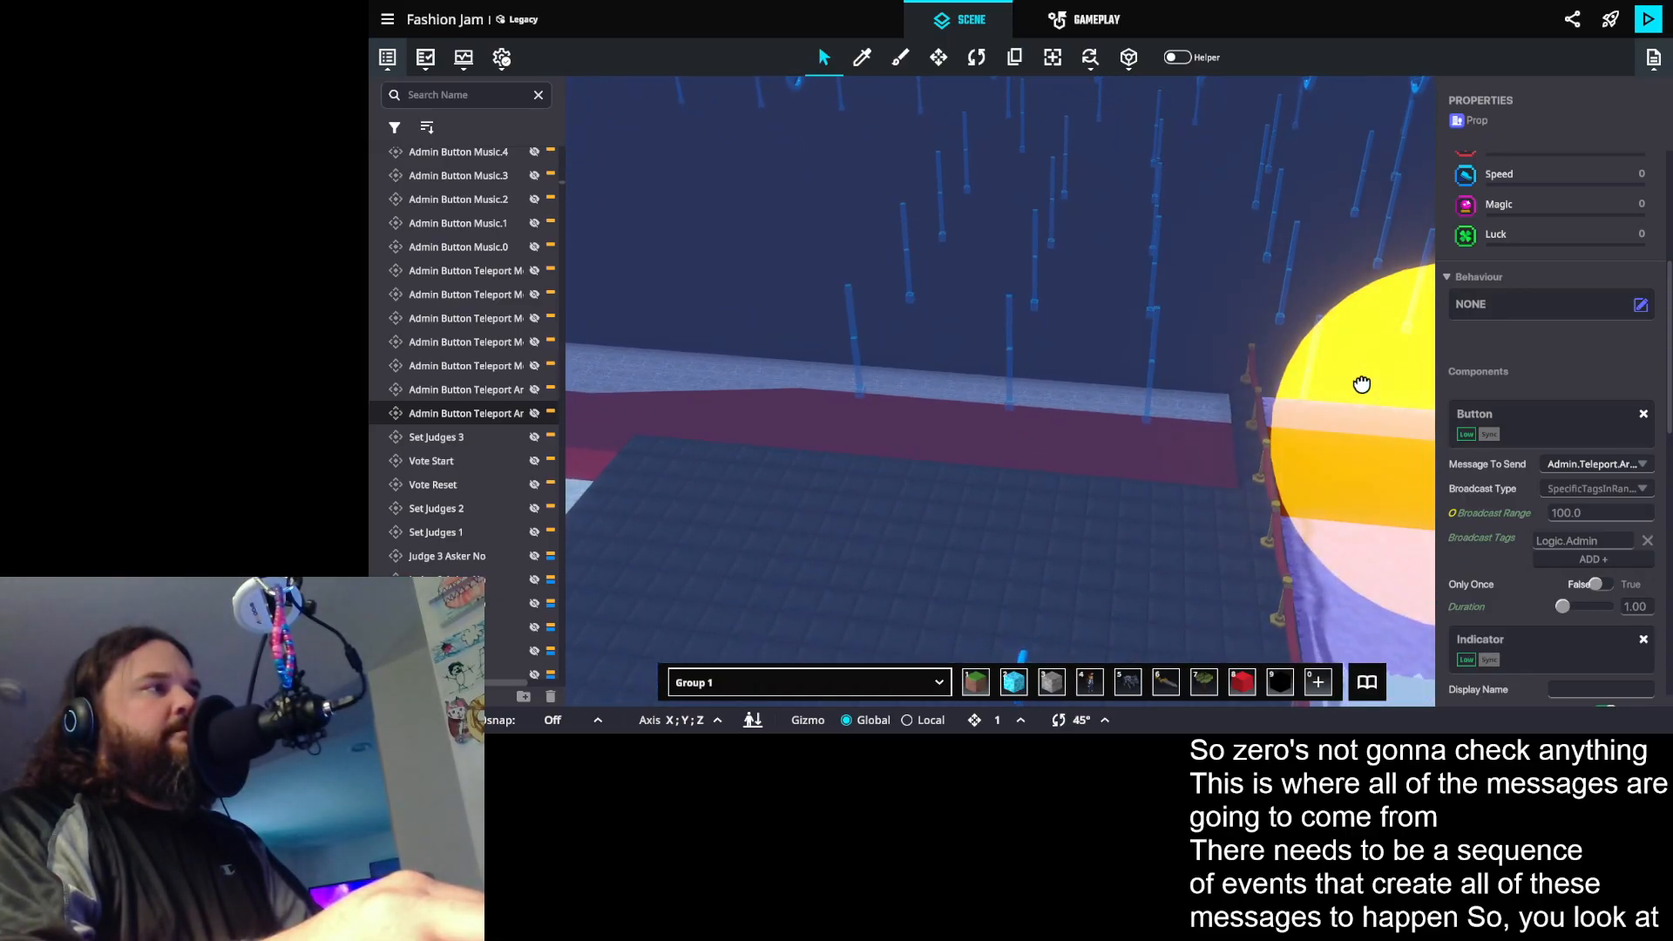
click(1321, 333)
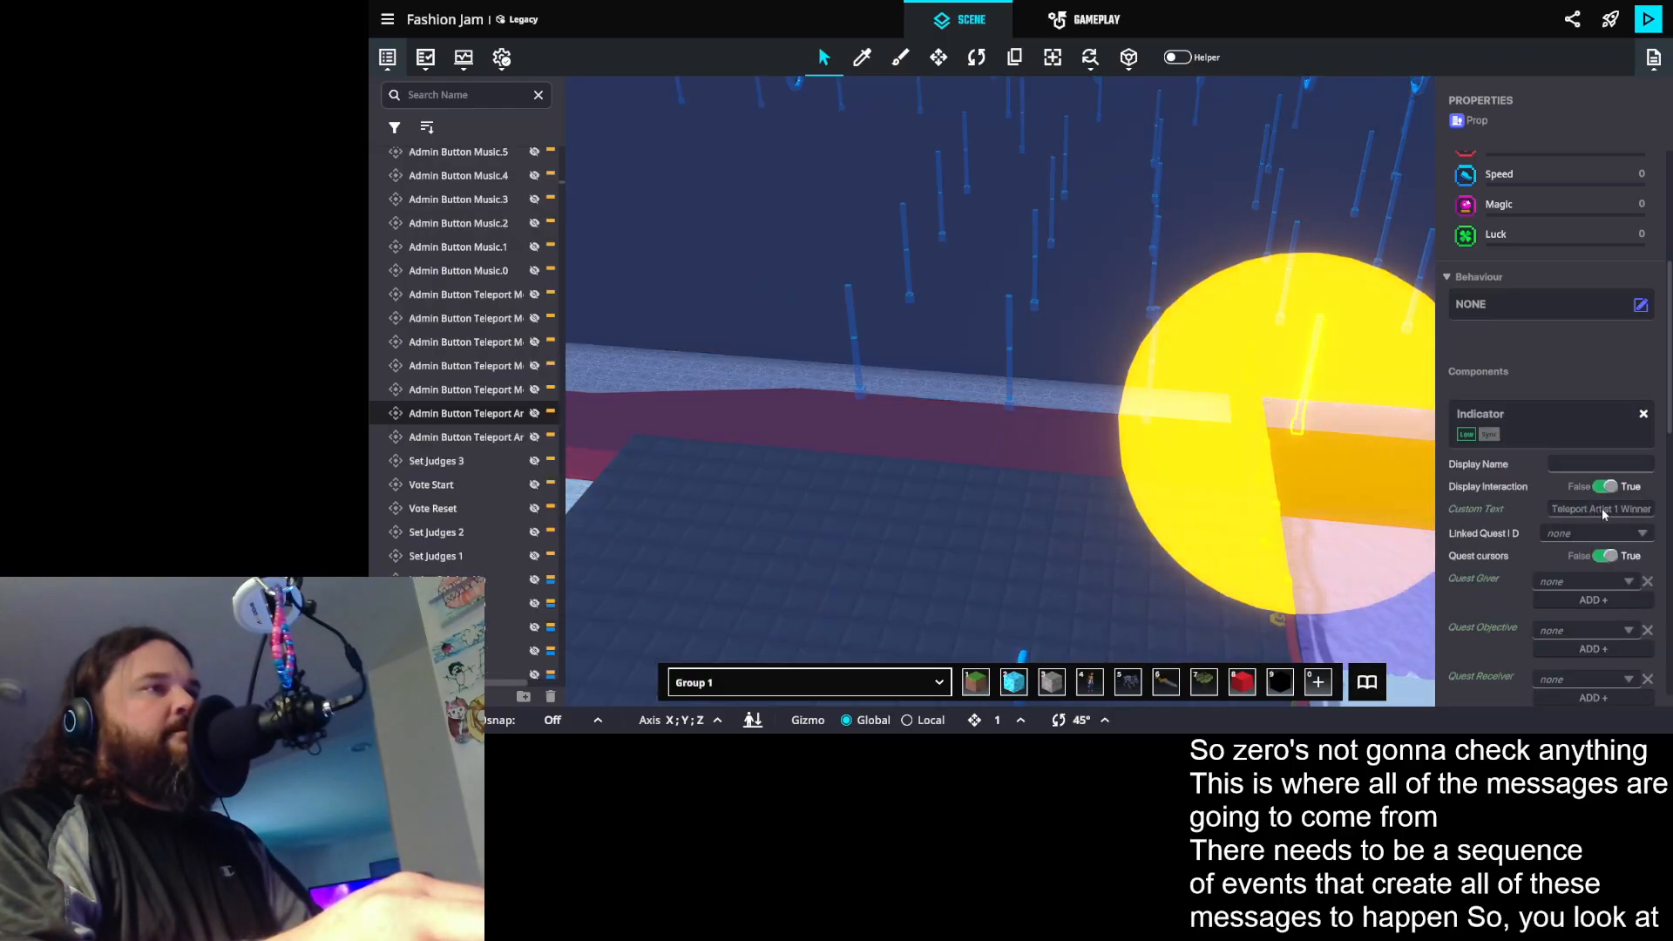
click(1156, 324)
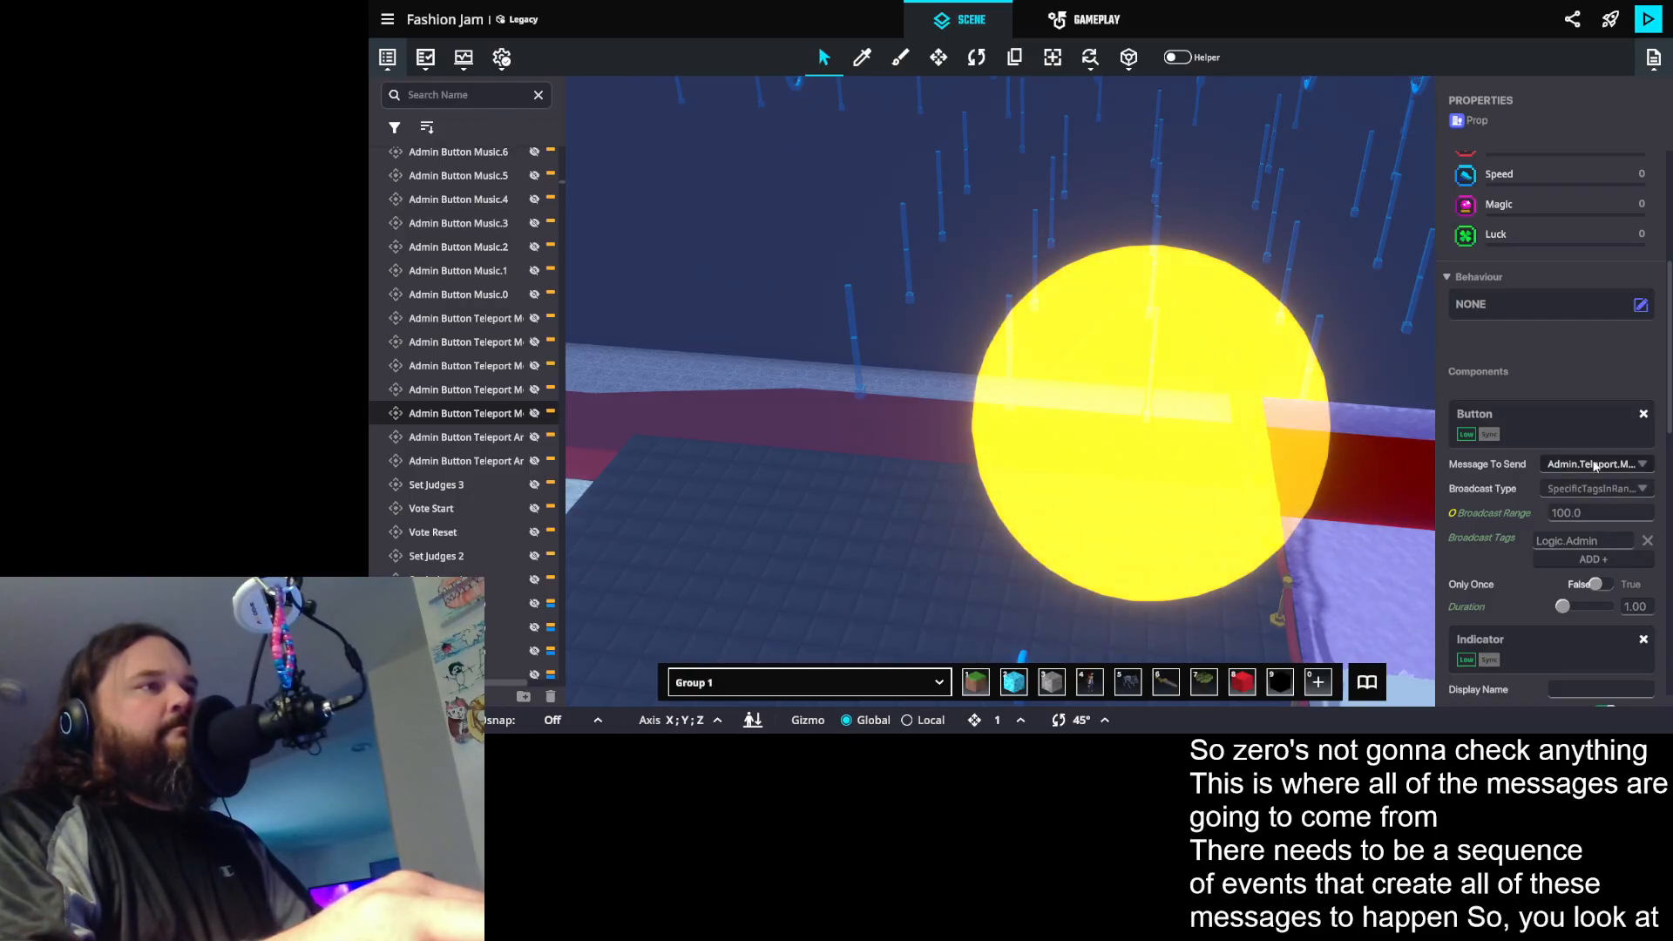
scroll(1577, 511, down, 2)
drag(1235, 366, 1001, 347)
drag(1302, 363, 851, 331)
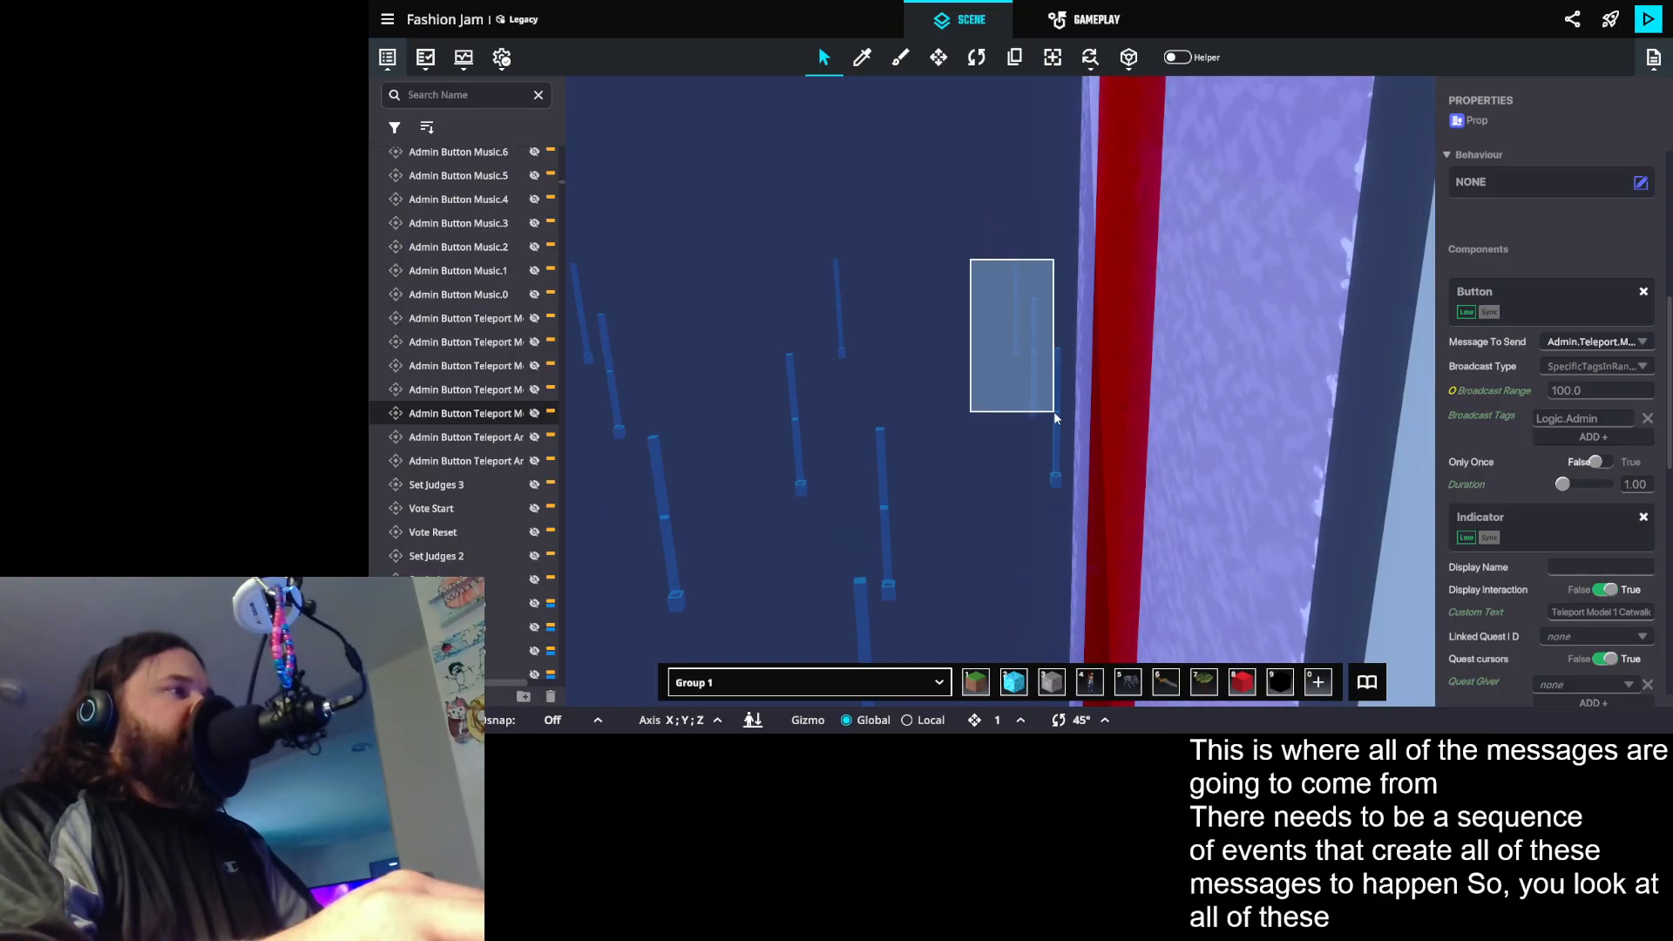
drag(1055, 416, 1056, 418)
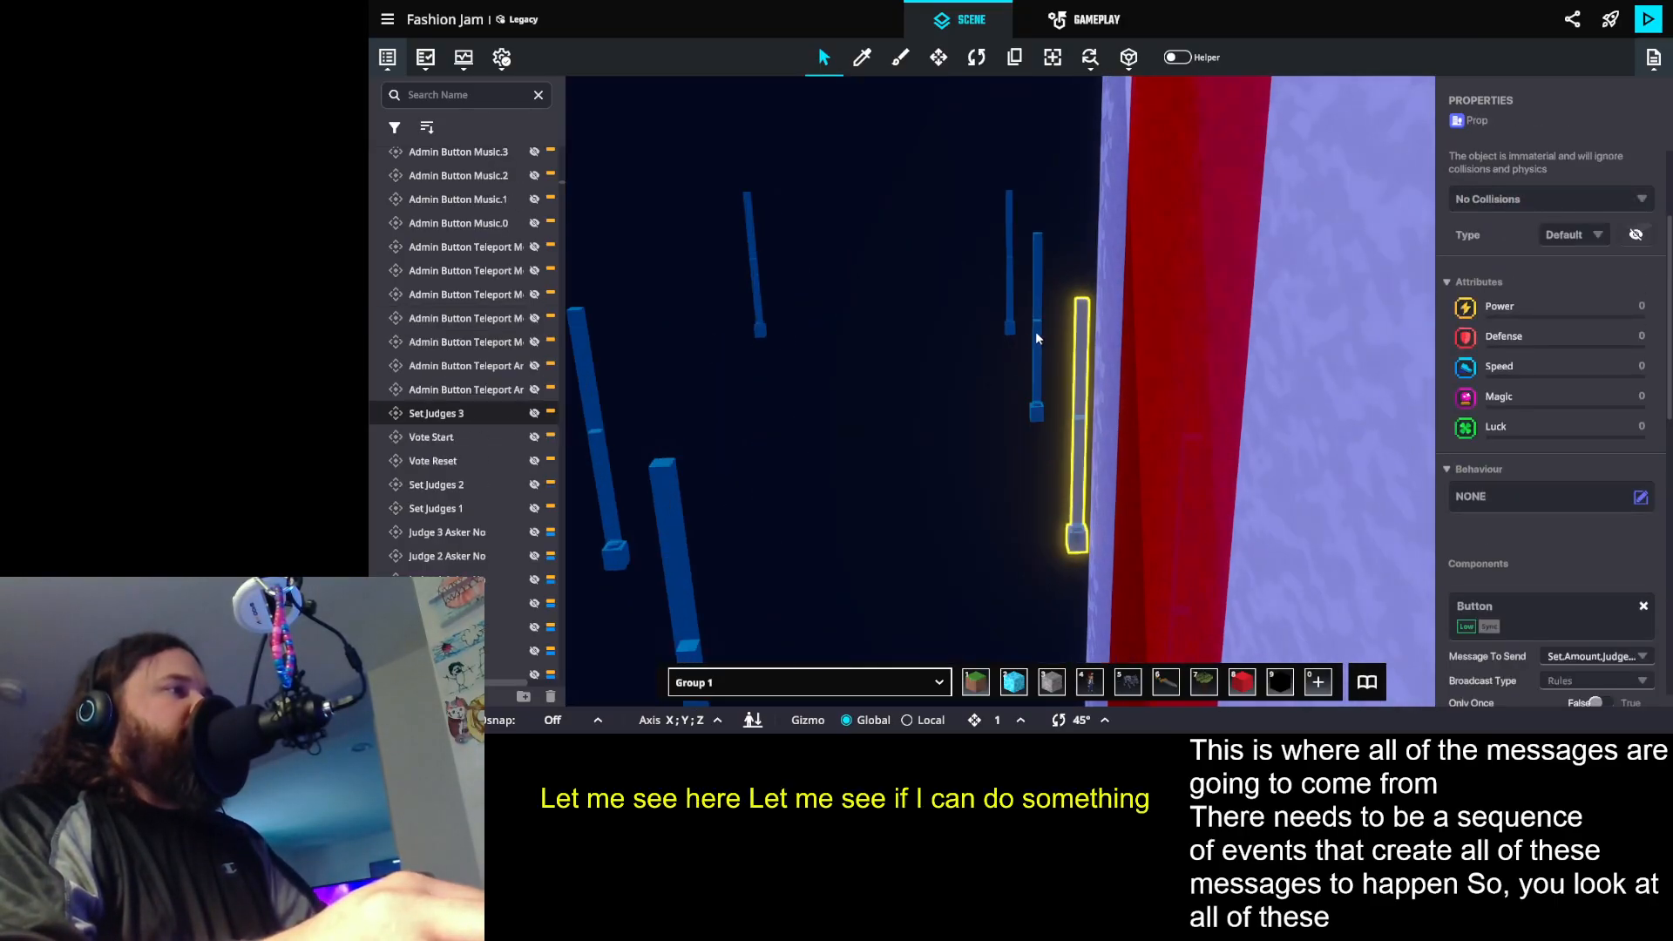
shift+click(1037, 338)
shift+click(1006, 275)
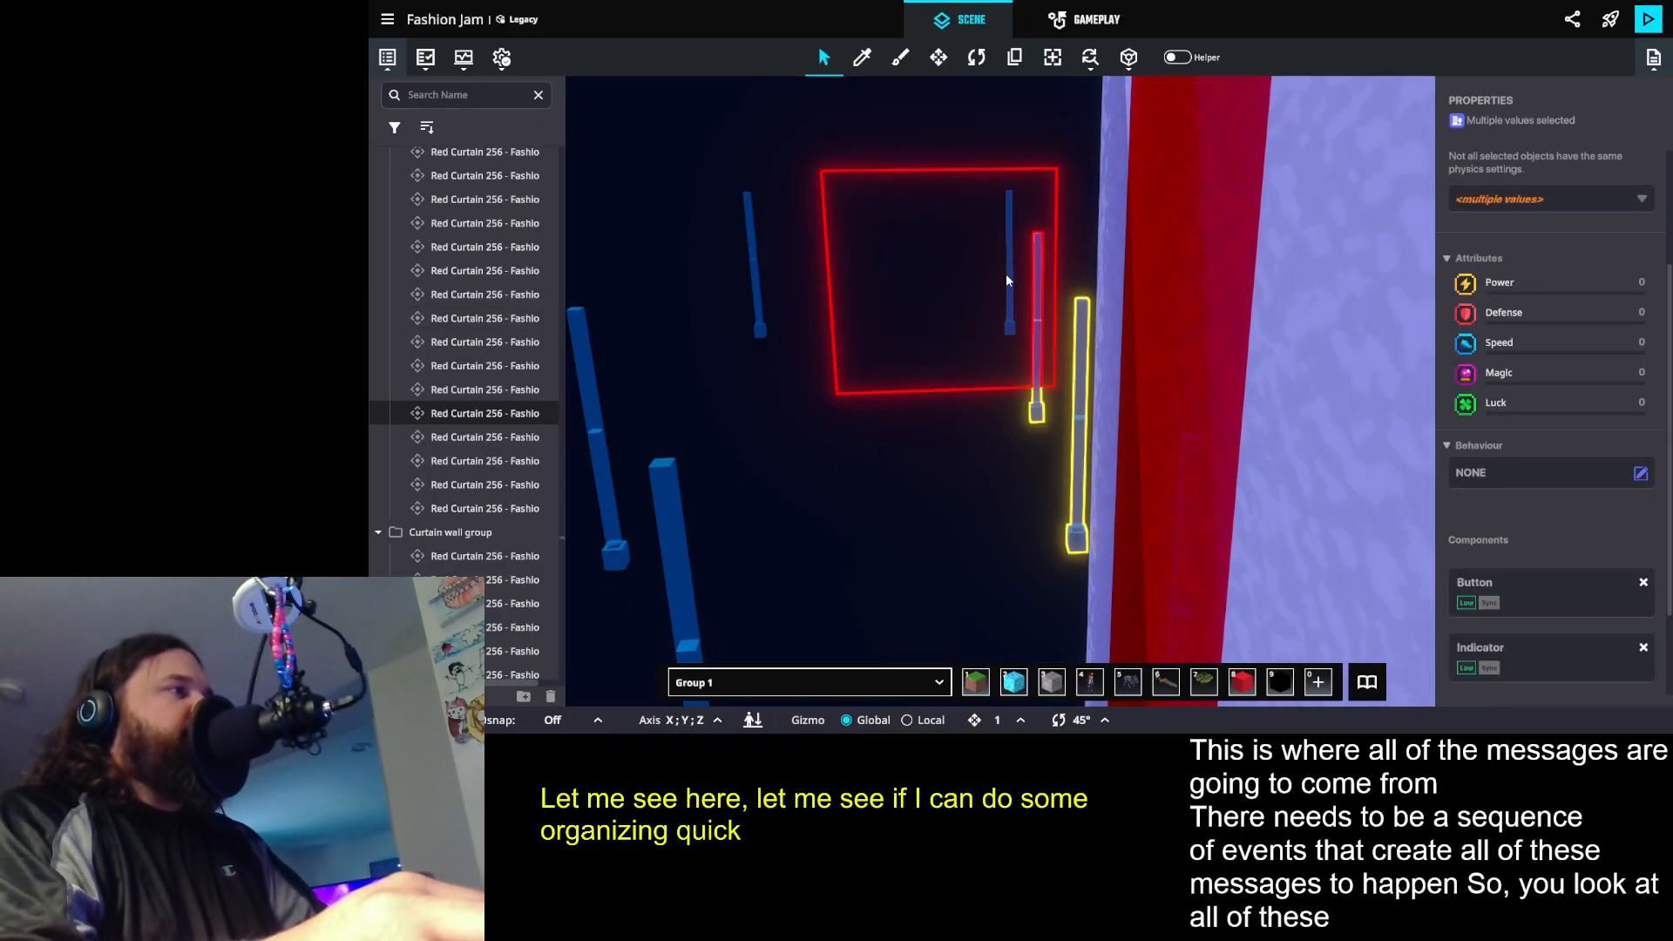
click(943, 279)
drag(1007, 319, 942, 367)
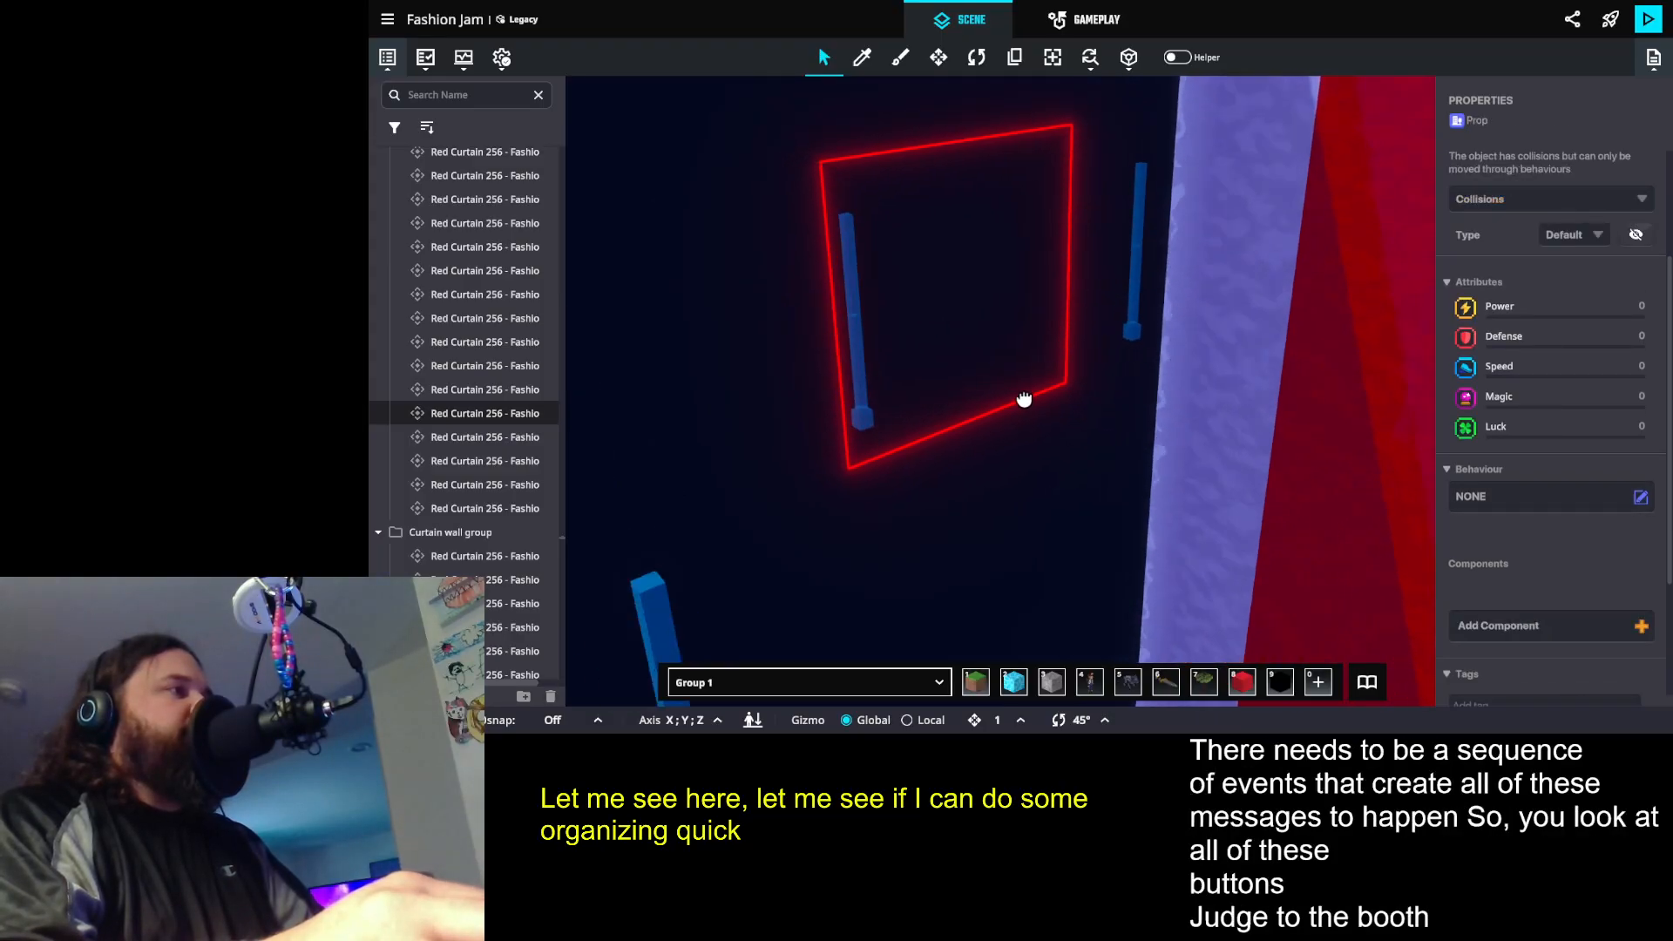
- Select the Judge 2 Catwalk teleport button prop near the red curtain wall and inspect its component settings
drag(1019, 434, 1189, 495)
drag(976, 416, 904, 377)
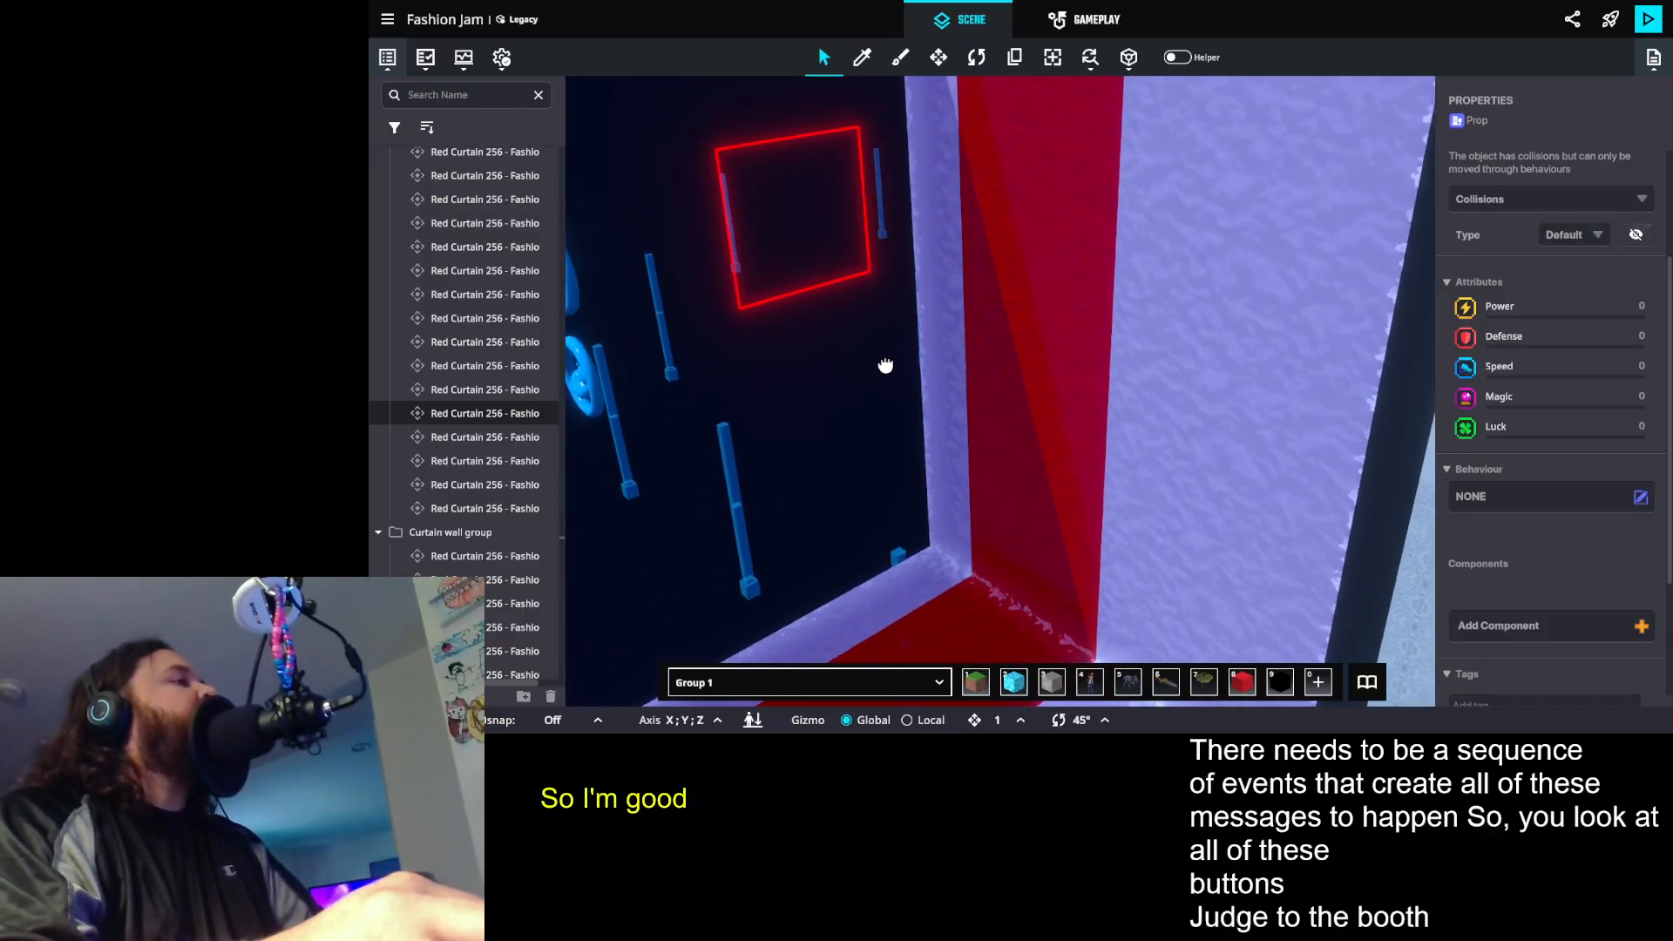
drag(831, 342, 783, 396)
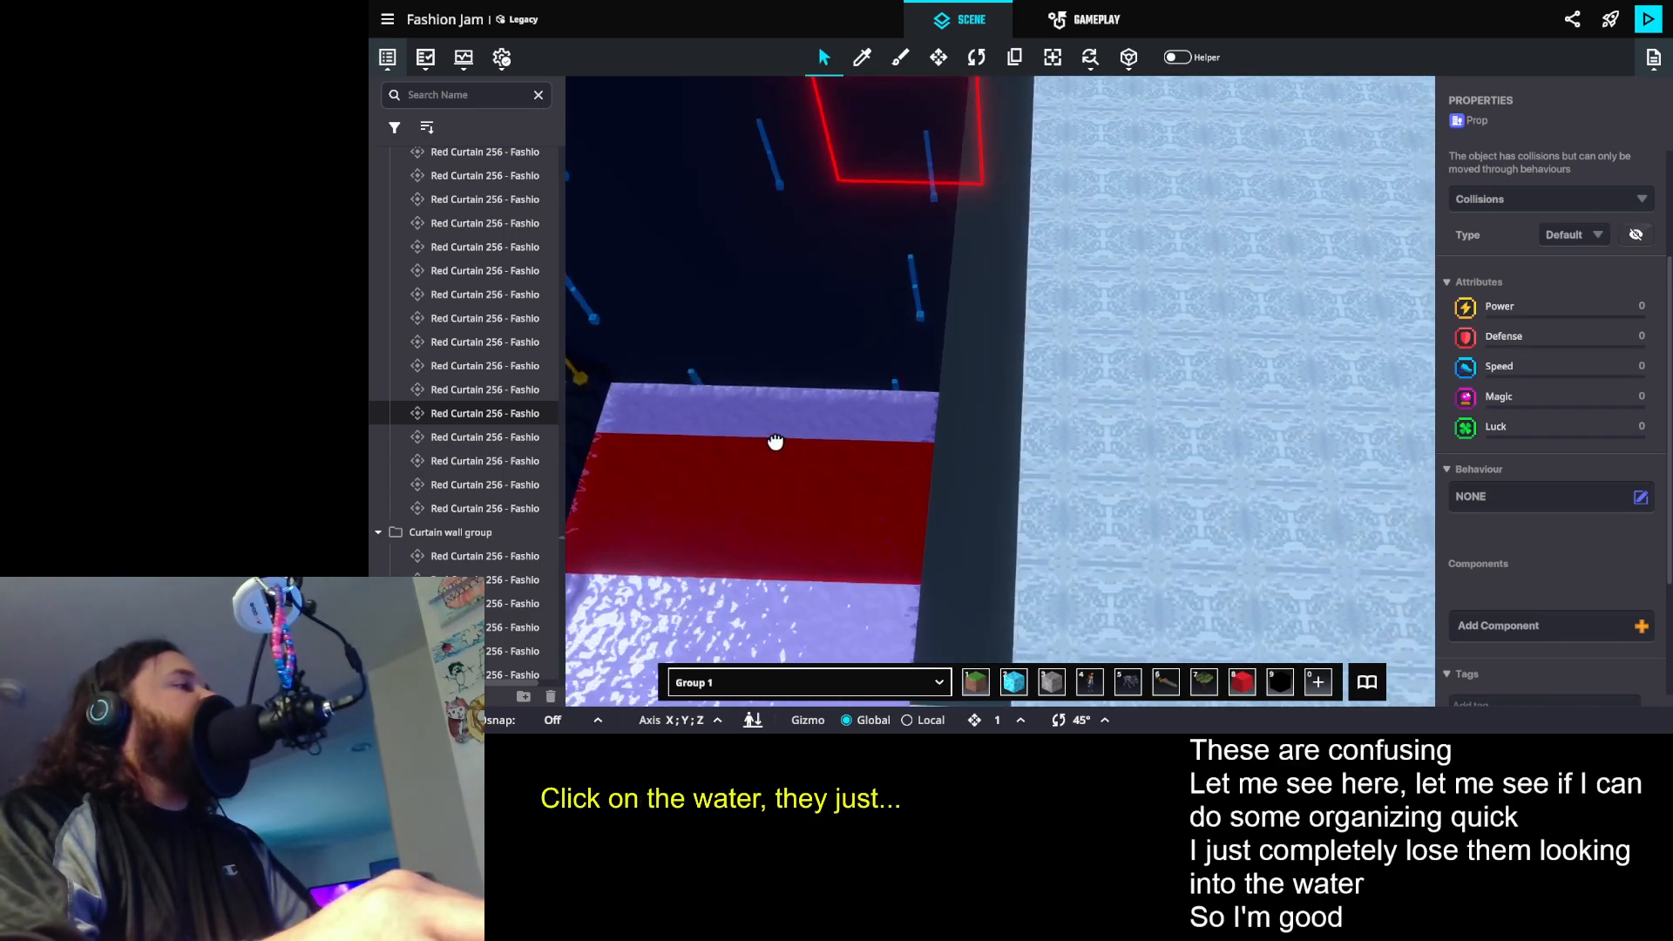
drag(773, 409, 805, 362)
scroll(864, 262, down, 5)
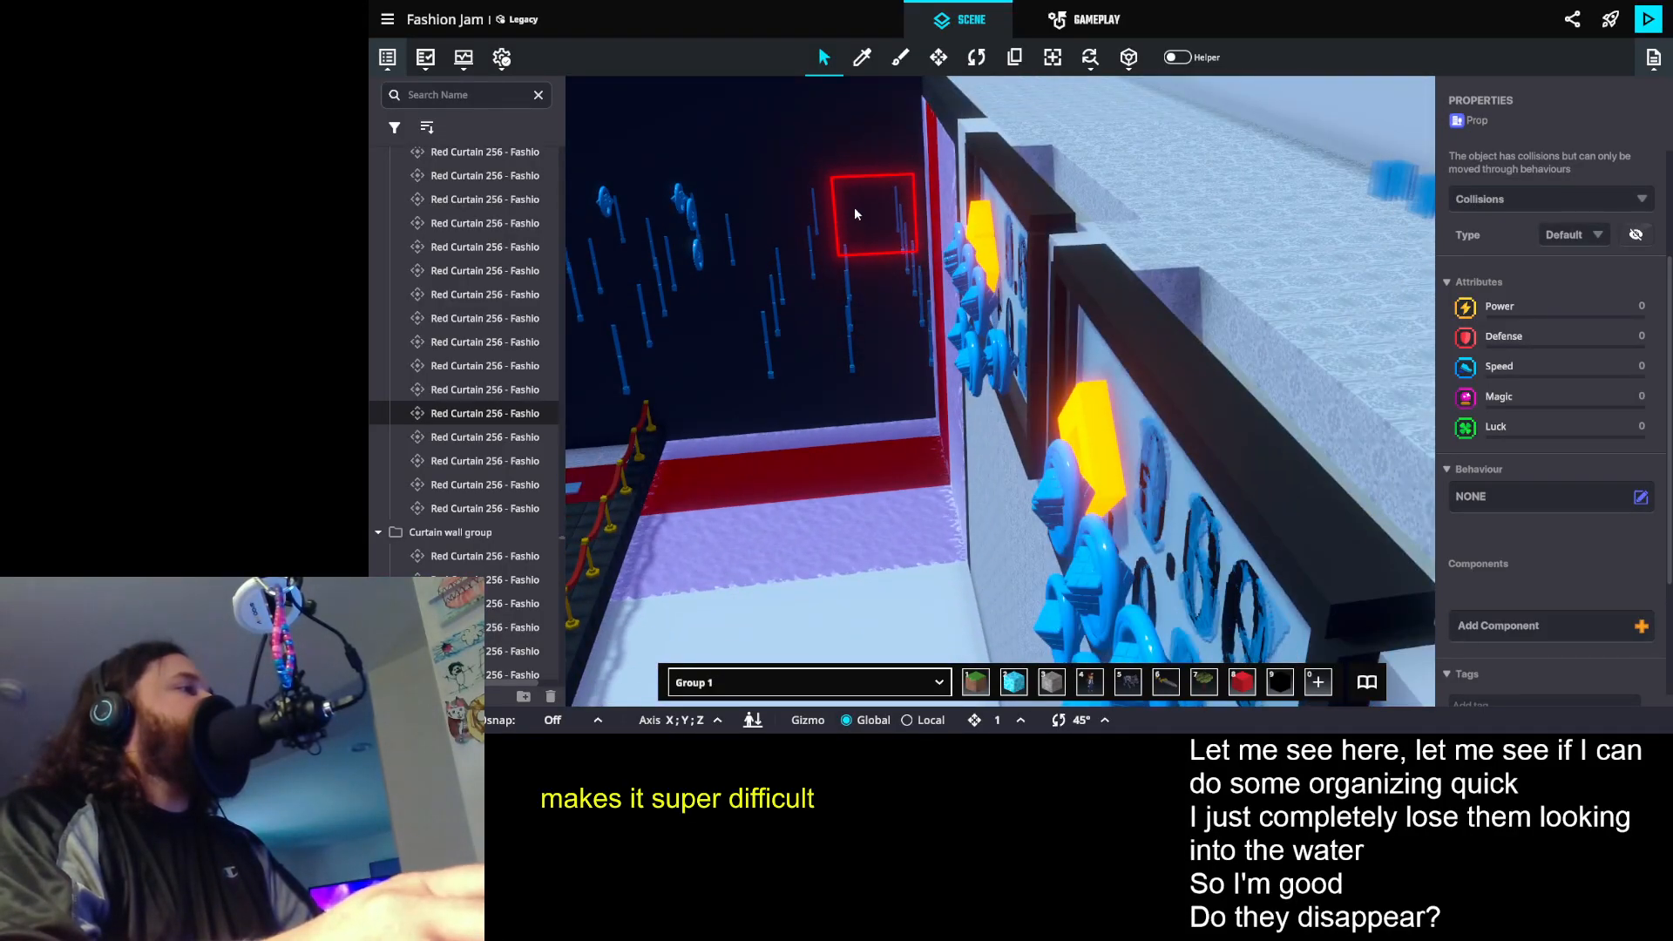
scroll(868, 235, up, 6)
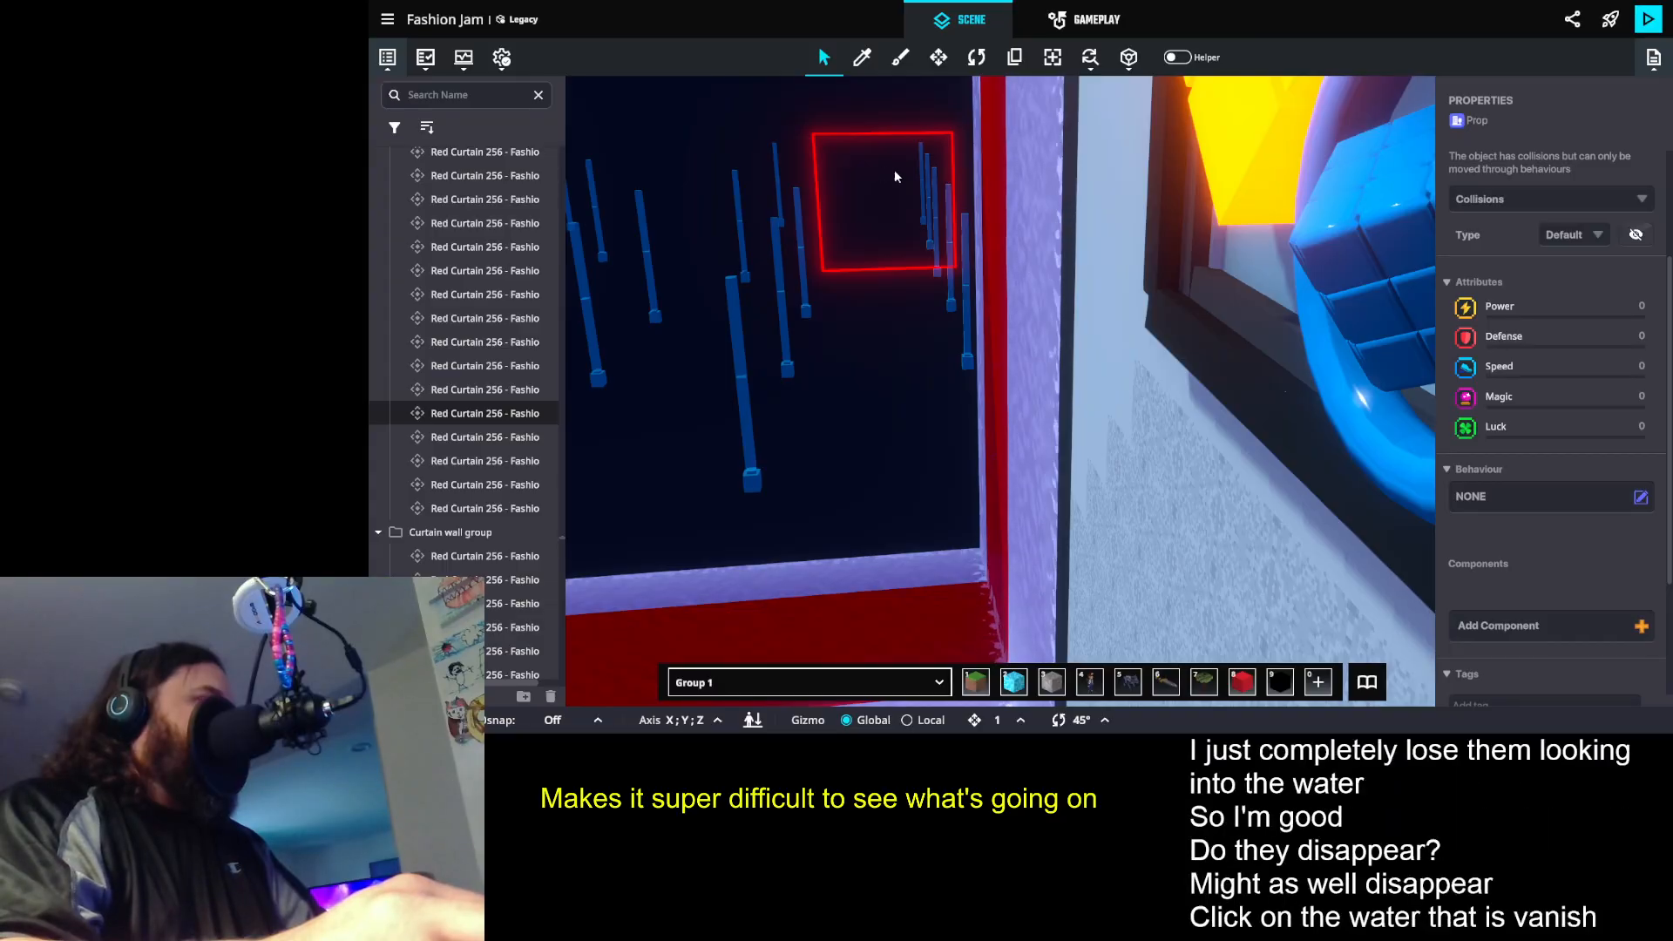
scroll(895, 181, up, 4)
drag(903, 202, 863, 216)
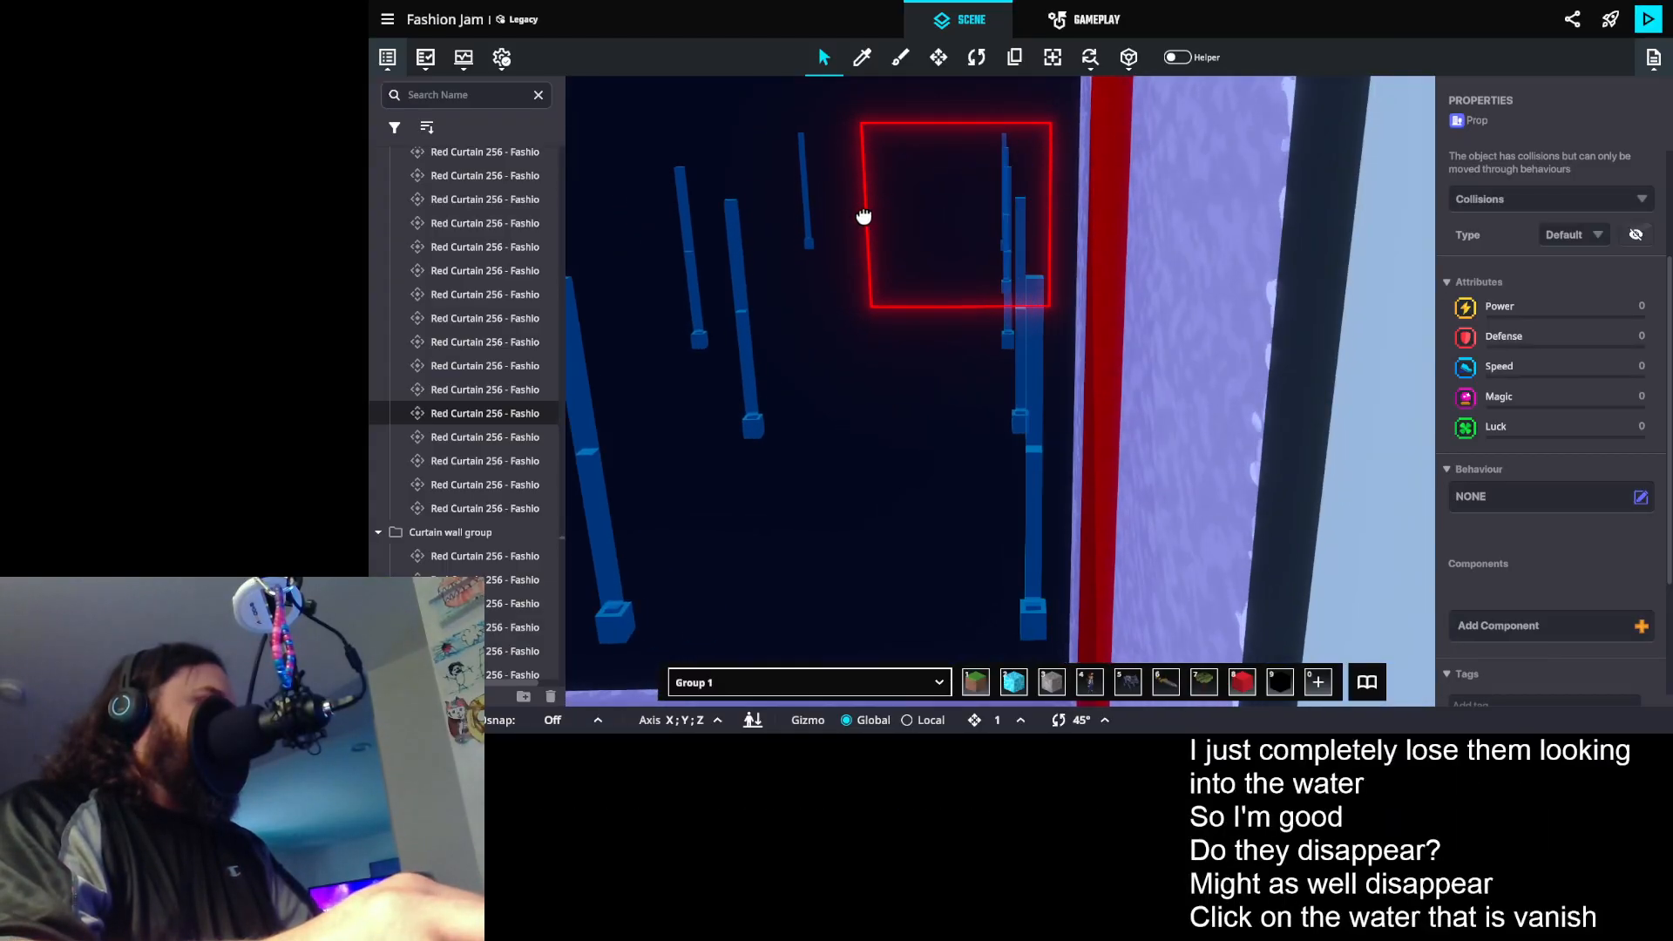
click(969, 207)
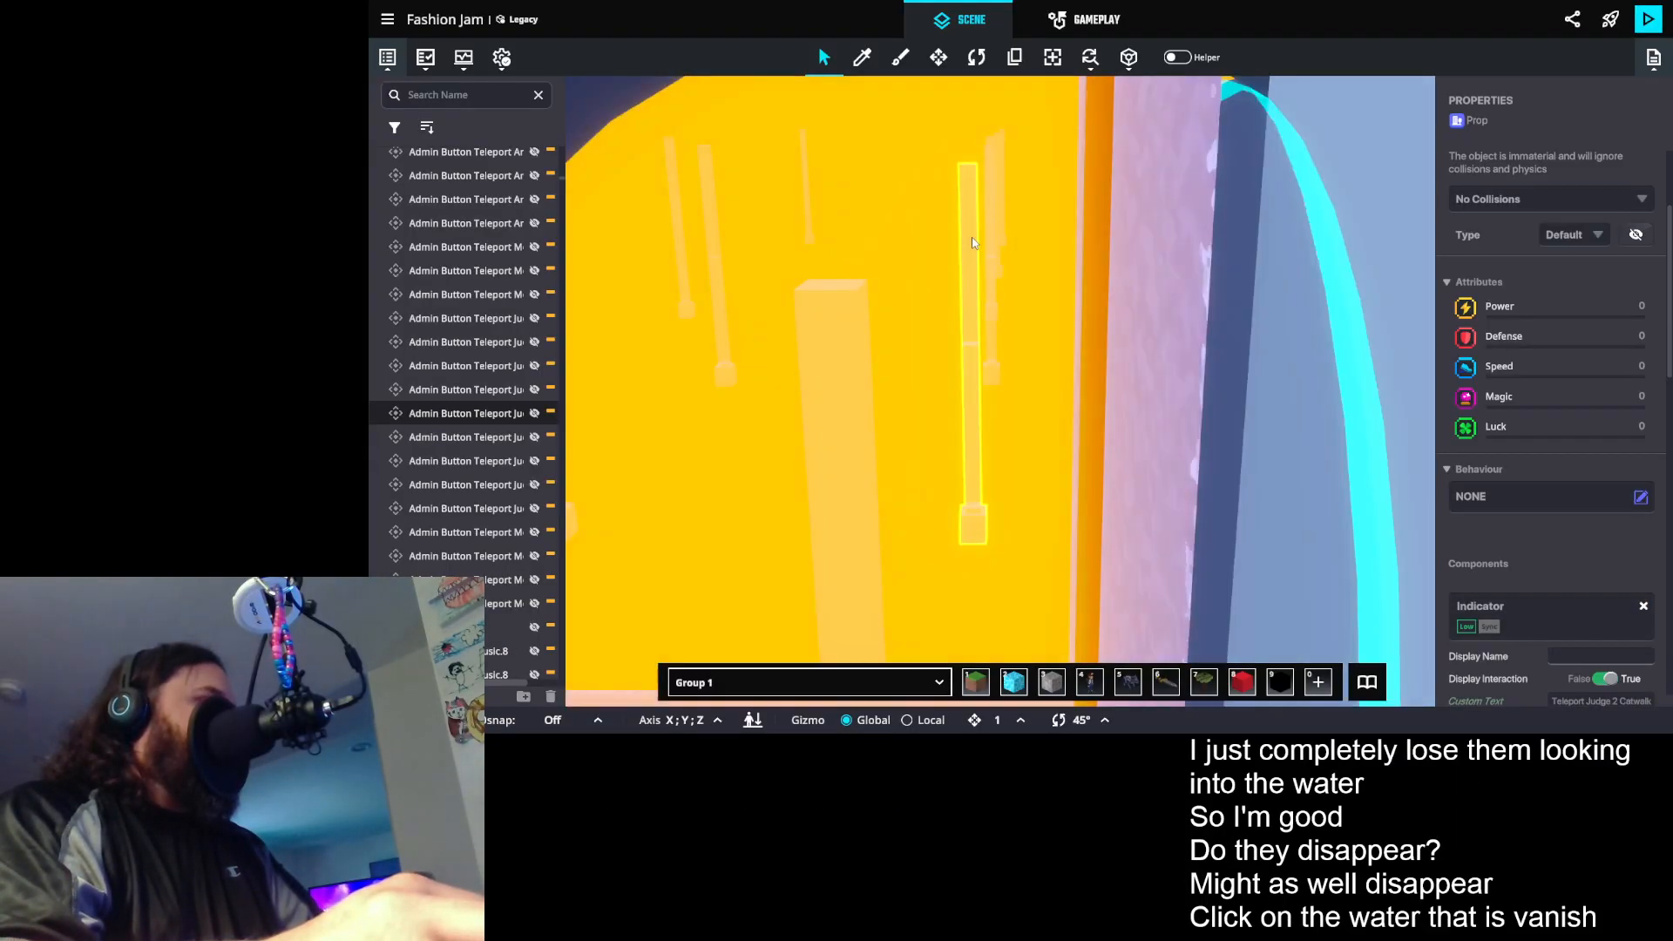
scroll(1532, 275, down, 3)
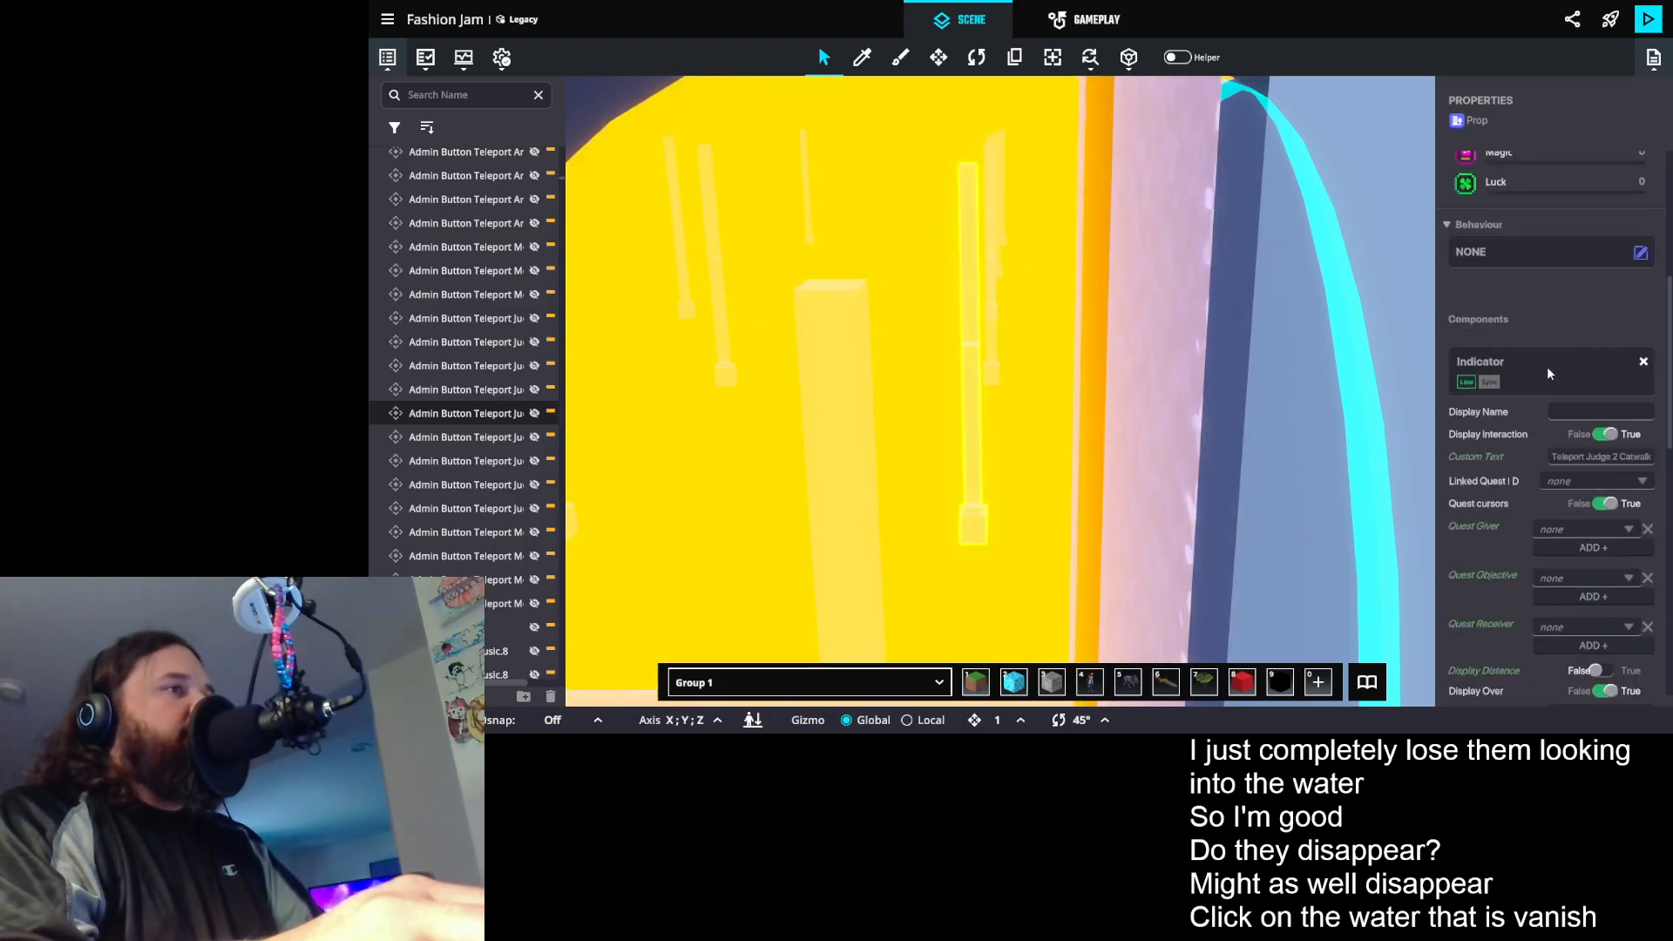
scroll(1546, 370, down, 1)
- Select the Judge 3 Catwalk teleport button prop and inspect its Button message and Indicator custom text
drag(964, 265, 982, 343)
scroll(1002, 271, down, 3)
click(1218, 202)
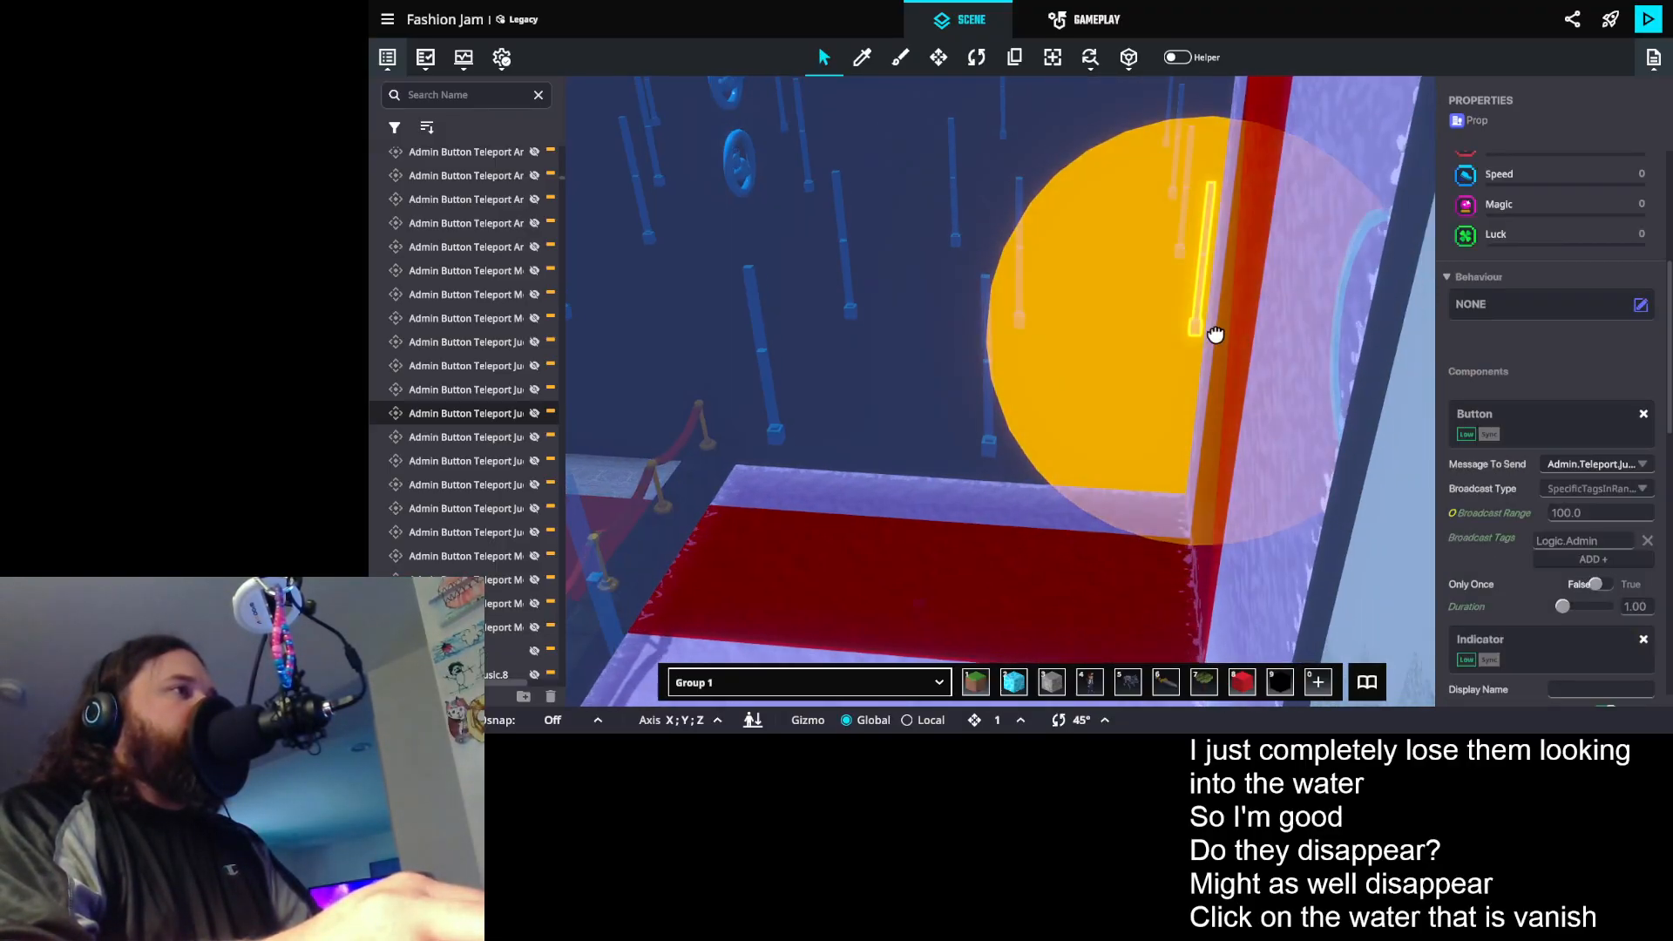
drag(1216, 335, 1206, 317)
scroll(1618, 514, down, 3)
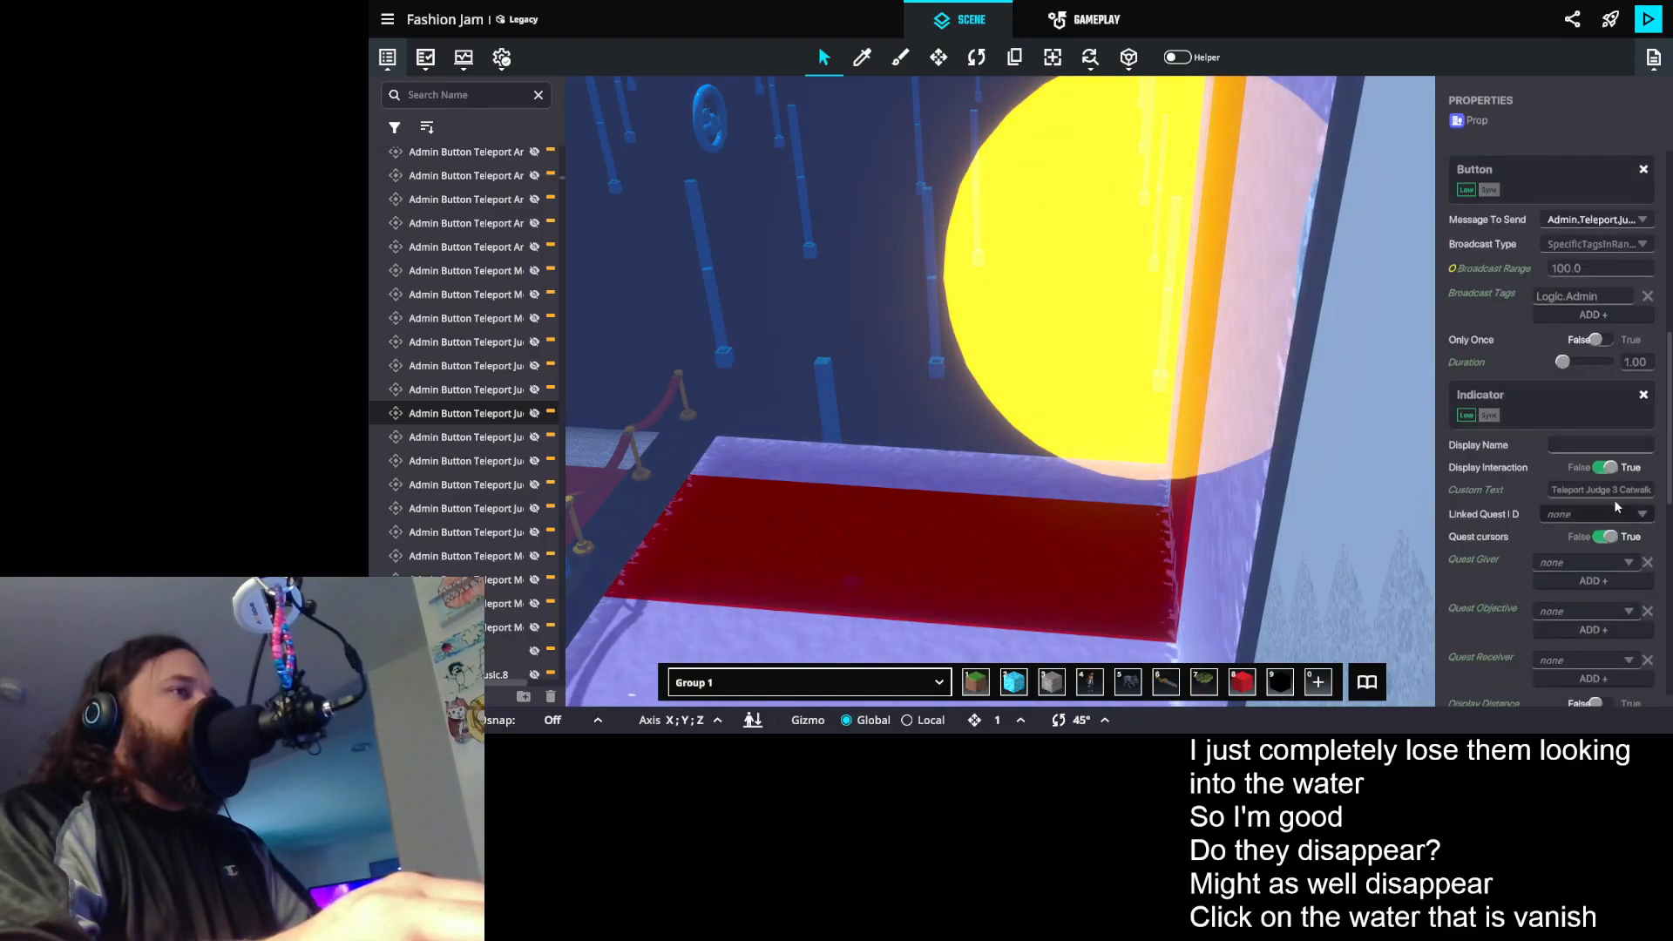
- Extend the selection from the Judge 3 Catwalk button to six Judge teleport button props
mouse_move(960, 304)
mouse_down()
mouse_move(948, 342)
mouse_move(1094, 358)
mouse_move(981, 327)
mouse_up()
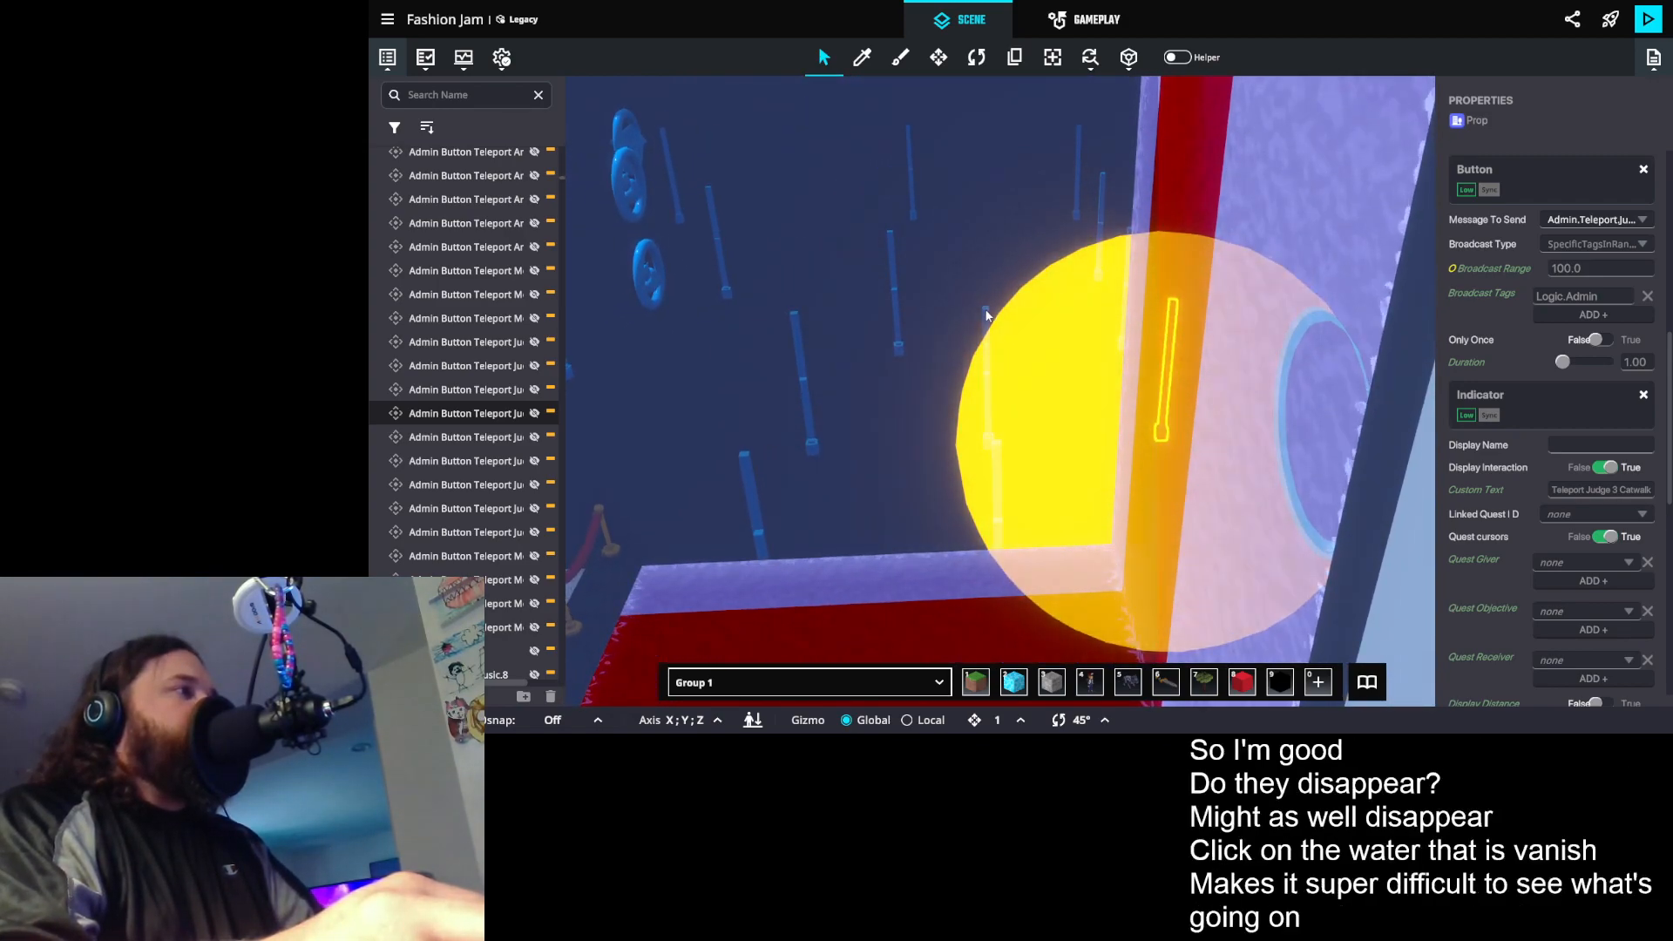
shift+click(985, 316)
shift+click(798, 321)
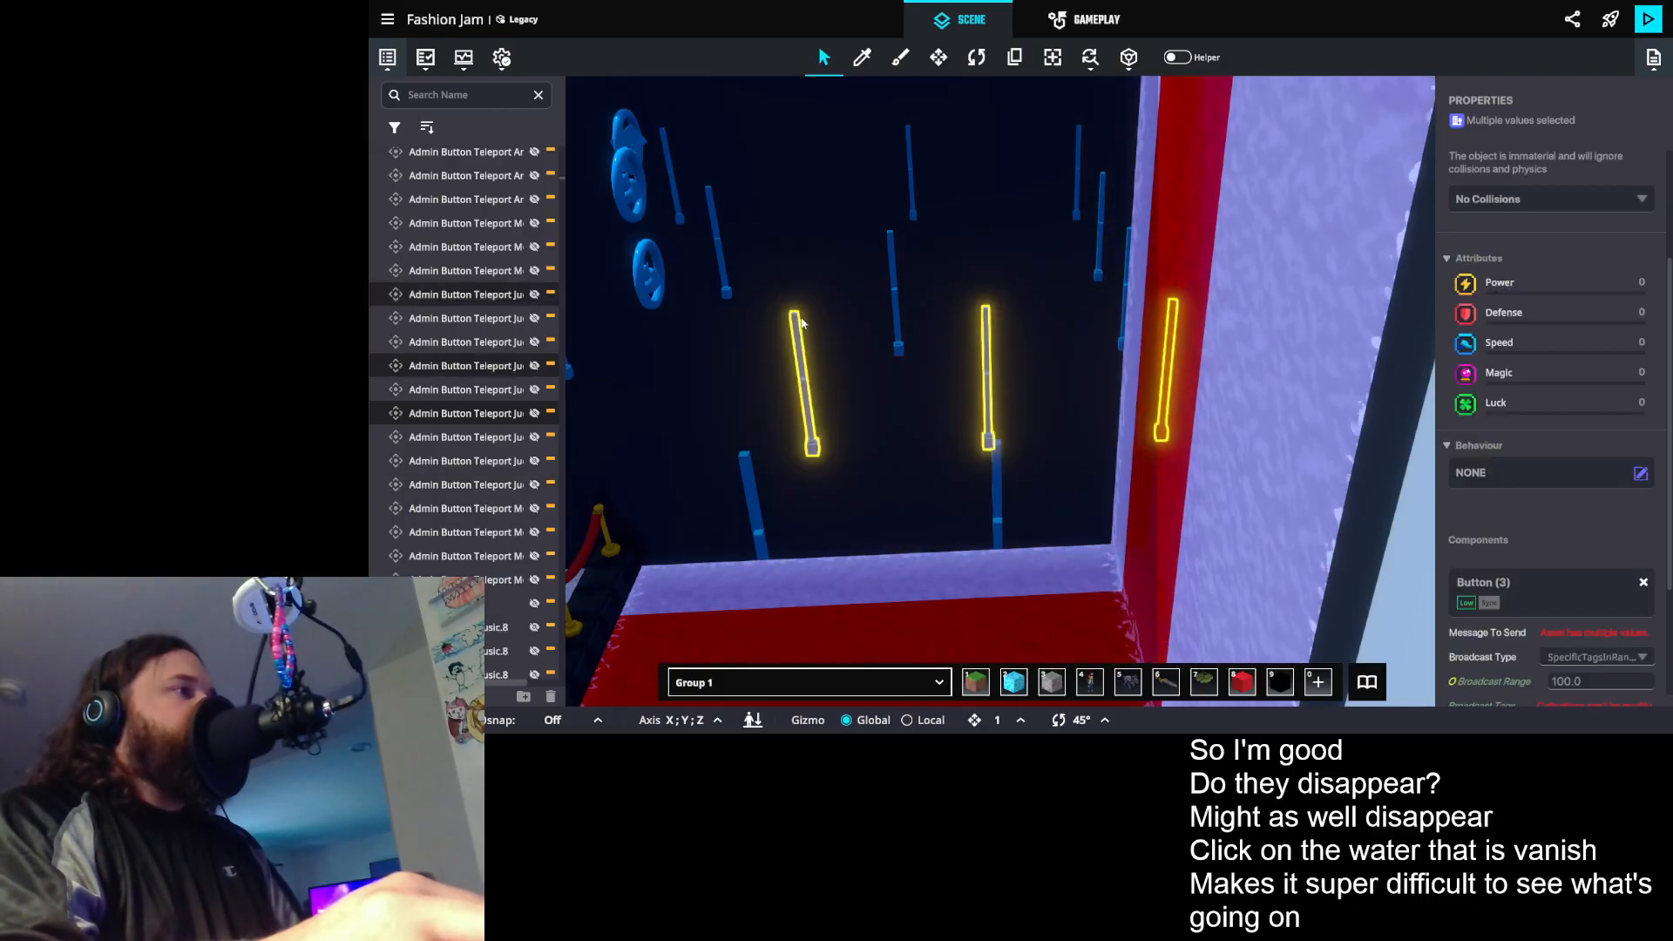
scroll(949, 369, down, 3)
drag(949, 369, 1157, 338)
shift+click(1150, 356)
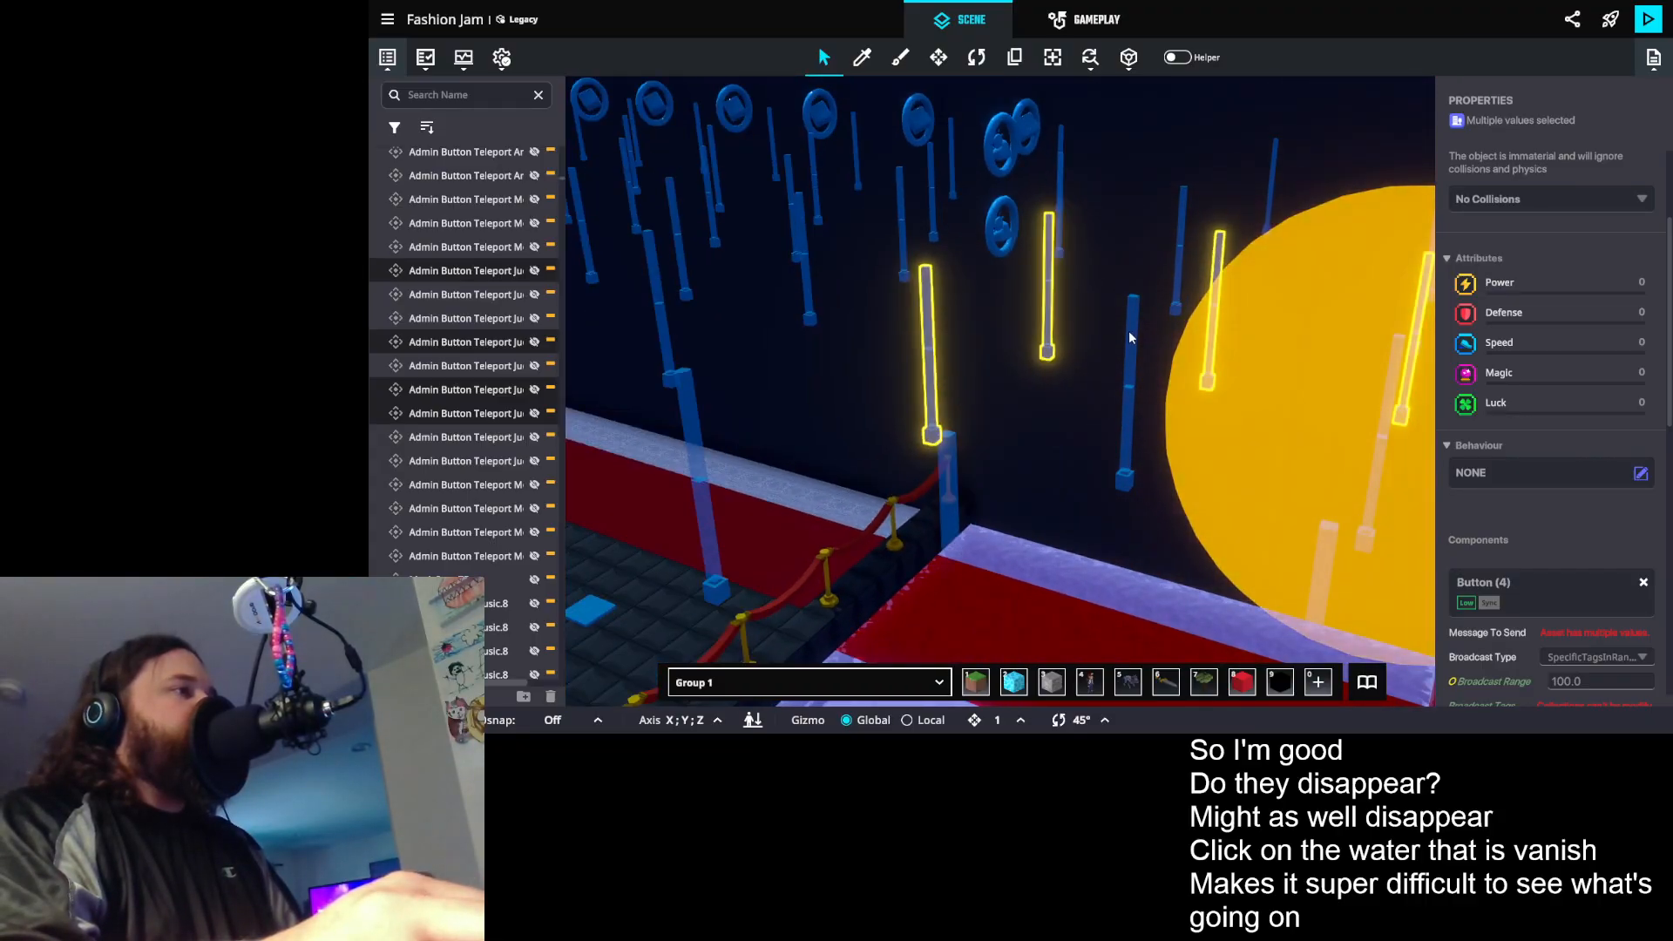
shift+click(1130, 338)
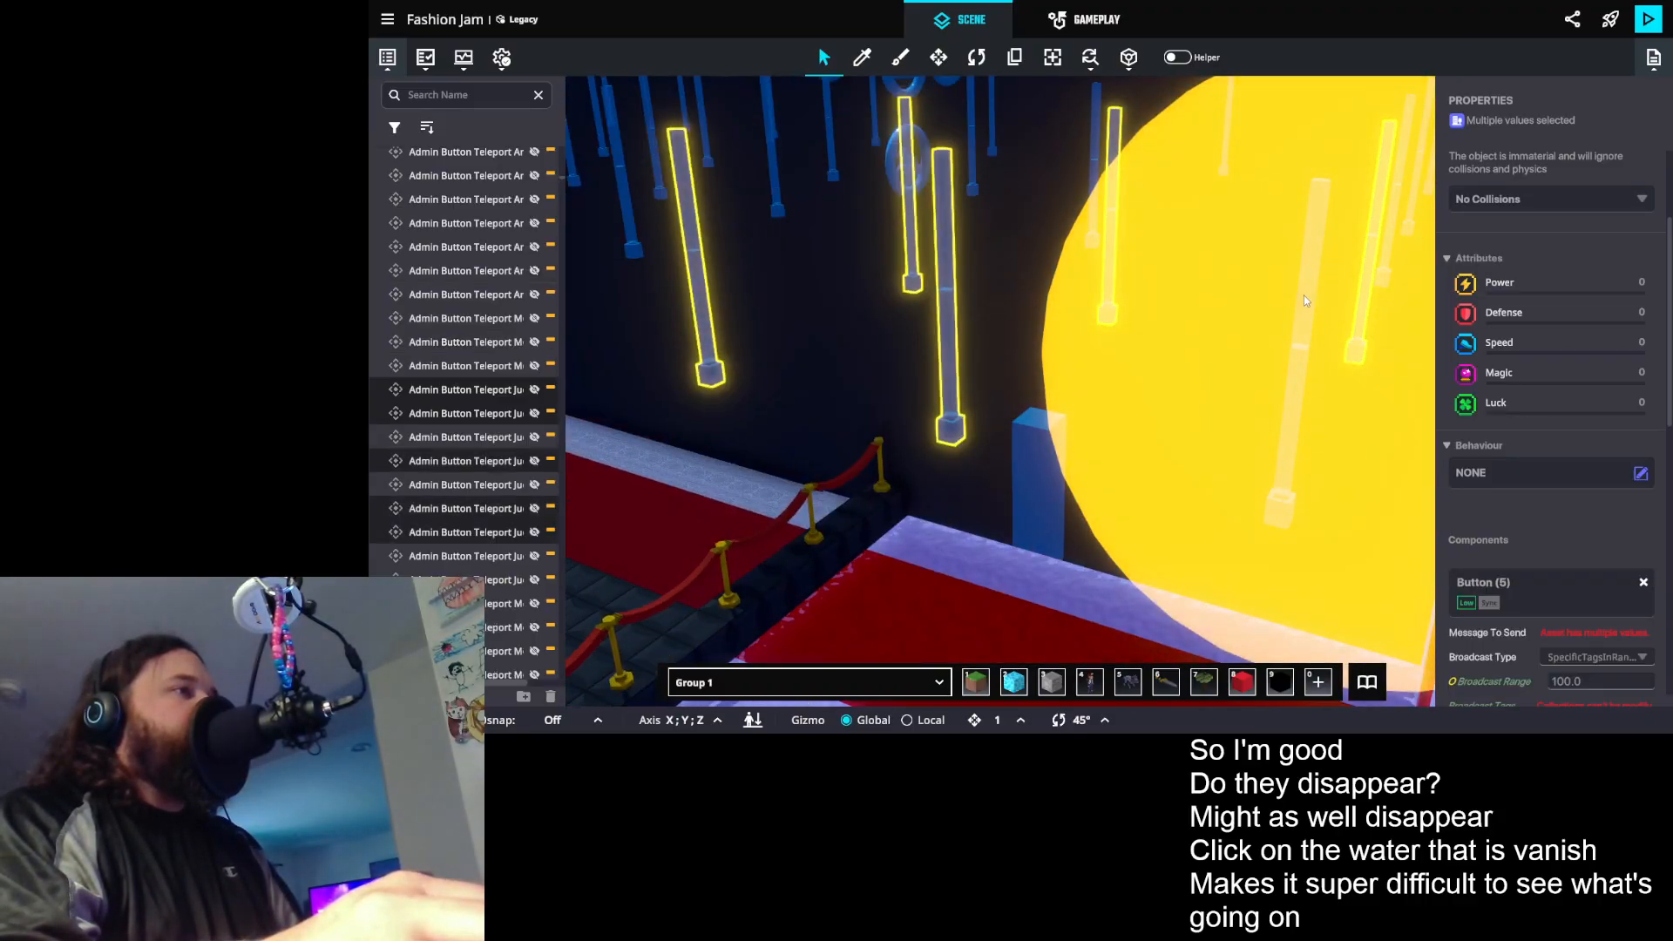
shift+click(1308, 286)
drag(1237, 310, 1281, 317)
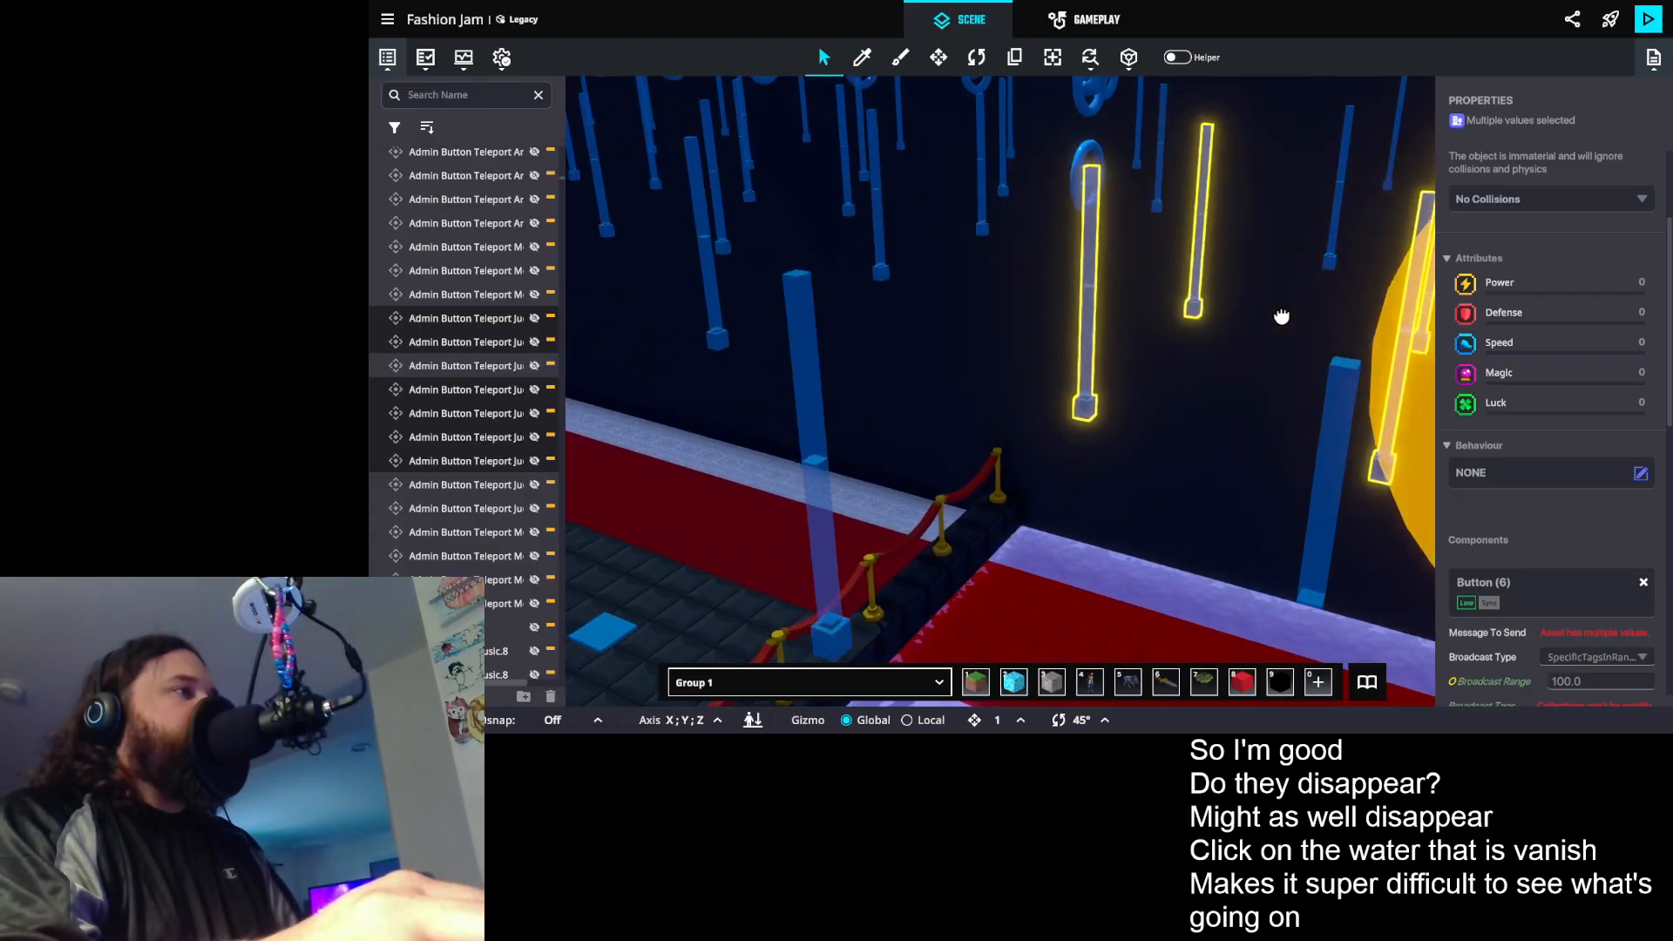
- Add the remaining three Judge teleport button props to the selection, leaving out the leaderboard frame behind them
shift+click(813, 336)
drag(856, 331, 842, 328)
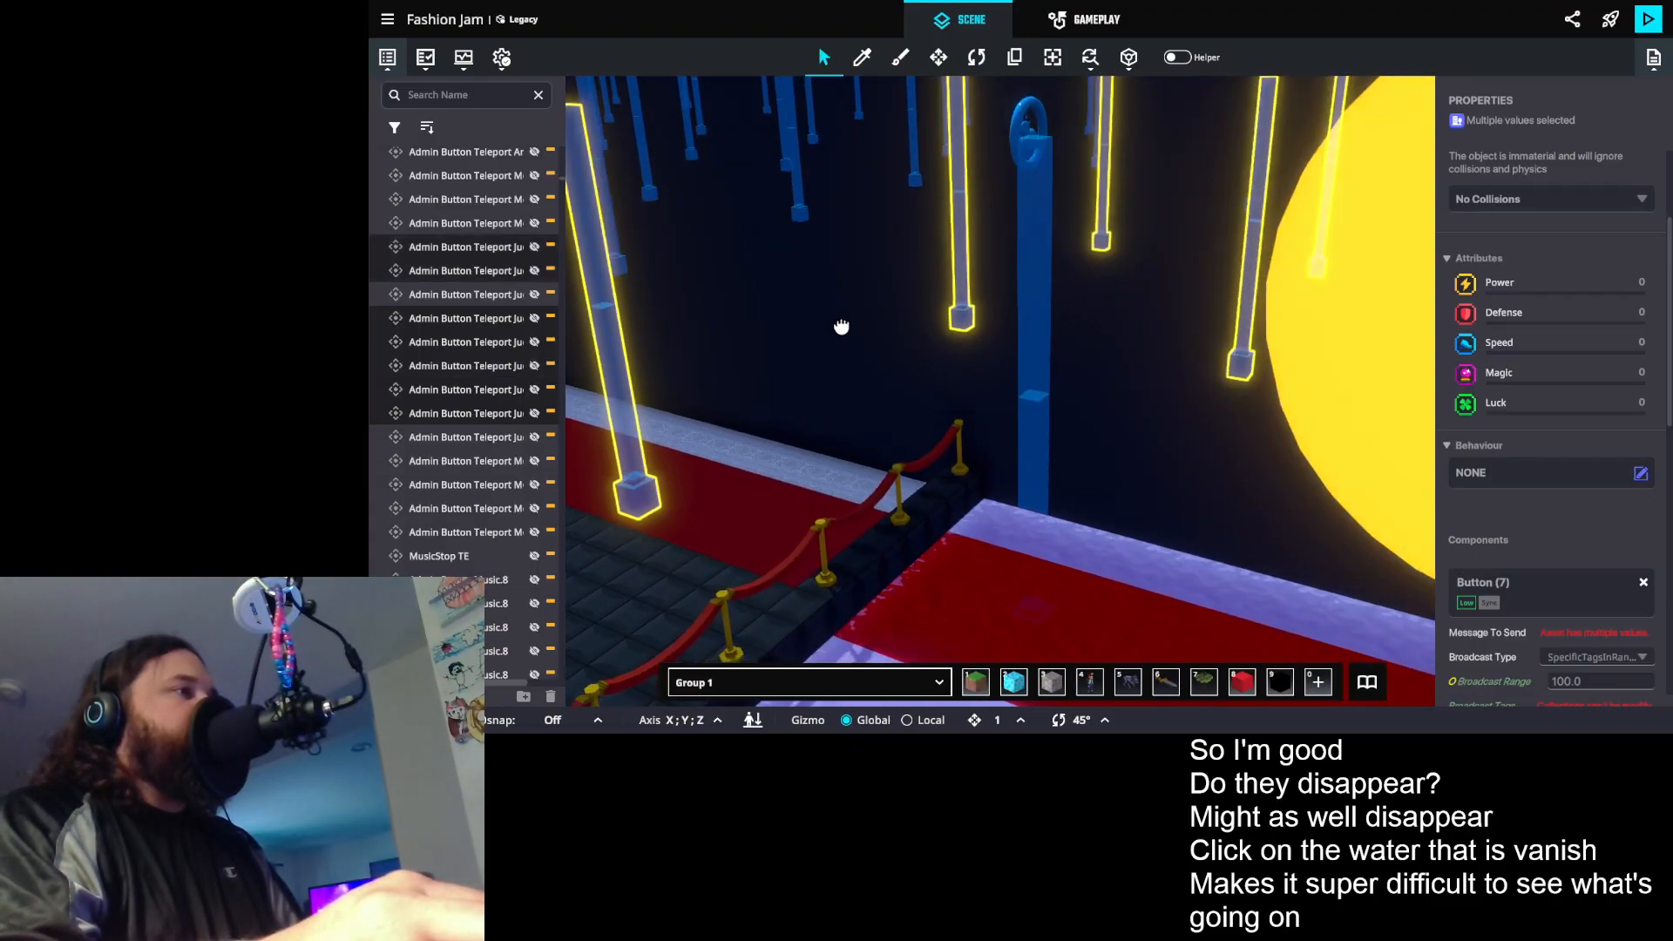
shift+click(1027, 313)
drag(1028, 313, 1001, 302)
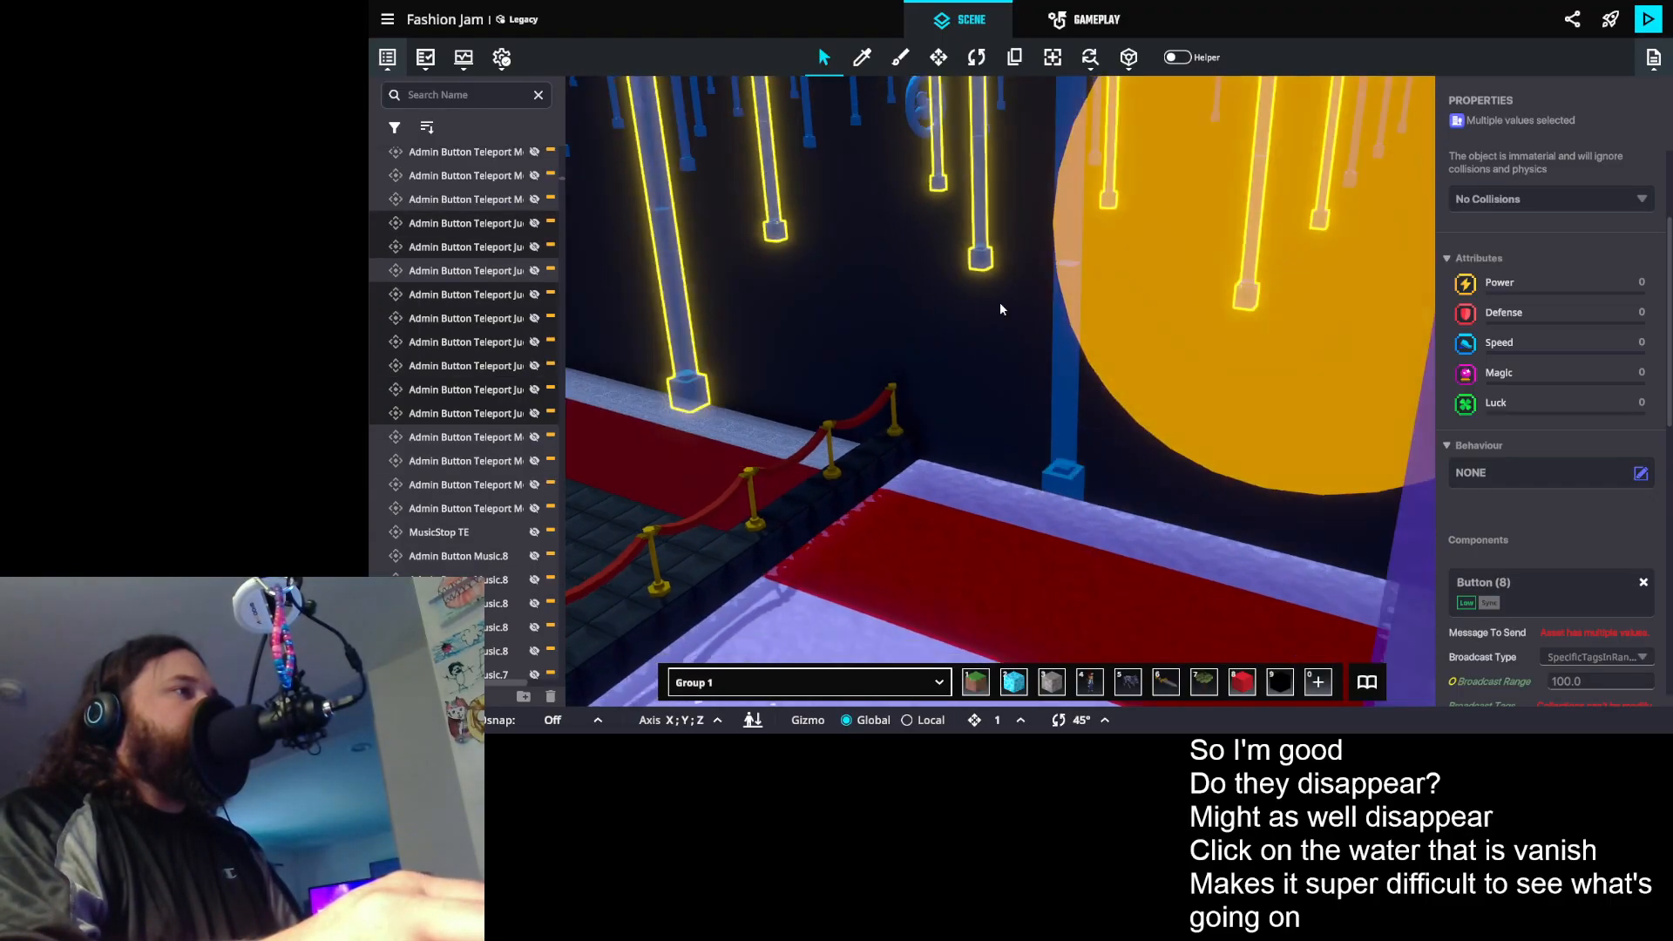
shift+click(1063, 400)
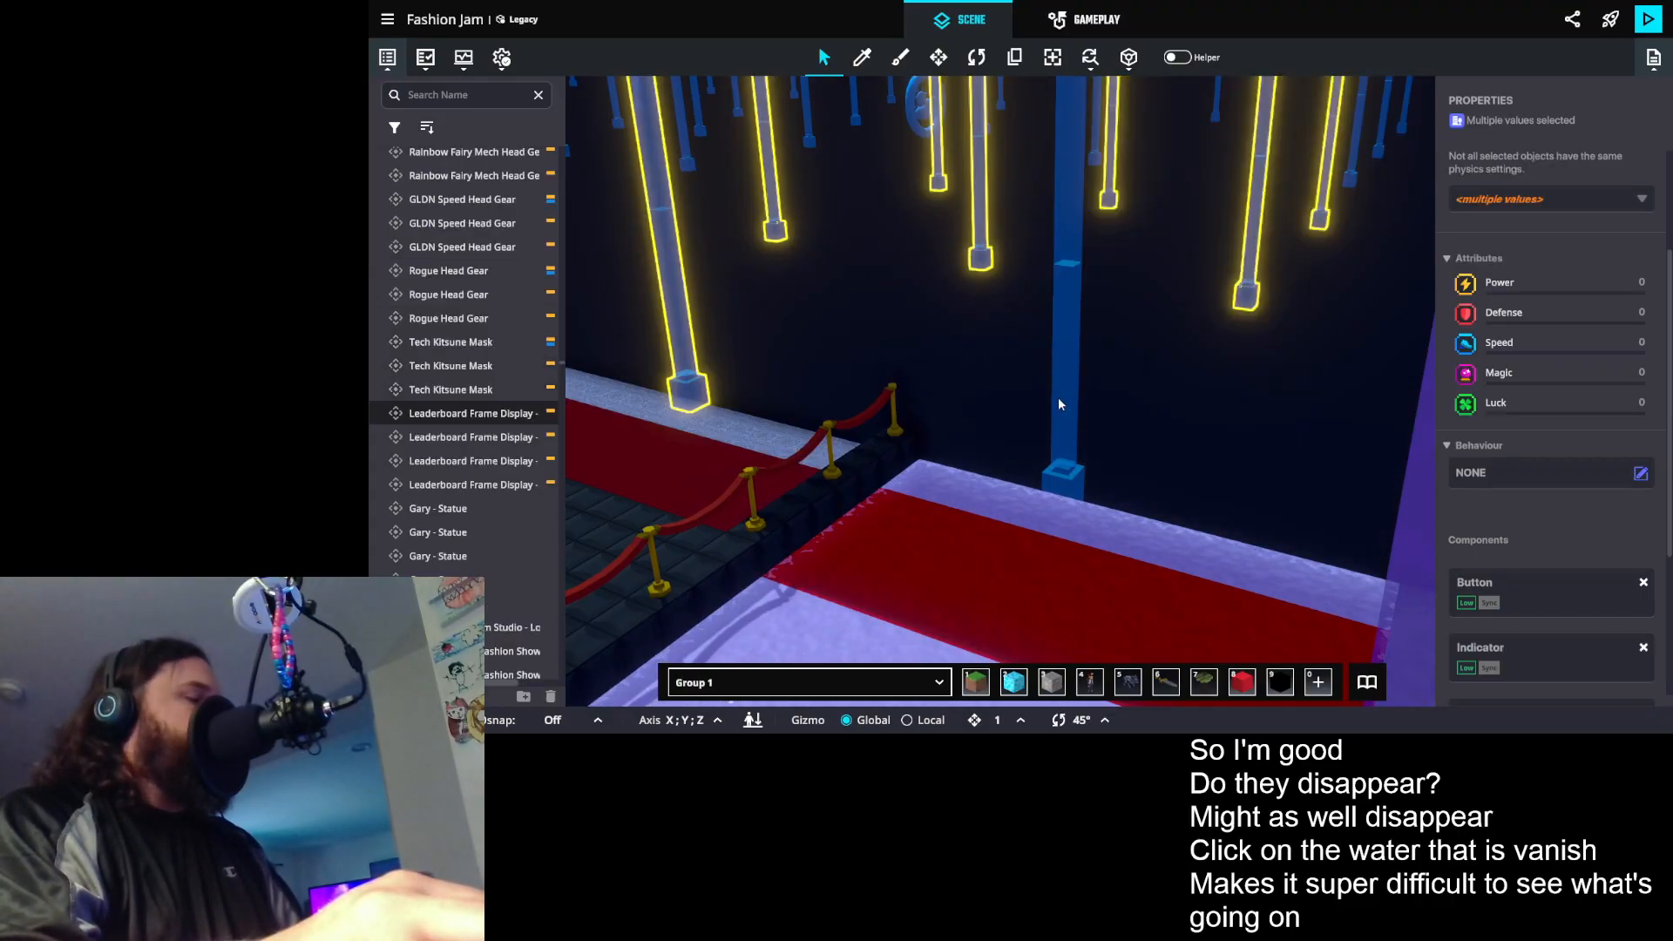
shift+click(1052, 400)
scroll(1053, 355, up, 2)
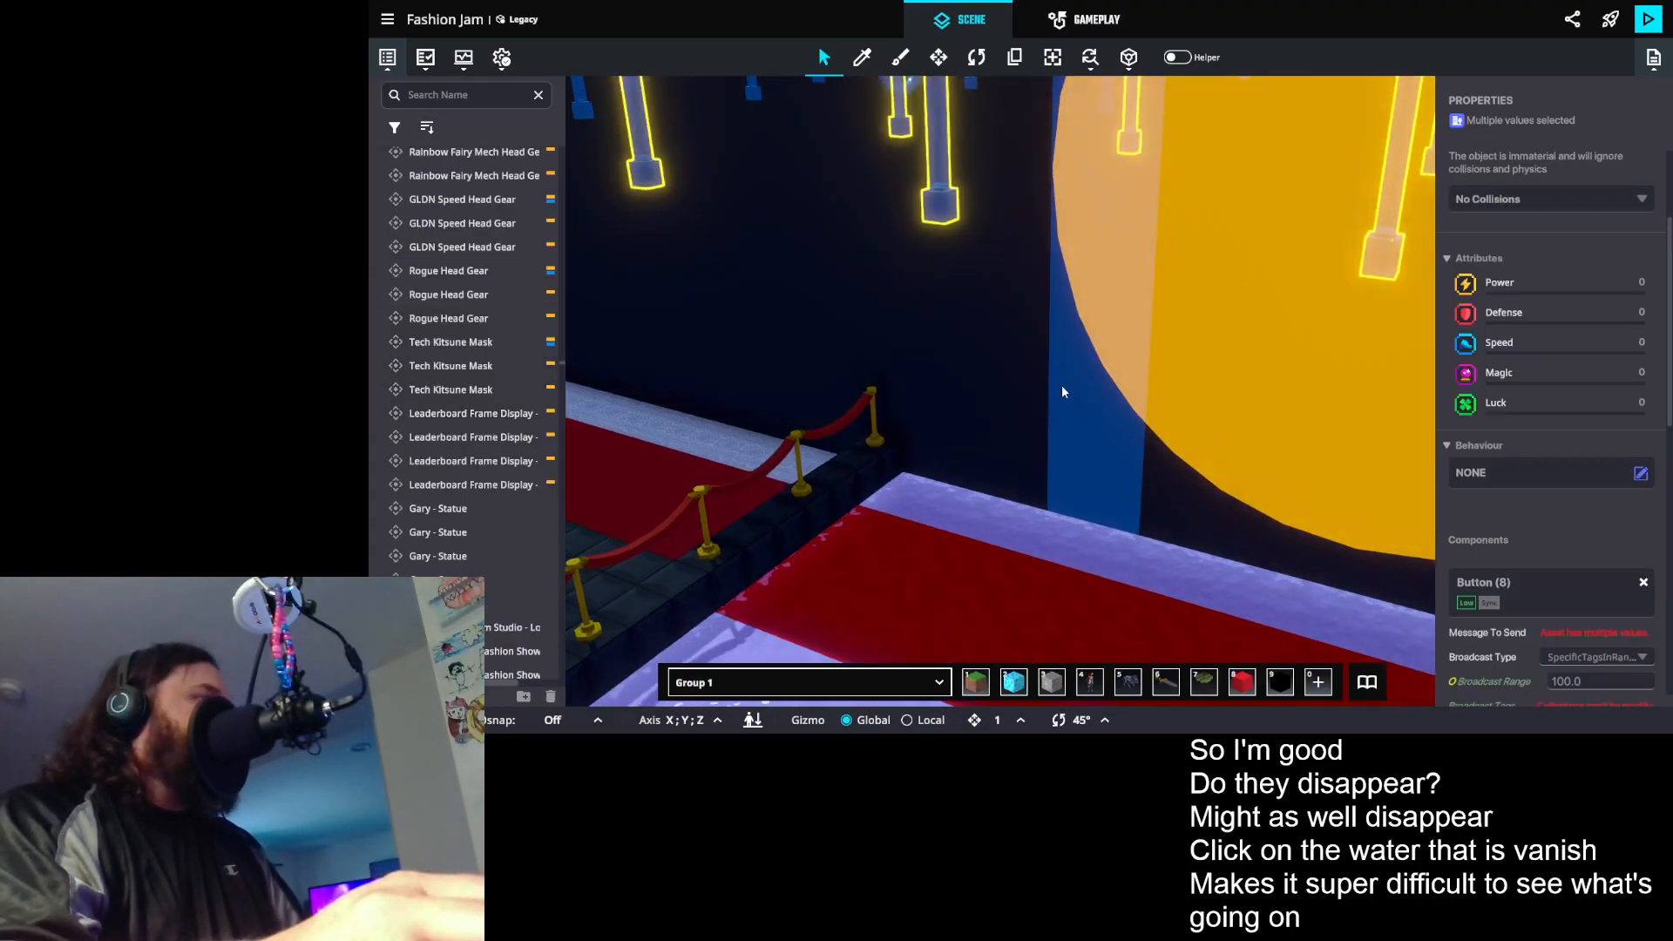
shift+click(1063, 394)
scroll(1063, 389, down, 5)
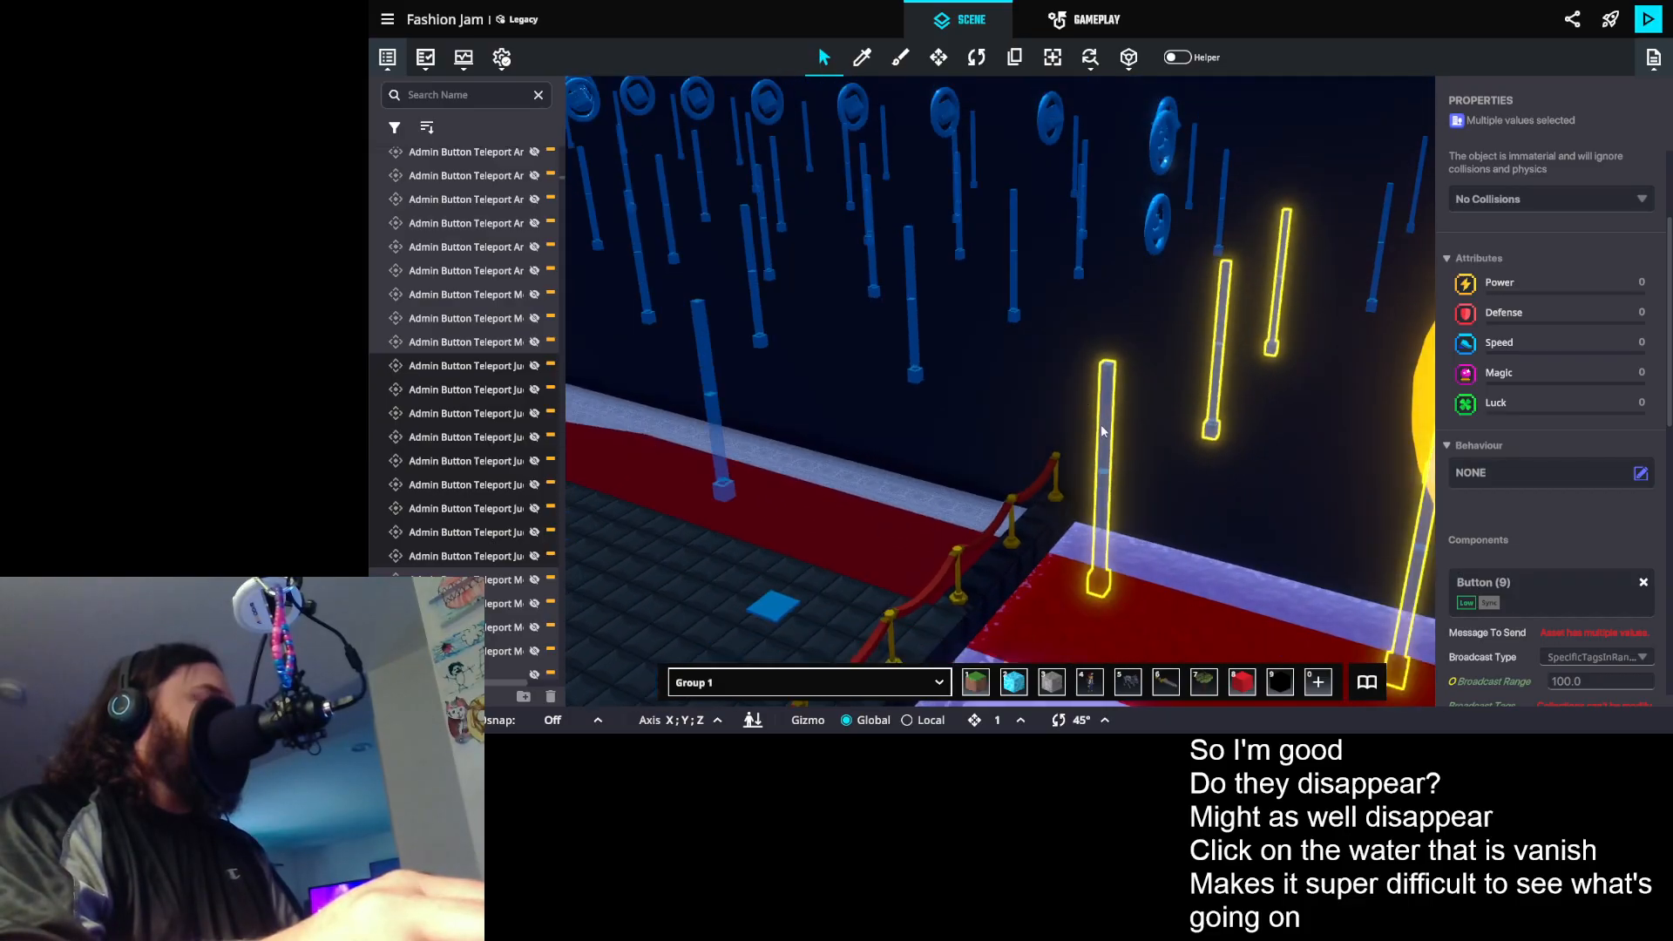
- Move the nine selected Judge teleport button props across the room to the red carpet corner beside the framed wall displays
drag(1113, 435, 1285, 457)
scroll(1033, 399, down, 5)
key(m)
drag(982, 421, 1156, 424)
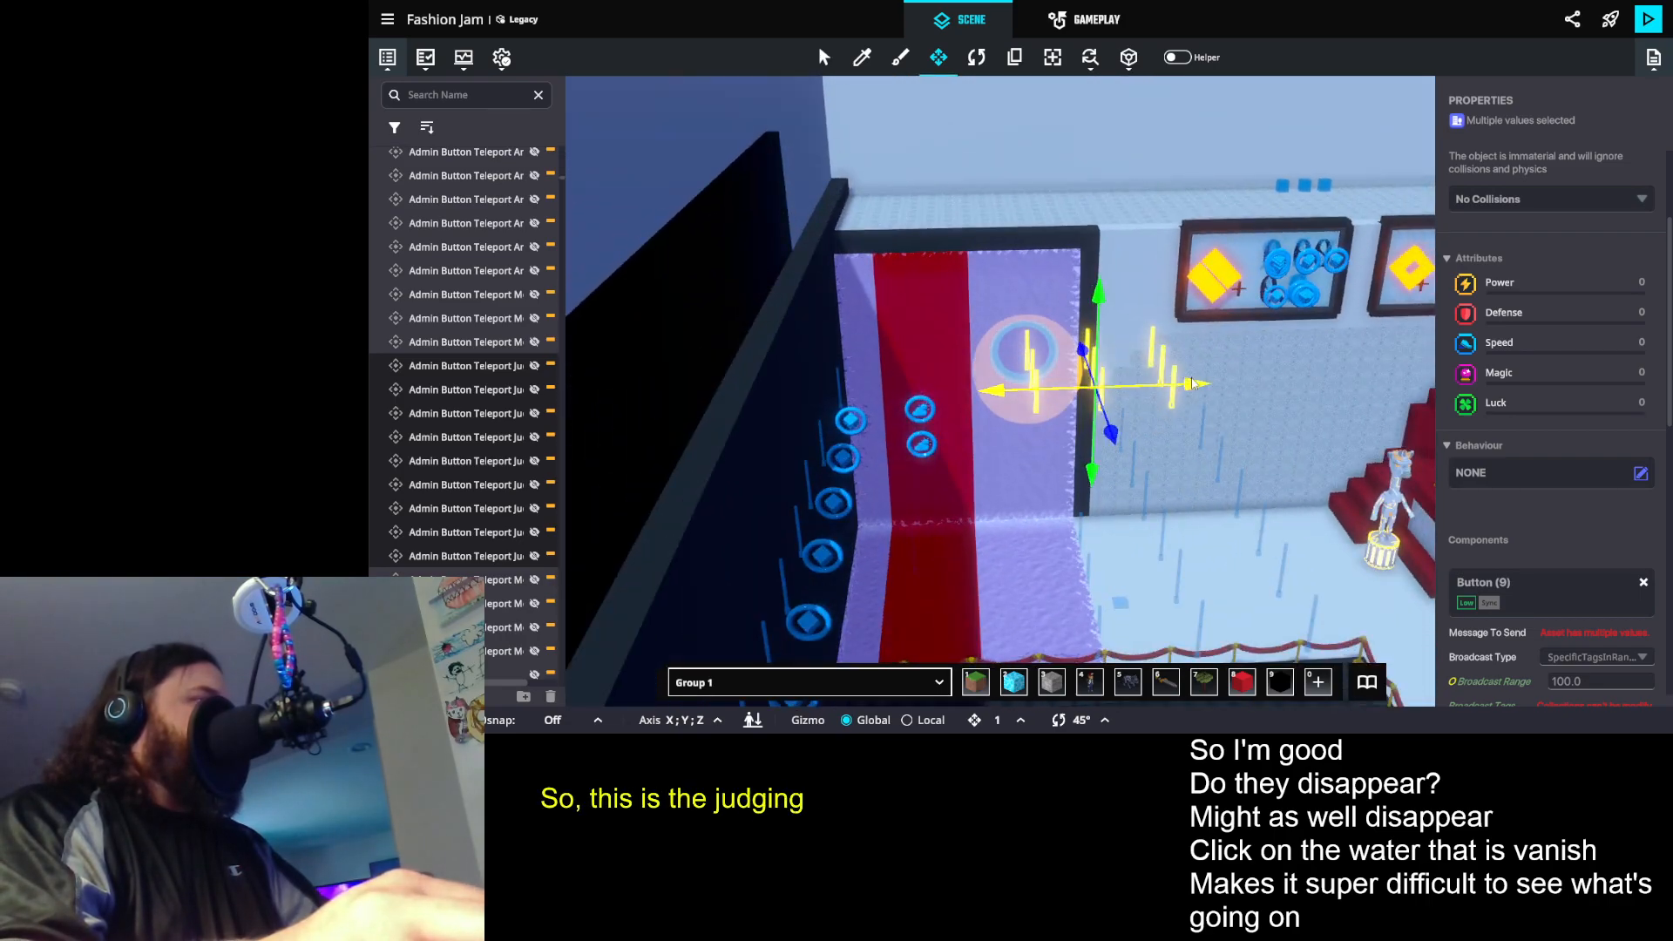
drag(1317, 380, 558, 408)
drag(819, 451, 1032, 544)
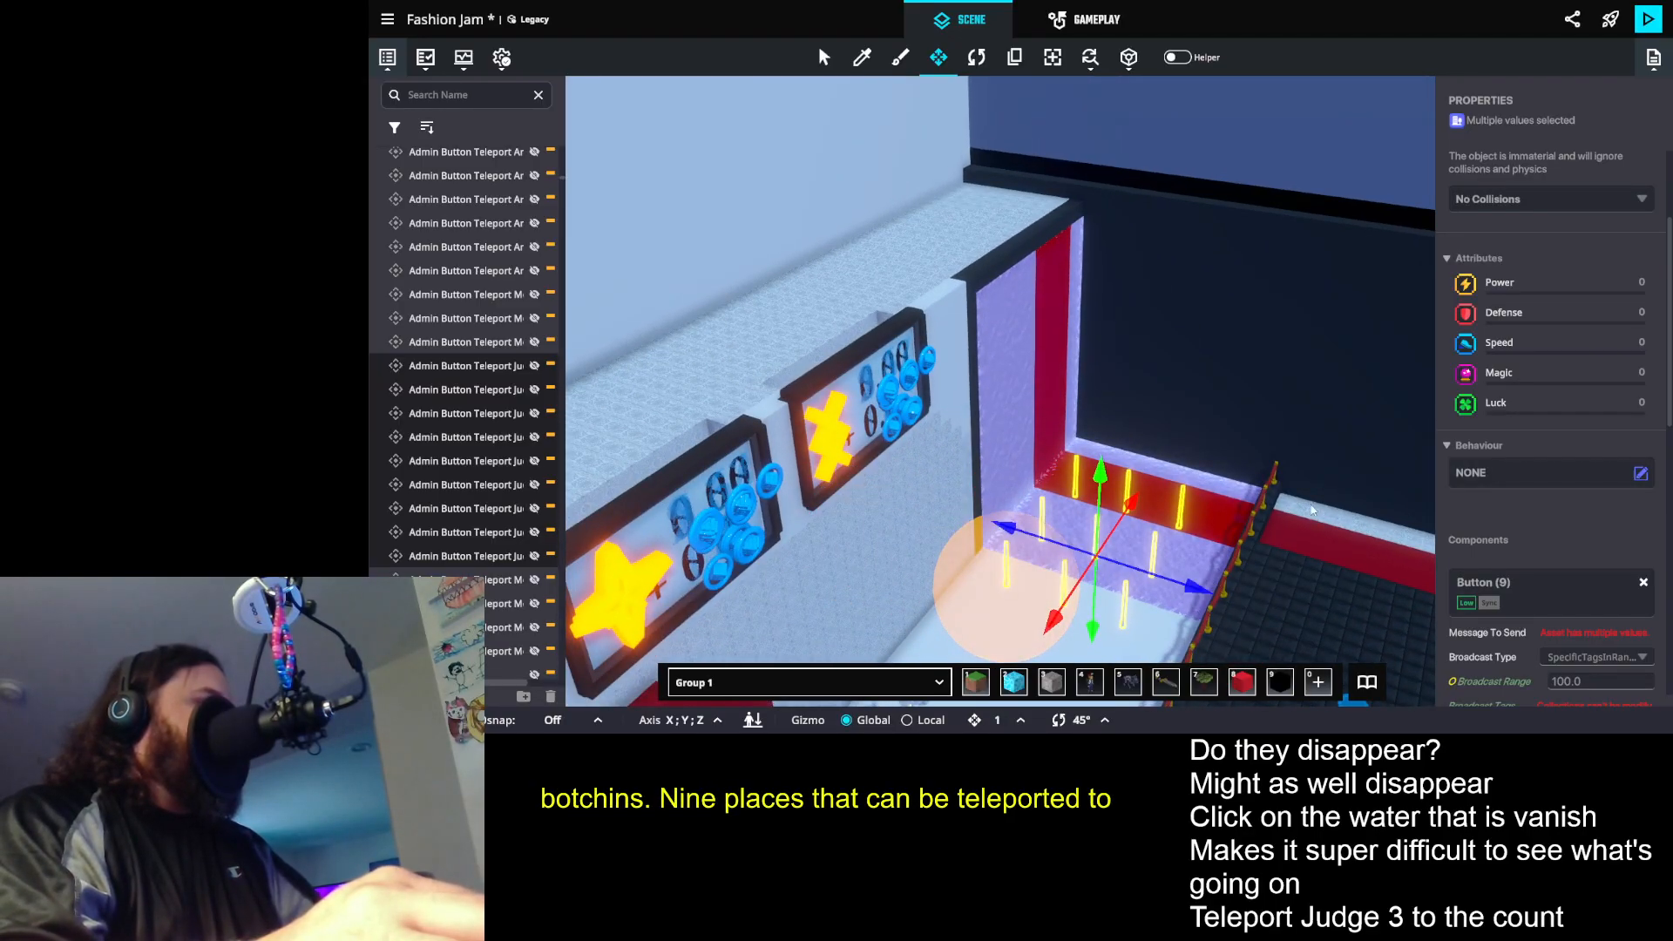
- Make the nine selected Judge teleport button props visible and review their shared Indicator and Outline settings
scroll(996, 379, down, 2)
drag(1149, 460, 1171, 547)
drag(1205, 439, 1384, 452)
mouse_move(1279, 501)
mouse_down()
mouse_move(1127, 512)
mouse_move(1023, 473)
mouse_move(1030, 433)
mouse_move(1309, 495)
mouse_up()
scroll(1643, 491, down, 10)
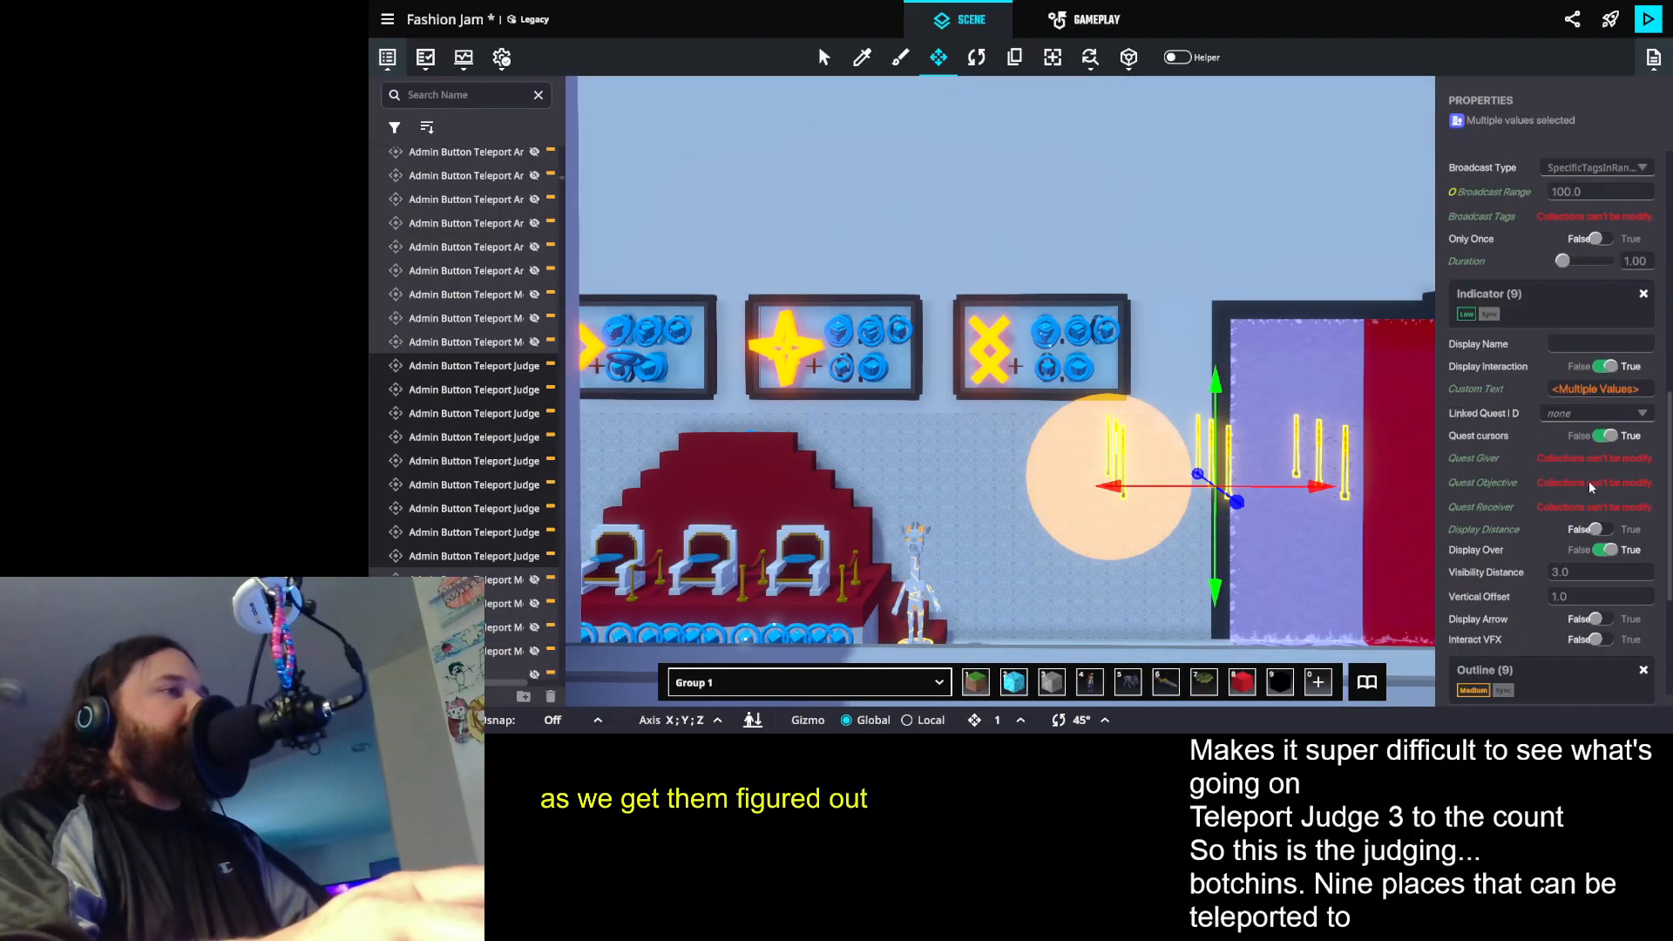
drag(1032, 347, 1119, 292)
drag(1150, 373, 467, 269)
scroll(896, 213, up, 4)
drag(897, 212, 1032, 284)
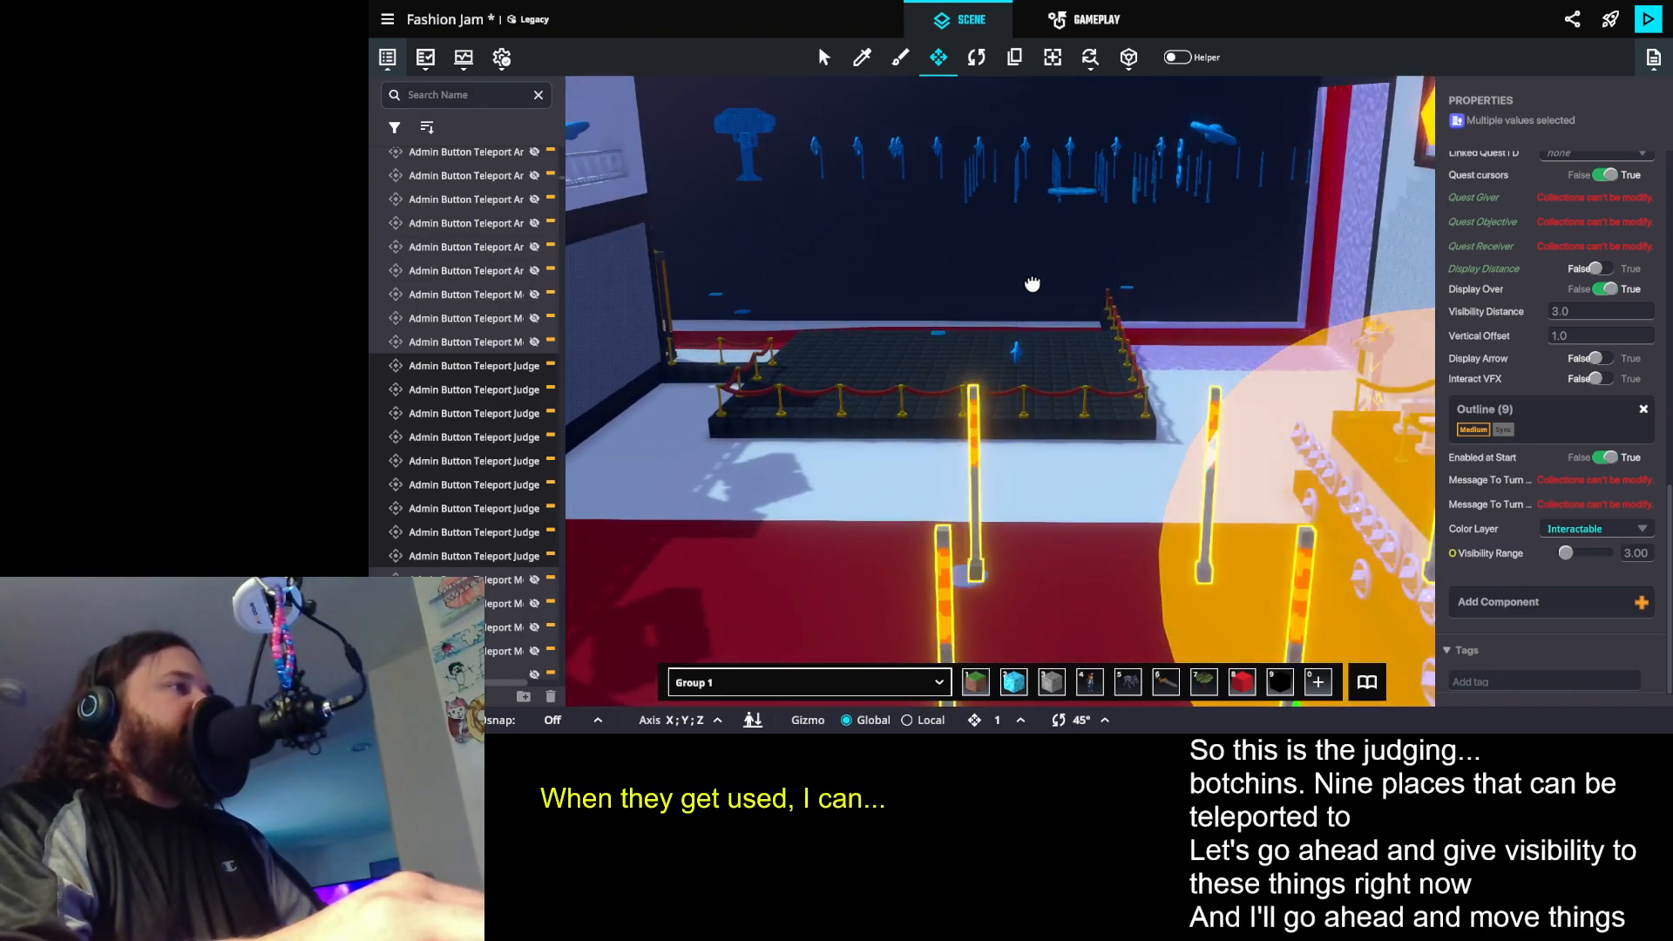
- Select the Judge 3 Winner teleport button prop in the moved group and inspect its Button, Indicator and Outline settings
scroll(1012, 400, up, 3)
mouse_move(909, 424)
mouse_down()
mouse_move(1251, 486)
mouse_move(1214, 396)
mouse_up()
scroll(1191, 382, up, 3)
scroll(1185, 387, down, 4)
scroll(1167, 389, down, 3)
scroll(1159, 389, up, 6)
click(1137, 349)
scroll(1578, 509, down, 5)
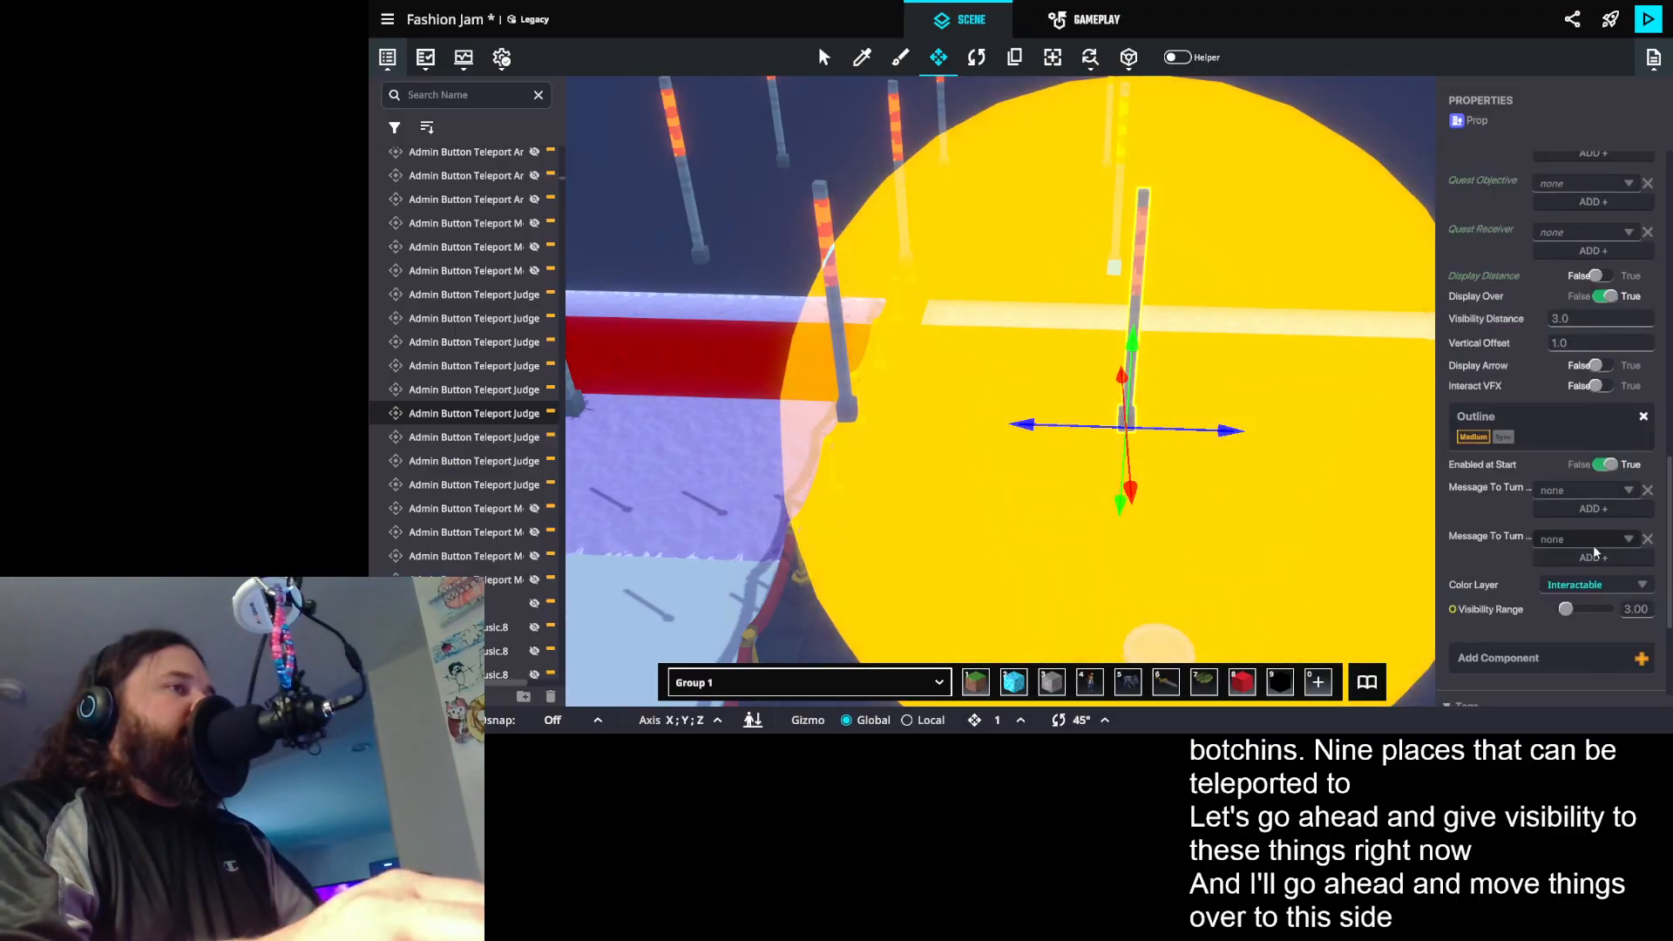
scroll(1594, 548, down, 3)
scroll(1596, 547, up, 12)
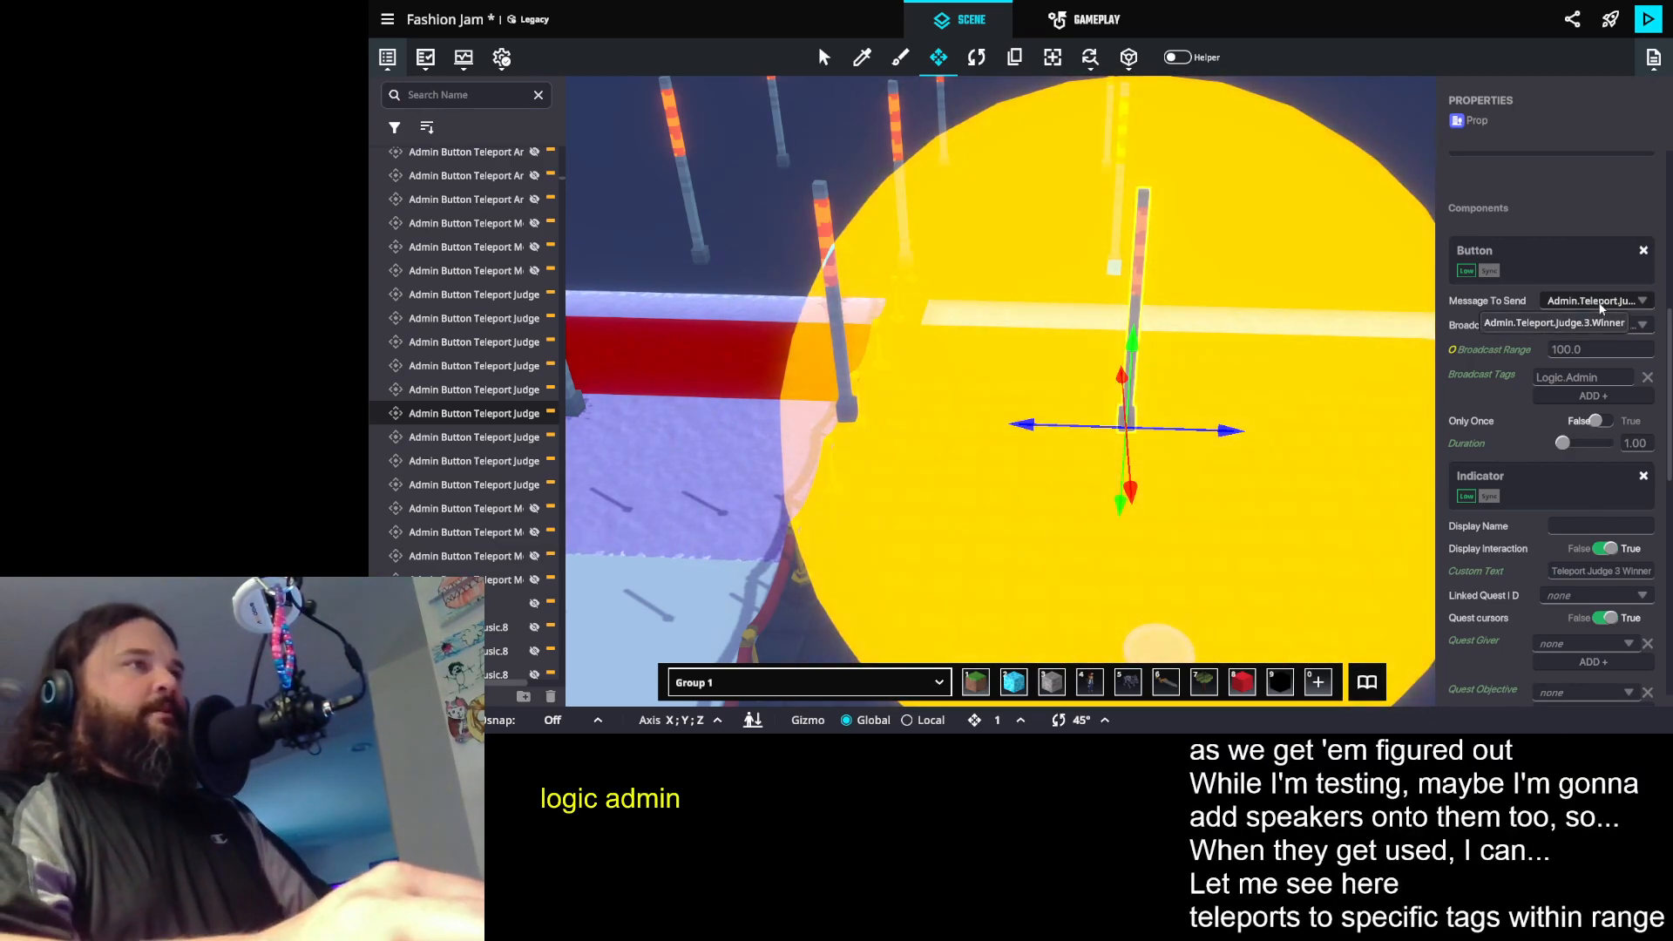
scroll(1534, 436, down, 3)
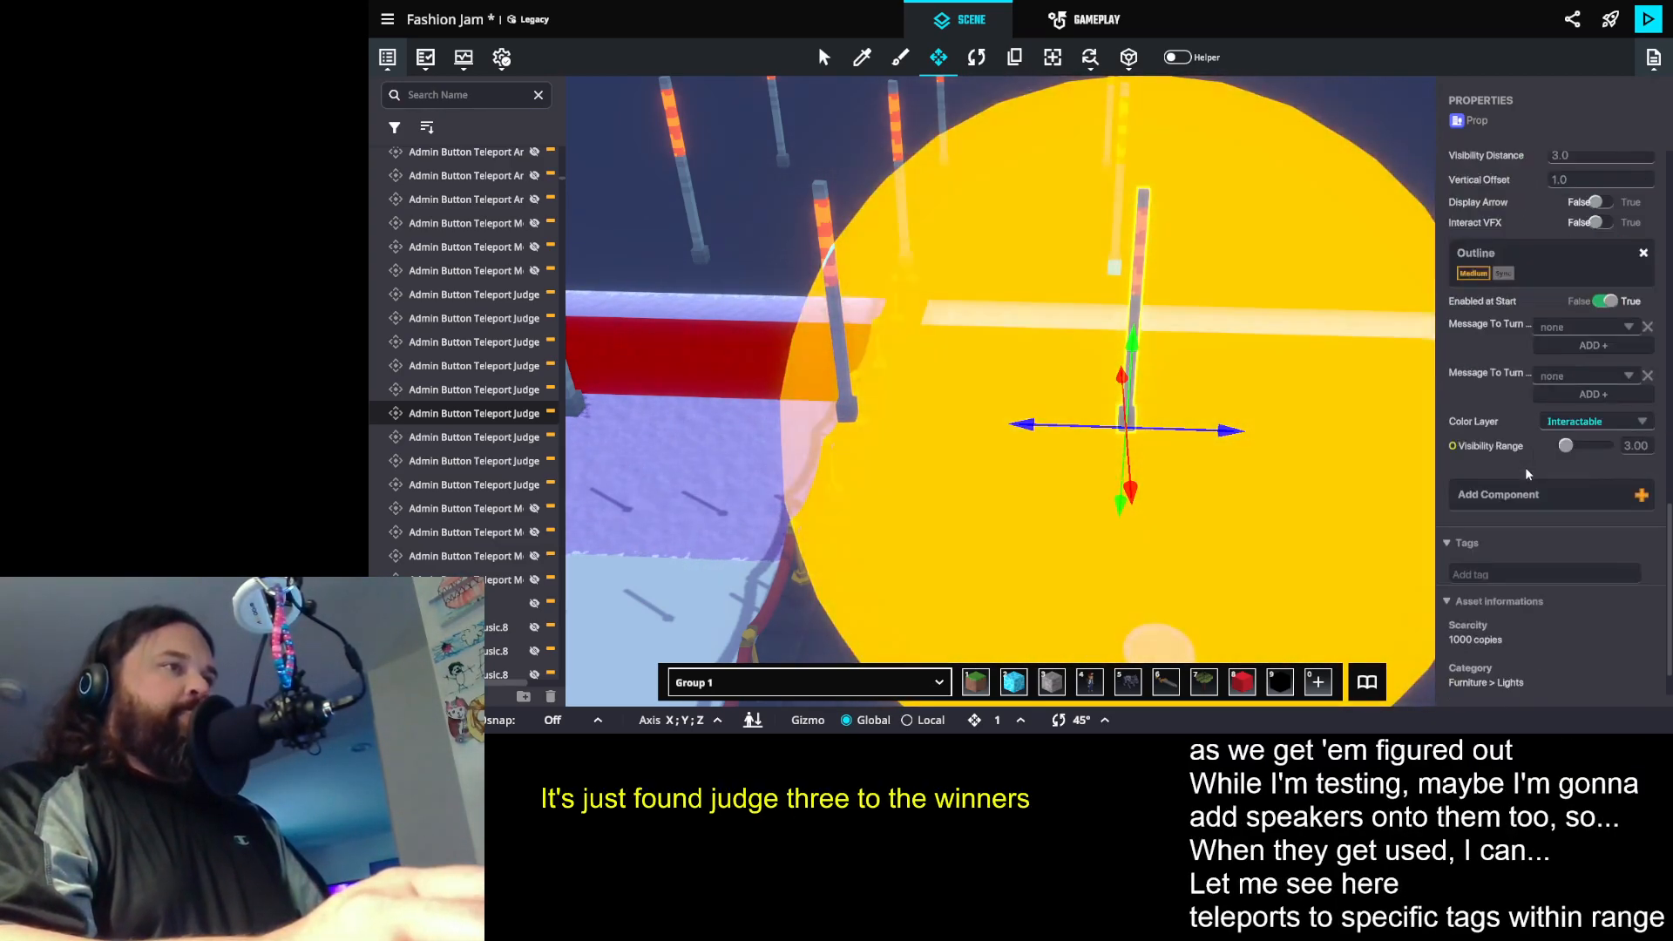
- Review the Judge 3 Winner teleport button's message, broadcast type, range and tag settings
scroll(1524, 492, down, 1)
scroll(1525, 510, up, 4)
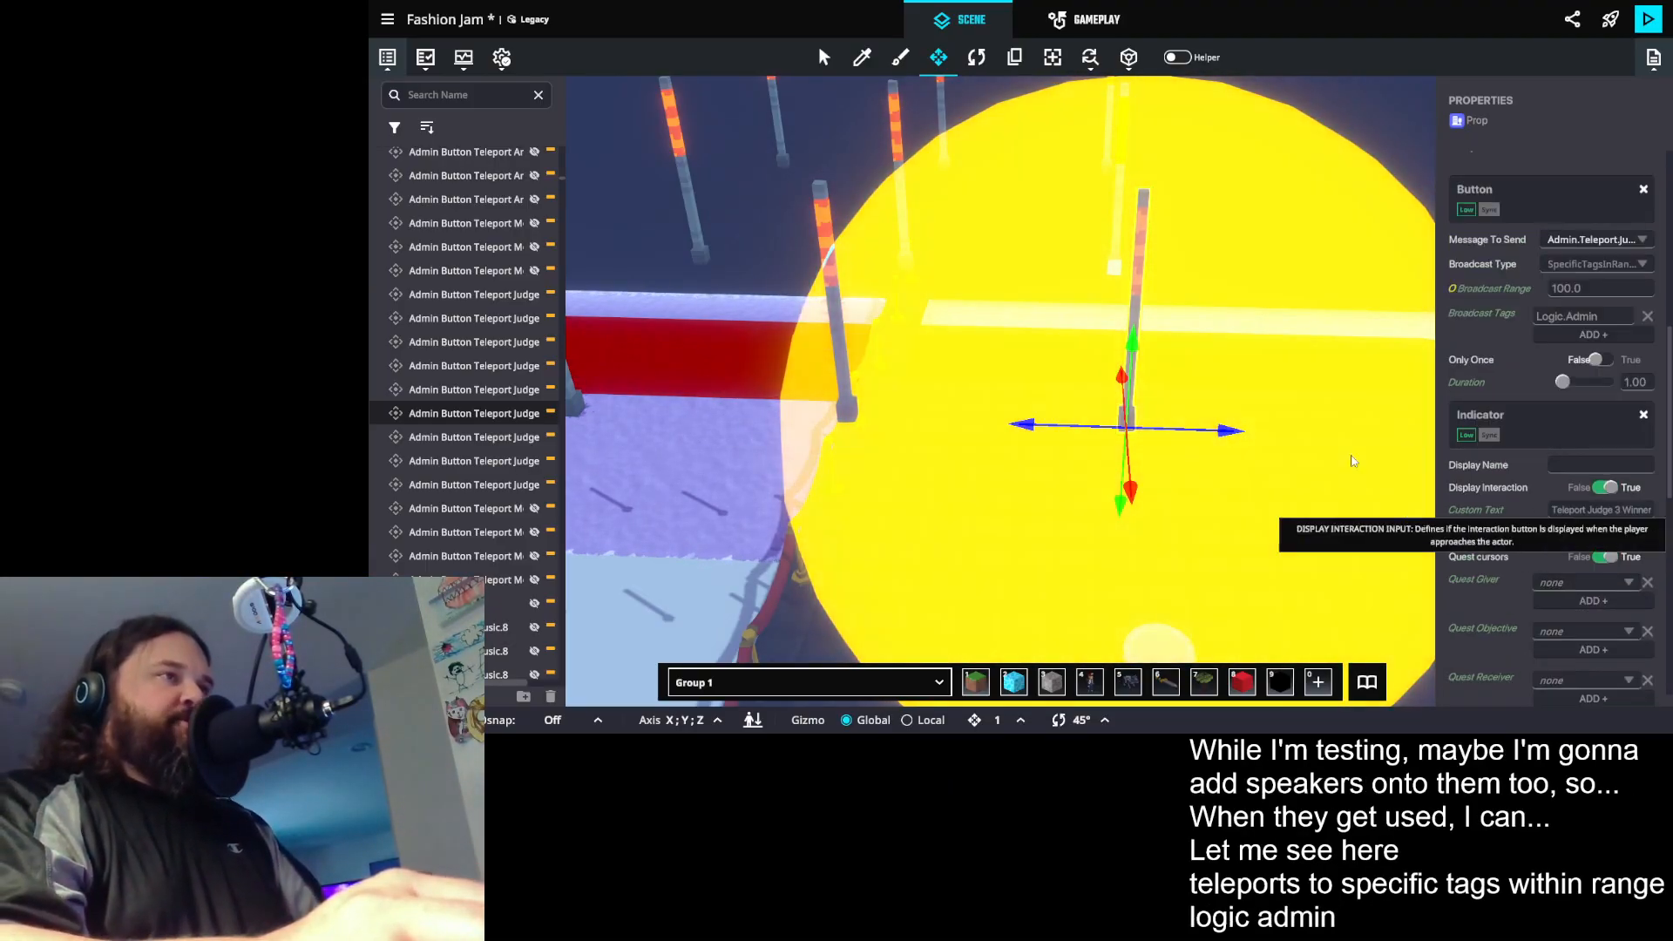
scroll(1131, 430, down, 5)
- Select the Artist 1 Booth teleport button prop near the red carpet corner and check which message its Button component sends
drag(1179, 355, 967, 327)
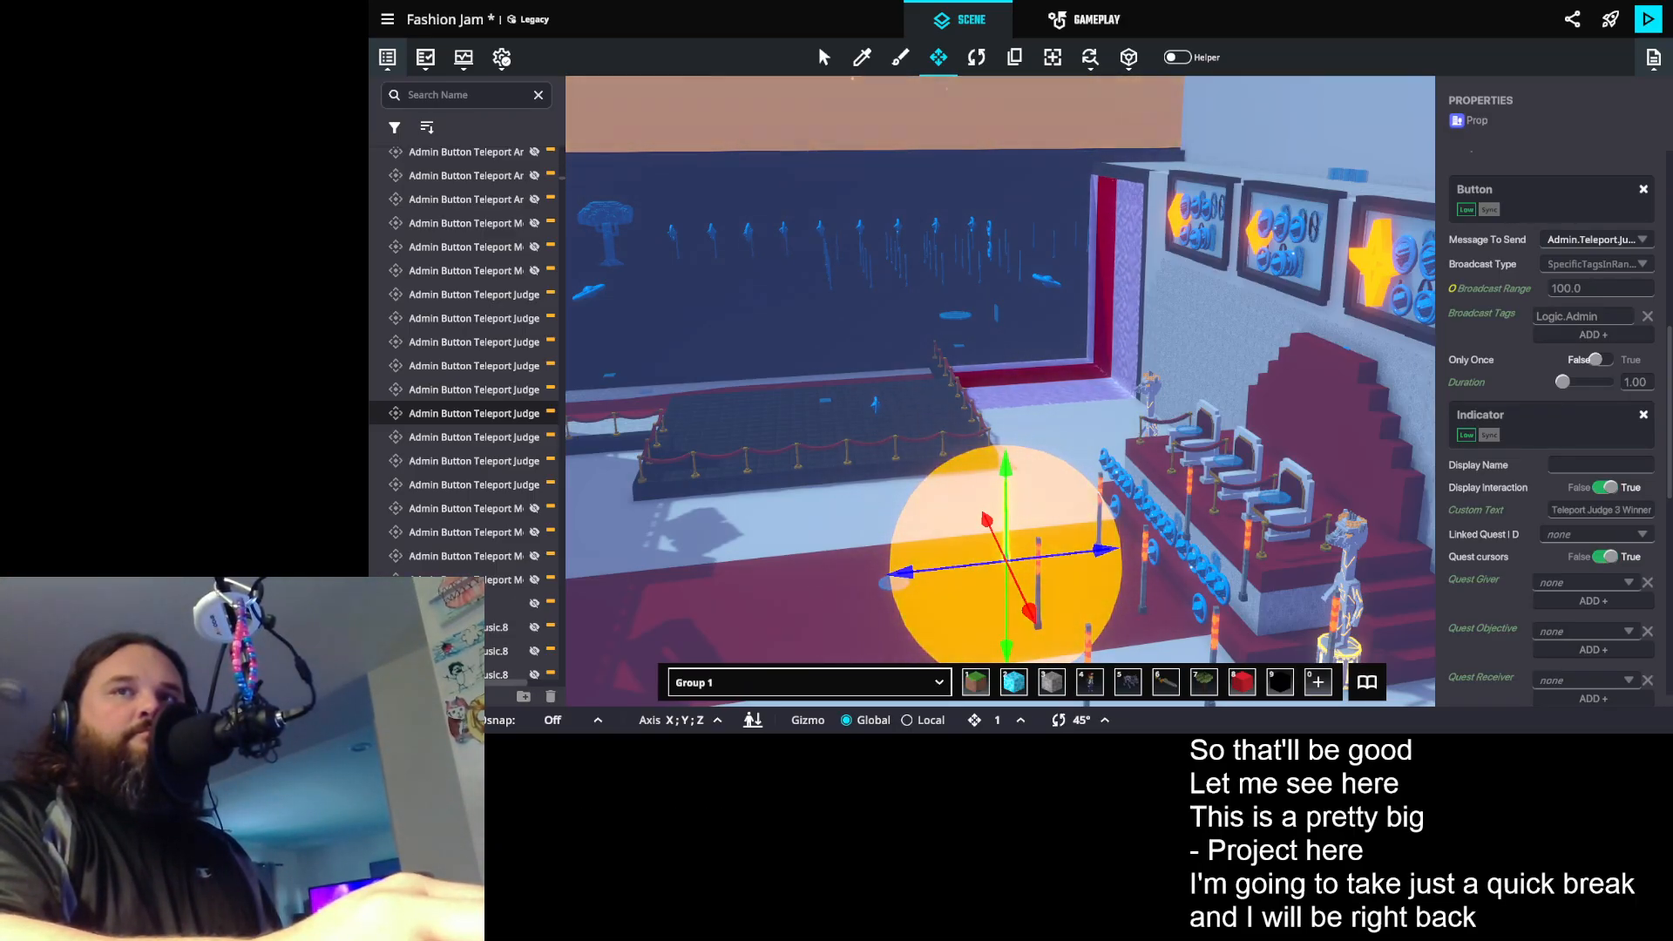
drag(1011, 397, 922, 366)
key(w)
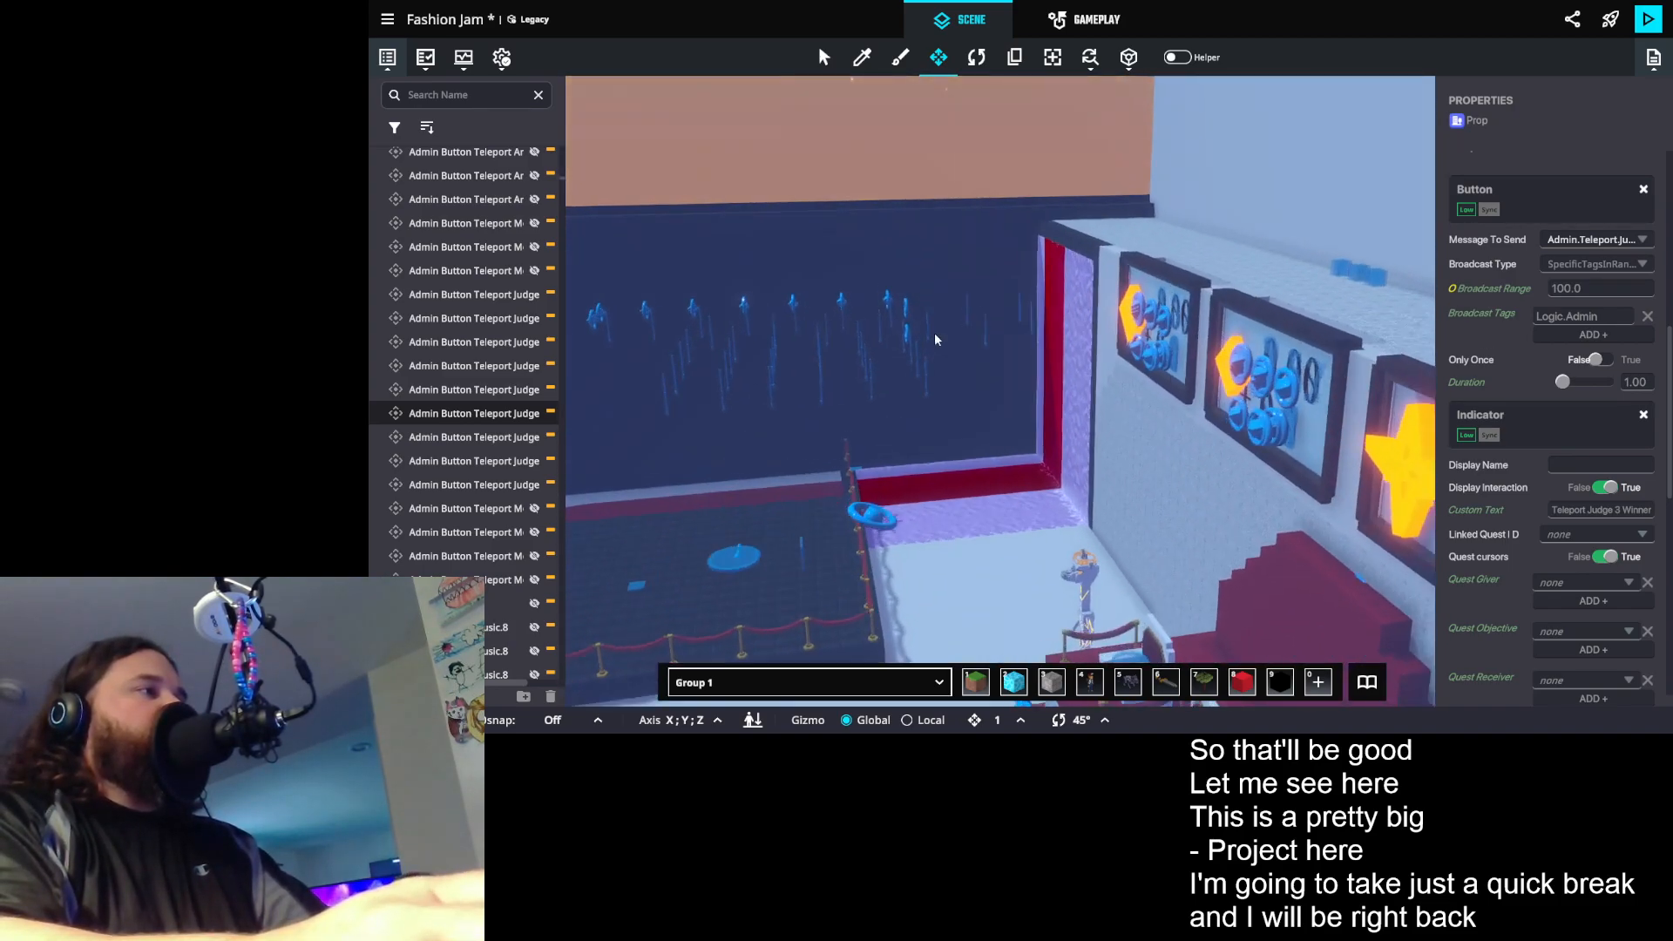
drag(932, 359, 953, 393)
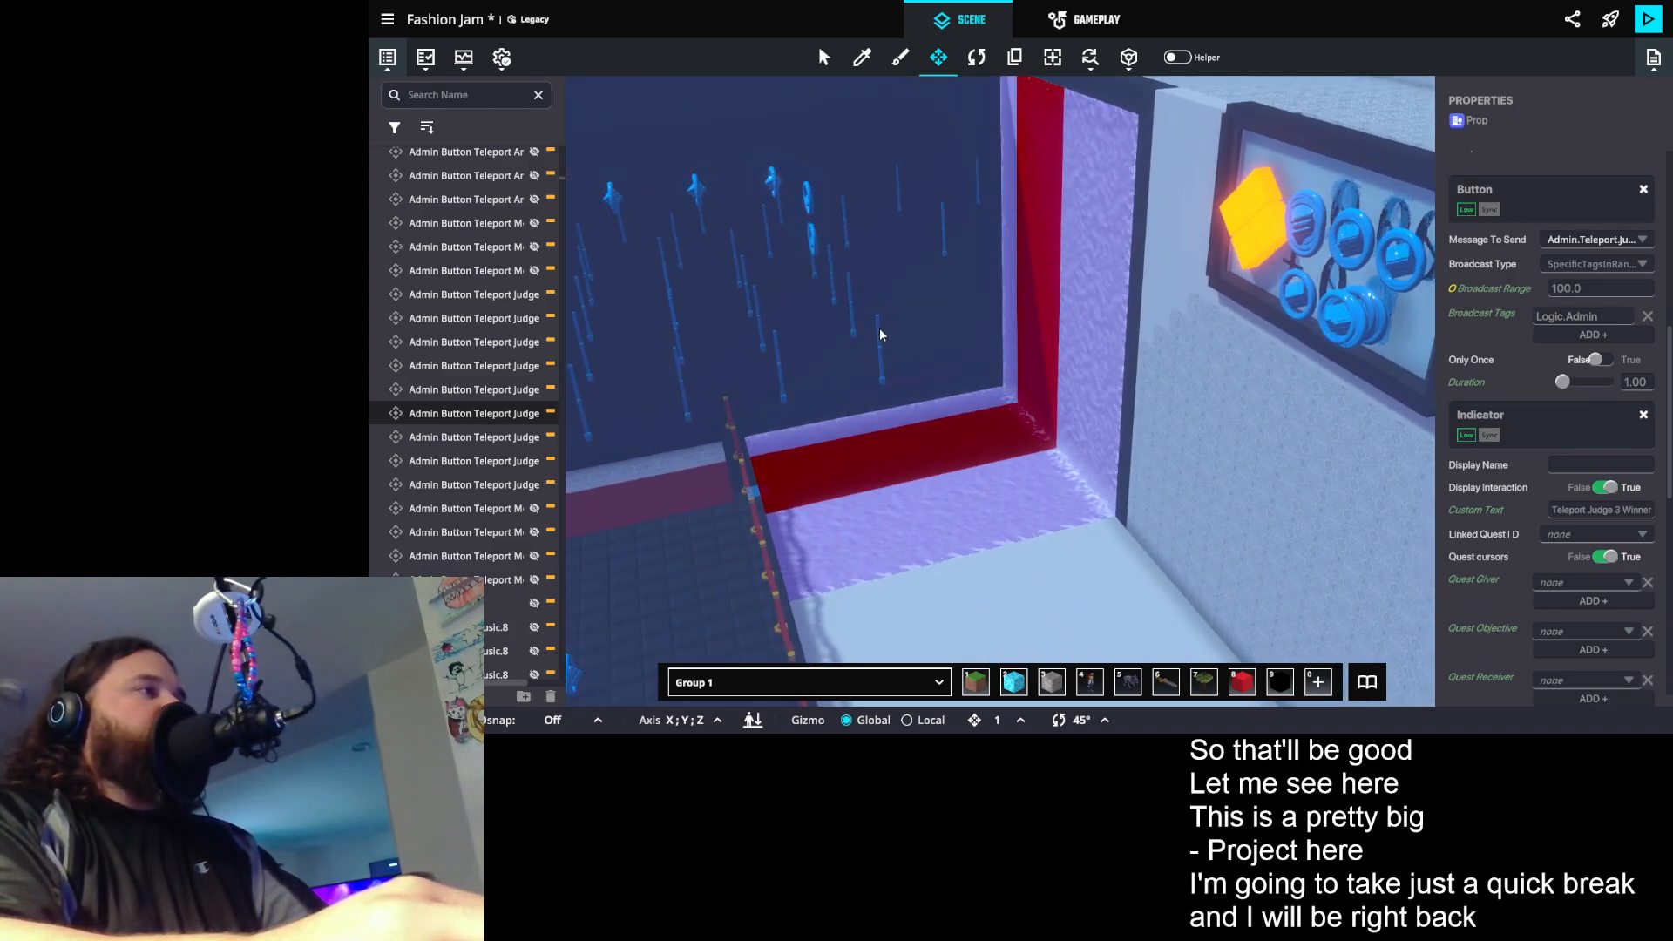
click(880, 340)
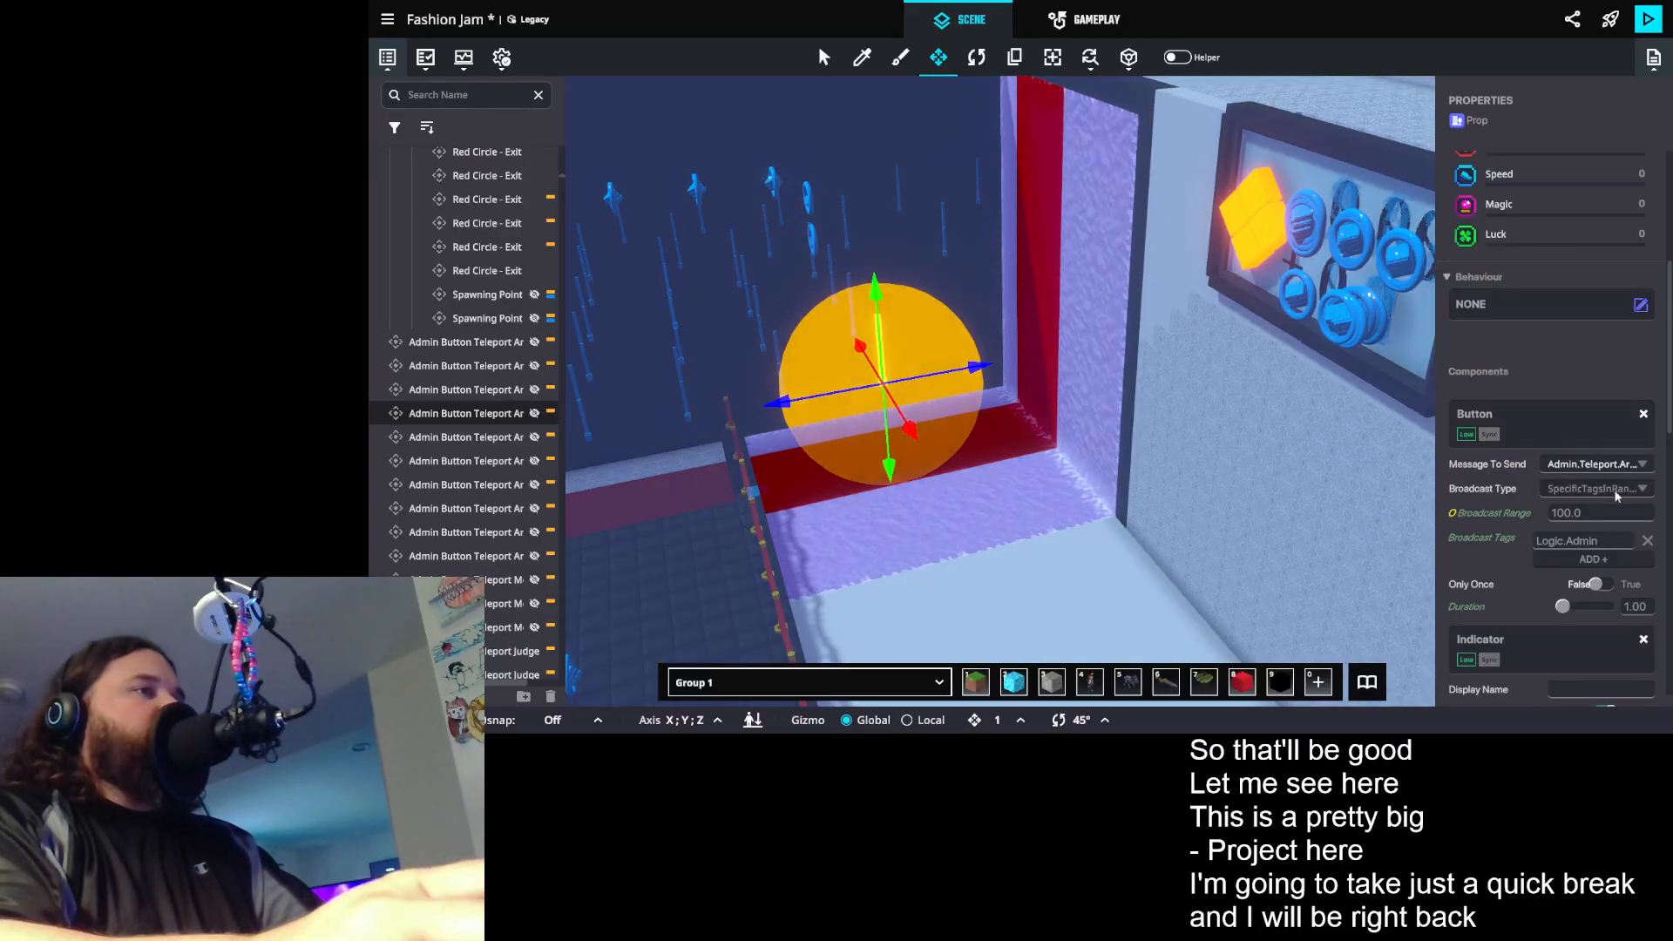
scroll(887, 273, up, 3)
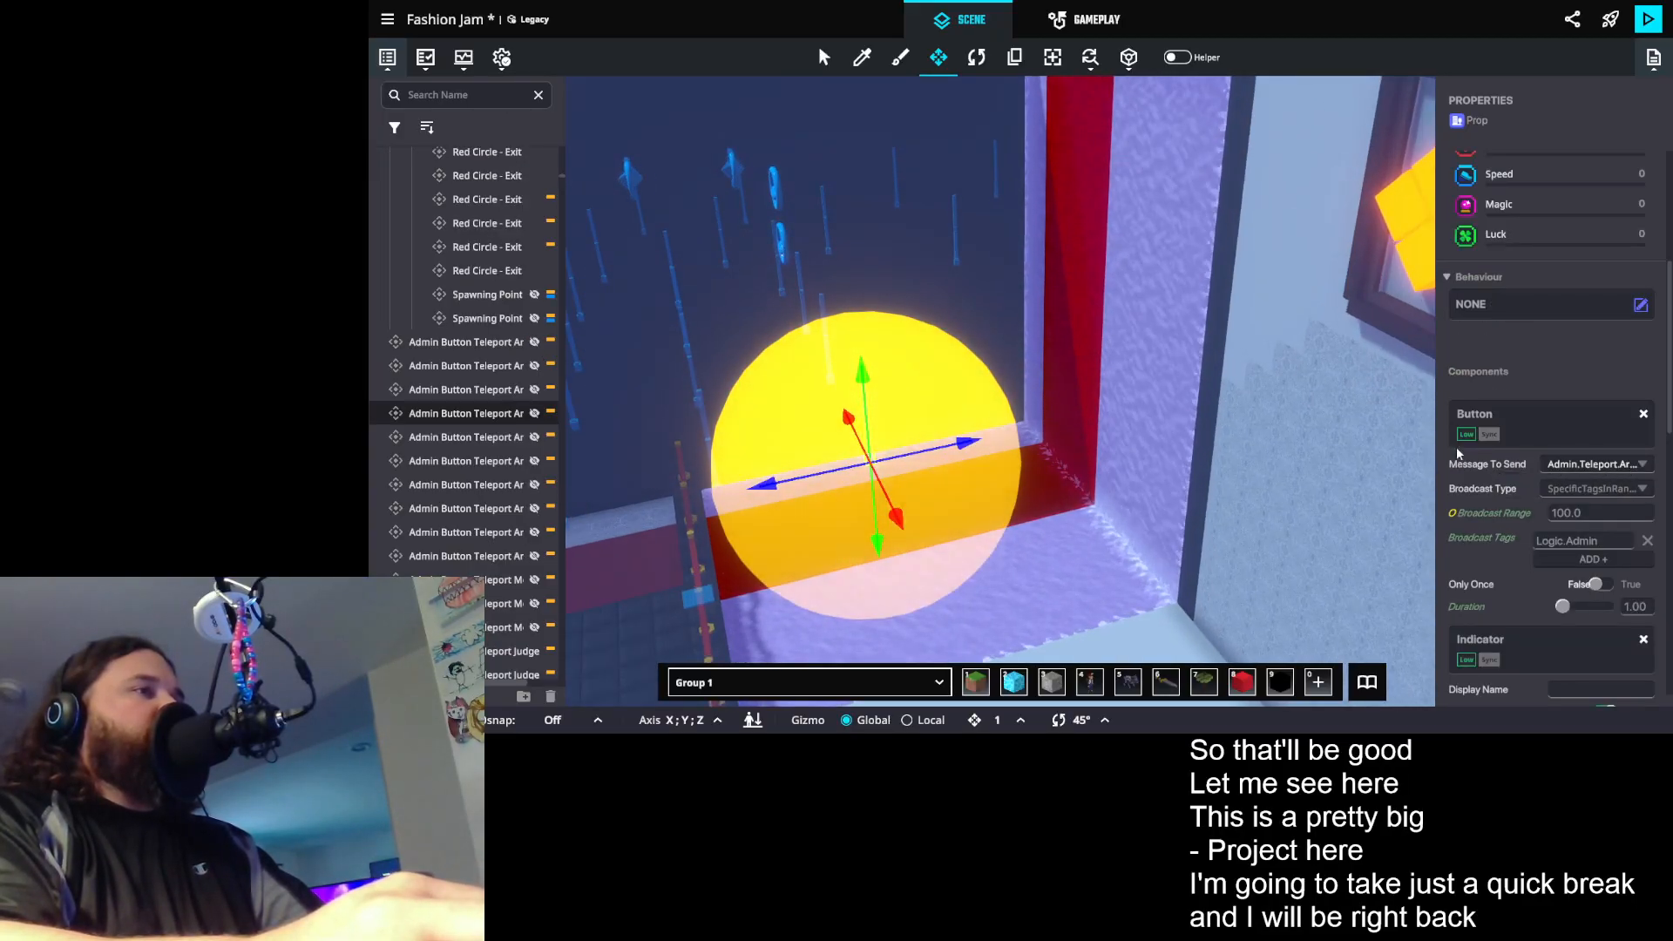
scroll(1612, 564, down, 2)
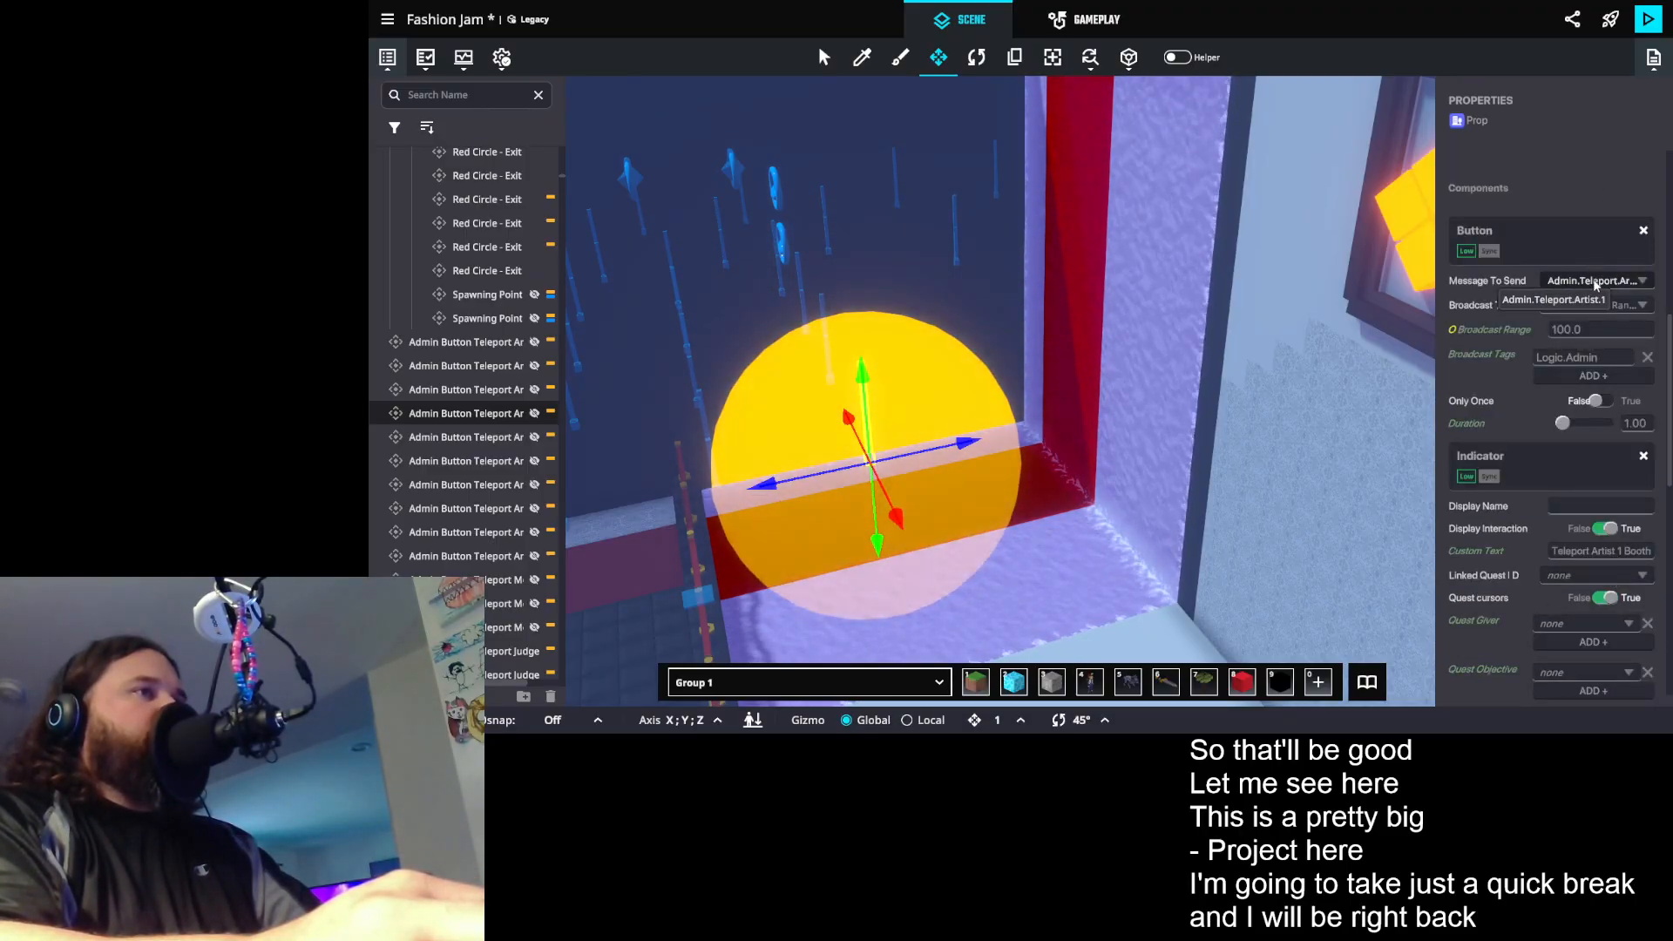
- Inspect the Artist 1 Catwalk, Artist 1 Winner and neighbouring Model teleport button props in turn, checking their messages and custom text
drag(1028, 314, 1078, 271)
click(928, 359)
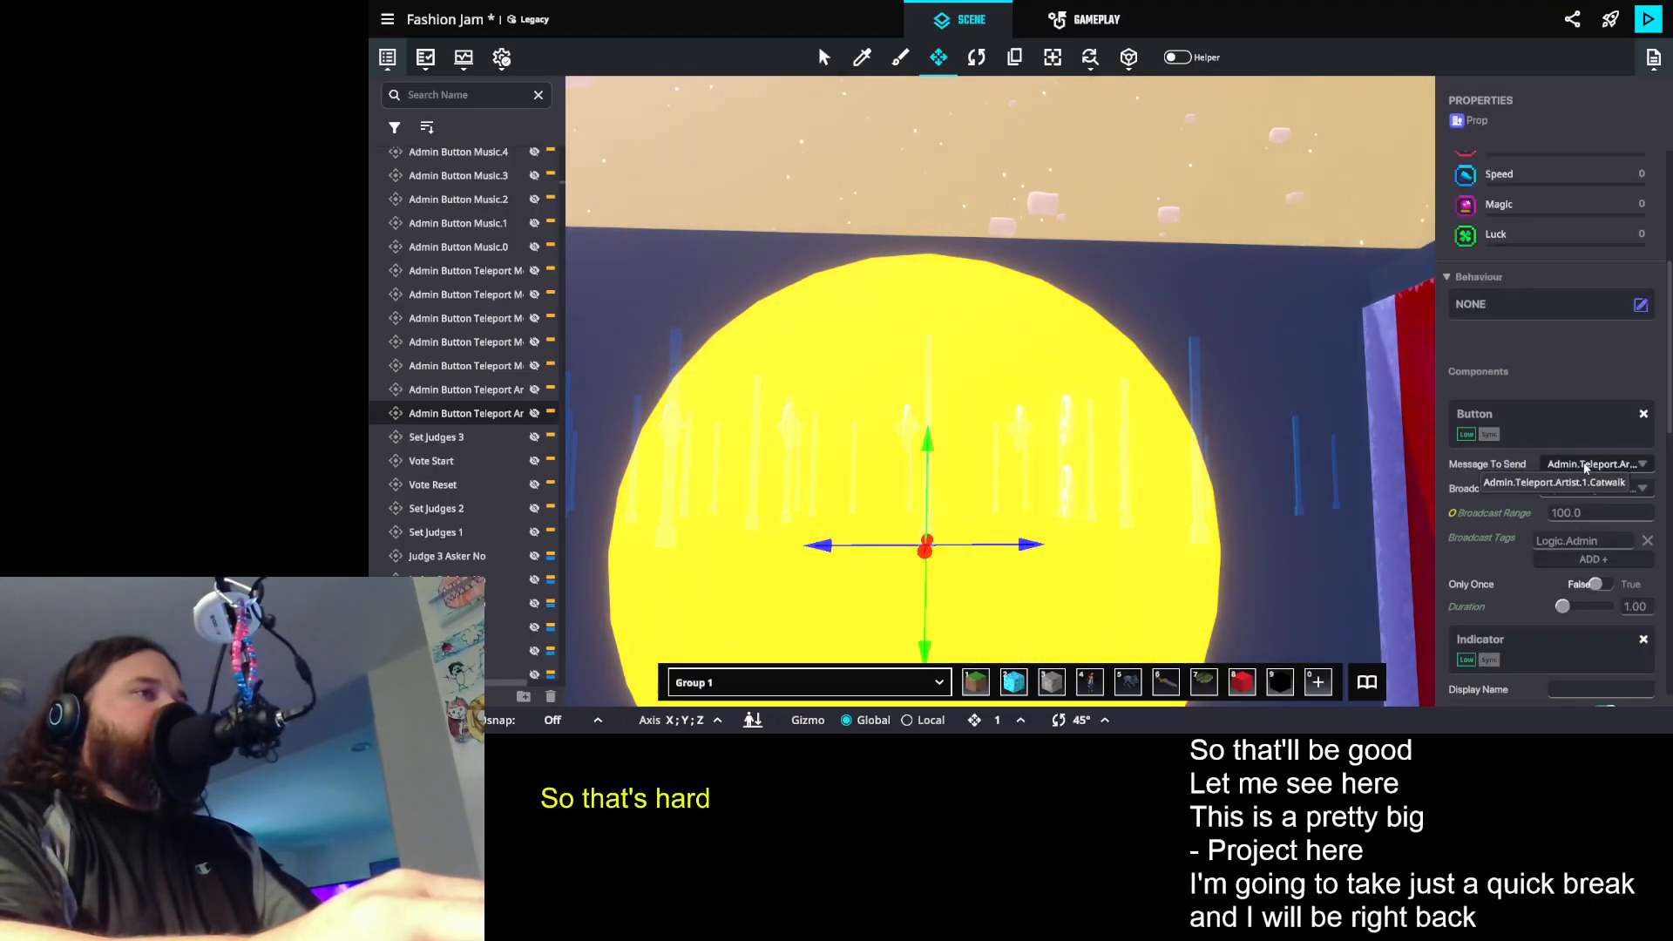
scroll(1584, 471, down, 1)
drag(802, 362, 810, 356)
click(672, 333)
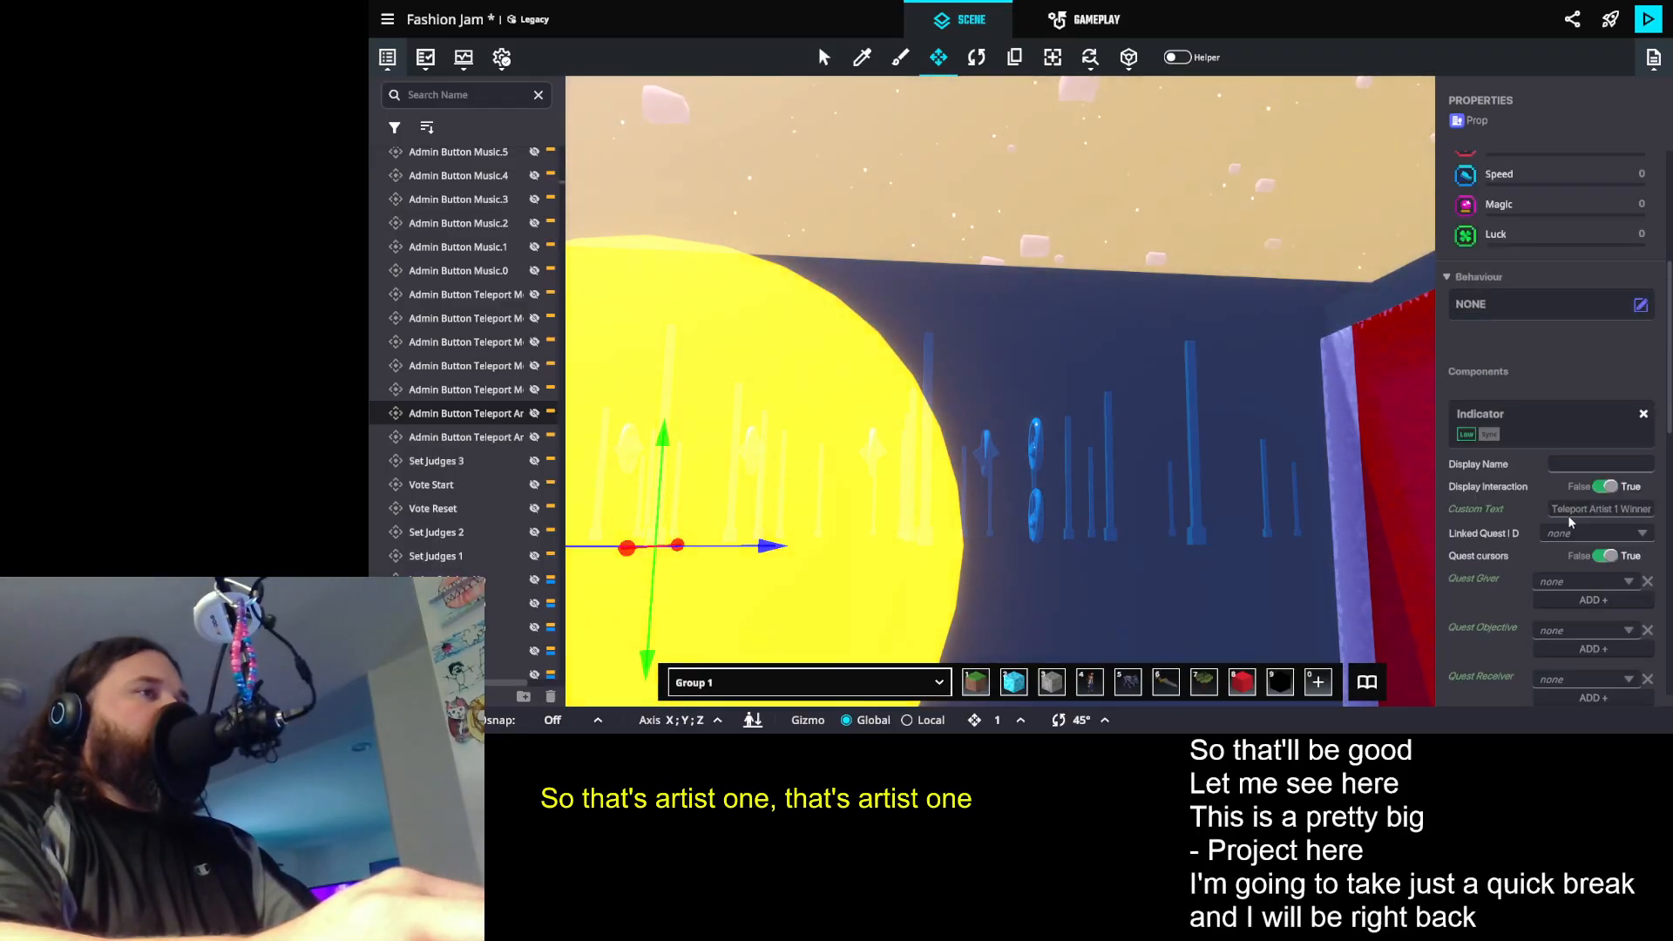
drag(1077, 369, 895, 352)
click(838, 343)
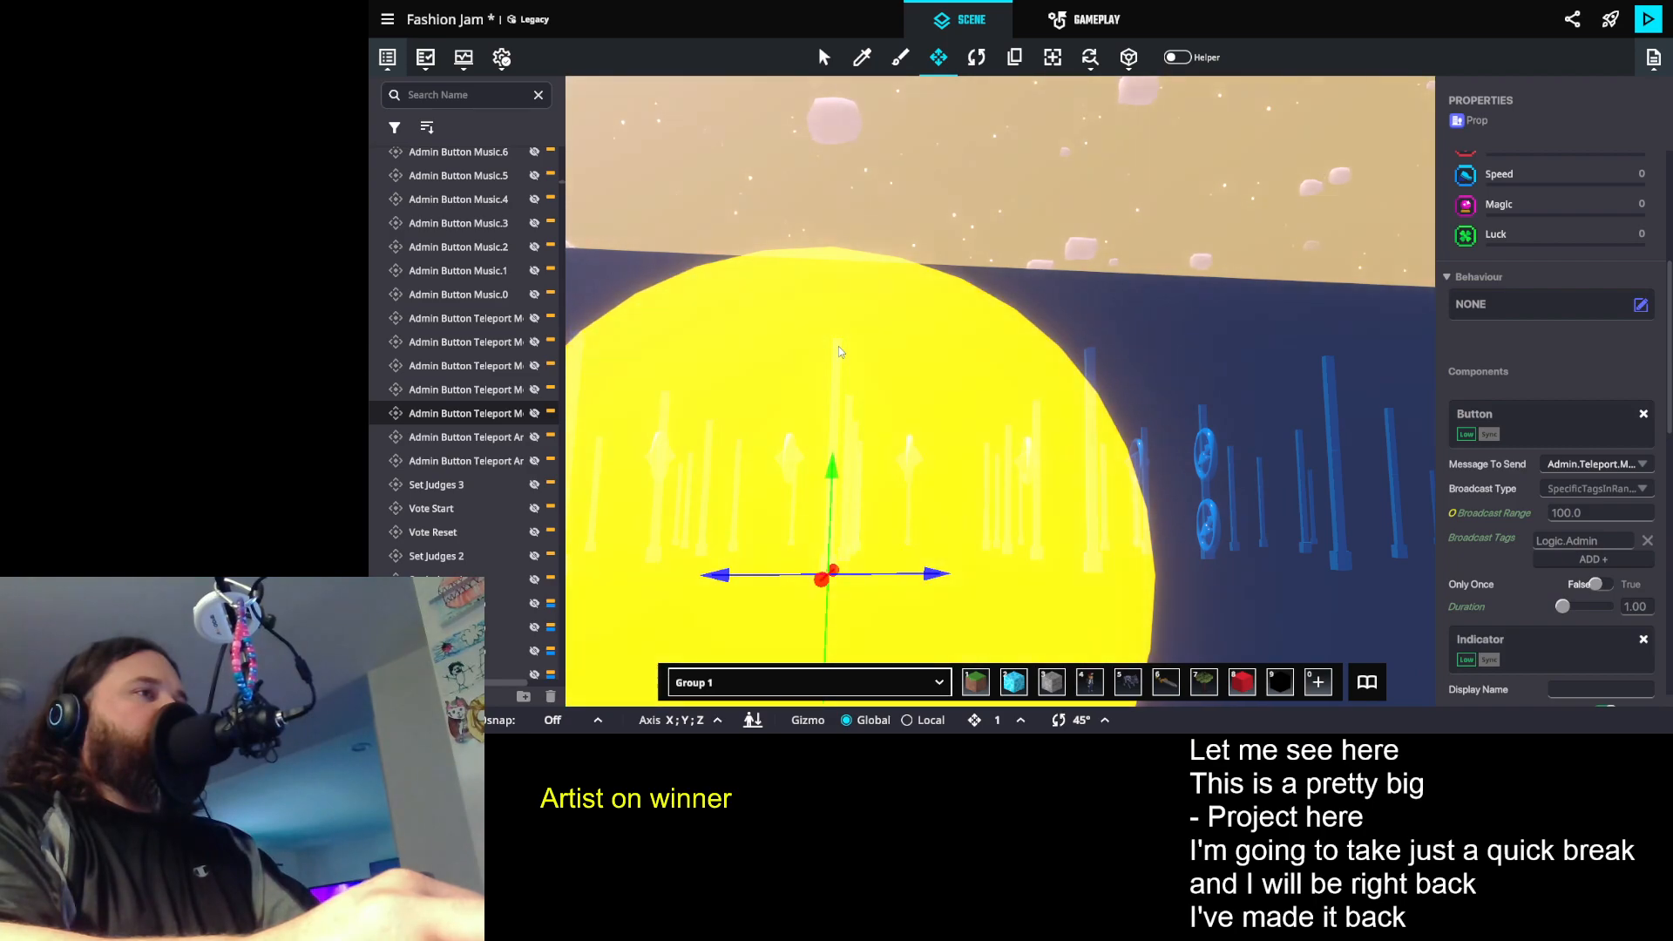
- Select nine Artist teleport button props together, starting with the front row for Artist 1 and continuing through the rows behind
drag(1395, 416, 1182, 379)
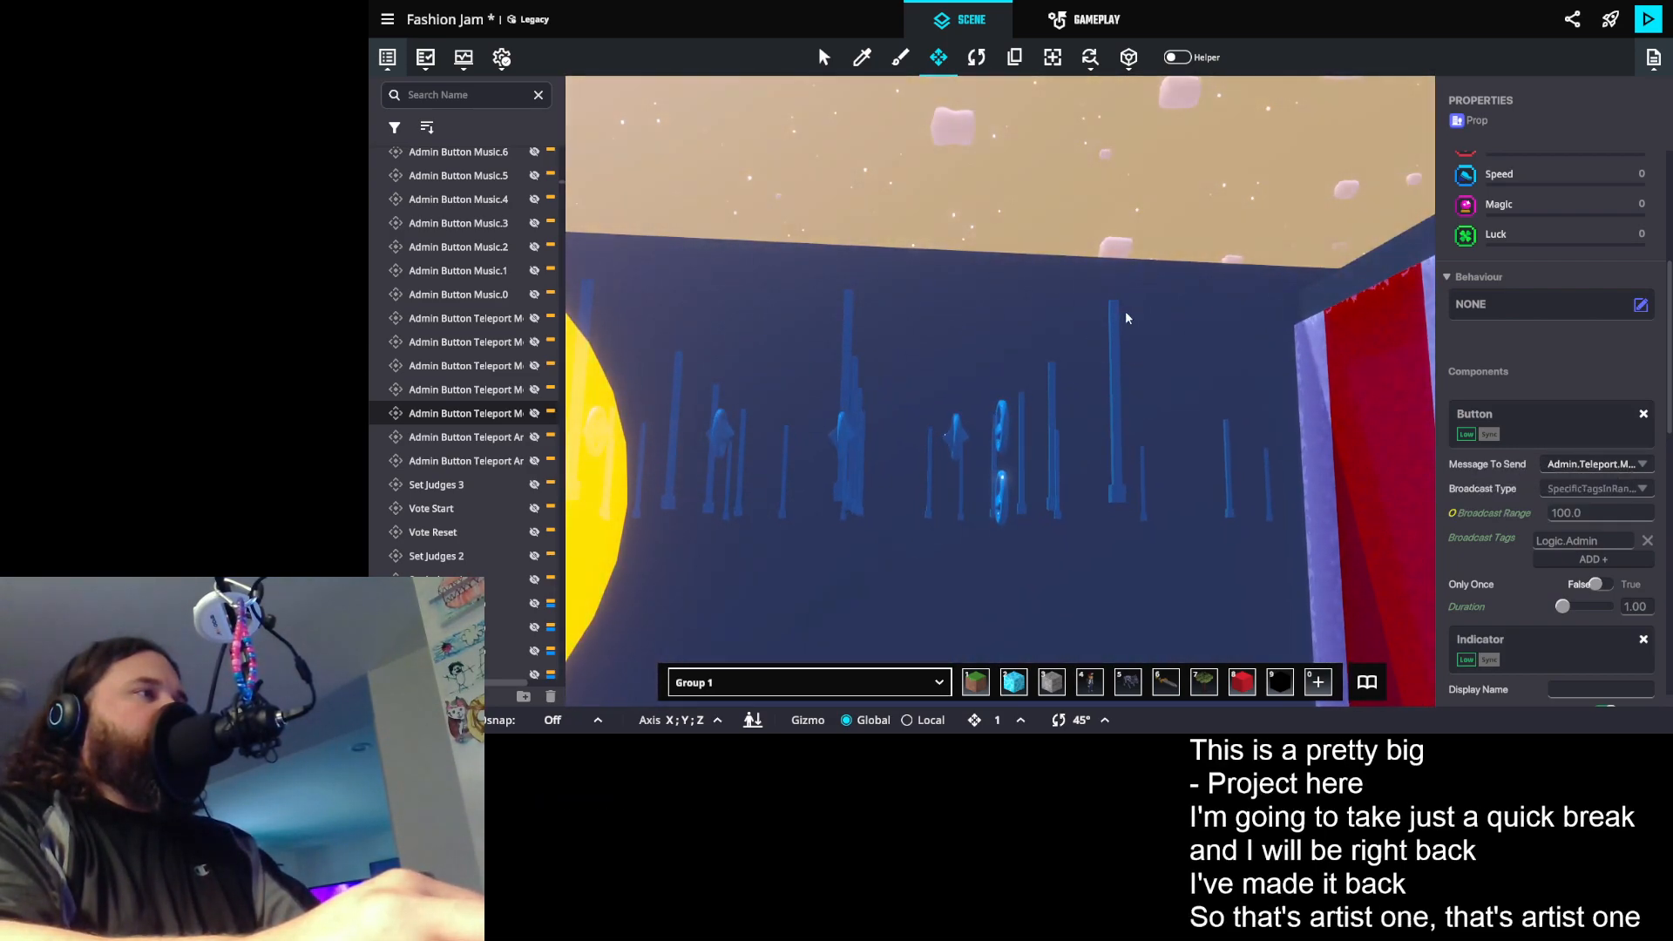
click(1114, 313)
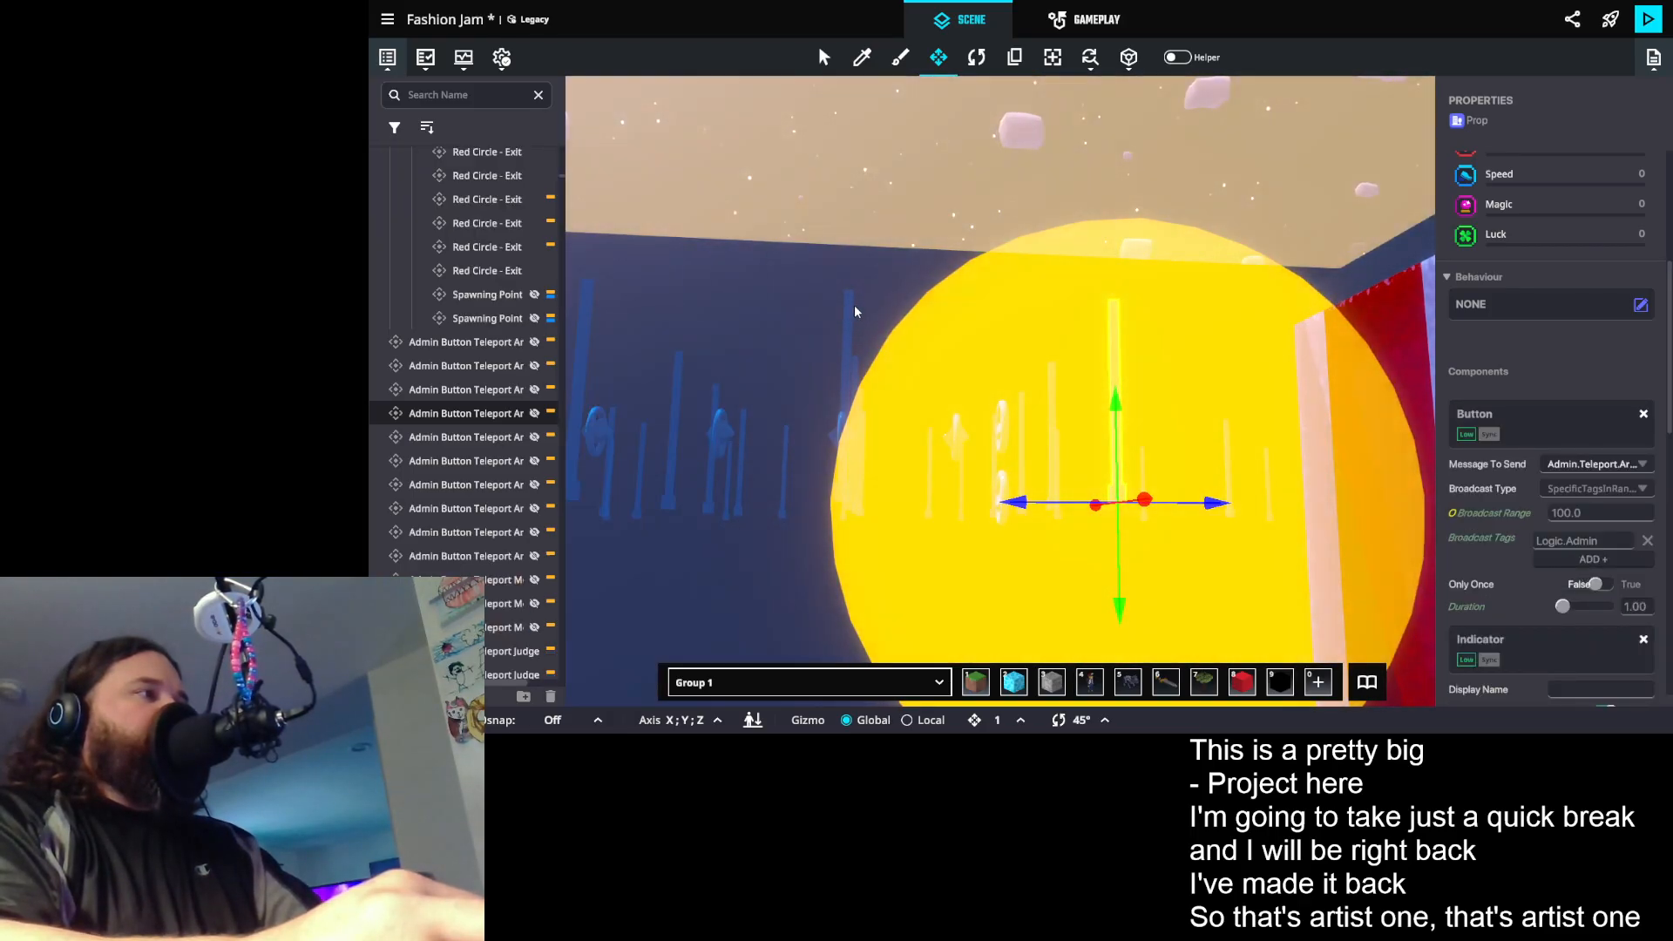
shift+click(845, 306)
shift+click(585, 296)
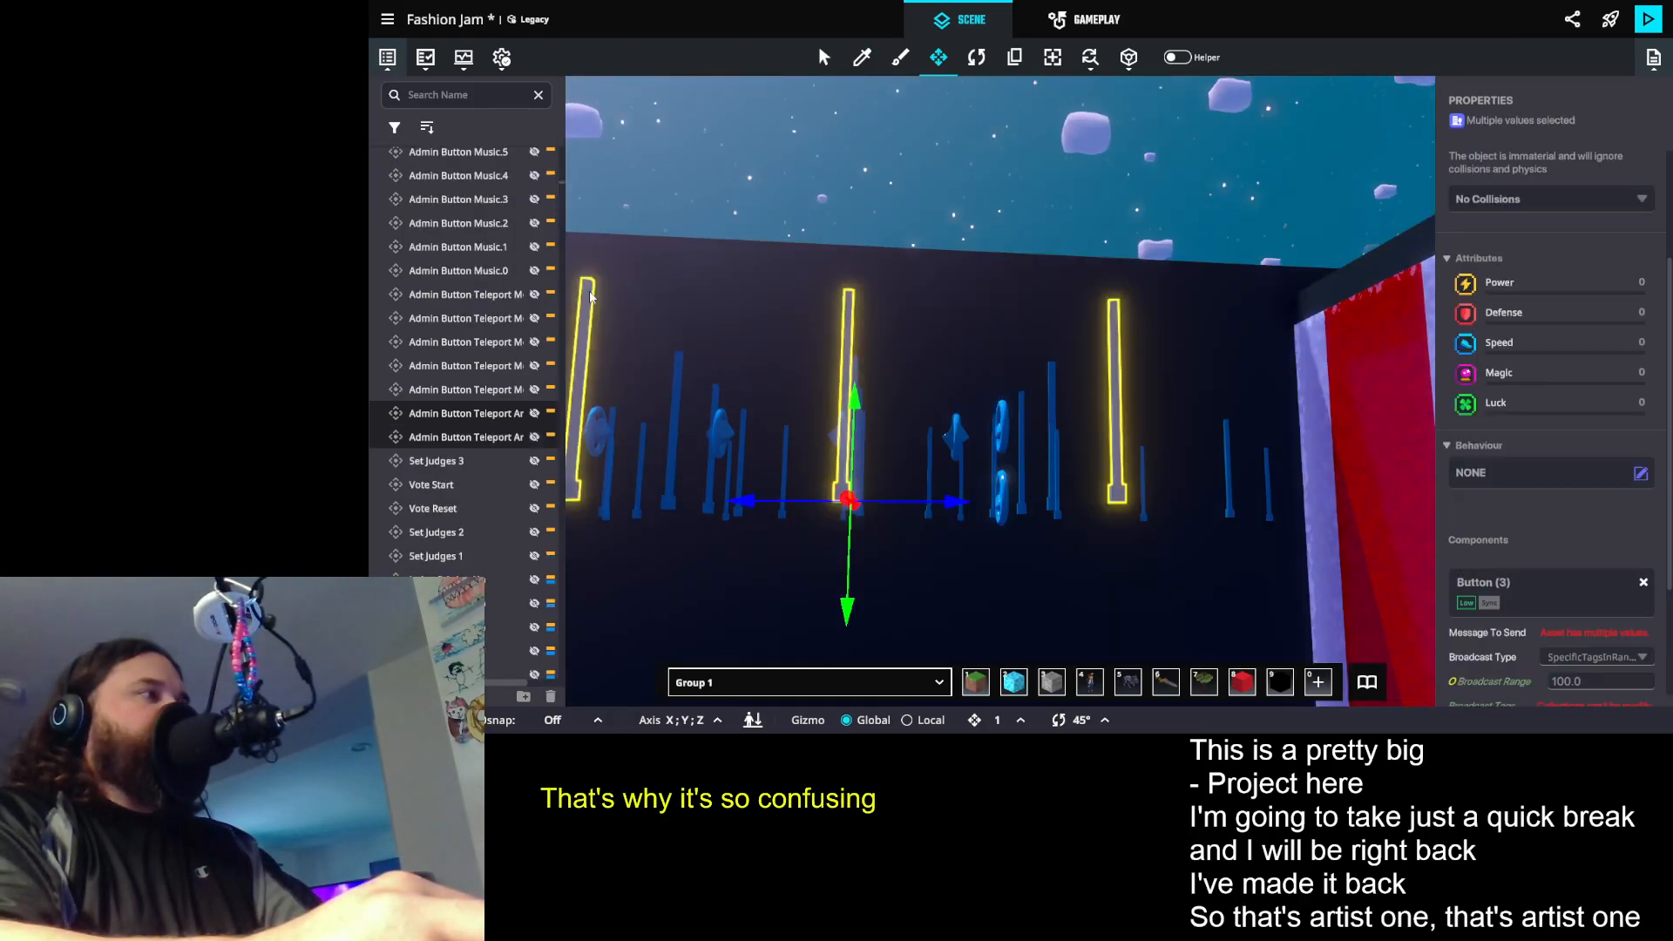
drag(934, 340, 967, 422)
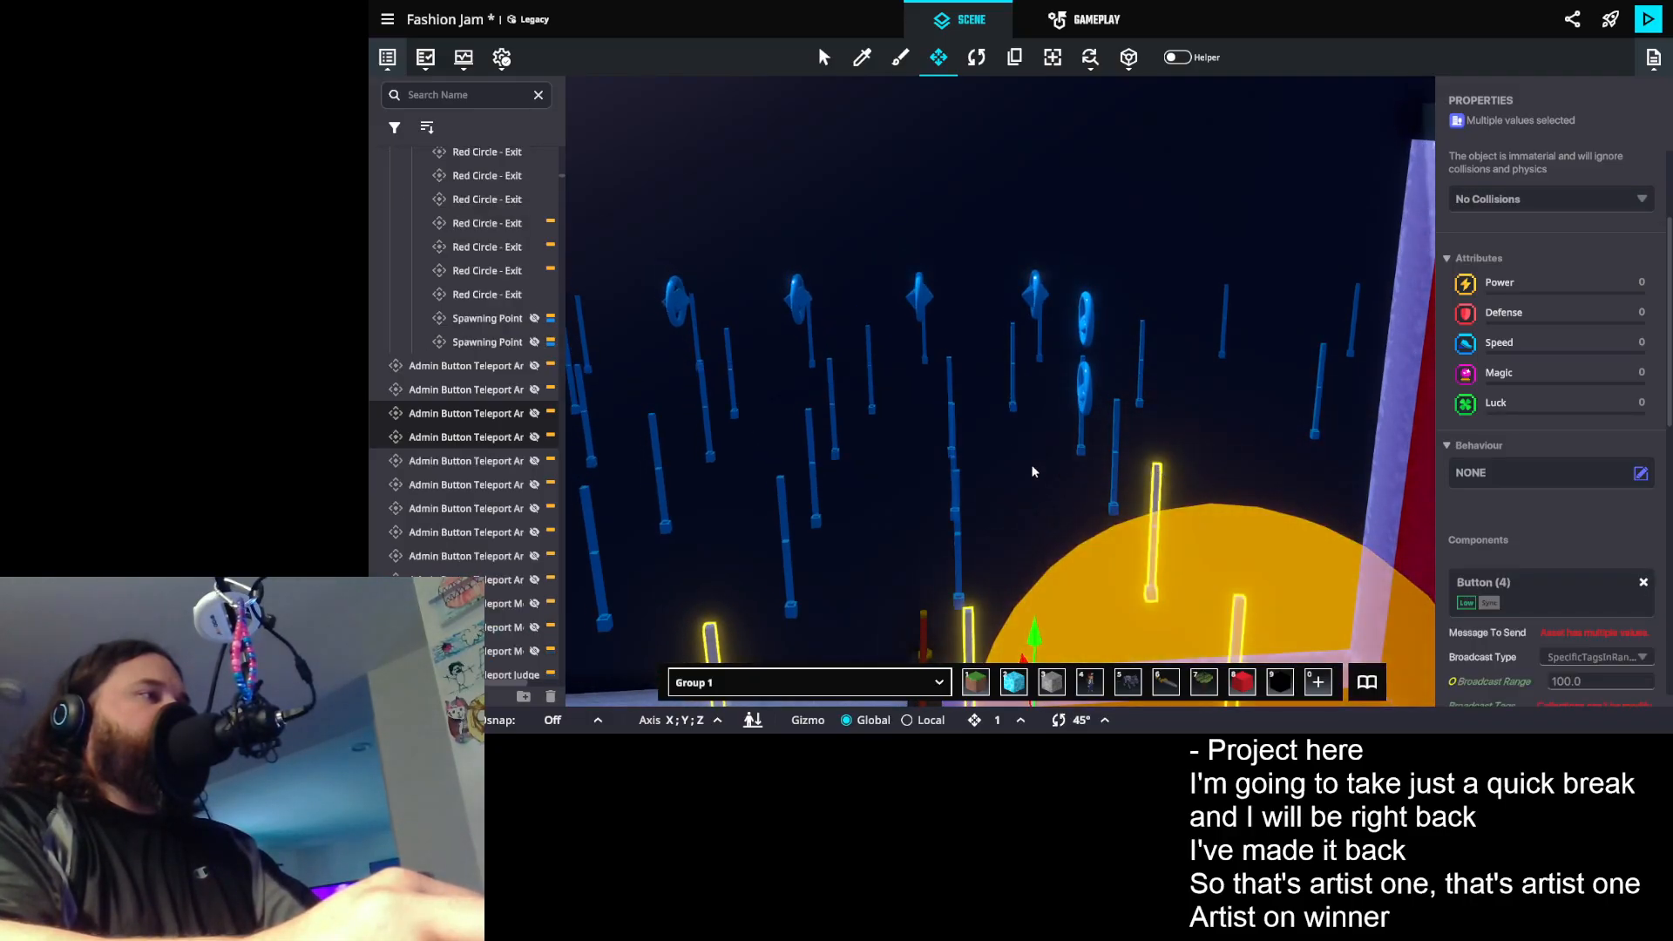
shift+click(956, 495)
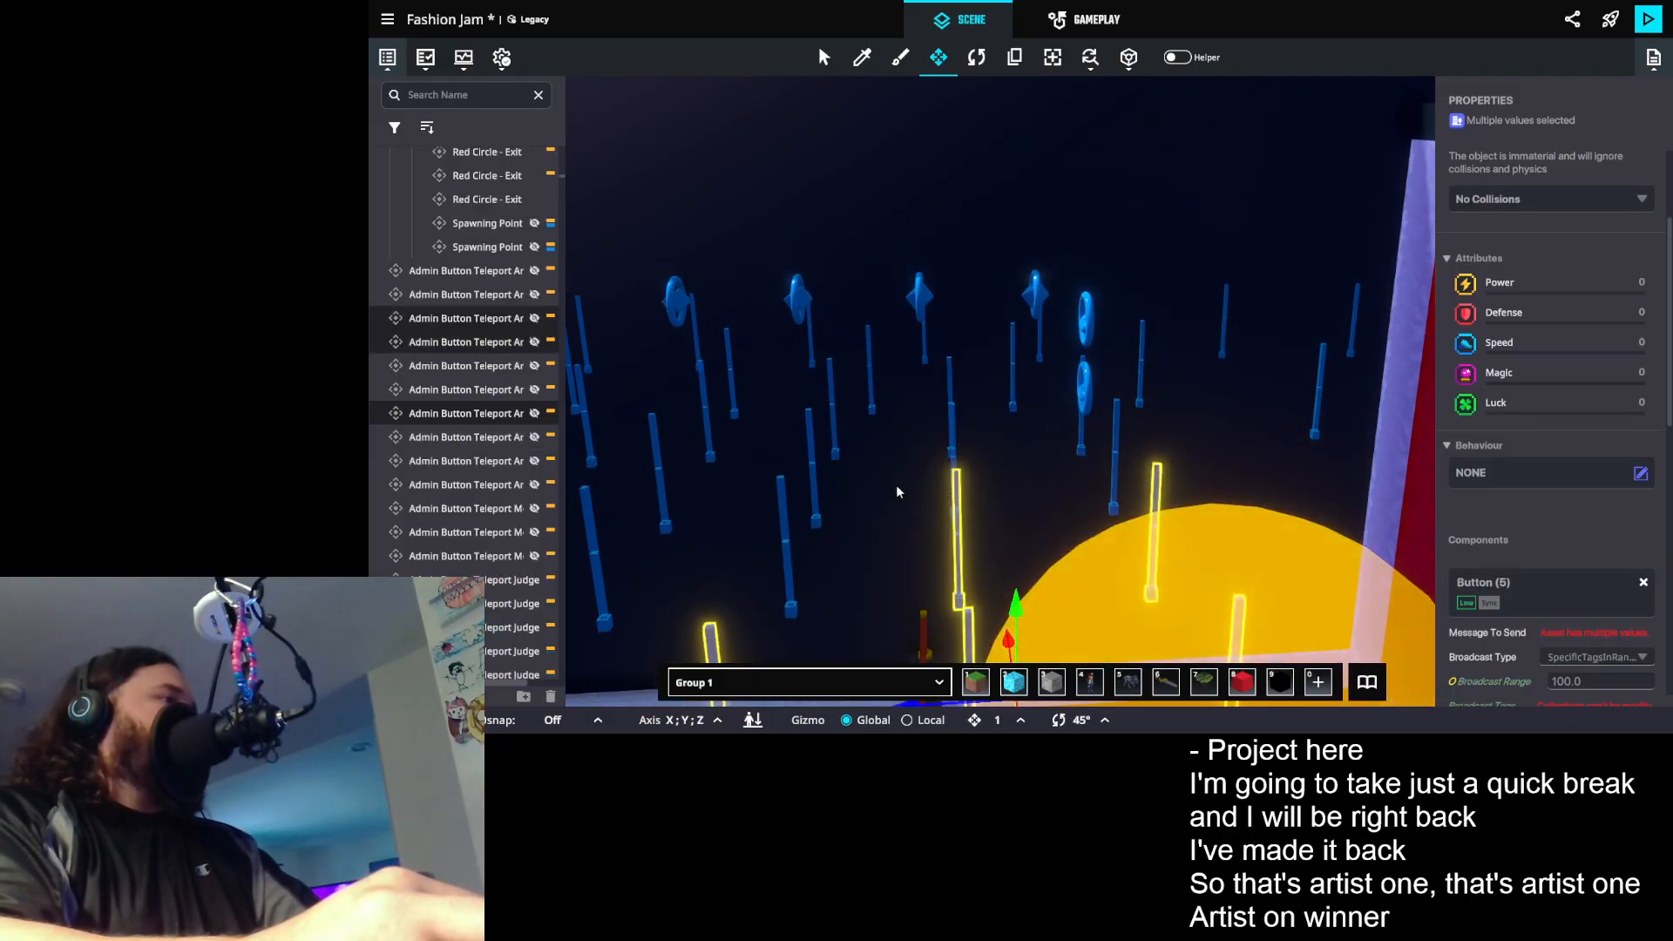
shift+click(780, 506)
shift+click(809, 432)
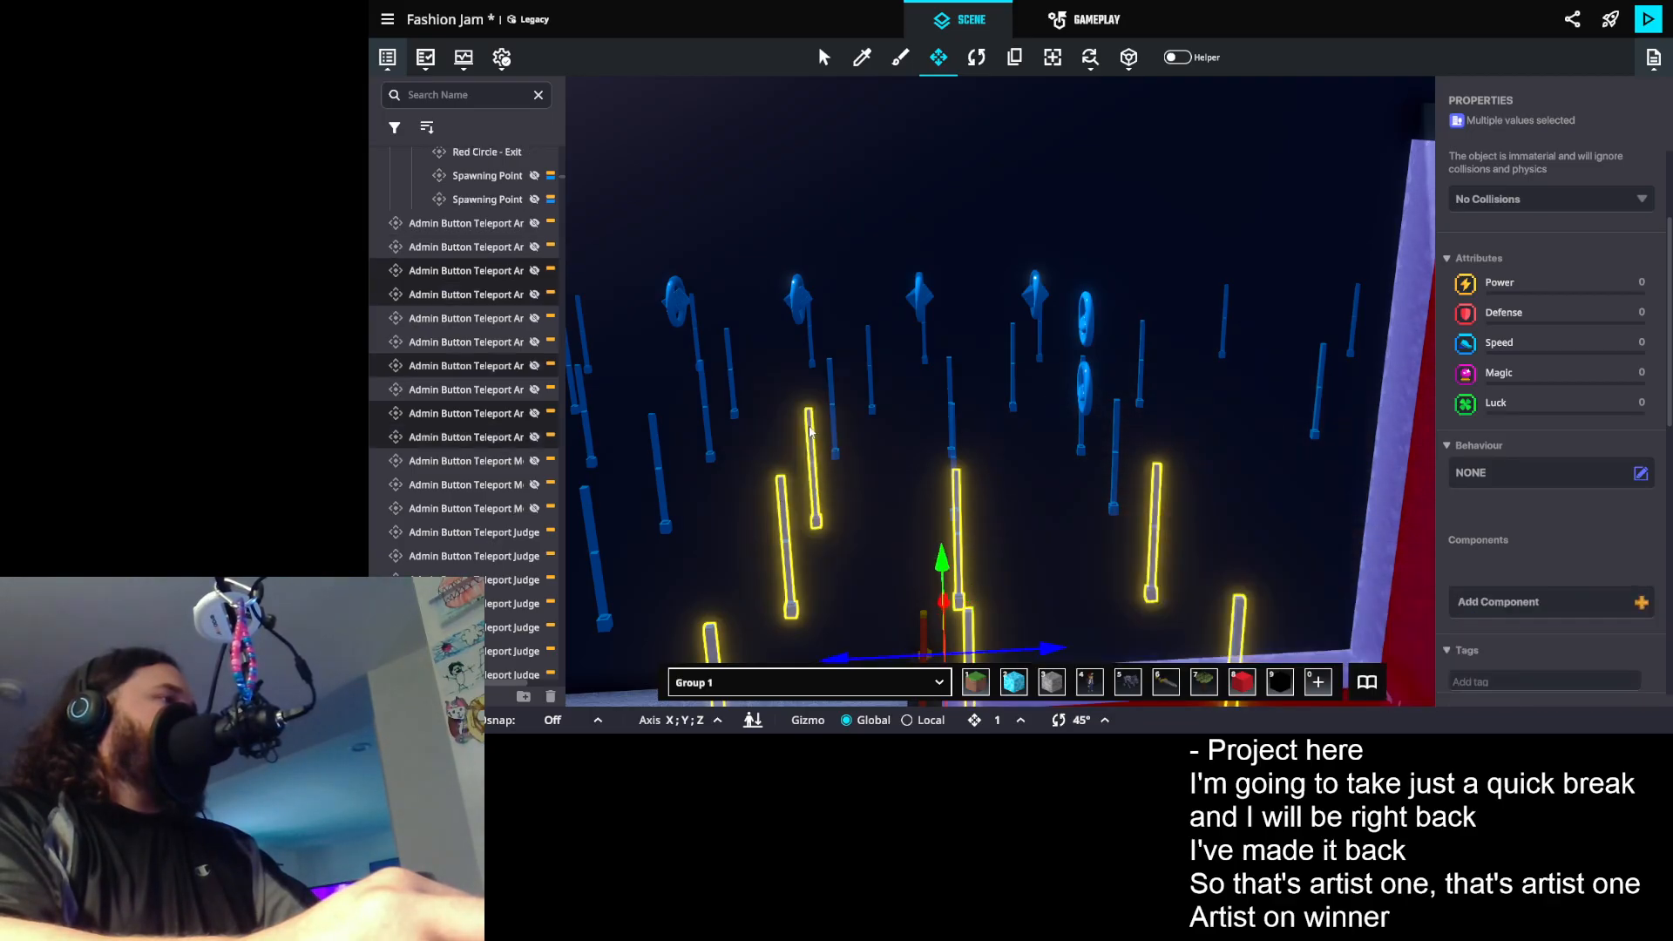
drag(955, 427, 1065, 481)
shift+click(818, 409)
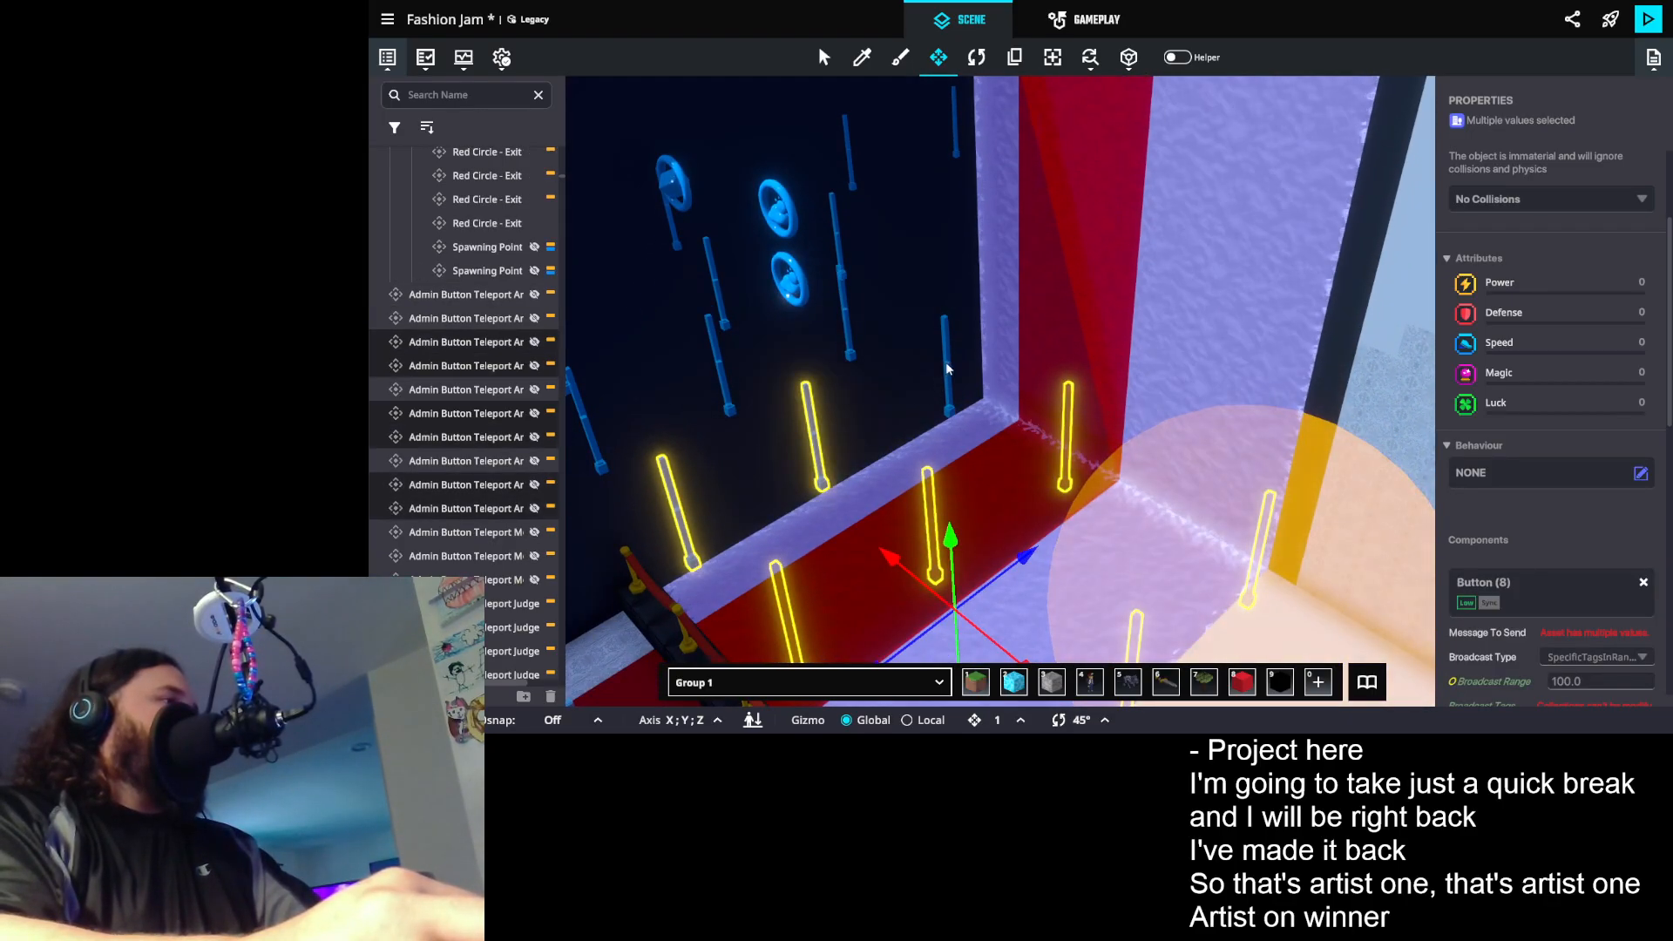
shift+click(947, 369)
- Check which message one Artist teleport button in the back row sends, and restore the nine-prop selection
drag(947, 369, 1048, 420)
click(1048, 427)
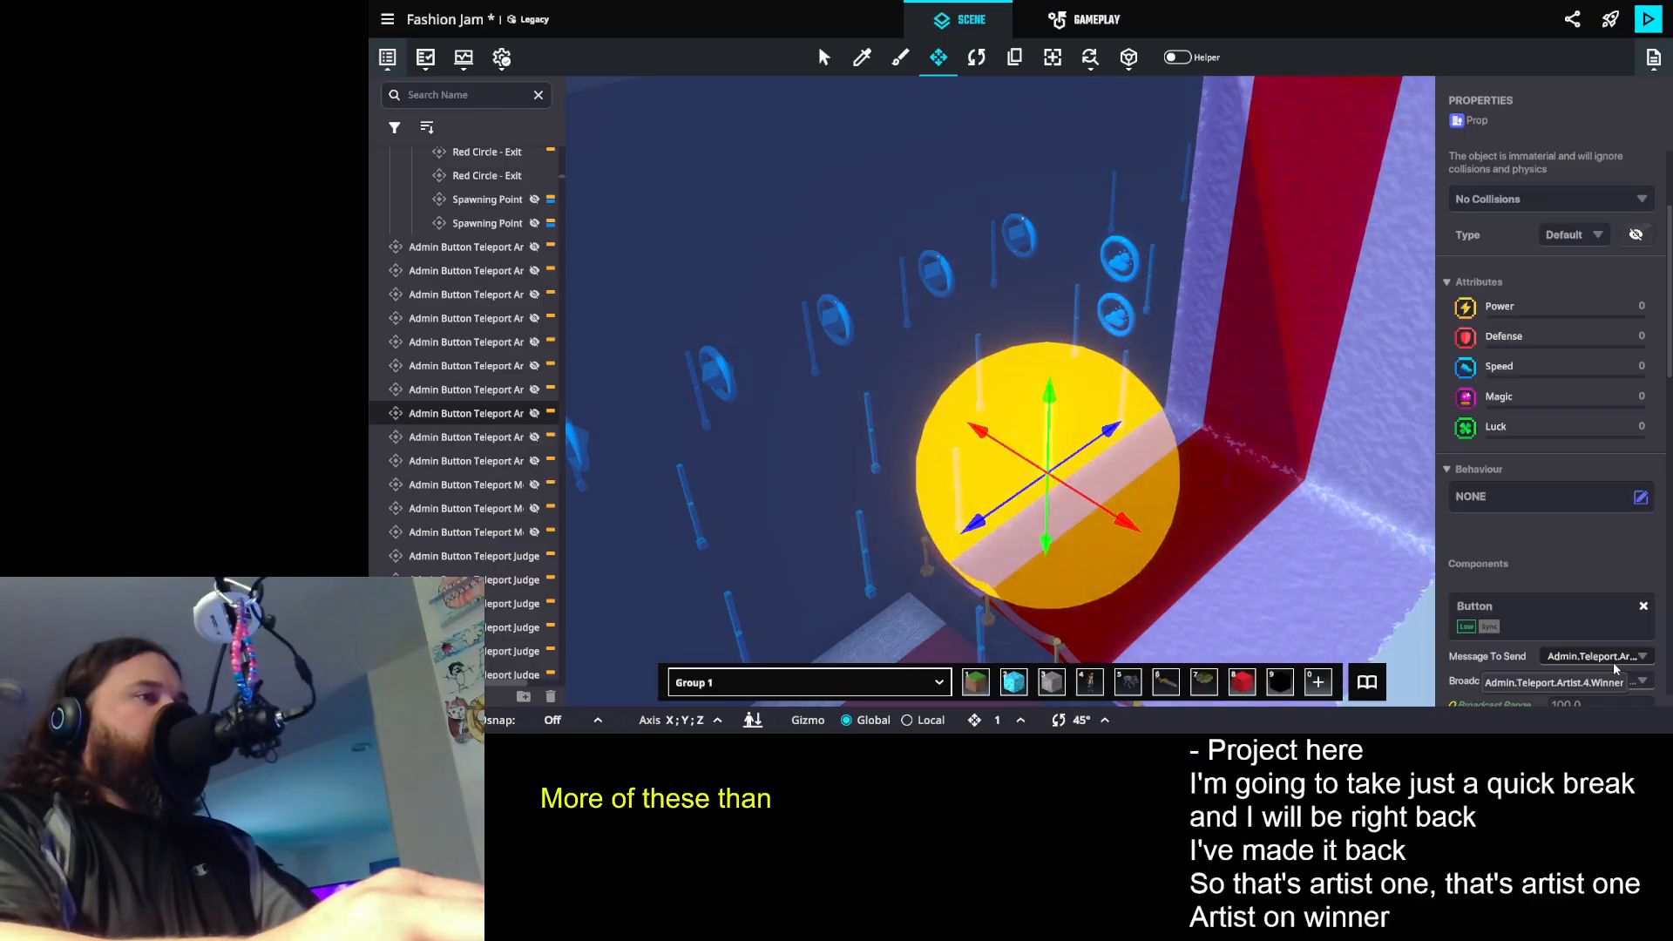
drag(1131, 416, 1009, 384)
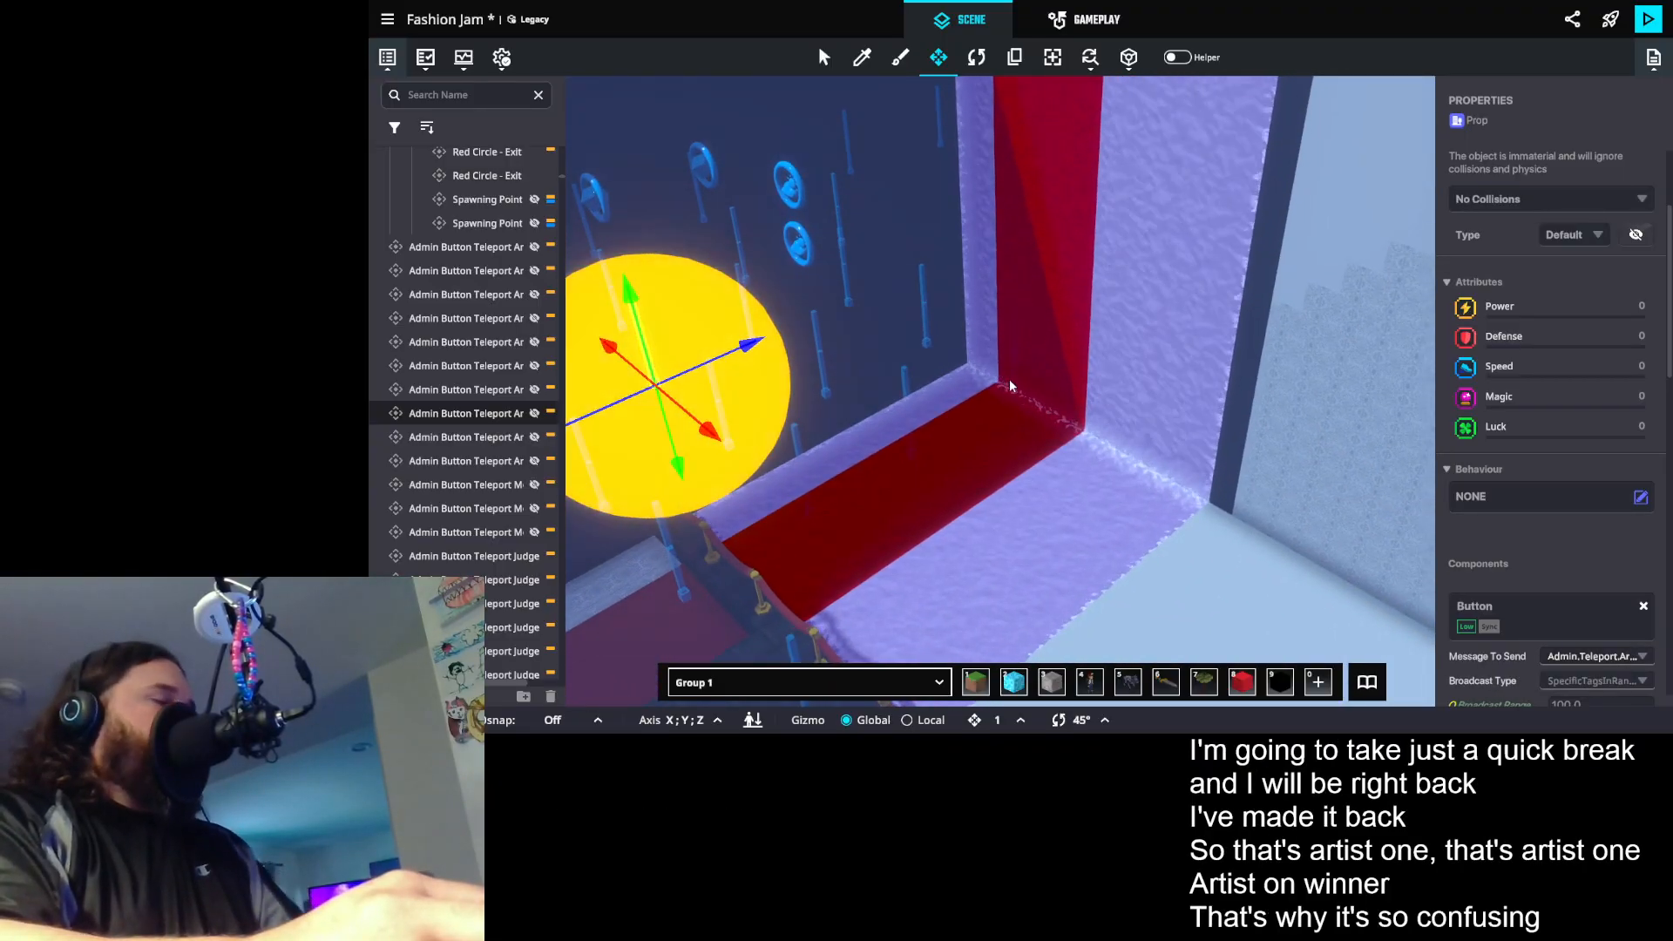
key(ctrl+z)
- Add the last row of three Artist teleport button props to the selection, making twelve in total
drag(974, 313, 847, 392)
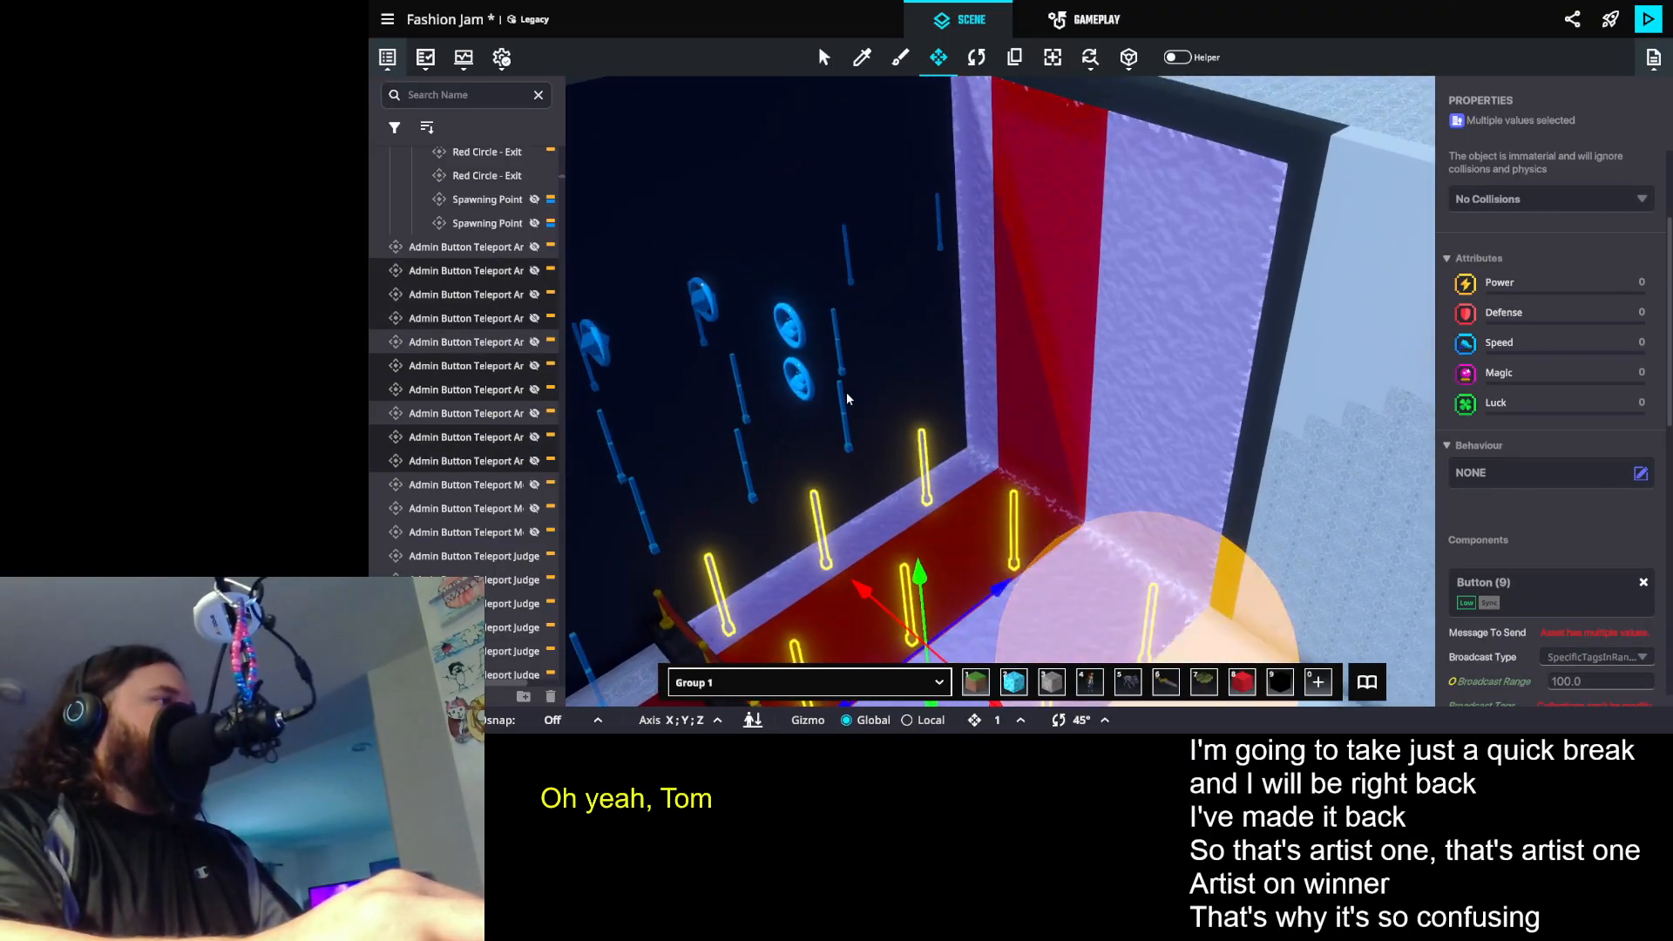
shift+click(843, 403)
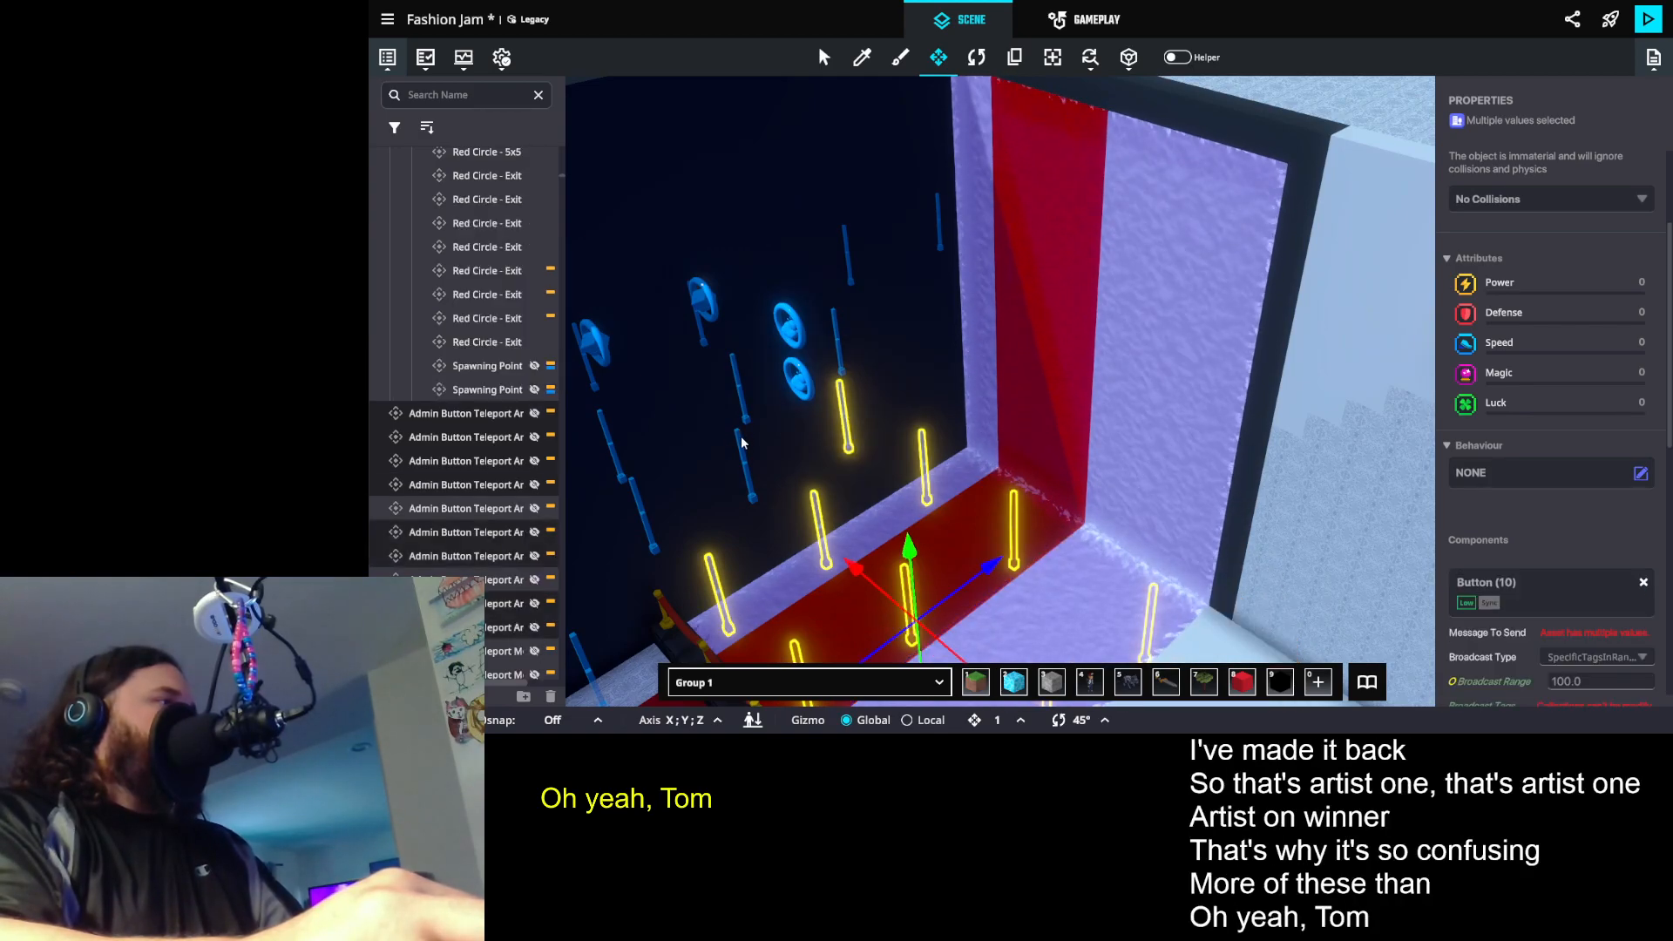
shift+click(736, 447)
shift+click(643, 504)
- Move the twelve selected Artist teleport button props beside the judges' stage, toward the Judge buttons, and make them visible
drag(828, 366, 1243, 465)
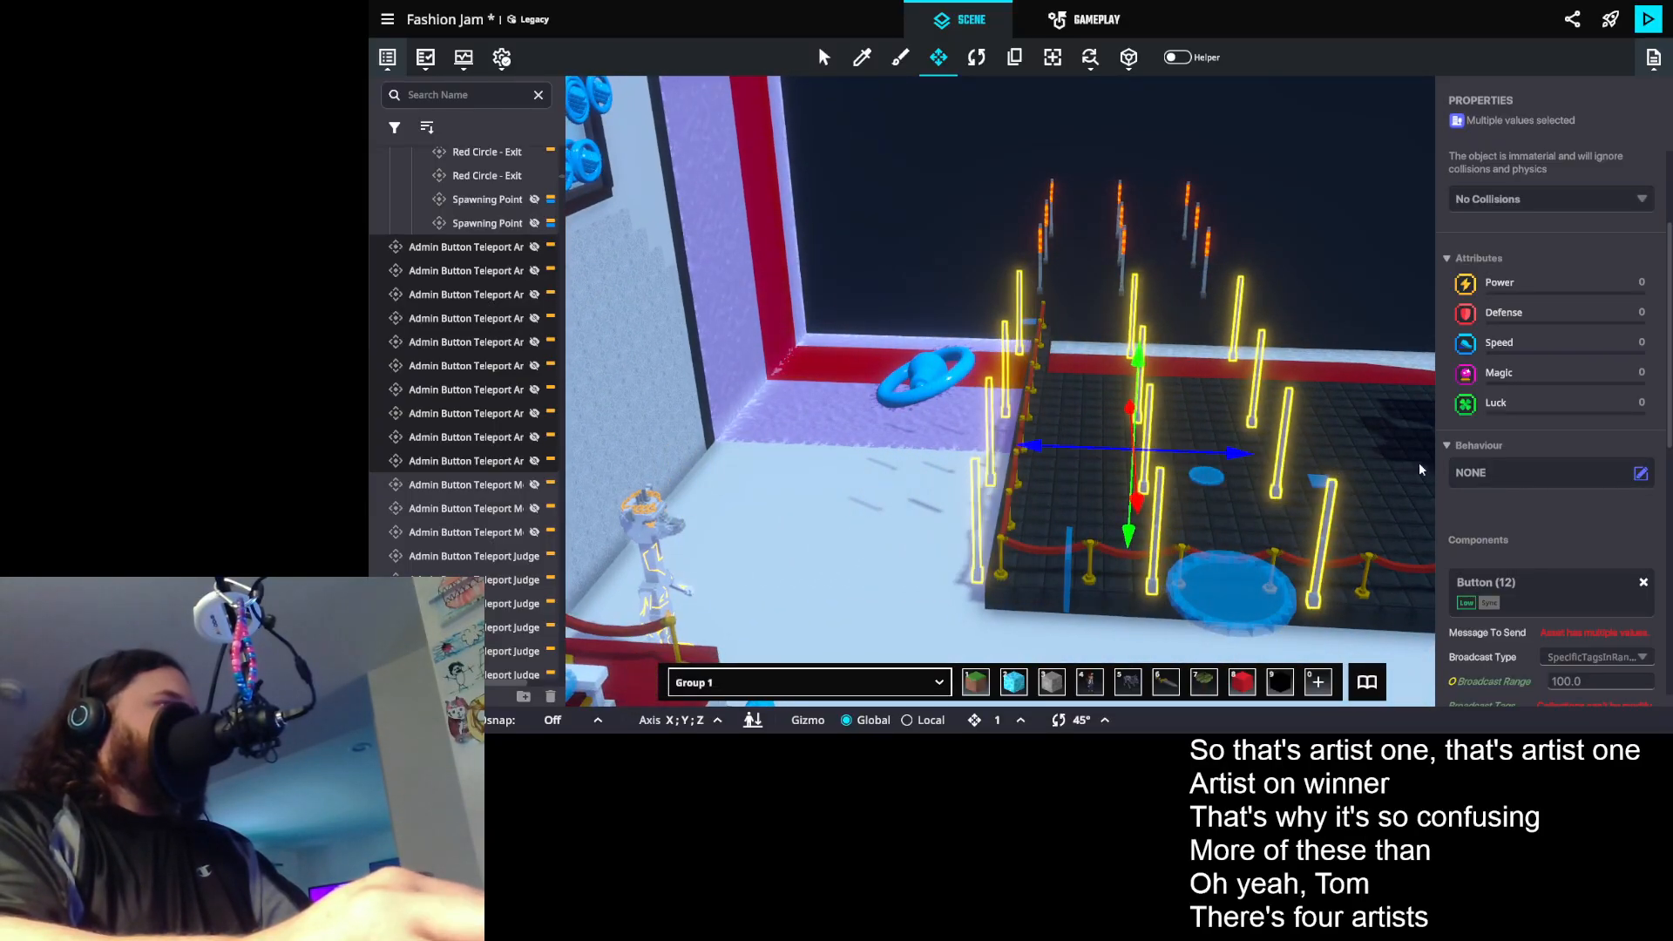
scroll(1560, 281, up, 3)
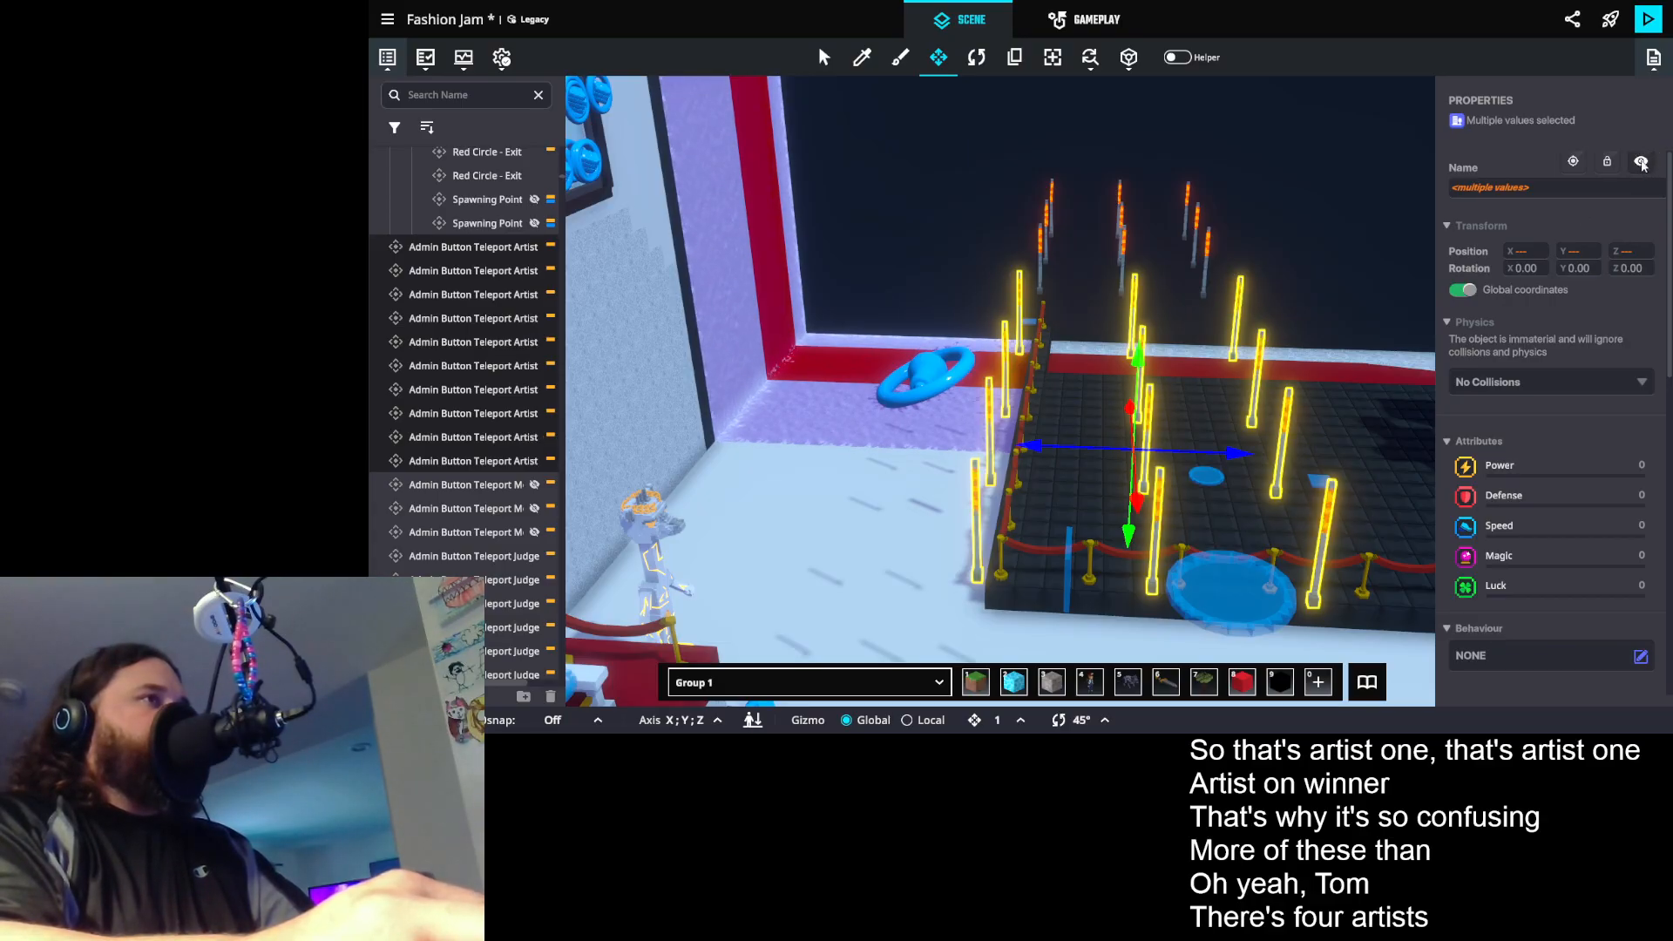
drag(951, 346, 760, 300)
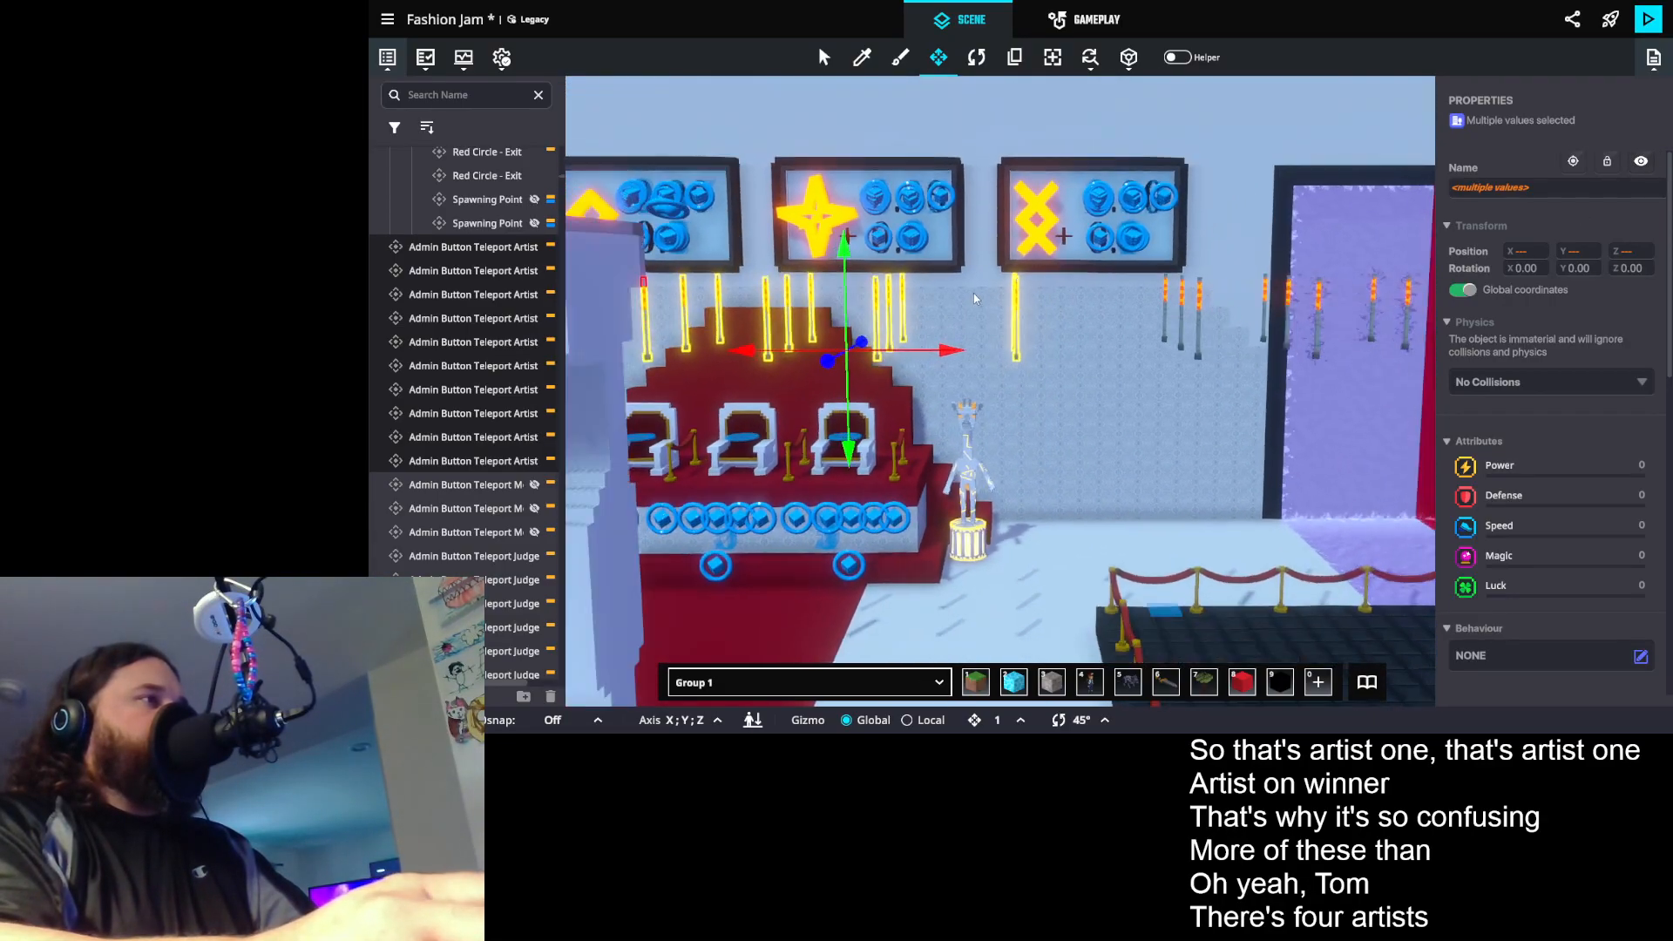
scroll(1013, 305, down, 3)
scroll(1013, 305, up, 3)
drag(1013, 305, 911, 452)
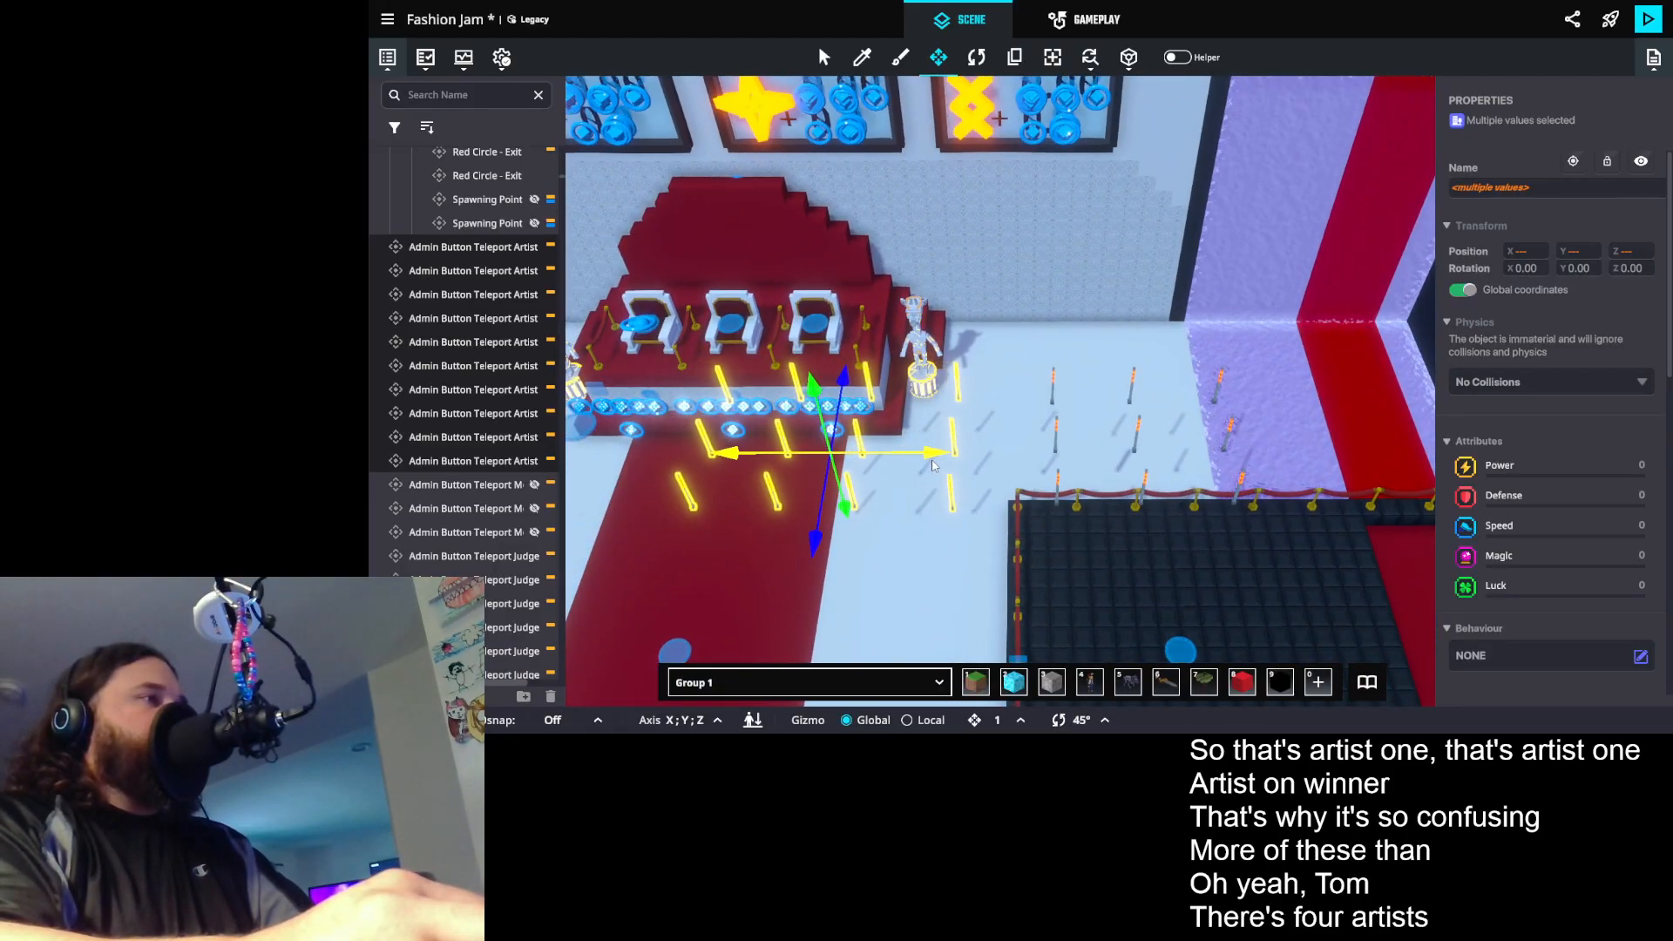
drag(929, 469, 1264, 462)
- Select the first seven Model teleport button props around the dark catwalk, starting with Model 1 Catwalk
drag(597, 416, 1050, 447)
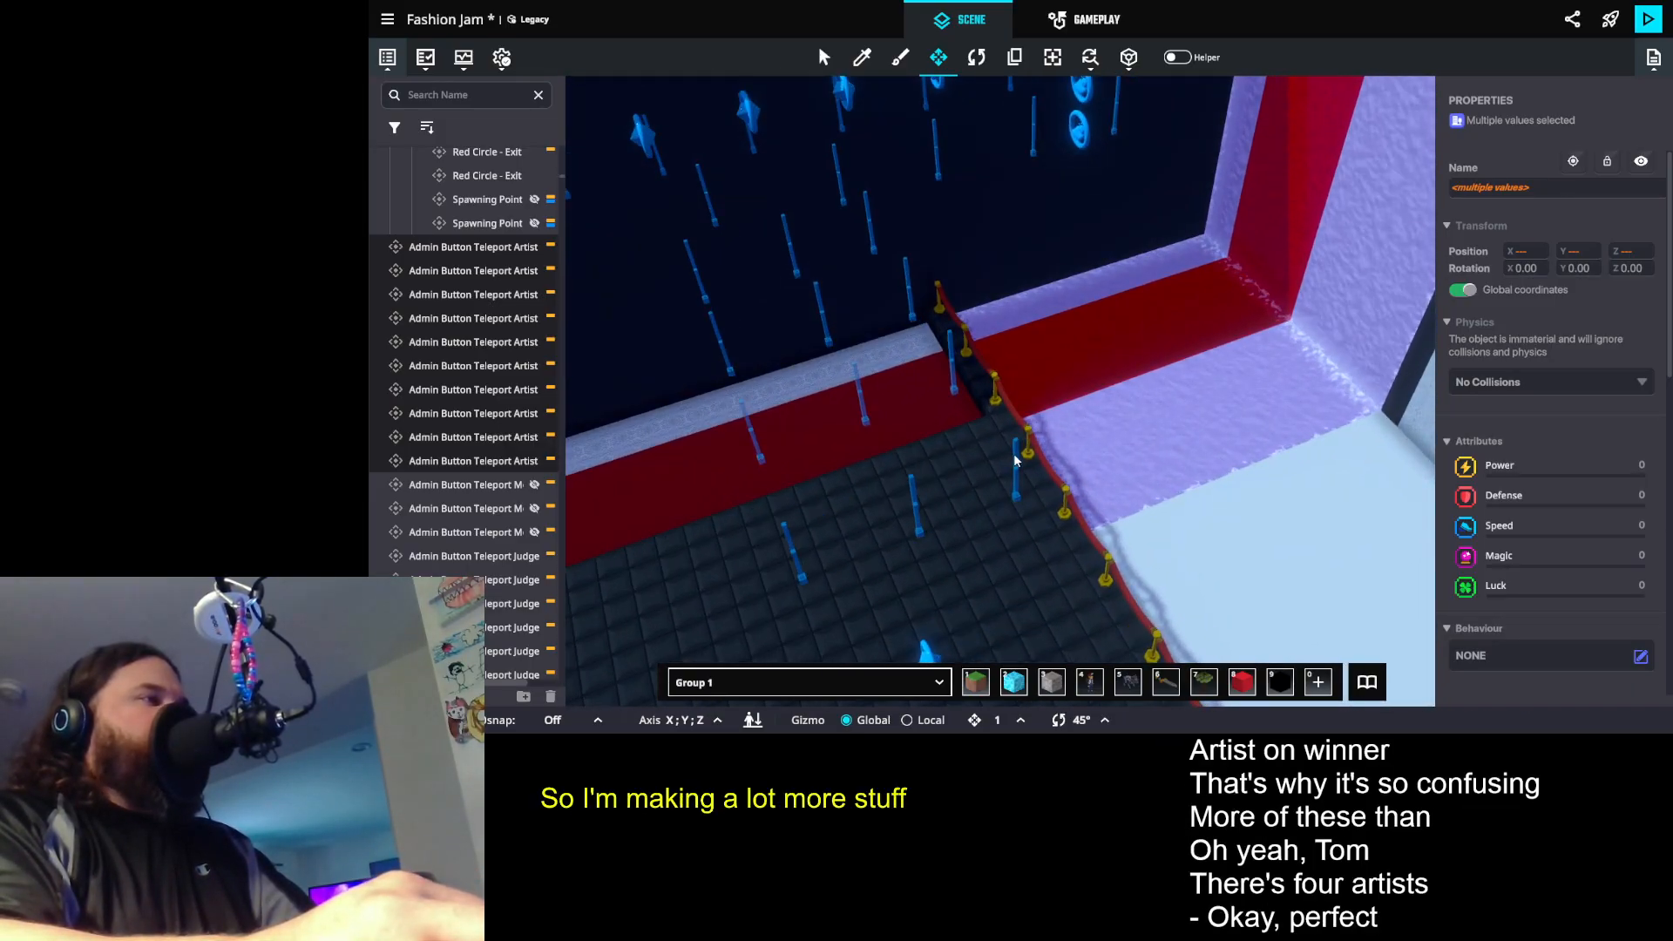
click(1012, 453)
scroll(958, 479, up, 5)
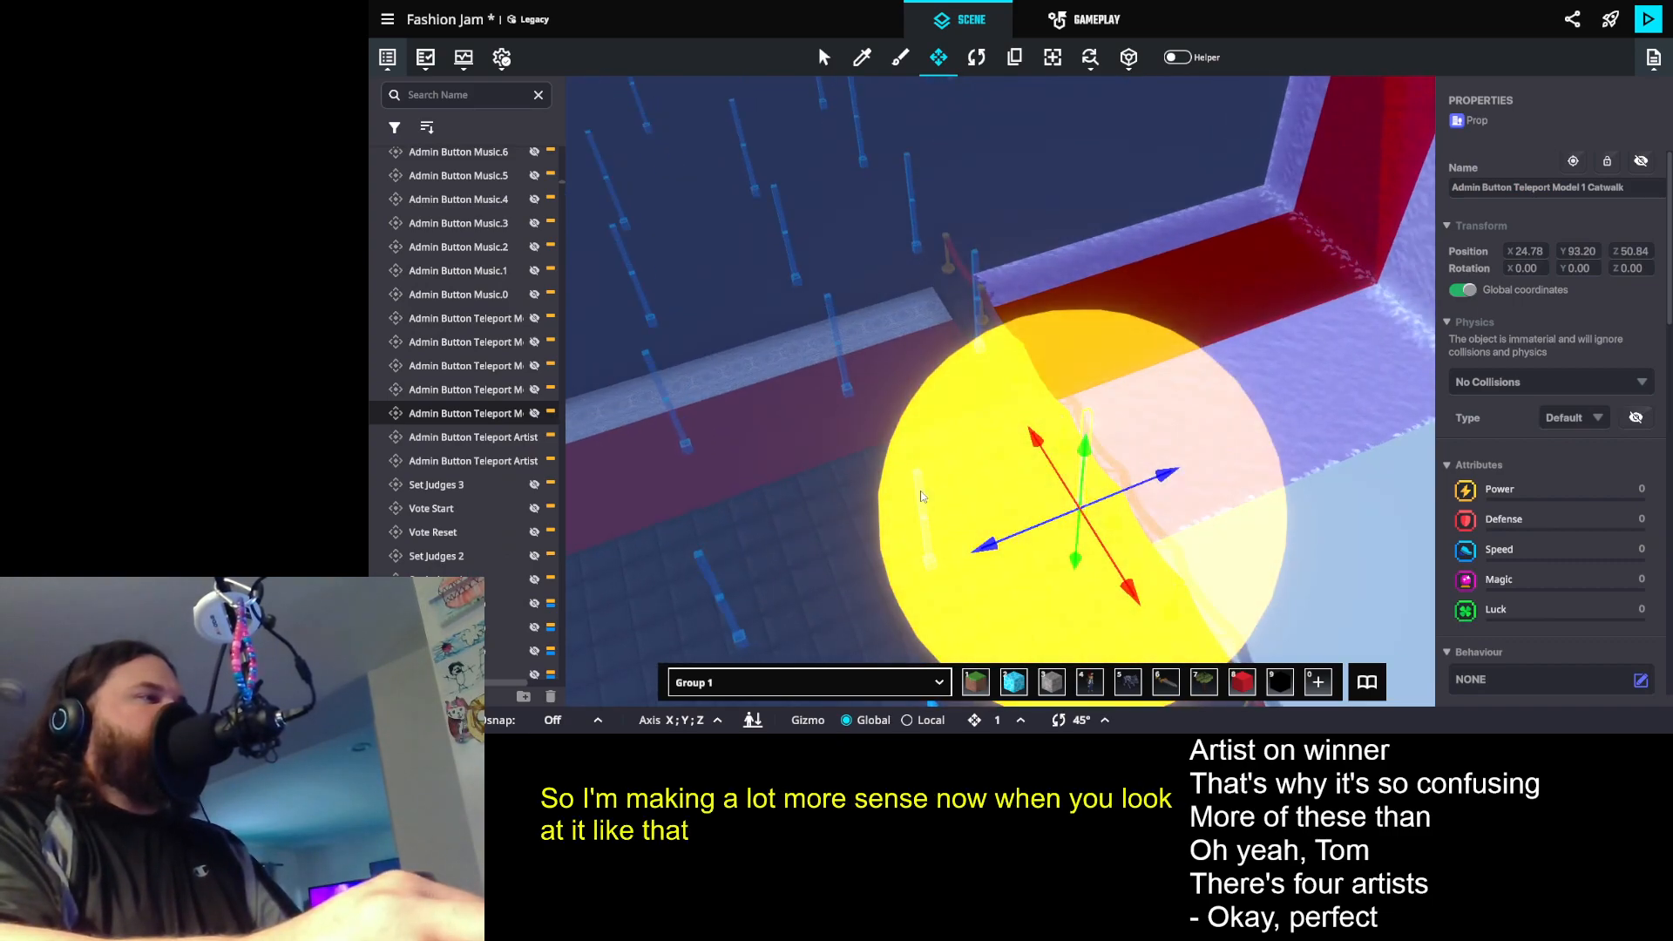
shift+click(921, 492)
shift+click(708, 569)
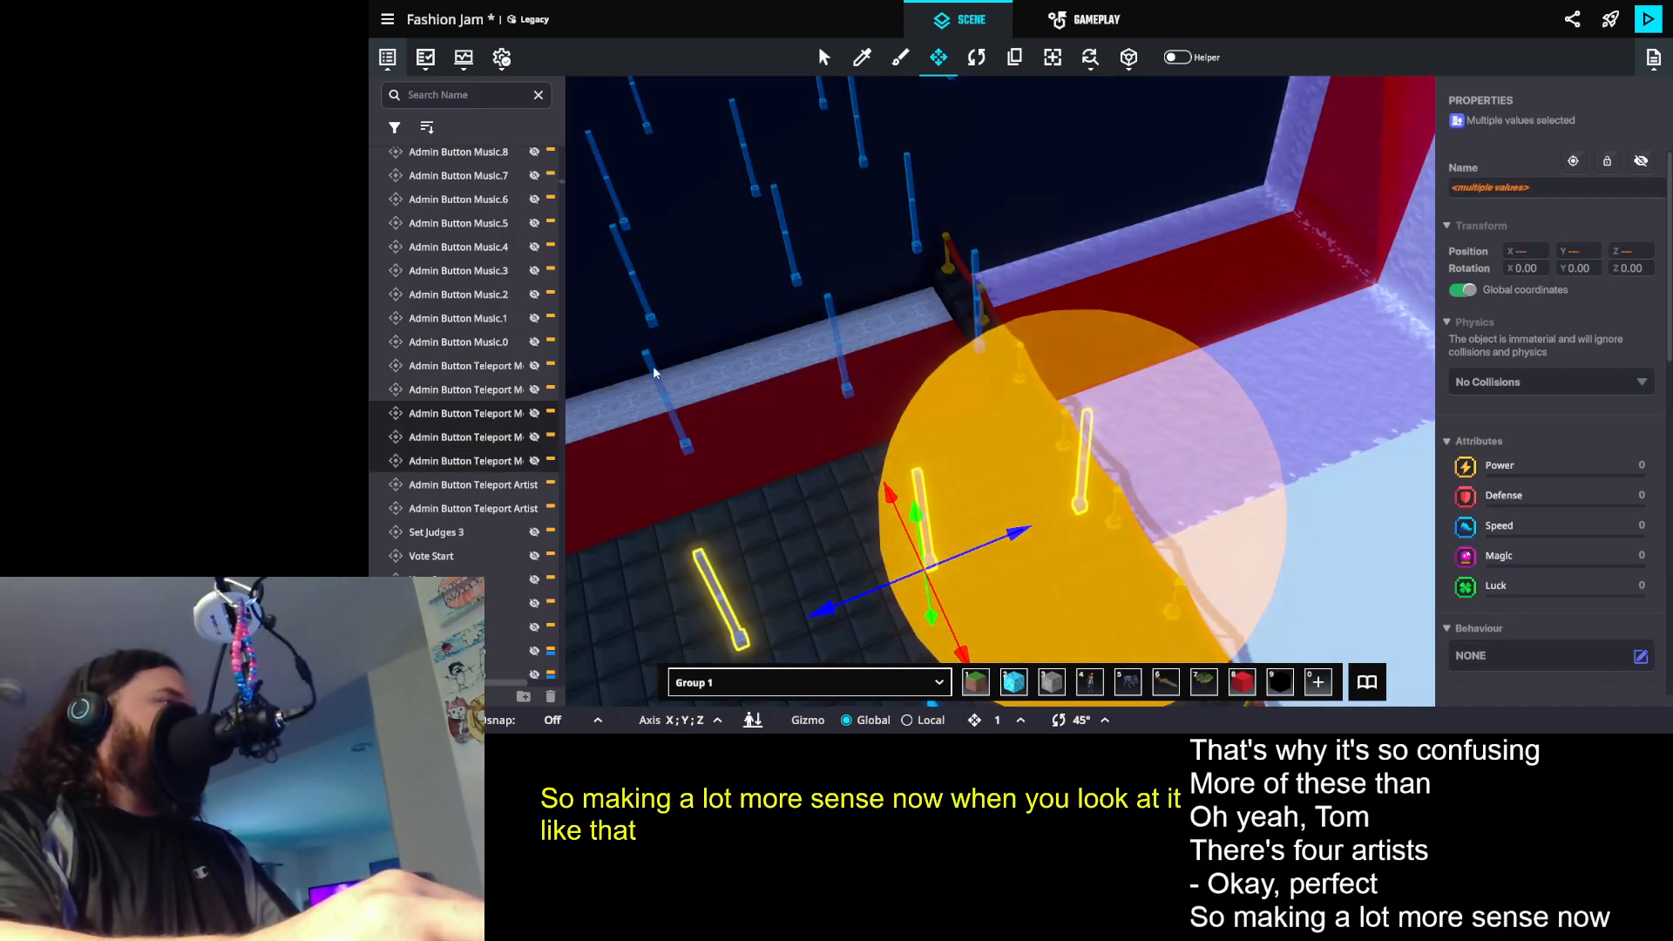
shift+click(652, 364)
shift+click(828, 321)
shift+click(975, 296)
shift+click(907, 169)
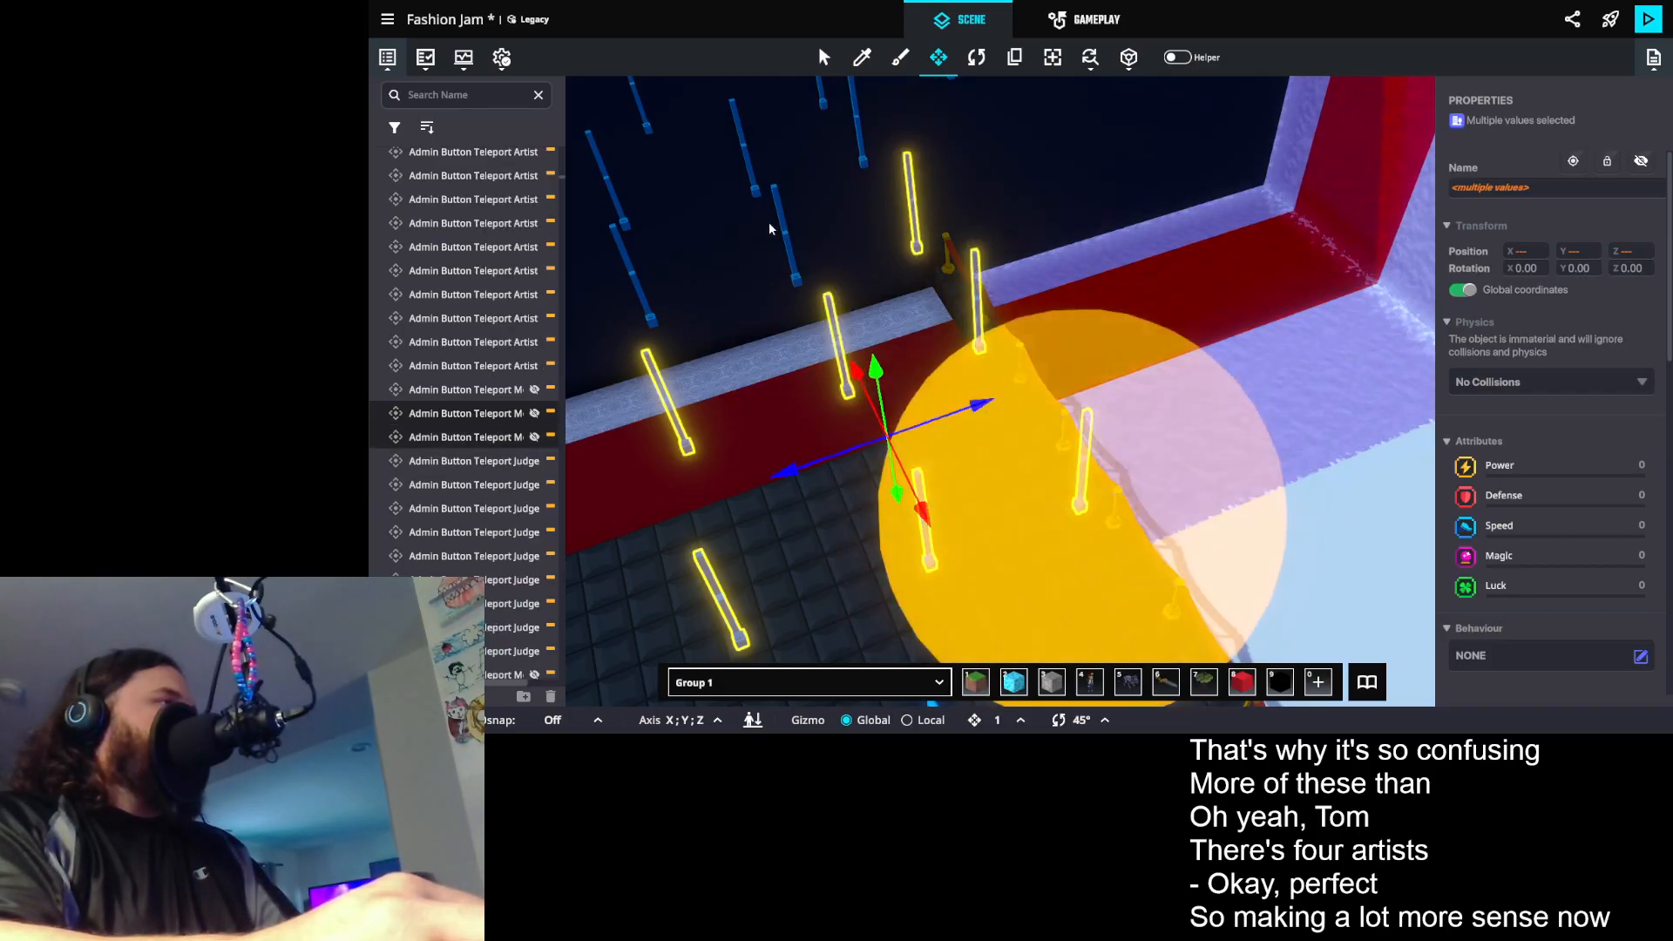
- Add the remaining five Model teleport button props to the selection, leaving out the red curtain behind them
shift+click(783, 228)
shift+click(631, 264)
shift+click(617, 209)
shift+click(740, 123)
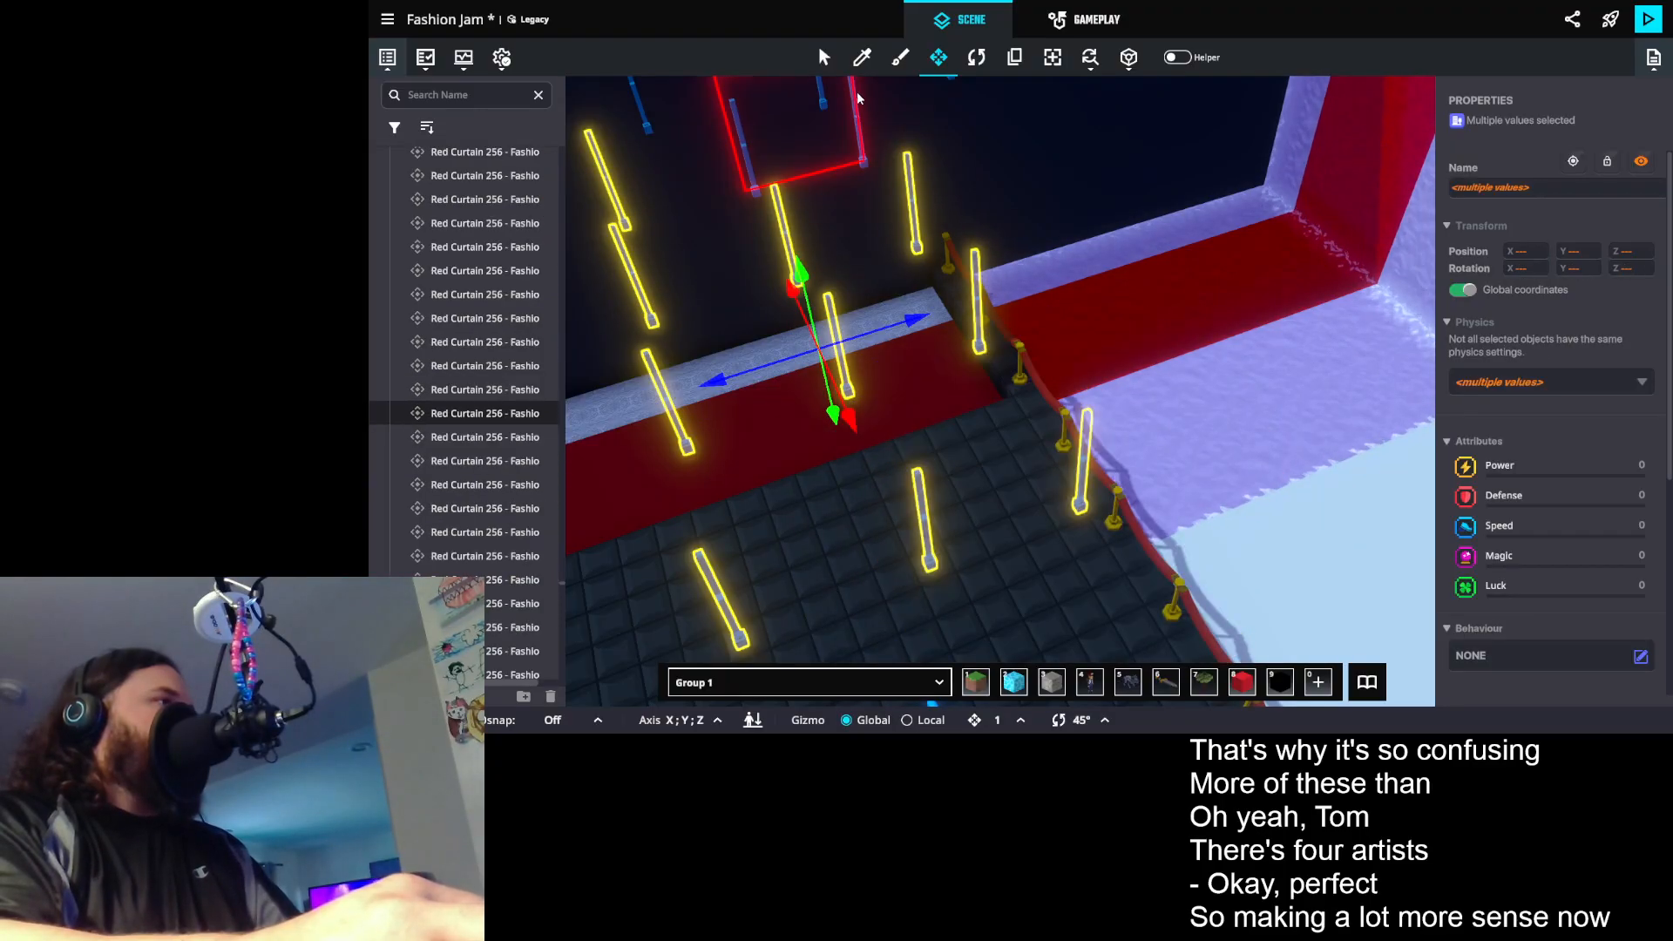
shift+click(750, 123)
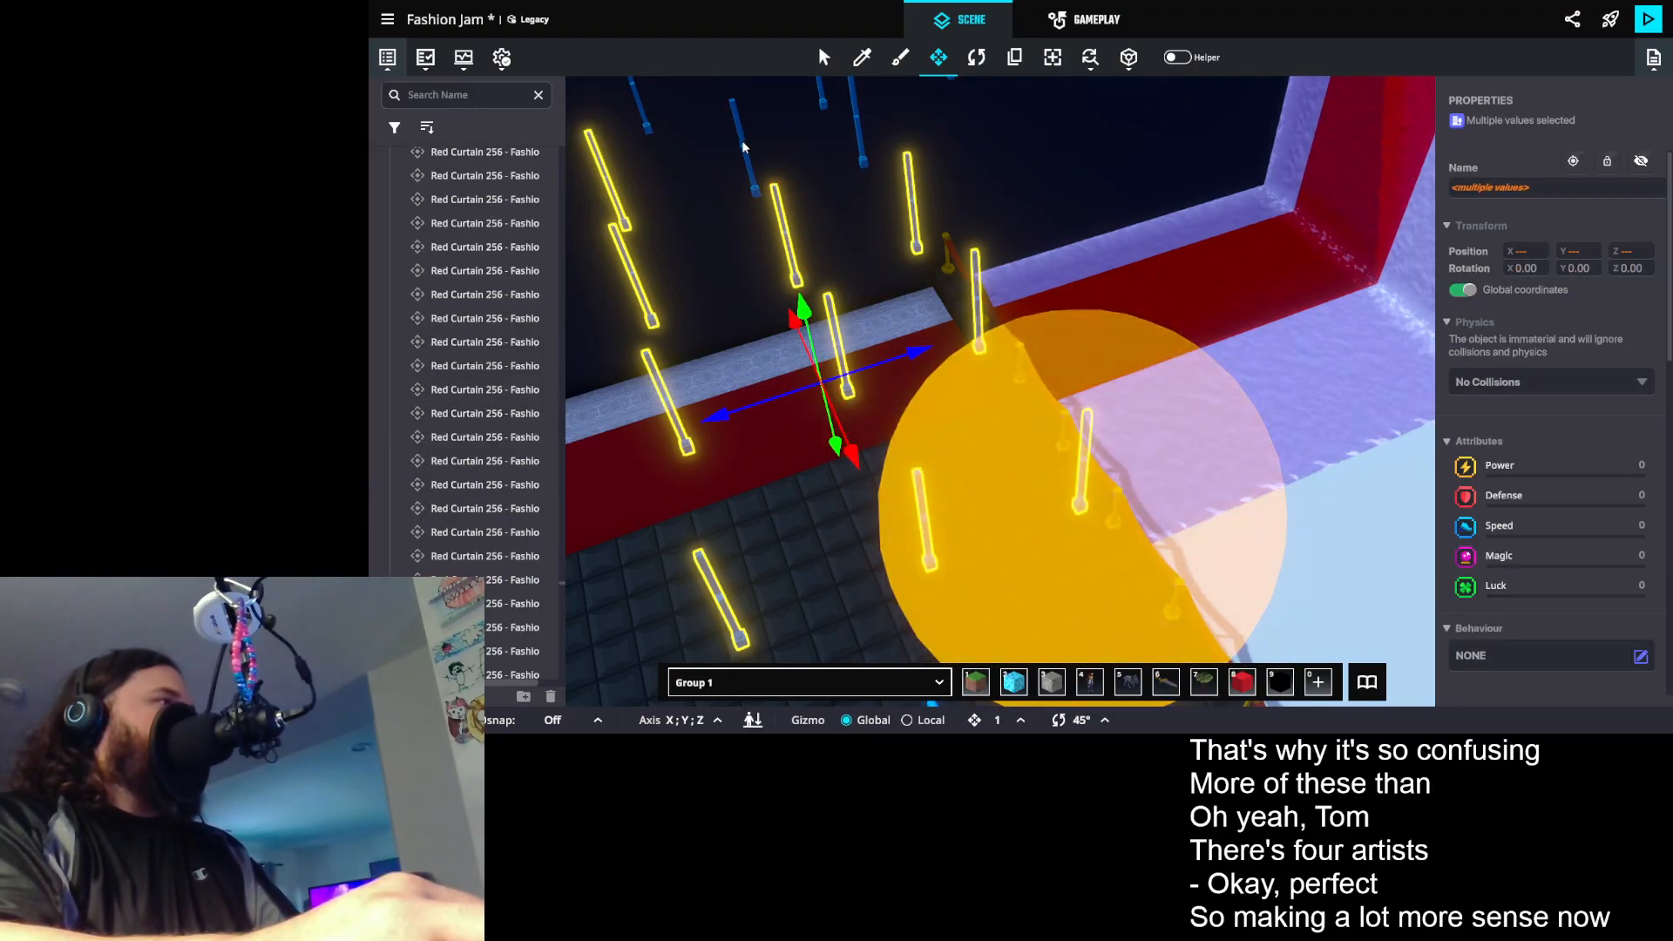
shift+click(859, 132)
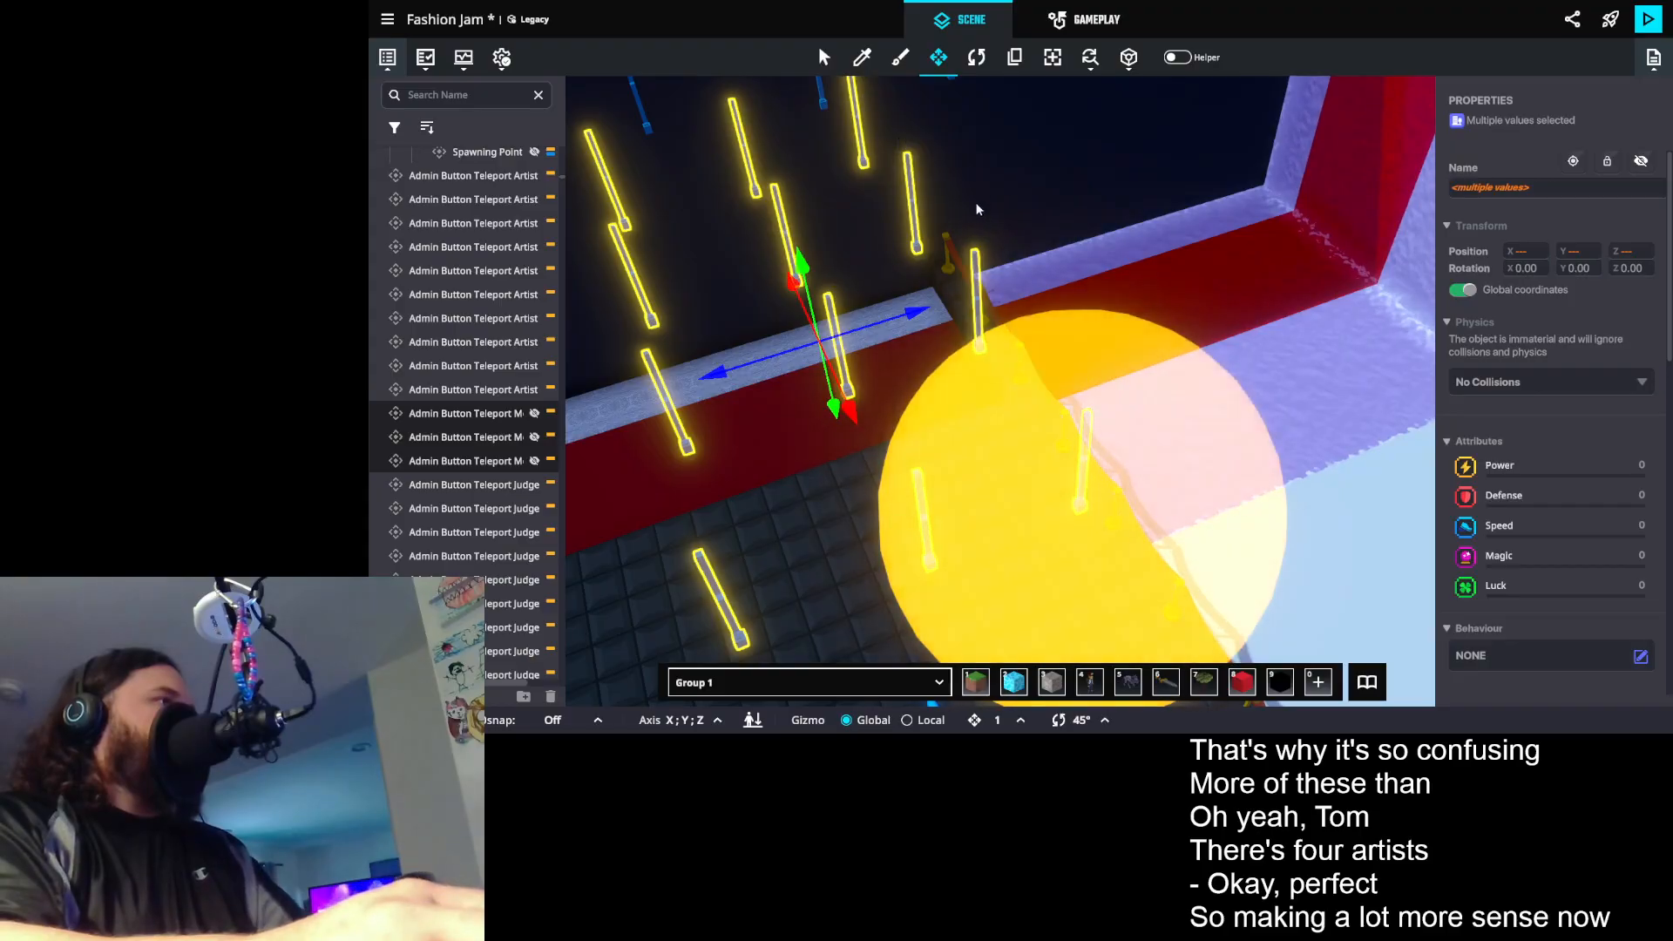
- Move the twelve selected Model teleport button props across the room to the judges' stage, on the side opposite the Artist buttons
scroll(975, 199, down, 3)
drag(1008, 284, 1260, 532)
scroll(926, 202, down, 5)
scroll(1002, 373, down, 1)
drag(961, 536, 788, 514)
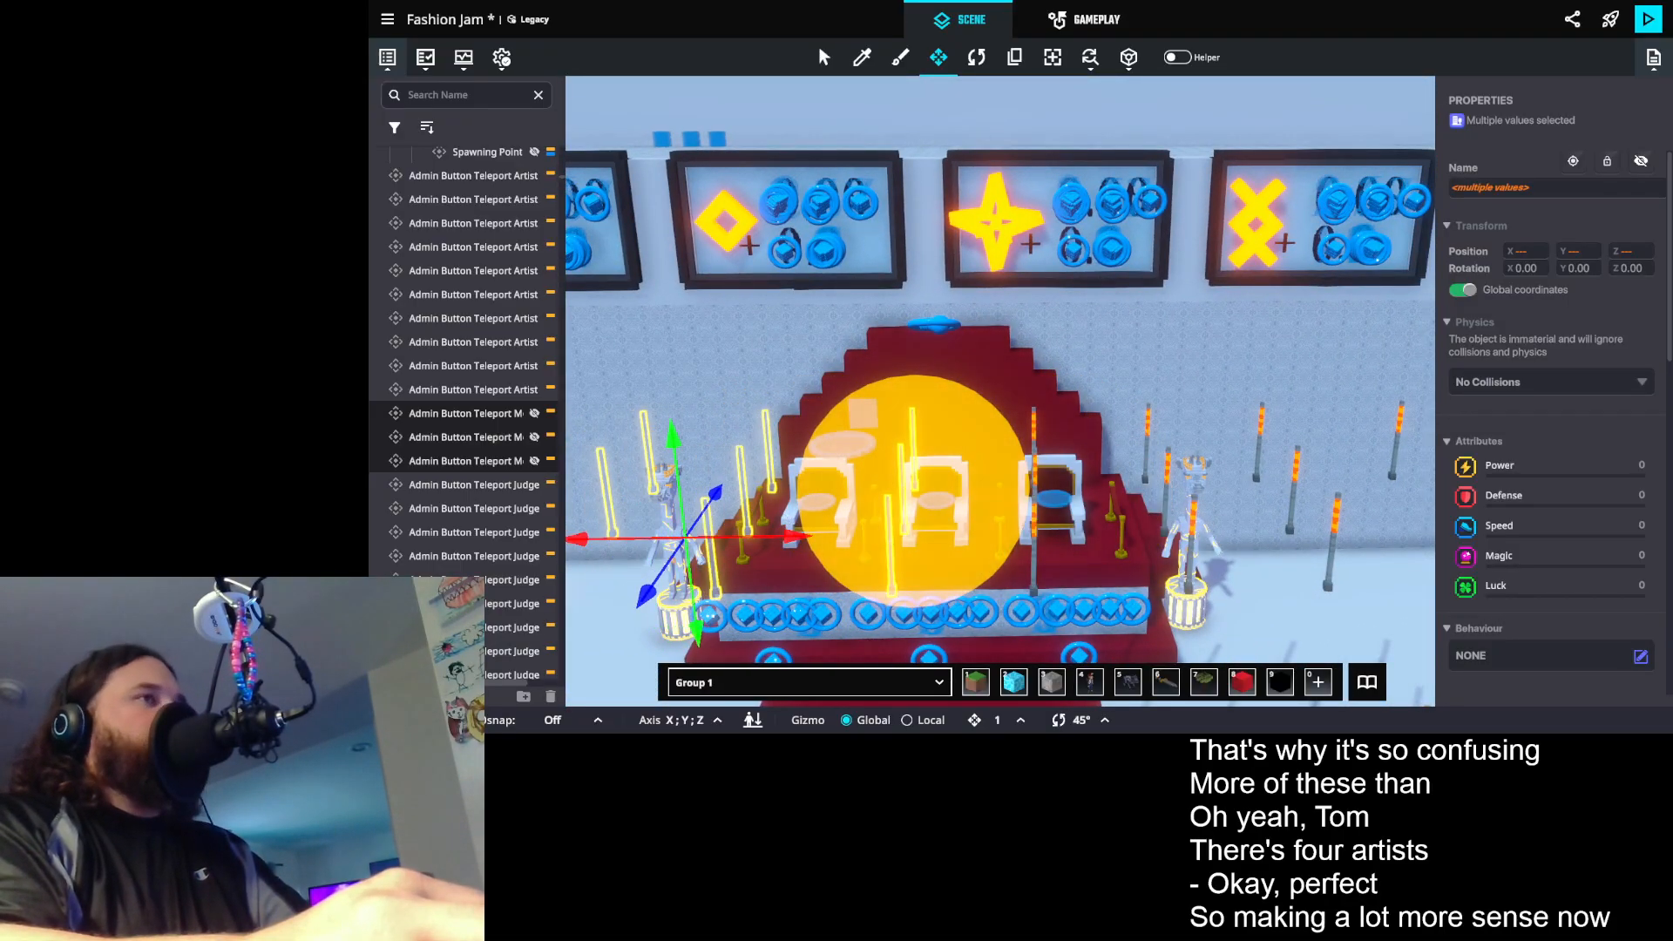
- Make the twelve Model teleport button props visible and shift the group sideways, farther out from the judges' chairs
click(1641, 161)
scroll(1098, 341, down, 2)
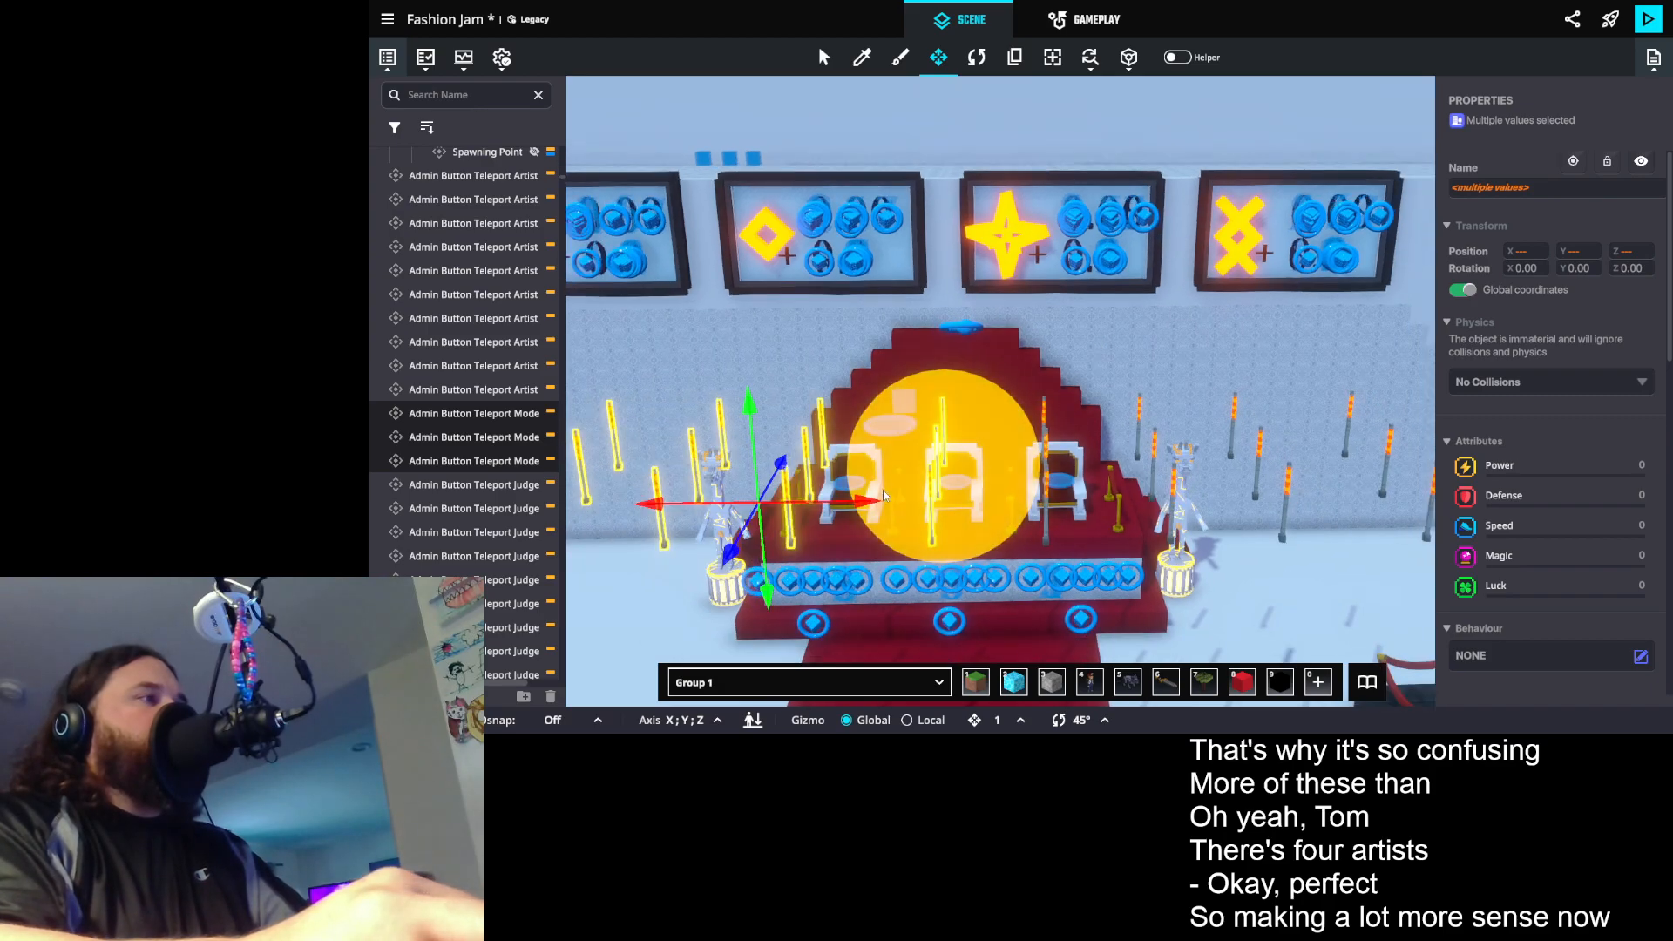
drag(858, 502, 823, 502)
drag(1128, 416, 1081, 398)
drag(775, 468, 843, 468)
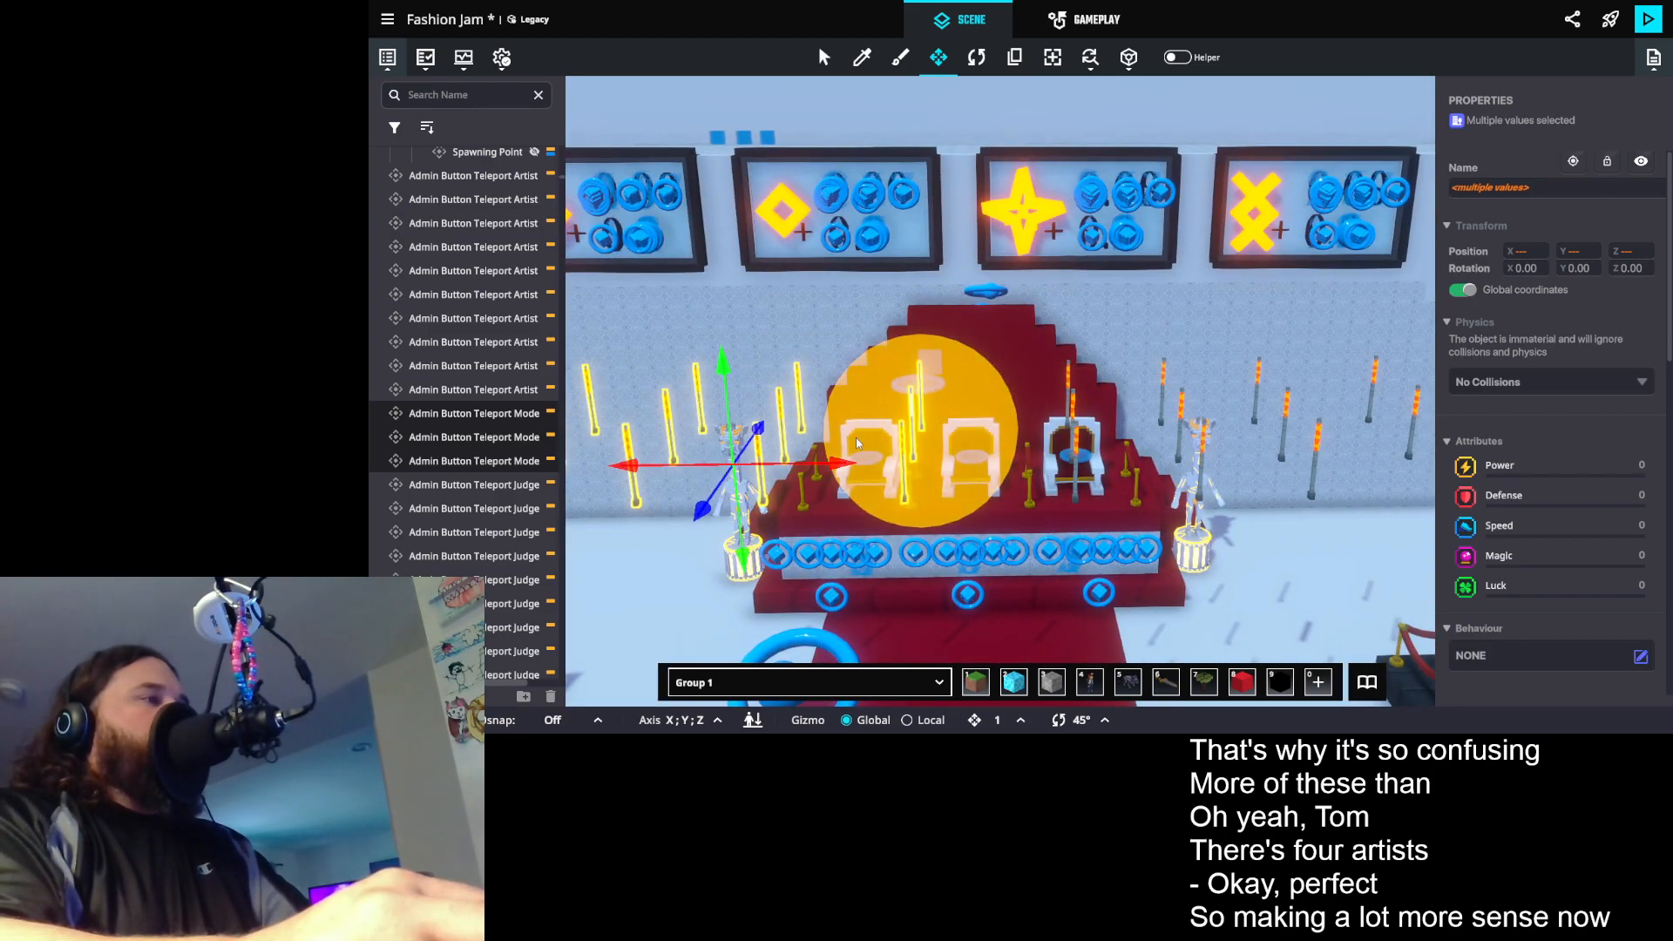
- Check the button message, broadcast range and broadcast tag of the Admin Button Teleport Model 3 Winner prop
drag(1025, 425, 830, 431)
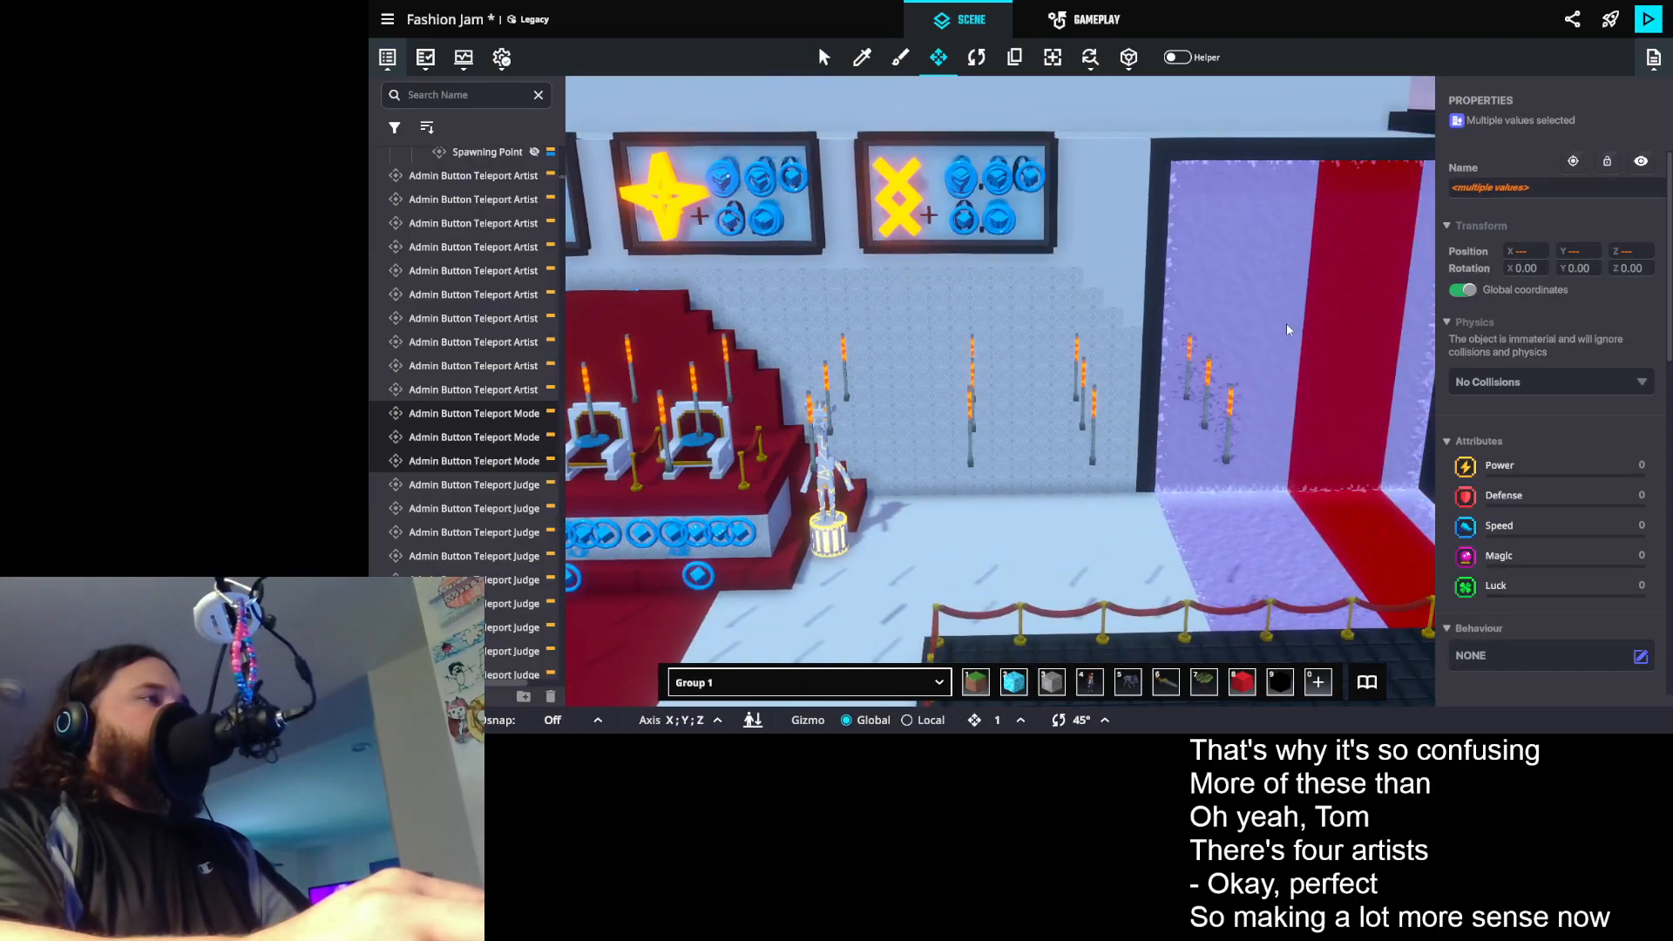
drag(970, 352, 1116, 345)
drag(969, 320, 1156, 354)
drag(876, 366, 1042, 283)
click(1091, 241)
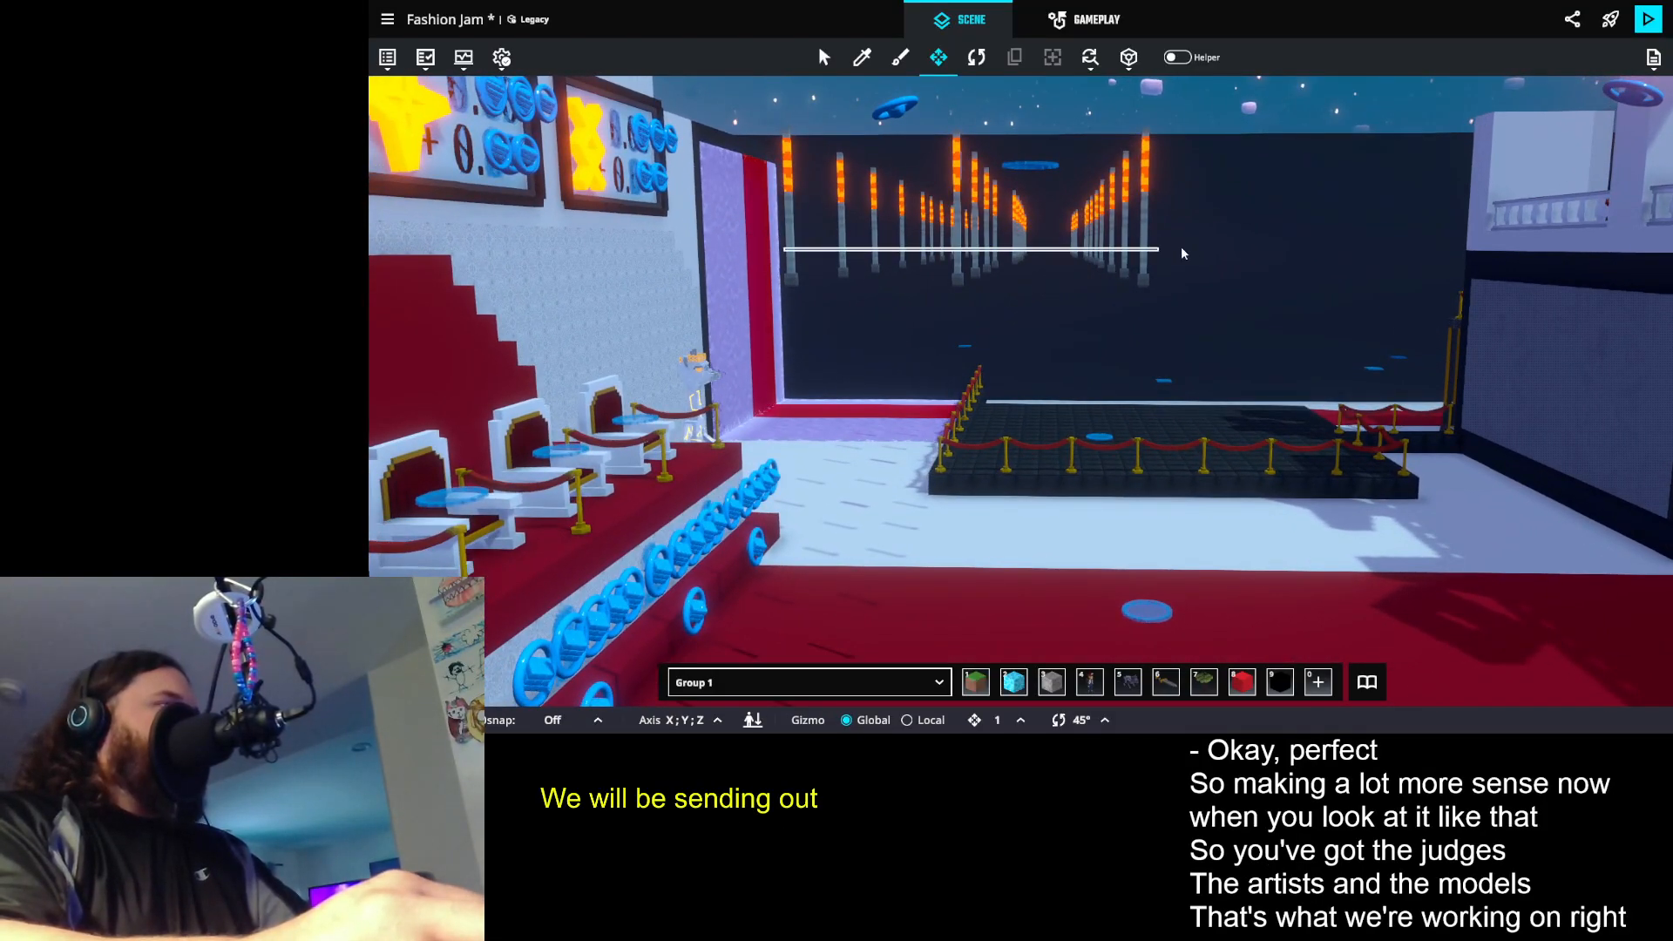
drag(1186, 226, 1186, 225)
click(1148, 197)
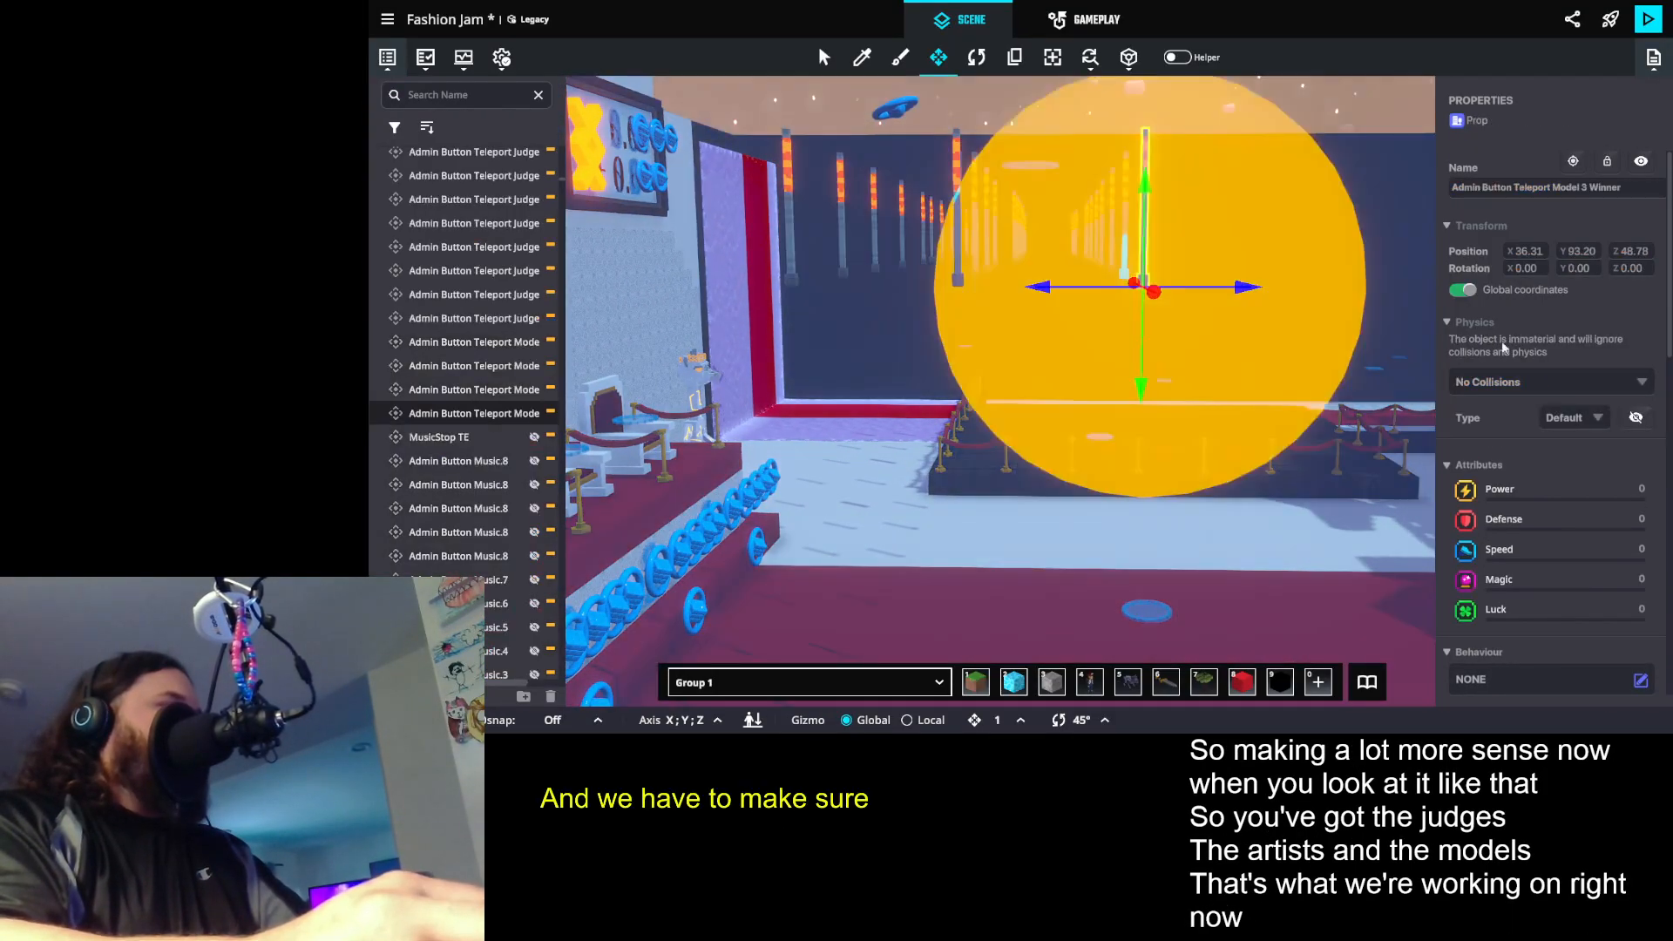
scroll(1537, 455, down, 6)
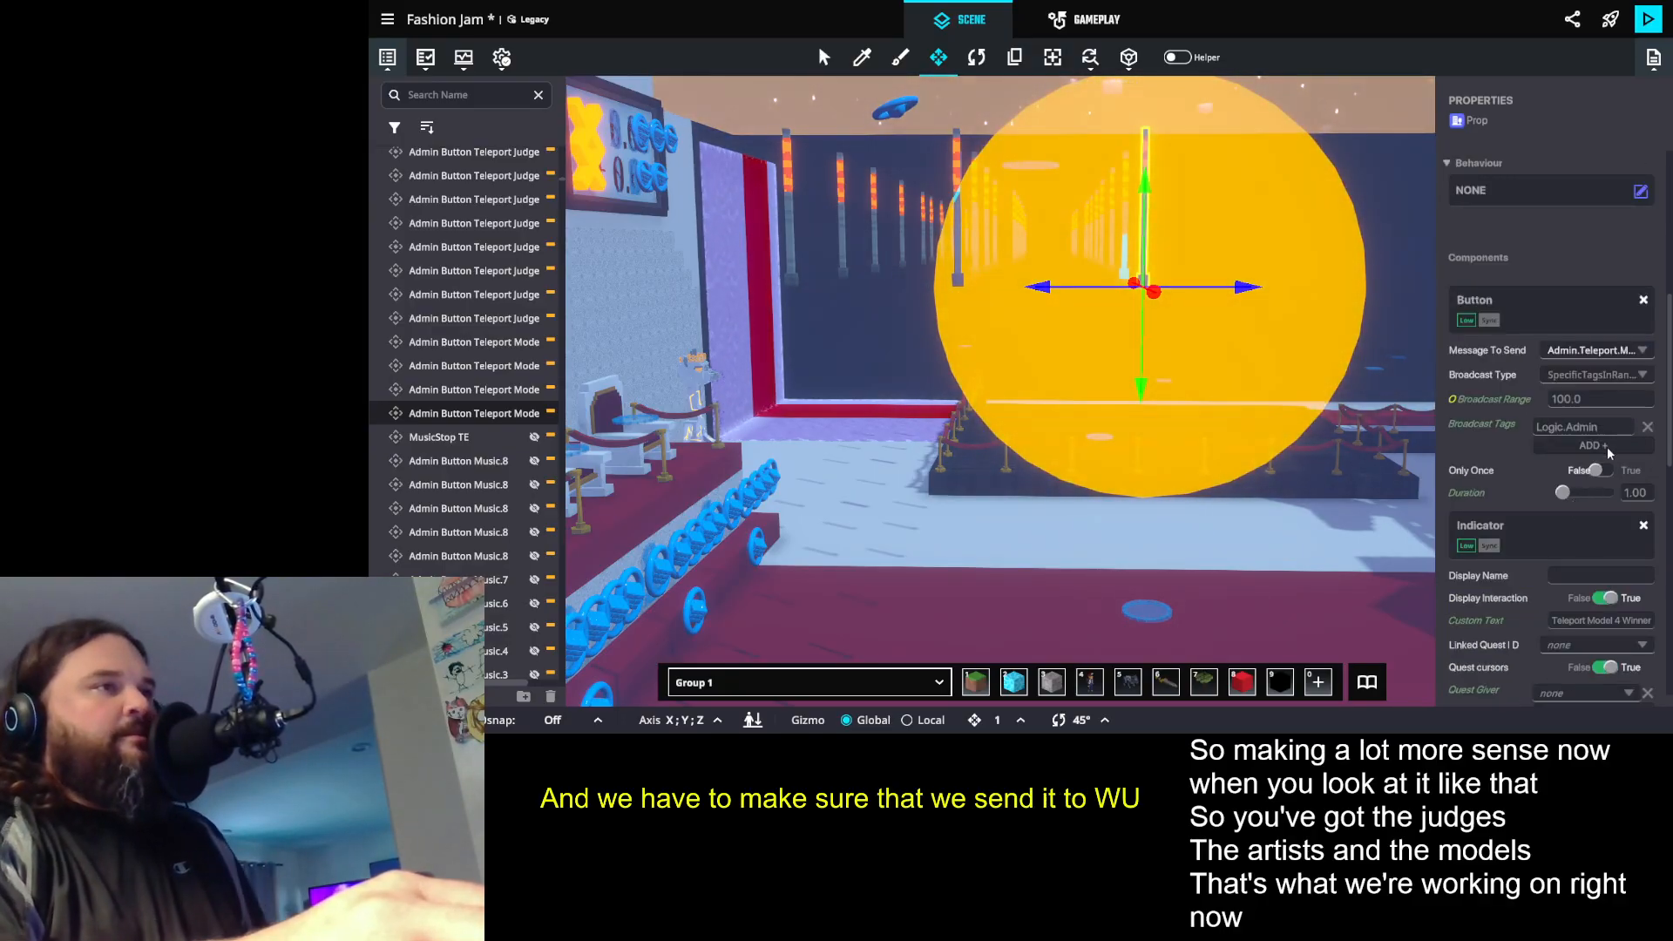
click(1585, 426)
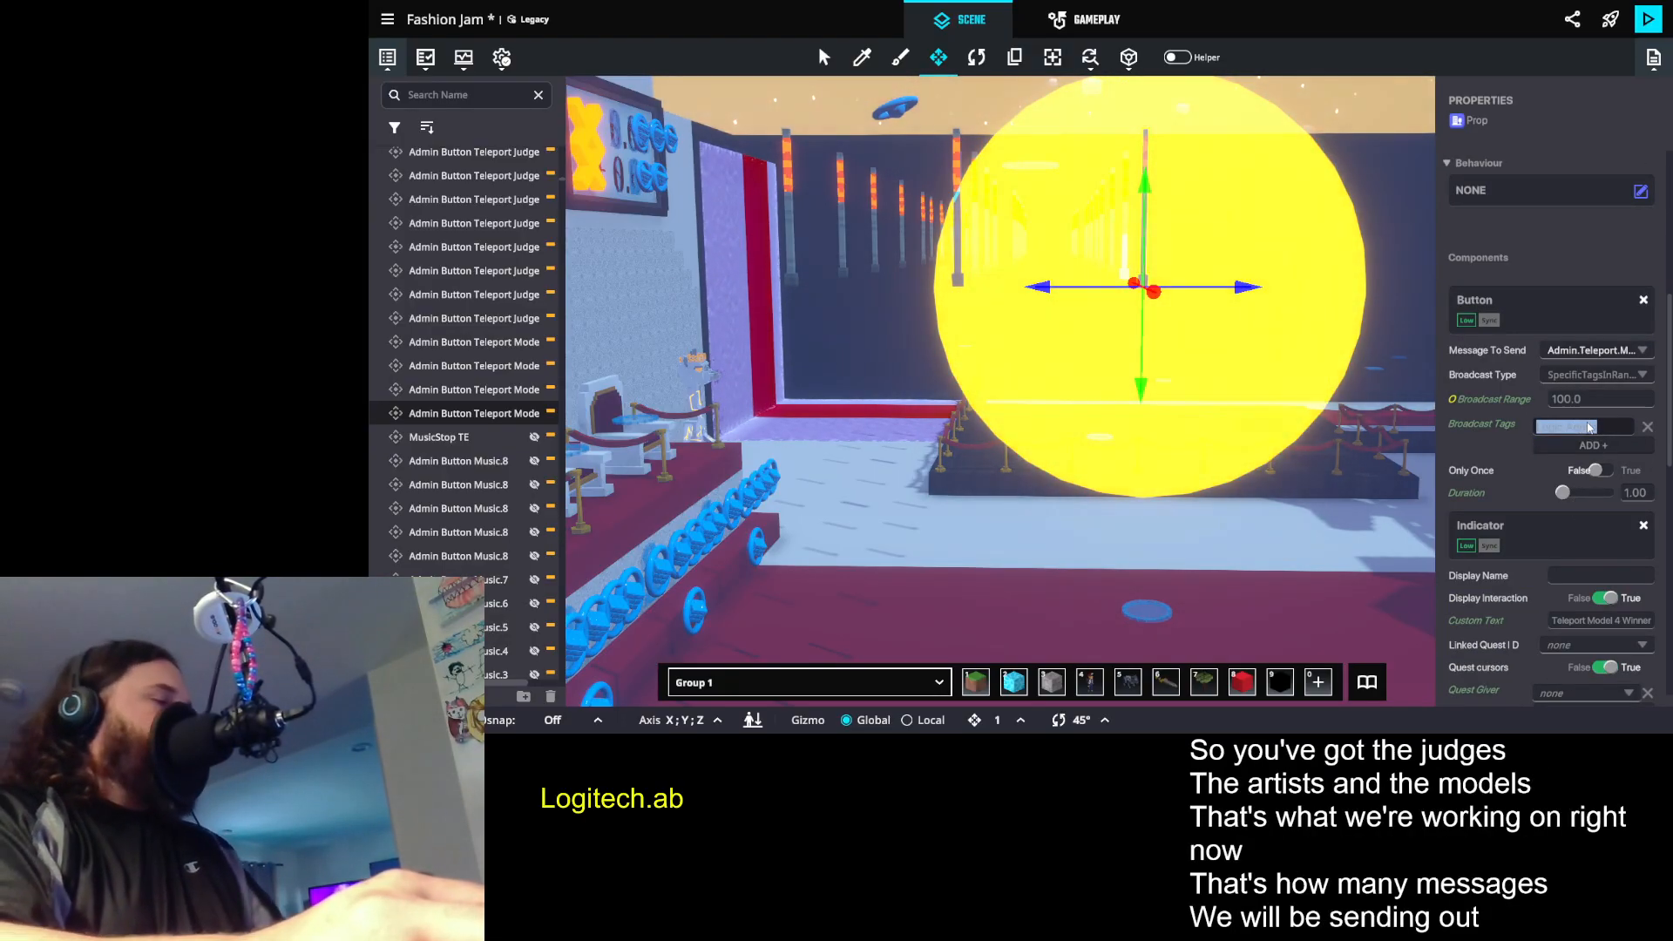
click(1565, 433)
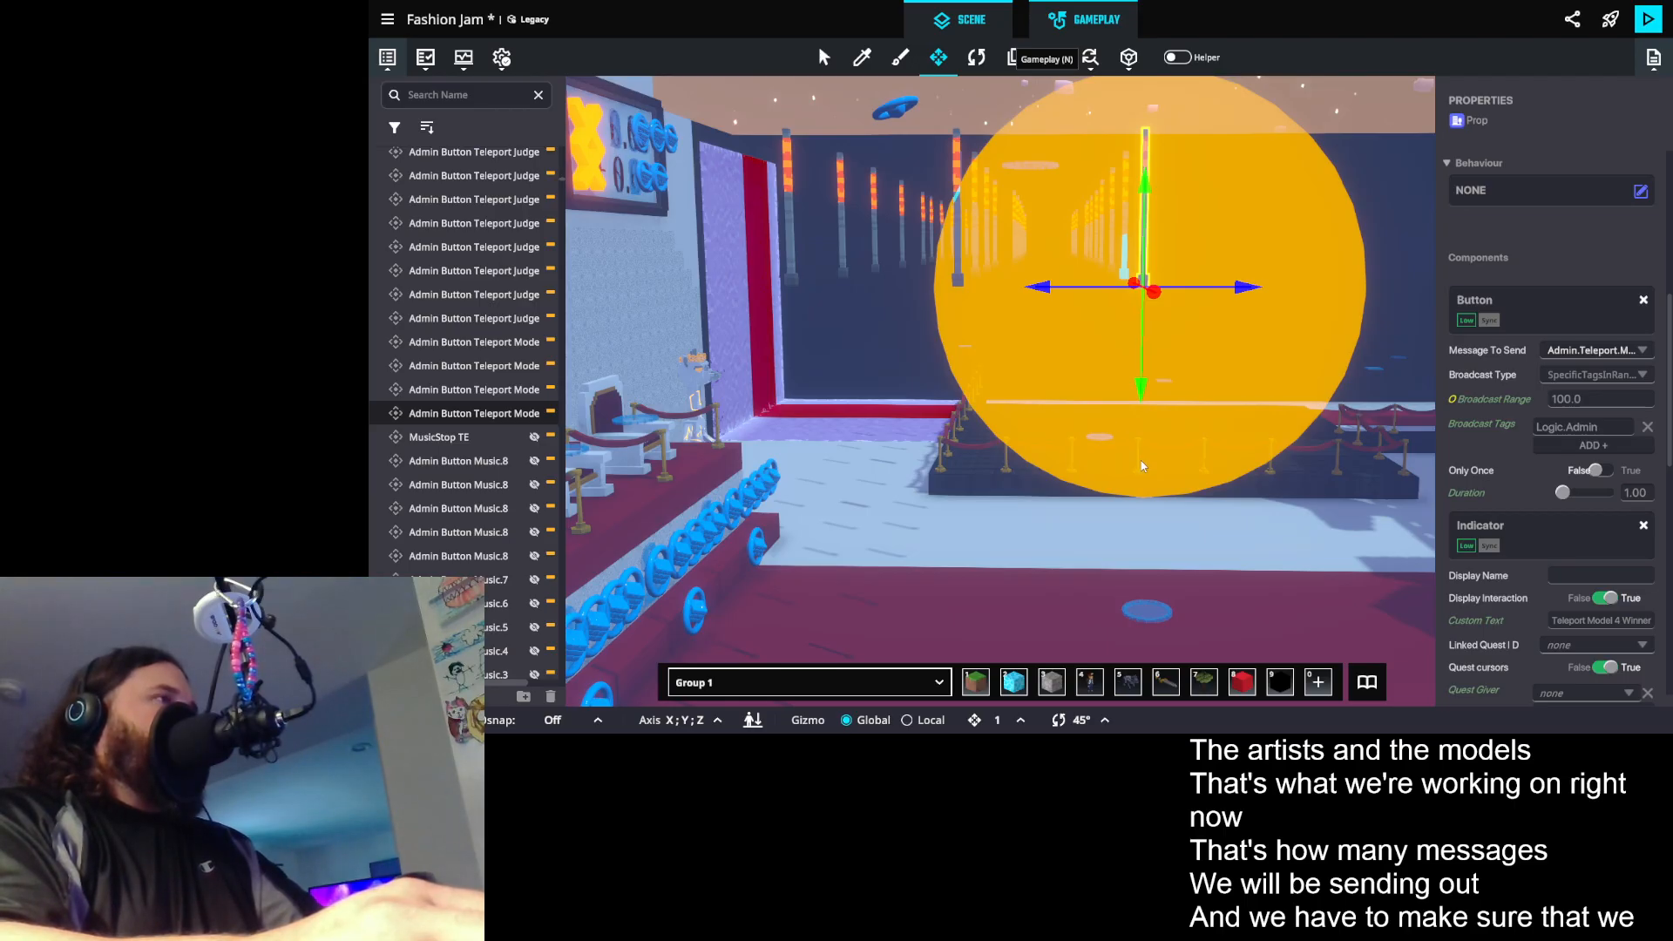
- Save the Fashion Jam project with the regrouped teleport button props
key(n)
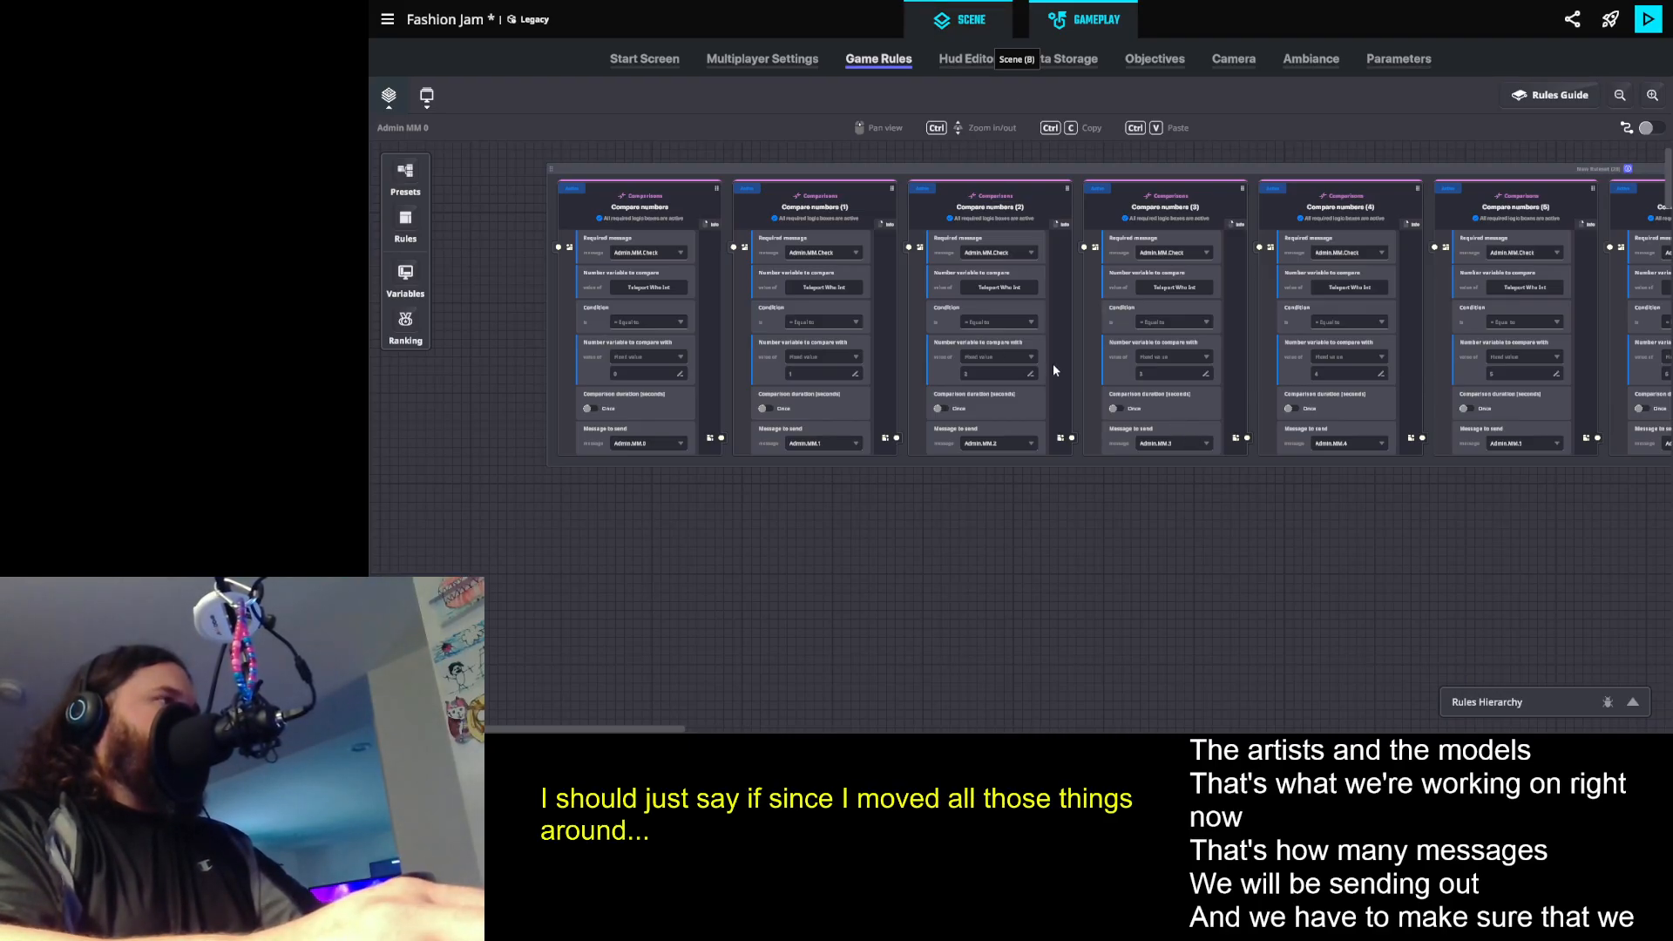
key(b)
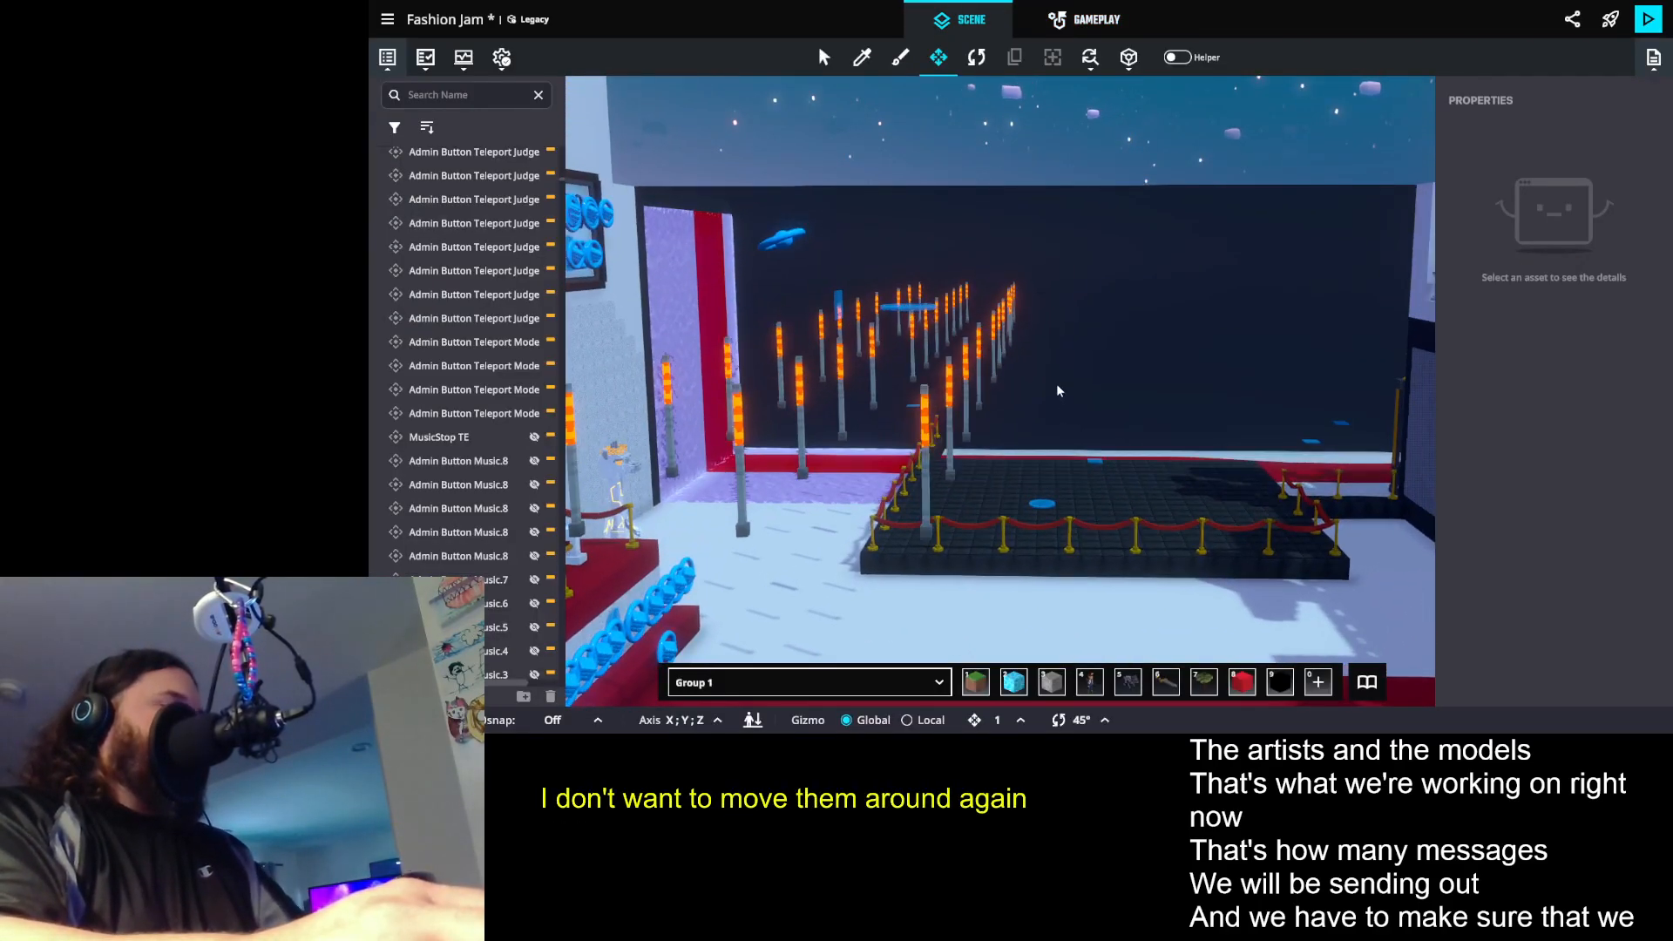
key(ctrl+s)
click(1087, 421)
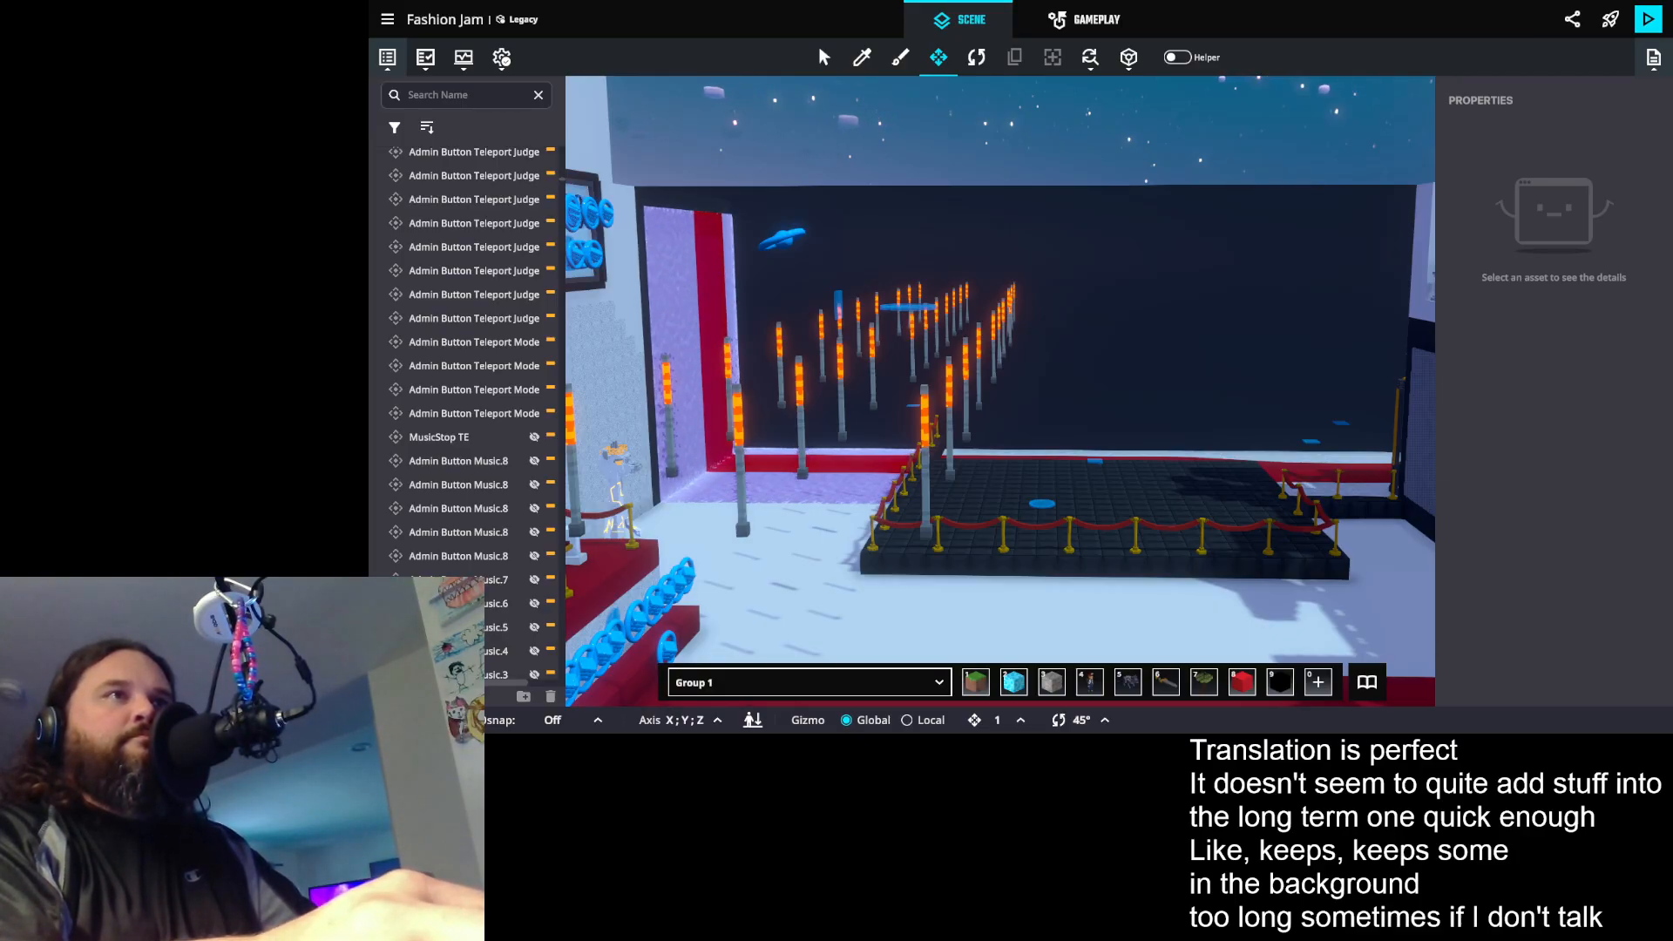
drag(858, 406, 890, 373)
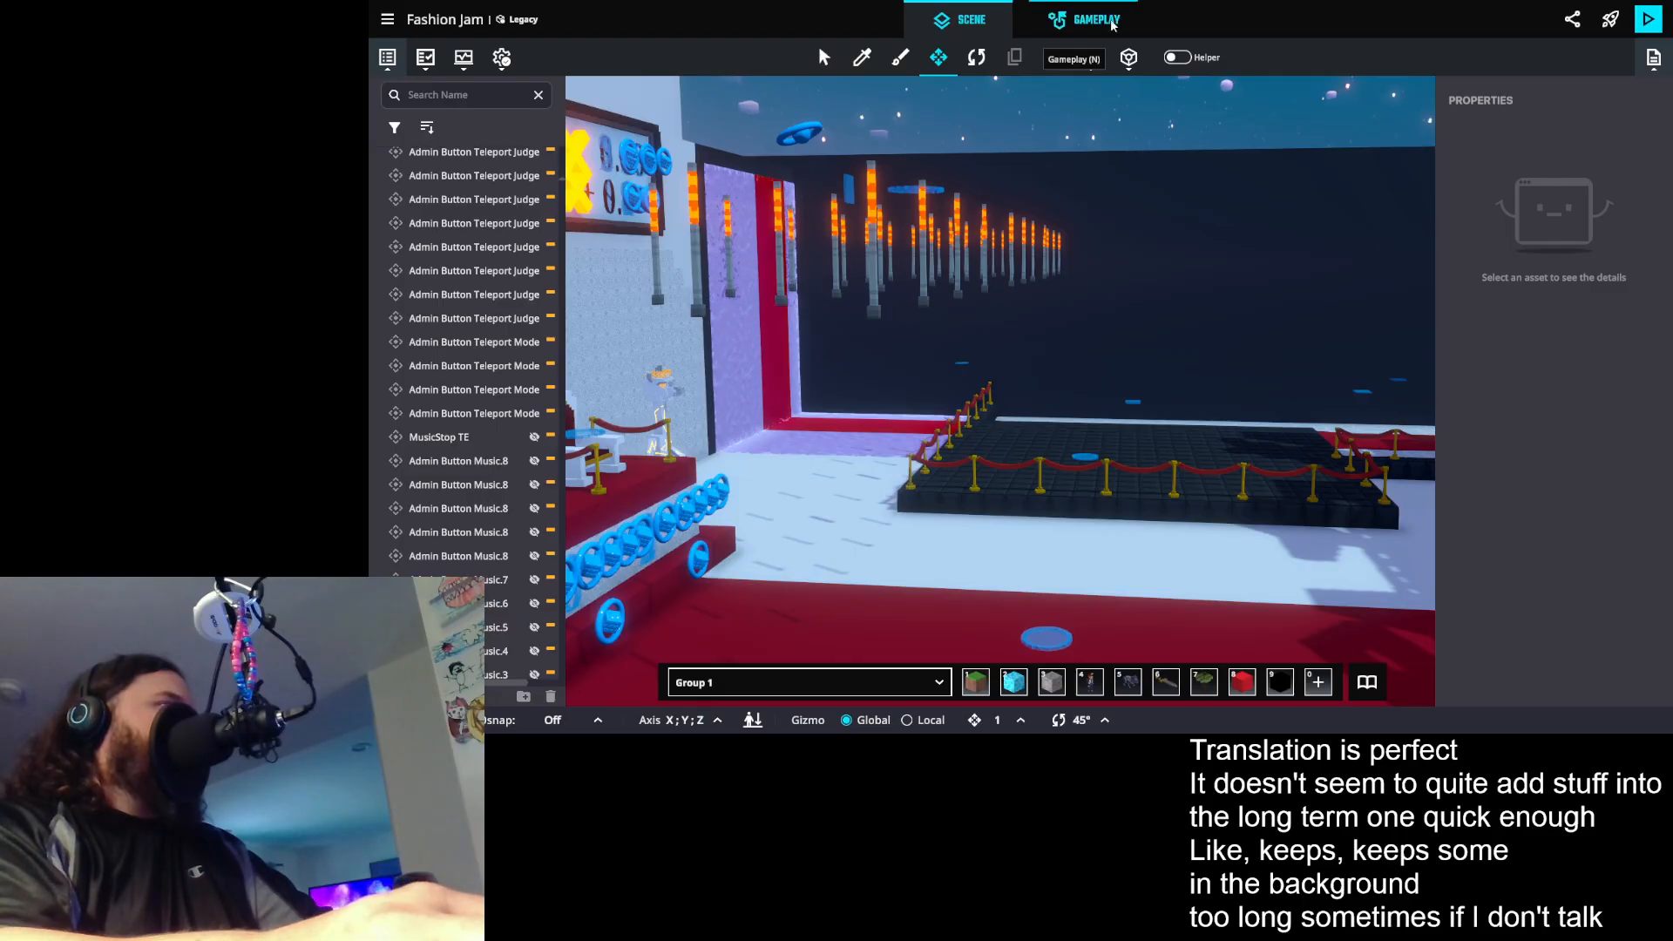
- Review the game rules that compare Teleport Who Int with fixed values and the Admin.MM message each one sends
click(1063, 22)
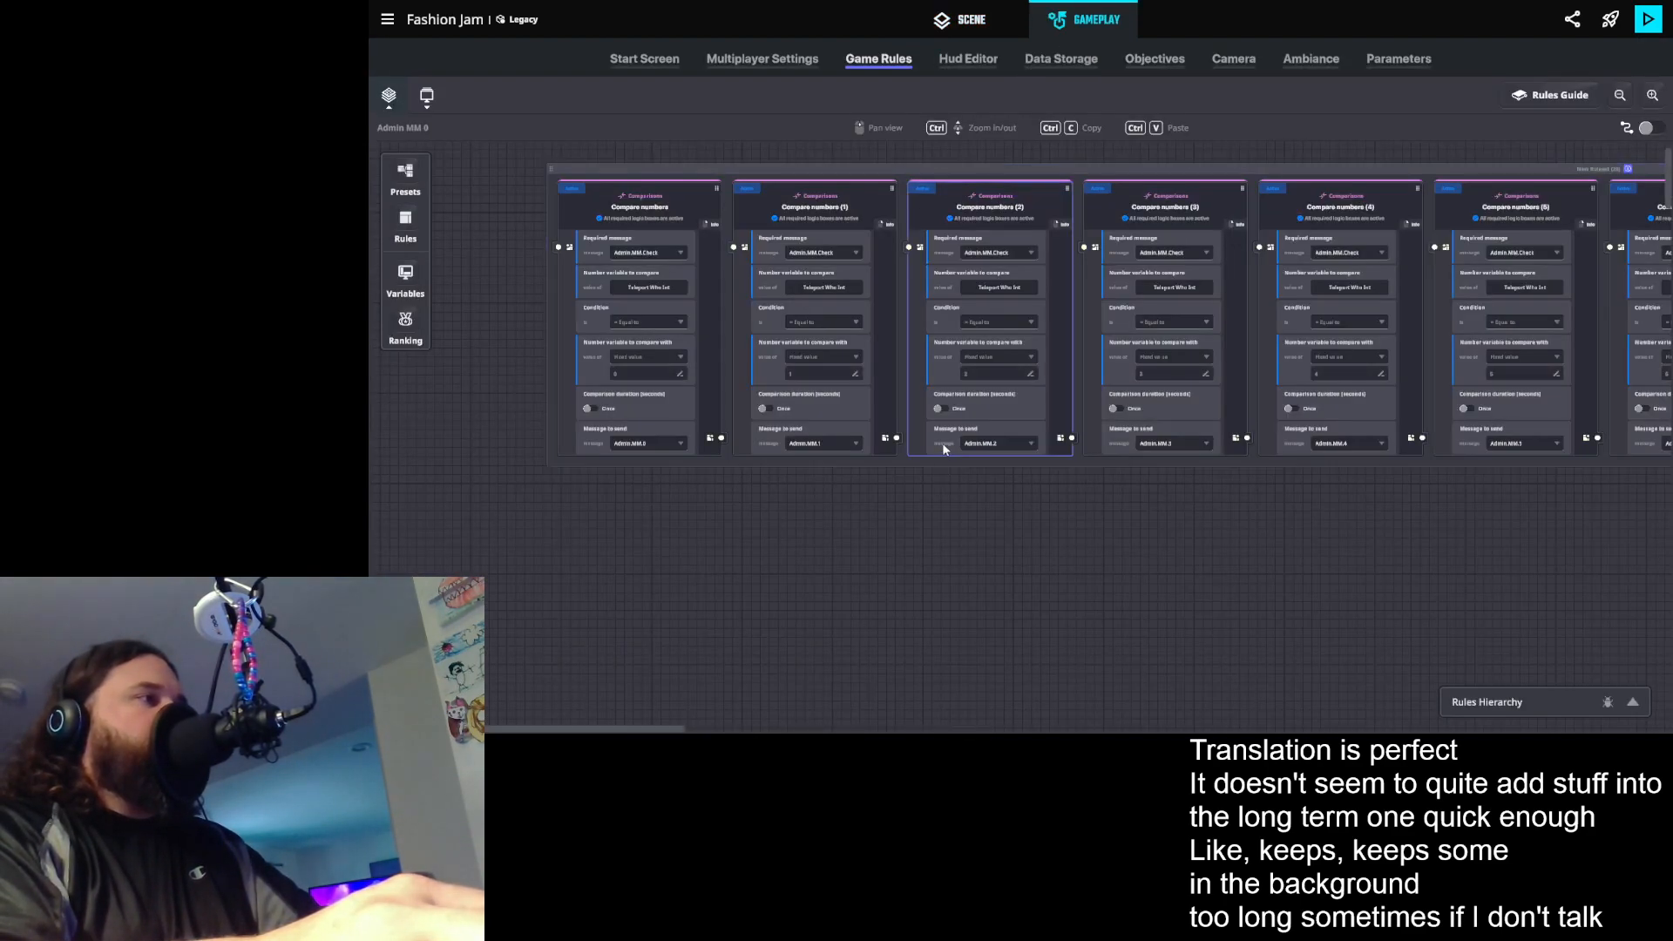
mouse_move(889, 465)
mouse_down()
mouse_move(942, 459)
mouse_move(916, 448)
mouse_up()
scroll(942, 461, up, 2)
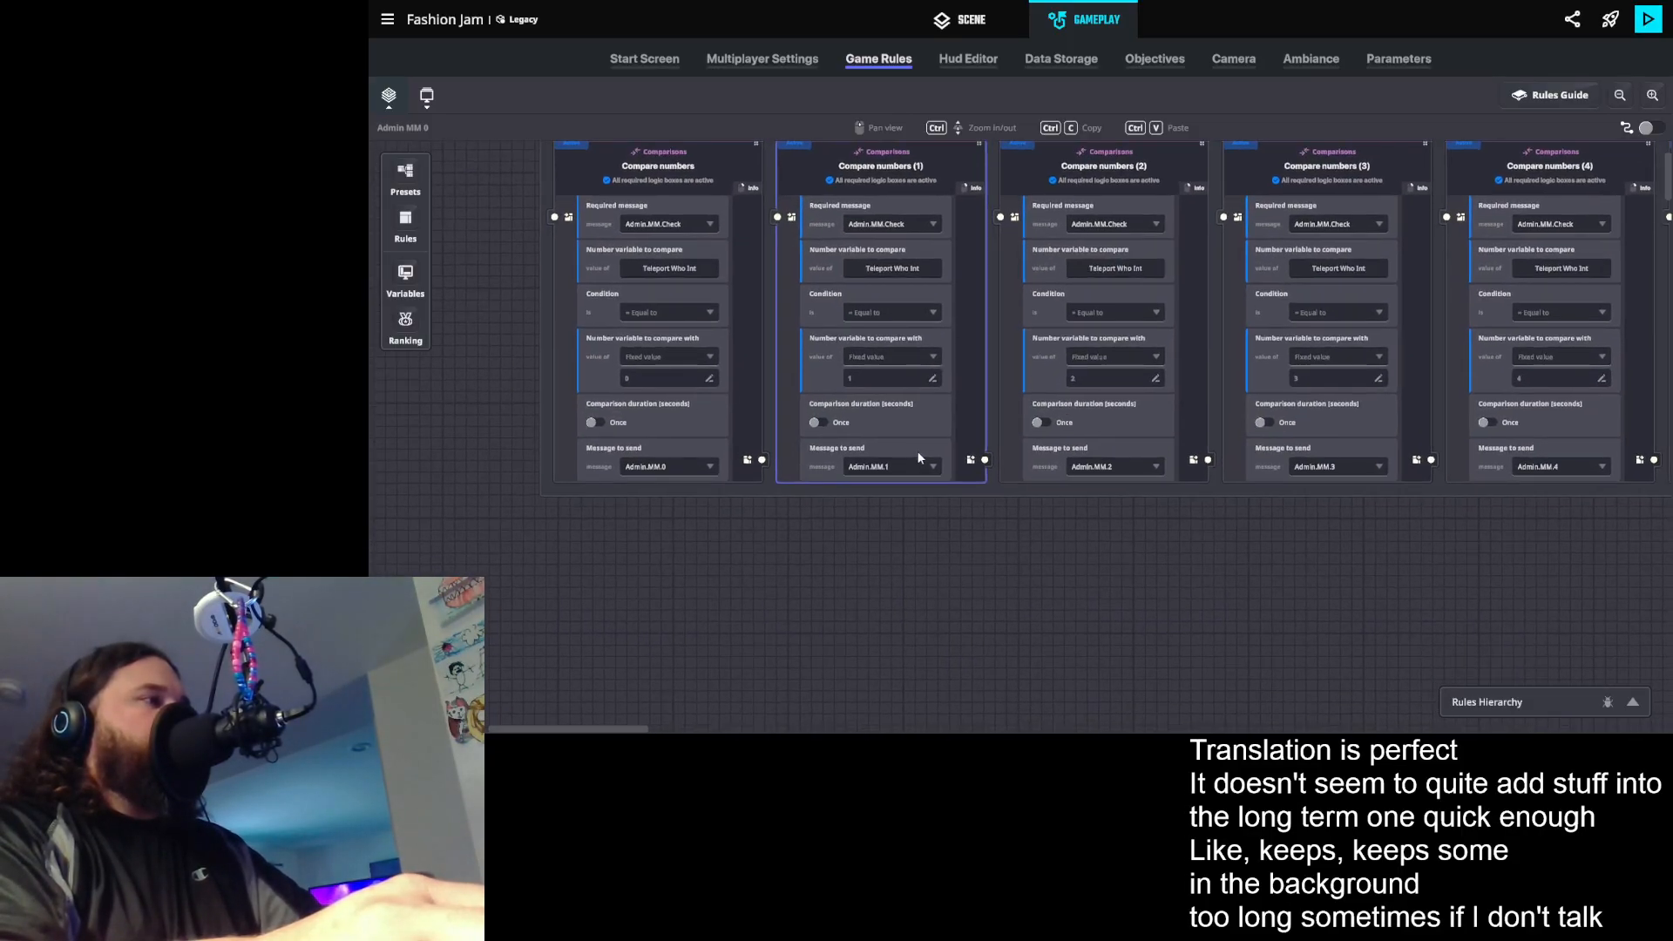
scroll(908, 461, down, 1)
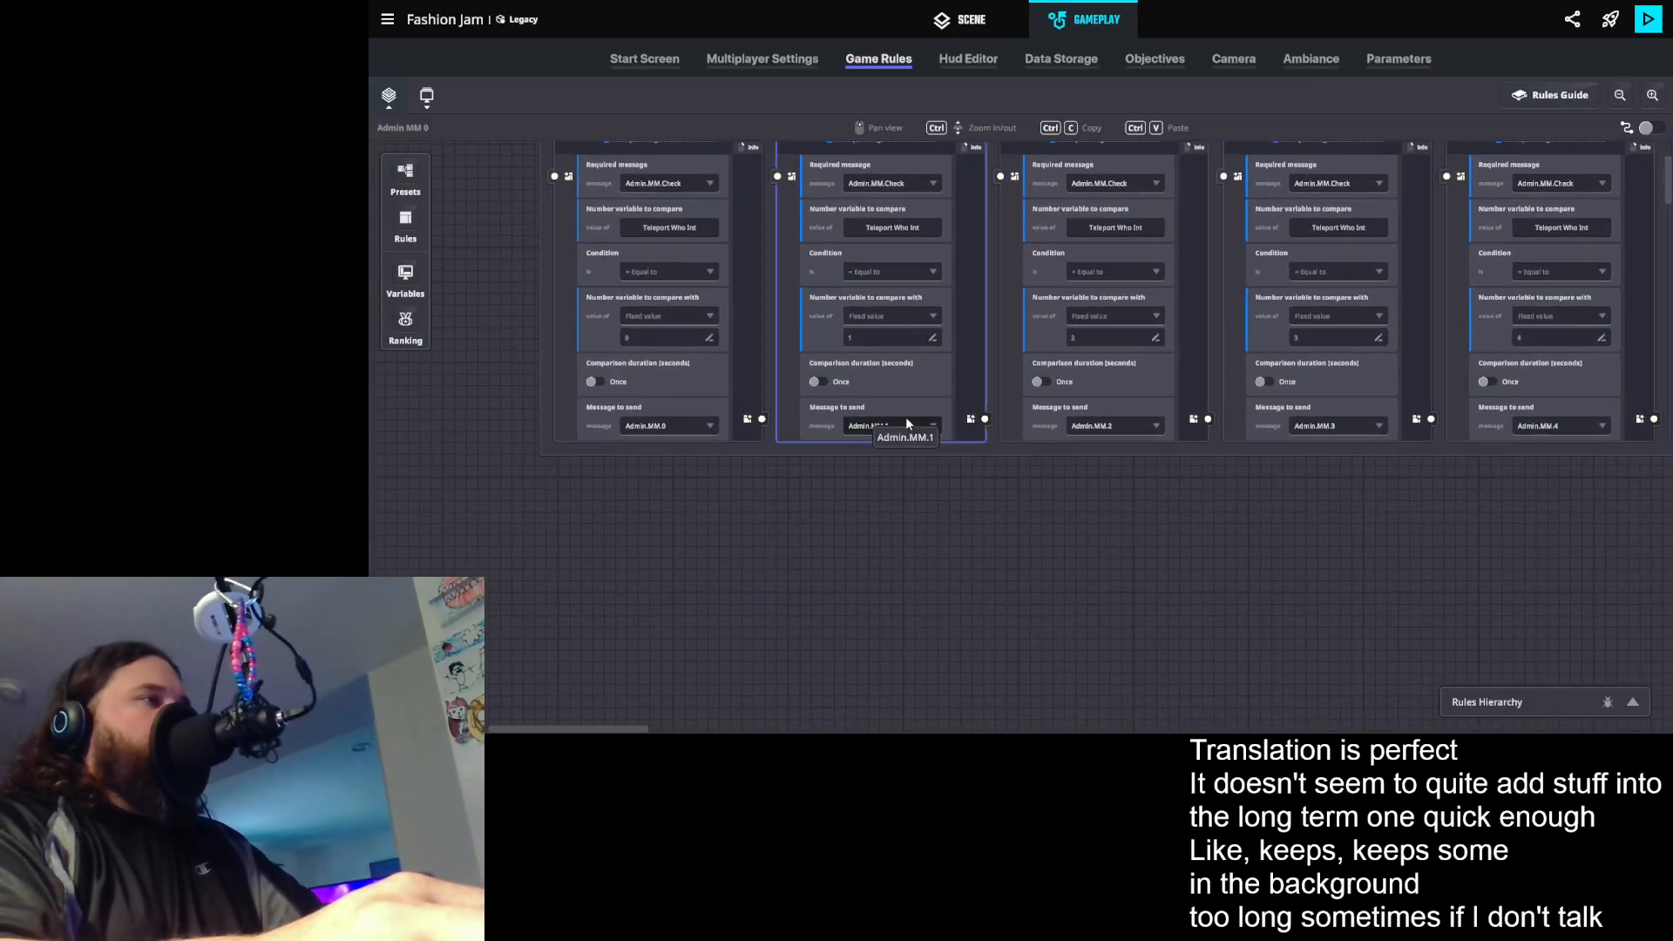
scroll(906, 418, down, 1)
drag(1018, 389, 955, 427)
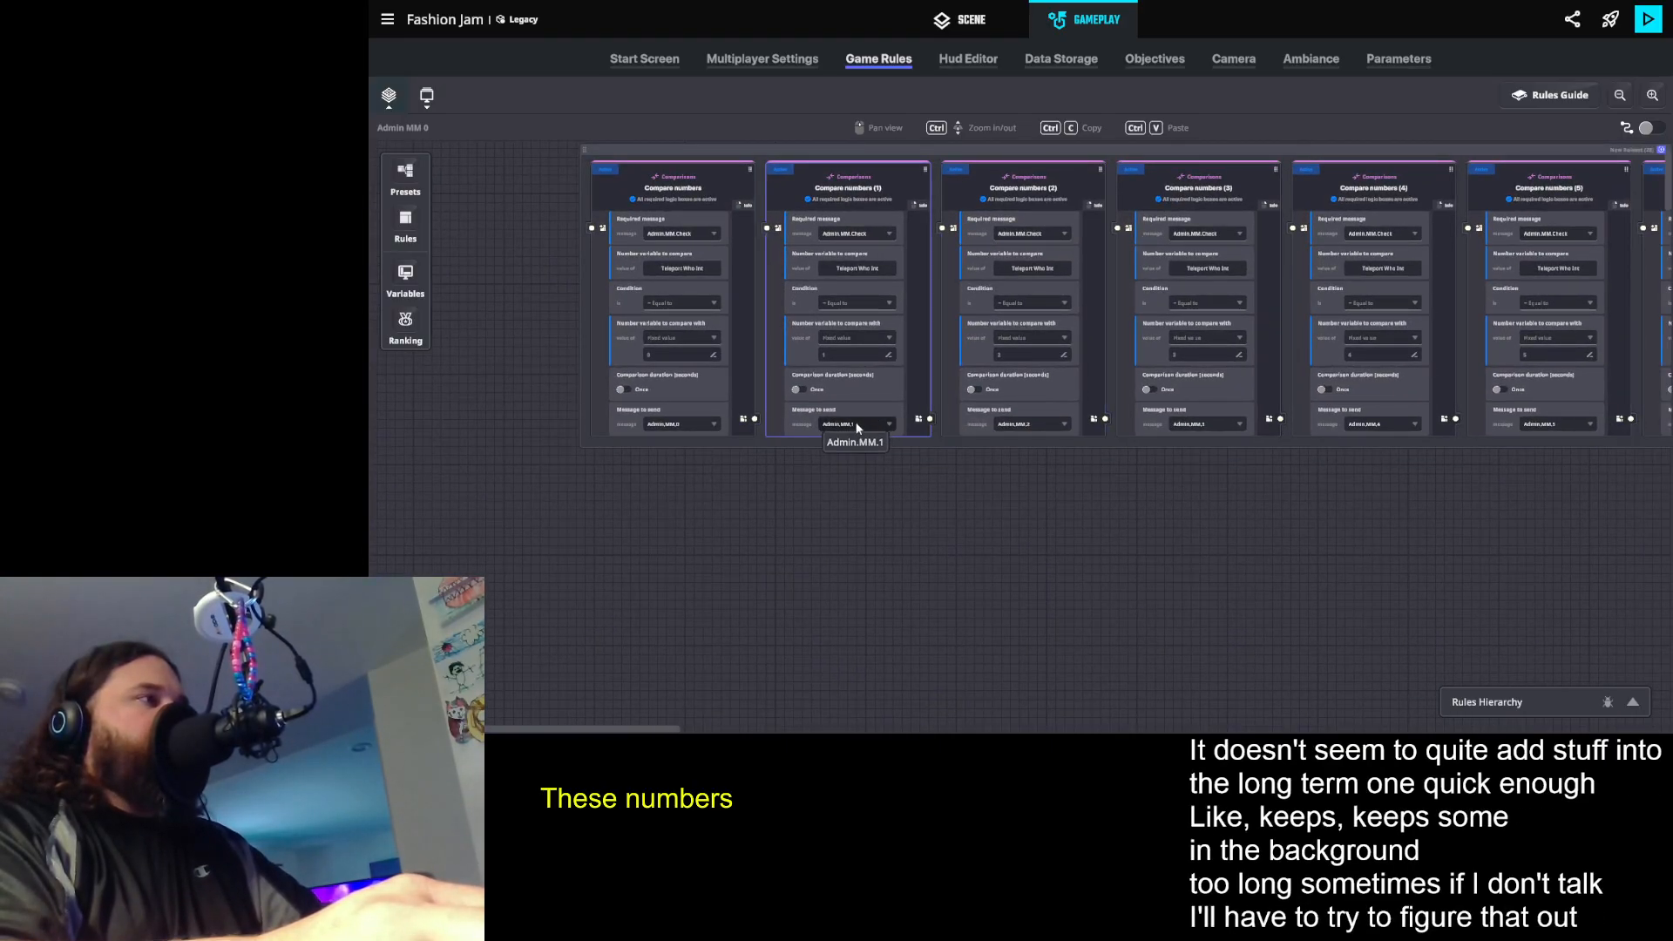
drag(992, 432, 862, 421)
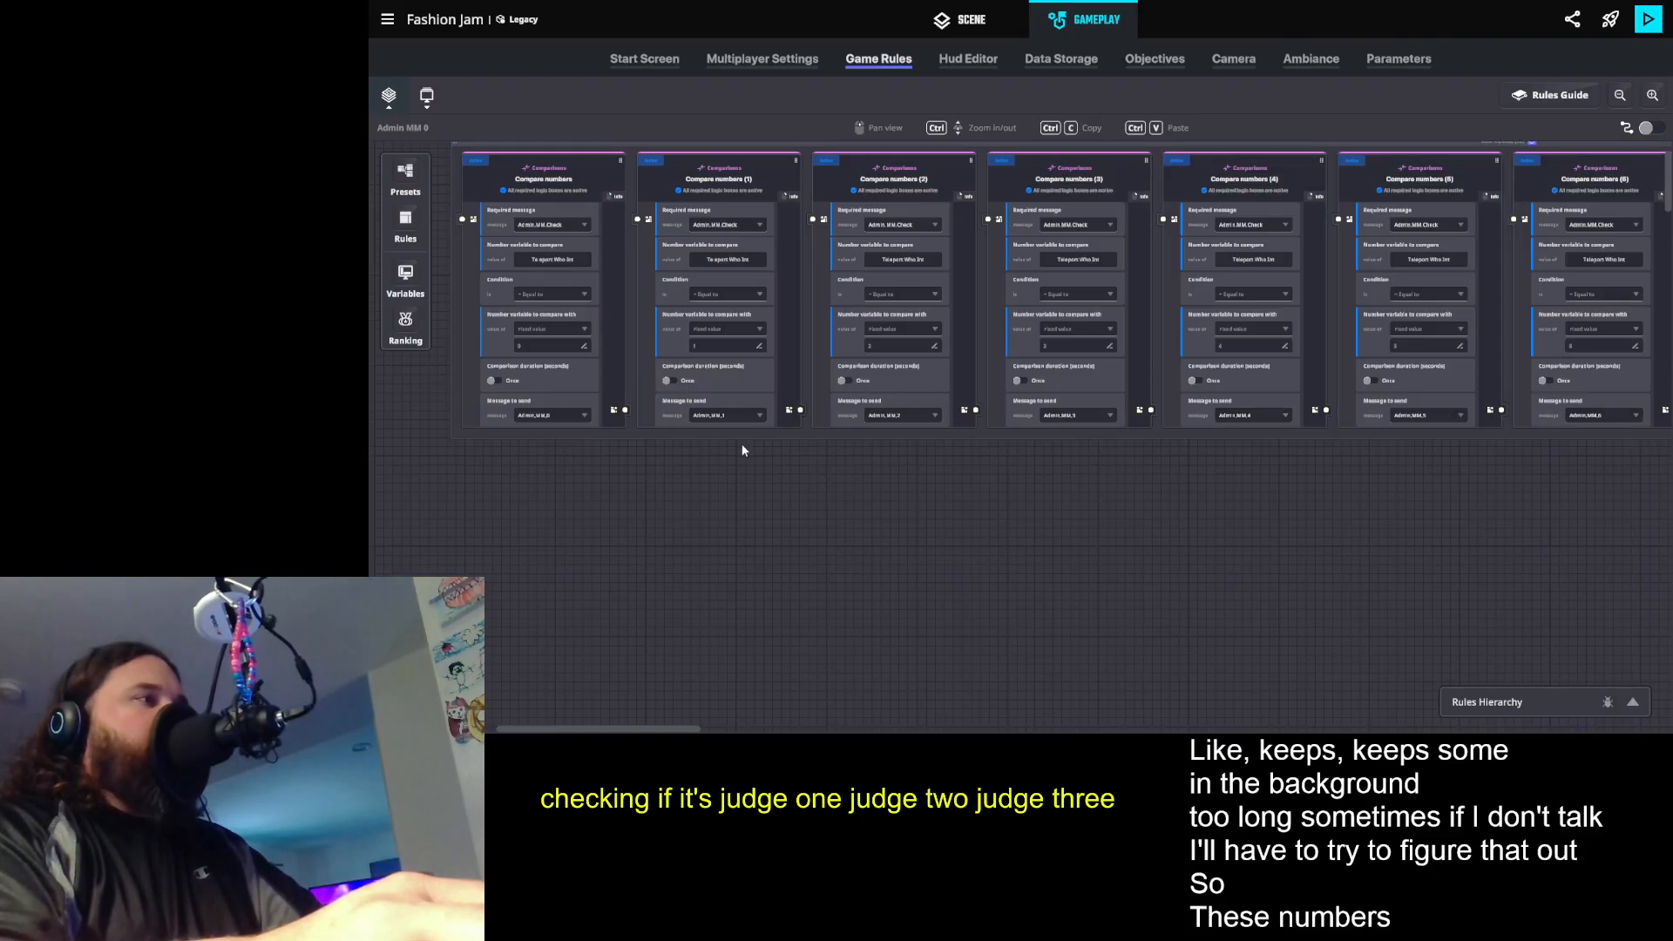
scroll(739, 473, up, 1)
scroll(747, 475, up, 2)
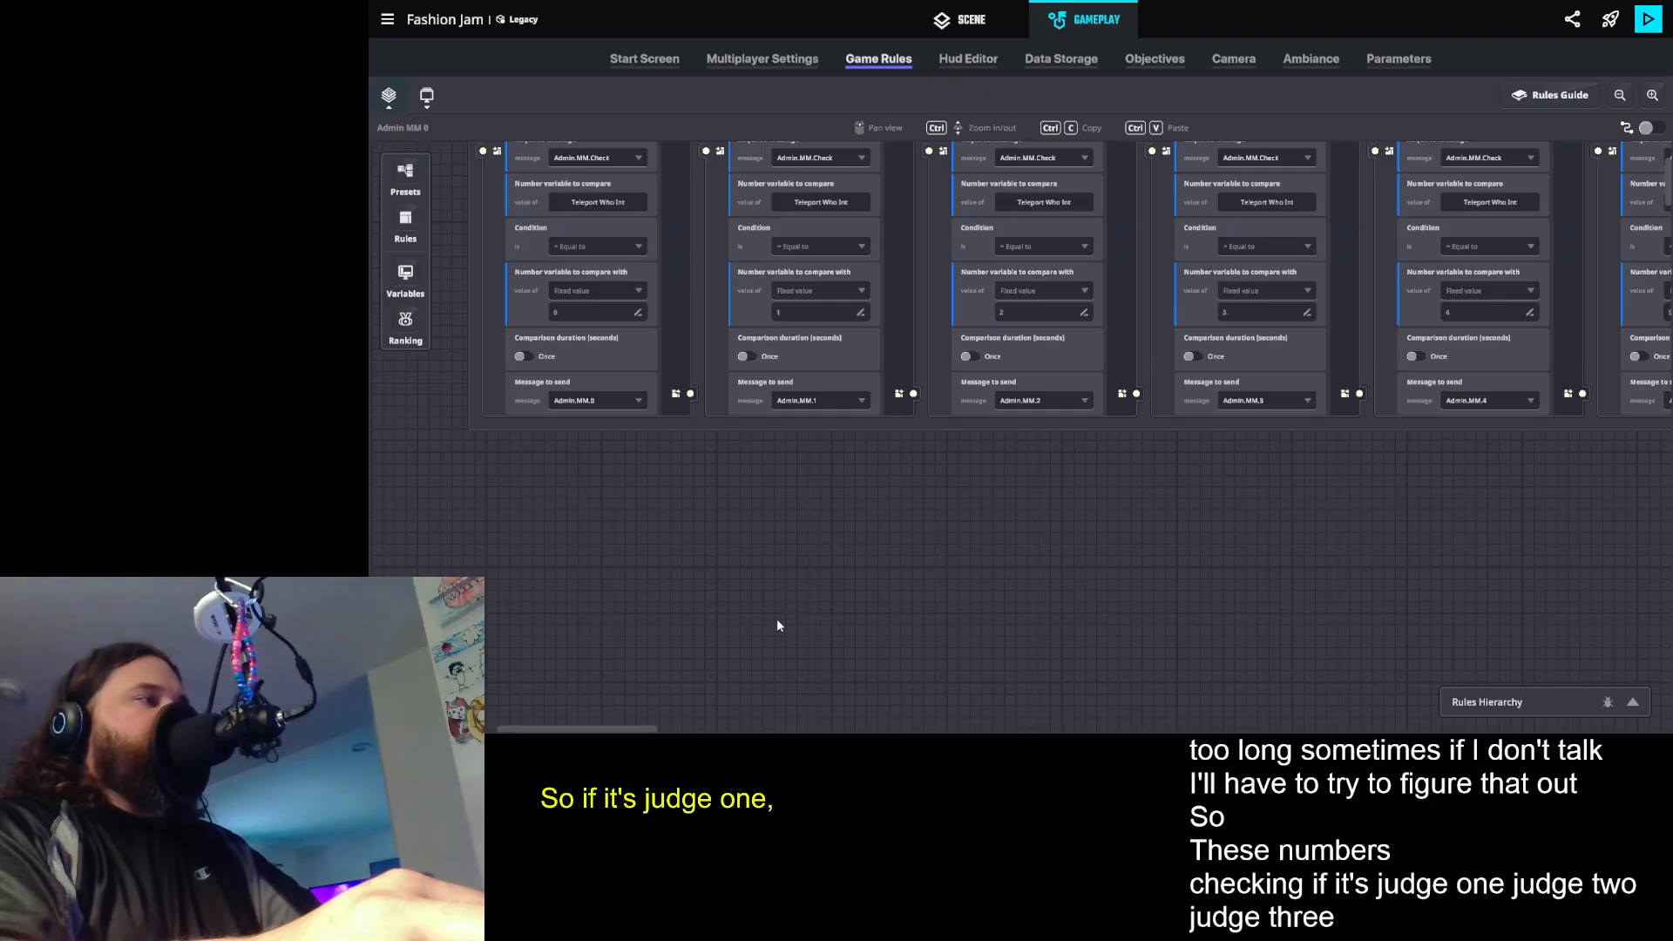
drag(802, 493, 852, 377)
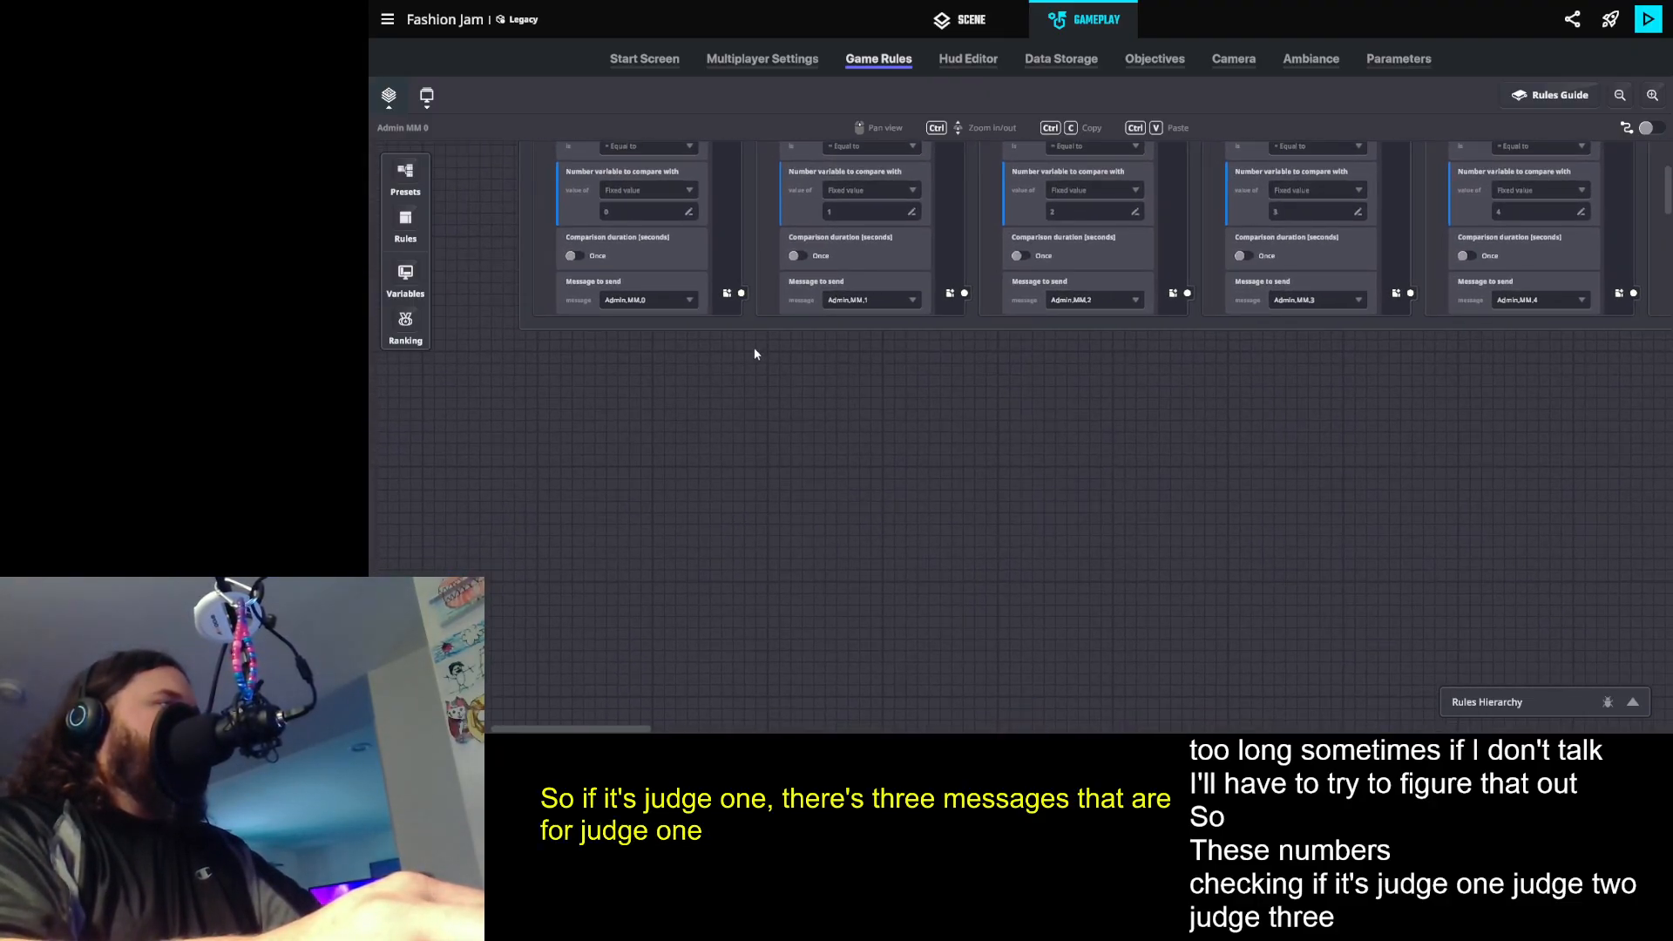
- Add a Compare numbers rule as a separate ruleset below the existing row of Teleport Who Int comparisons
click(416, 216)
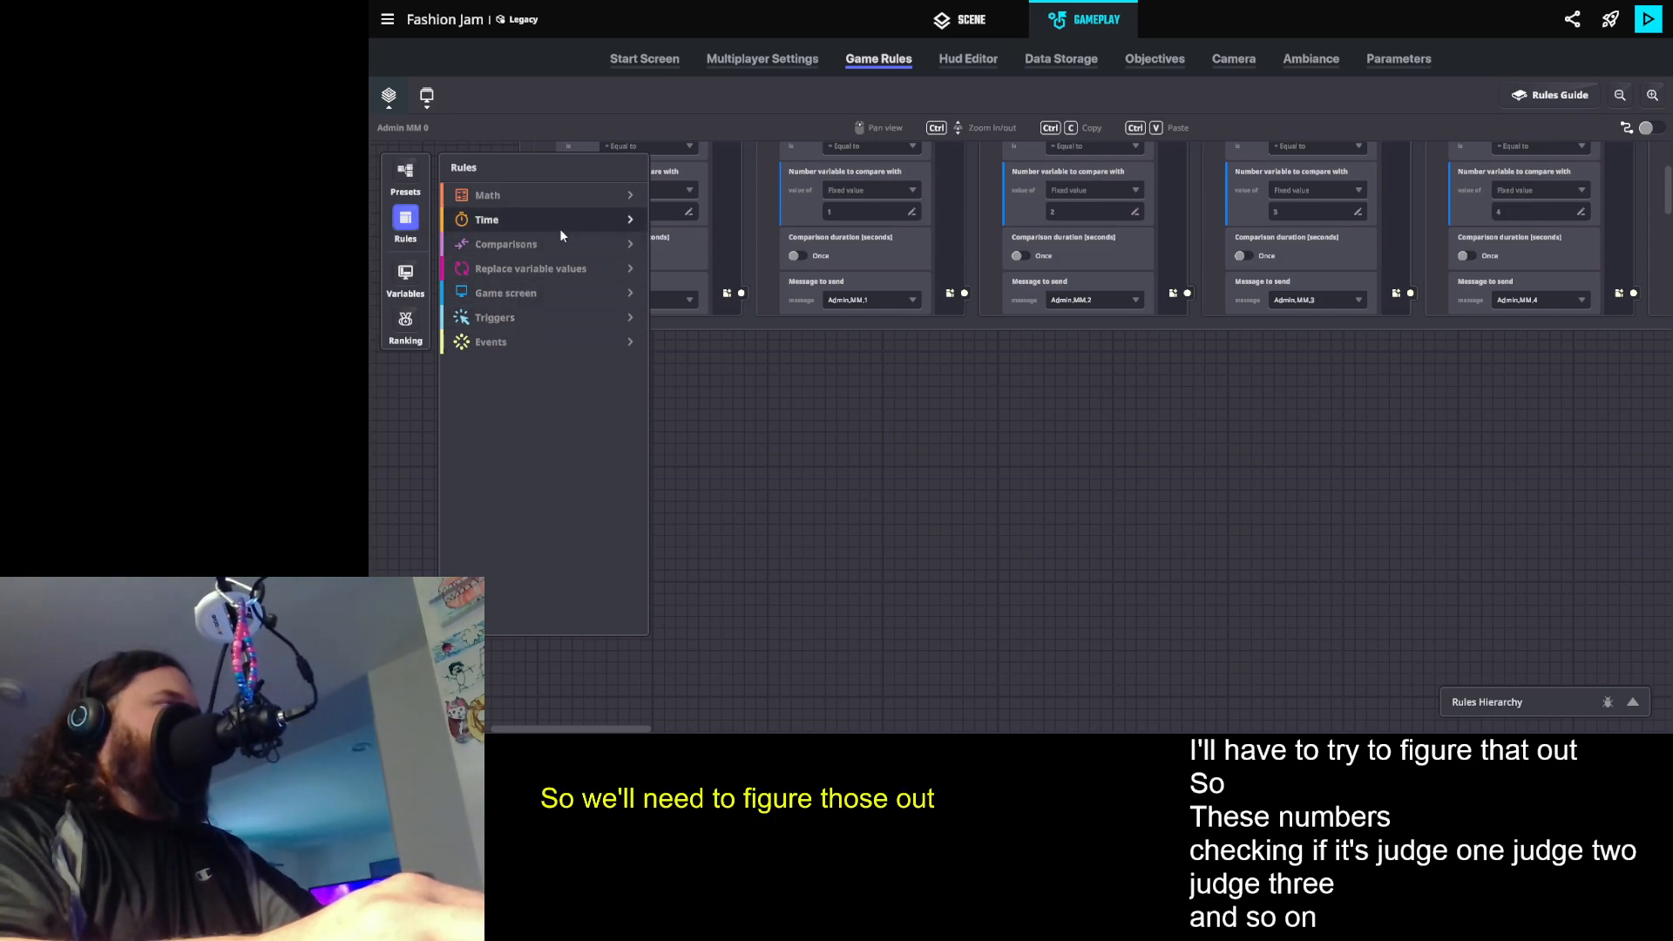
click(566, 247)
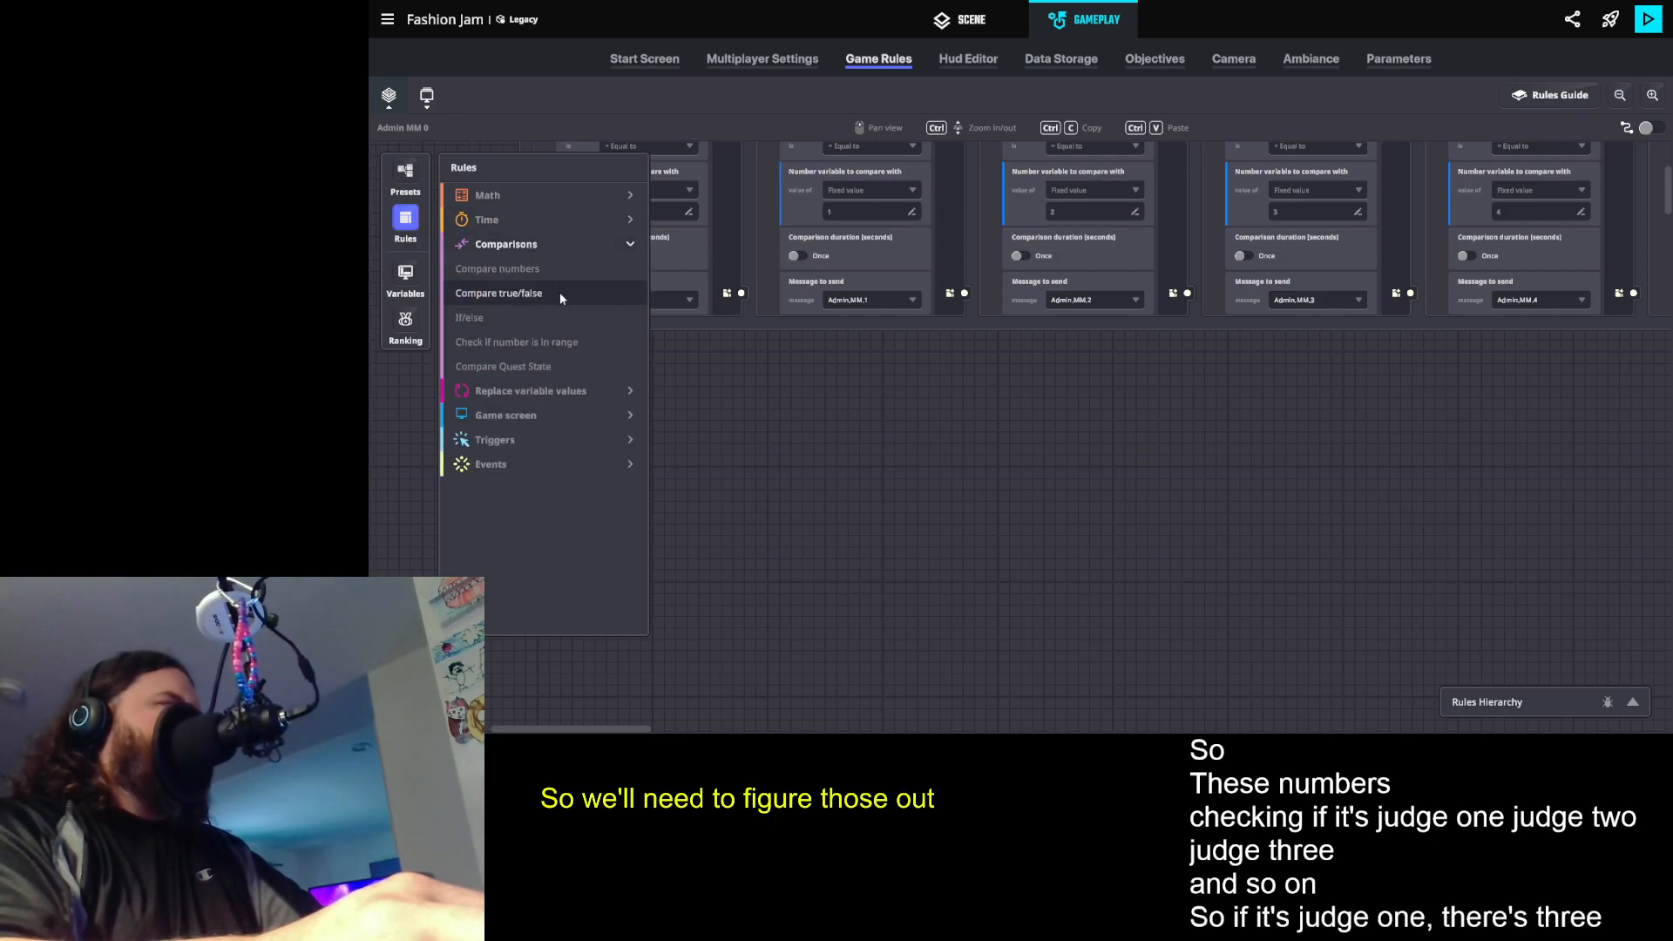
drag(559, 293, 1034, 354)
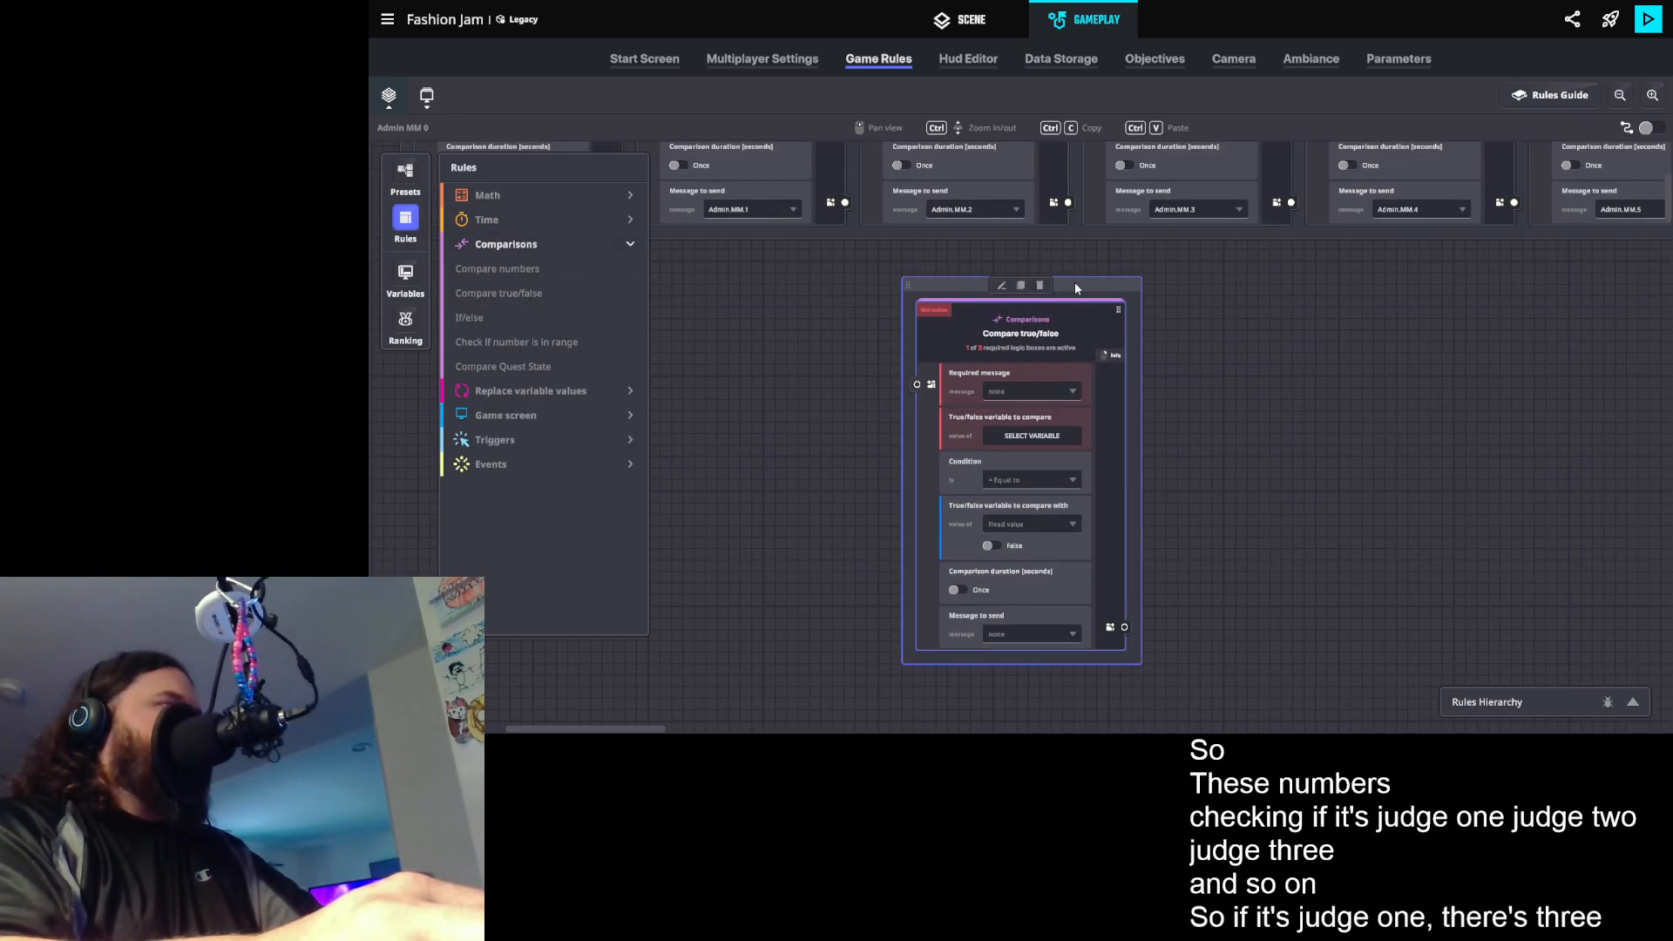
click(1040, 285)
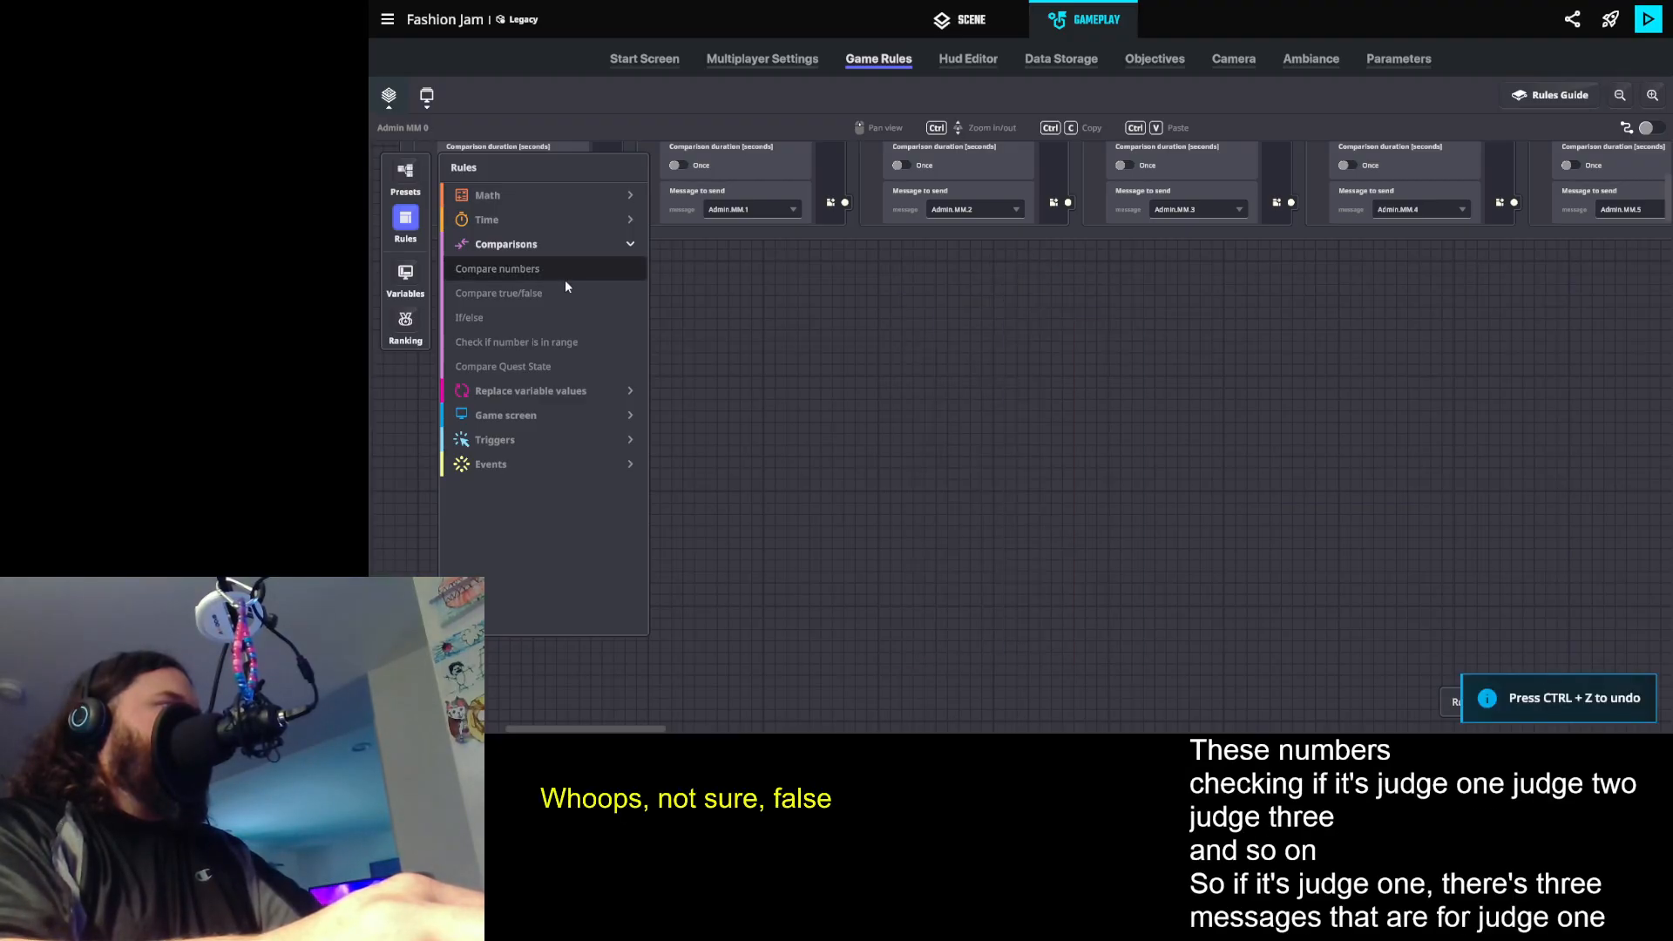
drag(561, 279, 1035, 286)
click(1035, 285)
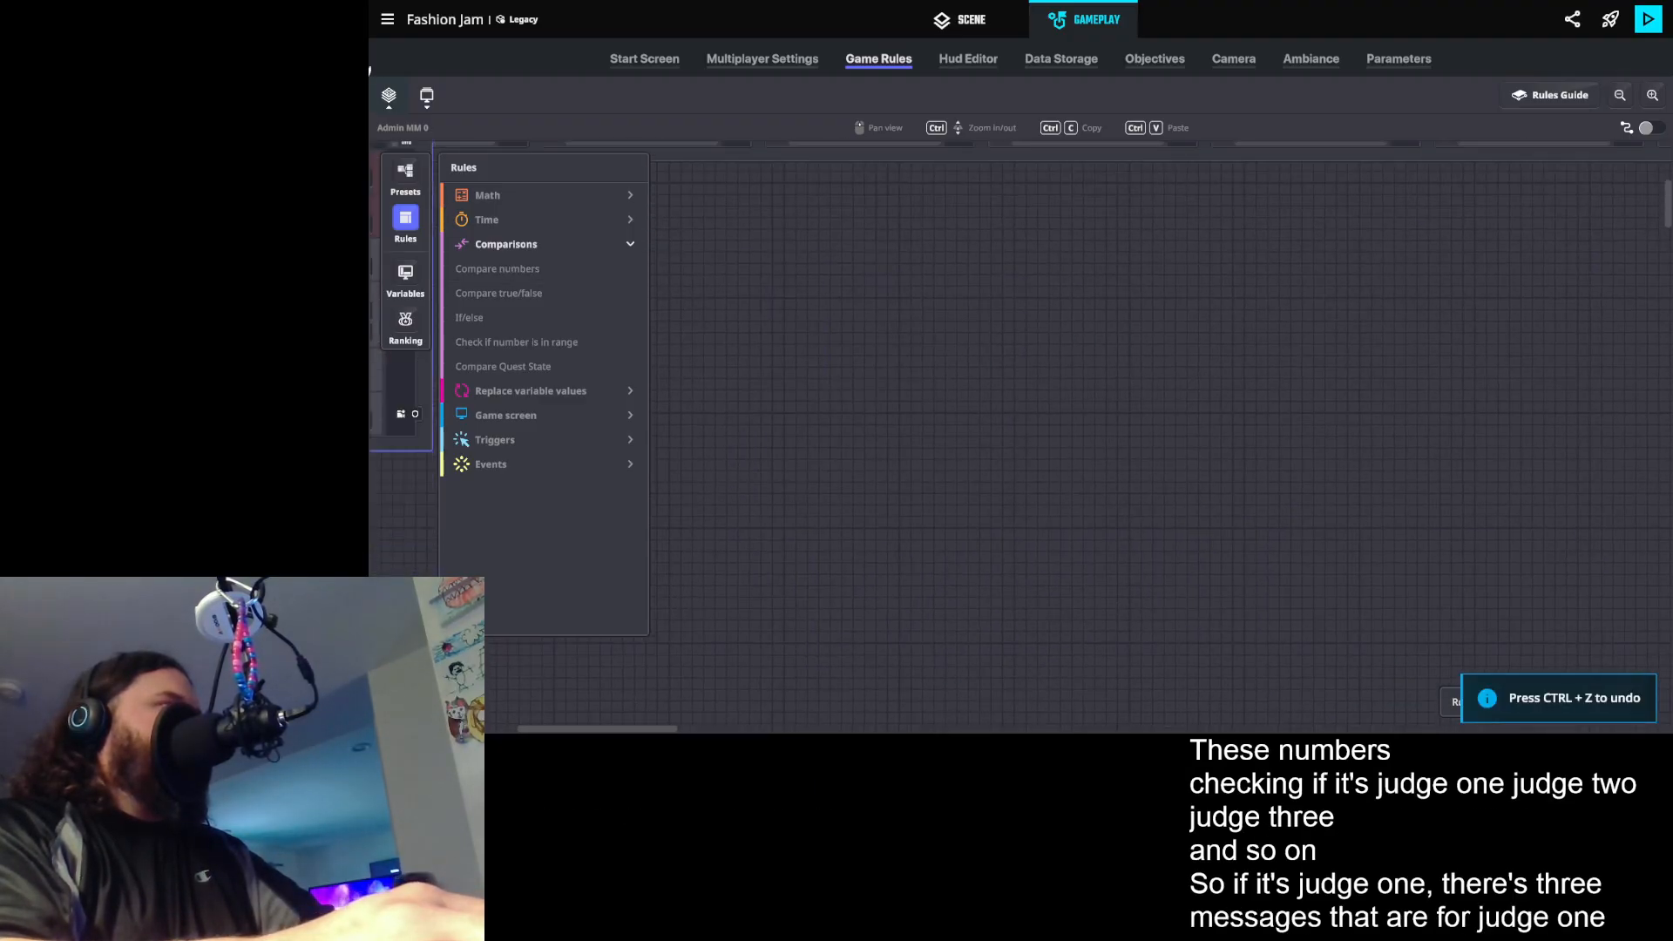
drag(384, 2, 1180, 544)
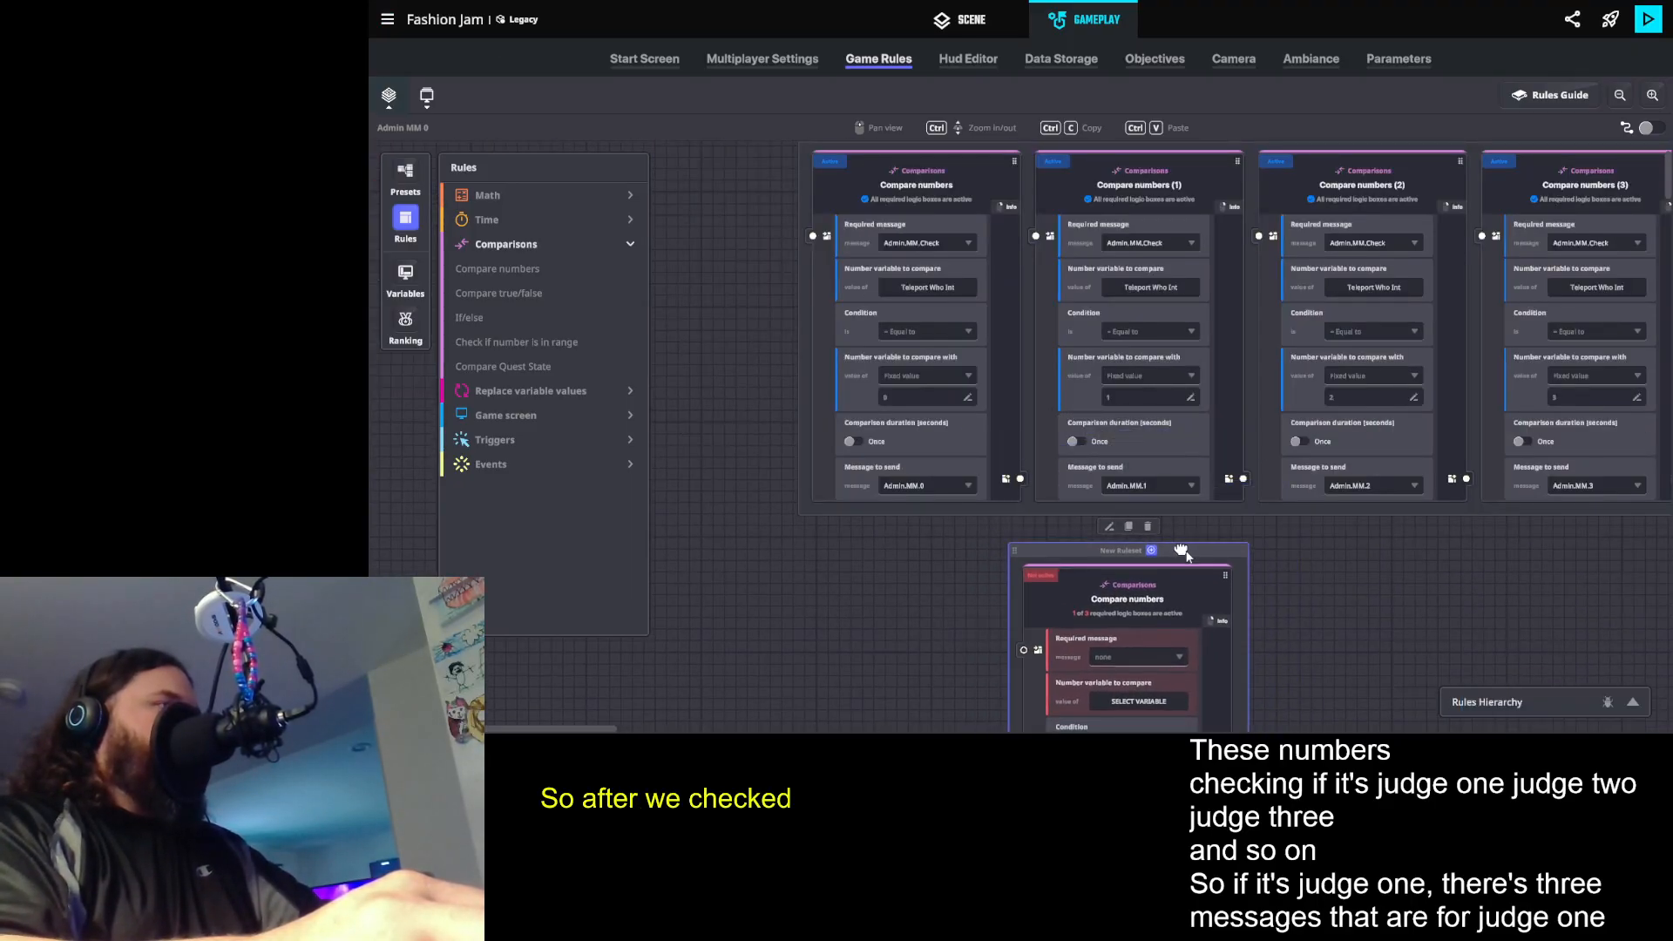
- Set the new comparison's required message to Admin.MM.1 and its number variable to Teleport Where Int
scroll(1181, 543, down, 3)
click(1145, 535)
text(A)
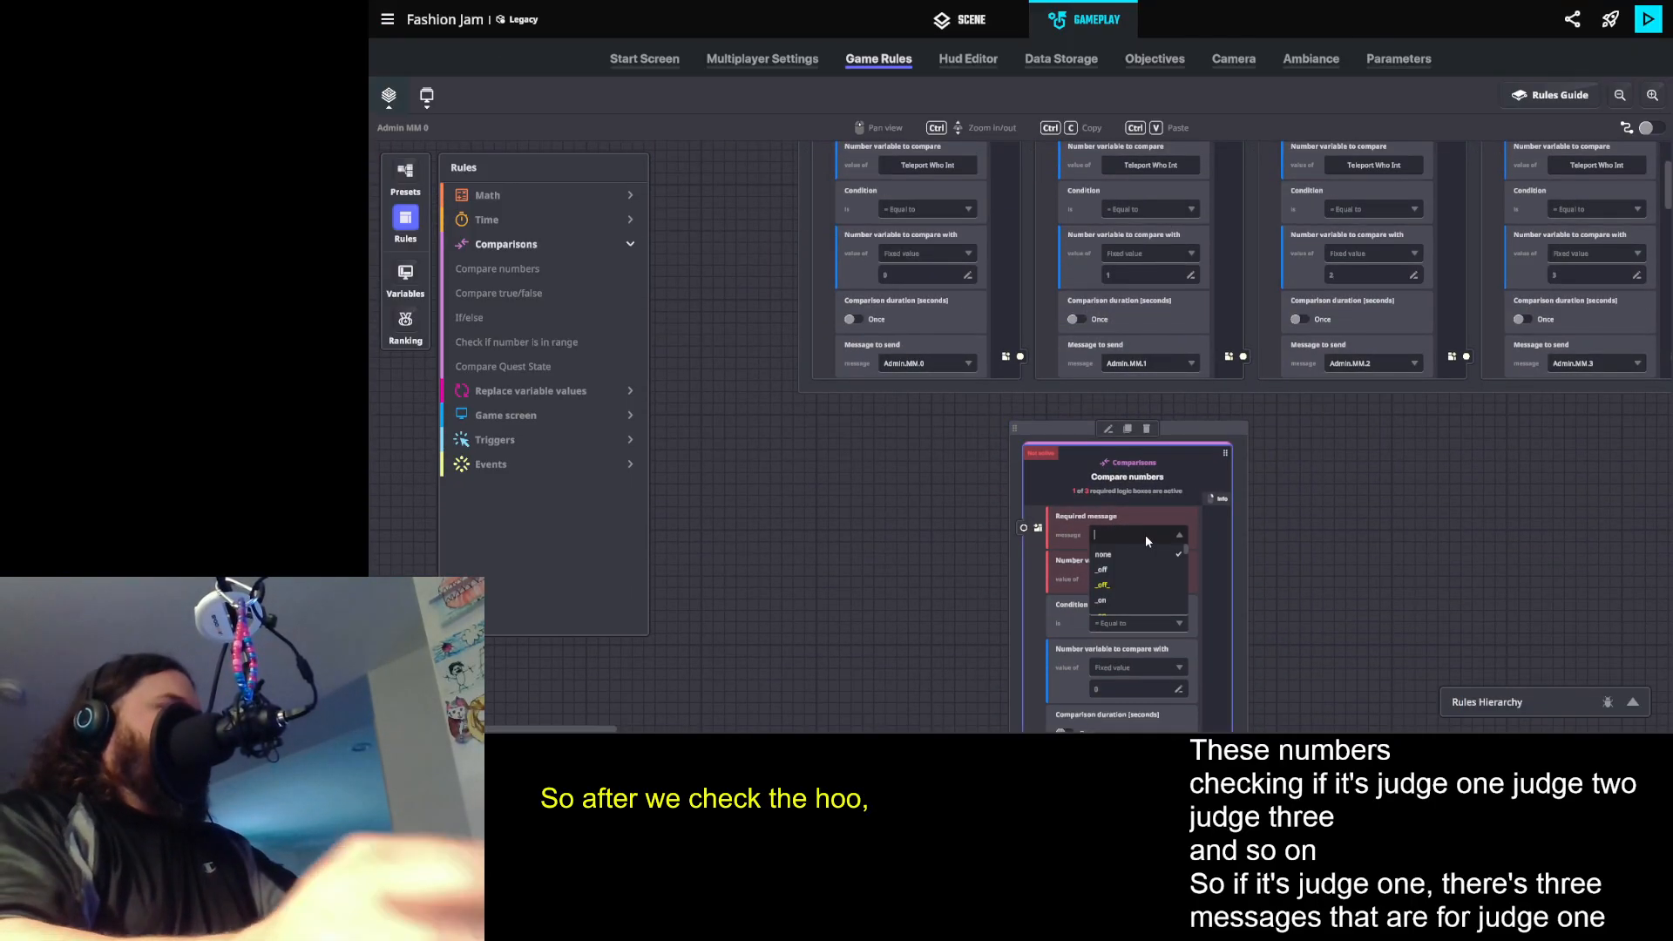
text(dmin.MM)
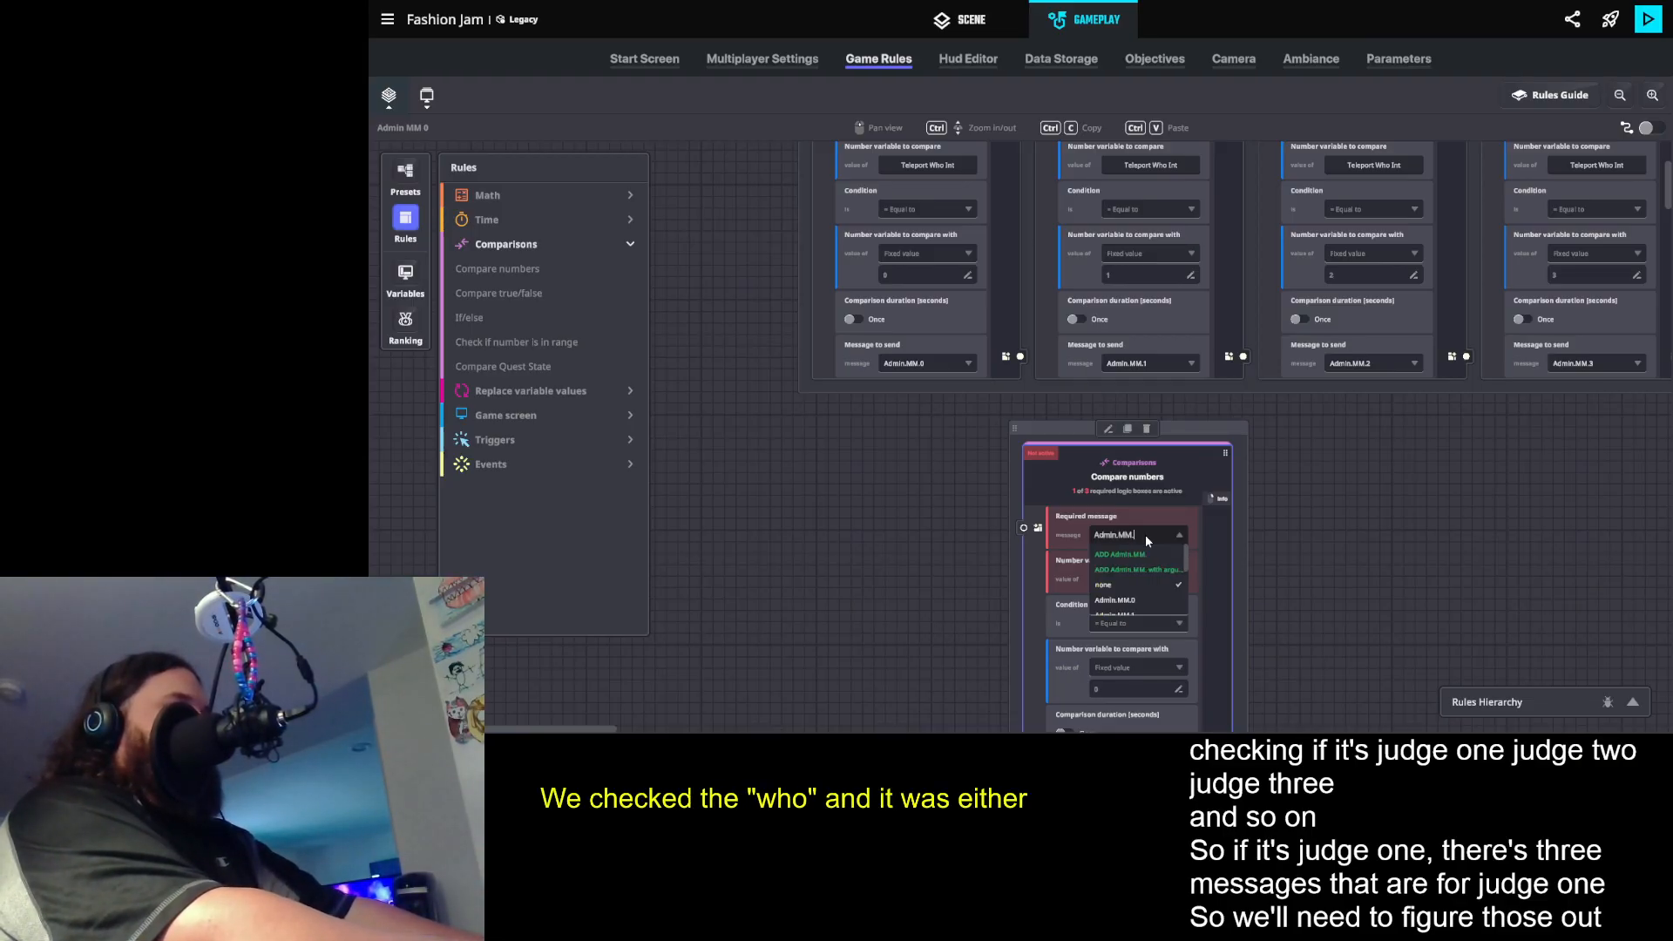
text(.1)
click(1130, 552)
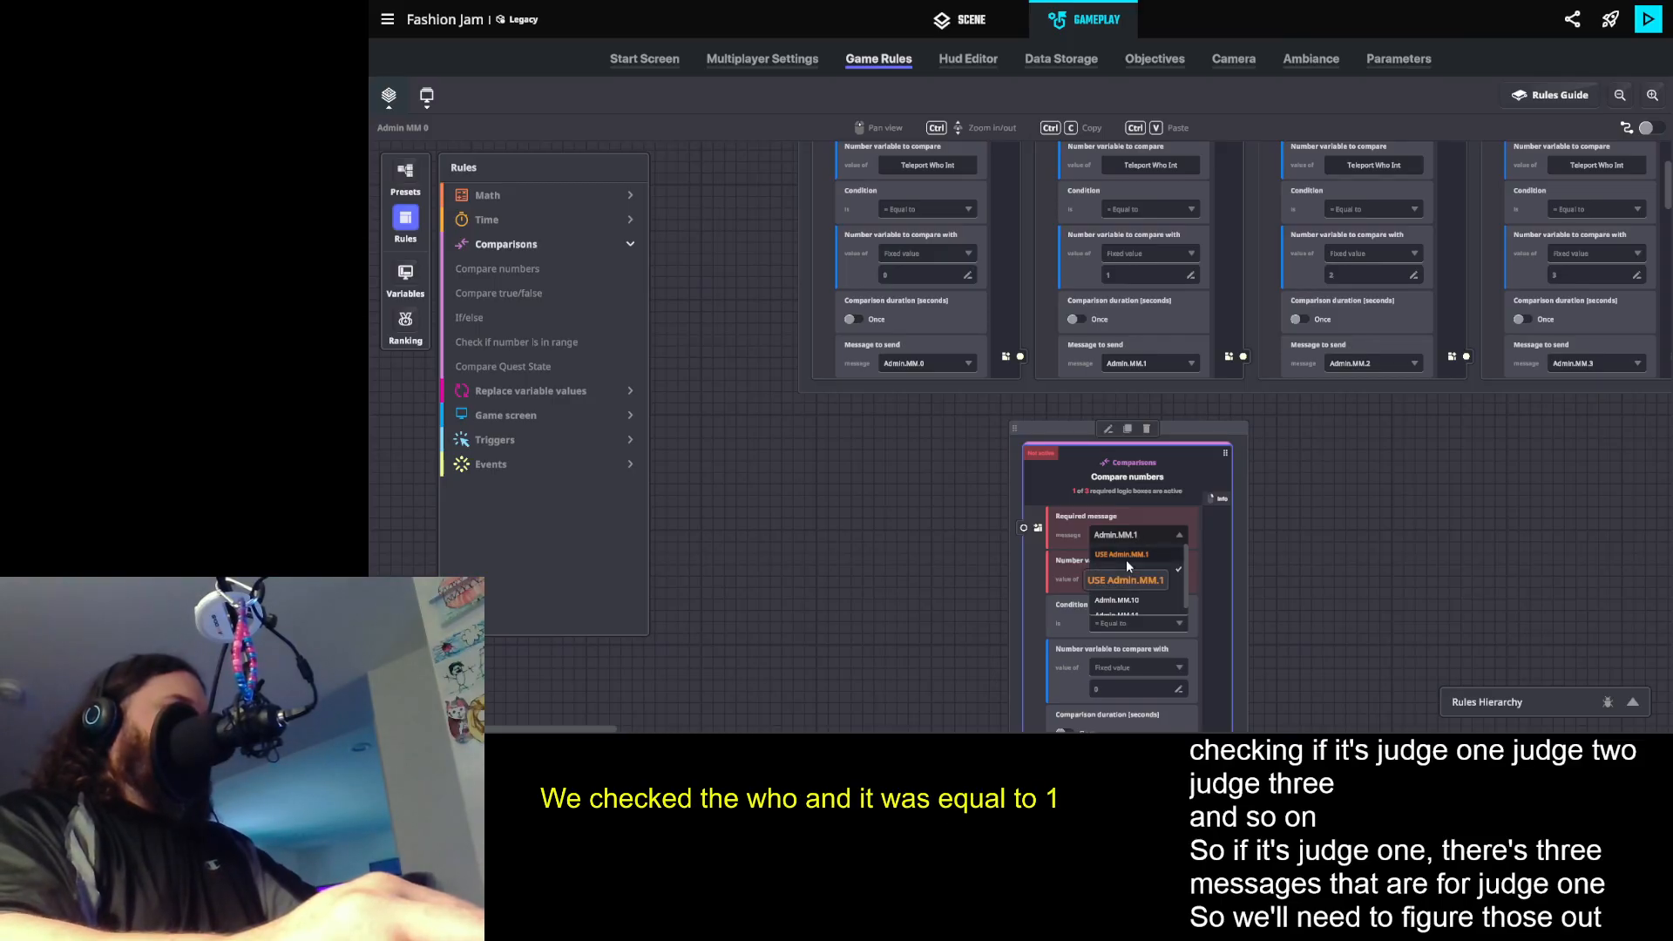
click(1141, 586)
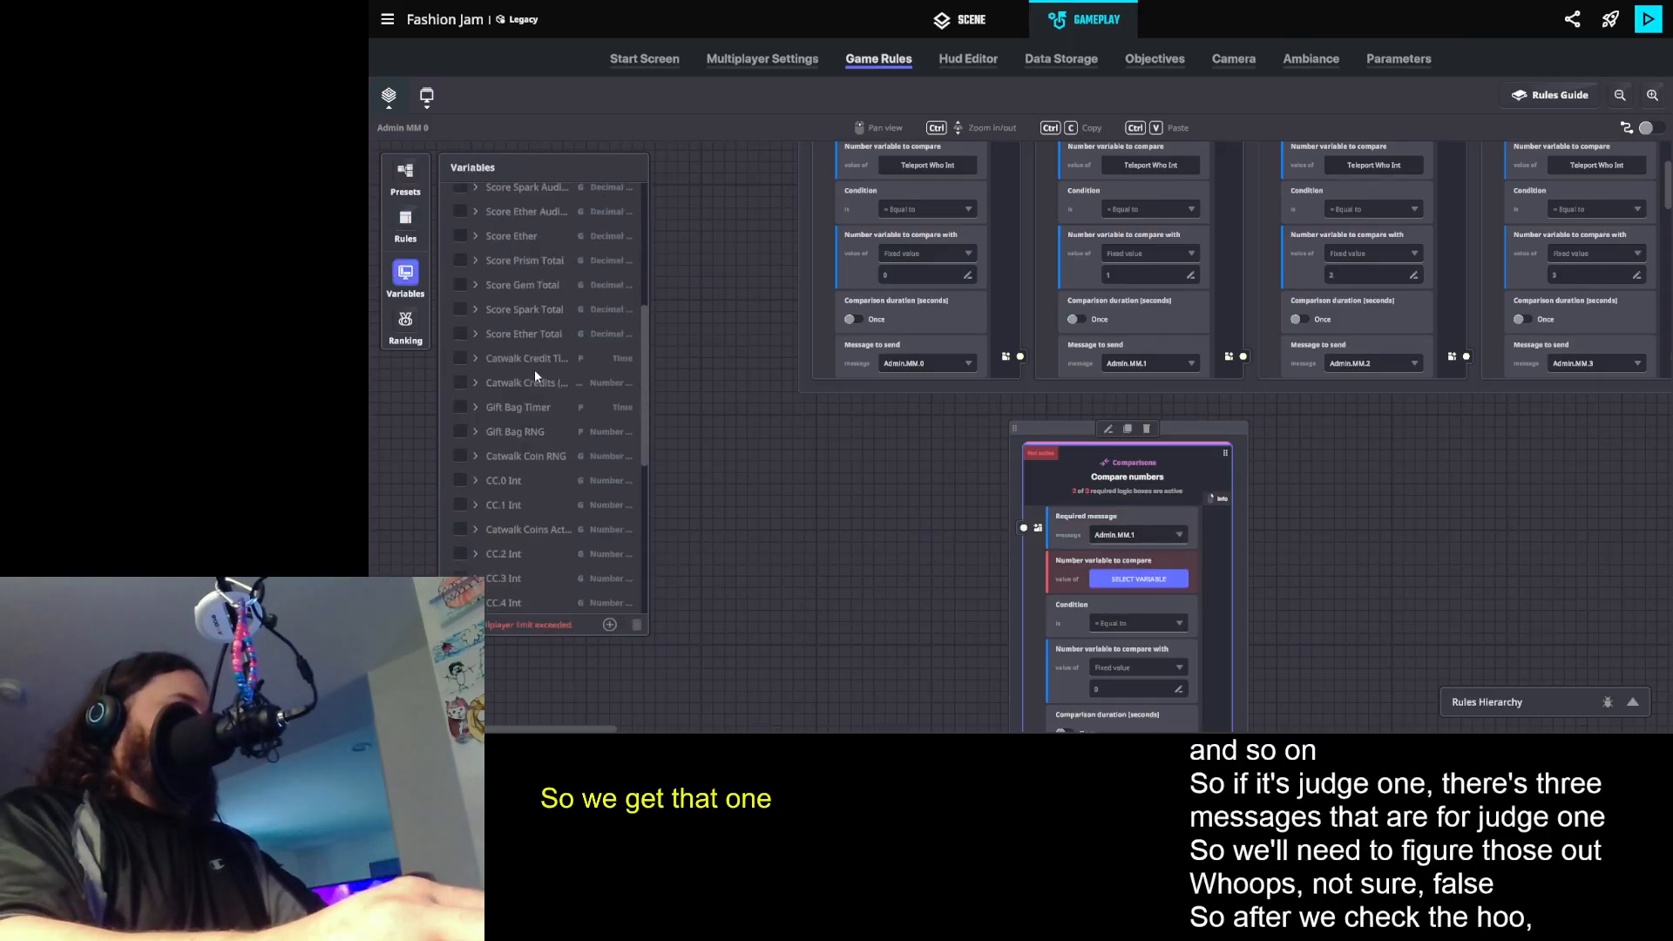
scroll(531, 365, down, 10)
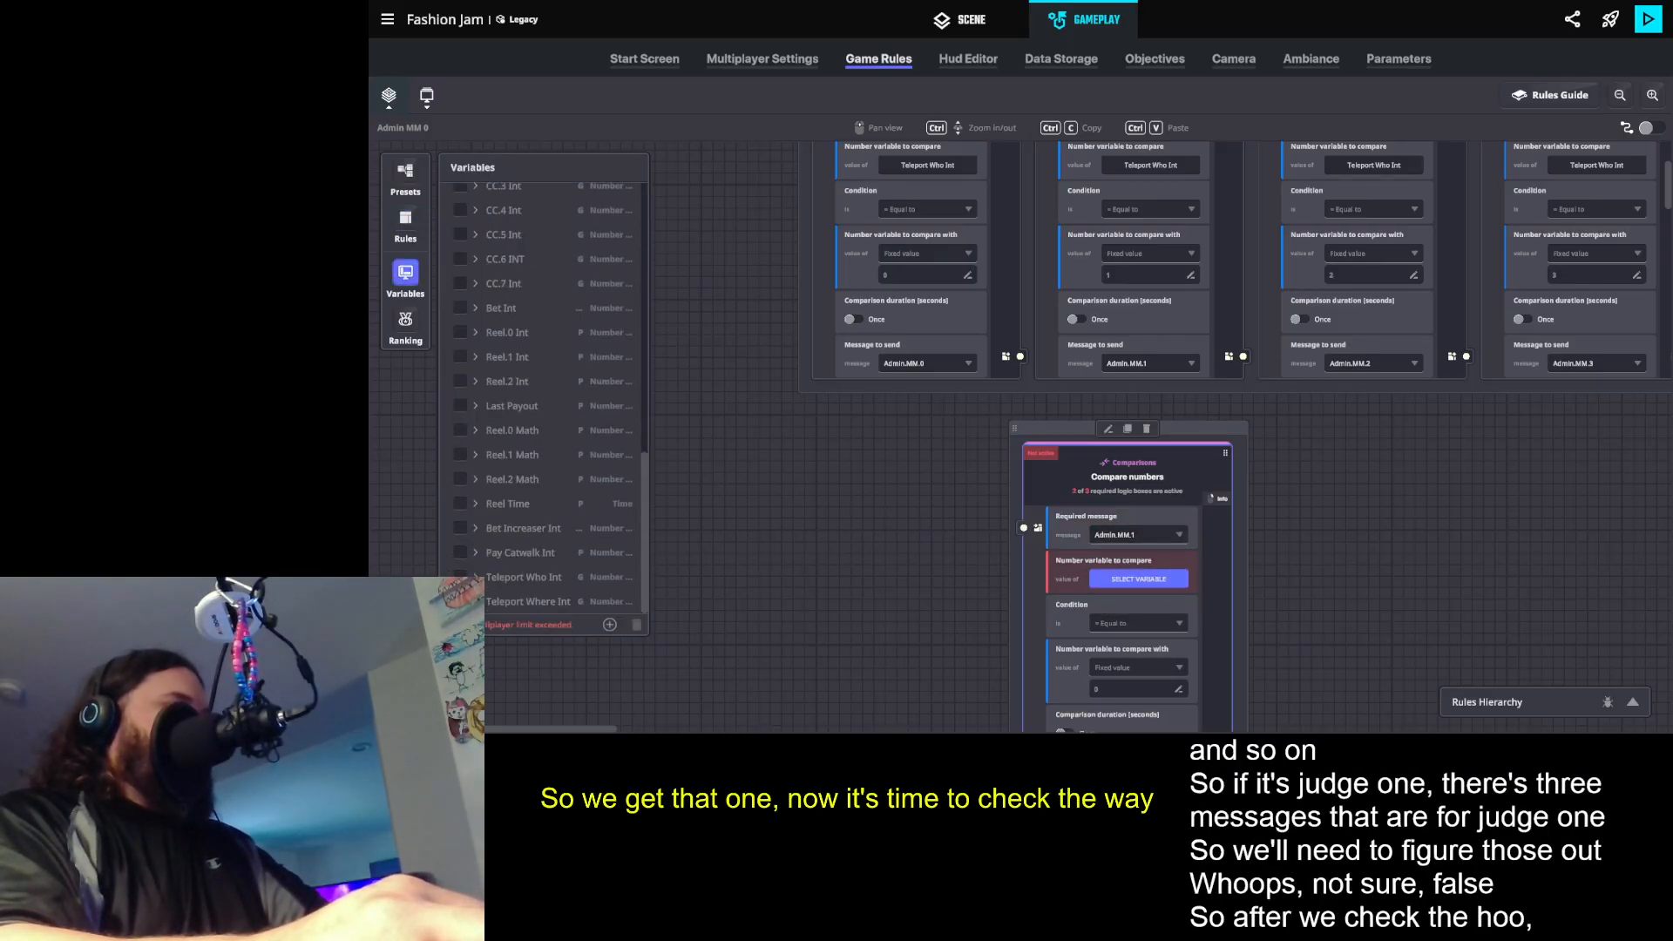
click(528, 602)
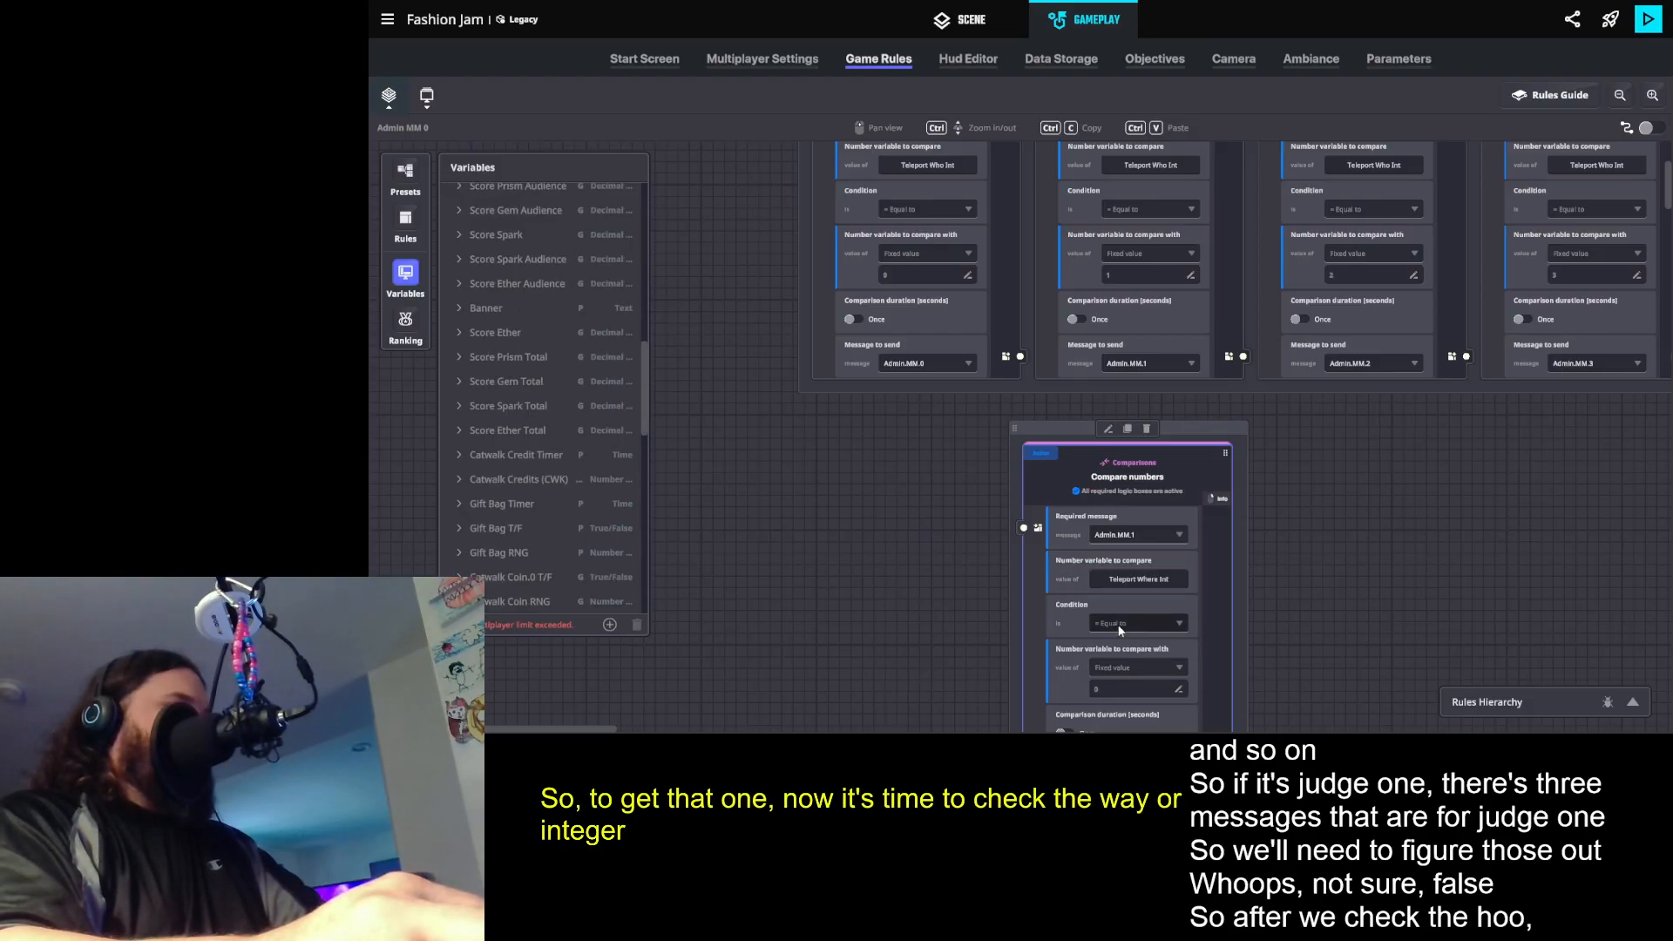
- Set the Teleport Where Int comparison's message to send to Admin.MM.0
scroll(943, 610, down, 3)
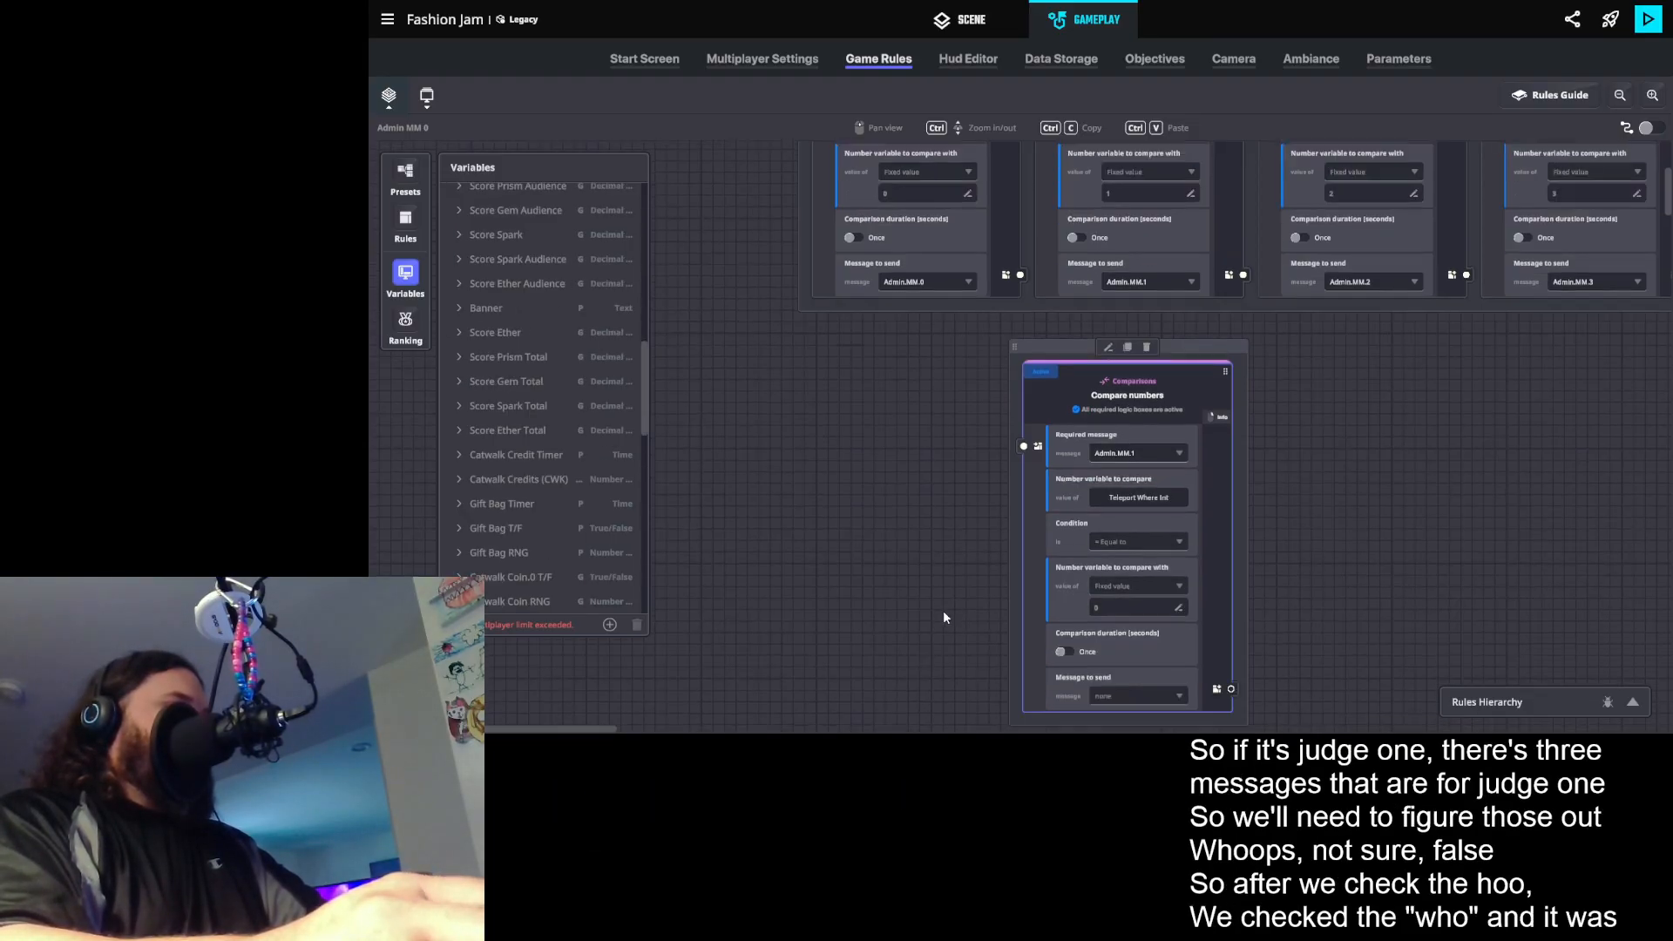
mouse_move(1185, 305)
mouse_down()
mouse_move(1204, 288)
mouse_move(1201, 307)
mouse_up()
click(1129, 655)
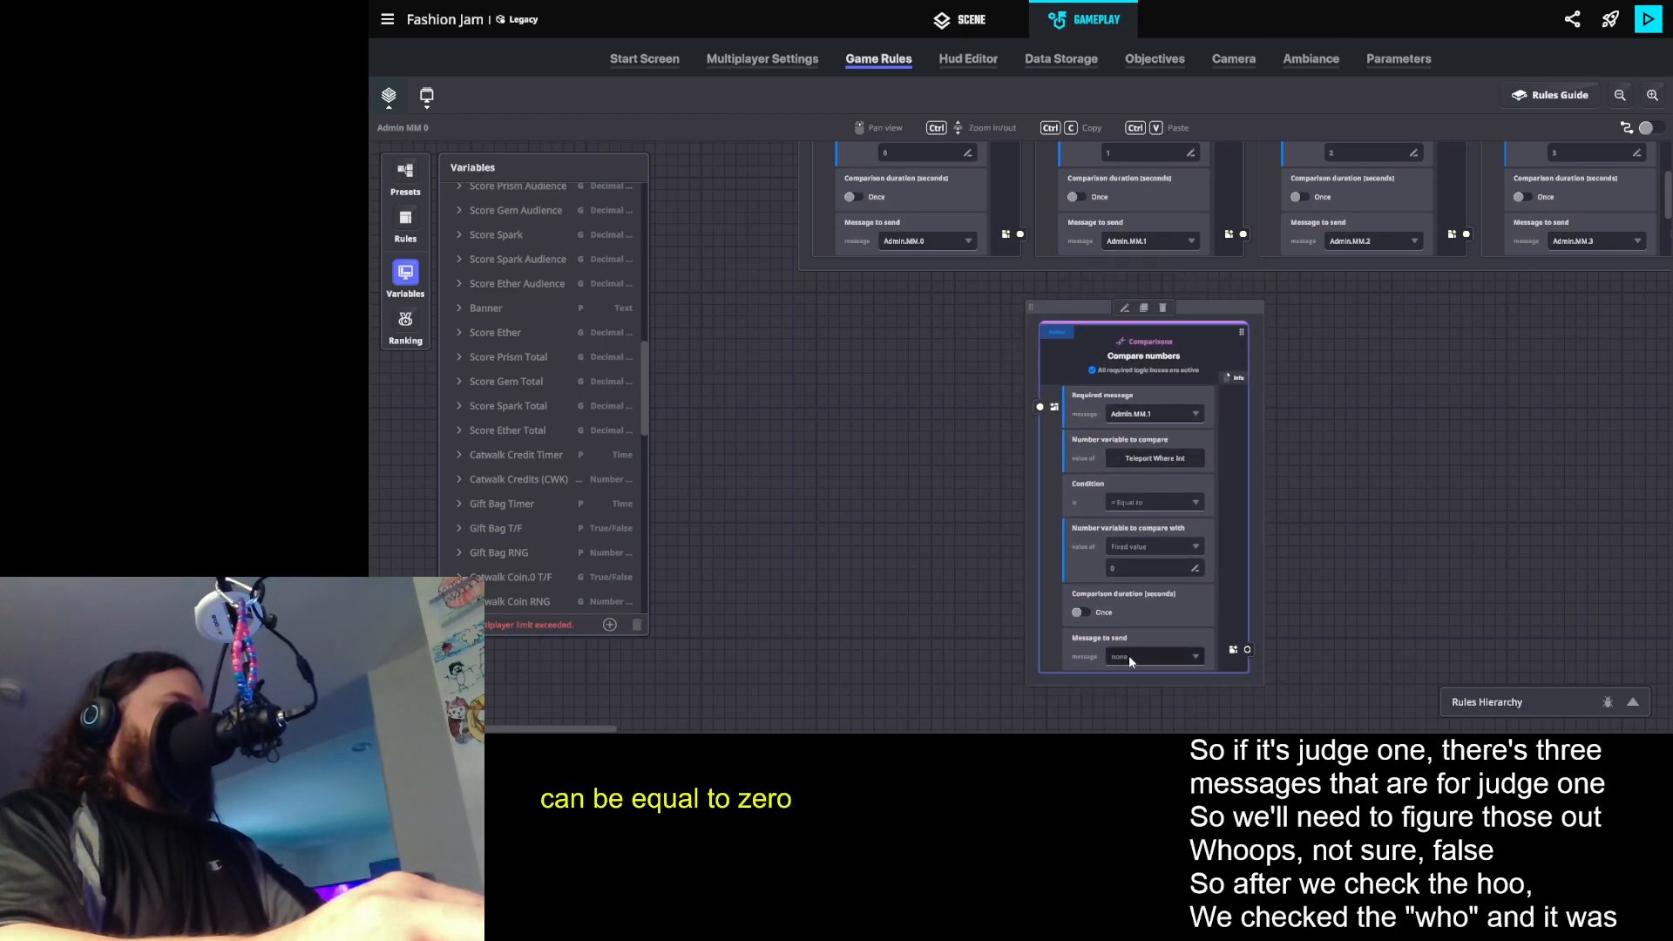
text(Admin.MM.)
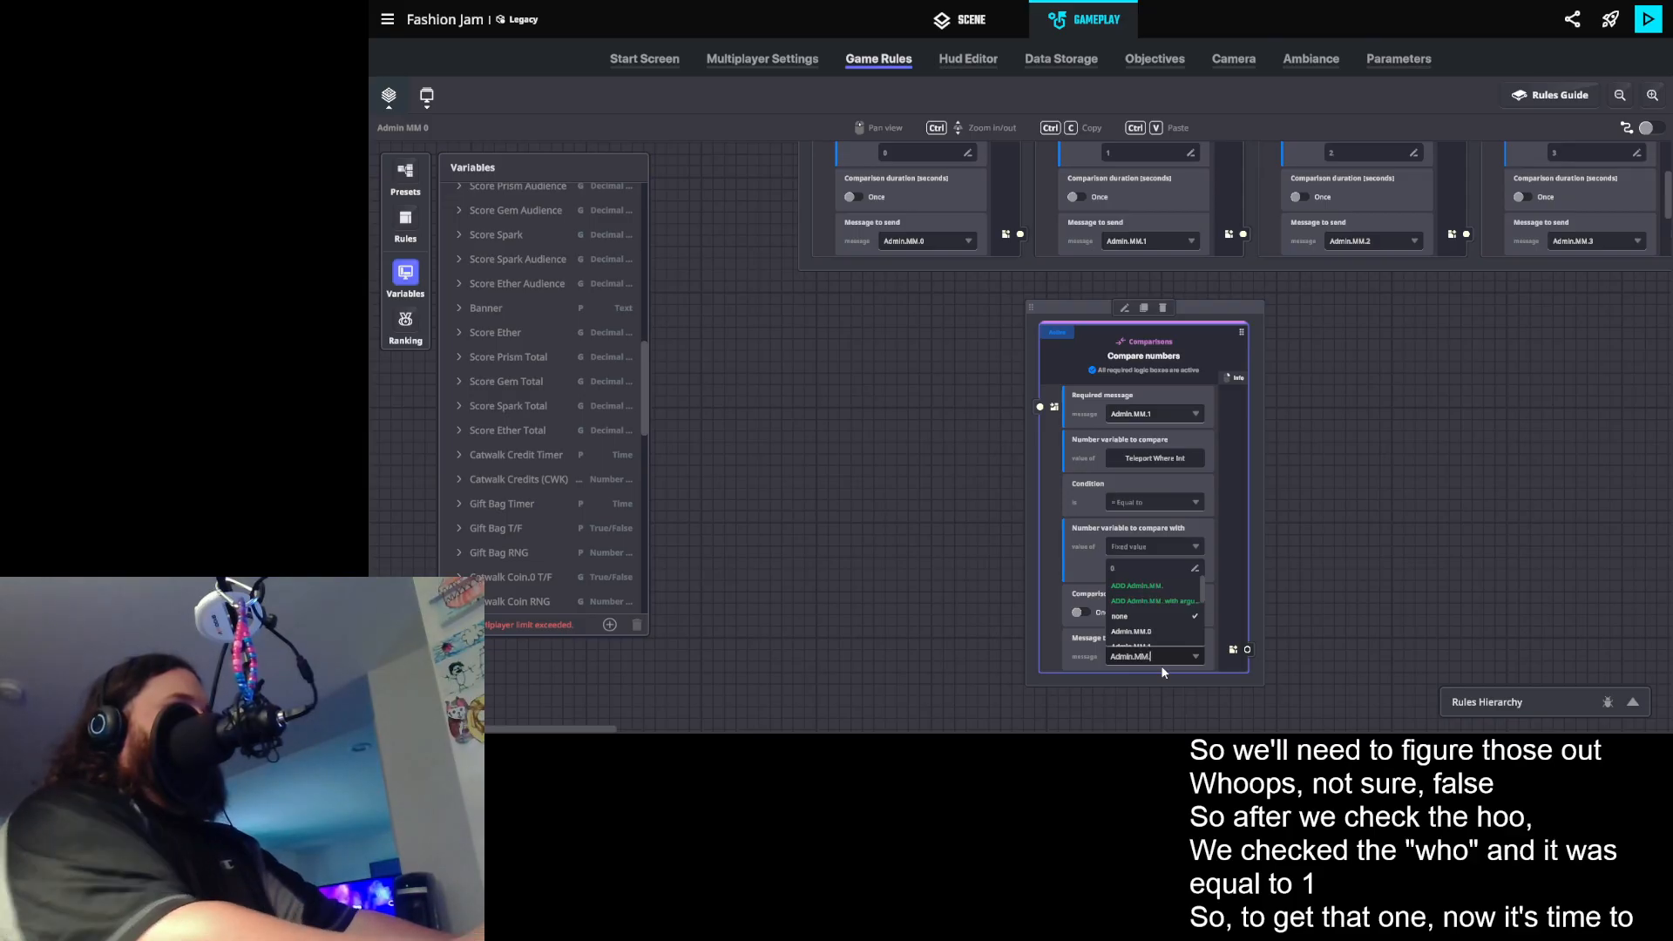
text(0)
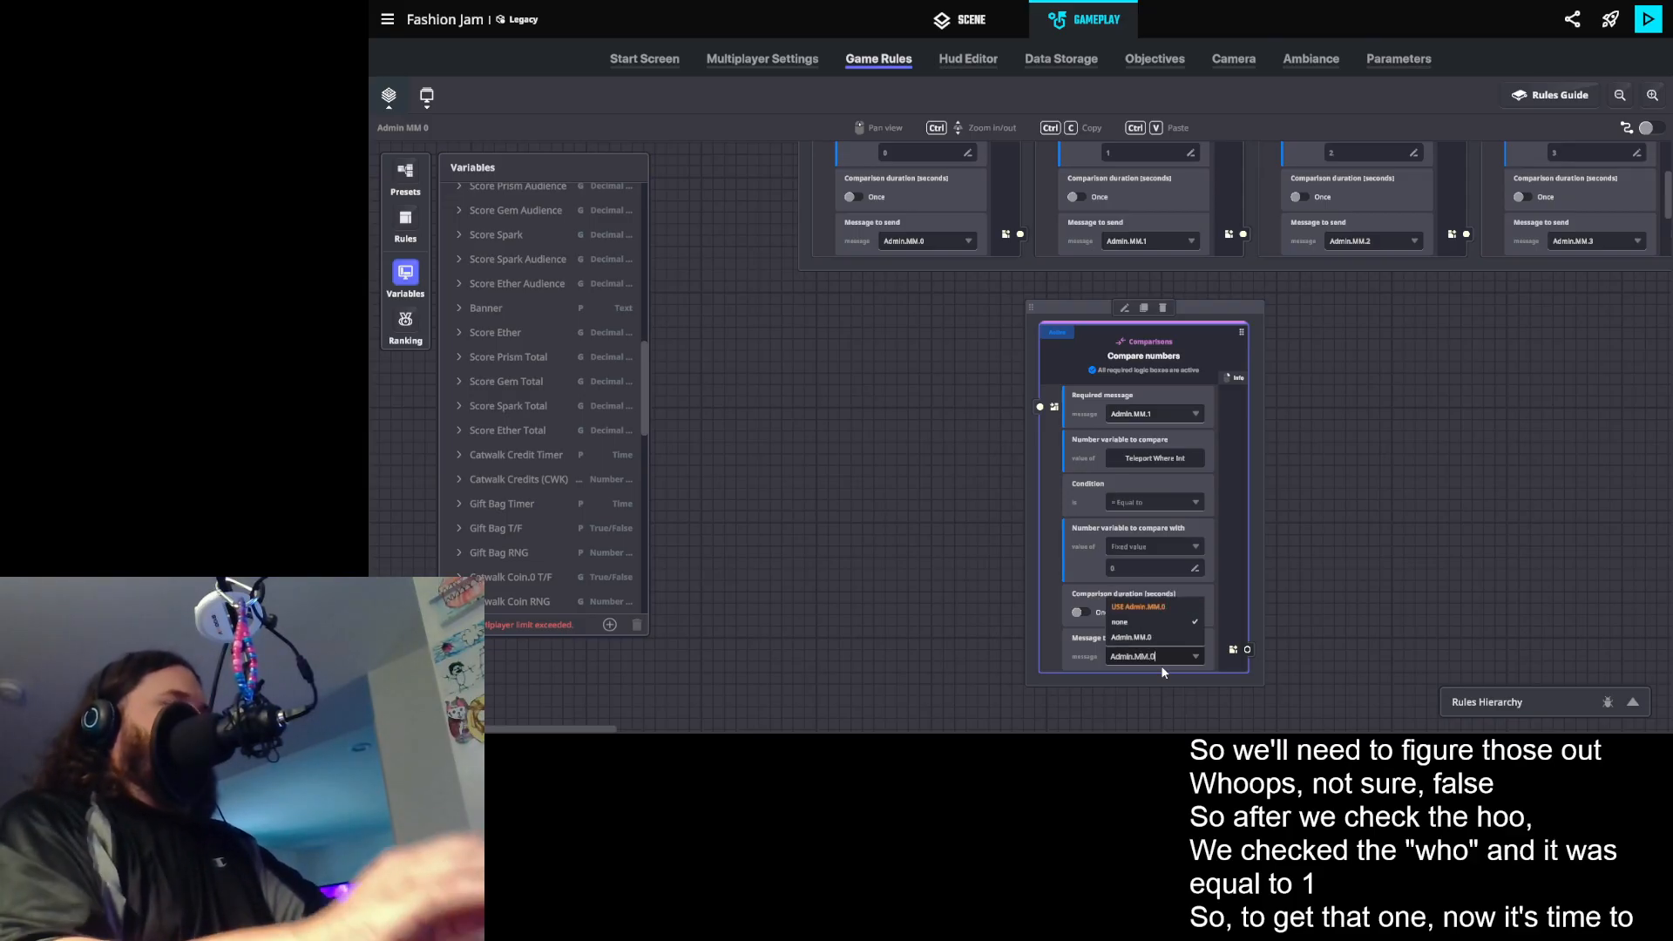
click(1147, 605)
- Duplicate the Teleport Where Int comparison and set the copy's fixed comparison value to 1
click(1190, 354)
click(1144, 308)
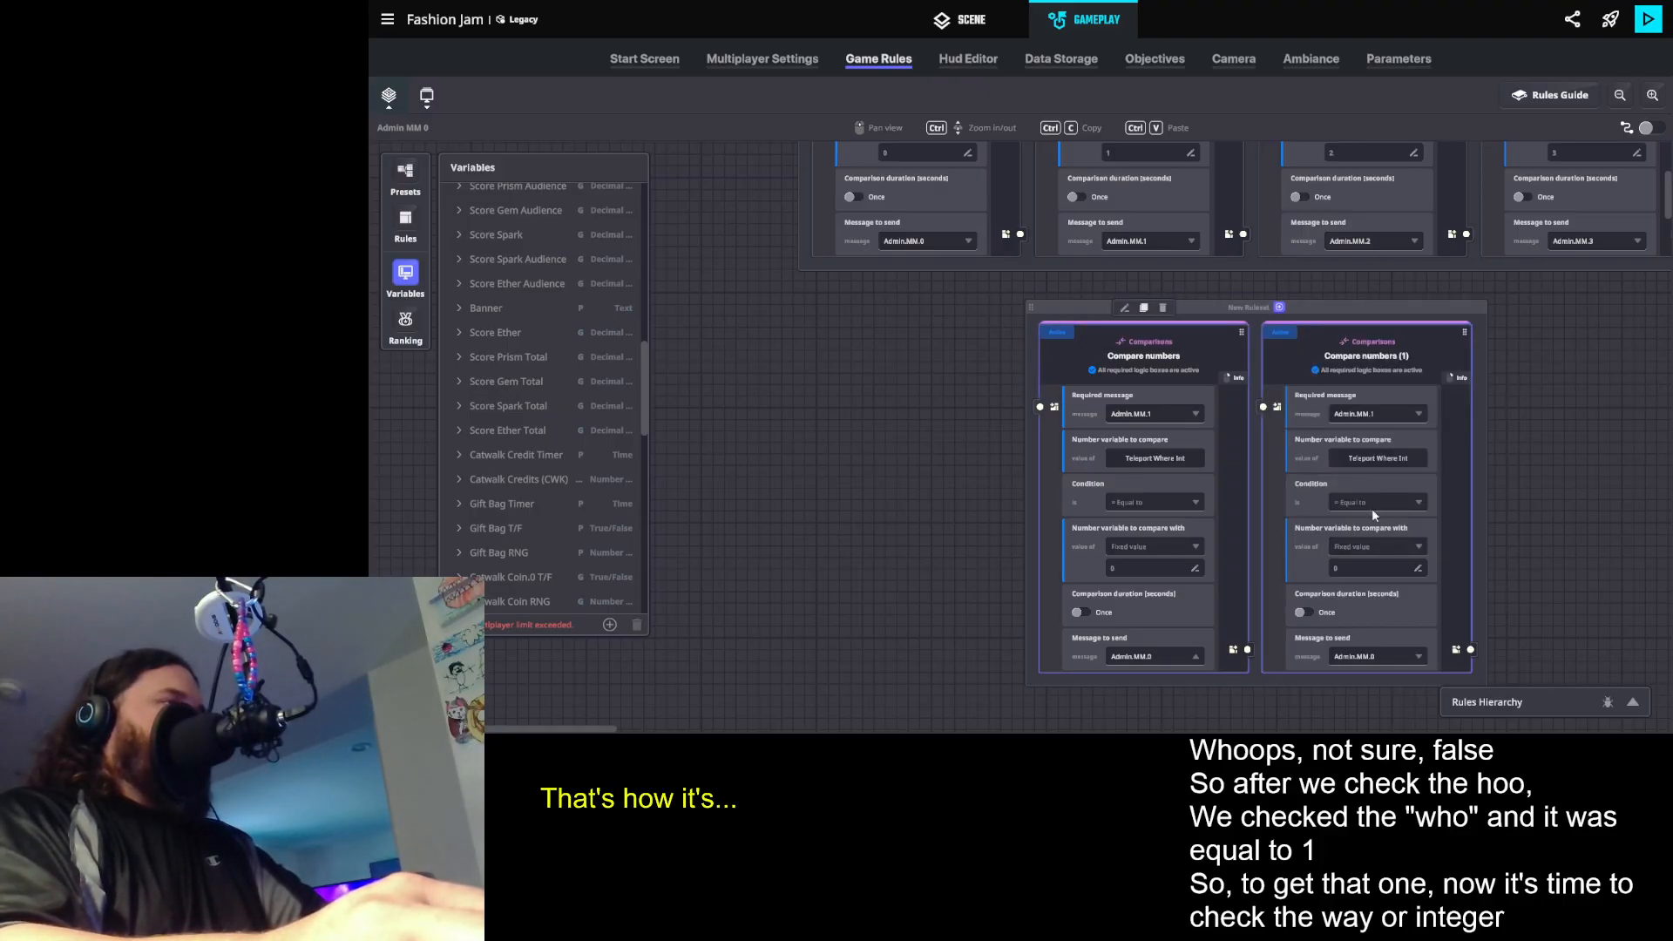
click(1346, 570)
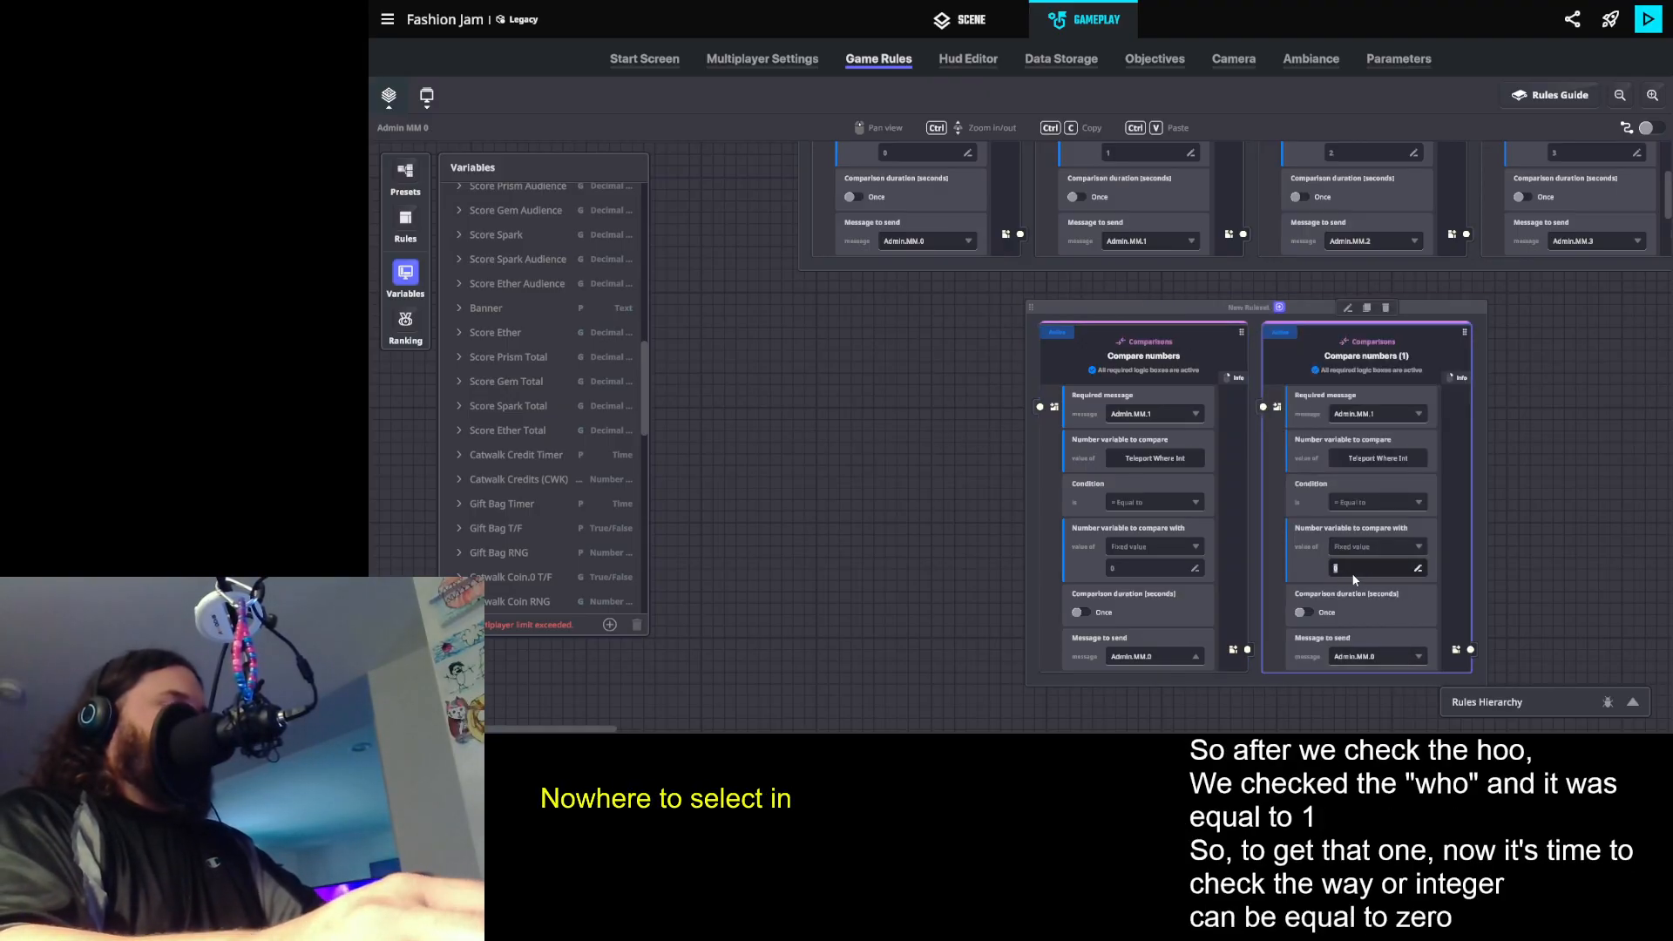
click(1367, 659)
text(Ad)
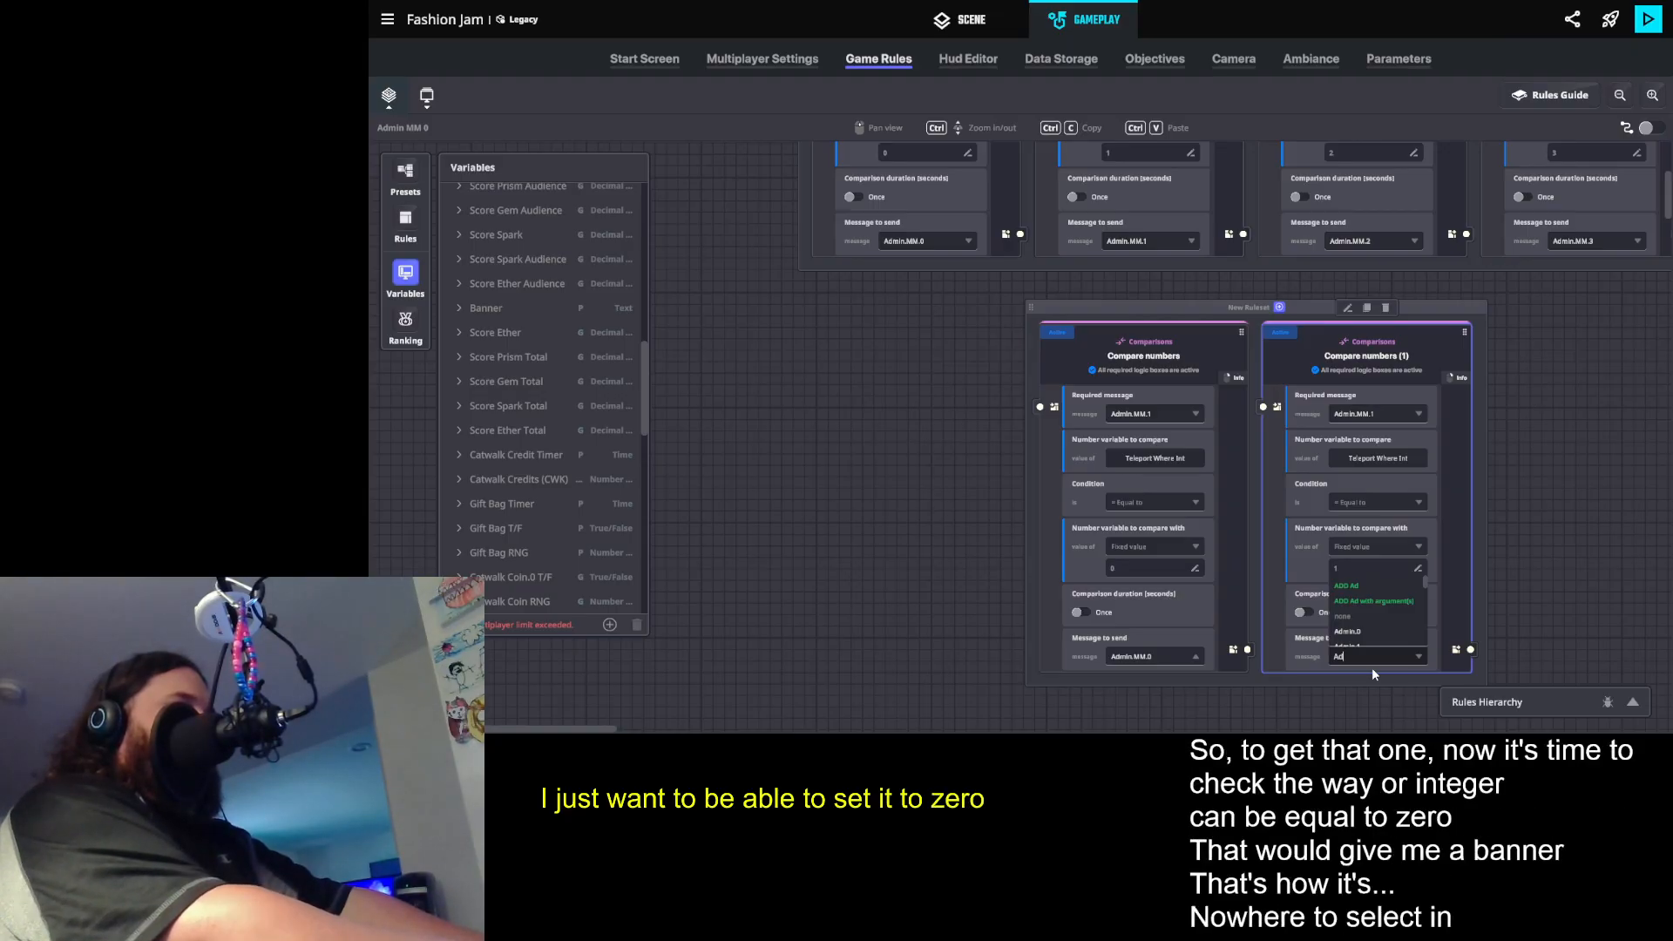
- Add a new message Admin.MM.1.0 as the message to send in the first Teleport Where Int comparison
click(1157, 651)
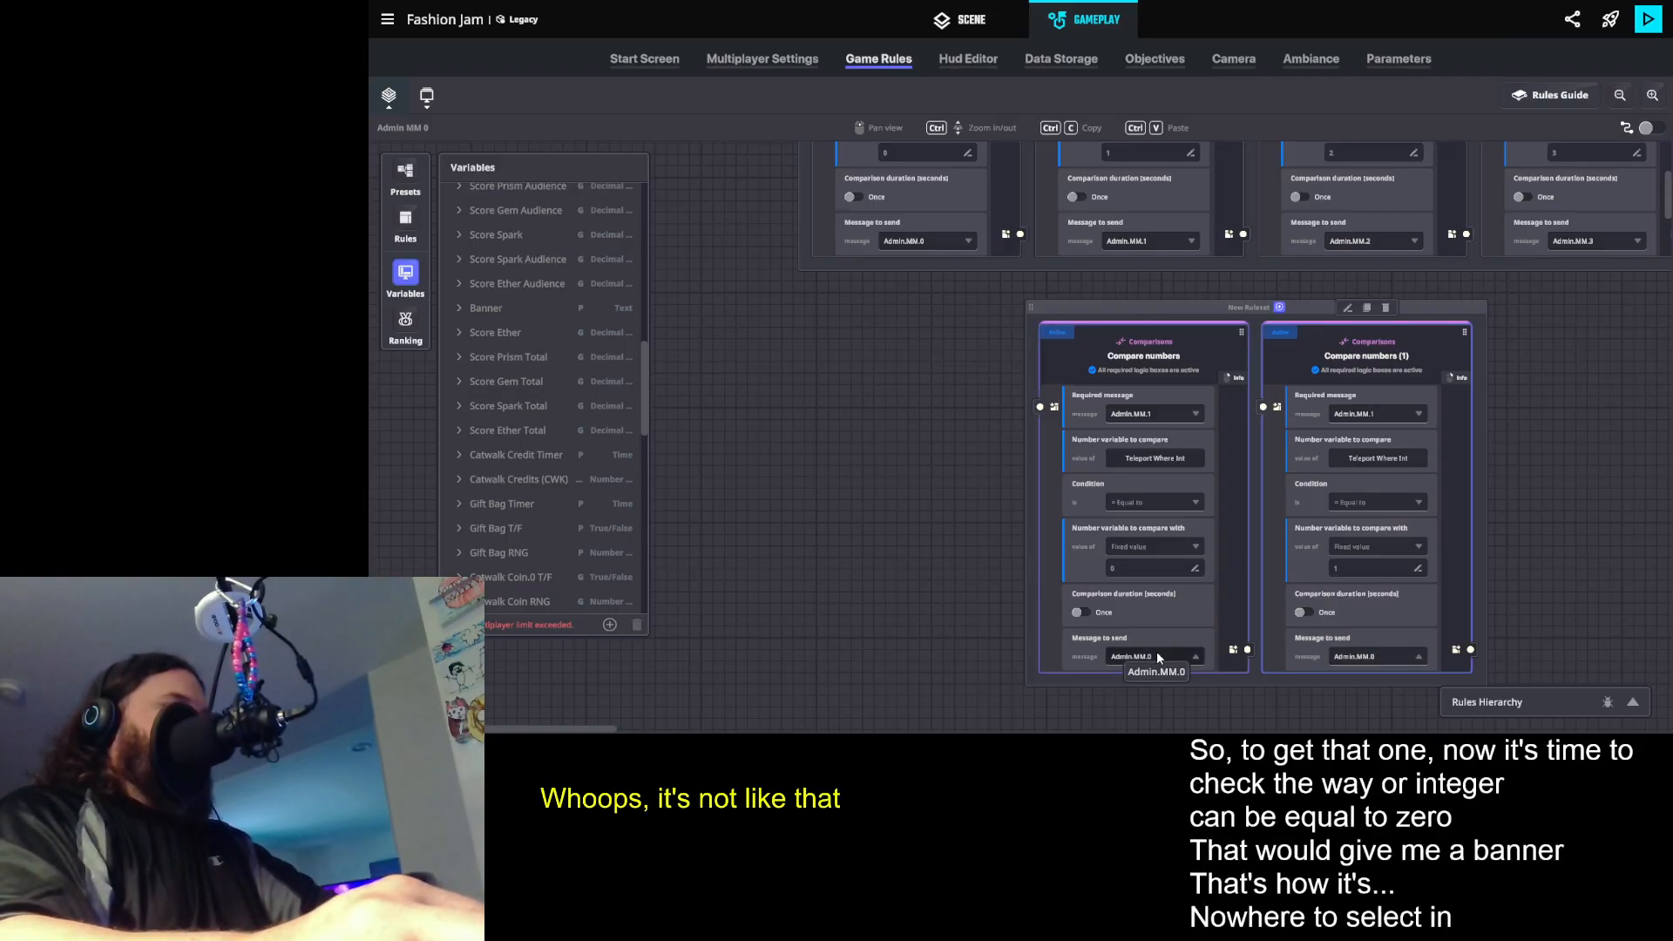
click(1152, 655)
text(Admin.M)
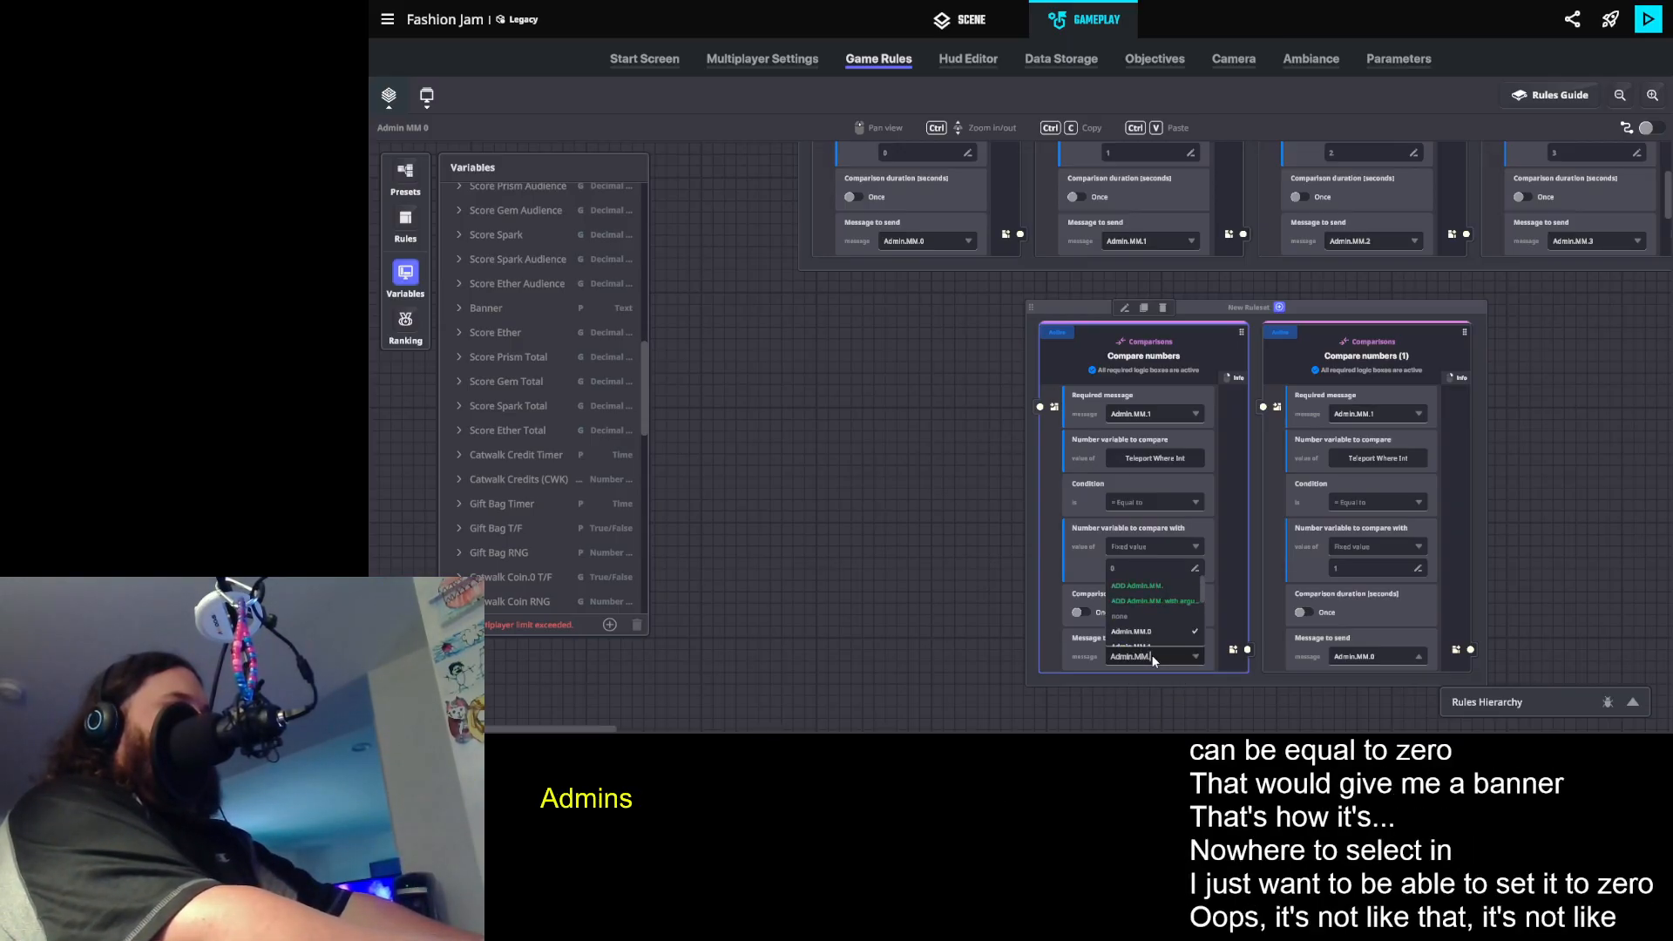
text(M.1.0)
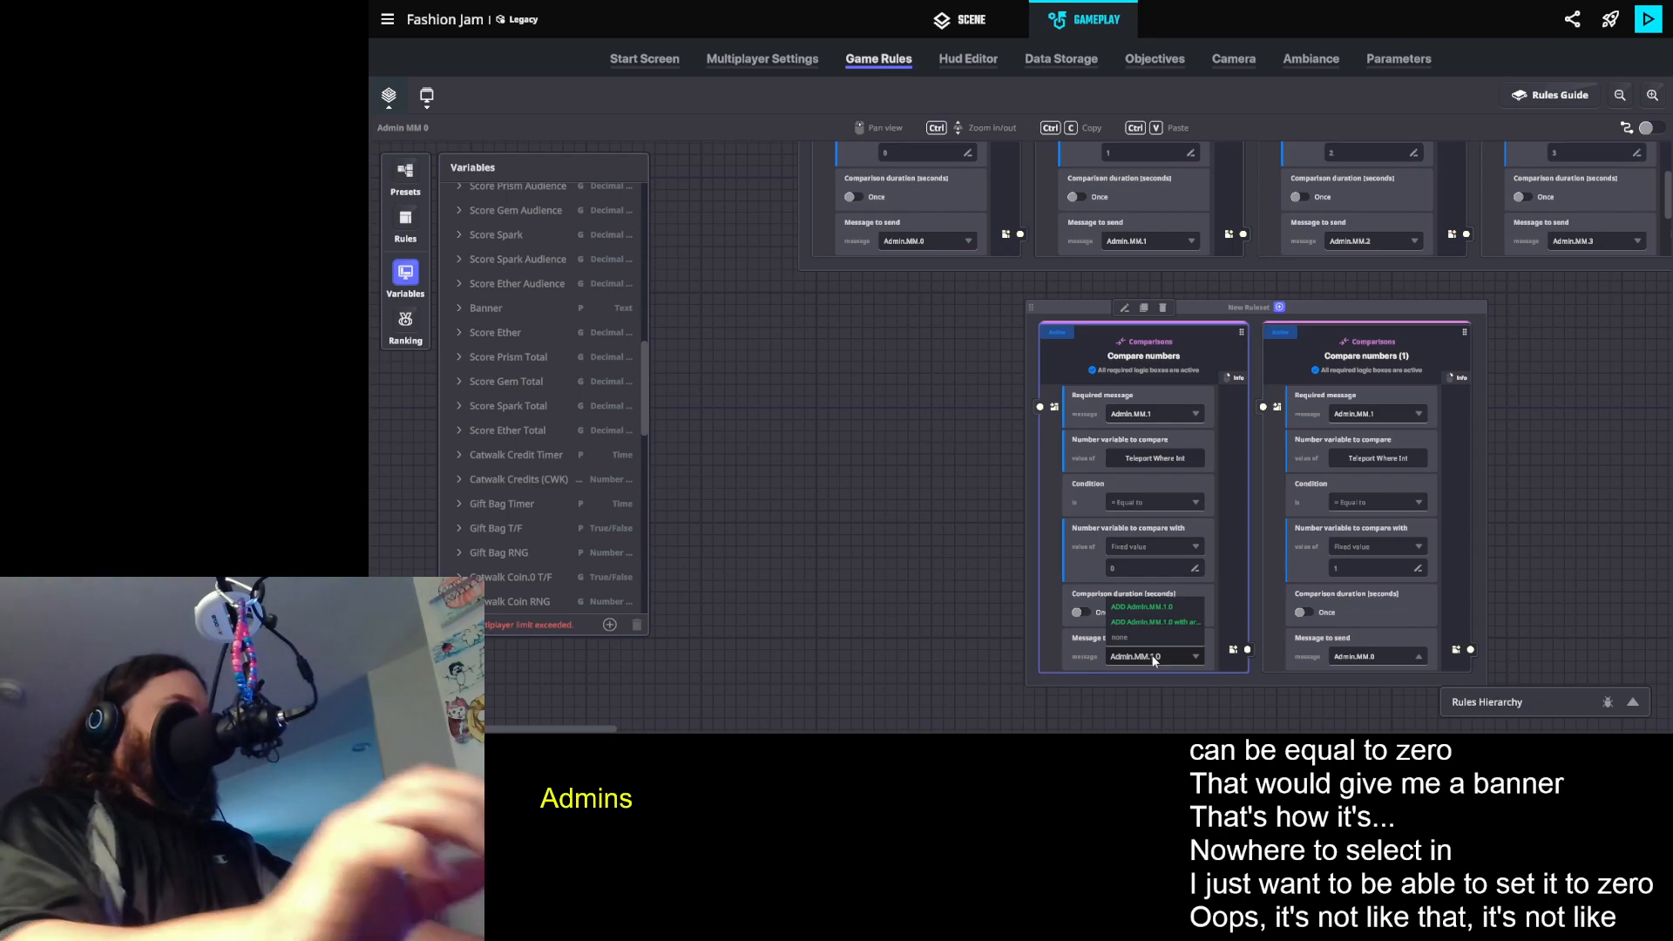
click(1142, 605)
- Add a new message Admin.MM.1.1 as the message to send in the second Teleport Where Int comparison
click(1378, 657)
click(1378, 654)
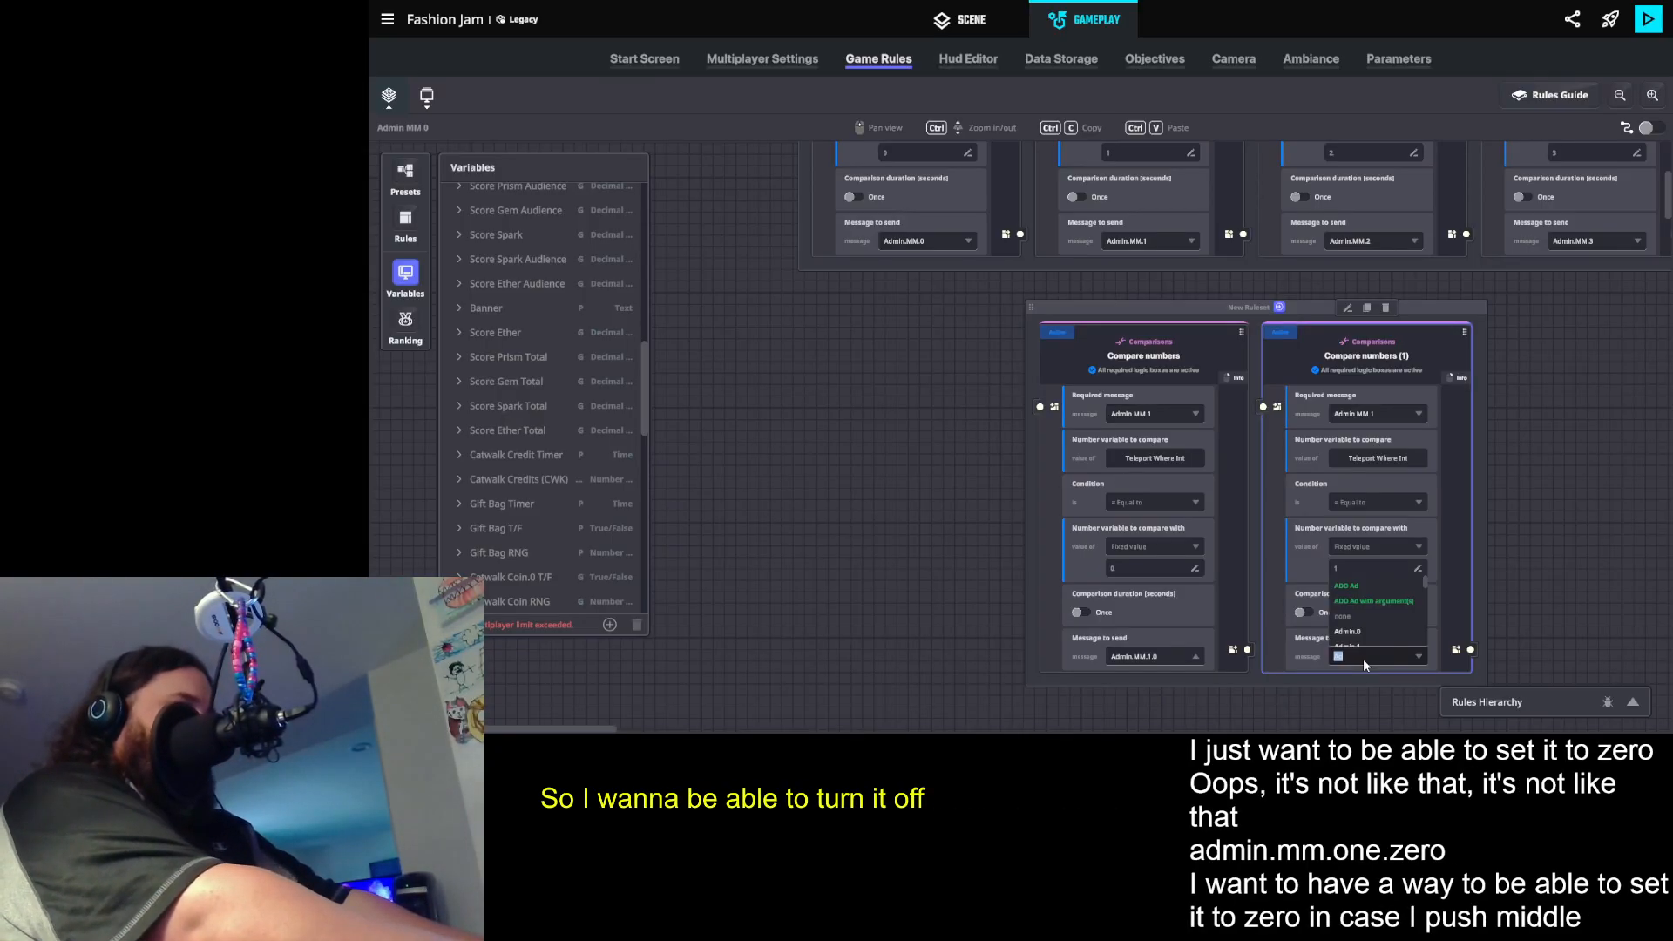
text(Admin.MM.1.)
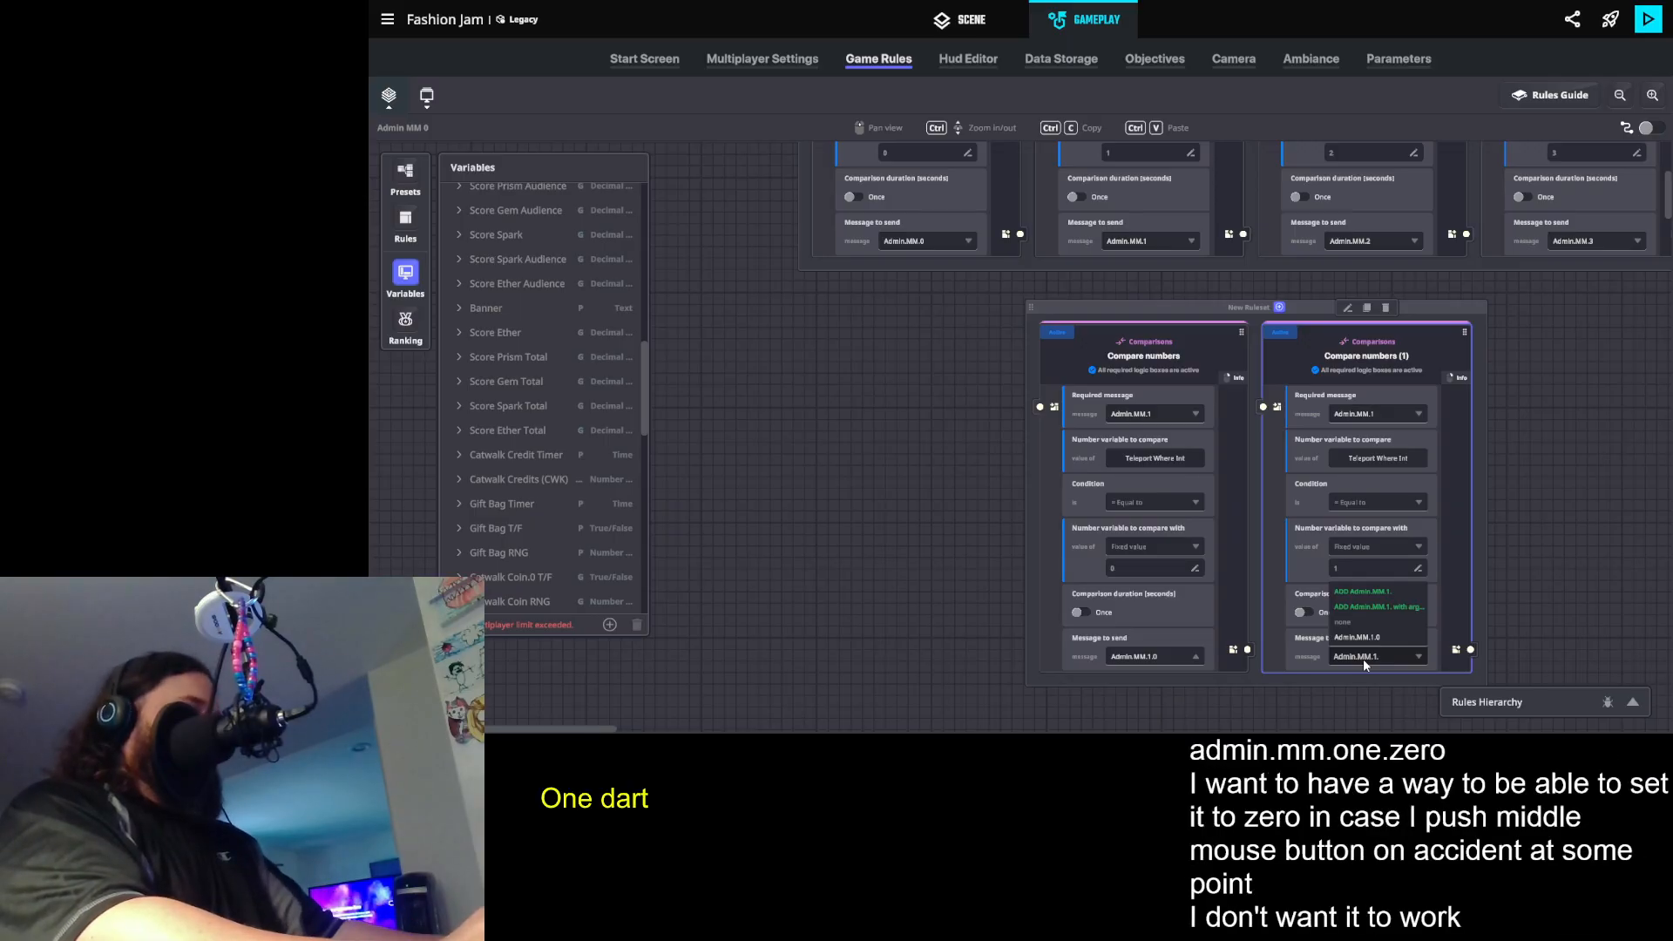
key(Right)
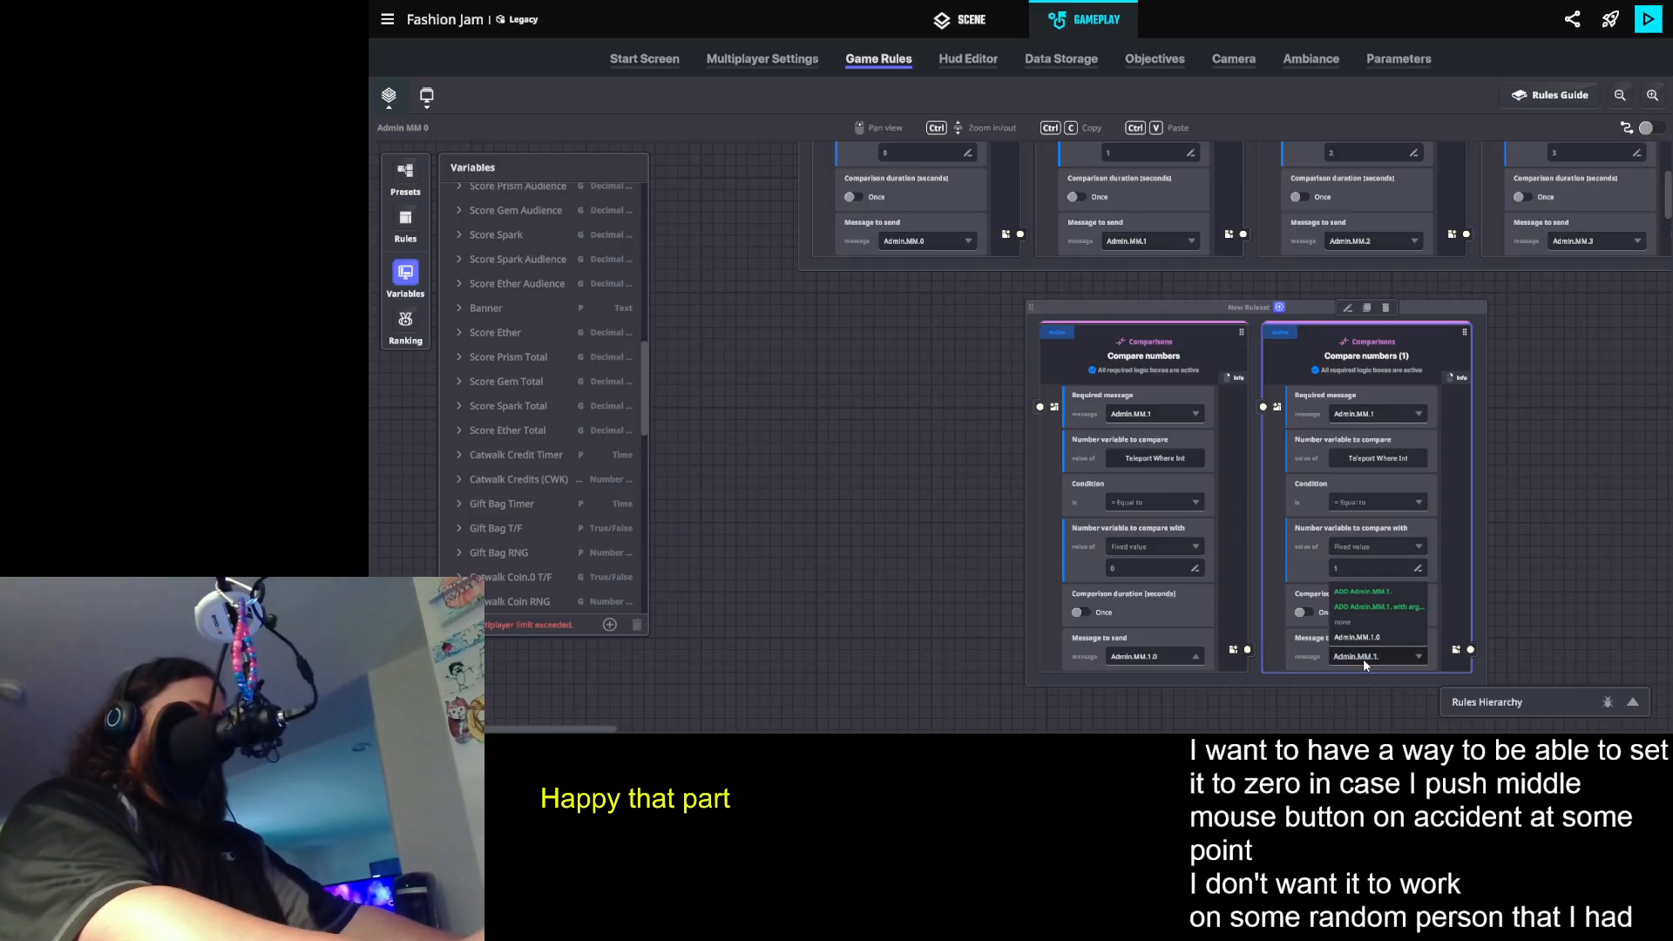
text(1)
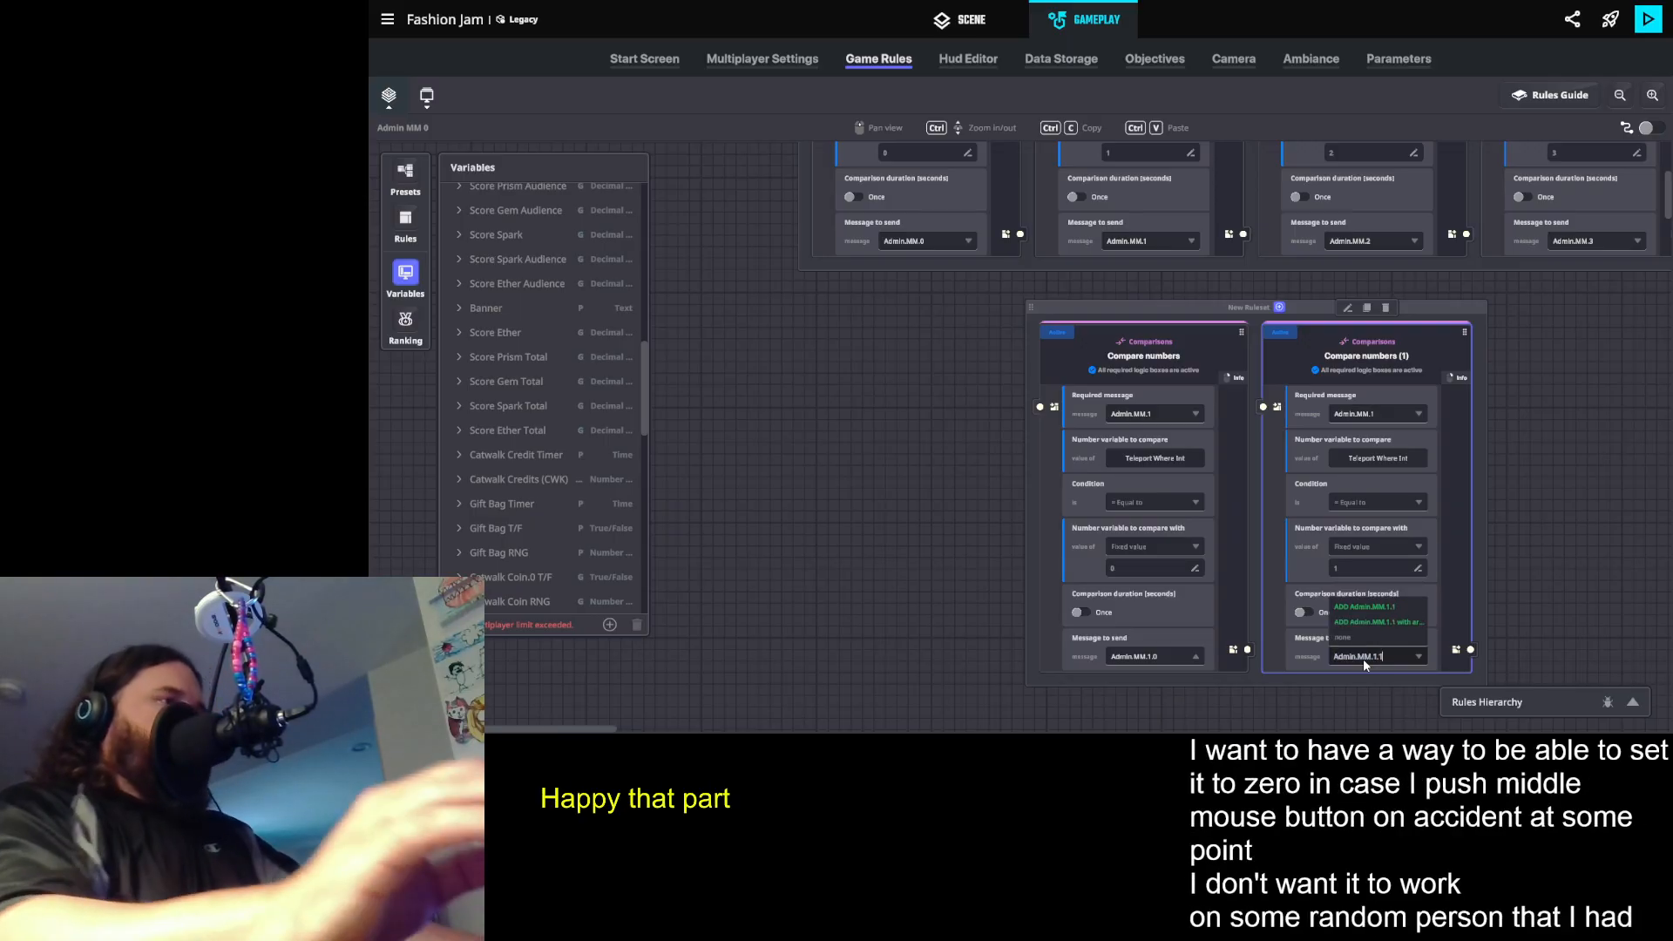
click(1391, 609)
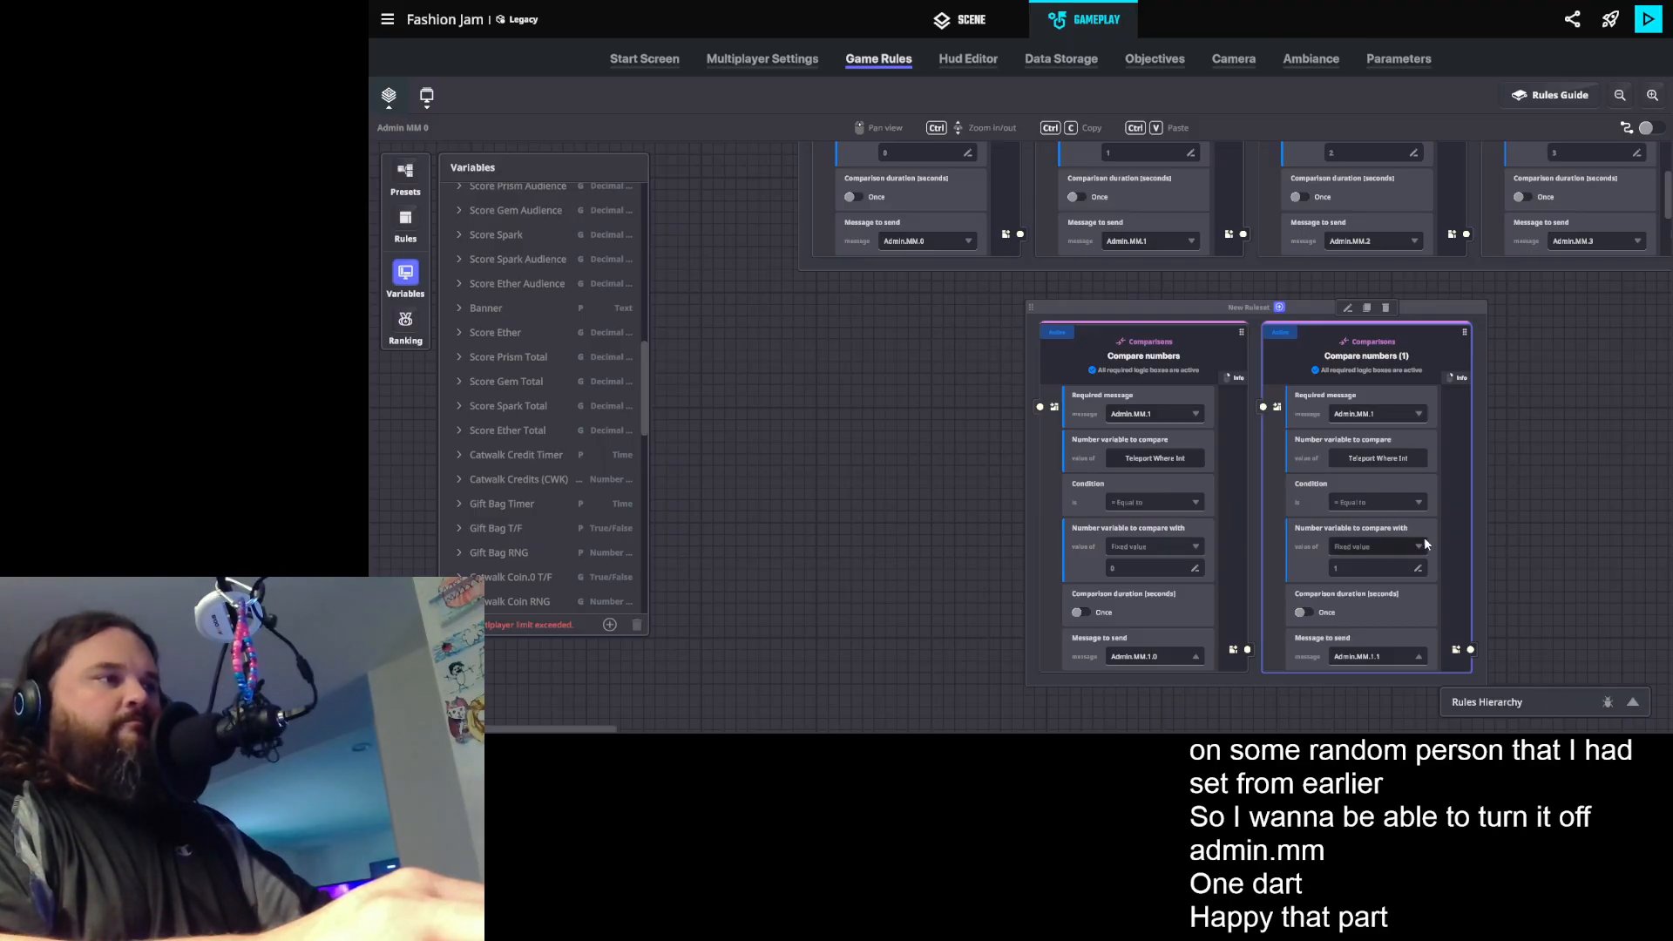
- Duplicate the second Teleport Where Int comparison within its ruleset and set the copy's fixed comparison value to 2
drag(1435, 308, 1433, 301)
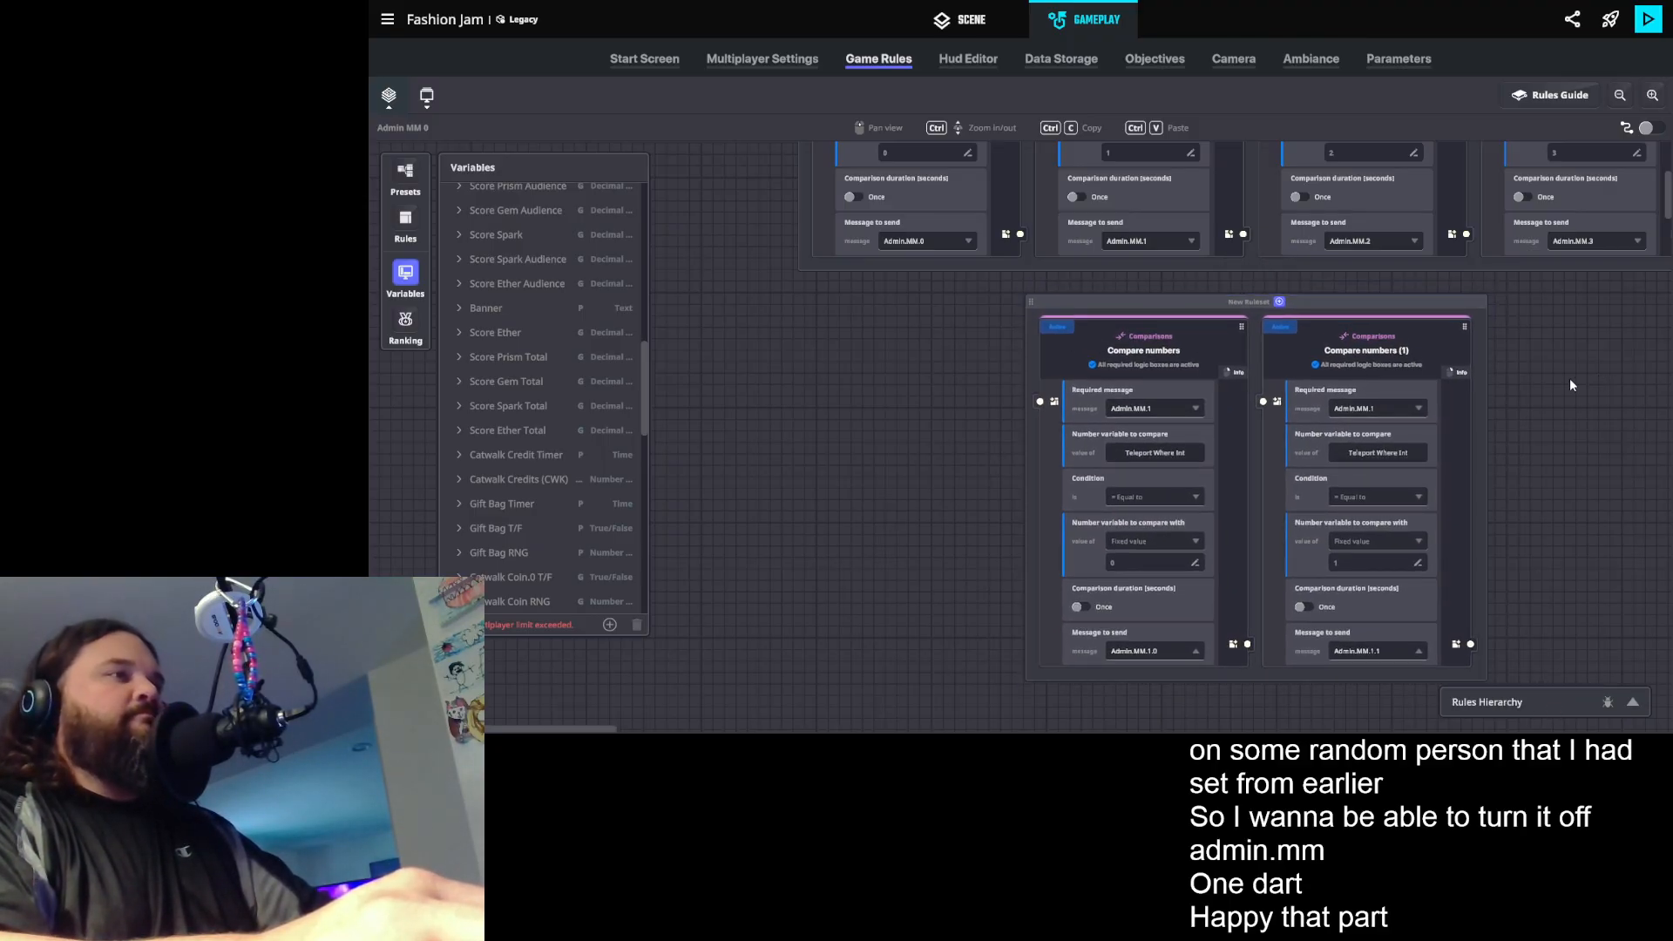
drag(1540, 421, 1405, 411)
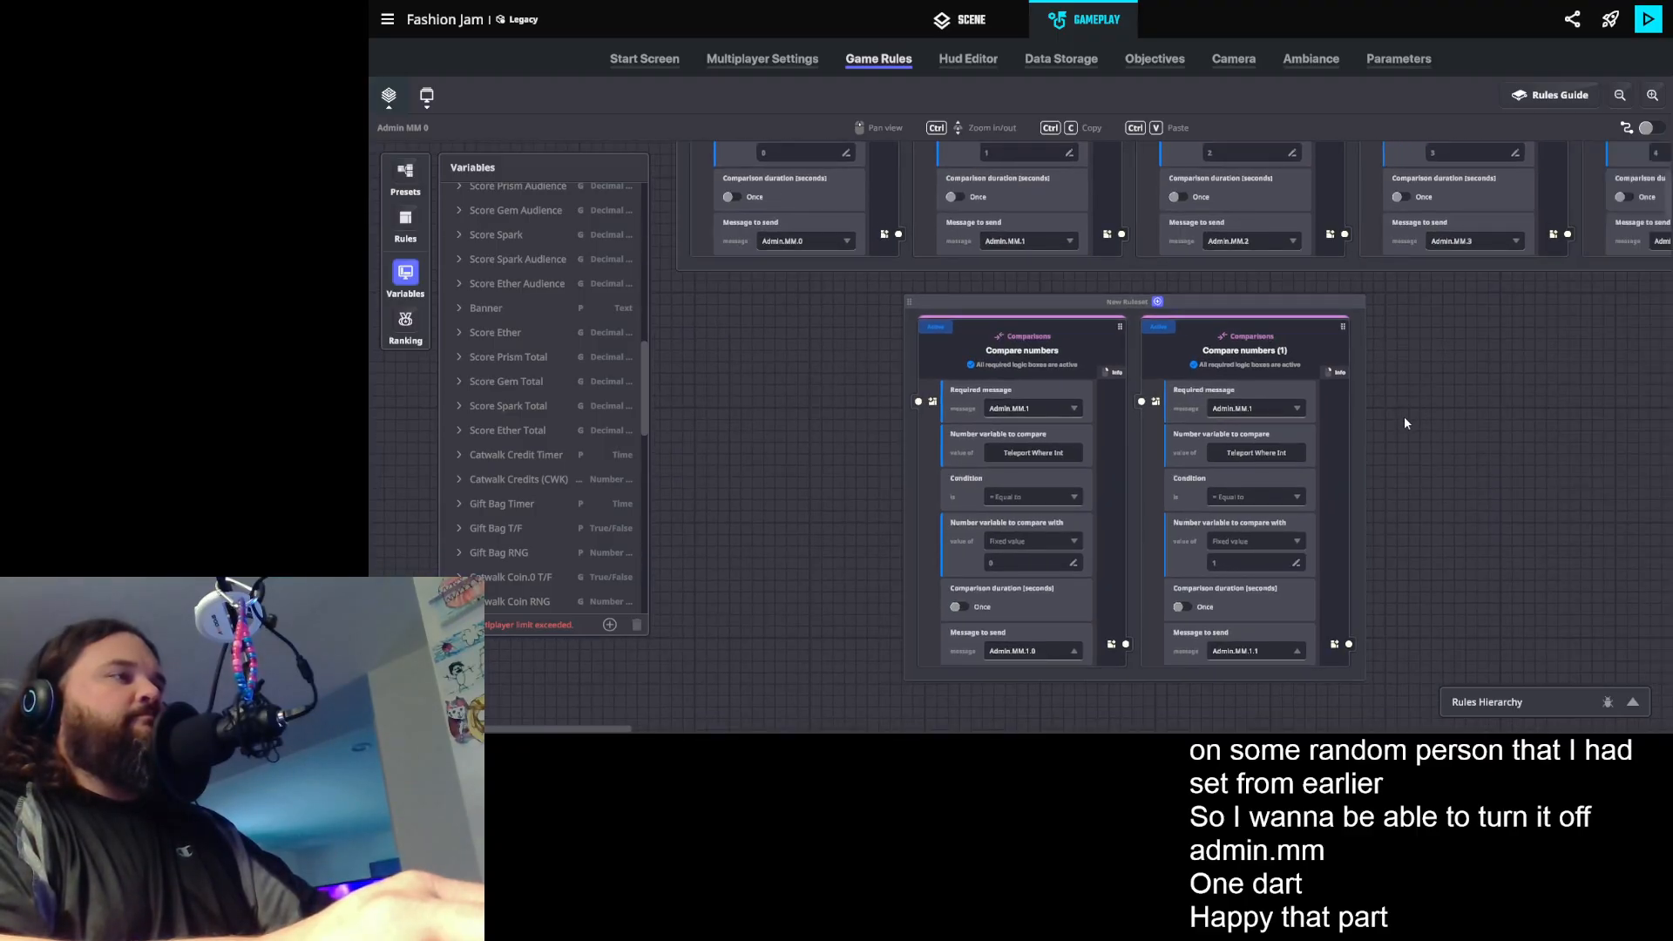
scroll(1404, 415, down, 3)
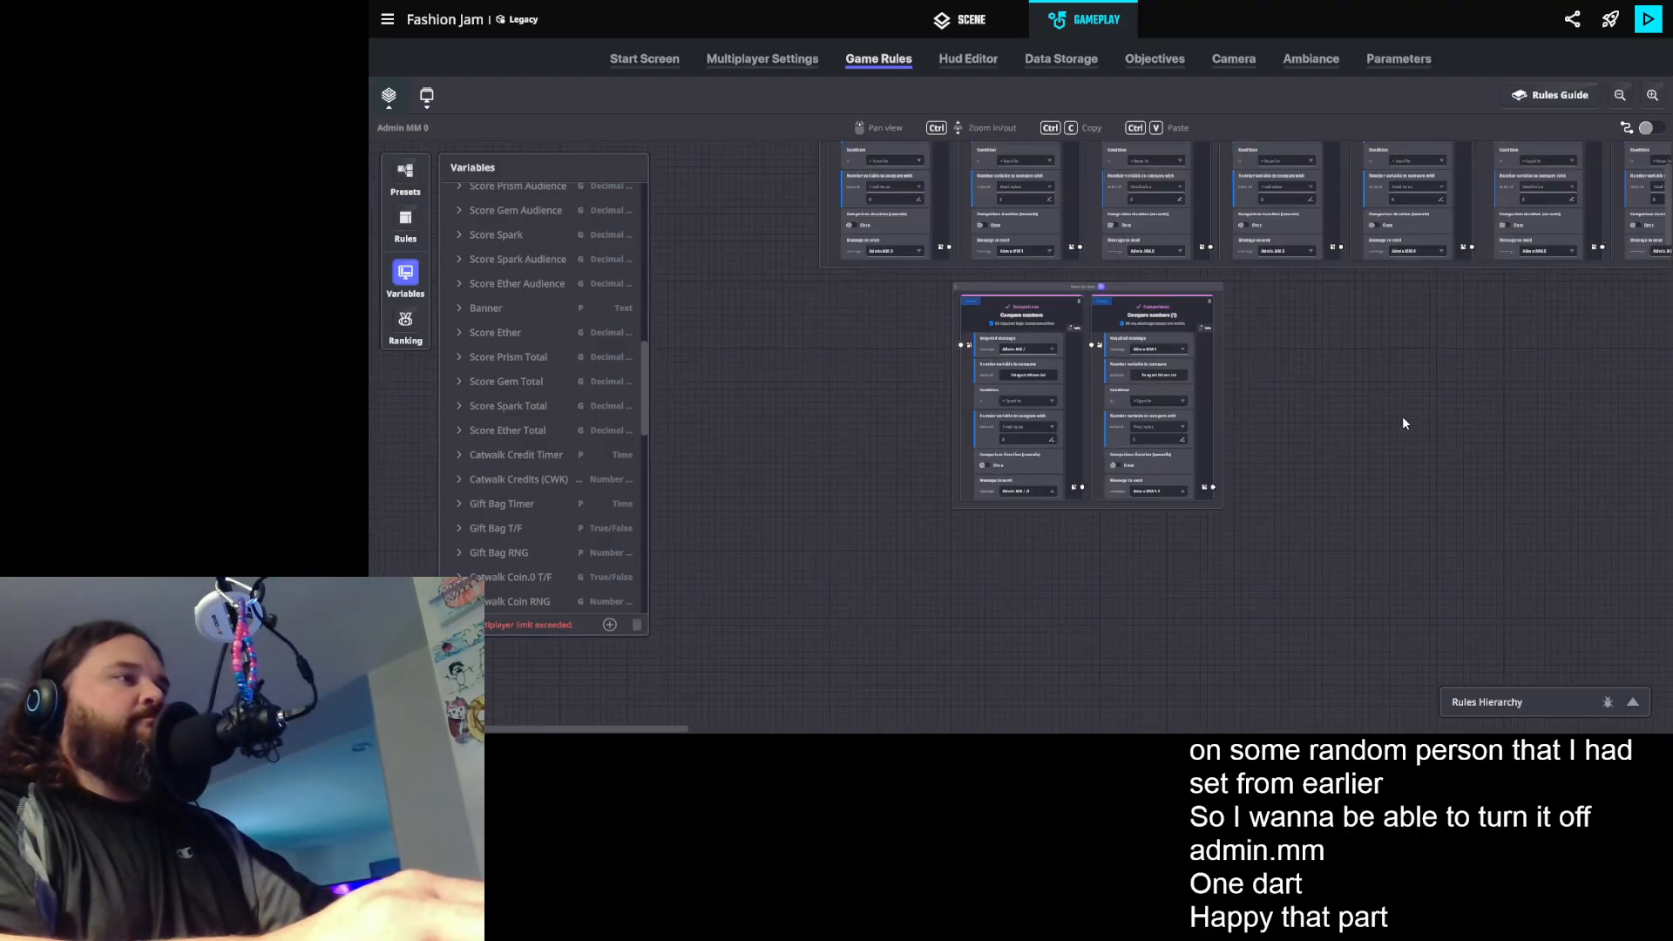
scroll(1337, 421, up, 2)
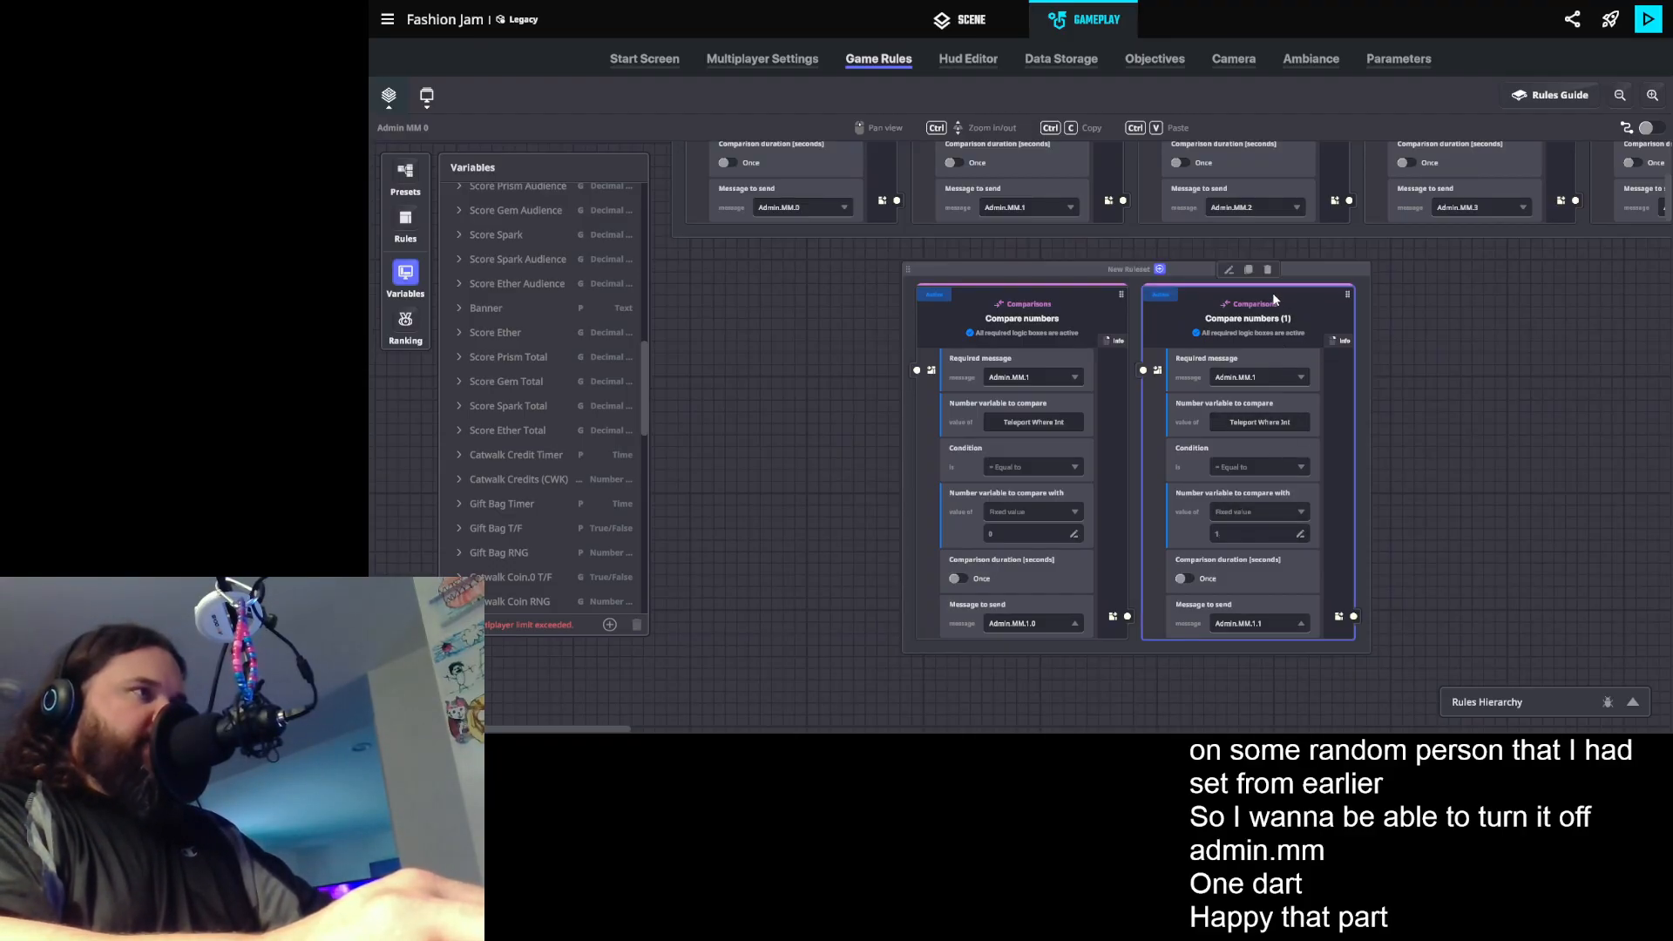
click(1248, 271)
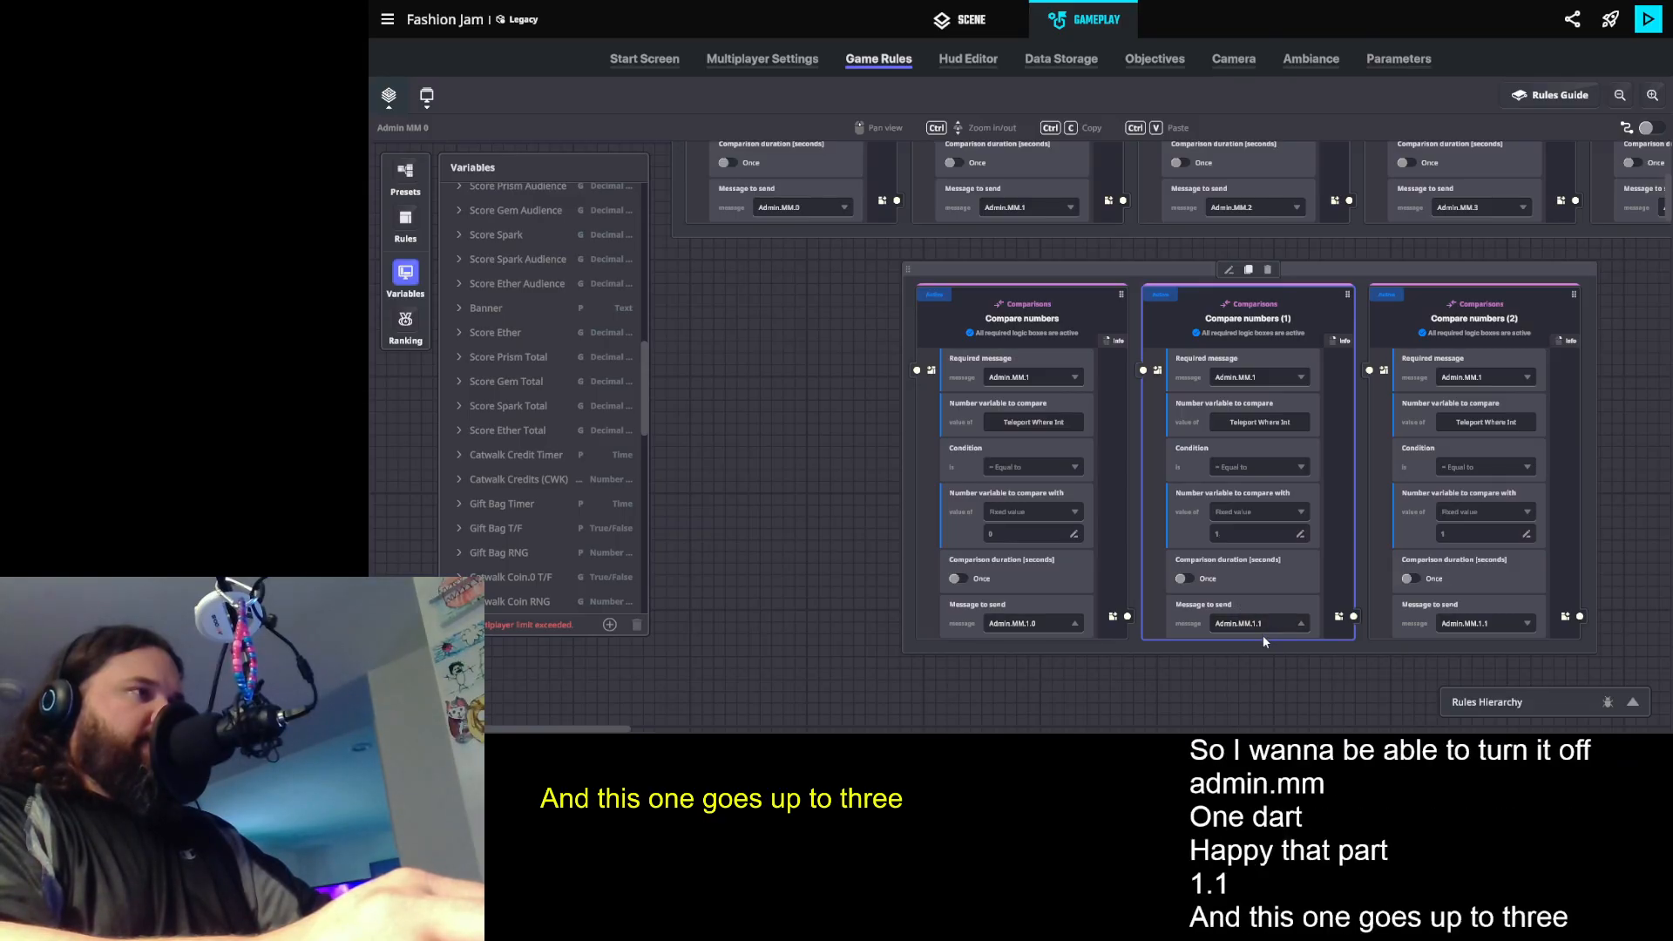
drag(1323, 279, 1197, 285)
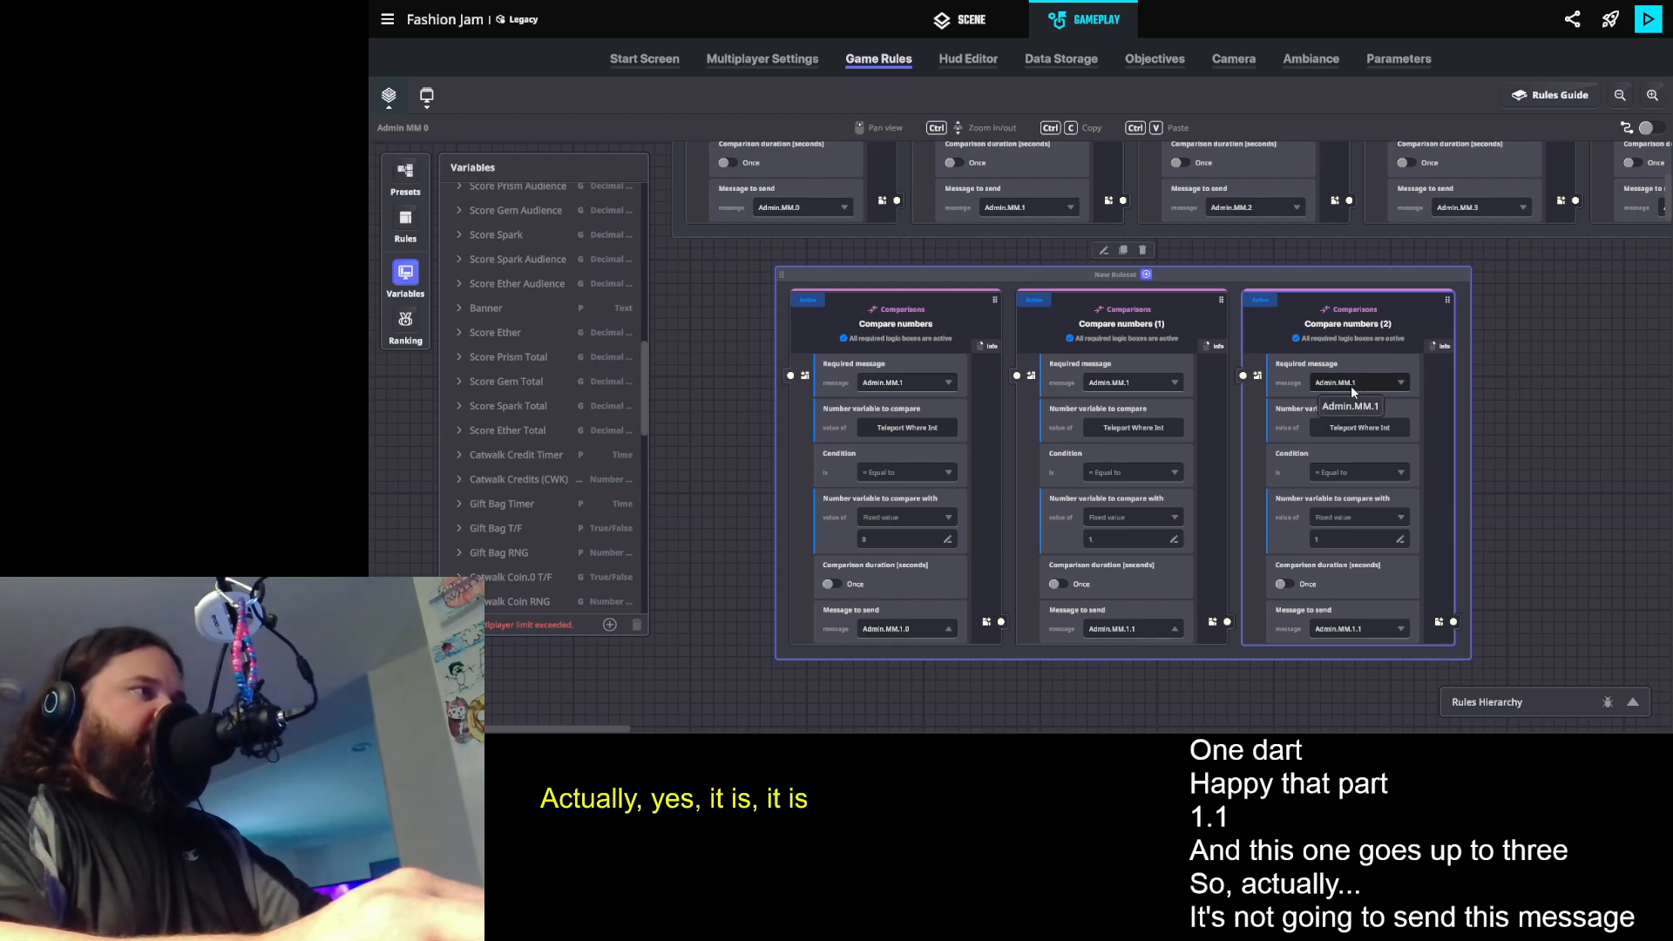
click(1339, 540)
text(2)
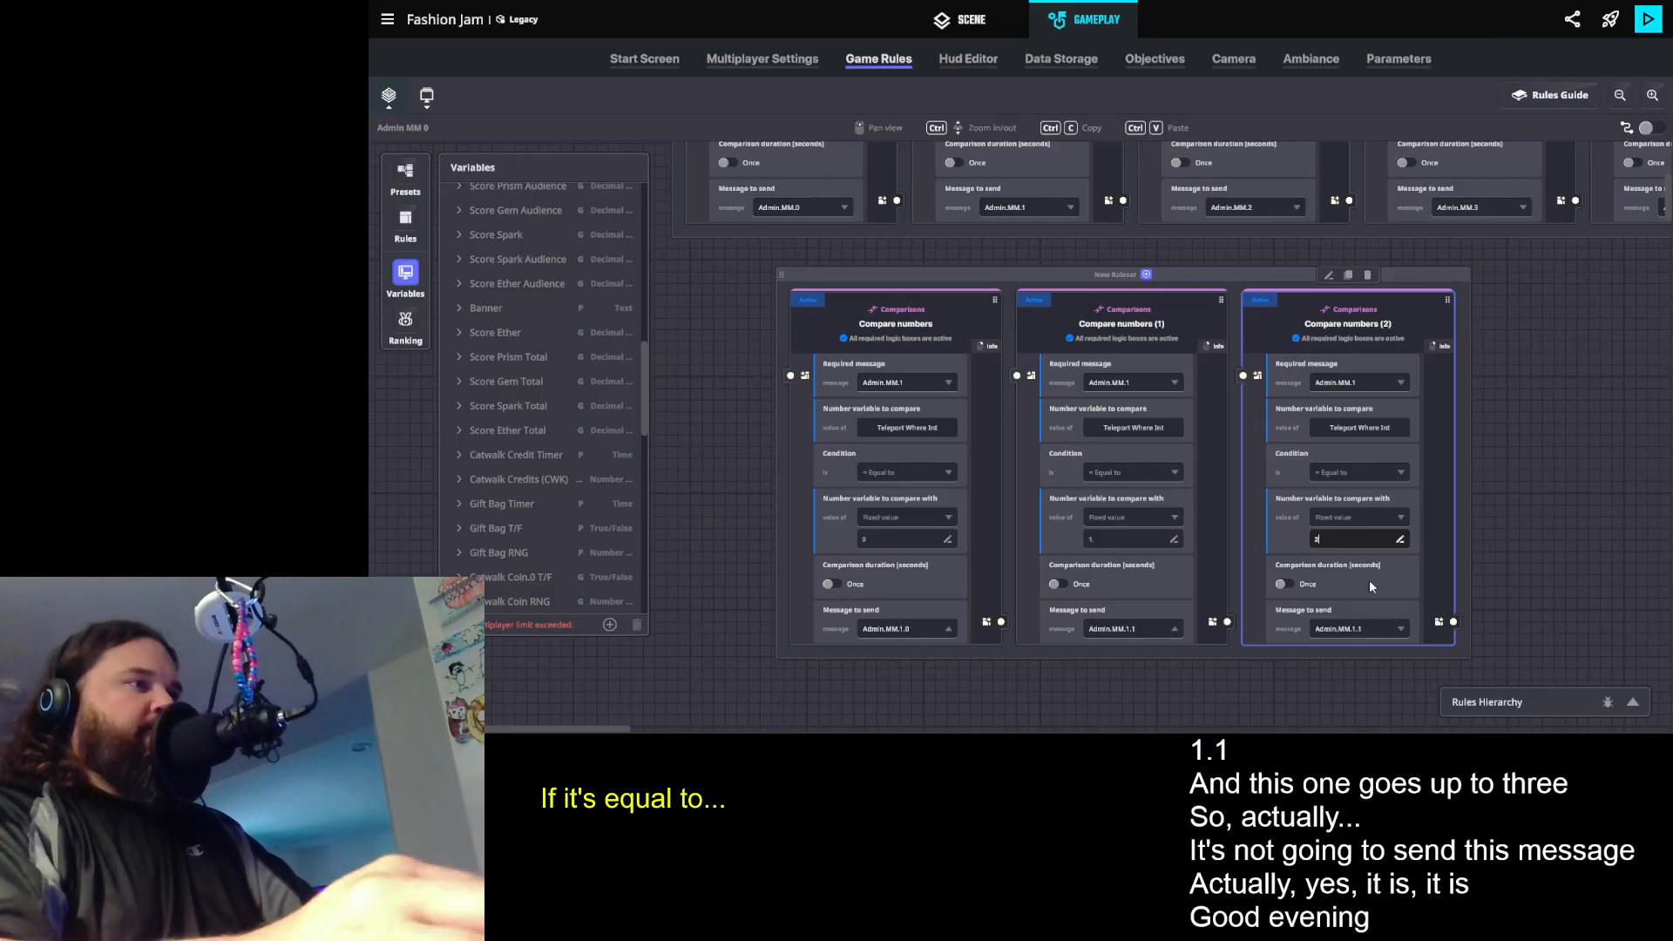
- Add a new message Admin.MM.1.2 as the message to send in the third comparison
click(1338, 634)
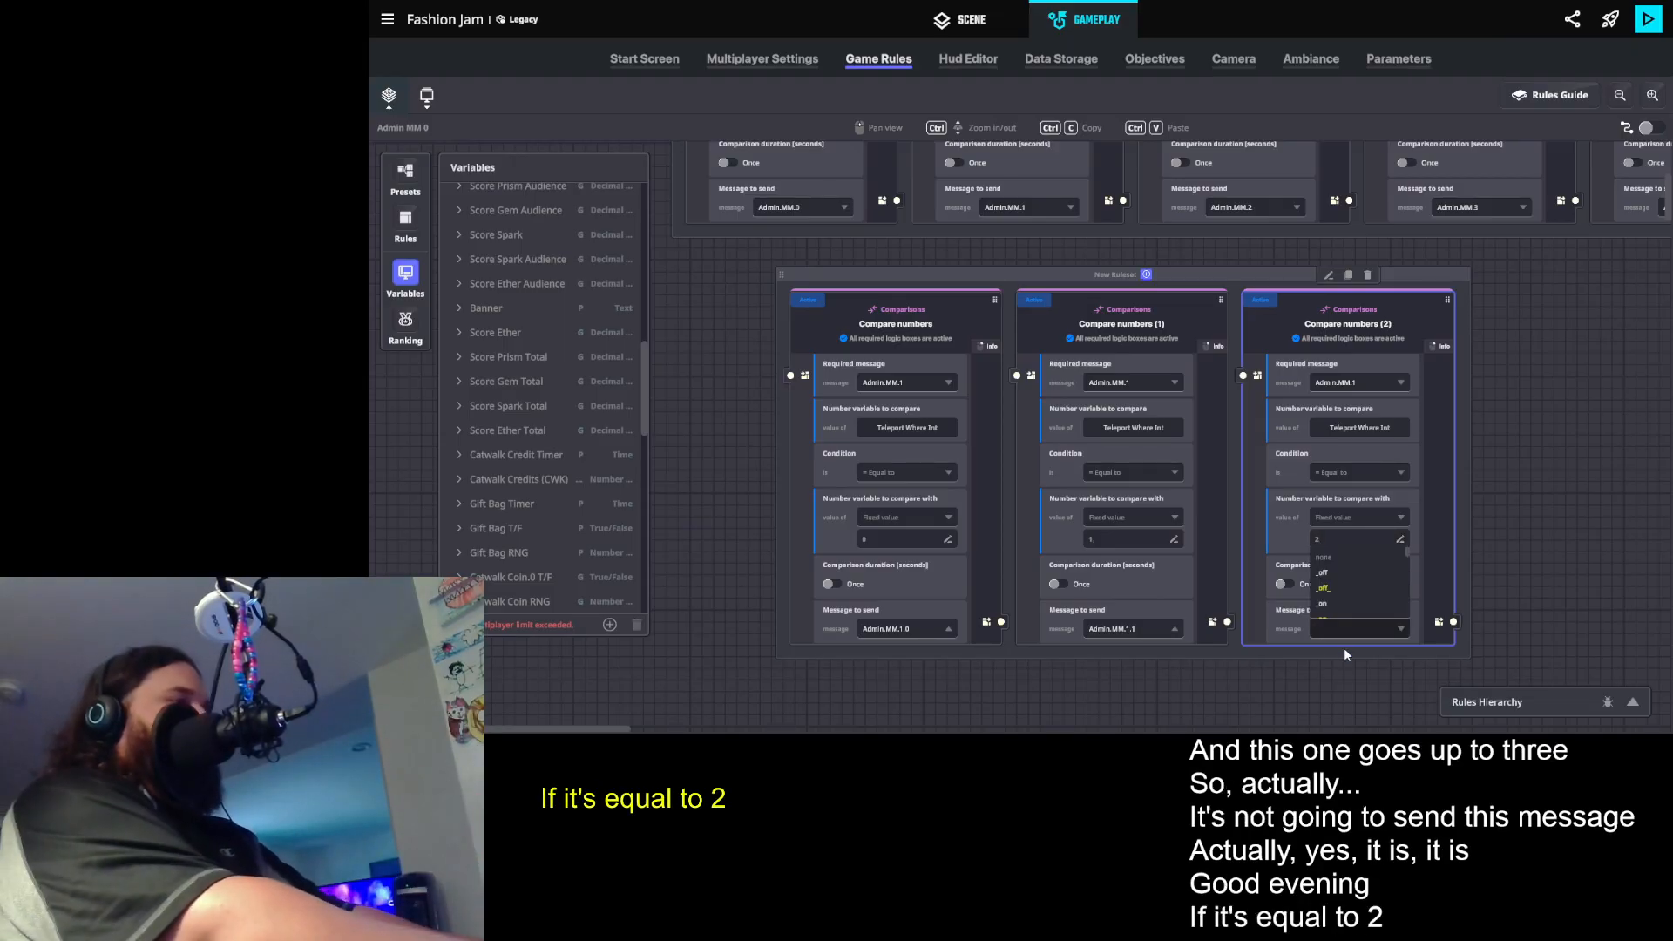
text(Admin.)
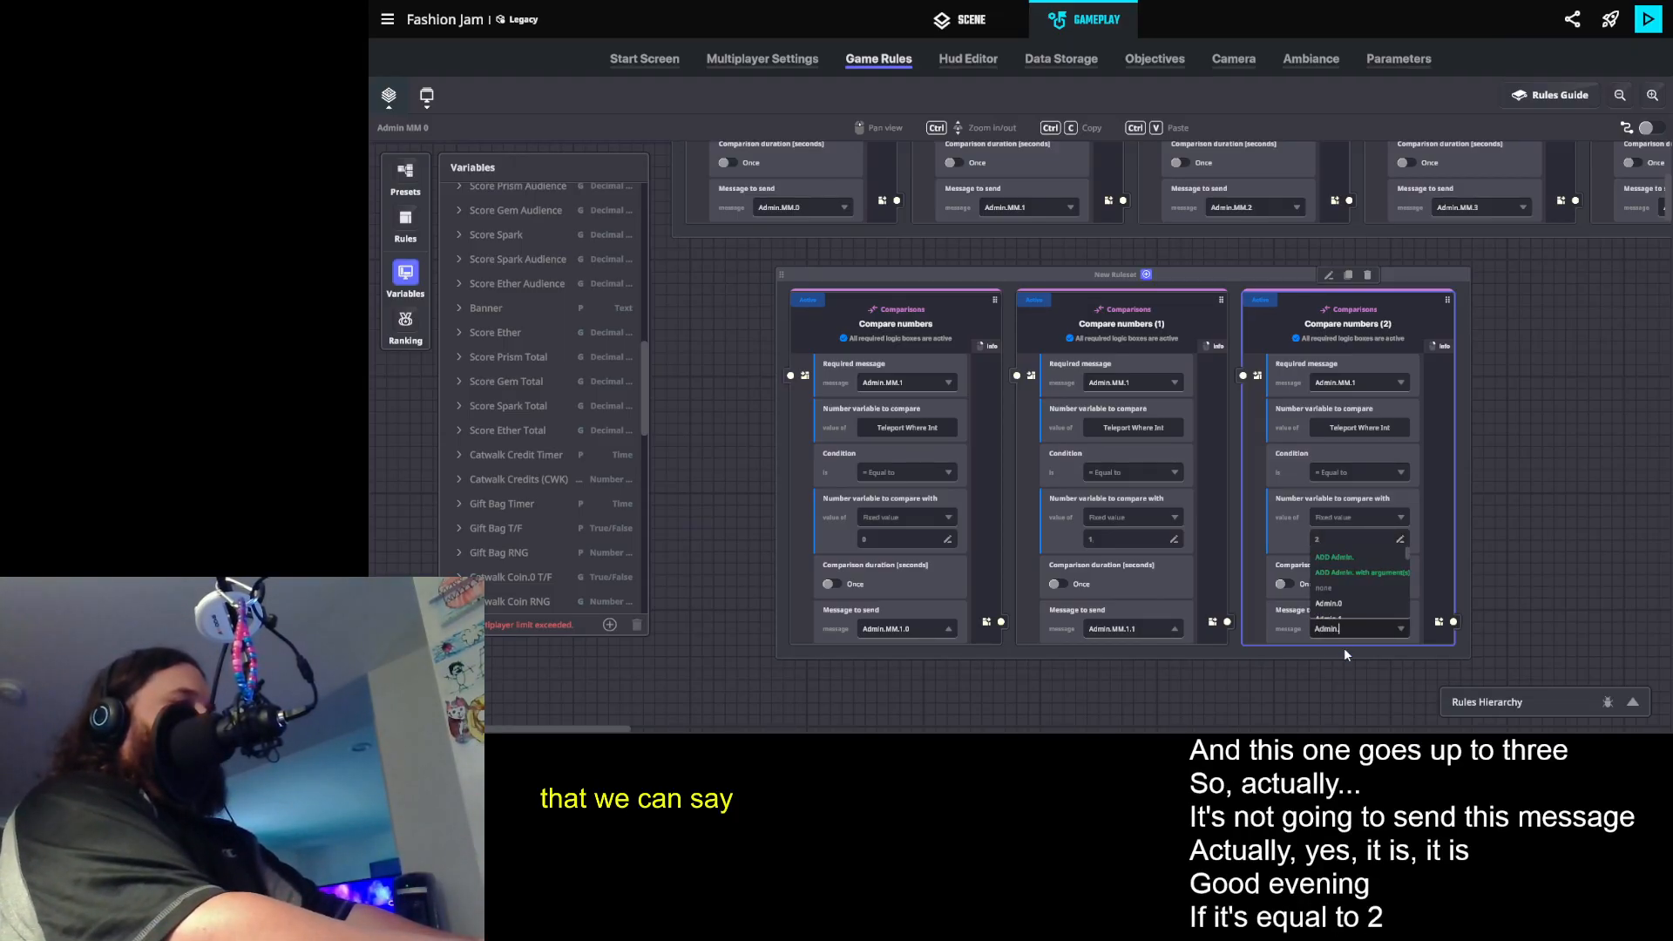
text(MM.1.2)
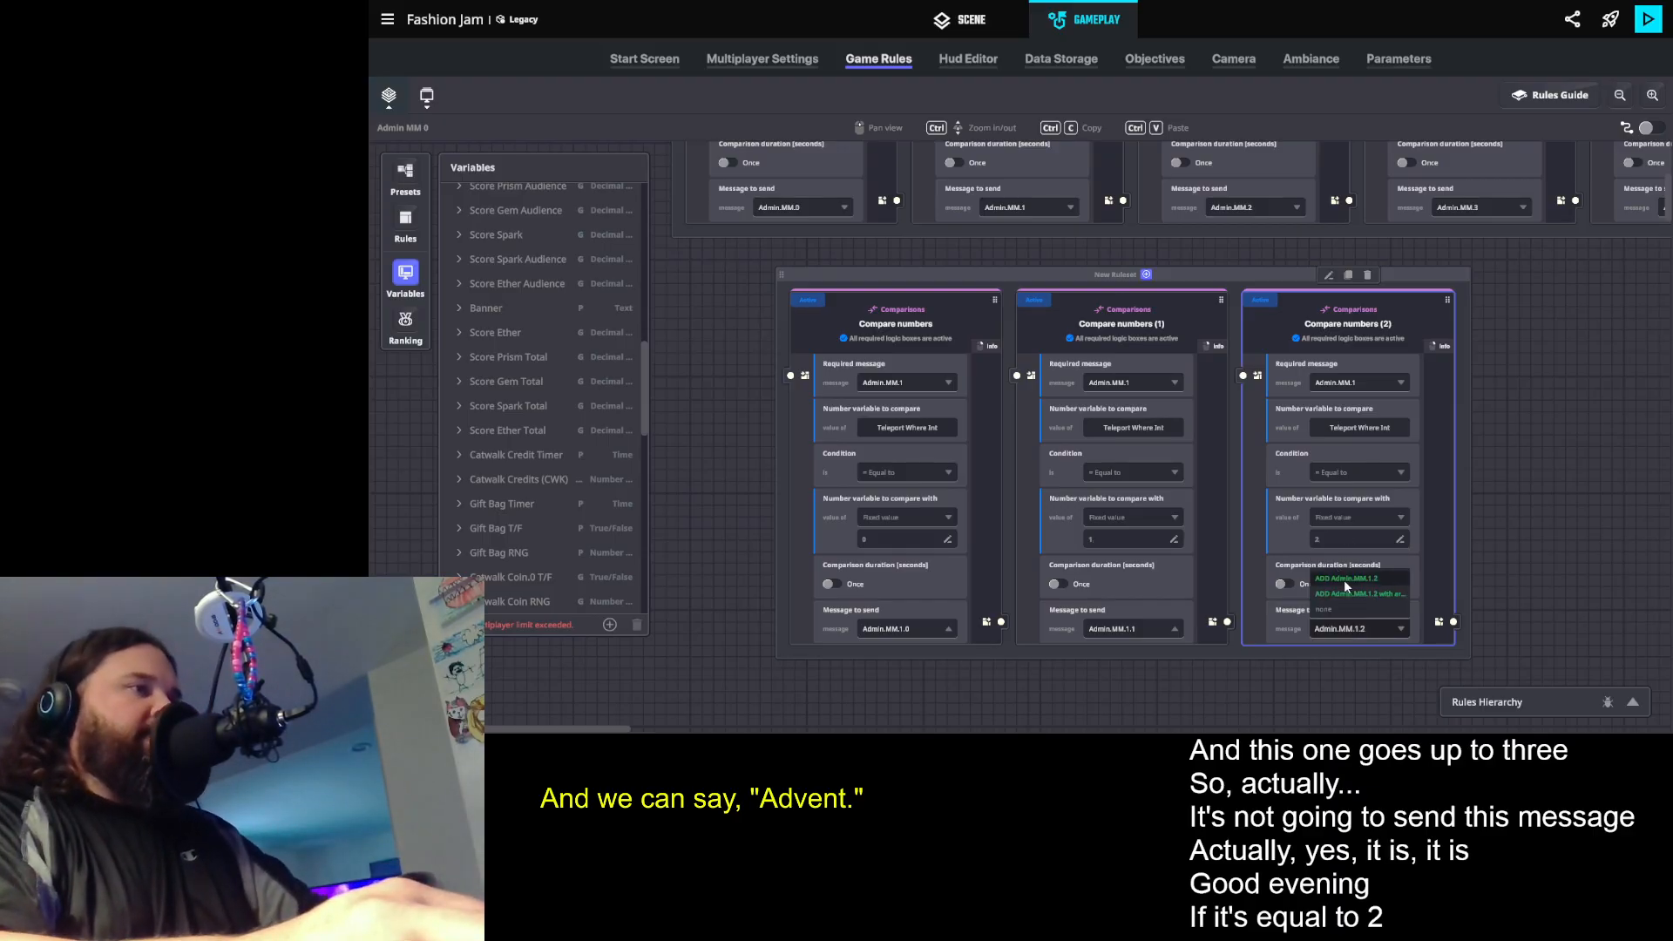
click(1345, 579)
- Duplicate the third comparison, giving the copy the new message to send Admin.MM.1.3 and a fixed value of 3
click(1408, 329)
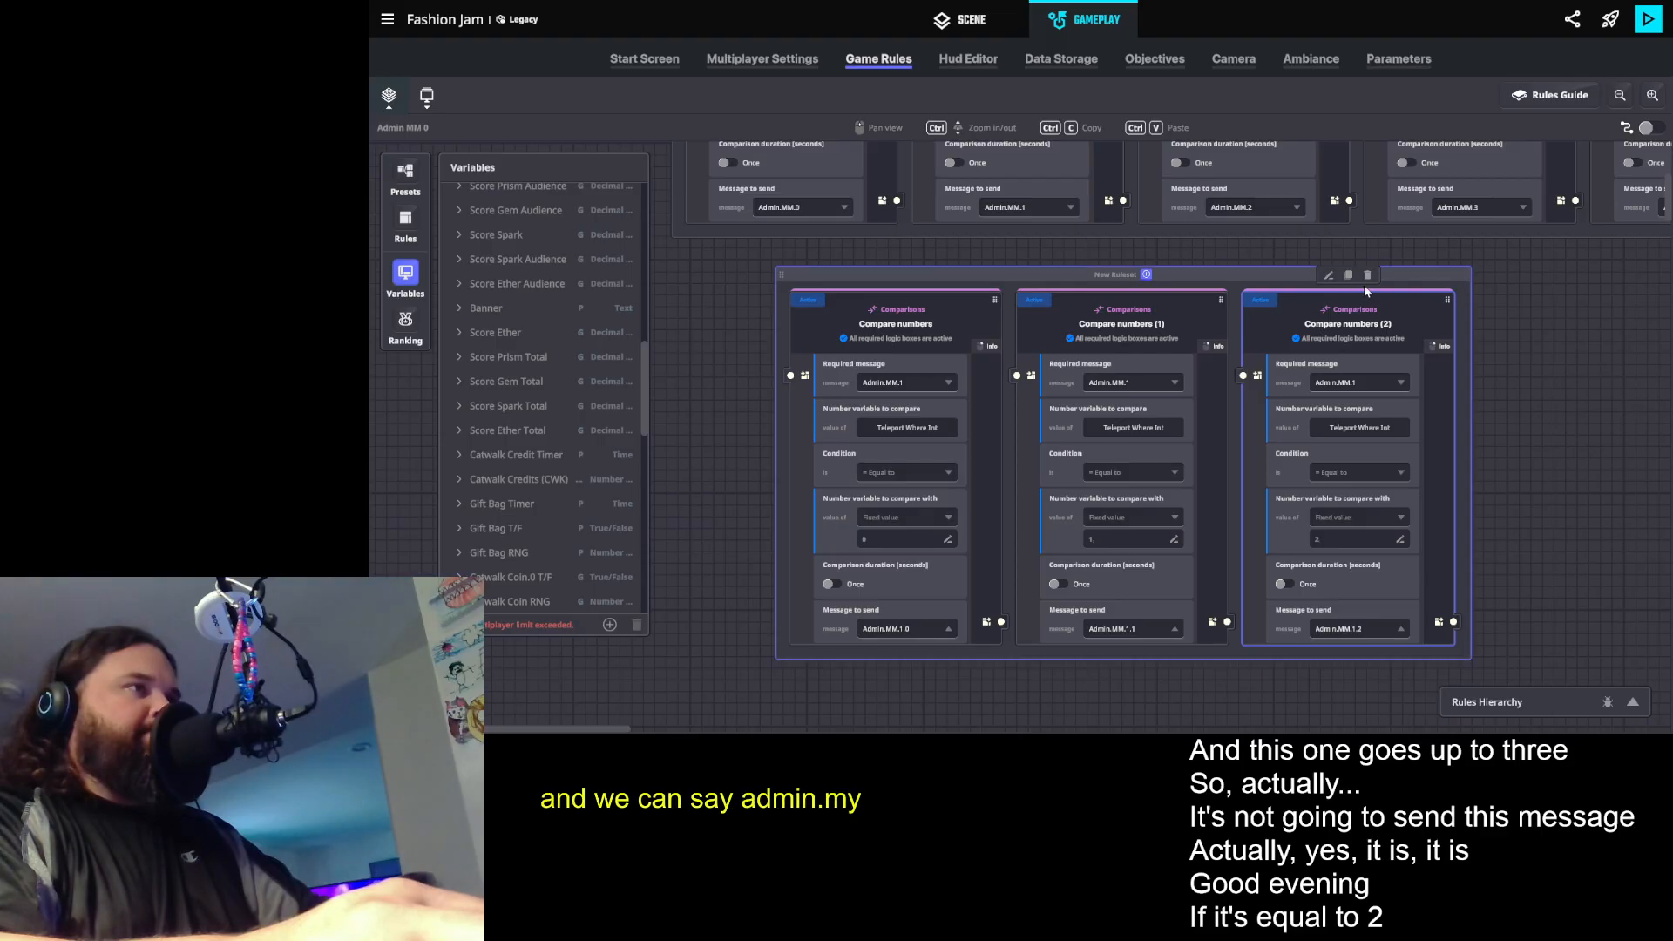
click(1348, 275)
click(1602, 630)
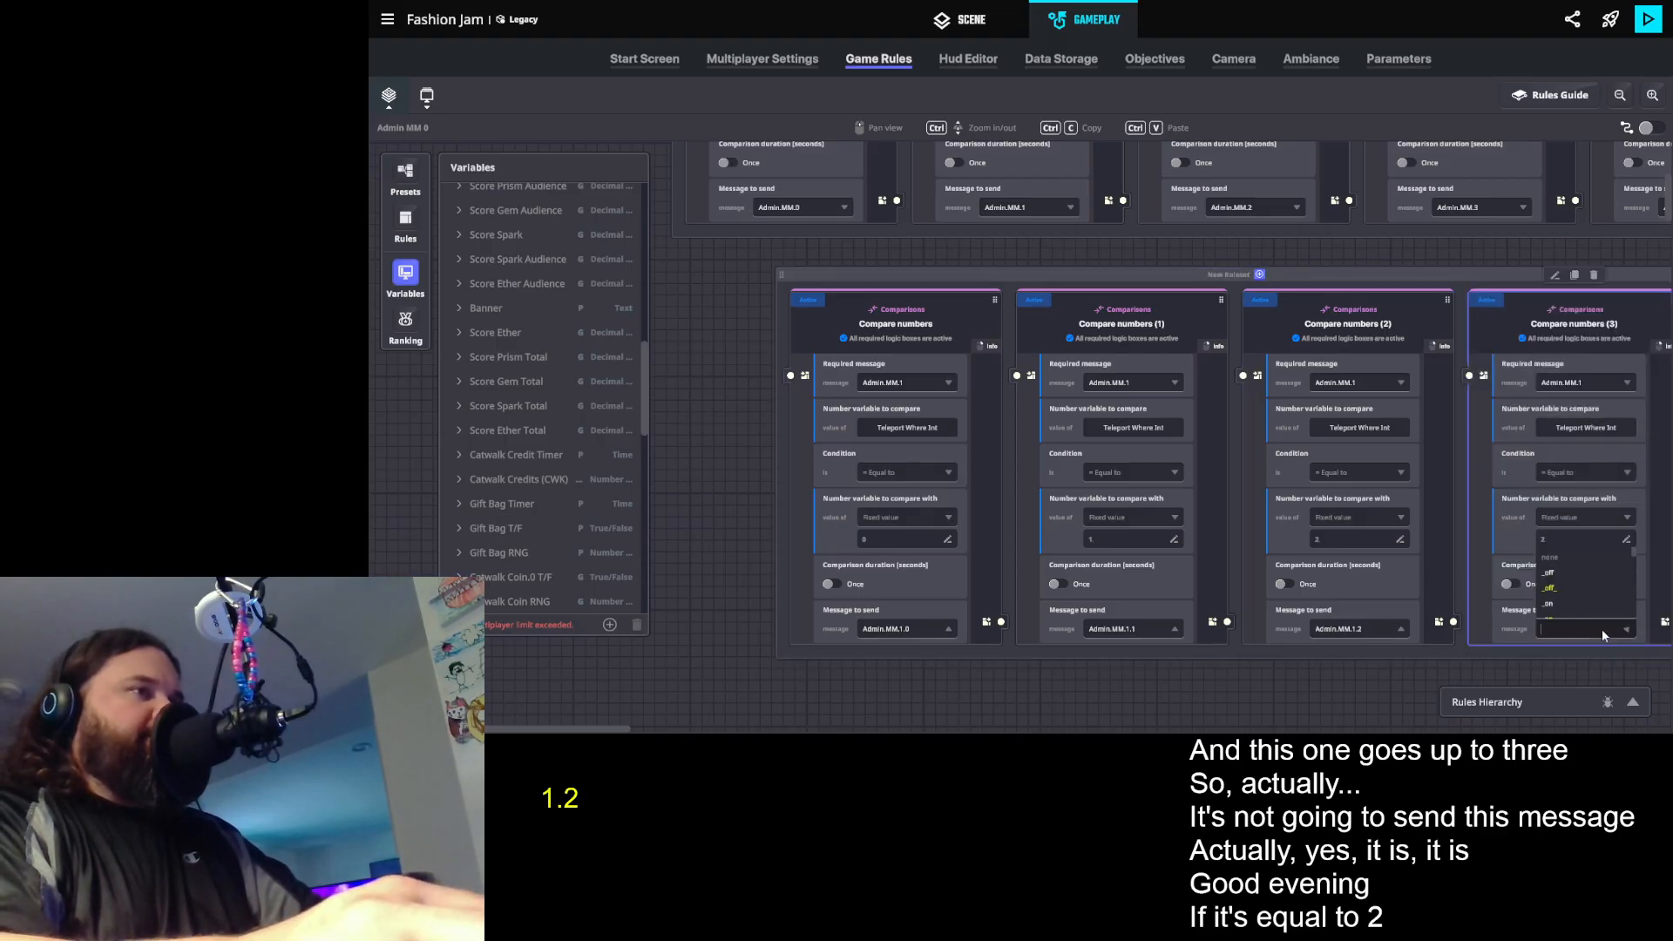
text(Admin)
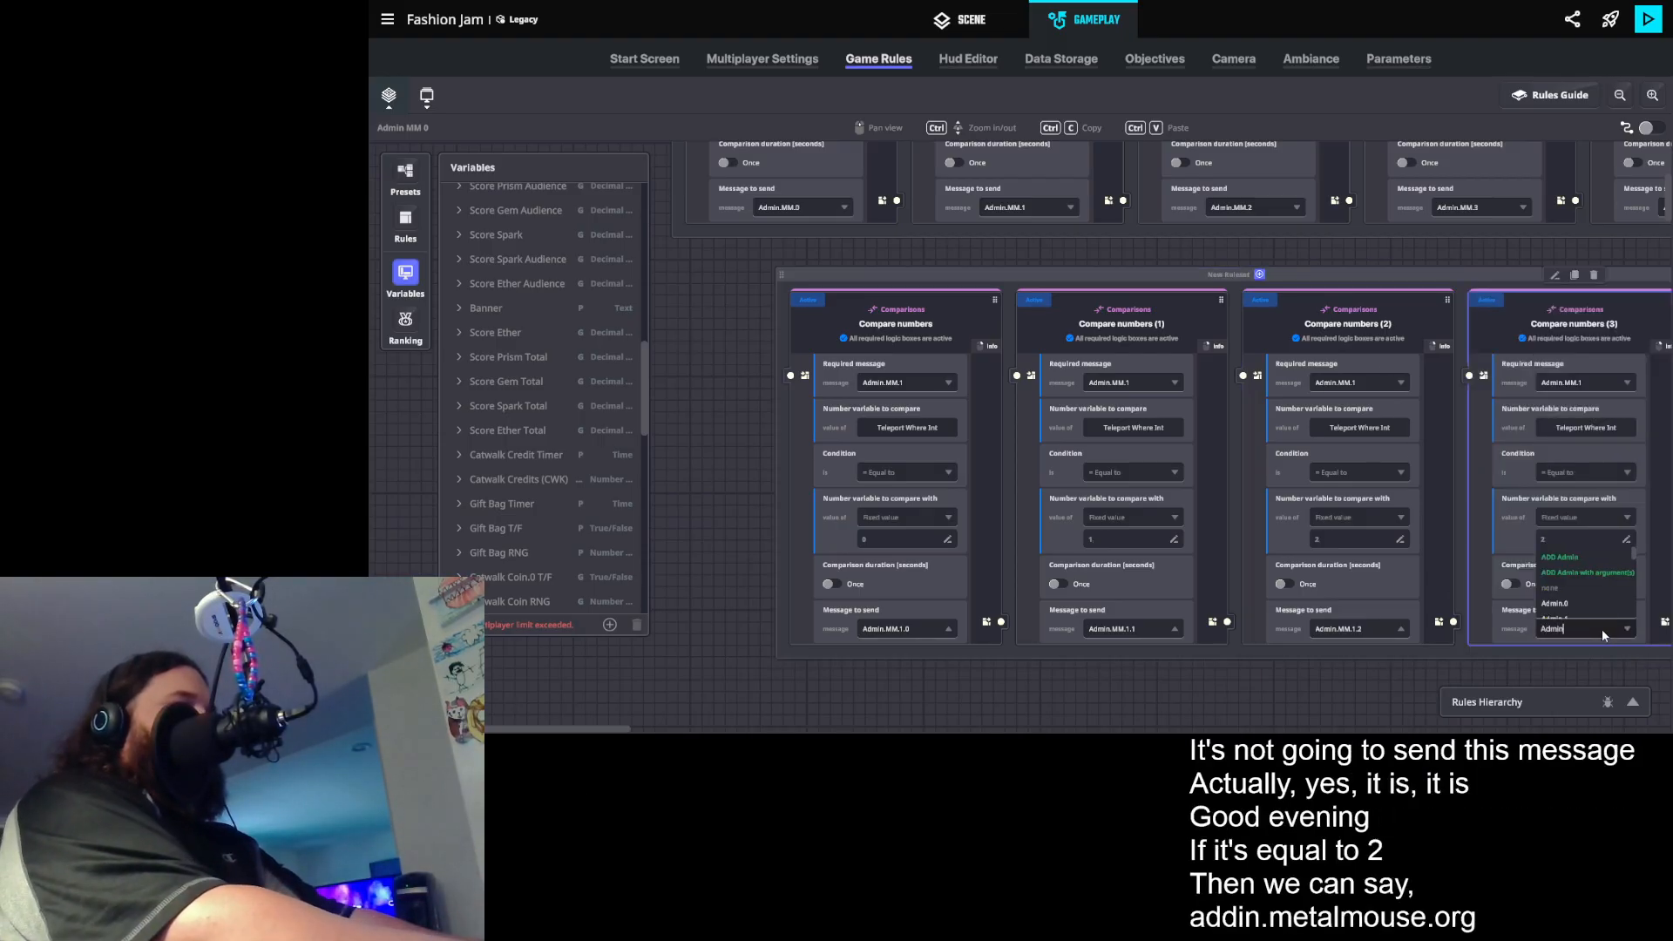
text(.MM.1.3)
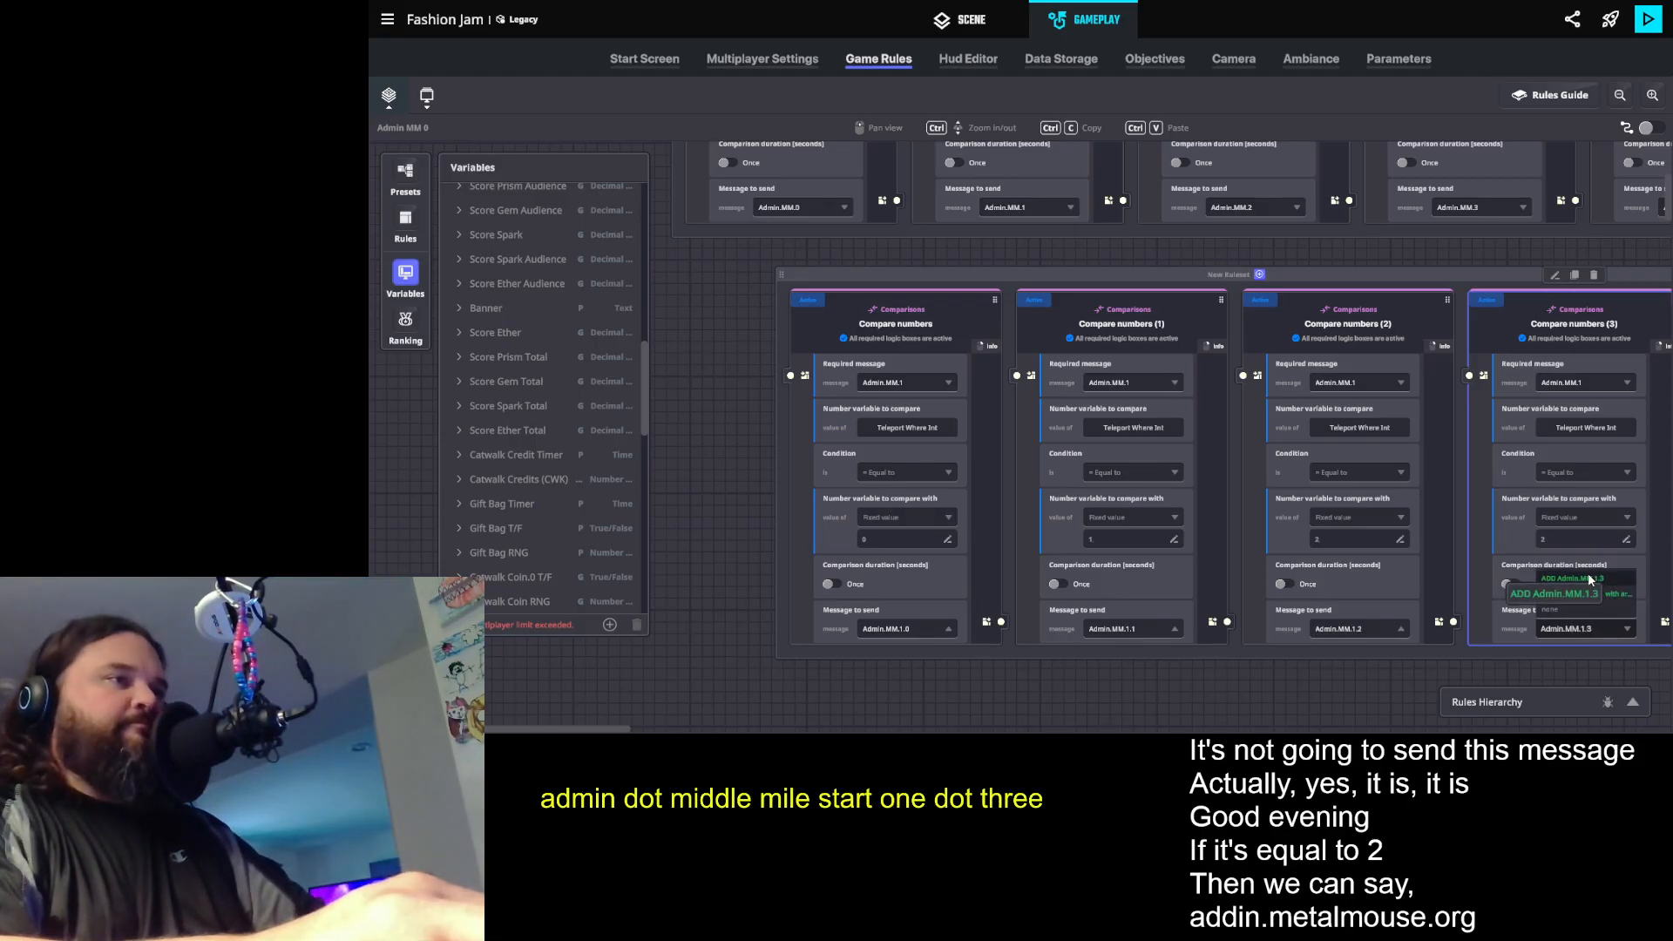
click(1577, 548)
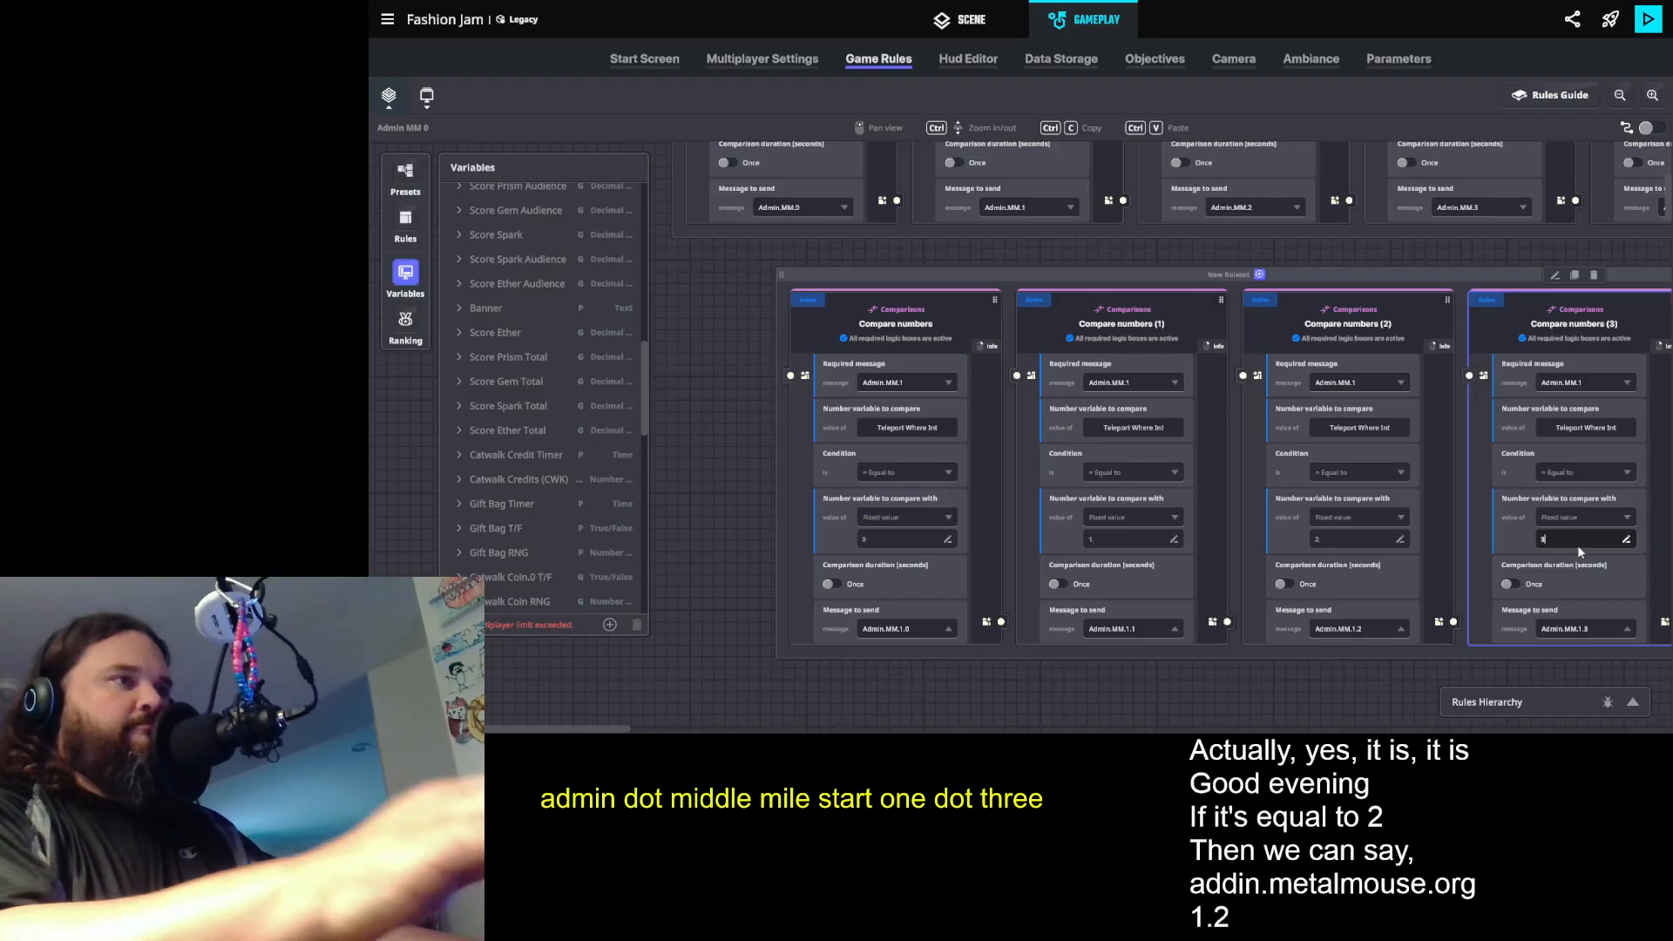
text(3)
- Add a Send message event rule to the ruleset holding the four Teleport Where Int comparisons
click(1504, 277)
drag(1436, 264, 1334, 267)
scroll(1306, 290, down, 3)
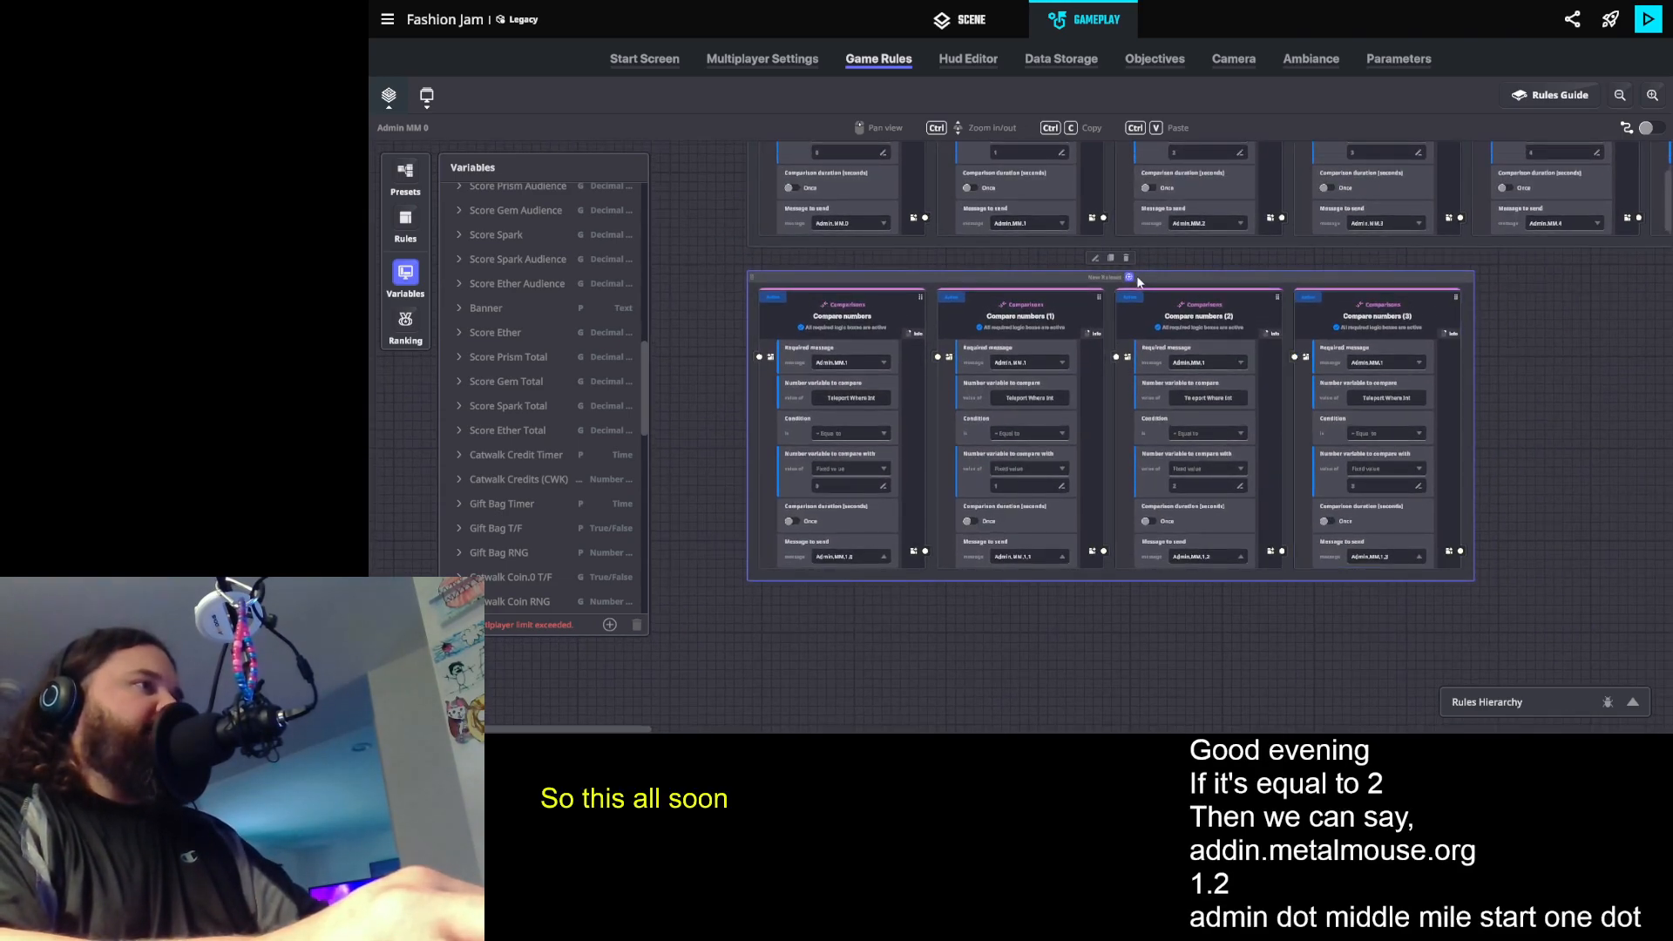
click(1130, 277)
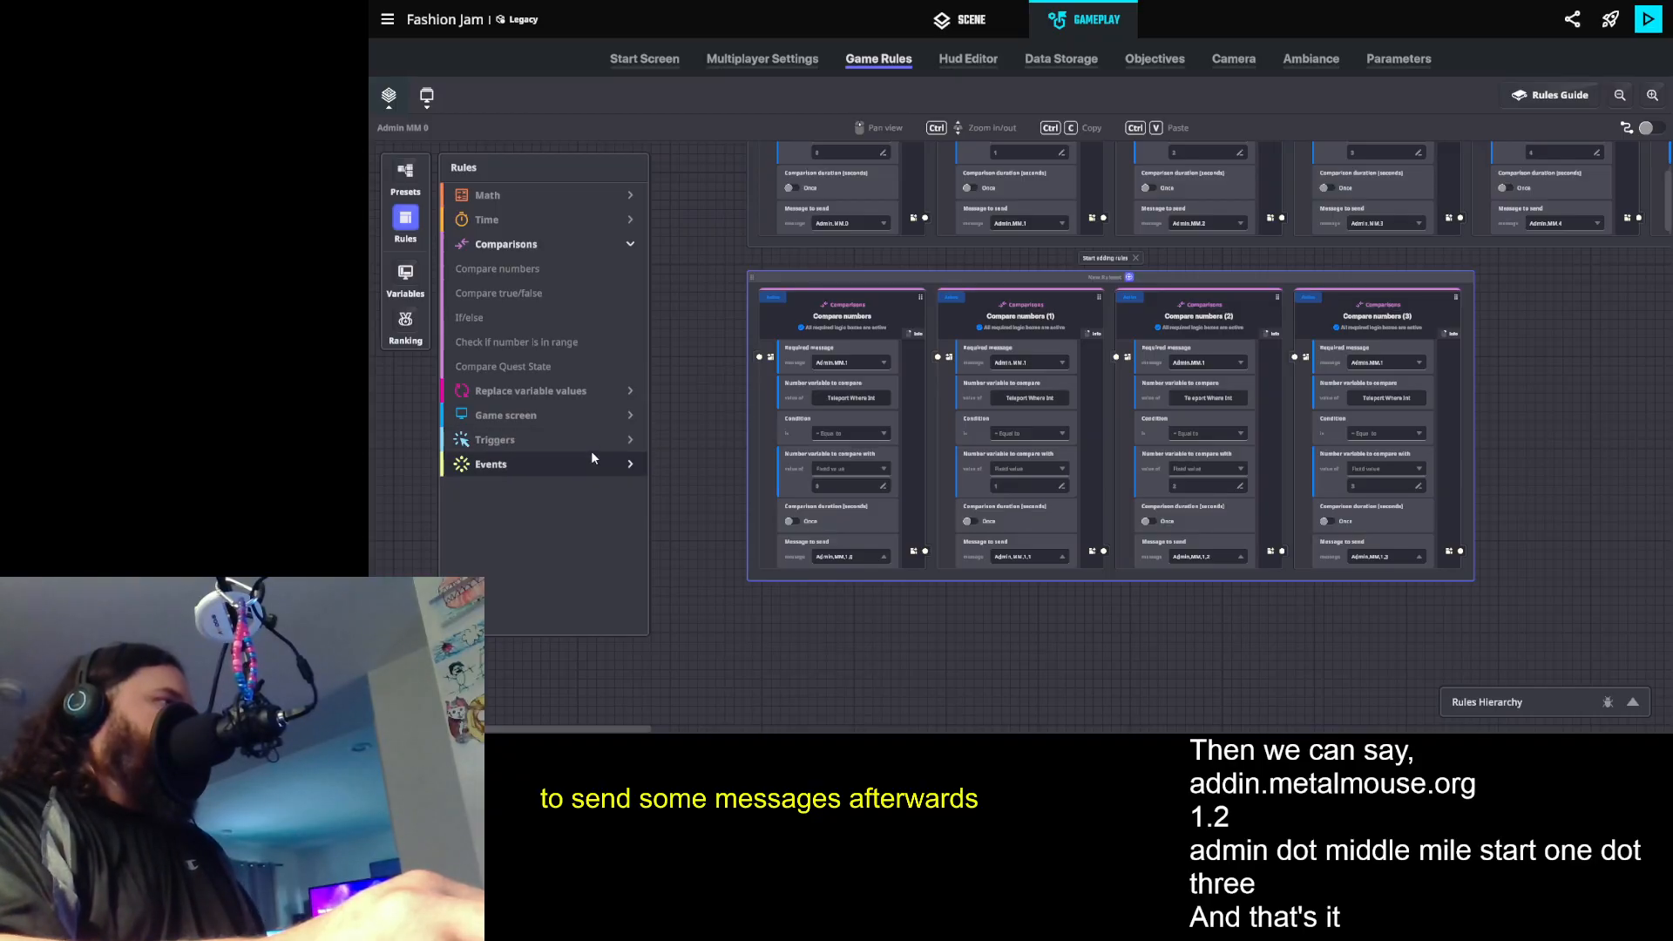
click(568, 463)
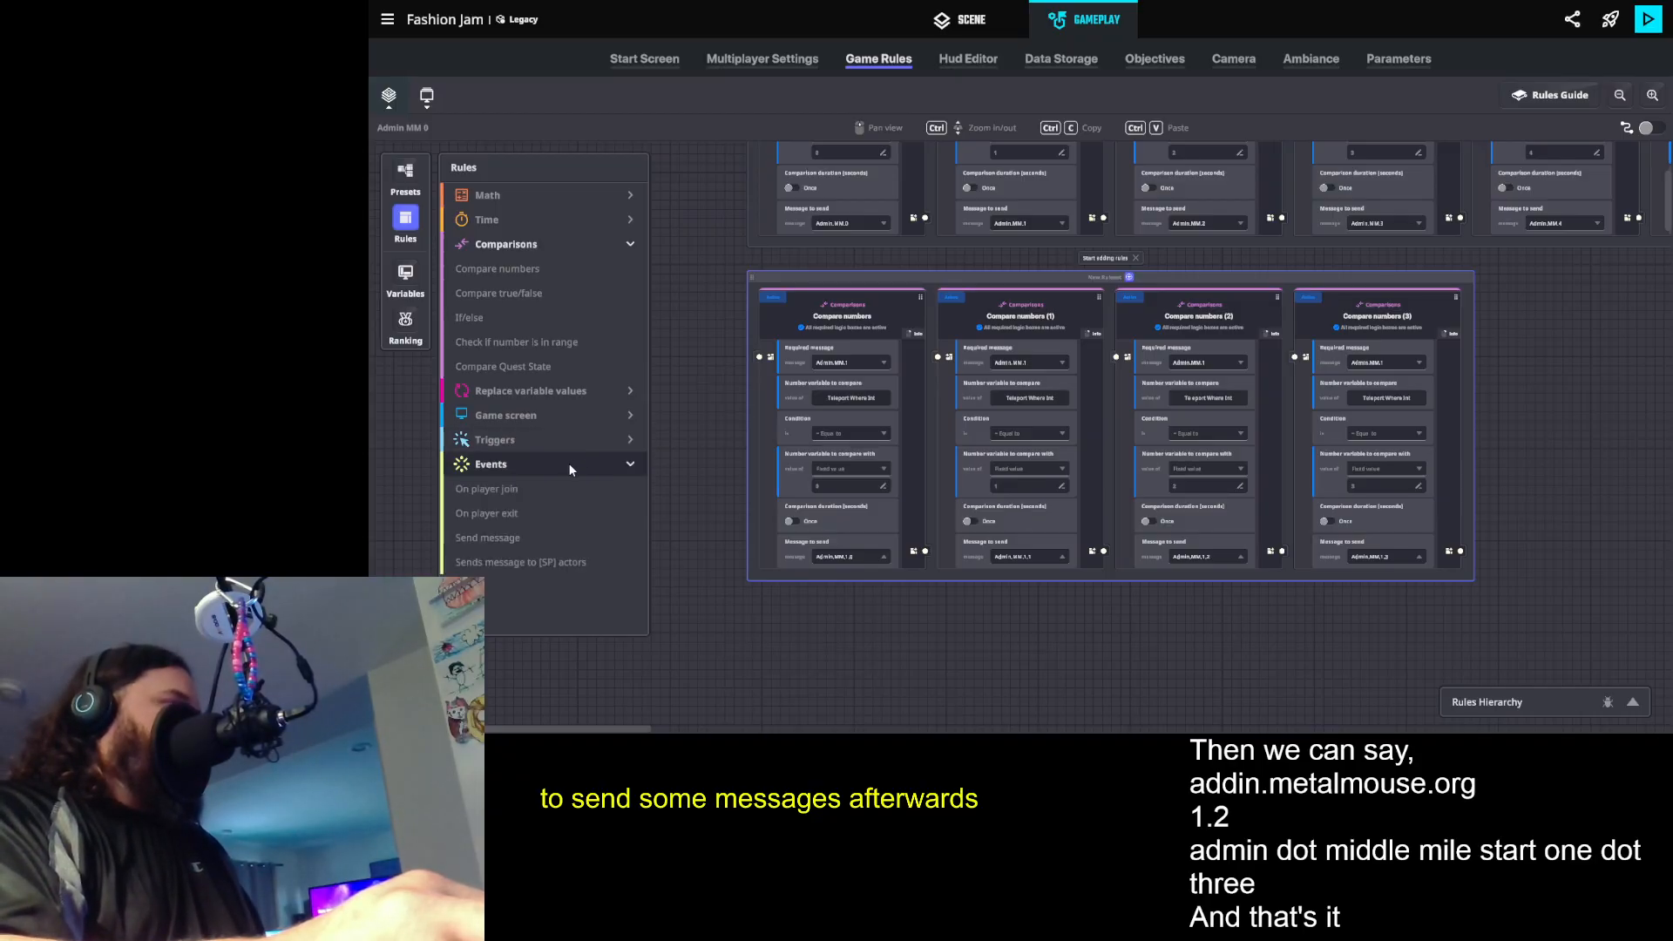
click(531, 541)
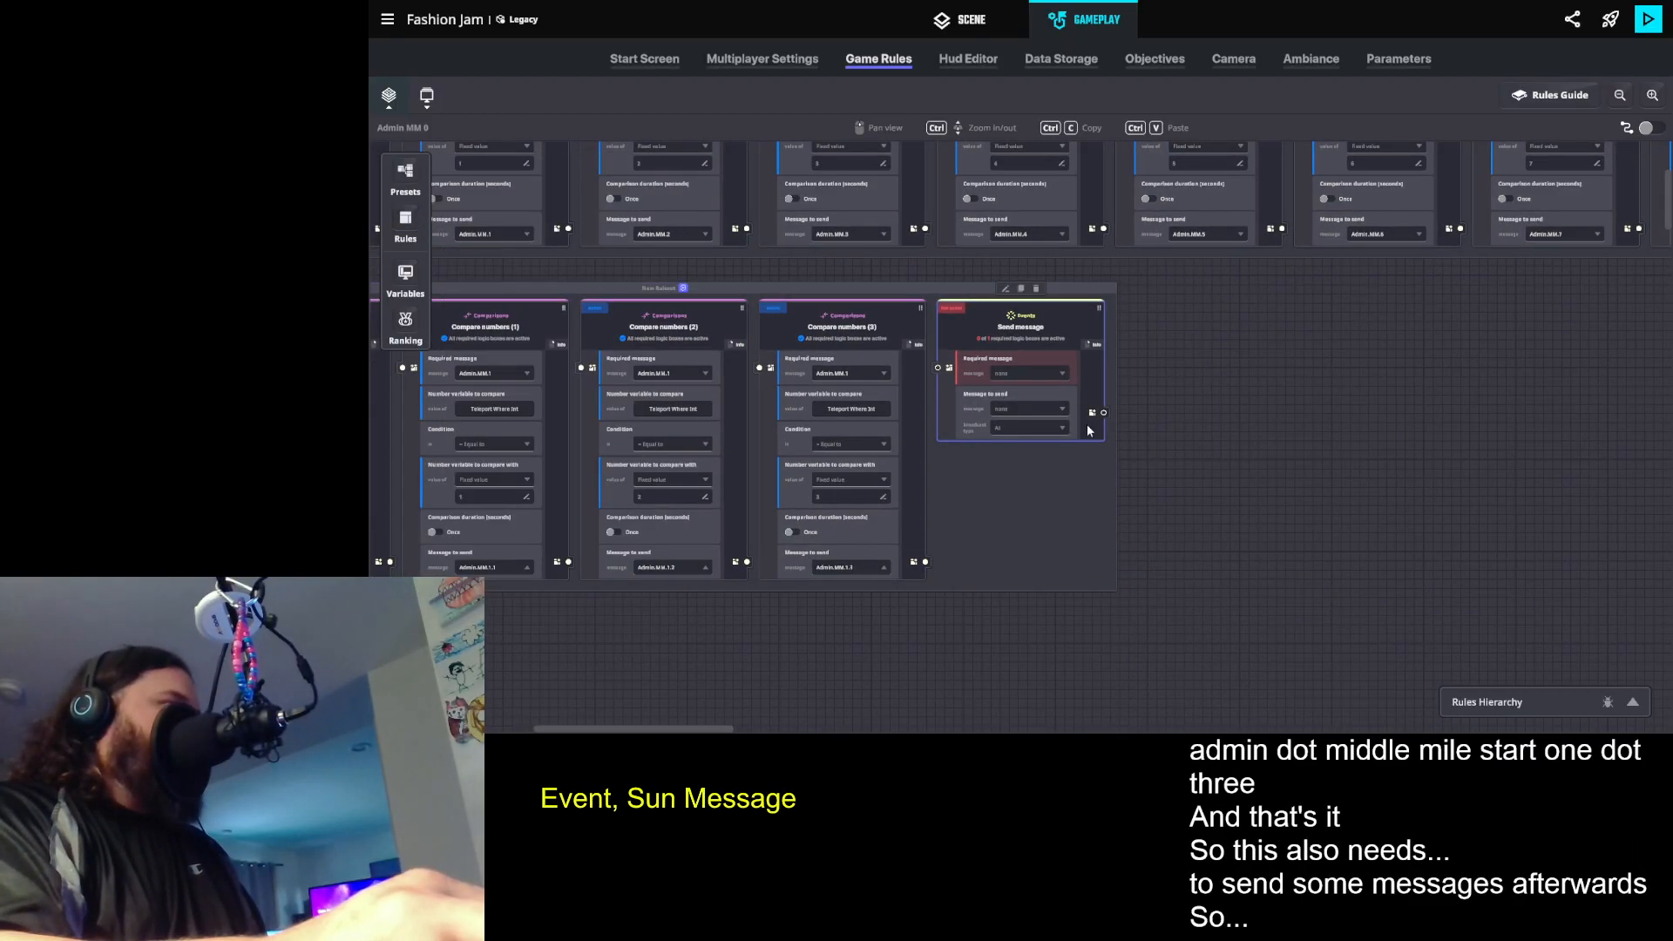
- Make the Send message rule target specific tags, using the tag Logic.Admin
click(1007, 426)
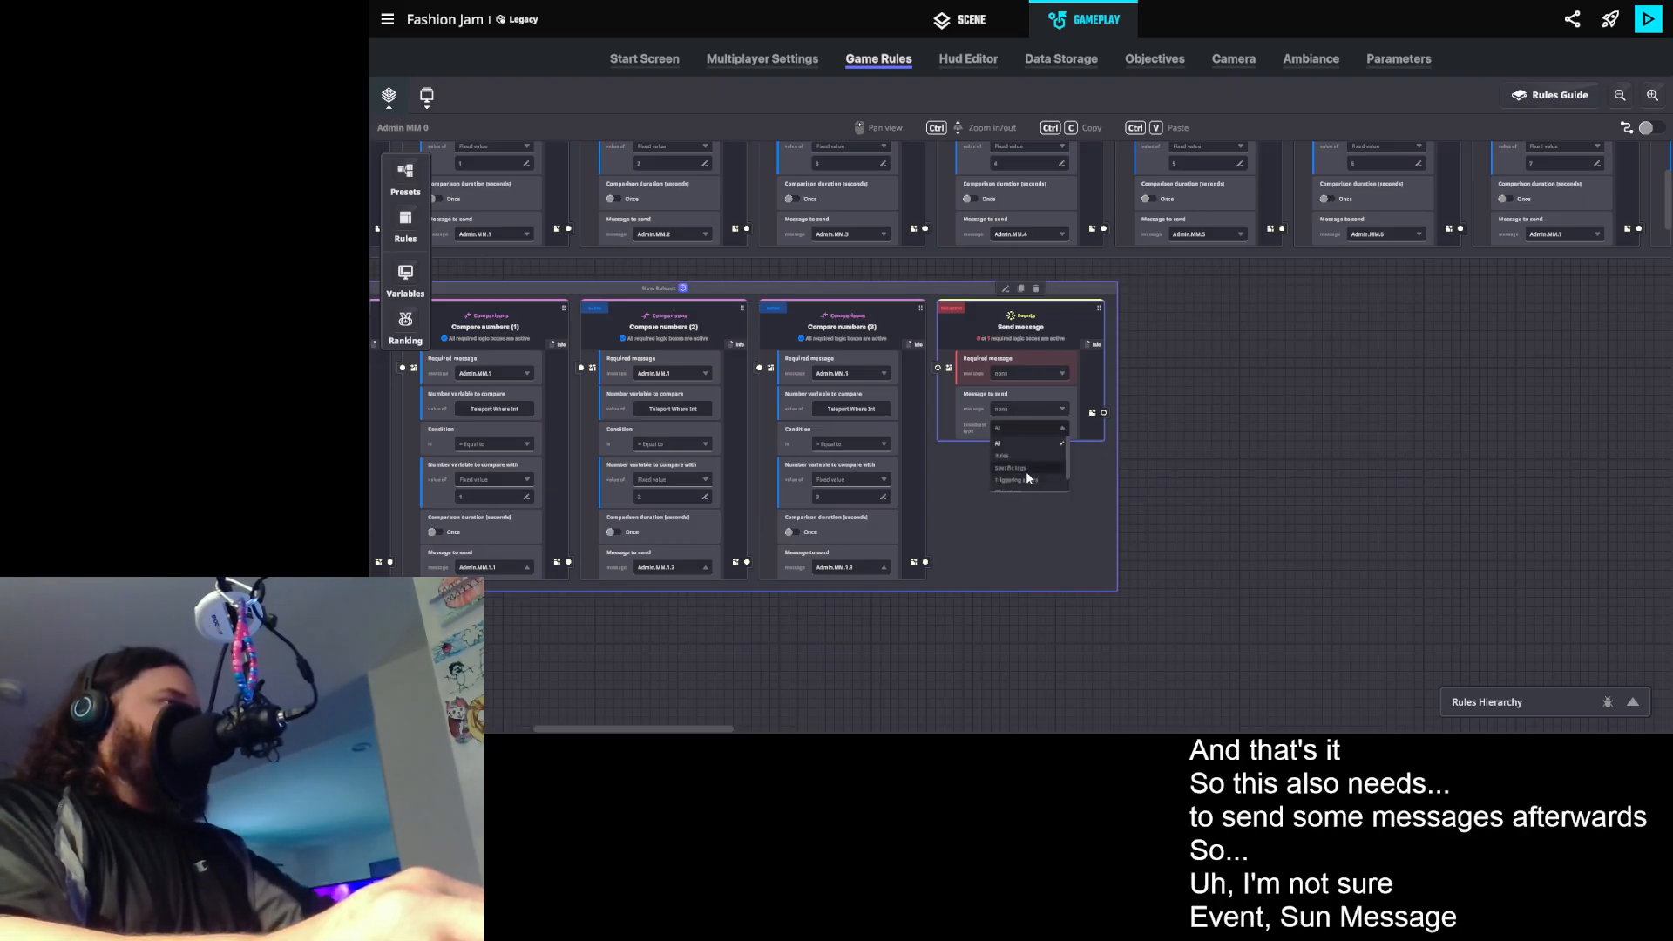
click(1027, 471)
click(1018, 449)
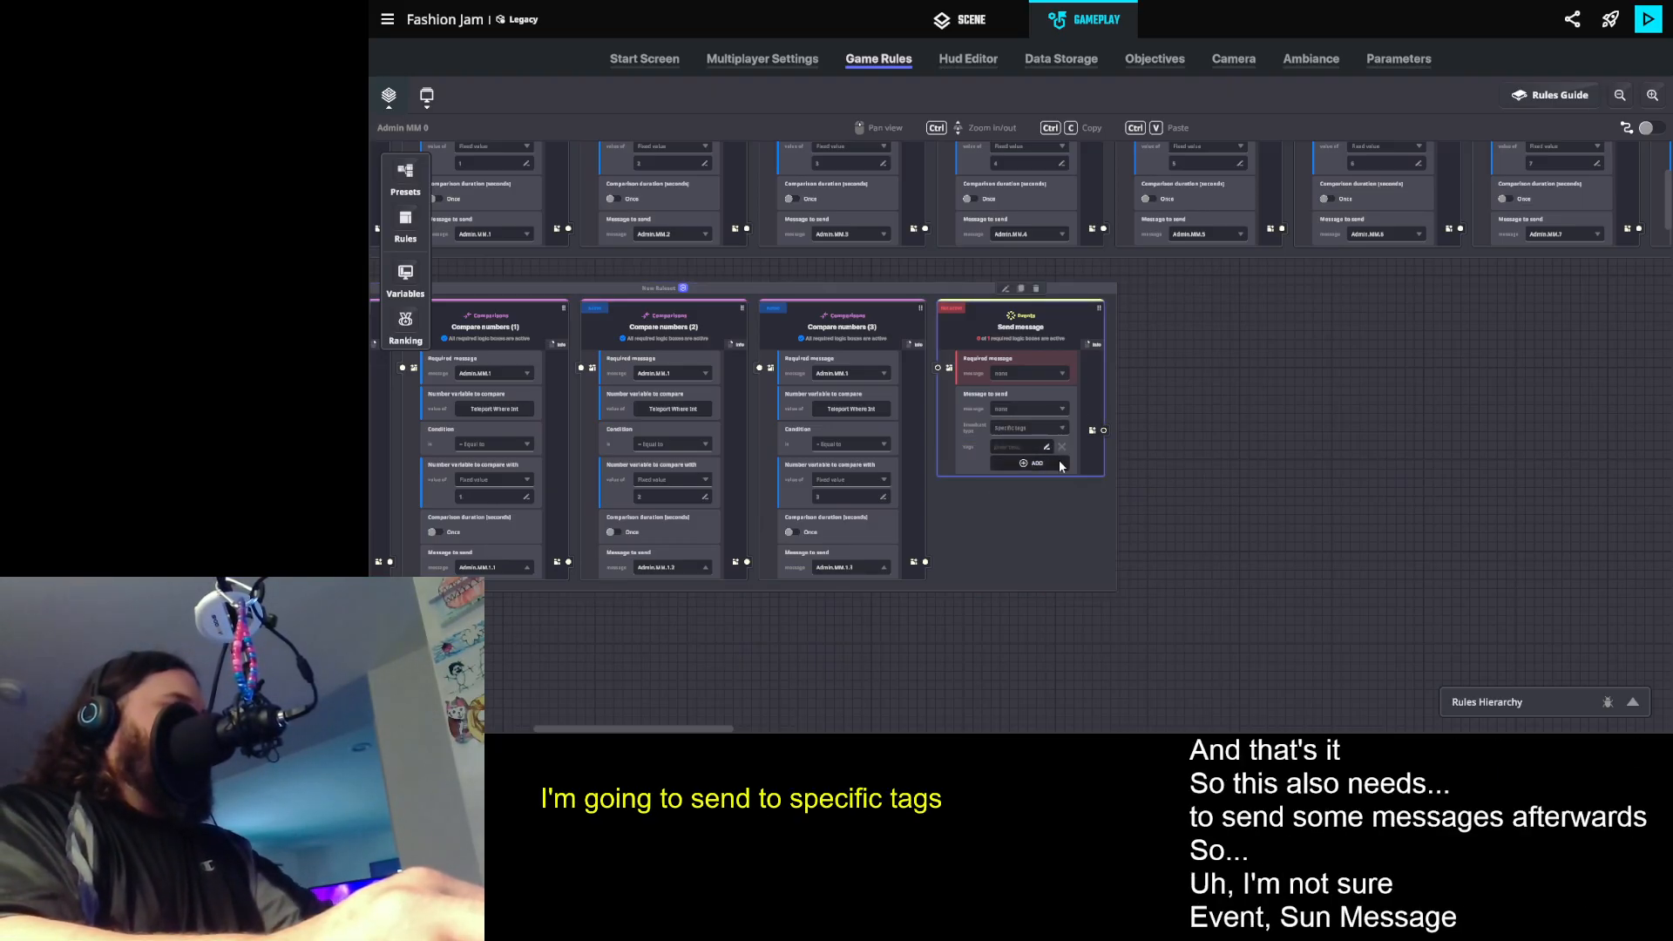
text(Logic.Admin)
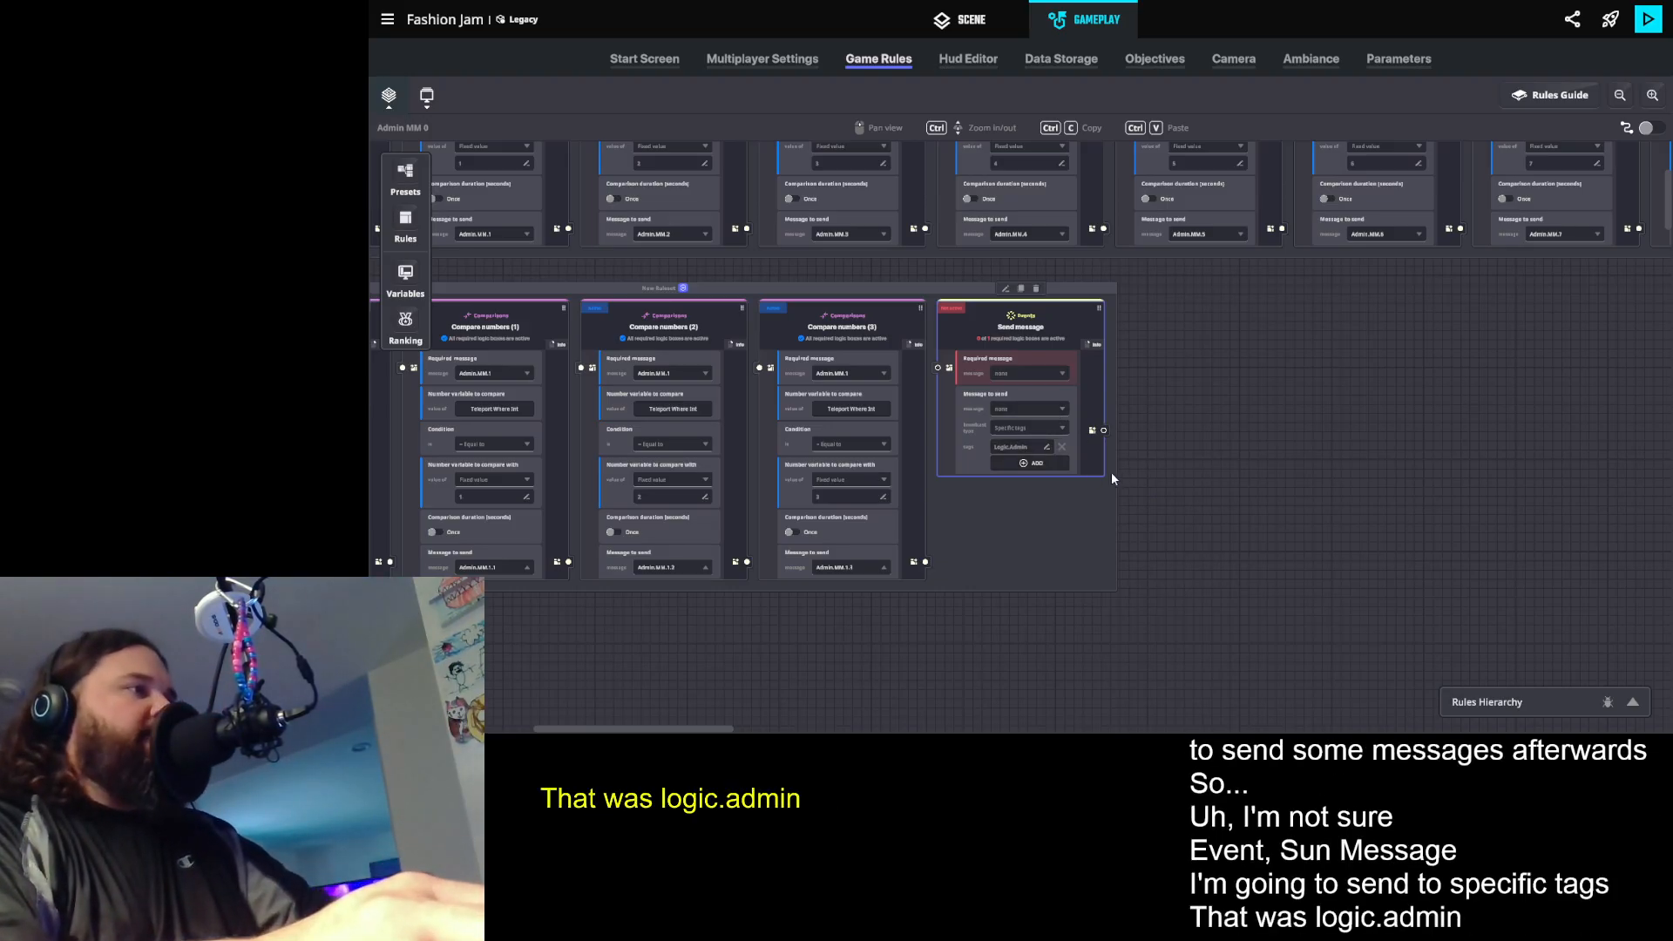
- Check the broadcast tag on the Model 3 Winner teleport button and the tags on a teleport asset spawner in the scene
click(952, 29)
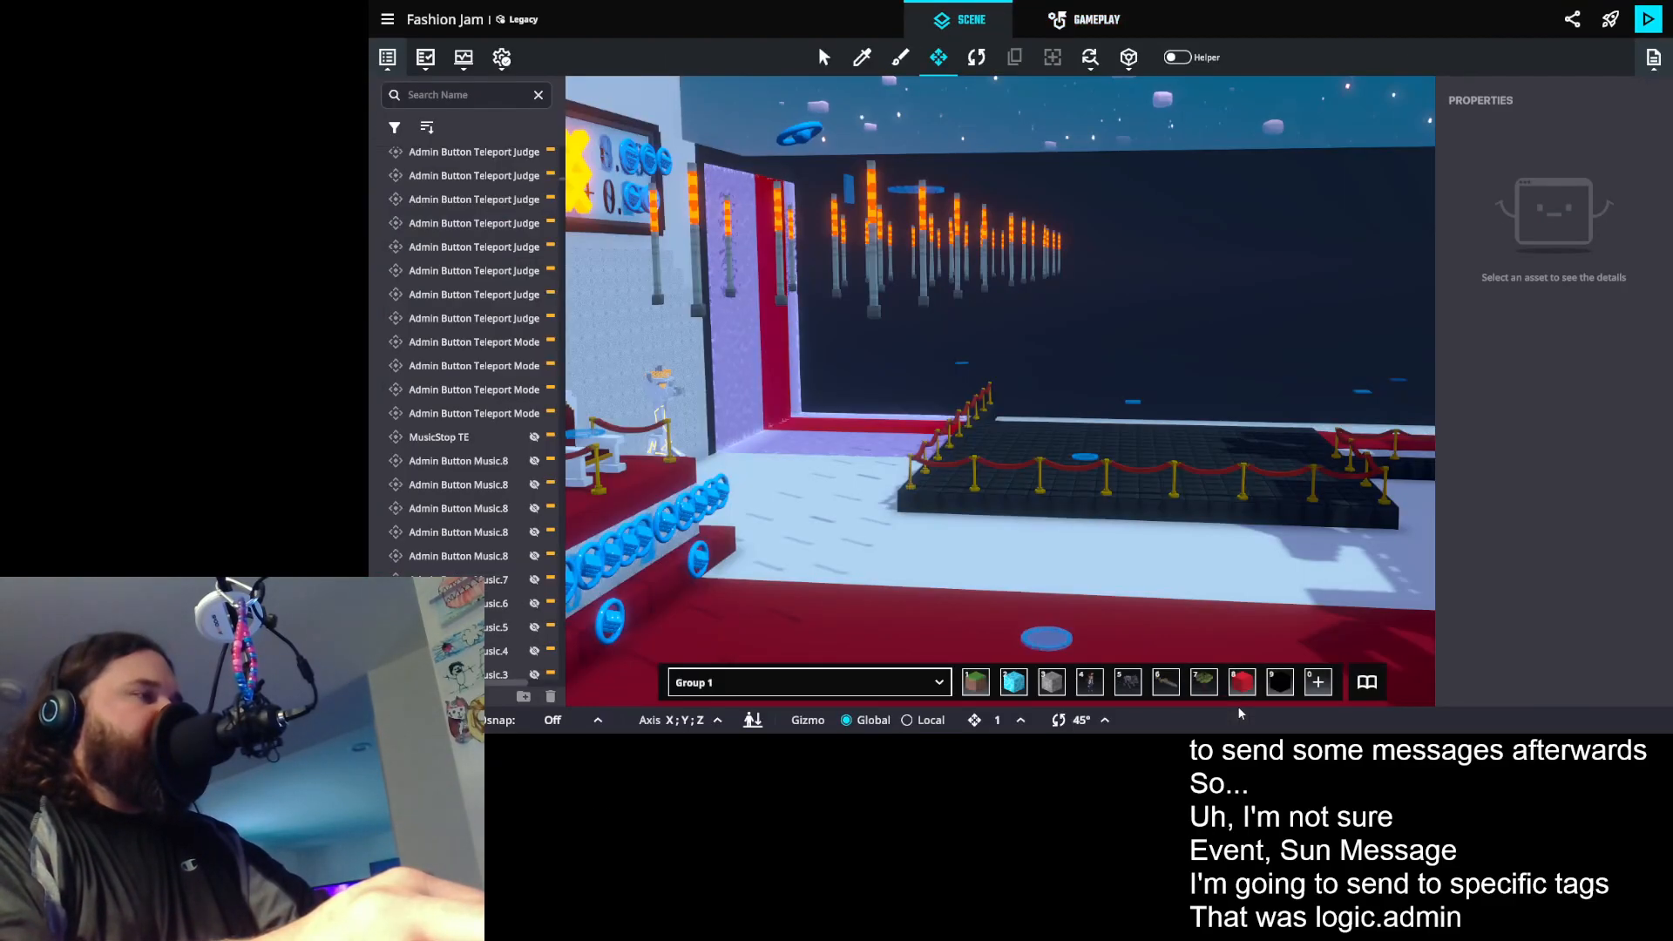
click(870, 275)
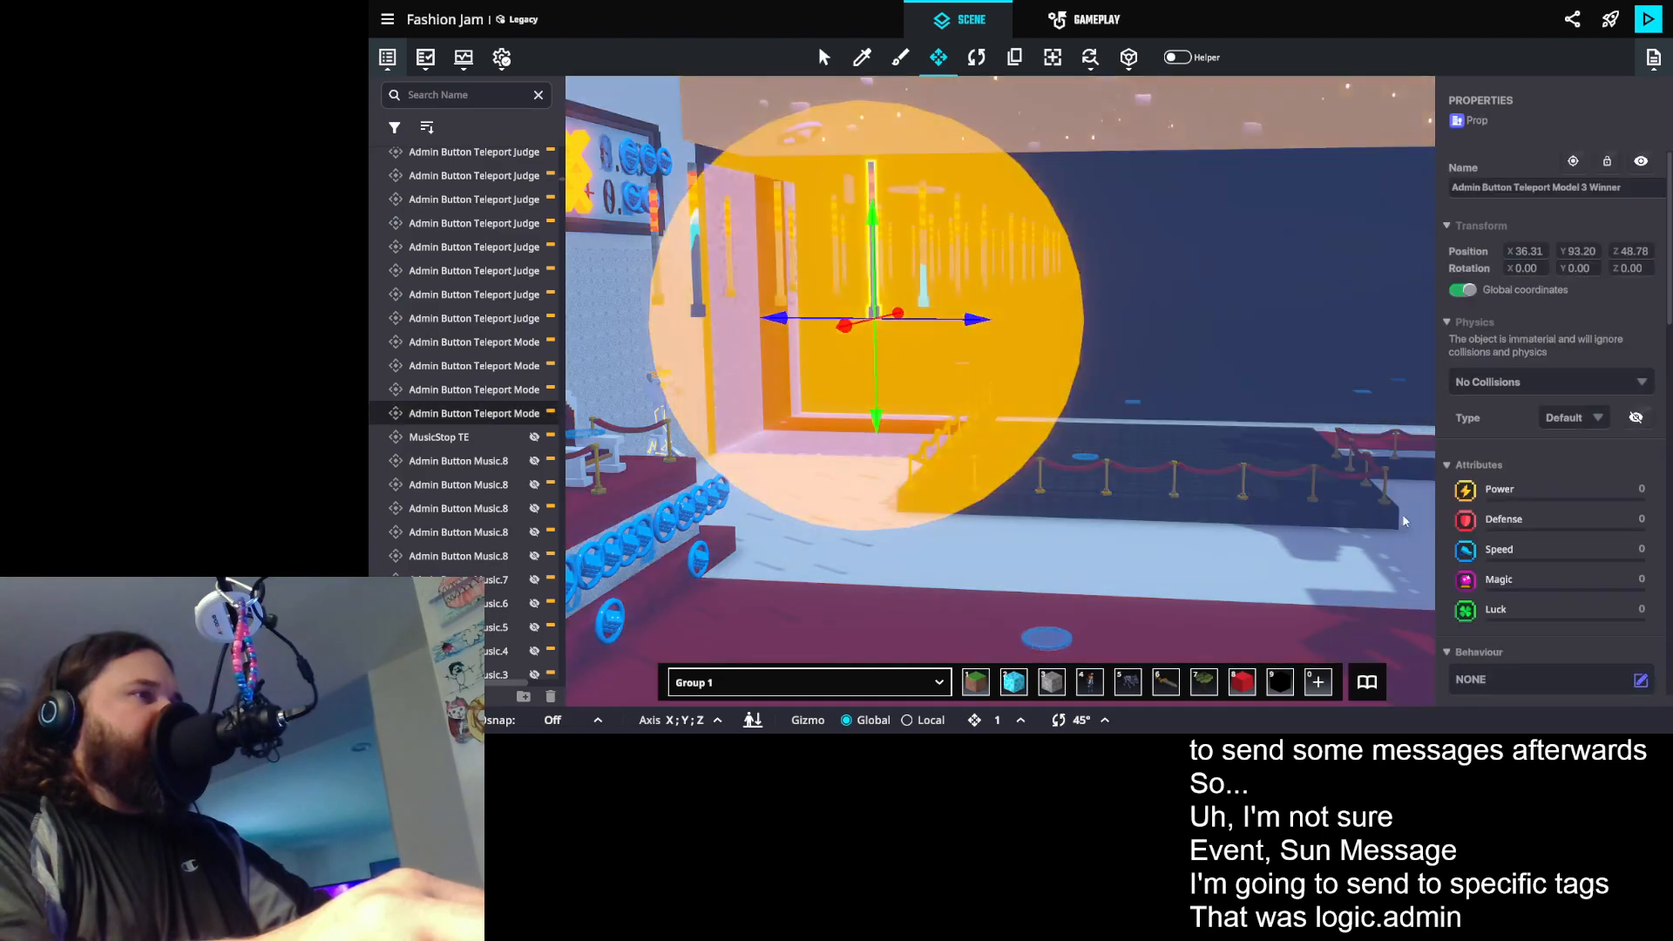
scroll(1585, 568, down, 10)
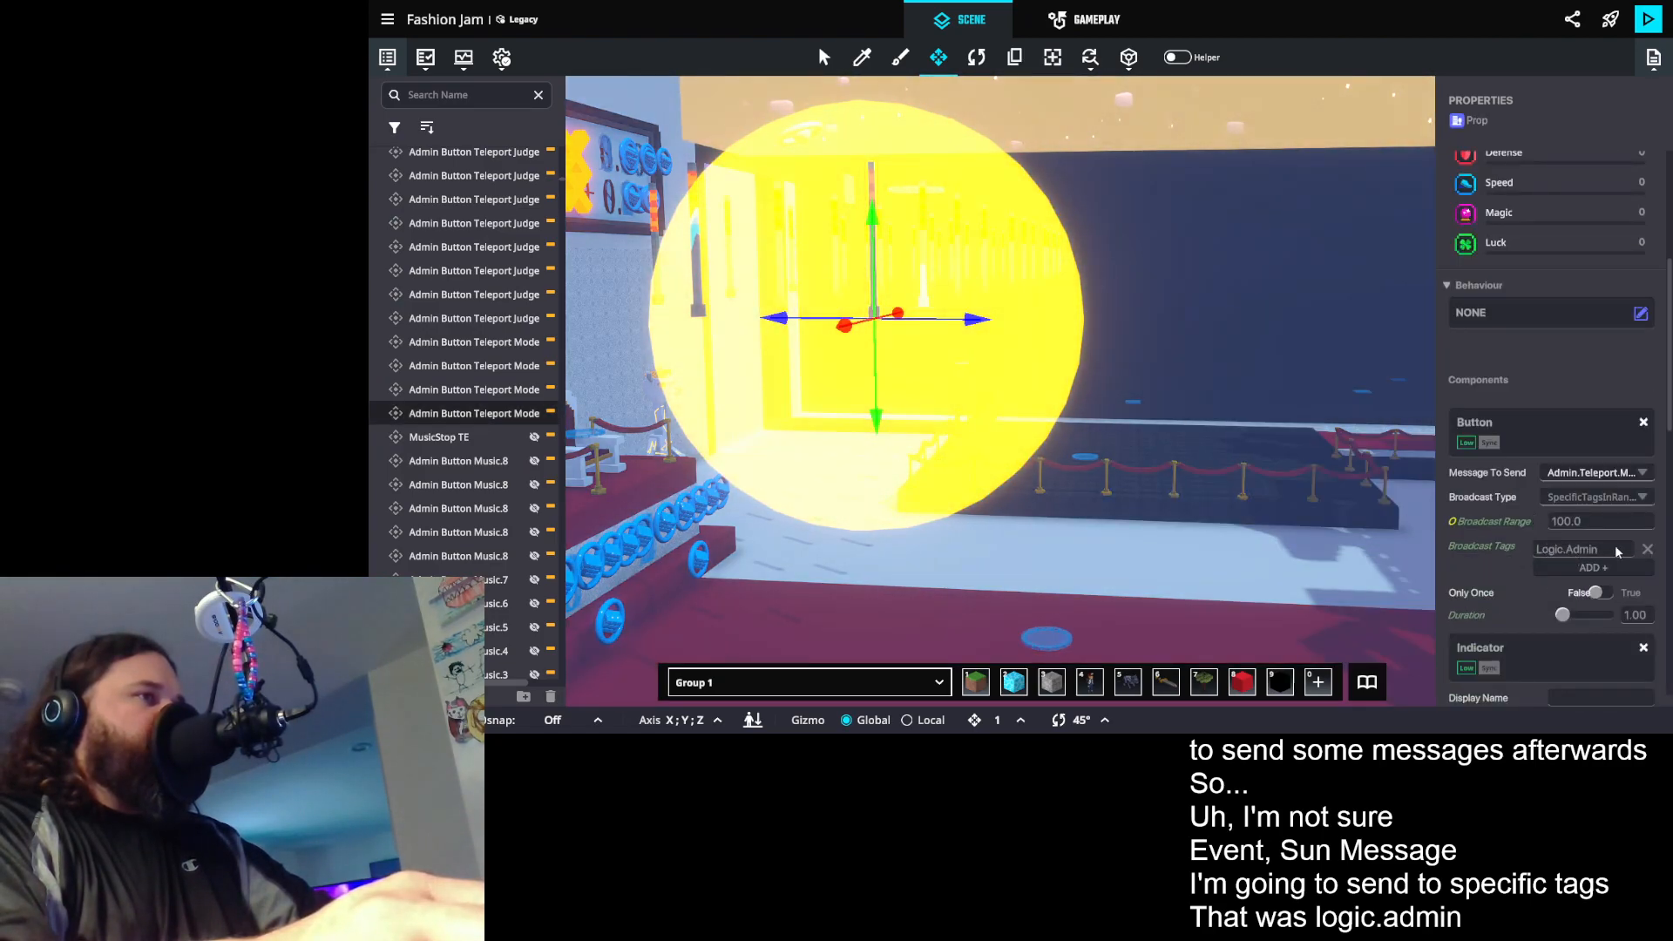
click(1616, 549)
drag(1158, 274, 950, 58)
drag(988, 227, 1217, 227)
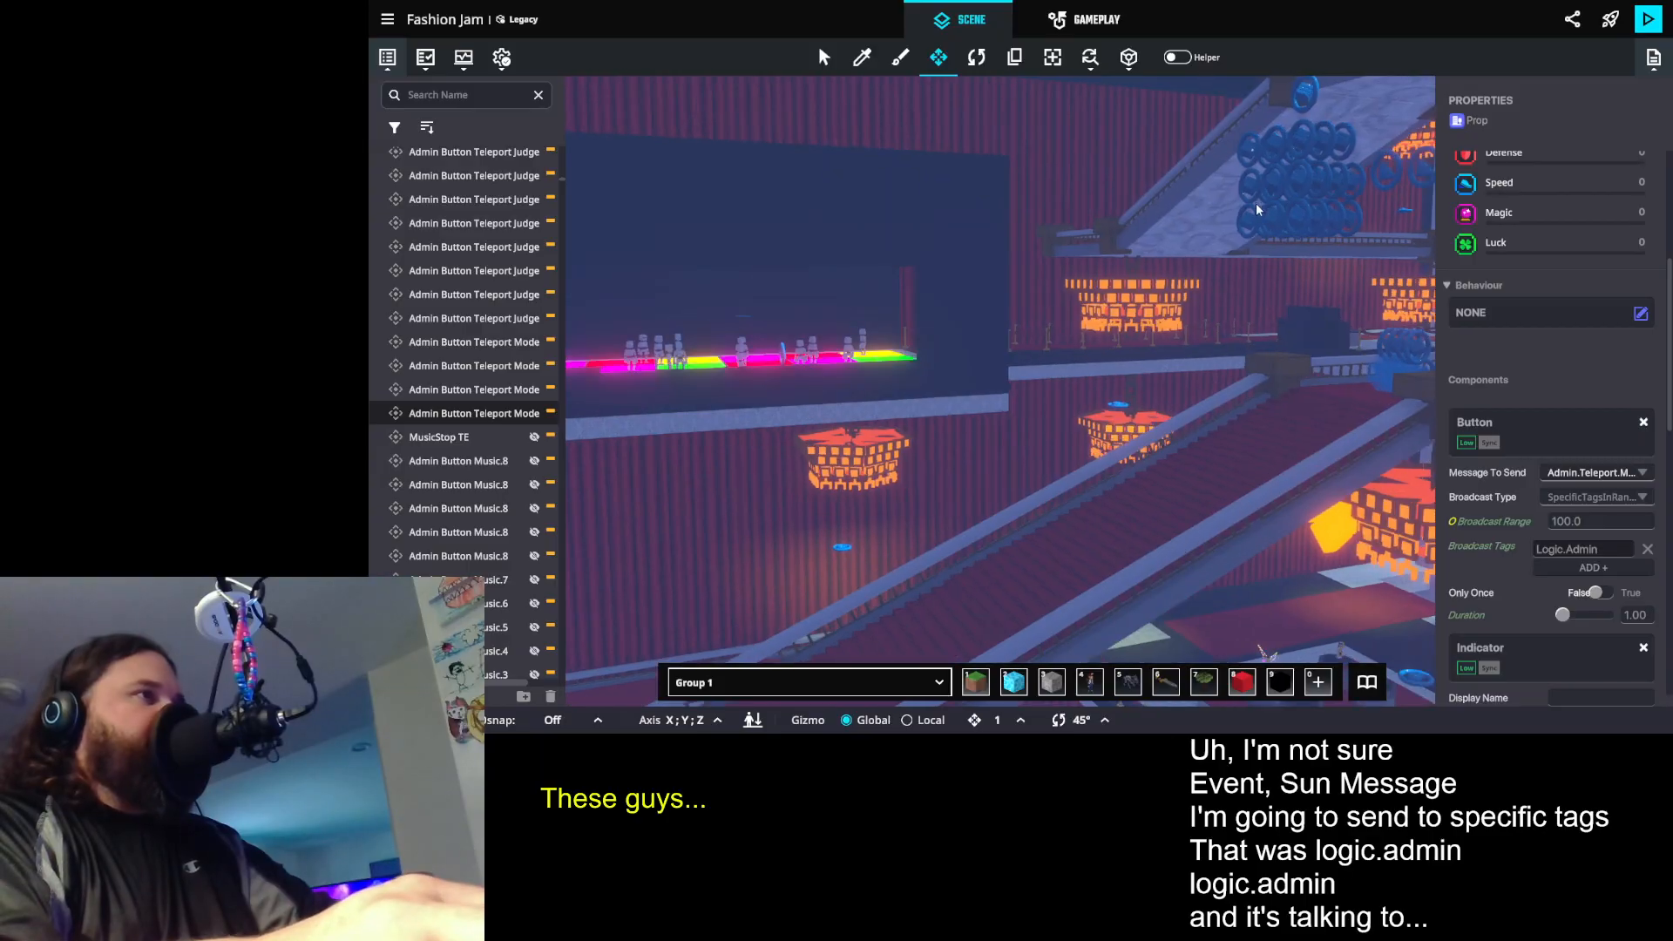
click(1298, 216)
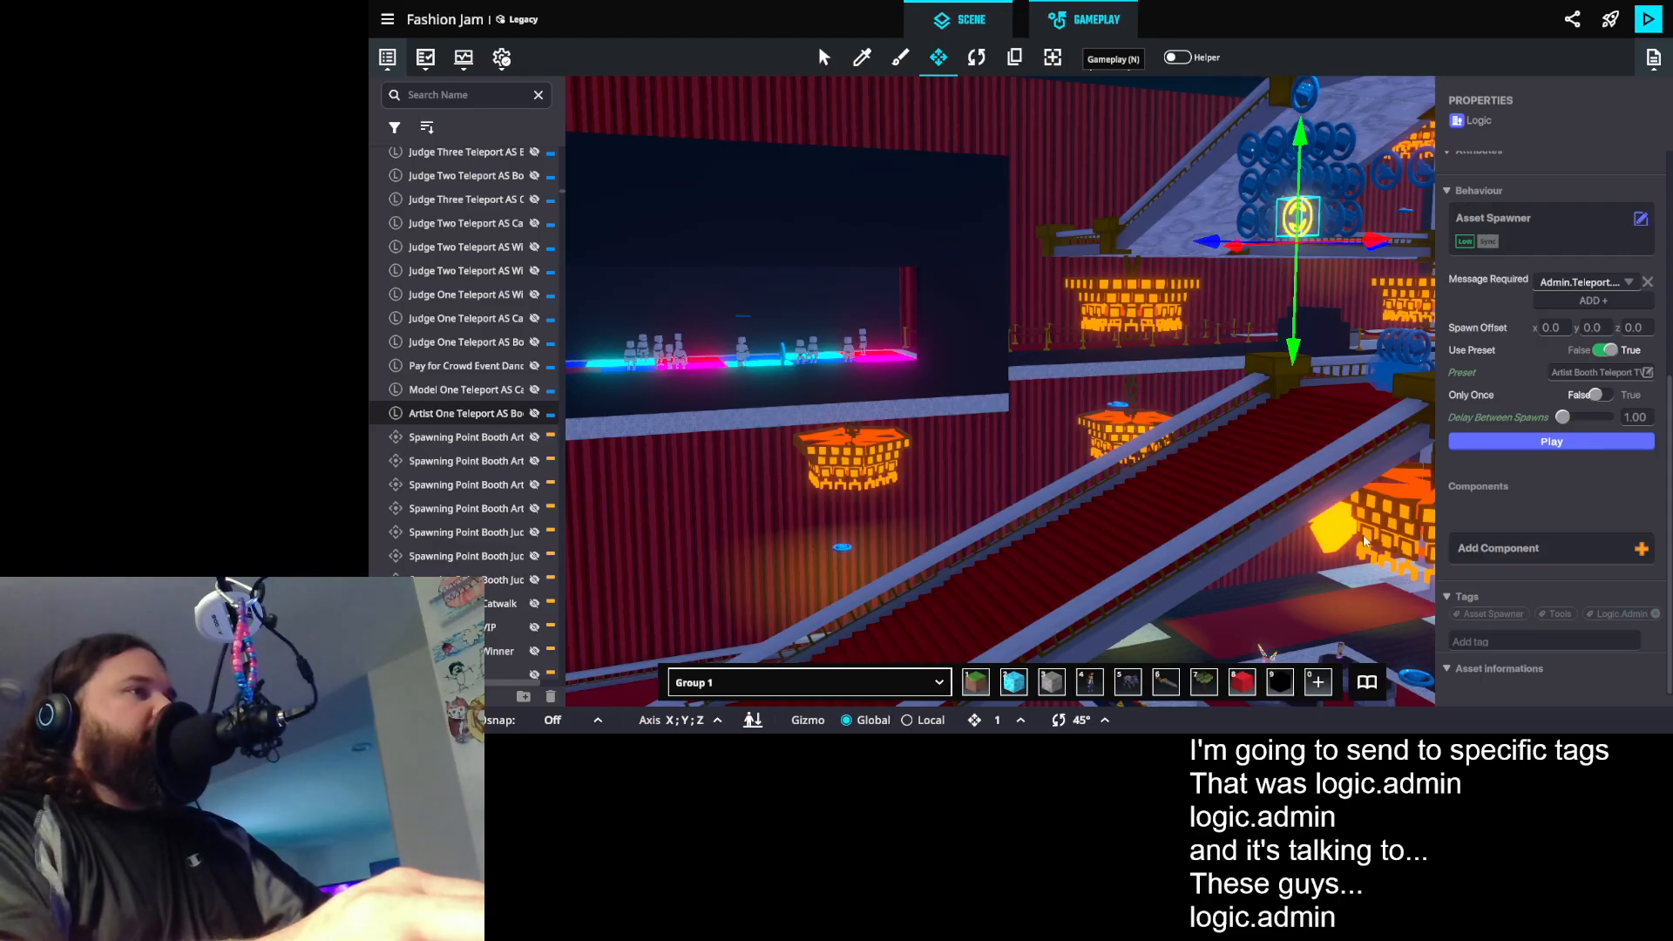
- Back in the game rules, set the Send message rule's required message to Admin.MM.1.1
key(n)
click(1028, 374)
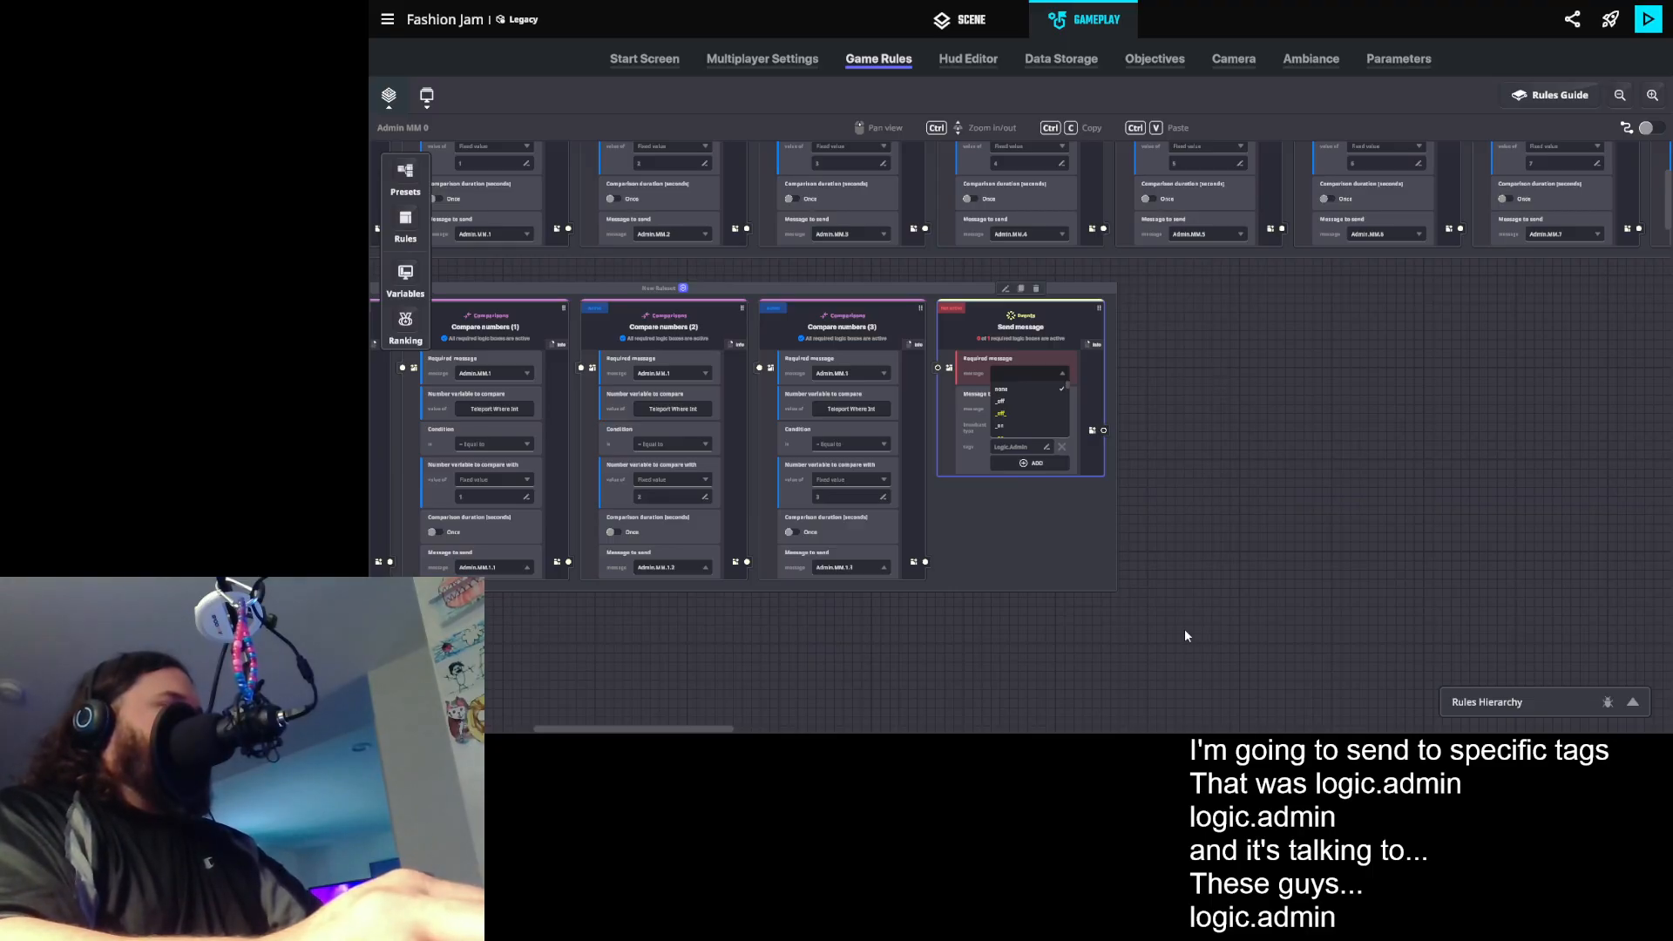
click(1105, 626)
drag(1023, 616, 1246, 637)
click(1300, 357)
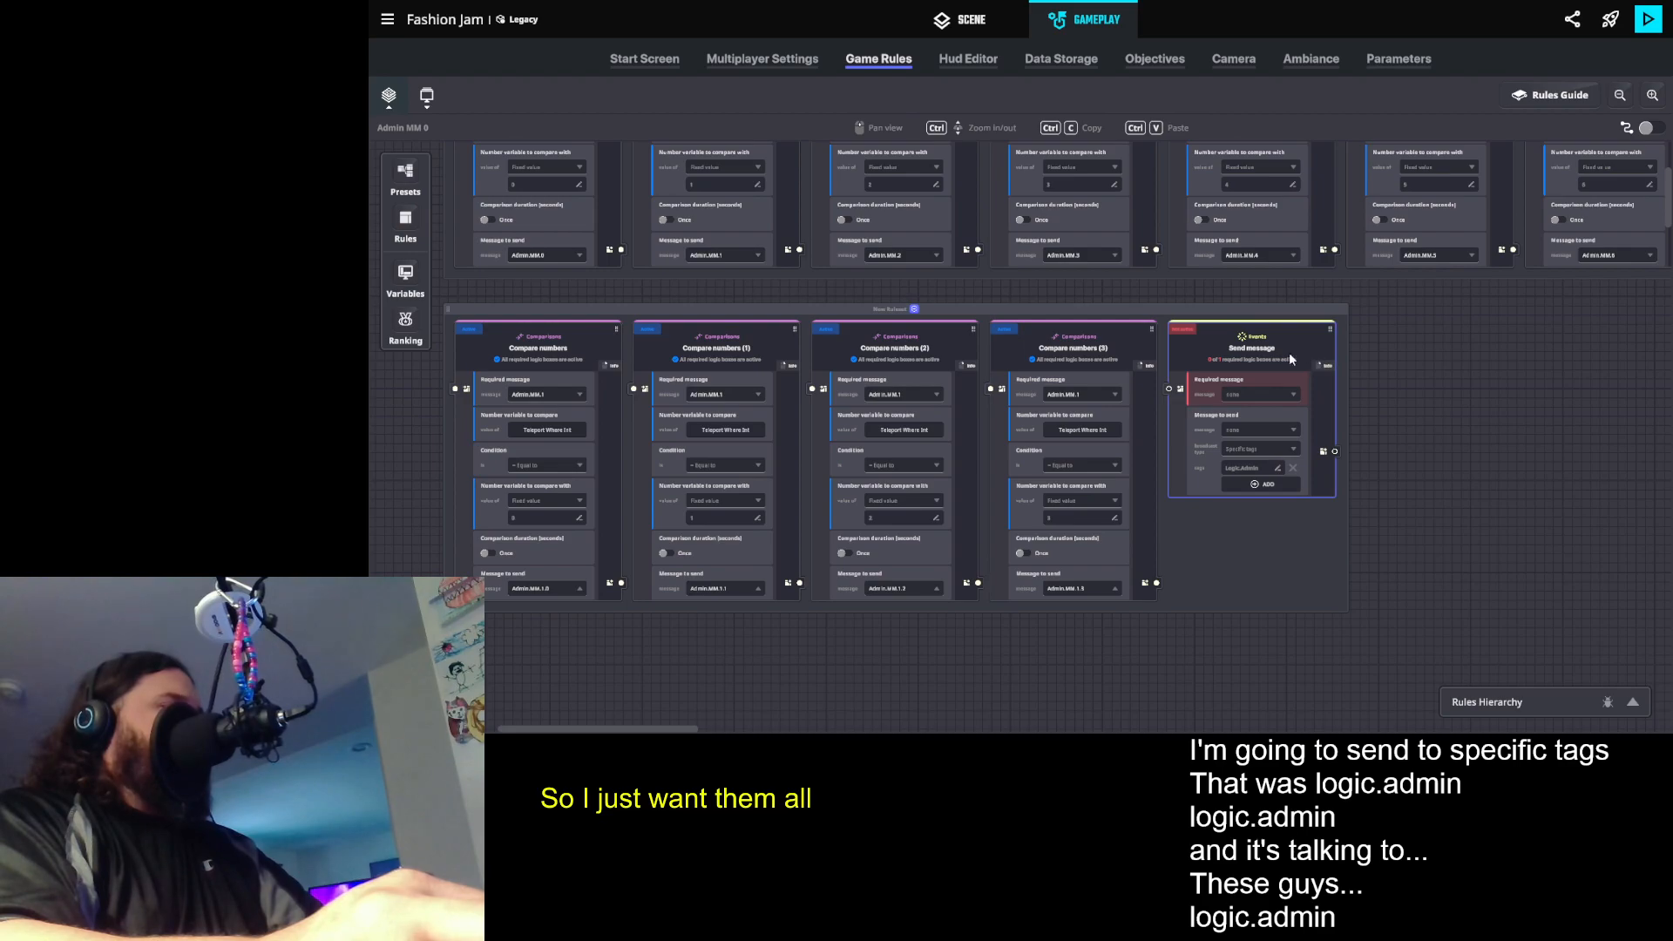
click(1524, 185)
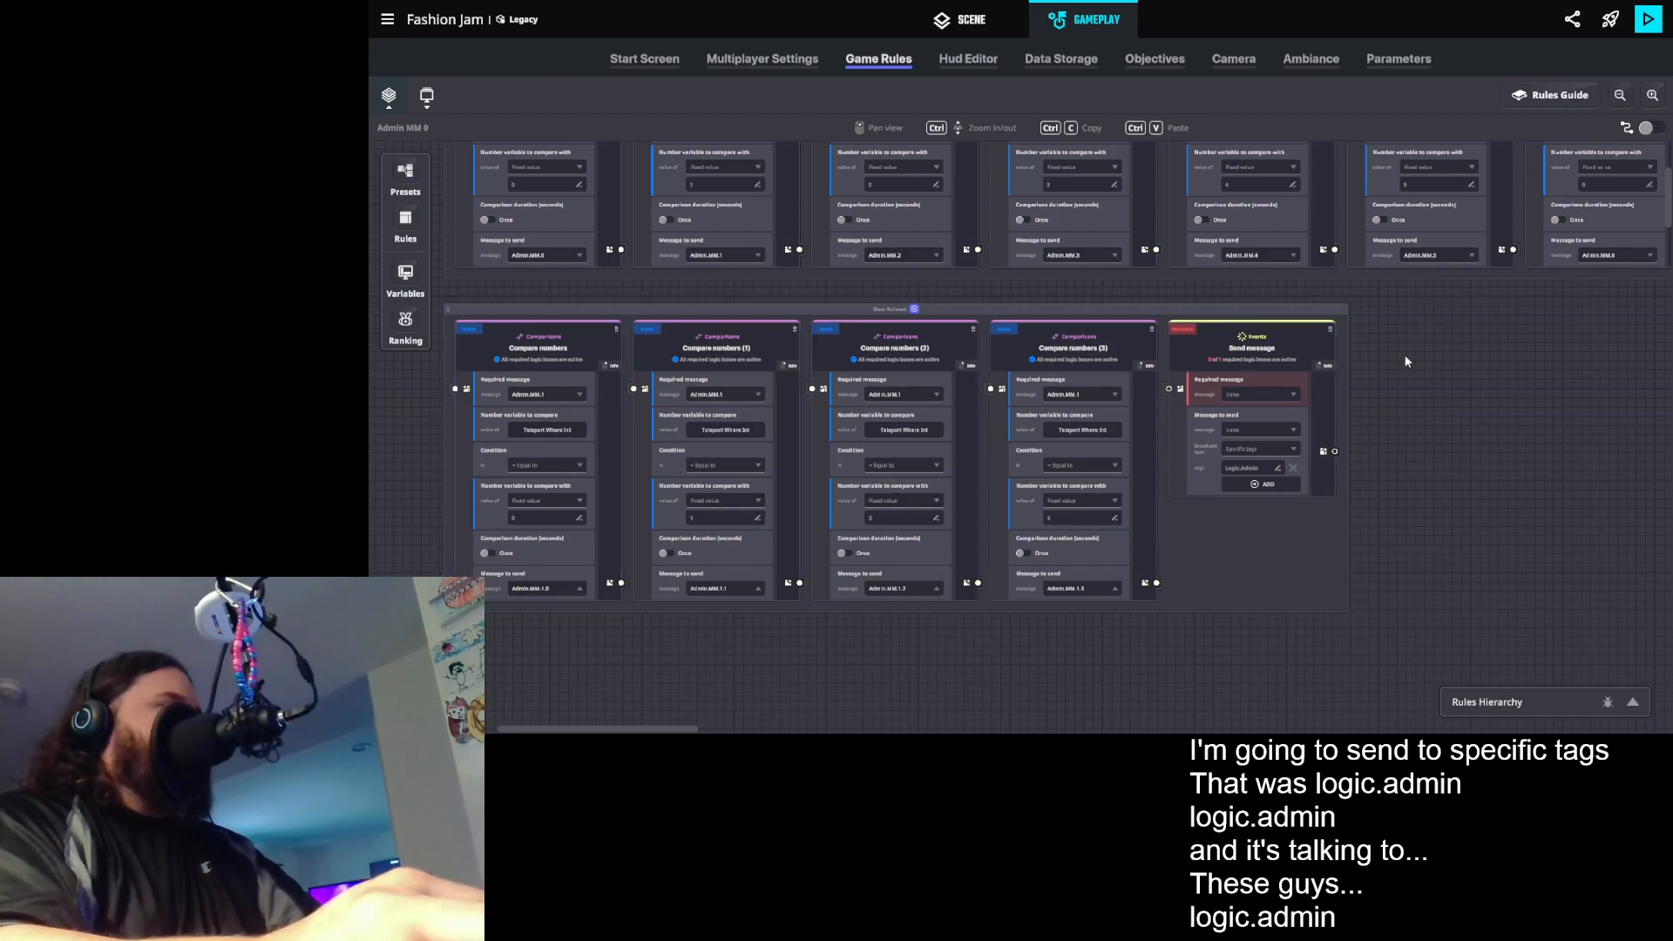
click(1238, 392)
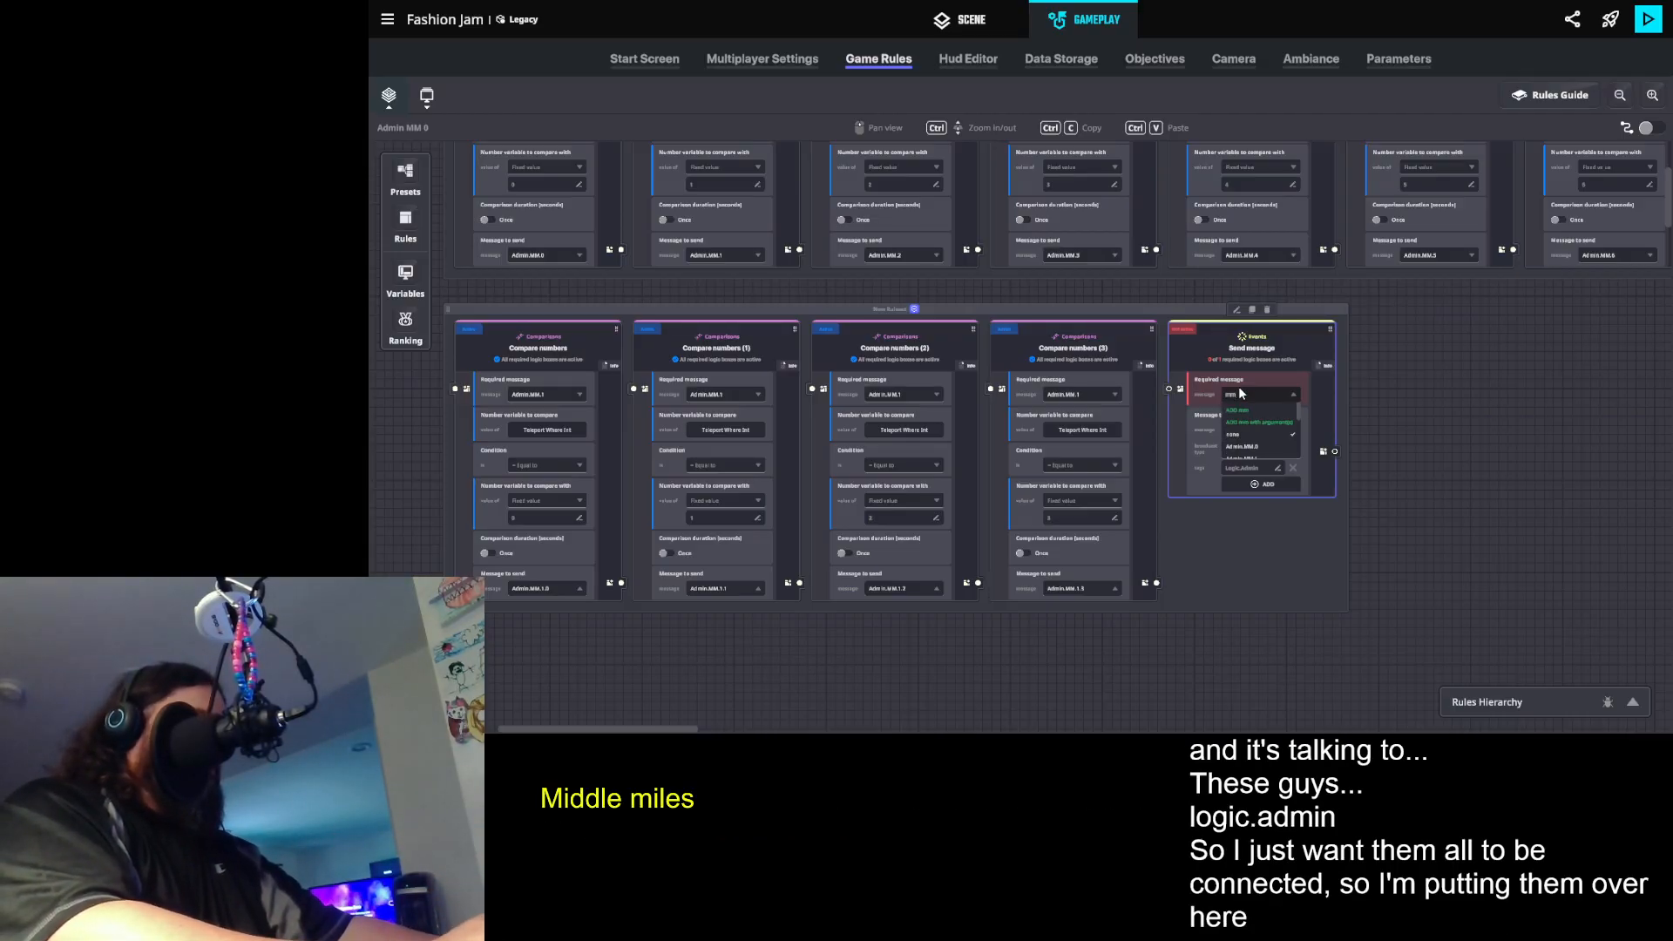
text(mm.1.1)
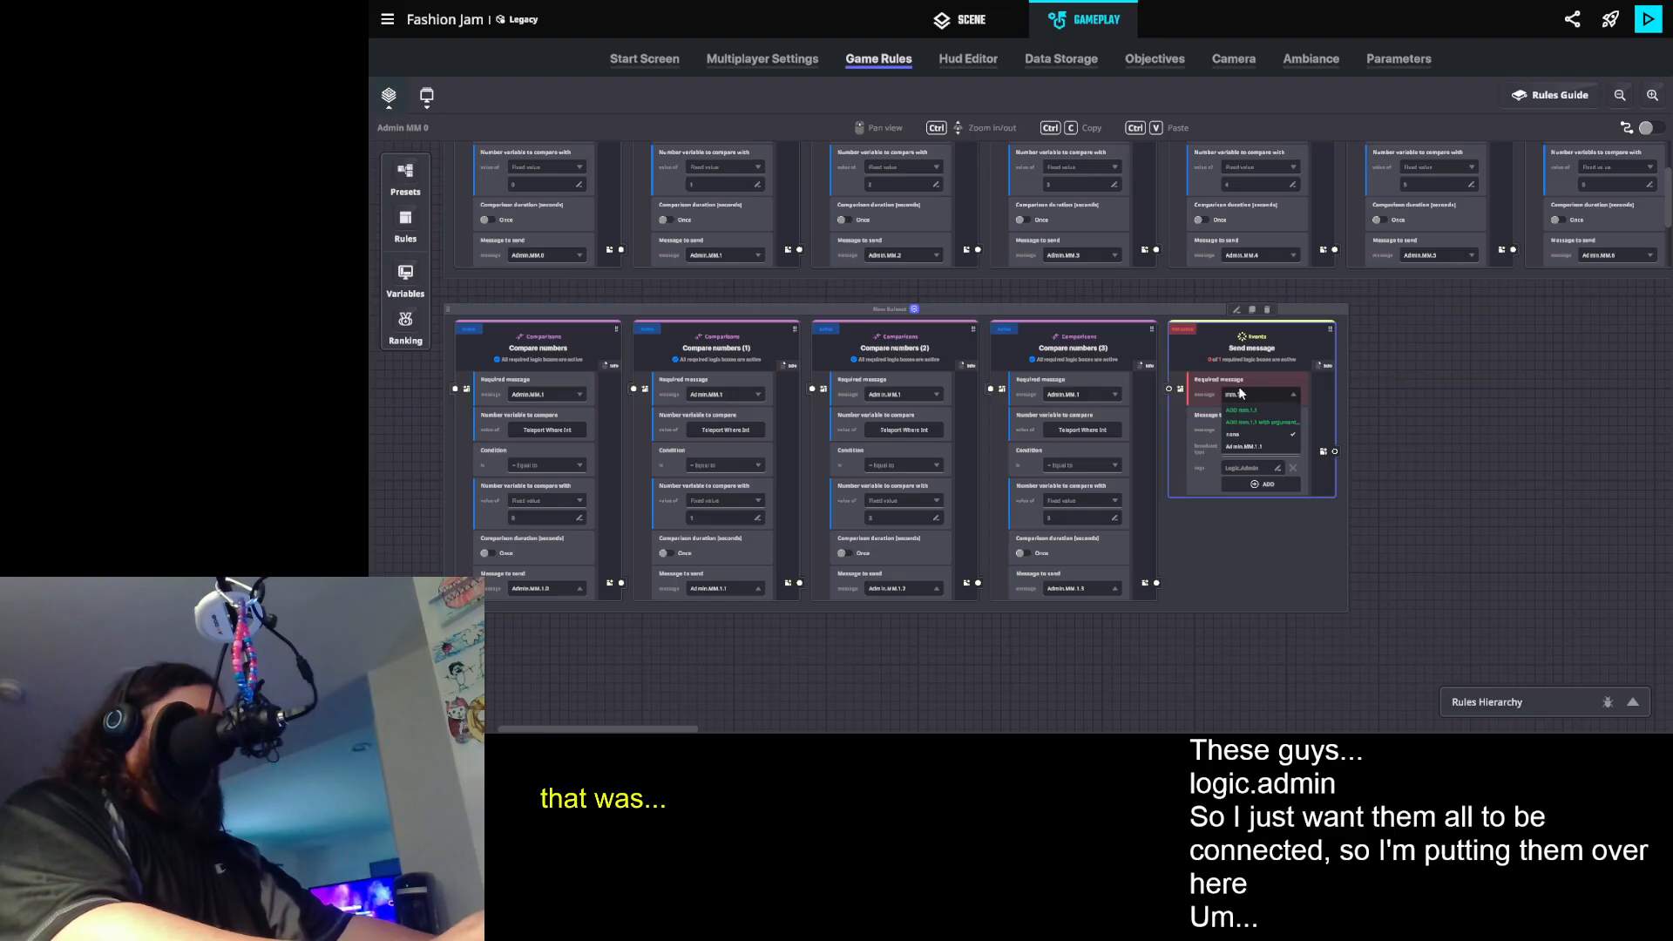
click(1274, 447)
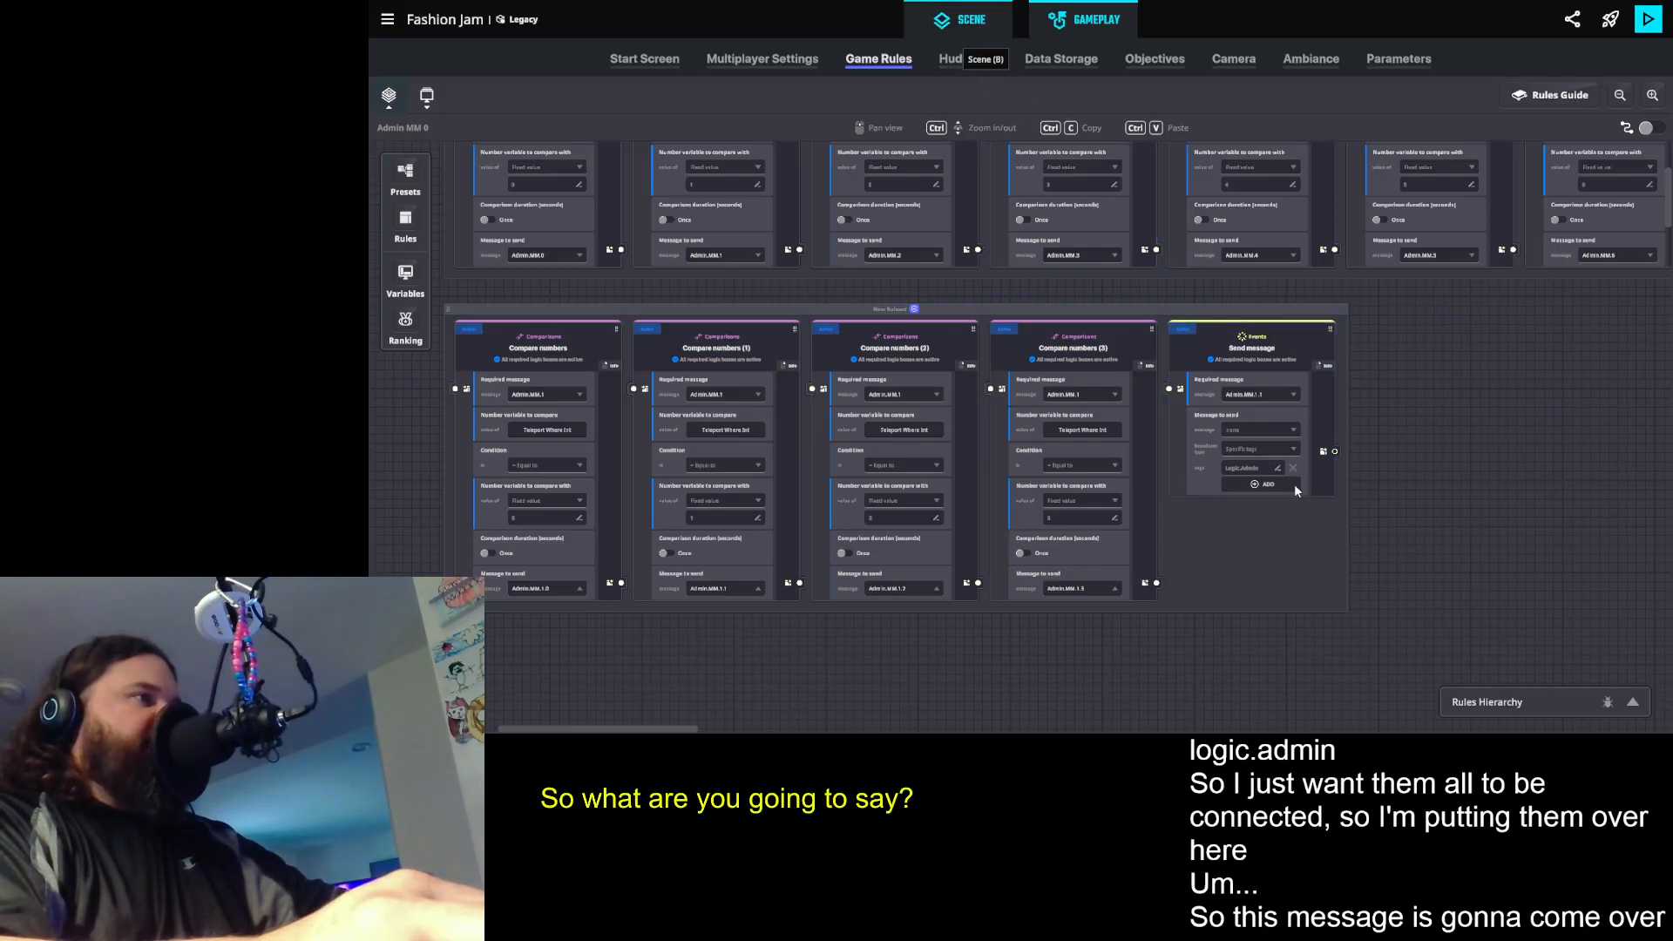
- Find the Judge 1 Catwalk teleport button in the scene and examine its button settings
key(b)
key(w)
drag(1202, 372, 1094, 459)
key(e)
key(w)
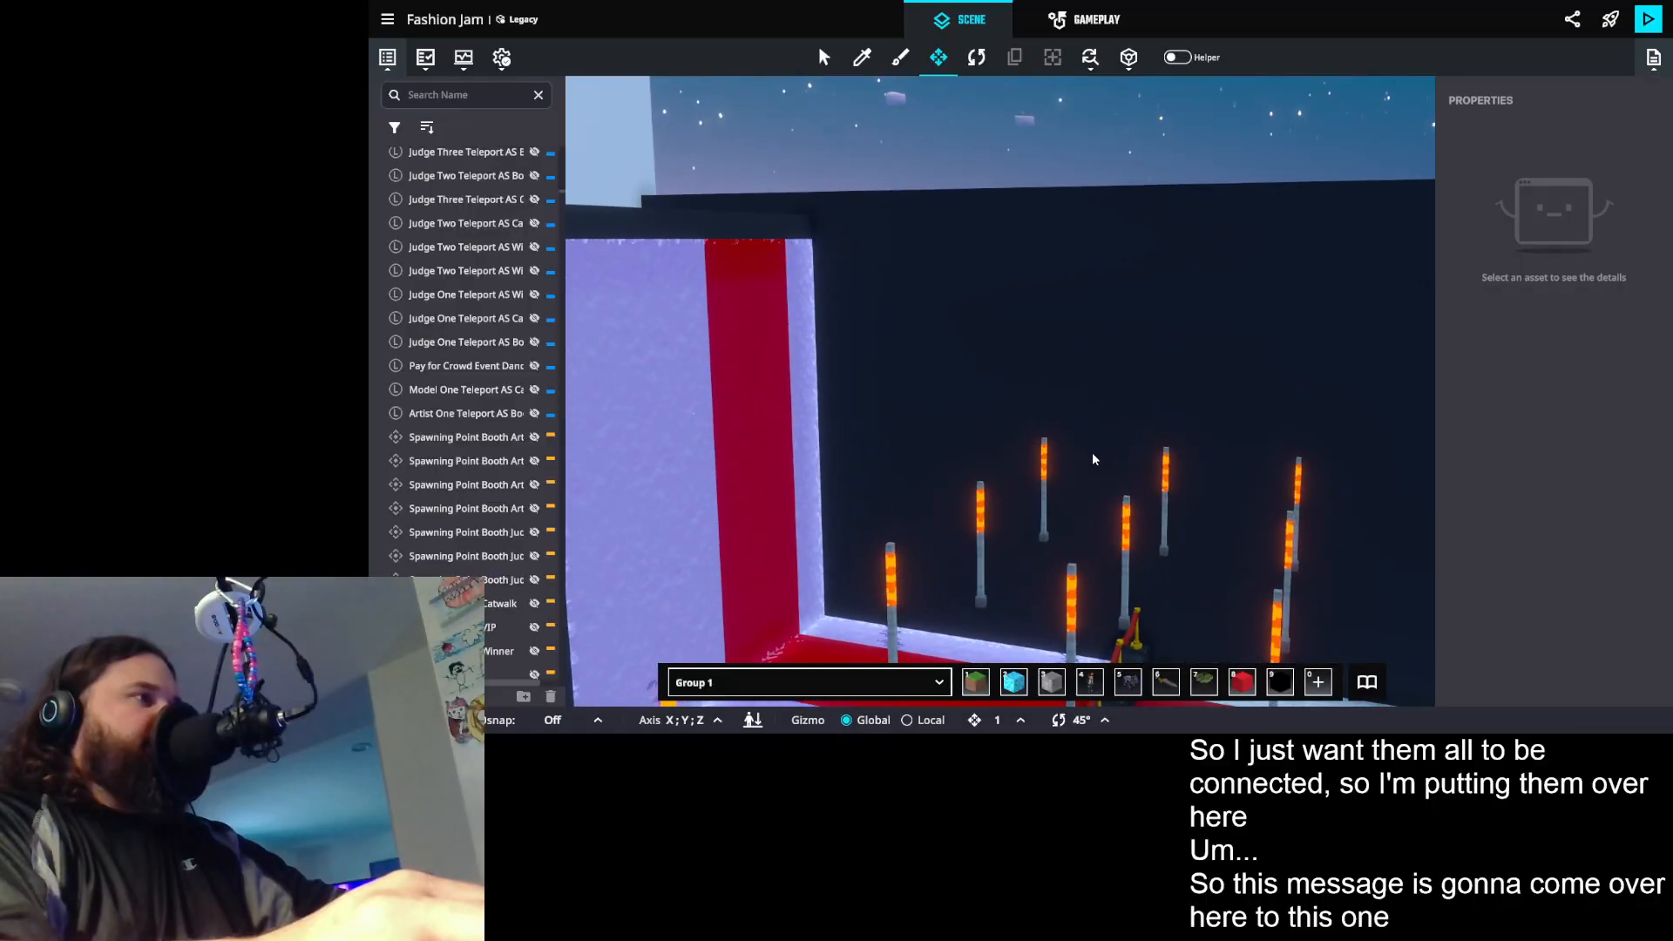
click(1046, 453)
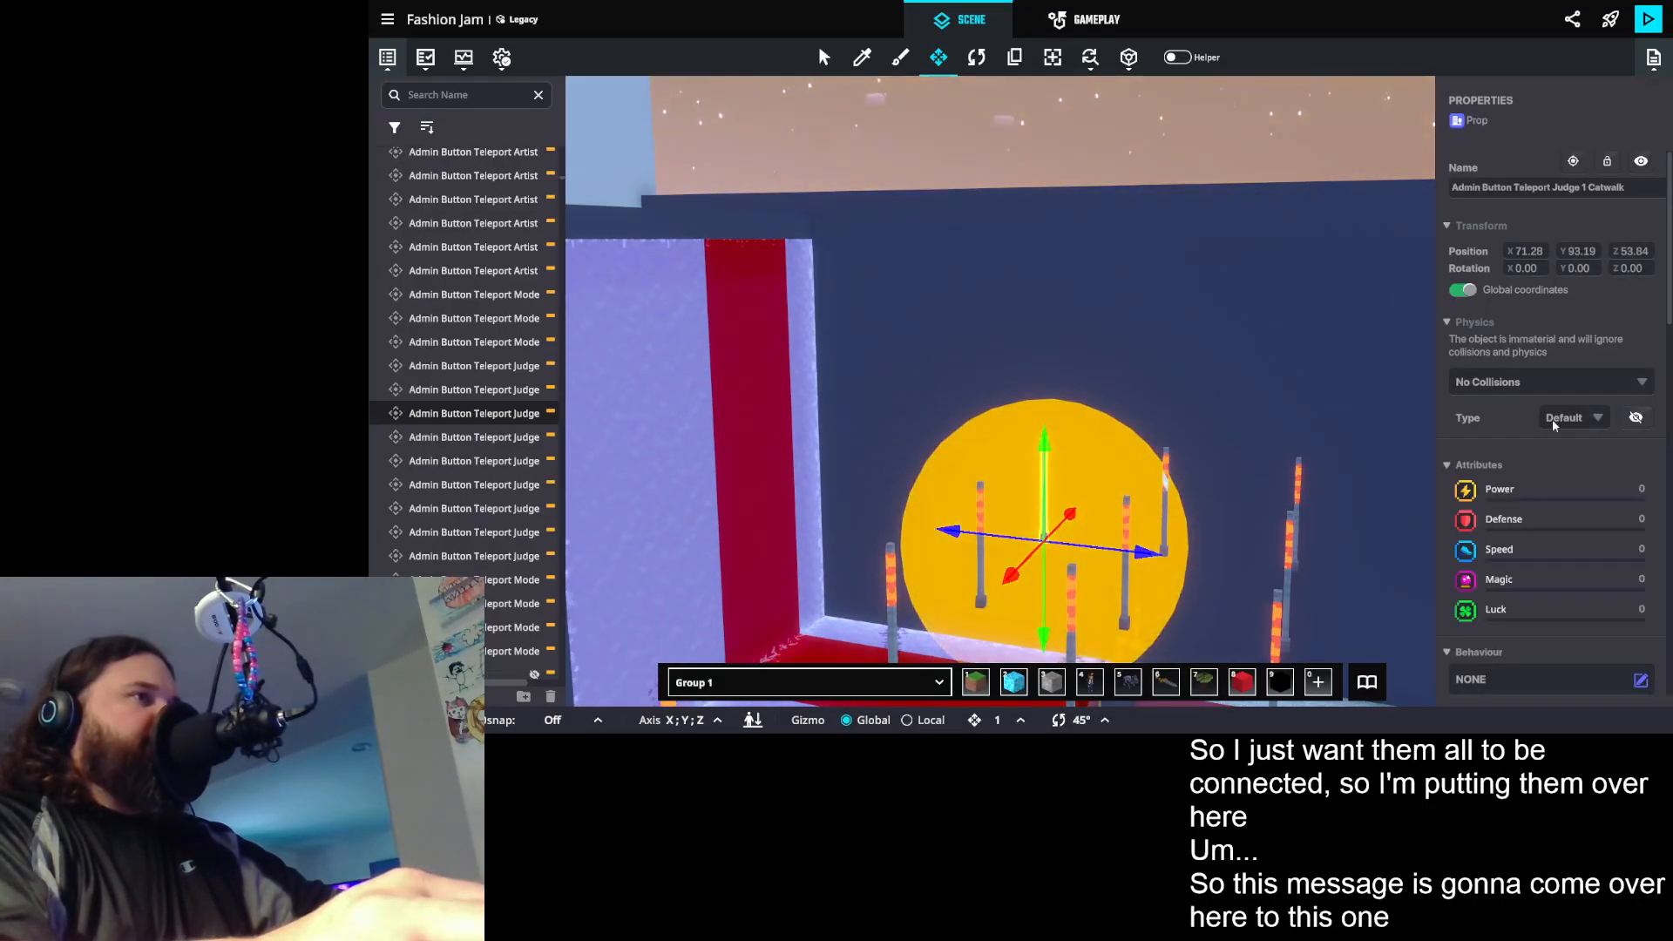
scroll(1595, 401, down, 2)
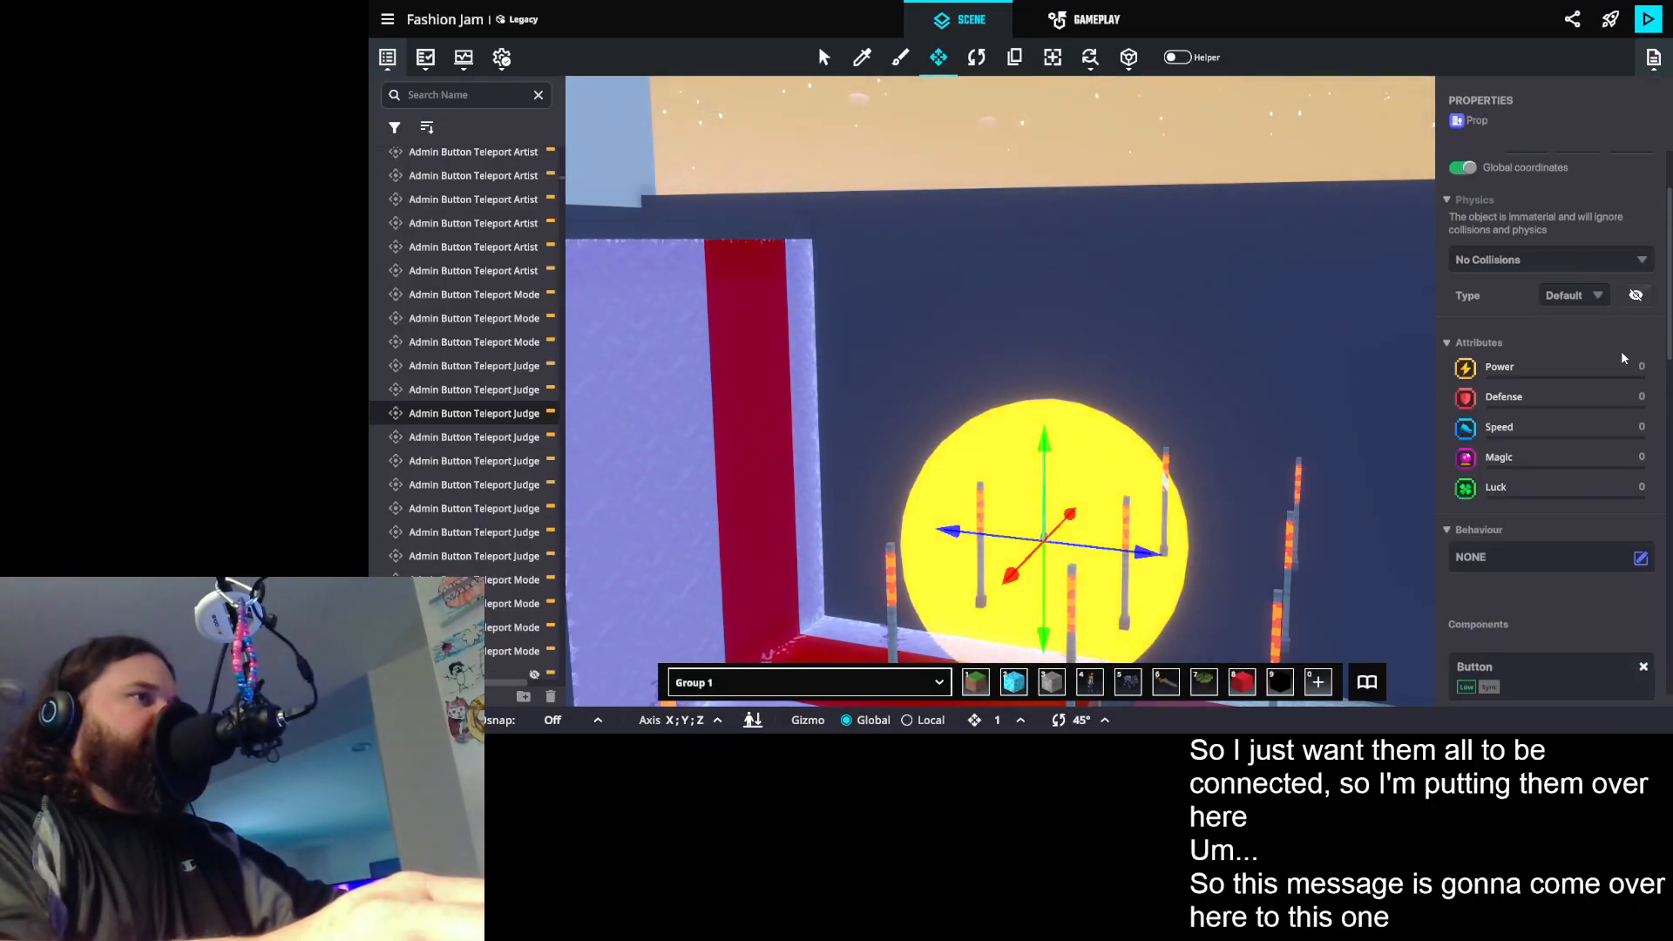
scroll(1623, 357, down, 3)
- Compare the button and indicator settings of the Judge 1 Booth, Winner and Catwalk teleport buttons
drag(1202, 430, 1080, 473)
scroll(1072, 474, up, 2)
click(1071, 474)
scroll(1623, 562, down, 5)
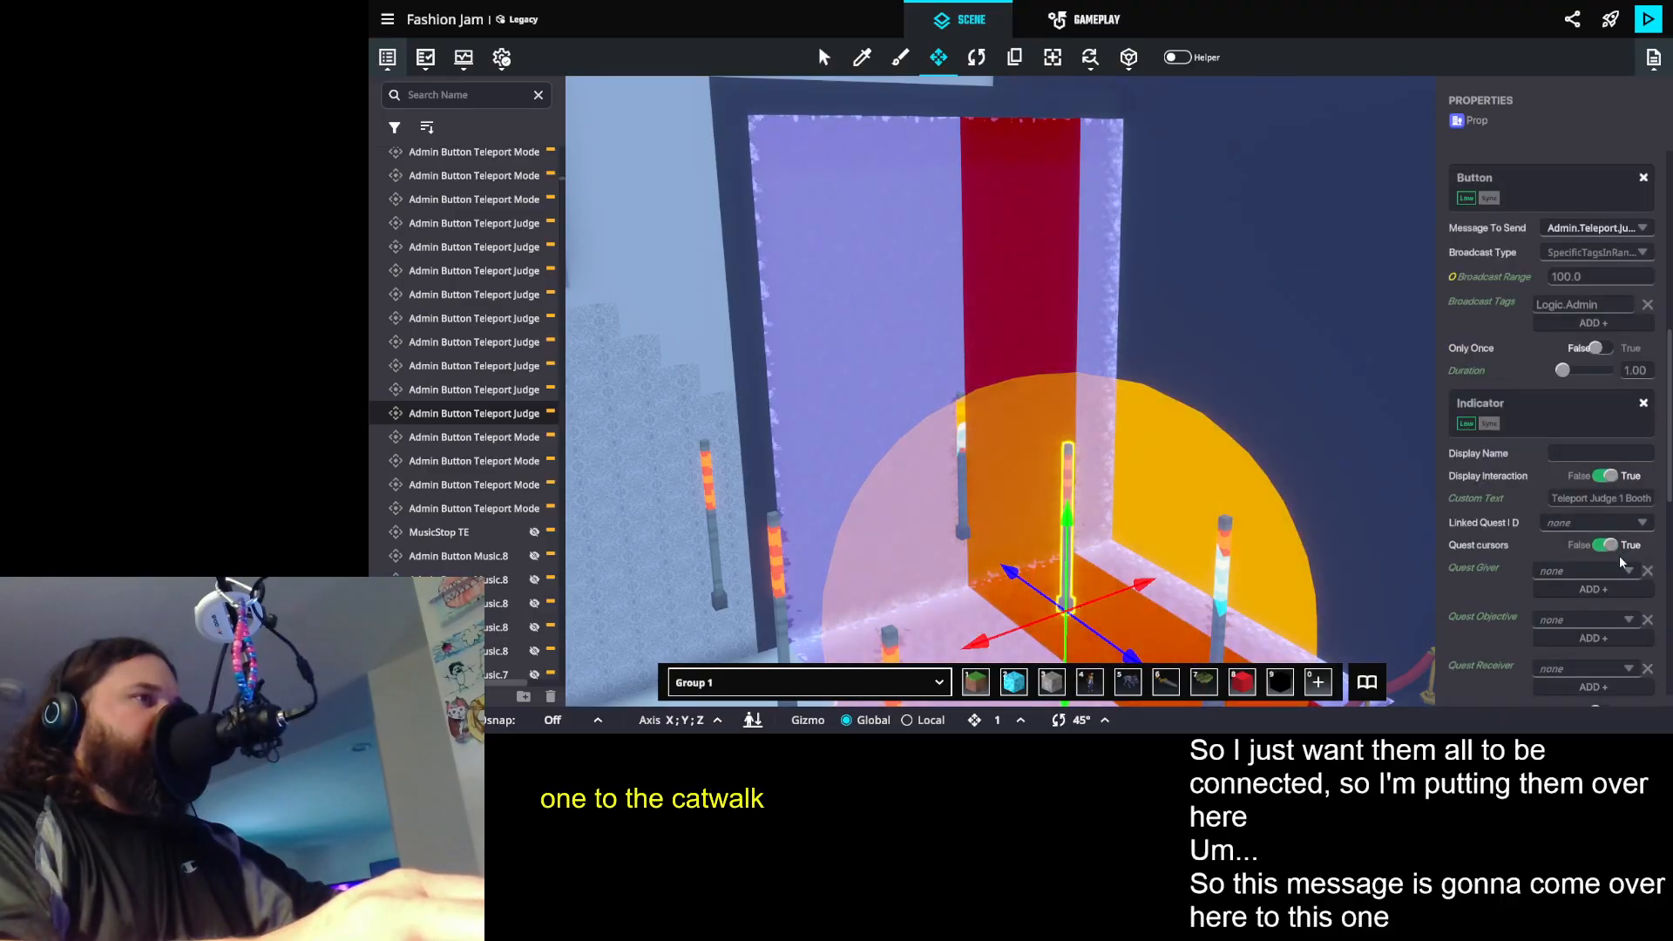
scroll(1622, 562, down, 2)
scroll(1624, 544, down, 2)
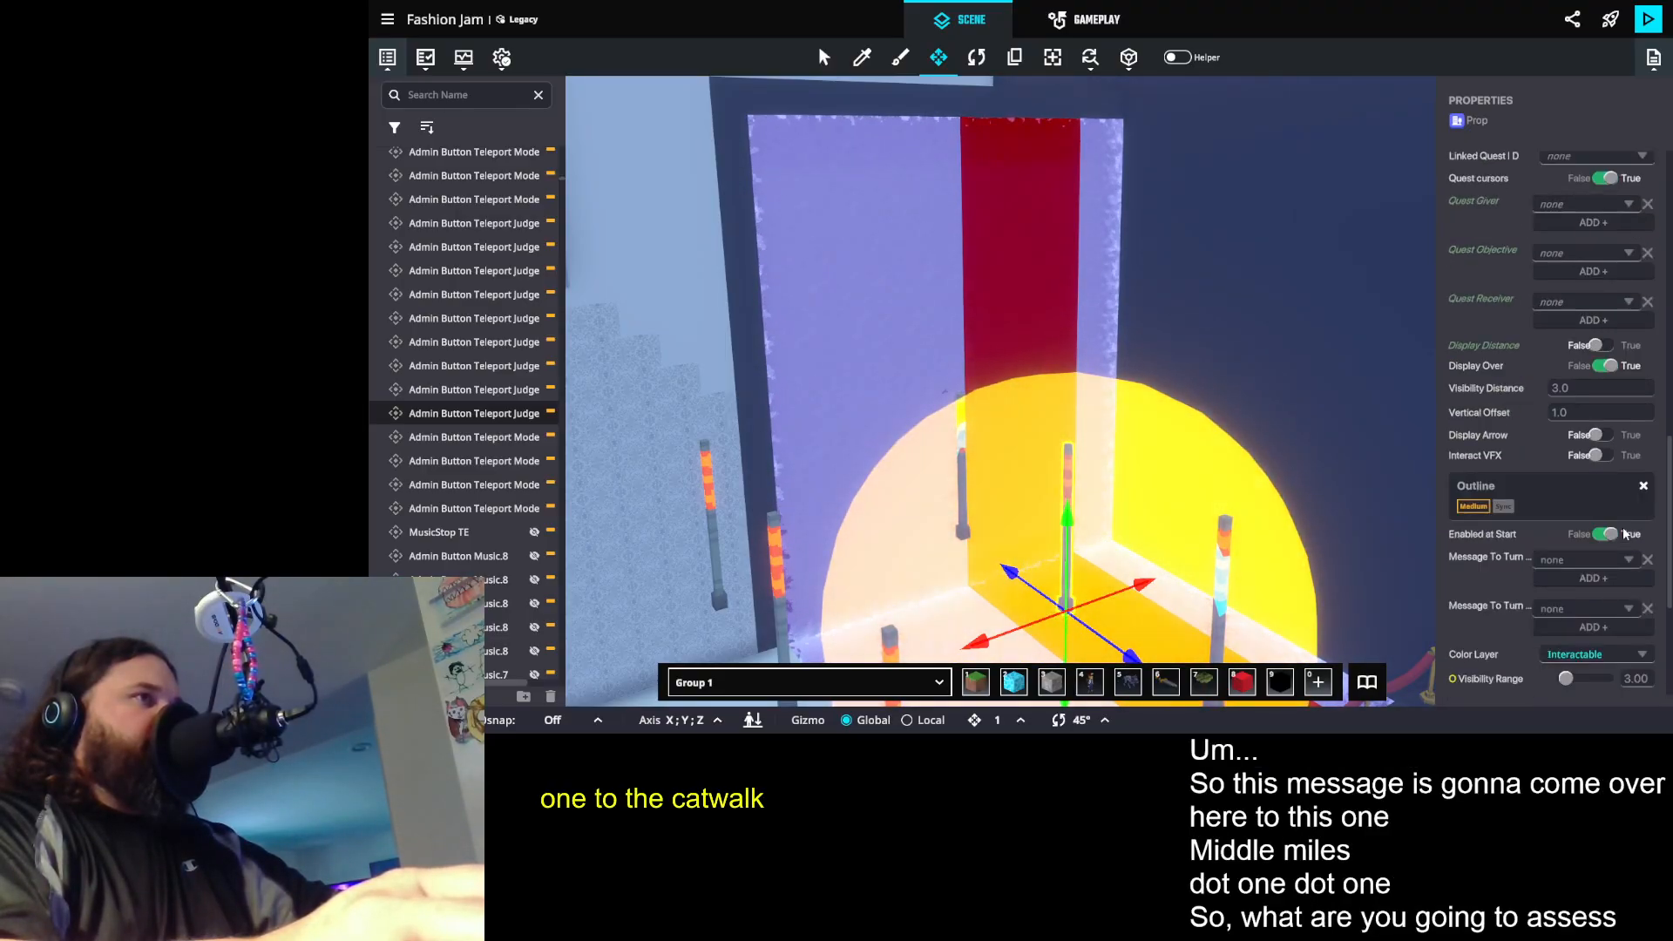
scroll(1624, 534, up, 2)
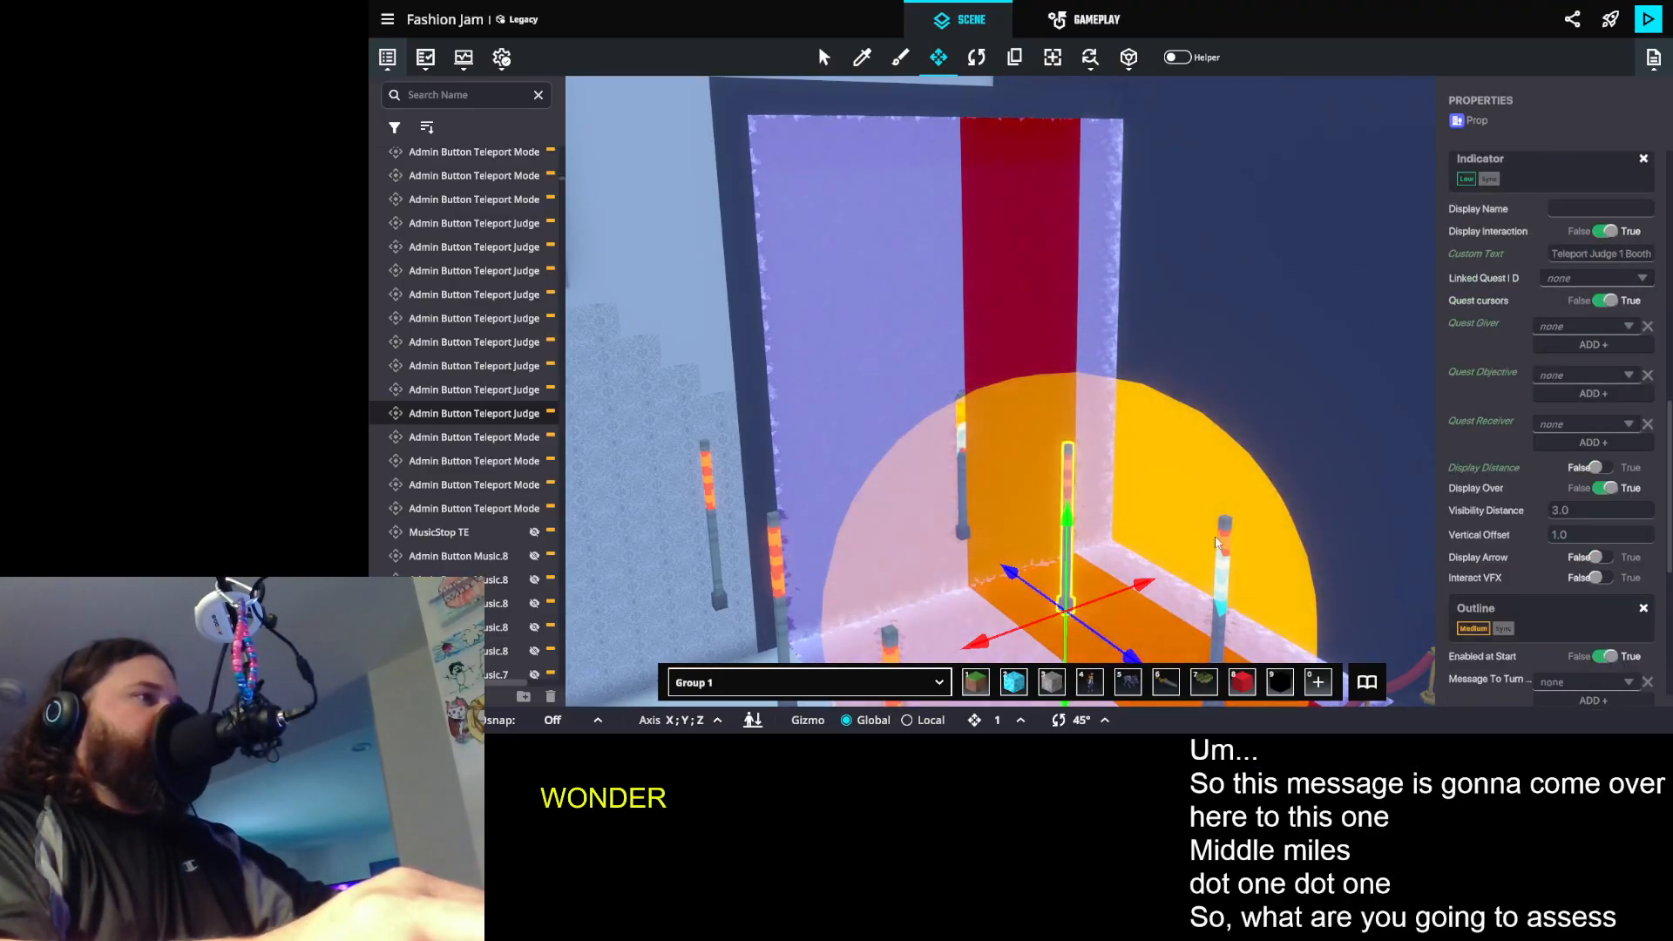
click(1217, 540)
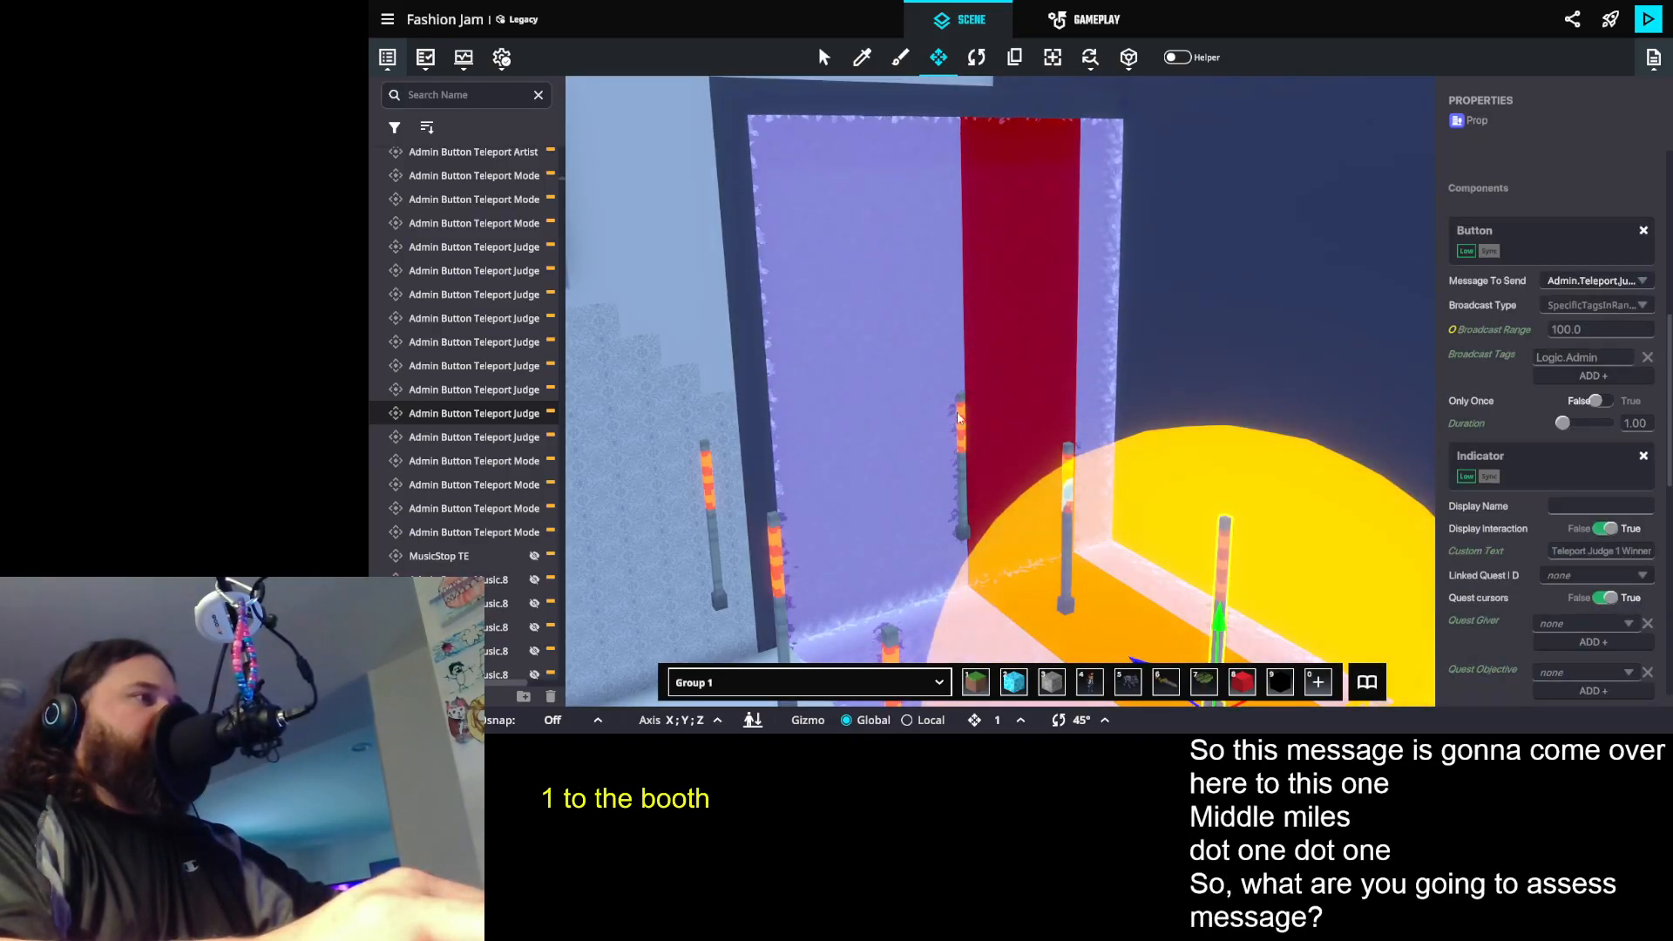
click(1003, 475)
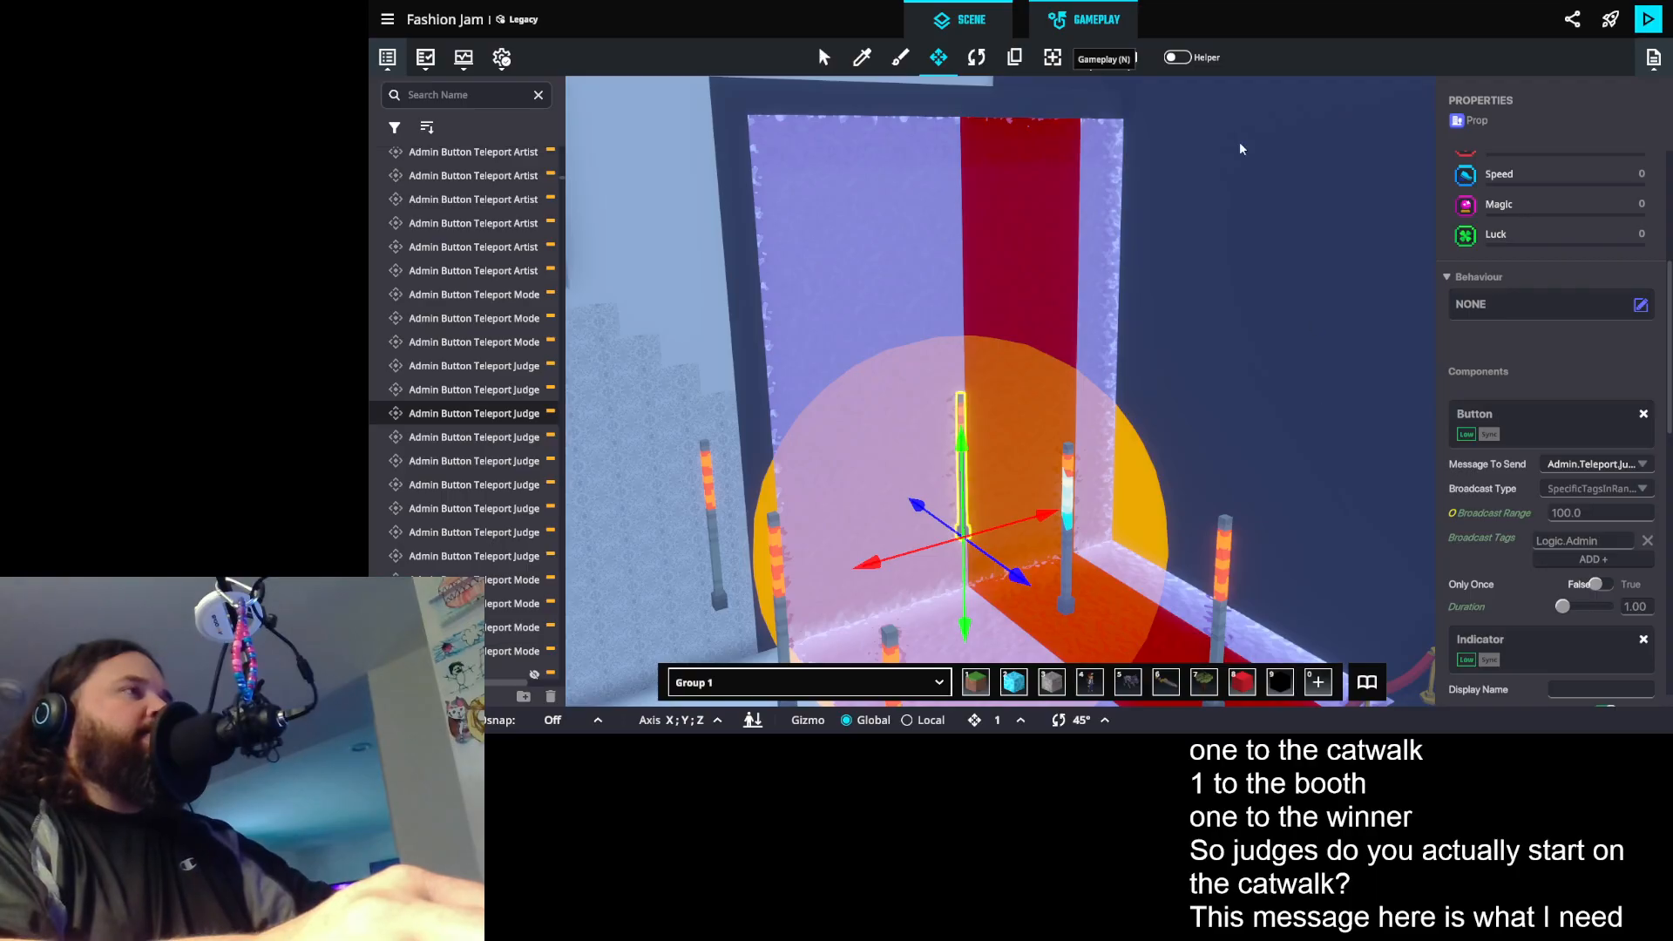
- Back in the game rules, make the Send message rule send Admin.Teleport.Judge.1.Catwalk
key(n)
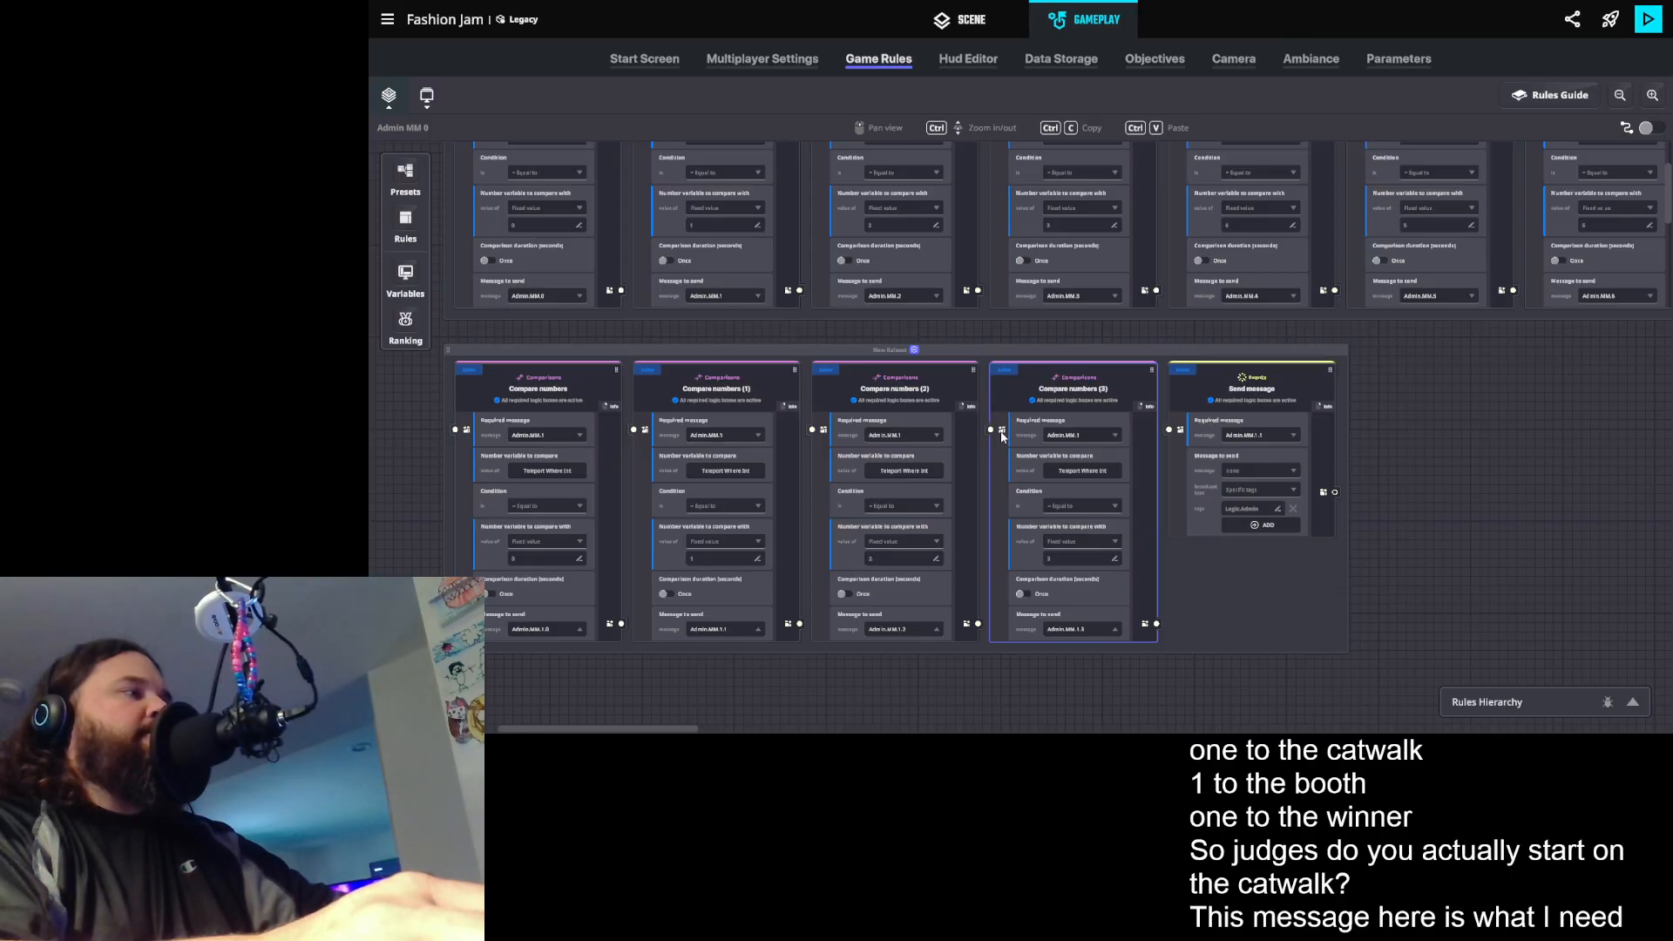
click(1256, 471)
text(Admin.Tele)
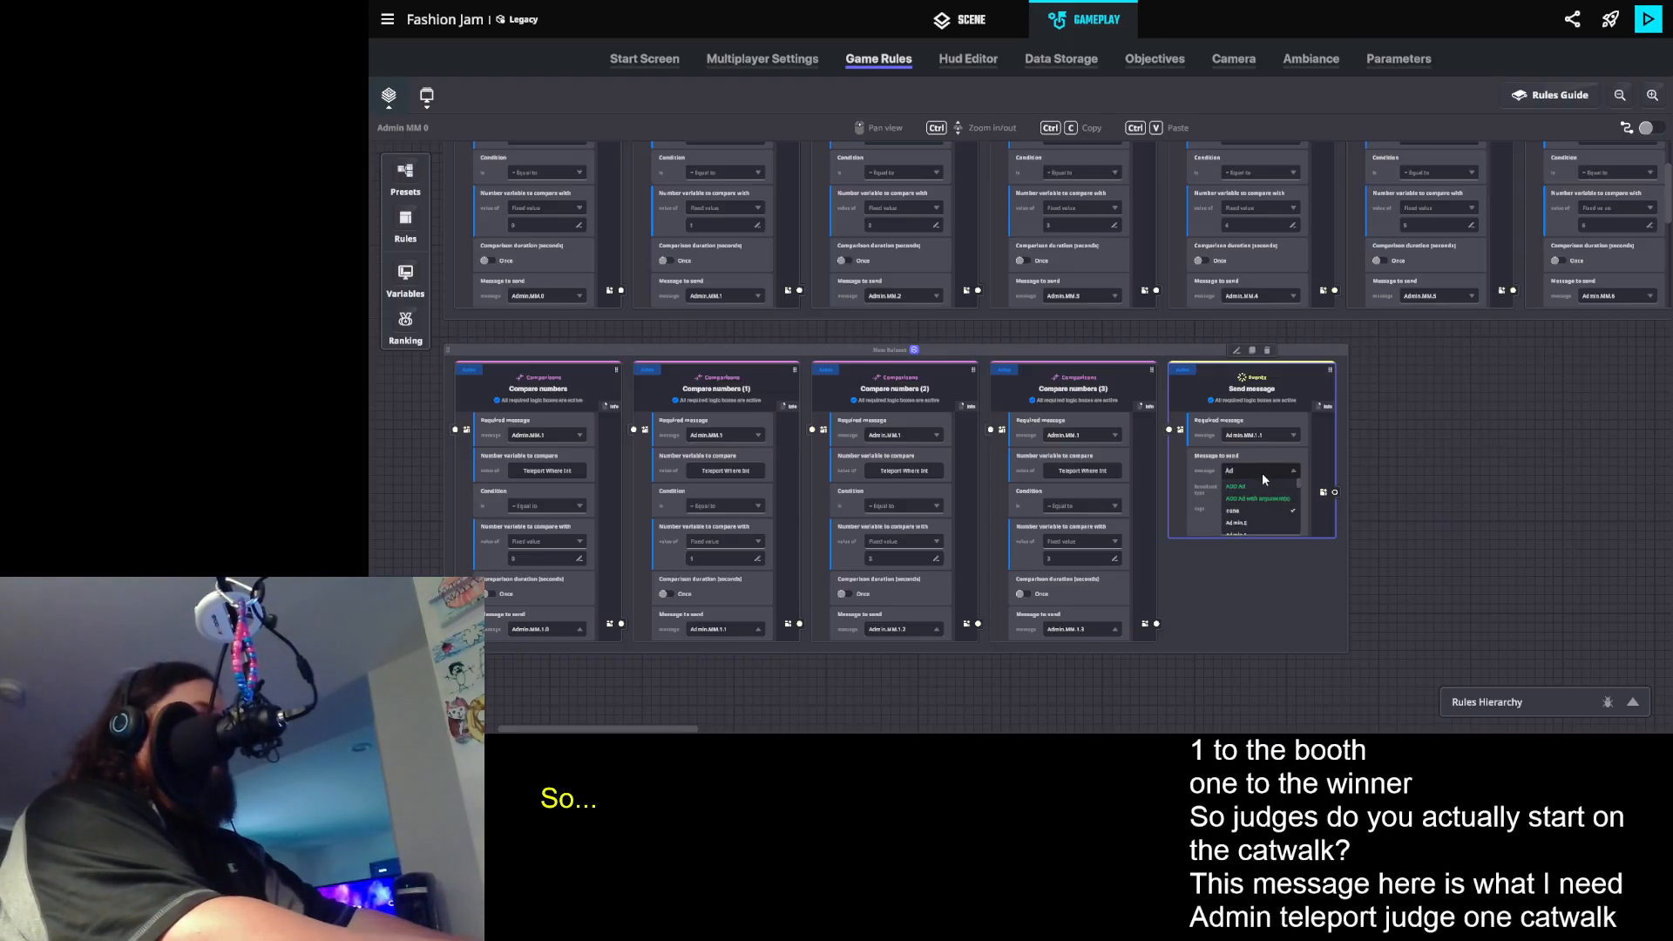
text(por)
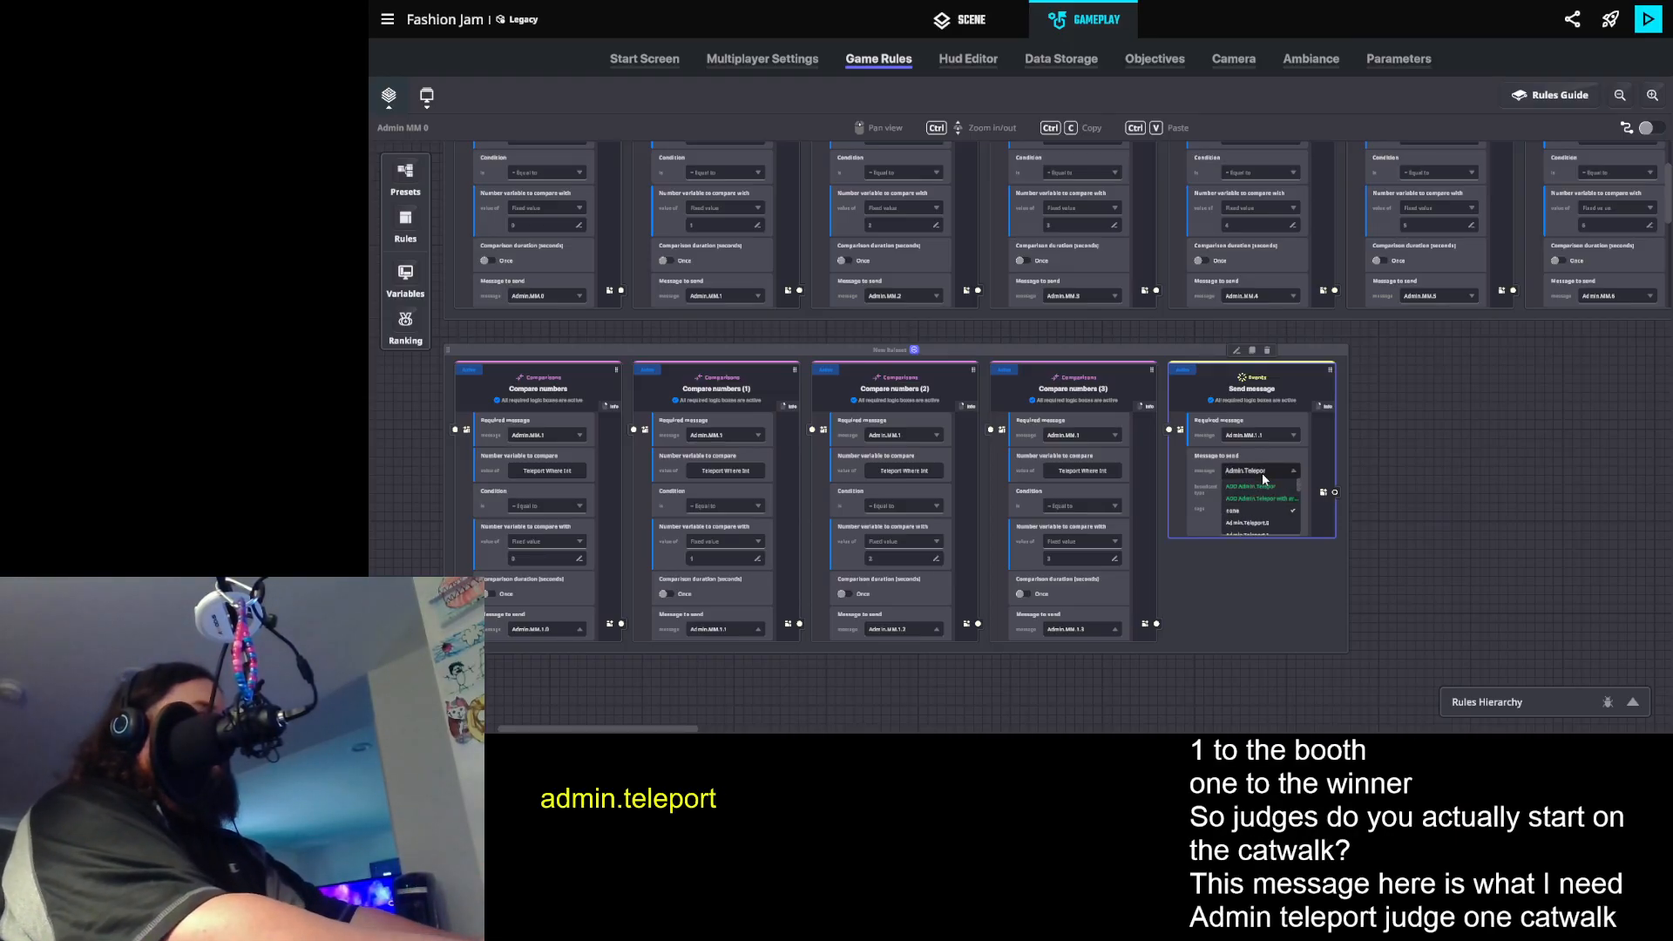
text(t.Judg)
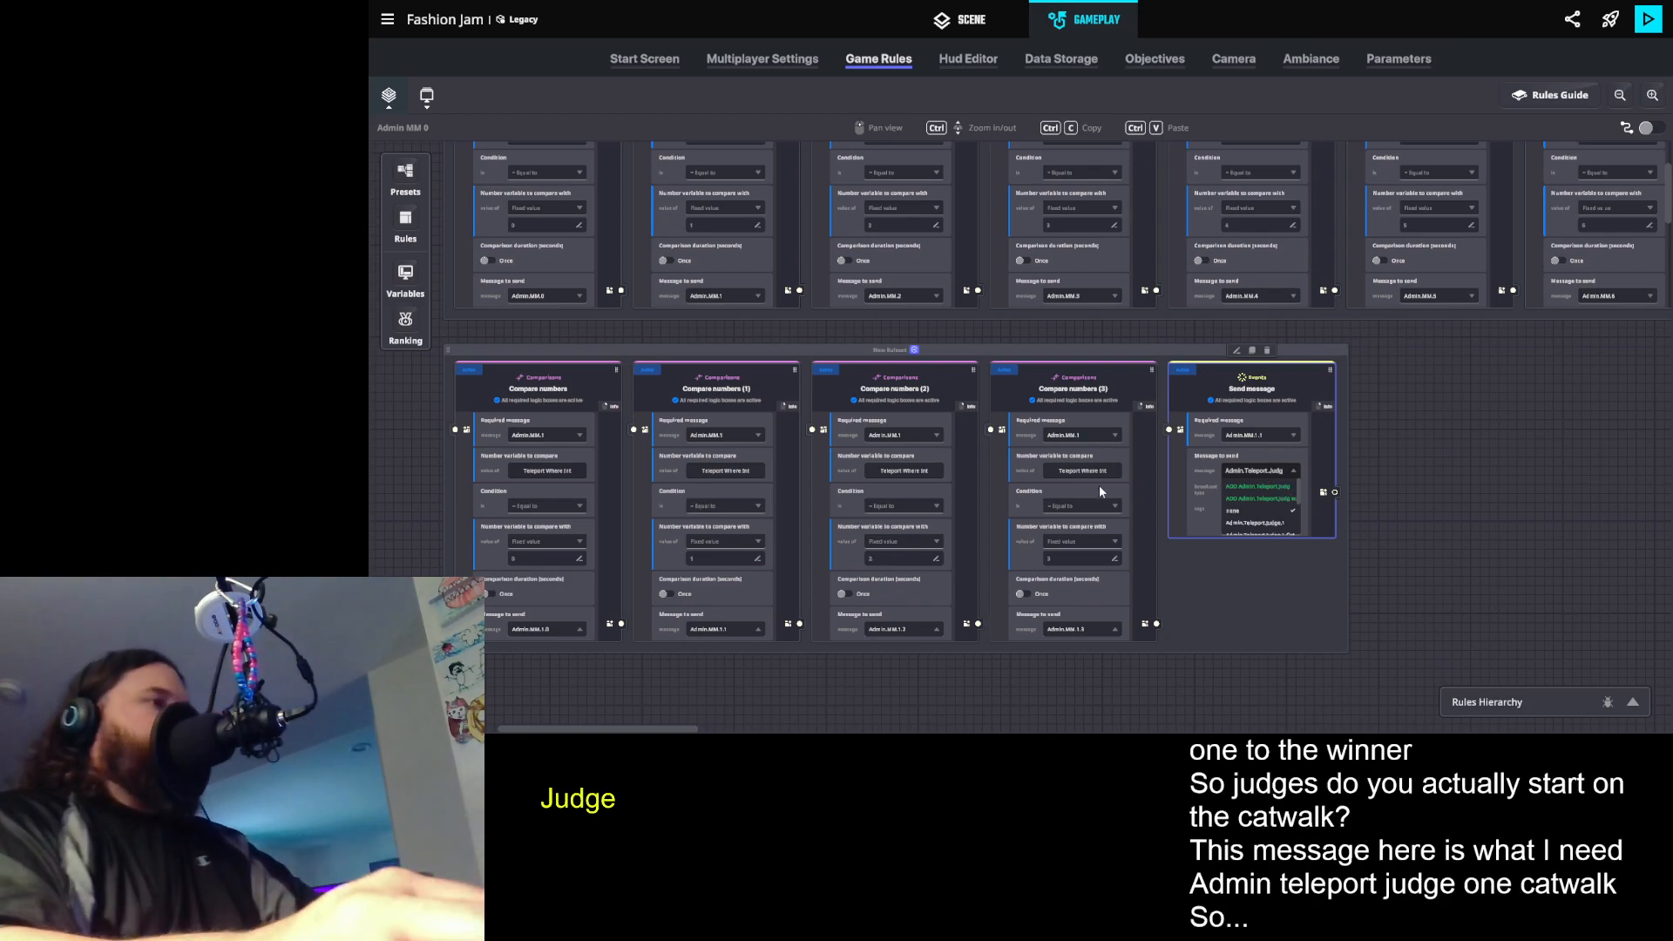
scroll(1298, 489, down, 2)
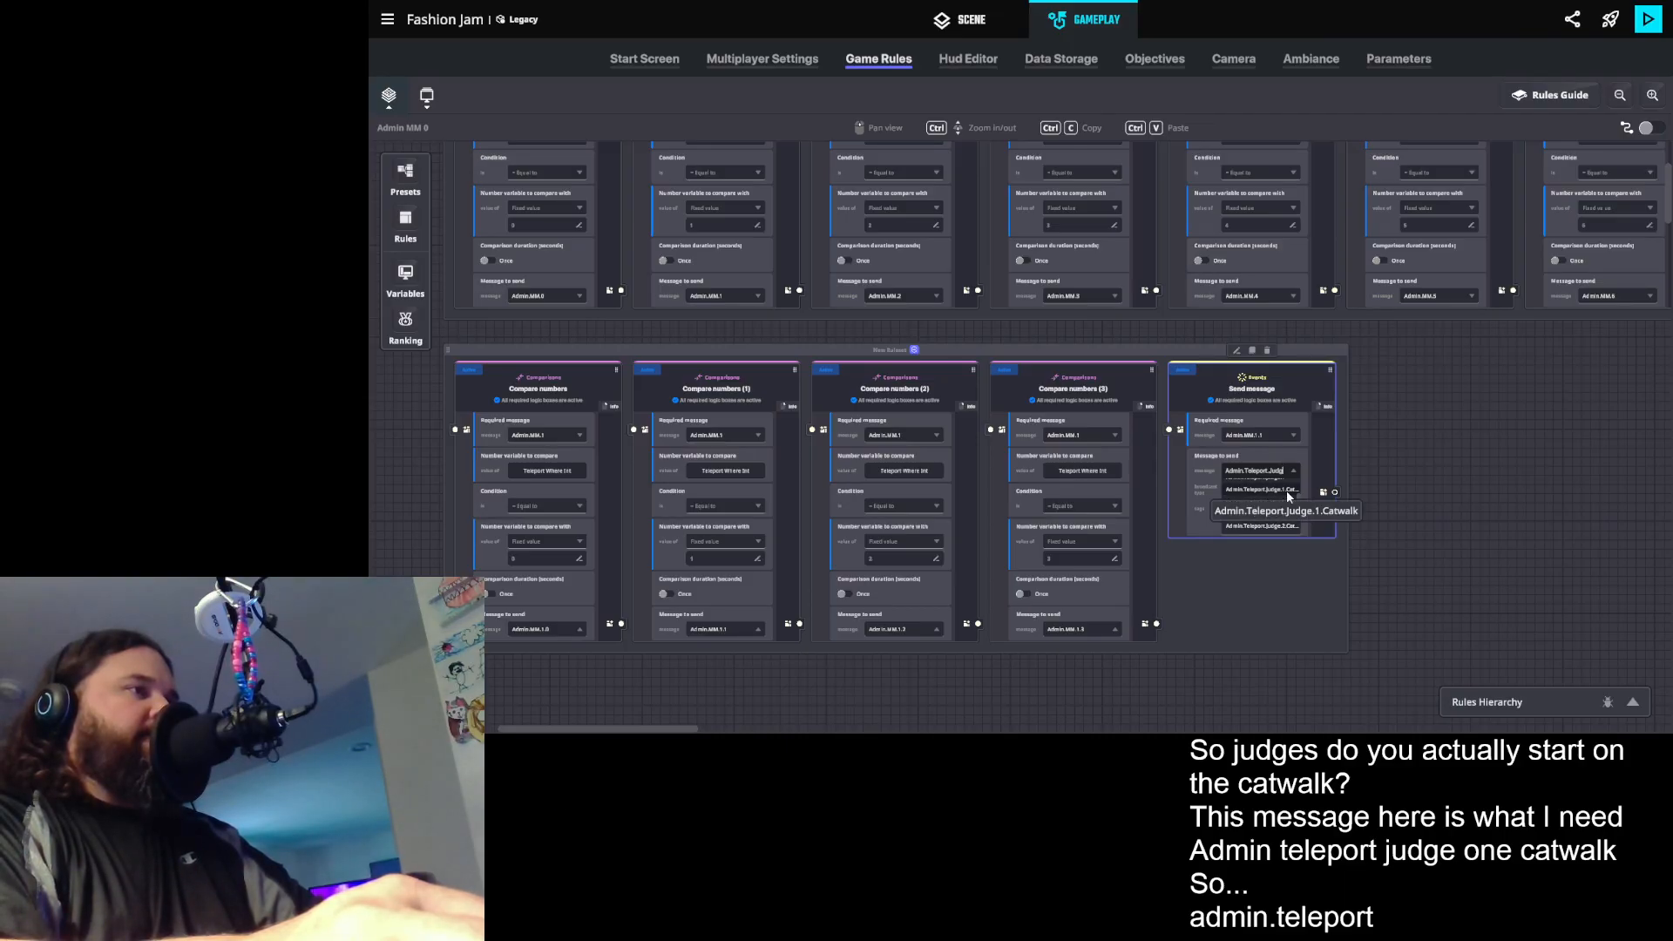
click(1288, 491)
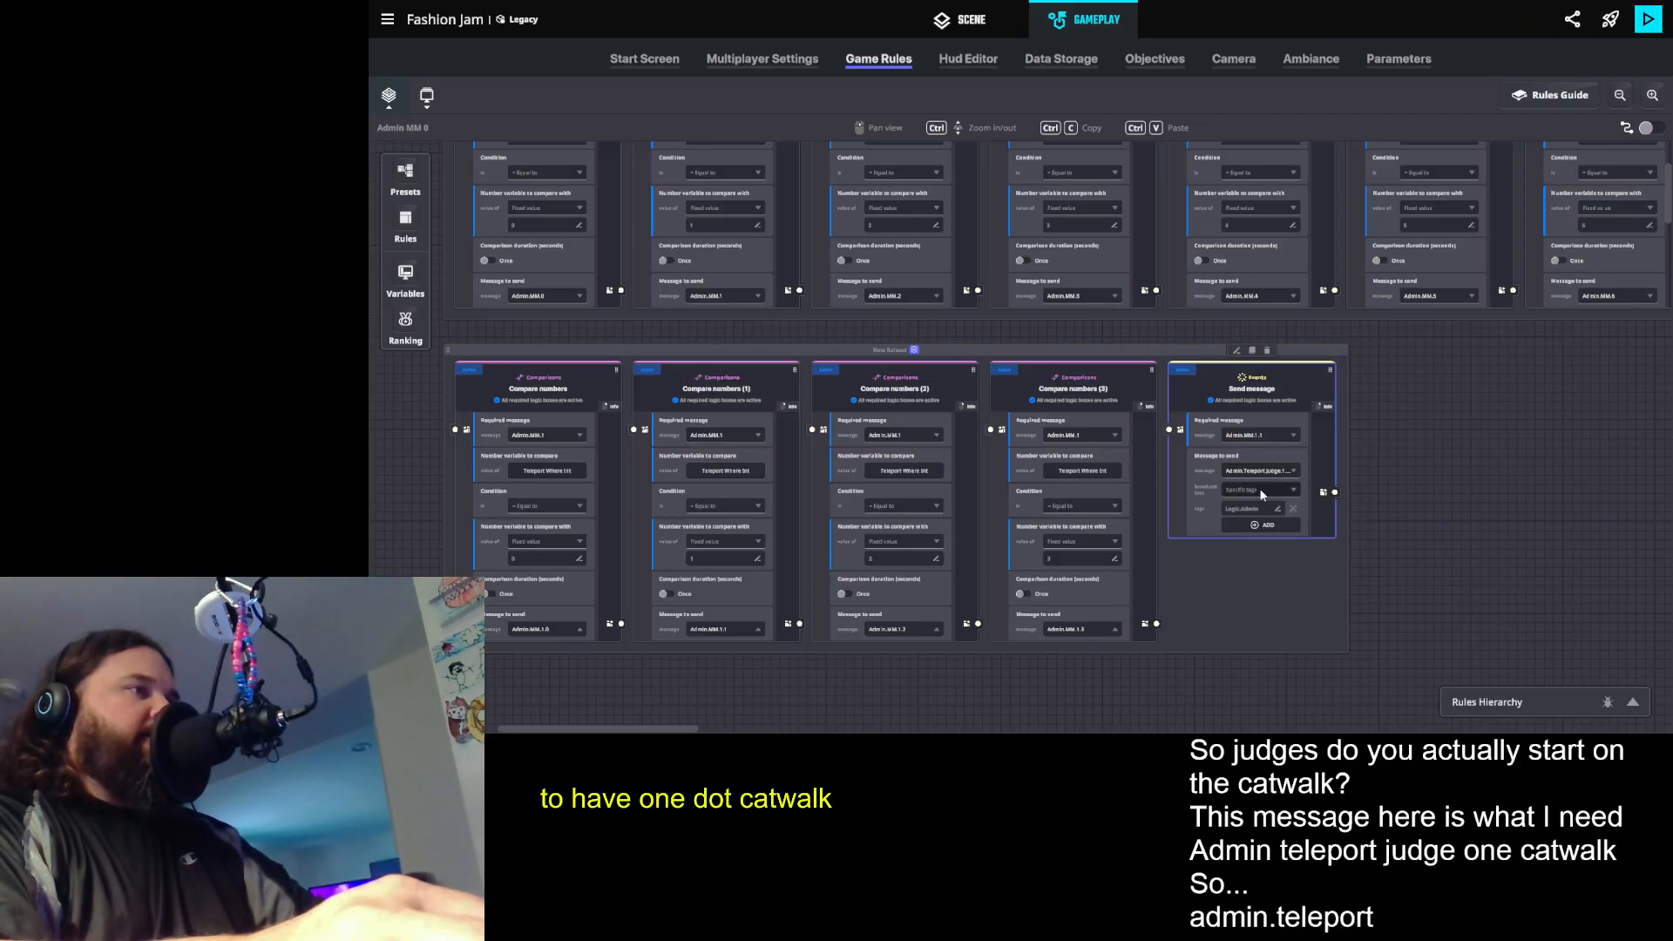
click(1417, 505)
- Duplicate the Send message rule and set the copy's required message to Admin.MM.1.2
click(1303, 381)
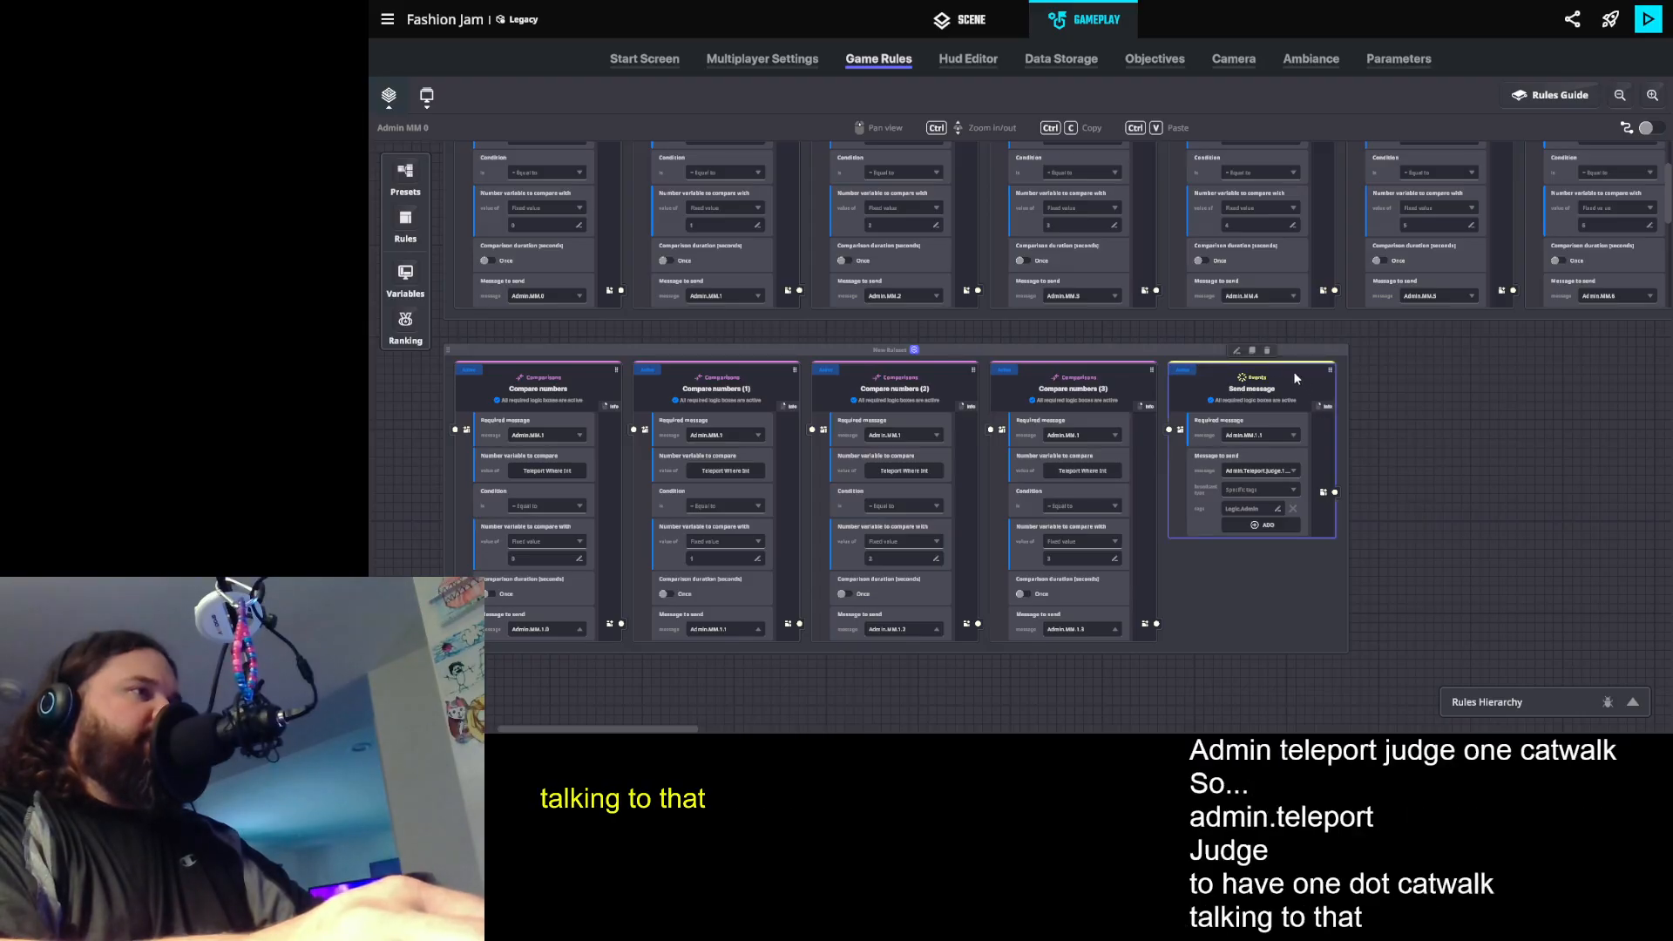
click(1253, 351)
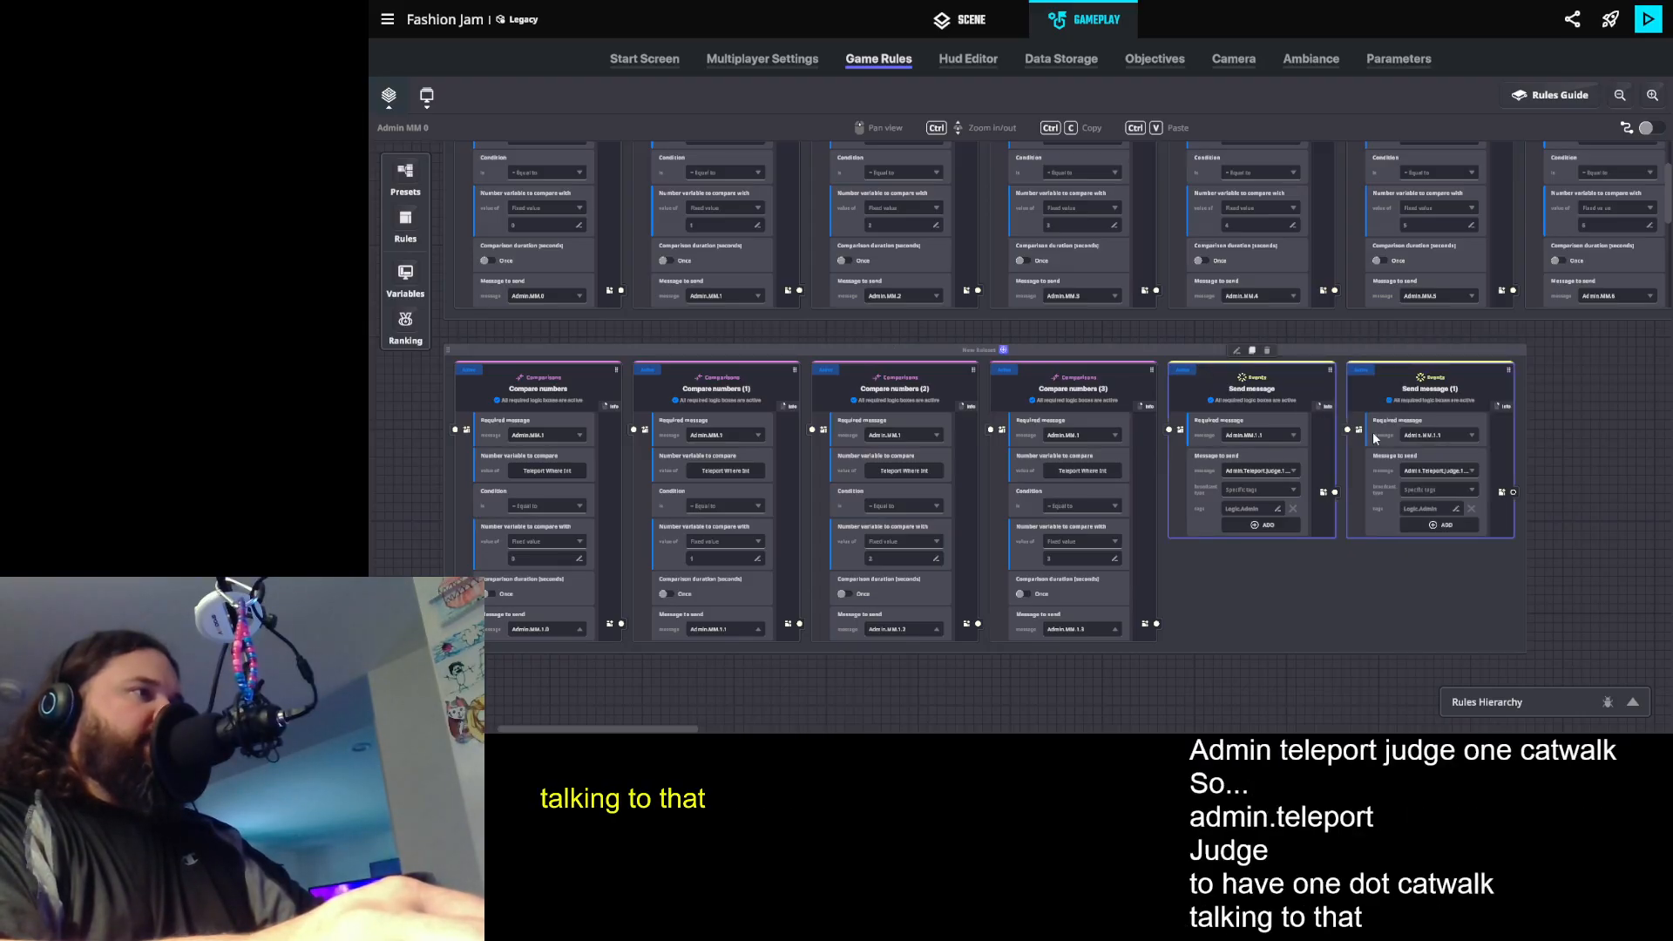
click(1443, 434)
text(mm.)
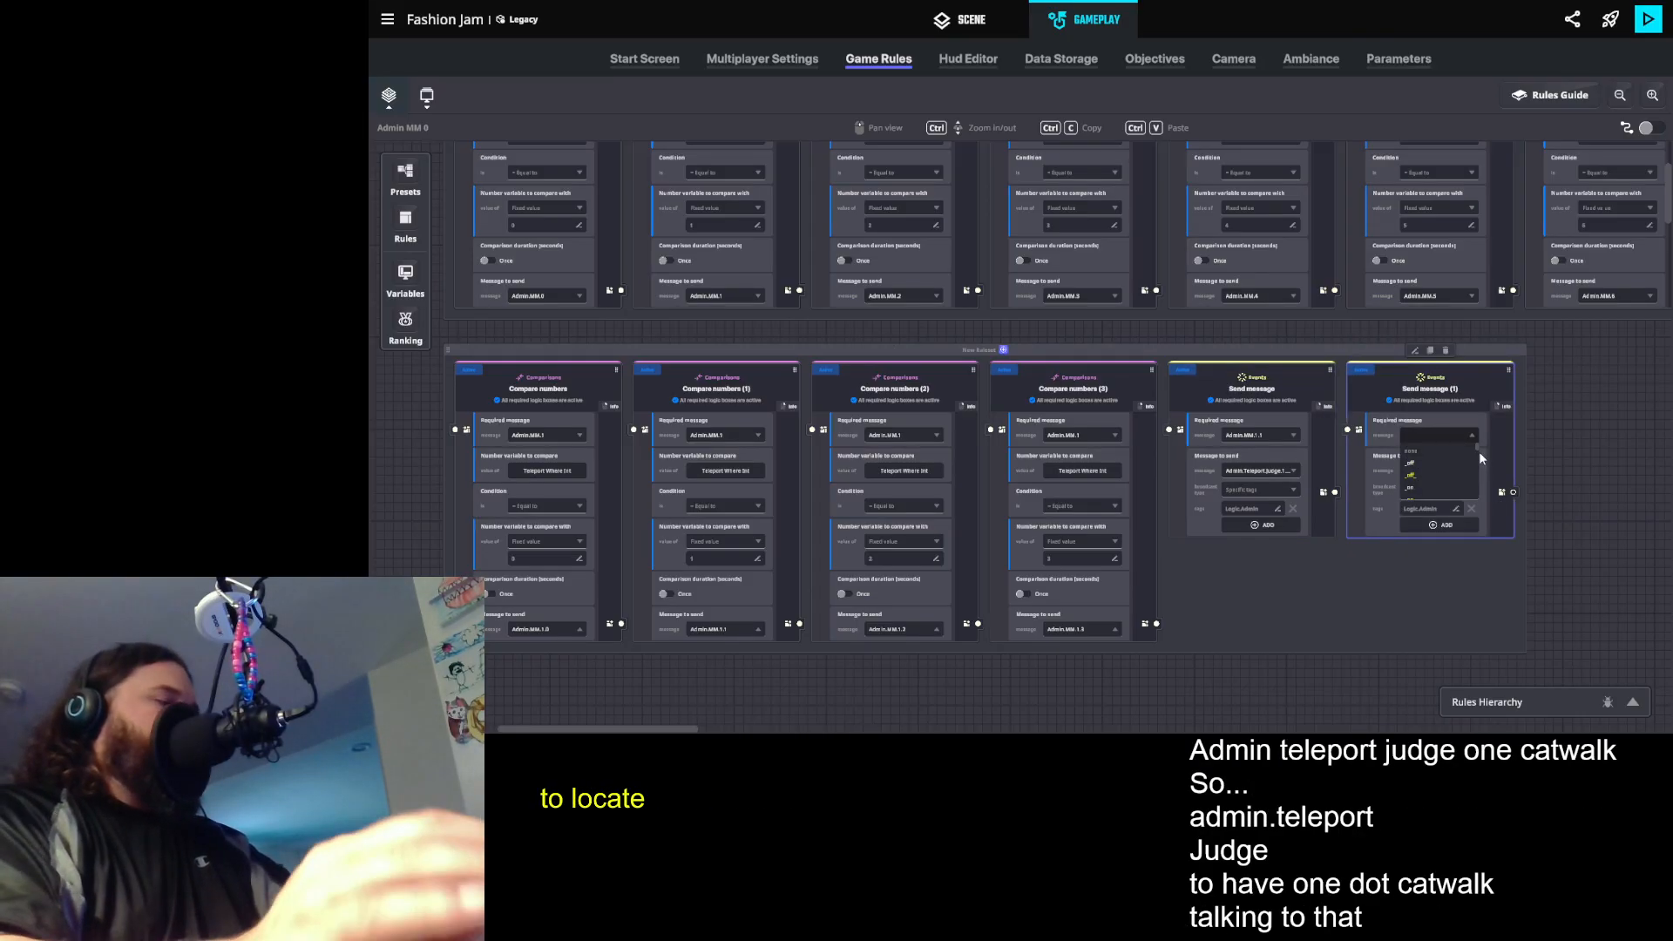
text(1.2)
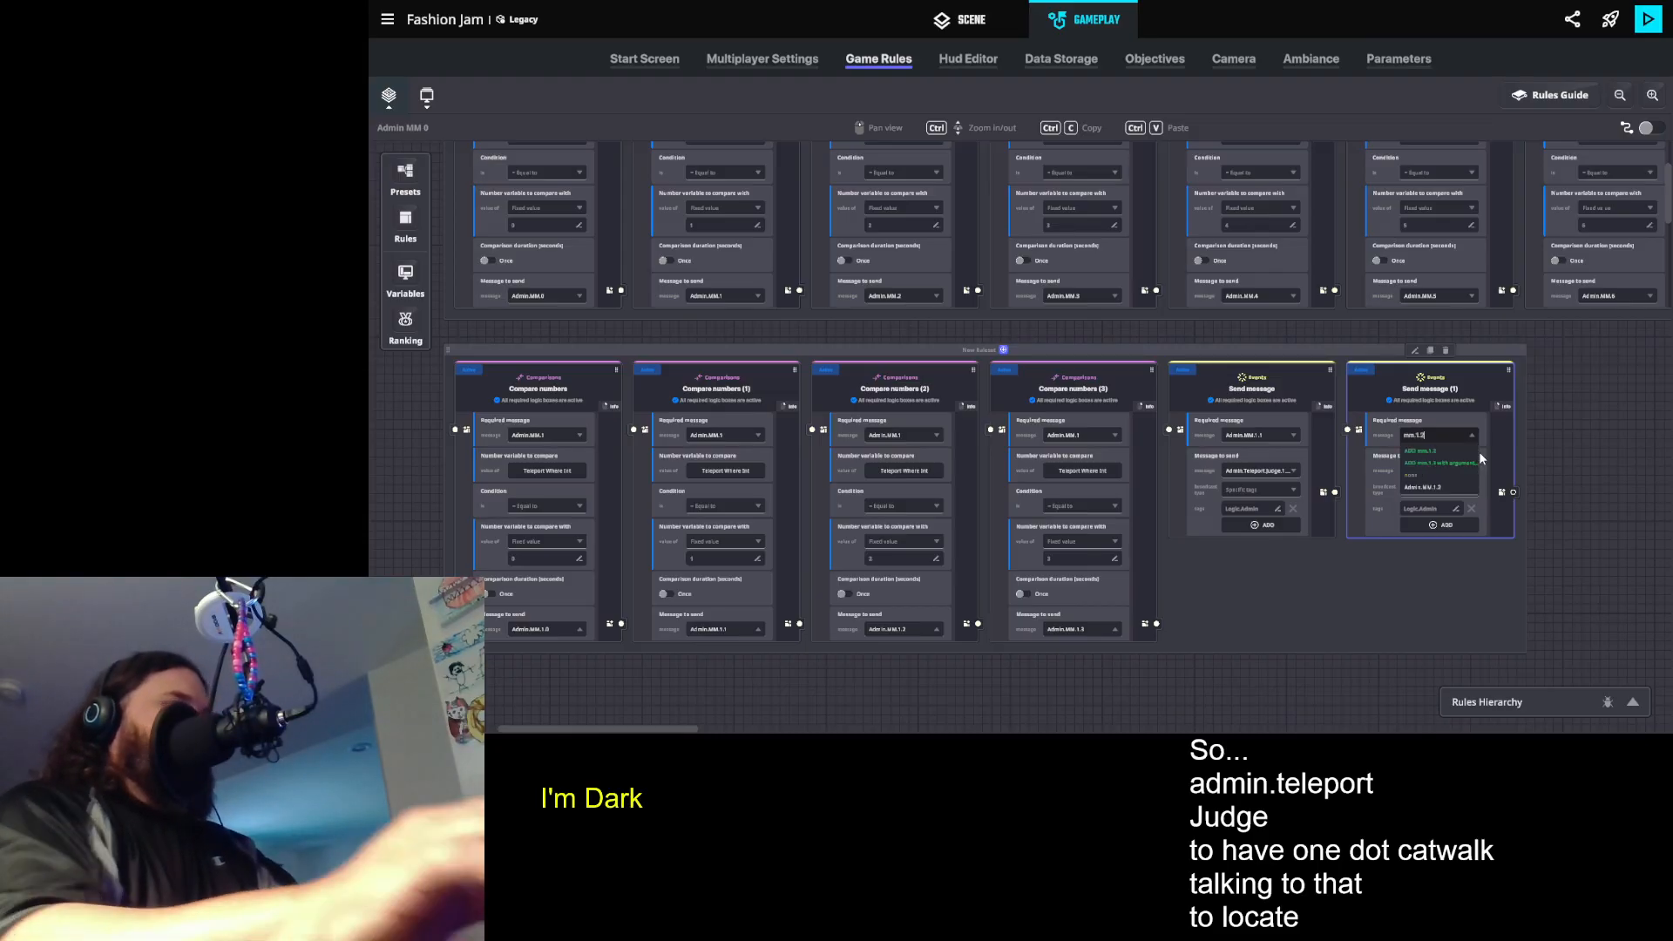
click(1454, 476)
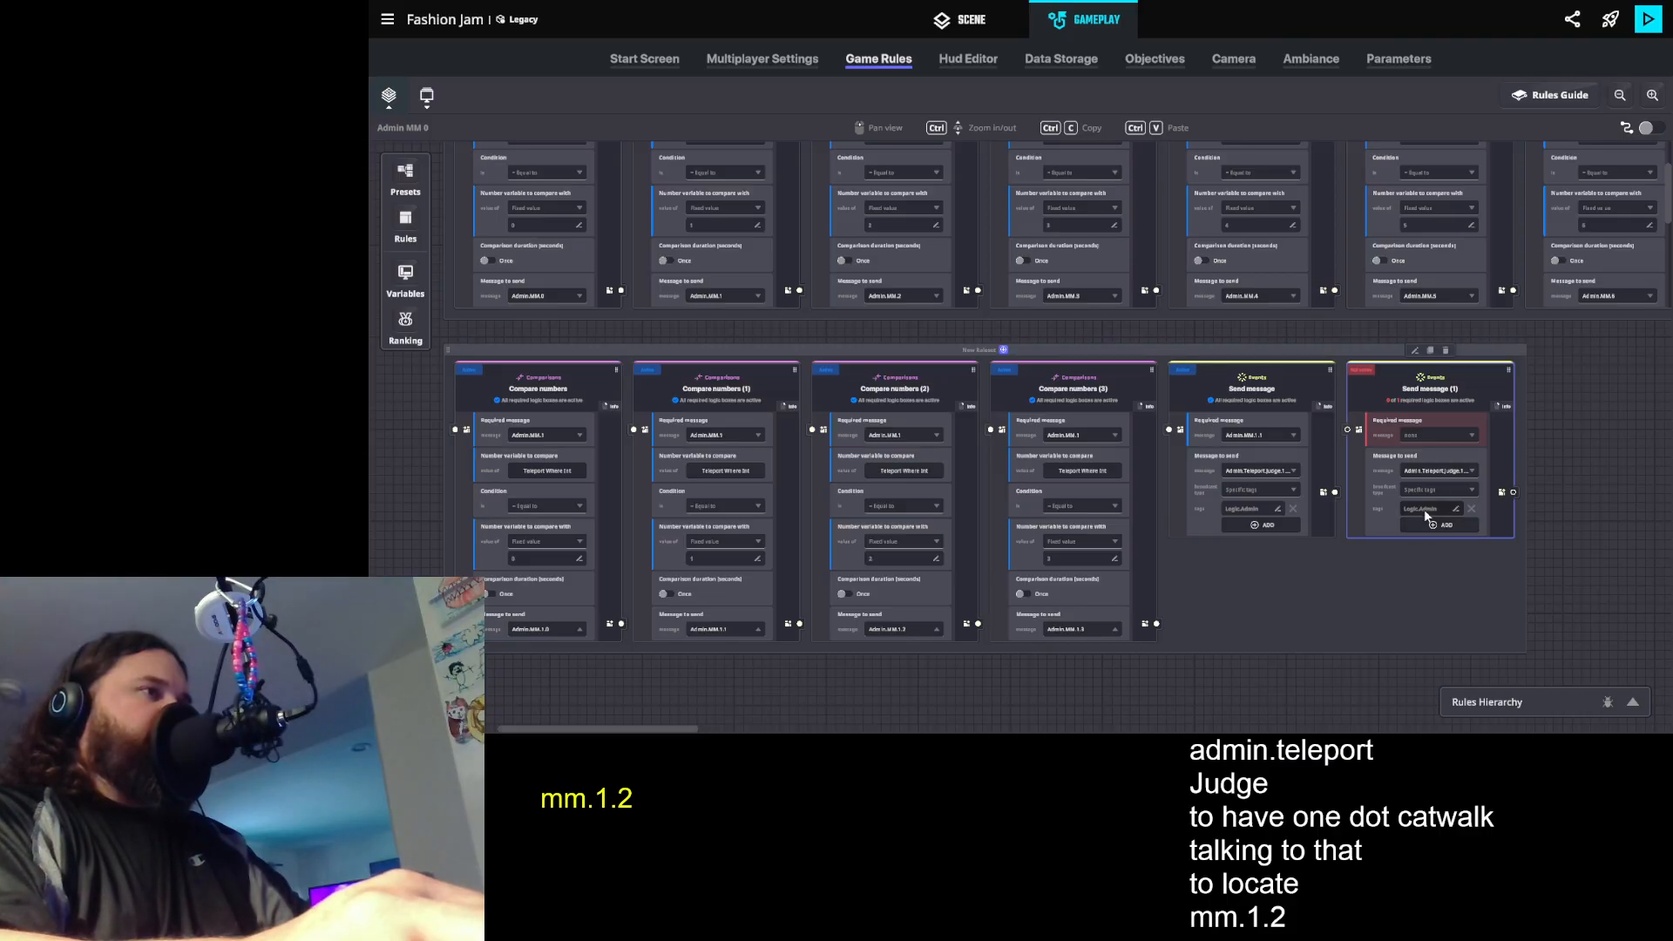
click(1429, 433)
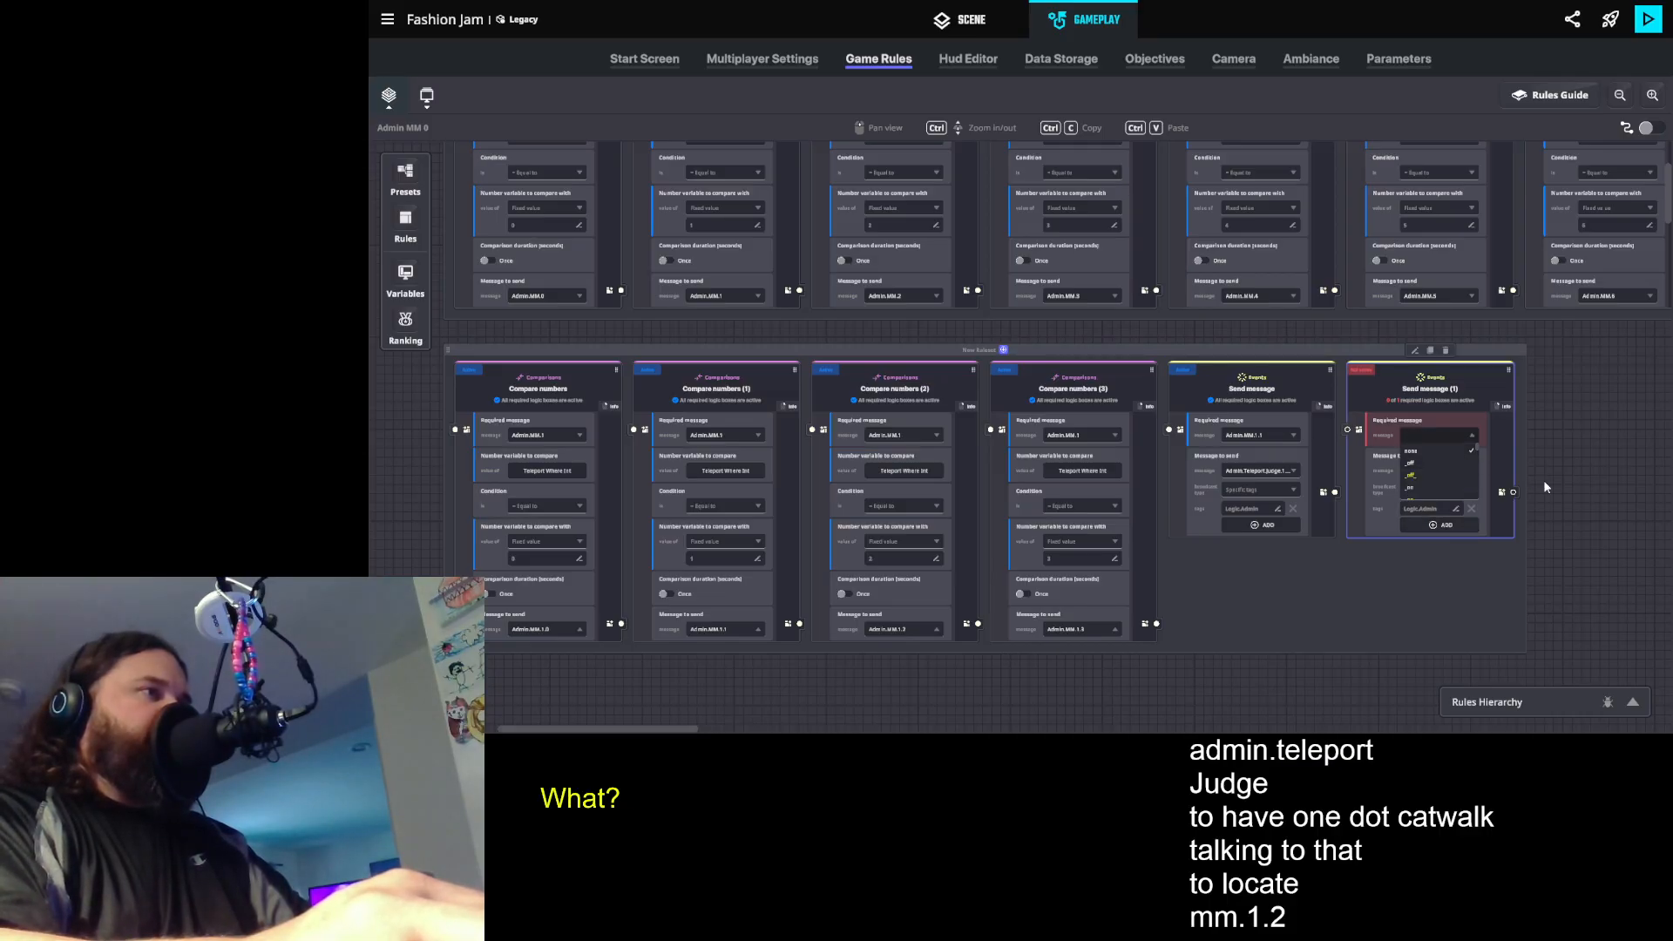
text(.1.2)
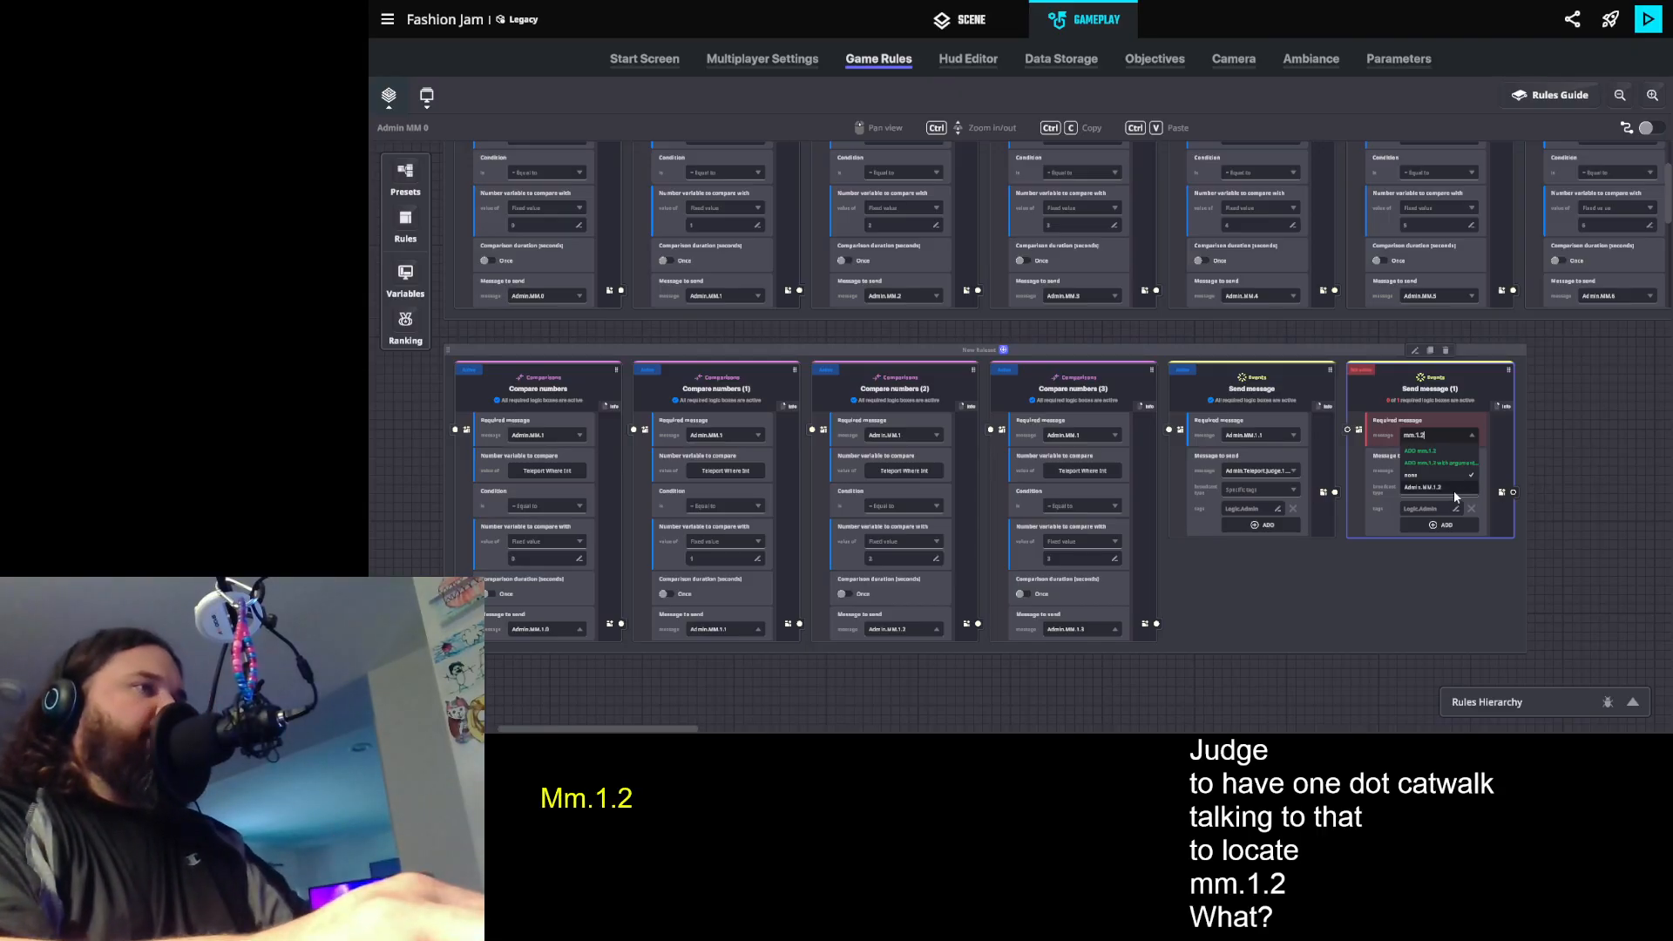
click(1454, 489)
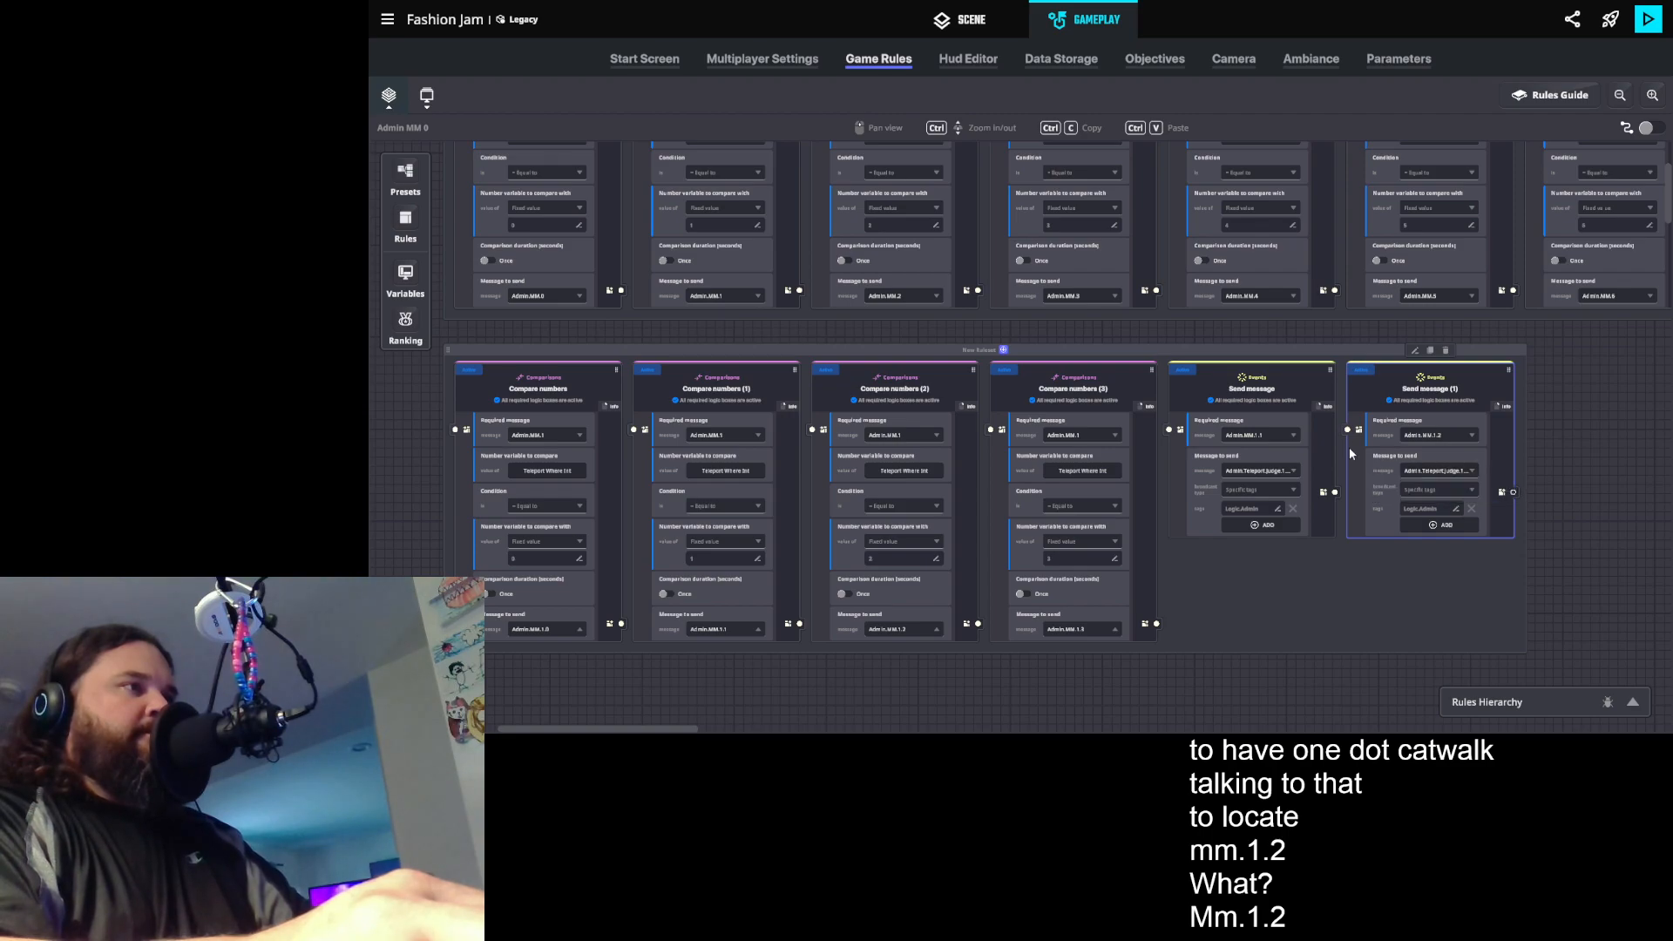
click(1430, 471)
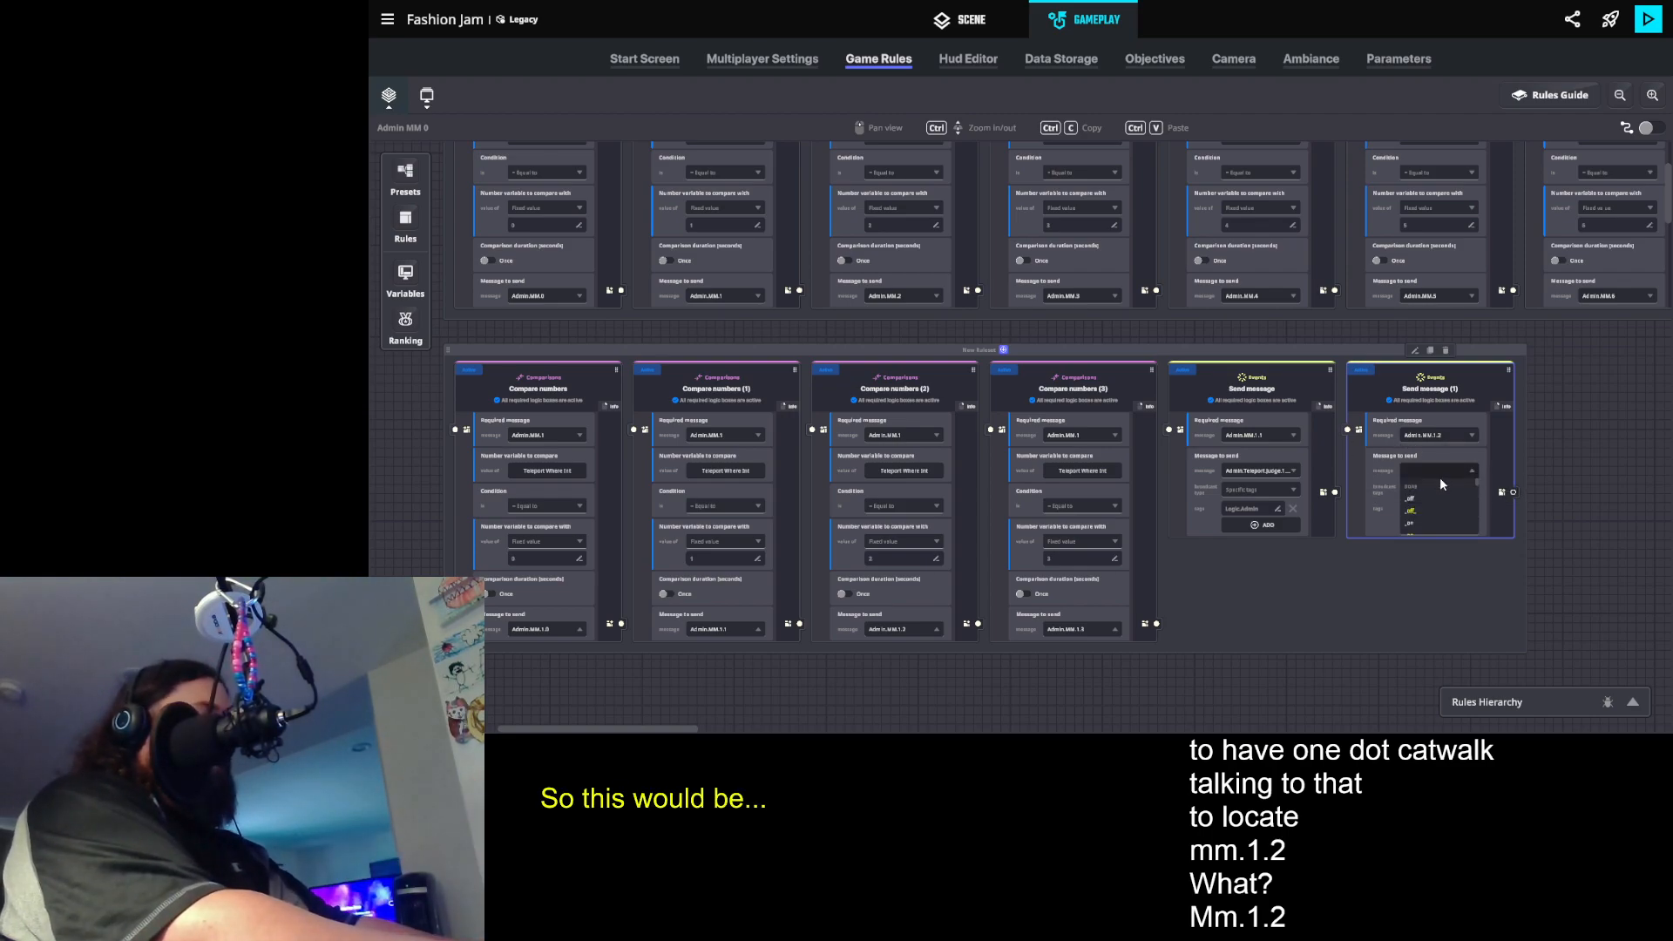
text(t.jud)
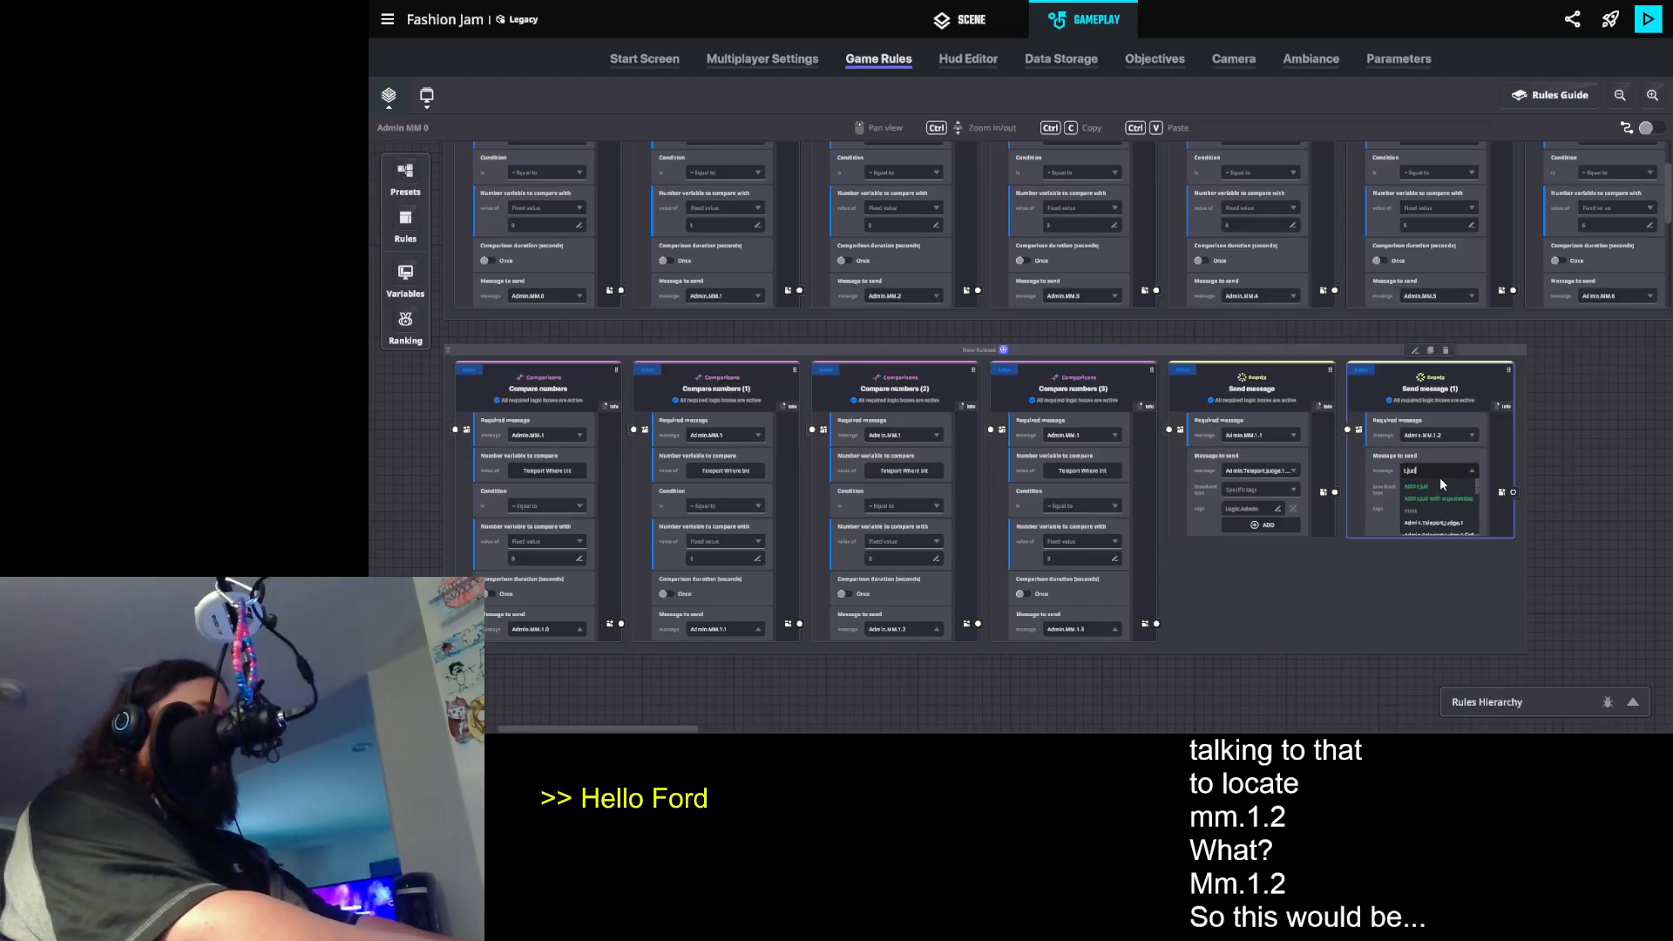
text(ge.1)
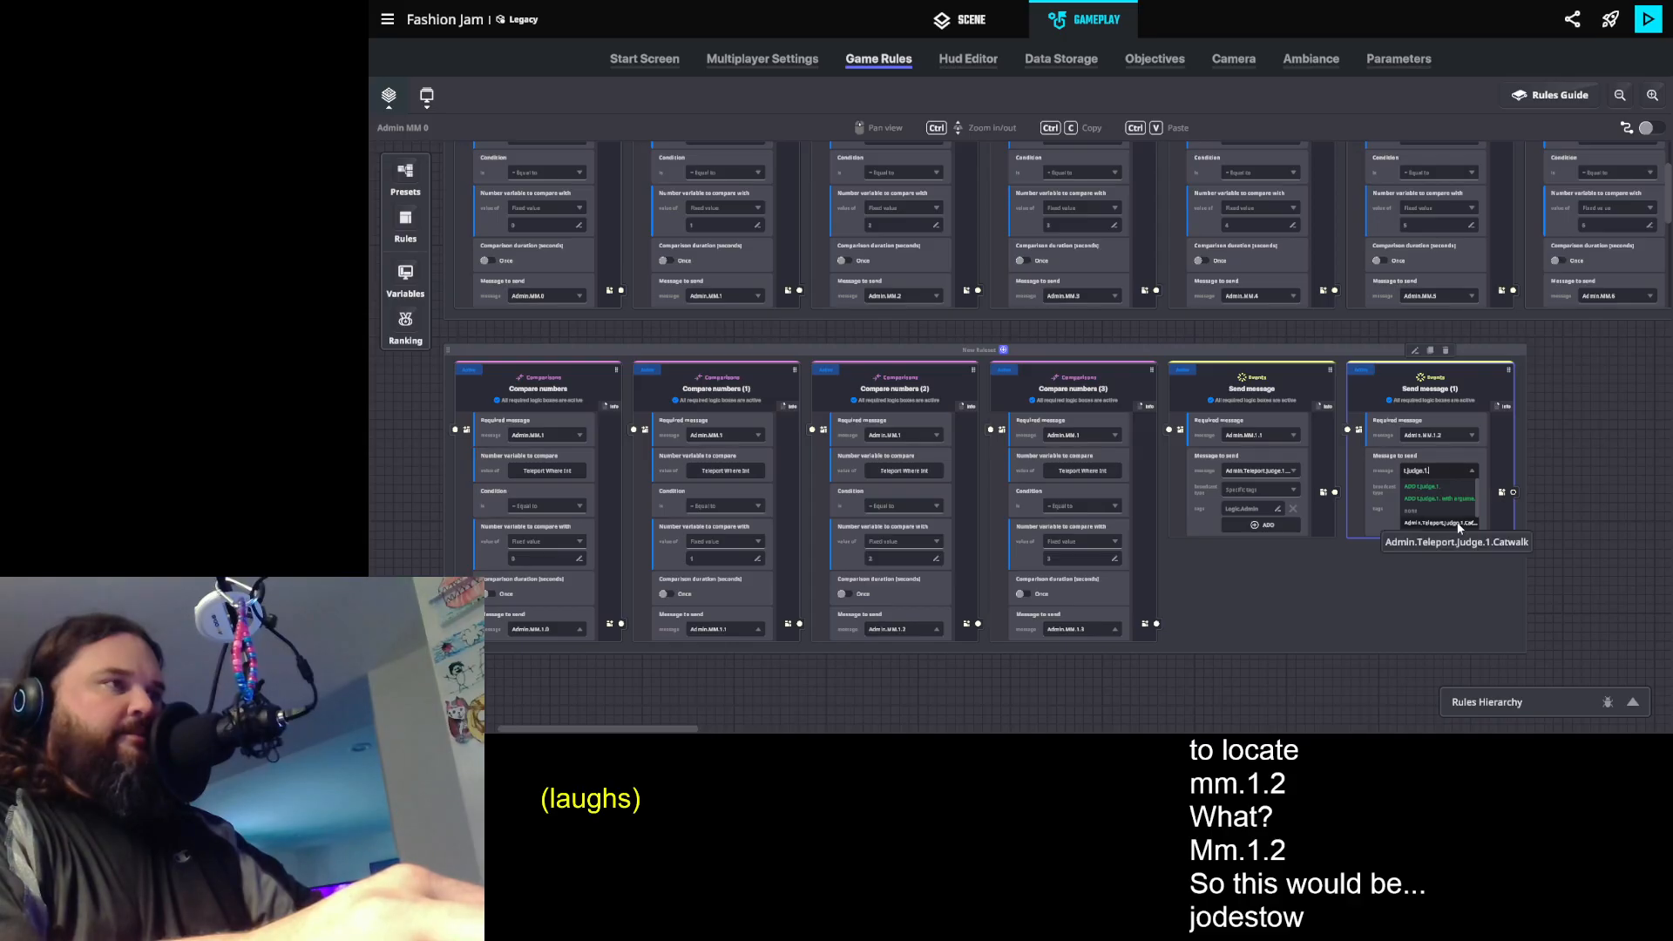
text(.)
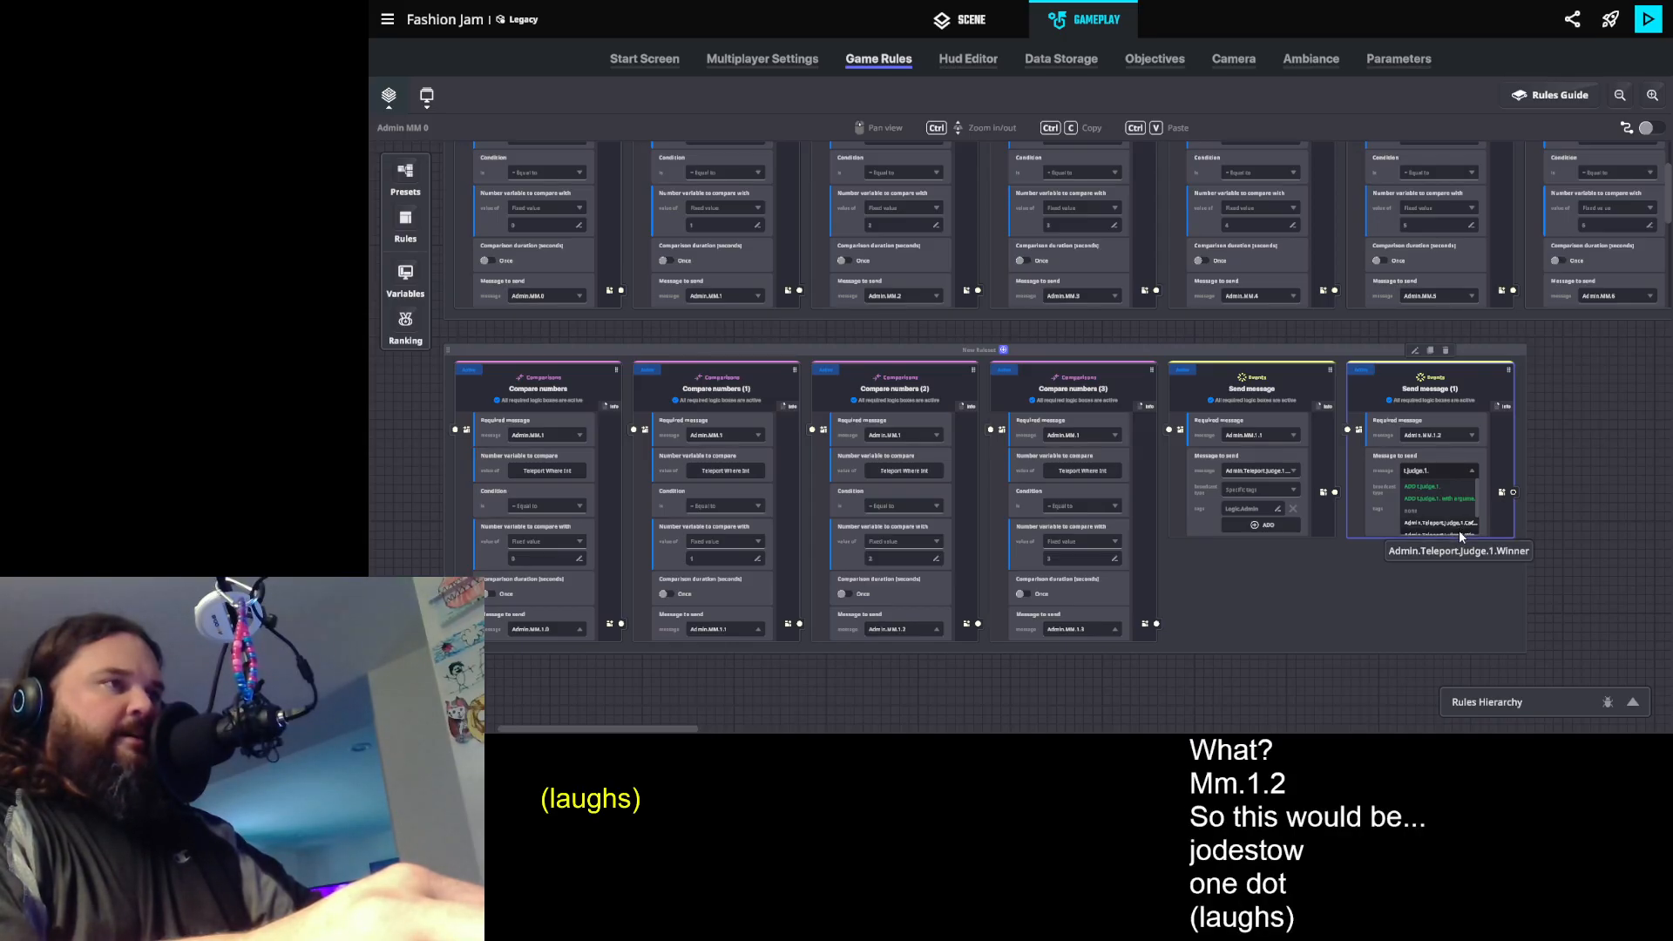
key(BackSpace)
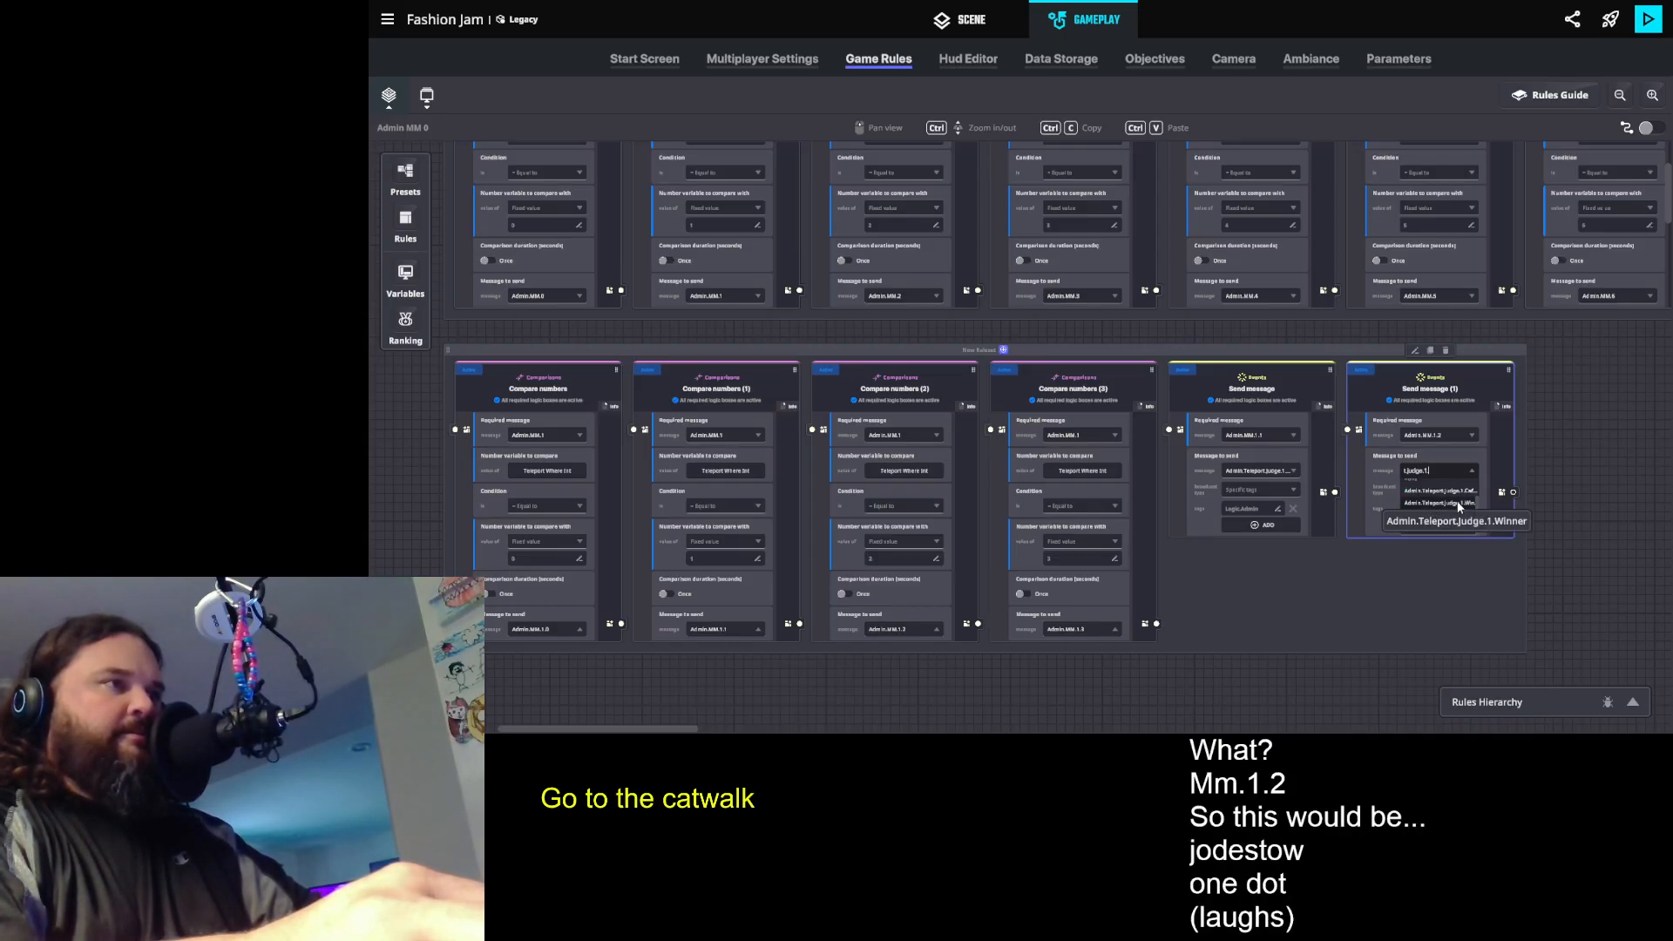
text(.)
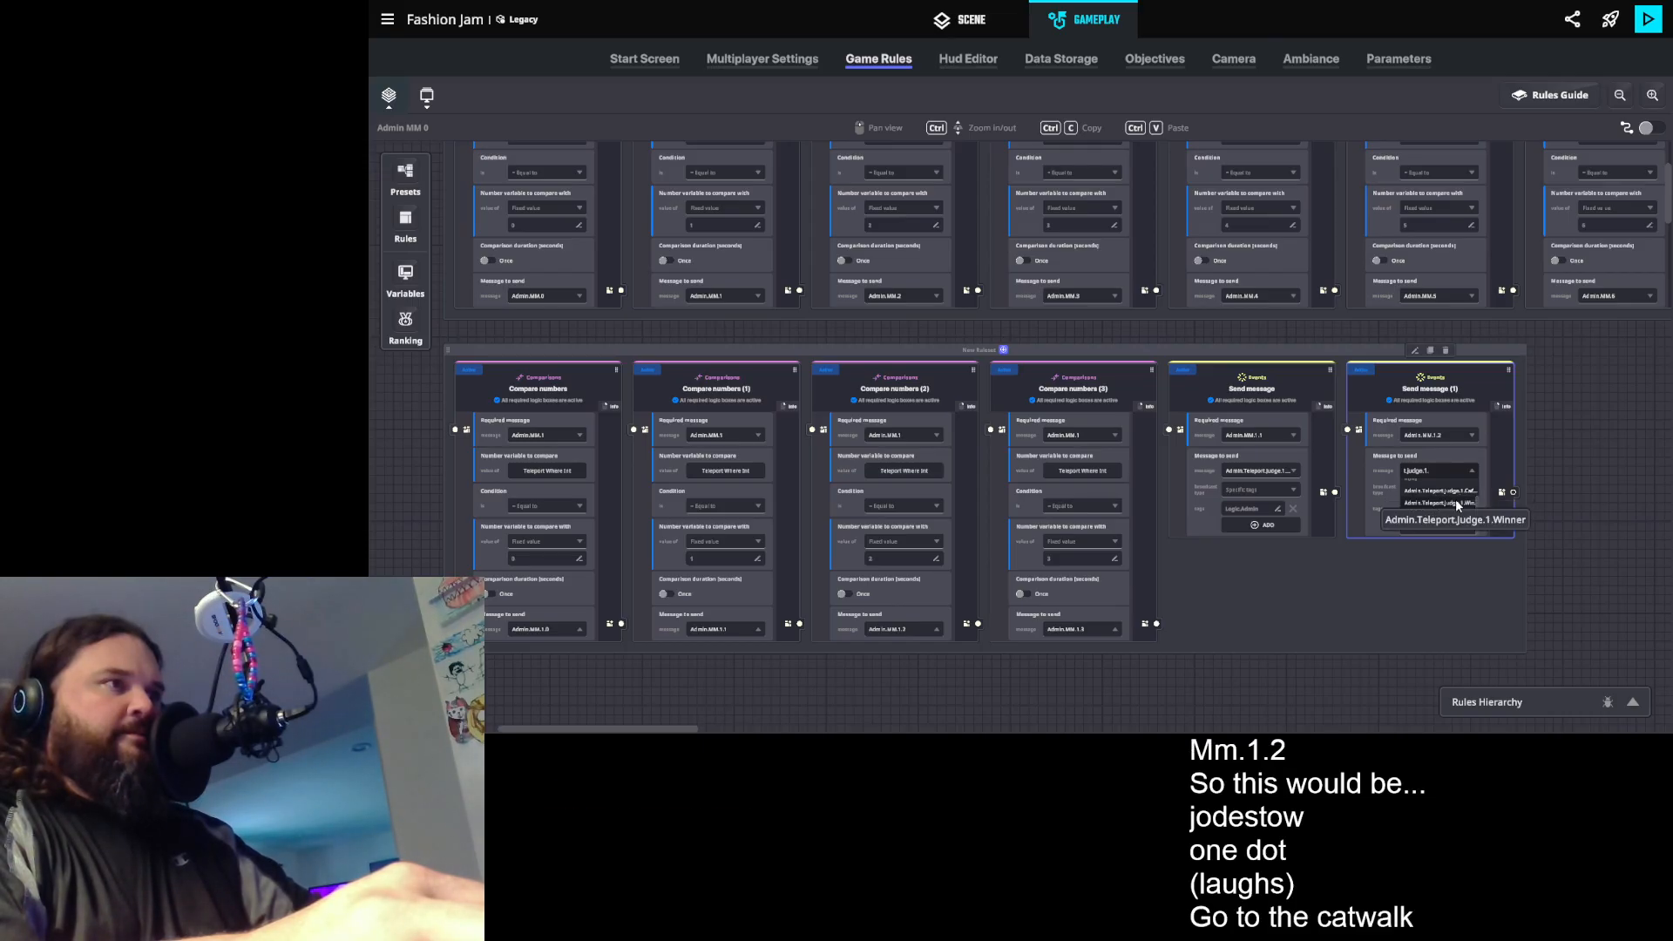
key(BackSpace)
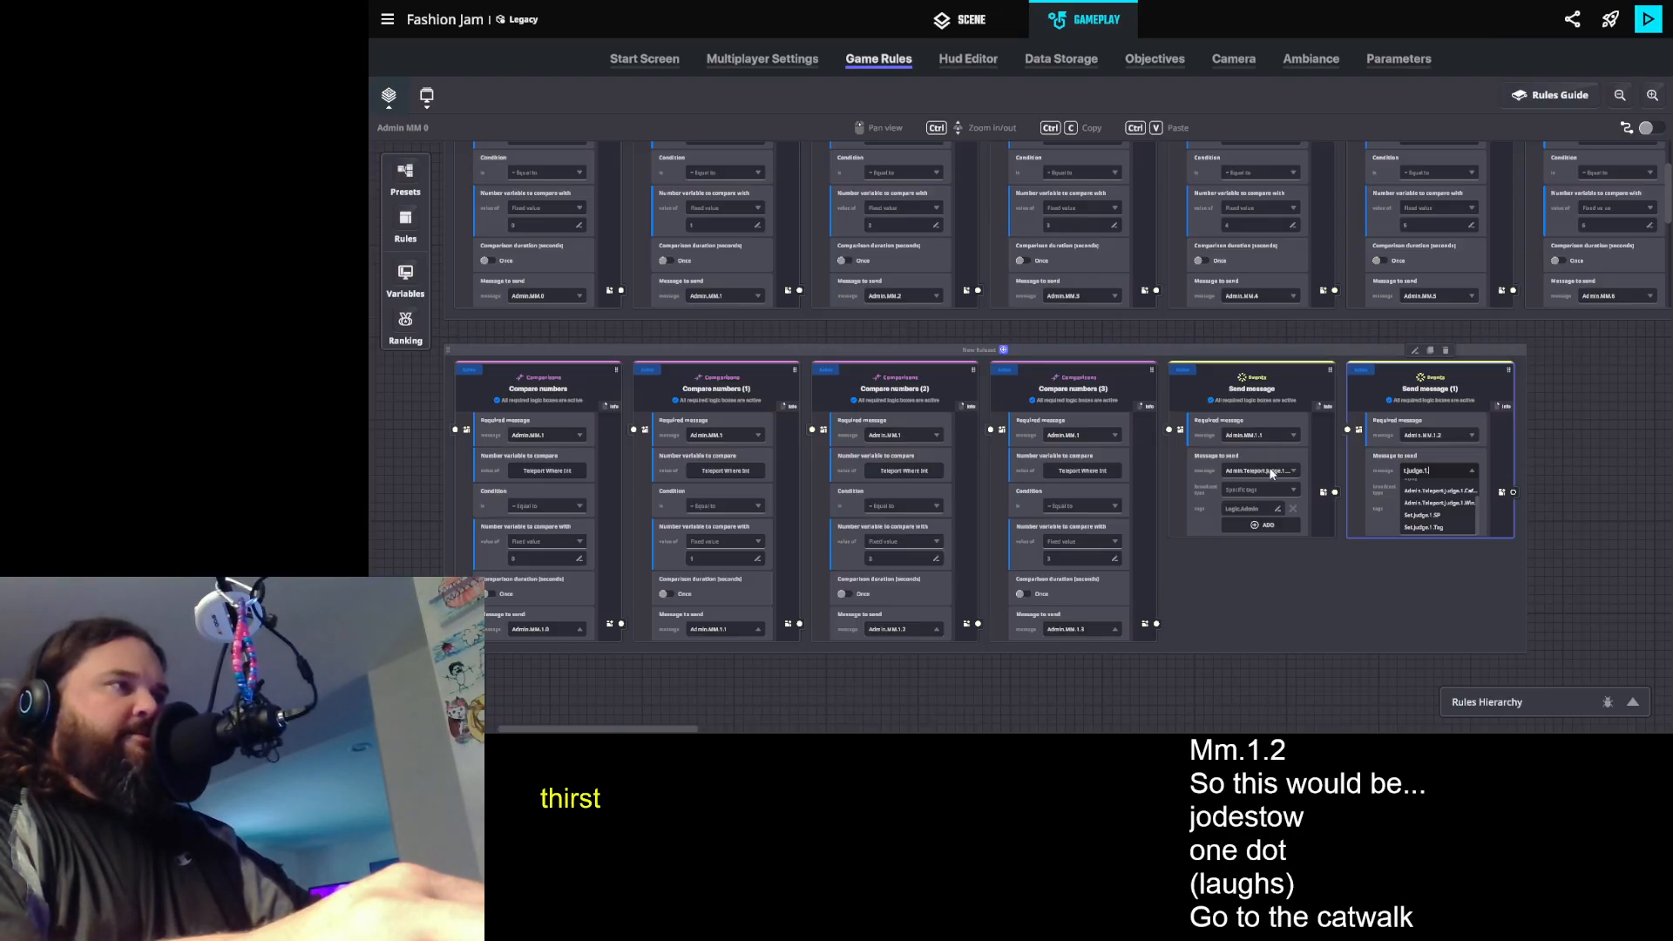
key(Return)
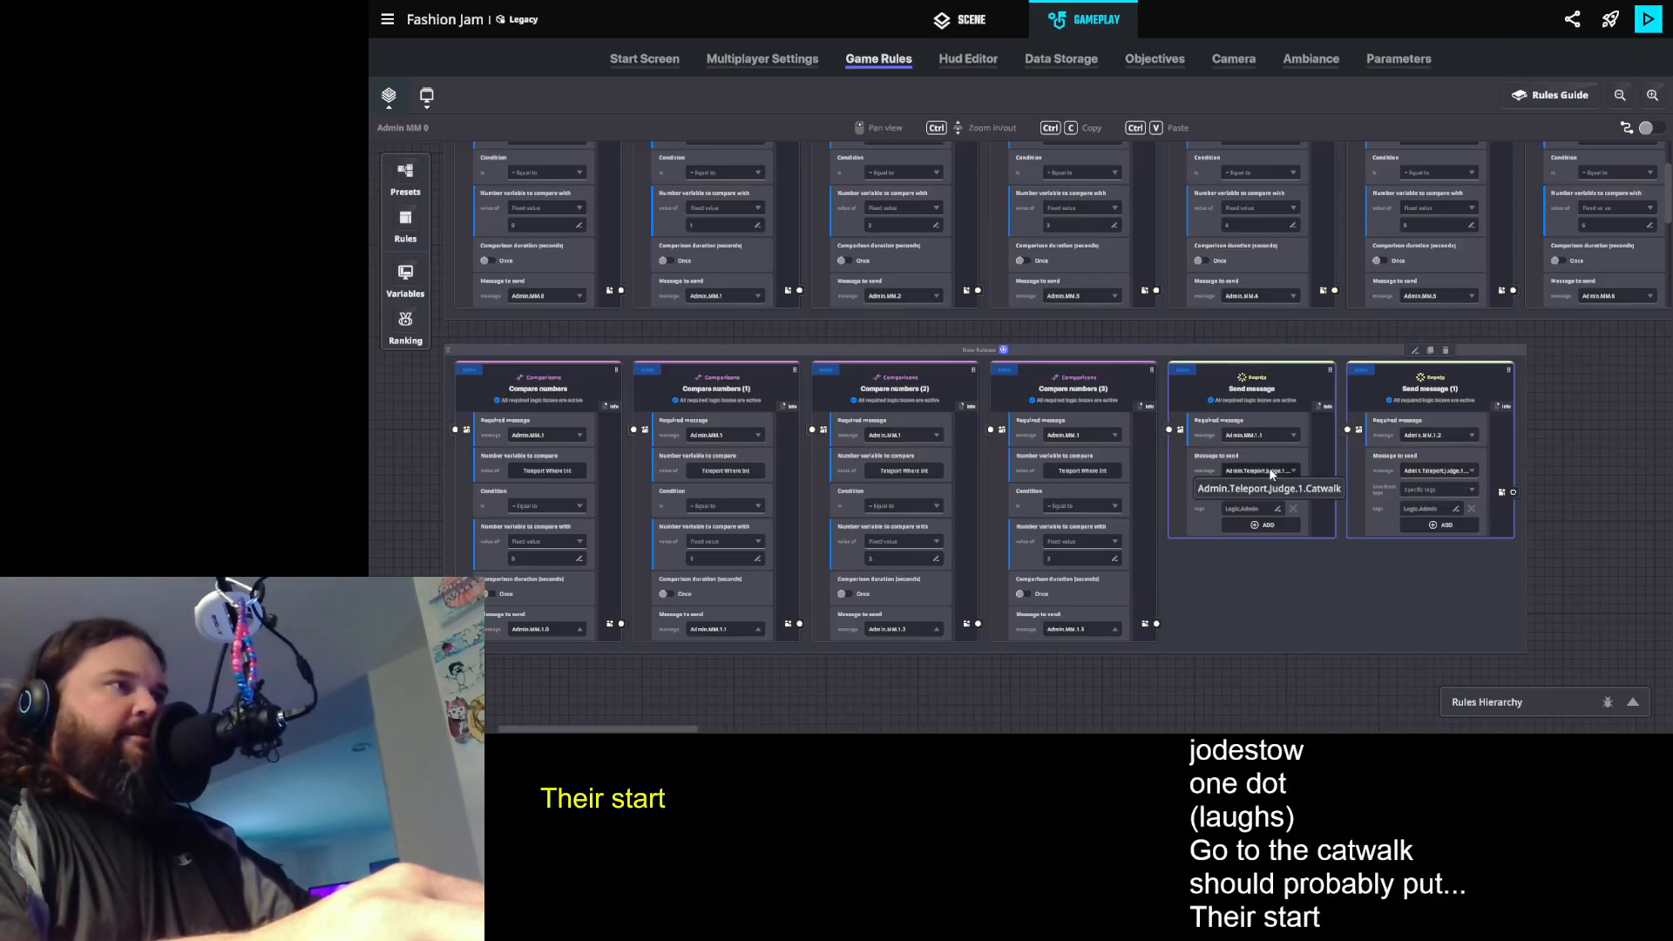
- Search the first Send message rule's available messages for a Judge 1 Booth teleport message
click(1283, 473)
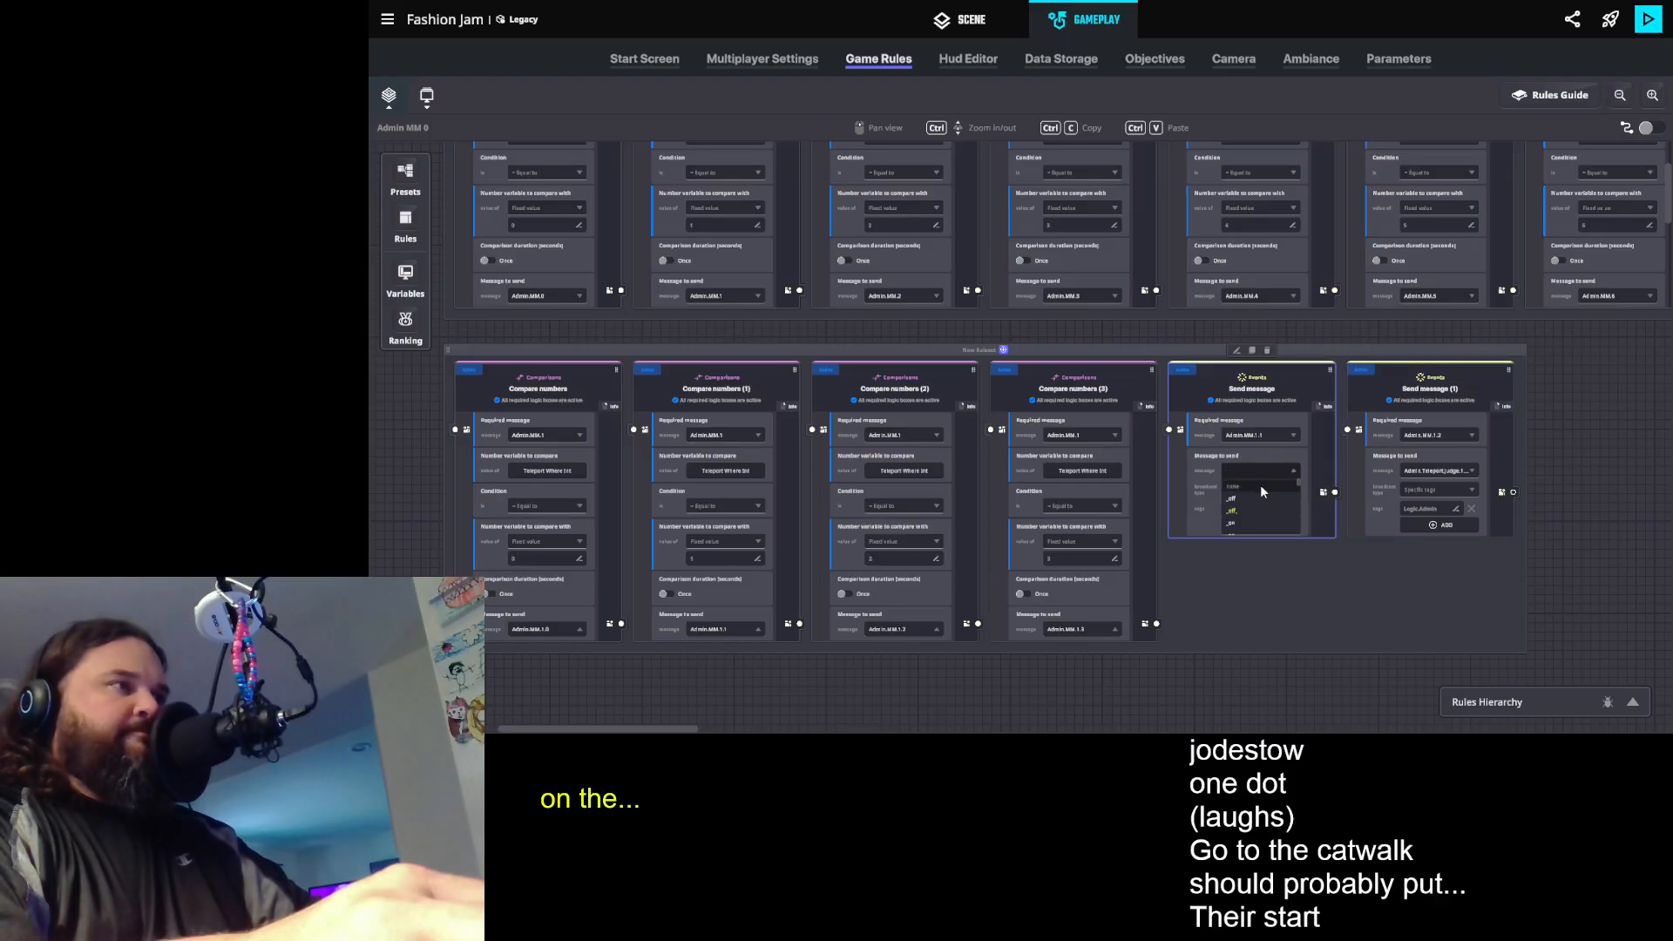
scroll(1262, 488, down, 2)
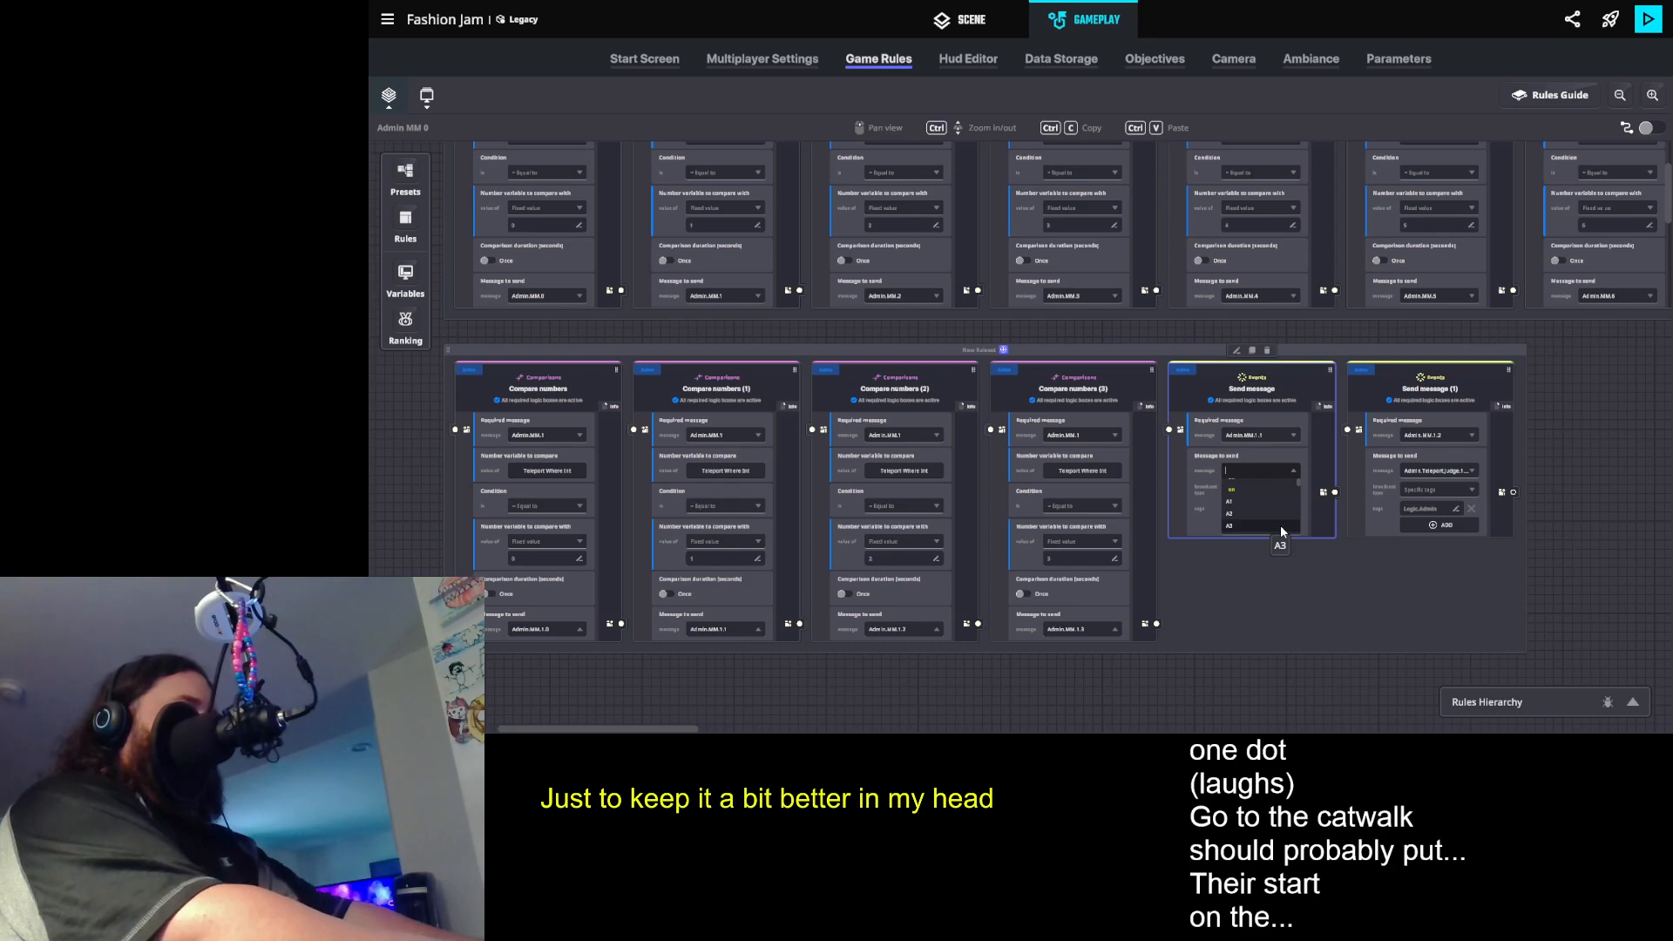
text(t.judge.1.)
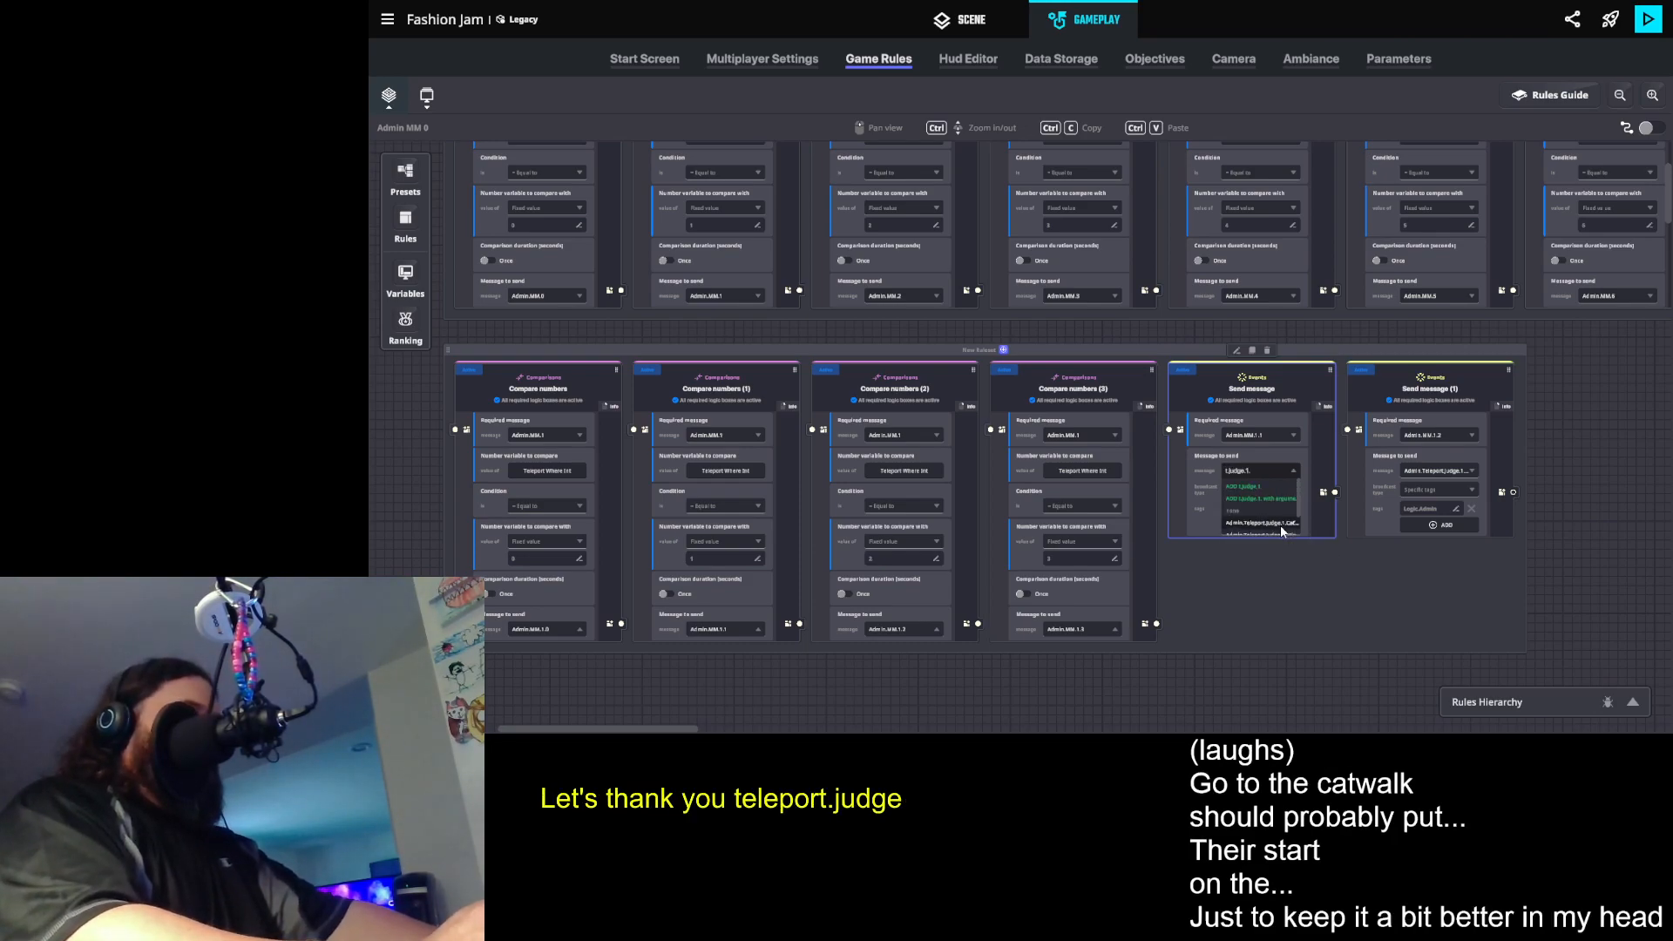
text(b)
key(BackSpace)
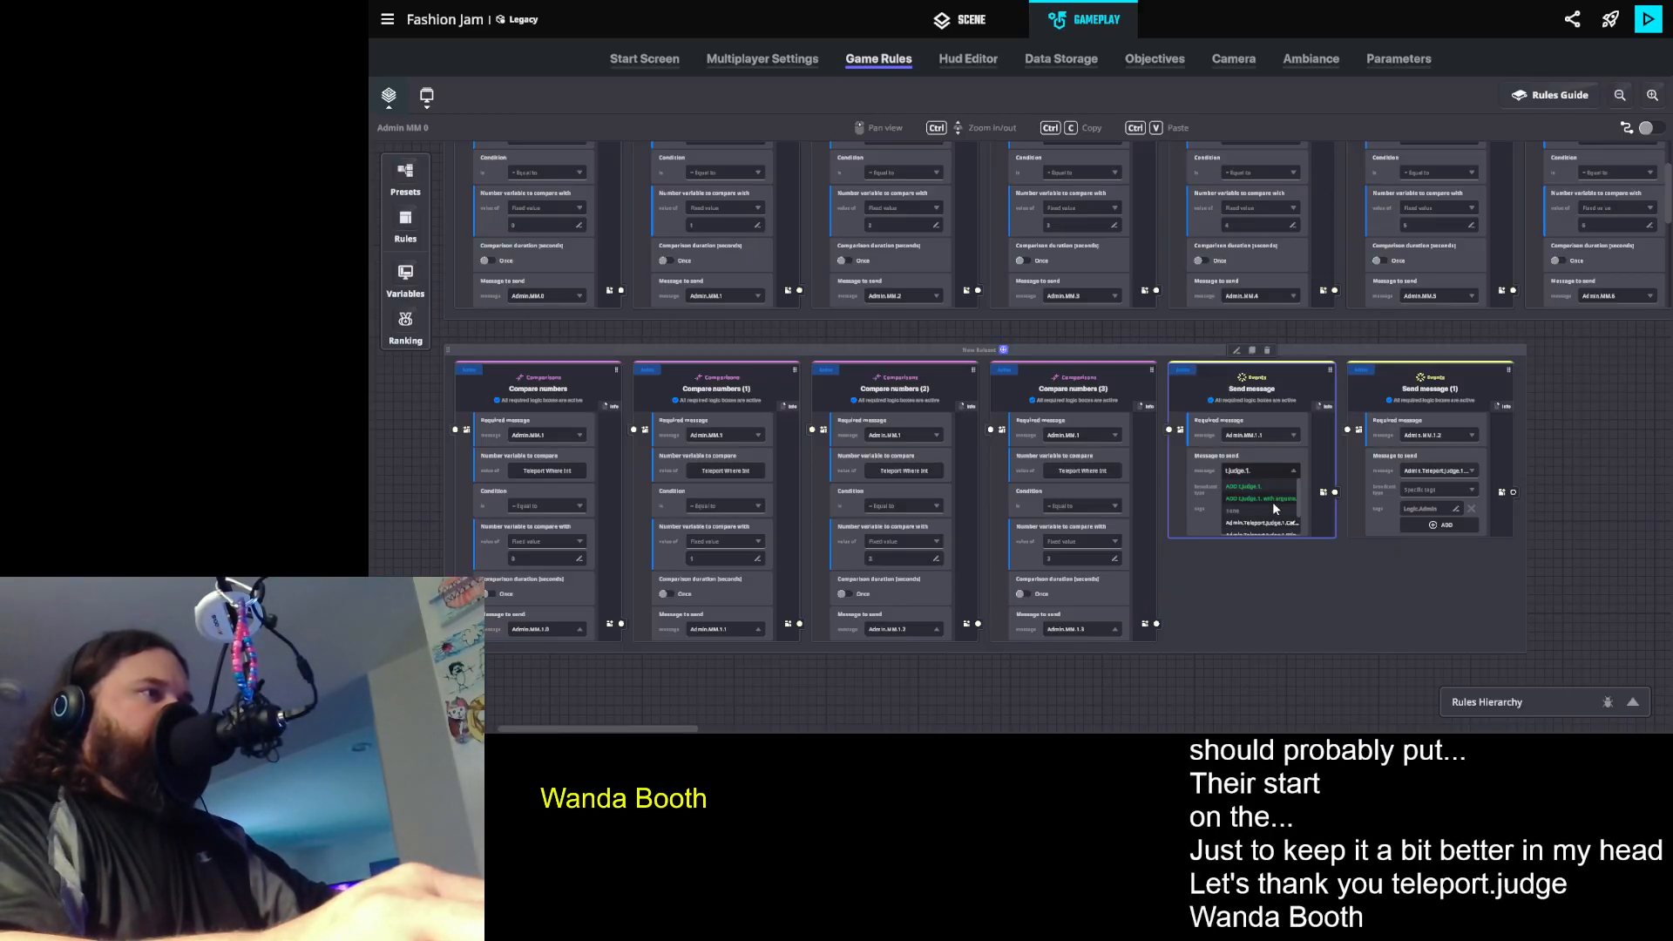
scroll(1290, 505, down, 2)
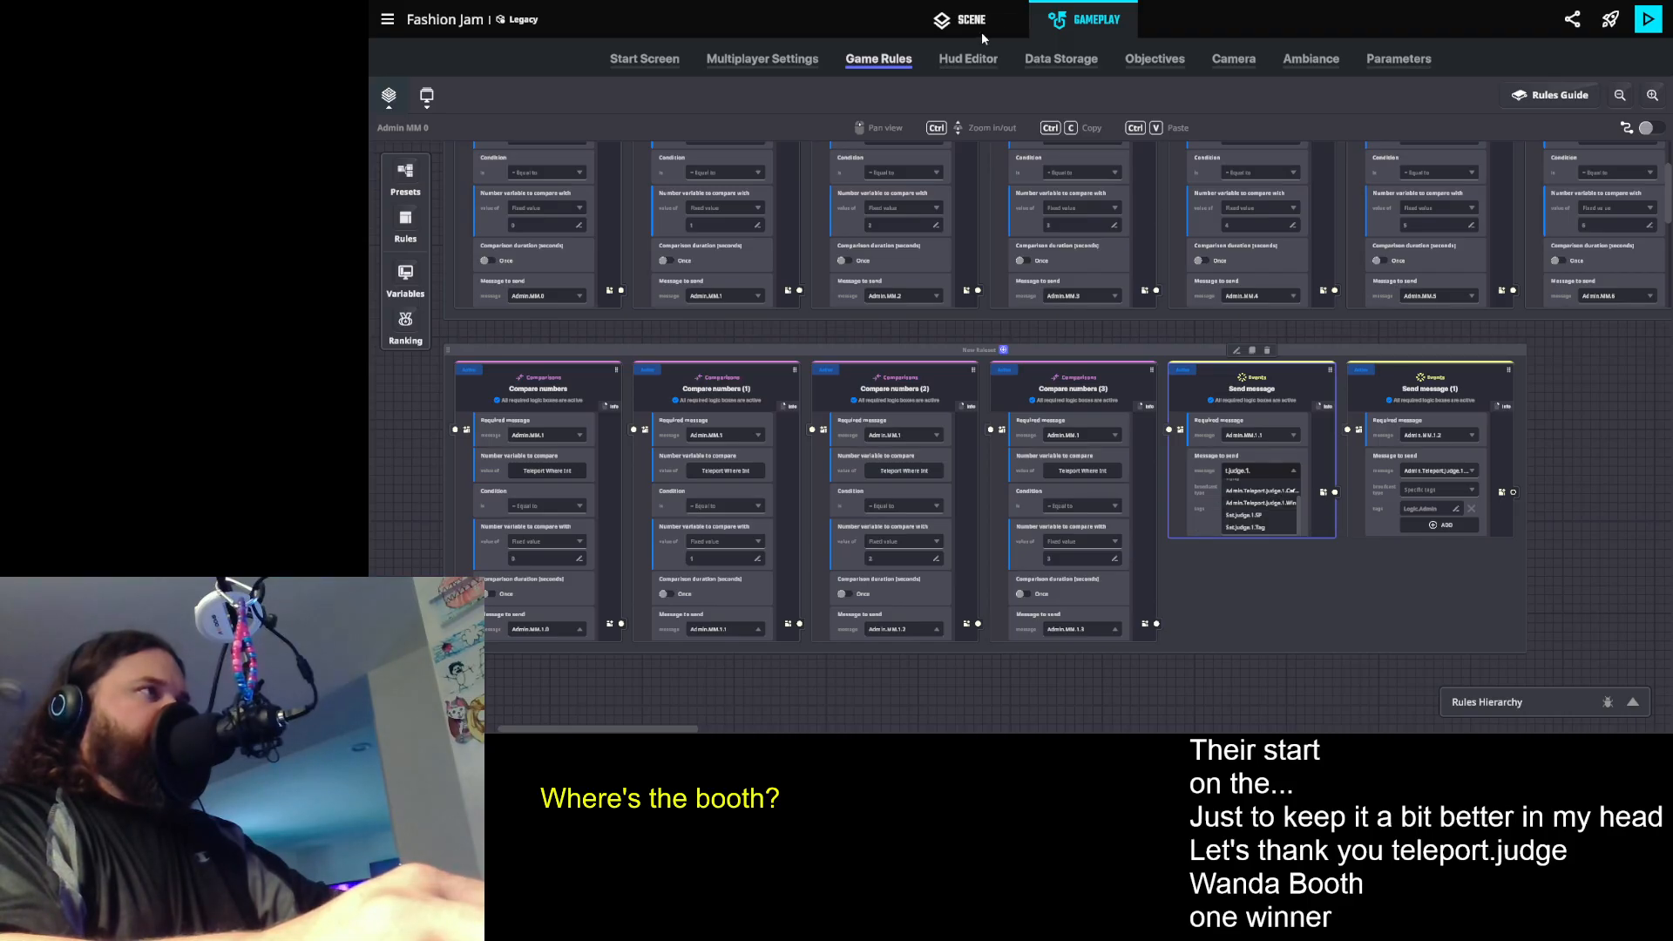
click(1269, 505)
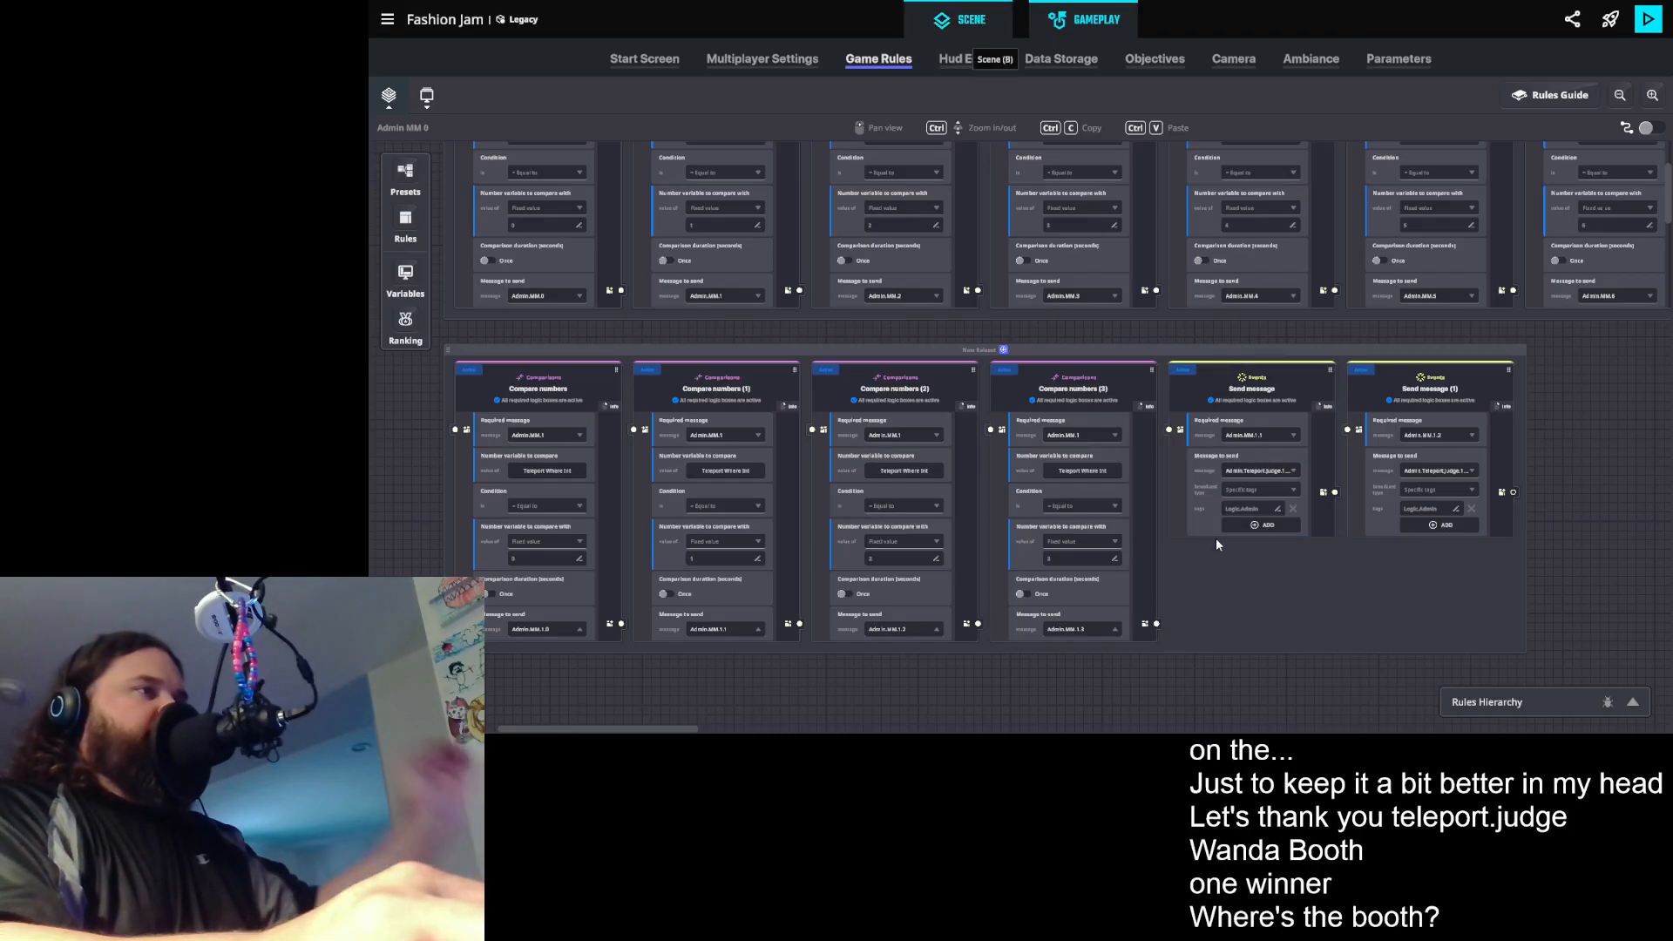
- In the scene, examine the button message settings of the Judge teleport props, including the Teleport Judge 2 Booth prop
key(8)
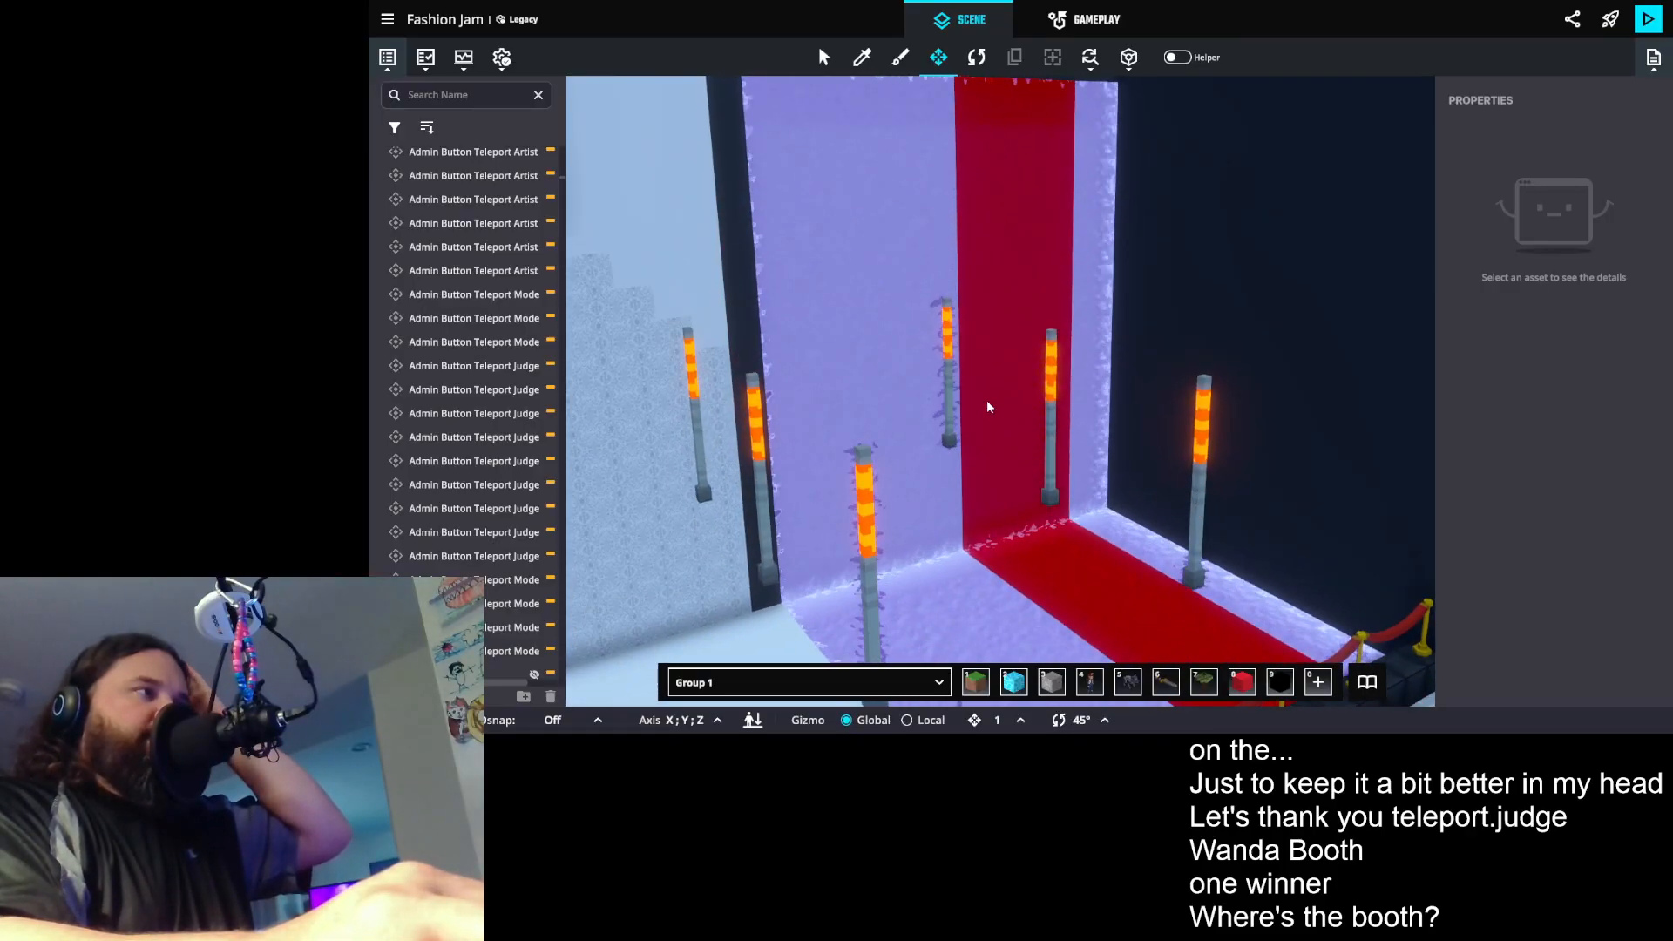
click(1051, 399)
scroll(1518, 478, down, 3)
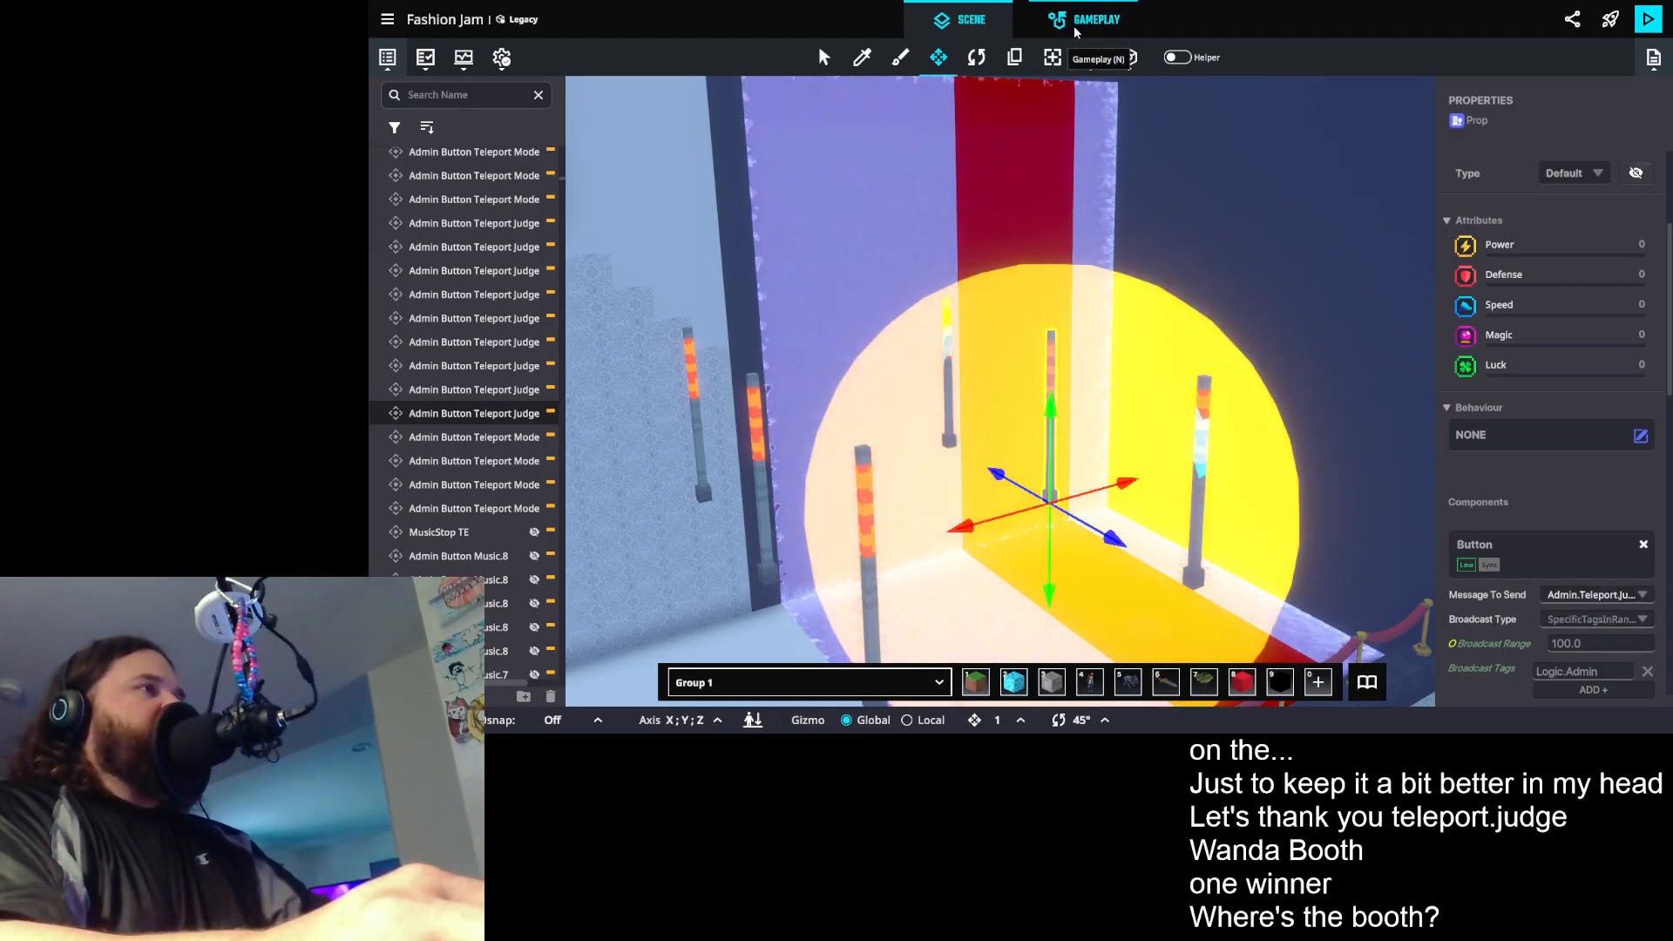
click(756, 453)
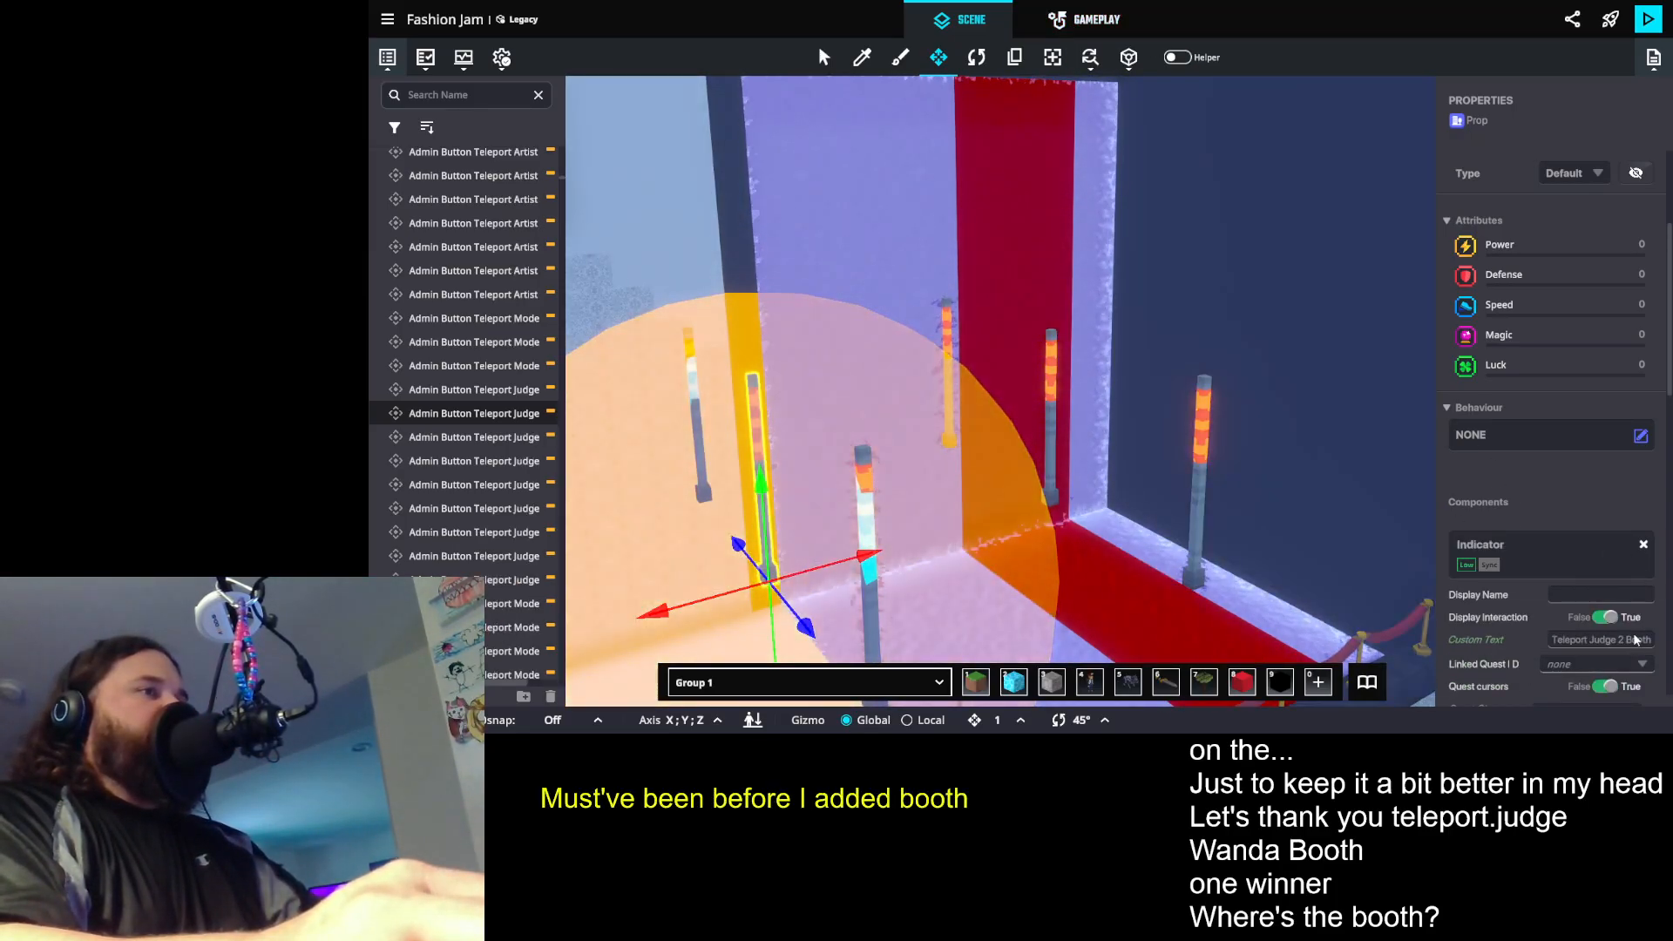
scroll(1596, 597, down, 2)
scroll(1596, 597, down, 4)
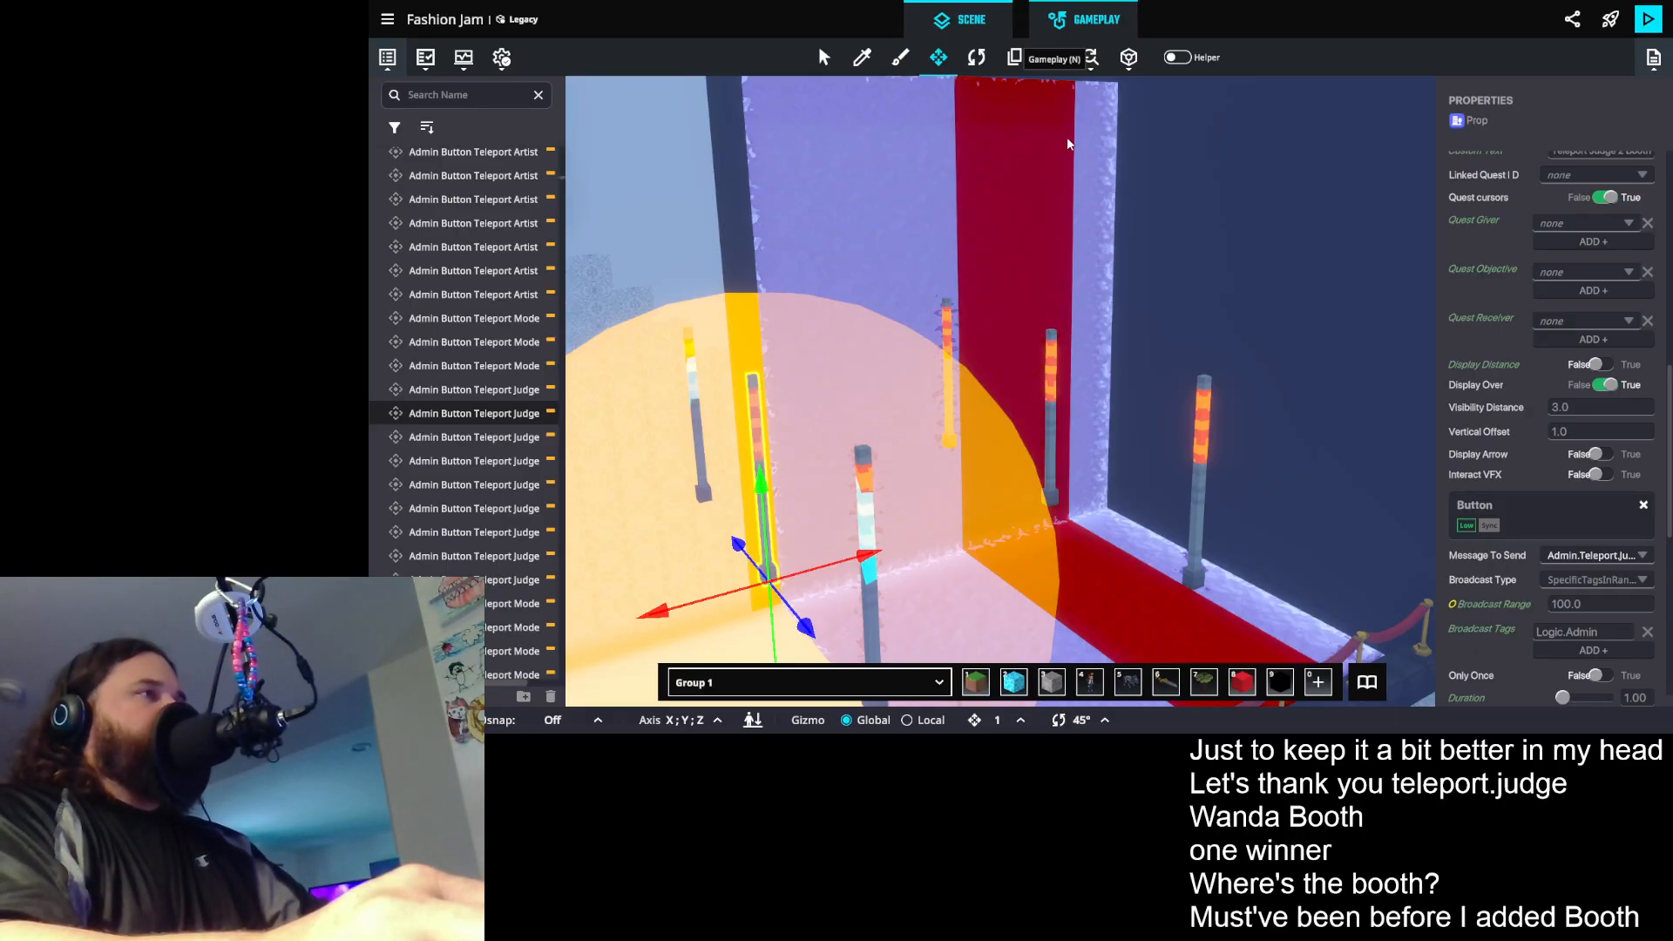
- Back in the game rules, make the first Send message rule send Admin.Teleport.Judge.1
key(n)
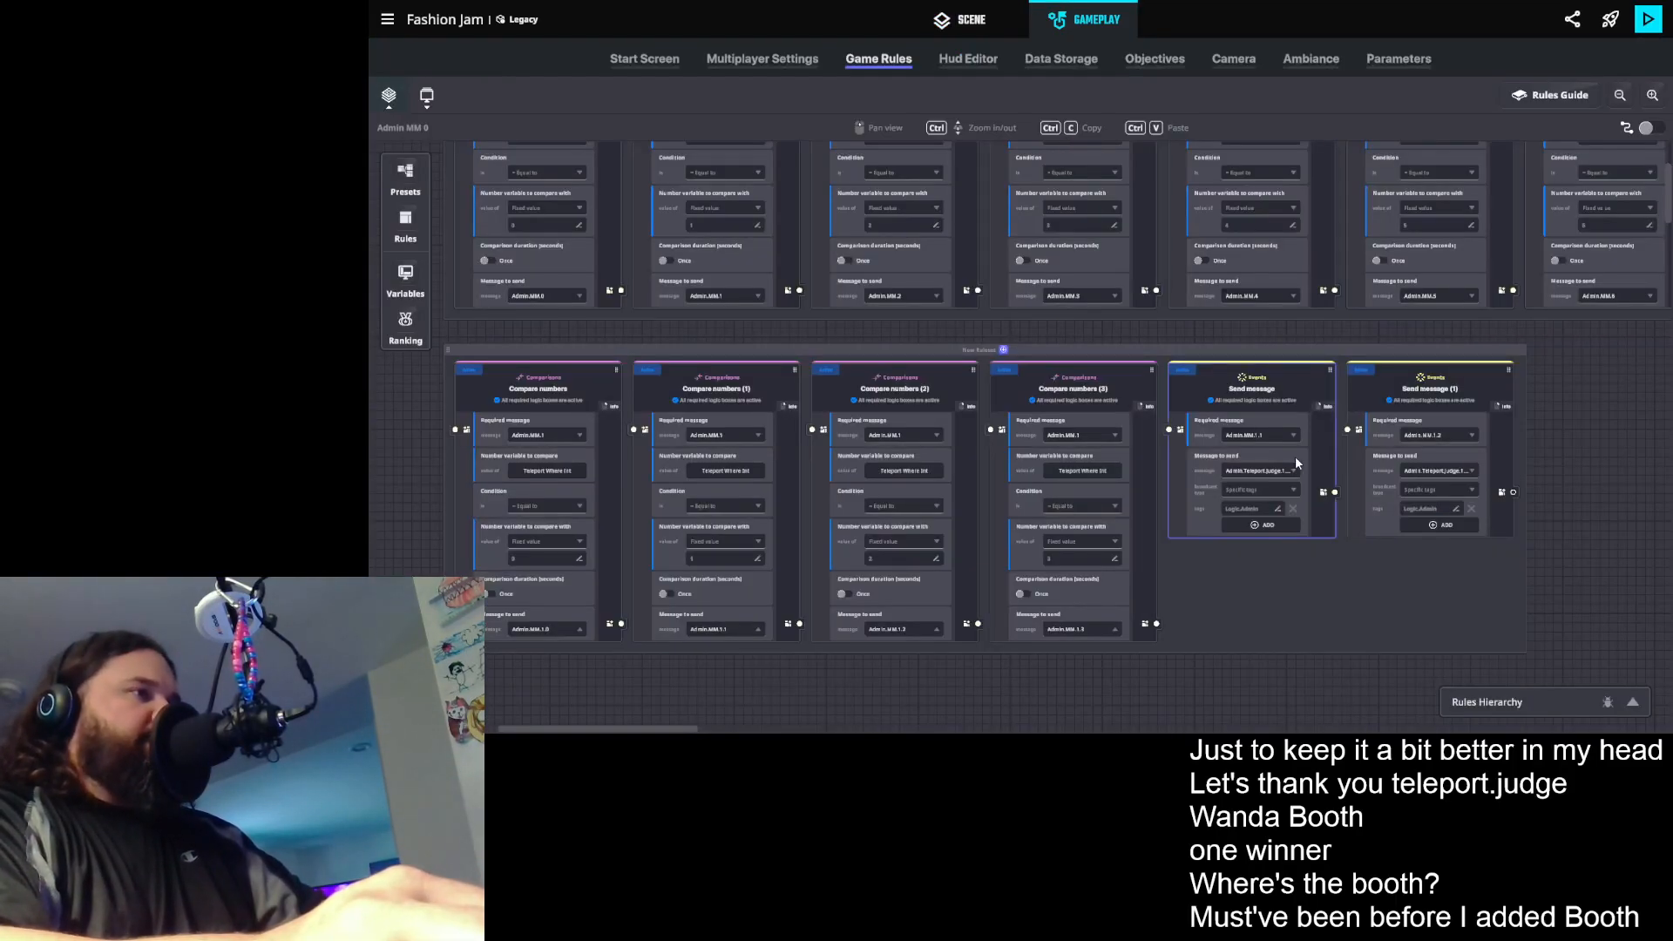
click(1273, 471)
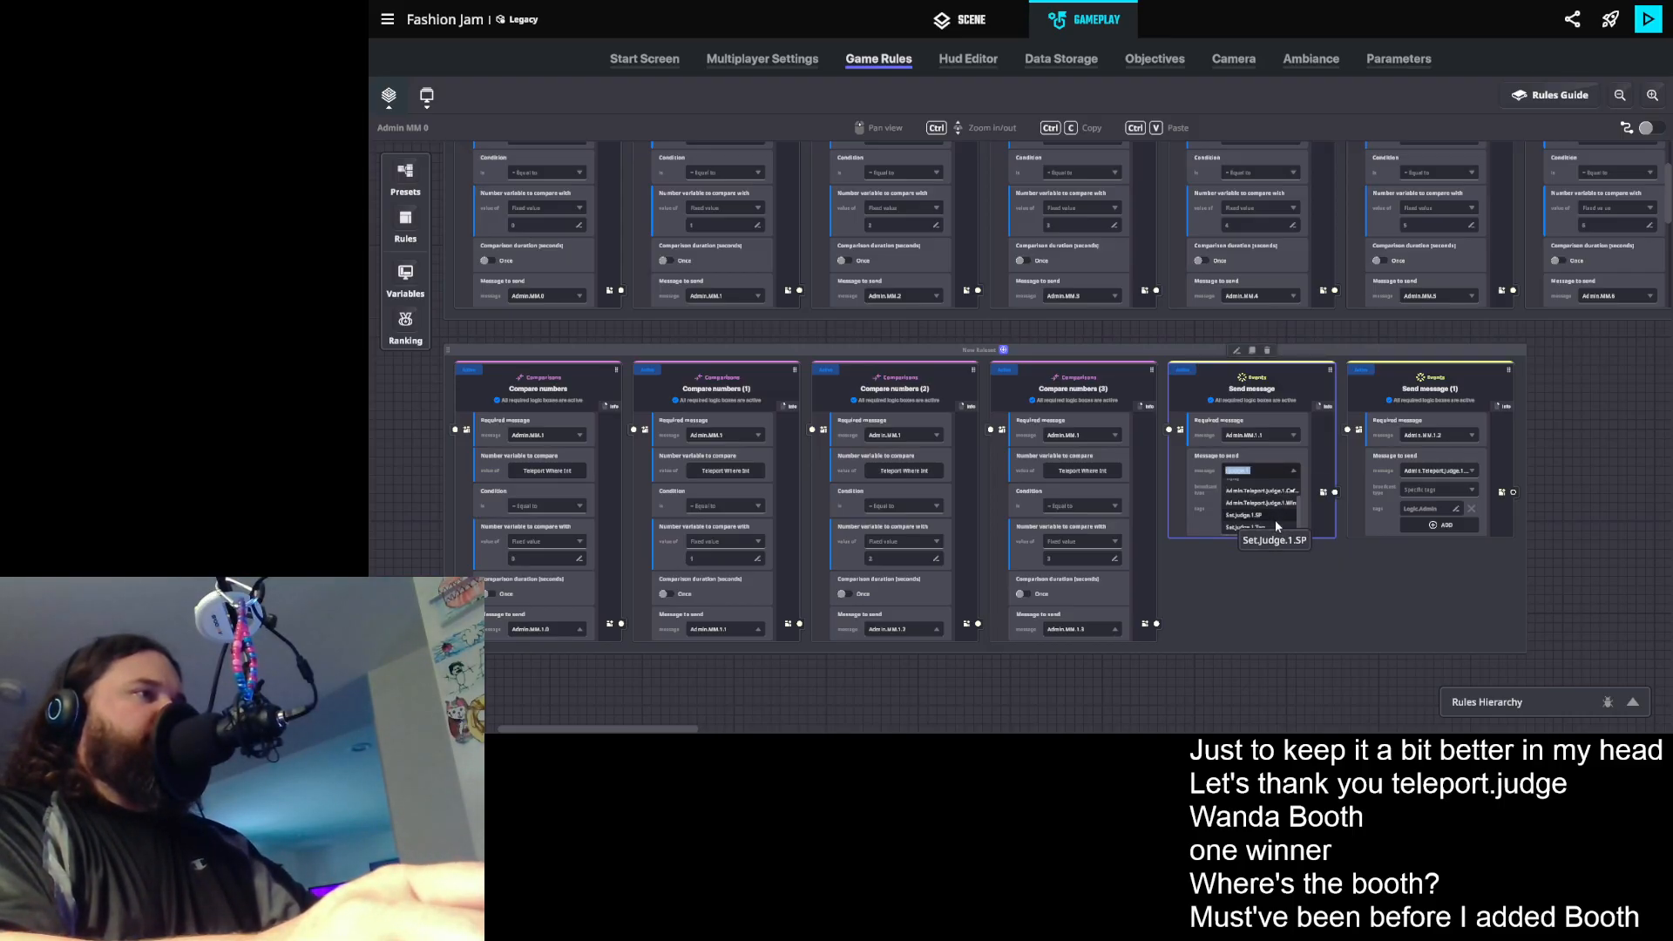
text(t.judge.1.)
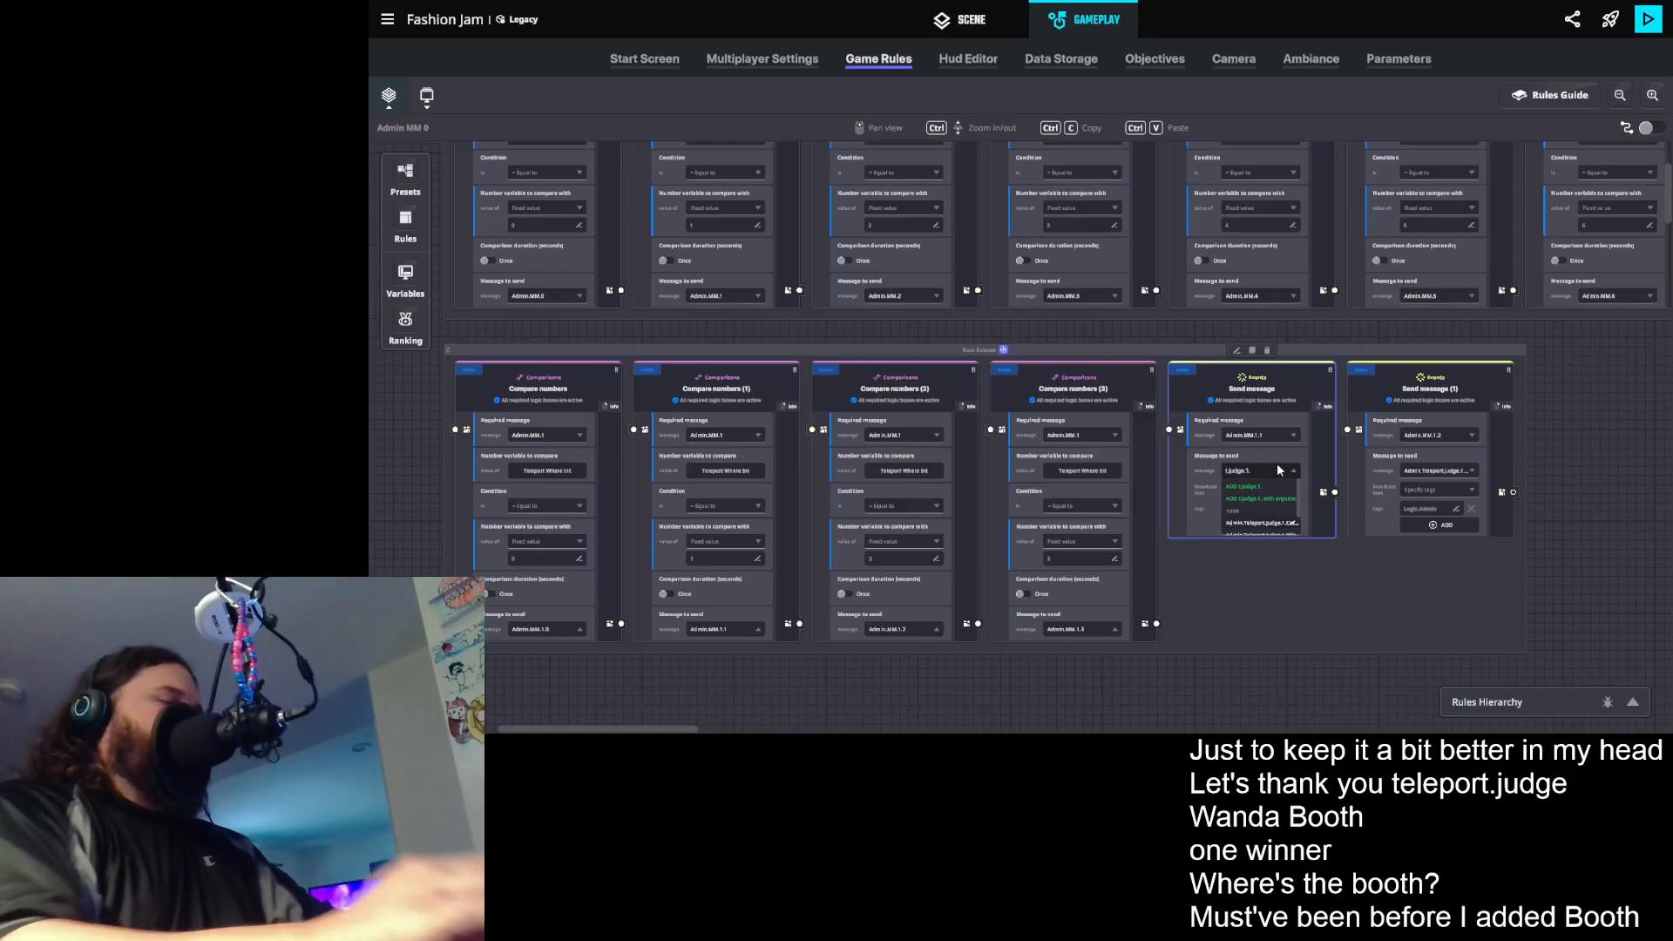
key(BackSpace)
click(1290, 522)
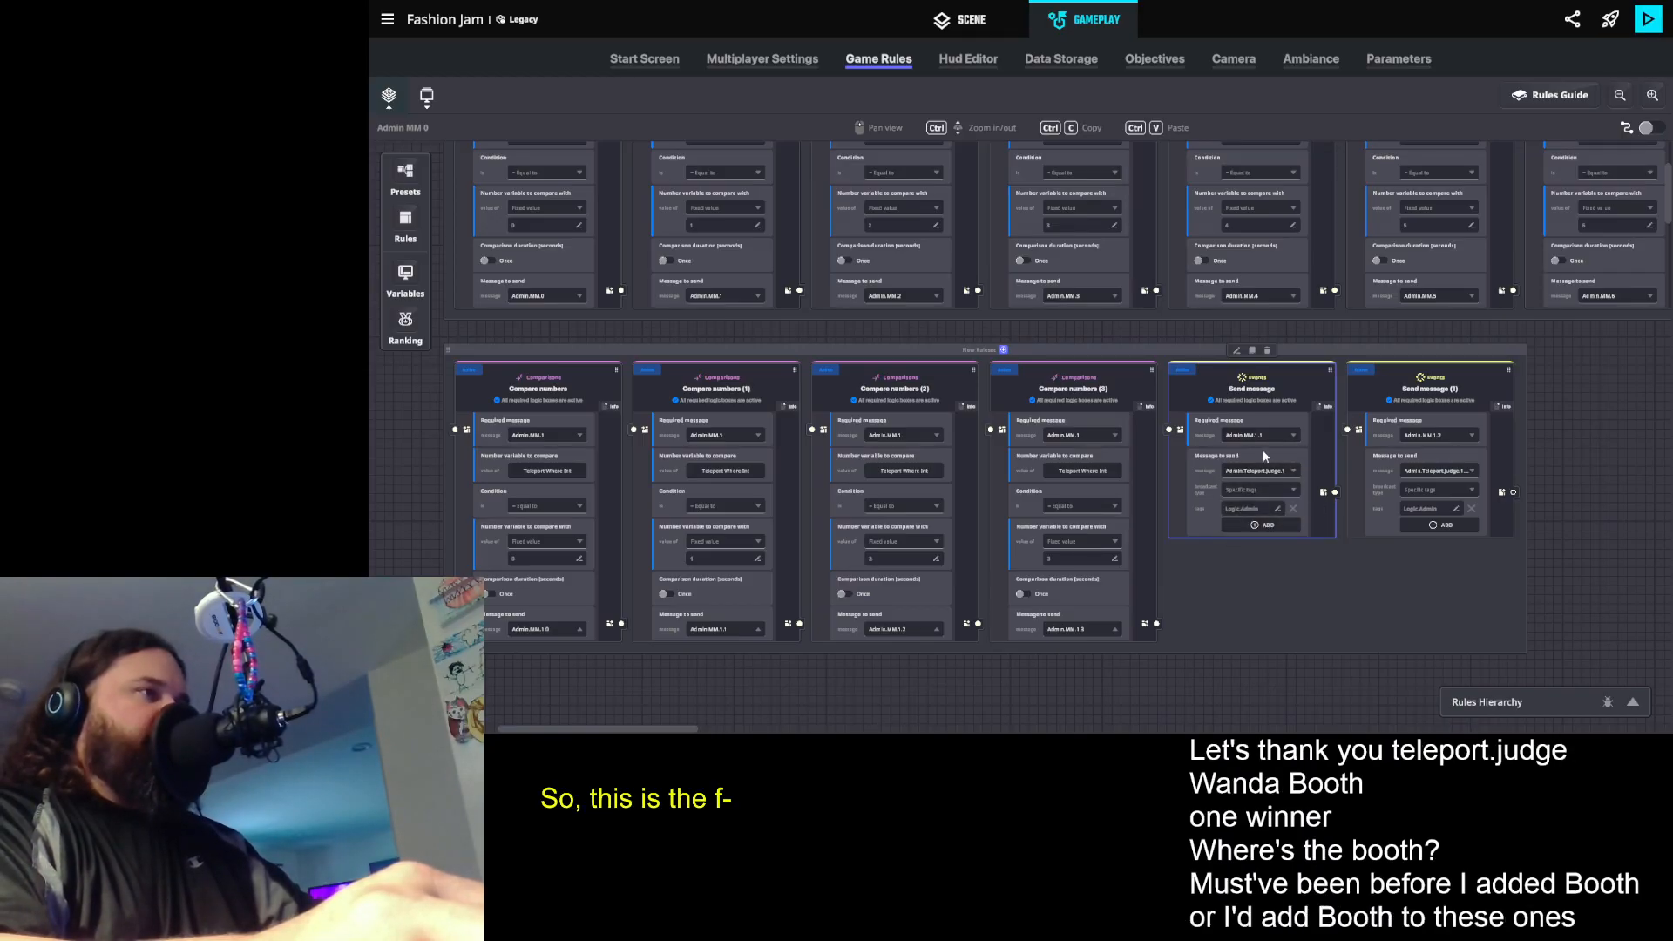
- Make the Send message (1) rule send Admin.Teleport.Judge.1.Catwalk
click(1451, 472)
key(Right)
click(1457, 524)
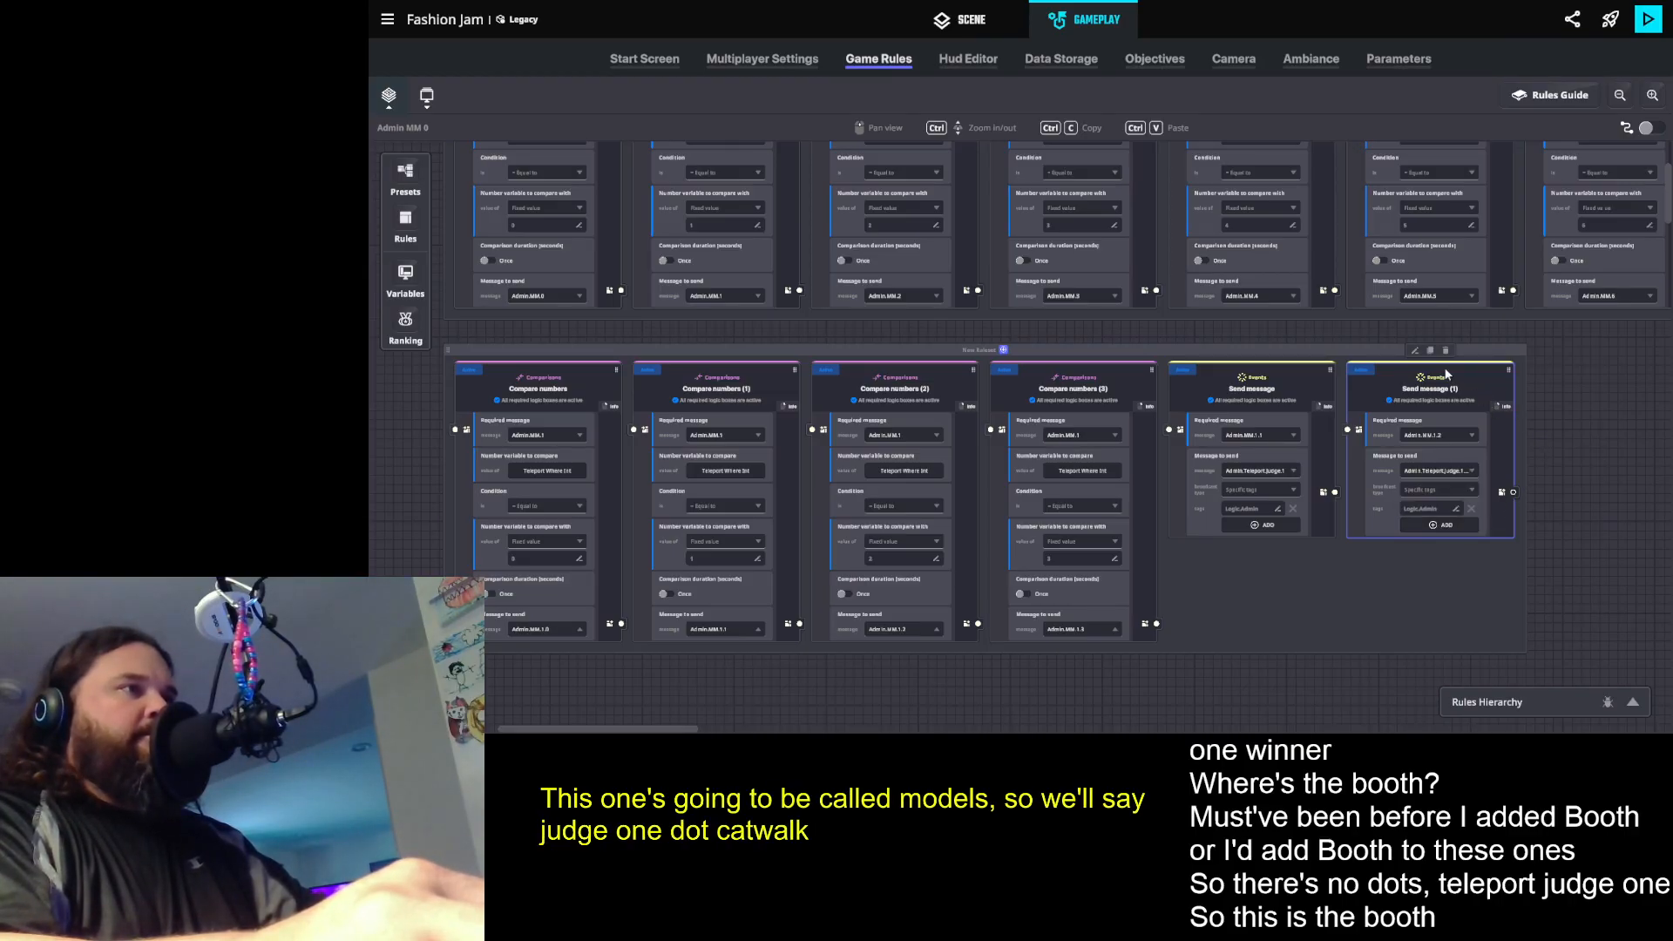
- Duplicate the Send message (1) rule and set the copy's required message to Admin.MM.1.3
click(1430, 350)
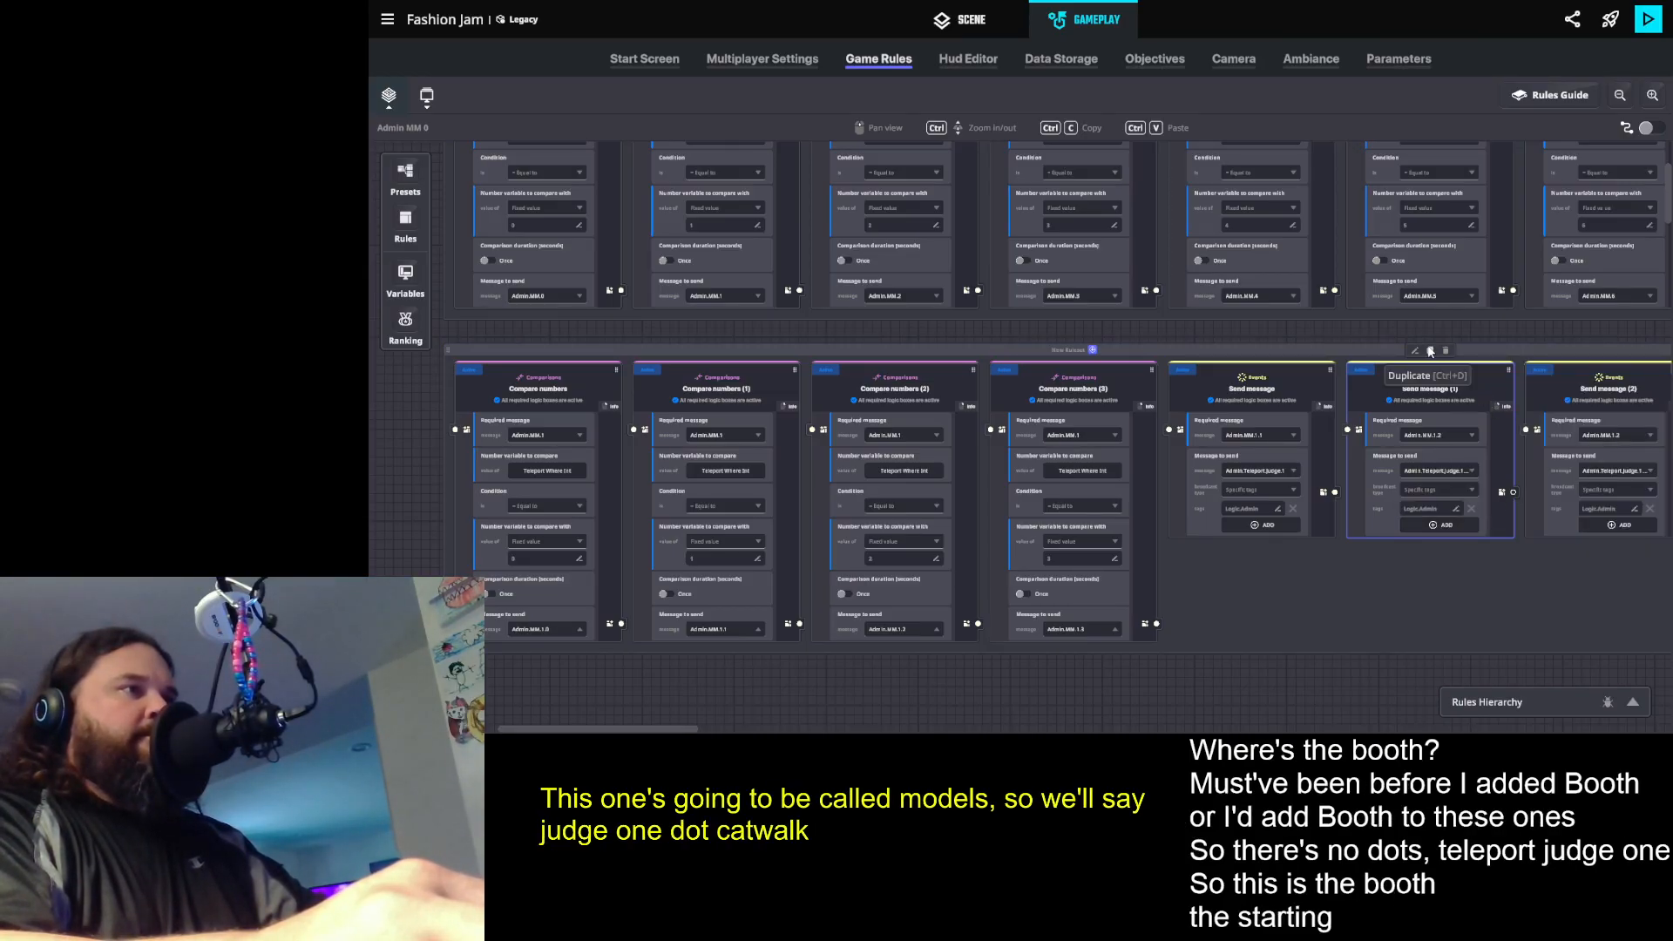
click(1614, 437)
text(1)
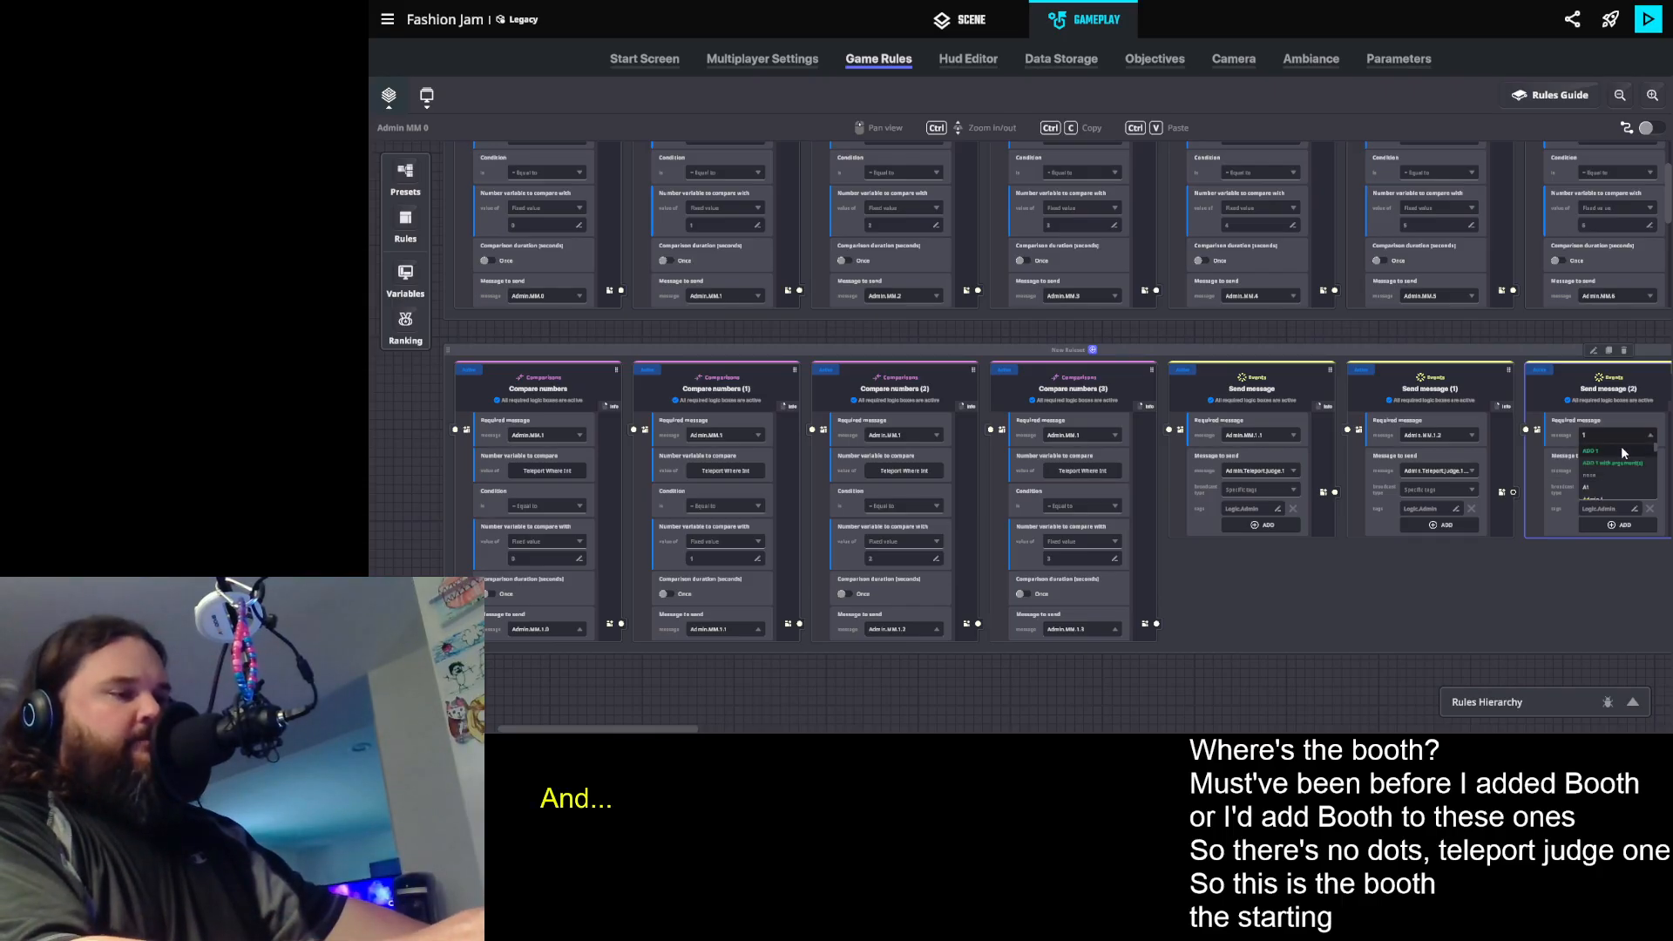
text(.3)
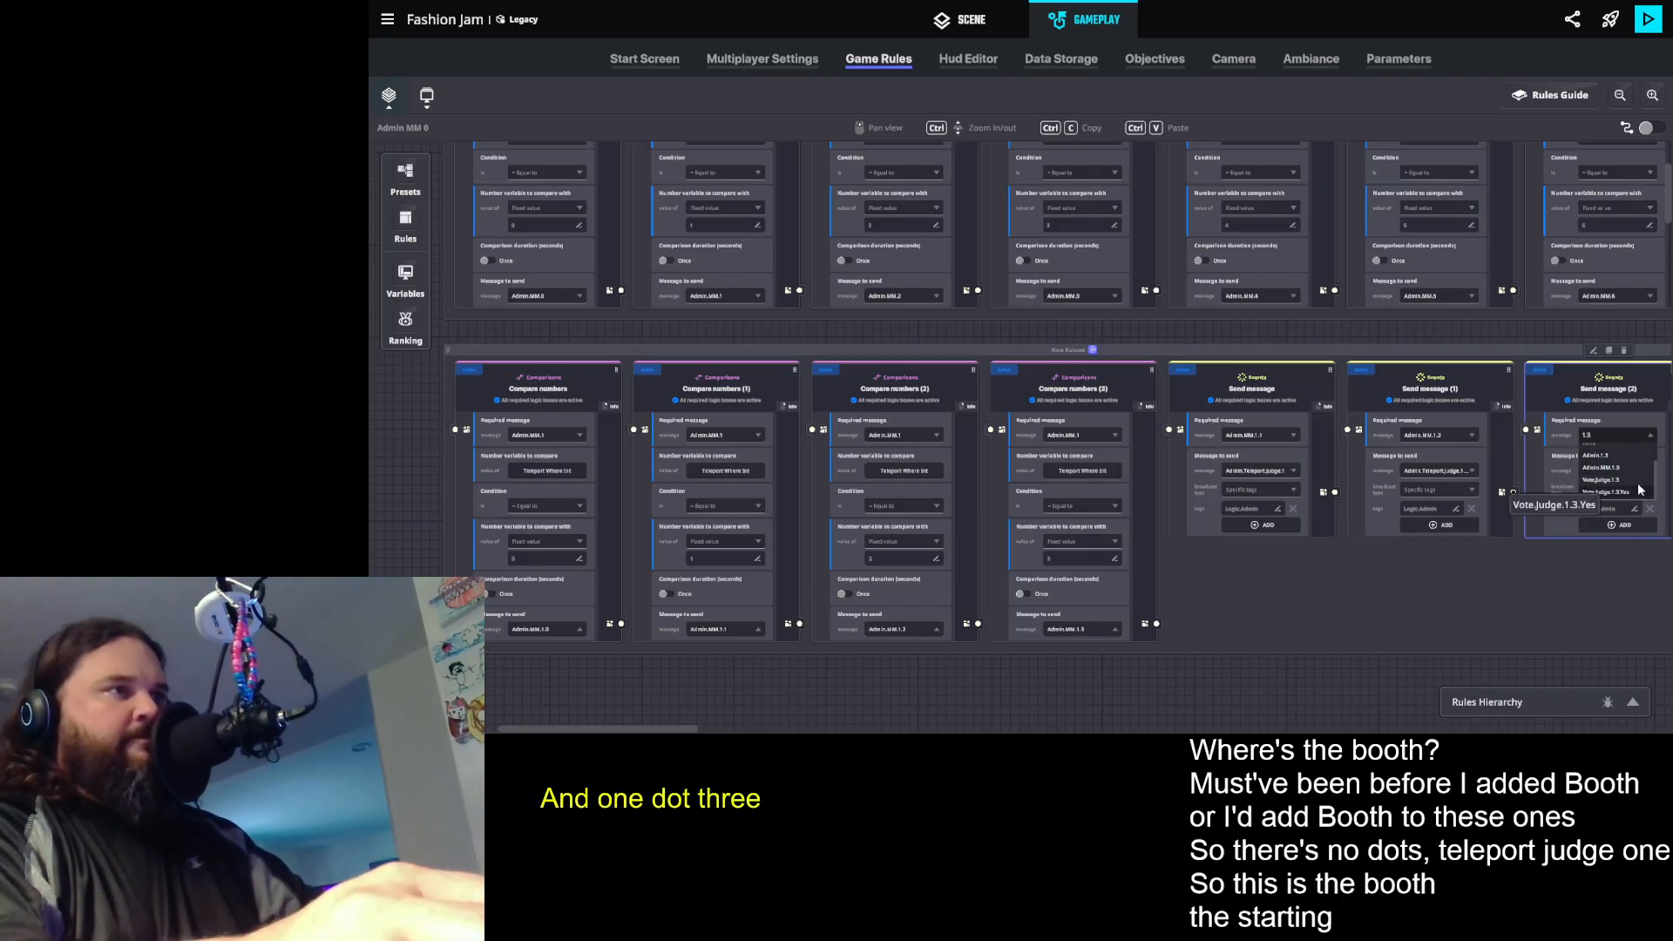
click(1613, 468)
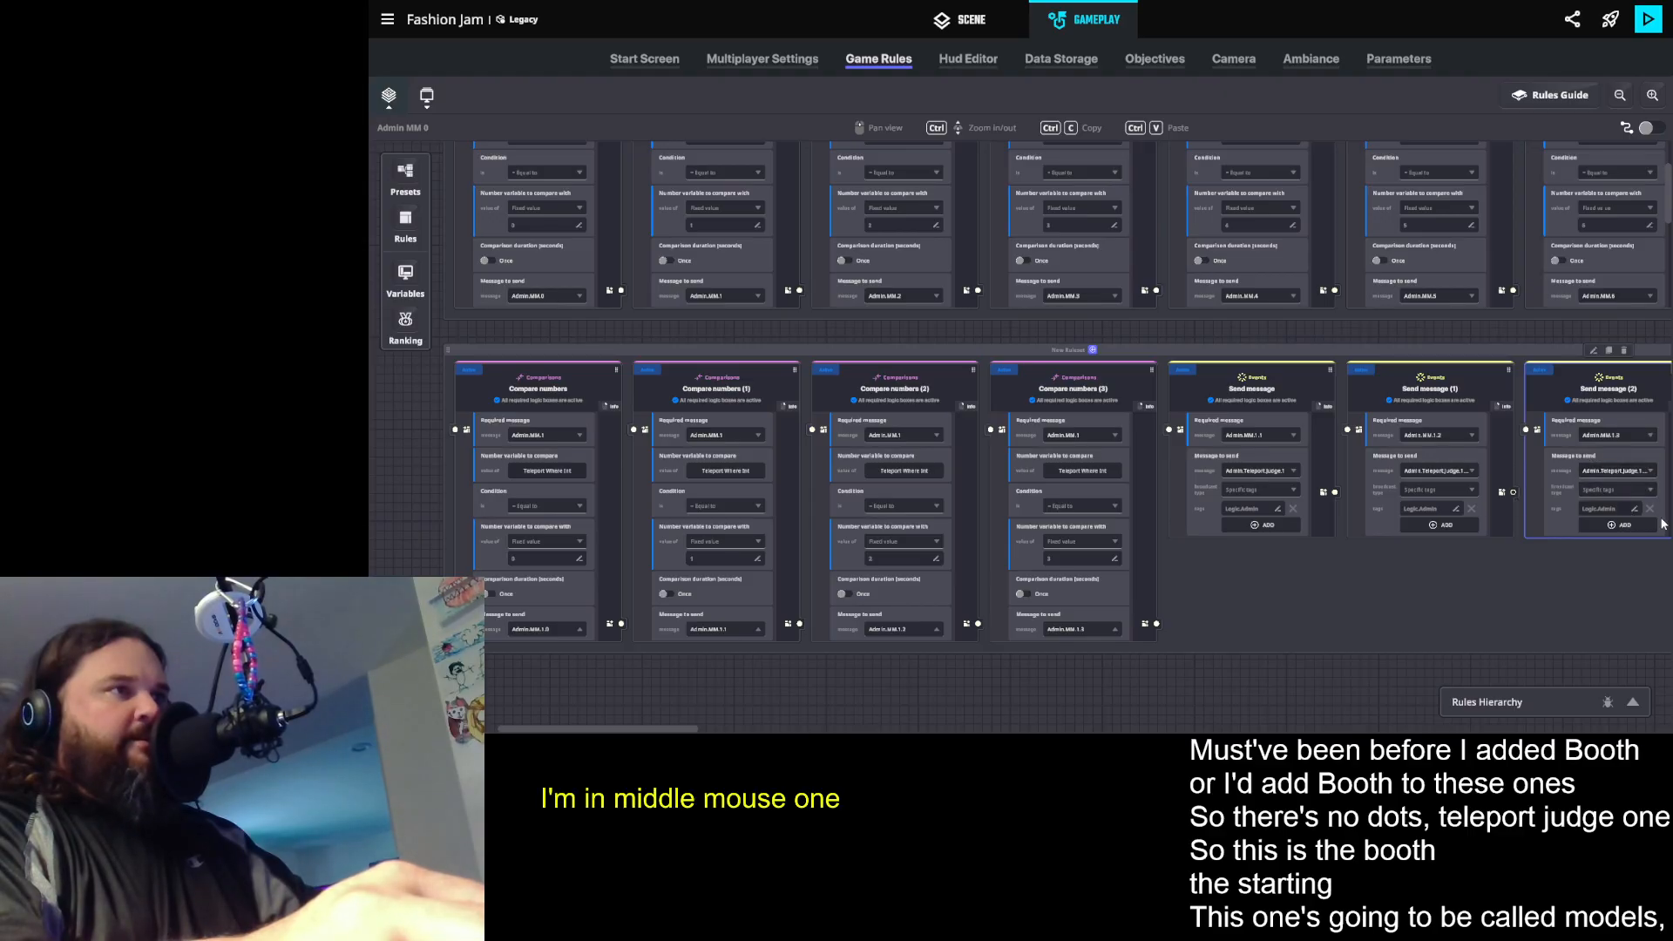
- Make the new Send message copy send Admin.Teleport.Judge.1.Winner
click(1643, 470)
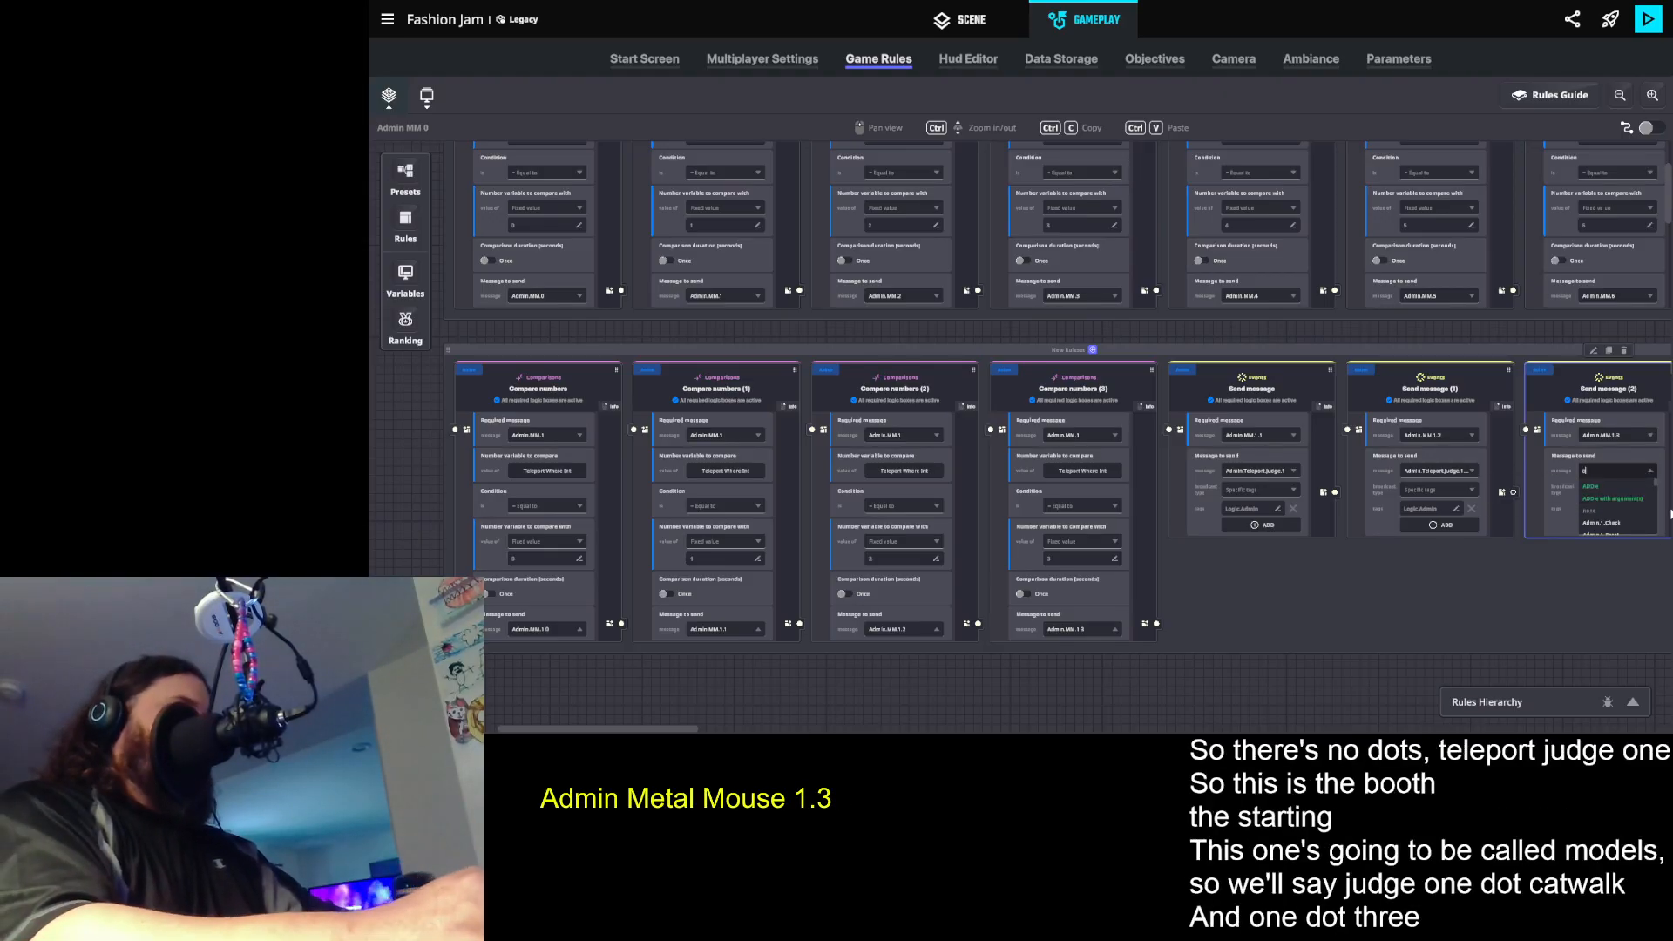
text(e.1)
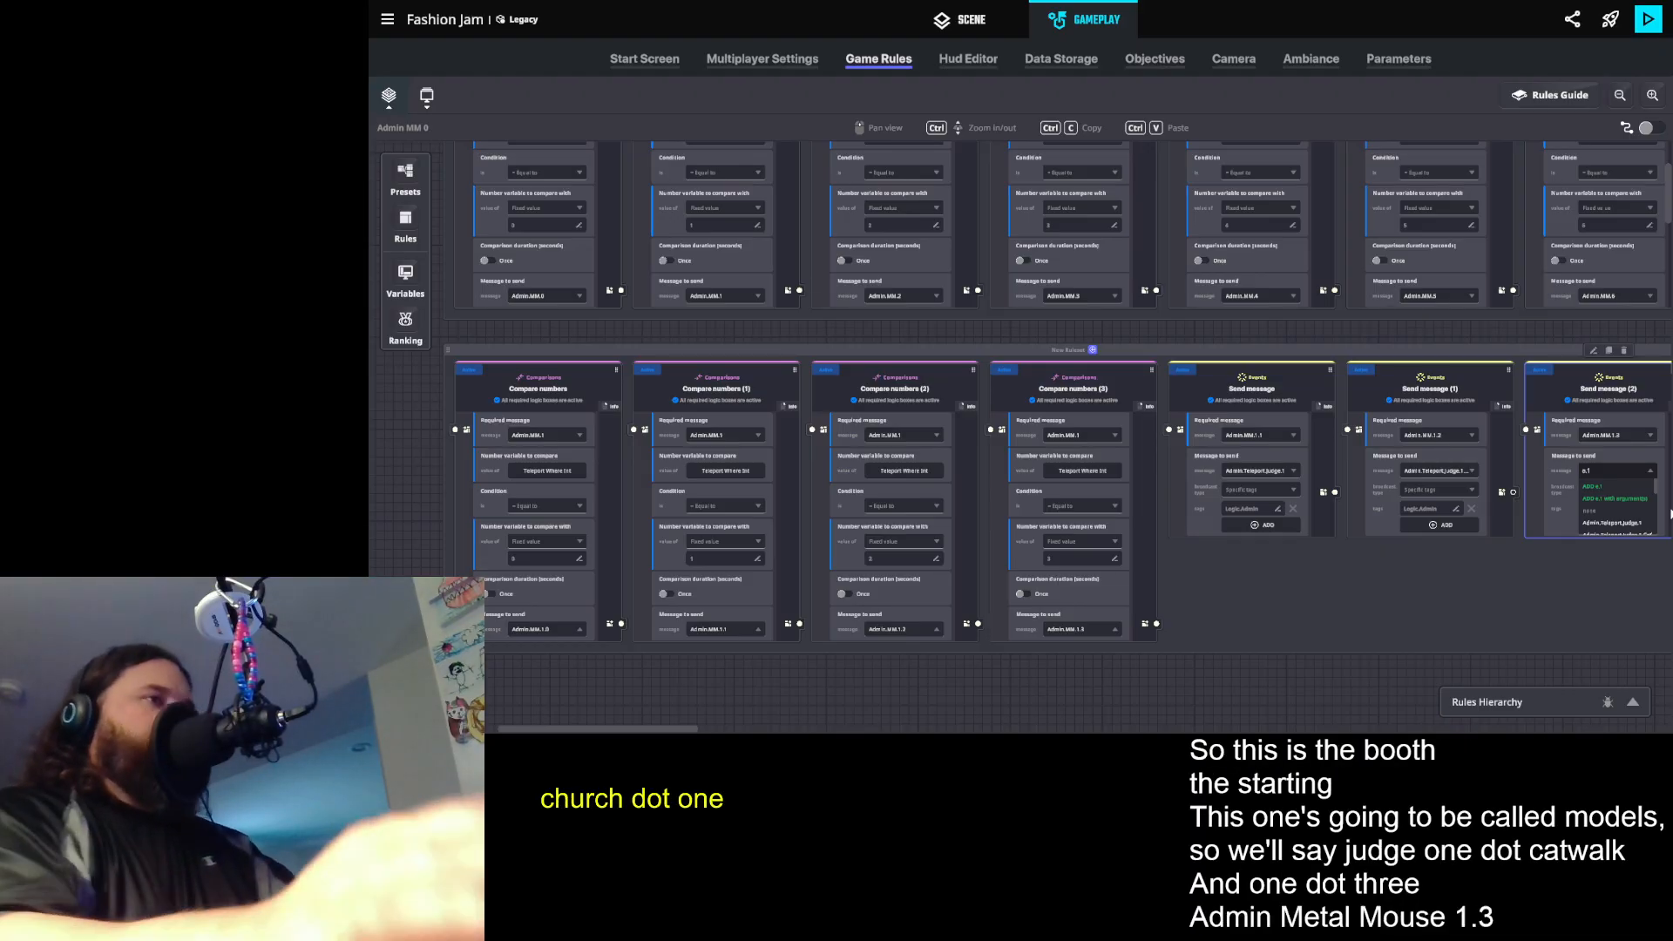
scroll(1618, 497, down, 2)
scroll(1621, 501, up, 3)
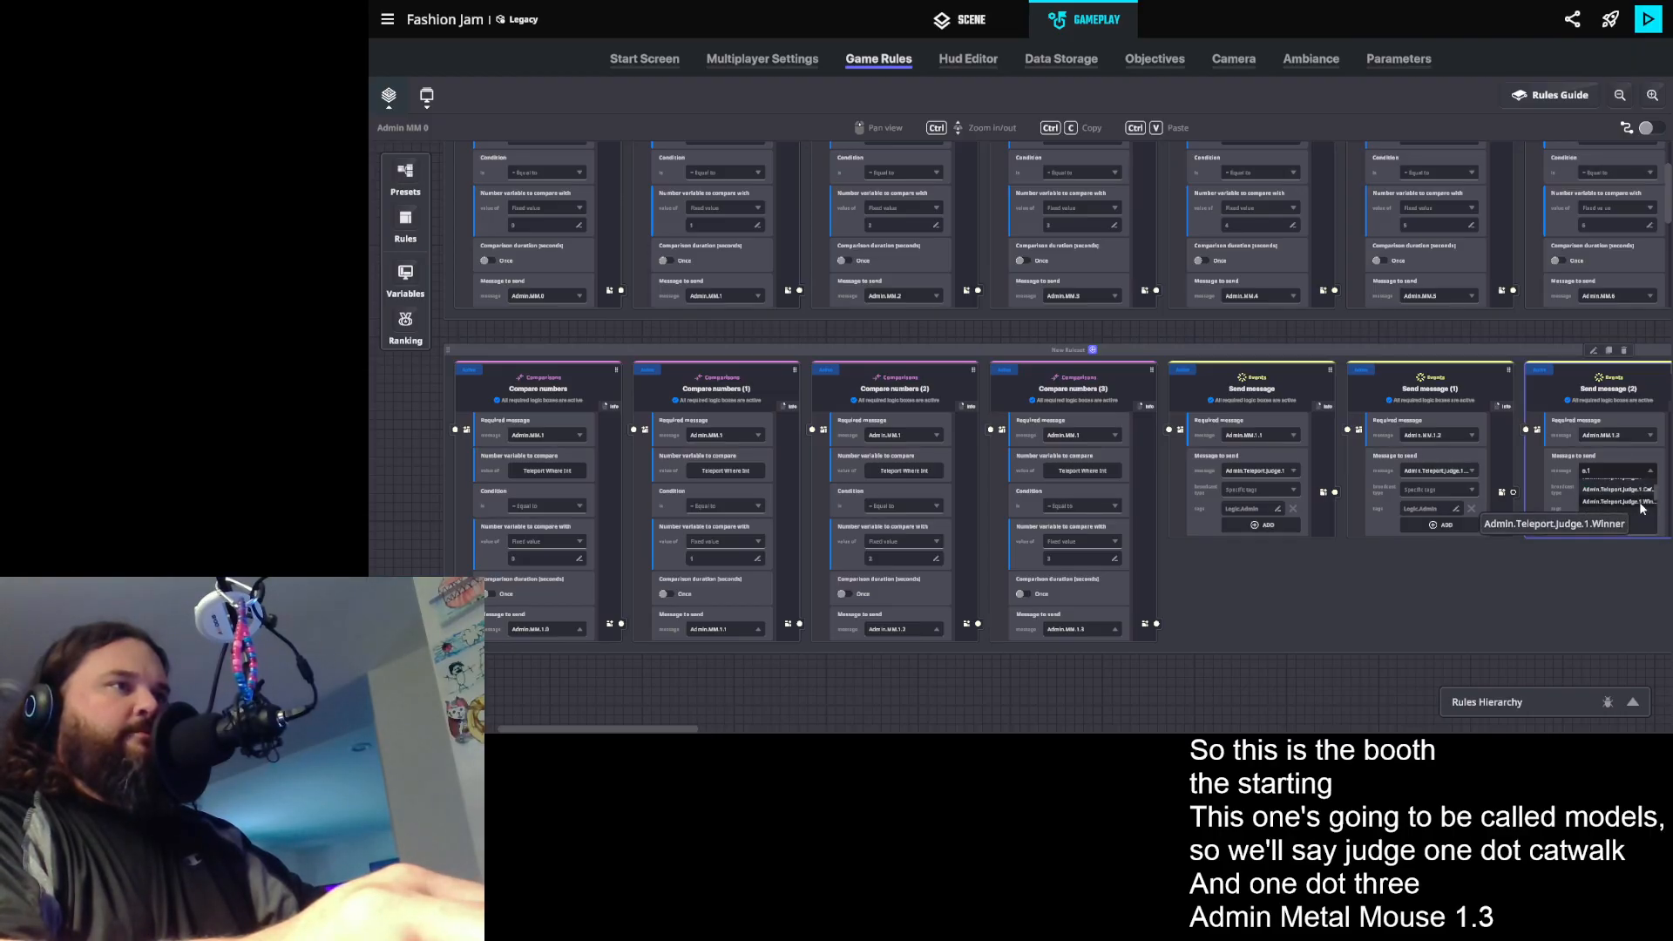
click(1635, 521)
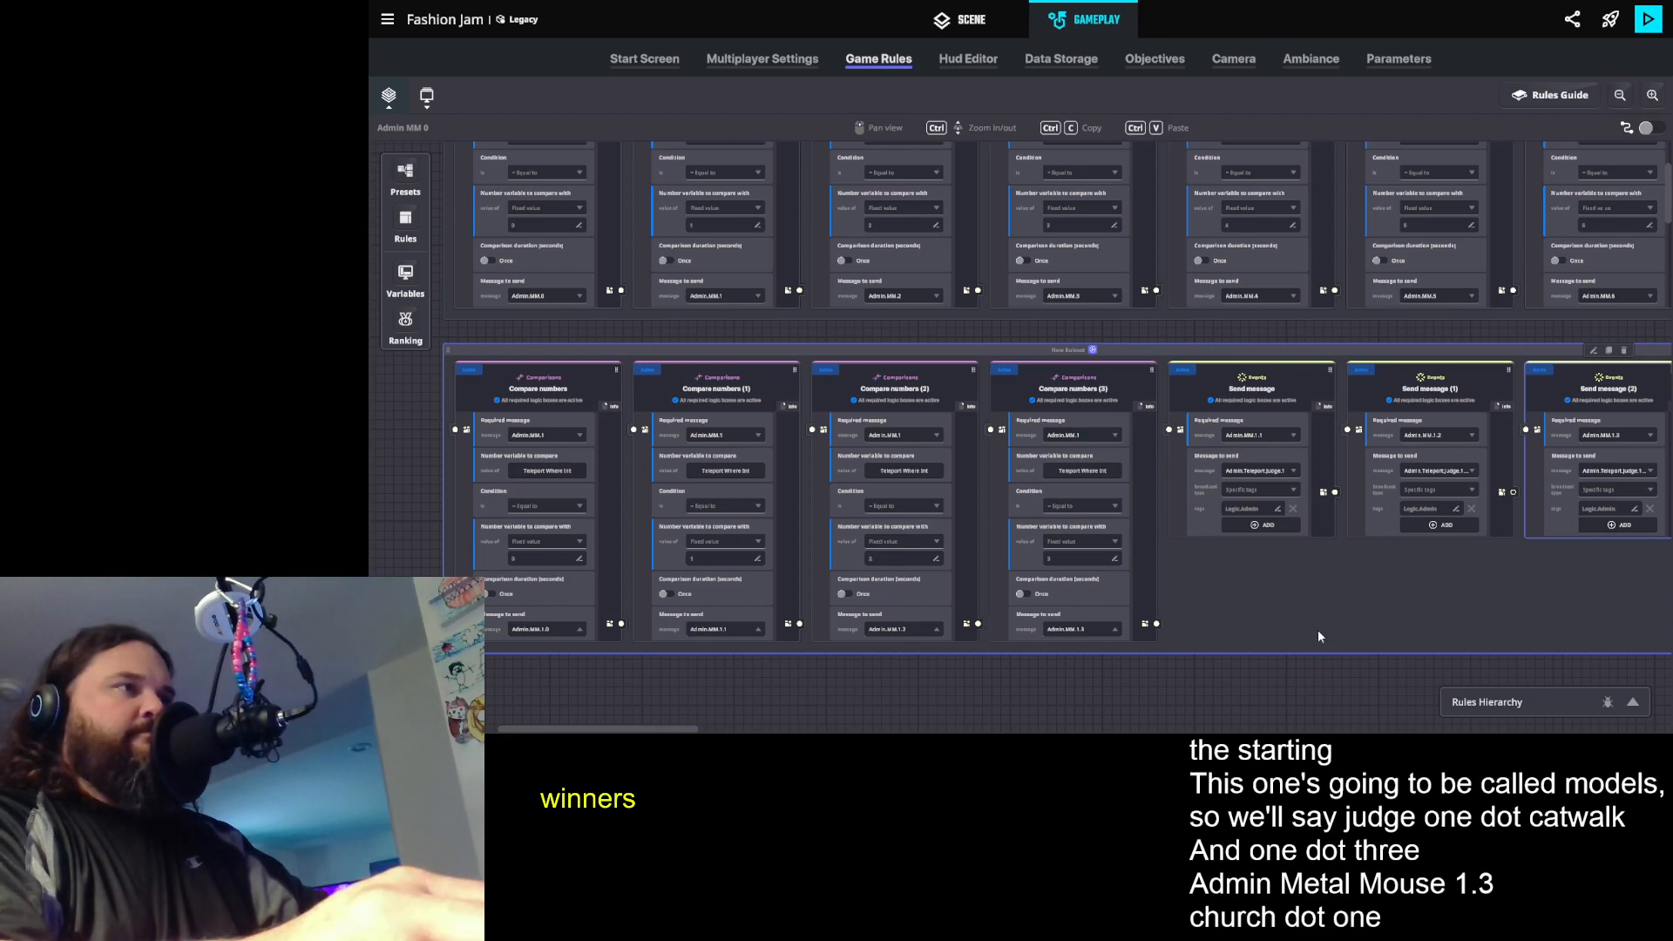
scroll(1248, 575, down, 1)
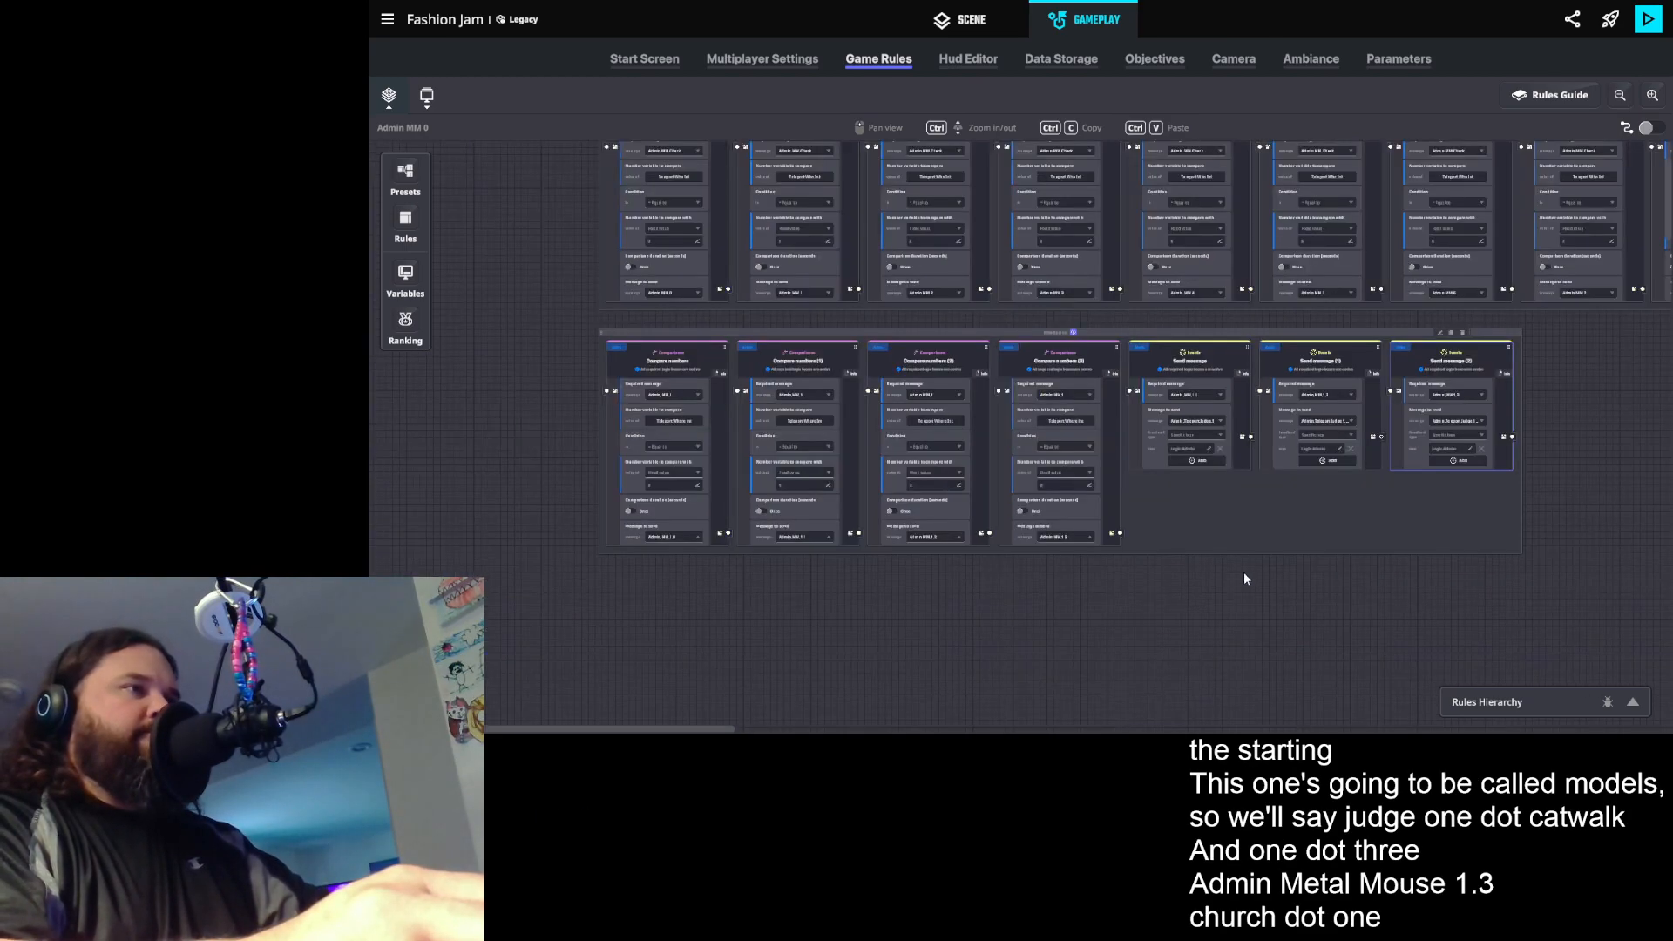
scroll(1208, 543, up, 1)
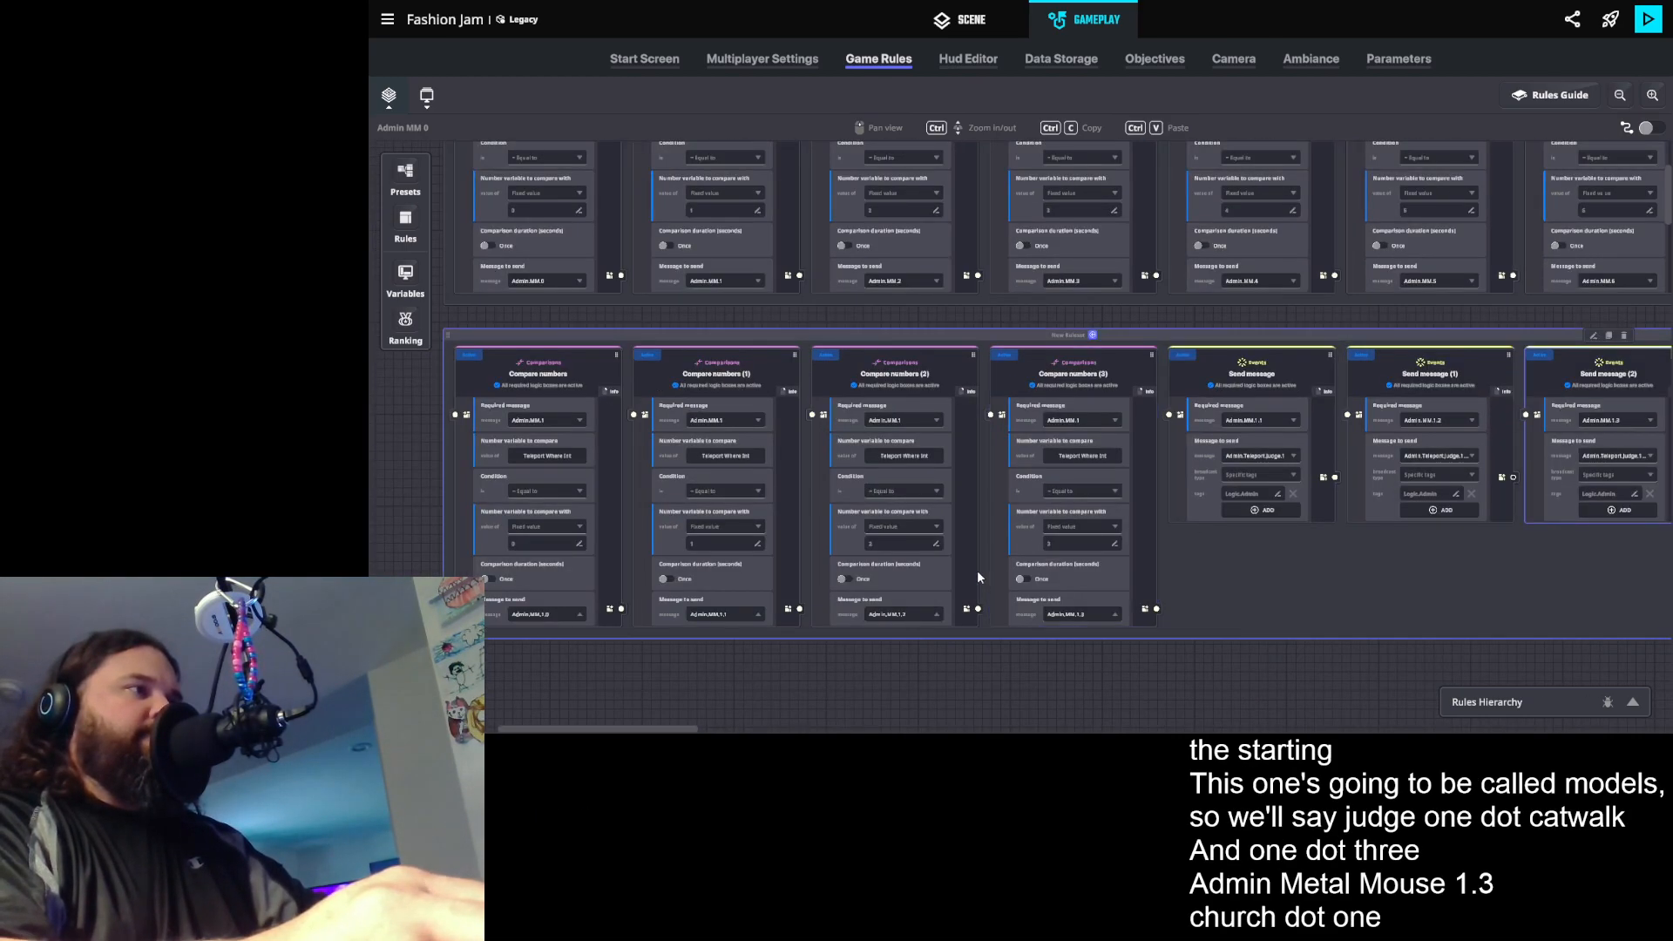
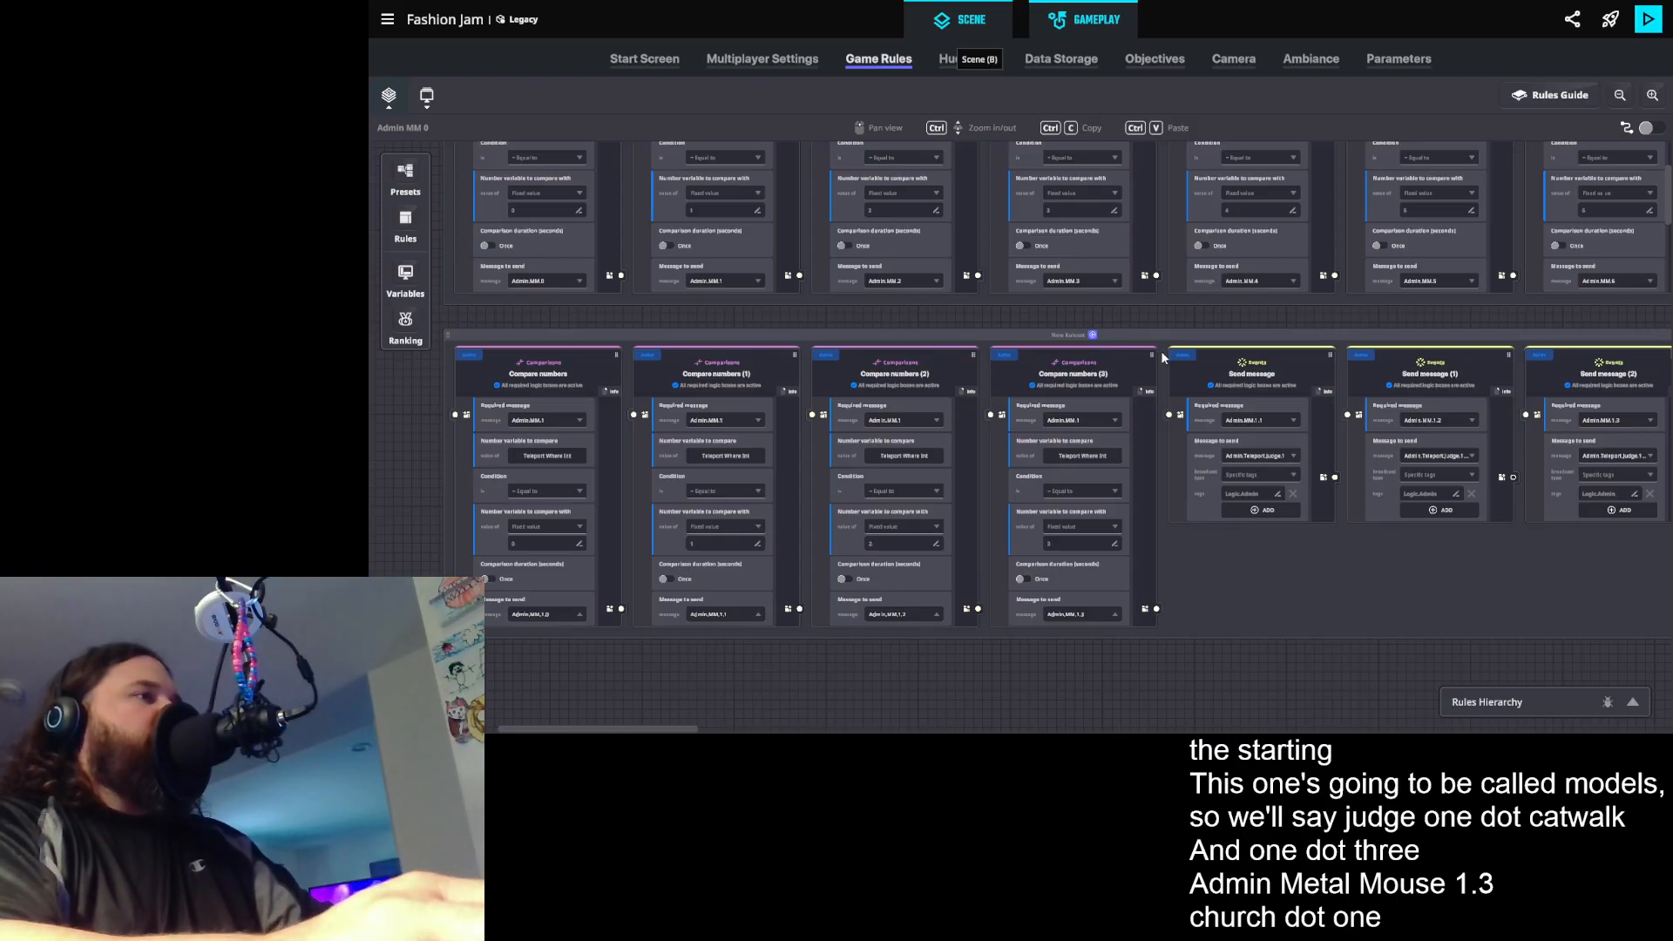
- In the scene, add a Speaker component to the three Judge 1 teleport button posts by the red carpet
key(b)
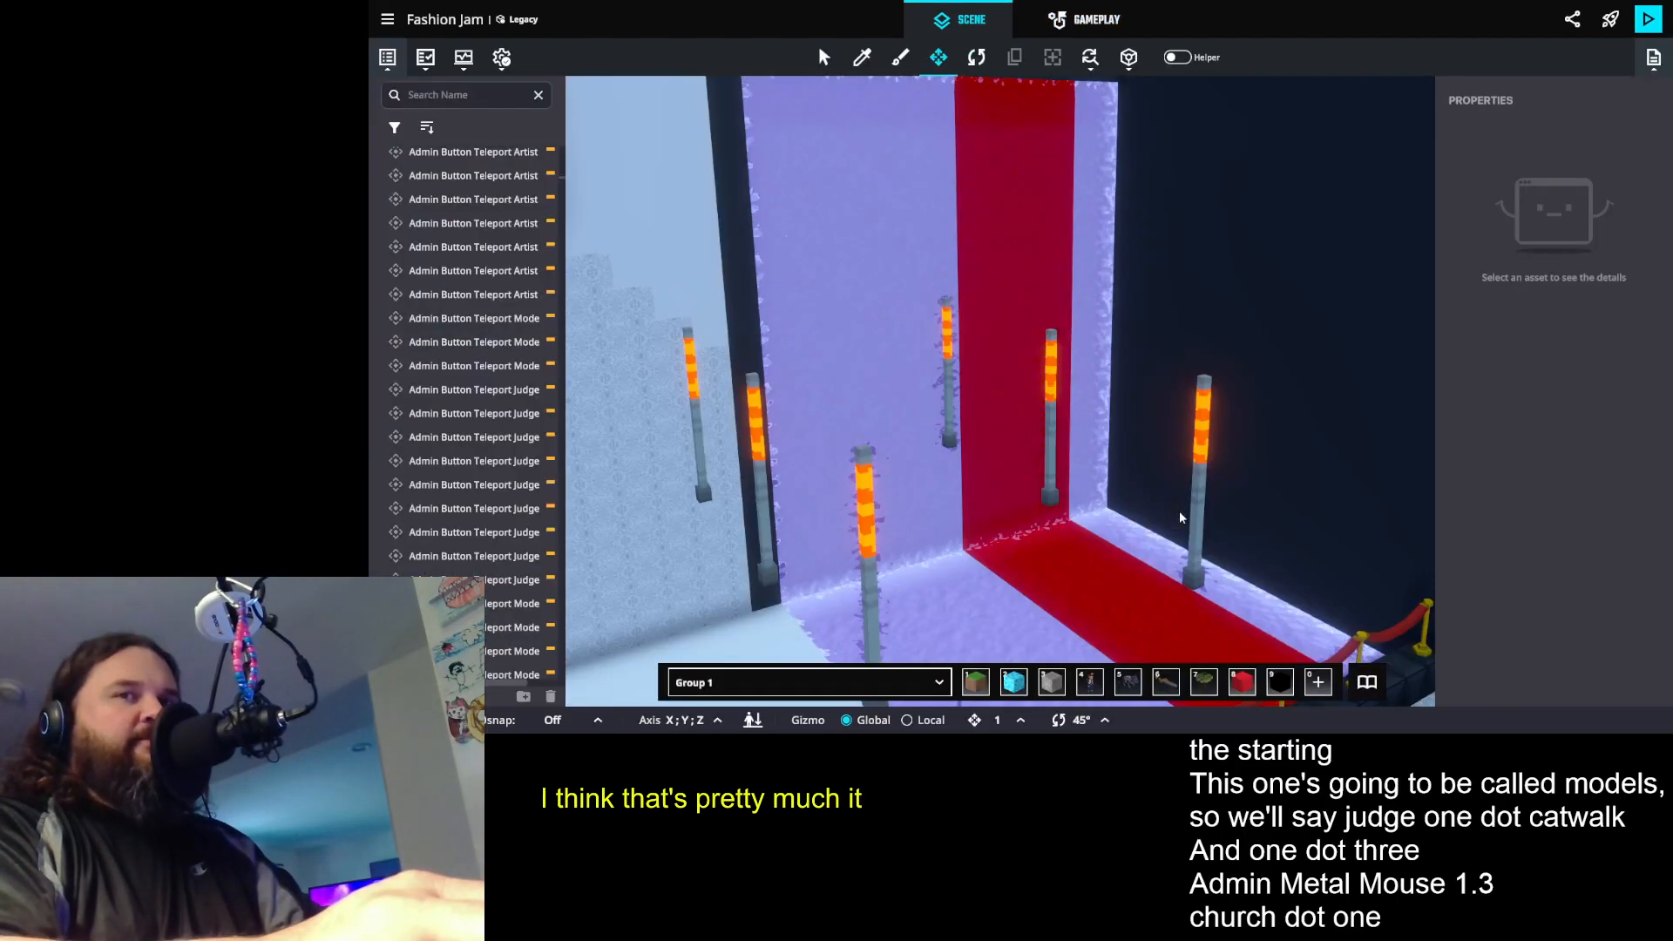
drag(1096, 486, 993, 410)
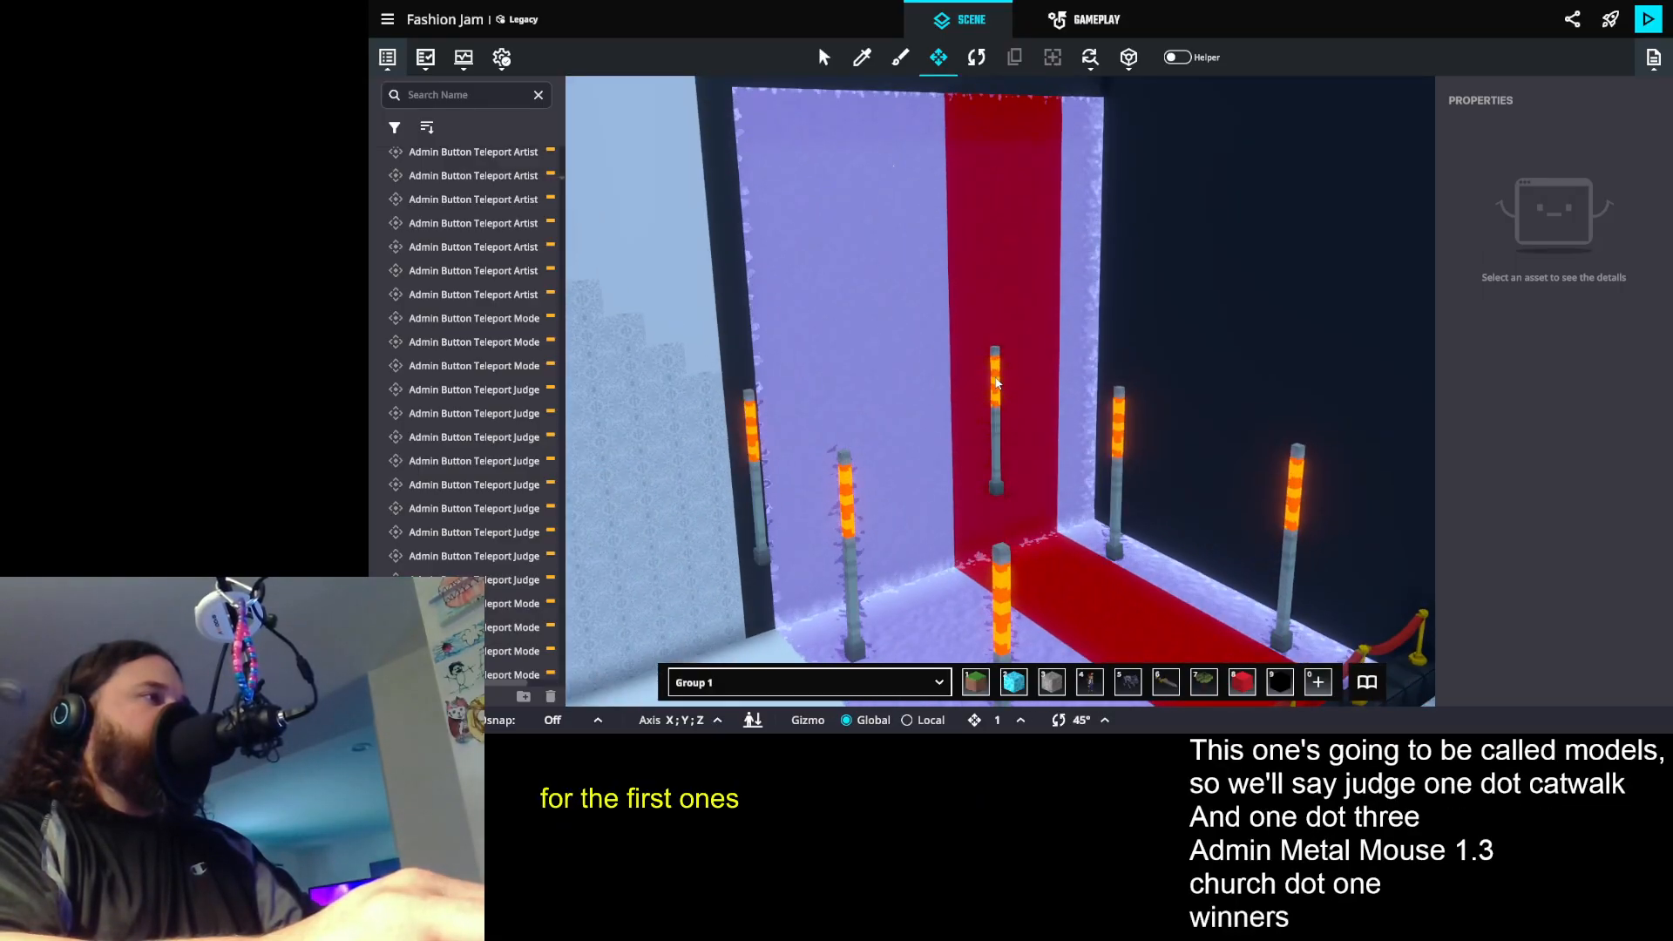
click(994, 408)
shift+click(1118, 425)
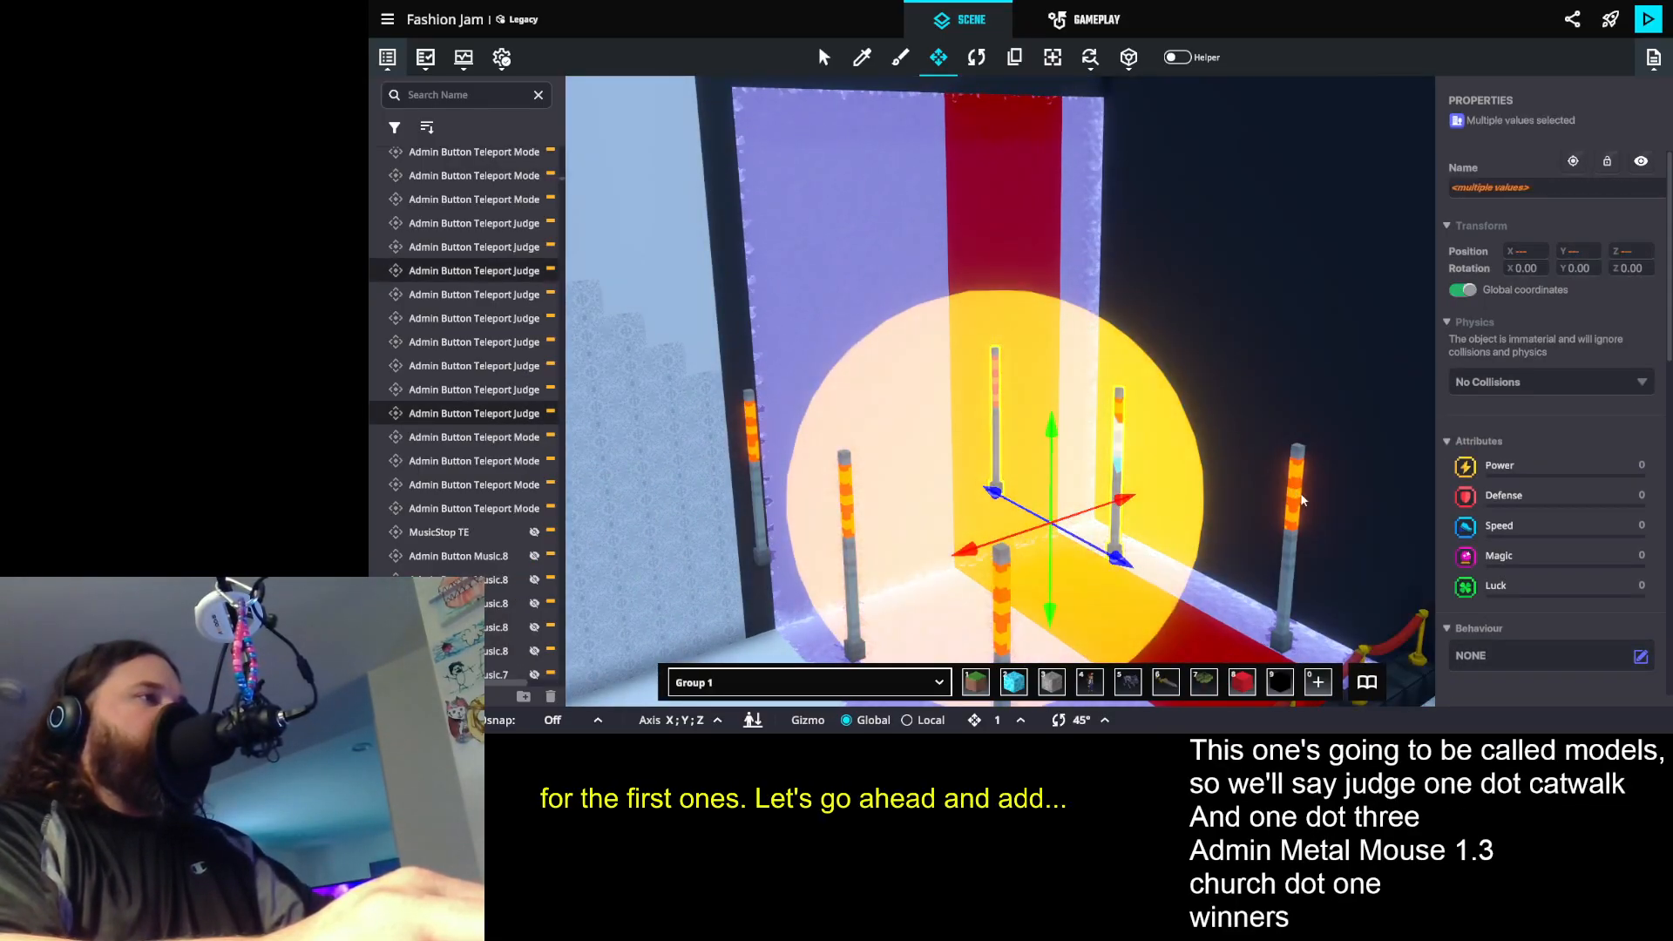
shift+click(1298, 485)
scroll(1610, 503, down, 10)
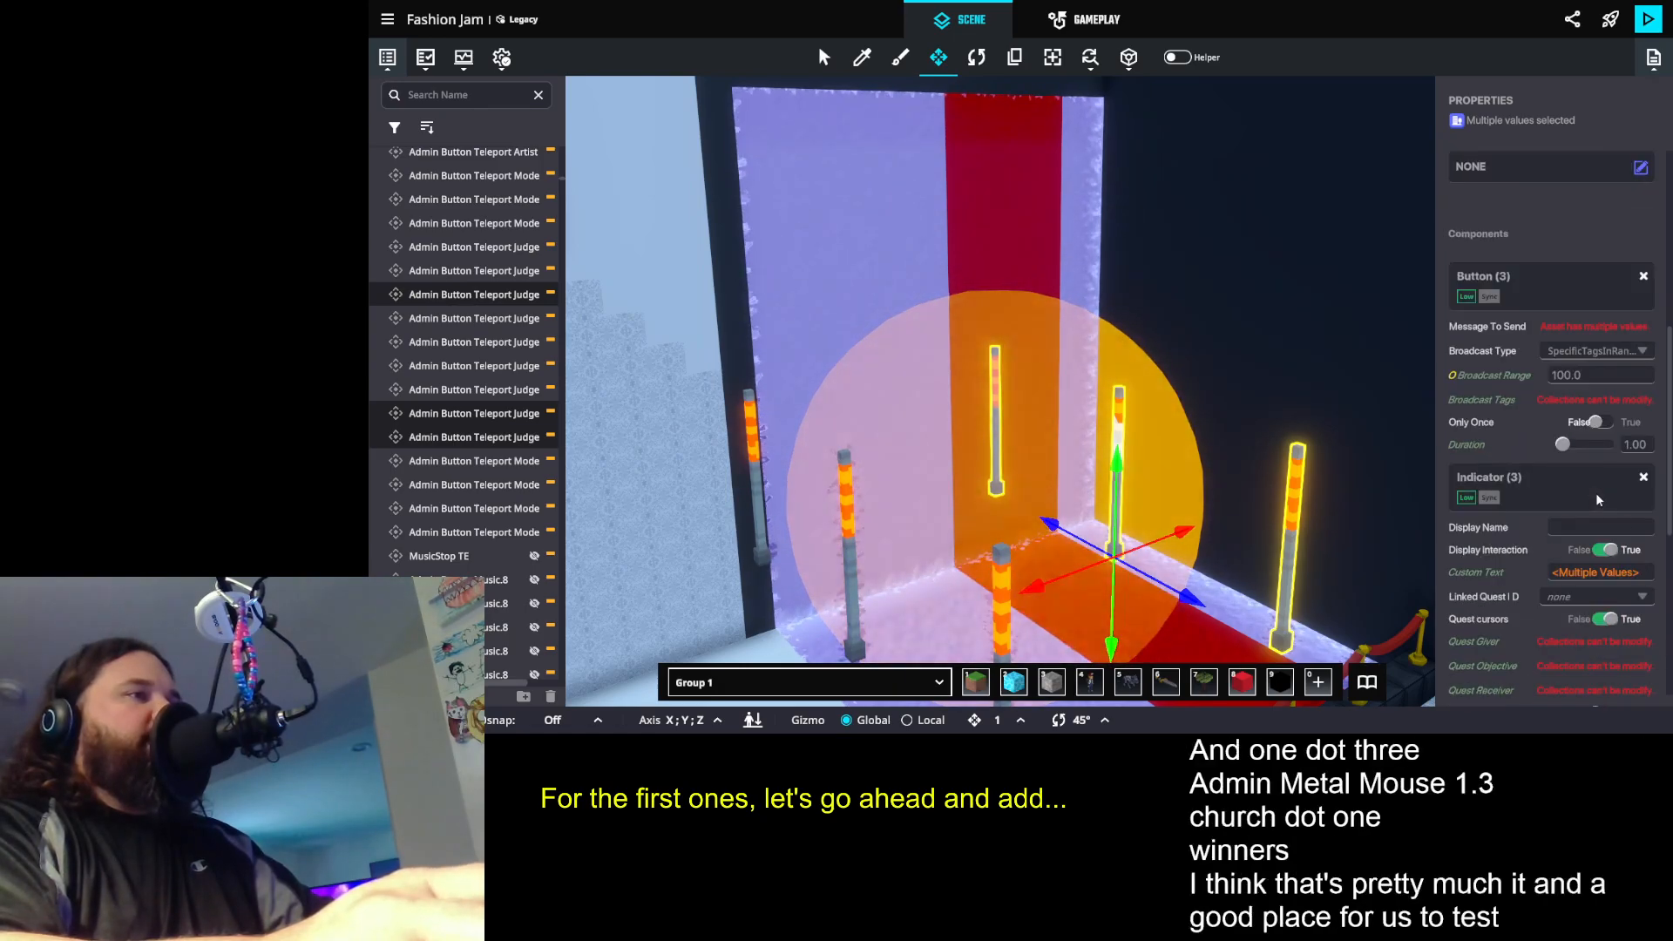
scroll(1610, 503, down, 5)
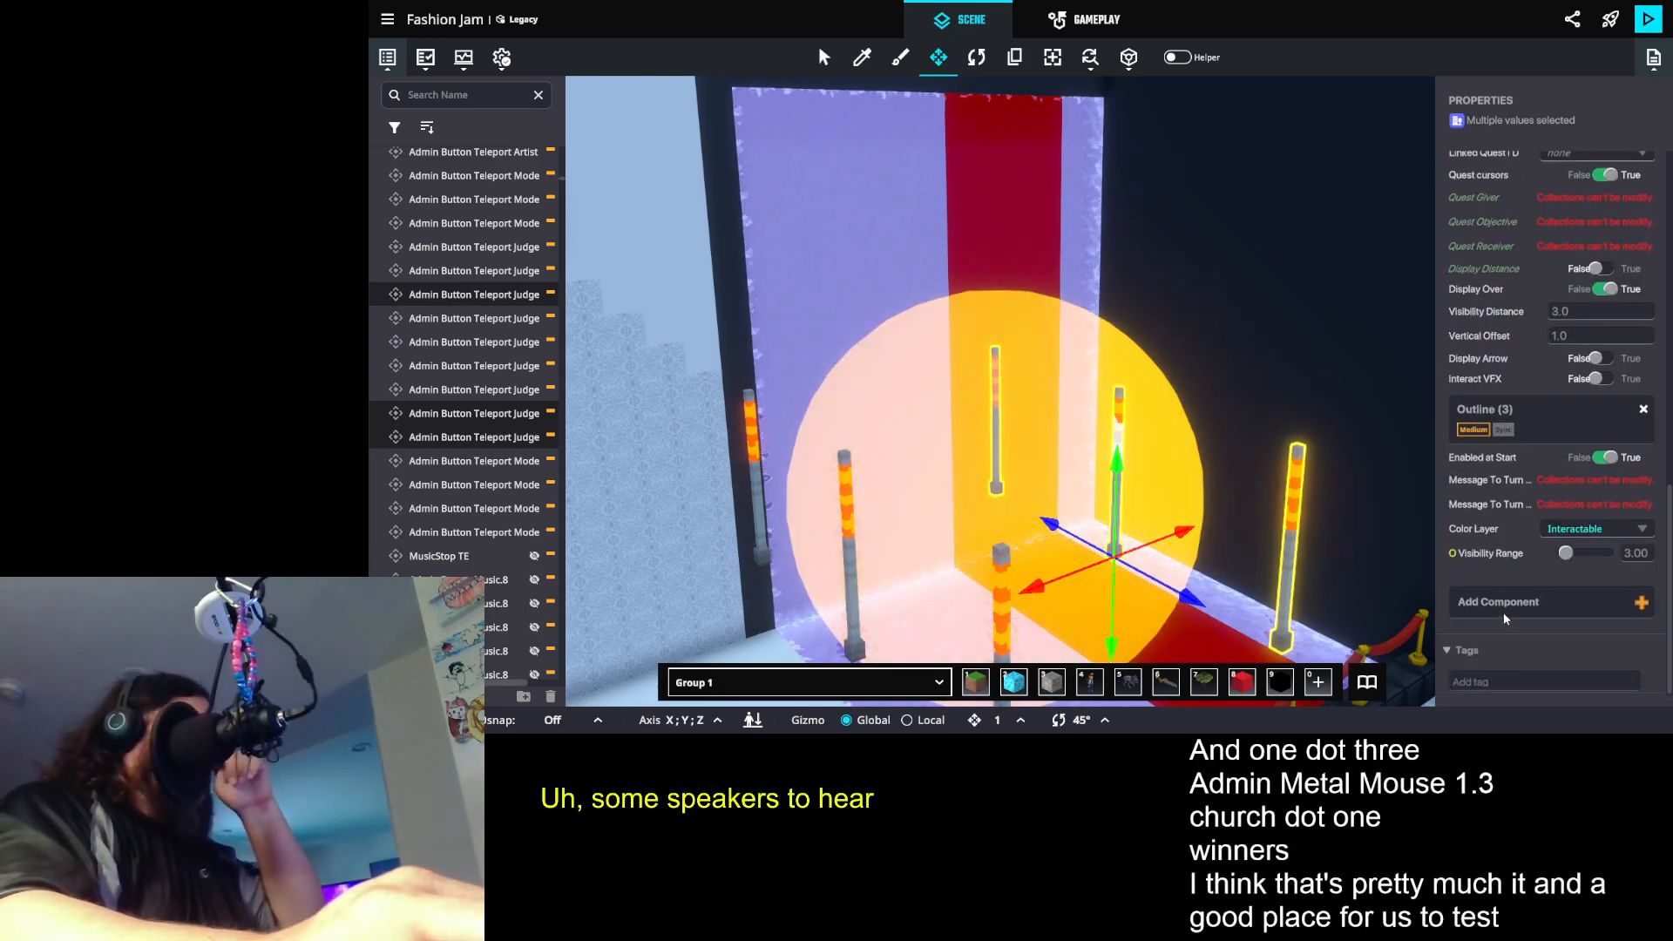
click(1510, 613)
click(1077, 157)
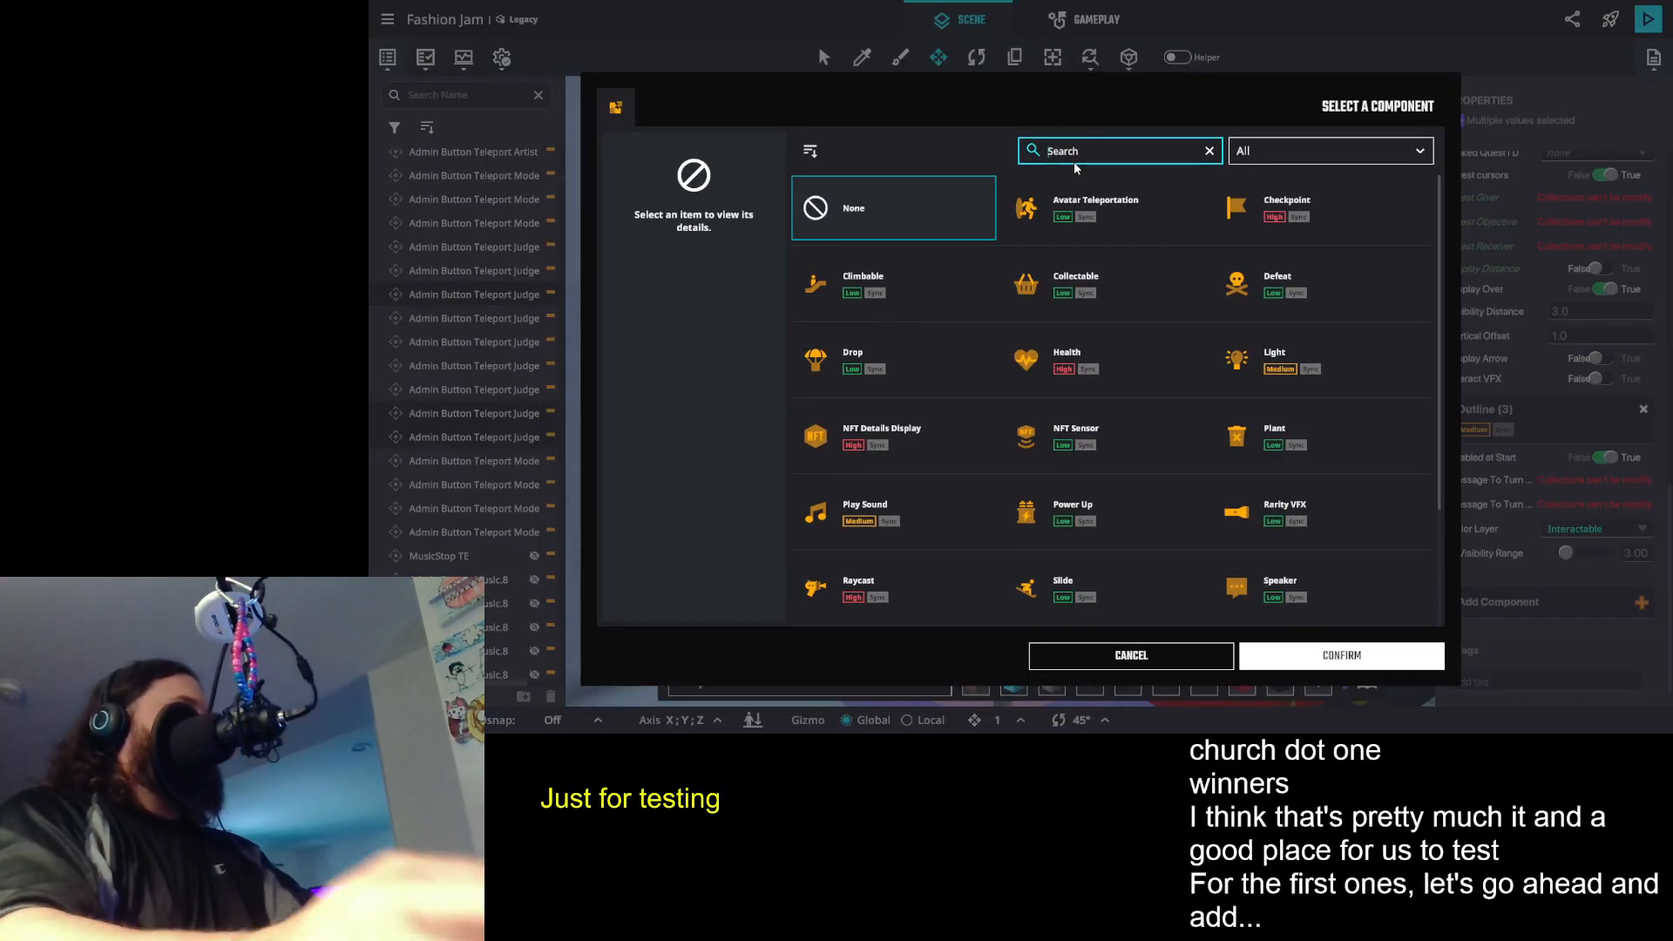
text(spea)
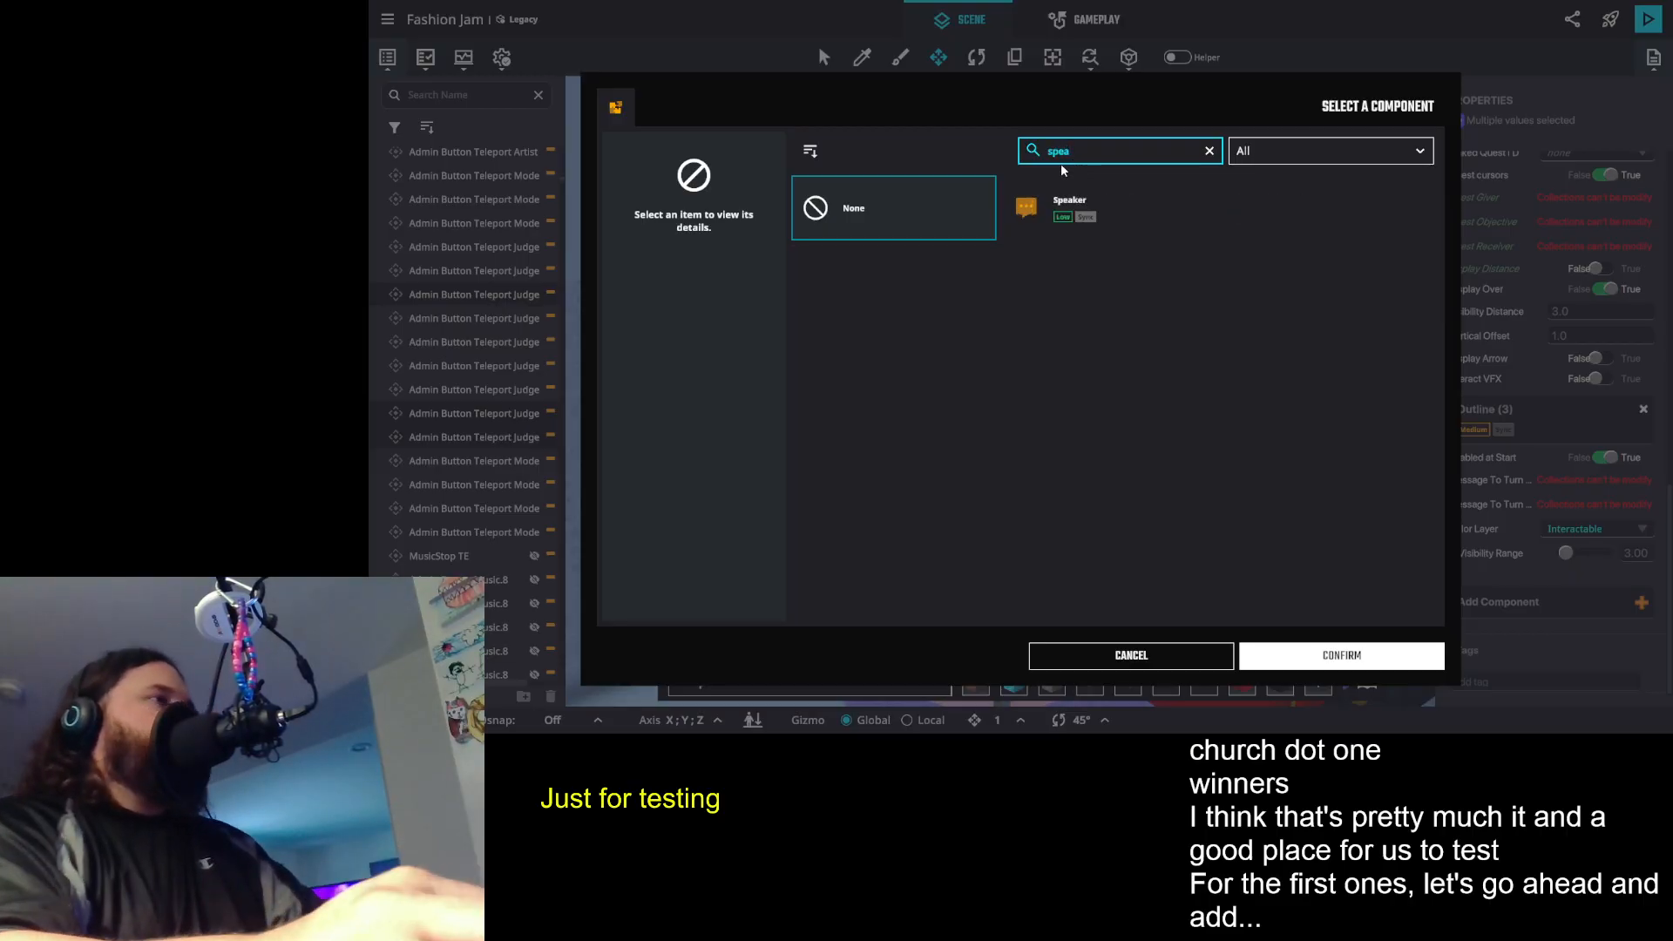
click(1080, 207)
click(1341, 655)
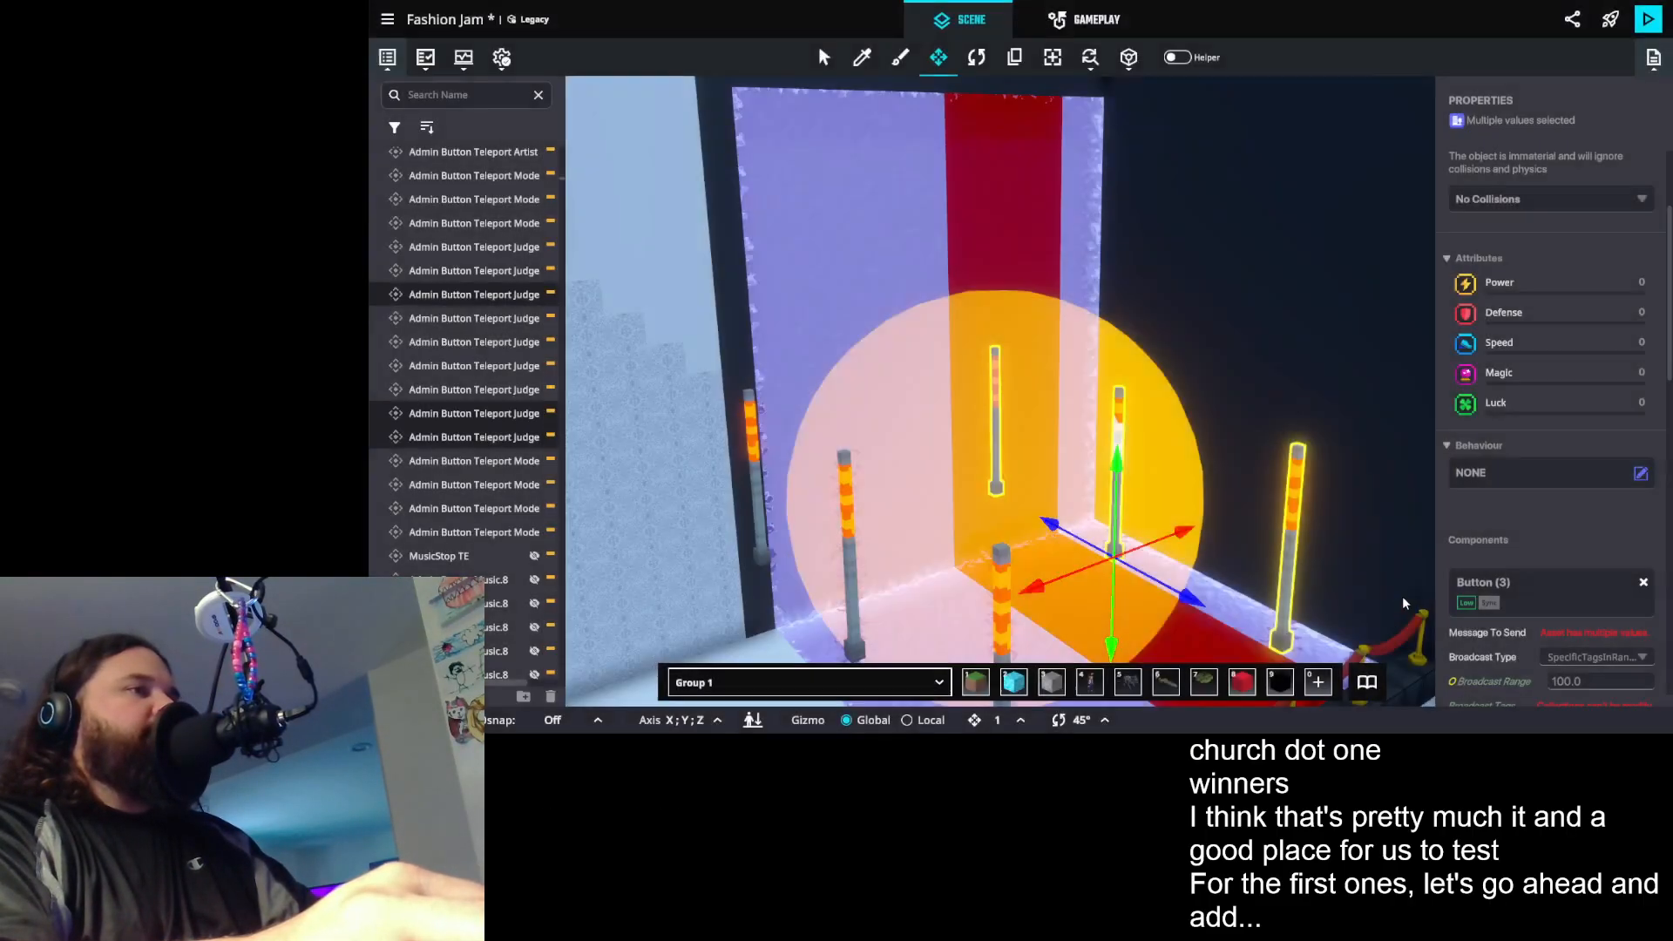
- Configure the three posts' Speakers with Message To Send none, Speak Condition WaitForMessage and a Display Duration of 1
scroll(1632, 495, up, 3)
scroll(1632, 494, down, 10)
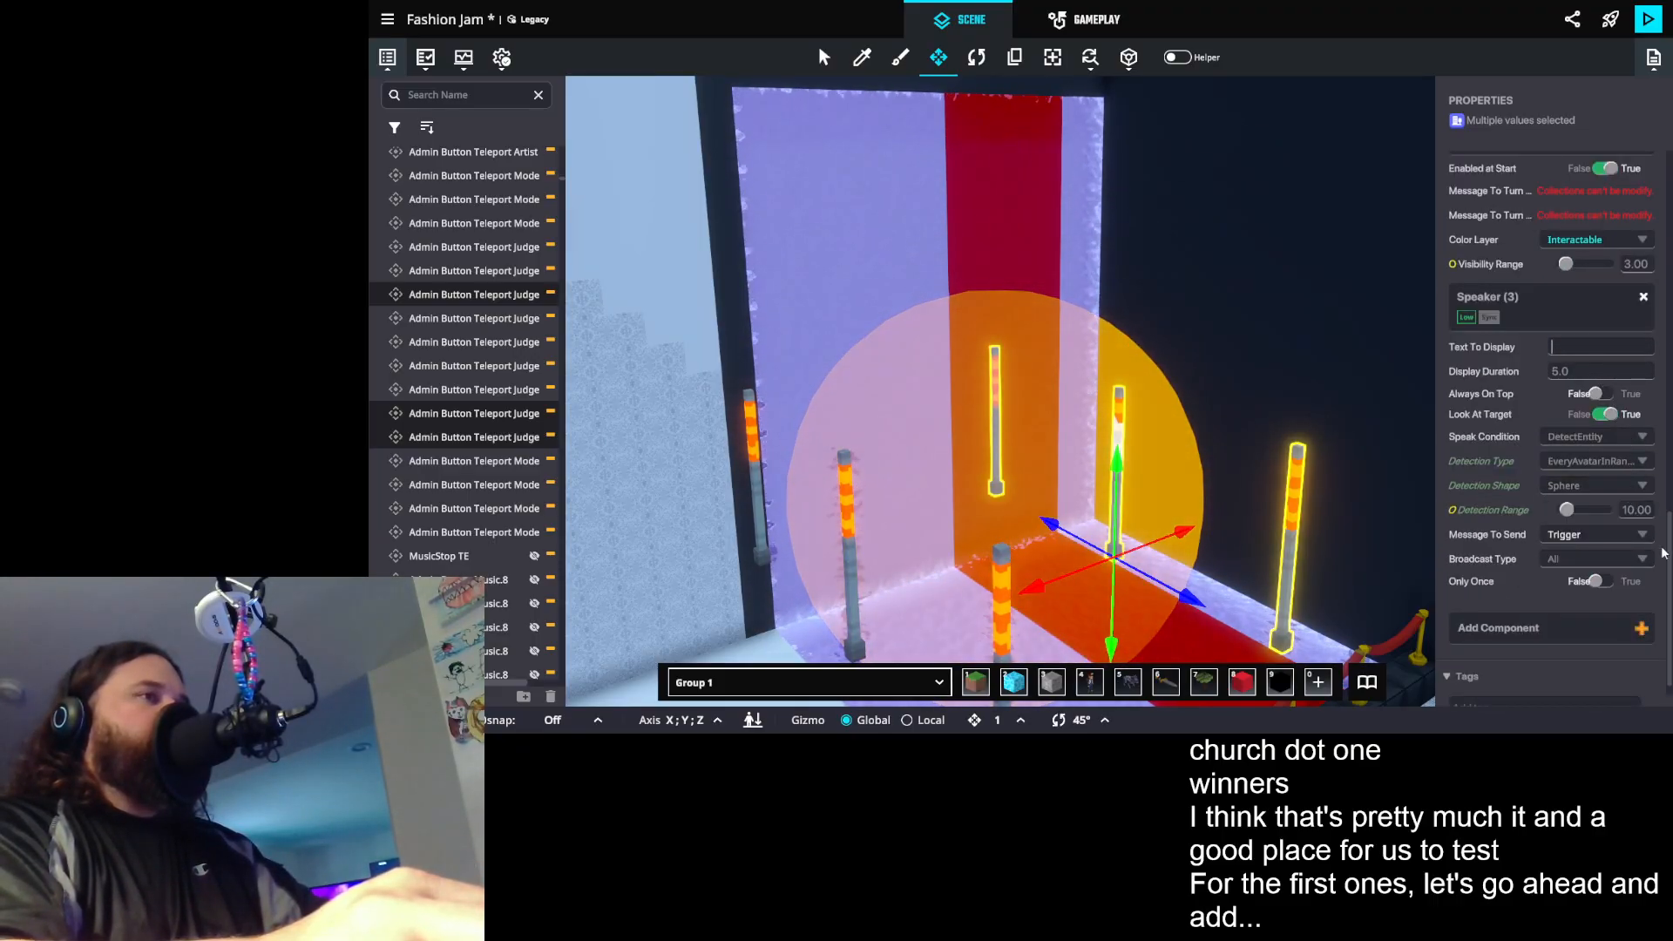
click(1589, 535)
click(1578, 558)
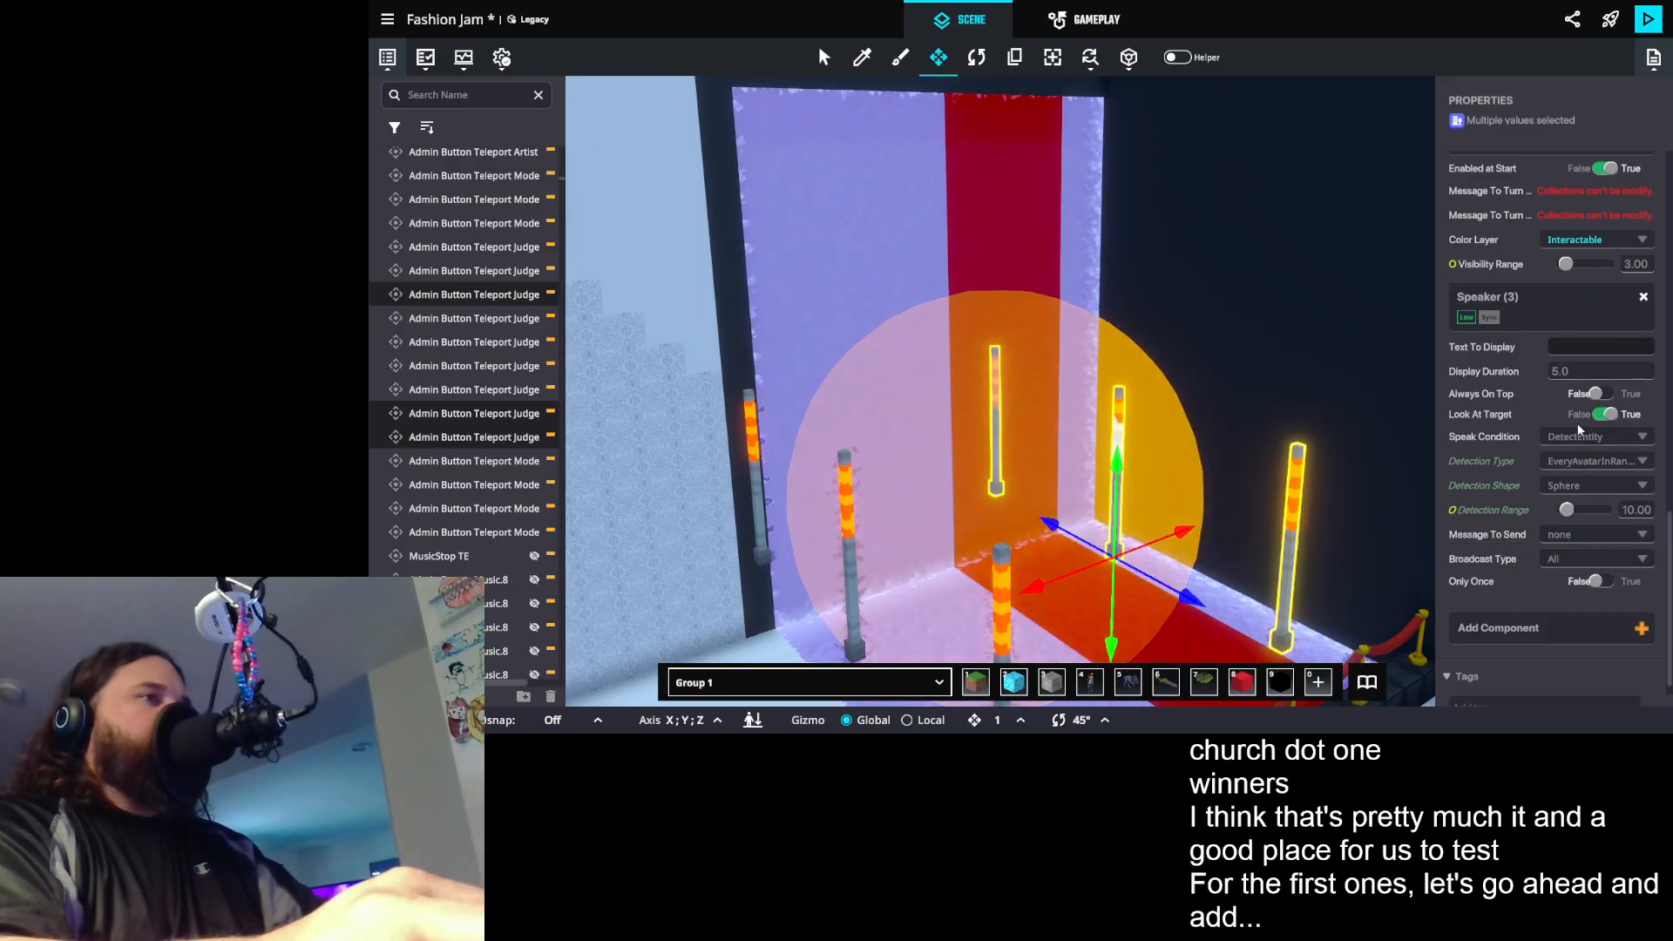
click(1594, 436)
click(1593, 488)
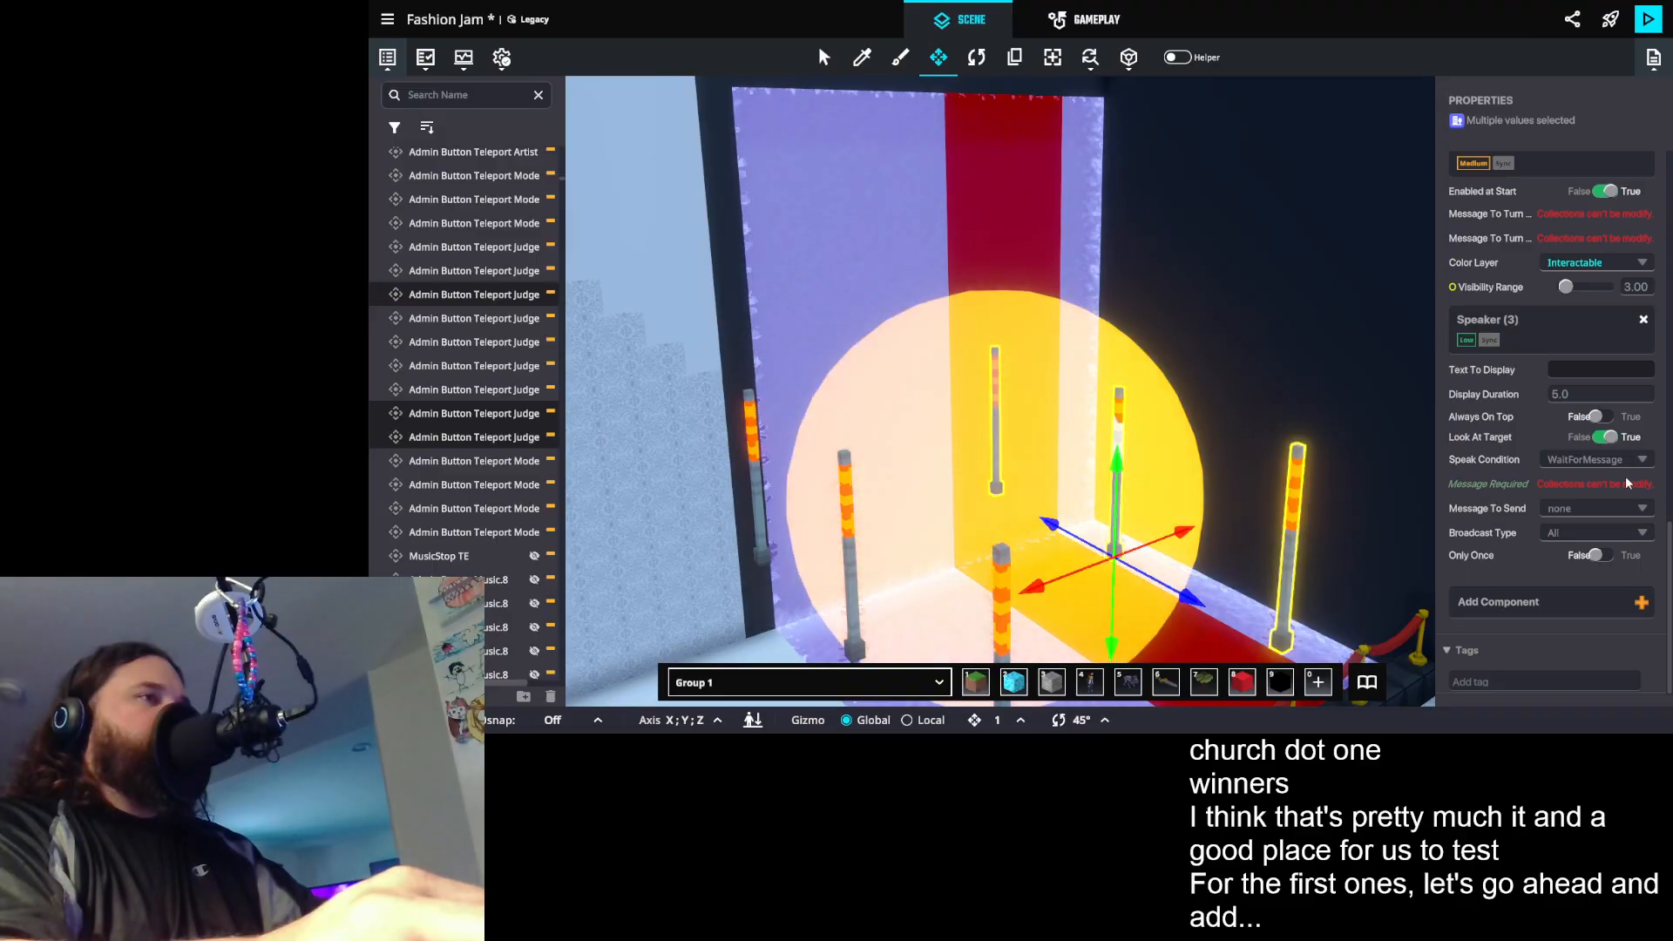
click(1571, 397)
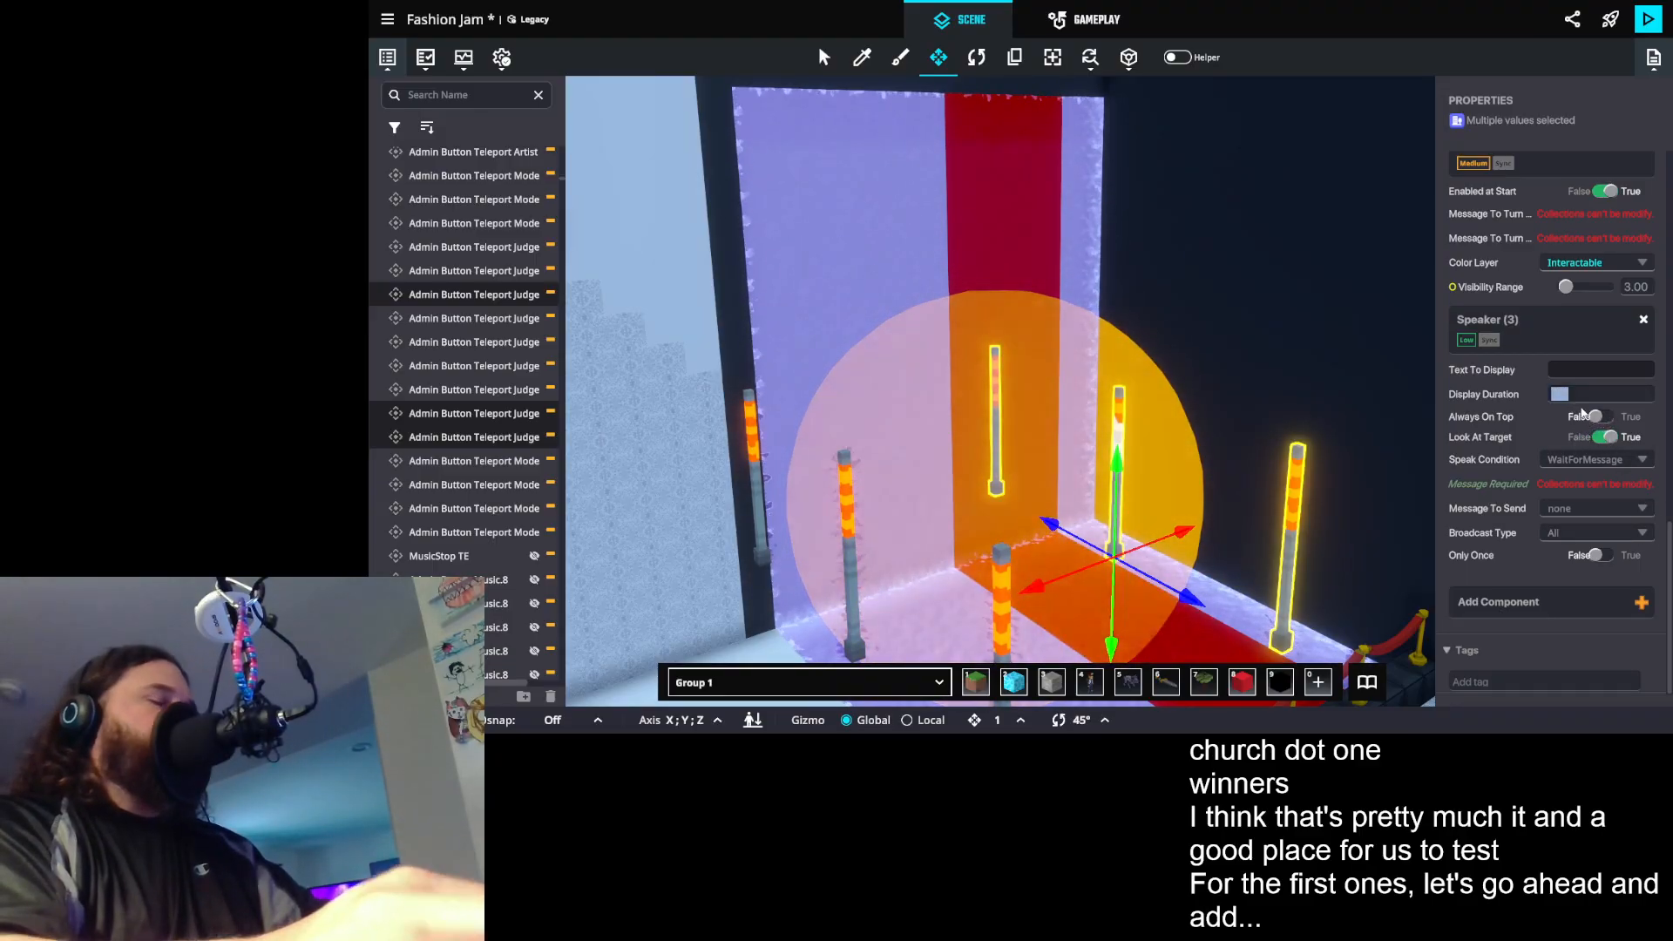
text(1)
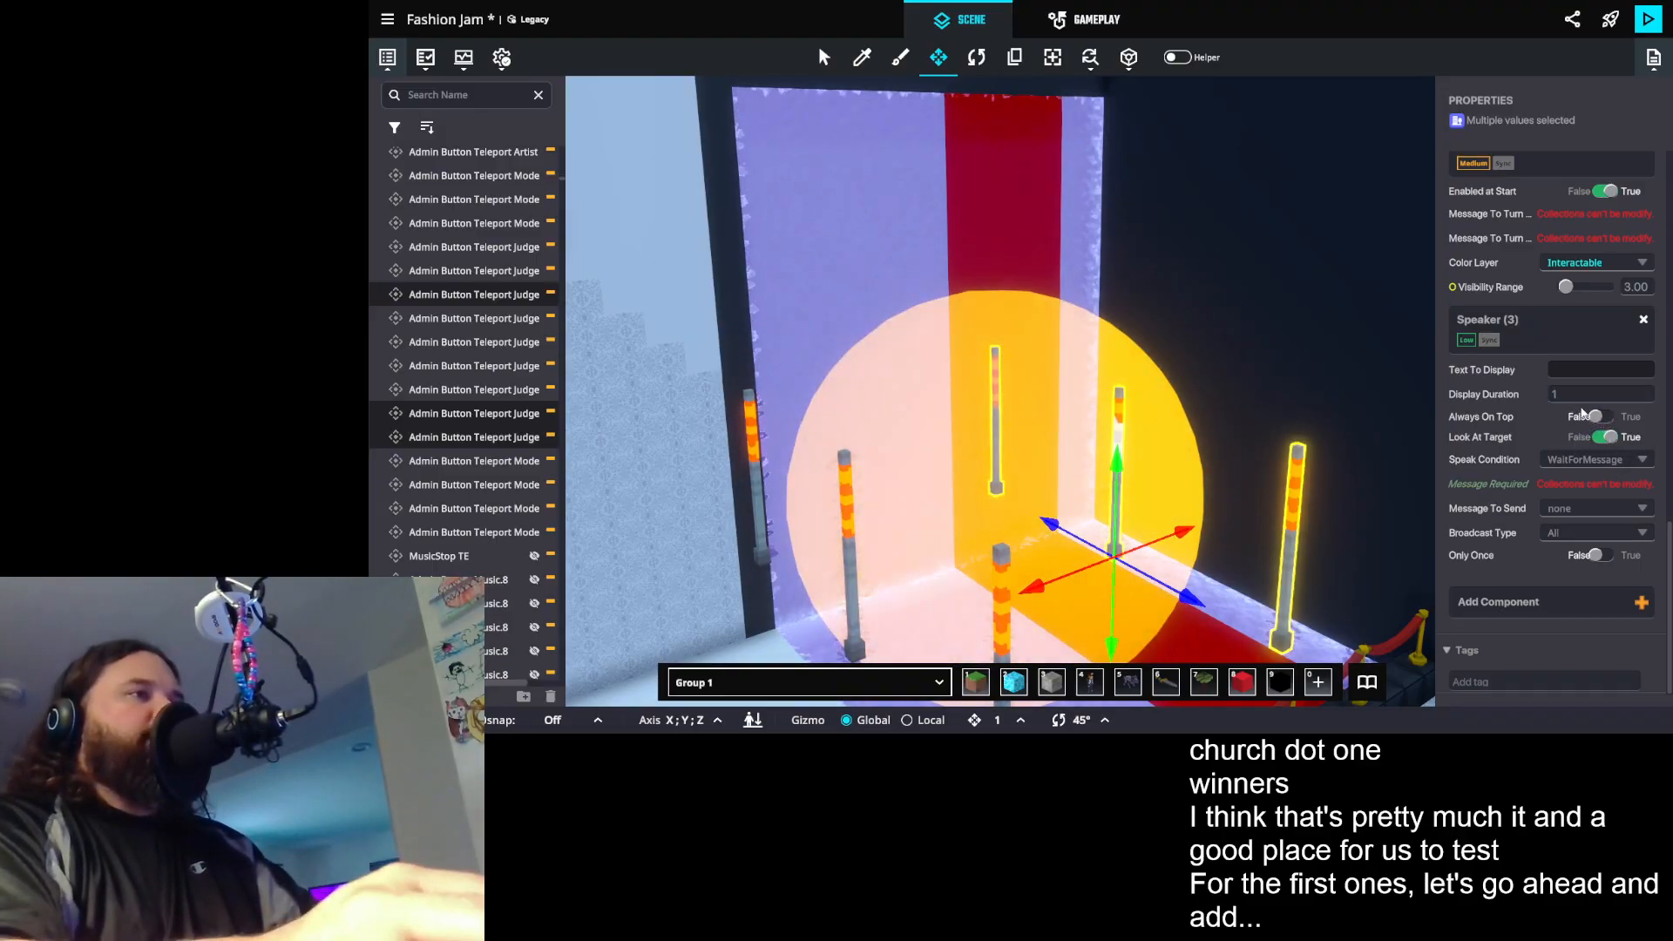
- Set the Speaker's display text on the Judge 1 catwalk teleport post to "Judge 1 Catwalk"
click(996, 389)
scroll(1557, 480, down, 10)
scroll(1557, 480, up, 8)
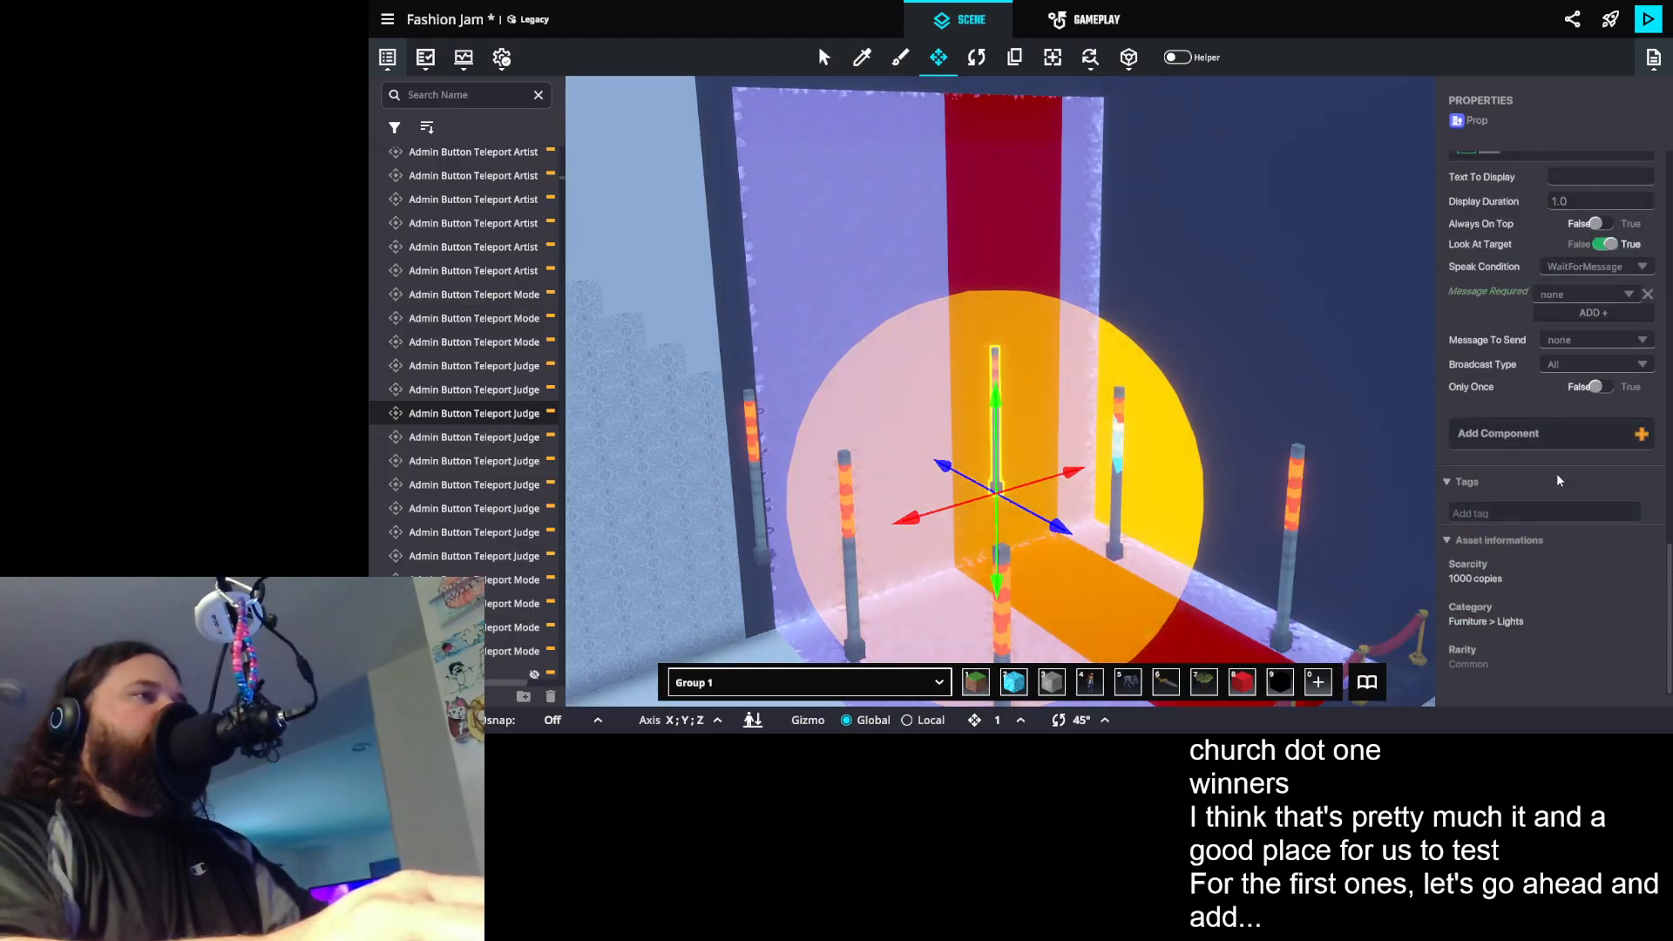
scroll(1564, 486, down, 6)
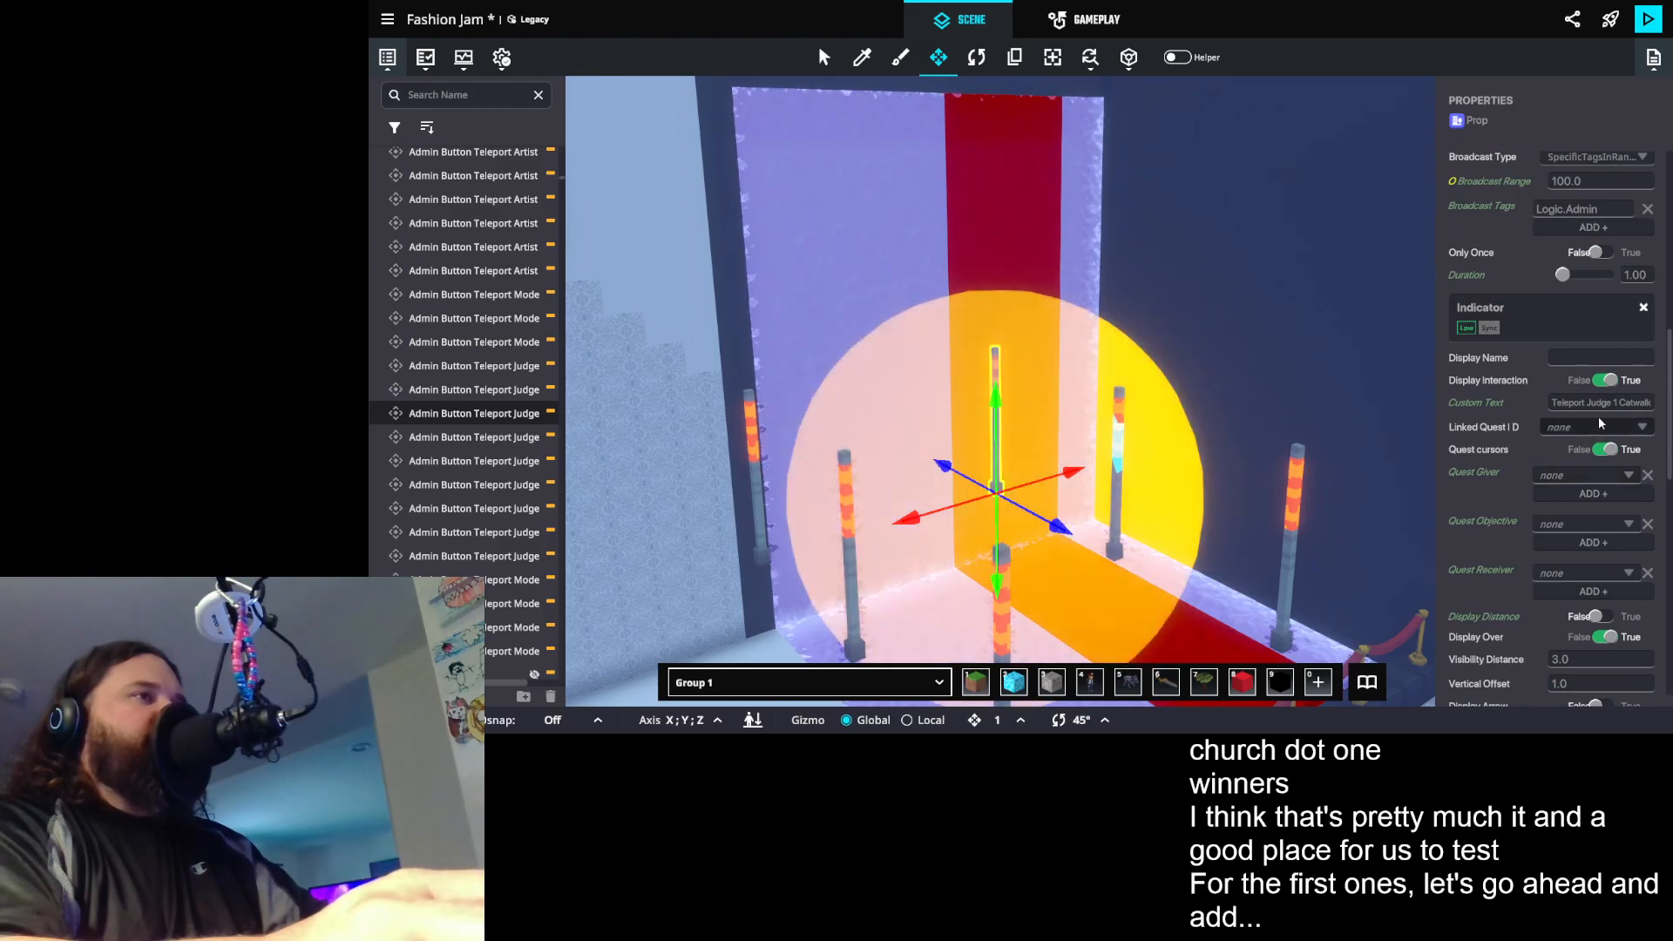
click(1575, 365)
text(Jud)
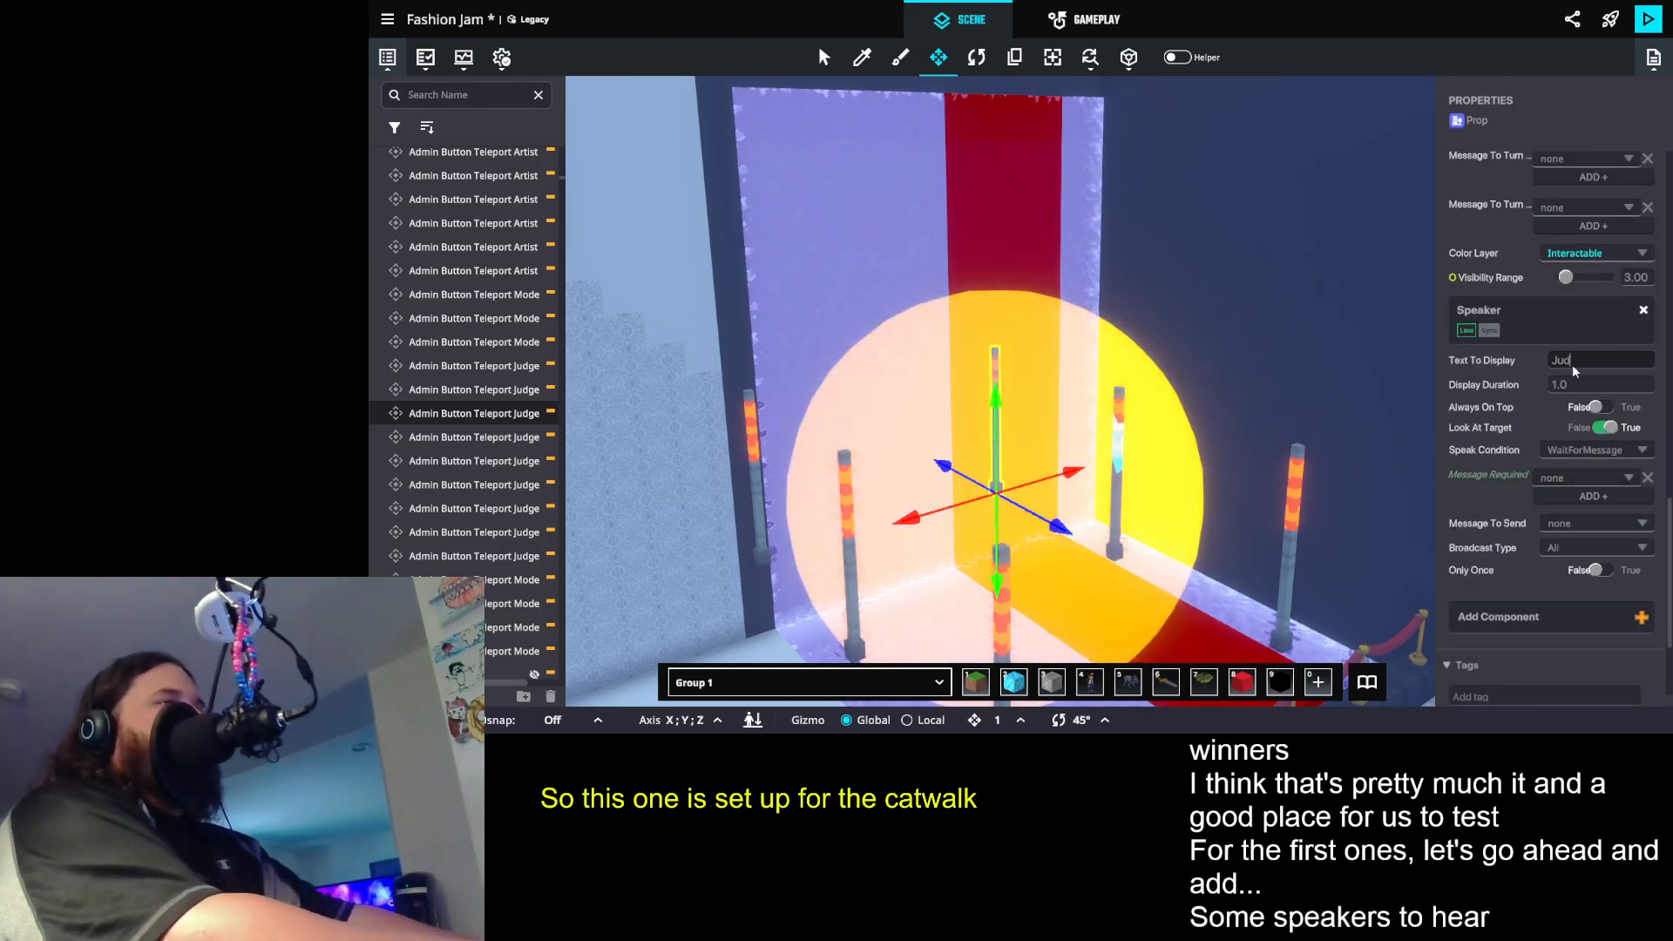
text(ge 1 Catwalk)
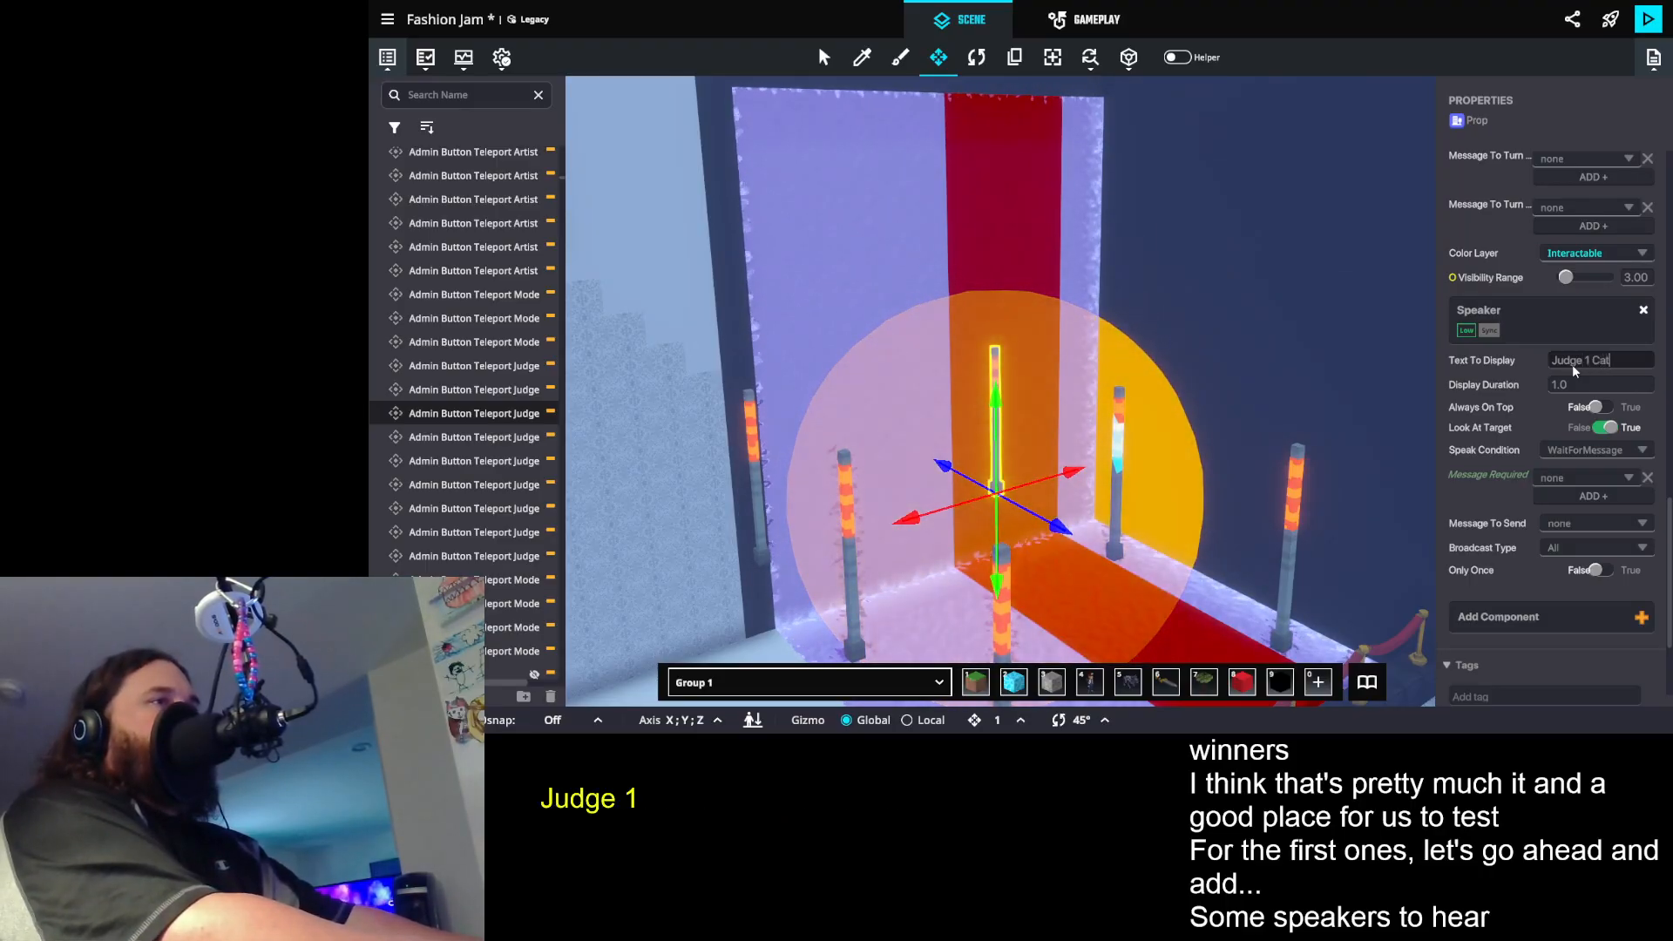
- Make the catwalk post's Speaker require the message Admin.Teleport.Judge.1.Catwalk and set its Look At Target to False
click(1572, 478)
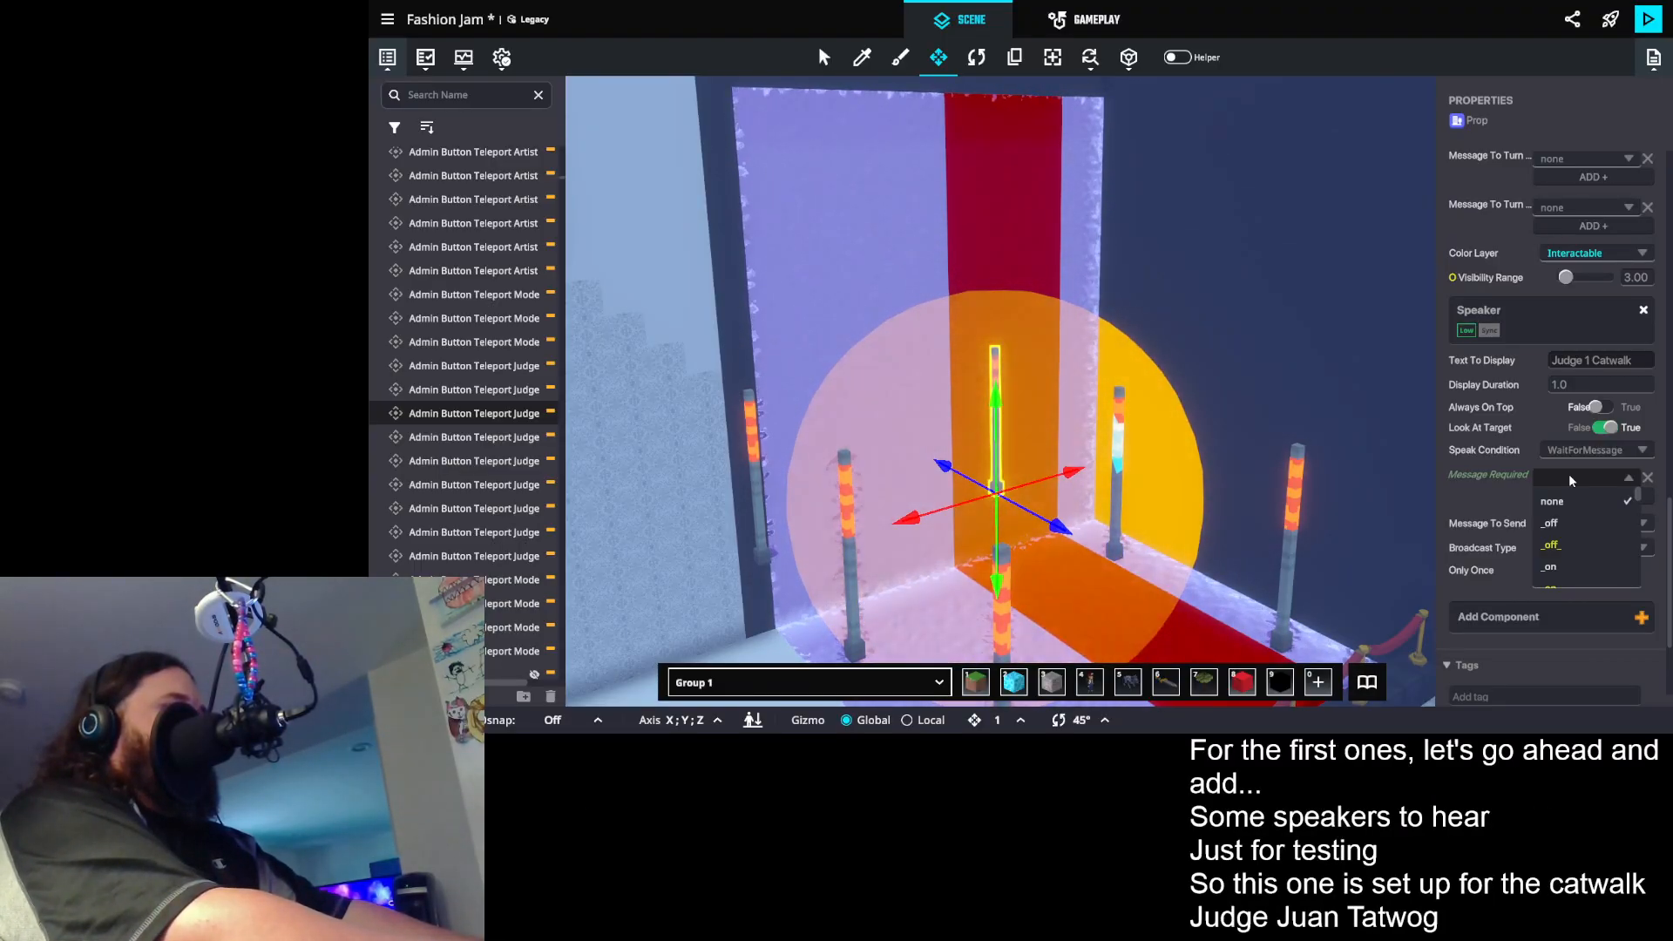
text(t.ju)
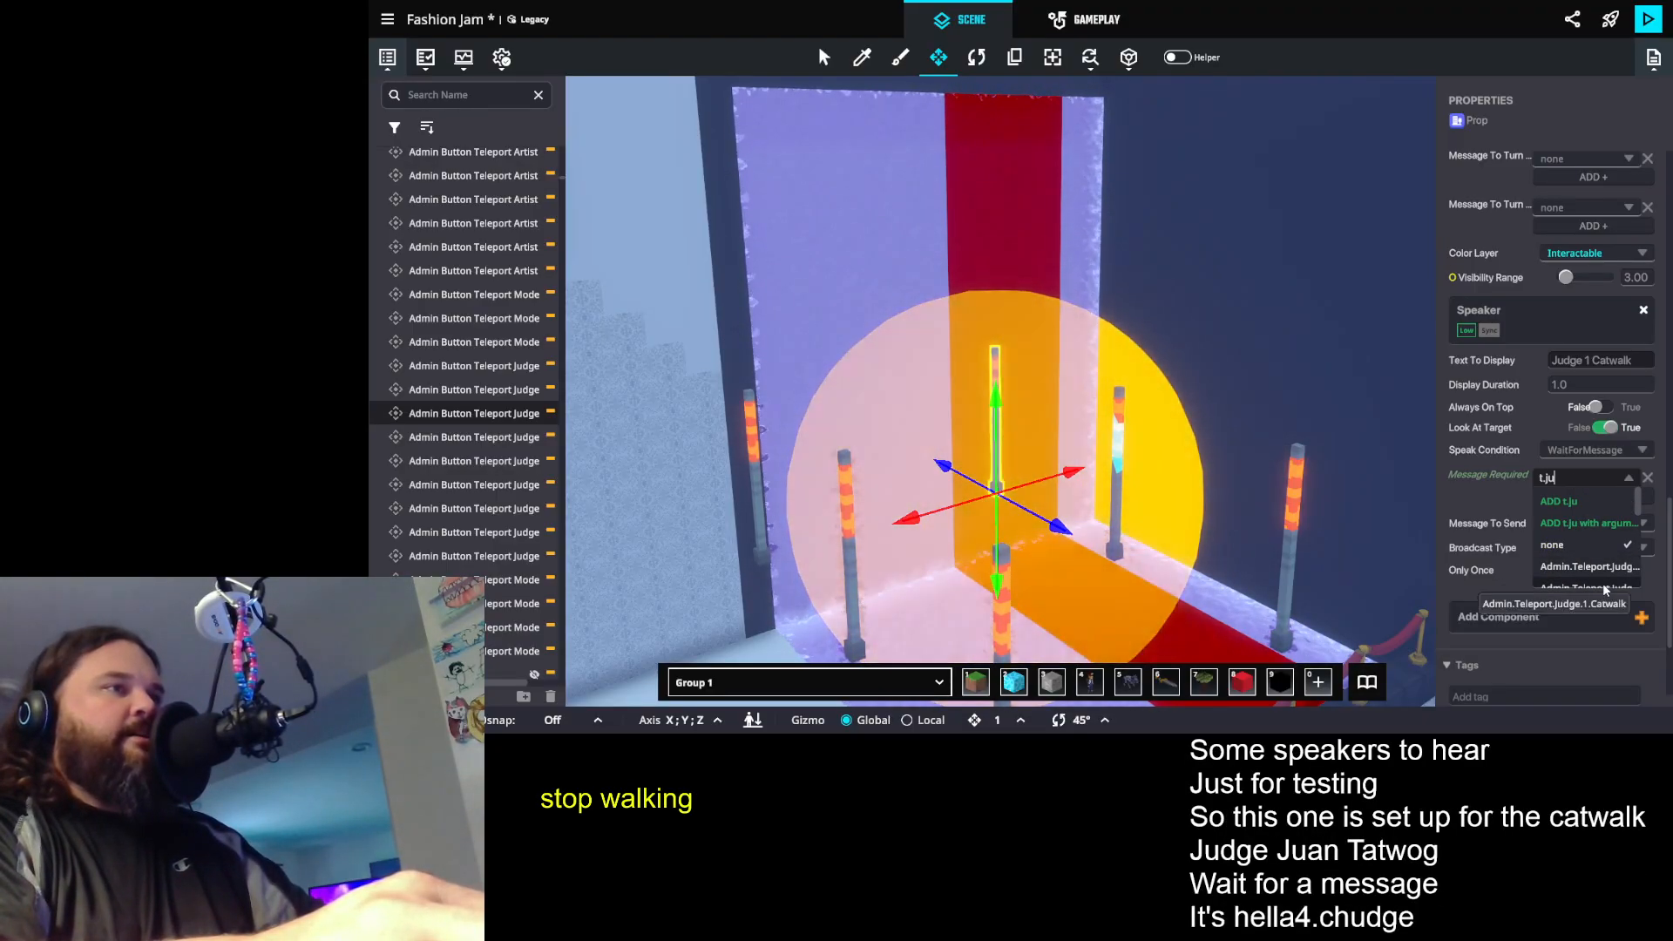
click(1606, 580)
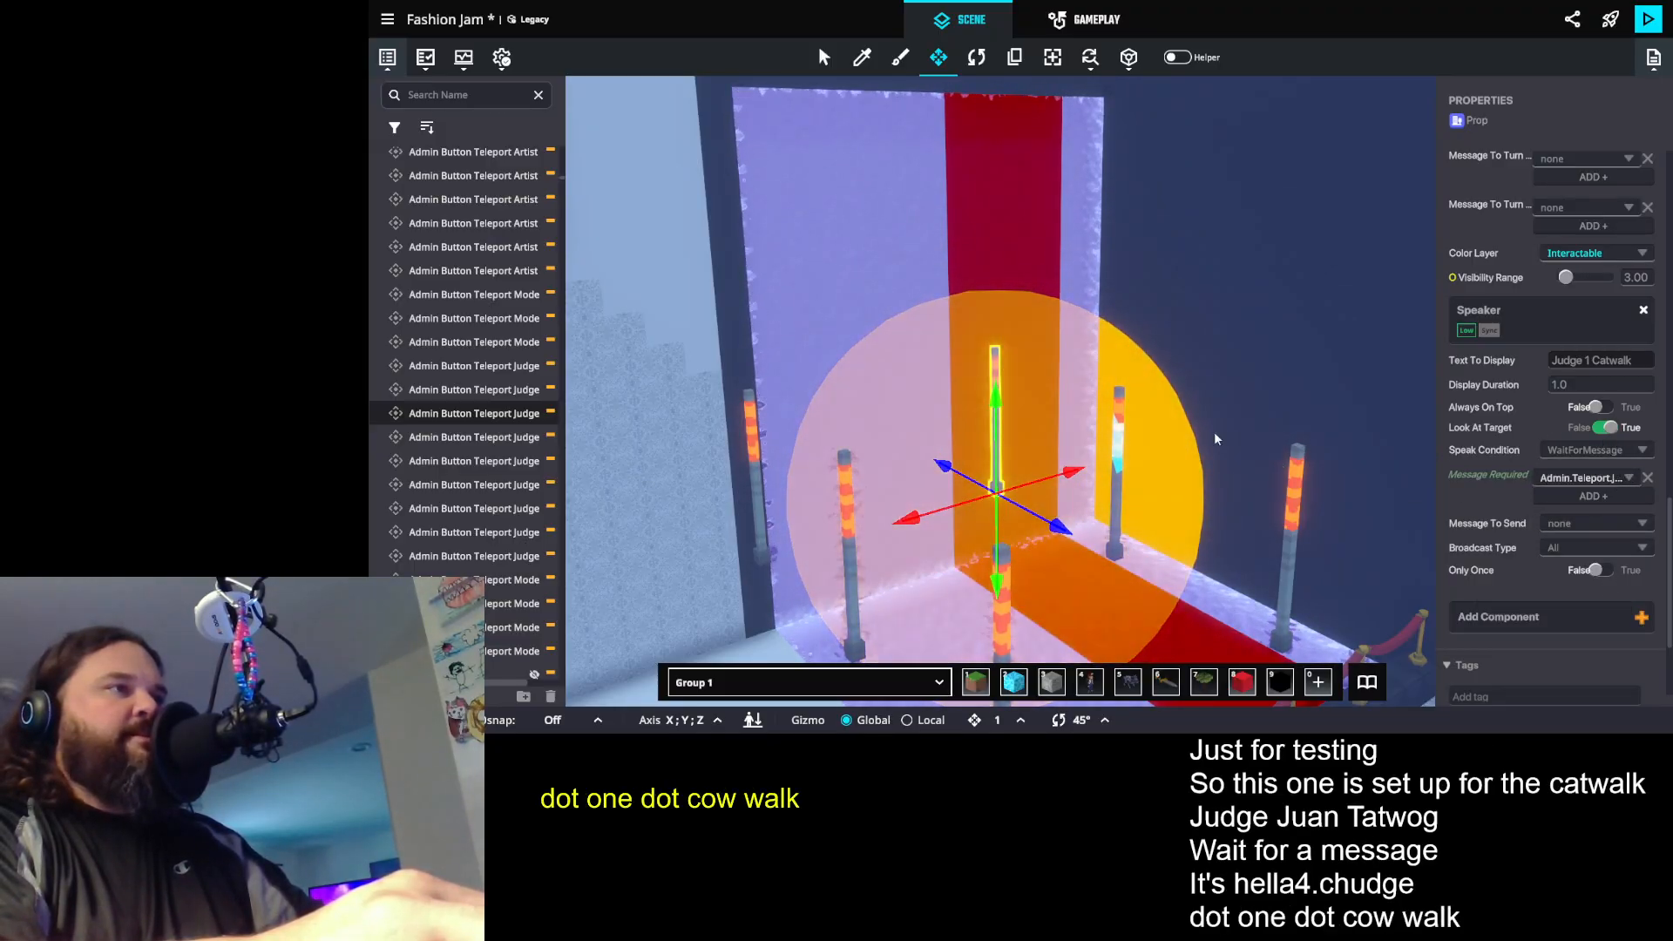
click(1606, 427)
- On the Judge 1 booth teleport post, set the Speaker's Look At Target to False and its display text to "Judge 1 Boot"
click(1122, 423)
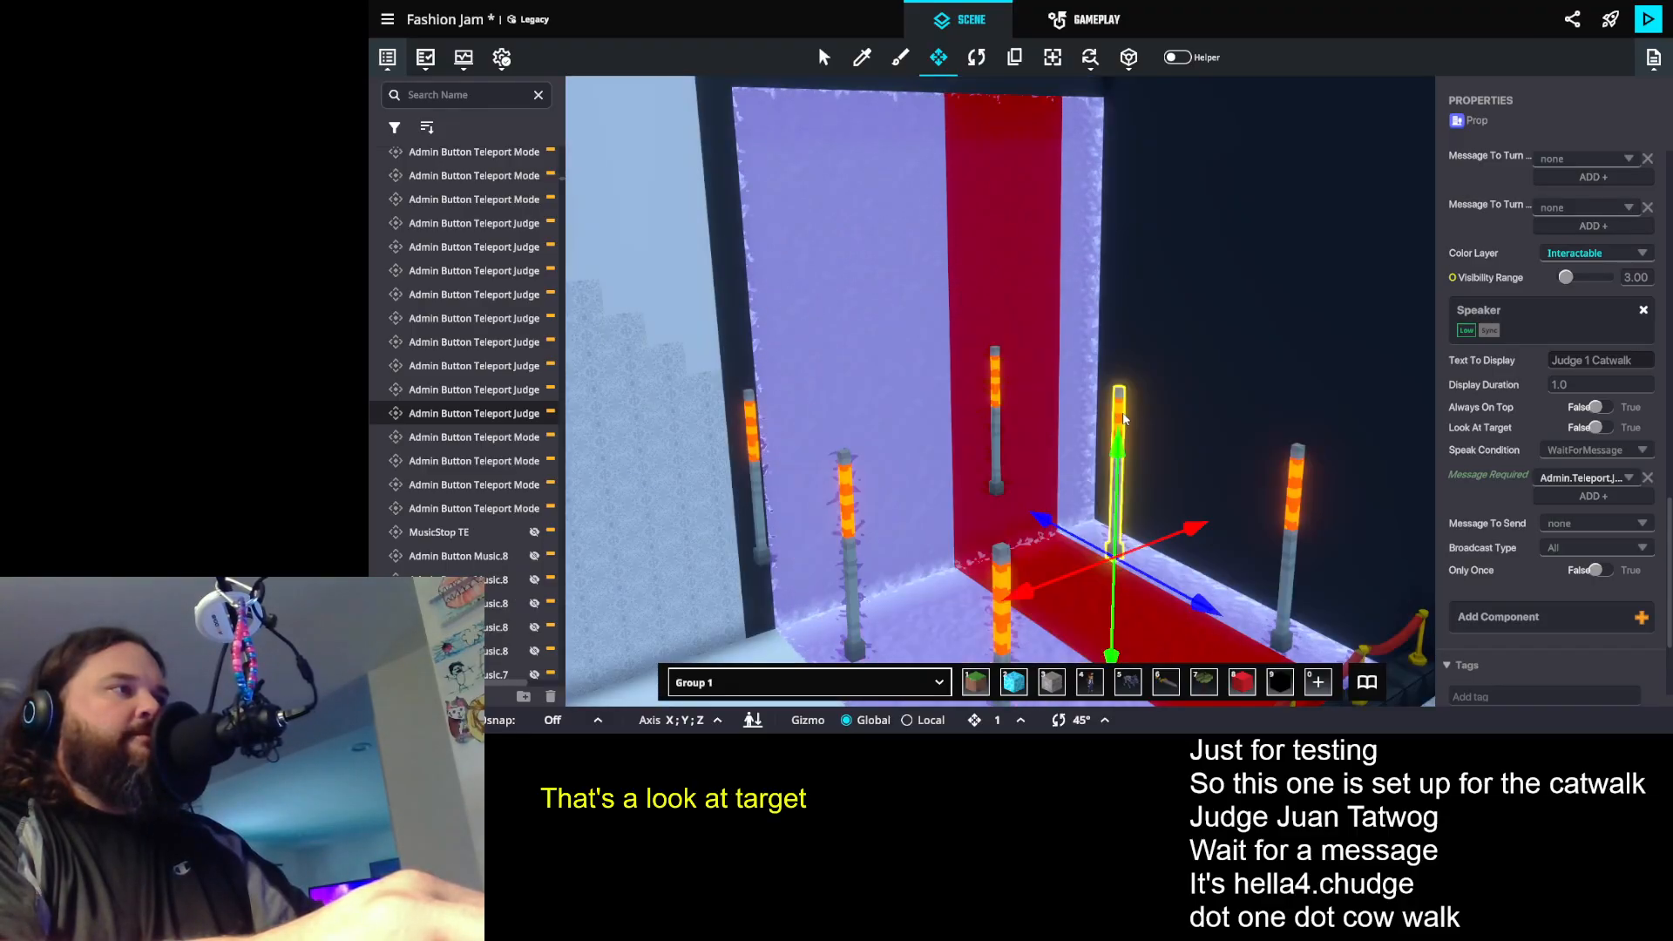
scroll(1595, 521, down, 2)
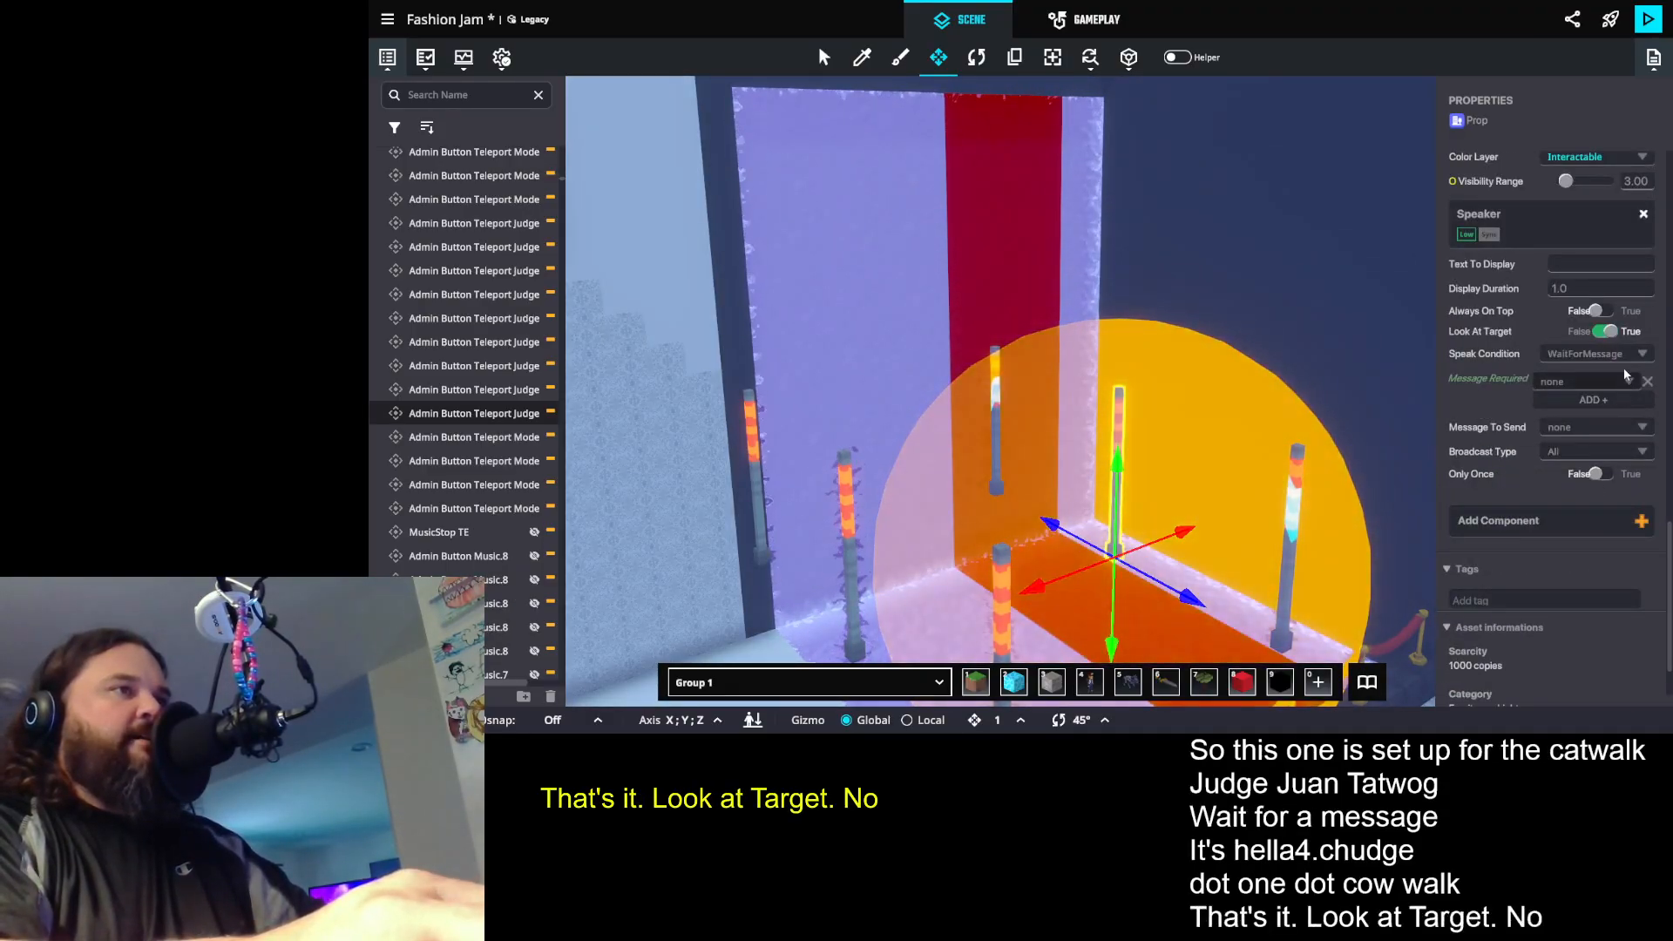
click(1602, 332)
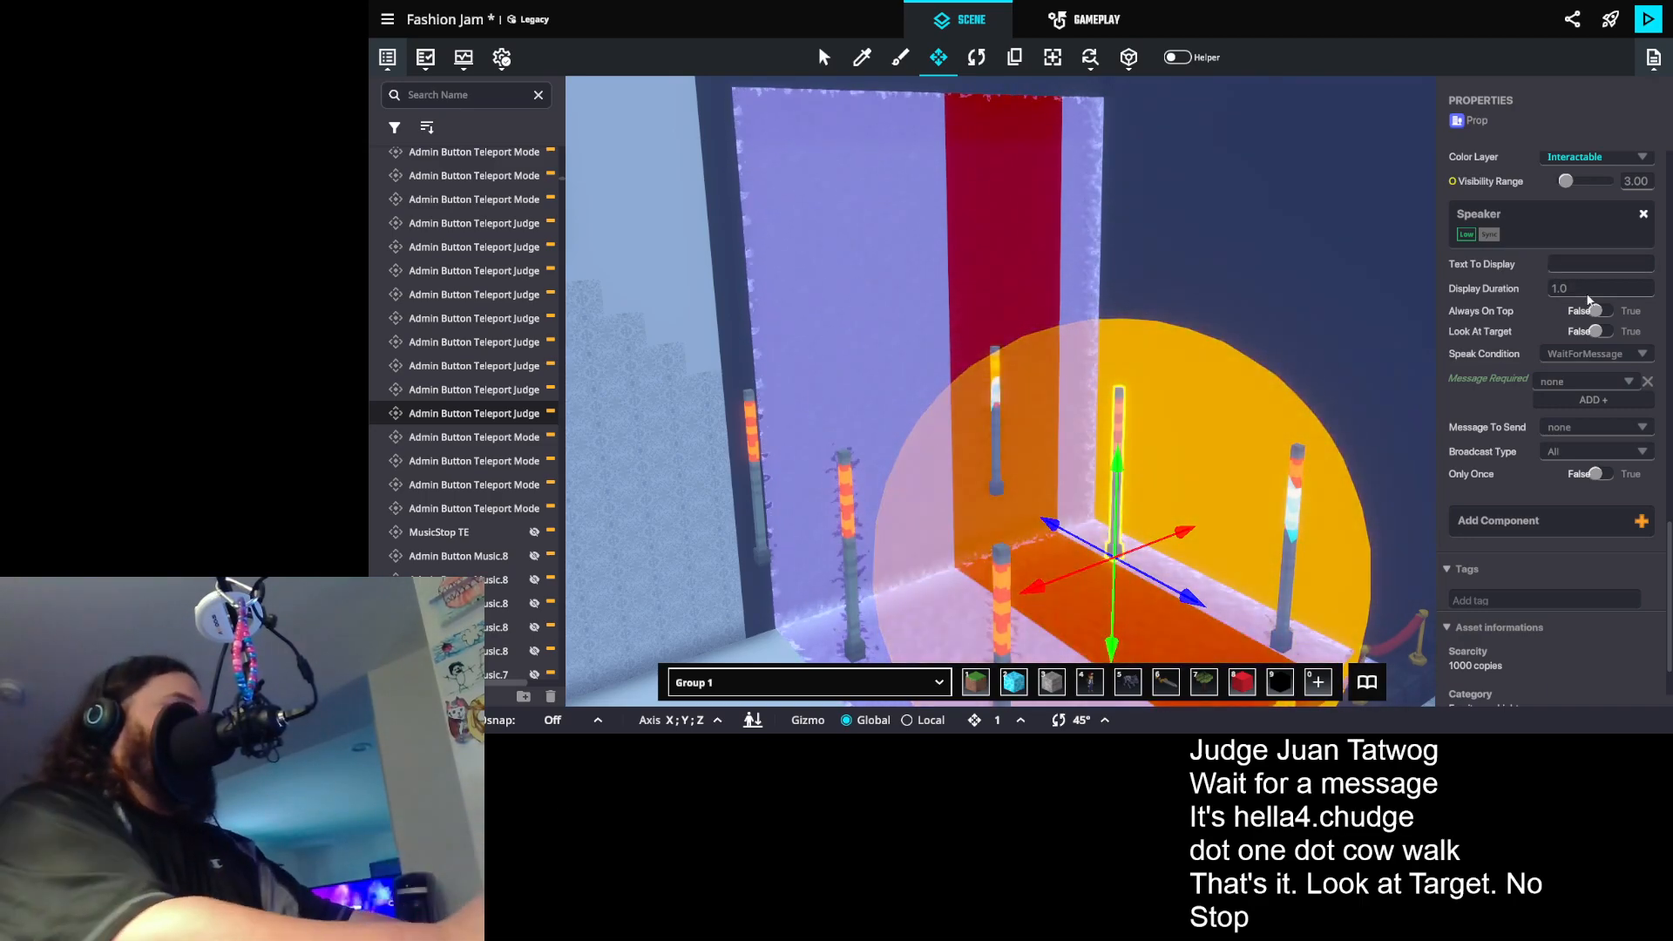
text(Judge 1 Boot)
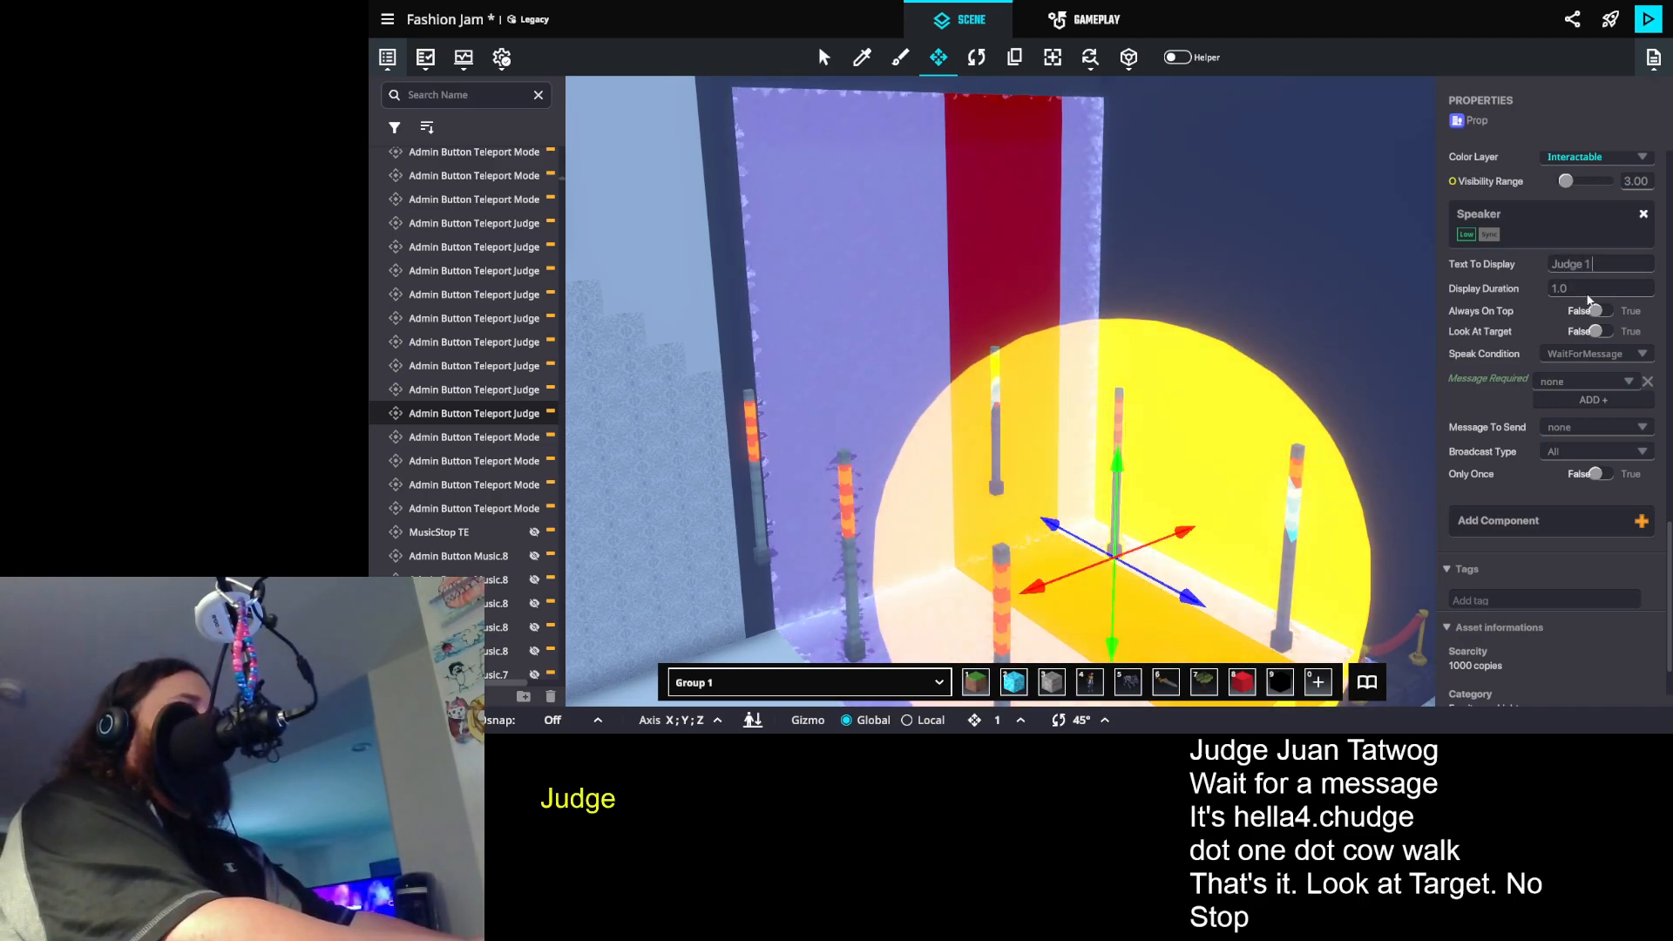
- Set the booth post's Speaker to require the Judge 1 booth teleport message
scroll(1584, 406, up, 7)
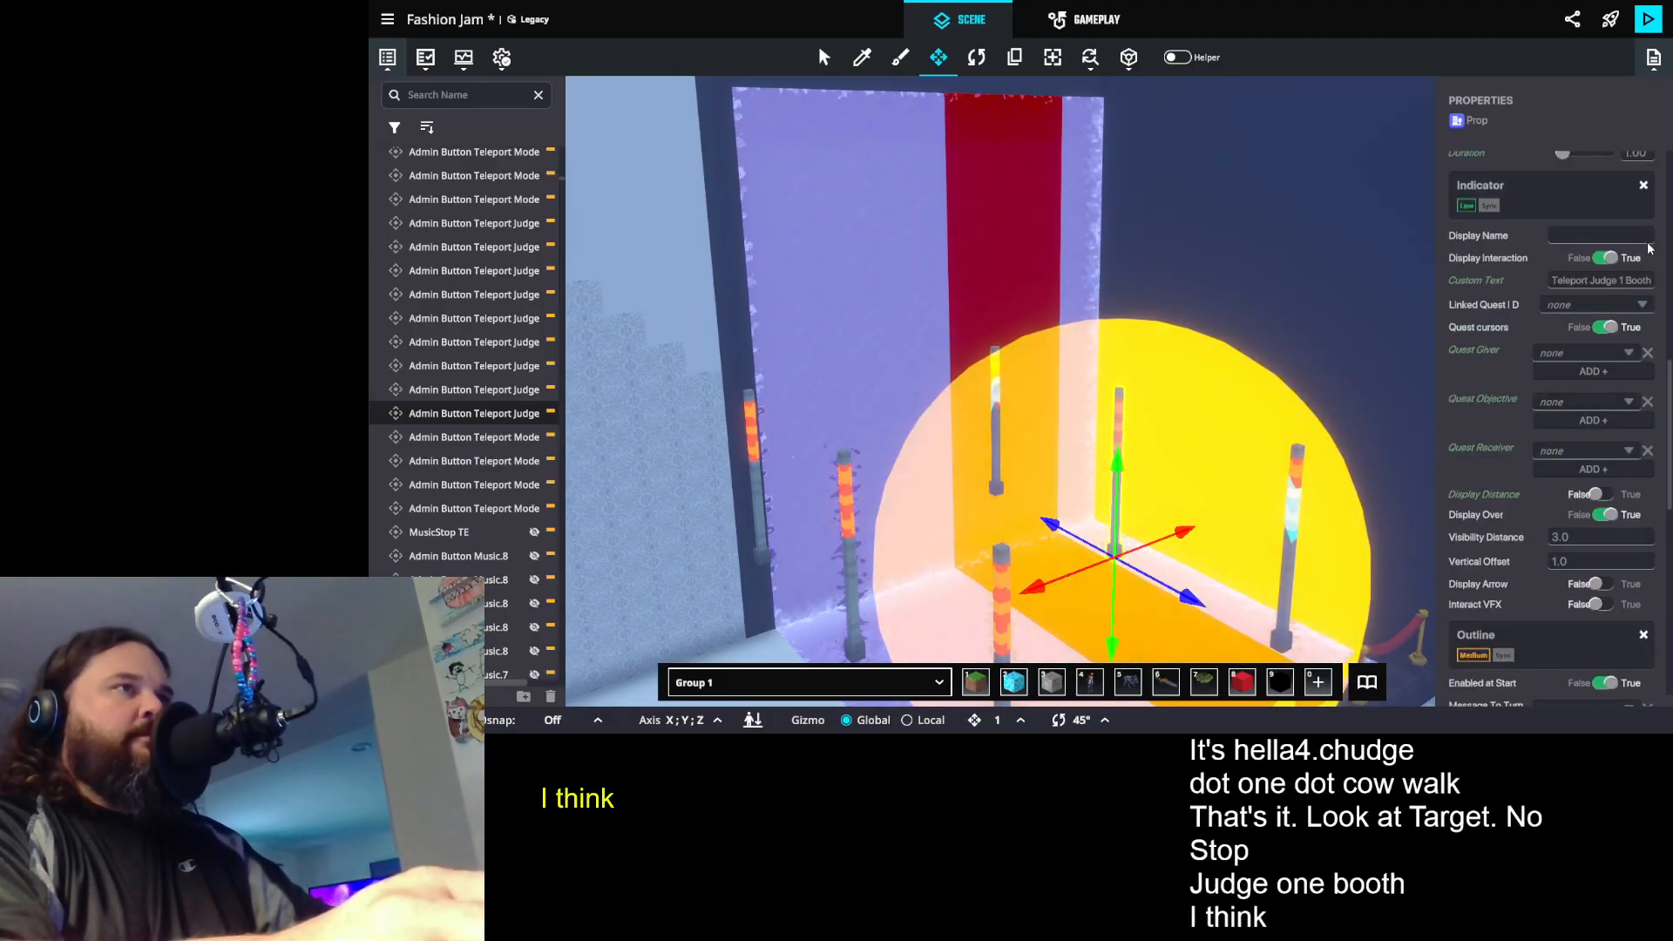
scroll(1581, 406, down, 7)
click(1579, 416)
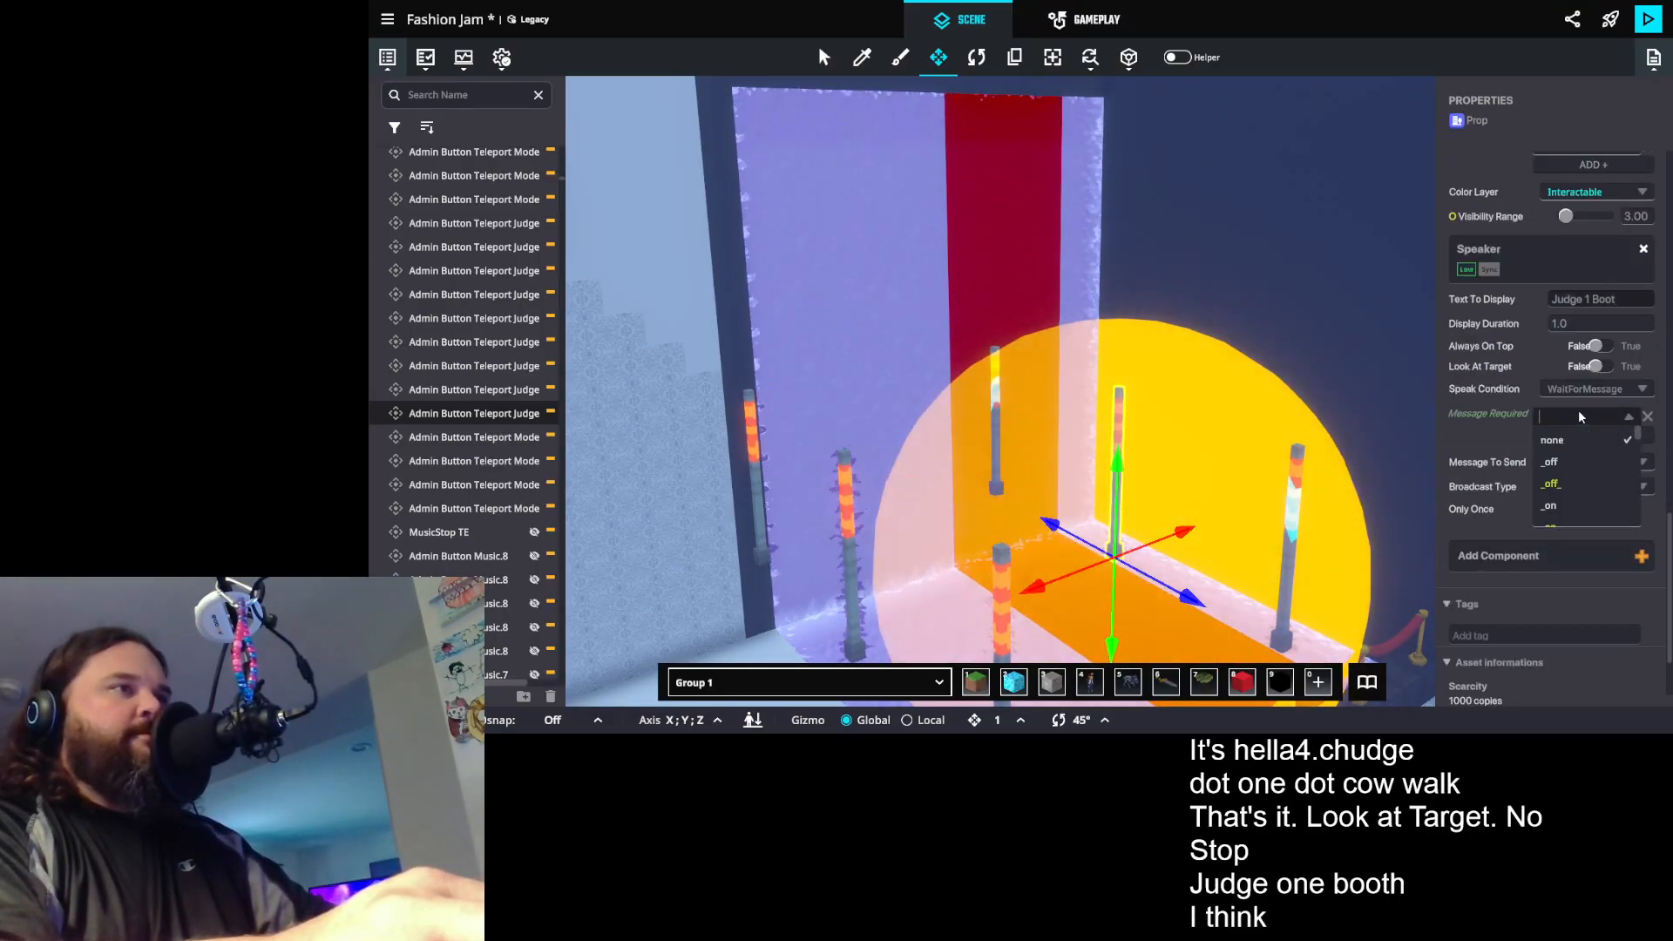
text(t.judge.1)
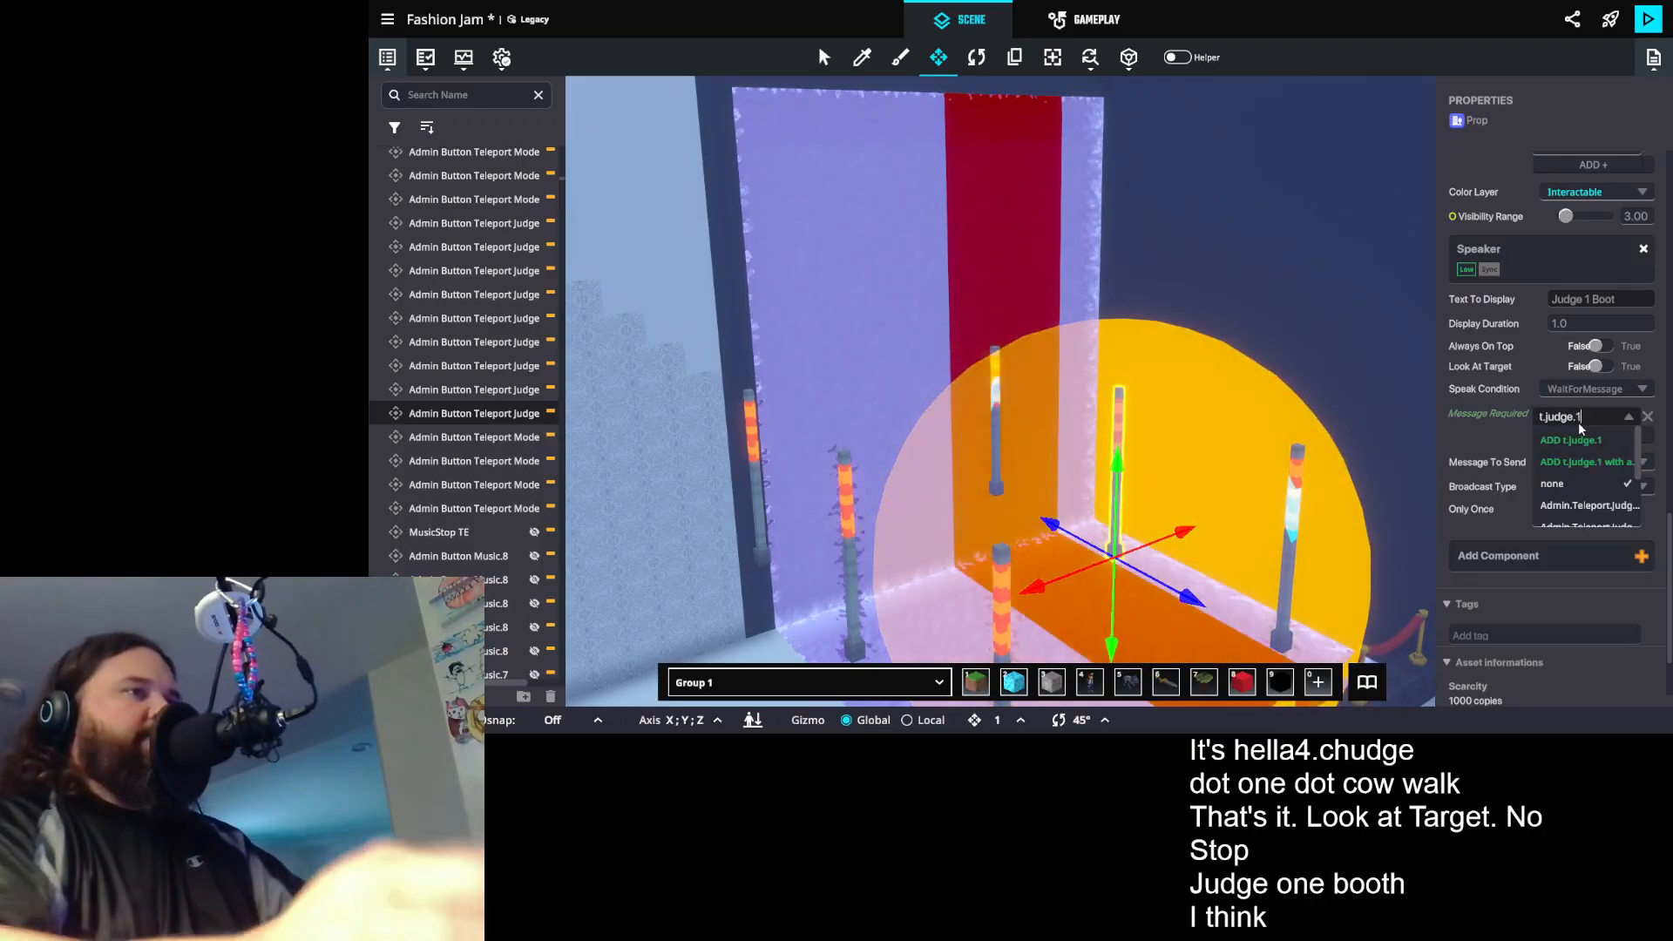
click(1612, 509)
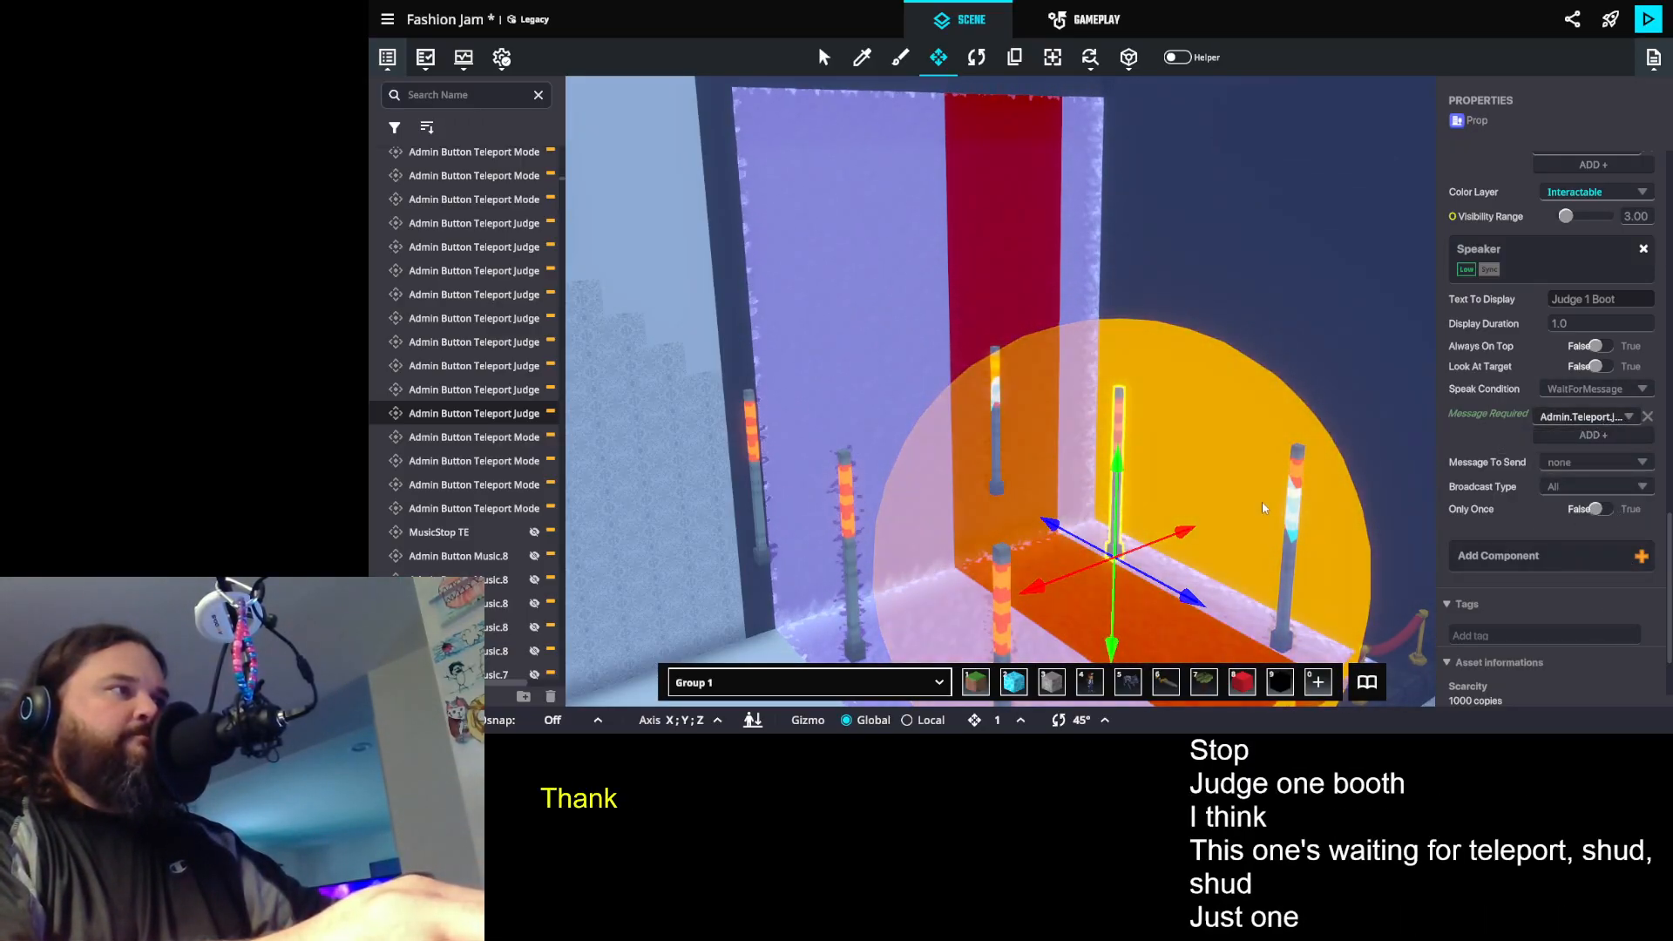
scroll(1539, 502, up, 4)
scroll(1552, 516, down, 2)
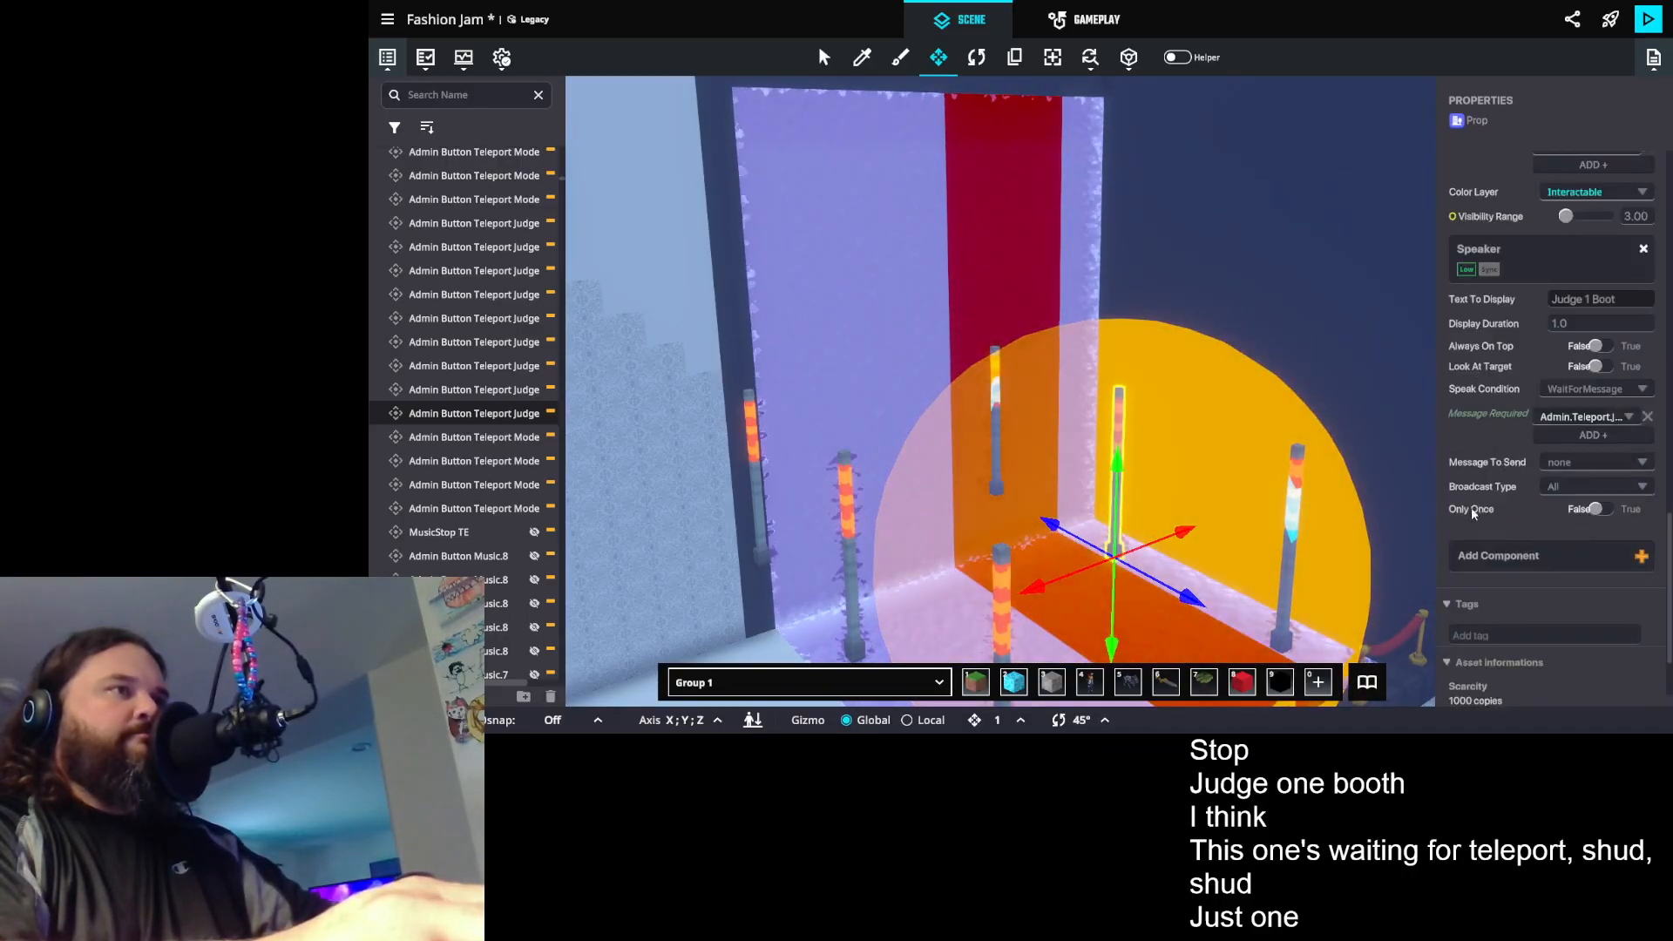
- On the Judge 1 winners teleport post, set the Speaker's Look At Target to False and its display text to "Judge 1 Winners"
click(1294, 523)
scroll(1602, 478, down, 4)
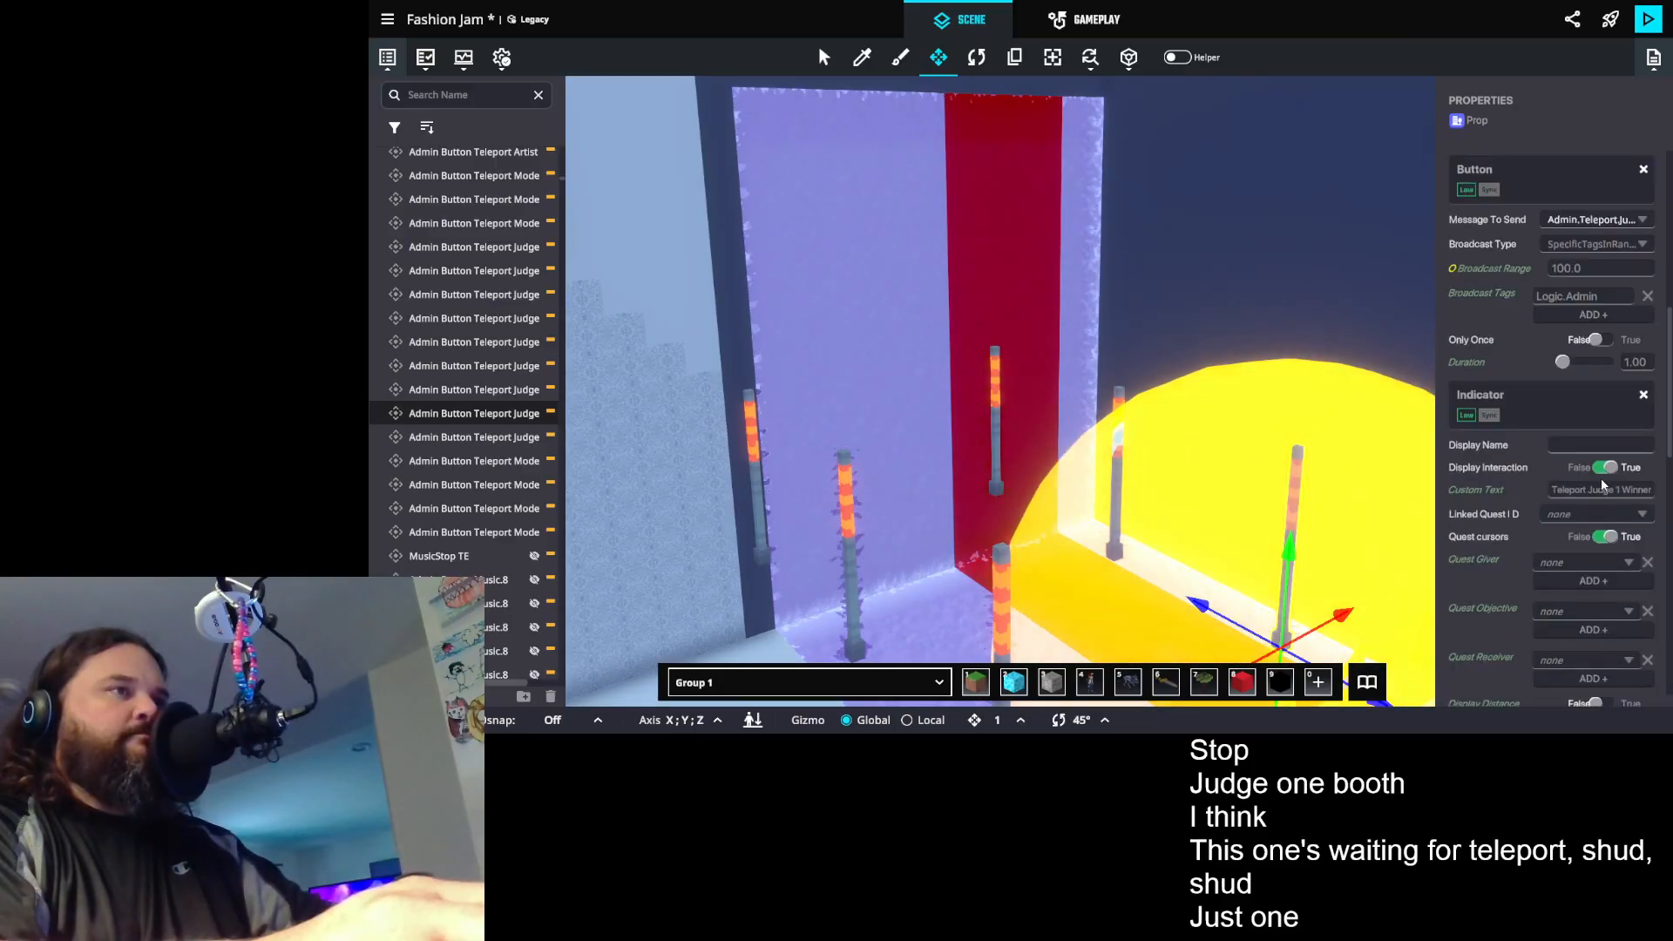
scroll(1546, 420, down, 6)
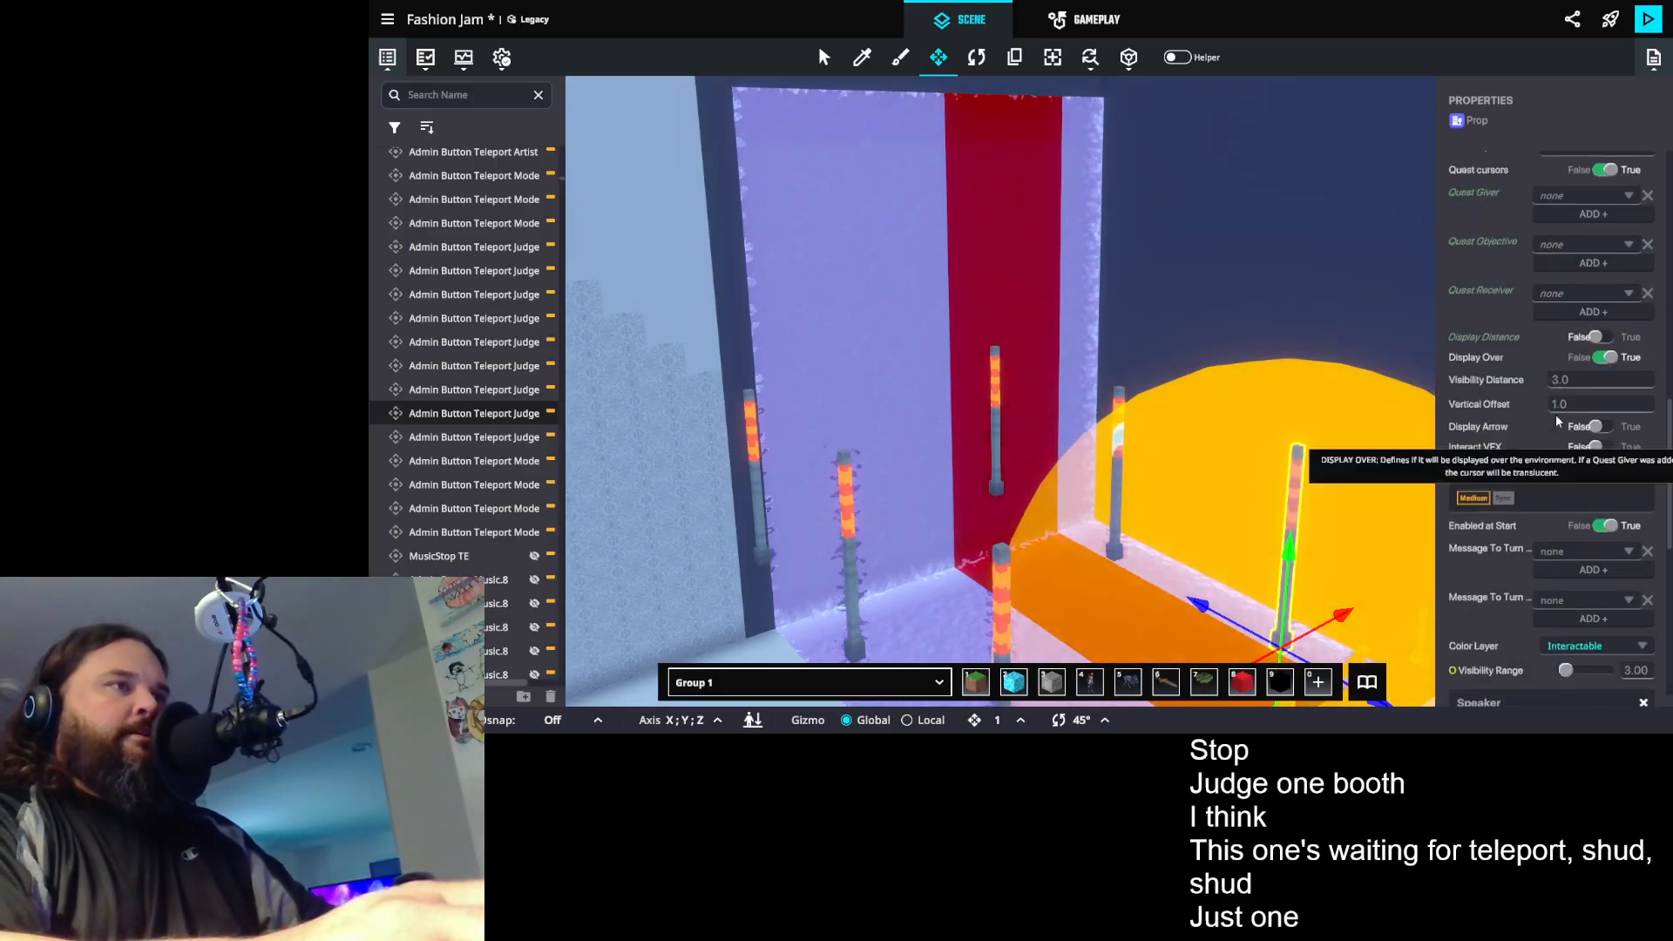
click(1608, 392)
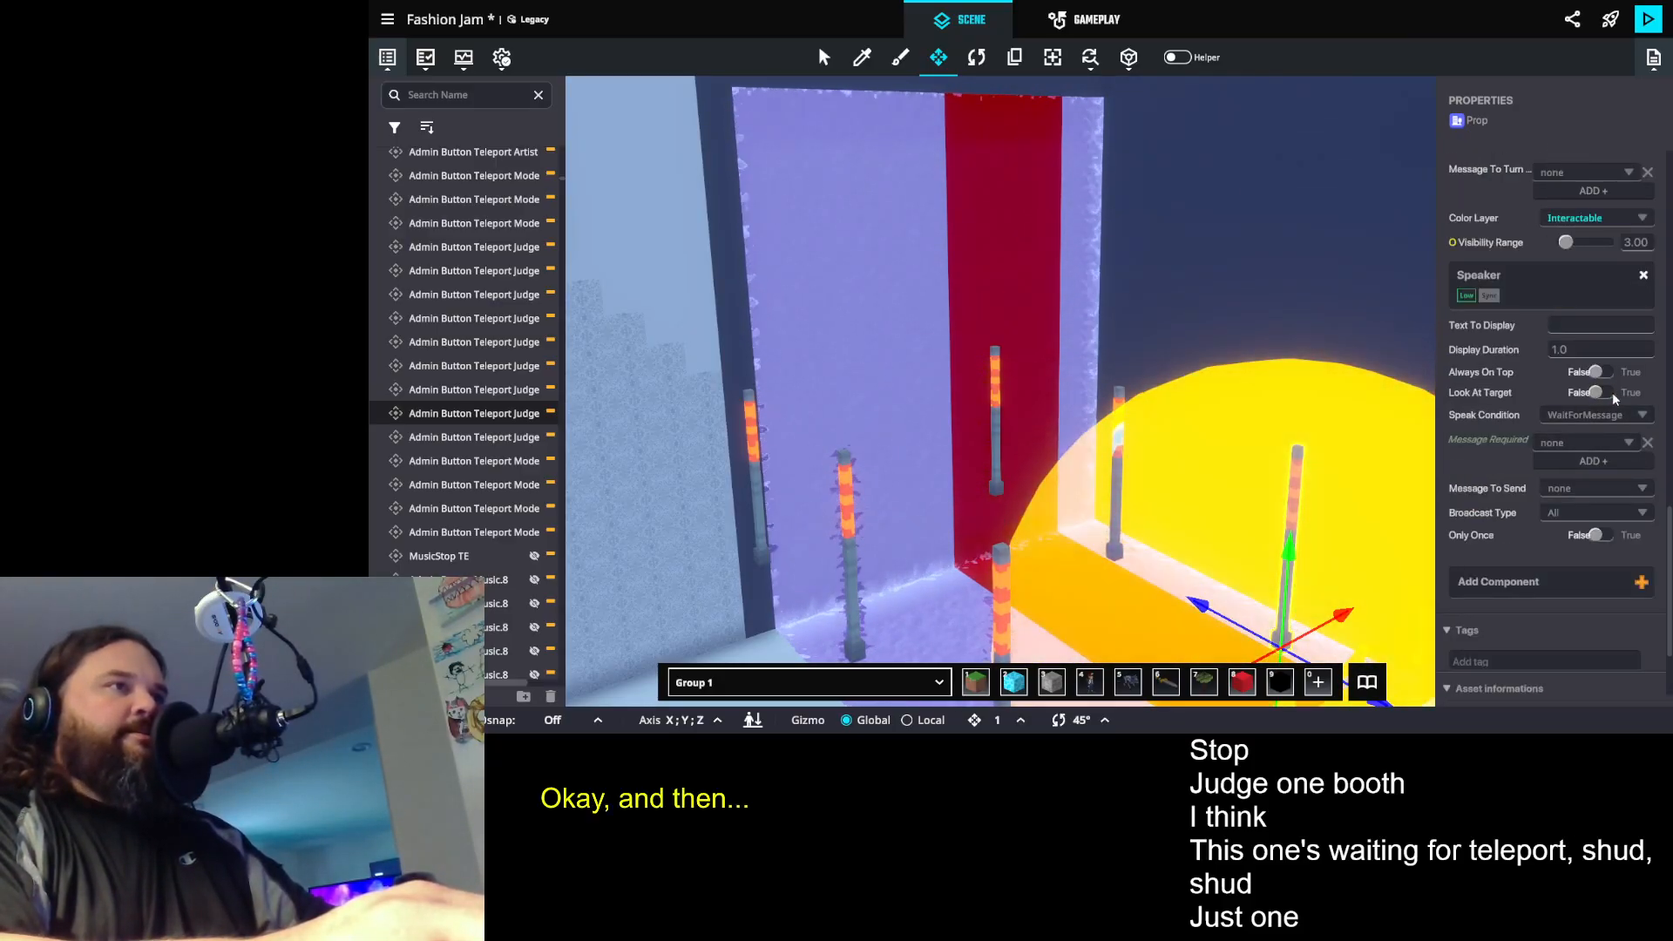
click(1574, 324)
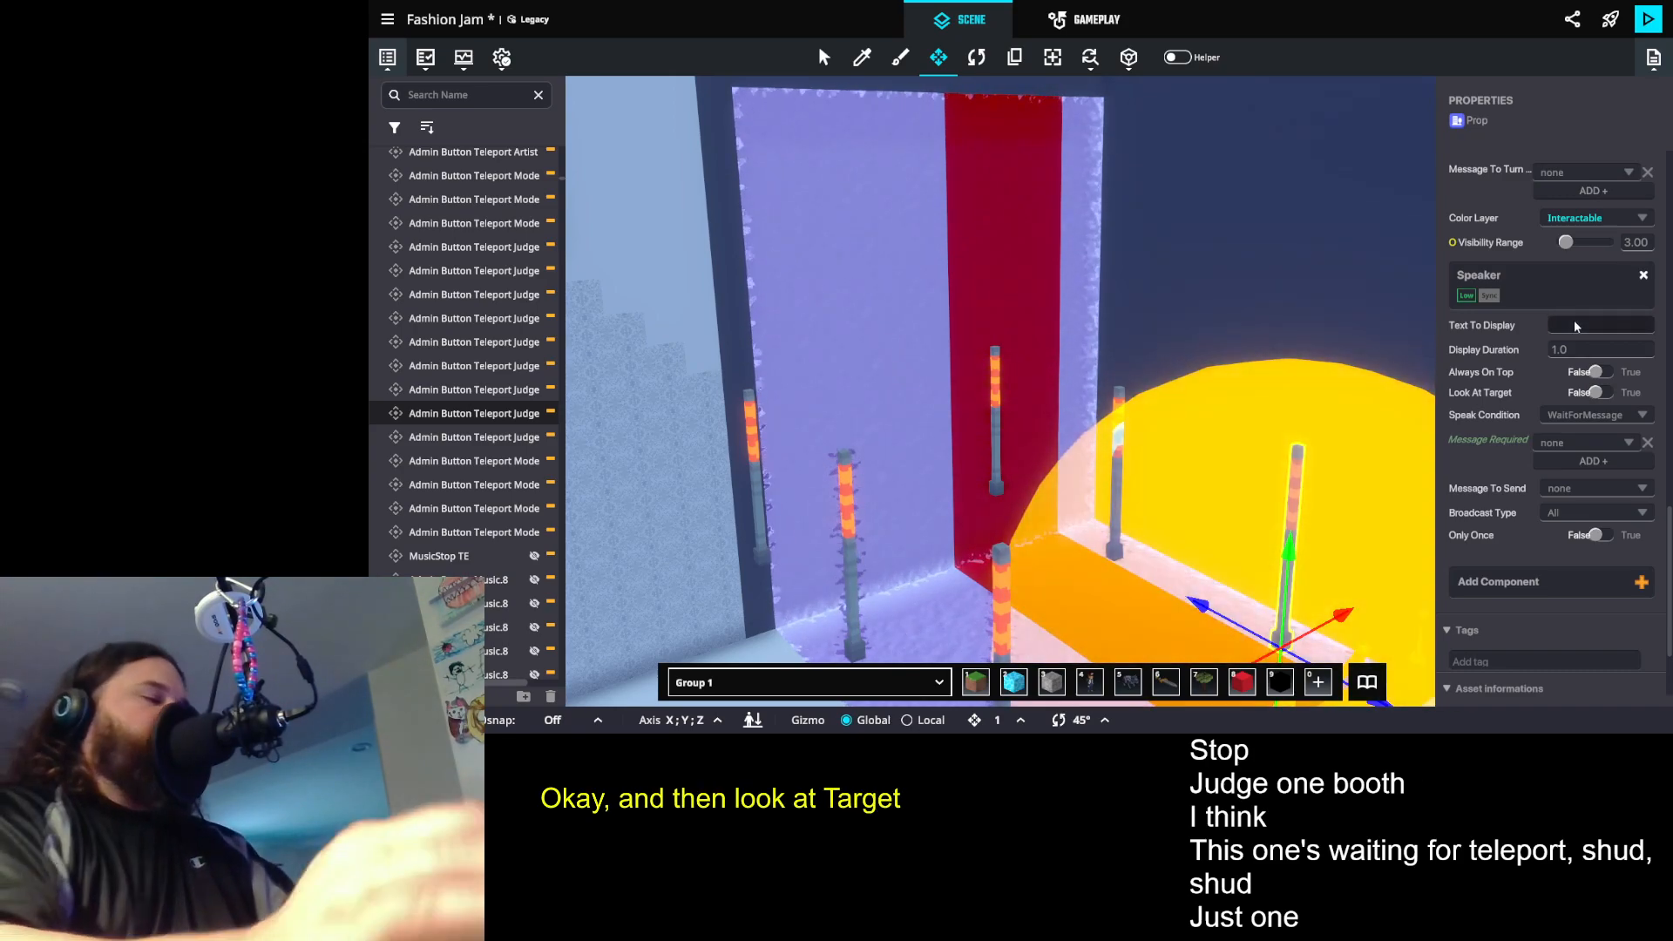
text(Judge 1 Winner)
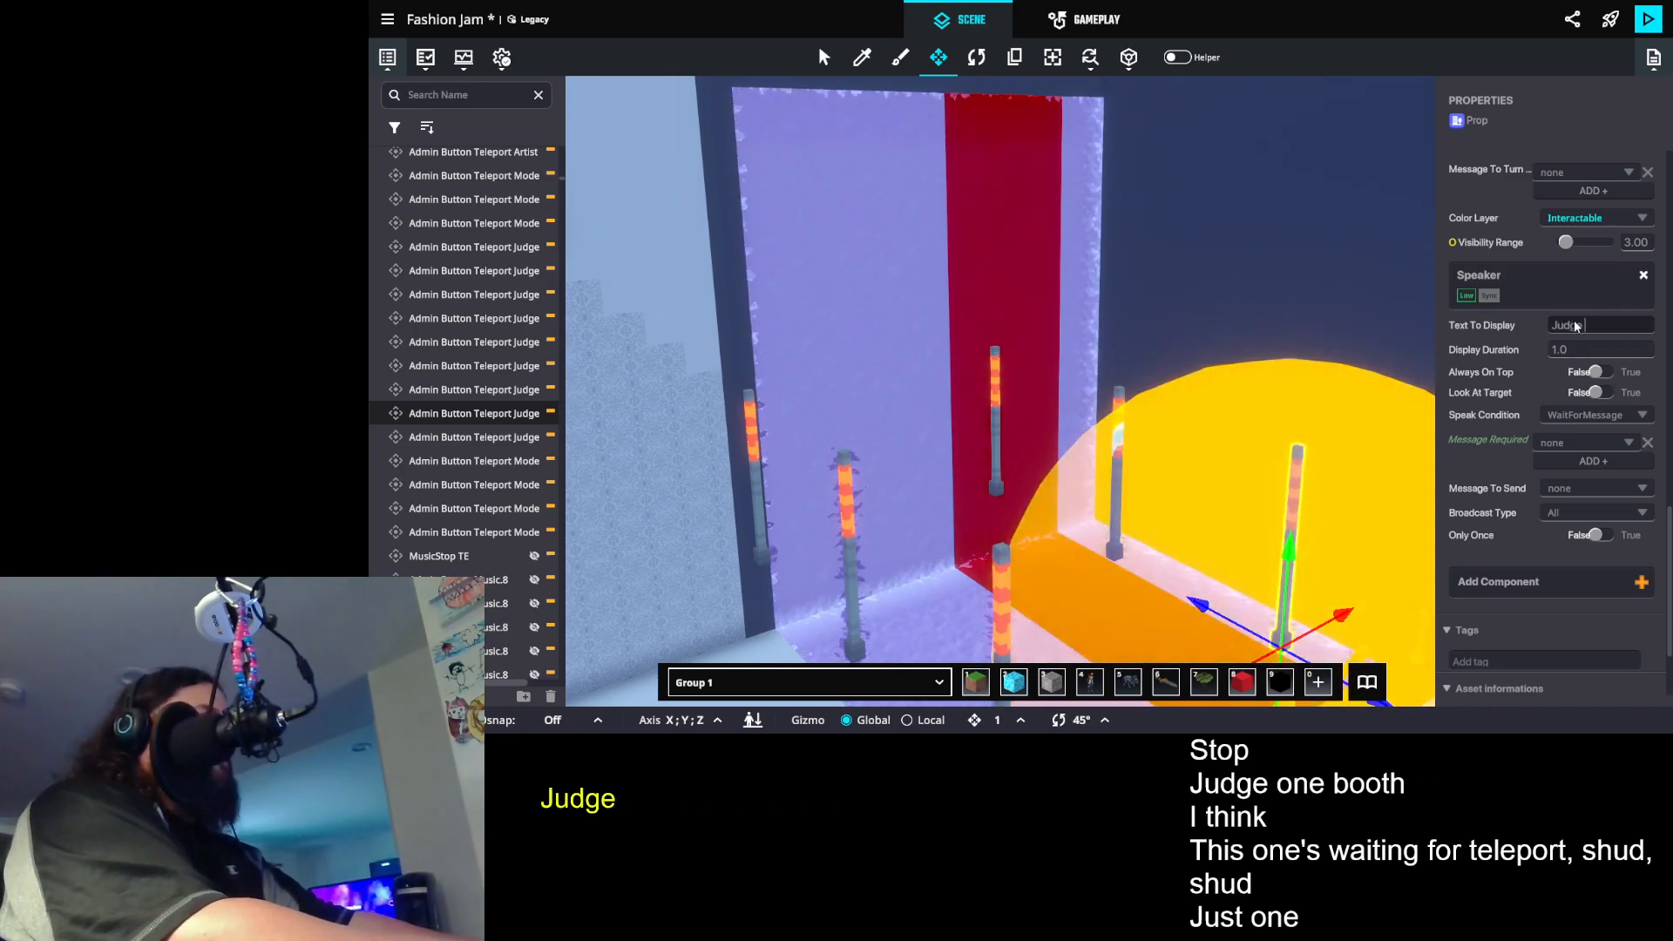
text(s)
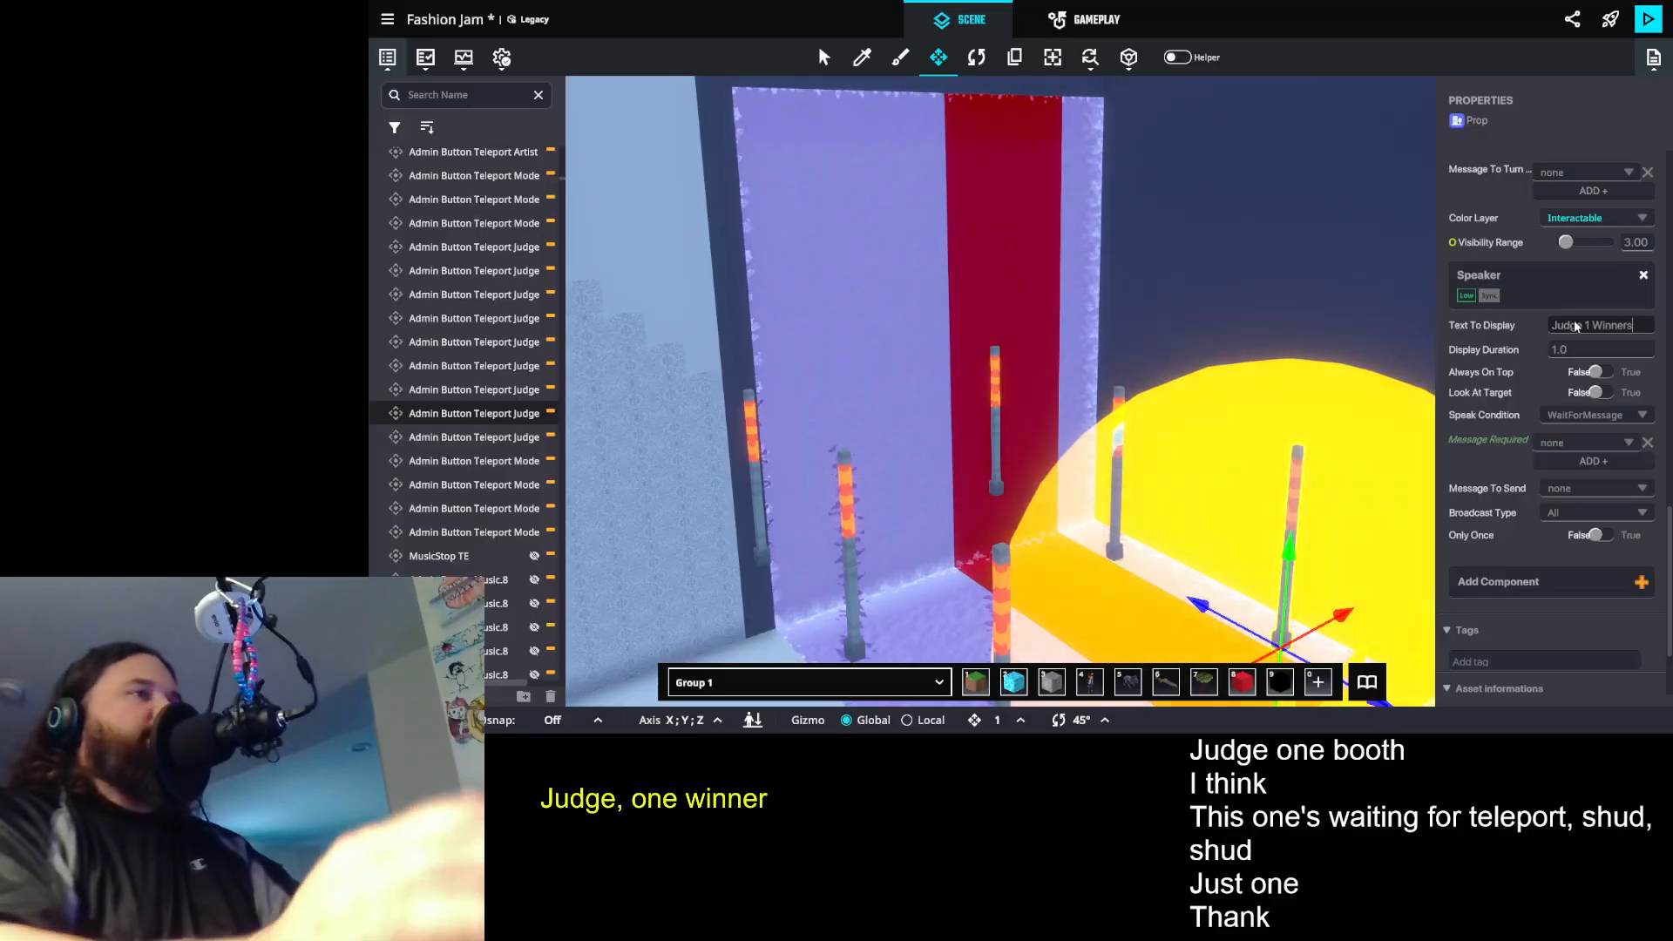
- Set the winners post's Speaker to require the Judge 1 winners teleport message
click(1549, 441)
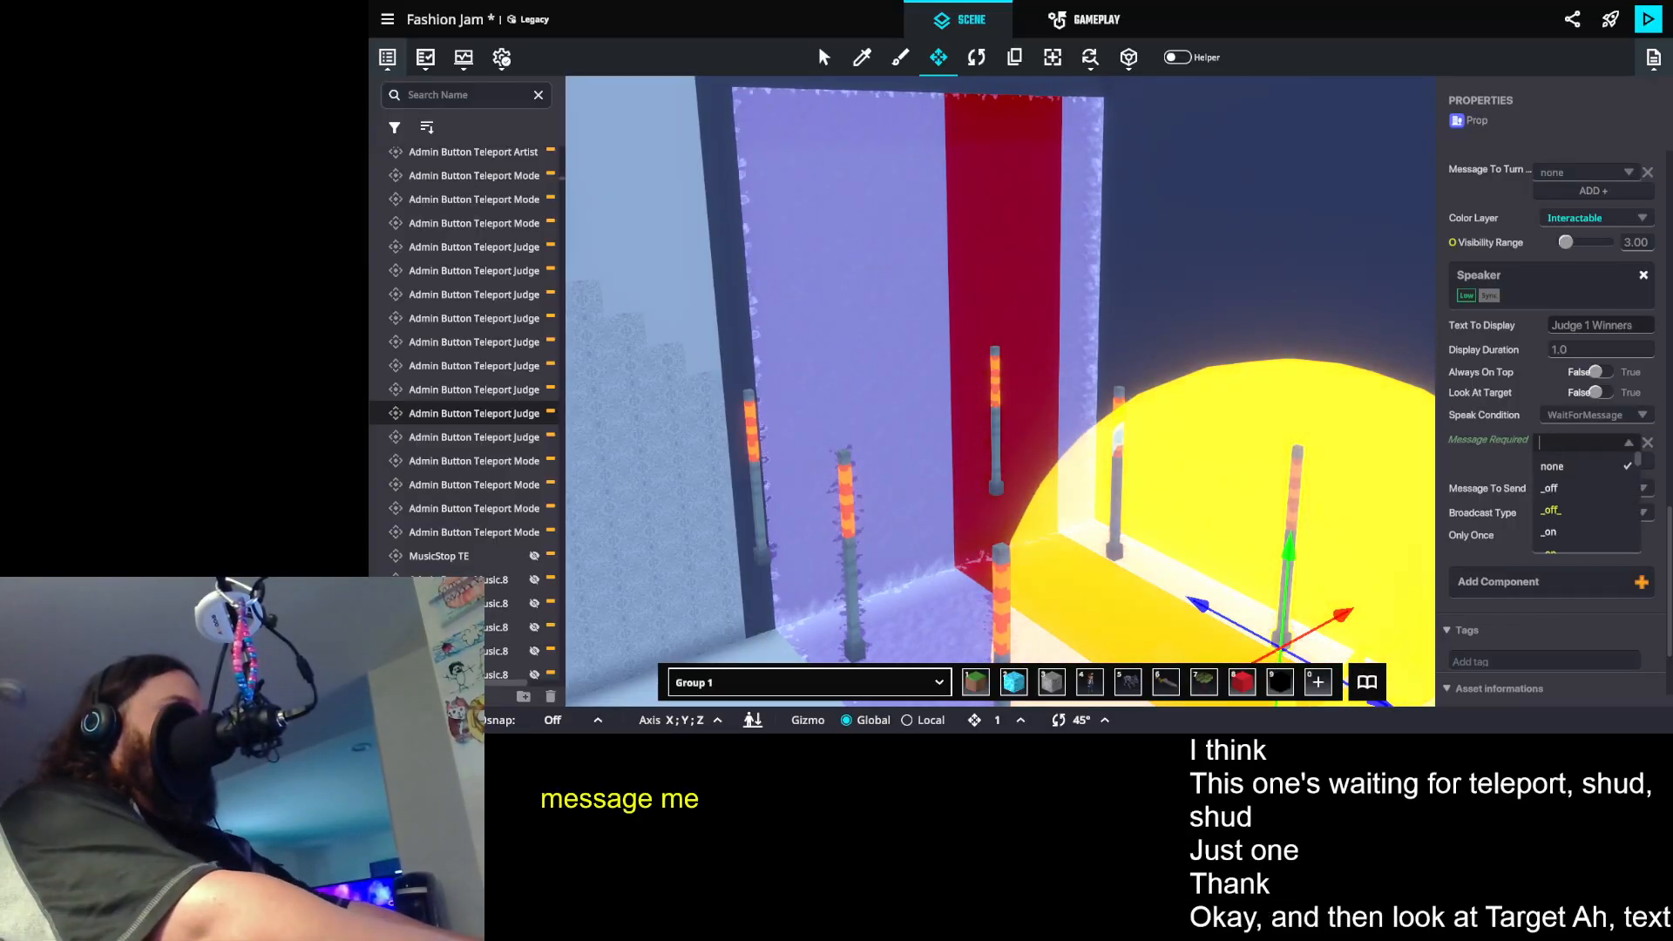
text(t.judg)
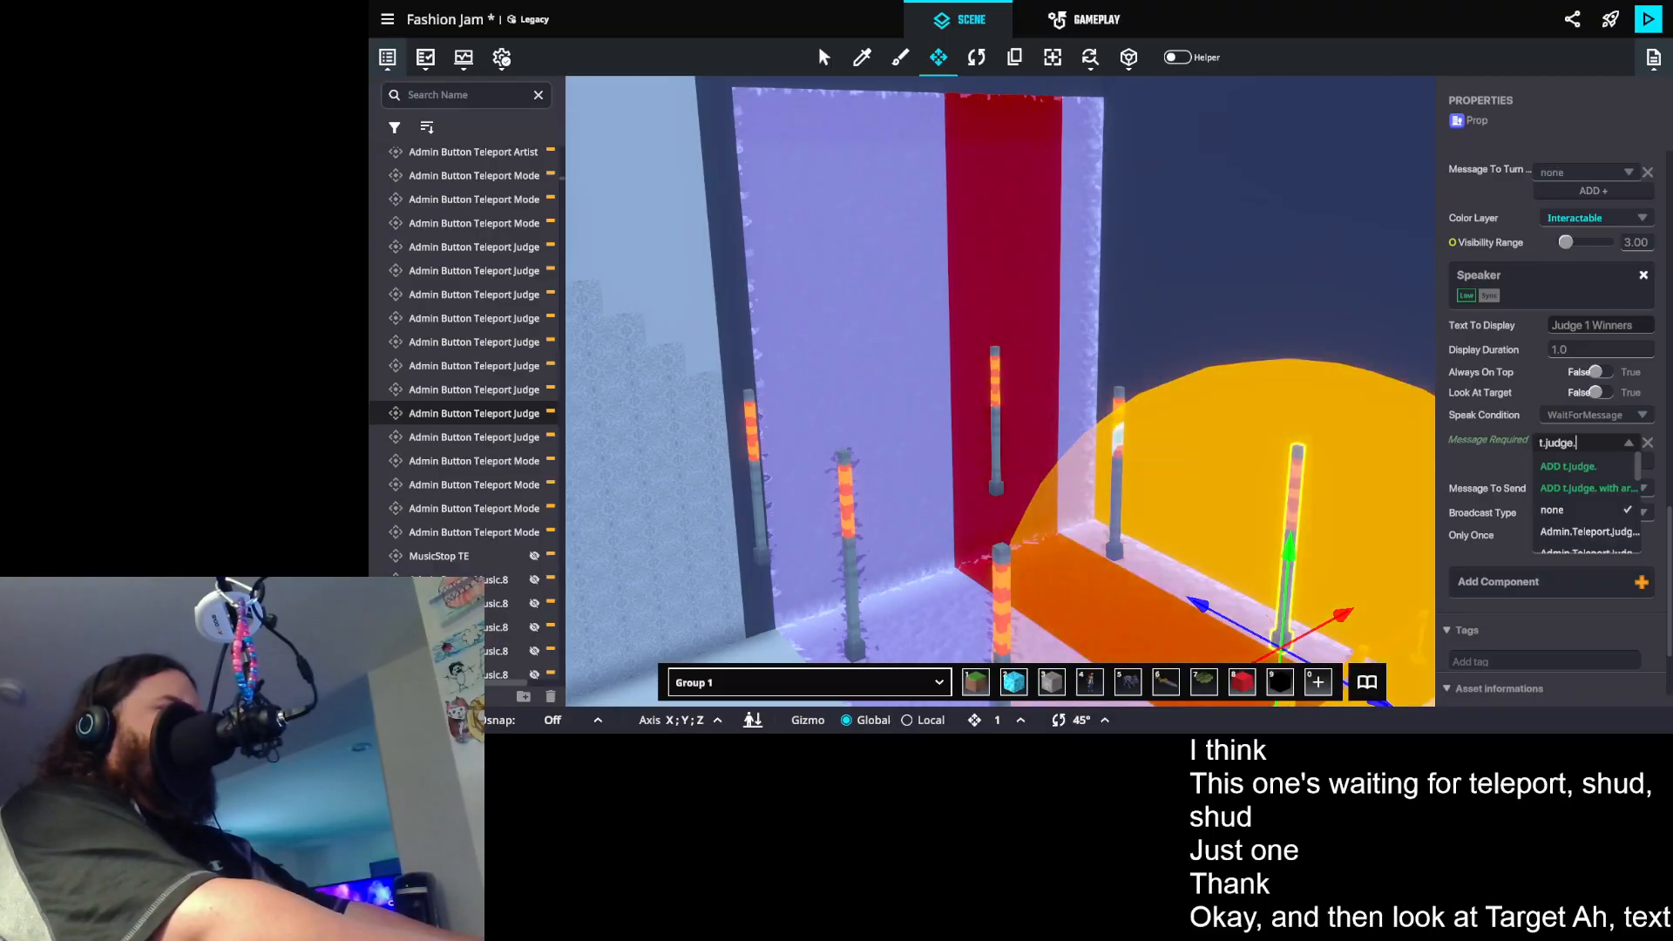
text(e.)
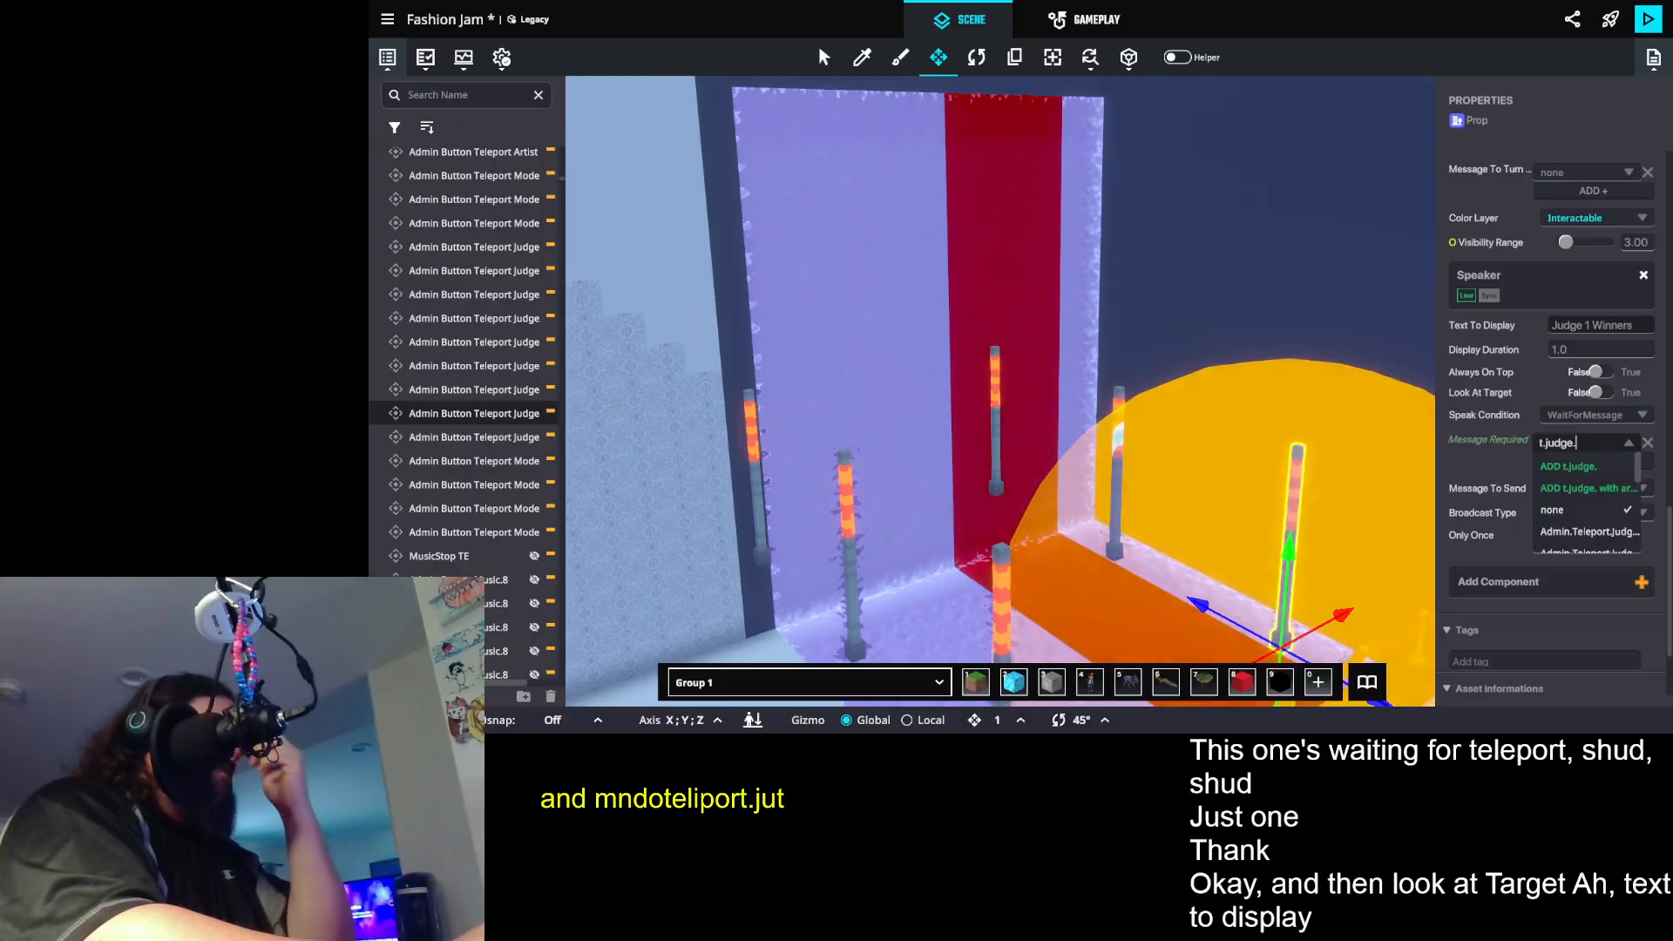
text(1.w)
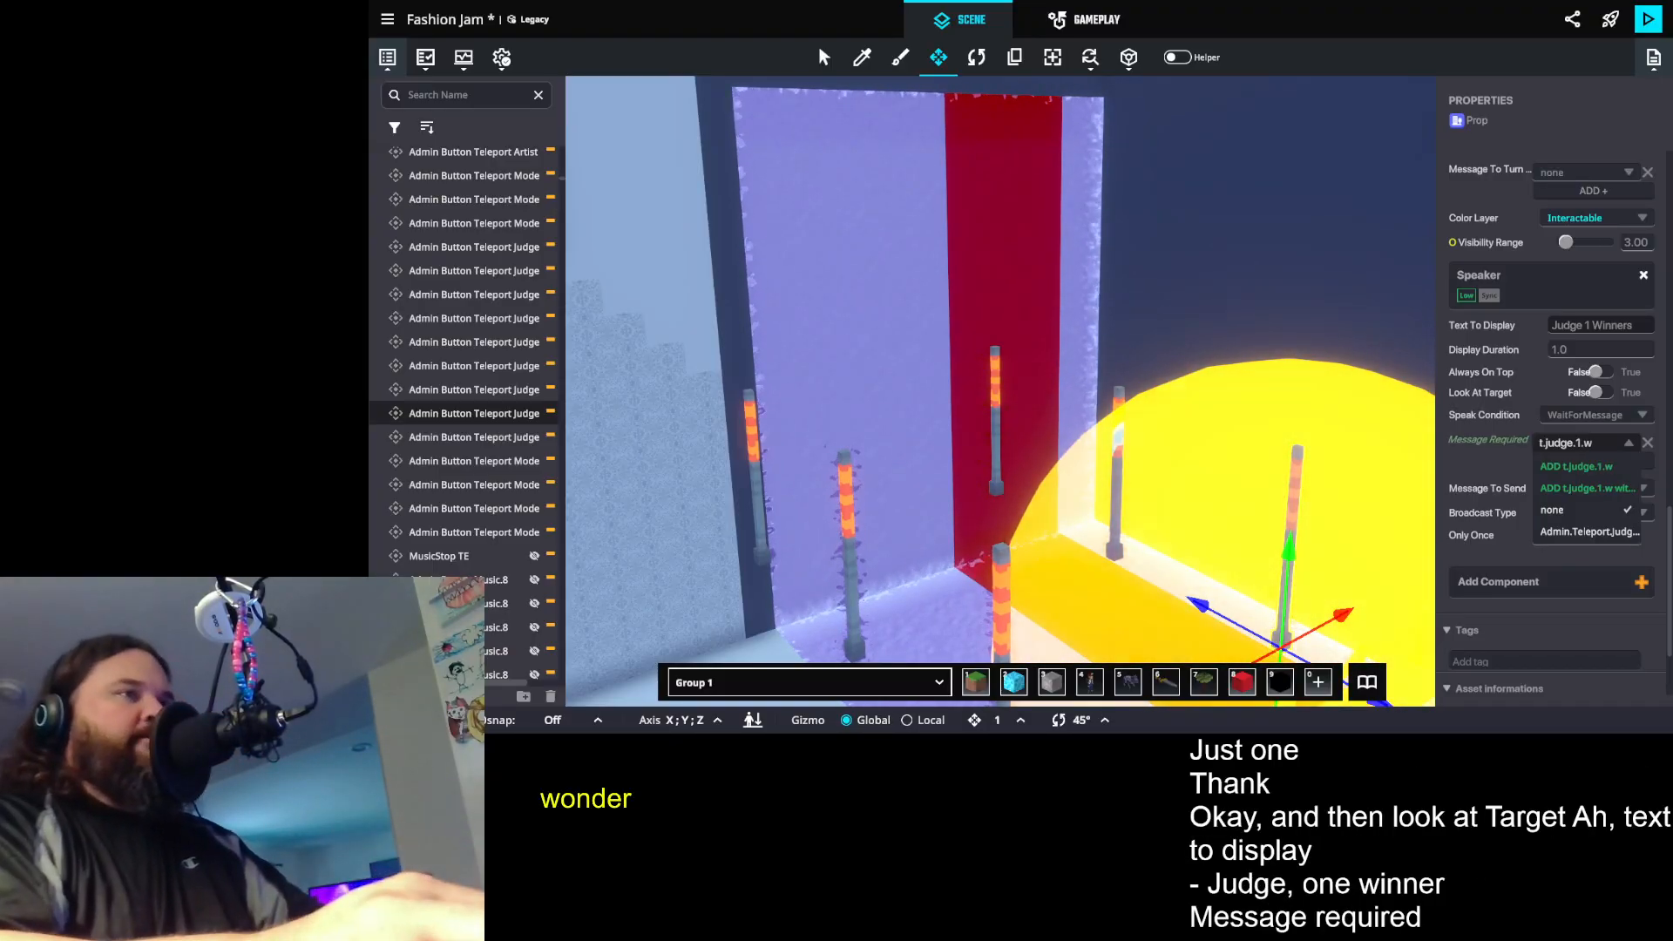
click(1583, 532)
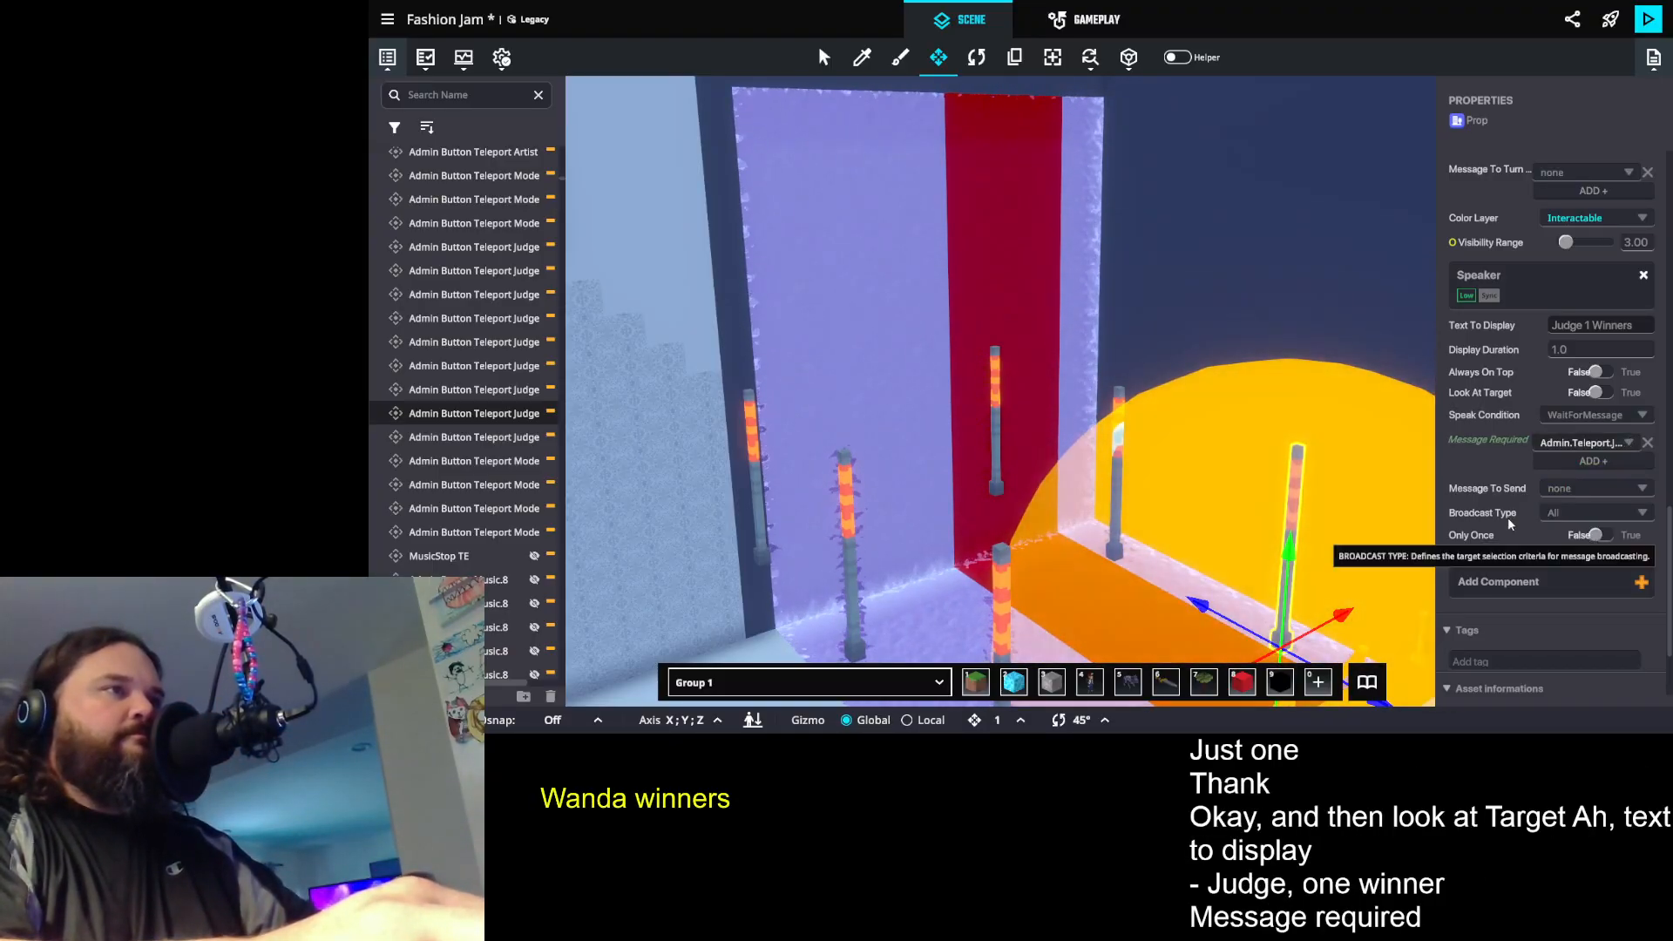
- Deselect the winners post and save the changes to the experience
click(1304, 279)
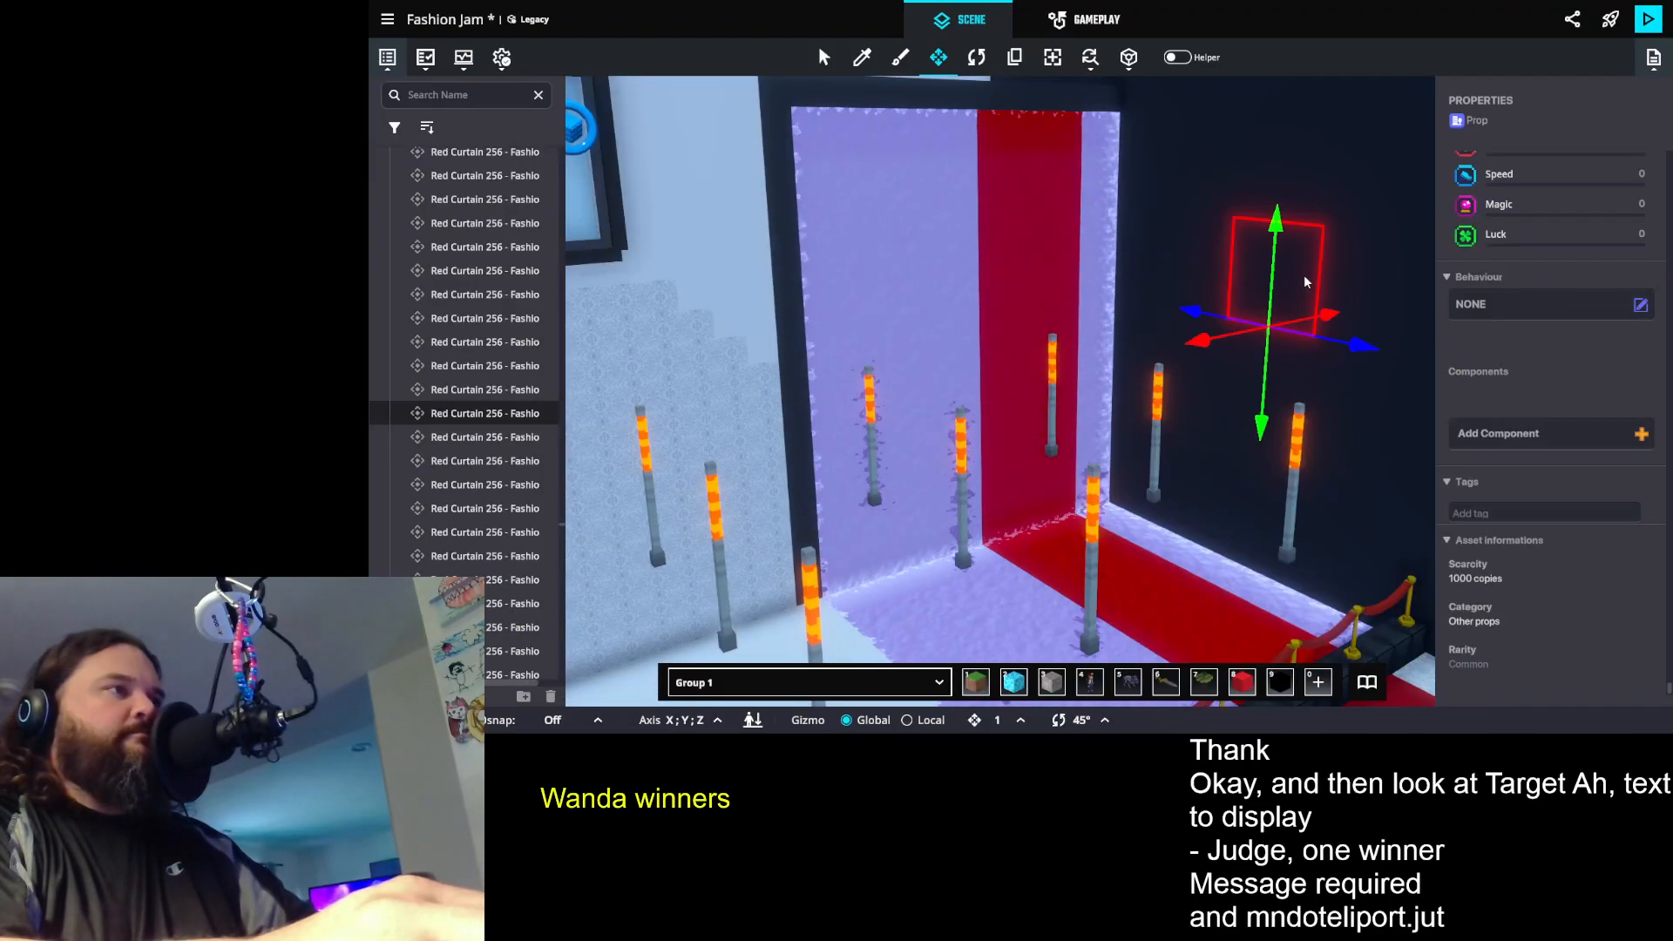
key(ctrl+s)
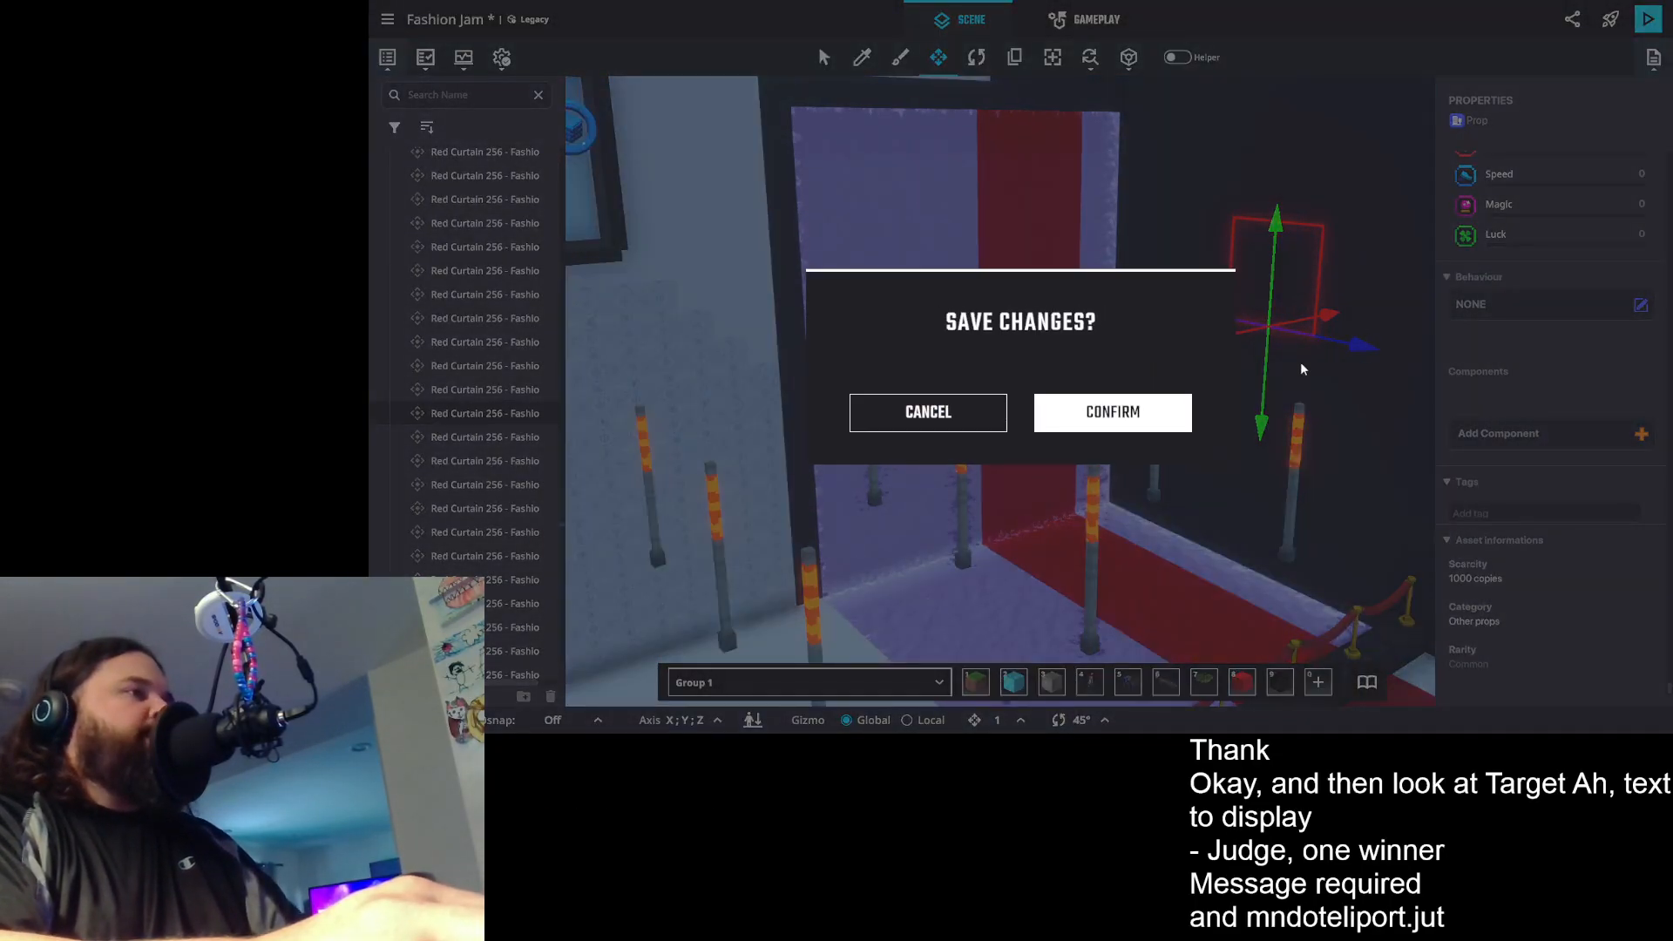
click(1108, 420)
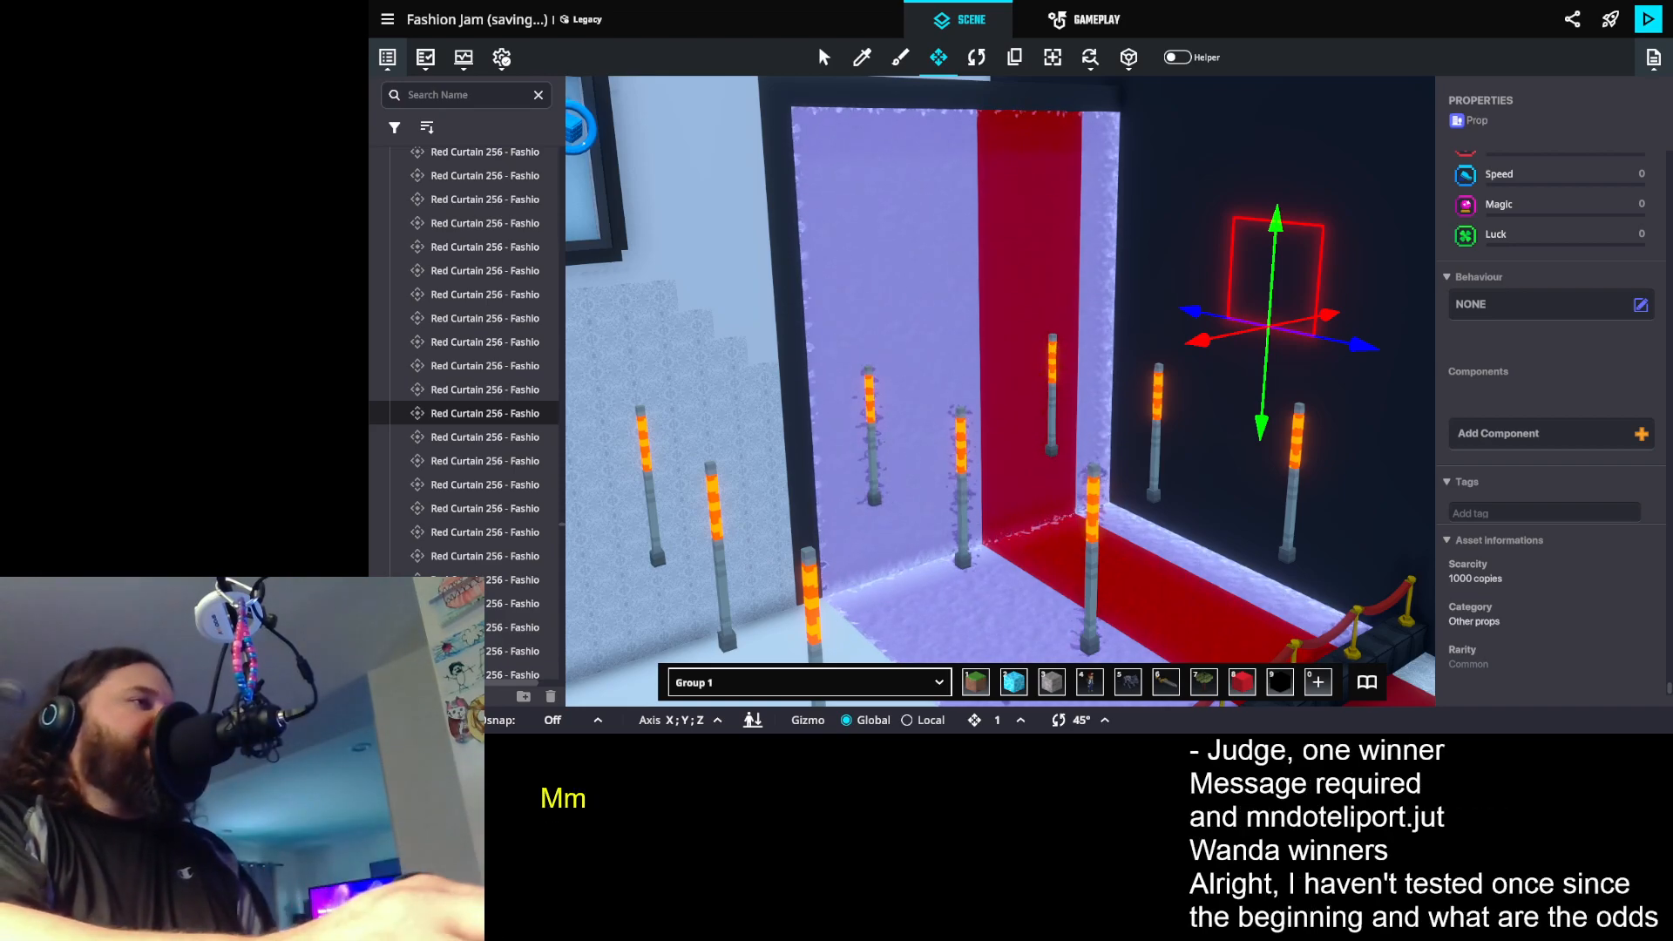
- Playtest the experience and run the character through the backstage entrance into the admin control area with the leaderboard
click(1648, 18)
key(w)
key(space)
key(w)
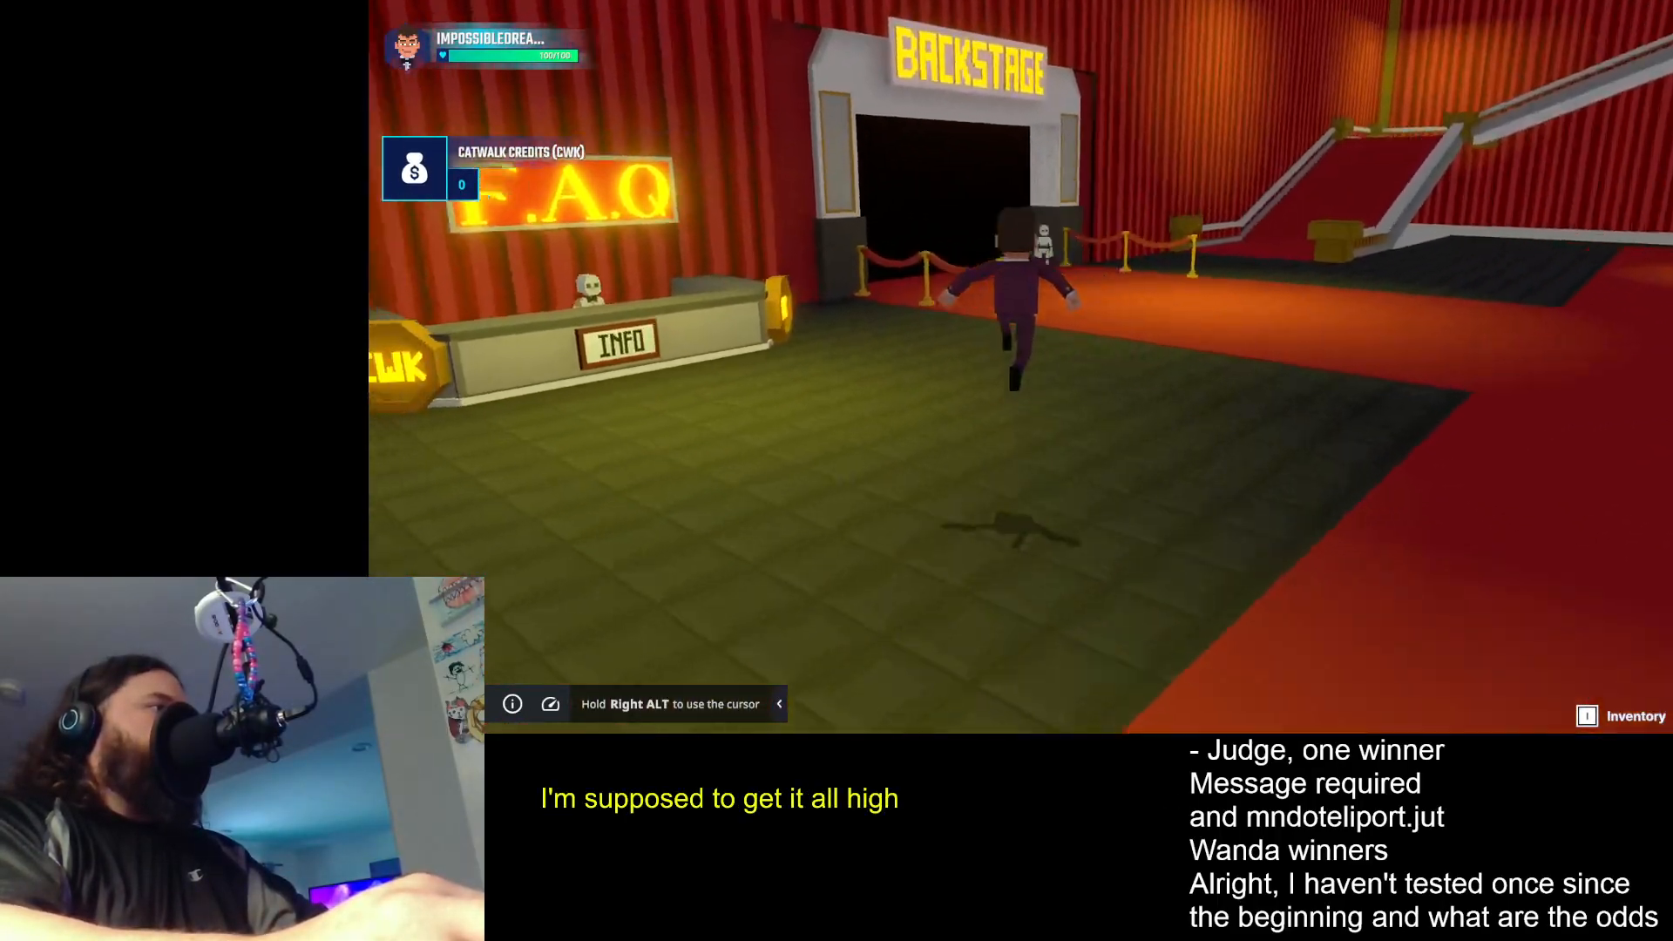
key(w)
key(w)
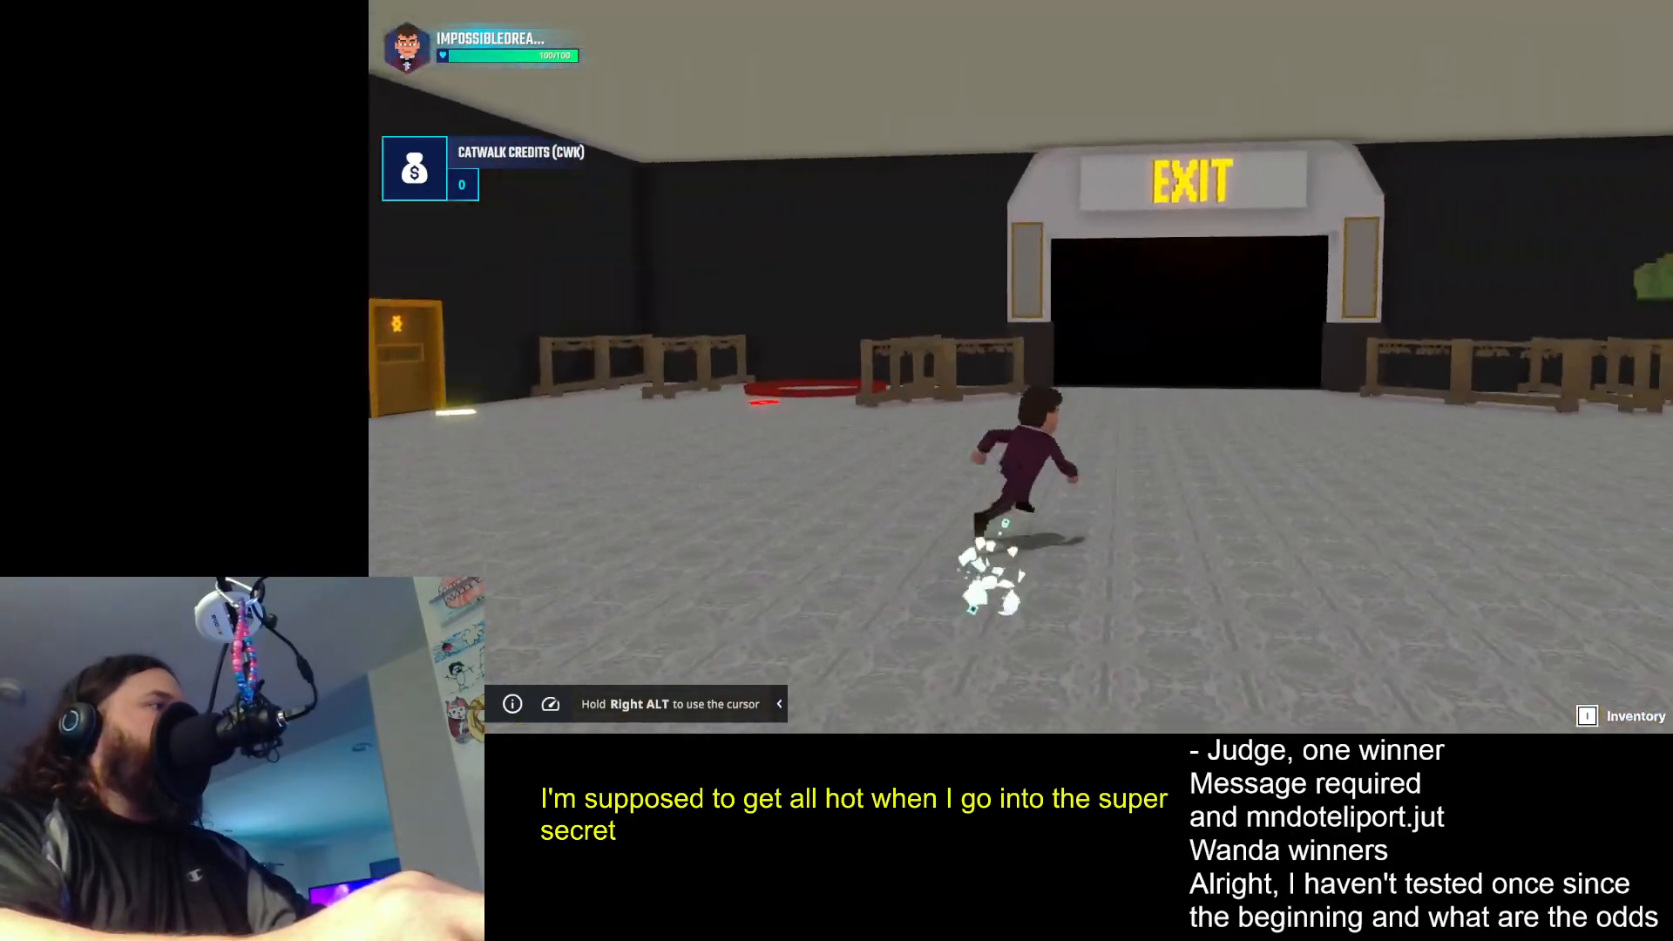
key(w)
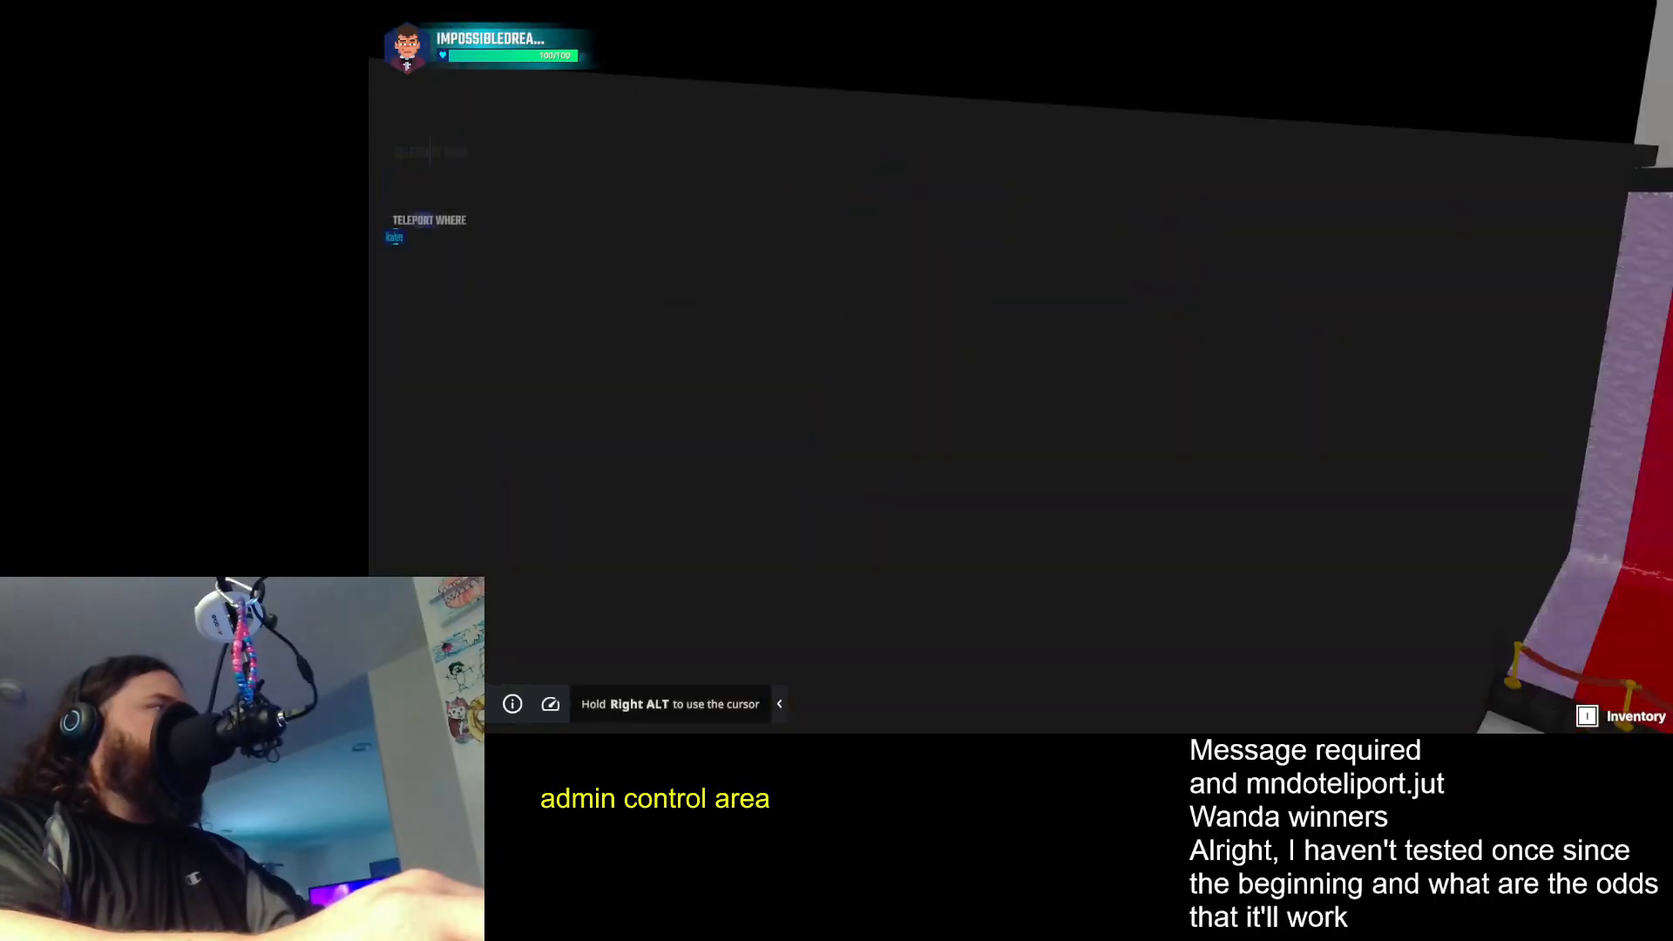
key(w)
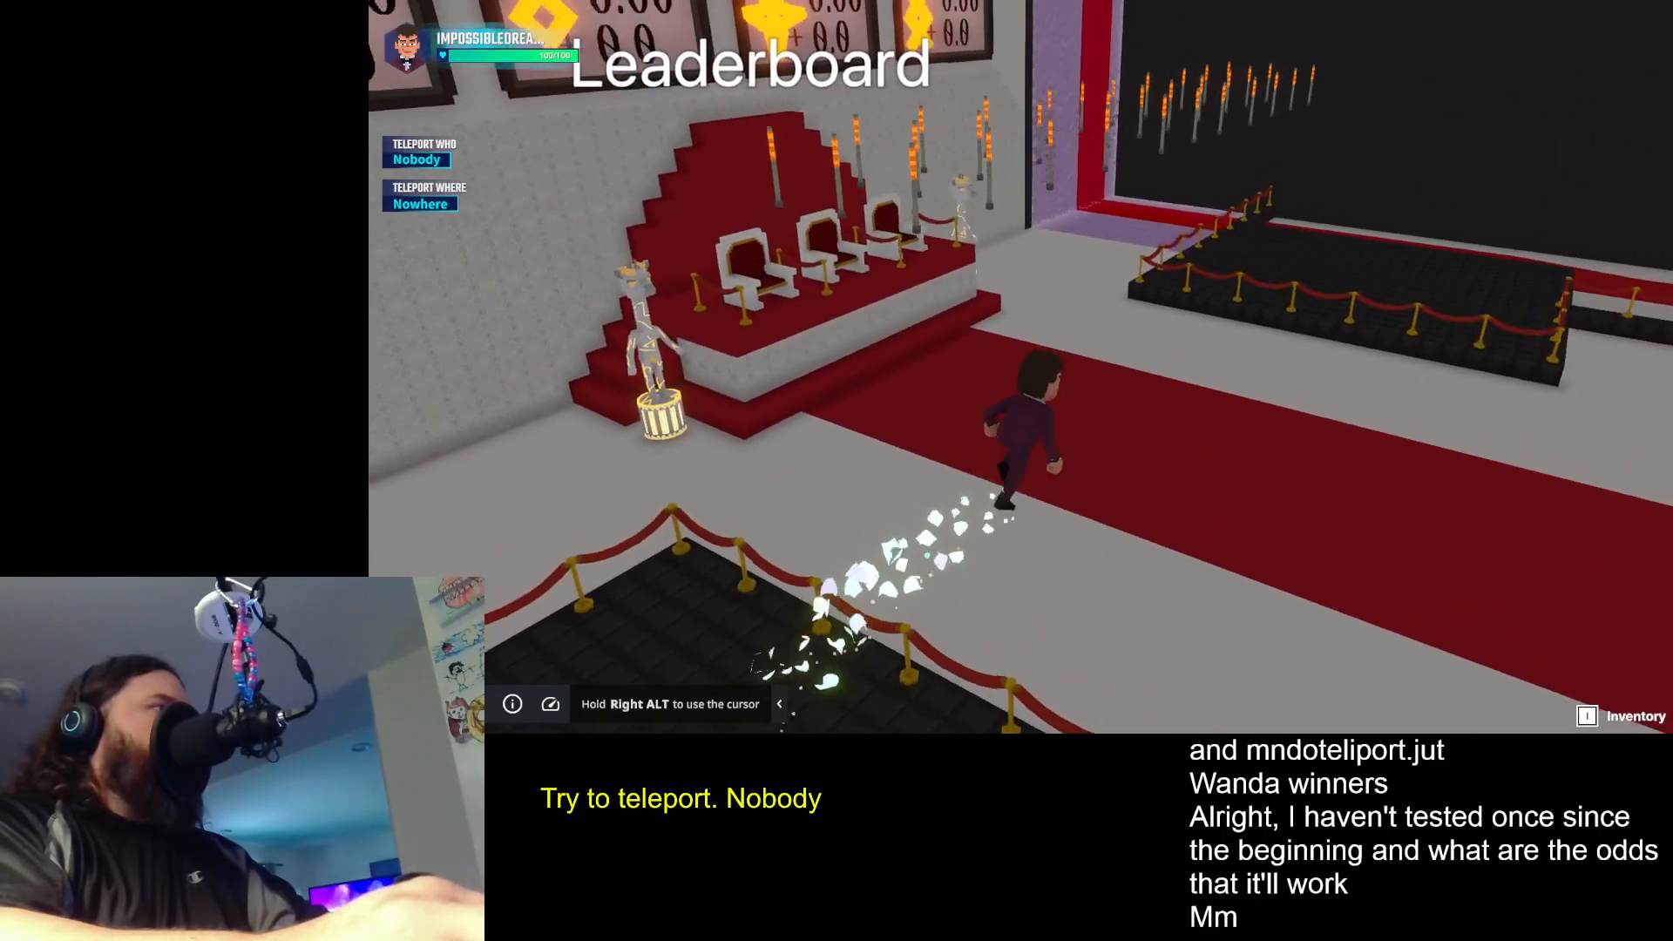
- Test the Teleport Who selector by cycling through the judges, artists and models, ending on Judge 1
key(s)
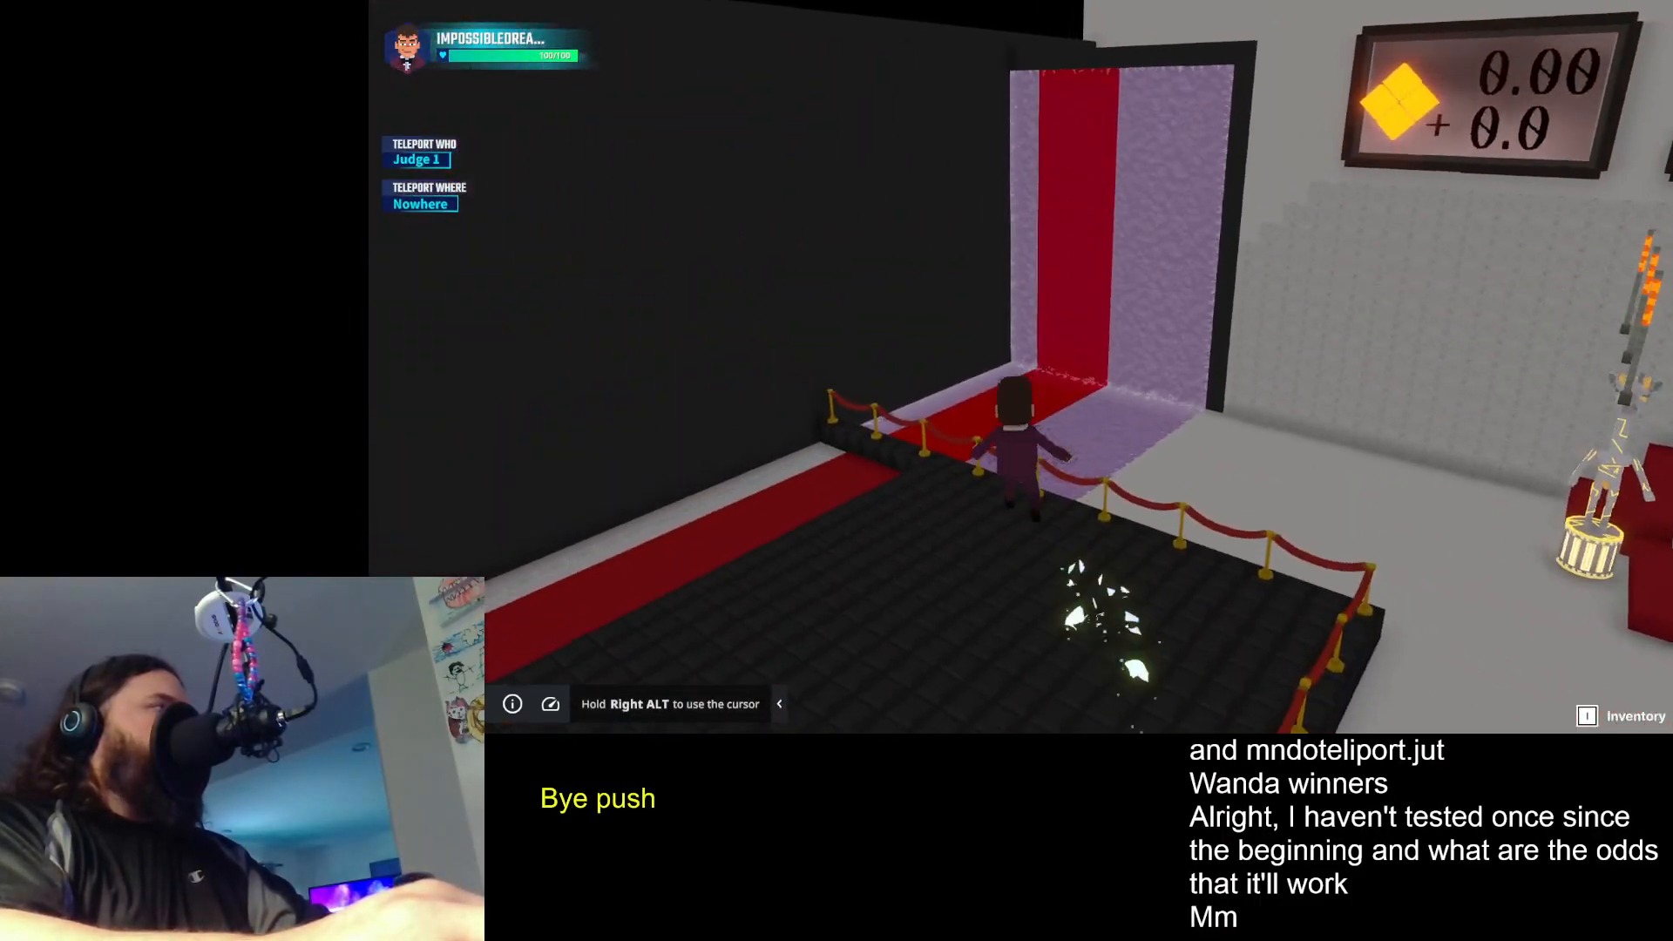
key(w)
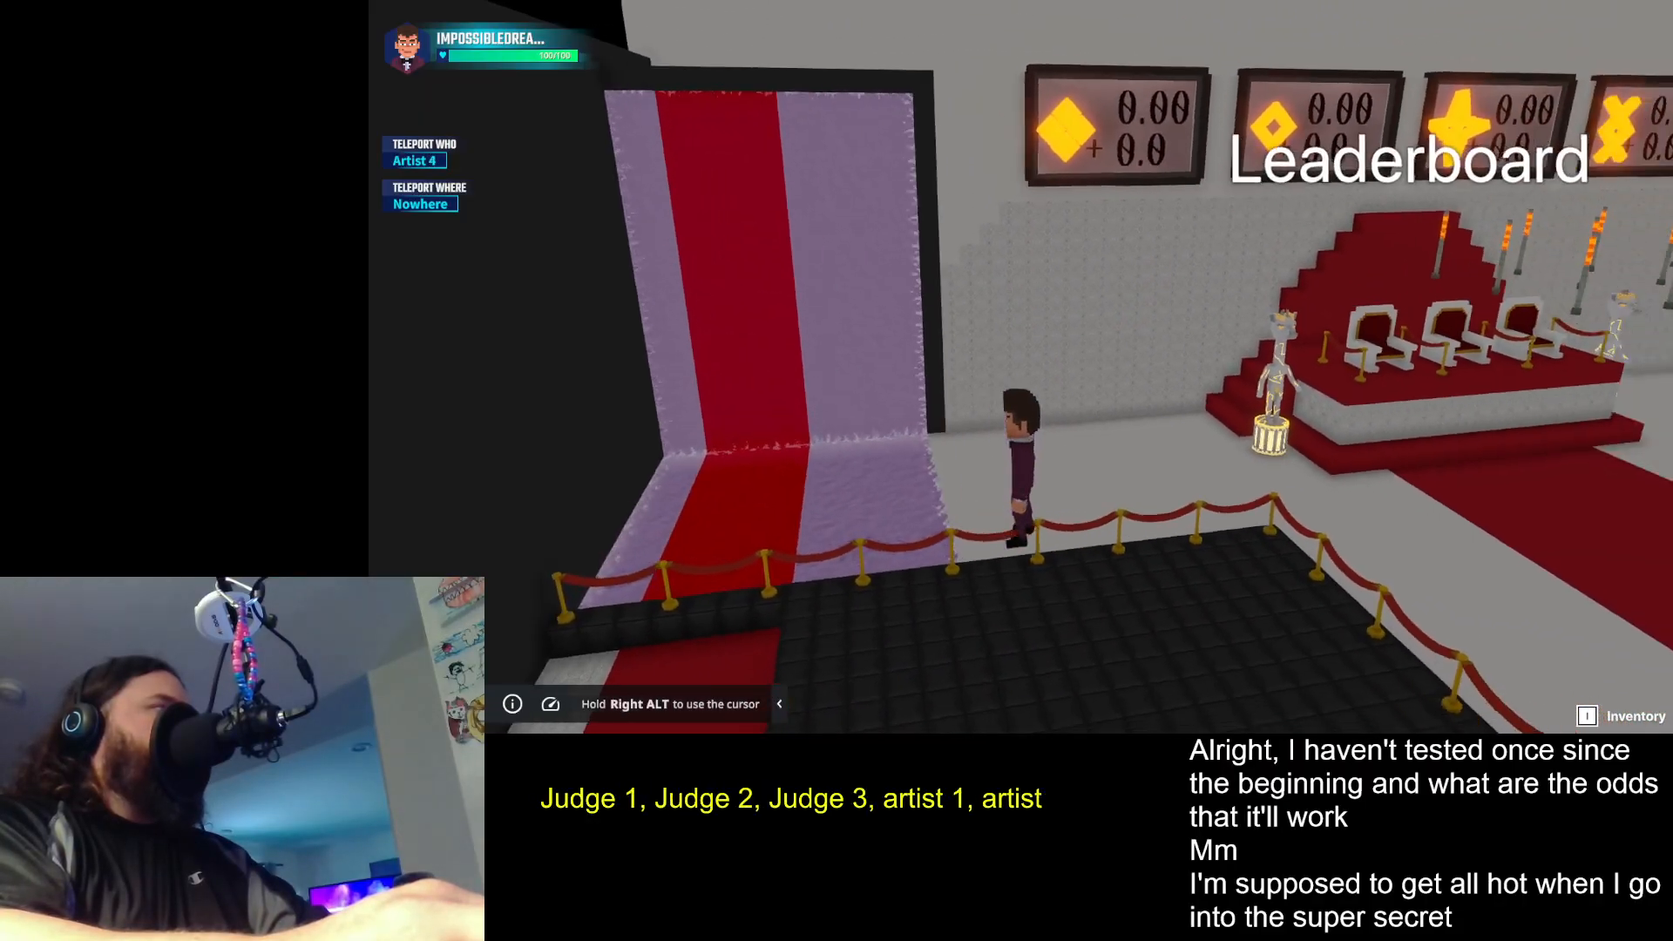
key(1)
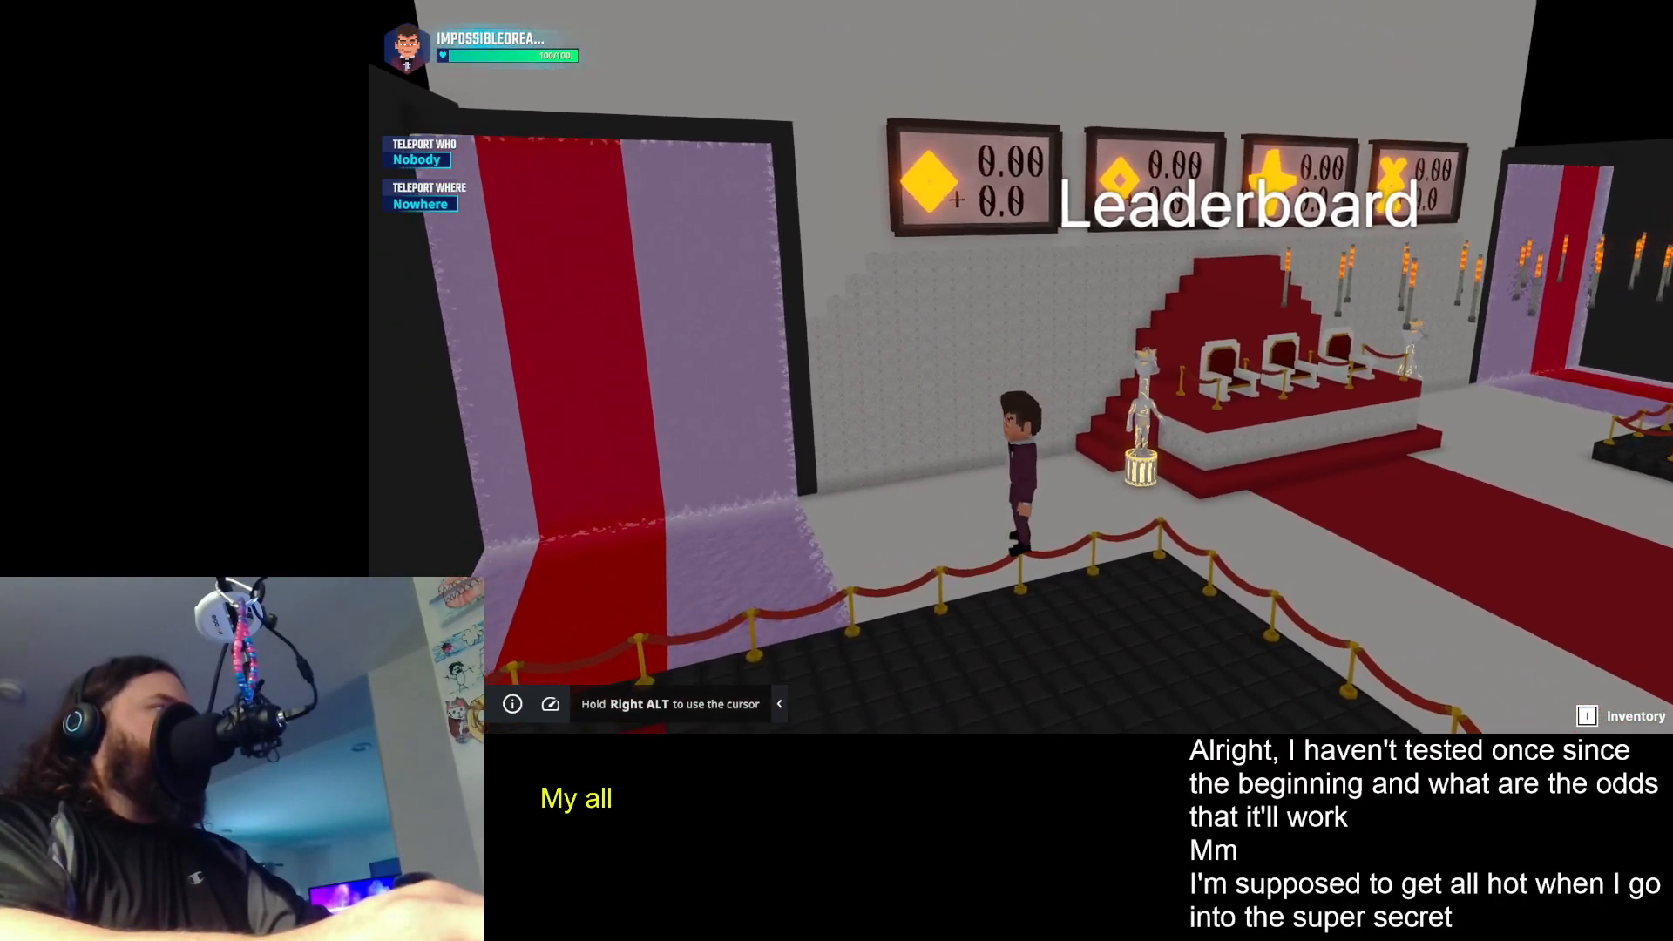
key(1)
key(1)
key(1)
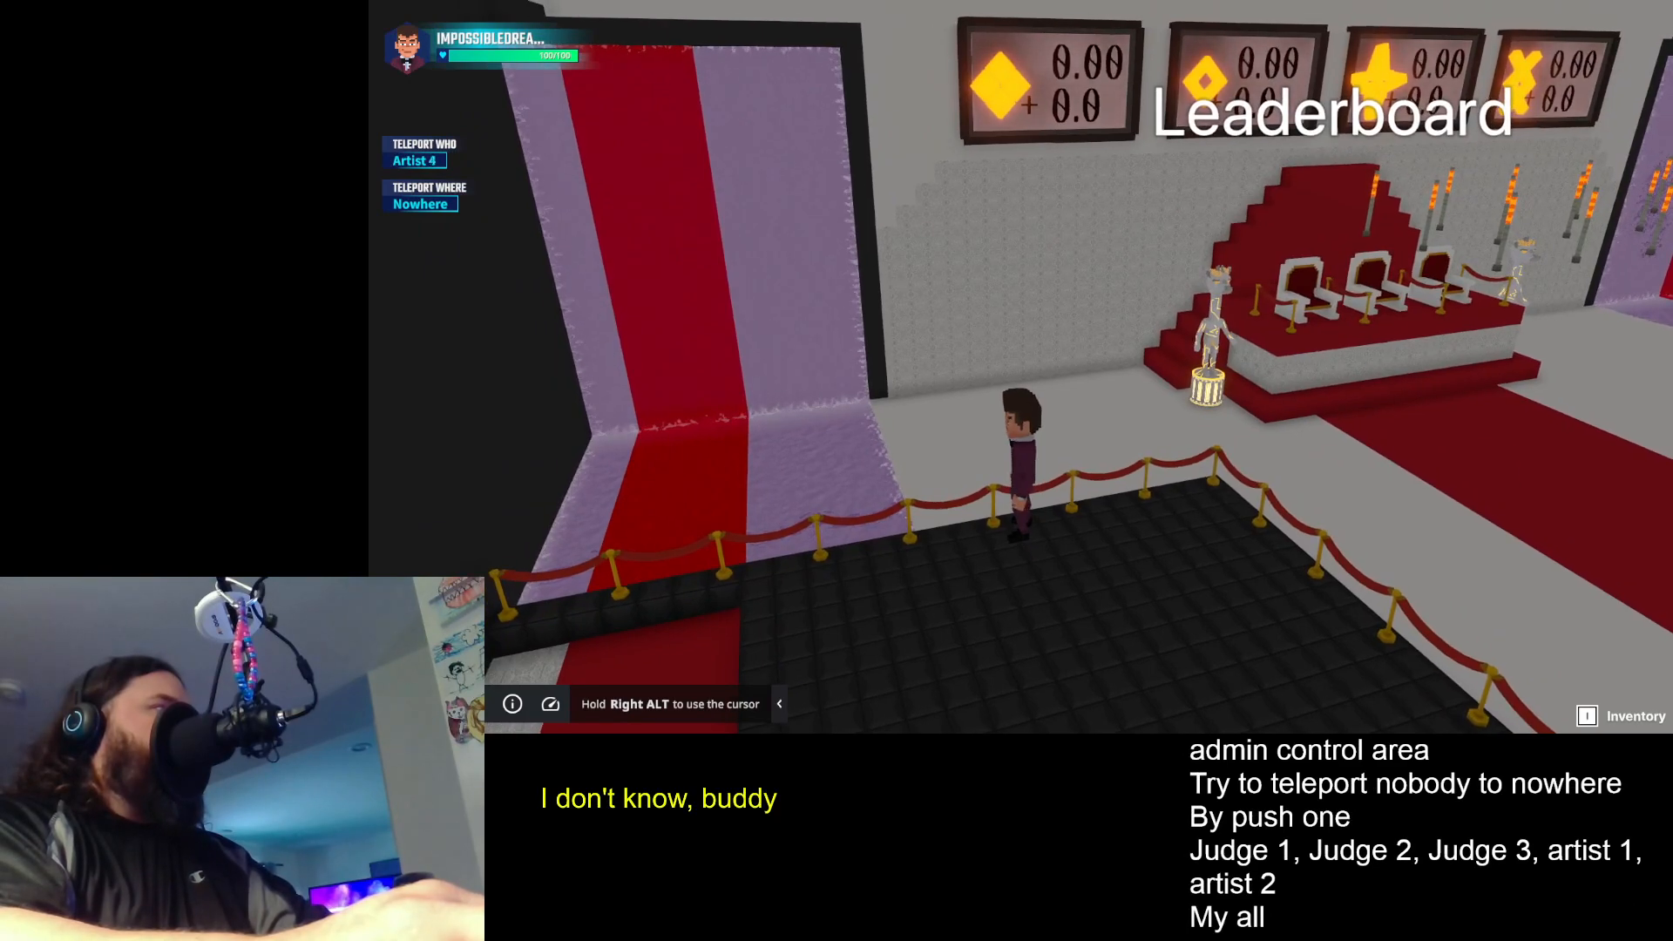
key(1)
key(1)
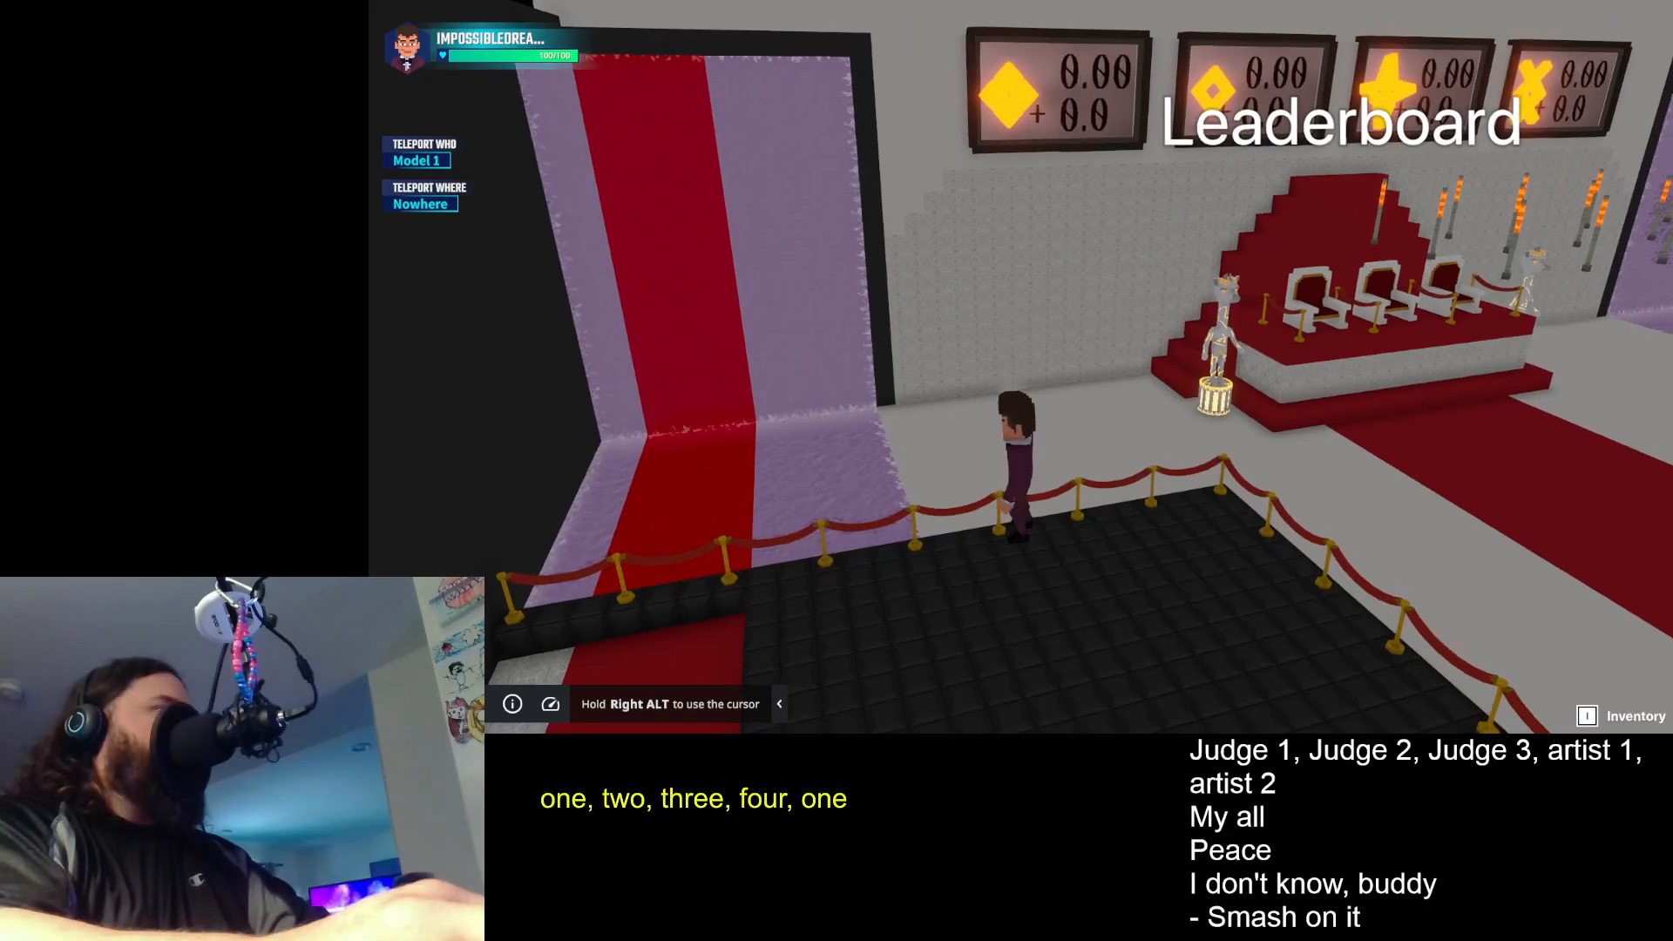
key(3)
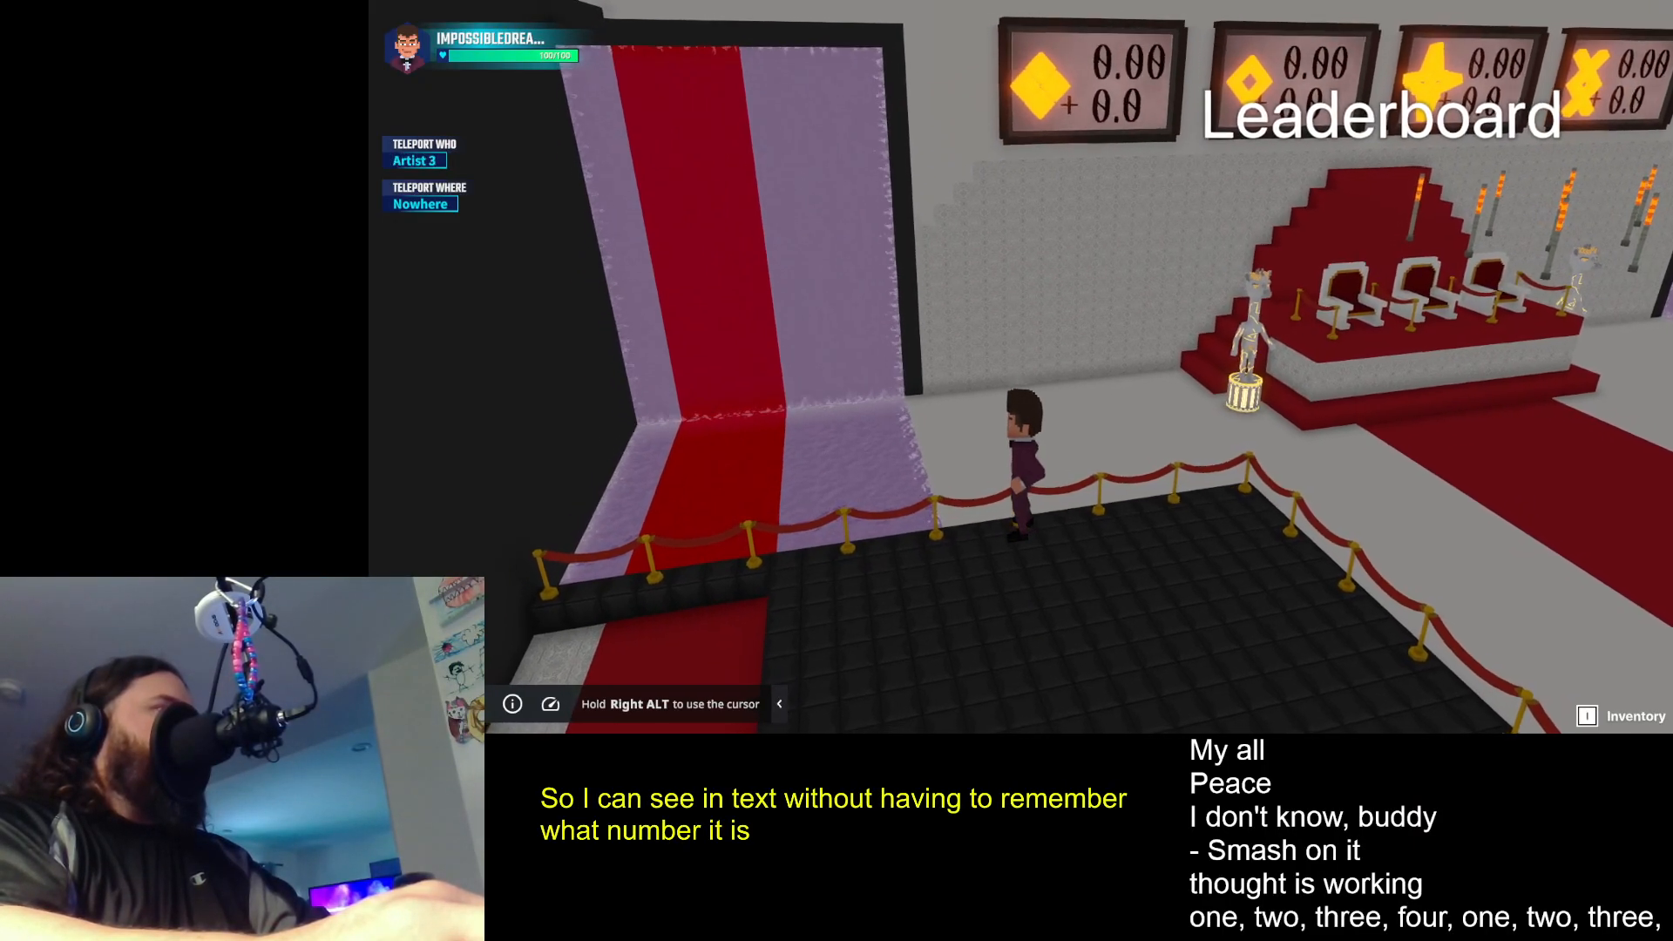
key(3)
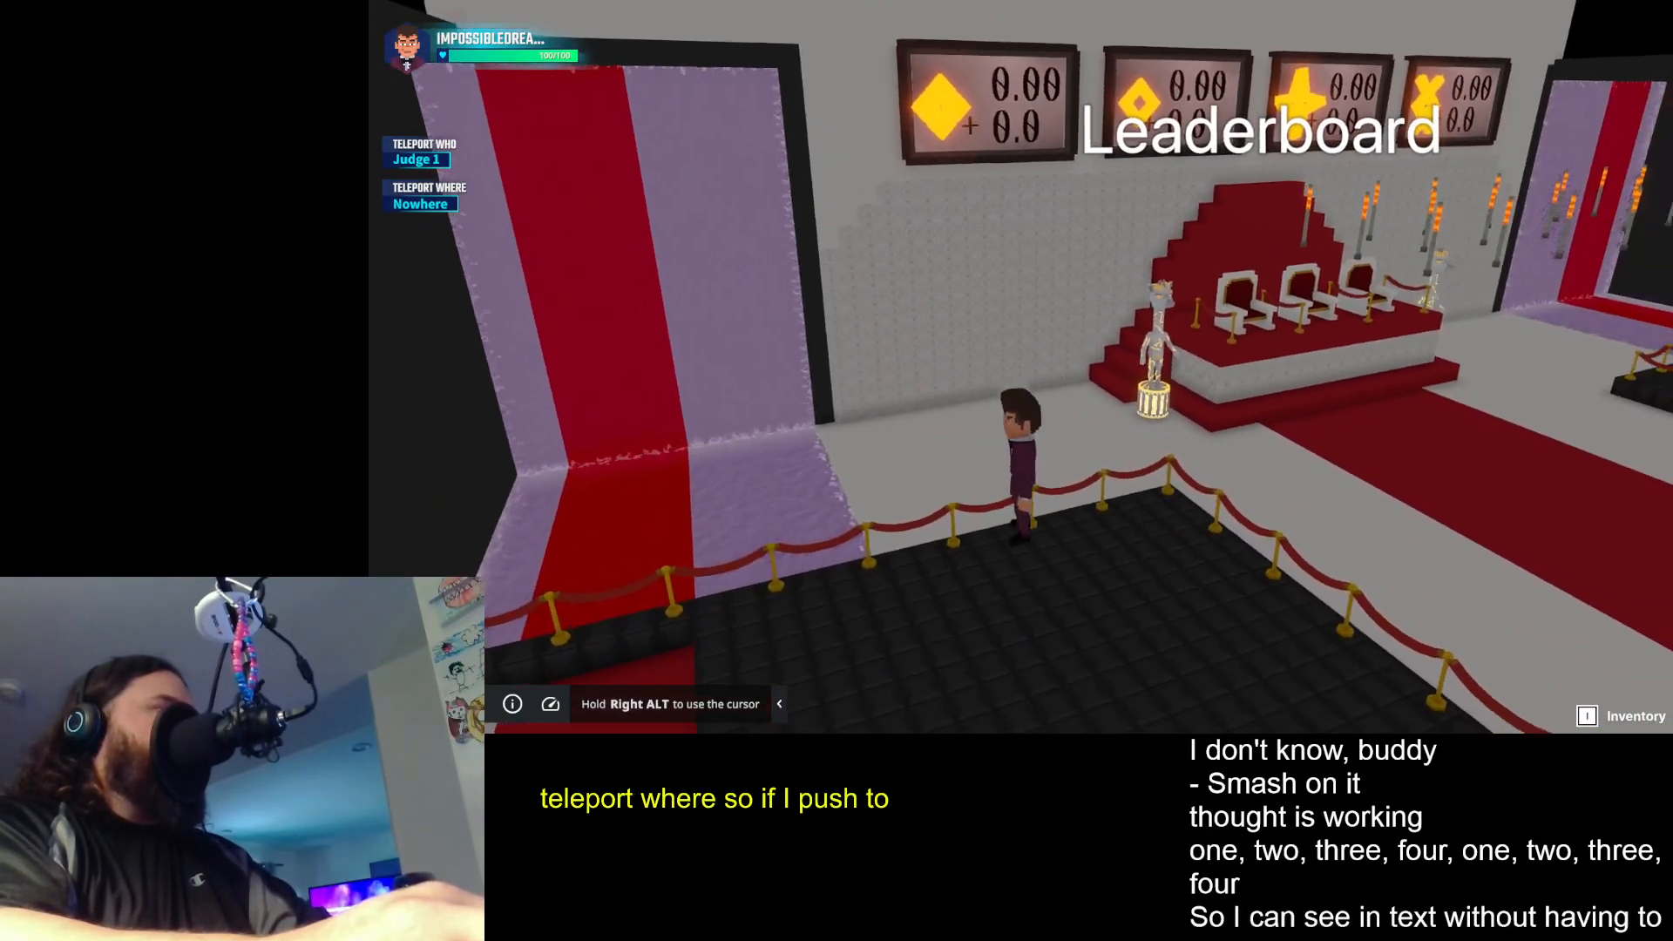
- Run the character past the judges' thrones to the teleport posts beside the purple and red wall panel
key(w)
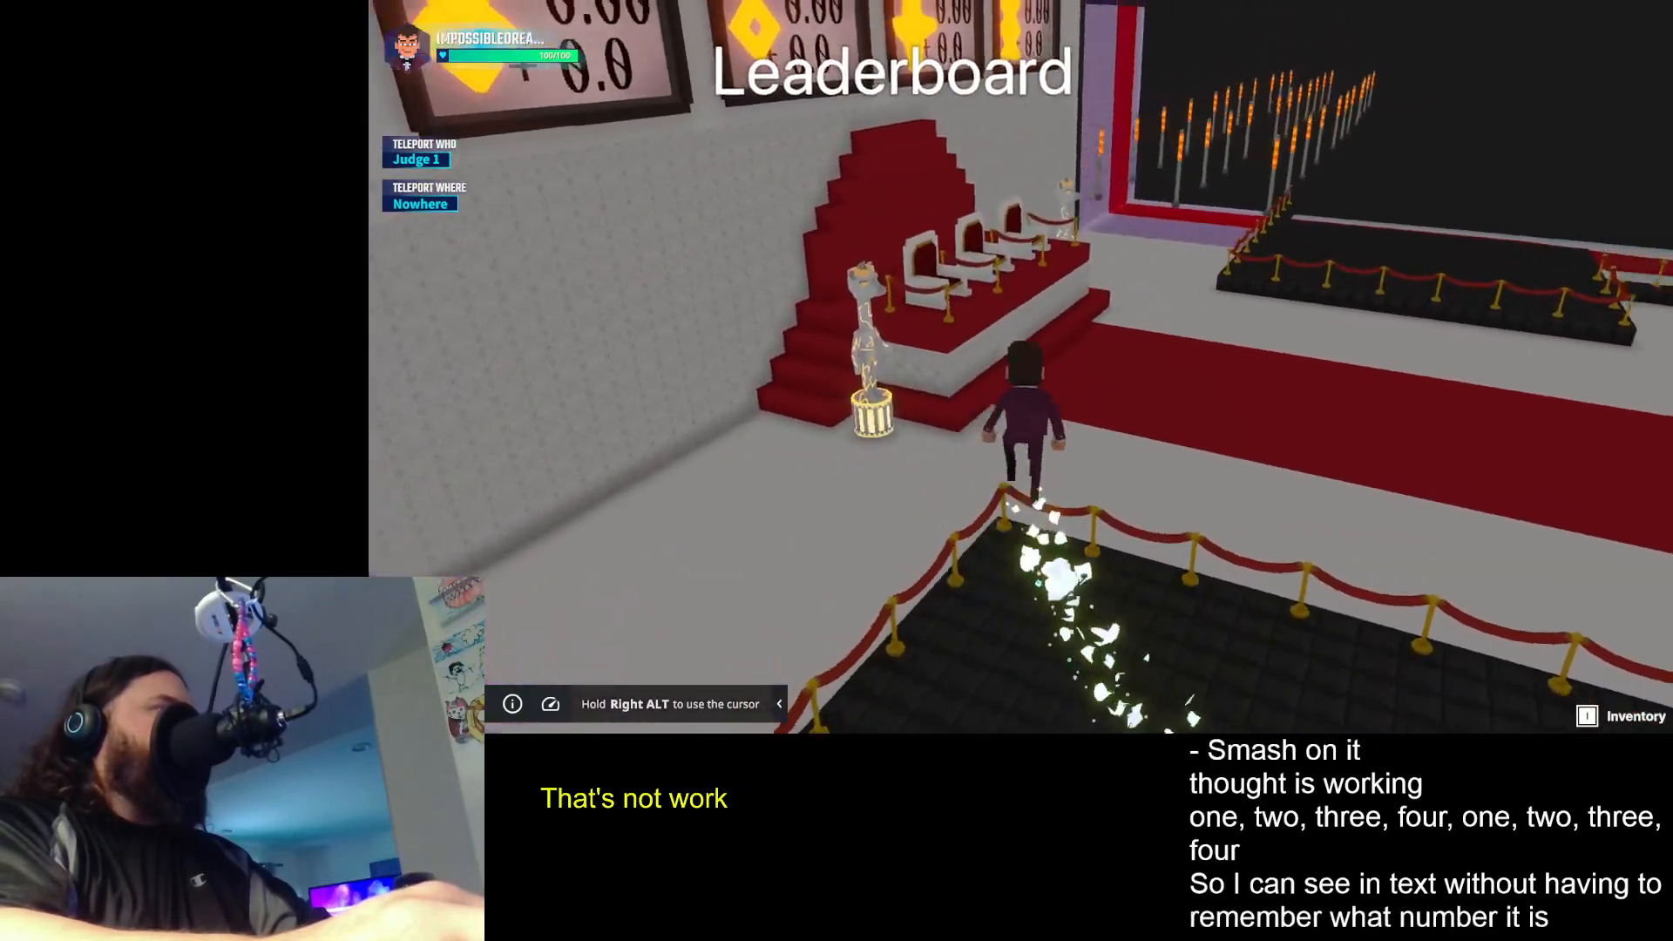
key(space)
key(w)
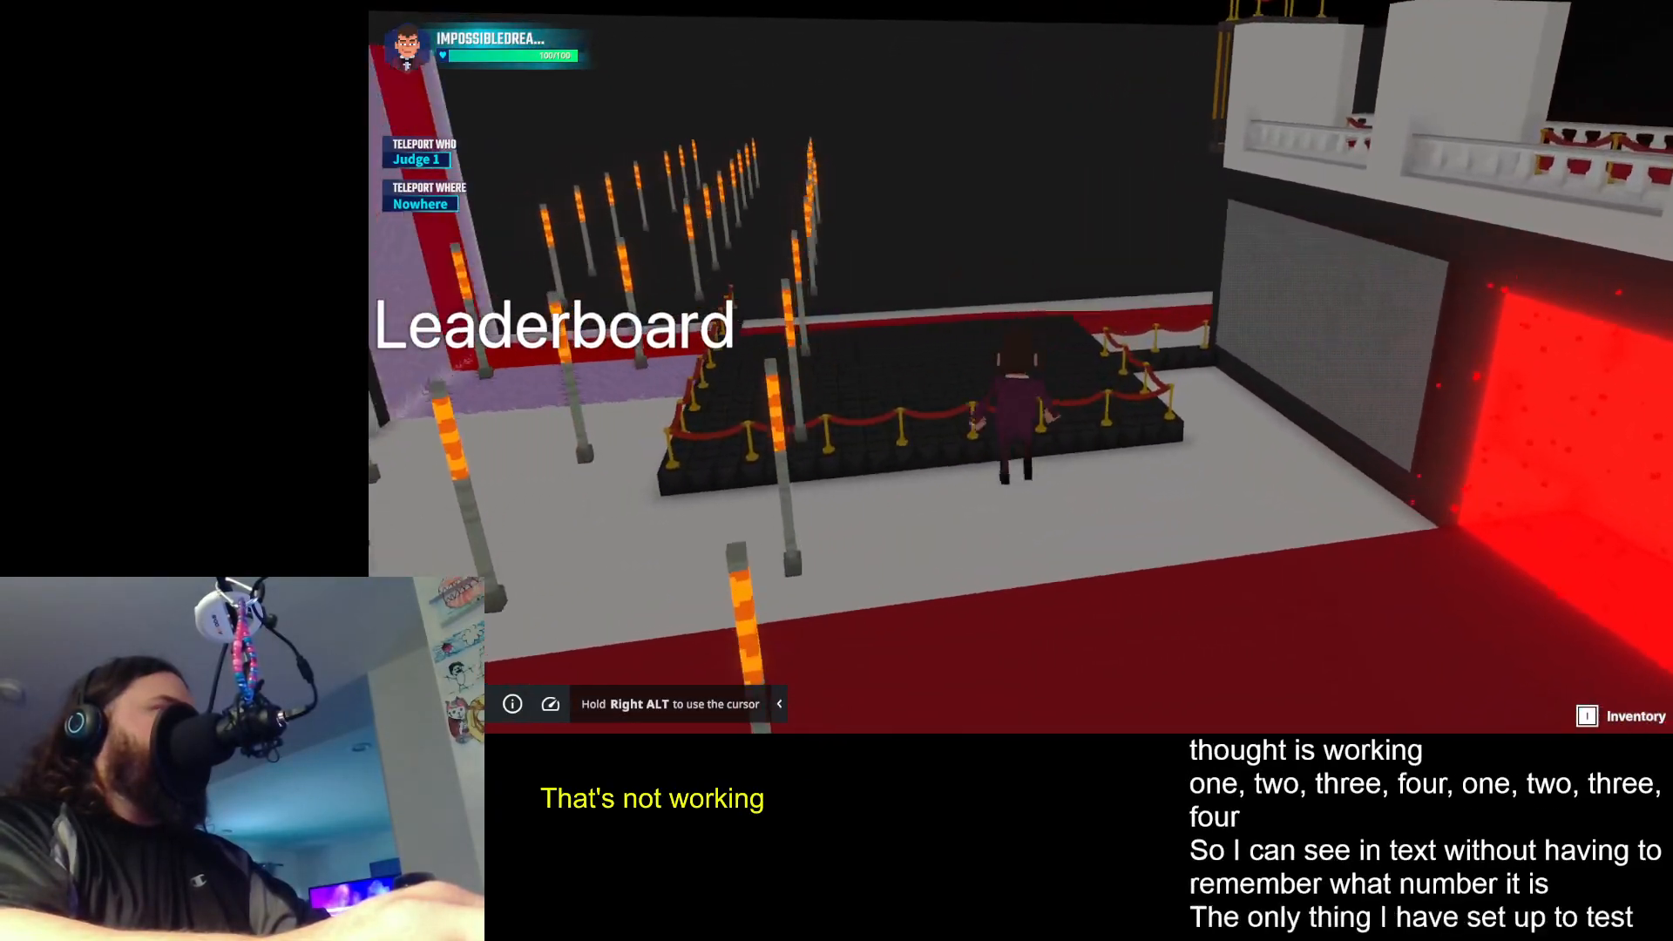
key(space)
key(space)
key(w)
key(space)
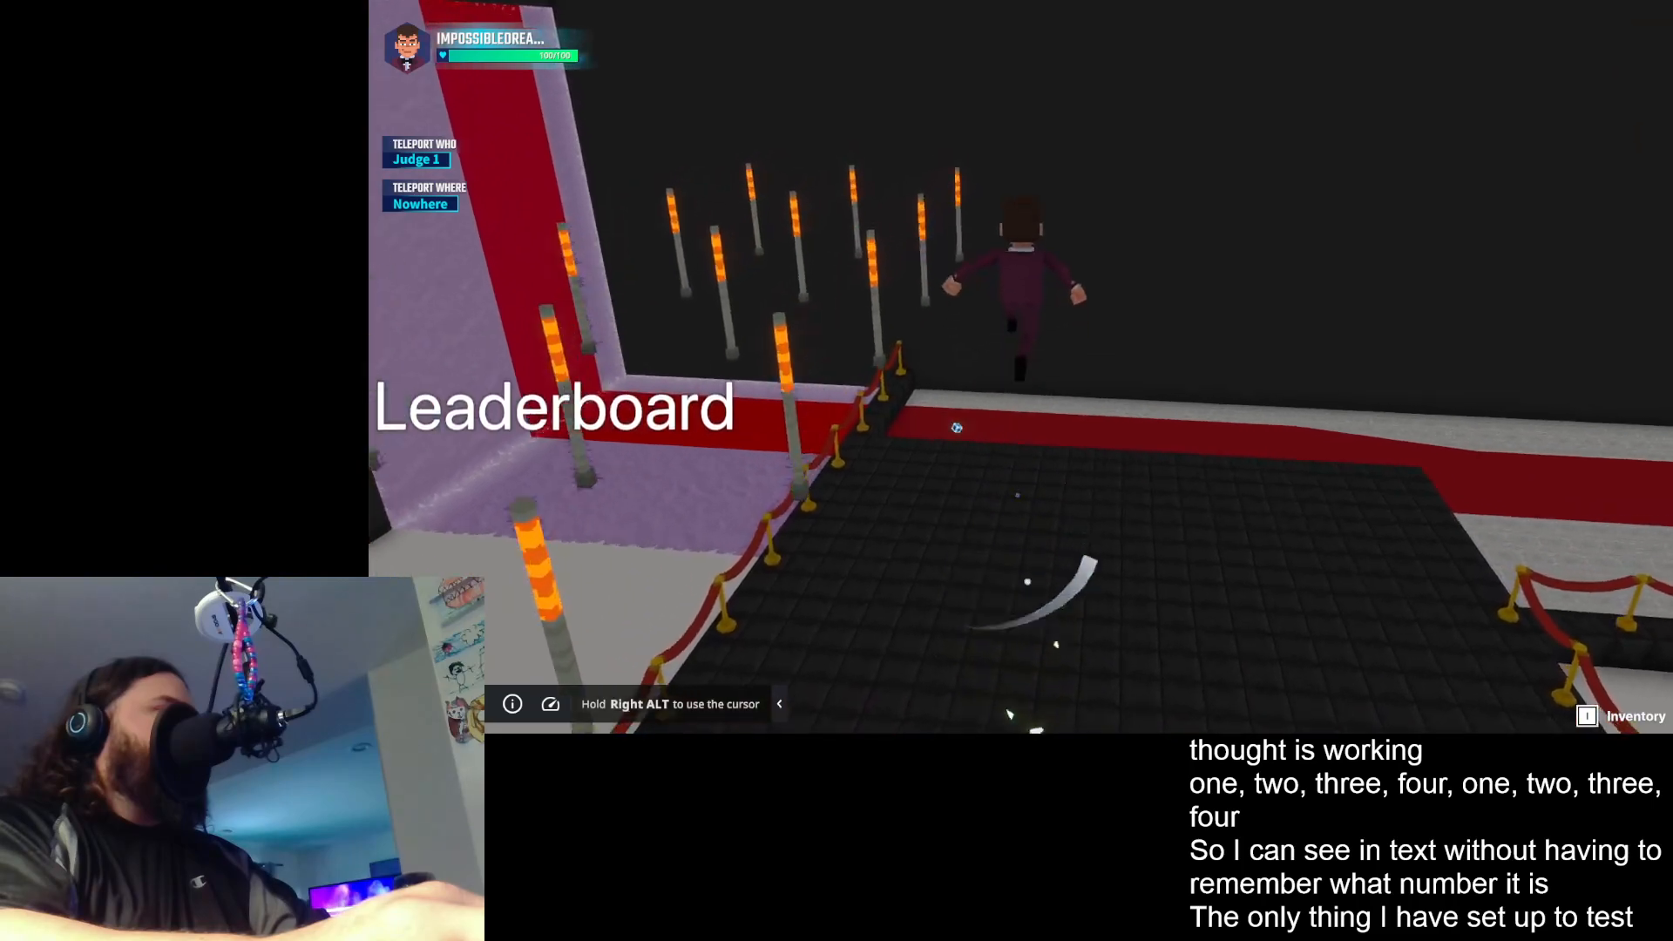
key(w)
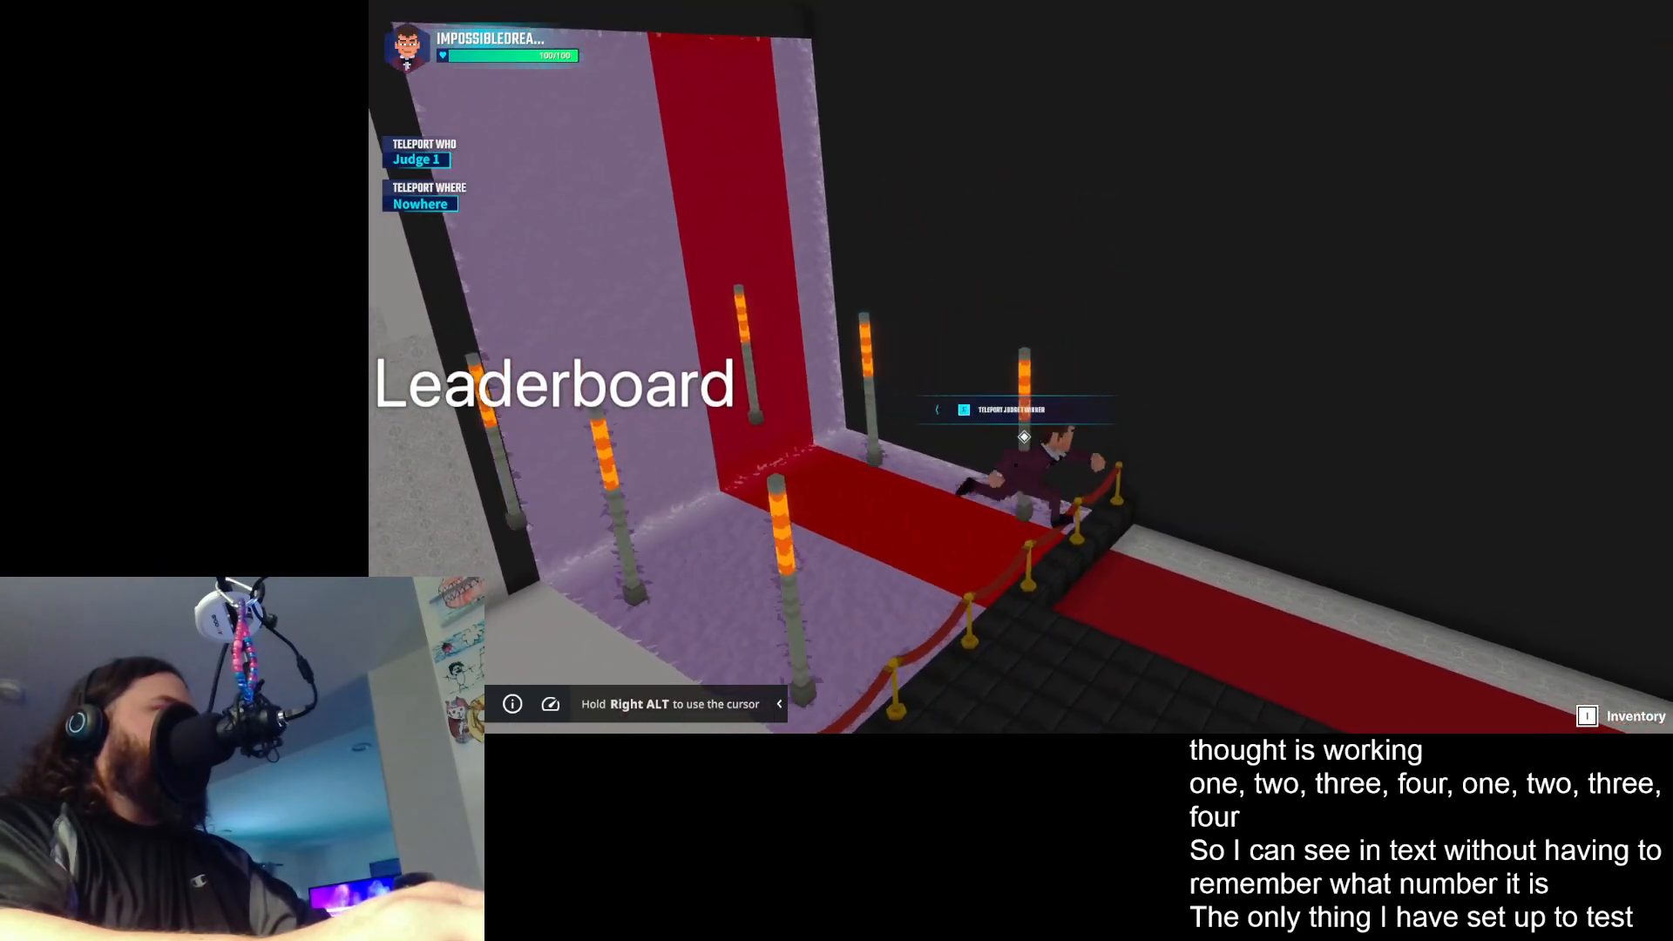
key(space)
key(space)
key(w)
key(space)
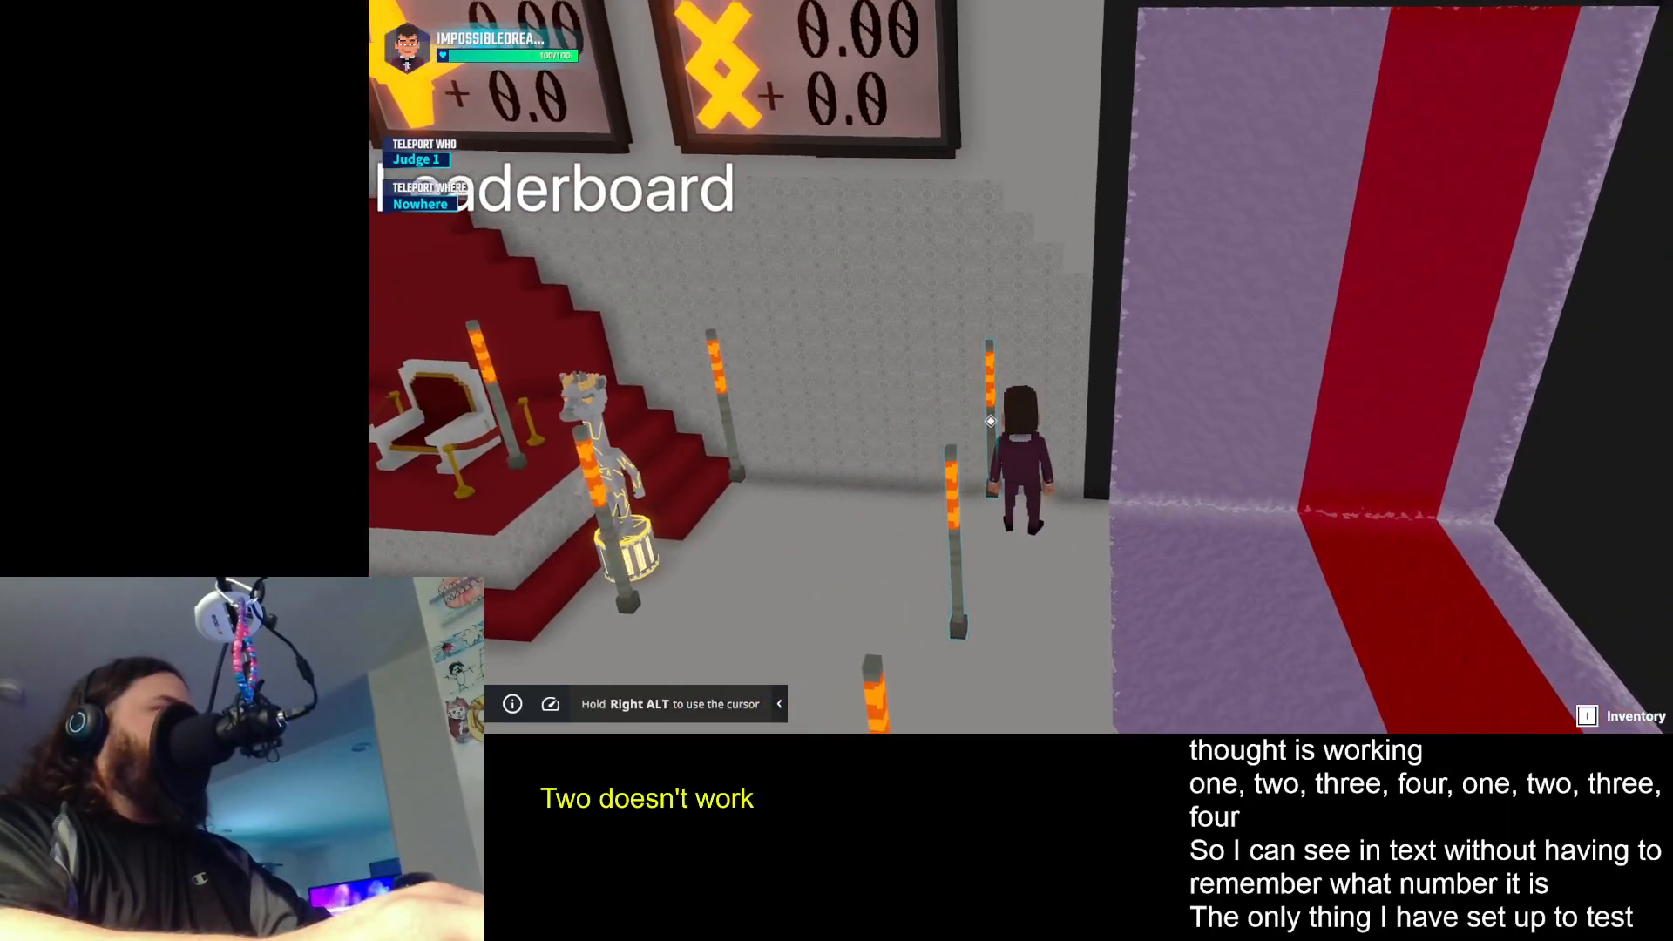
- Check the interaction prompts on the Judge 1 catwalk and booth teleport posts and end the playtest
key(w)
key(space)
key(space)
key(w)
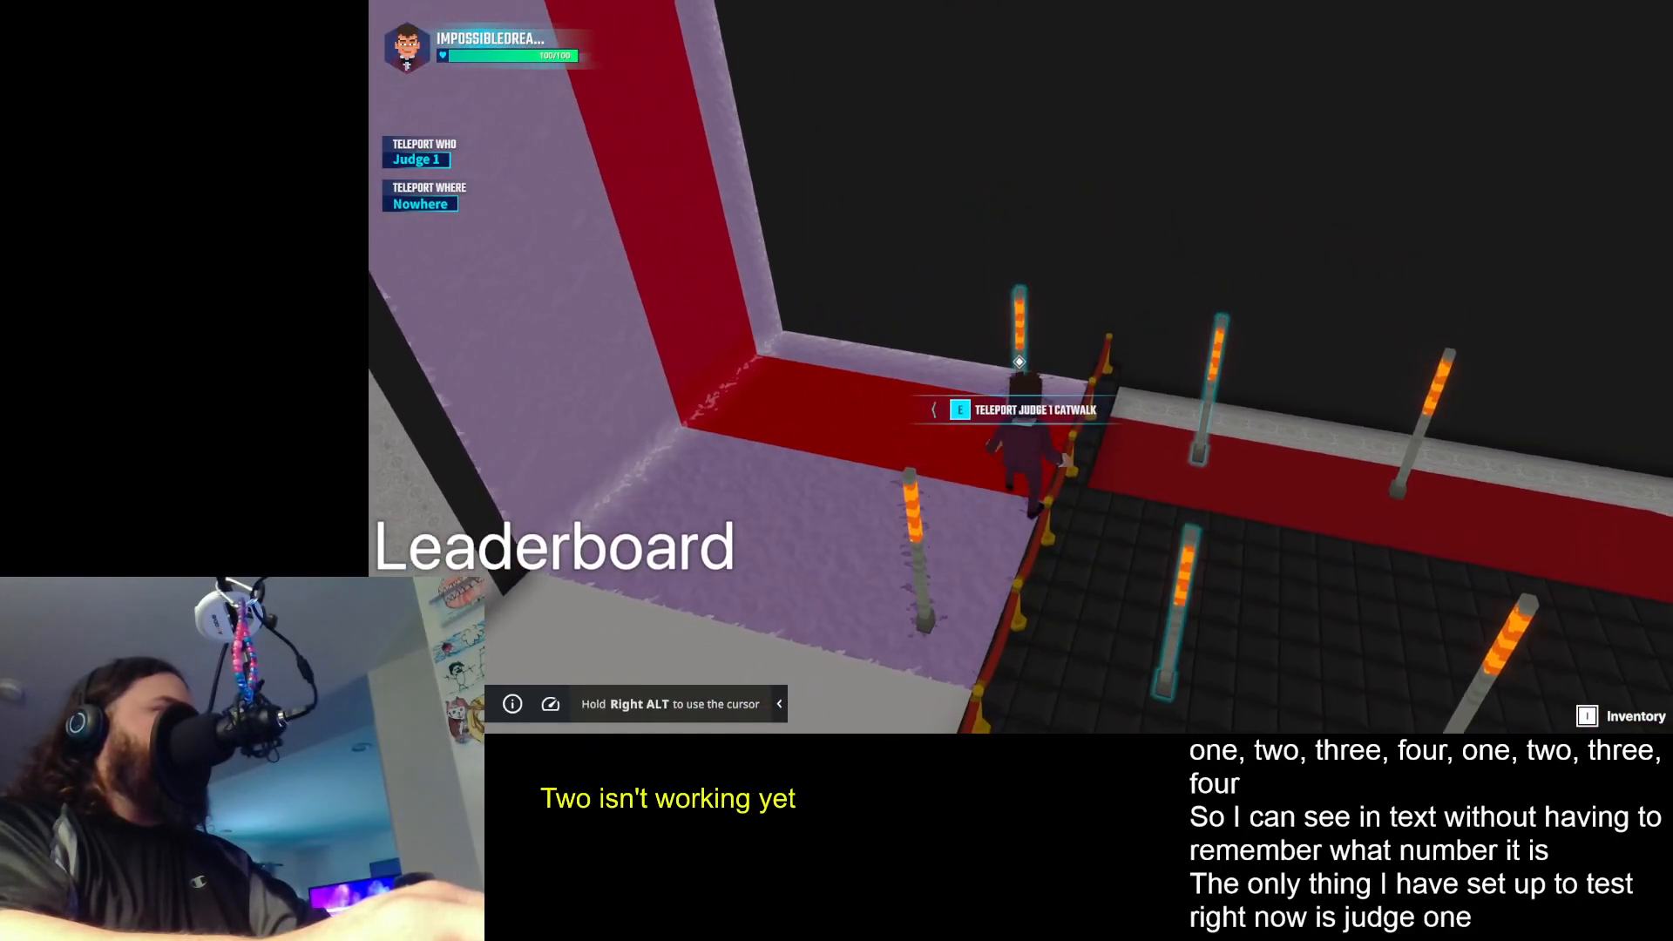
key(w)
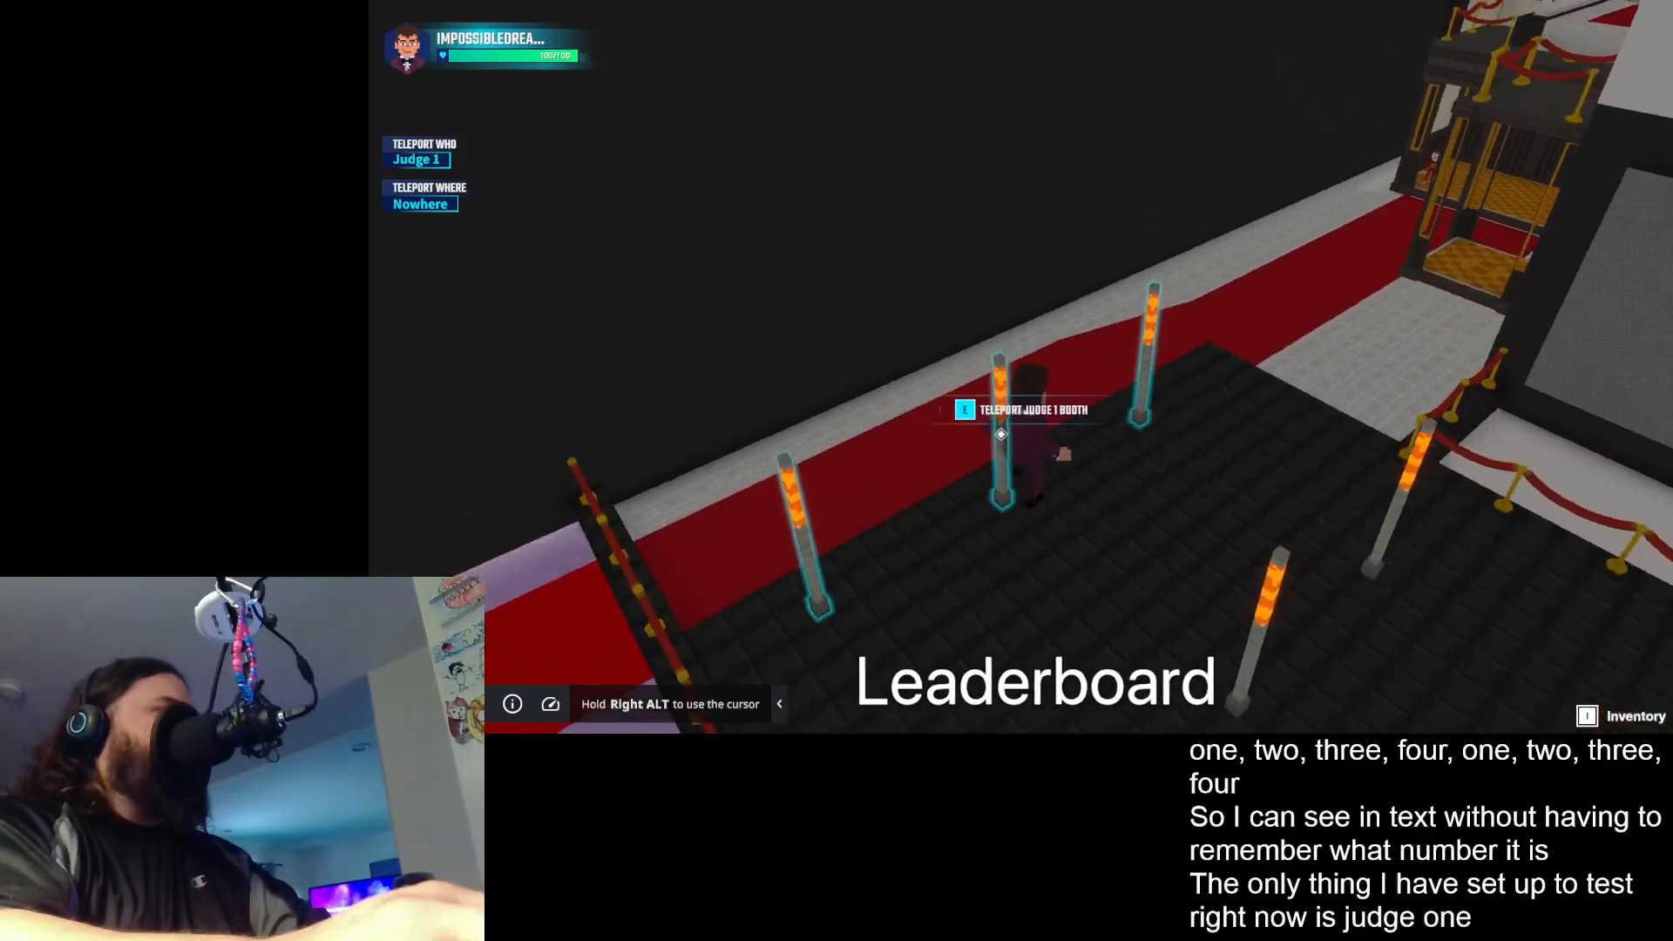
key(Escape)
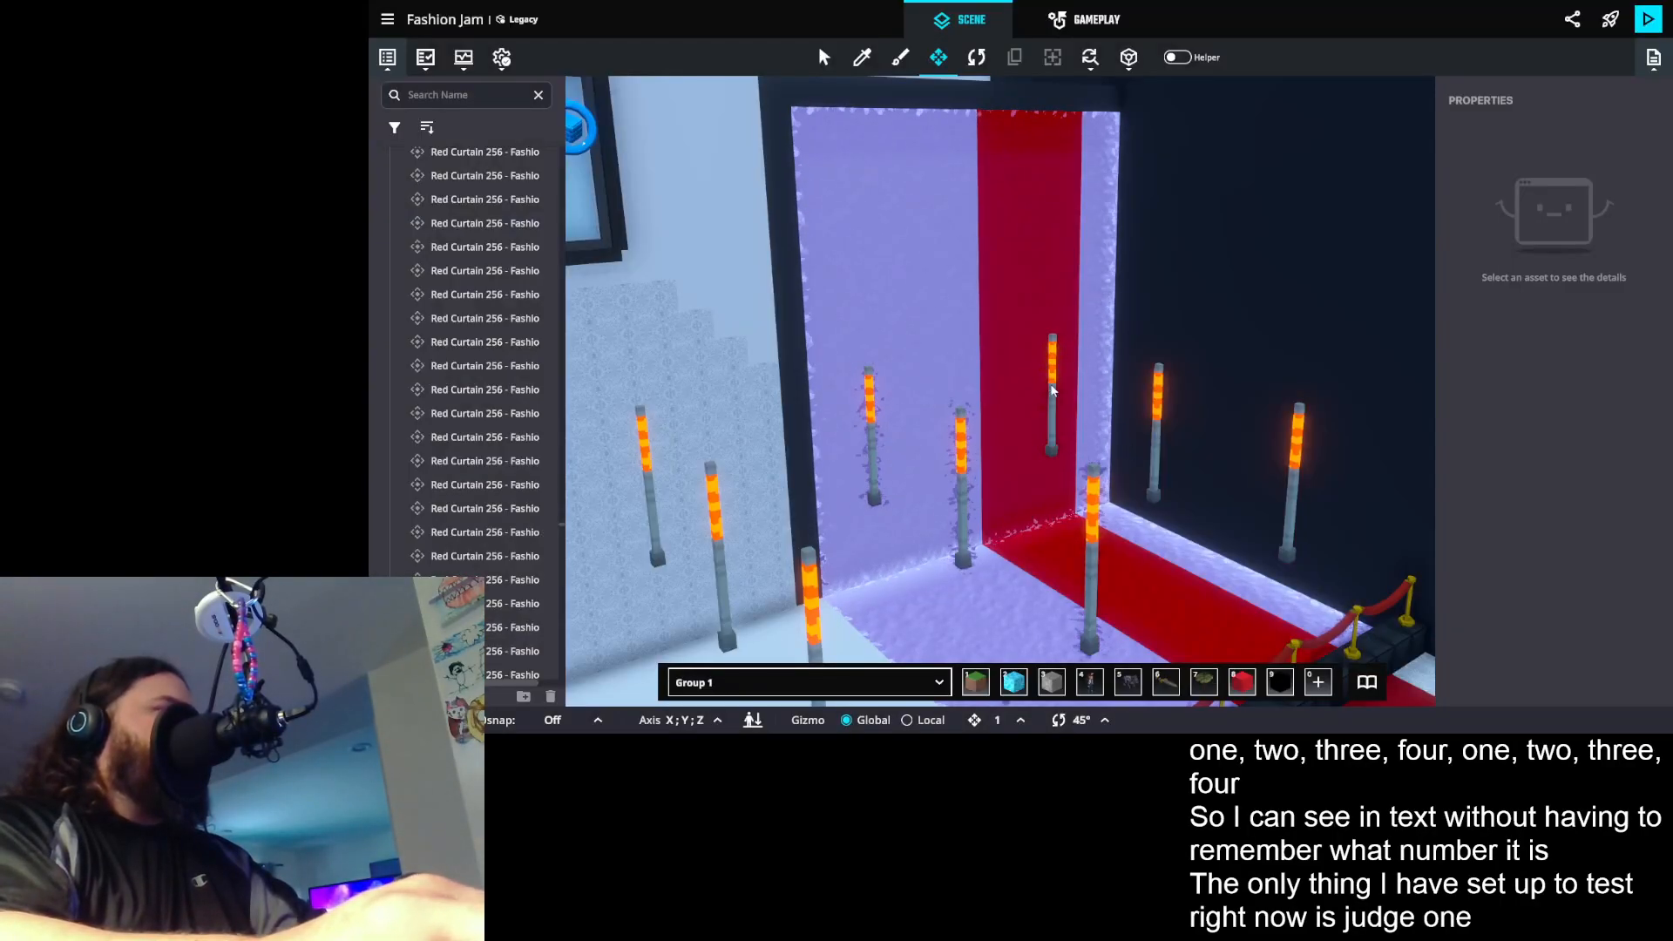
- Add the tag Logic.Admin to the Judge 1 catwalk, booth and winners teleport posts together
click(1052, 390)
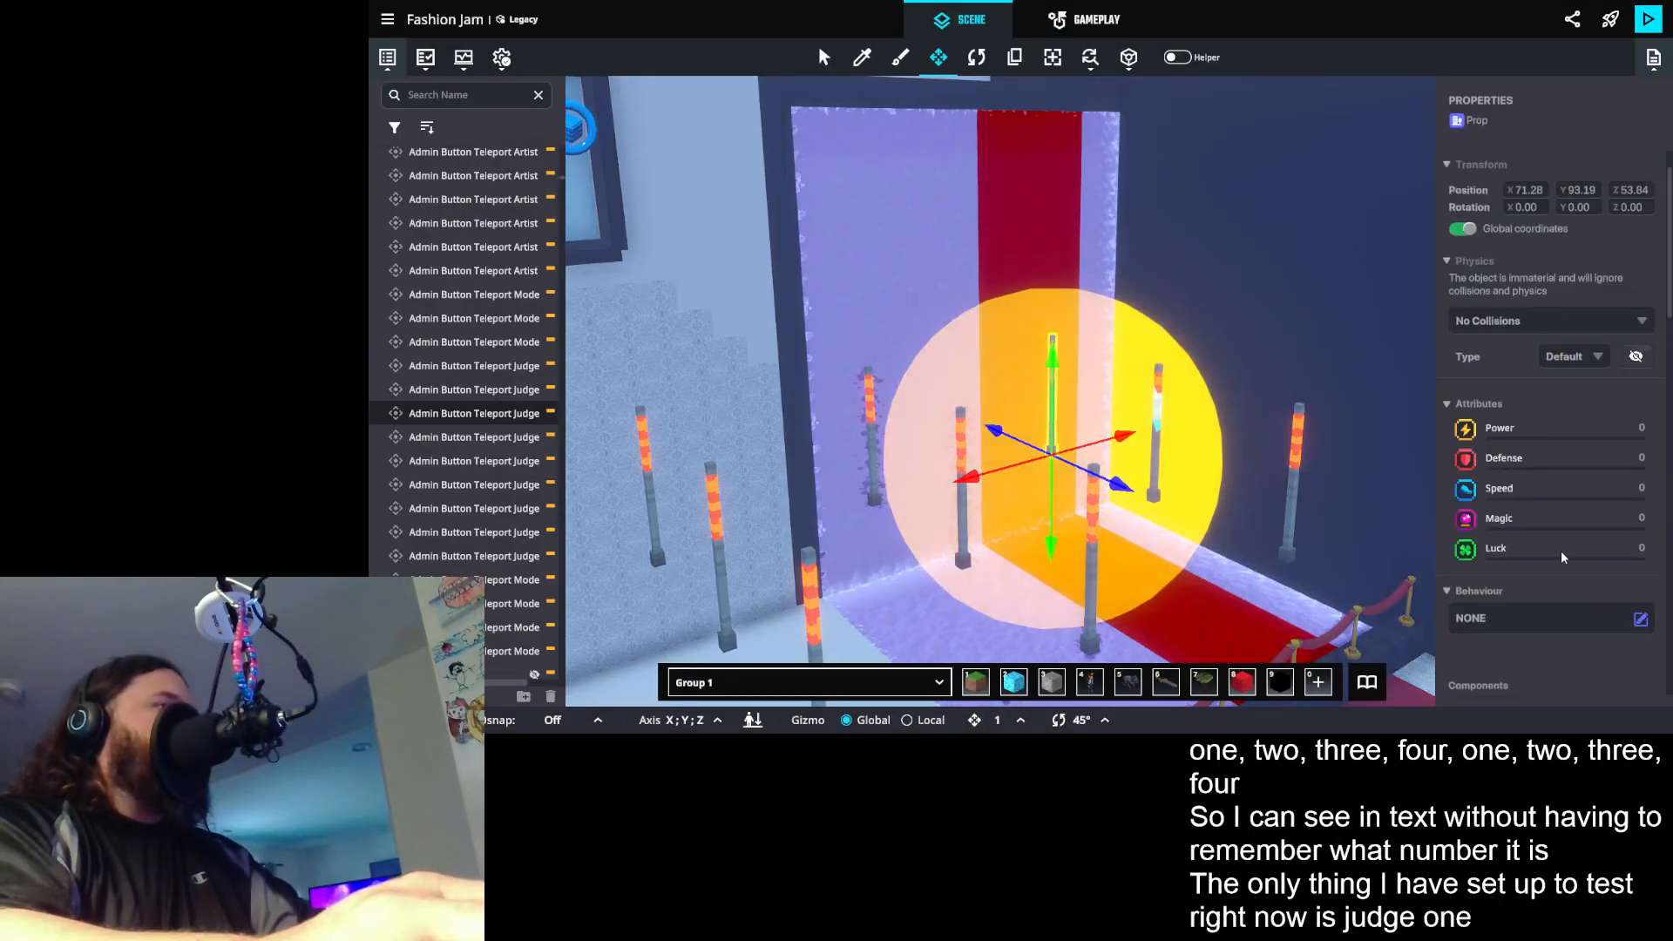
scroll(1563, 549, down, 5)
scroll(1560, 557, down, 10)
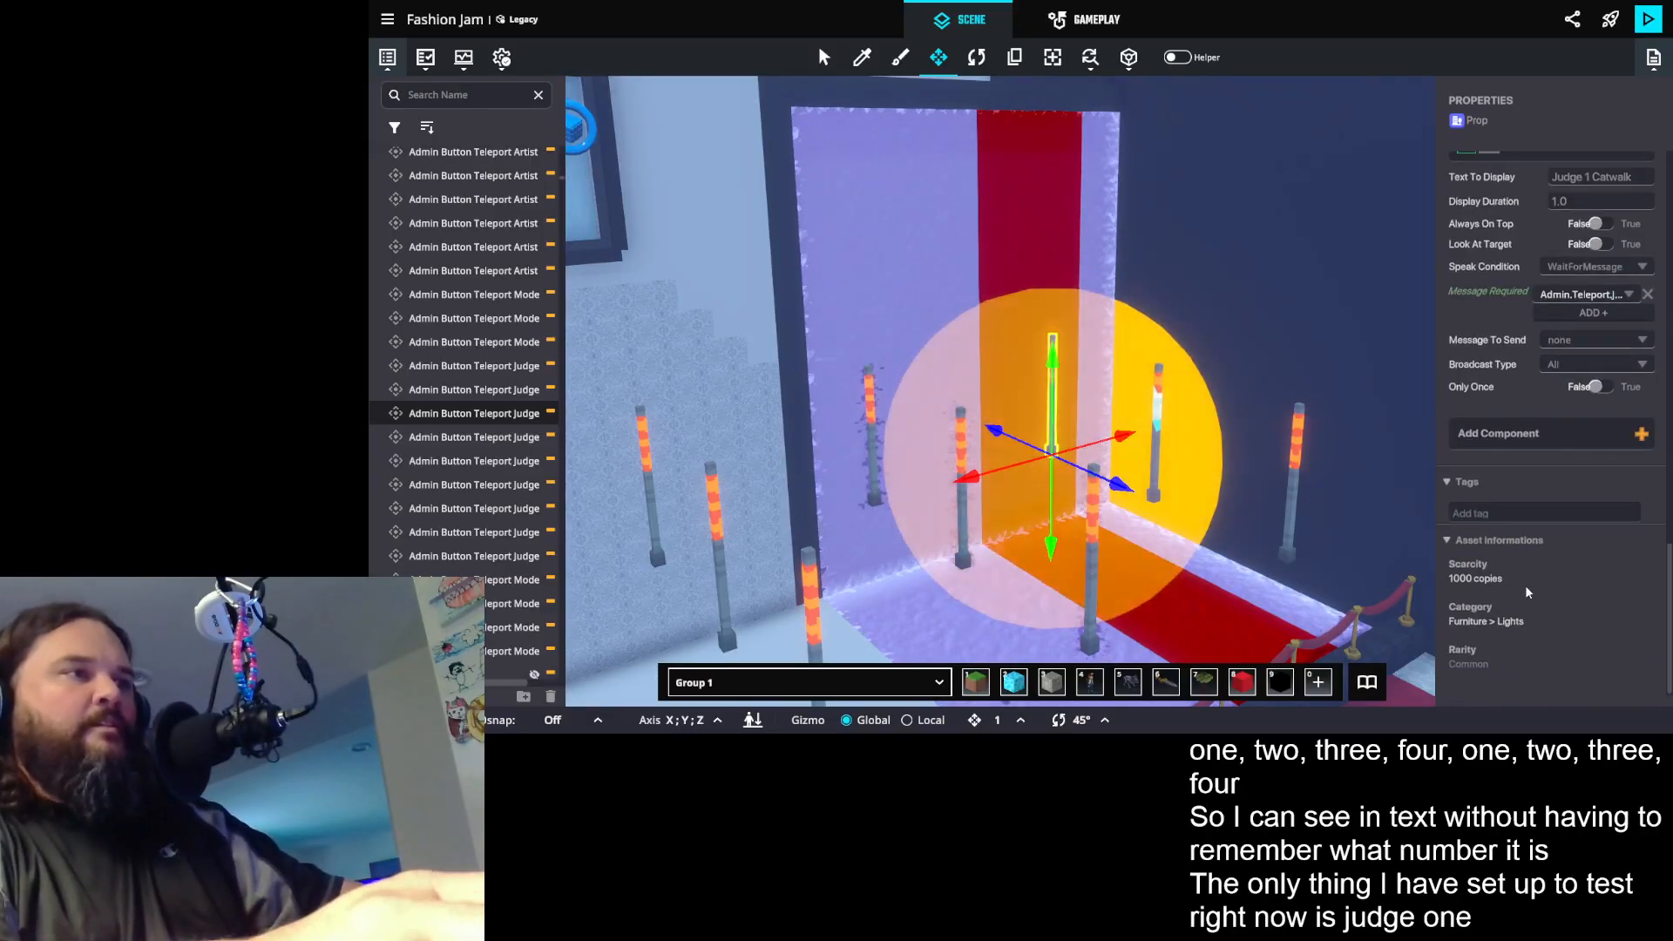
shift+click(1159, 381)
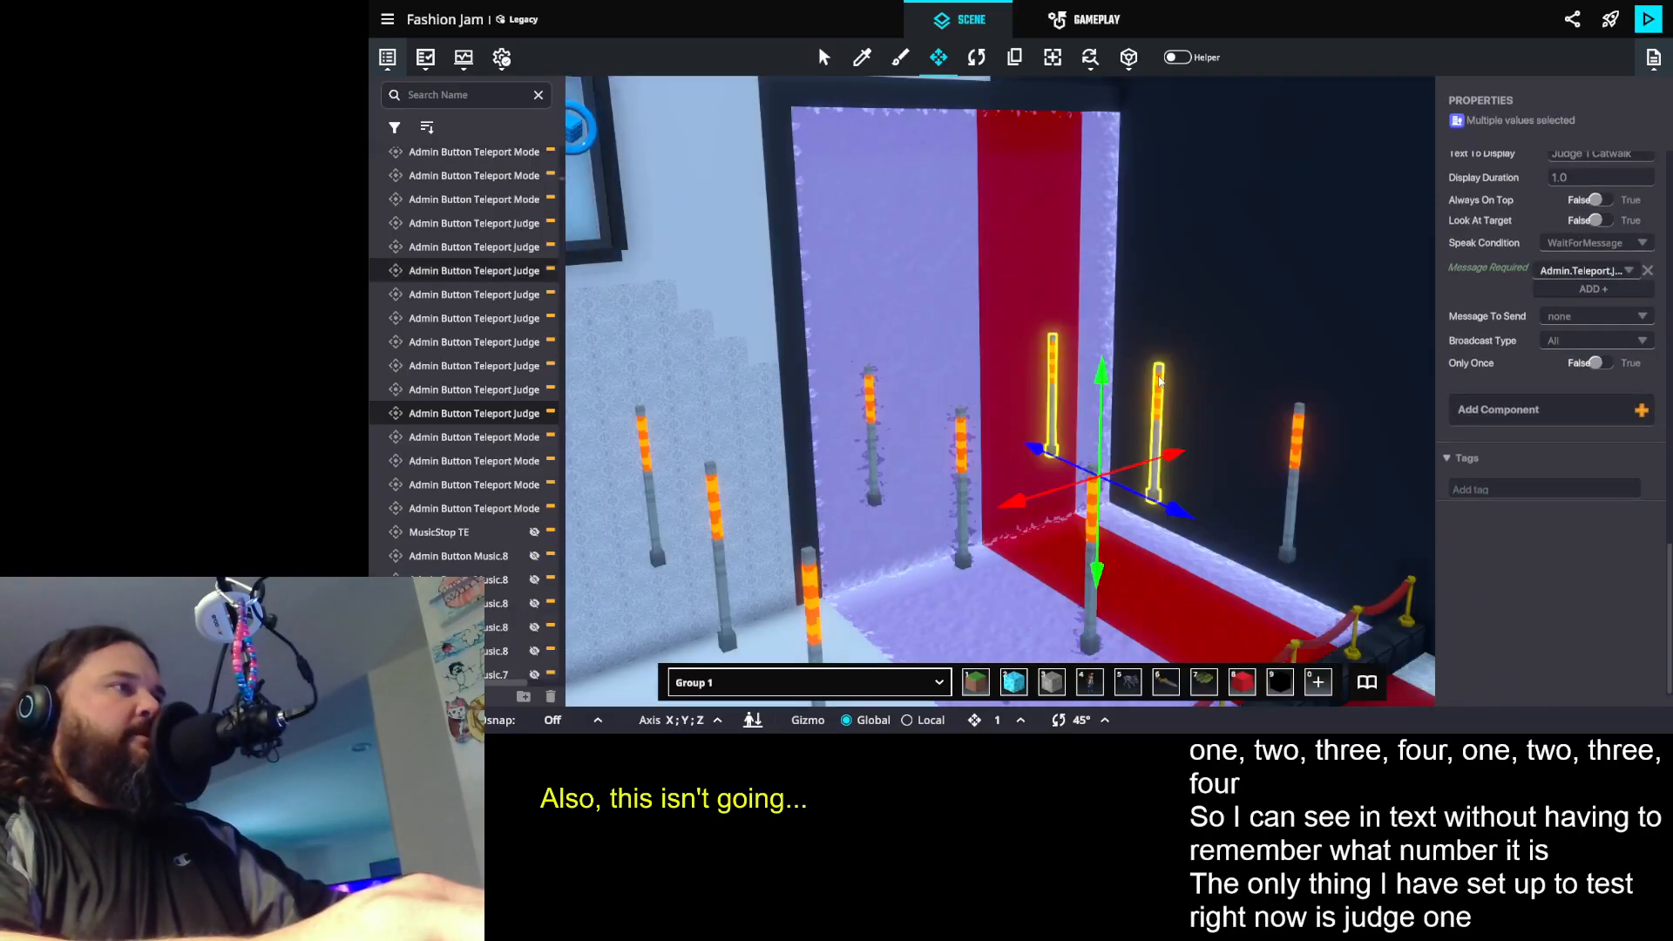
shift+click(1302, 433)
scroll(1539, 610, down, 12)
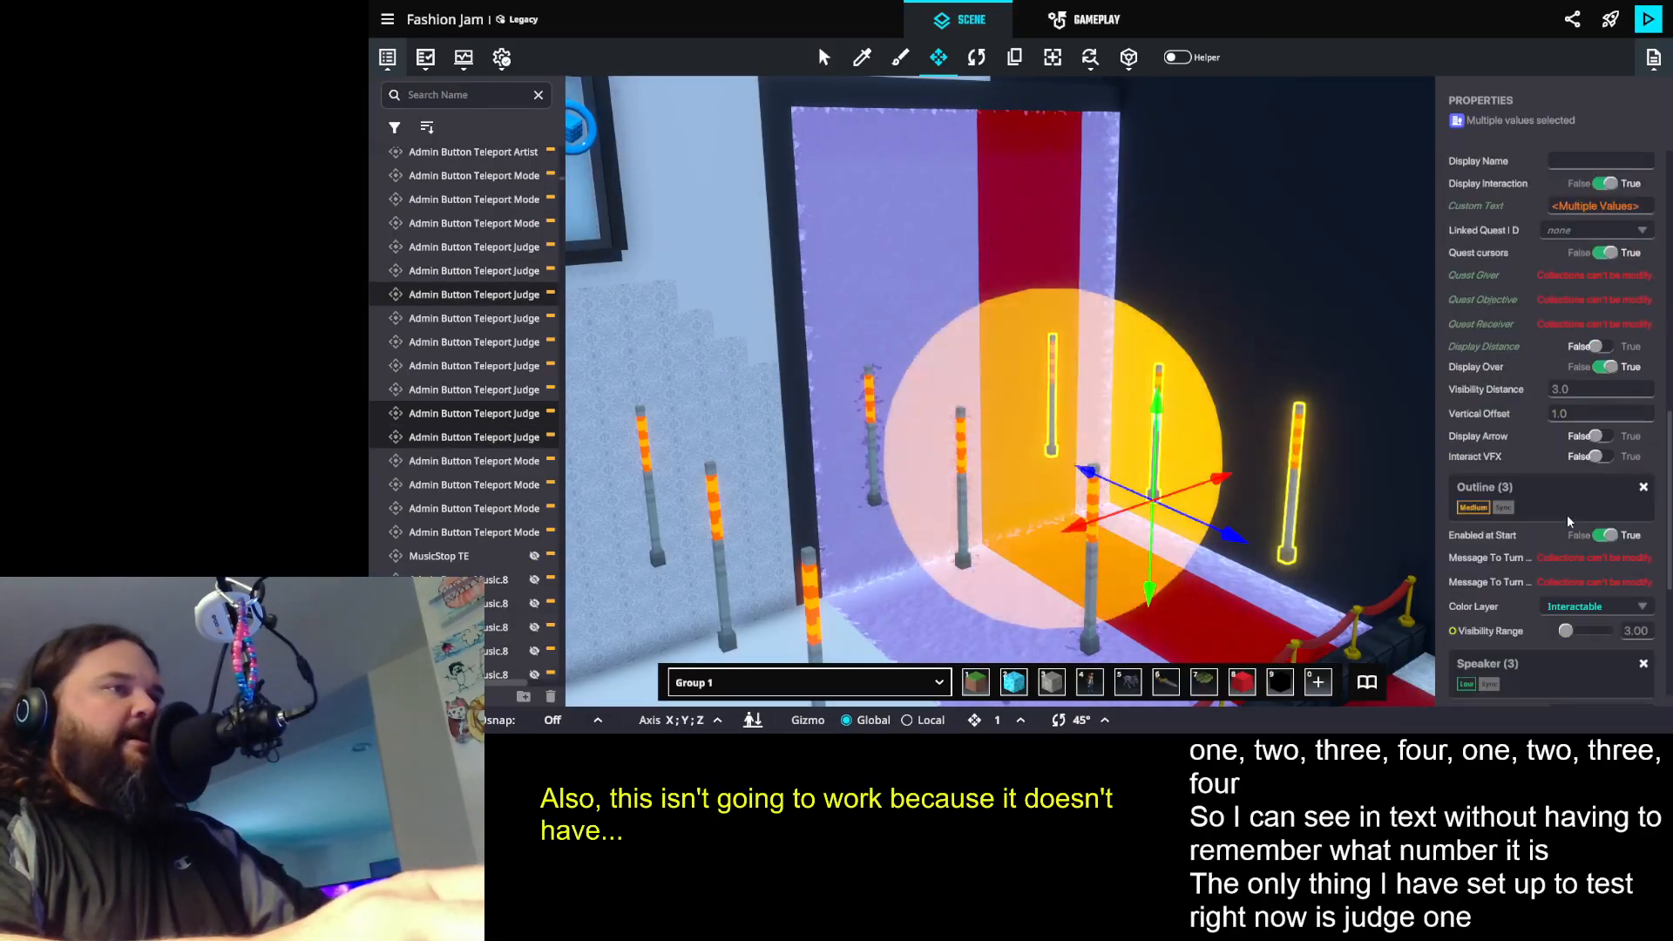
click(1539, 677)
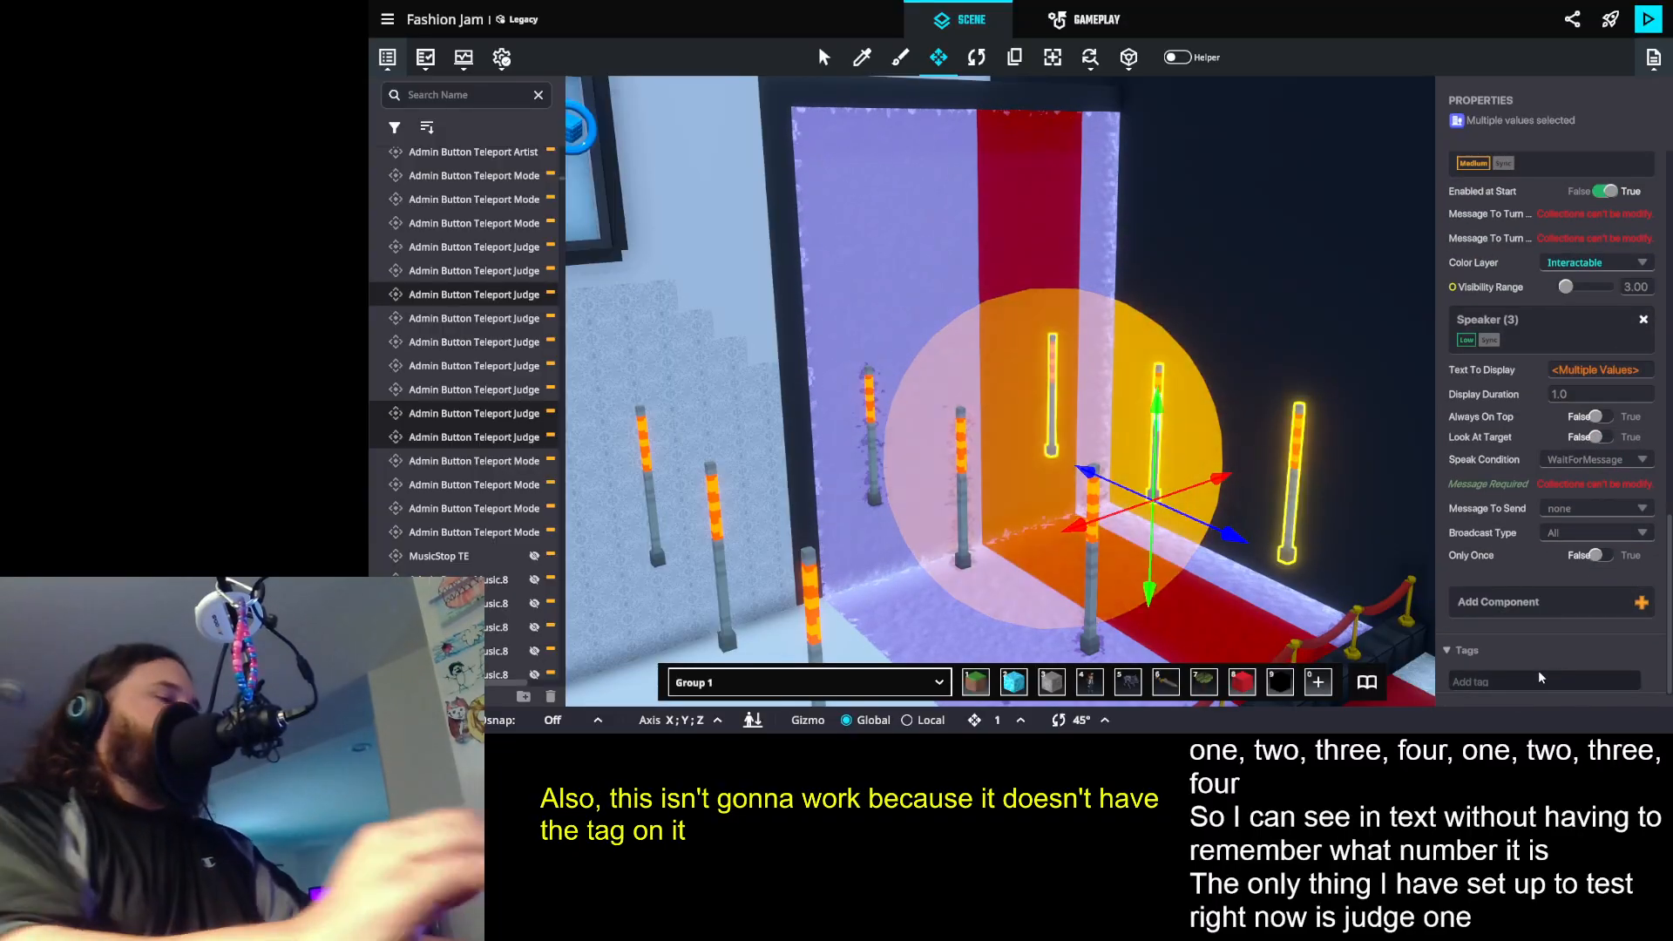
text(Logic. Admin)
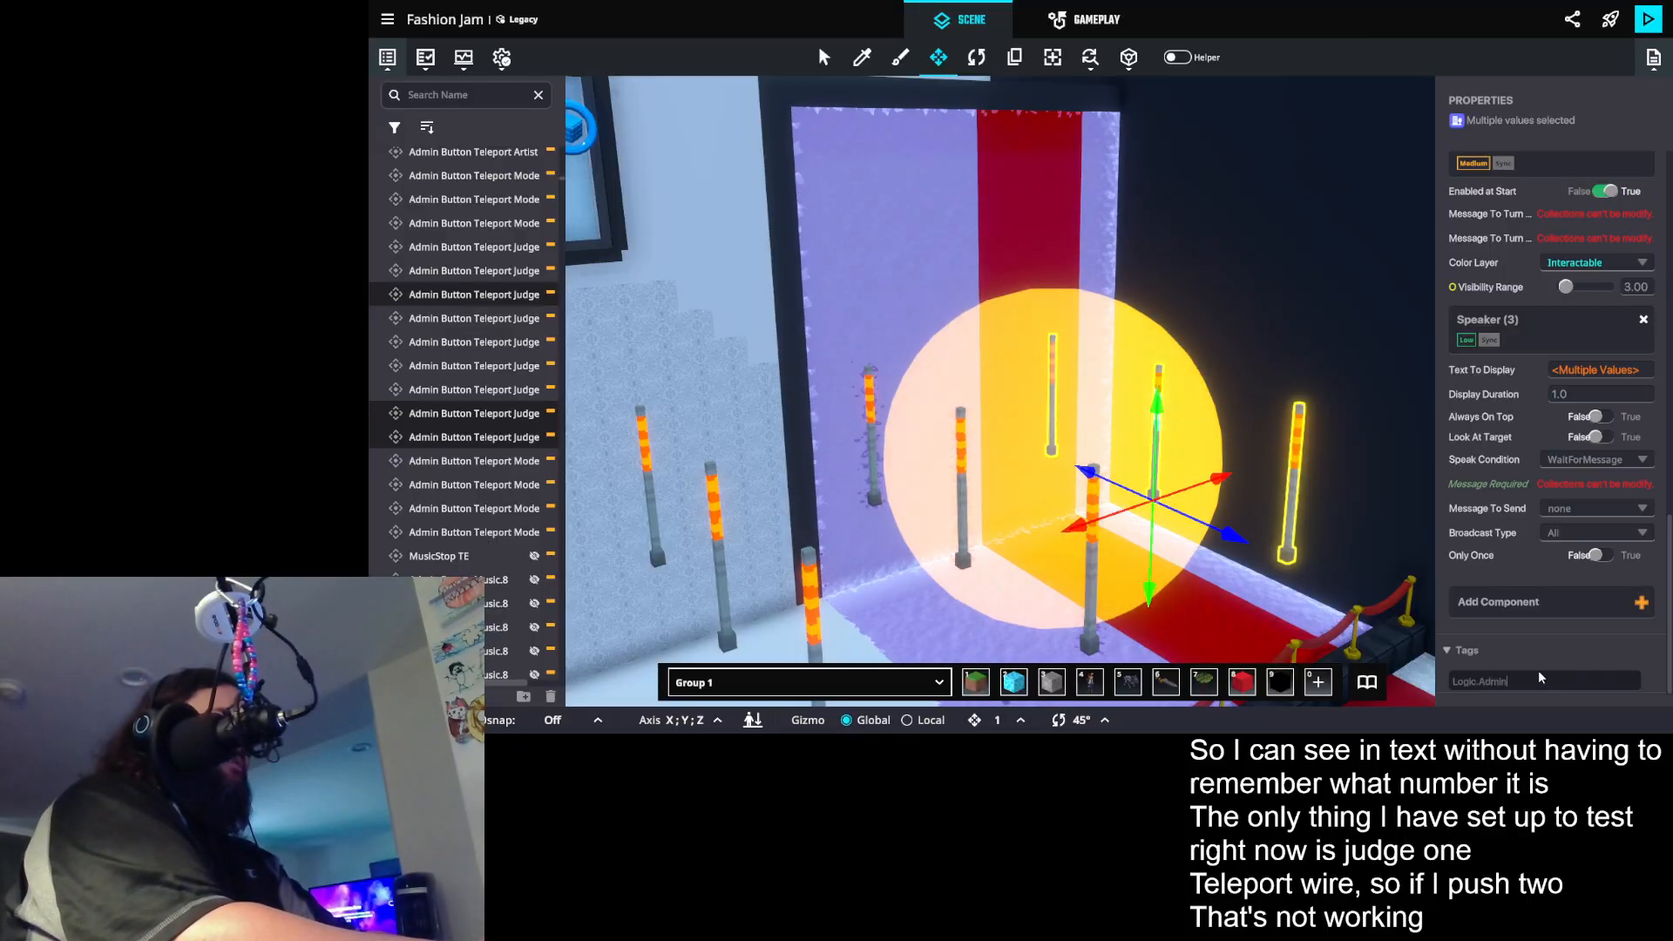
key(Return)
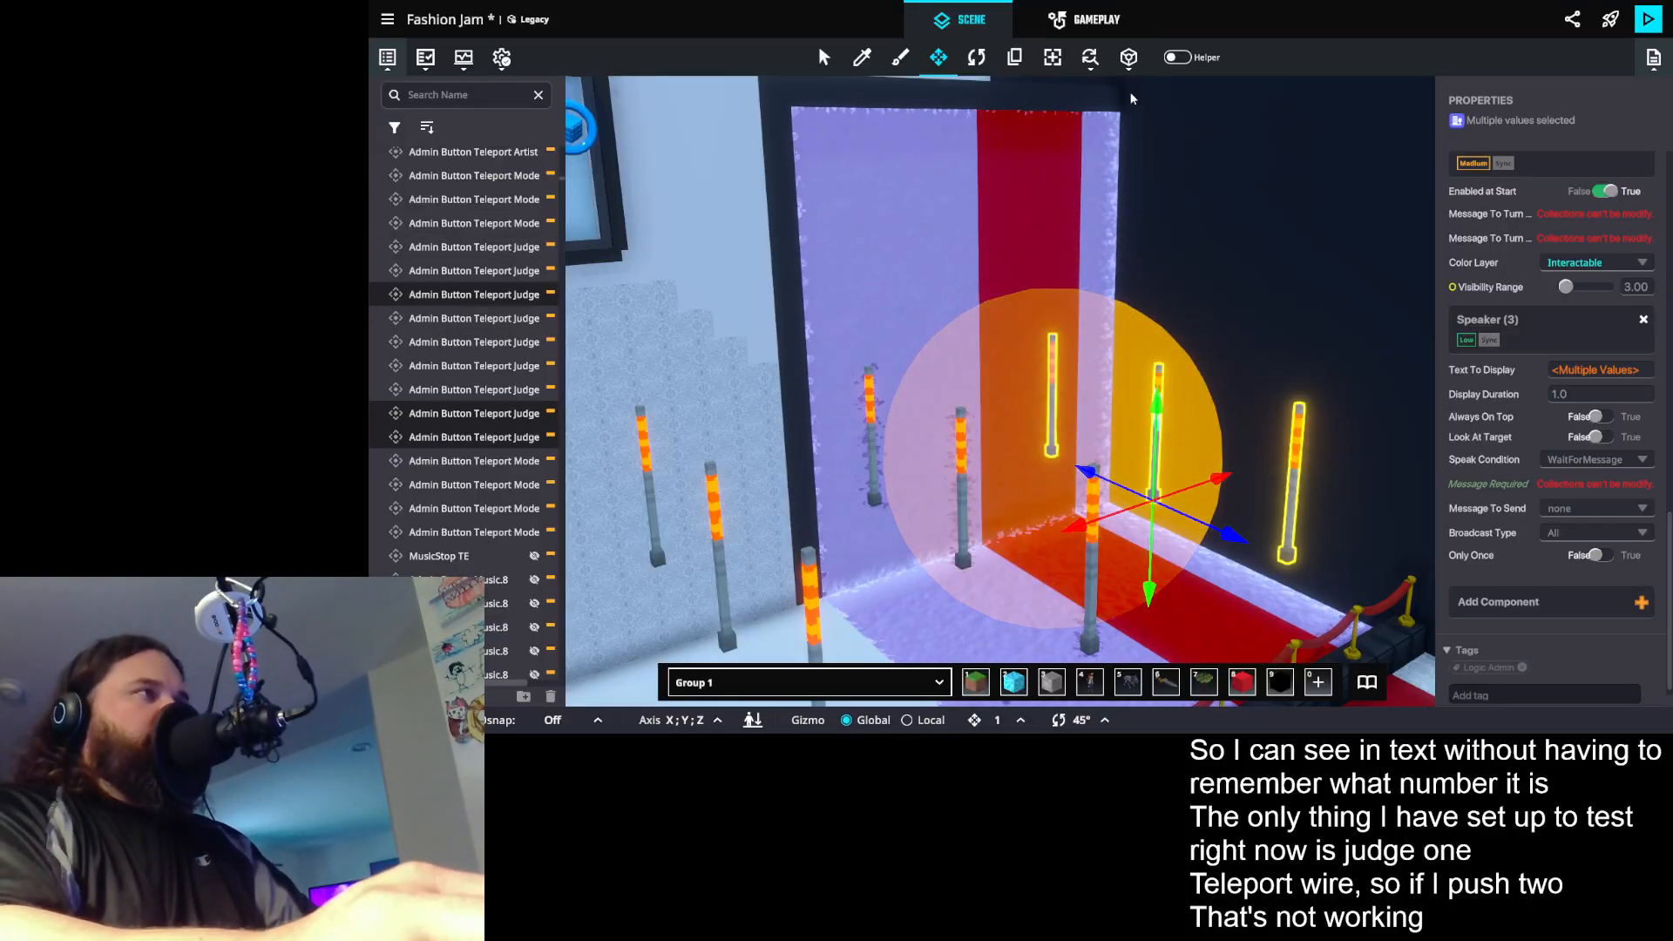
click(1194, 226)
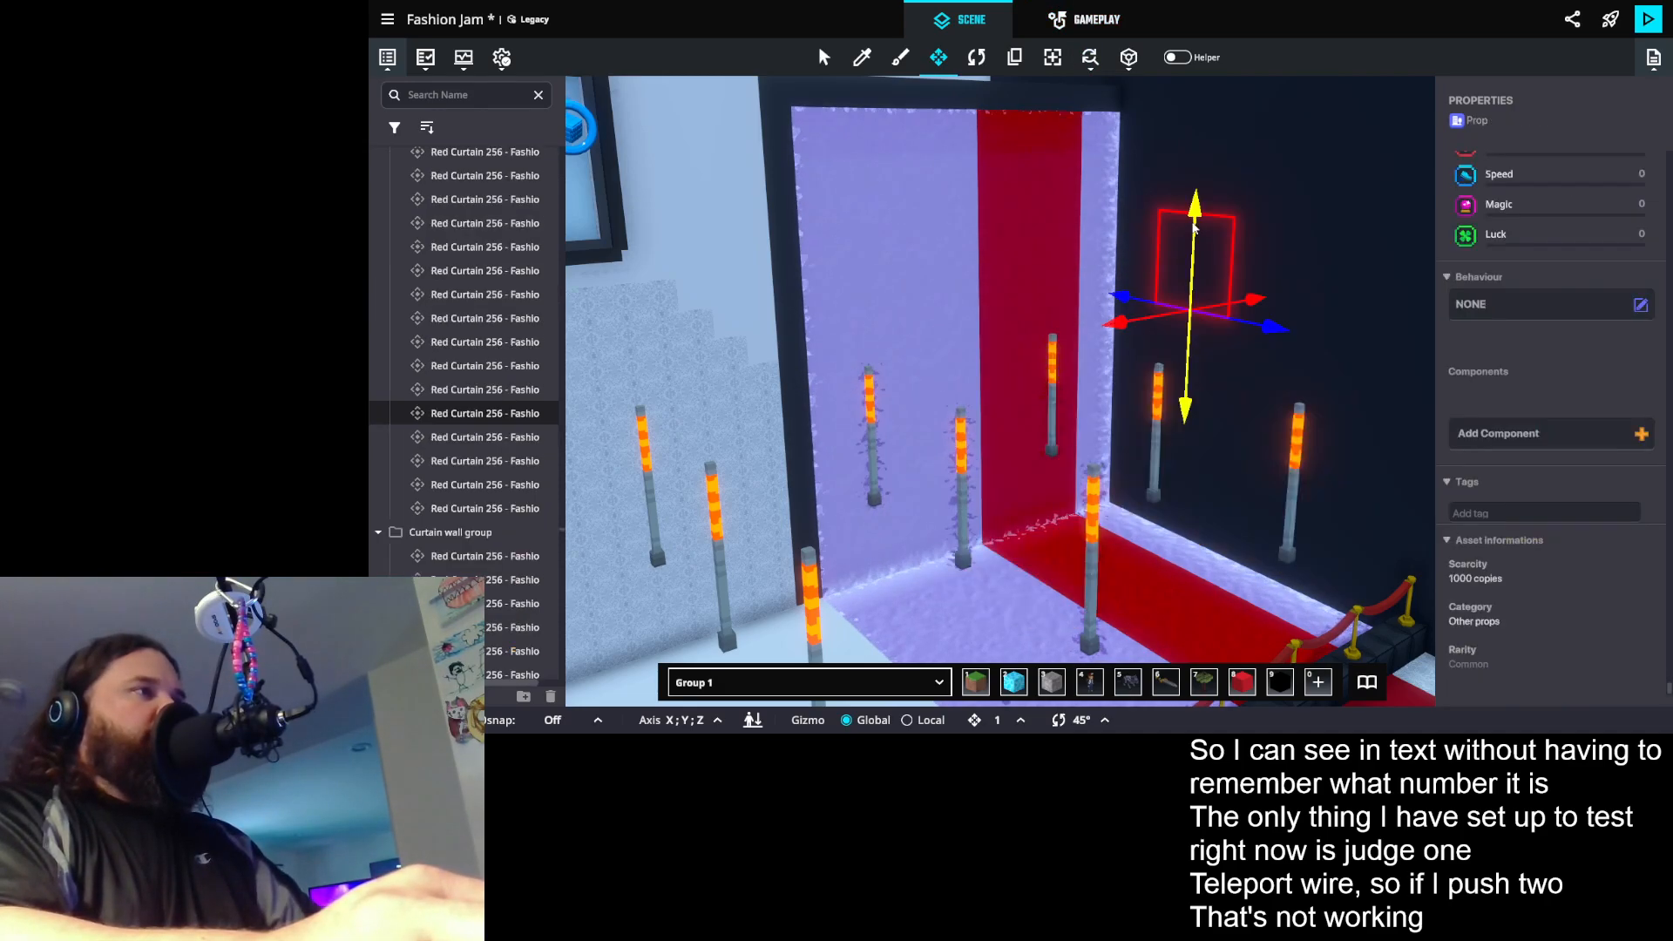
- Save the experience and open the Admin HUD Controller 0 board in the game rules
key(ctrl+s)
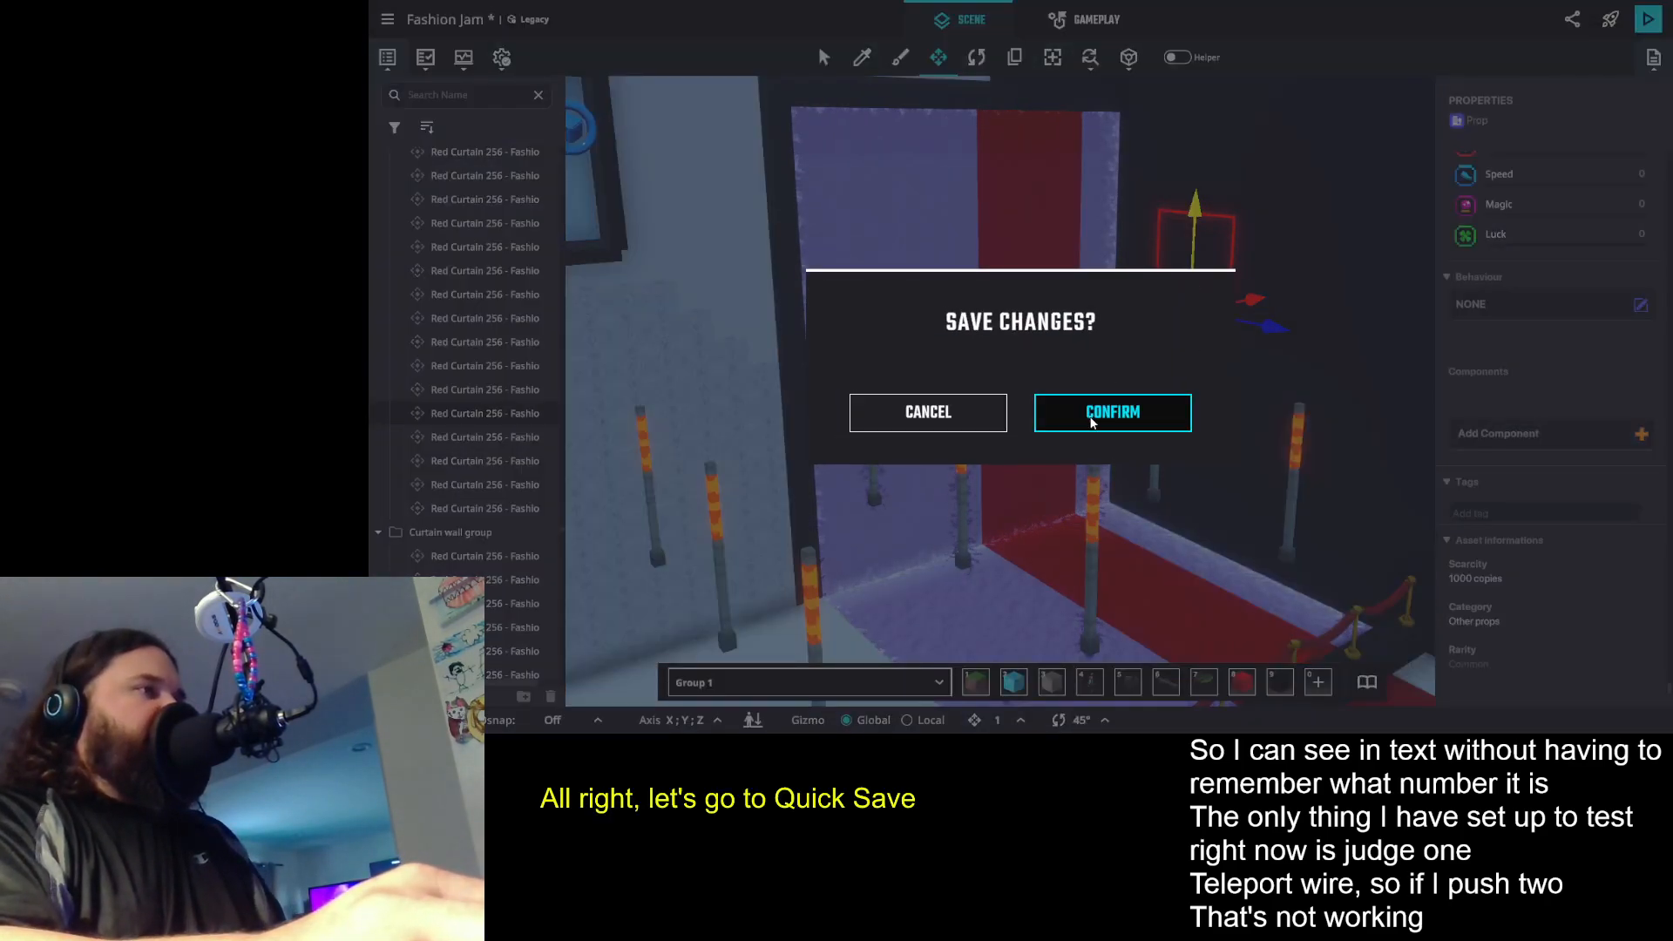
click(1092, 416)
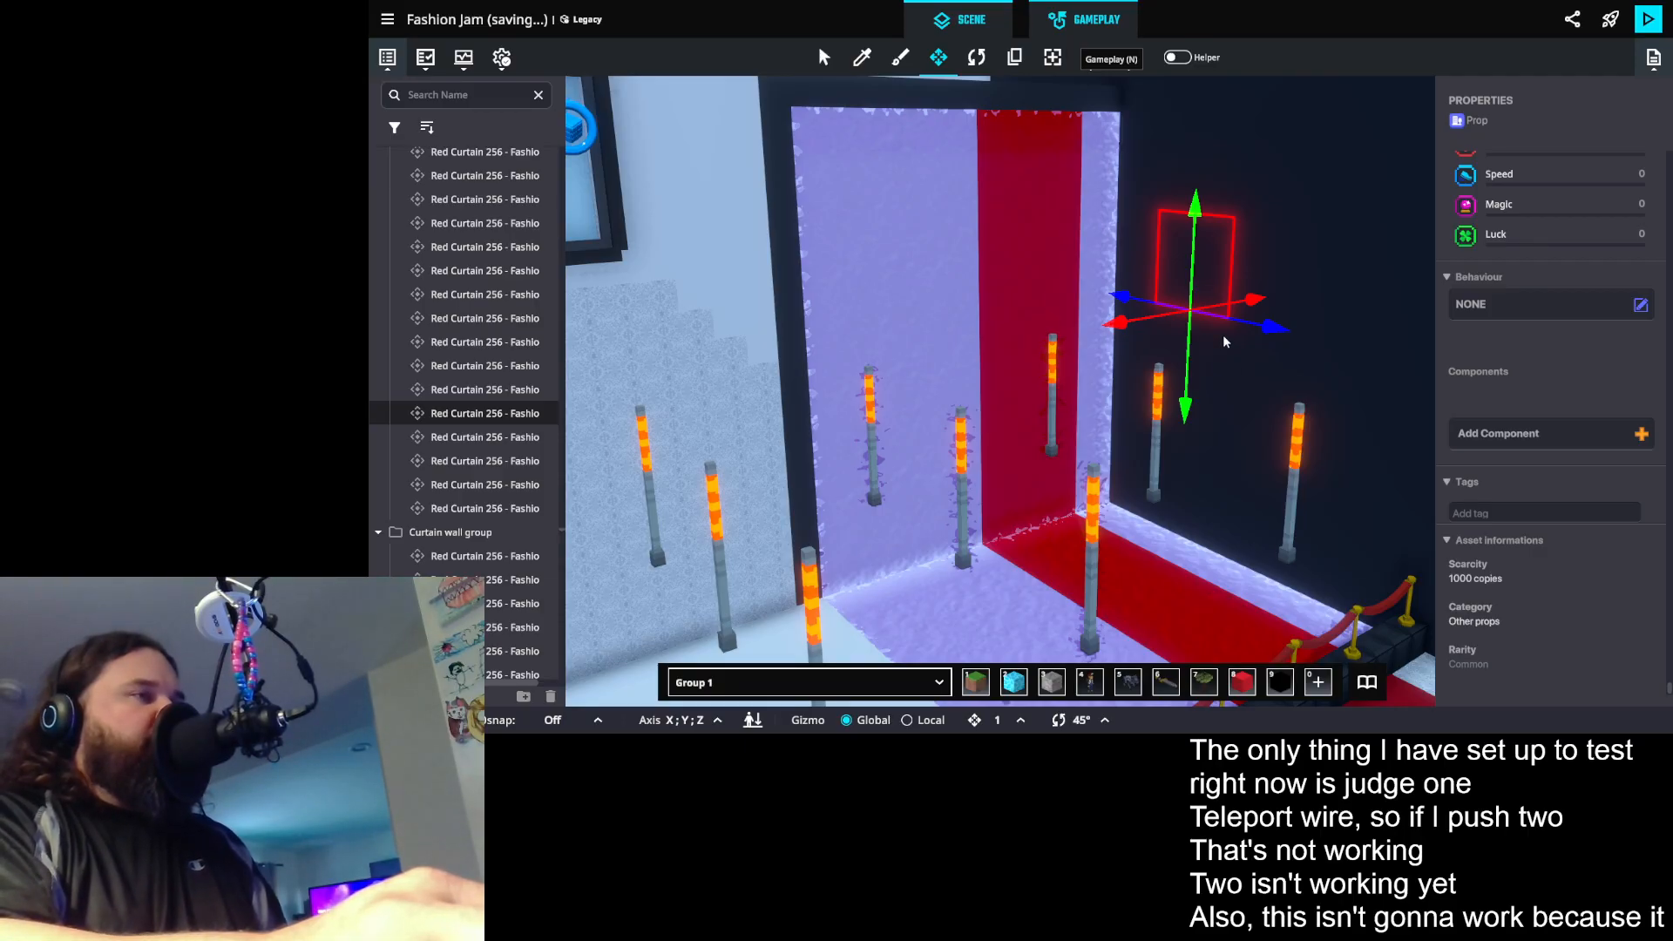
key(n)
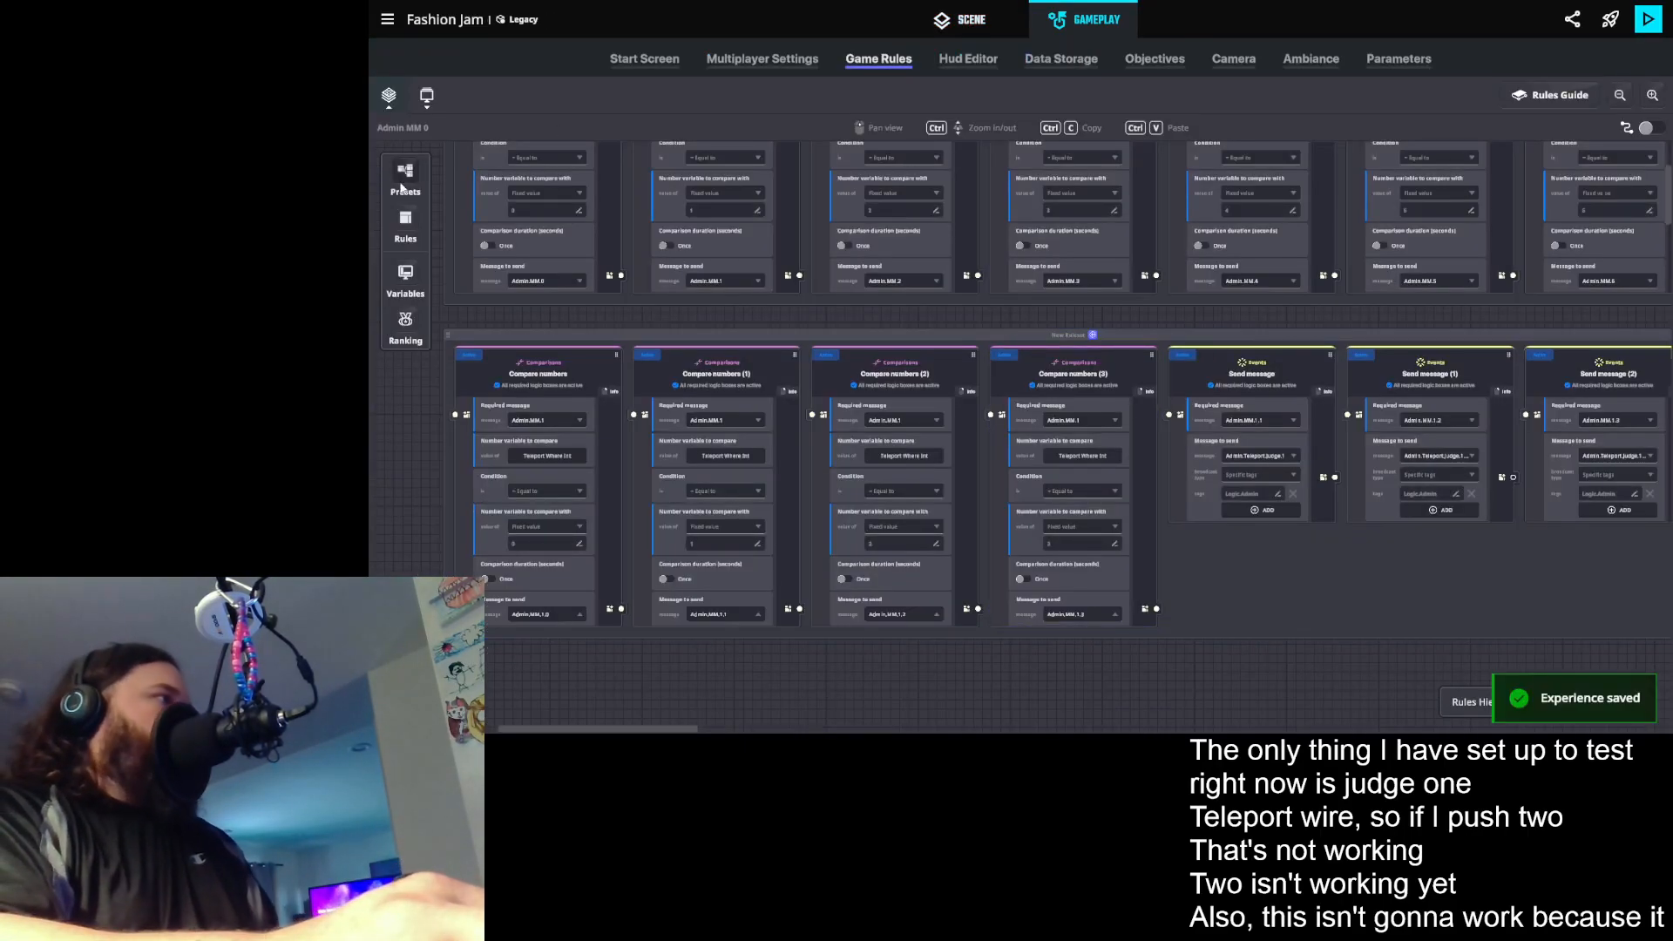
click(389, 95)
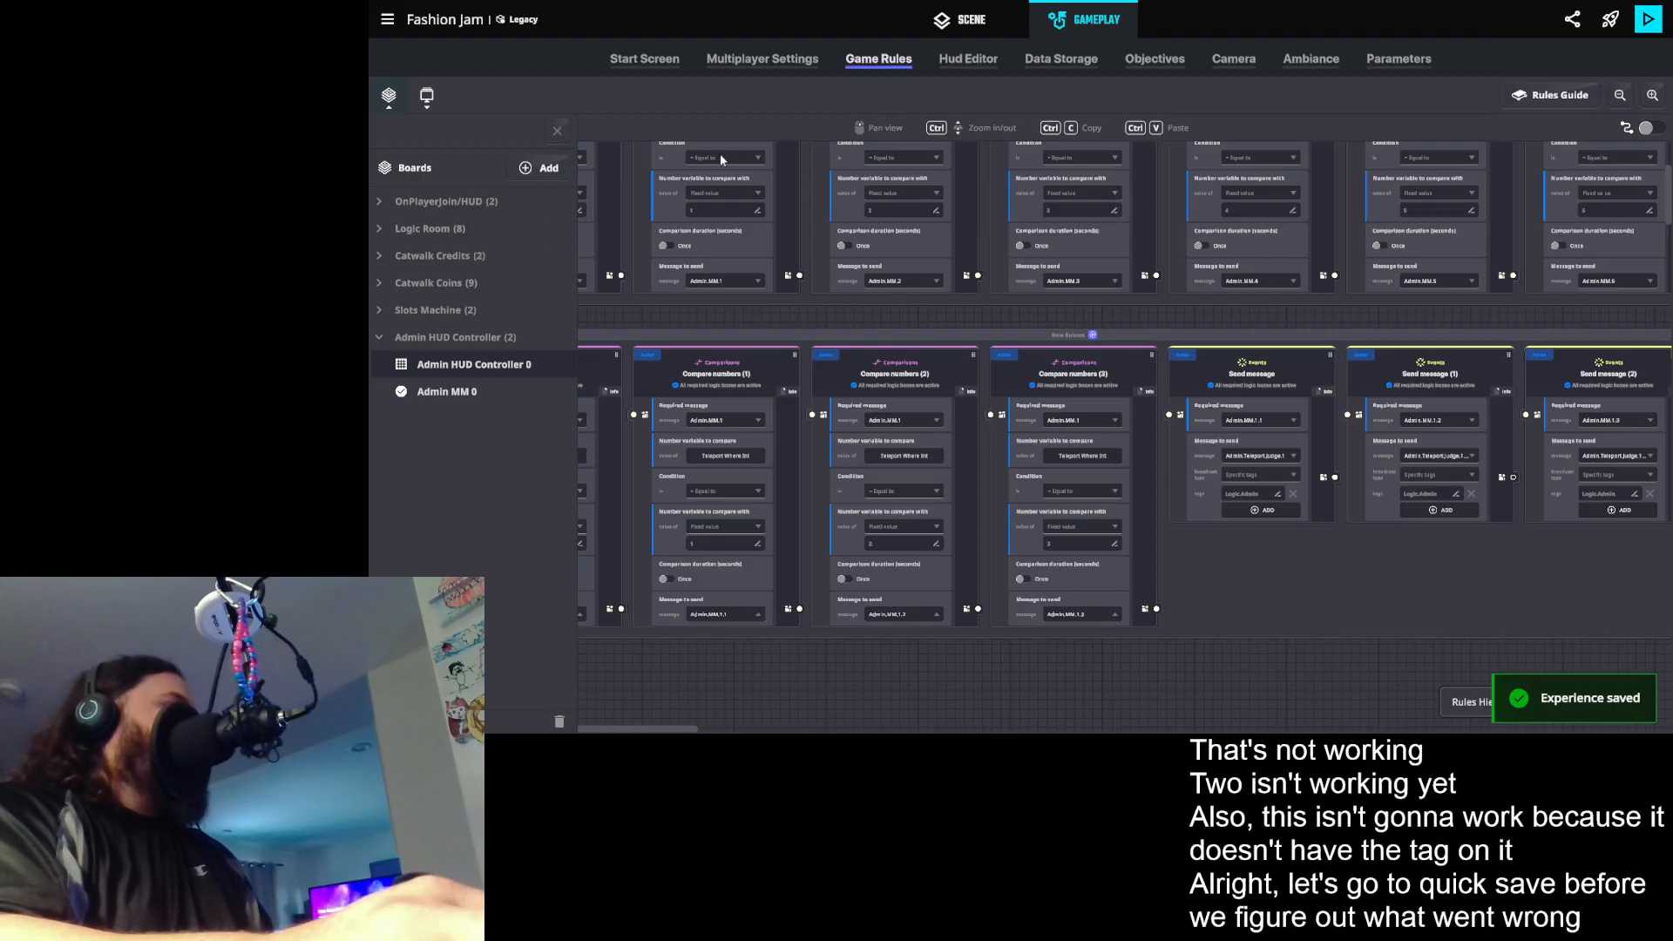
click(559, 132)
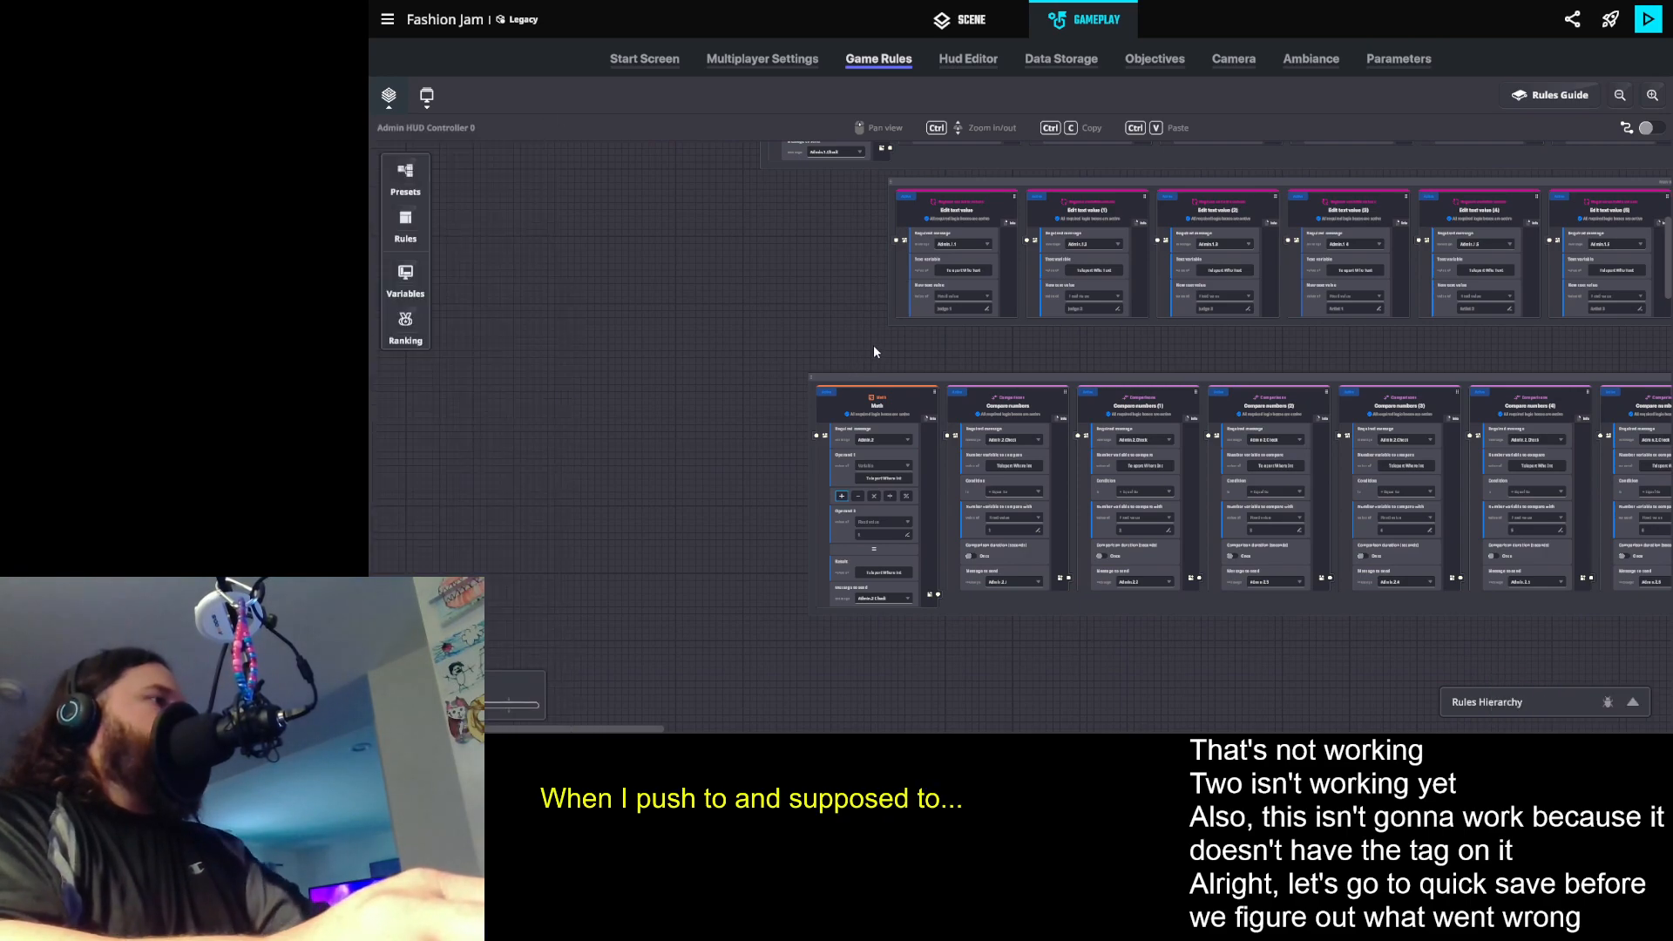
- Examine the key input trigger for key 2 and the message it sends on the Admin HUD Controller 0 board
scroll(859, 301, up, 3)
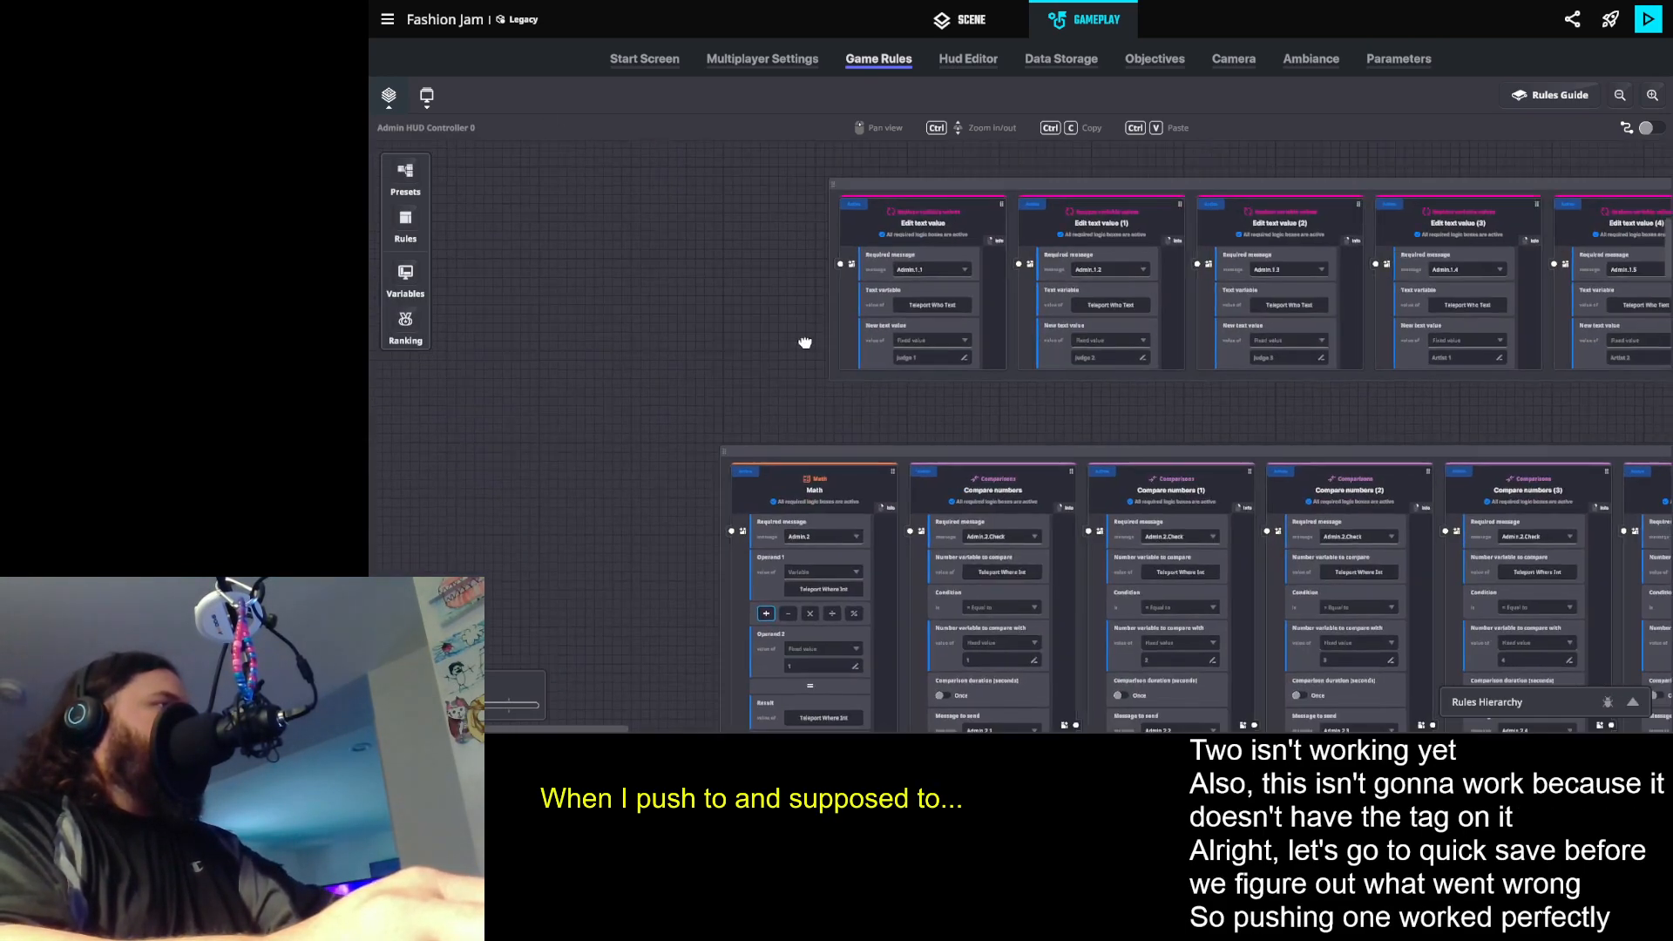
drag(805, 394, 820, 700)
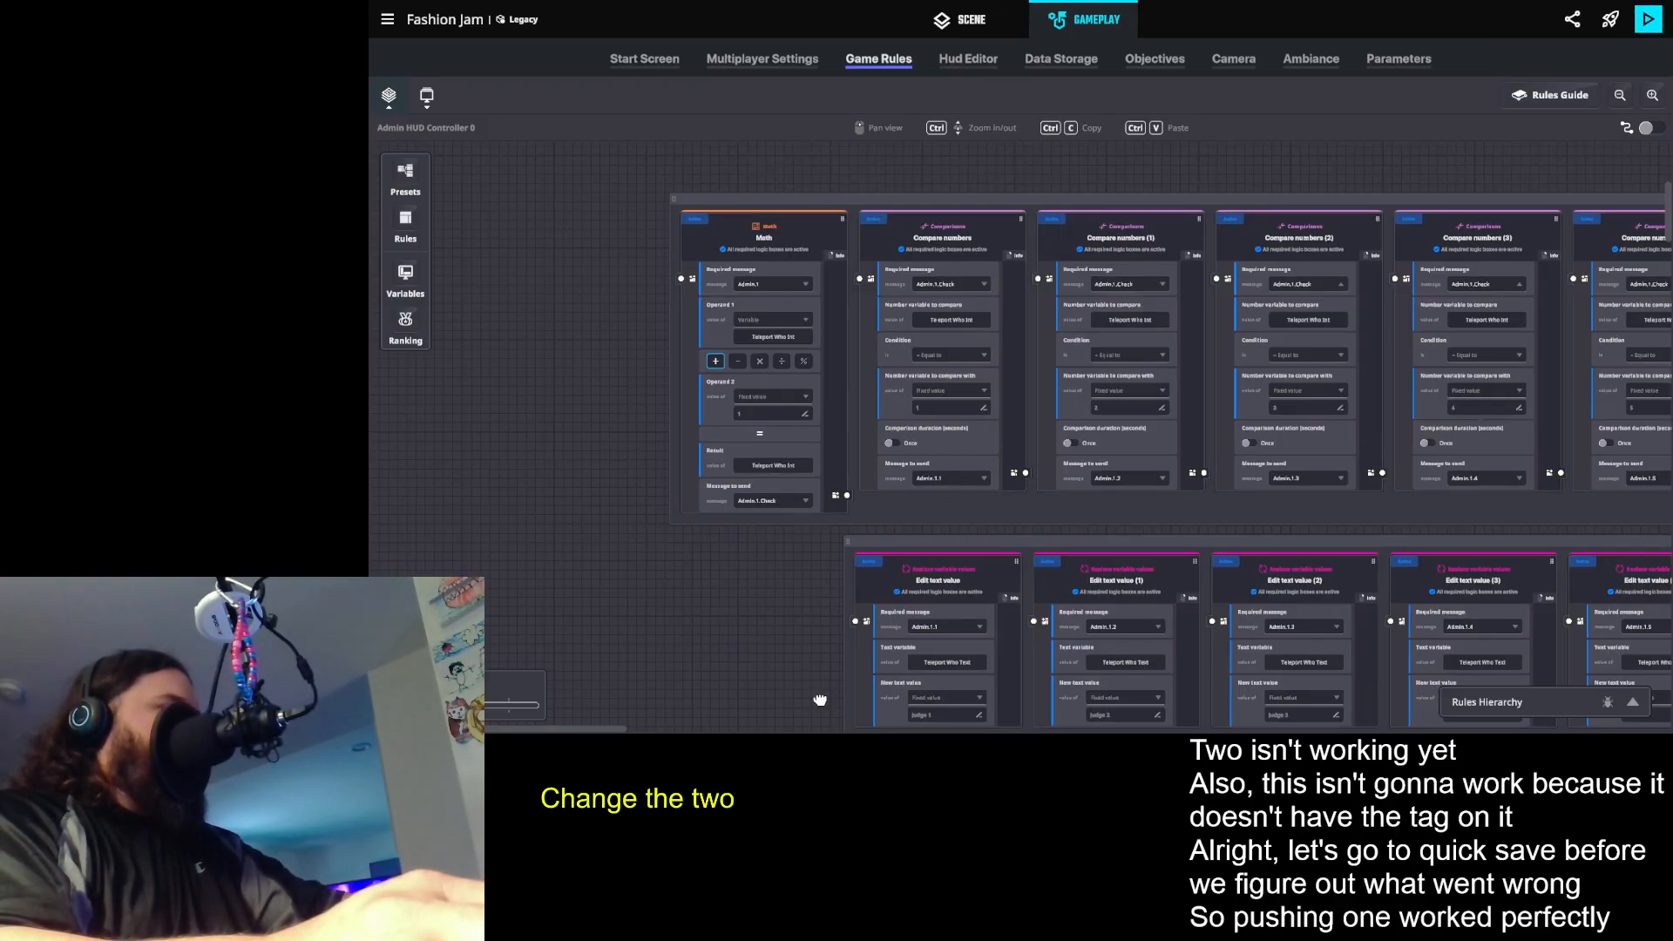
scroll(819, 697, up, 3)
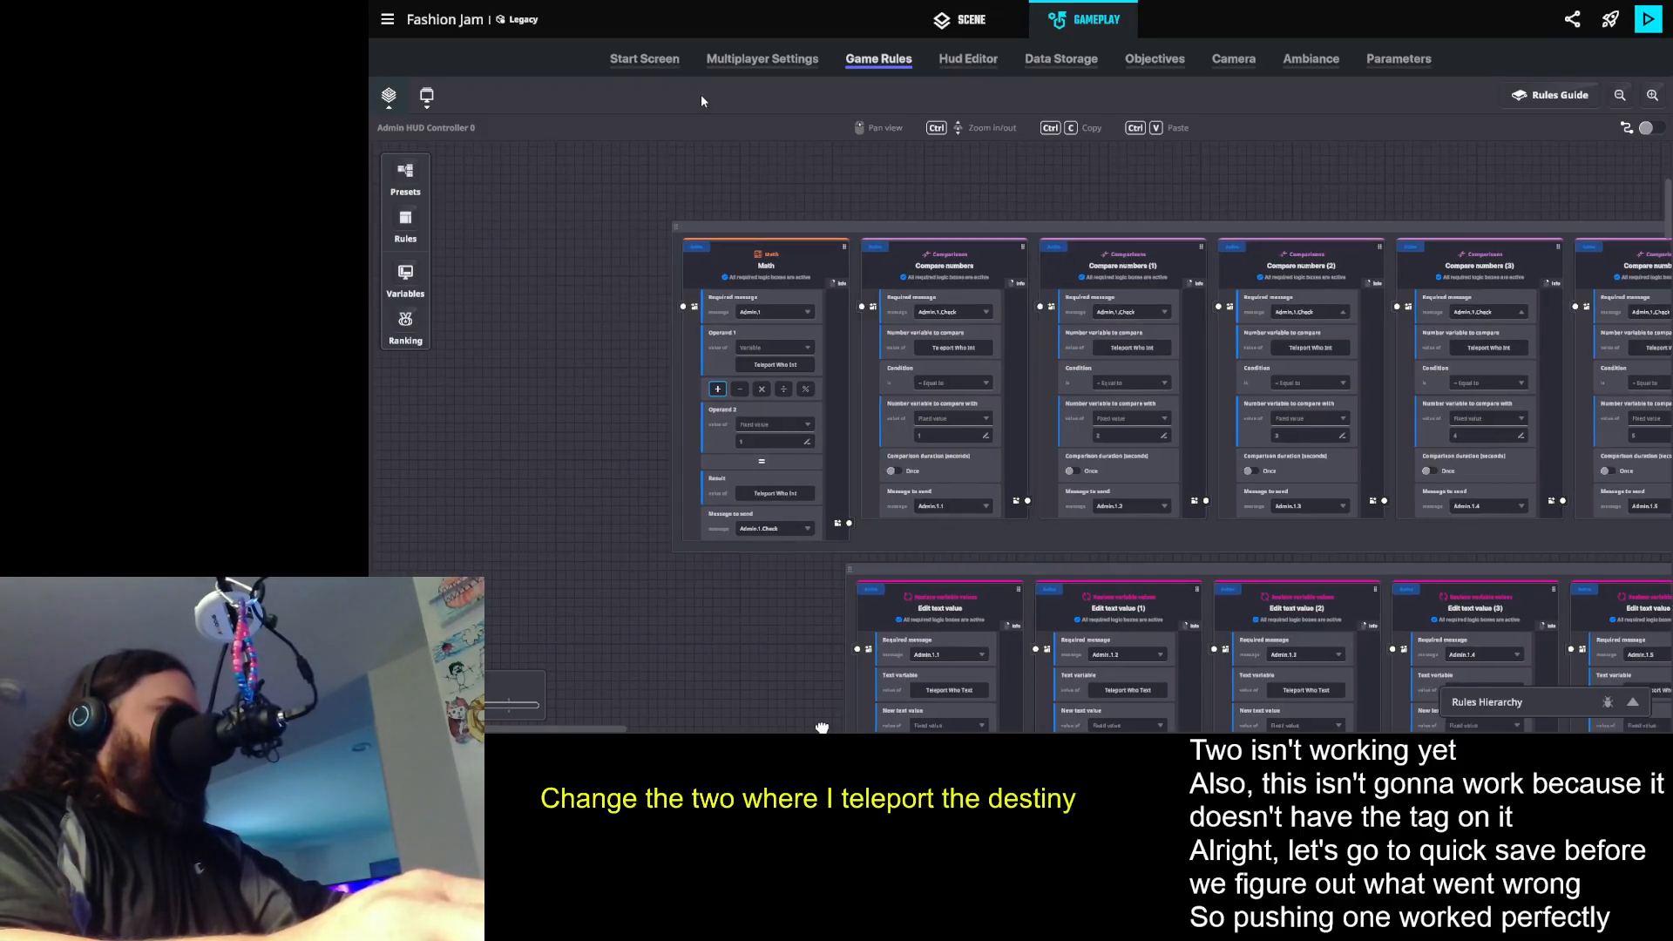
drag(646, 318, 706, 617)
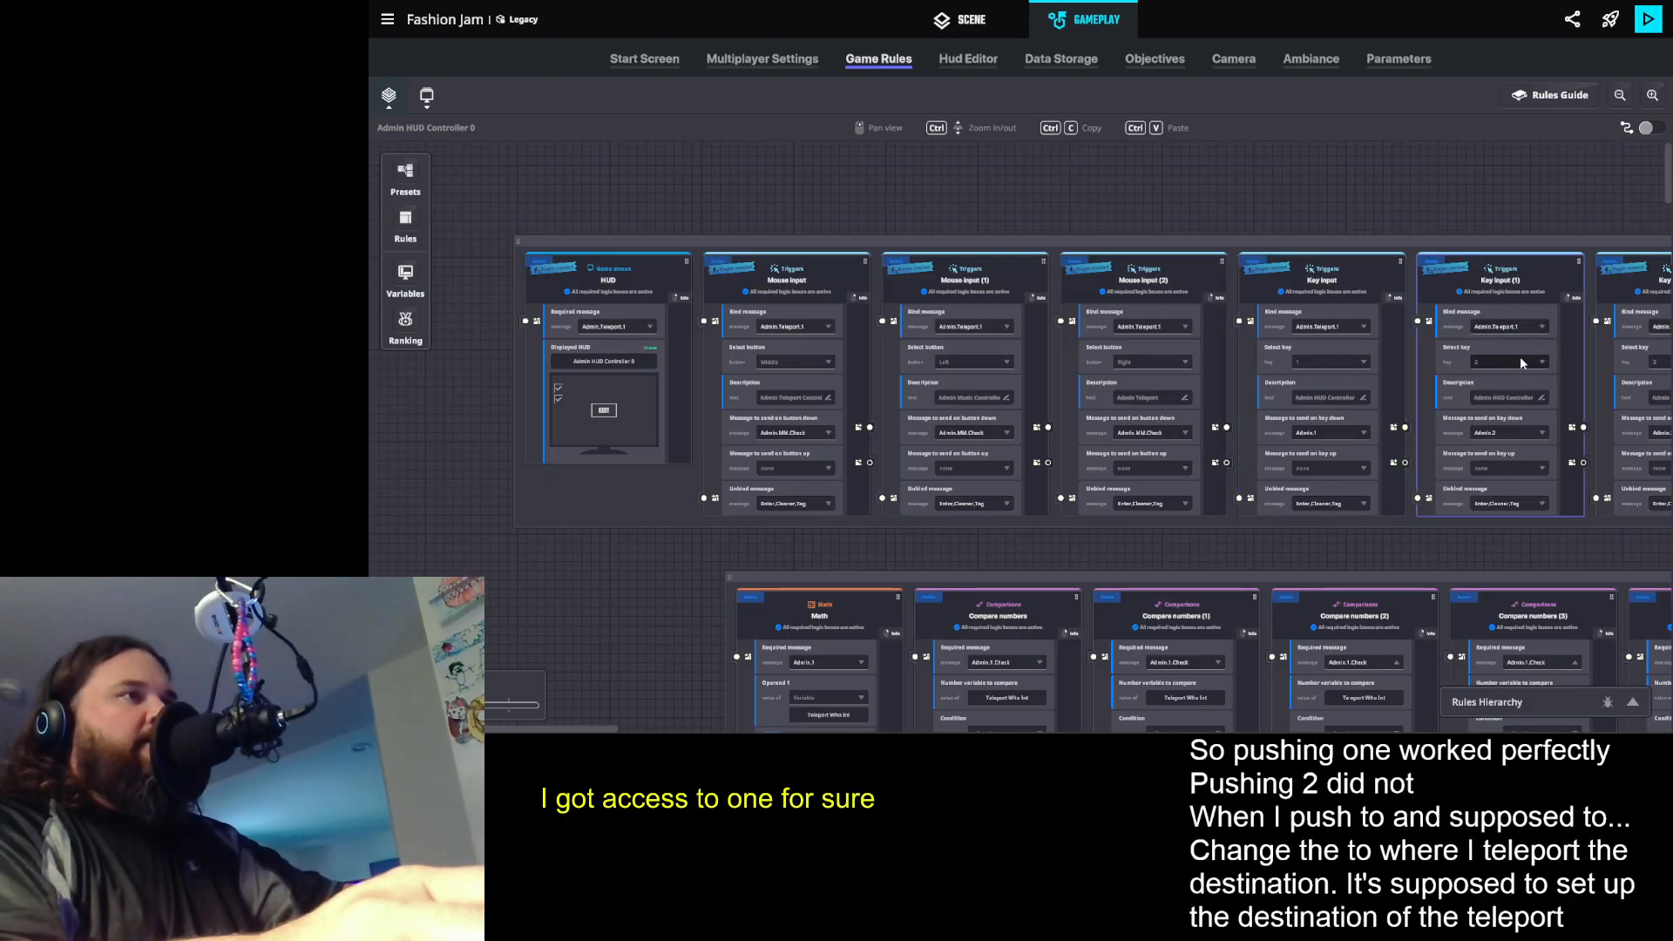
scroll(1522, 362, up, 2)
drag(1531, 401, 1371, 359)
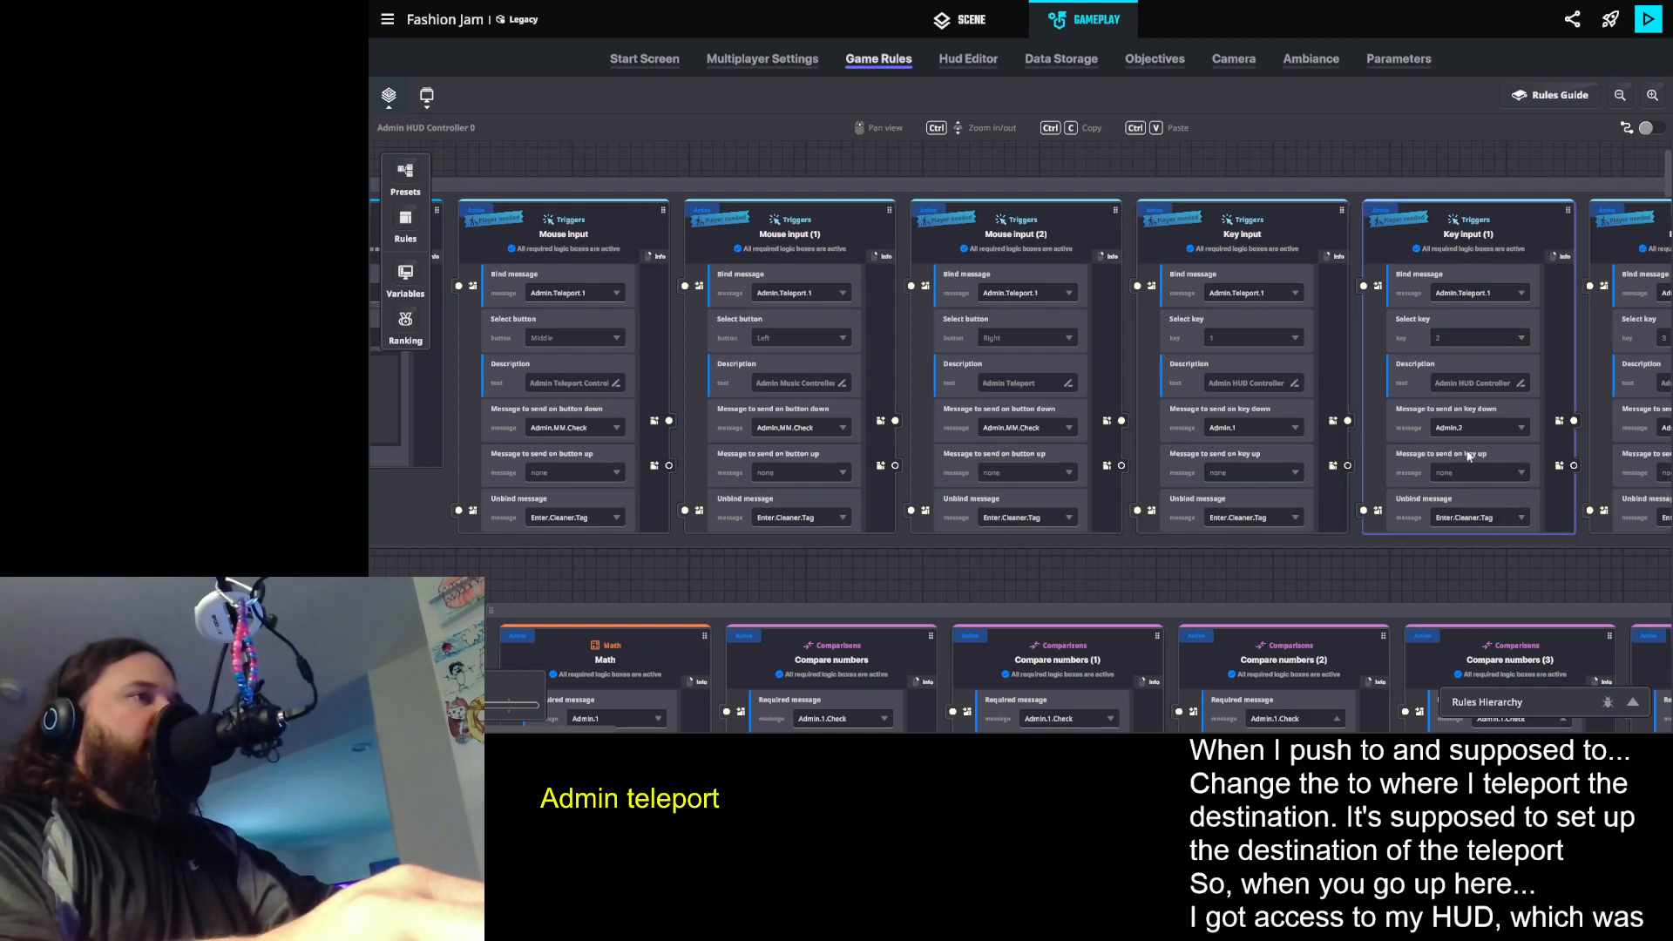
- Trace the Admin.1 and Admin.2 Math, comparison and Edit text value rules to find what is missing for the teleport destination
scroll(910, 562, down, 5)
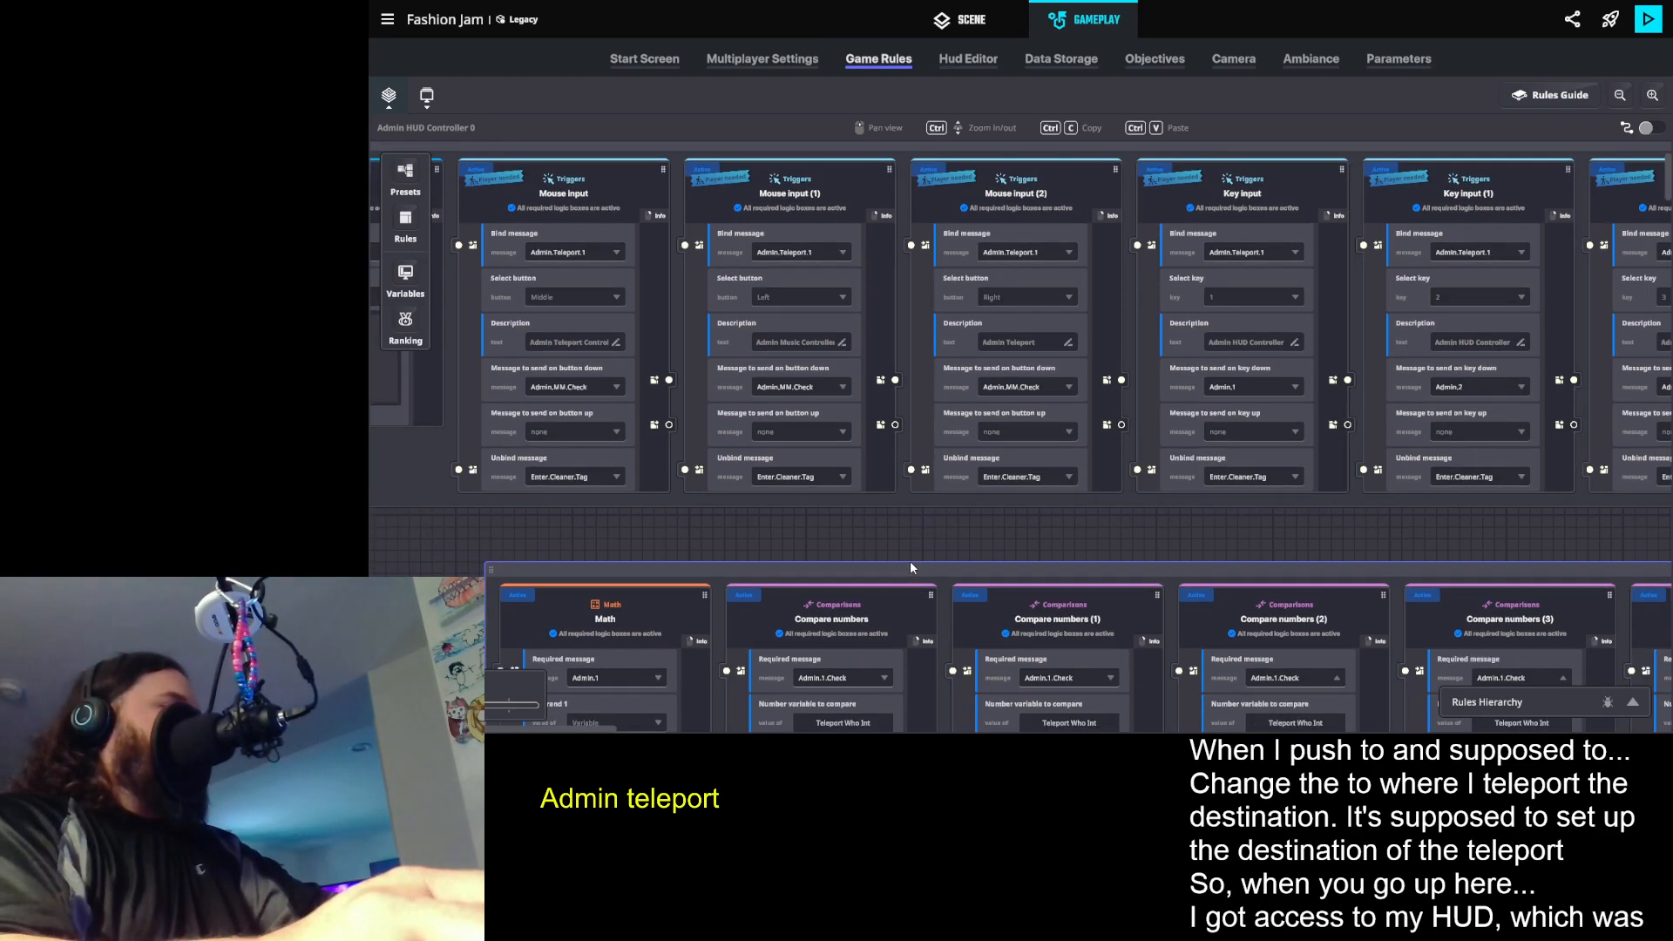
scroll(909, 558, down, 5)
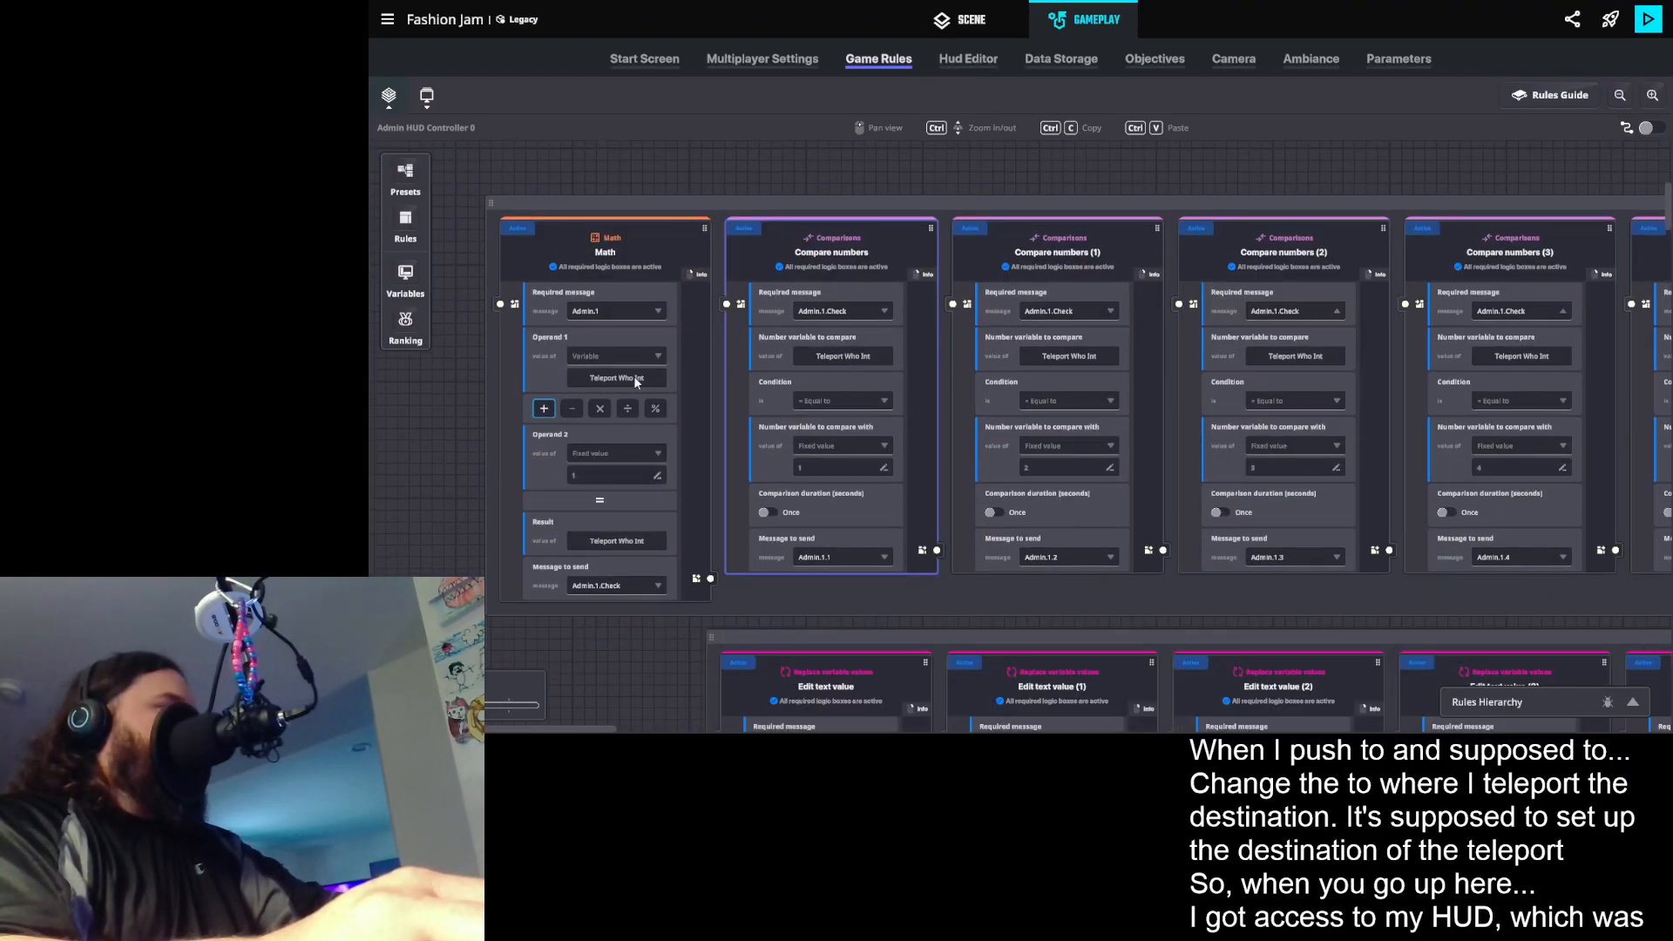
scroll(631, 384, down, 6)
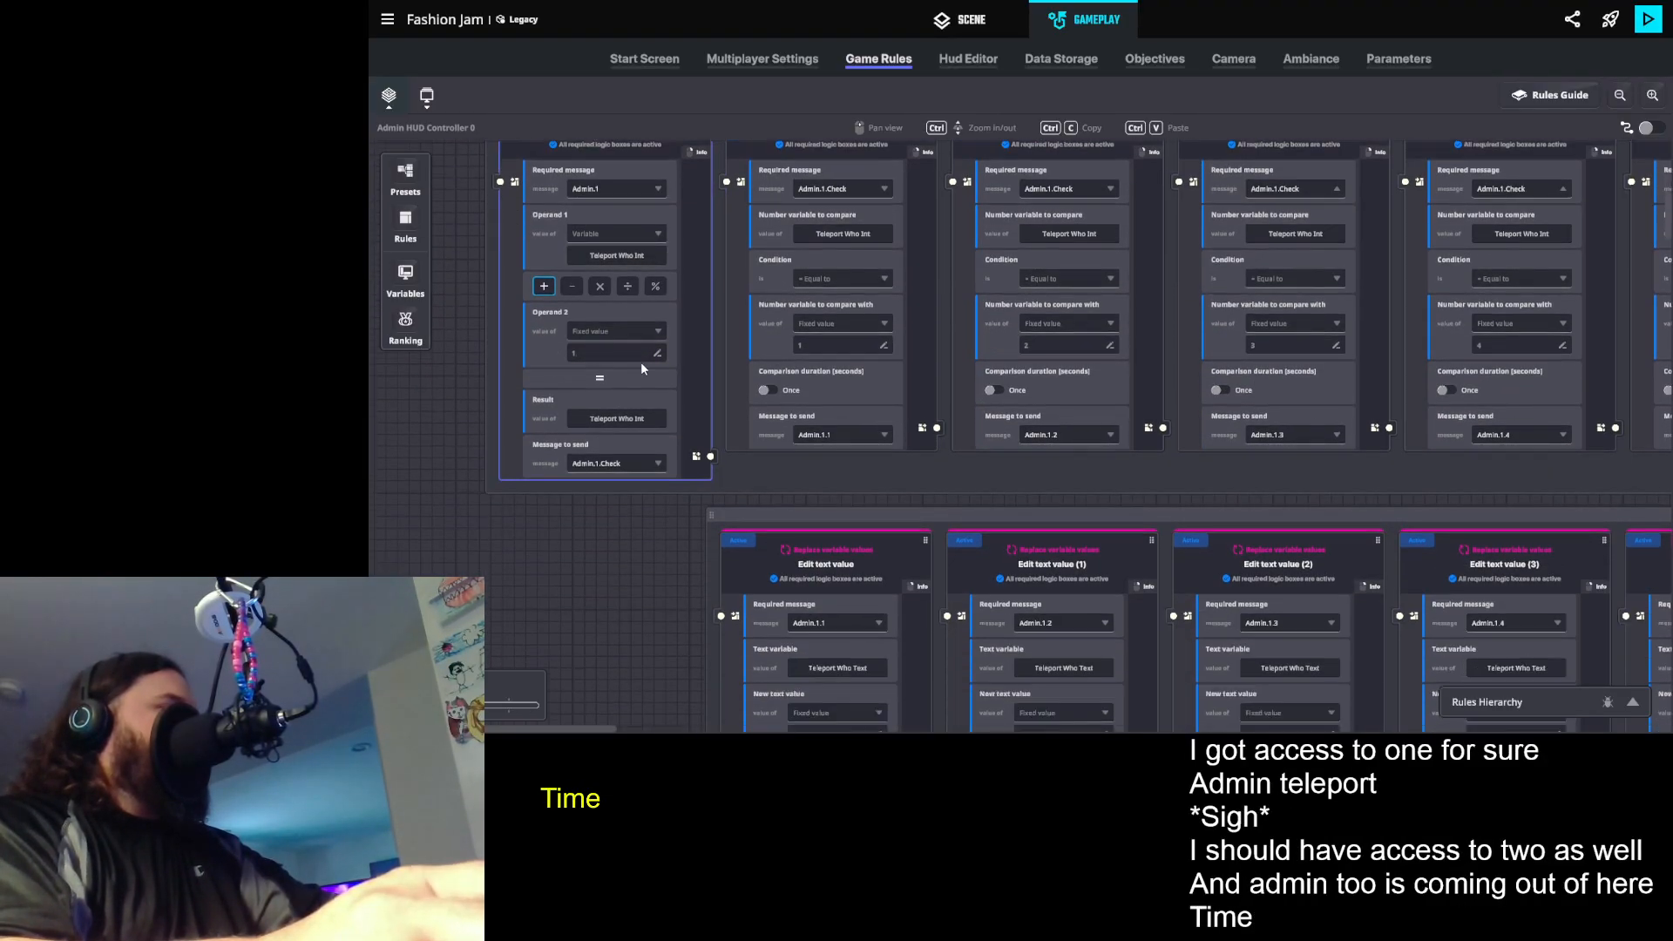
scroll(644, 377, down, 9)
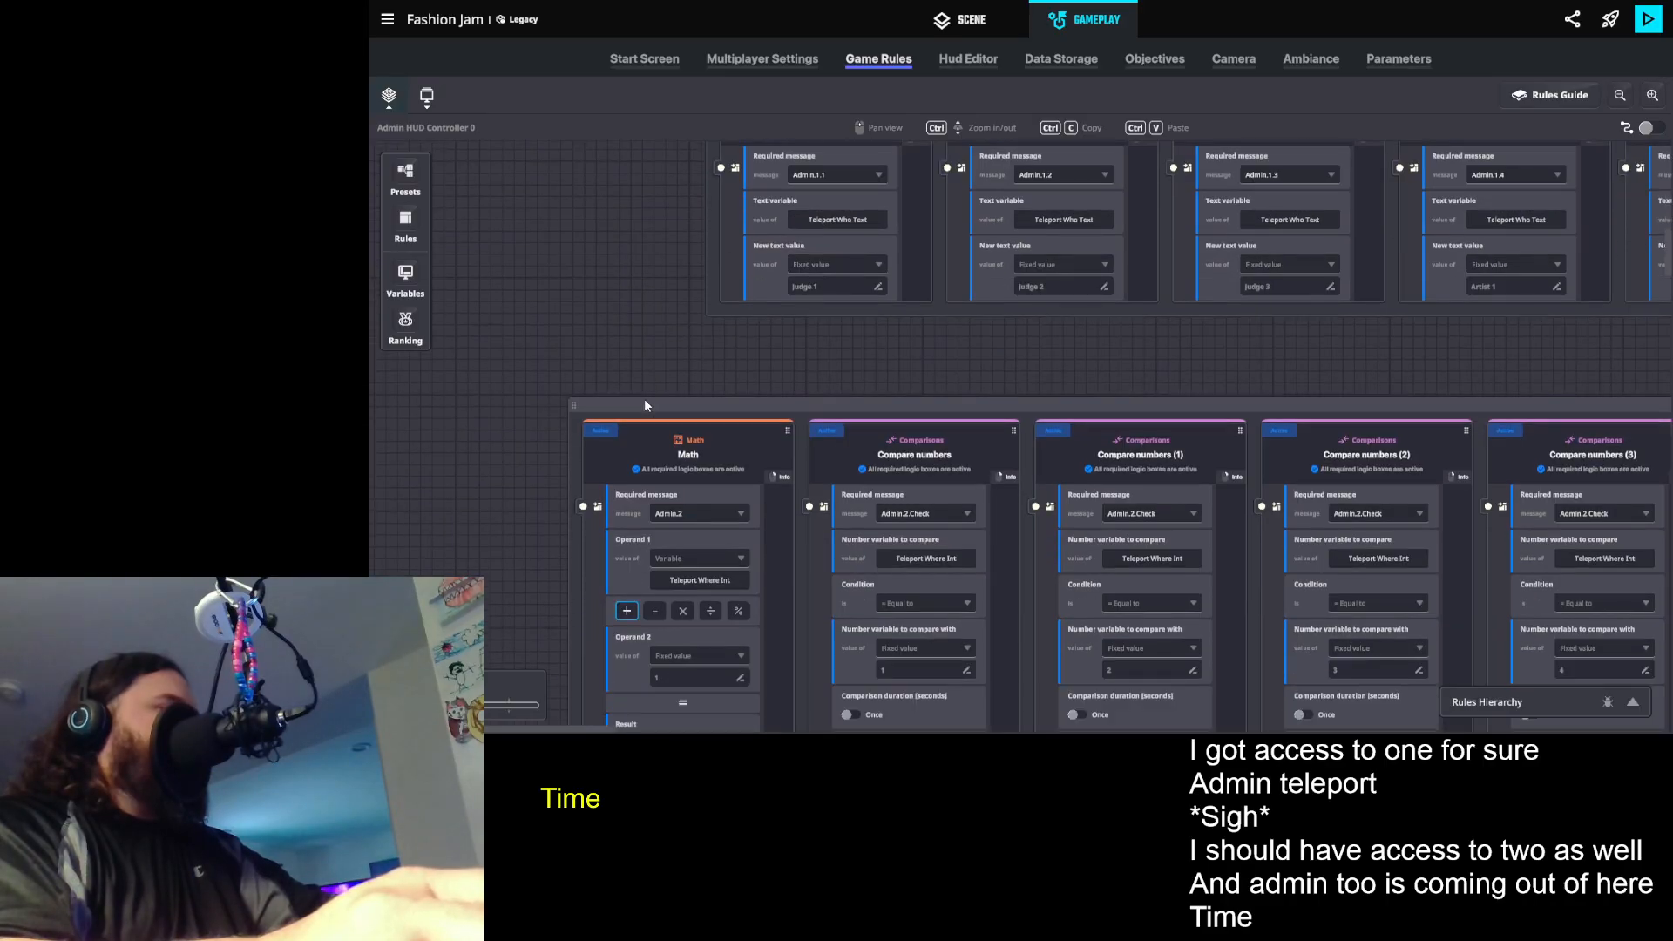
scroll(644, 408, down, 2)
scroll(756, 526, down, 1)
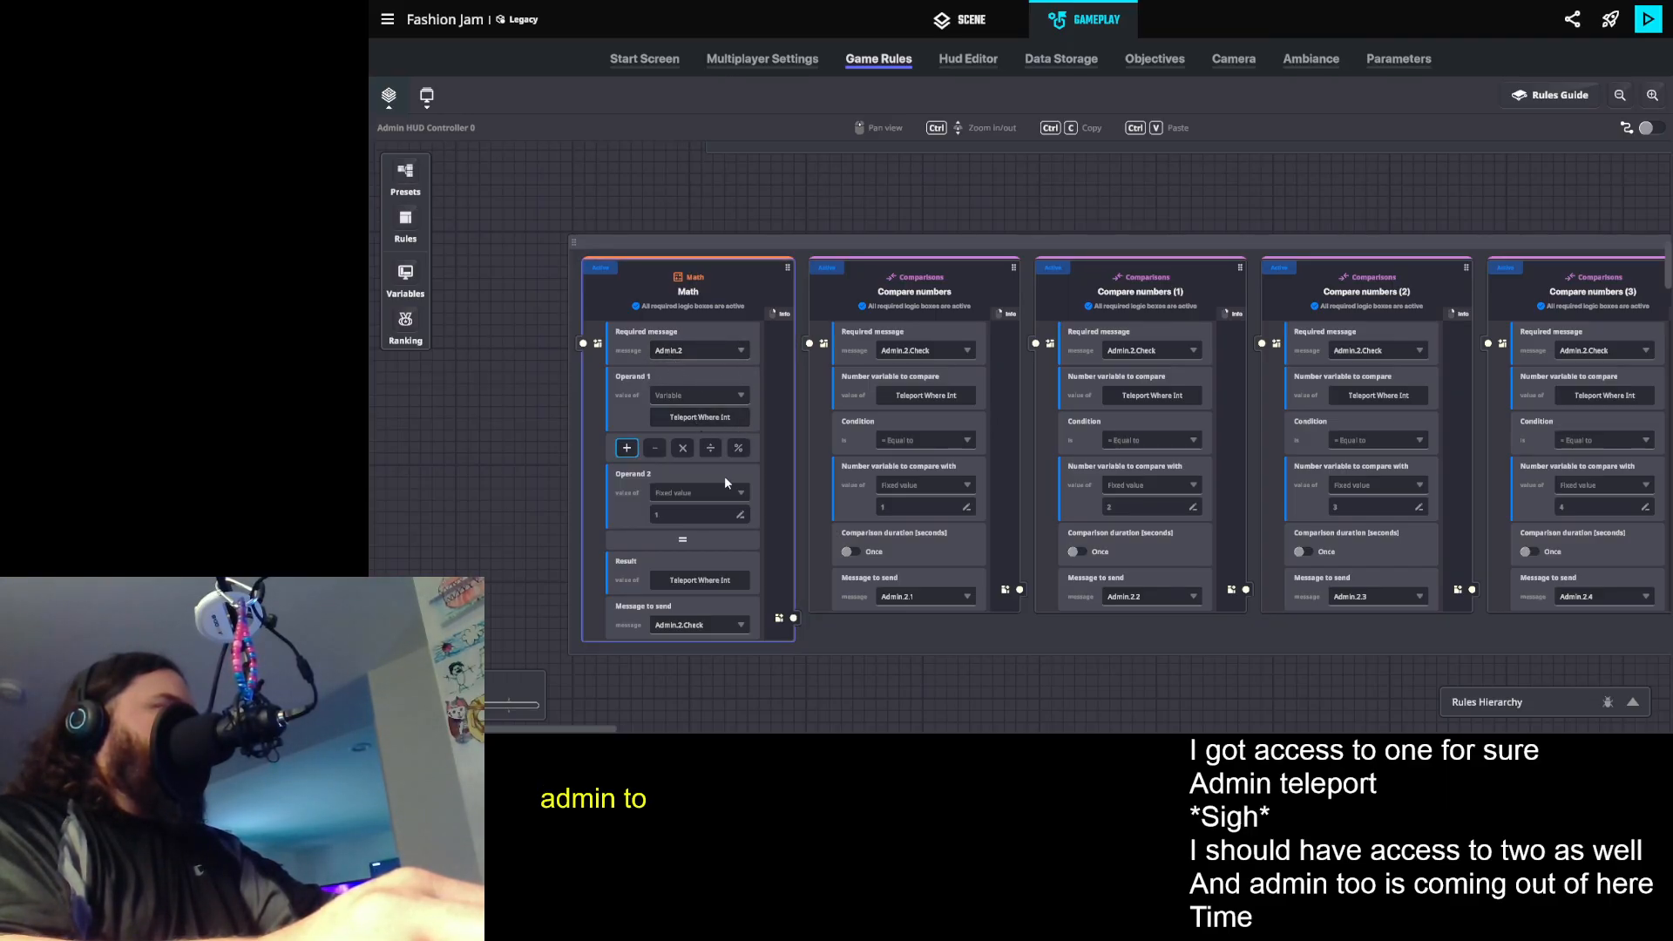
scroll(867, 535, down, 3)
scroll(885, 553, down, 2)
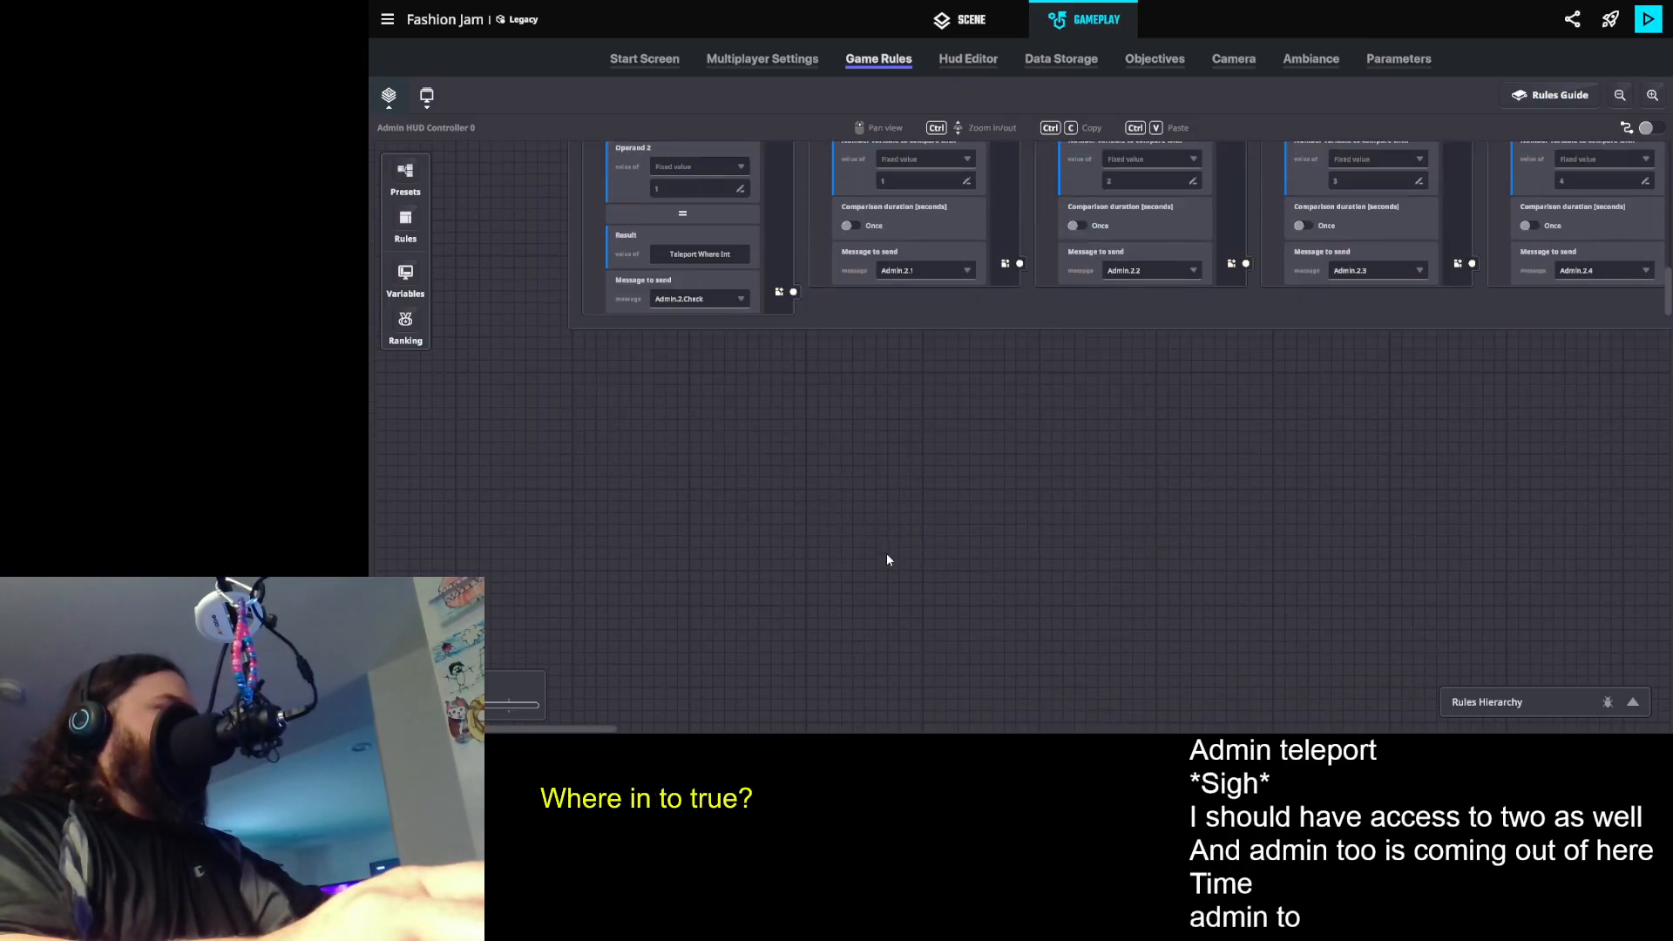
scroll(861, 512, down, 2)
scroll(875, 506, up, 6)
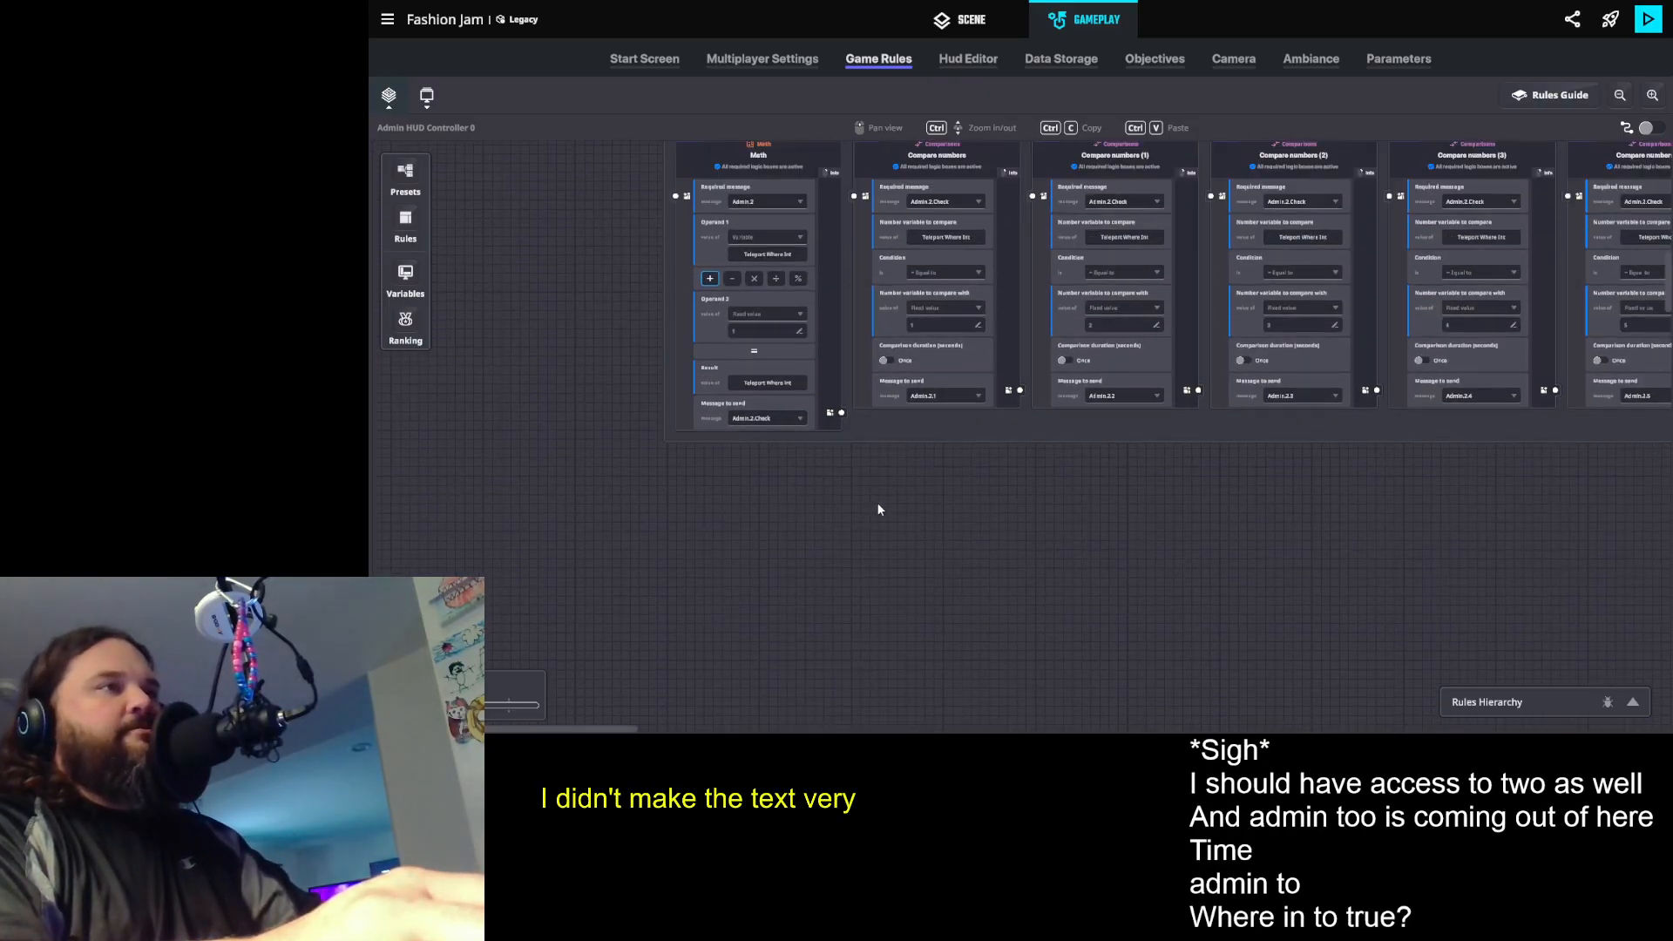
scroll(940, 503, up, 1)
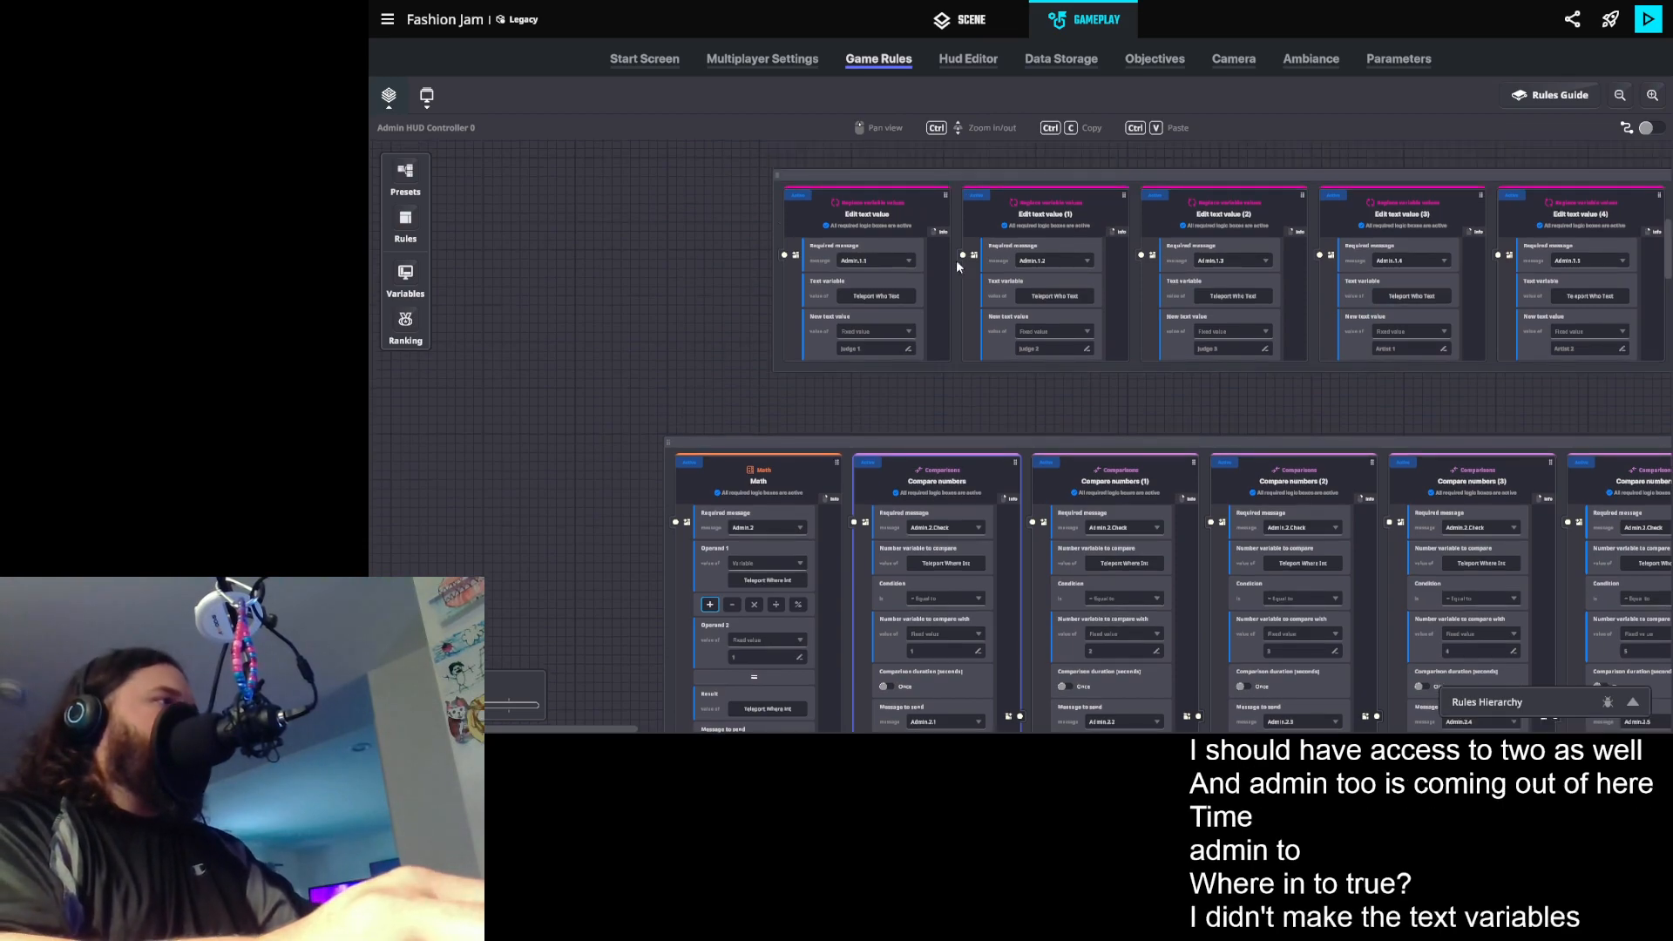
drag(1107, 314, 615, 332)
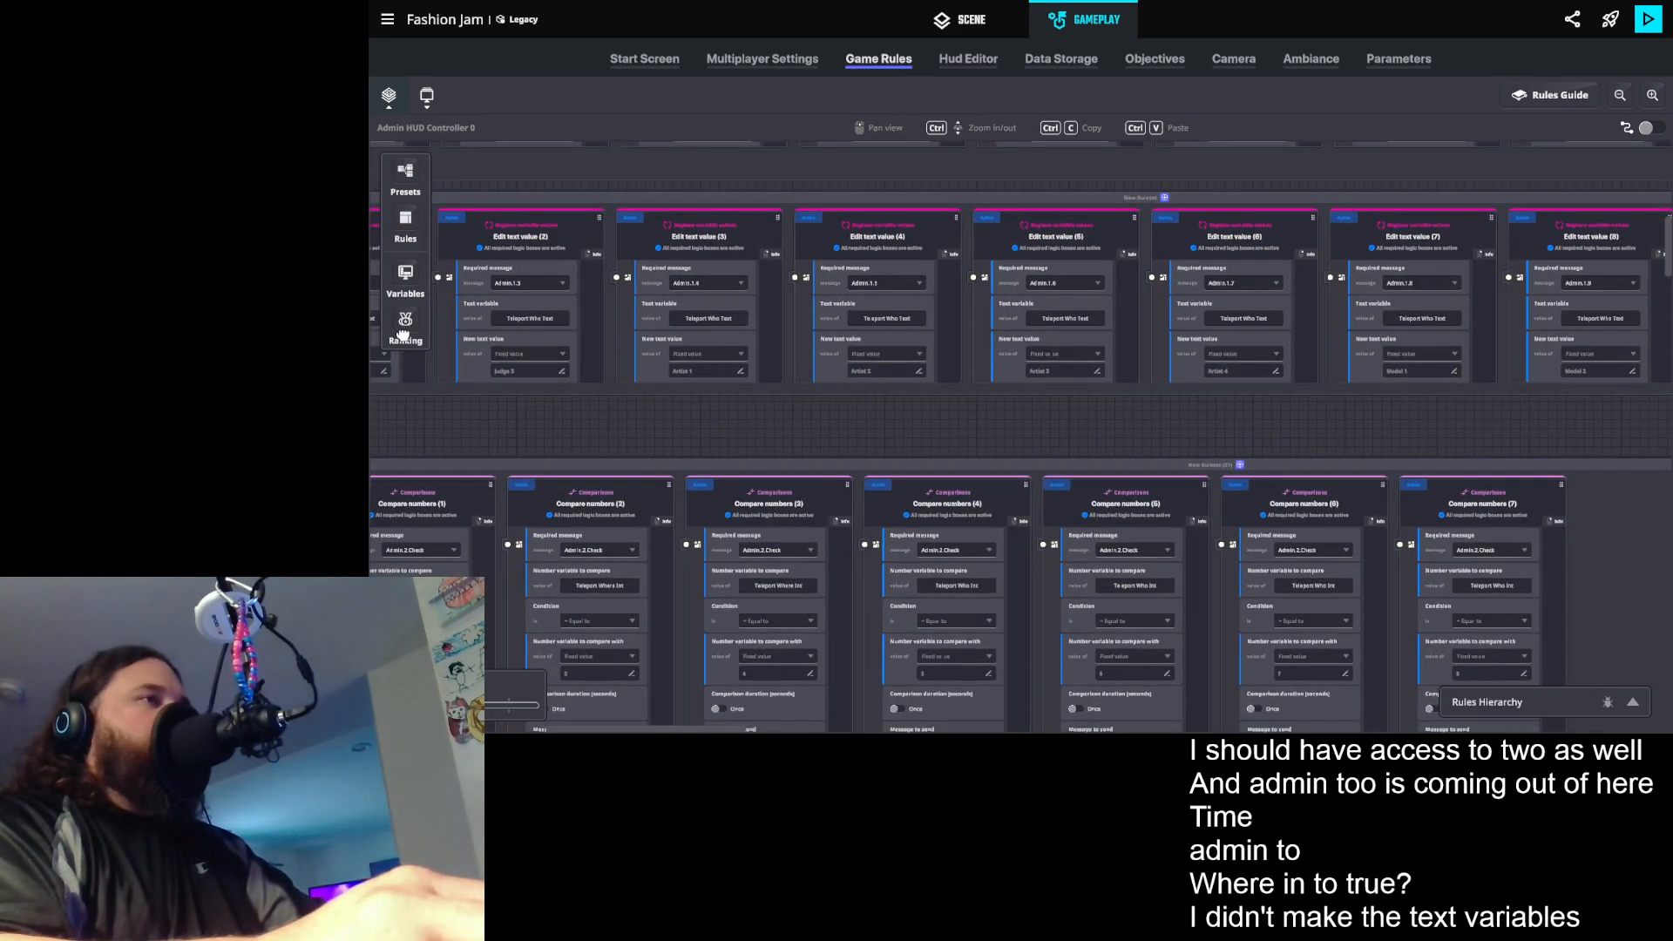
- Delete the surplus comparison rules in the Admin.2 group from Compare numbers (4) onward, keeping the reset Math rule
drag(967, 597, 1320, 450)
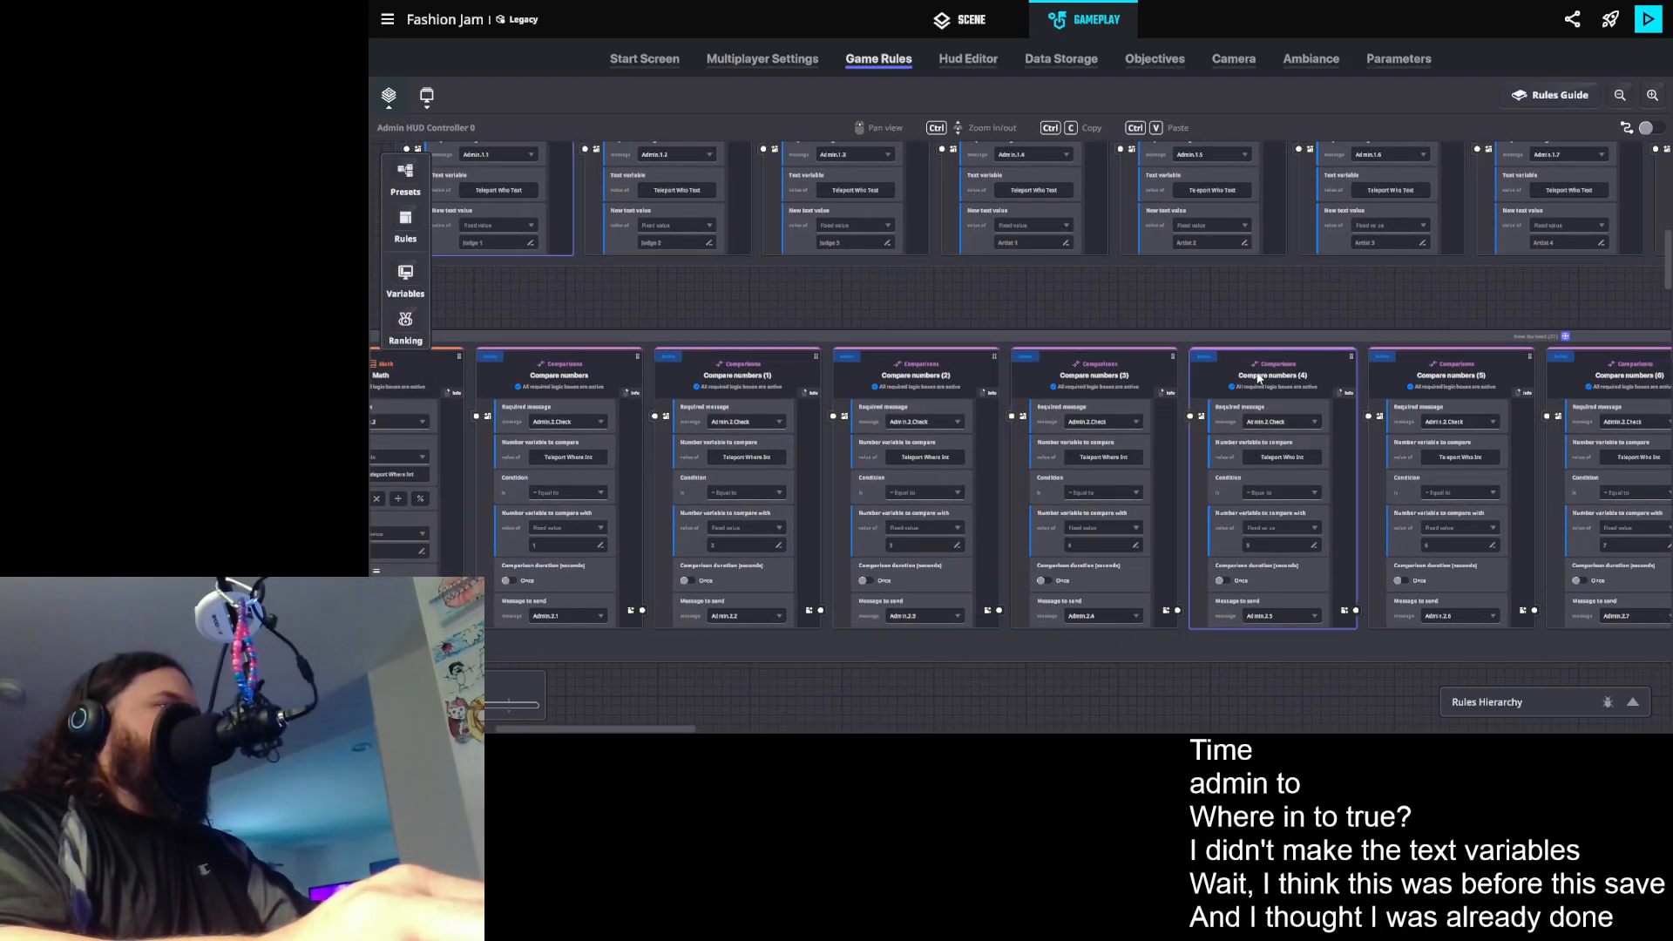
key(Delete)
key(Delete)
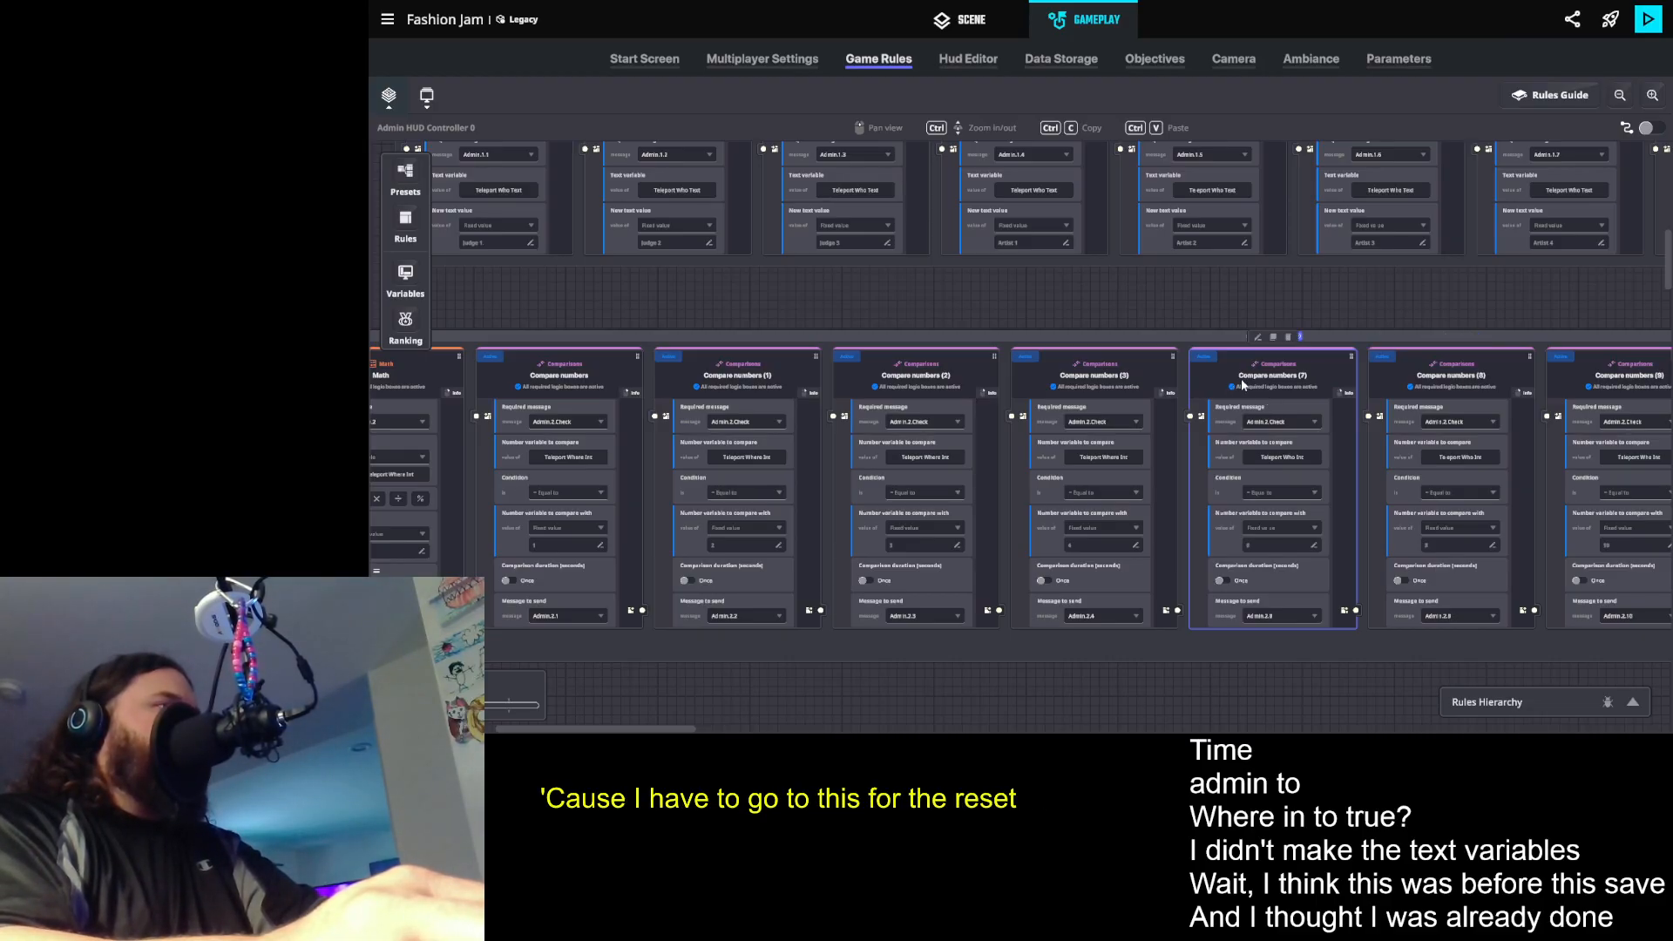
key(Delete)
key(Delete)
key(Delete)
key(Delete)
key(Delete)
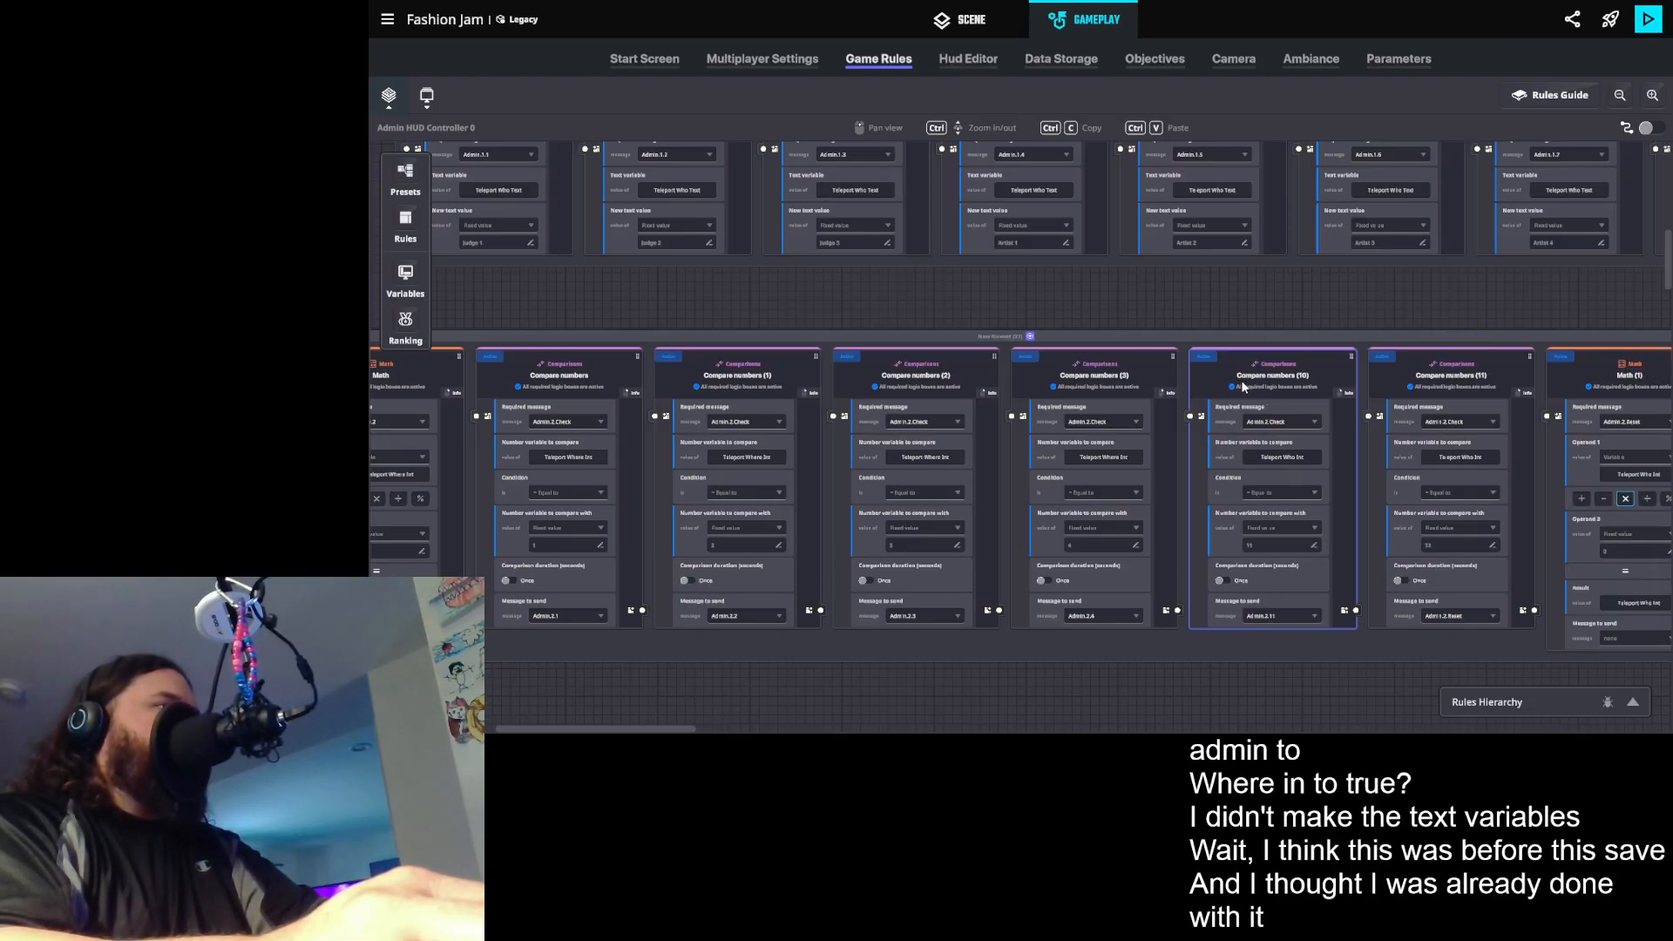
- Set the message sent by Compare numbers (3) in the Admin.2 group to Admin.2.Reset
click(1115, 417)
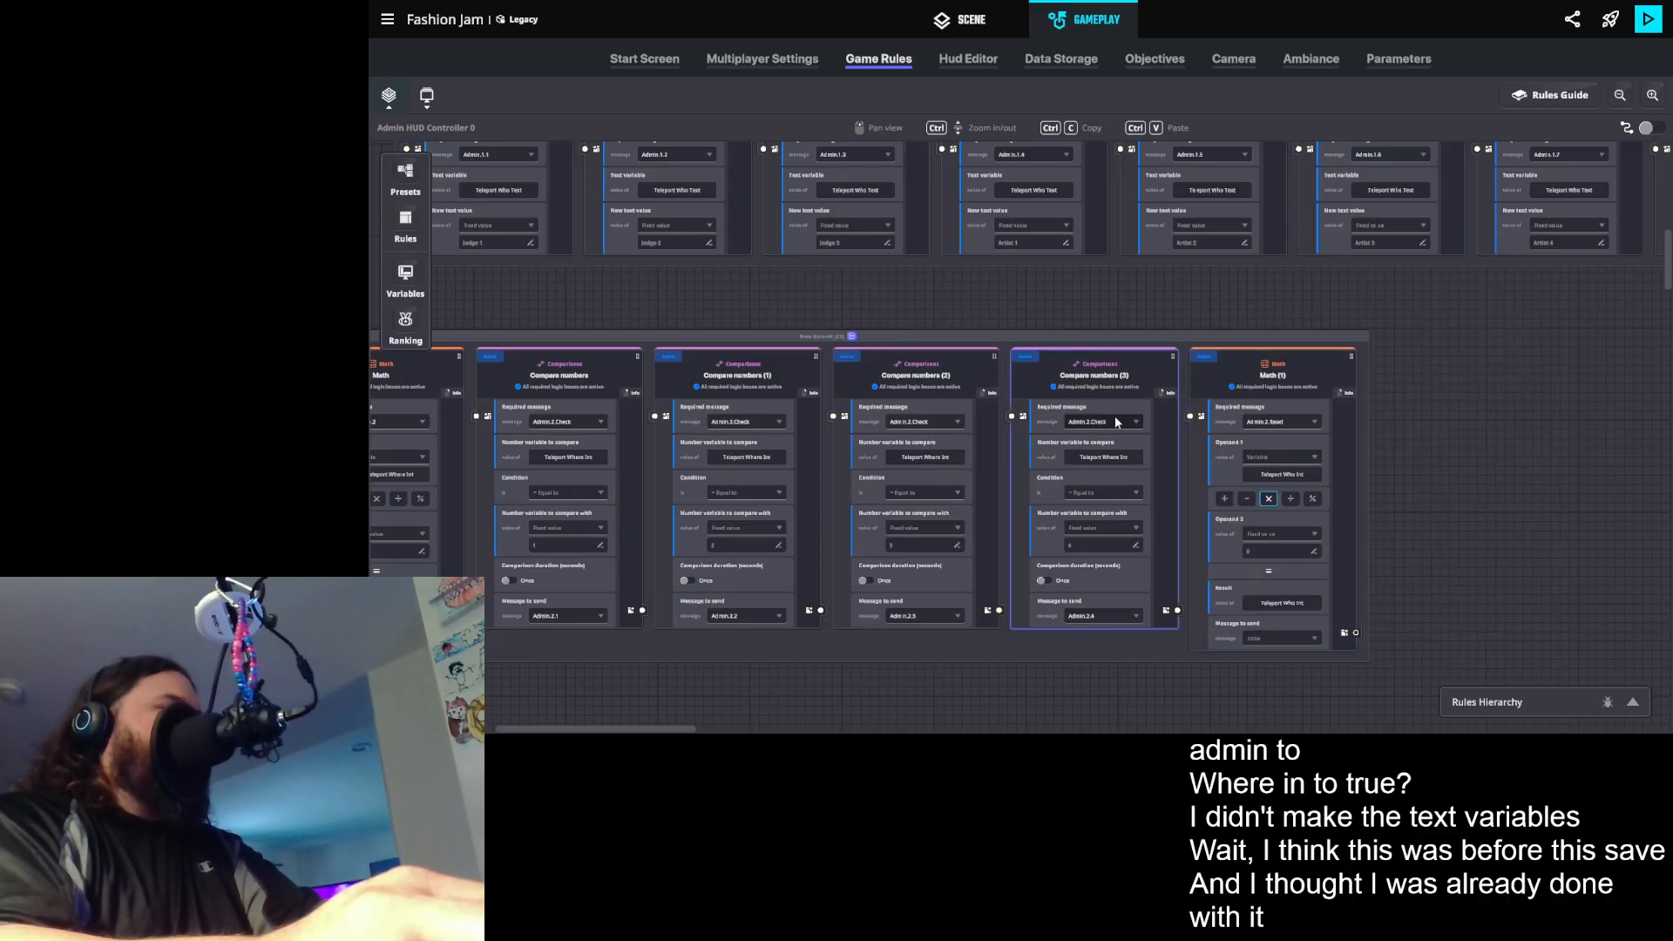
click(1100, 617)
text(2)
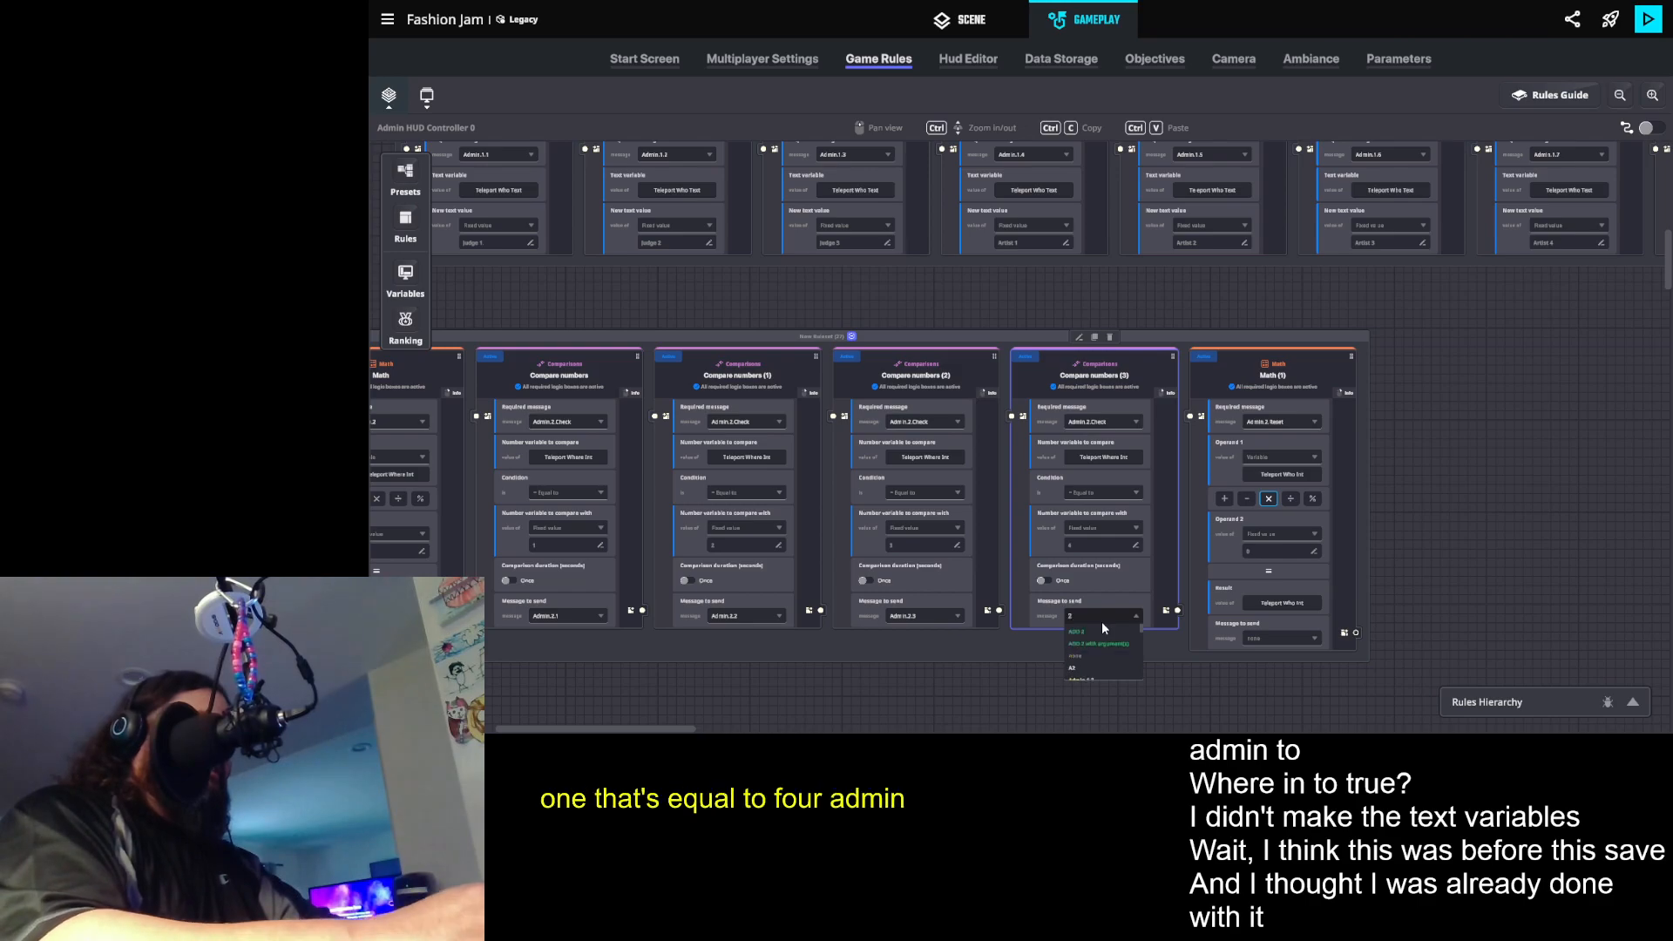
text(.re)
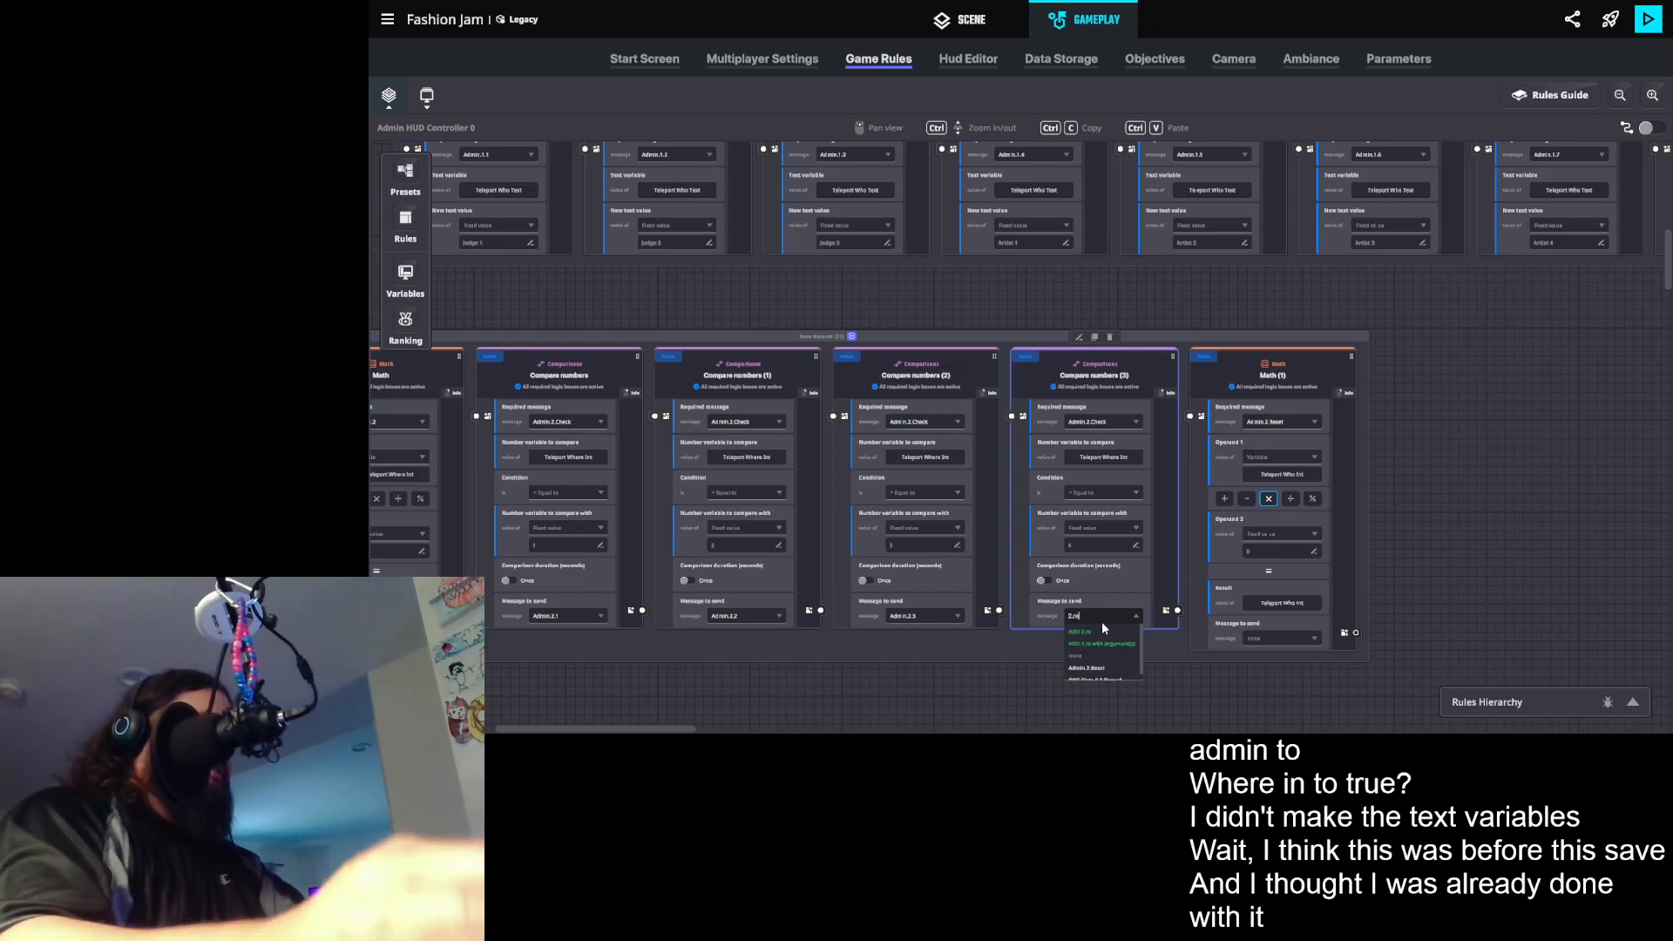
click(1090, 668)
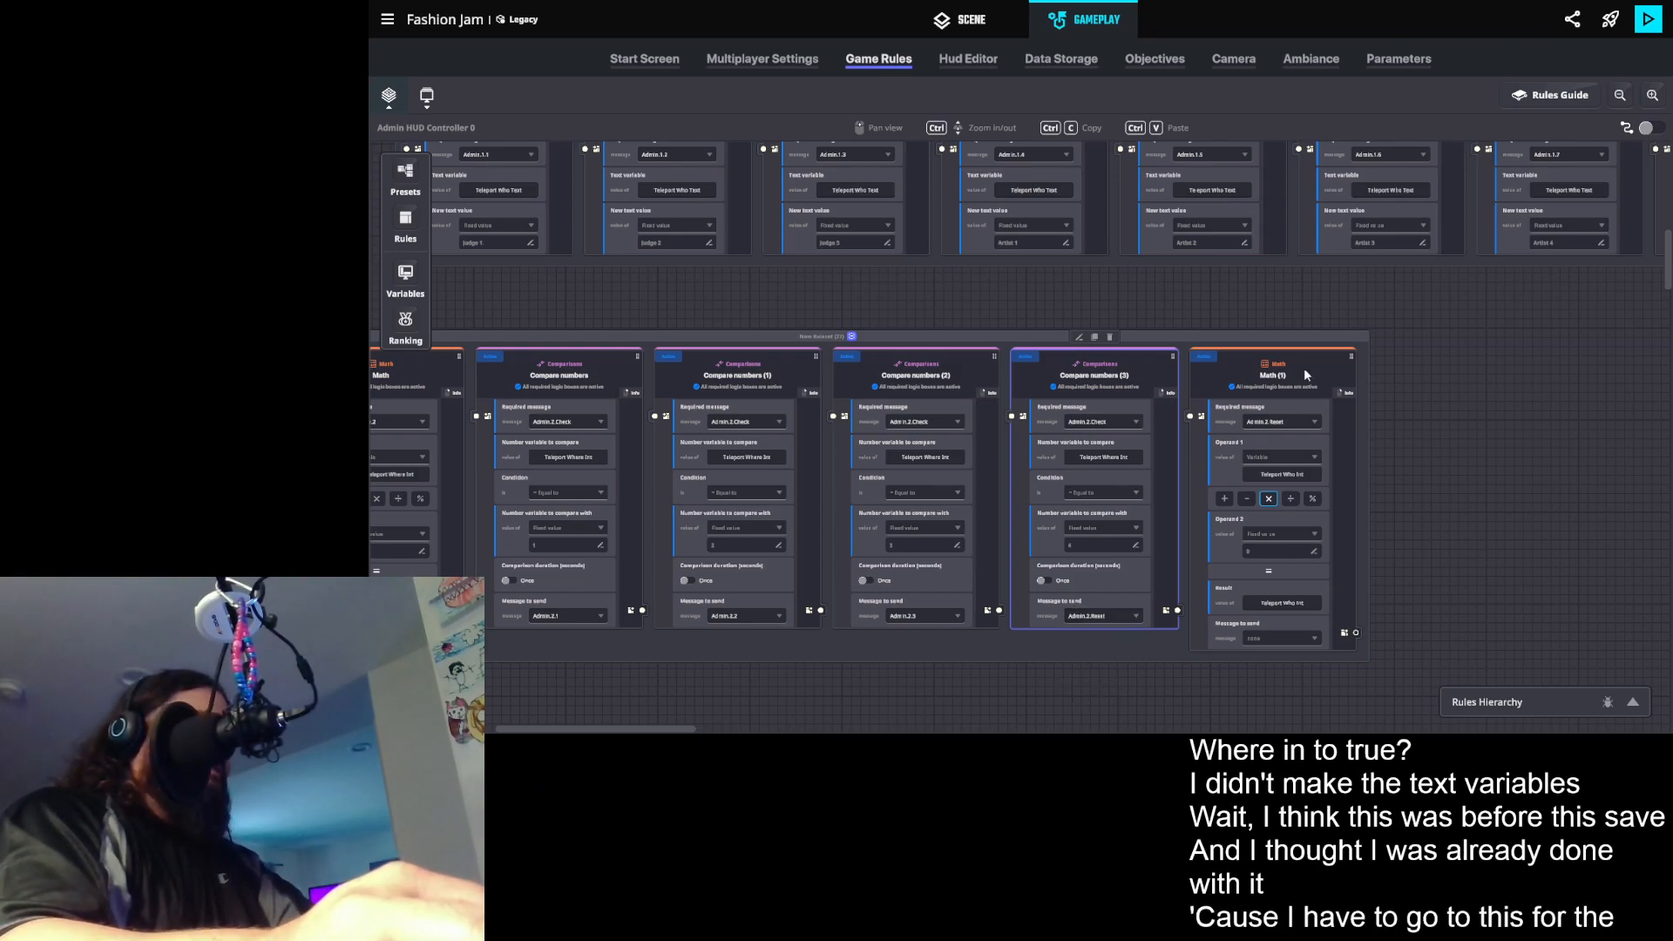
- Set both the first operand and the result of the Admin.2.Reset Math rule to the variable Teleport Where Int
click(1298, 476)
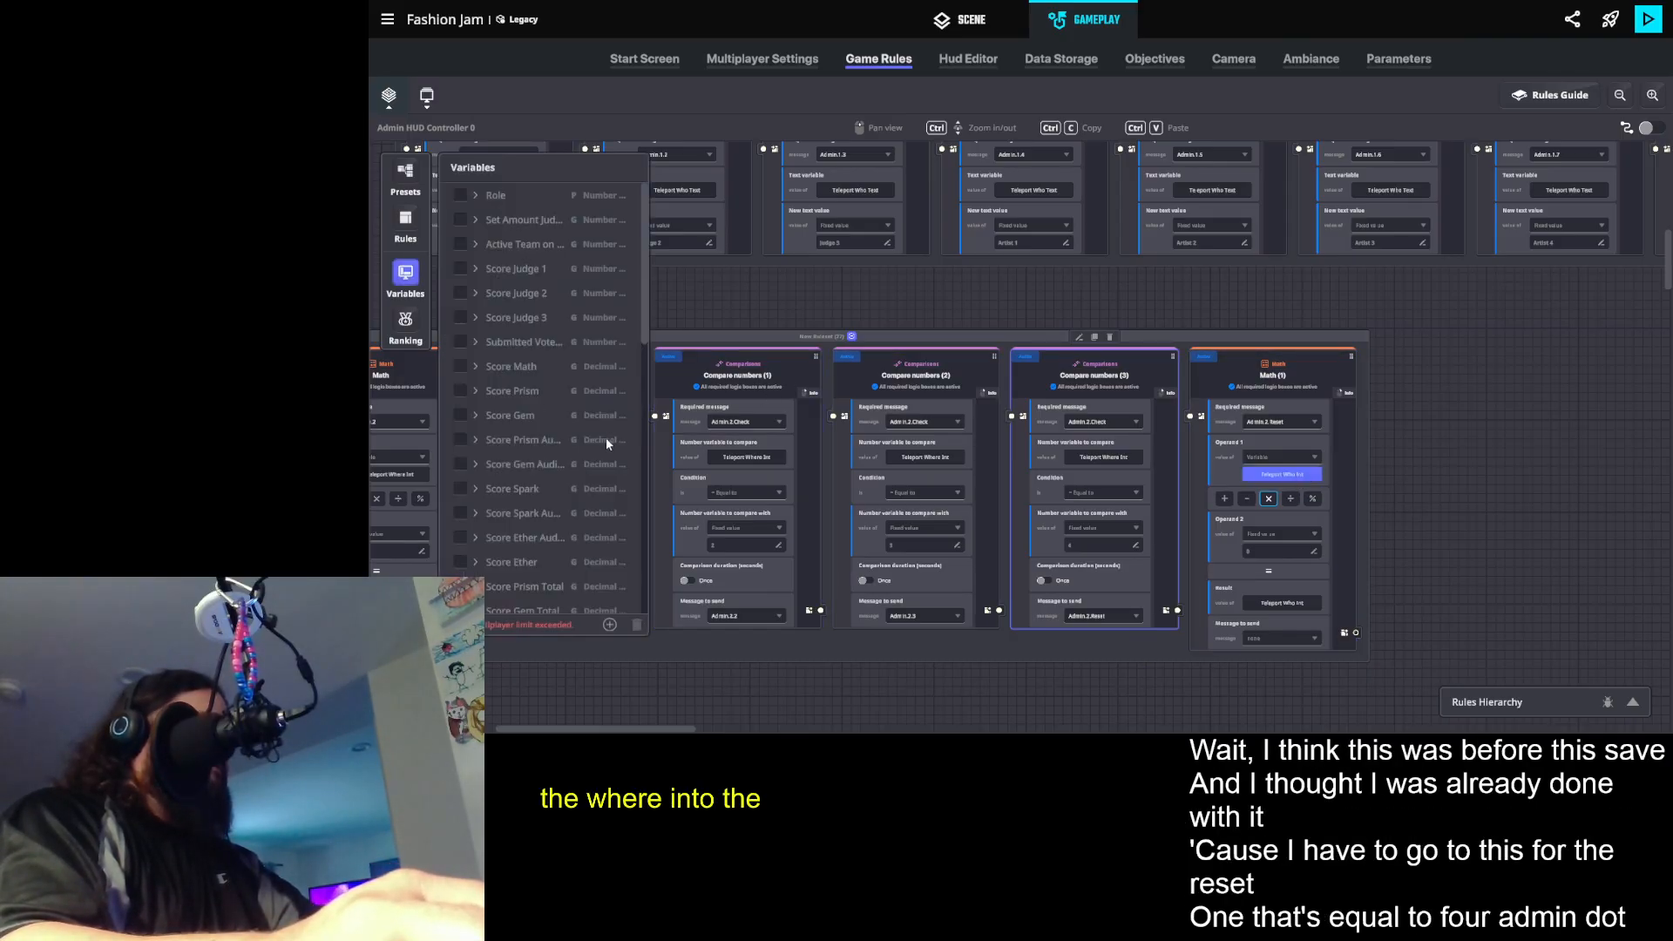
scroll(606, 434, down, 10)
click(523, 601)
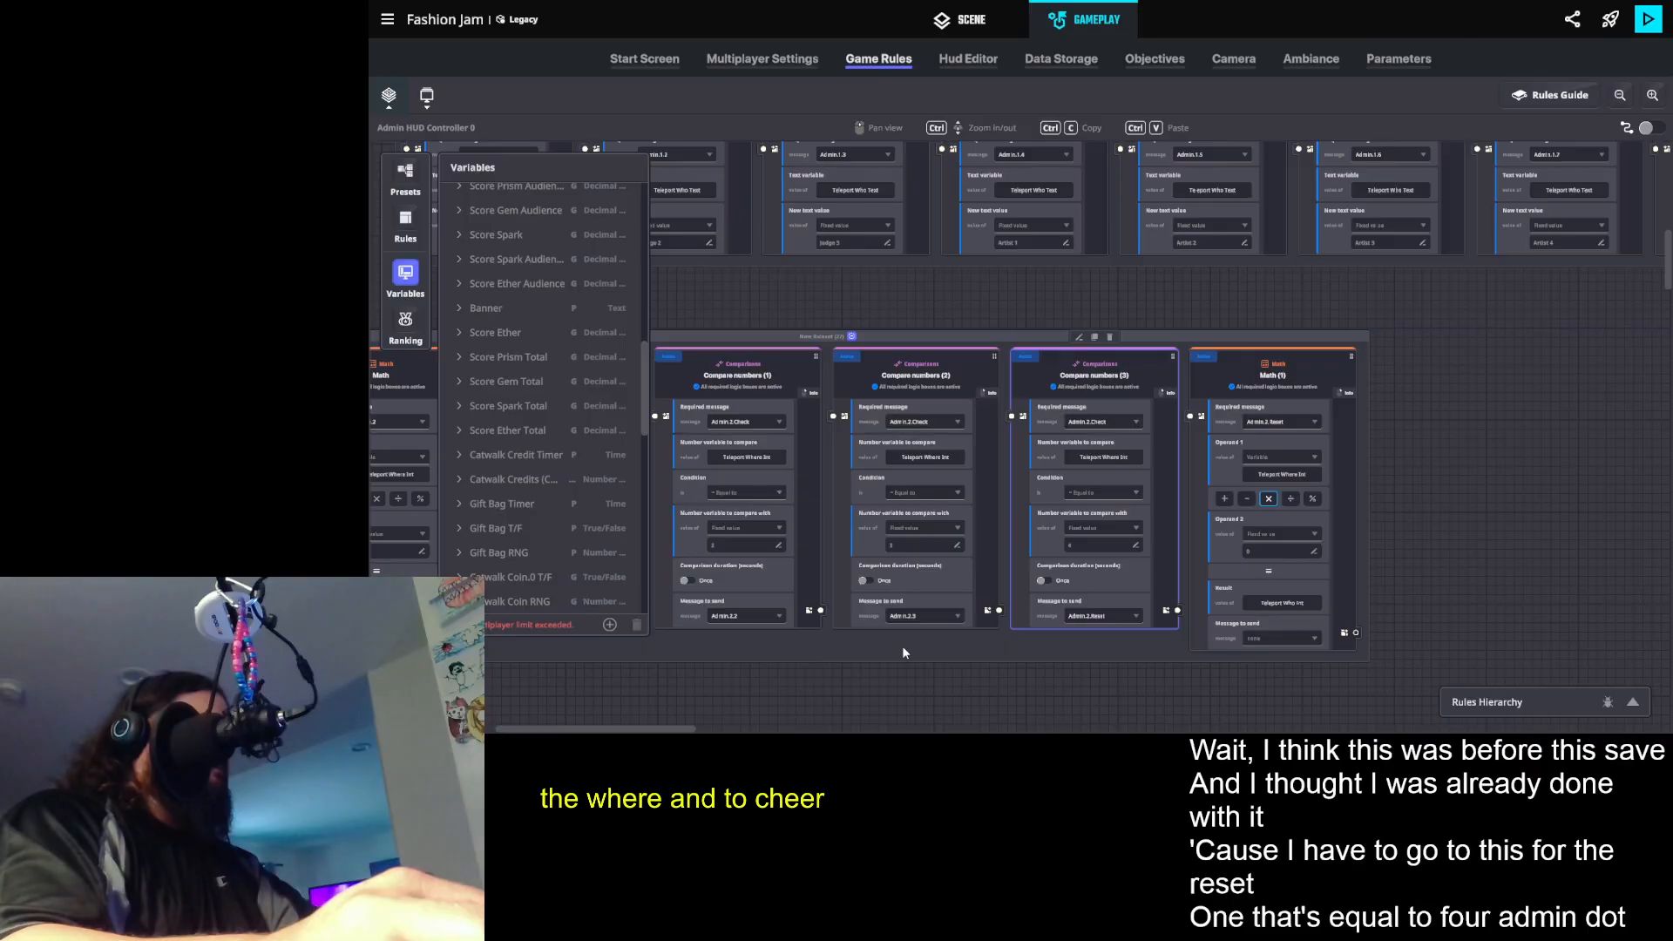
click(1281, 603)
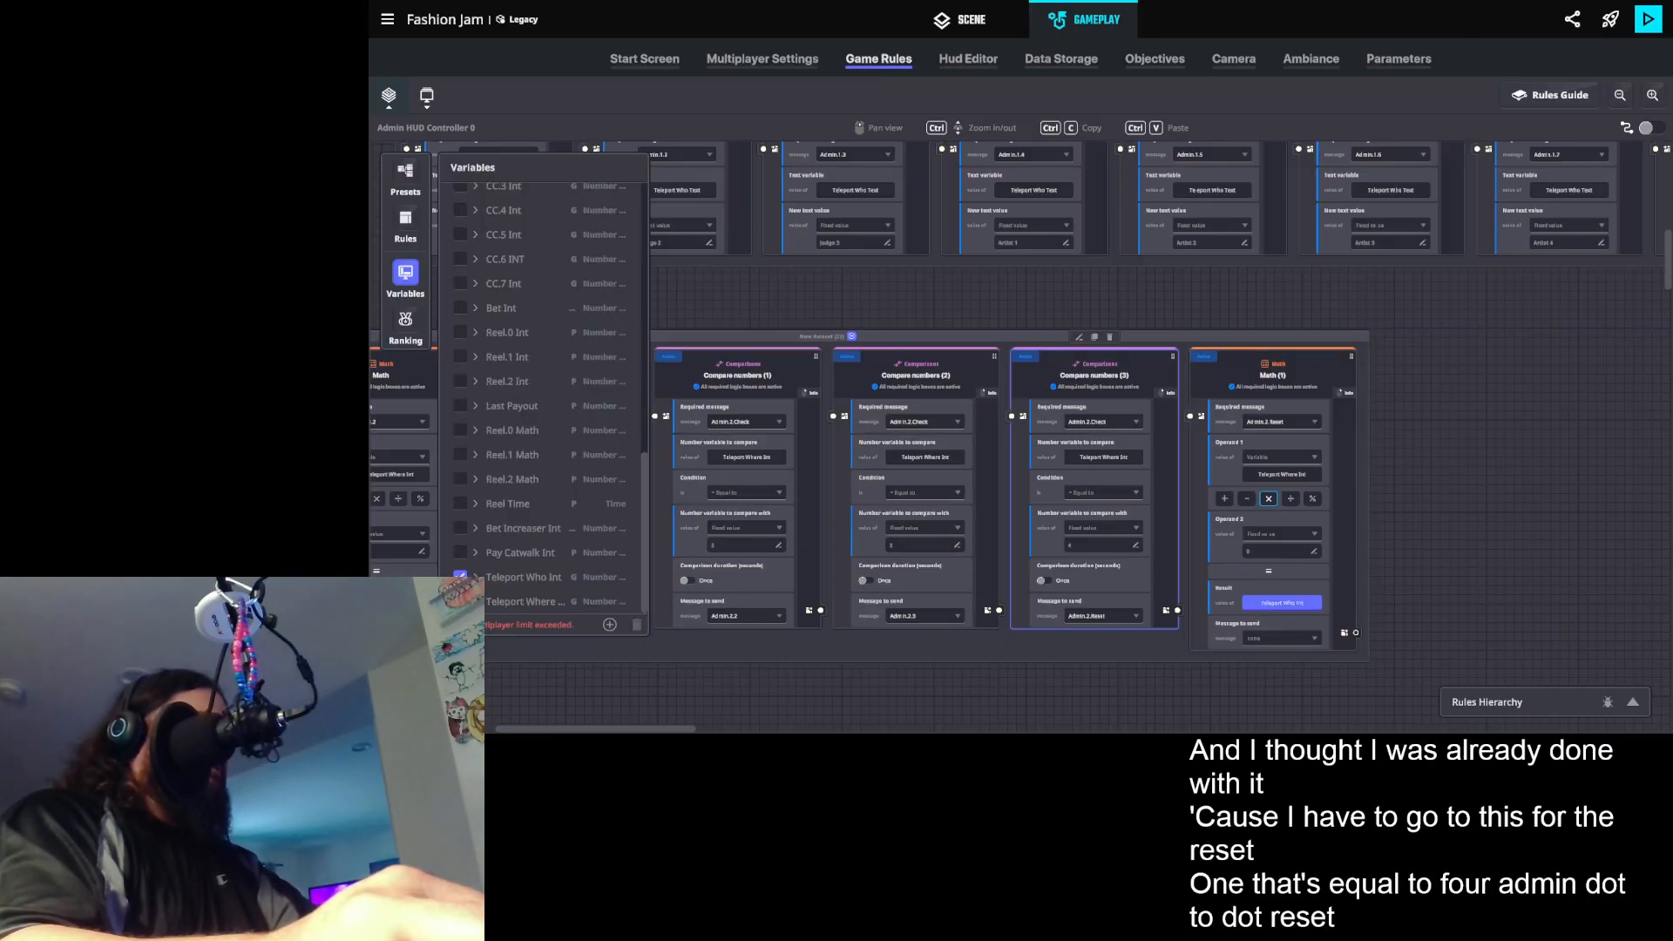
click(528, 601)
click(410, 281)
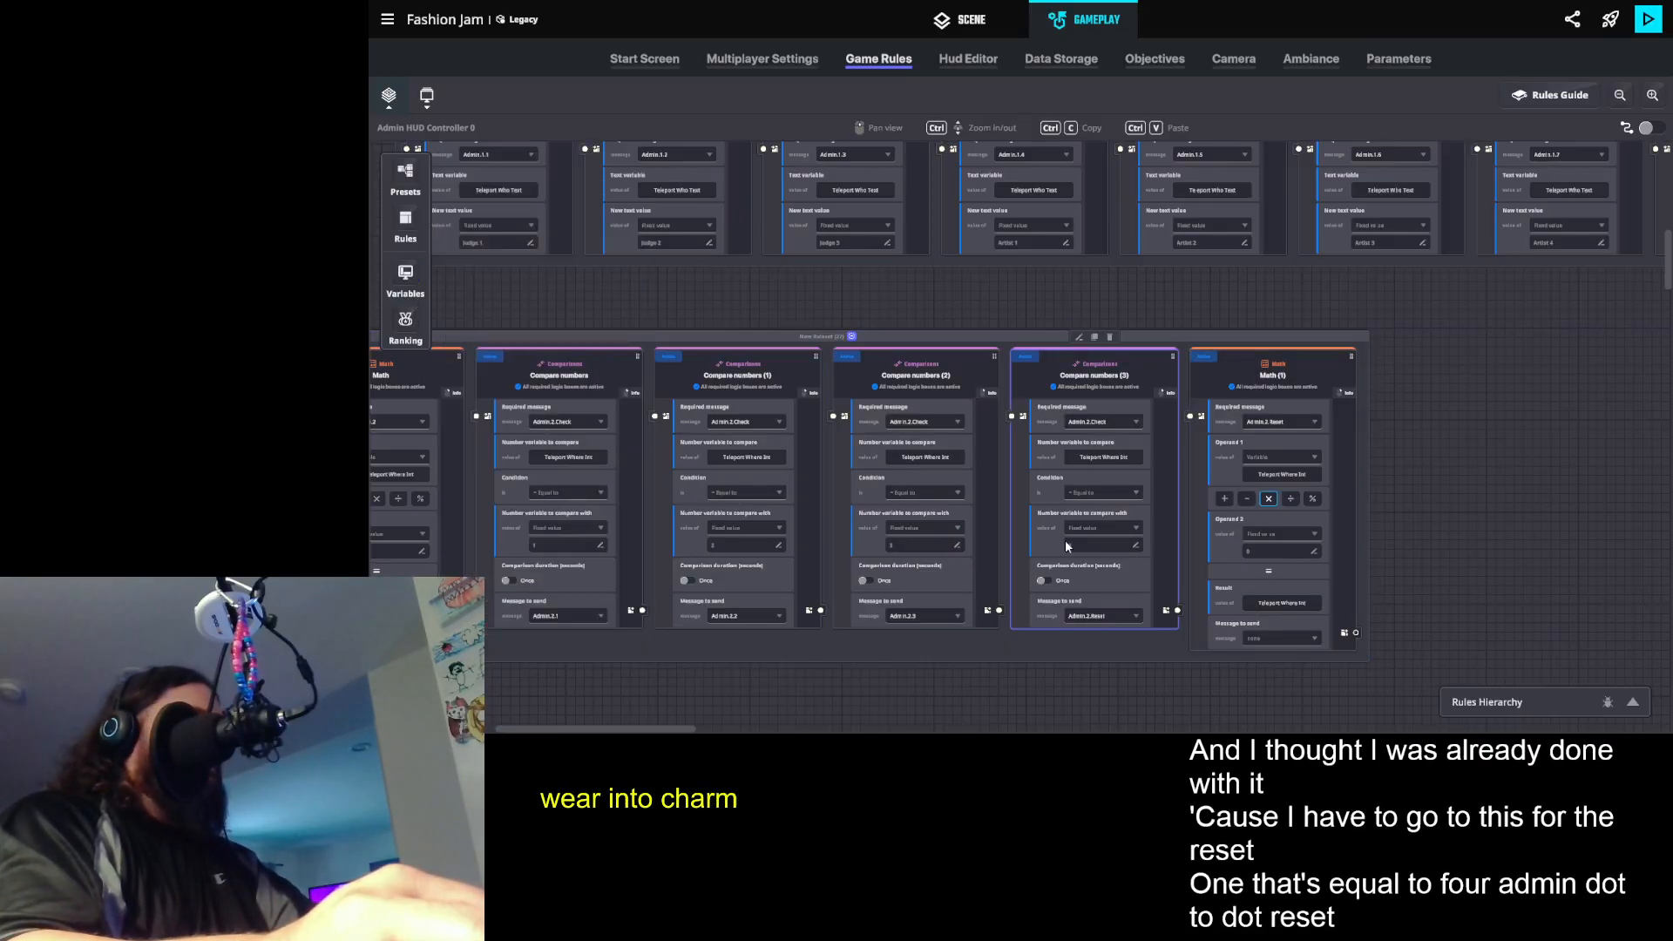
- Duplicate the last Edit text value rule of the Admin.1 group and place the copy beneath the Admin.2 comparison group
drag(991, 622, 363, 701)
drag(1282, 485, 859, 512)
click(1326, 222)
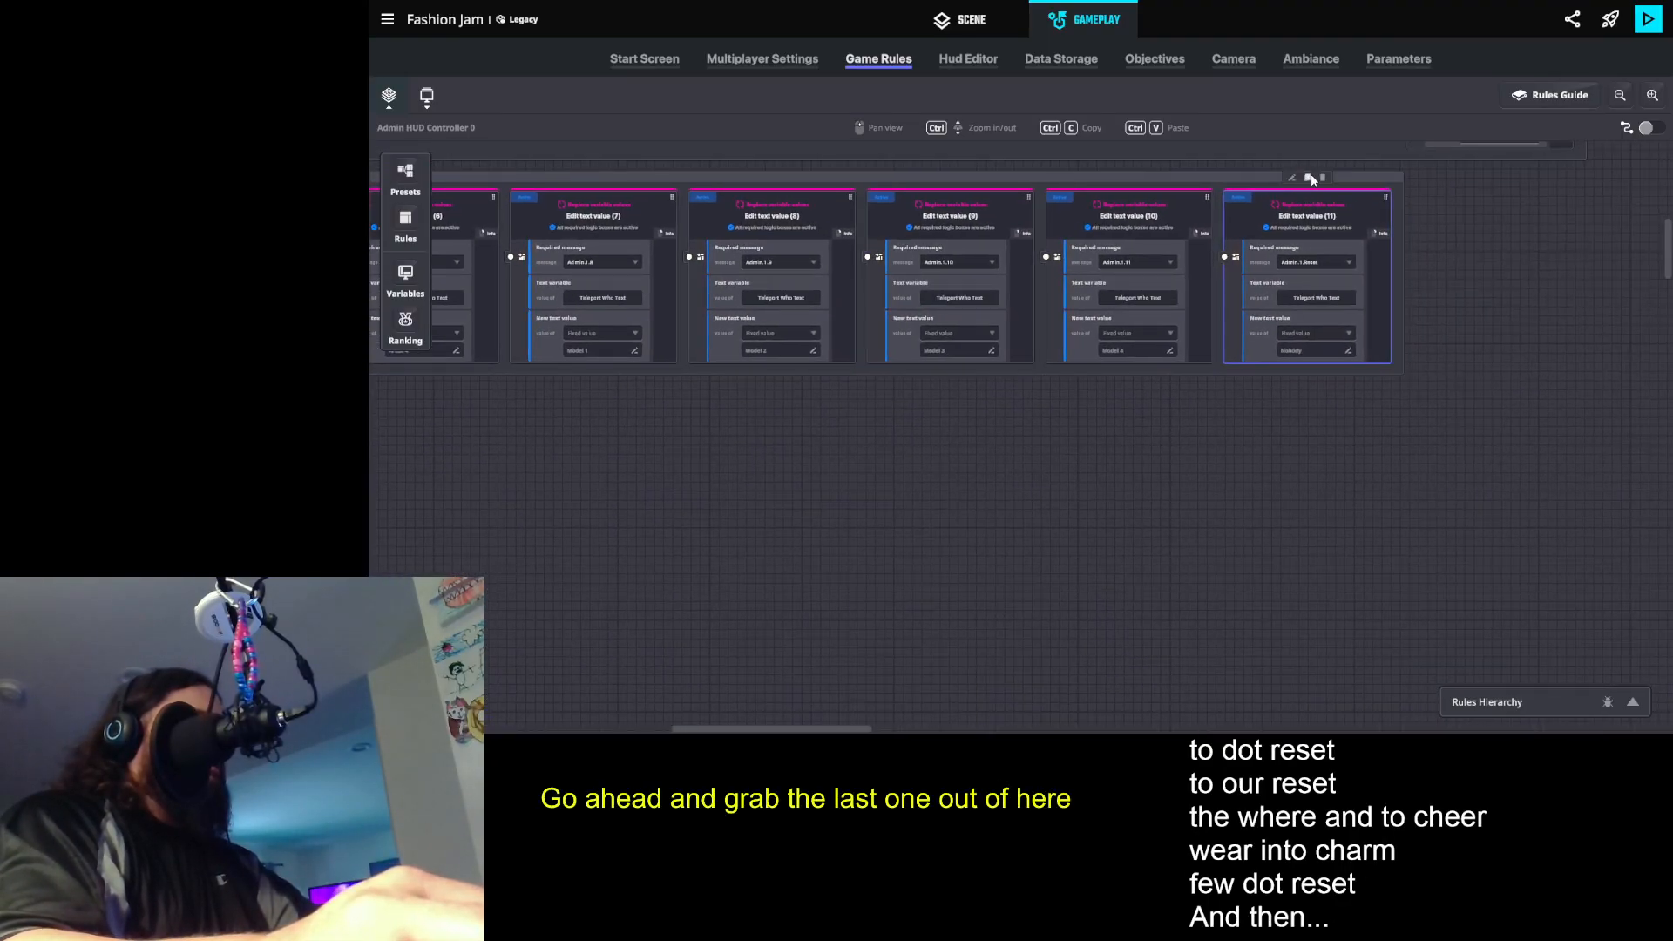
click(1310, 178)
drag(1447, 220, 371, 730)
drag(485, 708, 593, 458)
drag(513, 530, 895, 399)
- Set the required message of the duplicated Edit text value rule to Admin.2.1
click(1020, 375)
text(m.2.1)
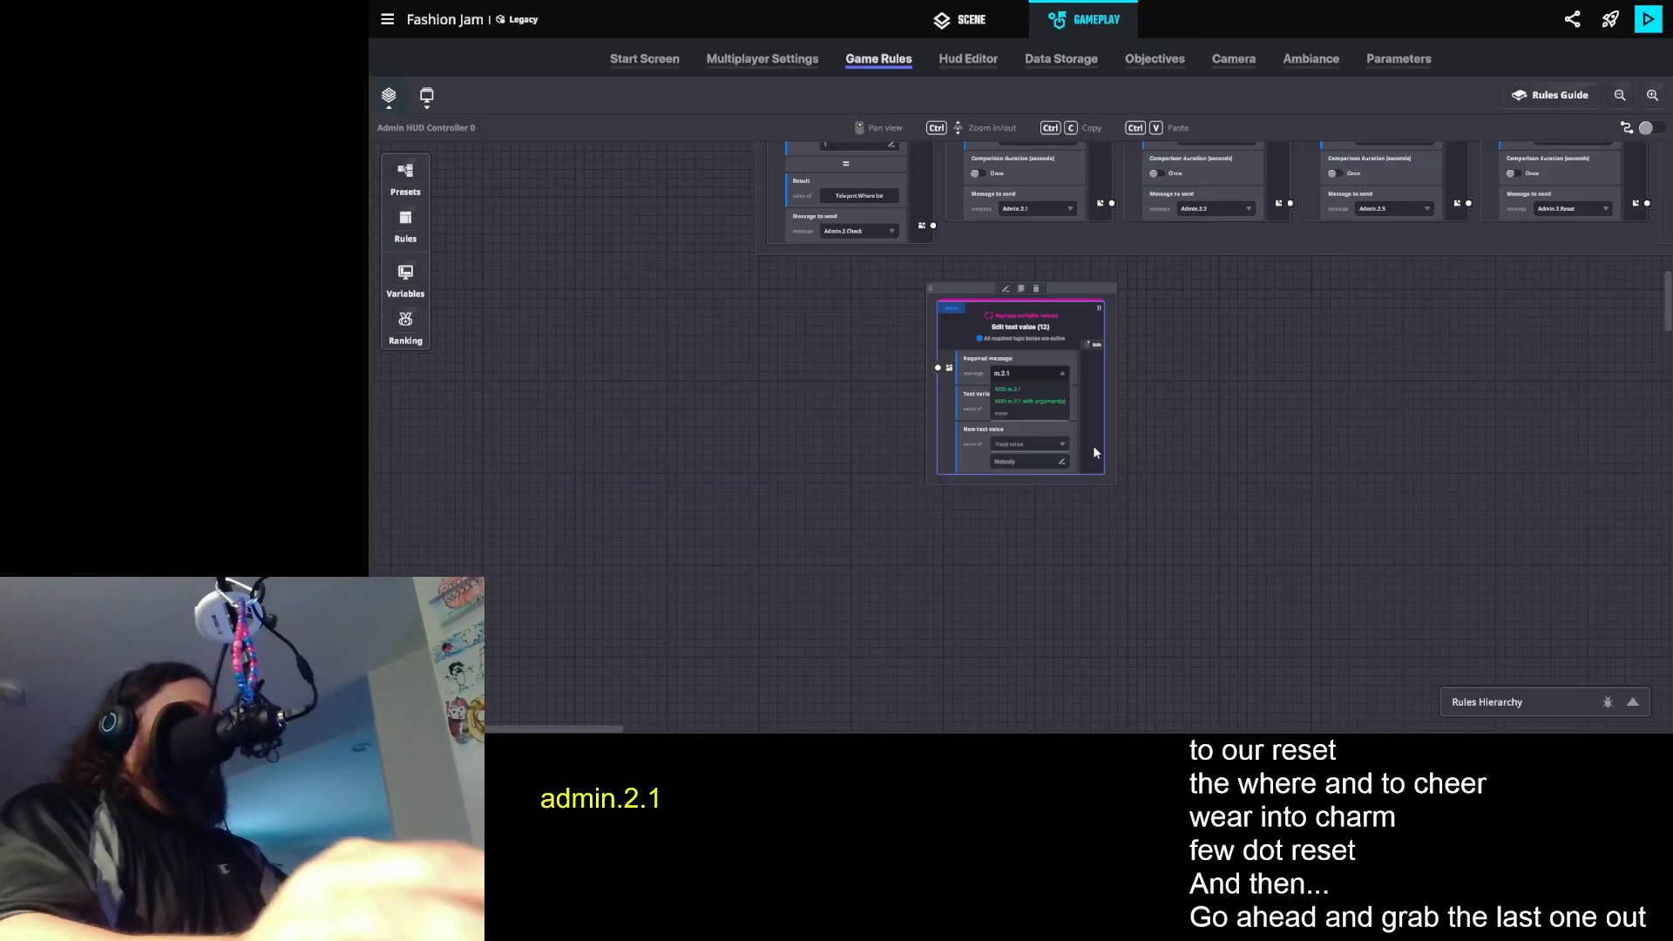
key(Left)
key(Left)
key(Left)
key(Left)
key(BackSpace)
text(n)
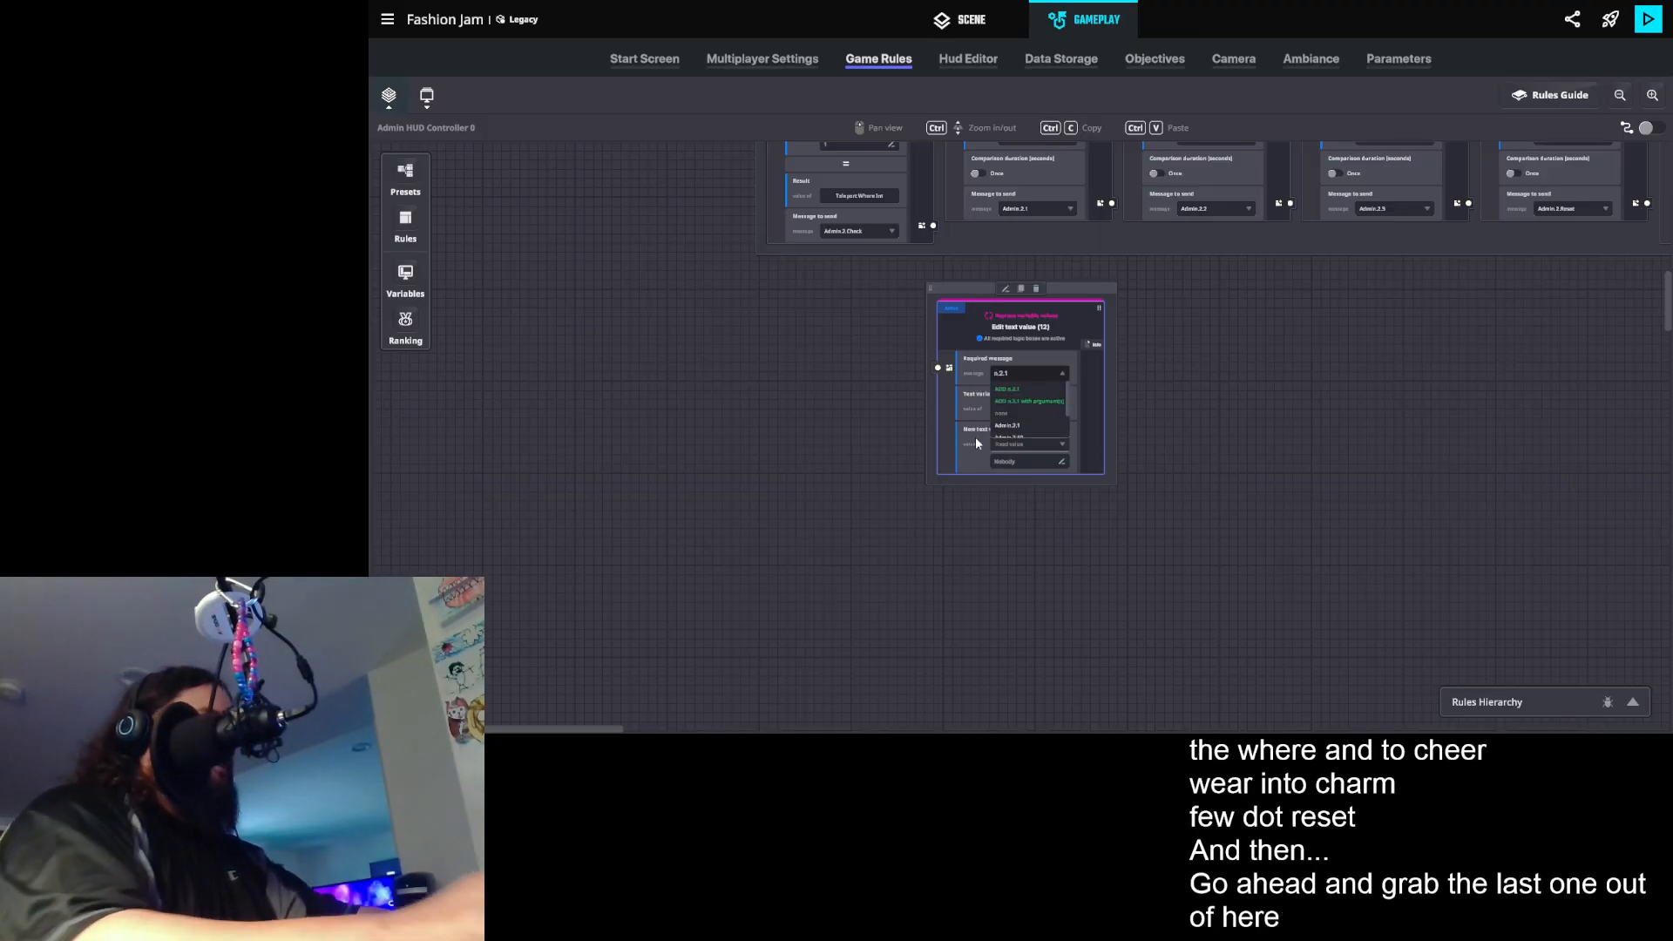
click(1000, 425)
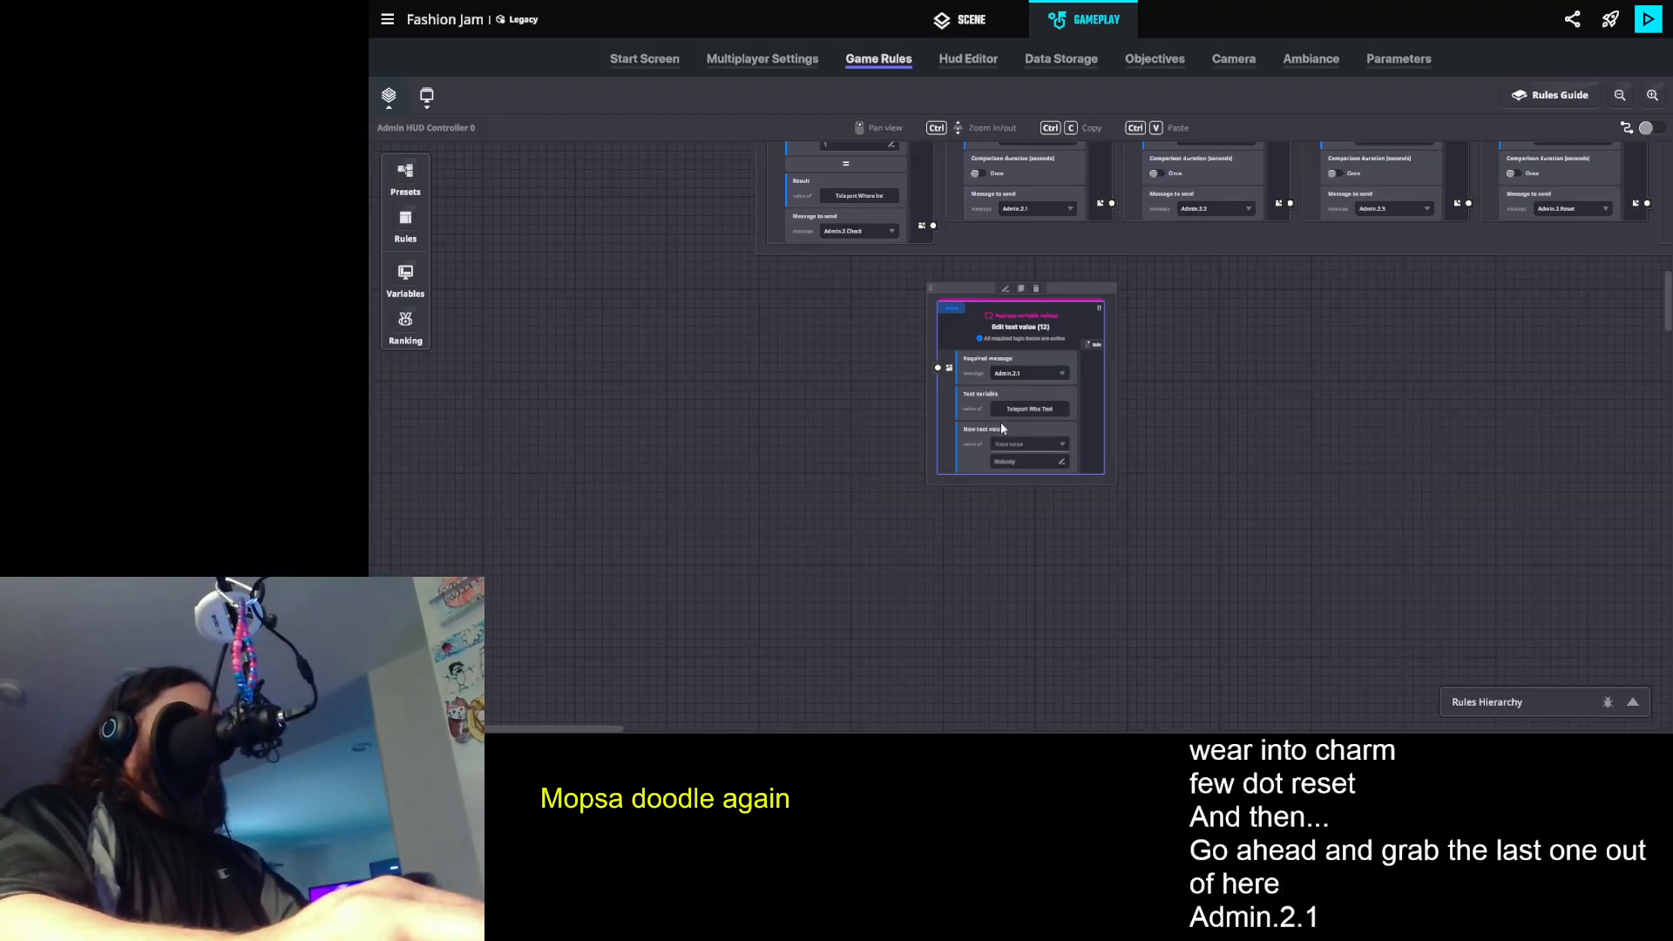
- Change the duplicated Edit text value rule's text variable to Teleport Where Text and its new text value to Start Zone
click(1036, 411)
scroll(582, 416, down, 2)
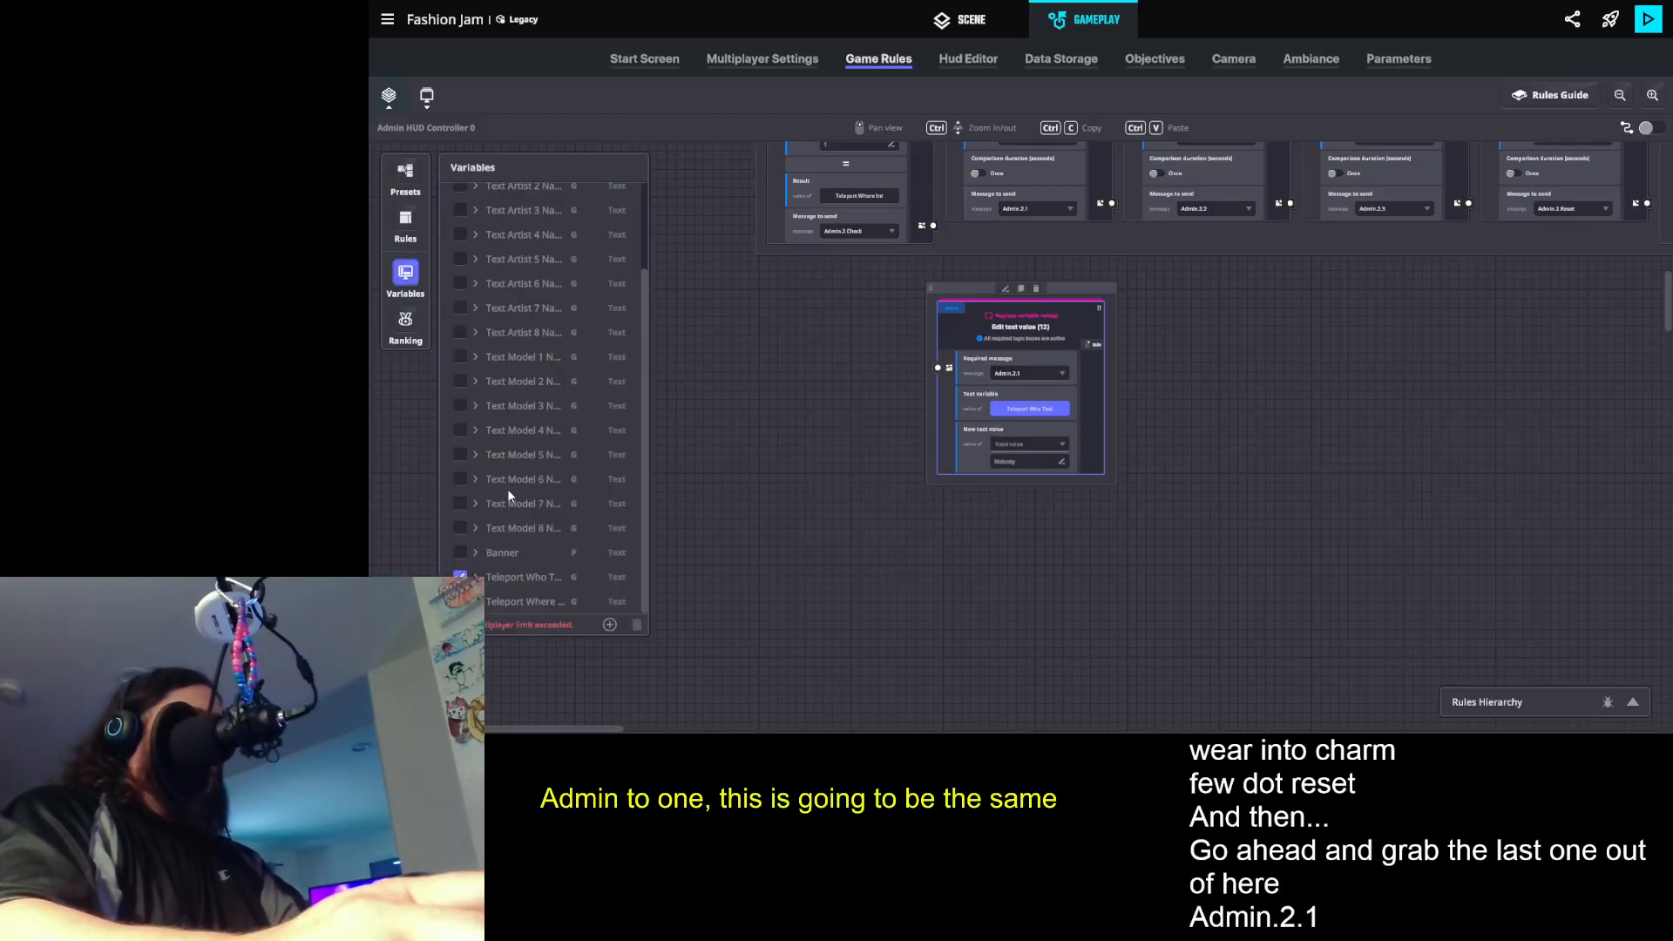
click(521, 602)
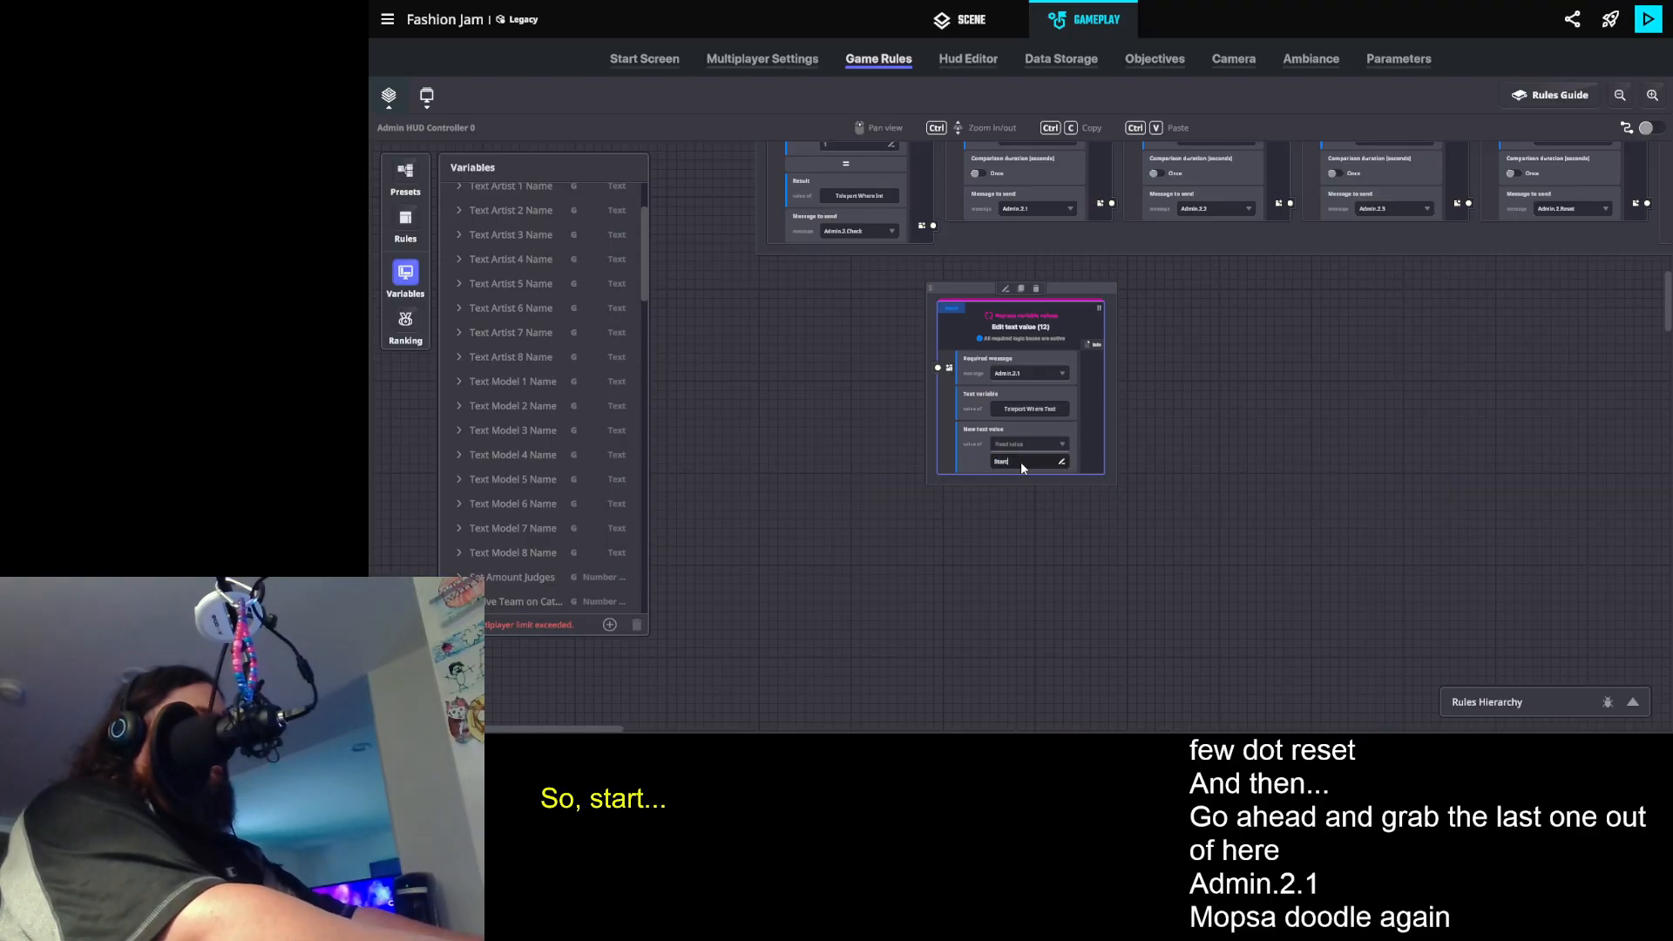
click(1245, 444)
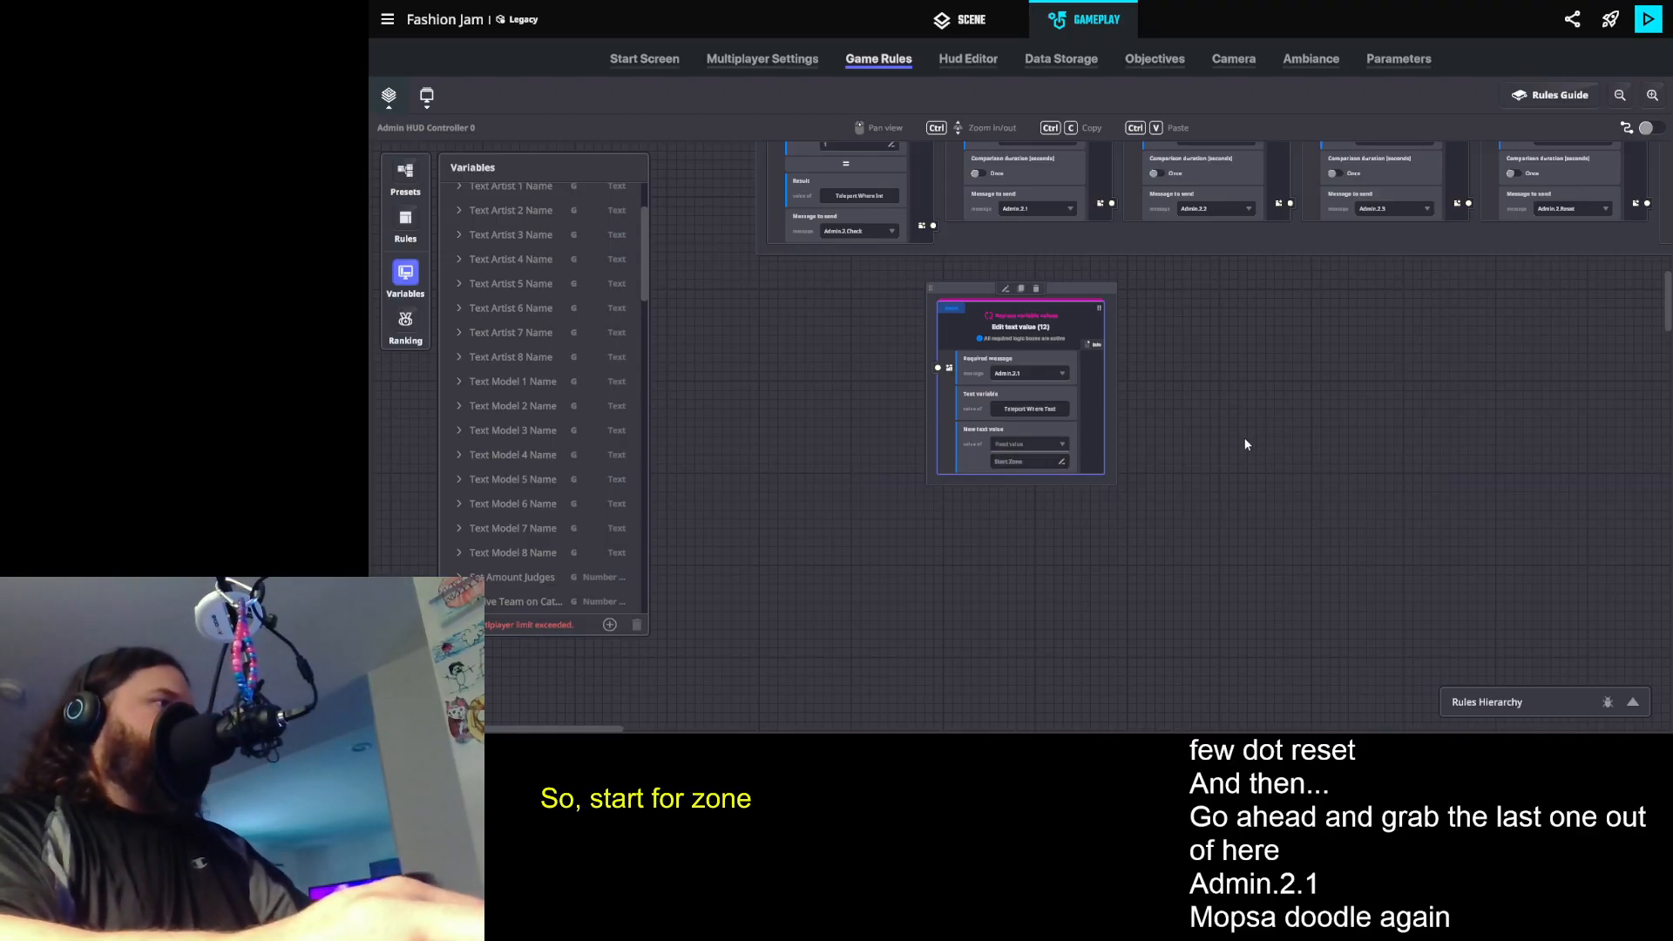
- Duplicate the Start Zone text rule and set the copy's new text value to Catwalk Zone
click(1021, 288)
double_click(1182, 463)
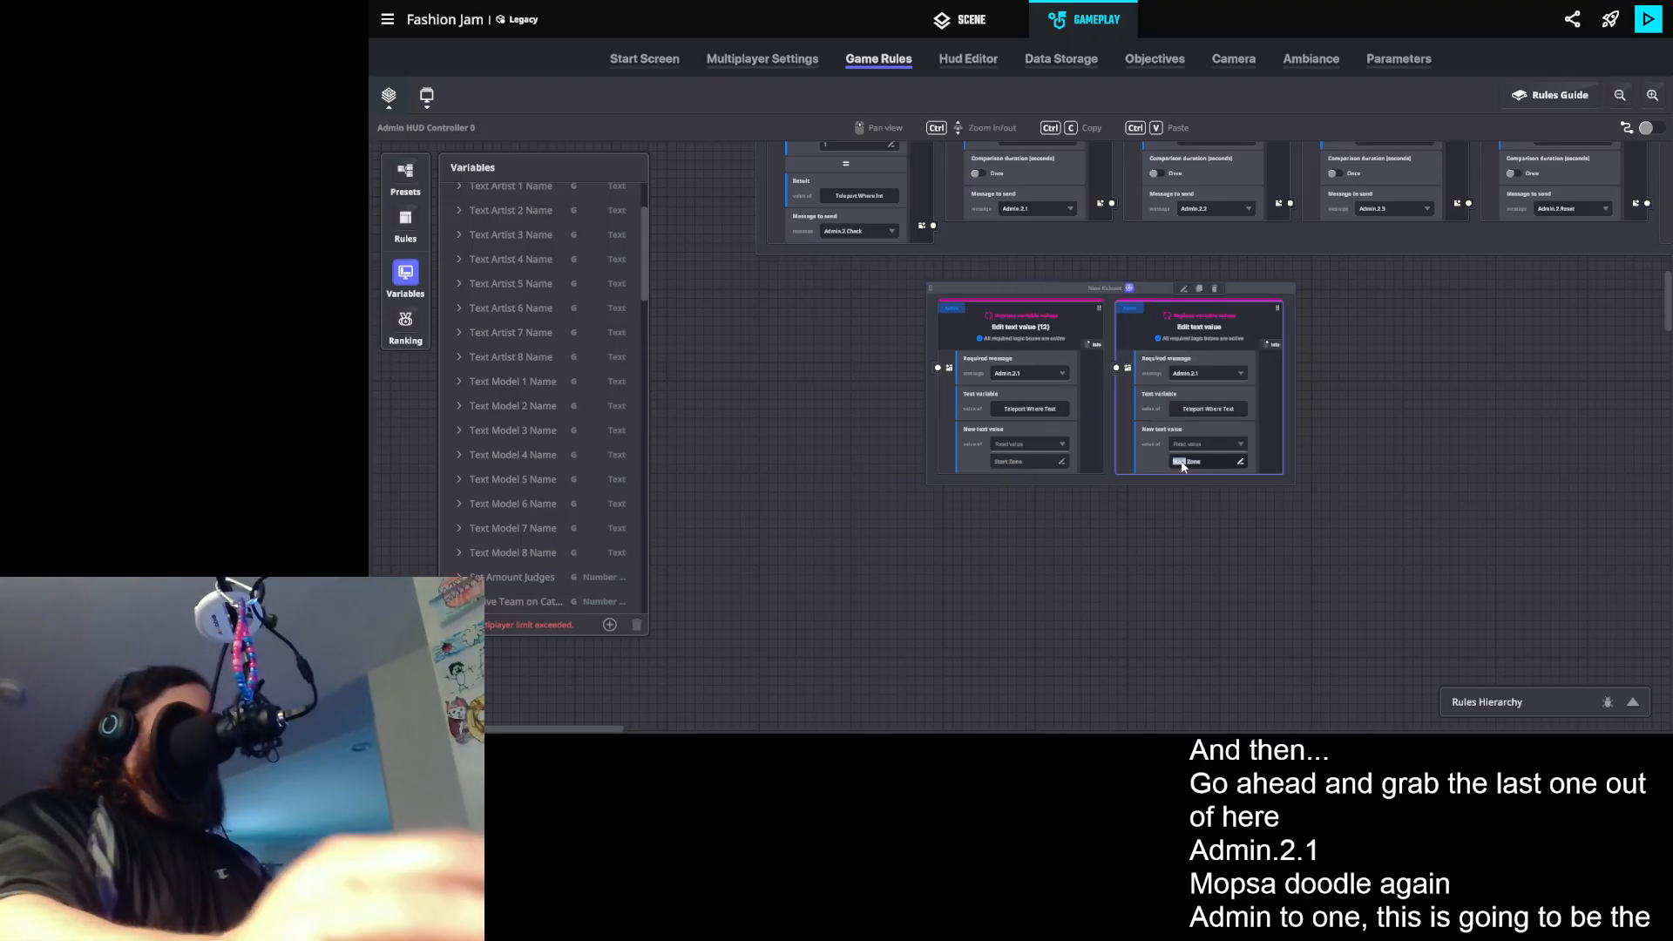
key(ctrl+a)
text(Catwalk)
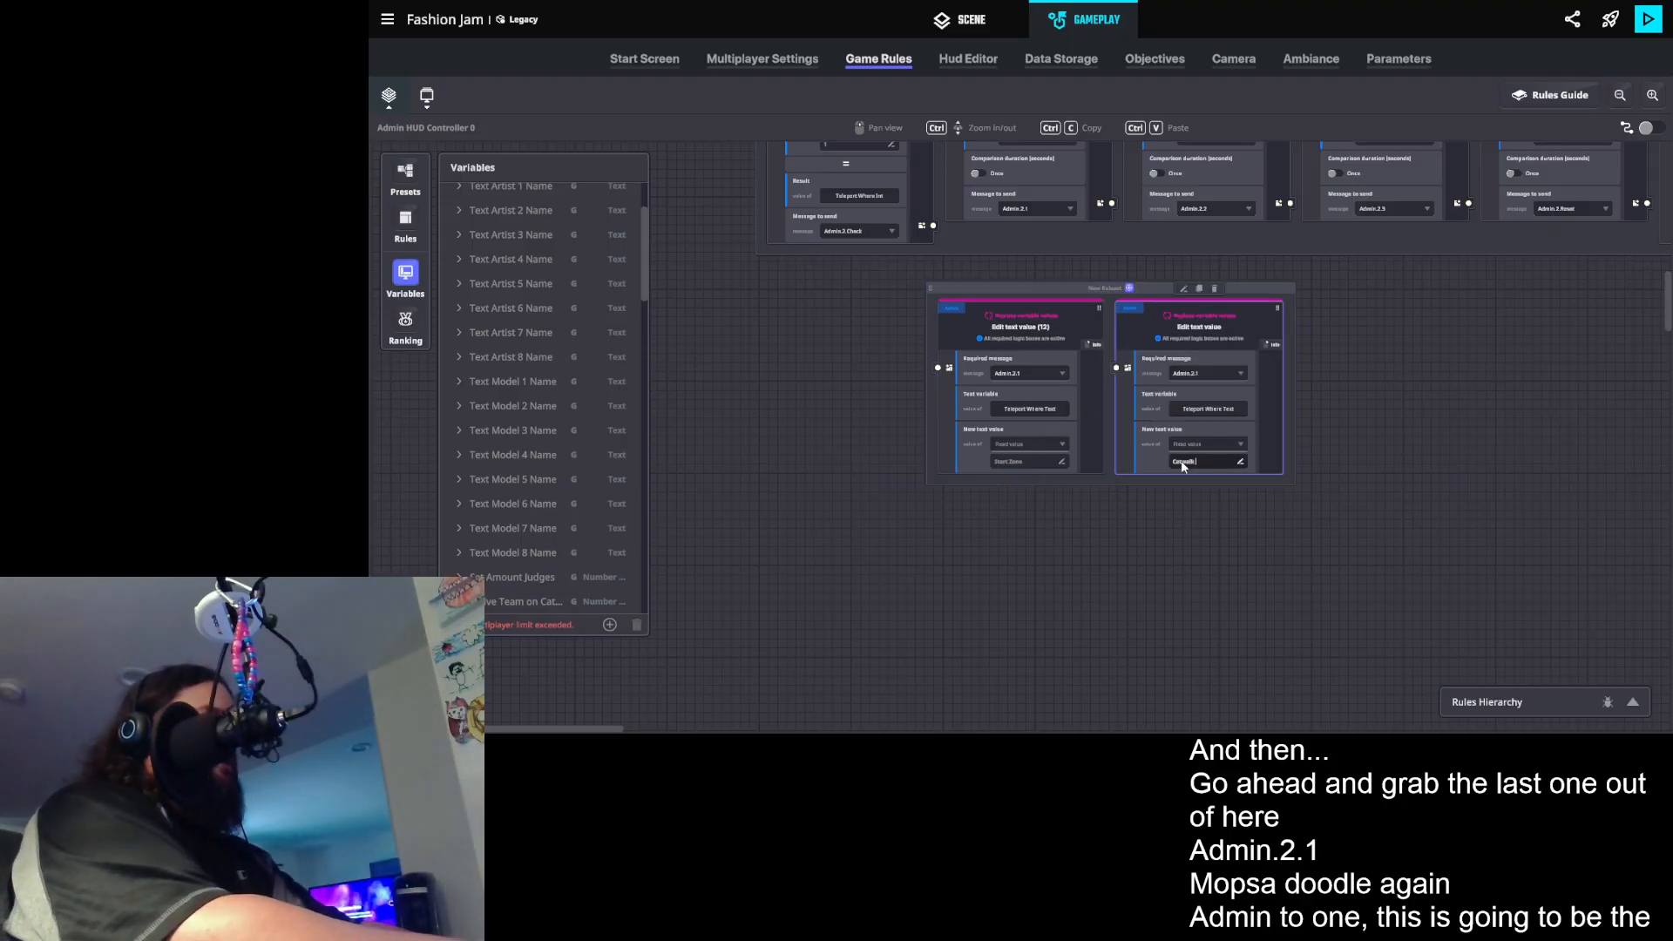
text( Zone)
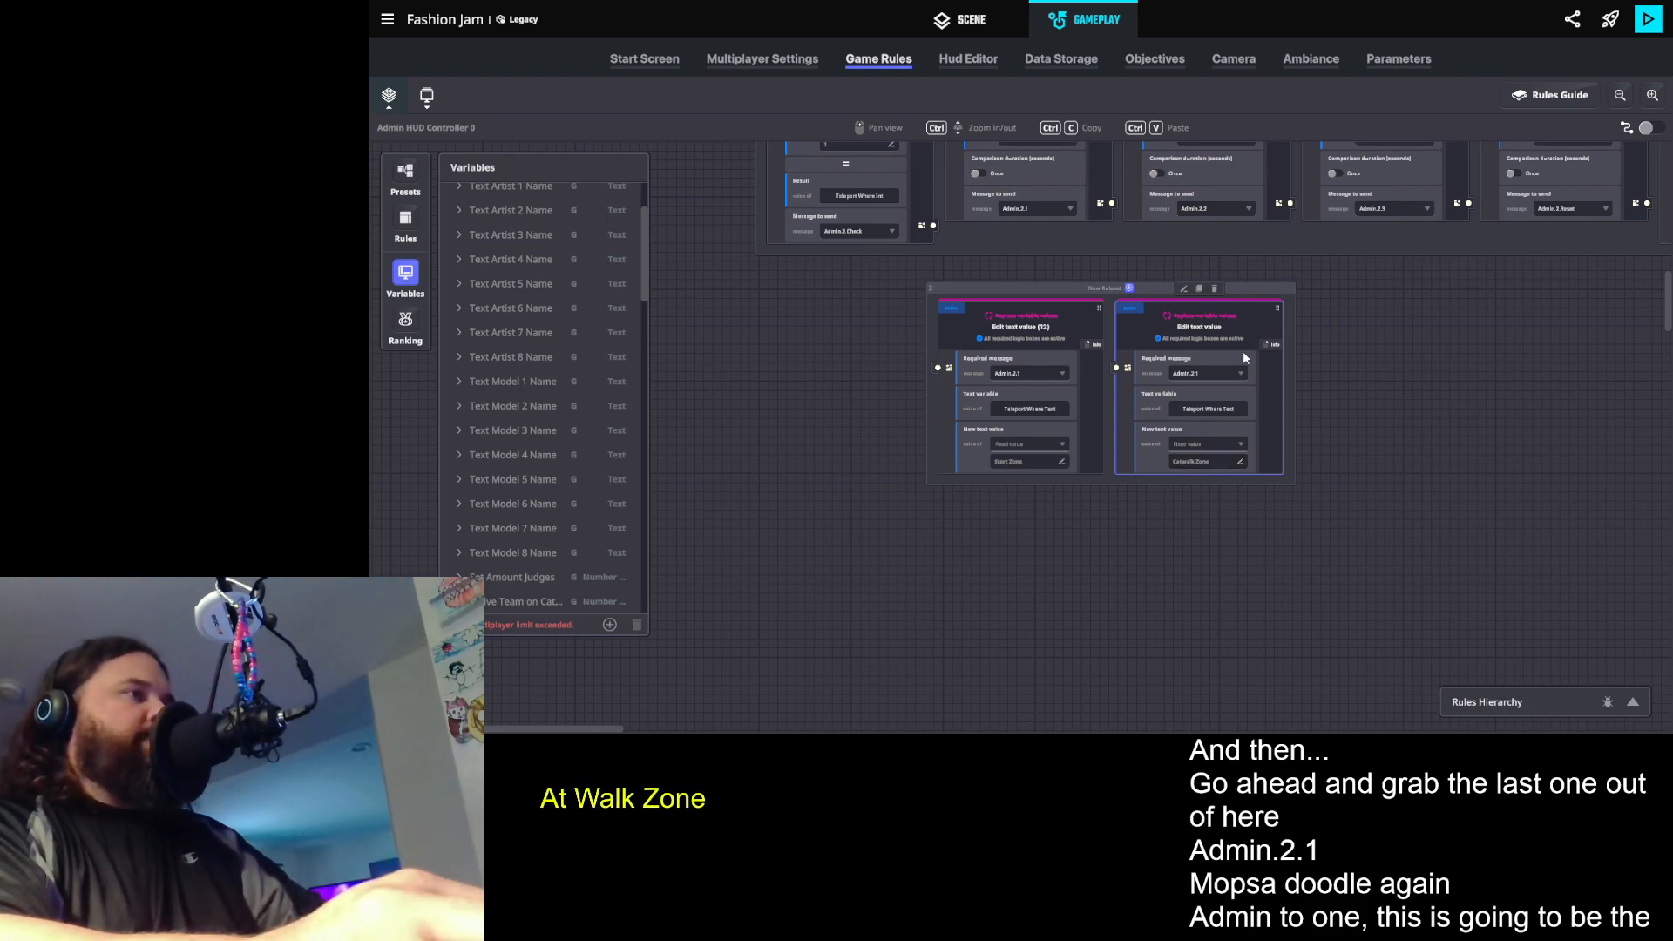
- Duplicate the Catwalk Zone text rule and set the copy's new text value to Winner Zone
click(1200, 289)
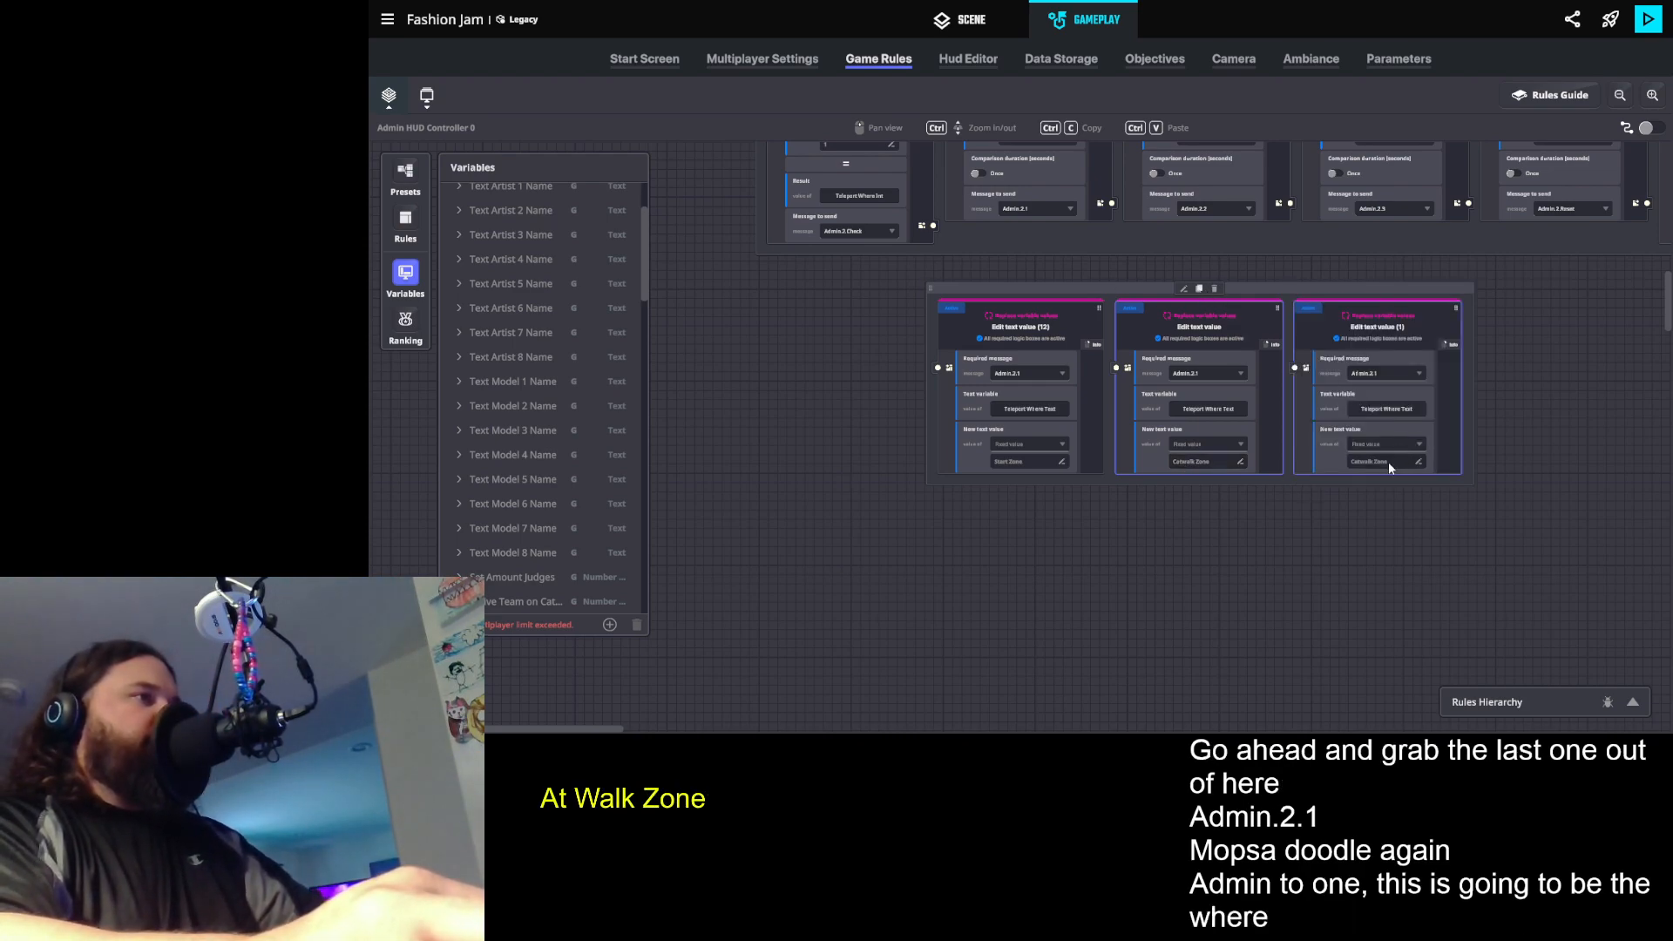
double_click(1352, 462)
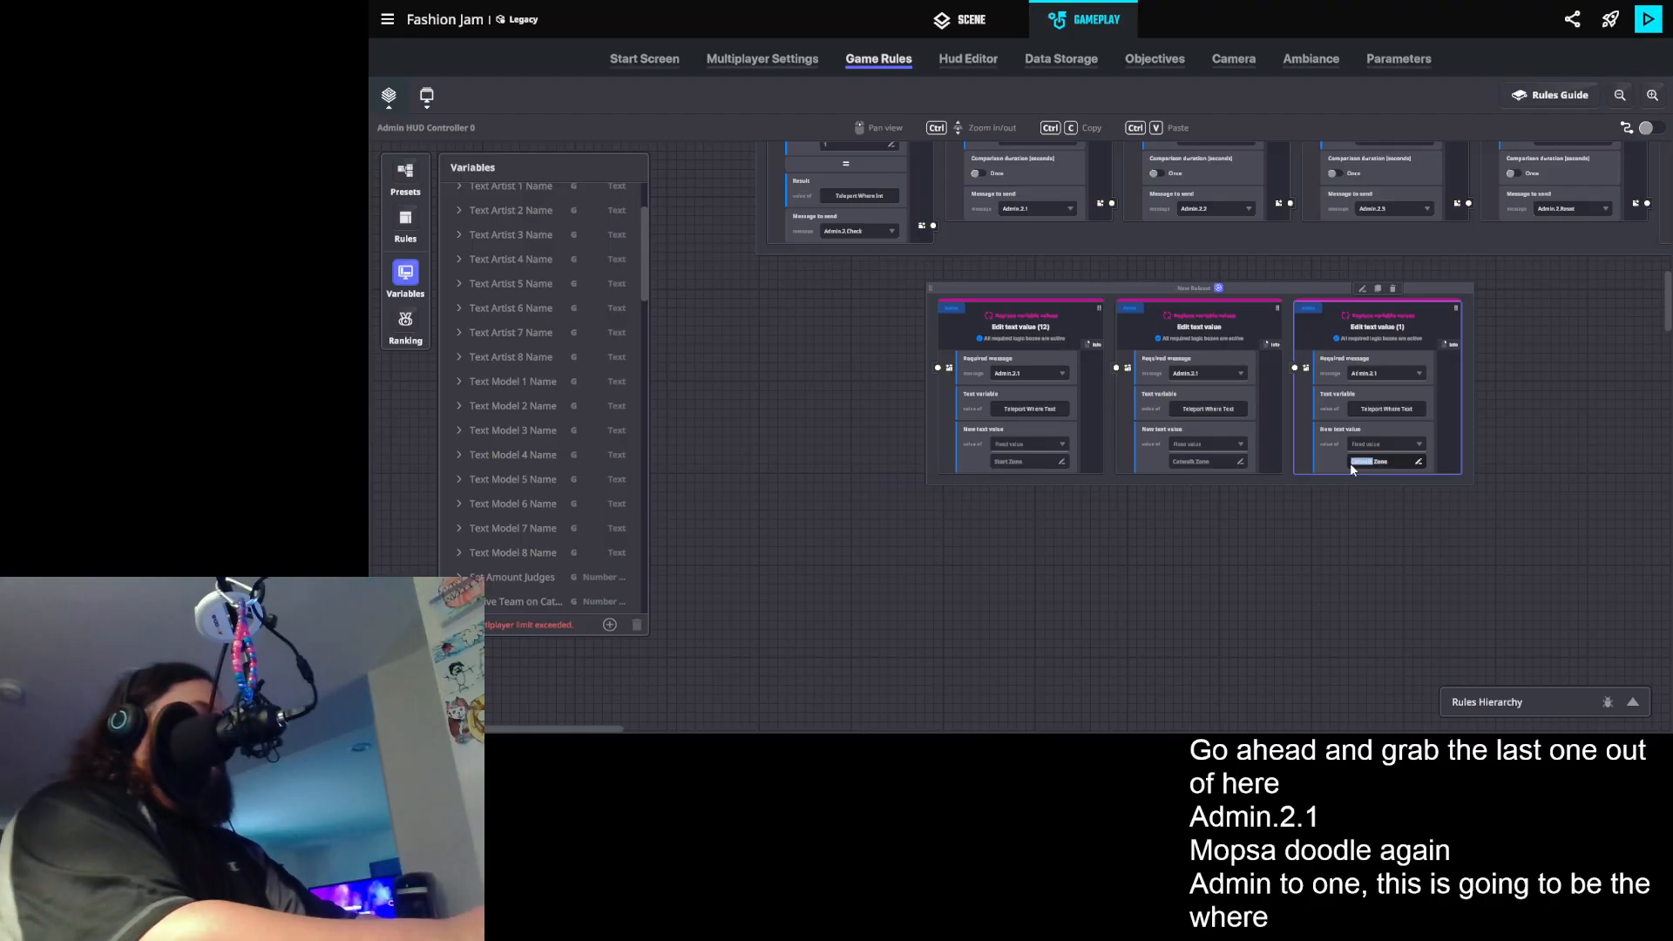
text(Winner)
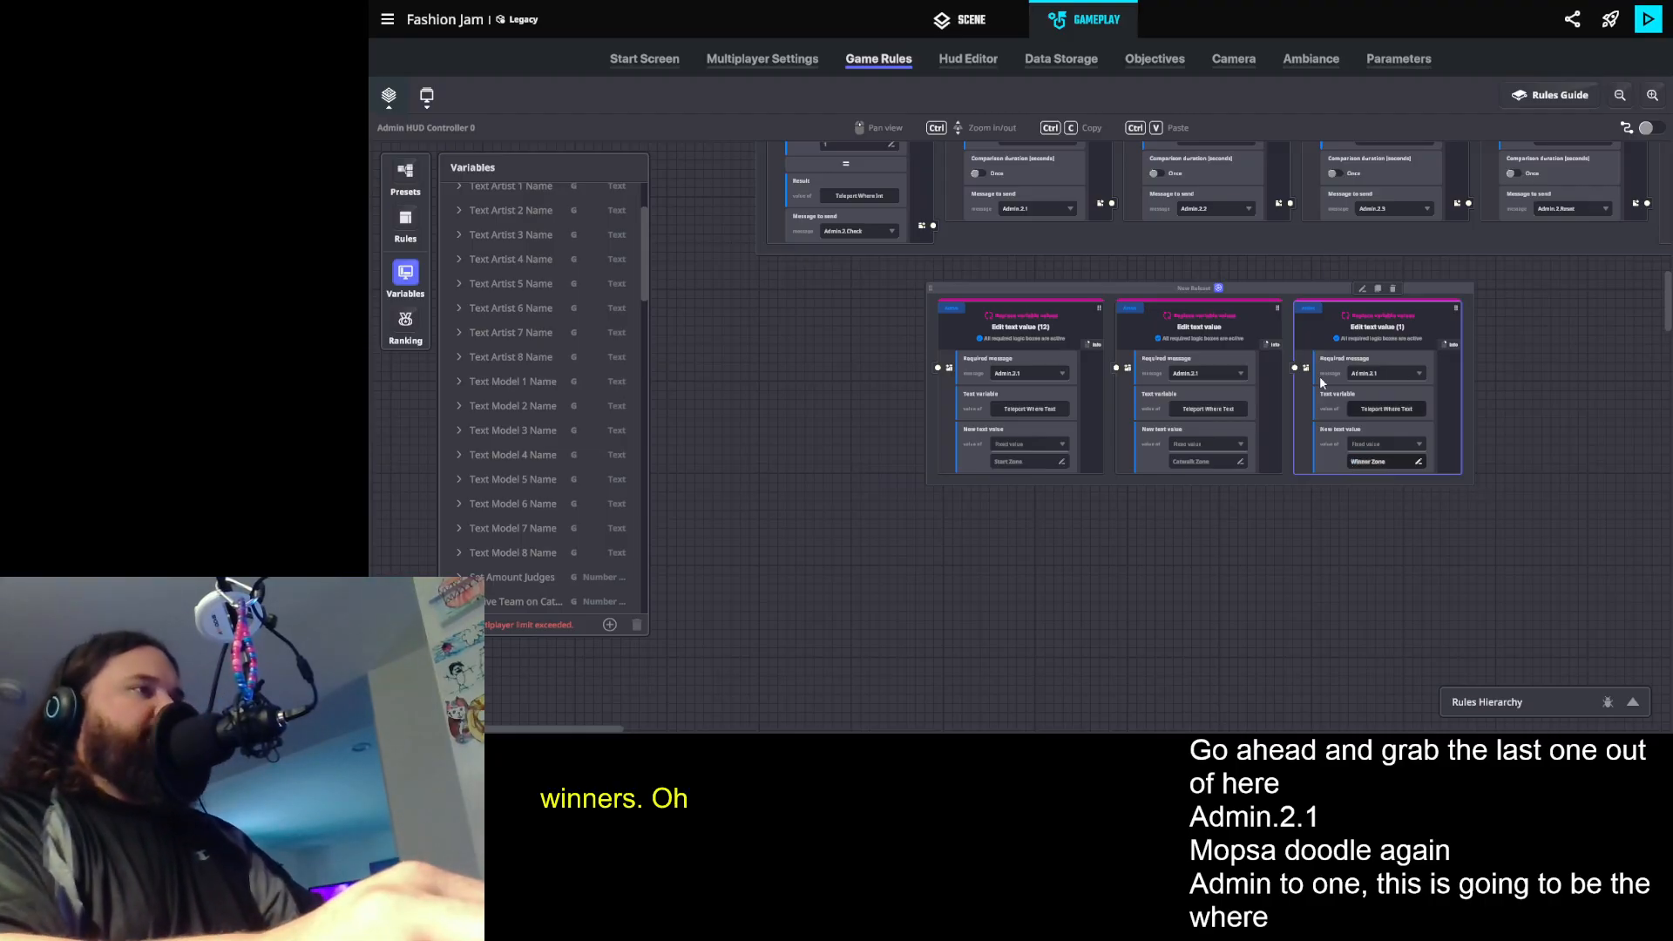
- Set the required message of the Catwalk Zone rule to Admin.2.2 and of the Winner Zone rule to Admin.2.3
click(1213, 372)
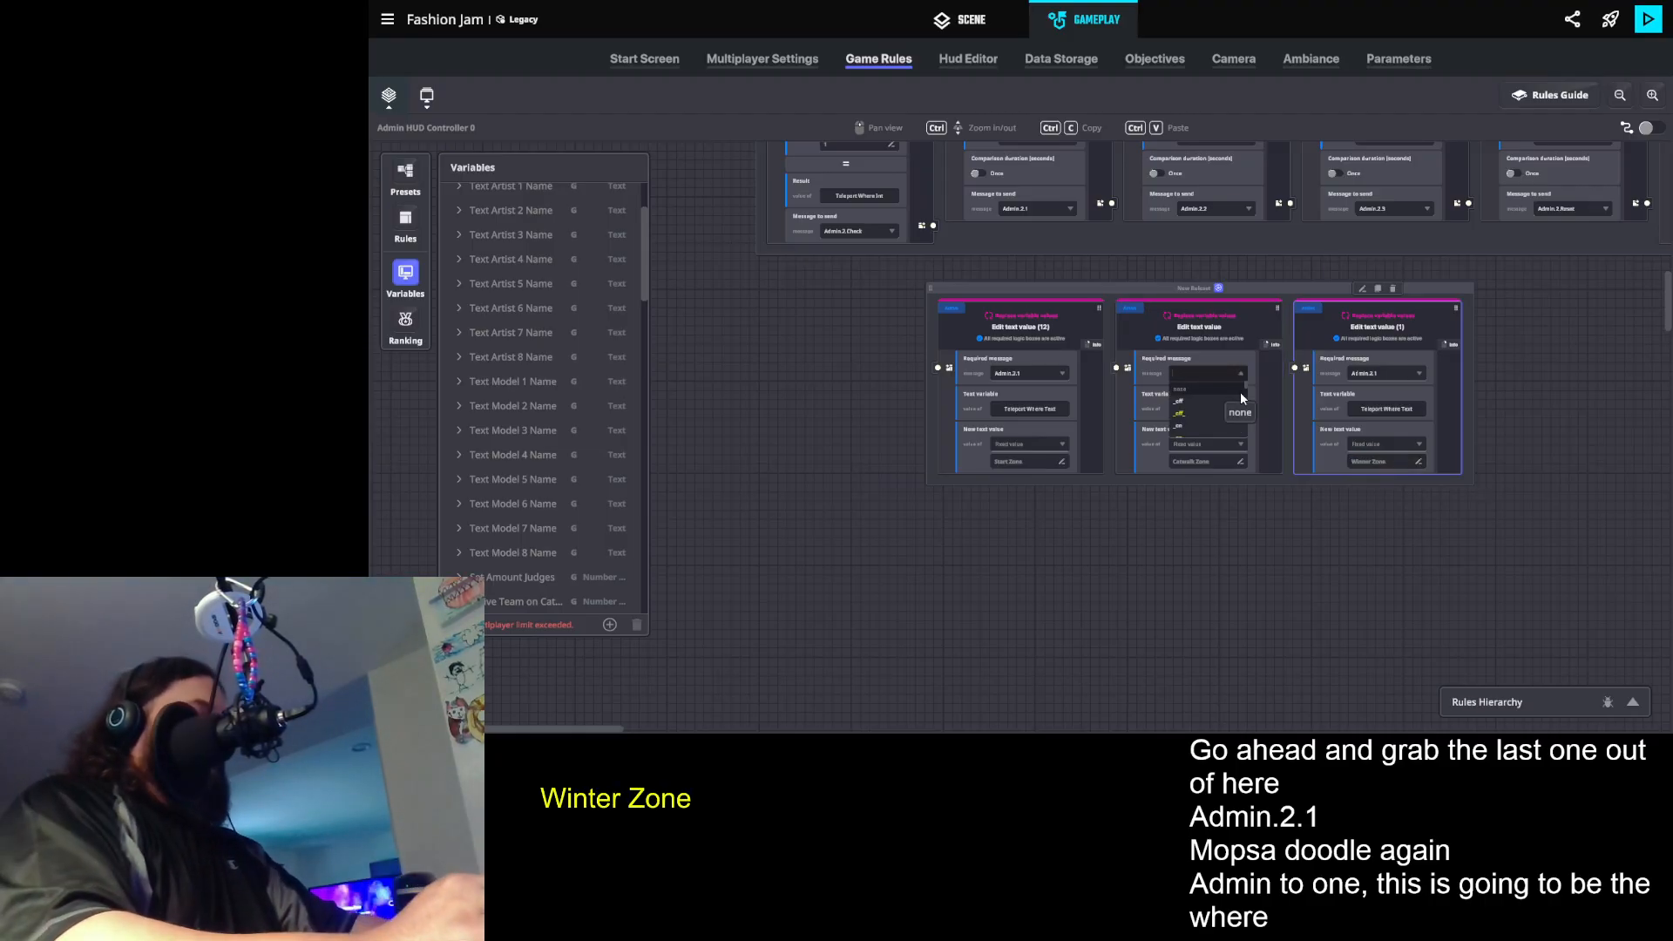
text(n.2)
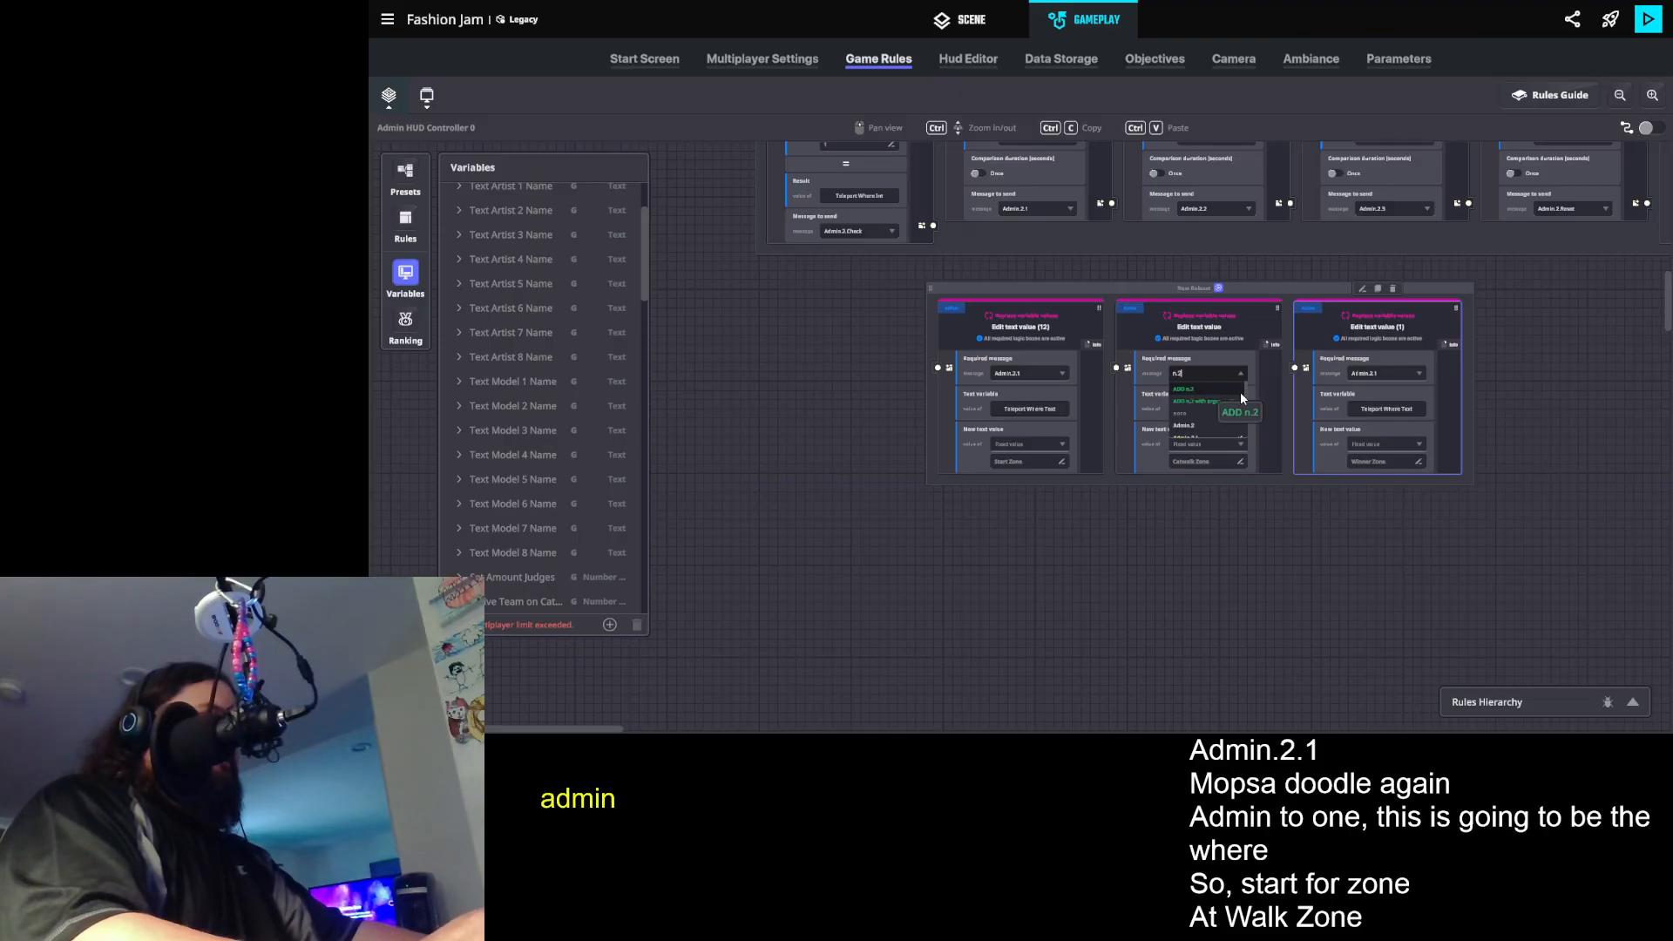
text(.2)
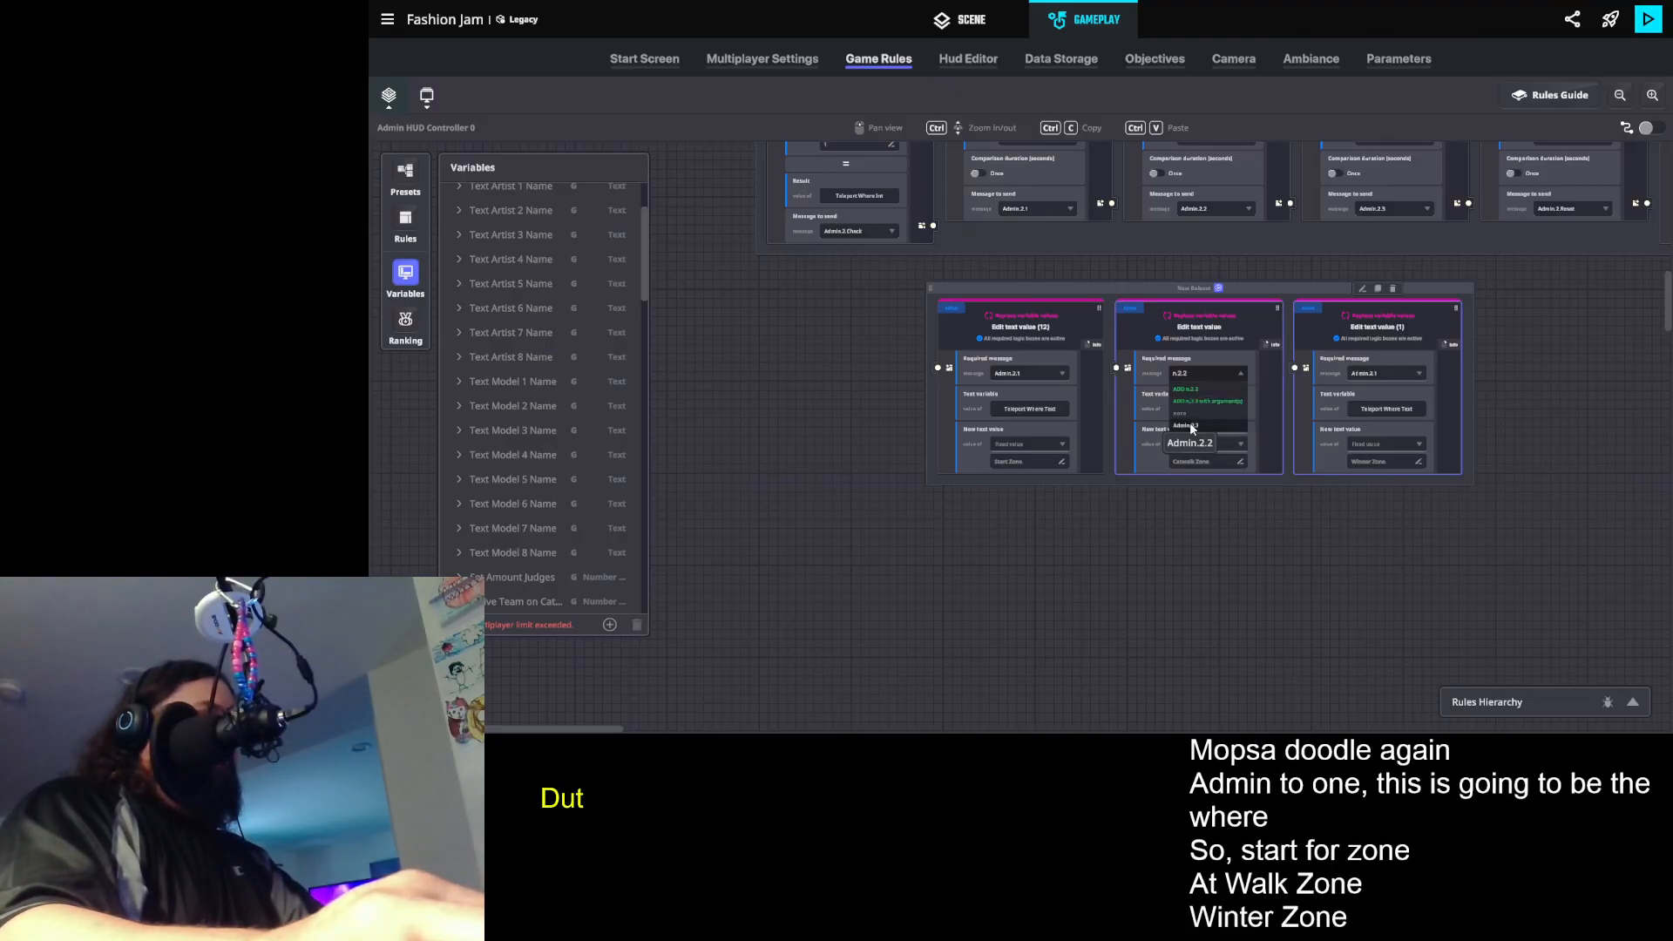
click(1190, 423)
click(1393, 374)
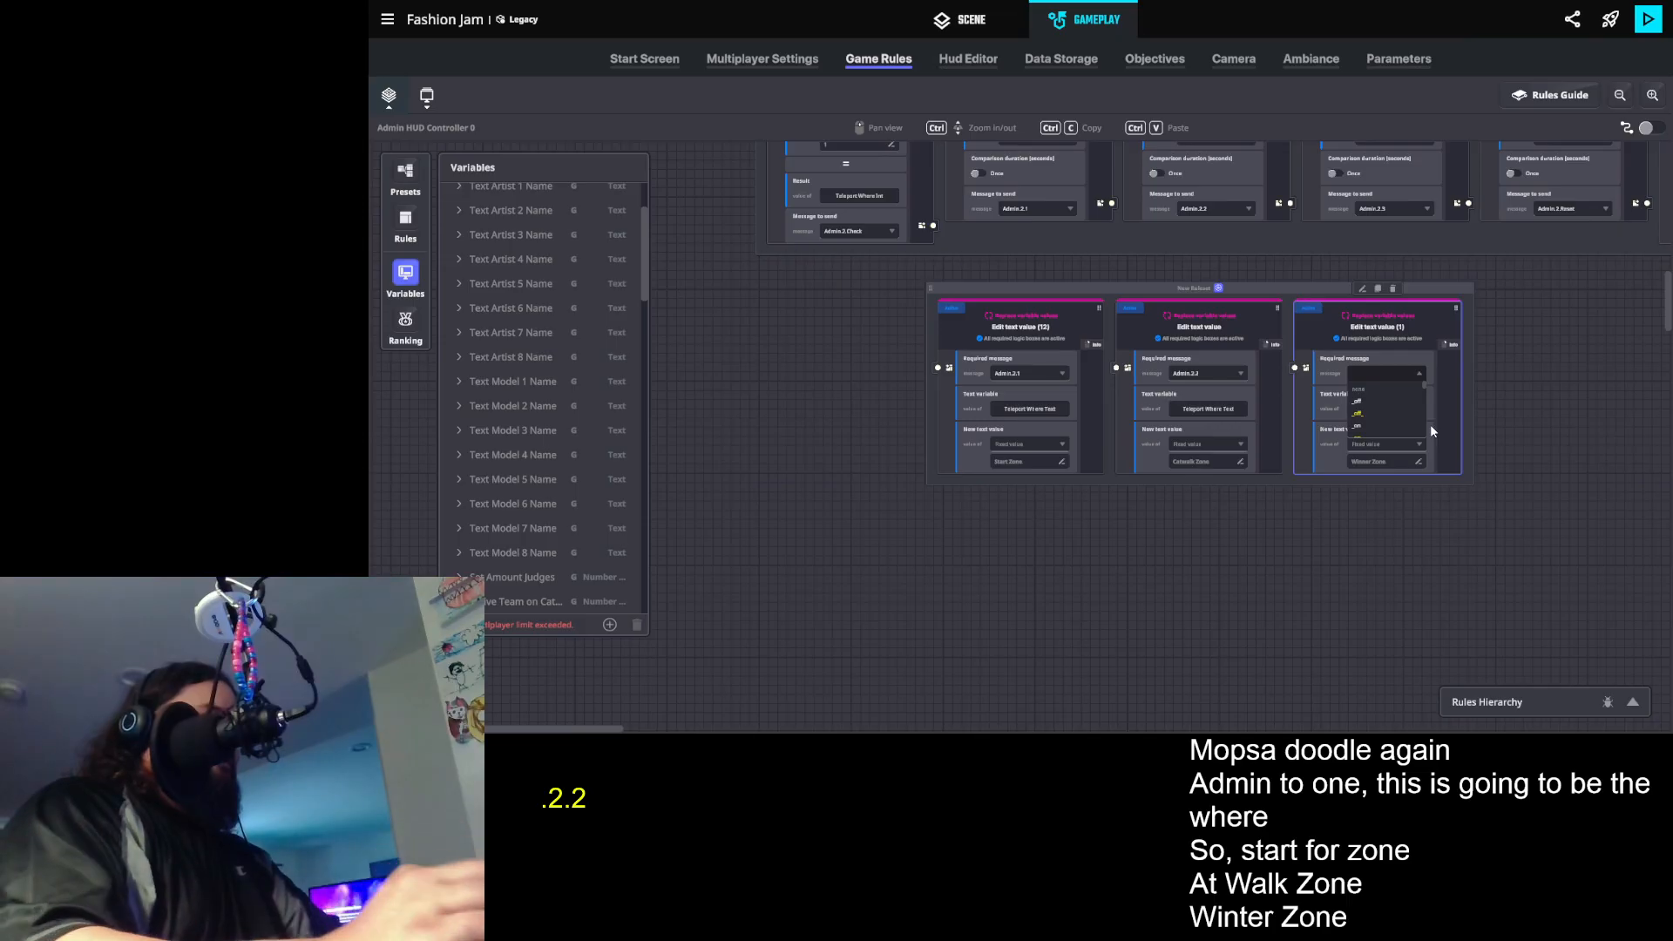
text(n.2.3)
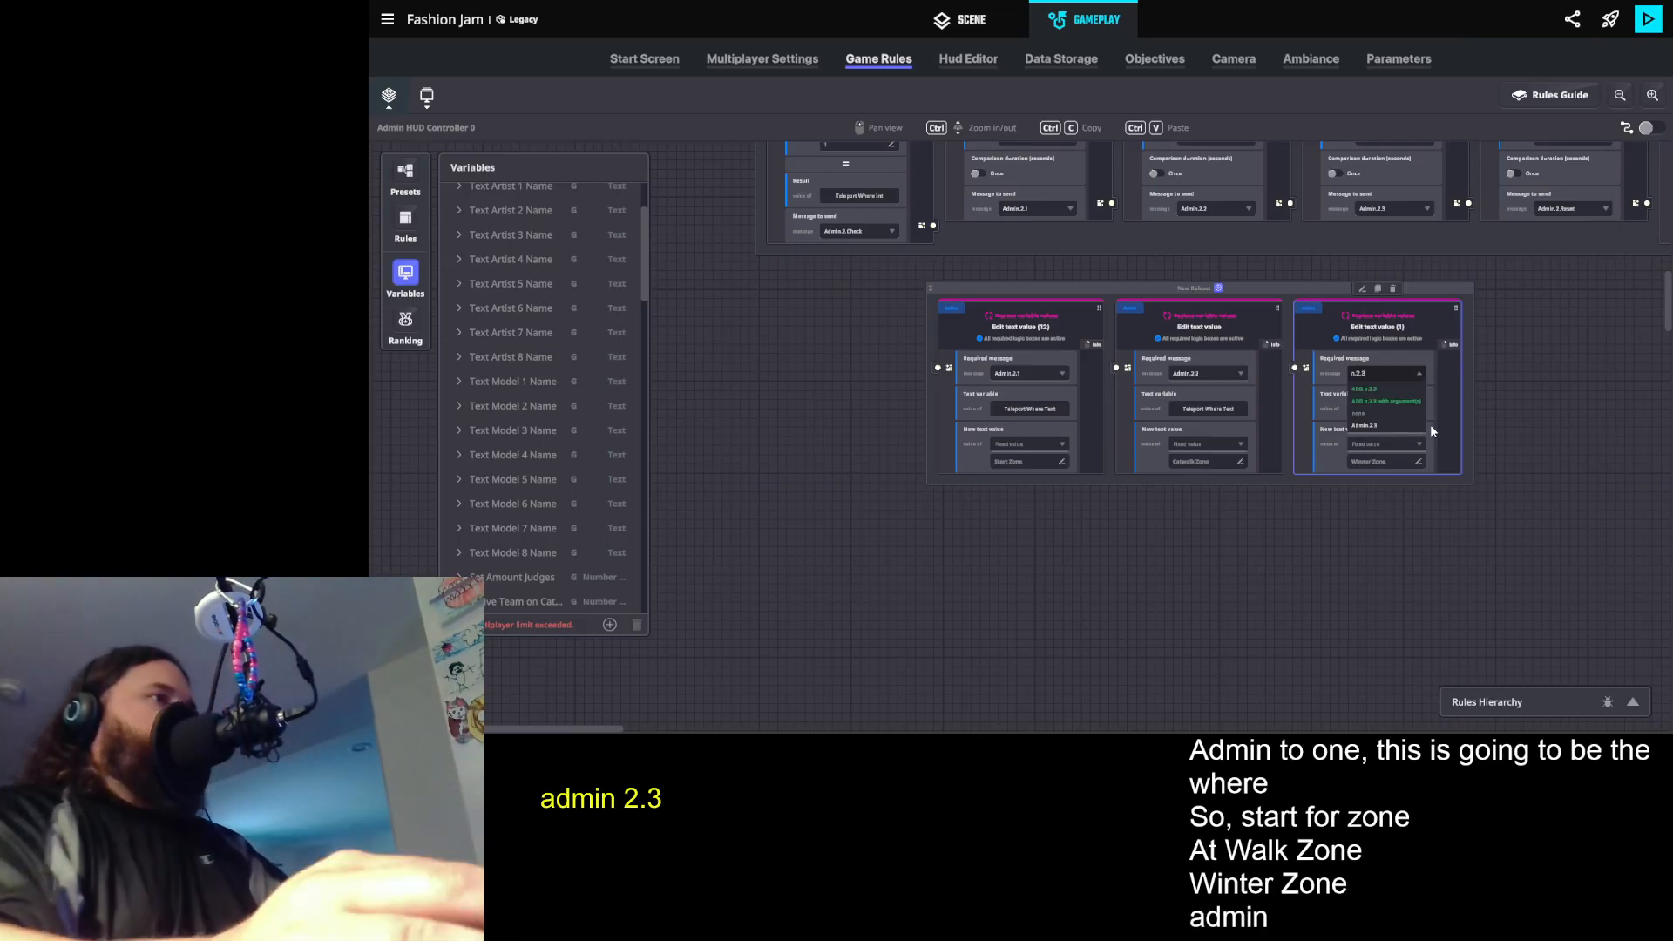
- Duplicate the Winner Zone rule and give the copy the required message Admin.2.Reset and the new text value Nowhere
click(1380, 289)
click(1559, 374)
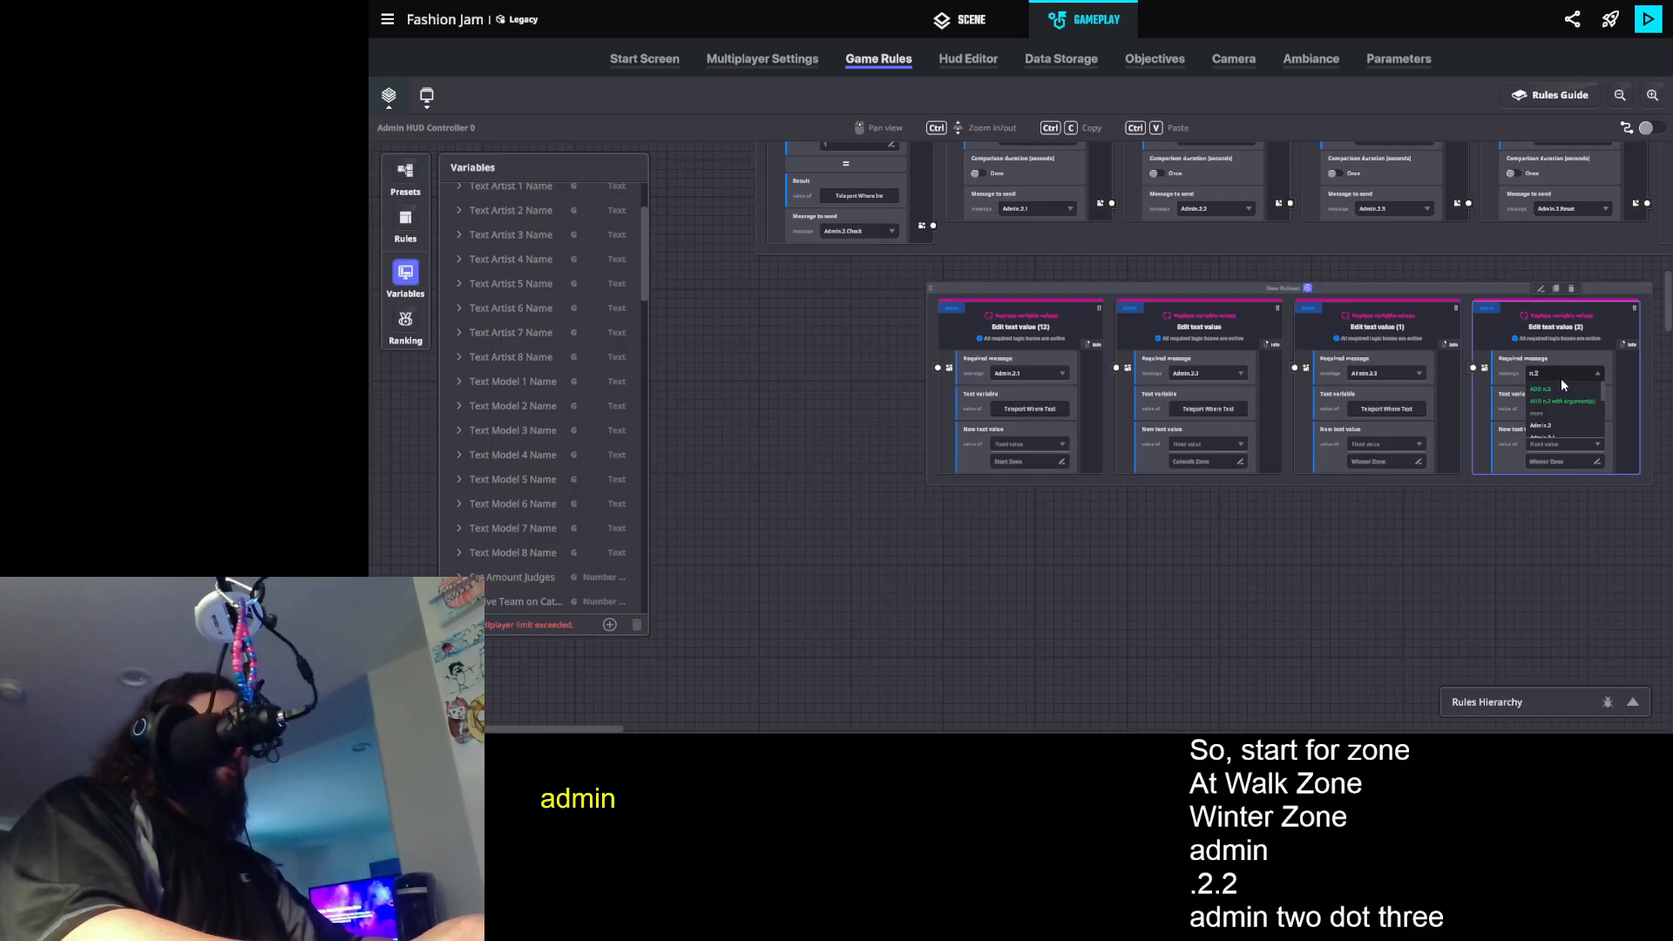
text(n.2.r)
click(1574, 425)
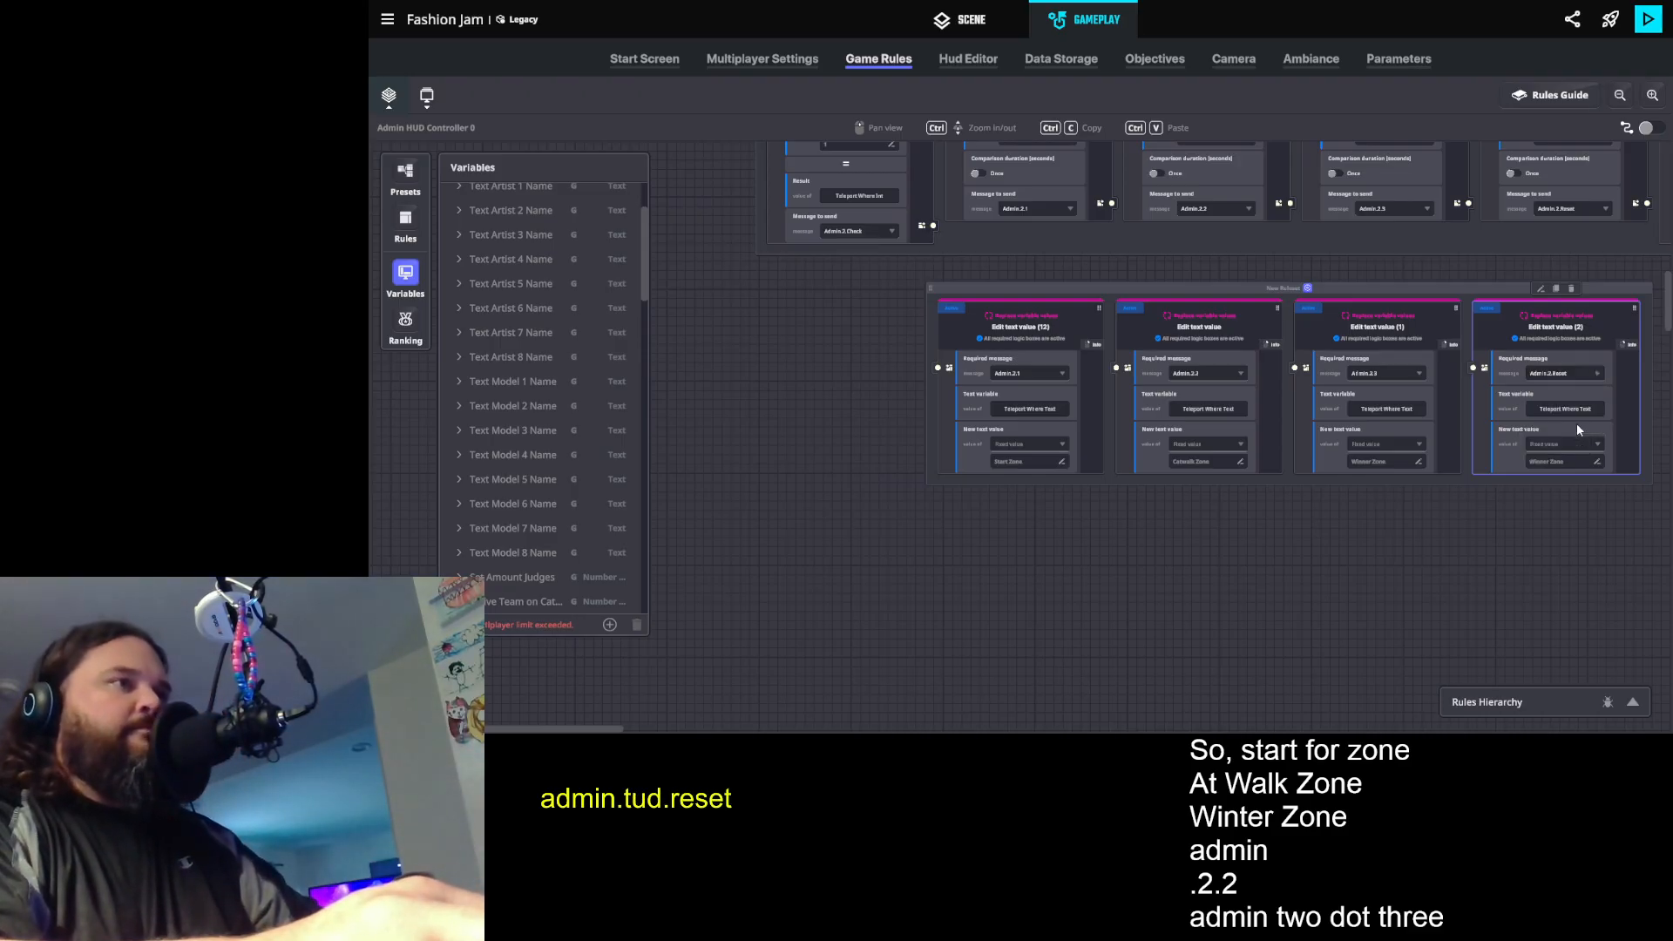
double_click(1541, 461)
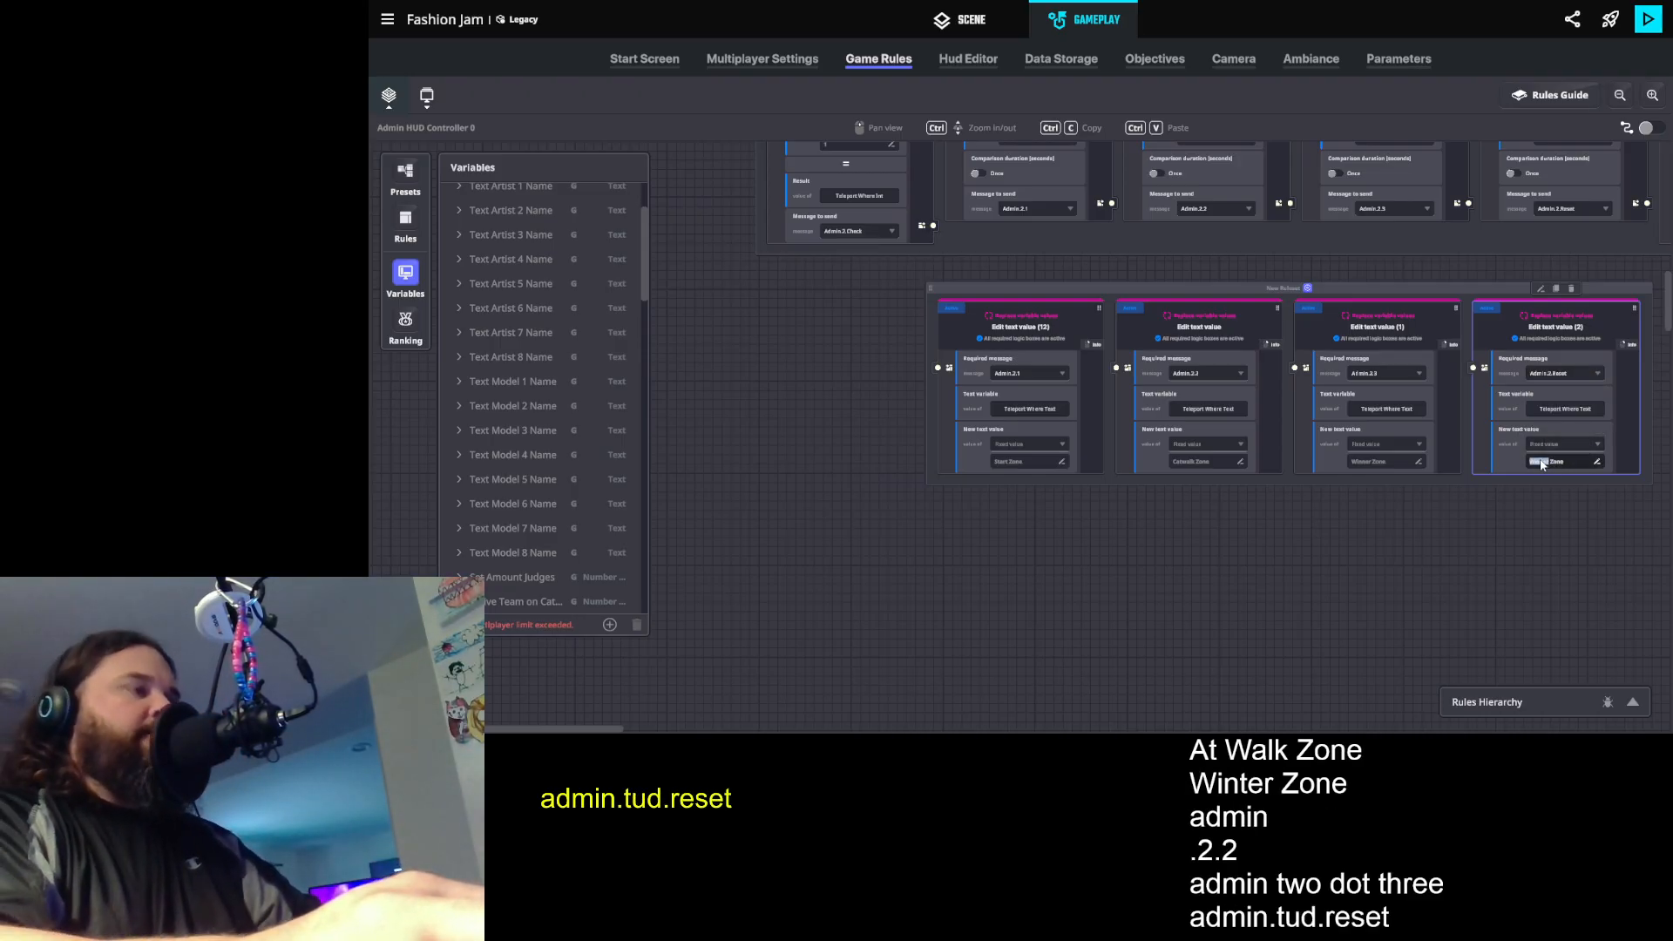
key(ctrl+a)
text(N)
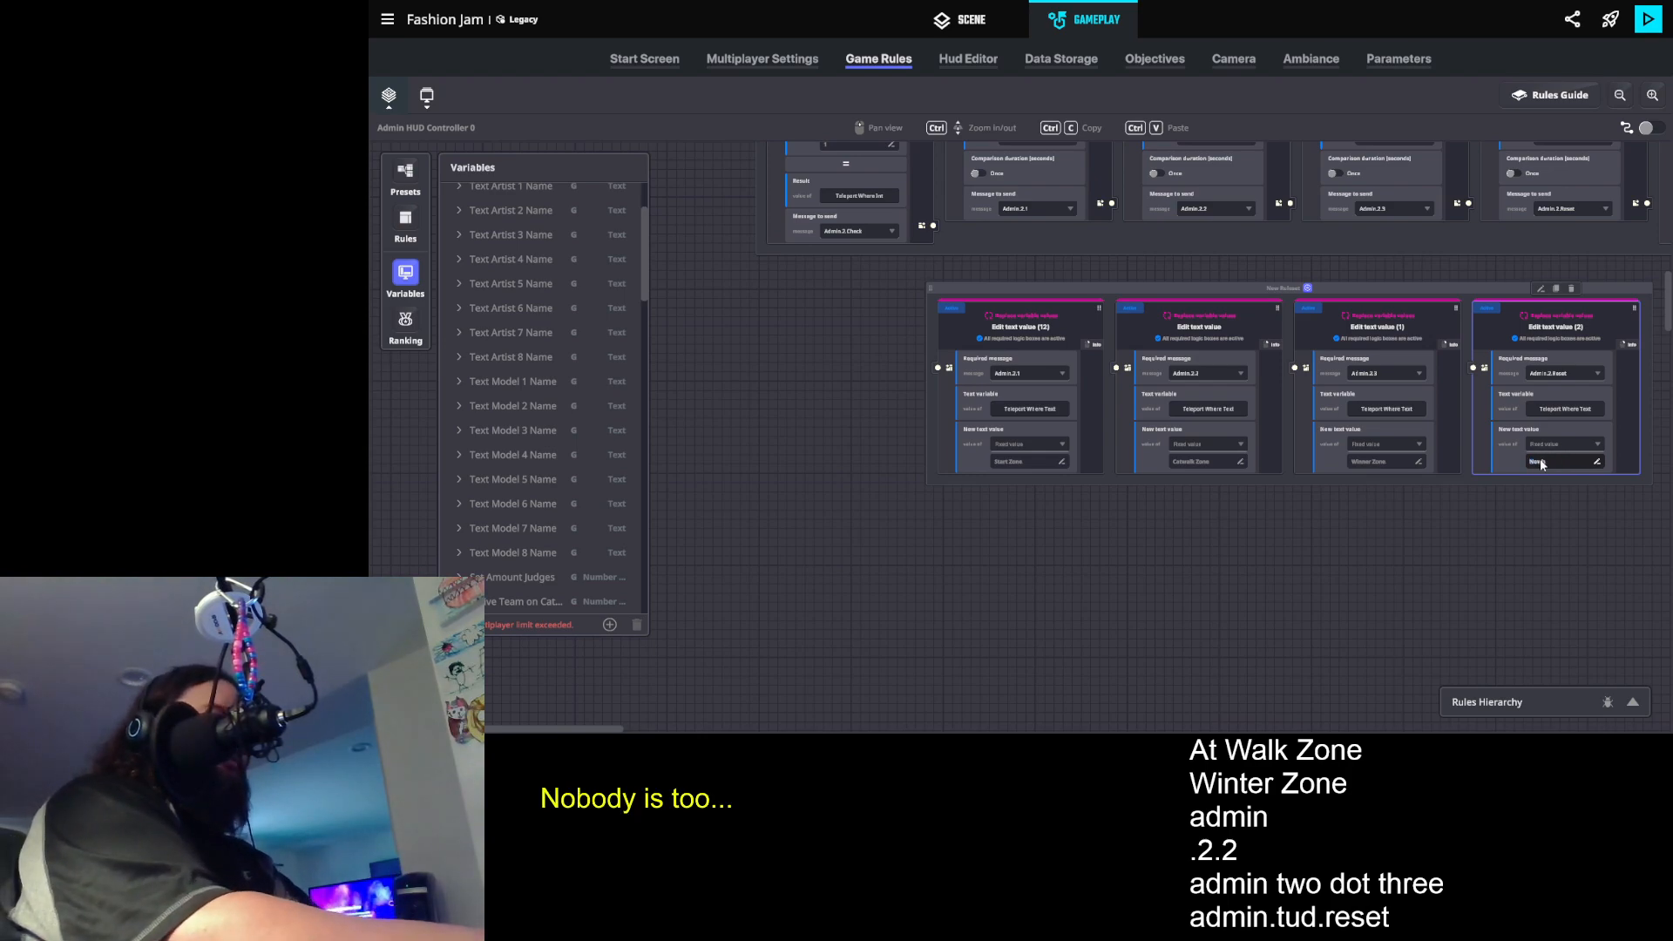
text(owhere)
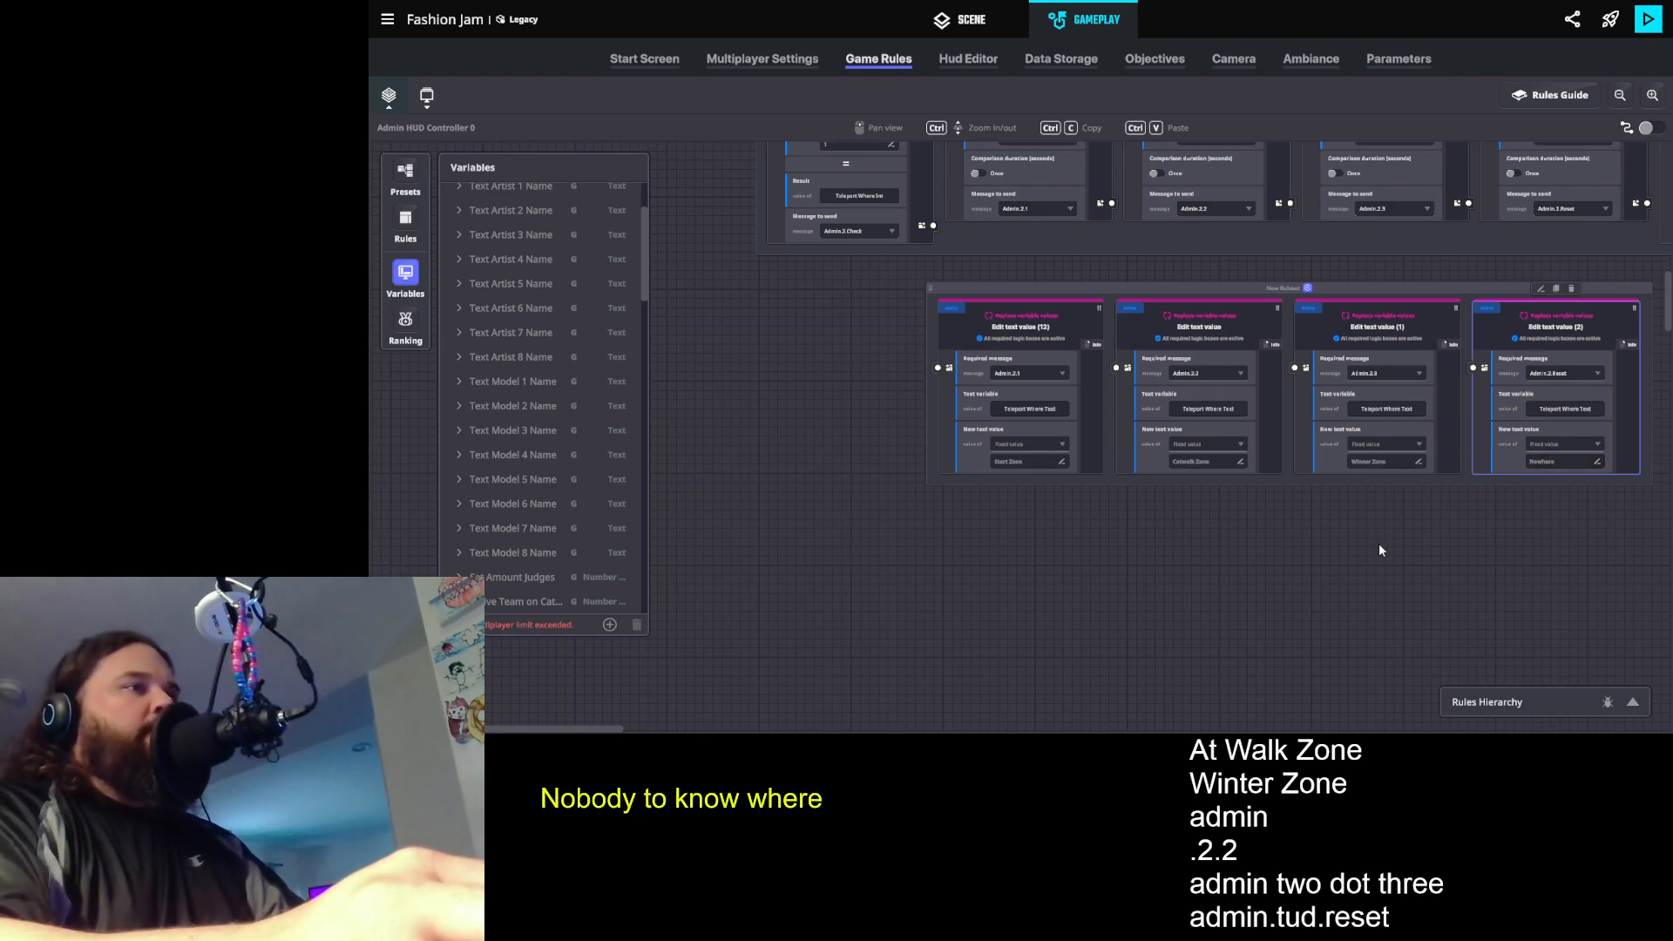
- Return to the scene view, save the experience and start a playtest
scroll(1059, 479, up, 1)
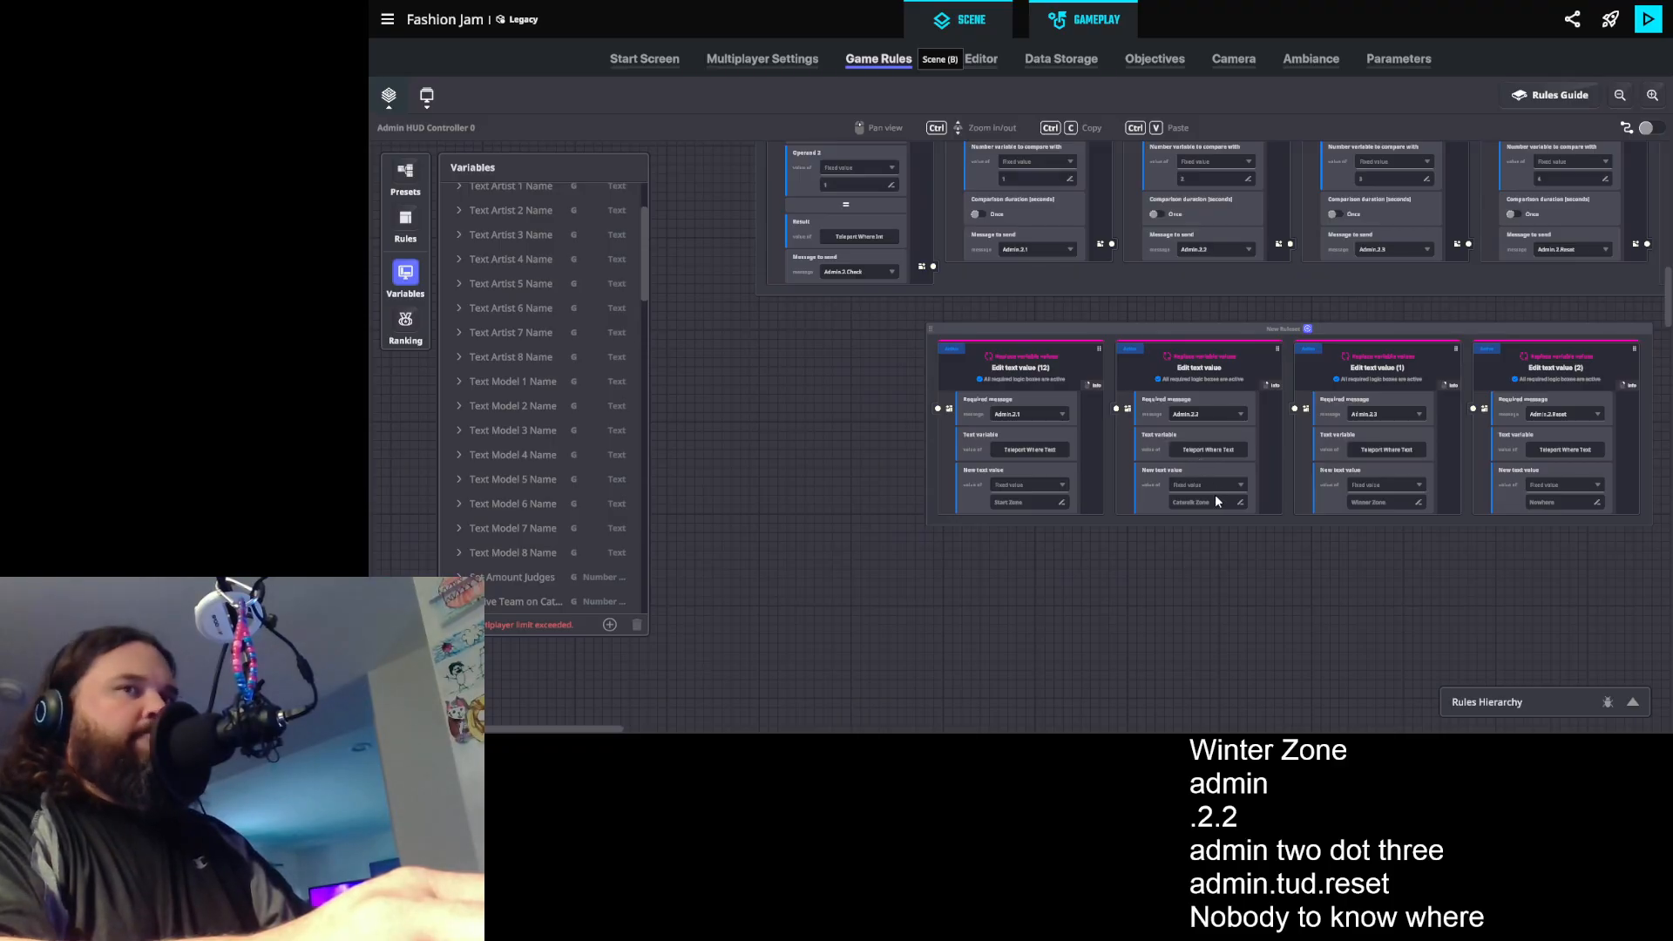
key(8)
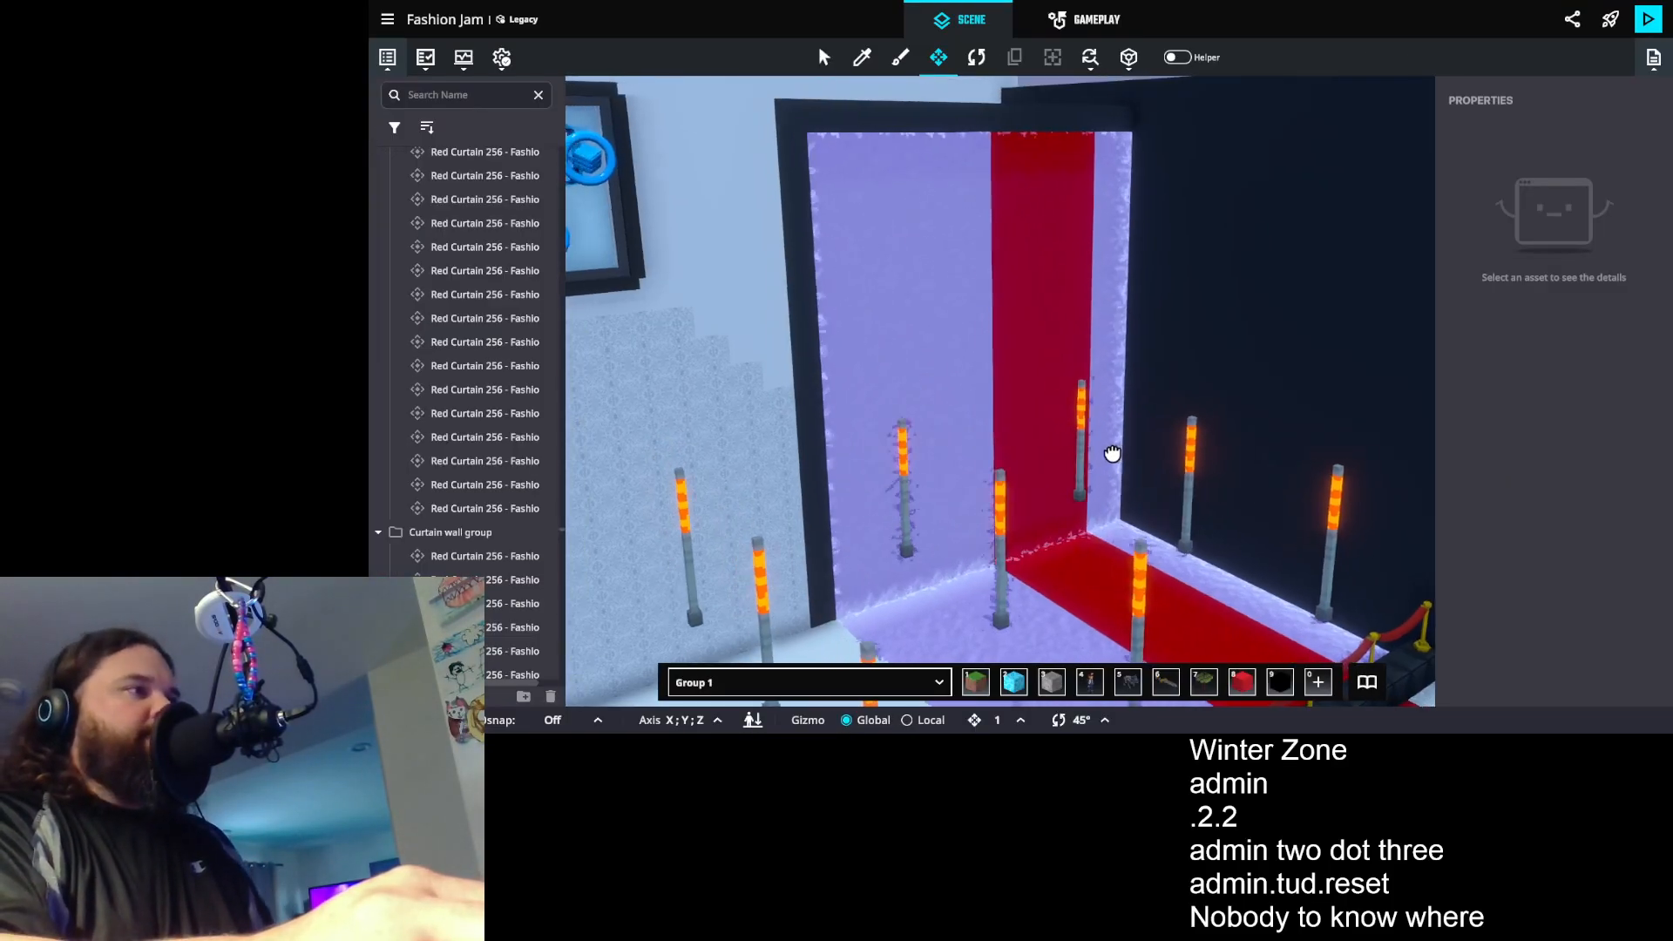
key(ctrl+s)
click(1112, 425)
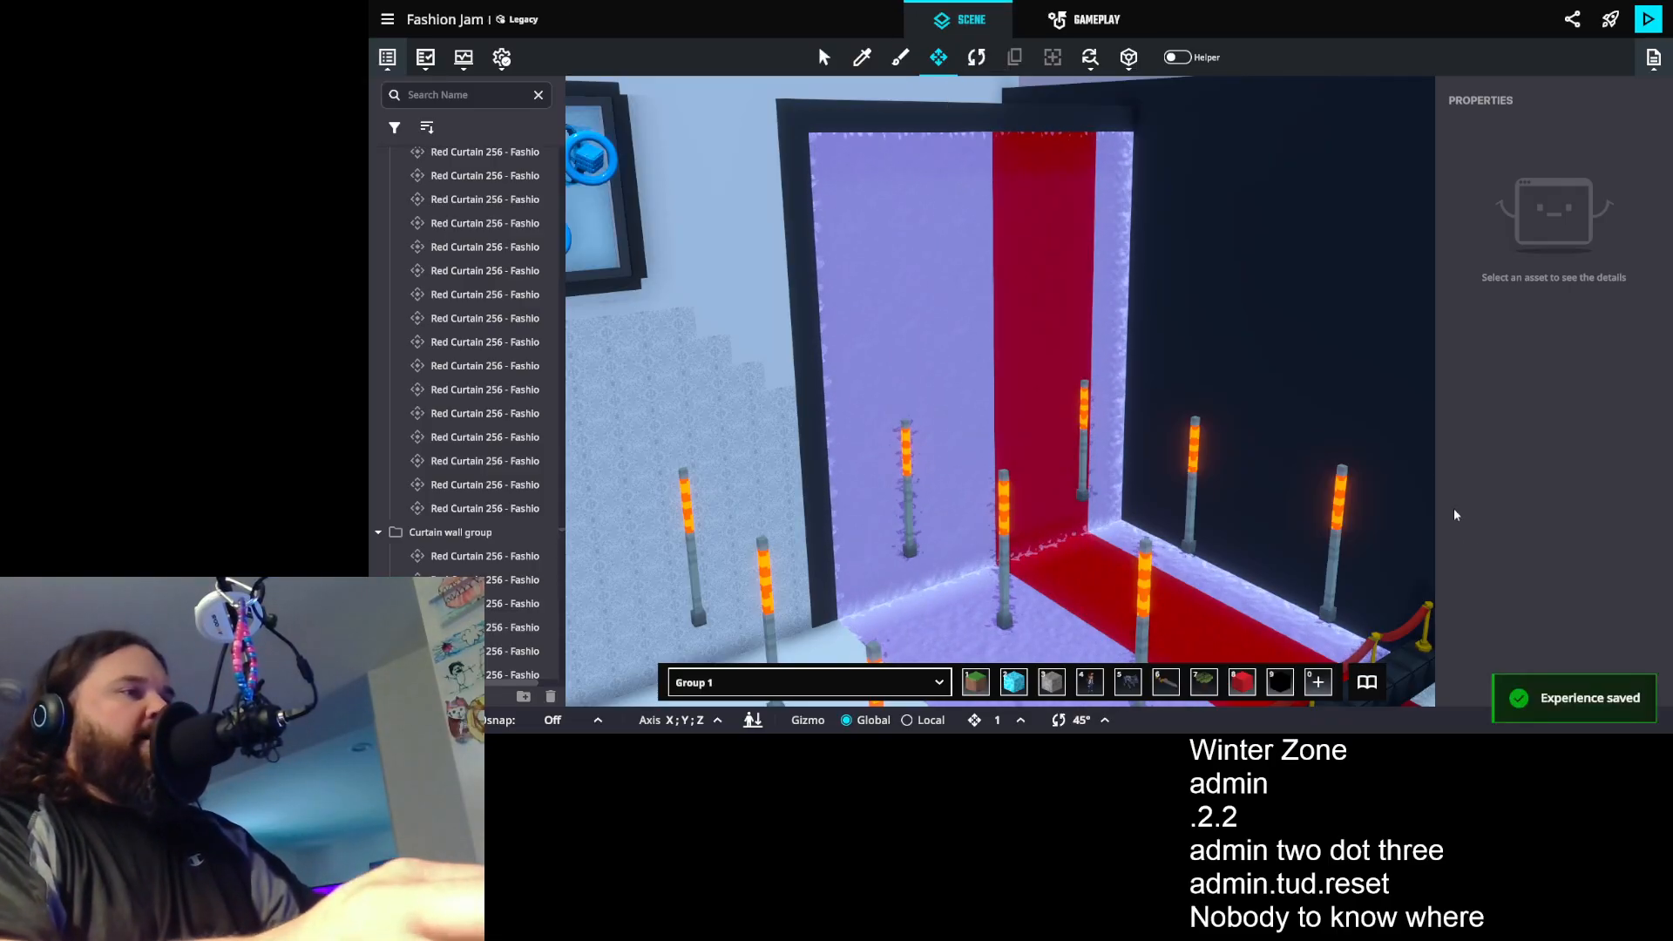
click(1649, 21)
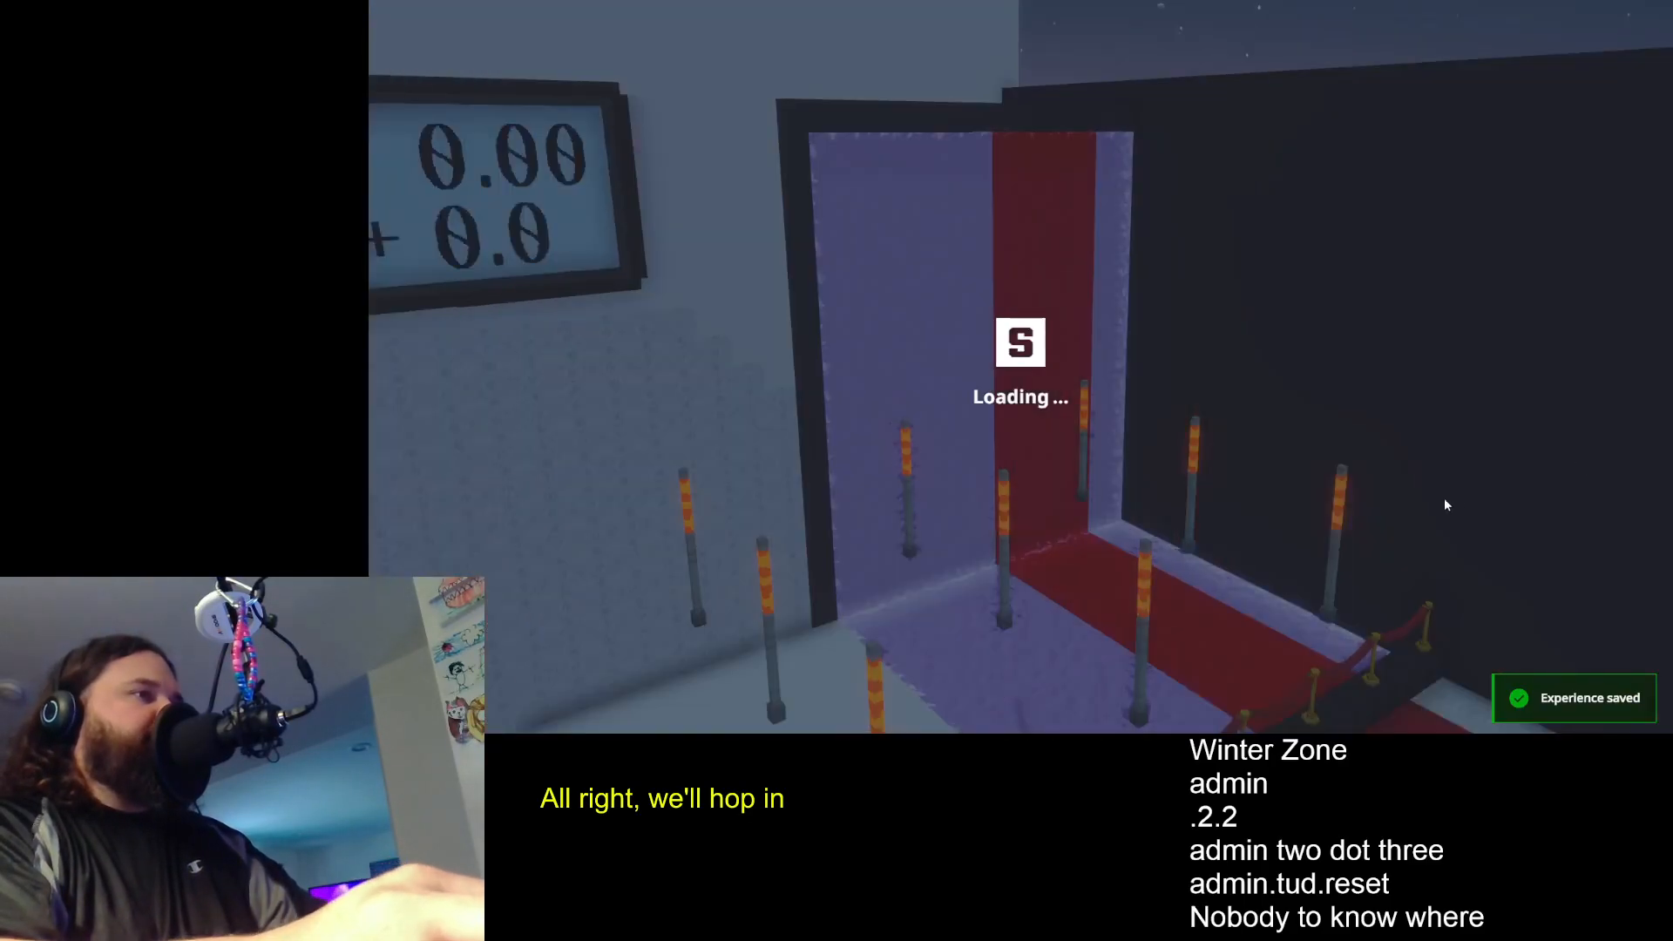
- Run the avatar along the red carpet, past the F.A.Q. desk and through the Backstage entrance
key(w)
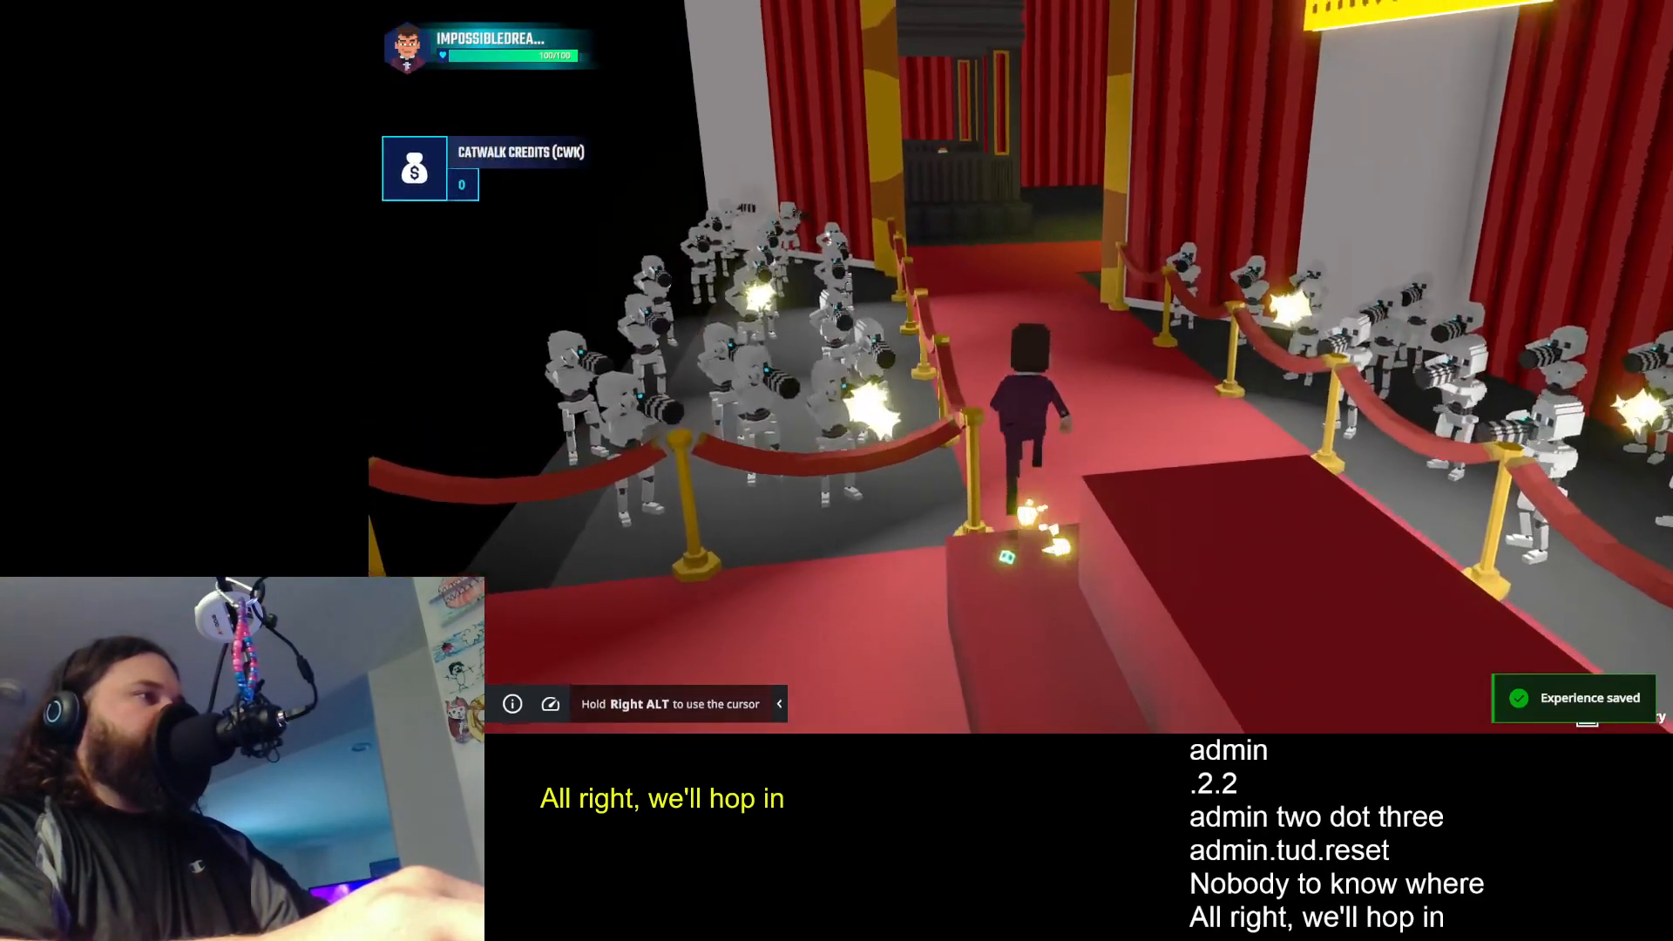
key(w)
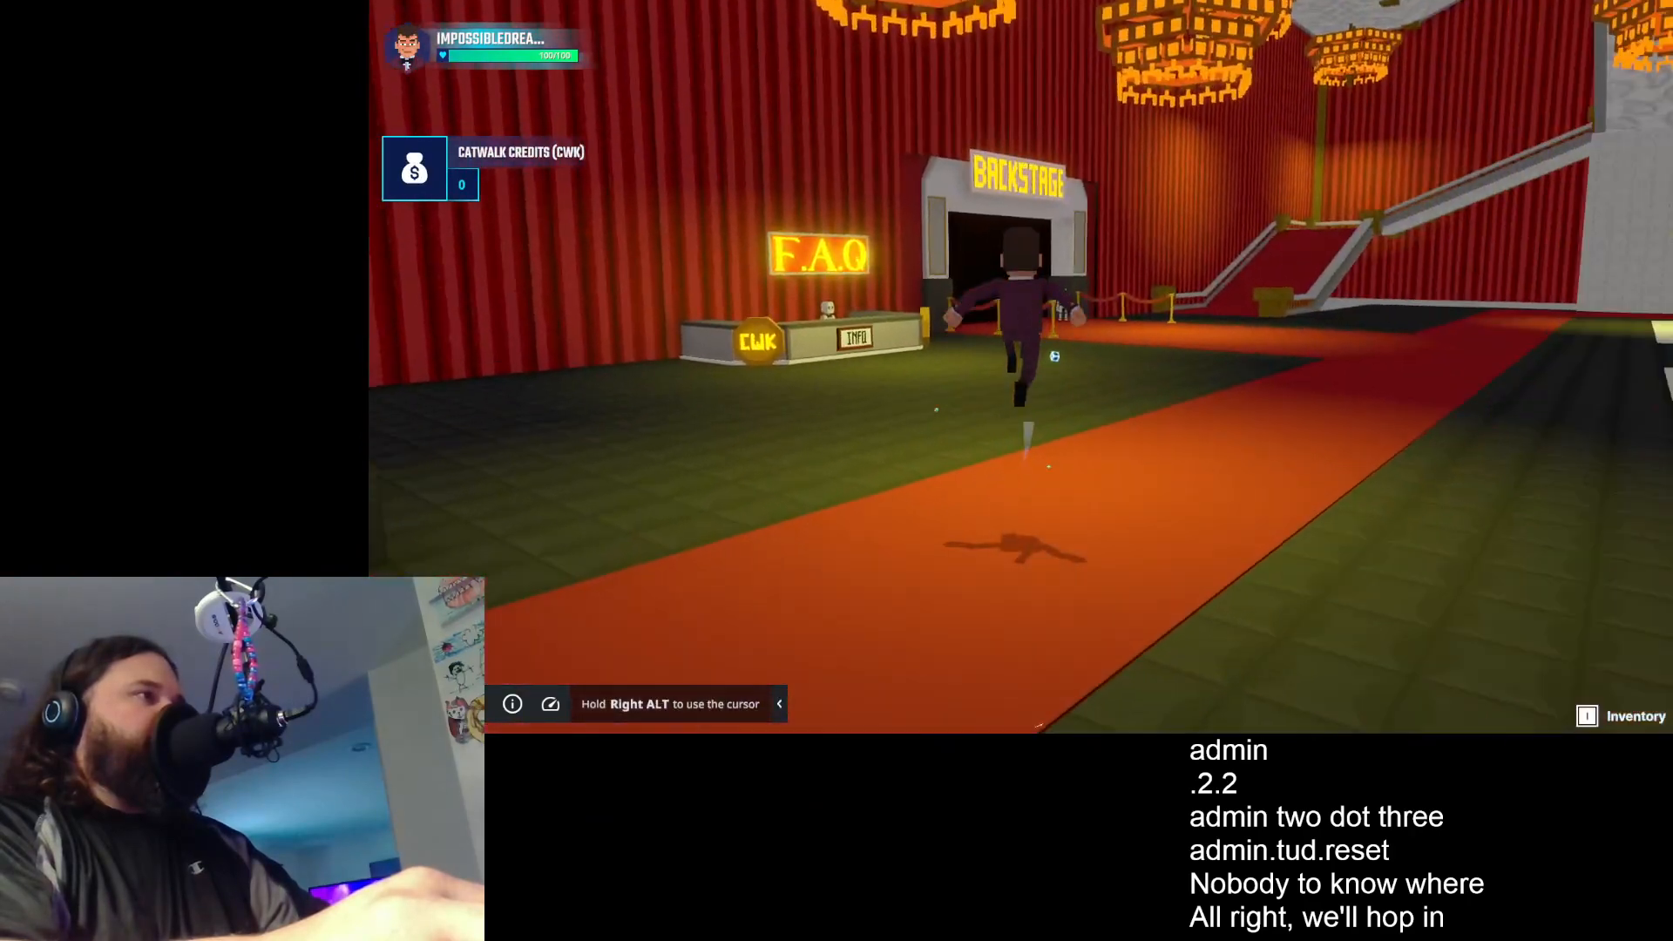
key(w)
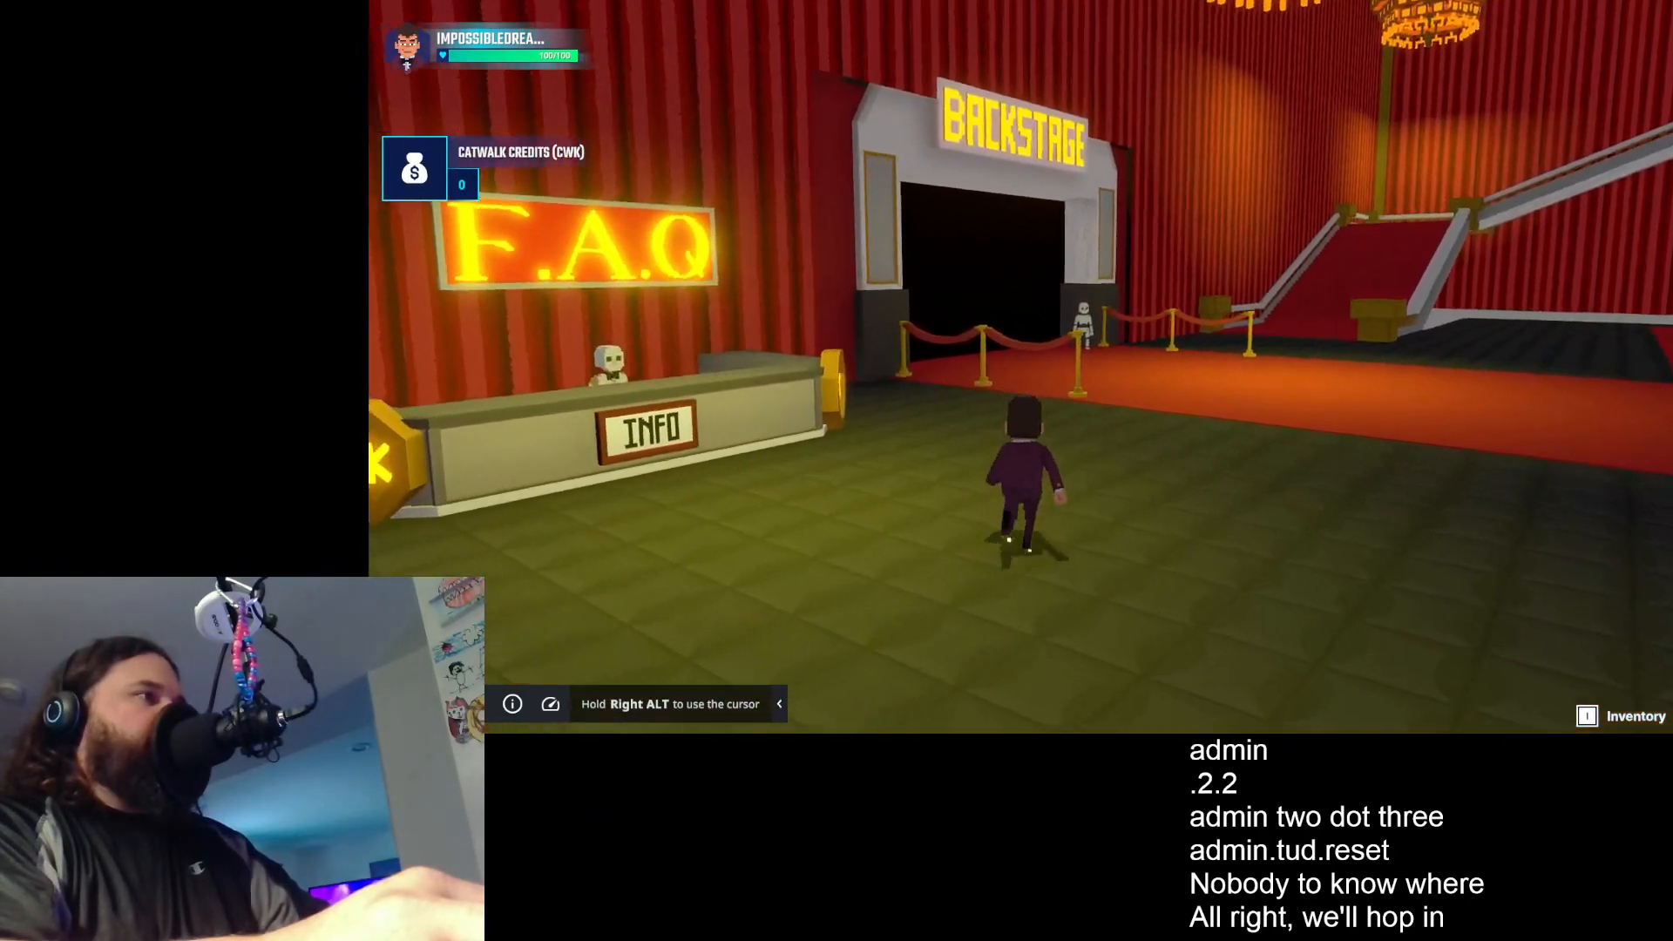
key(w)
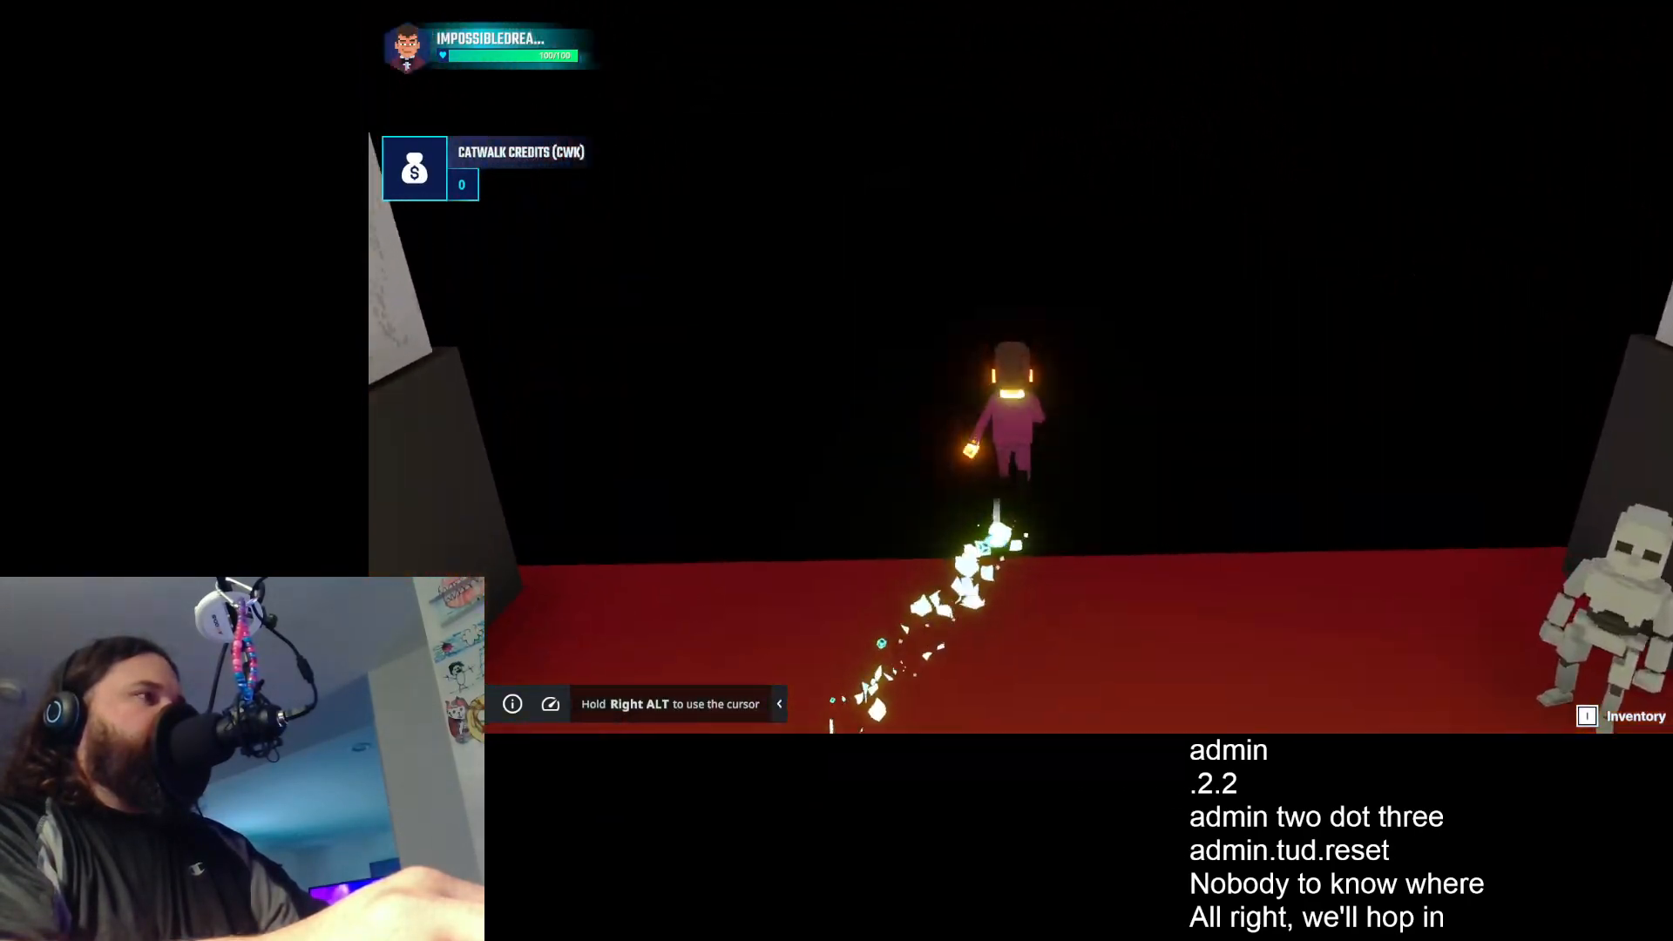
key(w)
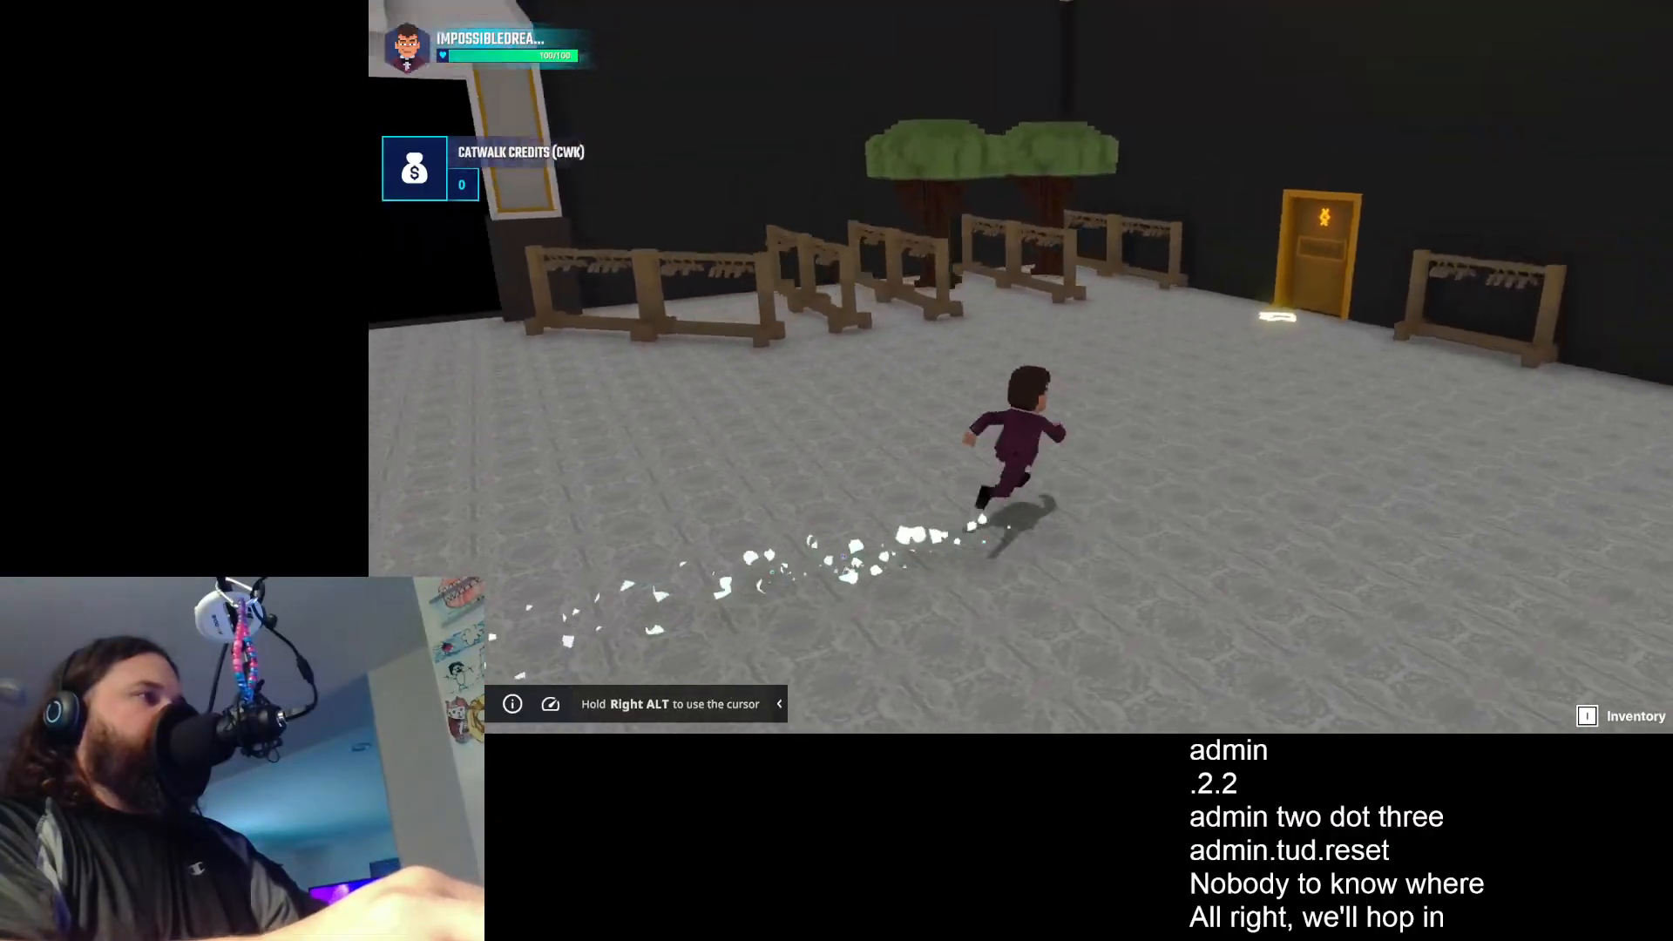
- Enter the admin access code in the code prompt and verify it
click(1020, 366)
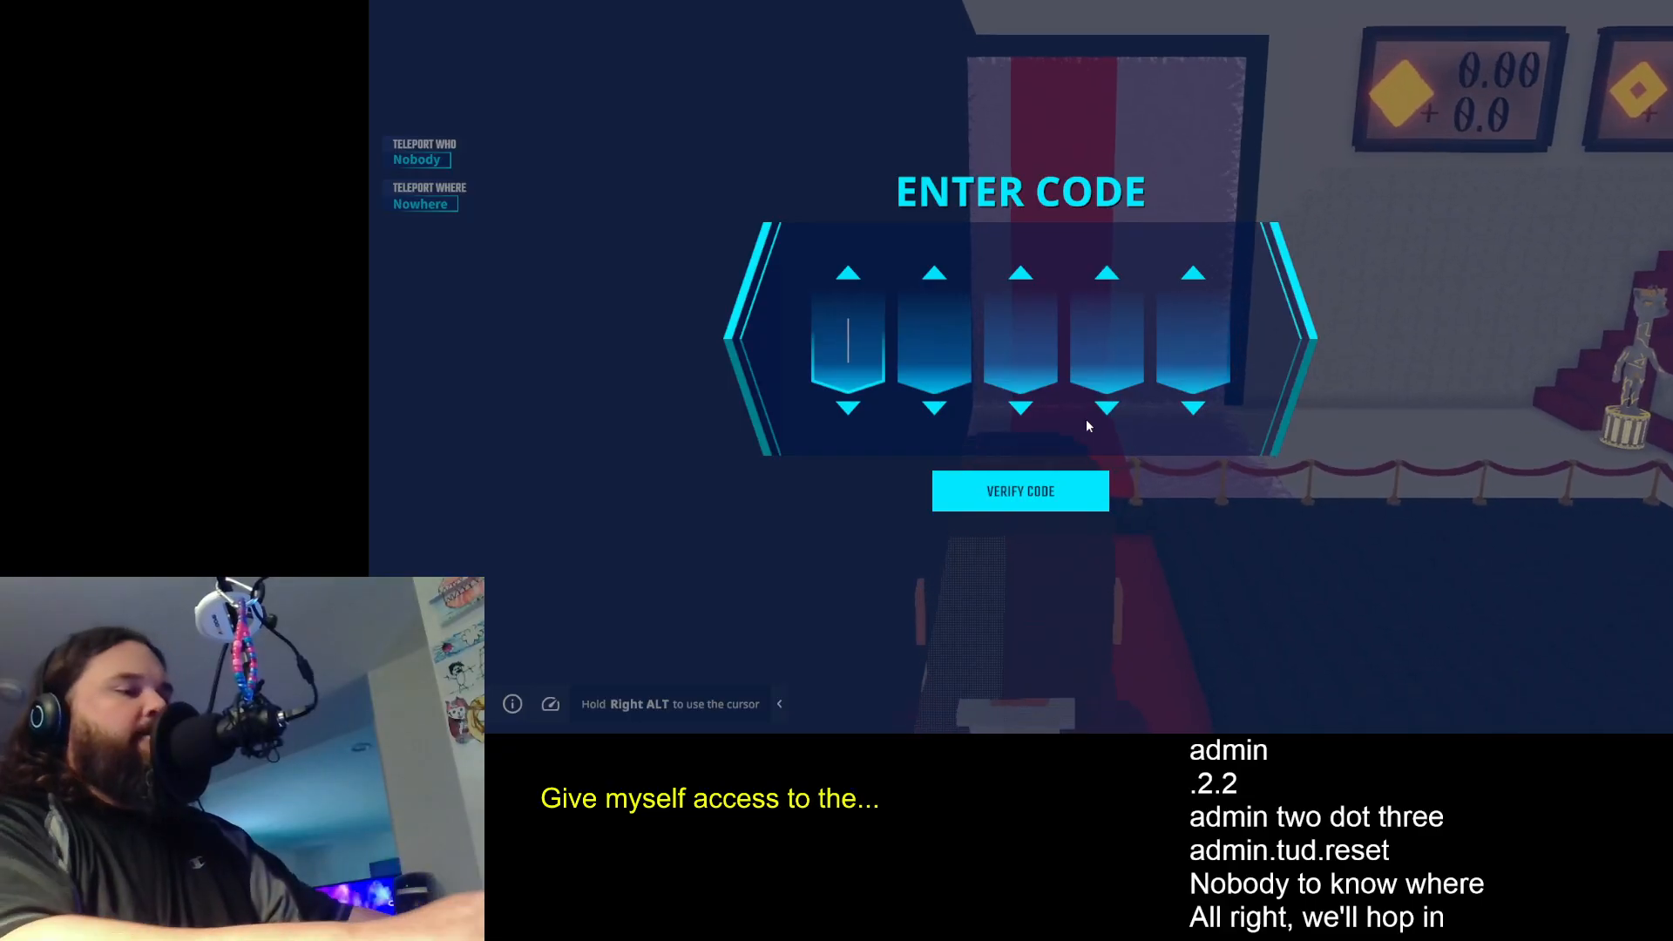
text(16795)
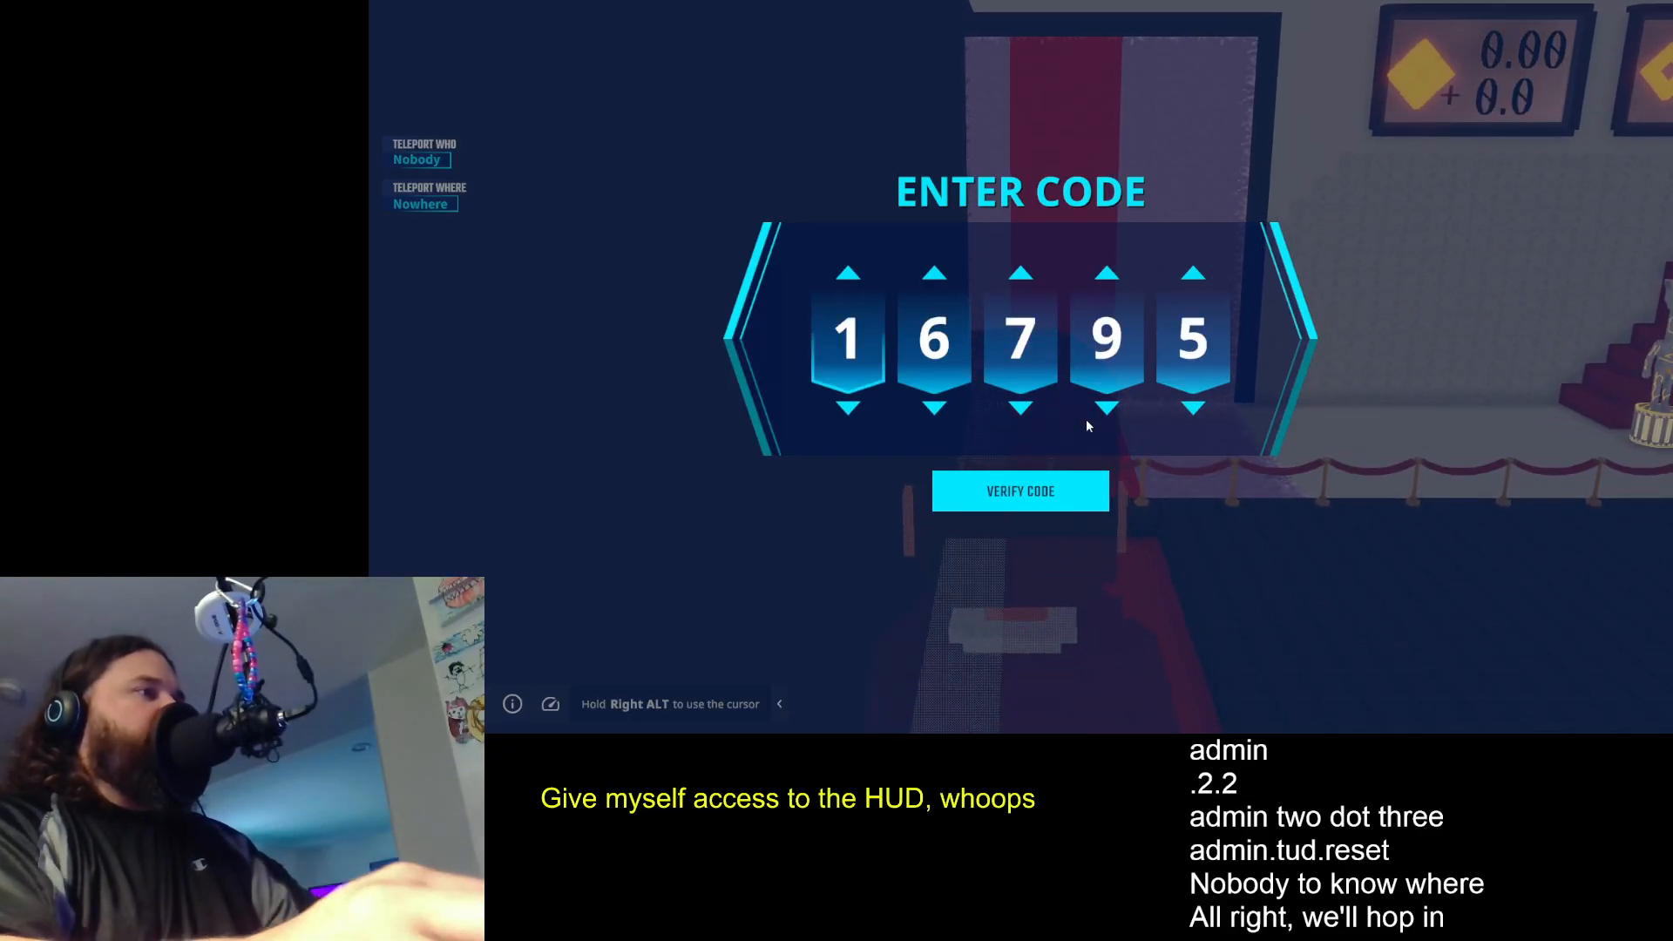
click(1046, 504)
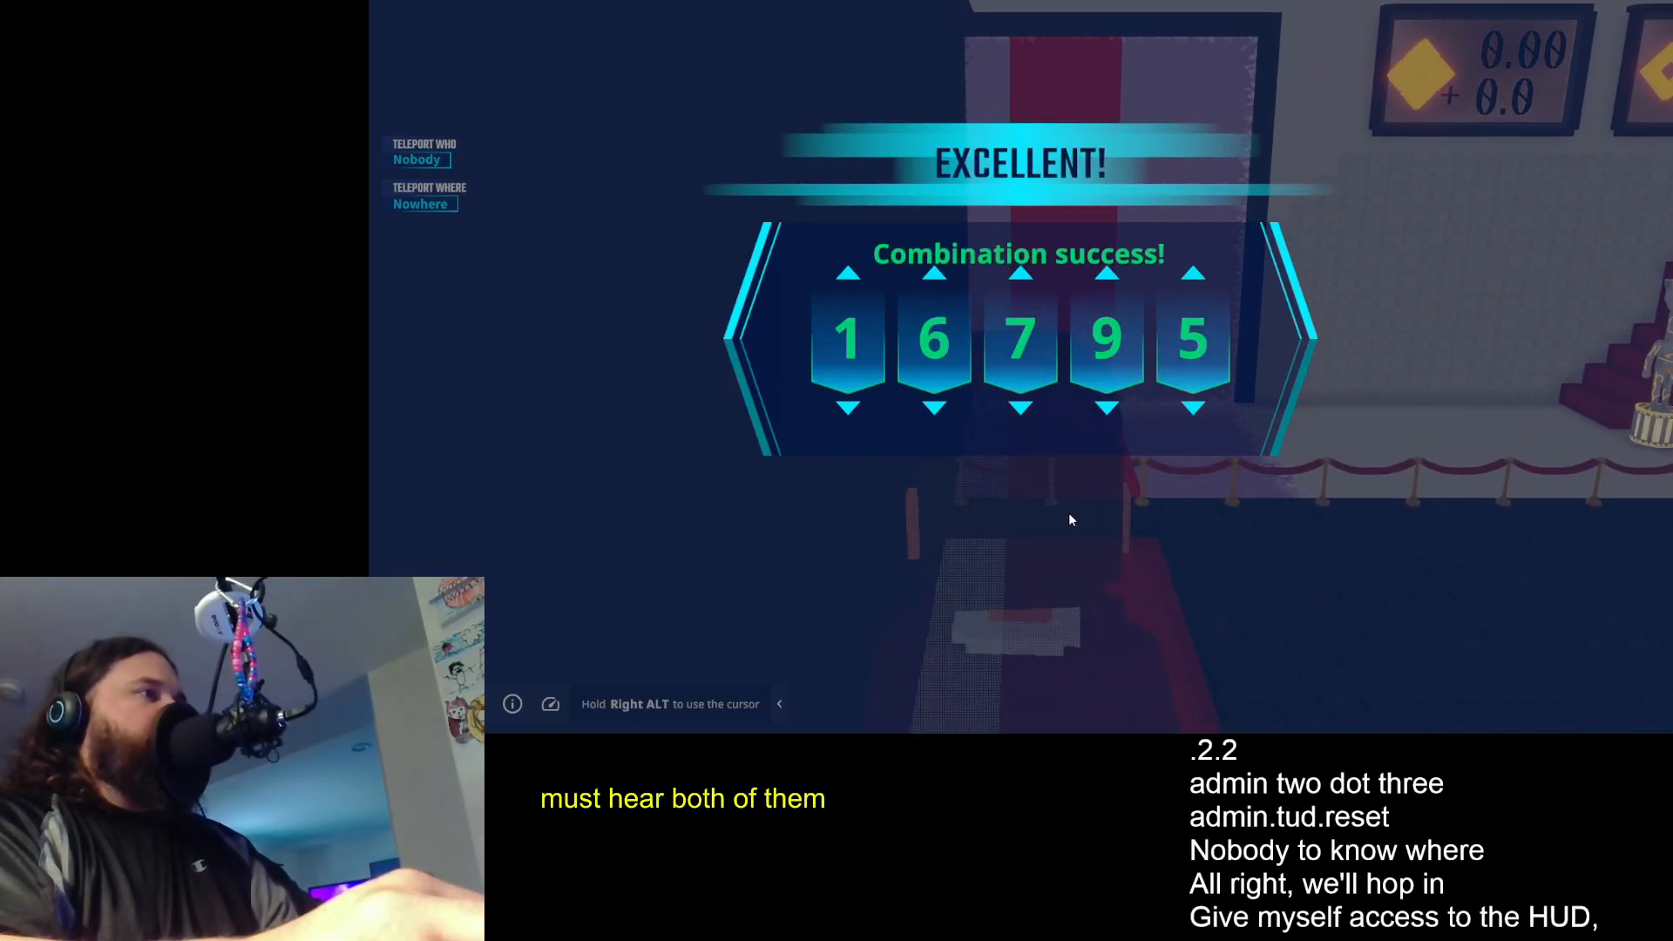
- Move the avatar into the hall and cycle the Teleport Where destination through all its zones back to Nowhere
key(w)
key(space)
key(w)
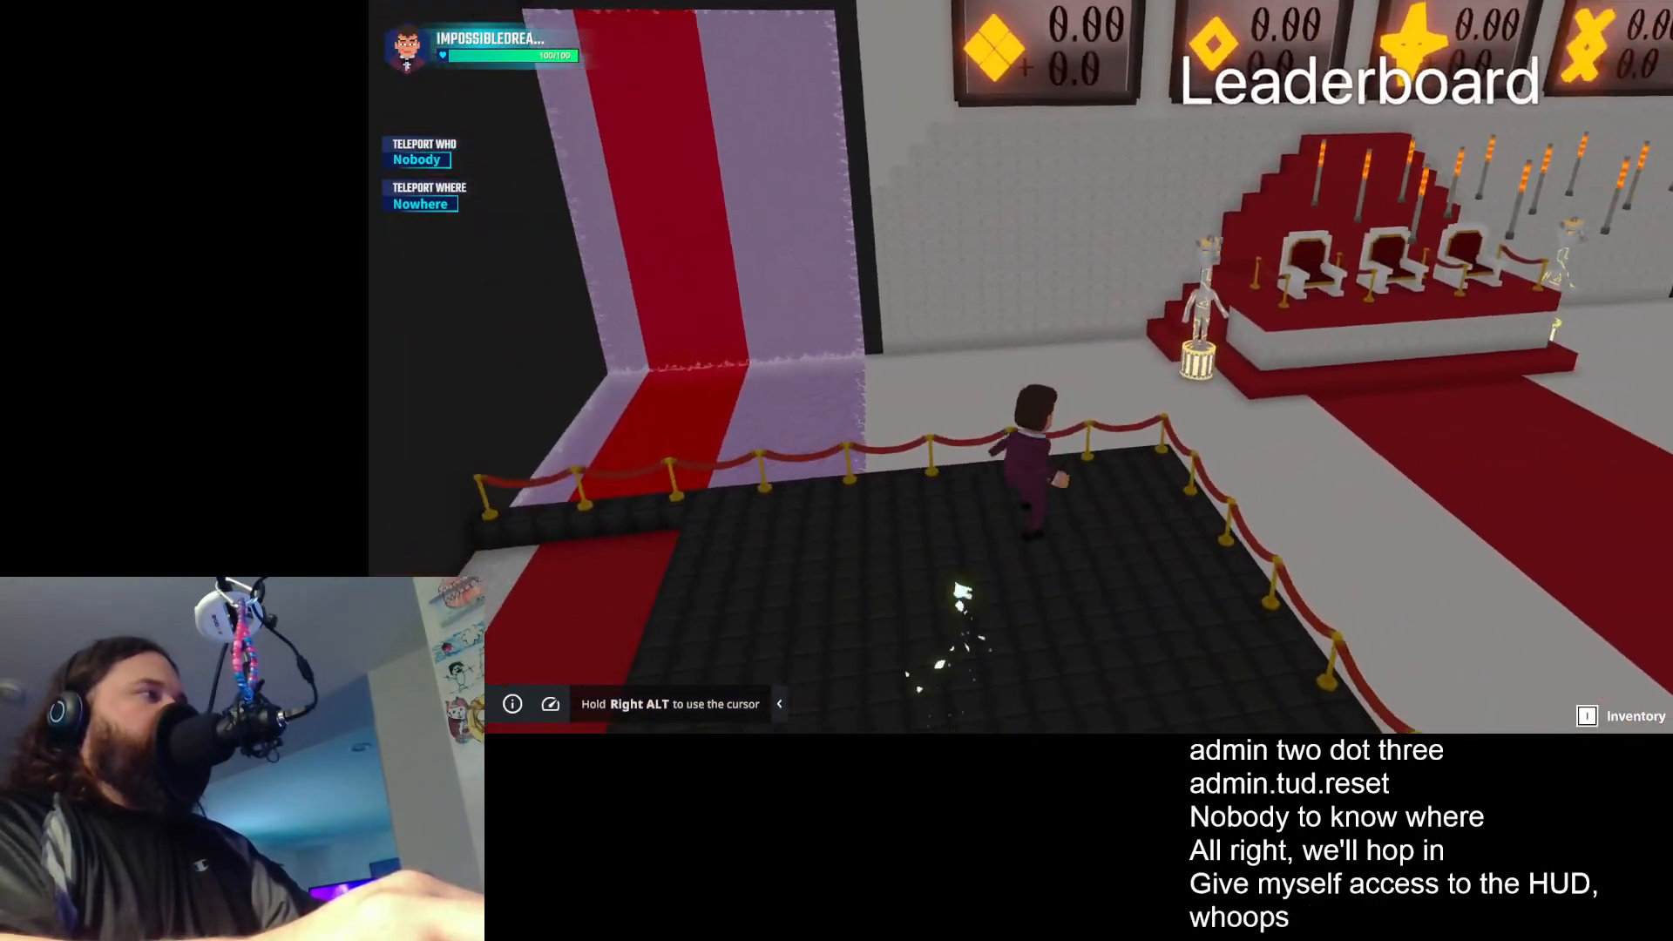
key(f)
key(f)
key(f)
key(w)
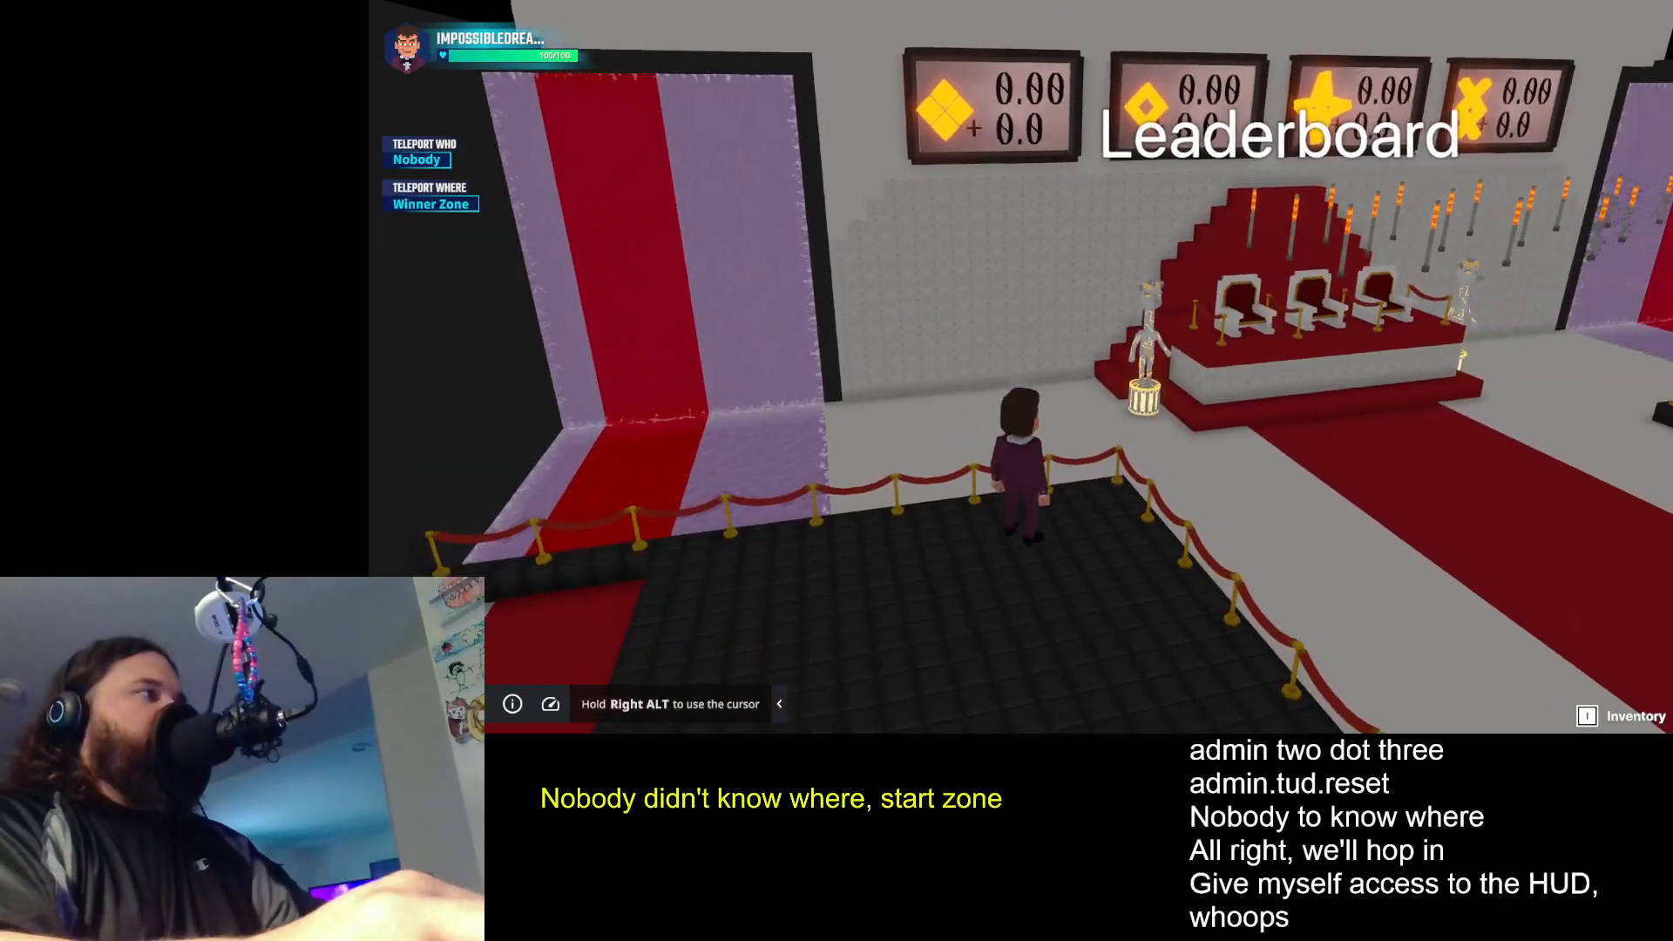
key(f)
key(f)
key(f)
key(f)
key(f)
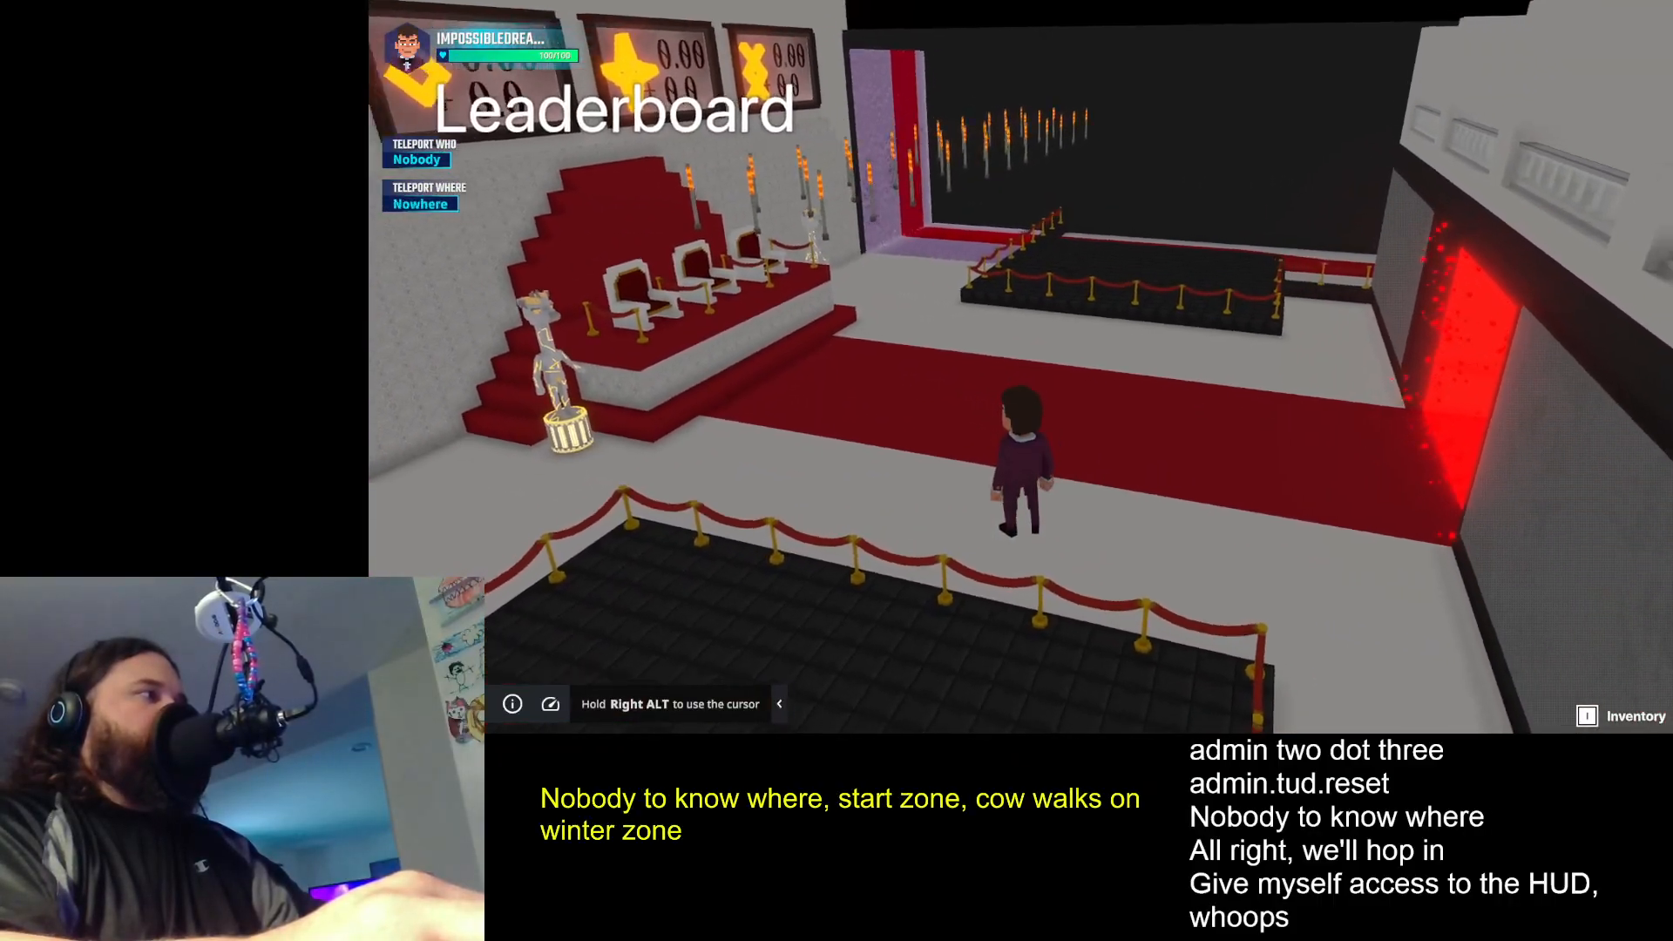
- Cycle the Teleport Who selection to test that it changes independently of the destination
key(e)
- Cycle the teleport selections to Judge 1 for Teleport Who and Winner Zone for Teleport Where
key(e)
key(e)
key(e)
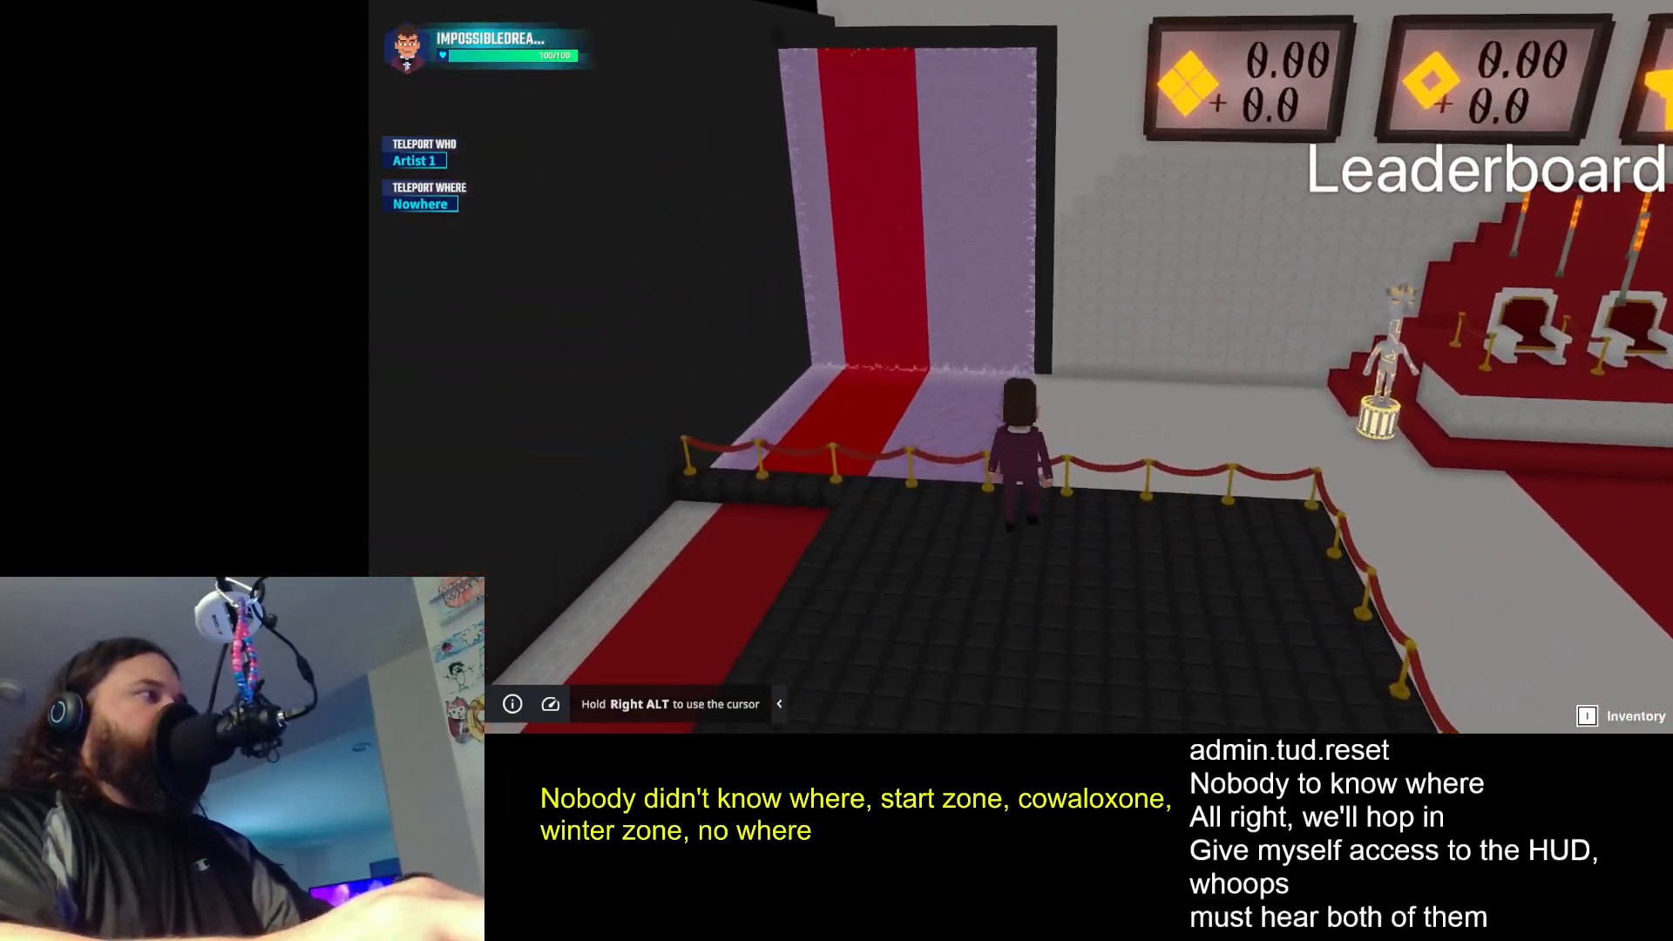
key(w)
key(e)
key(e)
key(e)
key(e)
key(e)
key(e)
key(e)
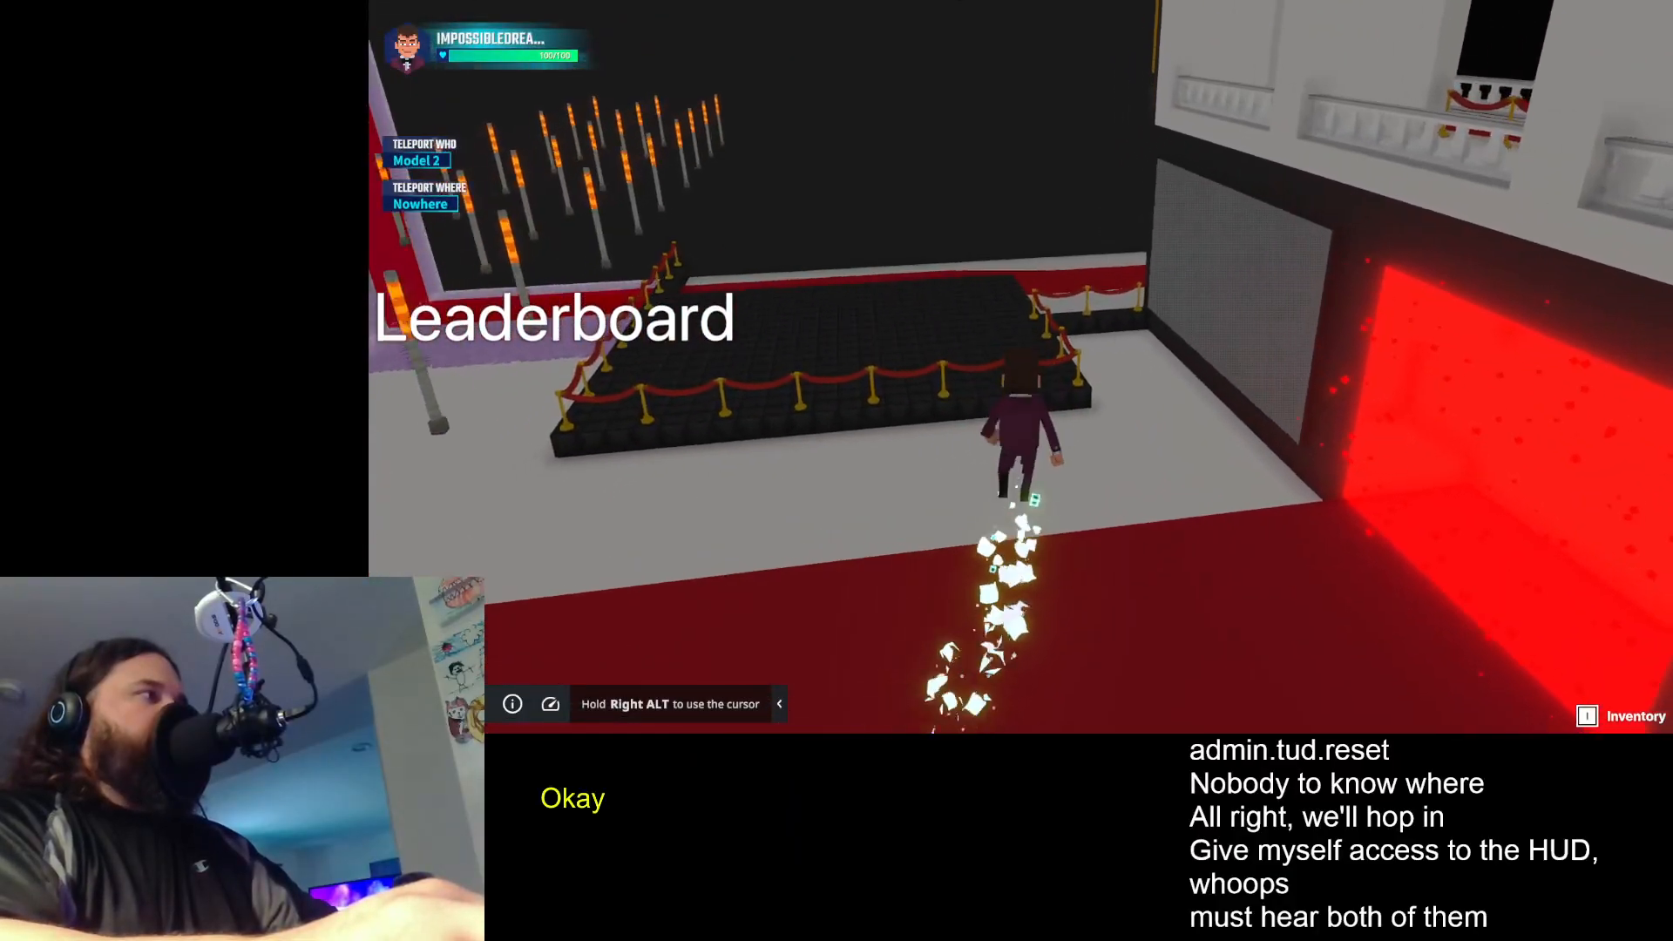
key(e)
key(e)
key(e)
key(e)
key(e)
key(e)
key(e)
key(e)
key(e)
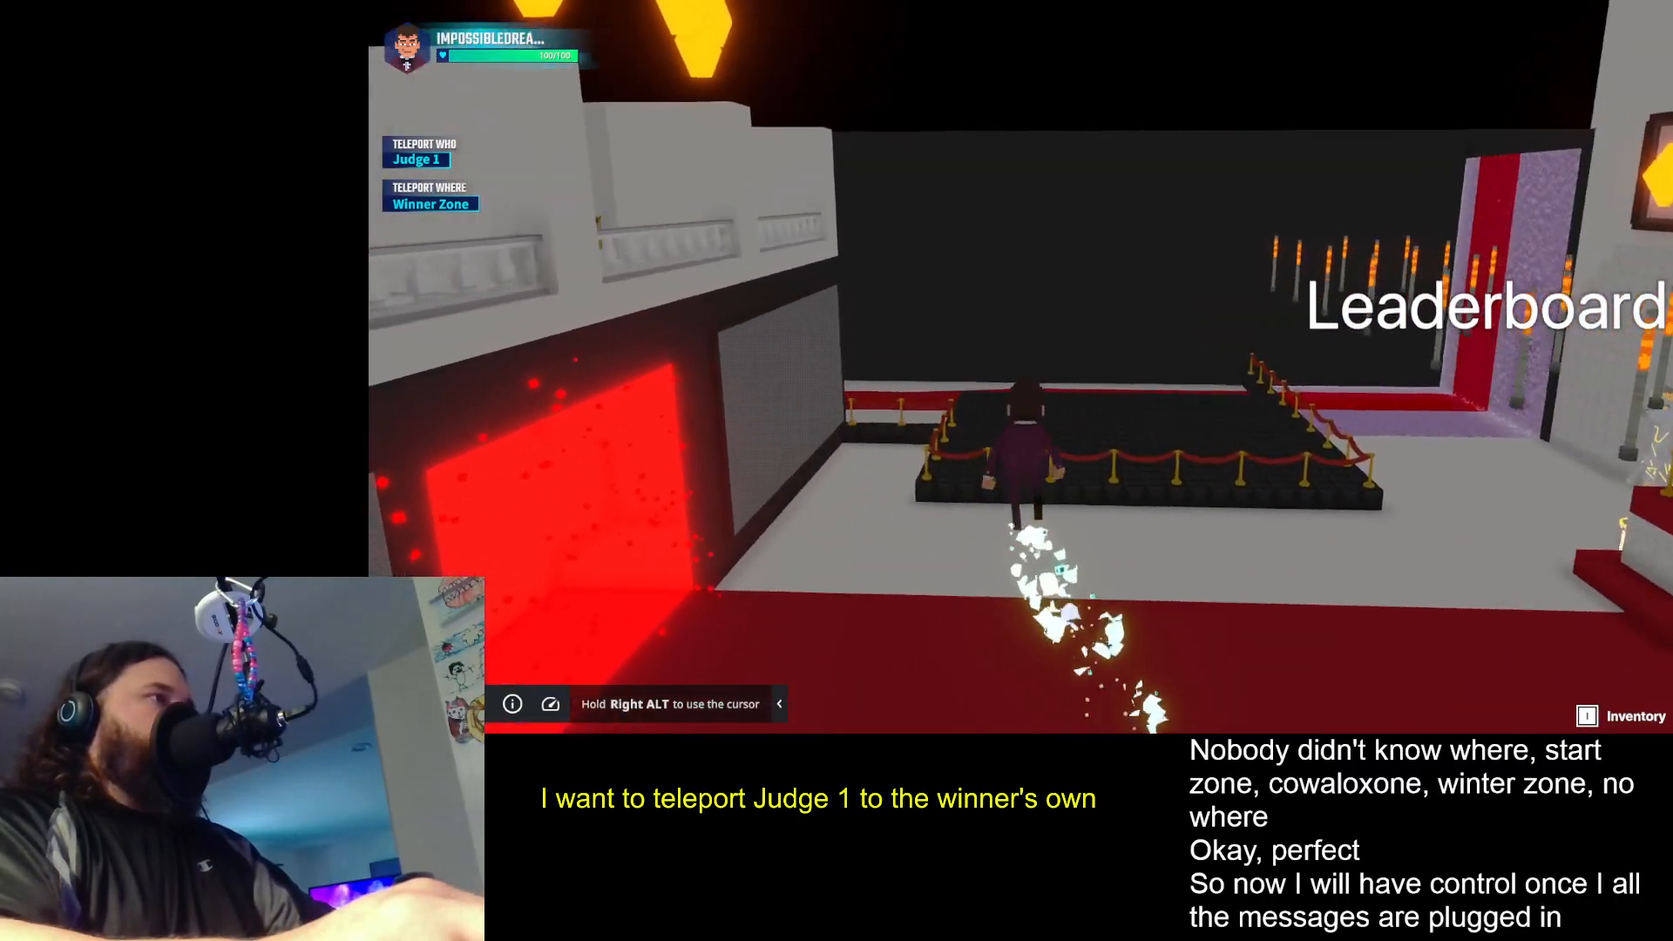
- Run and jump the avatar around the hall between the roped black platforms and the red carpet
key(space)
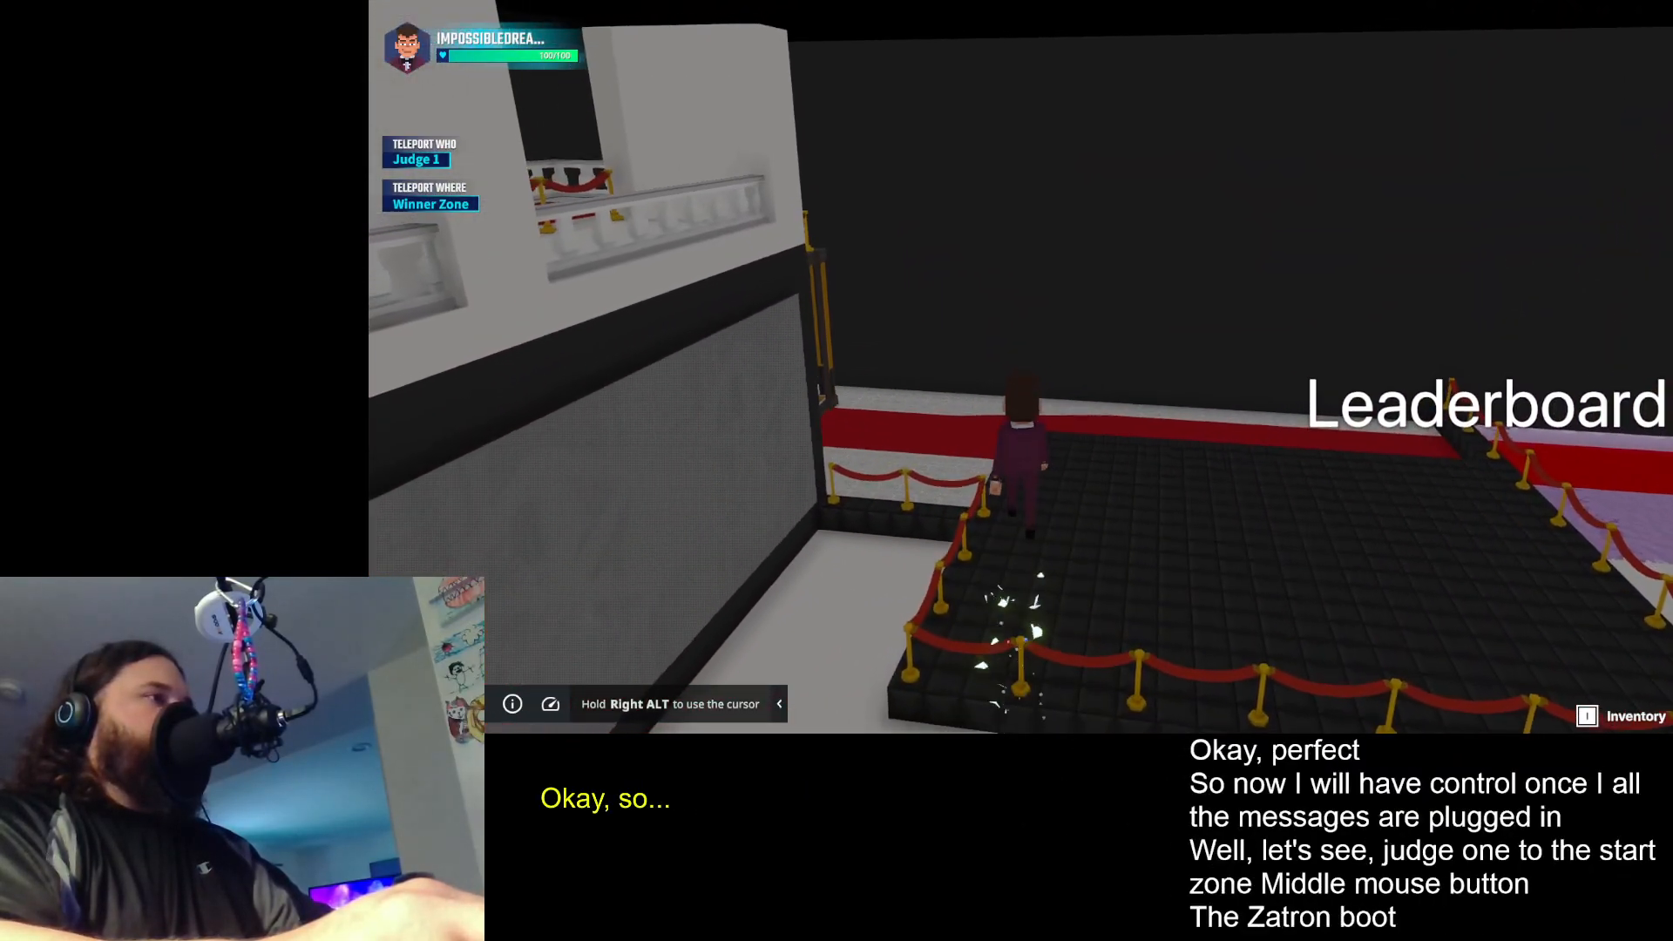
key(space)
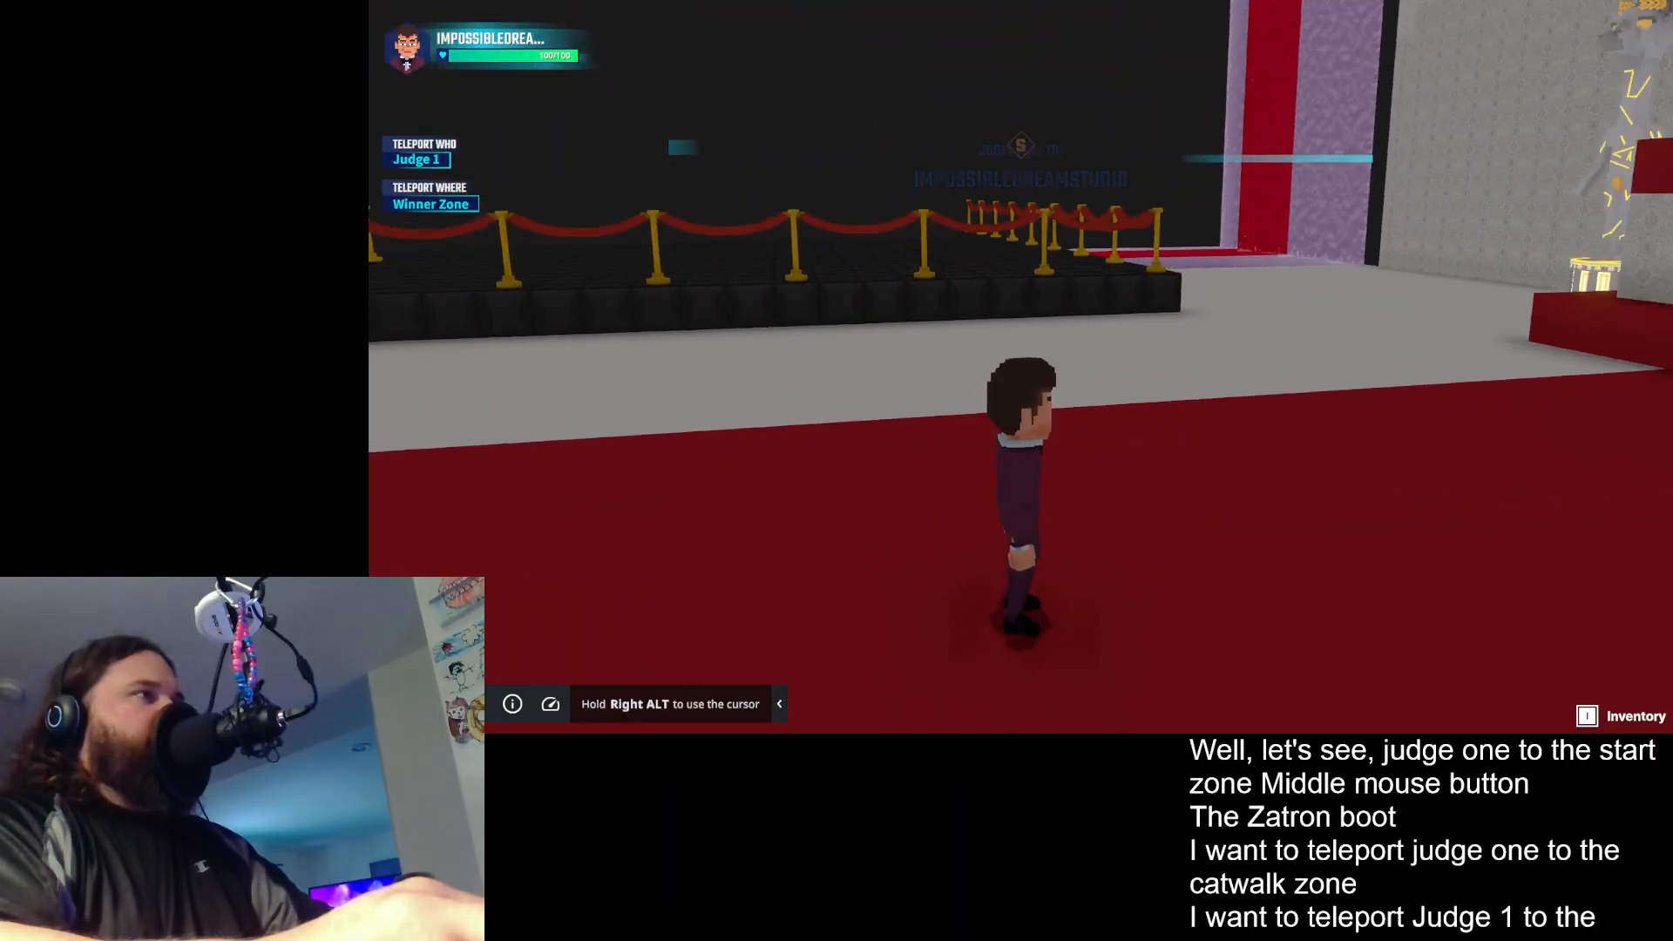
key(w)
key(space)
key(space)
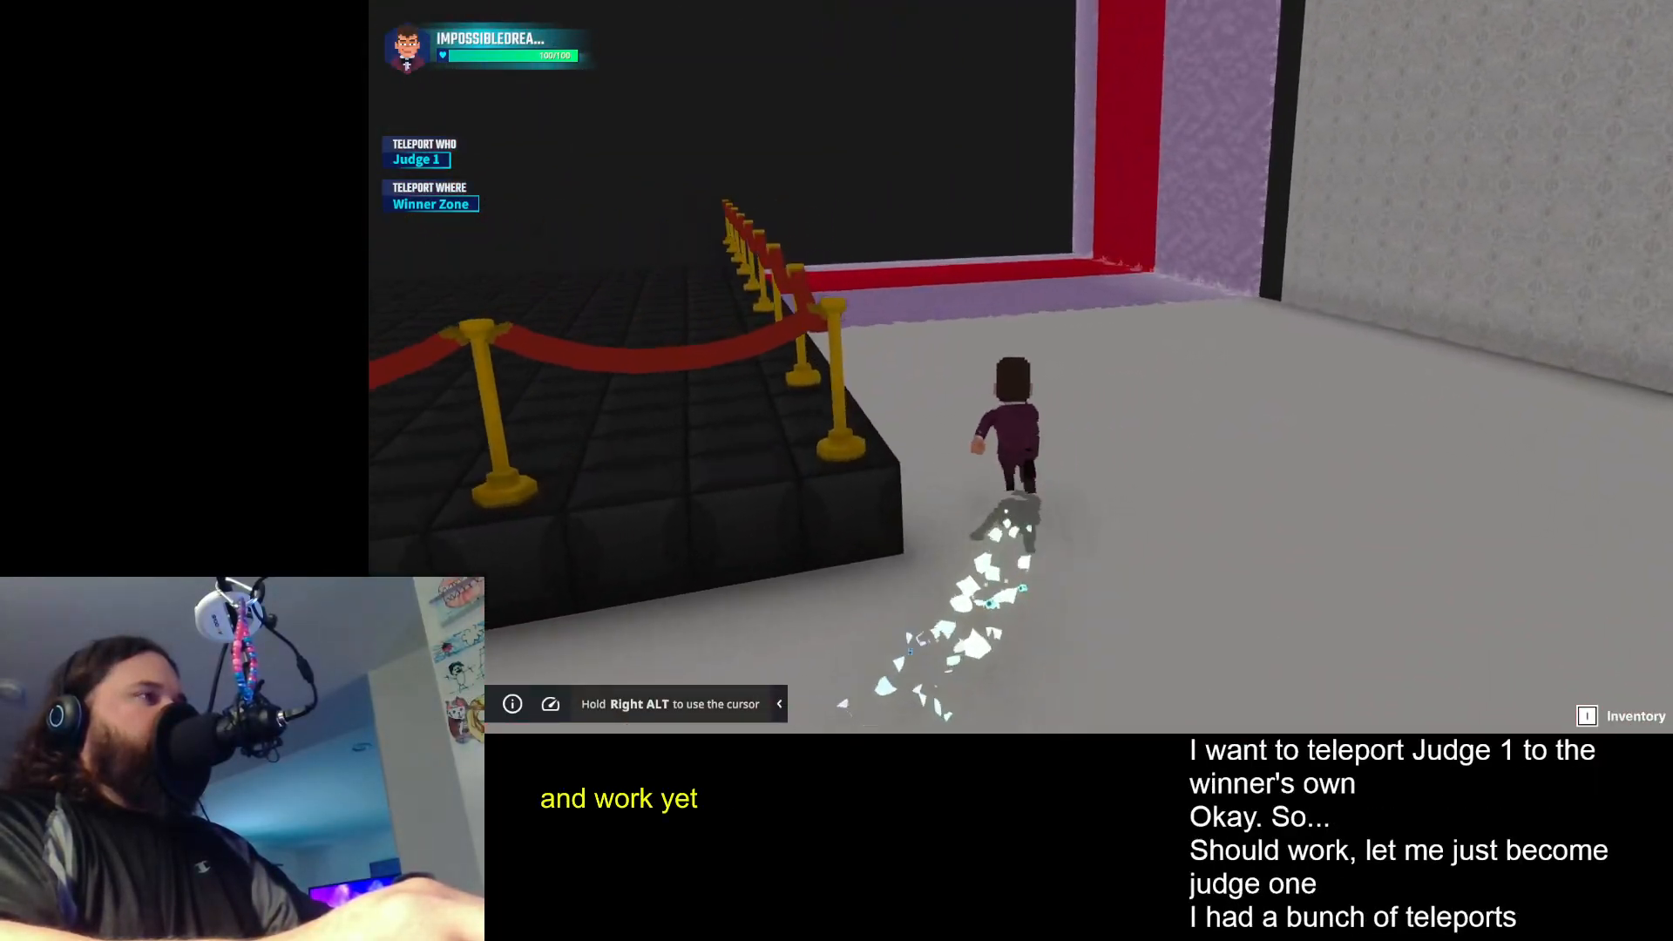
key(space)
key(w)
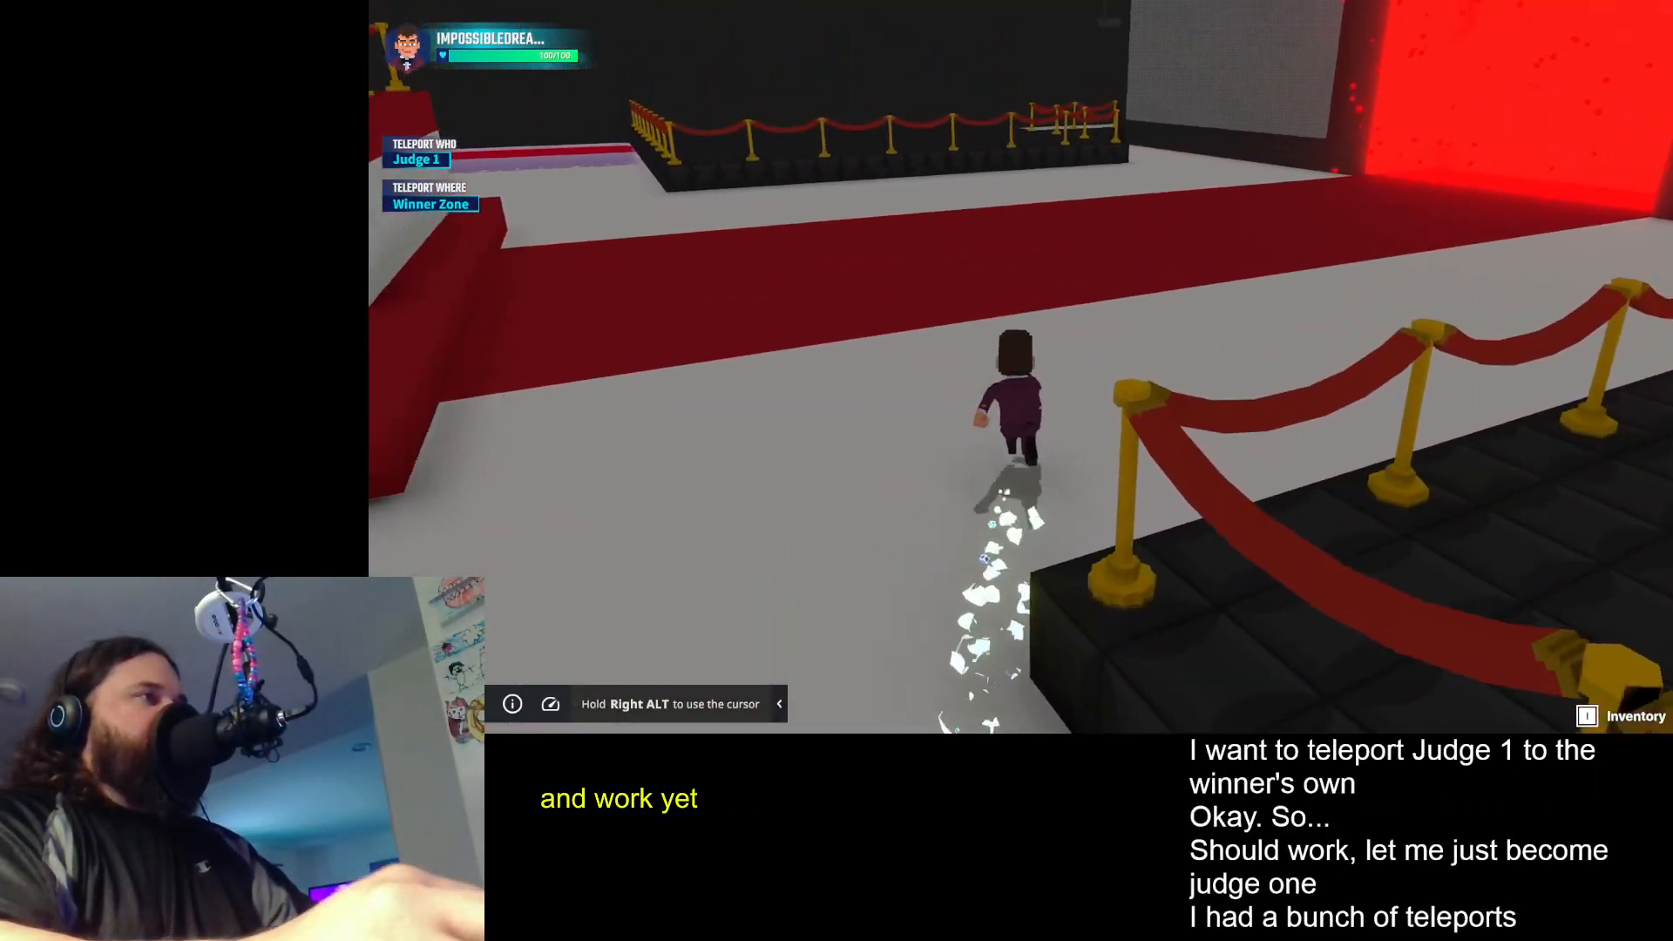
- Try to vote as a judge on the red carpet and dismiss the Judge Asker System dialog
key(d)
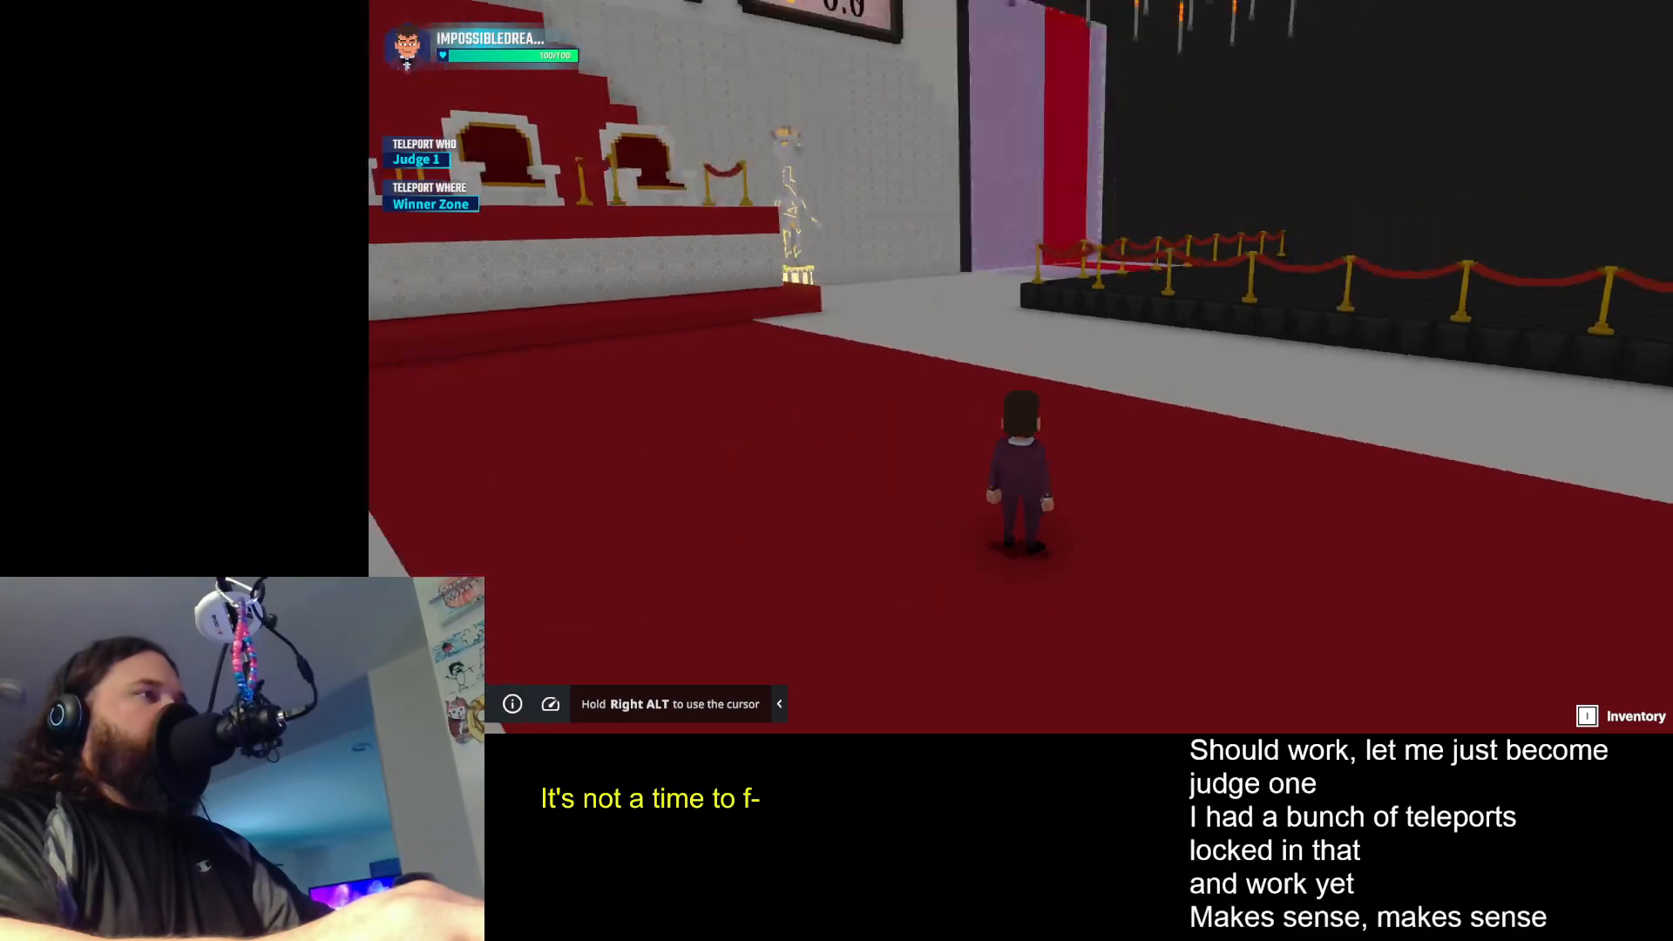
key(w)
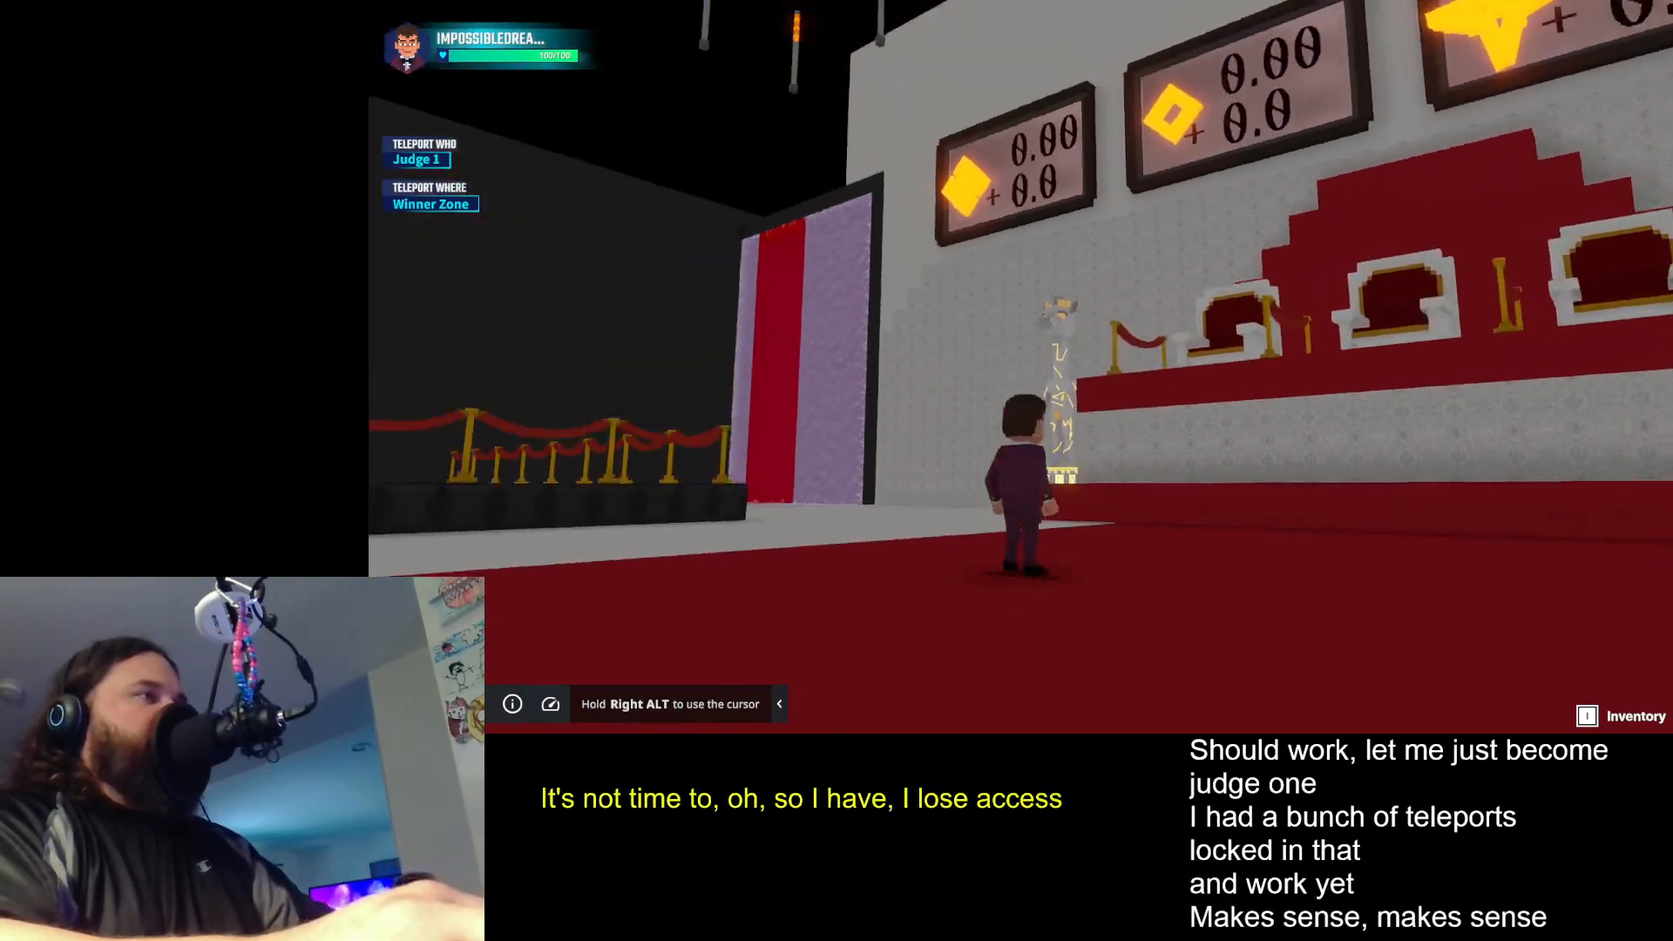
key(a)
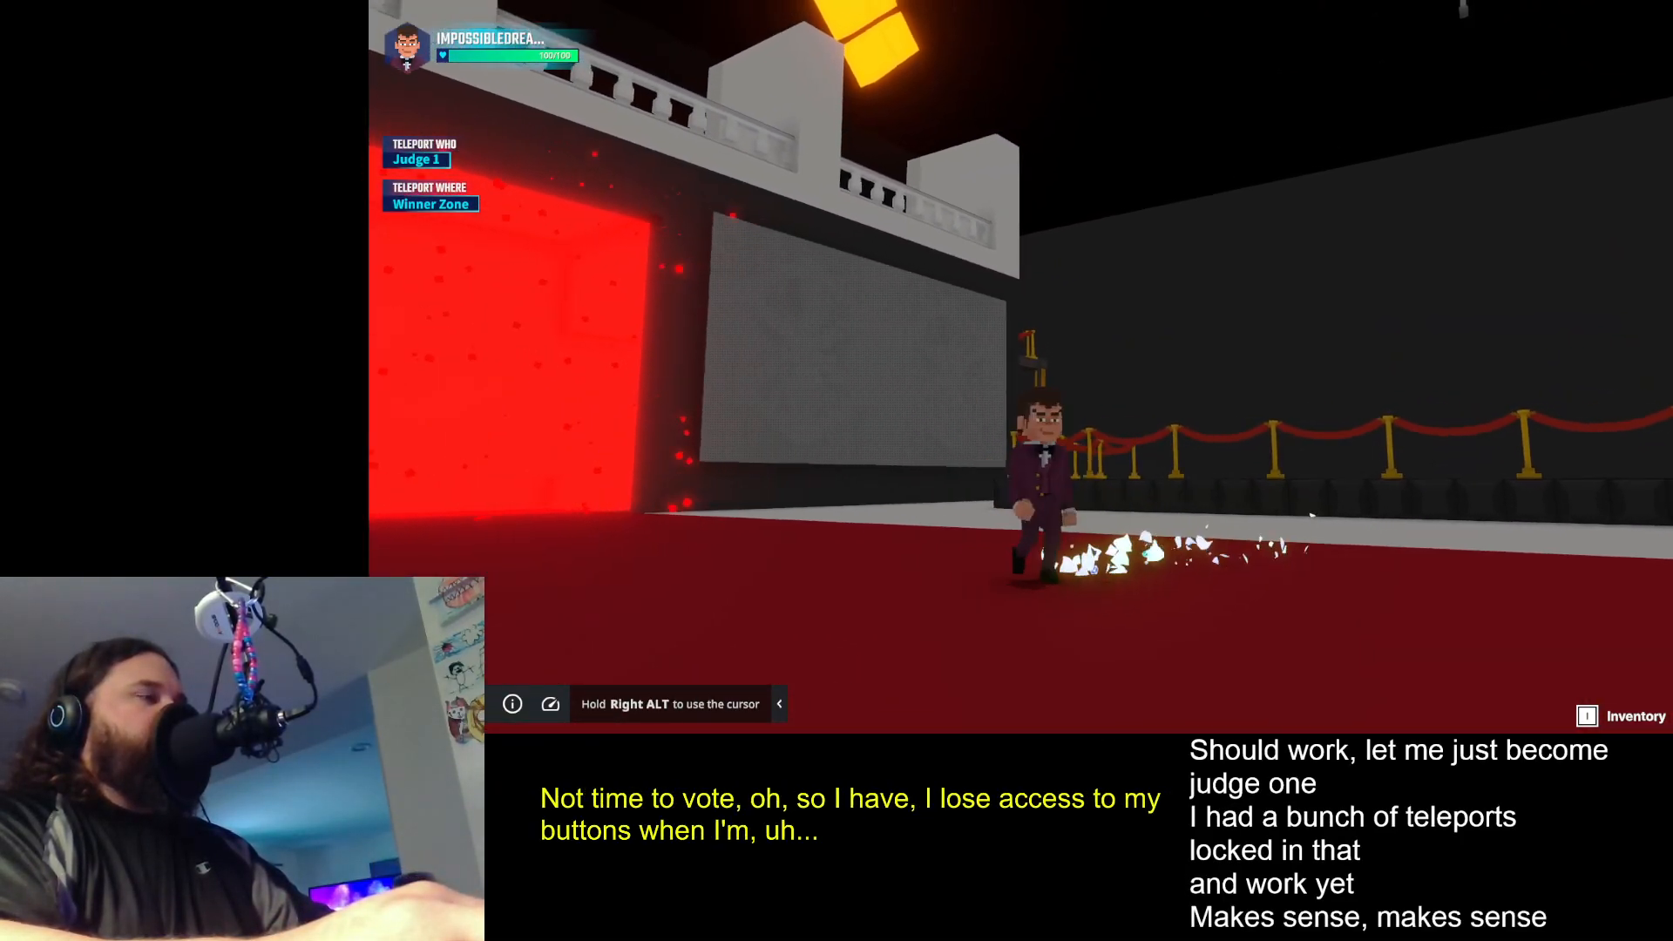
key(s)
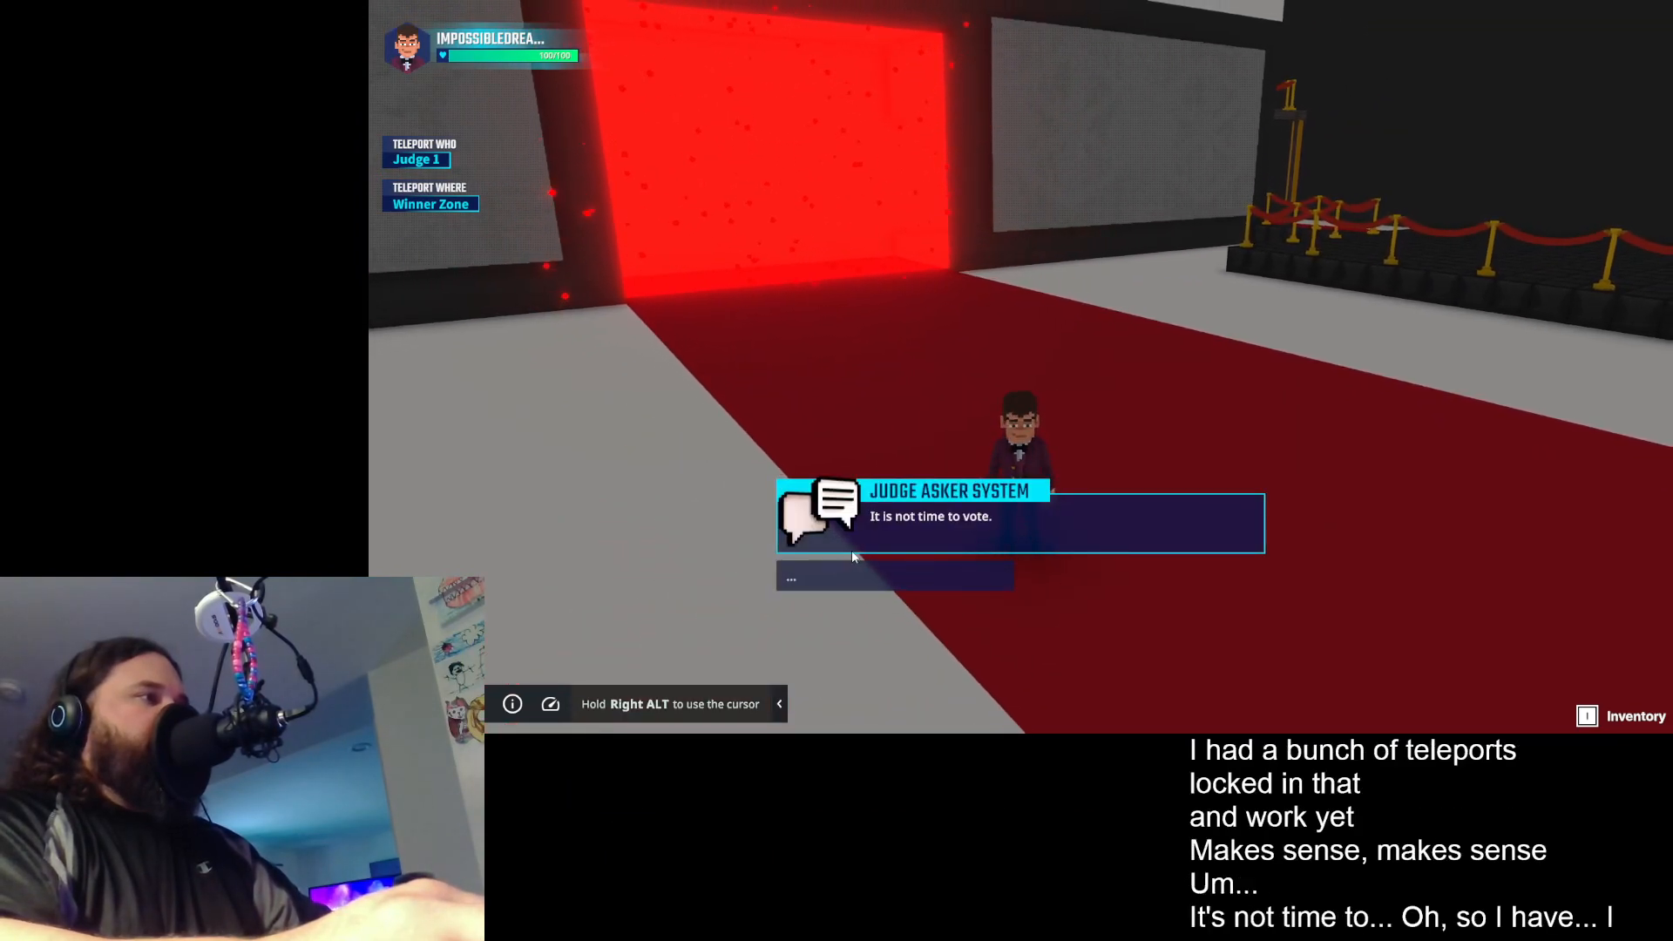
click(906, 572)
key(w)
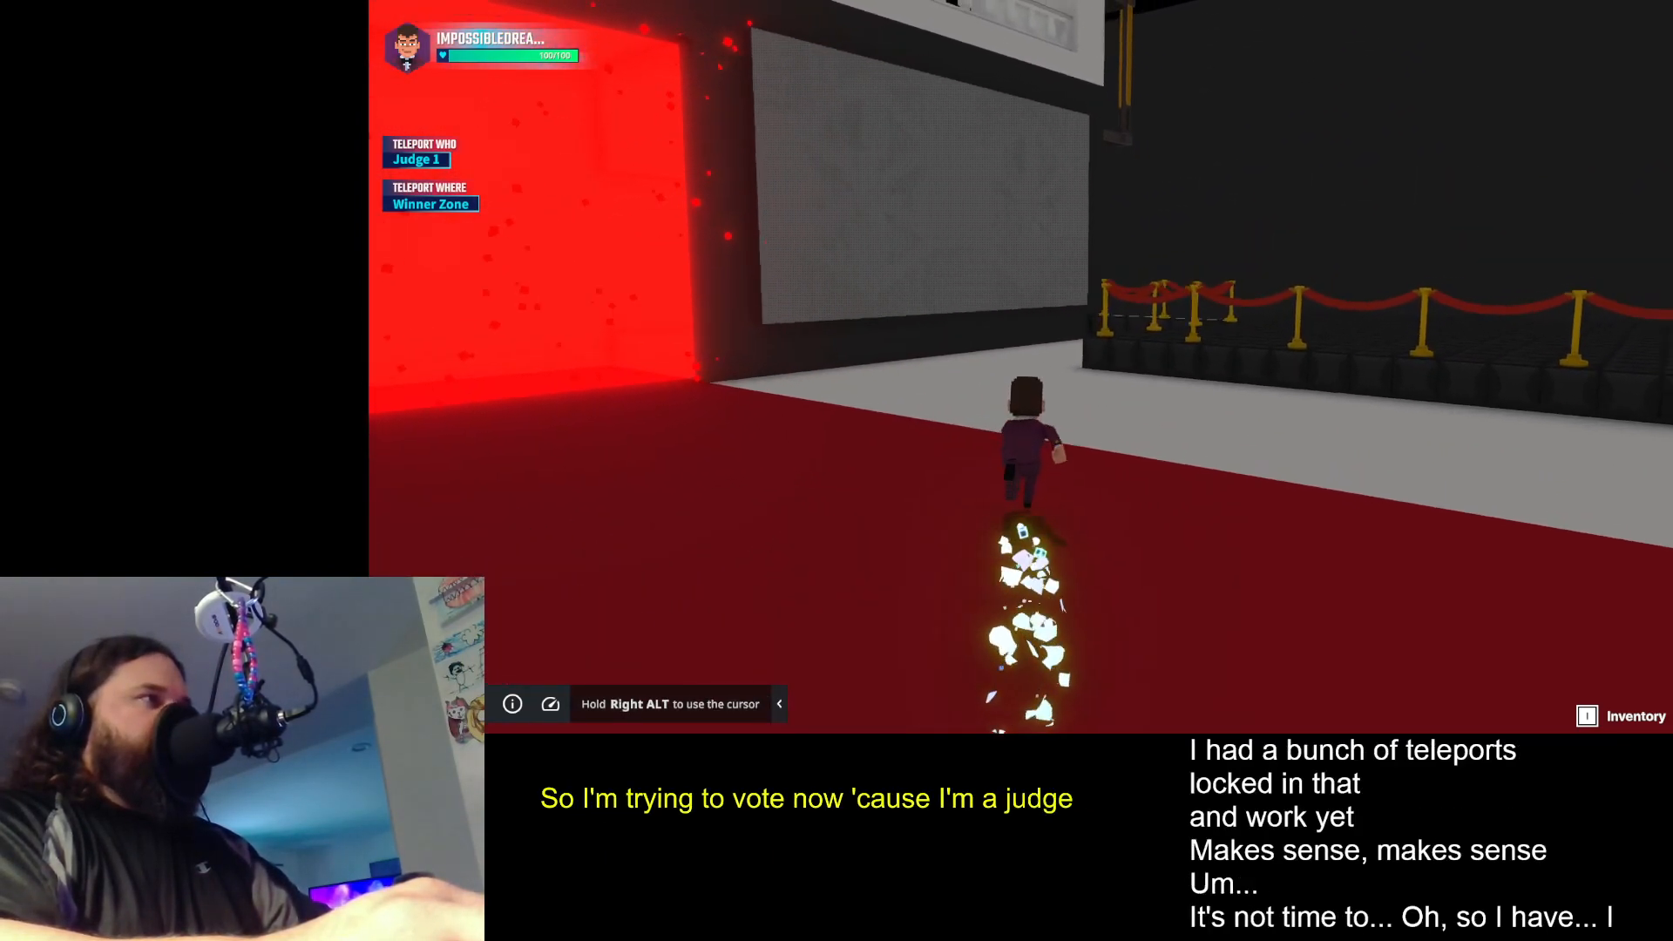
- Run the avatar up to the judges' stage and climb onto the platform behind the judge chairs
key(w)
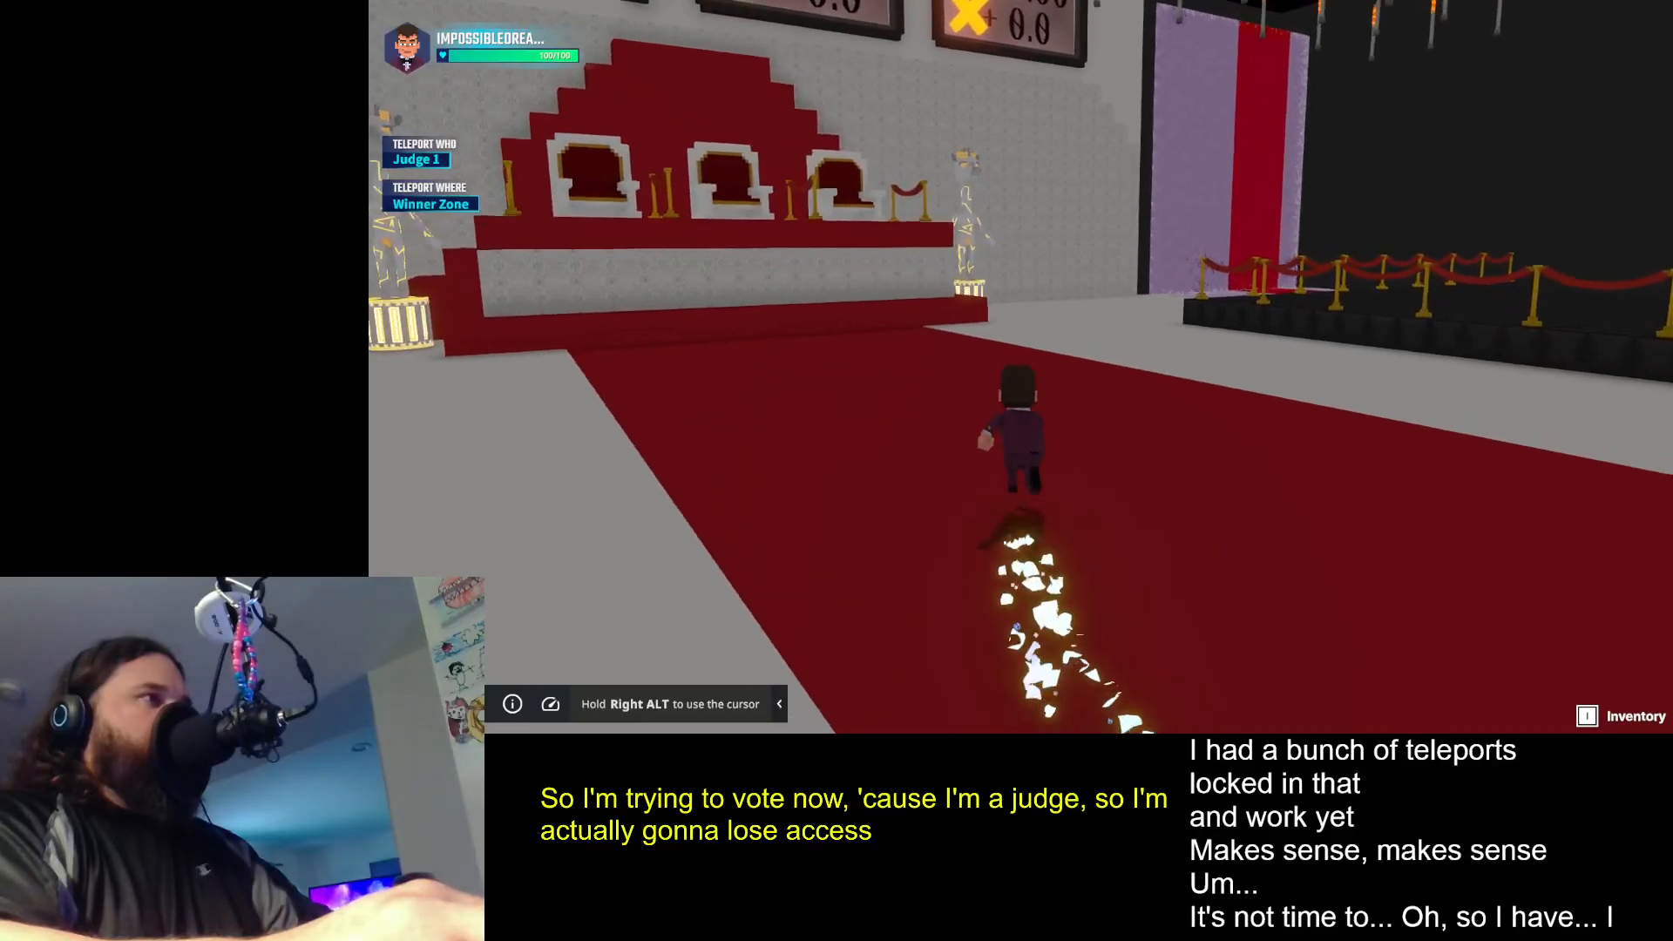
key(w)
key(space)
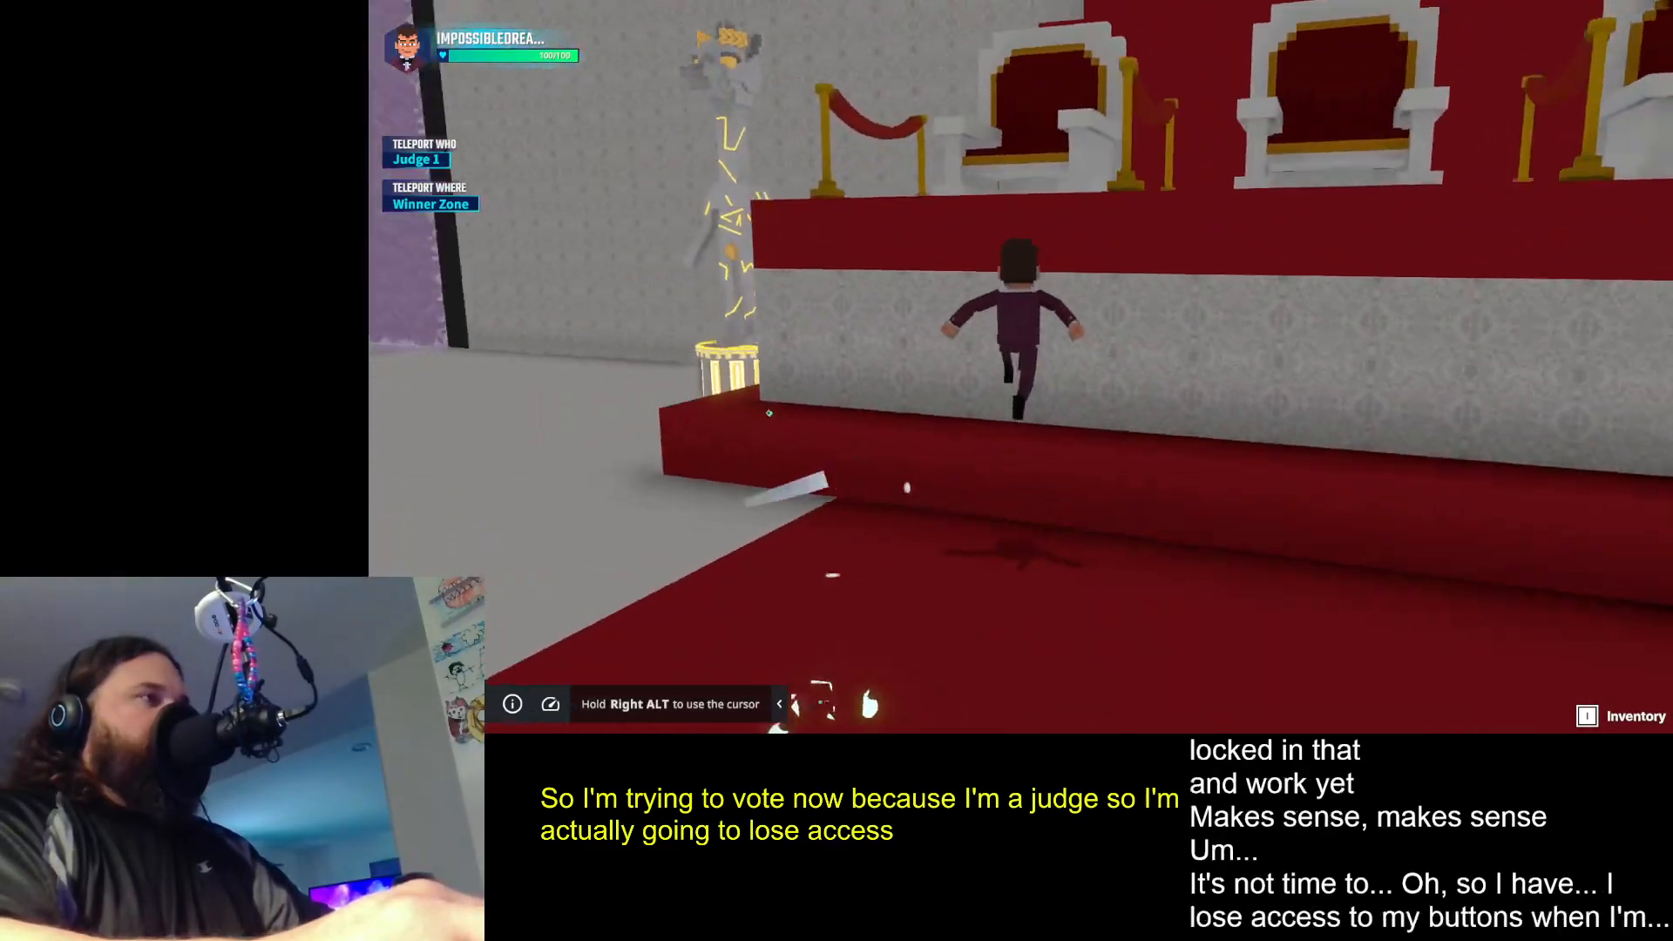
key(space)
key(space)
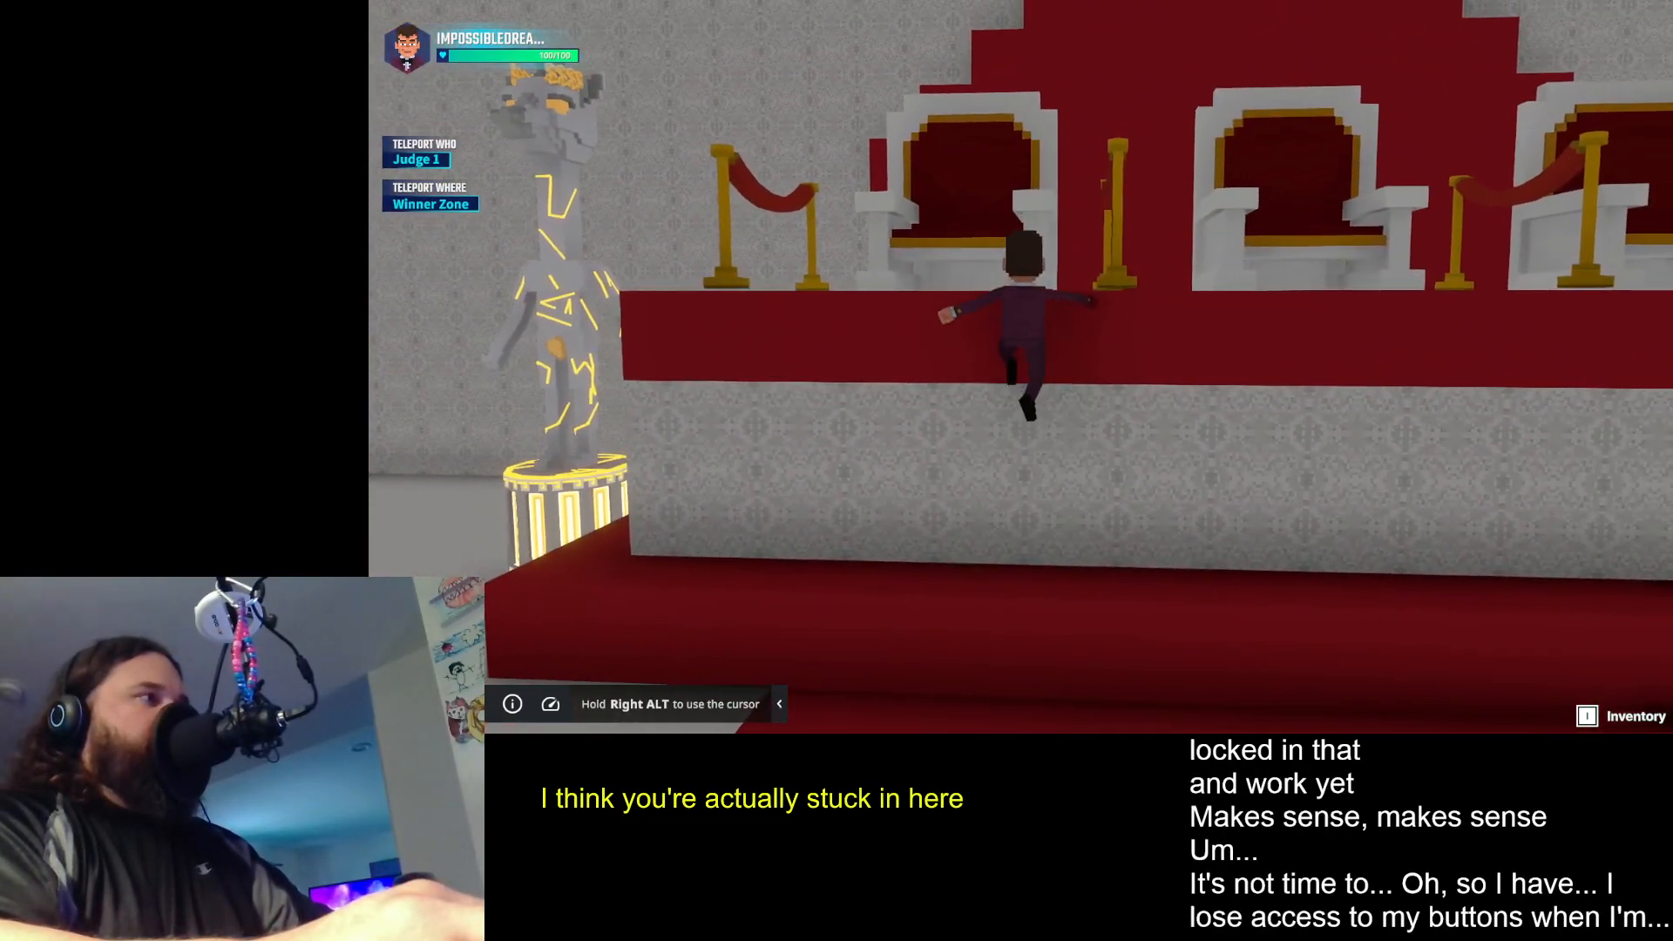
key(a)
key(space)
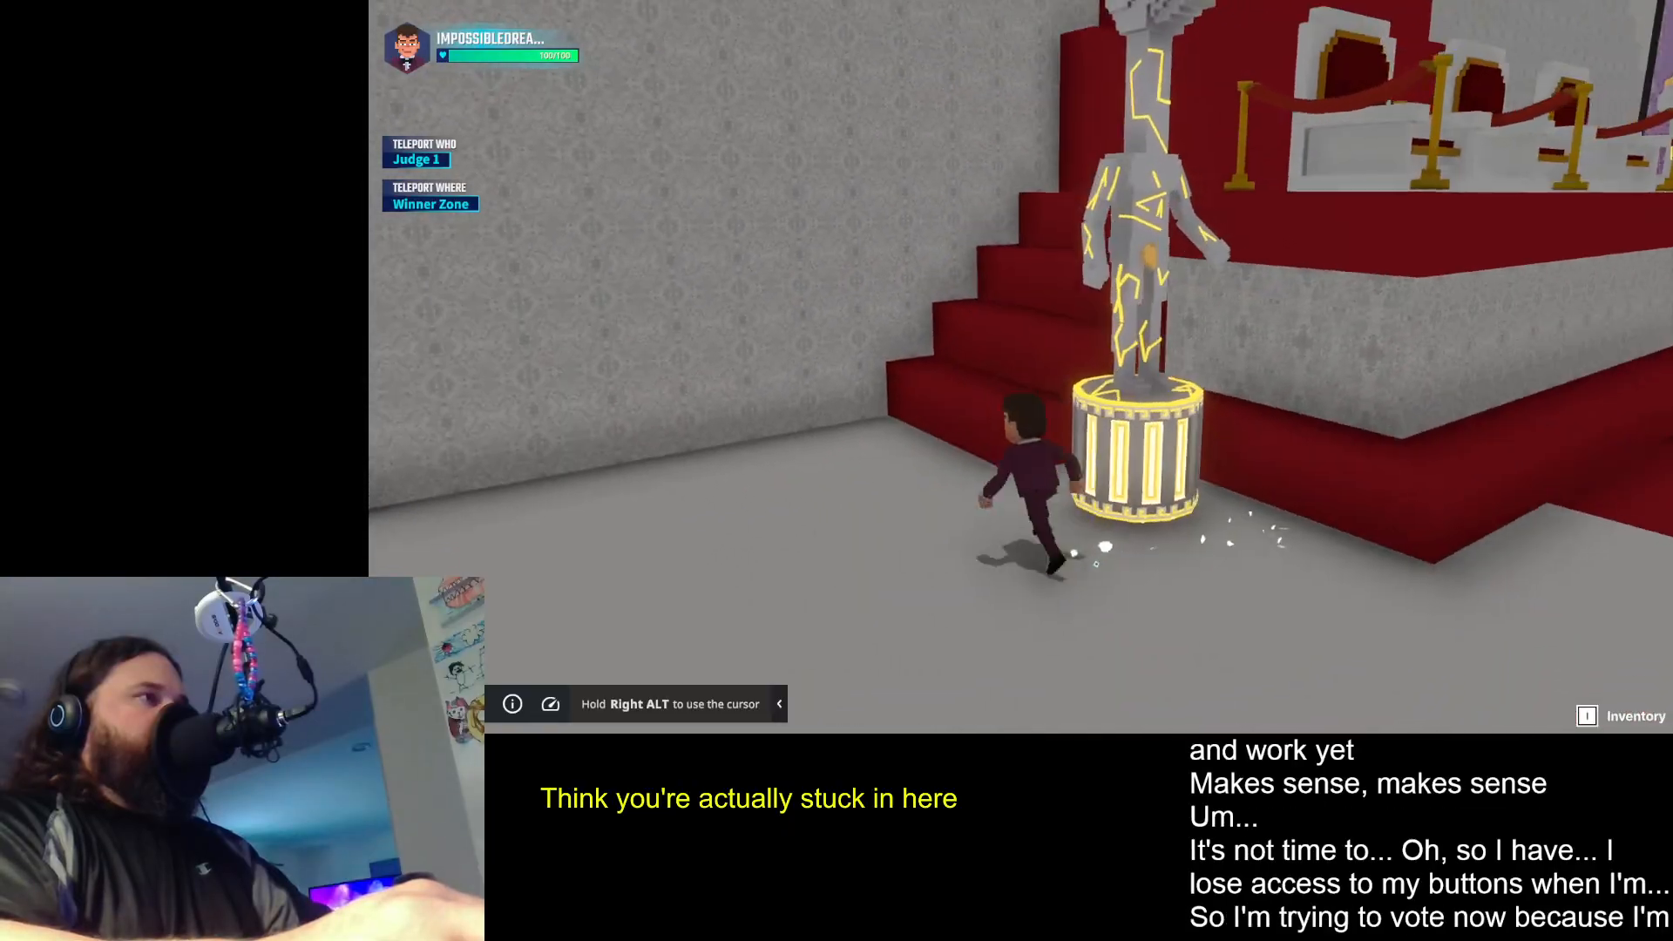
key(w)
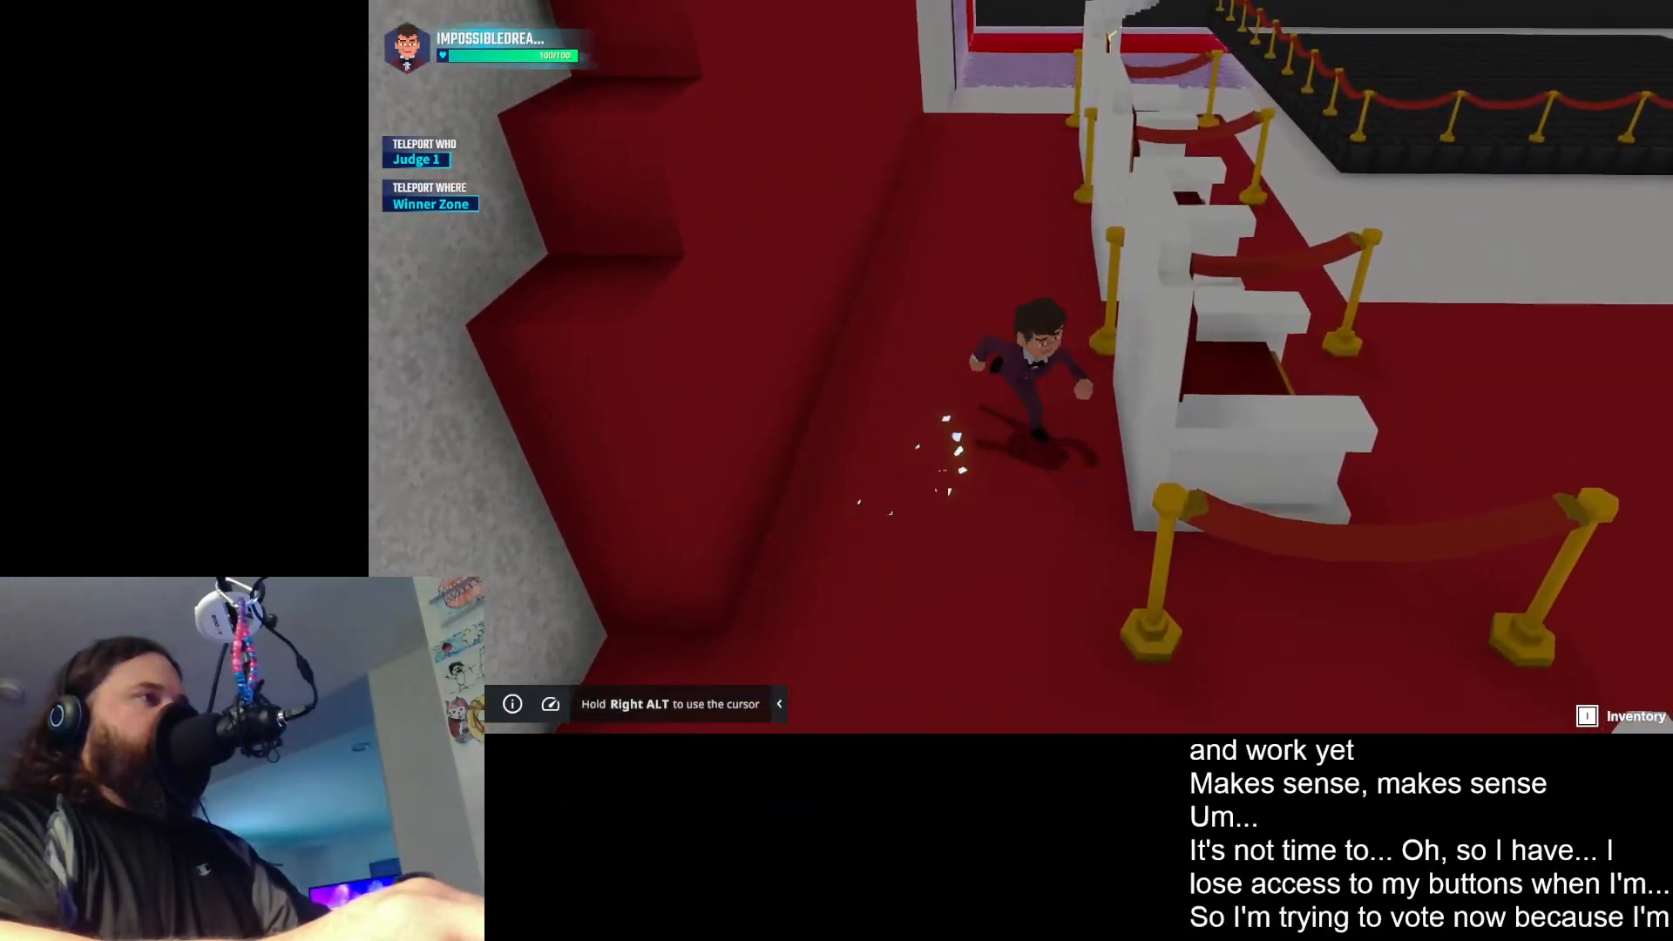
- Test leaving the hall from the judges' stage by flying above the rooms, and return to the red carpet
key(w)
key(space)
key(space)
key(w)
key(space)
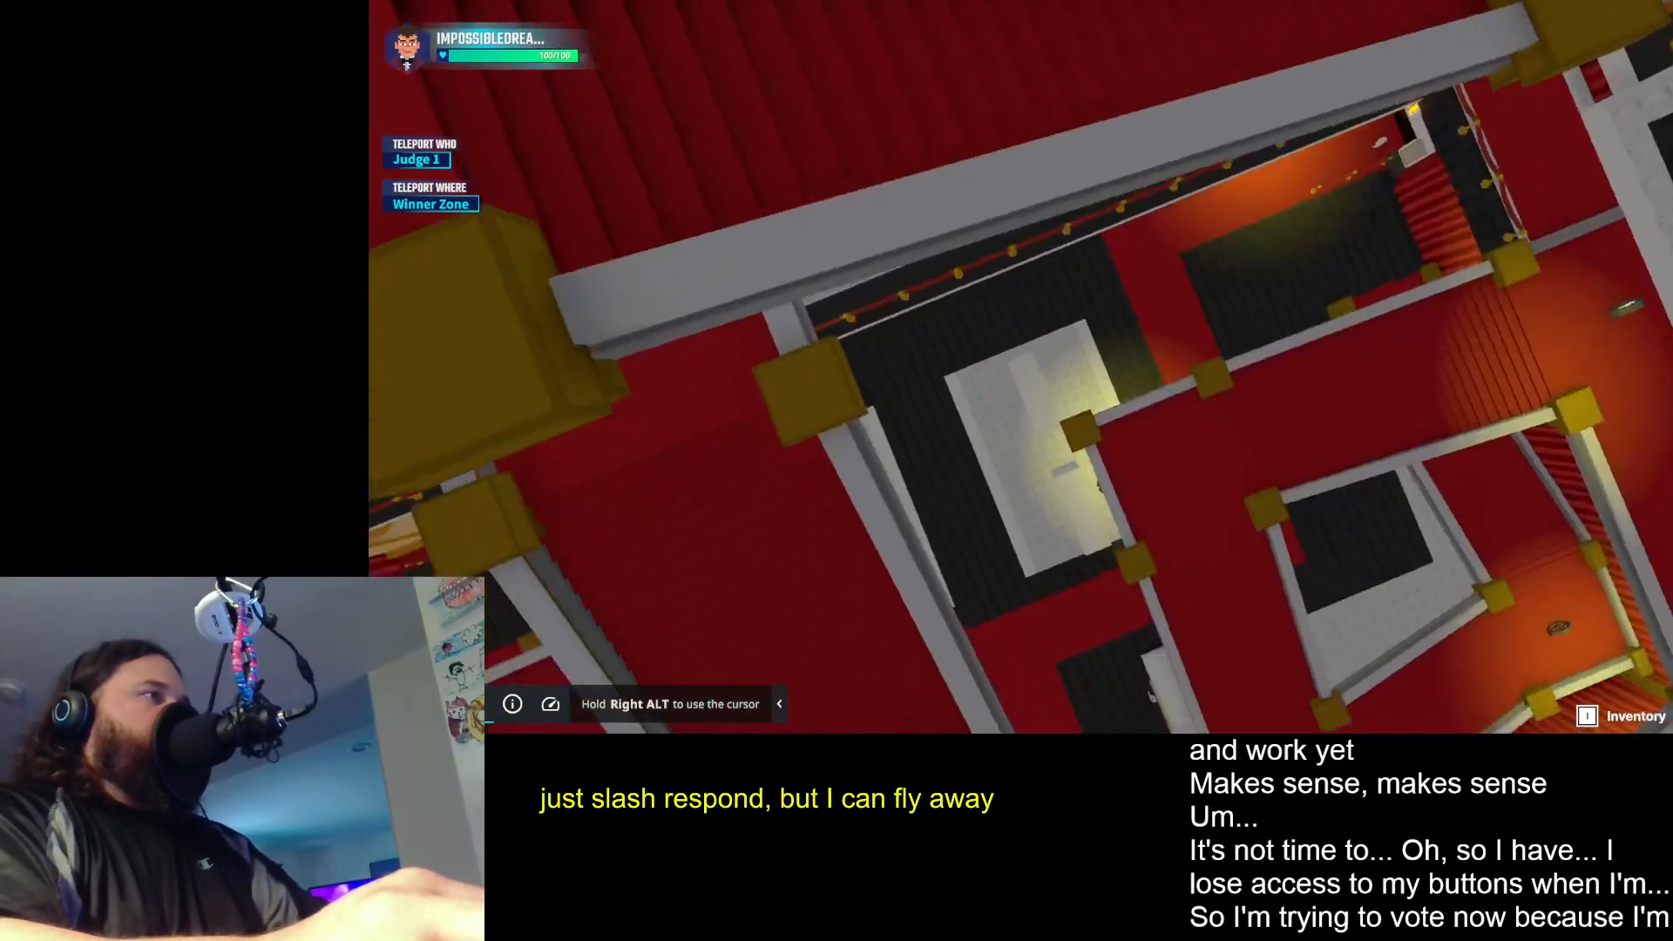
key(w)
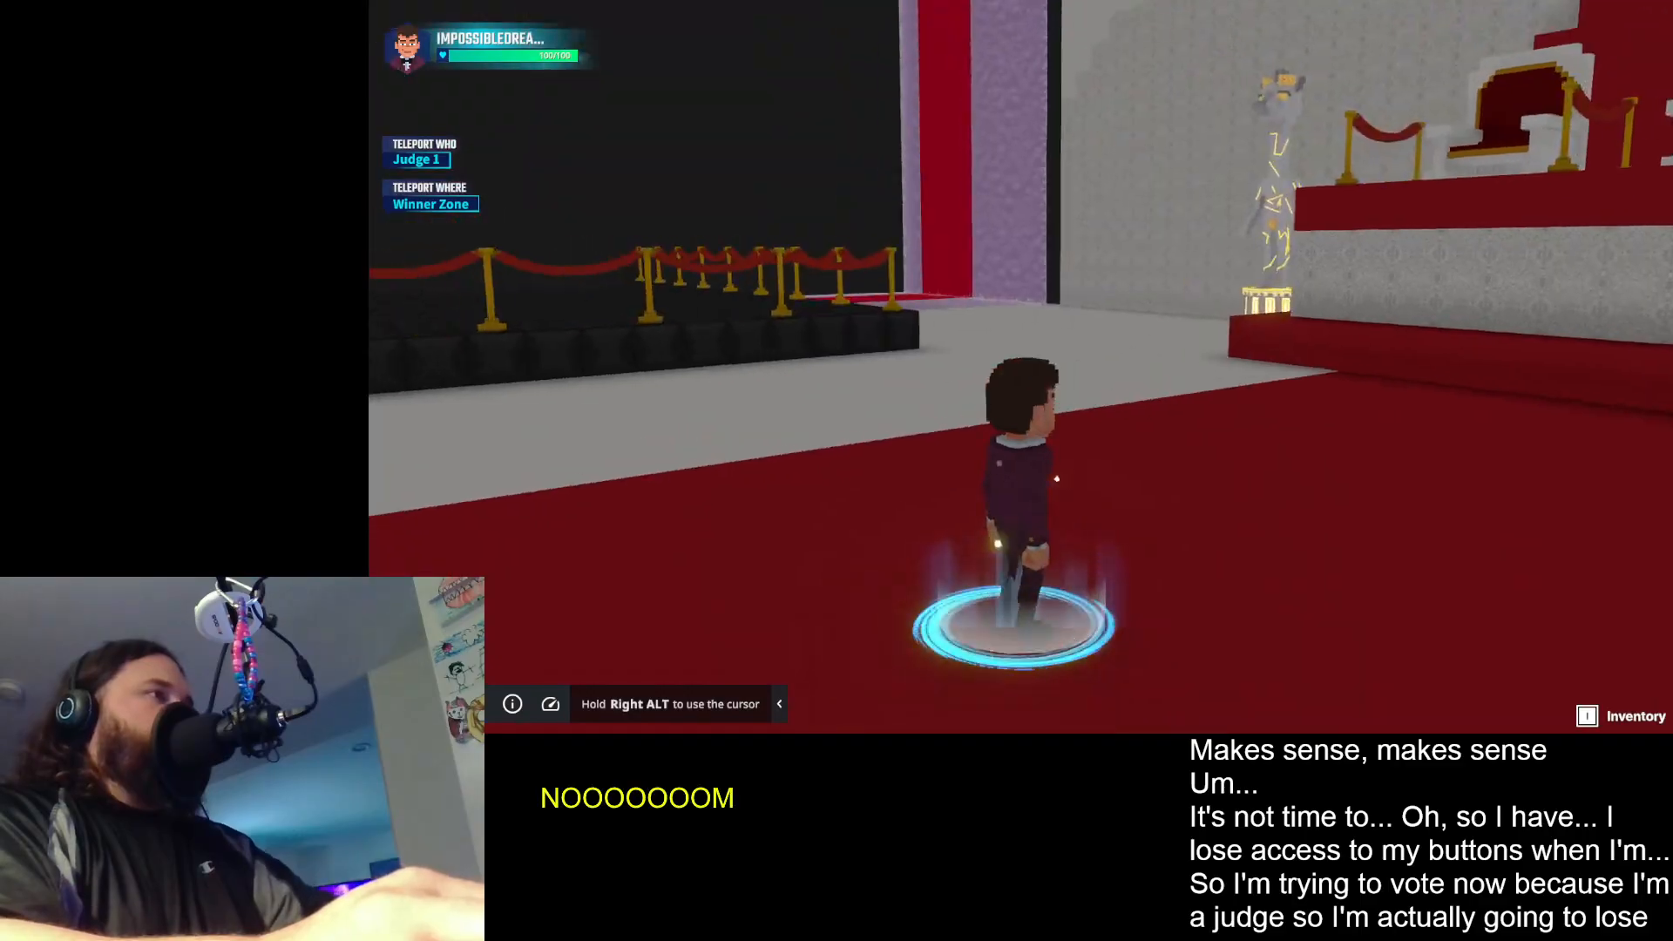
key(w)
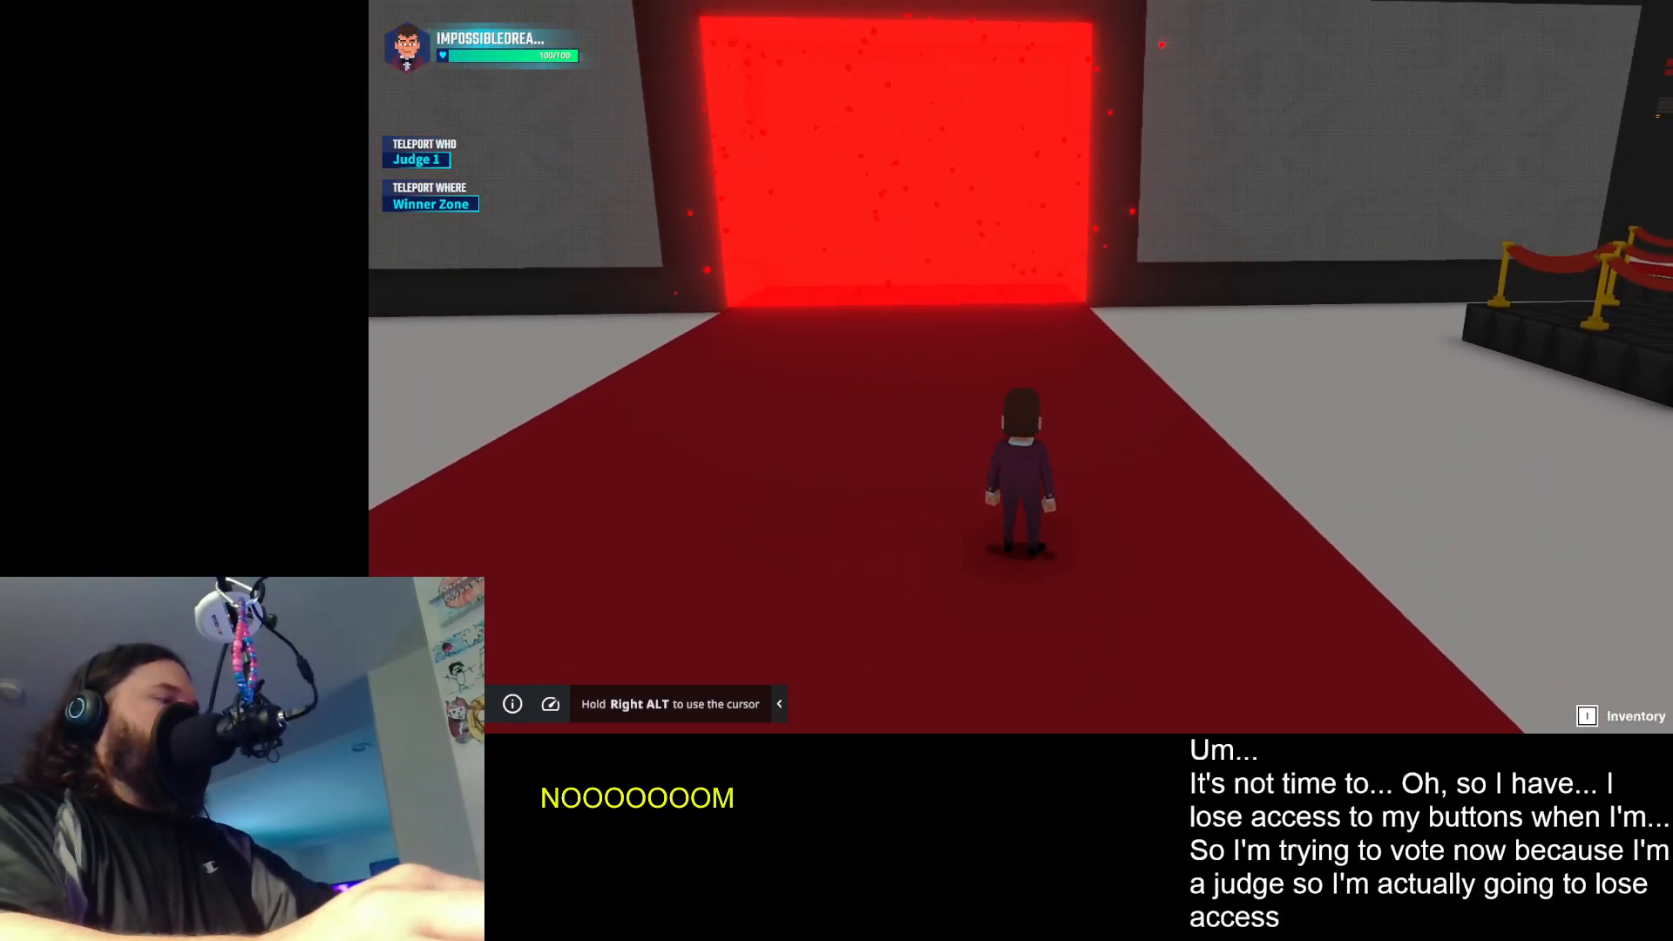
- Test the free-flying drone camera through the hall, past the purple entrance and the judges' stage, with the avatar in view
key(w)
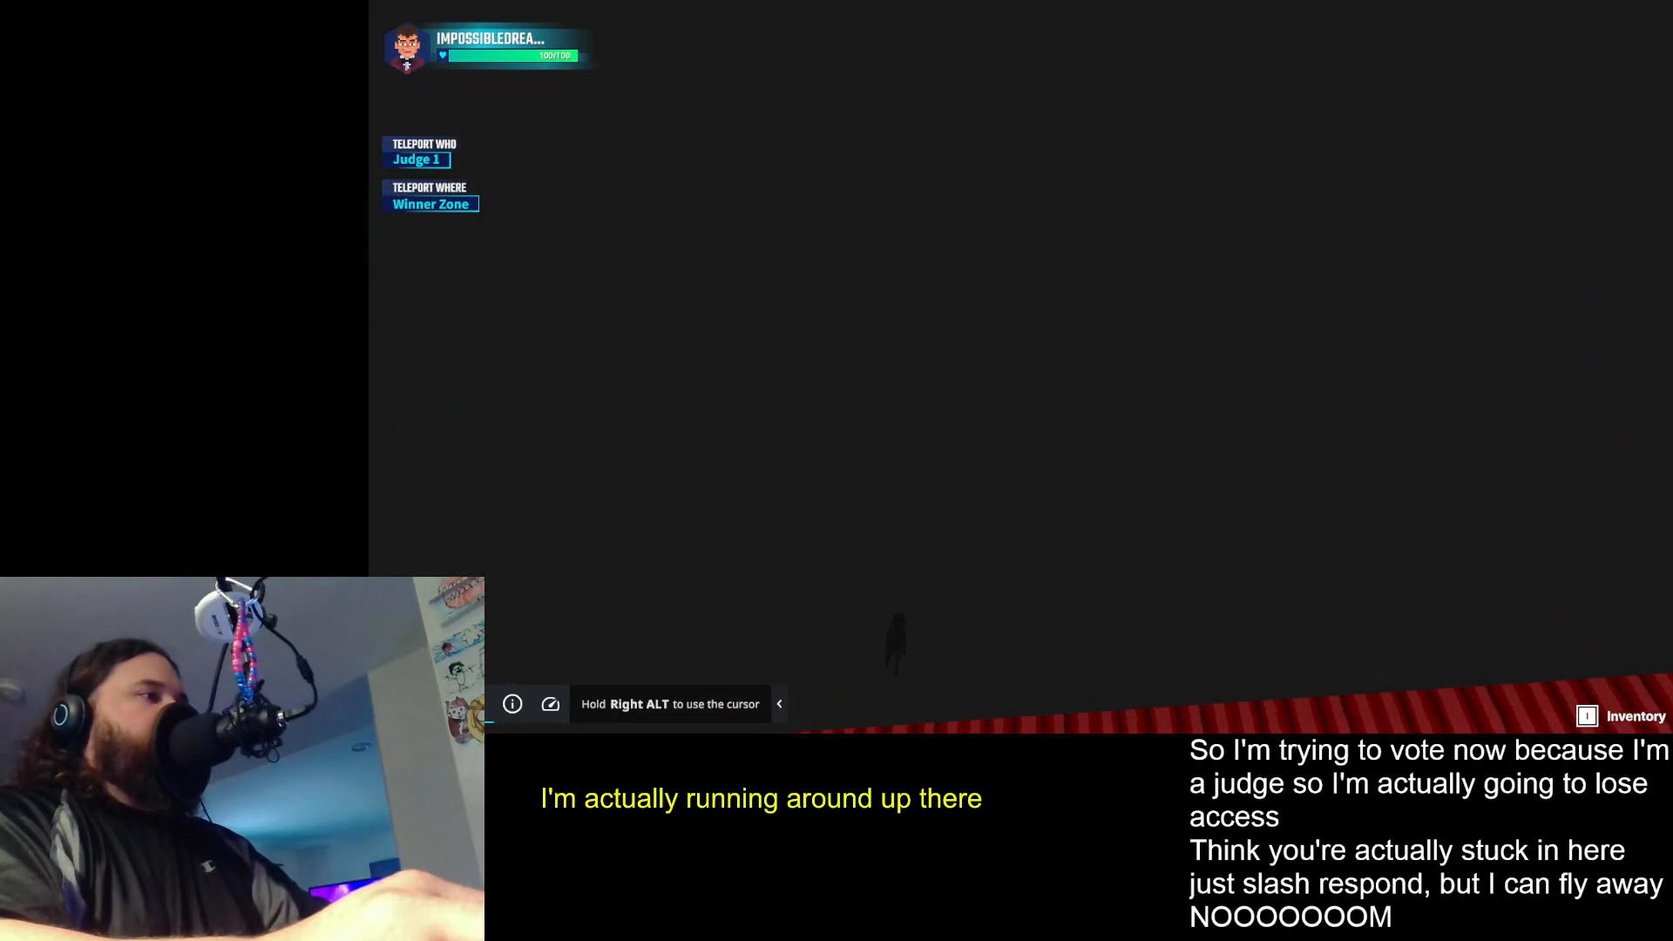
key(w)
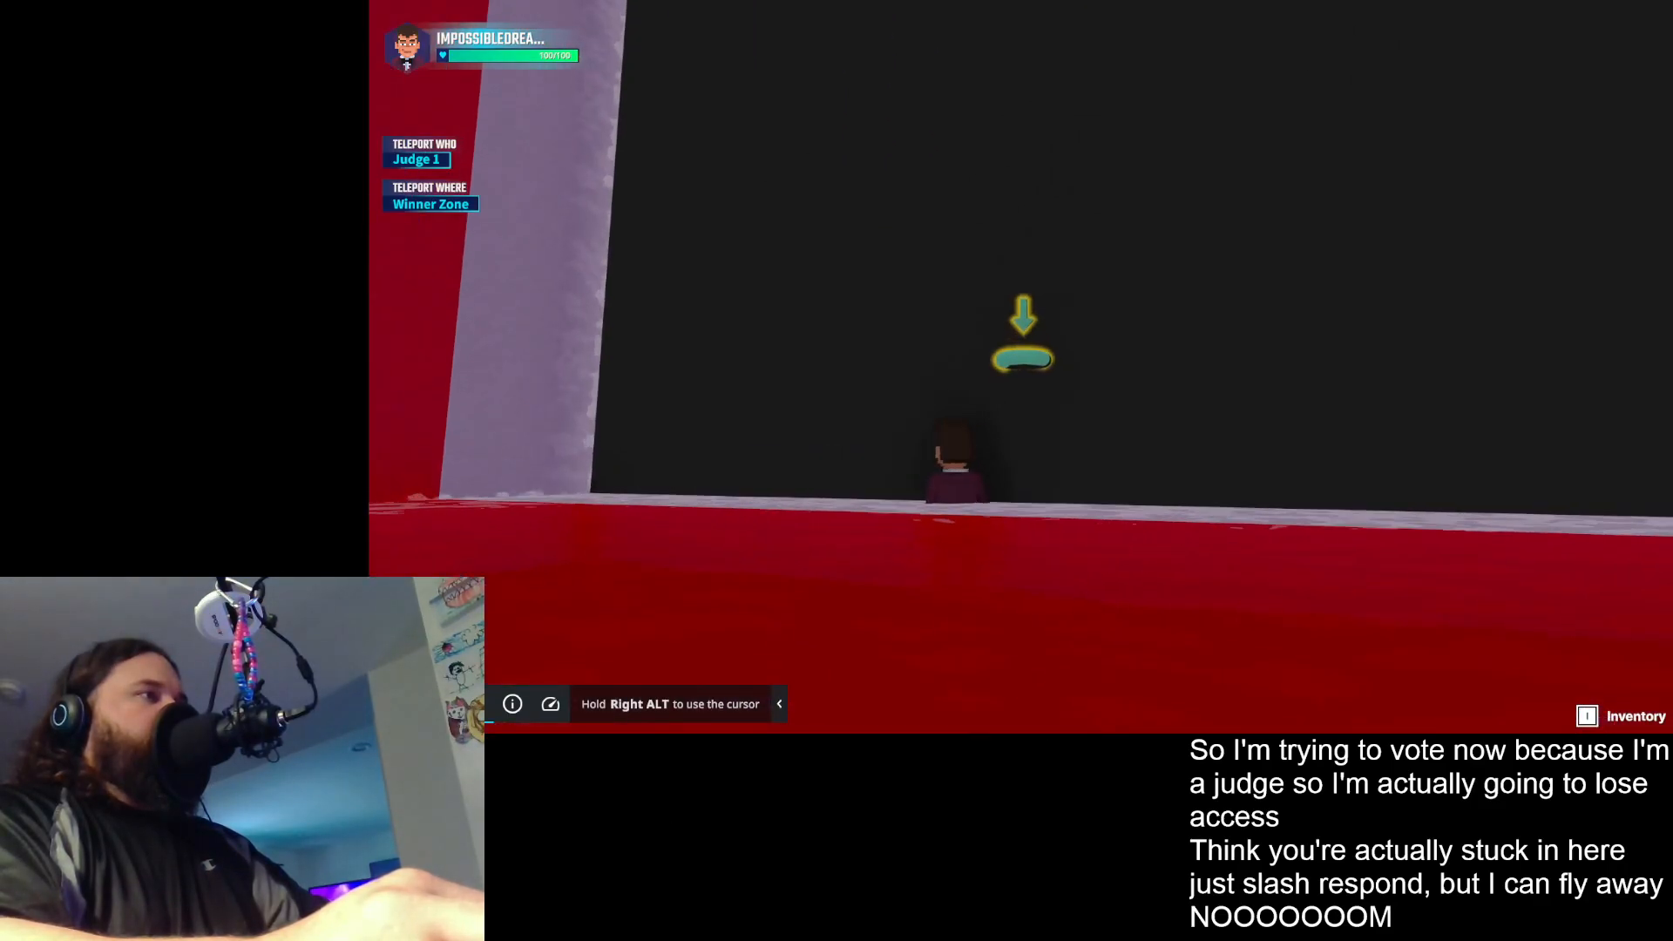
key(w)
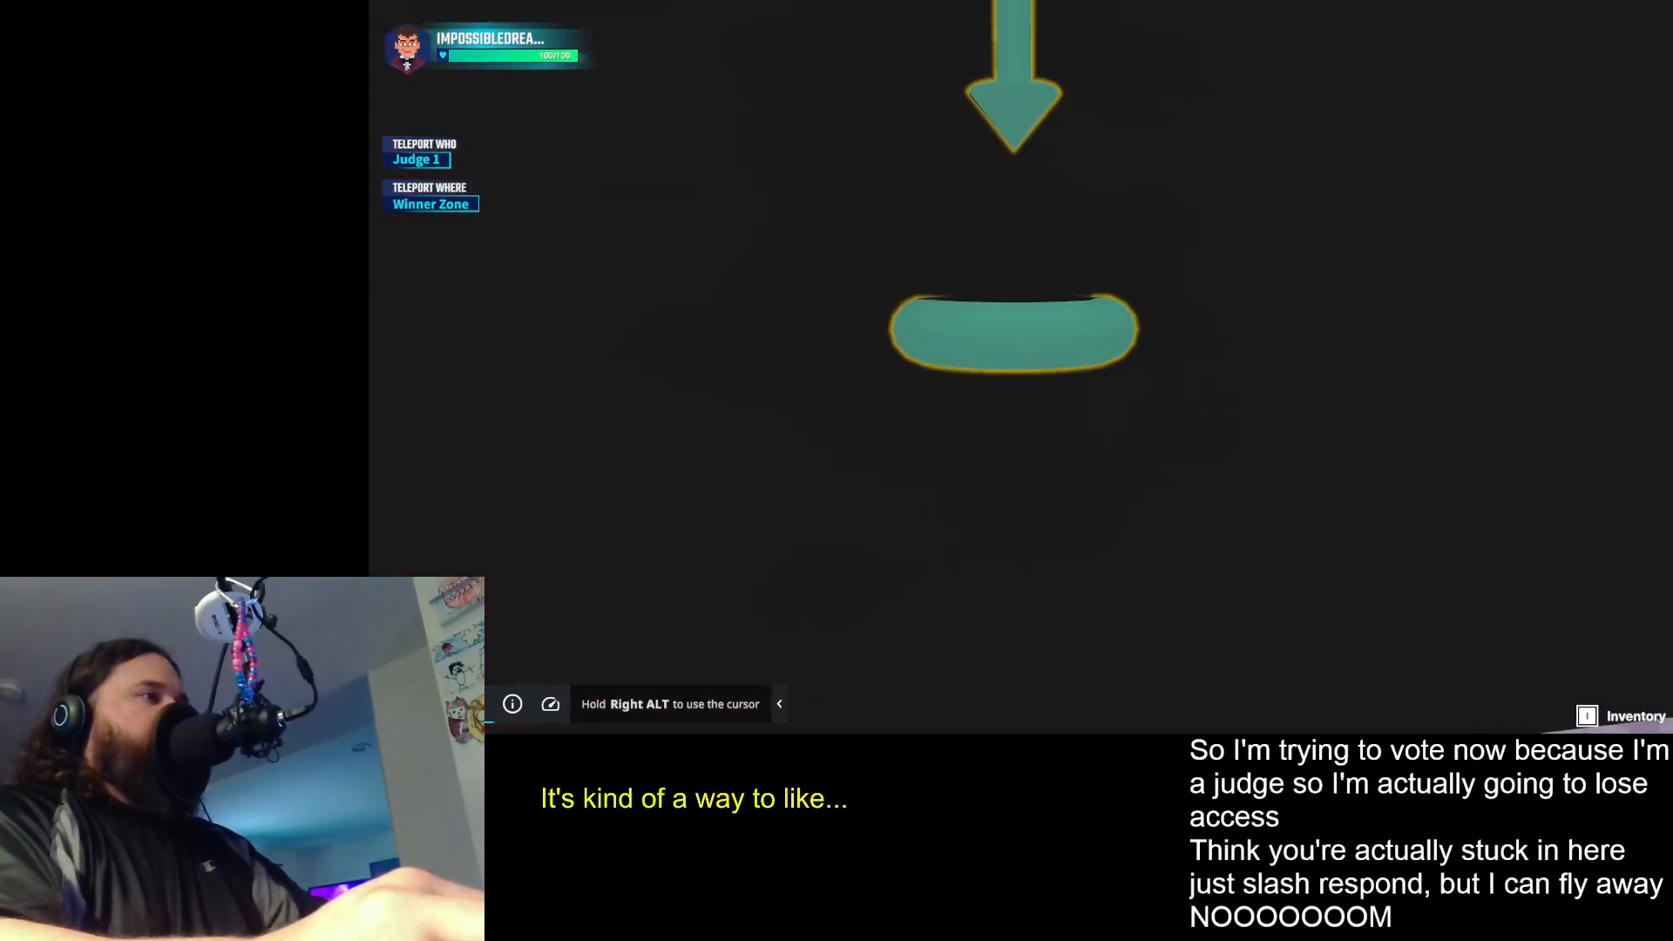
key(w)
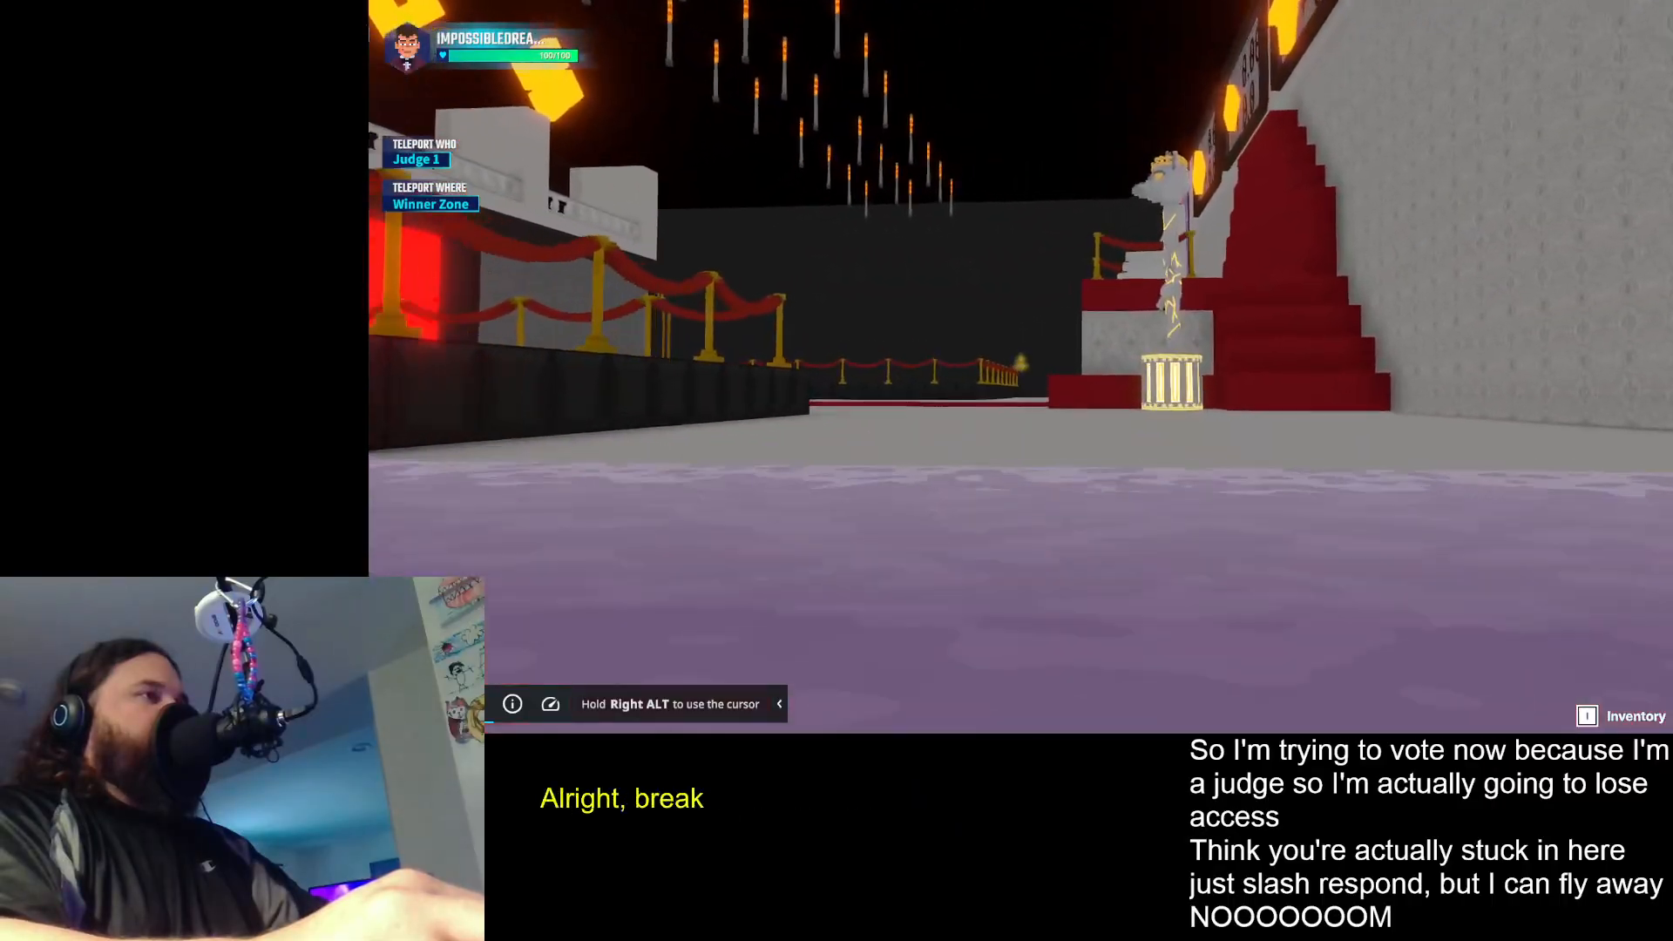
key(w)
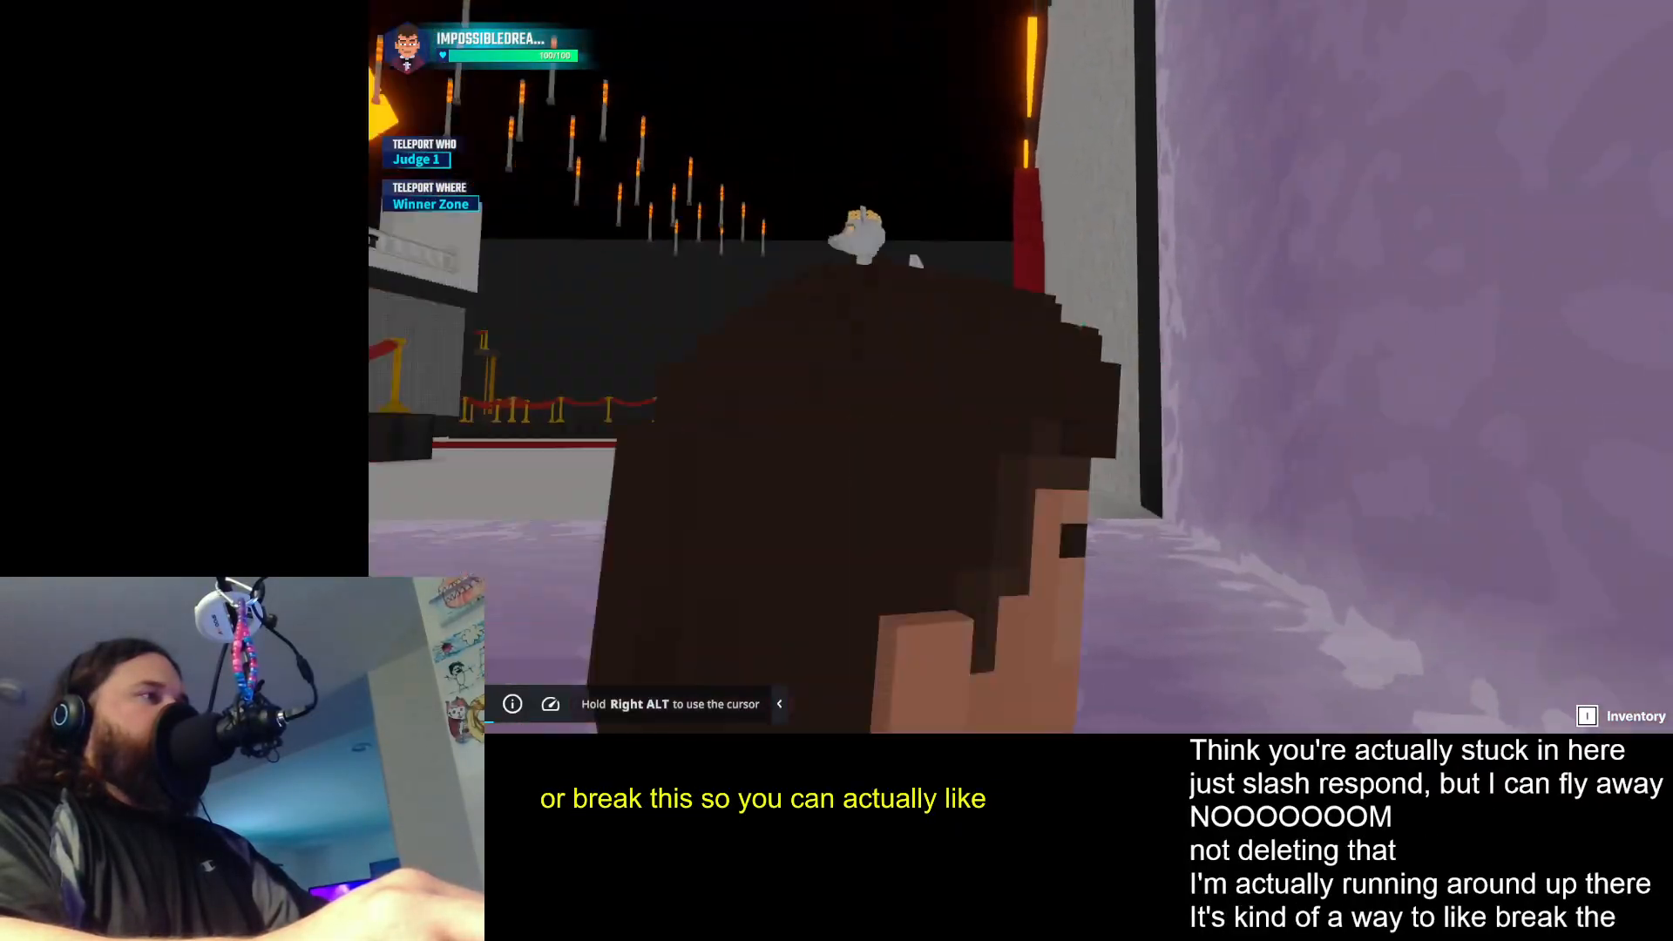
key(w)
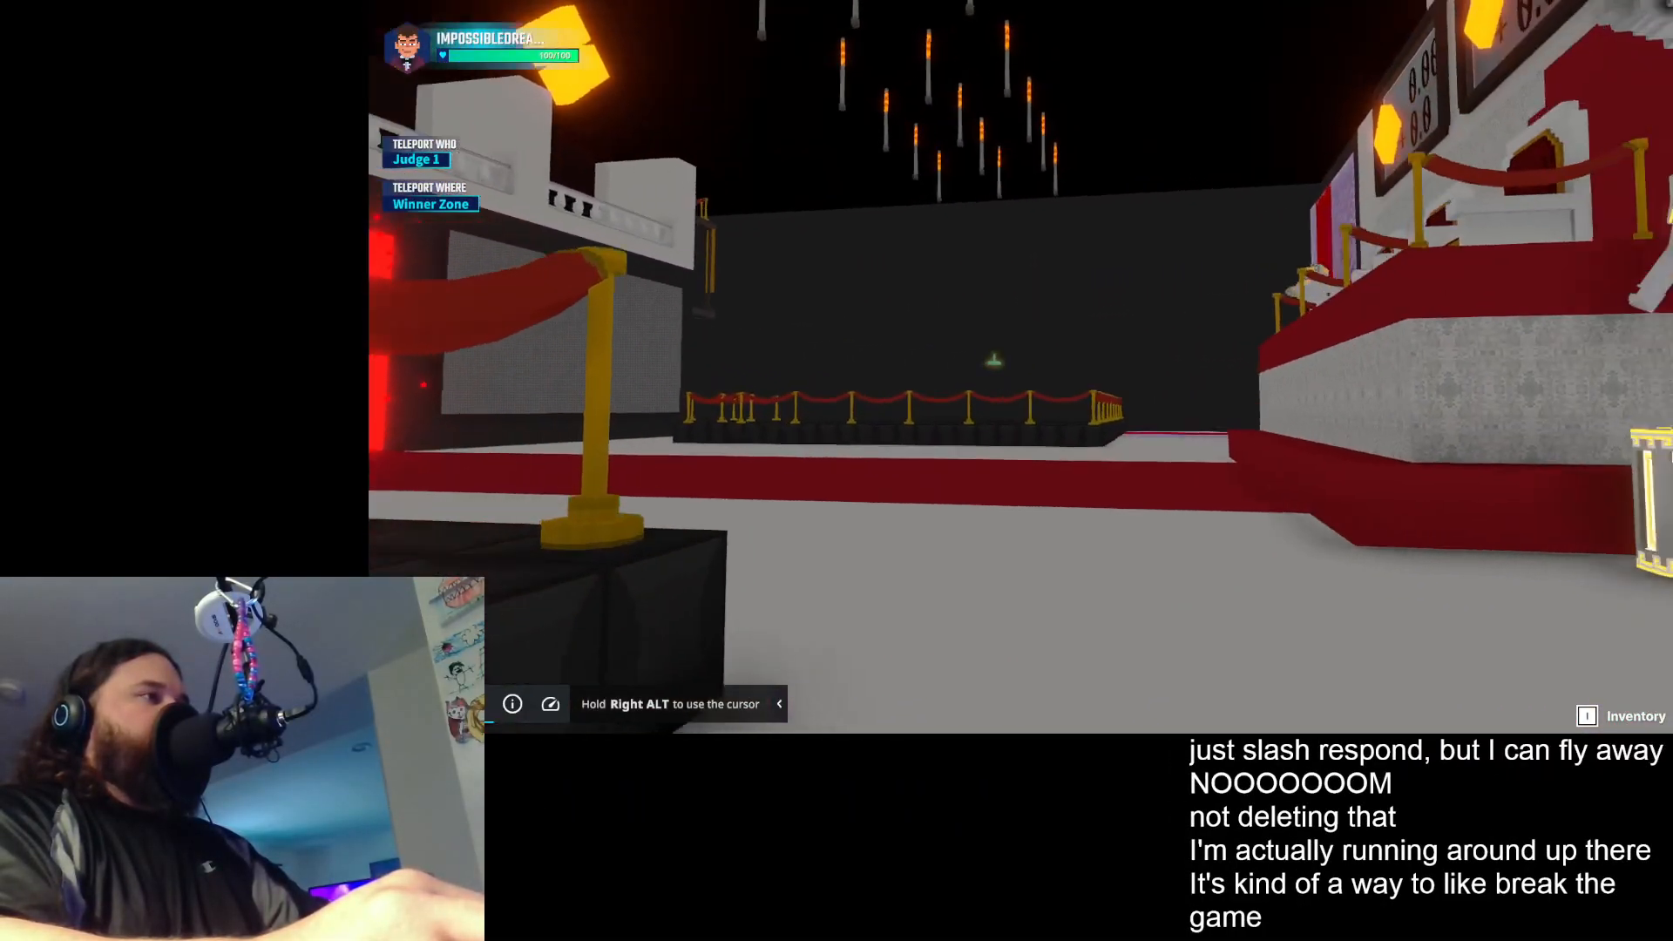
key(s)
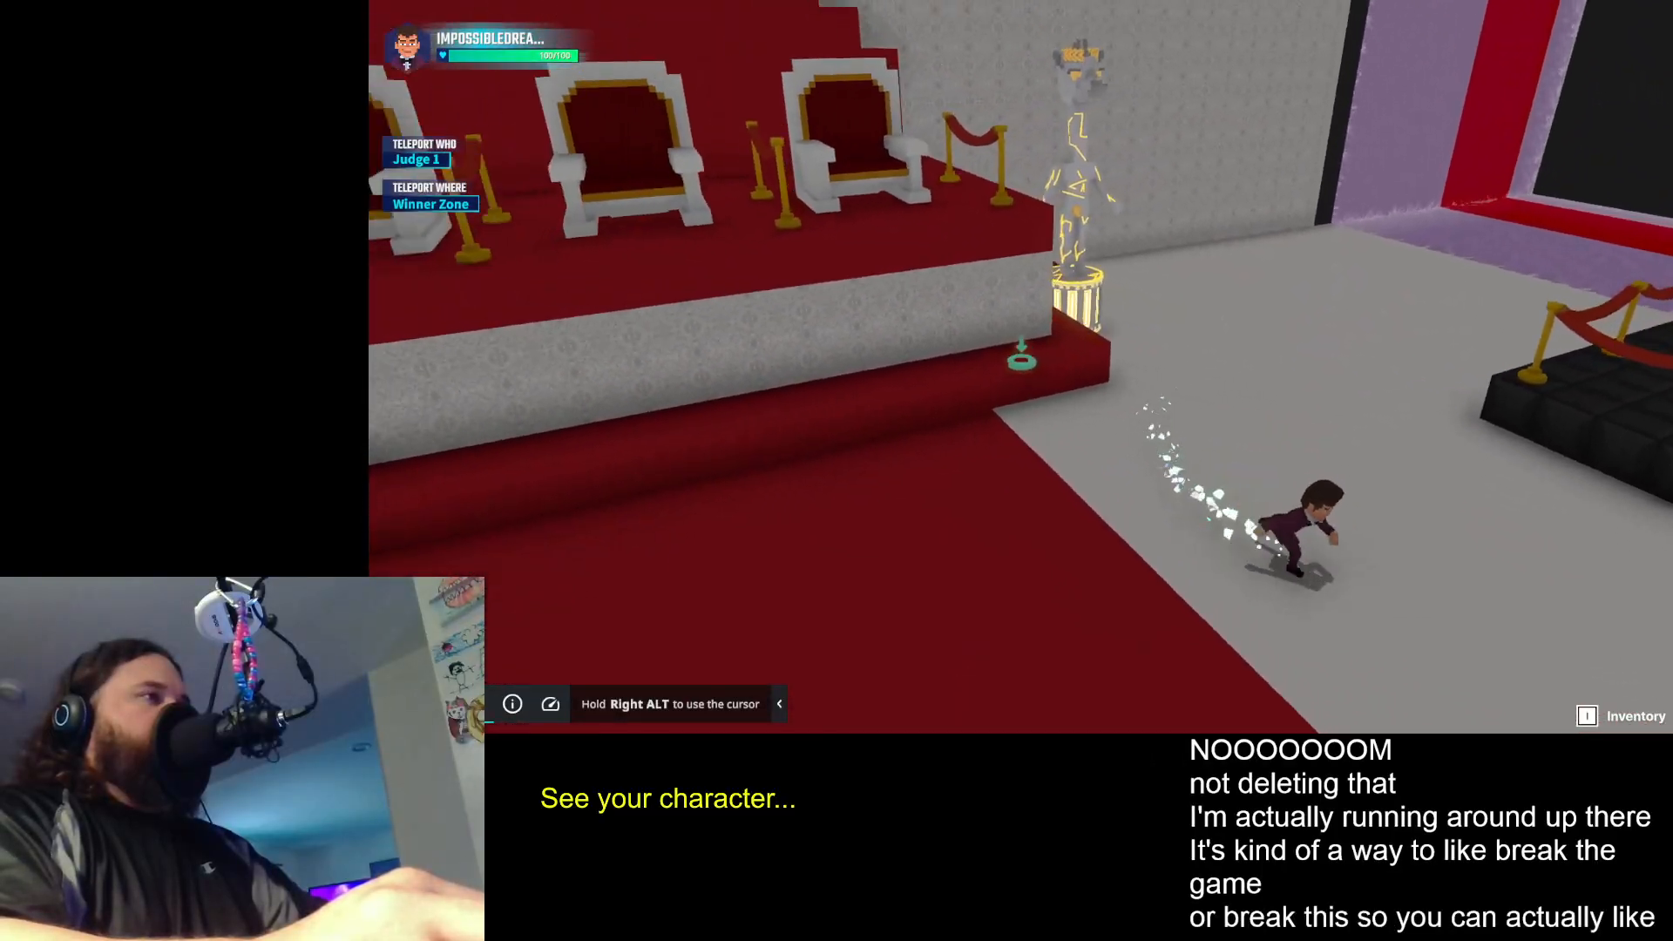
key(d)
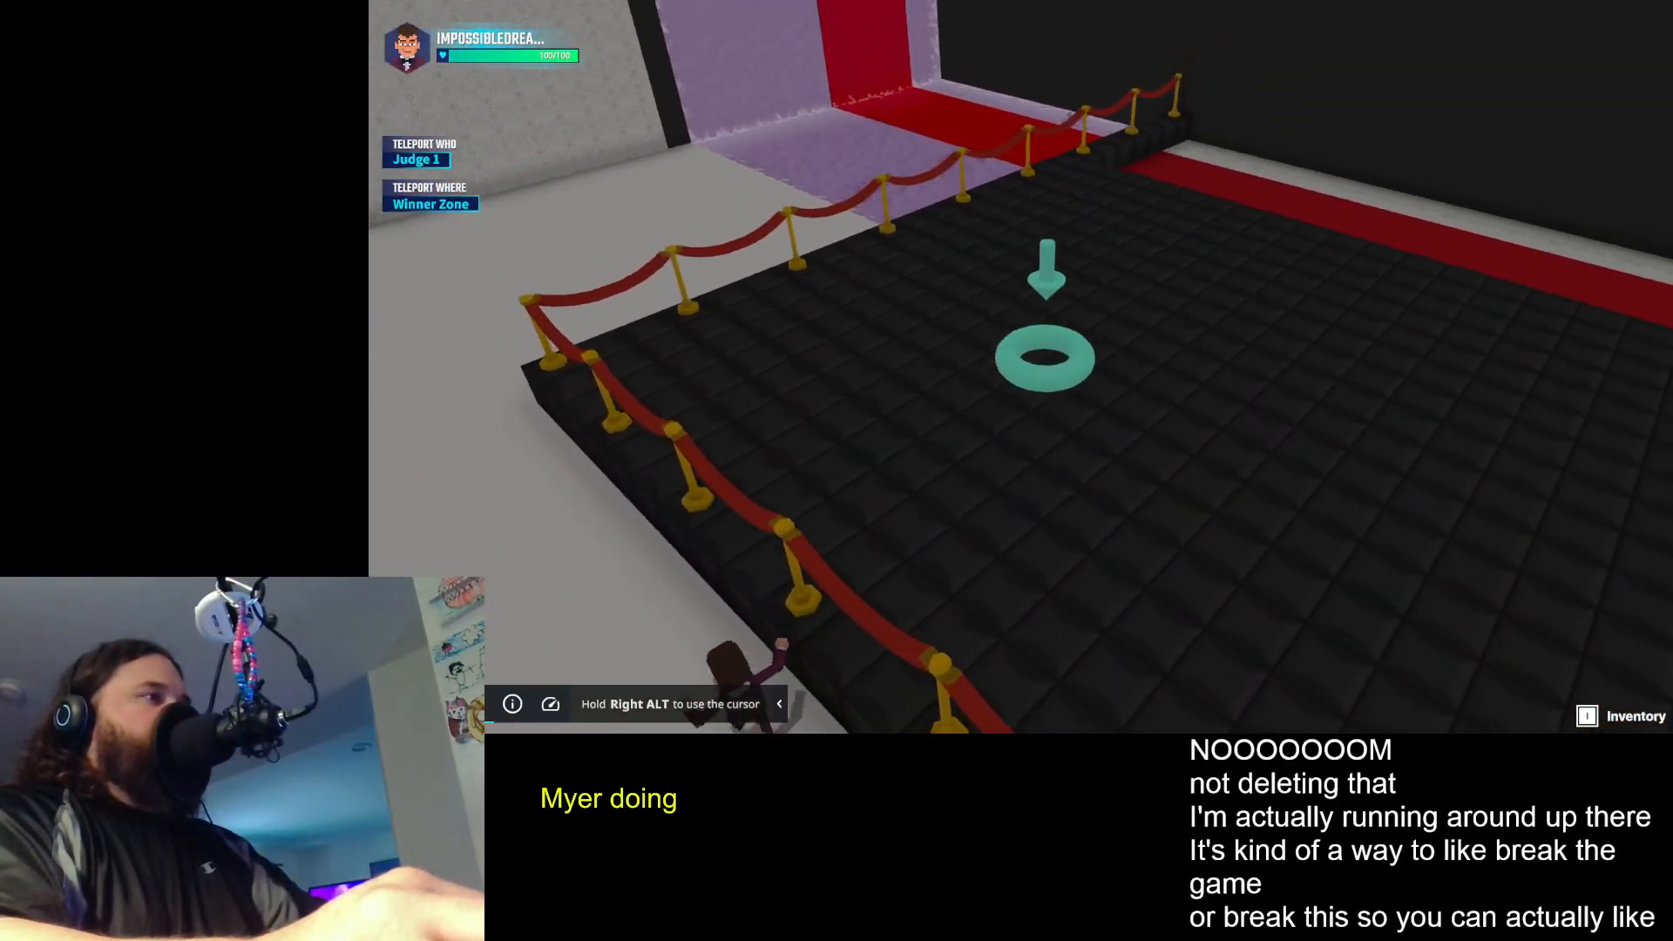
- Run the avatar in circles around the drone camera's ring marker on the red carpet and grey floor
key(w)
key(a)
key(s)
key(d)
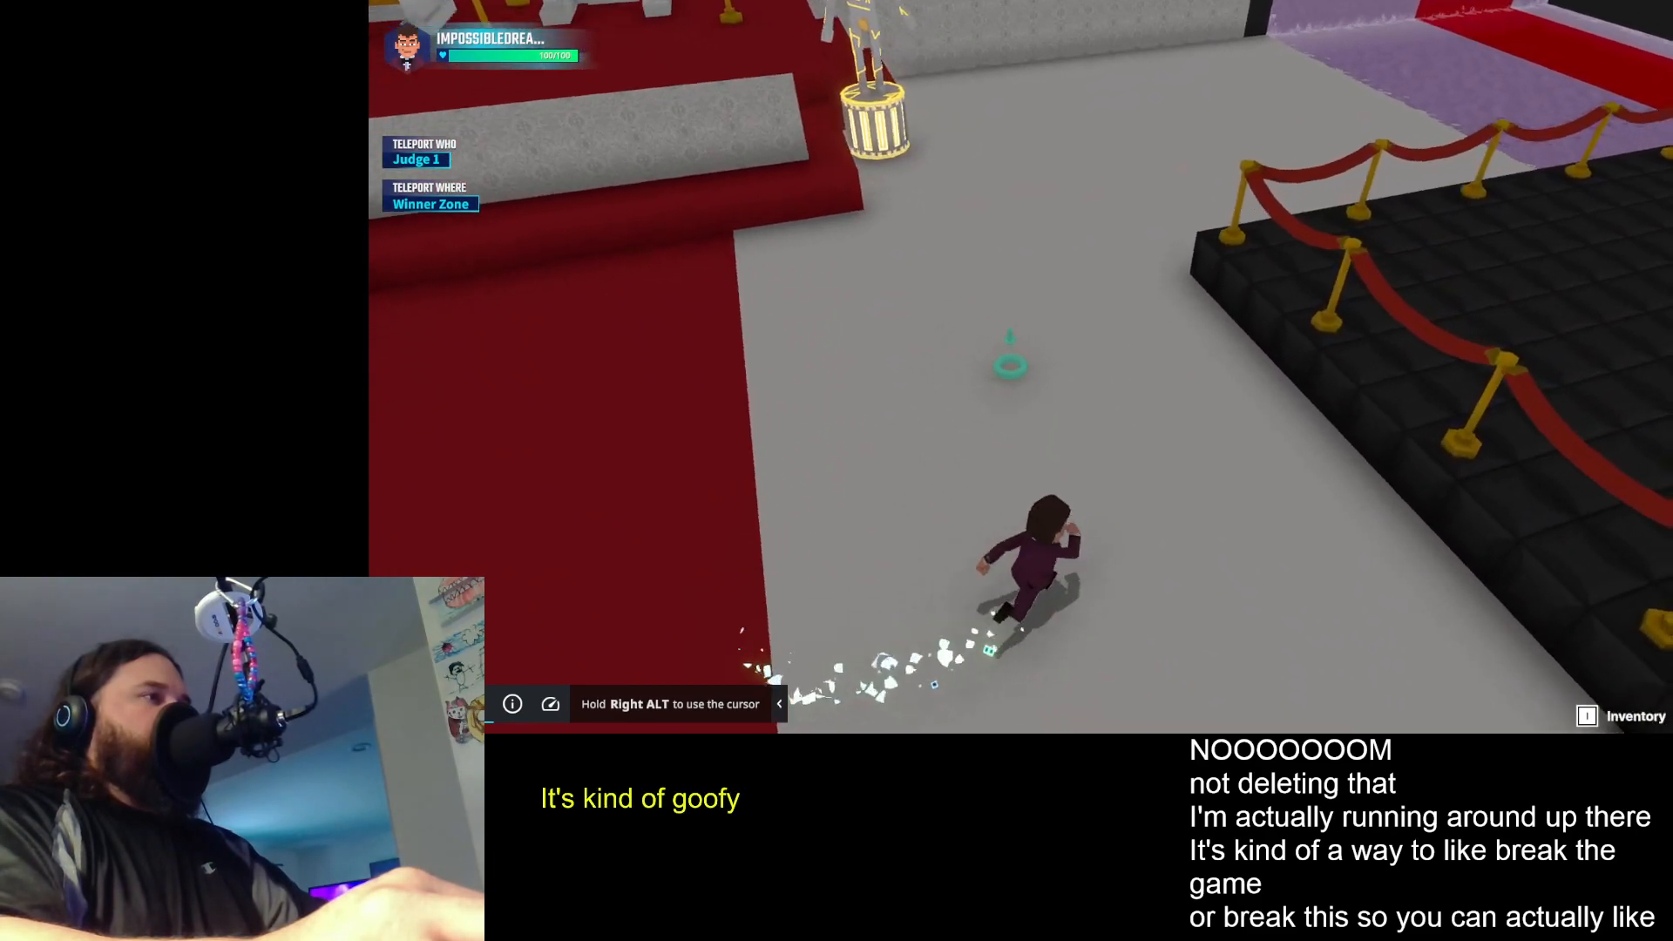
key(a)
key(s)
key(d)
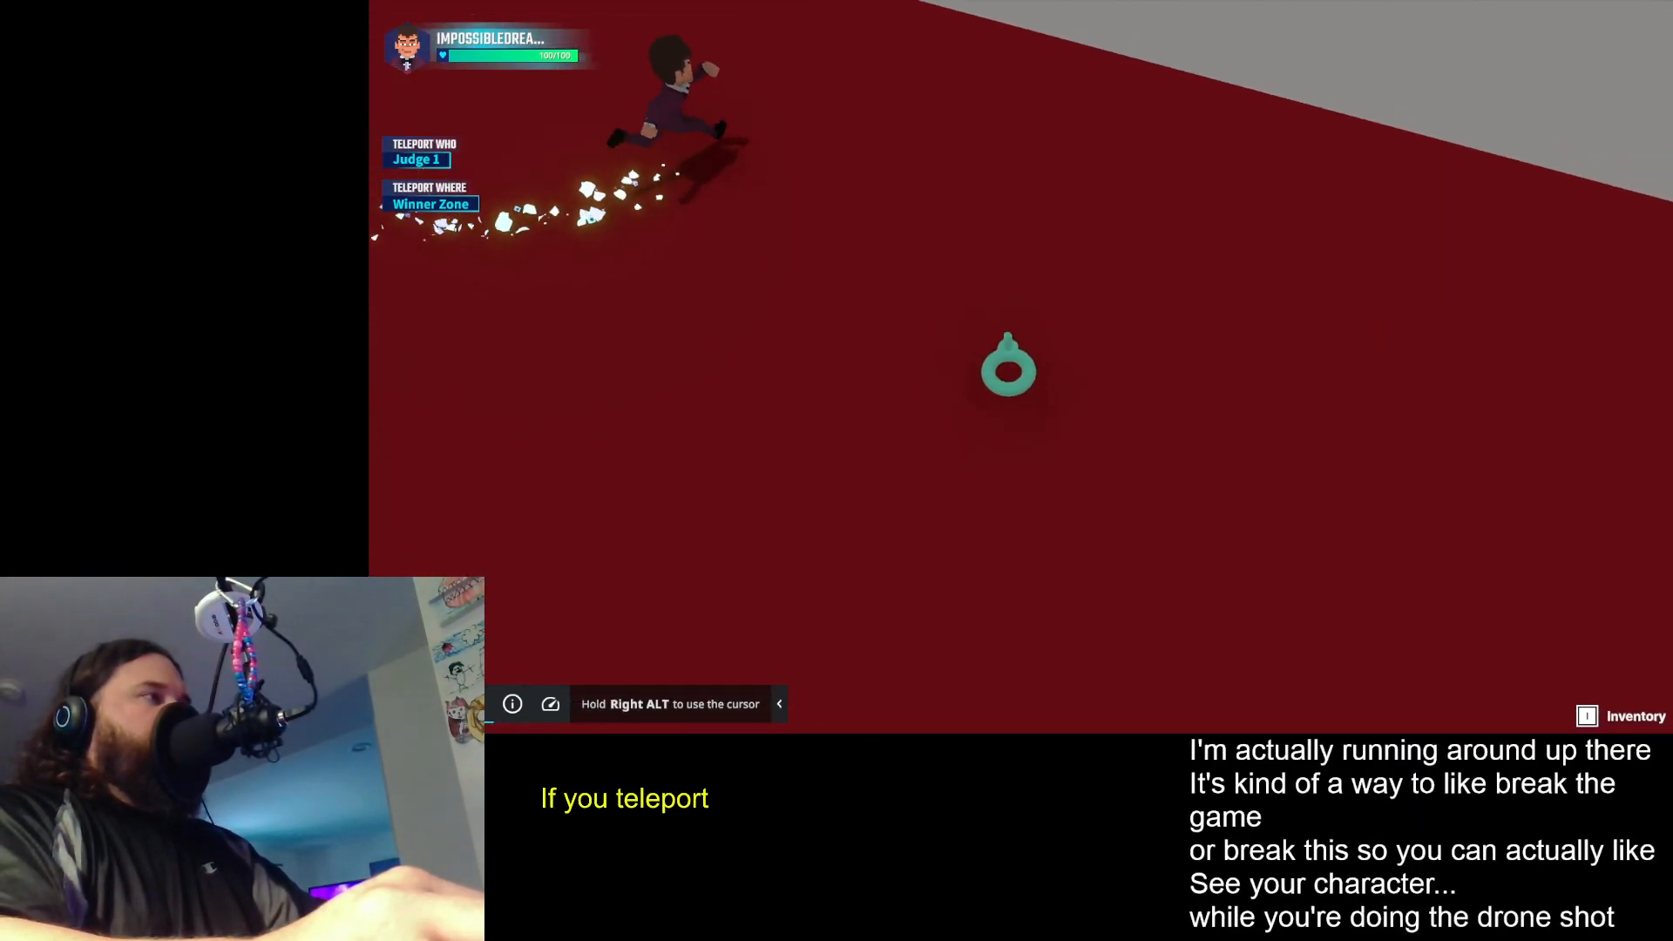
key(a)
key(s)
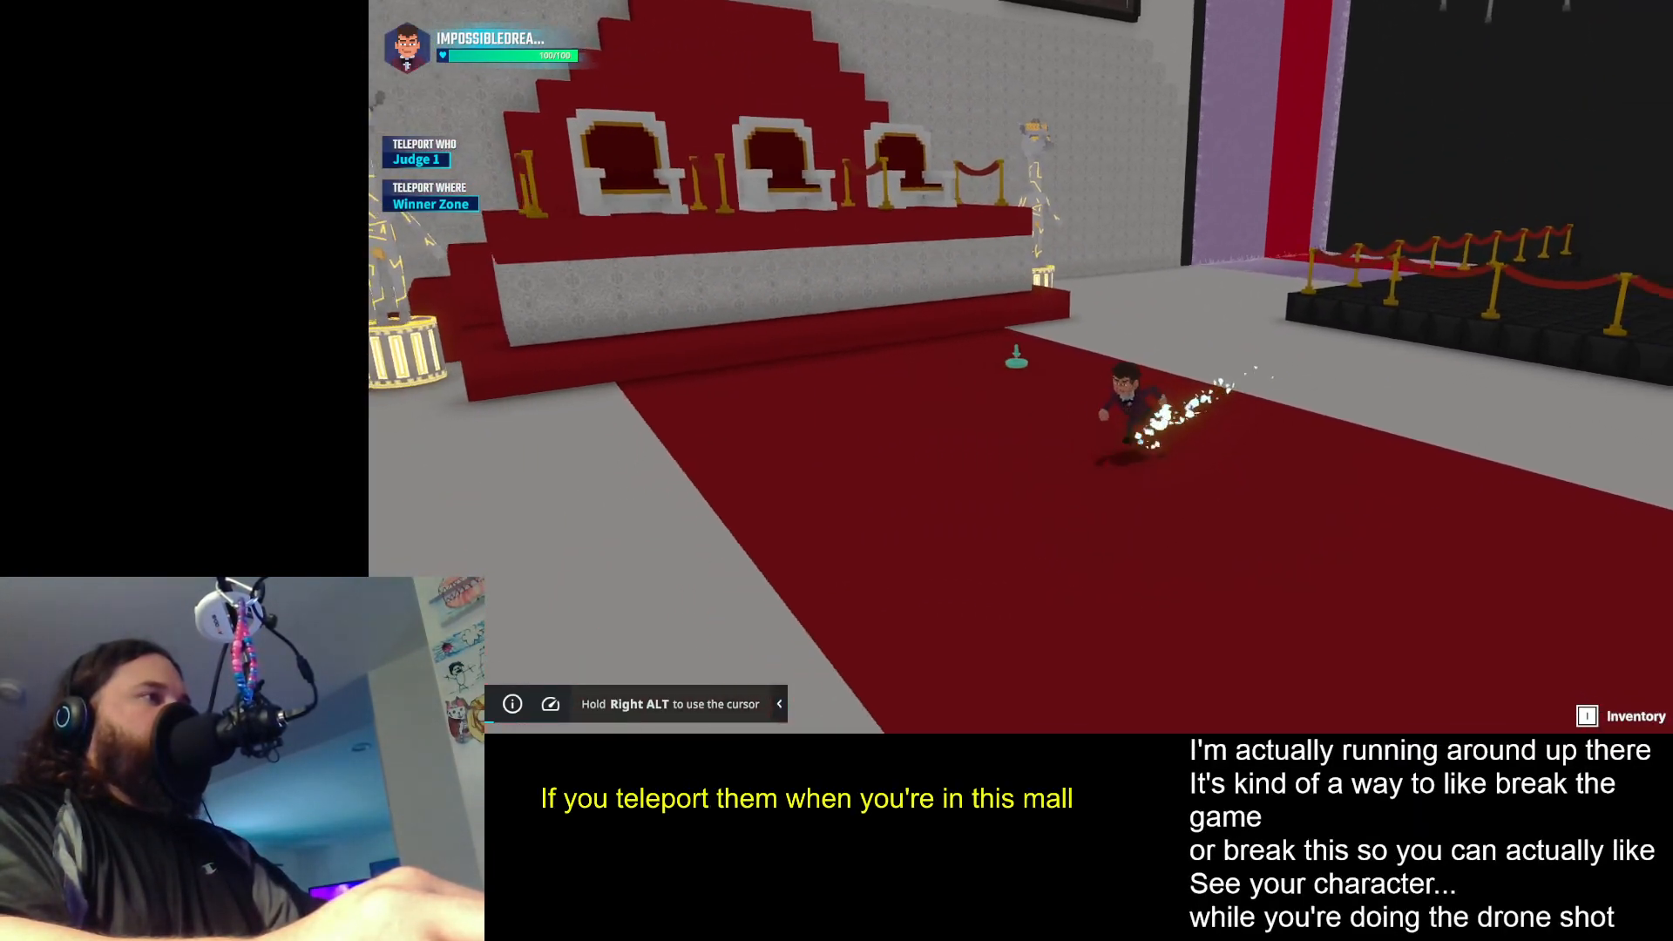
key(d)
key(w)
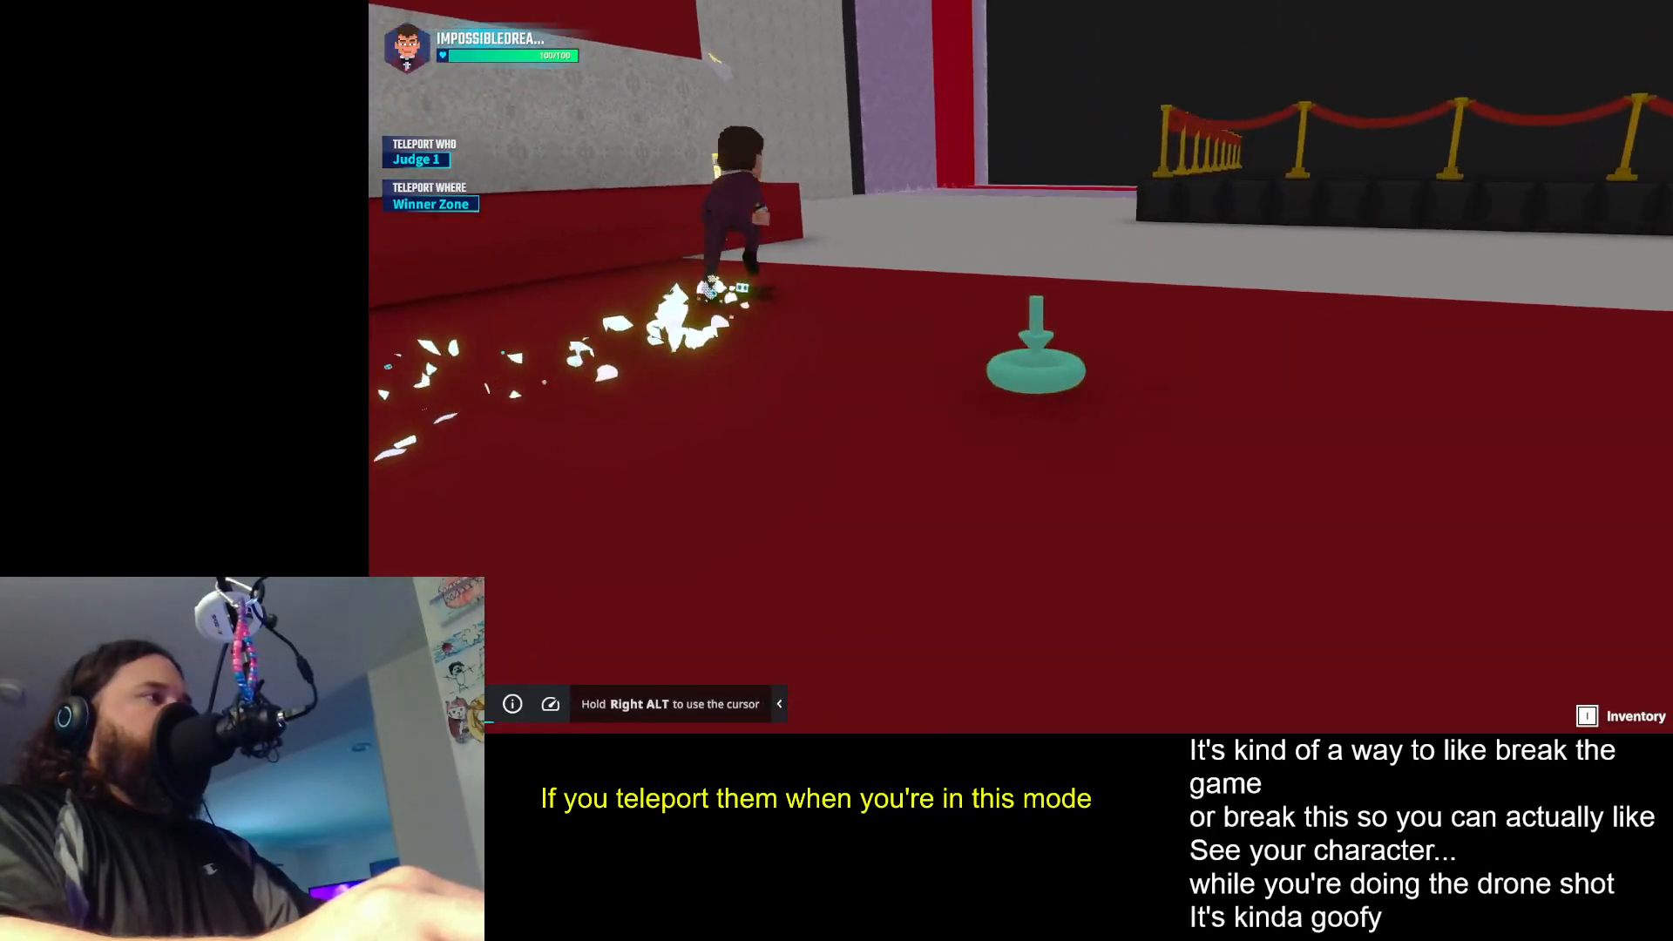
- Film the sprinting avatar with the drone camera from the roped platforms and the far side of the hall
key(w)
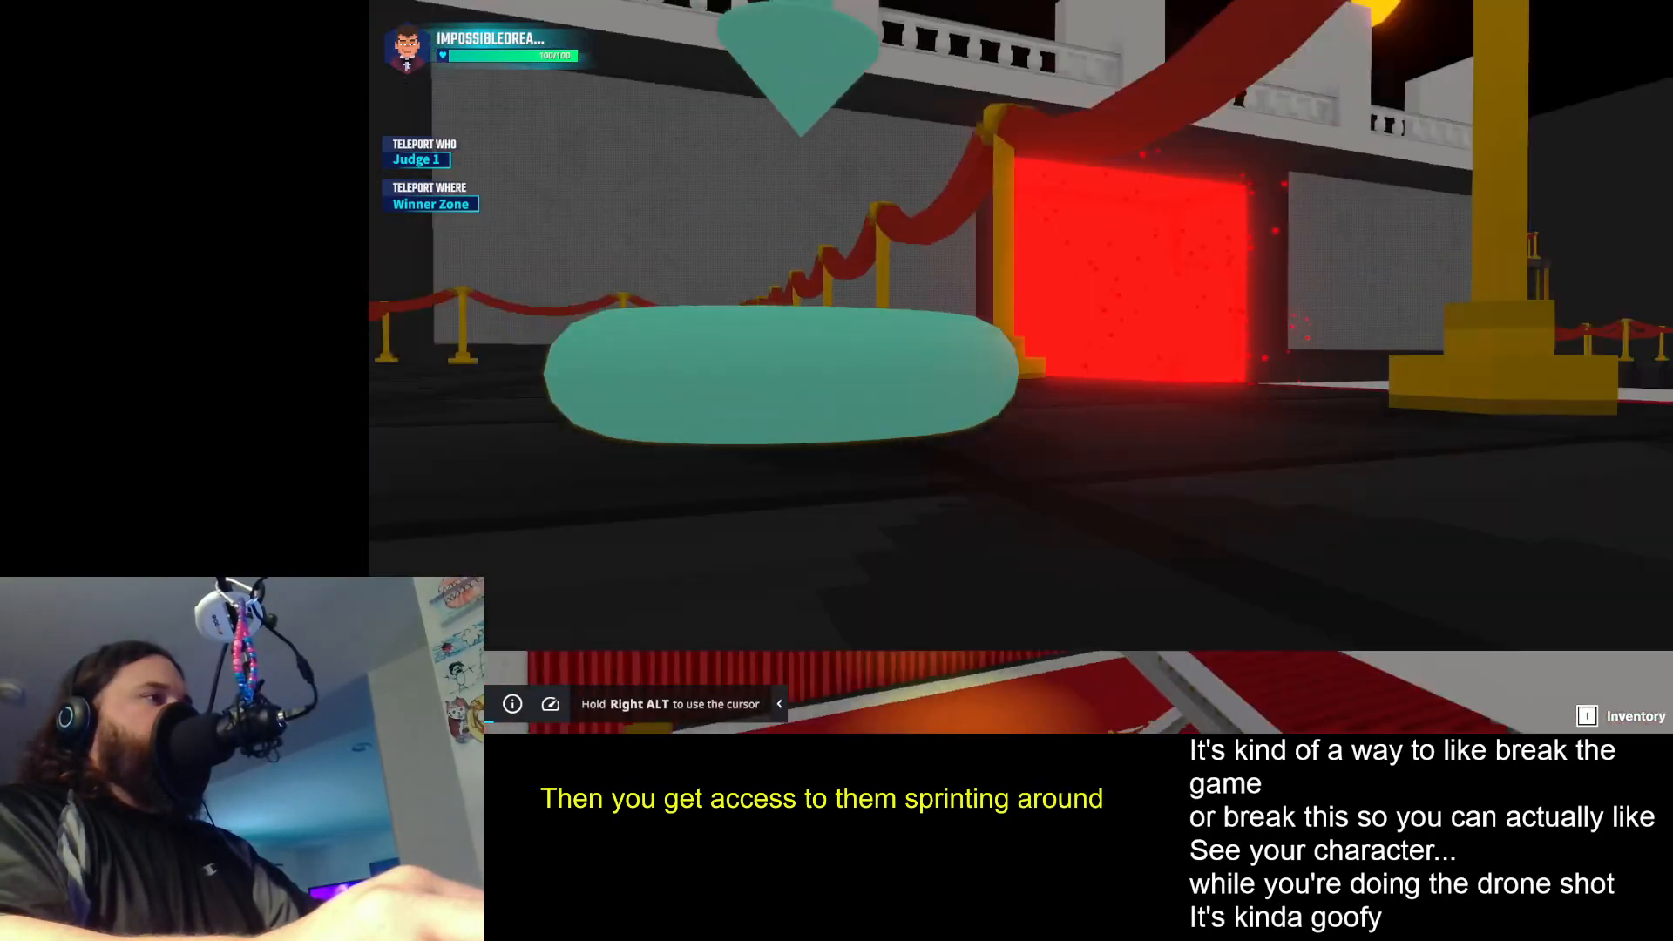
key(a)
key(s)
key(d)
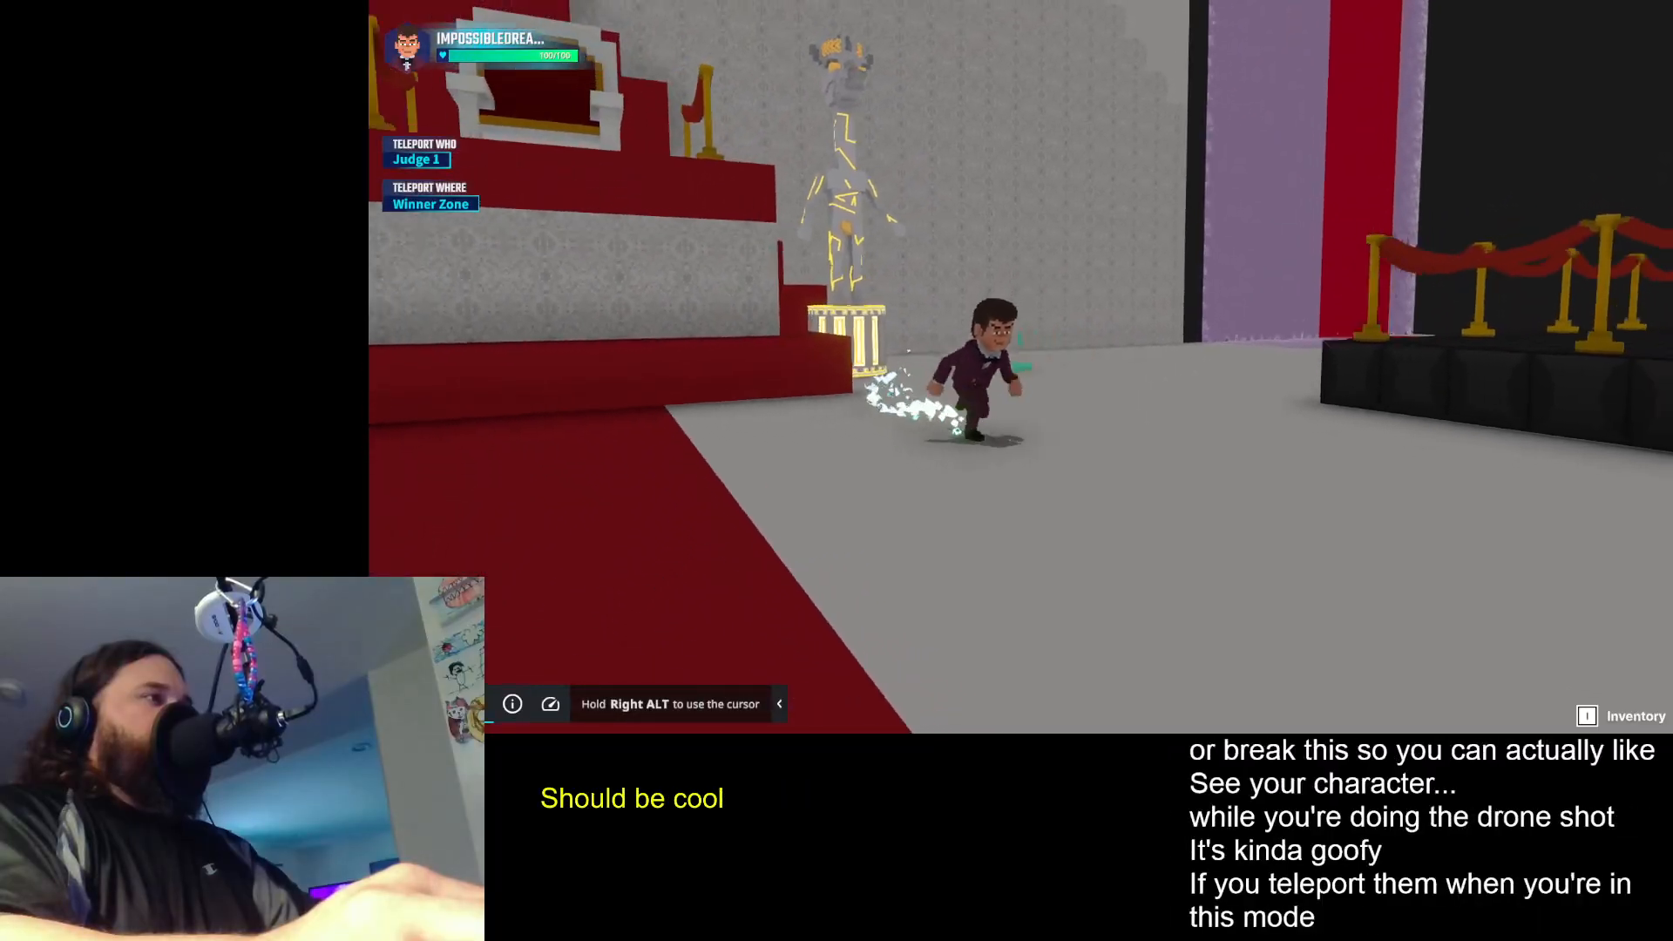
key(s)
key(a)
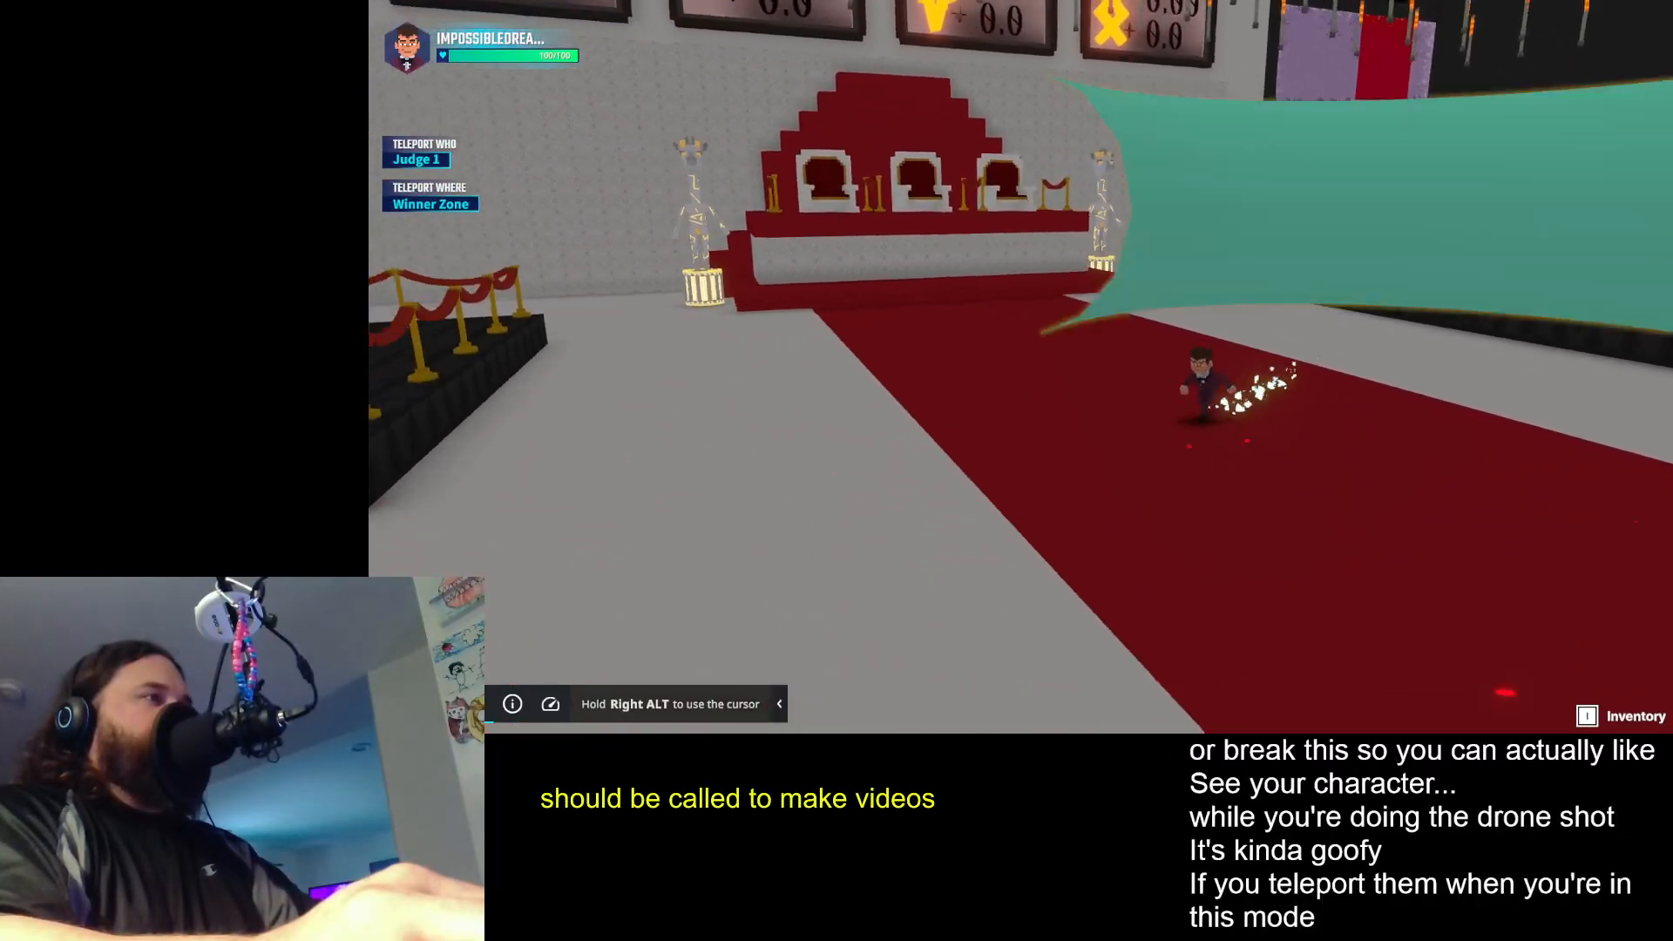
key(a)
key(d)
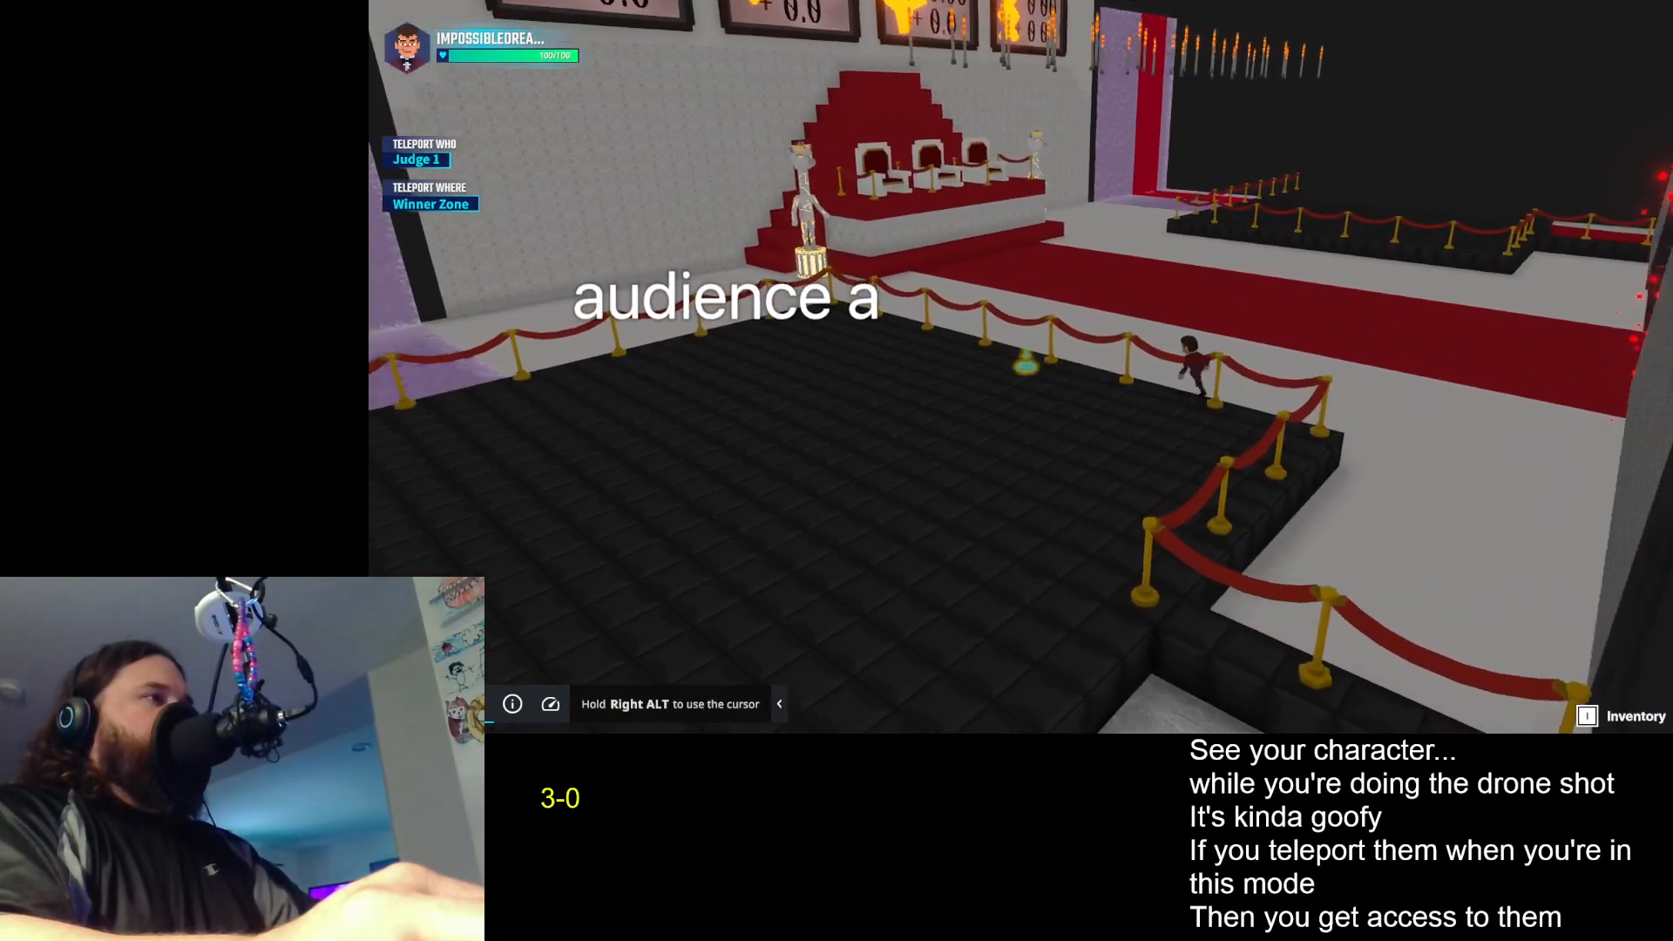
- Film the avatar with the drone camera from the roped platform, the red portal and behind the judges' chairs
key(w)
key(d)
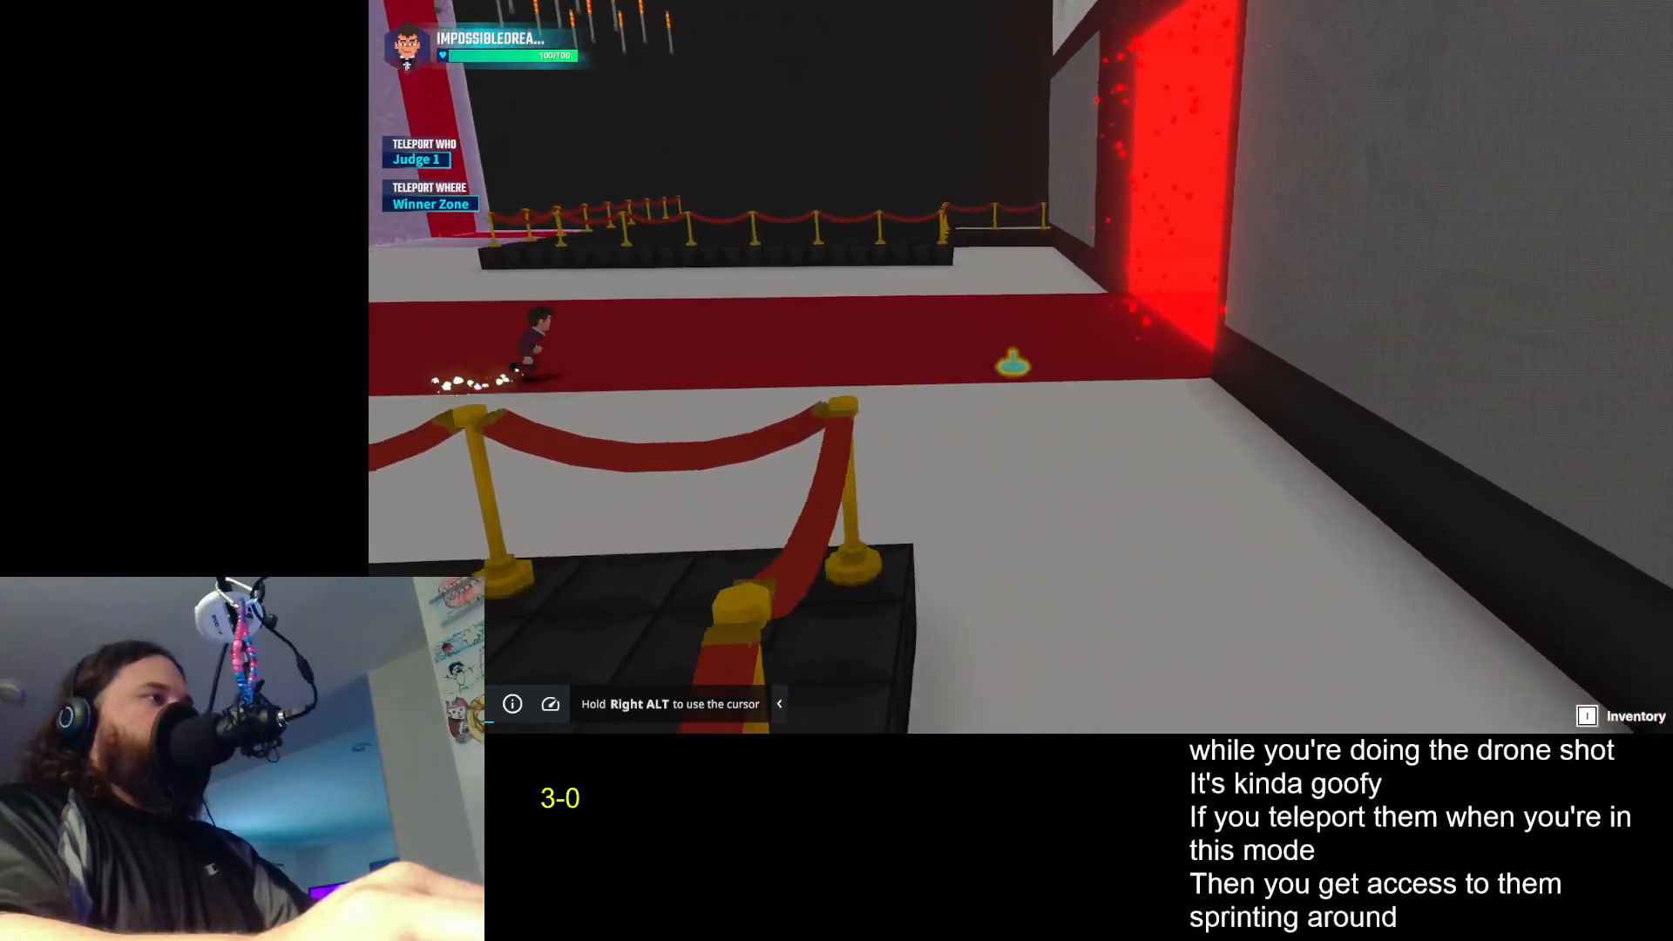
key(d)
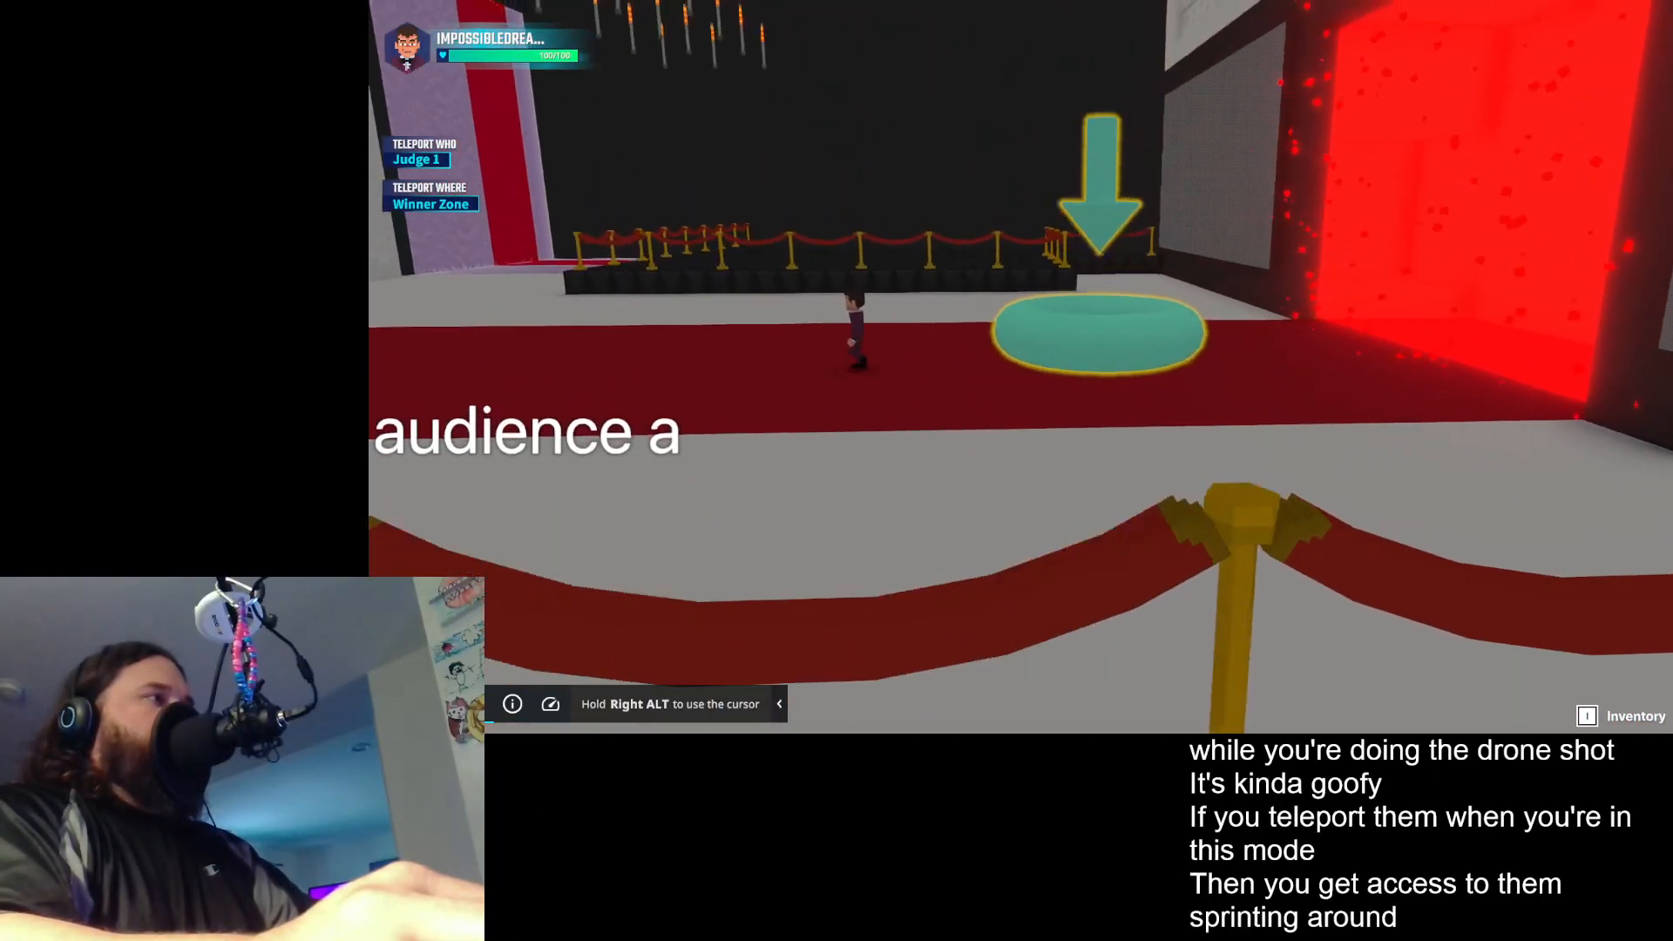
key(w)
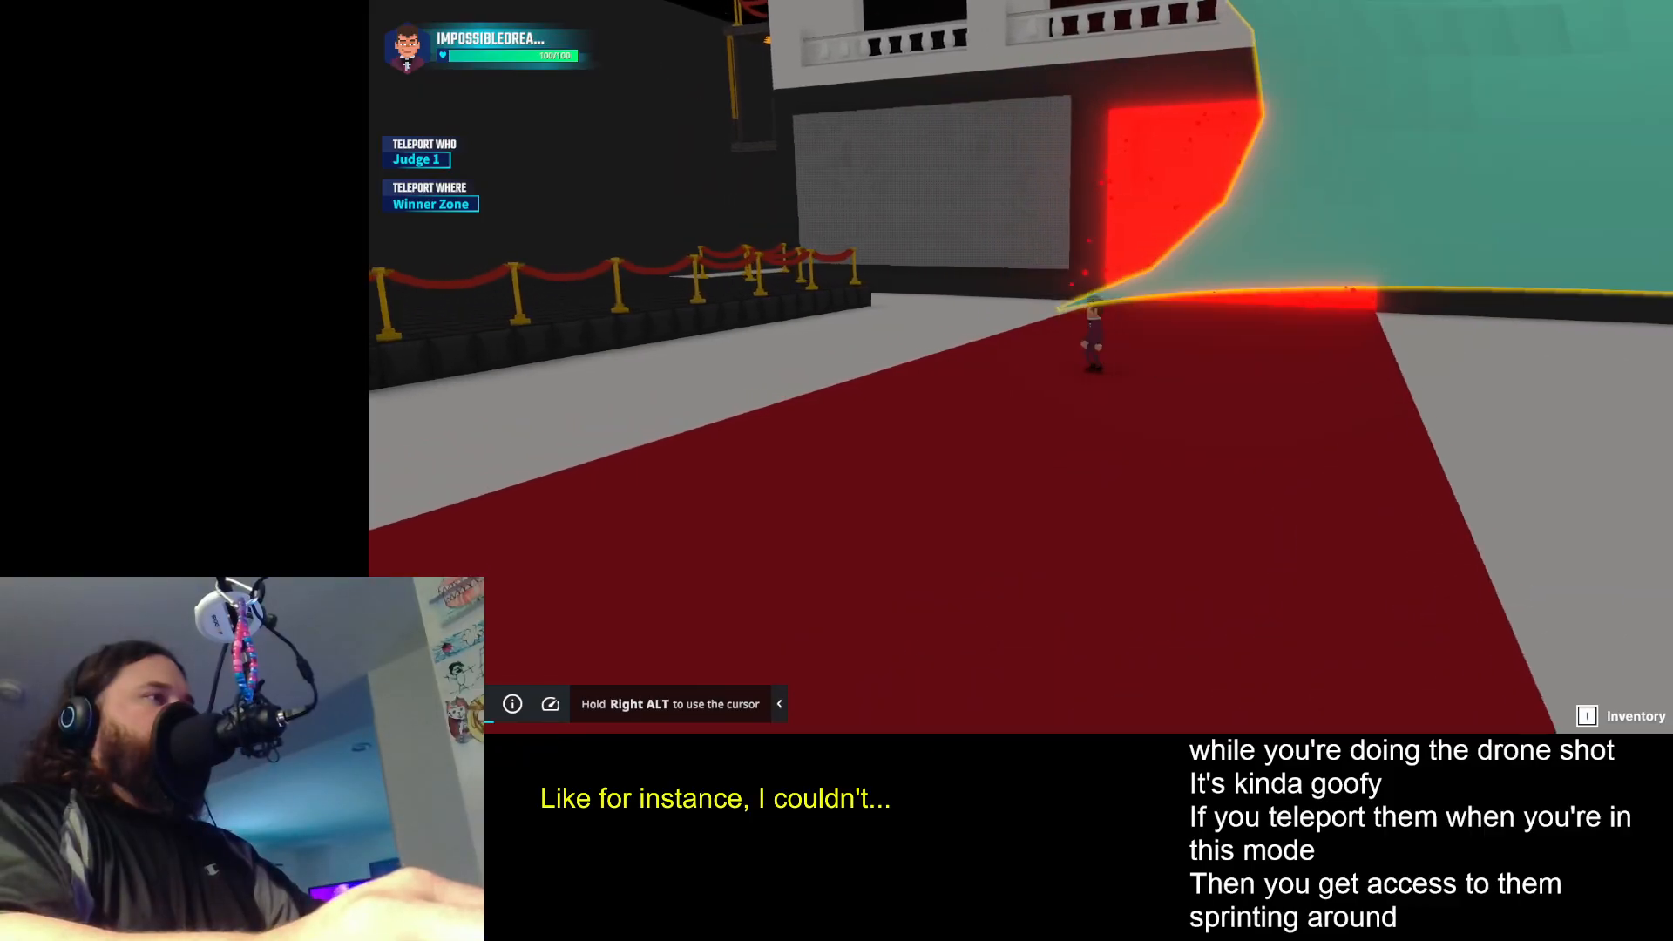
key(a)
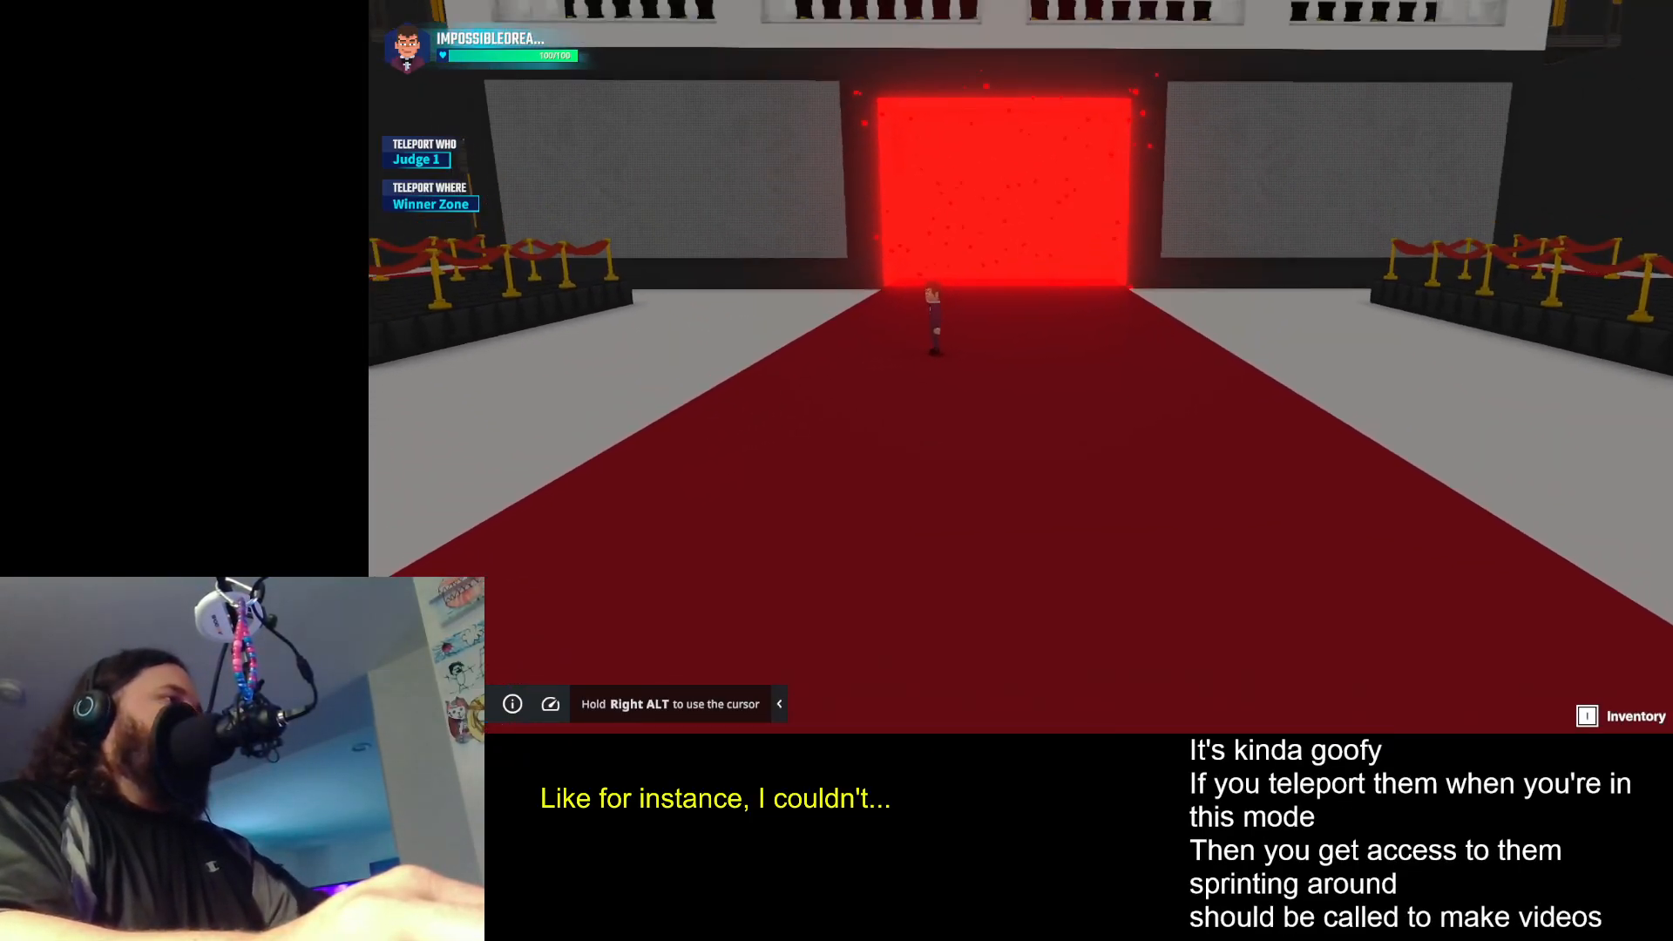
key(s)
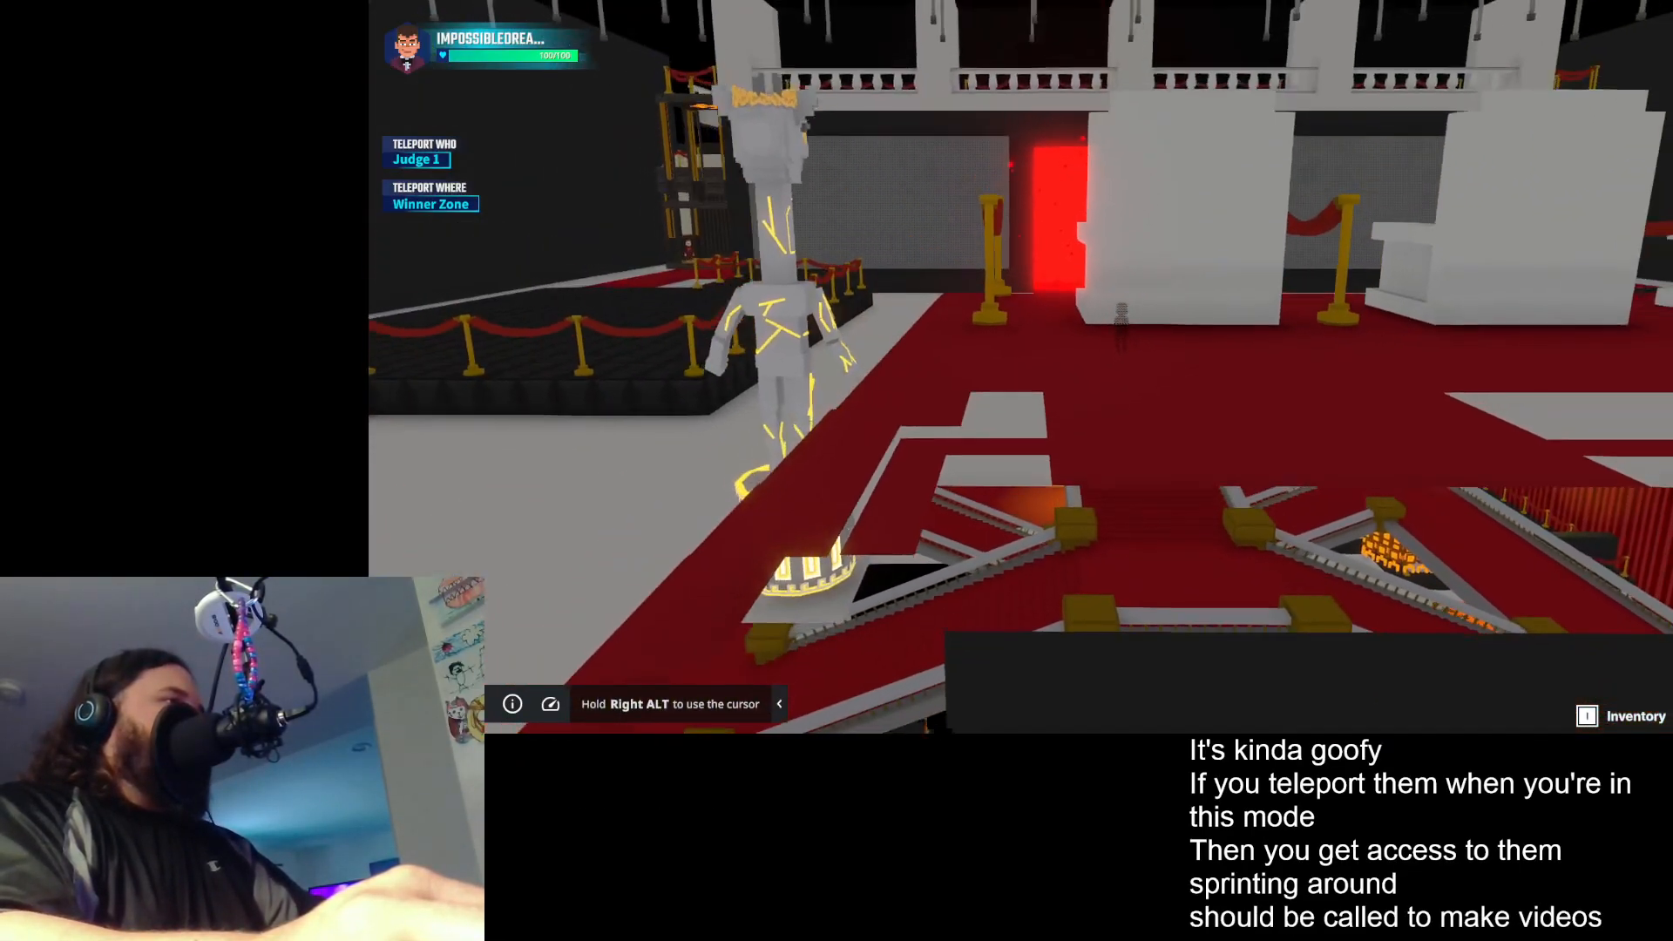
key(w)
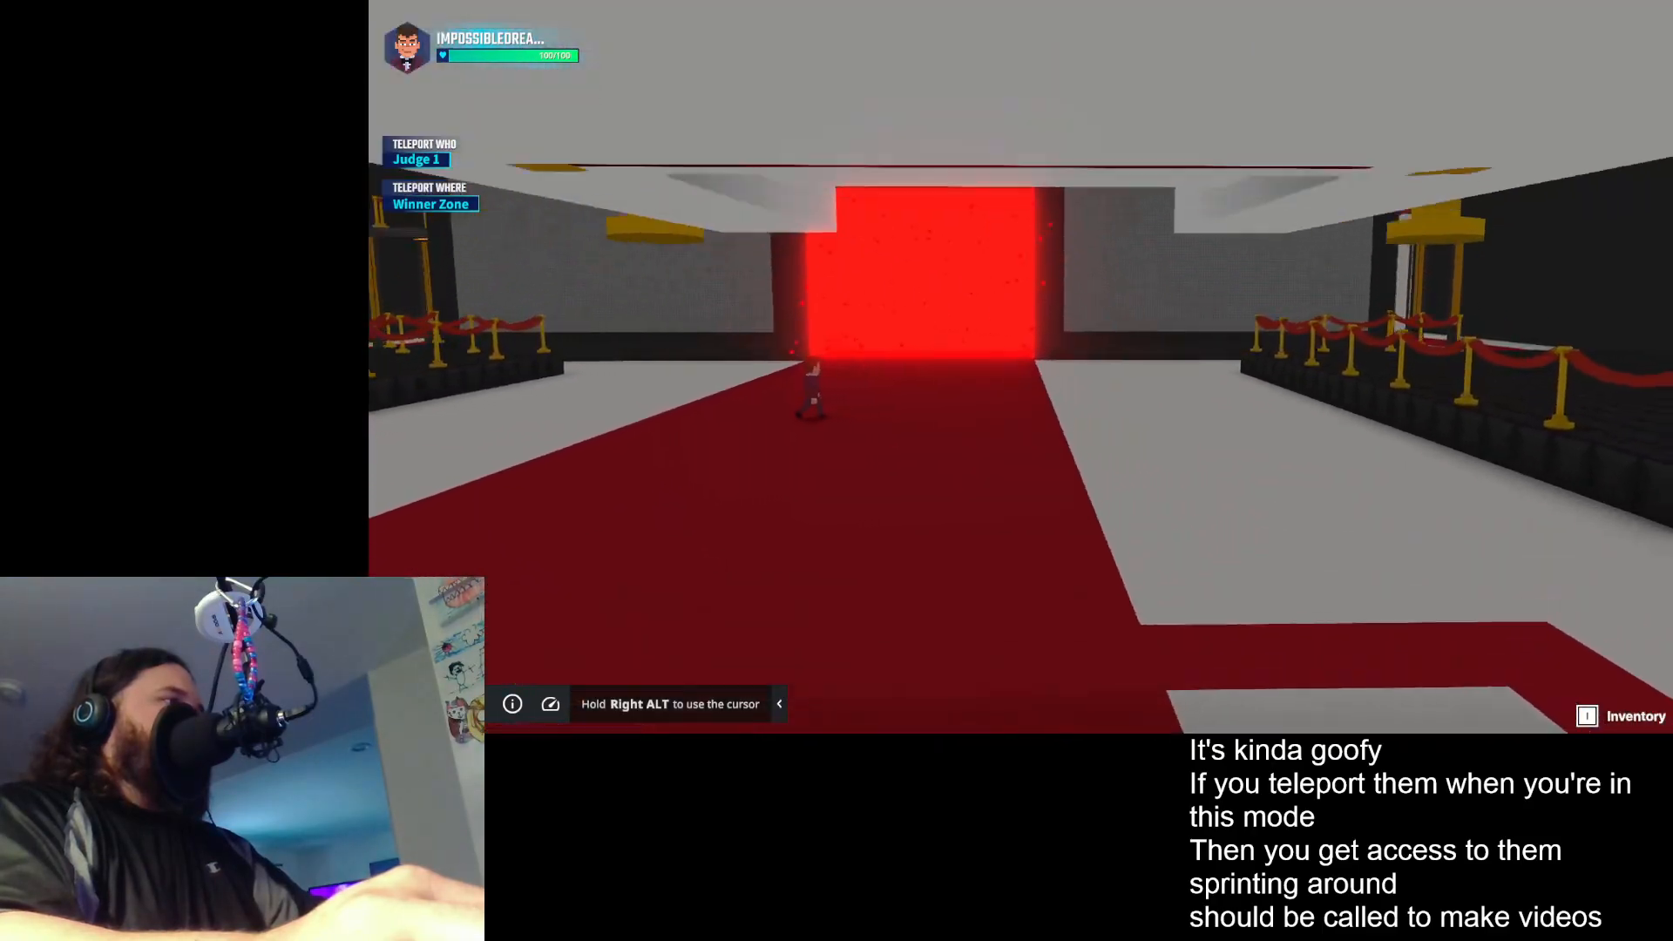
- Film the avatar on the red carpet at closer range, facing the red portal and the judges' stage, and rise towards the hanging candles
key(d)
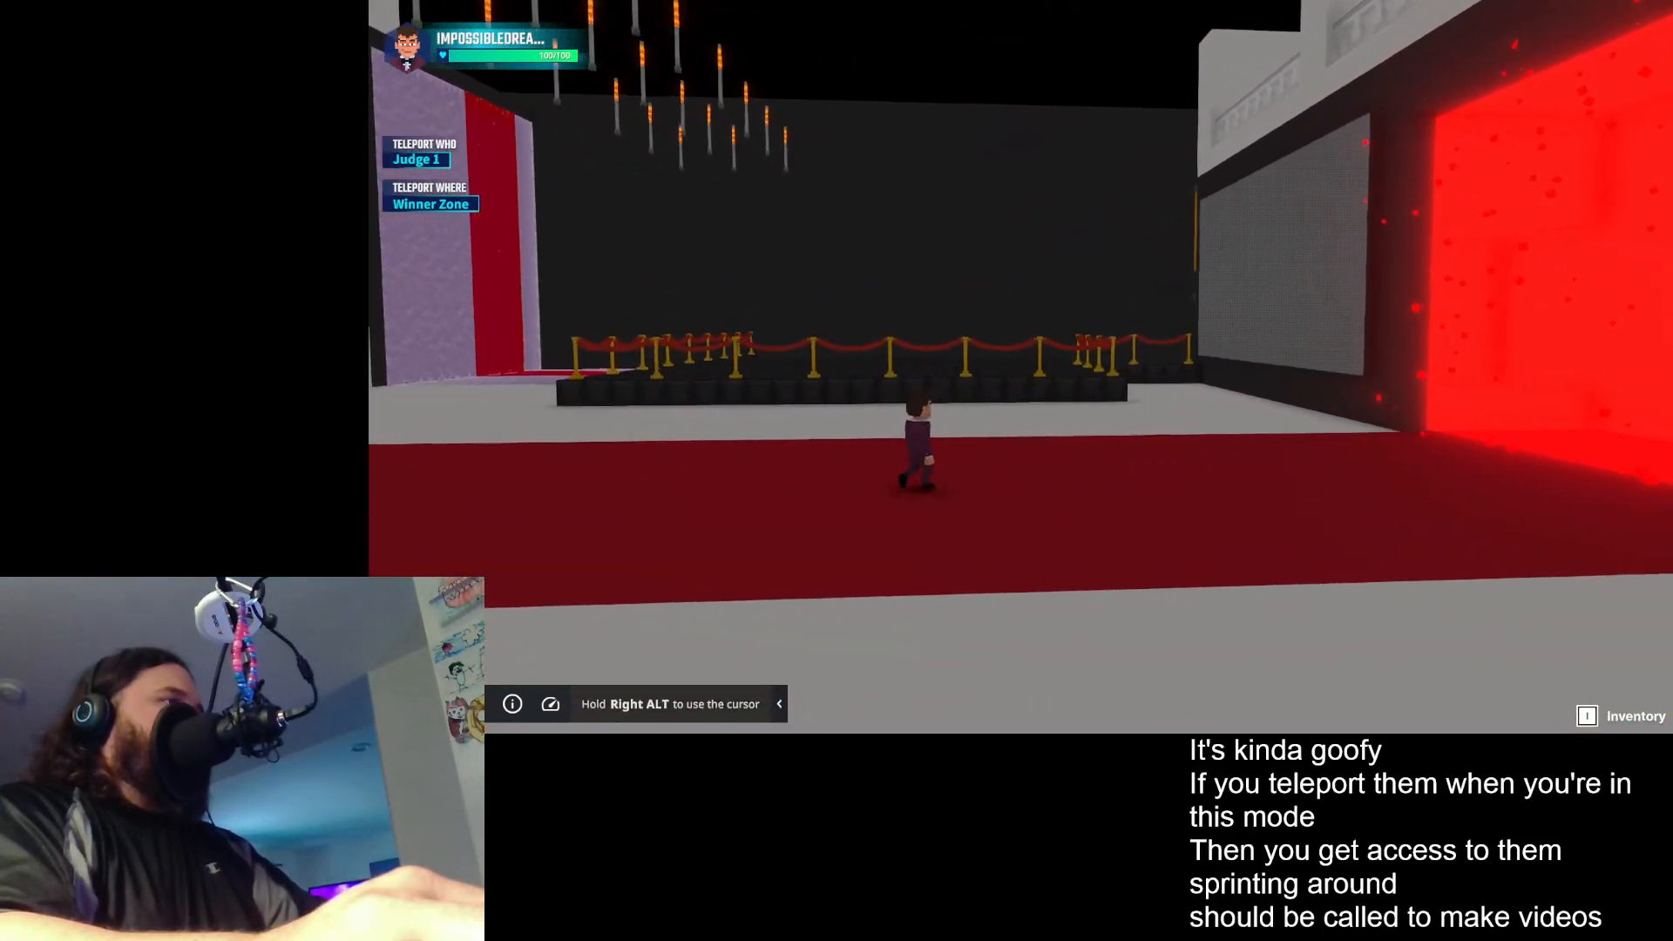
key(w)
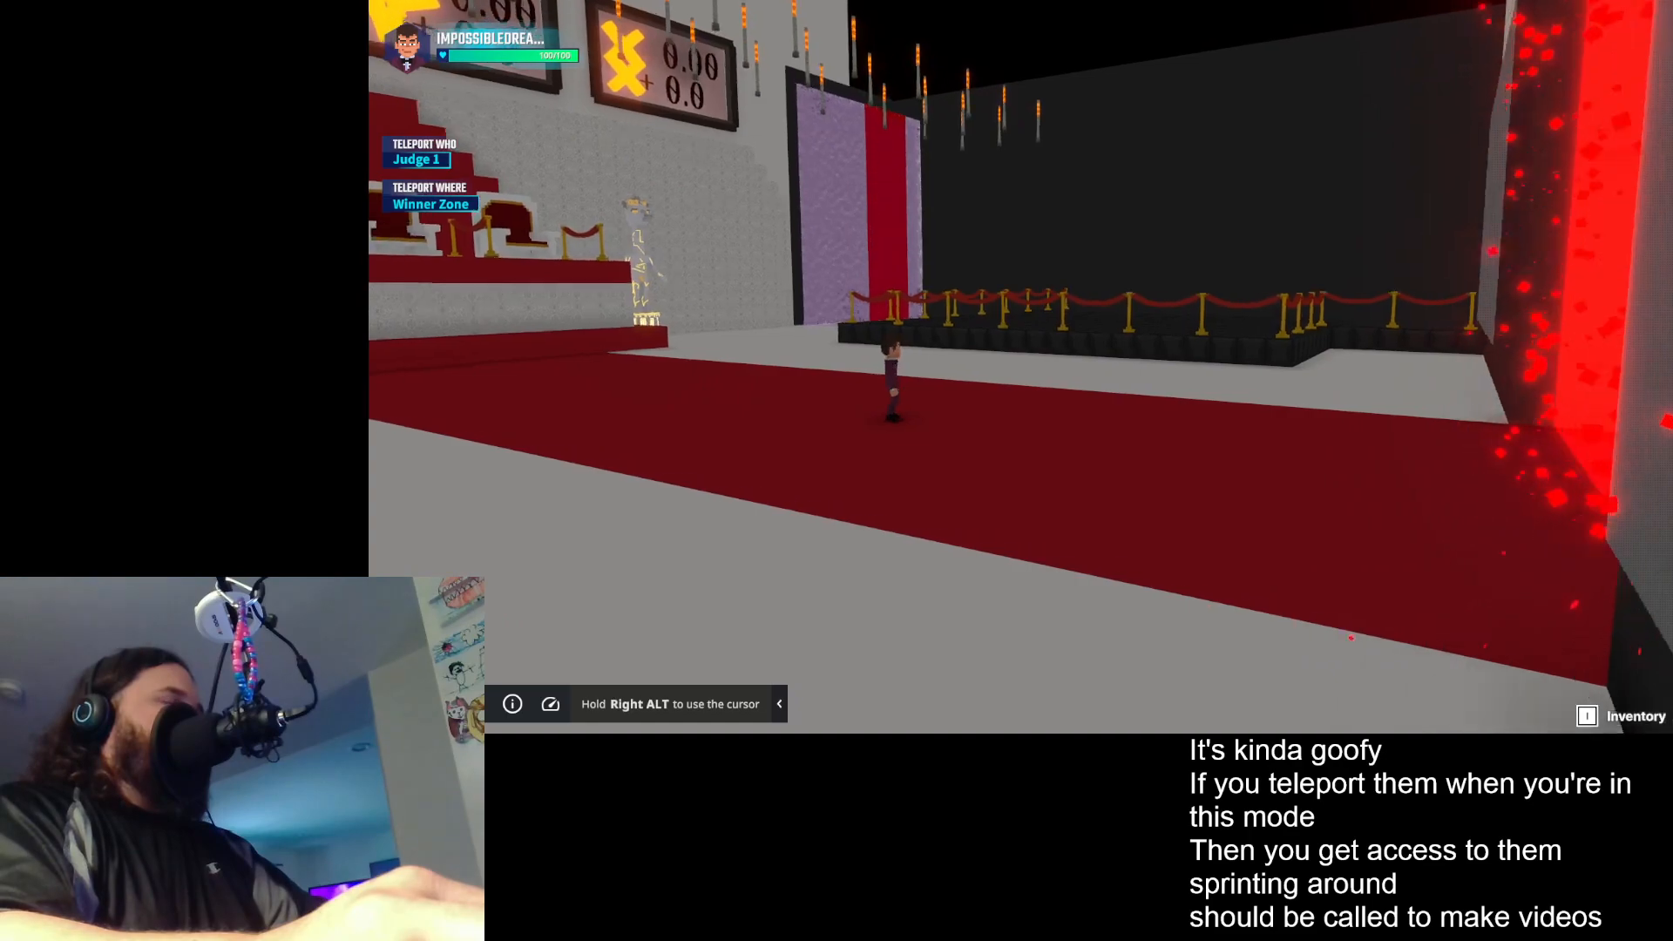
key(w)
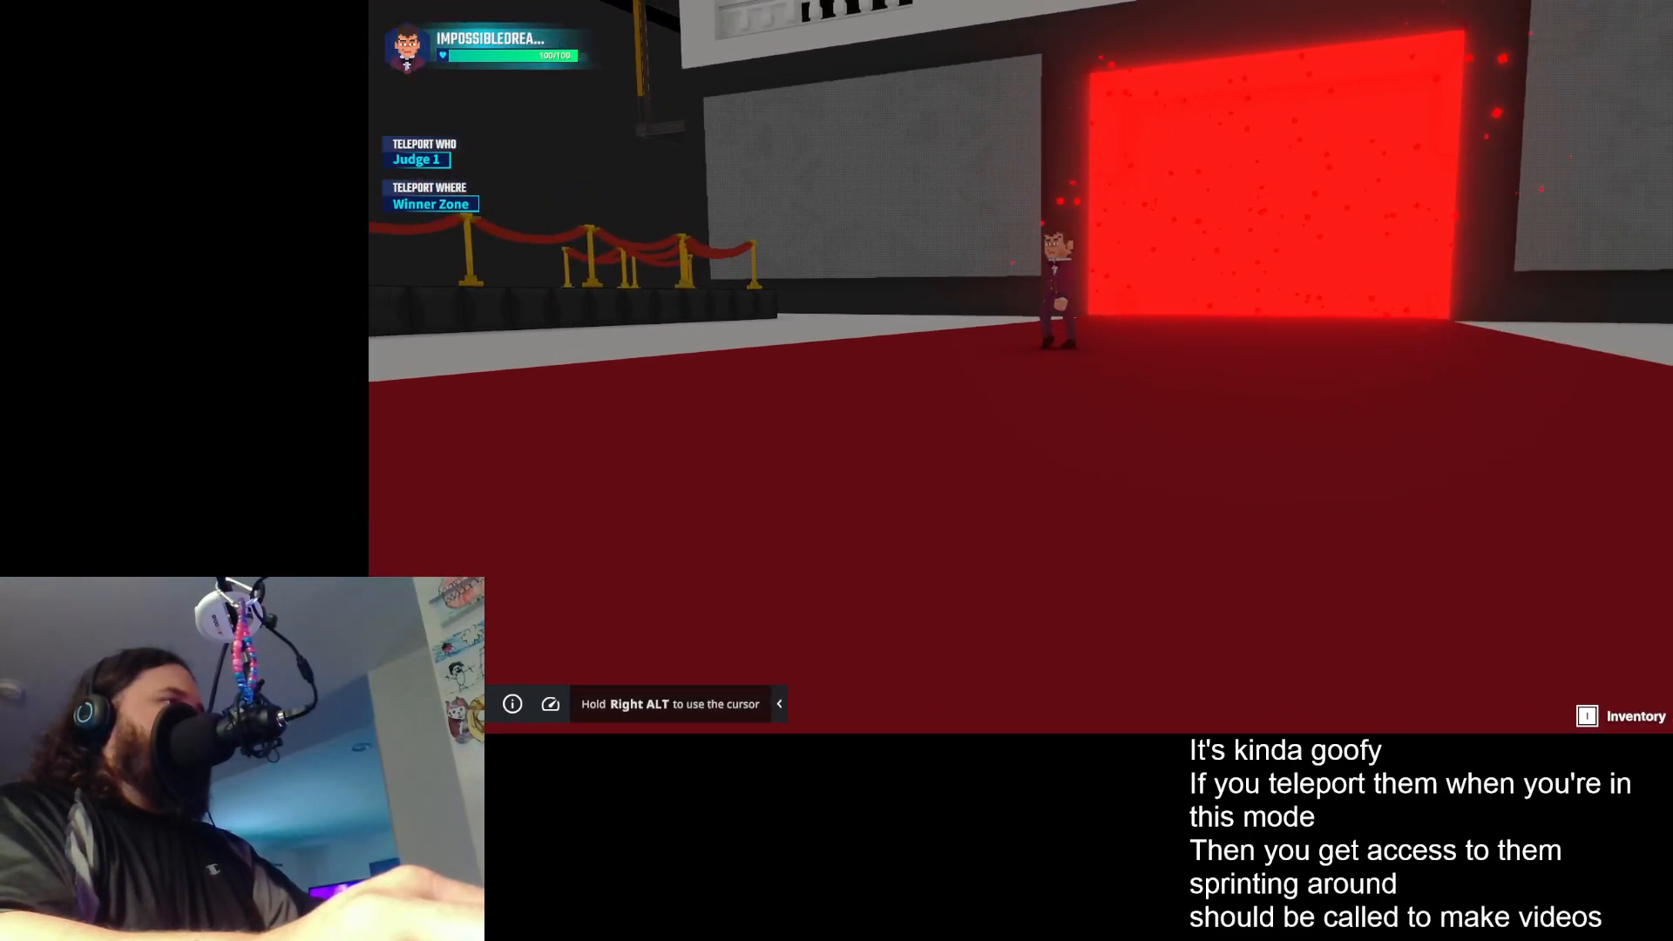
key(w)
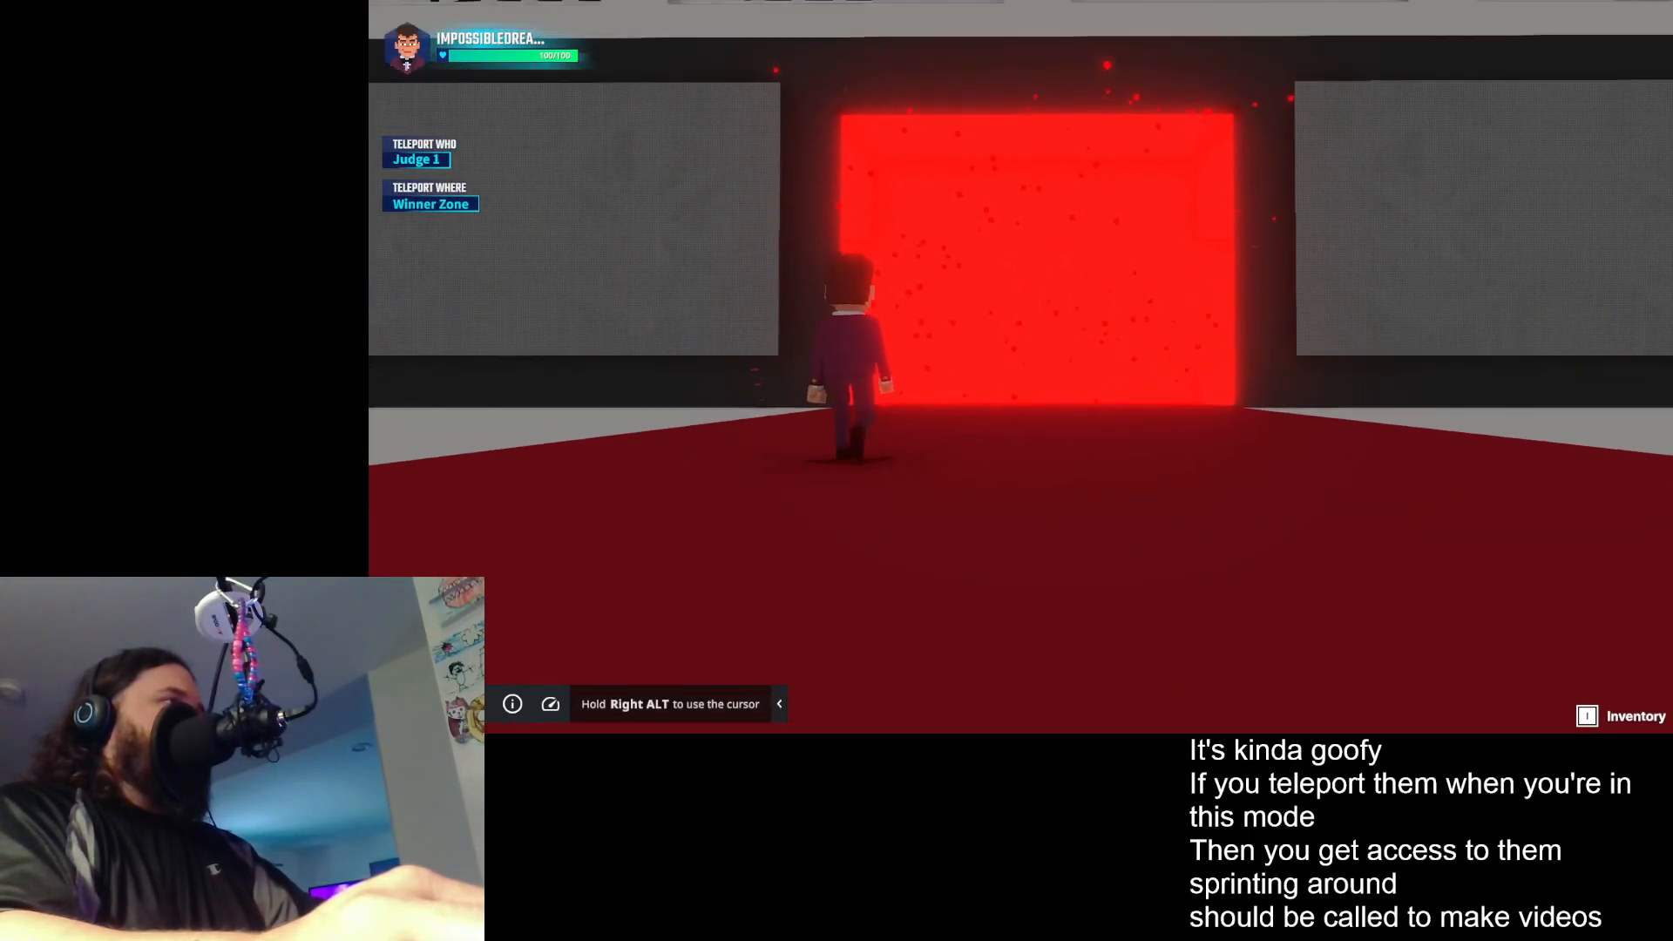
key(s)
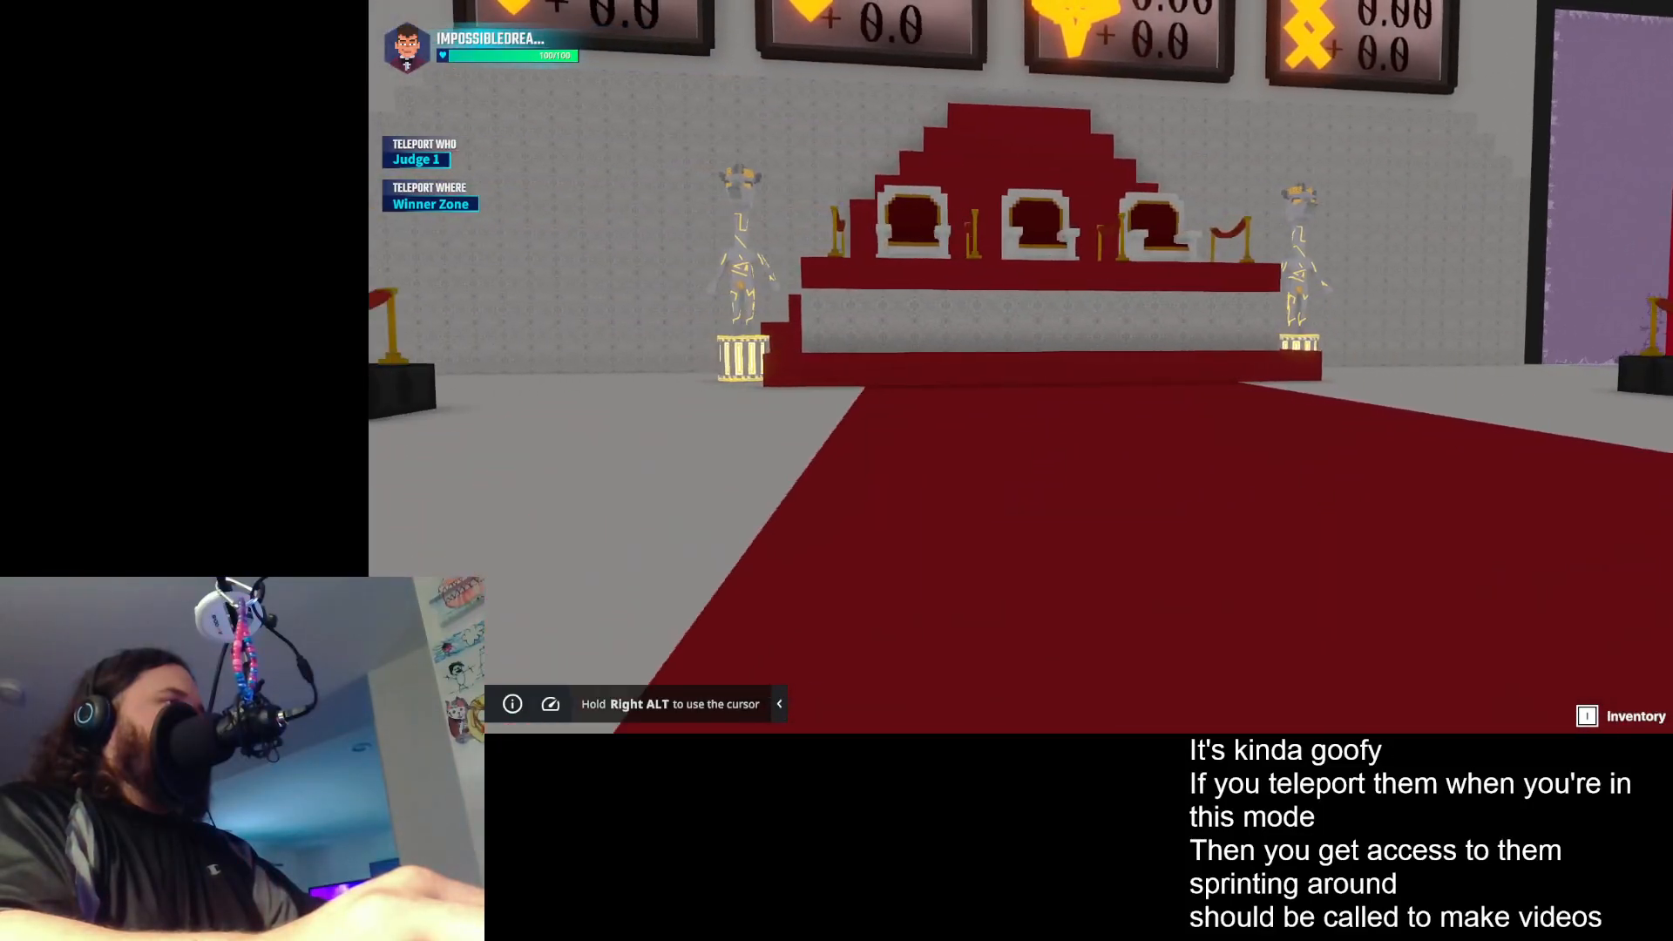
key(s)
key(w)
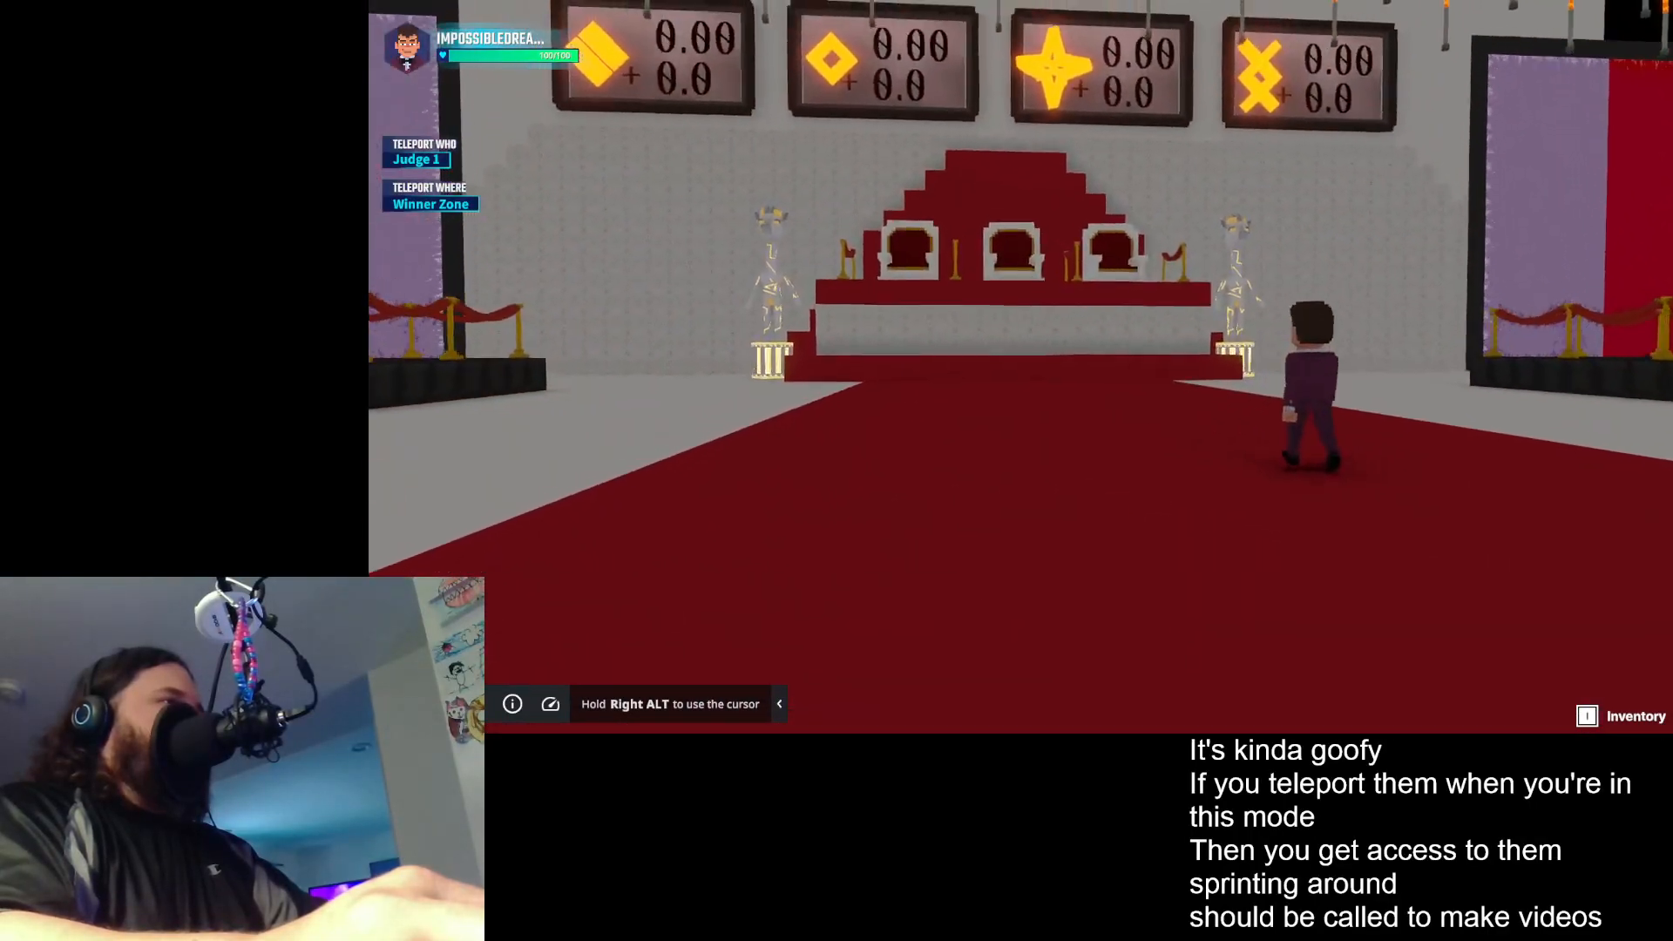
key(w)
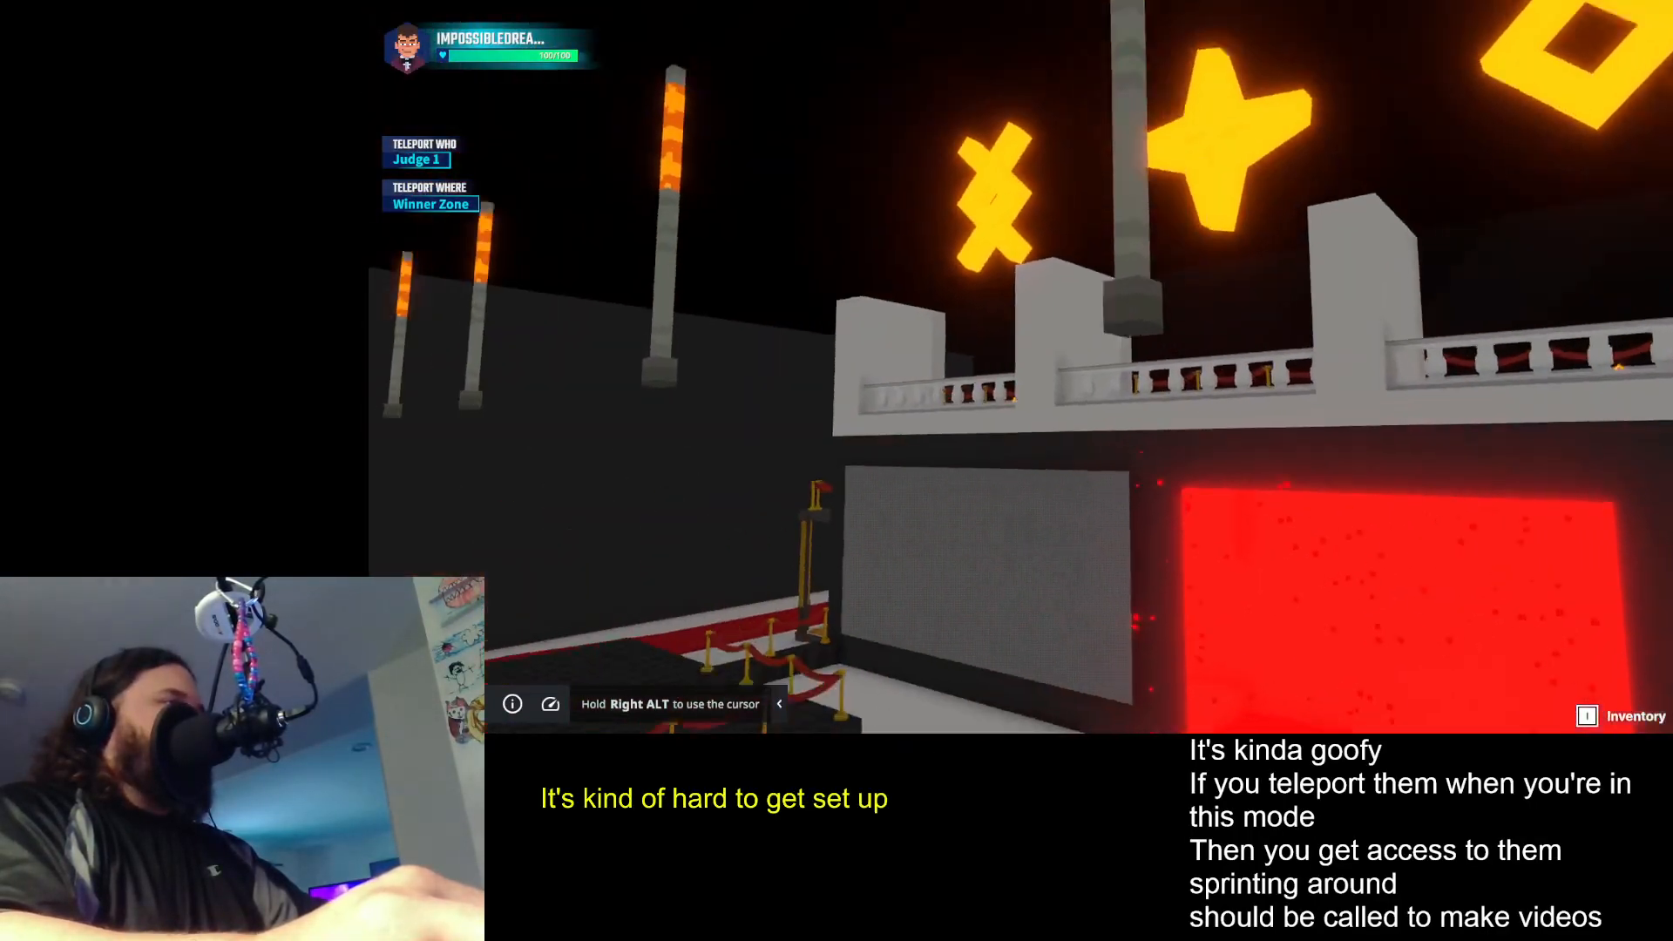
- Restart the playtest and run through the lobby, past the F.A.Q. desk, into the backstage entrance
key(Alt_R)
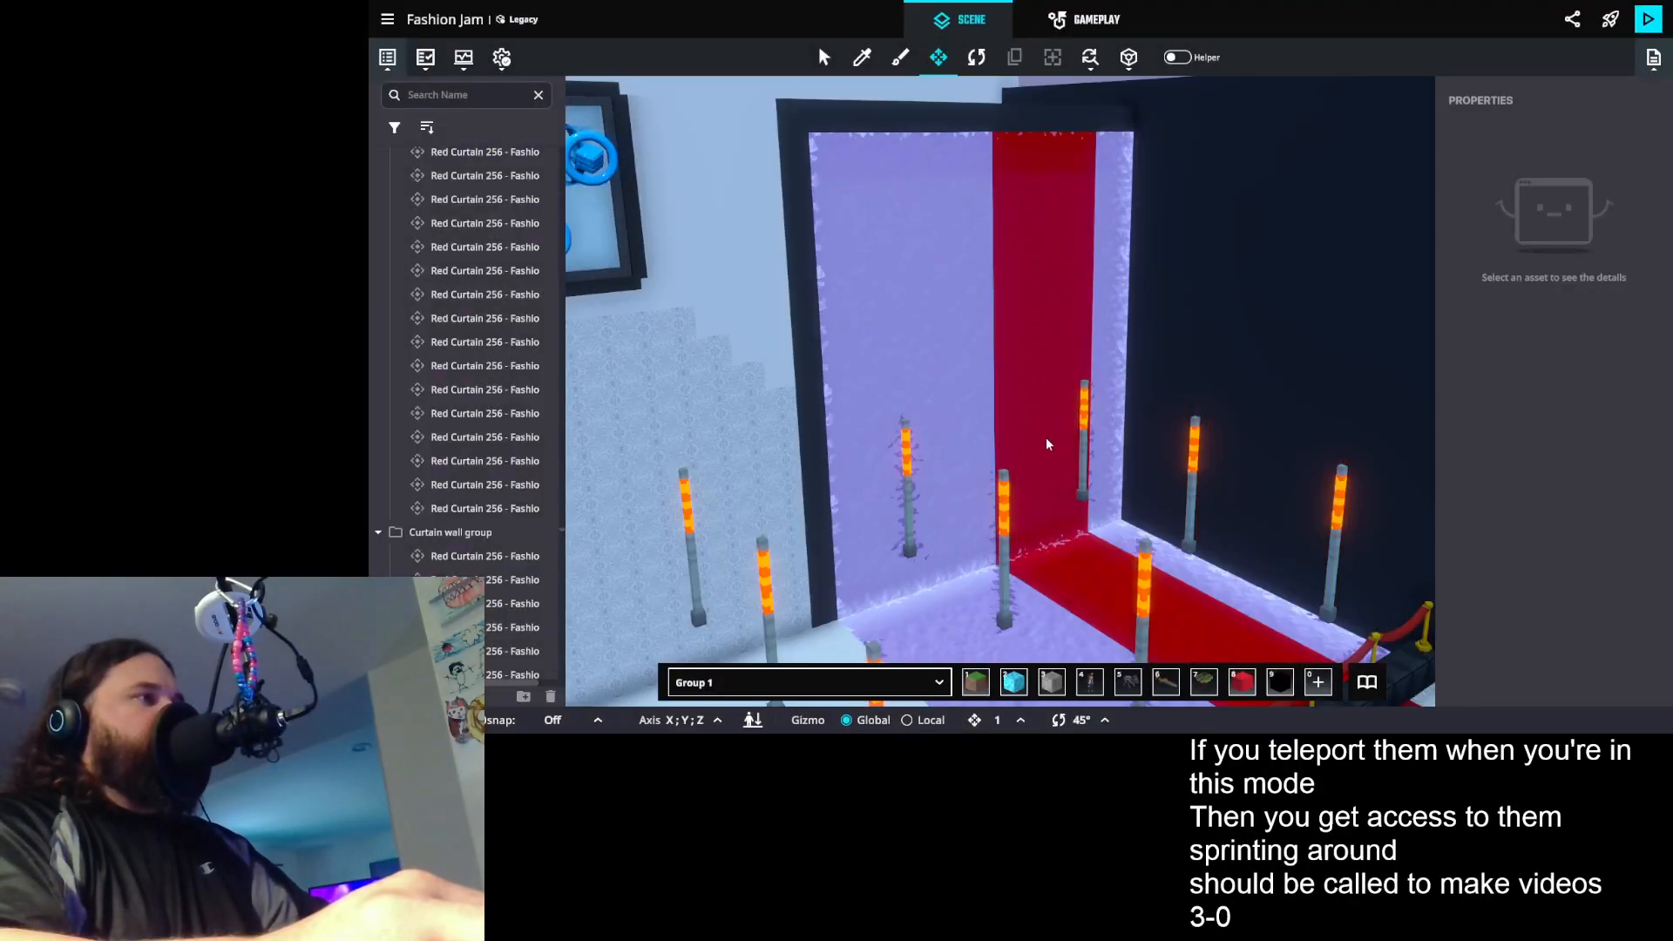
key(ctrl+p)
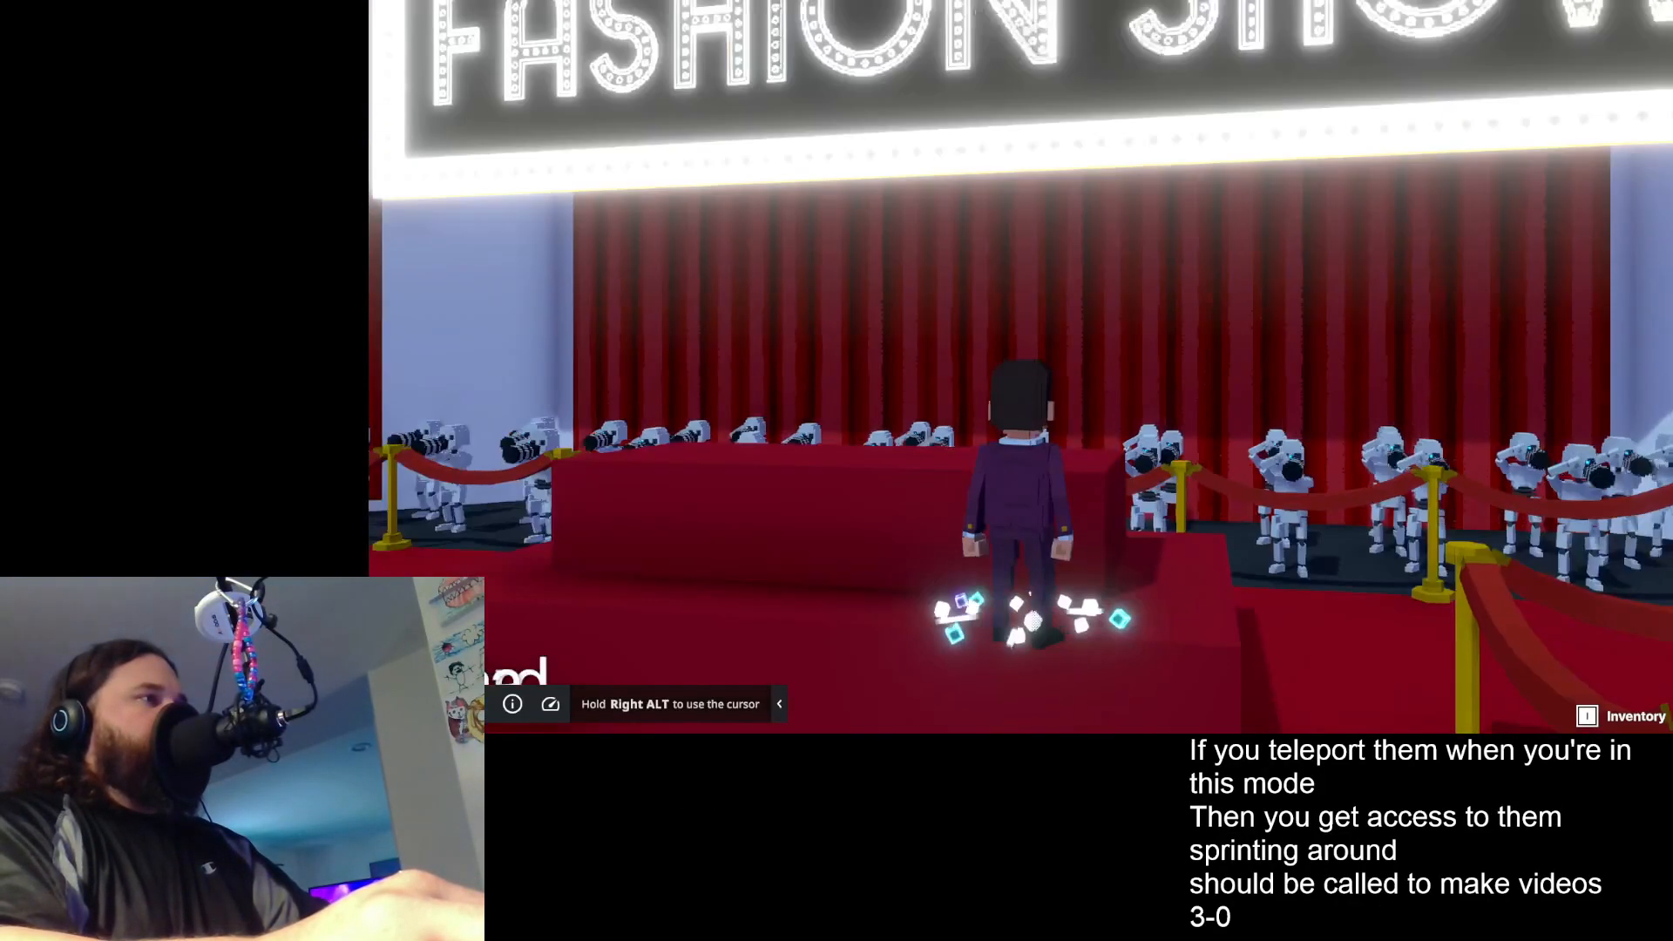
key(w)
key(space)
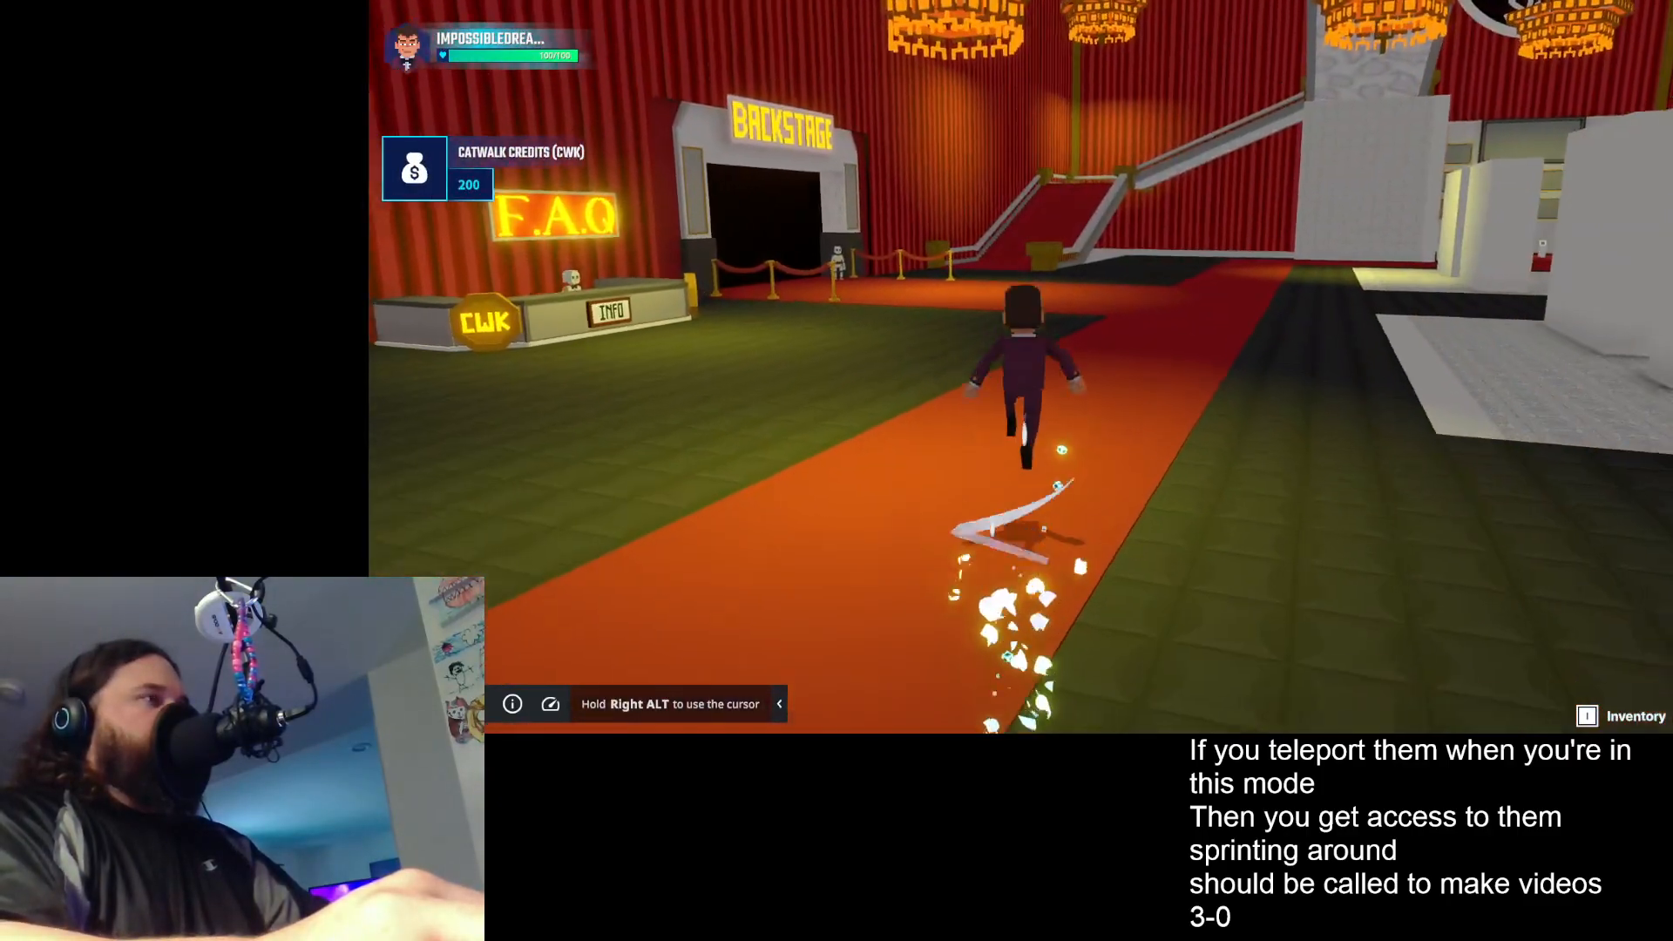
key(space)
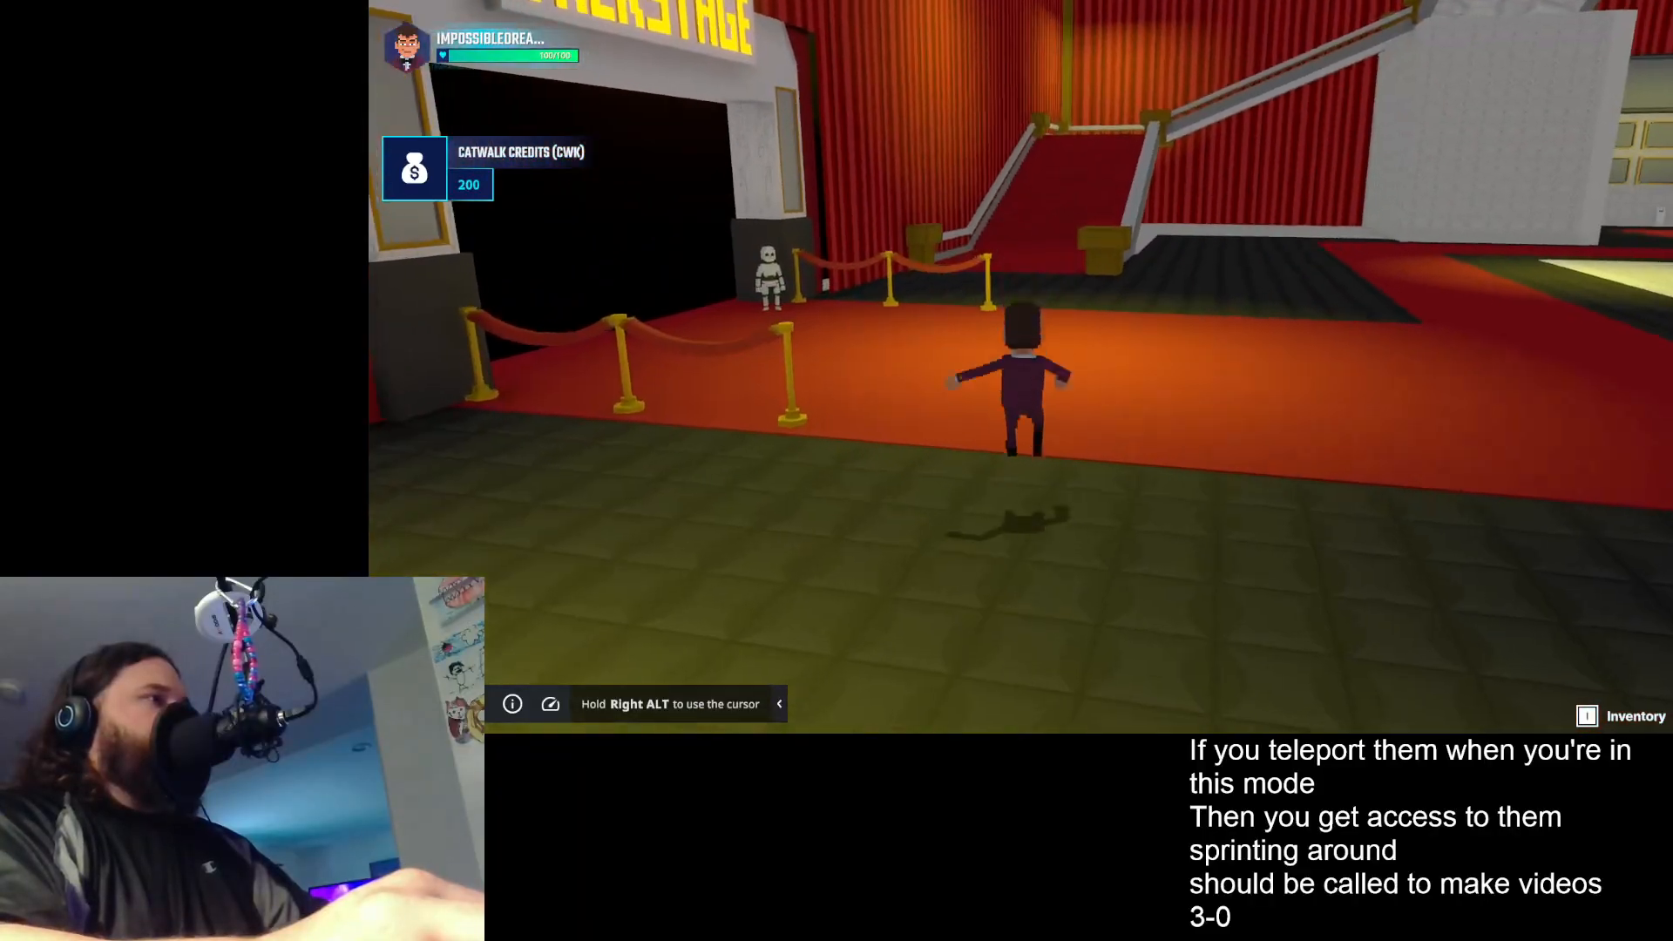
key(space)
key(space)
key(space)
key(w)
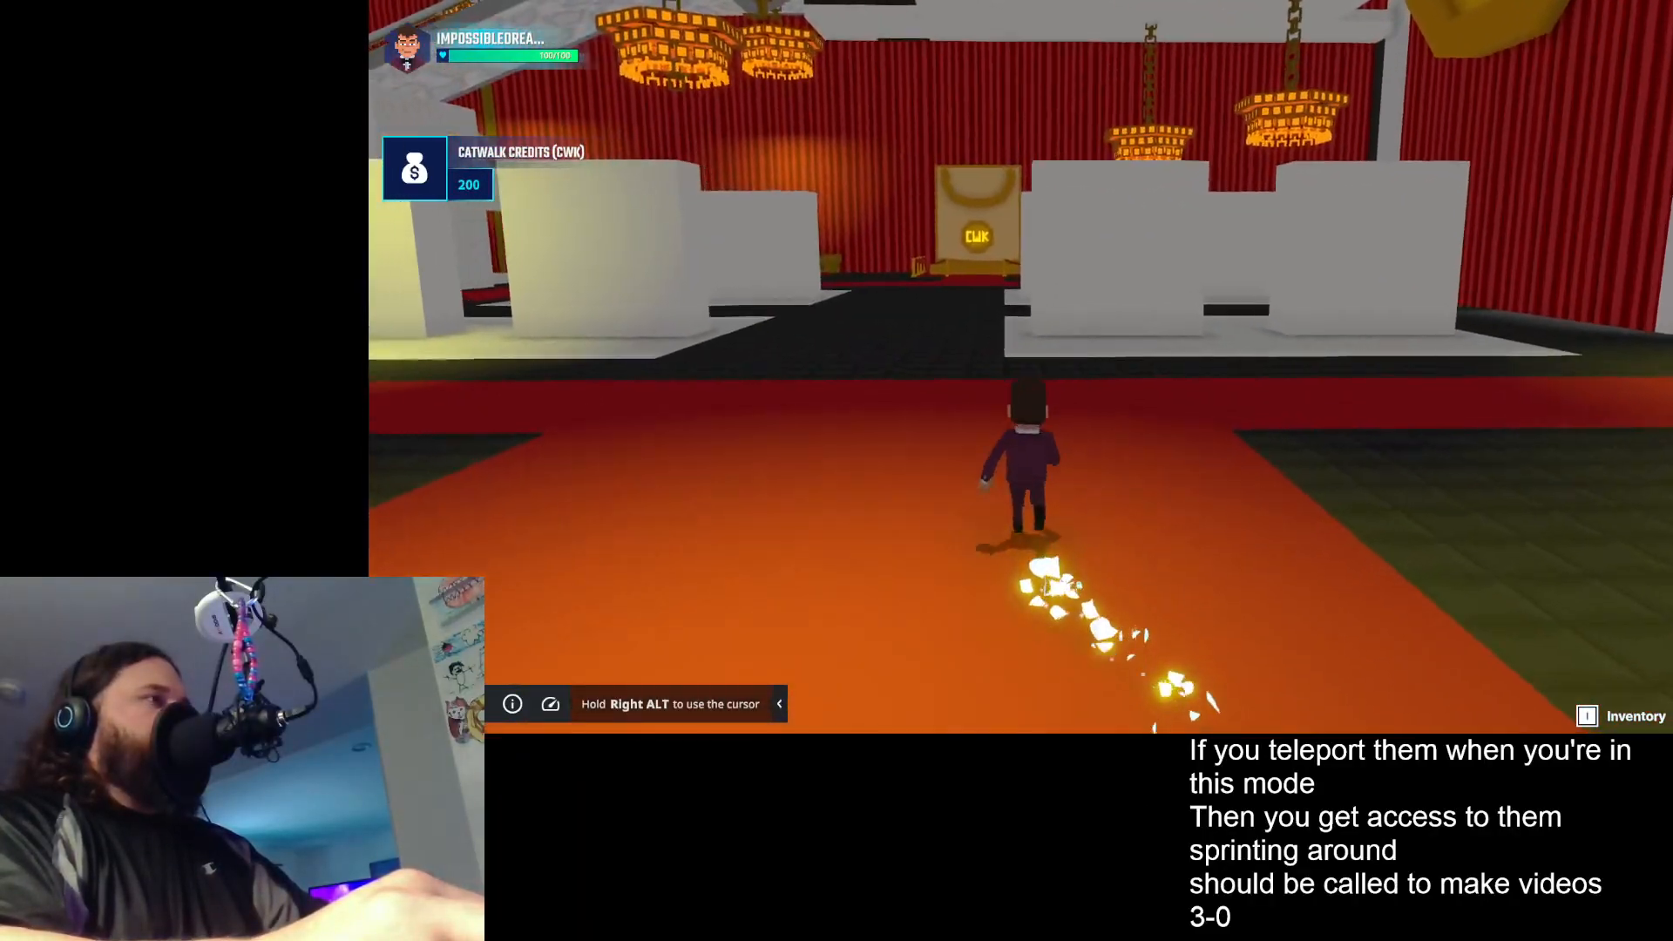
key(w)
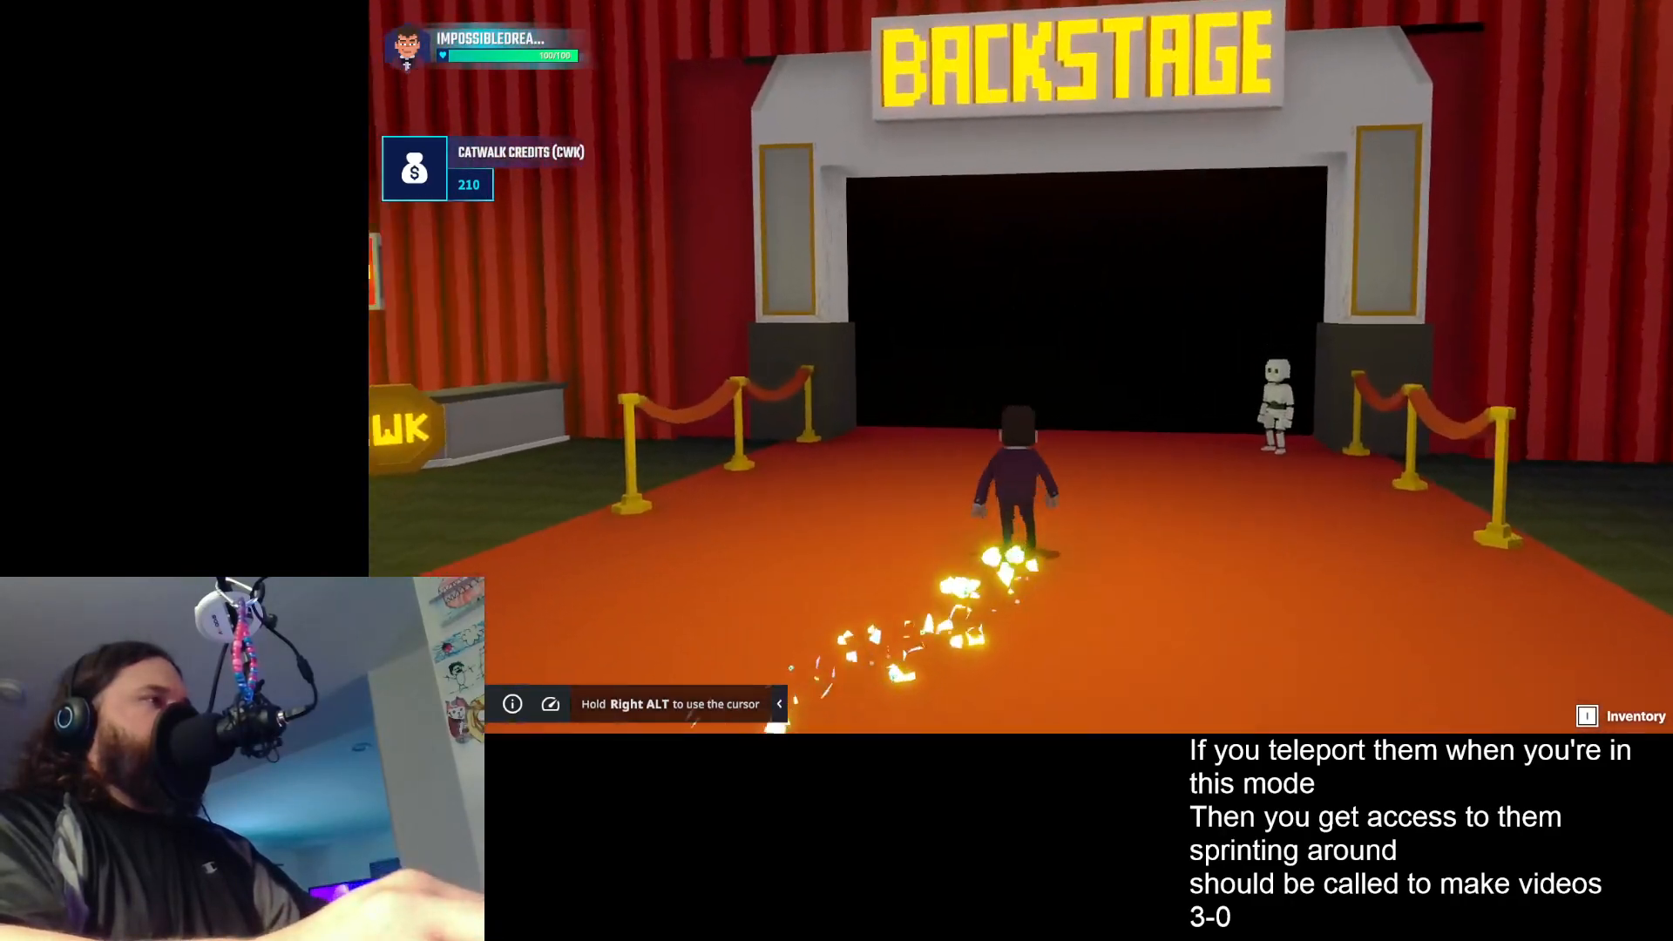
key(w)
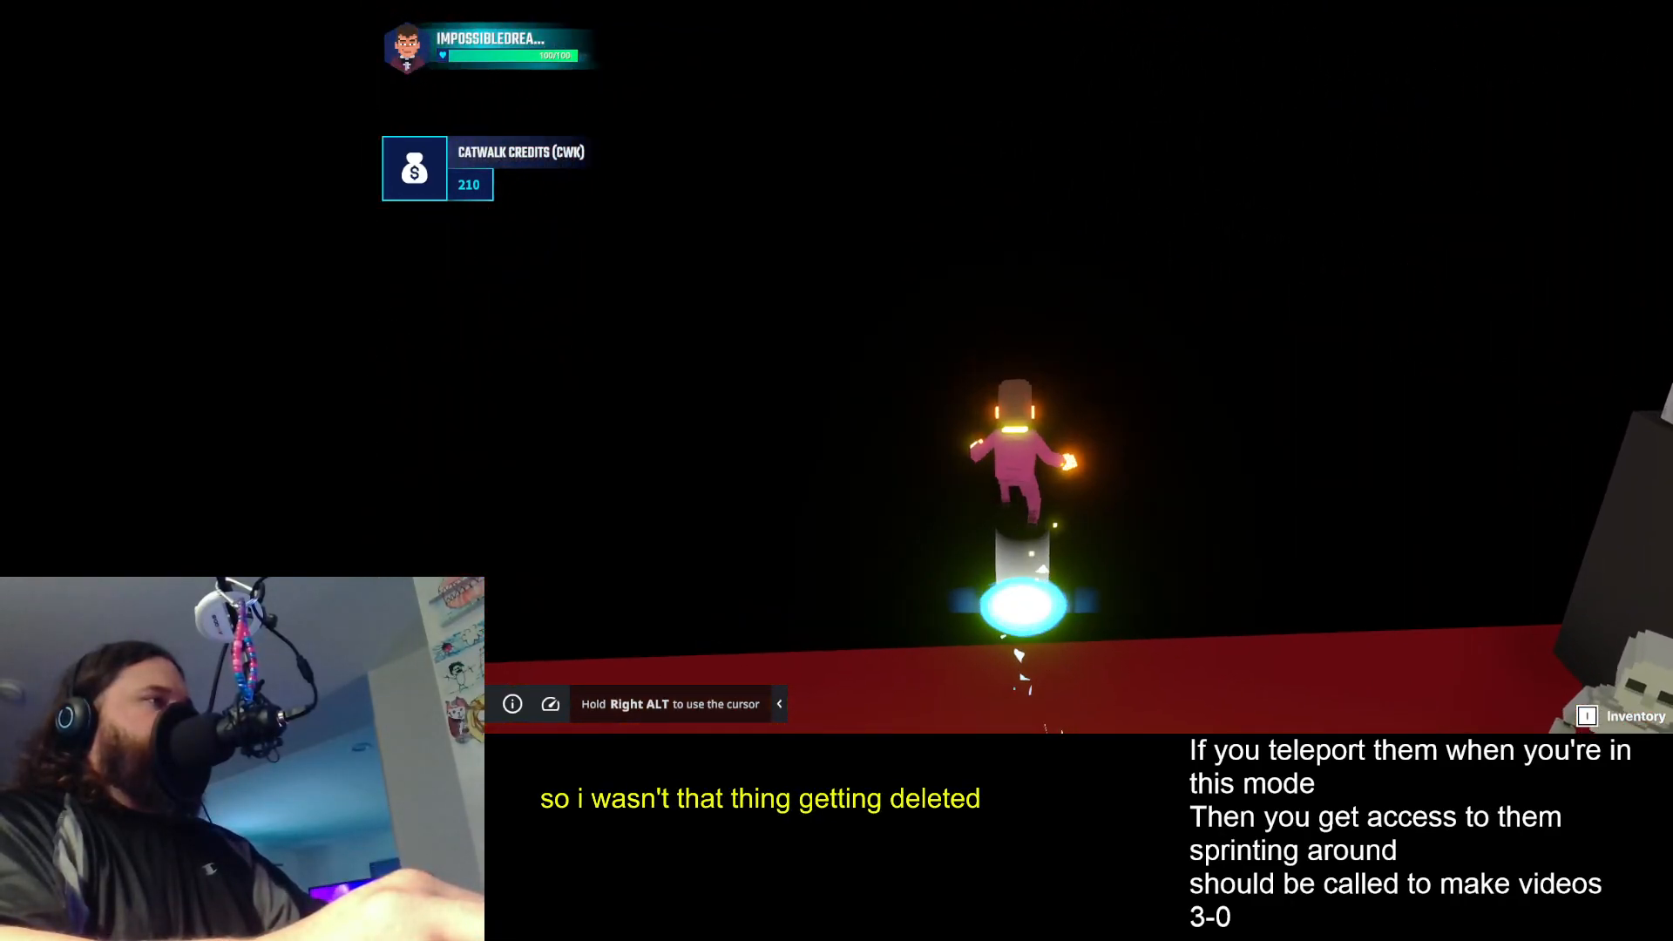
- Enter the star door in the backstage room and become the admin at the tree between the clothes racks
key(w)
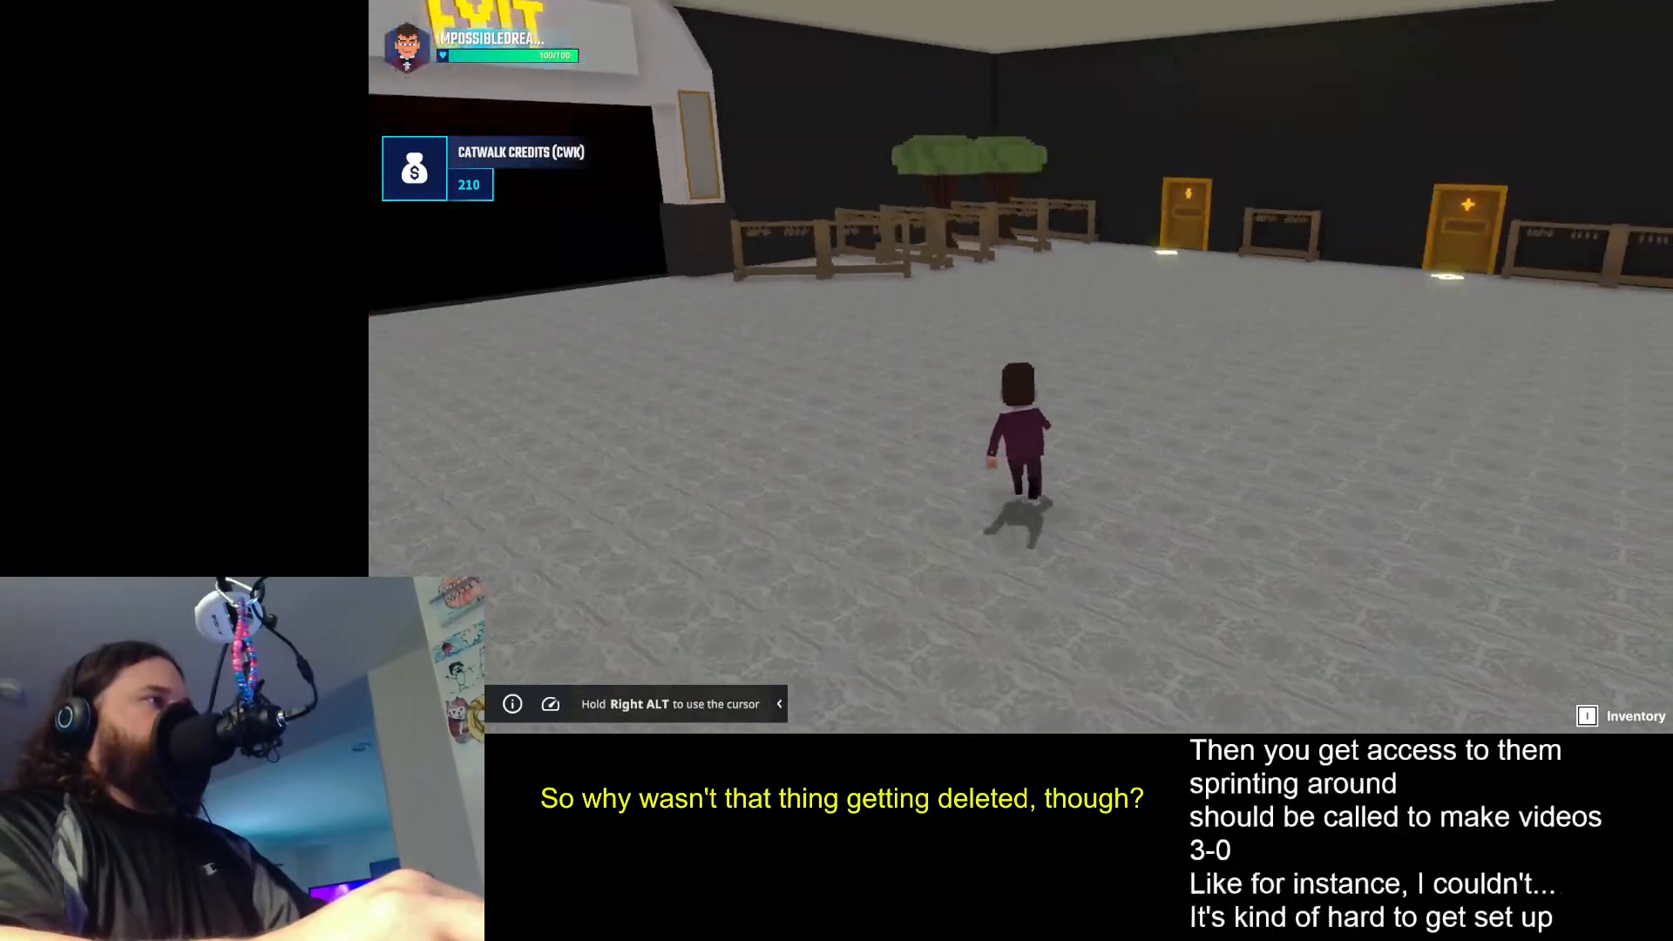
key(w)
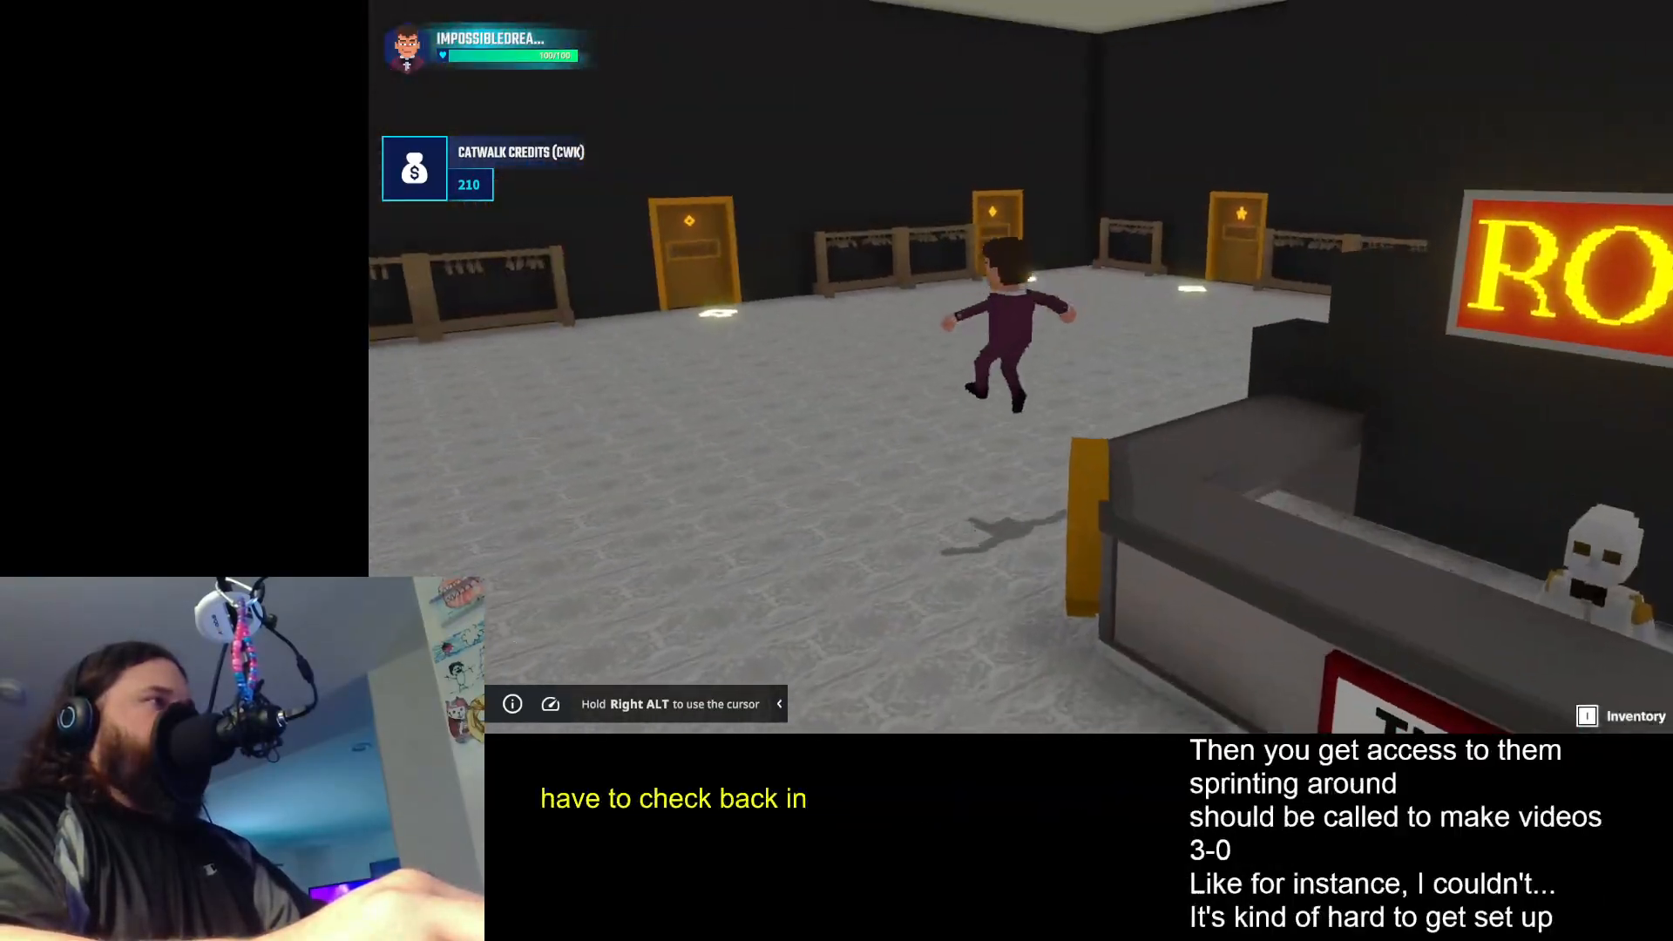
key(w)
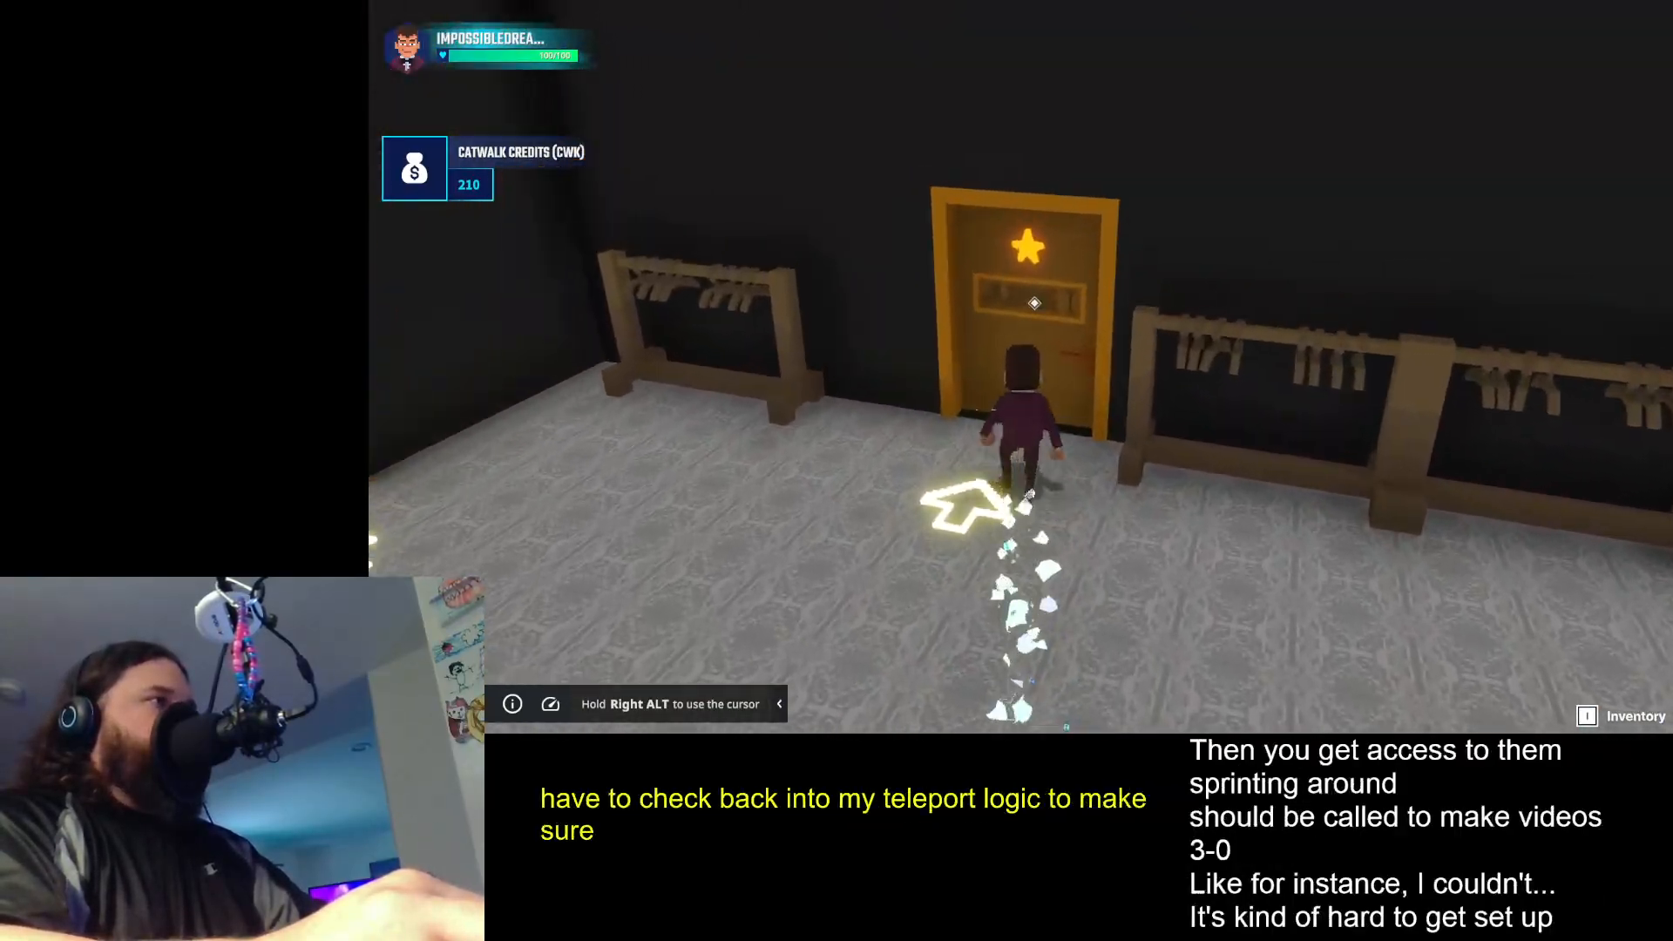
key(e)
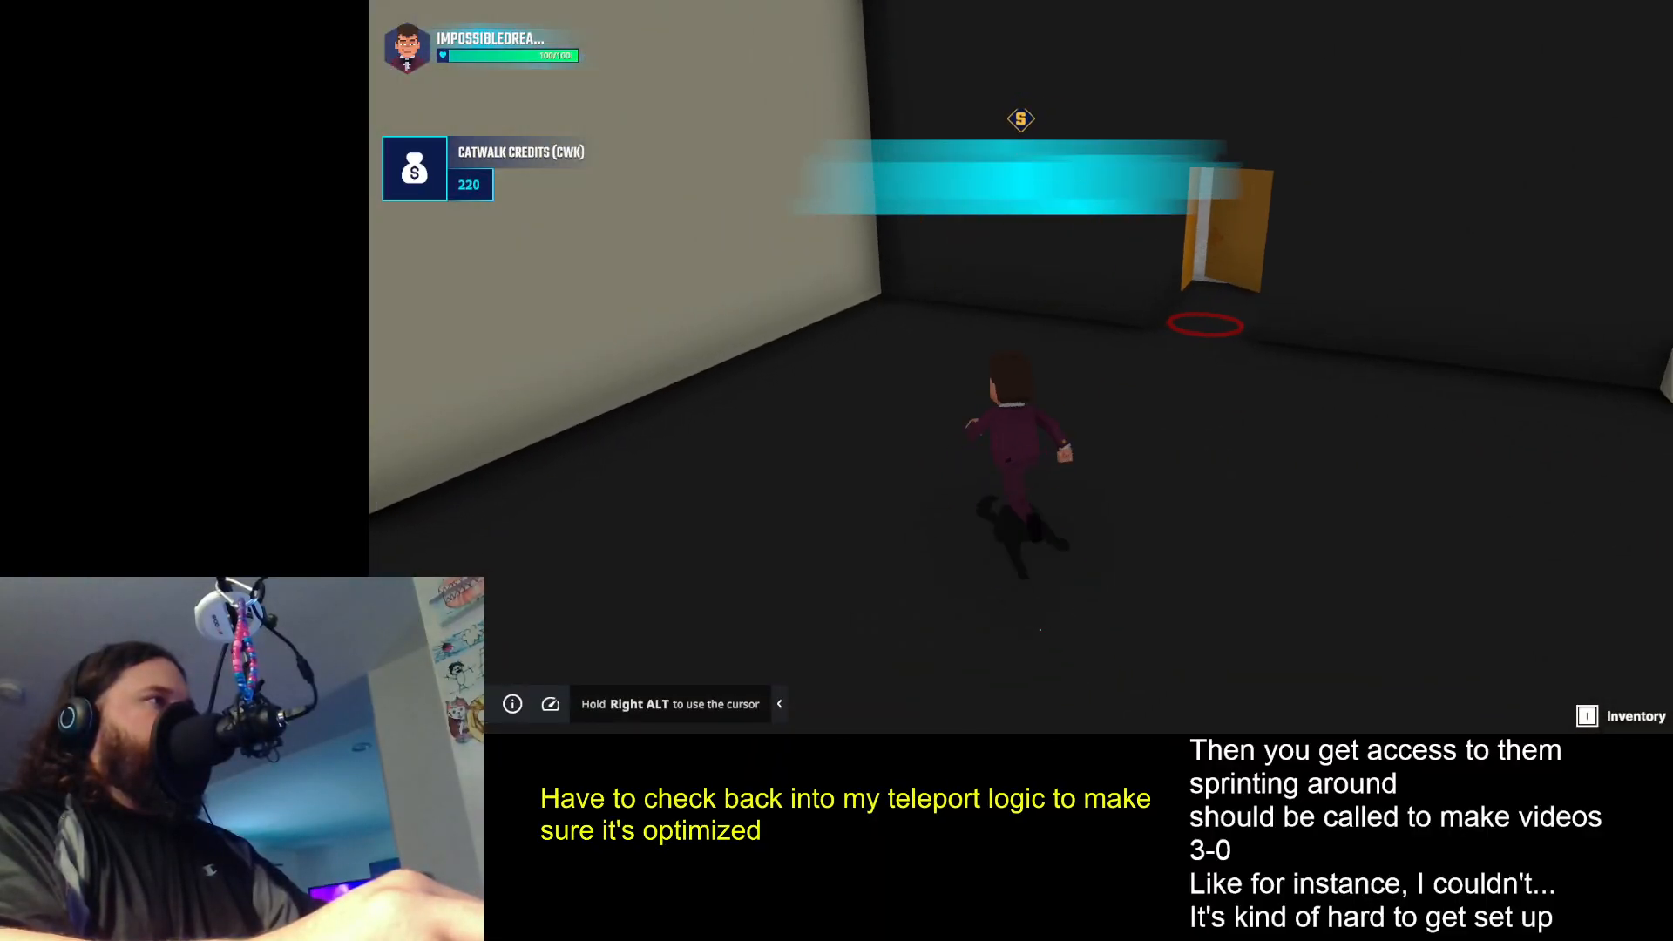
key(w)
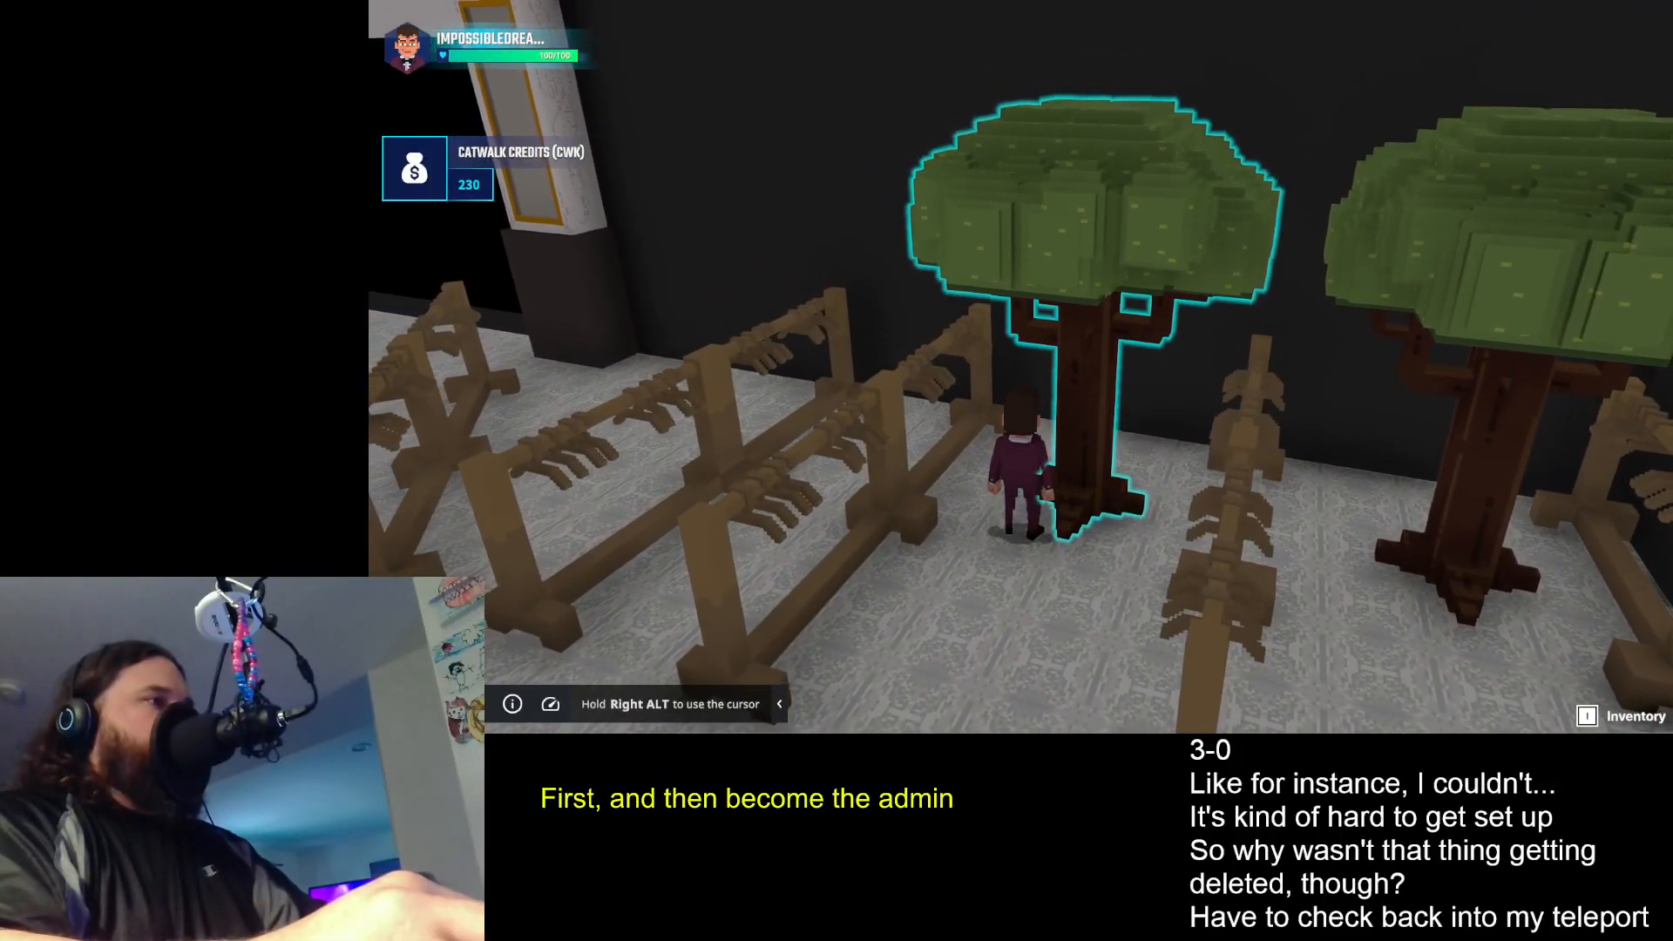
key(e)
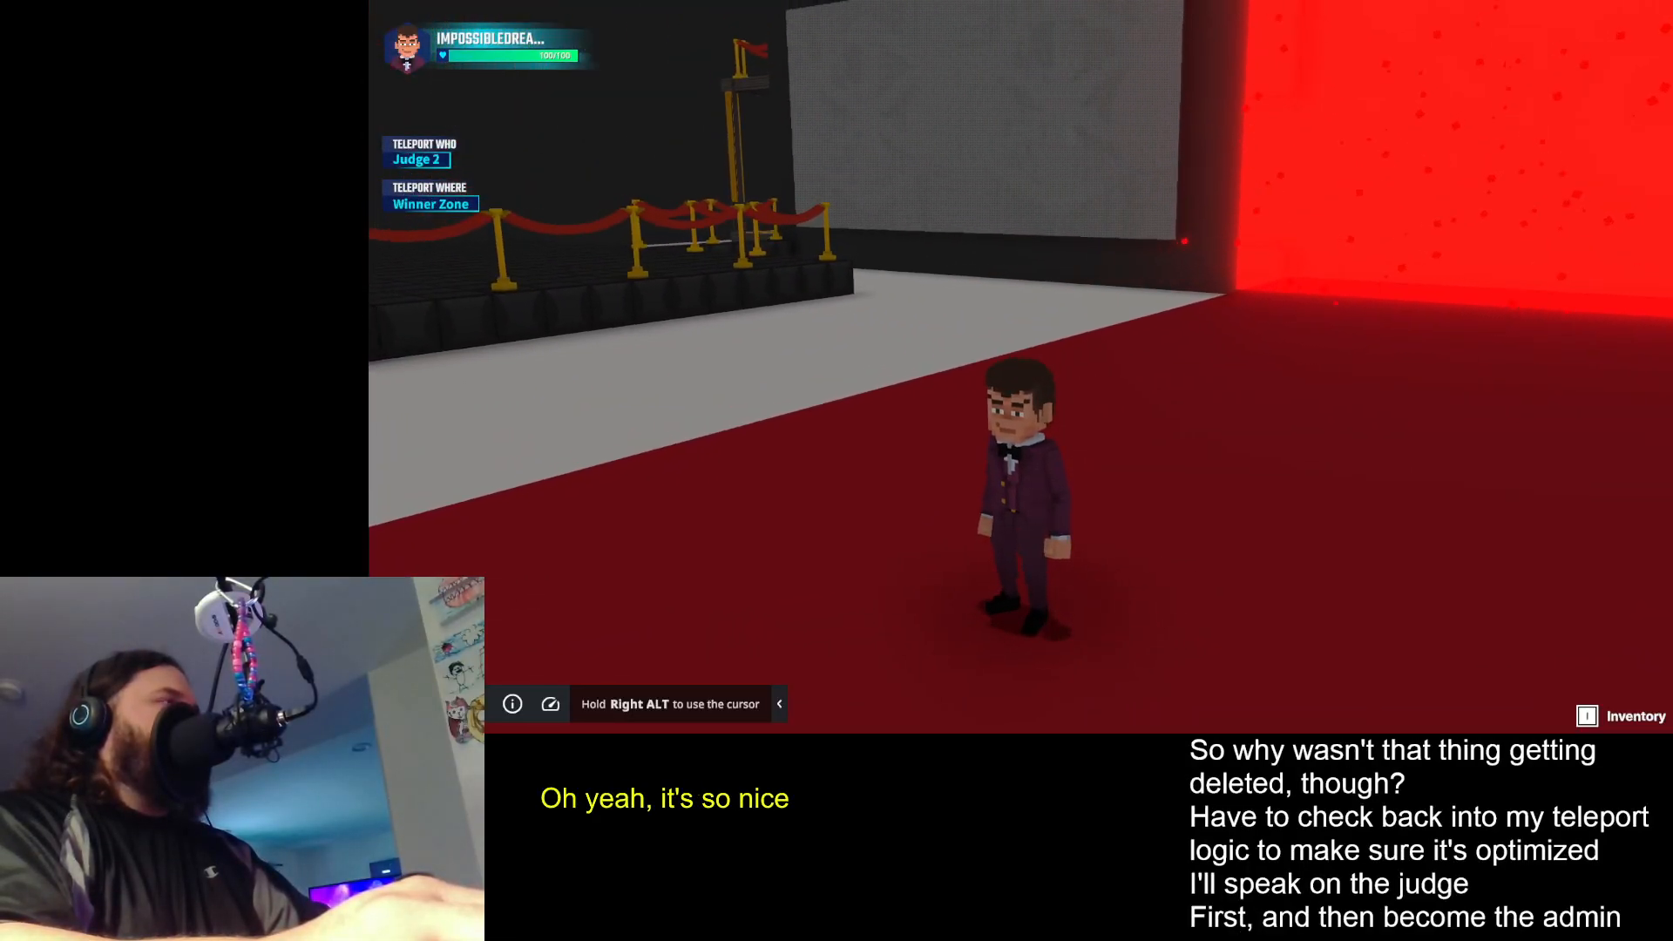
- Teleport Judge 1 to the Catwalk Zone and run from the judges' chairs along the red carpet towards the red portal
key(1)
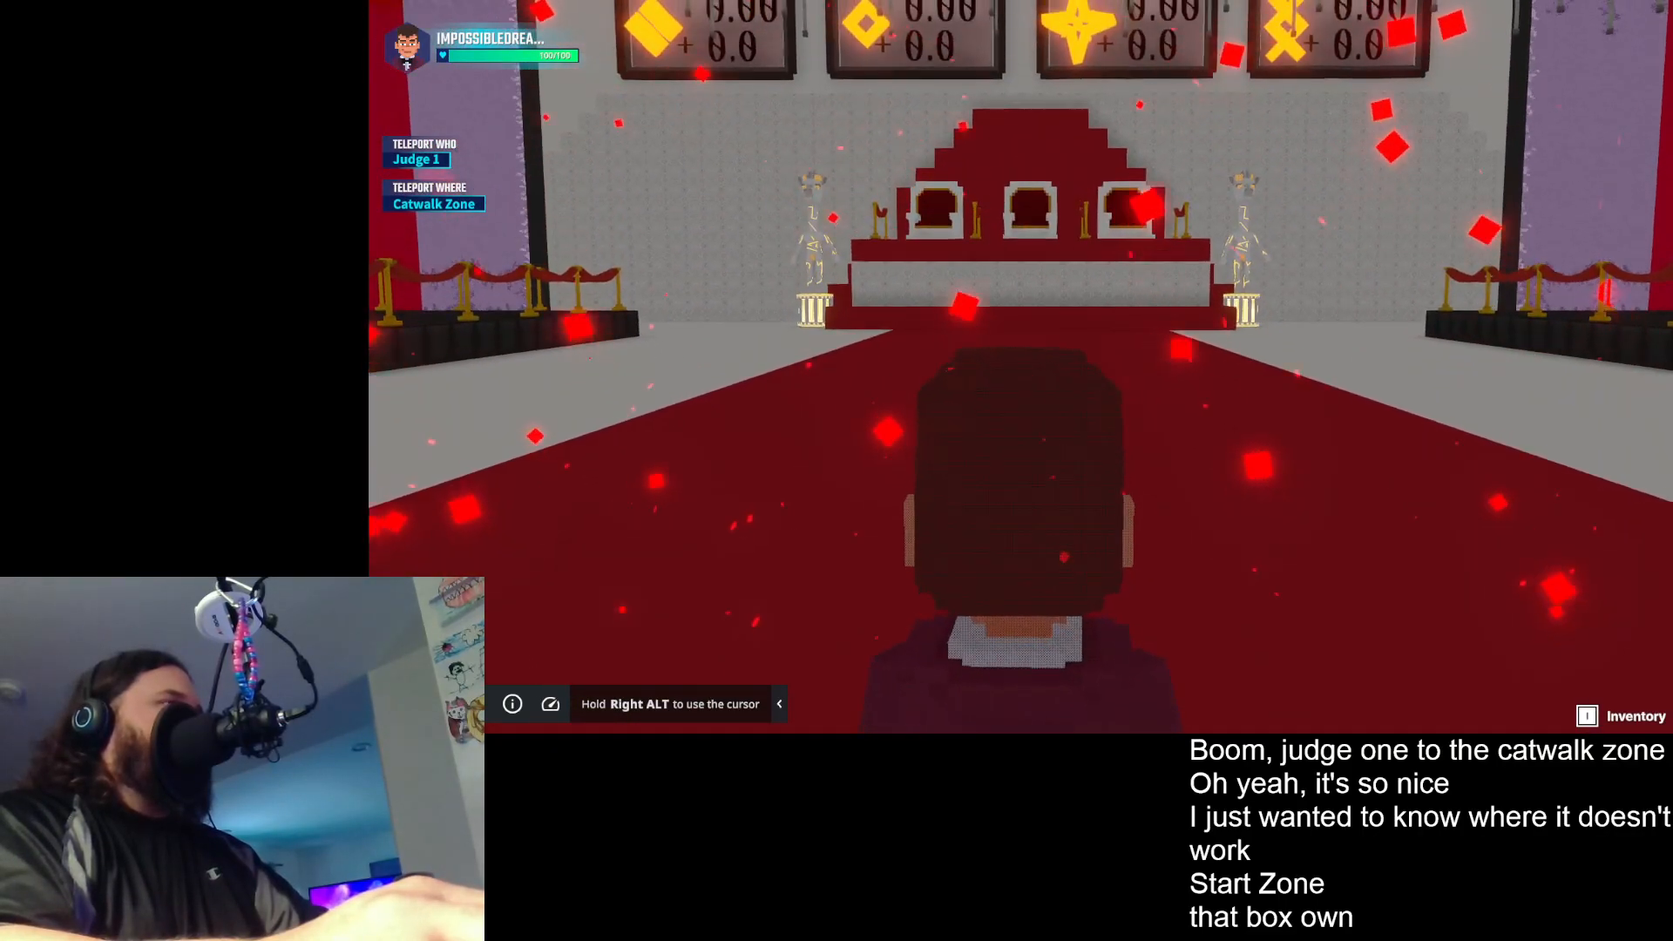
key(w)
scroll(1021, 367, down, 8)
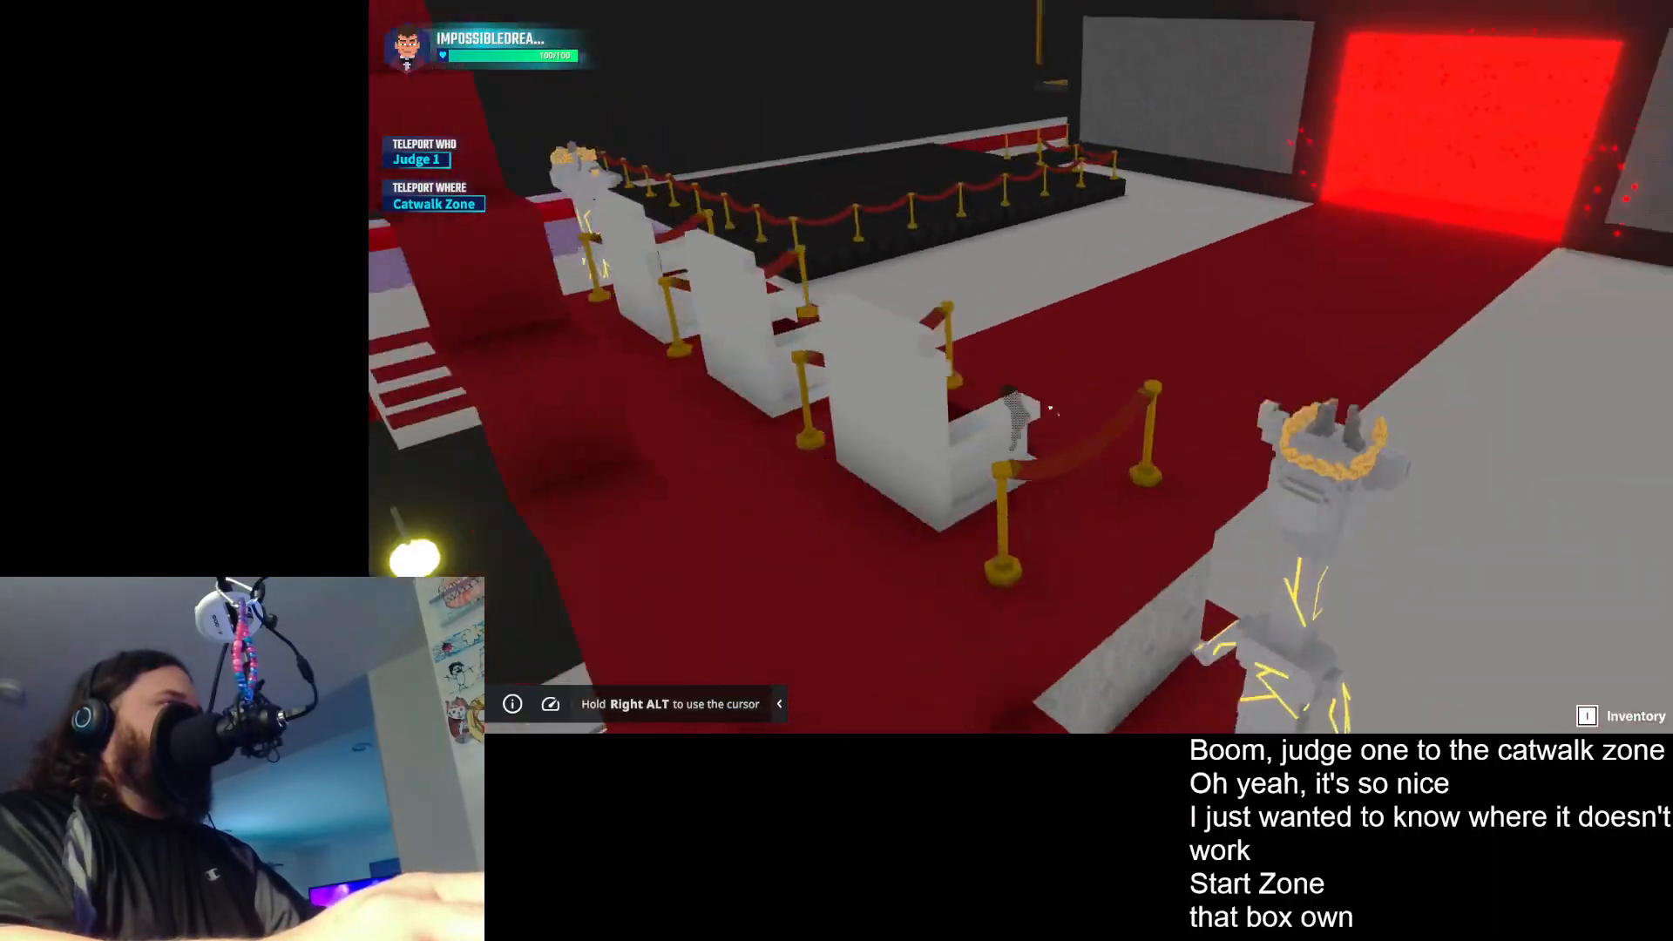
key(d)
key(w)
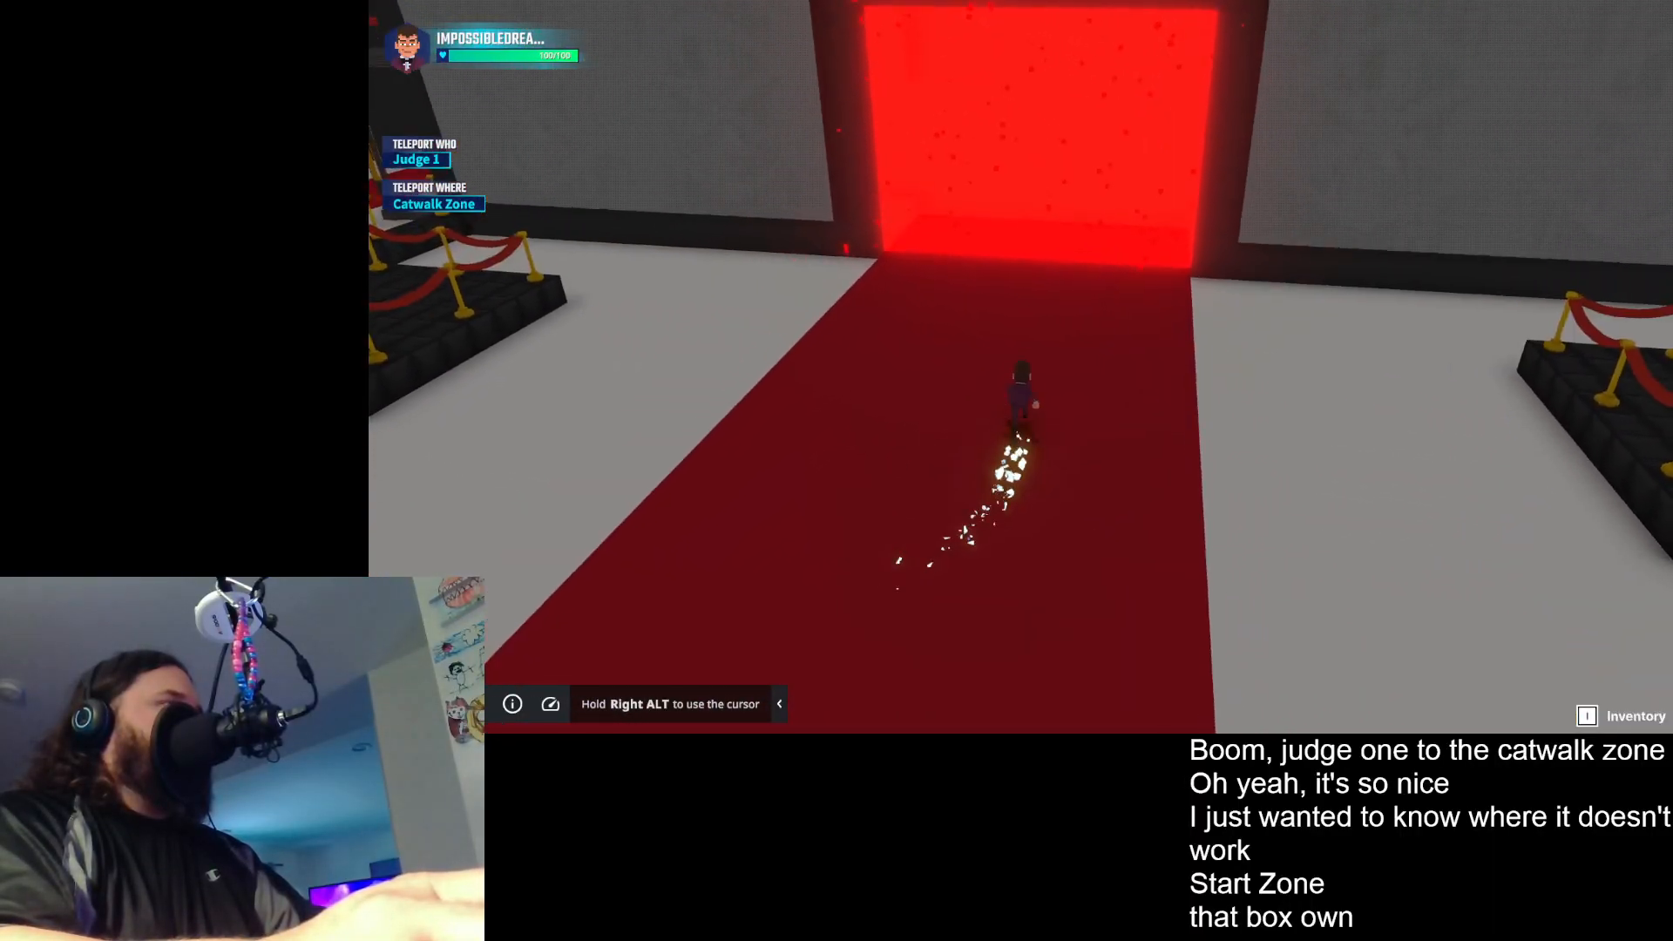
- Test teleporting Judge 1 to the Start Zone, Catwalk Zone and Winner Zone in turn
key(a)
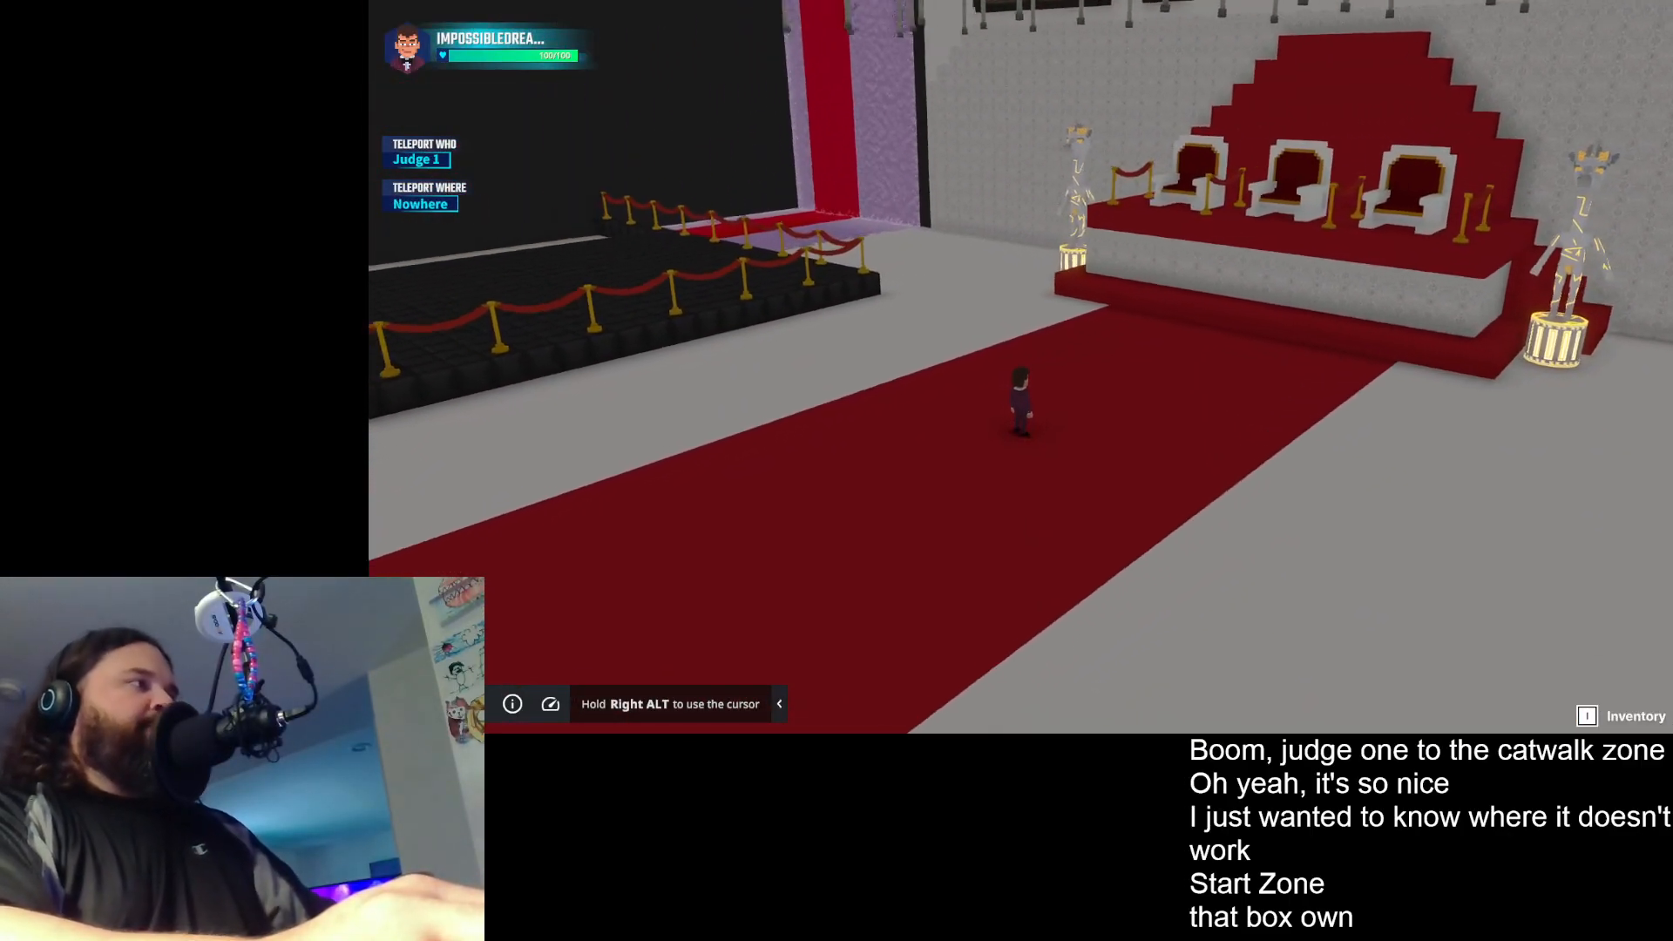
key(e)
key(f)
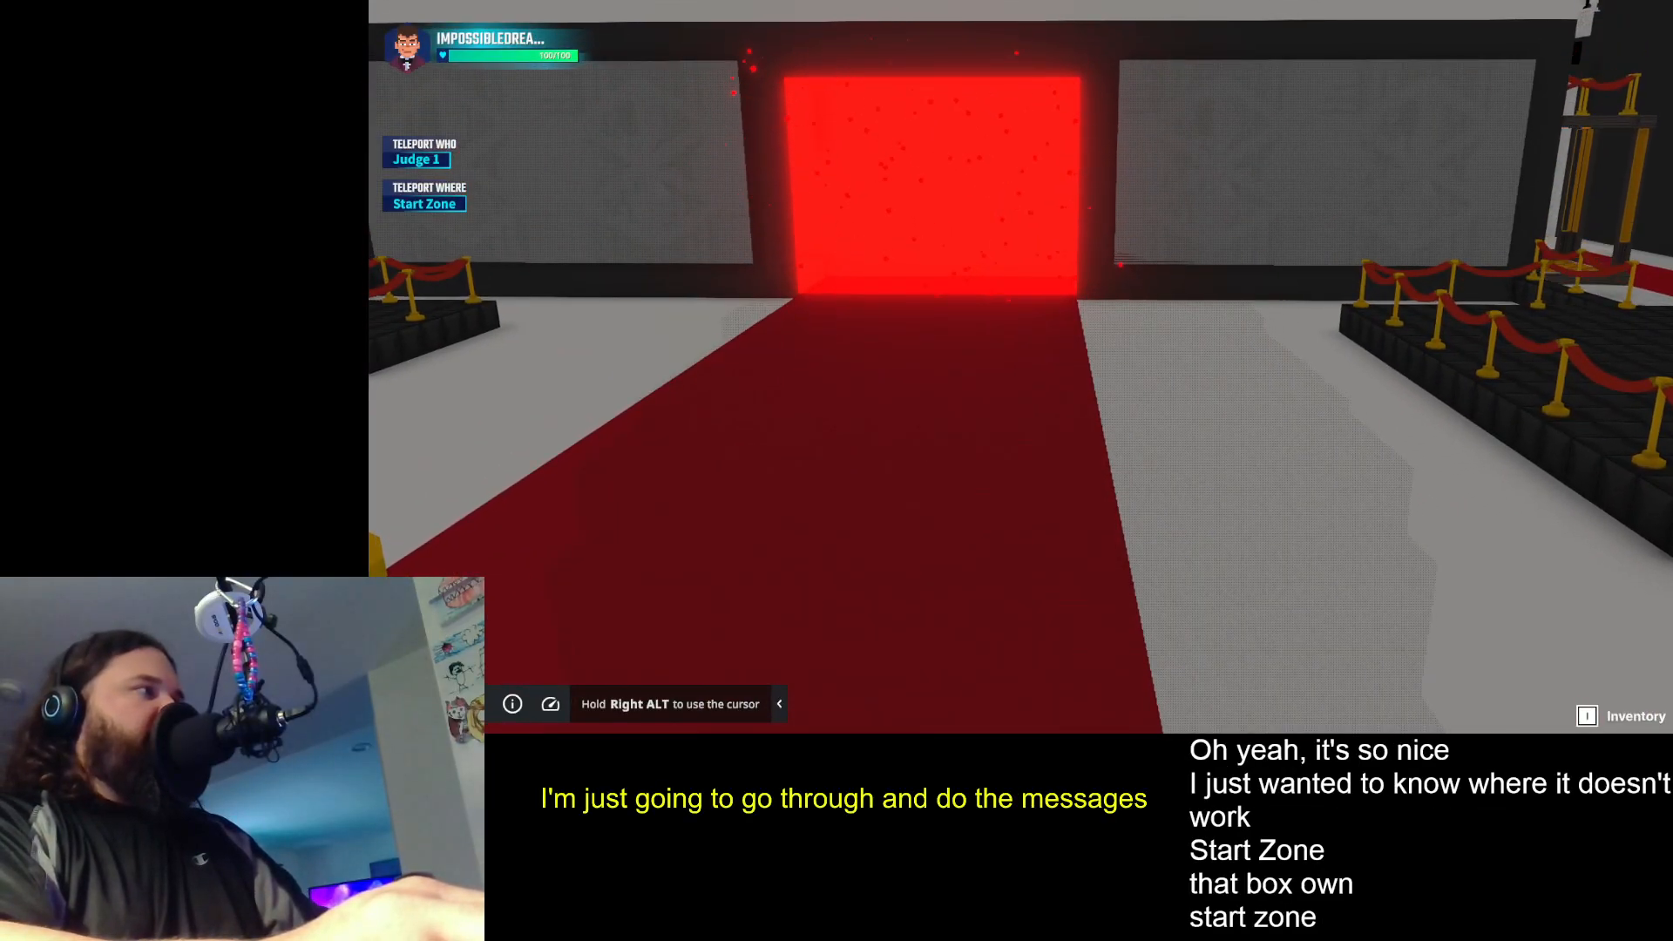
key(e)
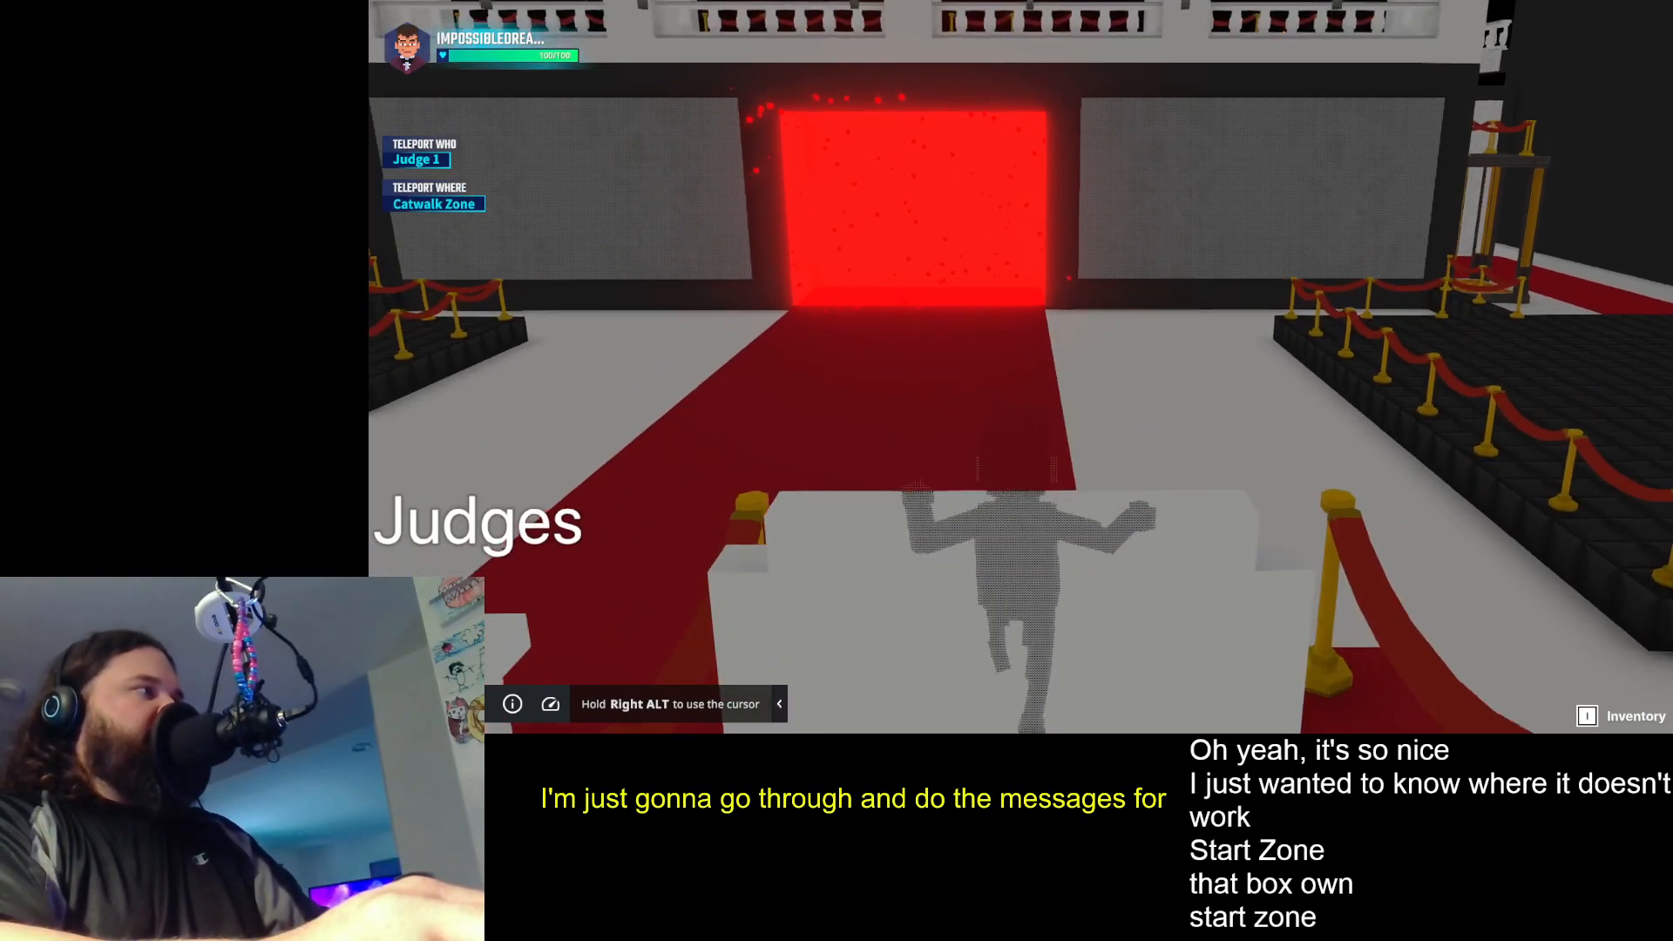
key(f)
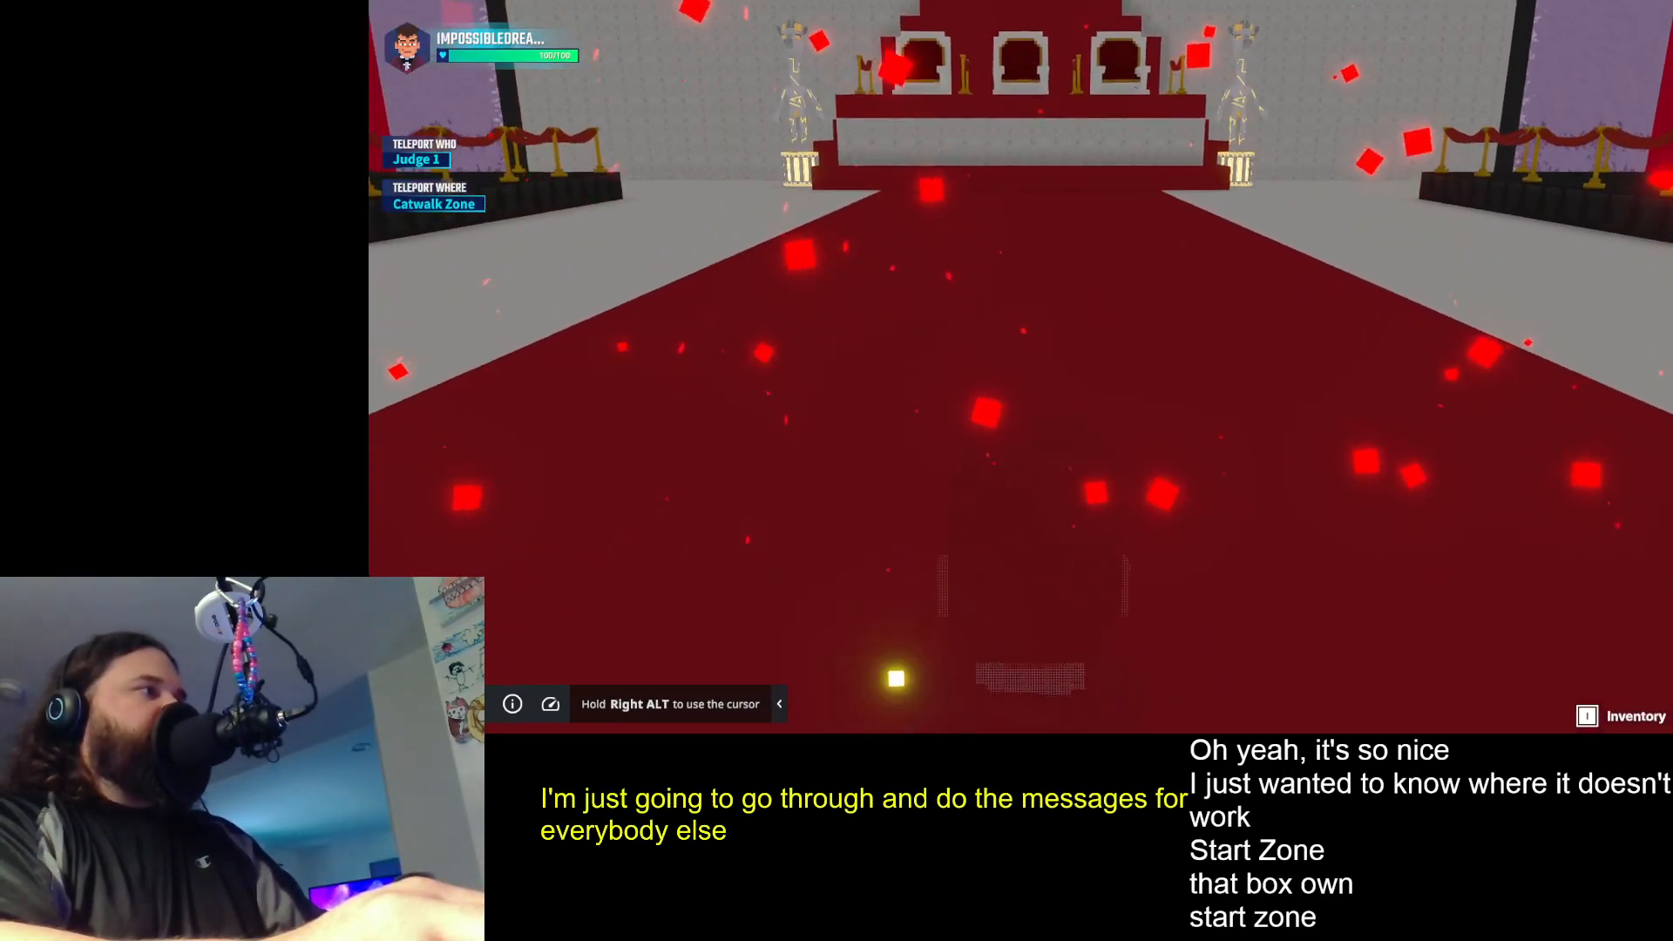
key(e)
key(f)
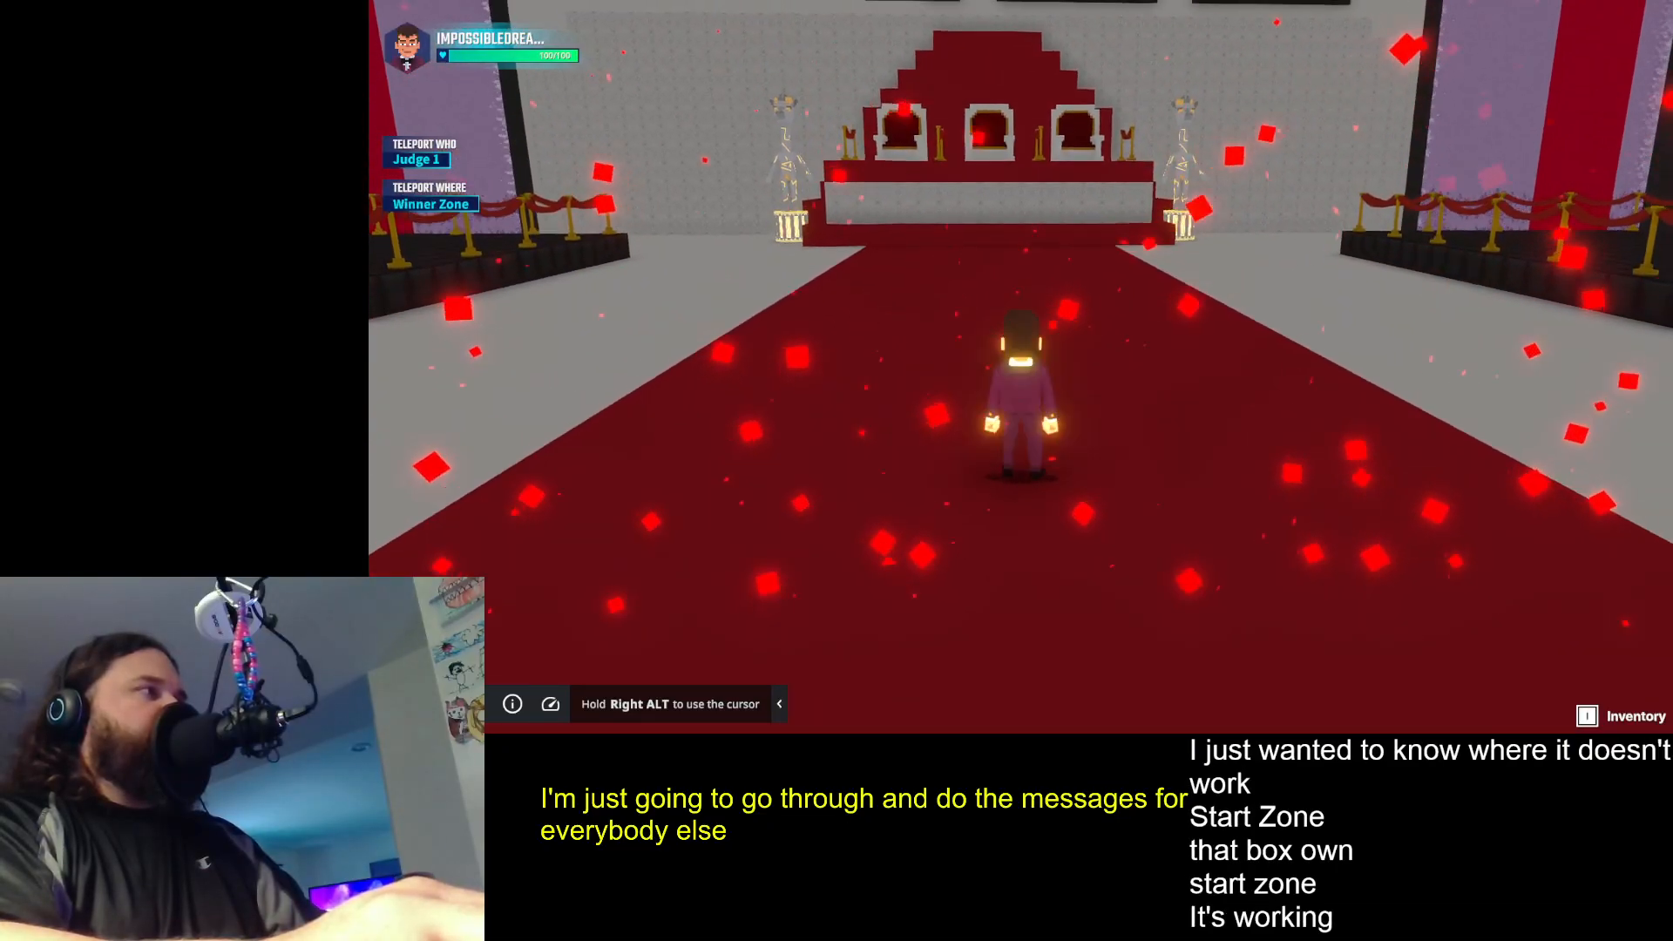
key(d)
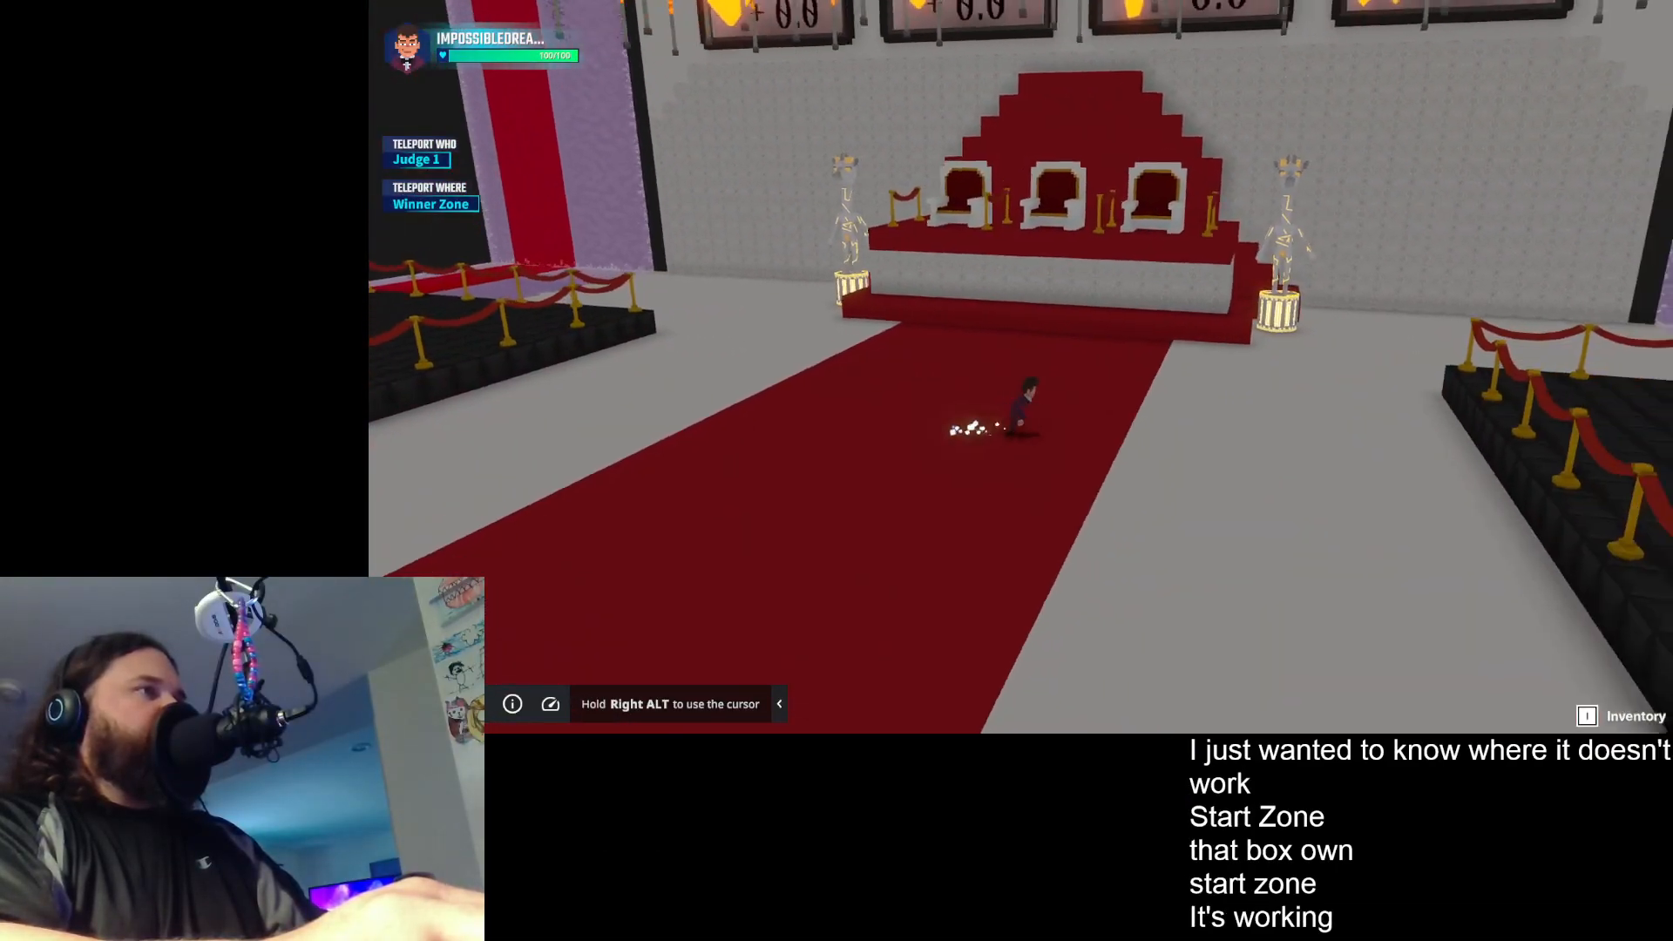
- End the playtest and examine the Asset Spawner settings of the Judge One Teleport AS Booth logic above the red stairs
key(w)
key(Escape)
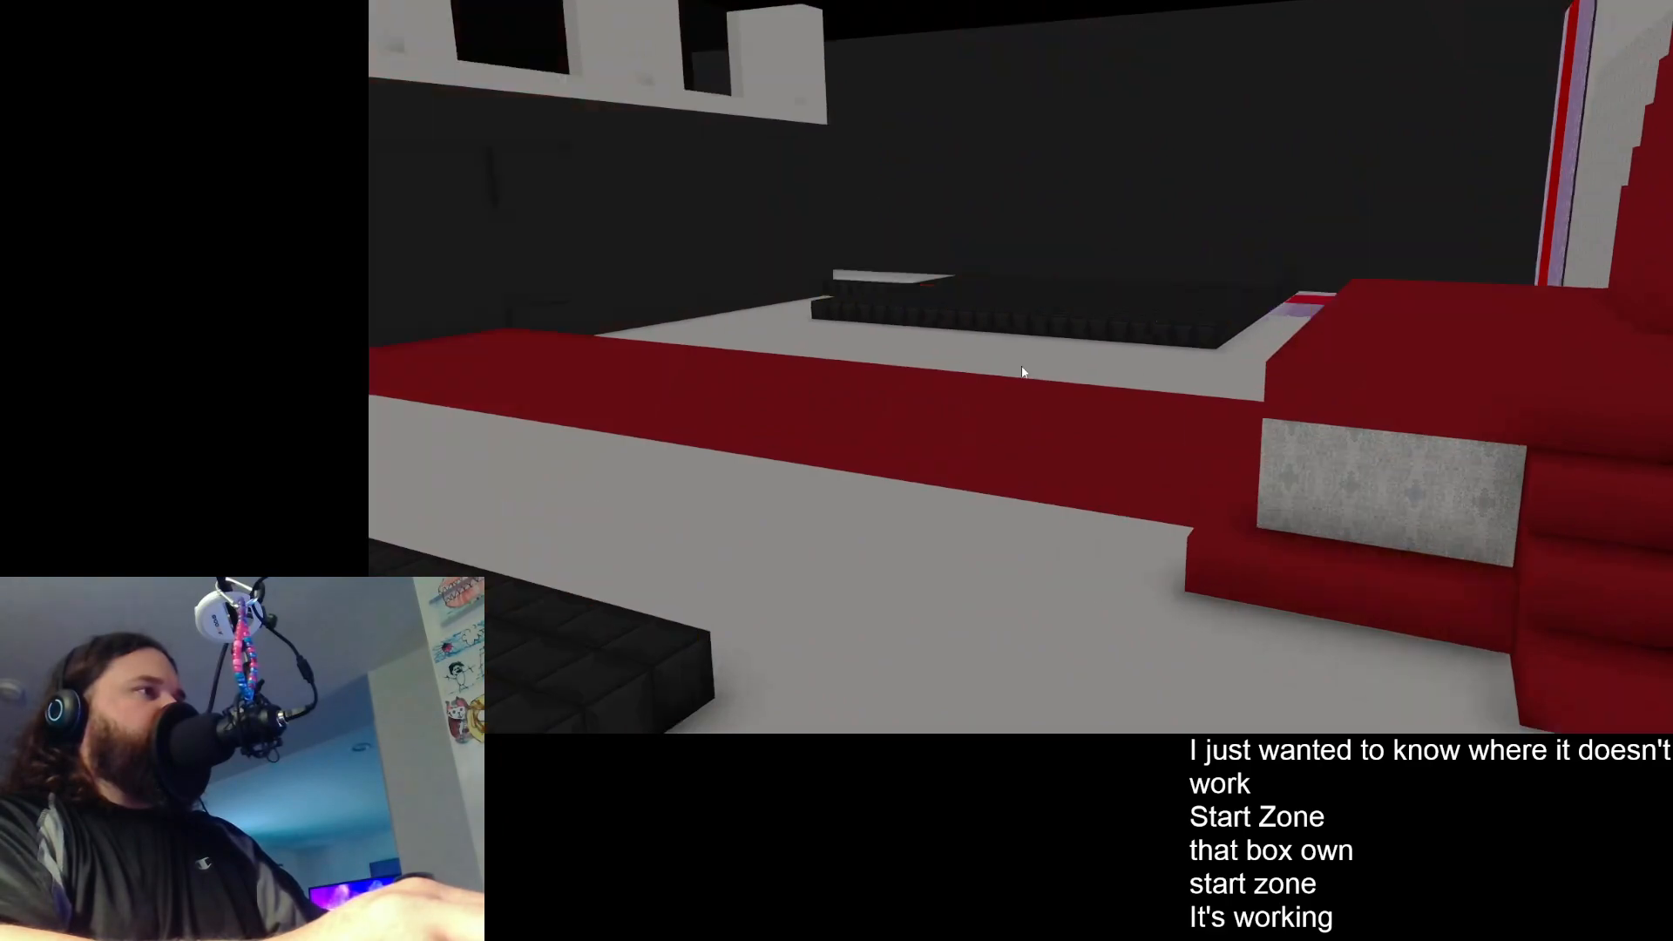
scroll(1025, 462, up, 5)
scroll(1121, 140, up, 8)
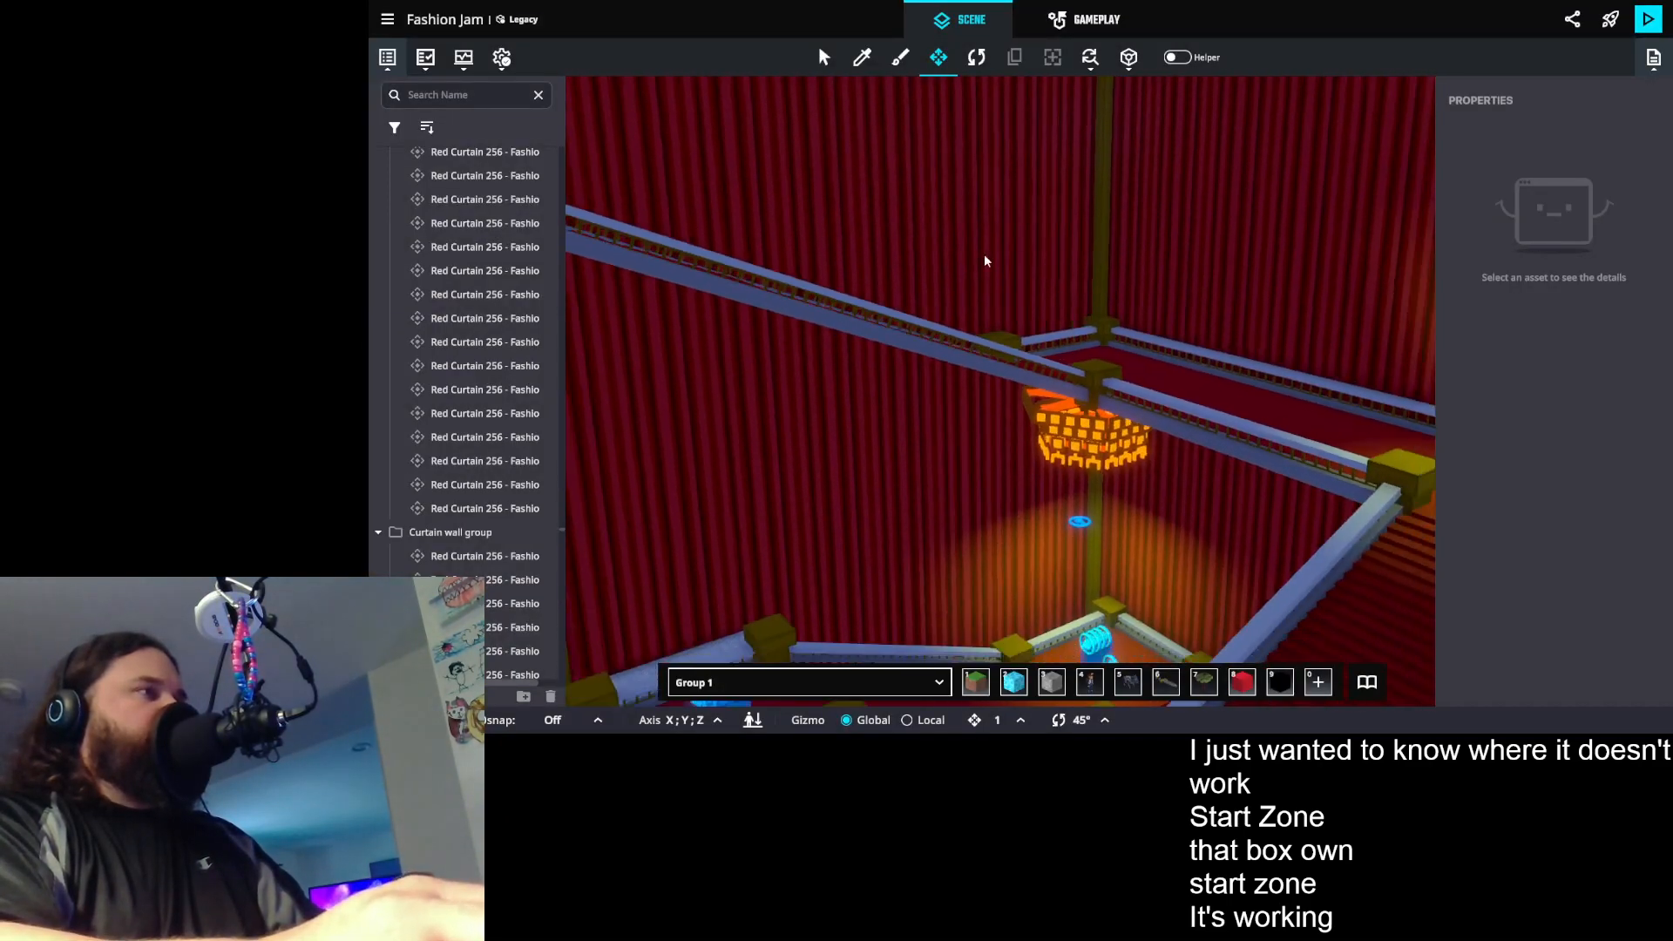
drag(951, 438, 944, 338)
scroll(944, 338, down, 8)
drag(974, 438, 1535, 494)
scroll(1206, 311, up, 5)
drag(1206, 311, 1166, 555)
scroll(1012, 457, down, 8)
drag(1011, 456, 1019, 578)
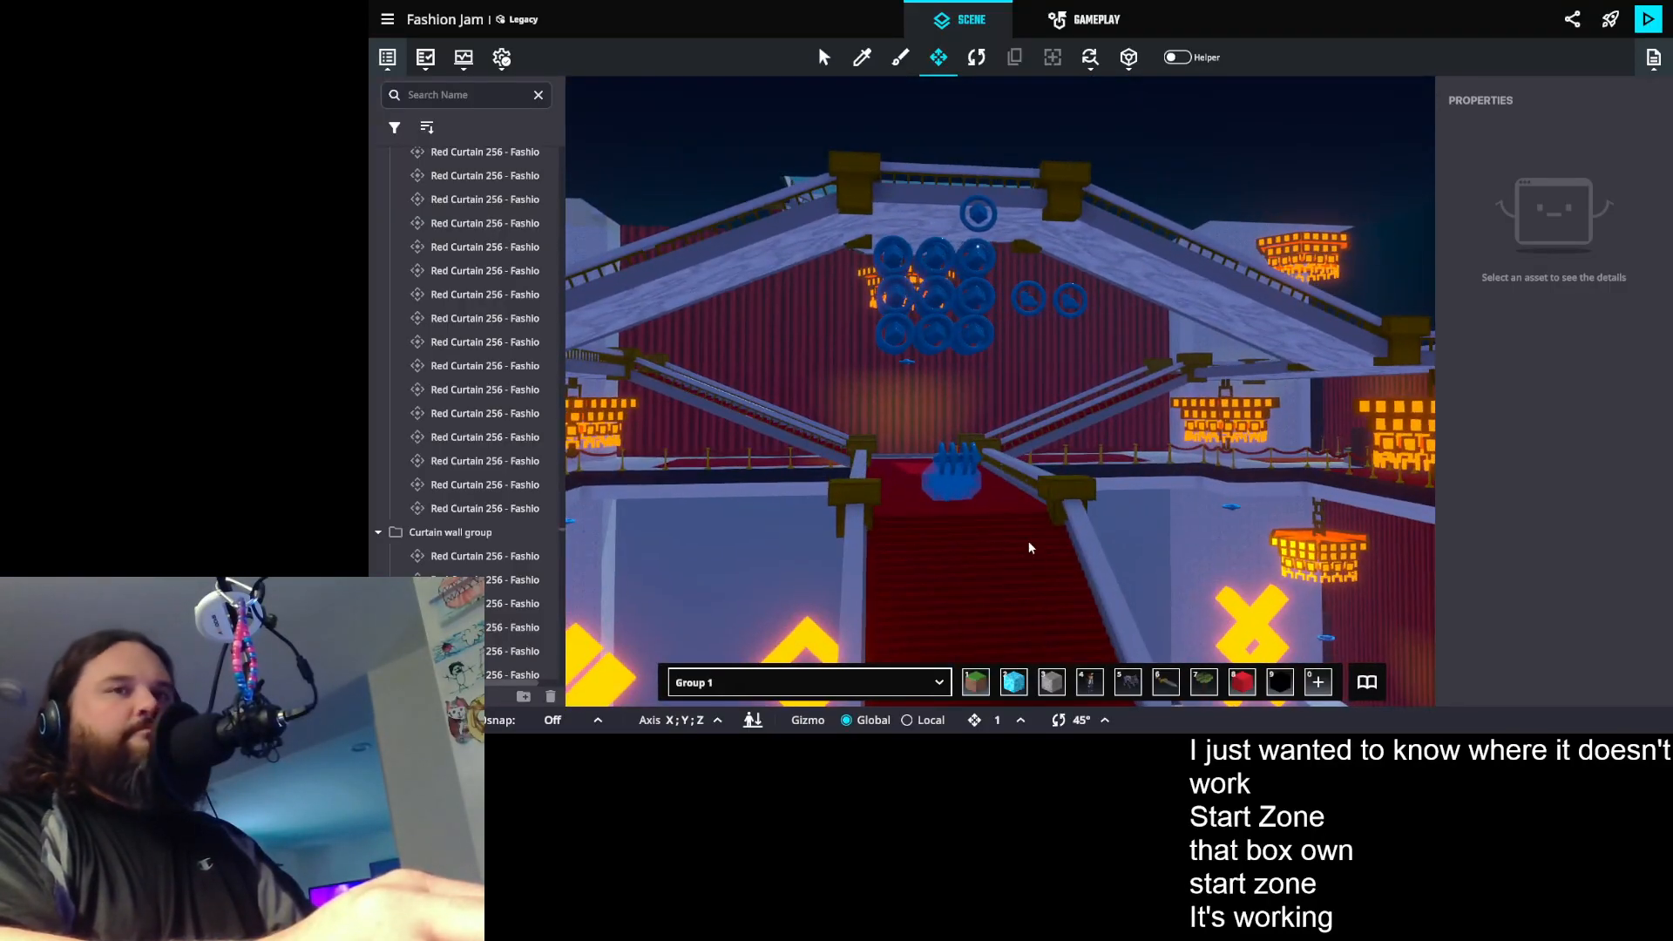
scroll(1013, 497, up, 4)
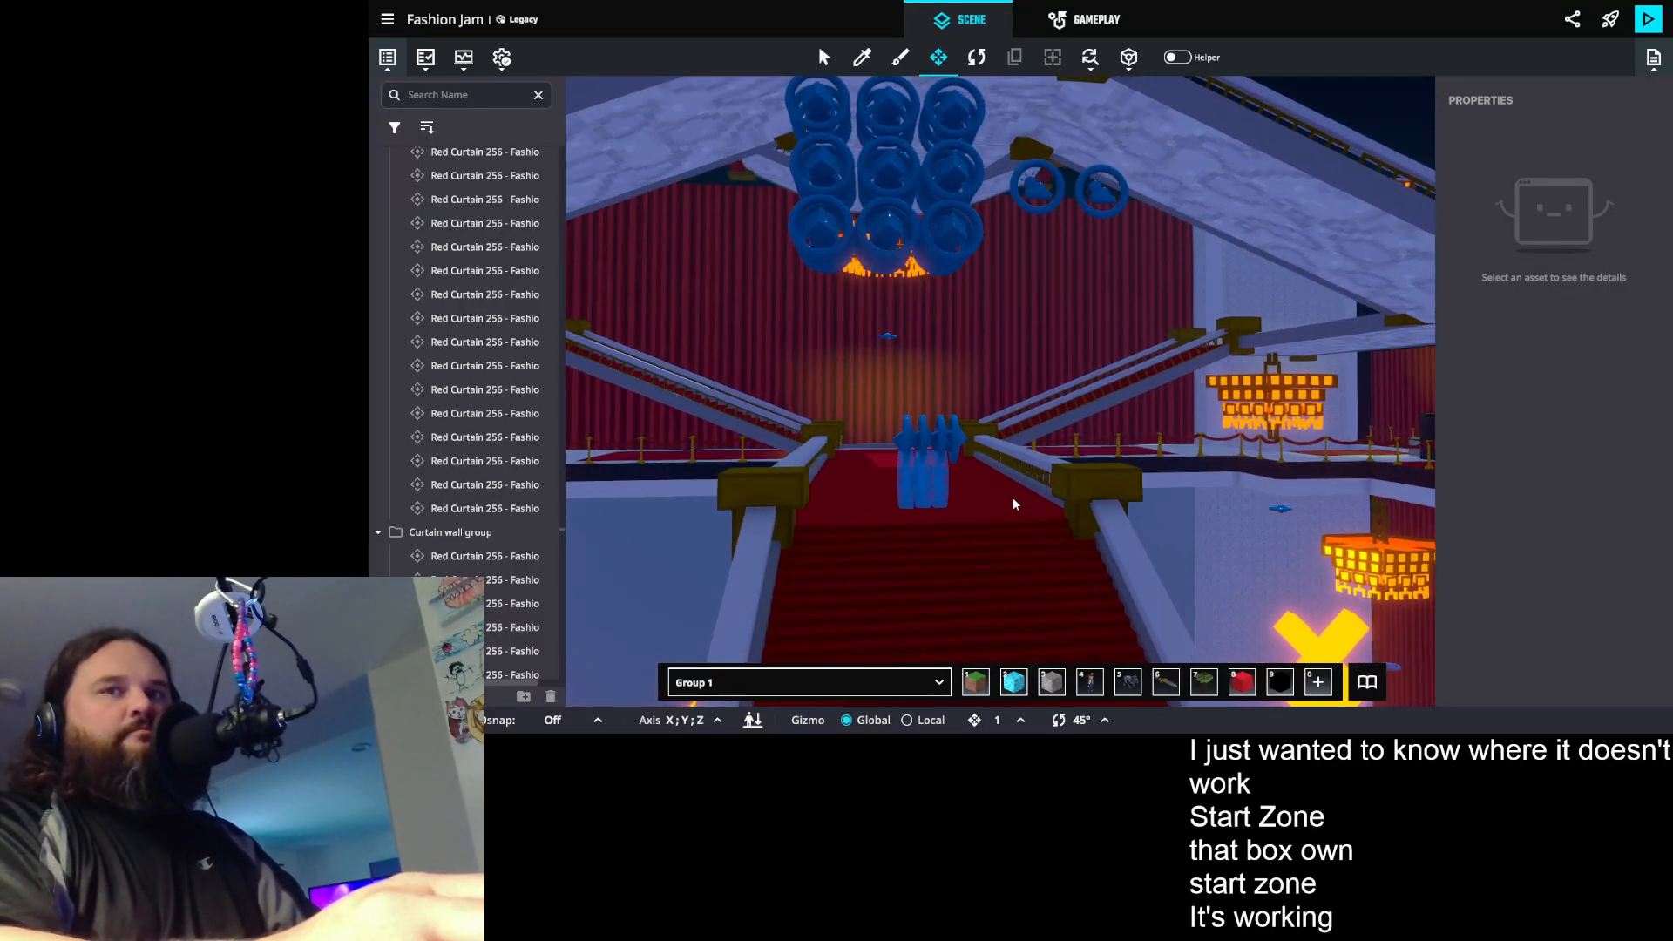
drag(1013, 497, 1044, 384)
click(1016, 347)
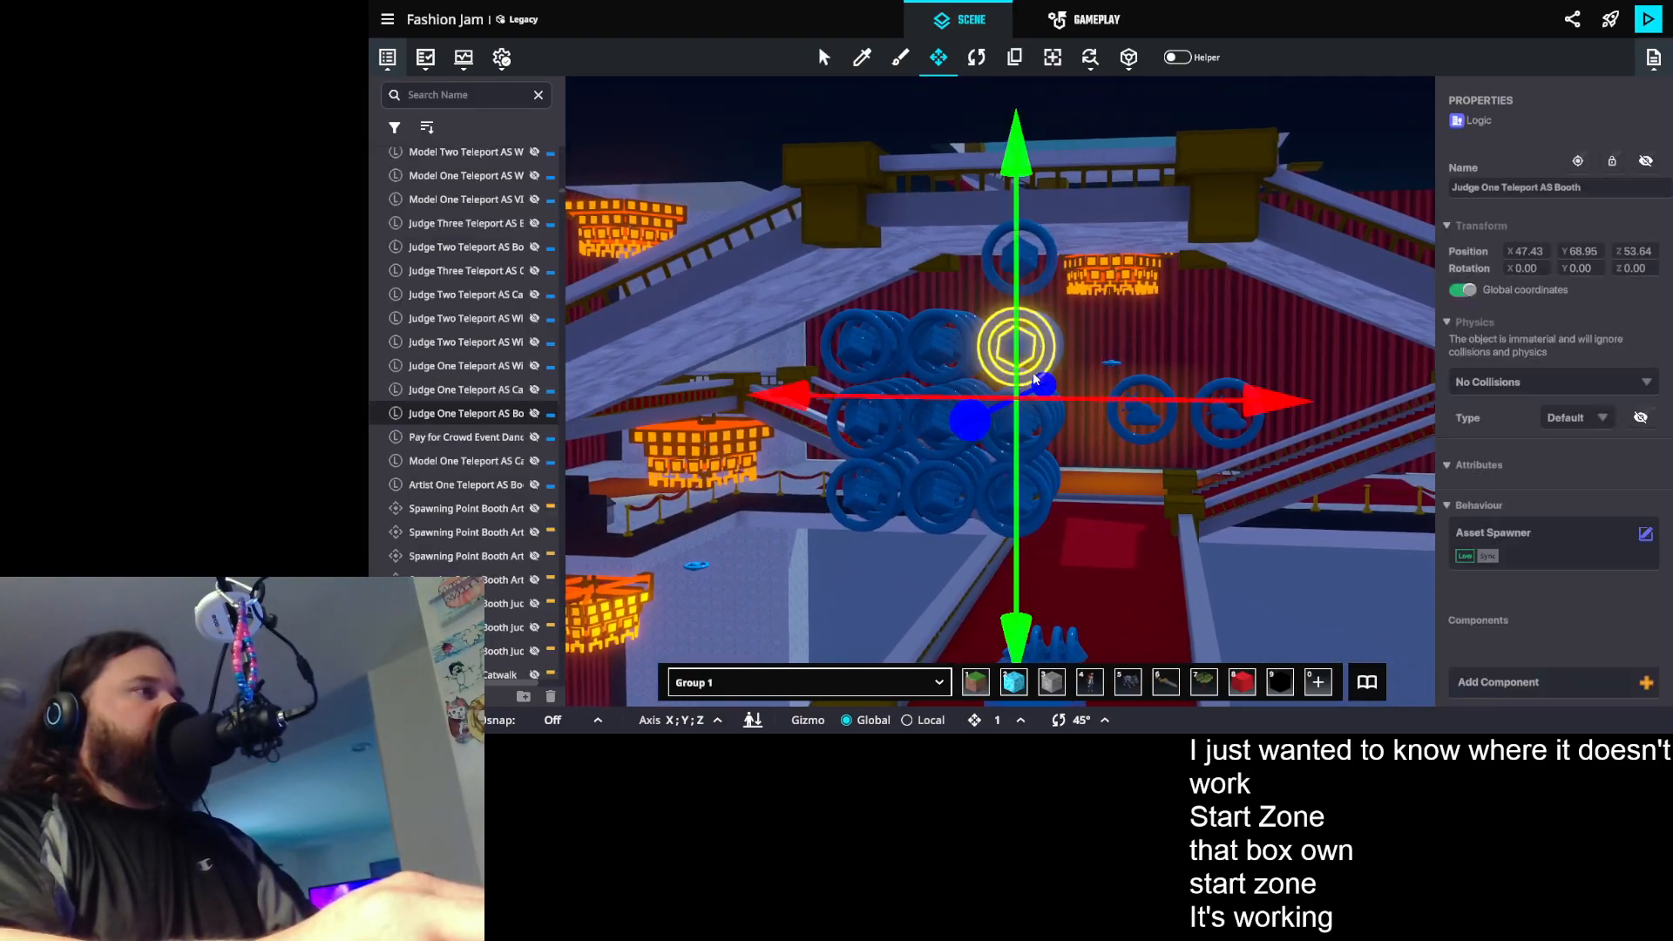
scroll(1646, 471, down, 2)
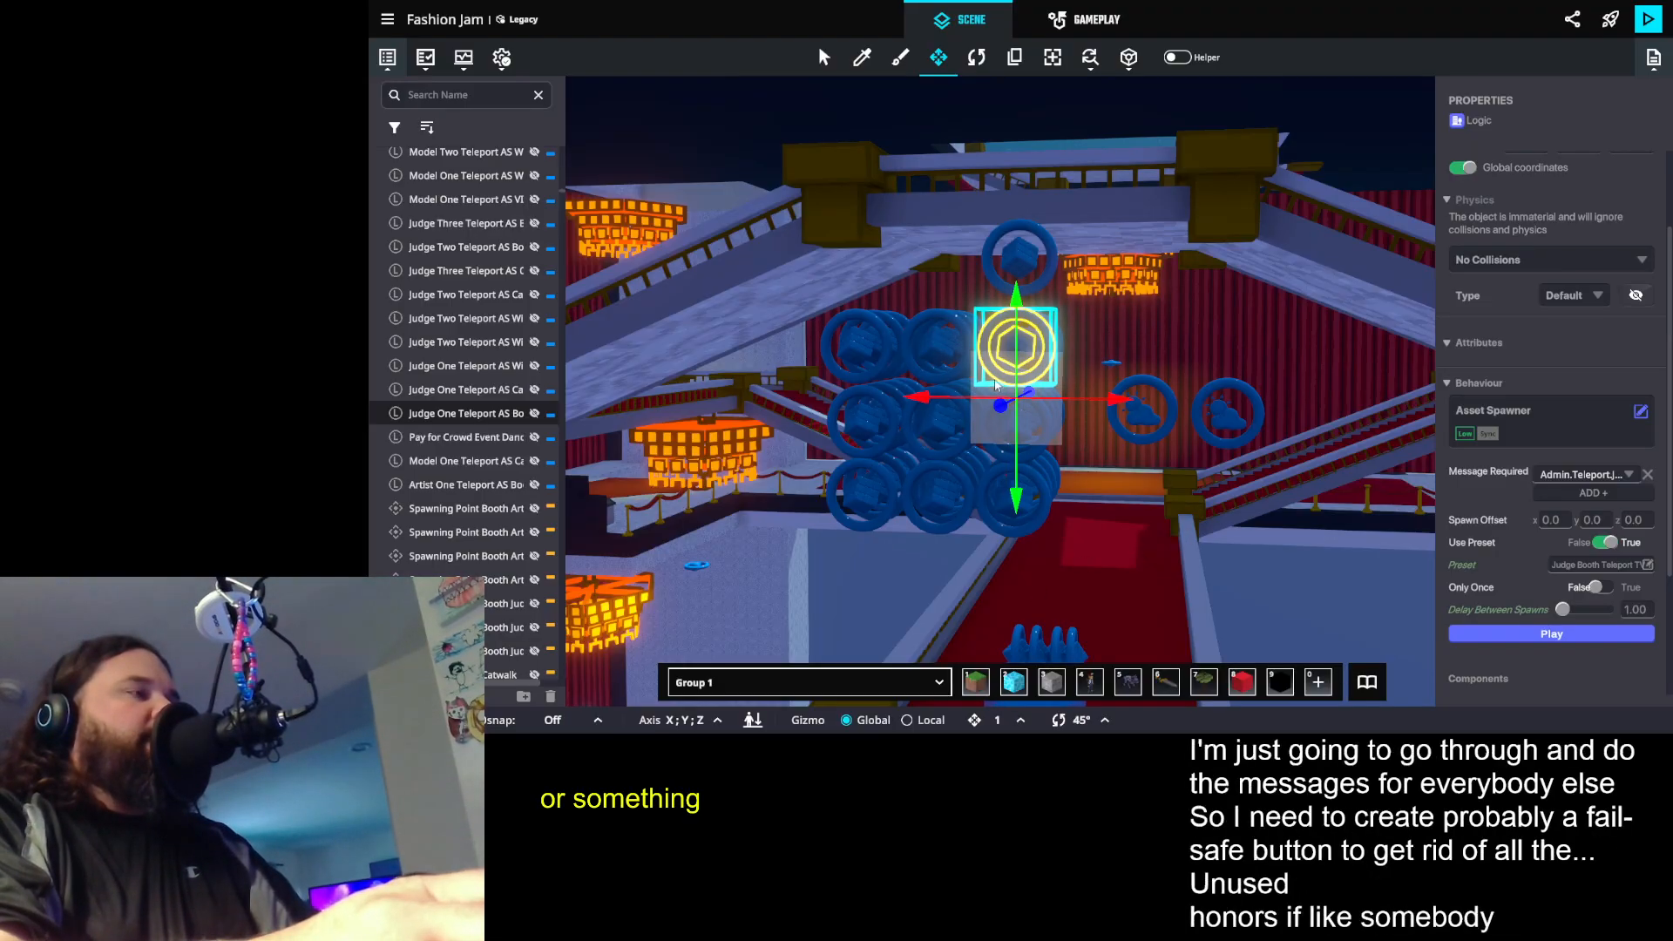
- Place the Judge Booth Teleport TV 1 preset on the dark aisle floor between the white booth walls
scroll(996, 386, up, 3)
drag(994, 386, 1070, 431)
scroll(1154, 446, down, 5)
drag(1158, 499, 954, 532)
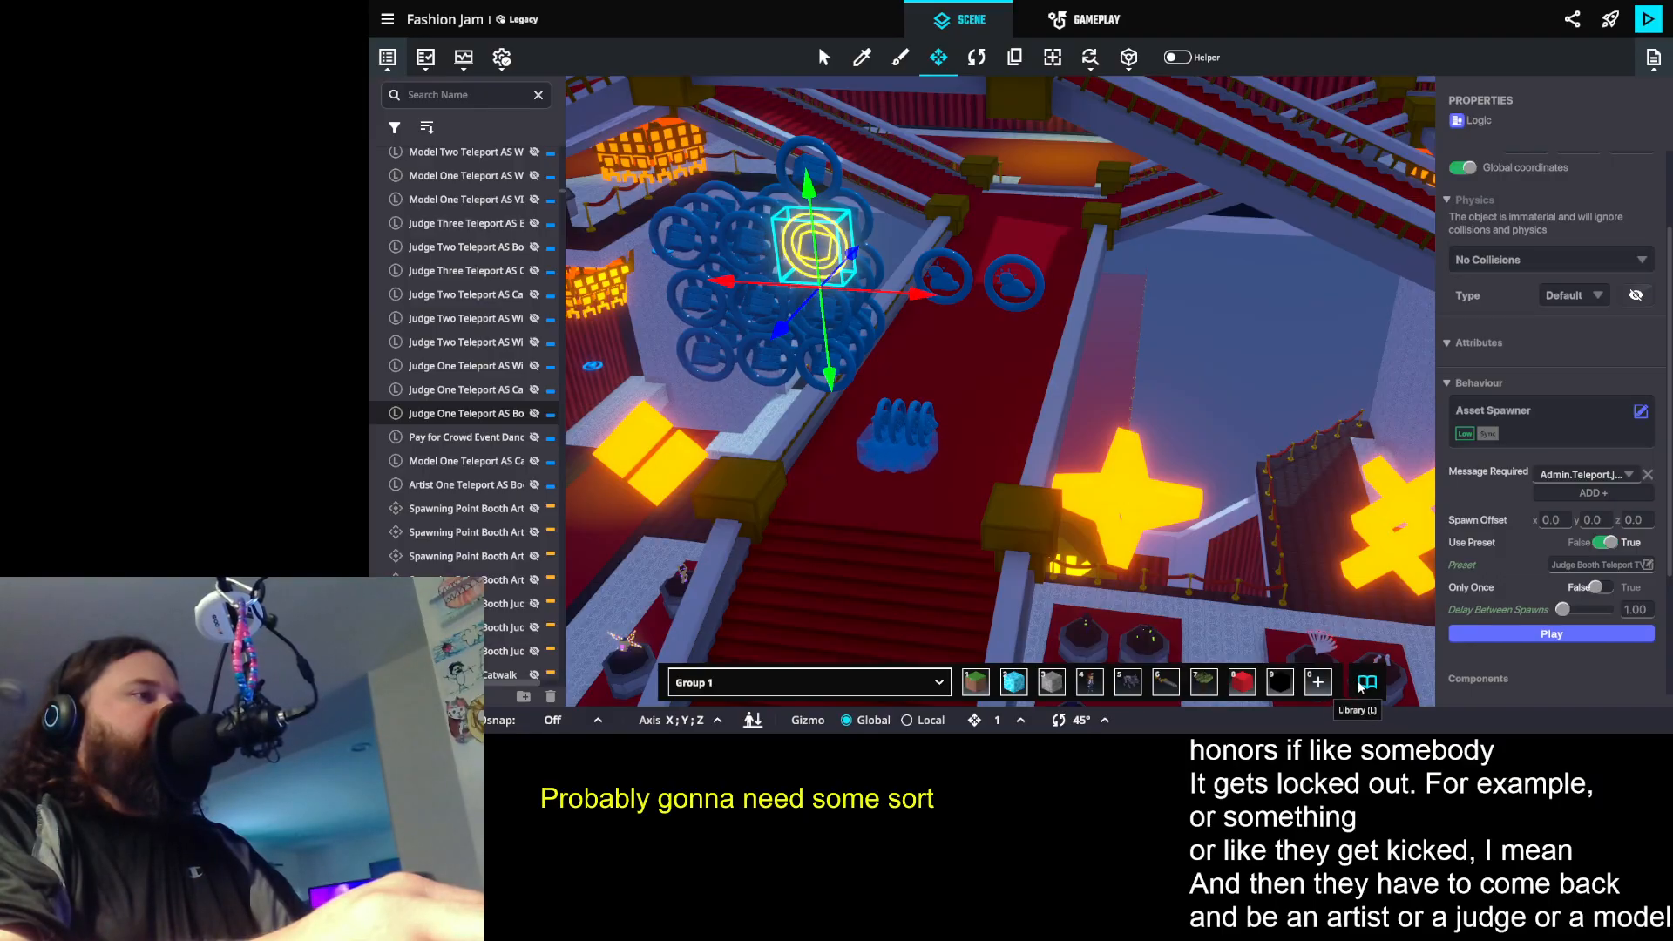
click(1365, 684)
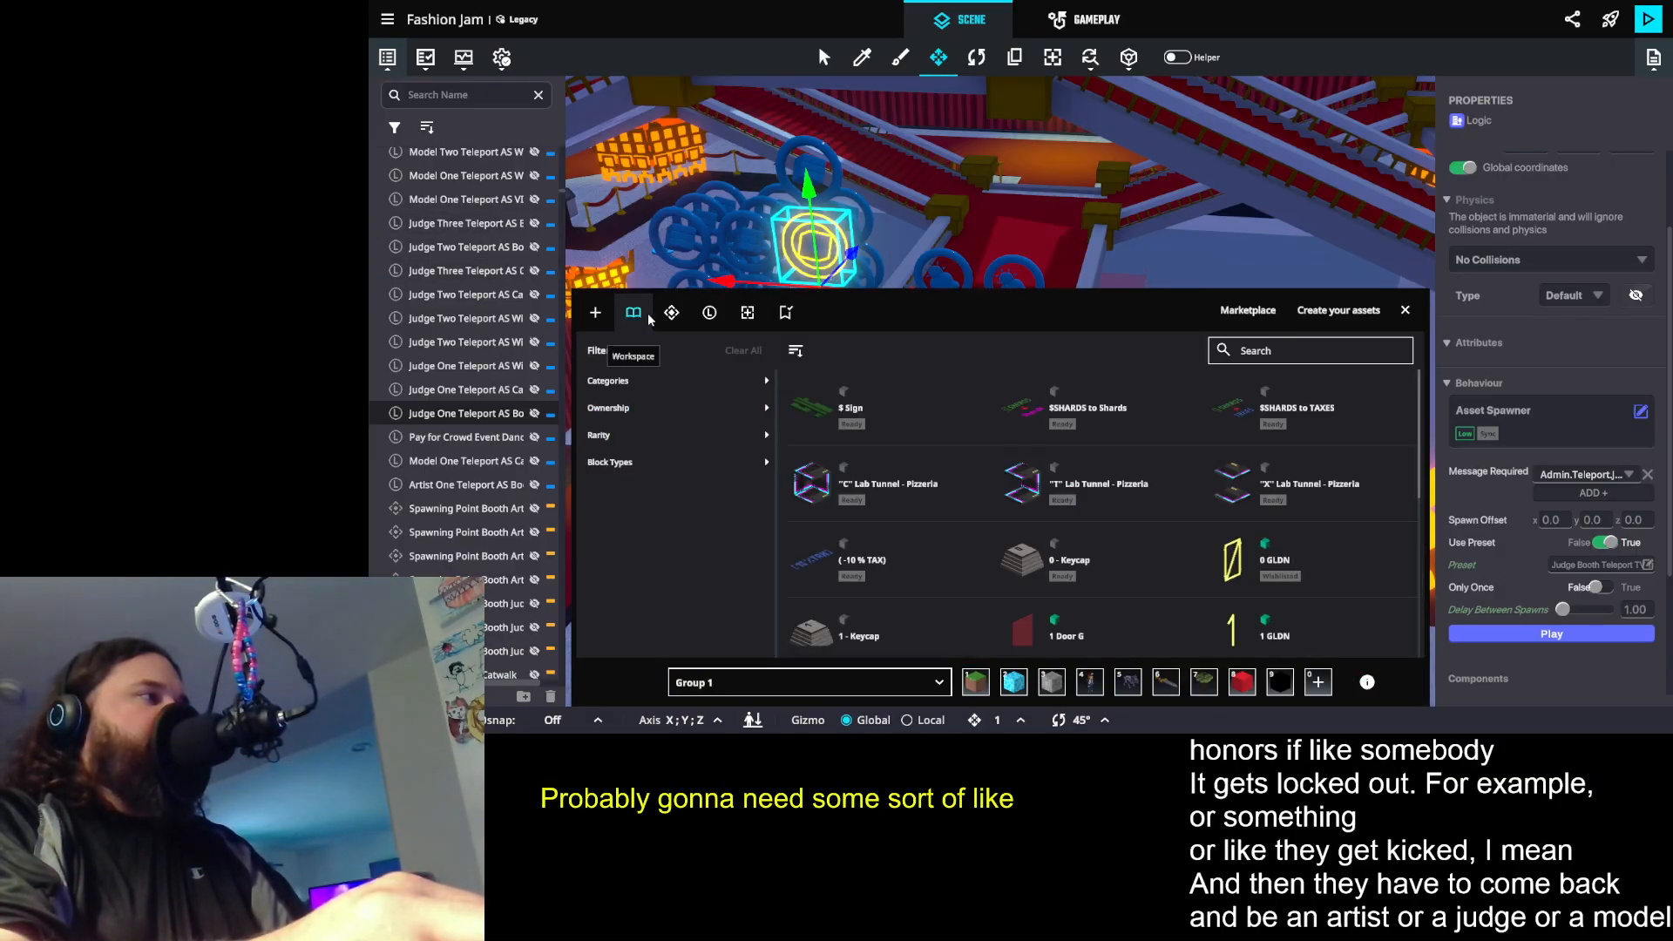
click(754, 315)
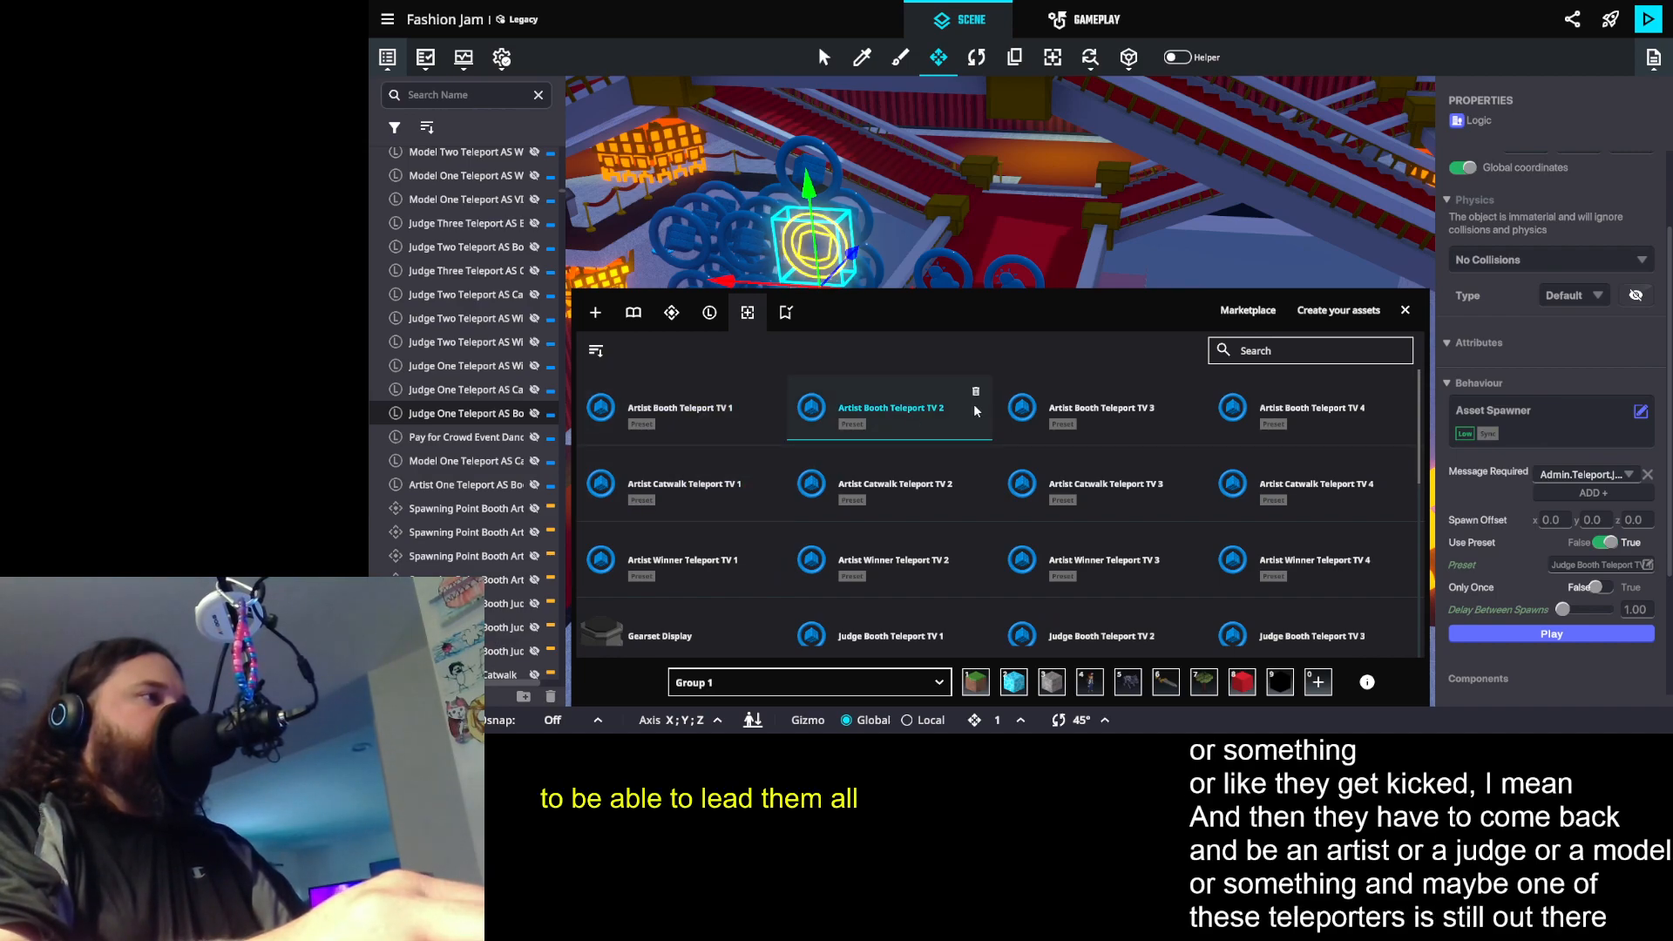
scroll(1241, 495, down, 2)
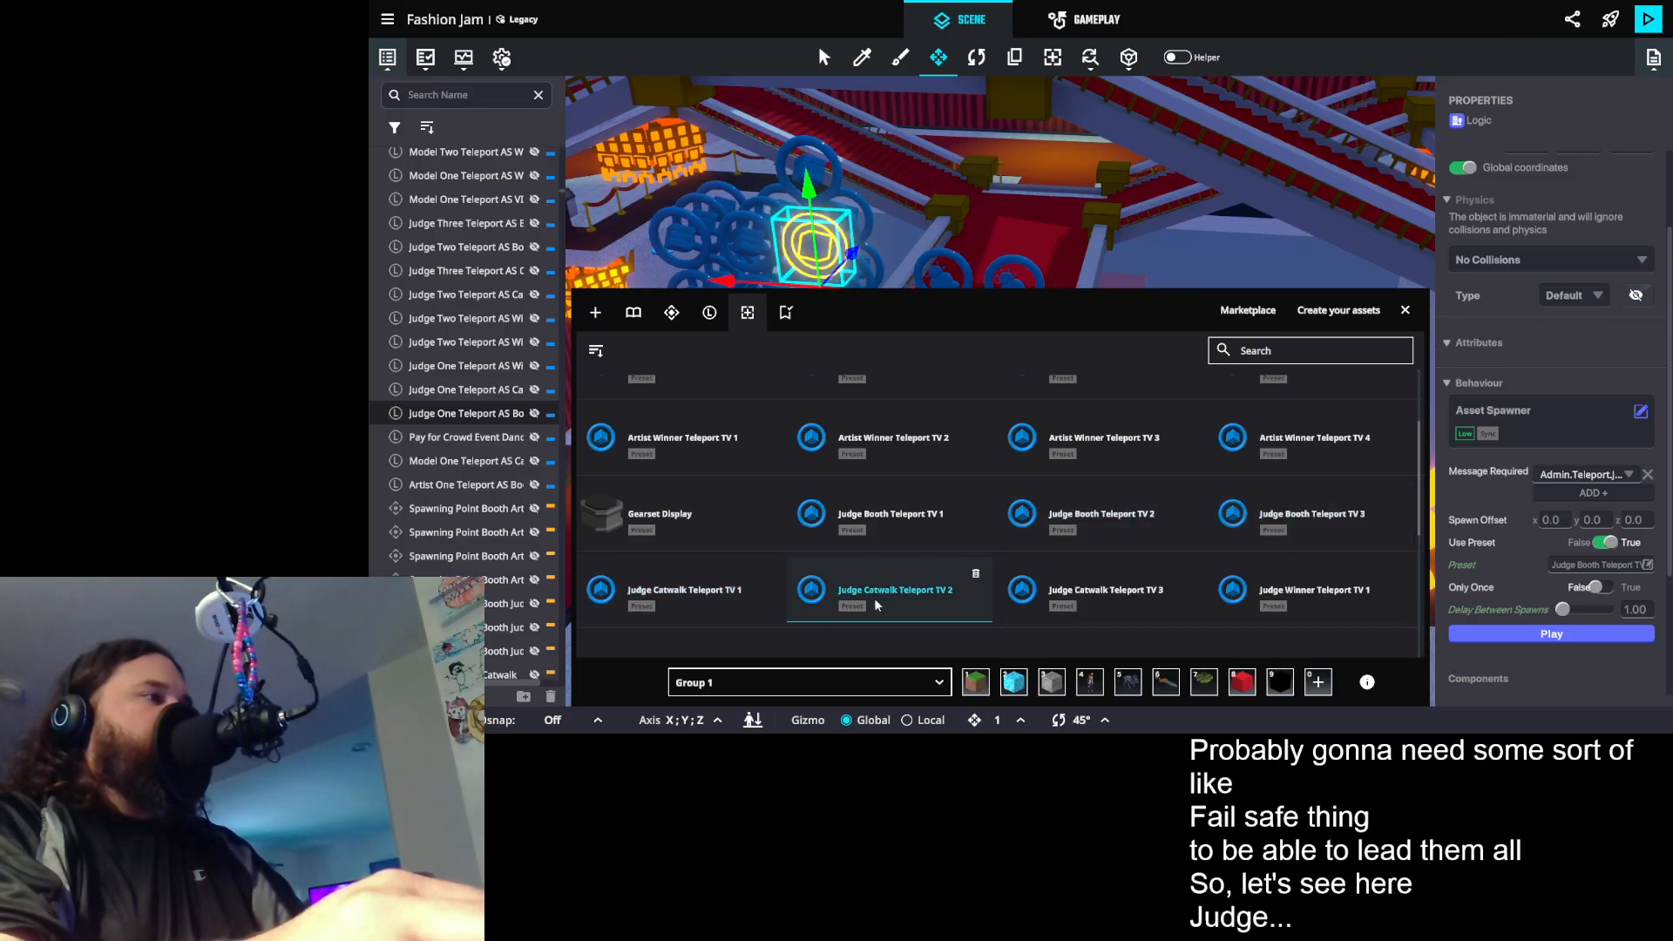
click(915, 518)
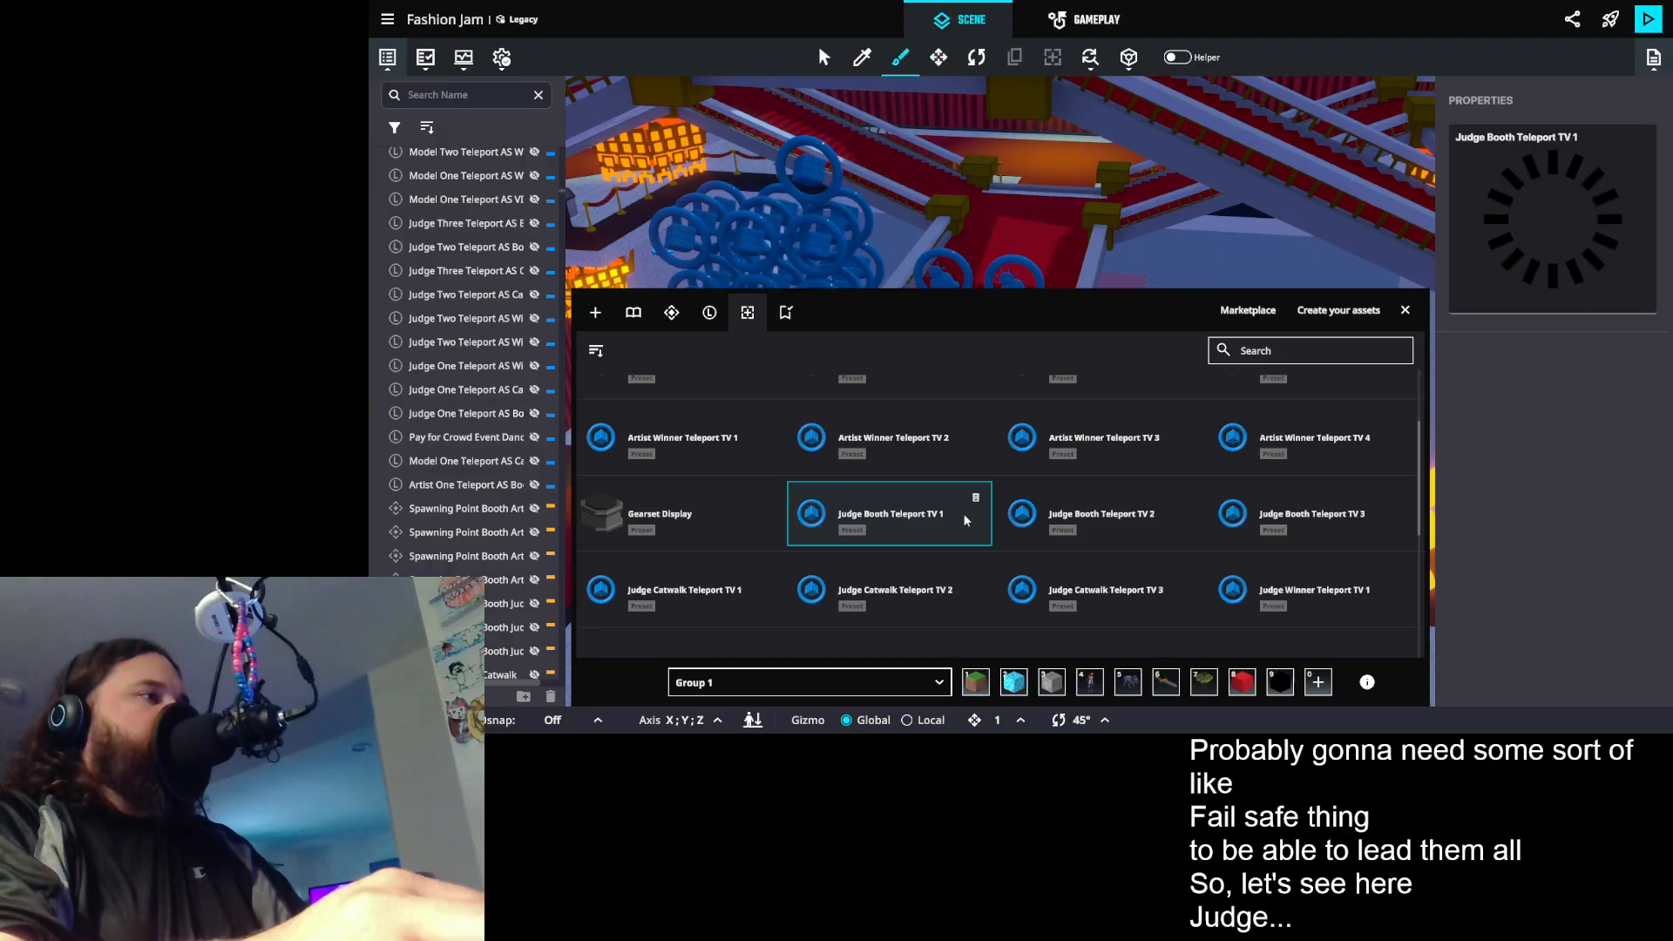
click(1406, 311)
drag(1079, 495, 1137, 183)
drag(1059, 636, 1105, 383)
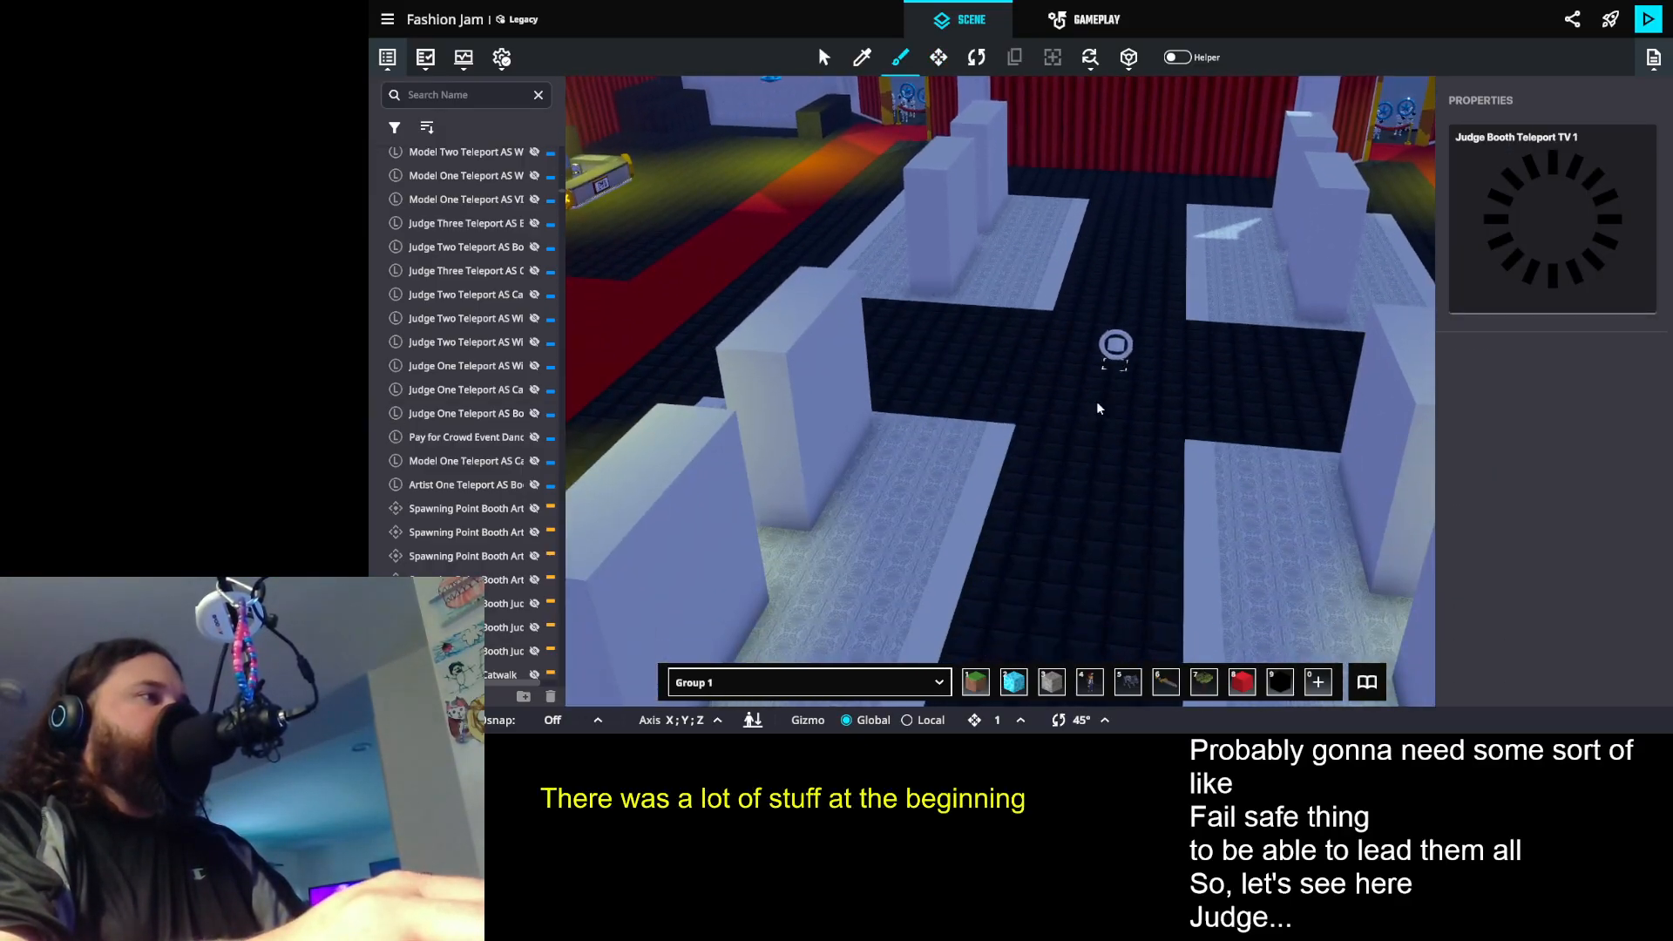
scroll(1099, 409, up, 3)
click(1094, 482)
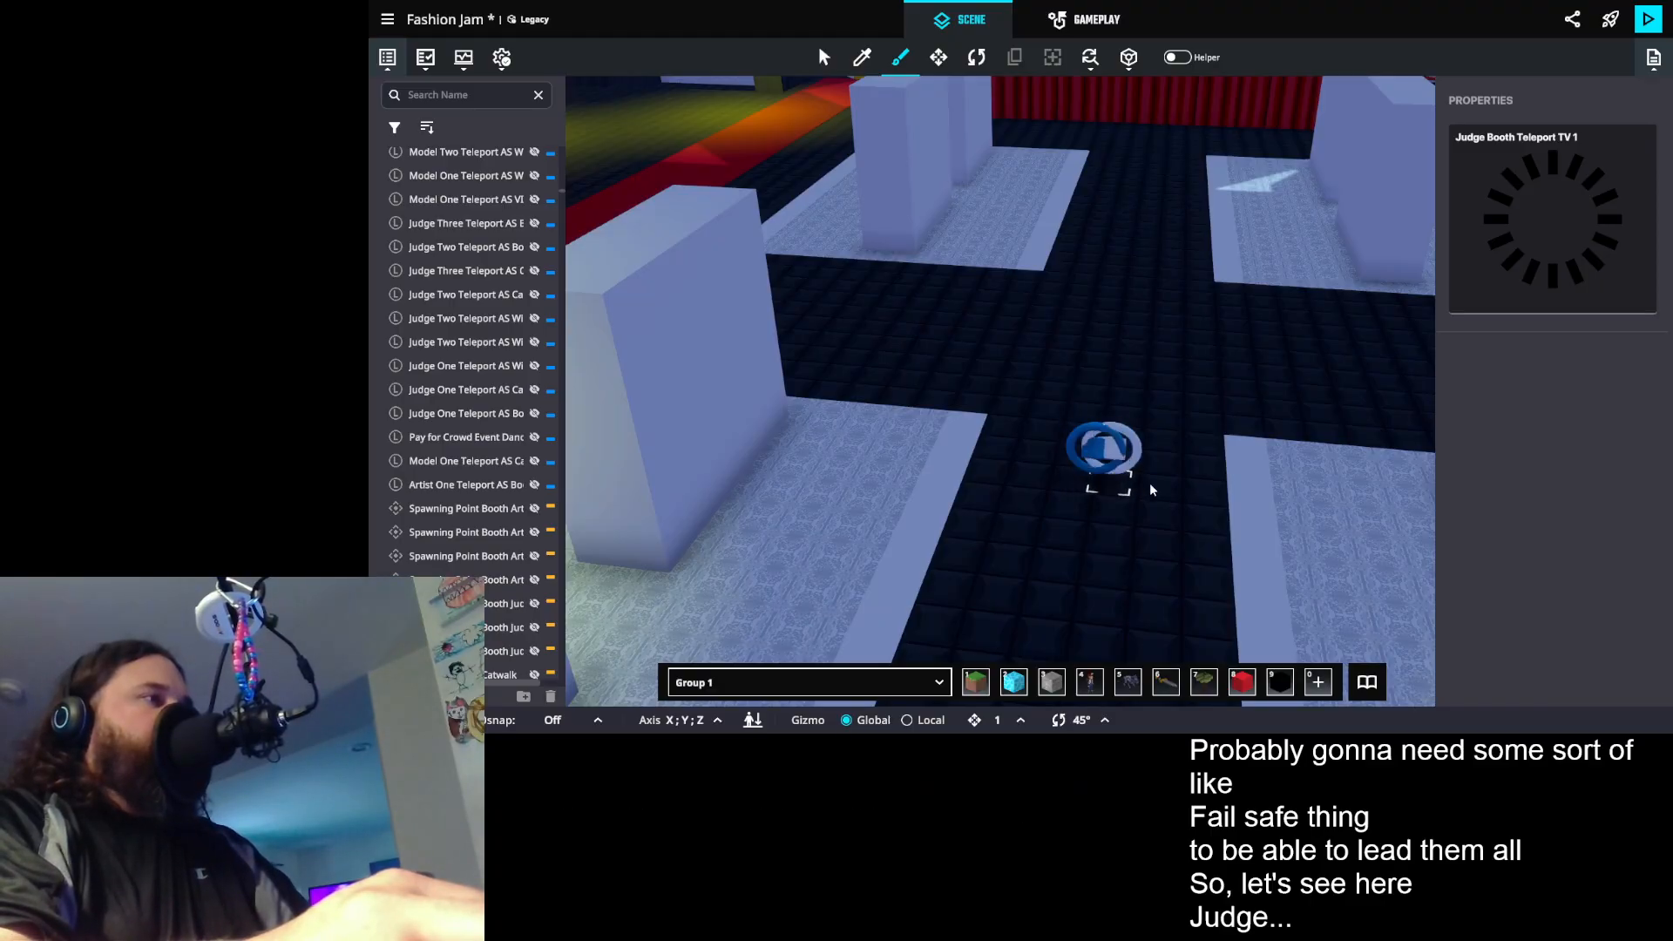
- Examine the Trigger Volume and Plant message settings of the placed Judge Booth Teleport TV 1
key(m)
click(1103, 455)
scroll(1582, 451, down, 5)
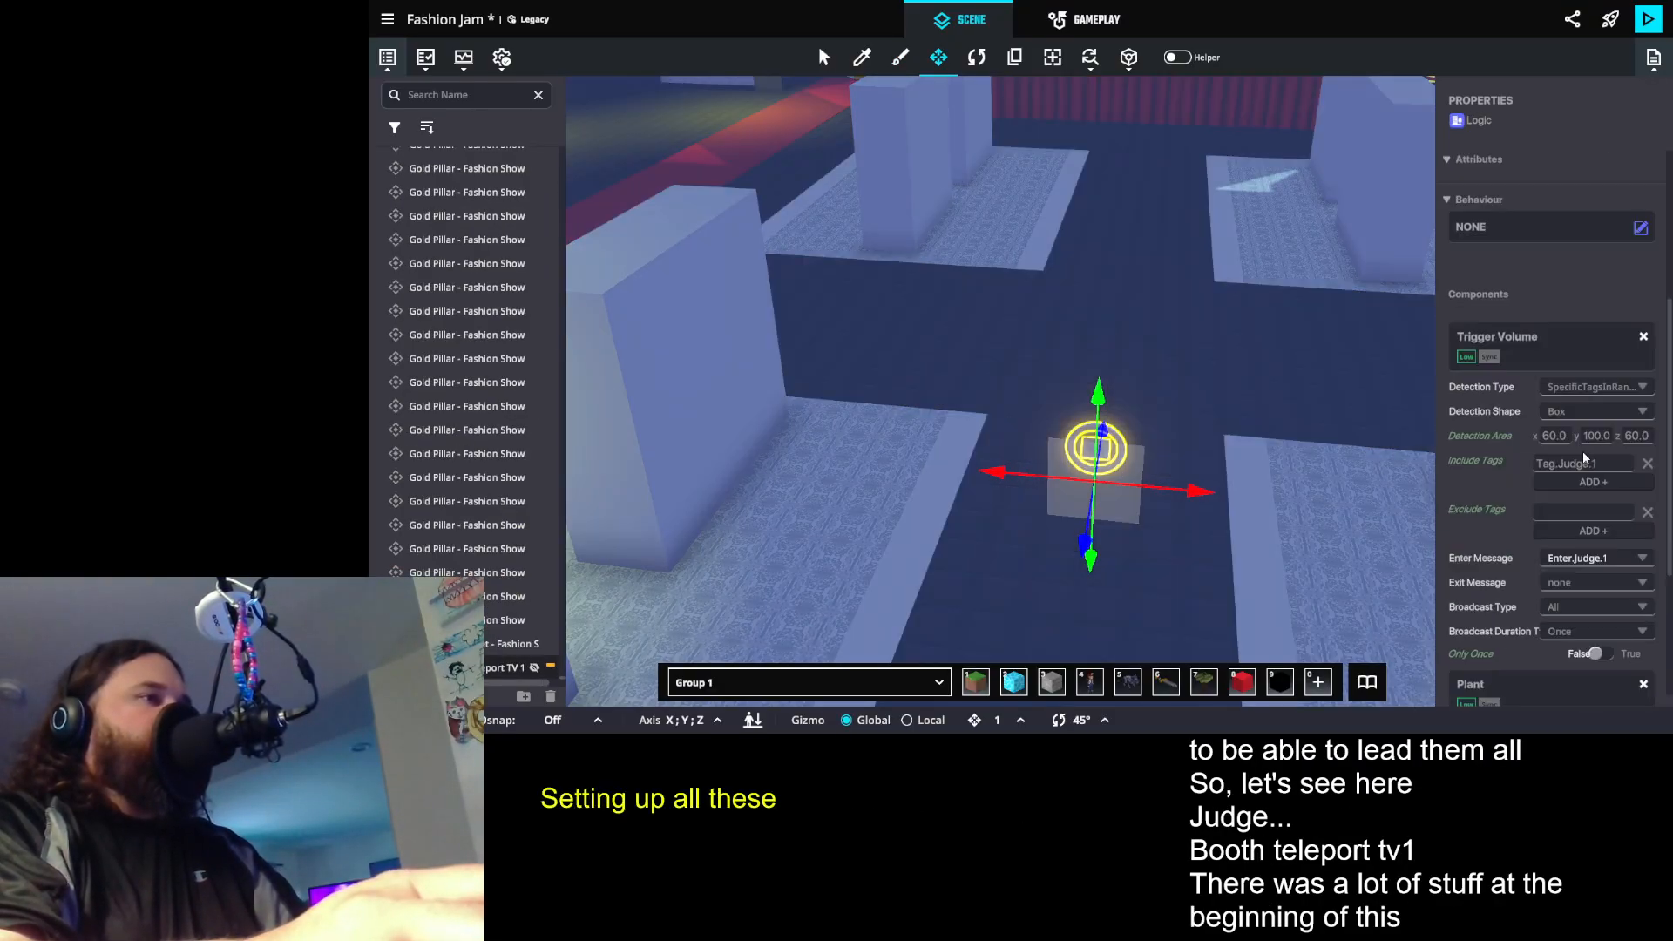
scroll(1598, 490, down, 3)
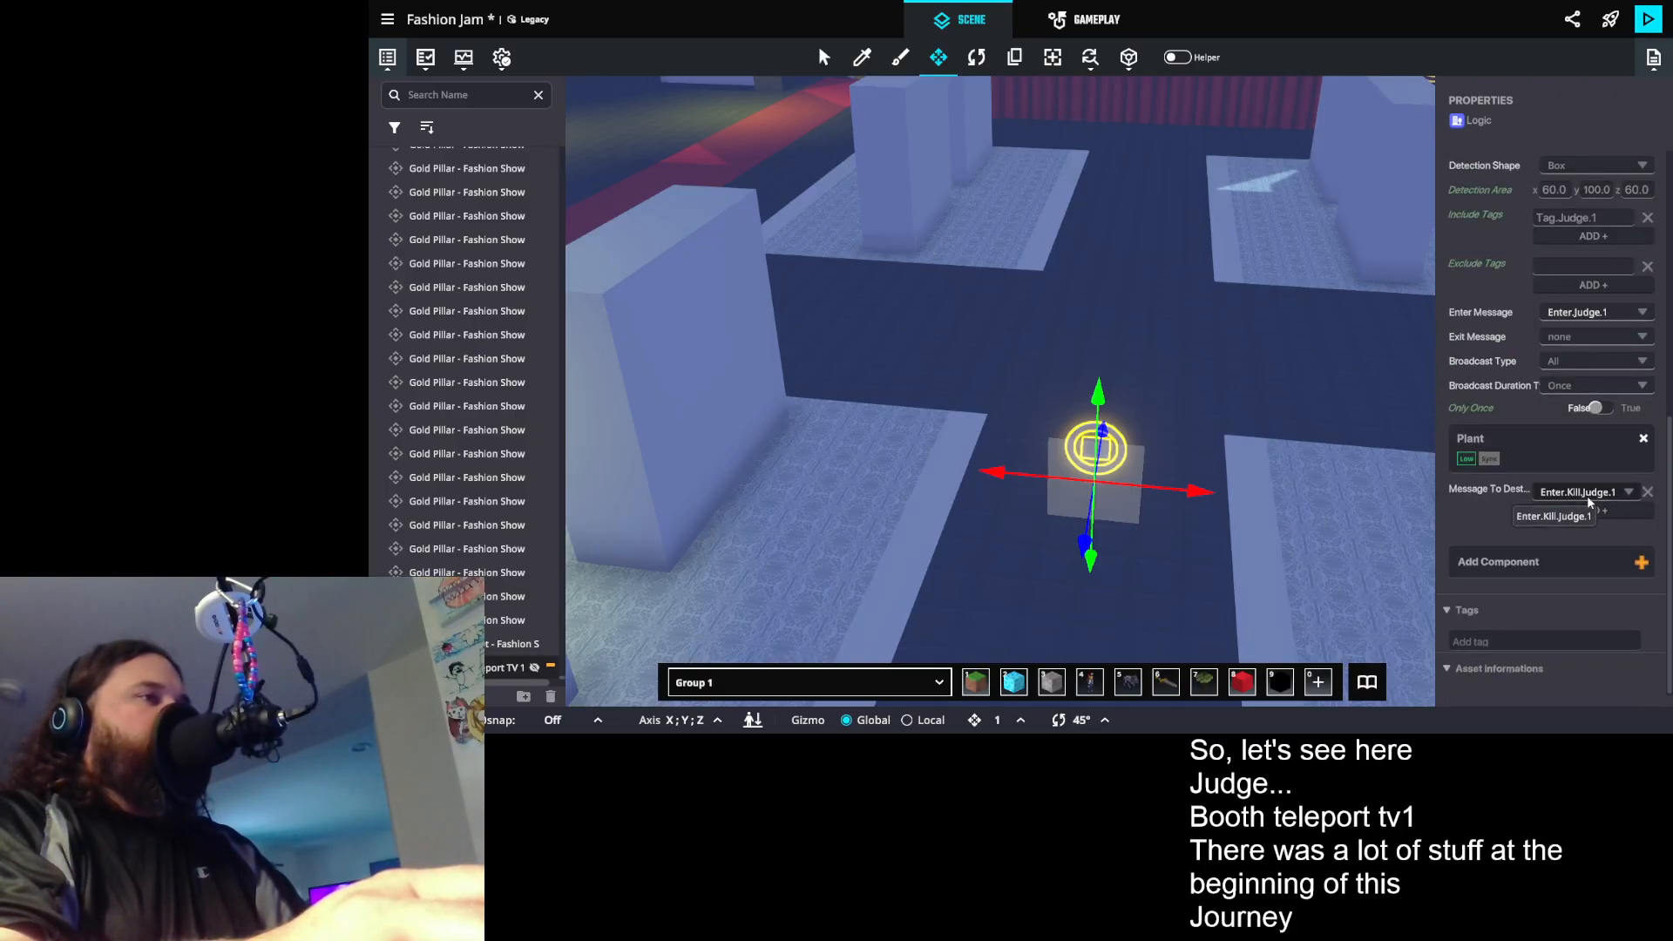
scroll(1588, 499, up, 1)
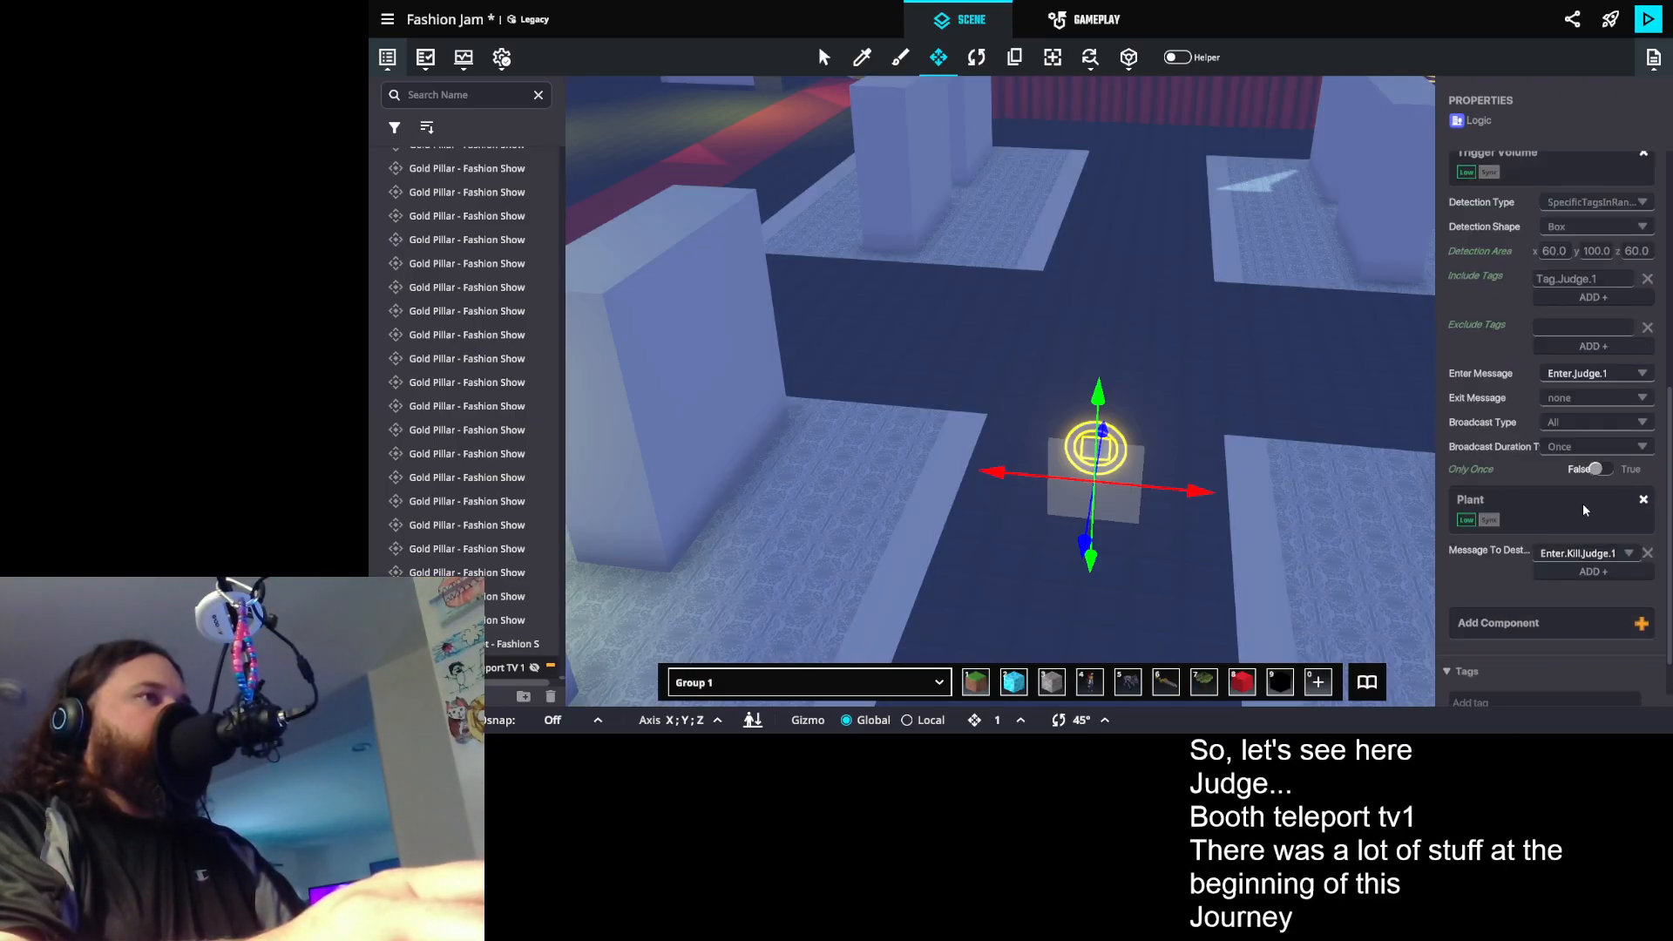
scroll(1582, 509, down, 1)
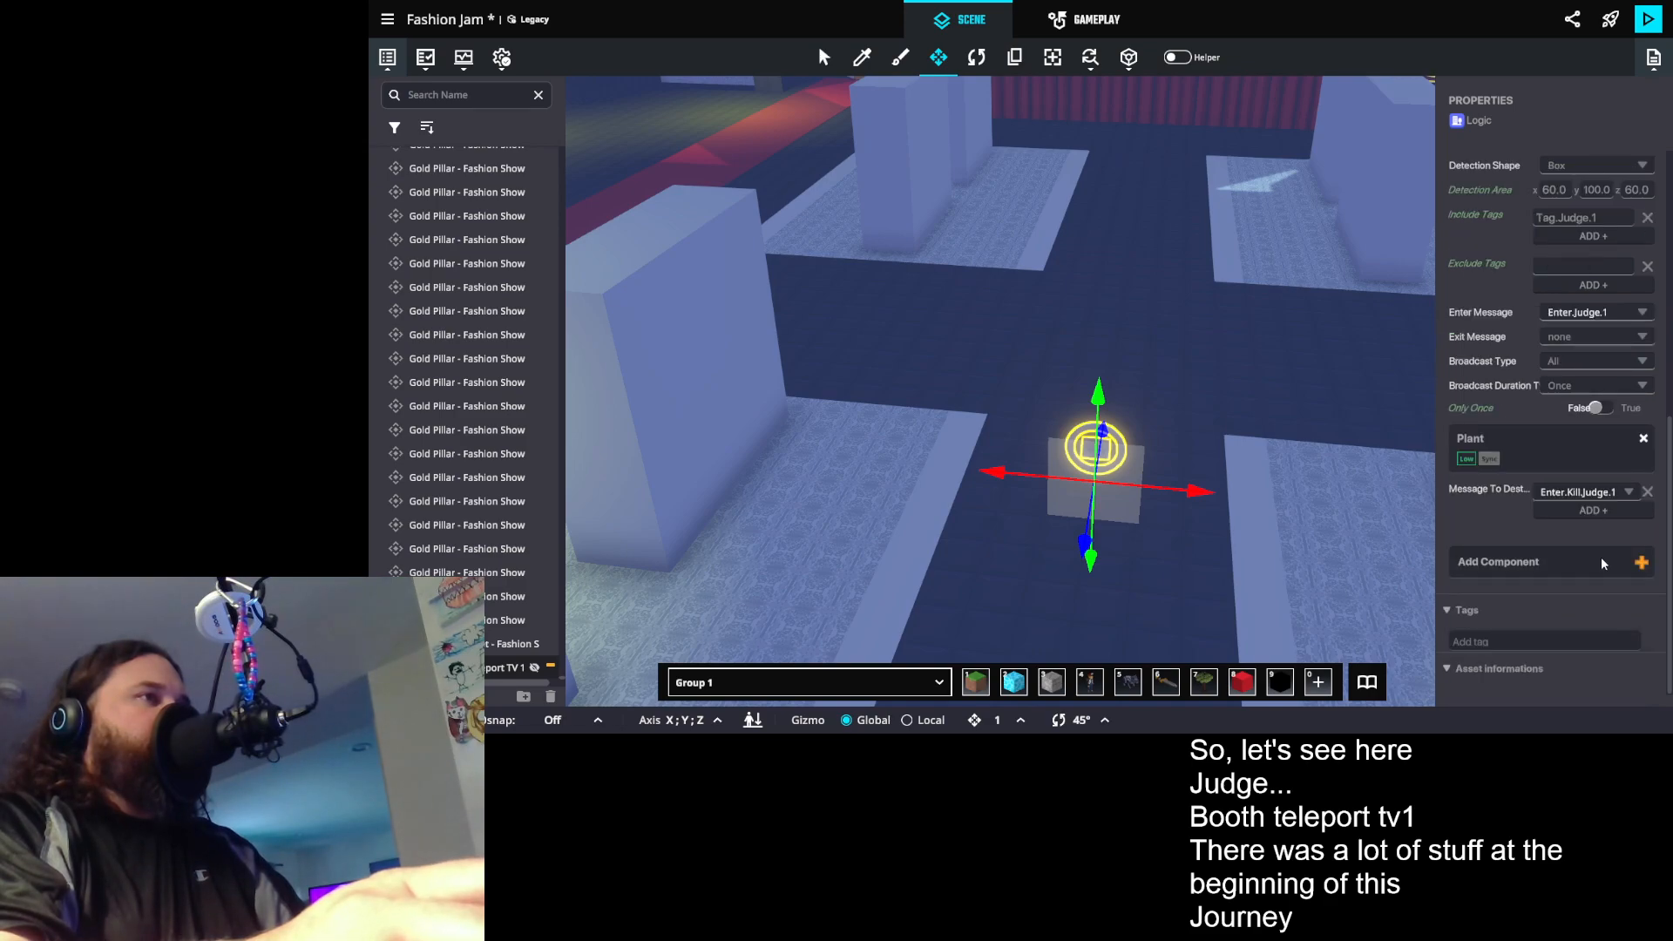
scroll(1601, 557, up, 4)
scroll(1606, 592, up, 5)
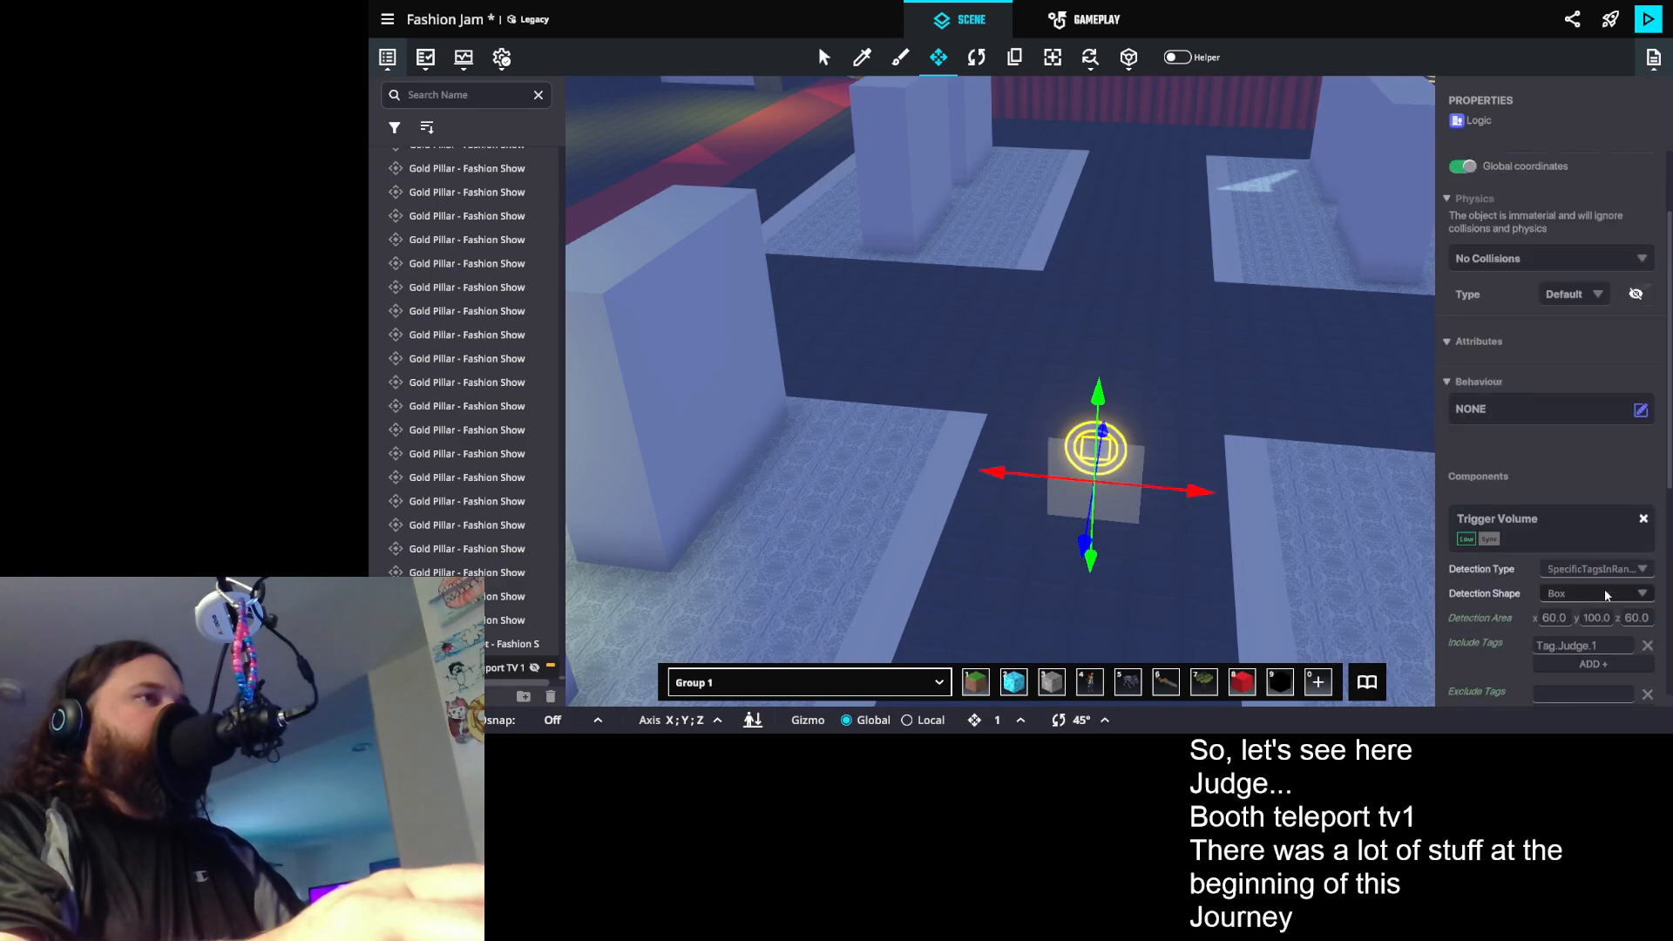
scroll(1606, 594, down, 9)
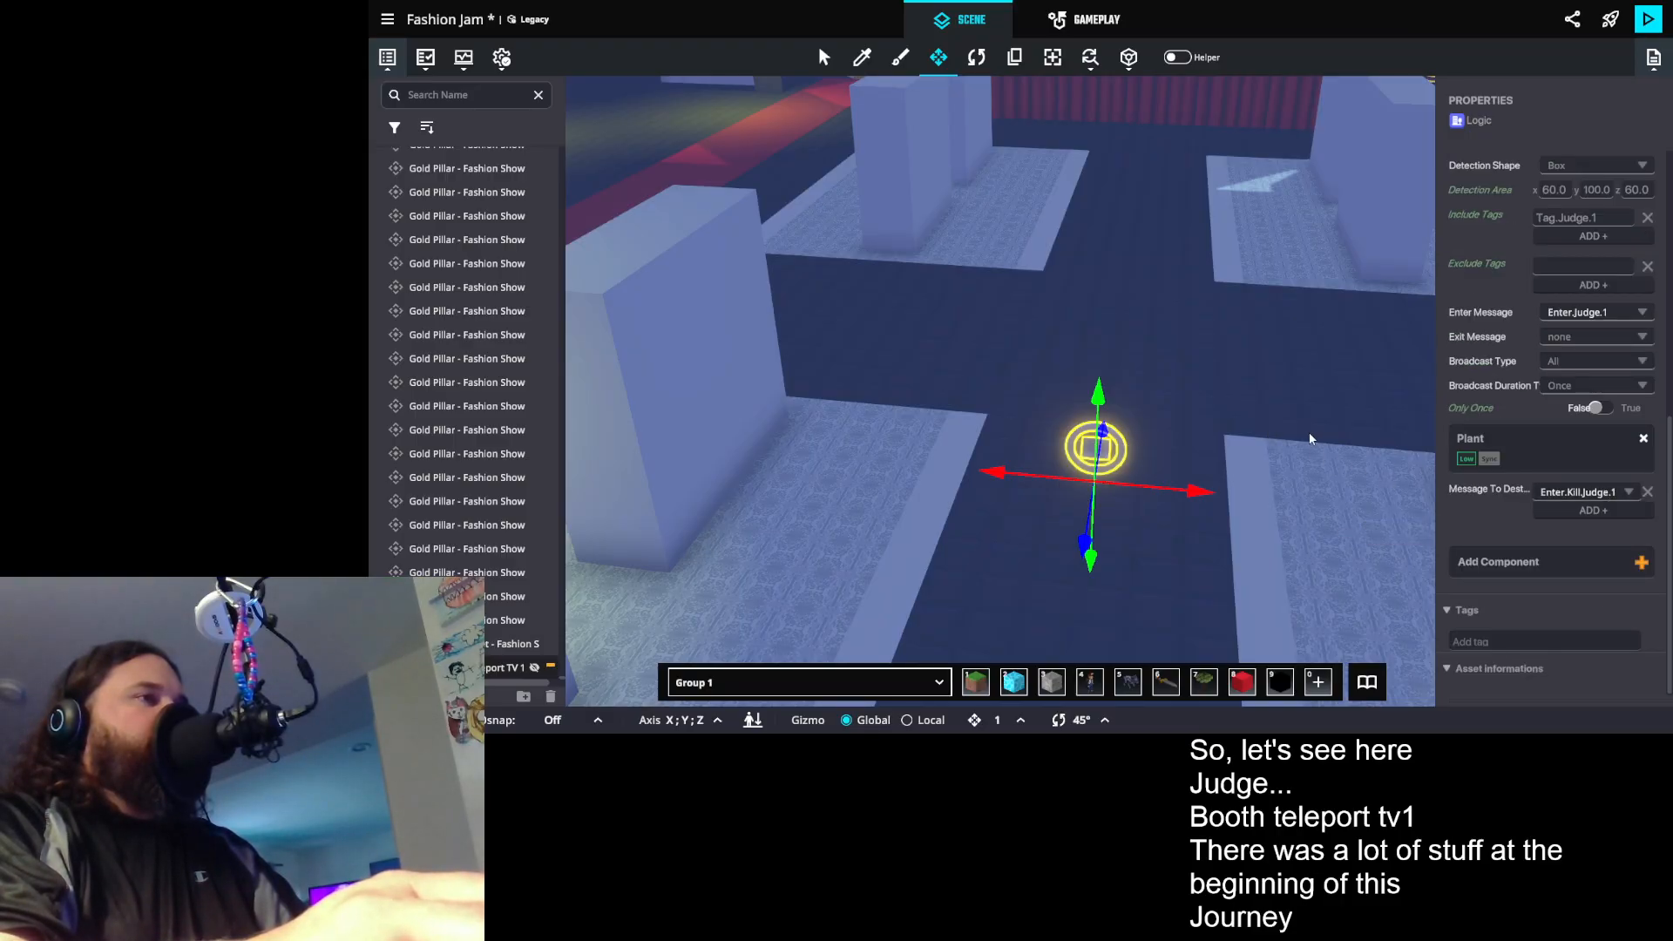
- Place the Judge Catwalk Teleport TV 1 and Judge Winner Teleport TV 1 presets on either side of the booth teleport
click(1367, 682)
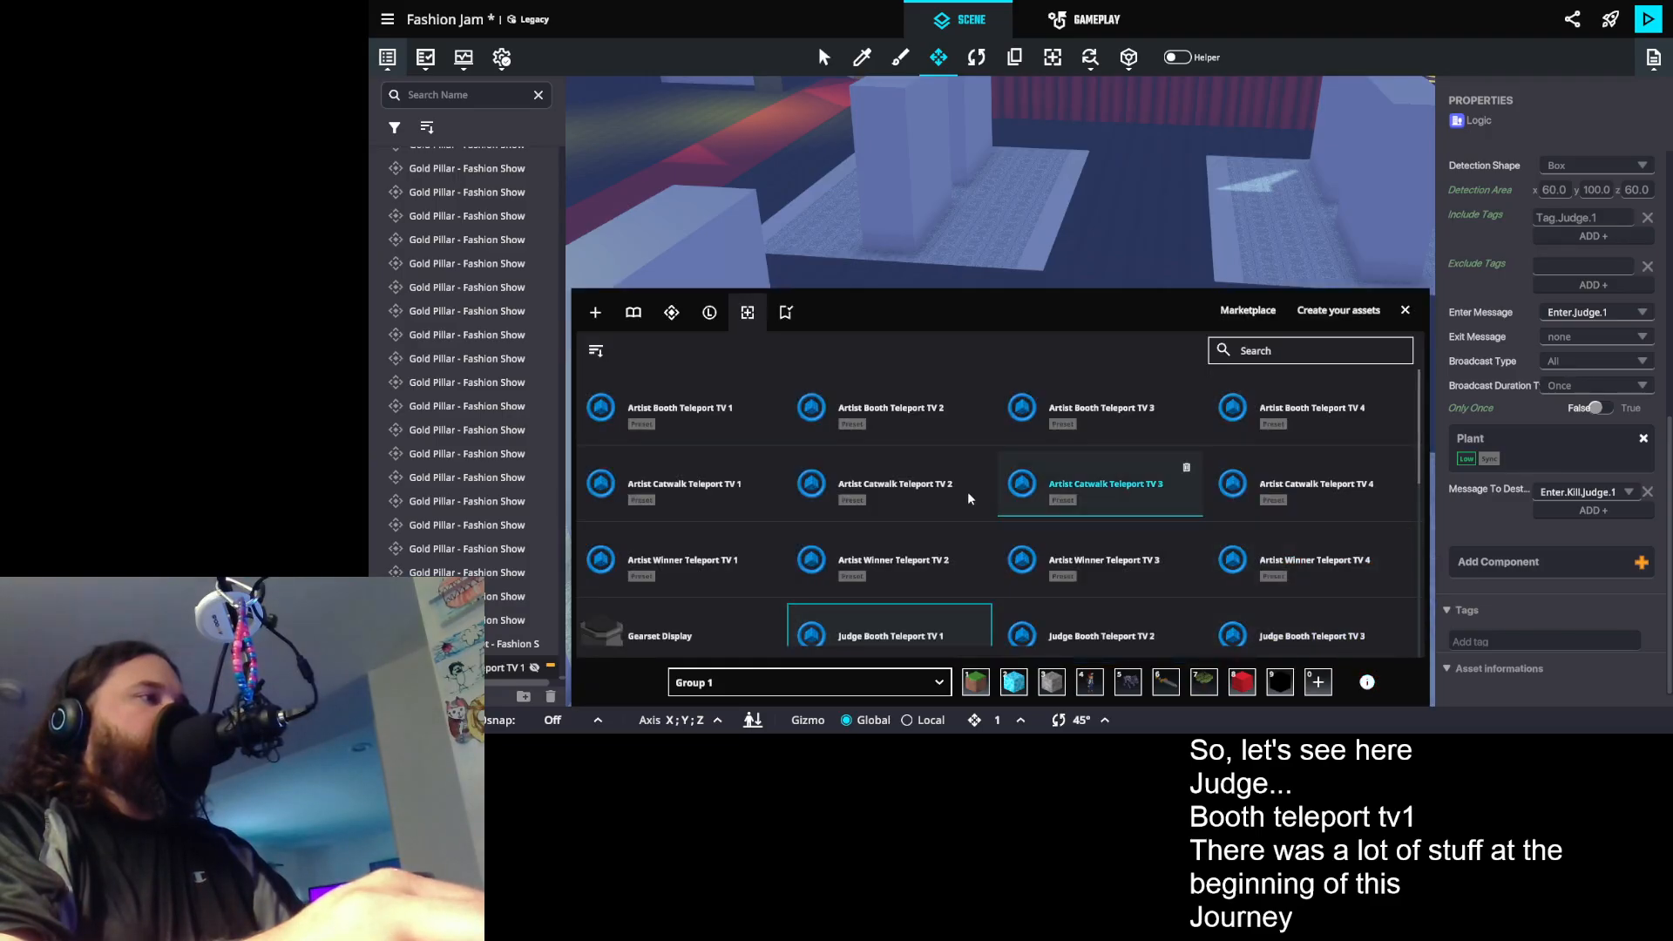
scroll(974, 502, down, 1)
scroll(1137, 584, down, 1)
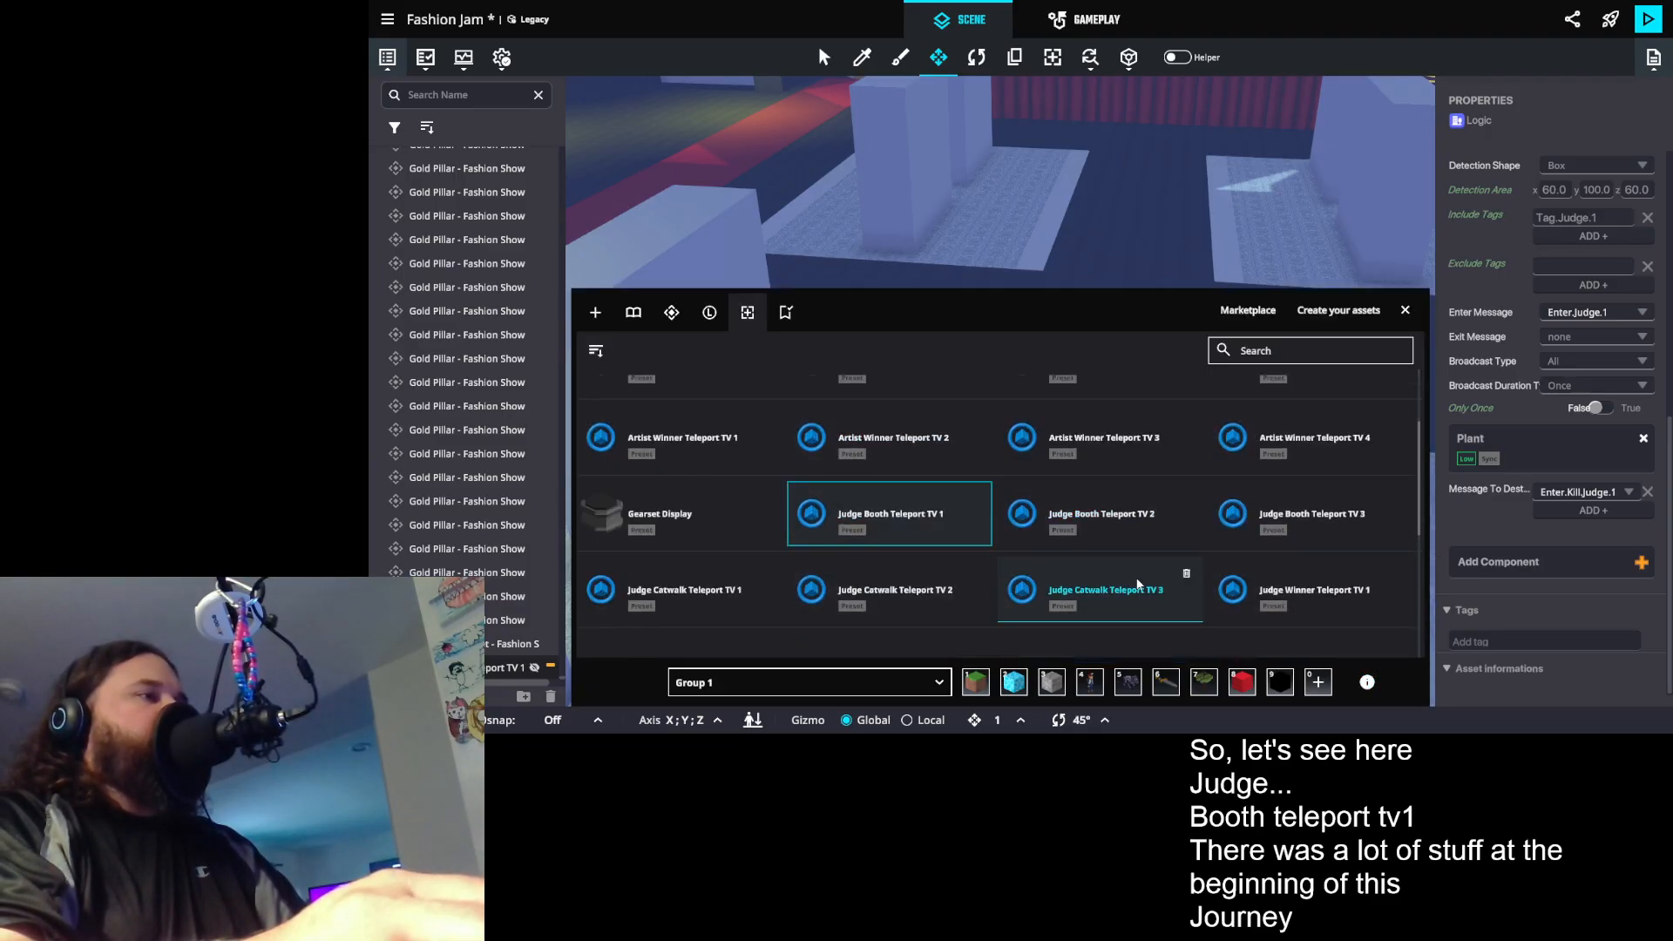
scroll(1089, 562, down, 1)
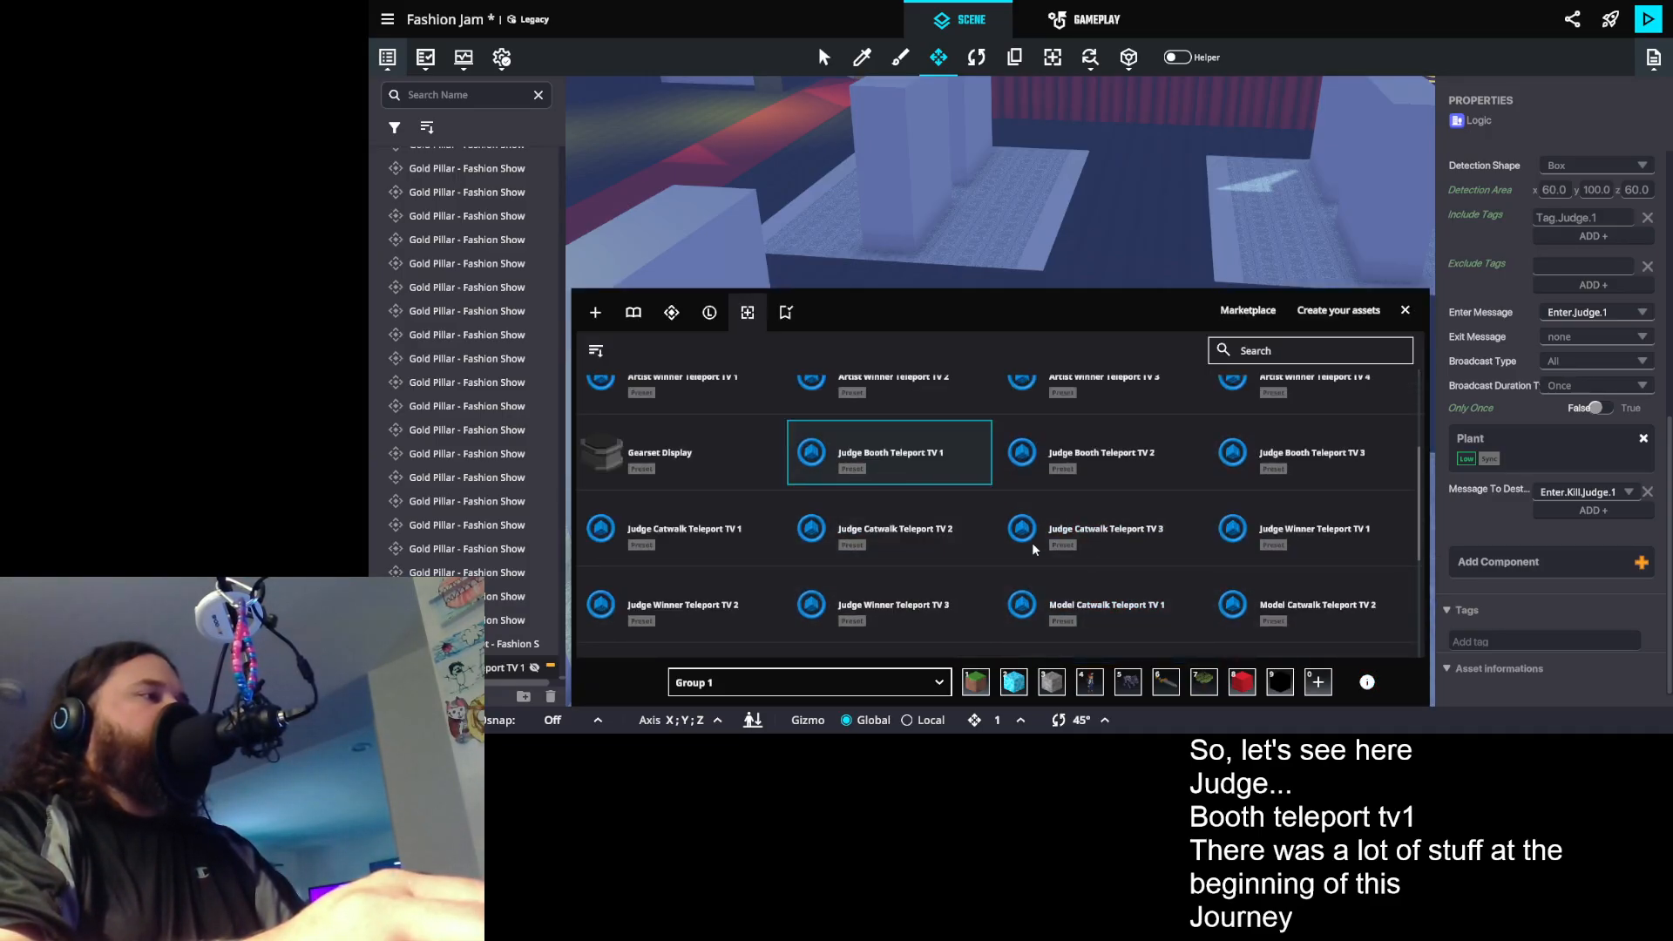
click(706, 535)
drag(1101, 217, 1104, 202)
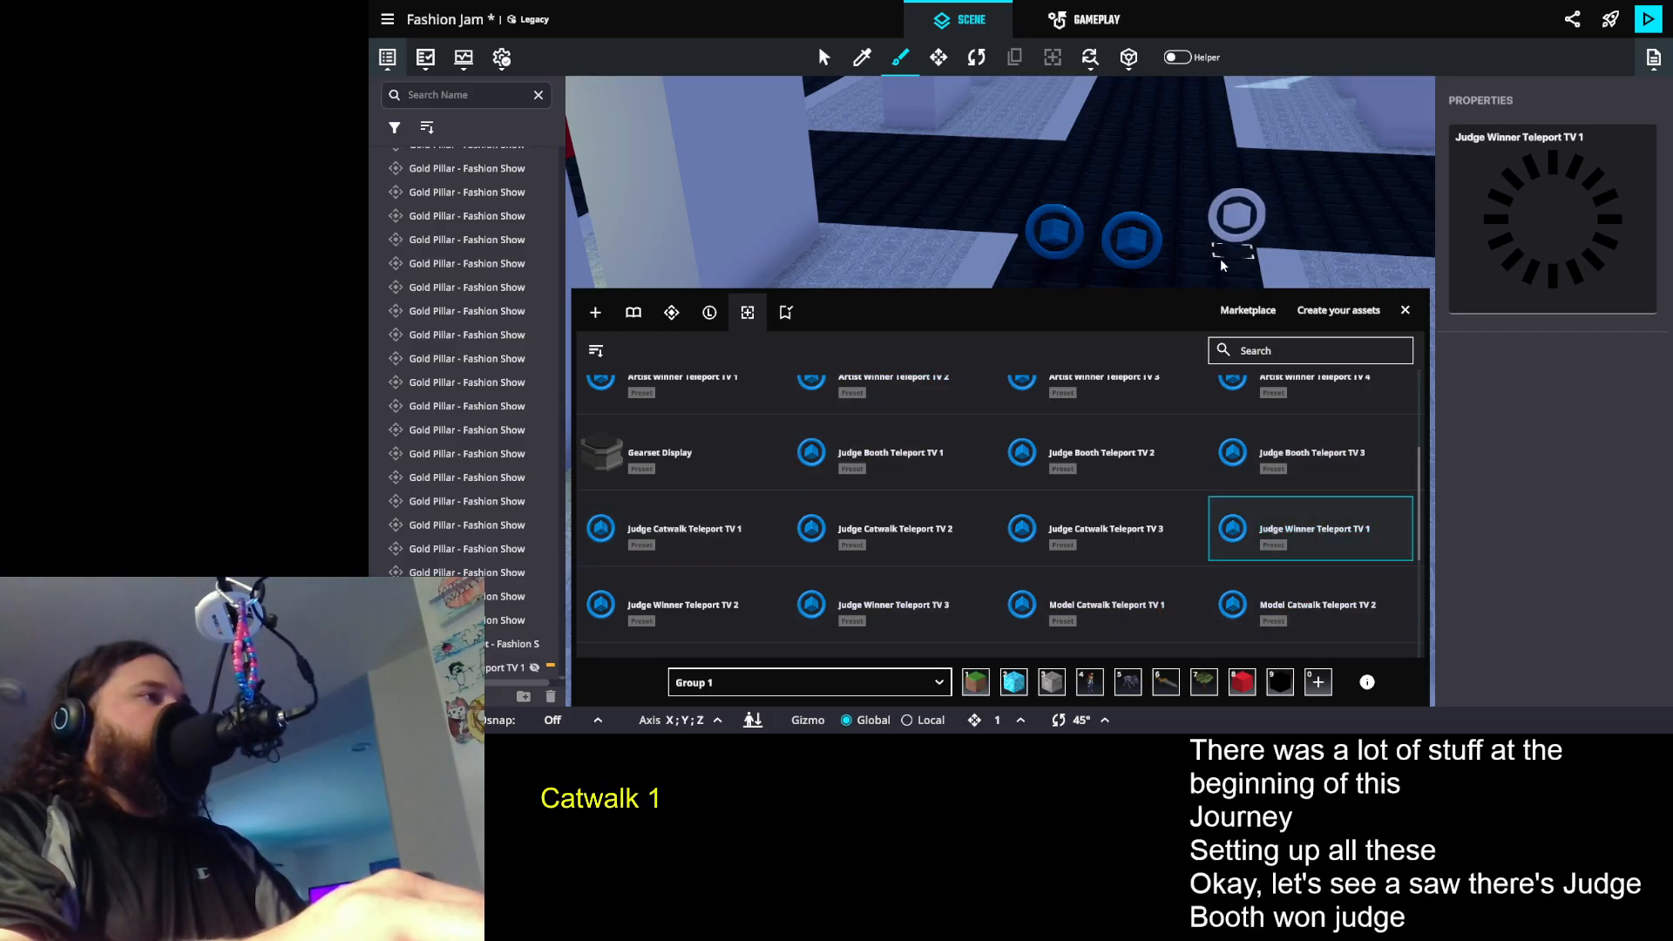
click(1203, 276)
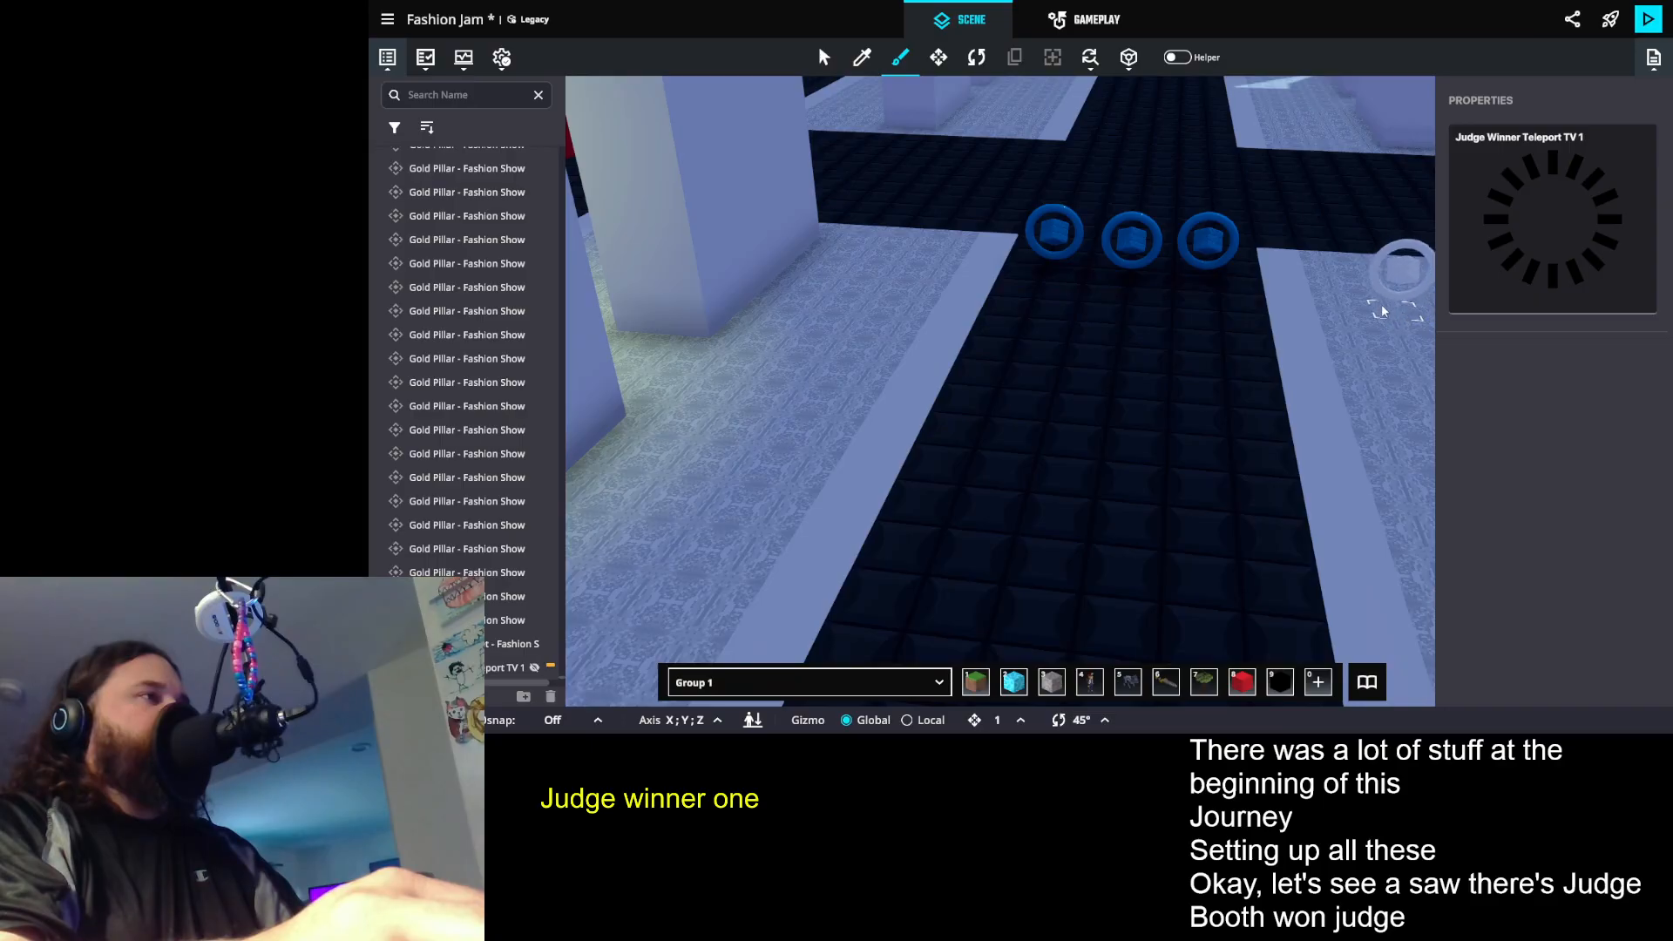
key(Escape)
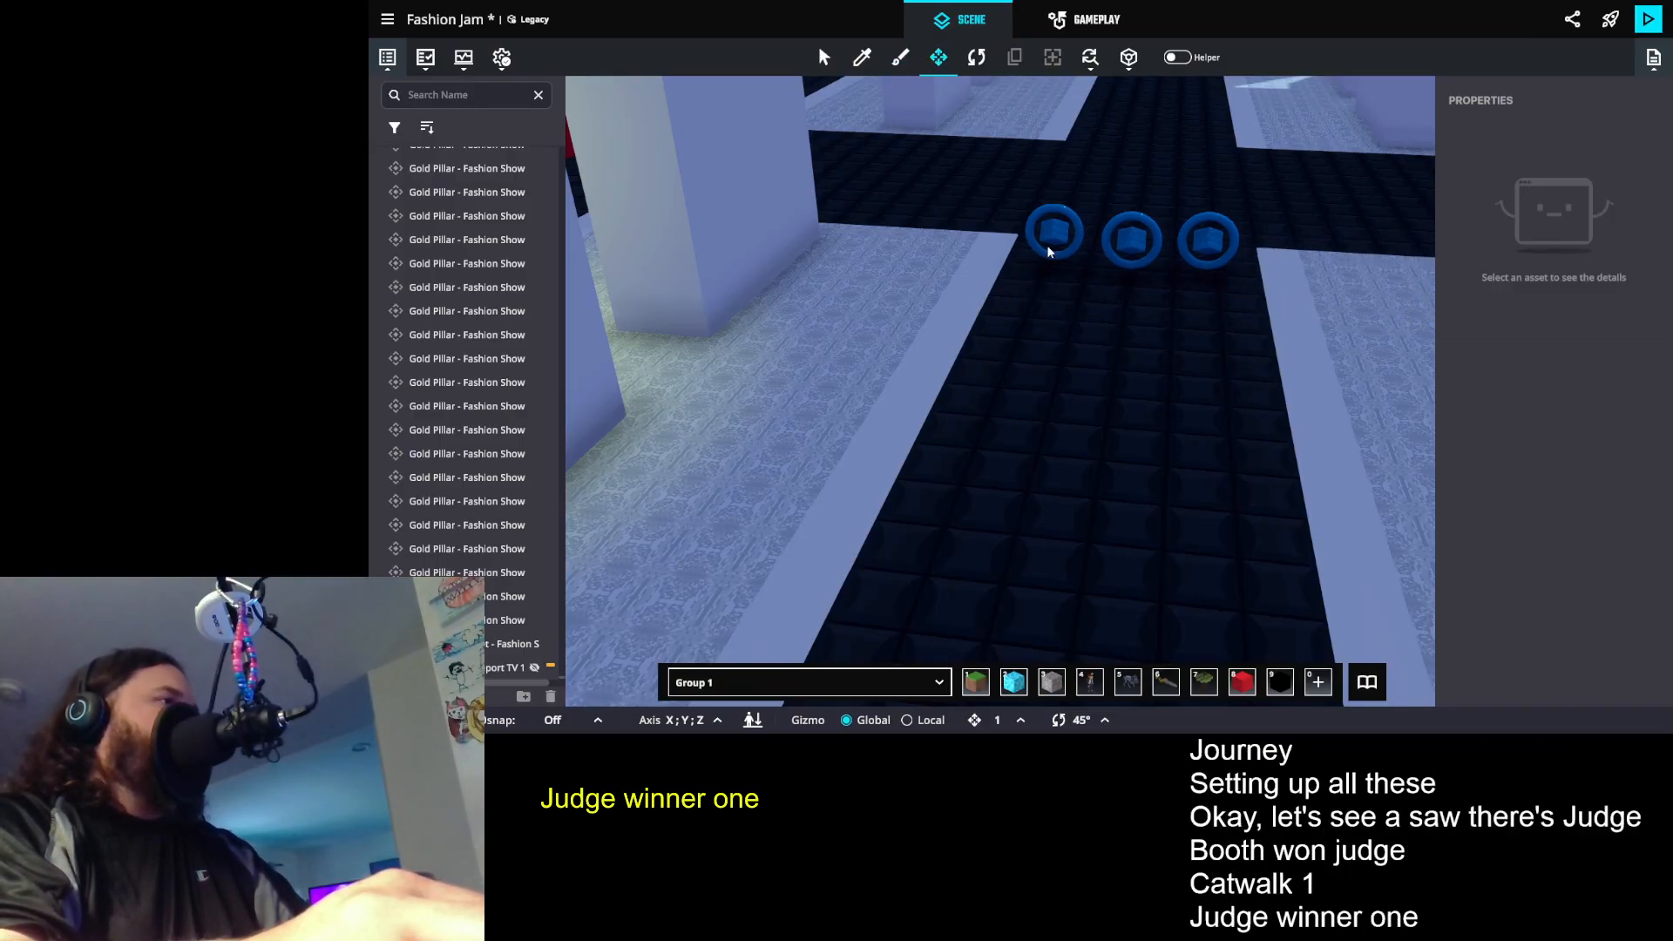
- Compare the enter messages and destroy messages of the catwalk, booth and winner teleports for Judge 1
click(1050, 237)
scroll(1596, 527, down, 3)
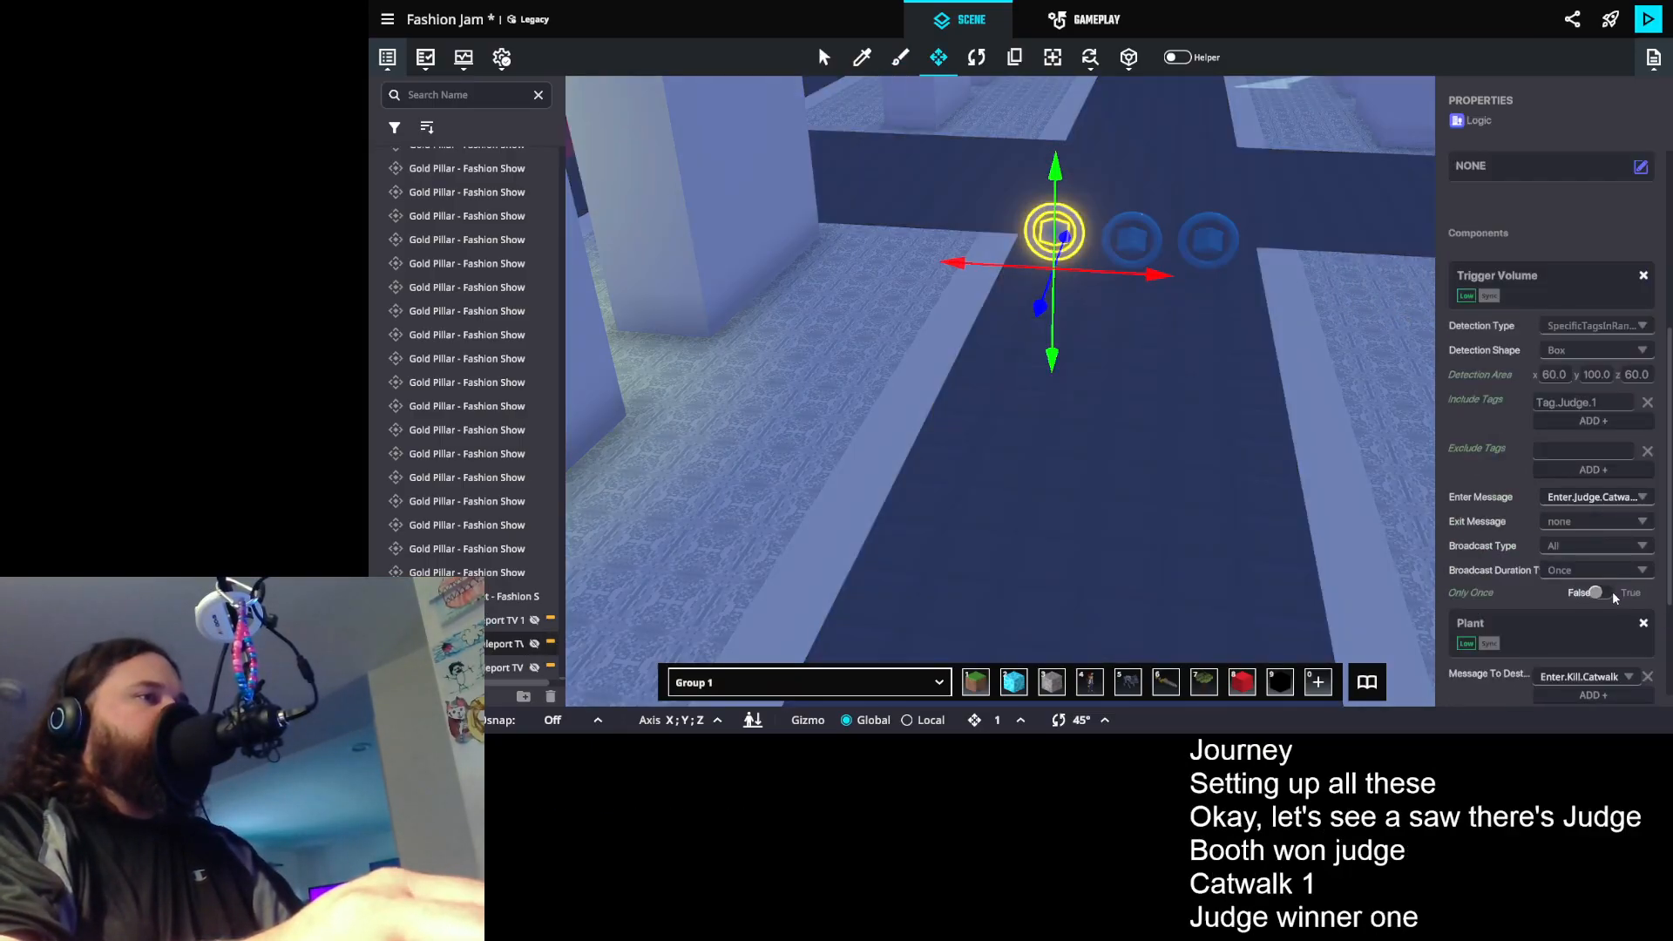
scroll(1613, 593, down, 2)
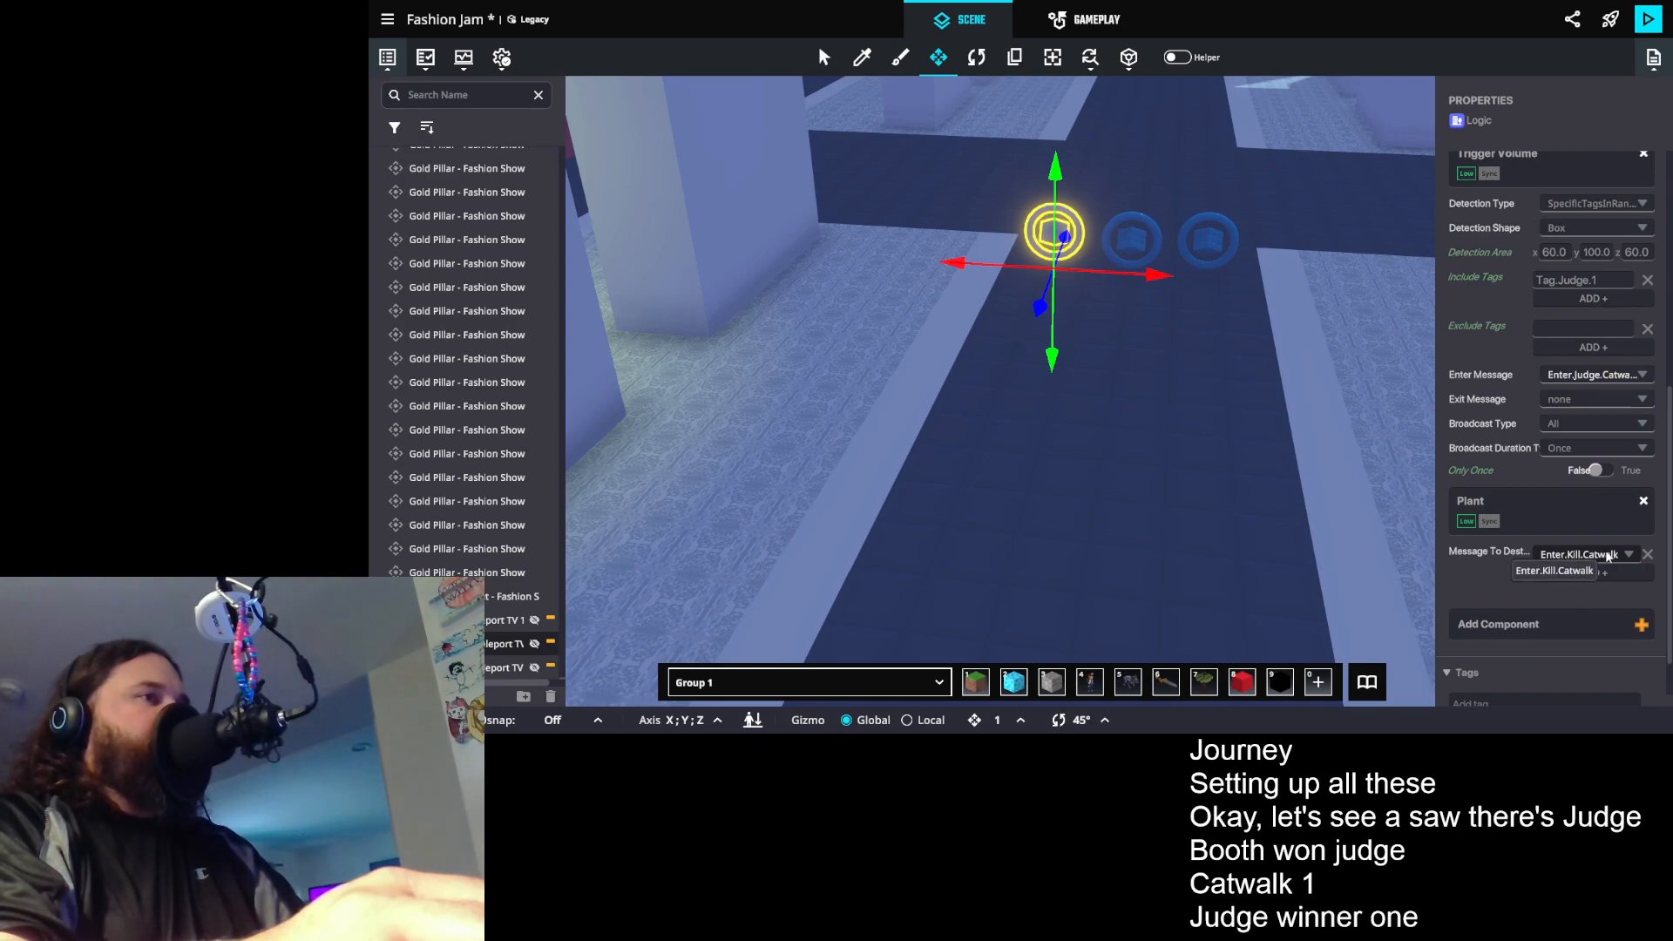
click(1130, 238)
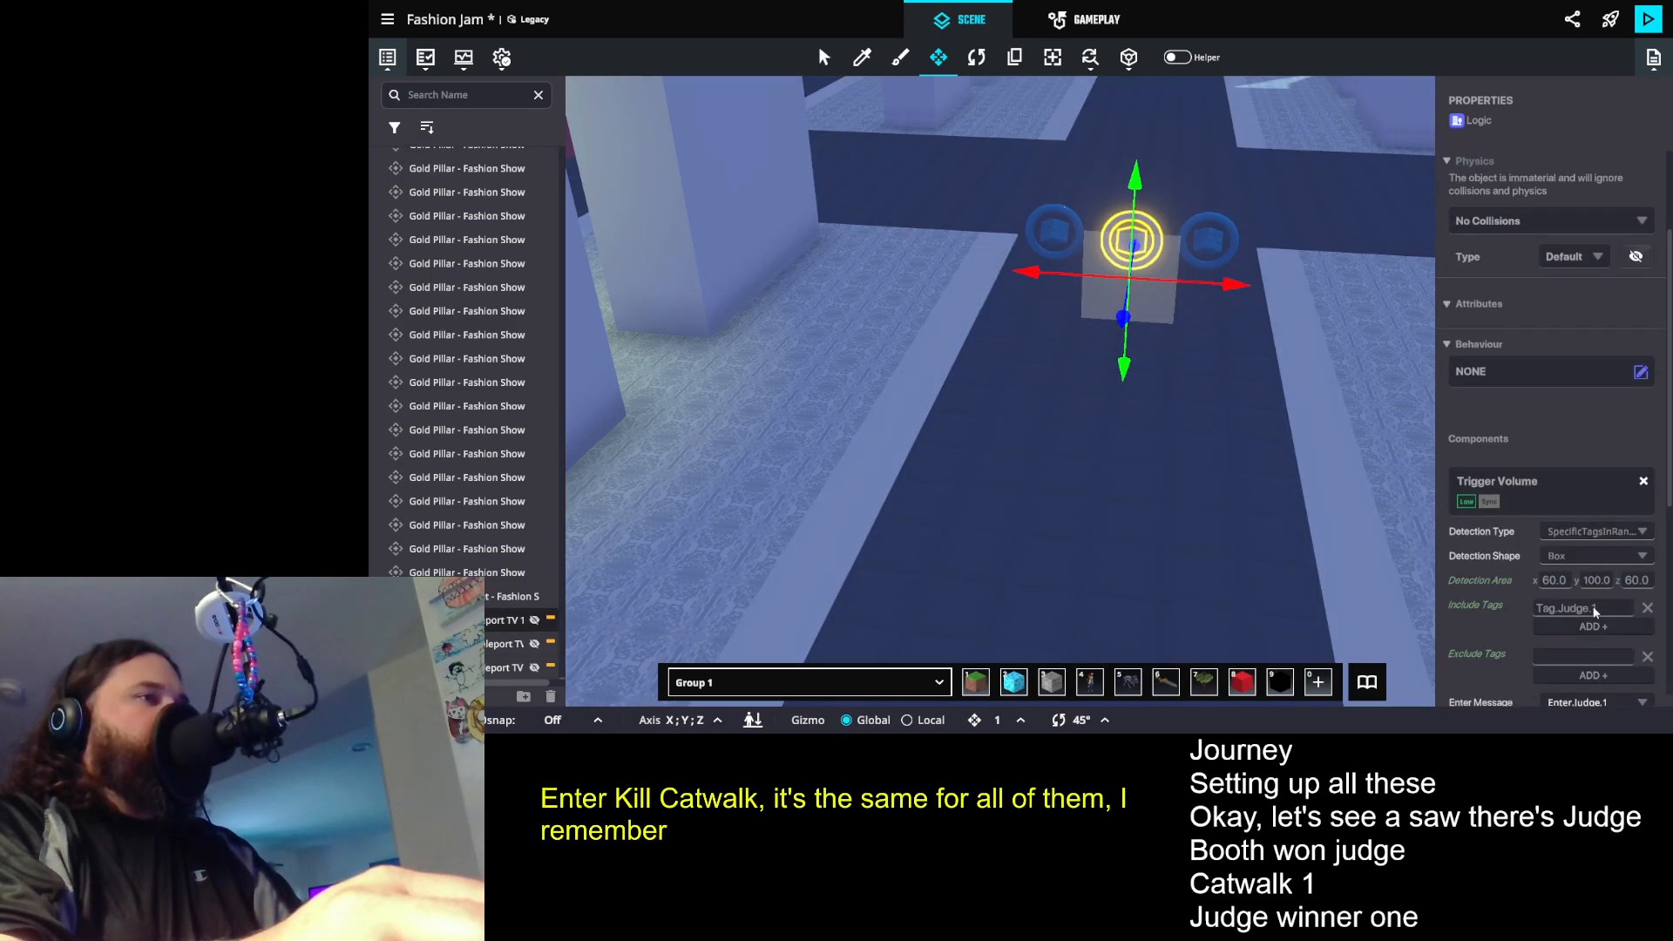
scroll(1595, 612, down, 3)
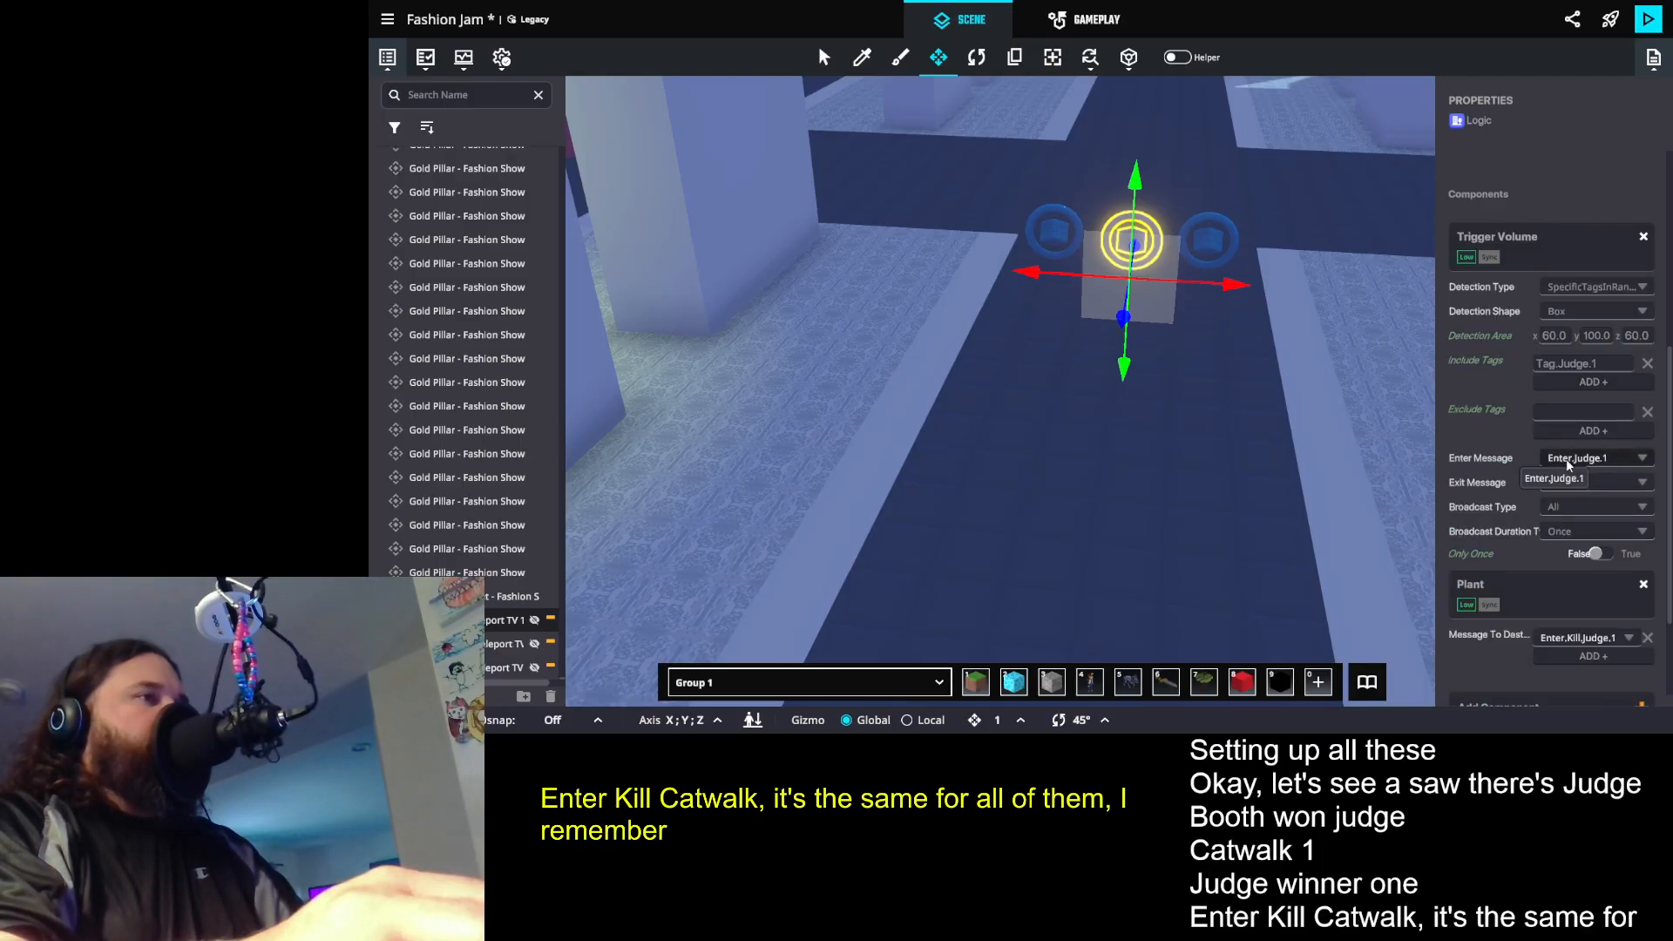
scroll(1574, 509, down, 2)
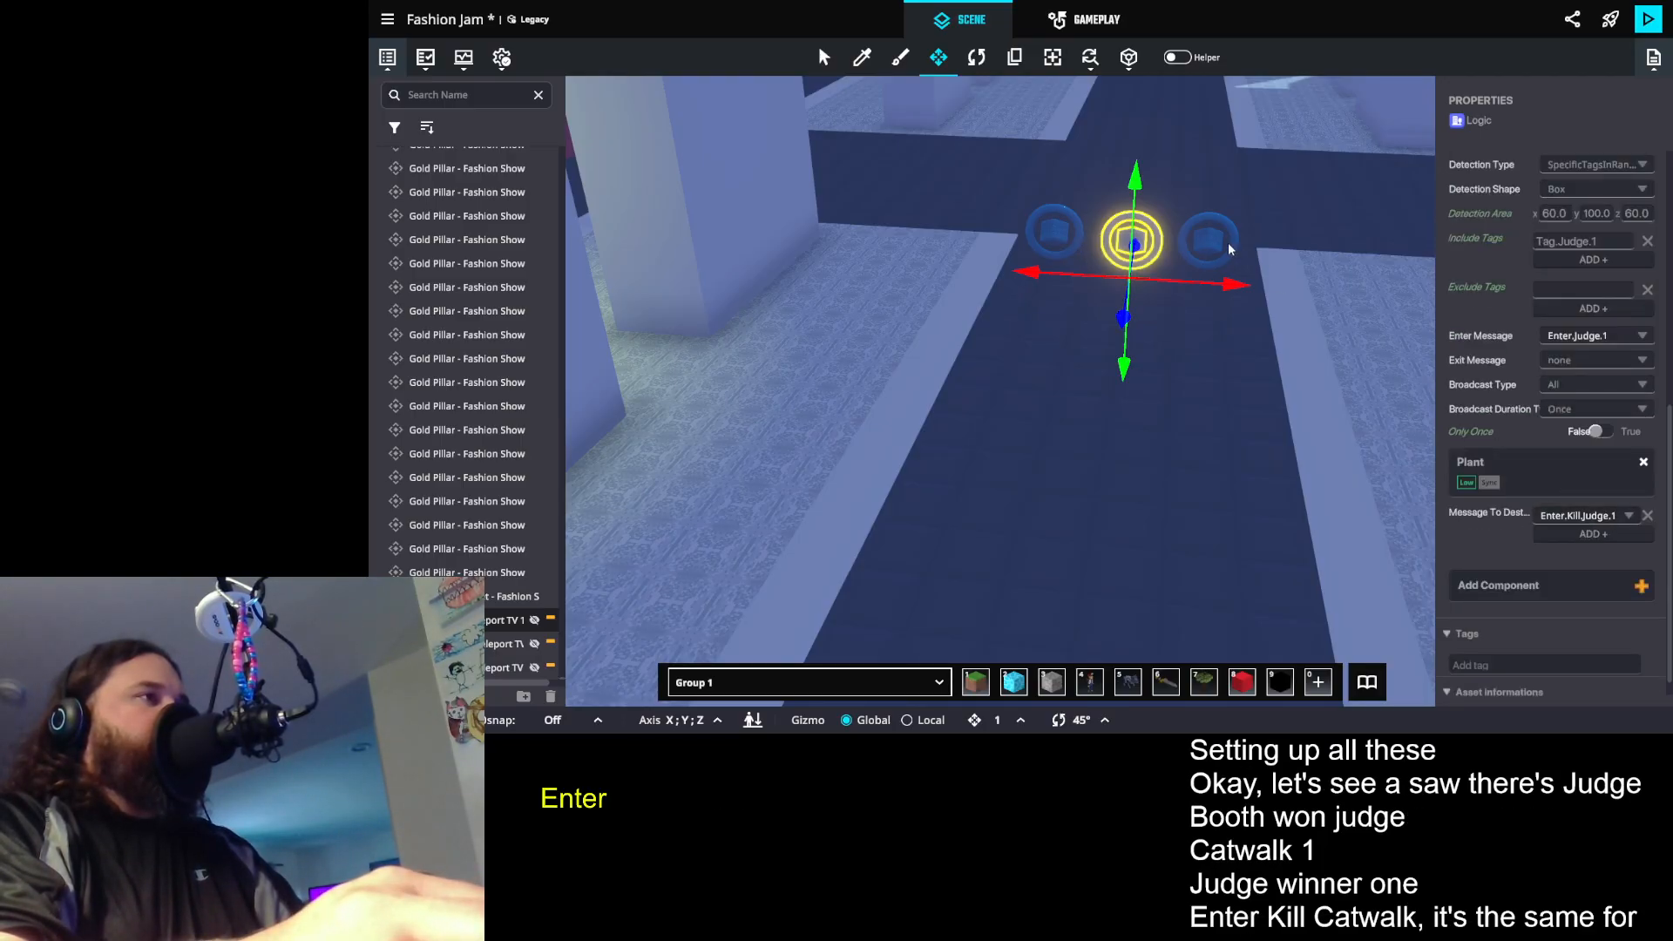
click(1227, 248)
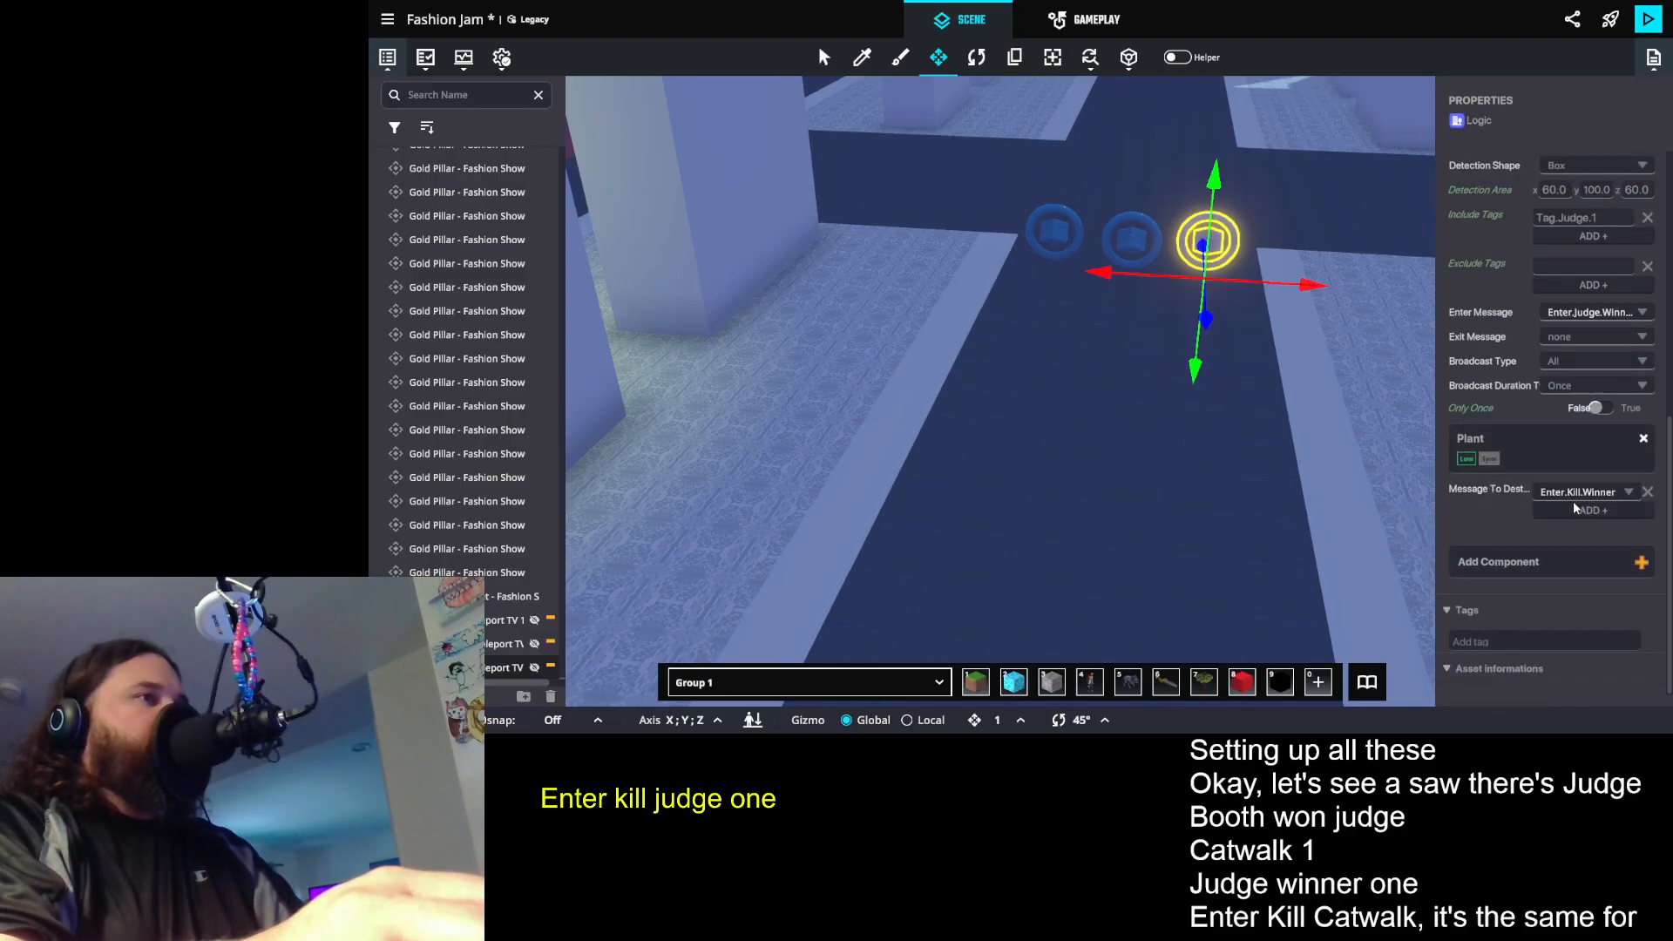
scroll(1248, 301, up, 2)
drag(1243, 302, 1079, 301)
scroll(1112, 269, down, 10)
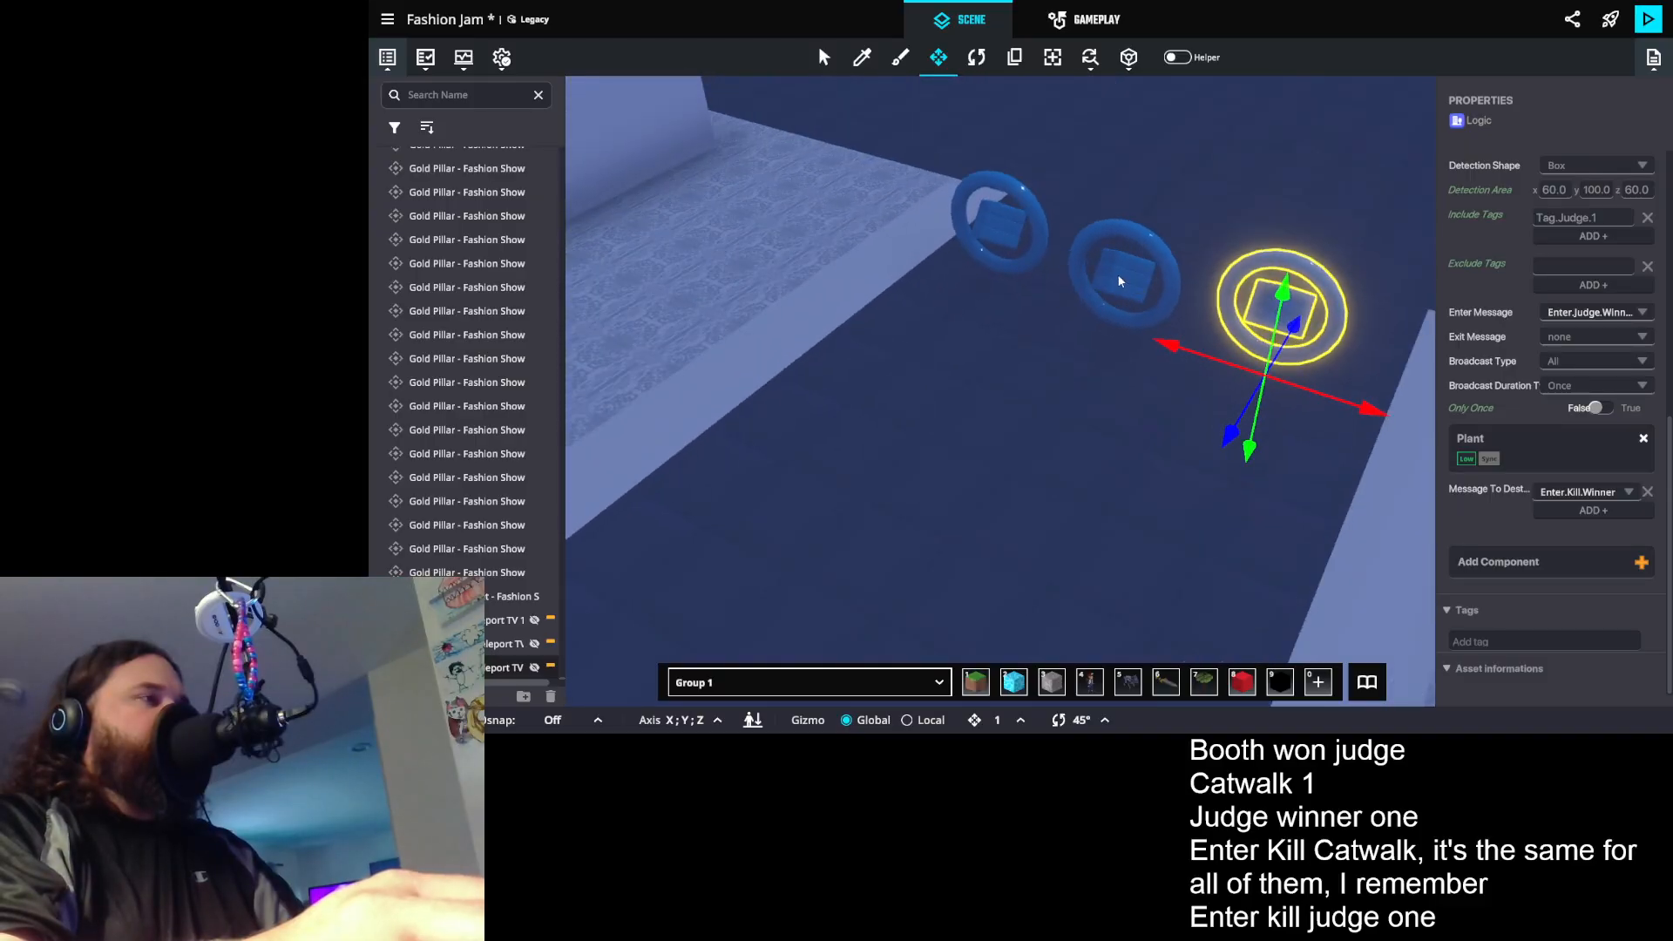
scroll(1168, 529, up, 10)
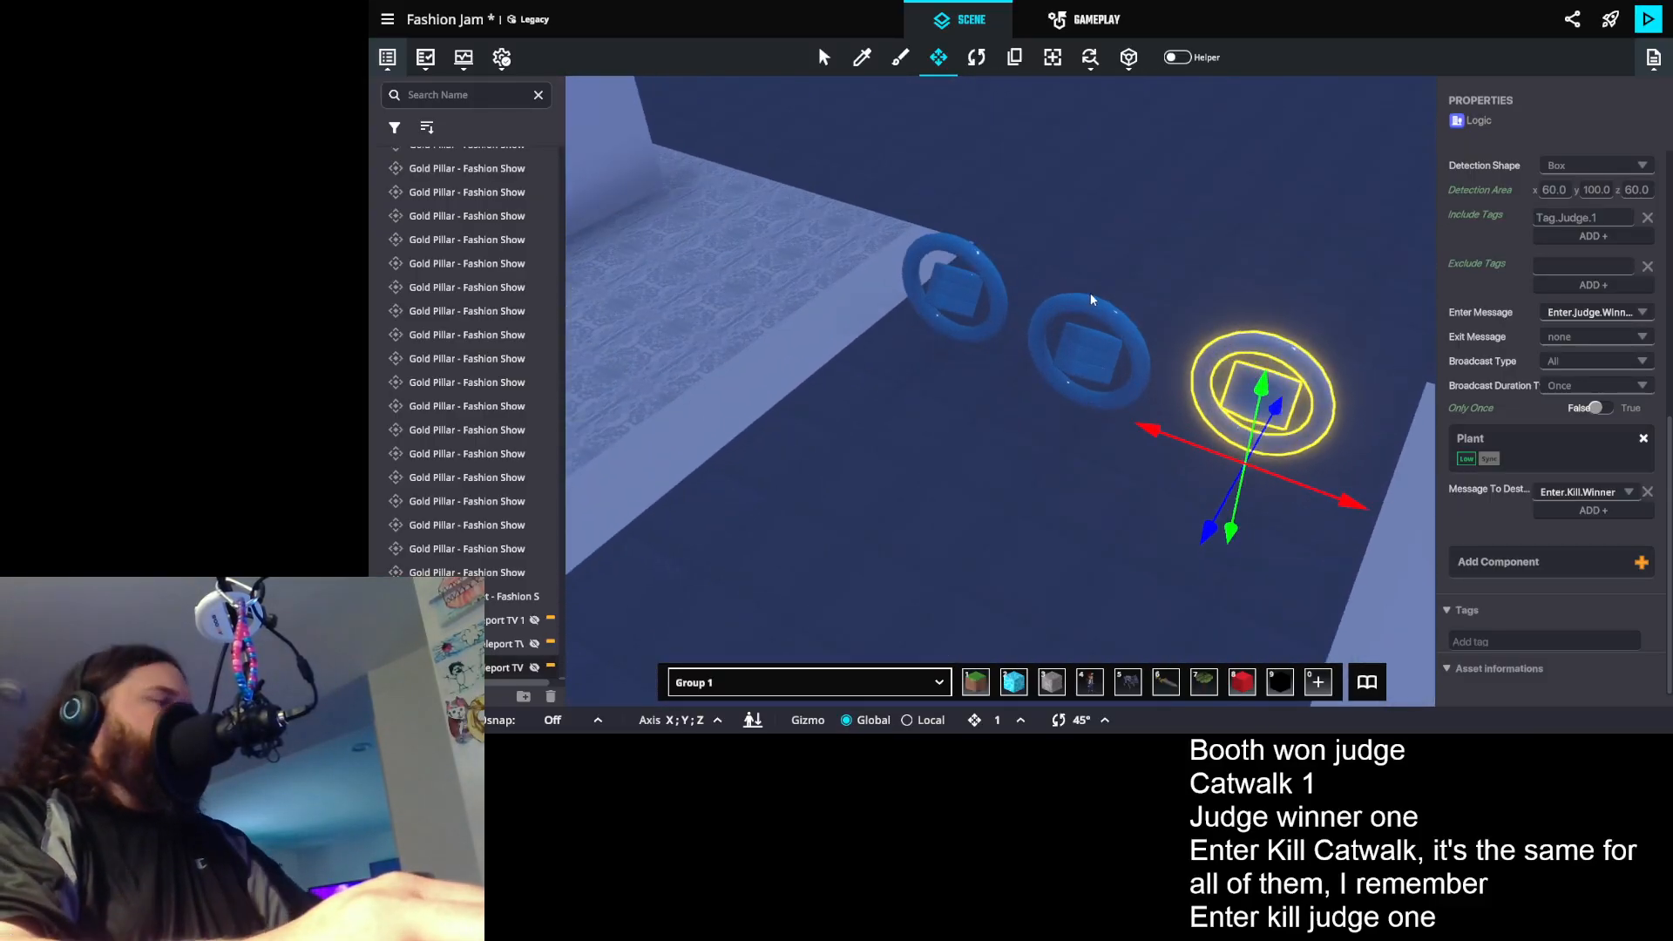
- Delete the three placed judge teleport presets from the aisle floor
click(1107, 302)
key(Delete)
click(959, 287)
key(Delete)
- Examine the Trigger Volume and Avatar Teleportation settings of the booth spawning point on the first judge's chair
drag(1133, 347, 1048, 320)
key(s)
key(w)
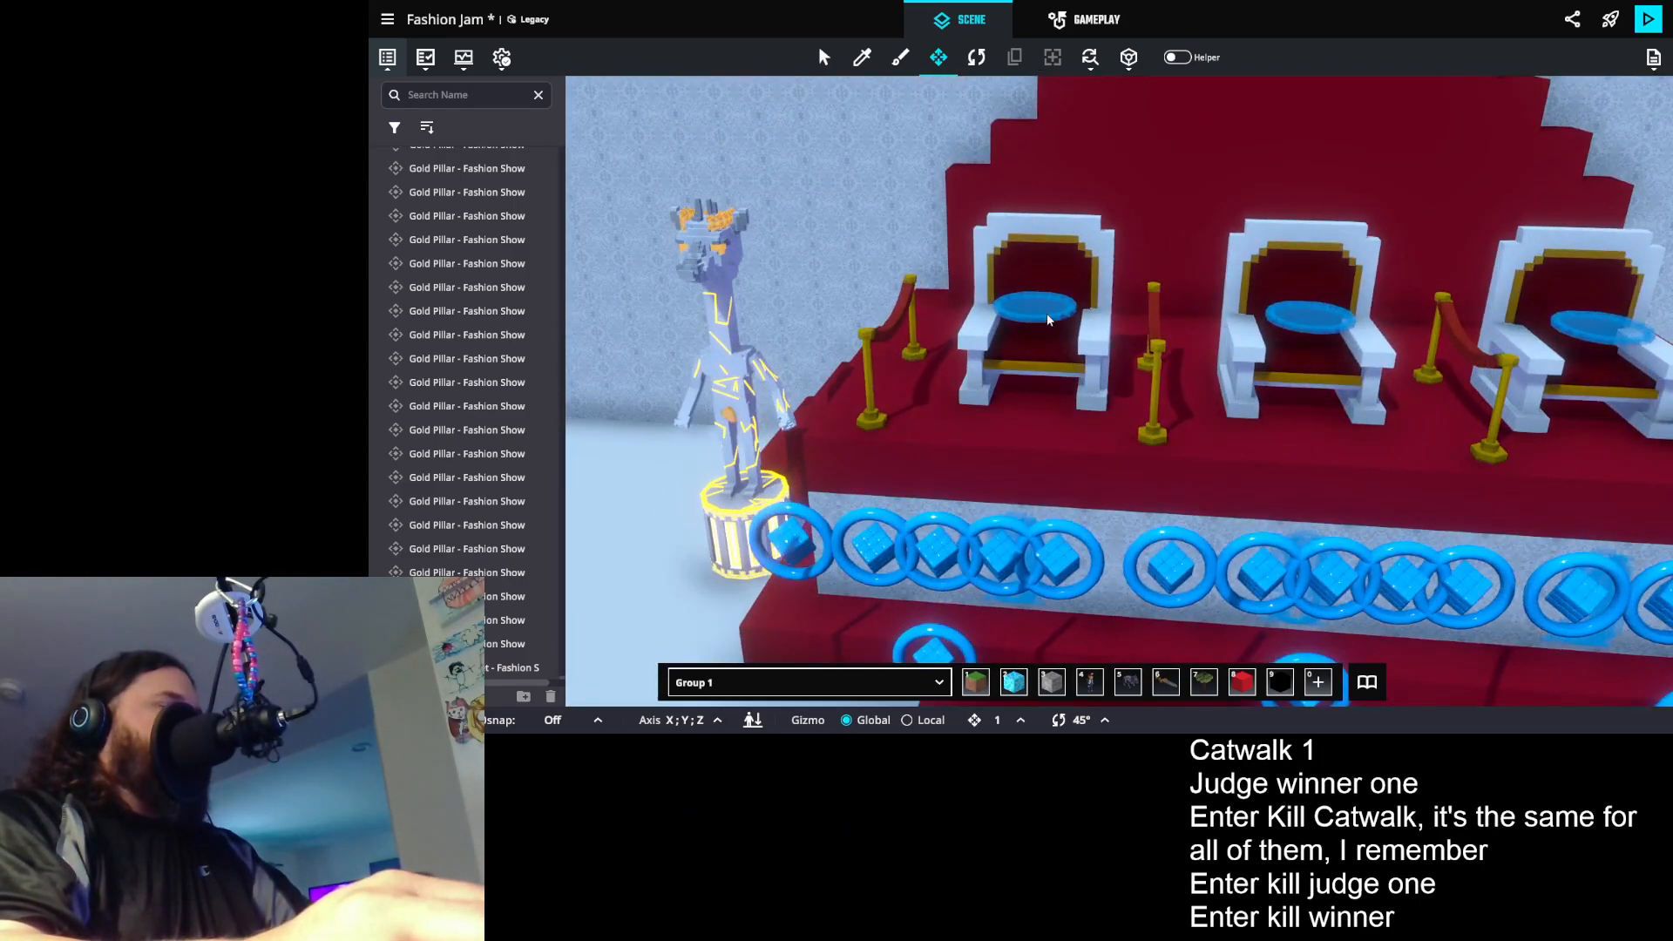
click(1047, 315)
scroll(1519, 460, down, 5)
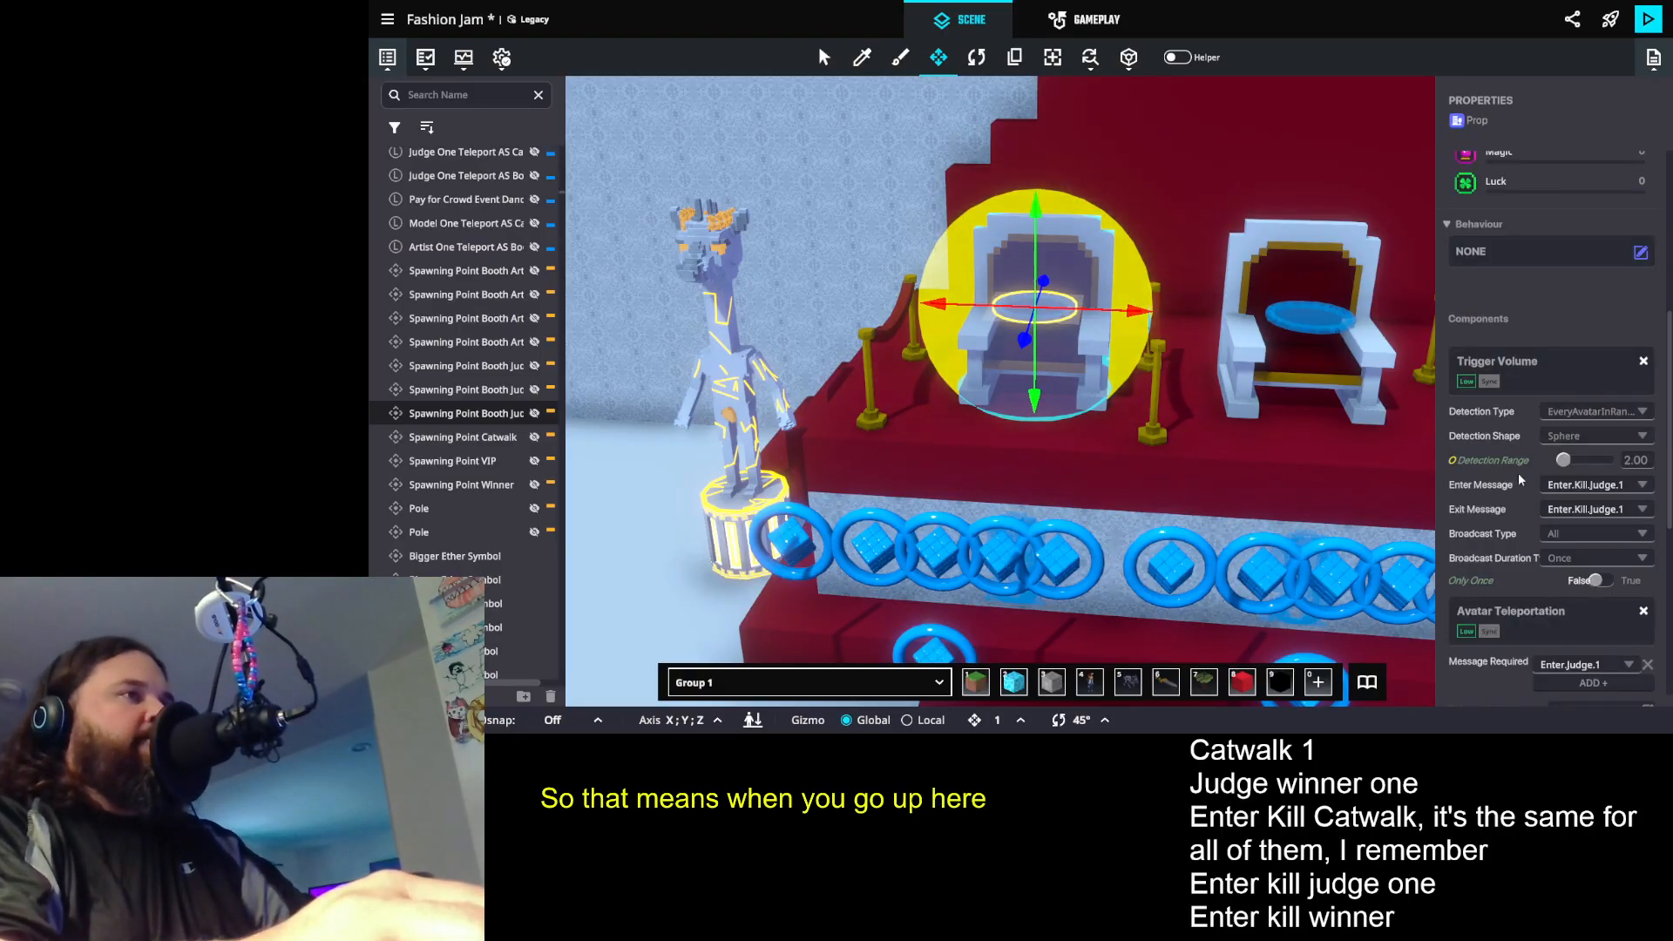
scroll(1521, 469, down, 3)
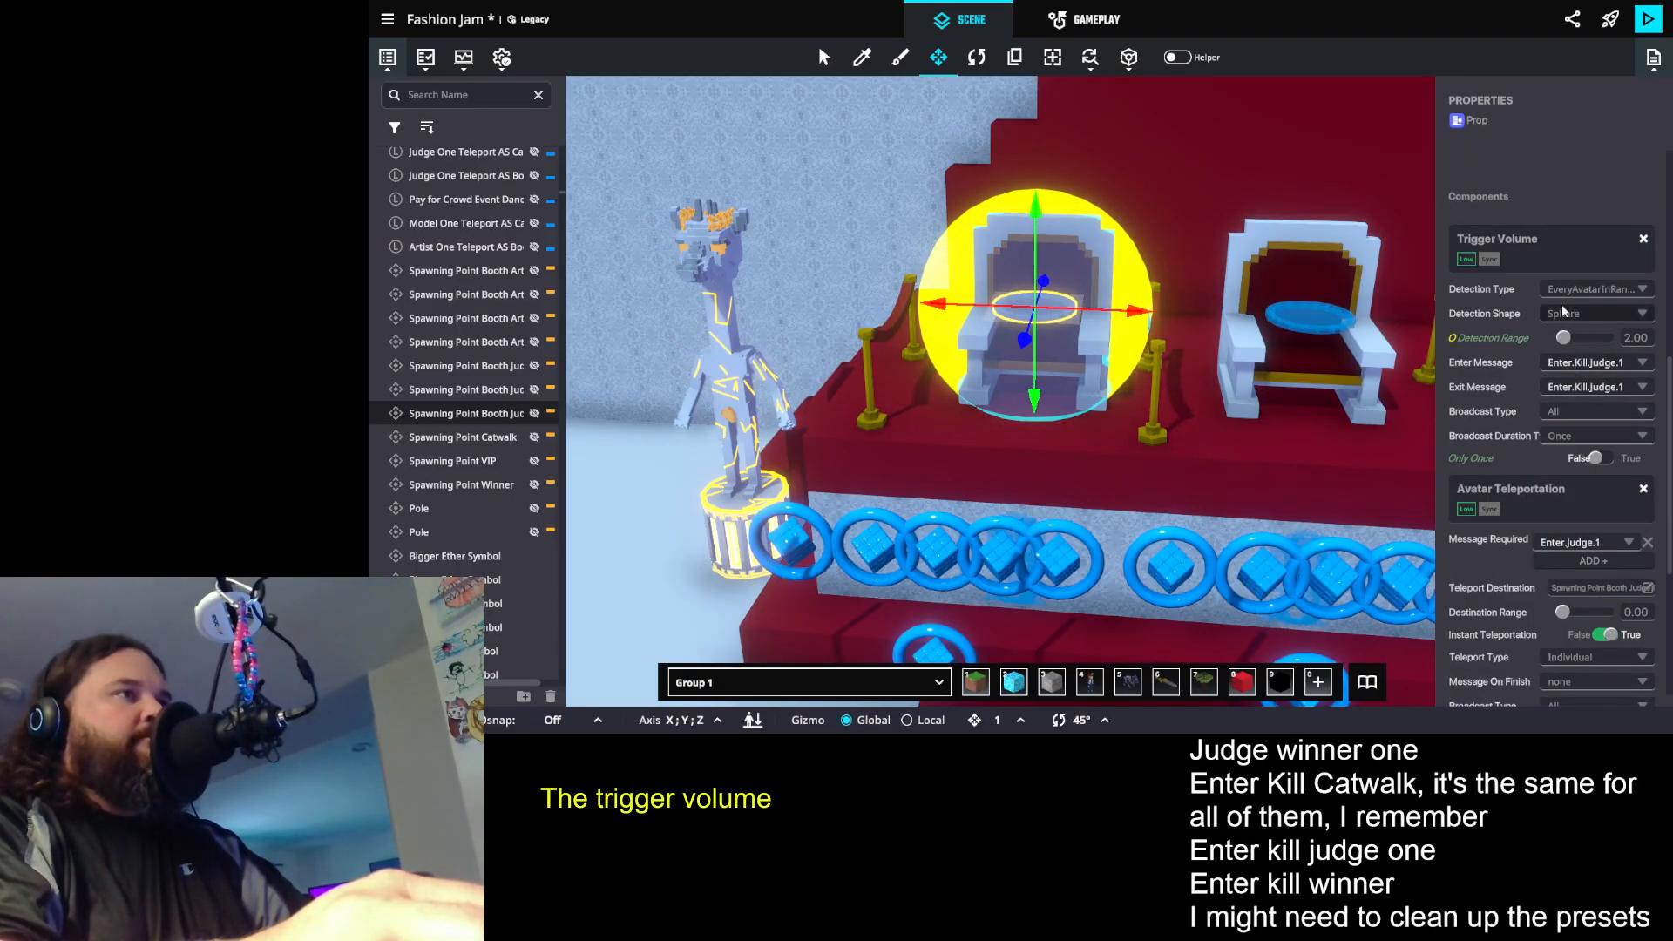
- Compare the first judge chair trigger's enter and exit kill messages with the message its avatar teleportation requires
scroll(1582, 383, down, 4)
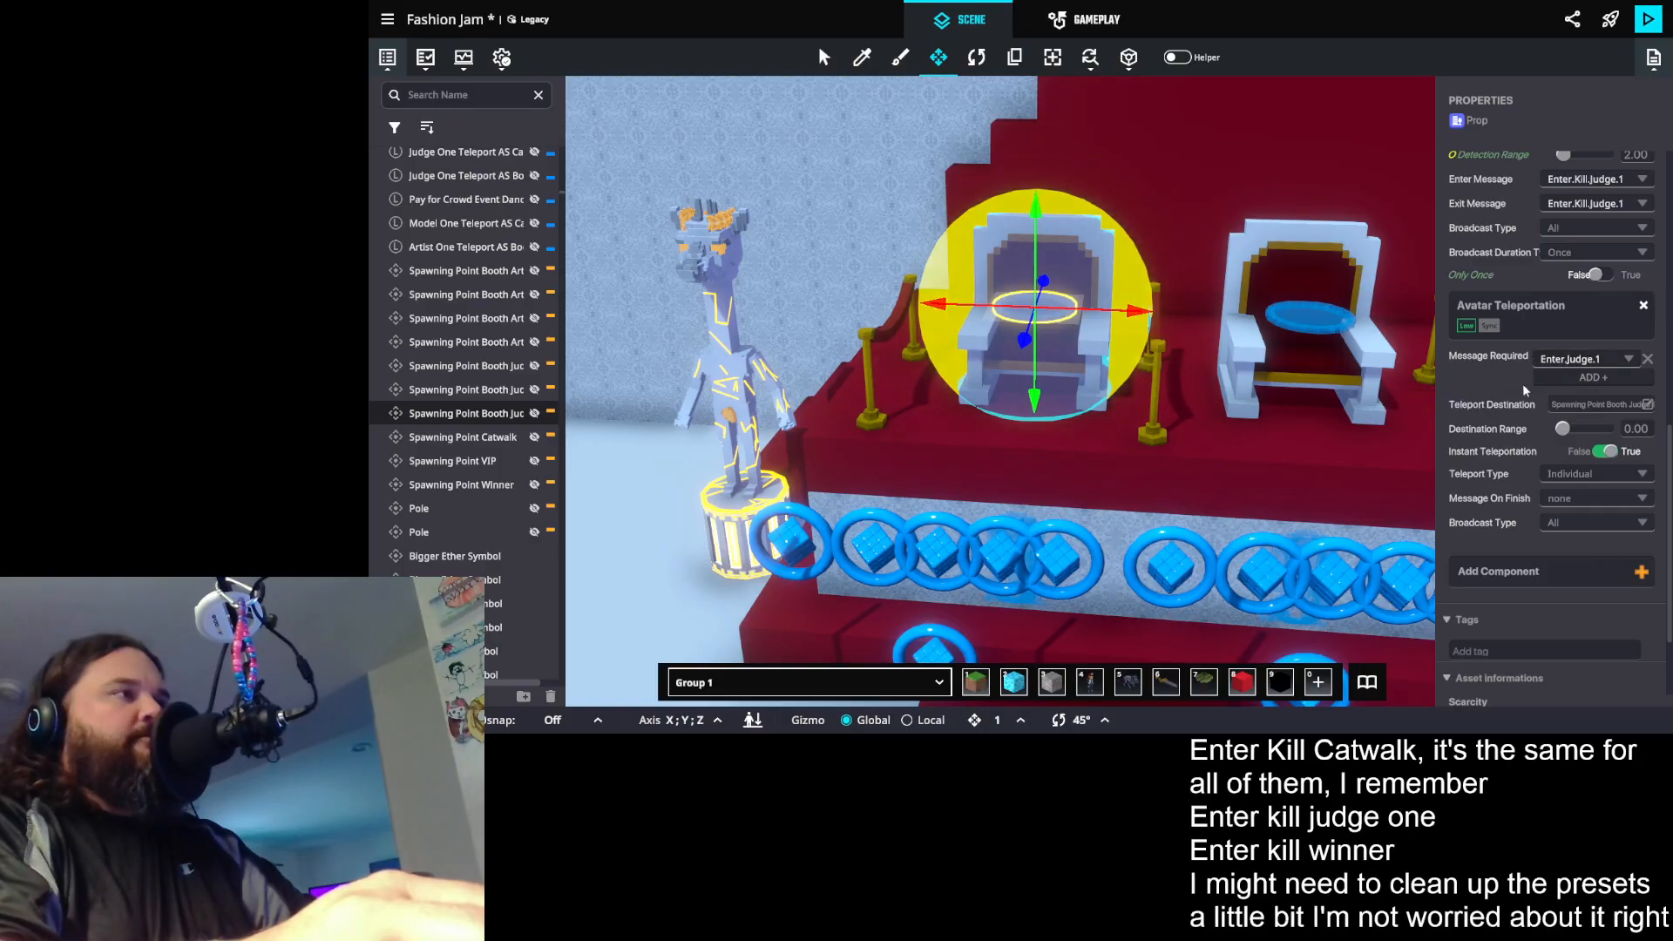
key(s)
drag(1296, 481, 1245, 481)
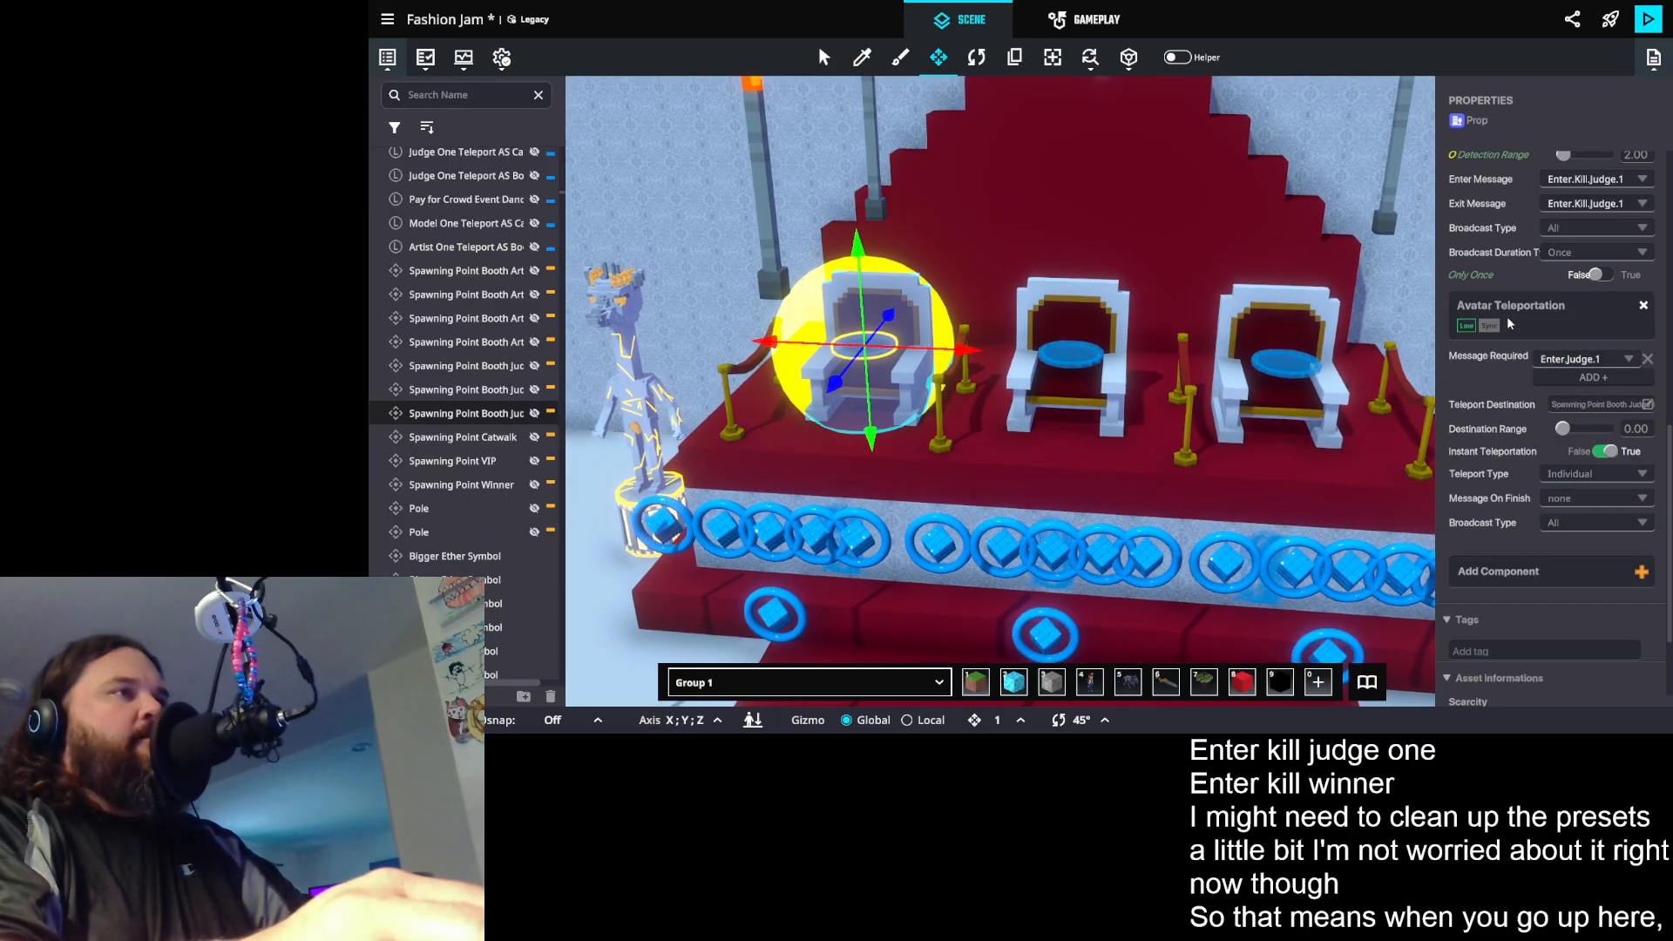
scroll(1510, 324, up, 2)
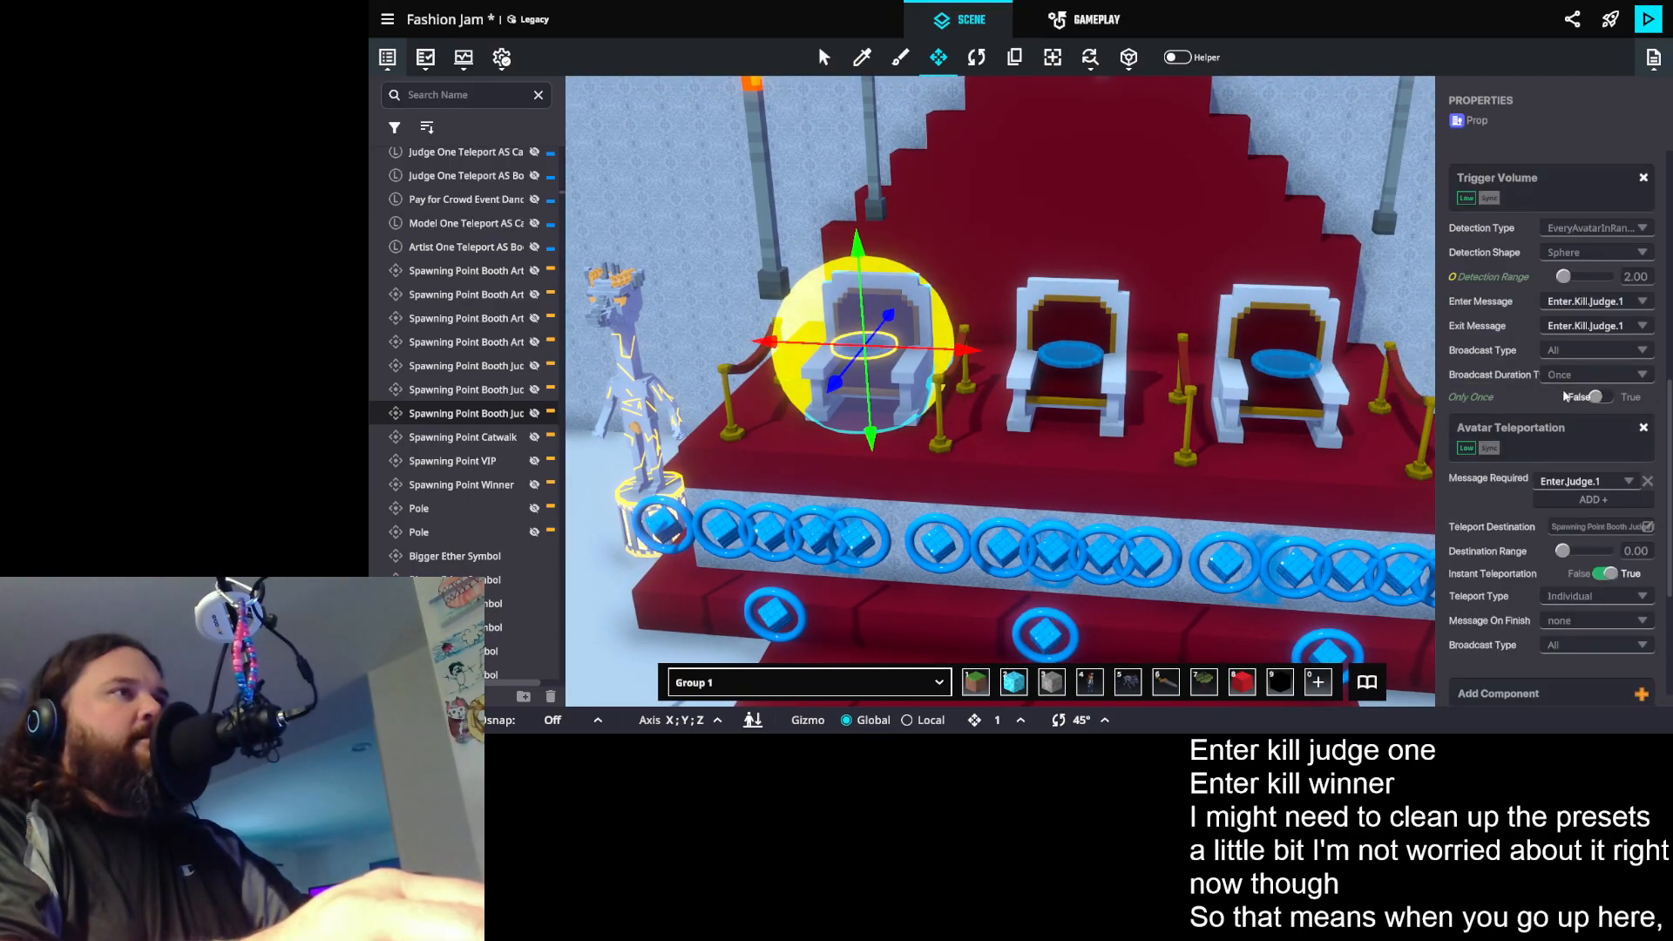
scroll(1569, 392, down, 2)
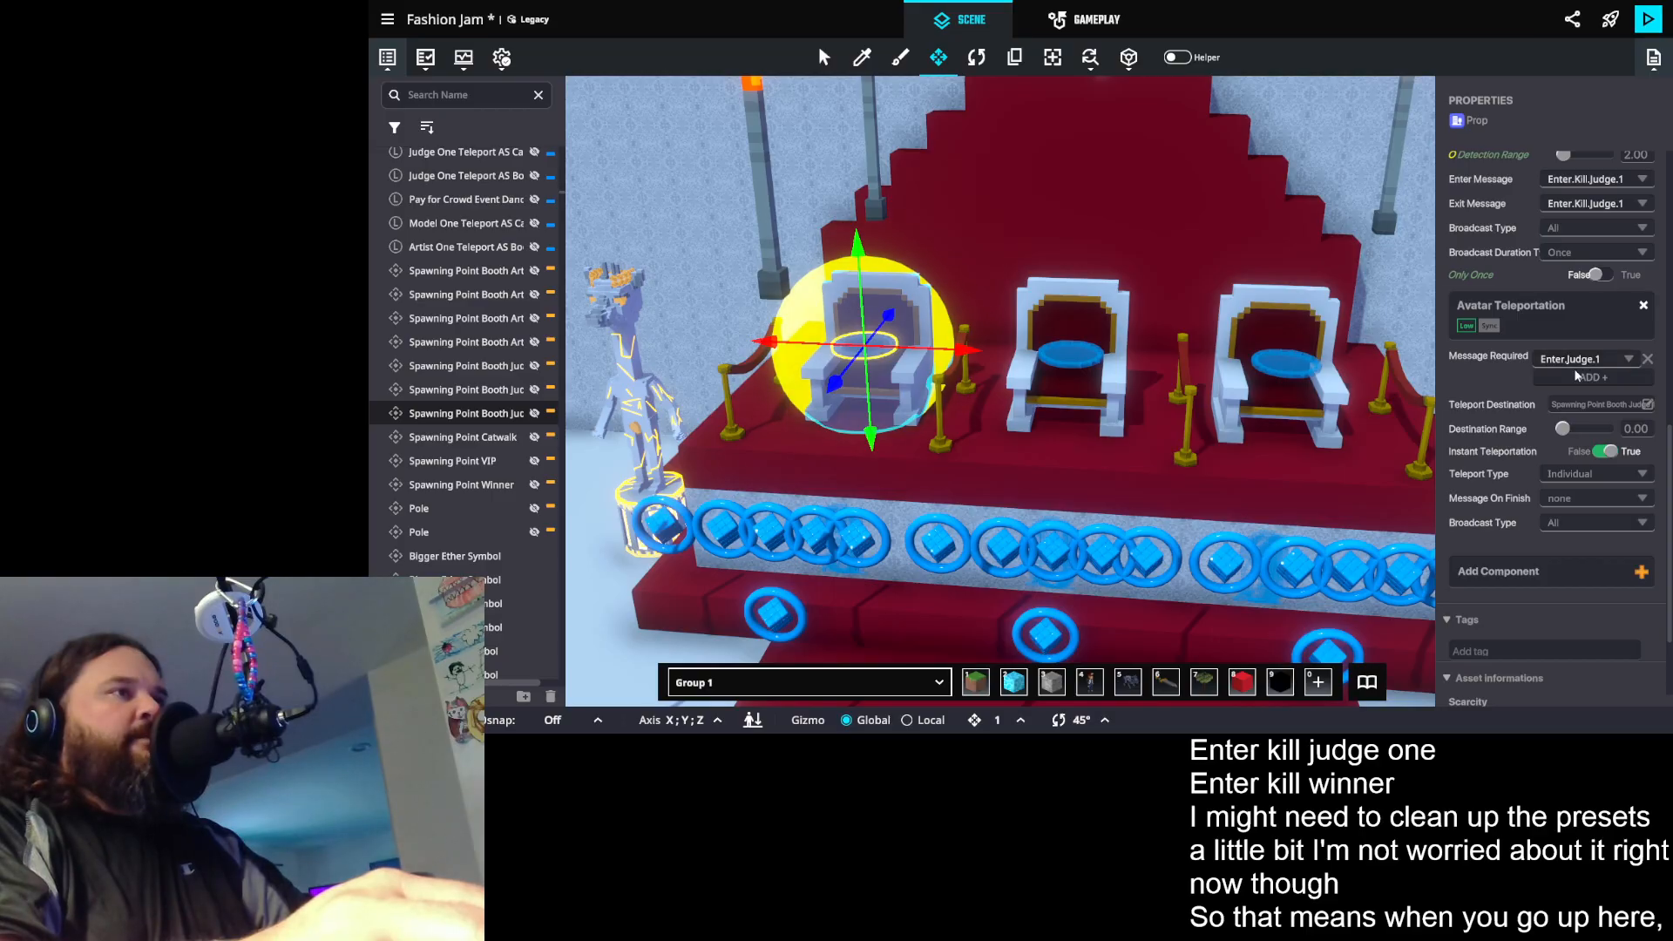
scroll(1600, 460, up, 2)
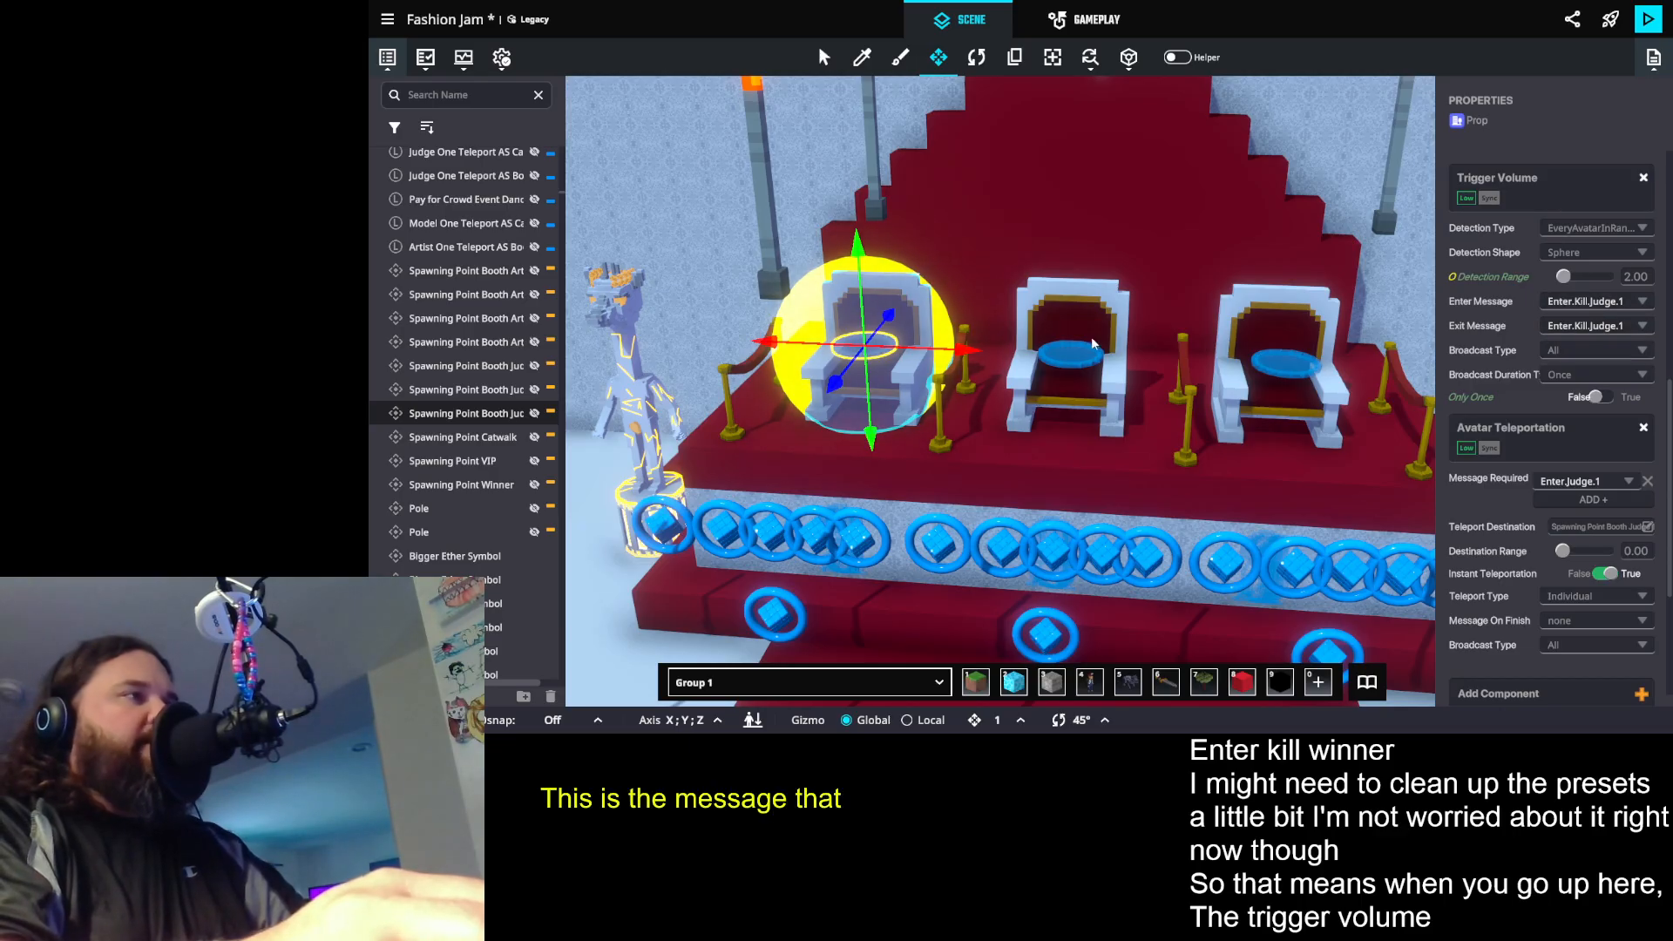
scroll(881, 392, down, 4)
- Examine the Trigger Volume and Avatar Teleportation settings of the winner spawning point on the red carpet
drag(1124, 413, 1066, 426)
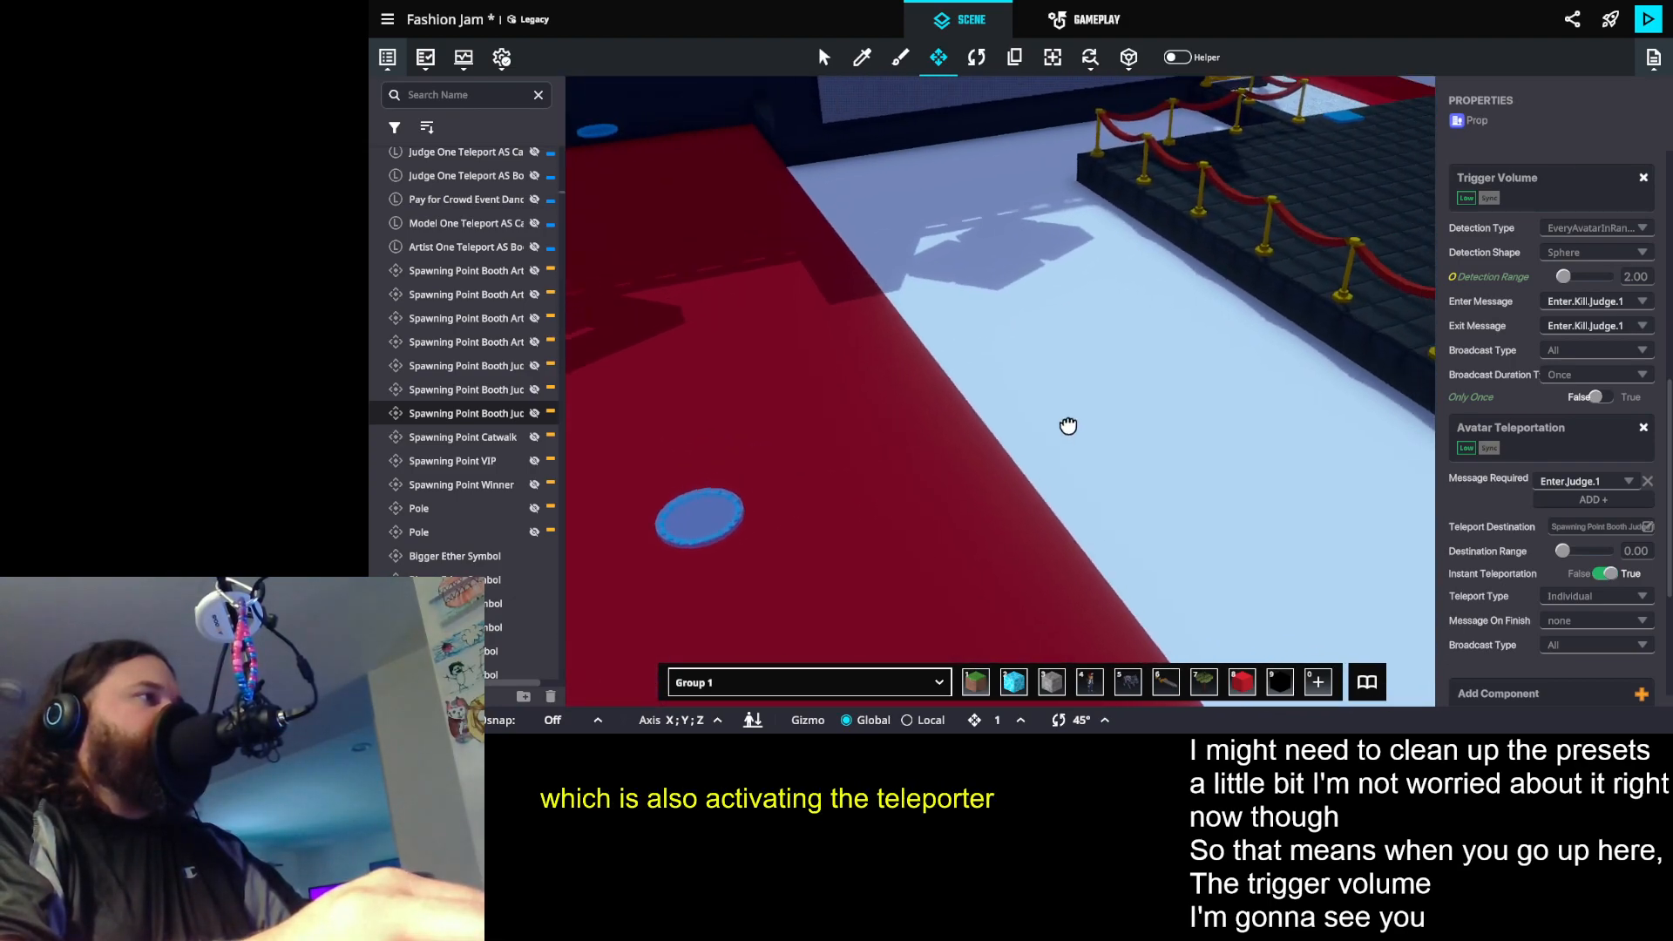
click(683, 516)
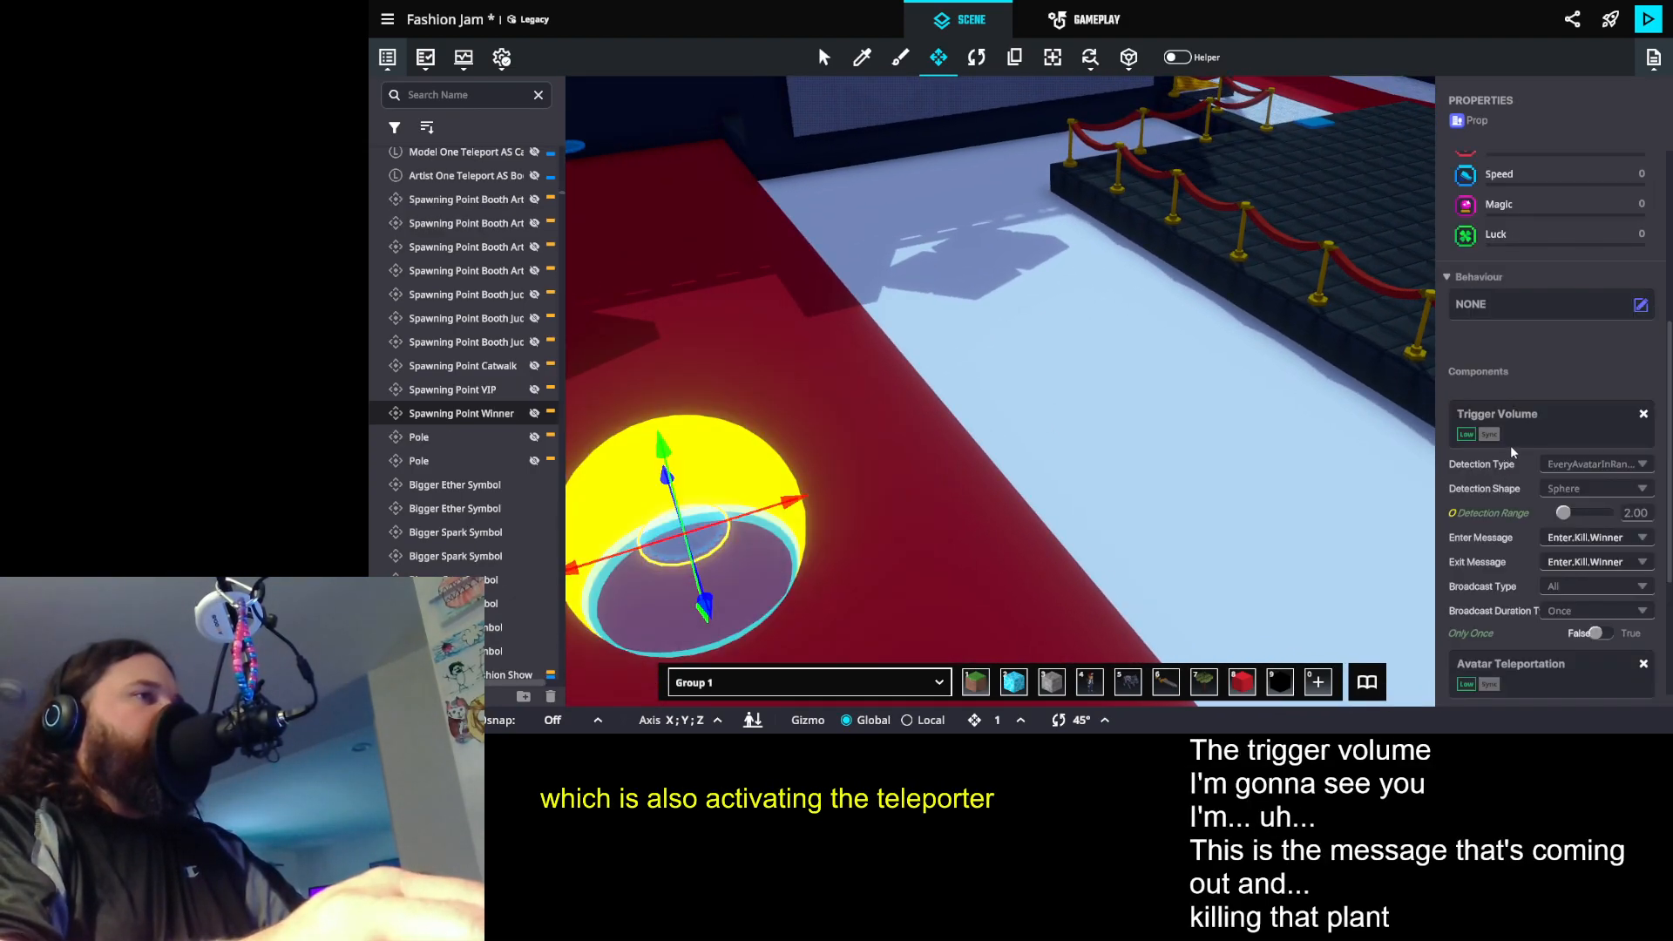
scroll(1509, 446, down, 2)
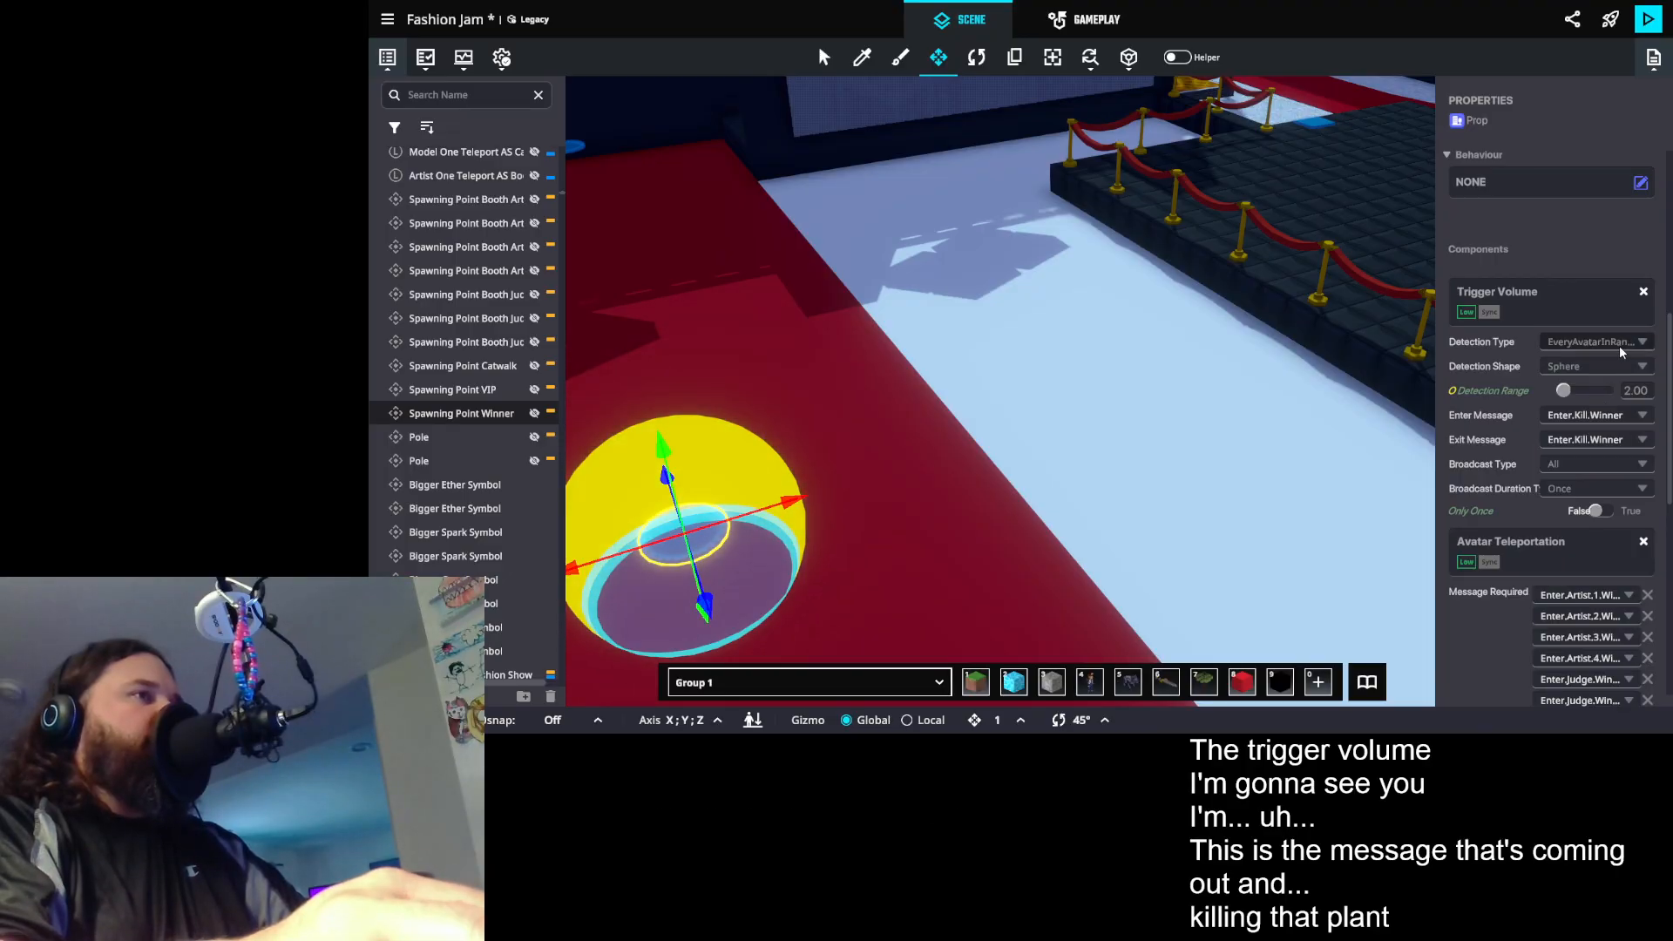
scroll(1590, 541, down, 3)
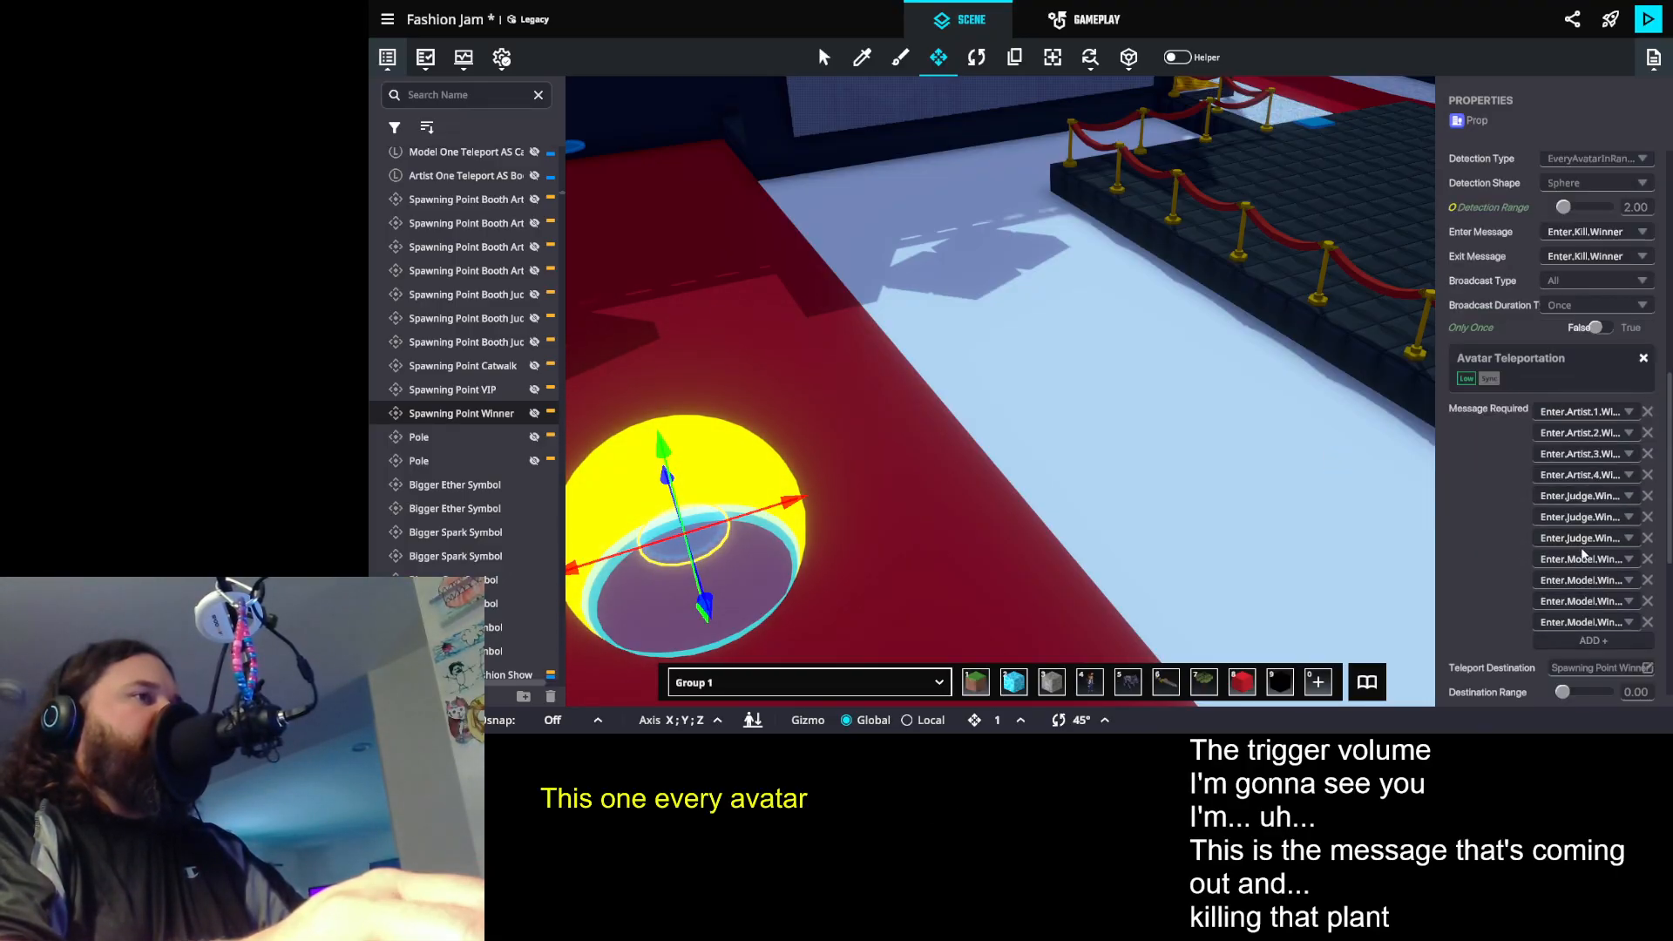
scroll(1514, 392, down, 3)
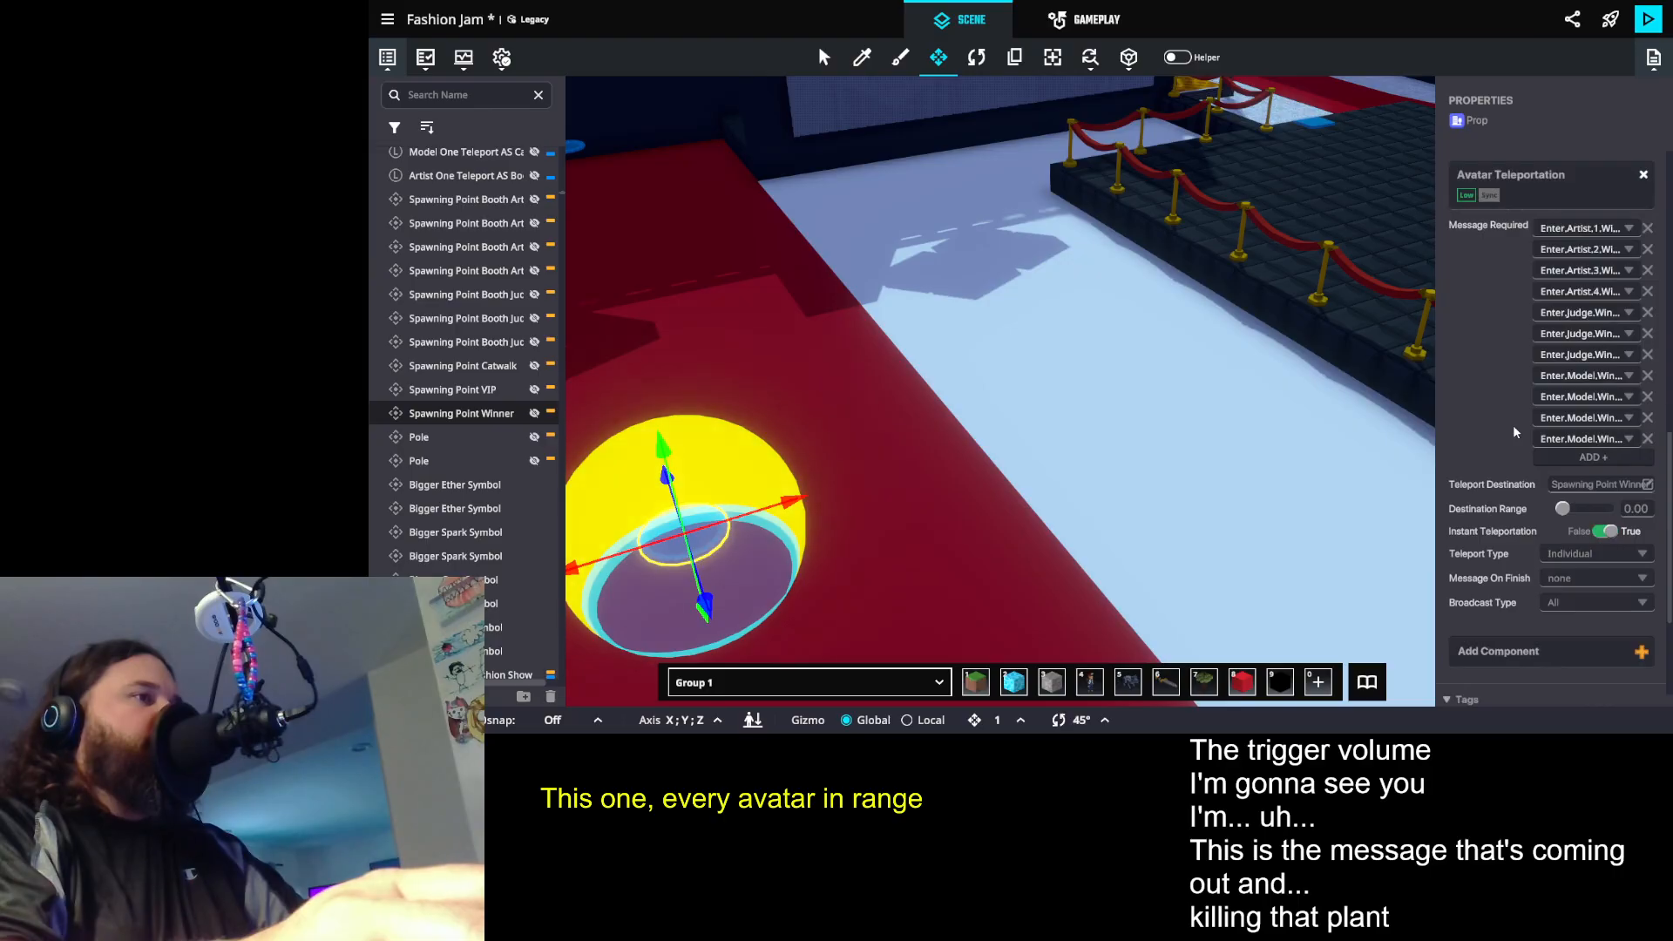
scroll(1532, 464, up, 4)
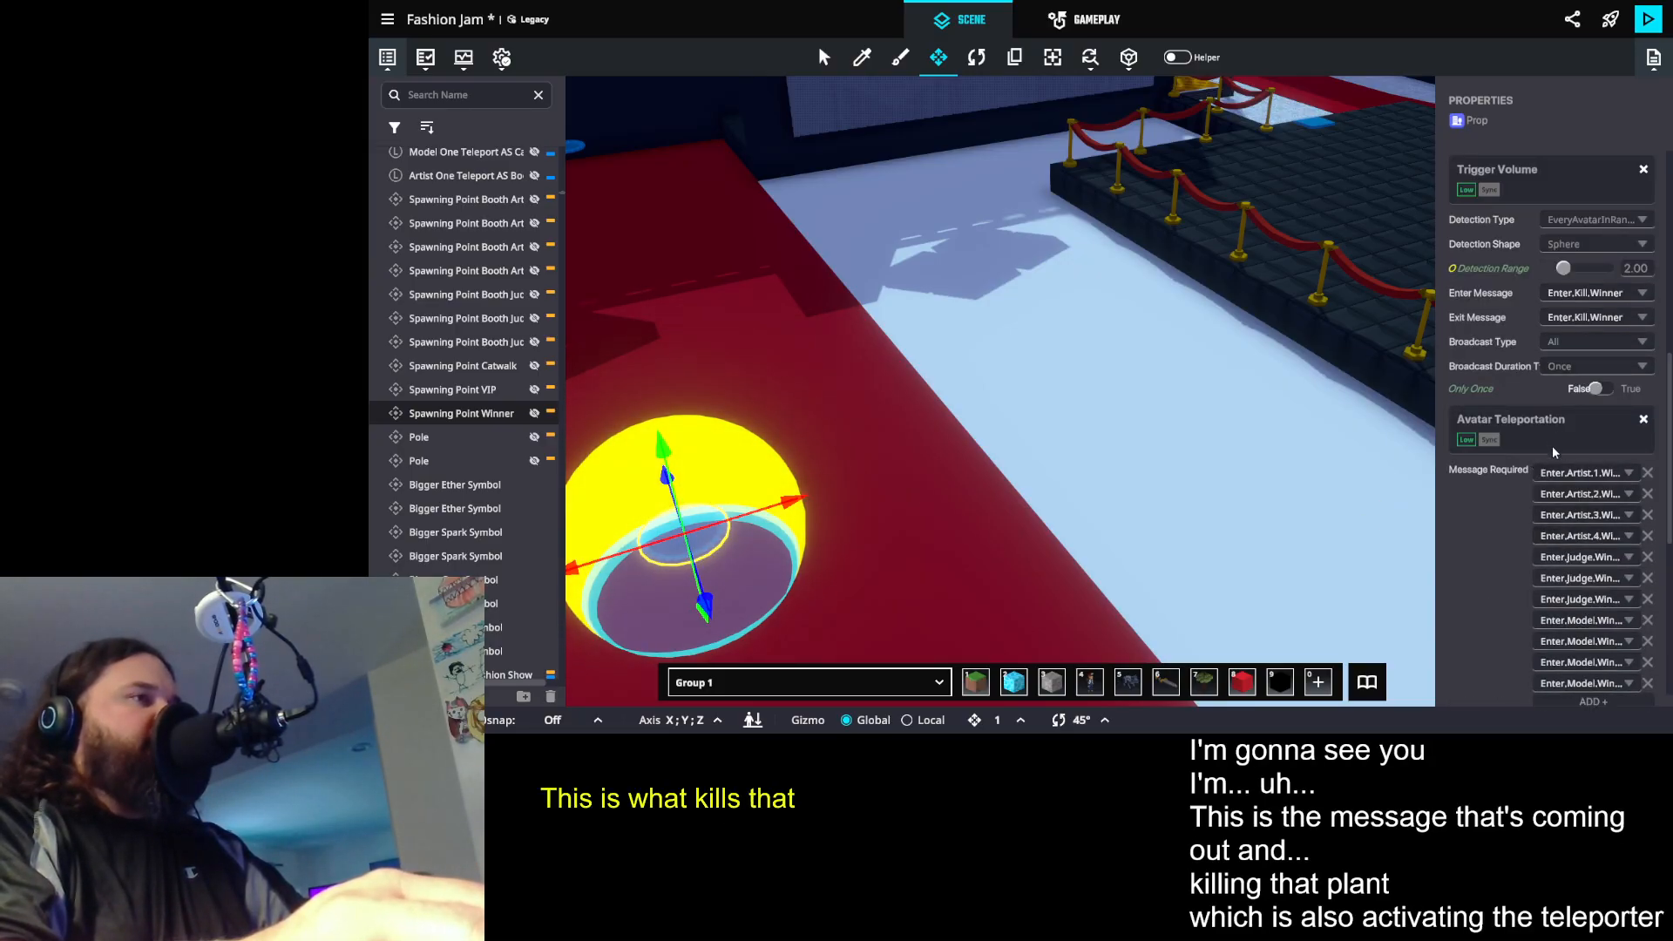
scroll(1570, 479, down, 2)
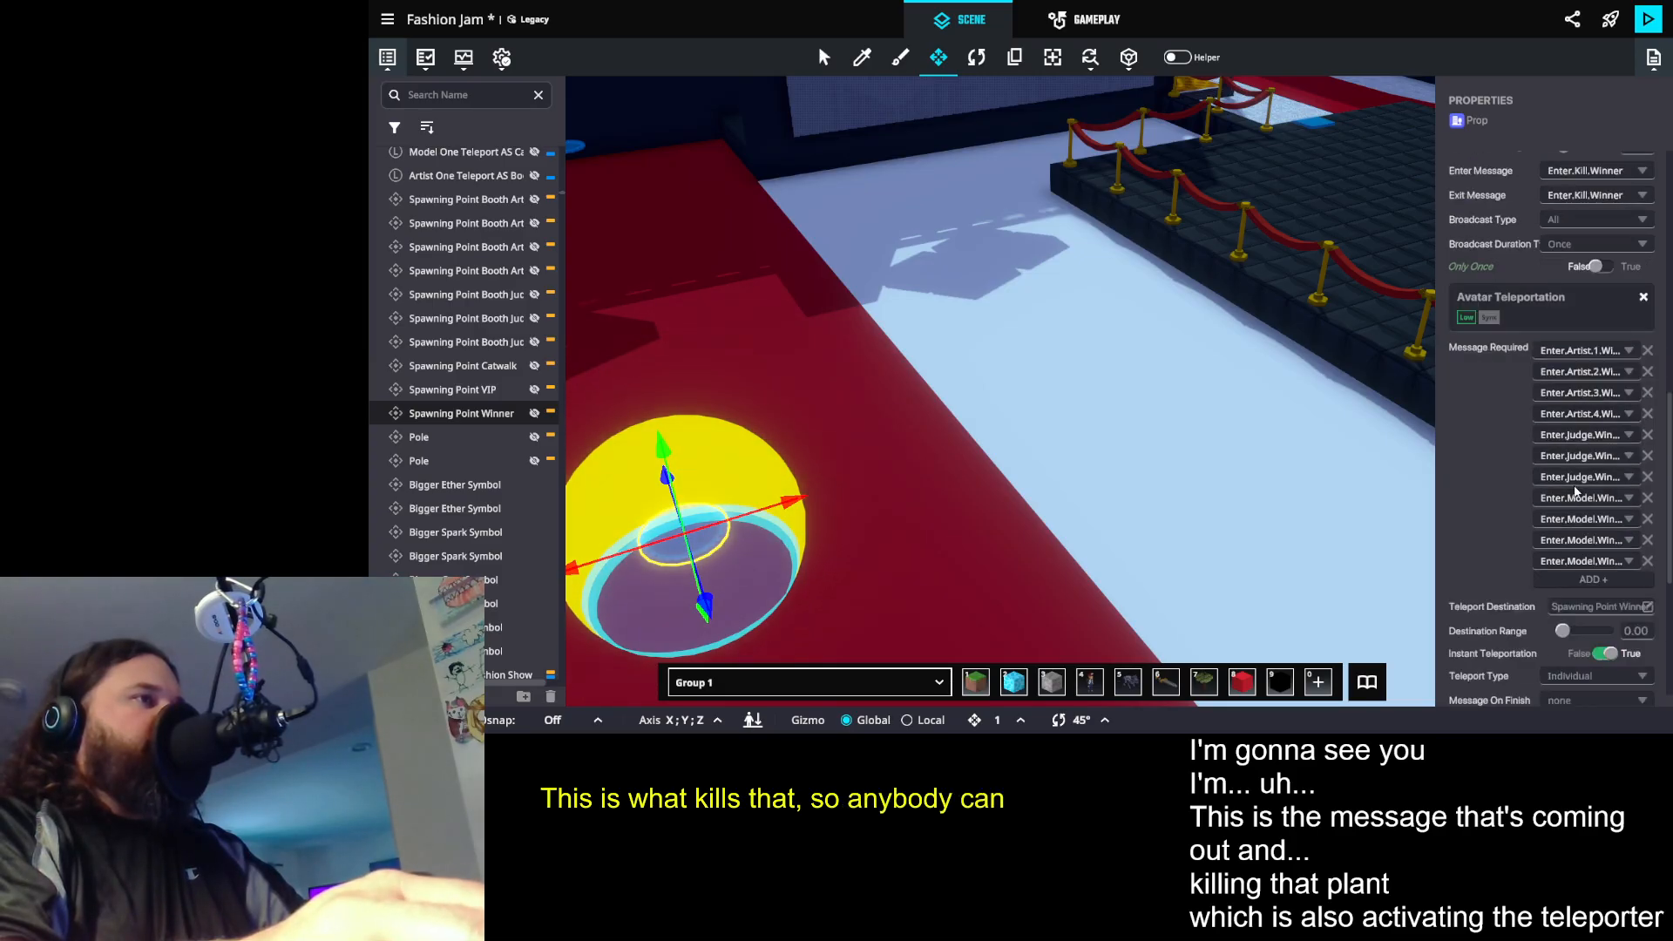
scroll(1575, 493, down, 4)
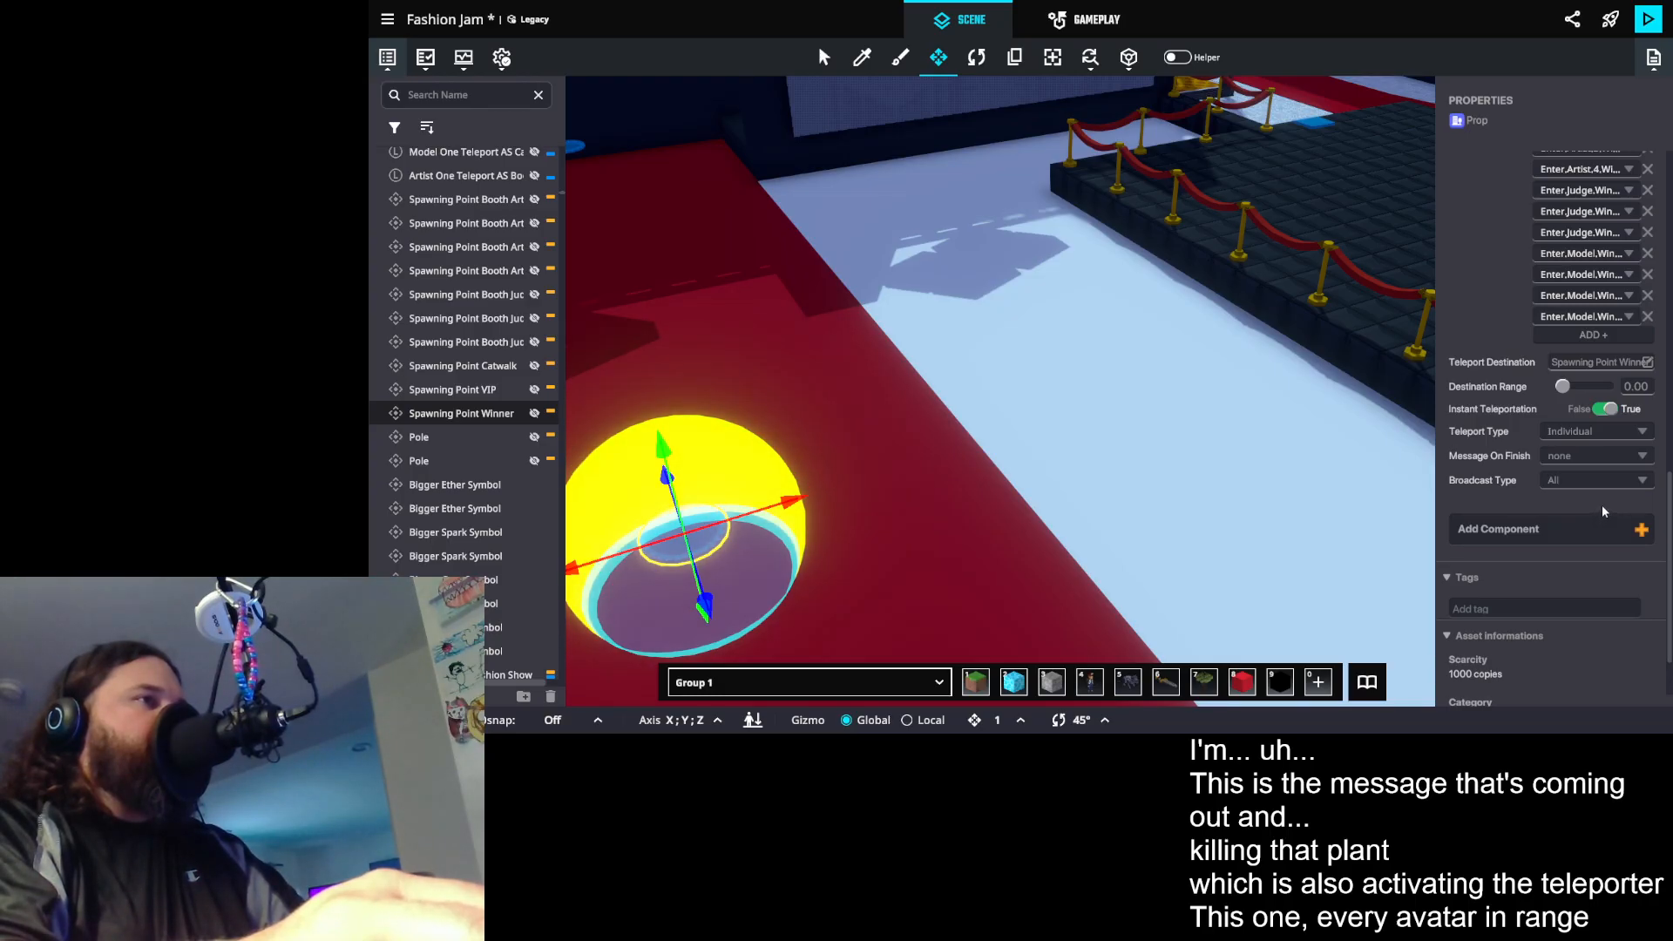
- Examine the required teleport messages of the catwalk spawning point at the end of the red carpet
drag(1103, 439, 740, 300)
scroll(1154, 390, up, 5)
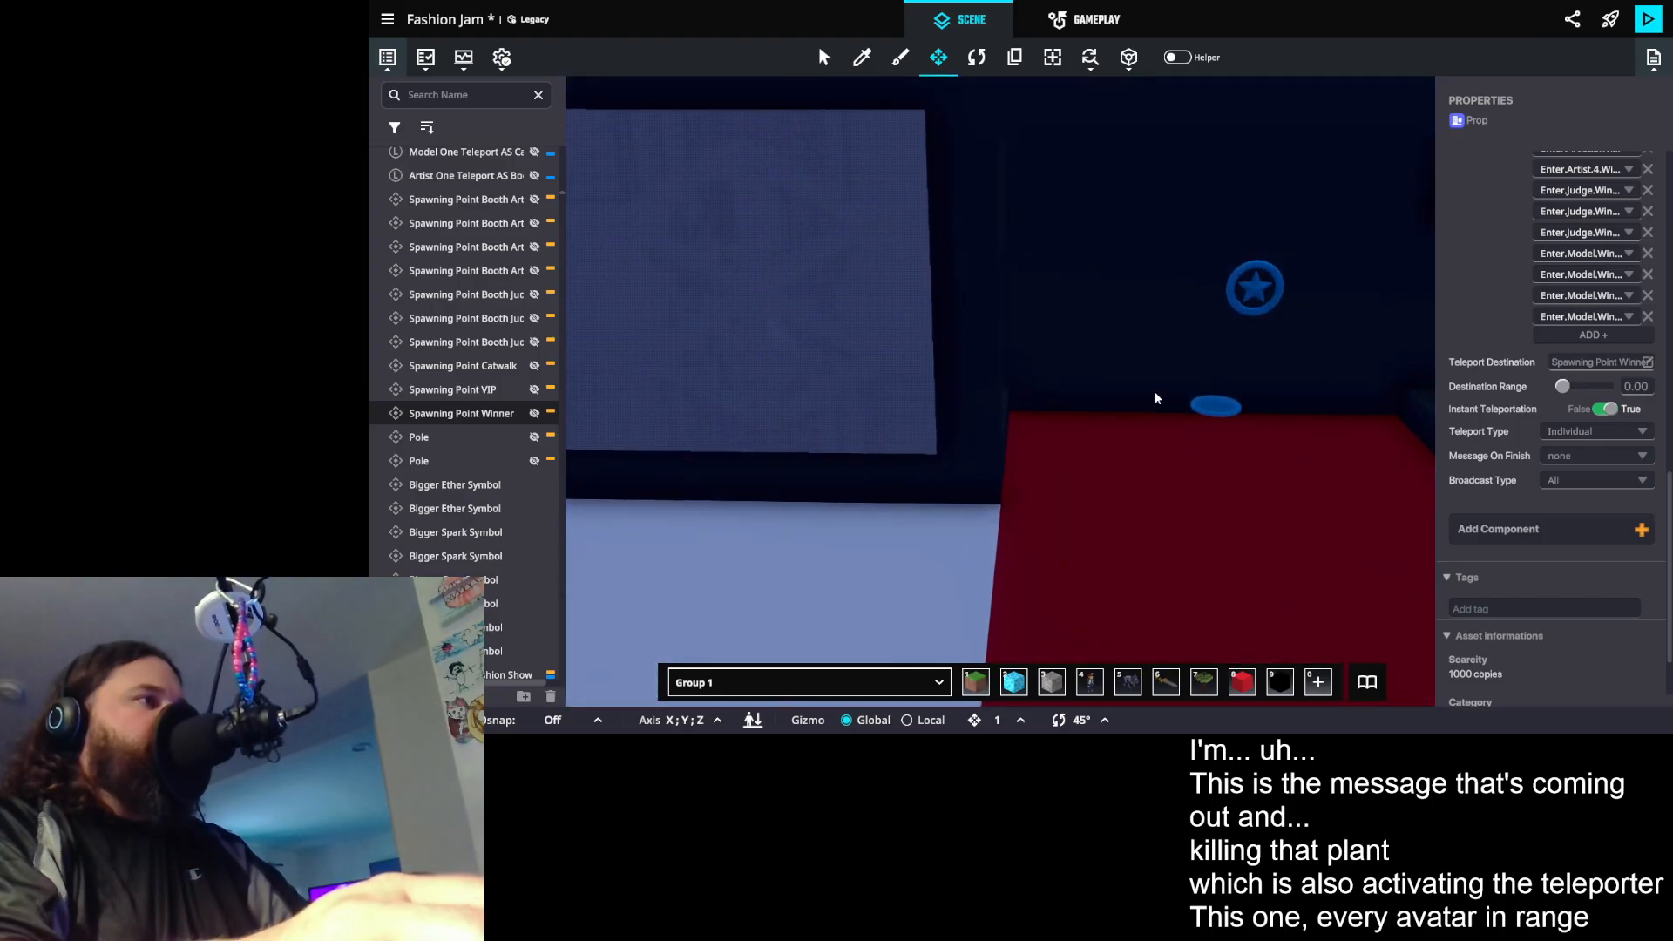
click(1235, 411)
scroll(1533, 499, down, 5)
- Recheck the winner spawning point's kill messages against the artist, judge and model messages that activate its teleportation
drag(1326, 496, 864, 453)
scroll(1223, 519, down, 5)
scroll(864, 453, up, 4)
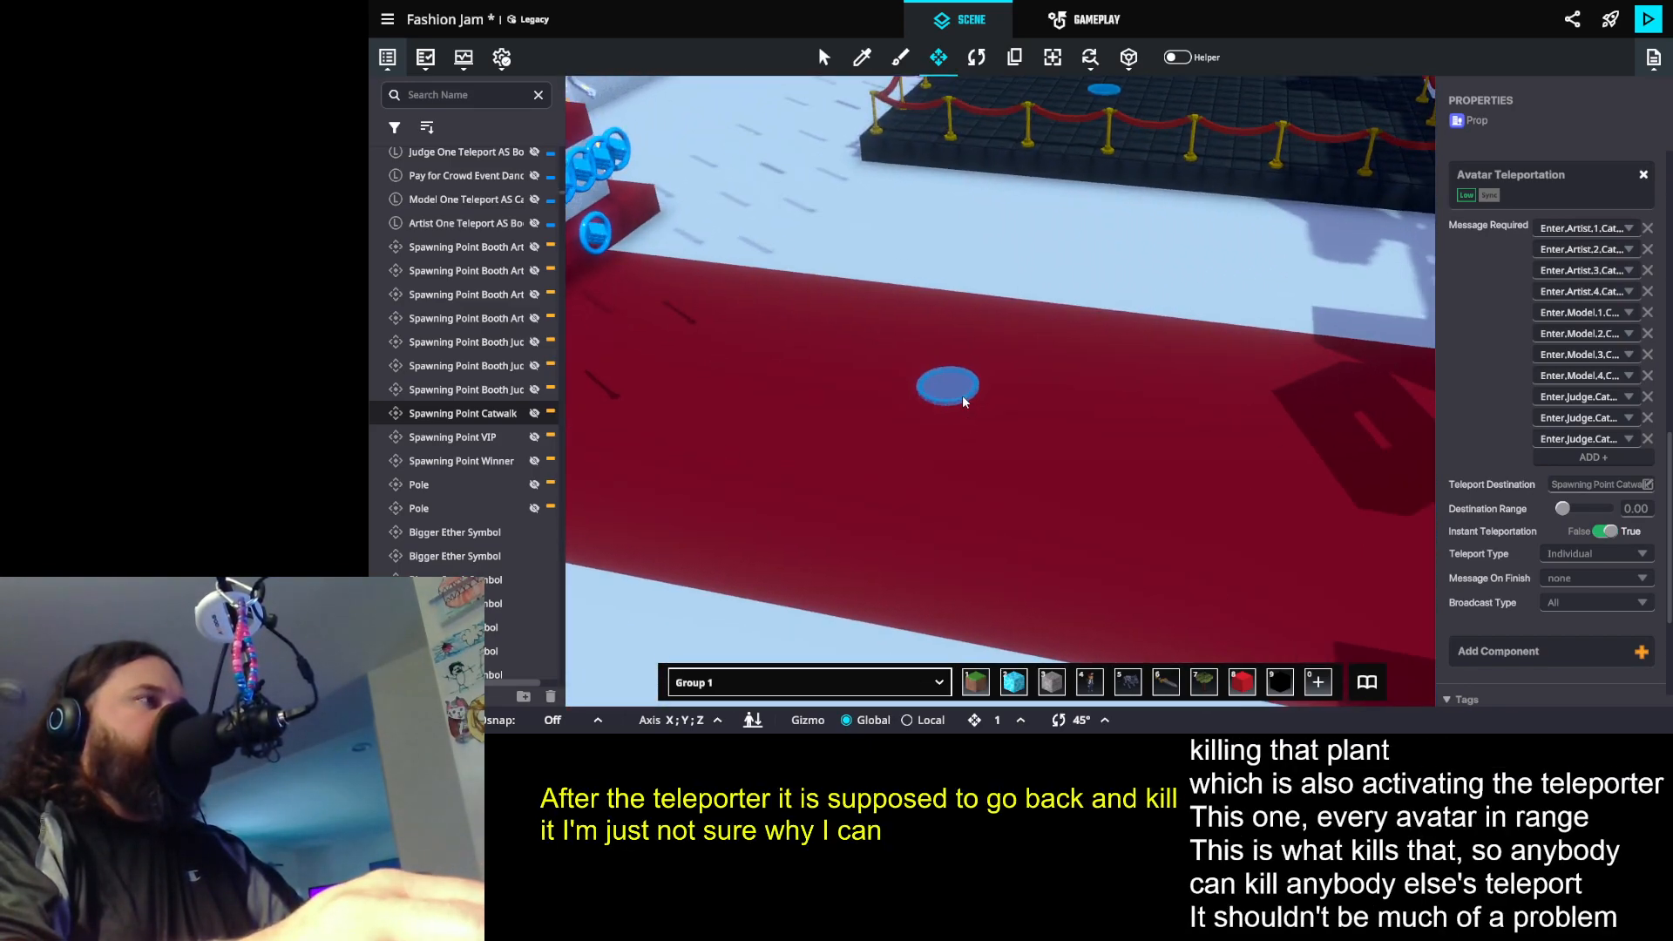
click(964, 396)
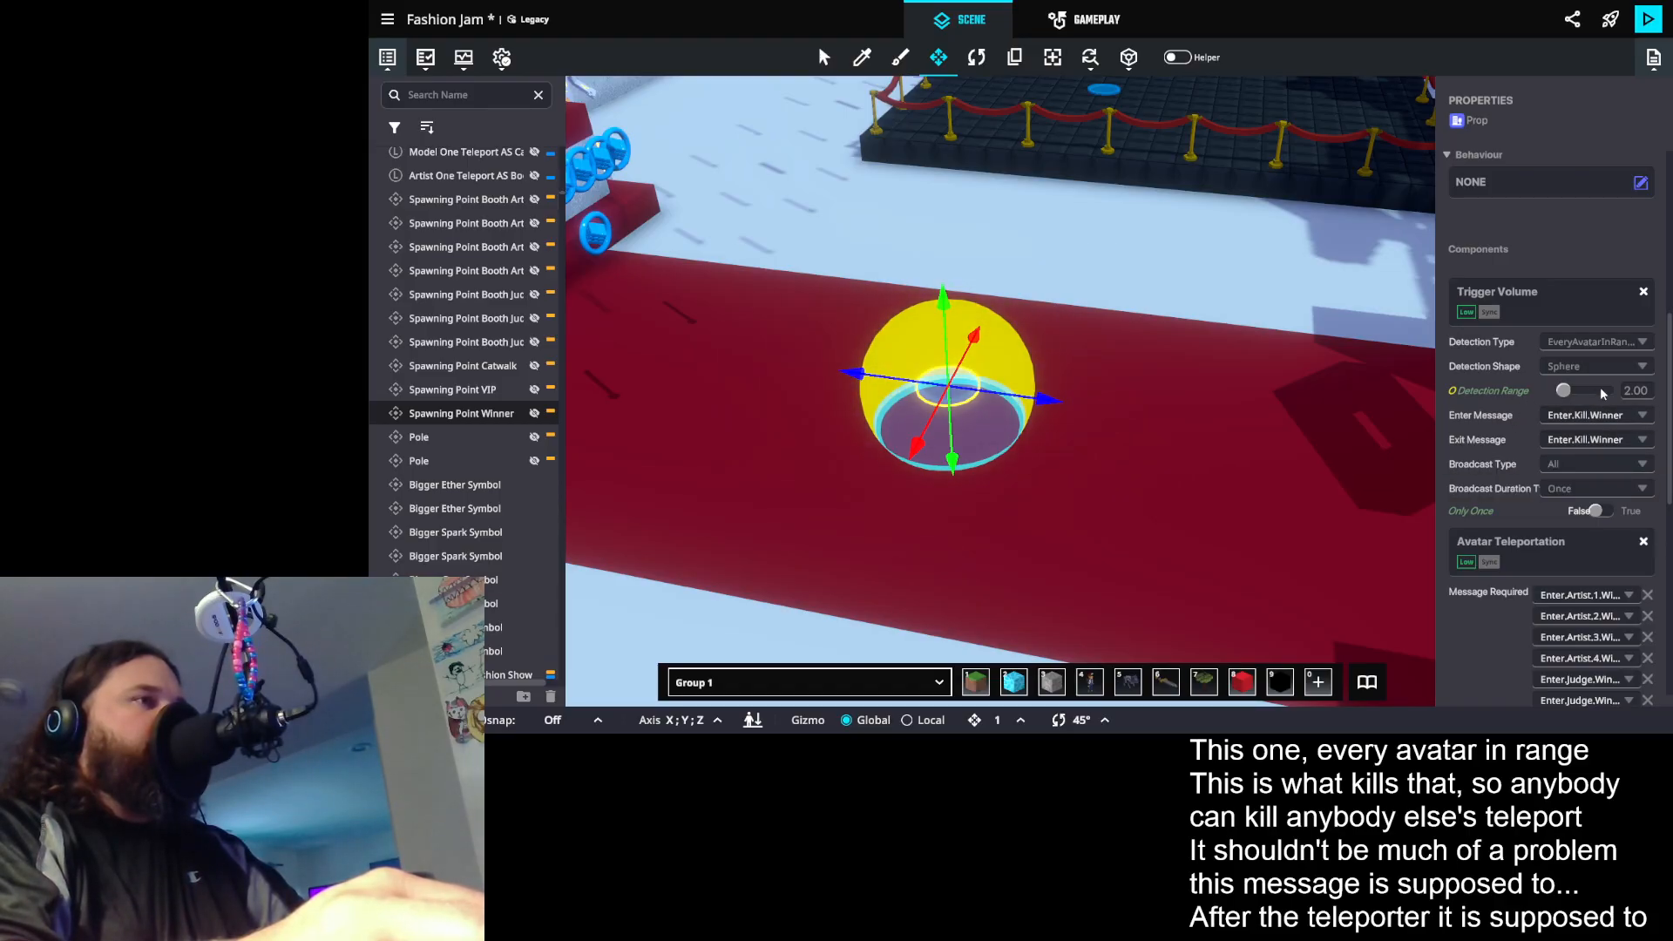
scroll(1608, 533, down, 4)
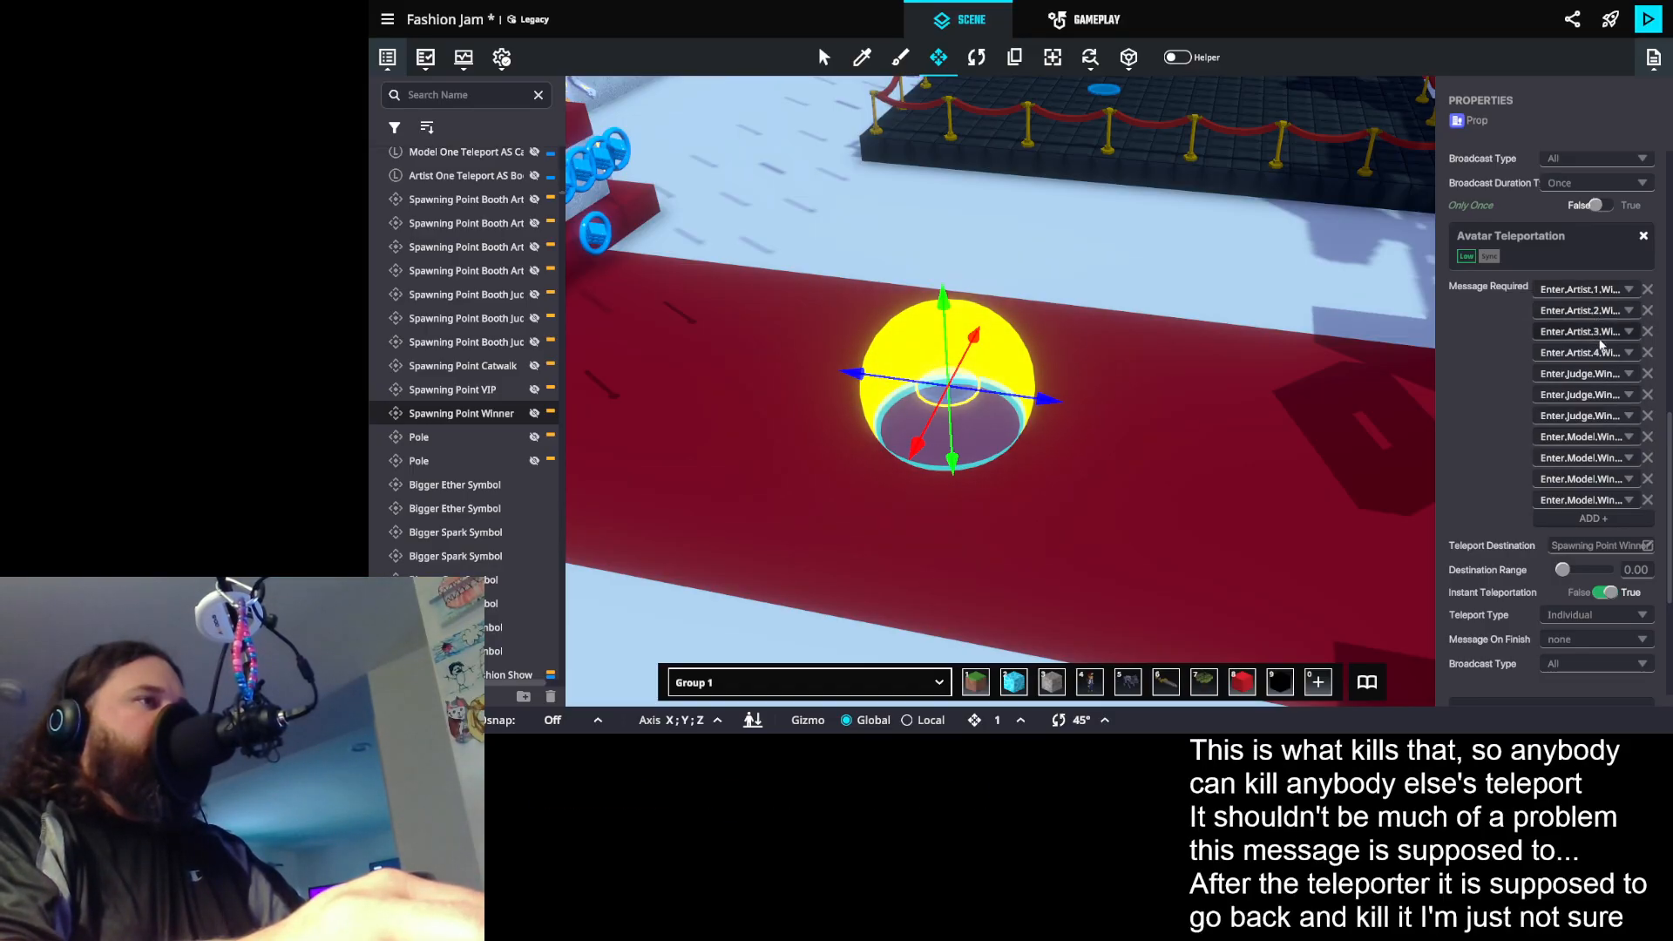
scroll(1596, 481, up, 3)
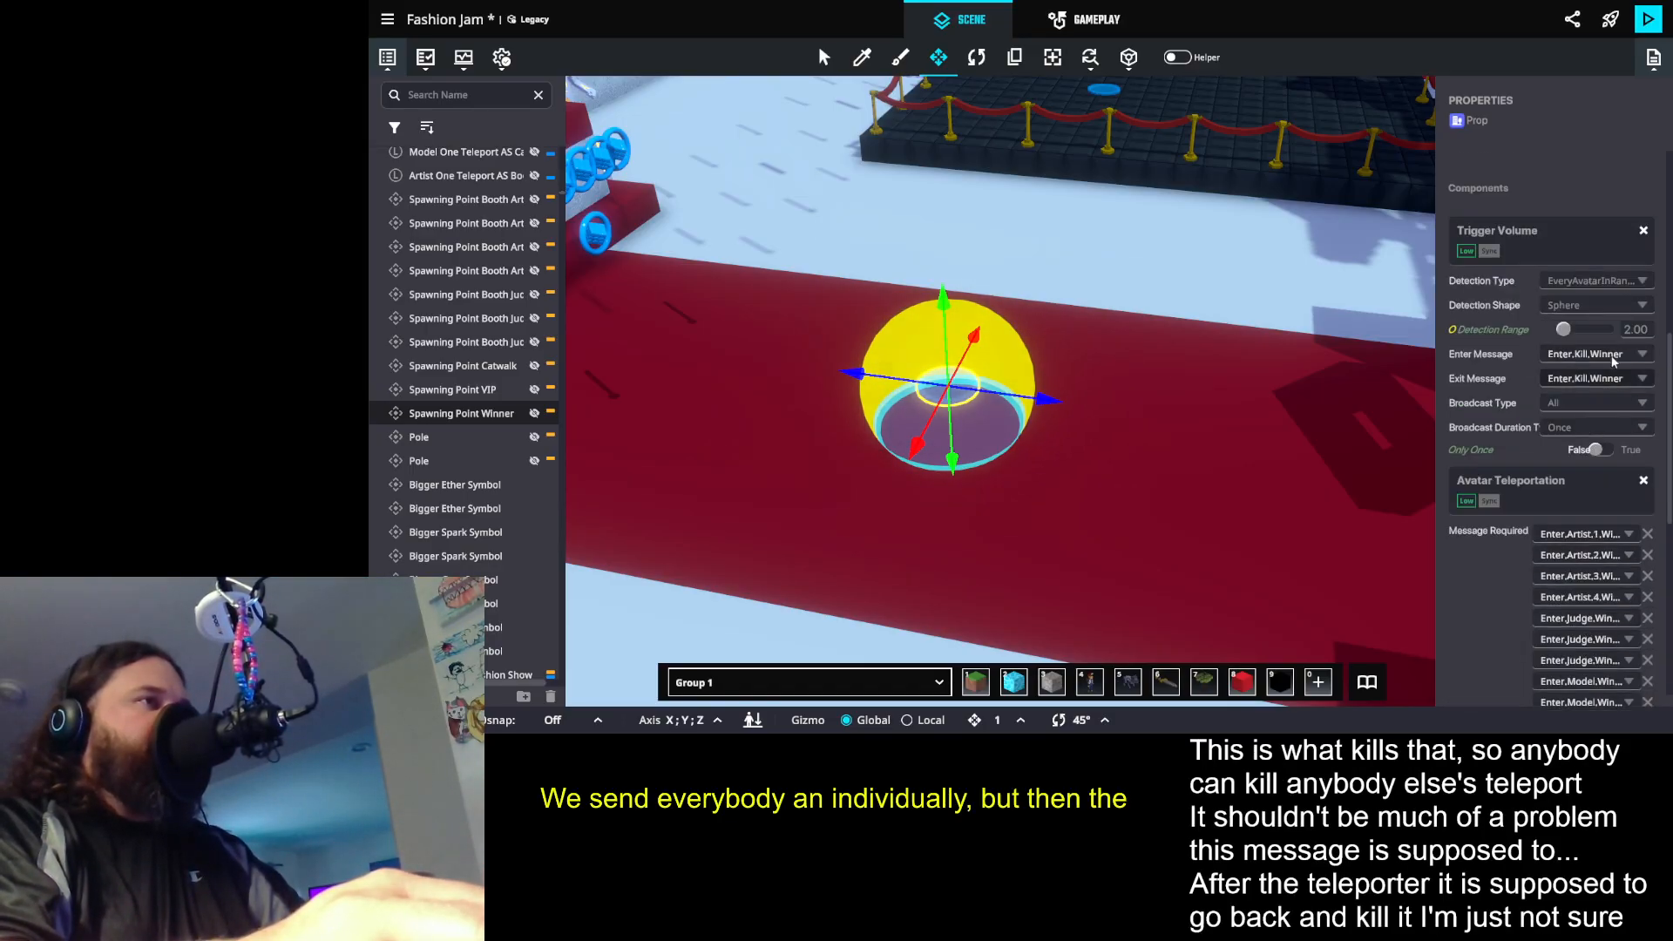
scroll(1098, 436, down, 1)
- Clear the selection and survey the whole fashion show building from above
drag(971, 530, 1095, 567)
key(f)
scroll(1035, 411, down, 5)
click(1081, 310)
drag(1080, 310, 1464, 458)
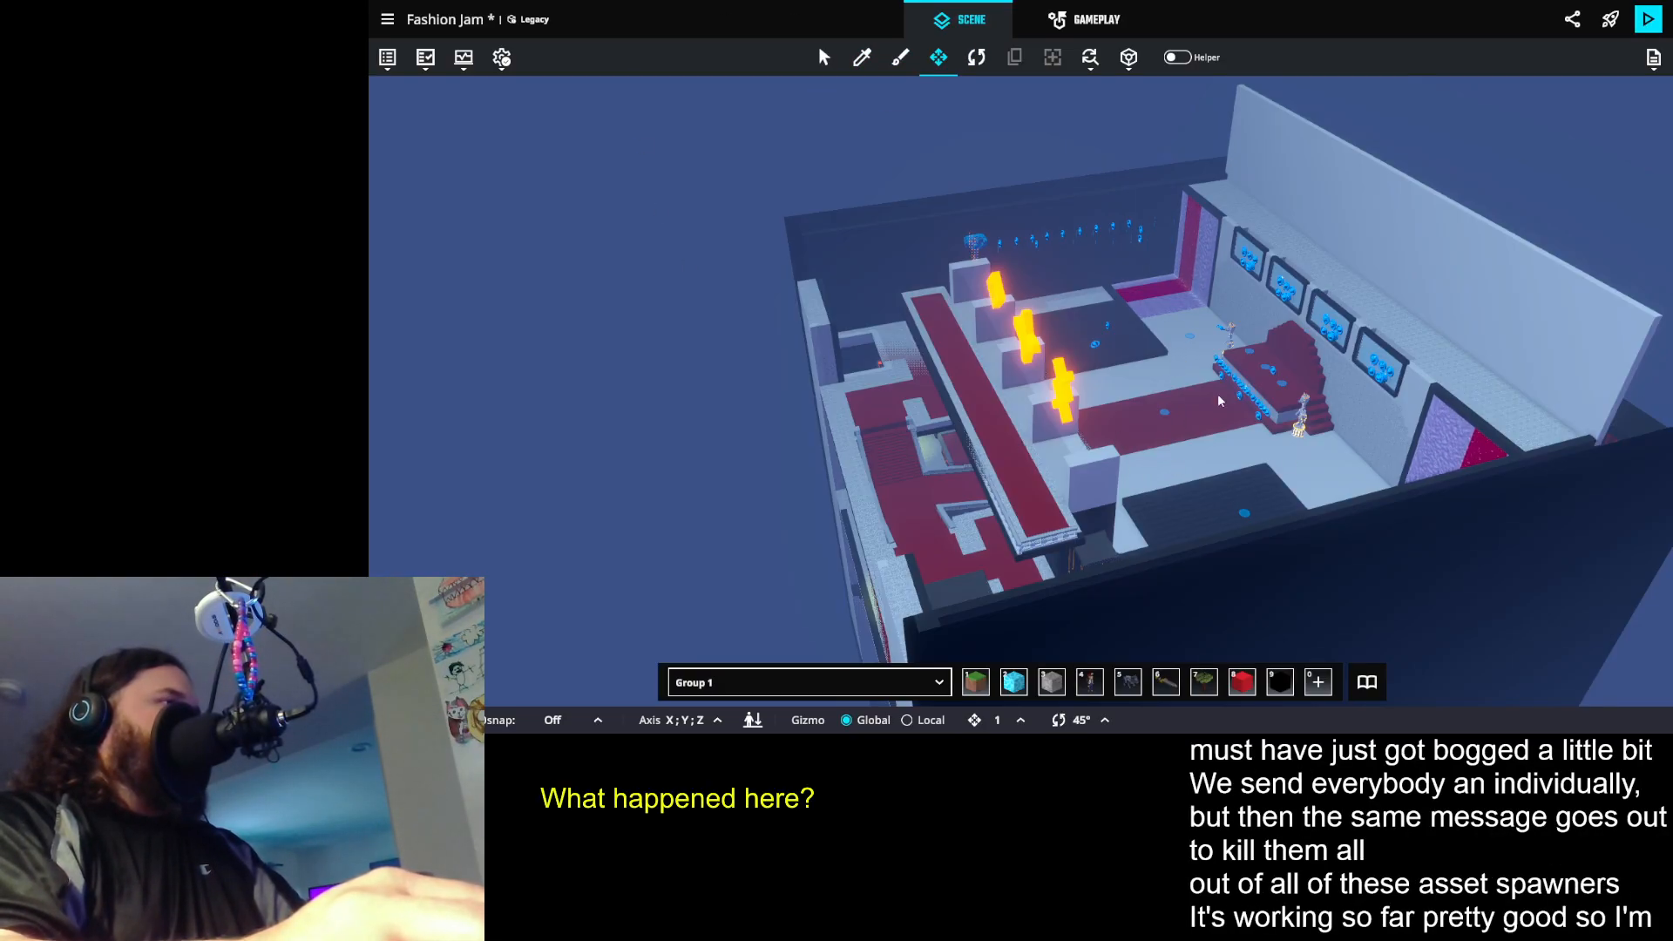
key(r)
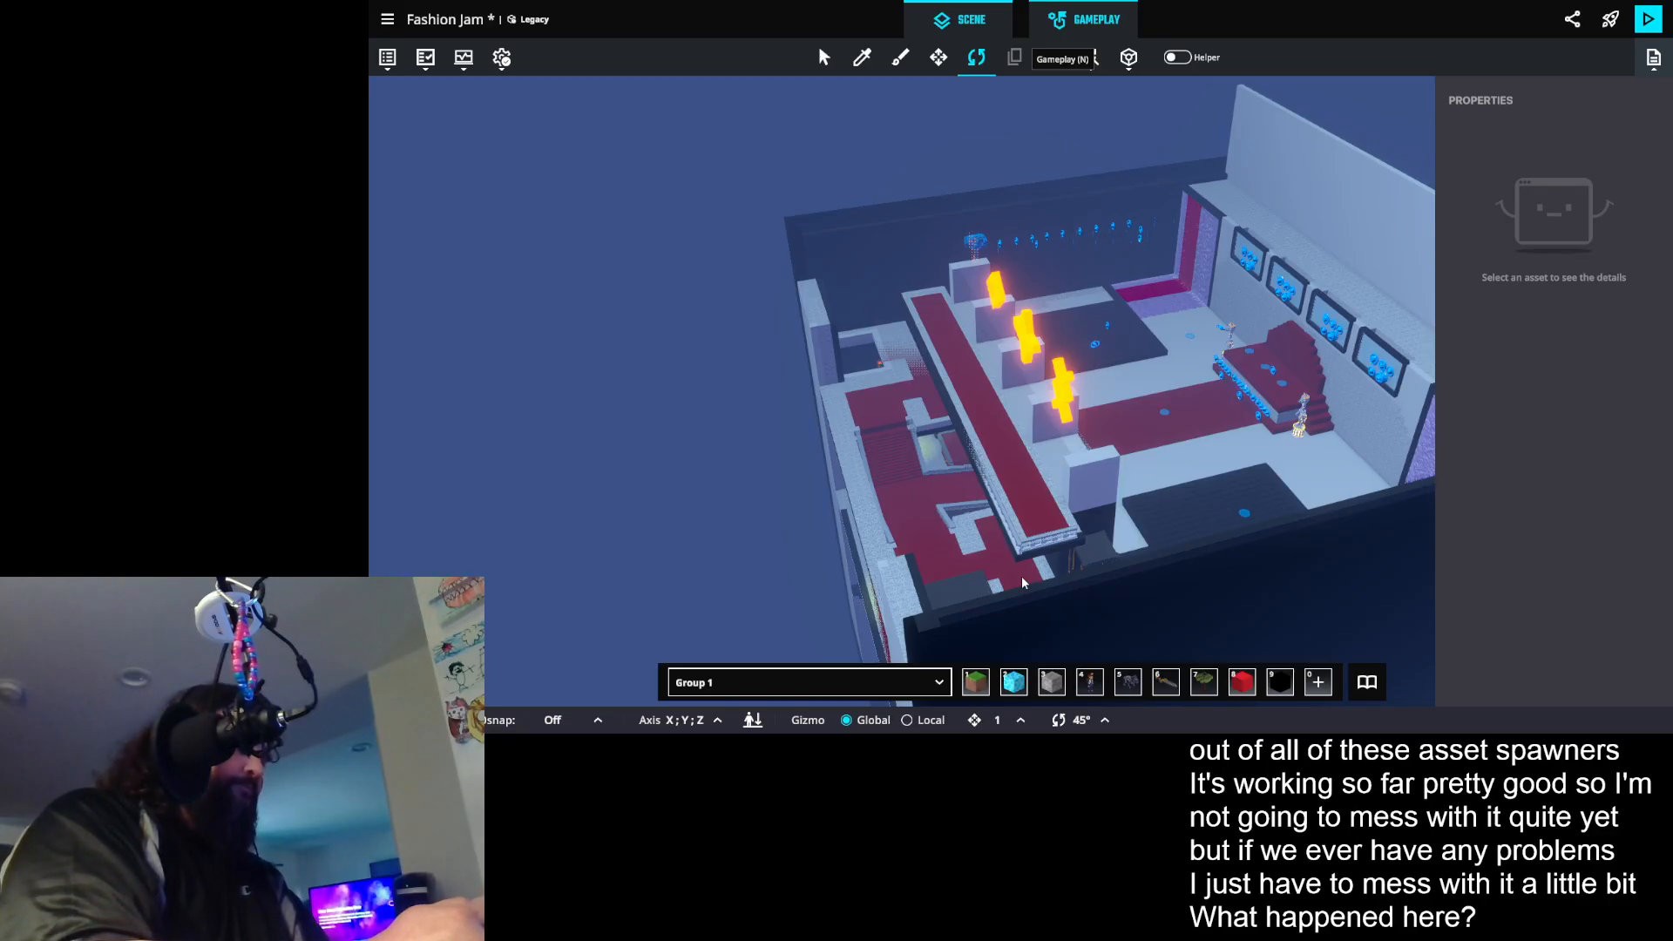
- Open the game rules and look over the admin HUD controller's compare-number and edit-text rules
key(n)
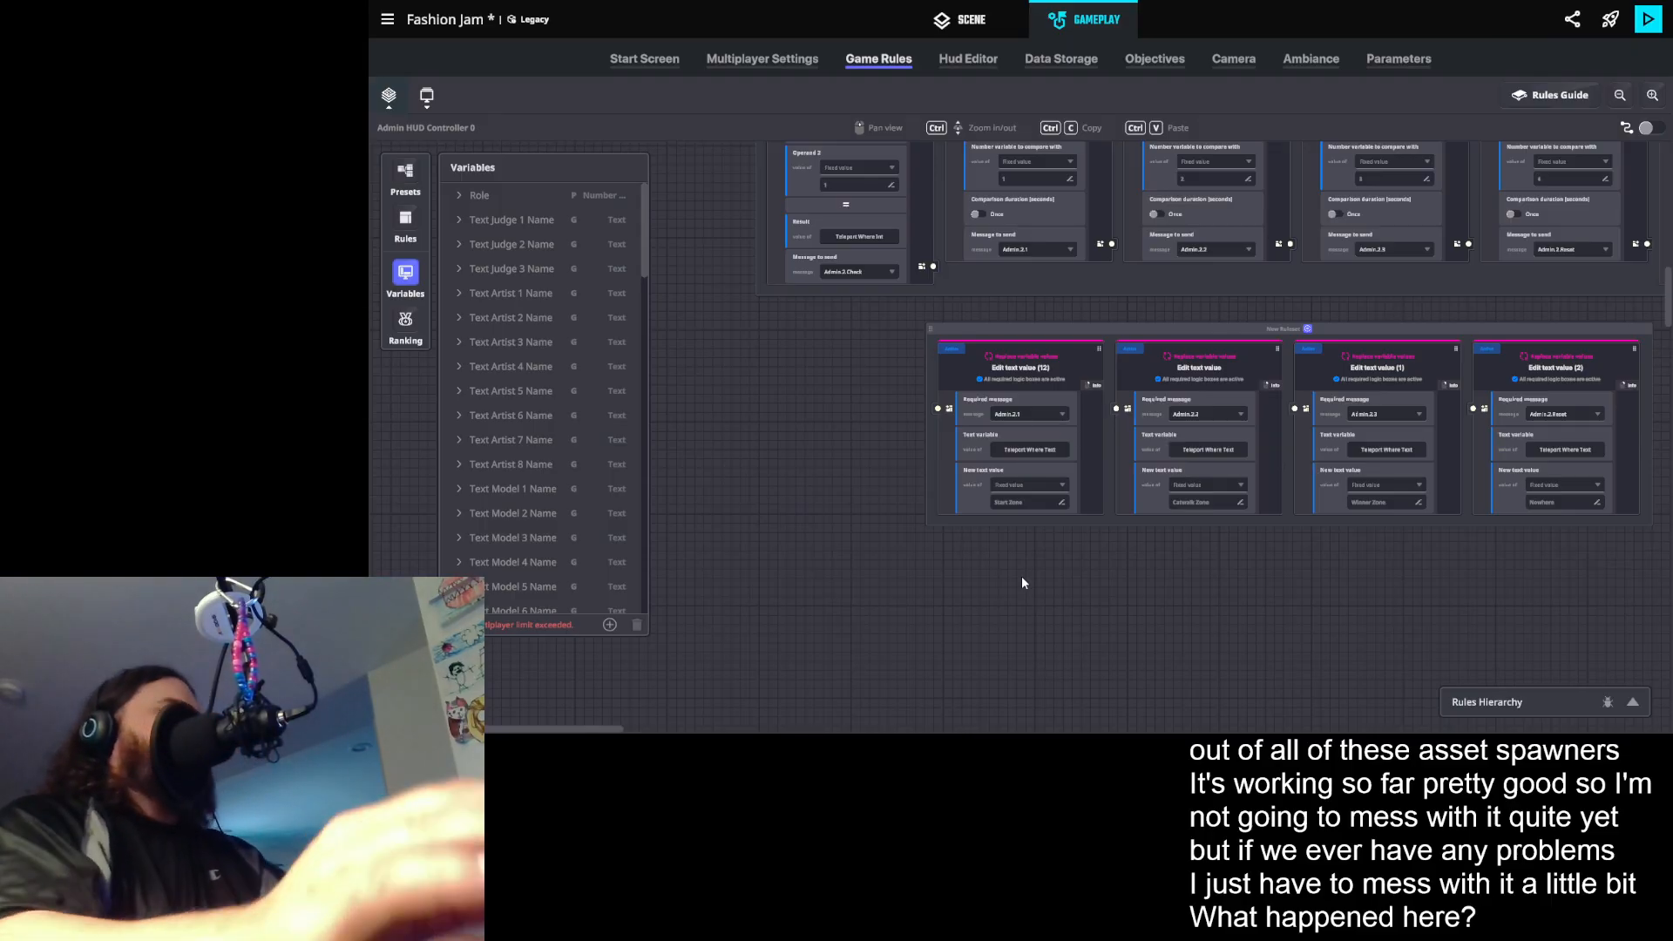
scroll(902, 322, down, 2)
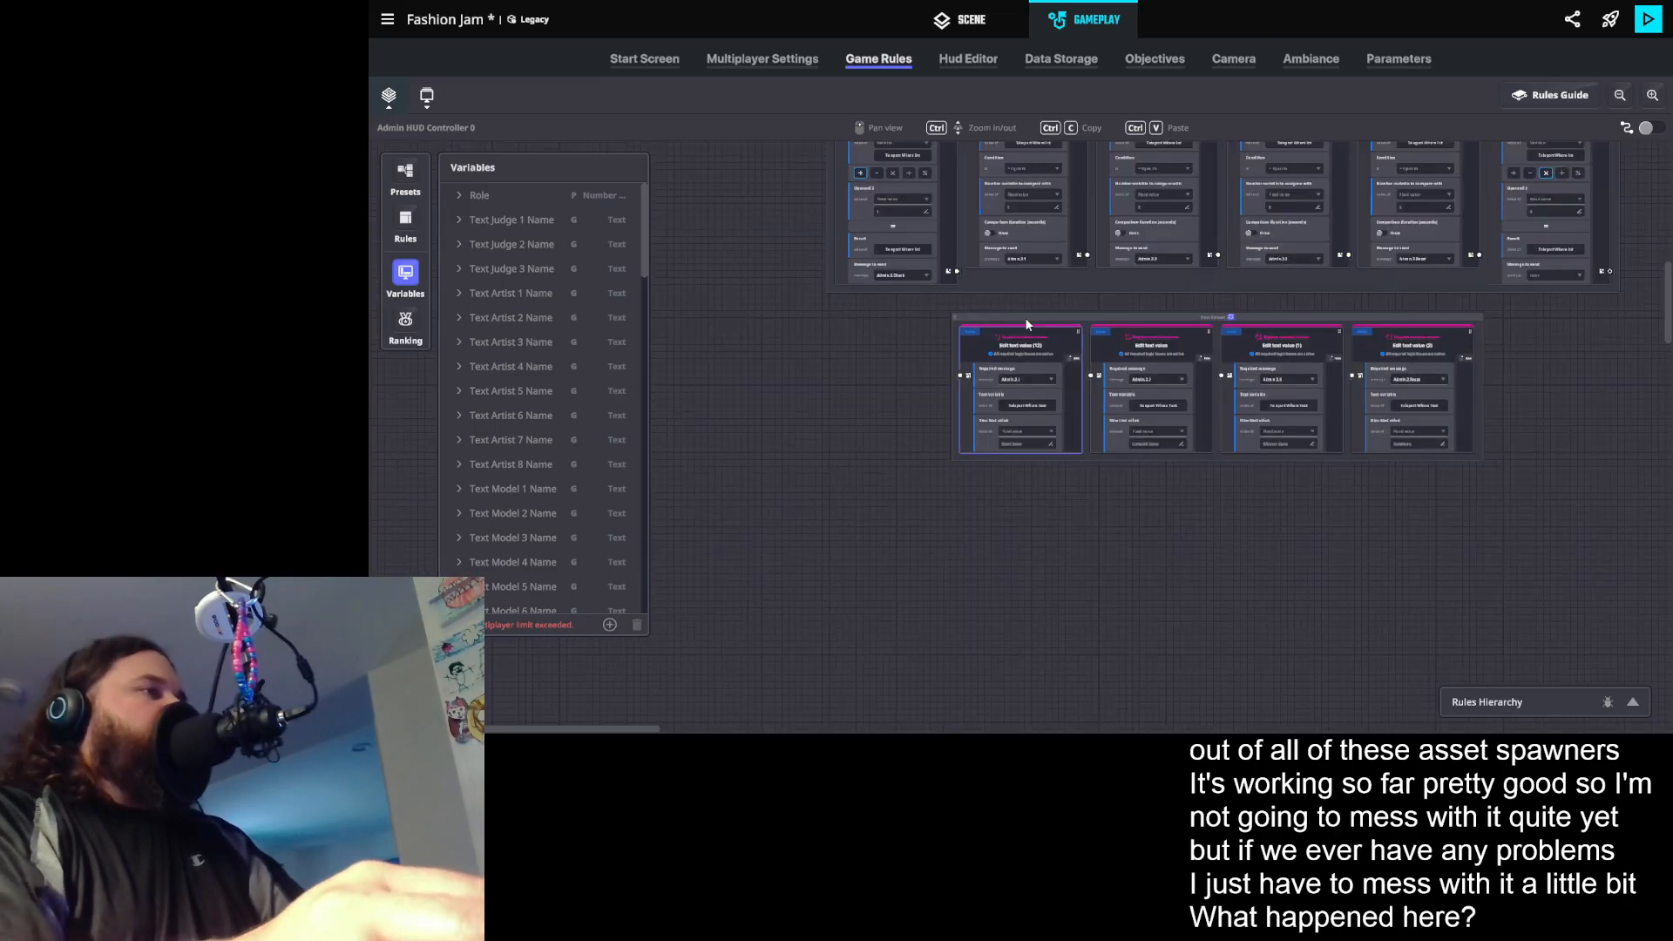
drag(1113, 462, 1041, 595)
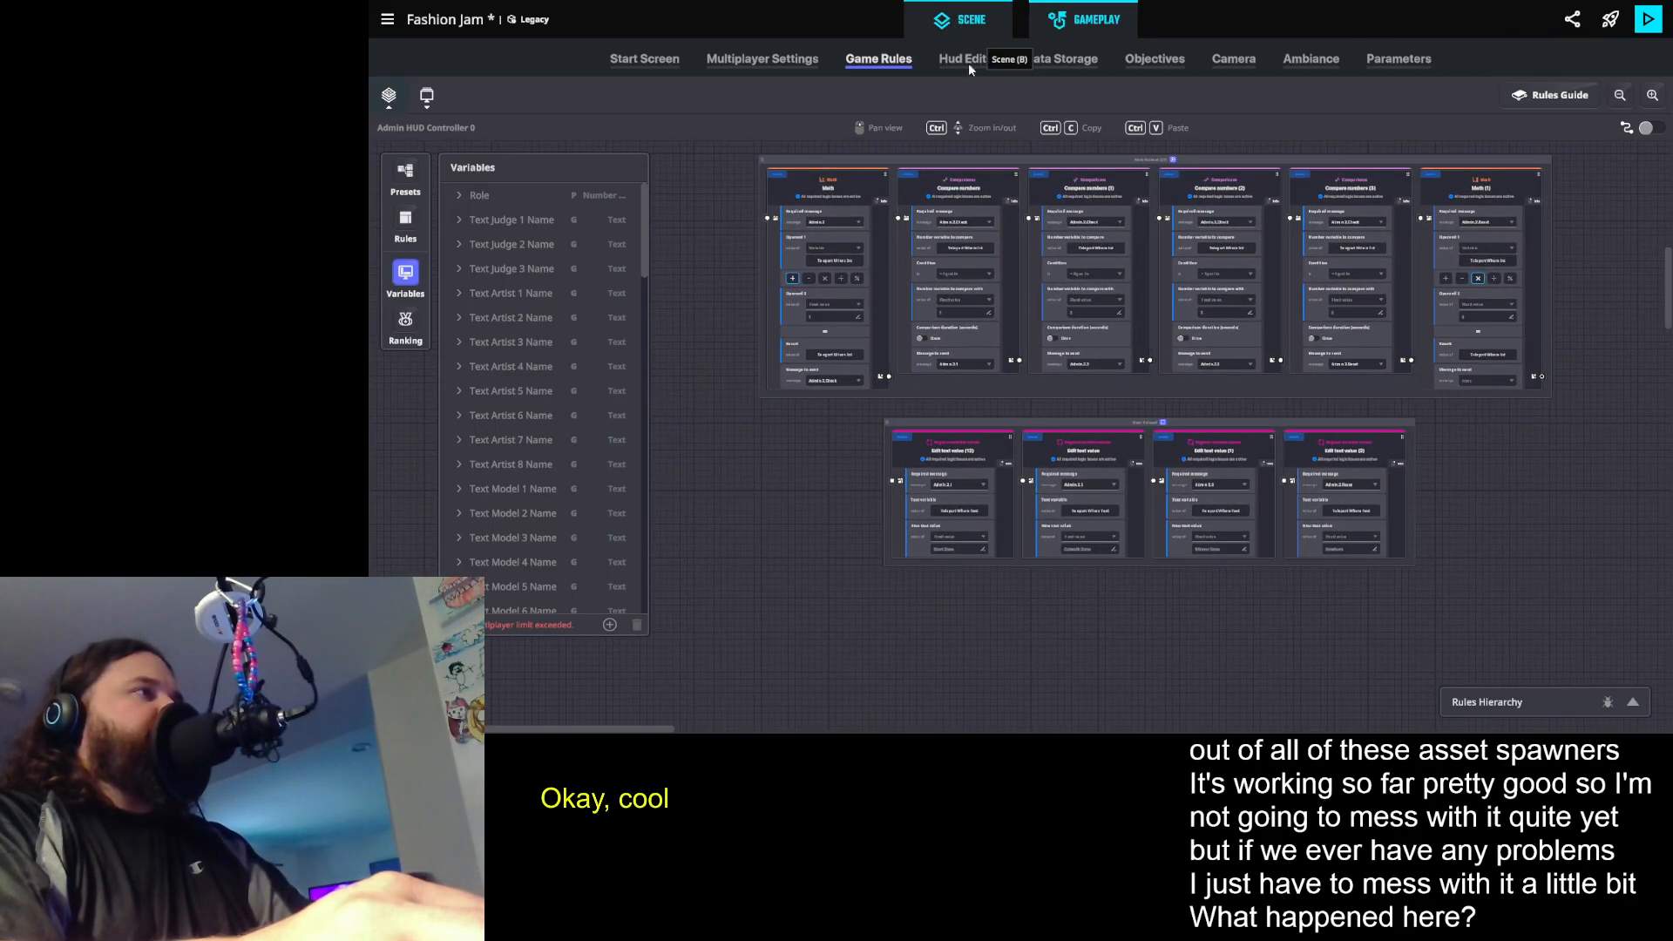
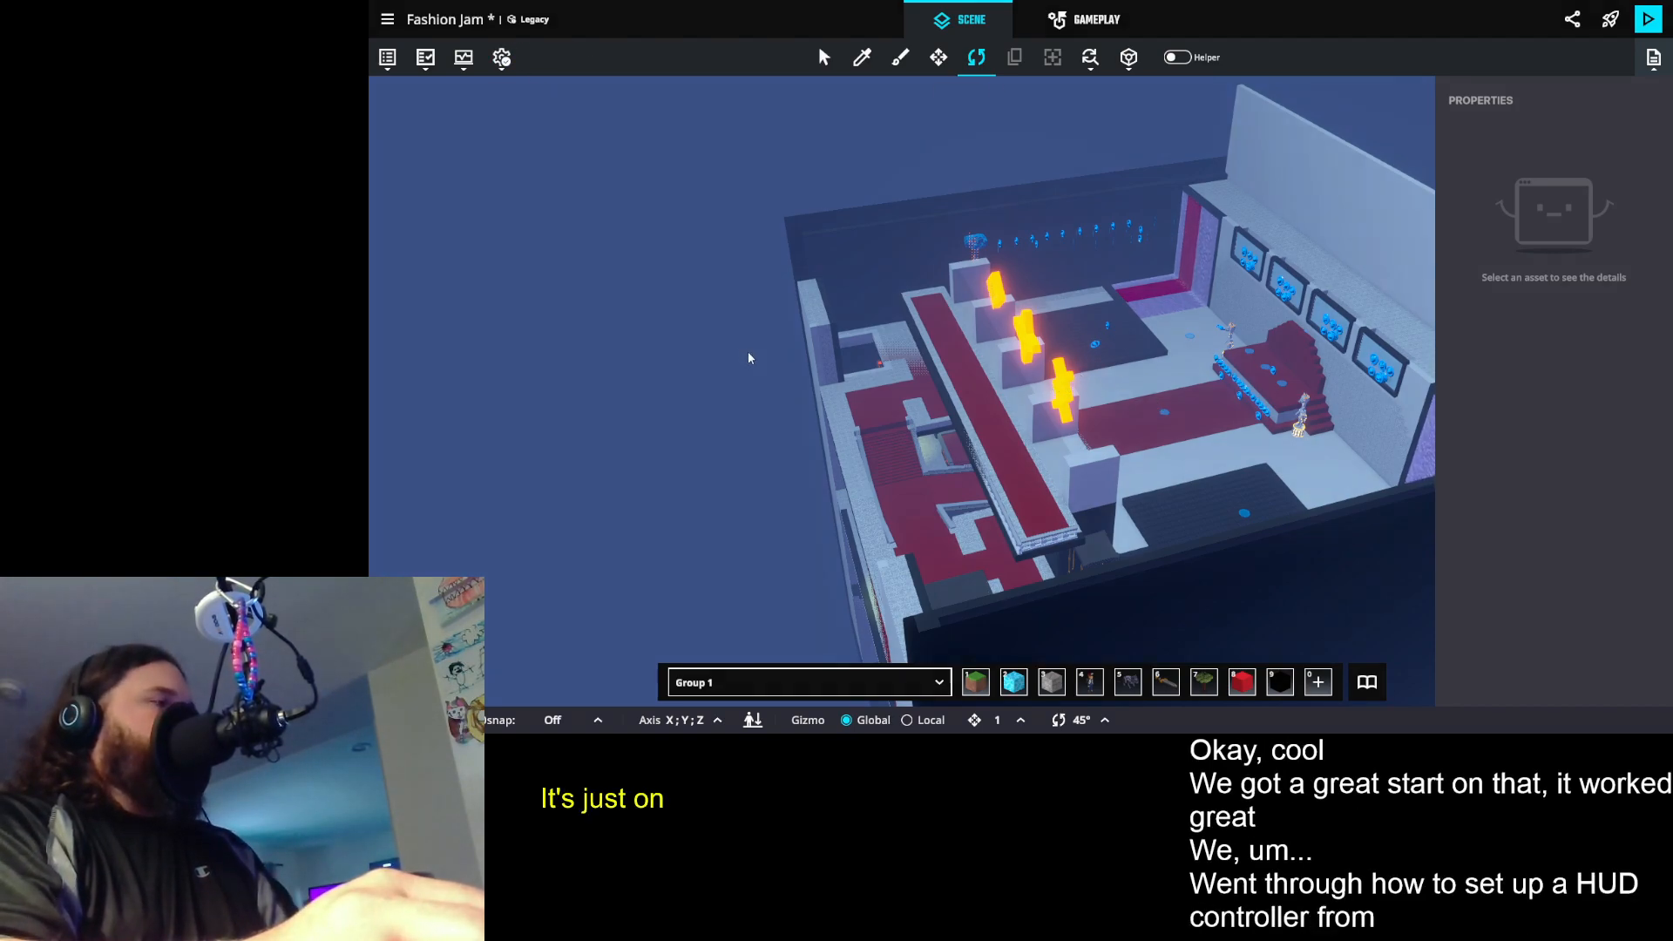
- Save the Fashion Jam experience, briefly enter play mode and return to the scene editor
key(ctrl+s)
click(1089, 419)
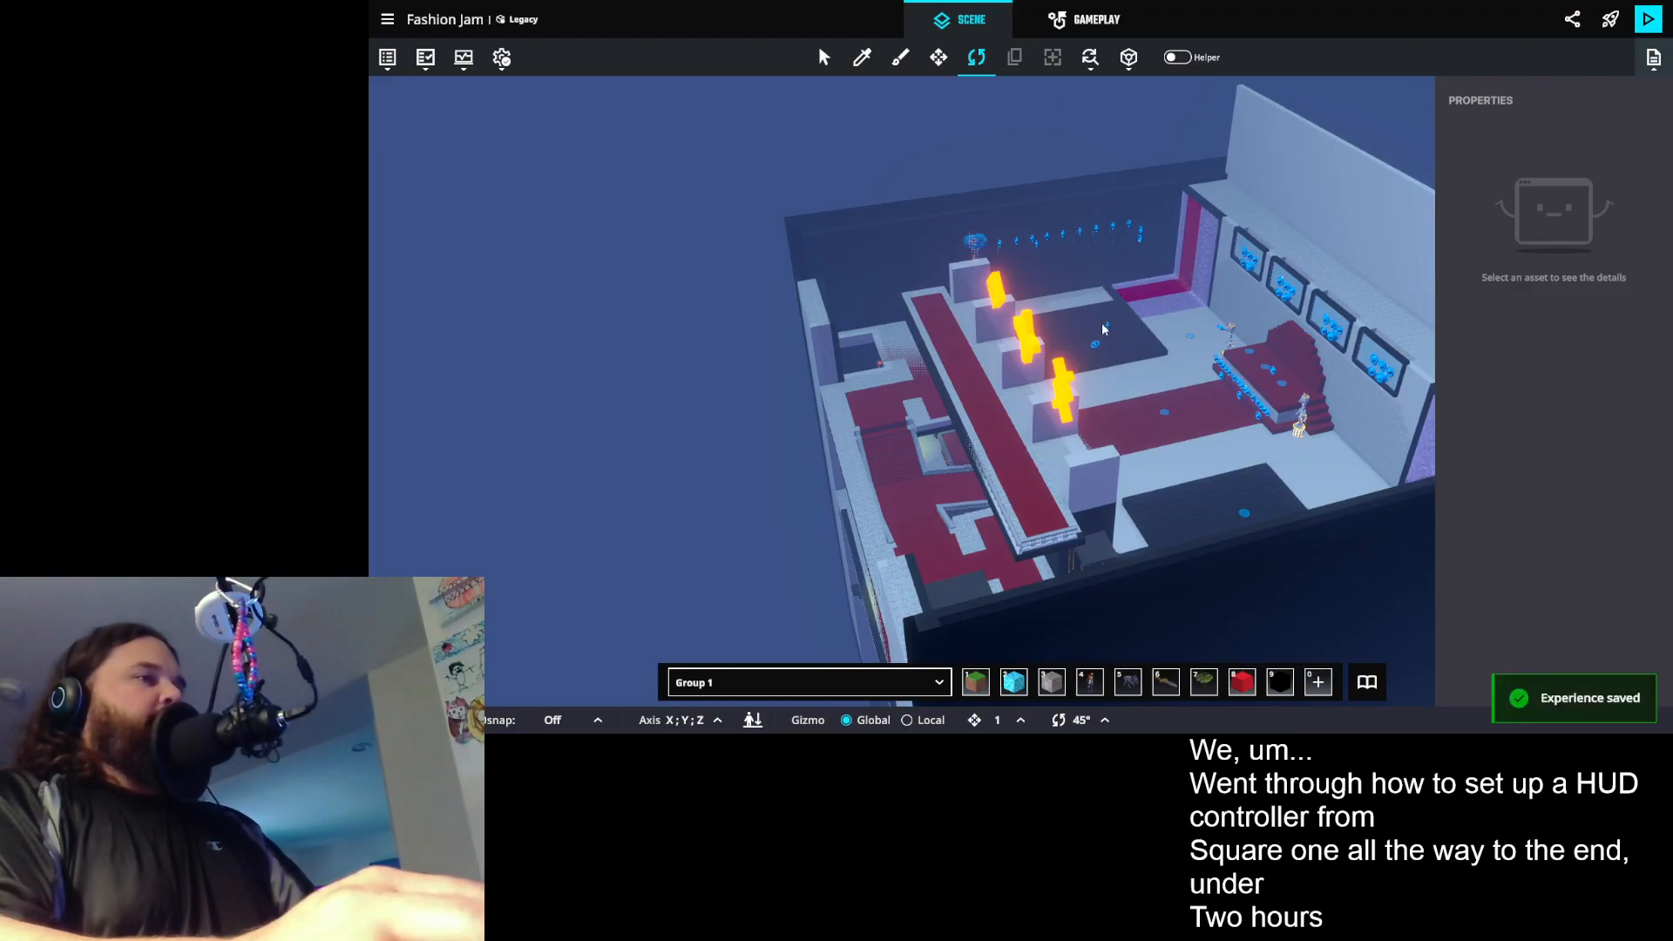
click(384, 20)
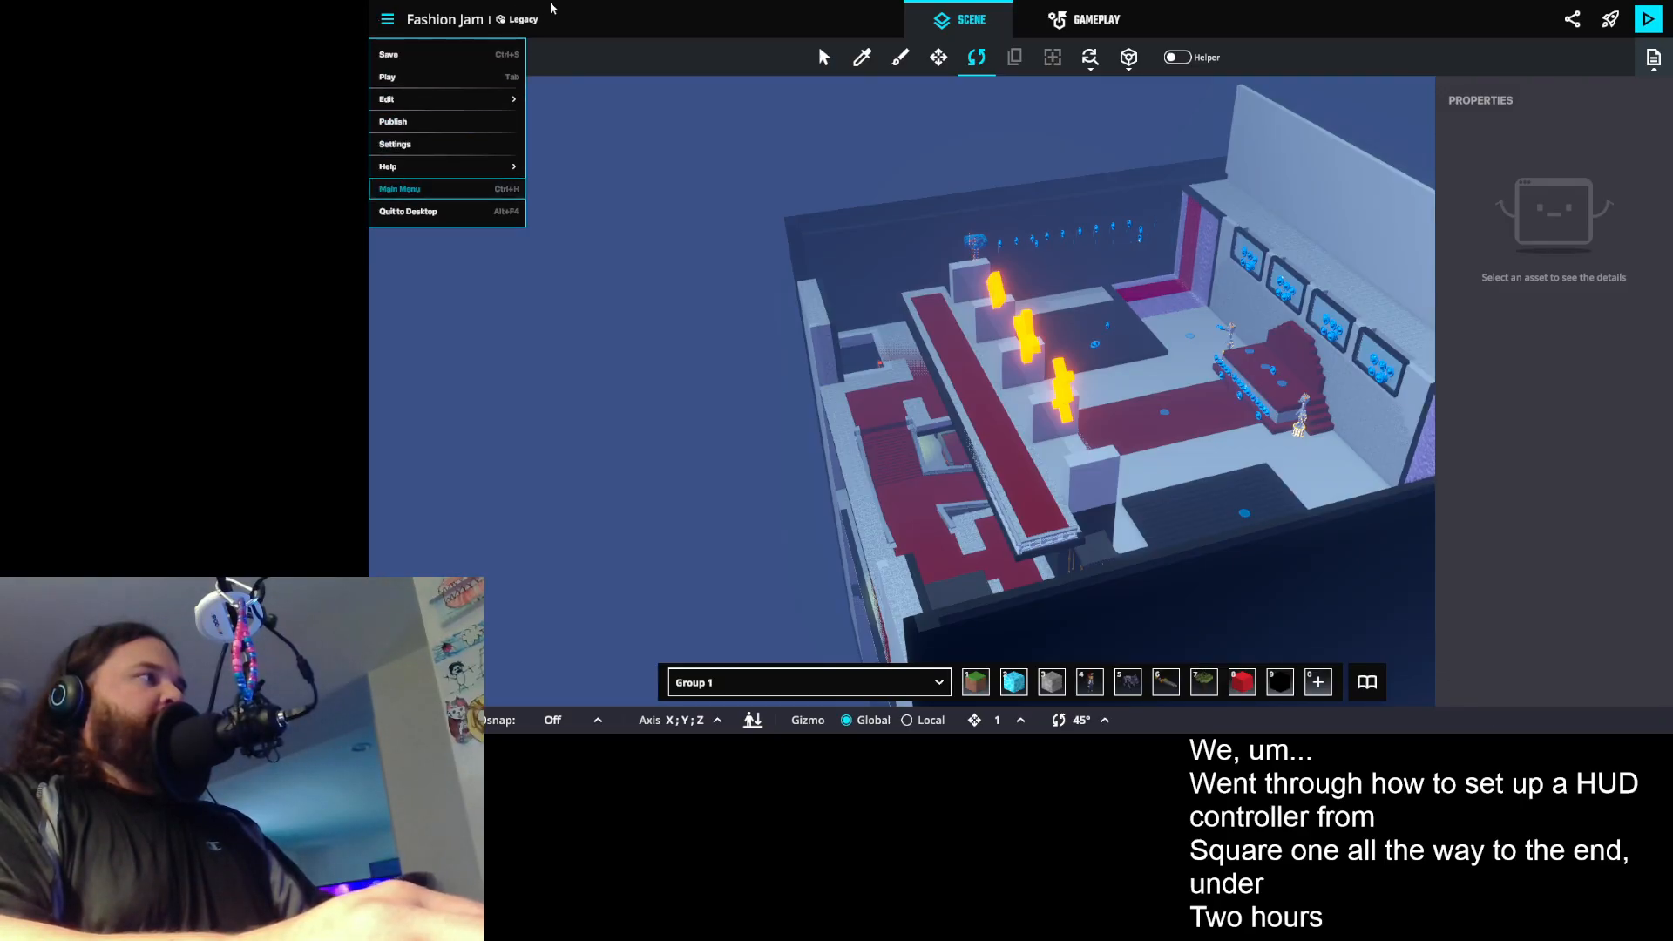
click(410, 189)
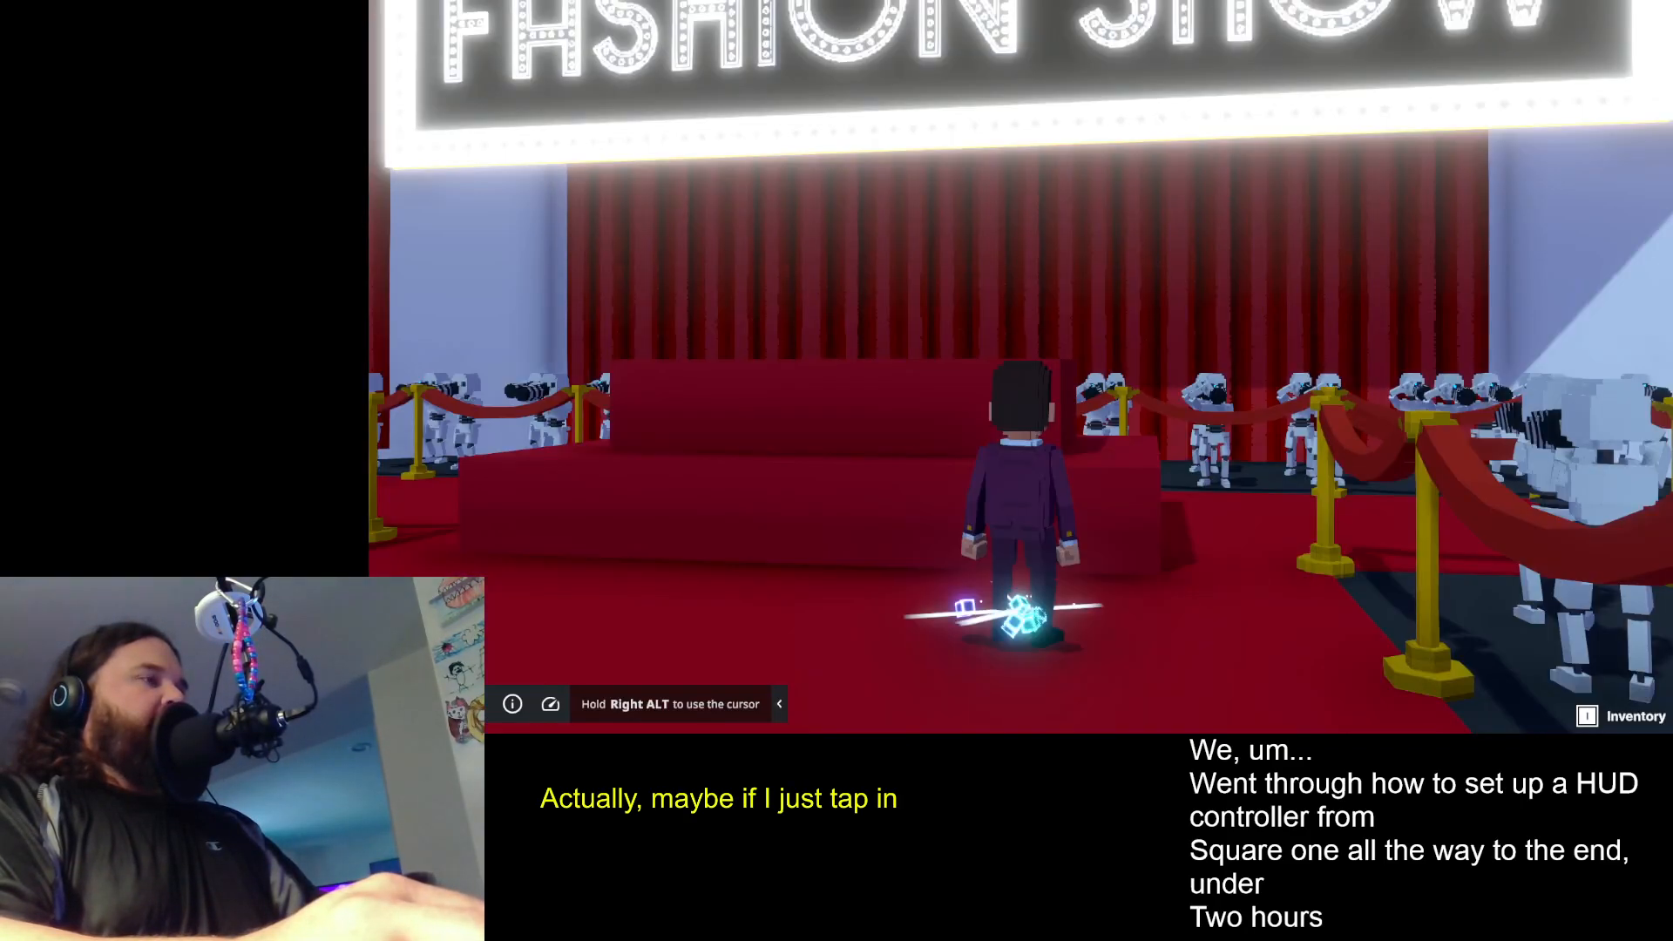
key(Tab)
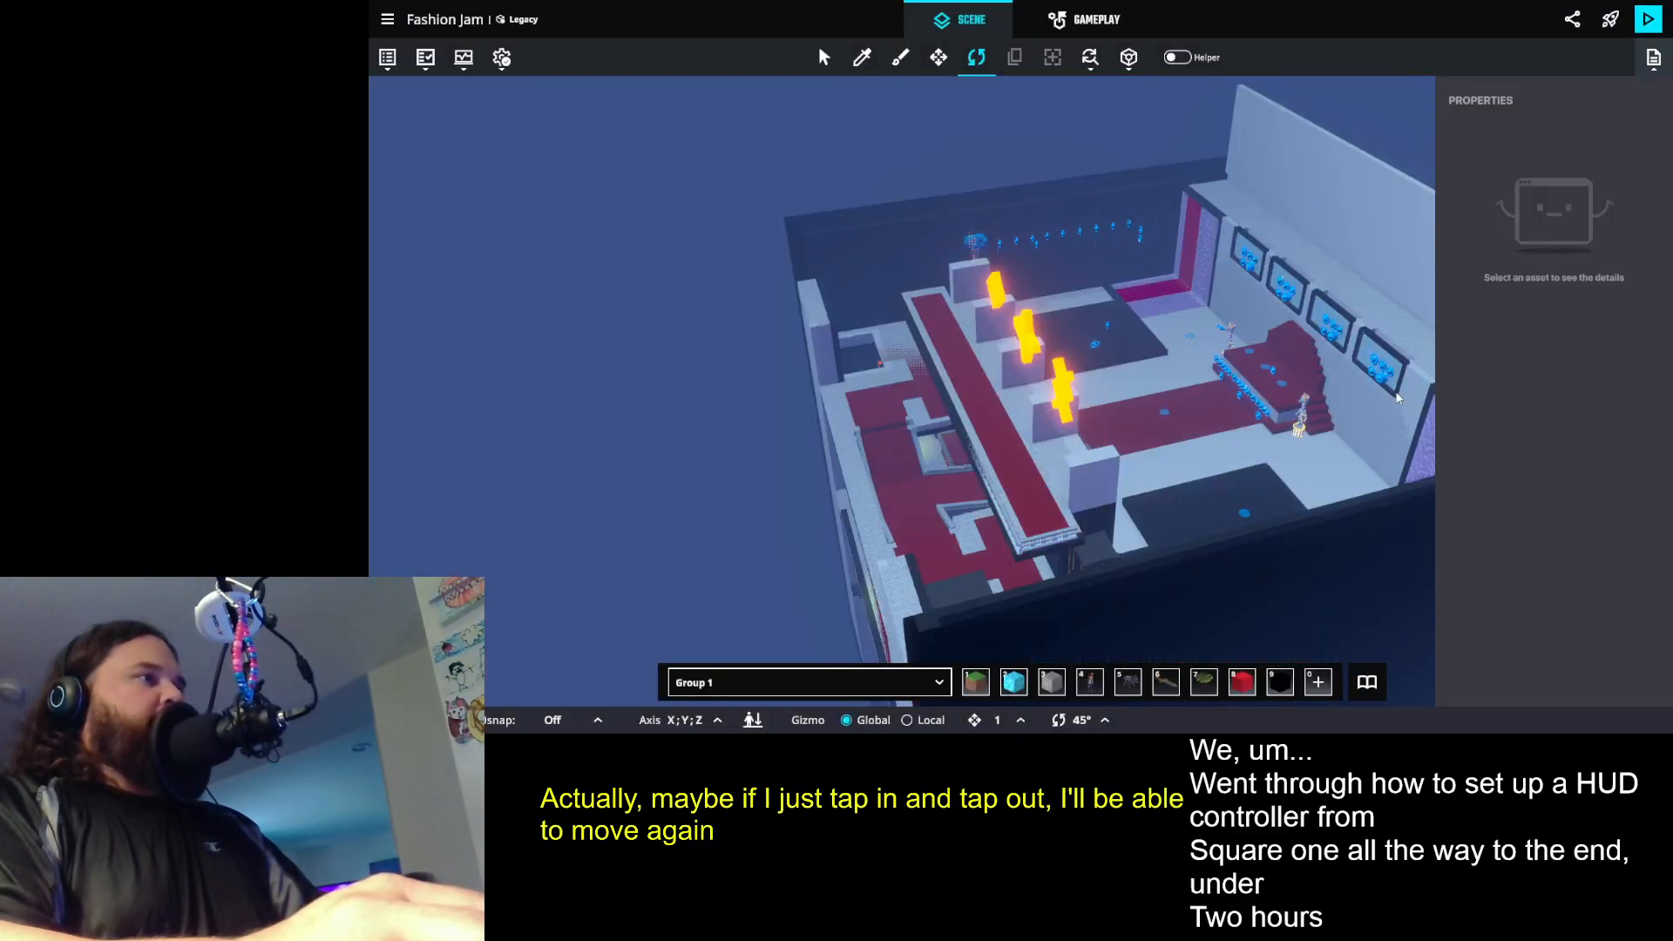
- Leave to the main menu and reopen the Fashion Jam experience from the workspace
click(396, 21)
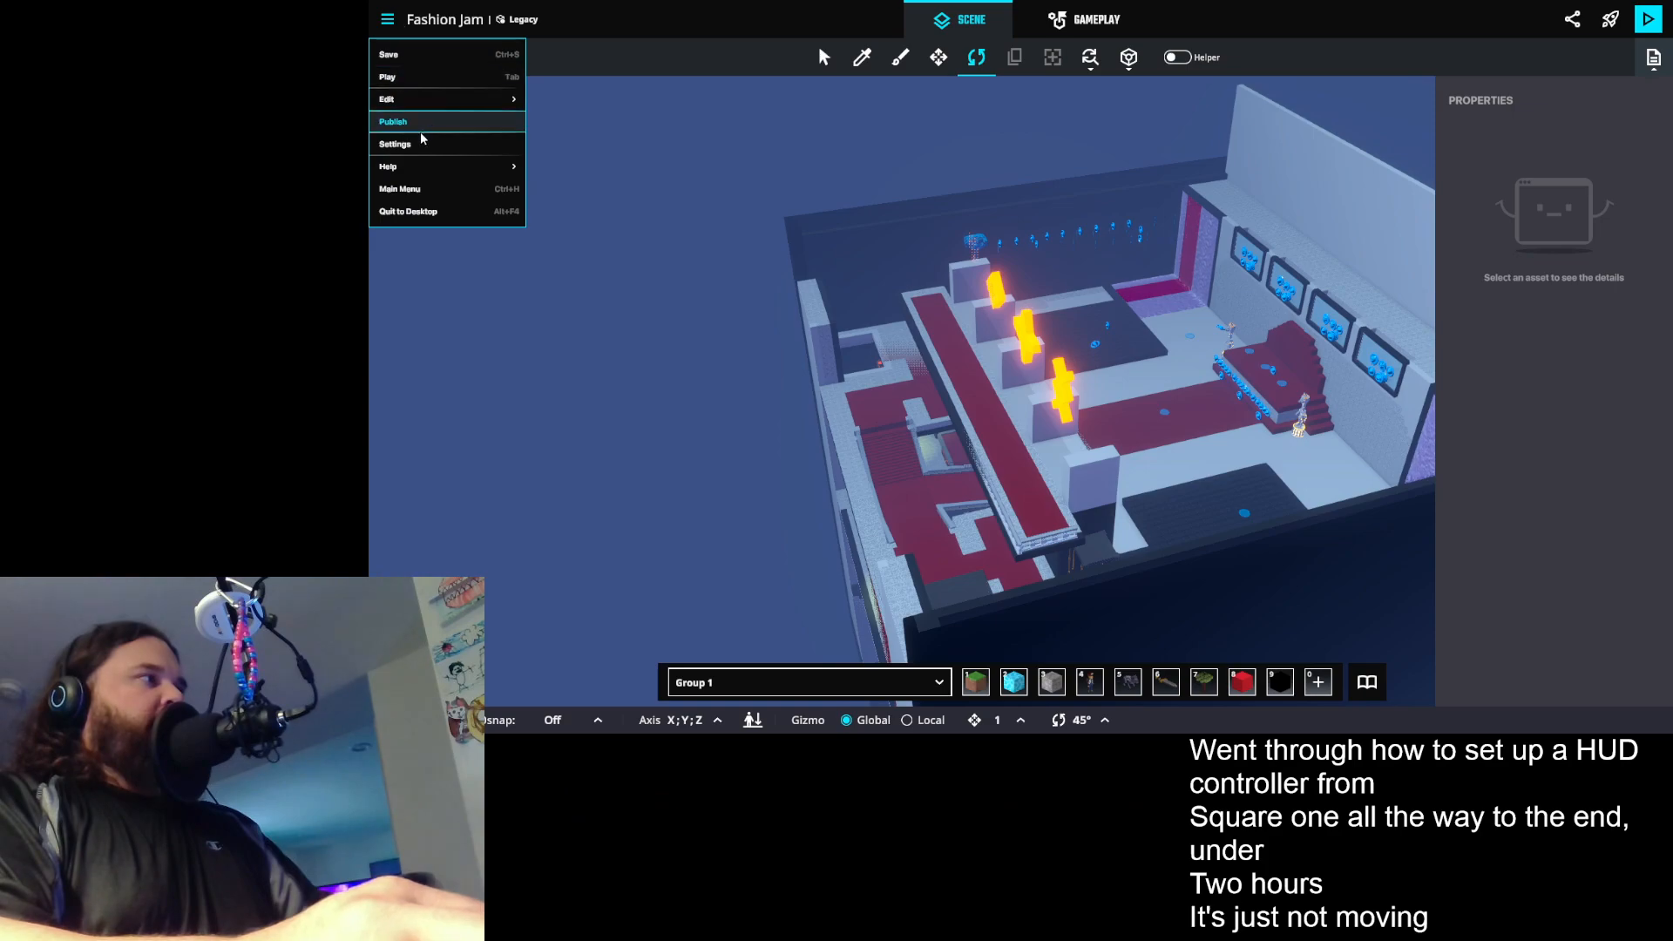
click(421, 188)
click(1136, 416)
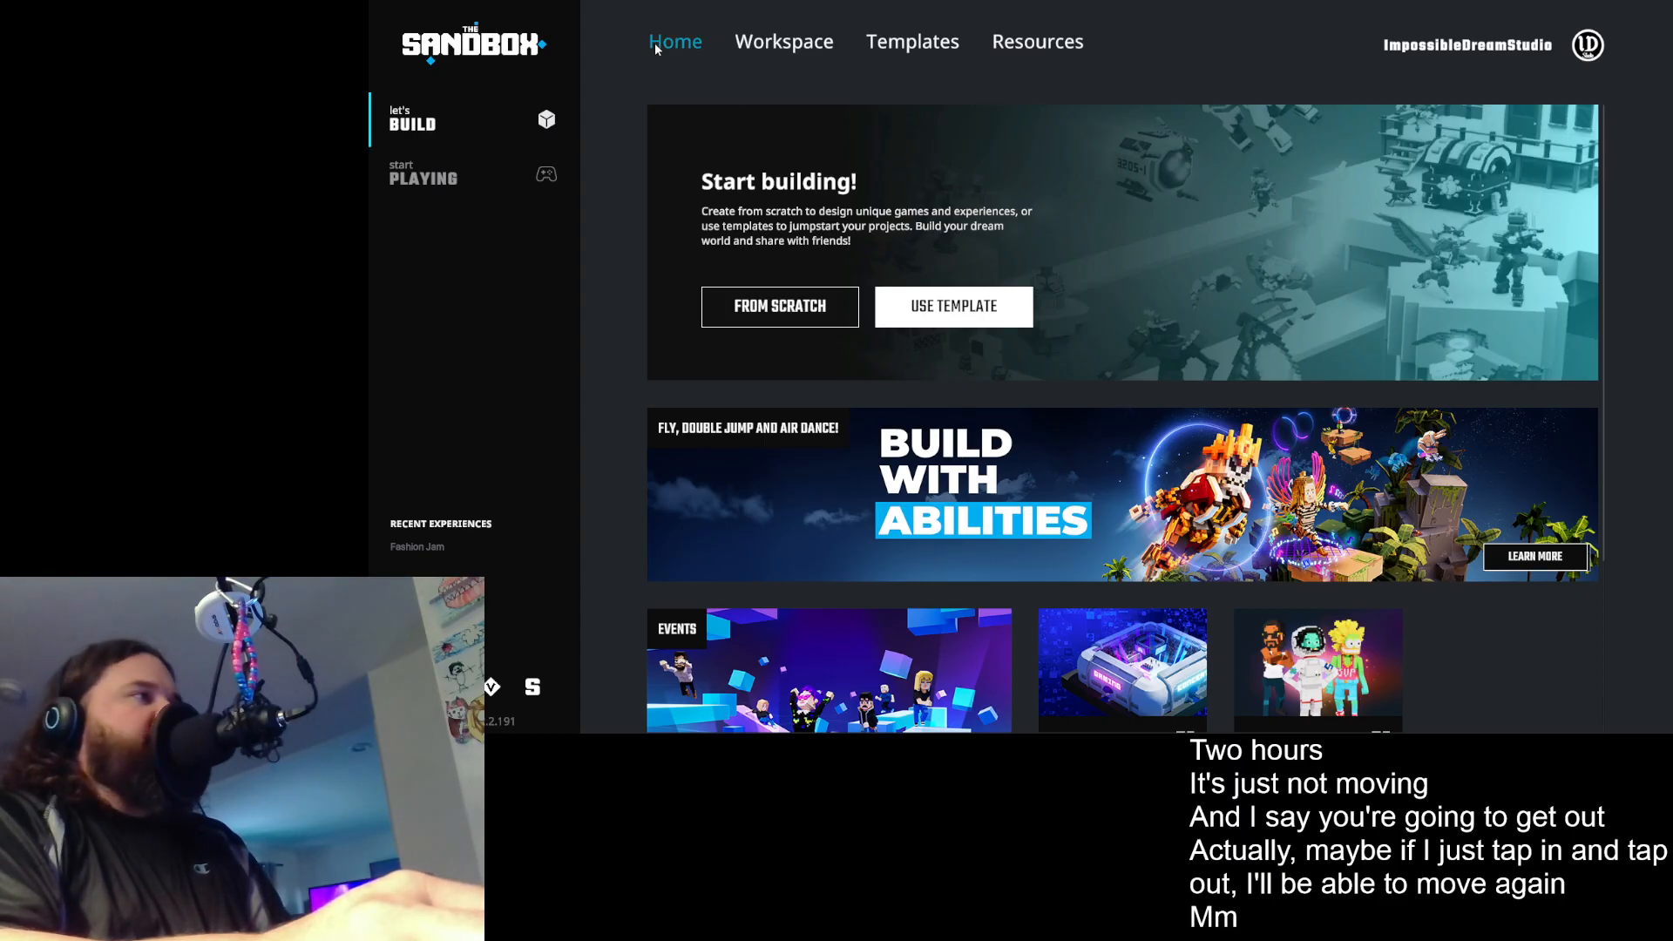
click(802, 49)
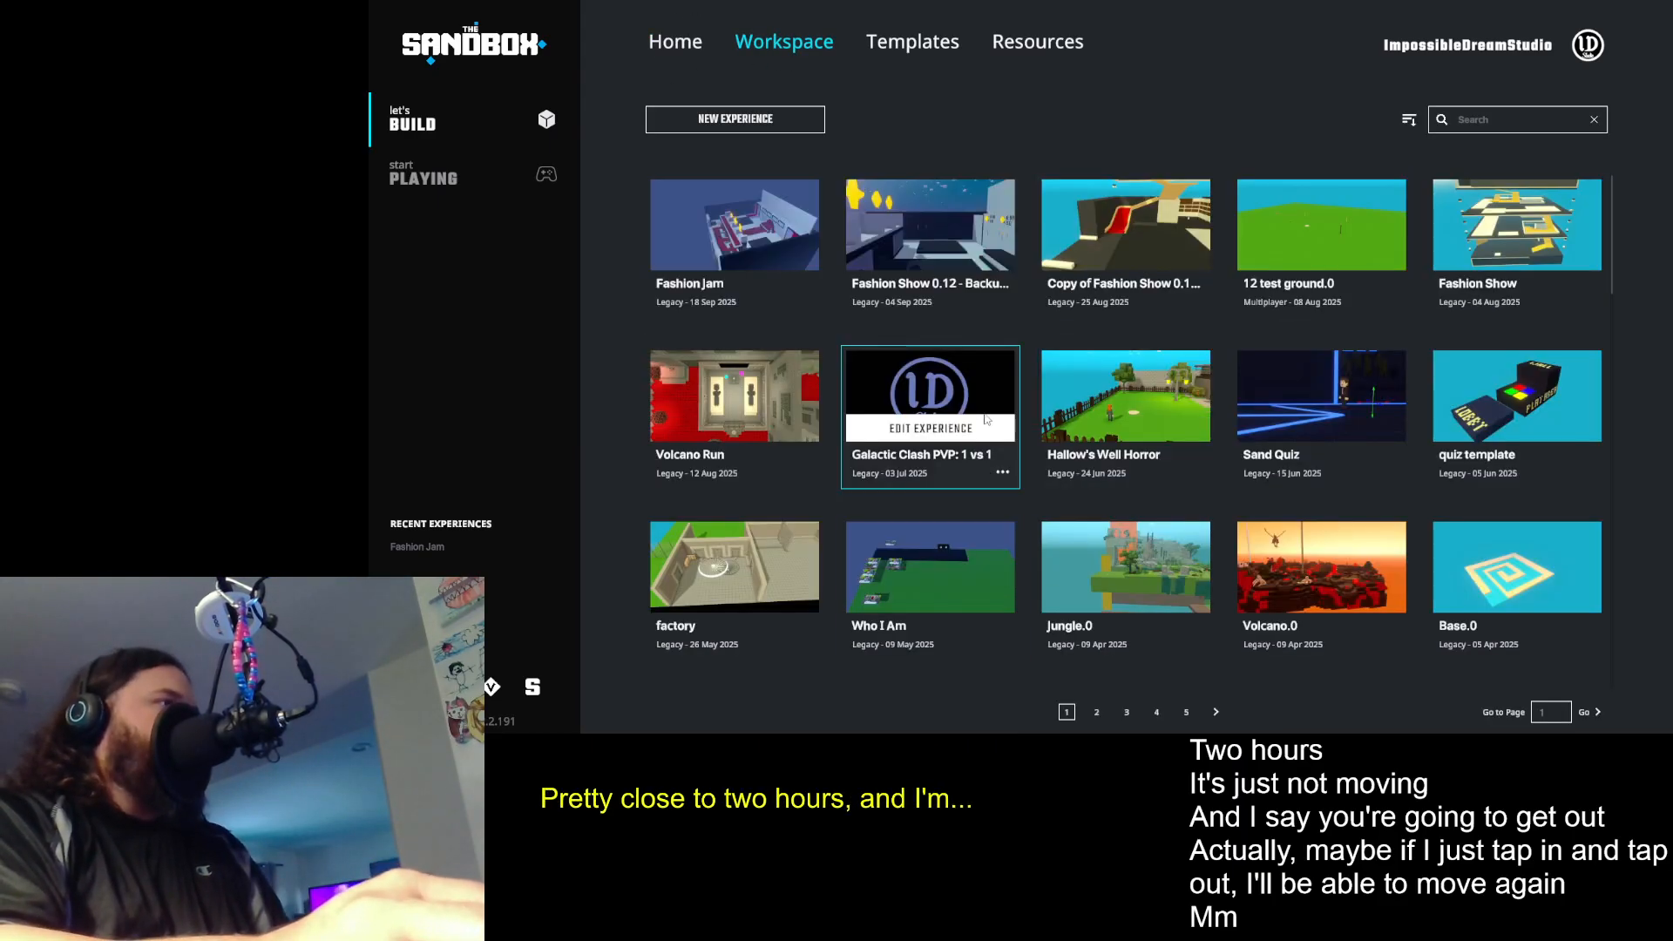
click(735, 256)
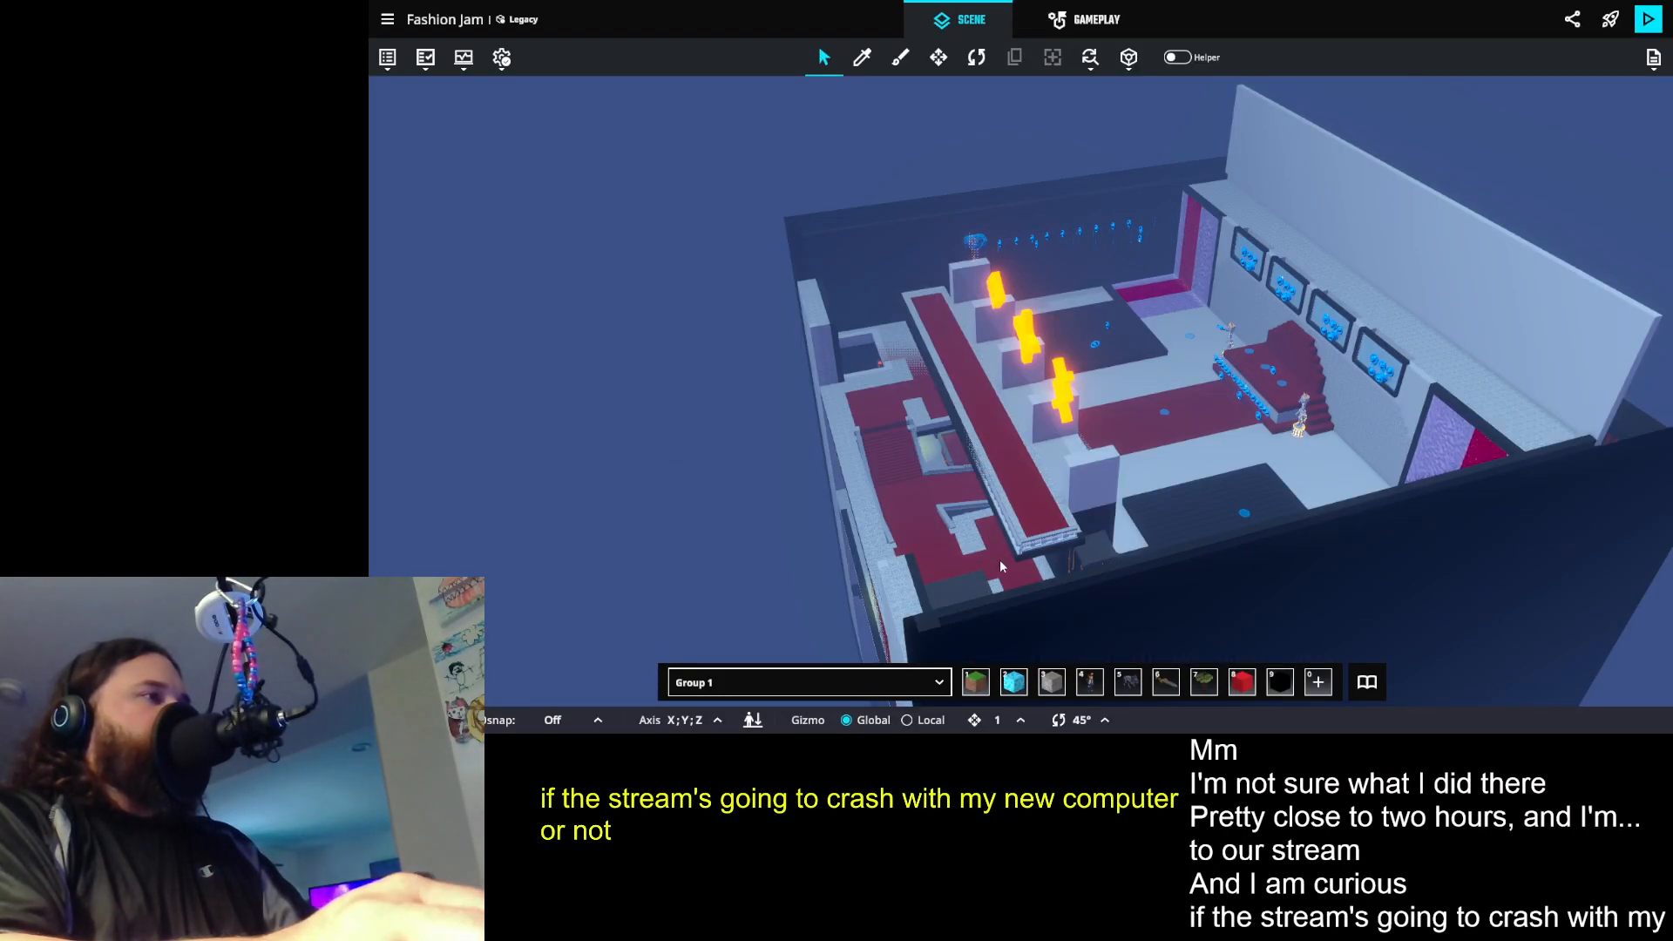
- Fly around the reopened fashion show building to check camera movement, closing the hierarchy and clearing the admin music button selection
click(755, 721)
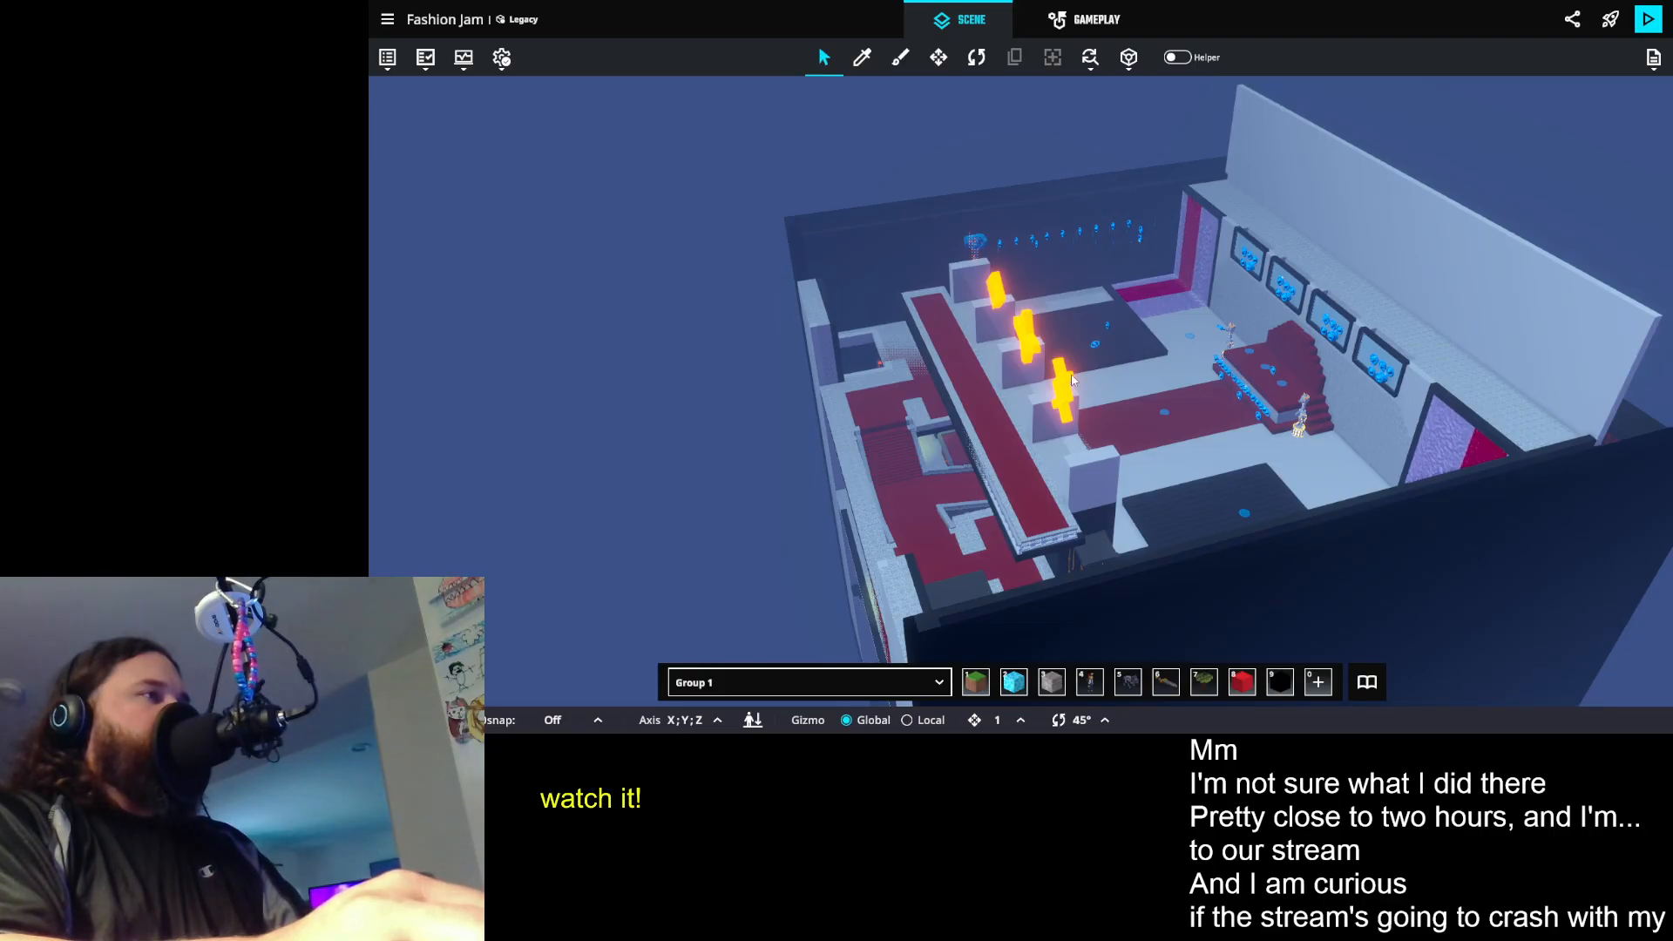
drag(1026, 234, 1069, 255)
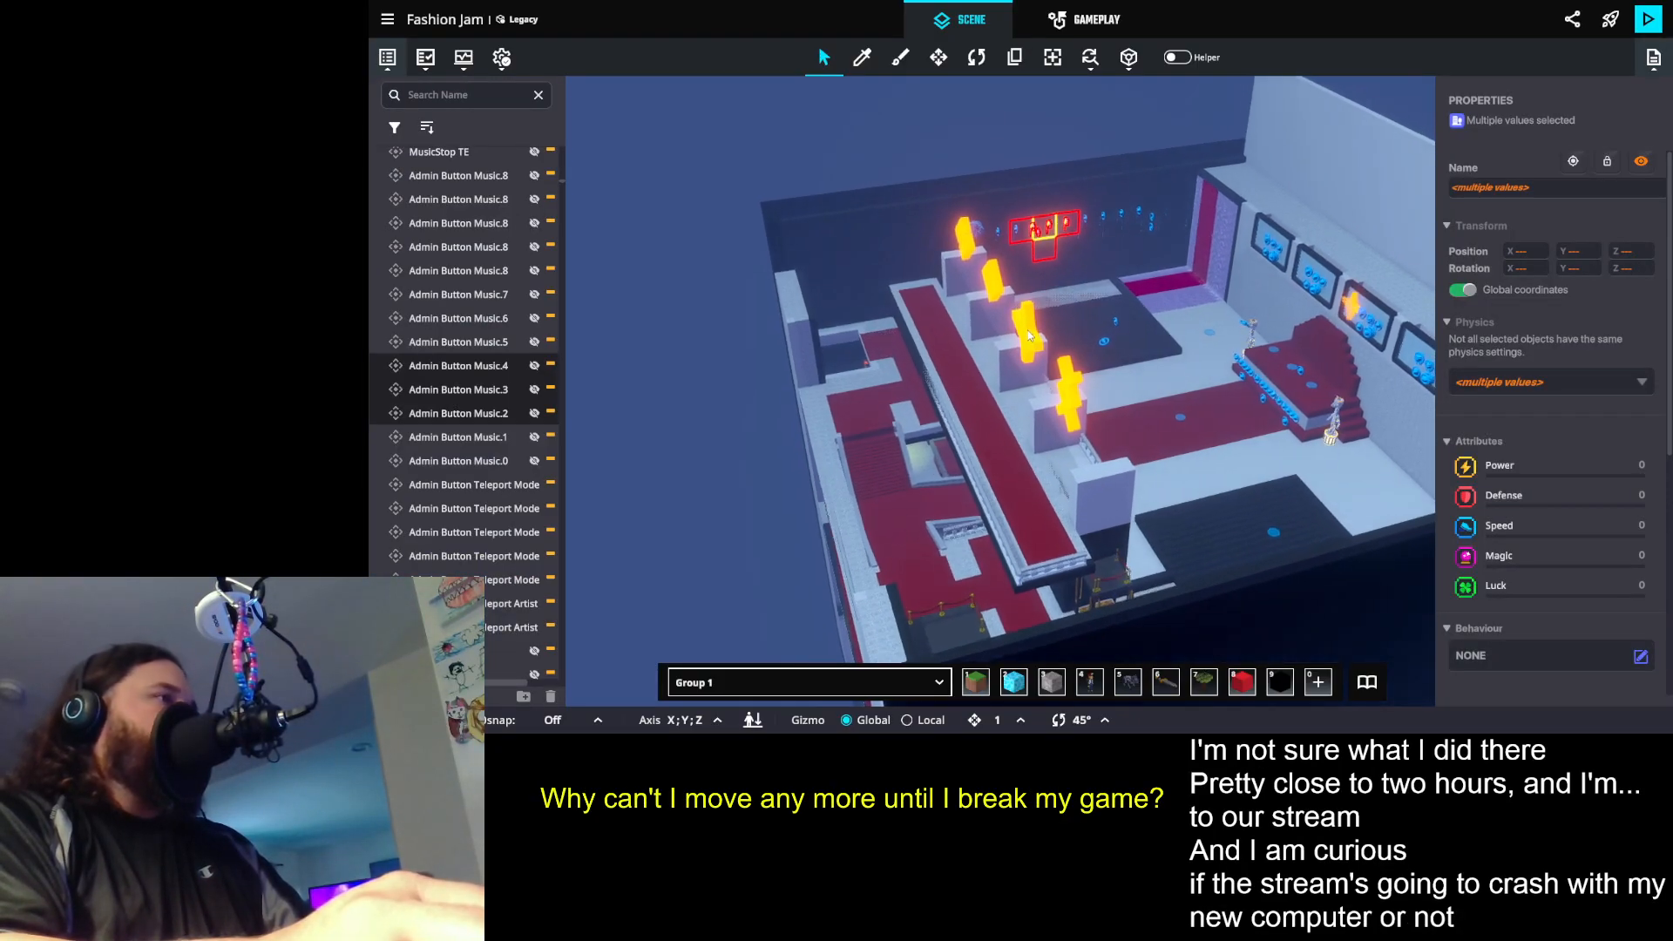
key(w)
key(d)
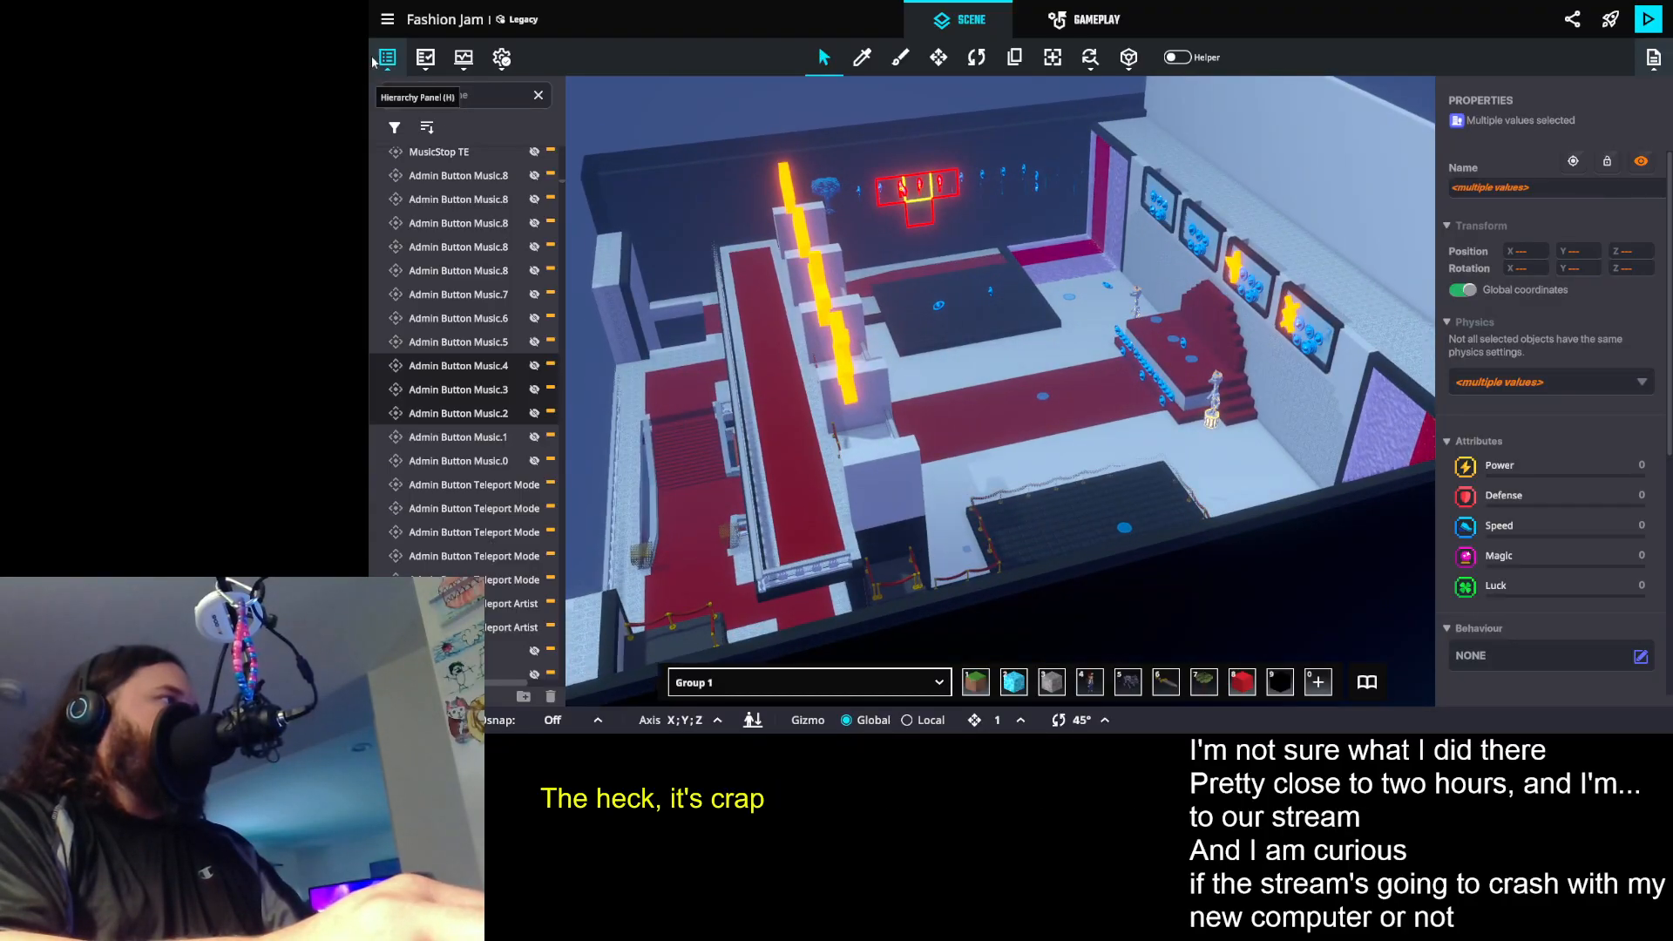
click(388, 57)
drag(680, 440, 728, 377)
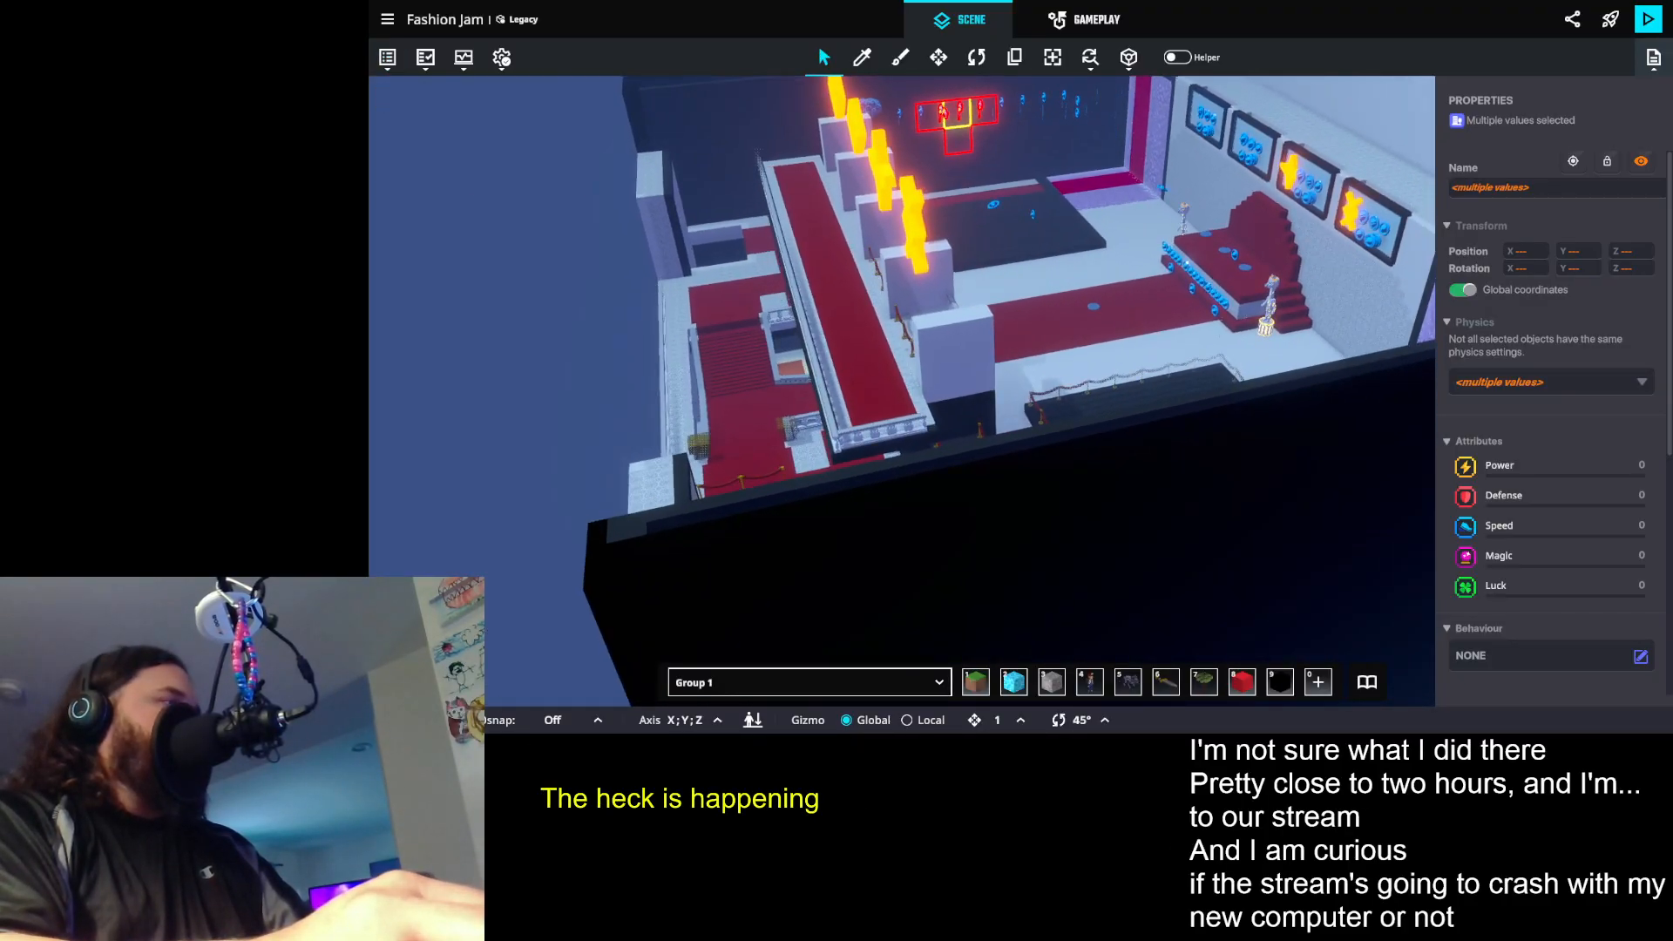
drag(874, 137, 736, 237)
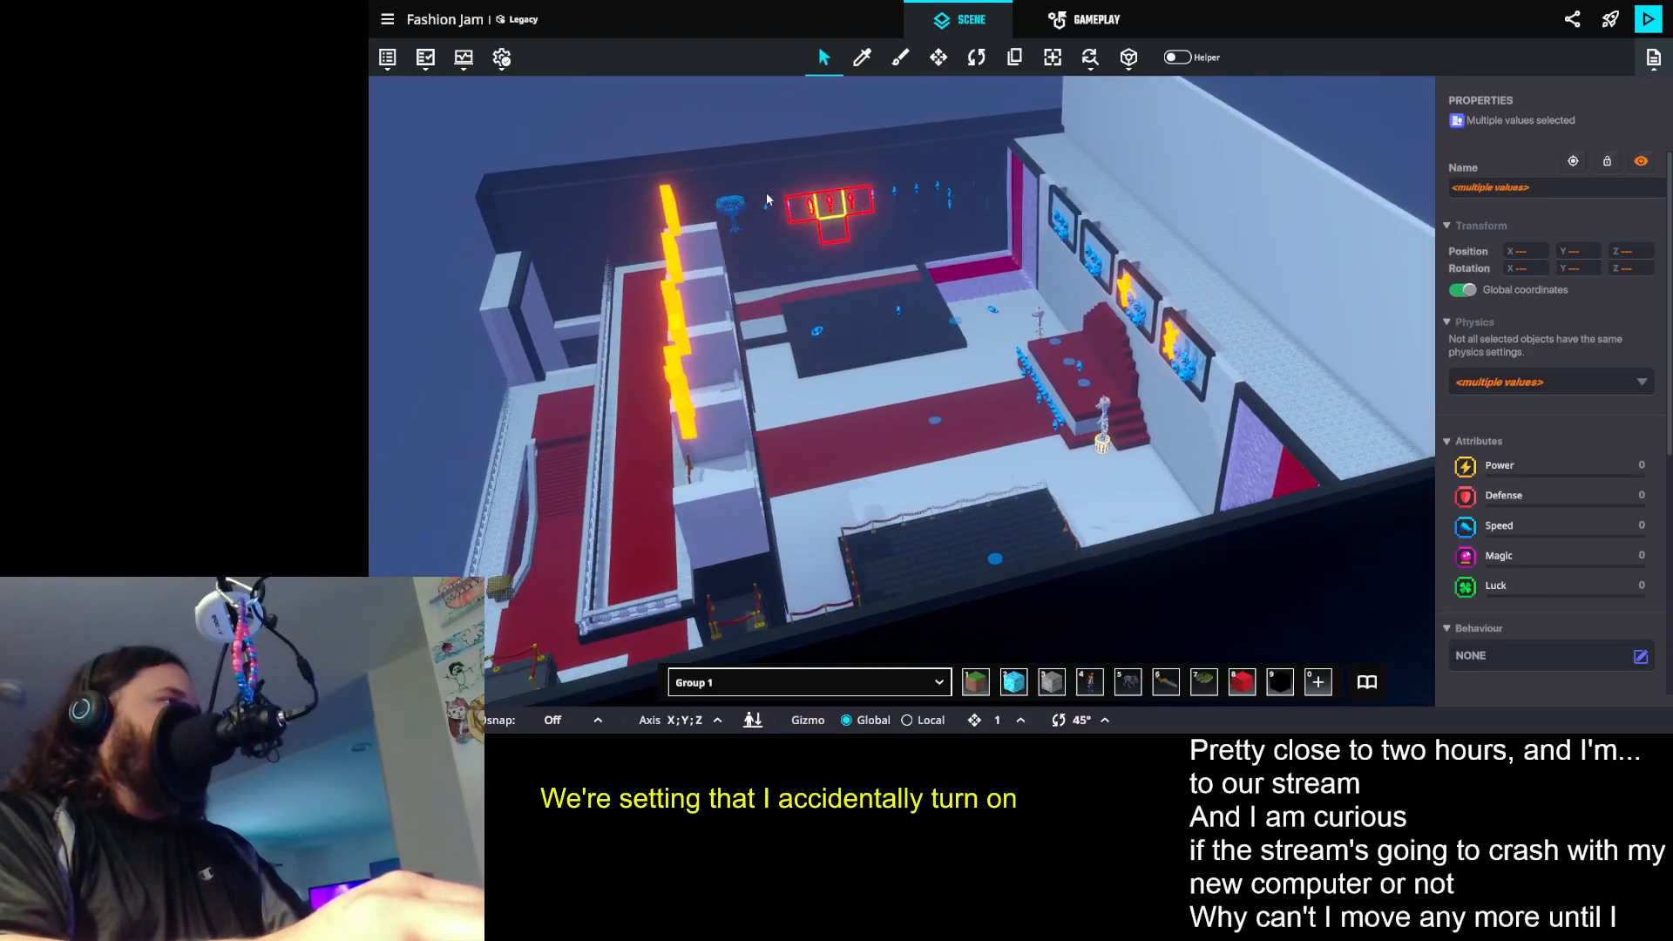
click(805, 145)
scroll(1115, 422, up, 8)
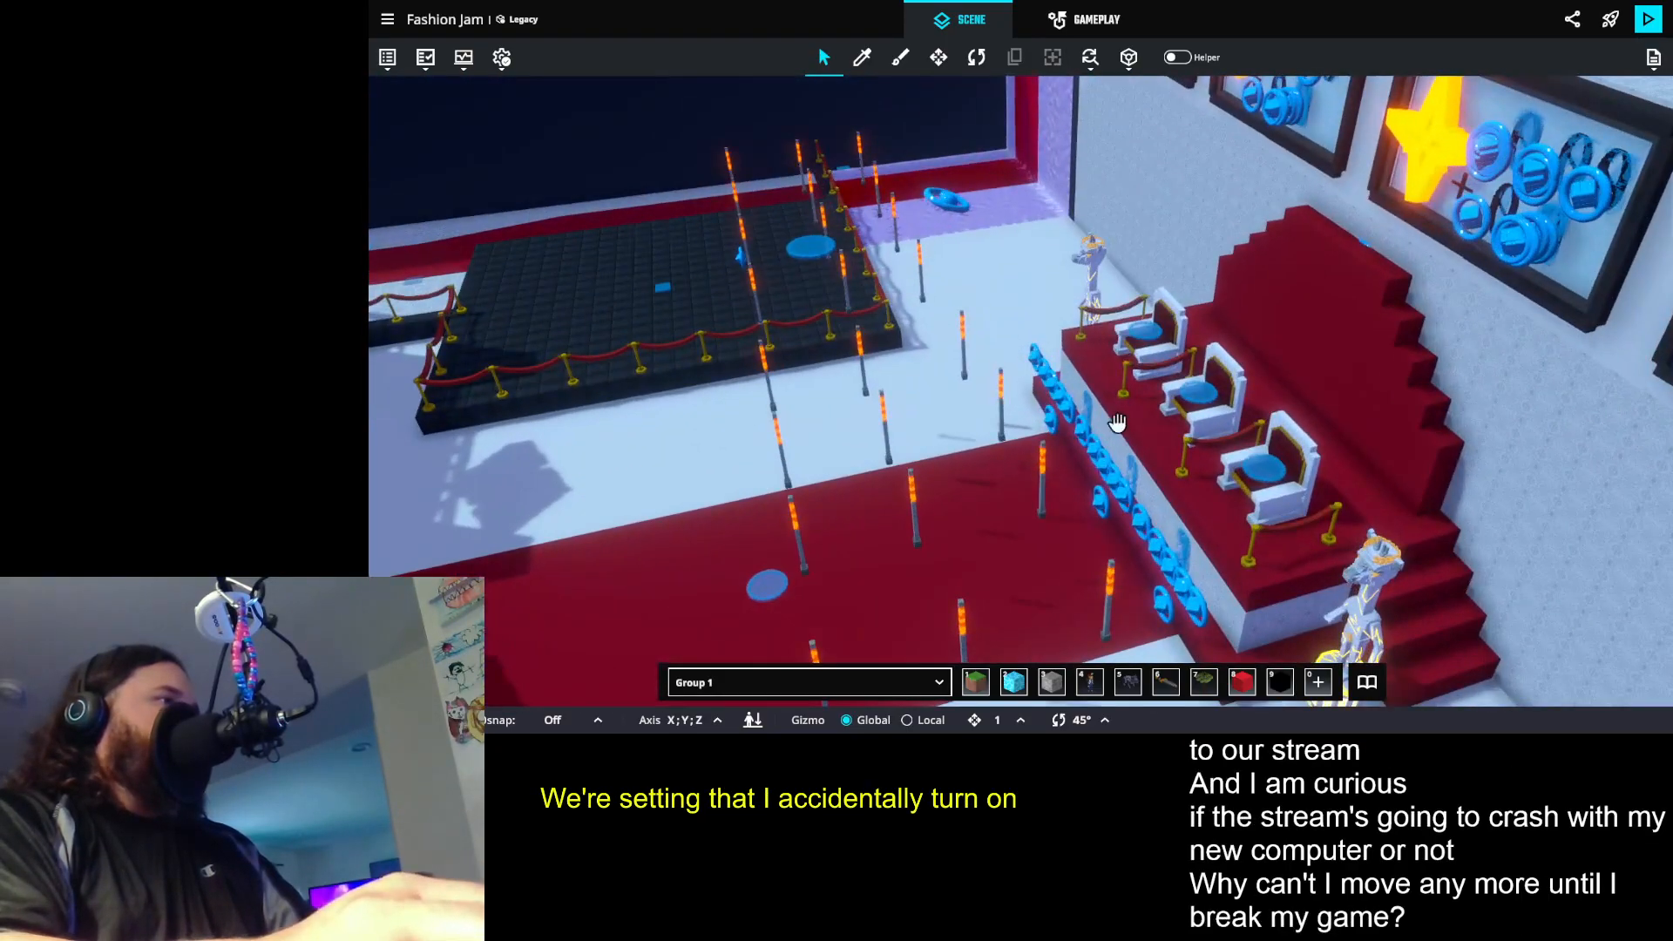
drag(1116, 422, 896, 332)
scroll(1032, 216, up, 6)
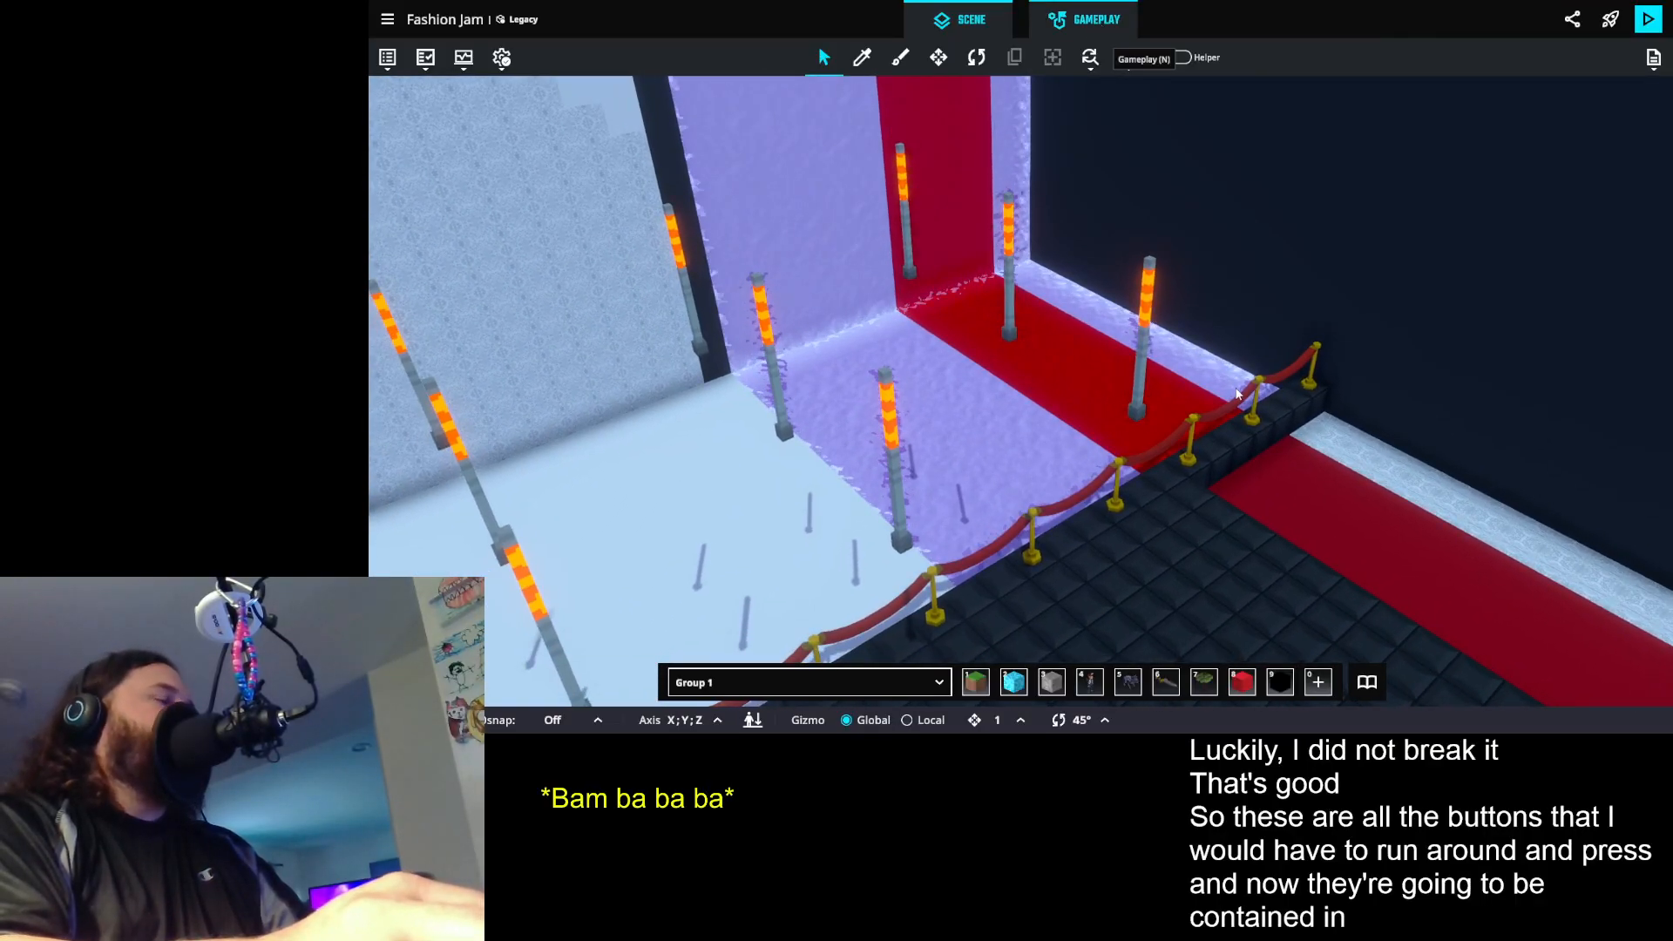
- Open the game rules and switch from the admin HUD controller board to the Admin MM board
key(n)
scroll(1020, 471, up, 1)
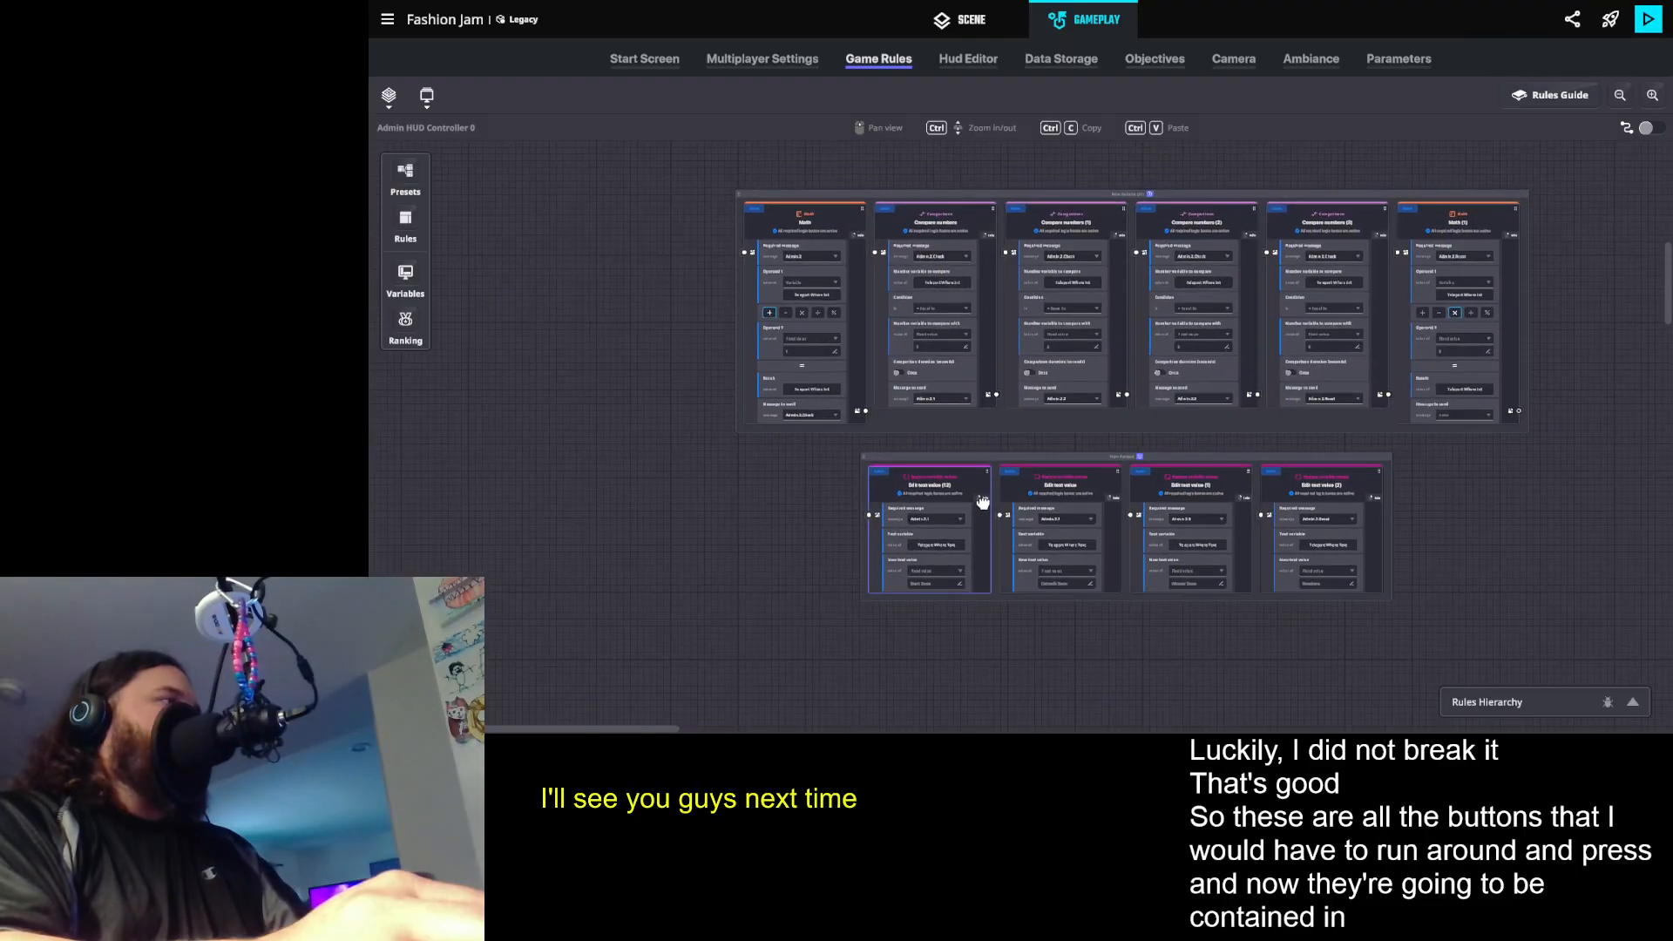
click(389, 96)
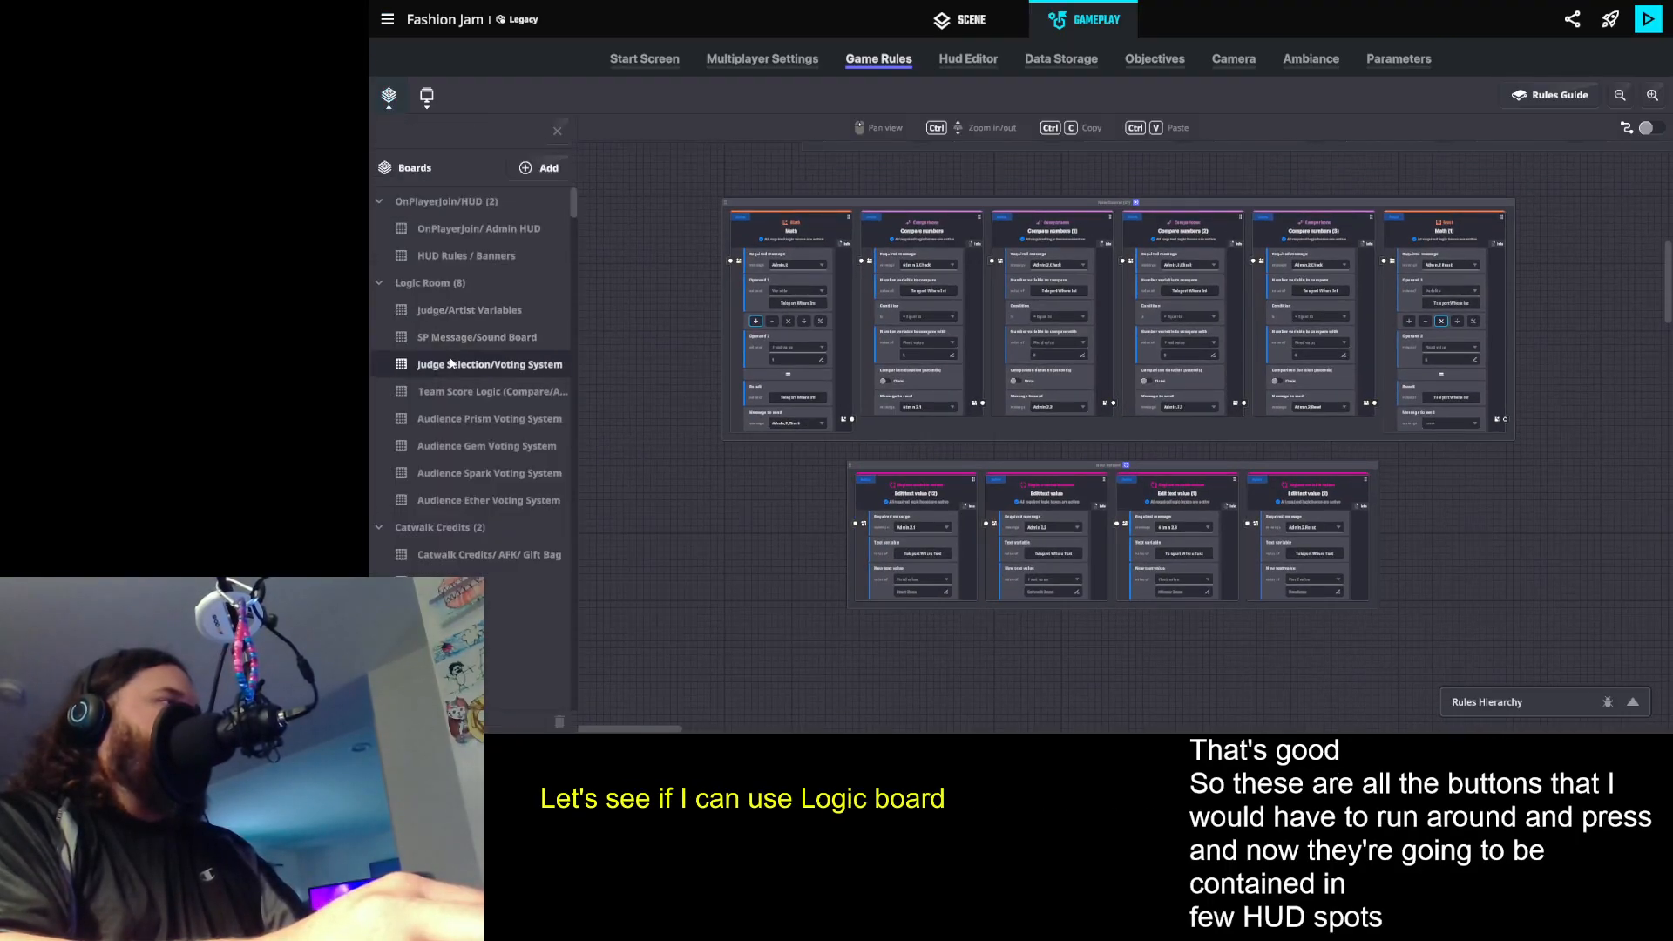
scroll(427, 380, down, 1)
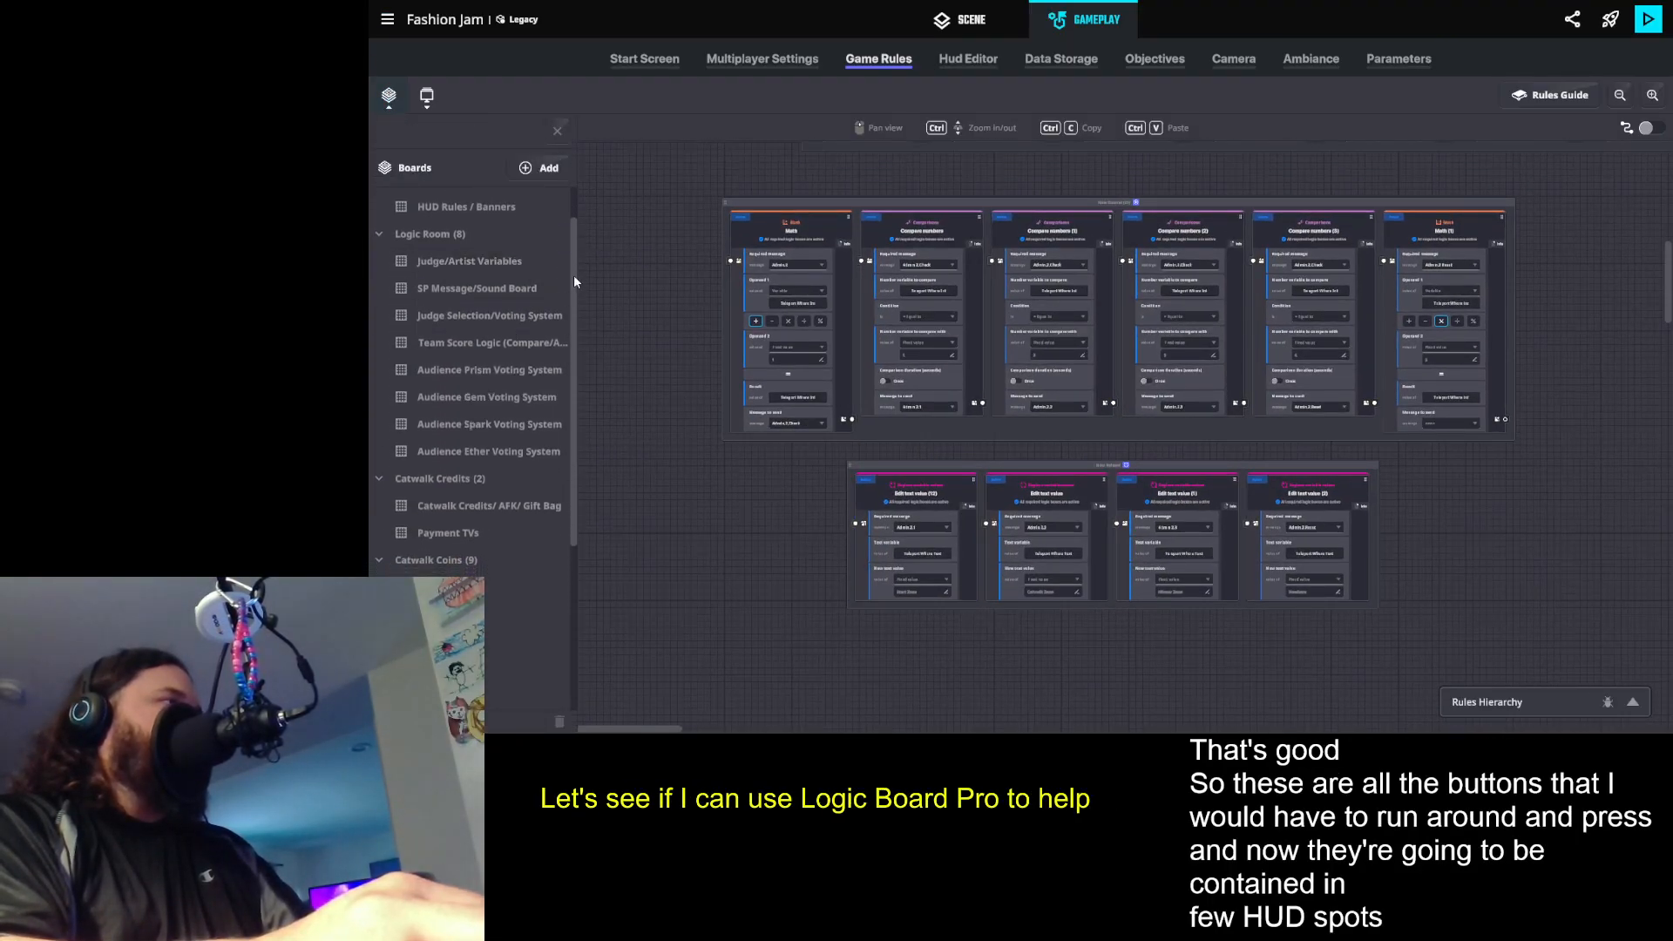
drag(573, 282, 537, 608)
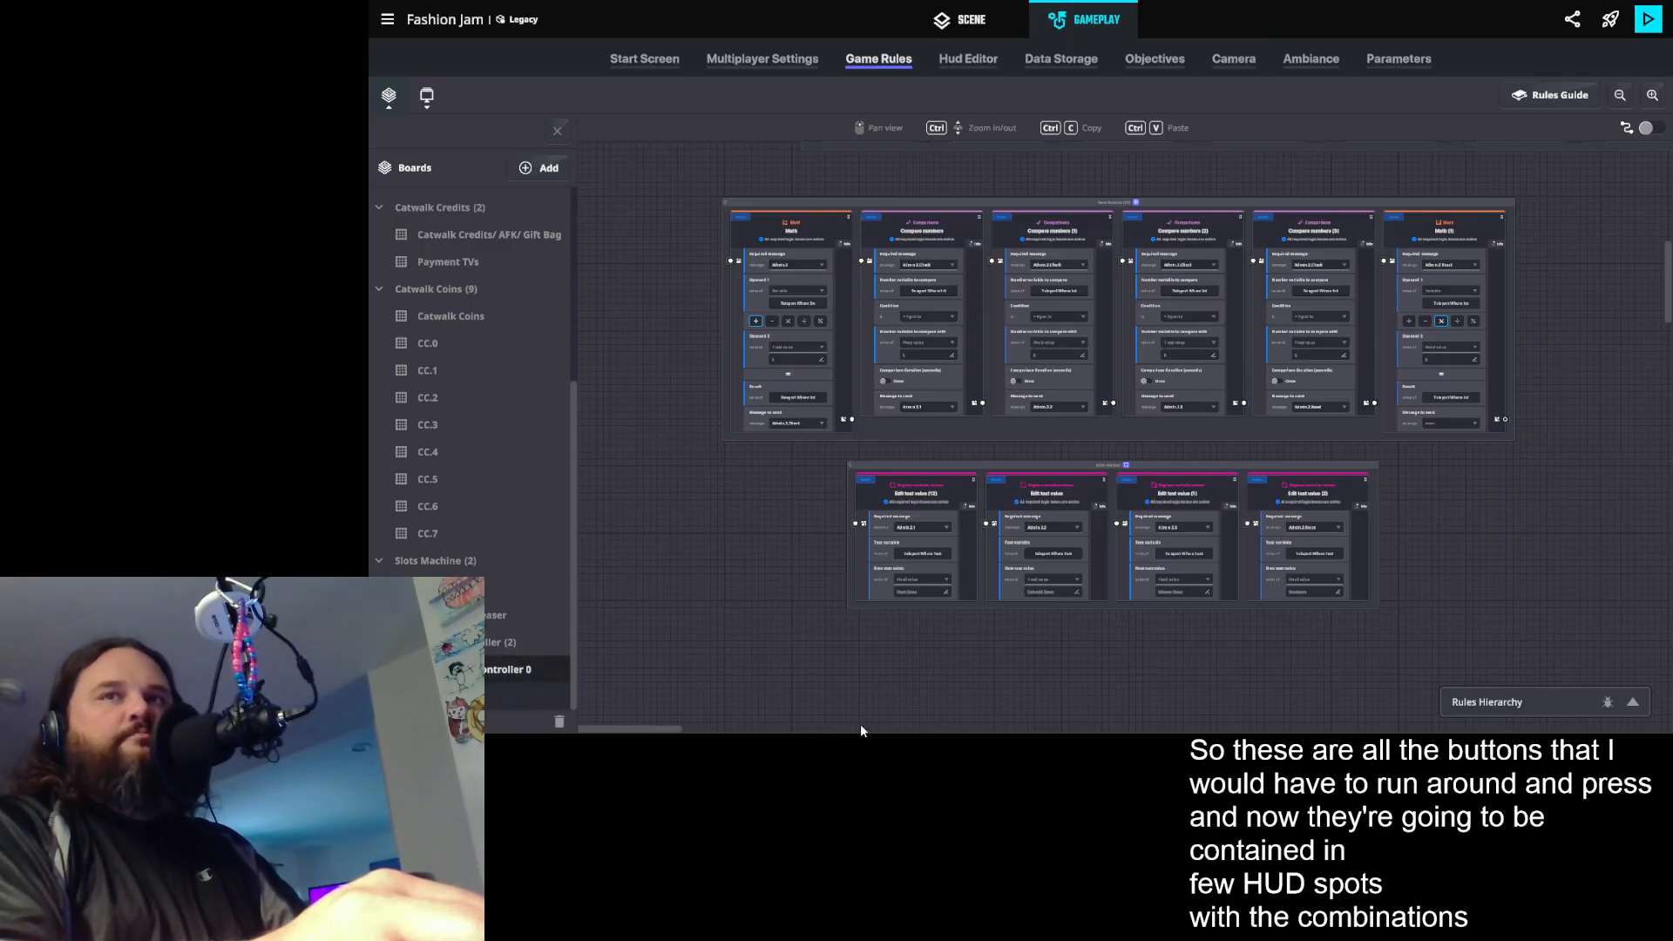
scroll(851, 729, up, 3)
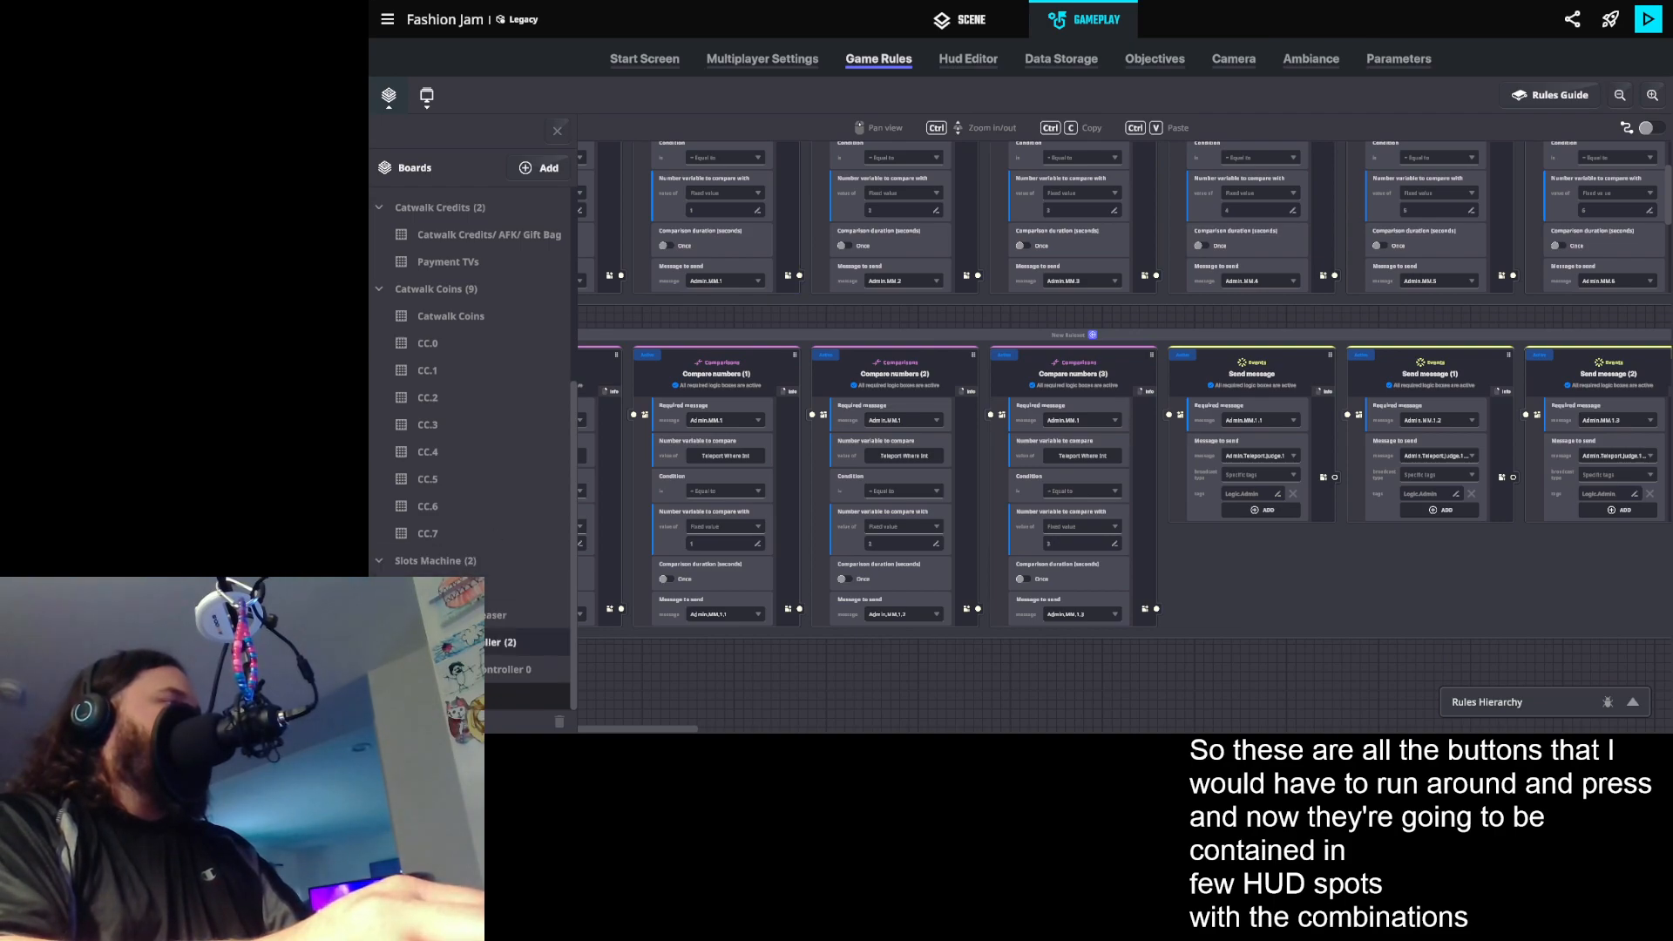
click(557, 130)
- Review the New Ruleset's compare-number rules and the judge teleport send-message rules beside them
mouse_move(940, 332)
mouse_down()
mouse_move(960, 350)
mouse_move(939, 324)
mouse_up()
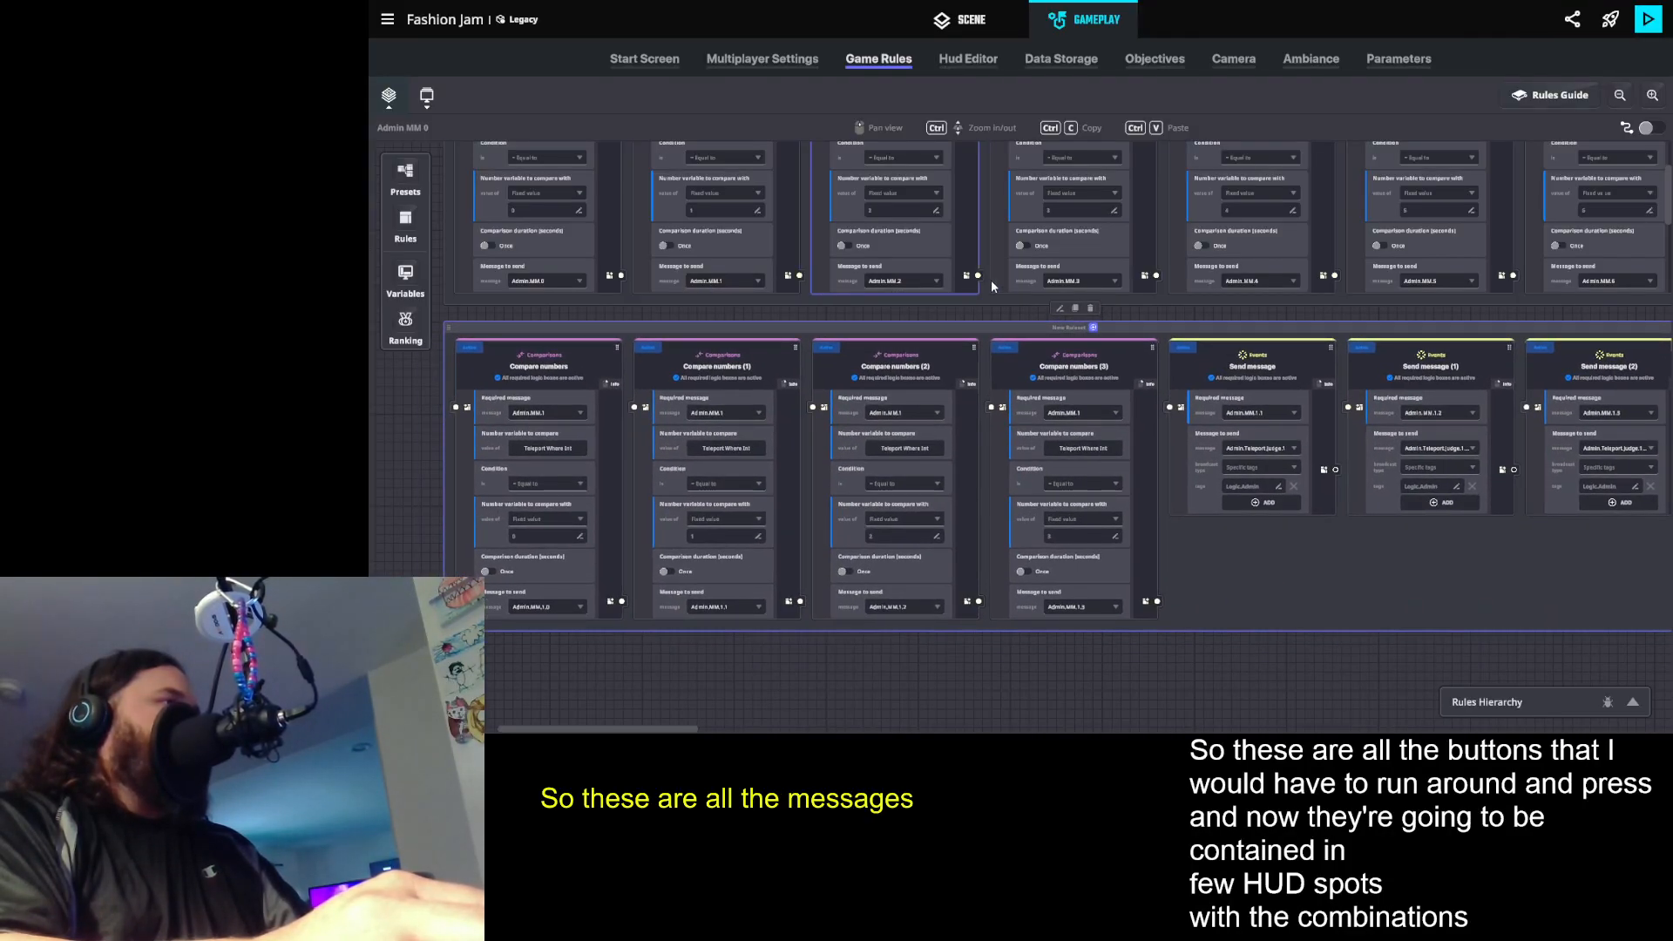
drag(1348, 276, 1318, 253)
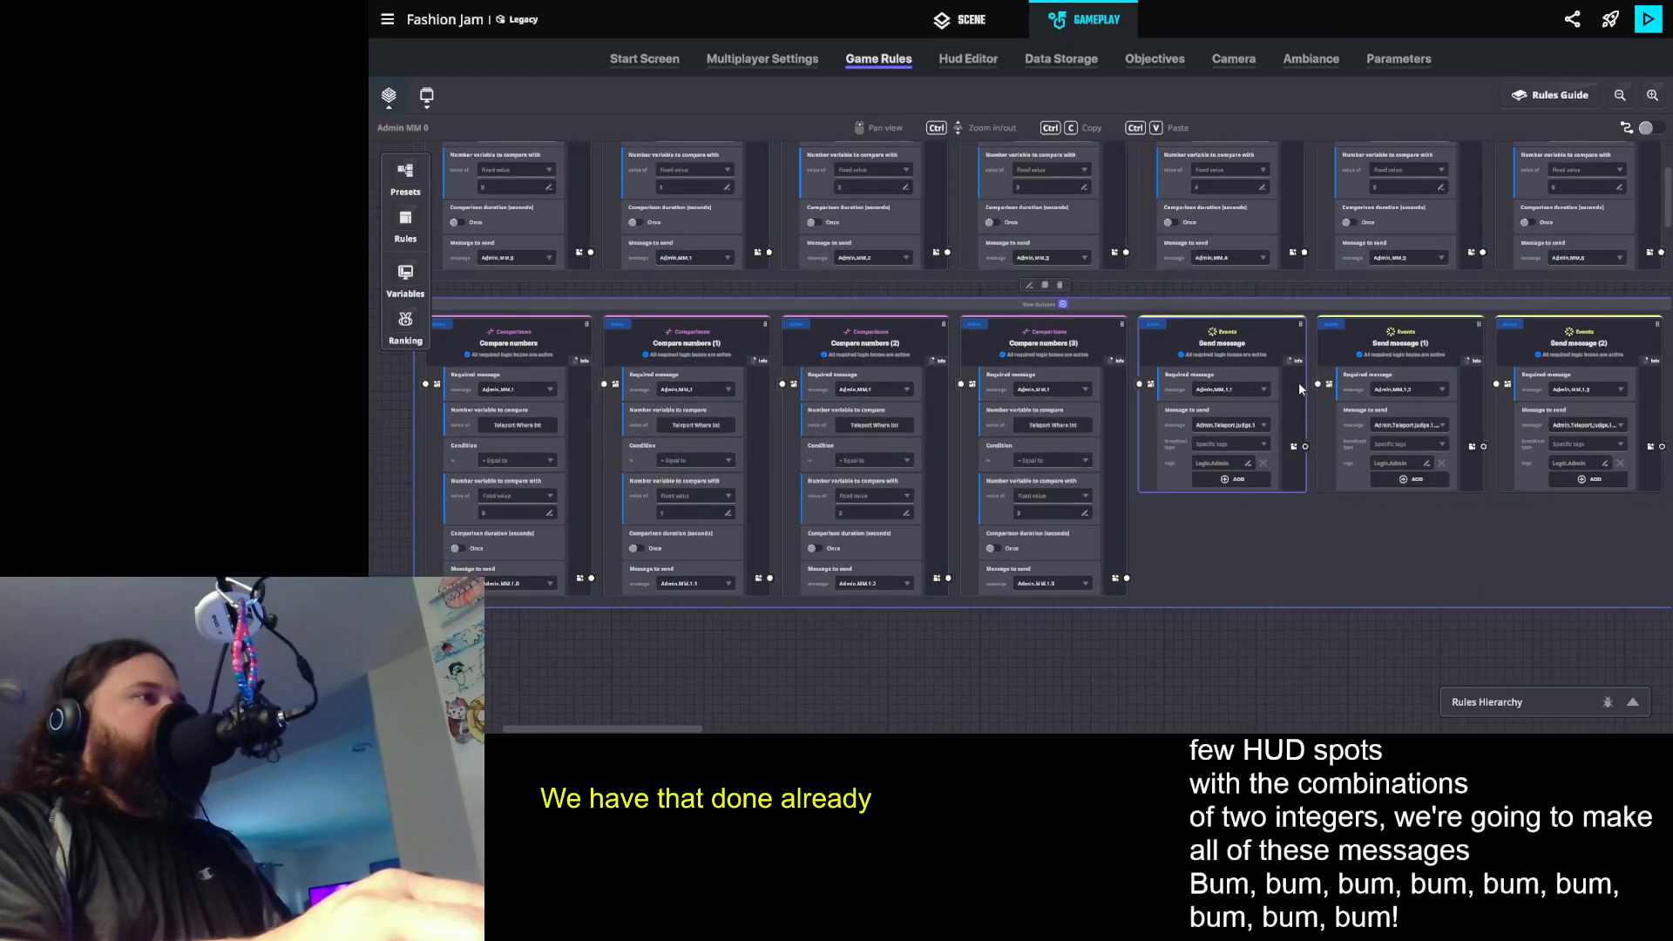
drag(1188, 303, 1195, 304)
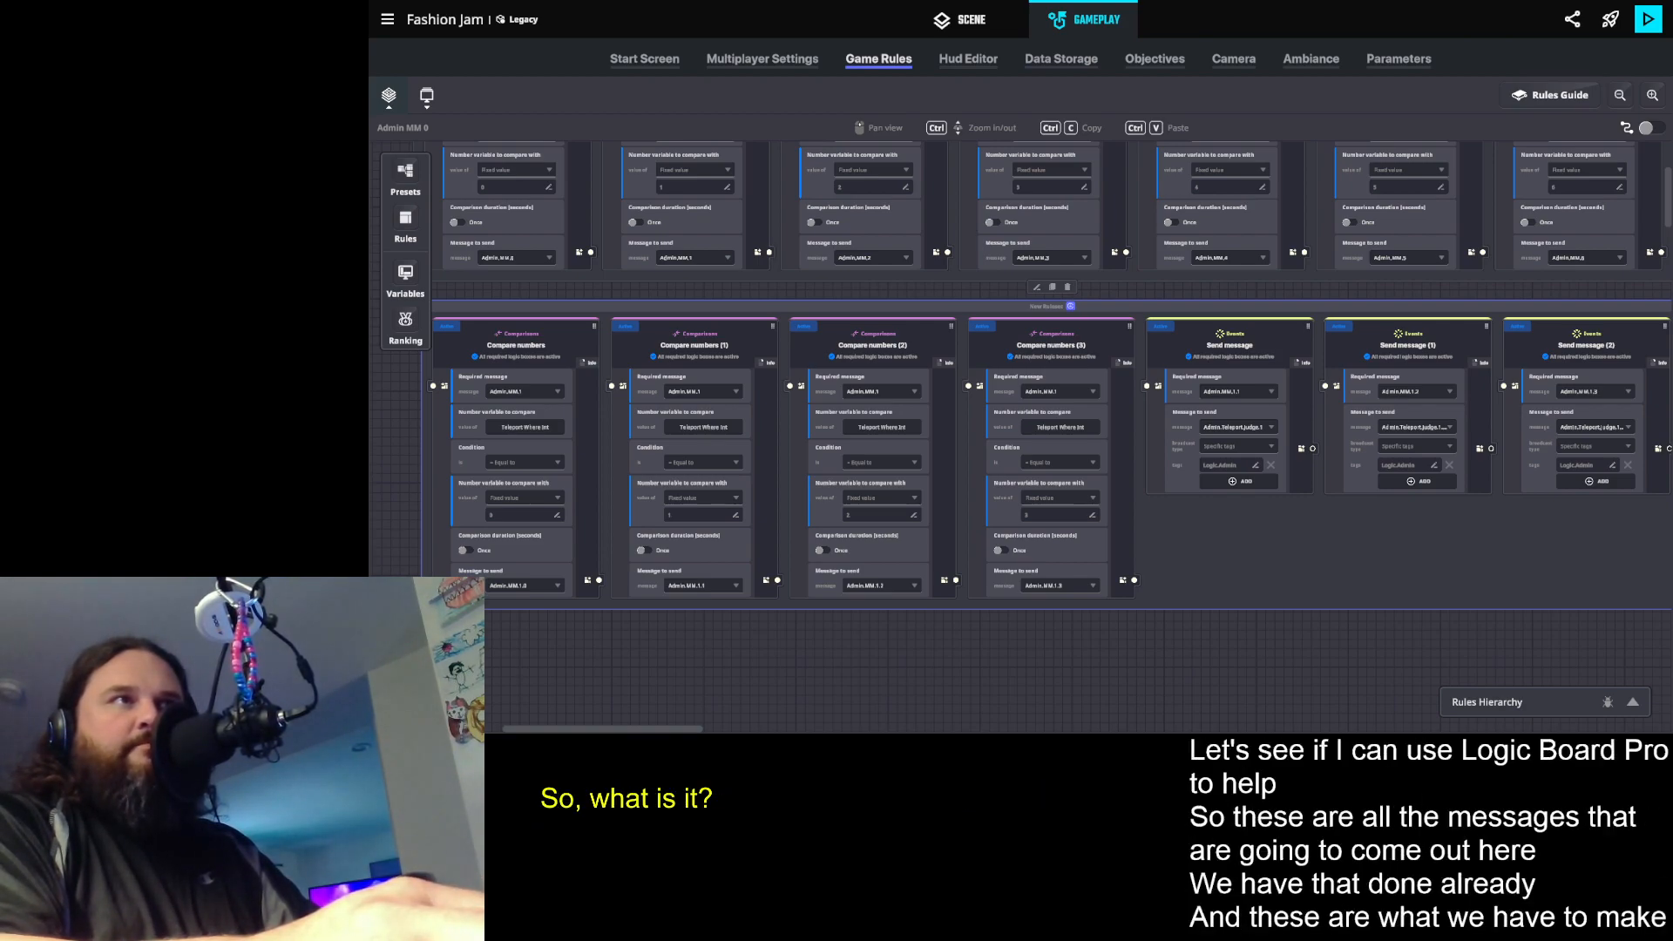
- Switch to Logic Board Pro and delete the old compare-number ruleset from the canvas
key(alt+Tab)
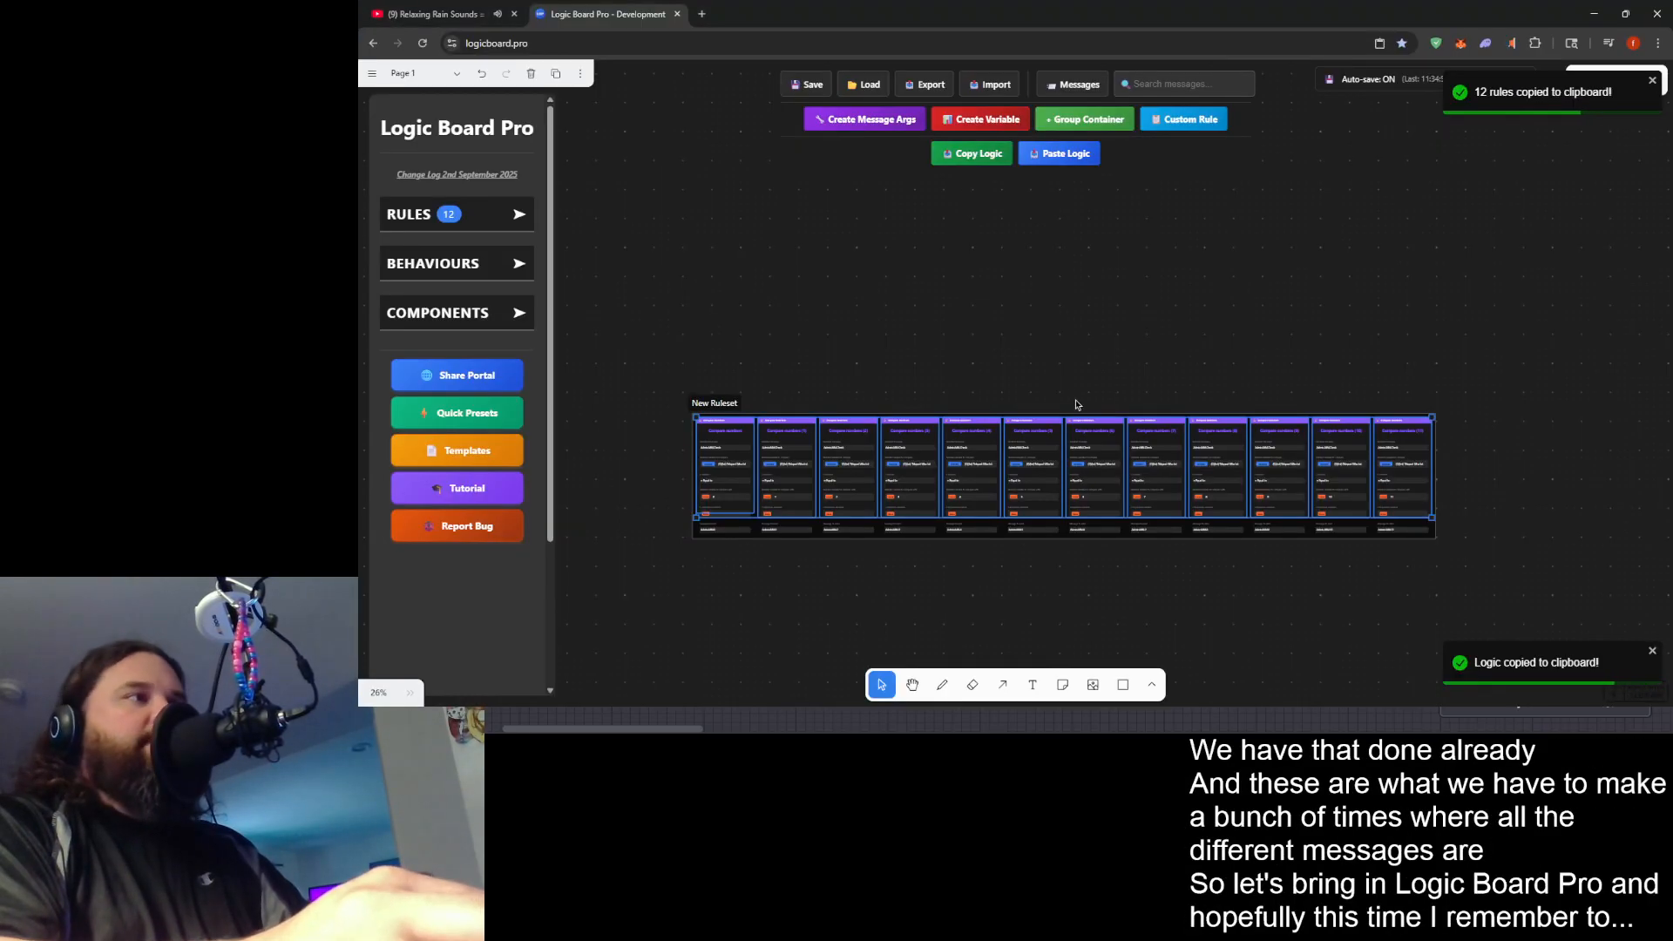
click(1057, 295)
click(723, 402)
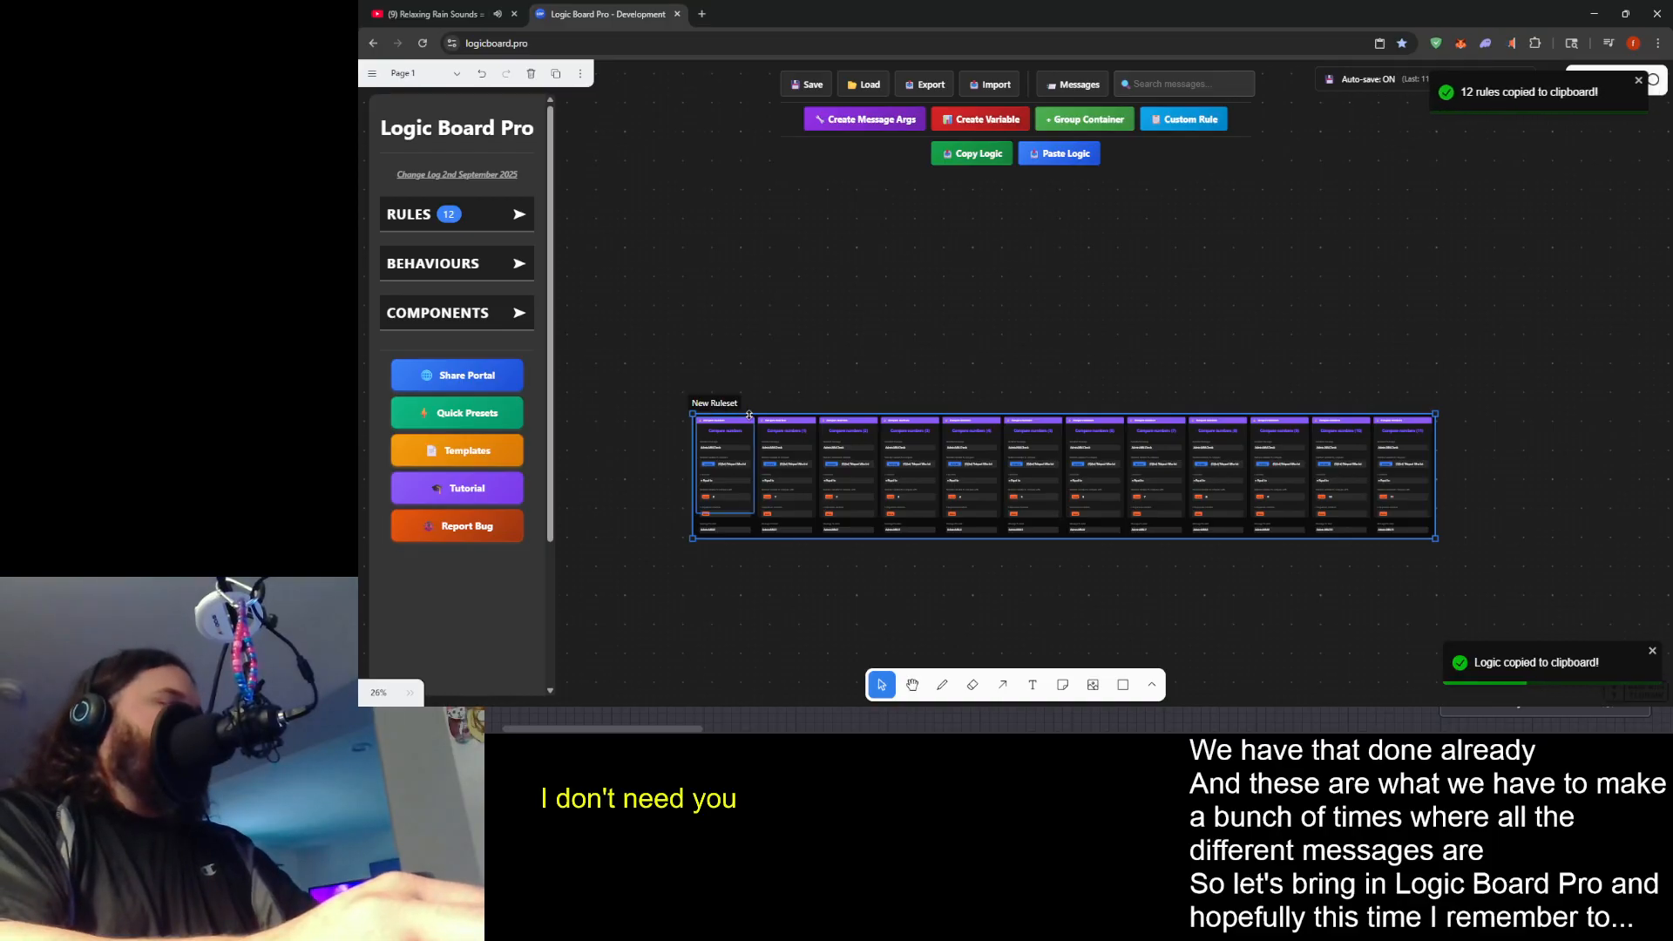
key(Delete)
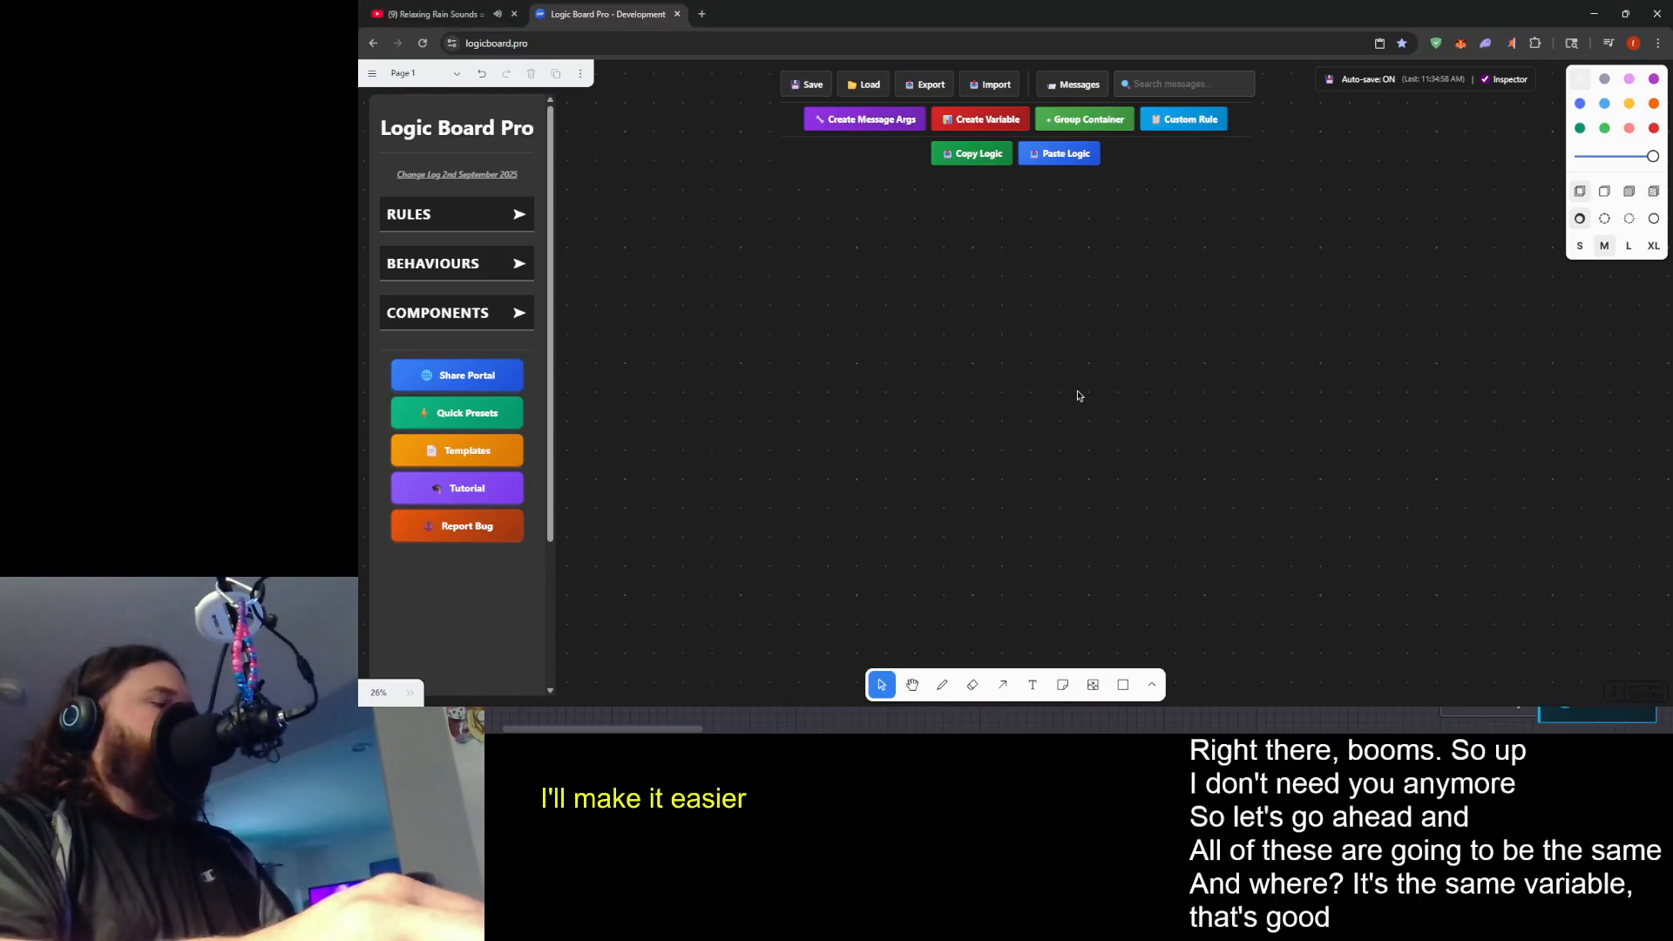
- Paste the copied Admin MM ruleset of compare-number and send-message rules onto the empty canvas
key(ctrl+v)
scroll(858, 397, up, 16)
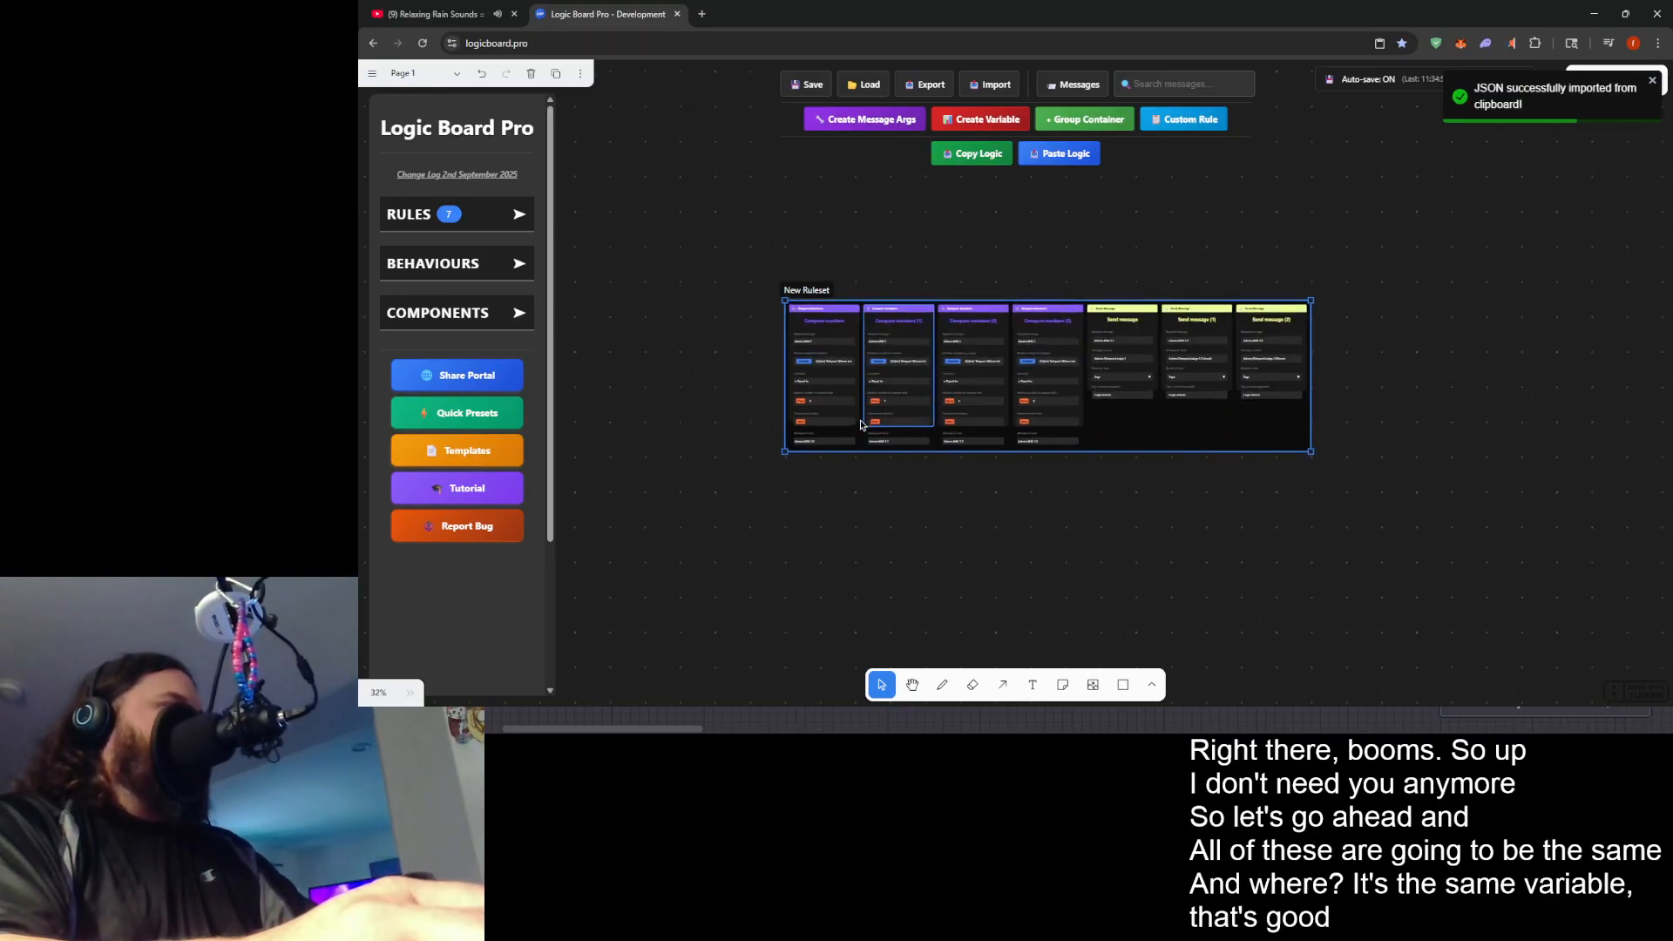
scroll(814, 353, down, 1)
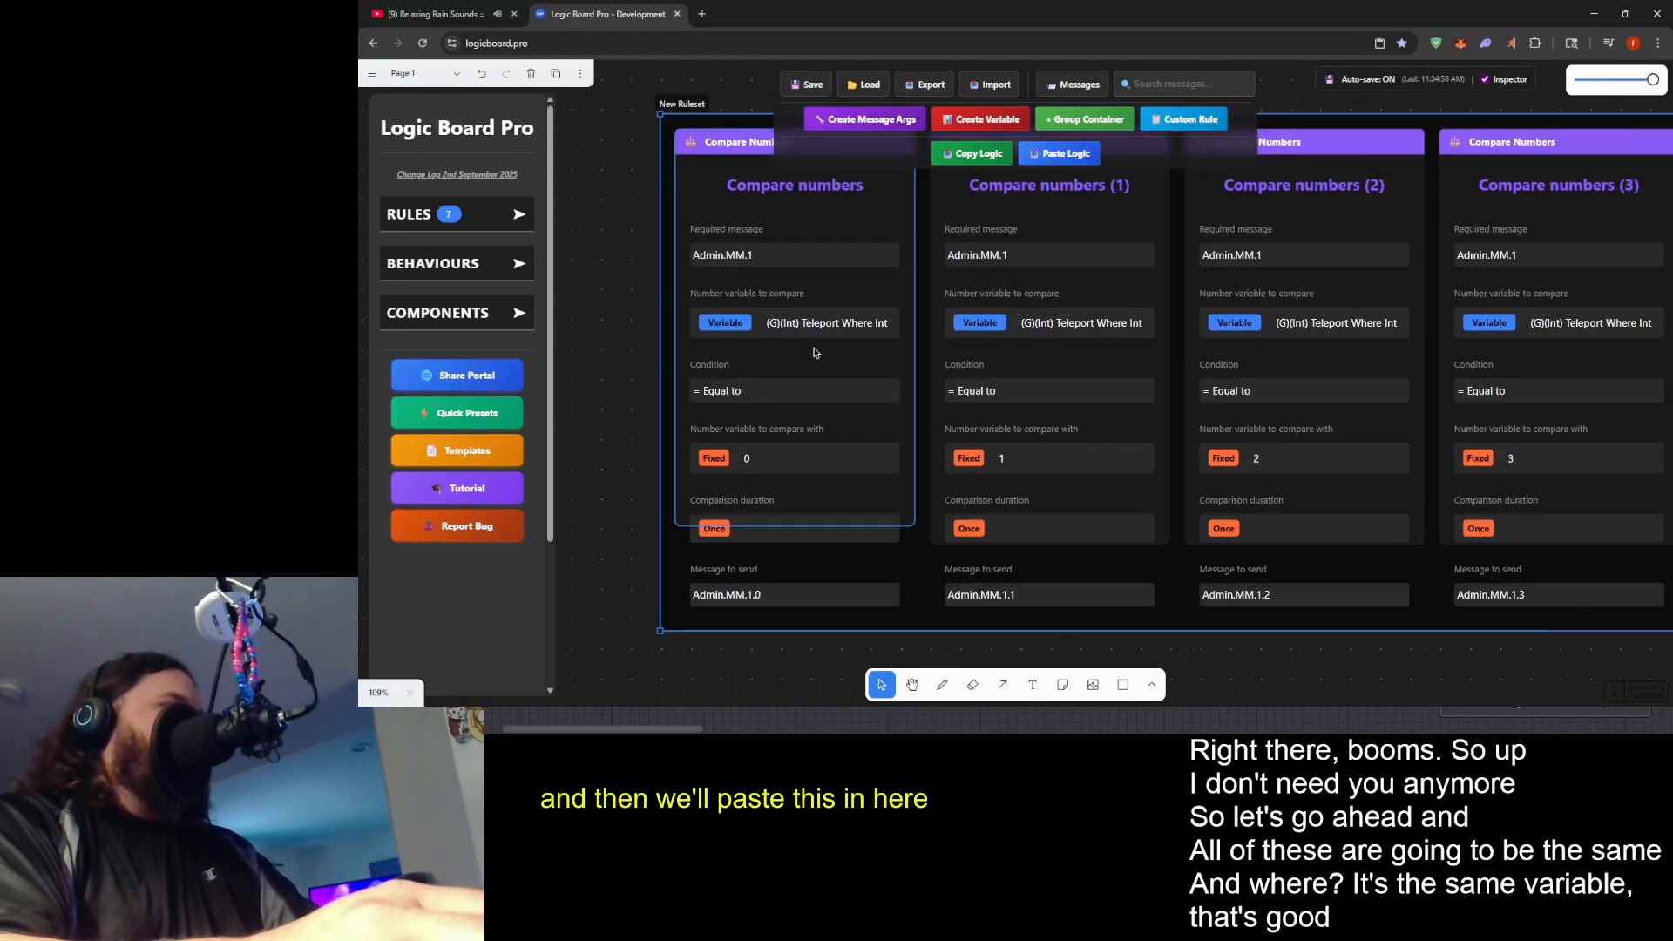
- Set the required message of the Compare numbers and Compare numbers (1) rules to Admin.MM.2
triple_click(769, 255)
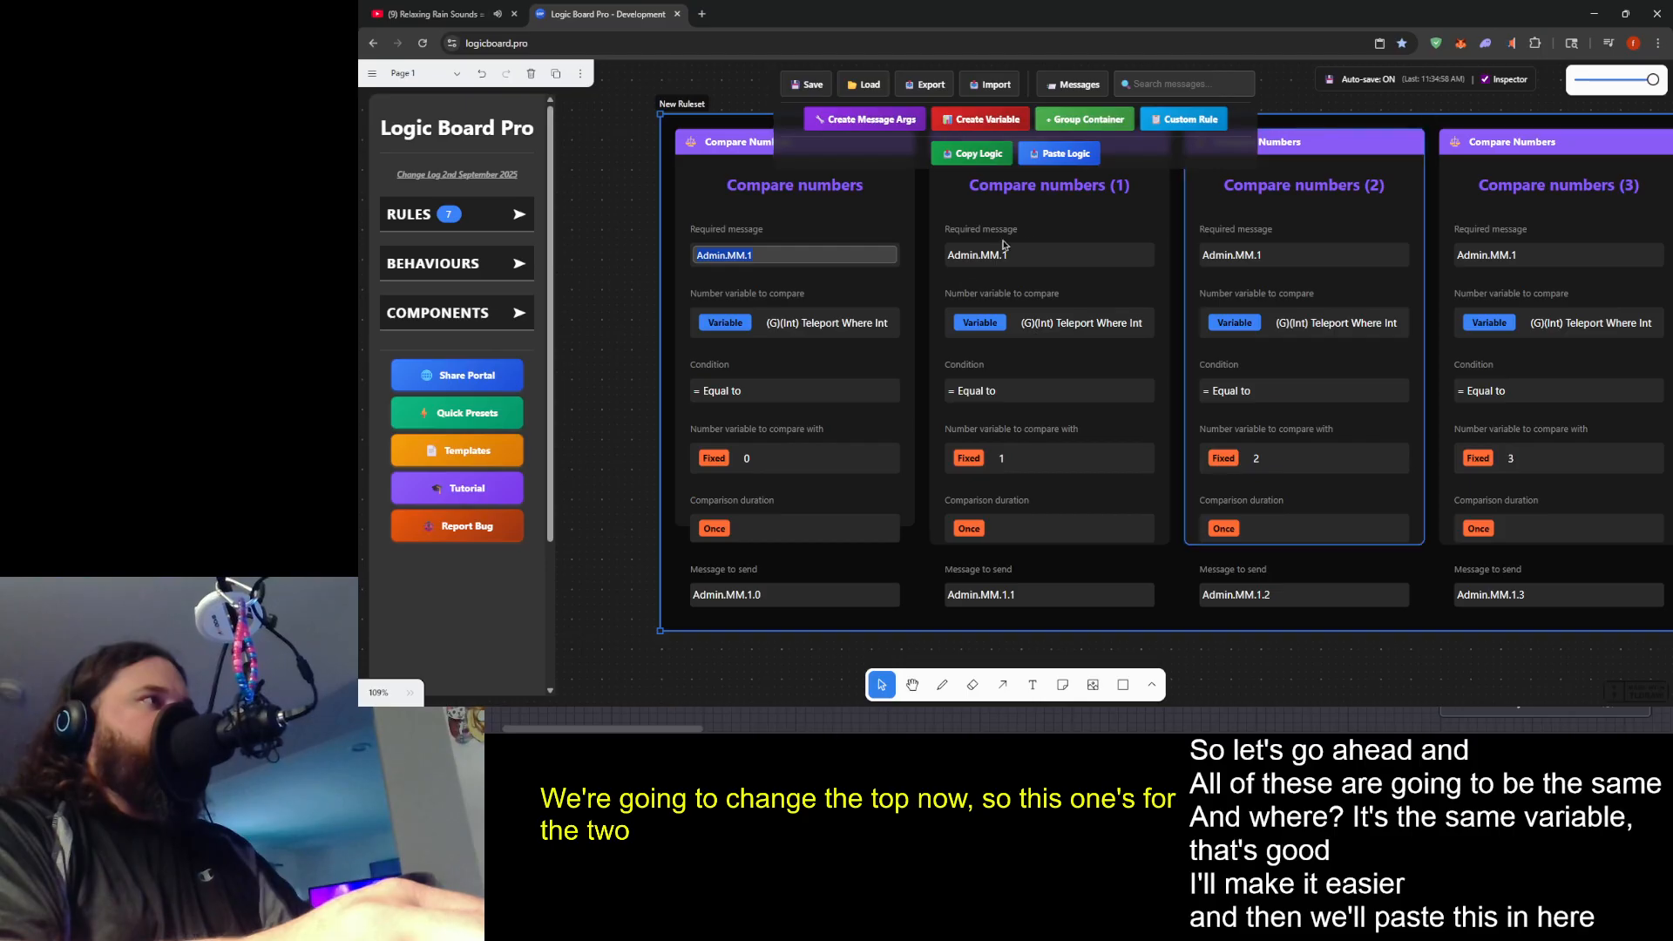
click(860, 244)
click(860, 244)
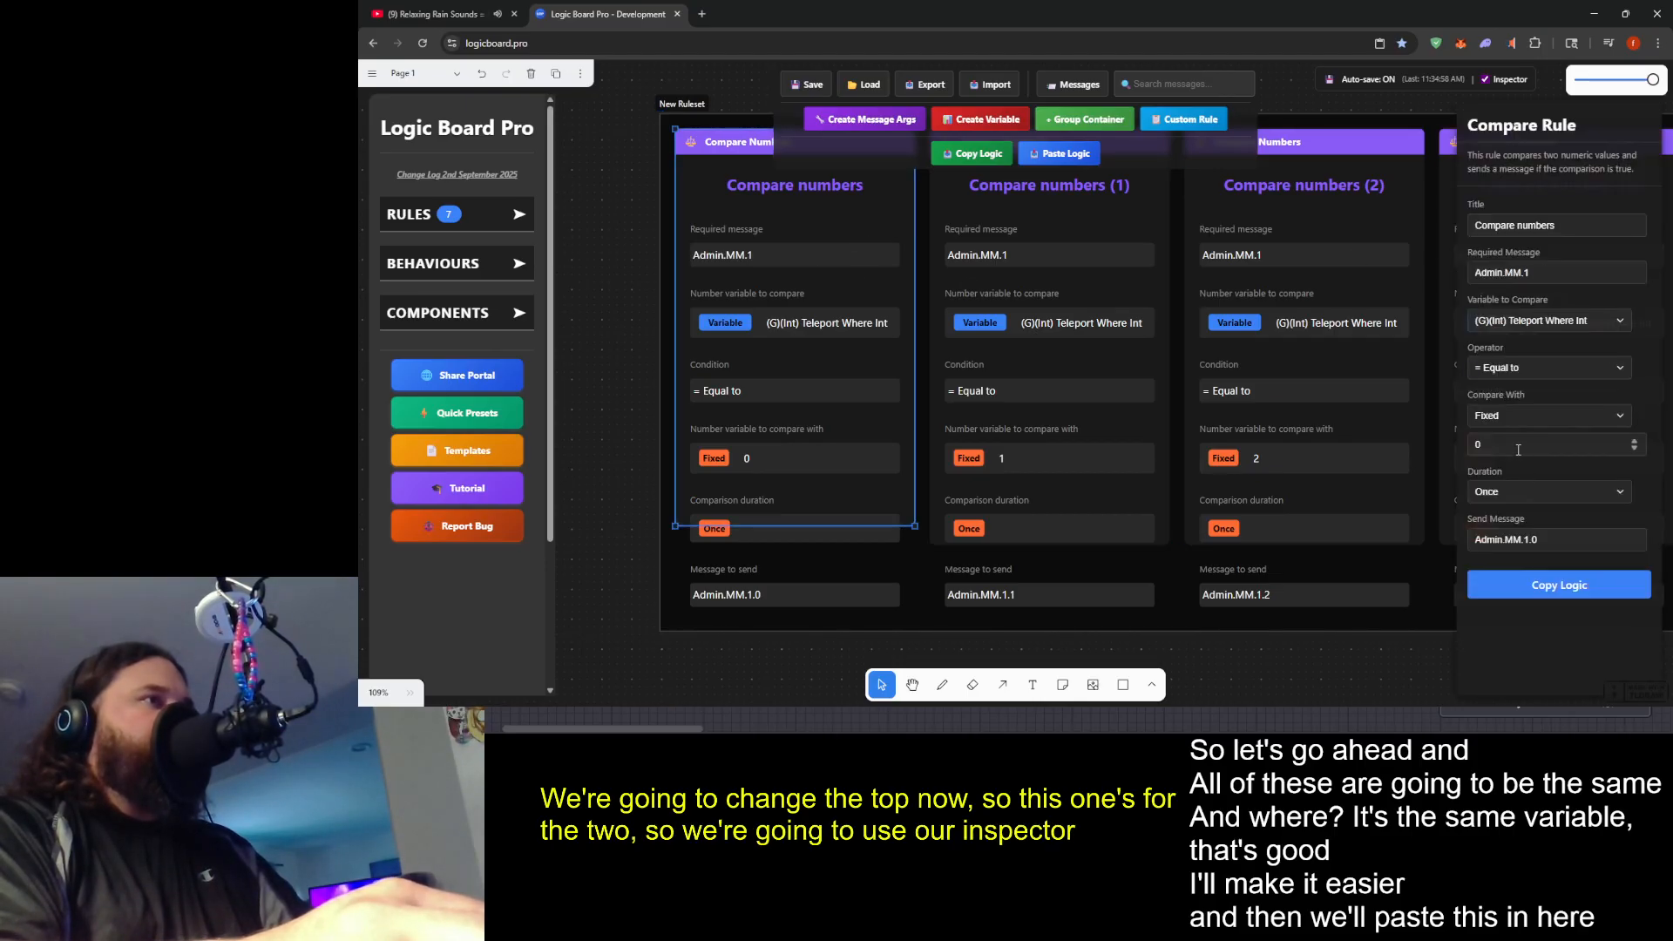
click(1569, 272)
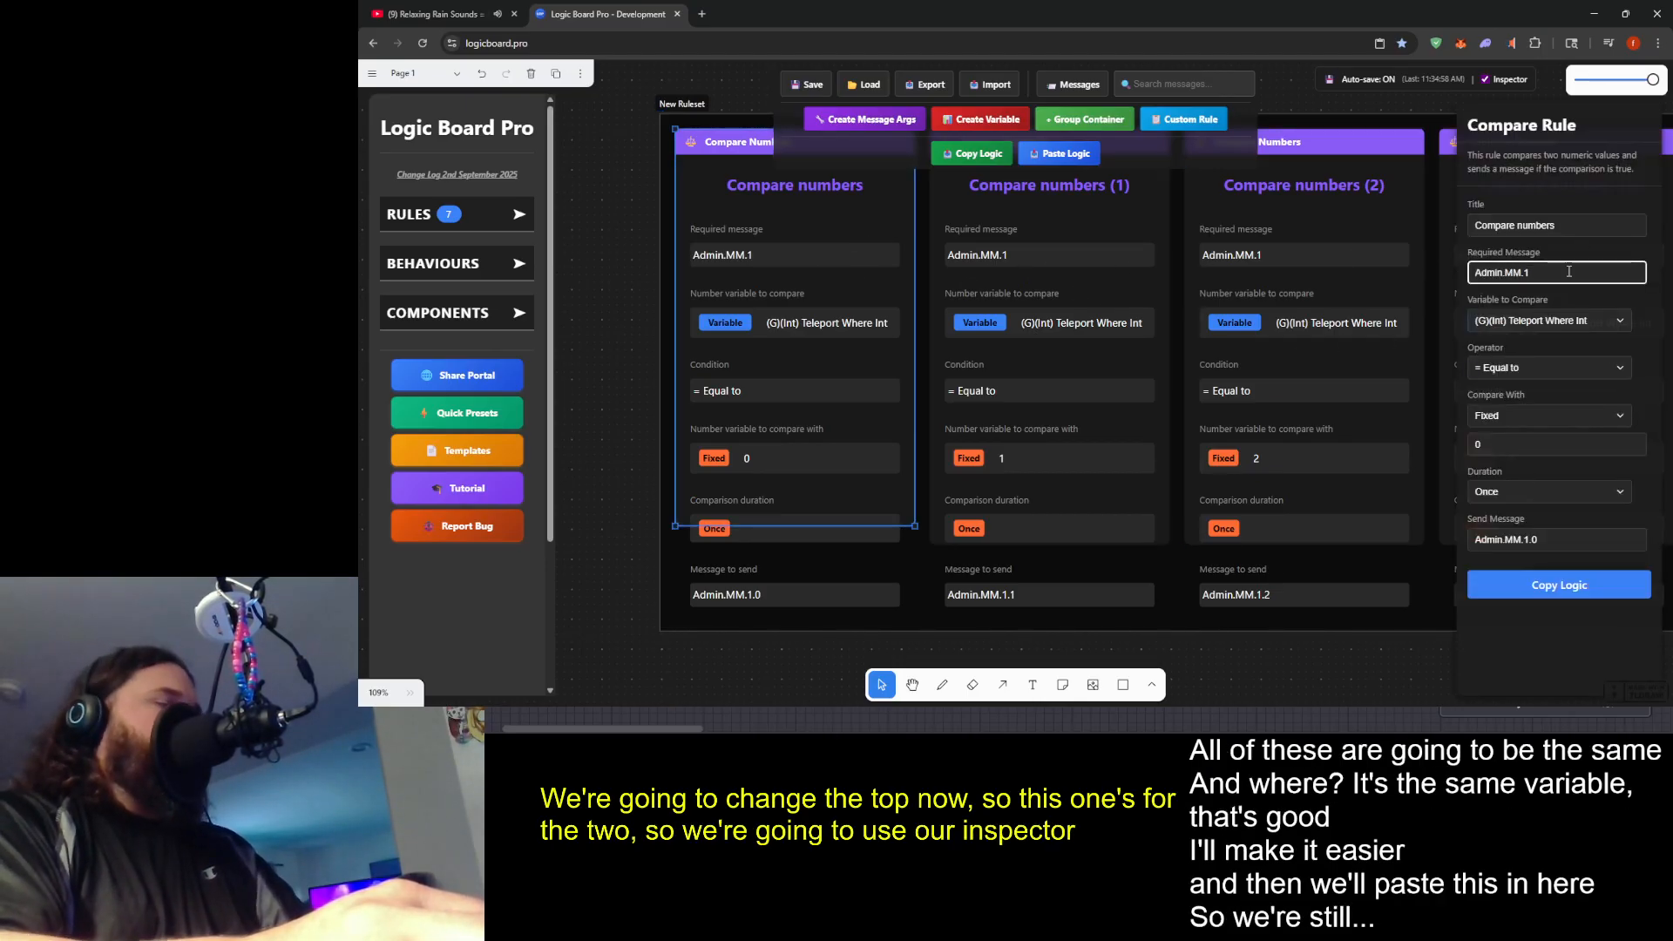
key(BackSpace)
text(2)
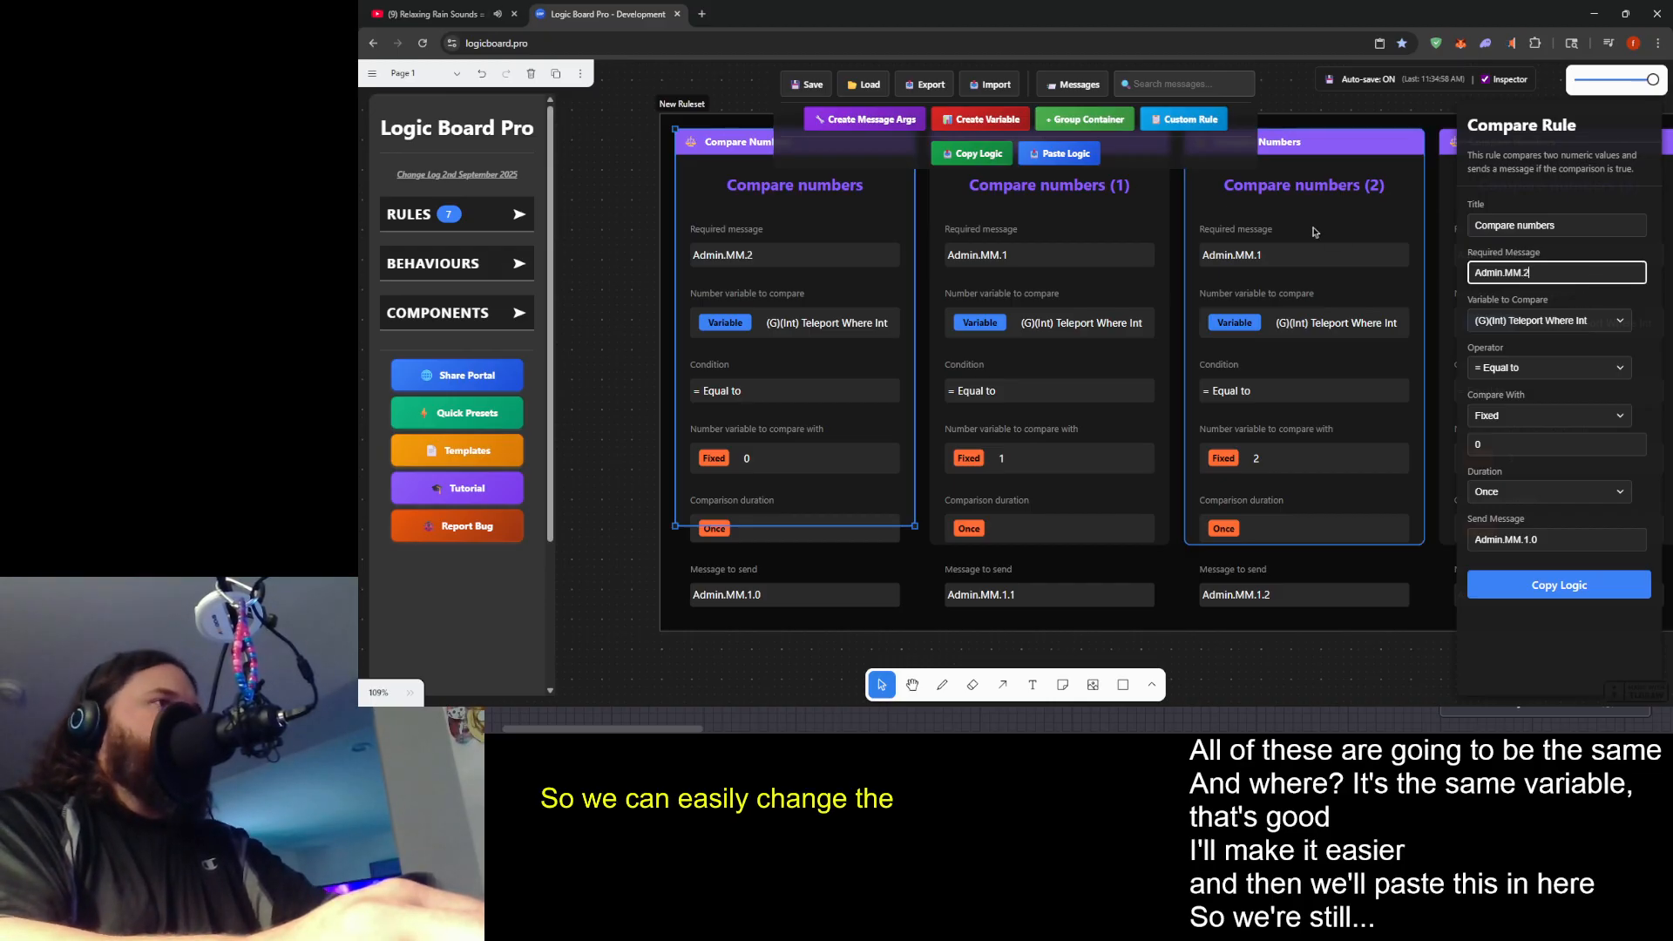
click(1057, 229)
click(1581, 273)
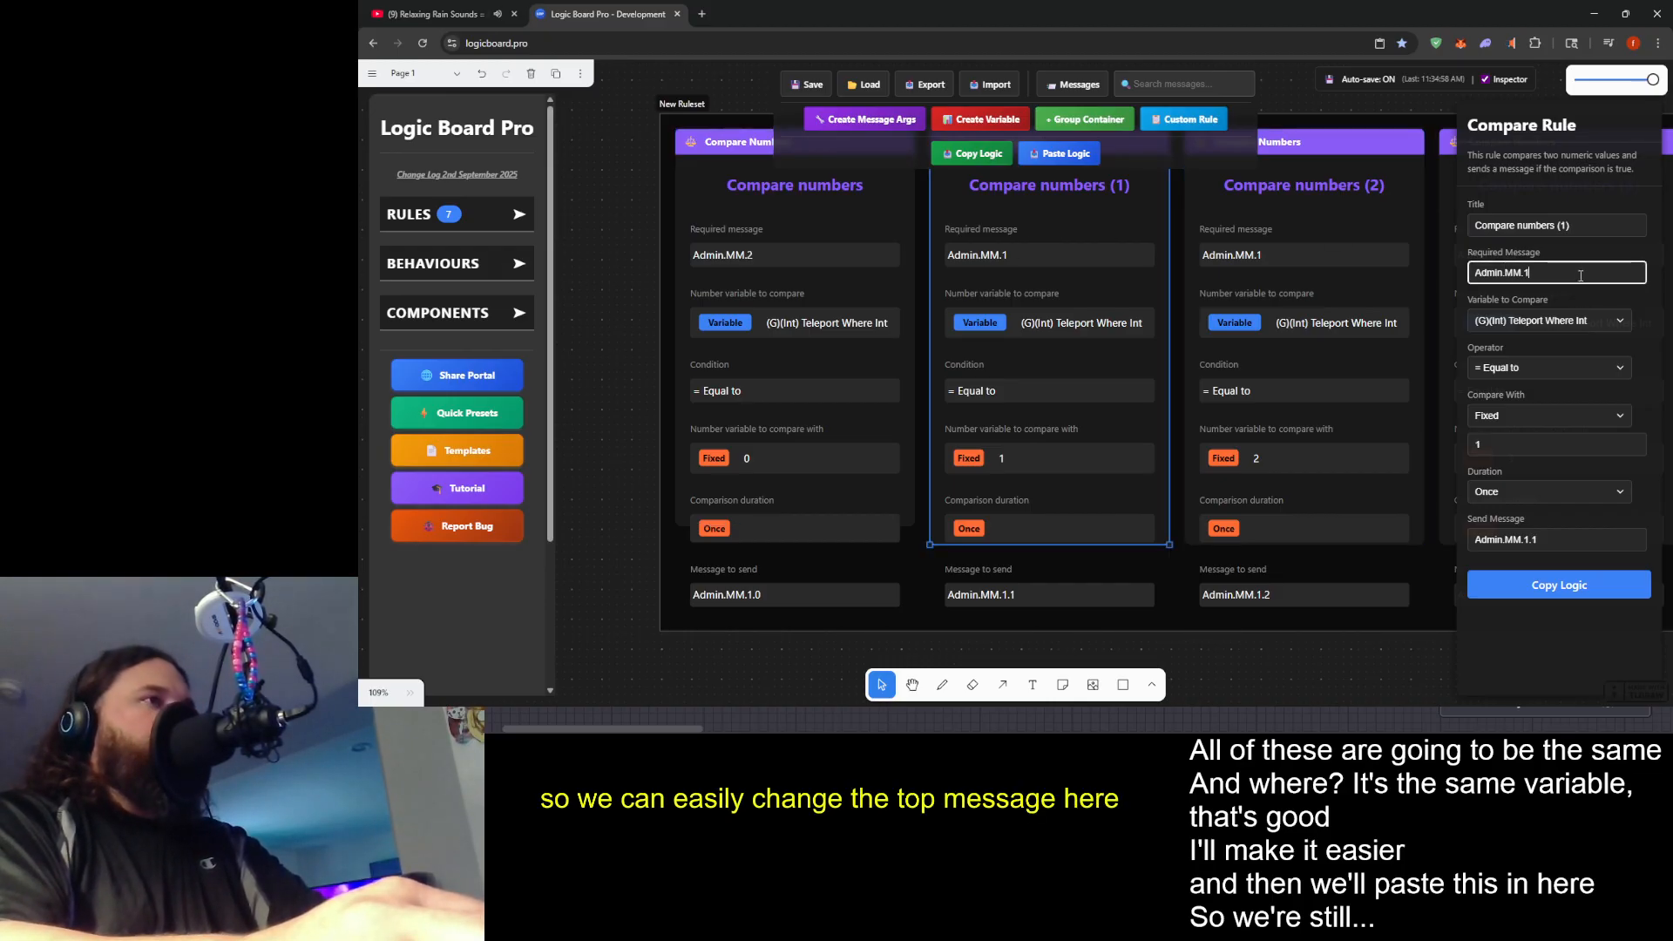
key(BackSpace)
text(2)
- Set the required message of the Compare numbers (2) and Compare numbers (3) rules to Admin.MM.2
click(1296, 225)
click(1556, 271)
key(BackSpace)
text(2)
drag(1332, 351, 825, 381)
click(1068, 255)
click(1558, 273)
text(2)
- Set the required message of the first Send message rule to Admin.MM.2.1
drag(1145, 380, 759, 390)
click(929, 265)
click(1568, 311)
text(1)
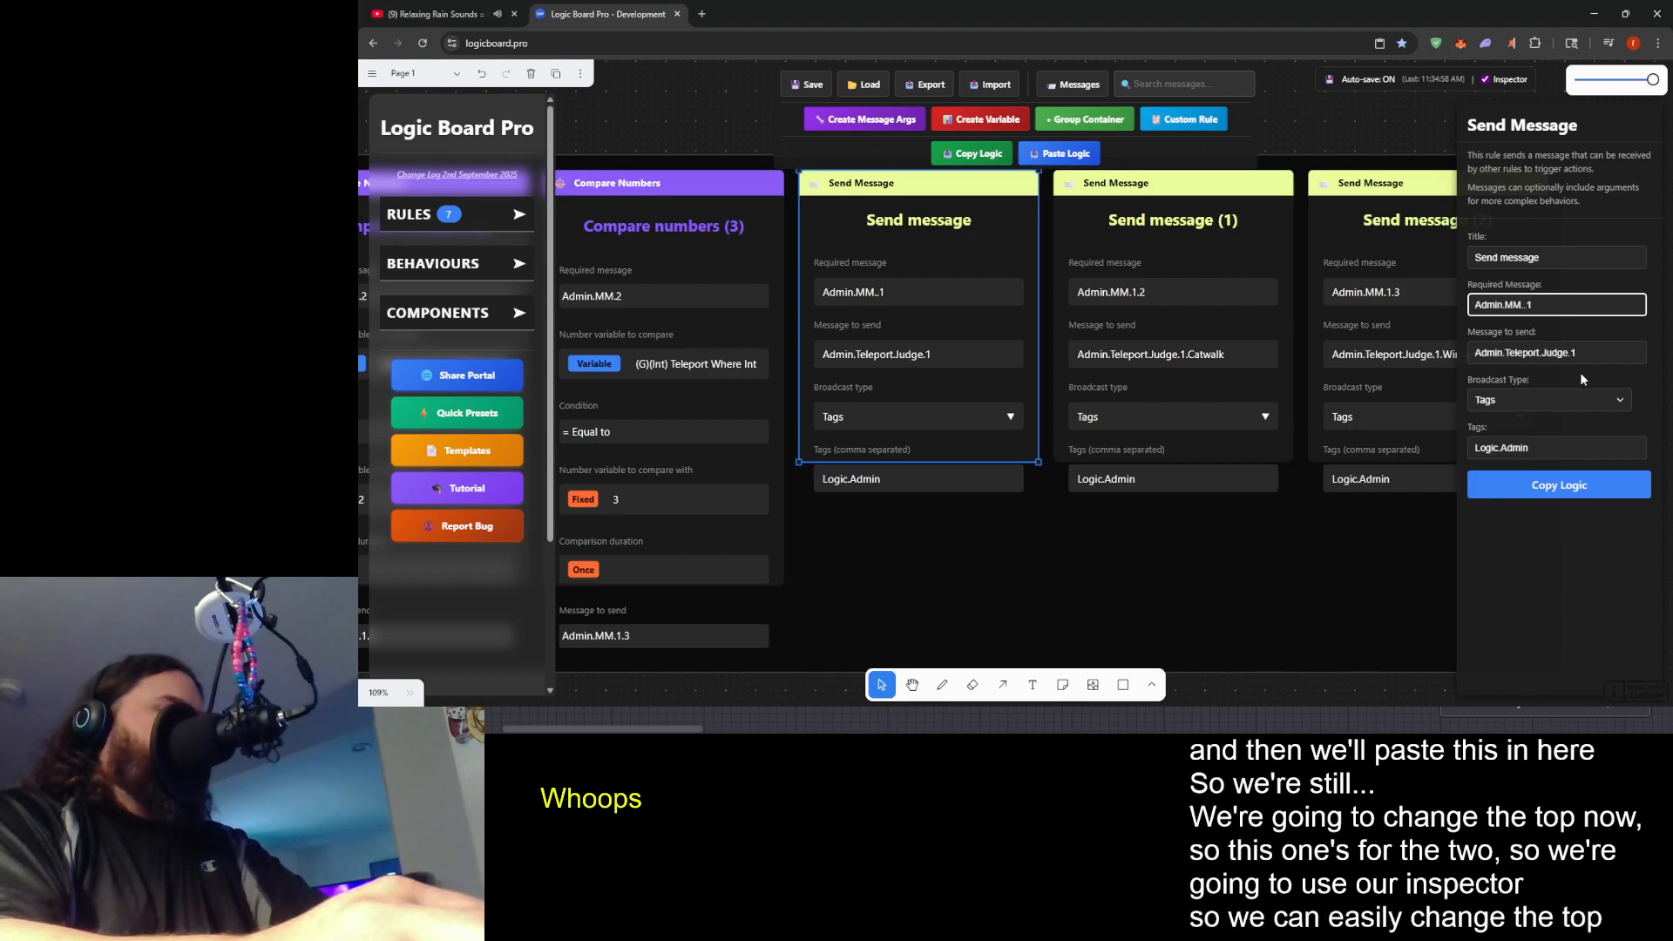
text(.2)
- Set the required message of Send message (1) to Admin.MM.2.2 and of Send message (2) to Admin.MM.2.3
click(1190, 261)
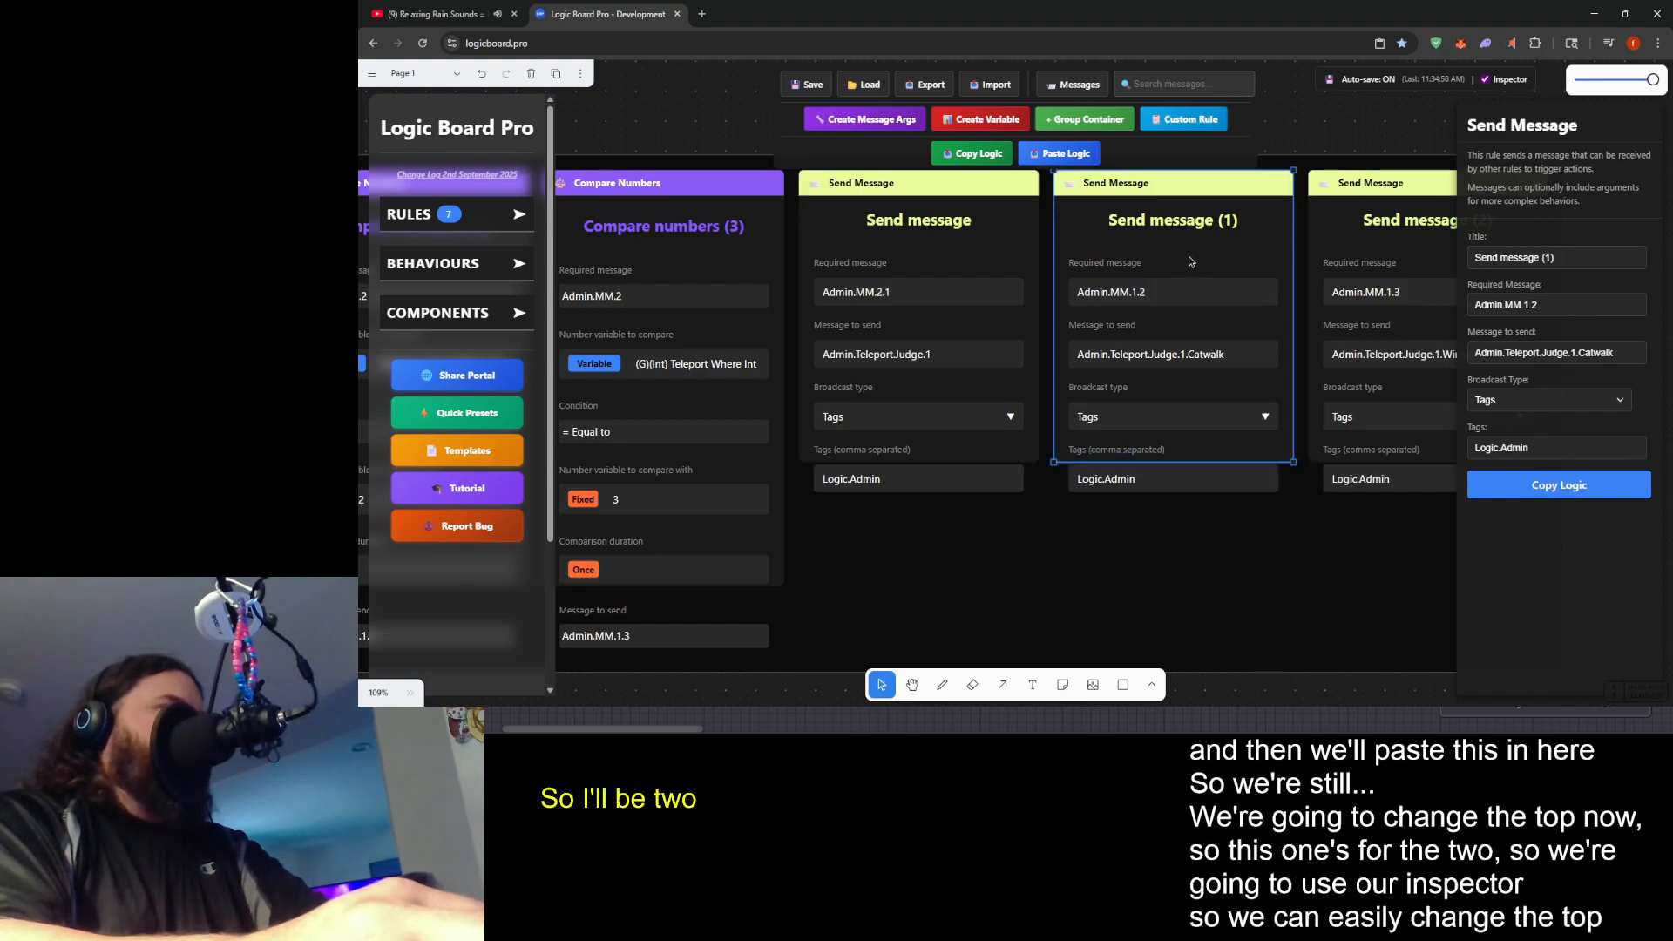
double_click(1120, 297)
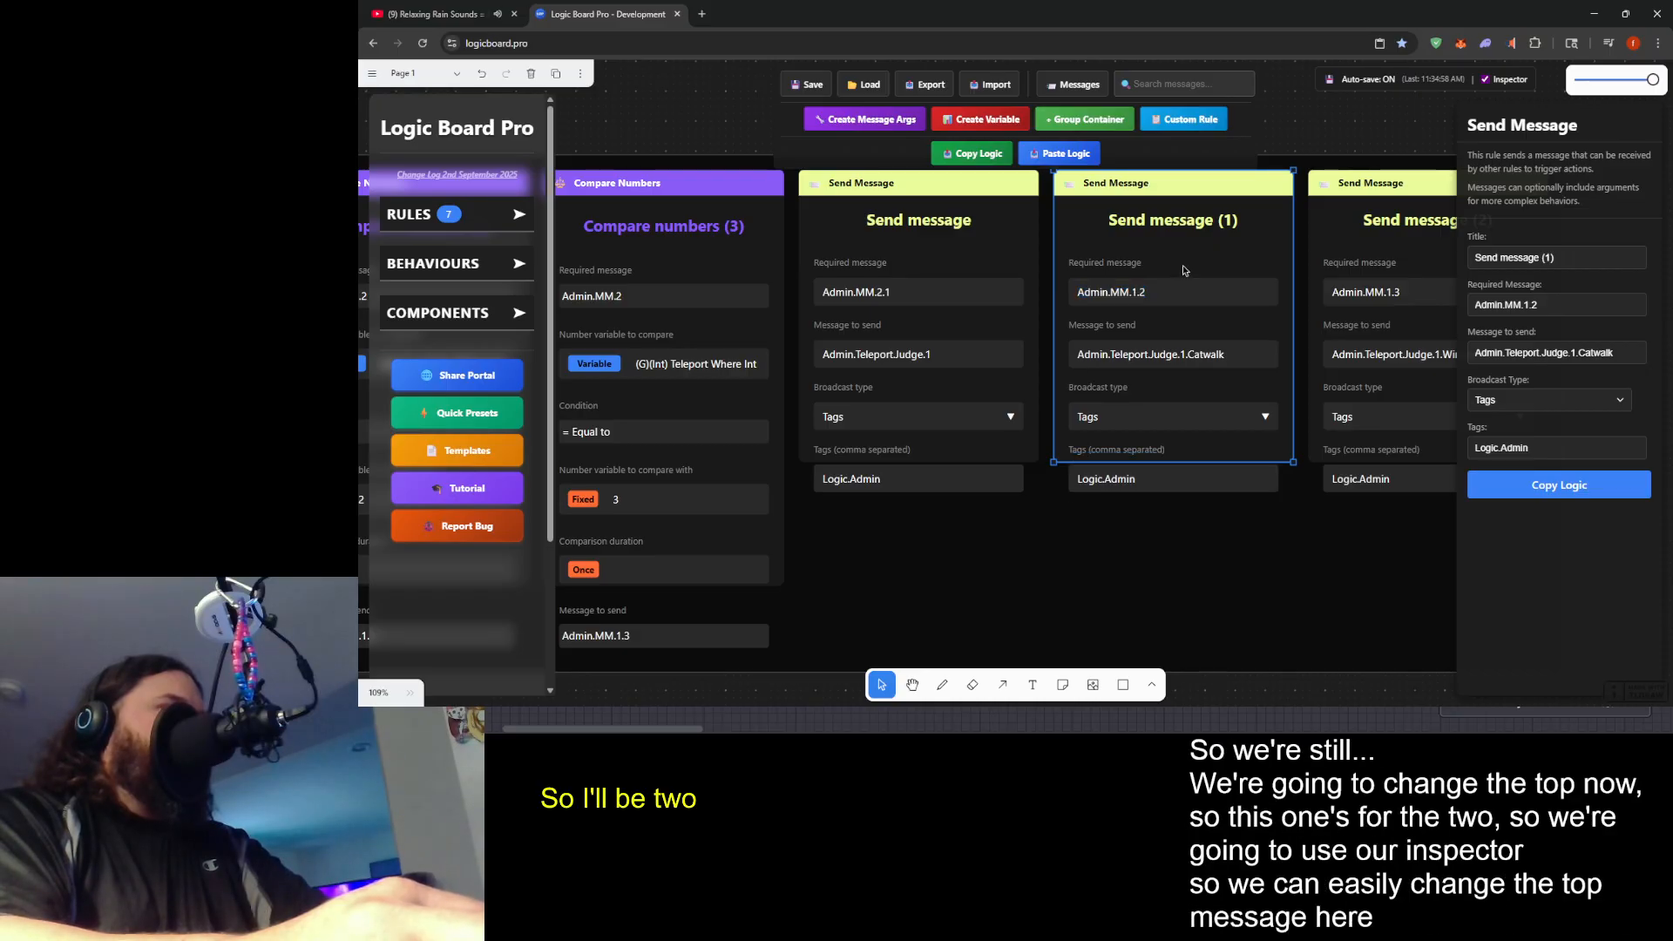
click(1545, 302)
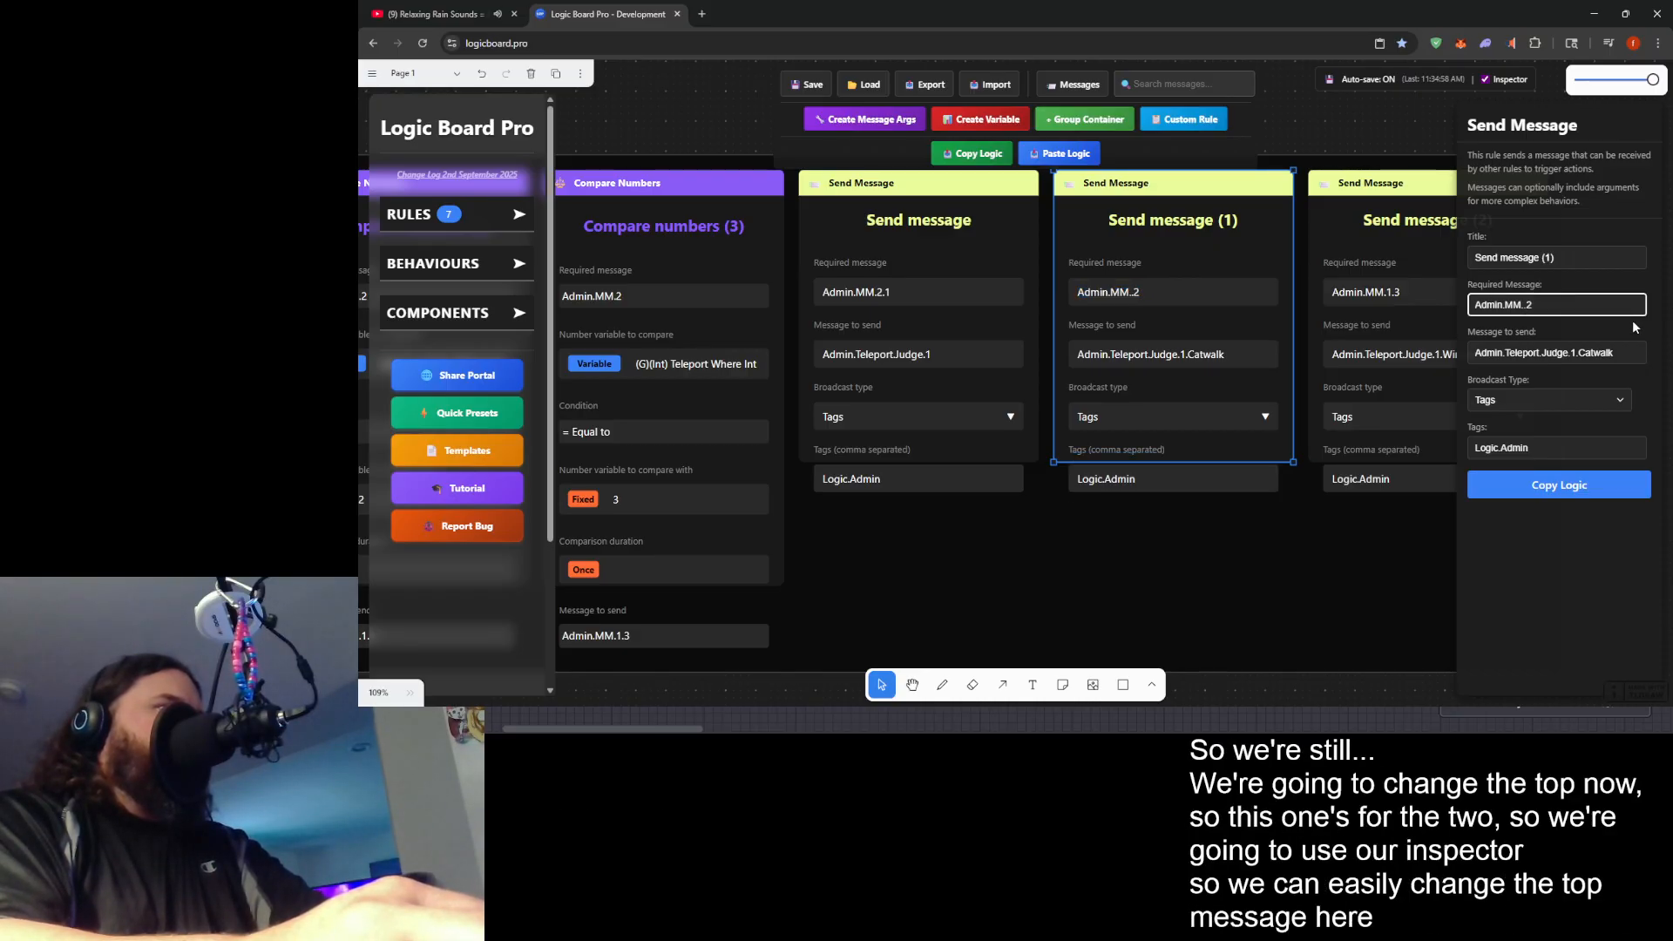
text(2)
click(1379, 257)
key(BackSpace)
text(2)
double_click(1077, 358)
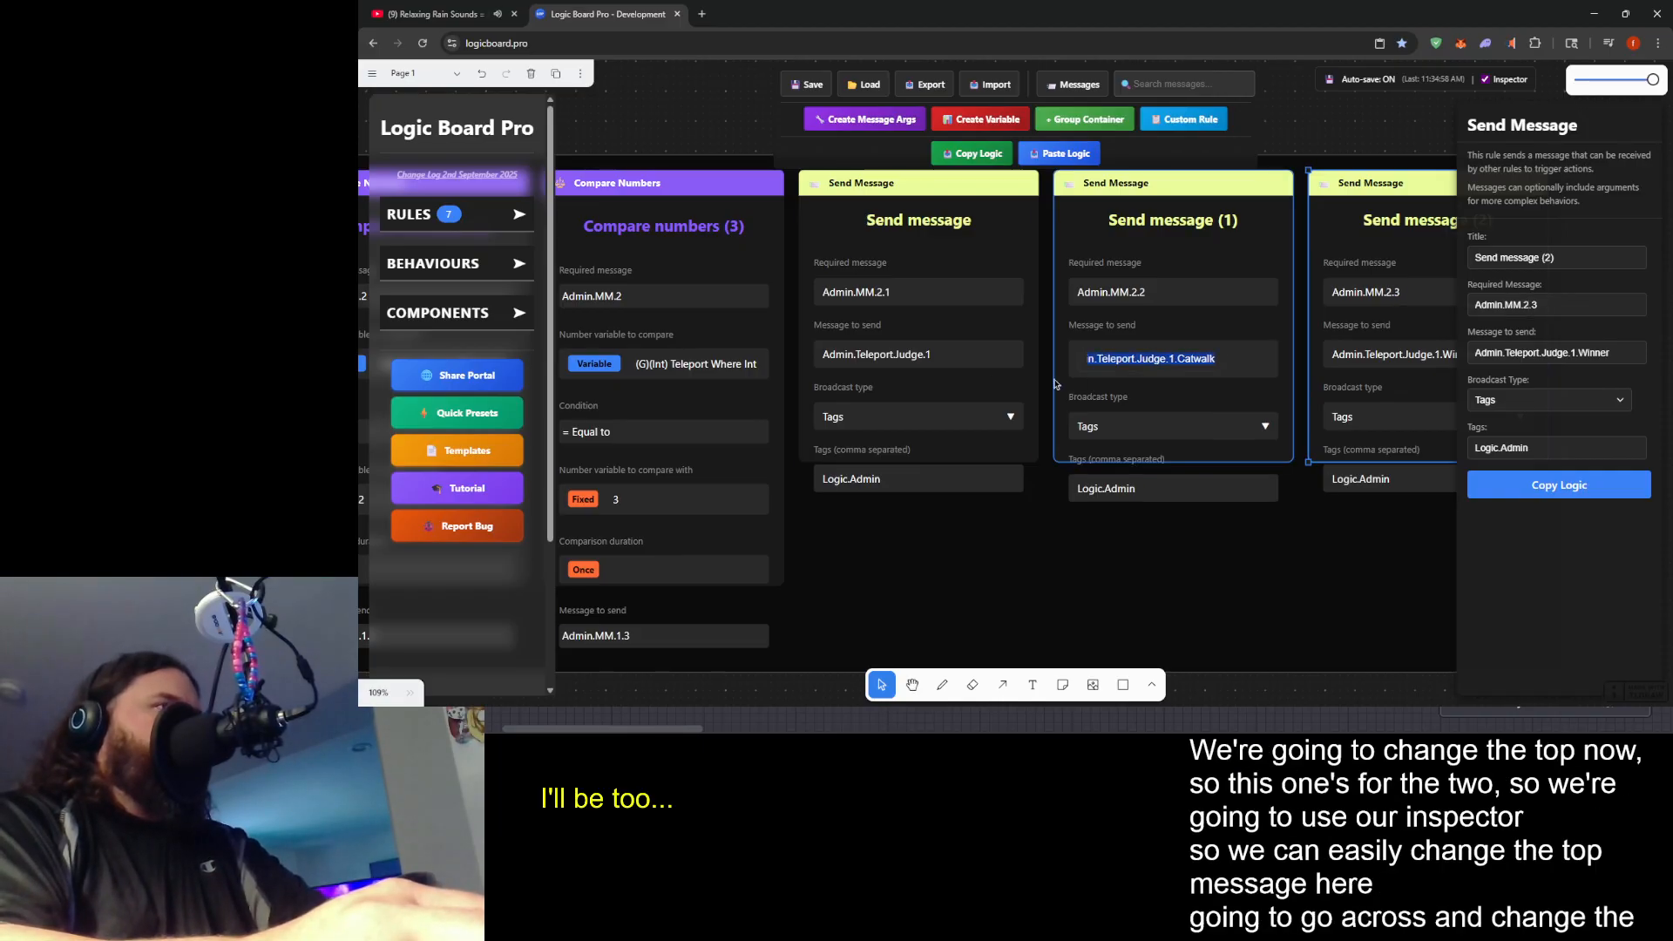
- Set the message sent by Compare numbers to Admin.MM.2.0 and by Compare numbers (1) to Admin.MM.2.1
drag(1170, 533, 1669, 437)
drag(742, 607, 1259, 580)
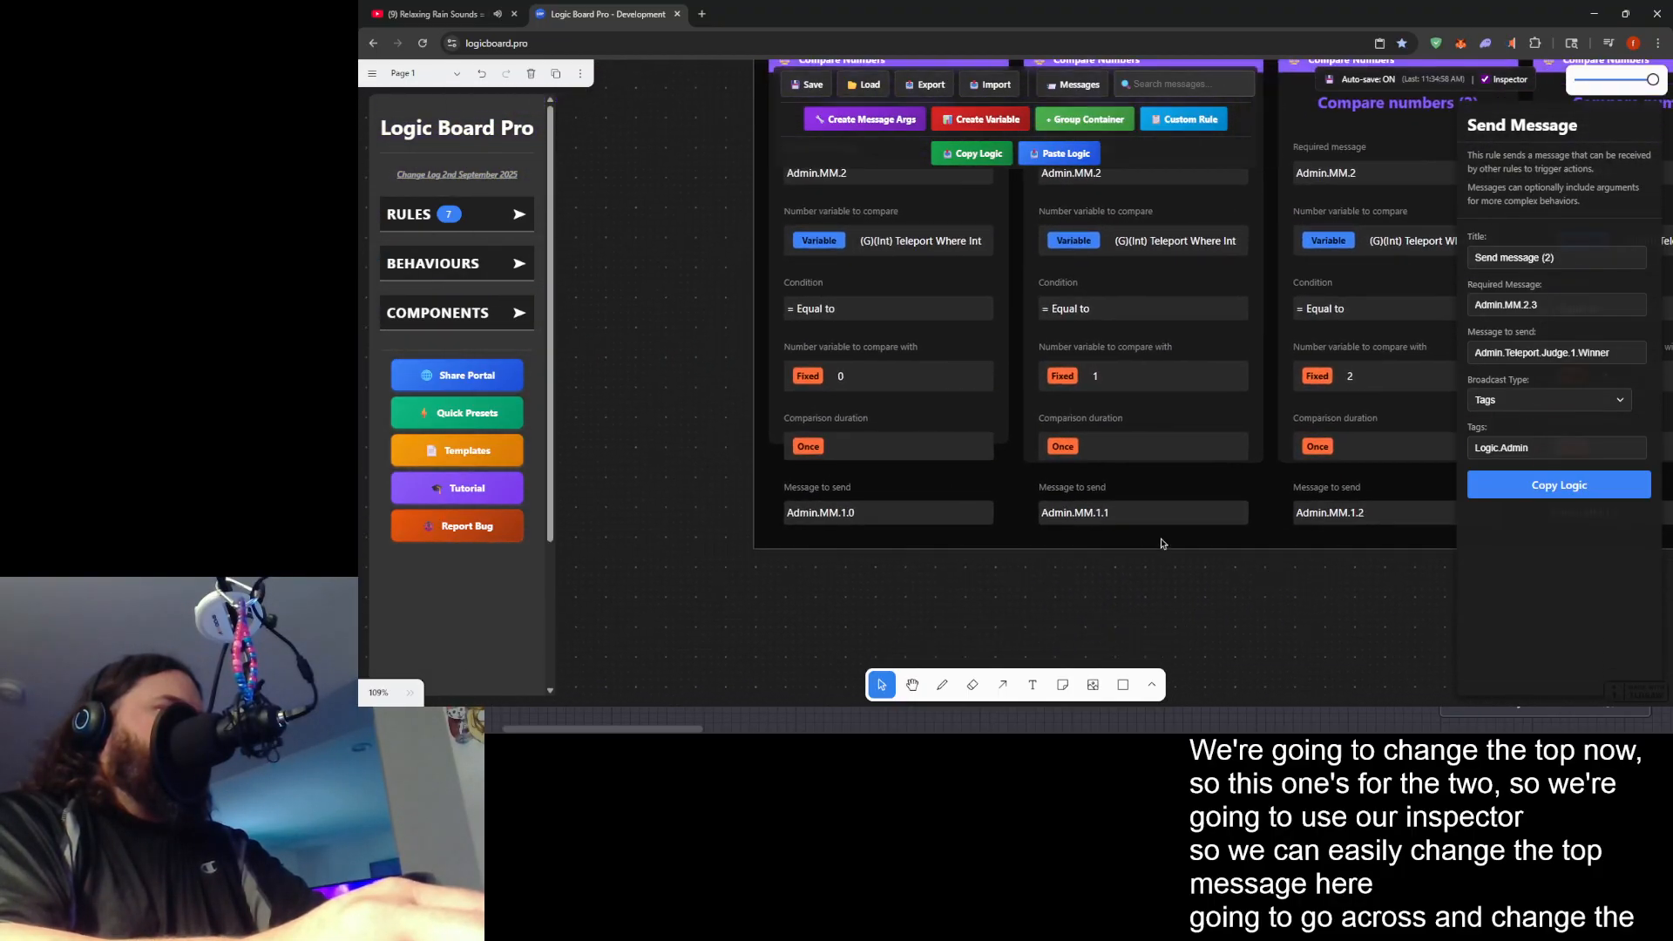
click(985, 423)
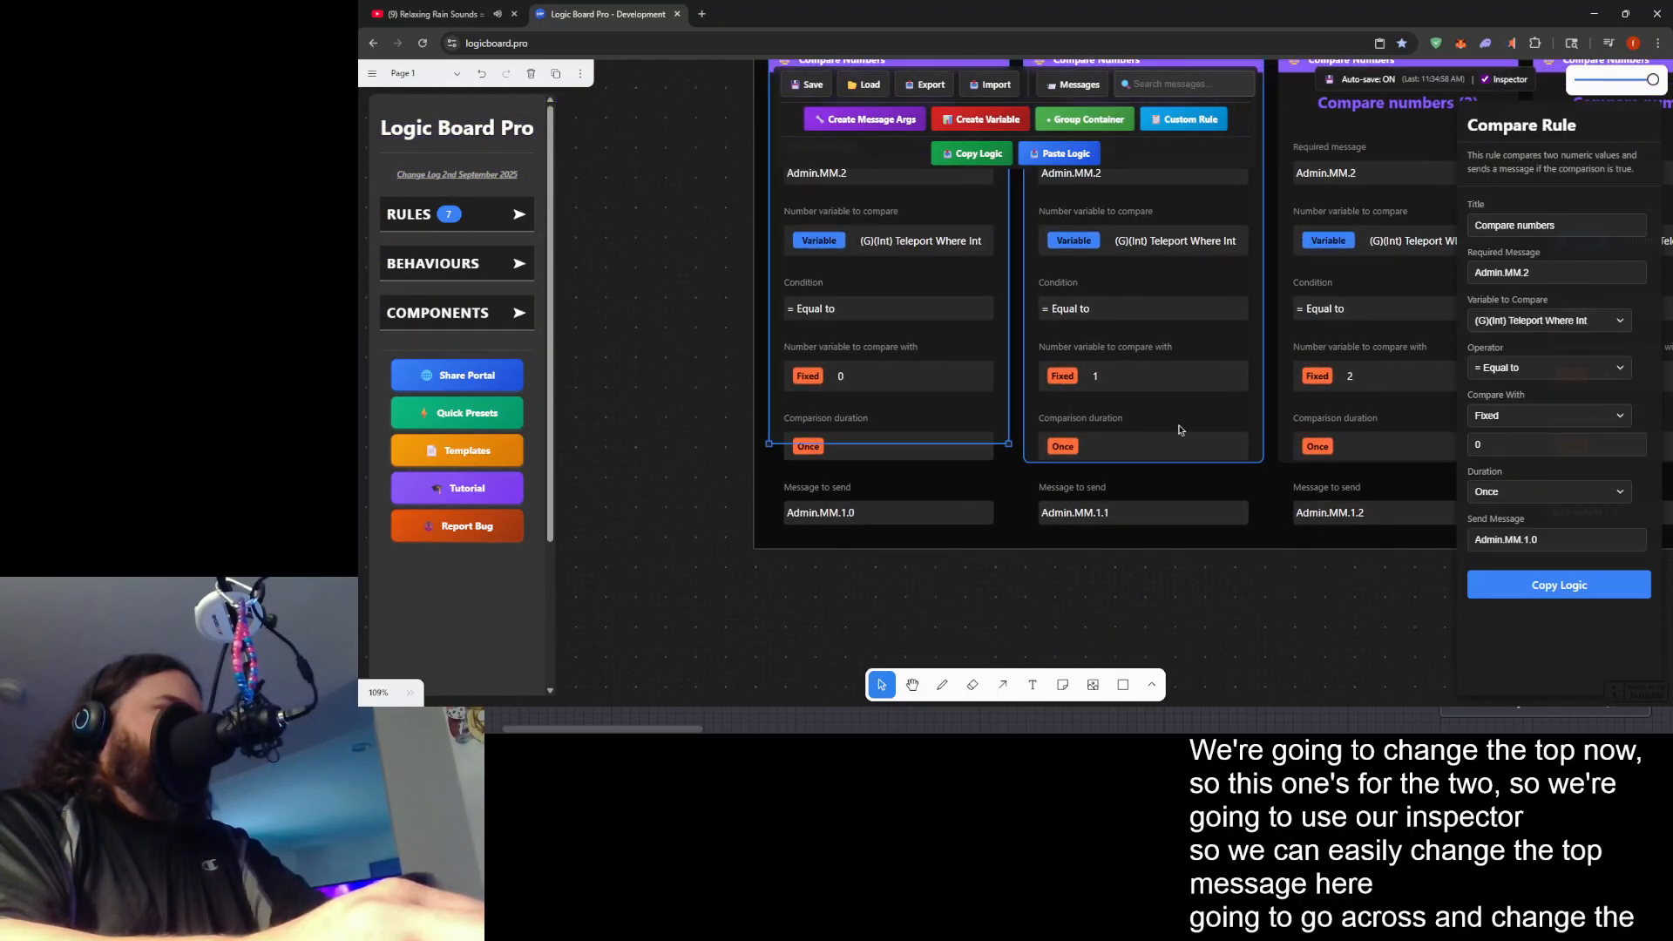
click(1530, 538)
key(BackSpace)
text(2)
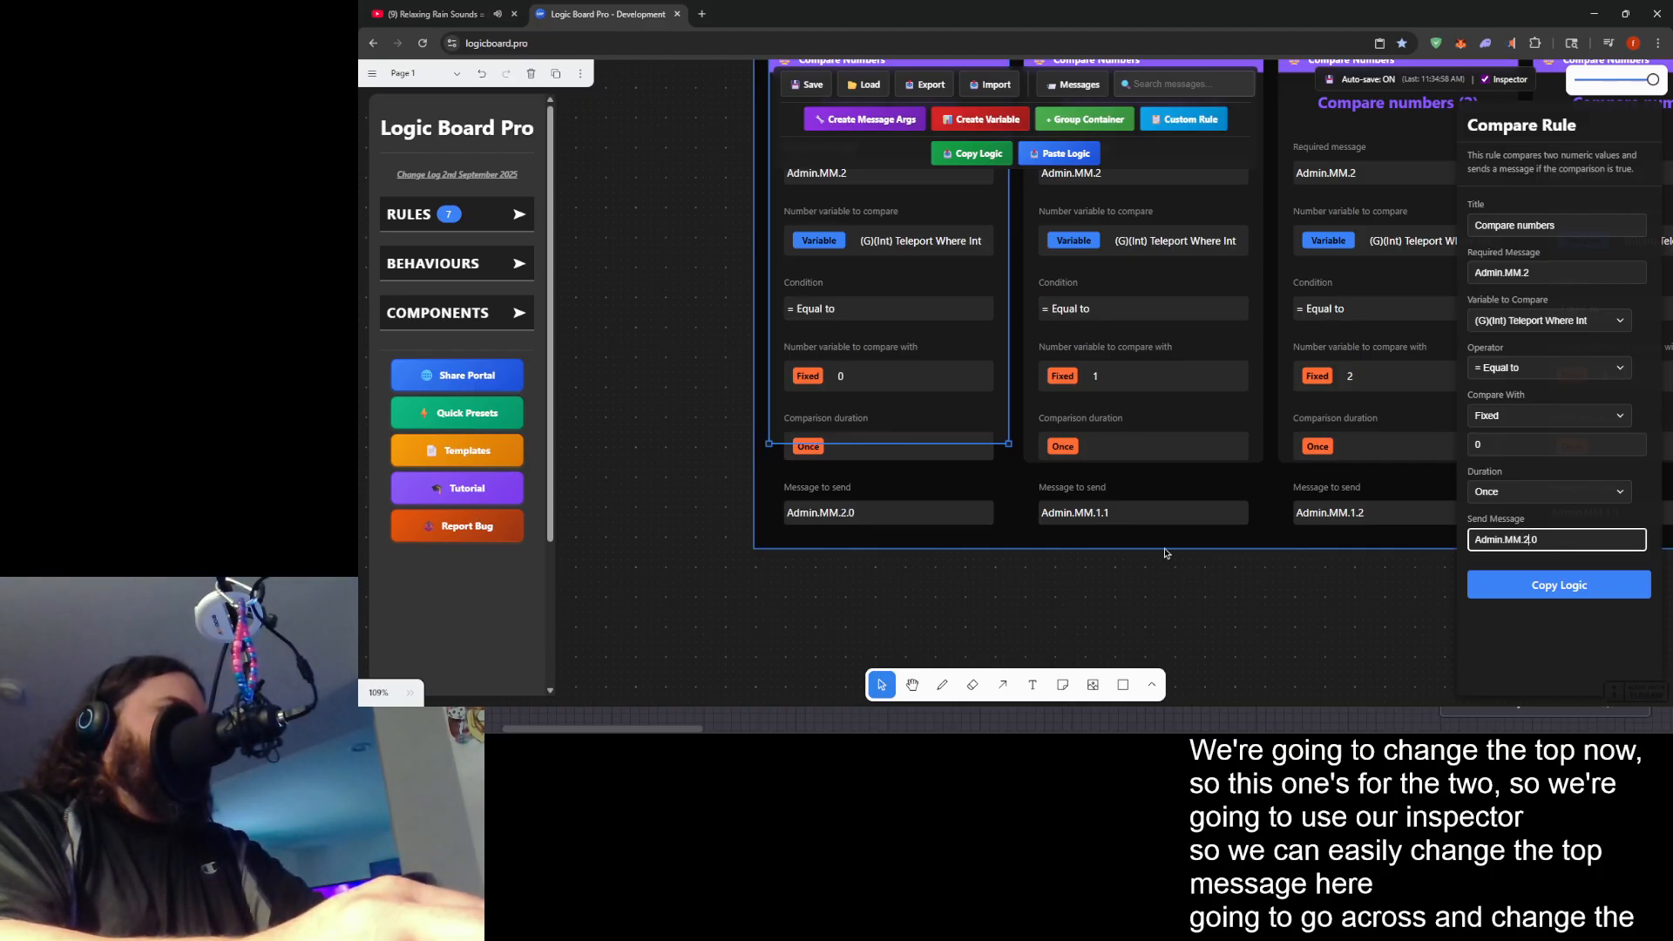
click(1139, 486)
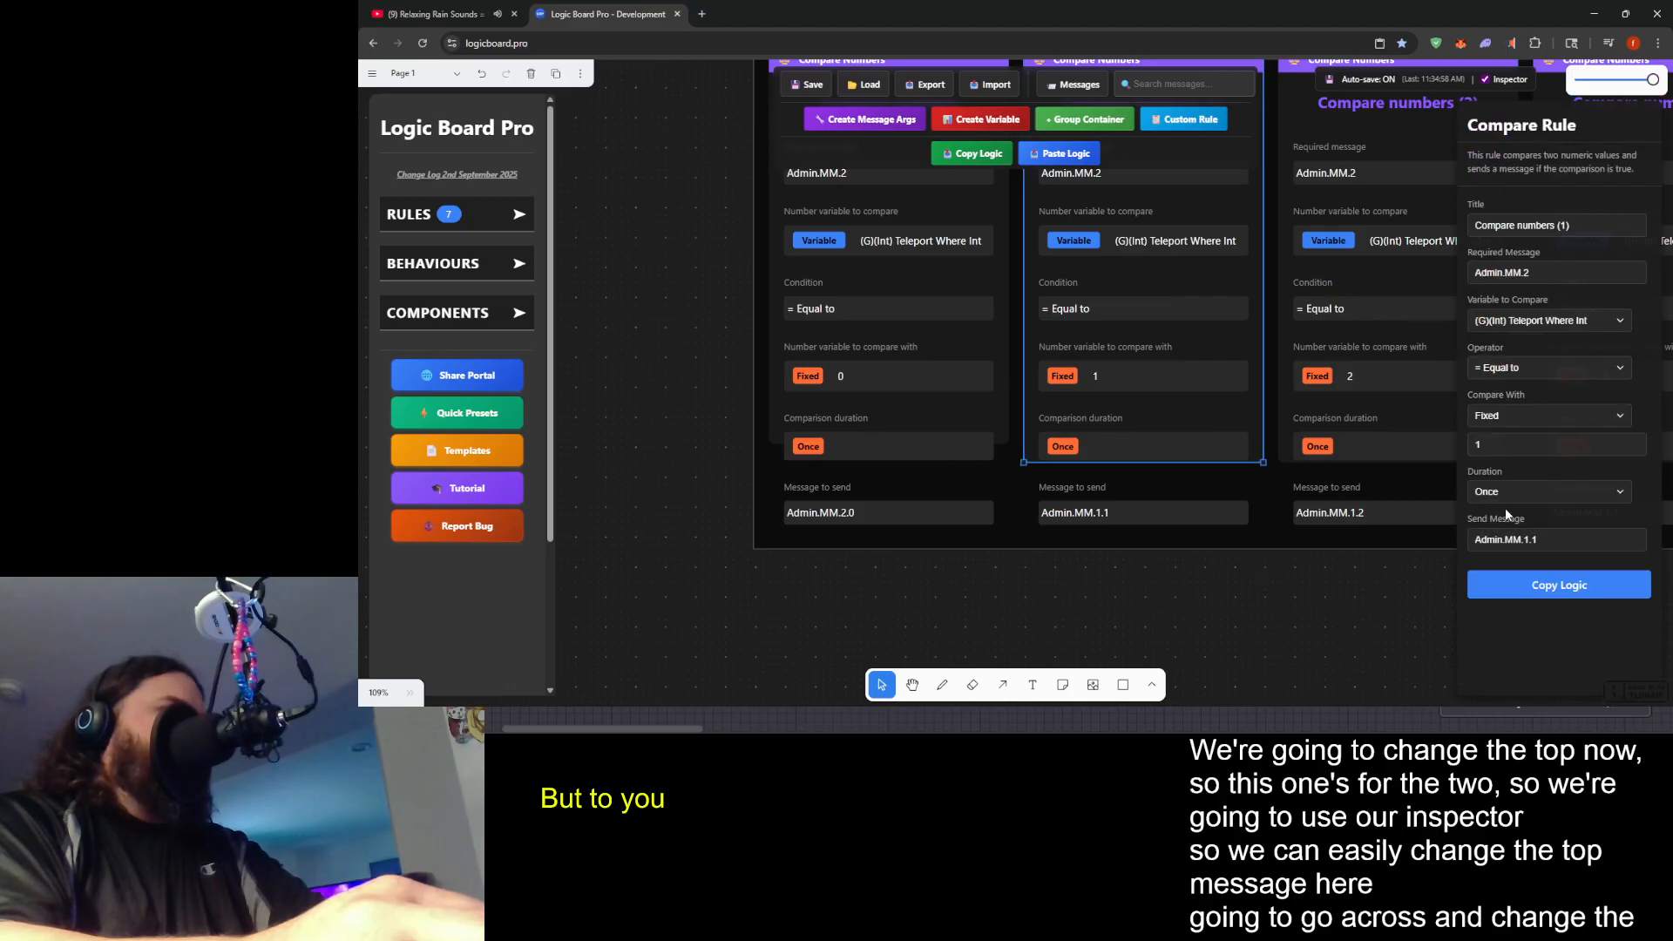
click(1530, 539)
key(BackSpace)
text(2)
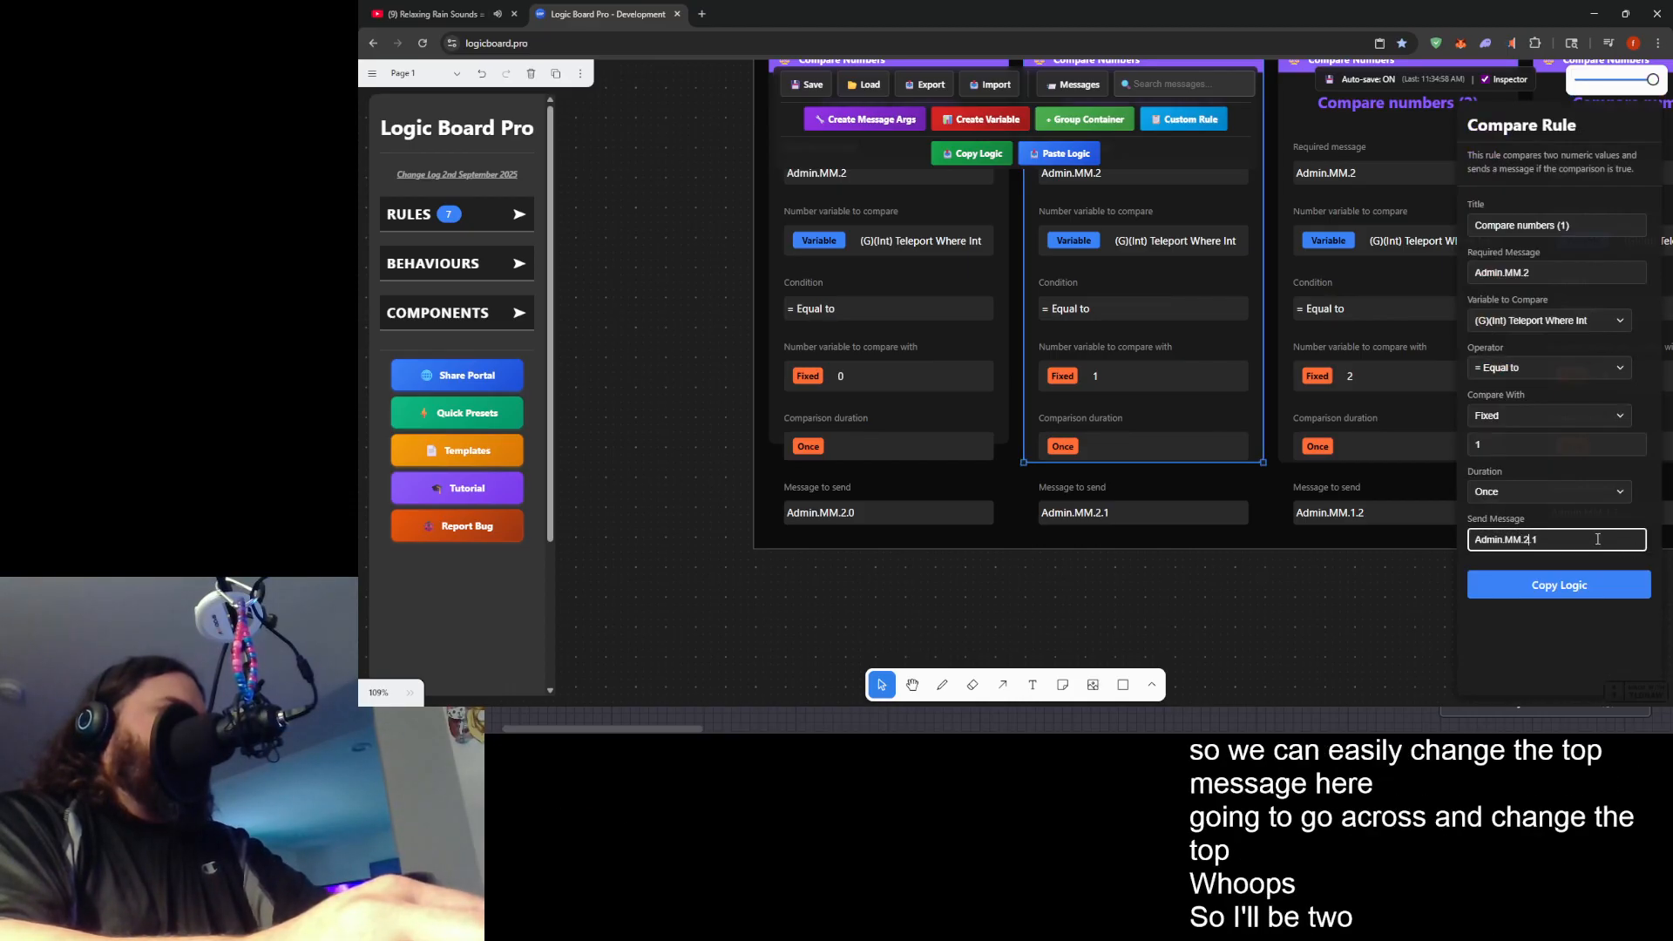
- Set the message sent by Compare numbers (2) to Admin.MM.2.2 and by Compare numbers (3) to Admin.MM.2.3
drag(1259, 450, 845, 473)
click(1057, 452)
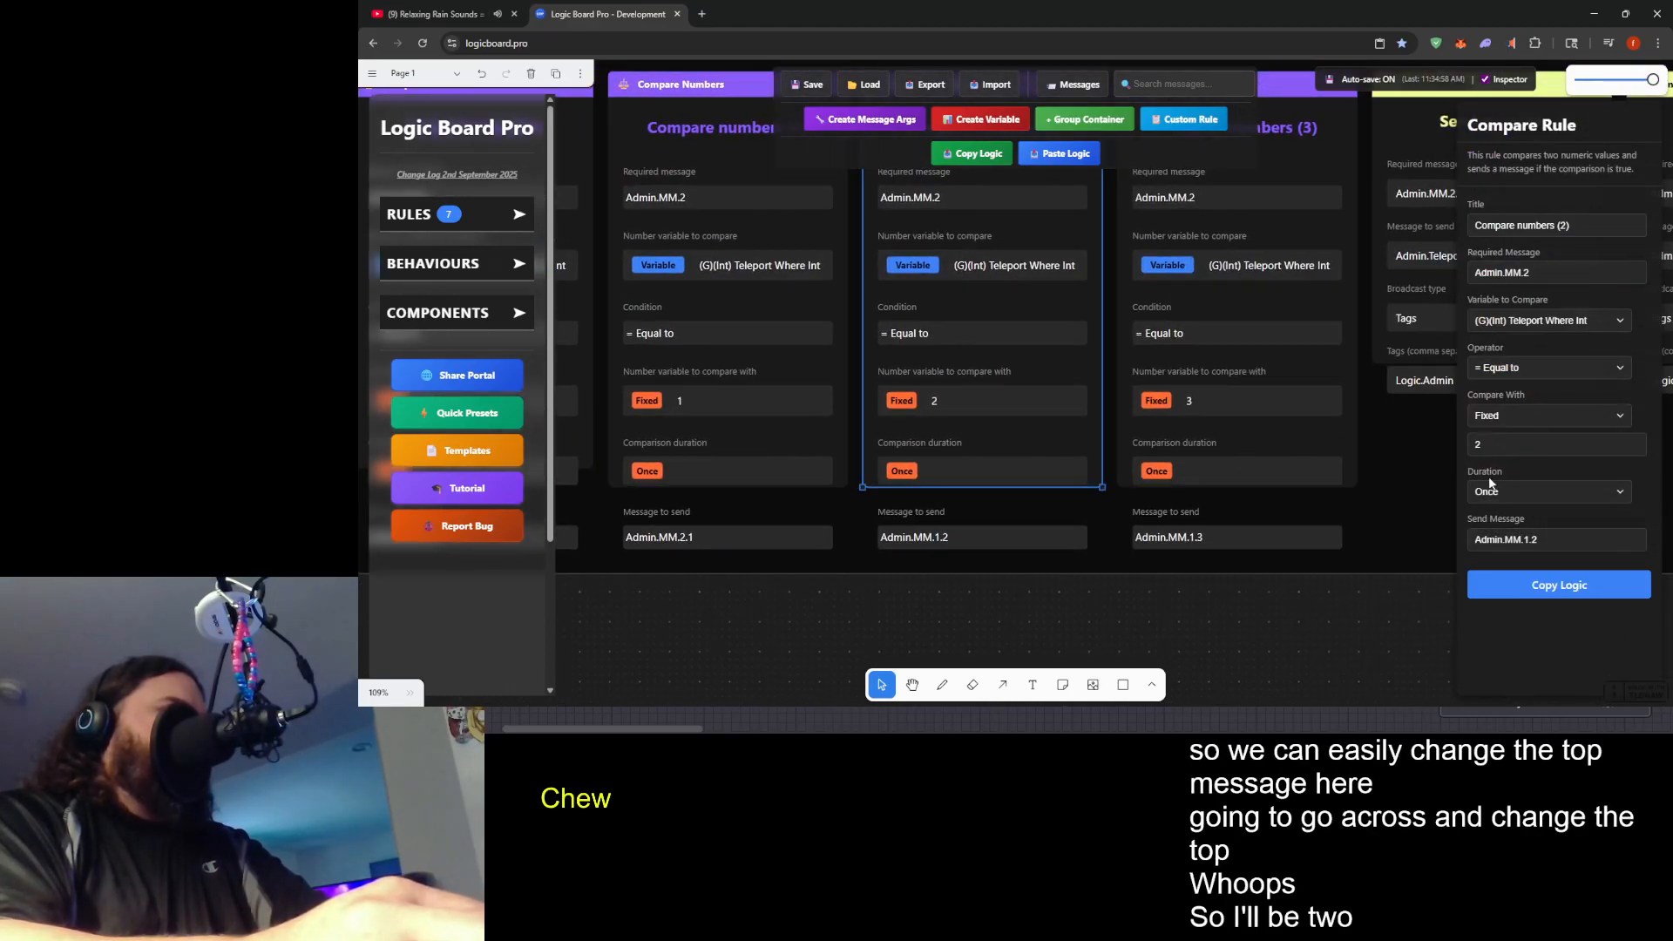
click(1528, 539)
key(BackSpace)
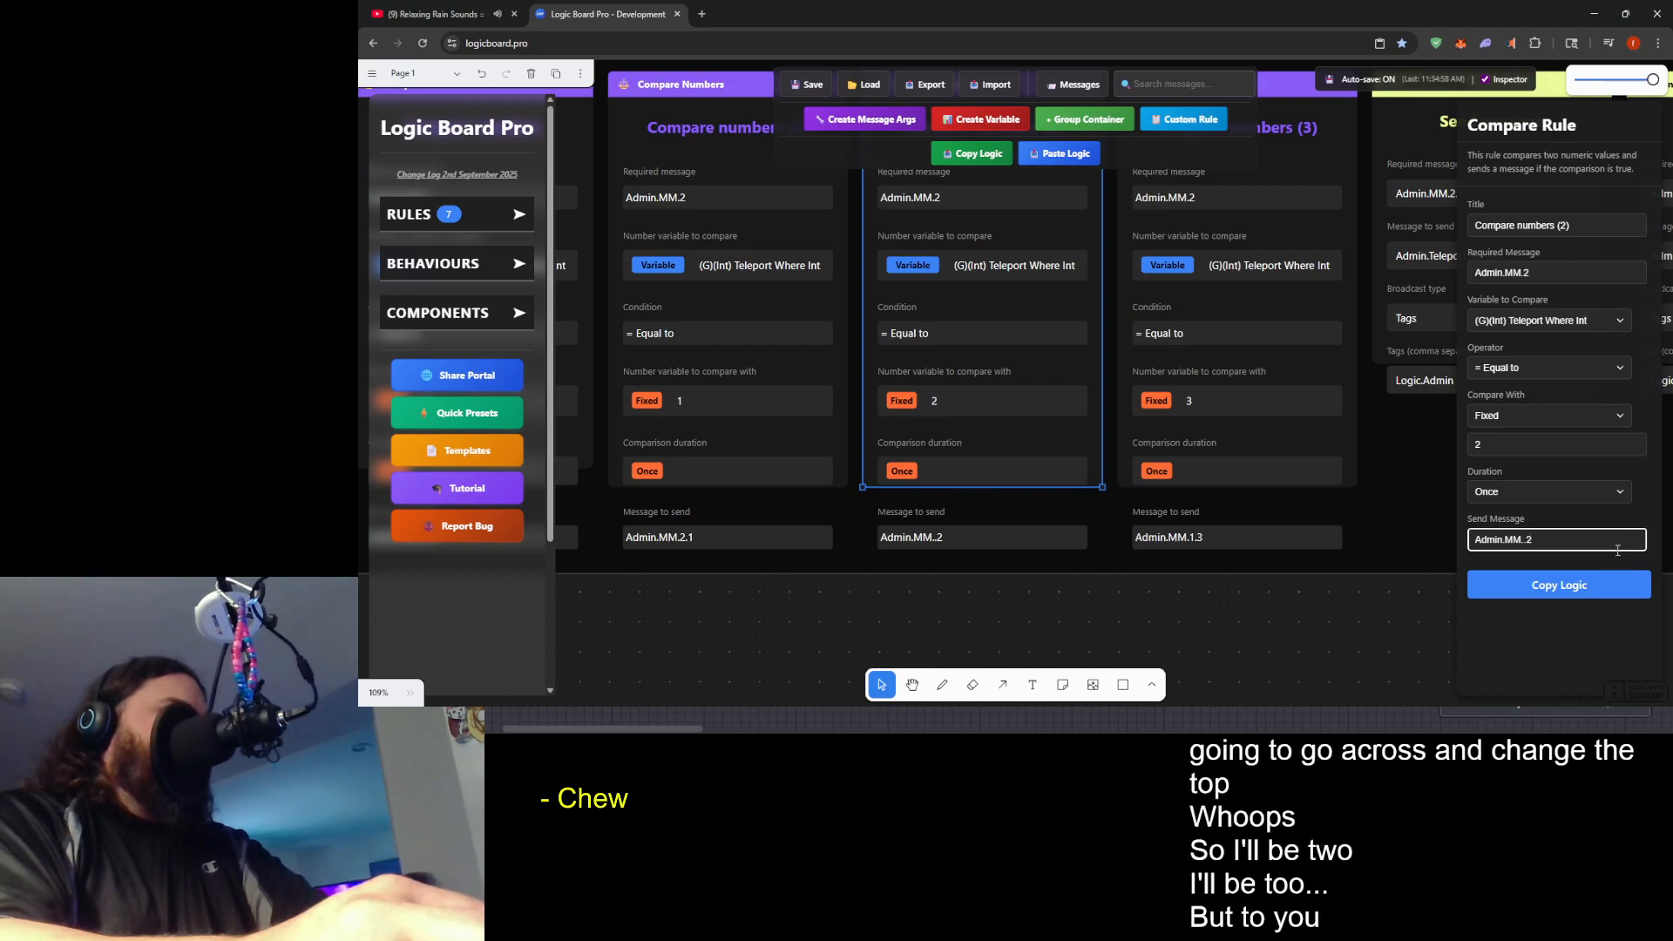
click(1258, 467)
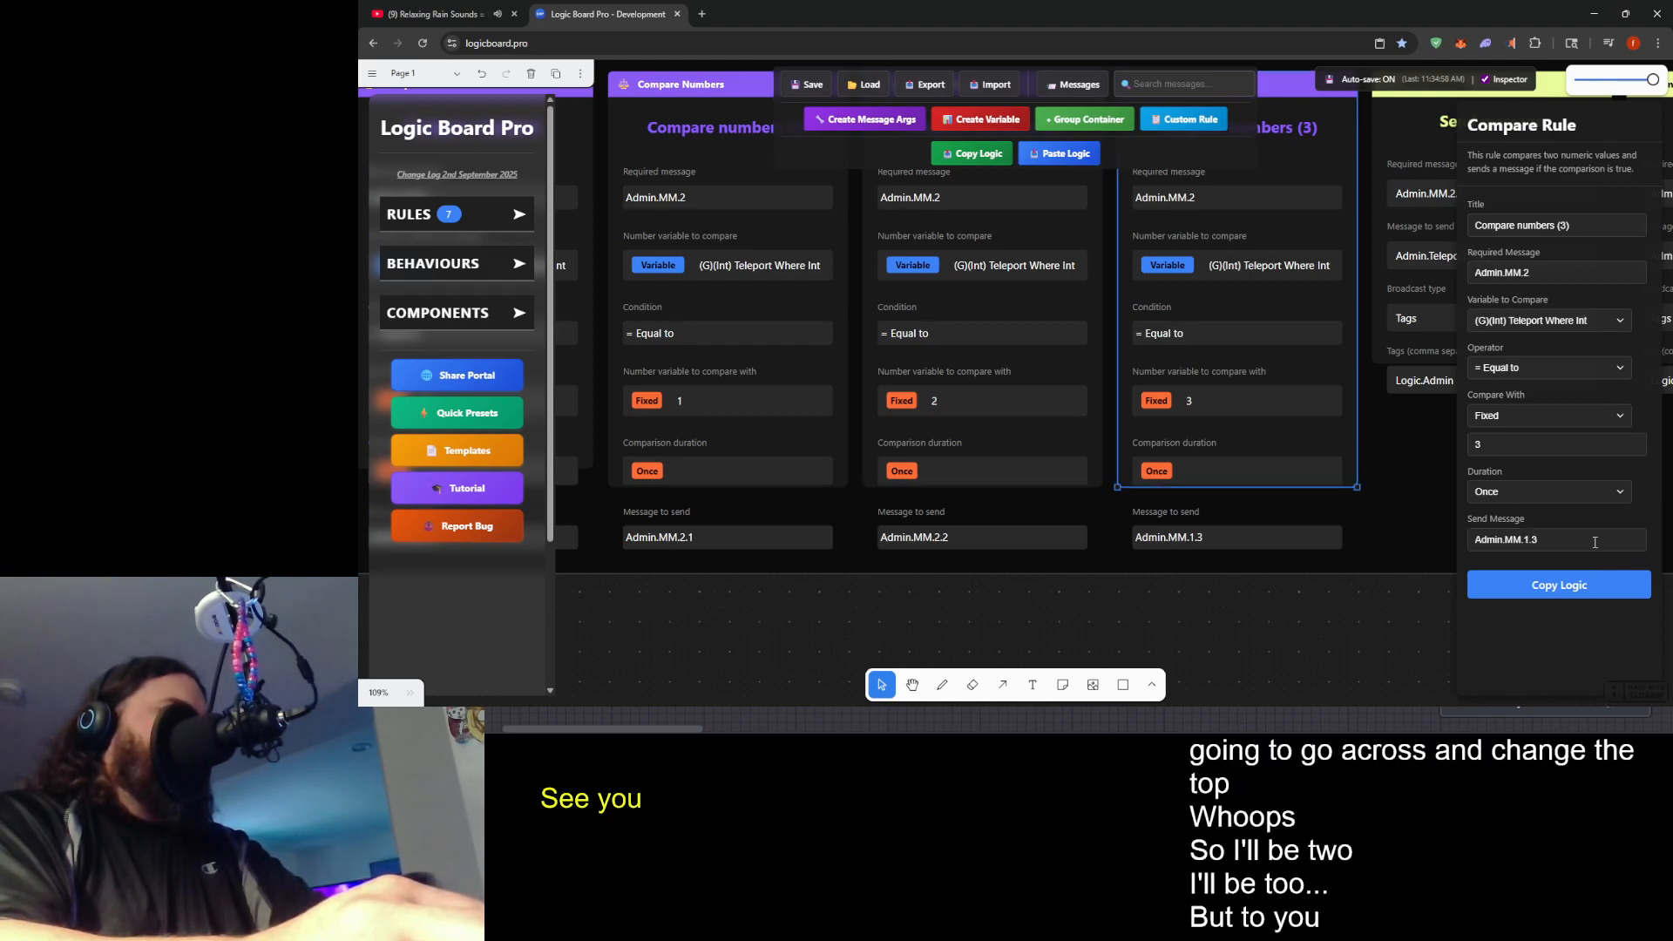
click(1592, 541)
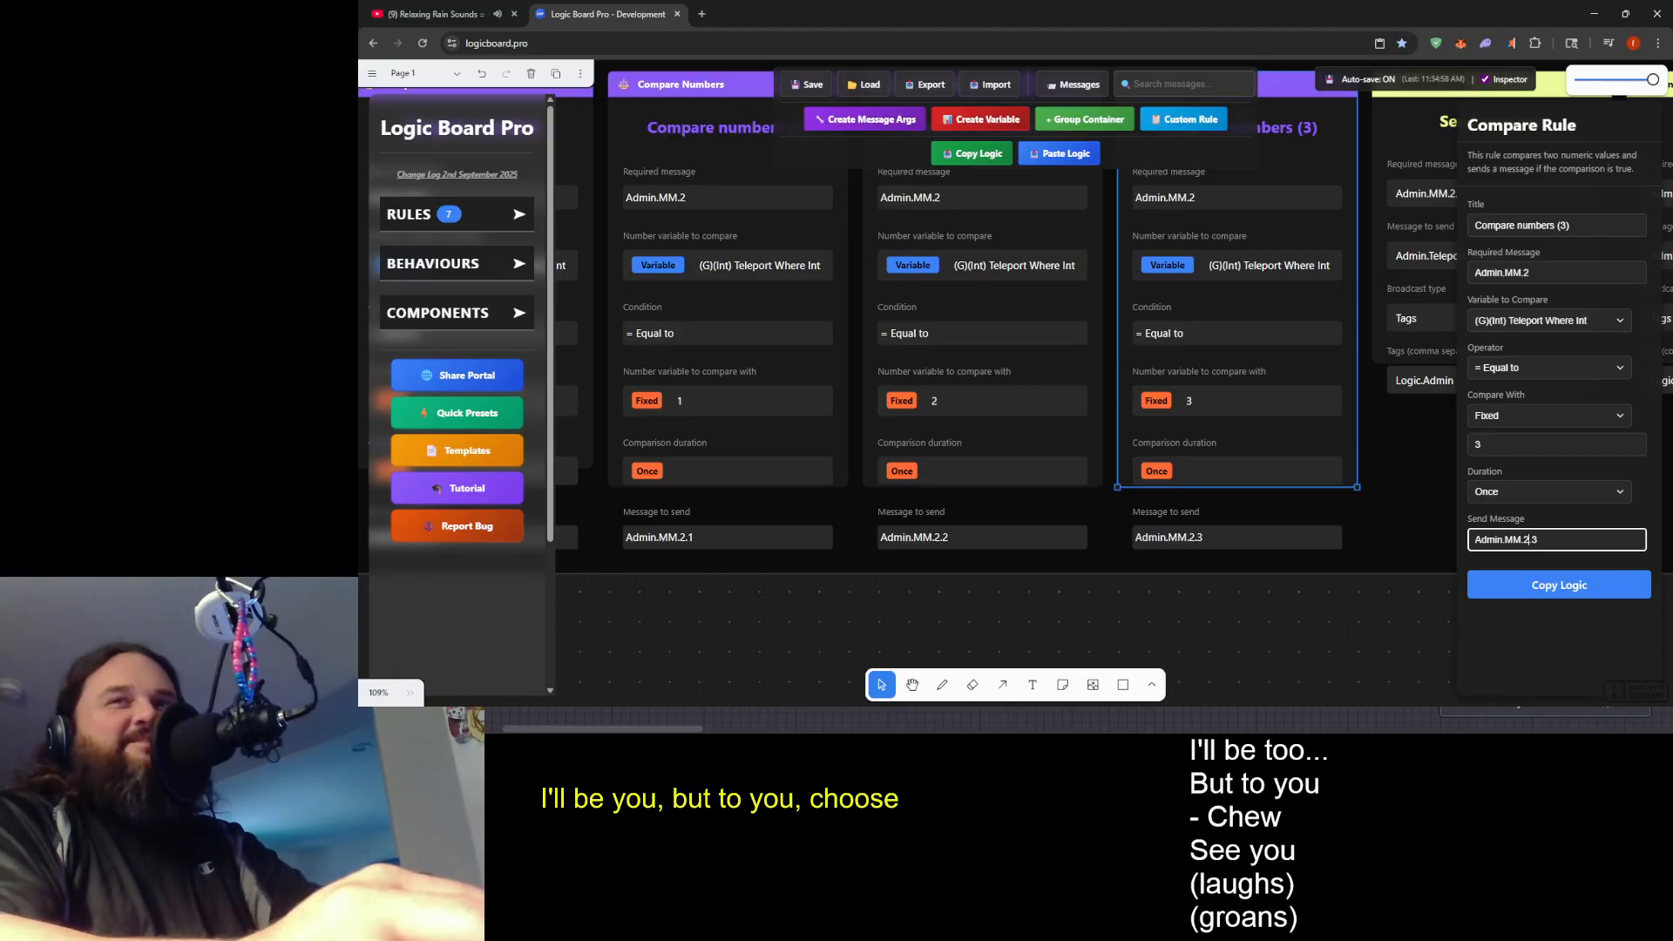
click(1326, 651)
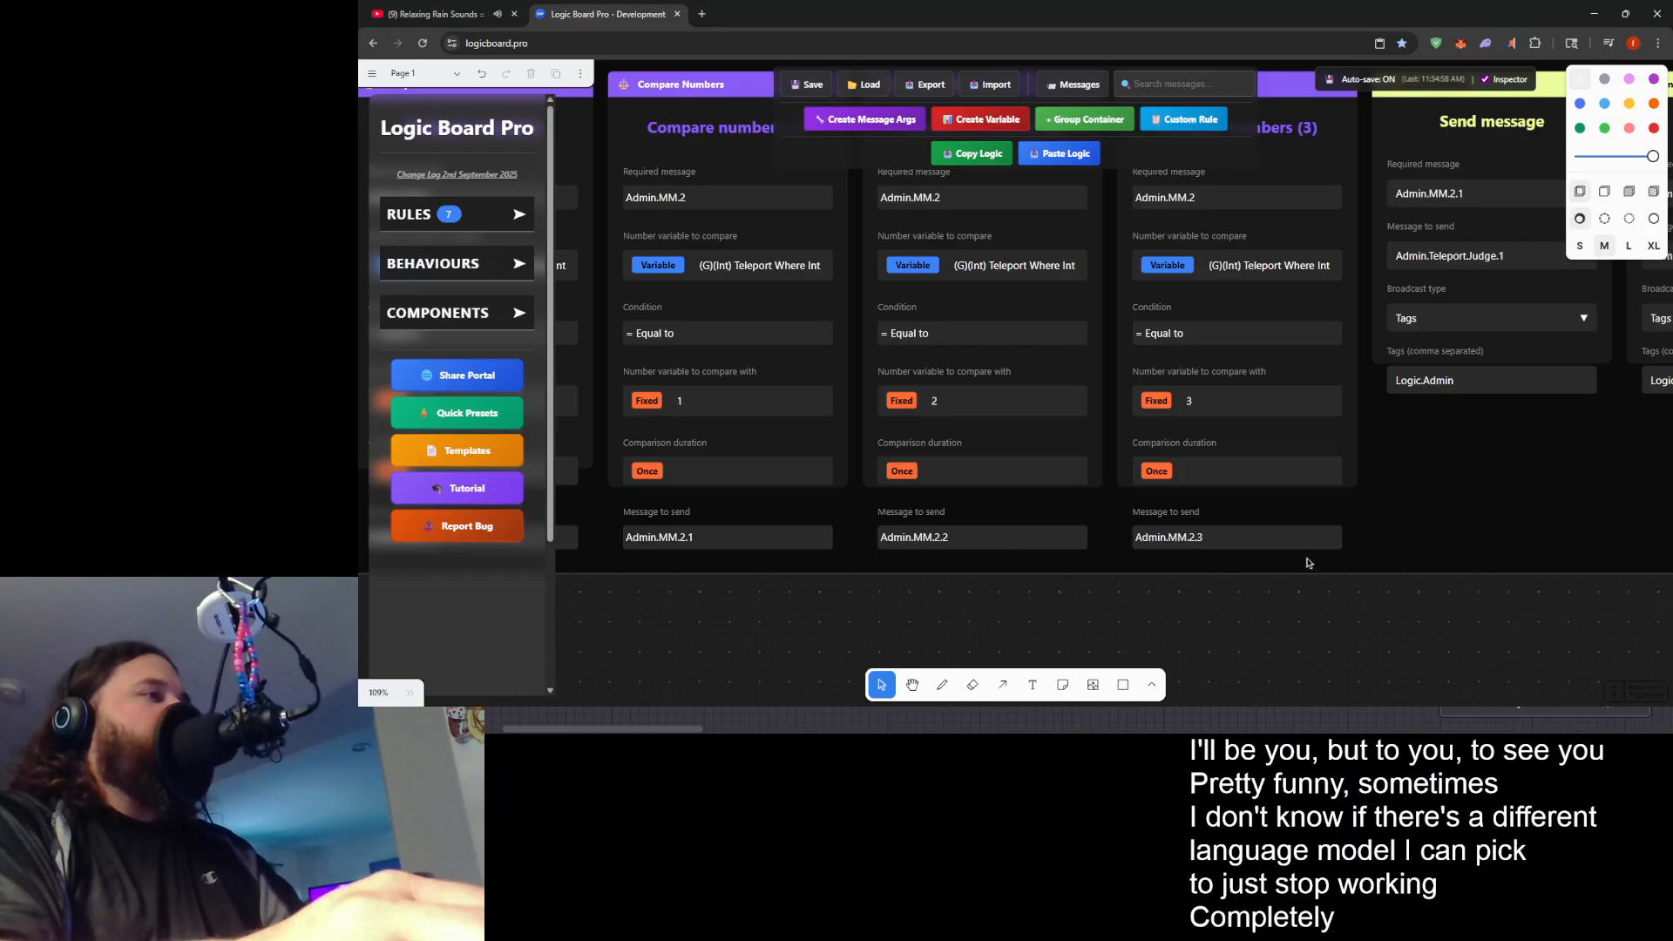
- Set the message to send of the first Send message rule to Admin.Teleport.Judge.2
scroll(1397, 522, down, 5)
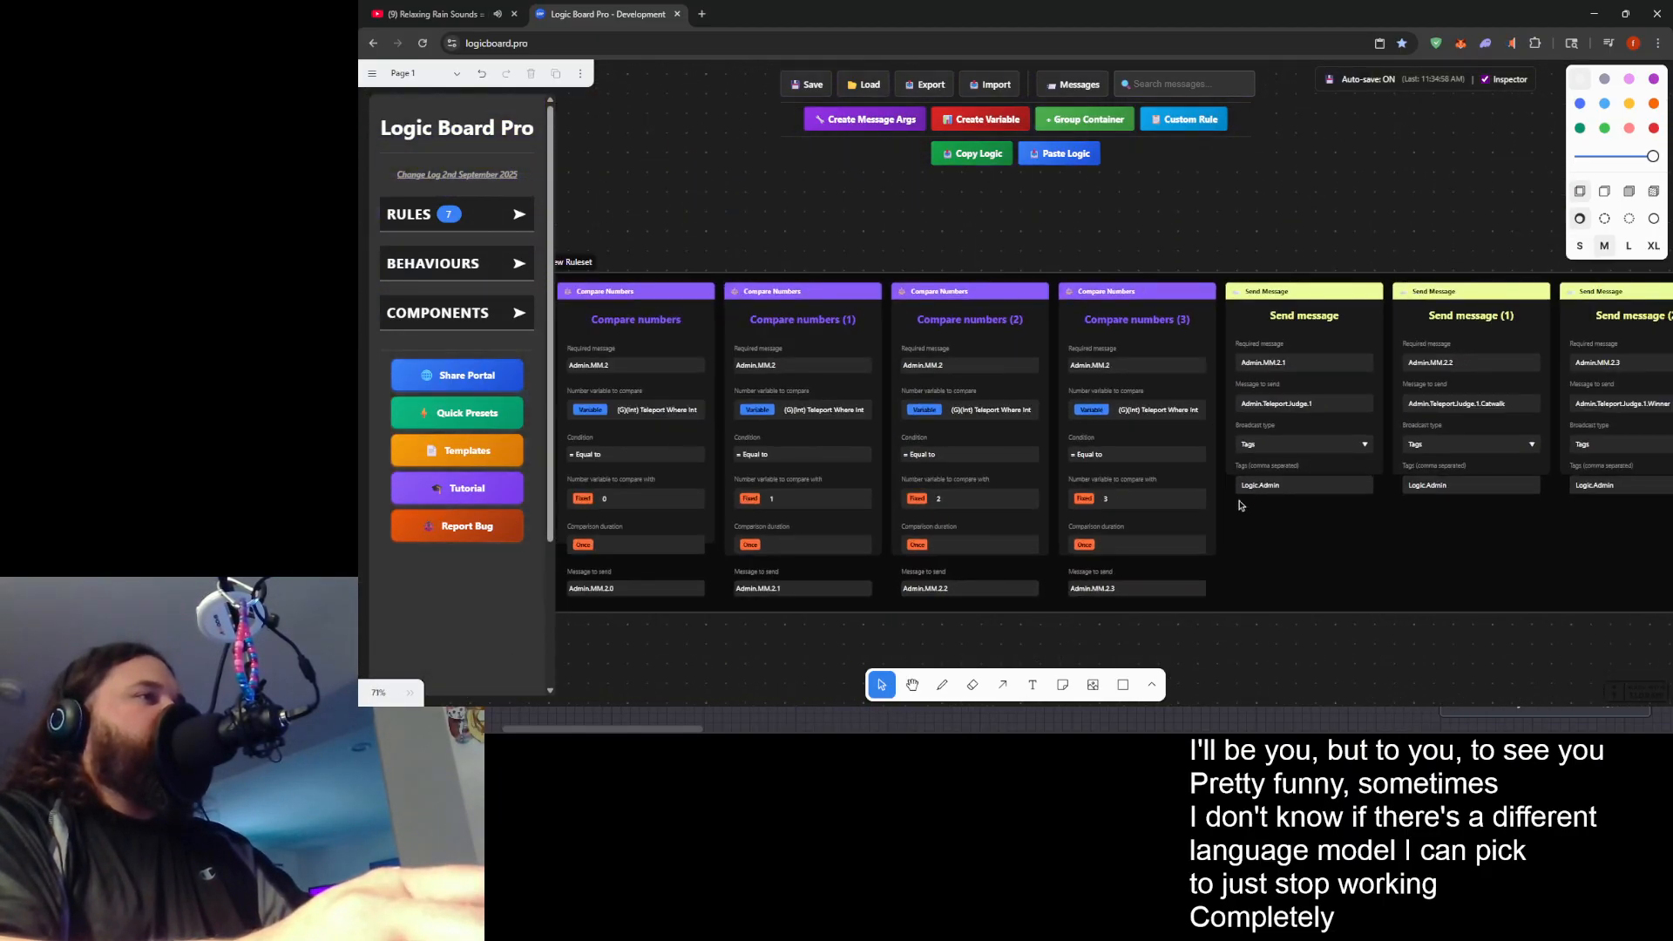
scroll(1269, 544, up, 4)
scroll(1549, 512, down, 2)
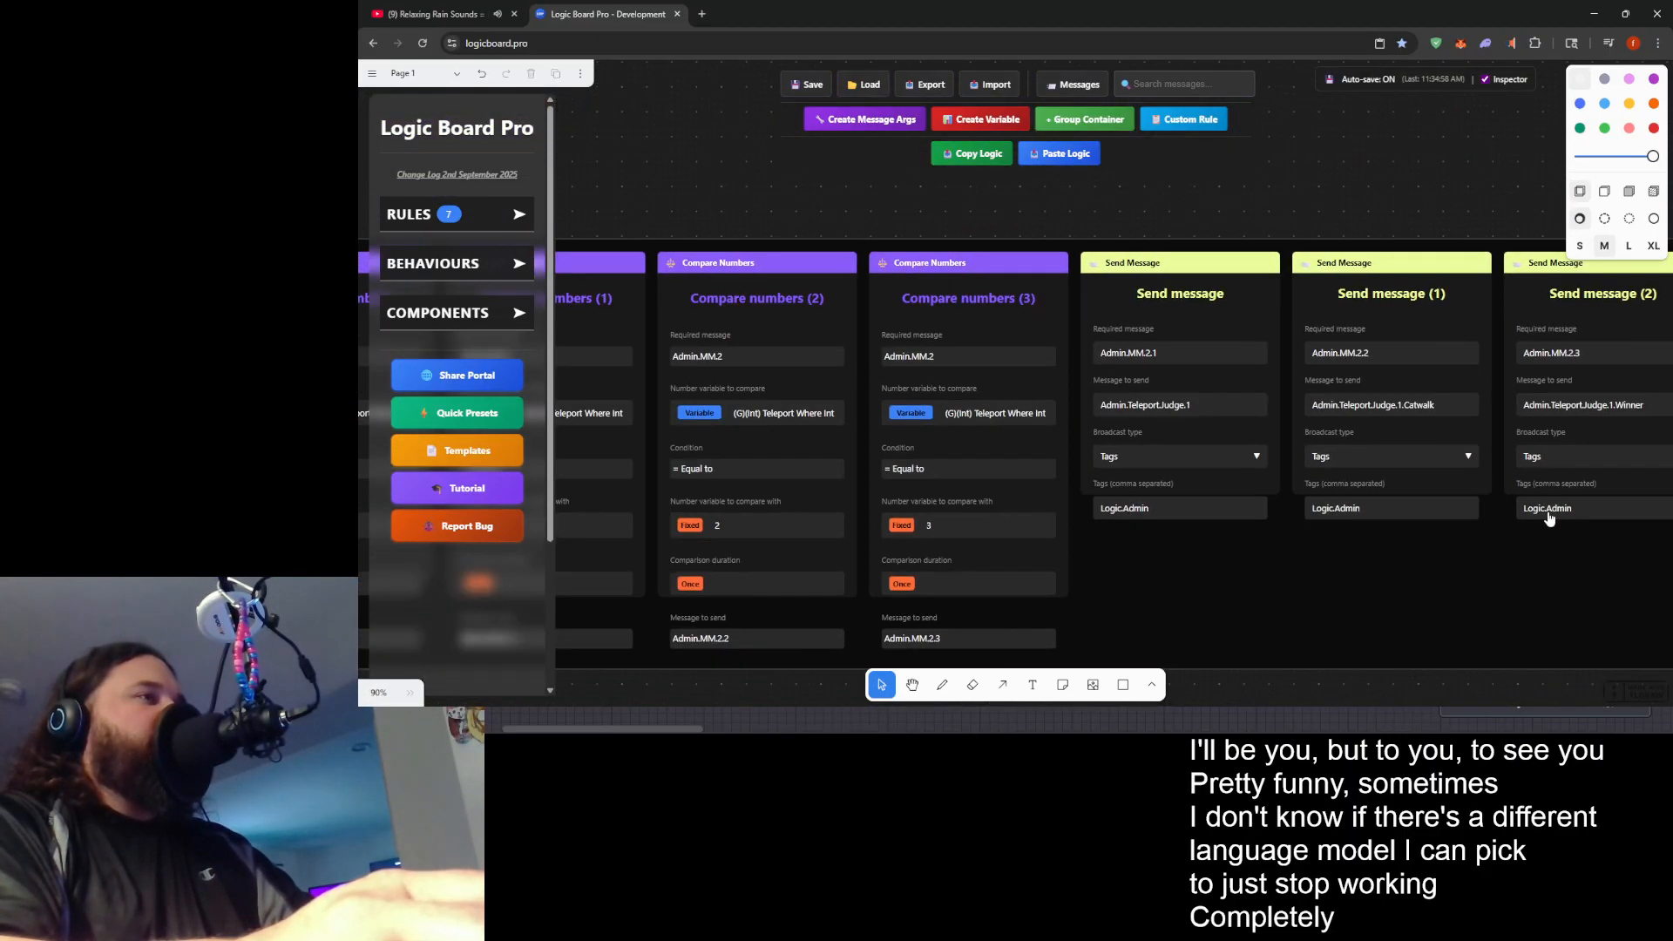
scroll(898, 636, up, 3)
scroll(912, 597, down, 3)
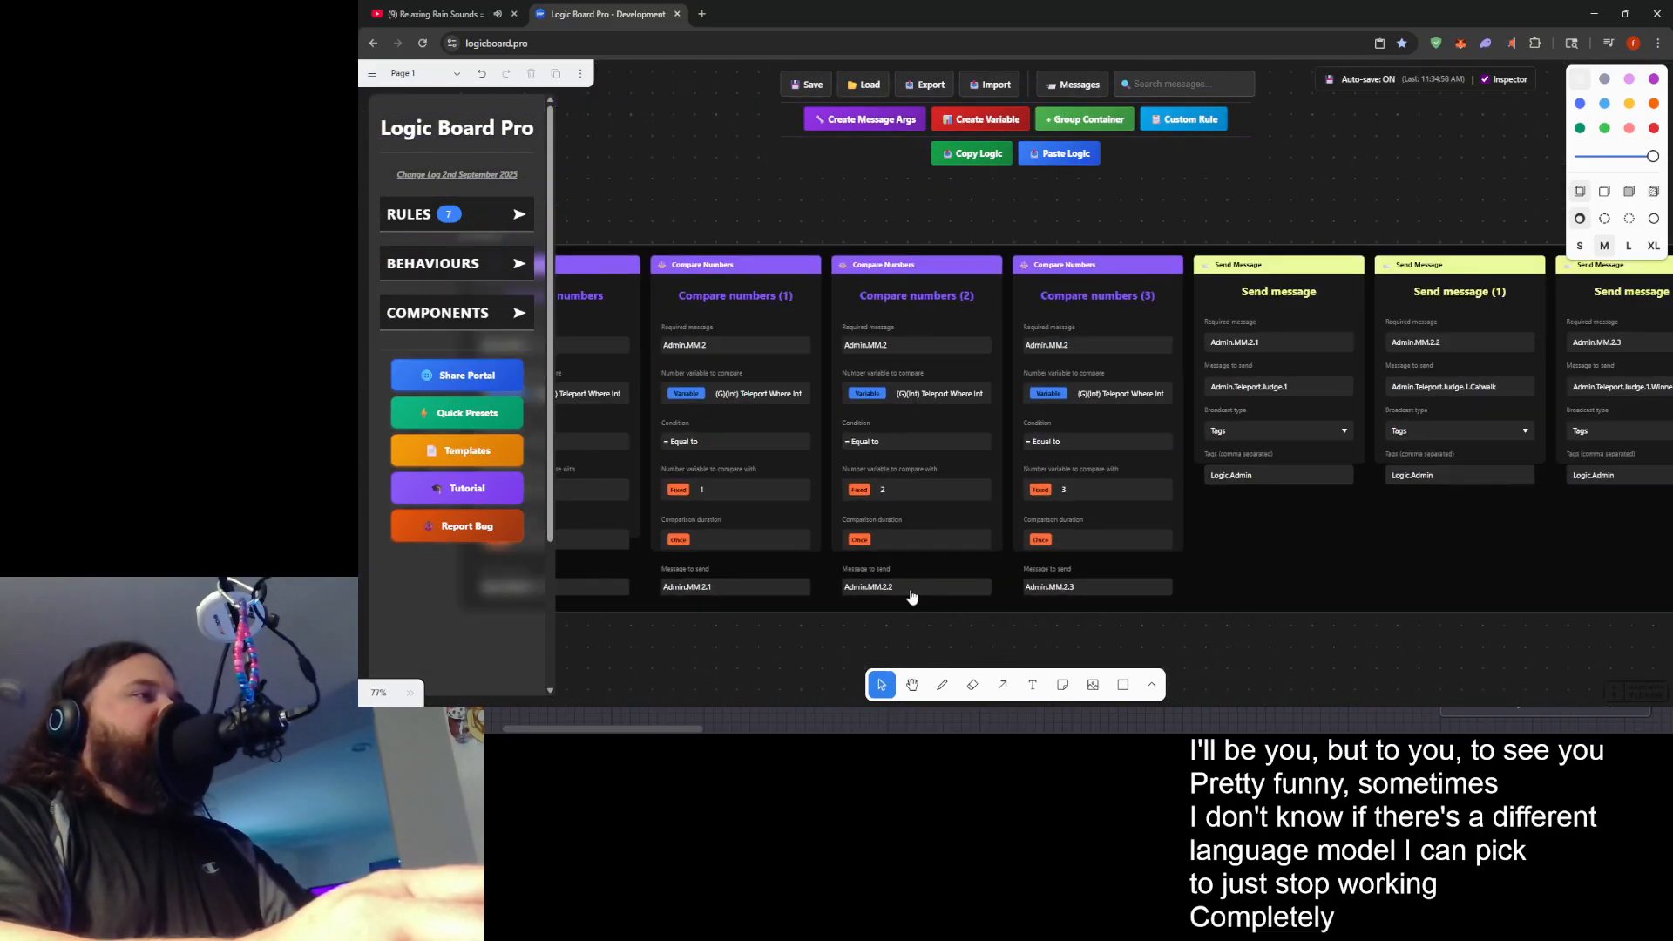
drag(860, 529, 620, 524)
scroll(1054, 376, up, 10)
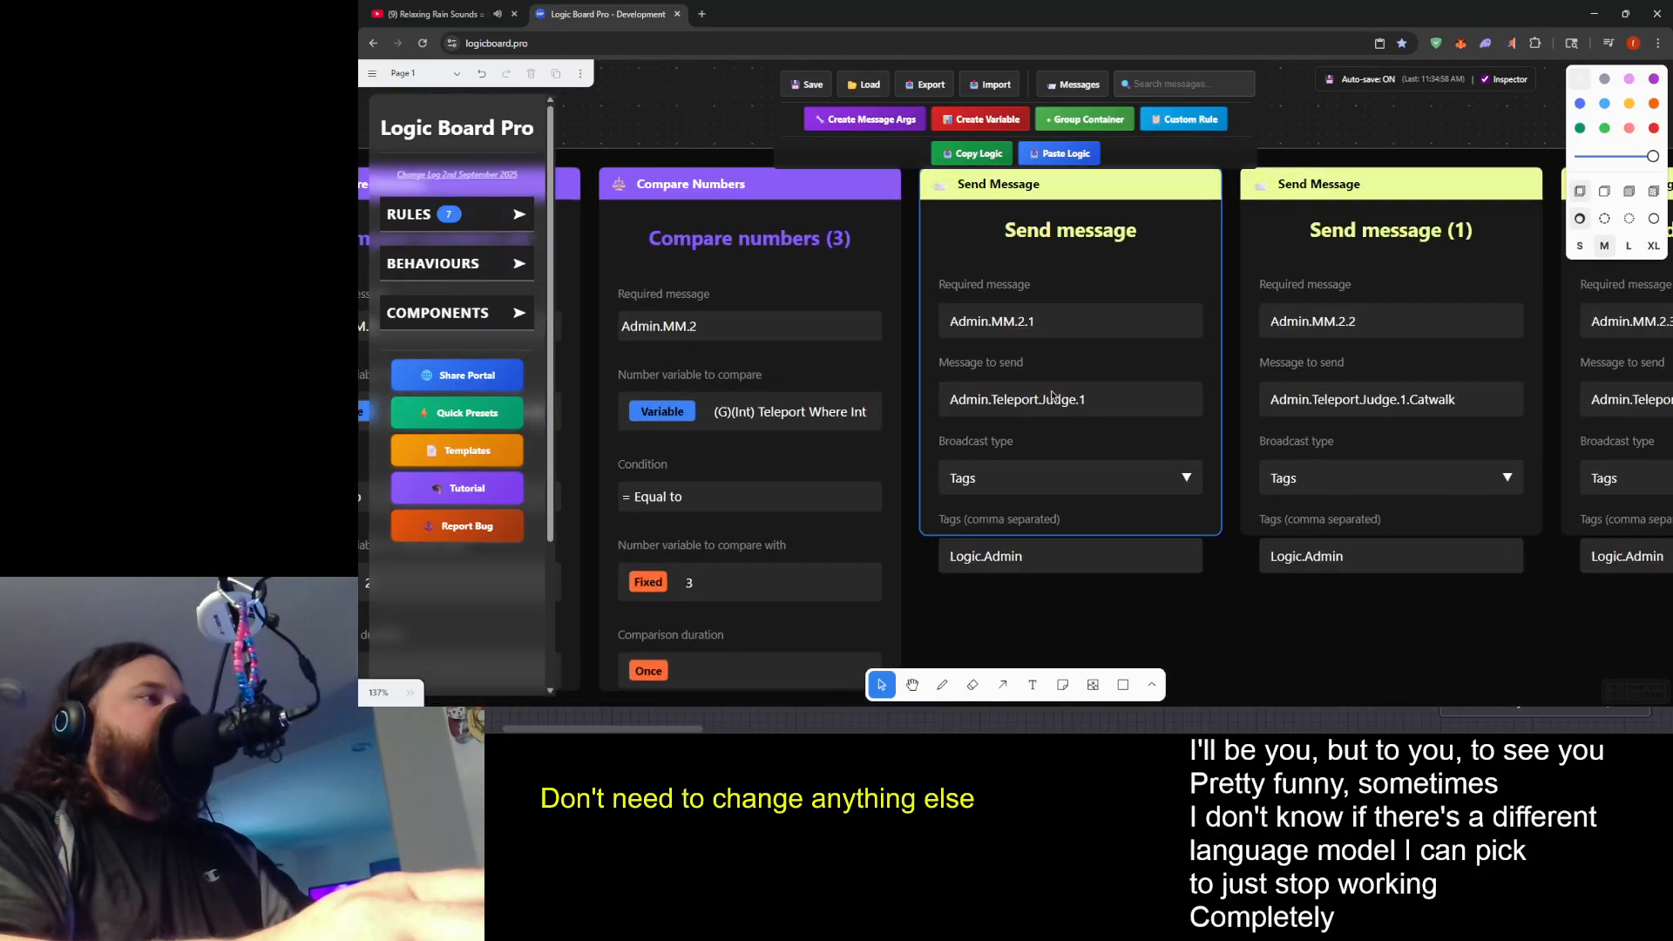
double_click(1135, 394)
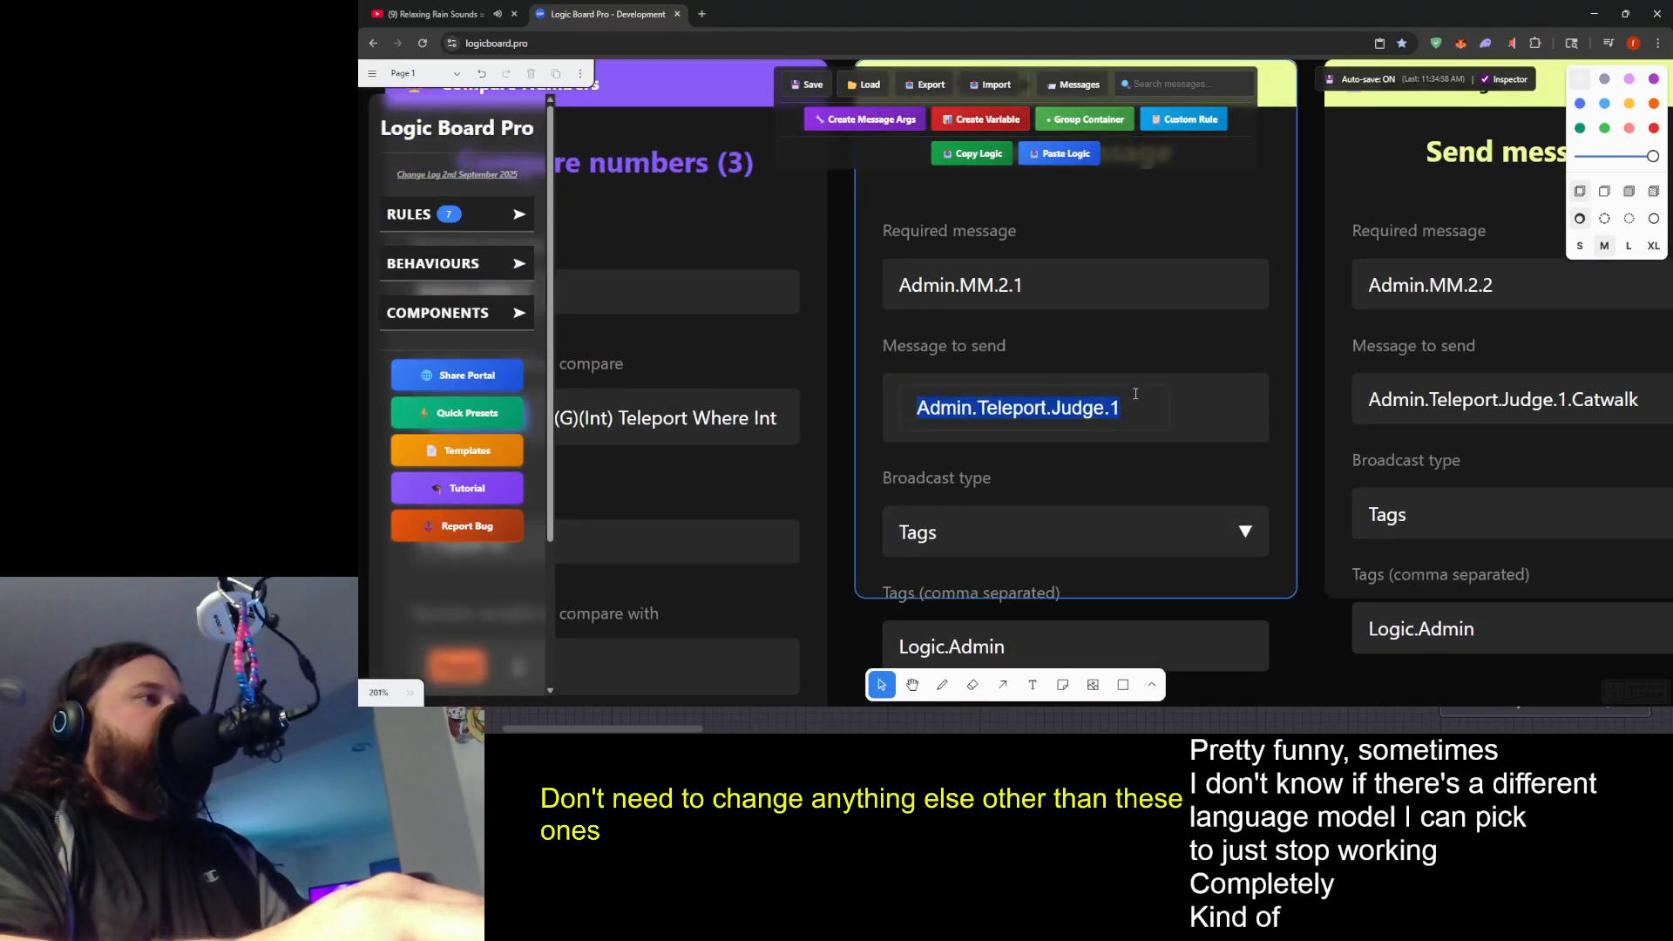
double_click(1261, 302)
click(1235, 221)
click(1582, 348)
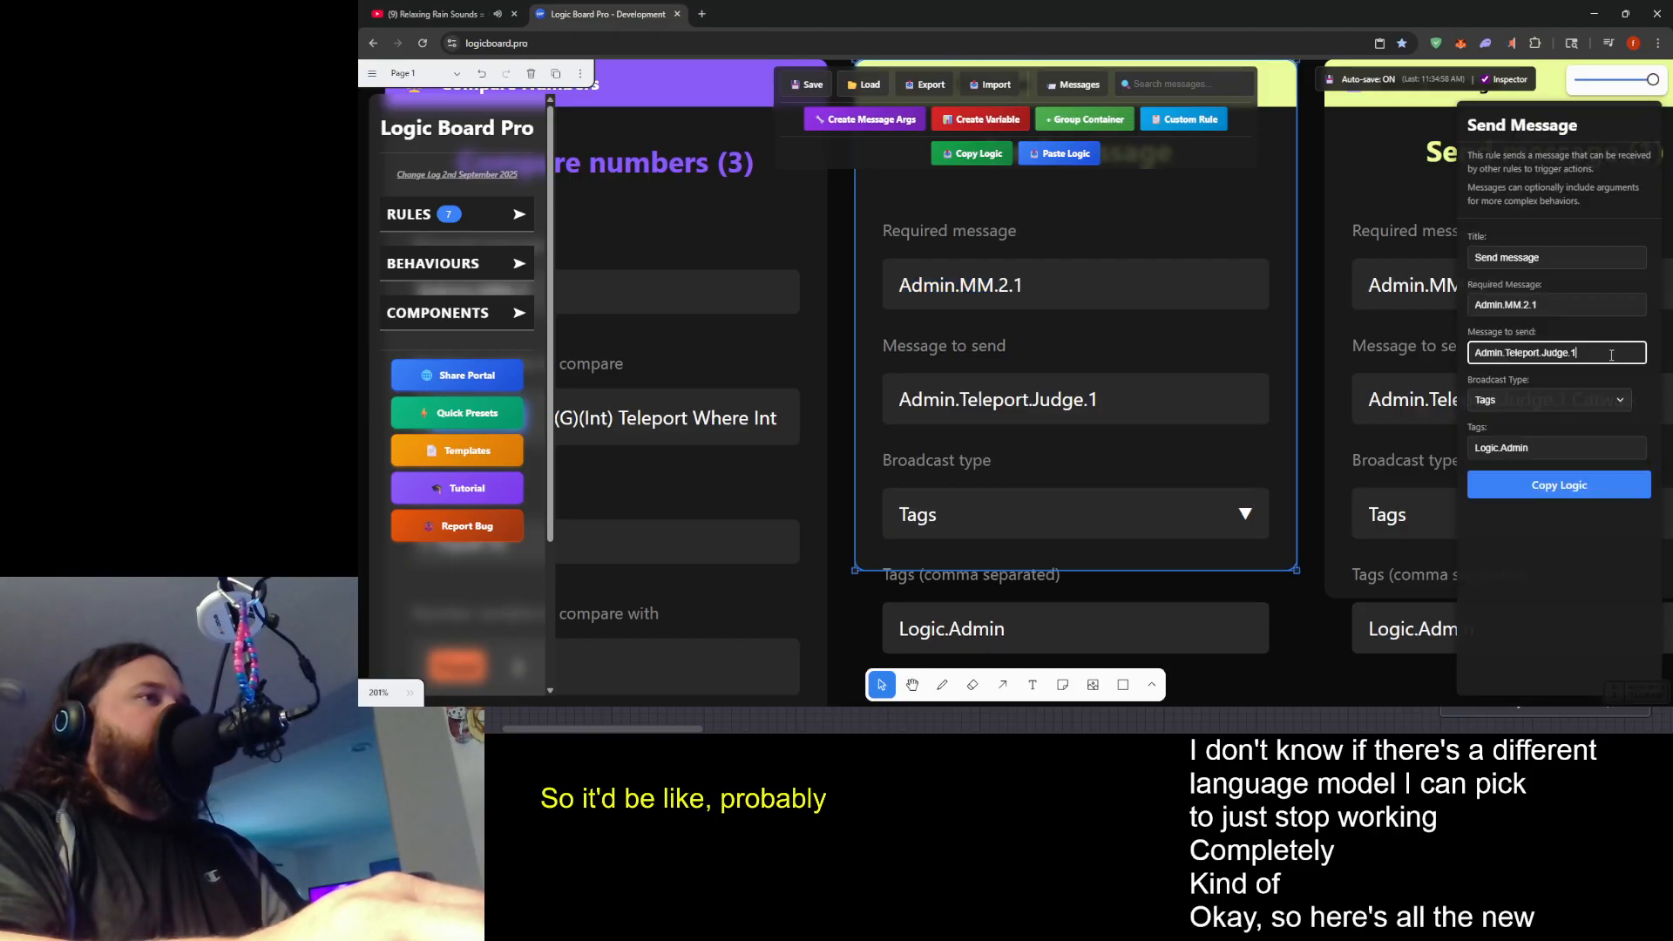
key(BackSpace)
text(2)
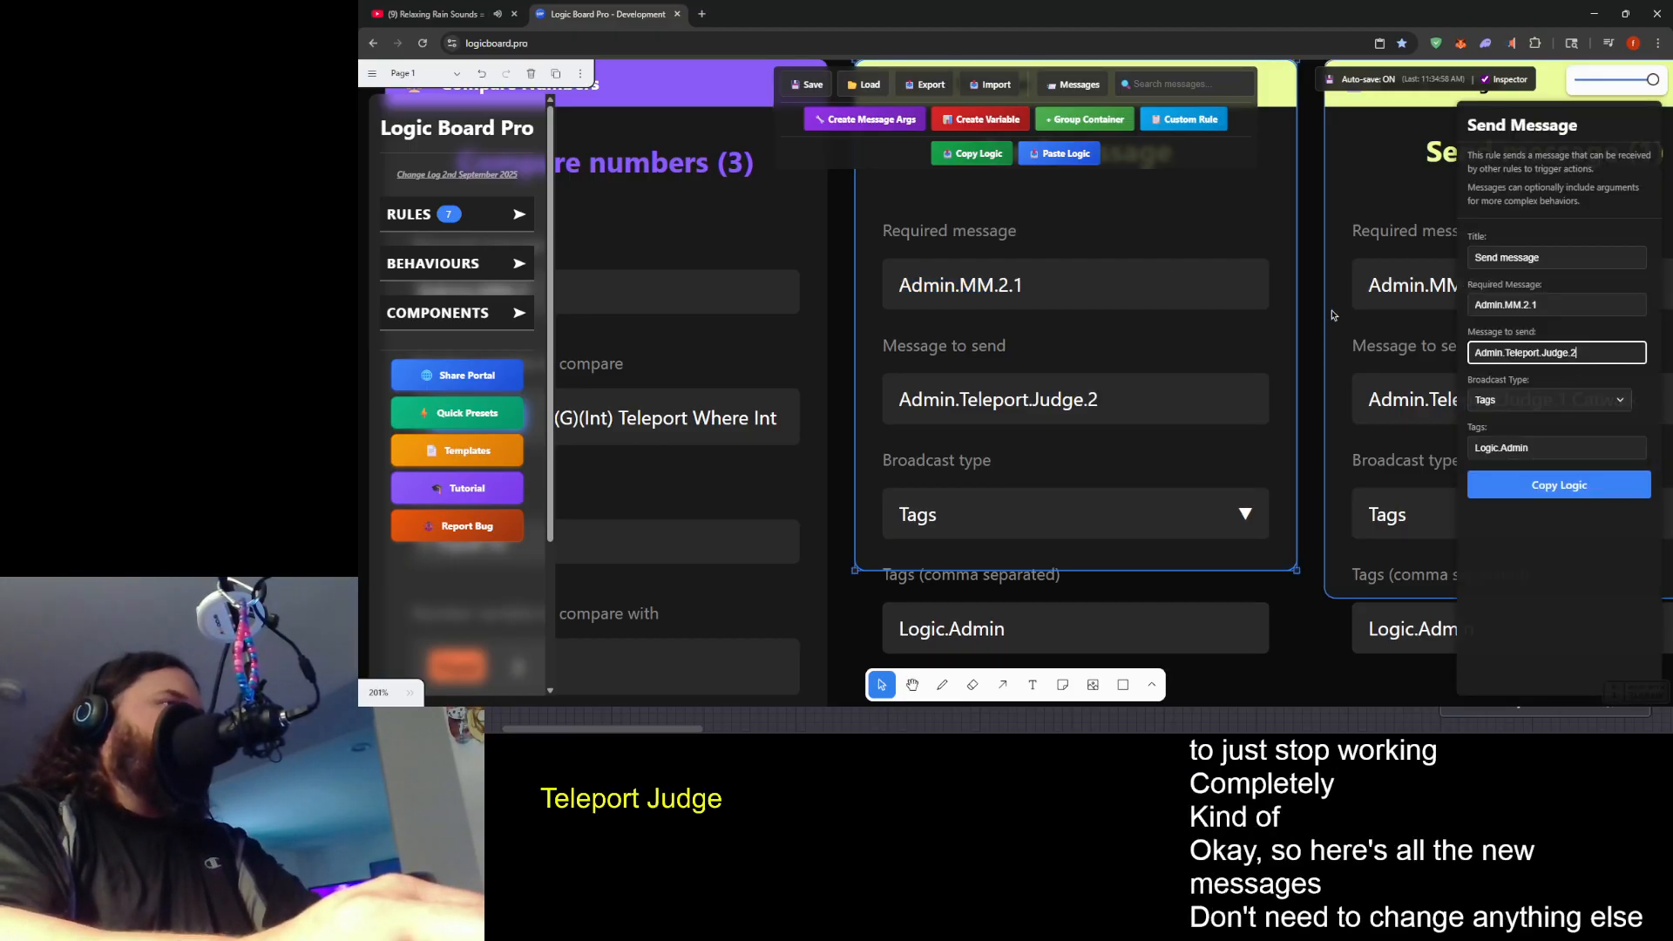
- Set the message to send of the Send message (1) rule to Admin.Teleport.Judge.2.Catwalk
click(1339, 305)
click(1573, 352)
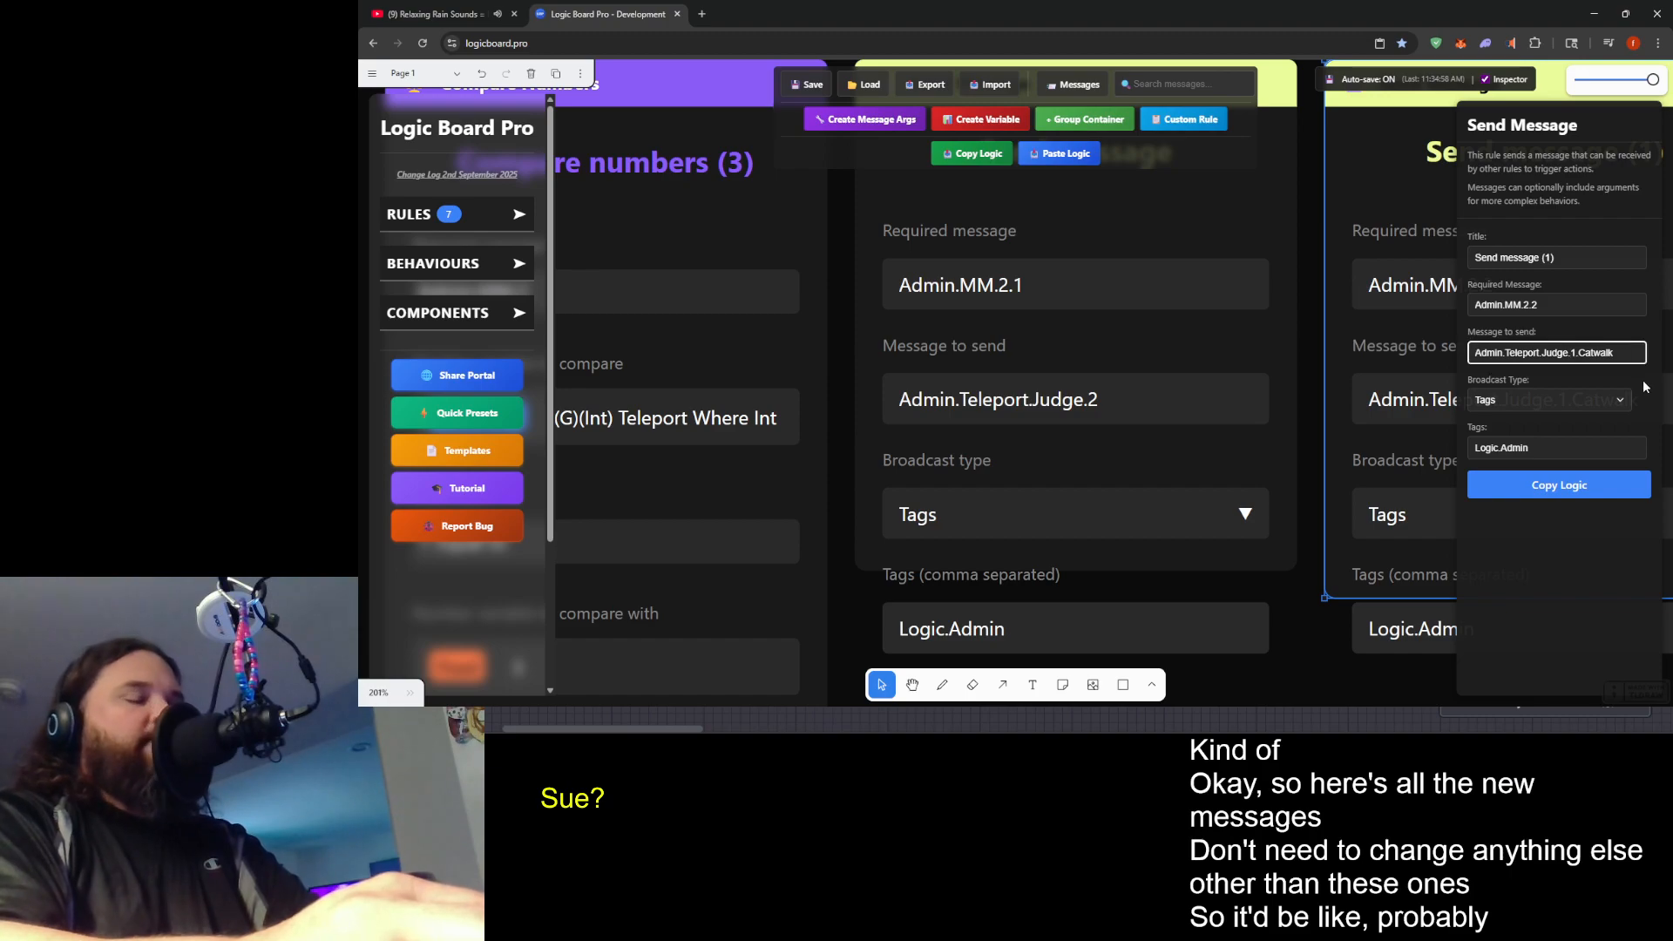
key(BackSpace)
text(2)
double_click(1124, 396)
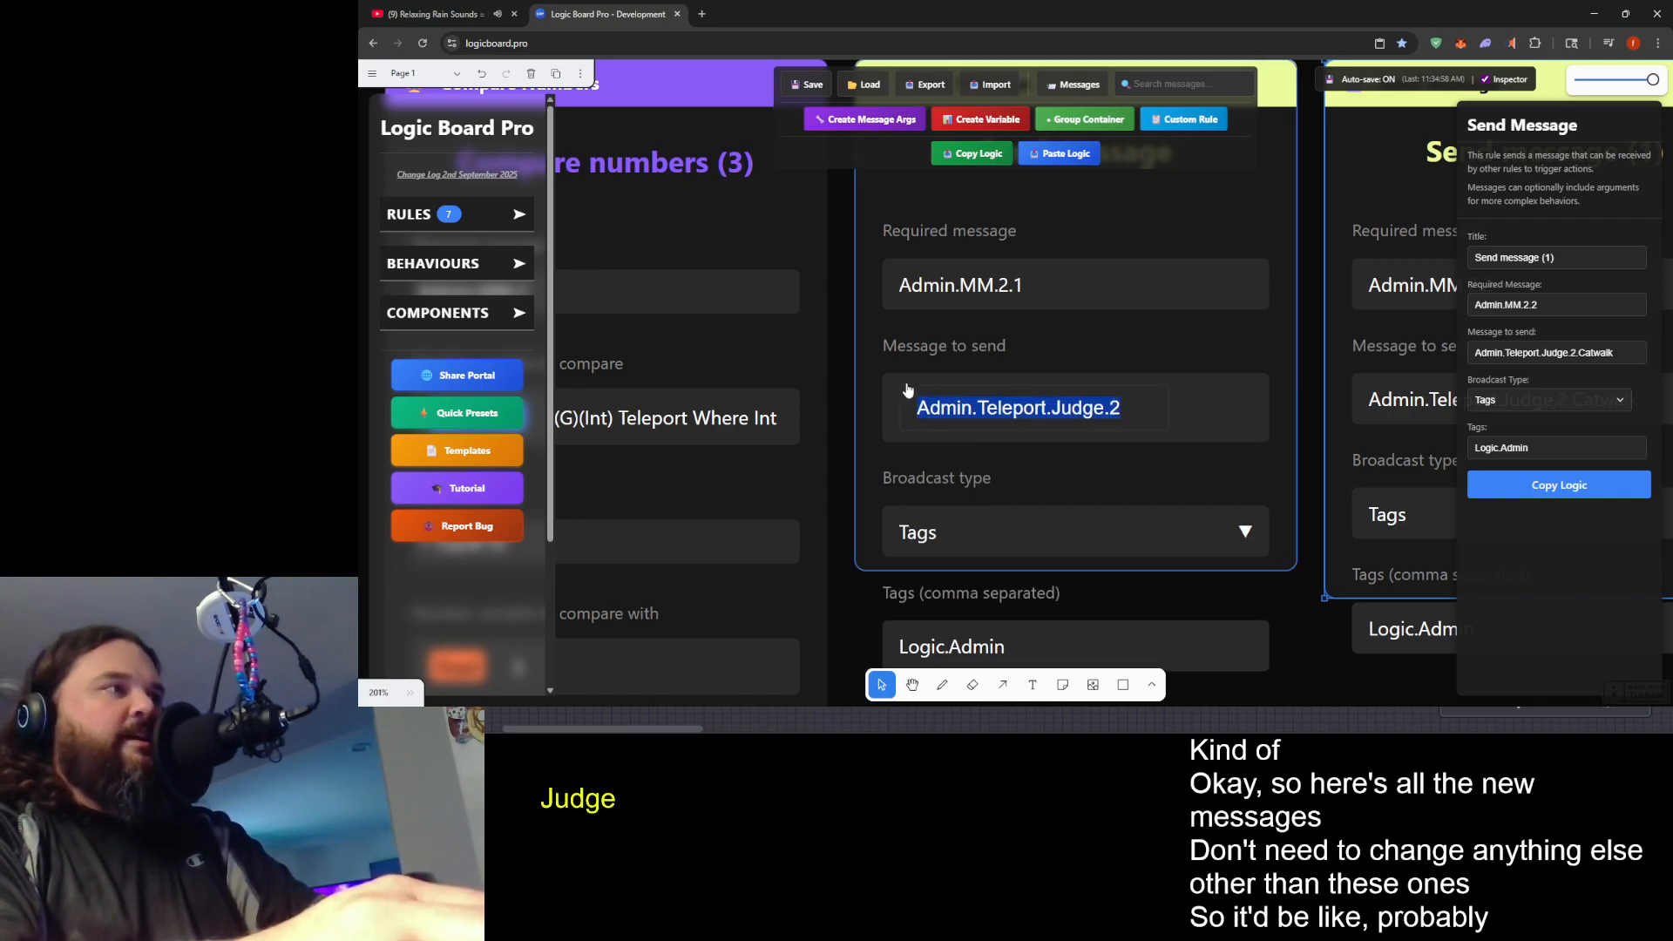
- Set the message to send of the Send message (2) rule to Admin.Teleport.Judge.2.Winner
drag(1307, 671, 741, 622)
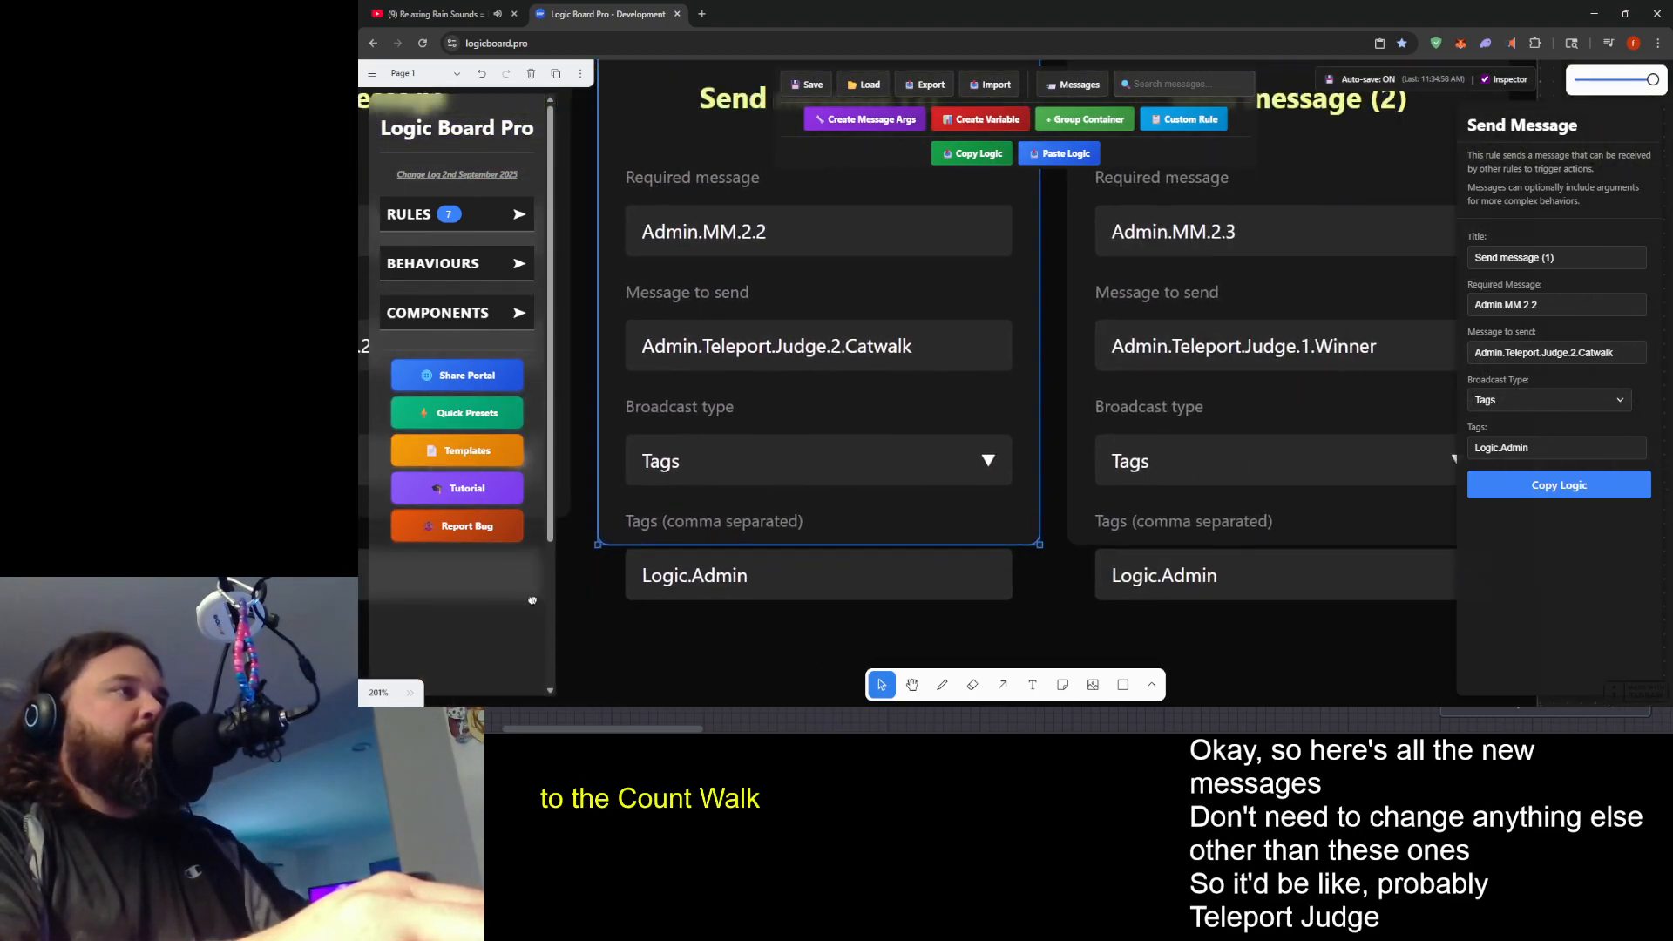
click(1347, 264)
click(1575, 352)
key(BackSpace)
text(2)
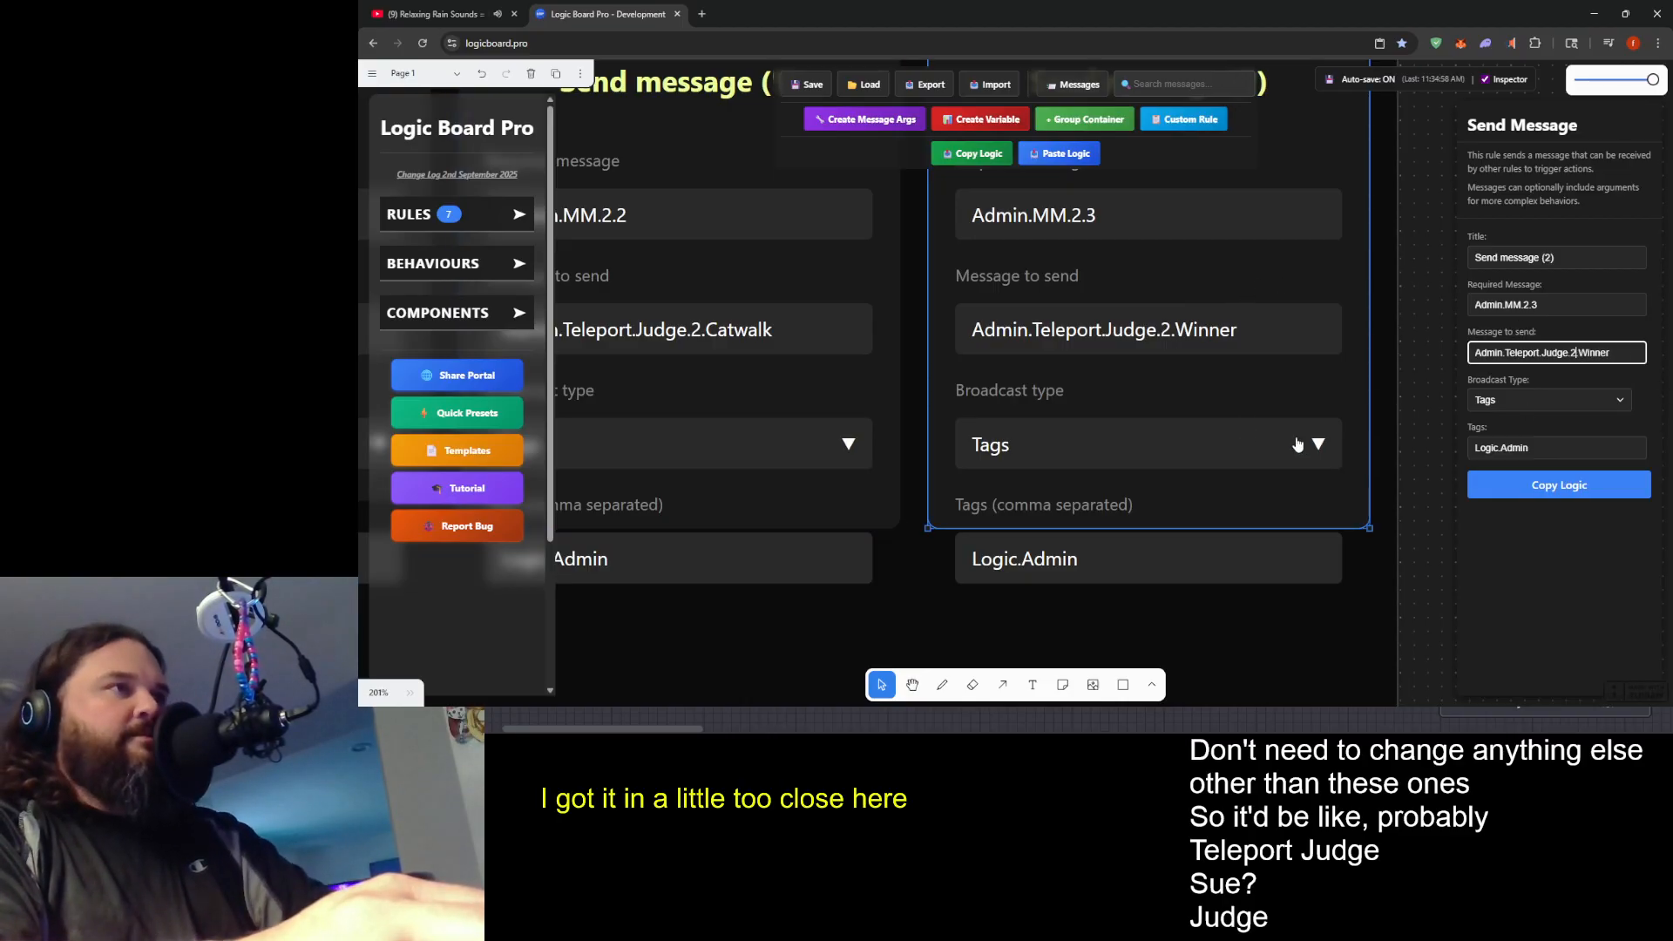
click(1399, 588)
- Duplicate the finished New Ruleset container with all its rules and separate the two containers vertically on the canvas
scroll(1008, 464, down, 10)
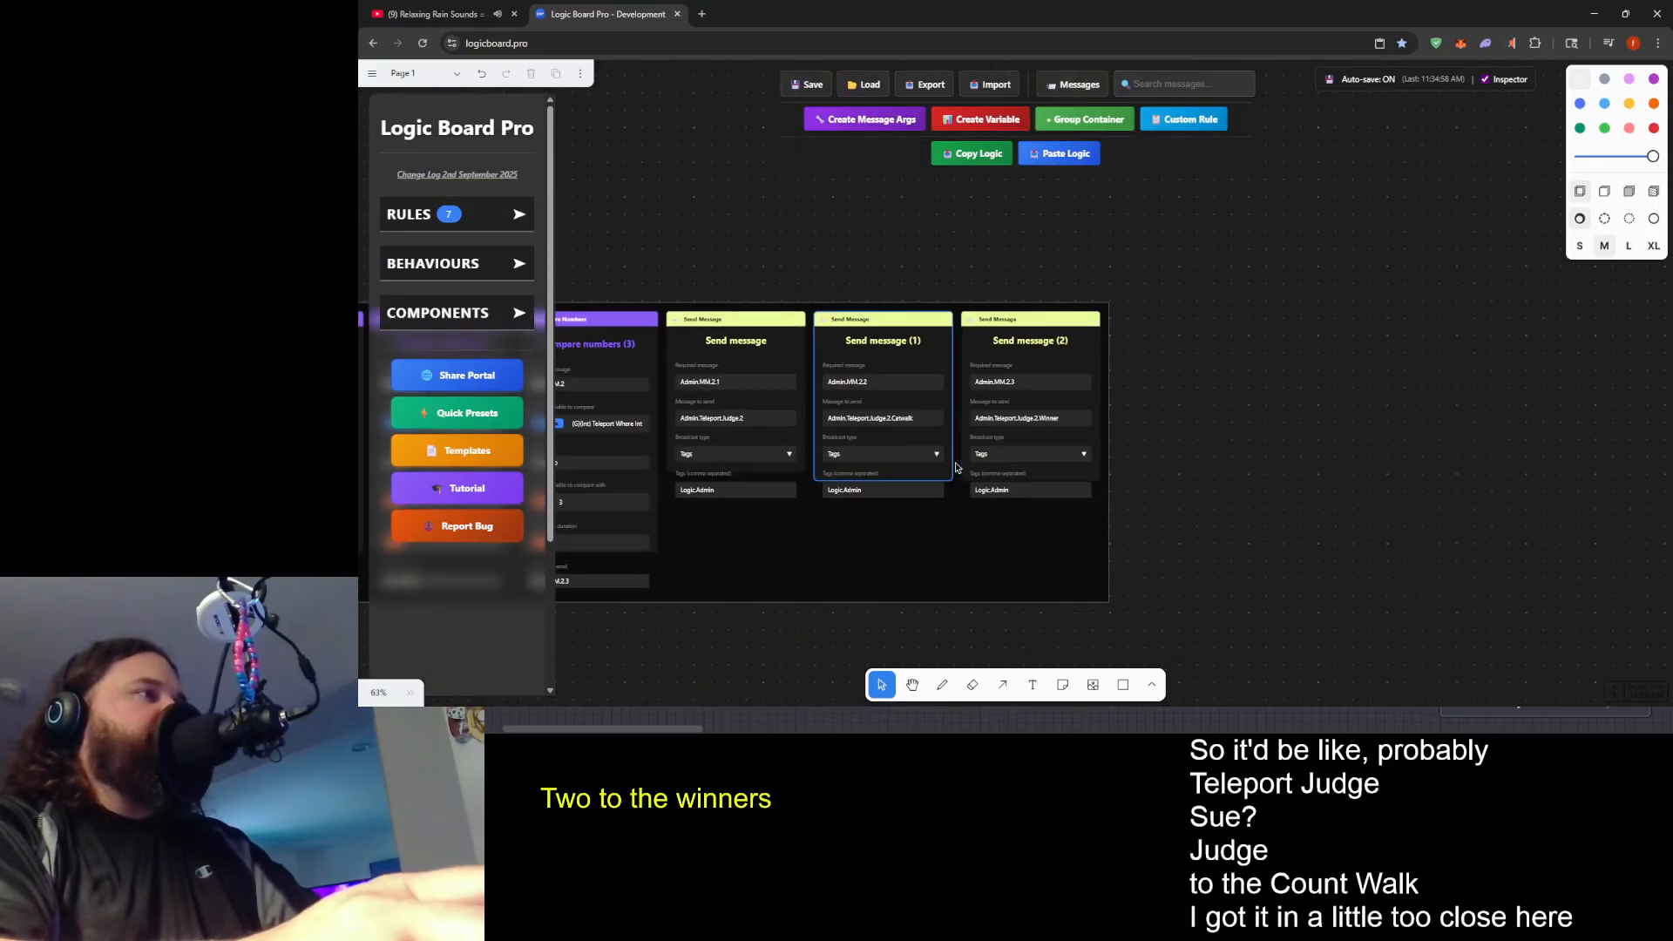
drag(825, 568, 1186, 528)
scroll(1187, 528, up, 2)
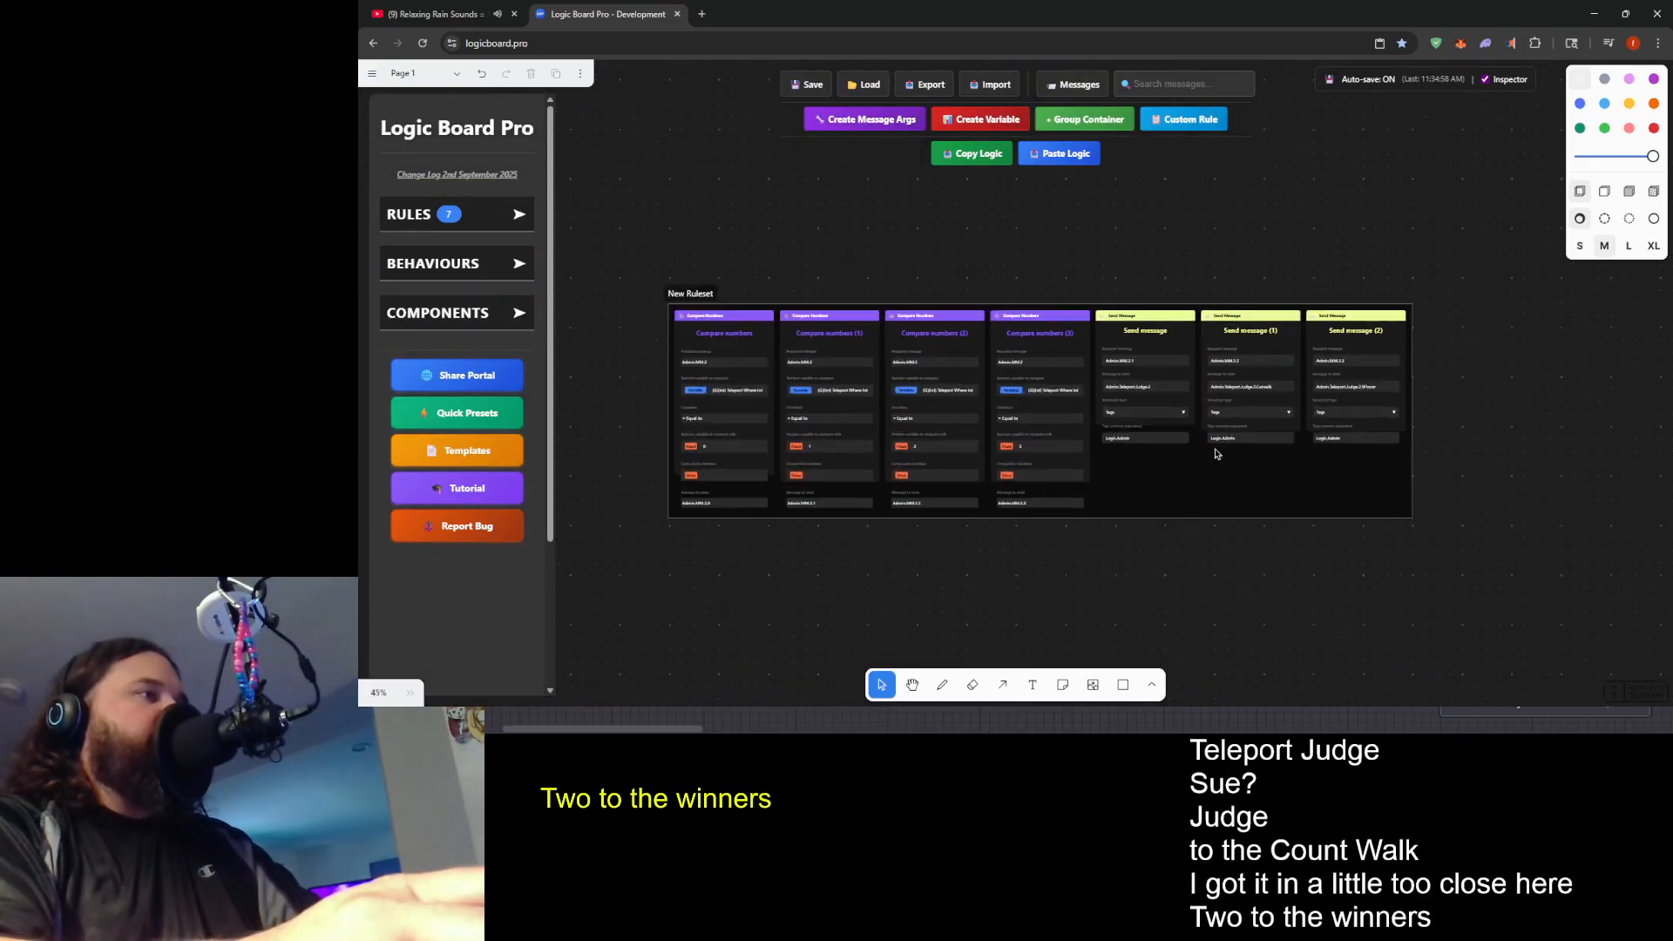
scroll(1051, 570, up, 1)
click(1188, 246)
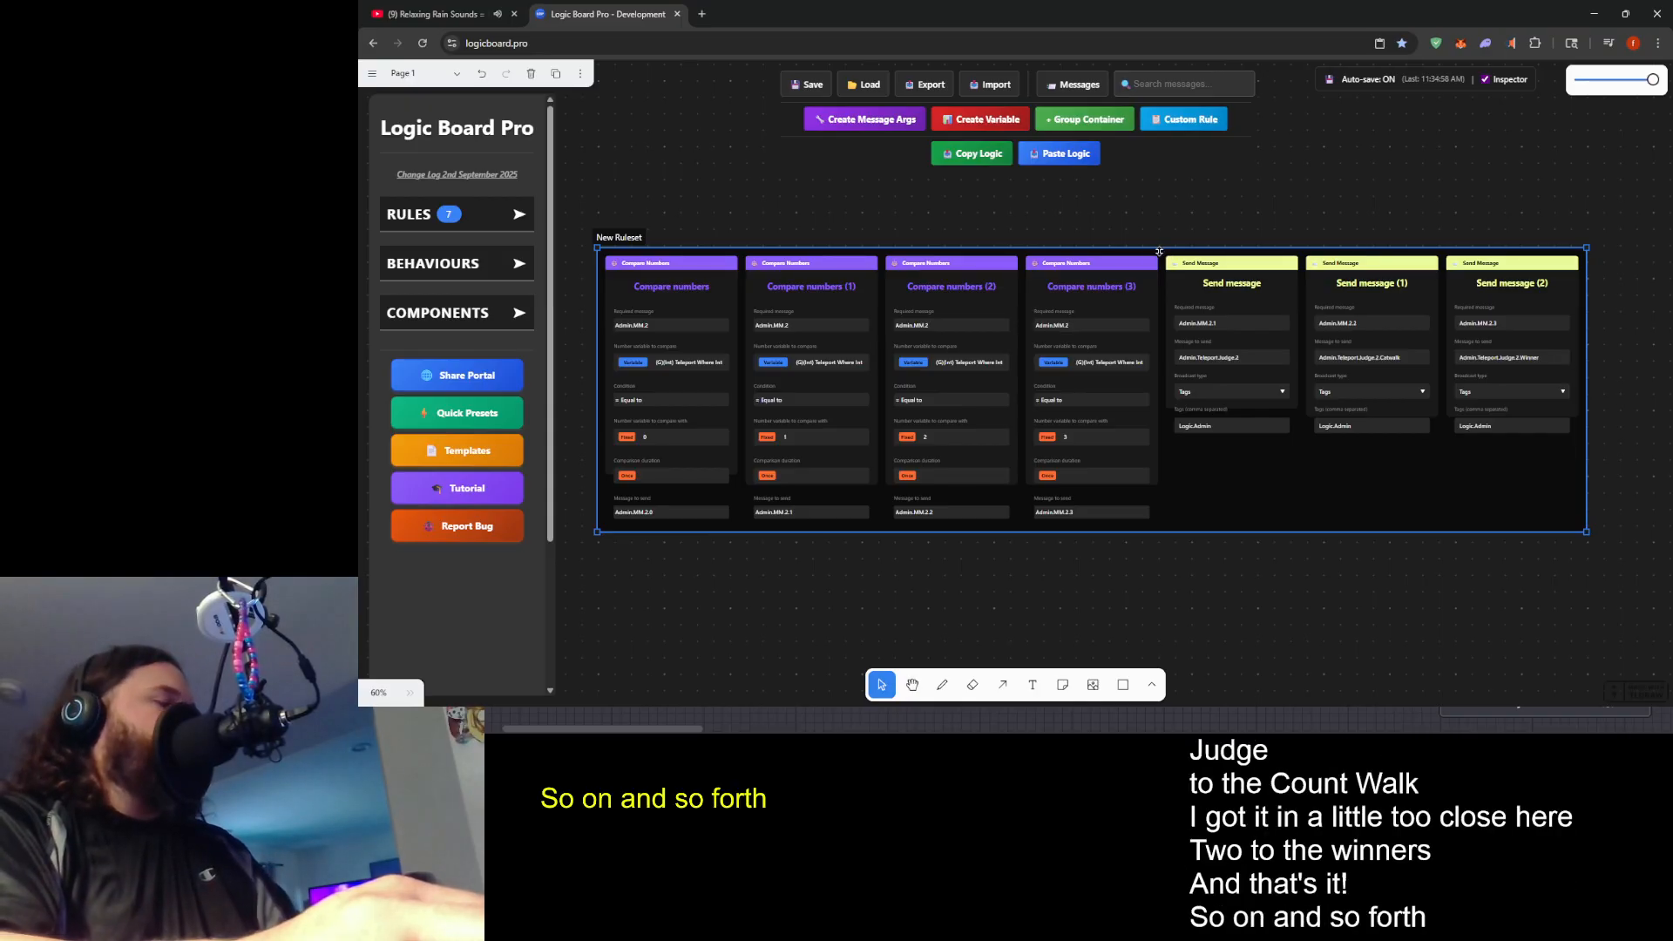
key(ctrl+v)
scroll(1172, 441, down, 3)
drag(941, 503, 1275, 526)
drag(1142, 328, 821, 556)
- Move all seven rules out of the upper New Ruleset container and delete the emptied container
drag(722, 328, 1514, 191)
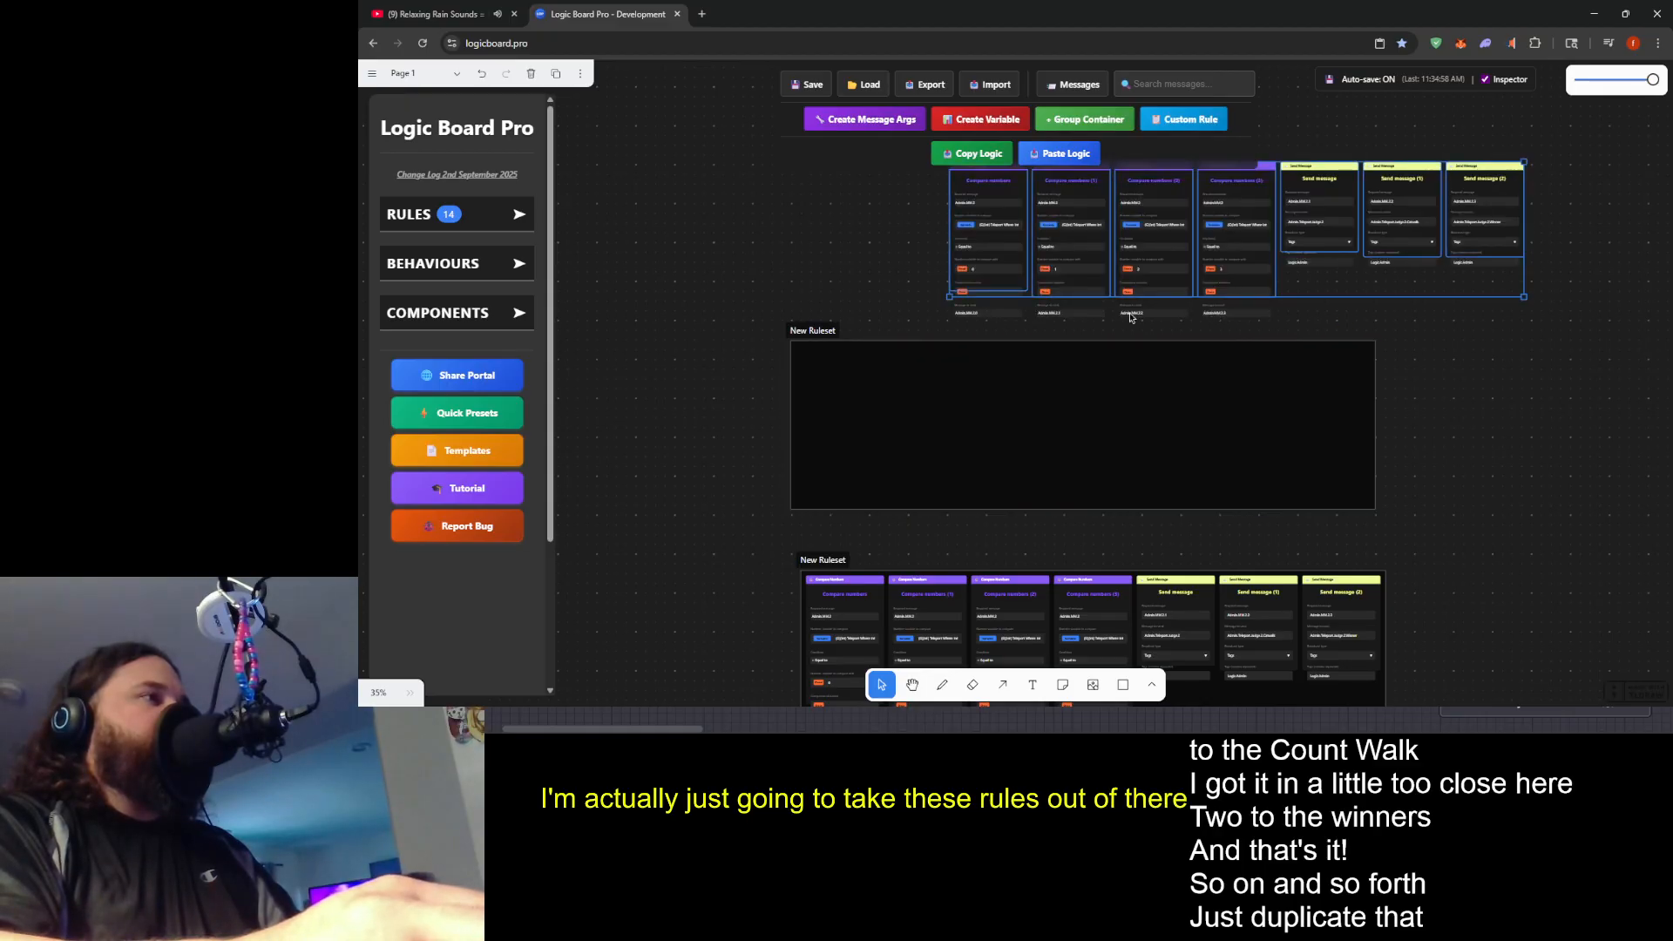
click(818, 344)
key(Delete)
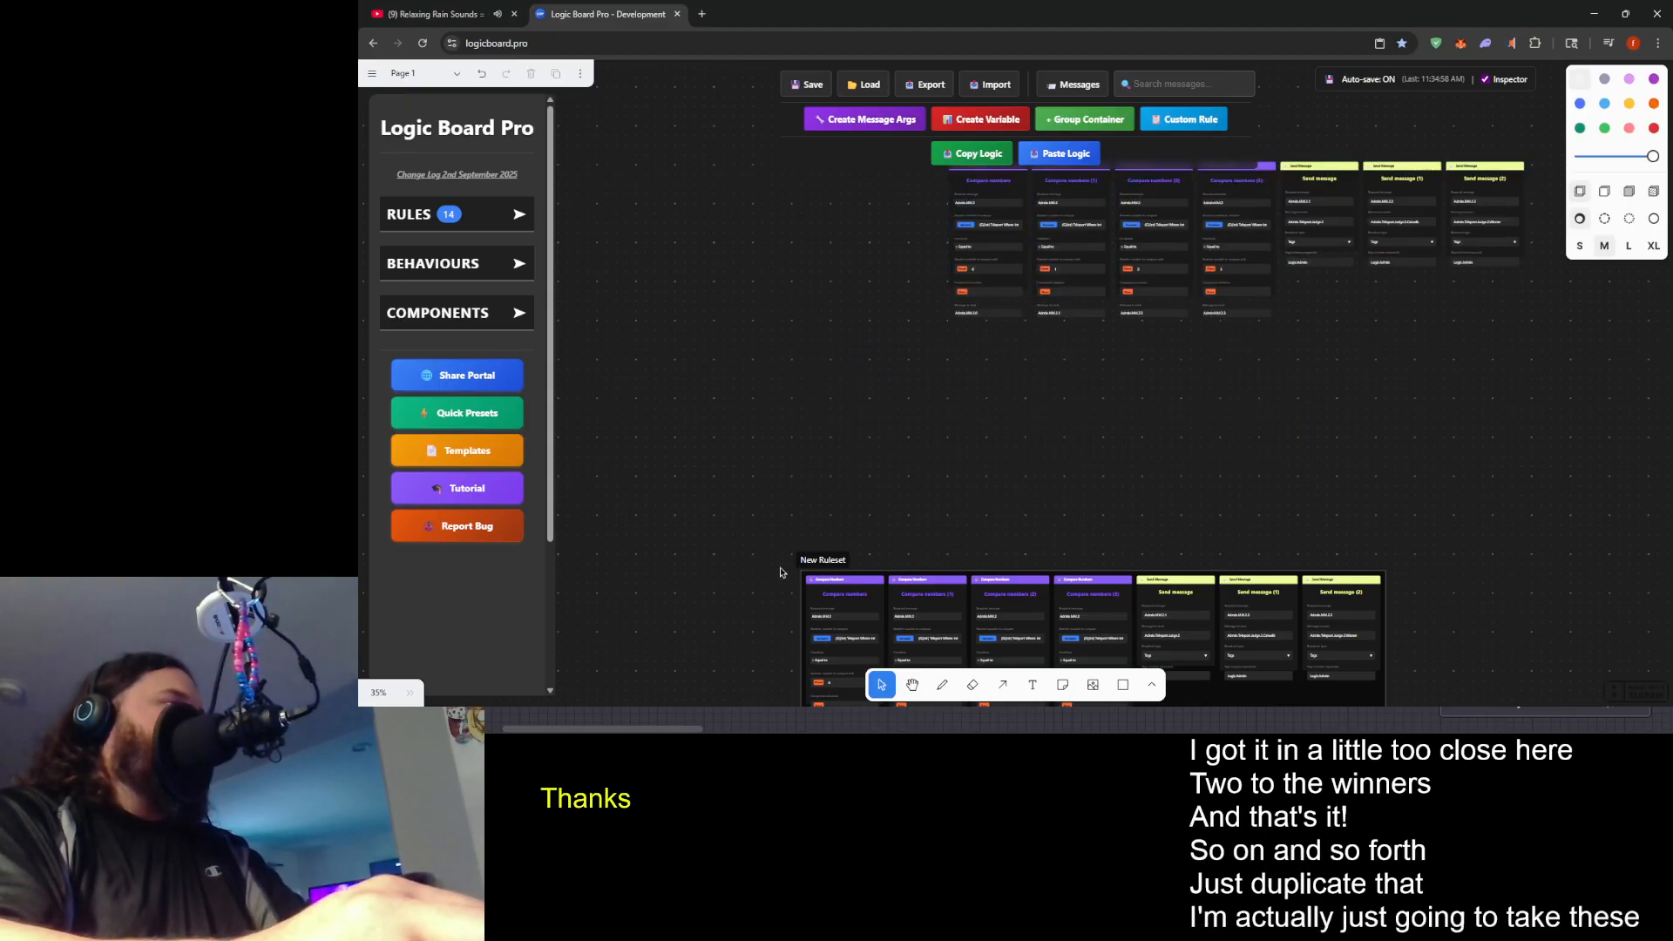
- Move the remaining container's seven rules directly beneath the first row of loose rules, then delete that empty container
drag(755, 597, 1508, 515)
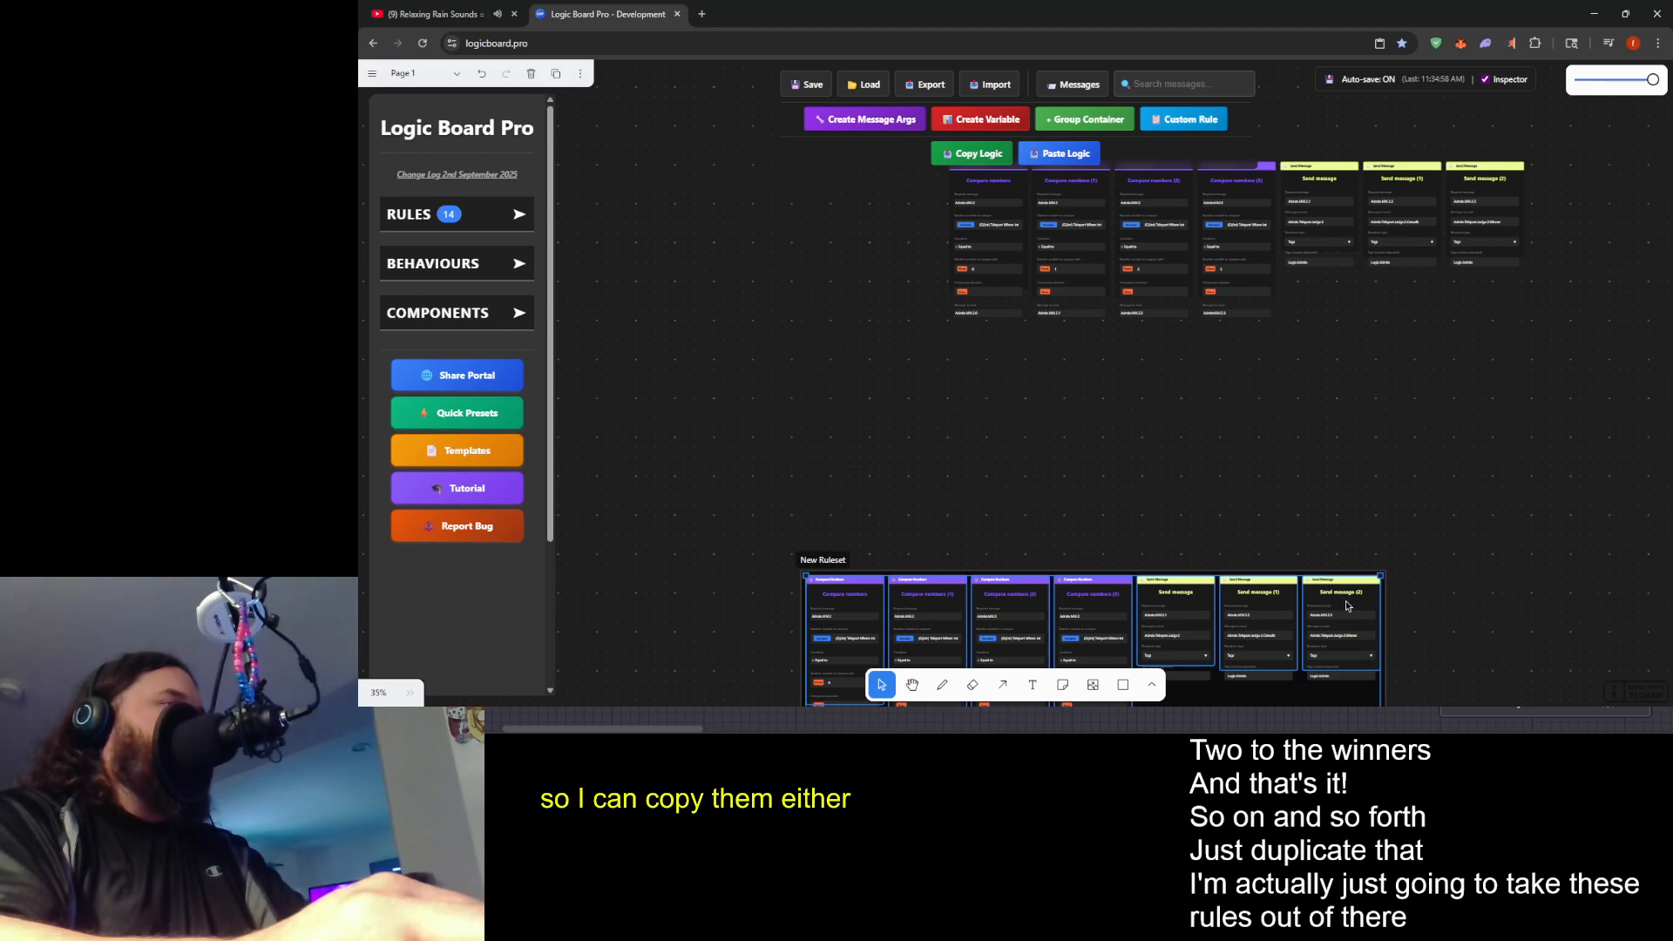
drag(1348, 608, 1495, 369)
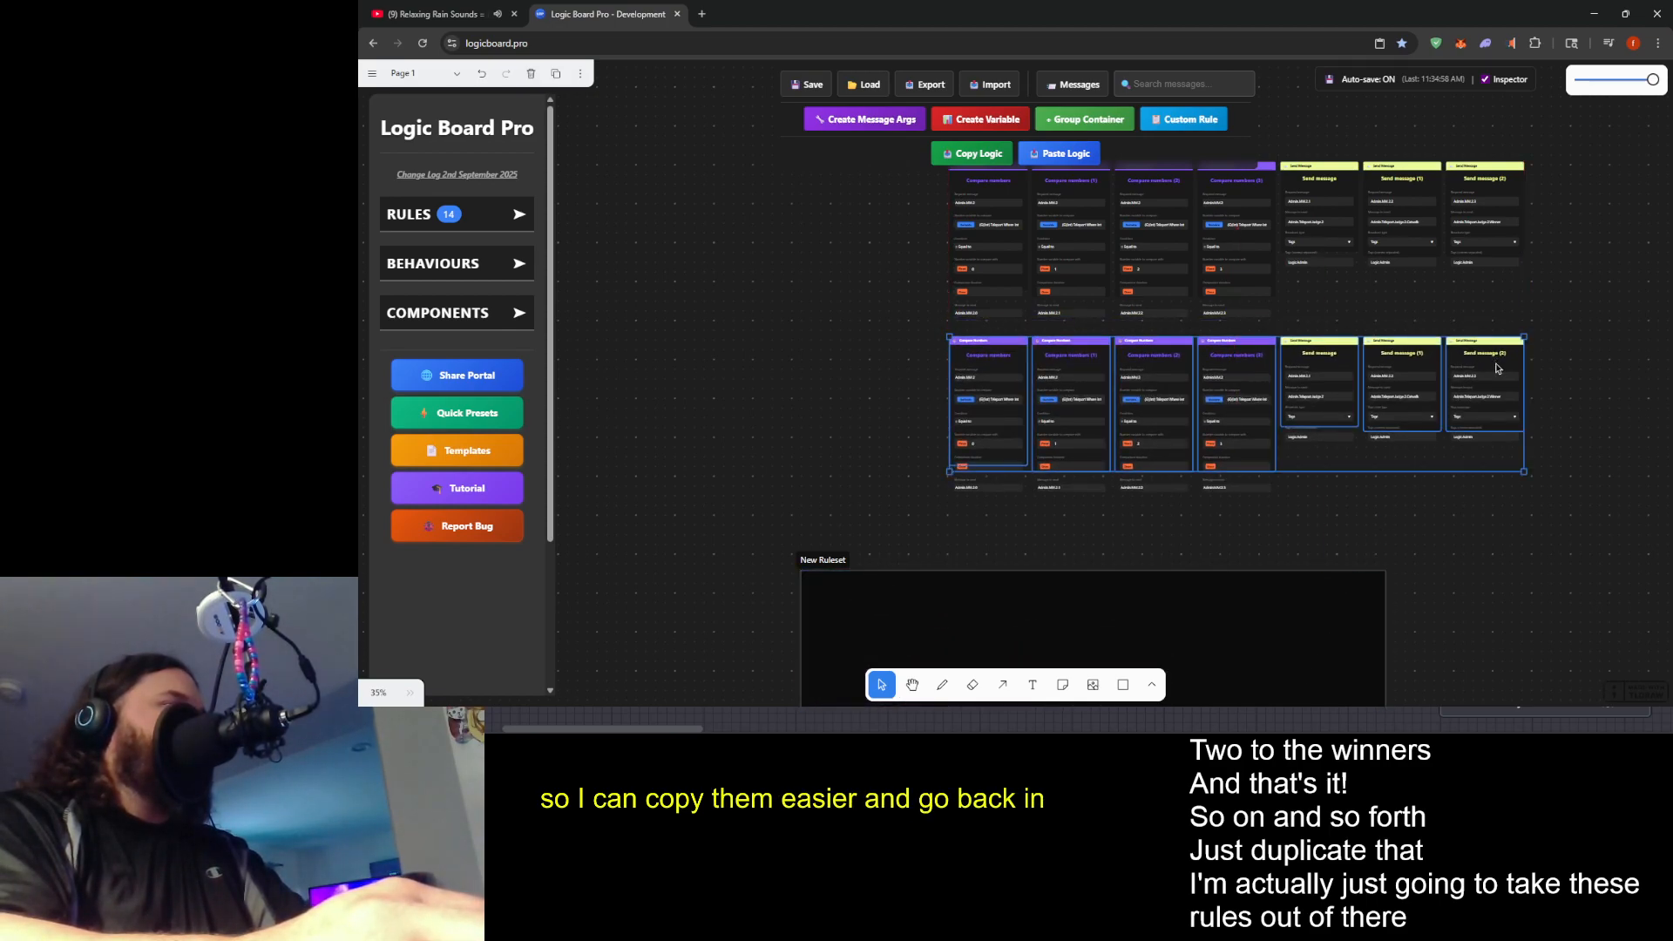
click(828, 566)
key(Delete)
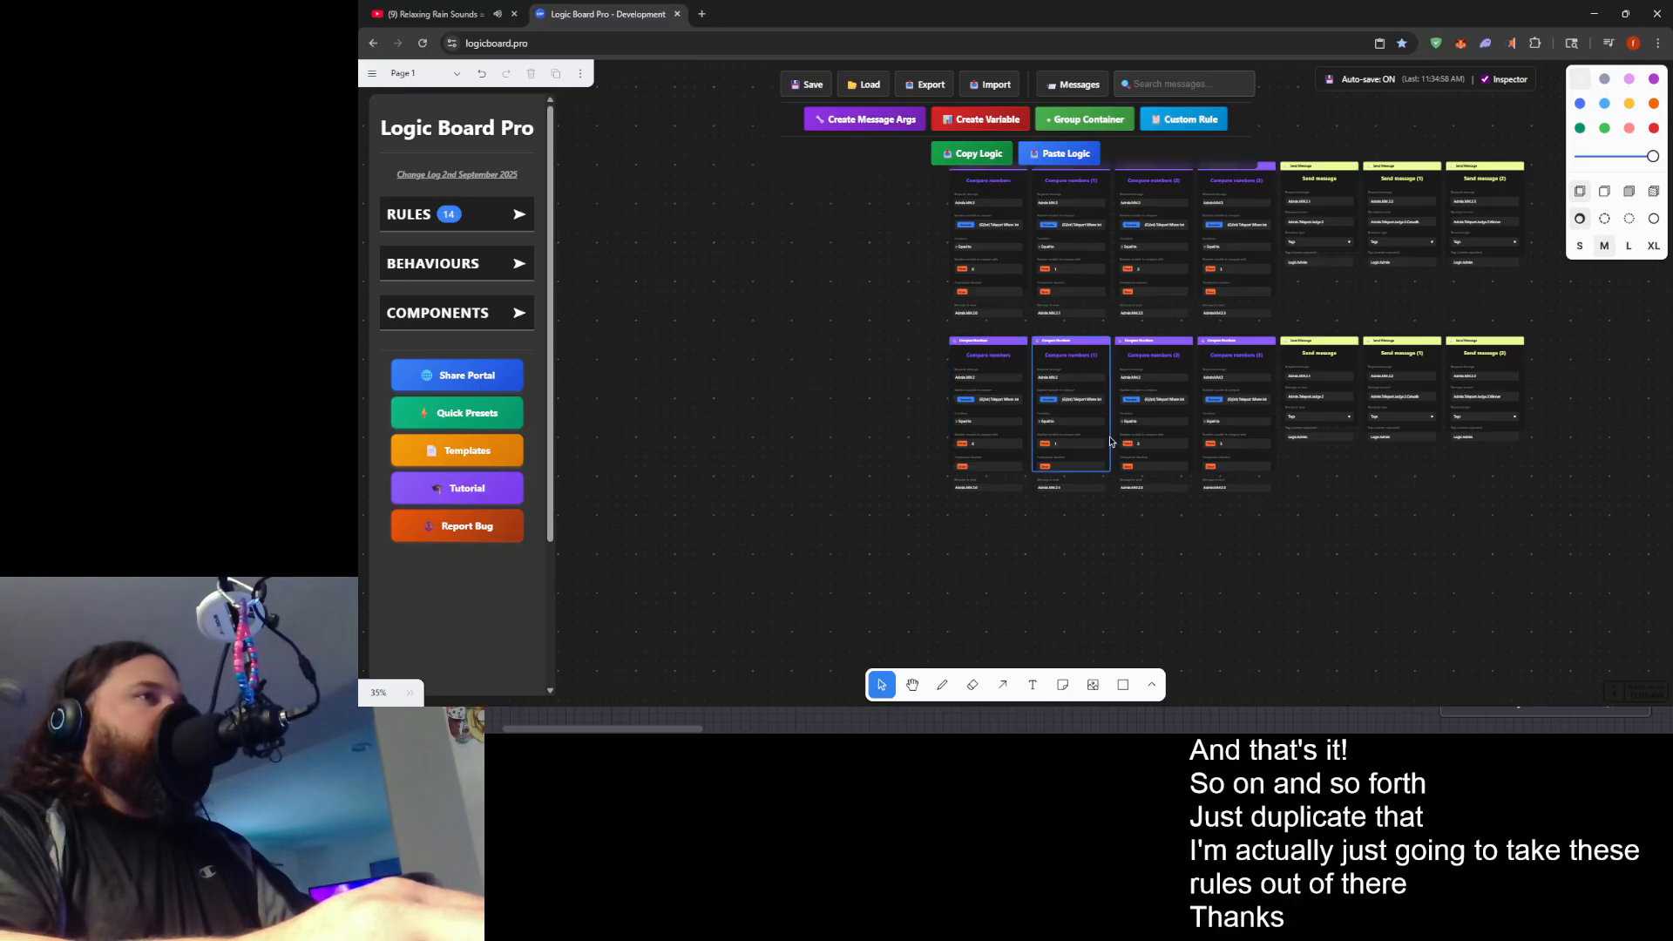
scroll(1091, 464, down, 4)
scroll(1129, 481, up, 5)
scroll(1190, 528, down, 4)
scroll(1191, 528, down, 5)
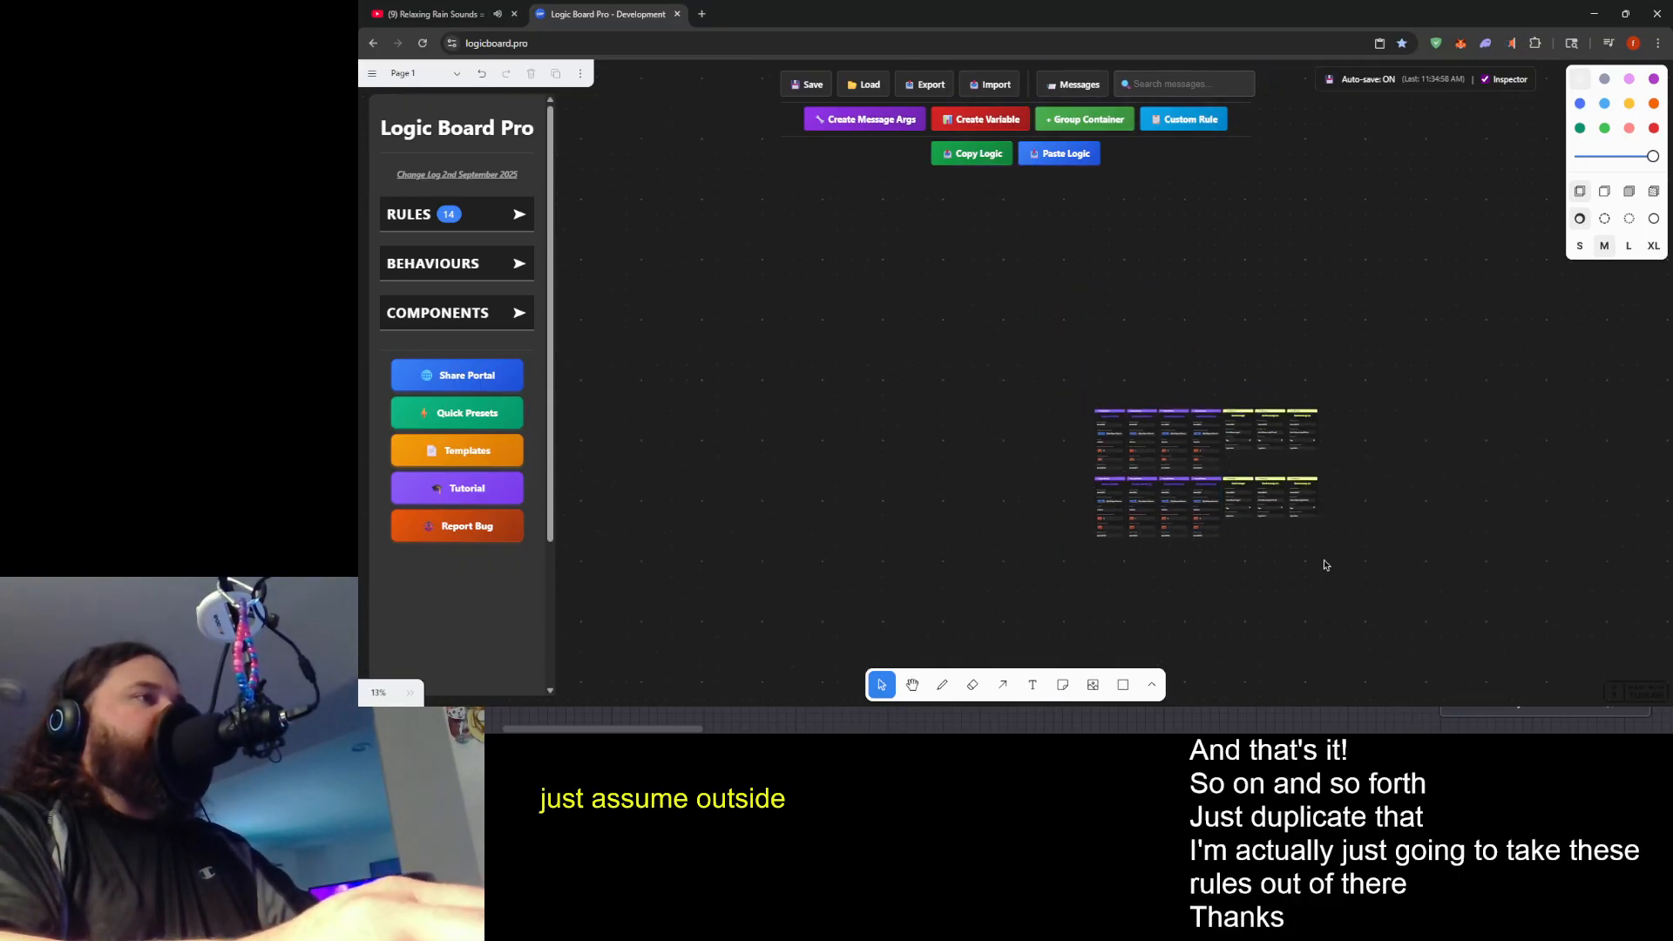
drag(1325, 572, 1009, 478)
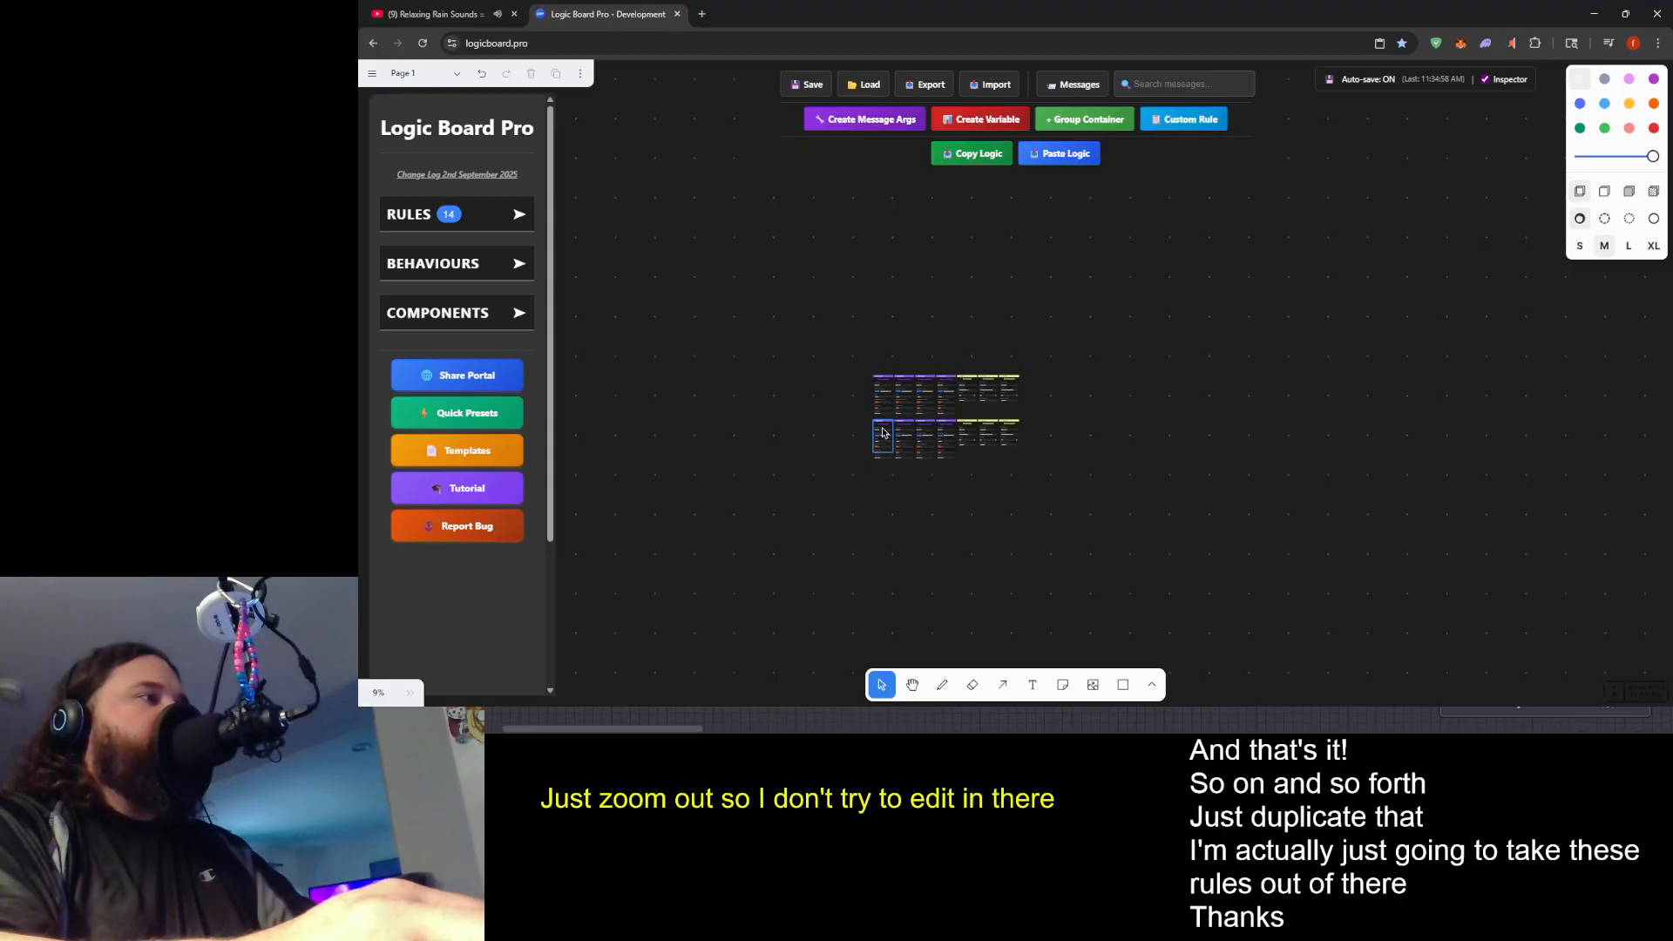
- In the lower row's first Compare numbers rule, set the required message to Admin.MM.3 and the sent message to Admin.MM.3.0
click(880, 440)
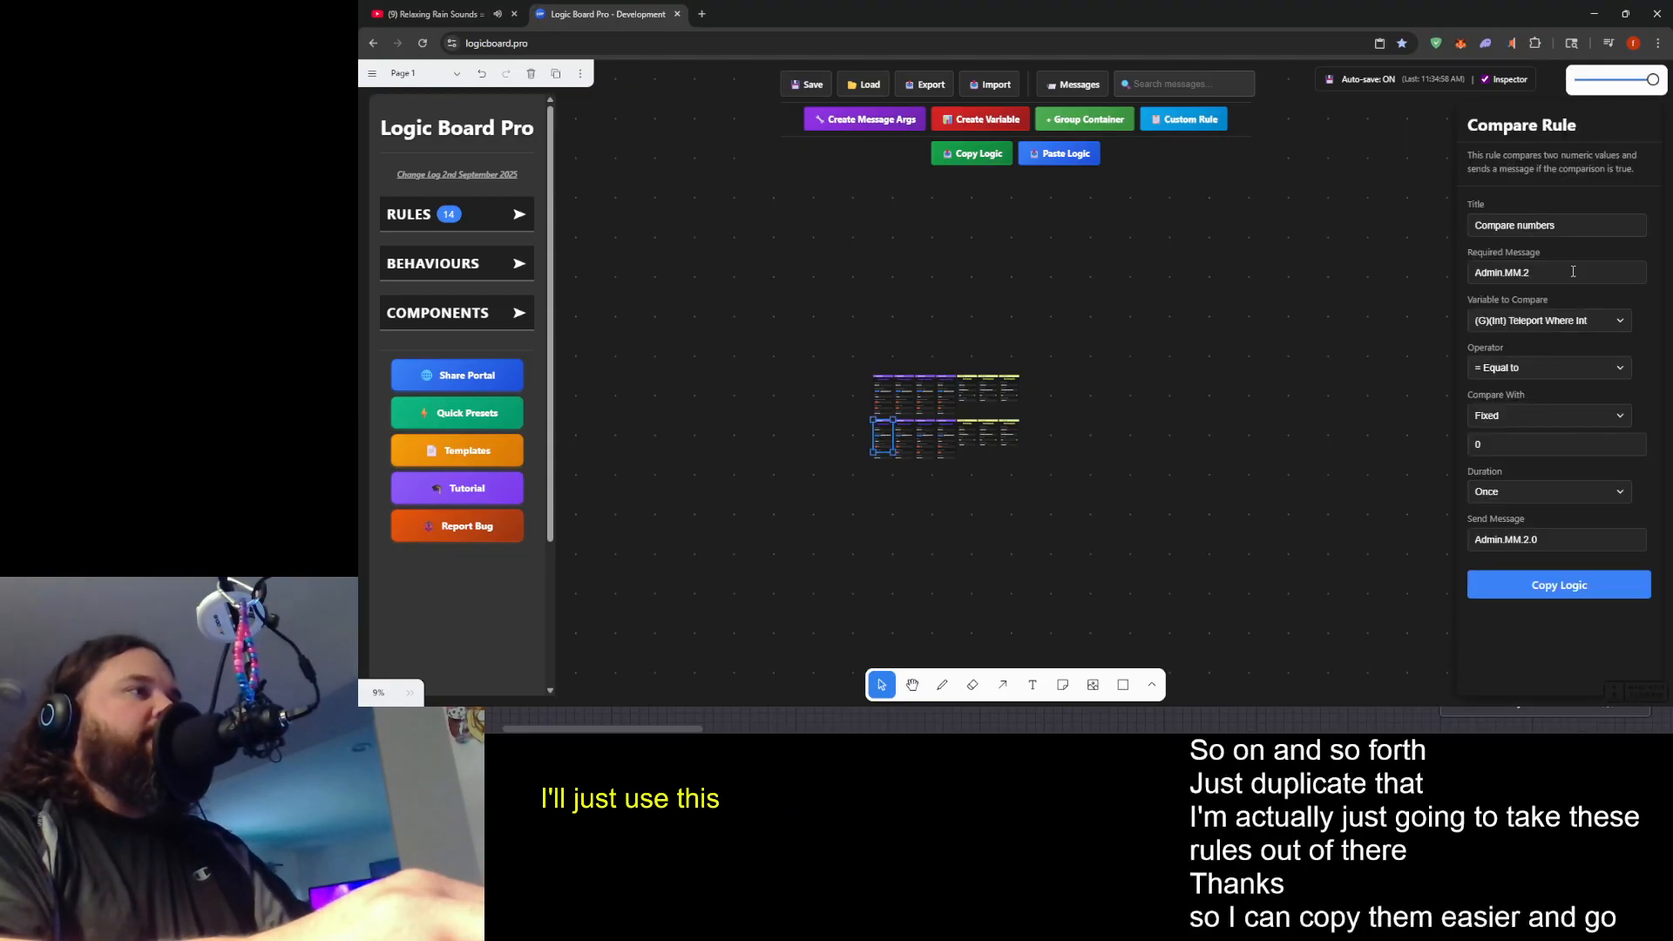
click(1573, 272)
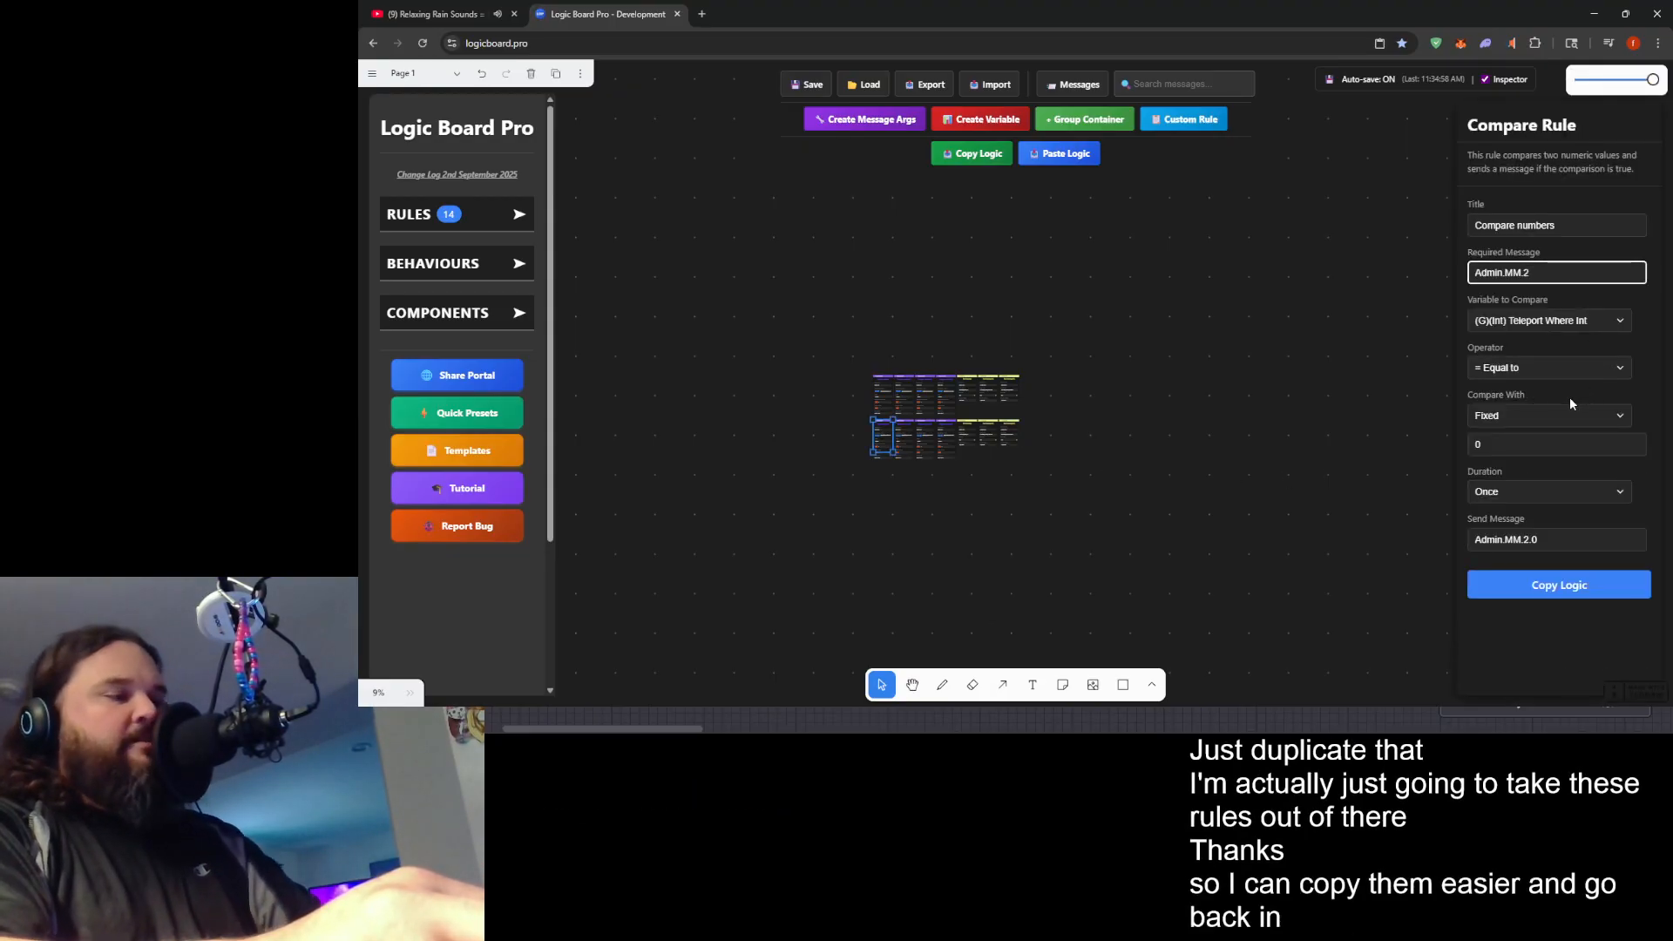
key(BackSpace)
text(3)
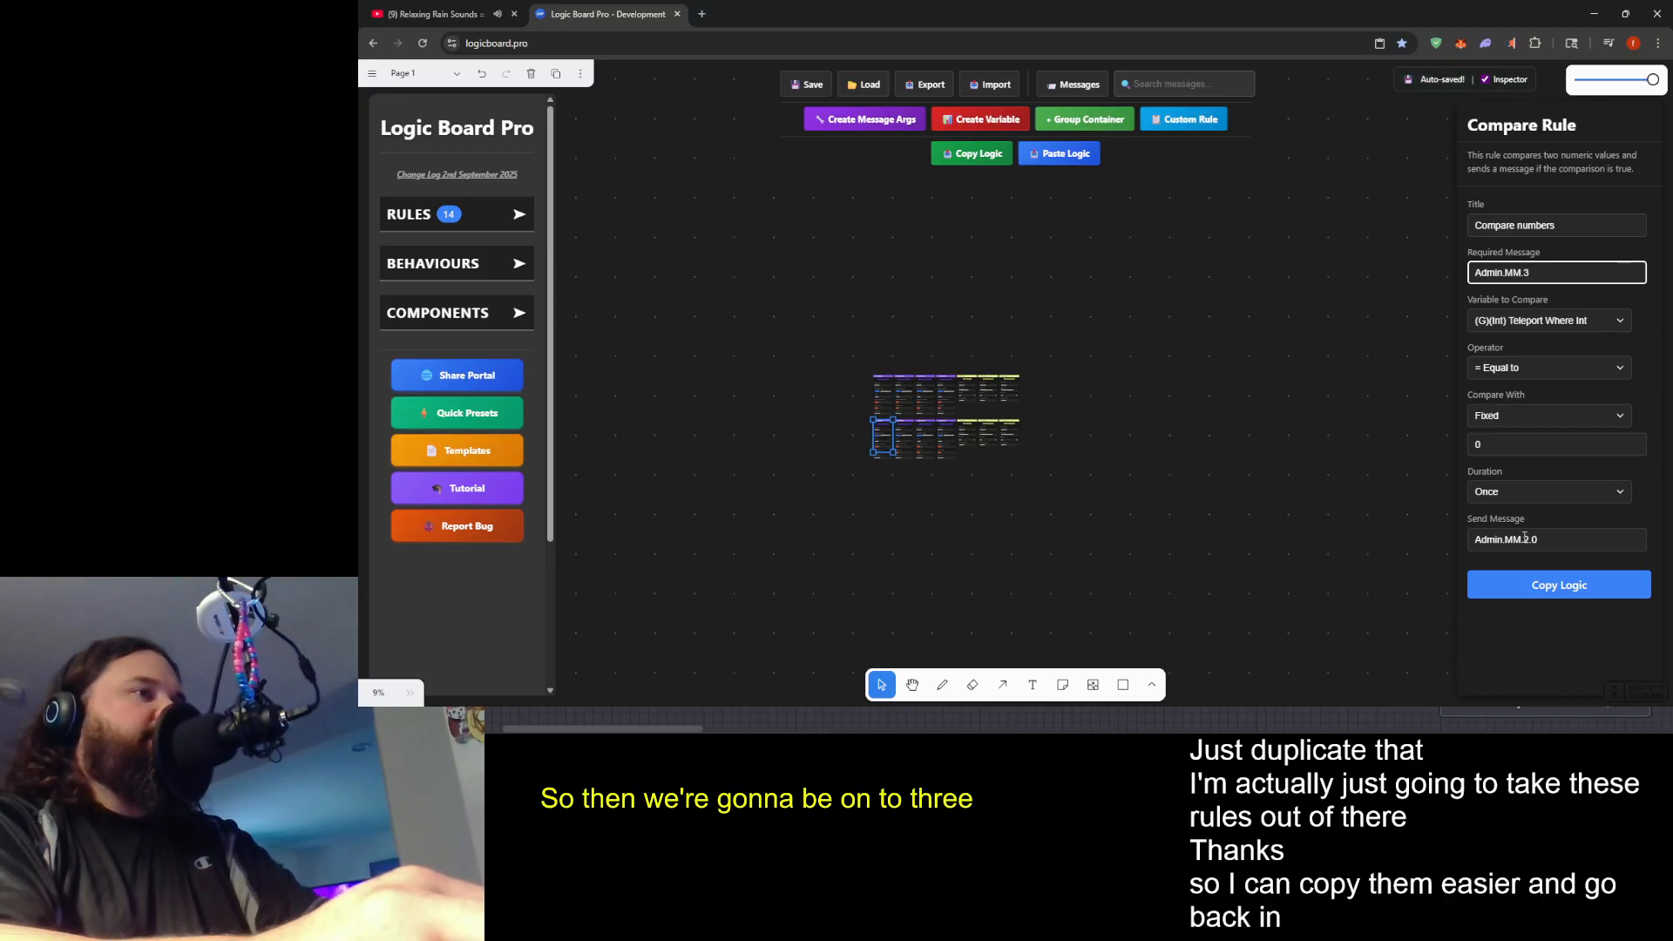
click(1524, 539)
key(BackSpace)
text(3)
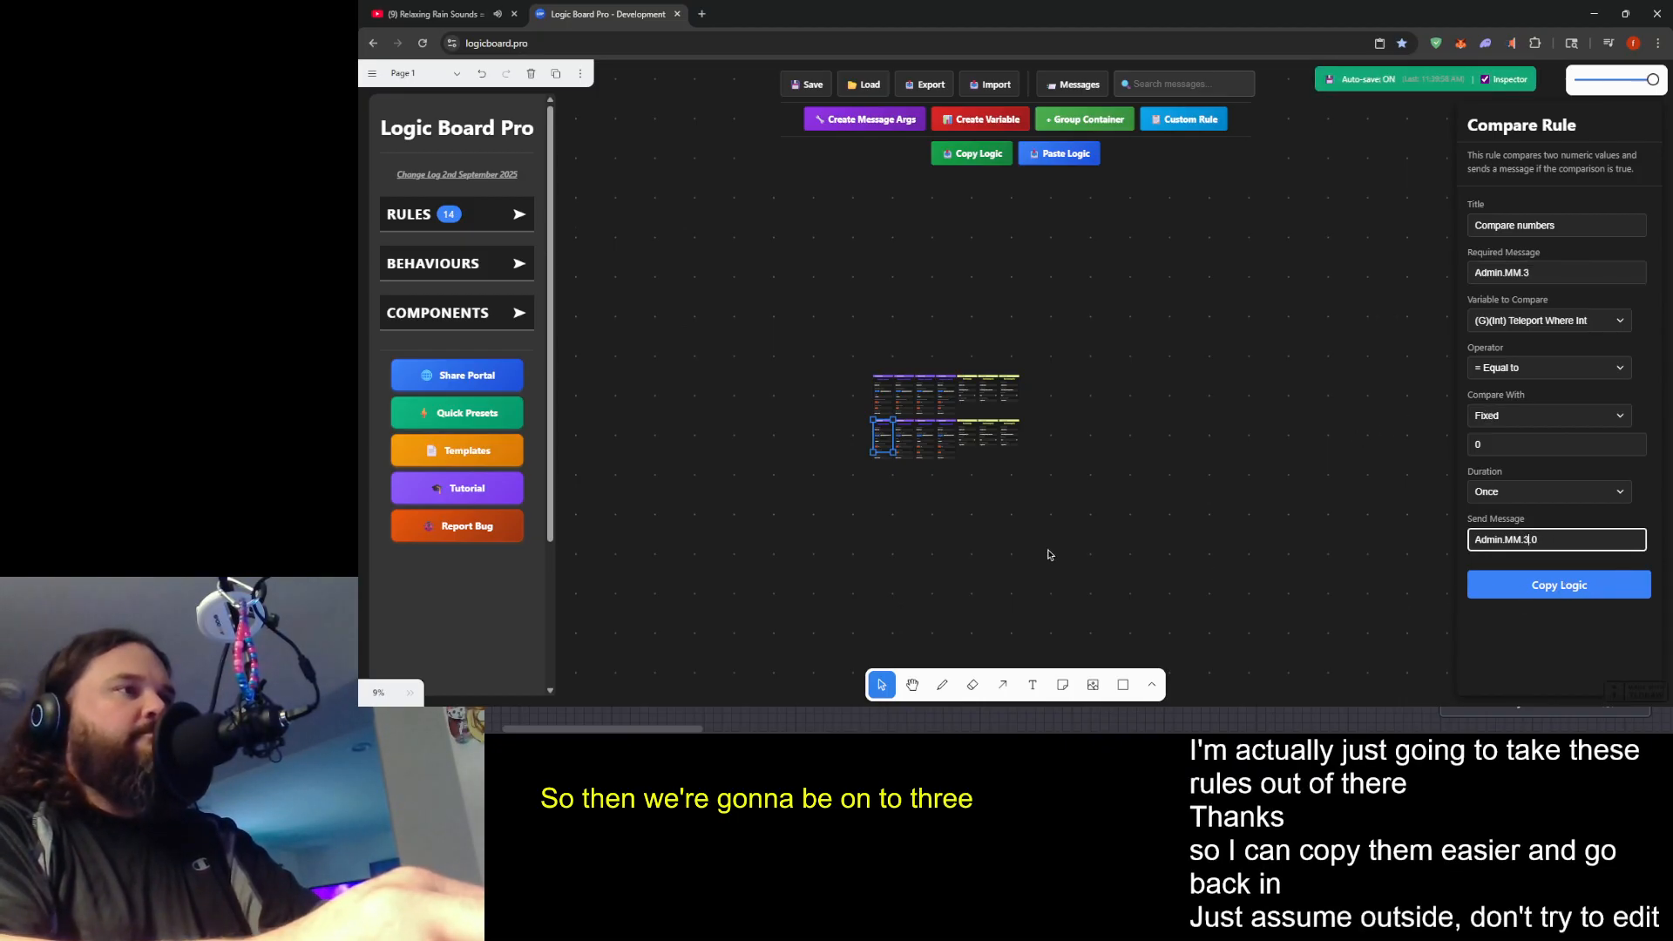
click(898, 542)
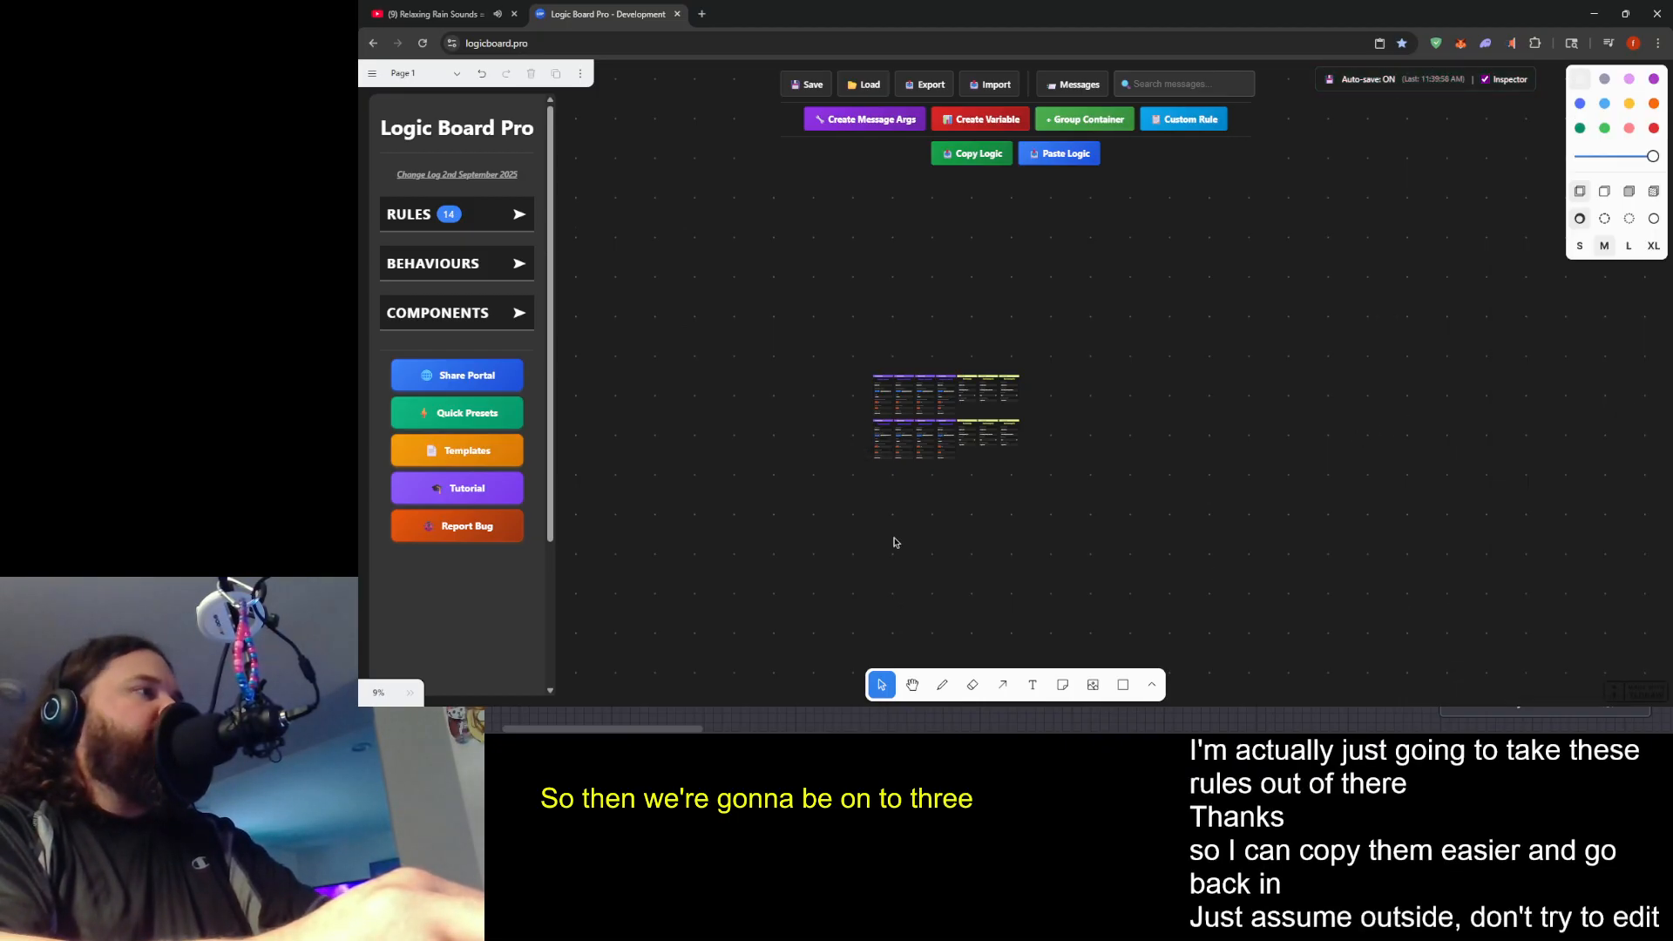
- In the lower row's Compare numbers (1) rule, set the required message to Admin.MM.3 and the sent message to Admin.MM.3.1
click(909, 432)
click(1545, 274)
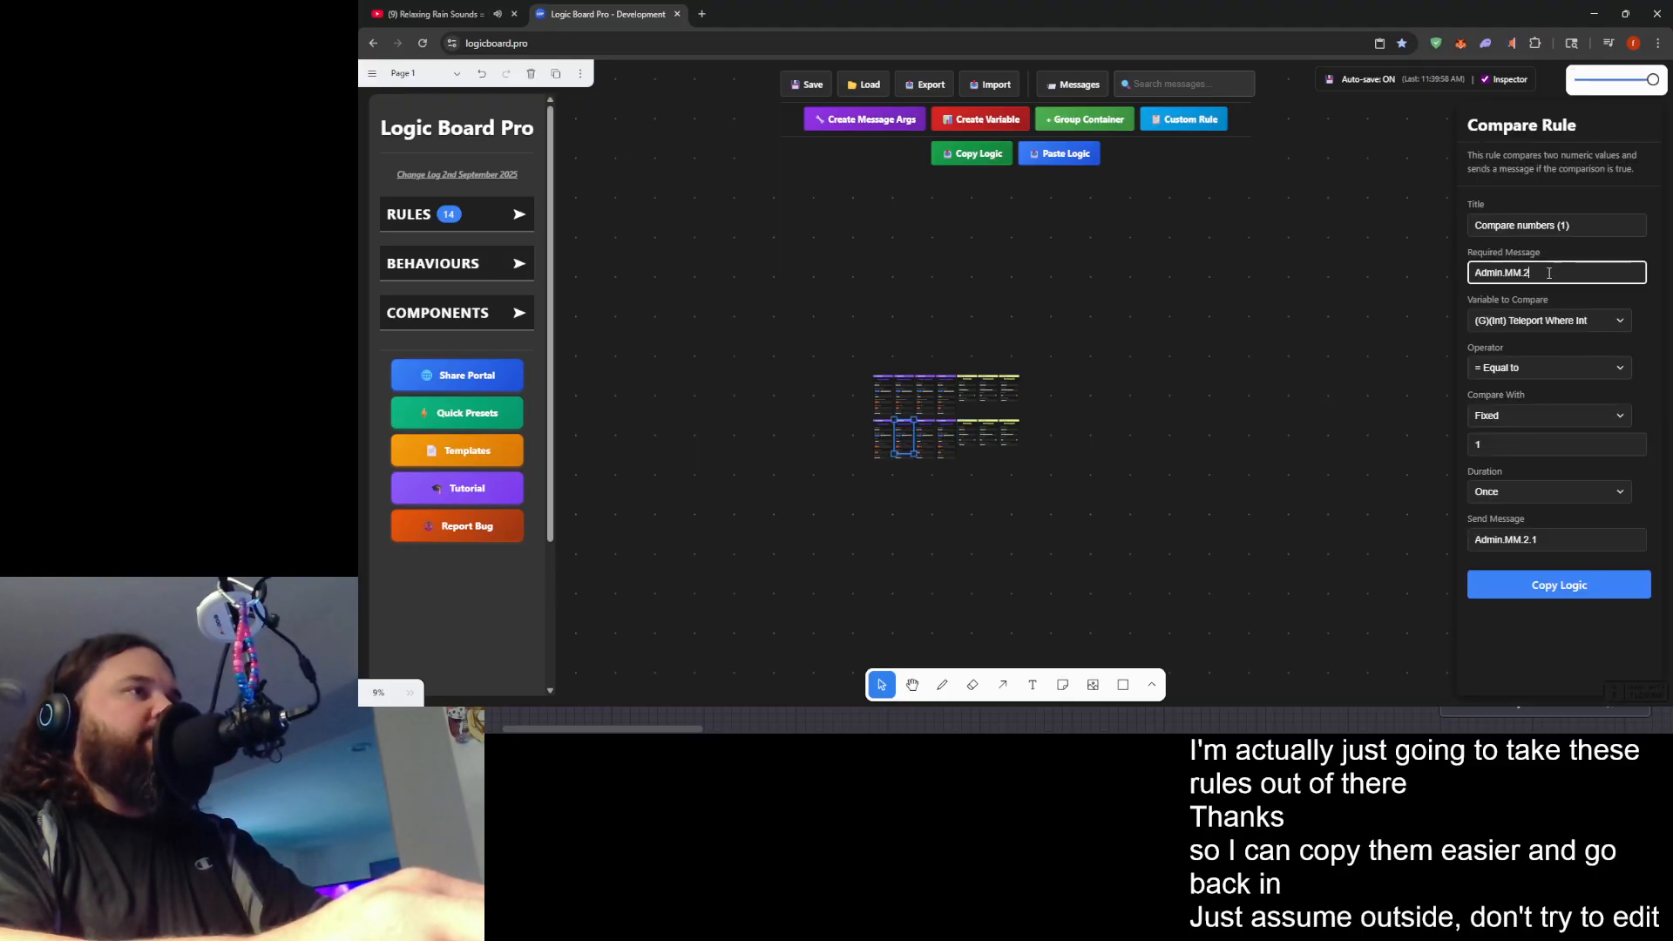
text(3)
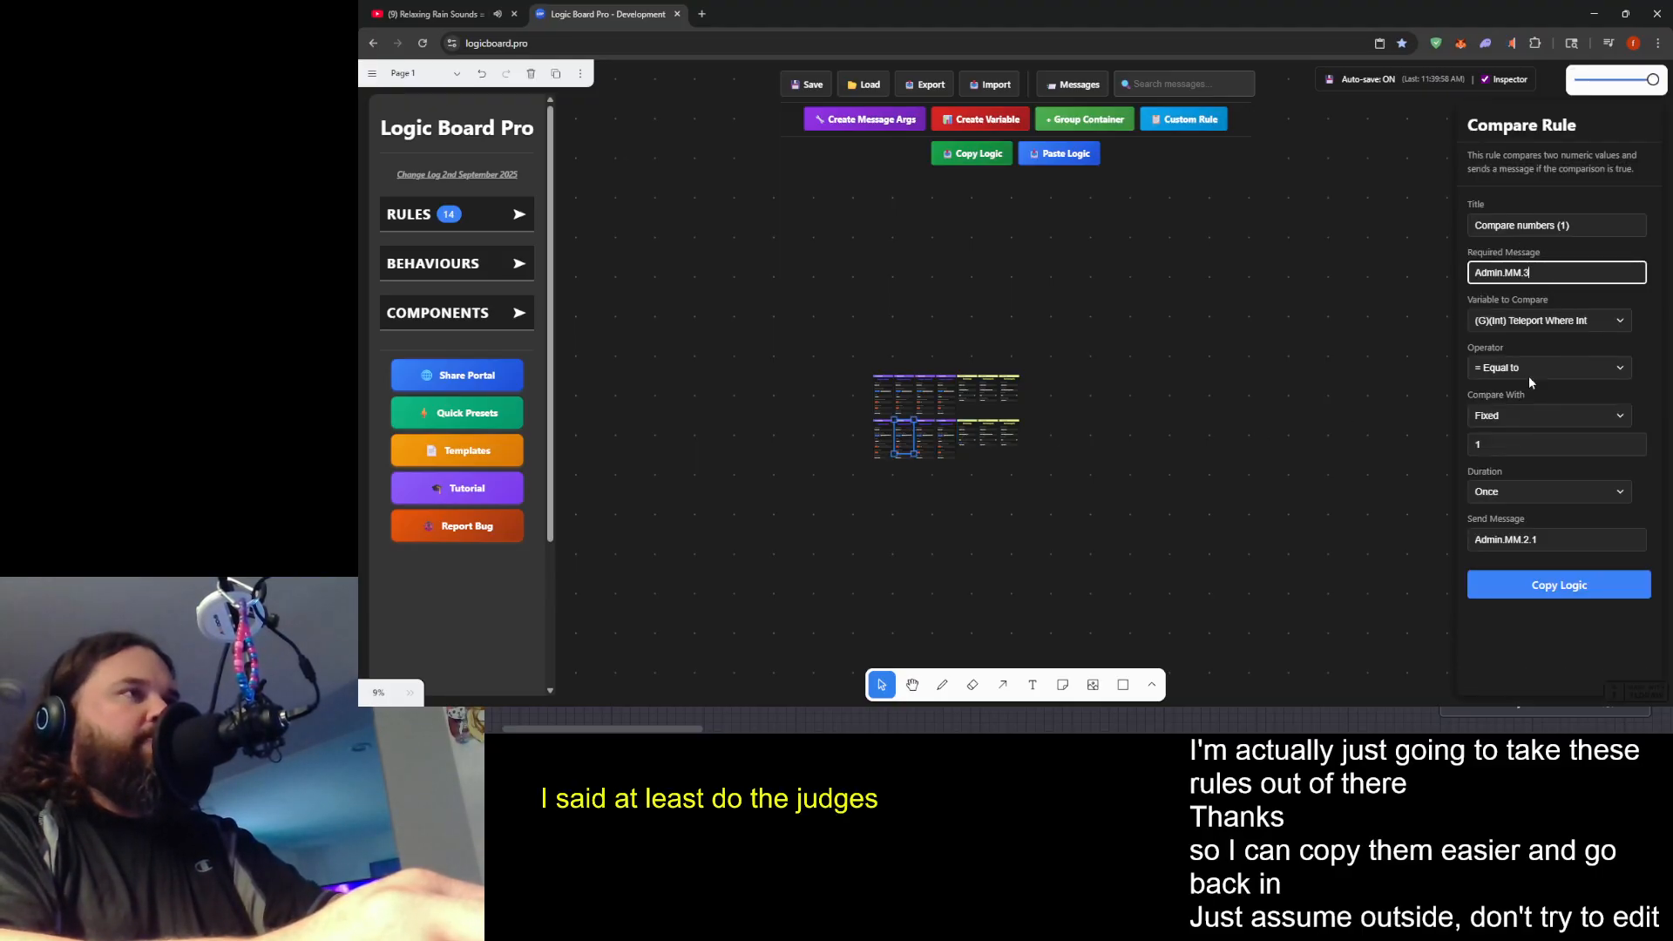
click(1526, 540)
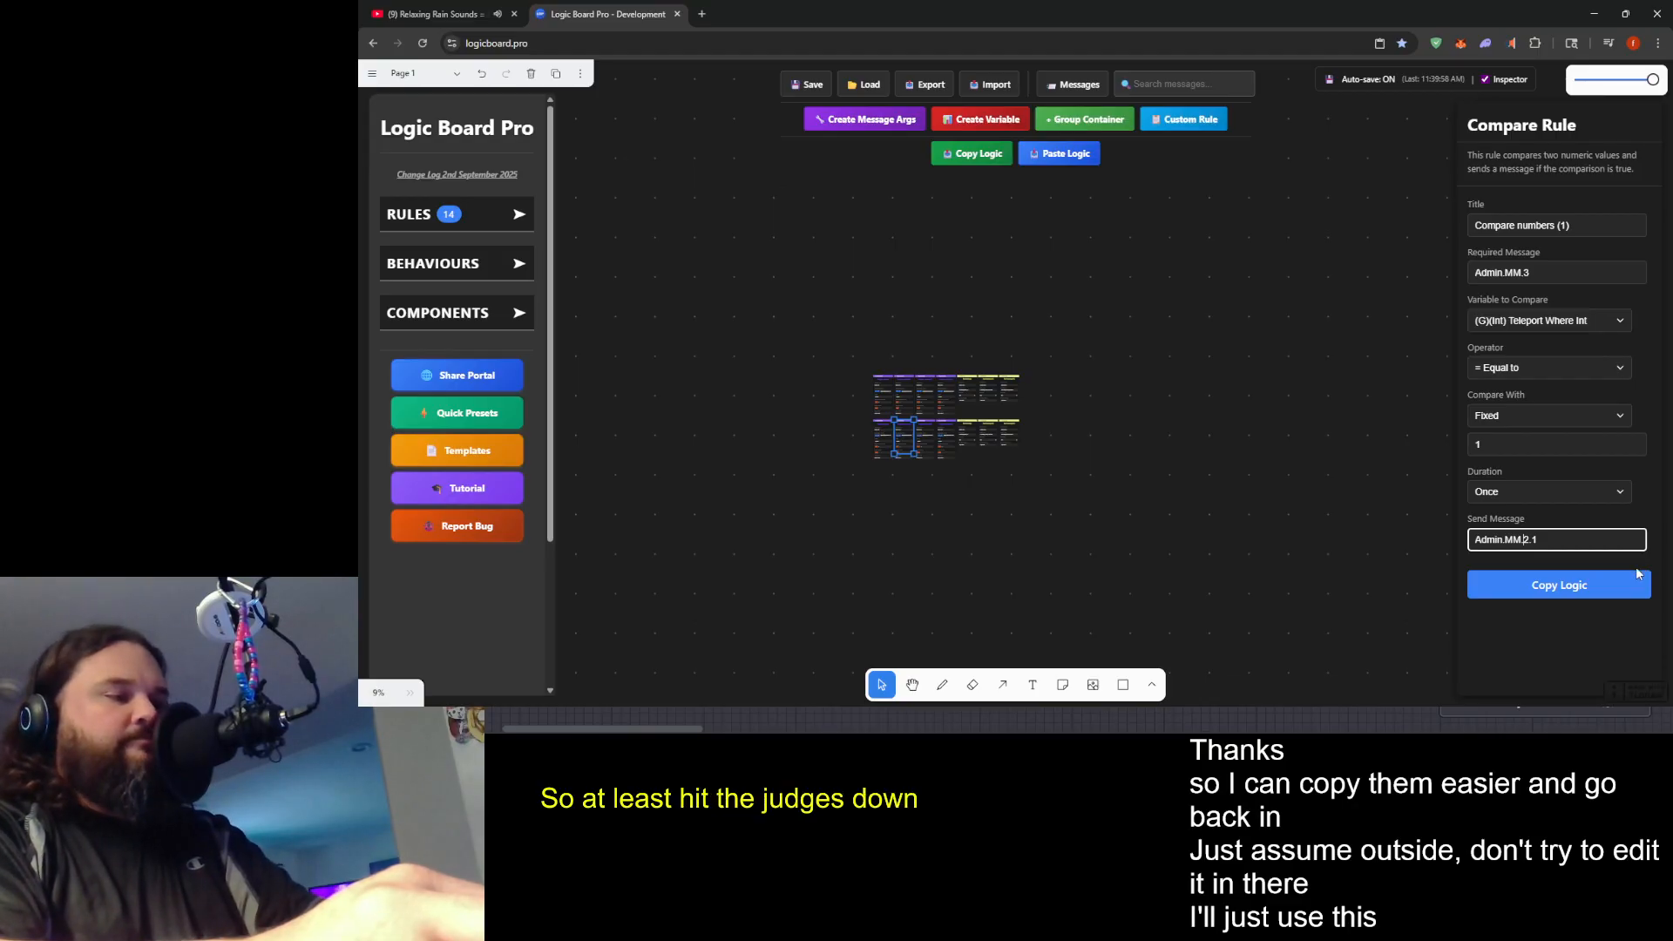
key(BackSpace)
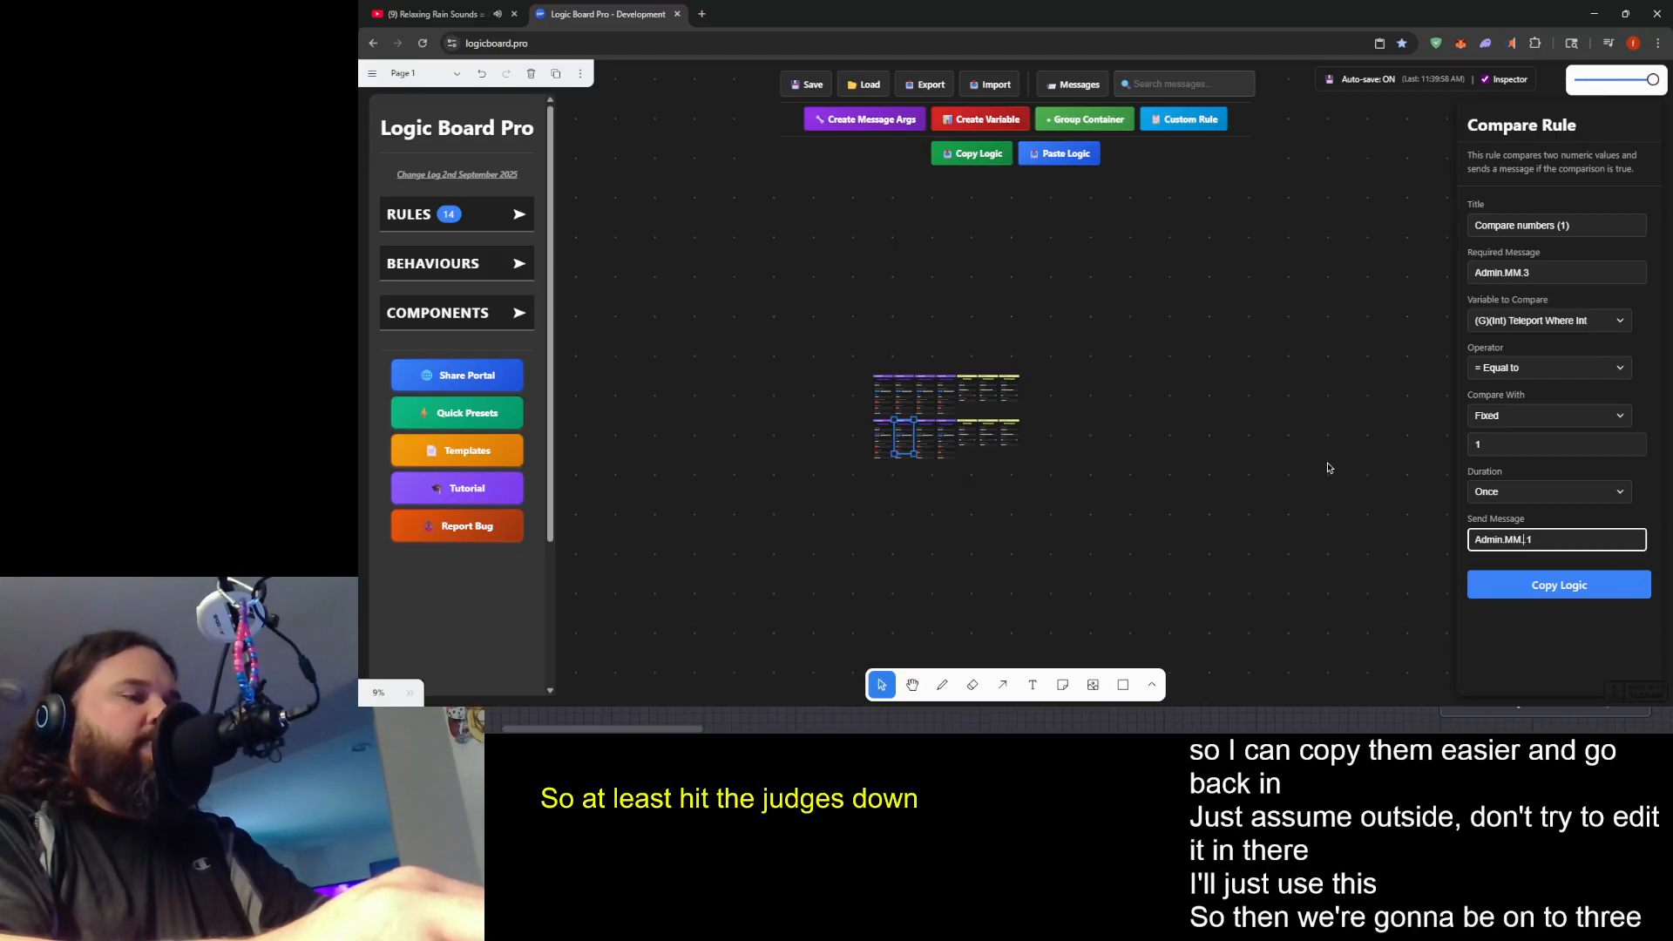
- In the lower row's Compare numbers (2) rule, set the required message to Admin.MM.3 and the sent message to Admin.MM.3.2
click(929, 433)
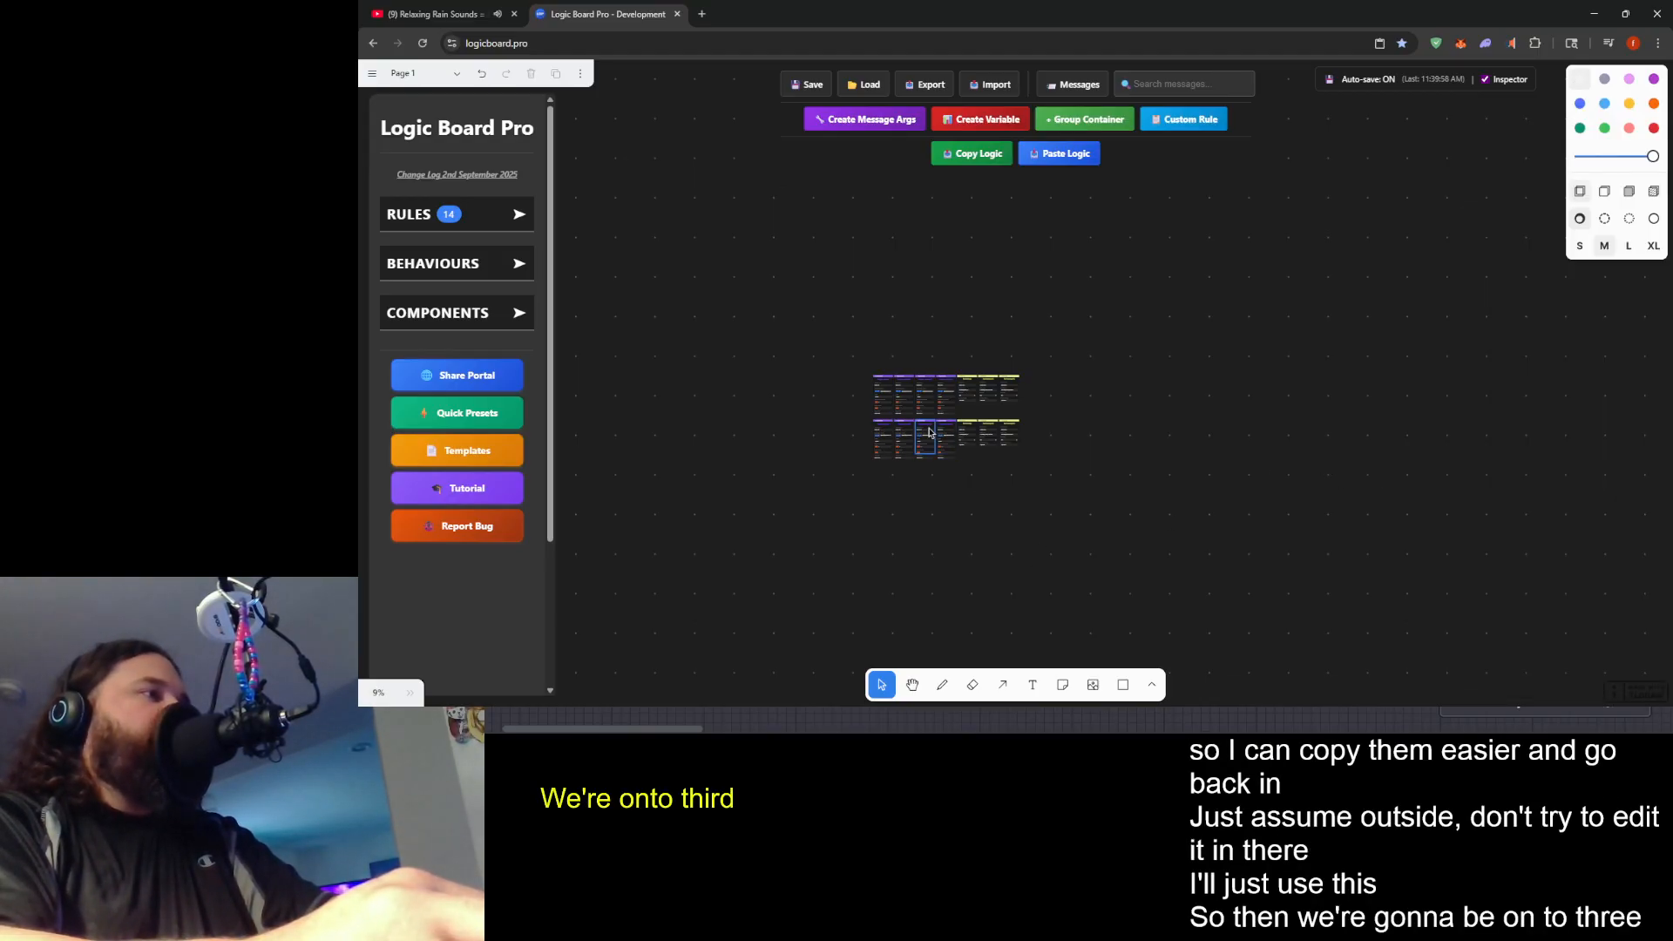
click(929, 433)
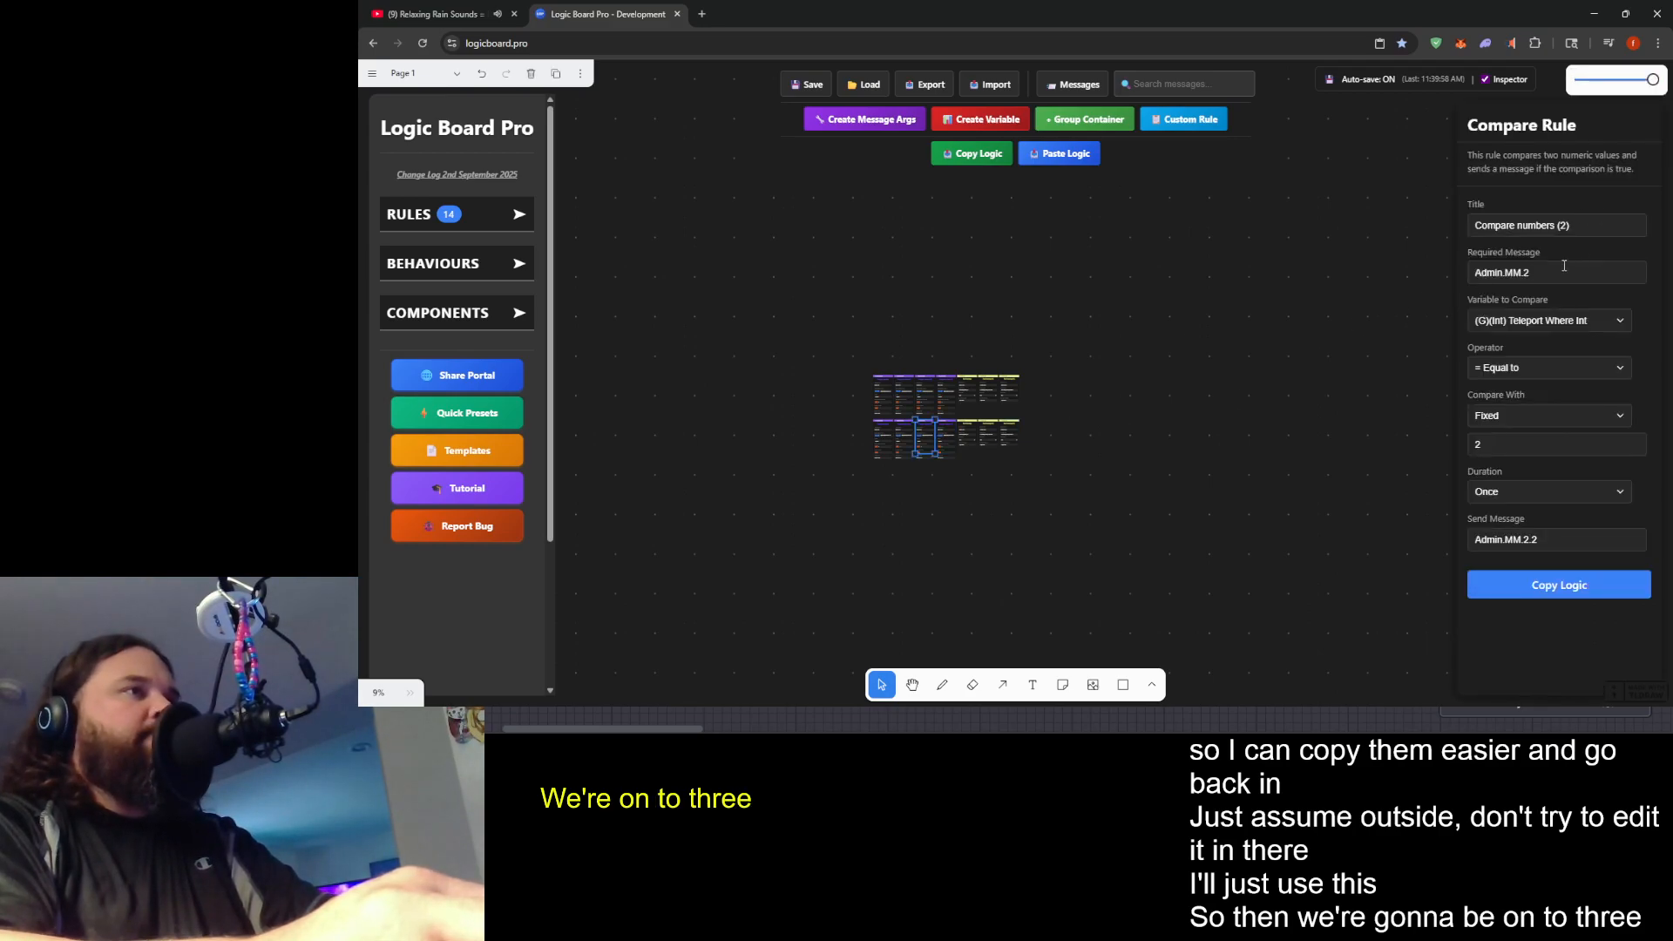
click(1558, 275)
text(3)
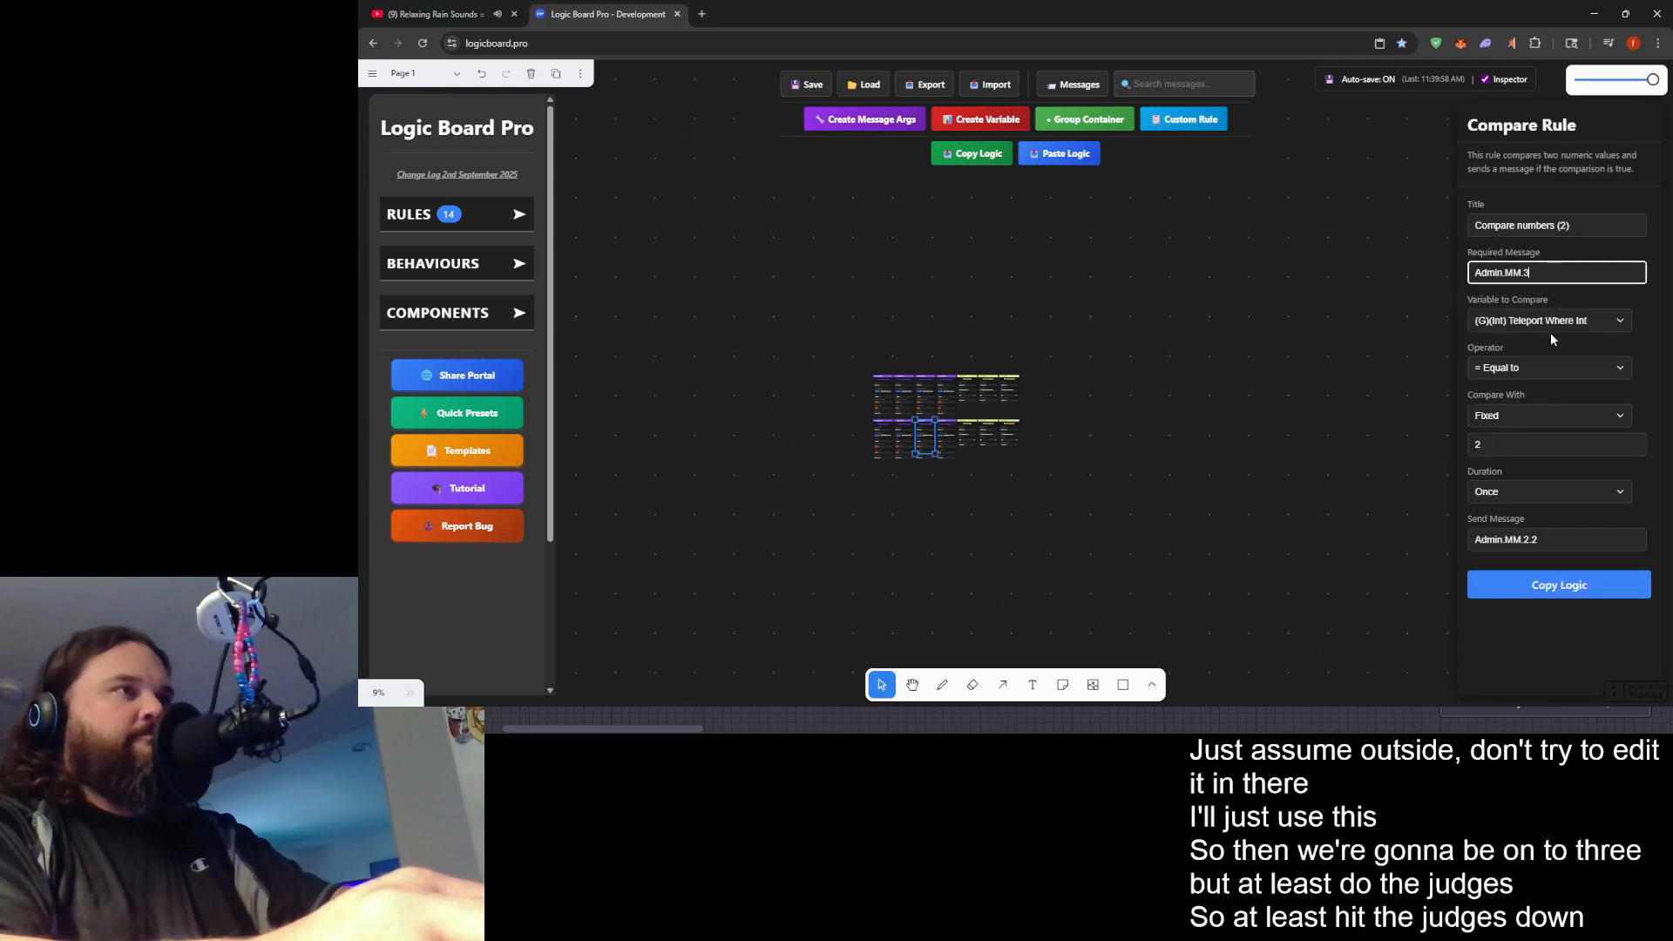
click(1531, 540)
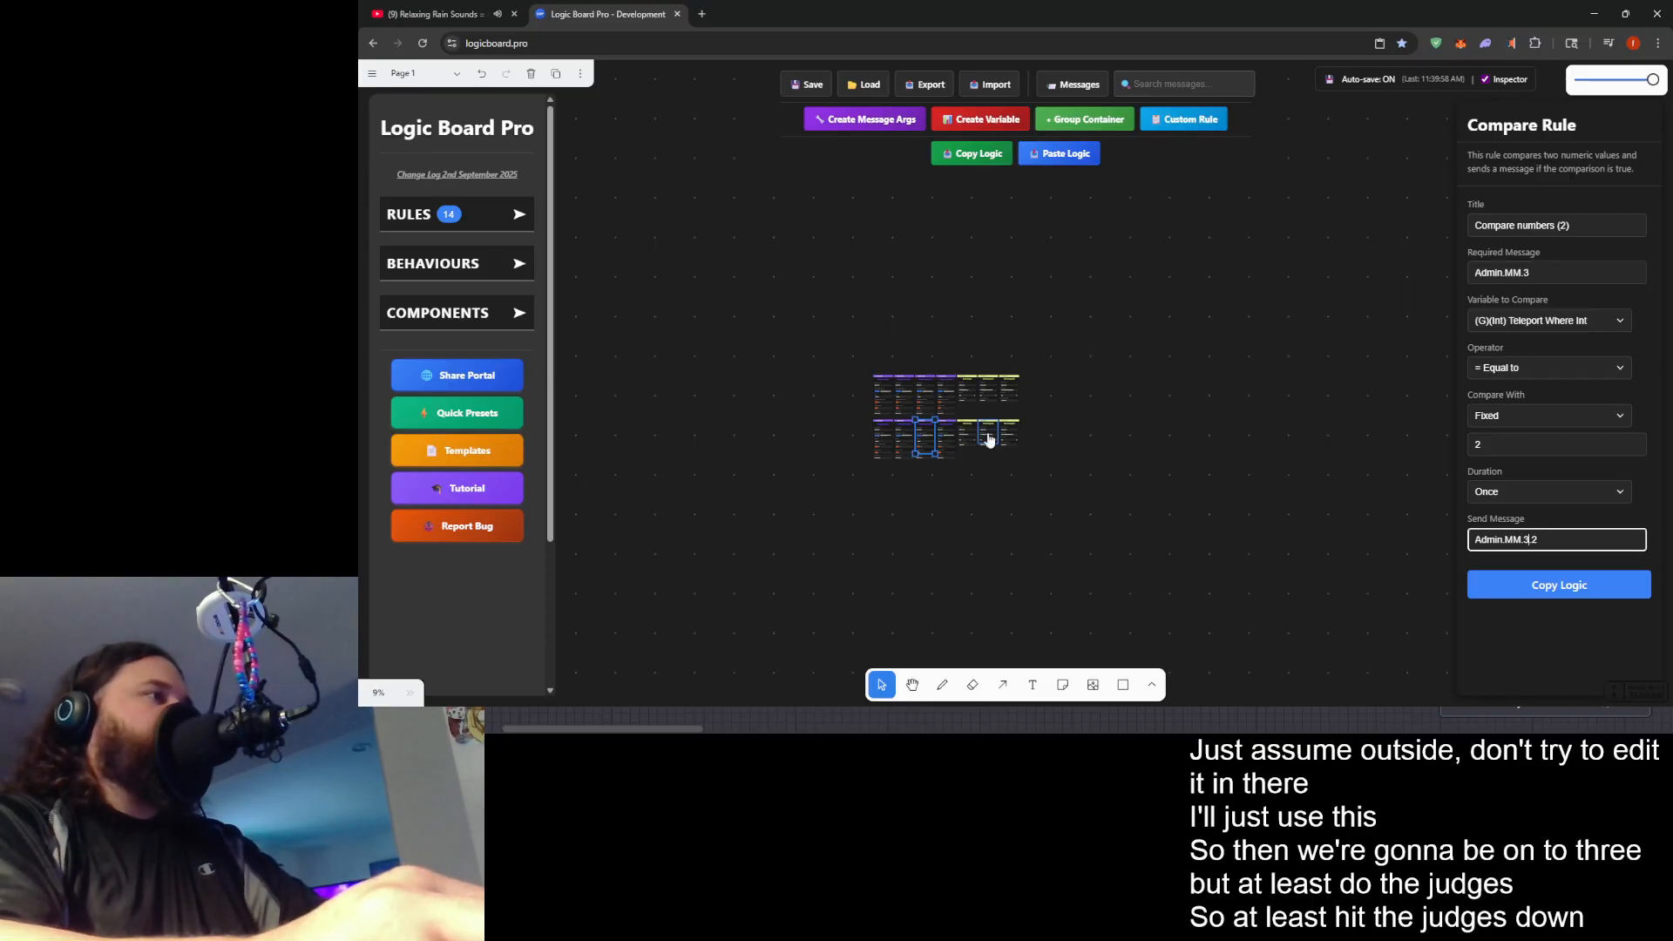
click(949, 383)
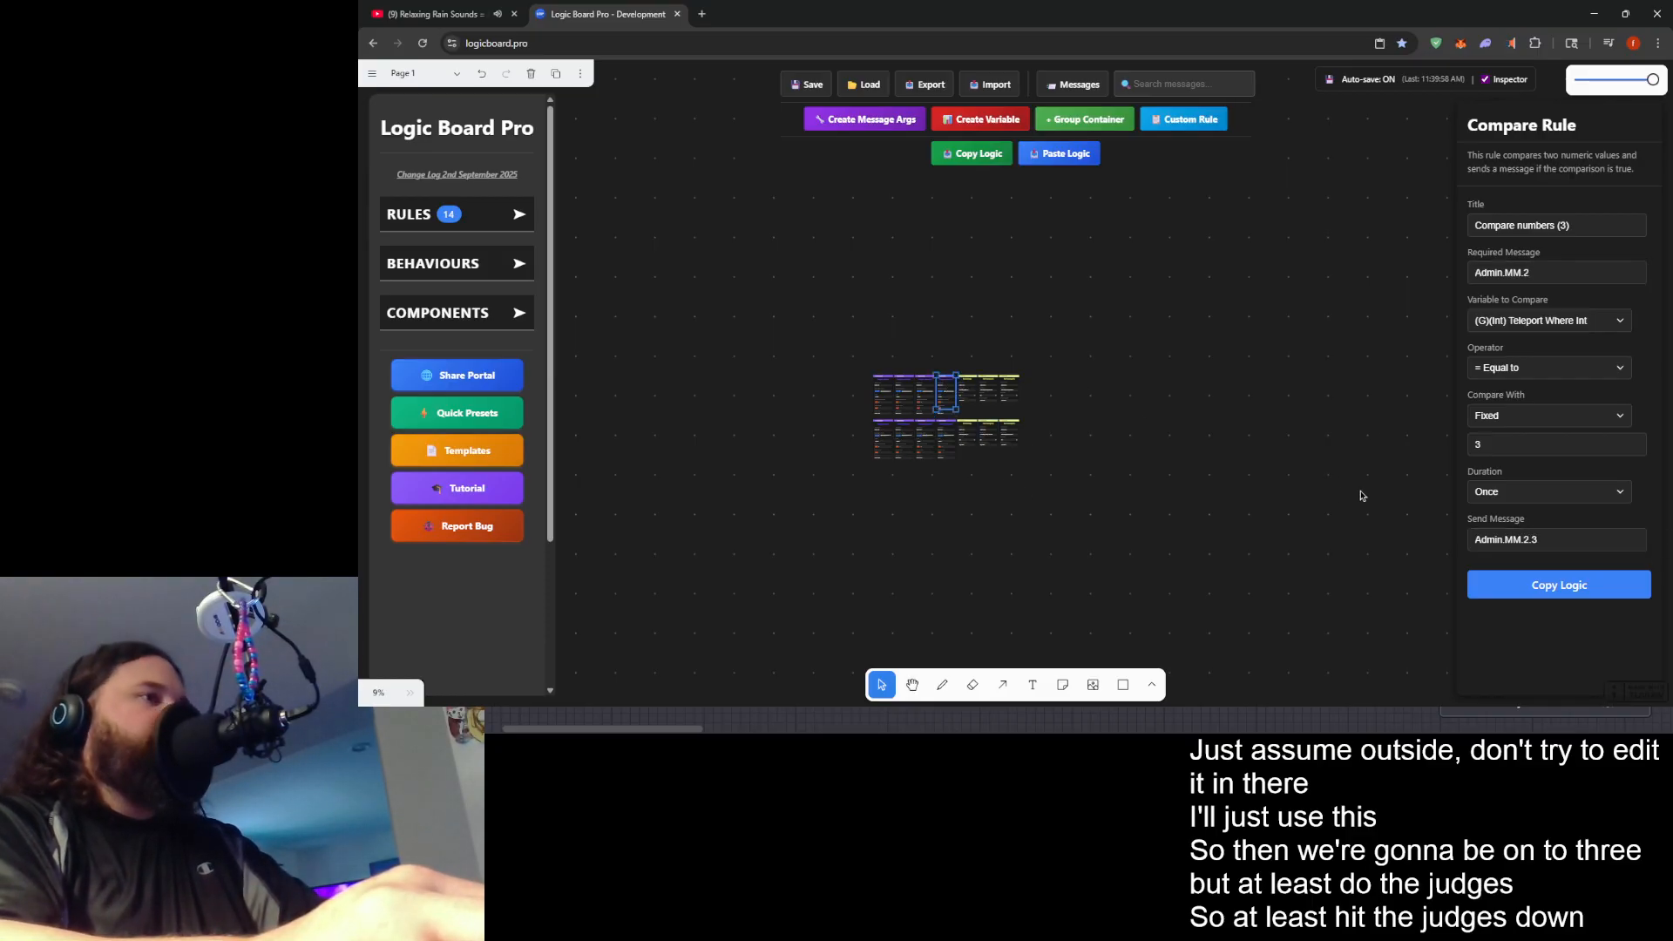
click(1550, 270)
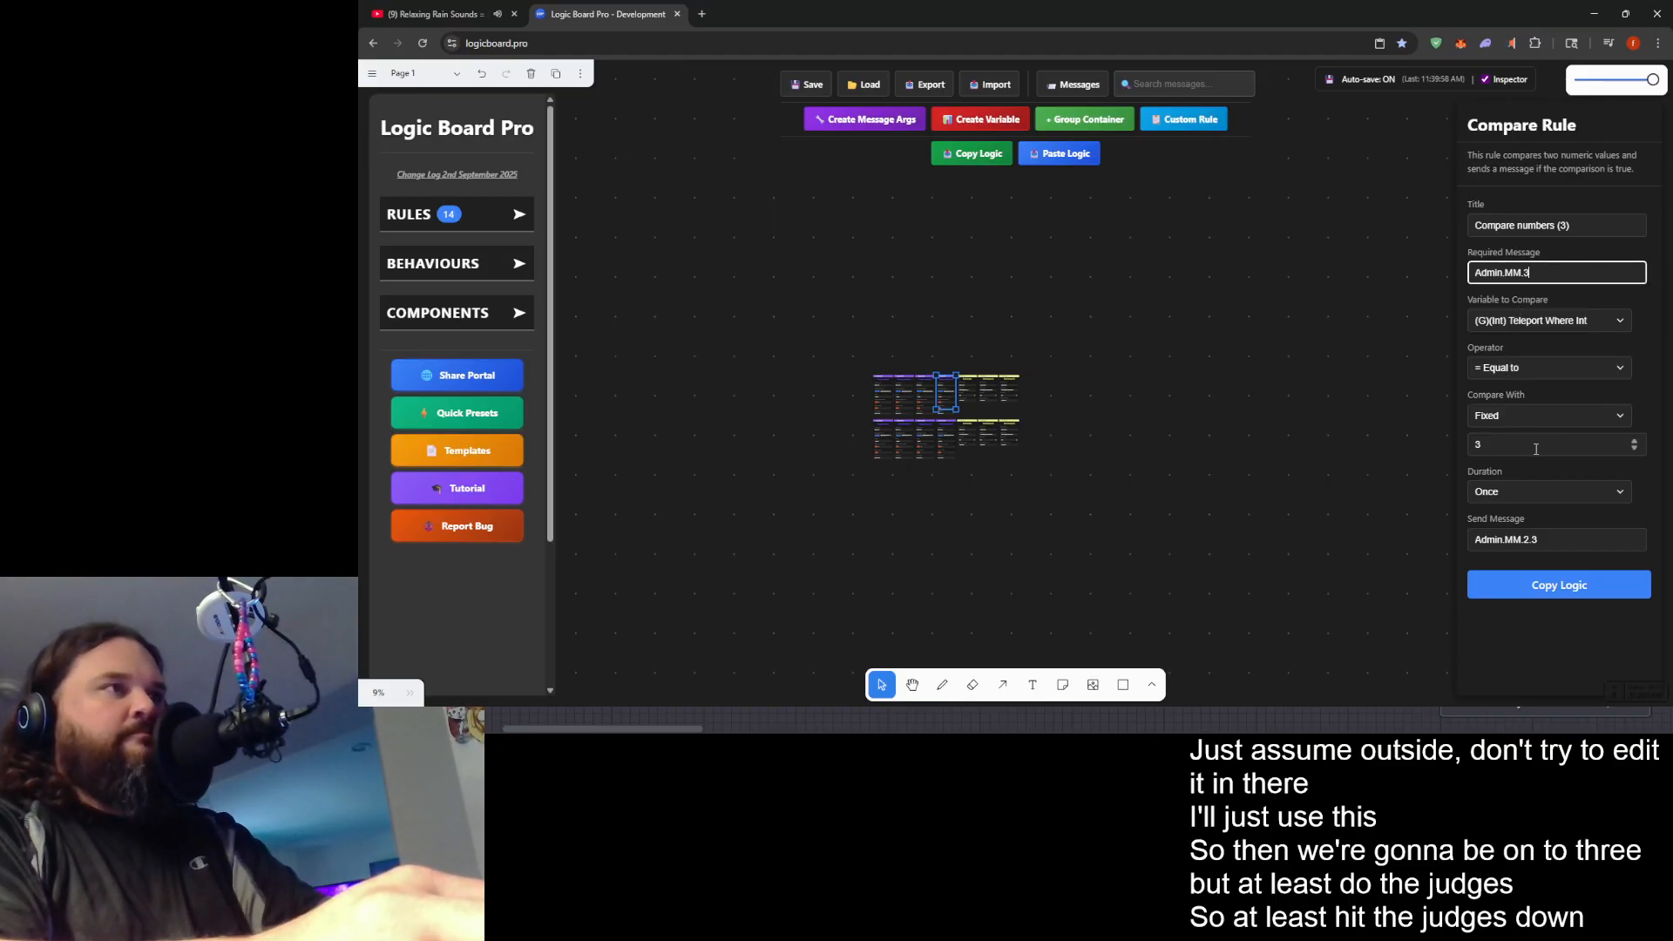
click(1525, 538)
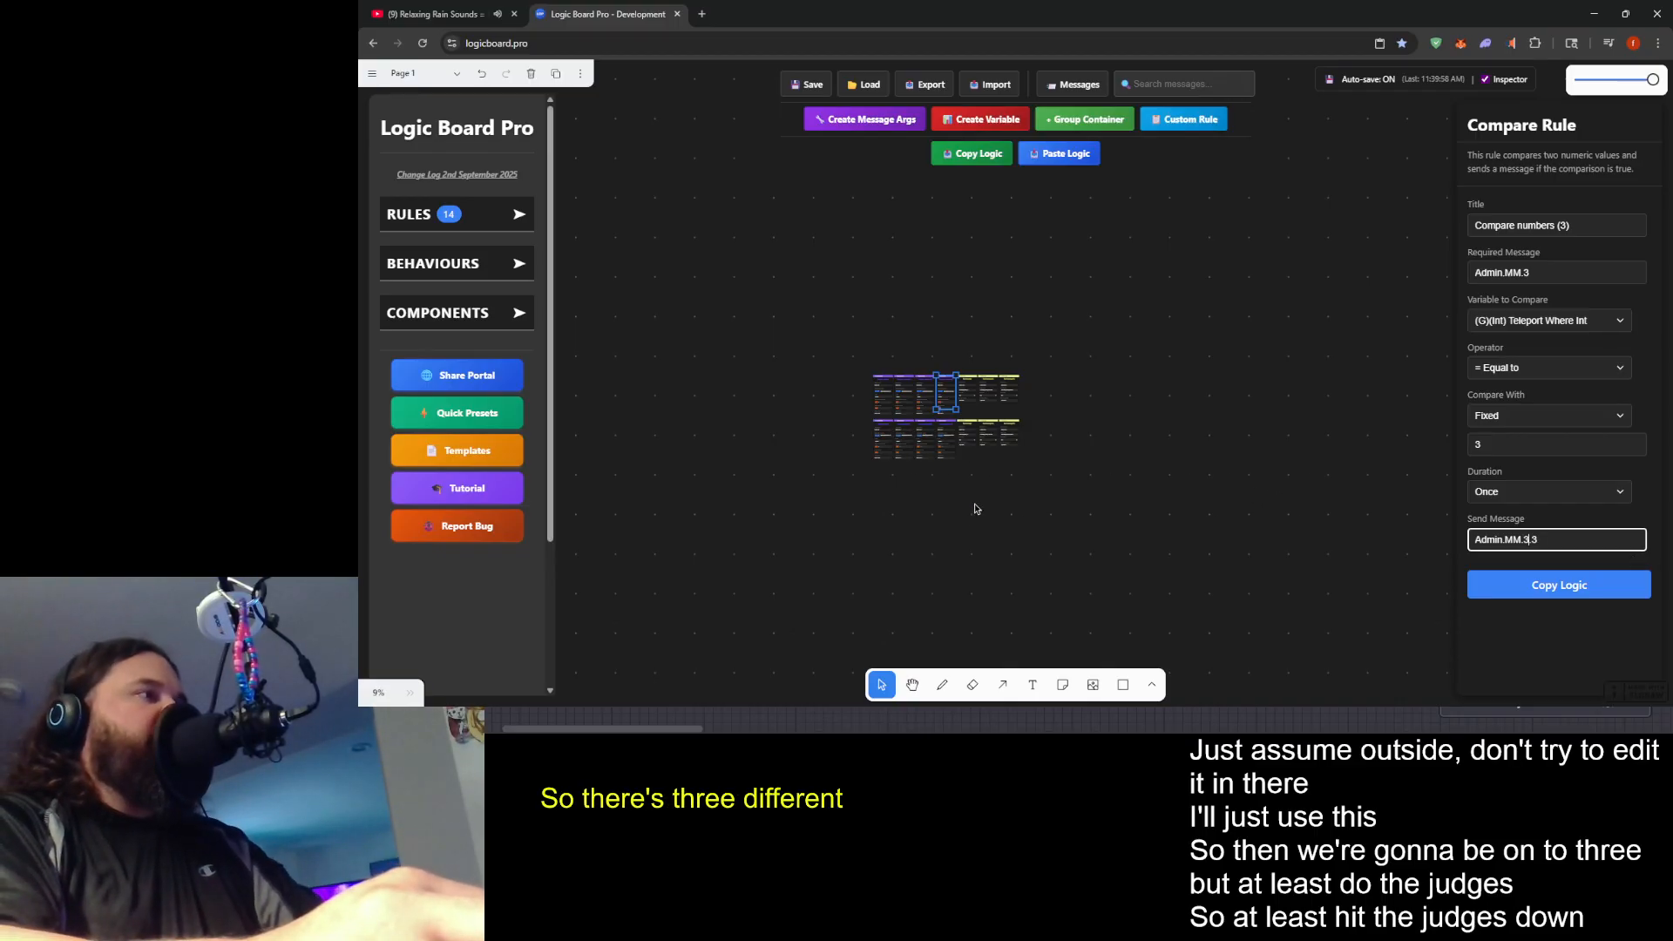
click(929, 369)
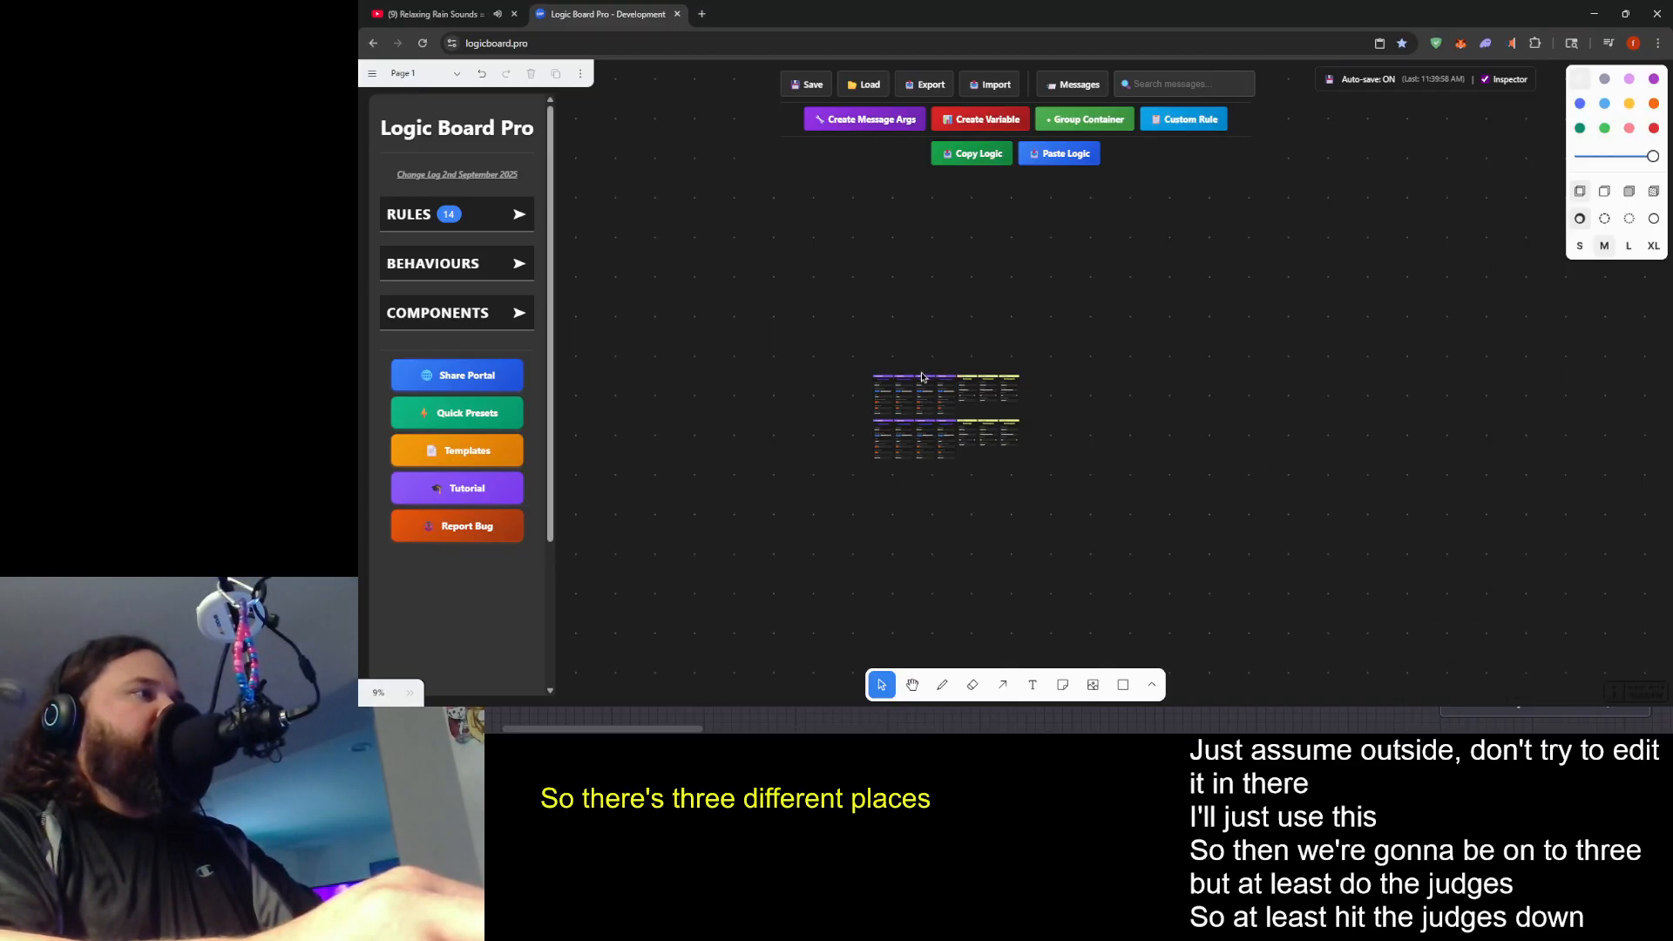
click(929, 387)
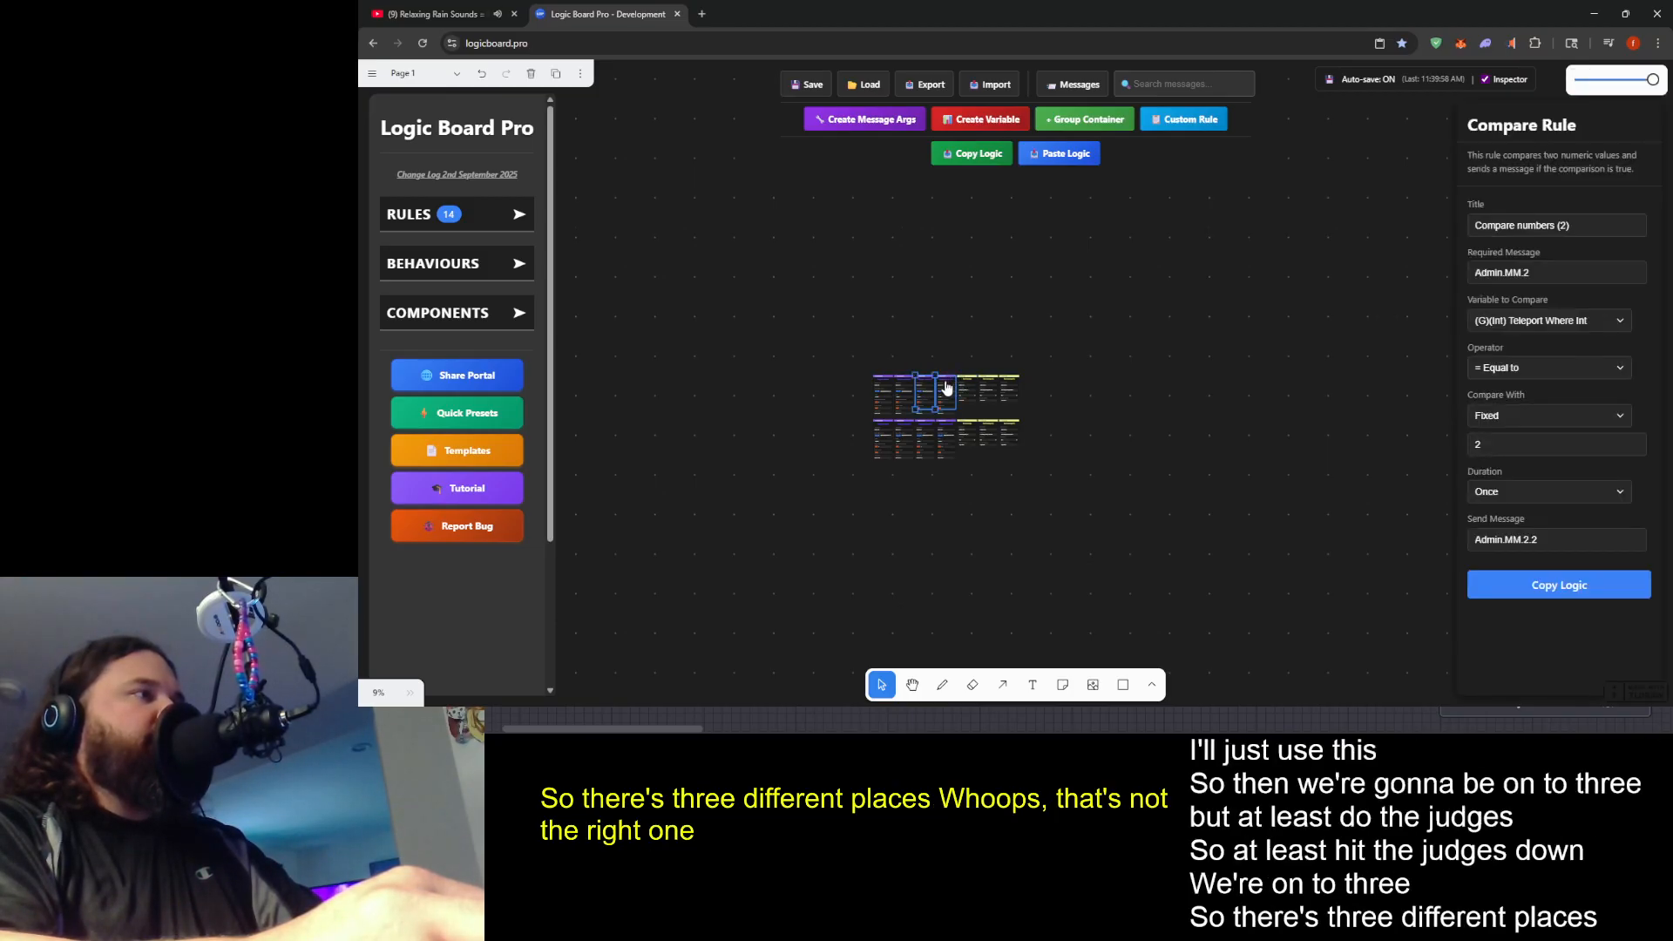
click(1533, 273)
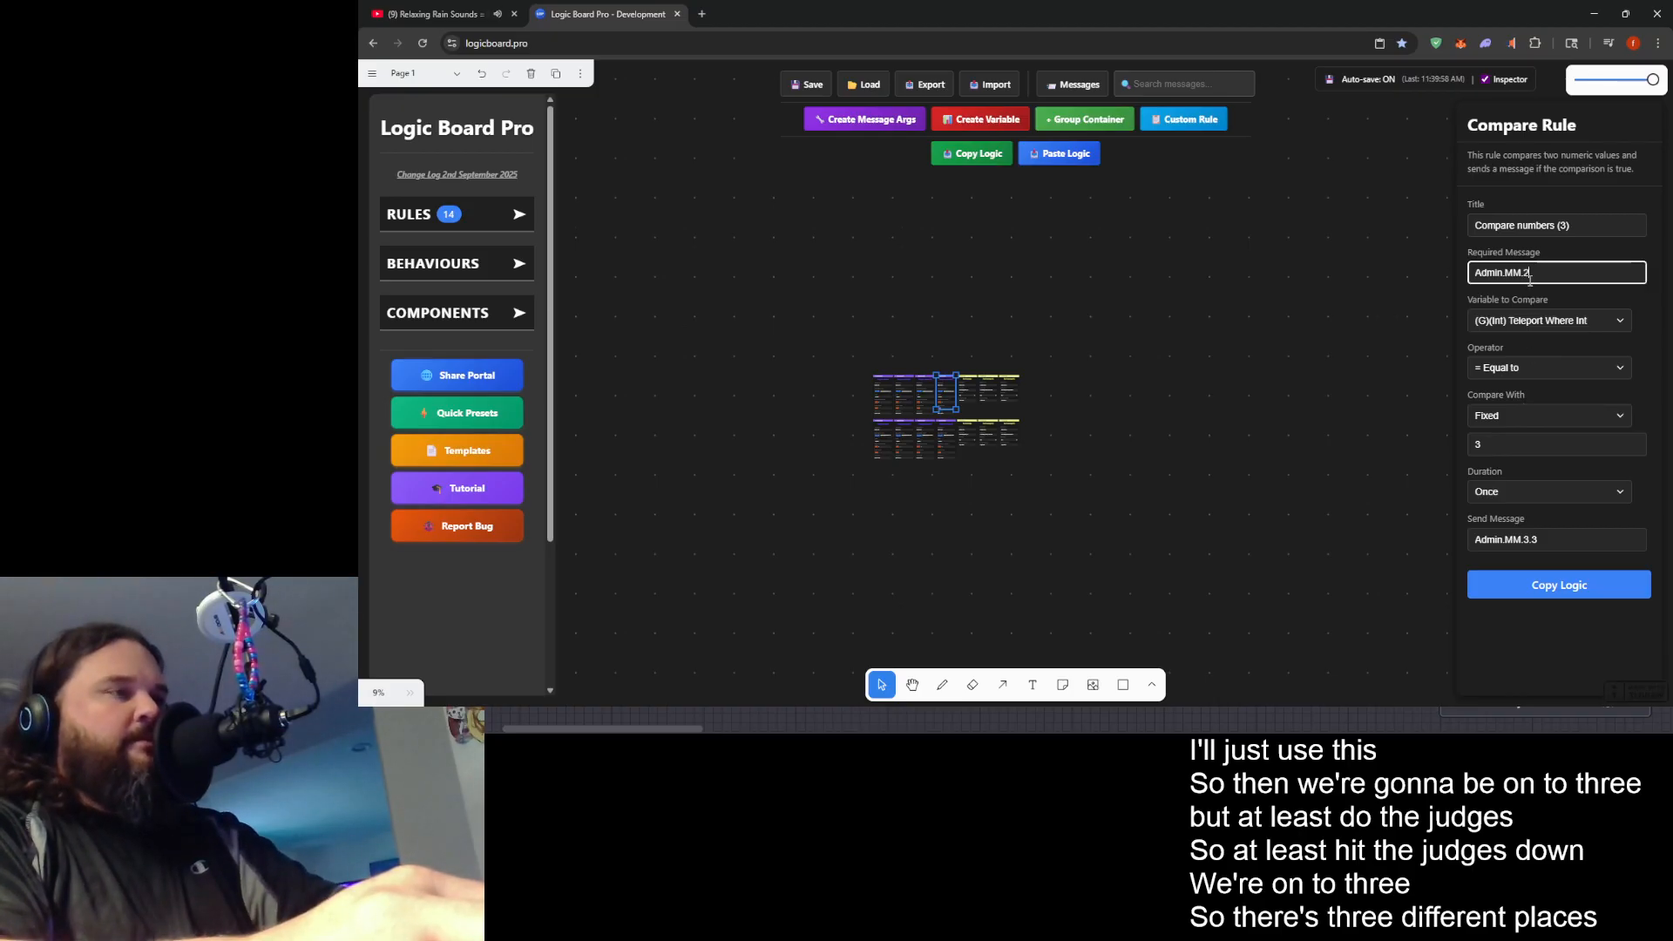
click(1527, 539)
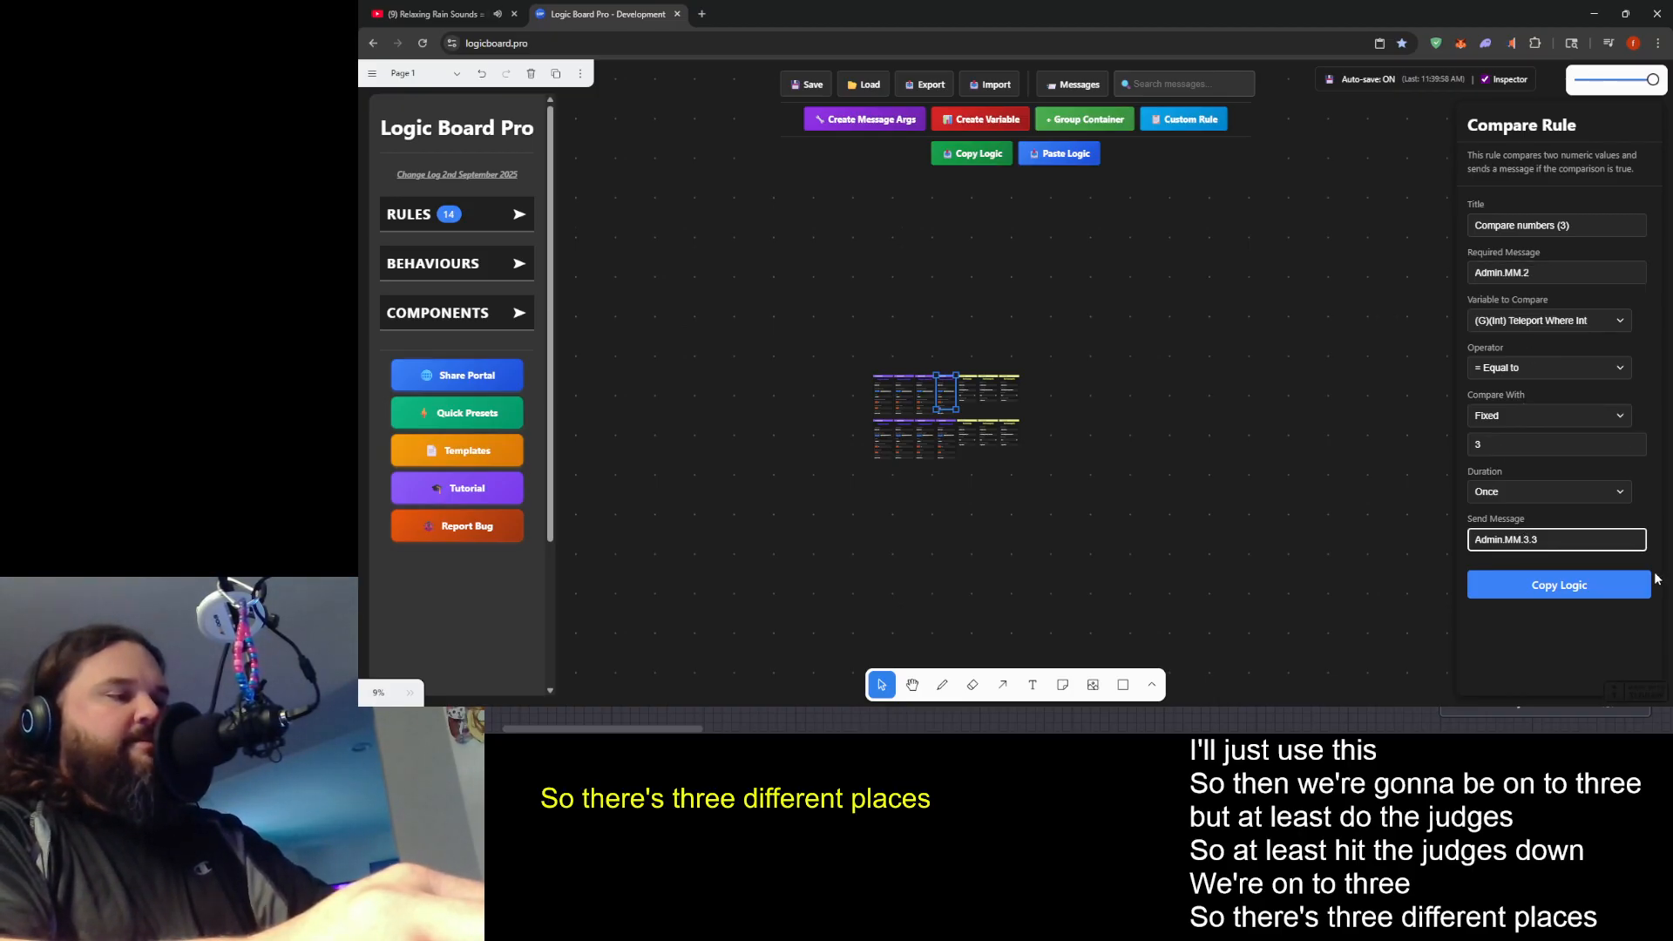
- In the lower row's Compare numbers (3) rule, set the required message to Admin.MM.3 and the sent message to Admin.MM.3.3
click(936, 426)
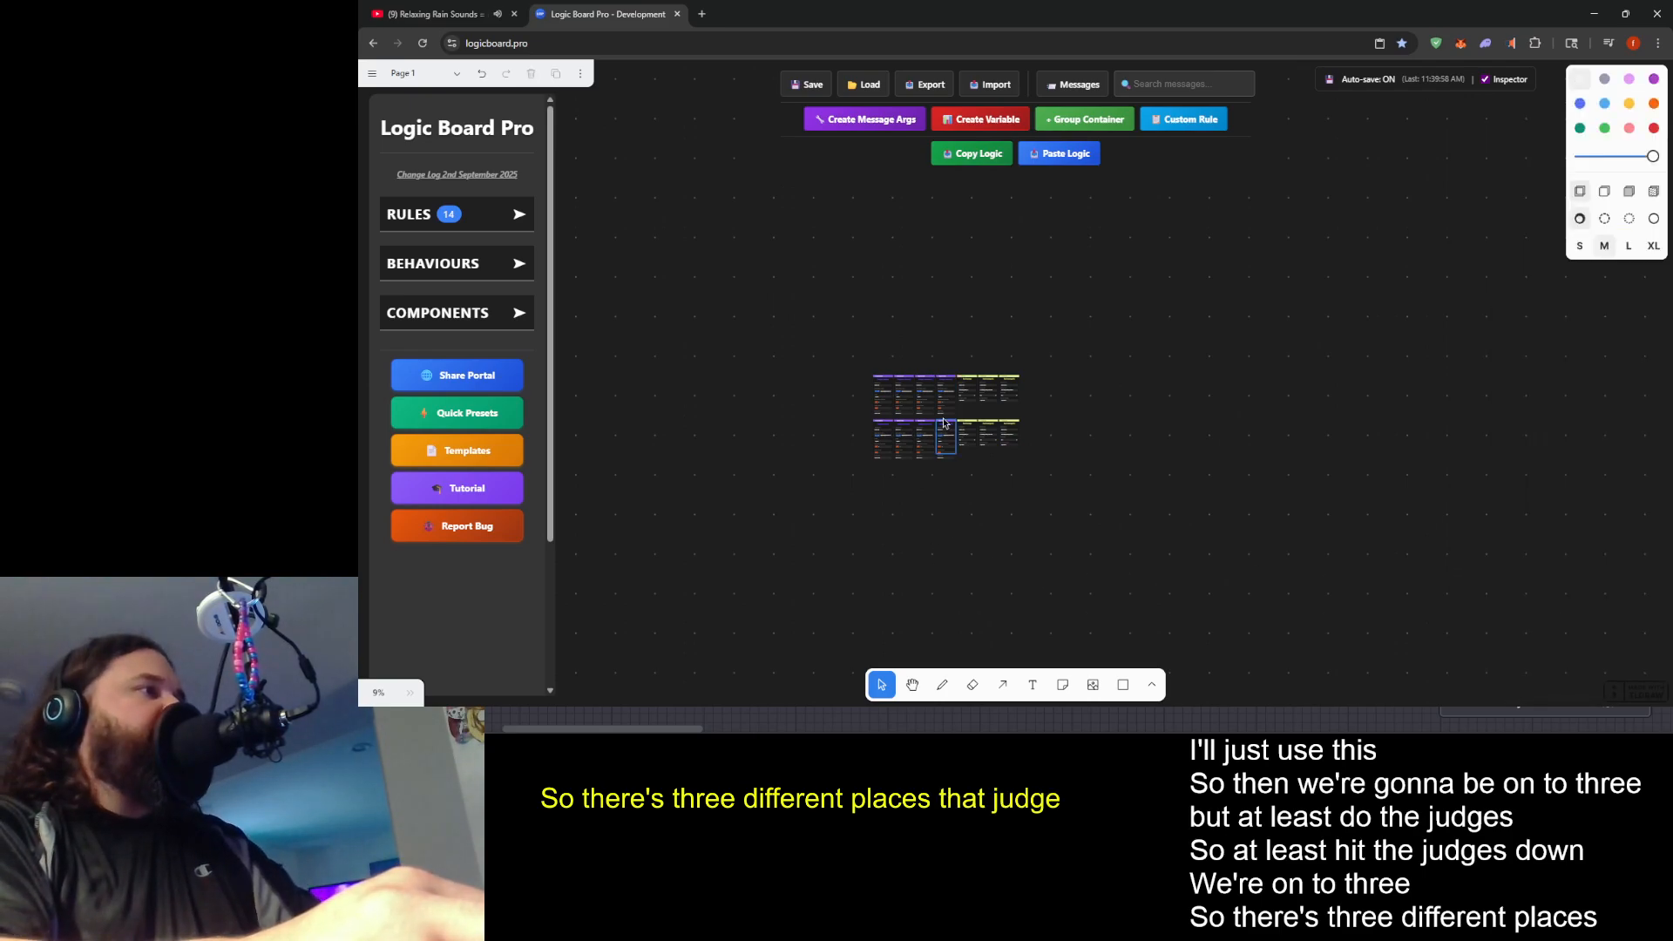
click(950, 433)
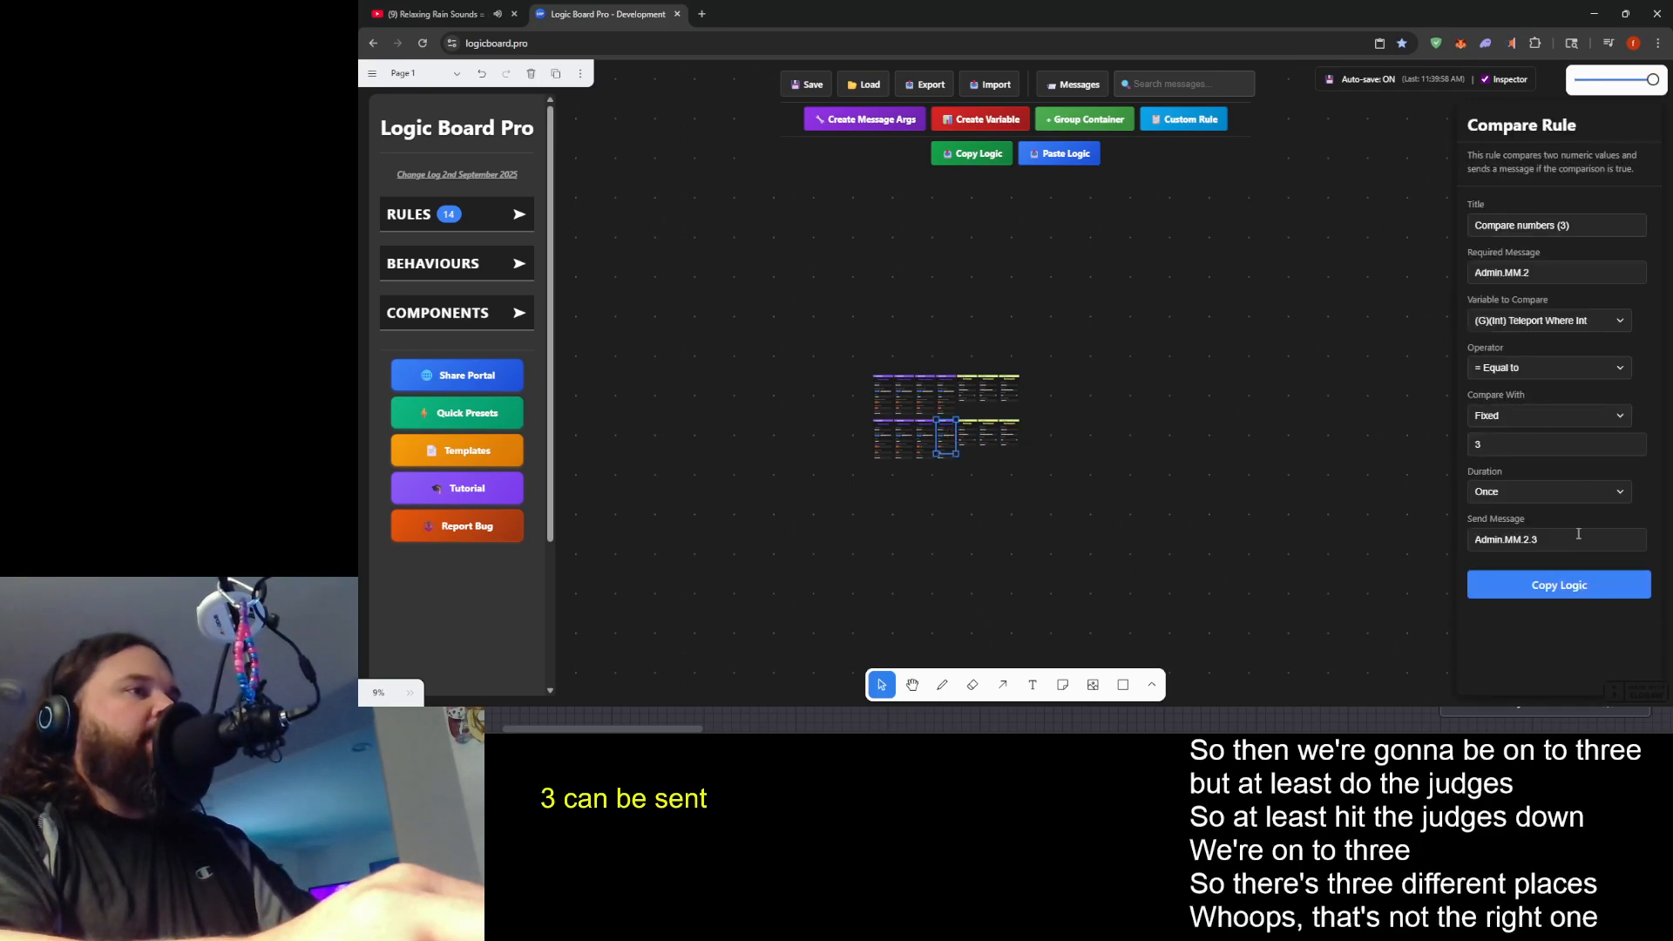
key(BackSpace)
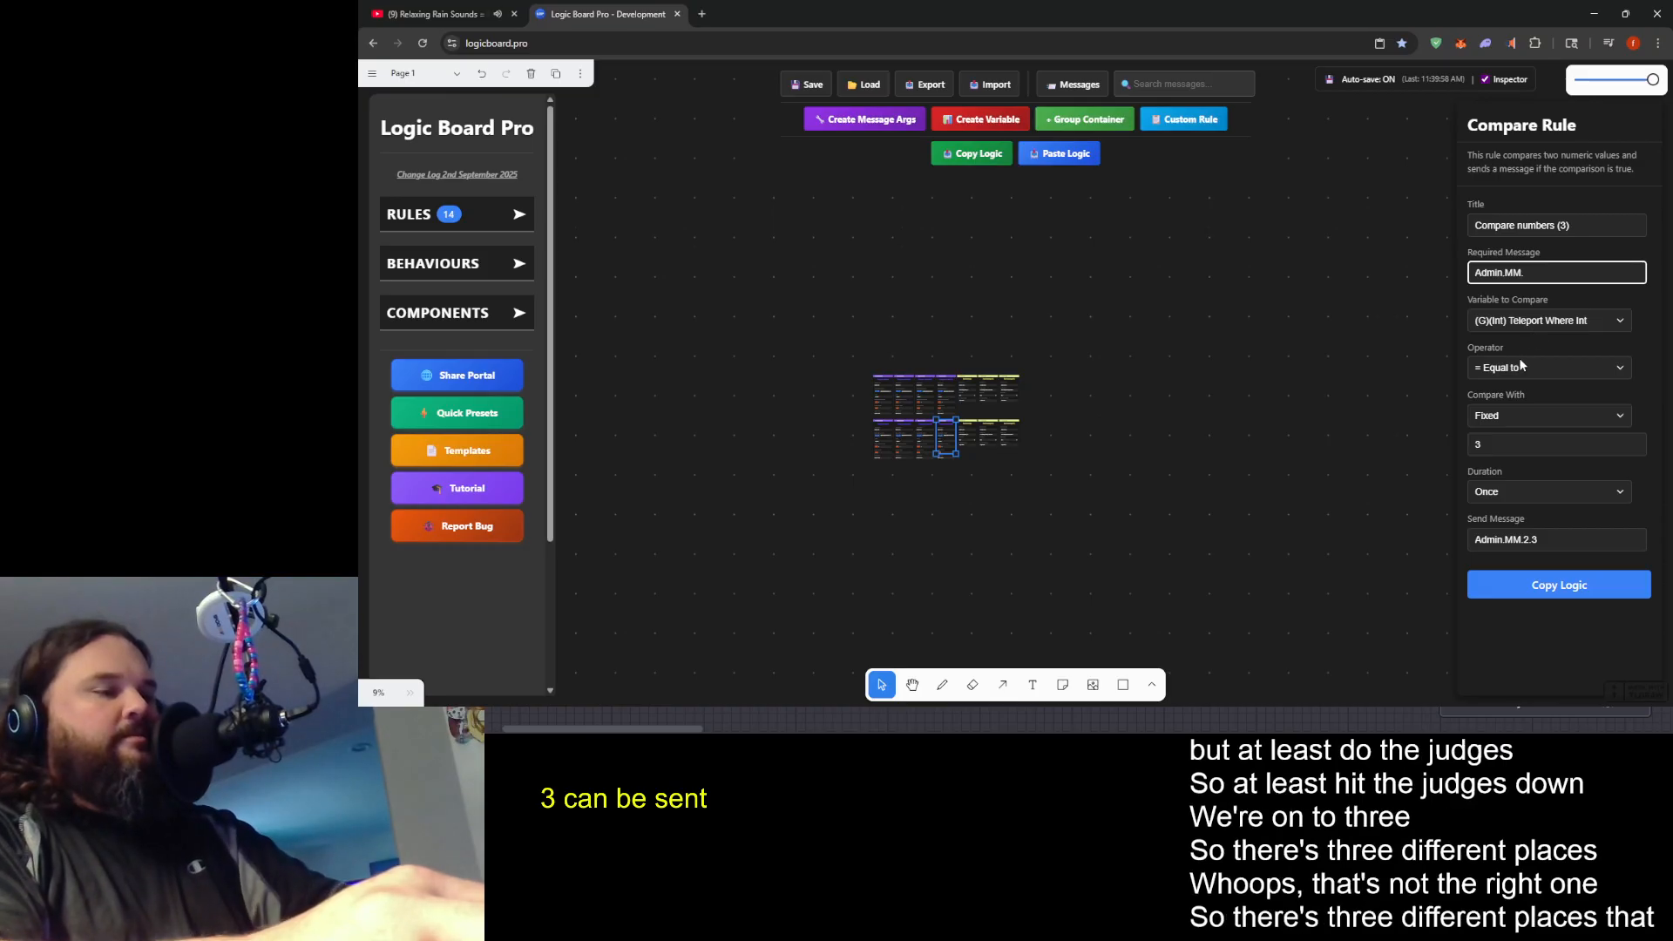
click(1525, 540)
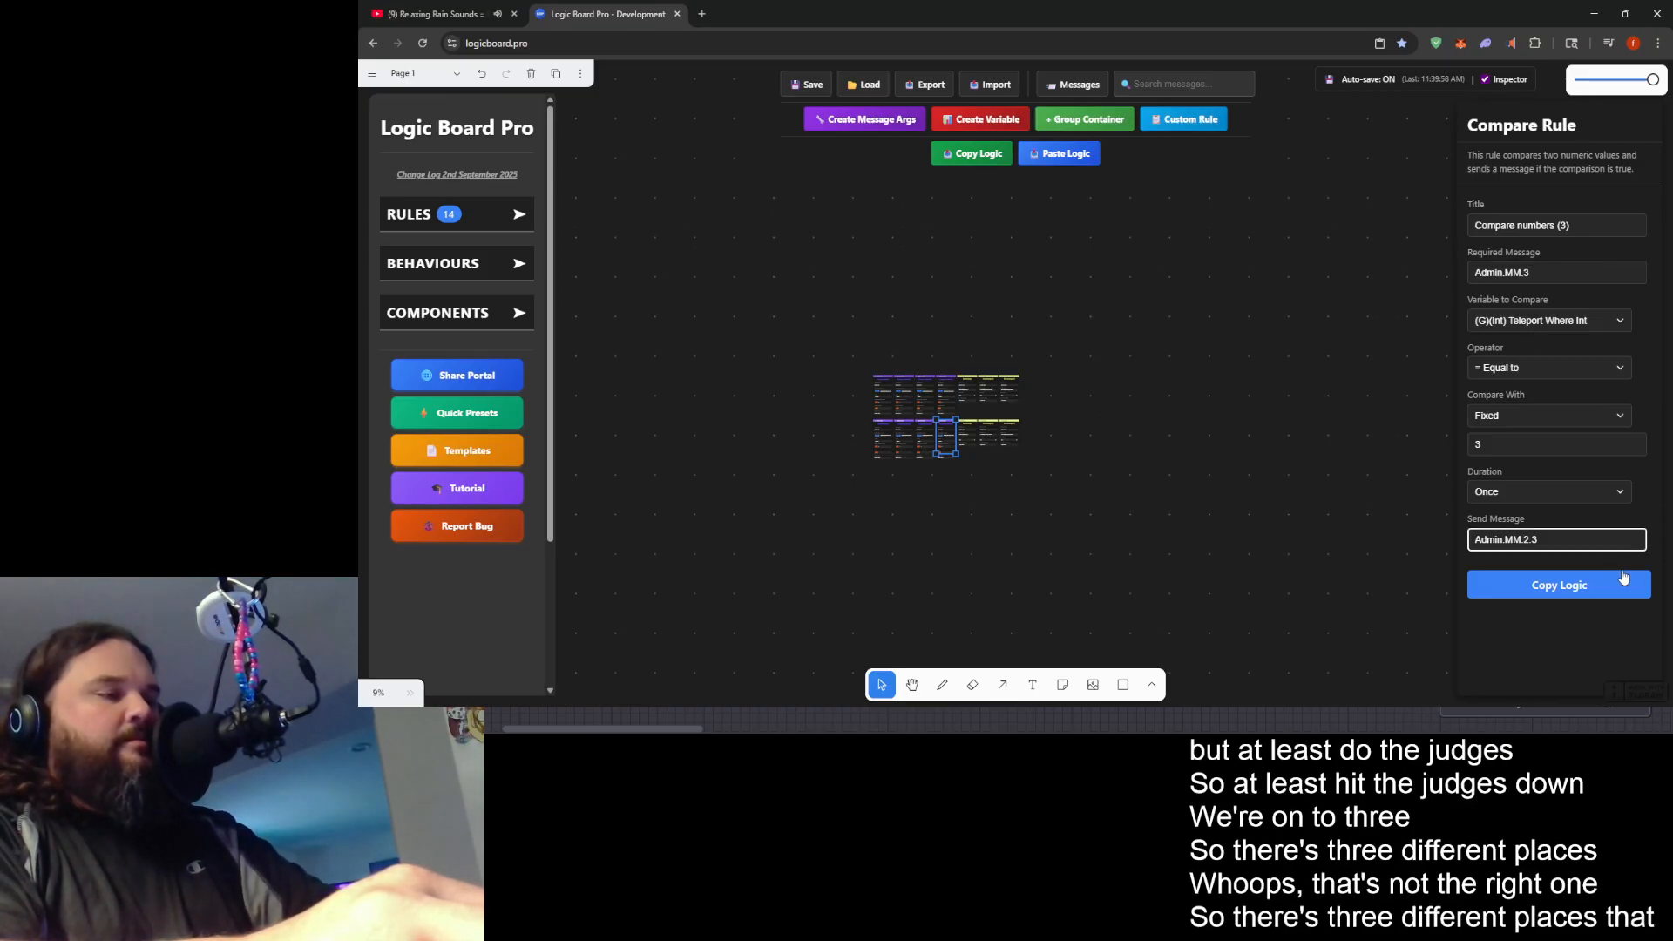
click(1078, 500)
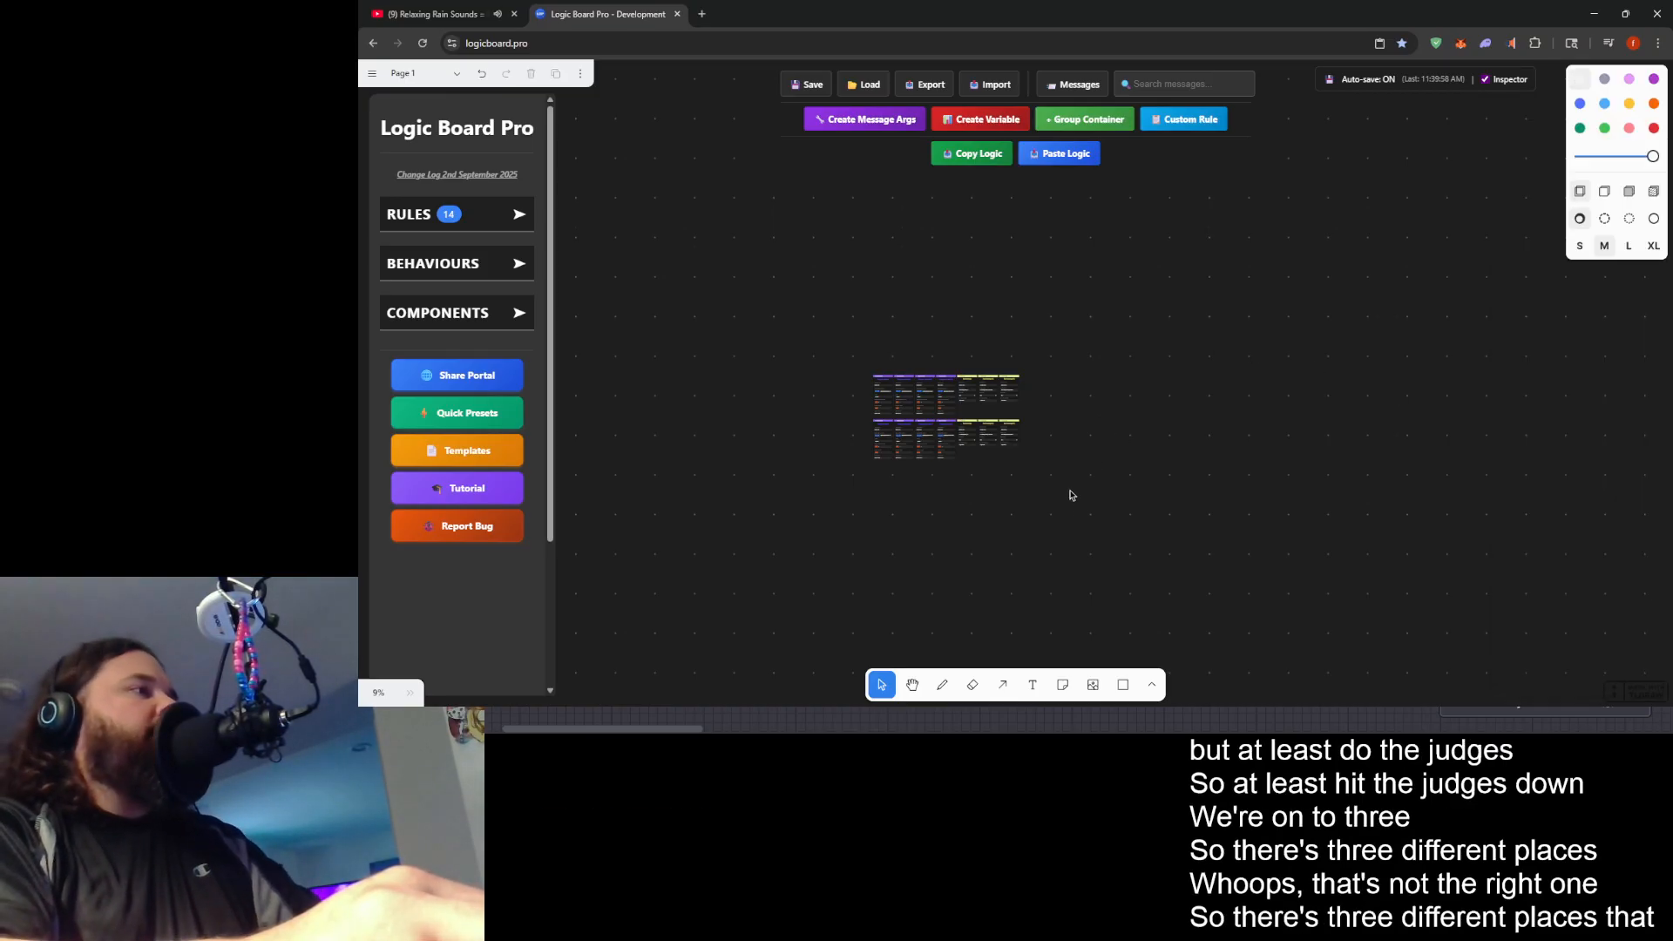
- Make the lower Send message rule turn Admin.MM.3.1 into Admin.Teleport.Judge.3, and Send message (1) turn Admin.MM.3.2 into Admin.Teleport.Judge.3.Catwalk
click(967, 433)
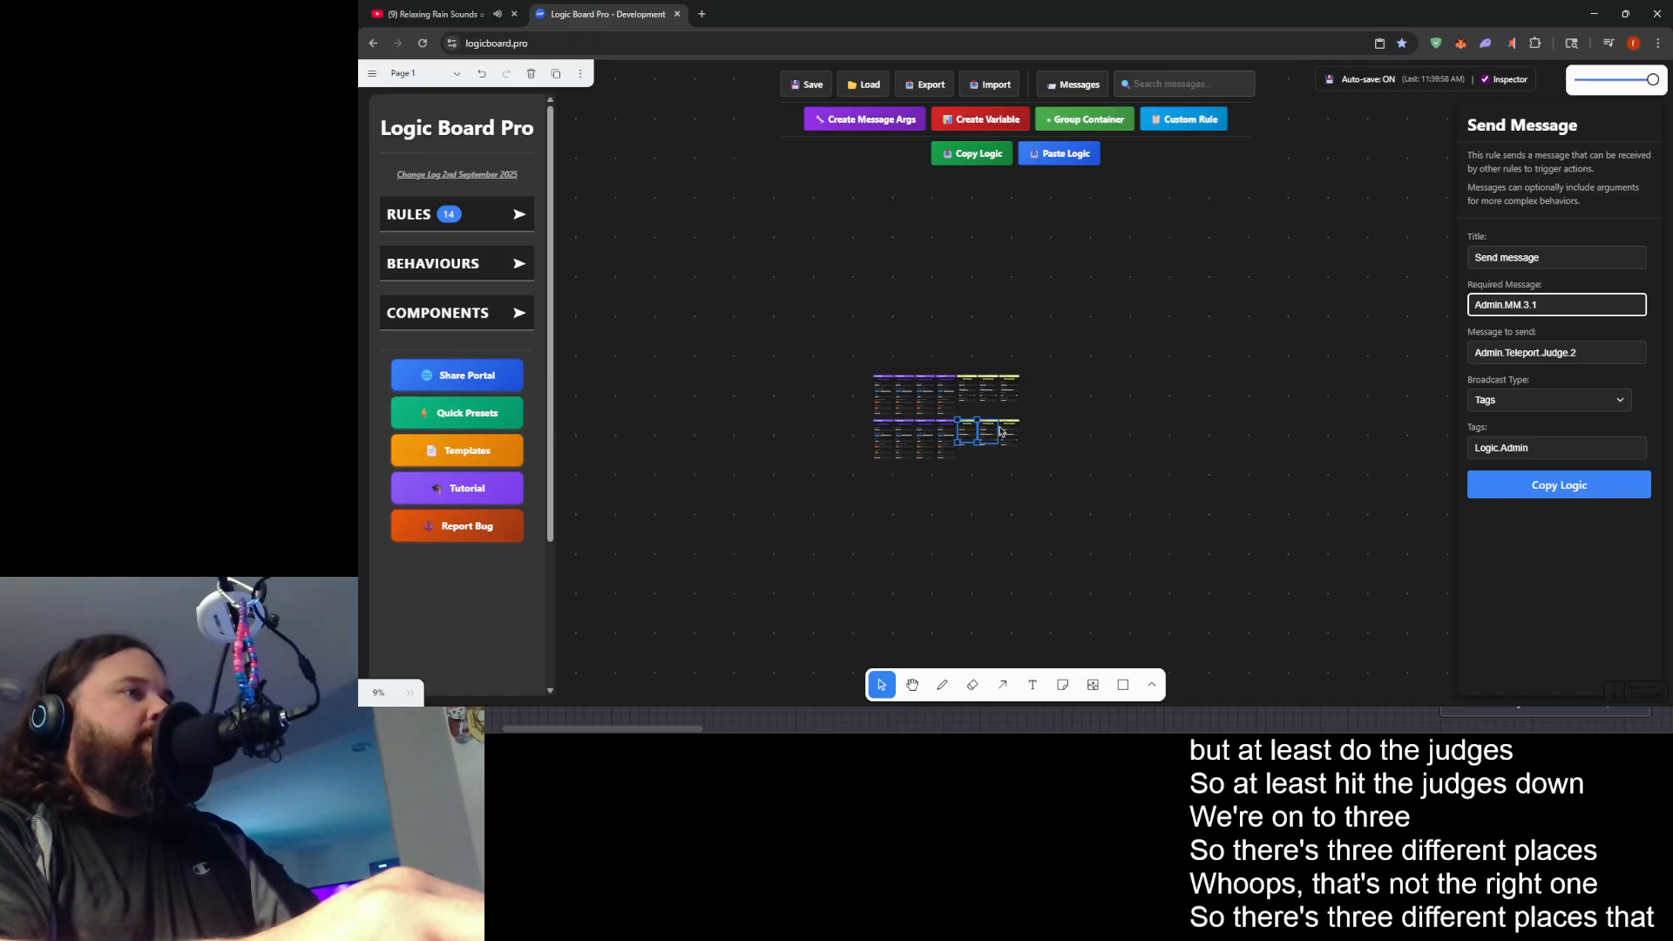
click(1589, 358)
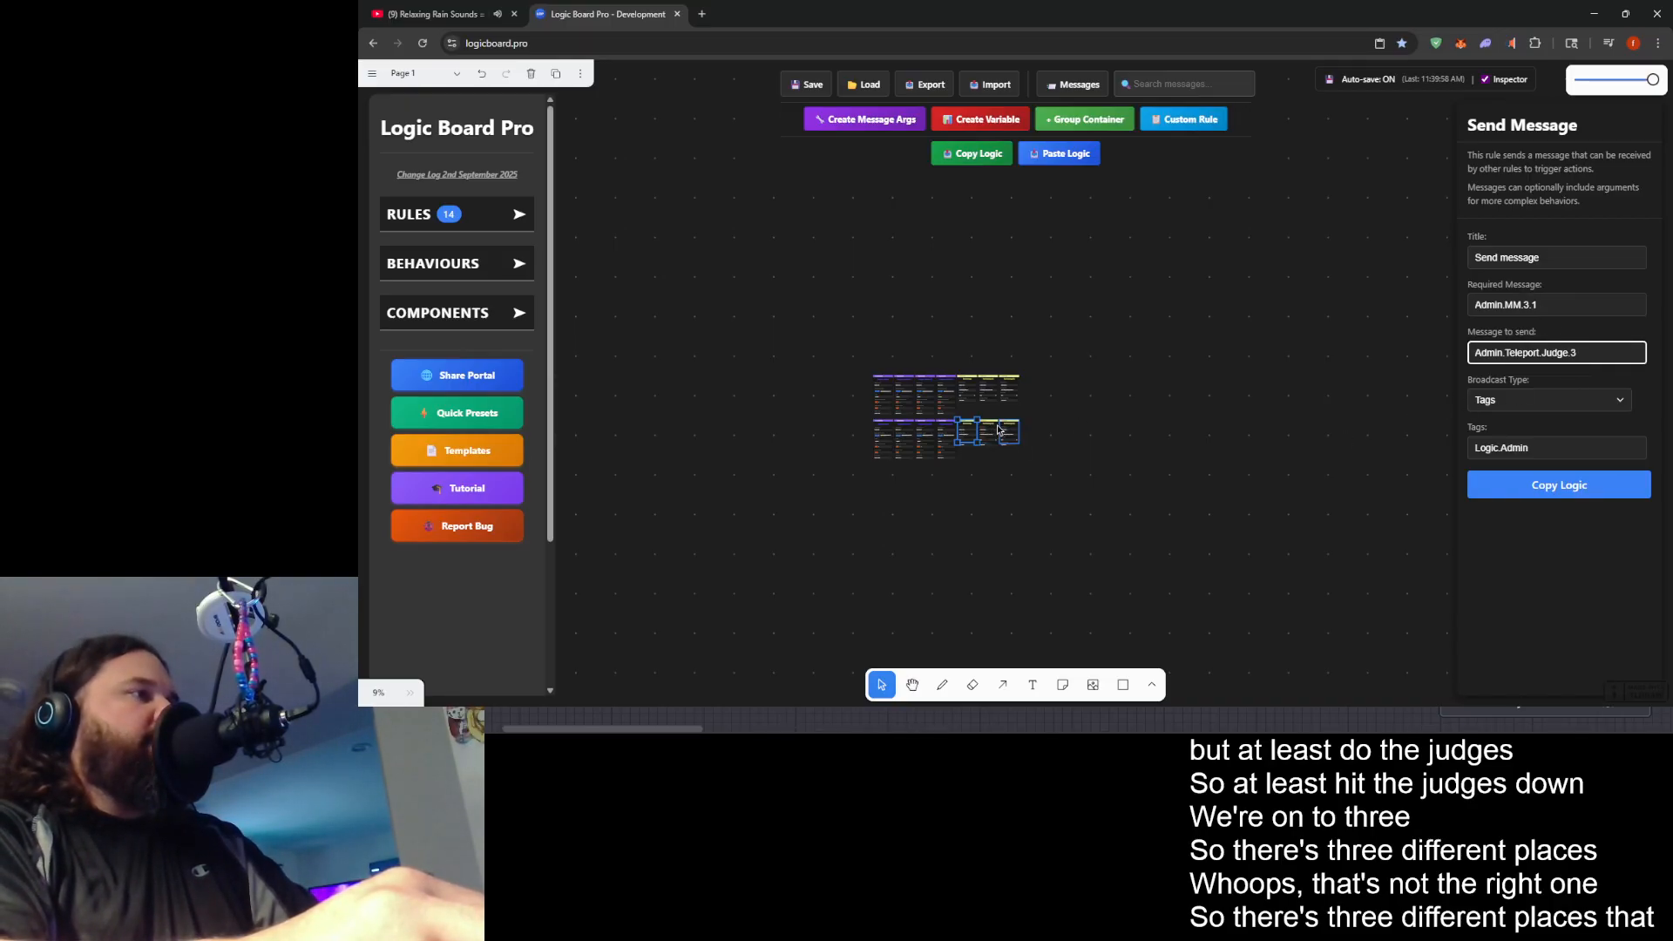
click(990, 432)
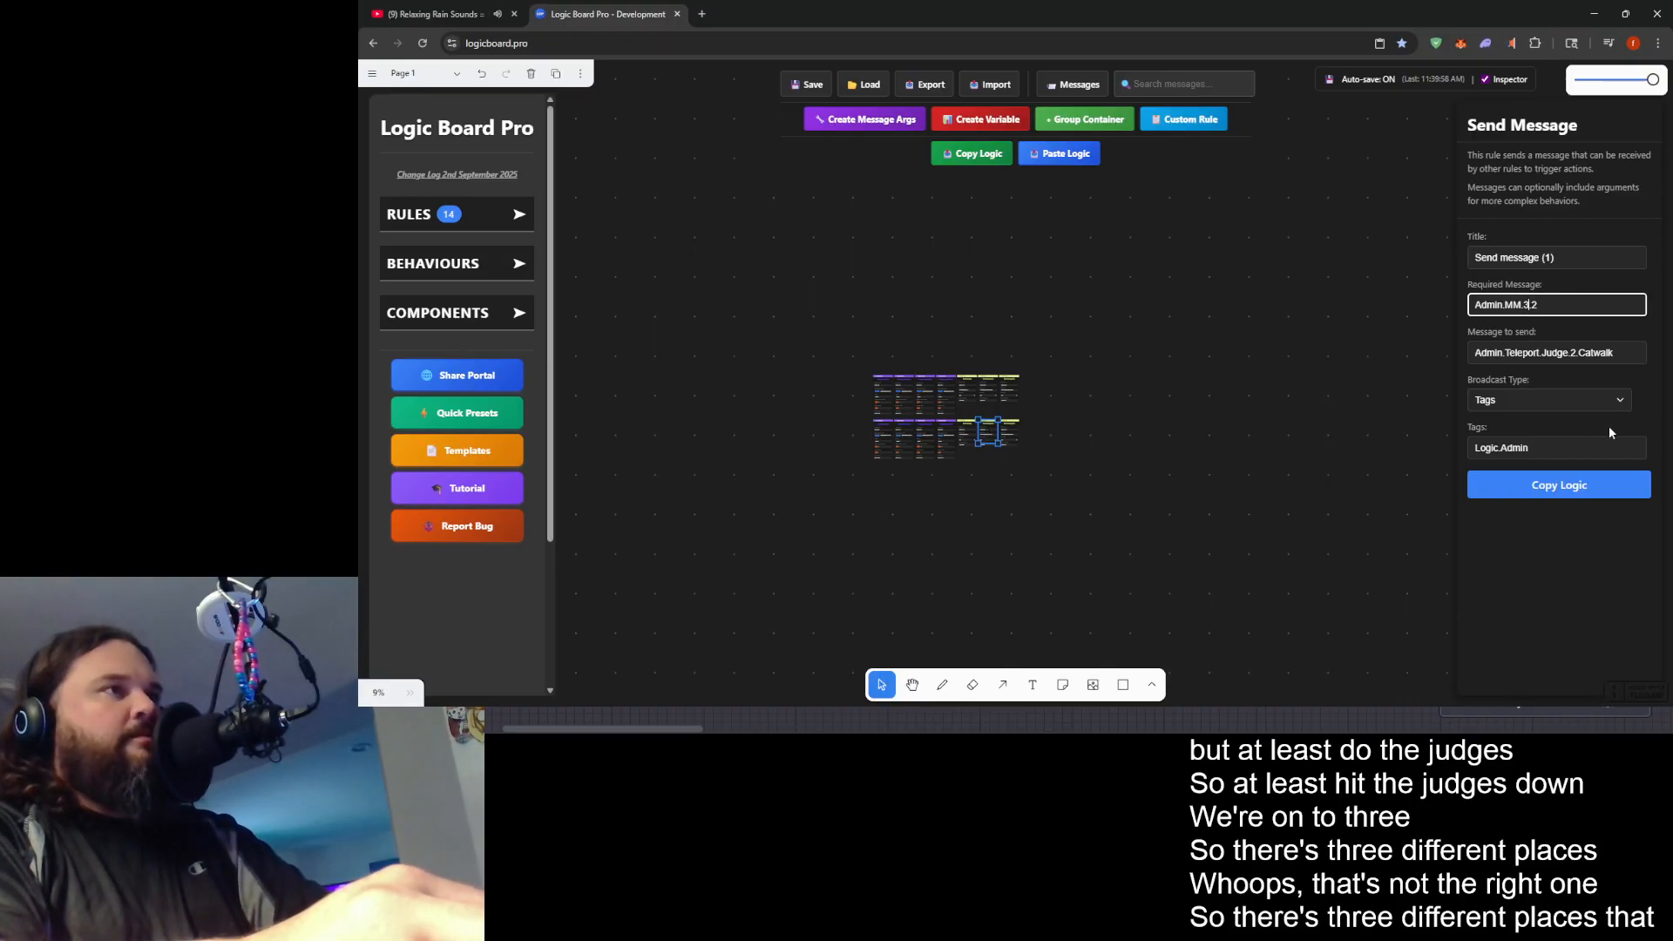
click(1573, 351)
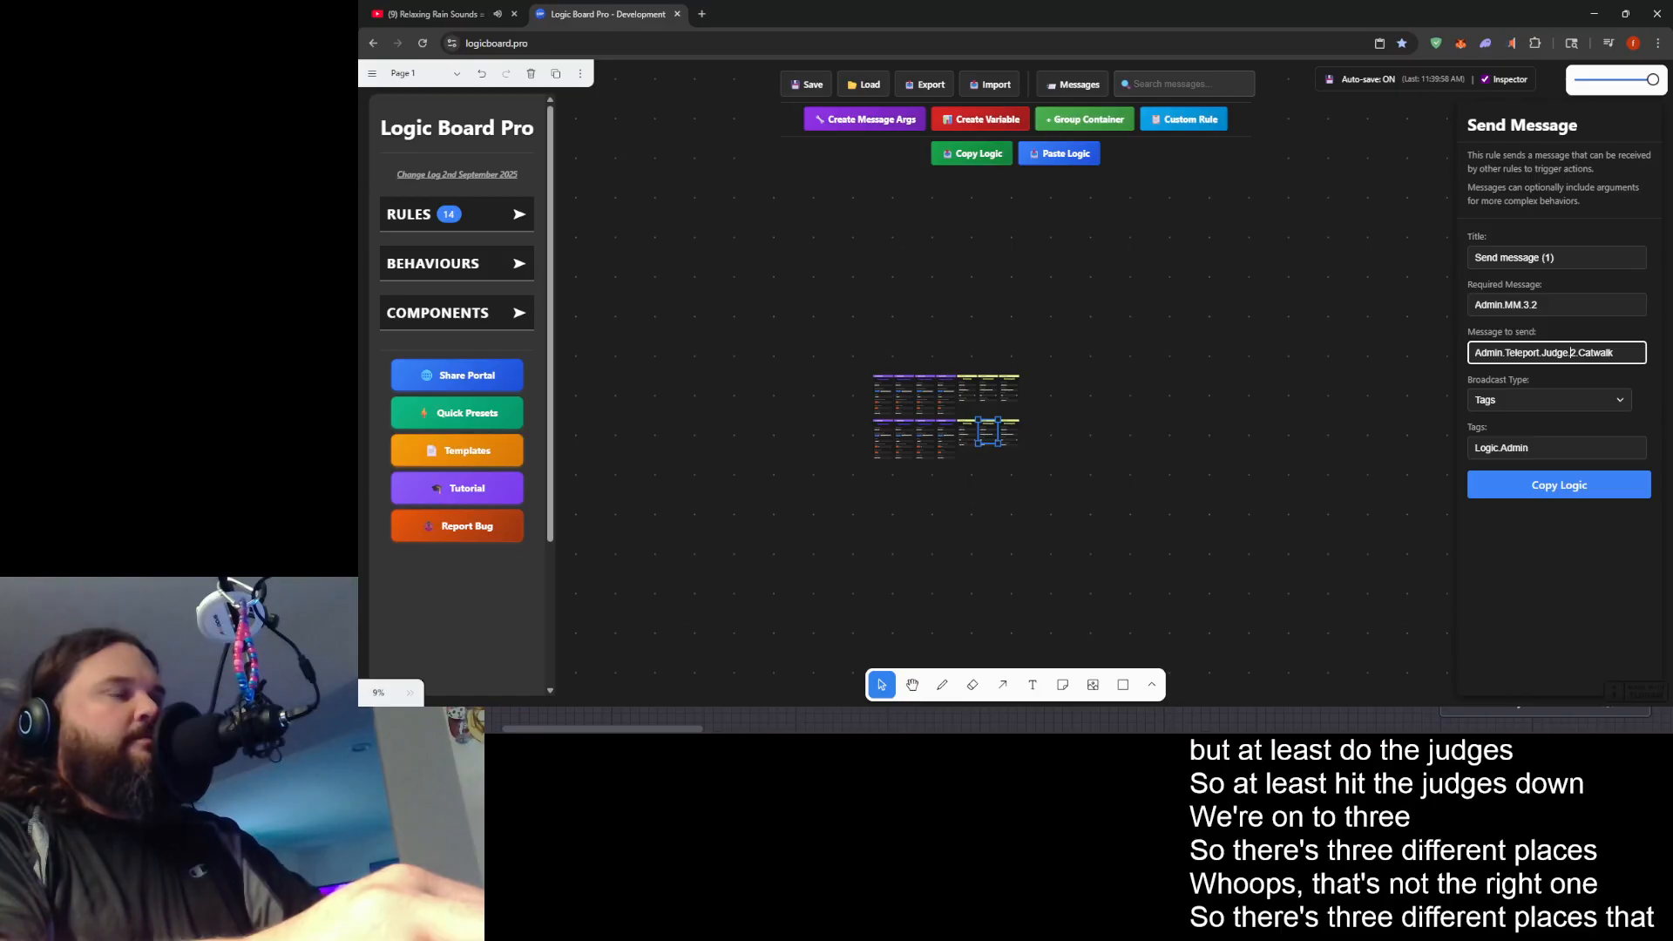
click(1211, 443)
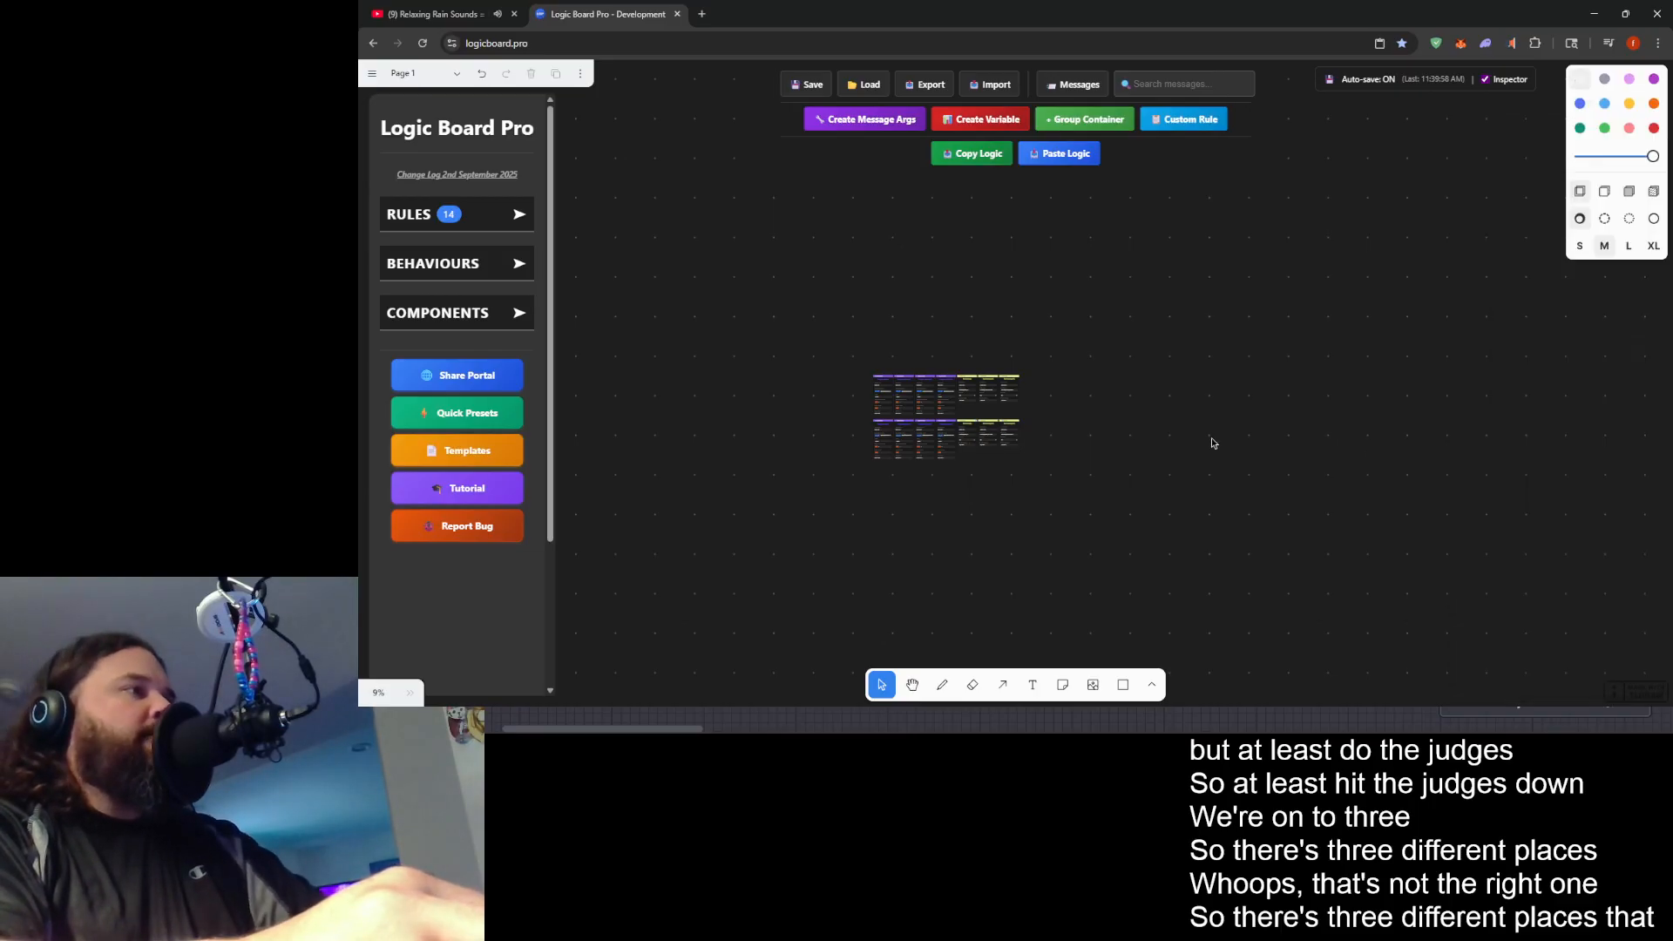
- In the lower row's Send message (2) rule, set the required message to Admin.MM.3.3 and the message to send to Admin.Teleport.Judge.3.Winner
click(1010, 431)
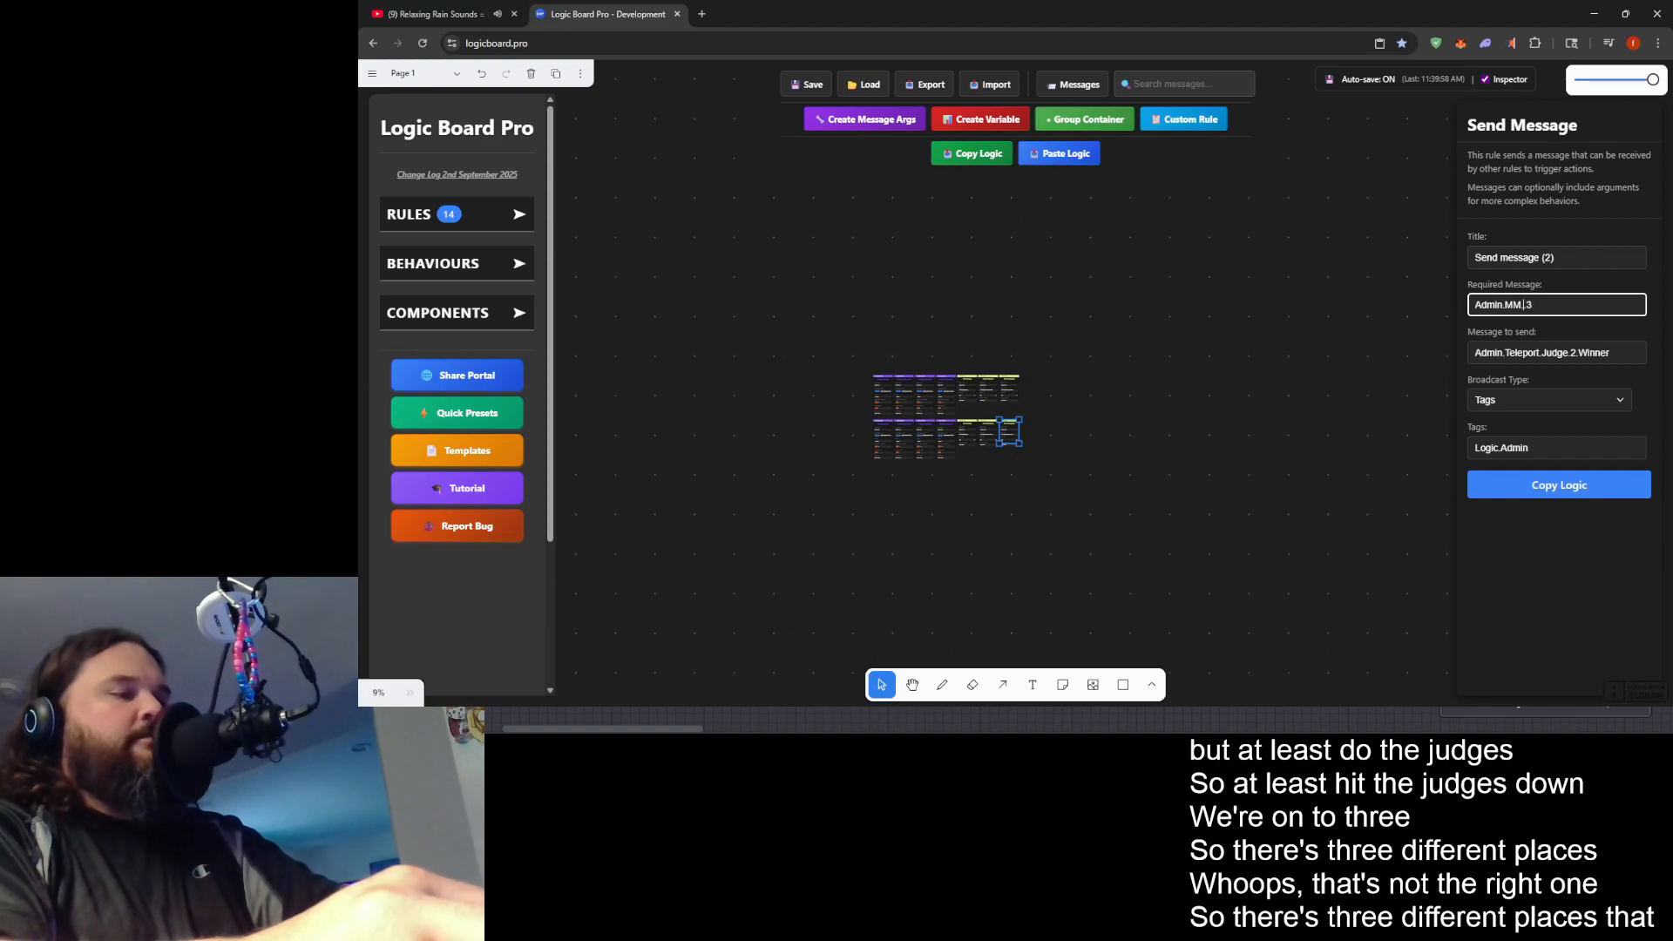
click(1573, 353)
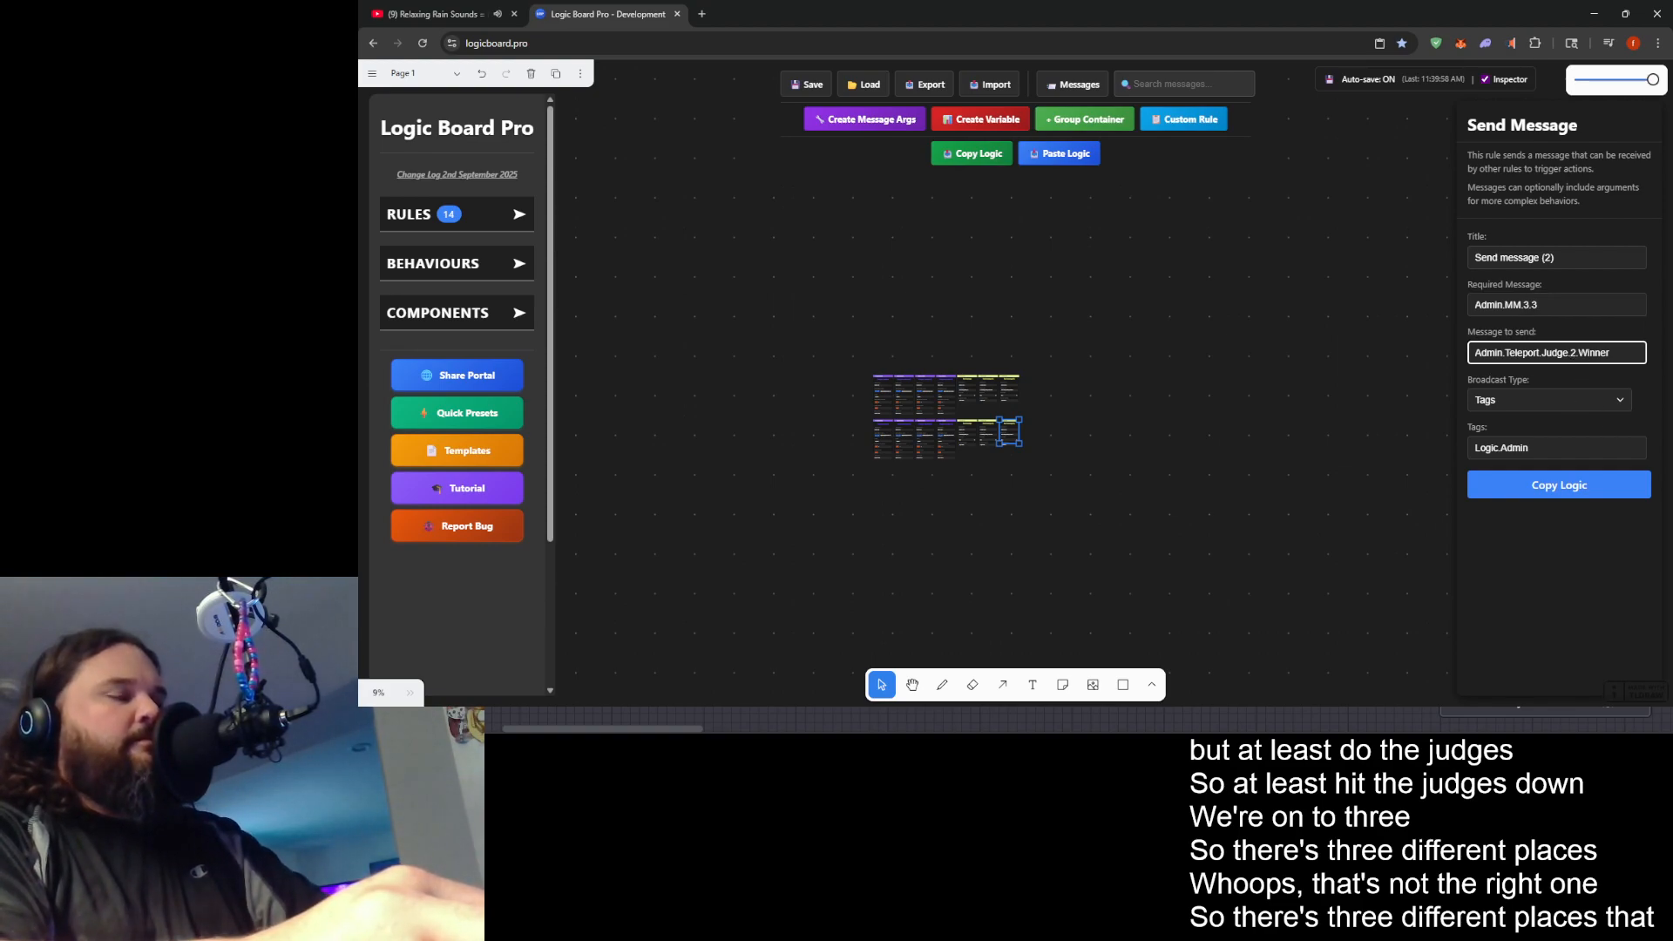
click(1102, 412)
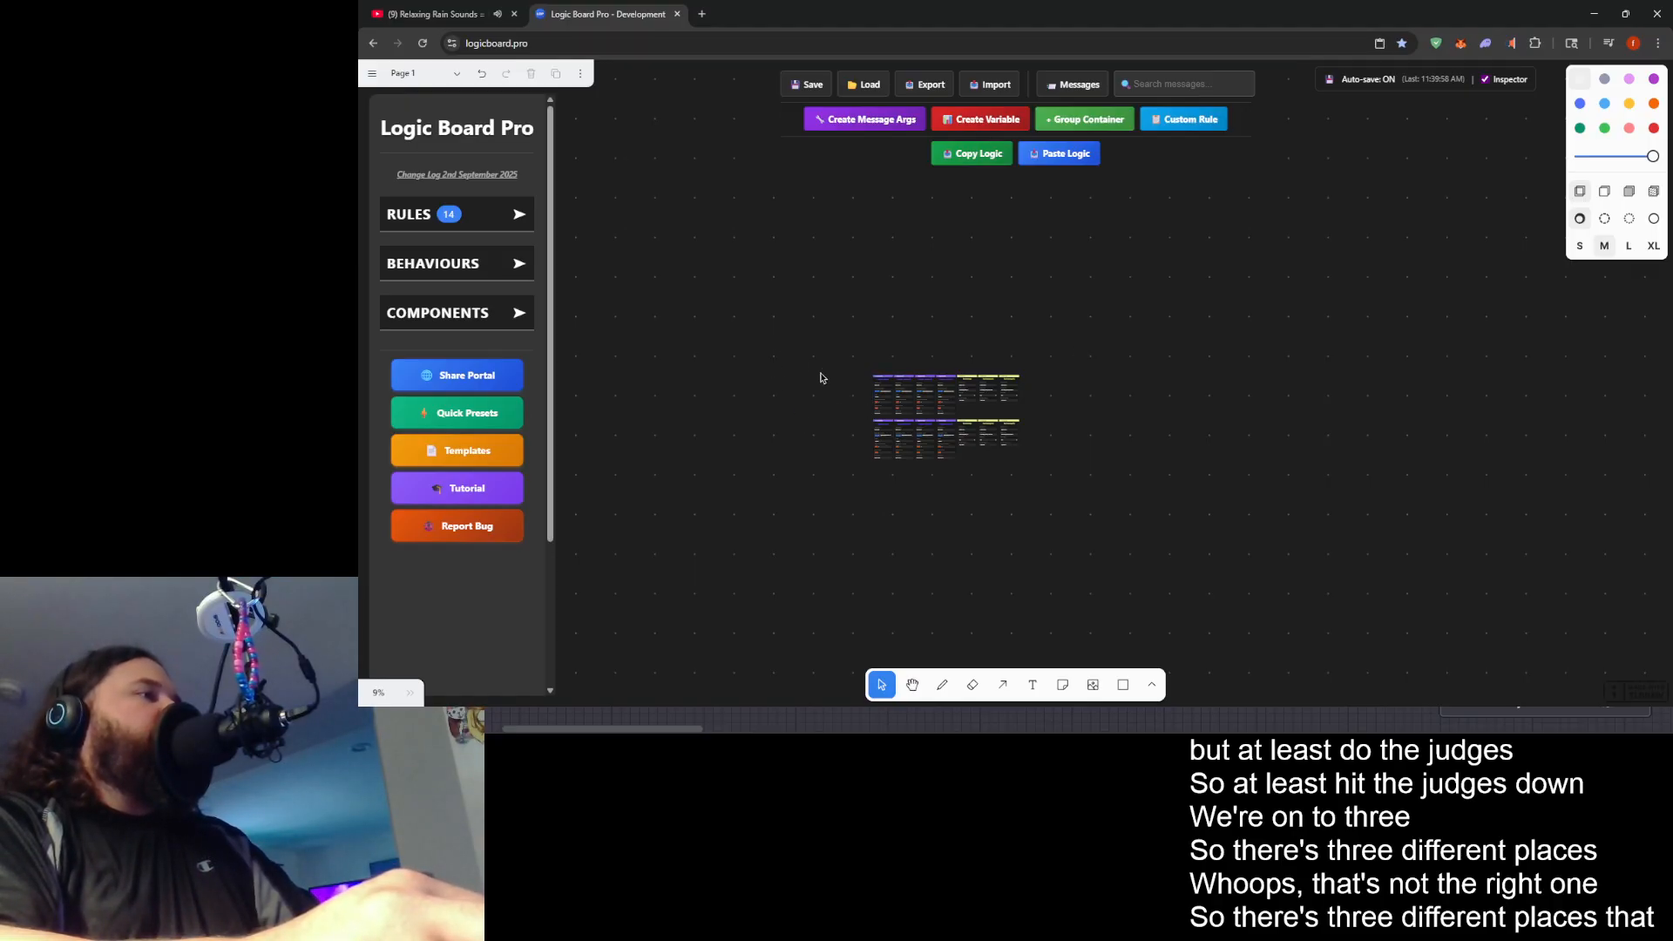
scroll(885, 471, up, 8)
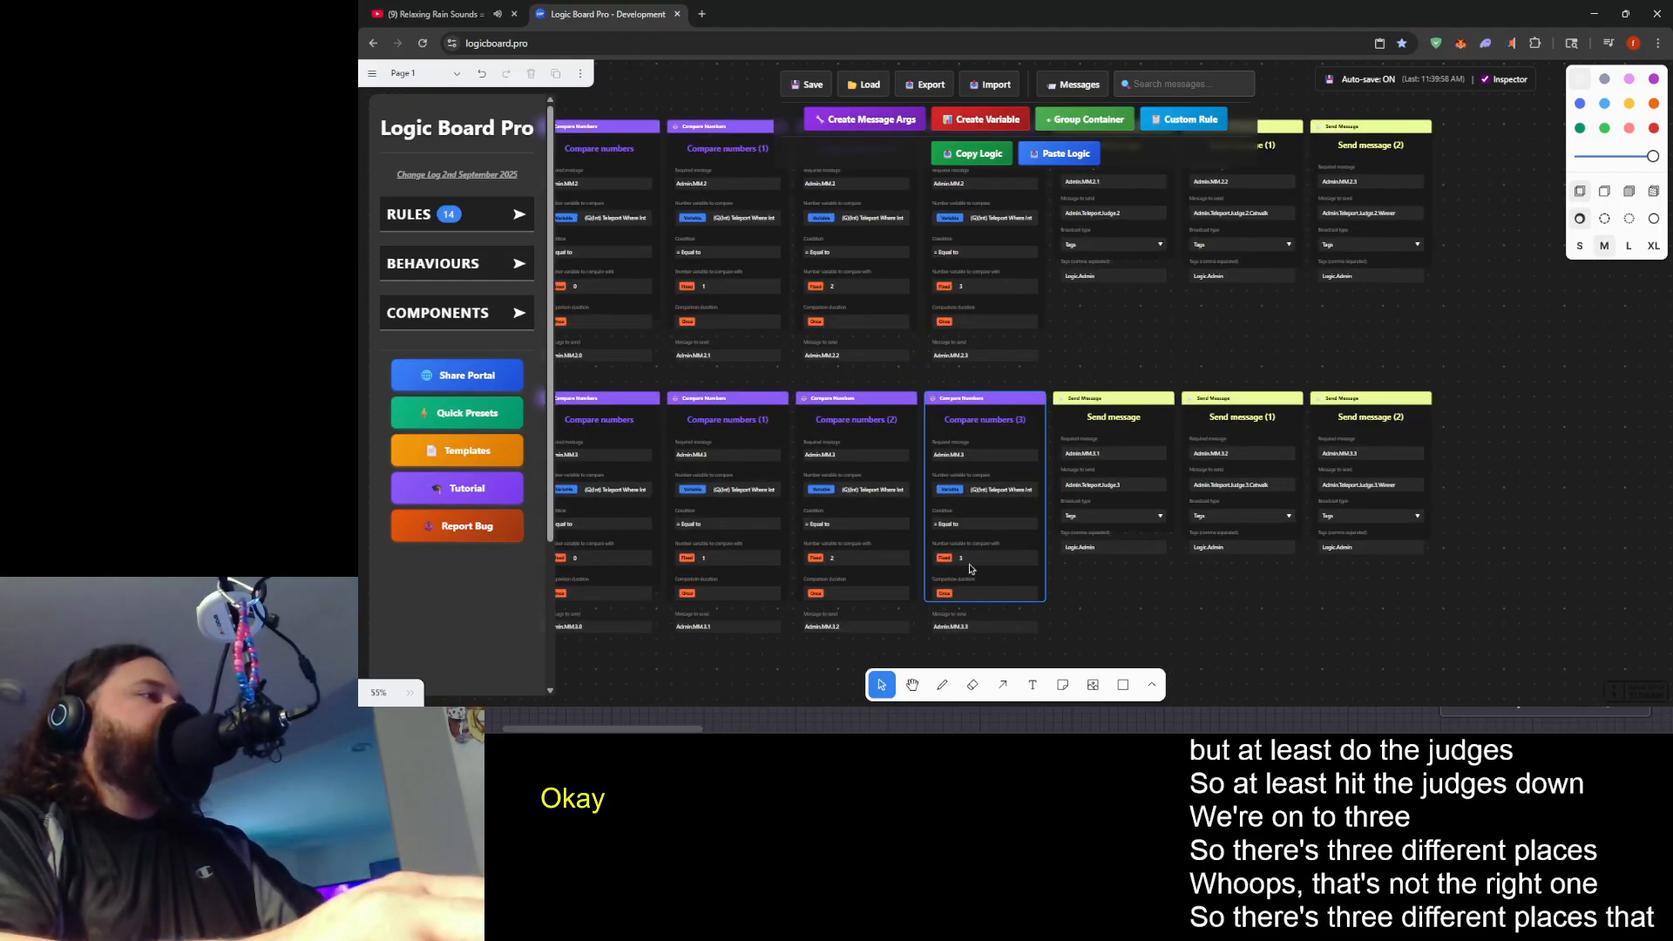
scroll(981, 574, up, 5)
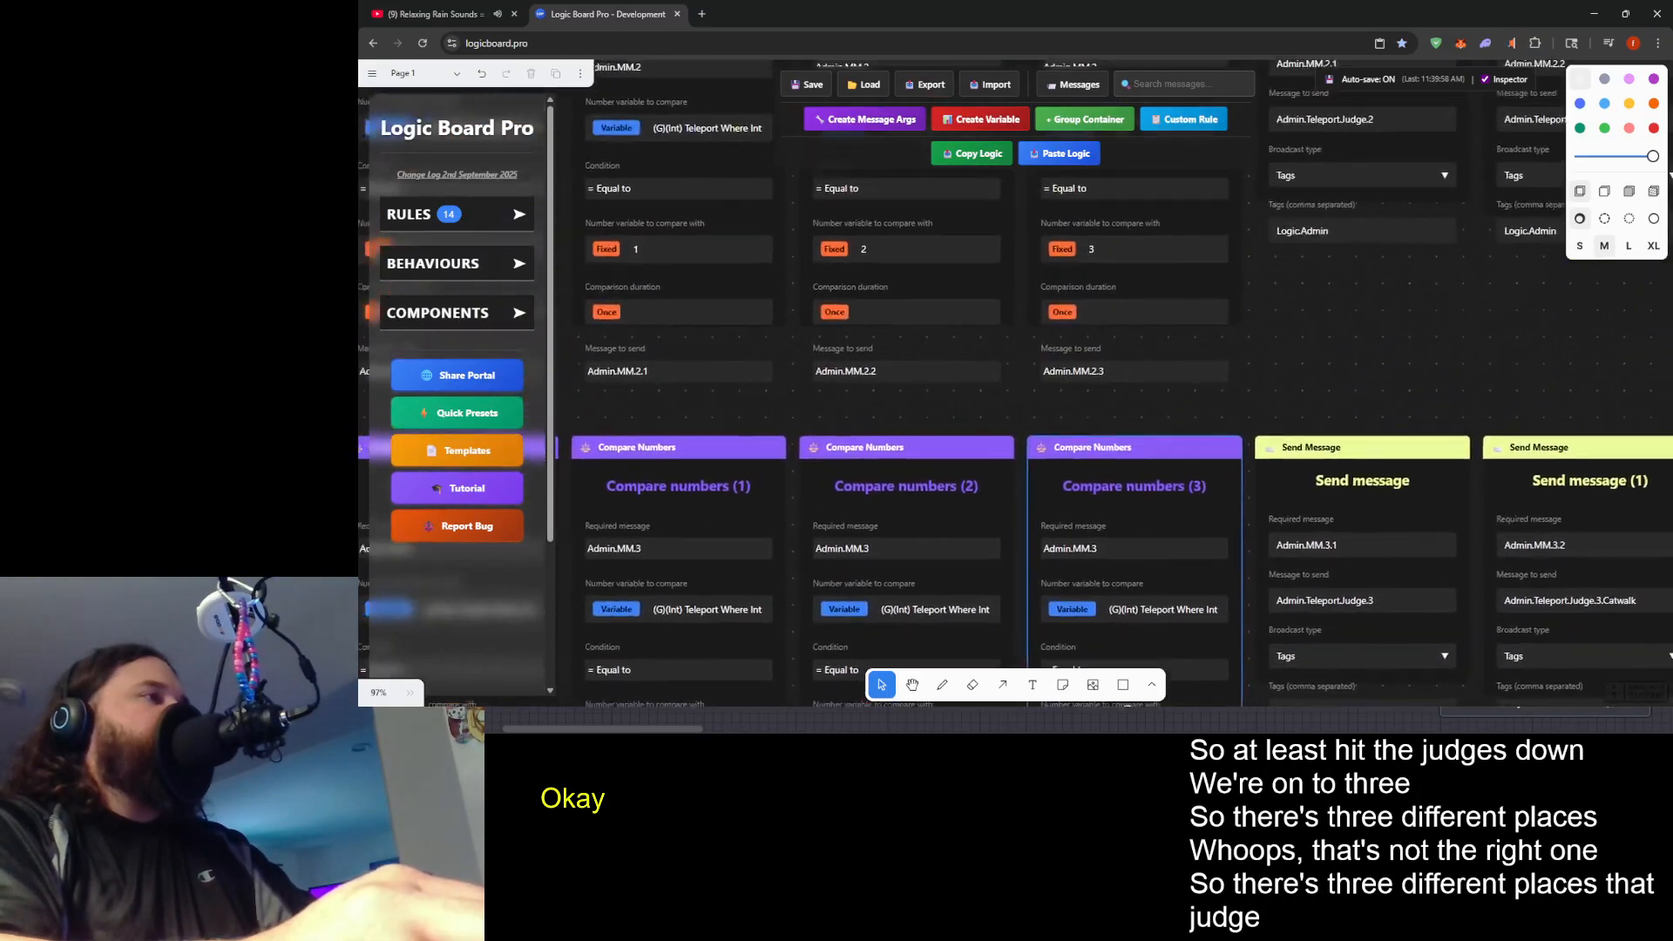
- Select every rule in the Judge 2 and Judge 3 rows and copy them as logic
scroll(1034, 398, down, 1)
drag(969, 297, 688, 104)
scroll(1020, 254, down, 9)
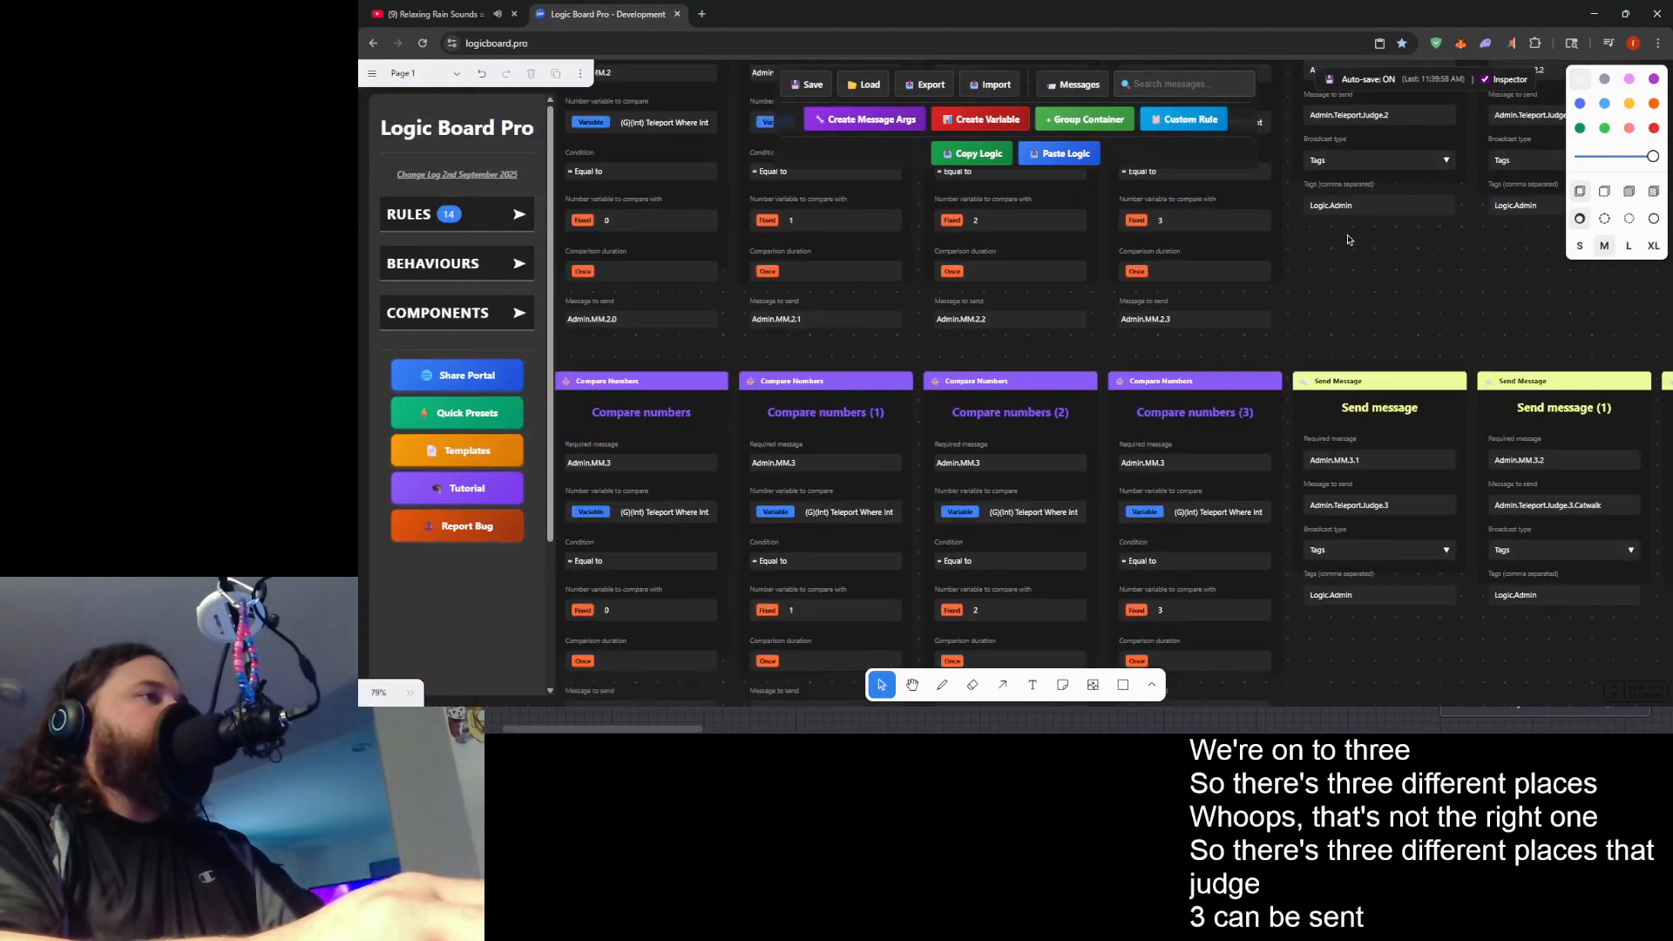
scroll(715, 427, down, 2)
drag(741, 227, 1460, 553)
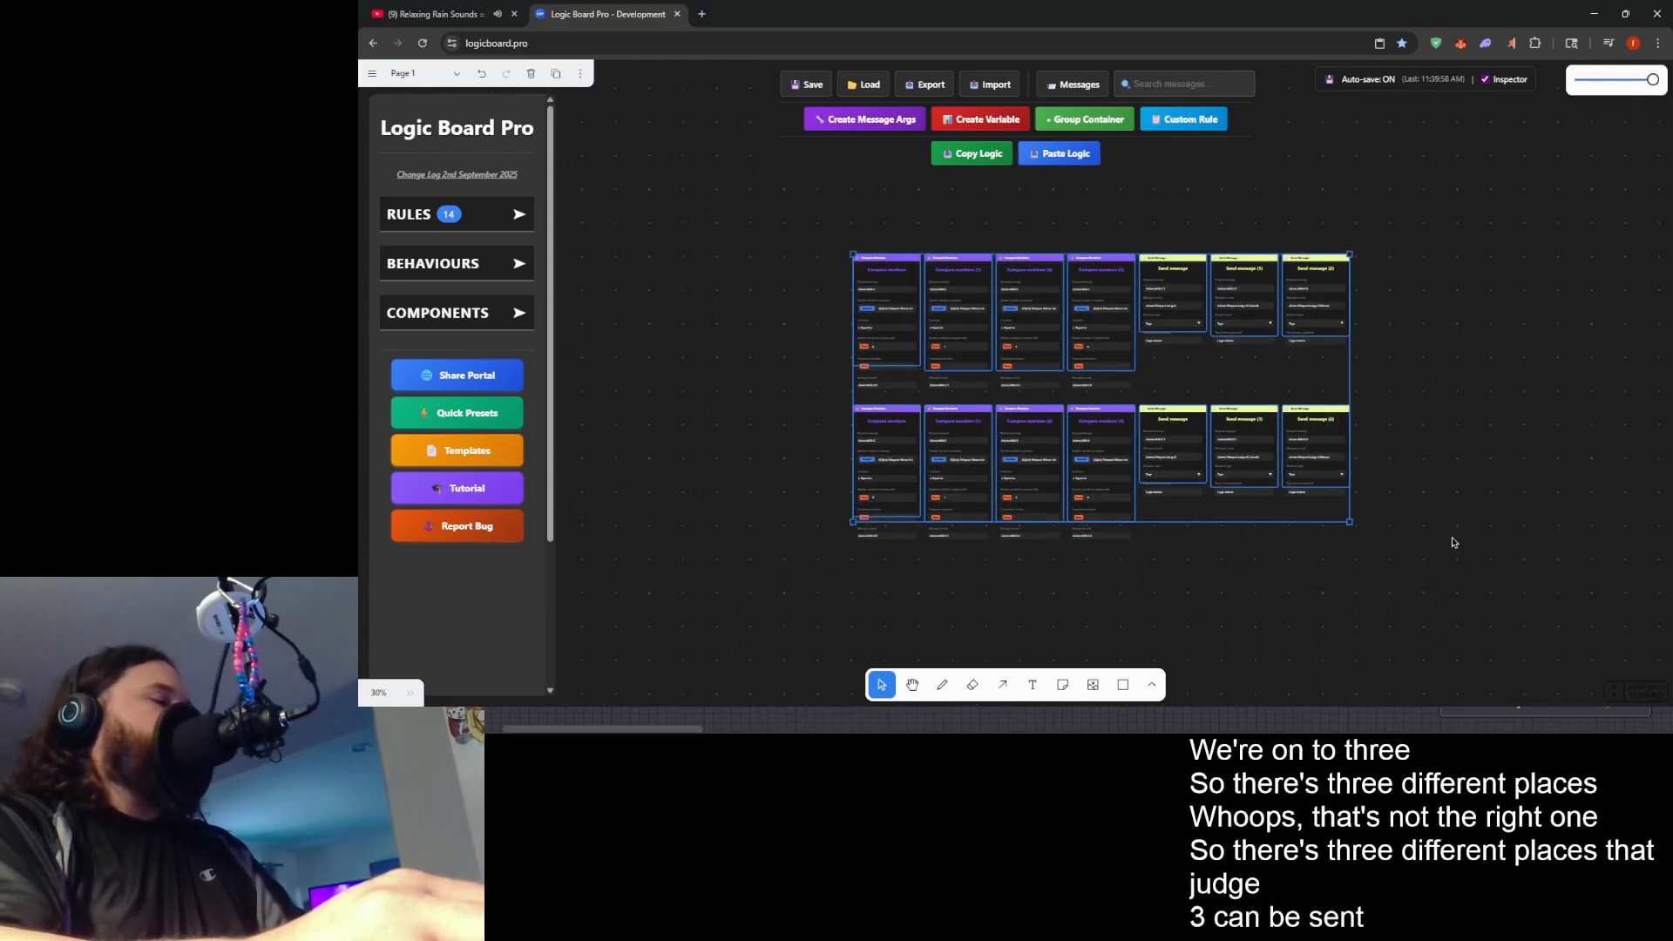
key(ctrl+c)
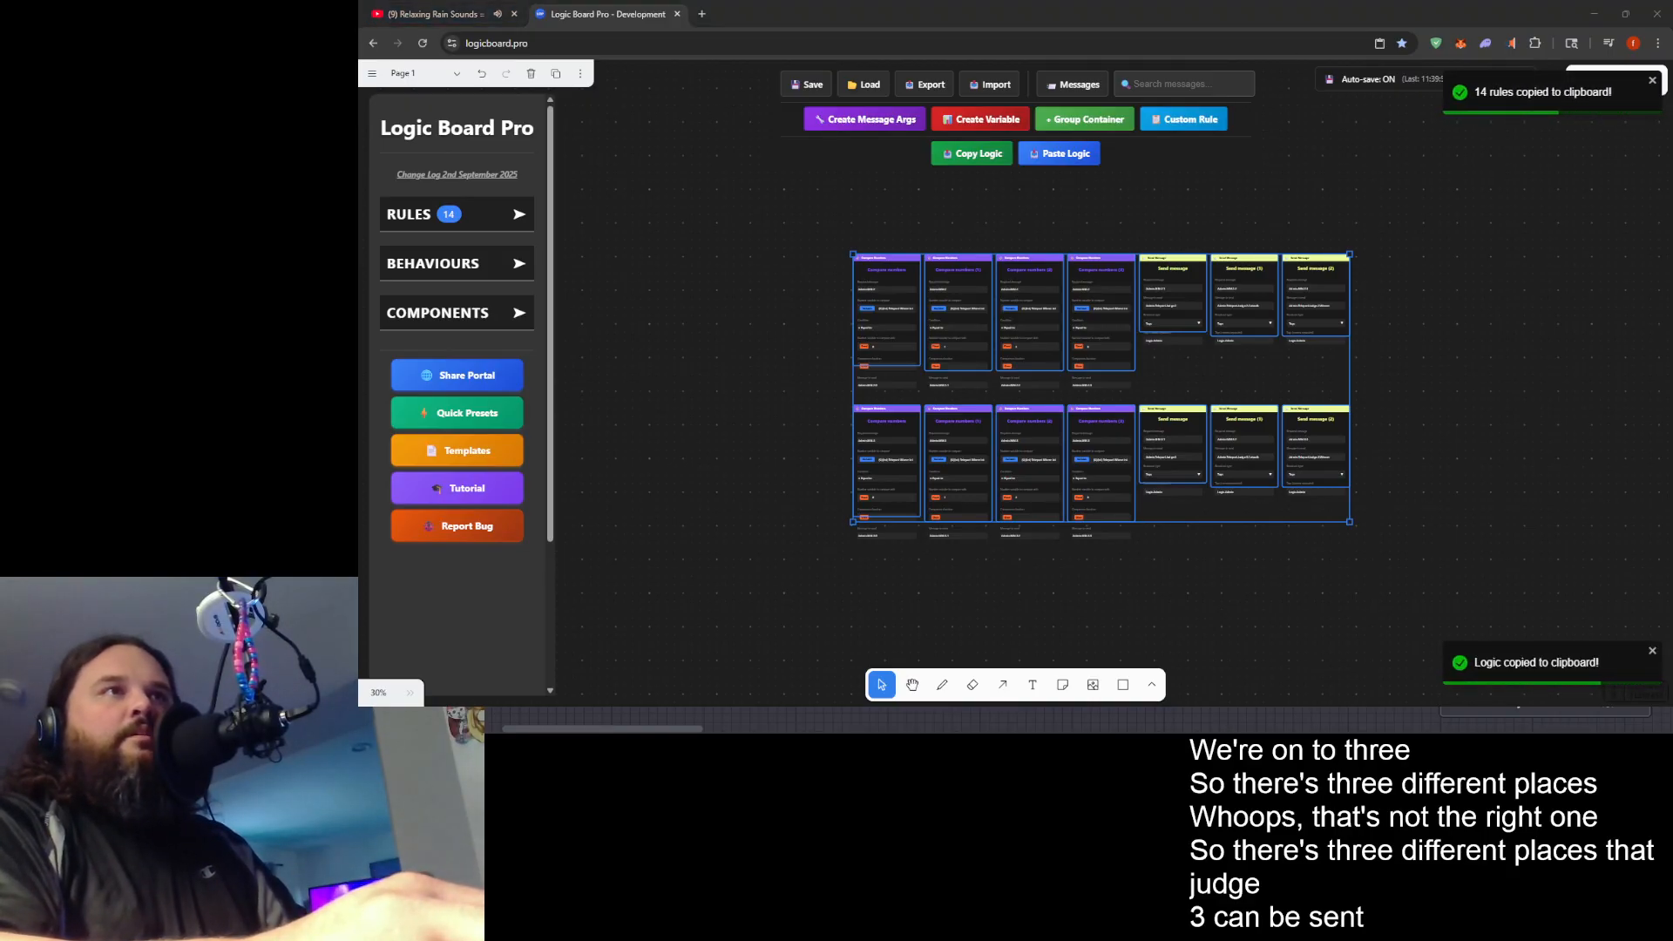
- Switch to Fashion Jam's Game Rules, paste the copied rules and place their group below the Admin.MM.1 rule group
key(alt+Tab)
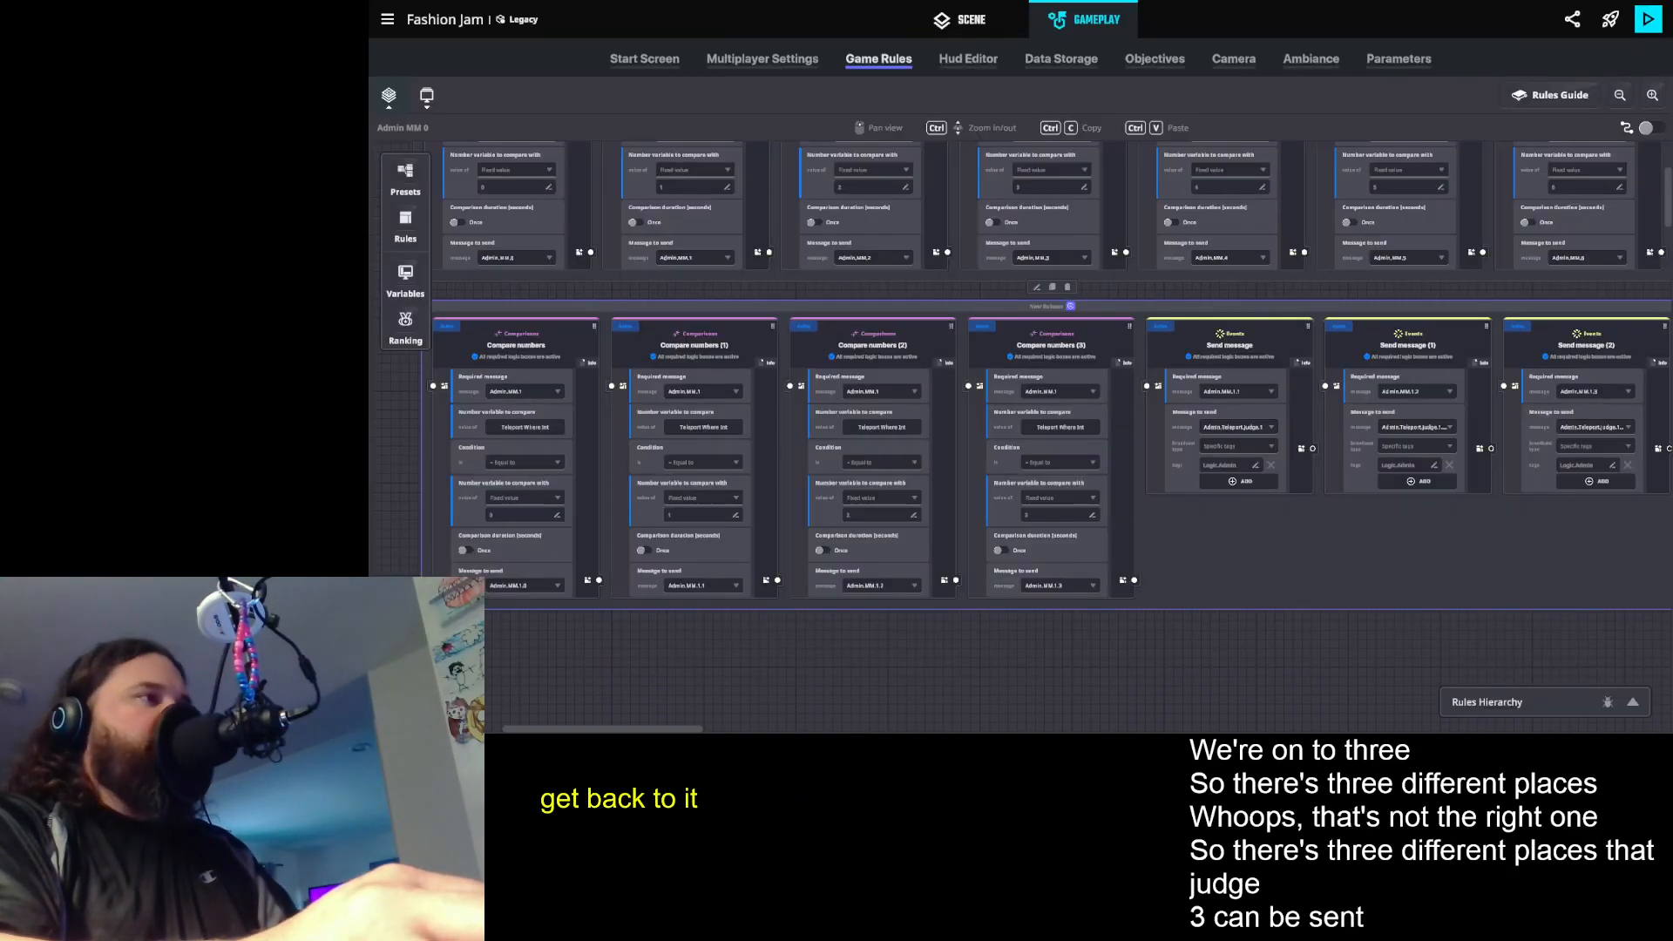
scroll(1103, 634, down, 3)
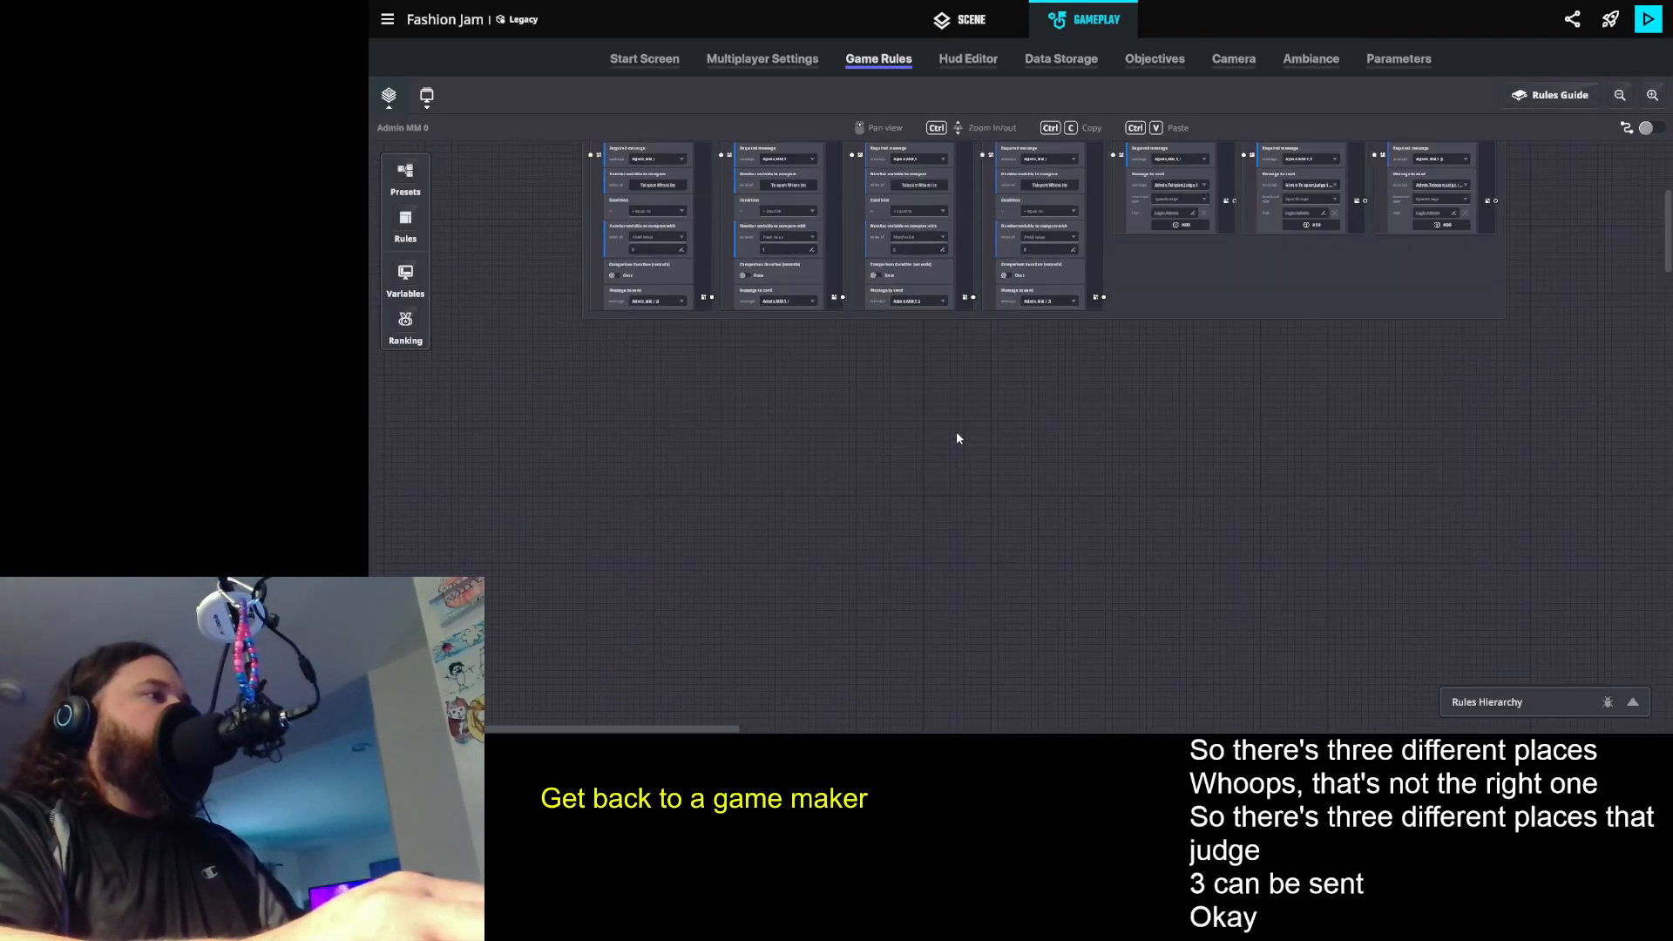
scroll(957, 436, up, 3)
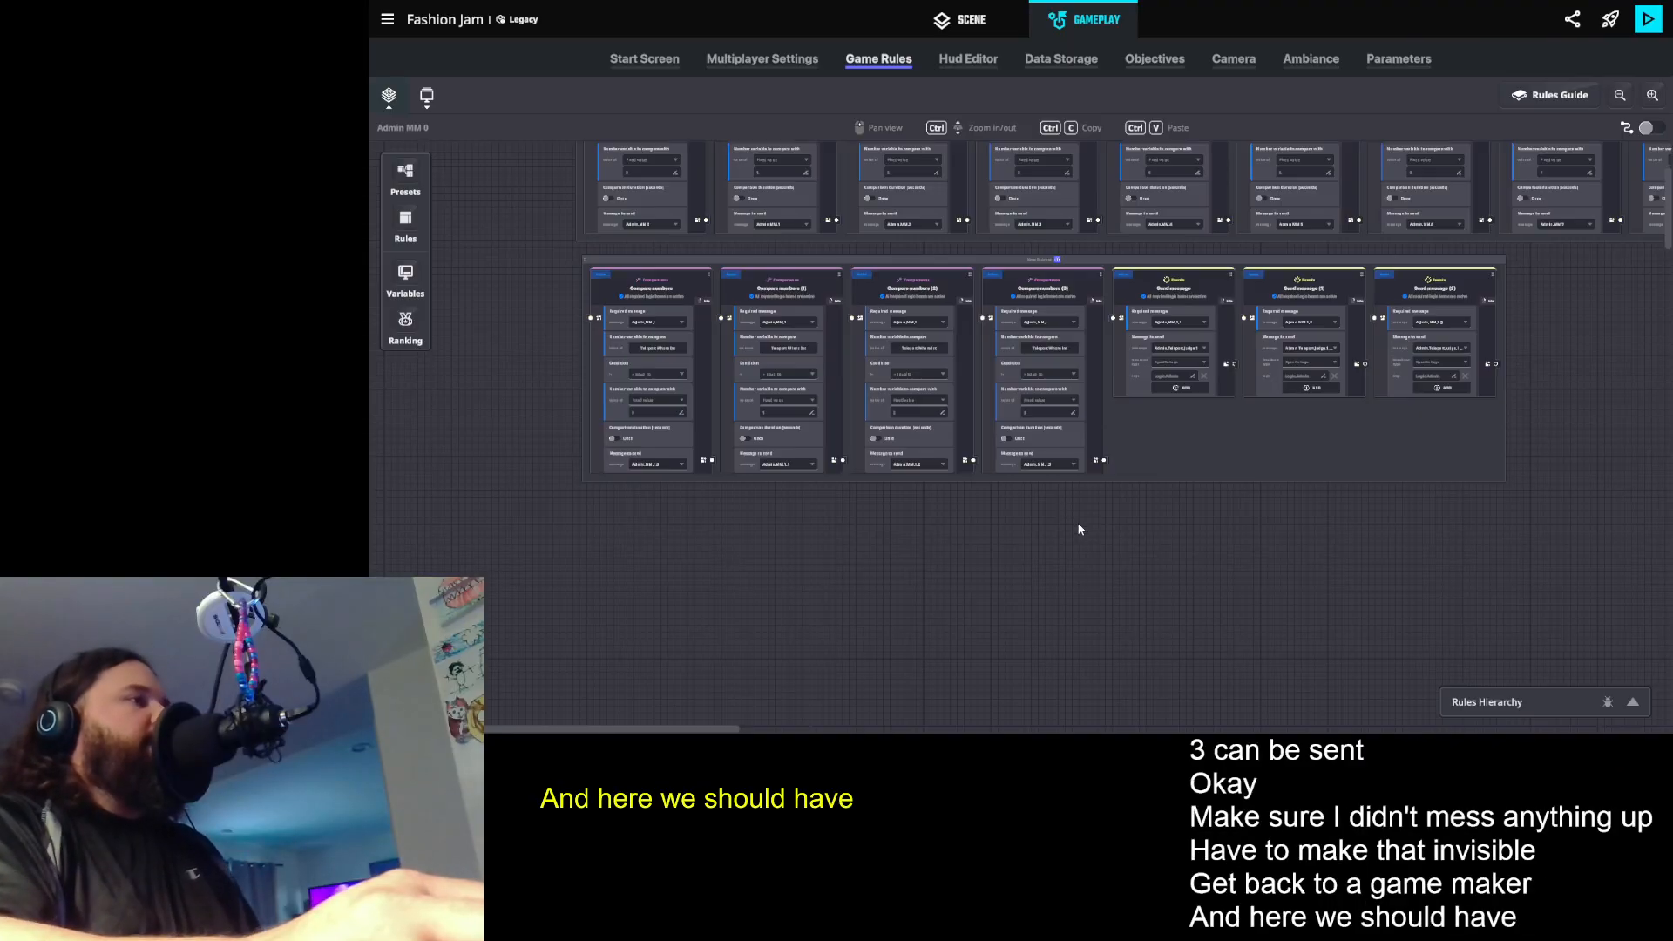
key(ctrl+v)
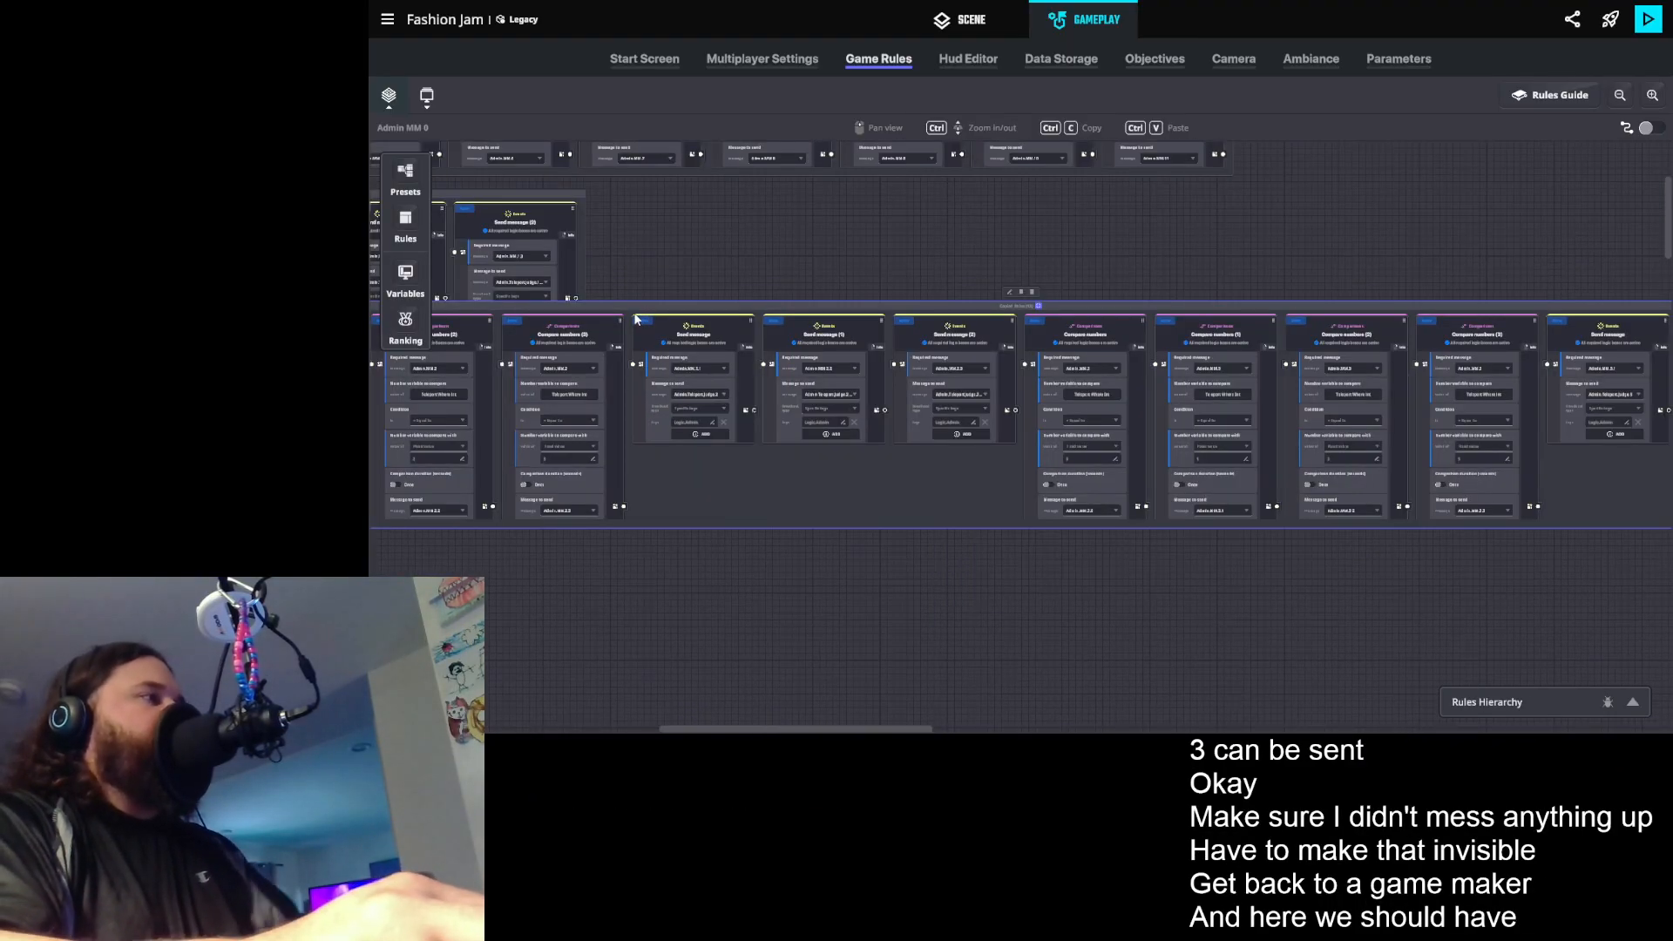
drag(635, 305, 578, 402)
scroll(1083, 348, down, 3)
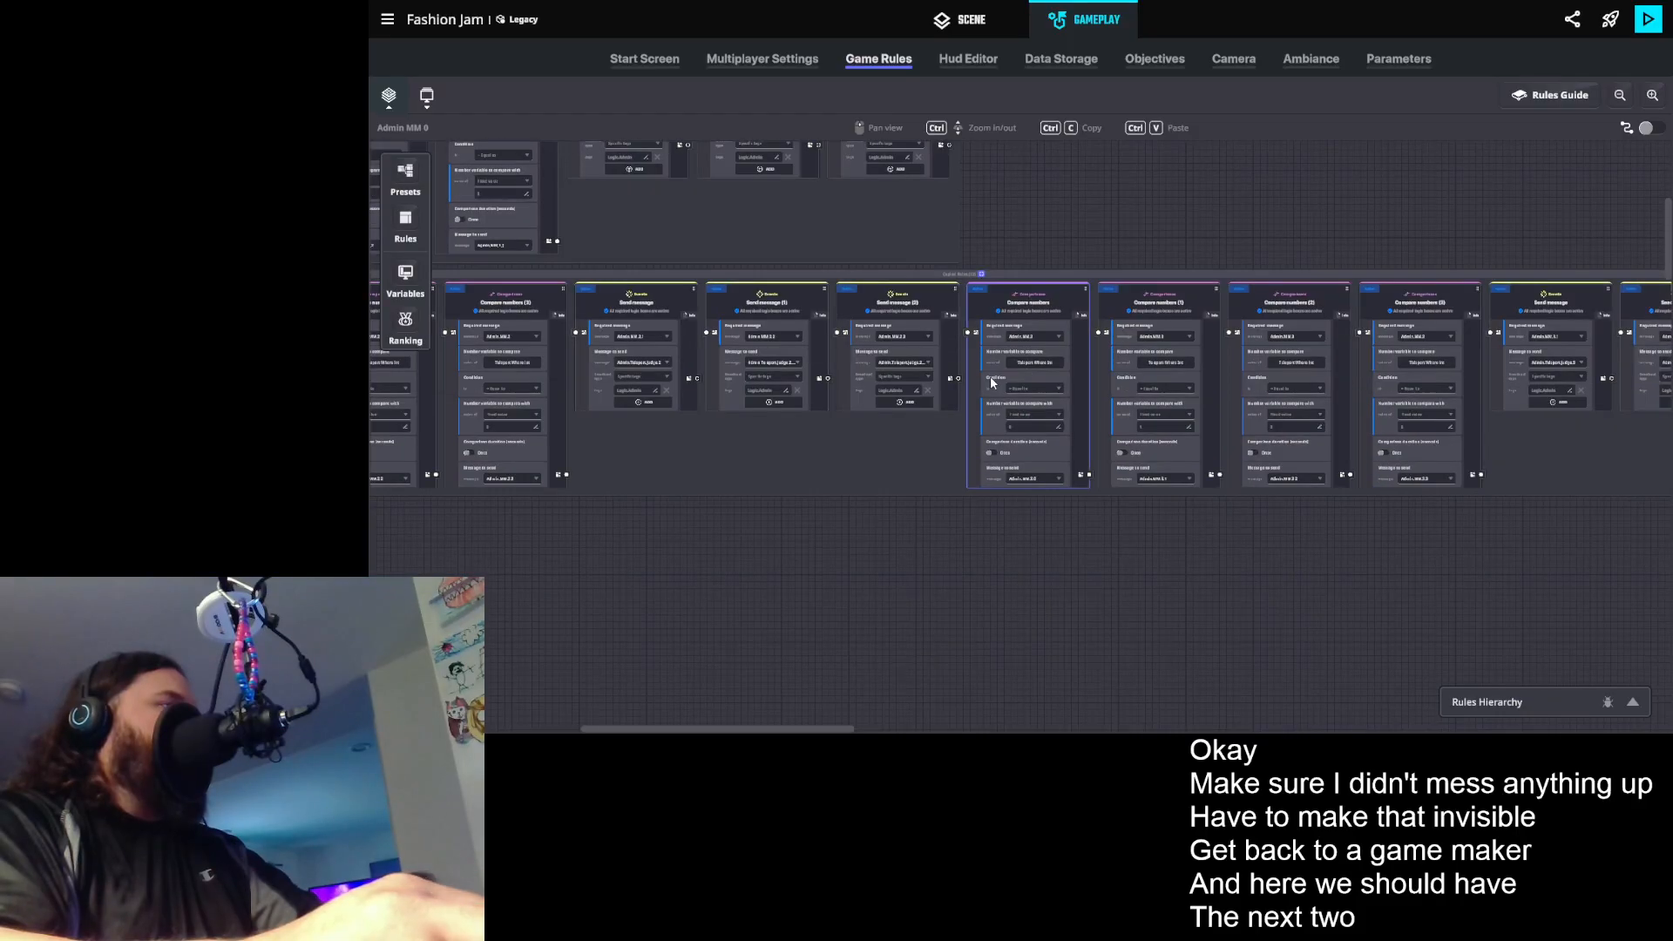
- Move the four Judge 3 Compare numbers rules out of the pasted group into a separate group below it
drag(989, 312, 670, 620)
drag(733, 631, 1042, 344)
scroll(1349, 353, up, 1)
scroll(1349, 353, up, 3)
drag(1284, 288, 1047, 538)
drag(1282, 298, 1089, 597)
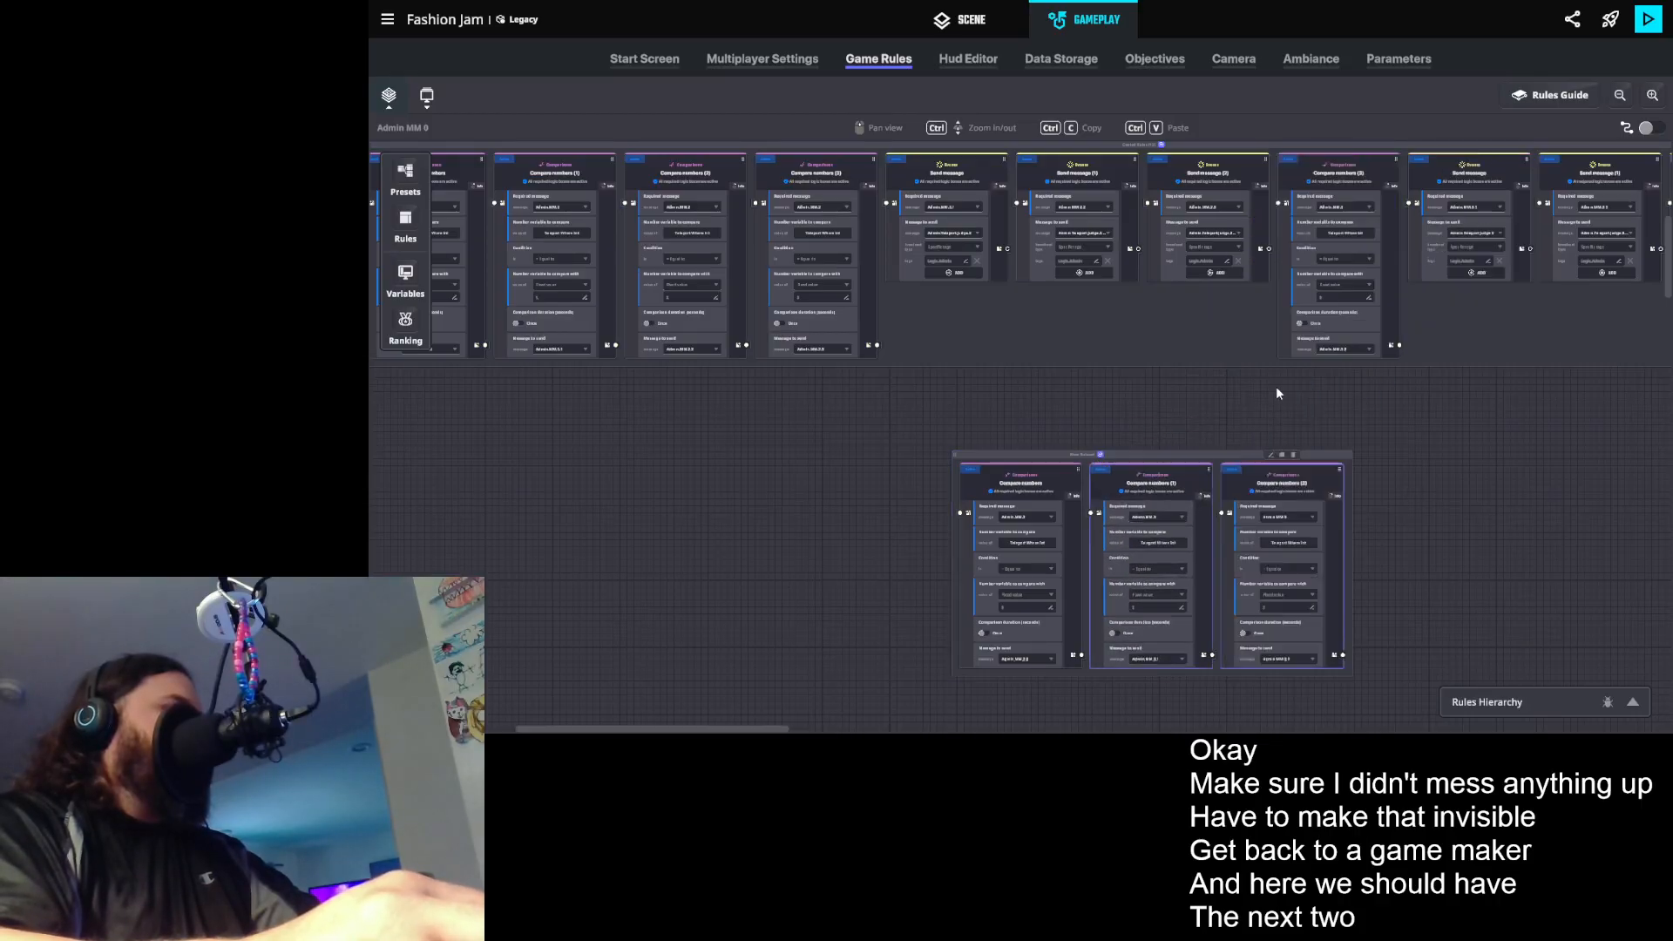
drag(1286, 305, 1152, 568)
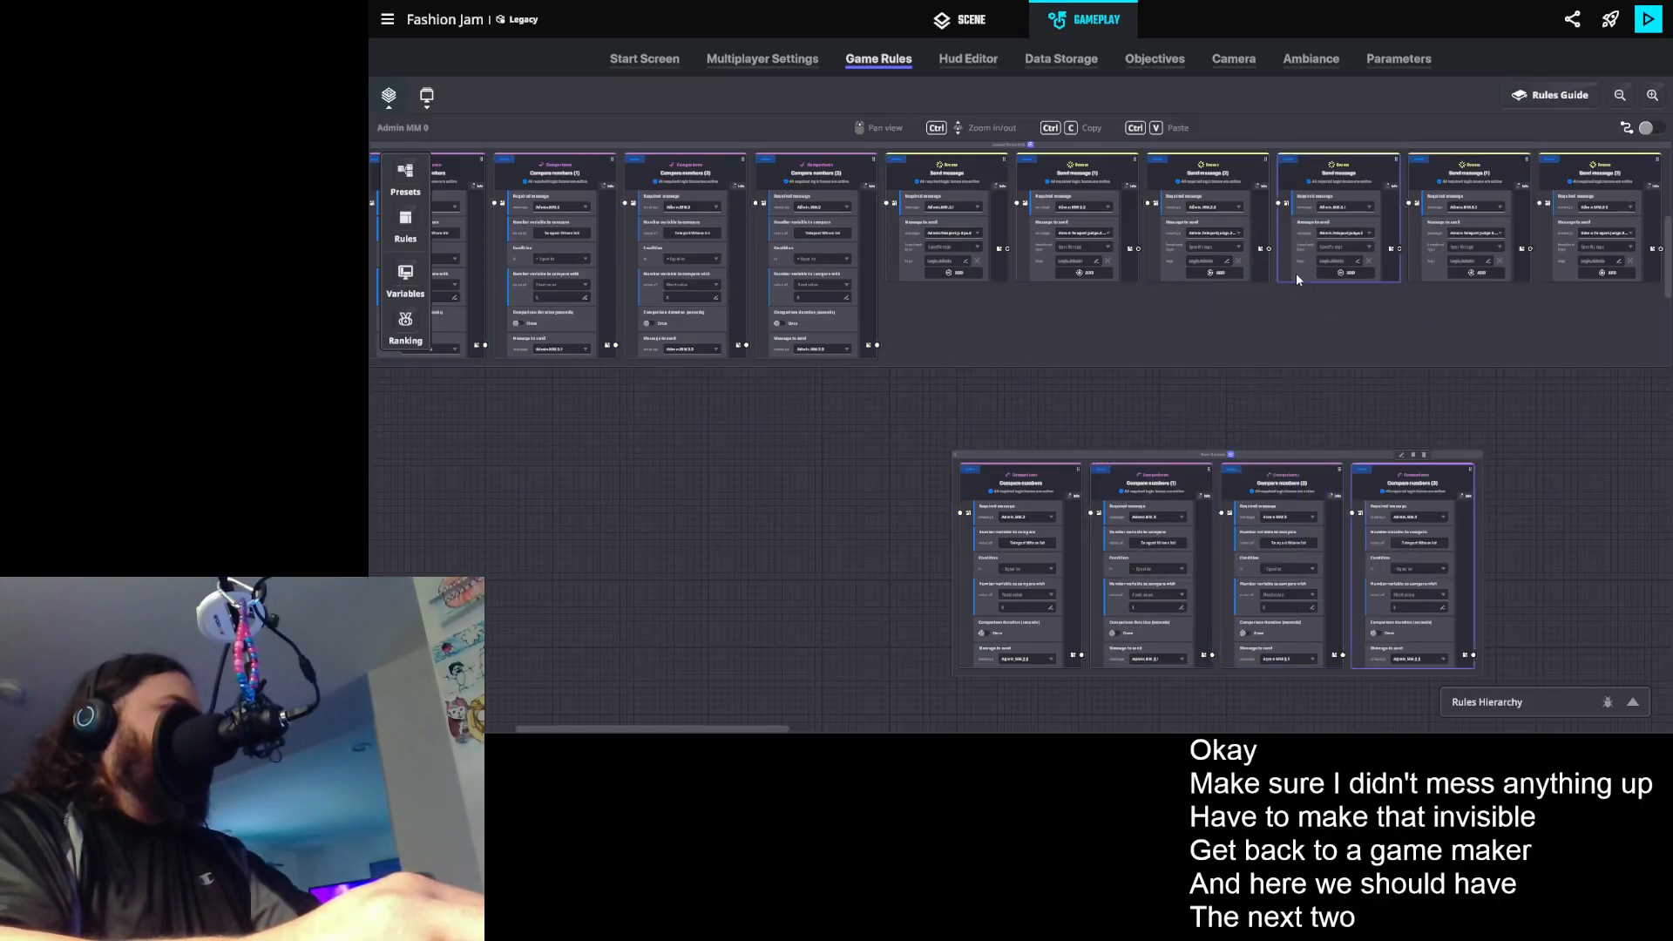
- Move the three Judge 3 Send message rules into the new group and align that group directly beneath the Judge 2 group
drag(1284, 259, 1152, 590)
drag(1283, 275, 1206, 542)
drag(1284, 259, 1227, 514)
drag(1220, 450, 630, 373)
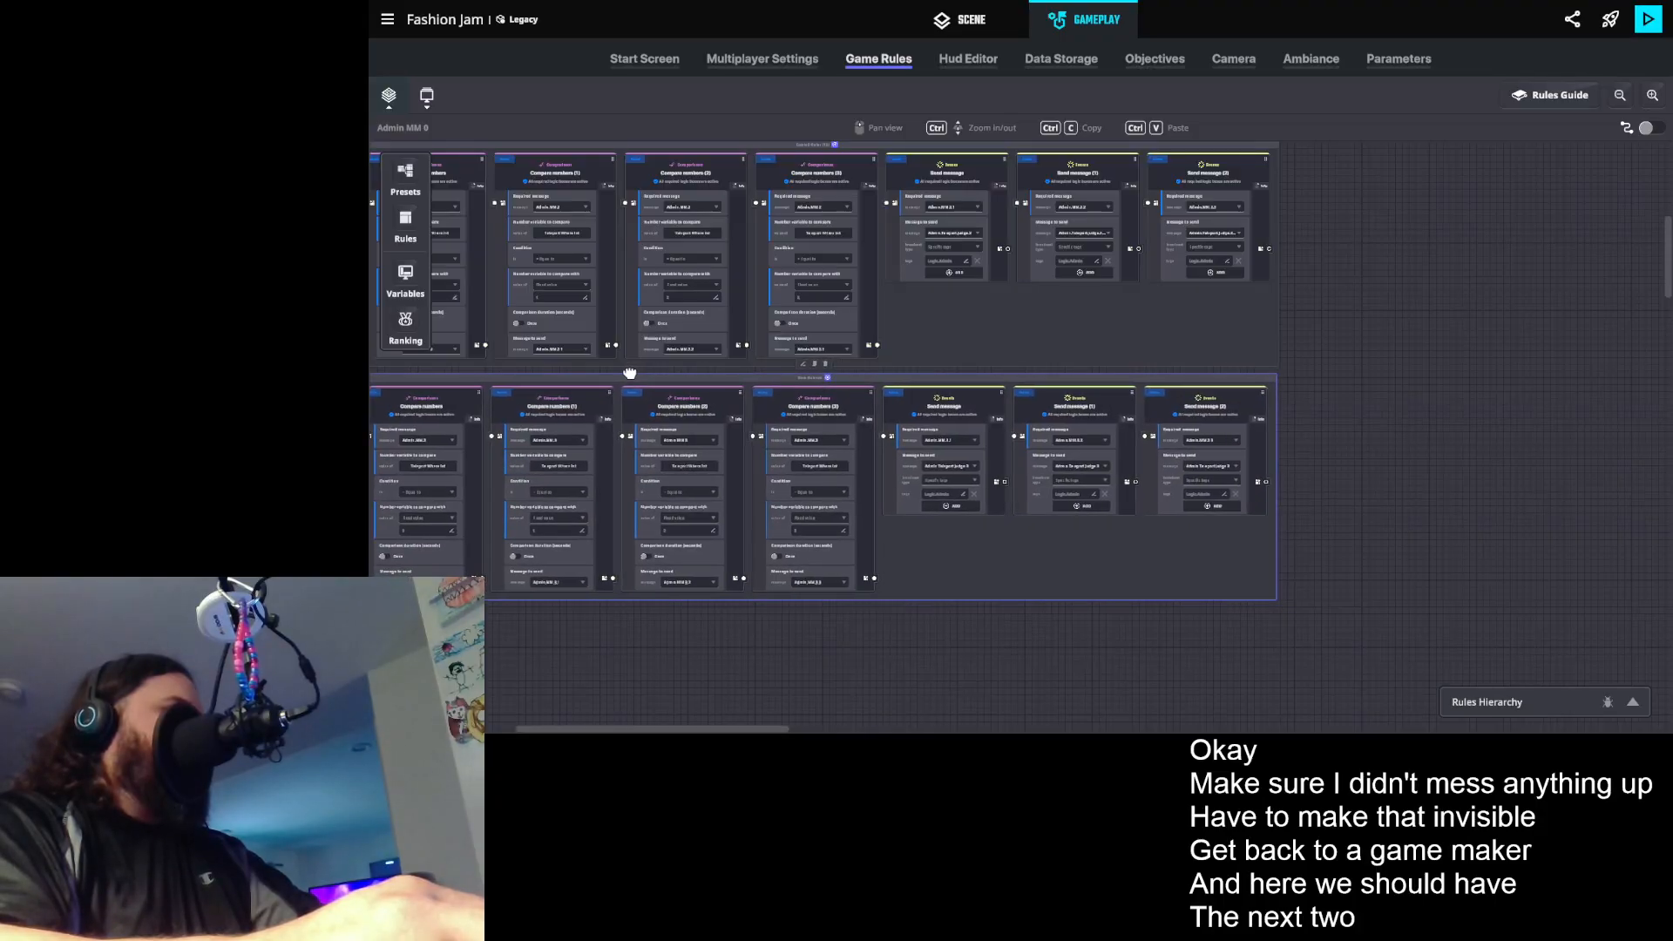
scroll(749, 416, up, 3)
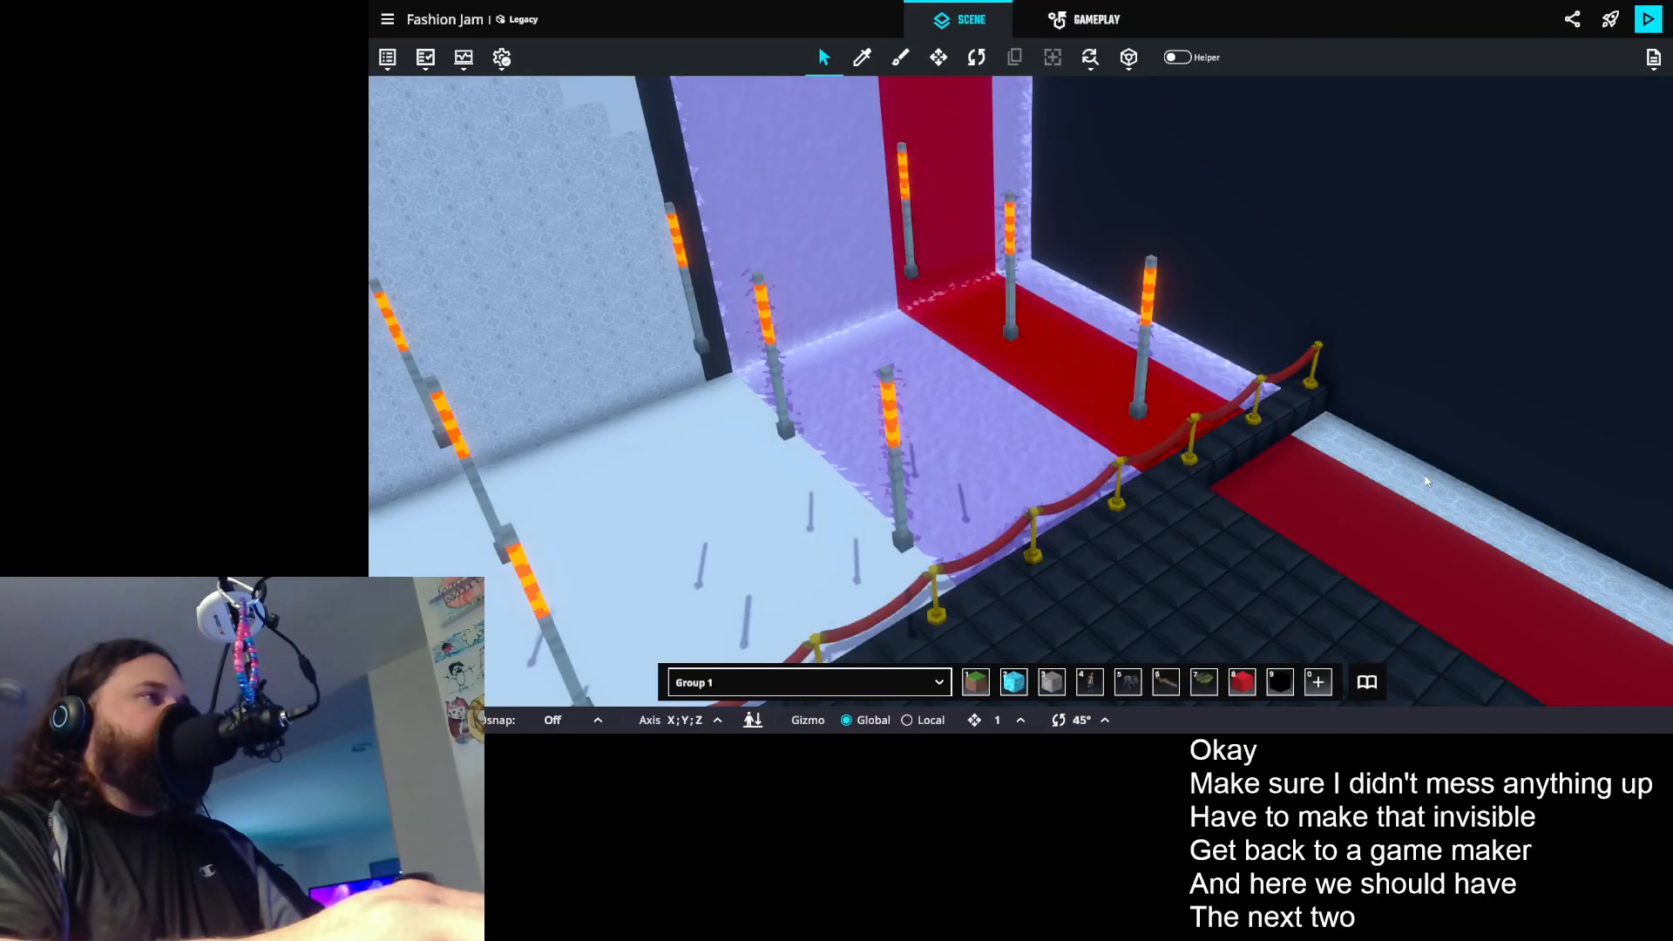
- In the scene, select the three torch poles by the red carpet and remove their Speaker component
scroll(956, 309, down, 1)
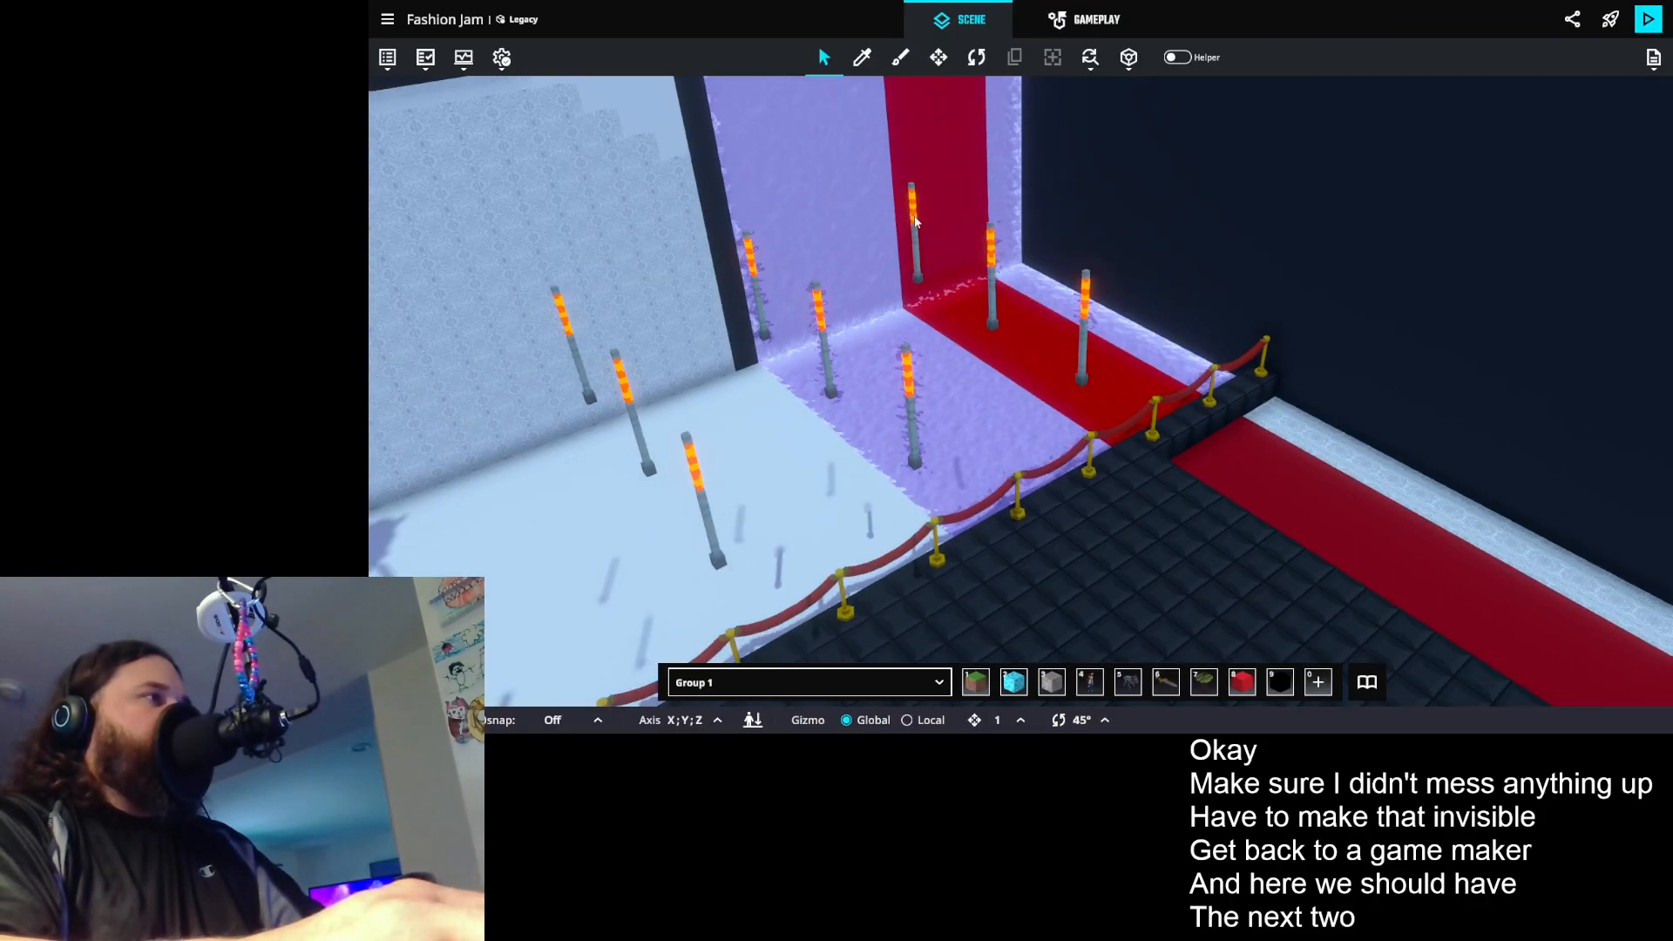
click(912, 235)
shift+click(990, 246)
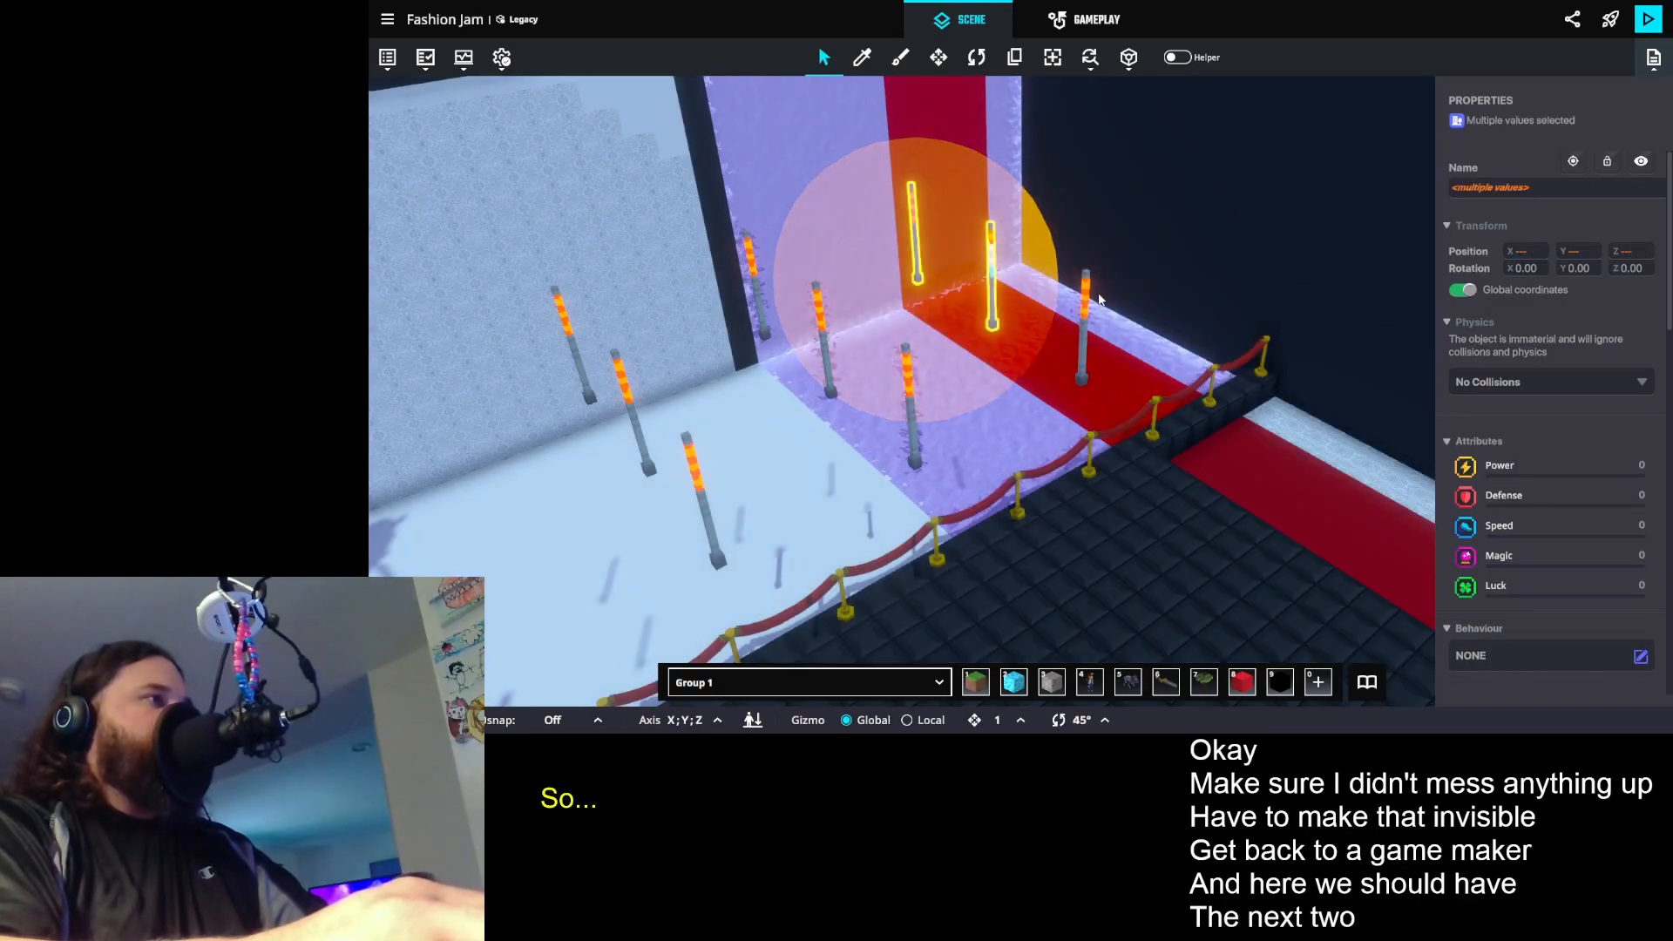
shift+click(1086, 301)
scroll(1518, 509, down, 10)
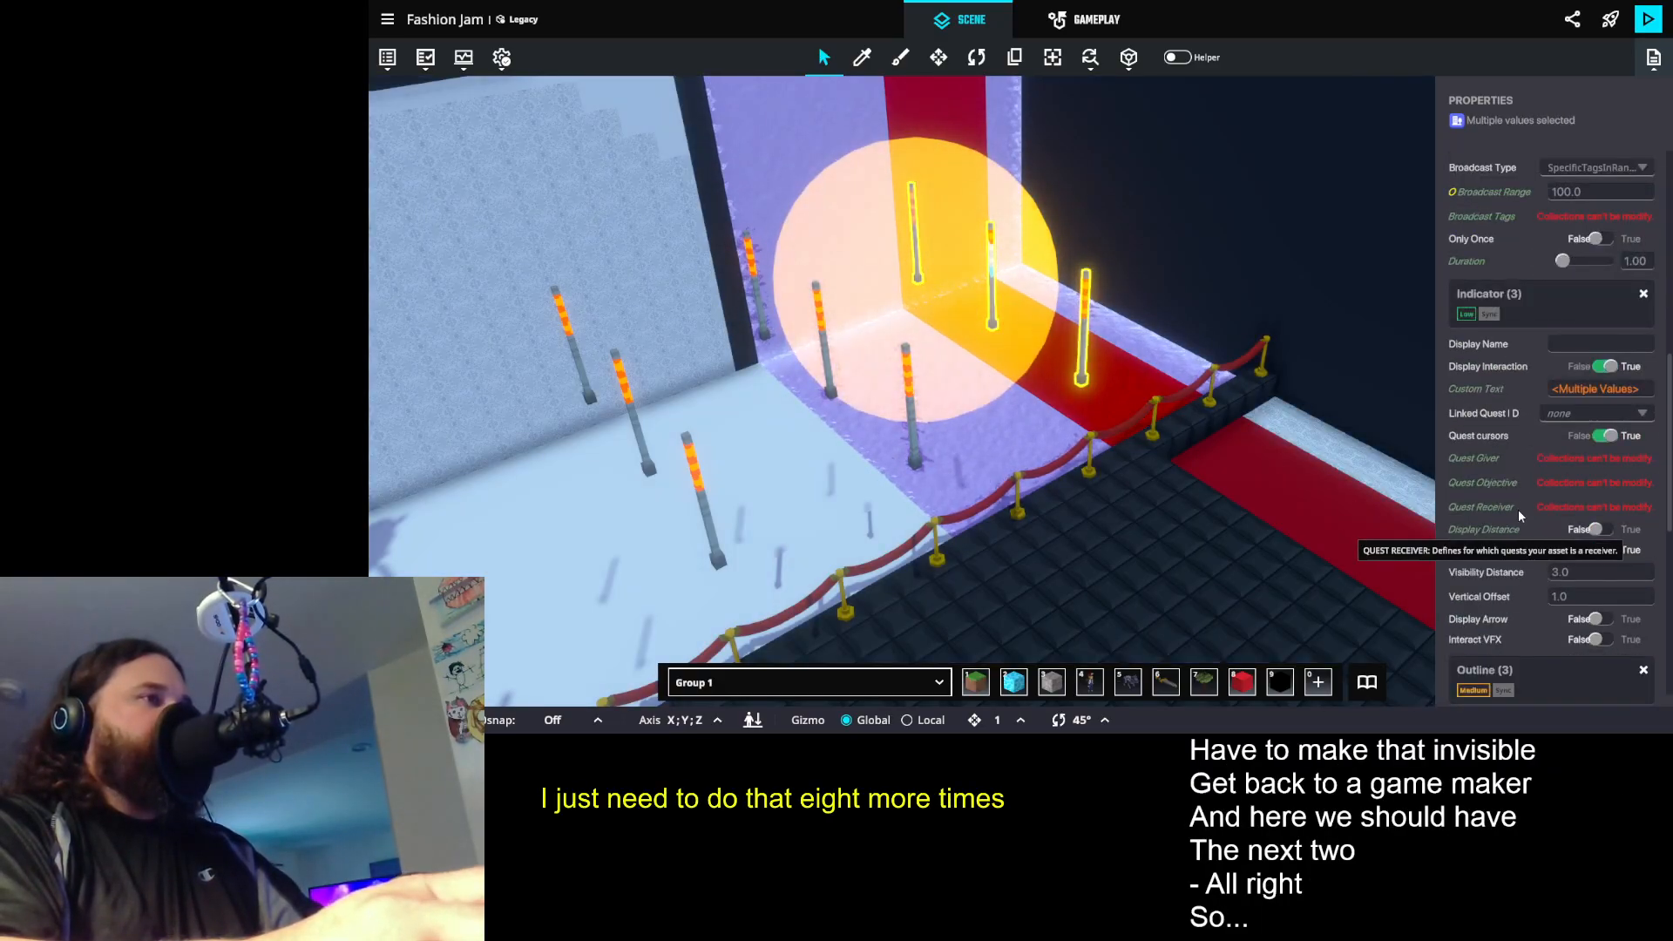
click(1643, 306)
scroll(1077, 318, down, 4)
- Add the next two rows of three torch poles to the selection and make all nine poles invisible
mouse_move(1078, 319)
mouse_down()
mouse_move(964, 474)
mouse_move(971, 456)
mouse_move(892, 468)
mouse_up()
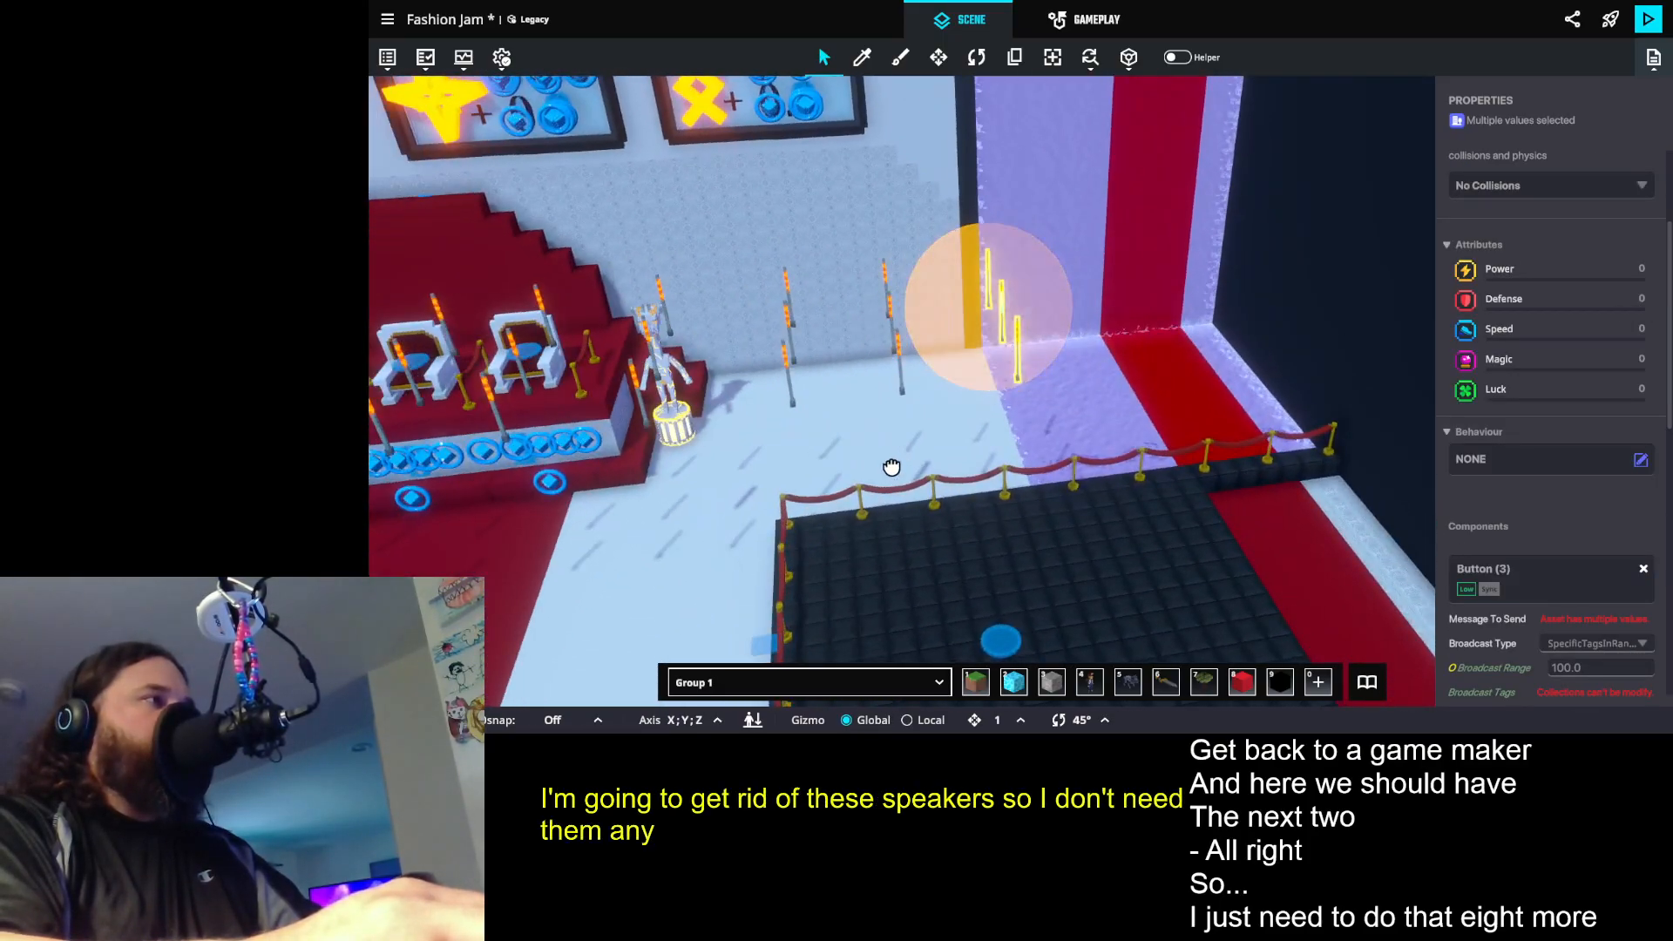
scroll(882, 299, up, 6)
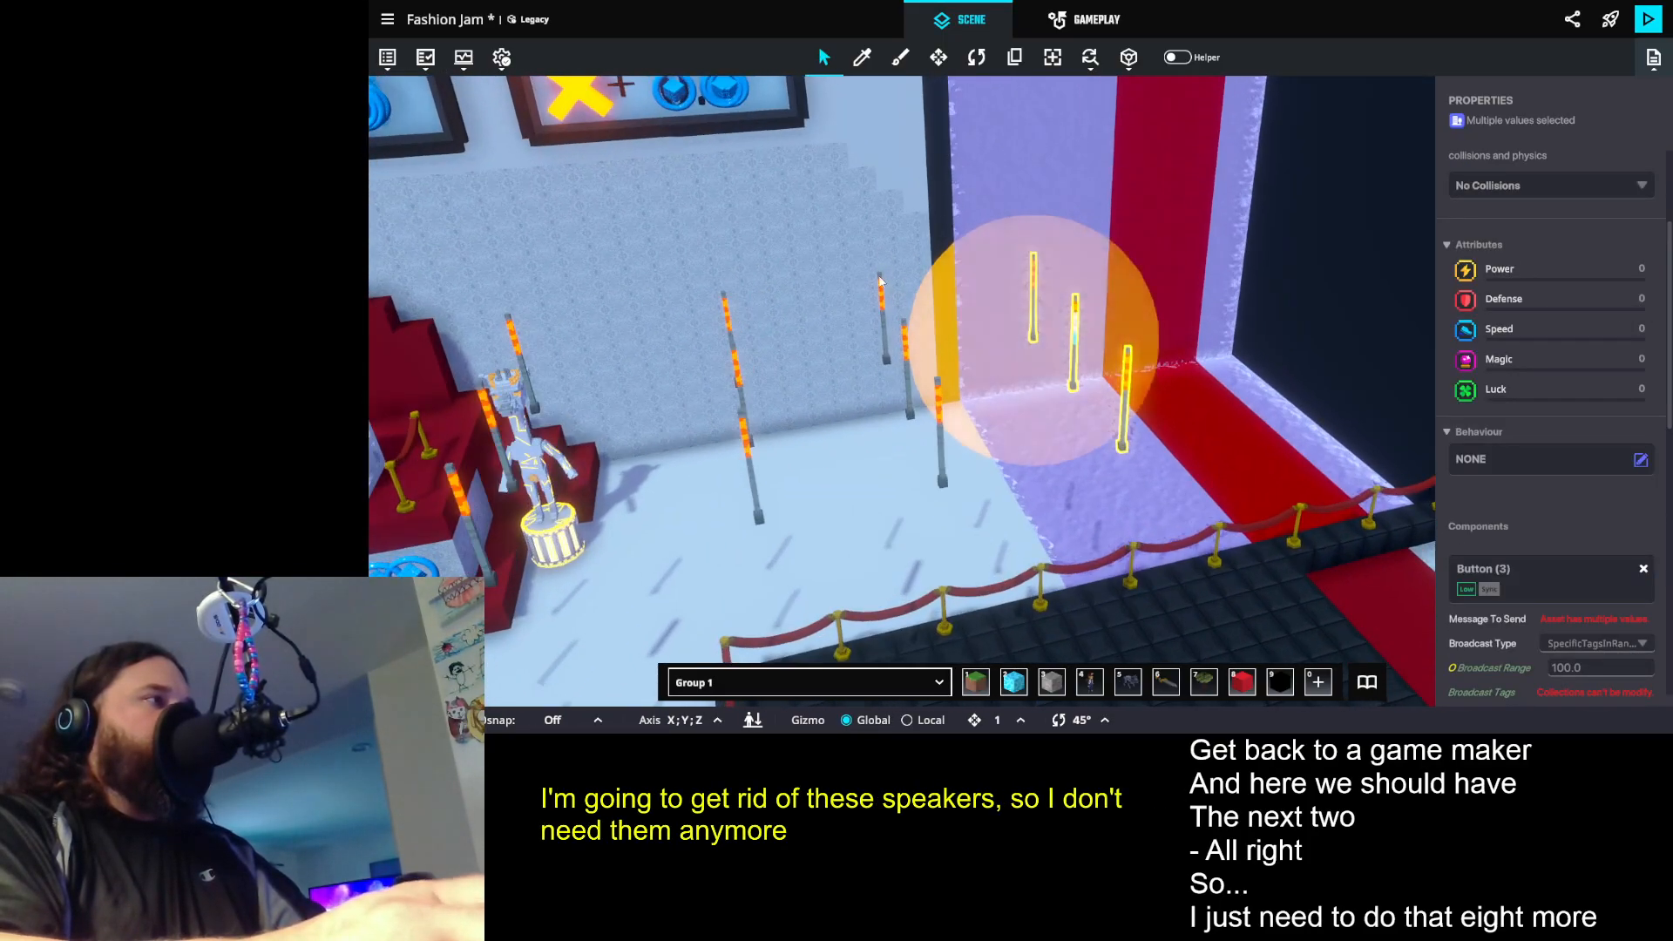
shift+click(882, 298)
shift+click(929, 453)
shift+click(995, 516)
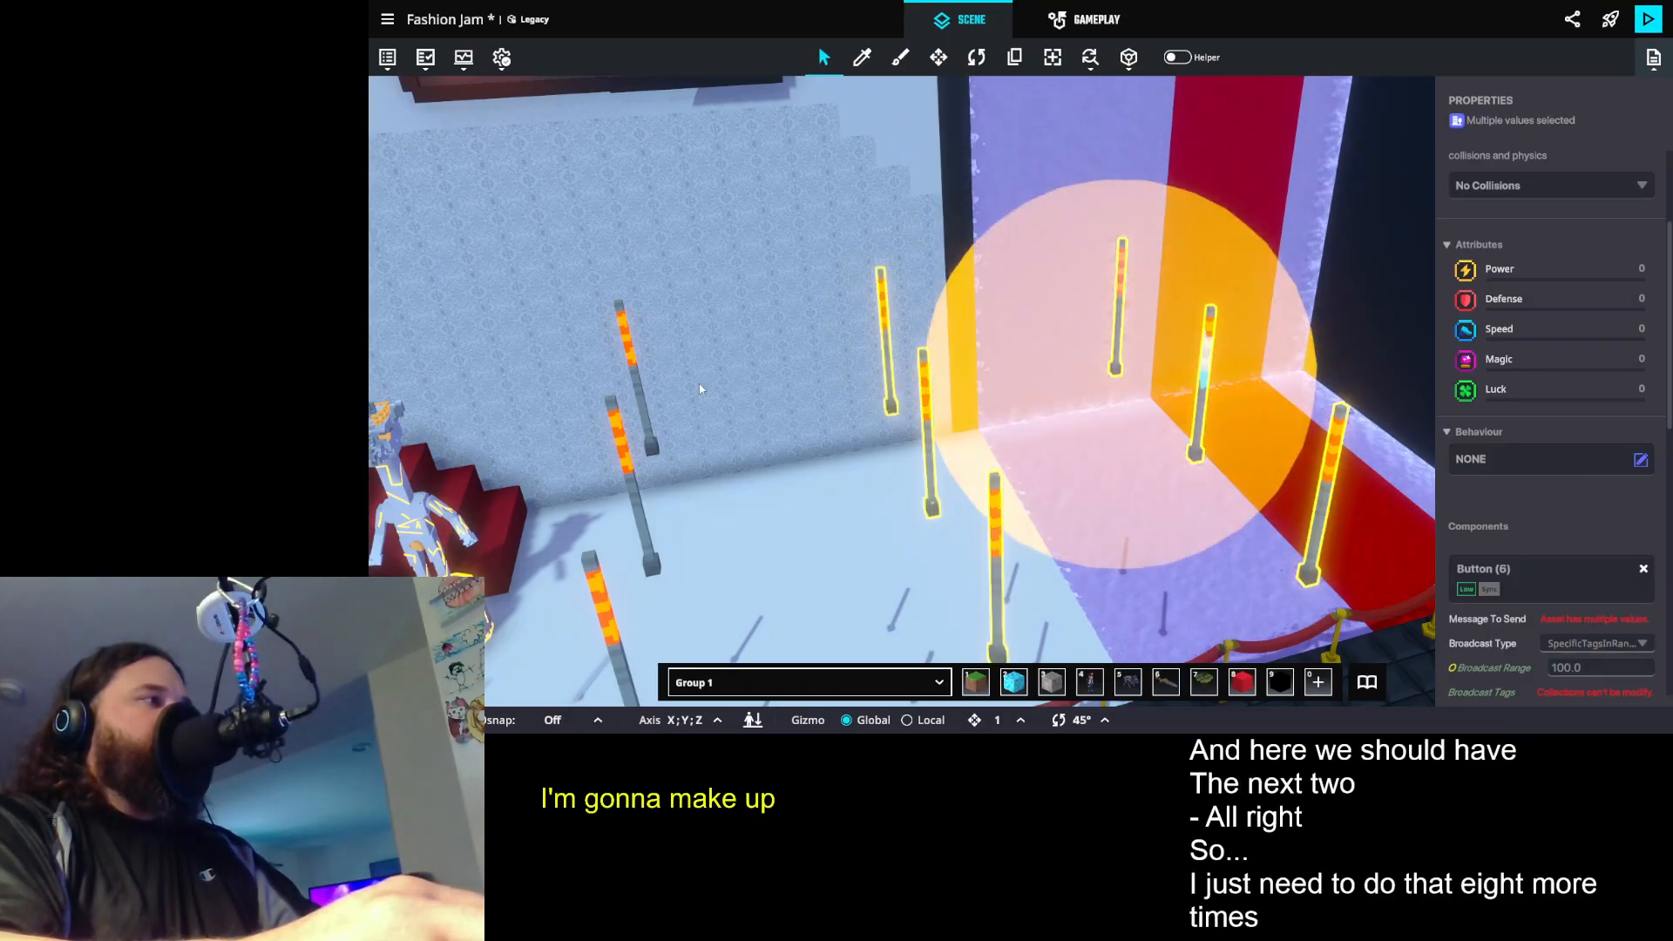
shift+click(633, 370)
shift+click(614, 402)
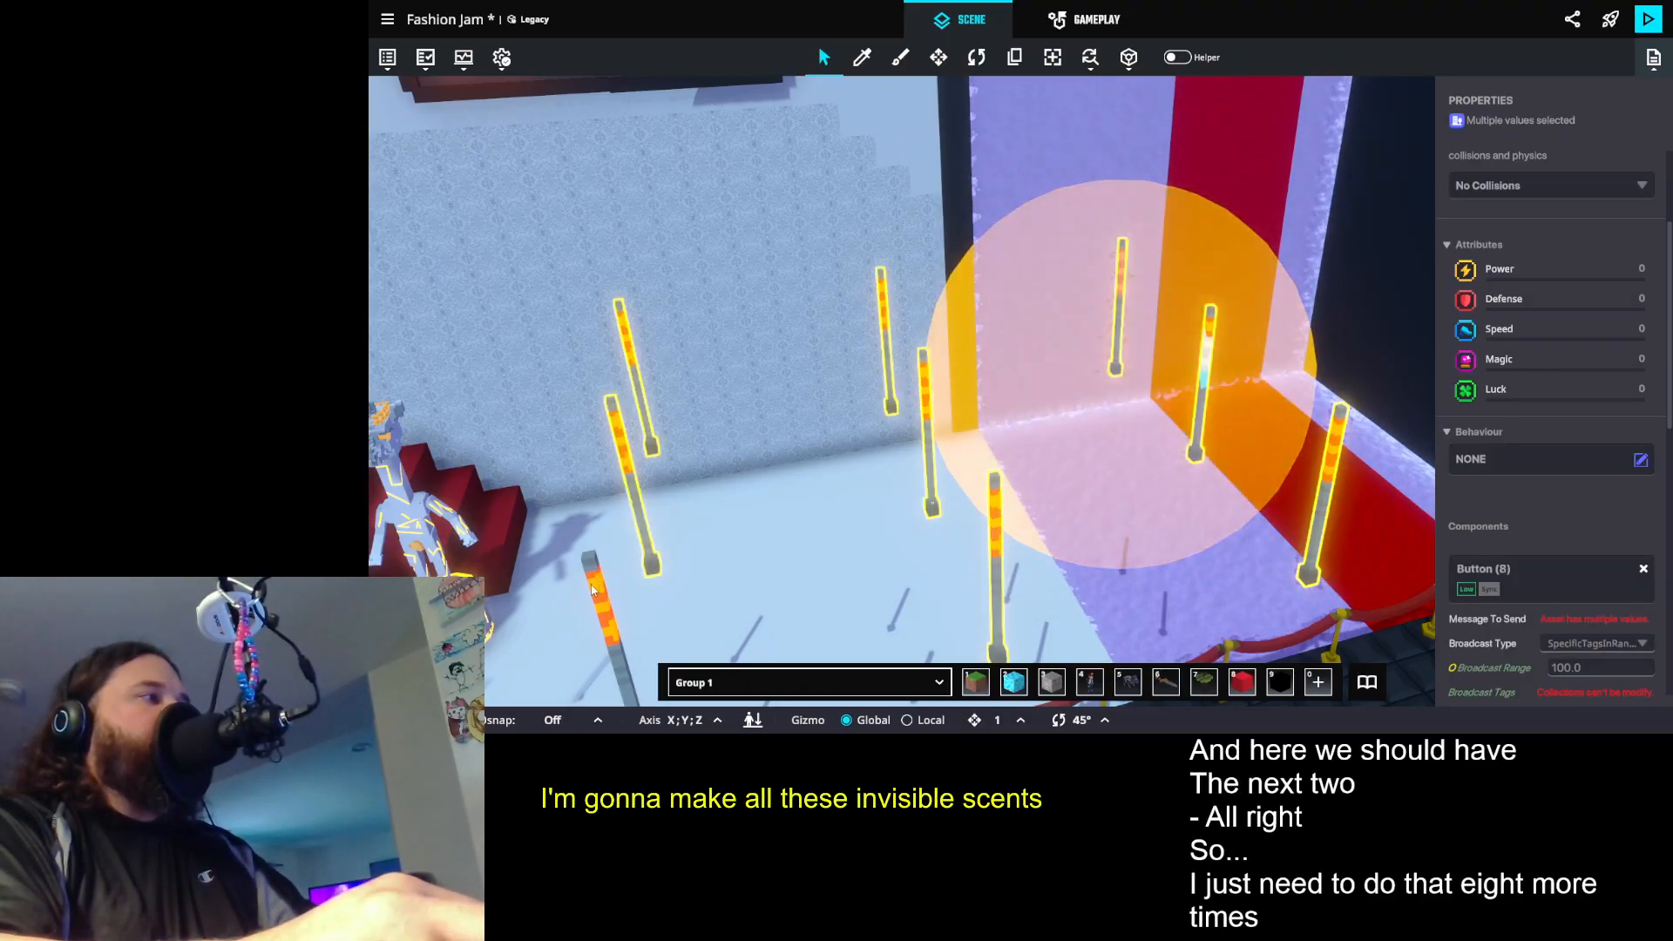
scroll(1614, 165, up, 3)
click(1641, 162)
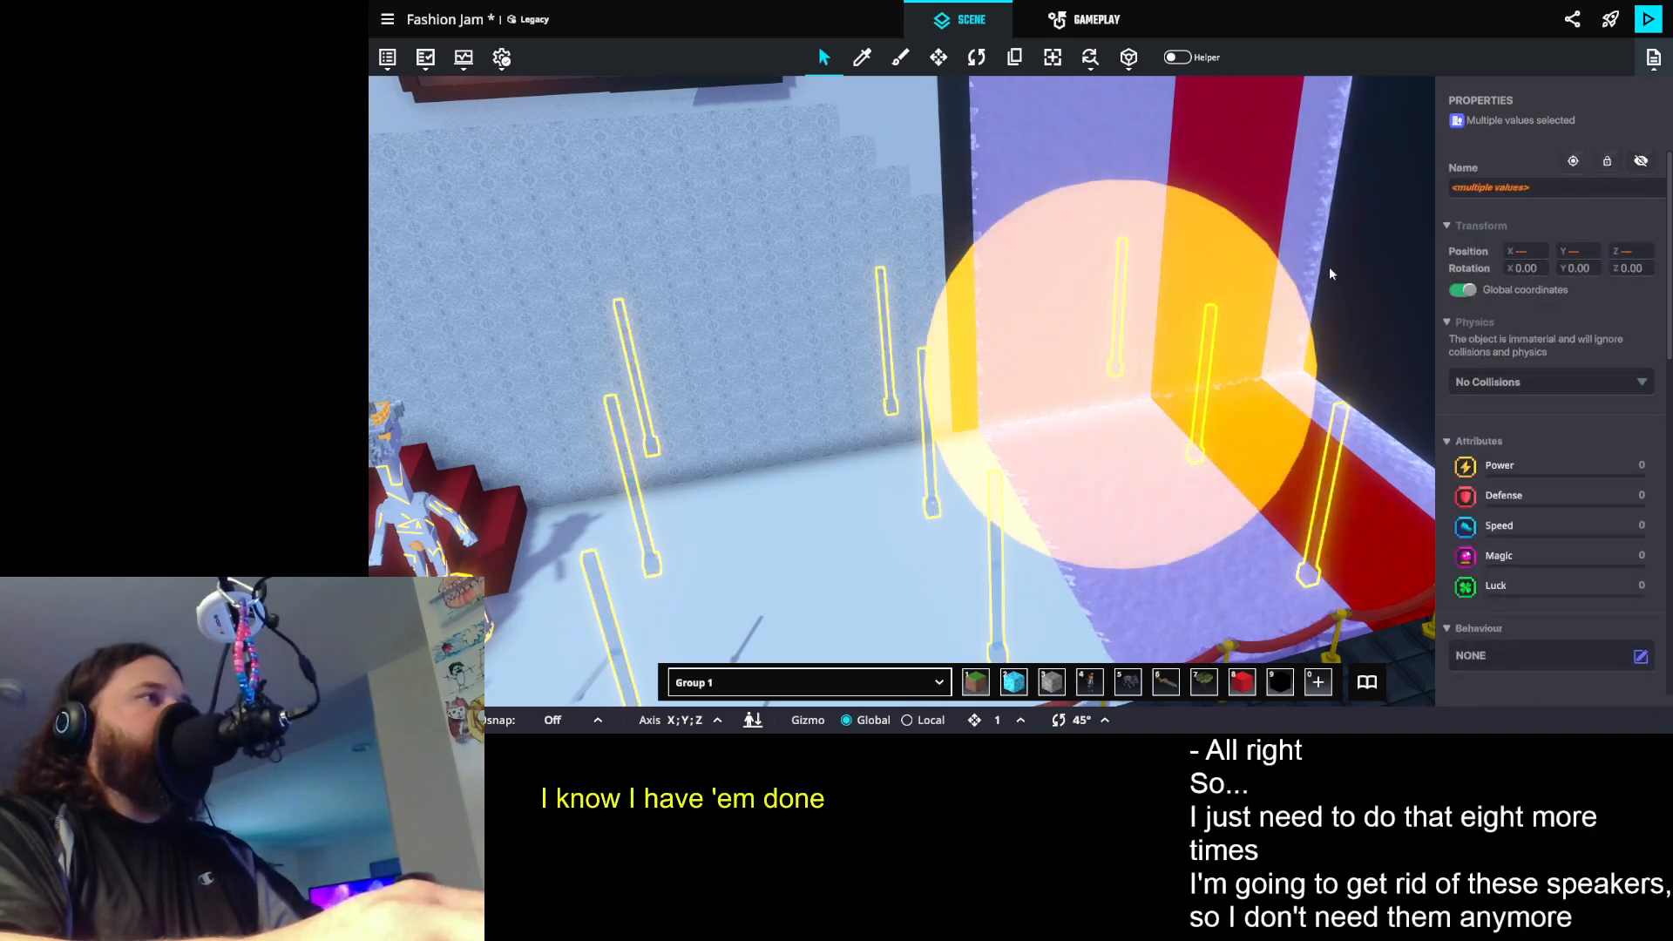
- Deselect the hidden torch poles and save the changes to the Fashion Jam experience
scroll(956, 400, down, 5)
drag(956, 399, 1031, 389)
scroll(1031, 388, down, 3)
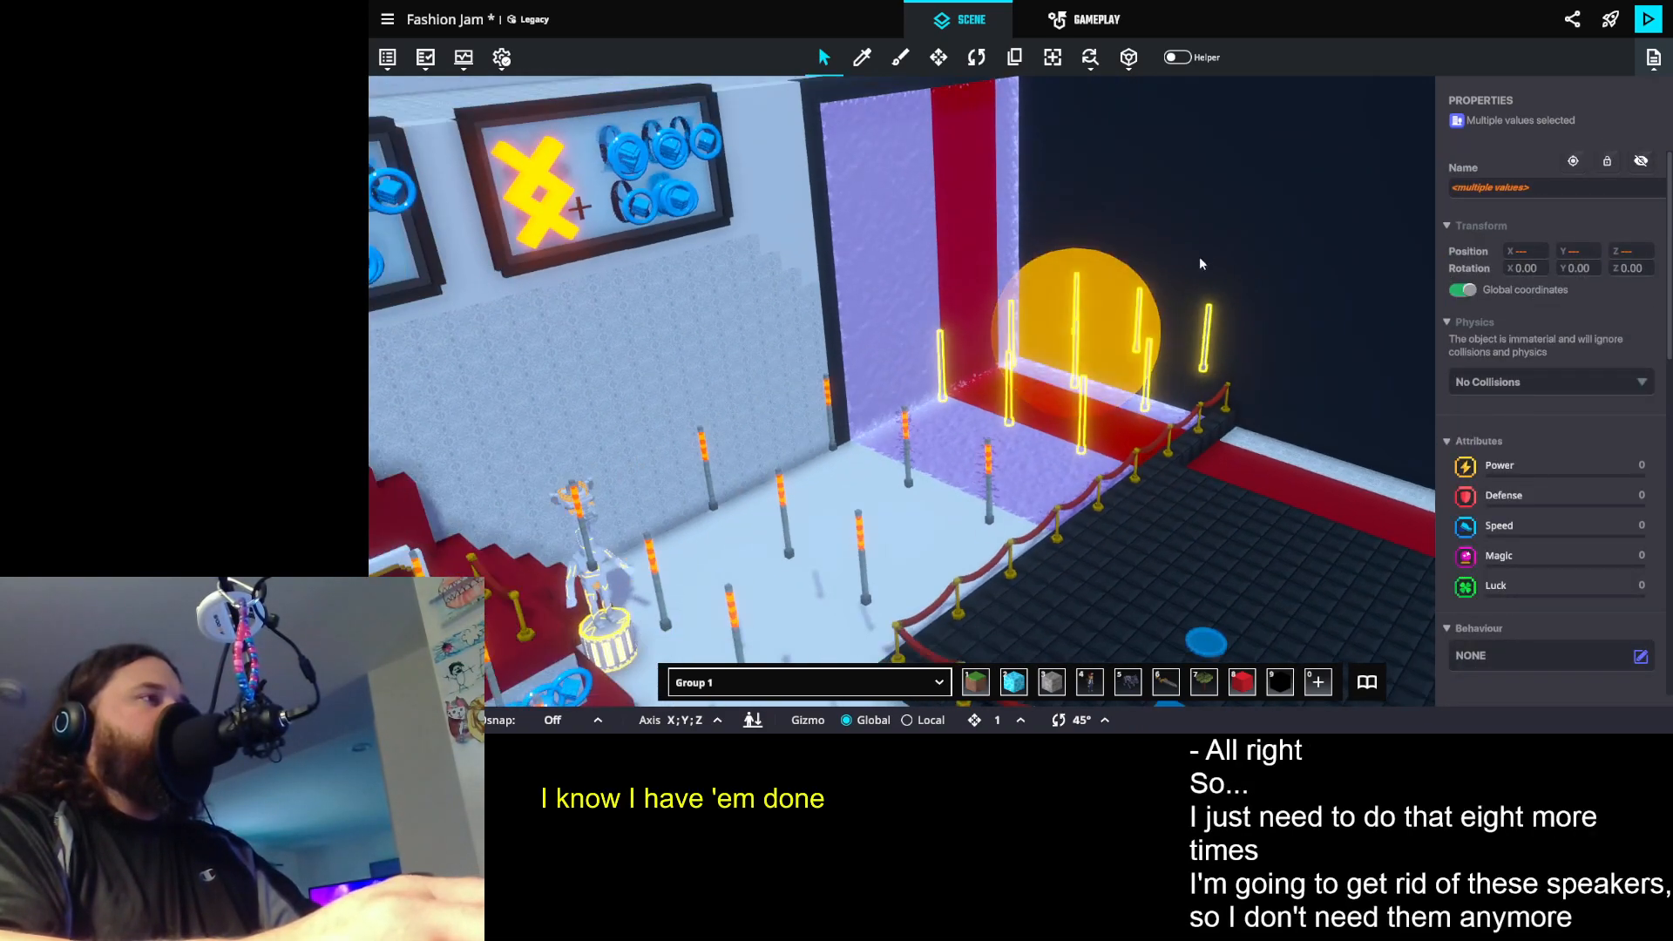
click(1207, 241)
key(ctrl+s)
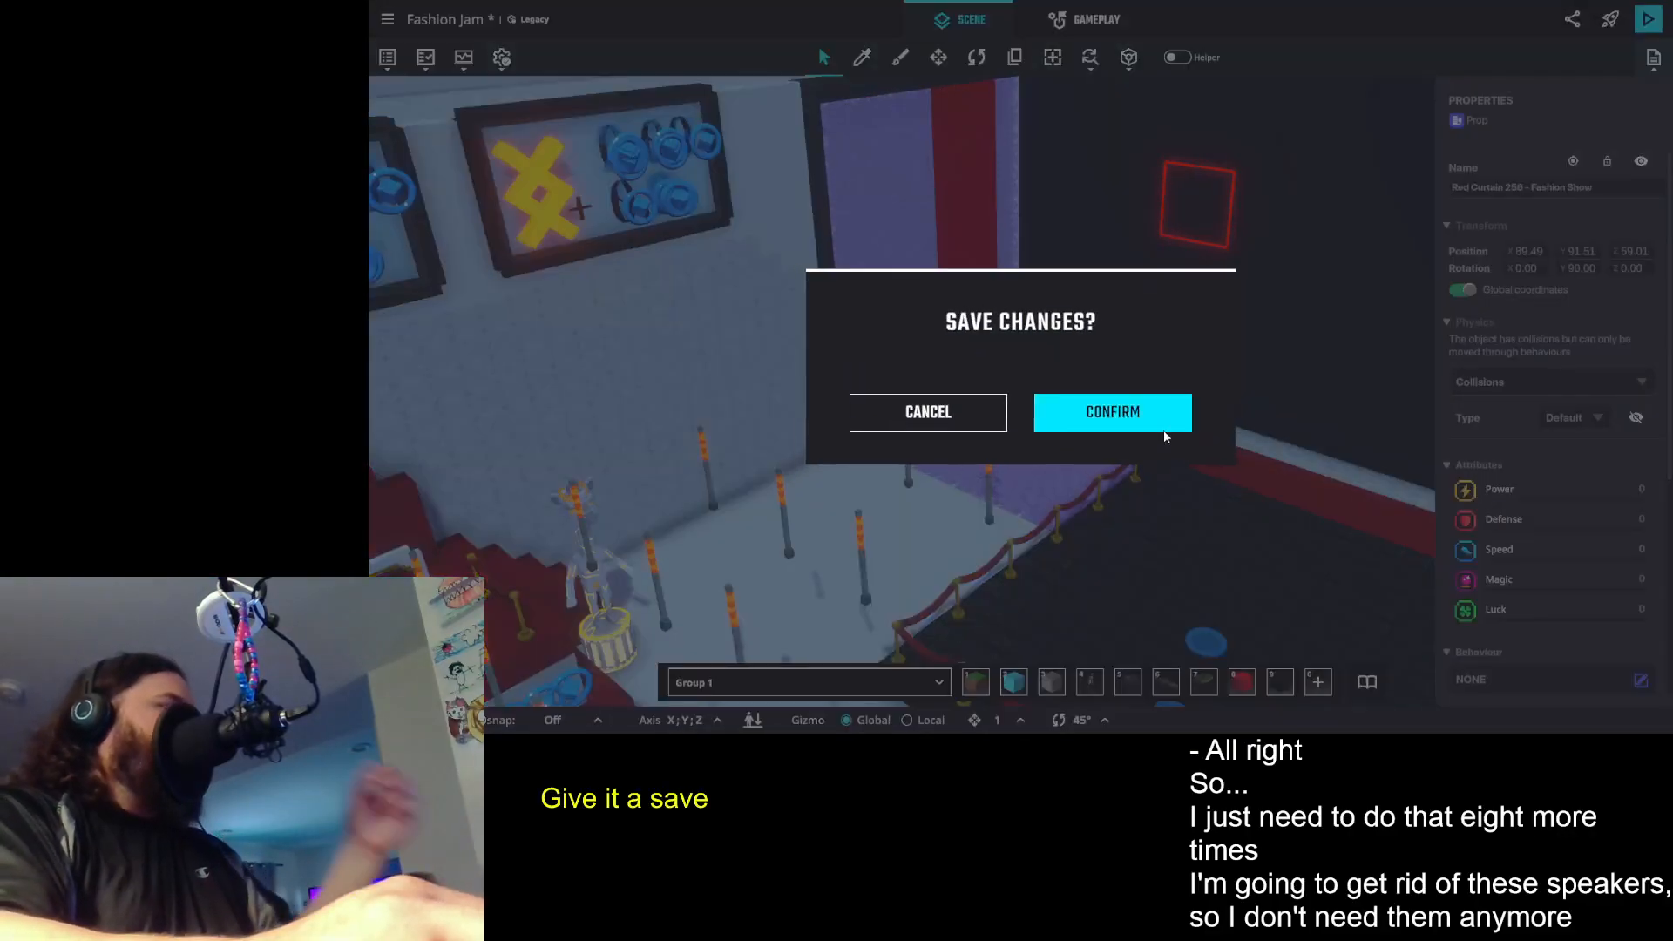
click(1159, 415)
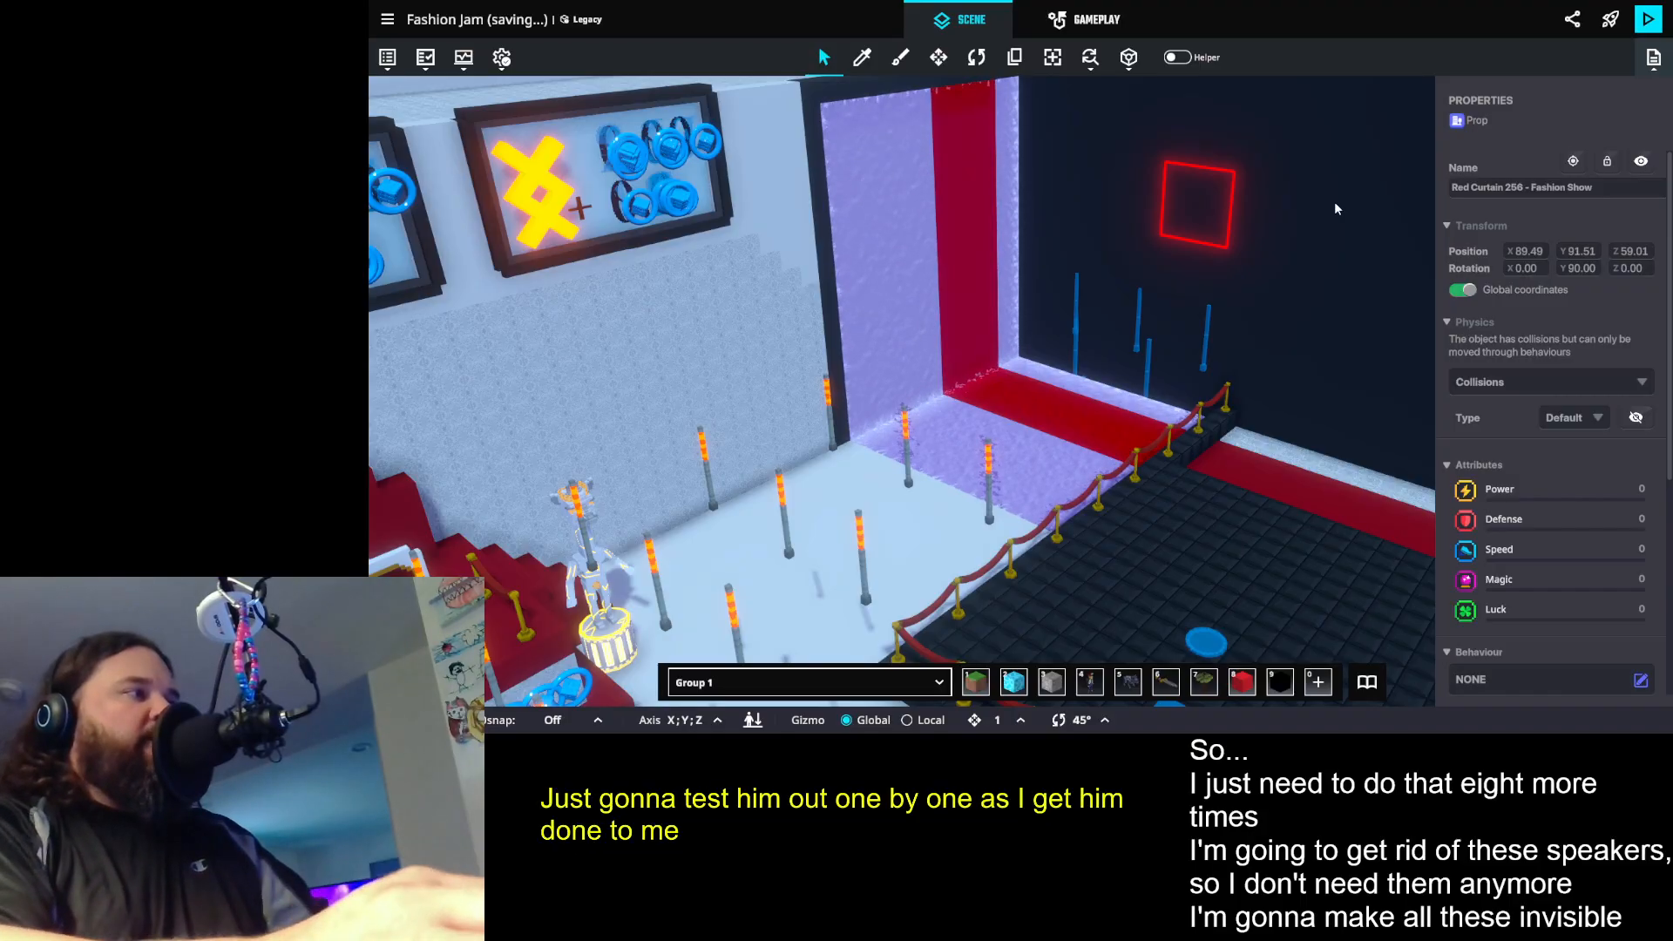
- Start a playtest, go through the Backstage entrance and take the Judge 2 role at the judge's door
click(1648, 19)
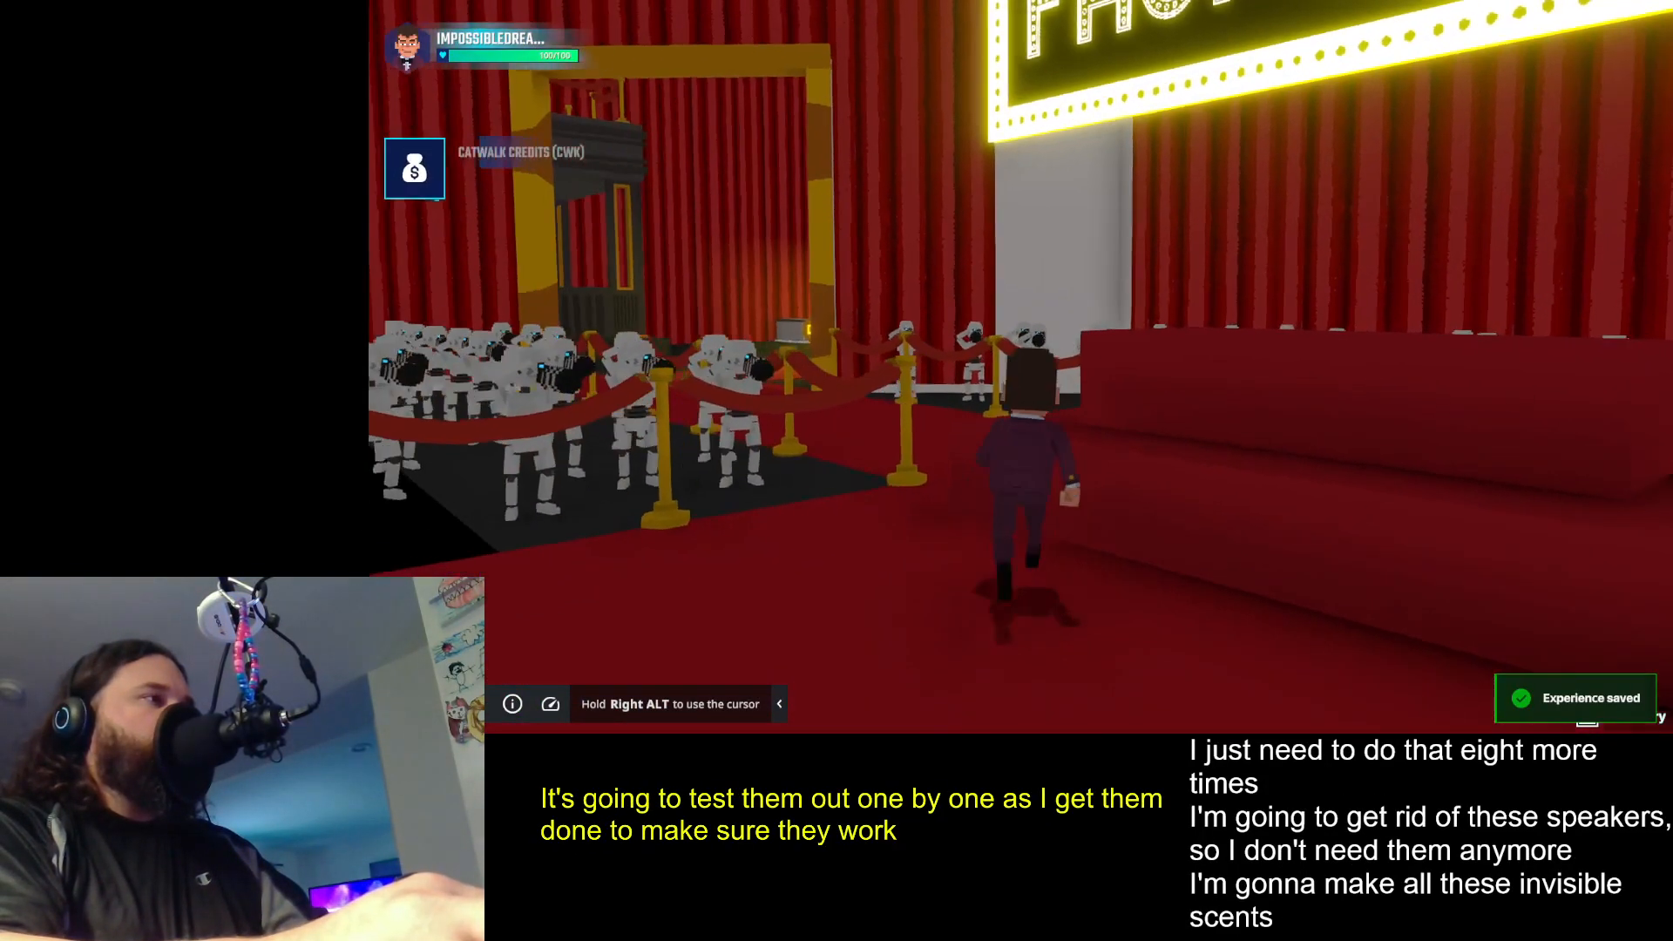
key(w)
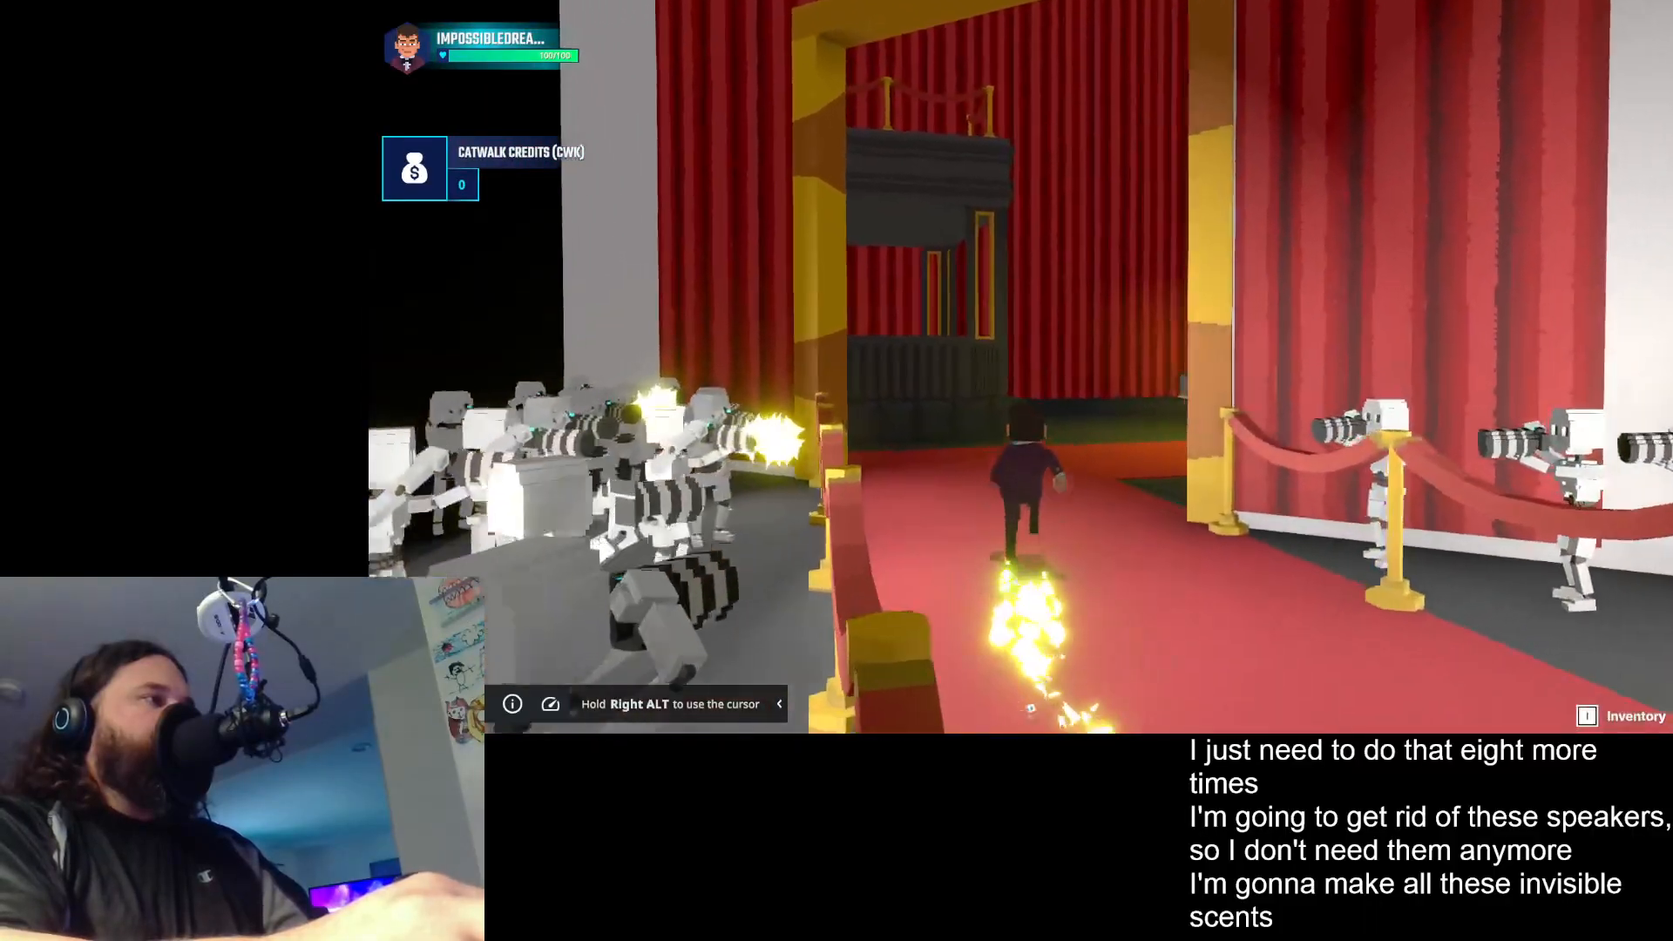
key(space)
key(space)
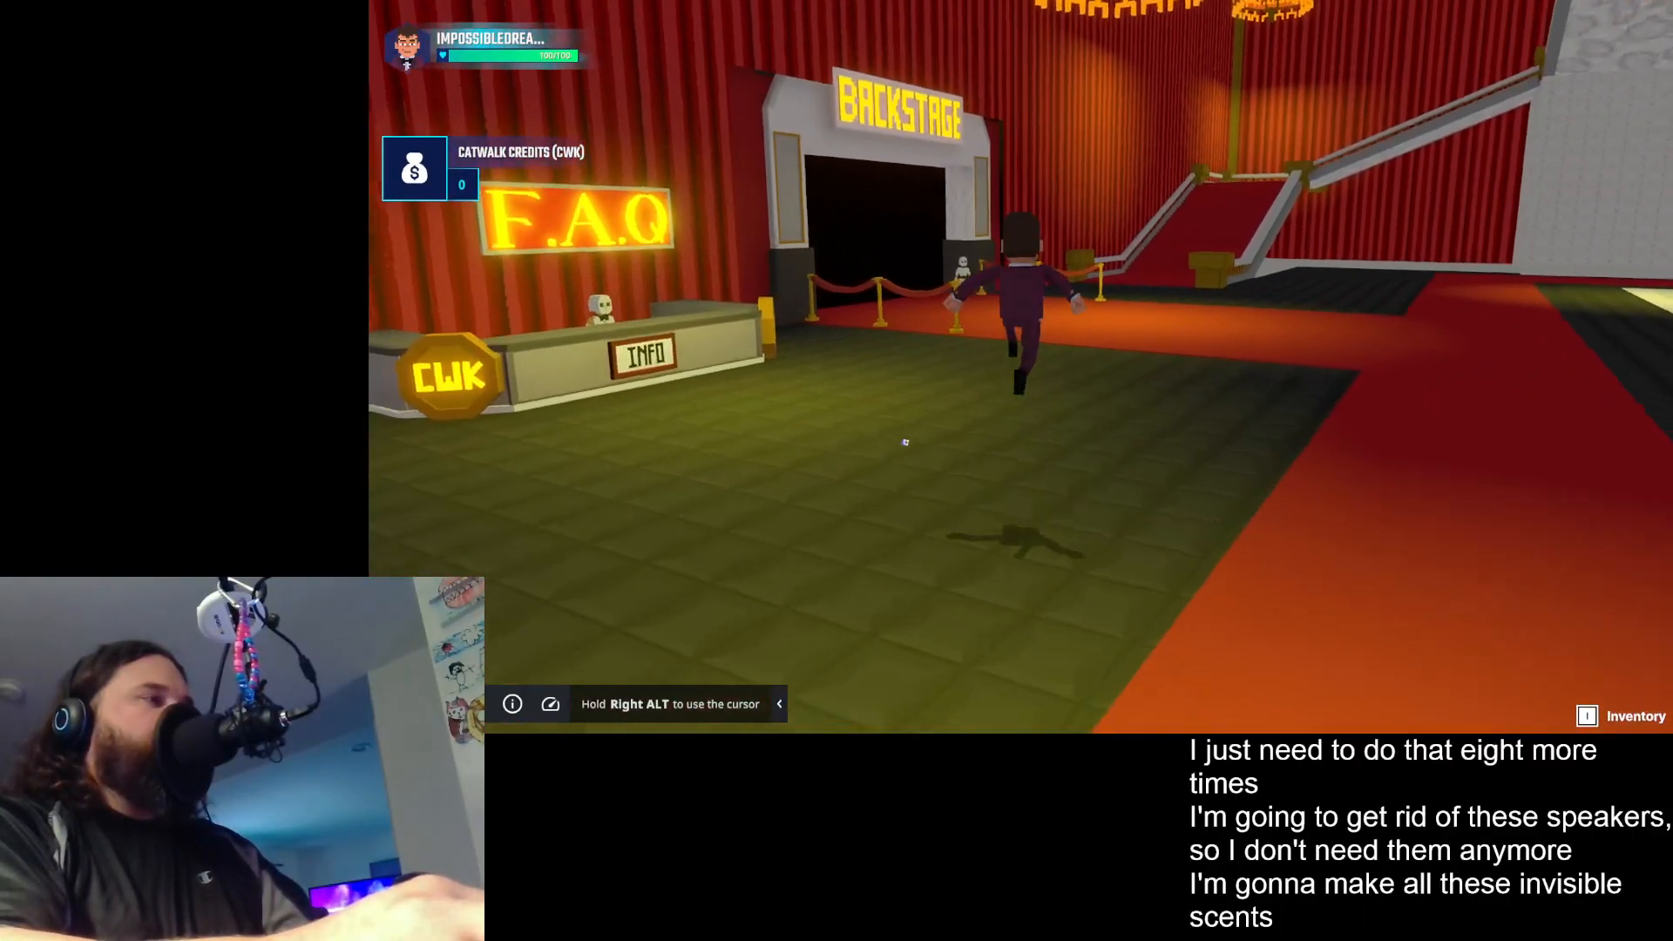
key(space)
key(space)
key(space)
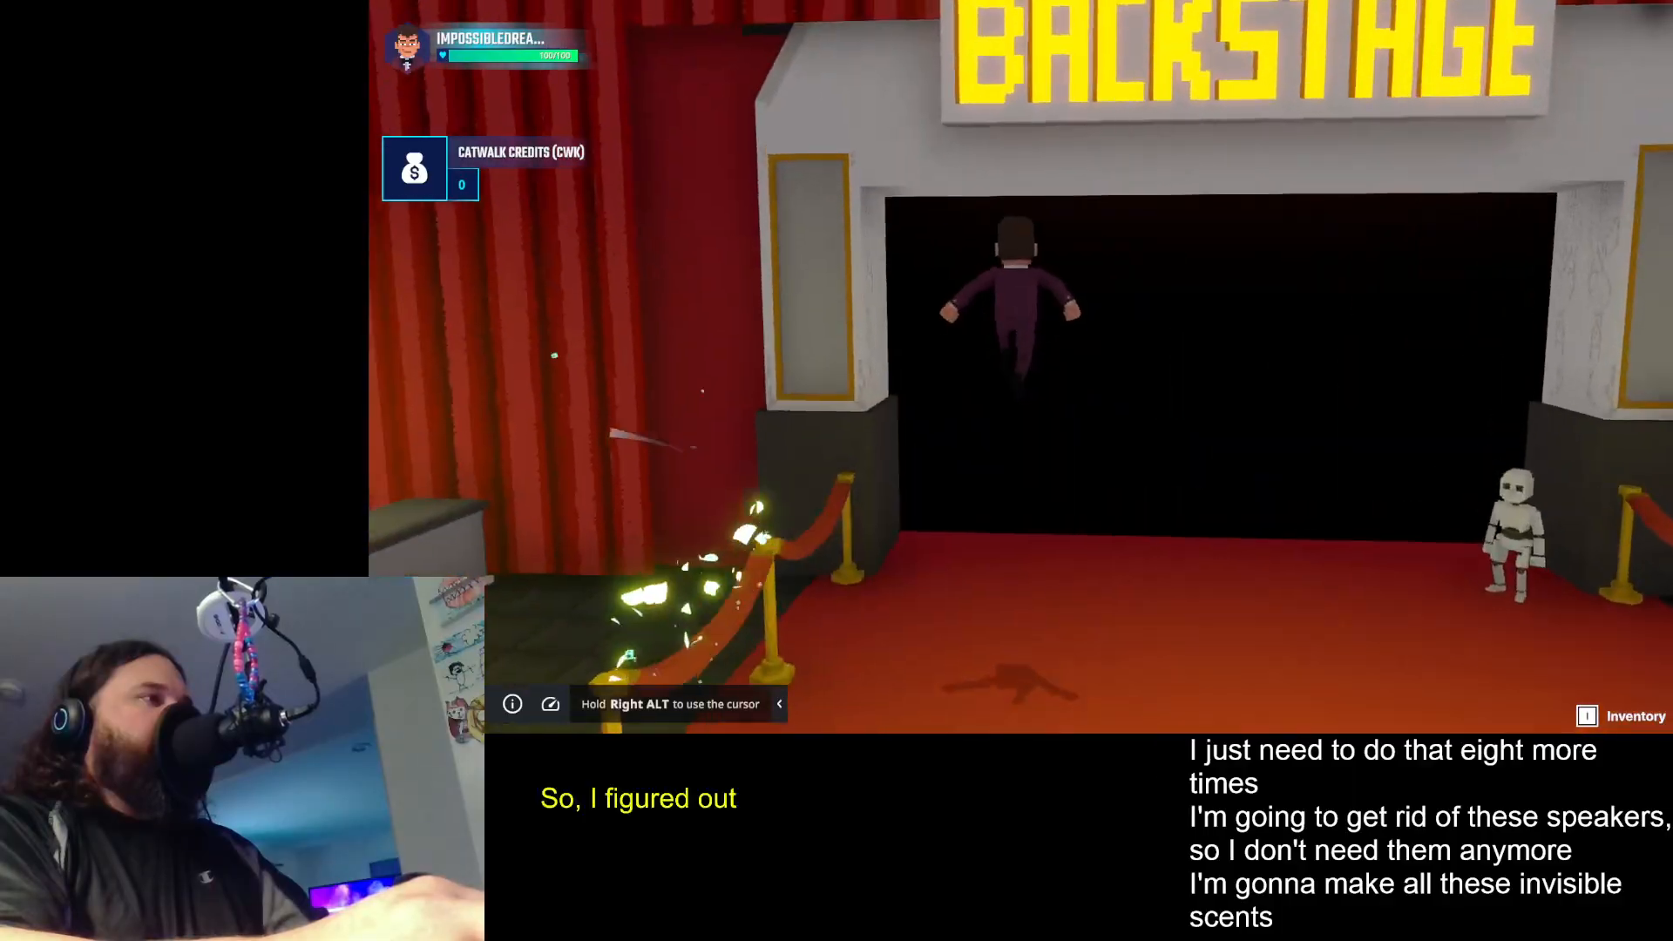
key(w)
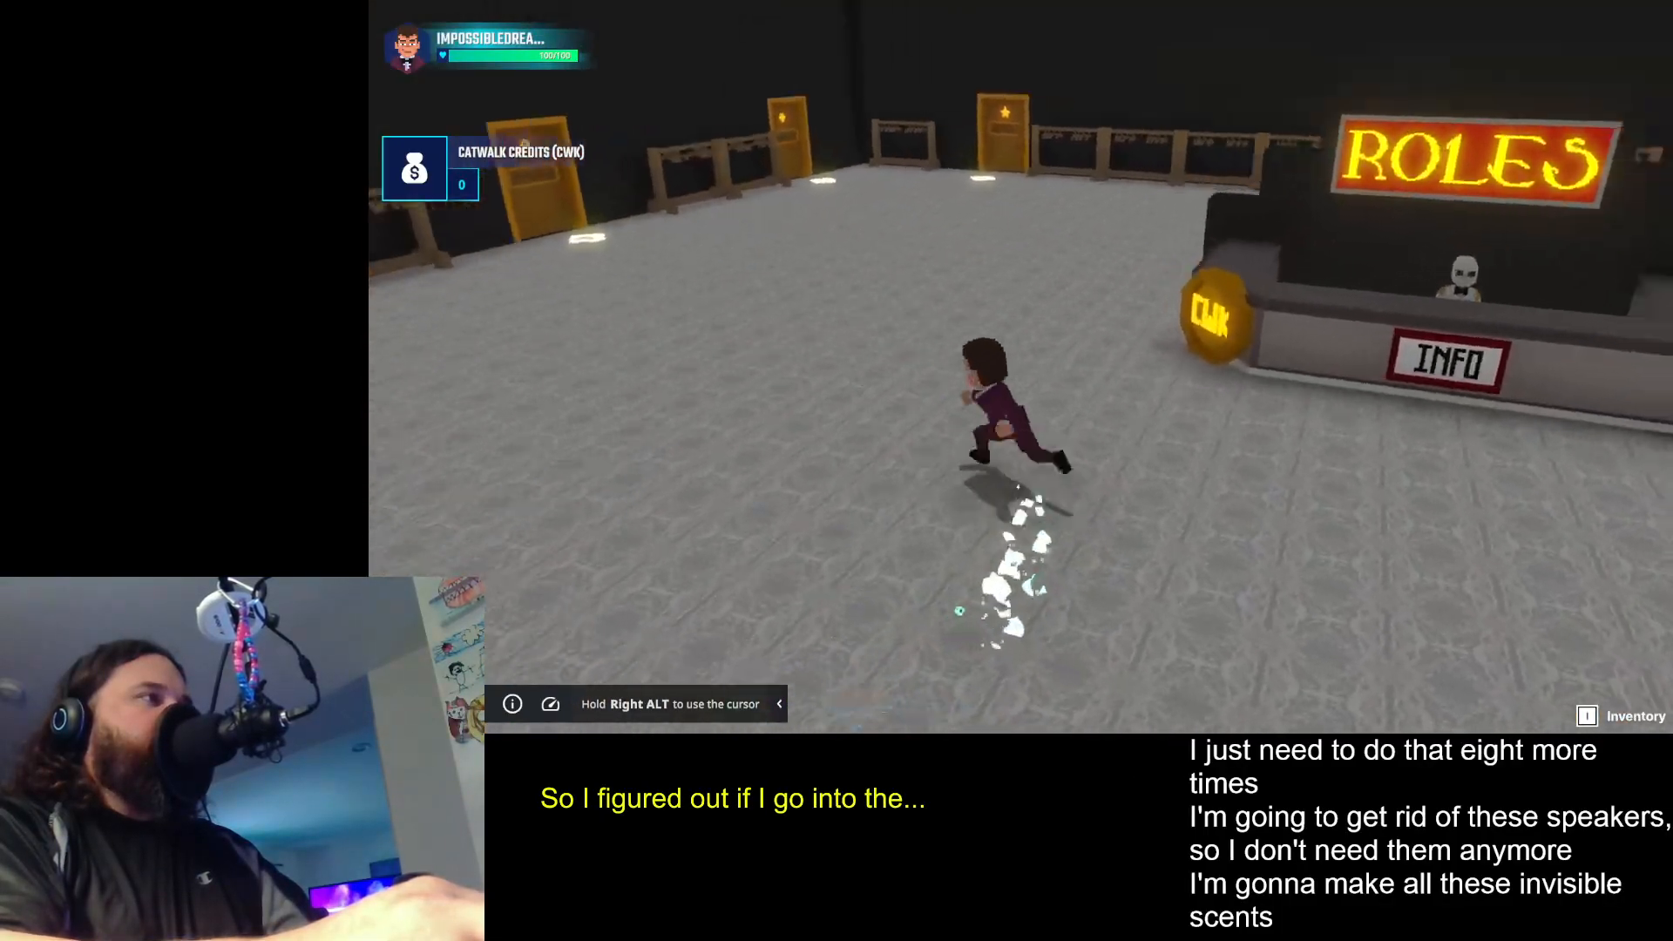
key(w)
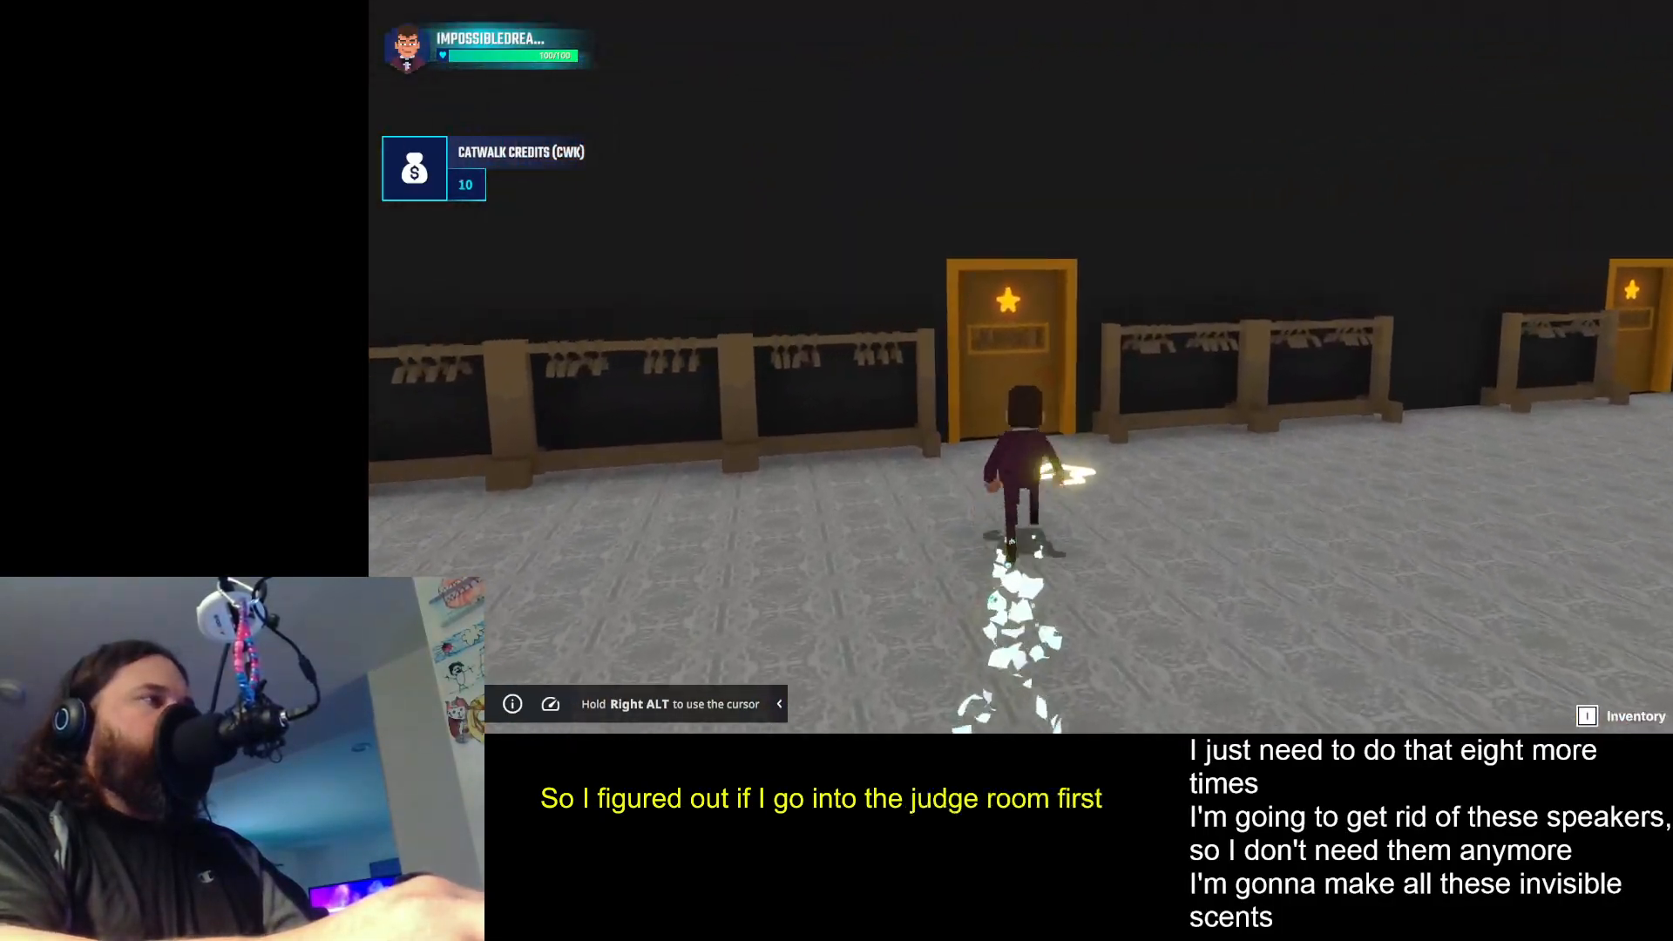
key(w)
key(e)
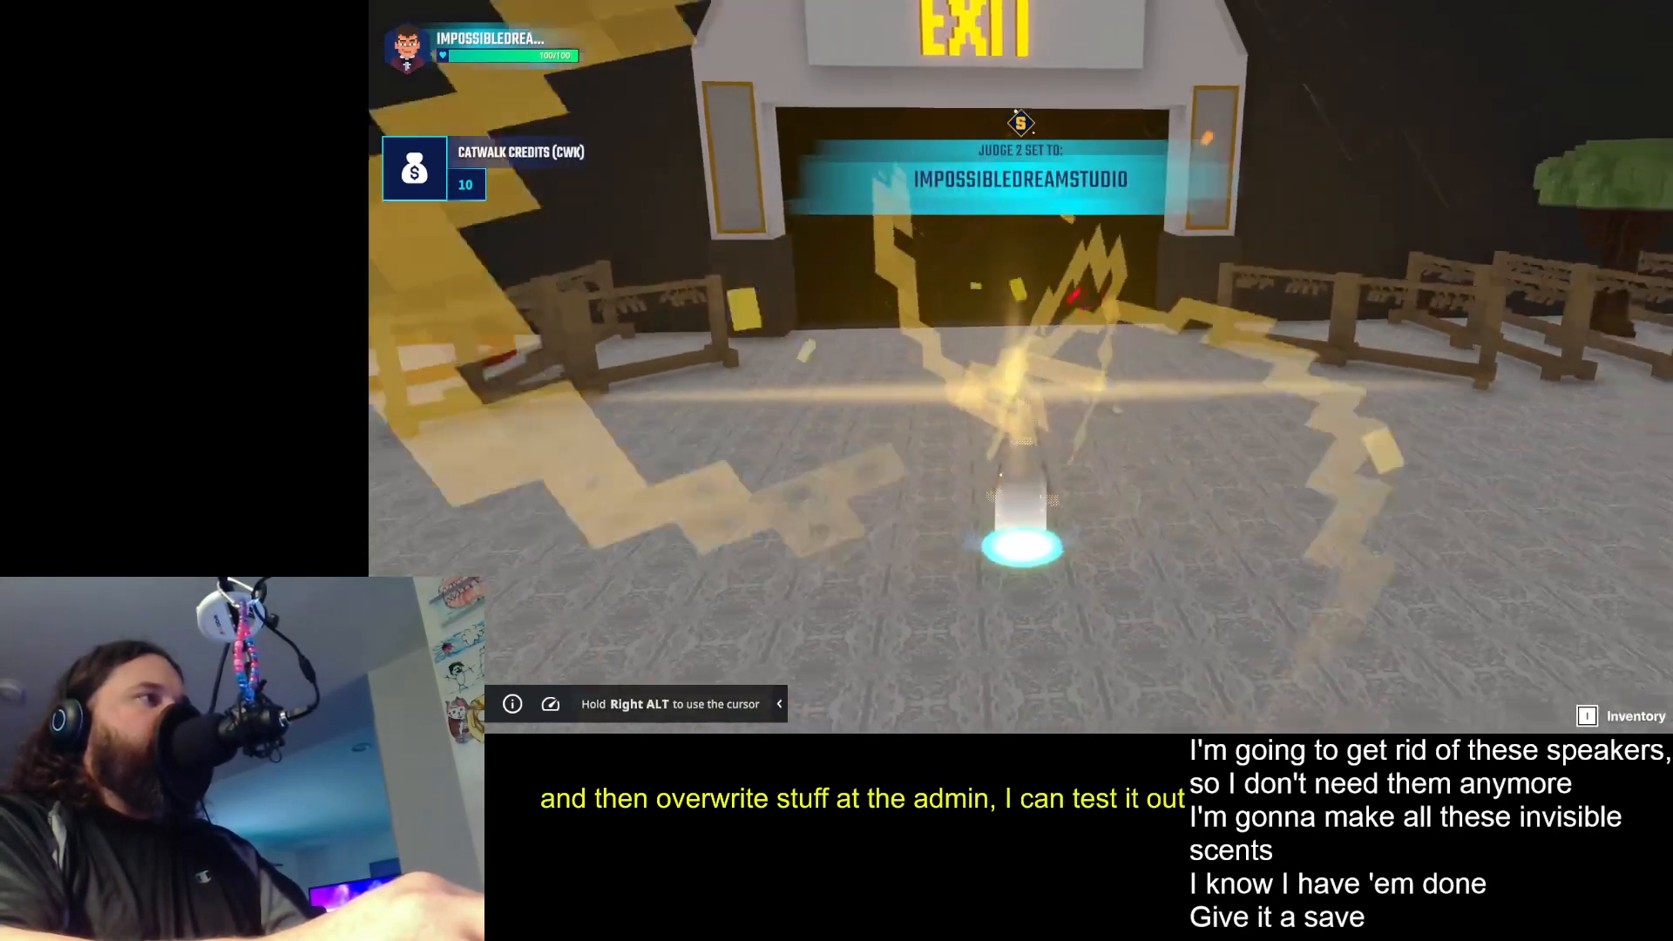
- Go to the highlighted tree behind the clothes racks and interact with it to reach the admin teleport HUD
key(w)
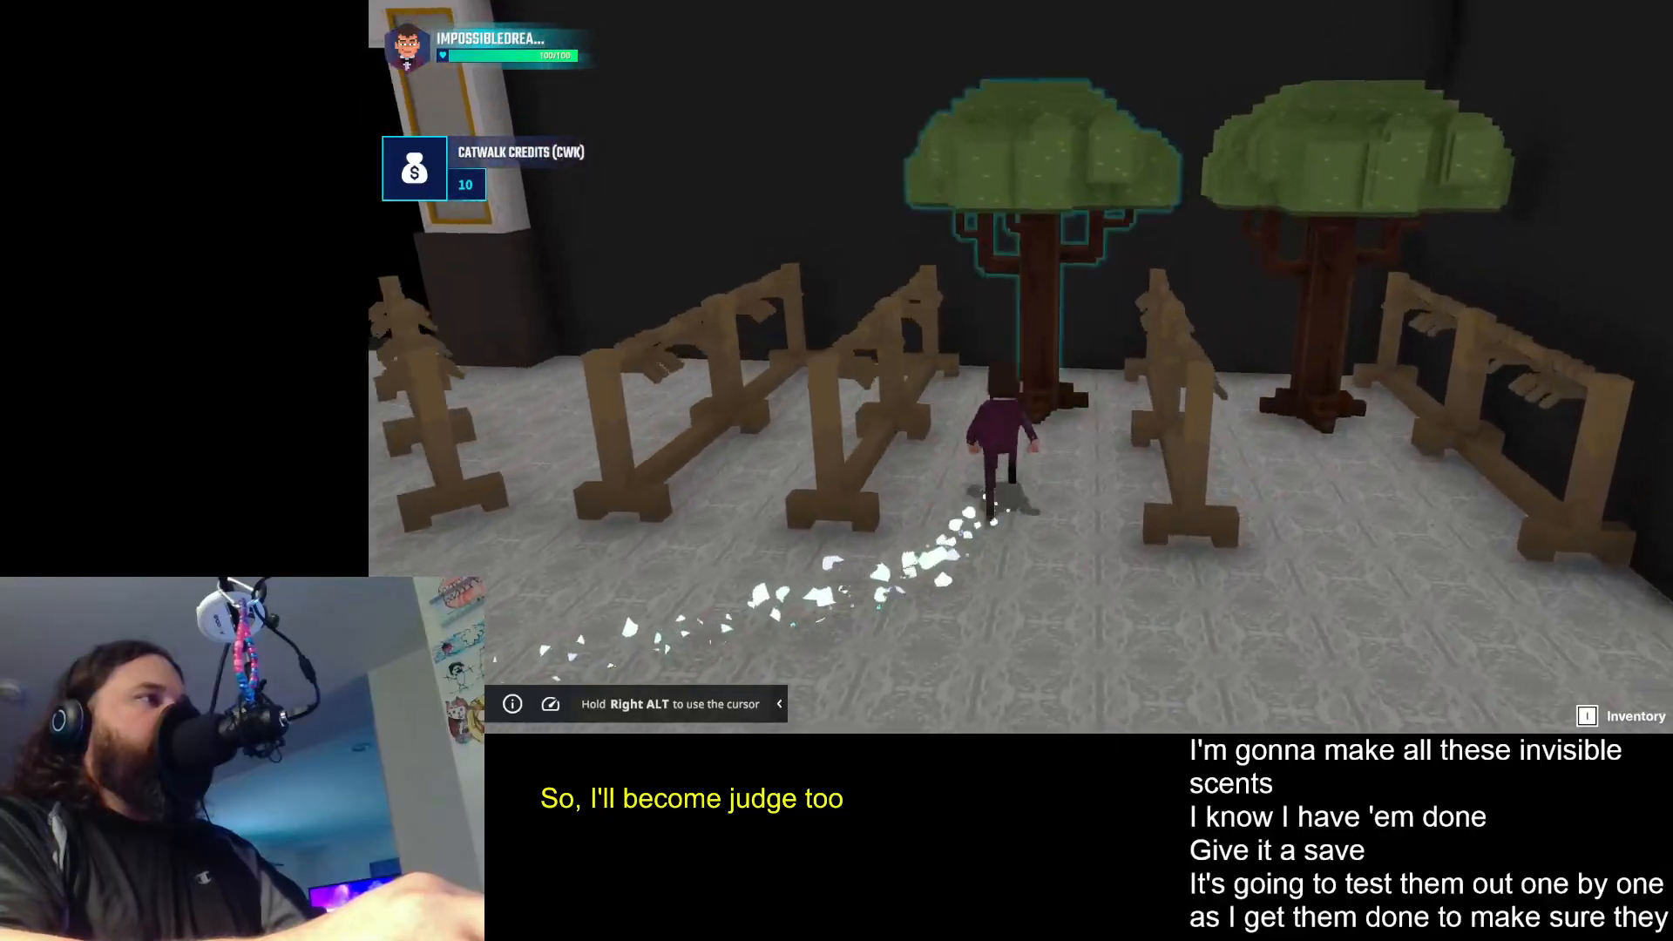
key(e)
key(w)
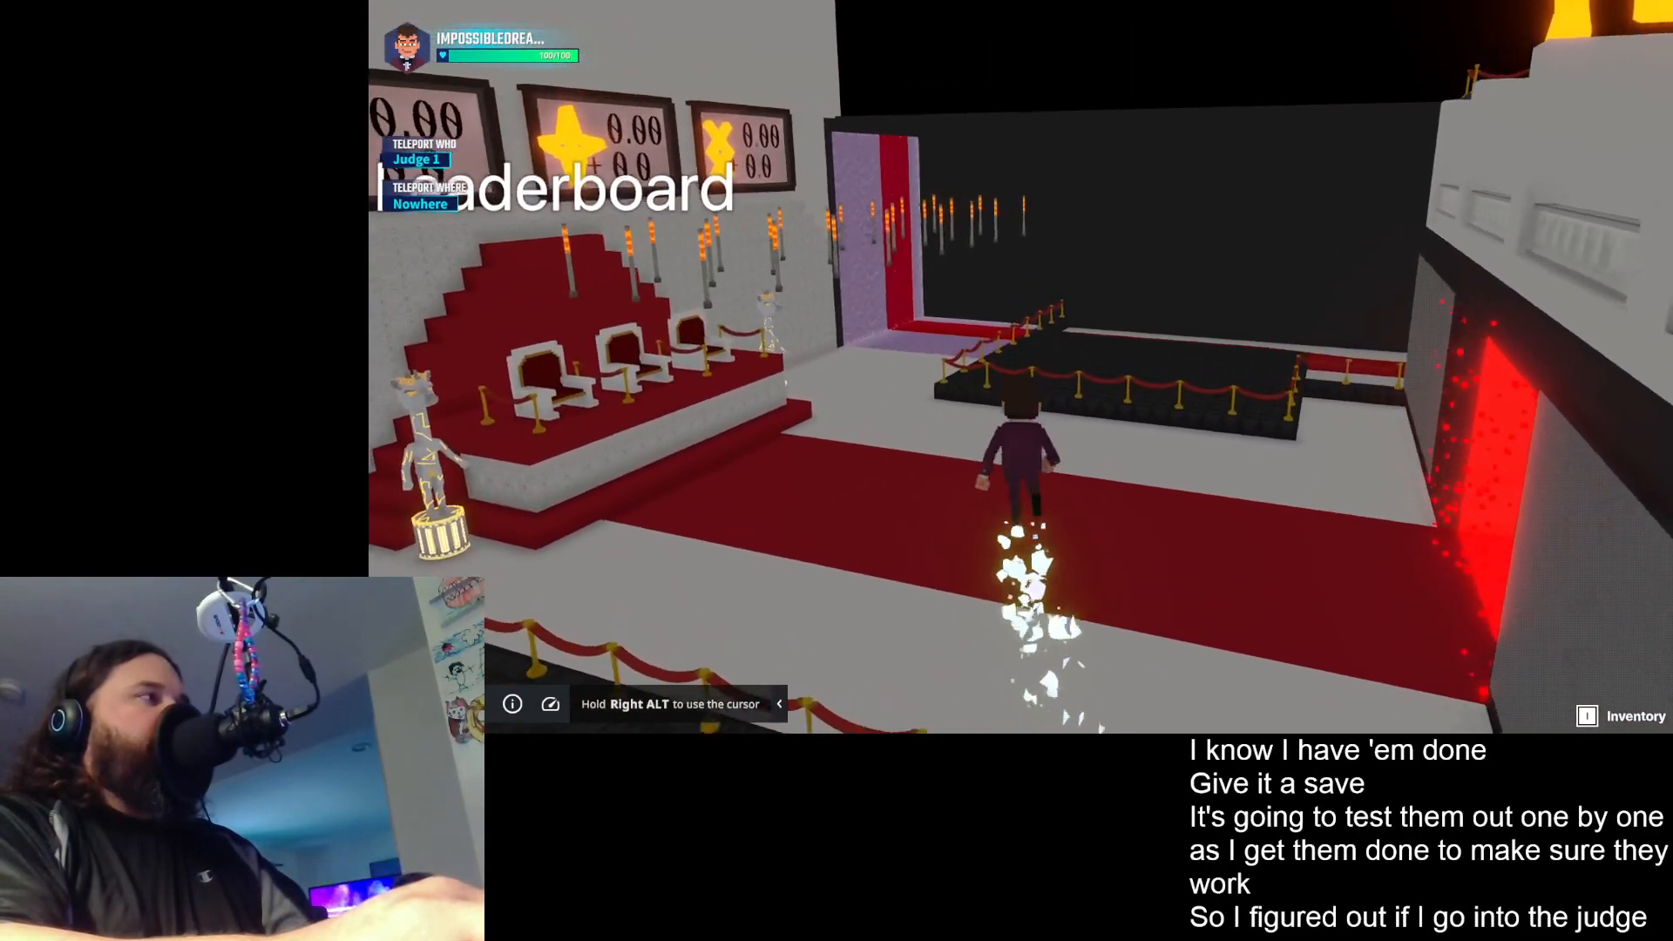
- Set the teleport HUD to Judge 2 and test teleporting to the Start Zone and the Winner Zone
key(w)
key(w)
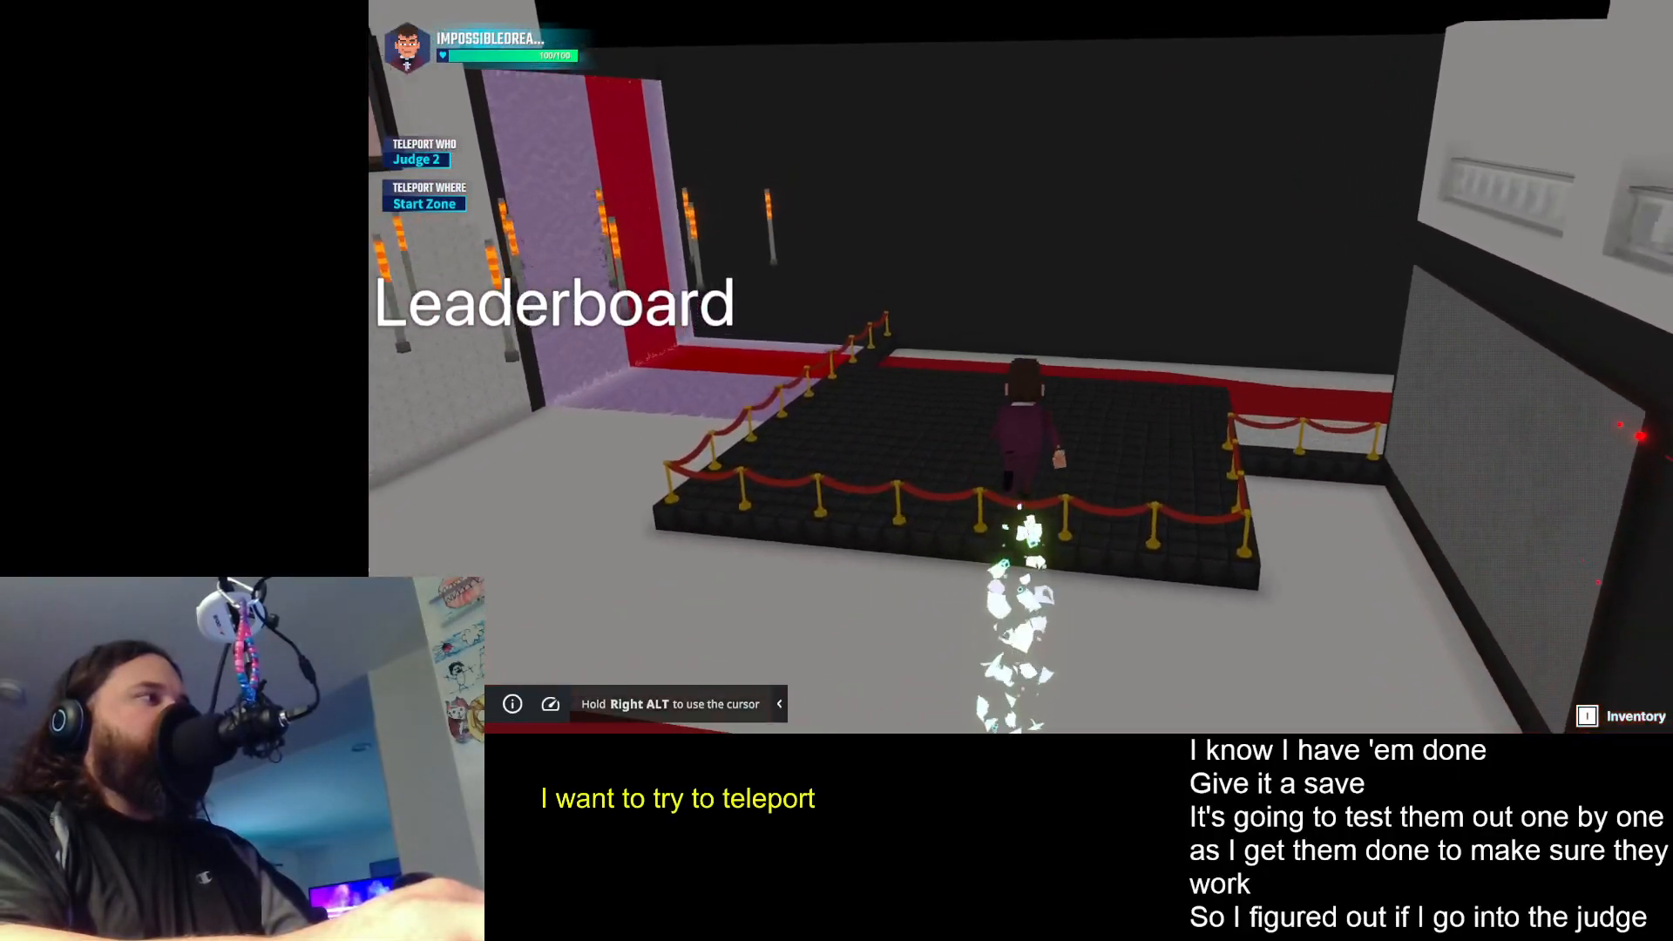
key(space)
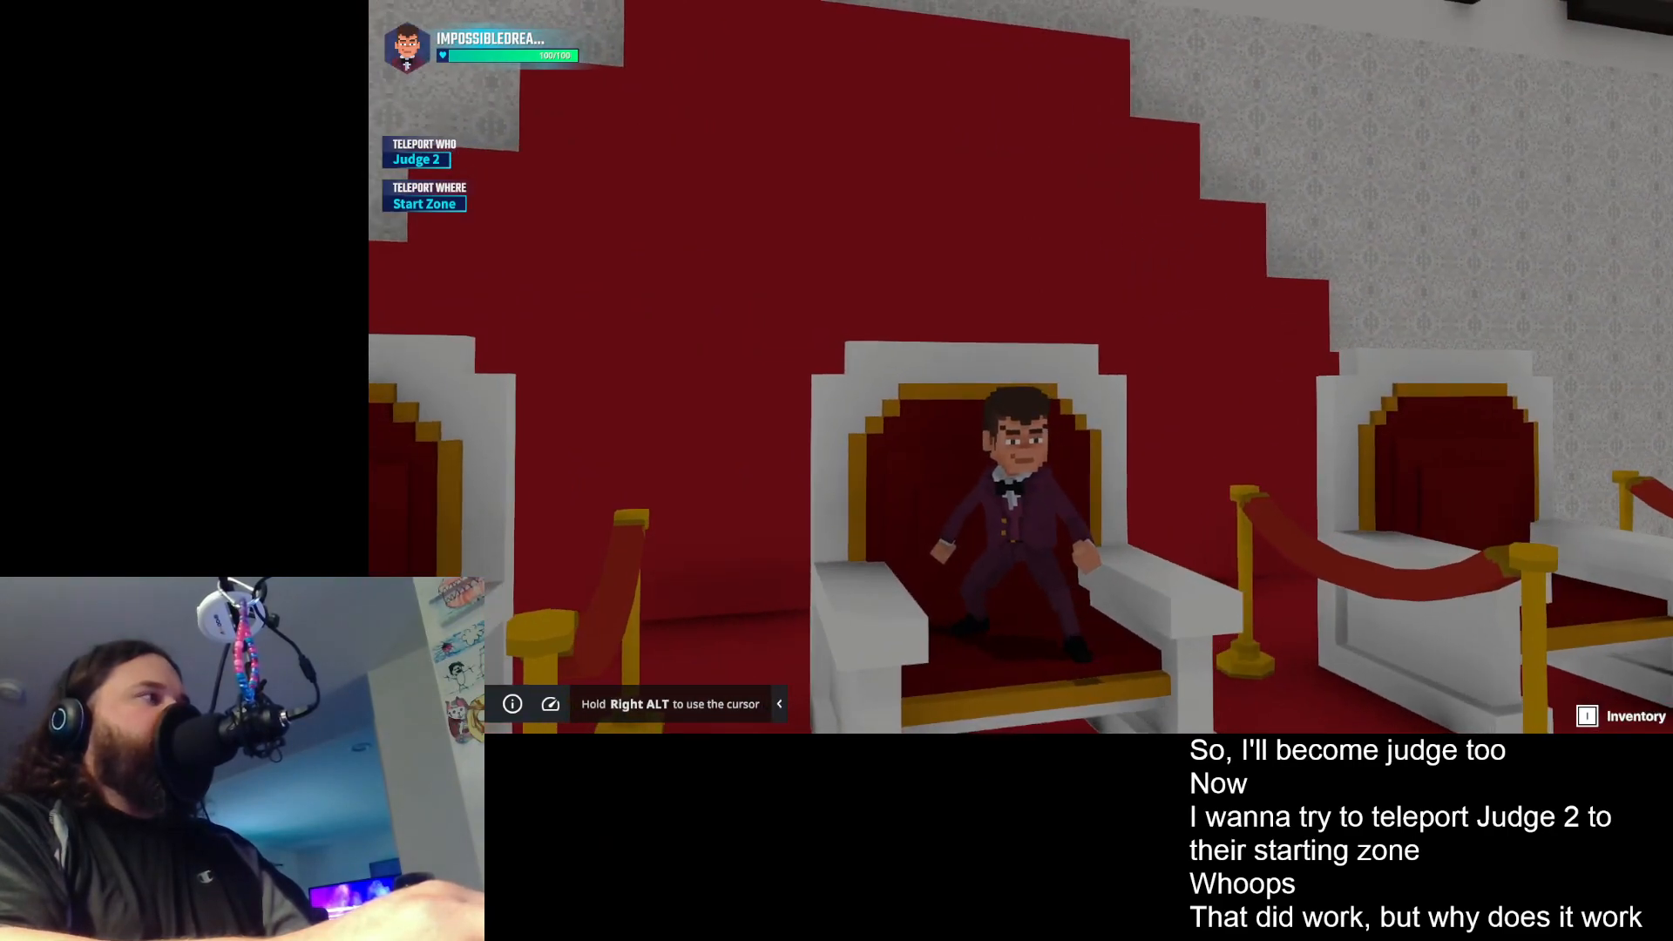
key(e)
click(1020, 367)
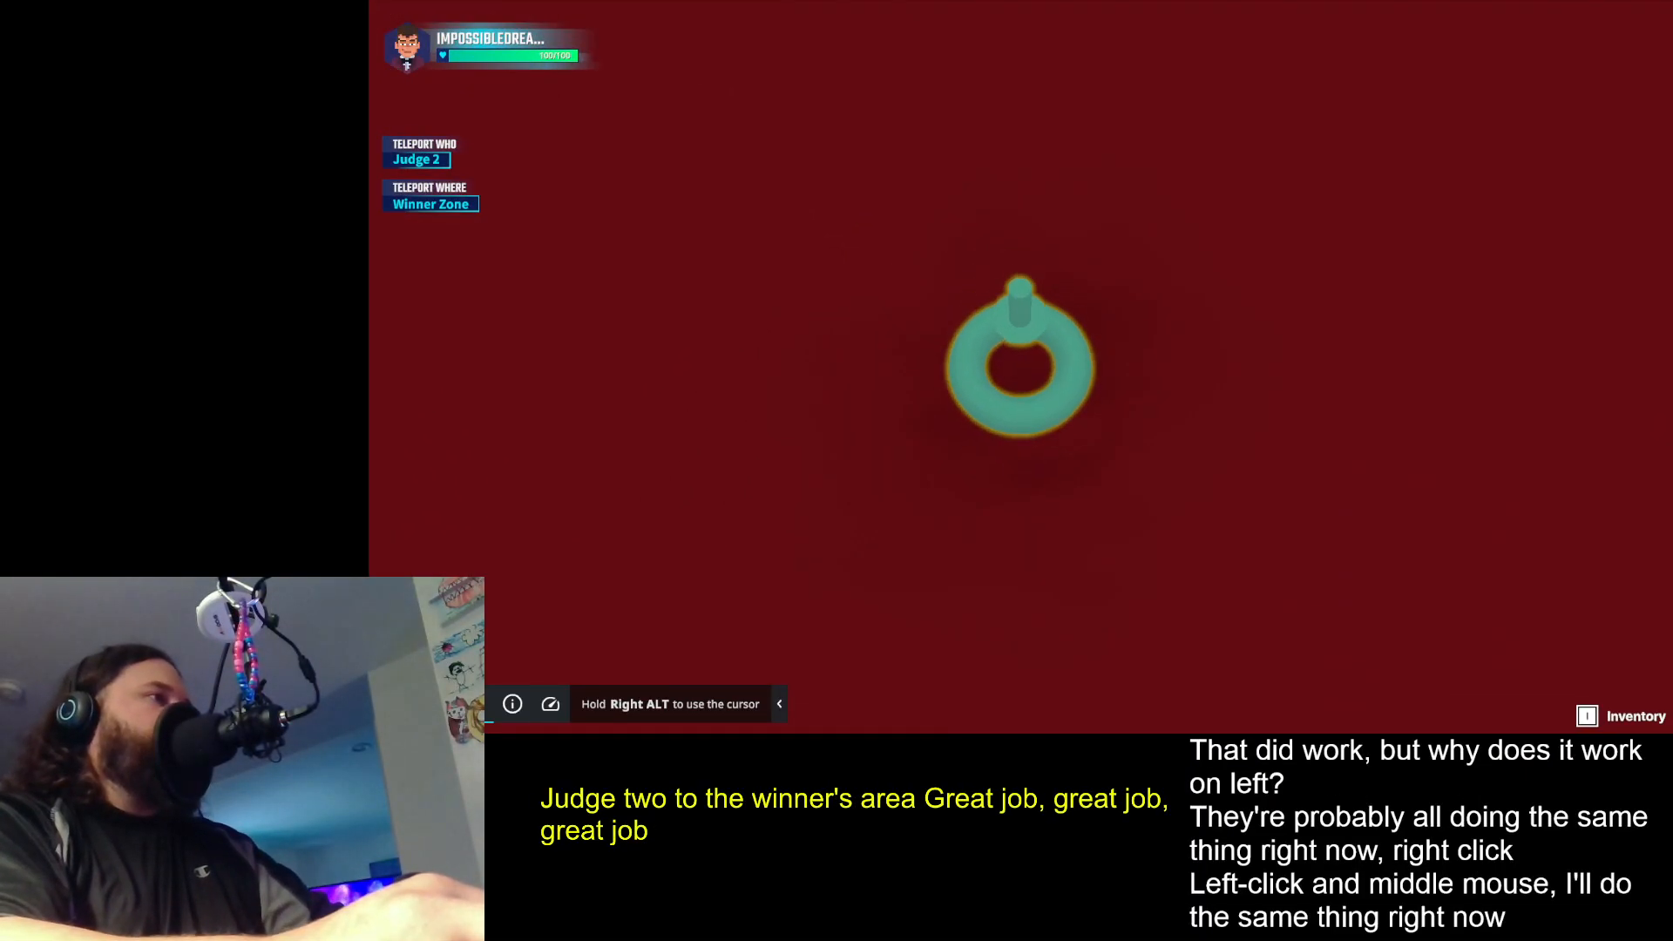
scroll(1021, 366, up, 5)
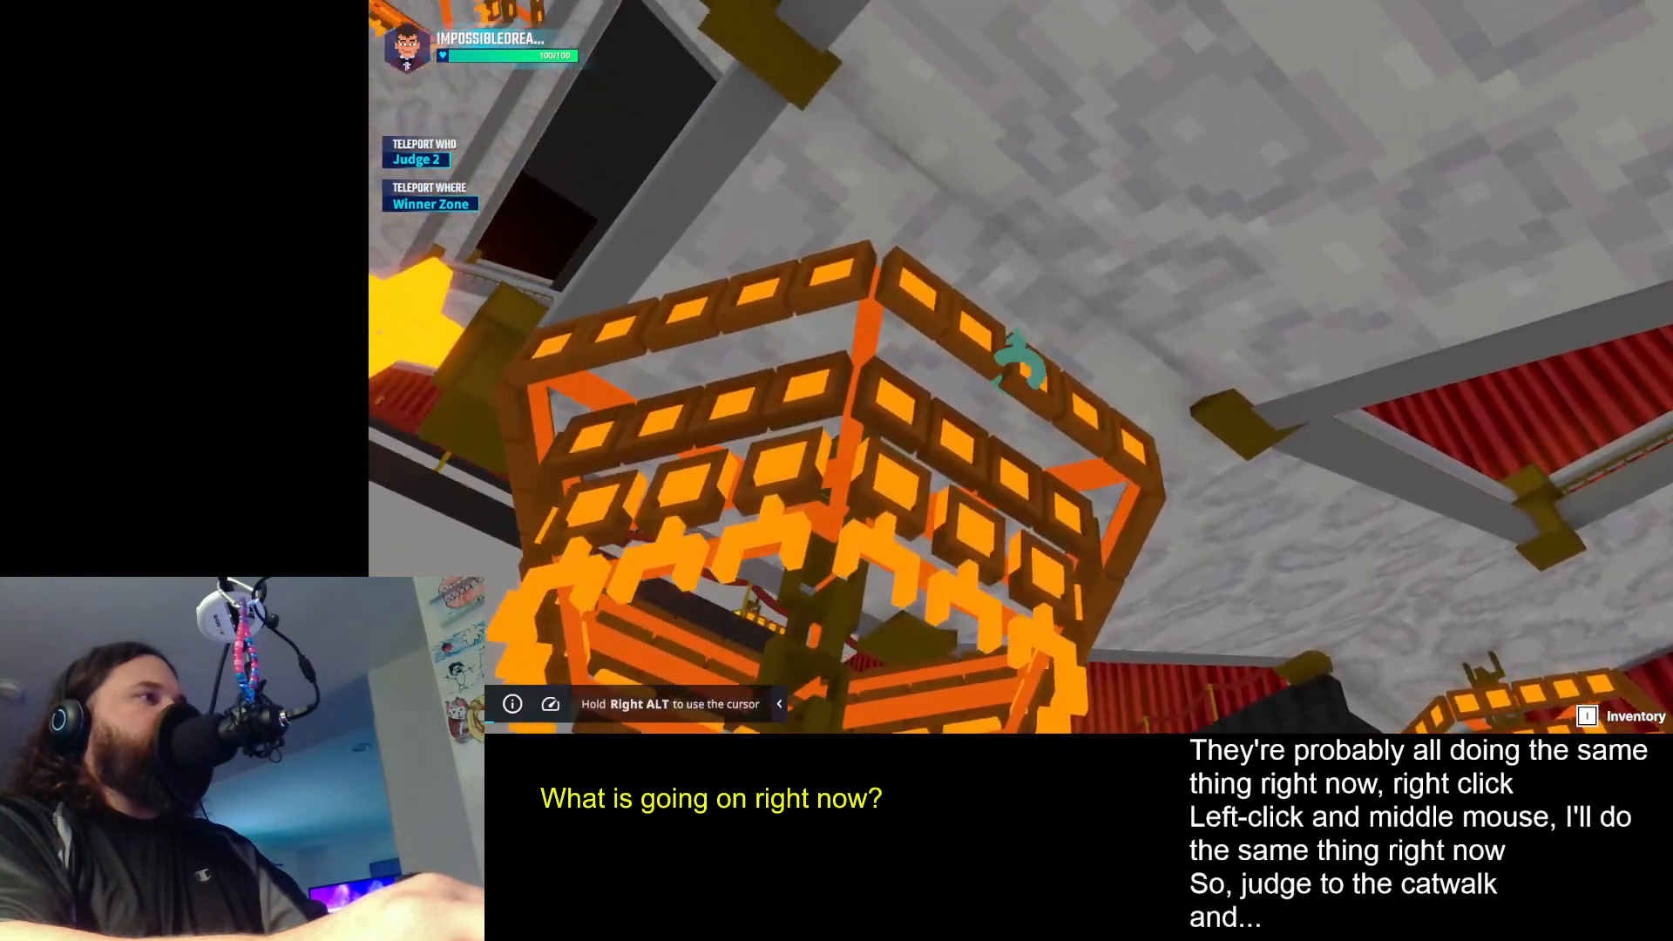
- Walk around the runway with the HUD on Judge 2 and Winner Zone, examining how the avatar and camera behave after the teleport
key(w)
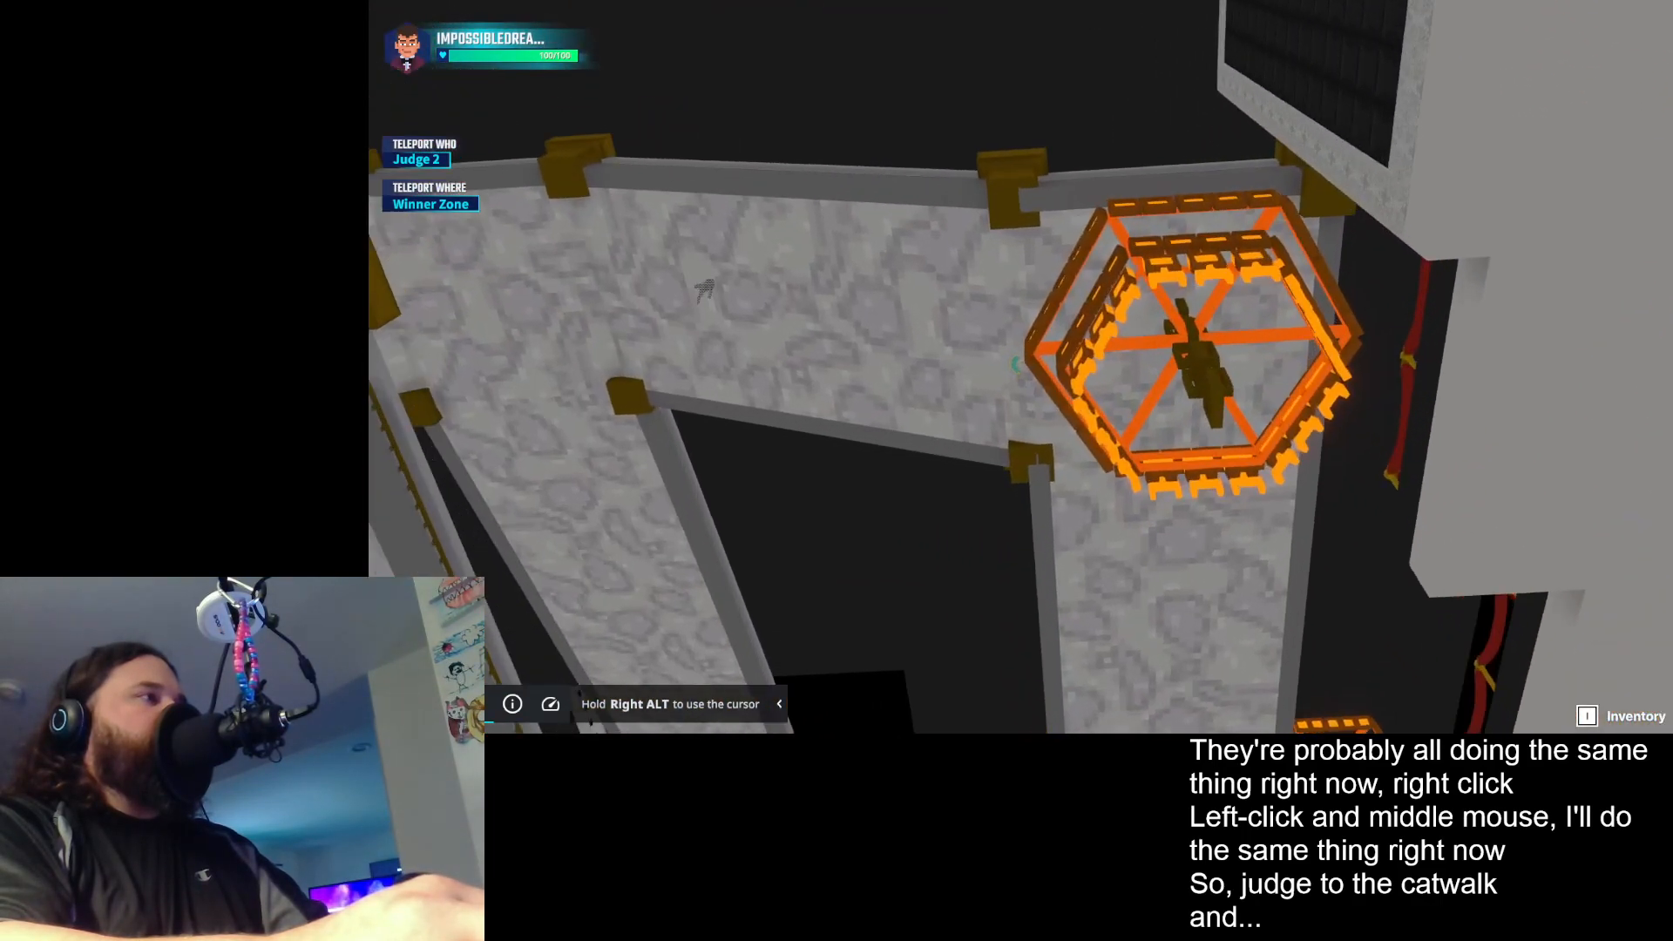
key(w)
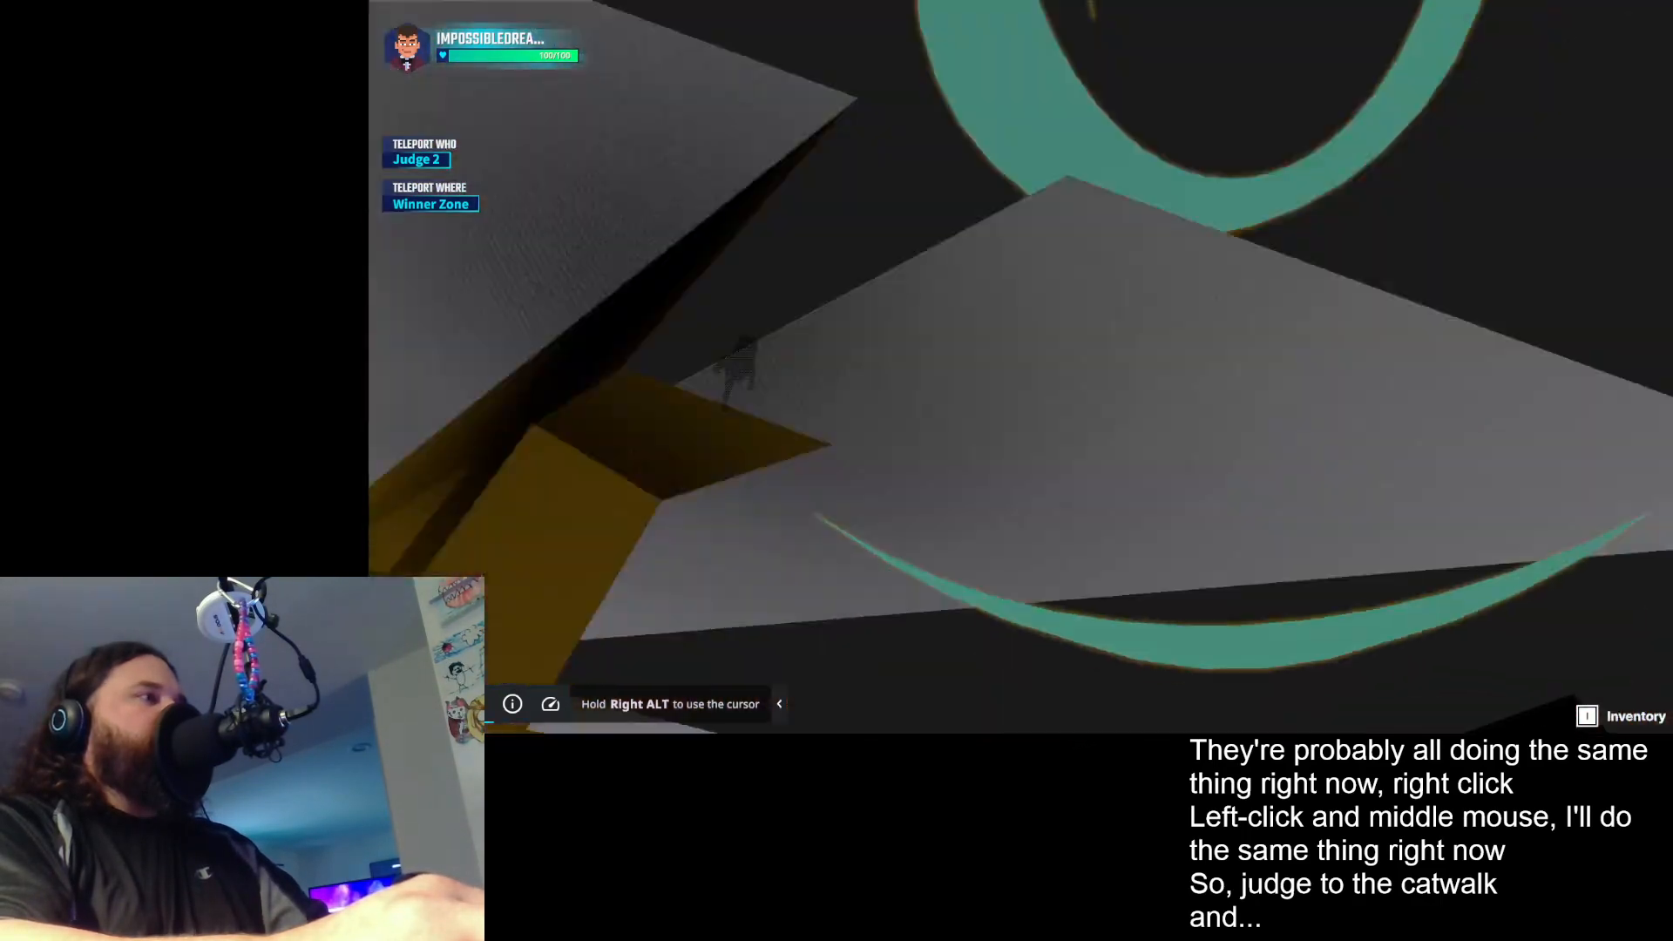
key(w)
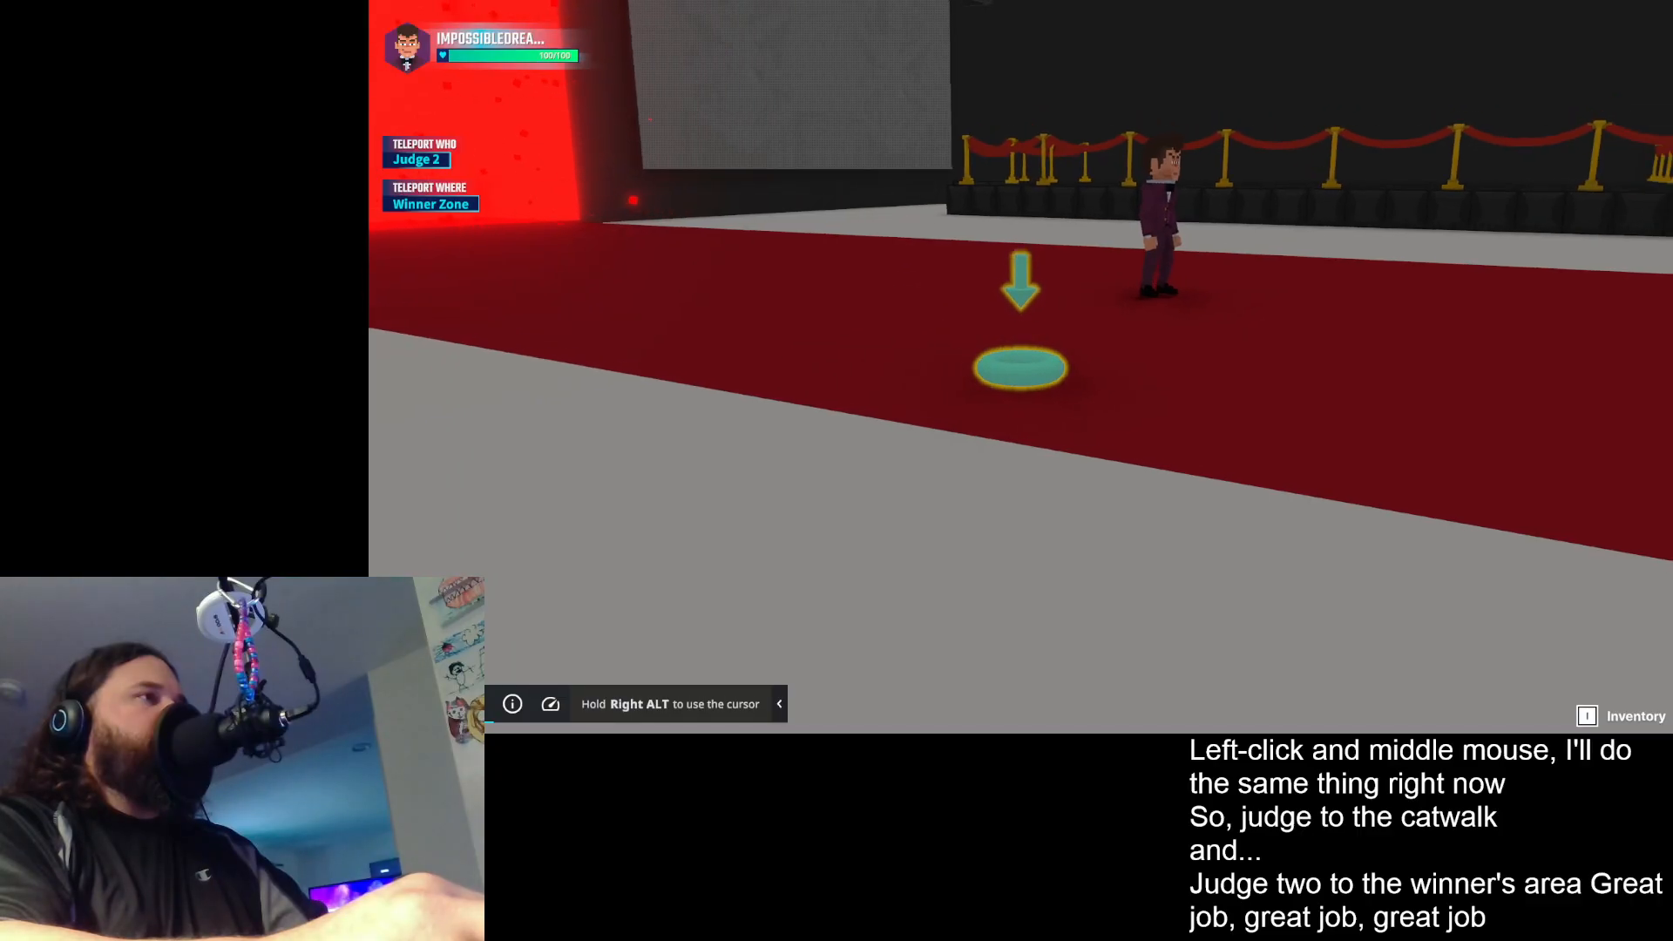
key(s)
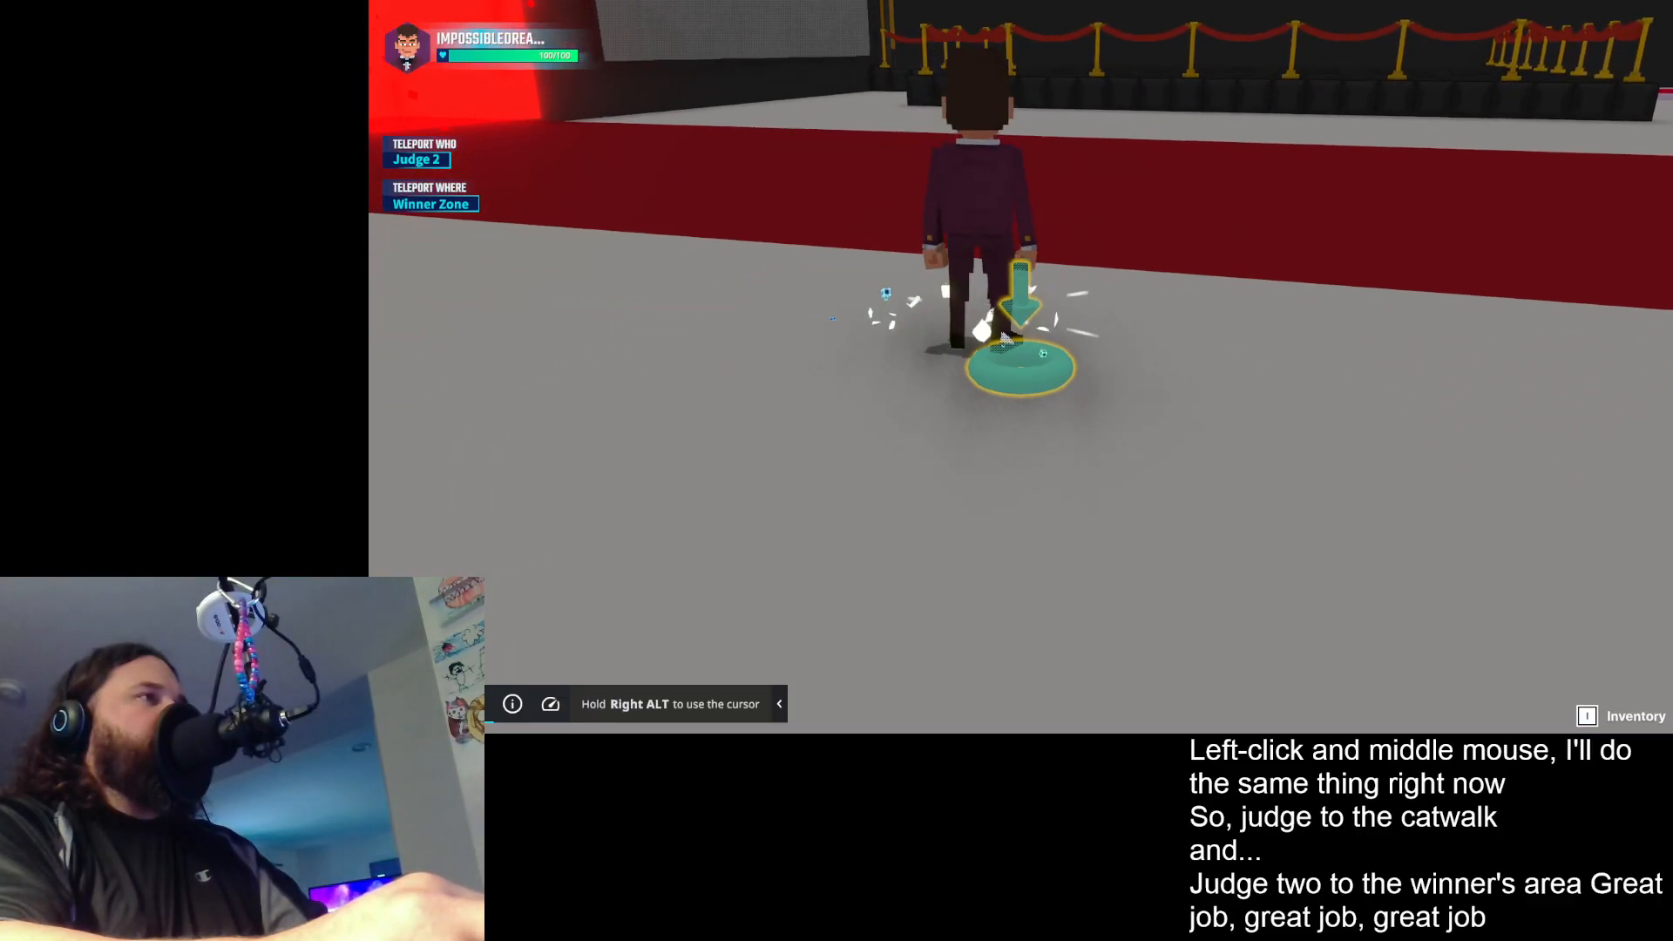
key(a)
key(s)
key(d)
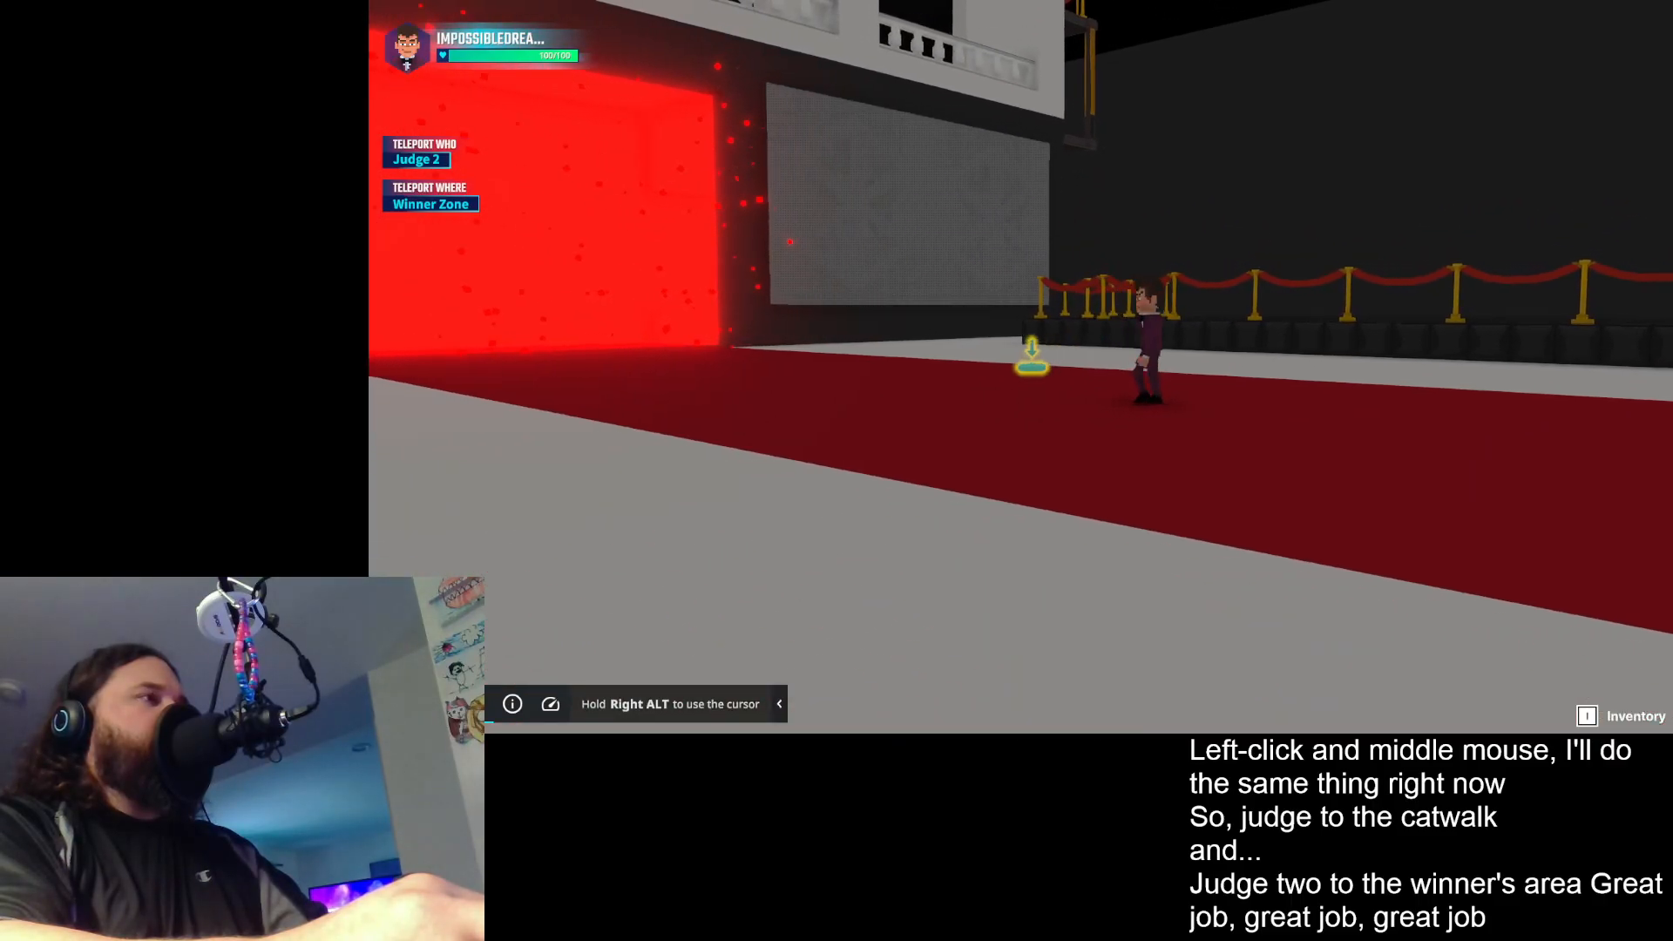
key(w)
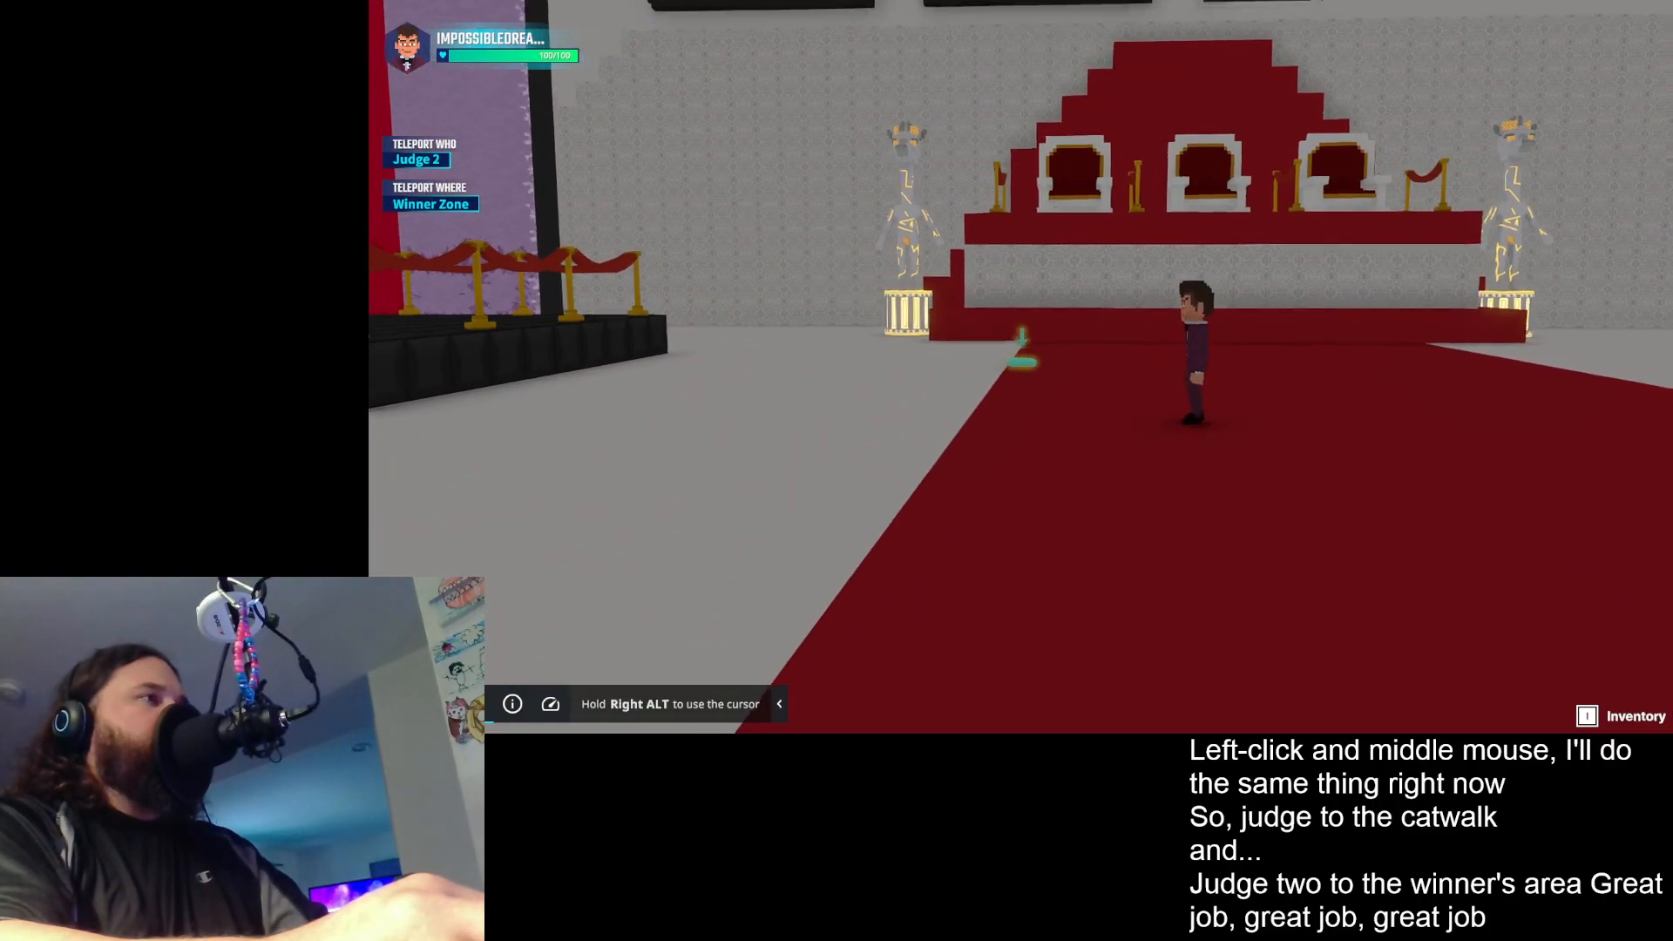
- Cycle the HUD's teleport target round to Judge 2, set the destination to Start Zone and retest that teleport
click(1022, 364)
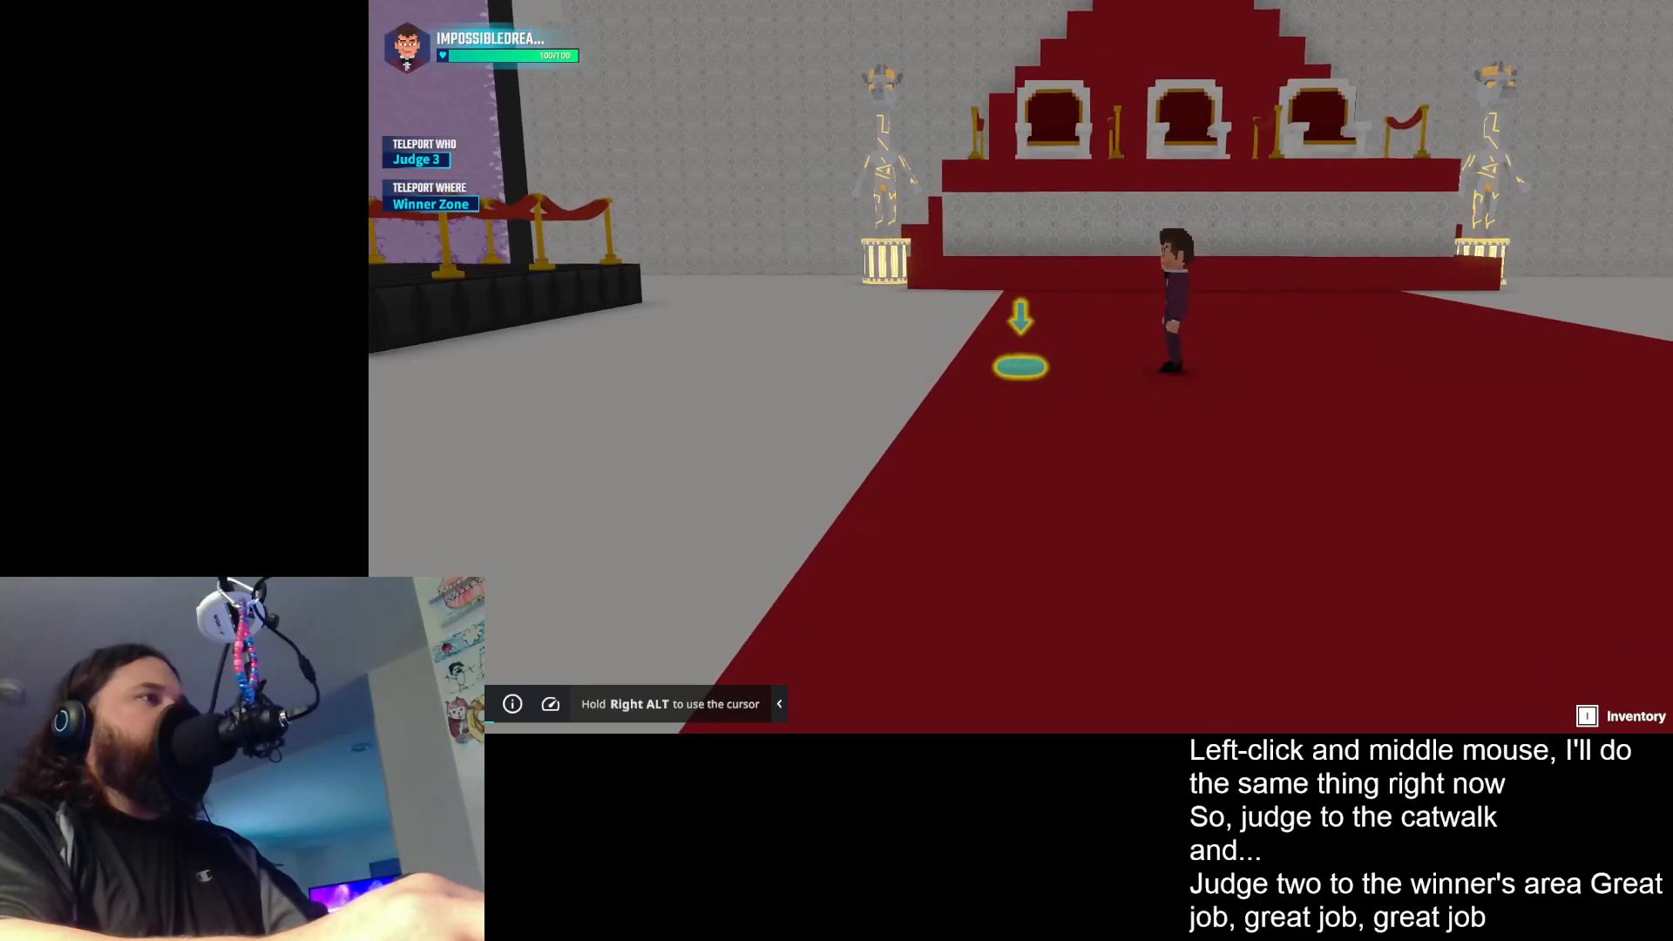
click(1021, 366)
click(1021, 366)
click(1021, 366)
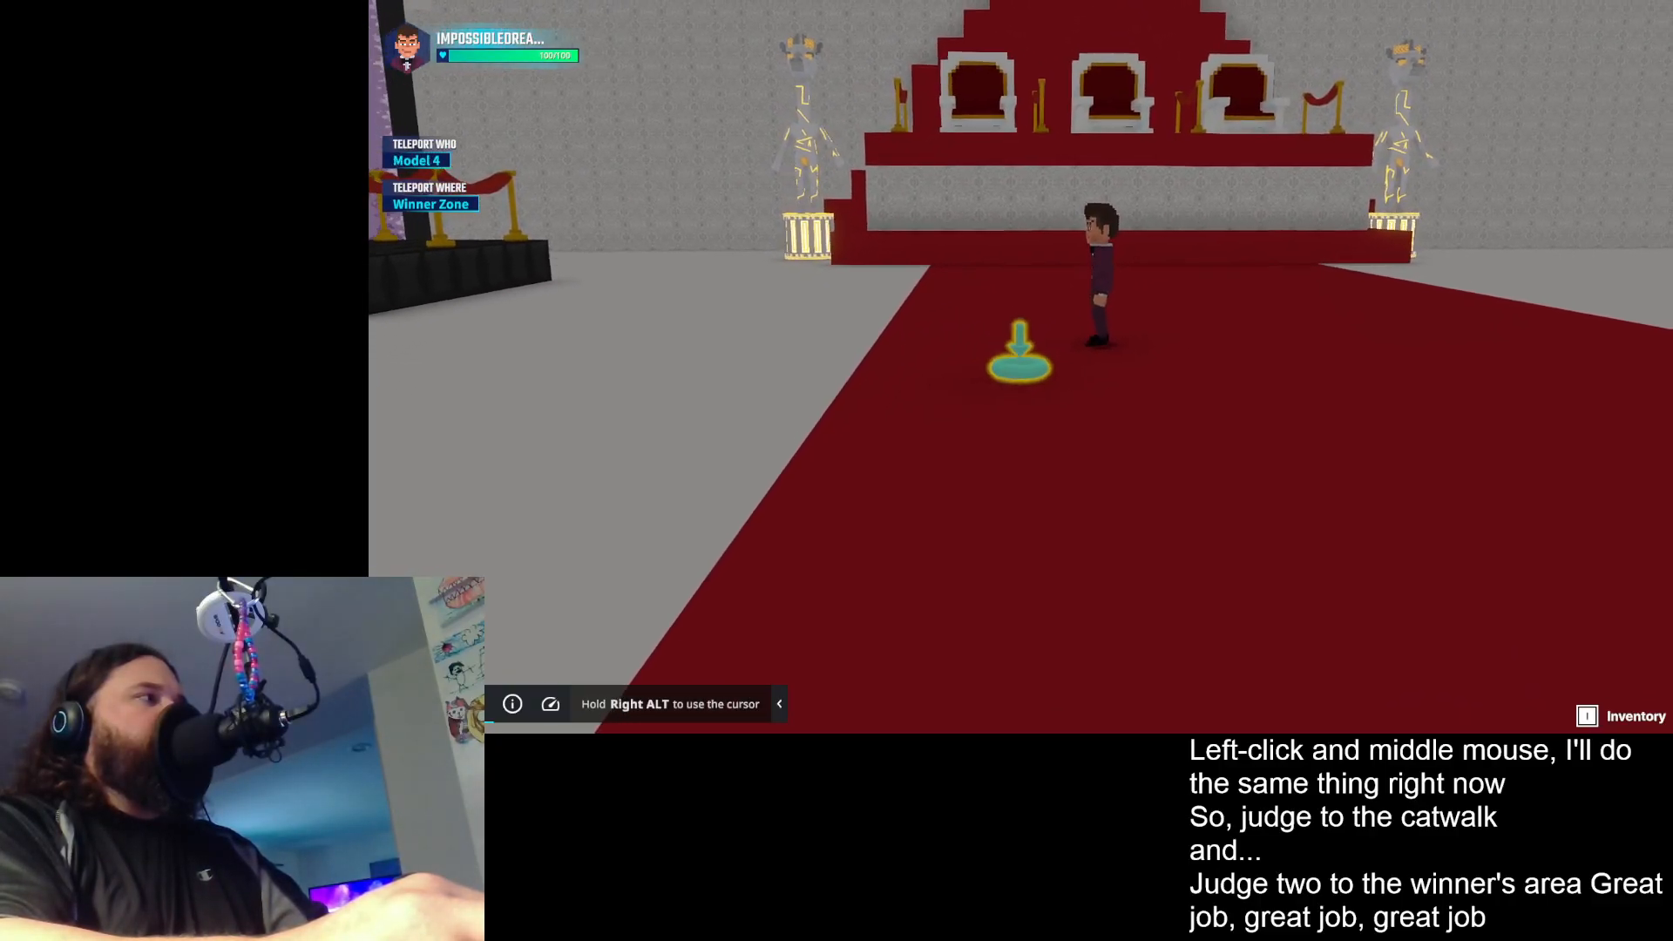
click(1022, 366)
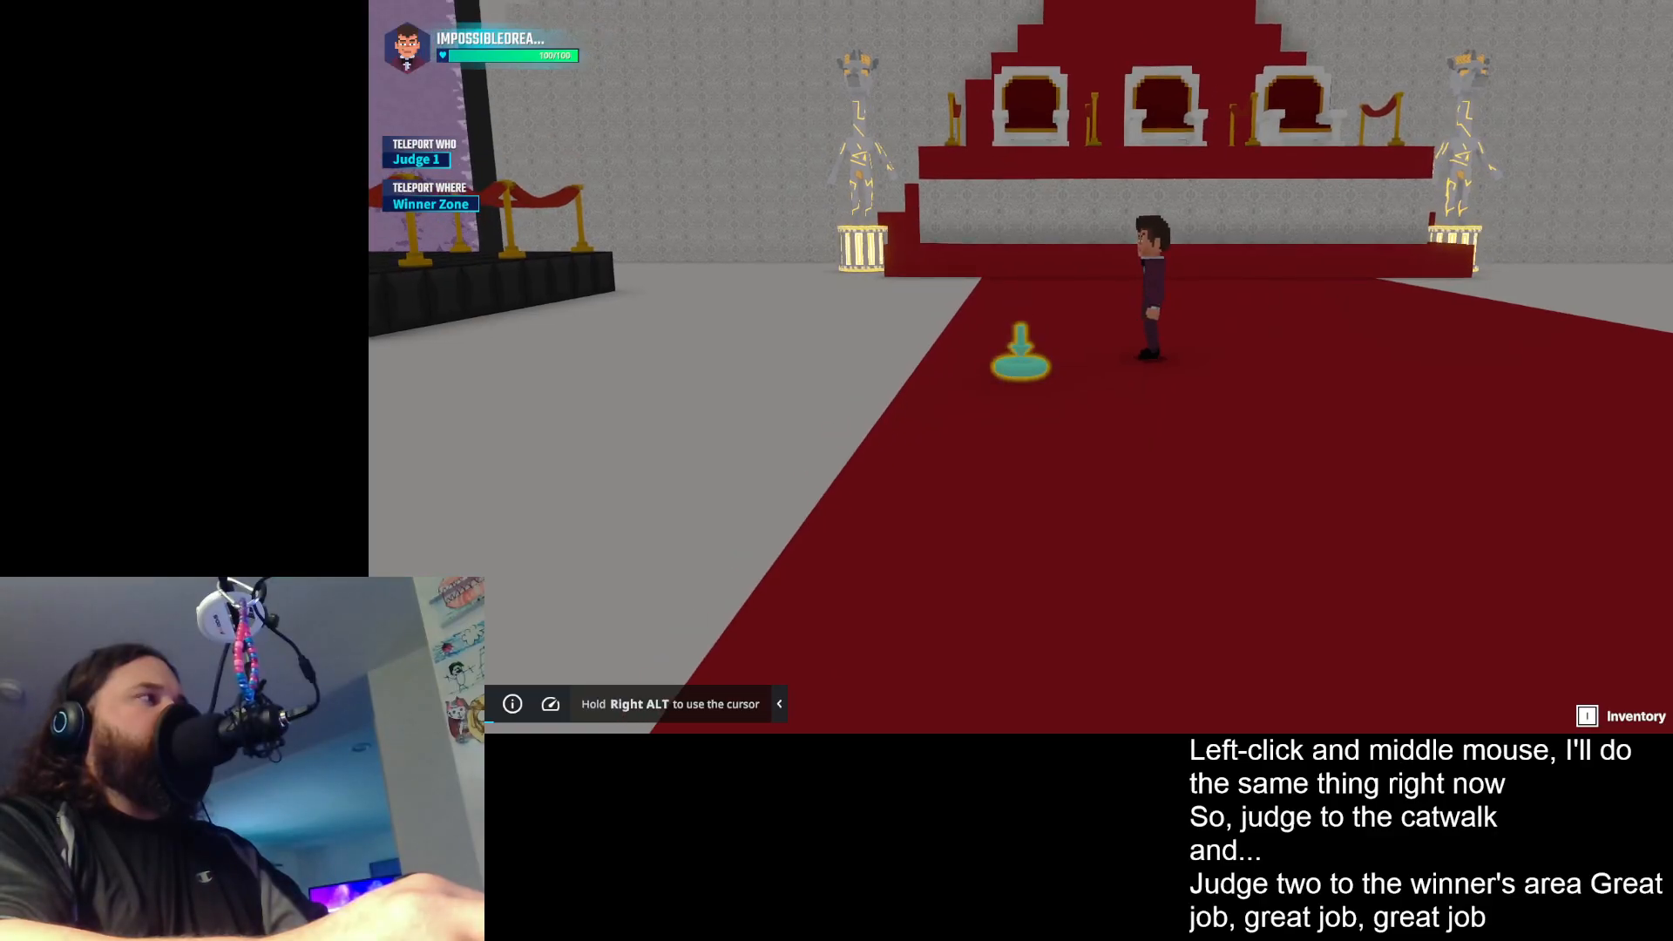
click(1021, 366)
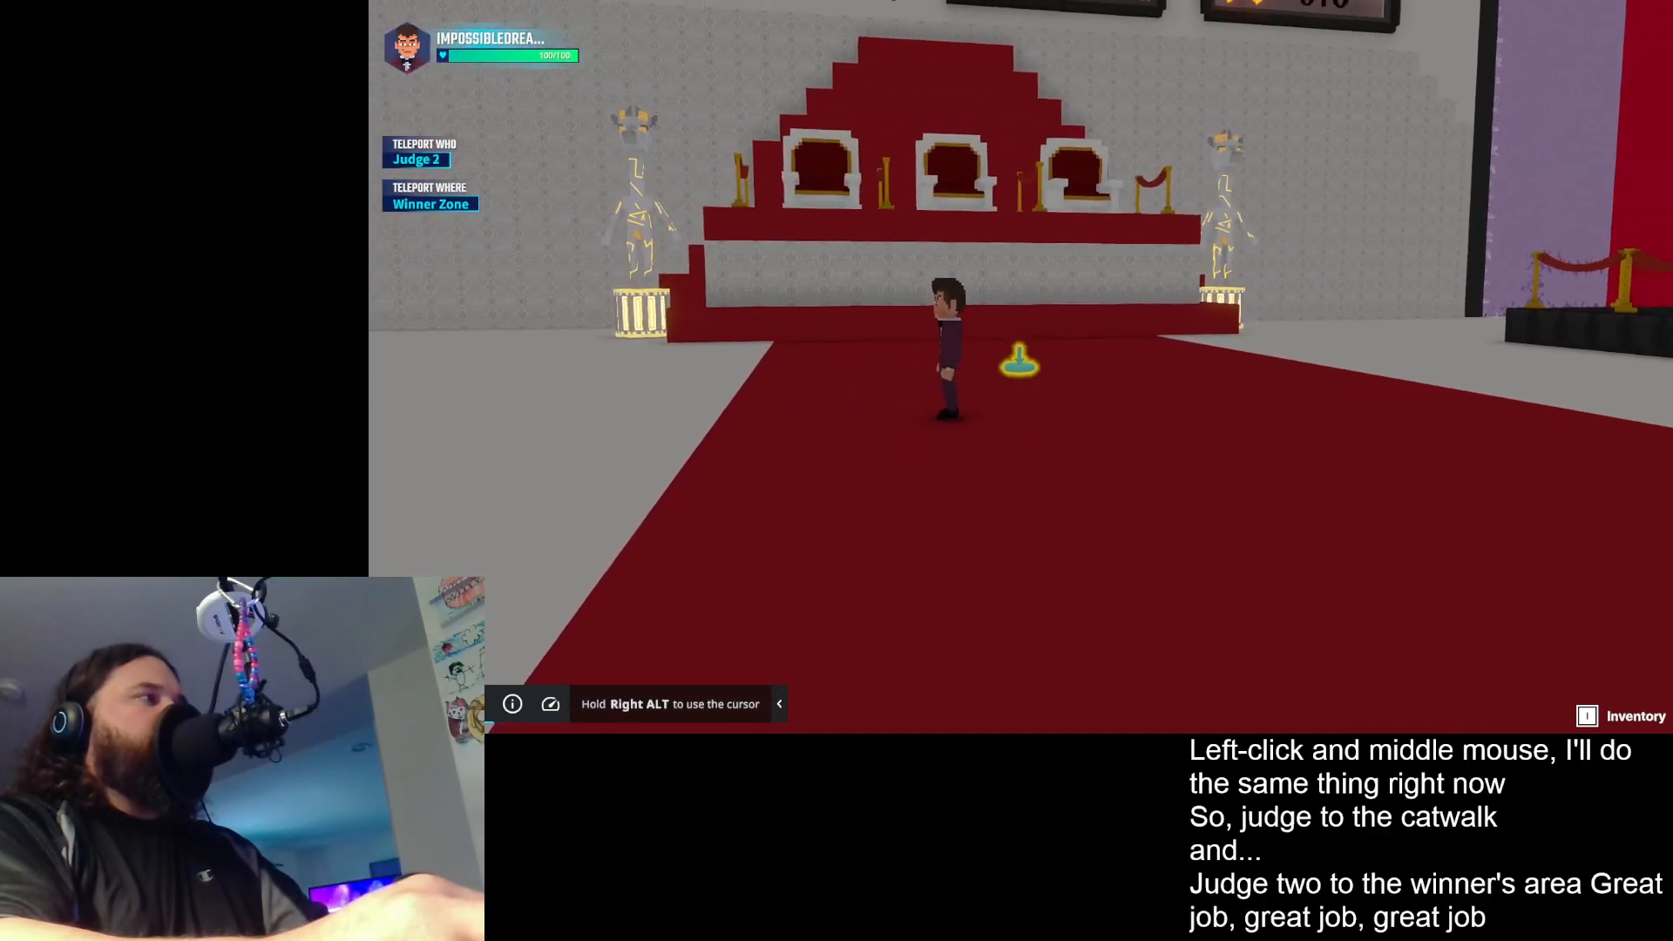
middle_click(1021, 366)
key(w)
key(space)
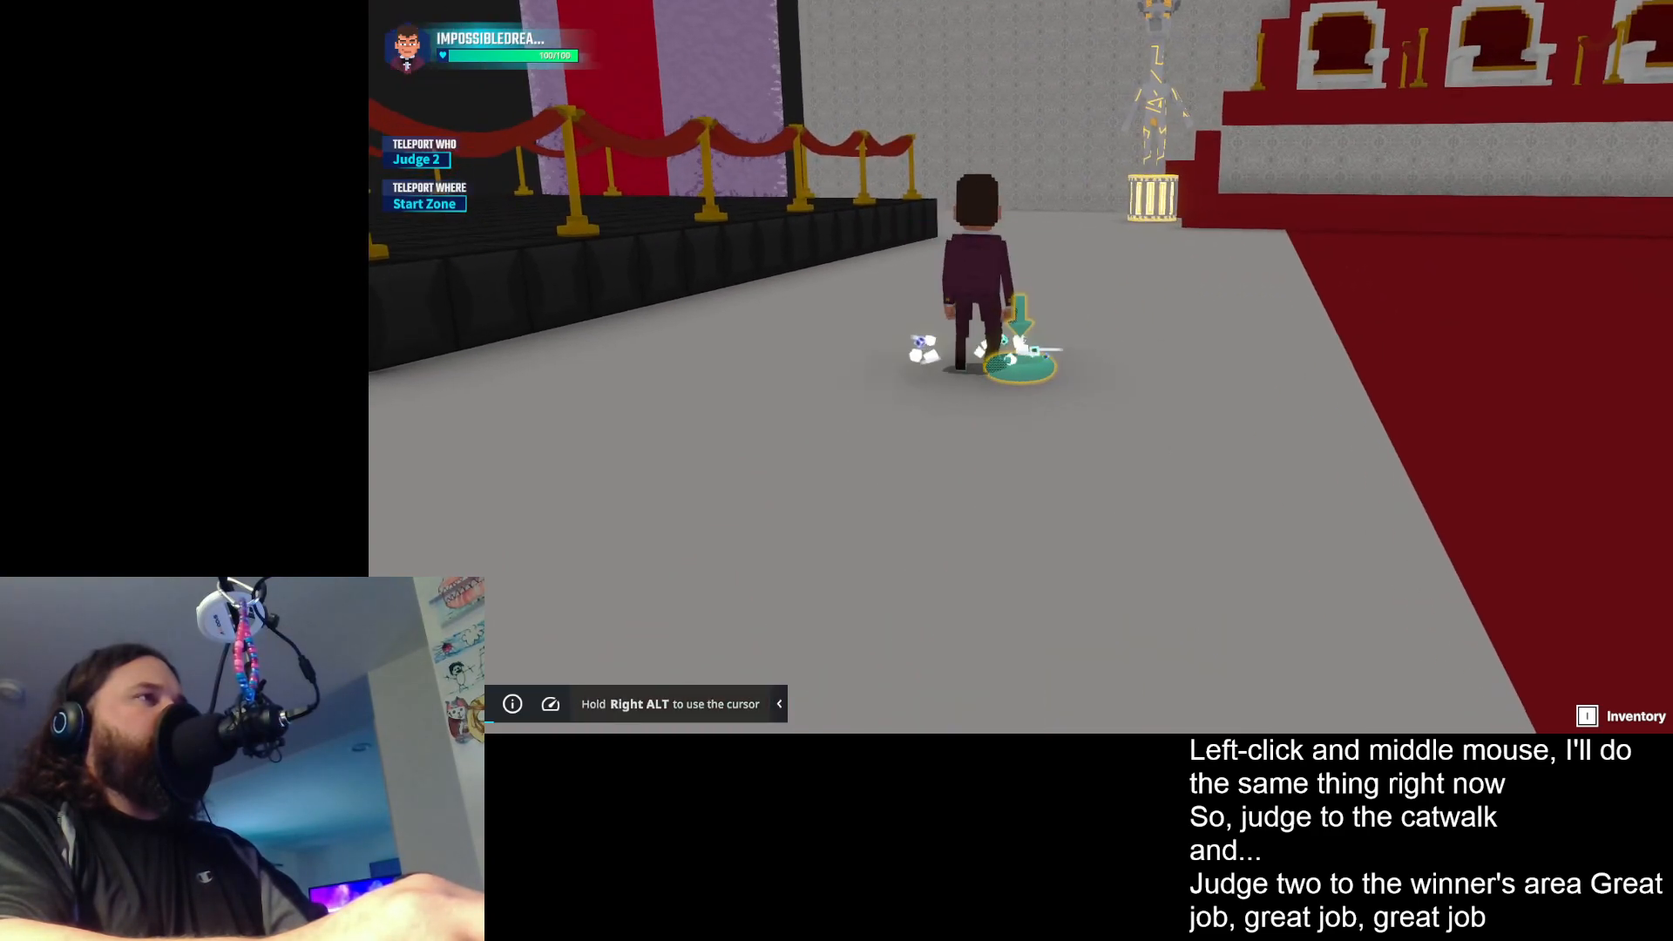
click(1022, 366)
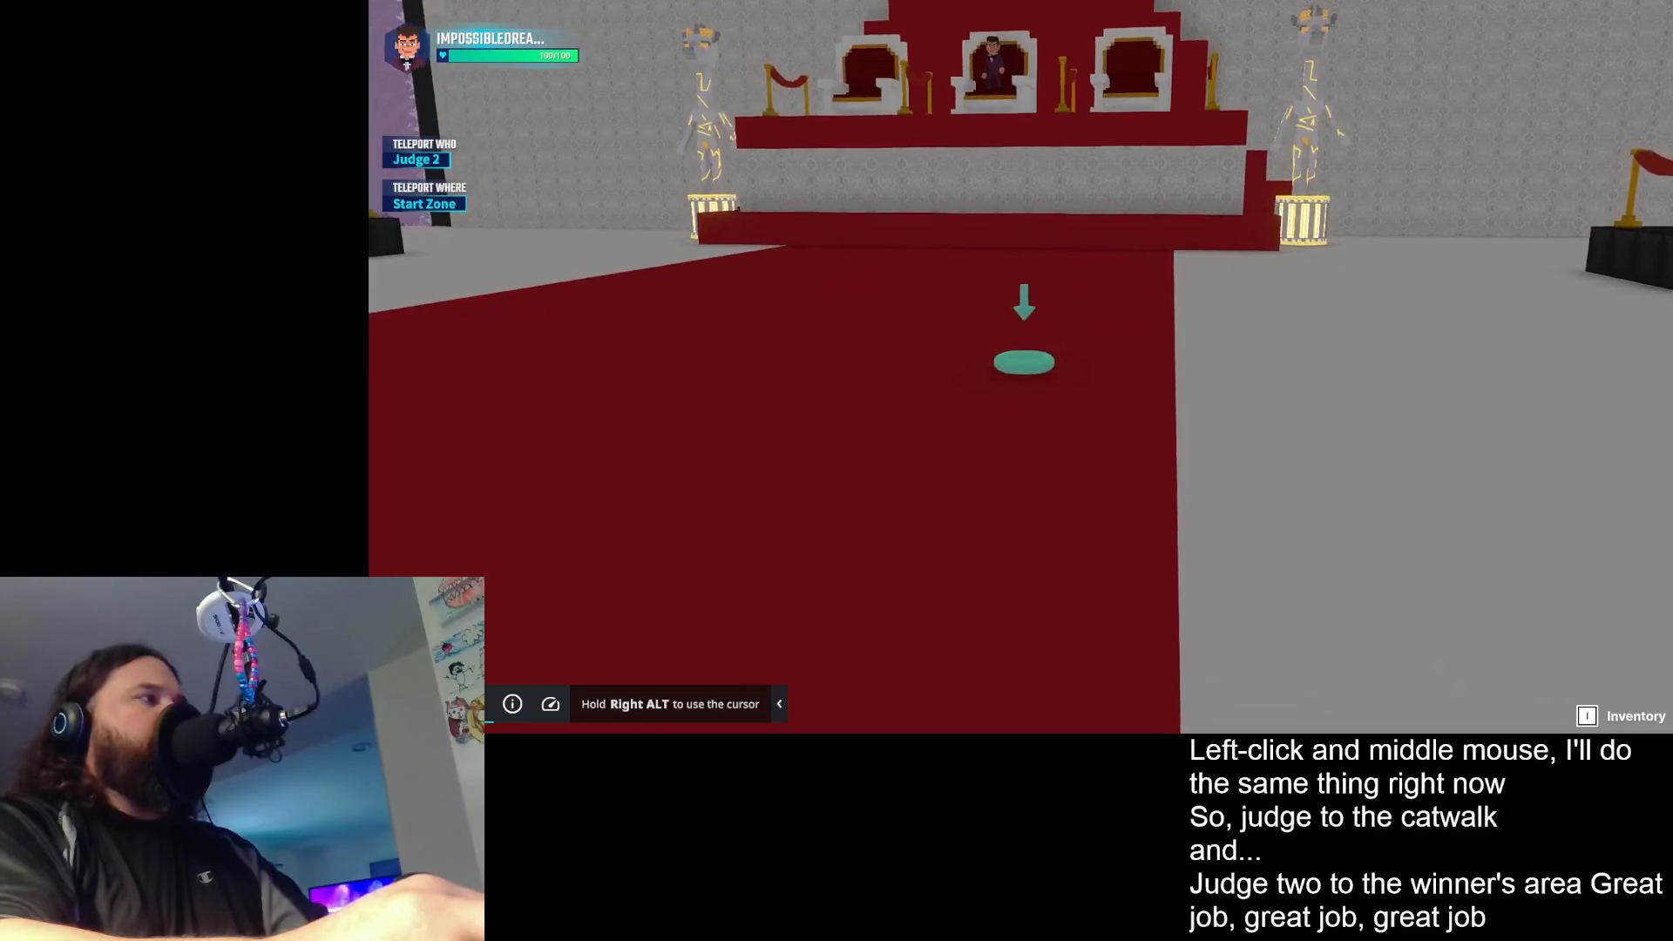
key(w)
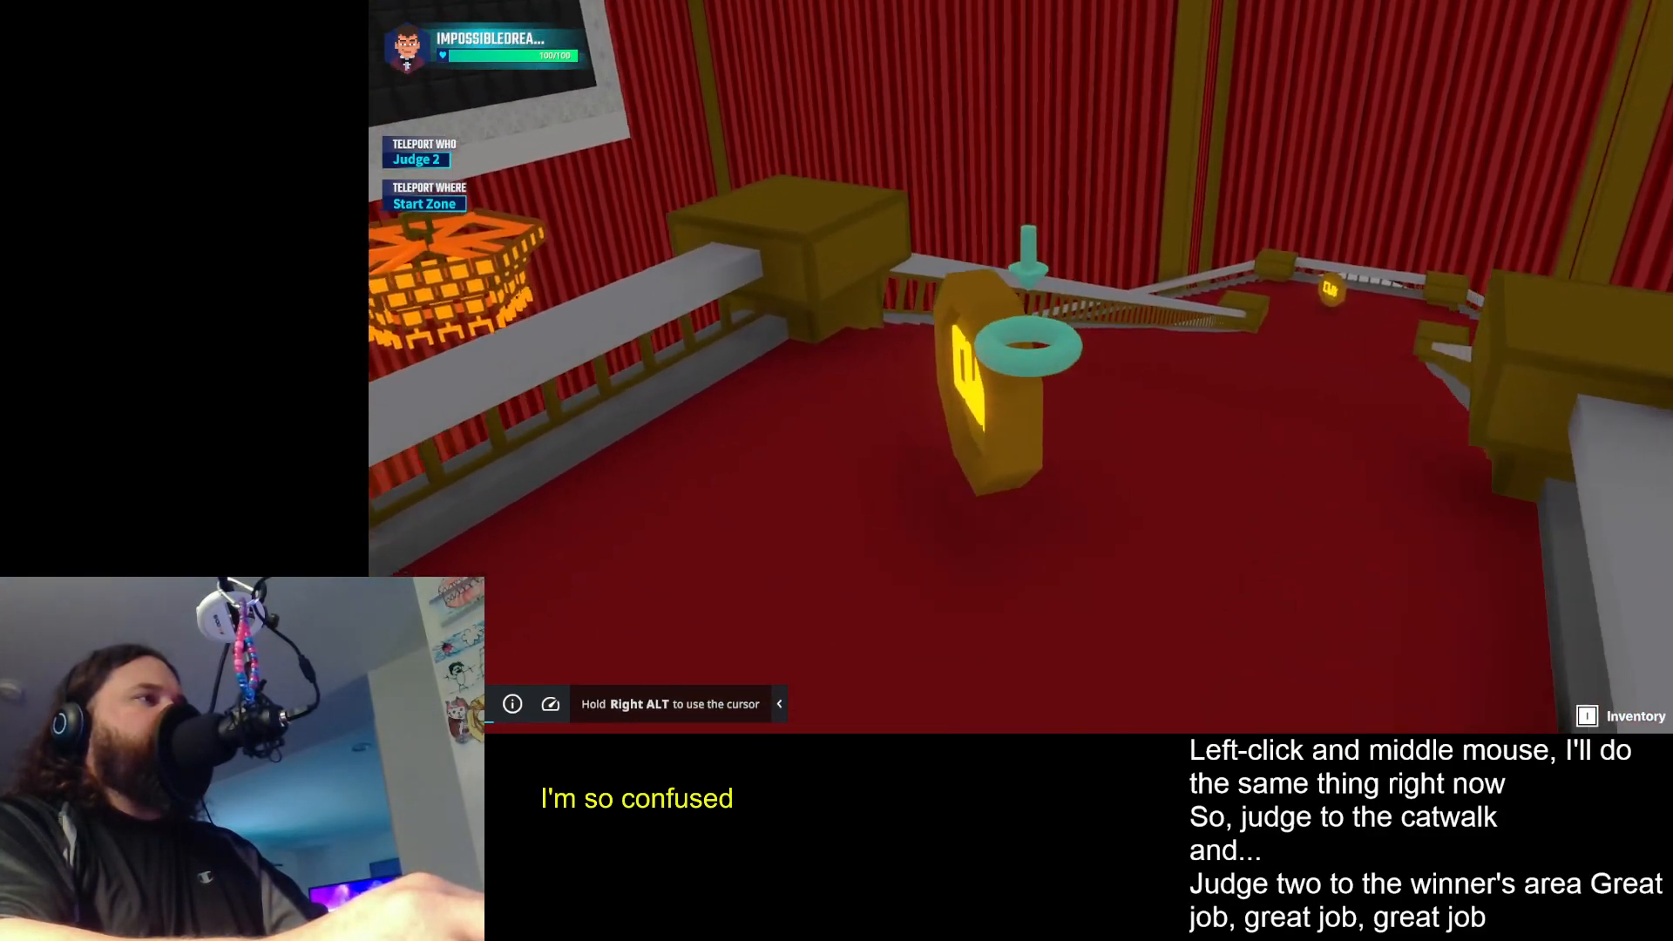
key(w)
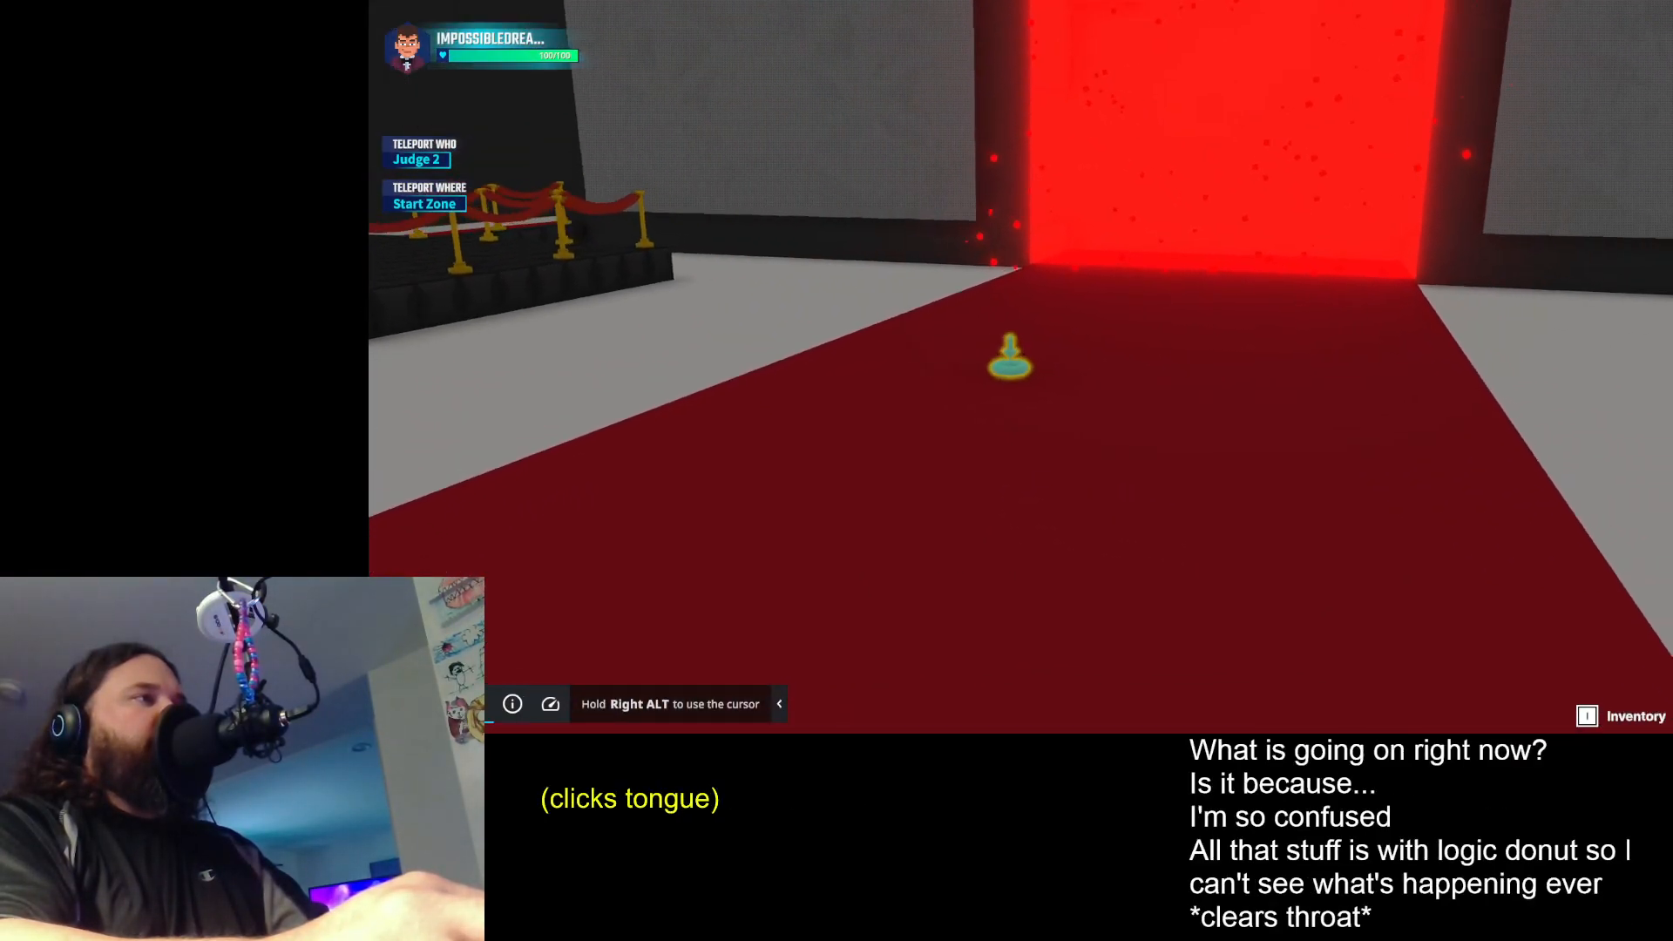
- Stop and restart the playtest, then run along the red carpet to the Backstage entrance
key(ctrl+p)
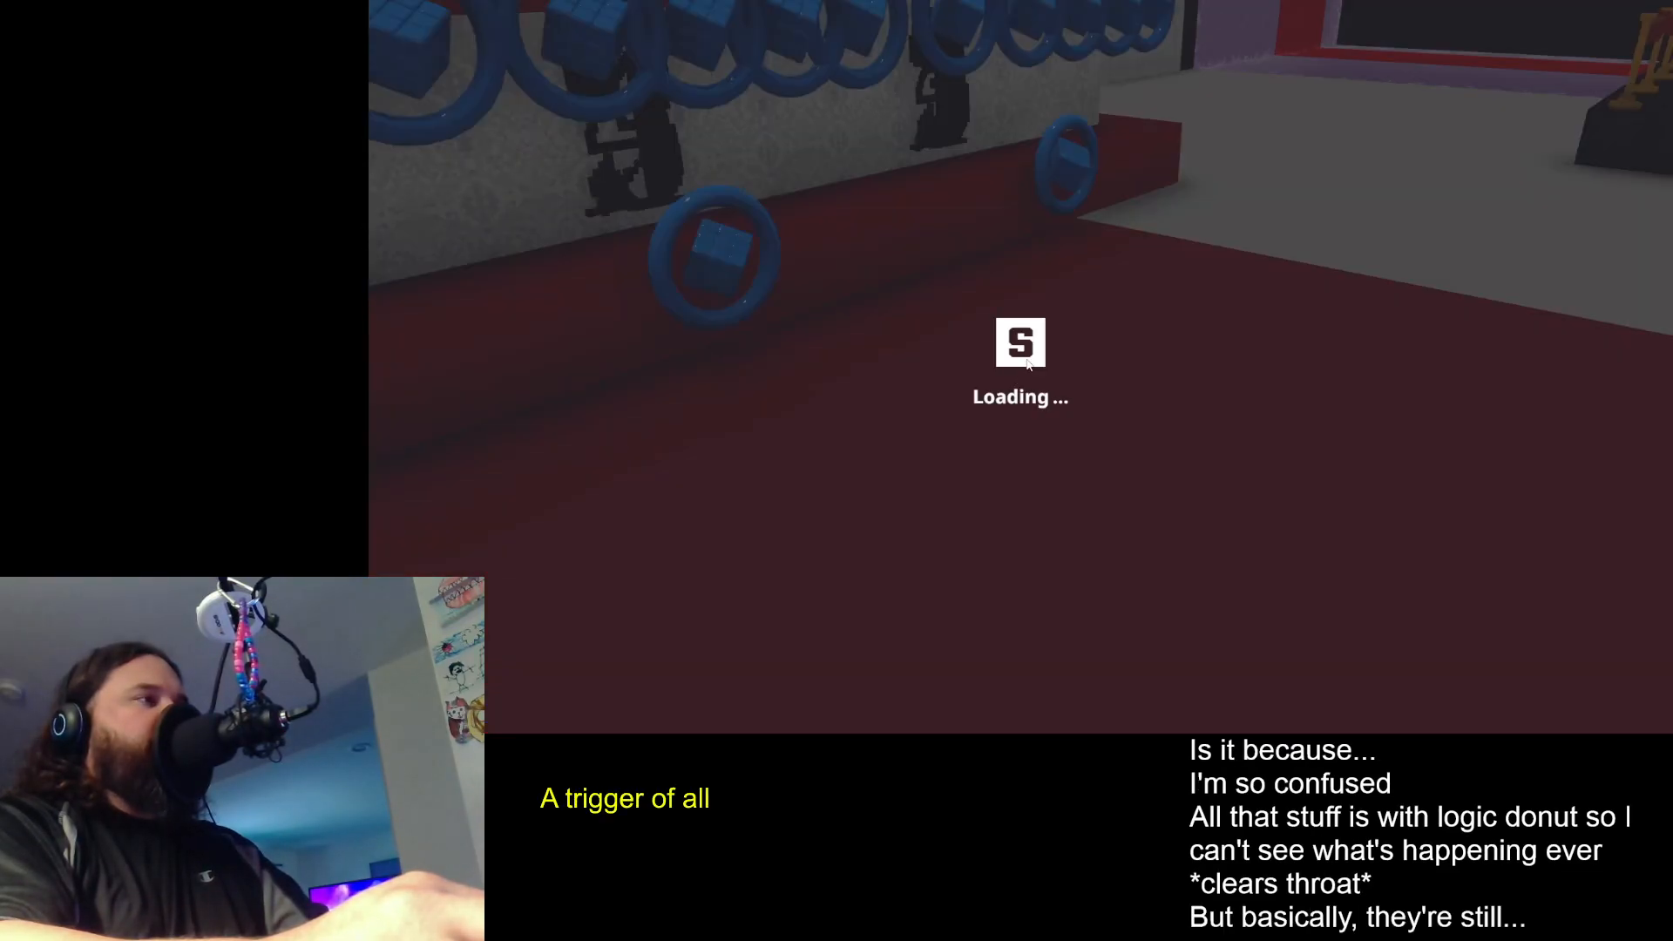
key(ctrl+p)
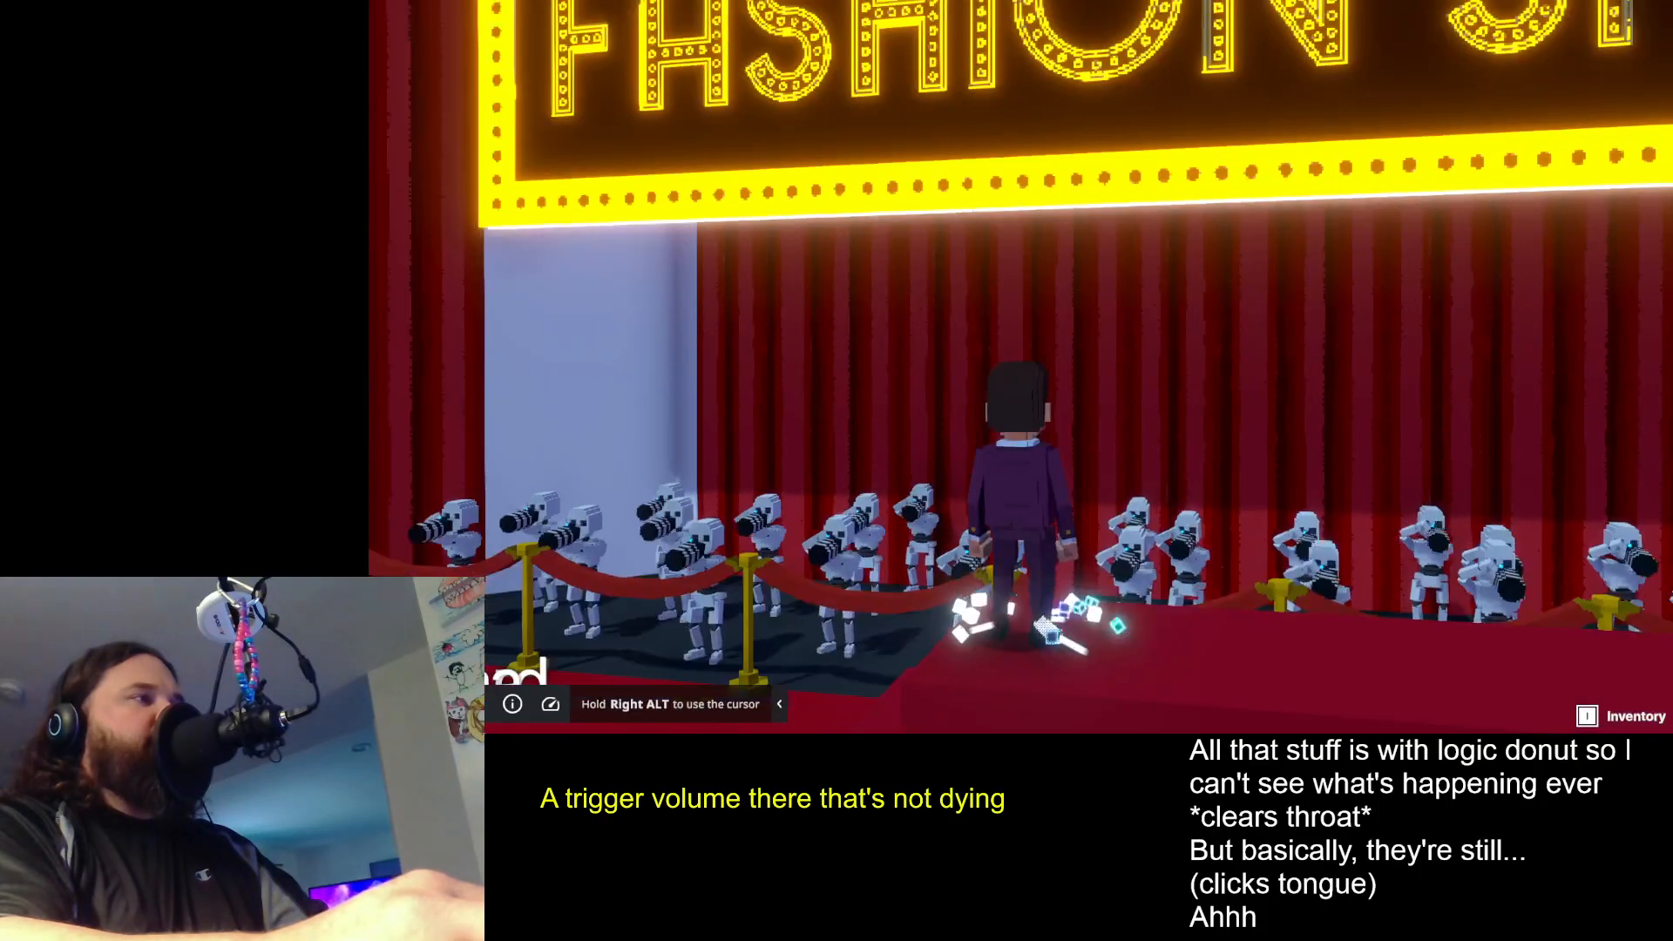
key(w)
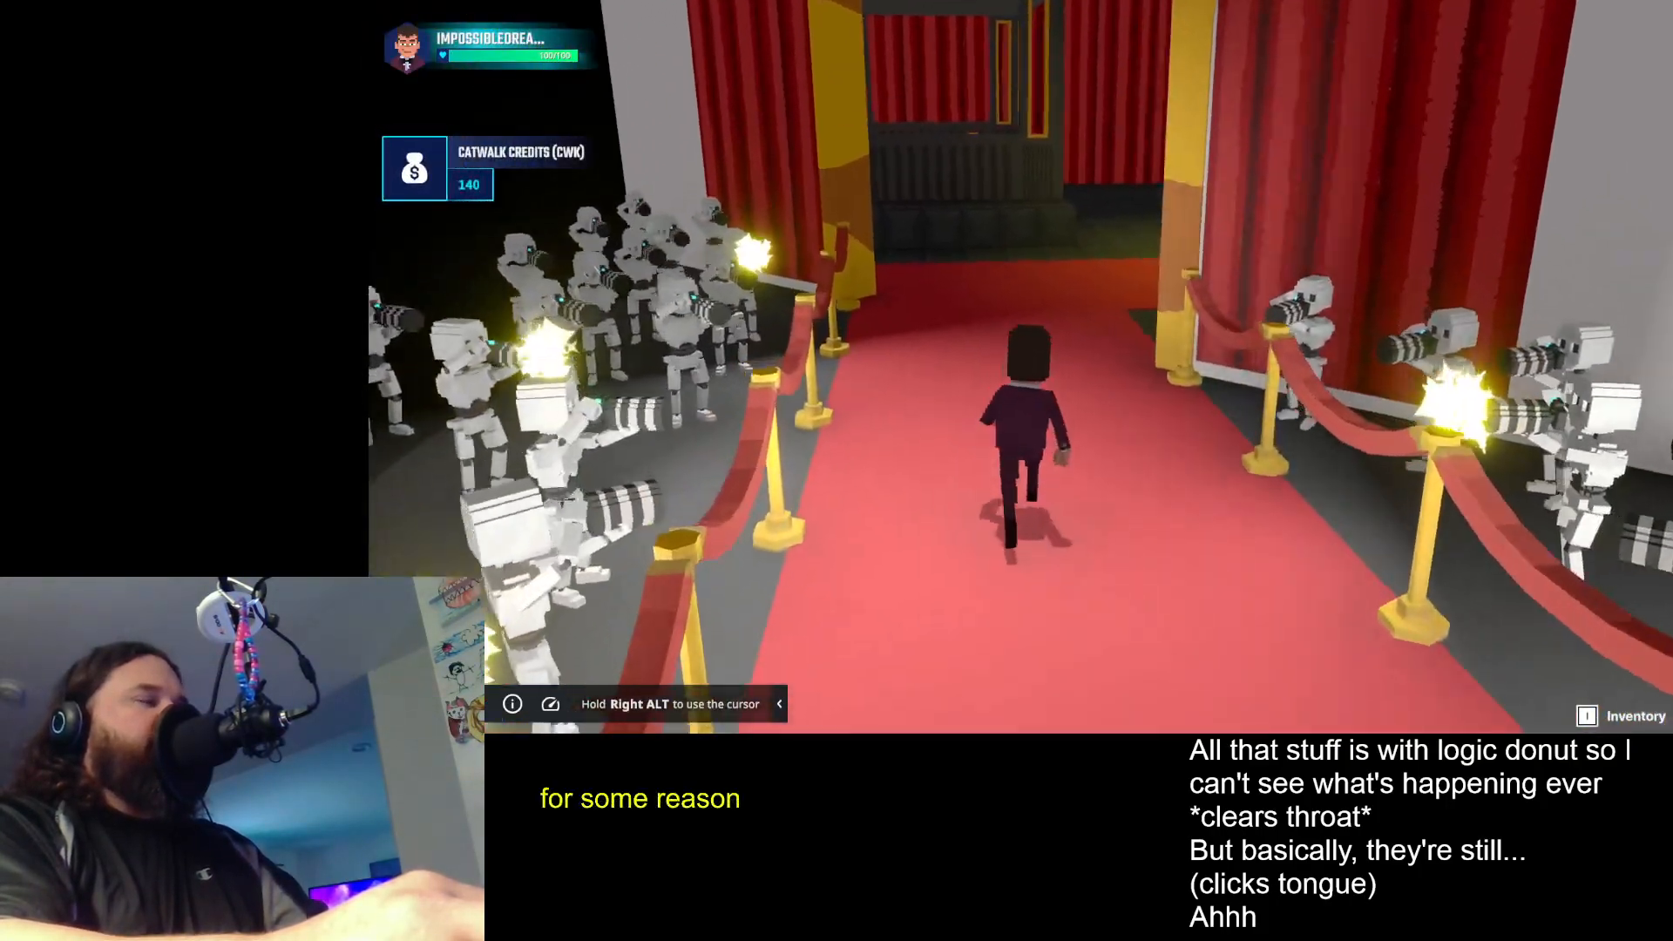
key(shift)
key(space)
key(space)
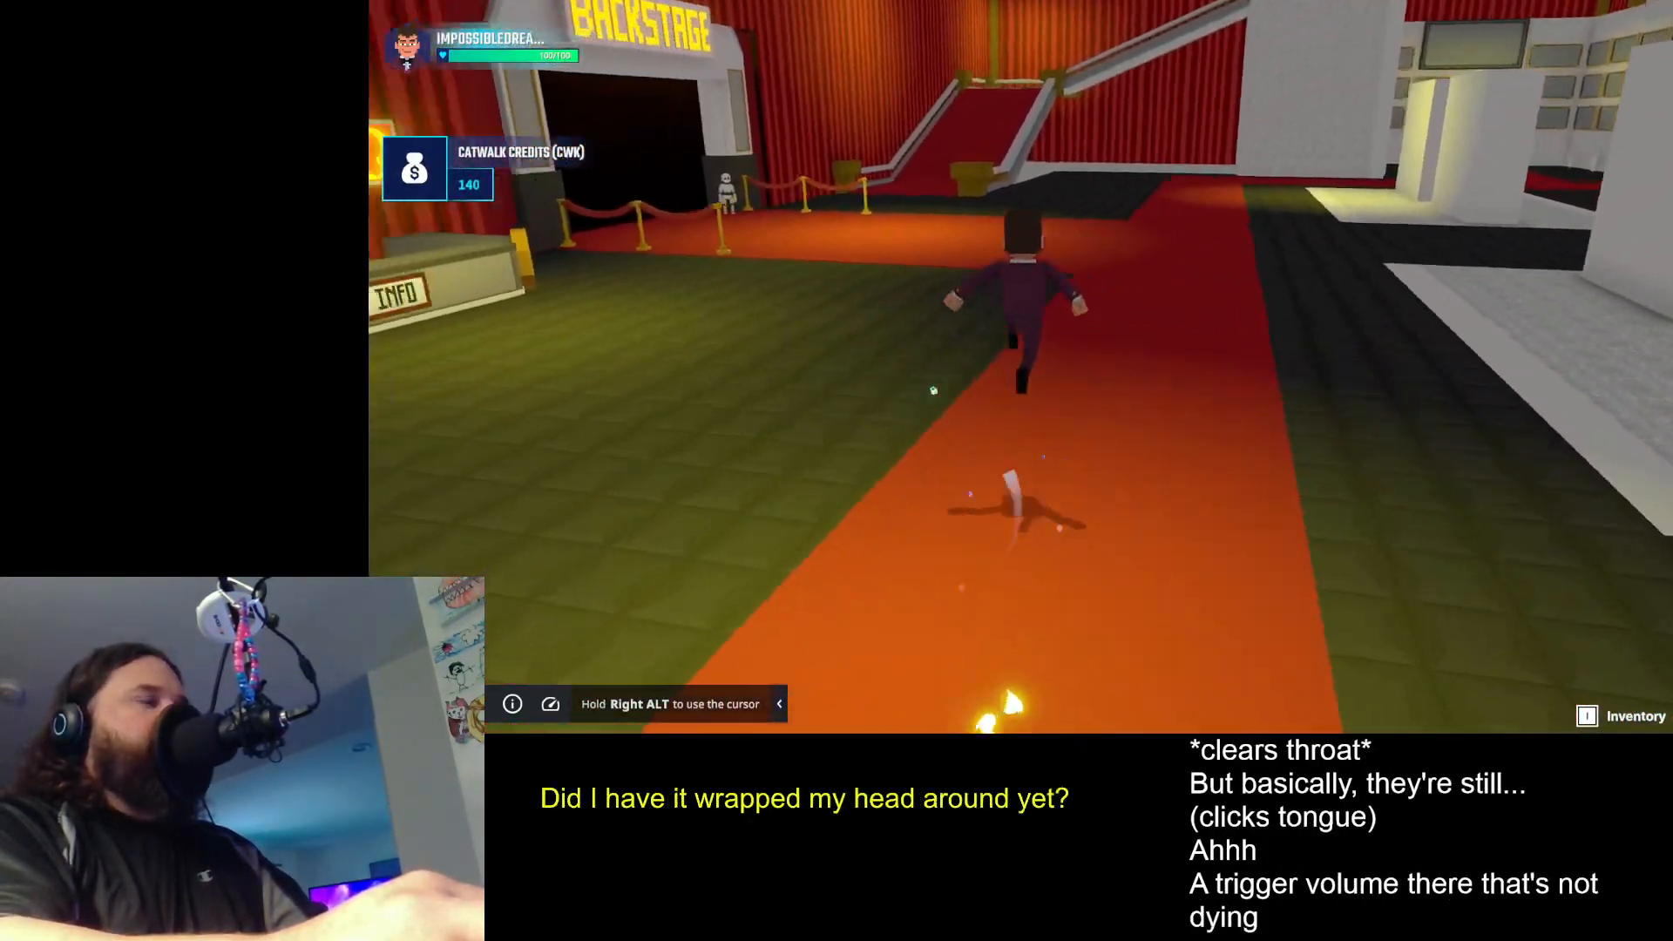
key(space)
- Go through the backstage area to the judge's door and take the Judge 3 role
key(space)
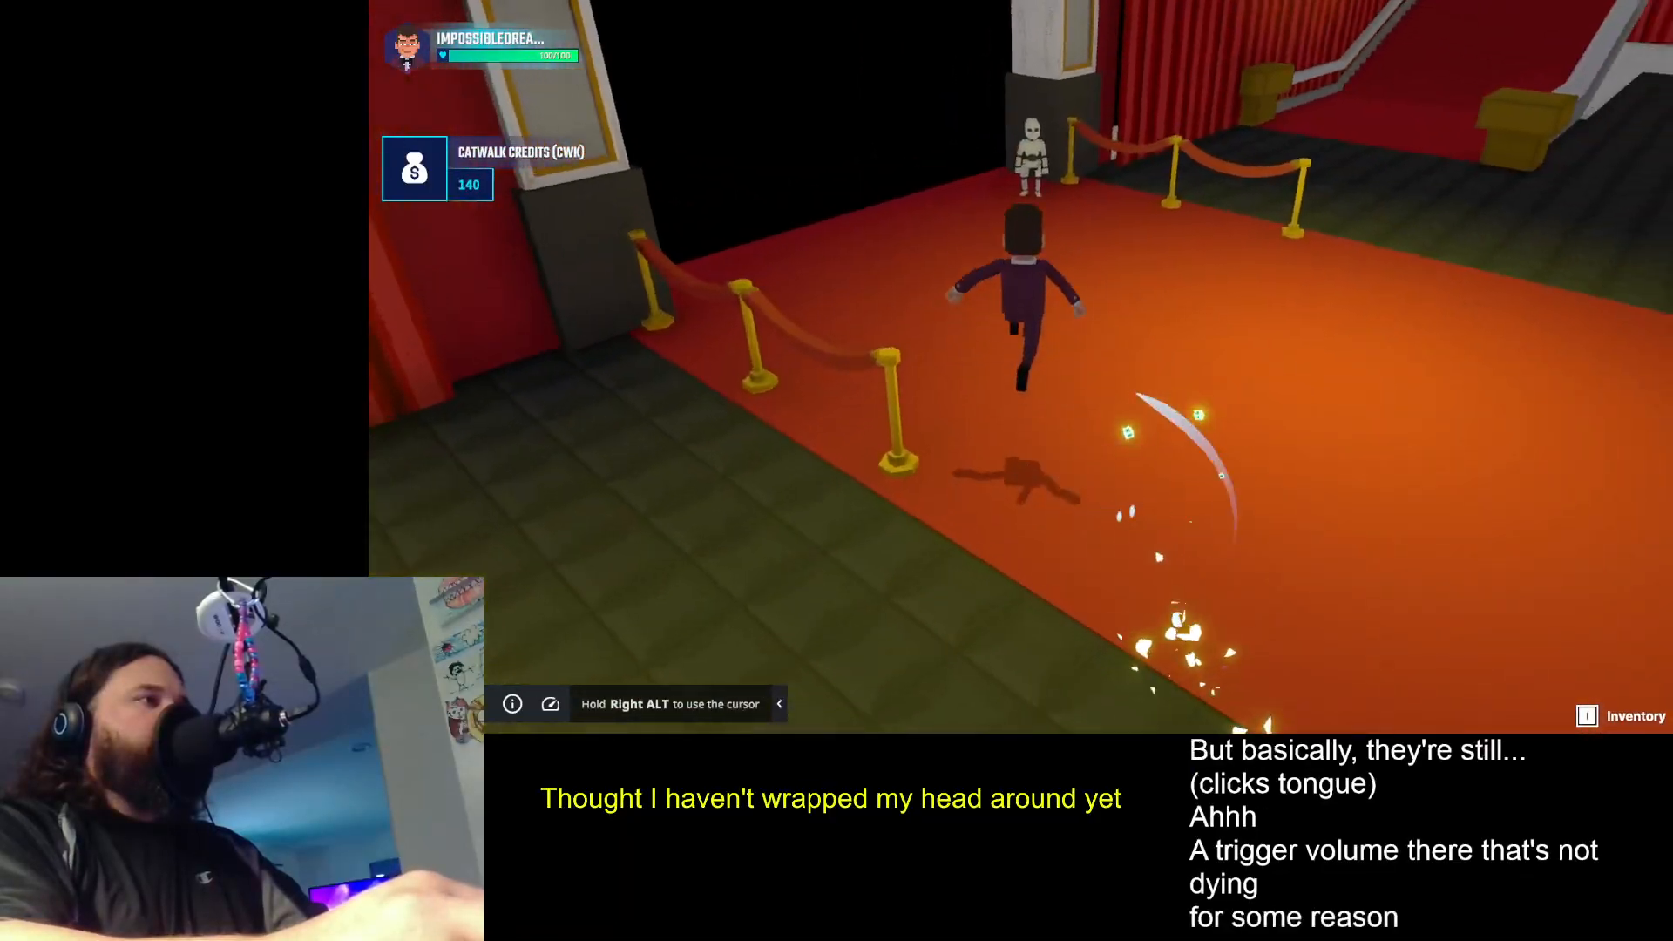
key(space)
key(w)
key(w)
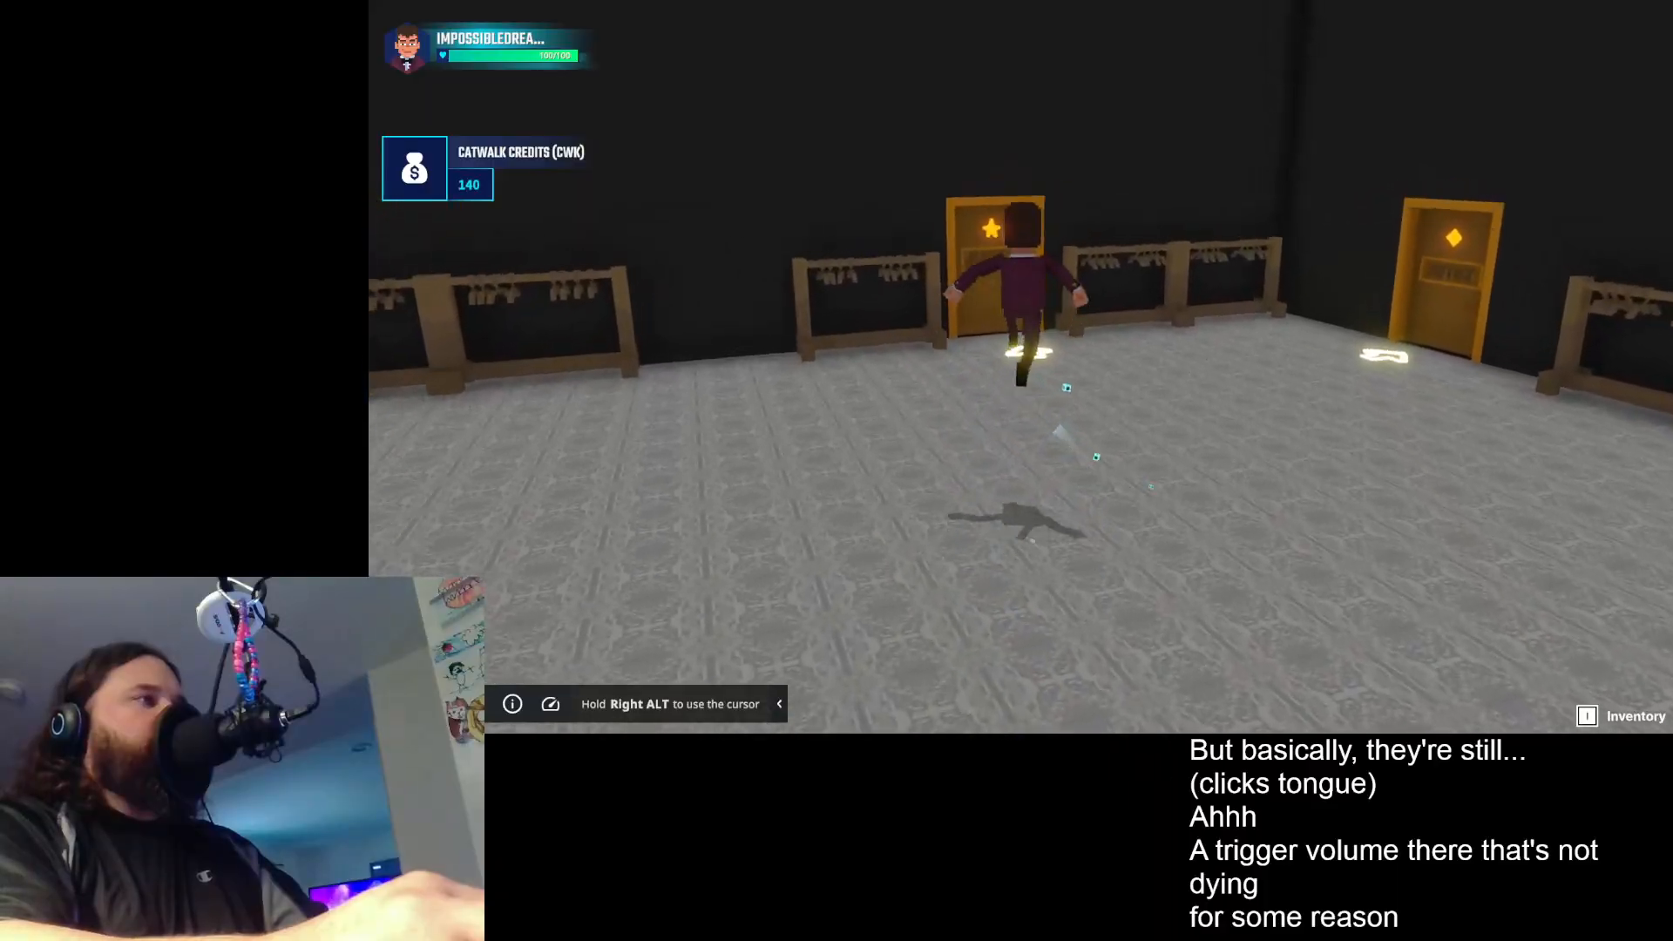
key(e)
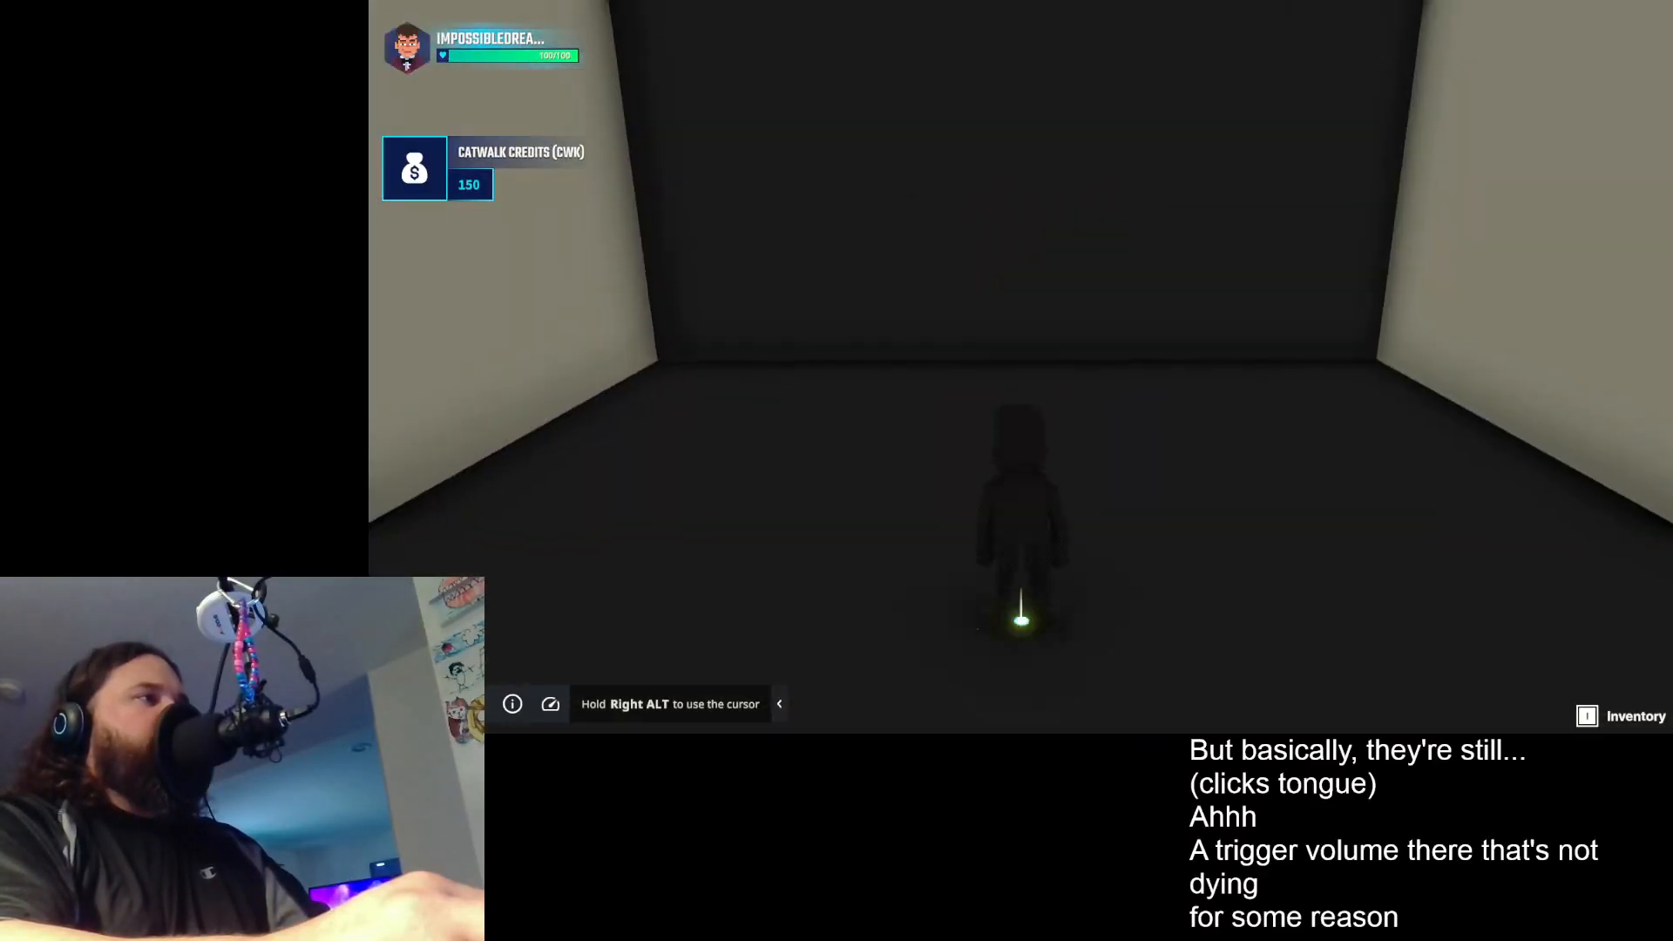
key(w)
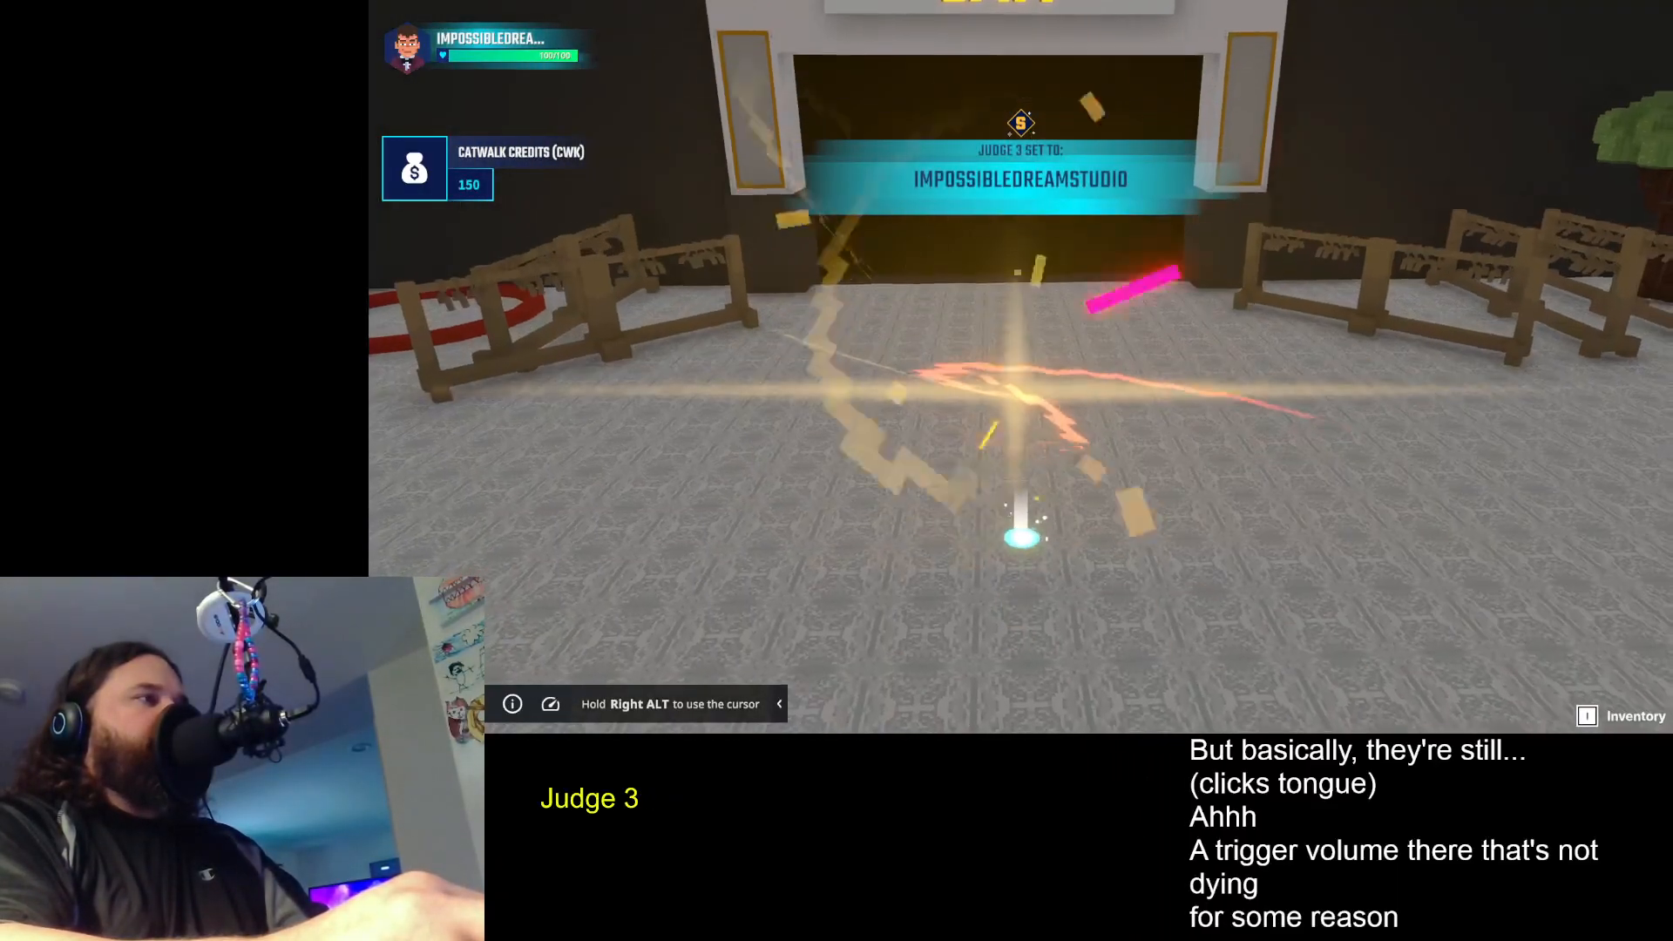
- Reach the admin teleport HUD, set it to Judge 3 and test the Start Zone teleport, walking off the throne and repeating it
key(w)
key(space)
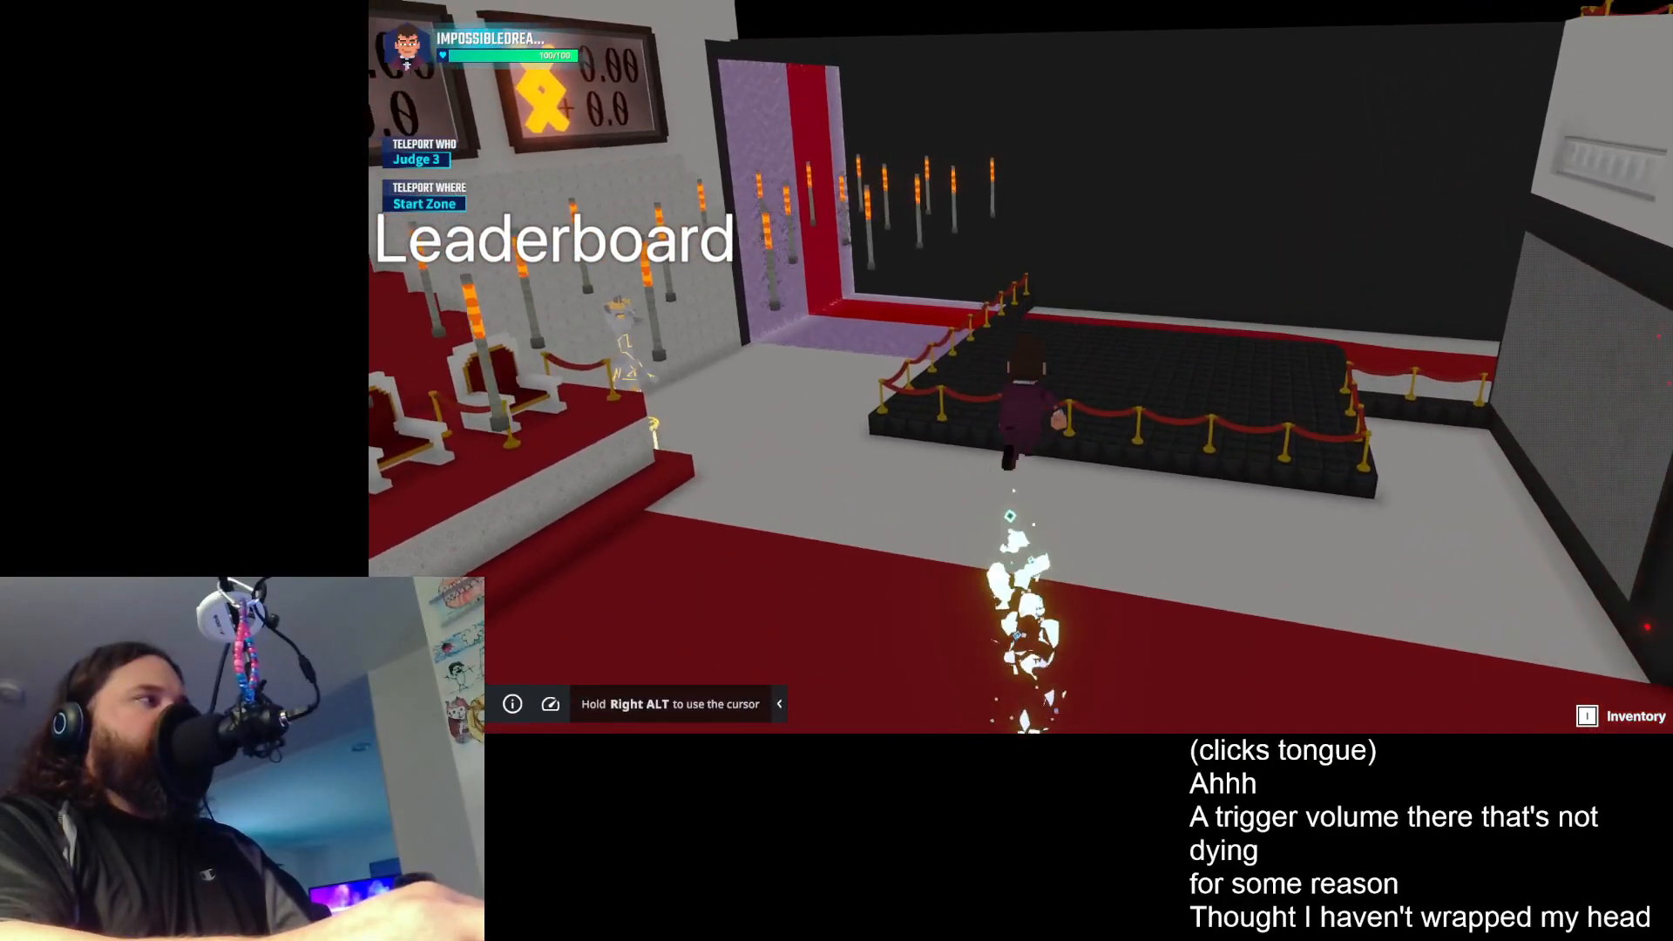
key(w)
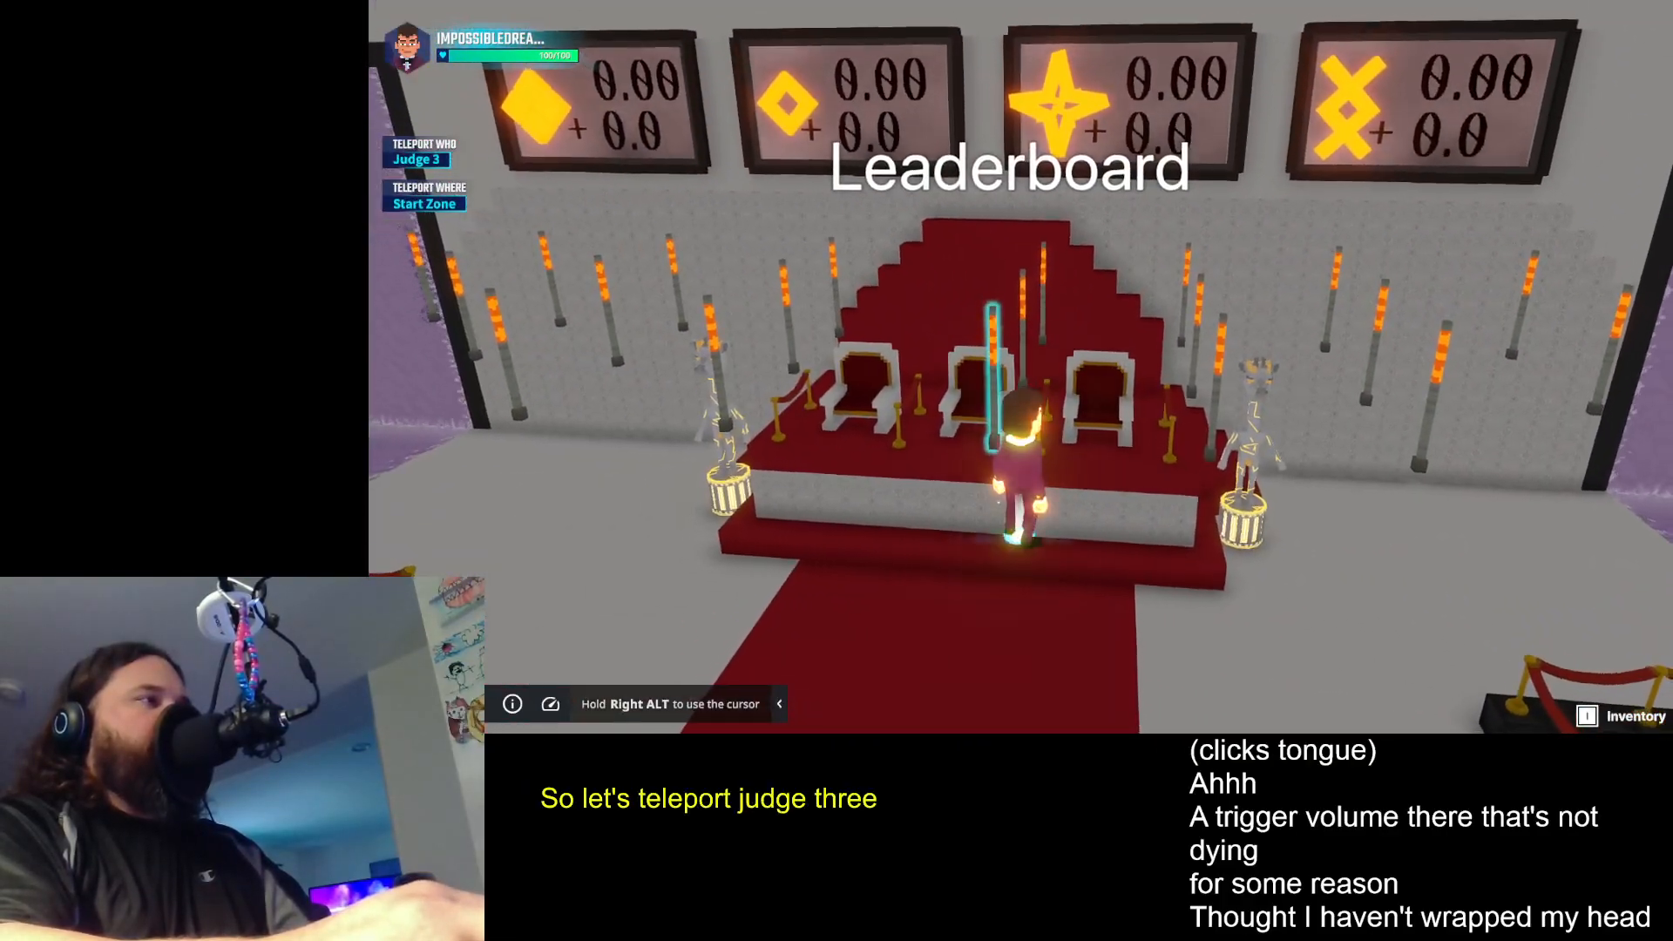
key(w)
key(space)
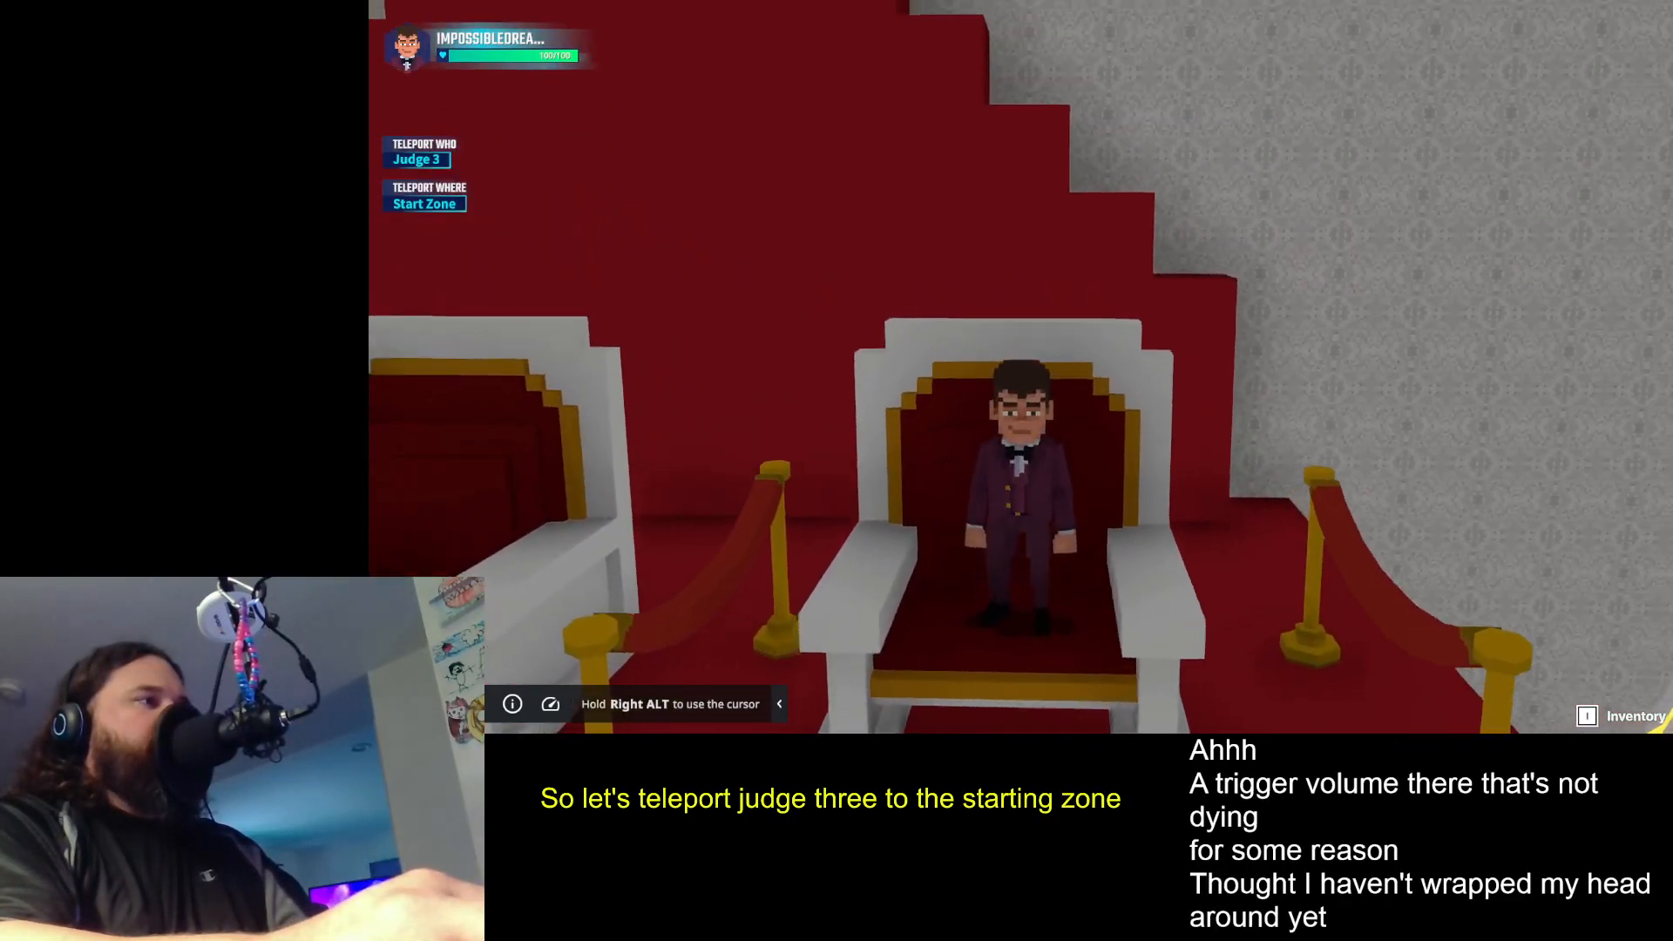
key(s)
key(space)
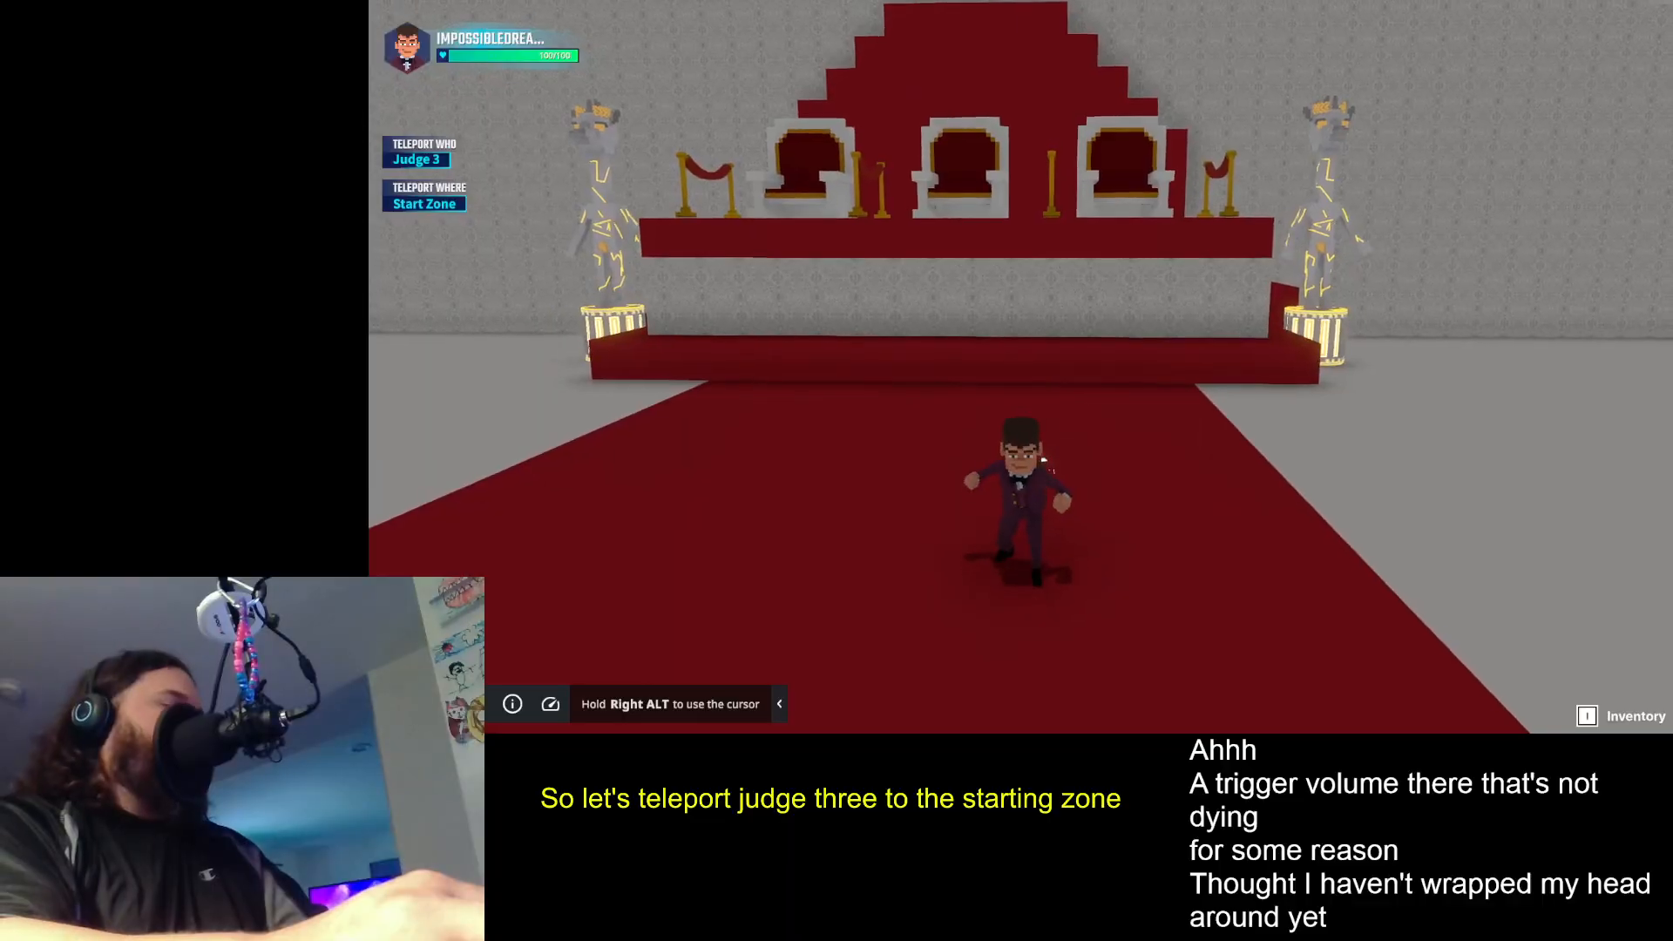
key(w)
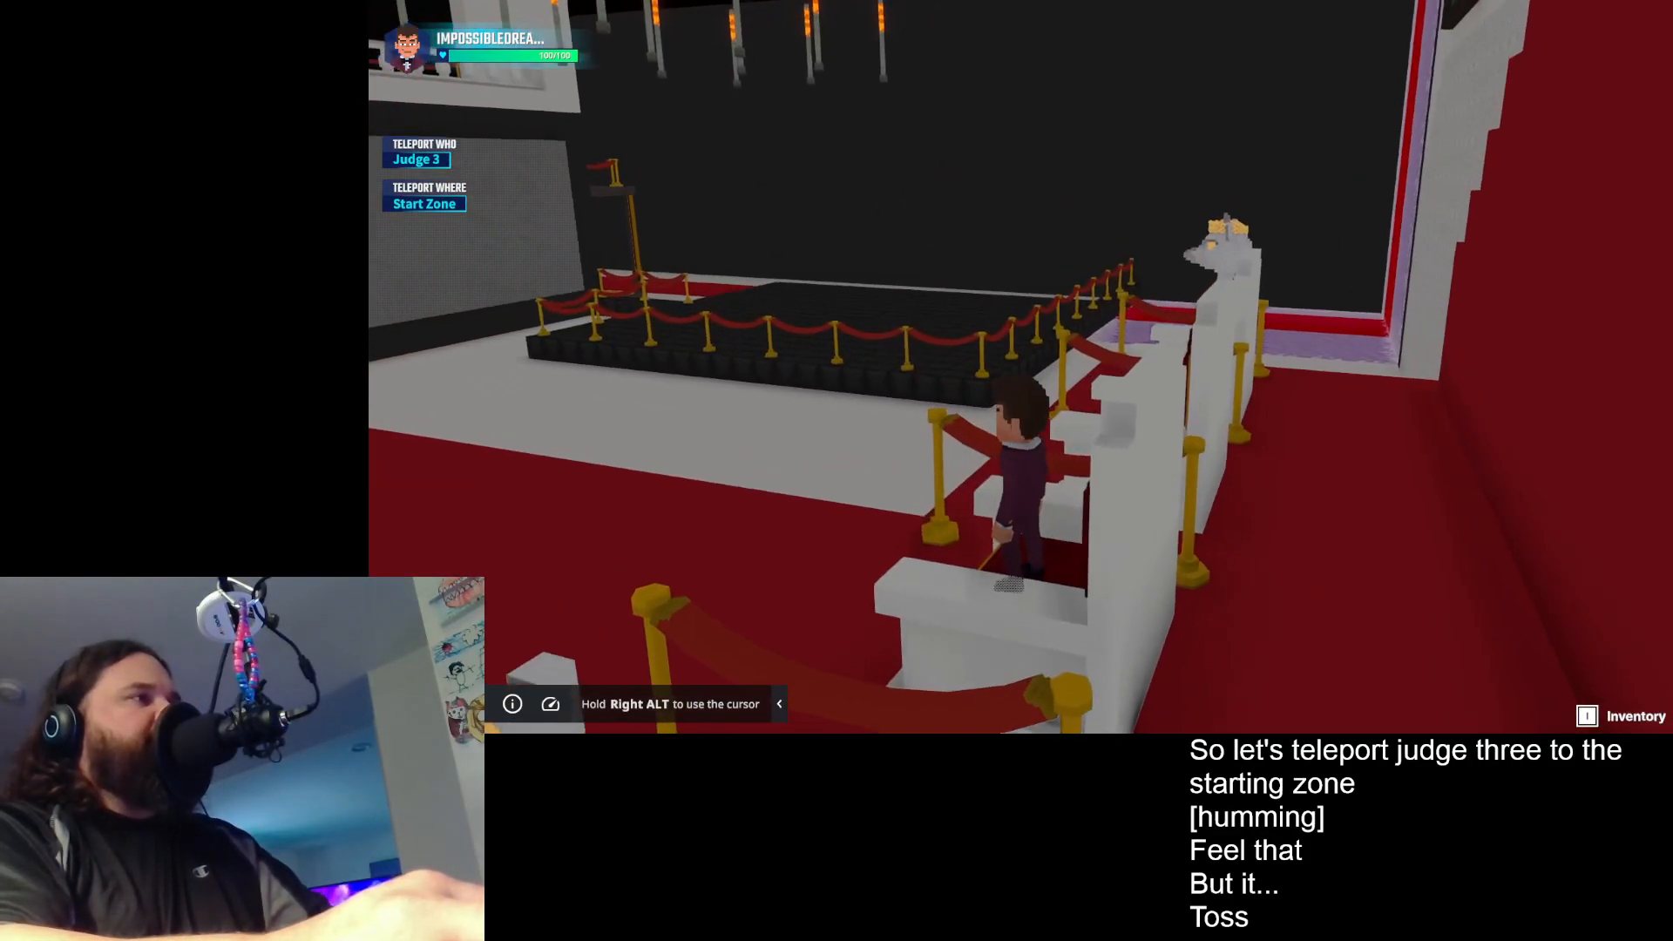
- Test teleporting Judge 3 to the Catwalk Zone and the Winner Zone
key(e)
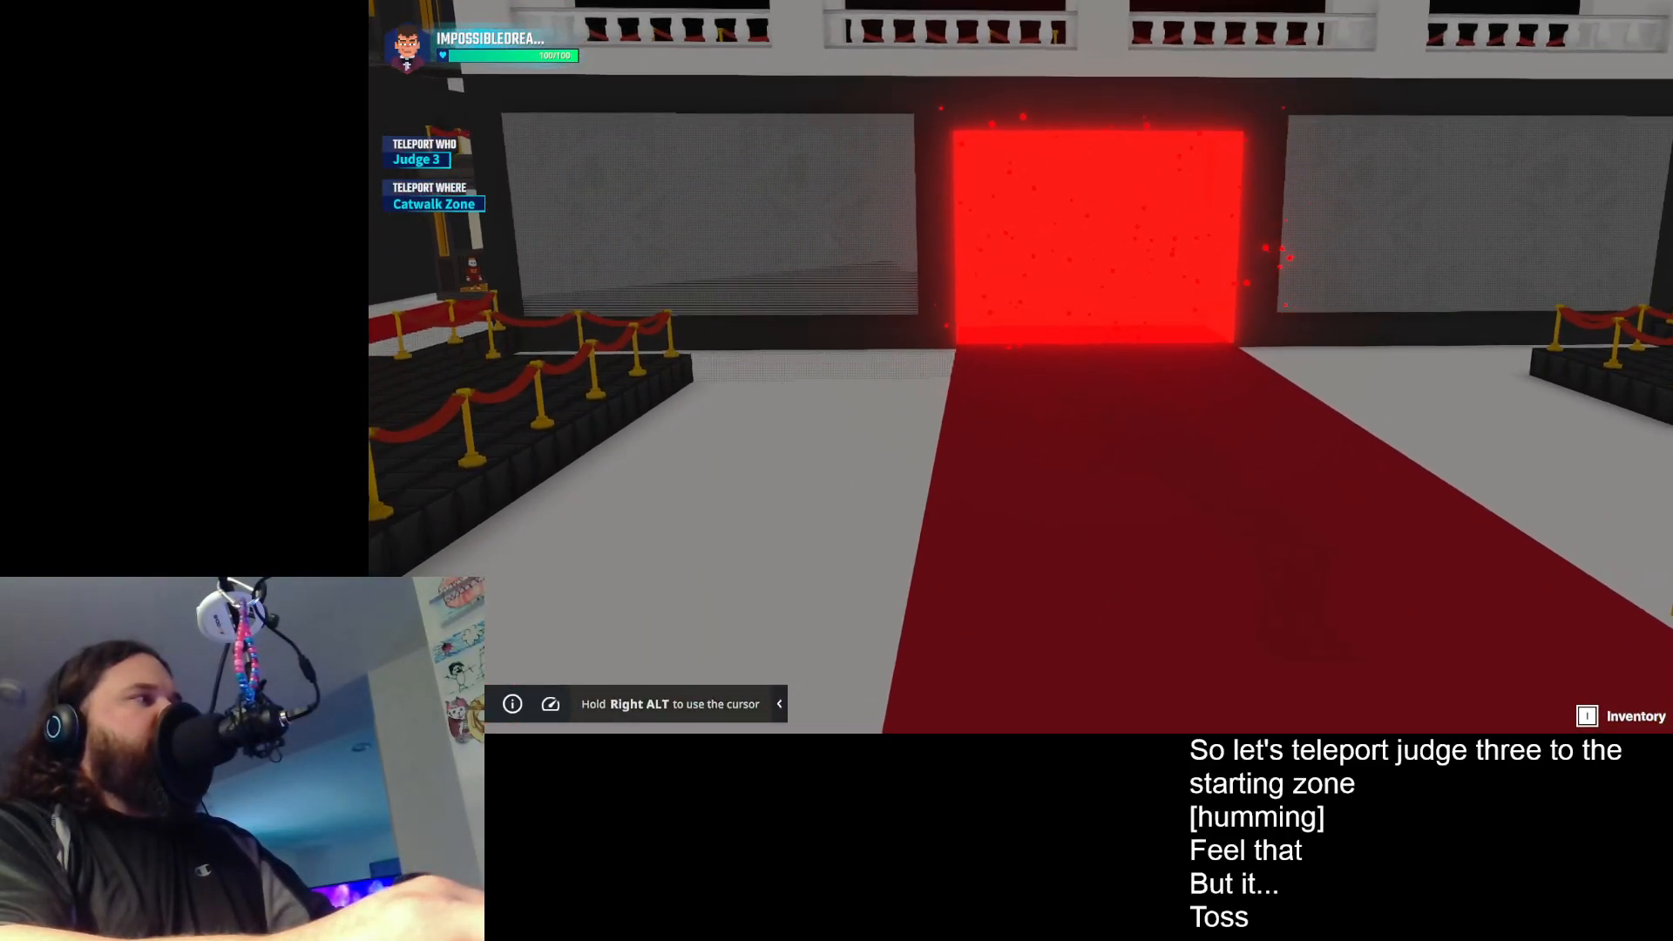
key(e)
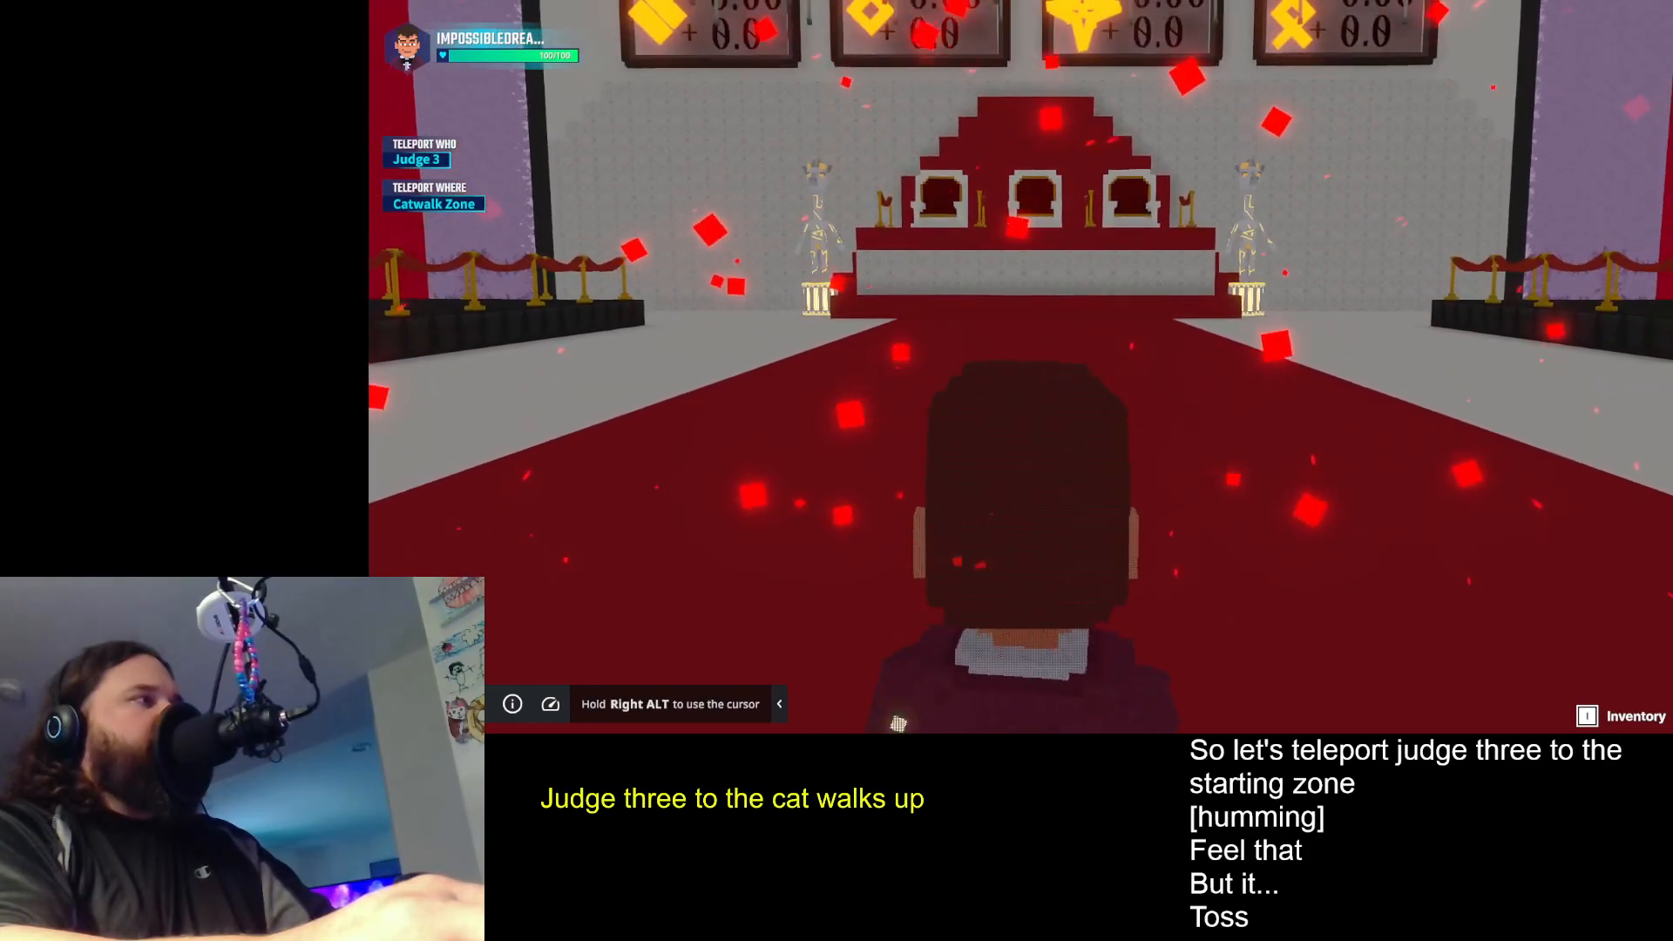
key(e)
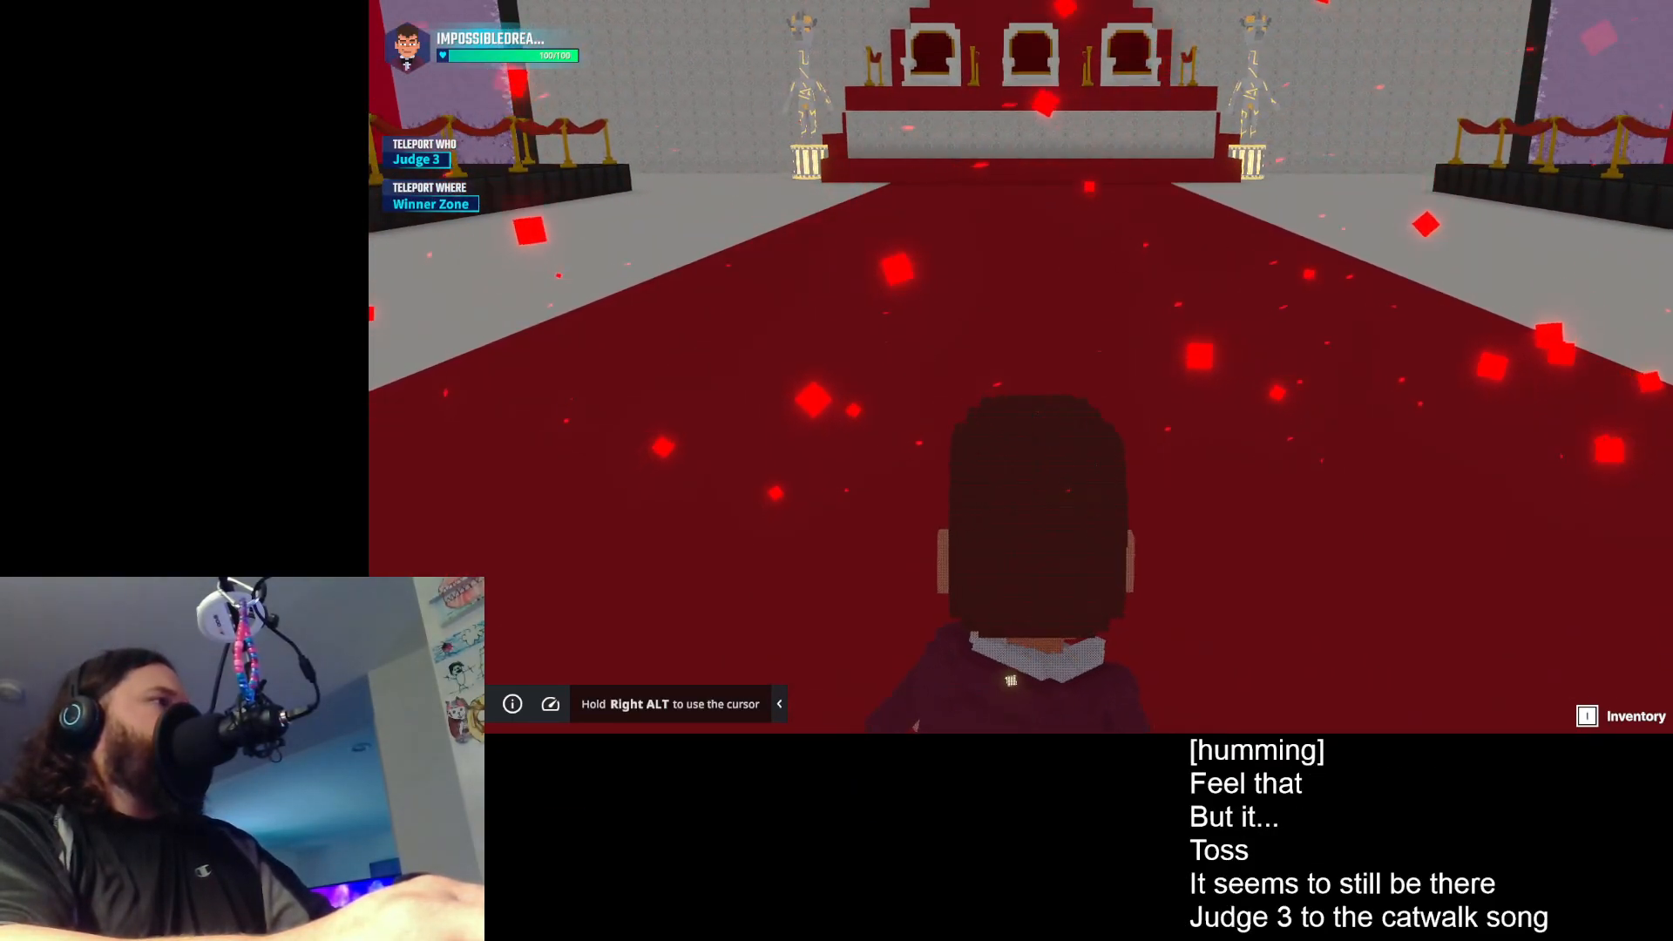
key(e)
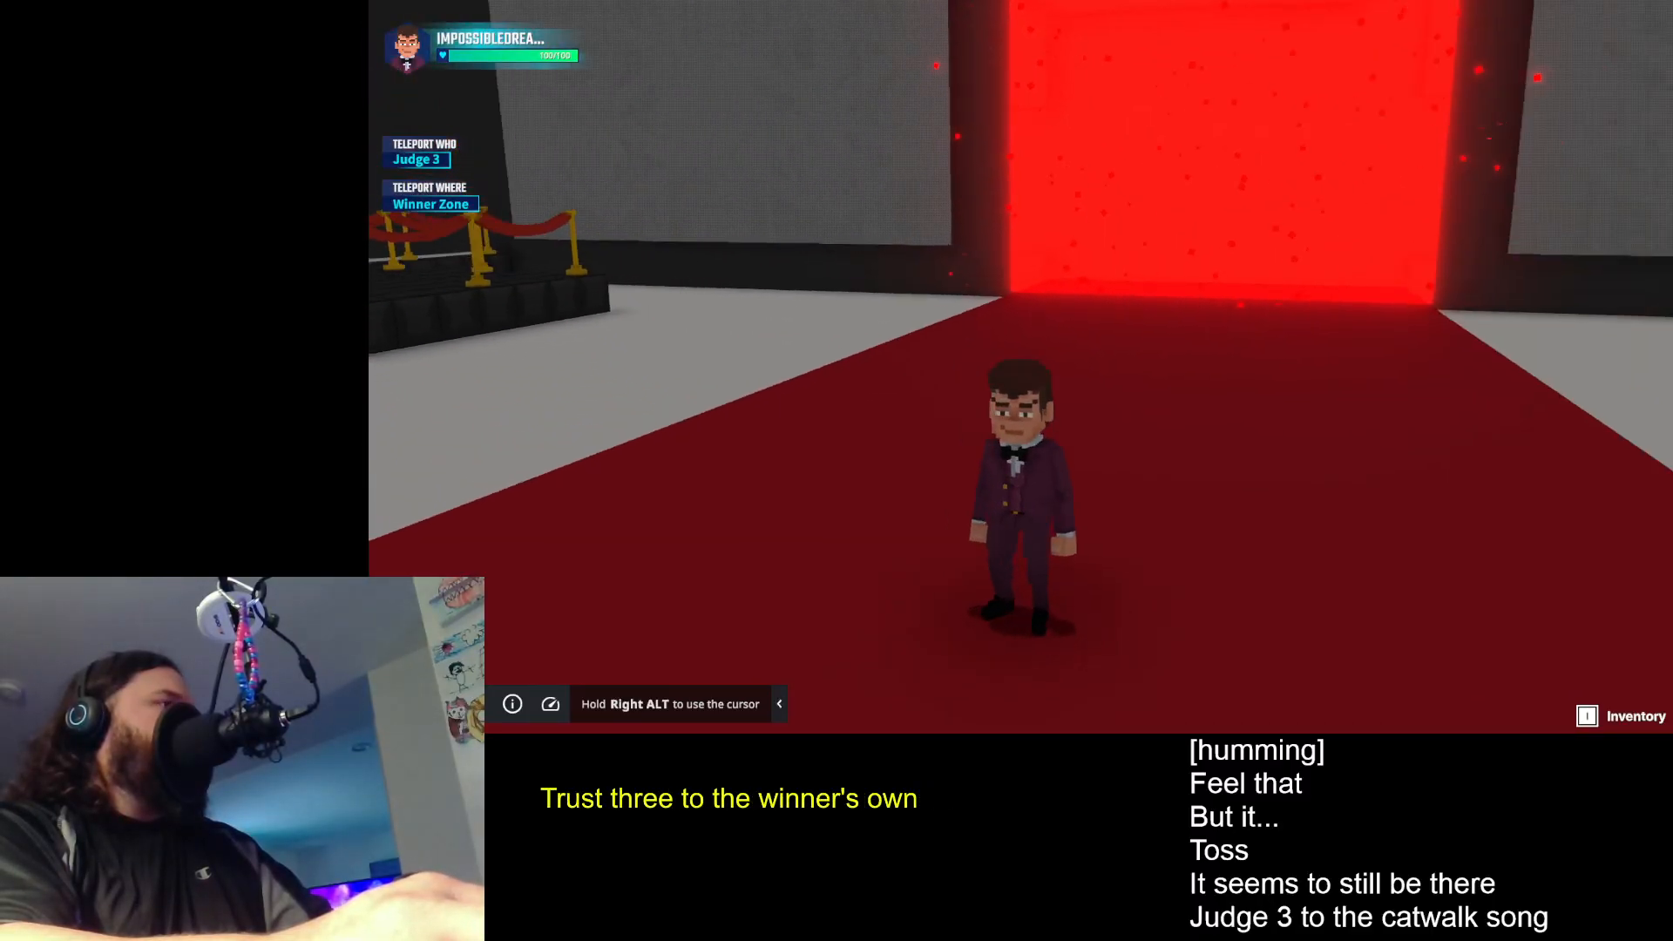
- Move Judge 3 around the red carpet to examine avatar control and camera behaviour with the Winner Zone teleport selected
key(w)
key(space)
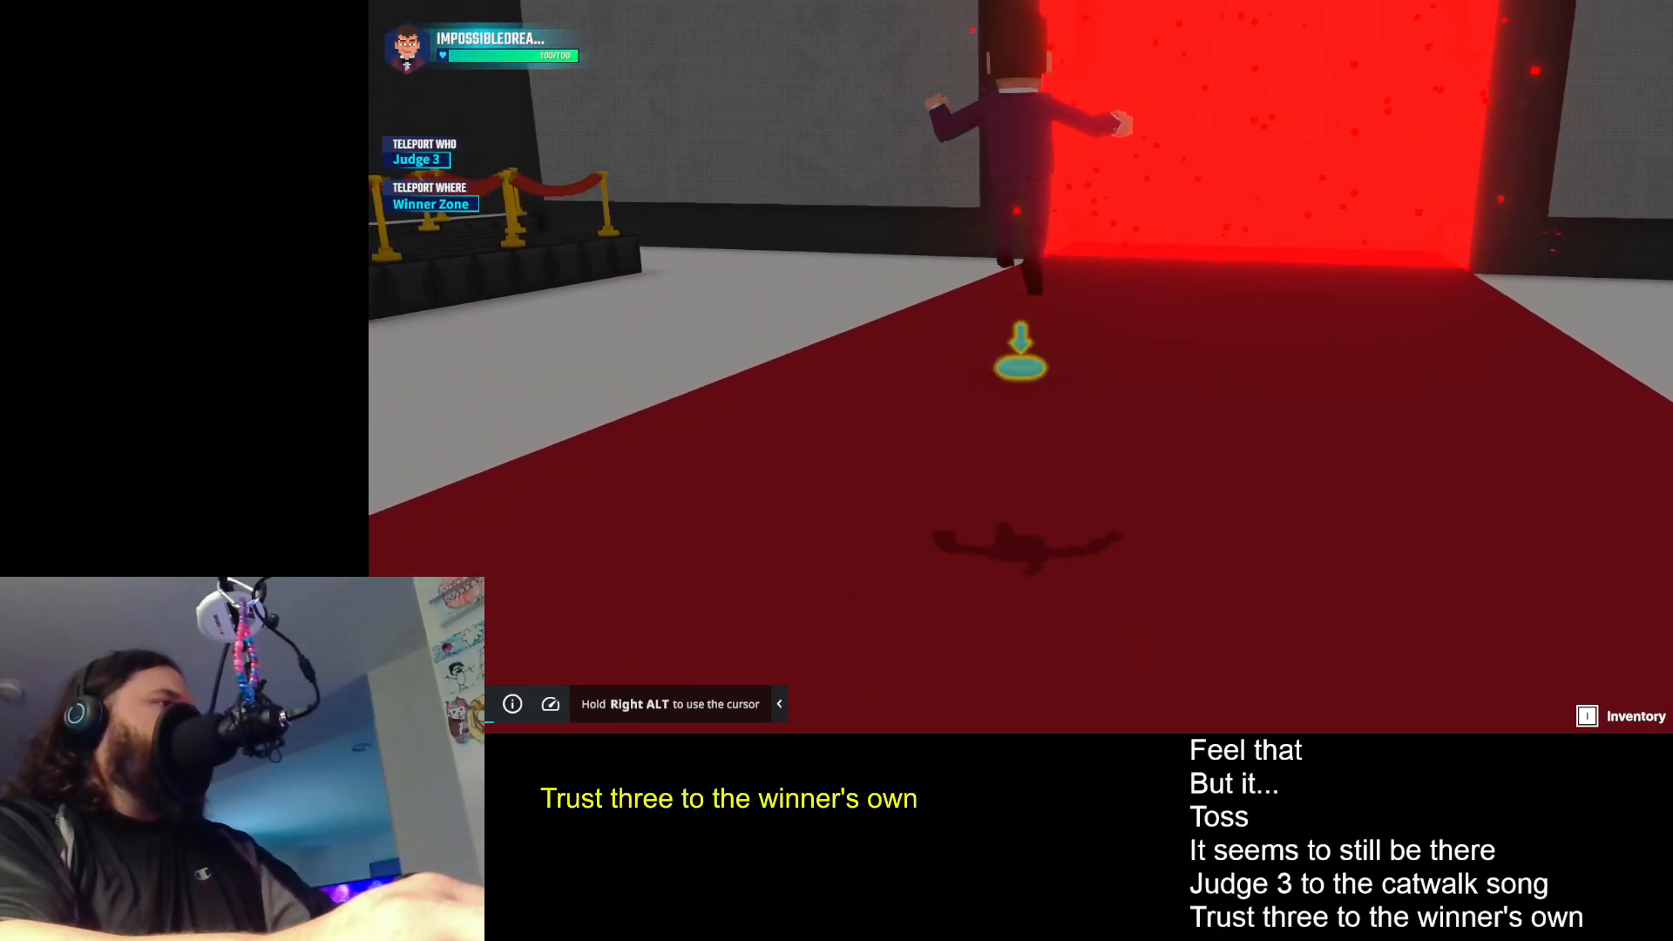
key(e)
key(d)
key(w)
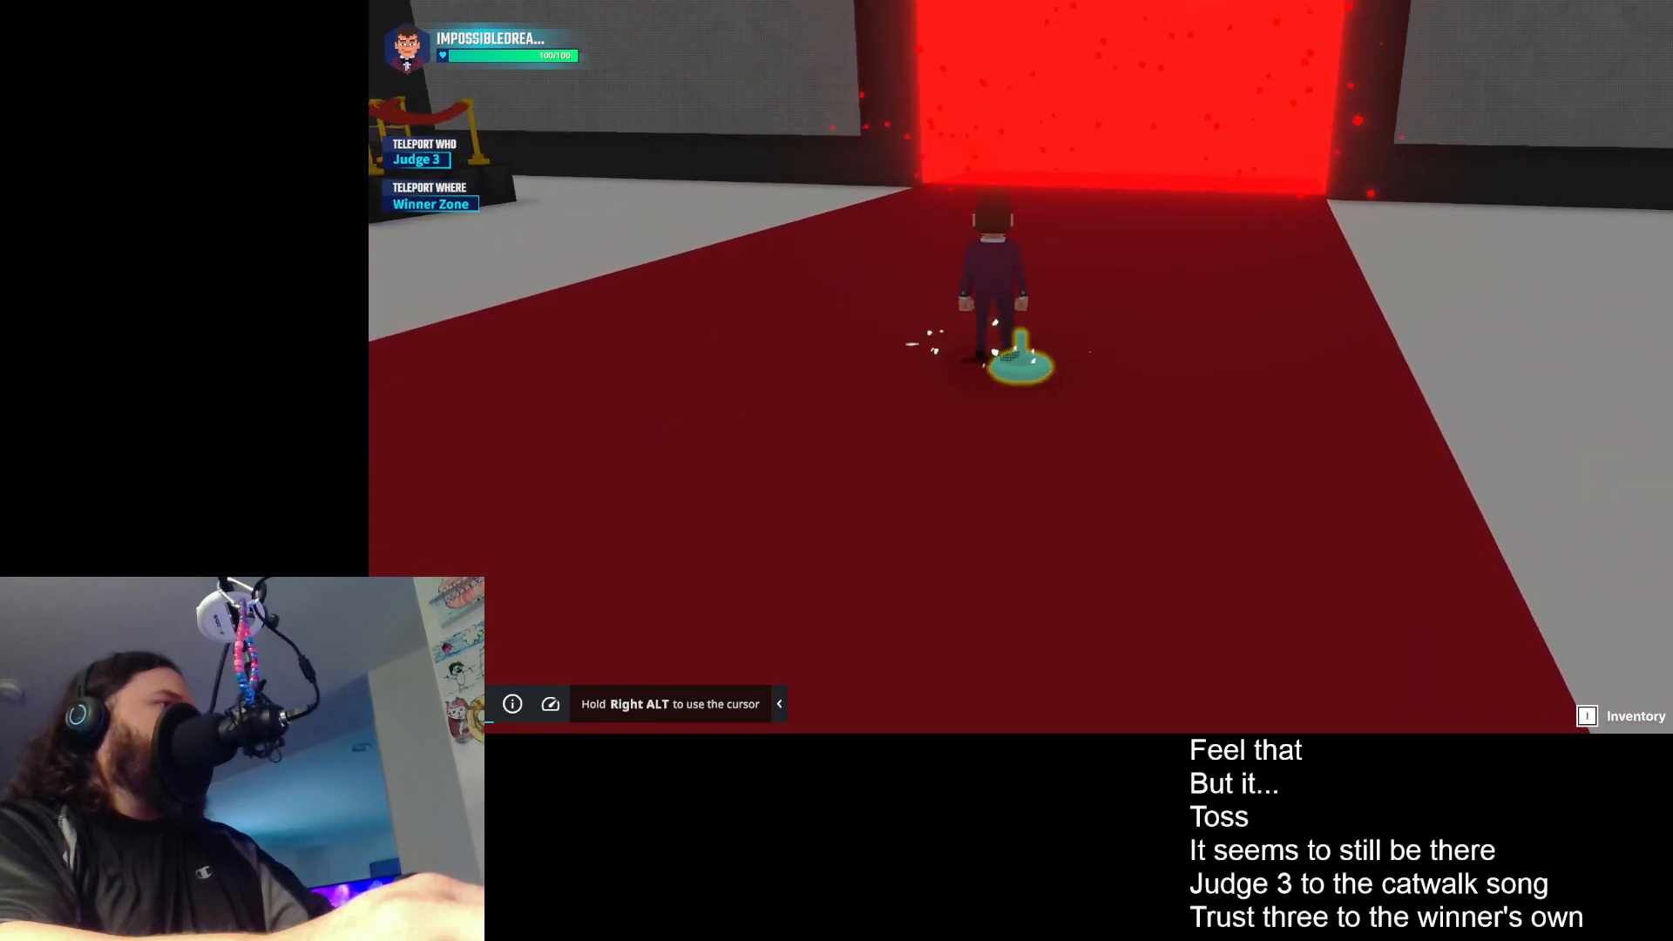
key(a)
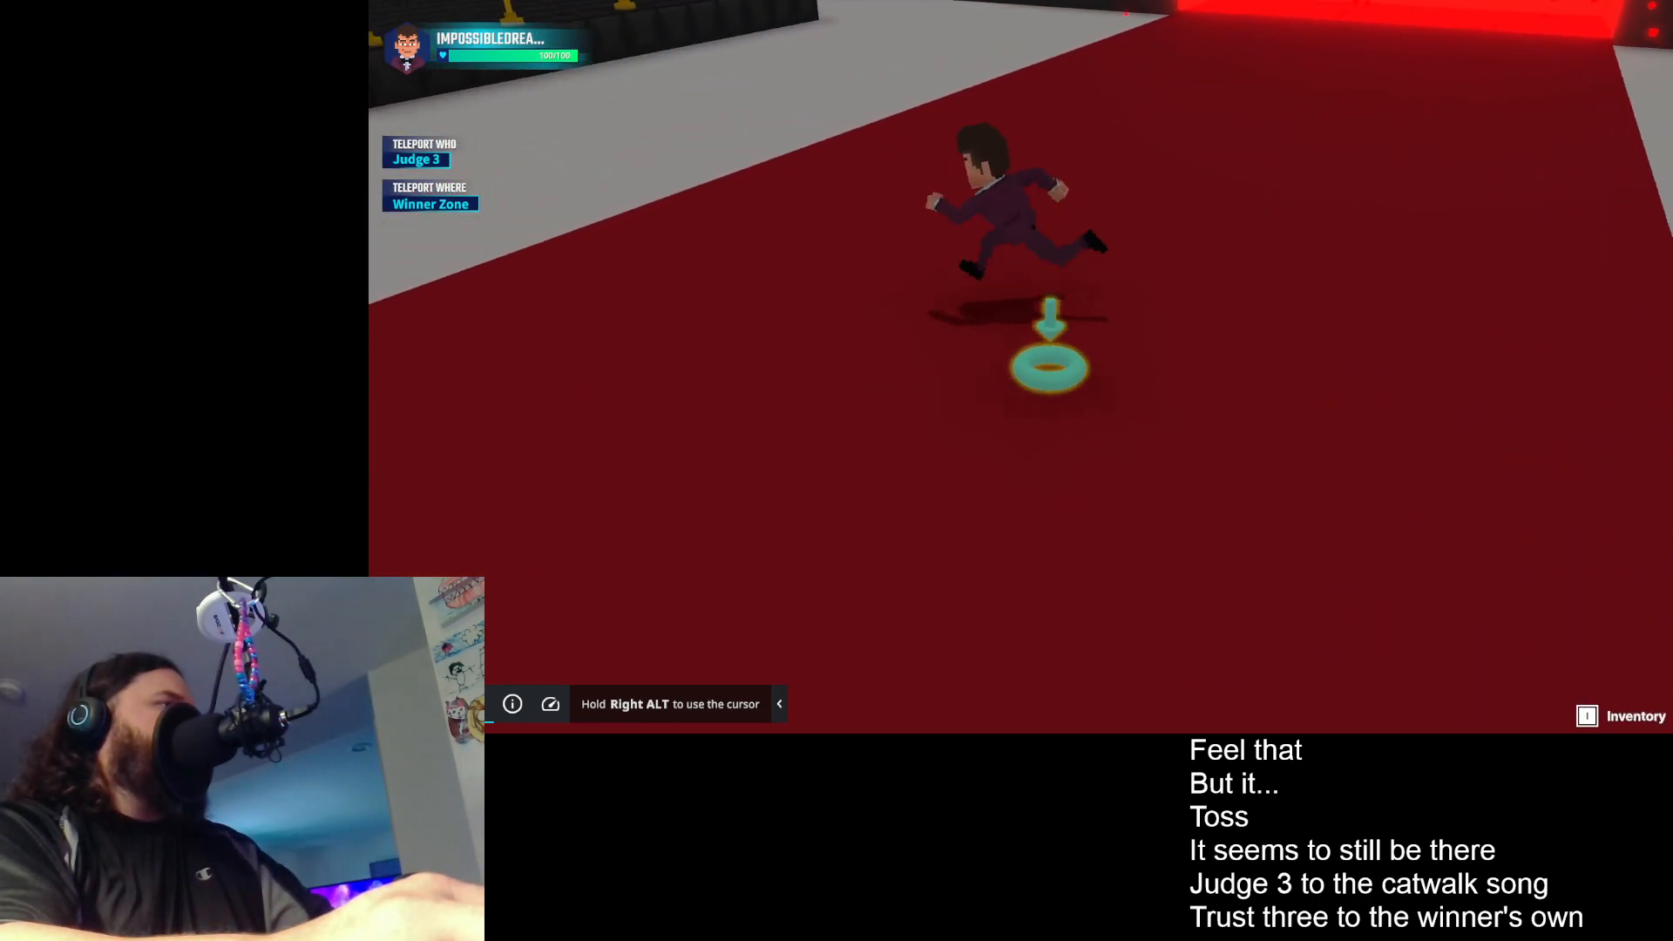
key(d)
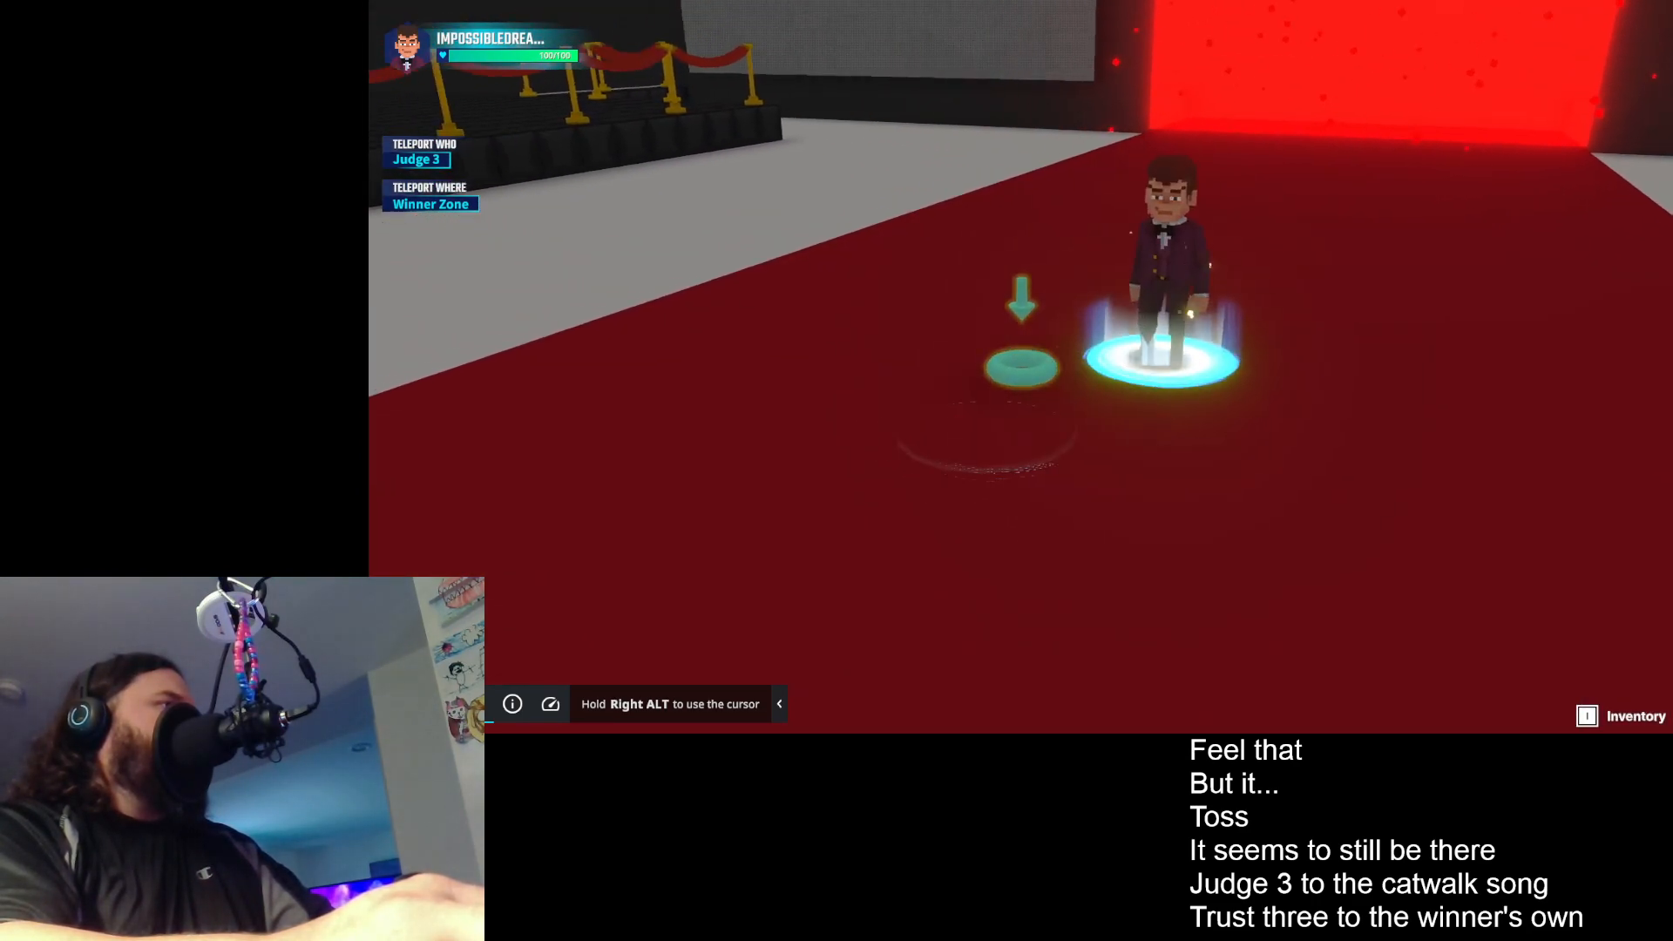
- End the playtest and open the Admin HUD Controller 0 board in the game rules
key(a)
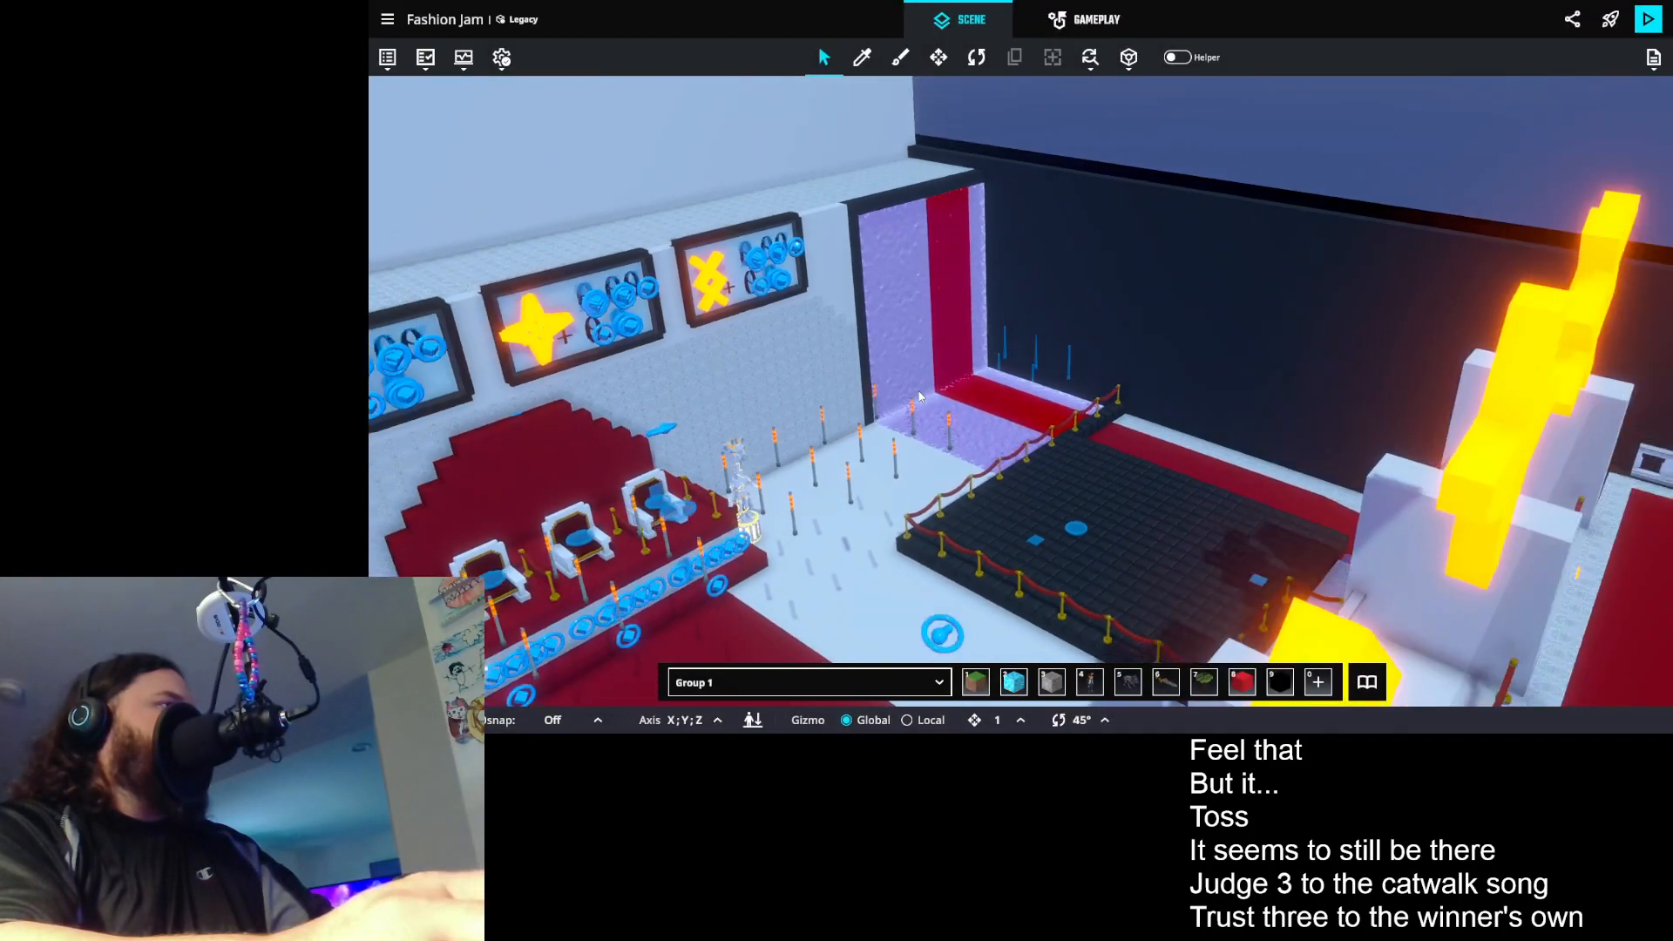
drag(919, 396, 1031, 444)
drag(1073, 429, 1094, 362)
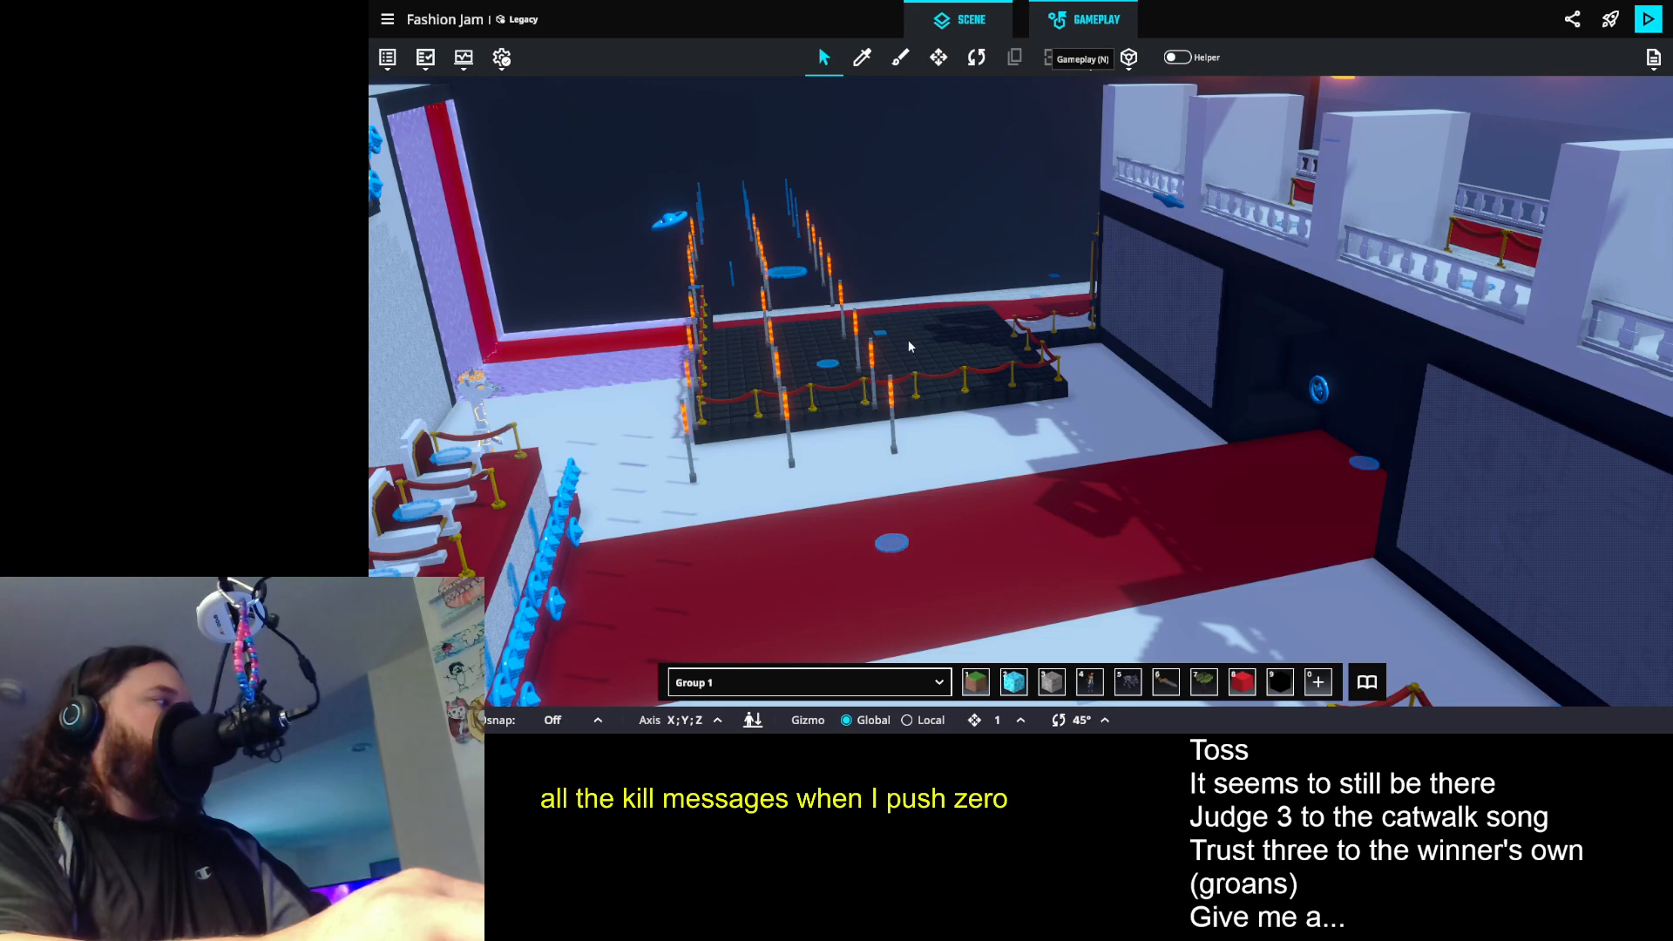
key(n)
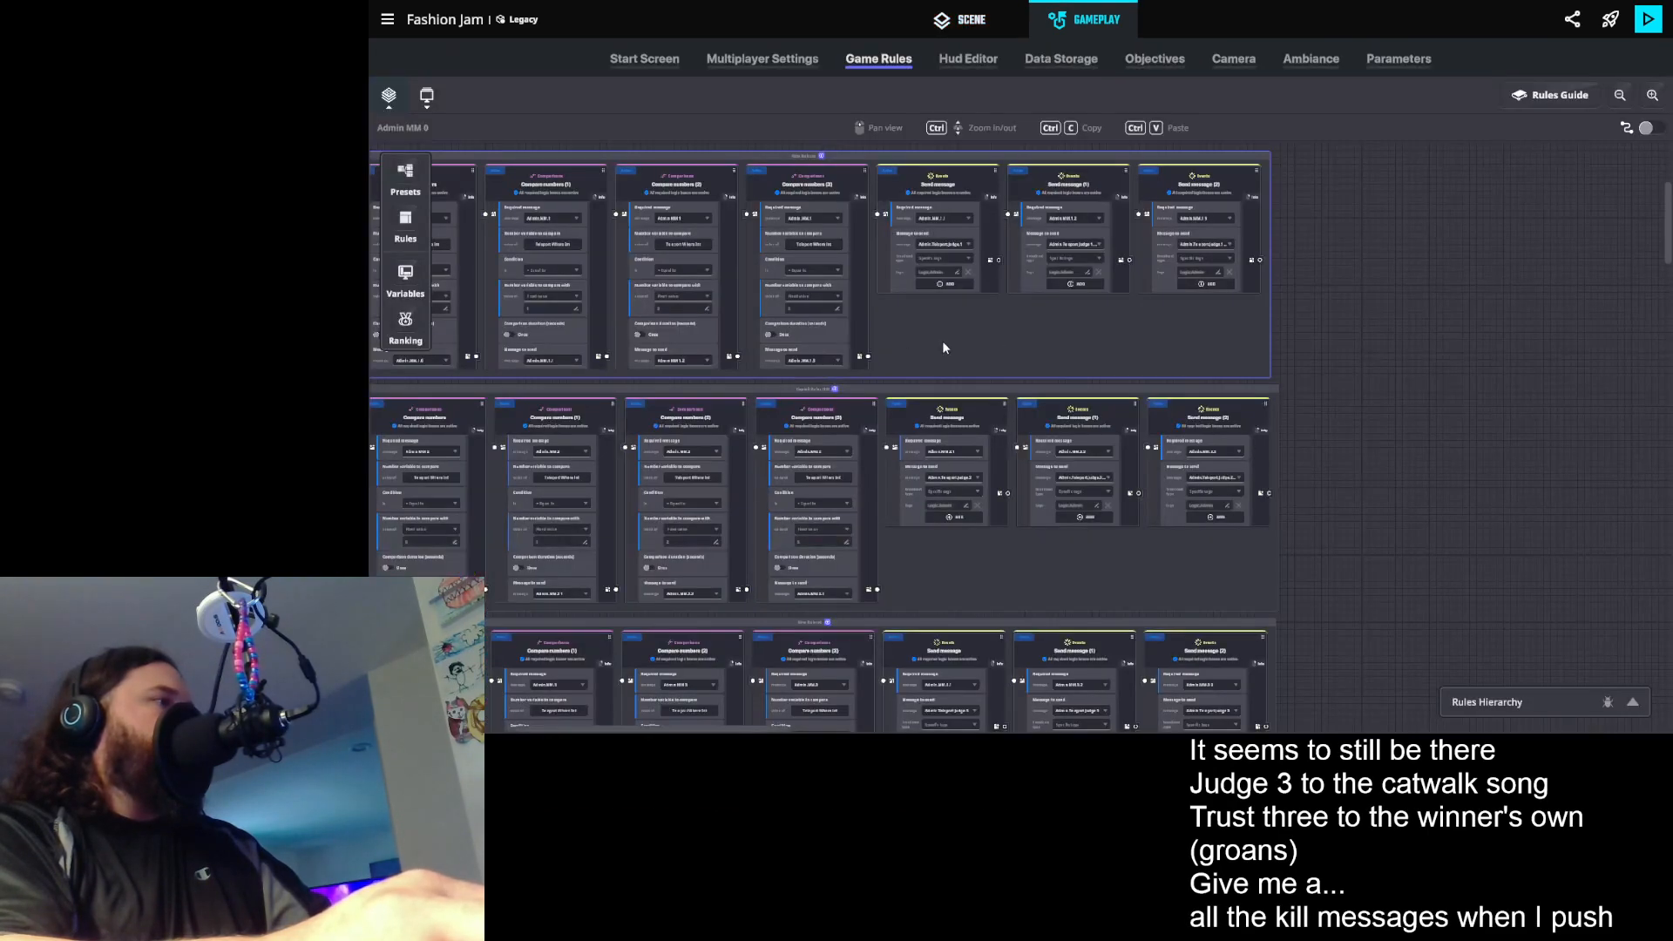
click(391, 98)
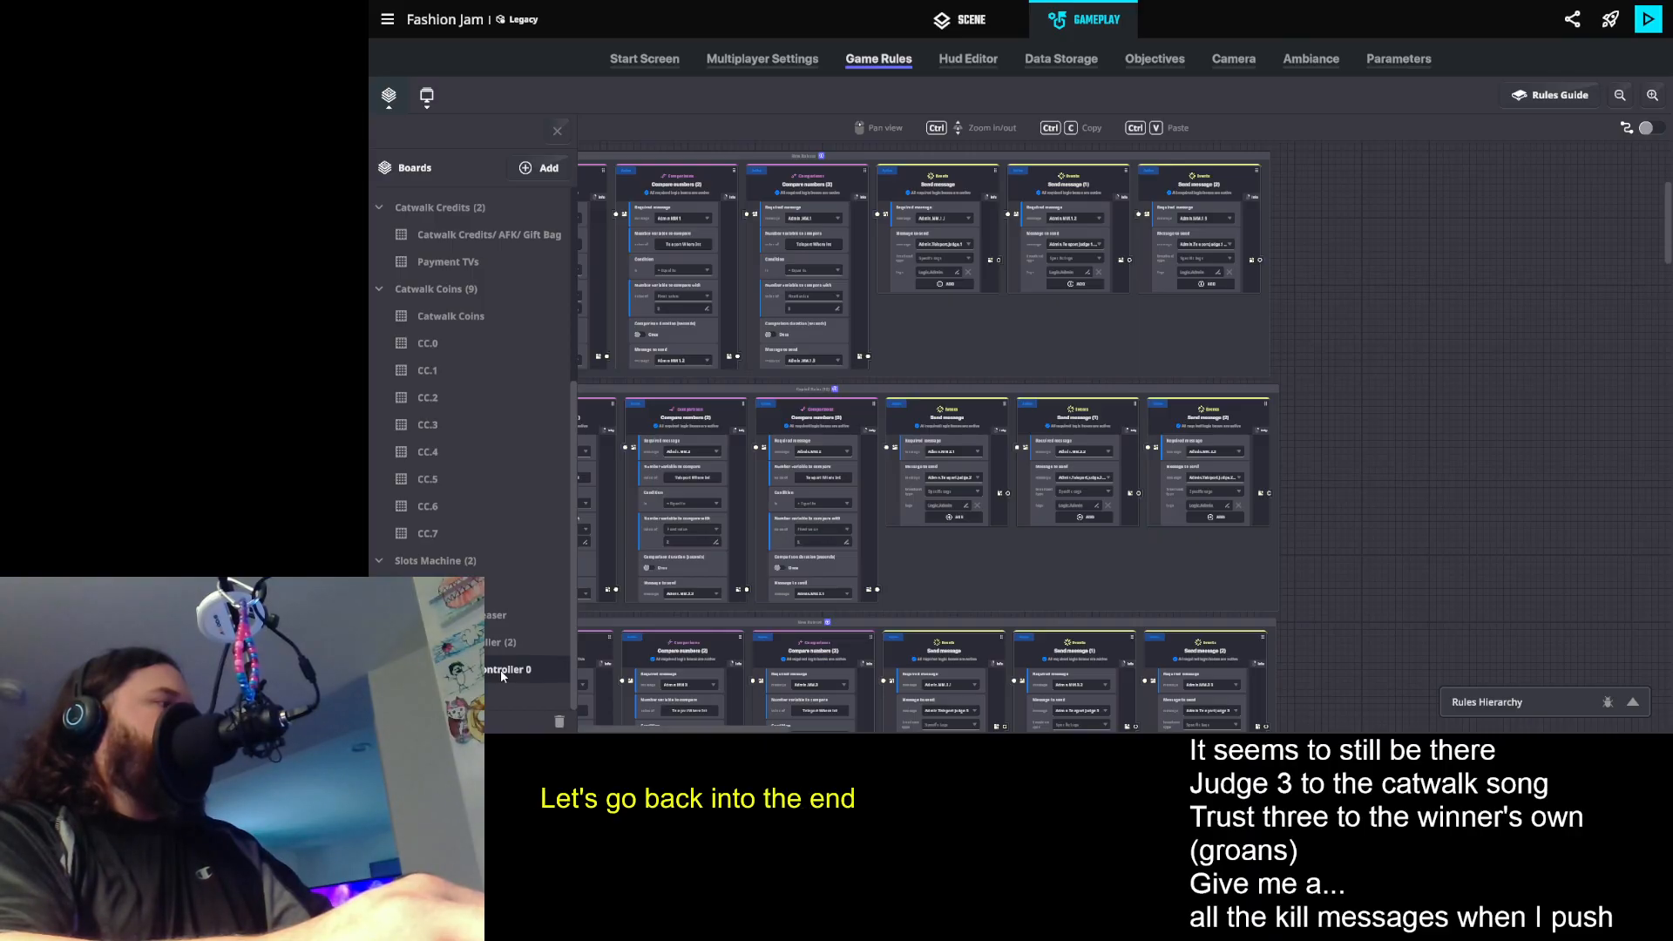
click(557, 659)
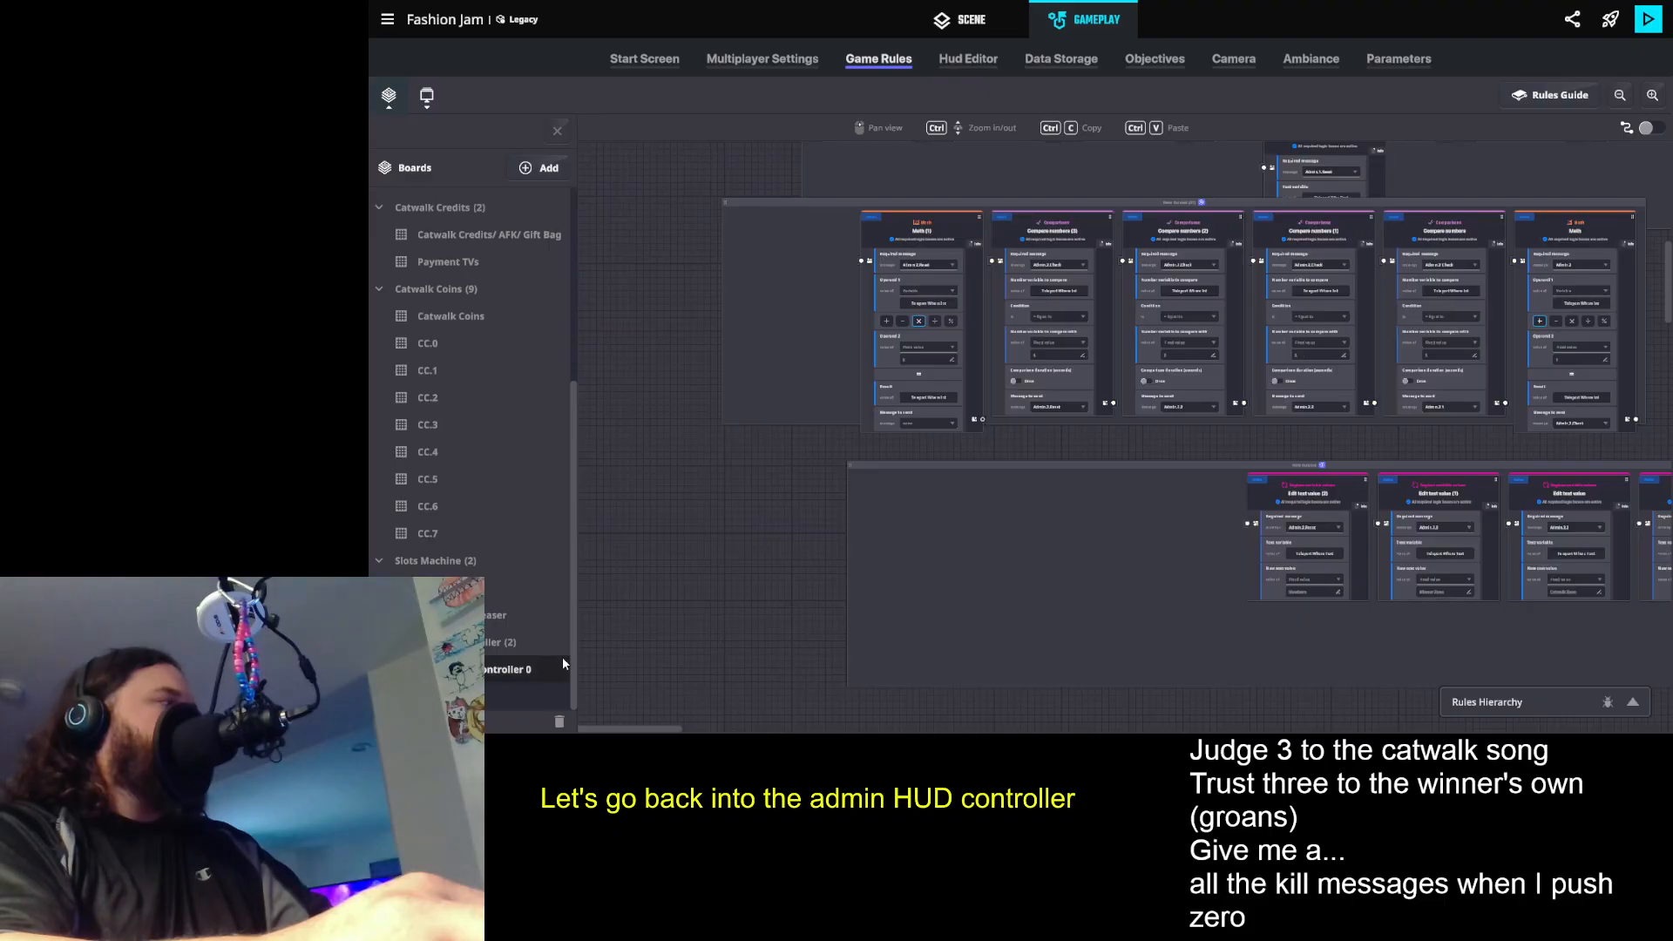
click(557, 130)
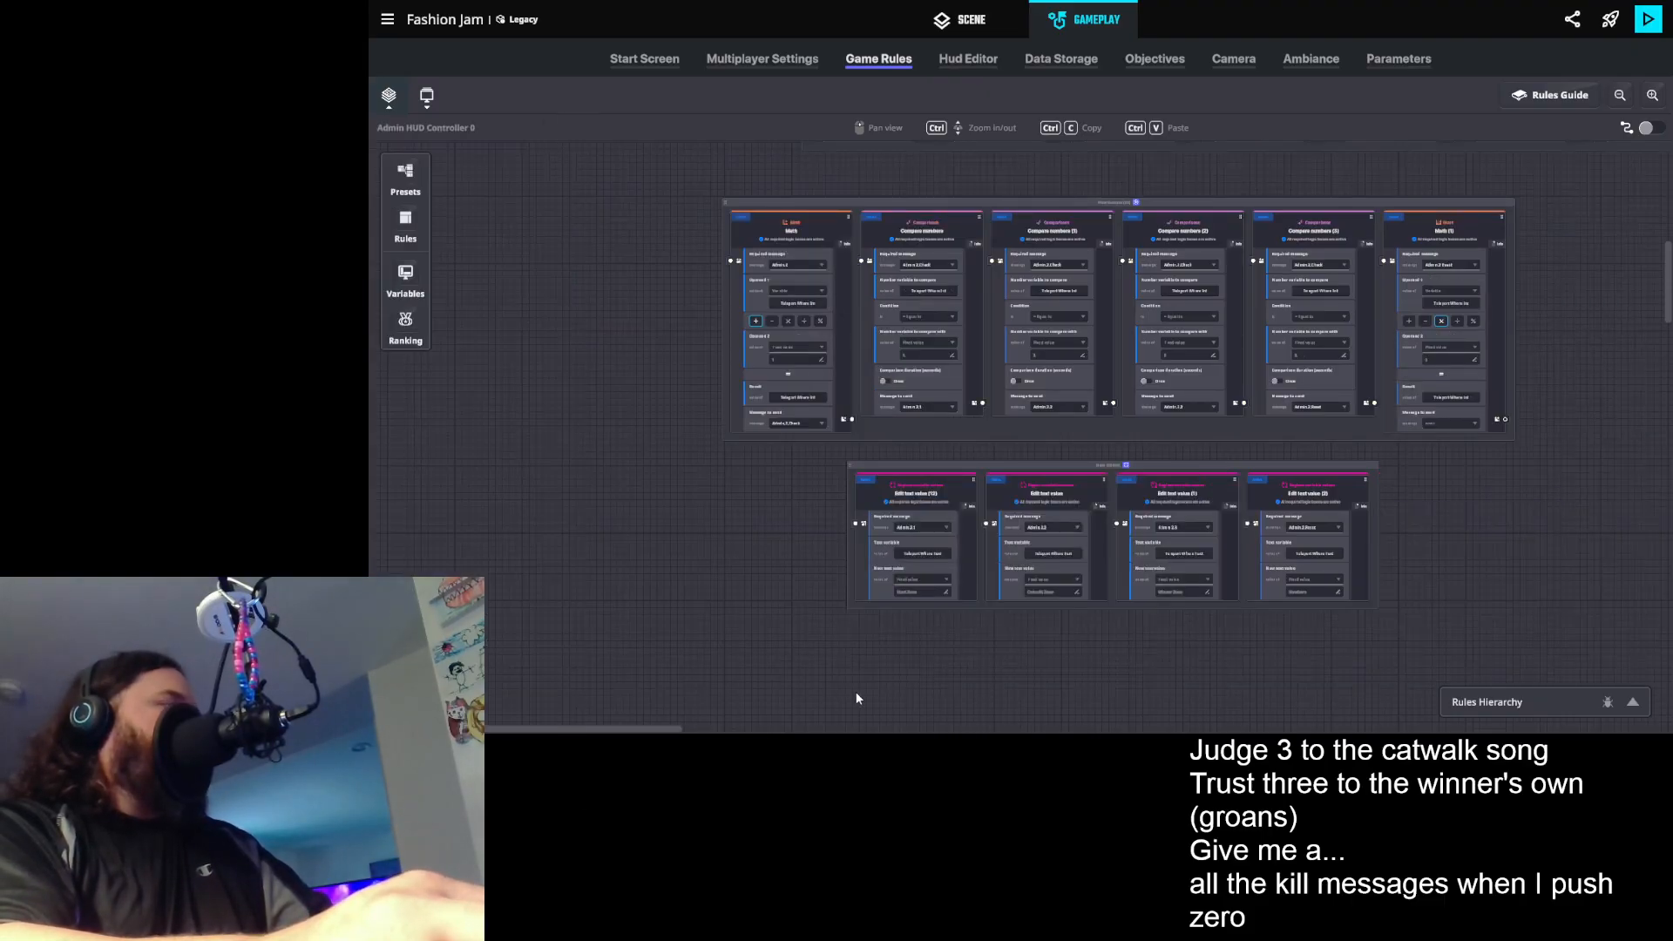
scroll(983, 483, up, 3)
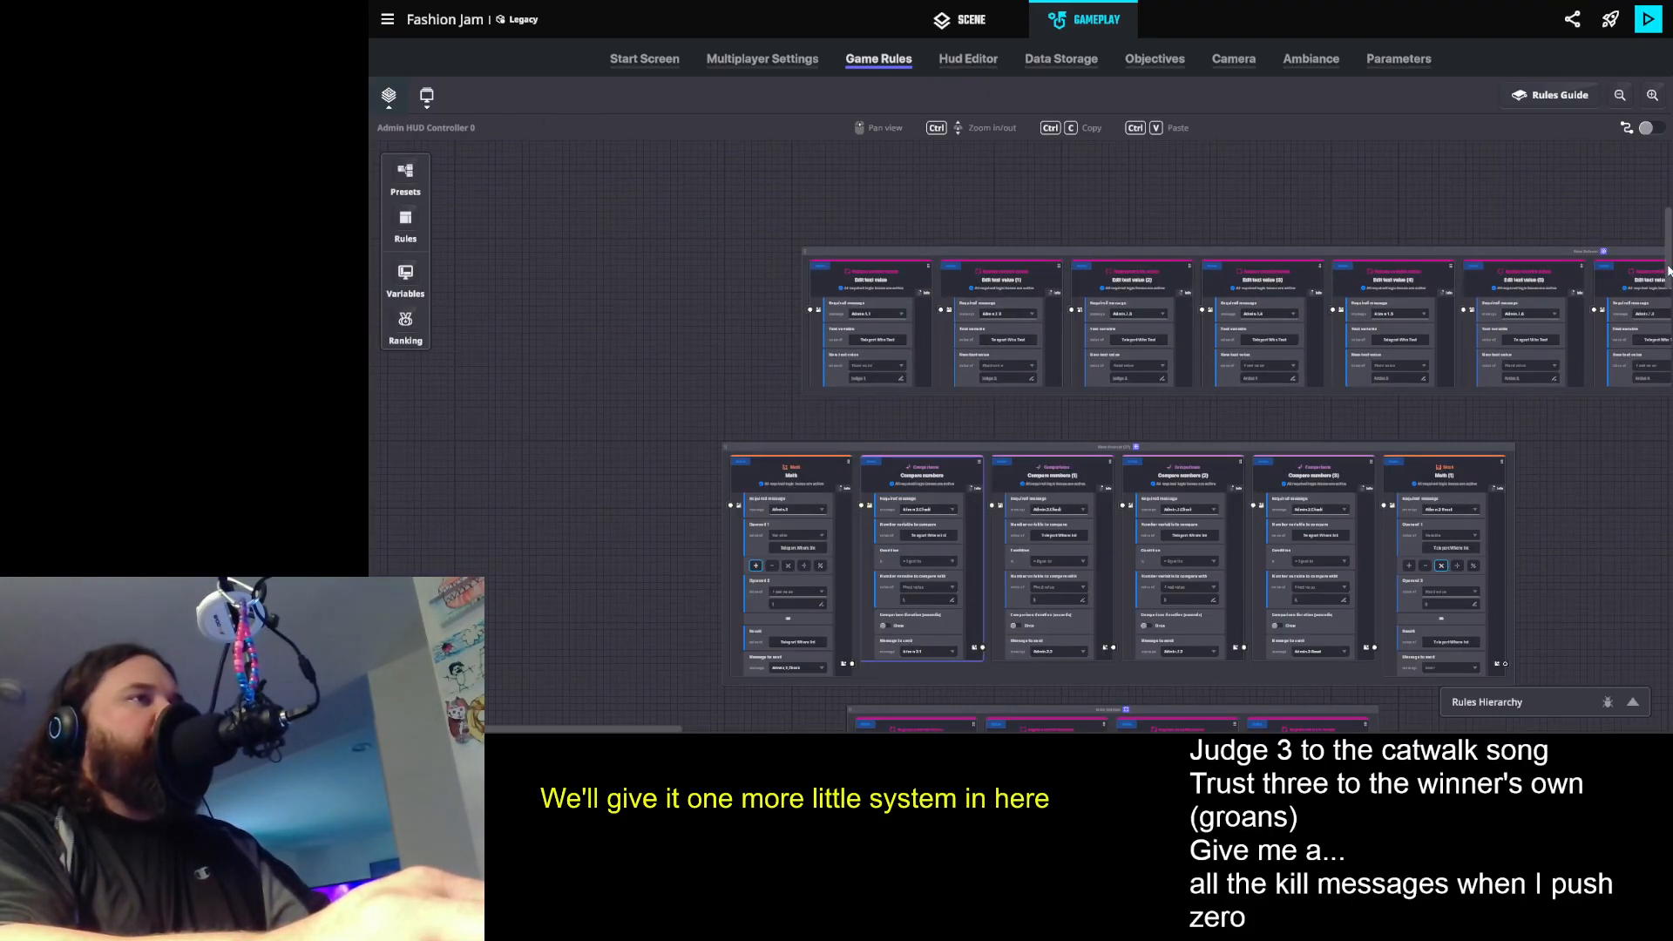
drag(1665, 244, 1427, 529)
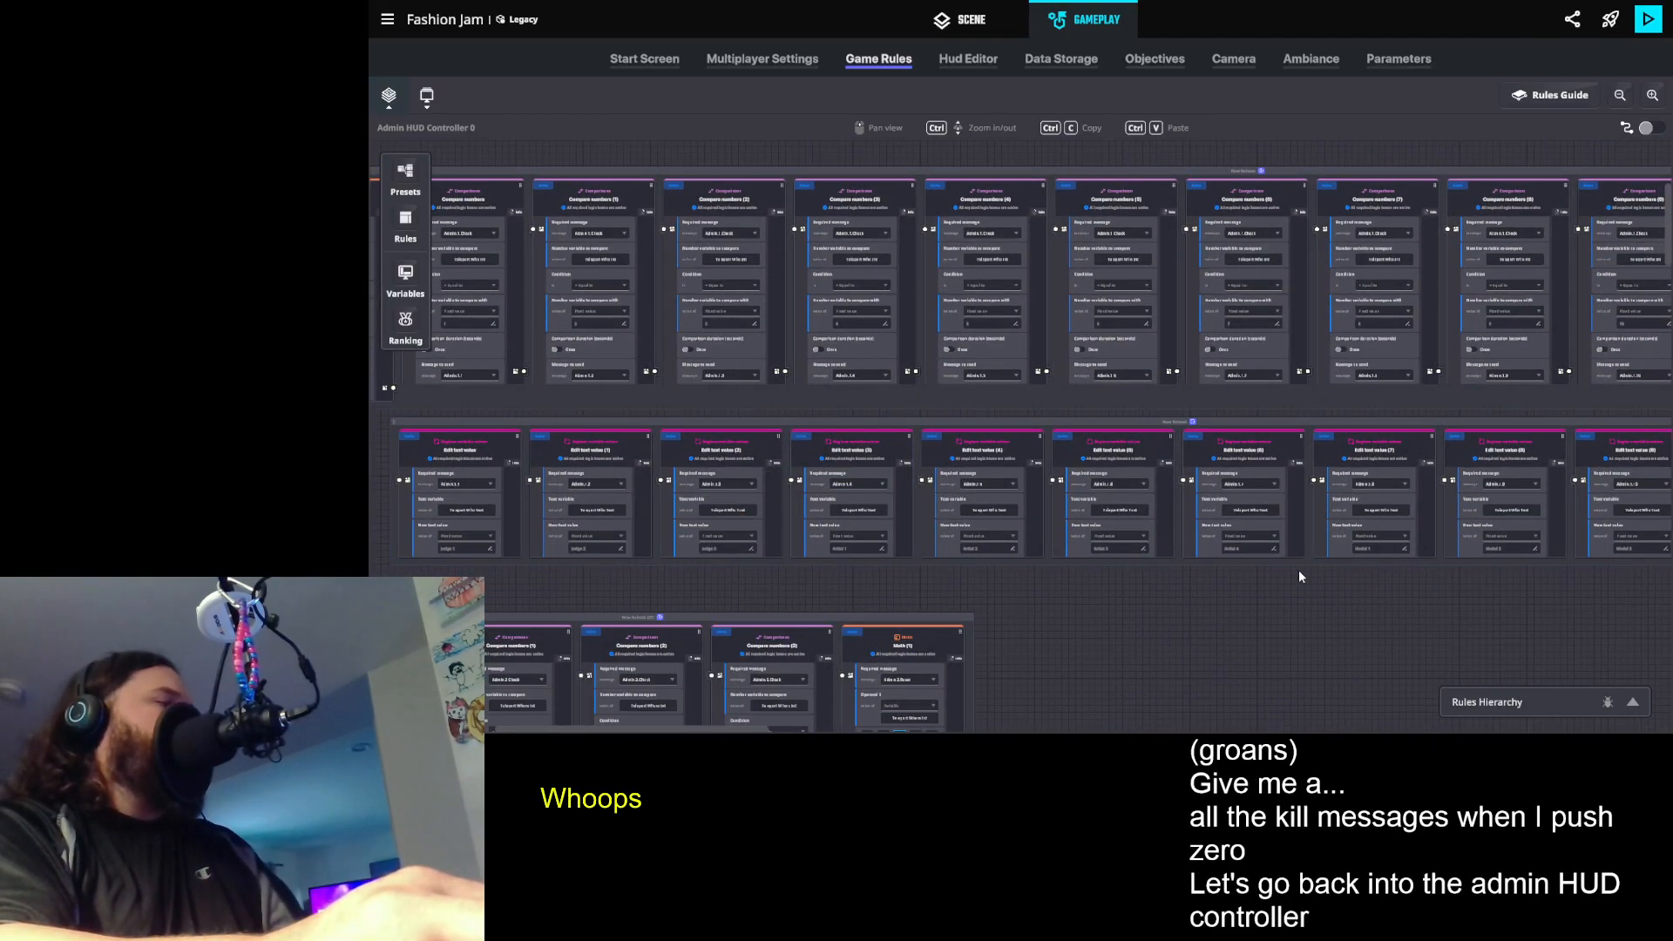
key(ctrl+z)
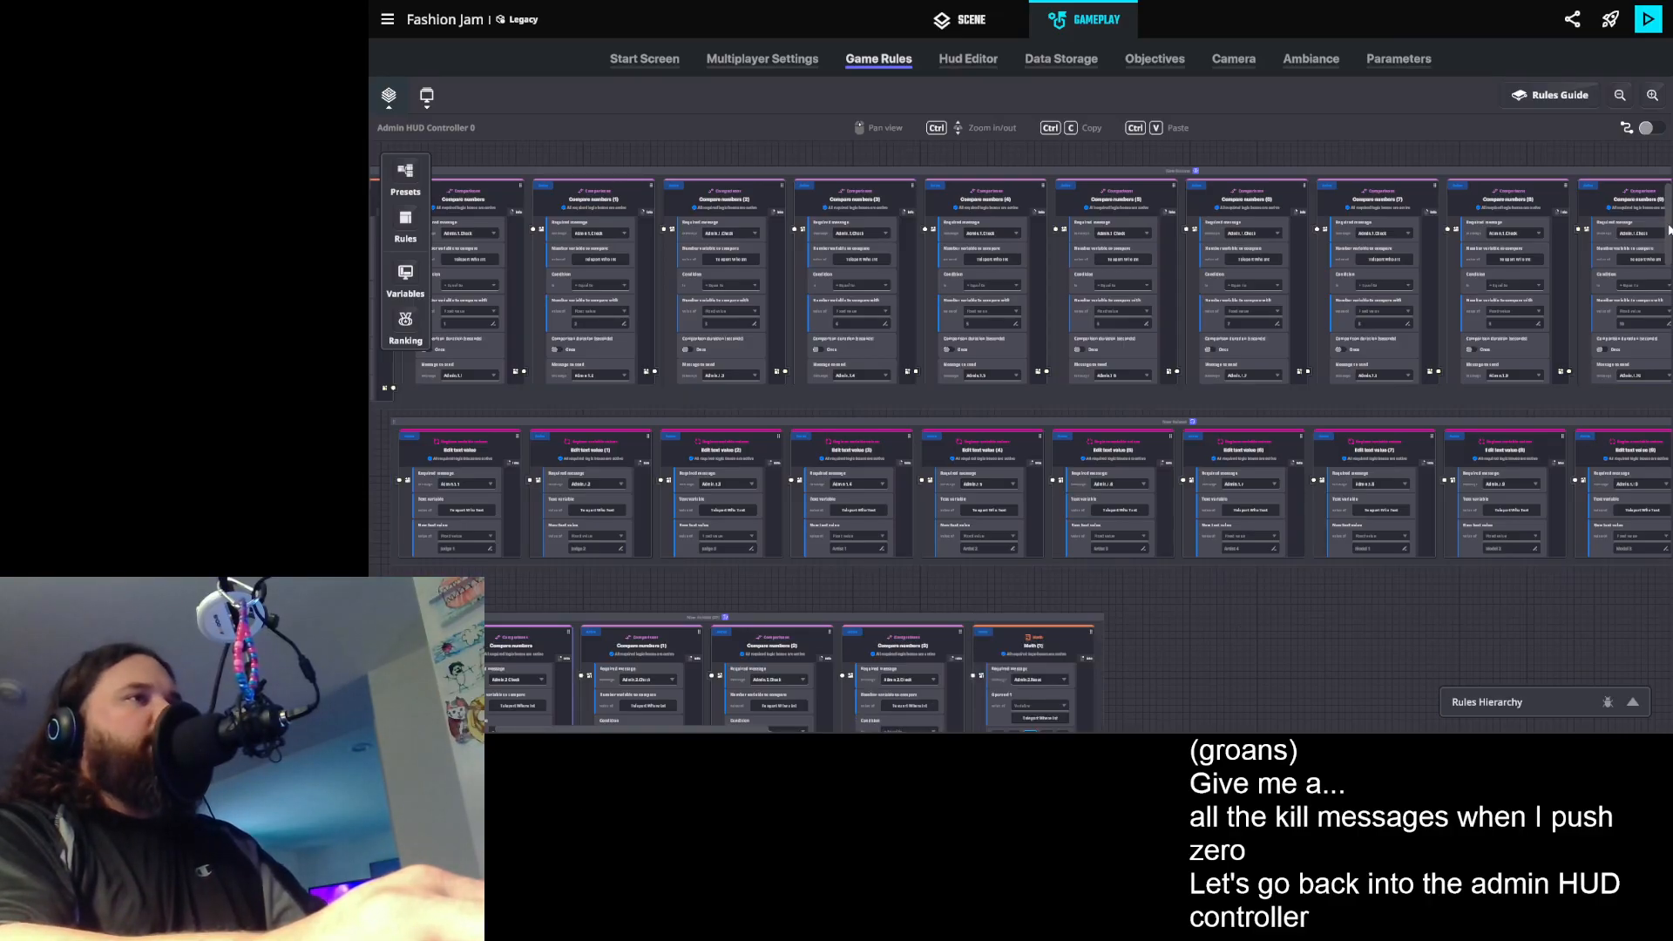
- Examine the Key input rules along the board's upper row, up to the last one and its key-down message
drag(1670, 230, 1668, 176)
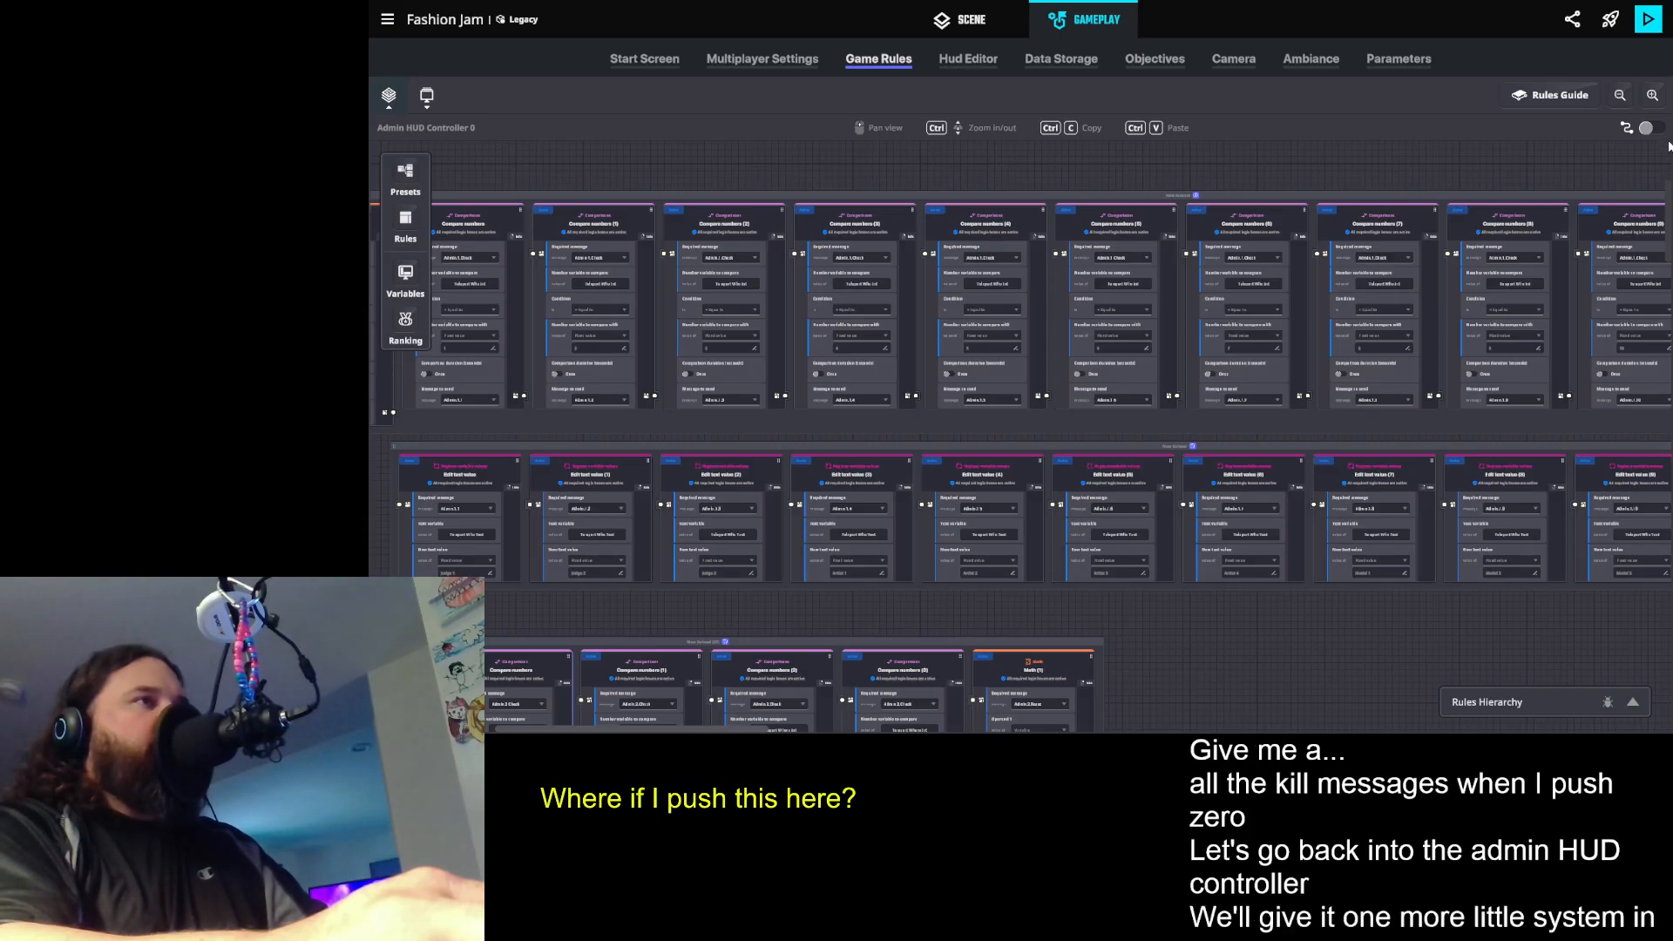
scroll(1668, 148, up, 2)
scroll(1668, 139, up, 3)
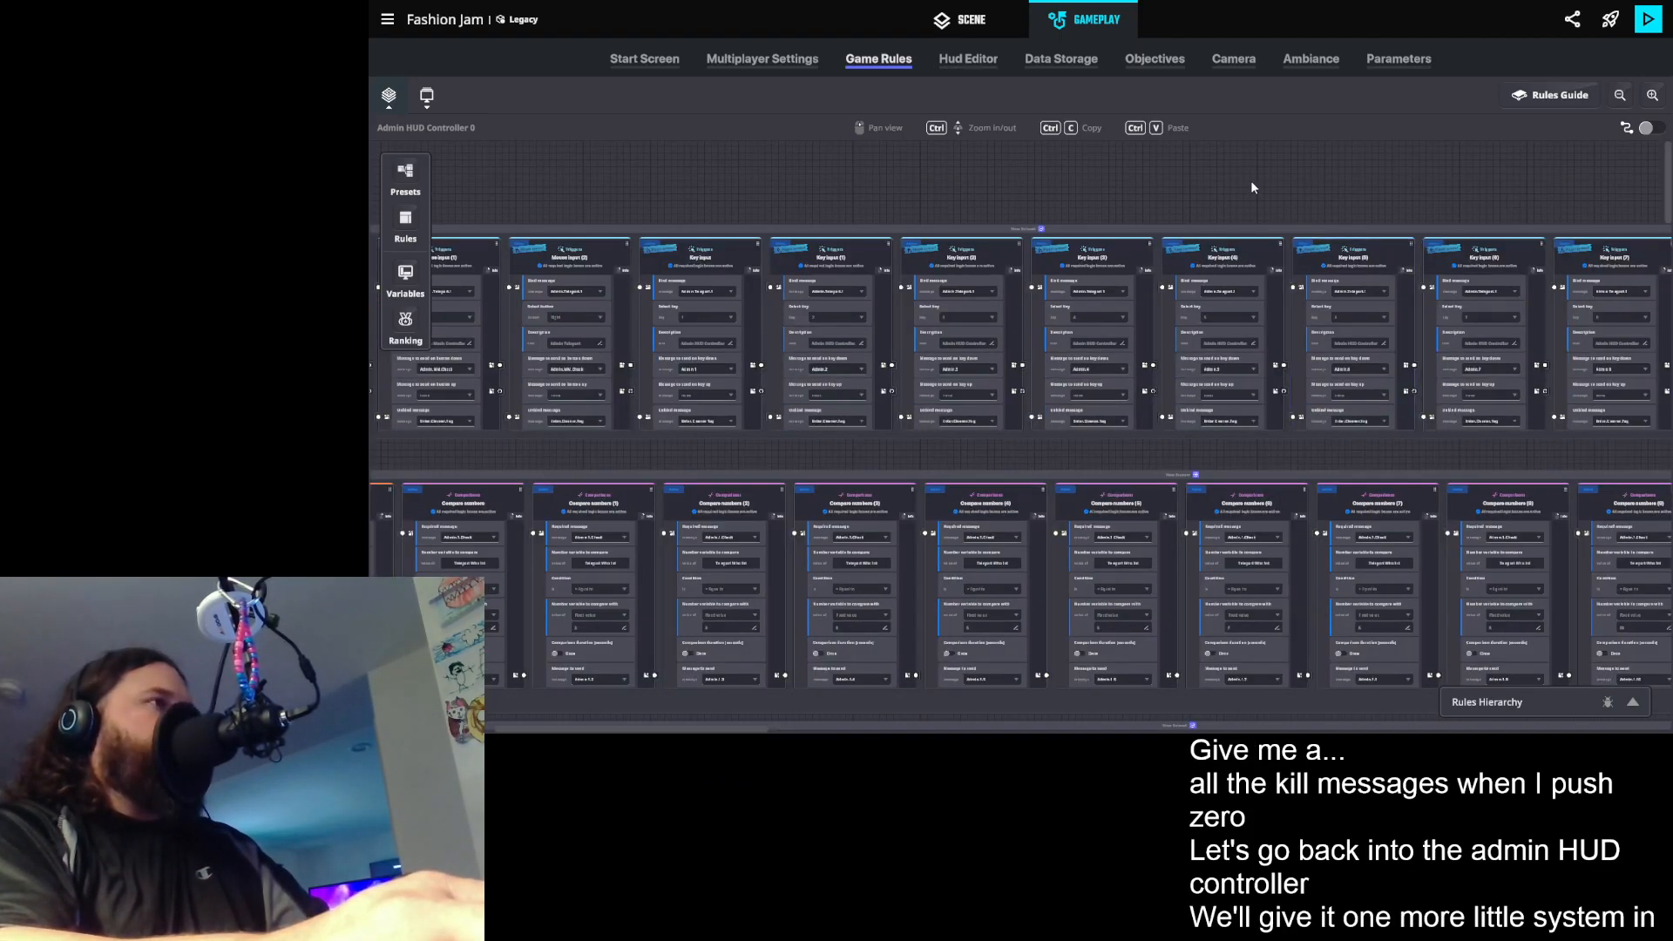
drag(1225, 186, 1221, 185)
scroll(1220, 186, right, 5)
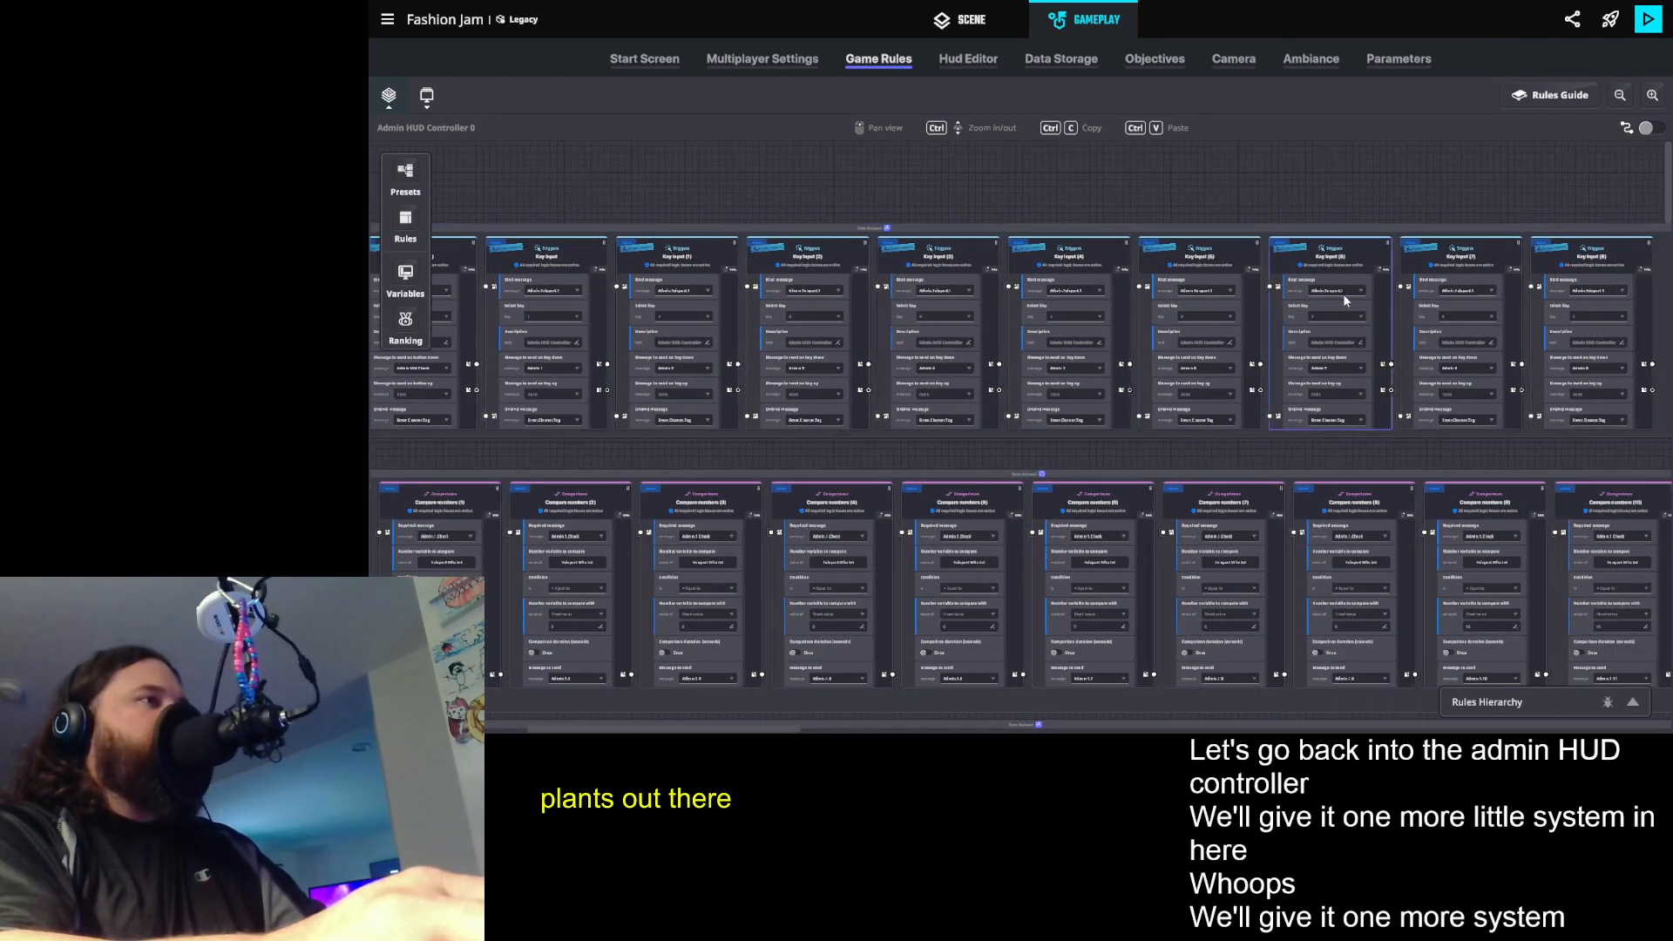
scroll(1435, 359, right, 10)
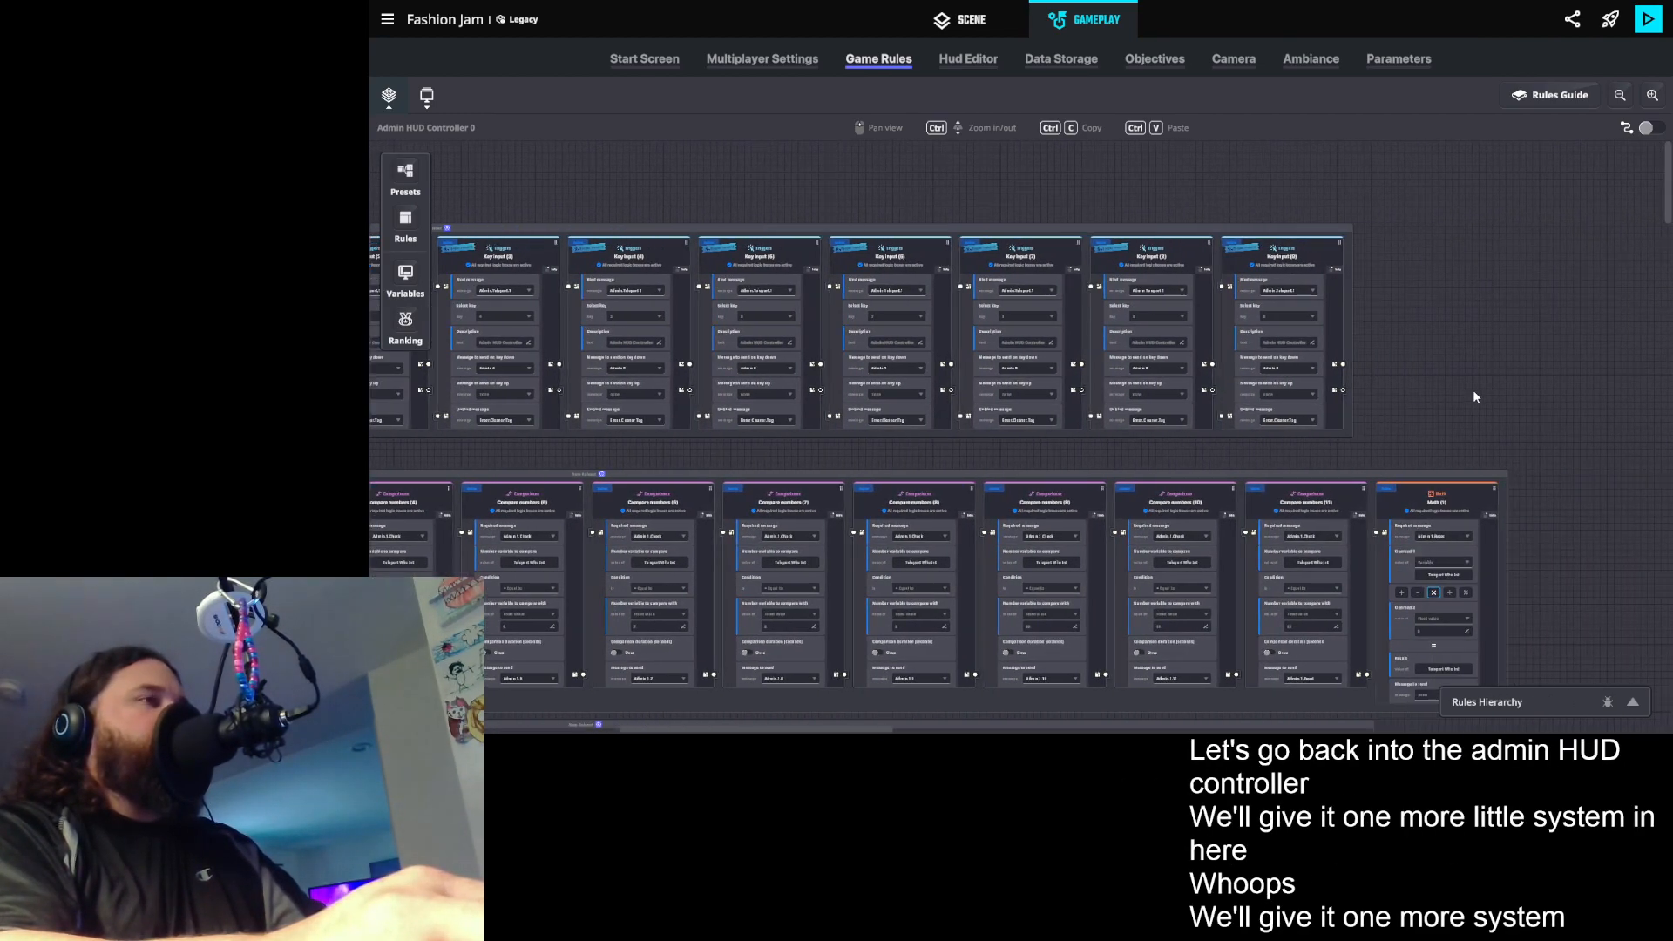
scroll(1482, 369, right, 3)
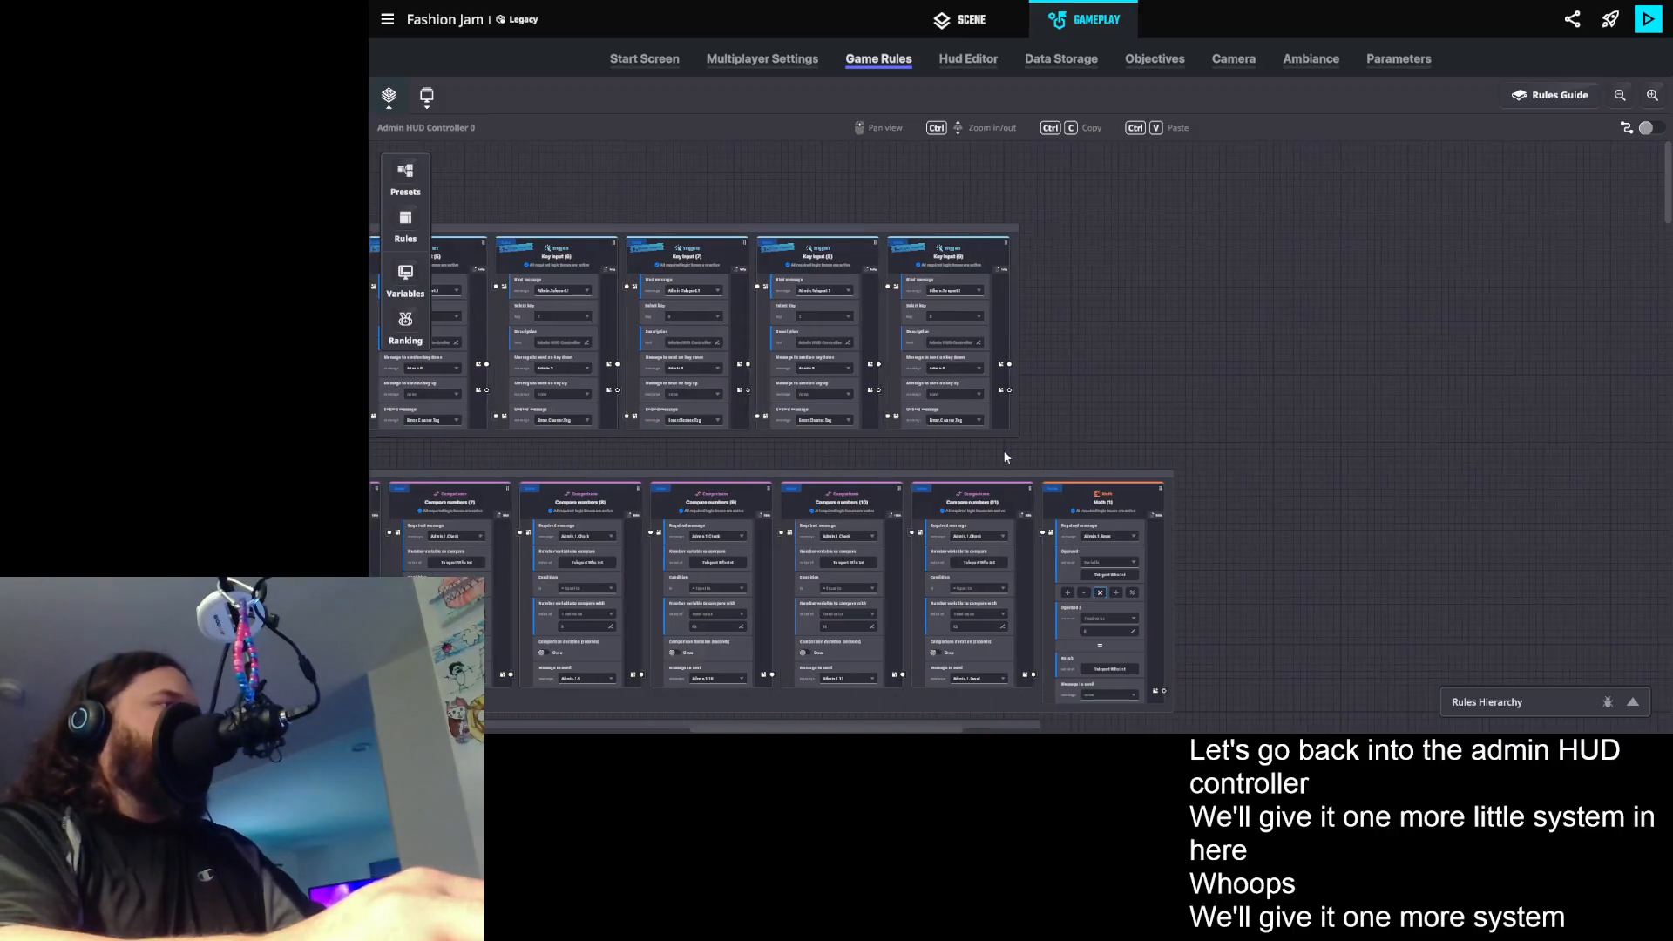
scroll(939, 420, up, 3)
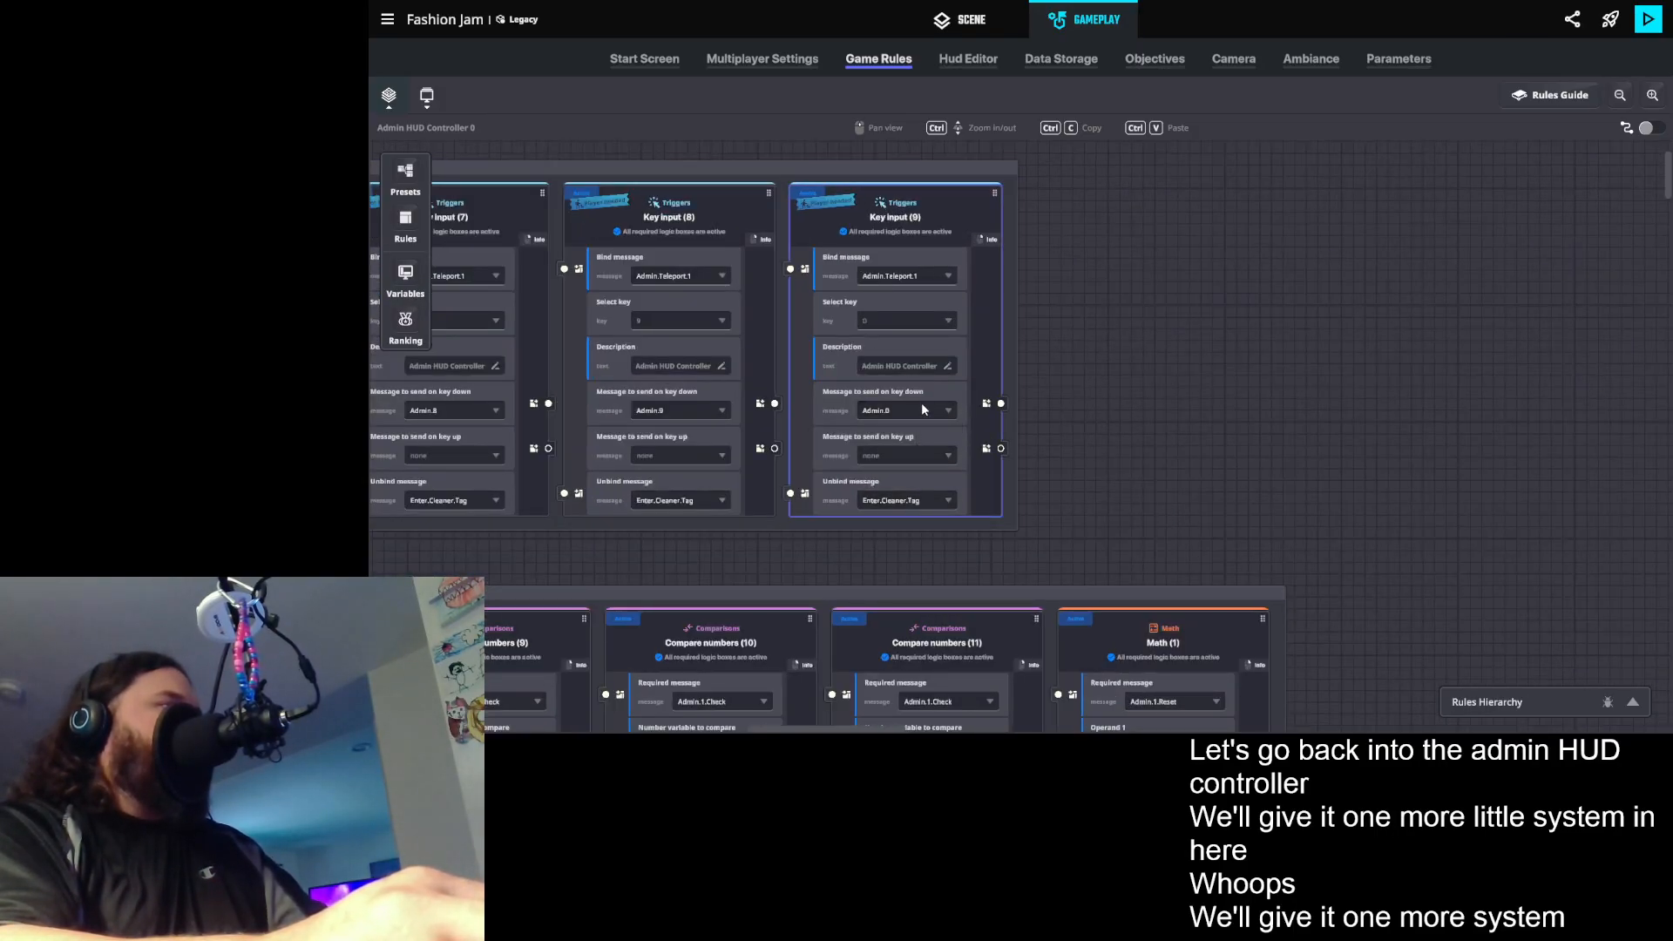
drag(1262, 430, 1230, 434)
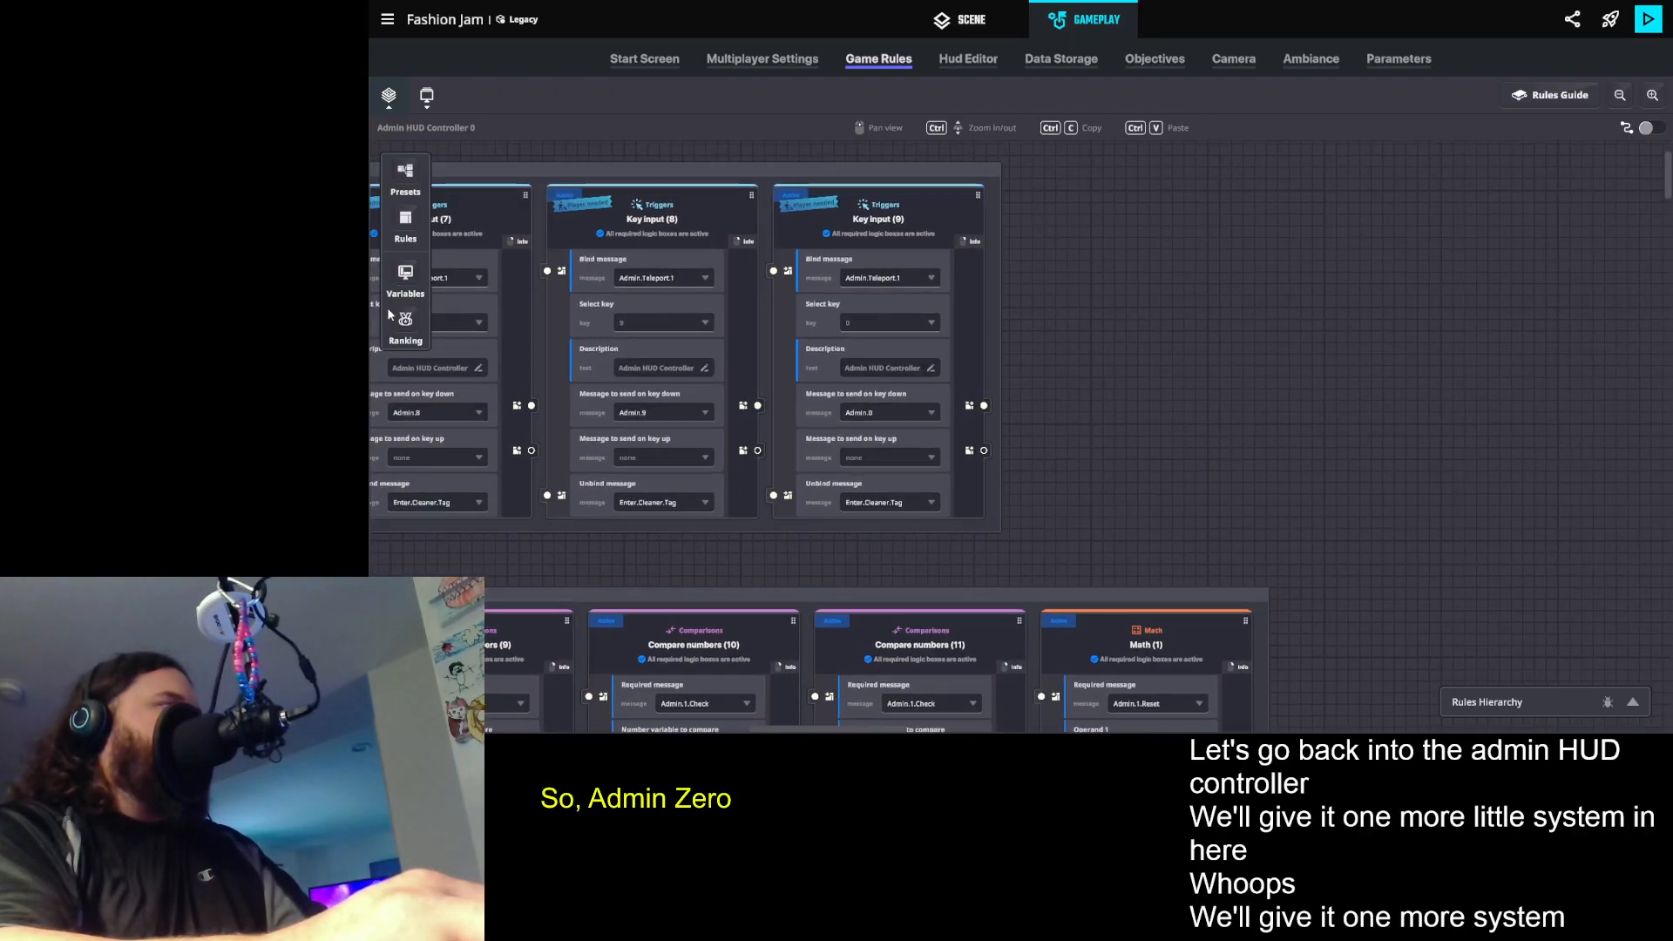
- Add a Send message event rule in the empty area beyond the last Key input rule
click(405, 219)
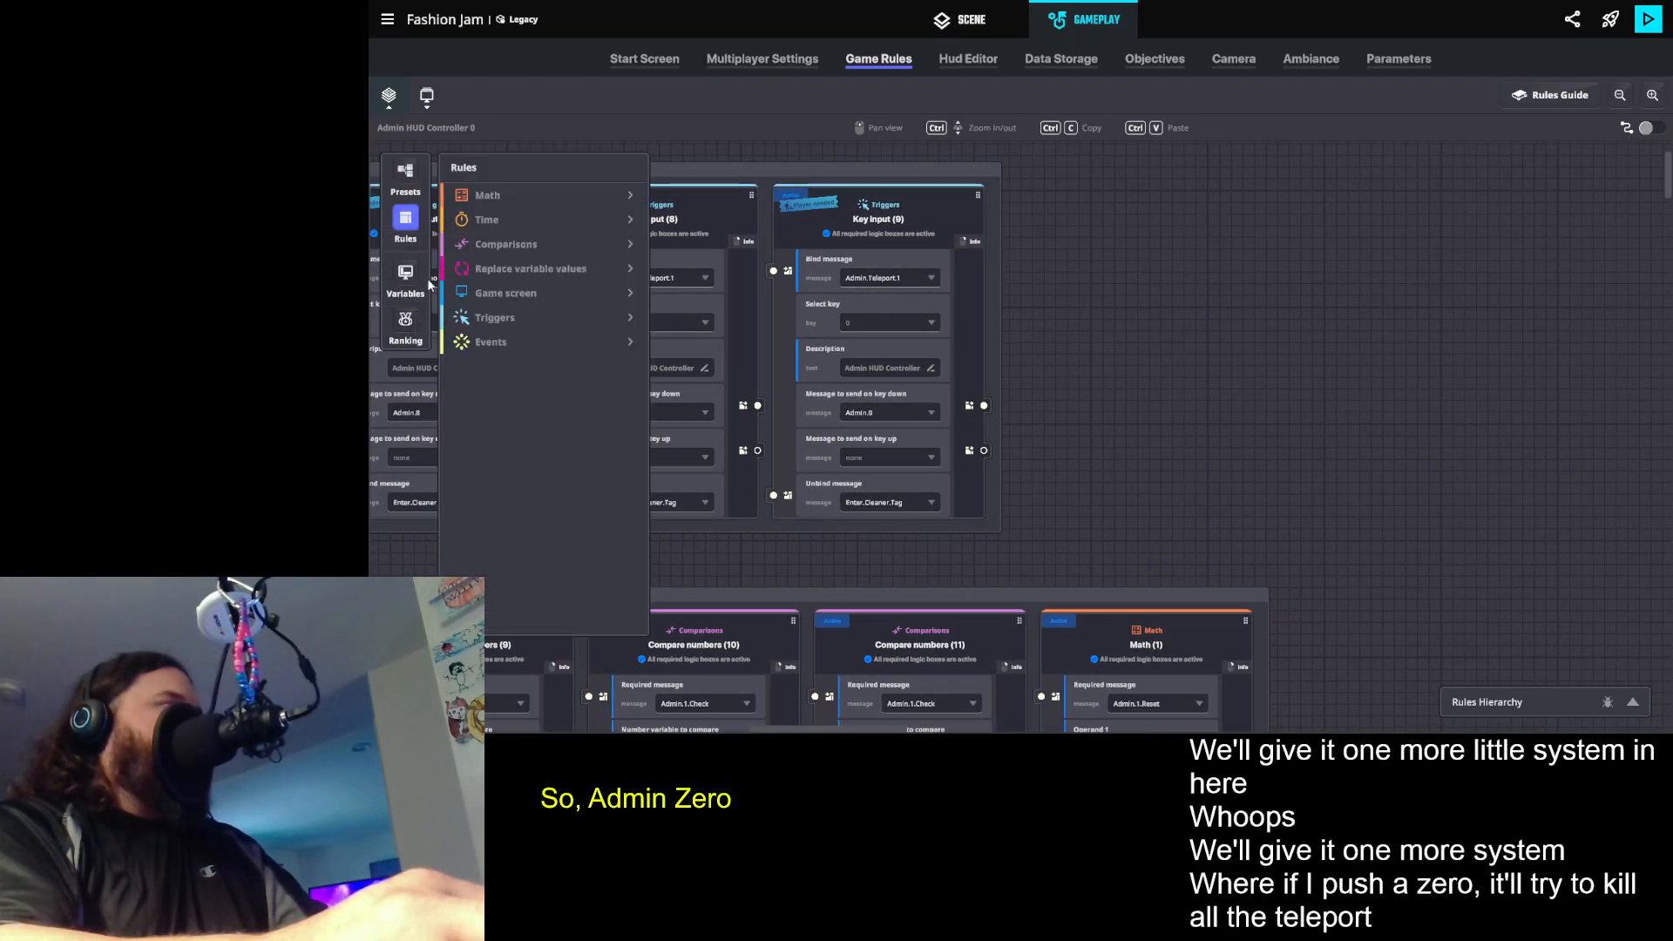
click(514, 343)
drag(534, 411, 1196, 251)
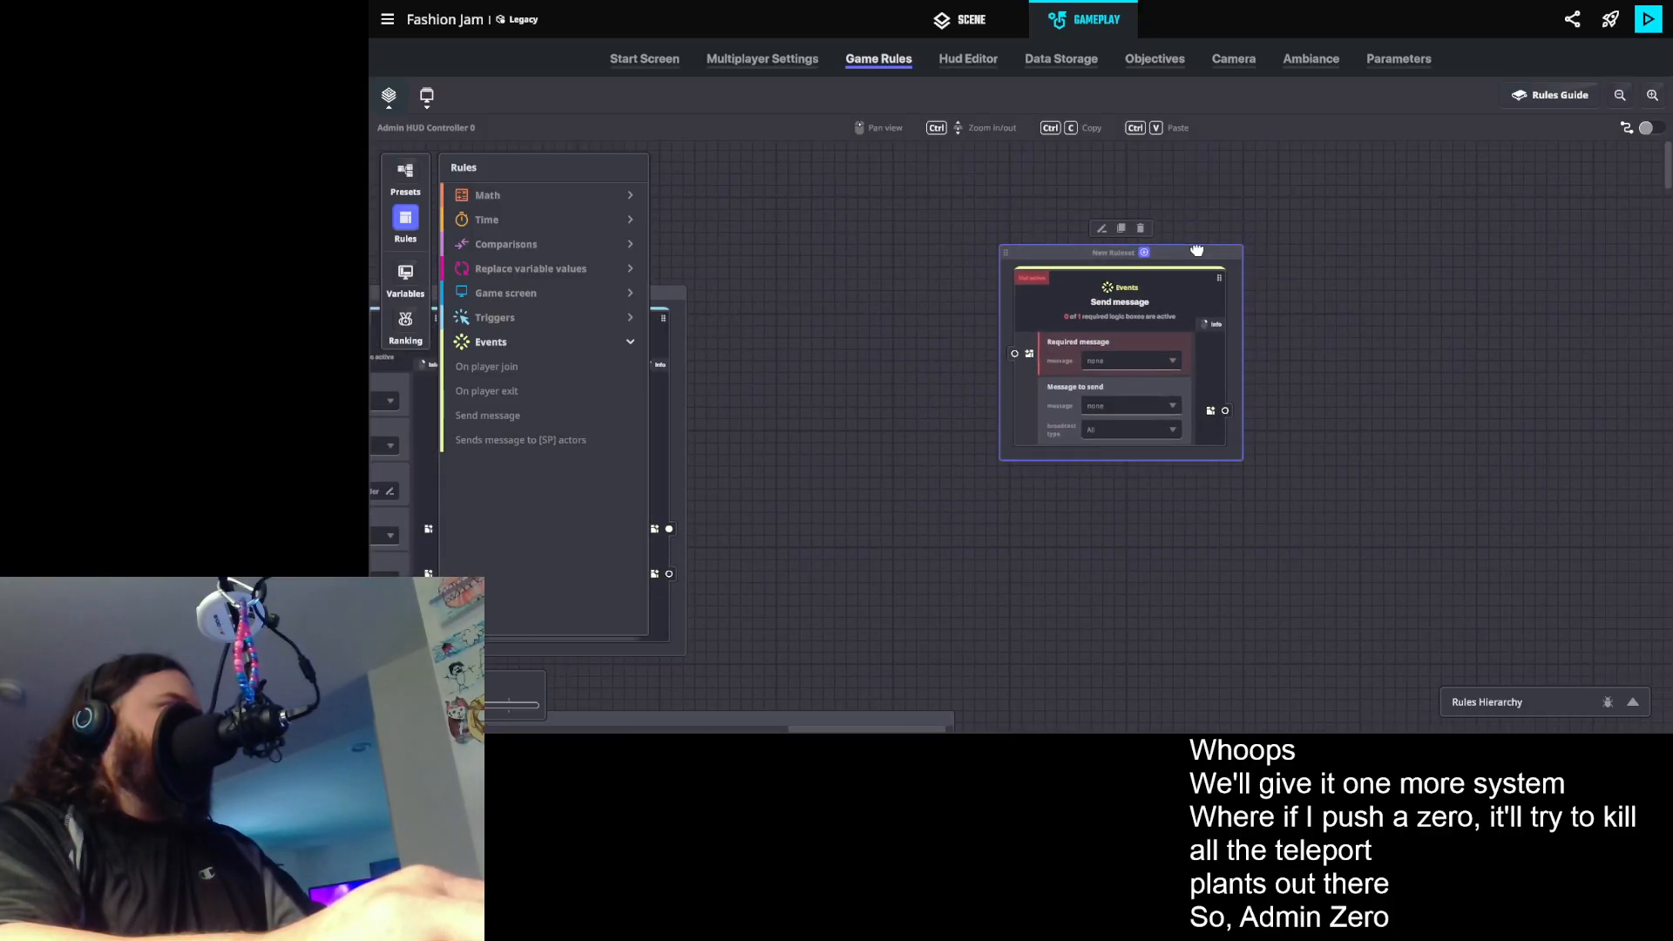
- Find the teleport presets in the scene's library and place Judge Booth Teleport TV 1 on the dark tiled platform
click(975, 23)
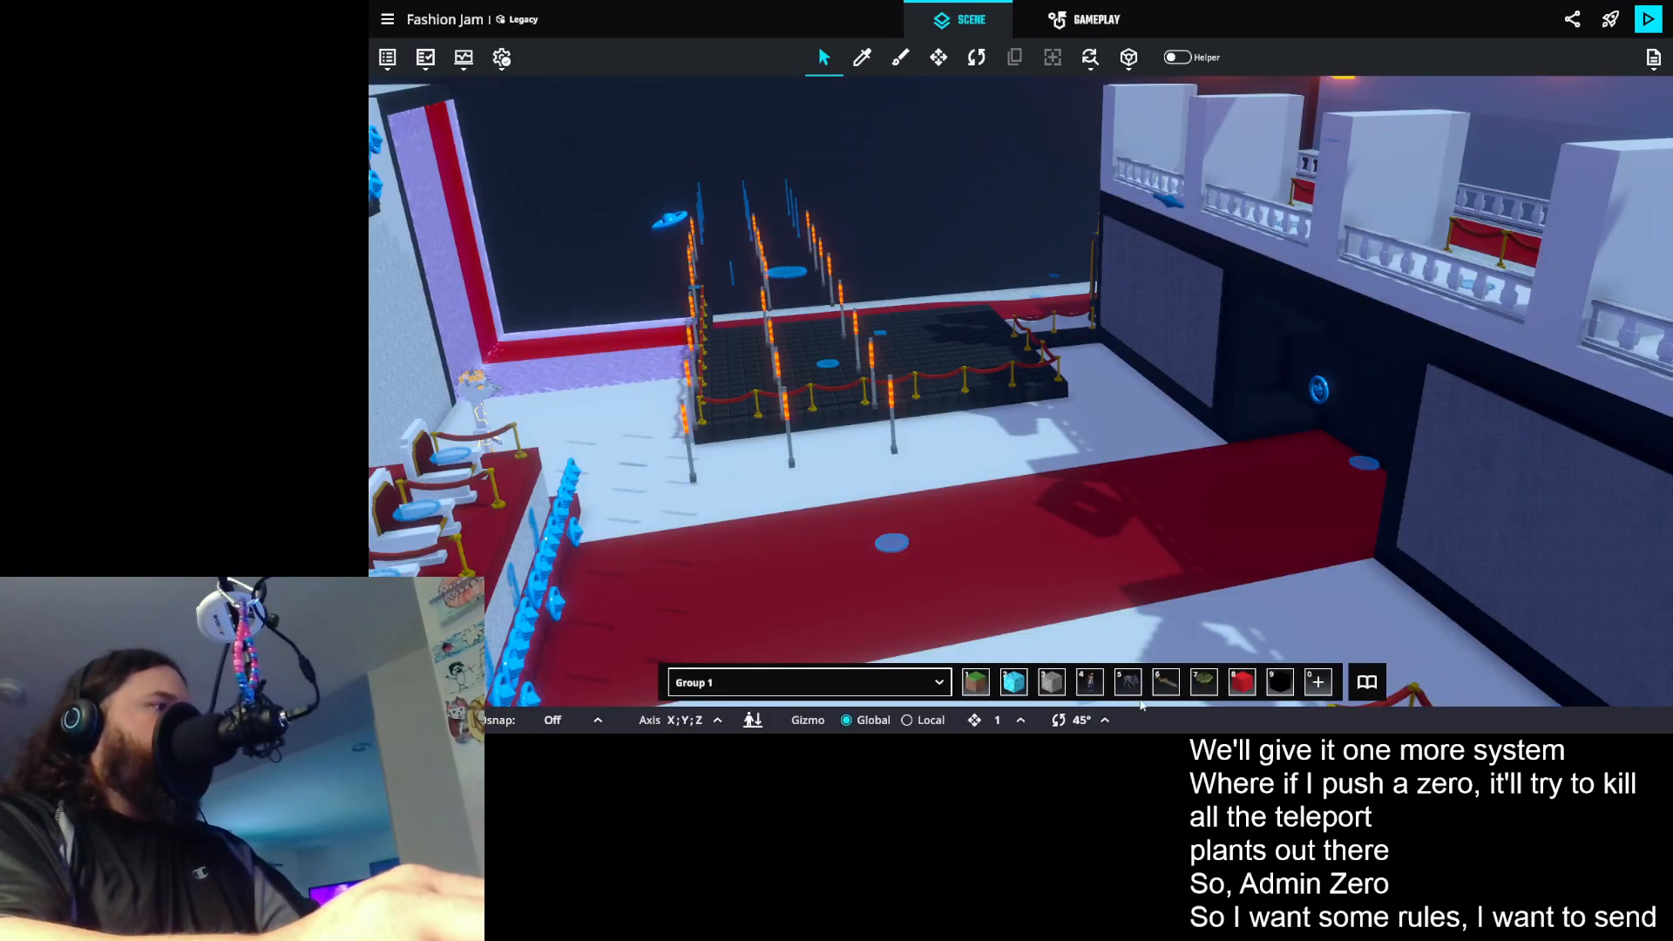
click(1367, 682)
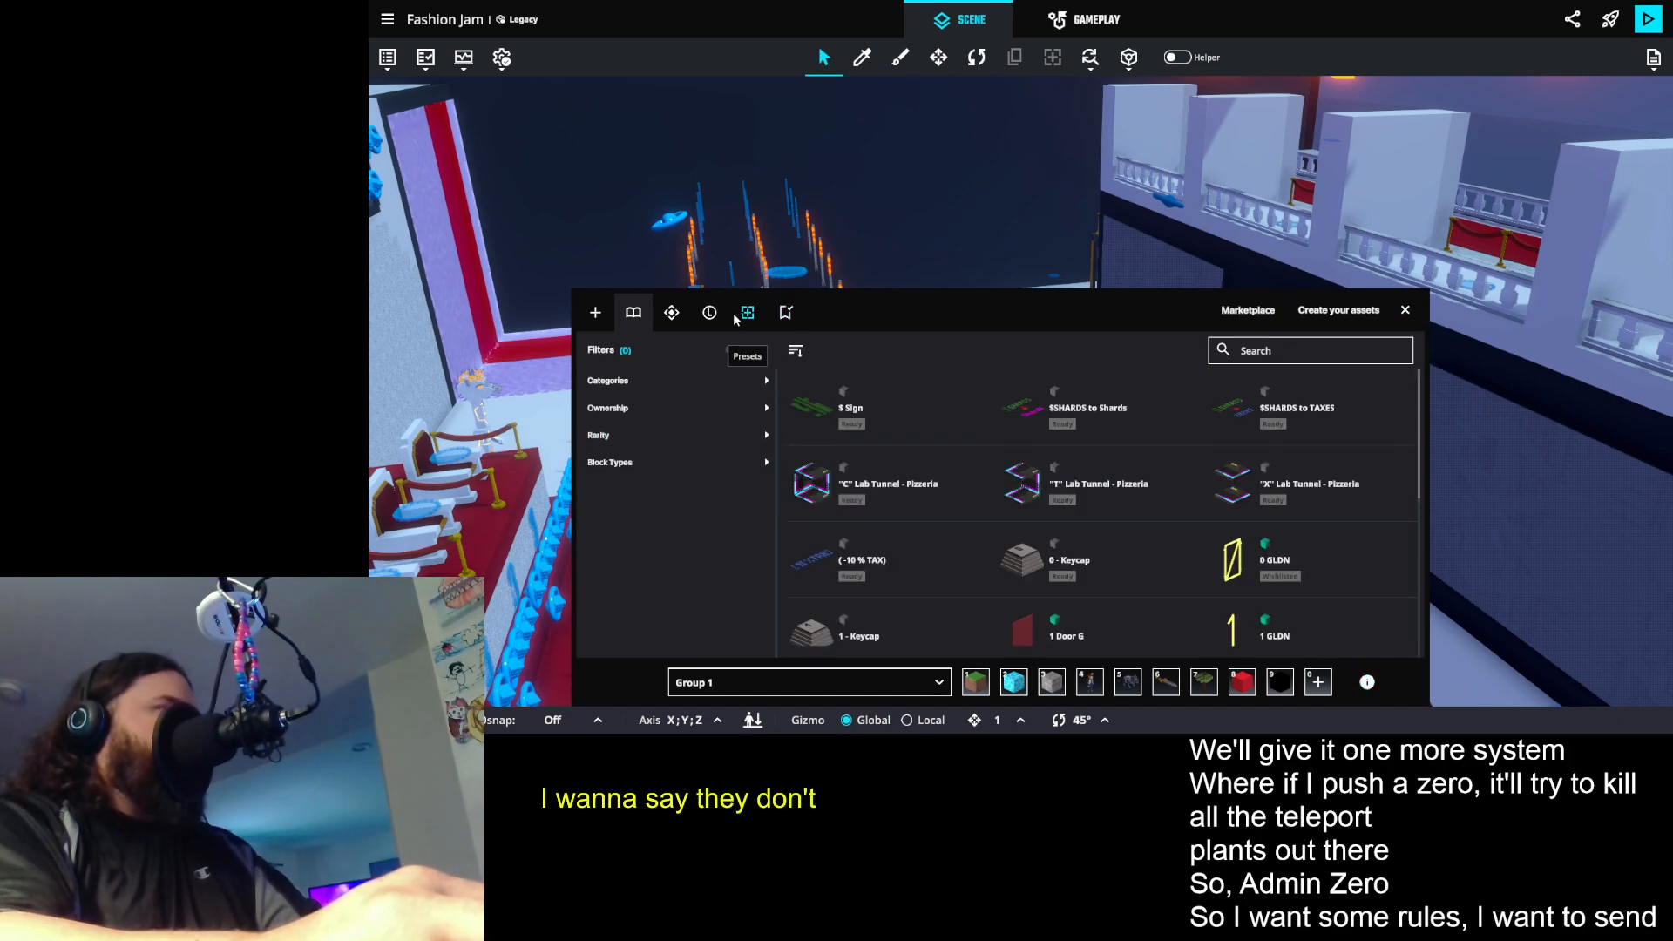
click(709, 312)
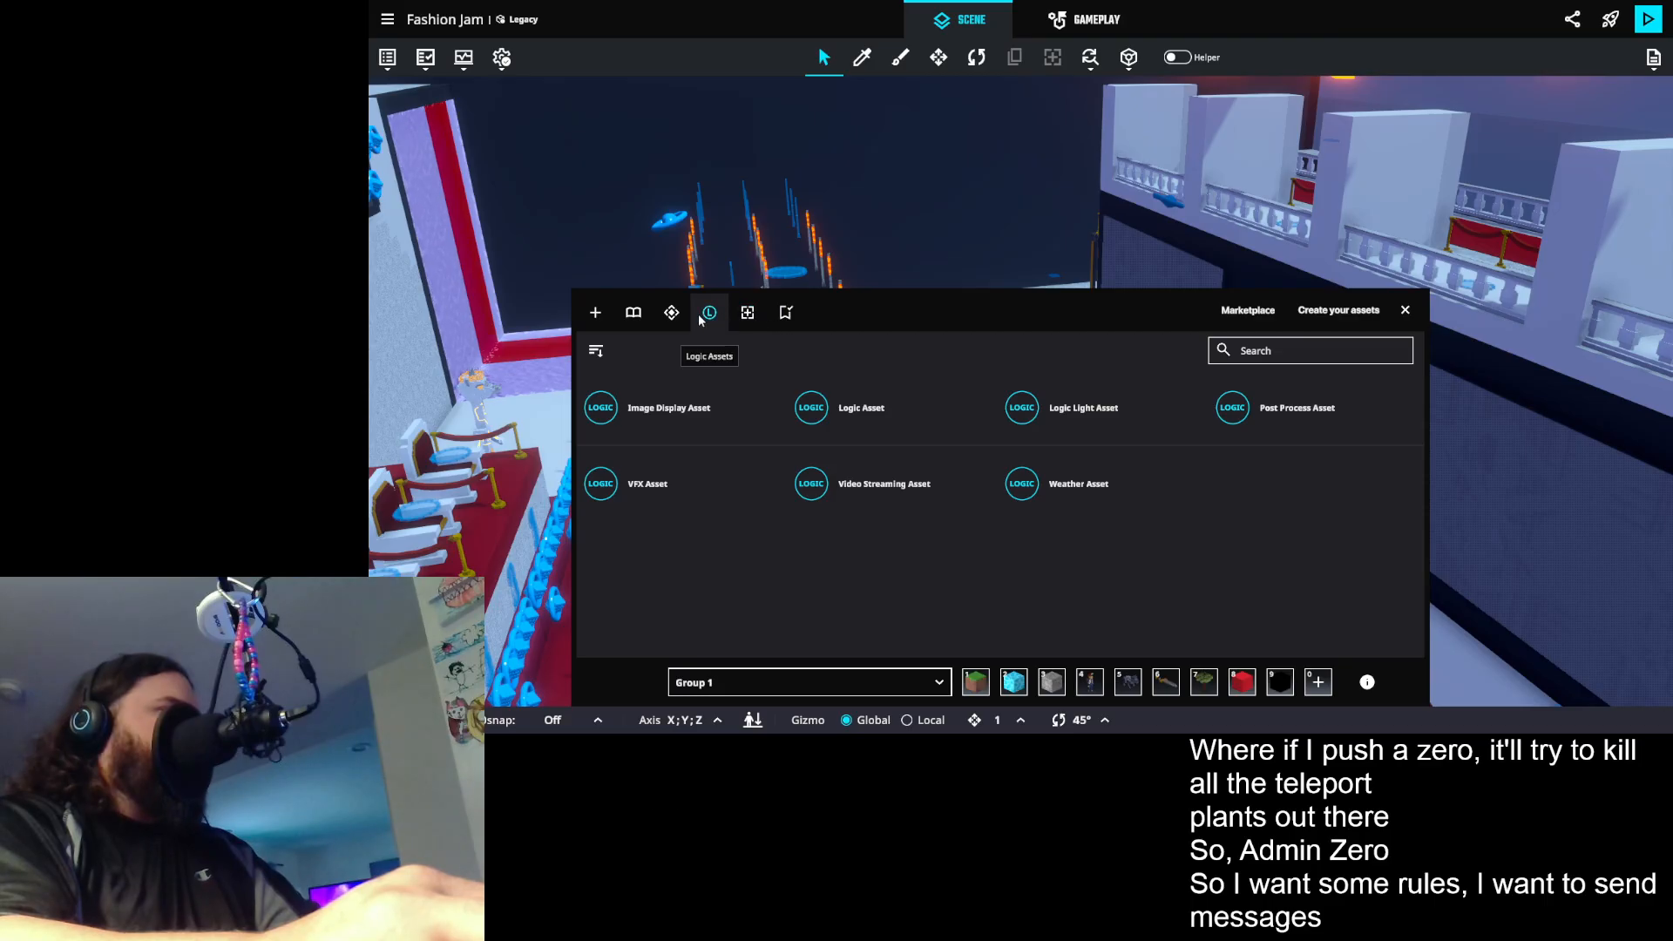
click(747, 312)
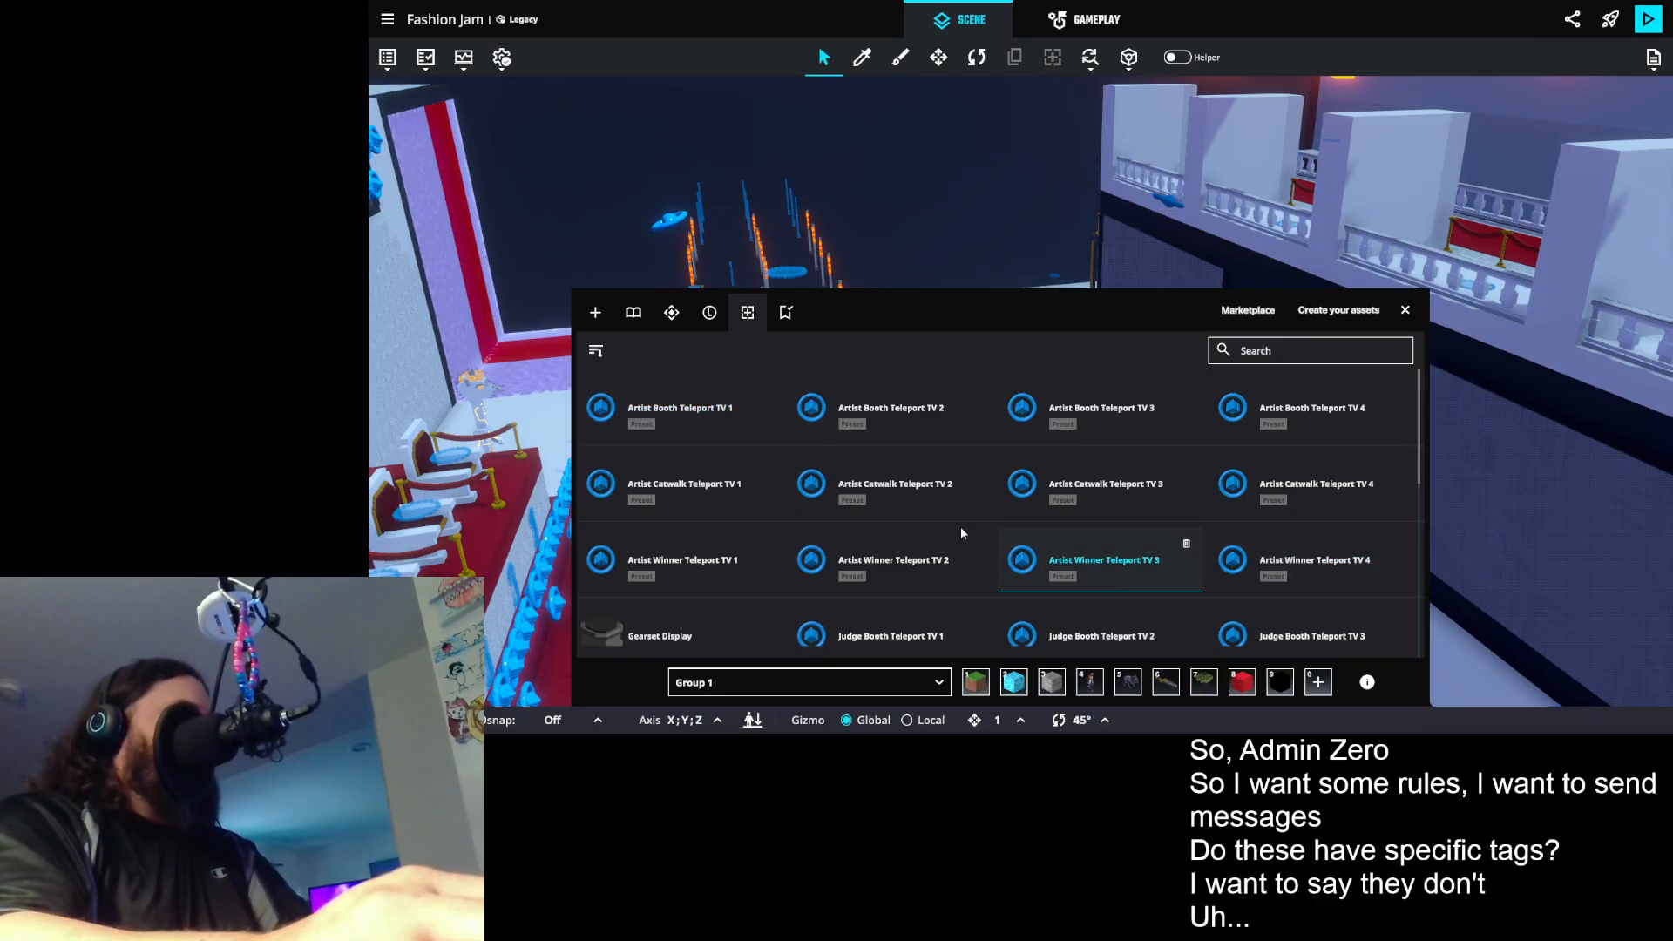
scroll(807, 557, down, 1)
scroll(862, 540, down, 1)
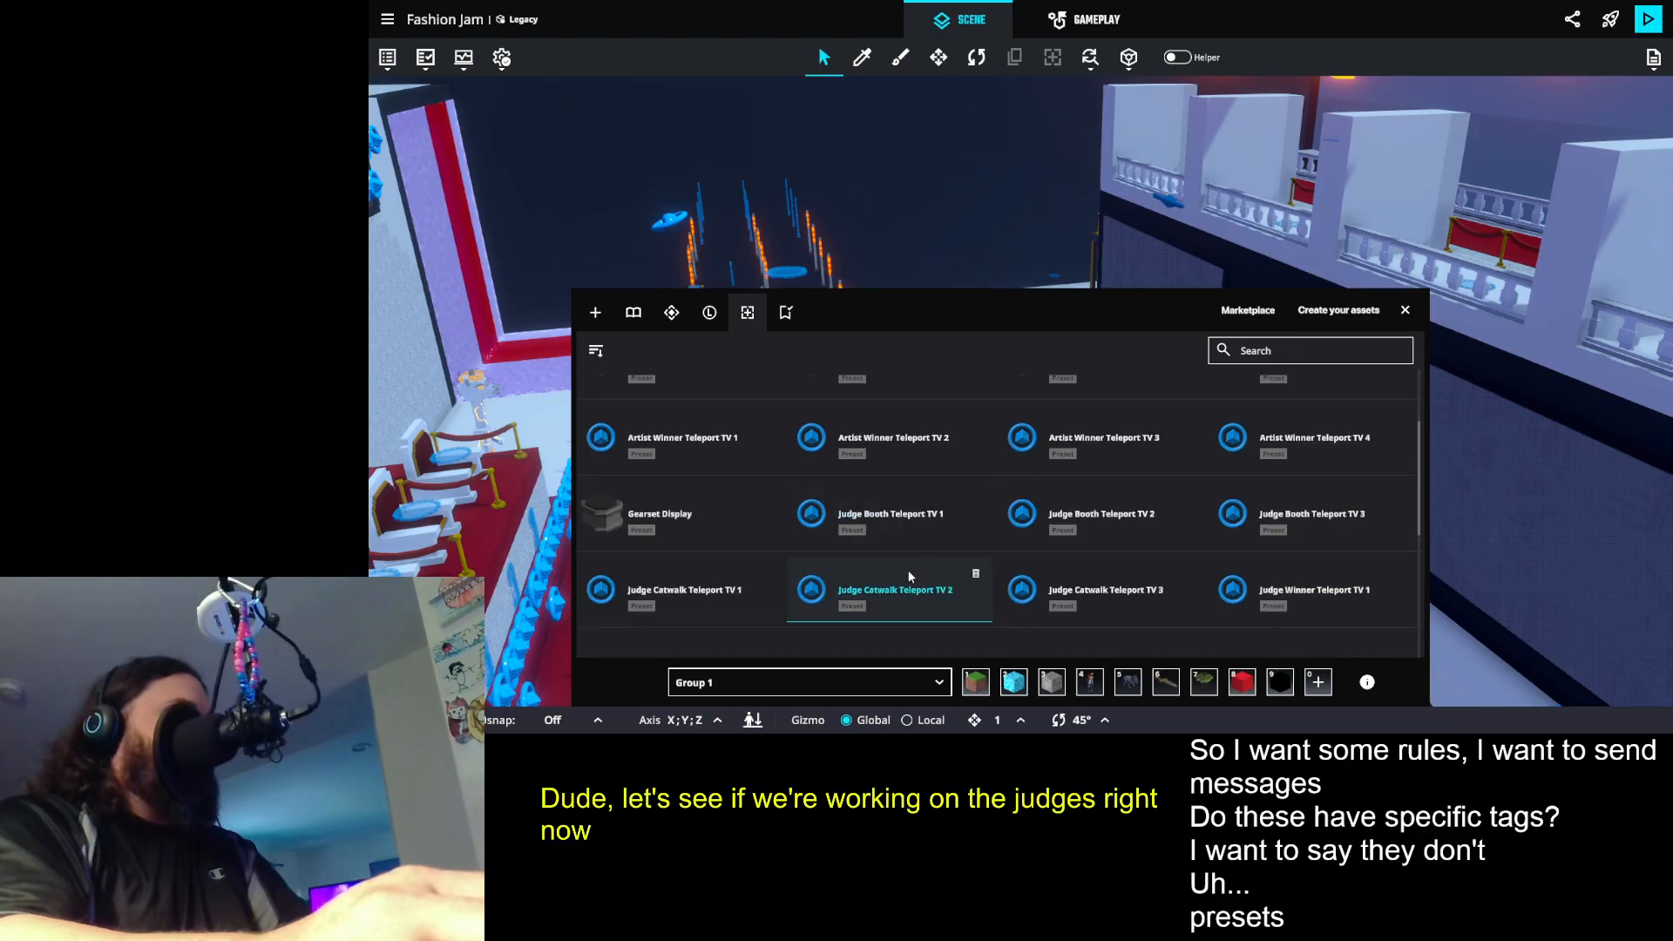
click(921, 529)
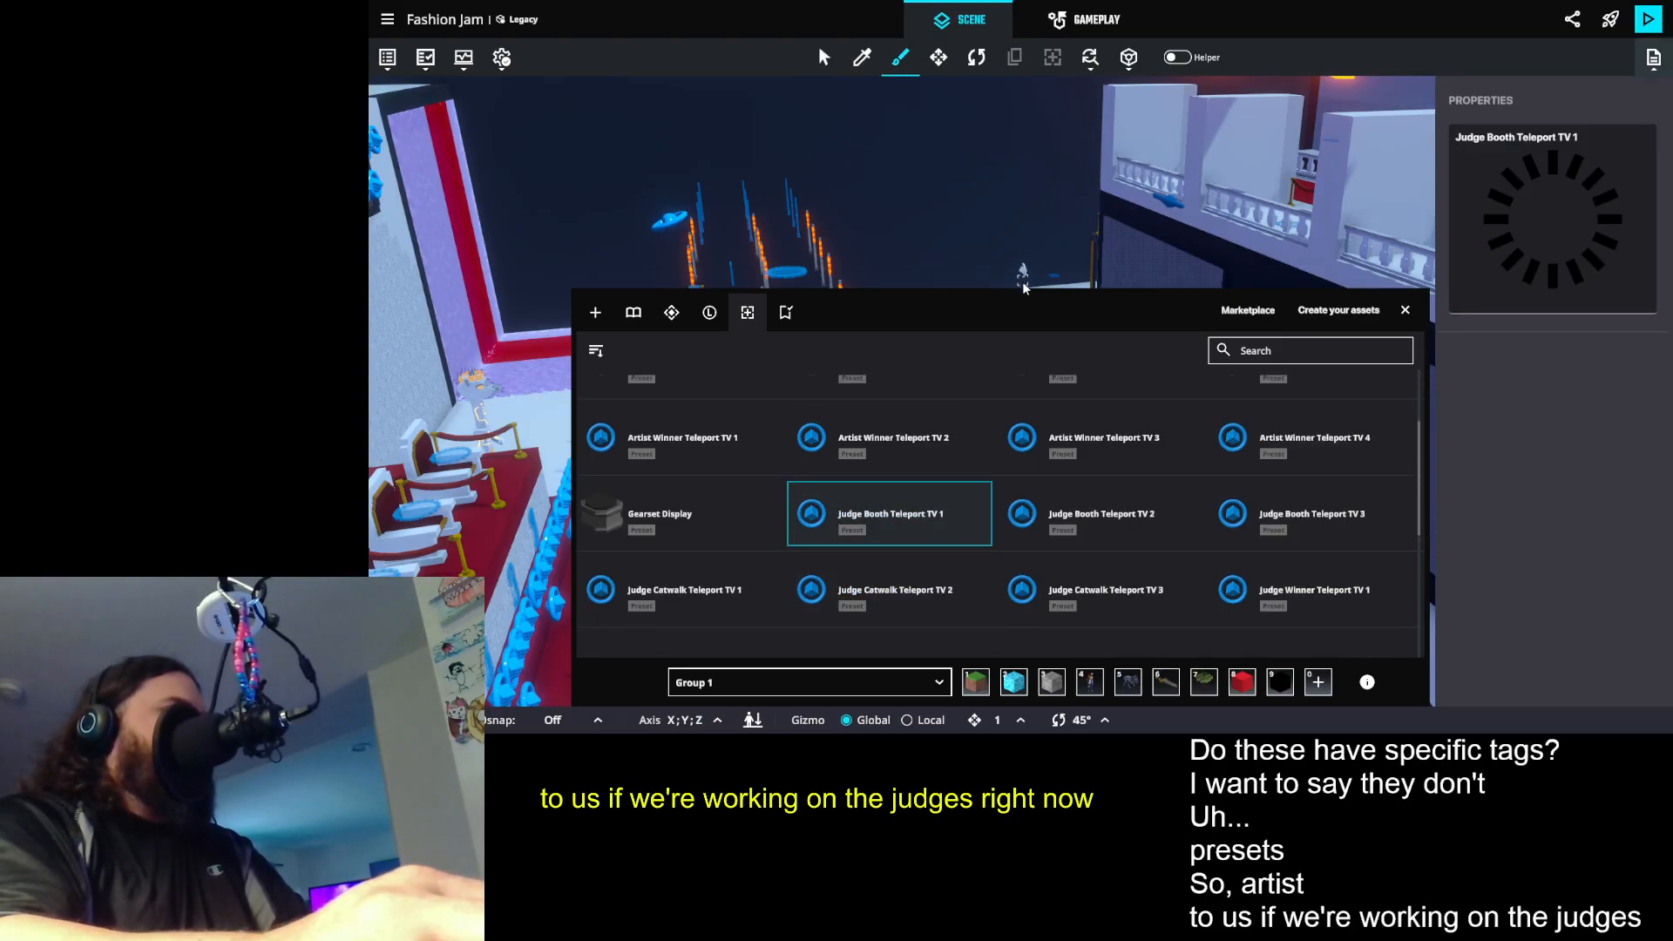
key(w)
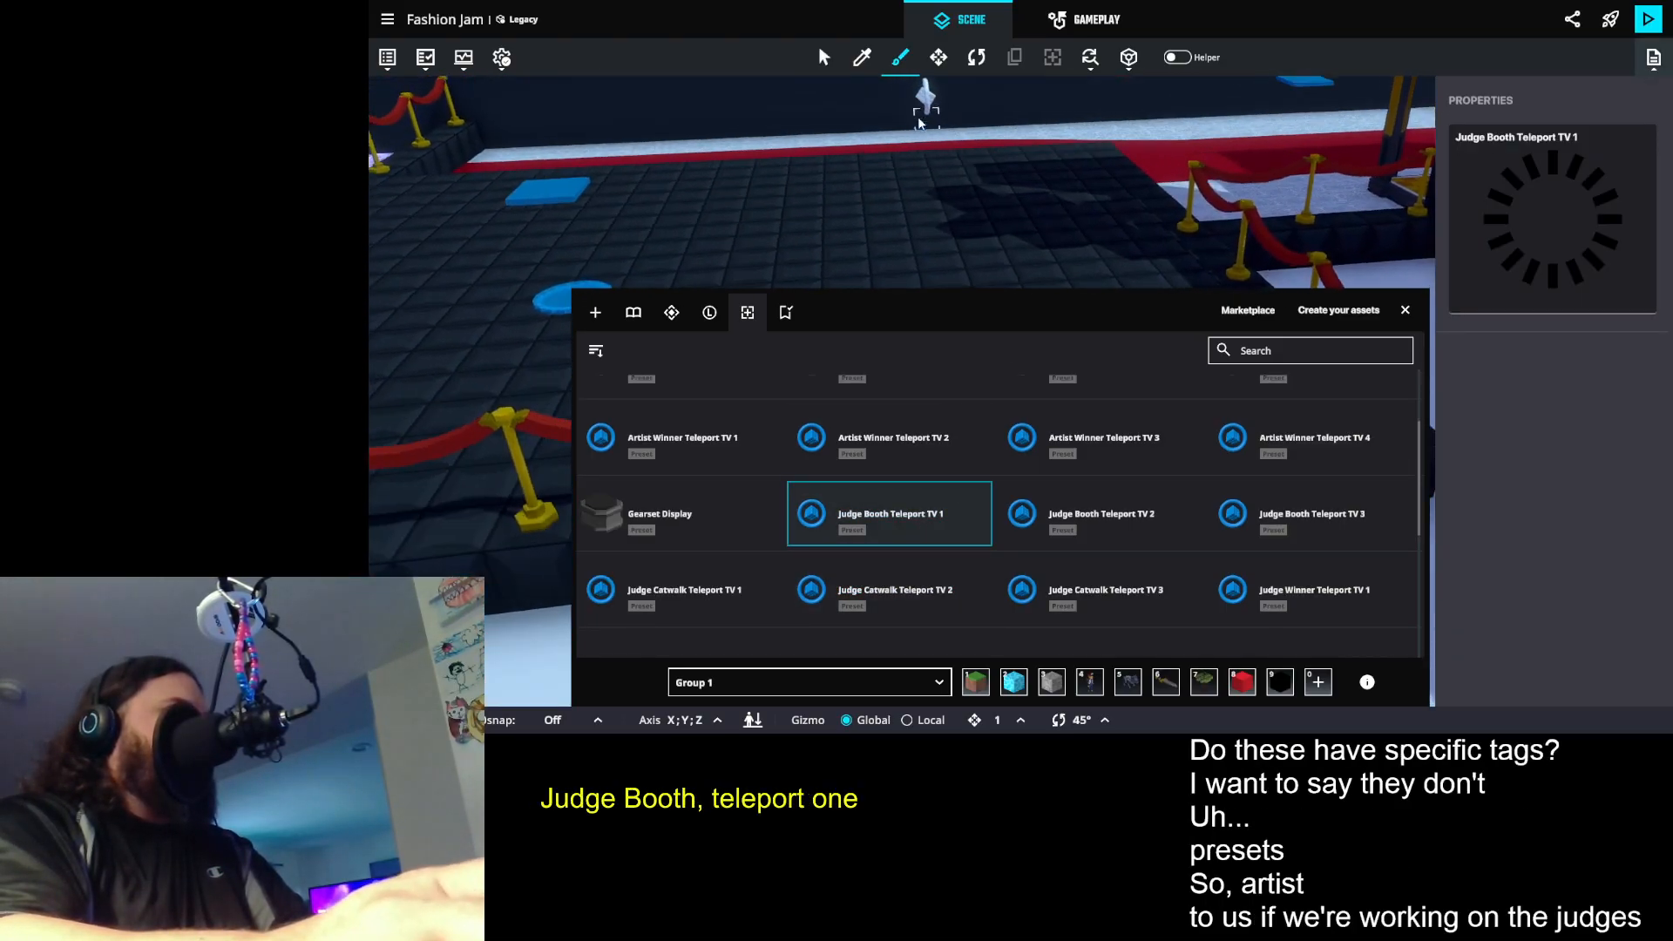
click(921, 227)
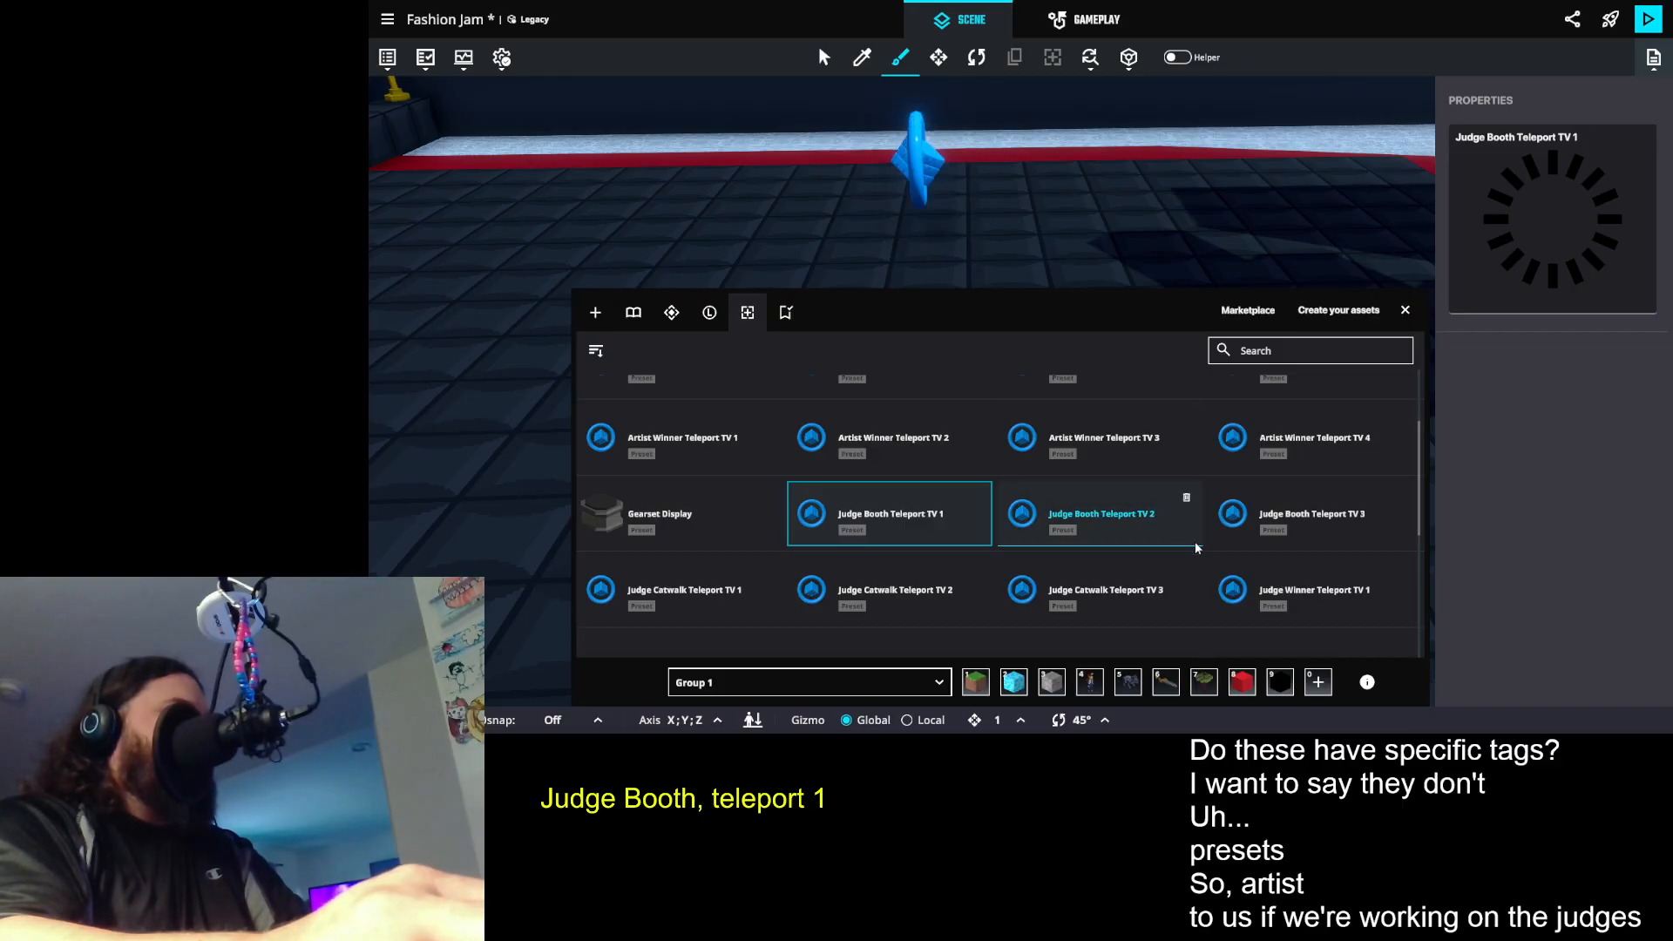
- Place the Judge Catwalk Teleport TV 1 and Judge Winner Teleport TV 1 presets beside the first one and close the library
click(767, 572)
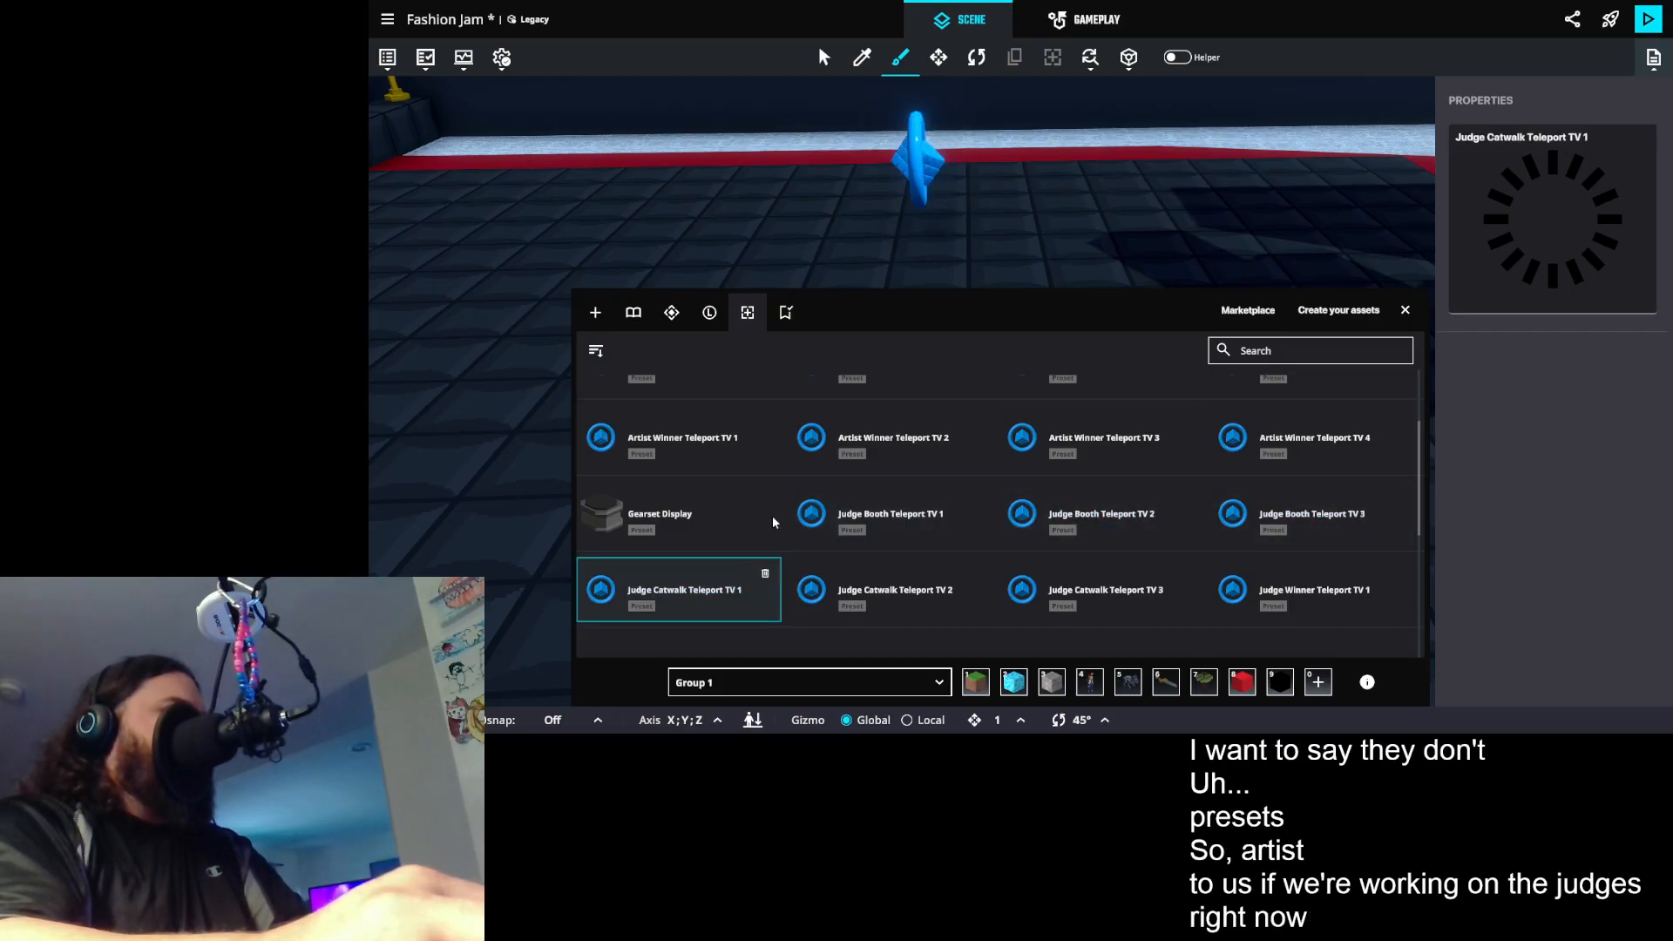
click(1035, 217)
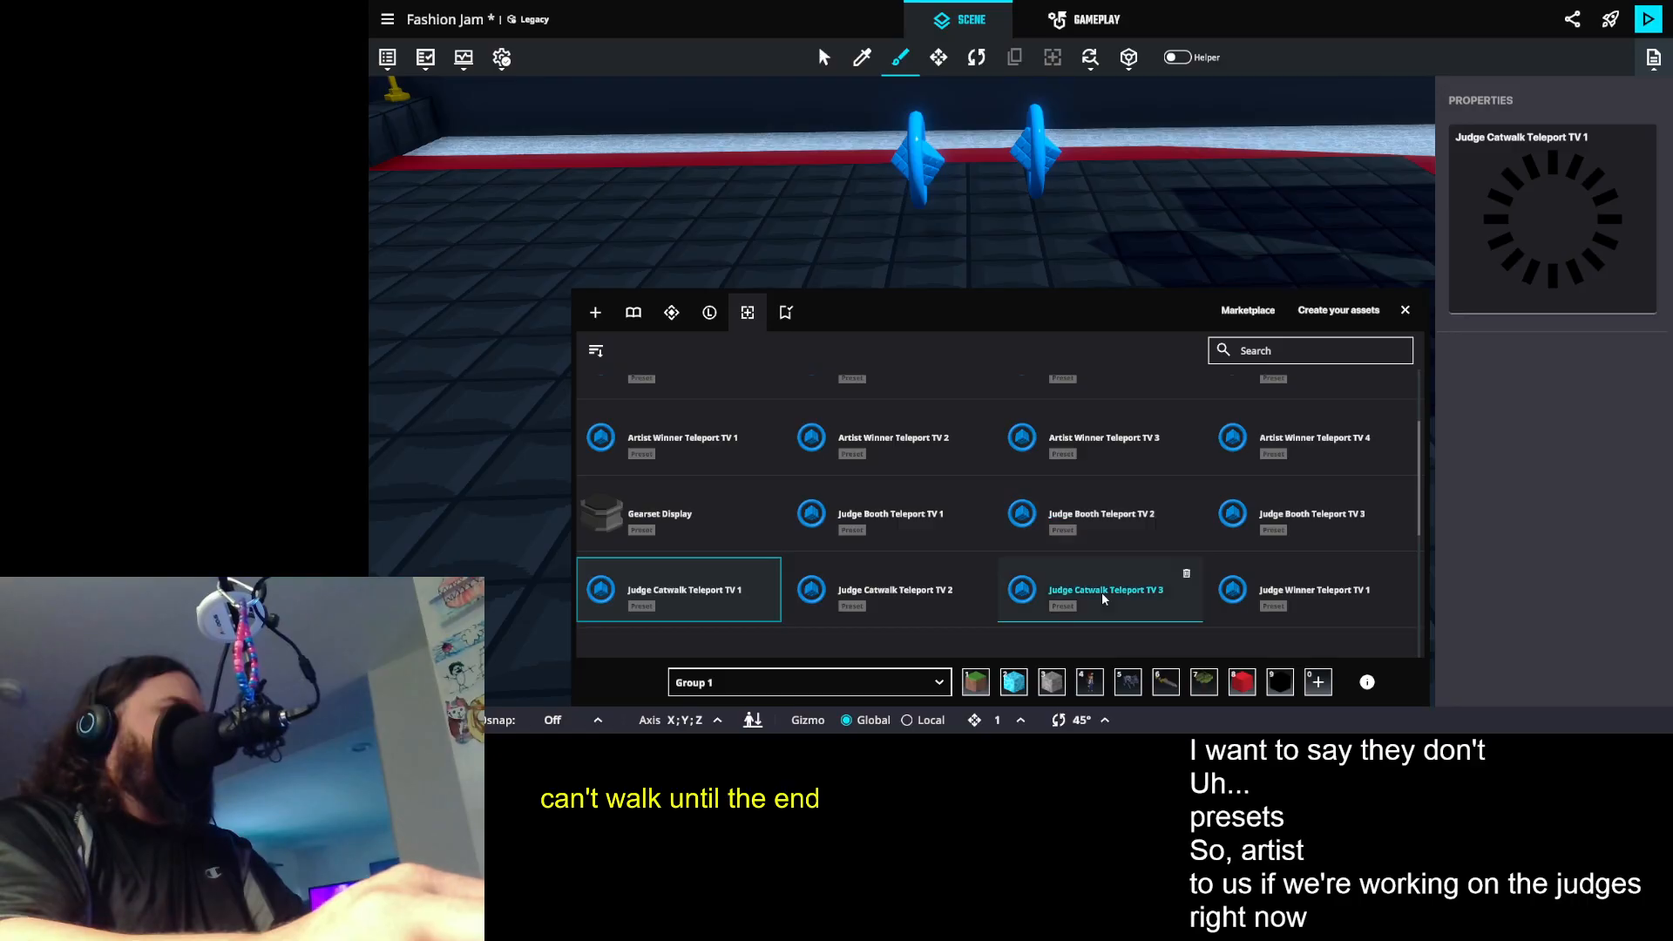
click(1320, 610)
click(1159, 206)
click(1404, 312)
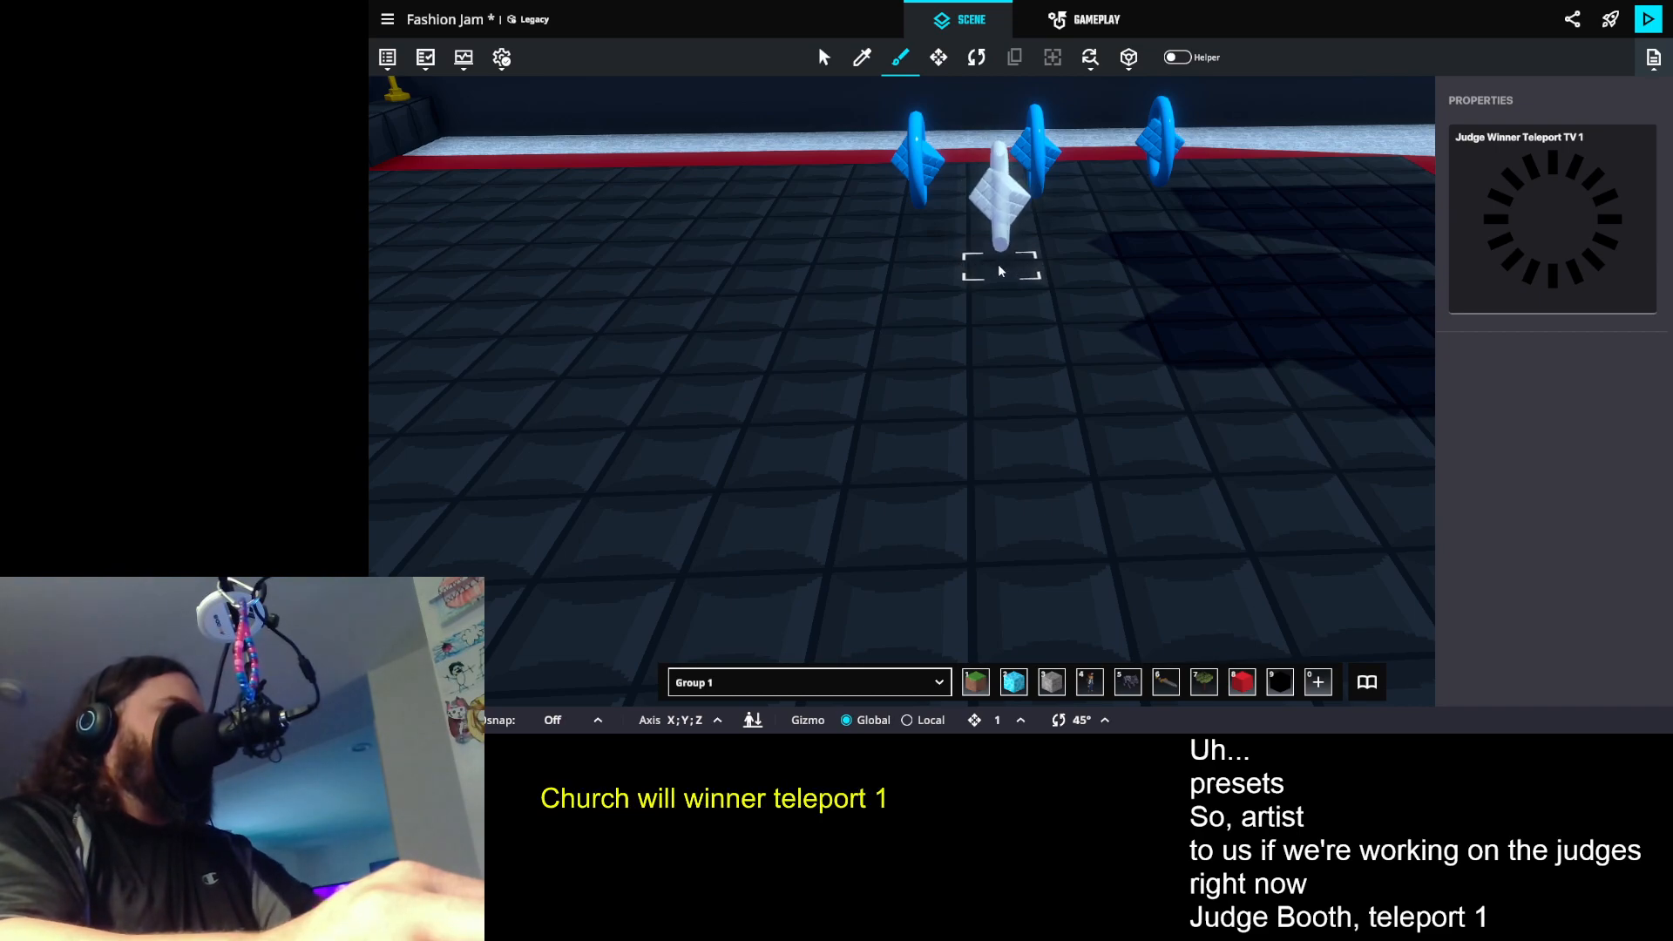
- Examine the placed Judge Booth Teleport TV 1's tags and its enter and destroy messages
key(Escape)
click(926, 171)
scroll(1551, 424, down, 3)
scroll(1551, 423, down, 4)
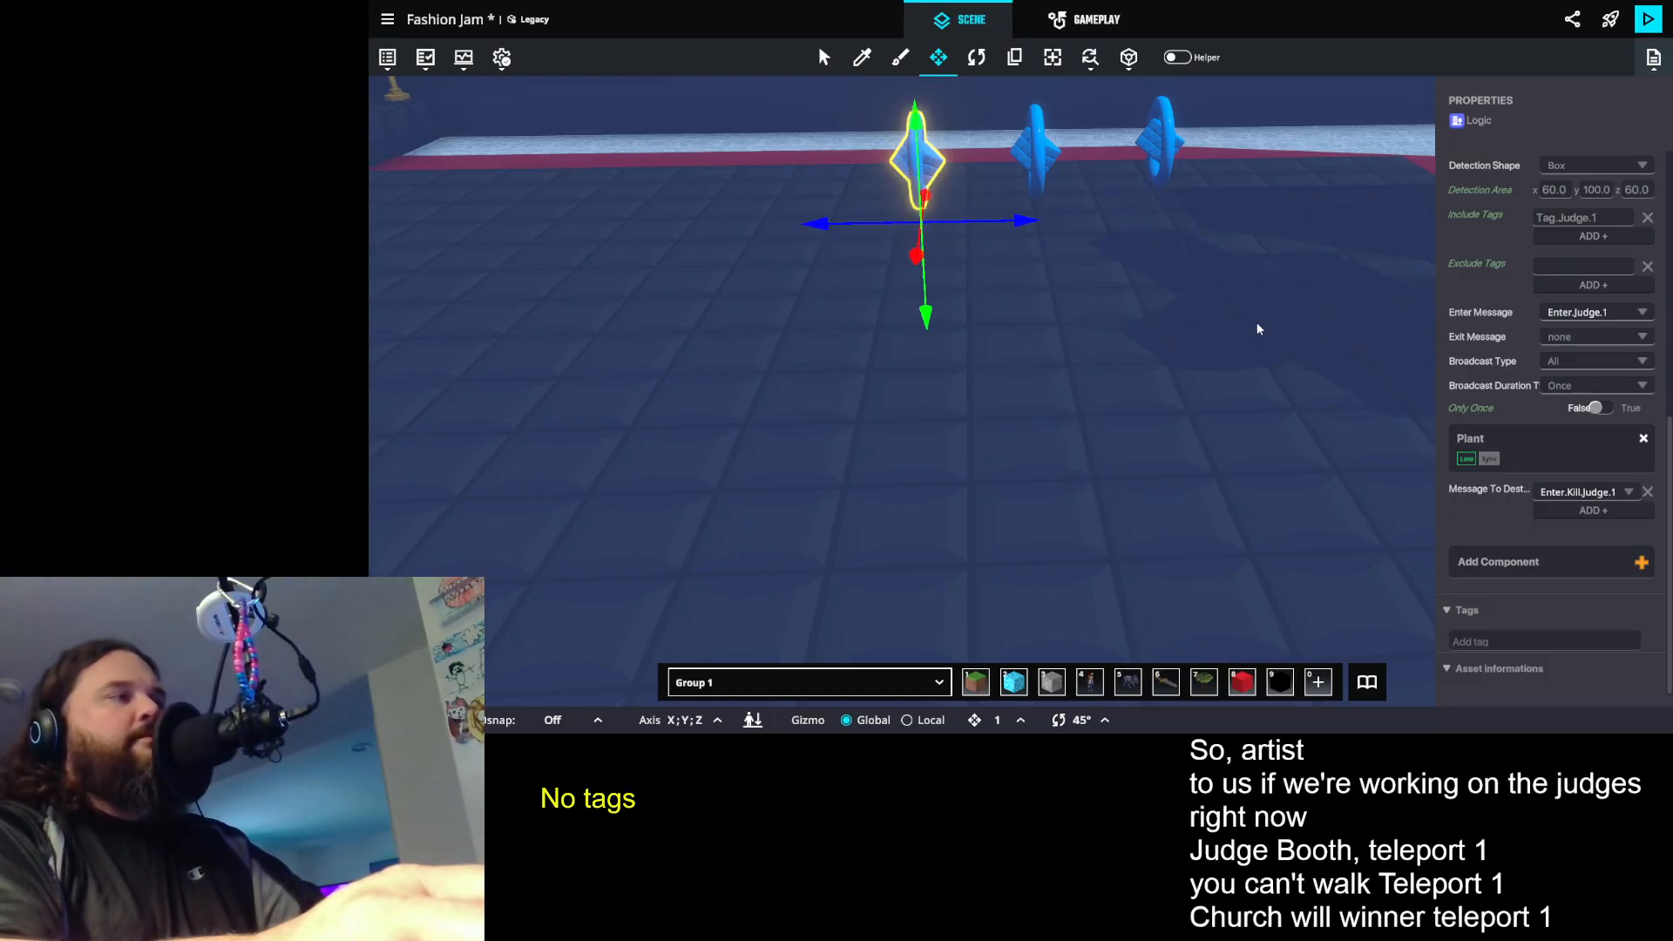
- Delete the three judge teleport presets placed on the platform
key(Delete)
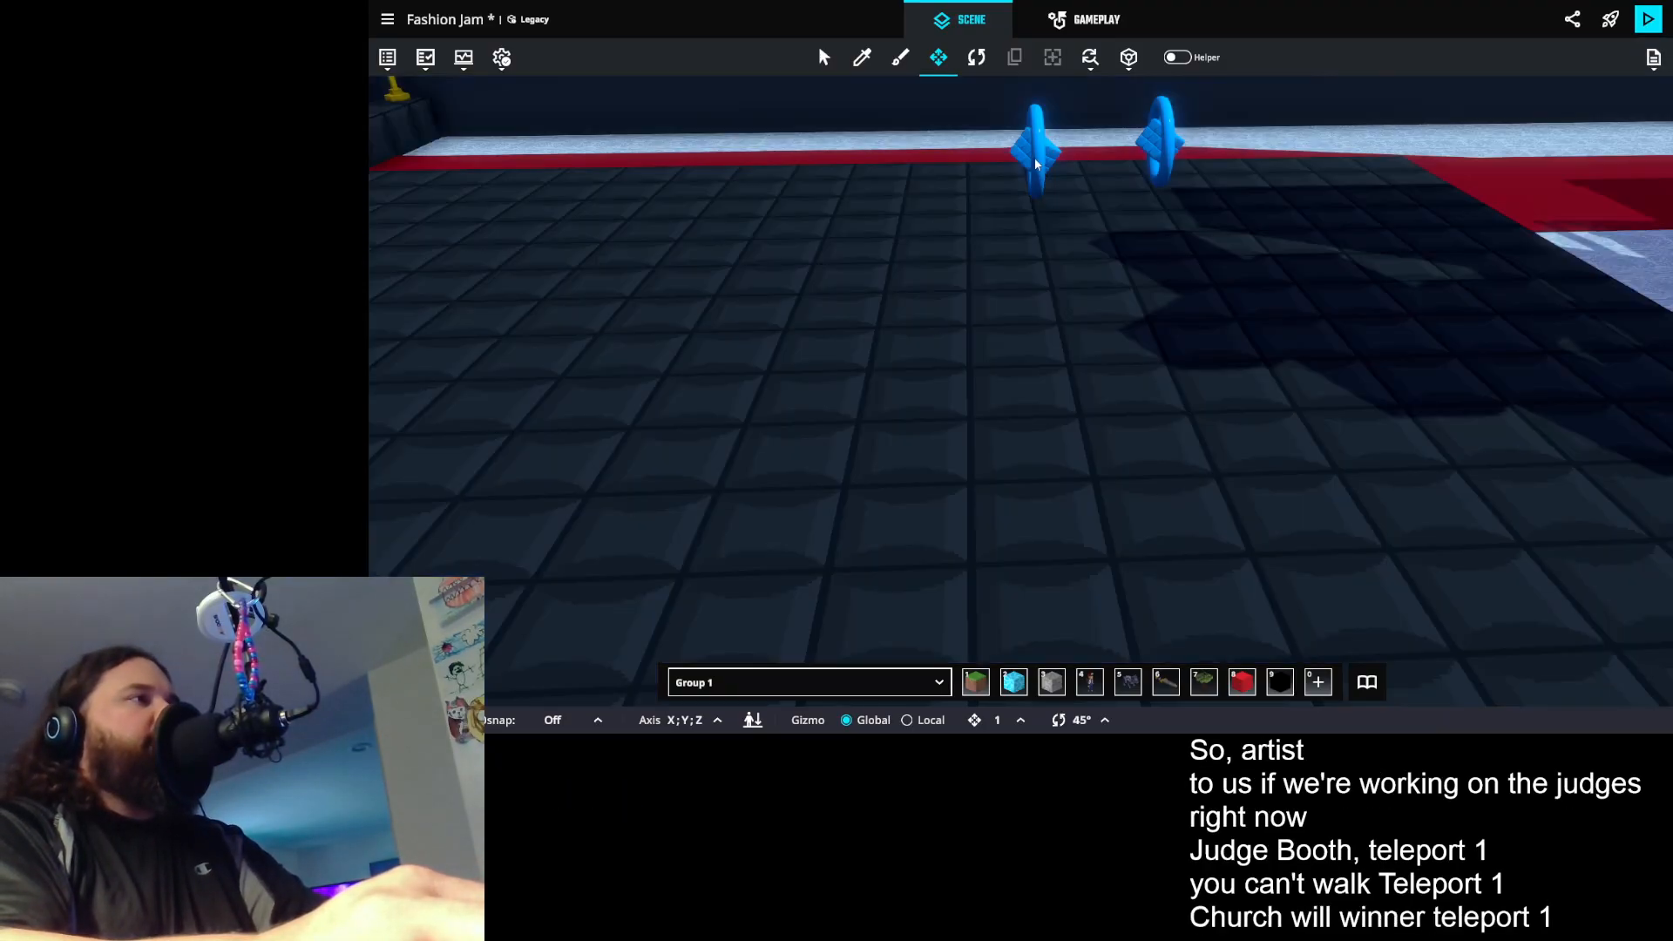
click(1041, 170)
key(Delete)
click(1165, 157)
key(Delete)
- Examine the Trigger Volume and Avatar Teleportation messages of the round teleport pad on the platform
scroll(885, 331, up, 3)
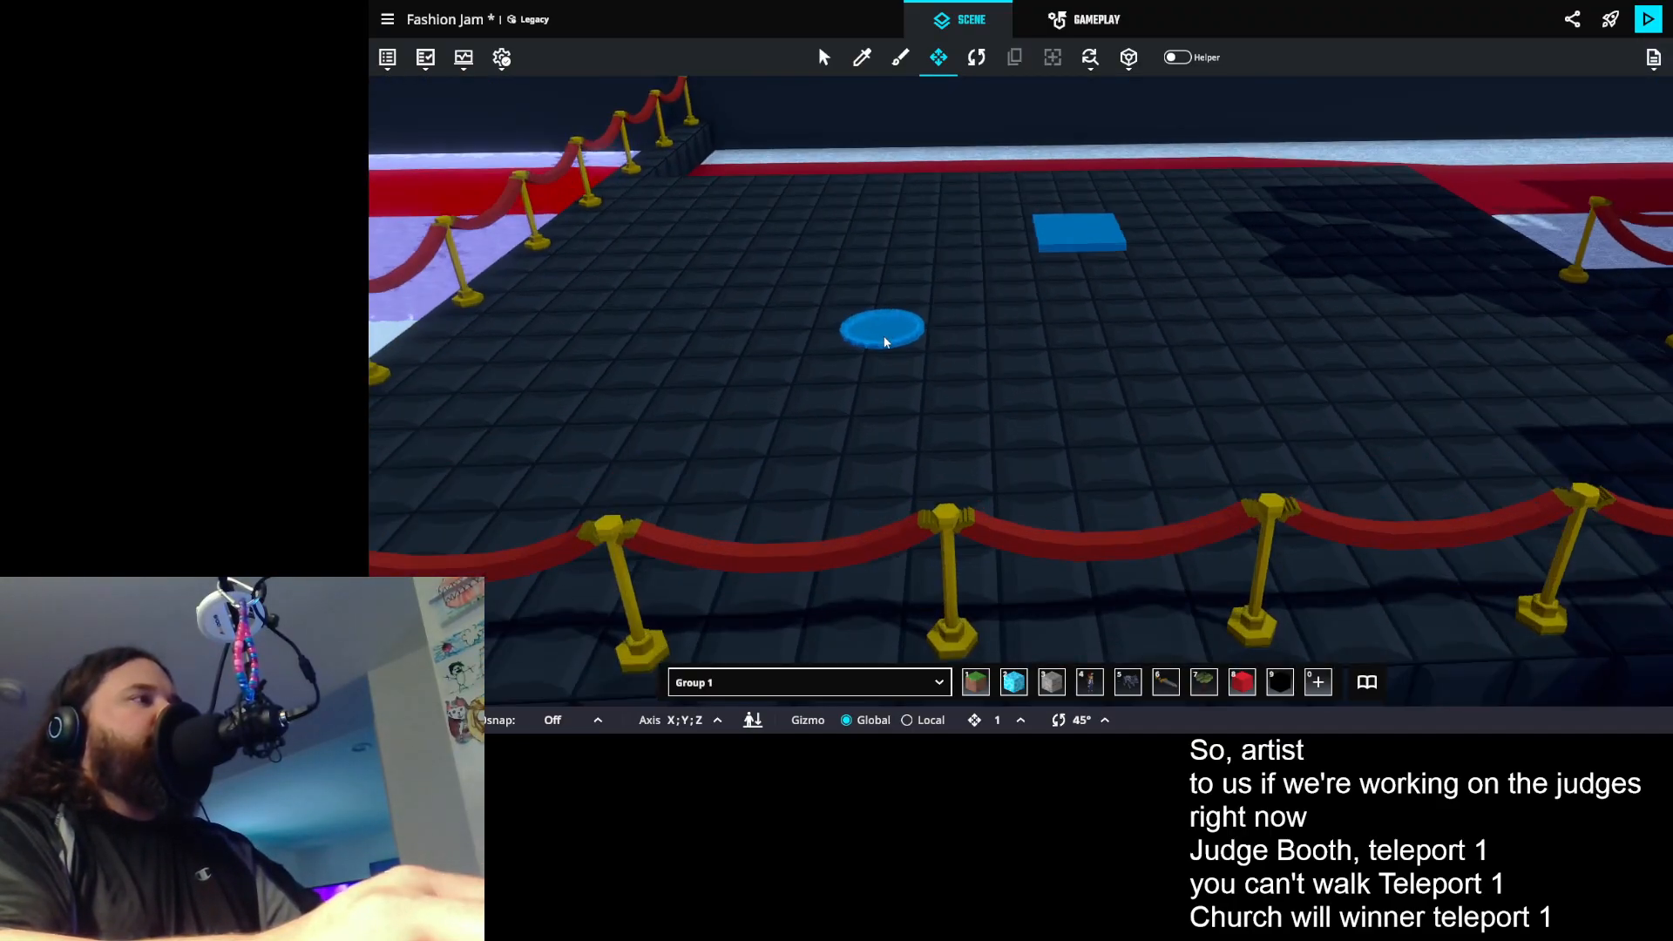
click(886, 337)
scroll(1604, 516, down, 6)
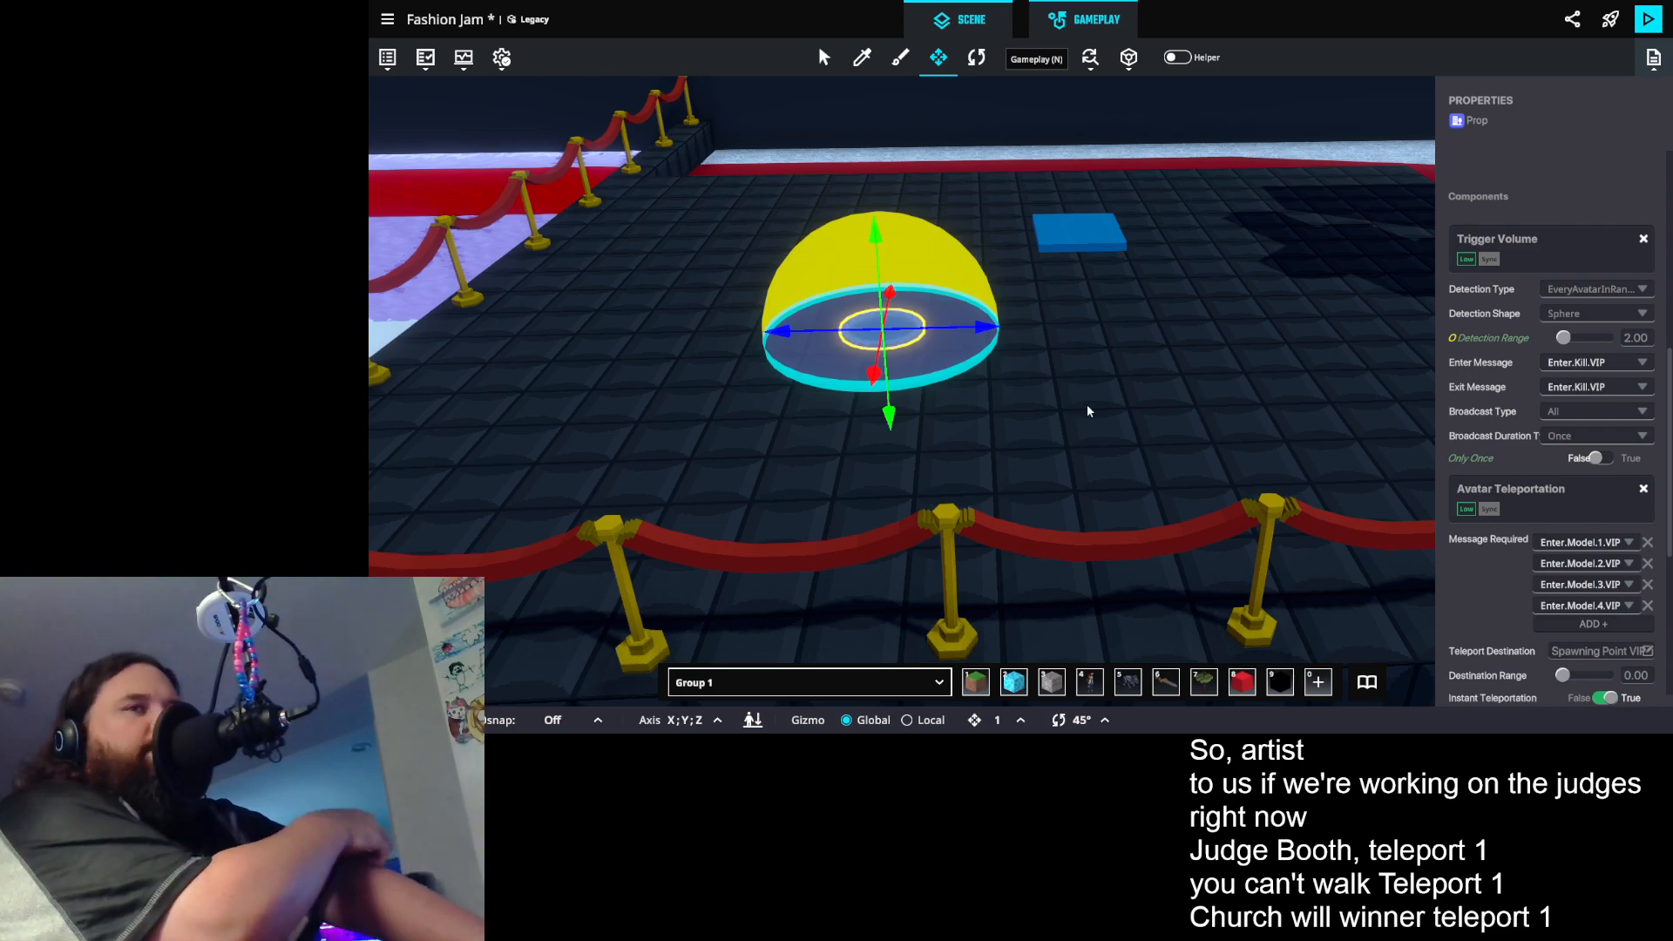
- In the game rules, set the new Send message rule to require Admin.0 and send Enter.Kill.Judge.1
key(n)
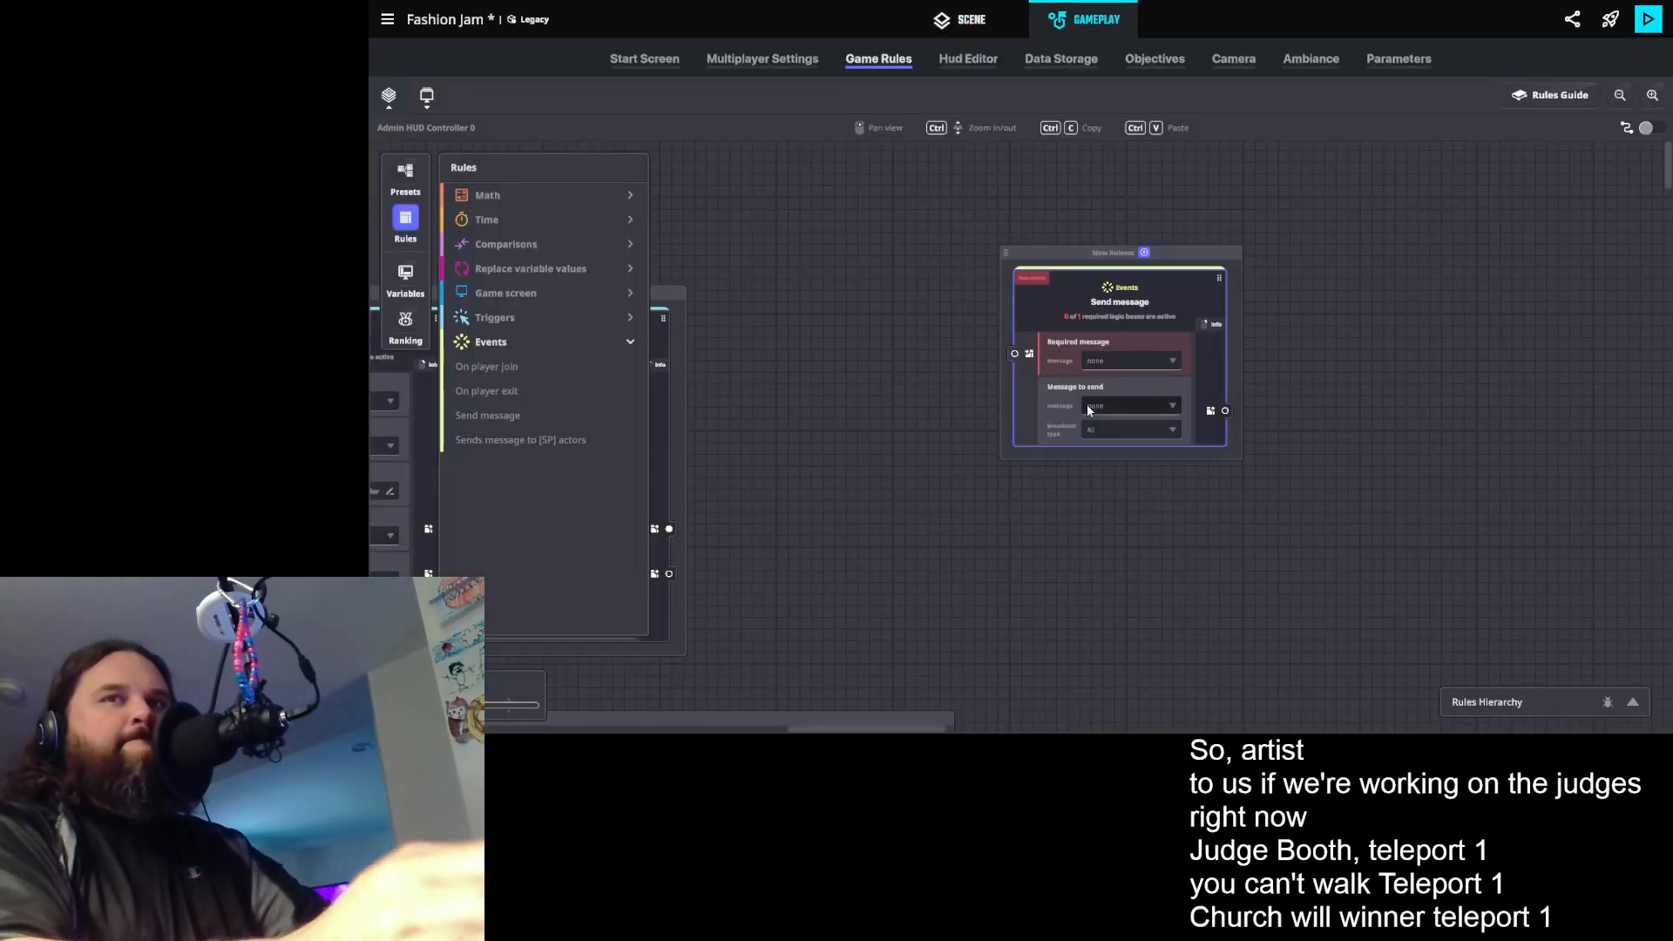
click(1155, 364)
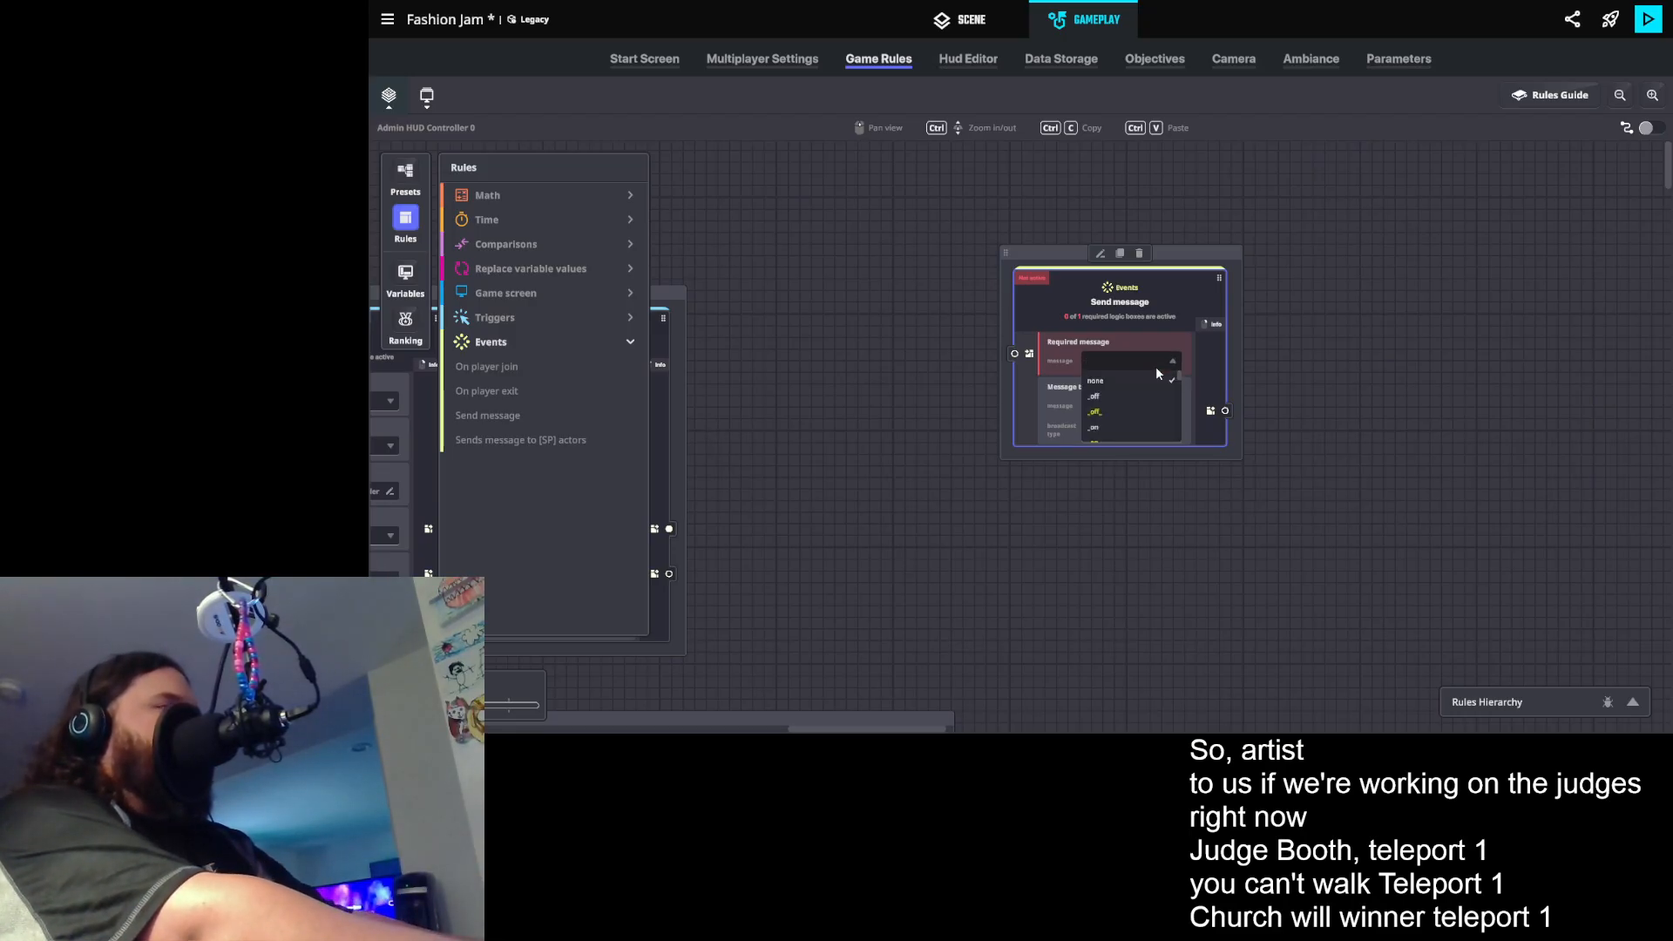
text(aDMIN)
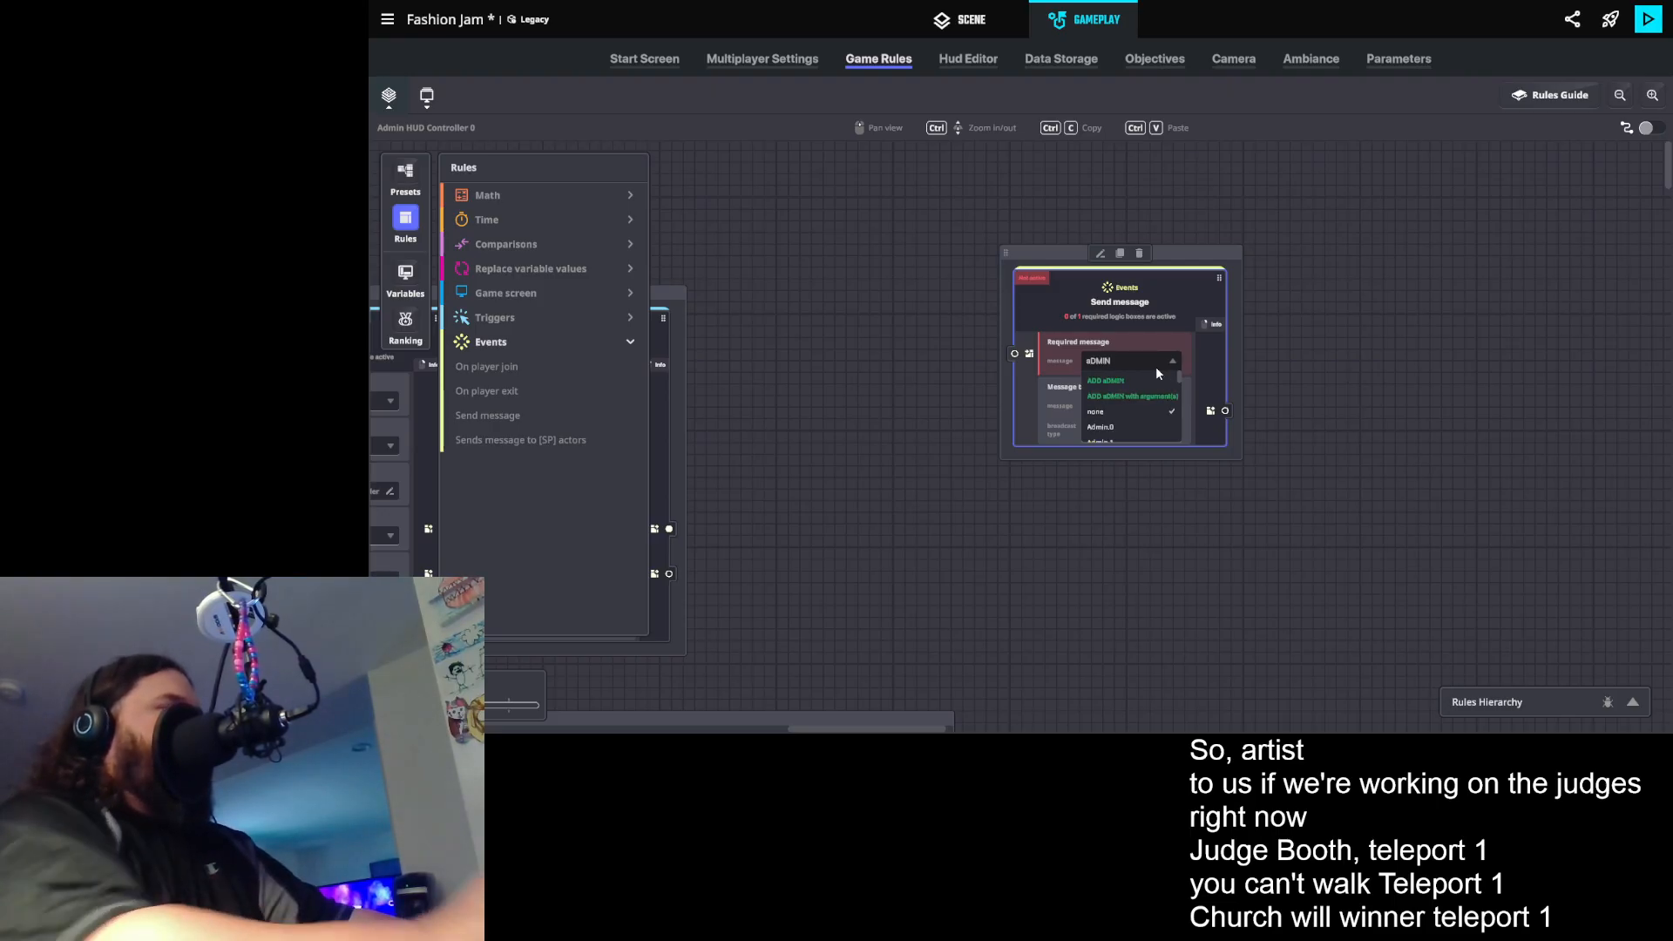
click(1120, 427)
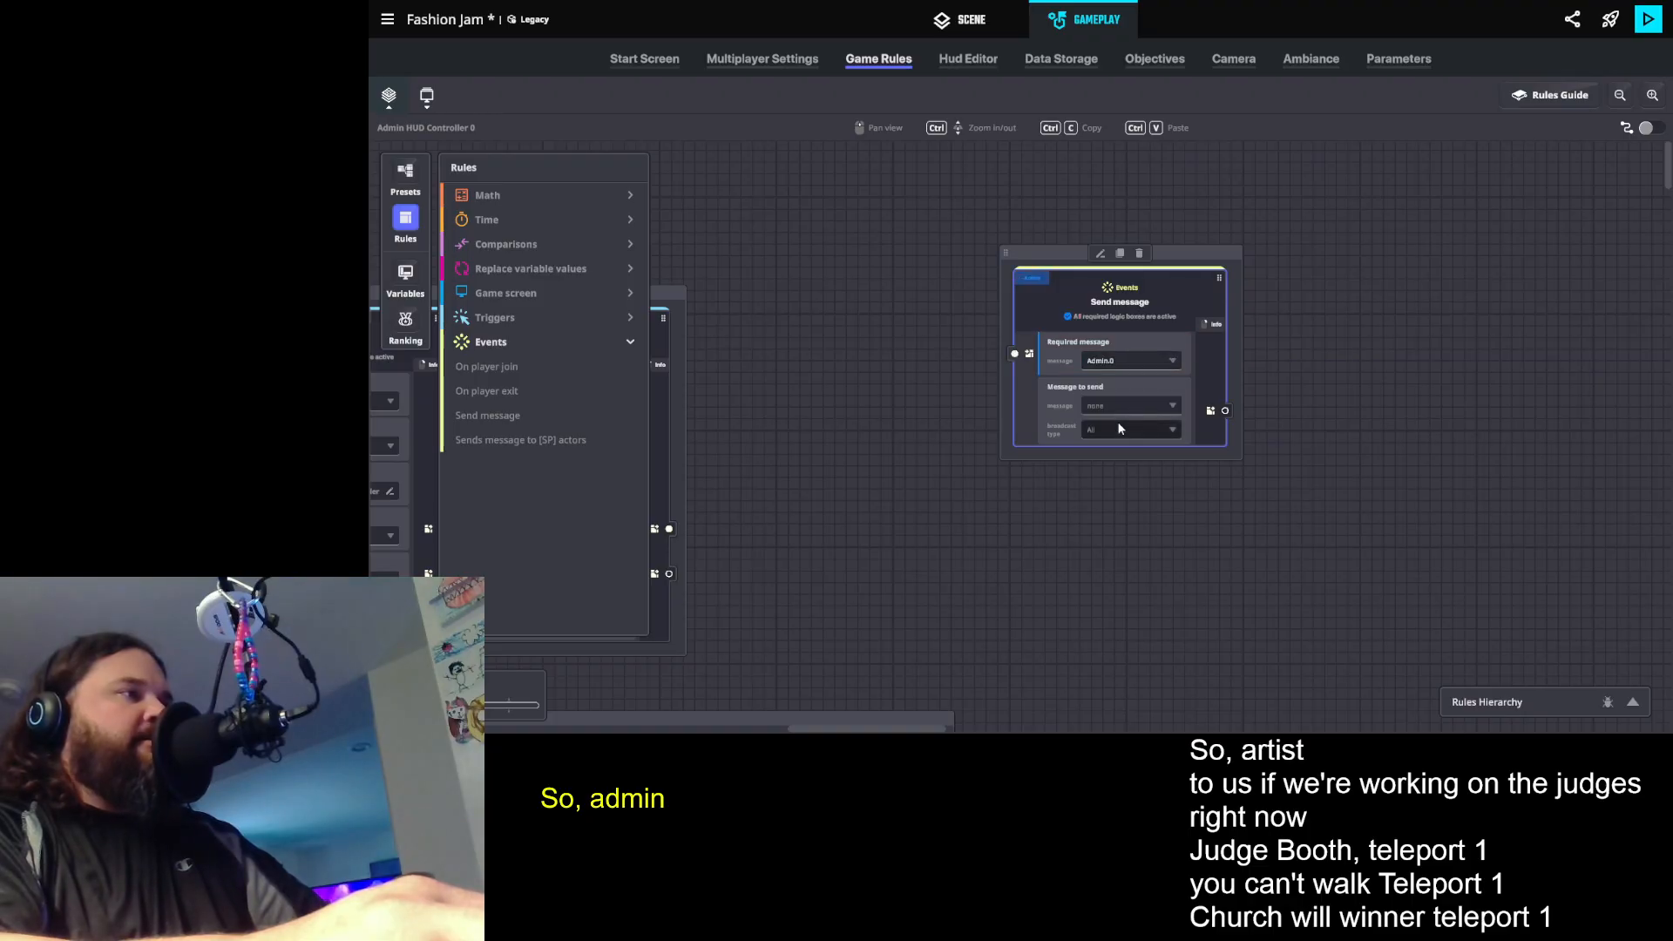
click(1114, 408)
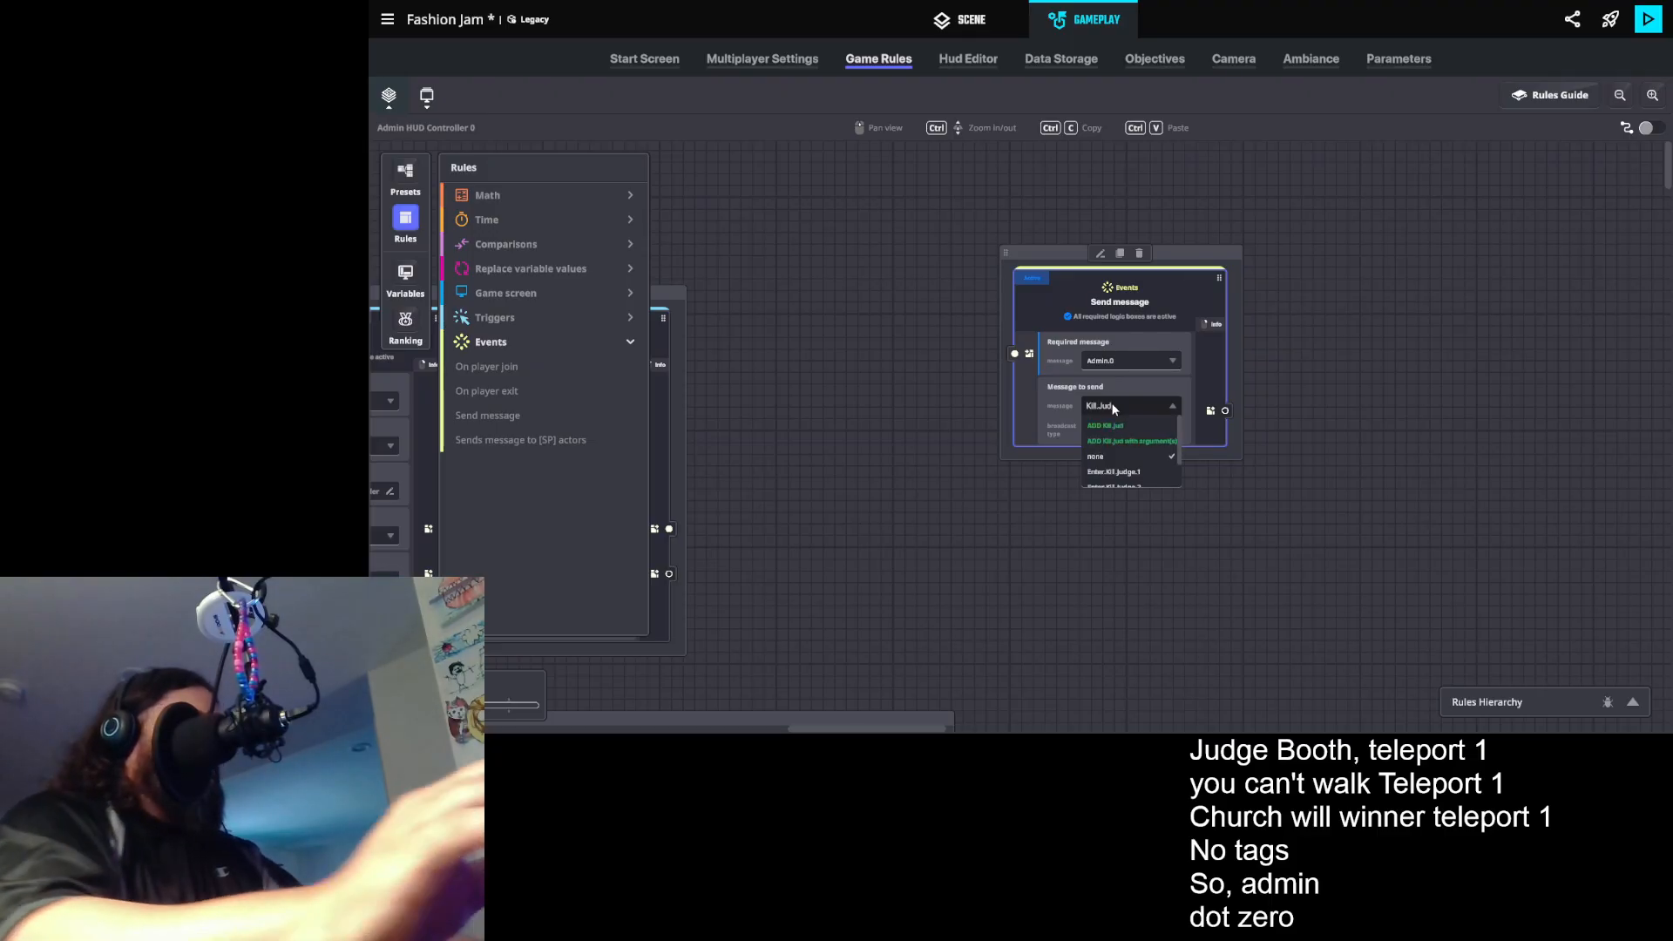
scroll(1159, 424, down, 2)
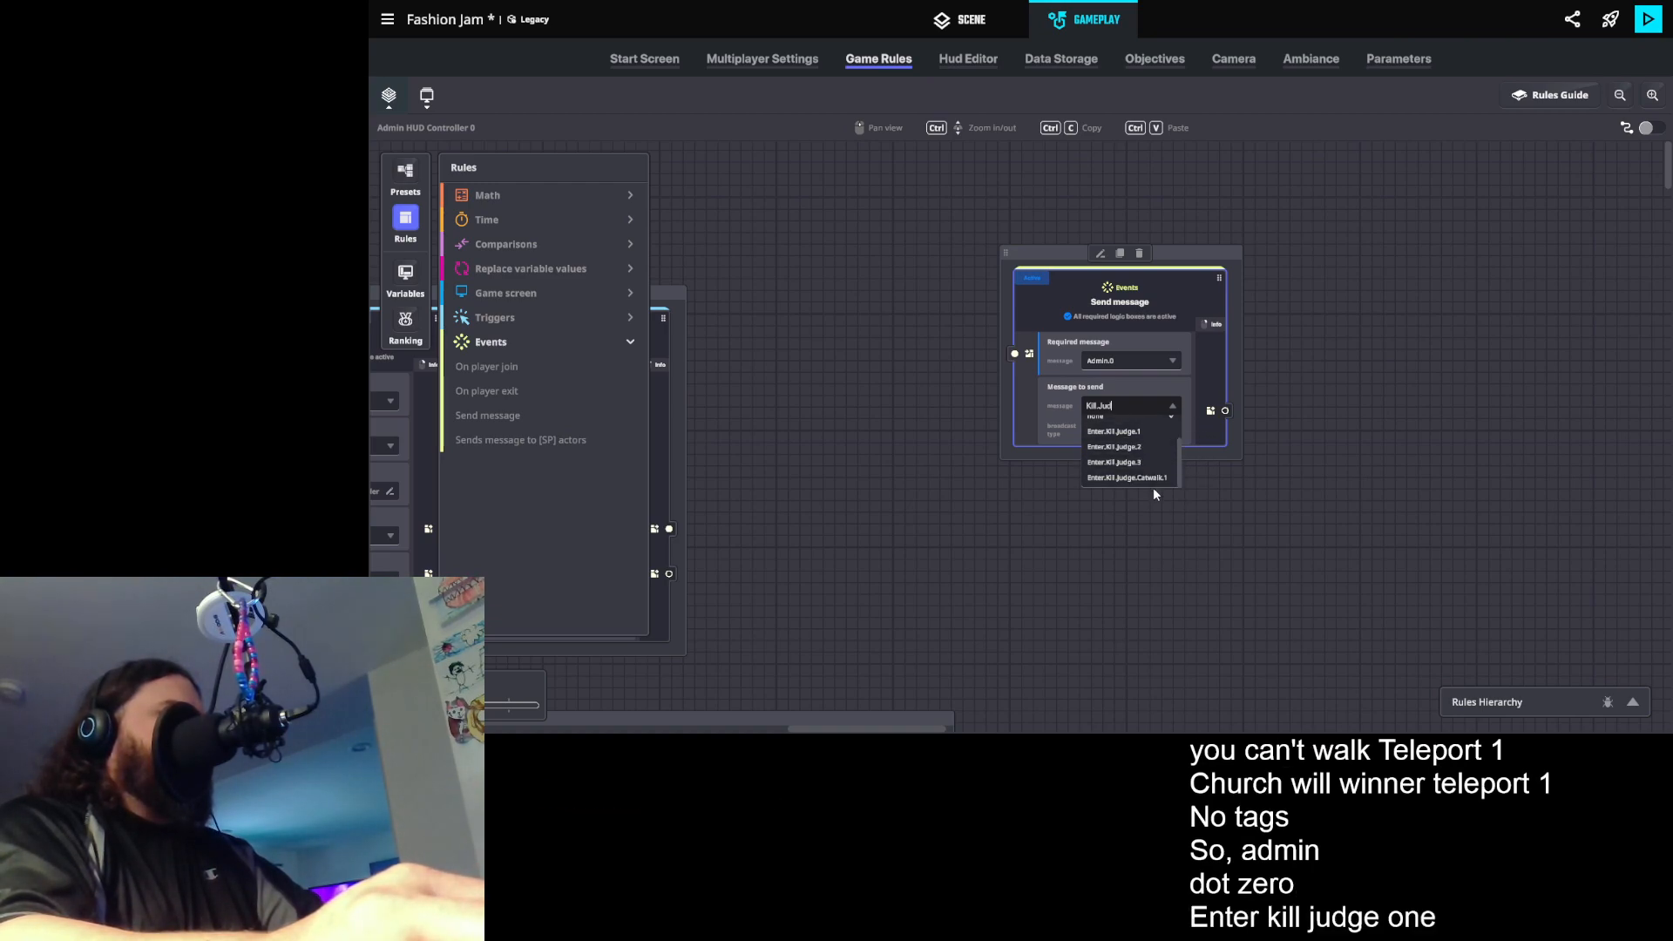
click(1147, 438)
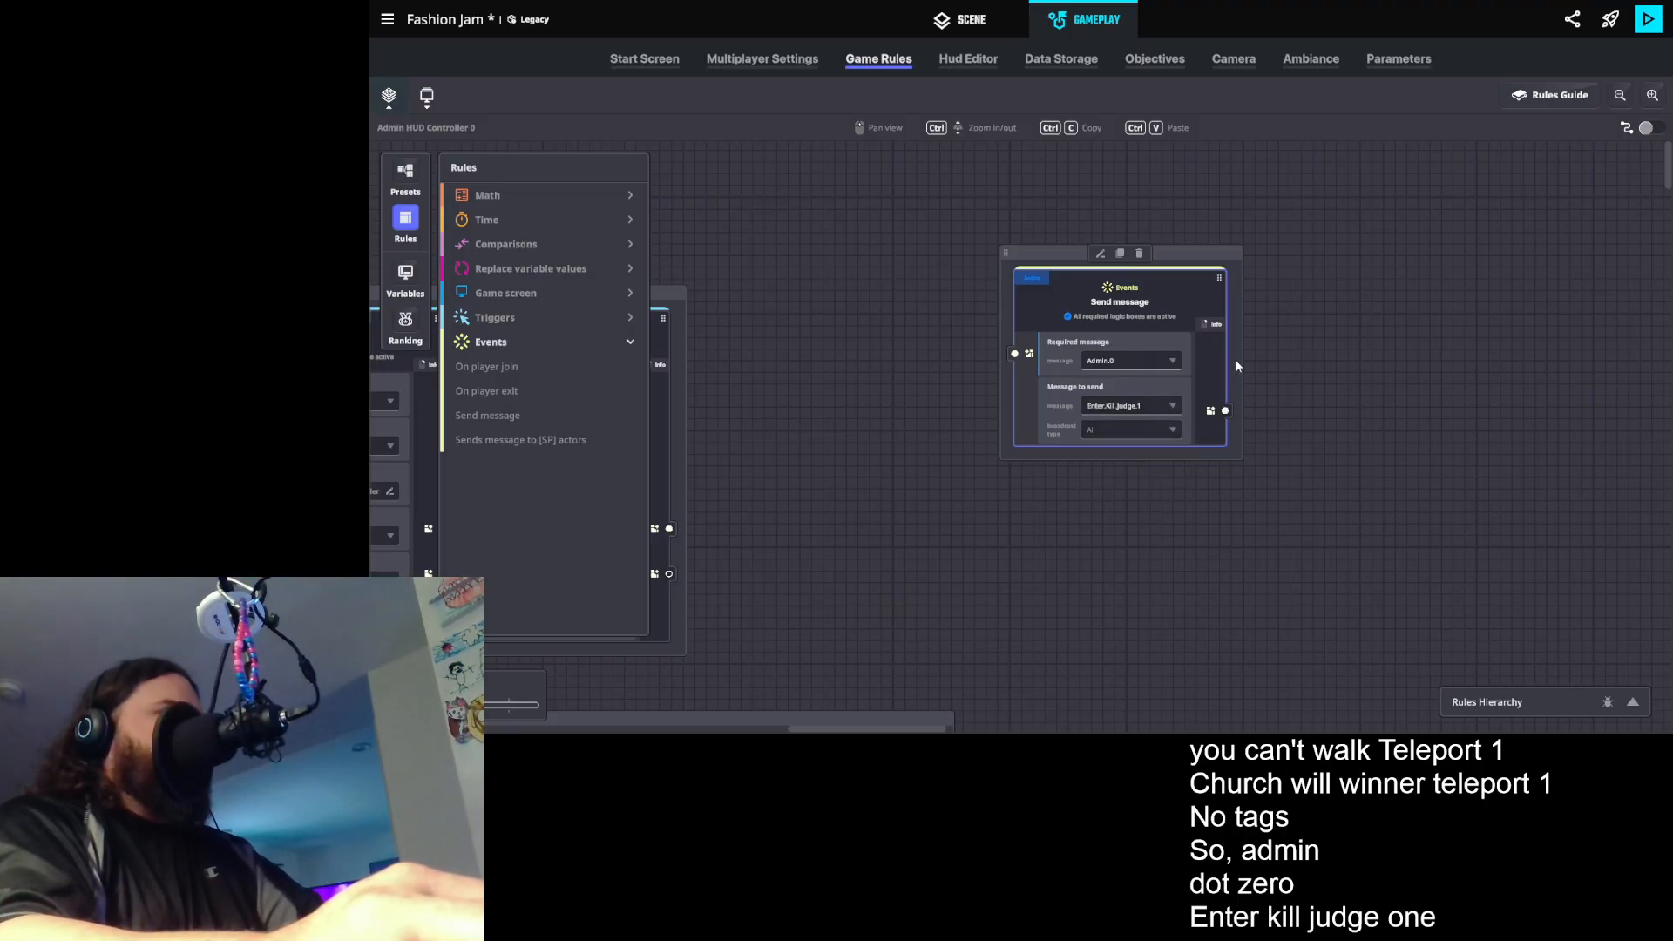
- Duplicate the Send message rule and set the copy's message to send to Enter.Kill.Judge.2
click(1120, 253)
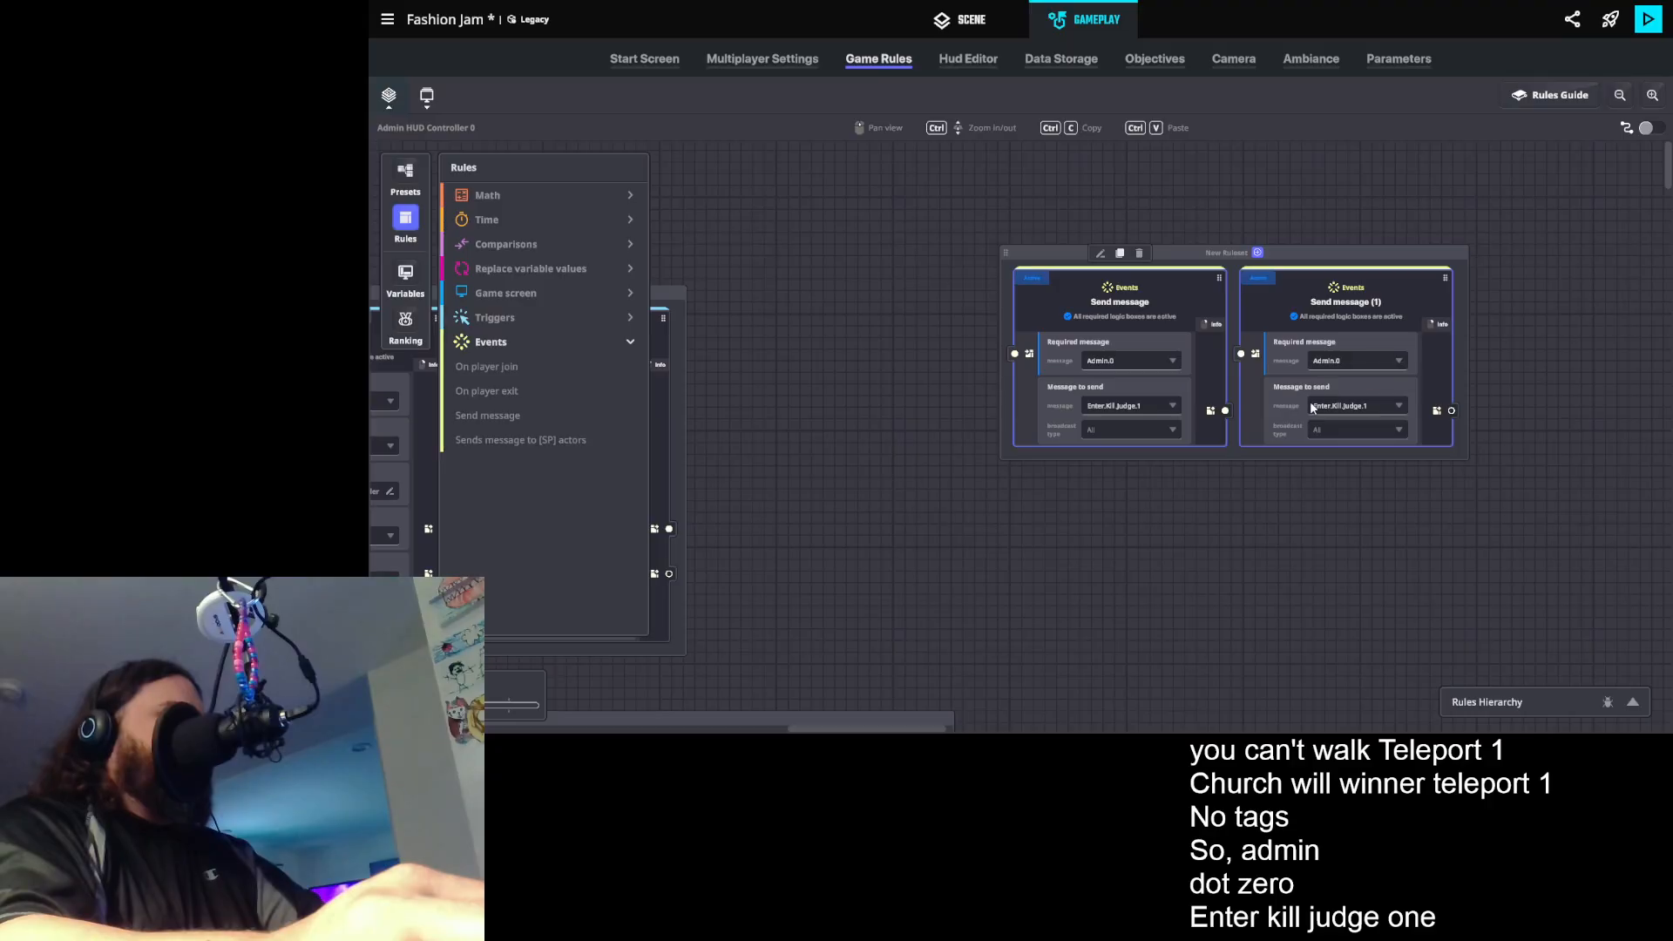
click(1328, 406)
text(enter.k)
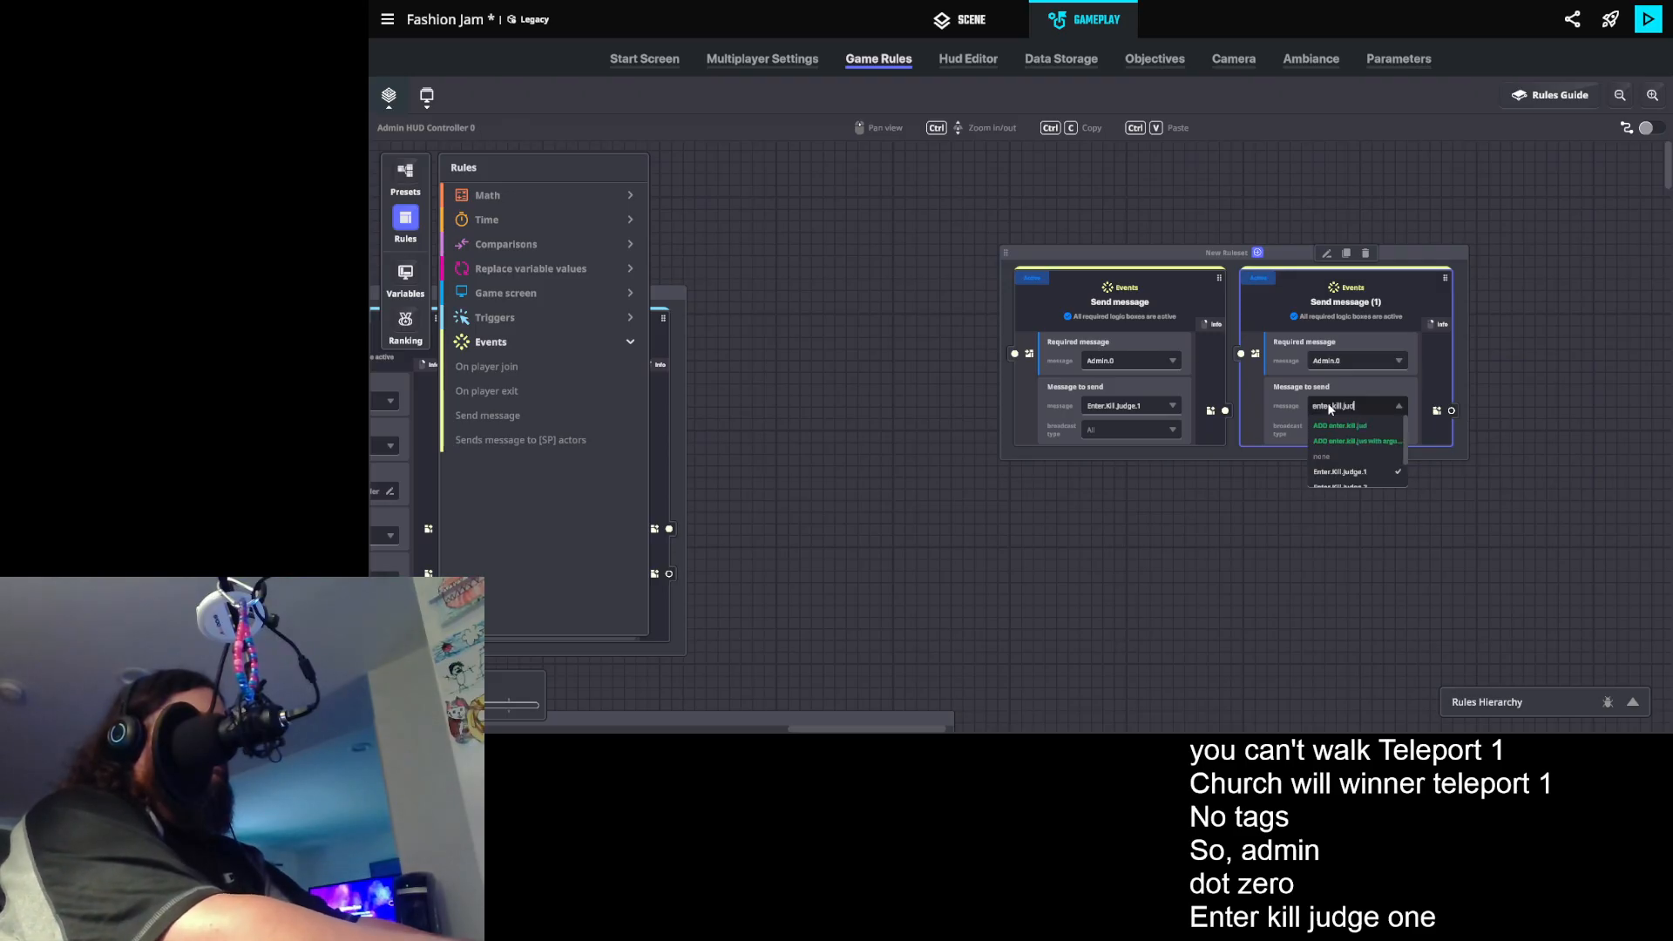
text(ill.ju)
click(1368, 481)
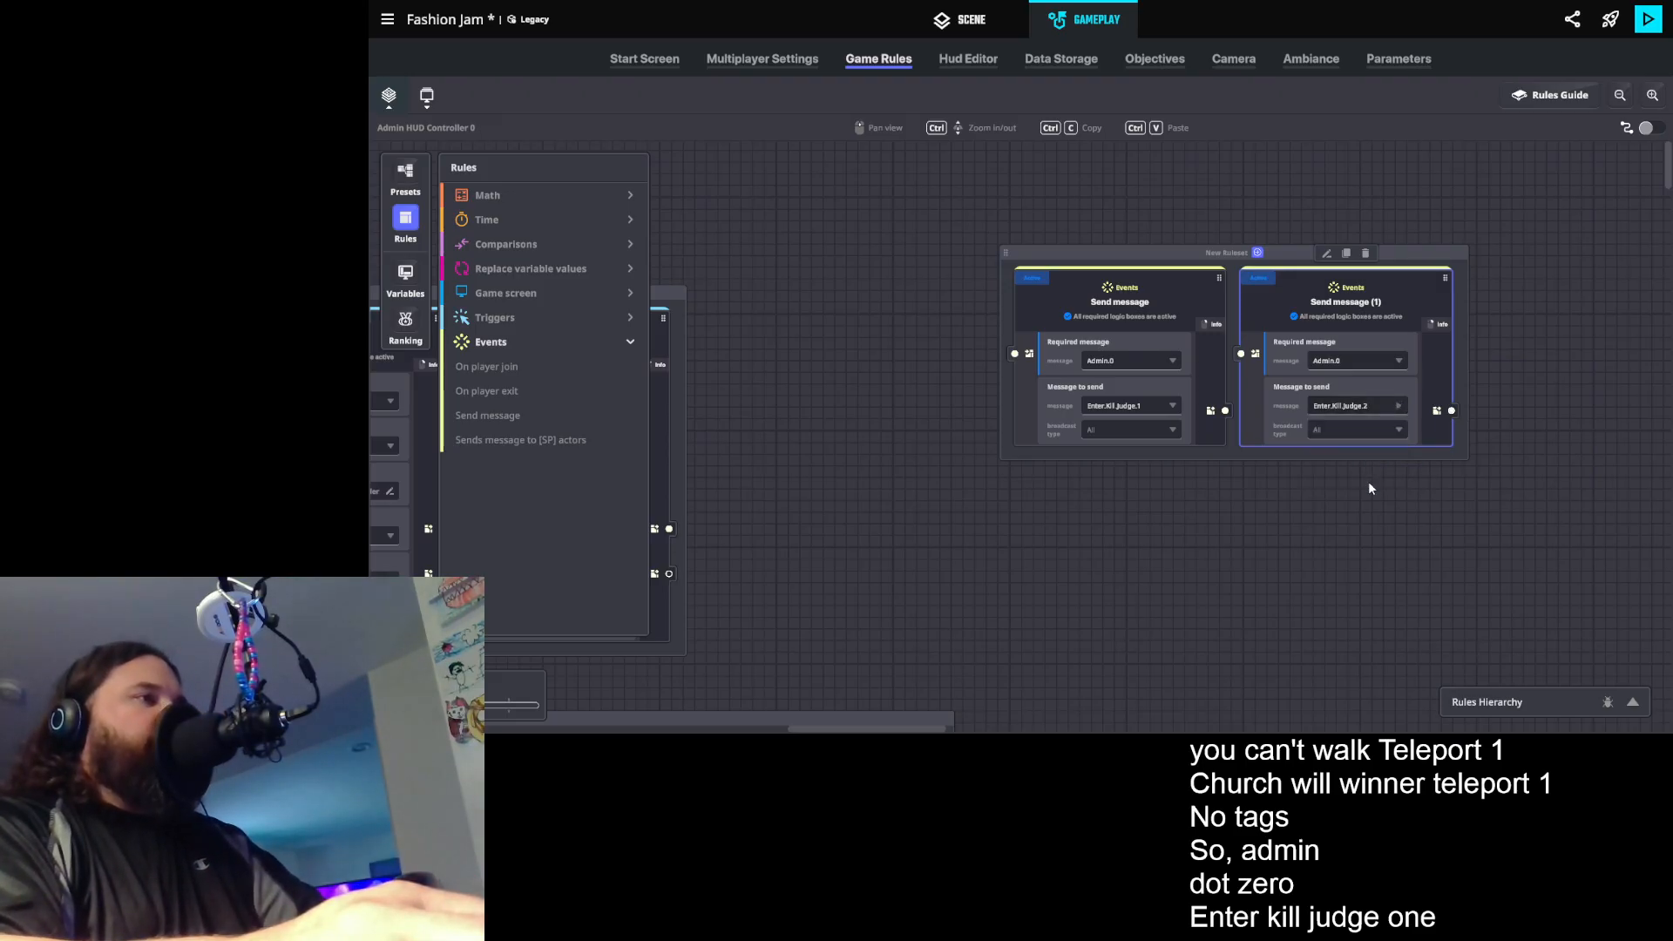
- Duplicate the Enter.Kill.Judge.2 rule and set the copy's message to send to Enter.Kill.Judge.3
click(1346, 253)
click(1558, 406)
text(enter.kil)
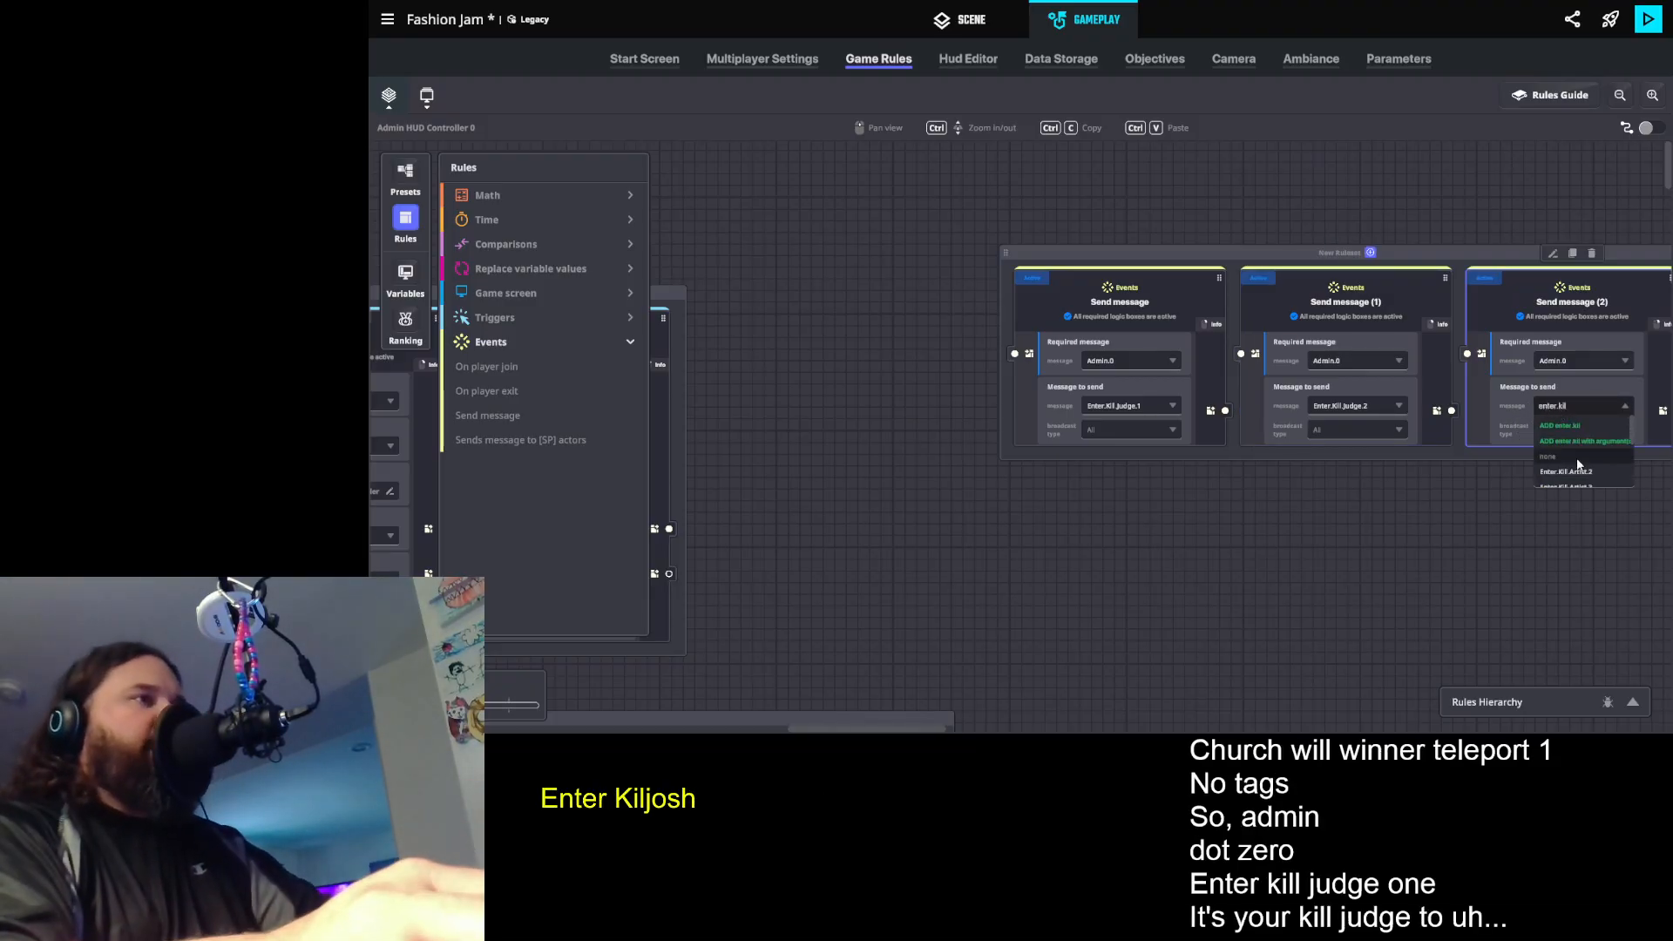
scroll(1578, 465, down, 3)
click(1593, 478)
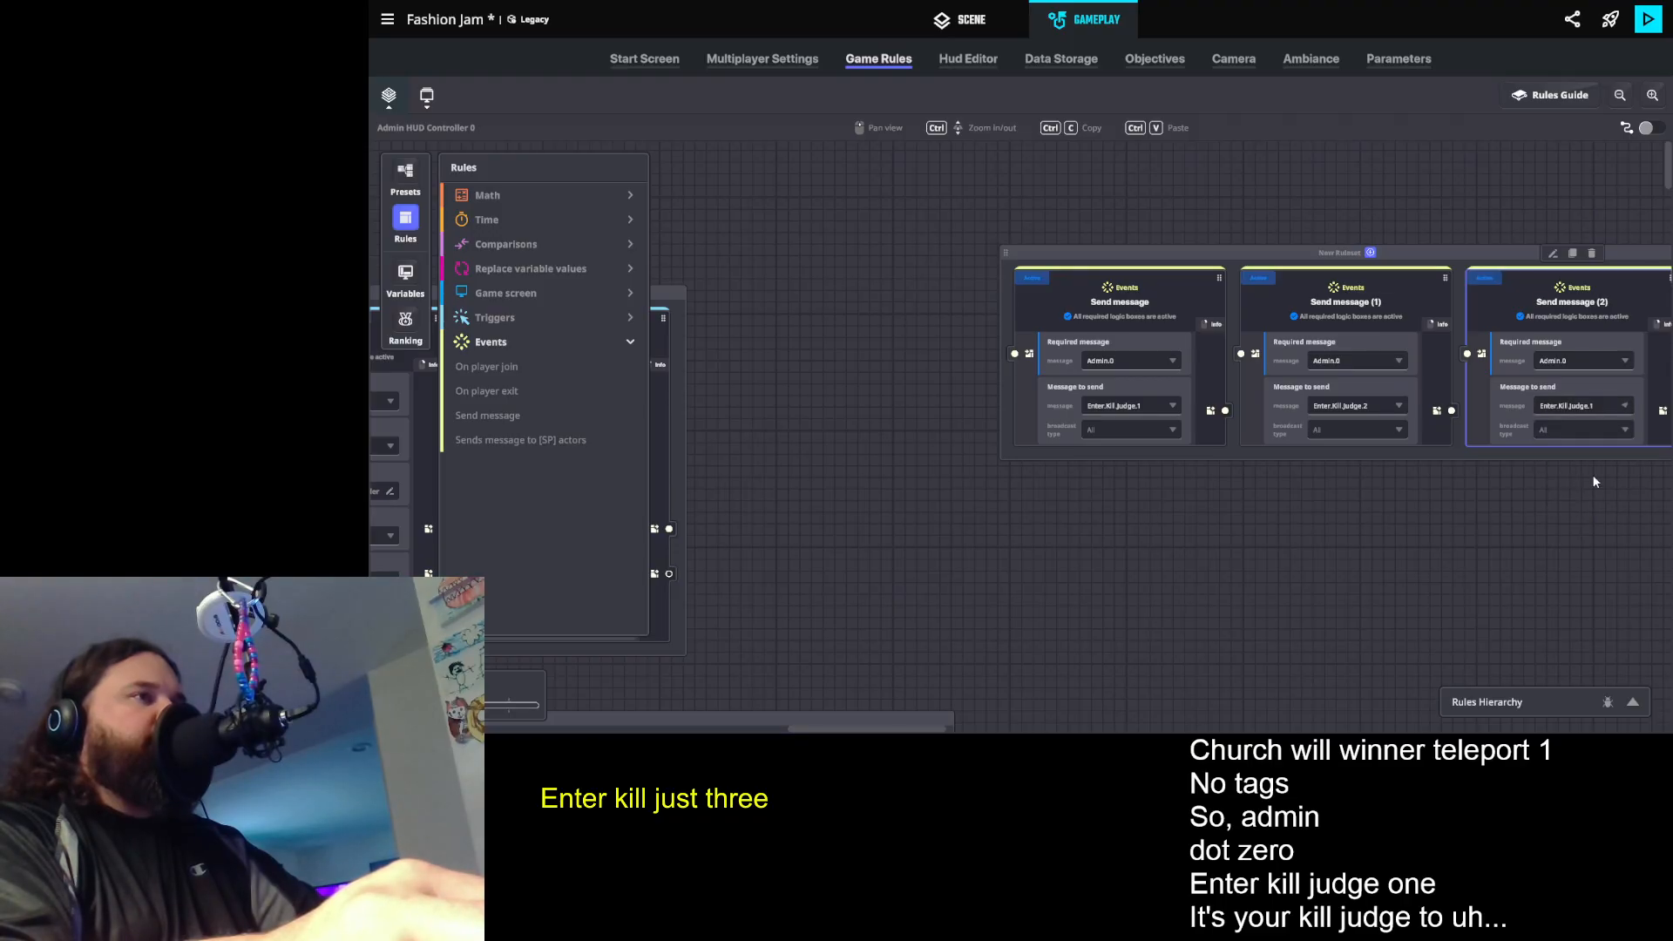
click(1587, 407)
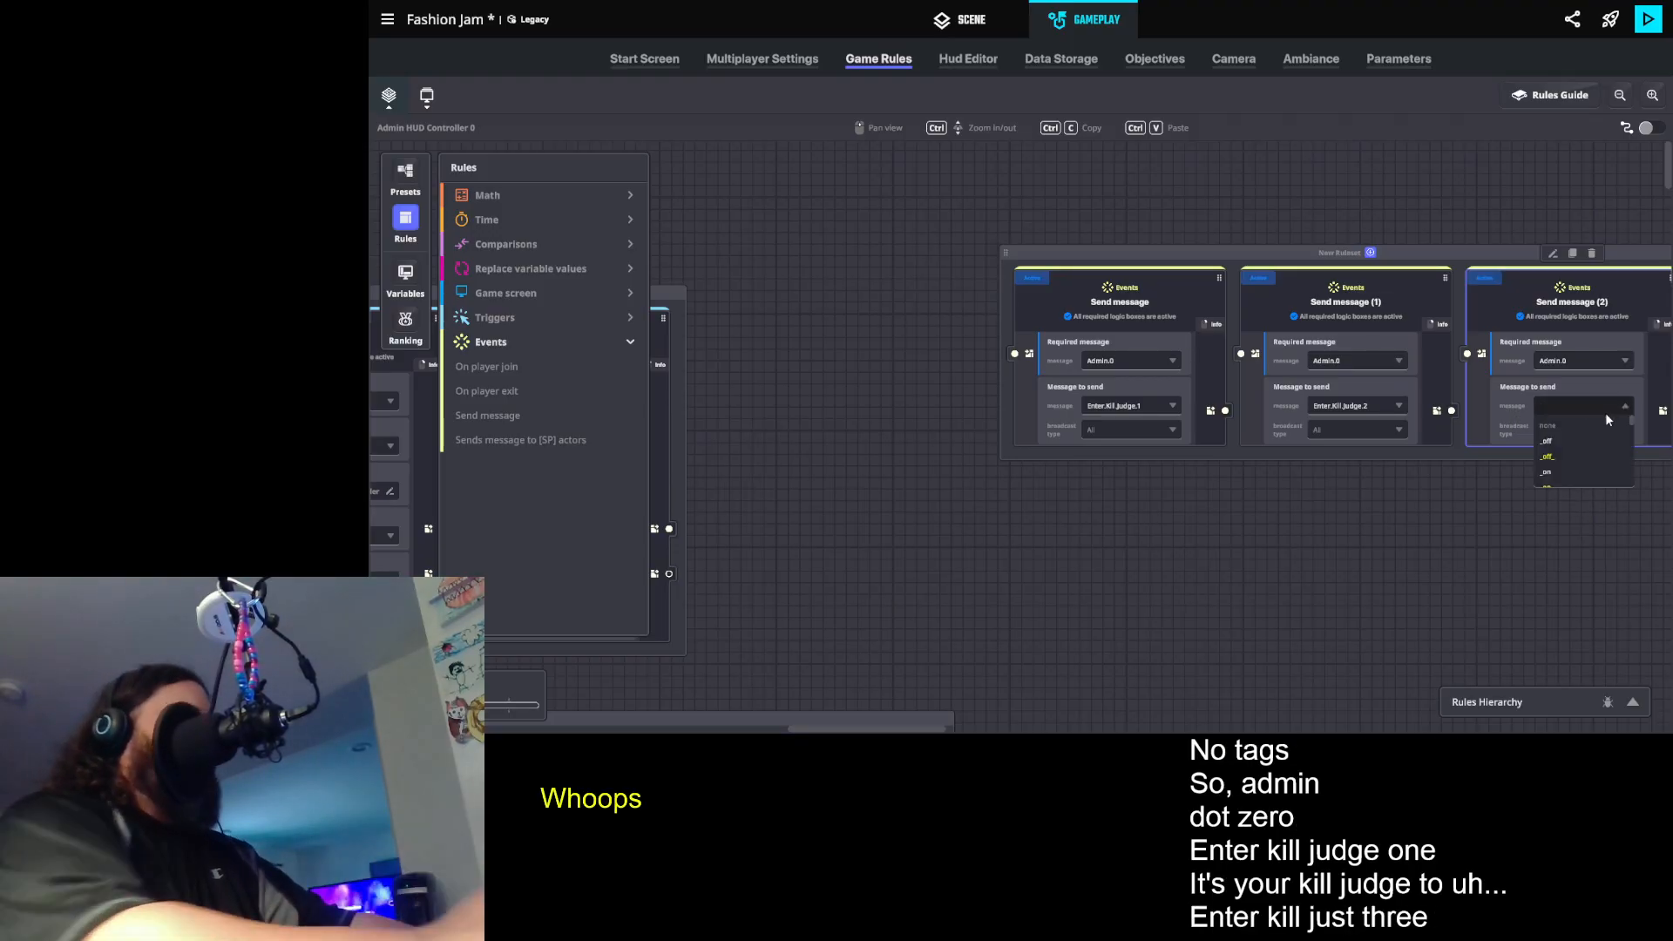
text(l.judge.)
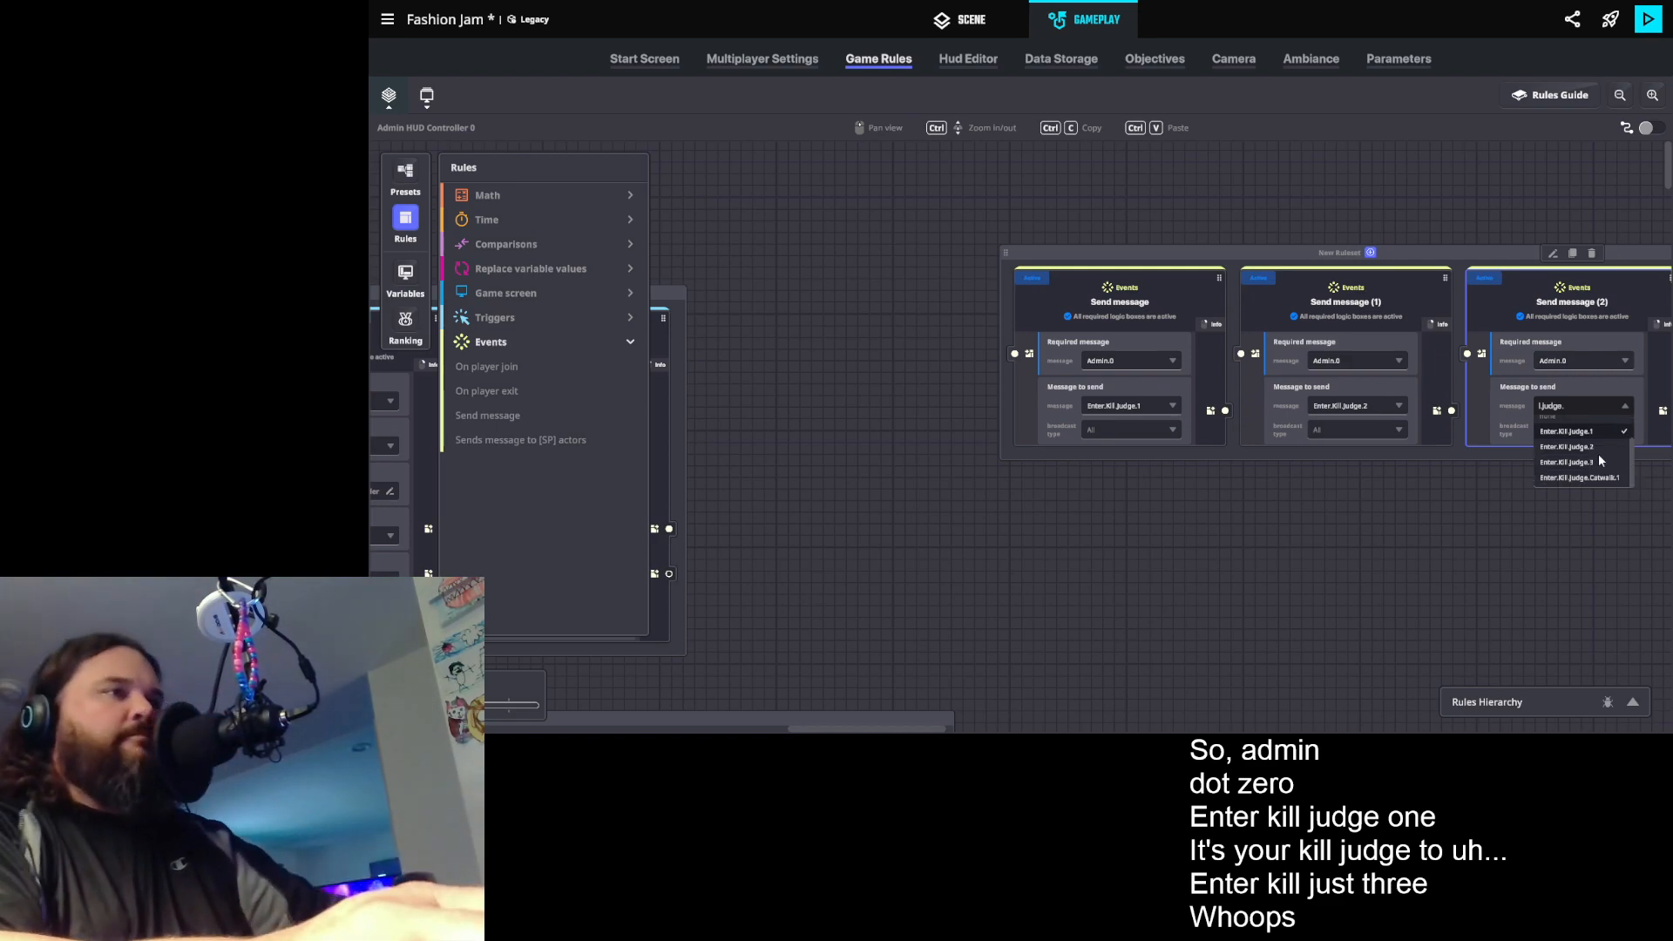
click(1597, 461)
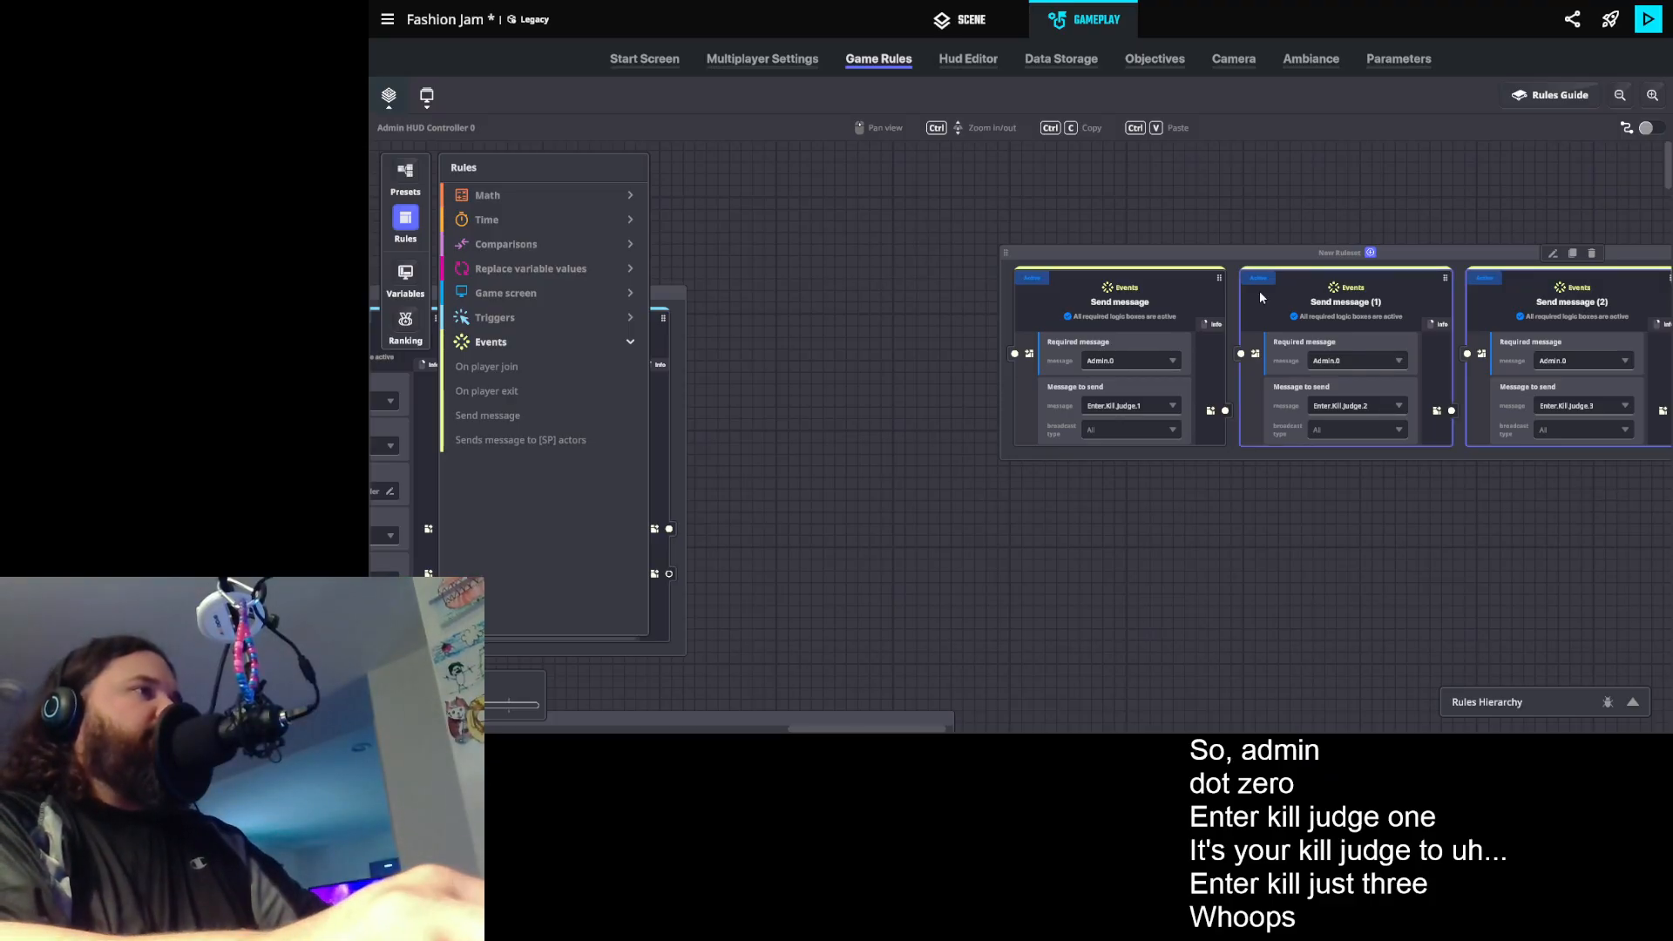
- Reposition the judge kill ruleset, duplicate it and place the copy directly below the original
drag(1203, 251, 1093, 240)
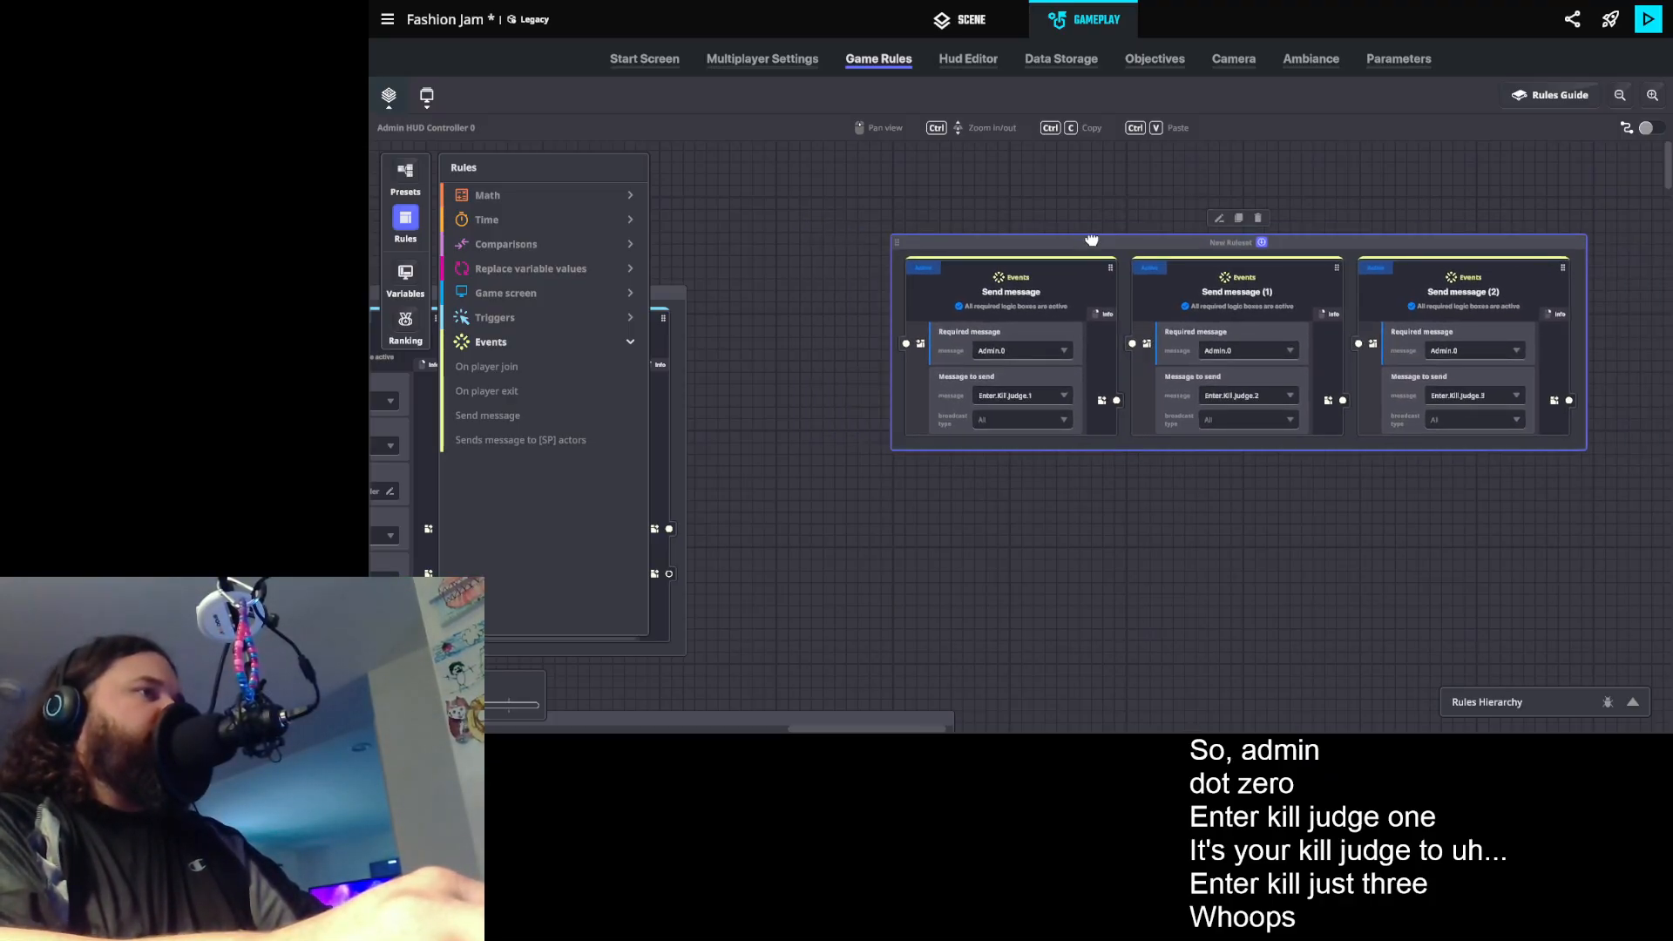
drag(1218, 472, 1163, 485)
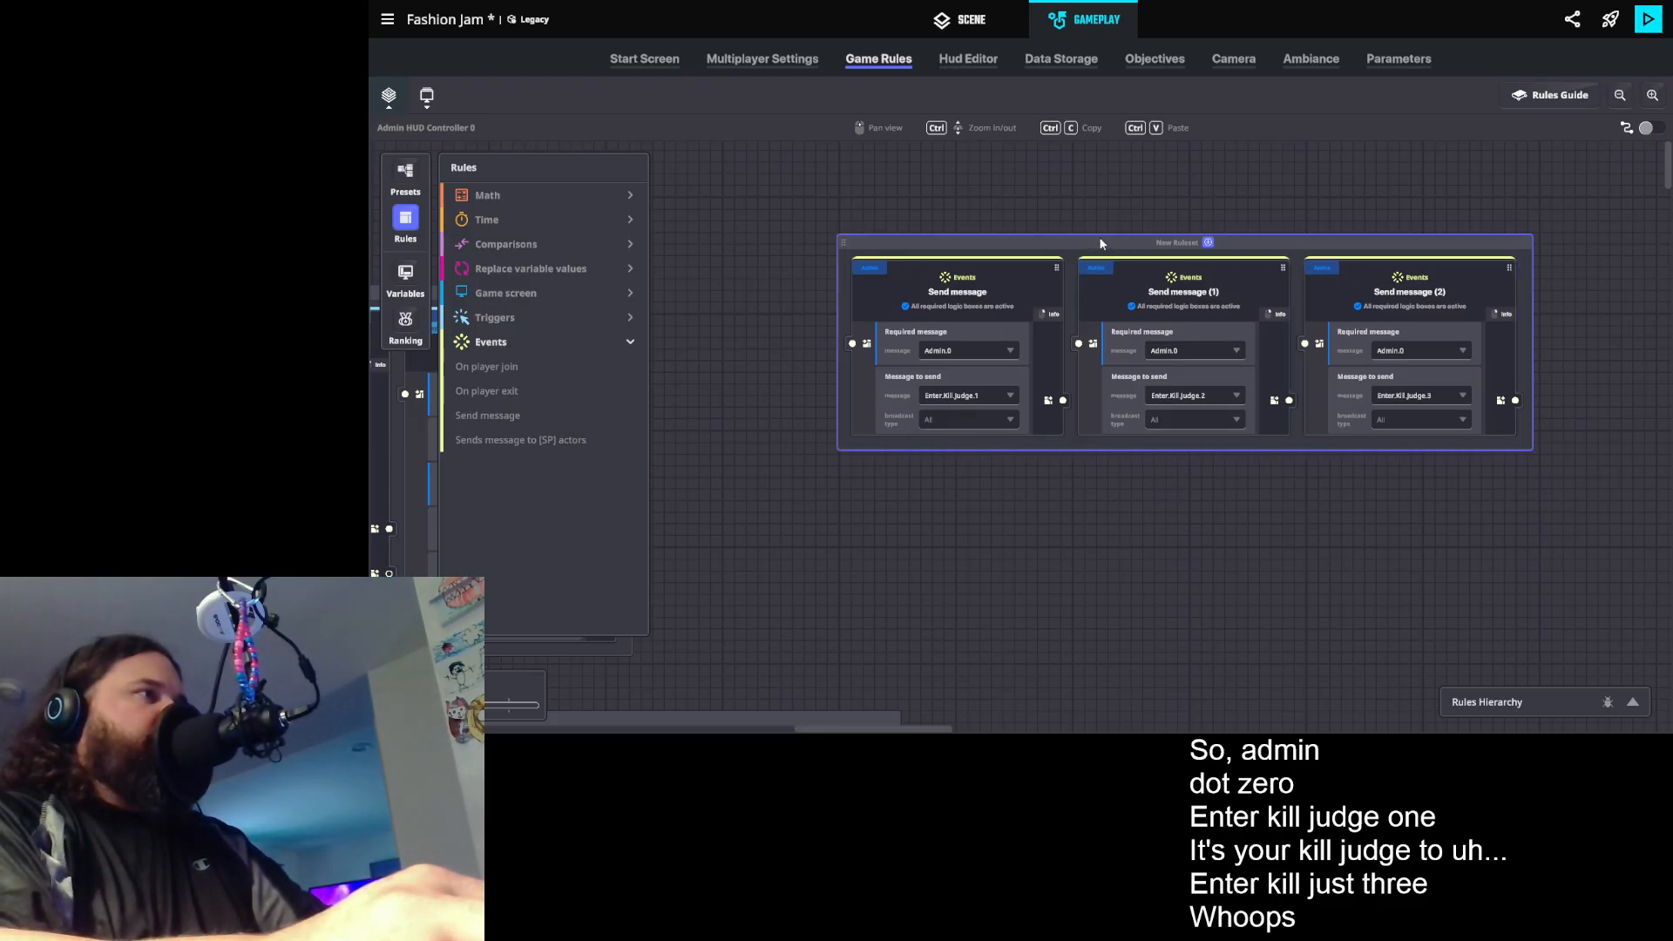
drag(1100, 237, 1113, 209)
click(1200, 190)
drag(1112, 375, 940, 425)
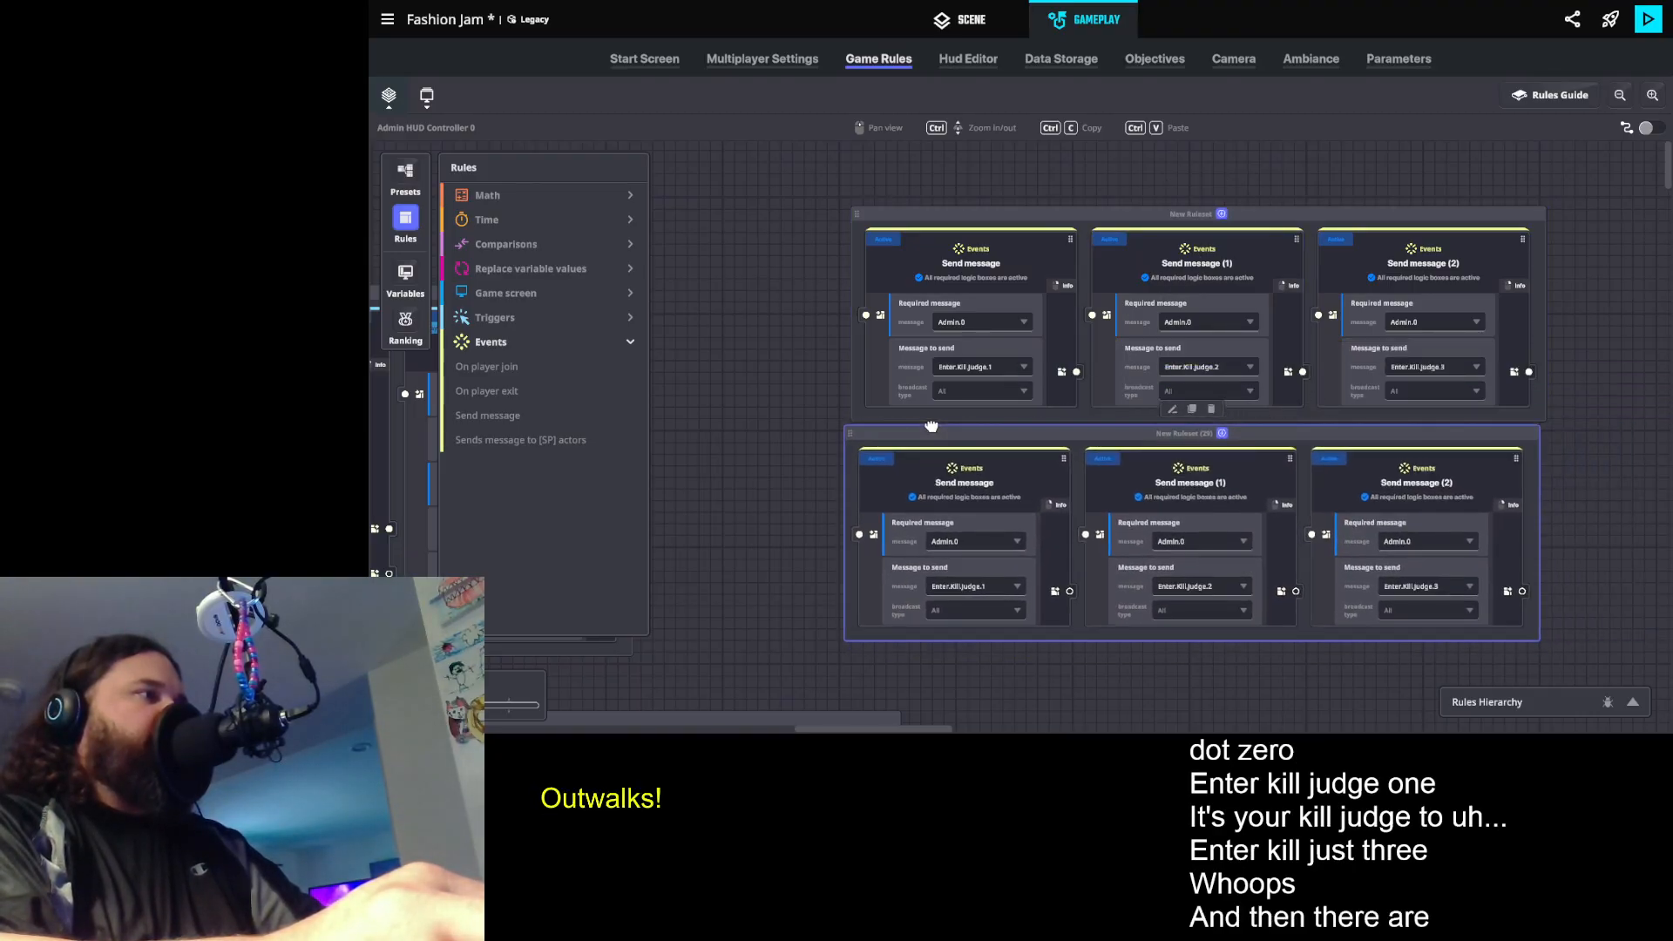
- Set the first rule in the duplicated ruleset to send Enter.Kill.Catwalk
click(977, 587)
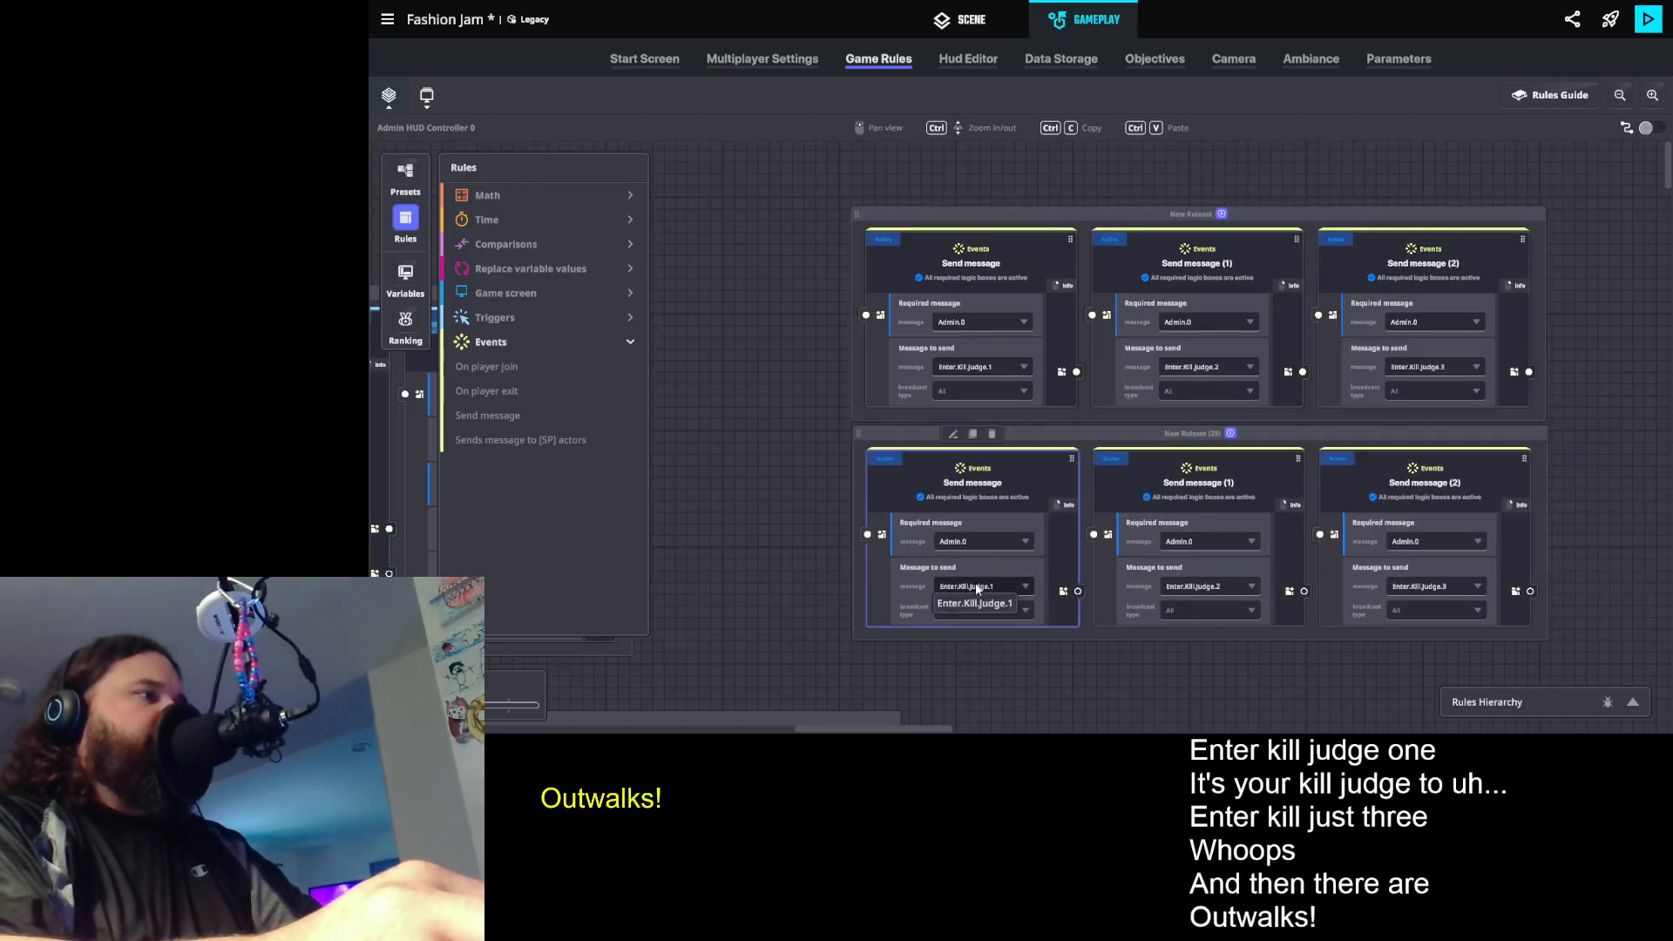
text(enter)
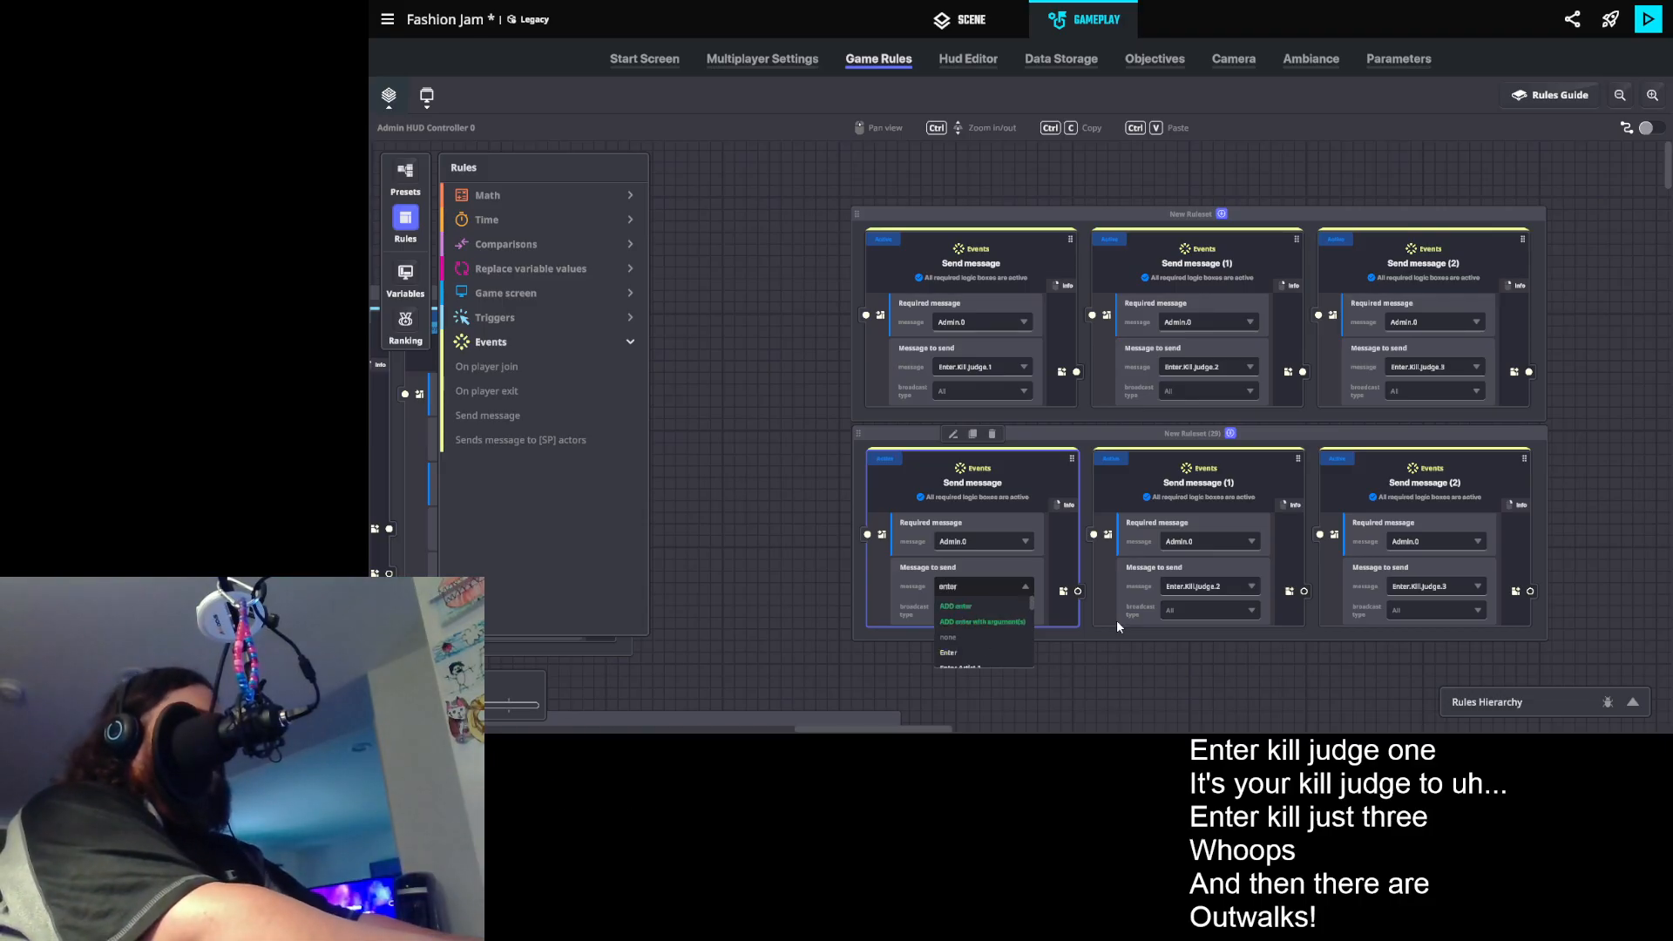
text(.kill.c)
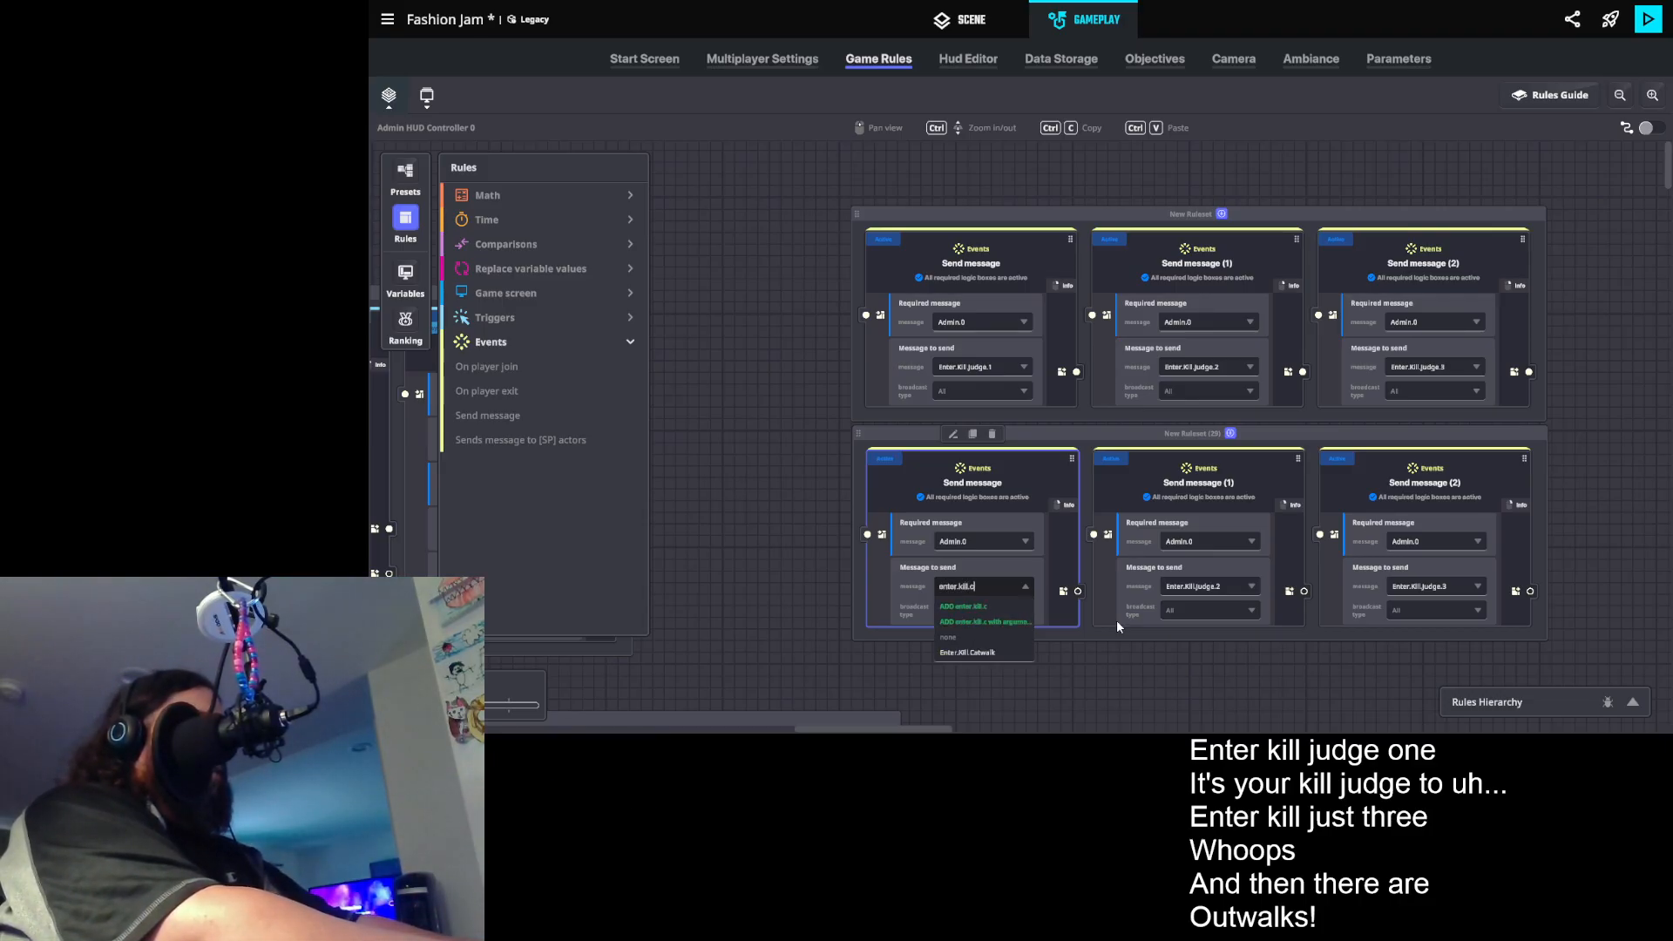
click(983, 660)
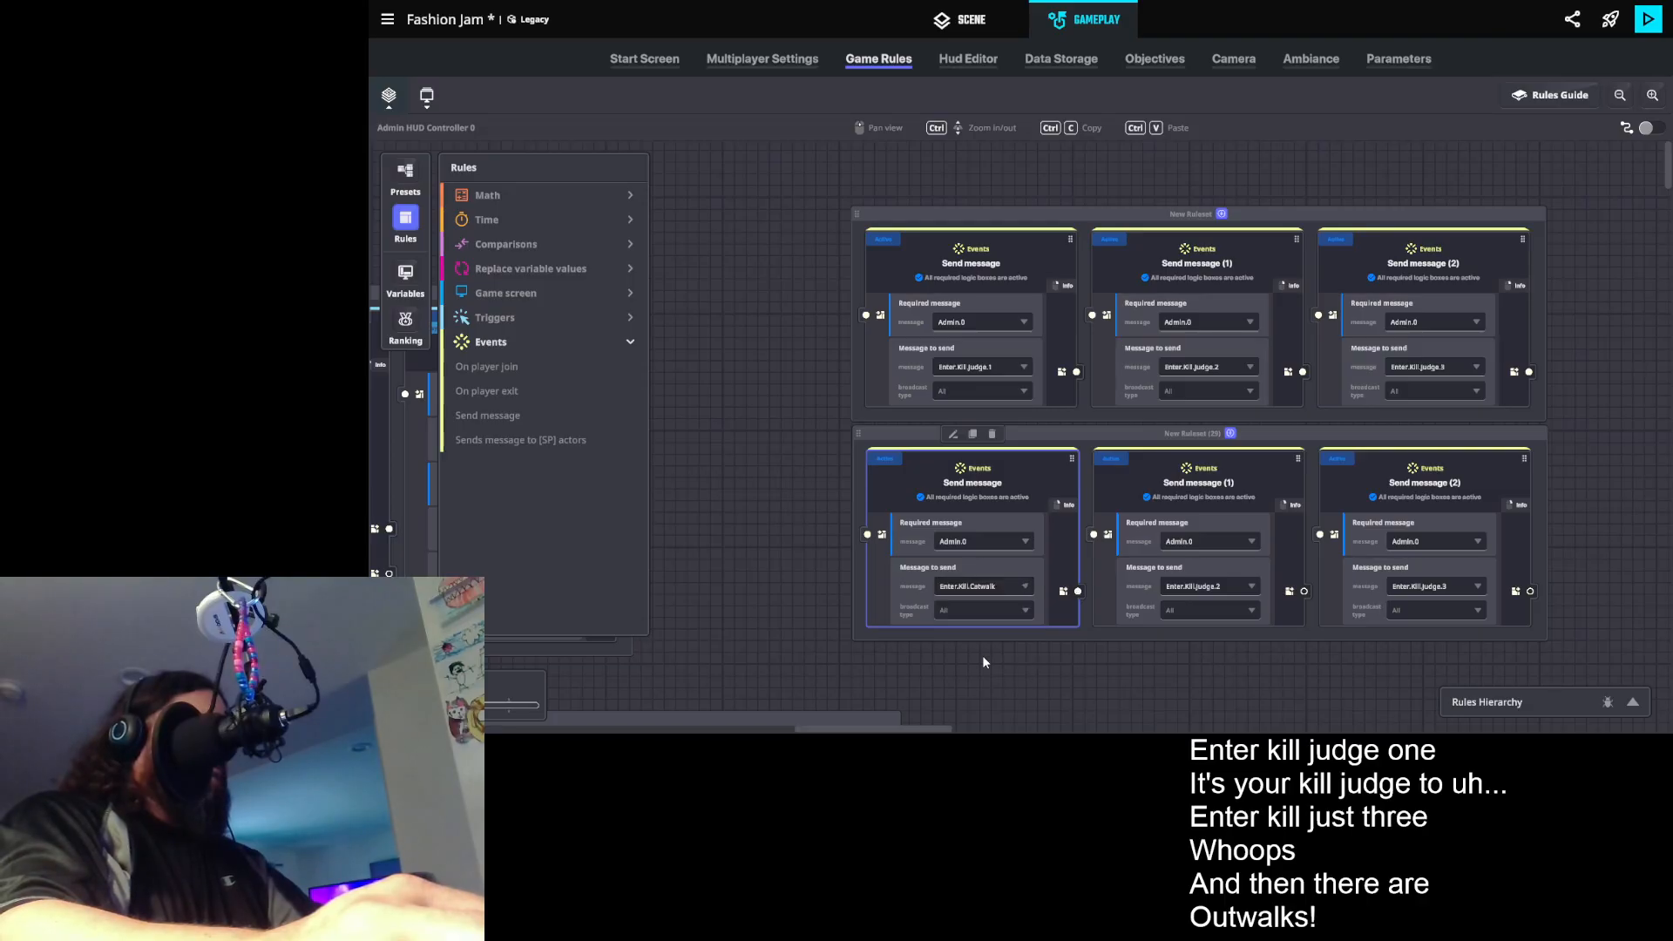
- Delete the Enter.Kill.Judge.2 and Enter.Kill.Judge.3 rules from the duplicated ruleset
click(1234, 455)
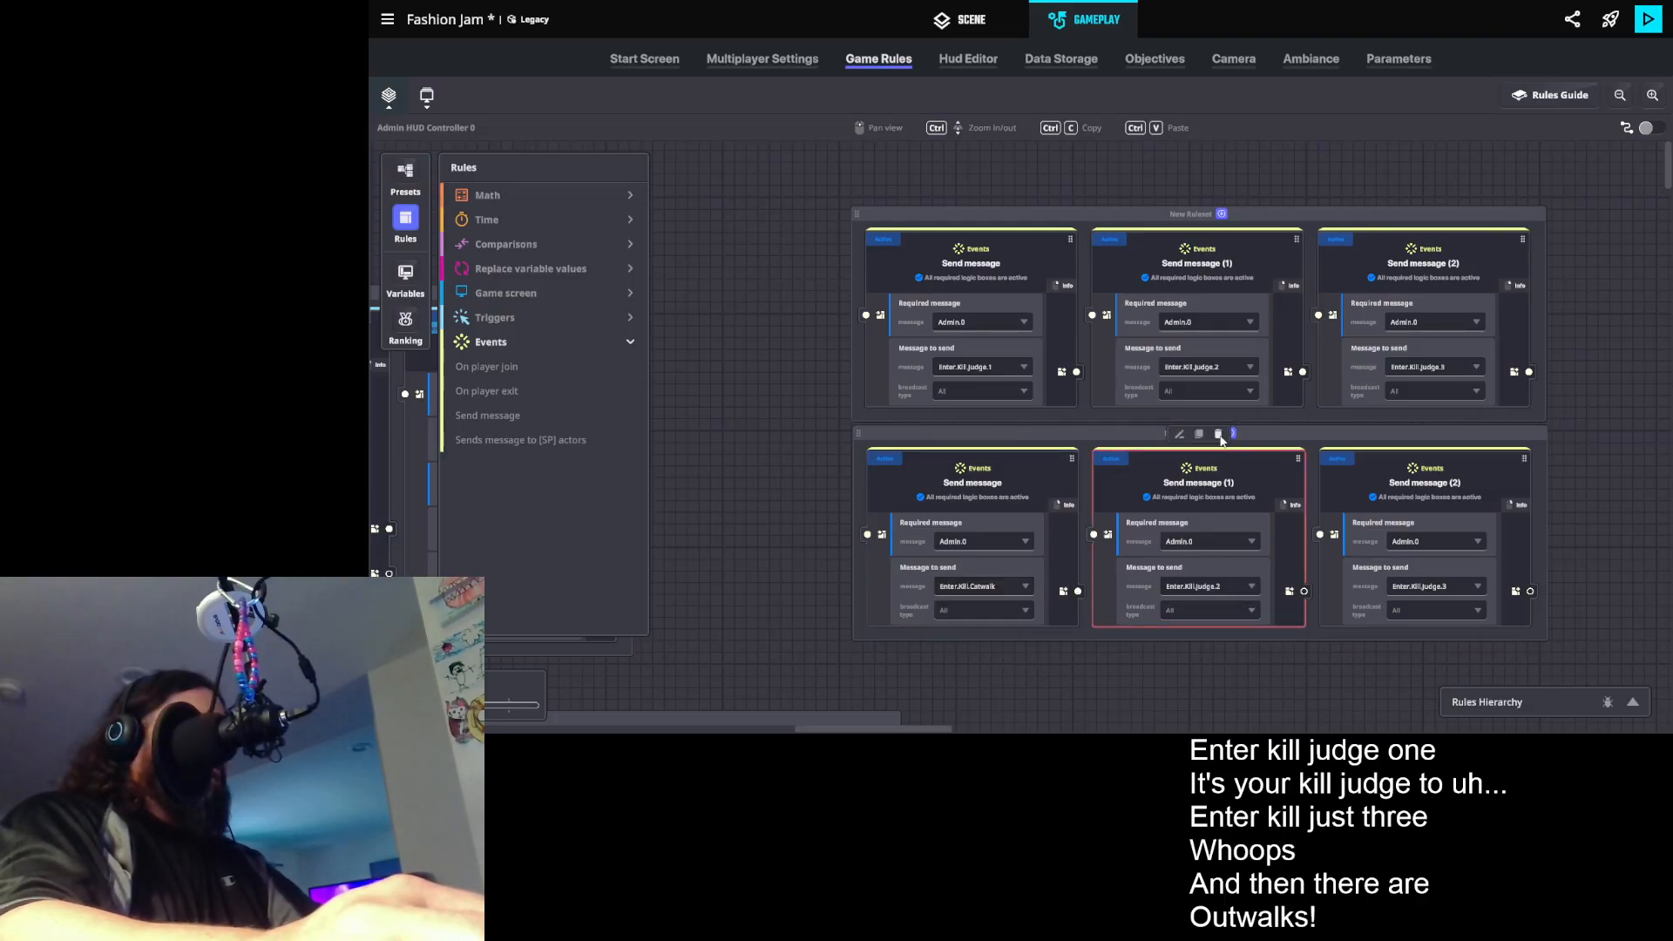
click(1219, 435)
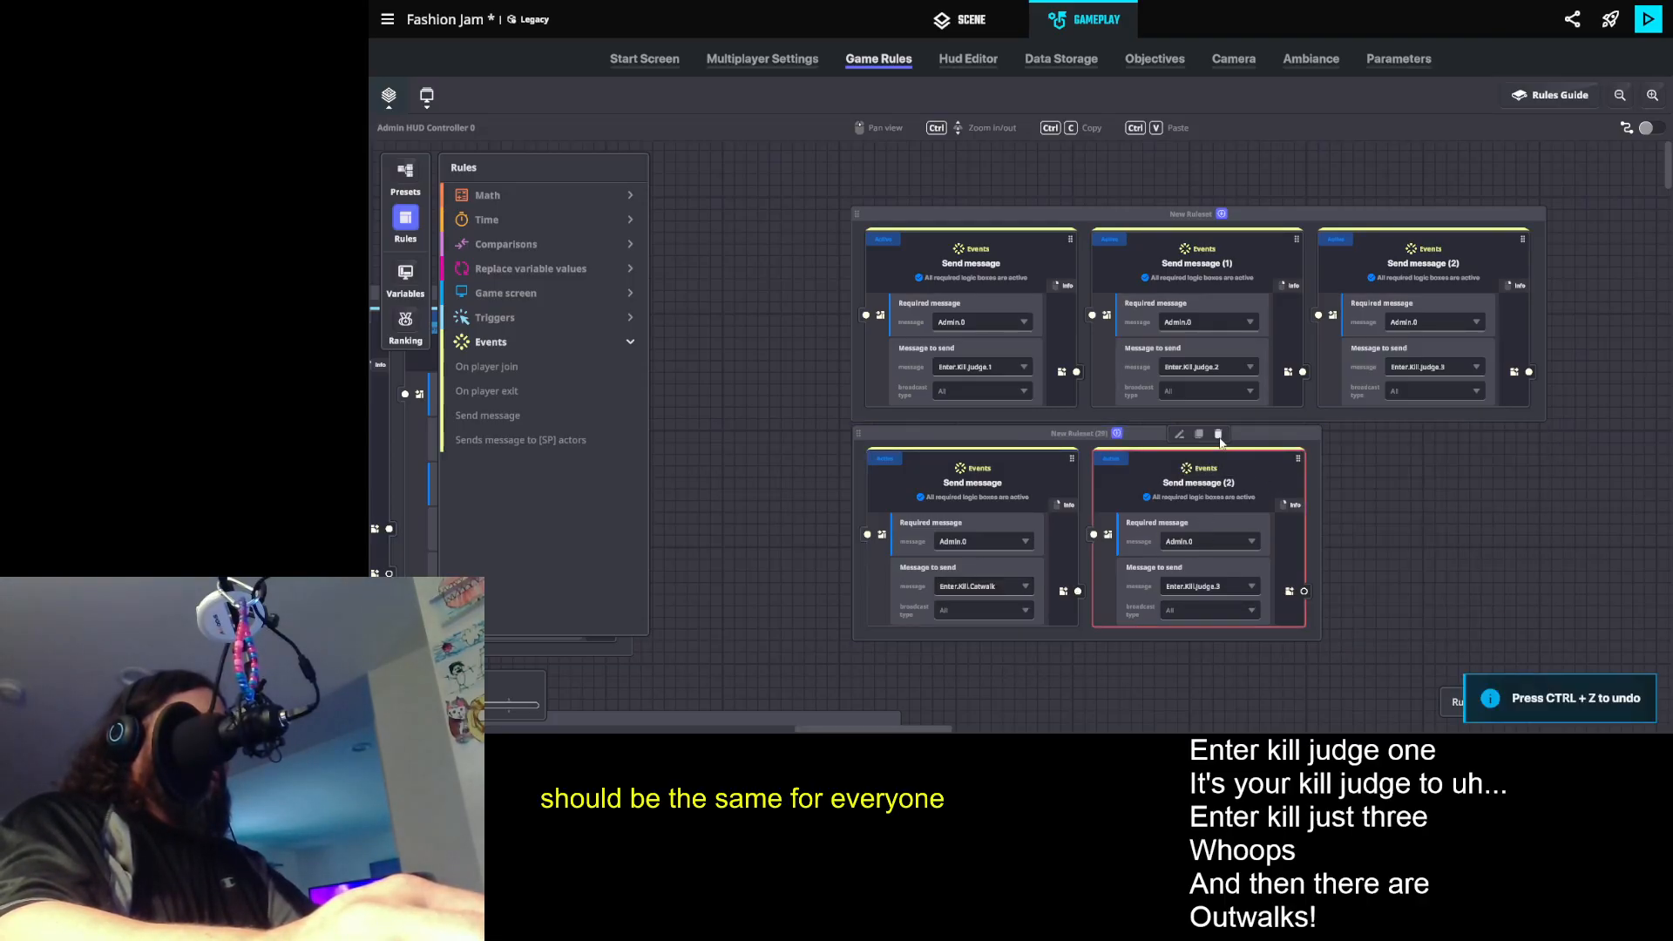
click(1219, 436)
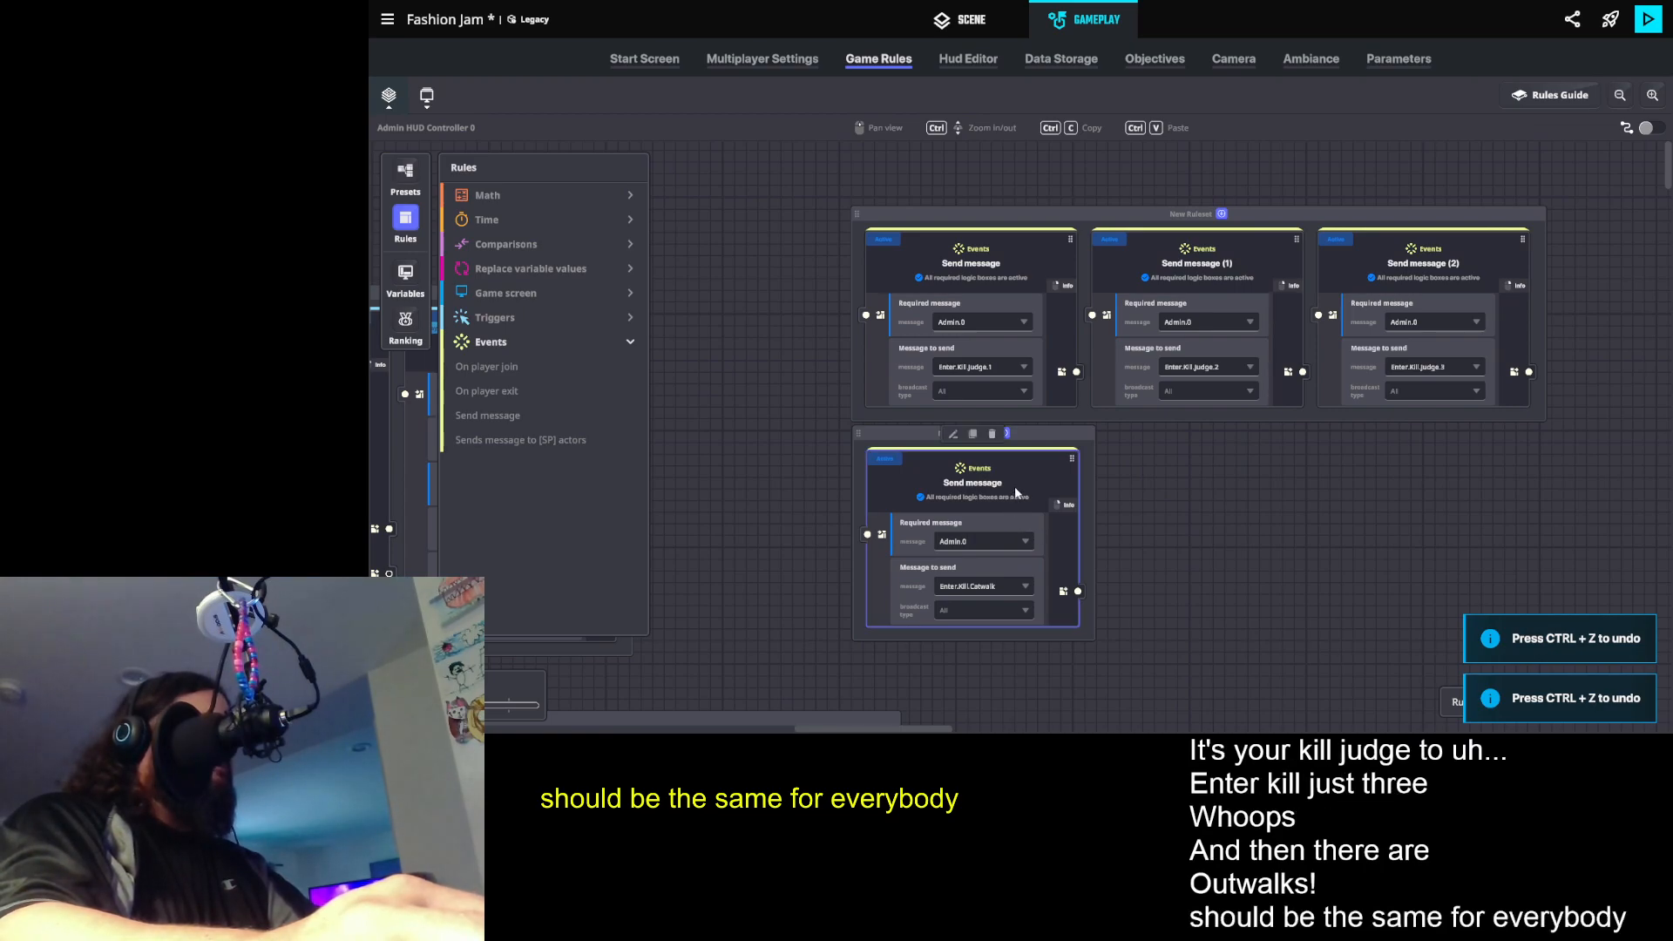
- Duplicate the Enter.Kill.Catwalk rule and set the copy's message to send to Enter.Kill.VIP
click(973, 434)
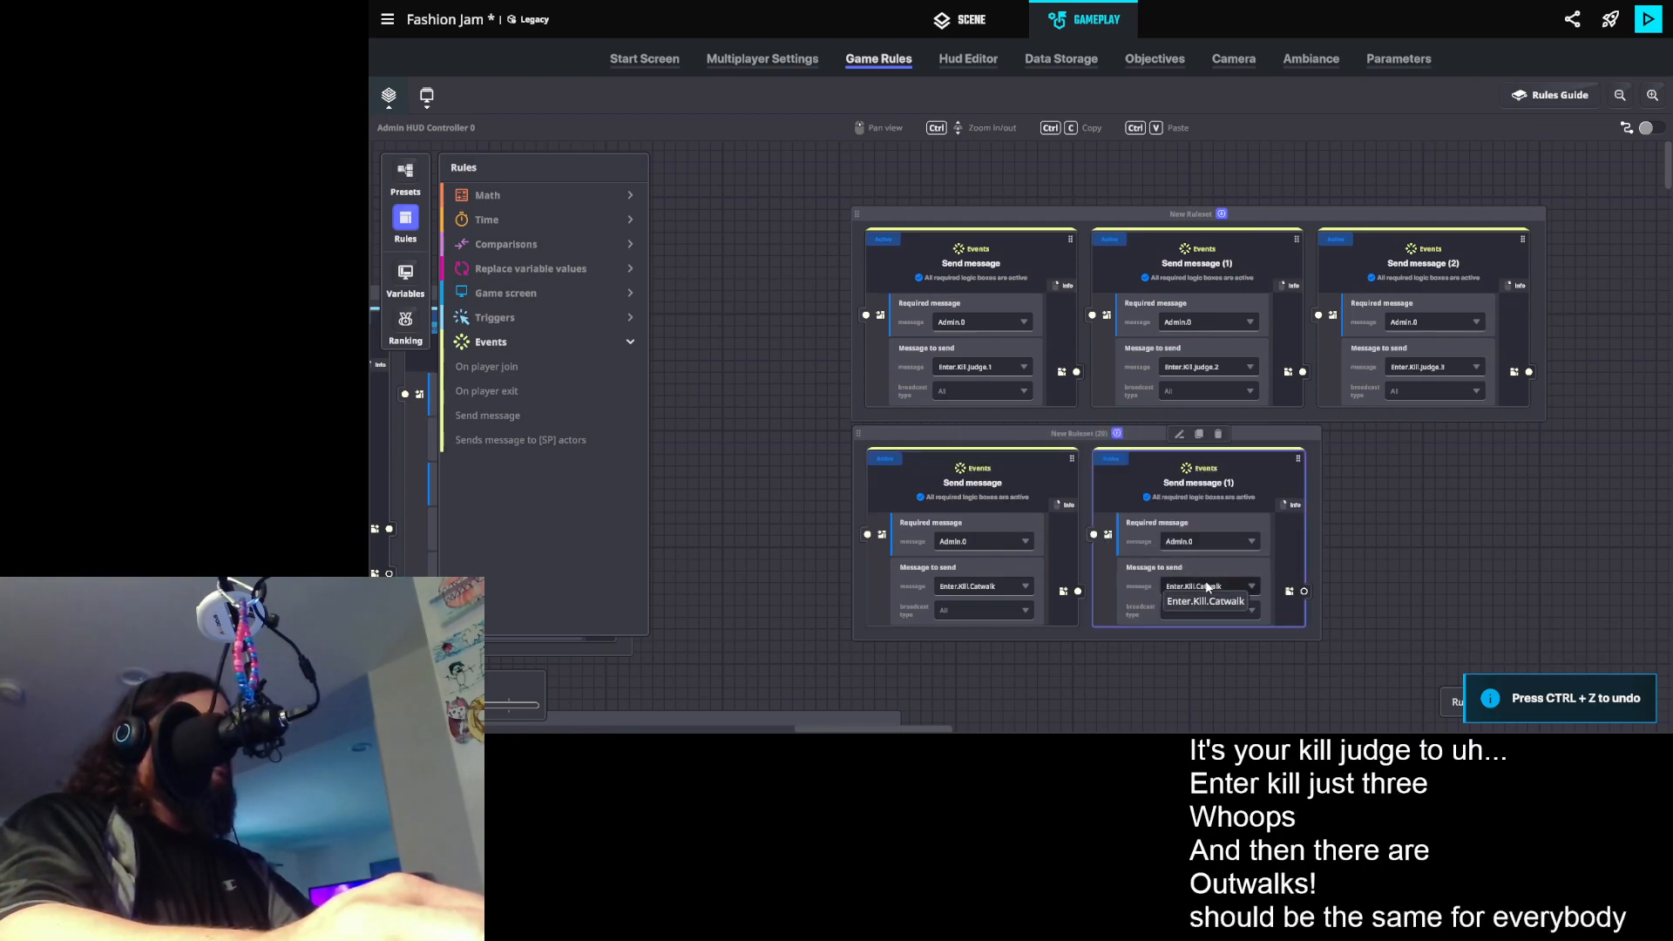
click(1208, 587)
text(enter.kill.vi)
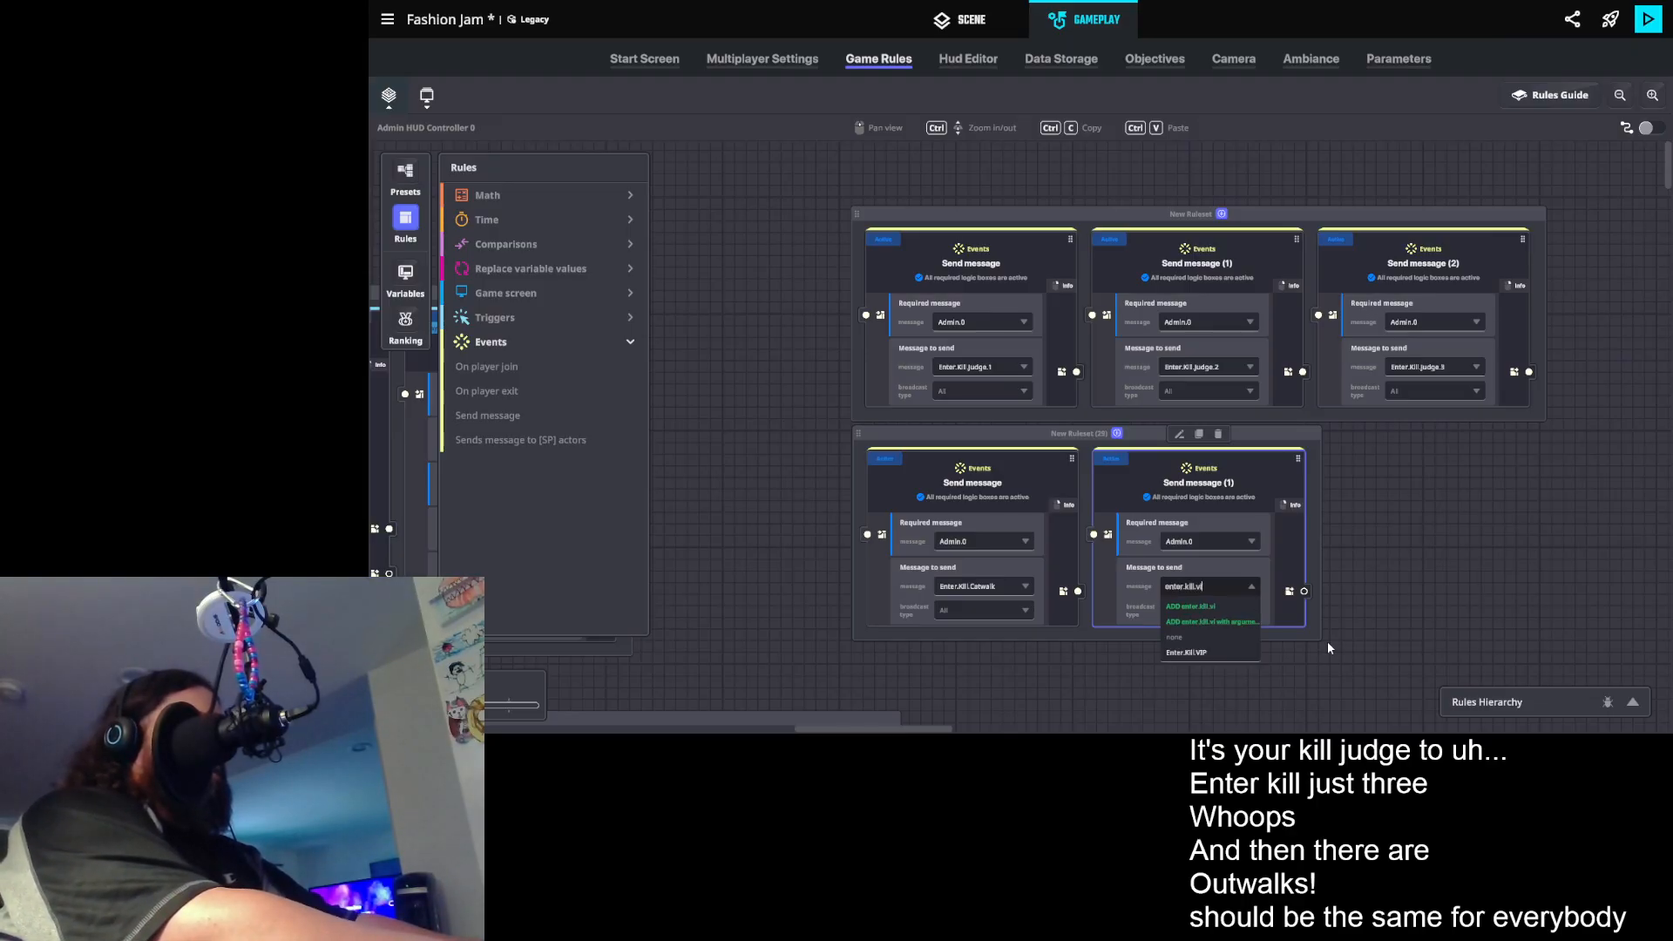
click(1206, 654)
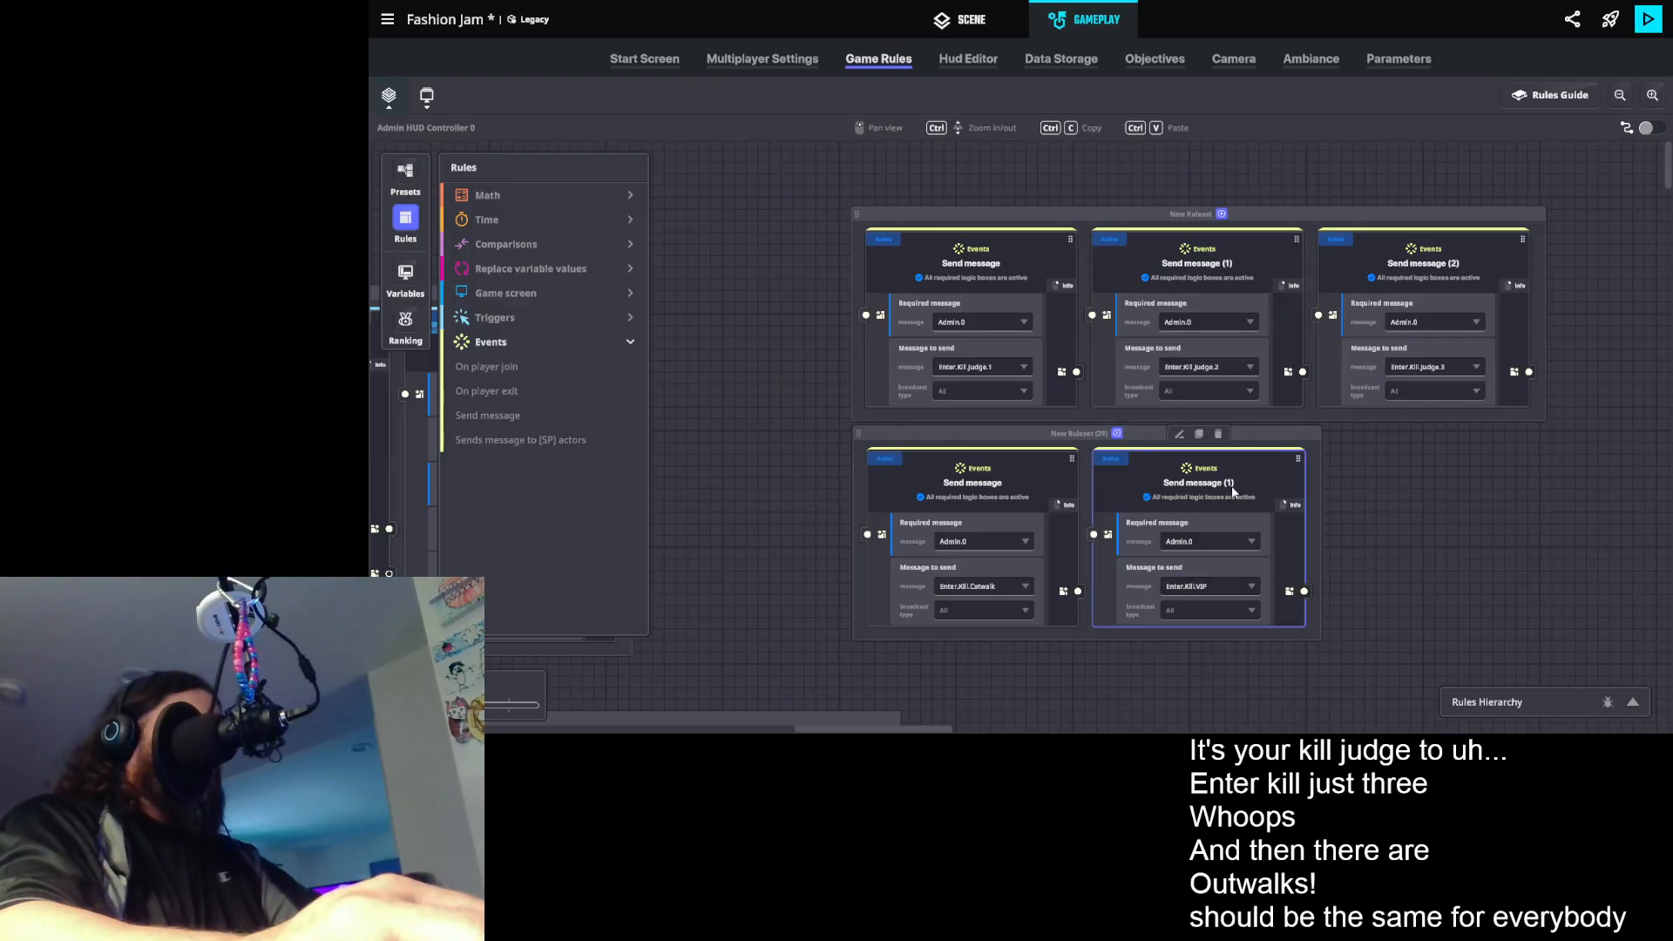
- Duplicate the Enter.Kill.VIP rule and set one of the two to send Enter.Kill.Winner
click(1200, 434)
click(1452, 584)
text(e)
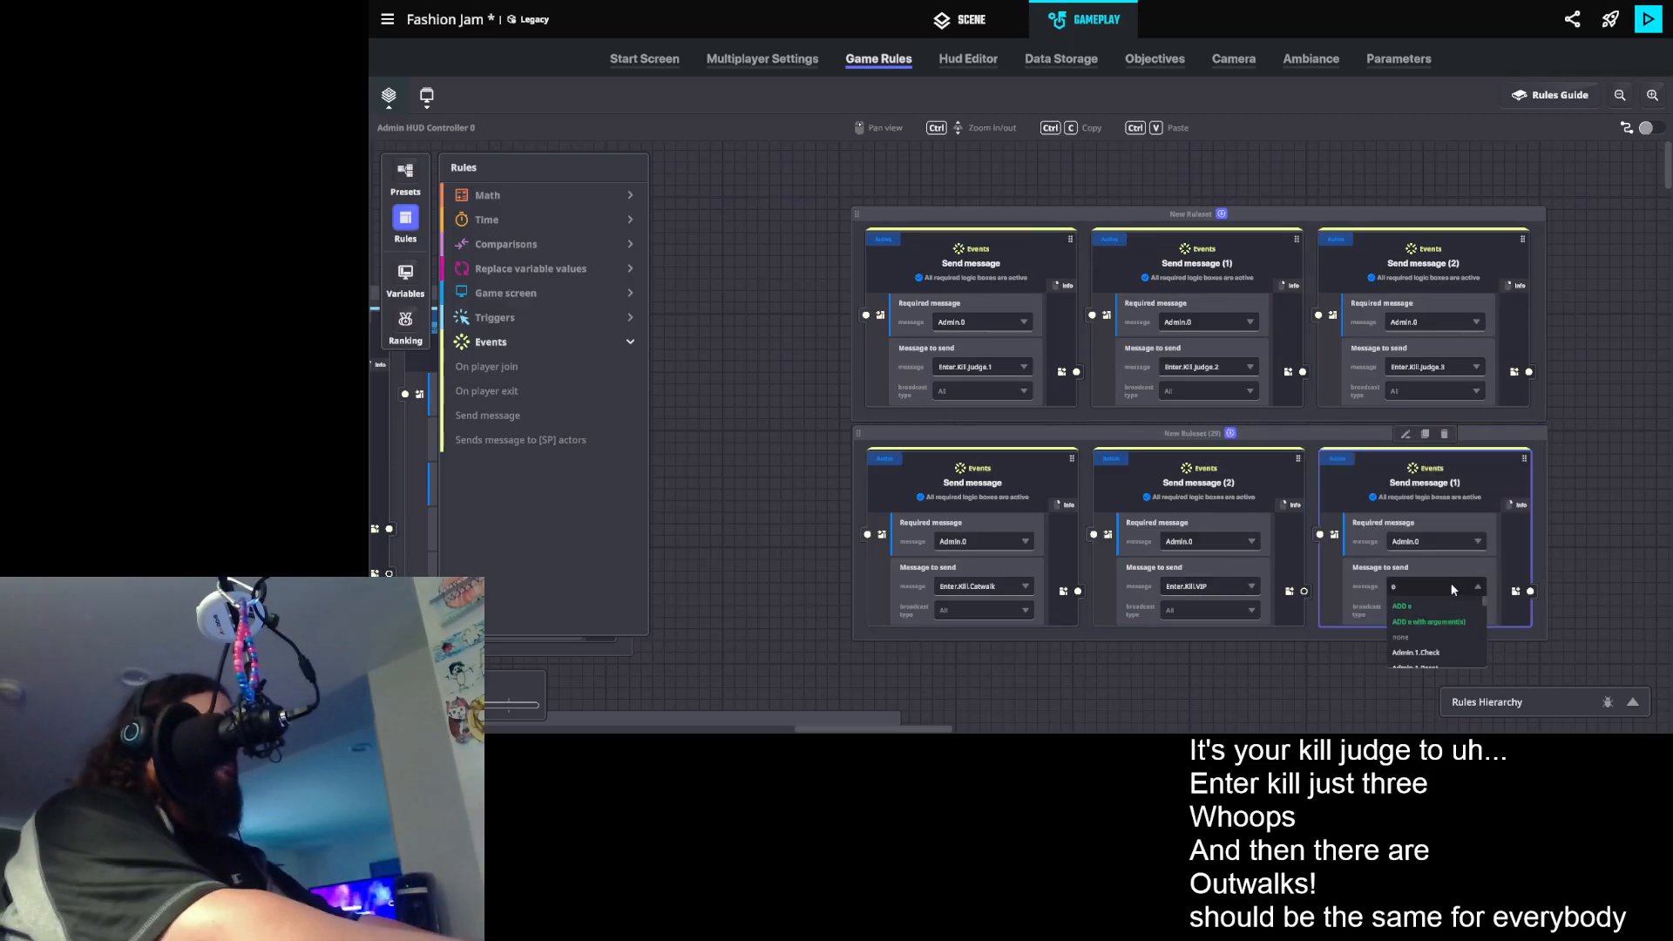
text(nter.kill.wi)
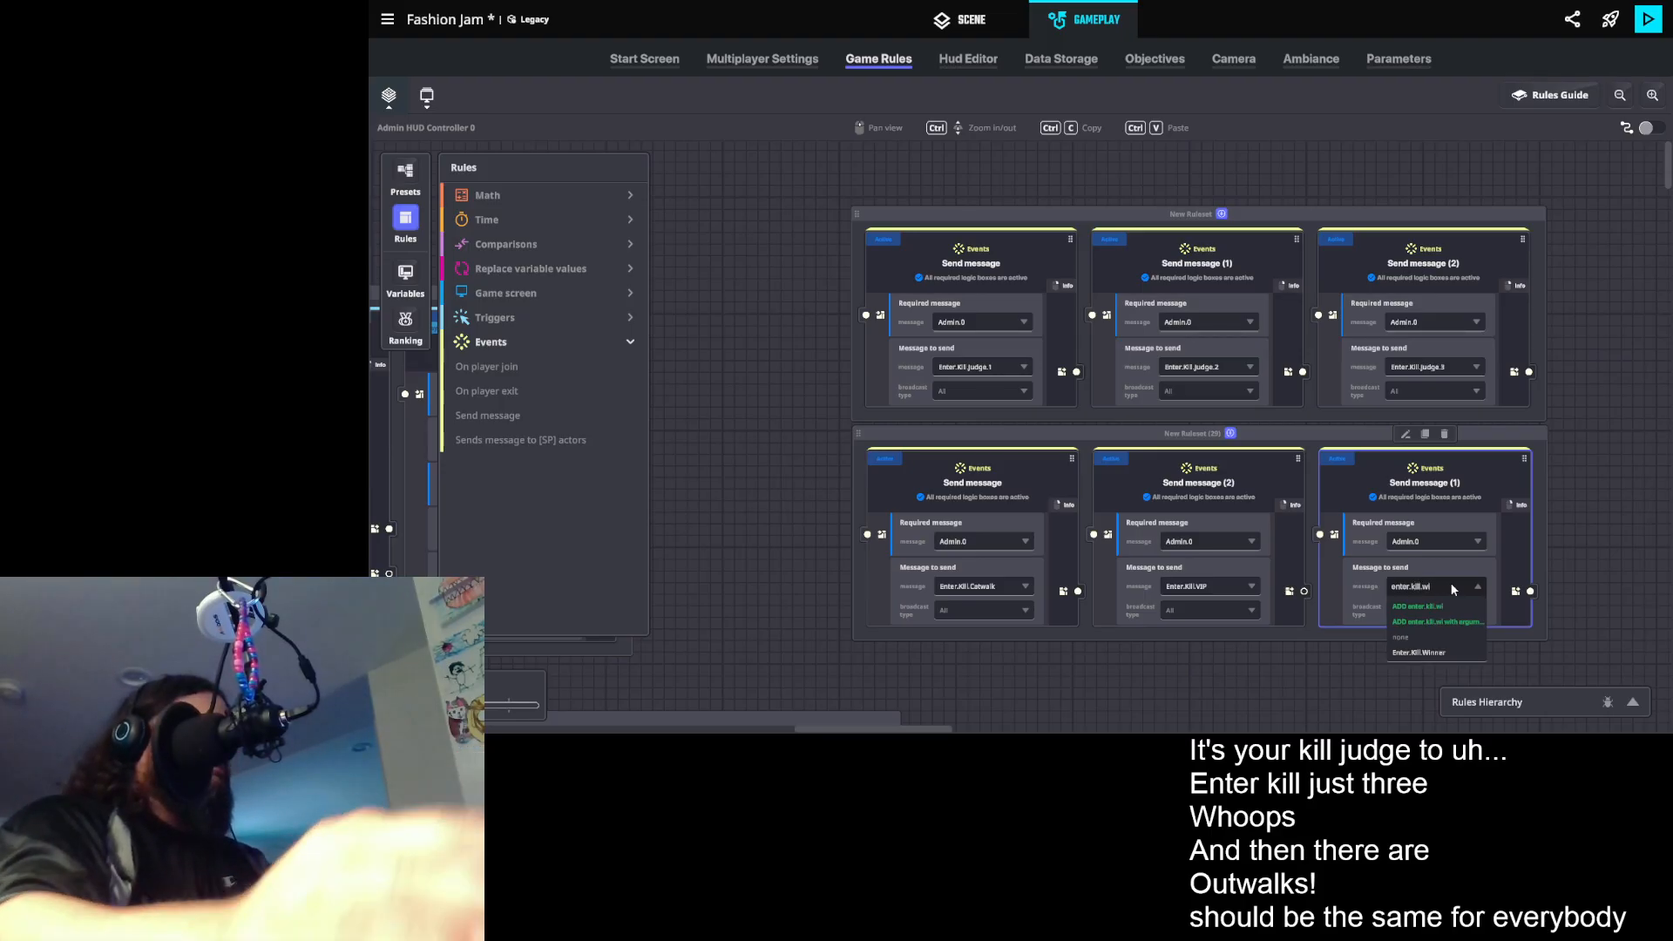
click(1433, 654)
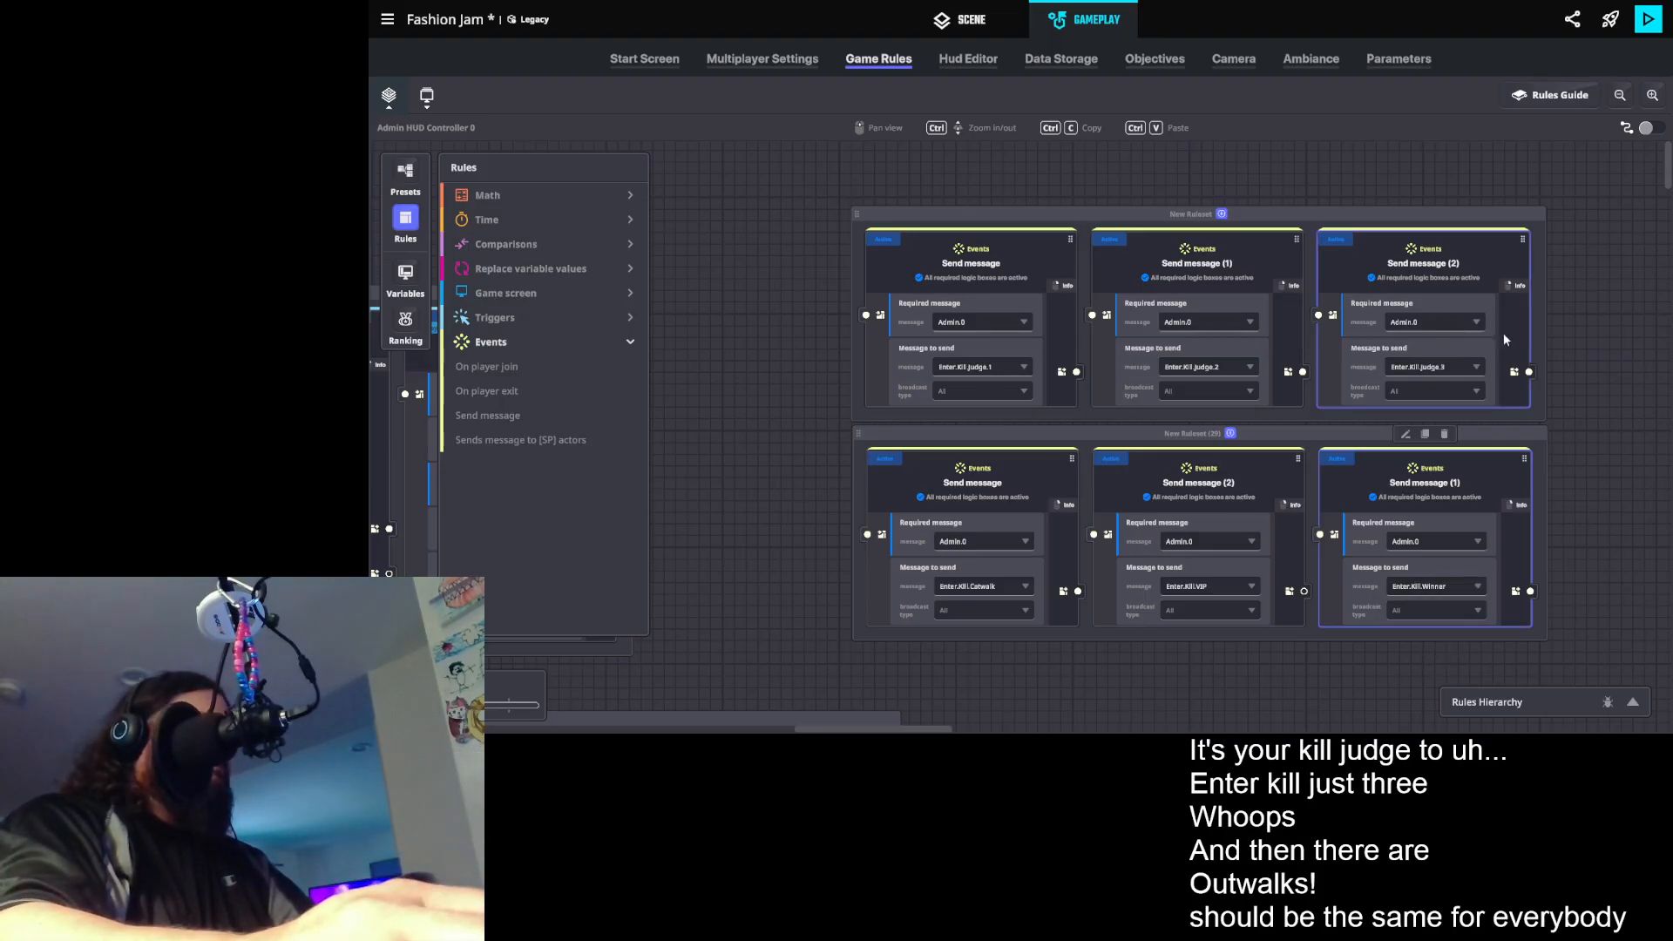
- Duplicate the Enter.Kill.Judge.3 rule at the end of the first ruleset
drag(1493, 364, 1228, 399)
click(1208, 265)
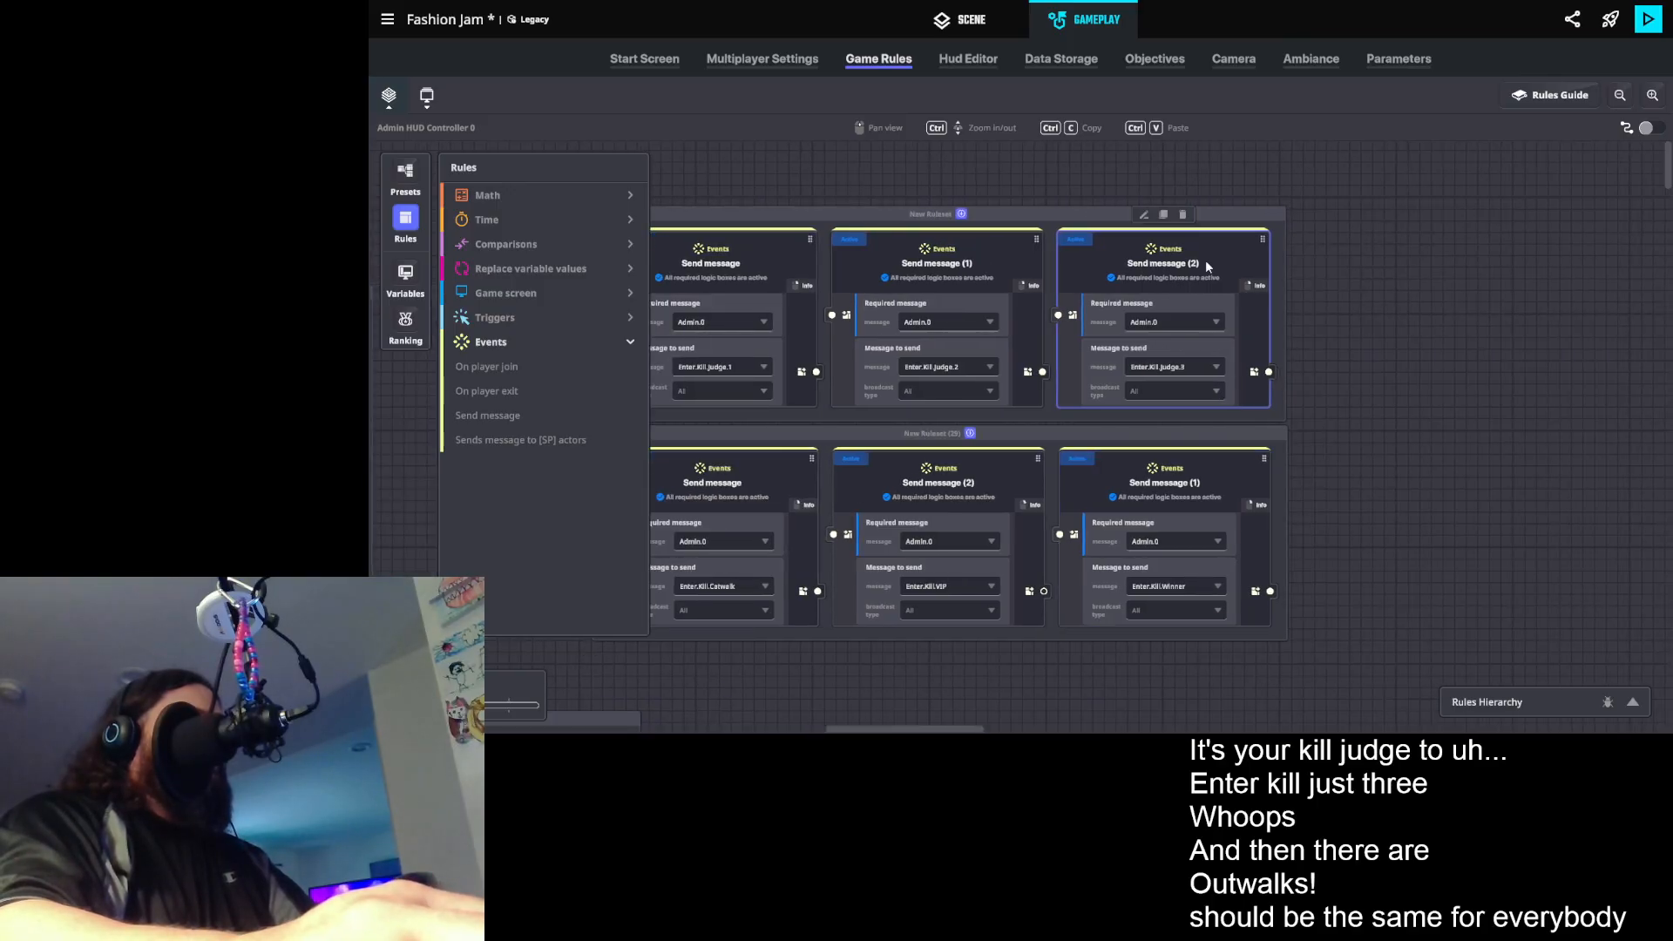
click(1164, 215)
- Search the copied rule's message-to-send options for the first artist's kill message, filtering by "enter.kill.artist." and "enter.kill."
click(1401, 371)
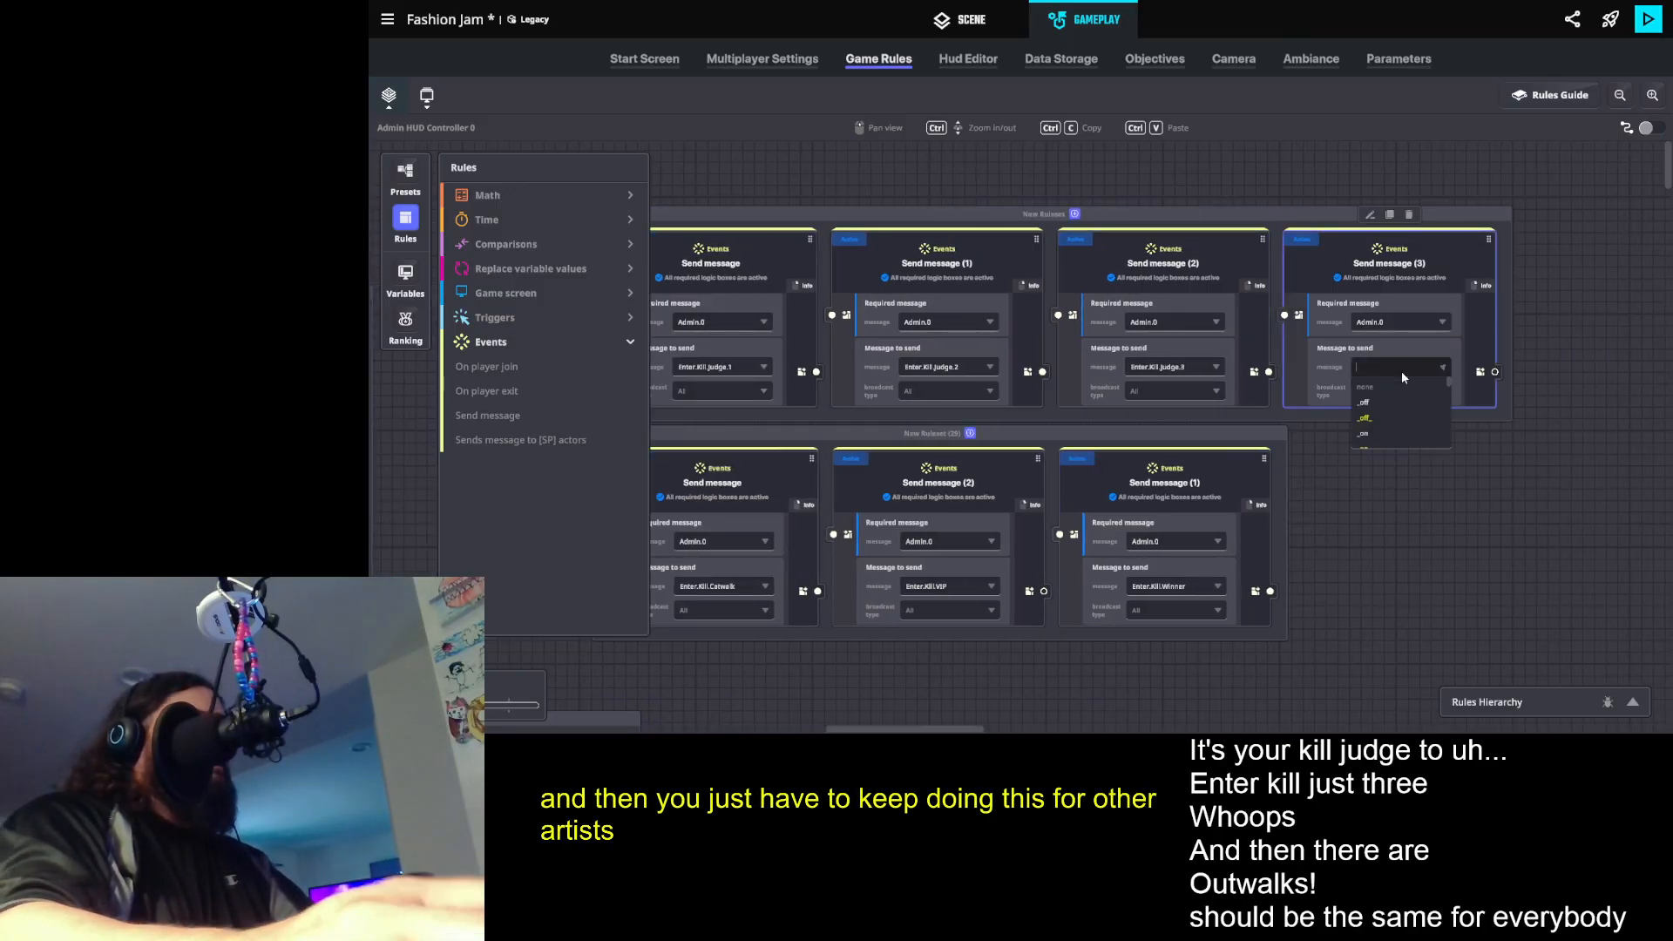
text(e)
key(BackSpace)
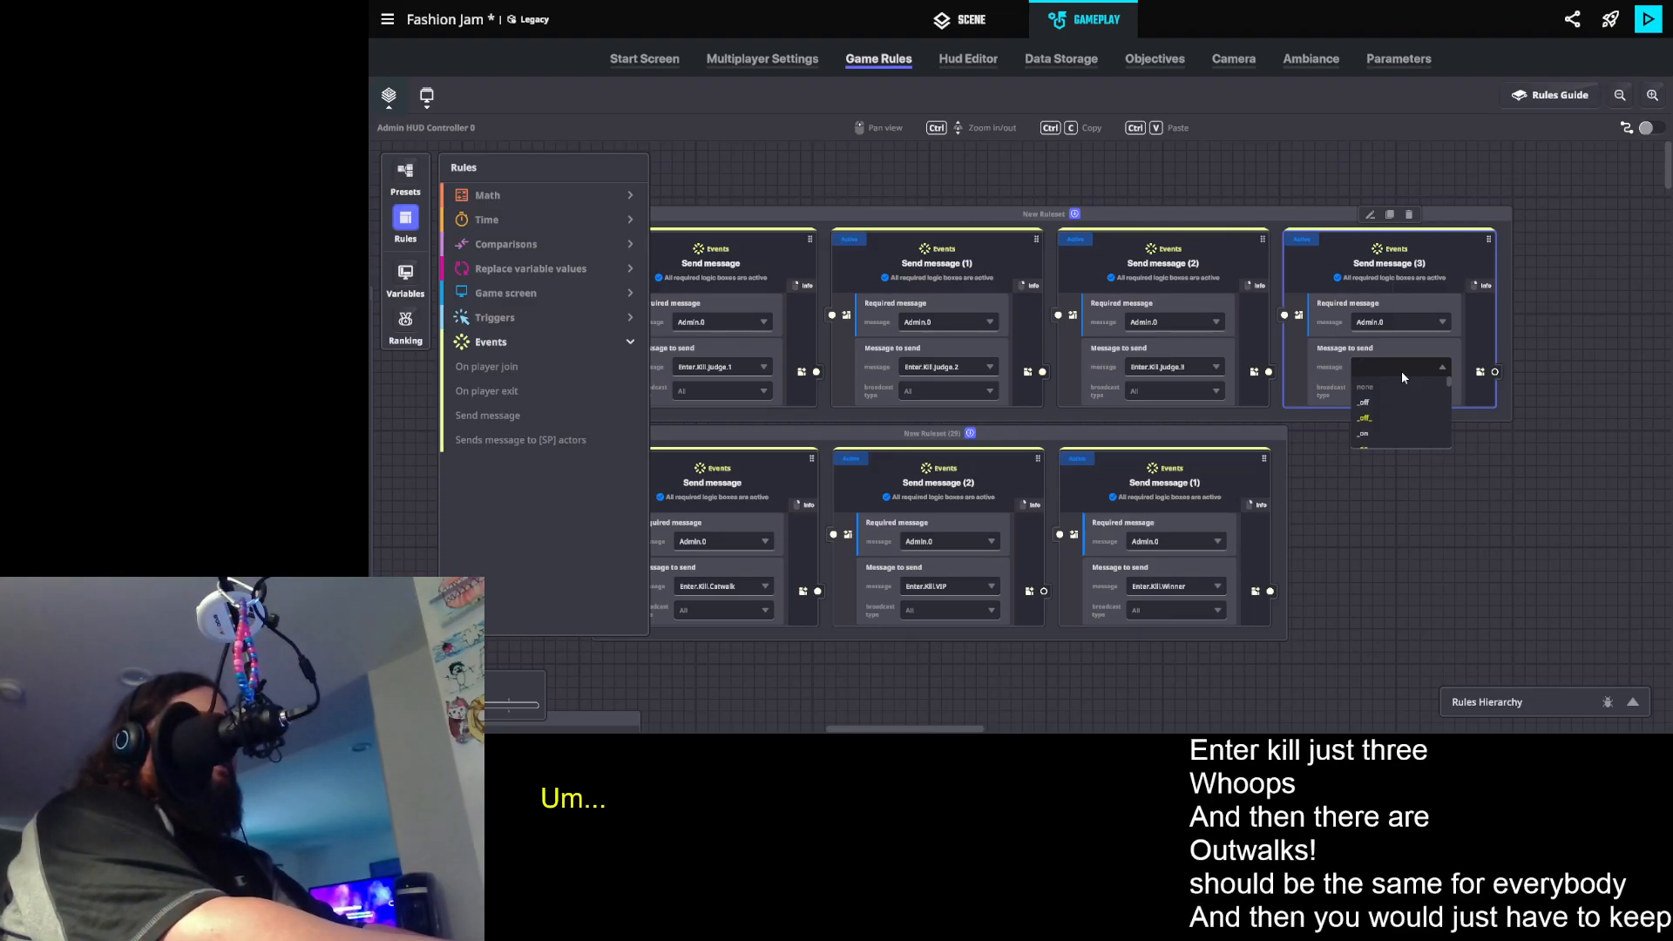
text(enter.ki)
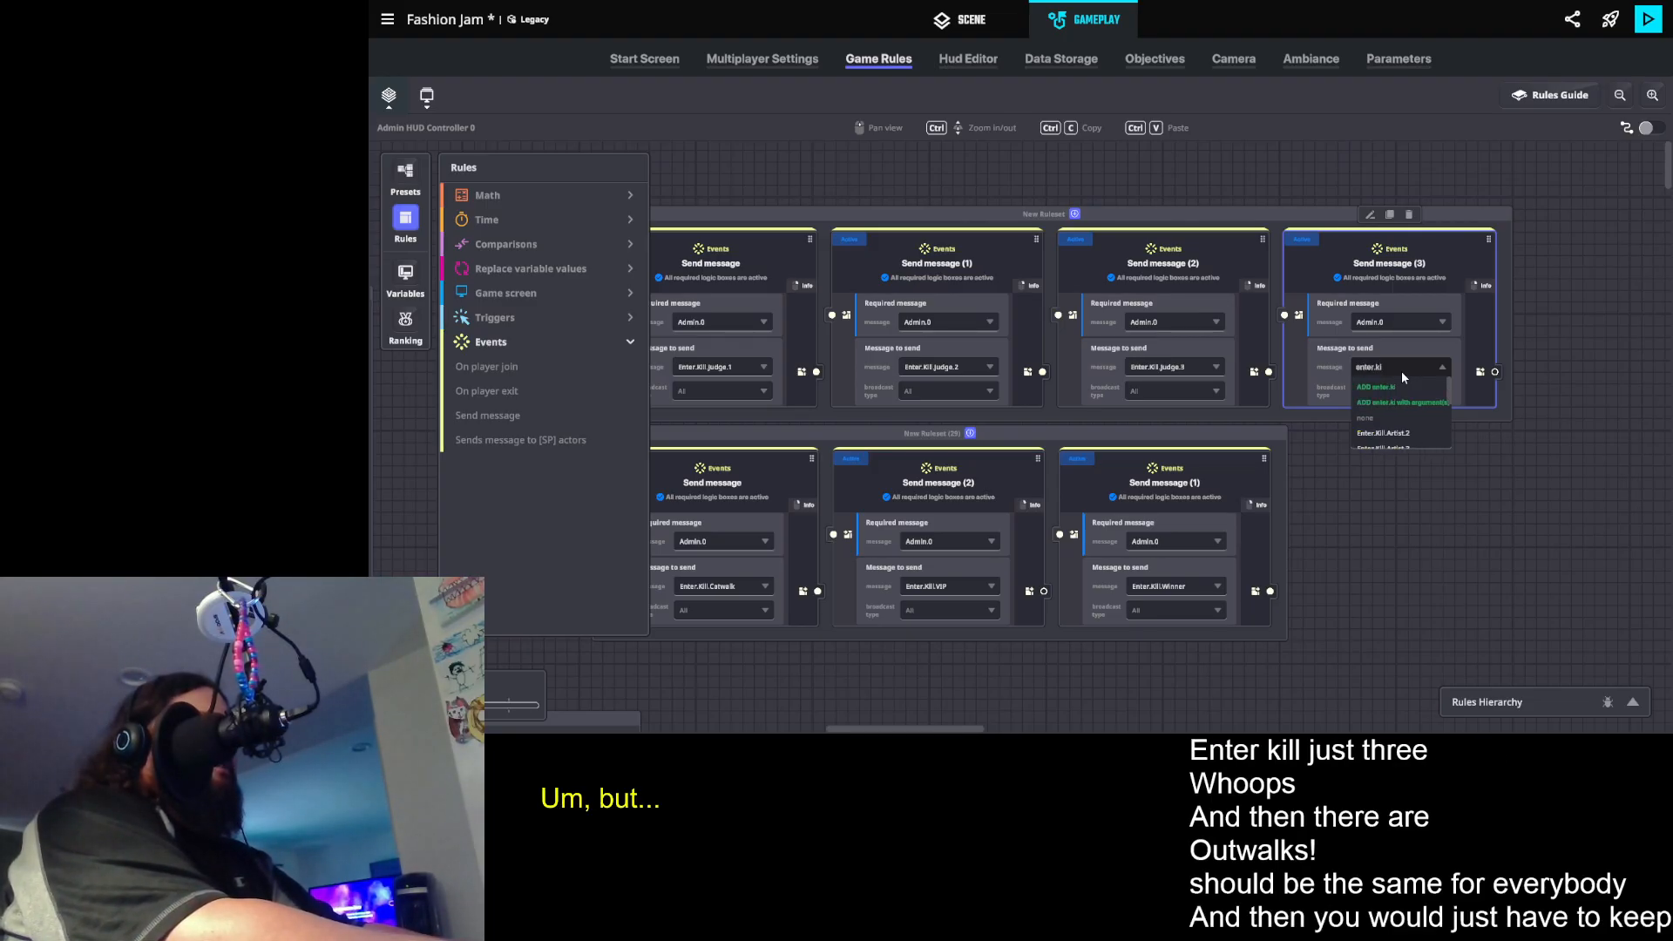
text(ll.artist.)
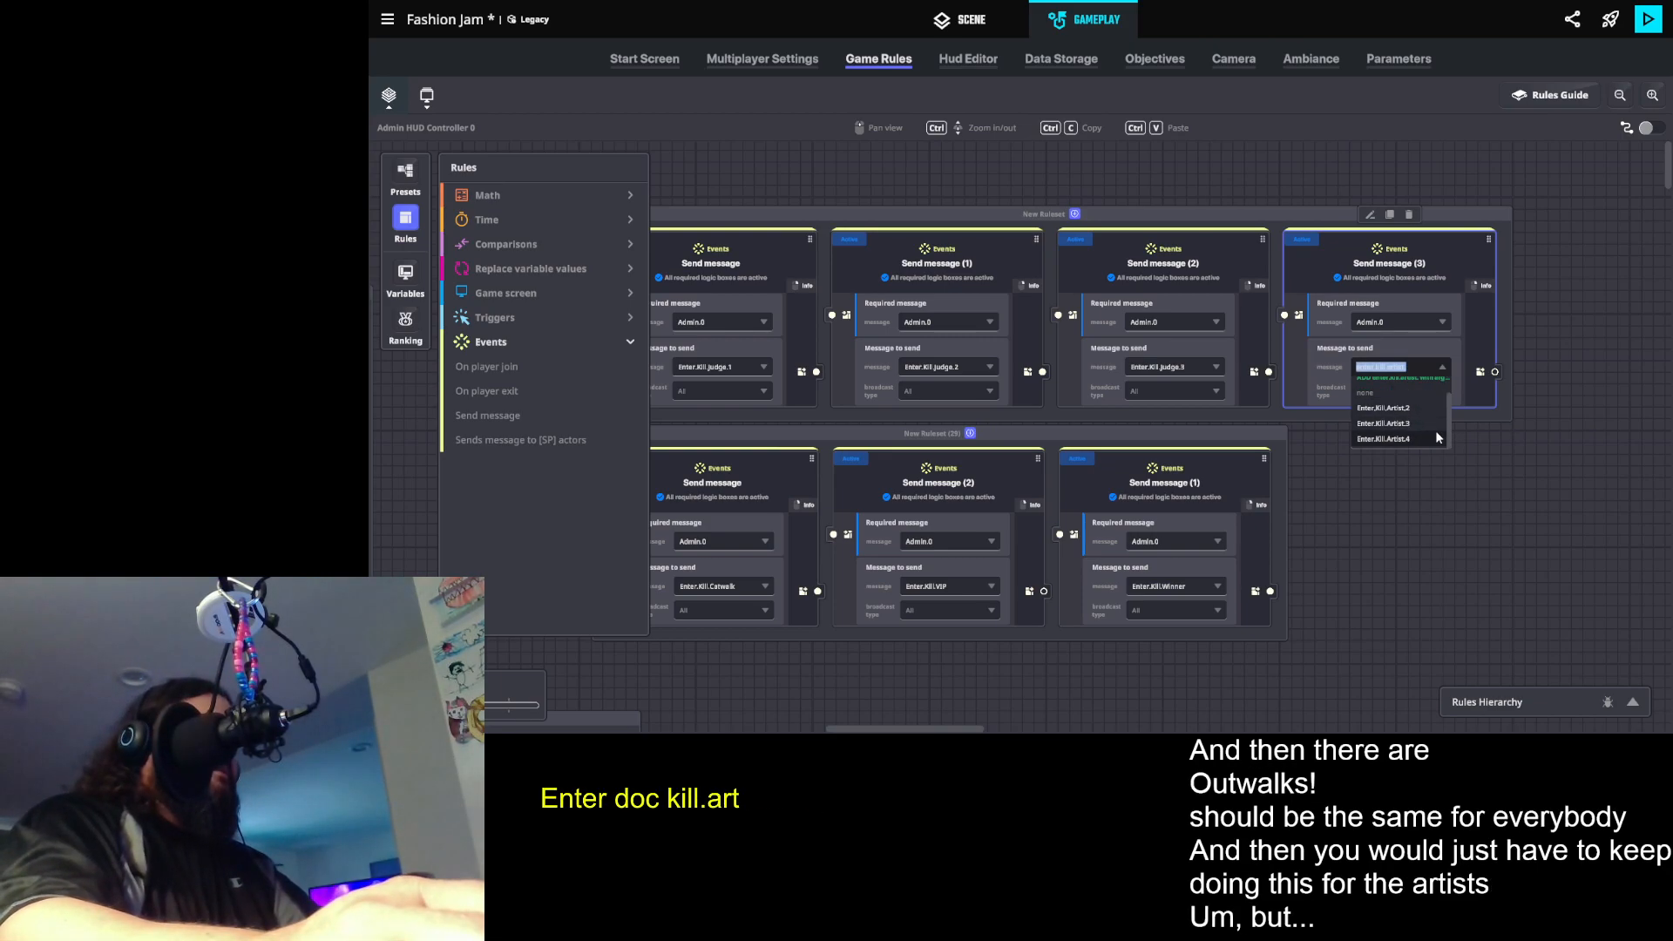
scroll(1435, 428, down, 1)
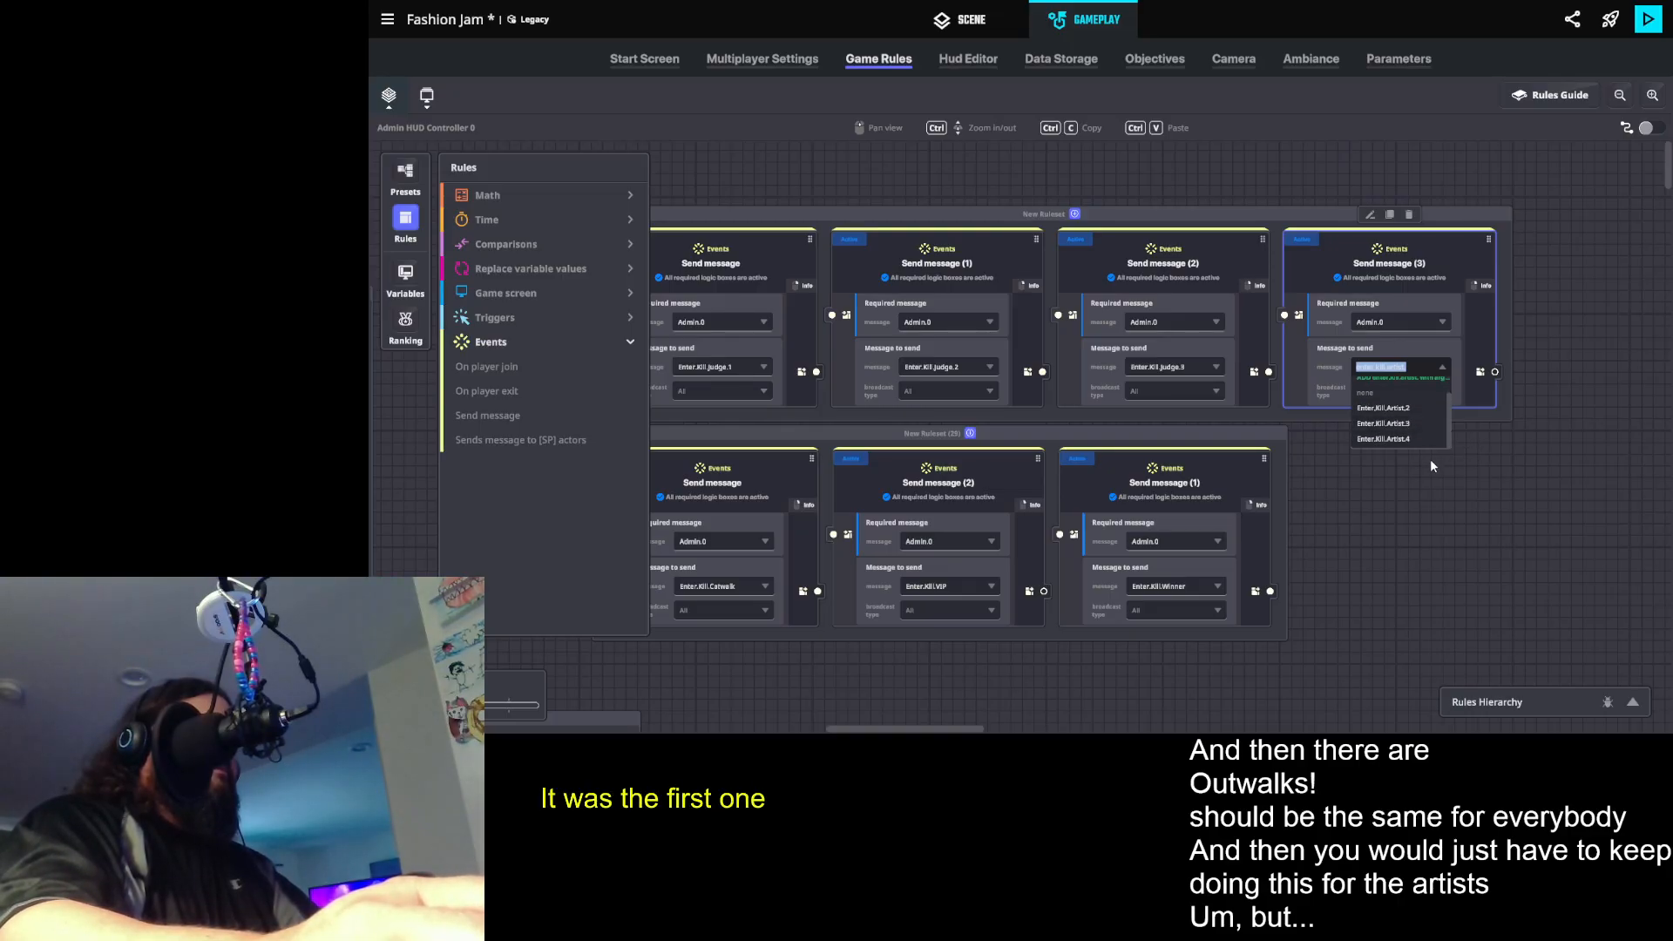
key(Right)
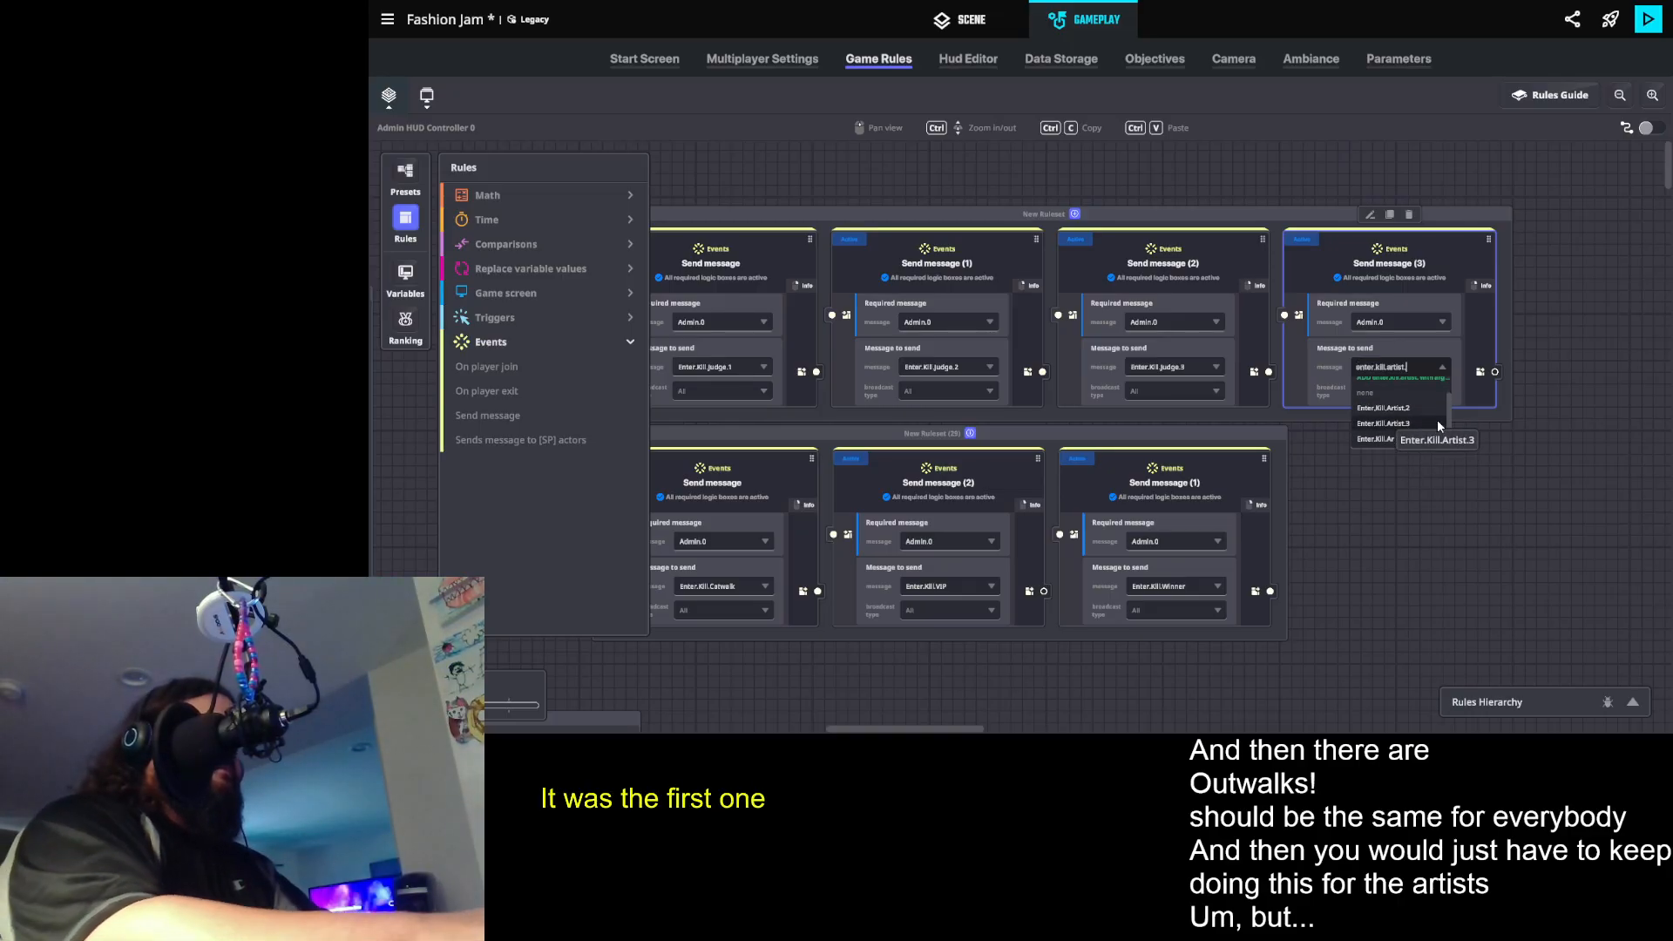
key(BackSpace)
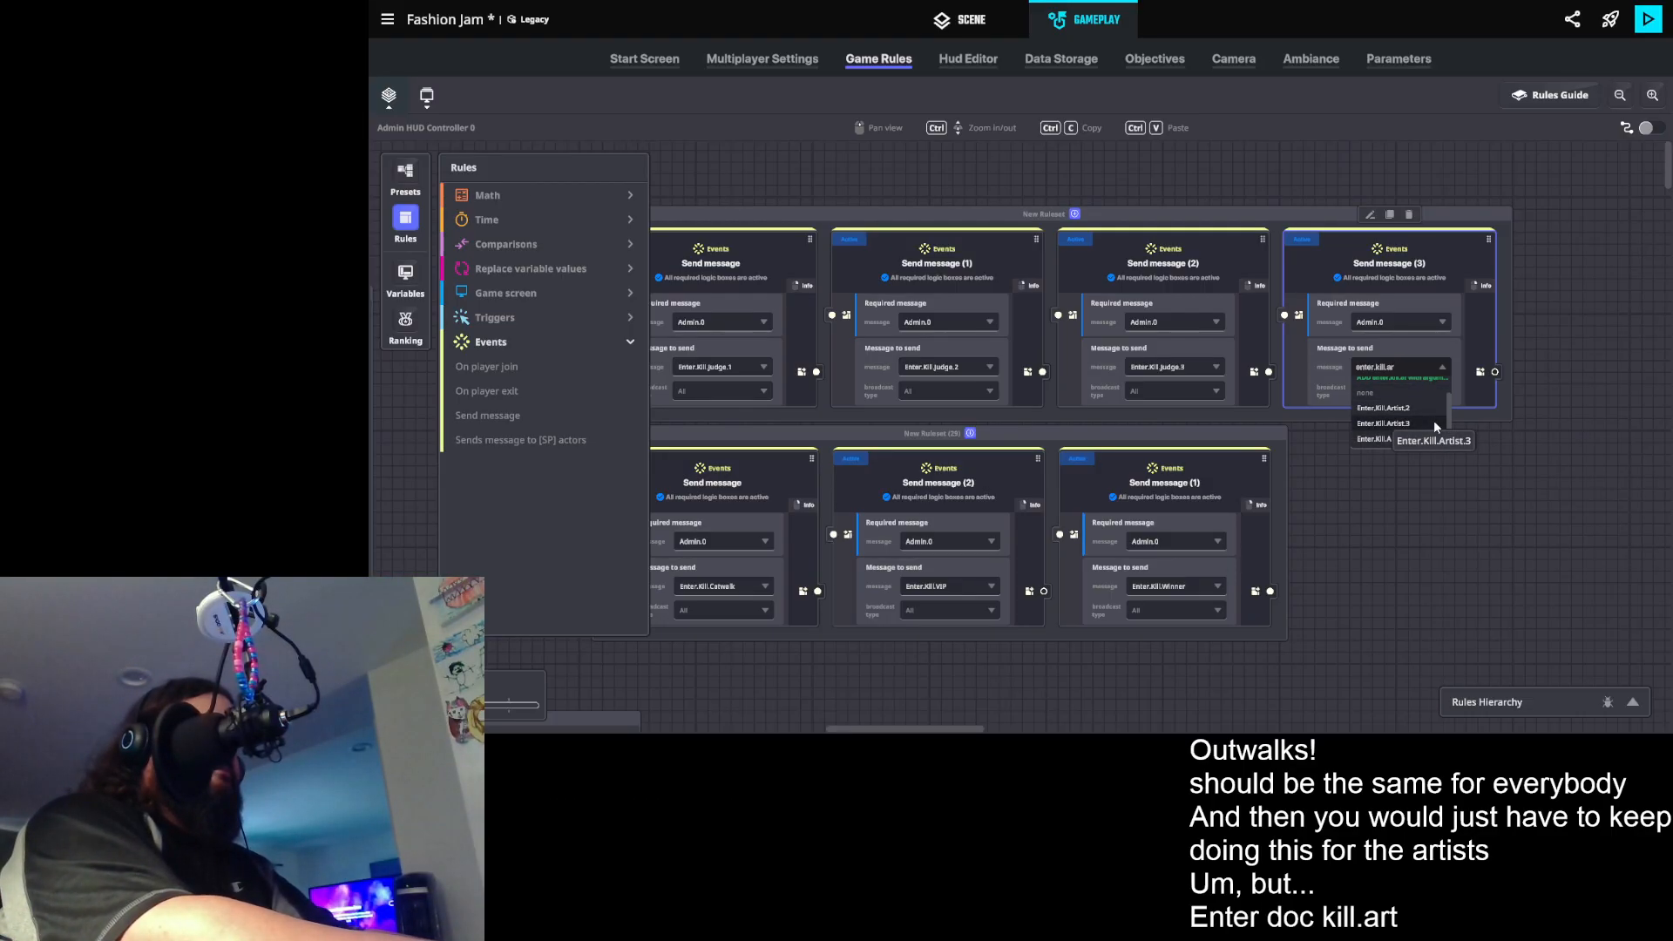
key(BackSpace)
key(BackSpace)
scroll(1435, 420, down, 5)
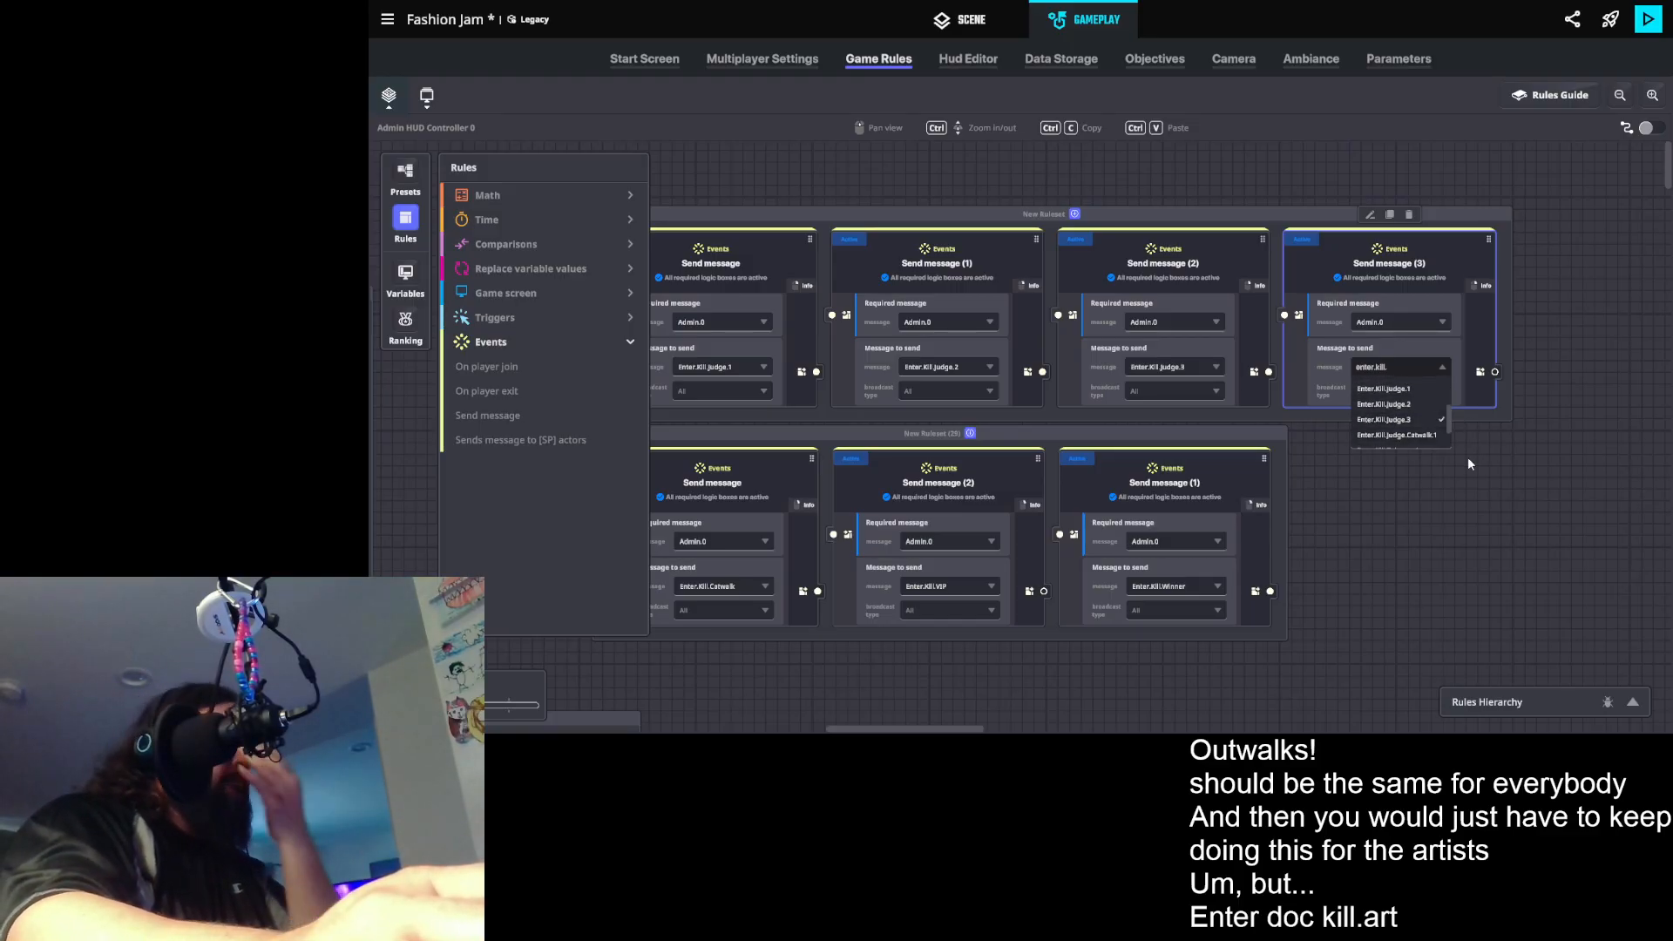
scroll(1452, 432, up, 3)
scroll(1446, 427, down, 3)
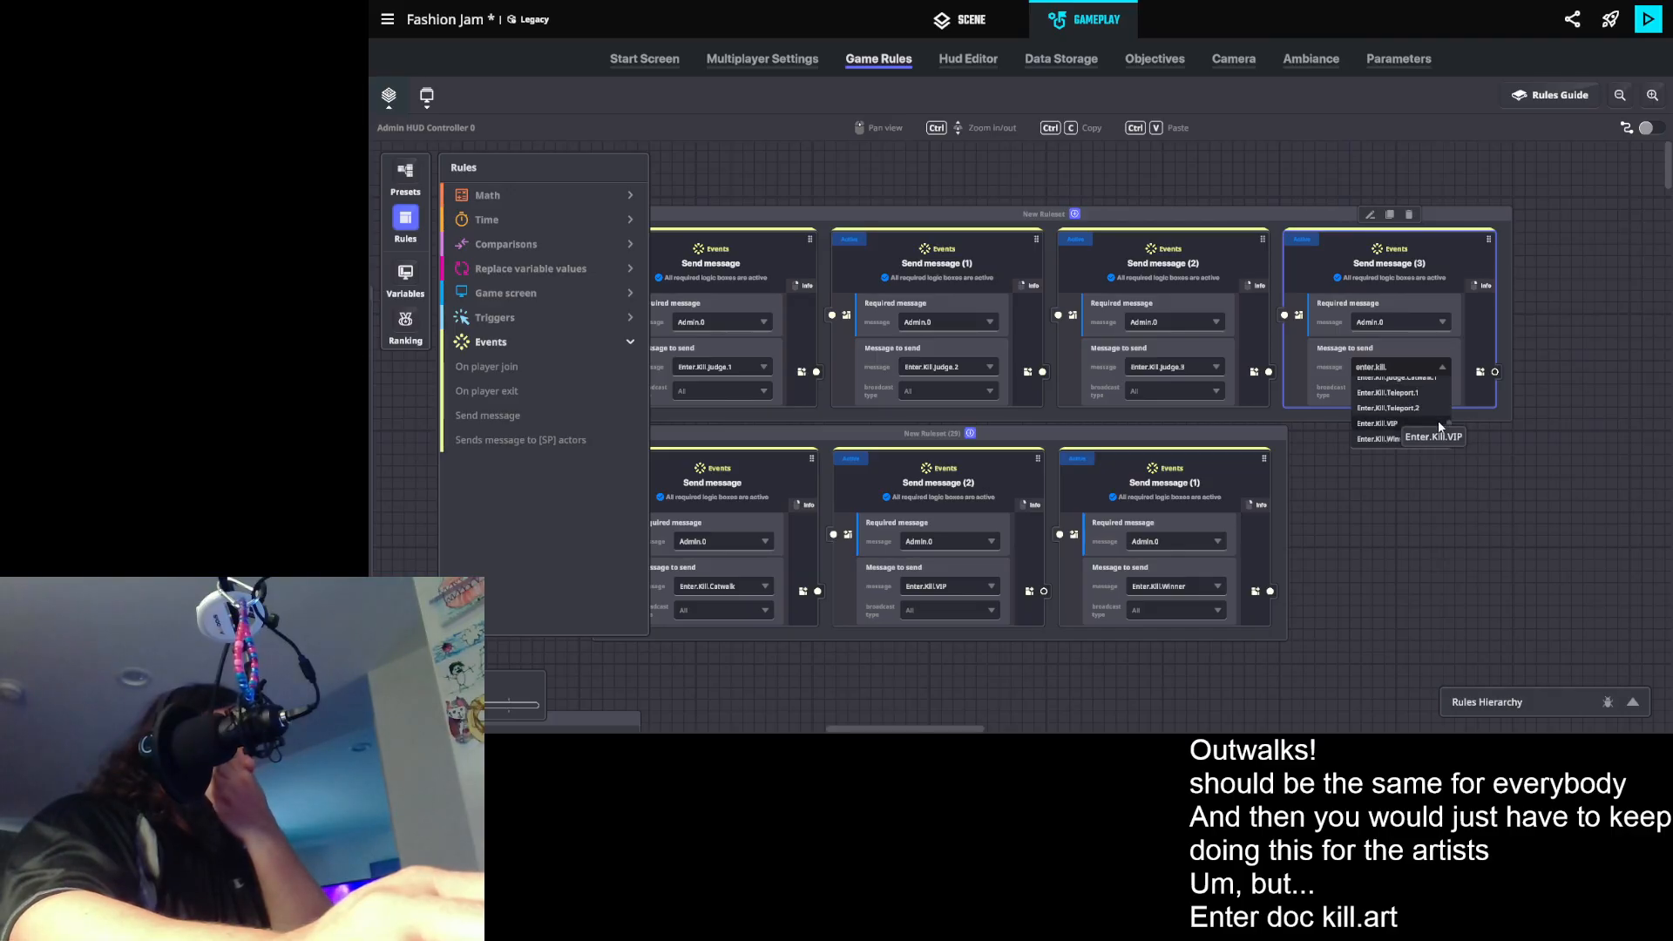
scroll(1447, 431, up, 3)
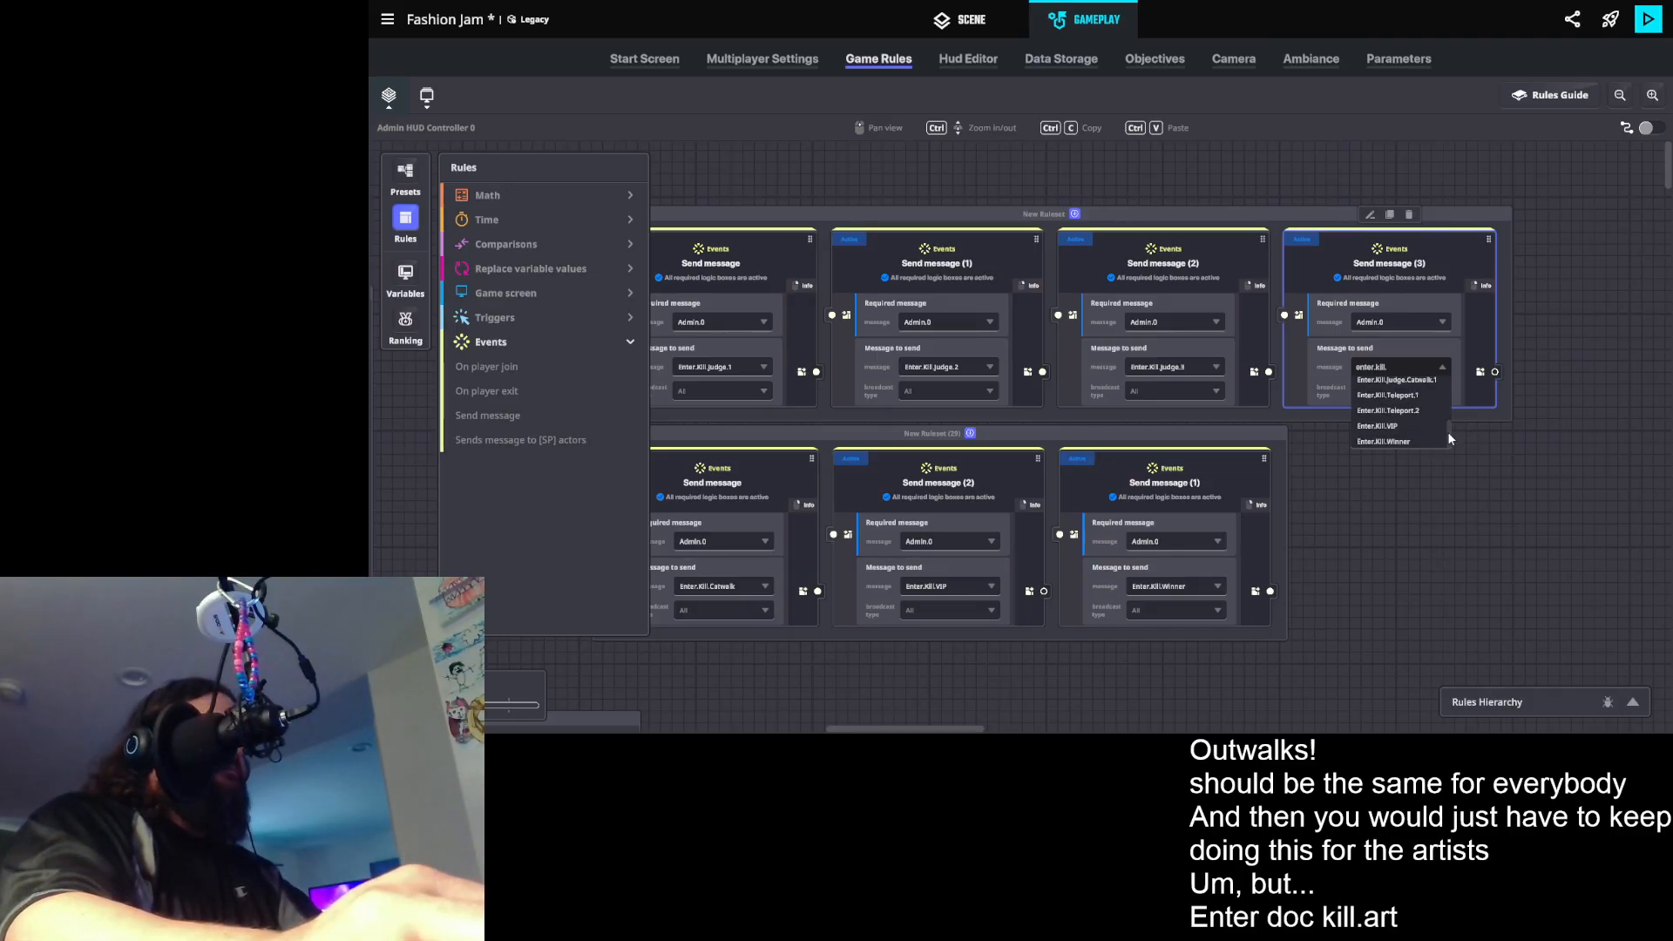
scroll(1457, 409, up, 5)
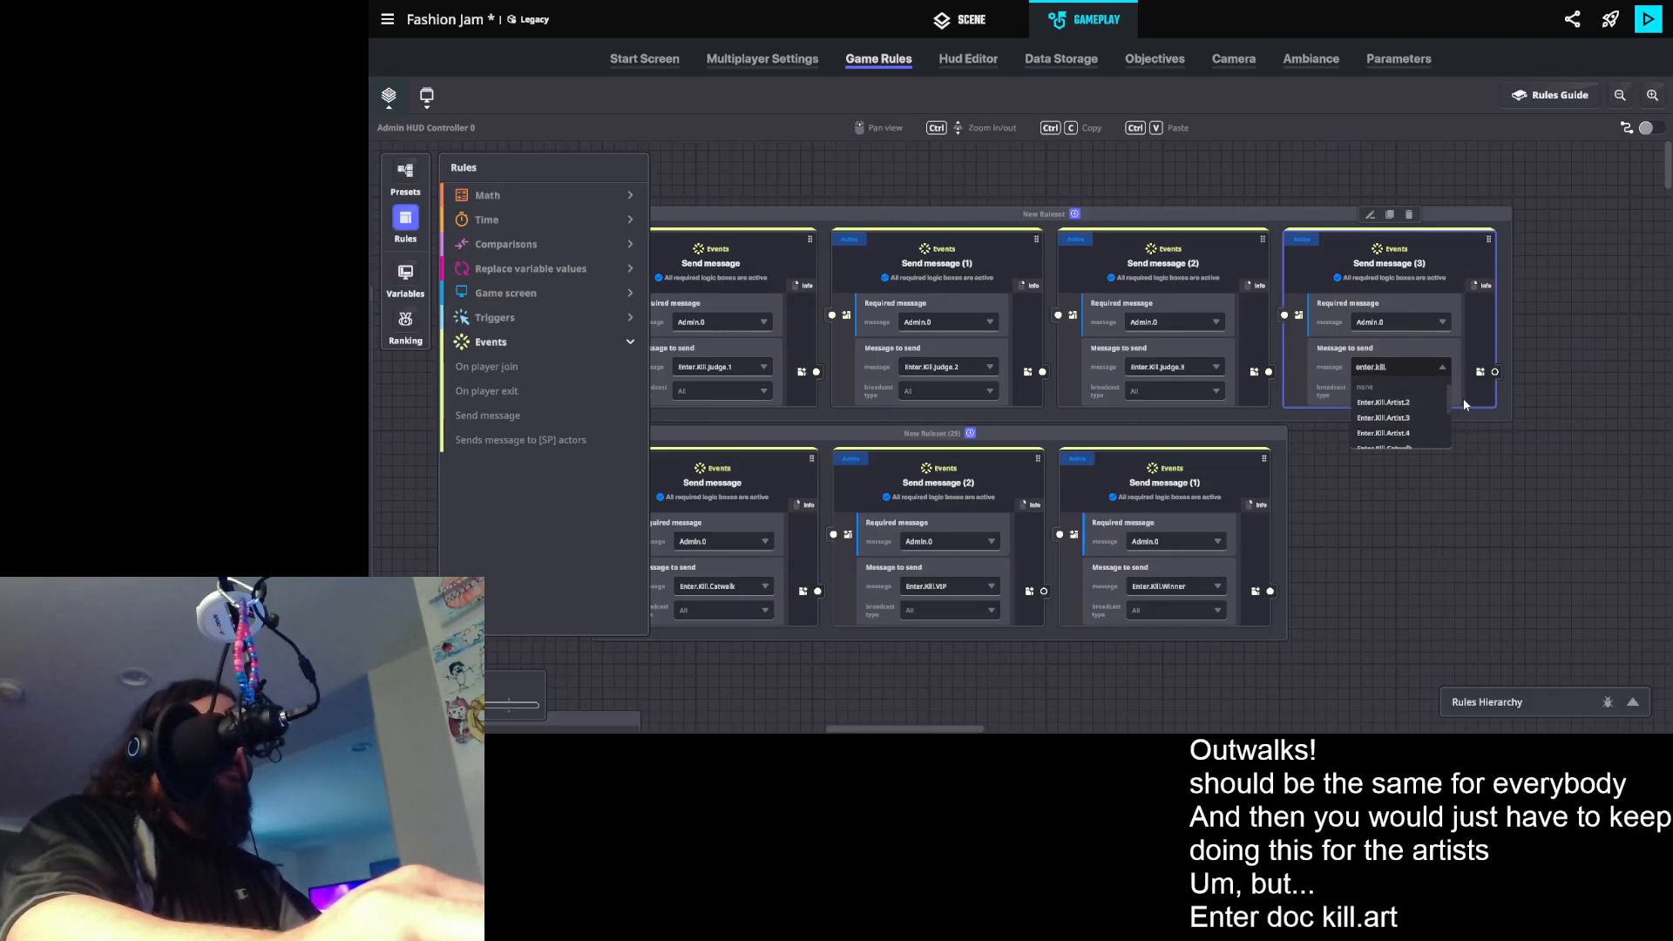
scroll(1467, 396, down, 2)
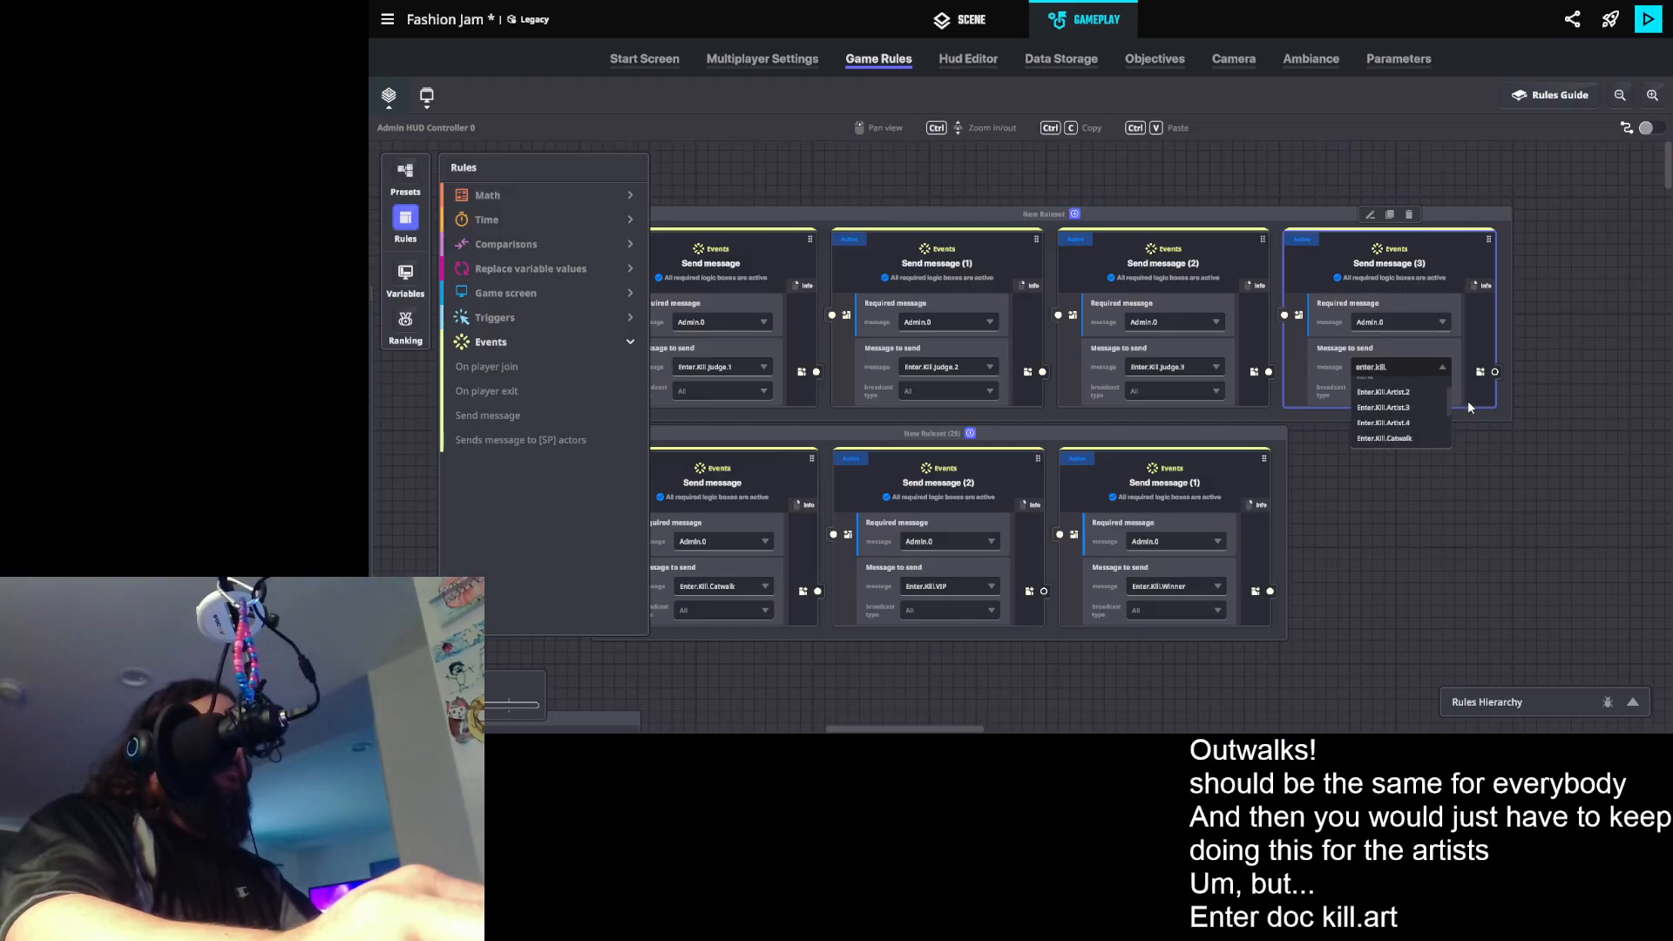
scroll(1472, 415, down, 4)
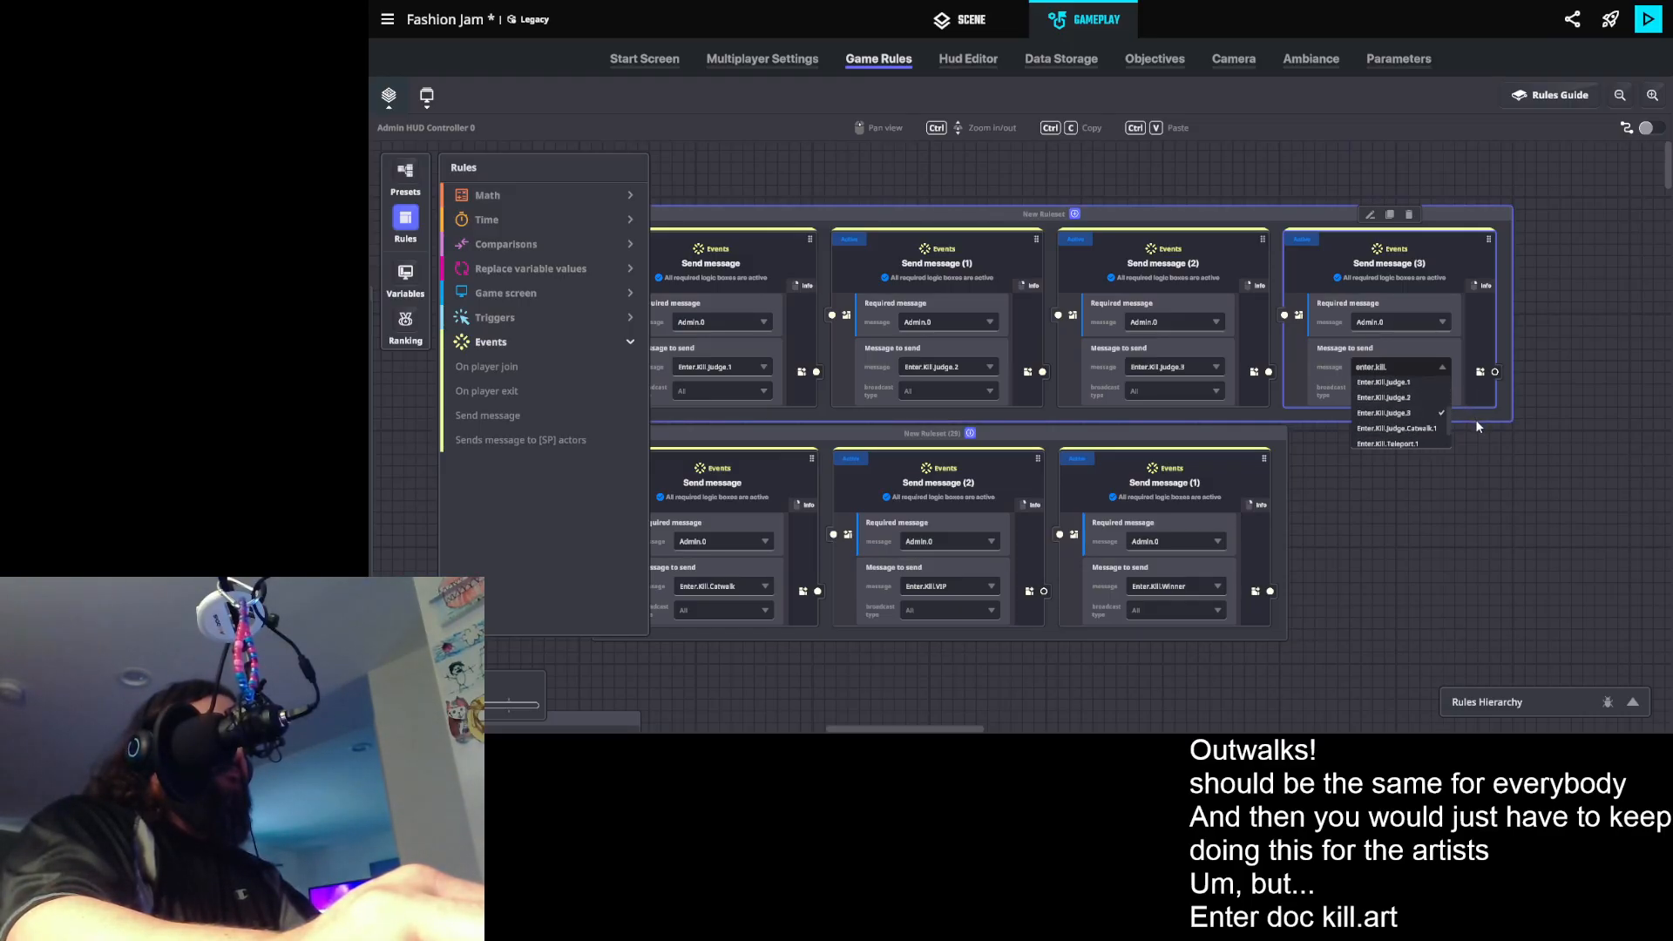
scroll(1472, 412, up, 5)
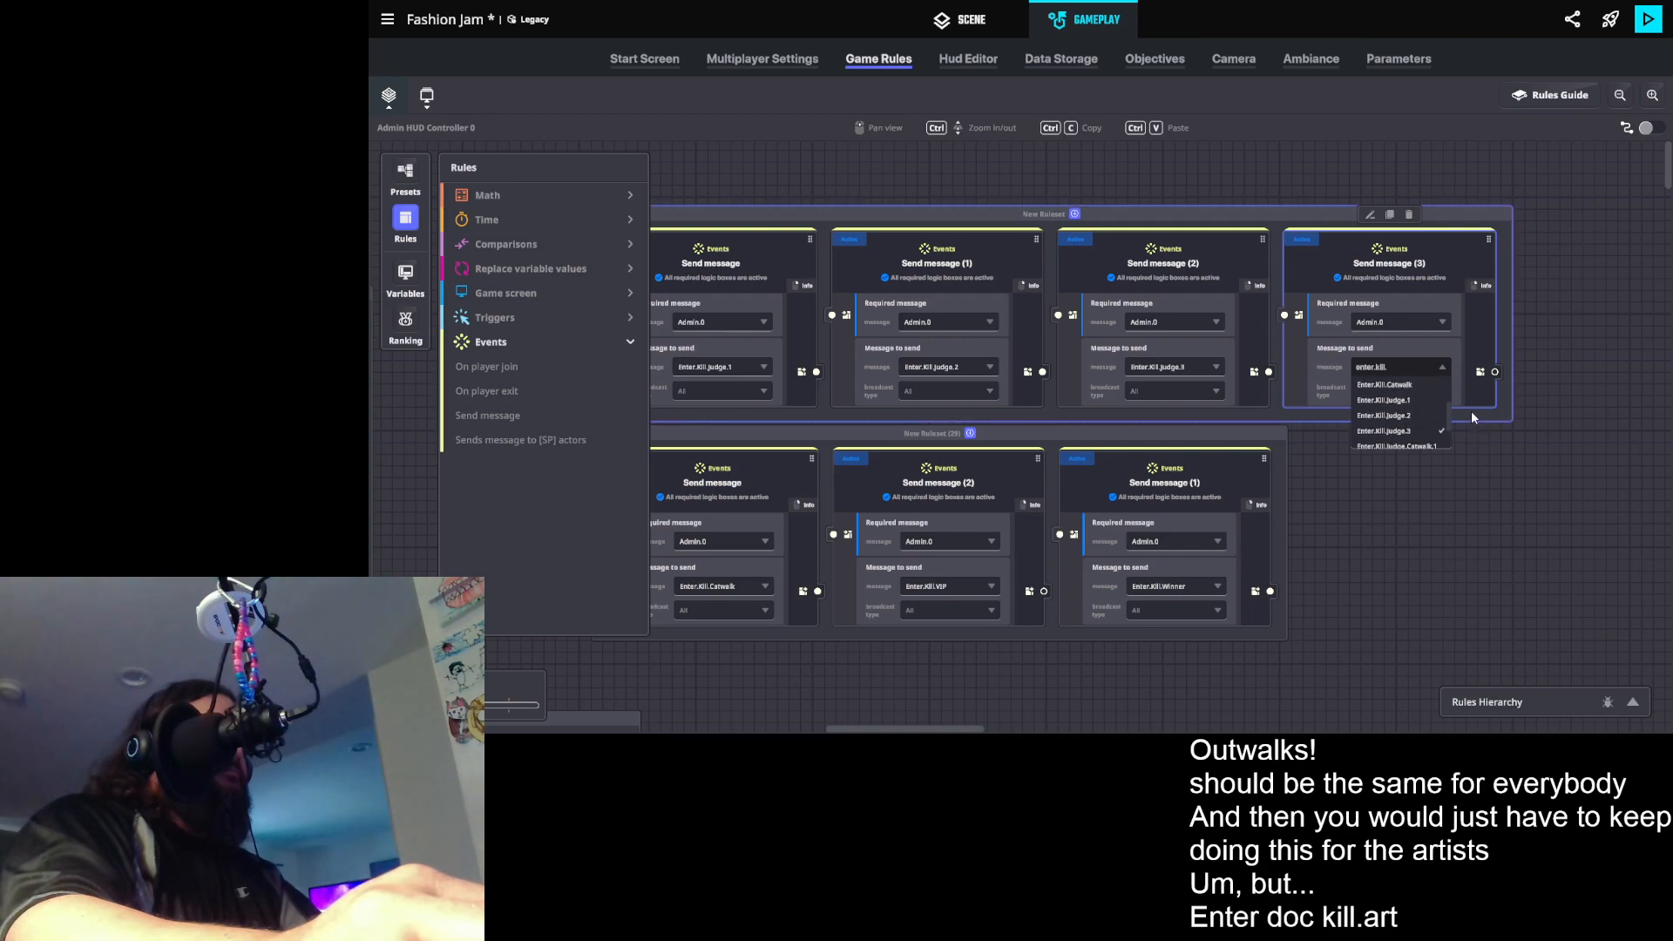
scroll(1474, 399, up, 2)
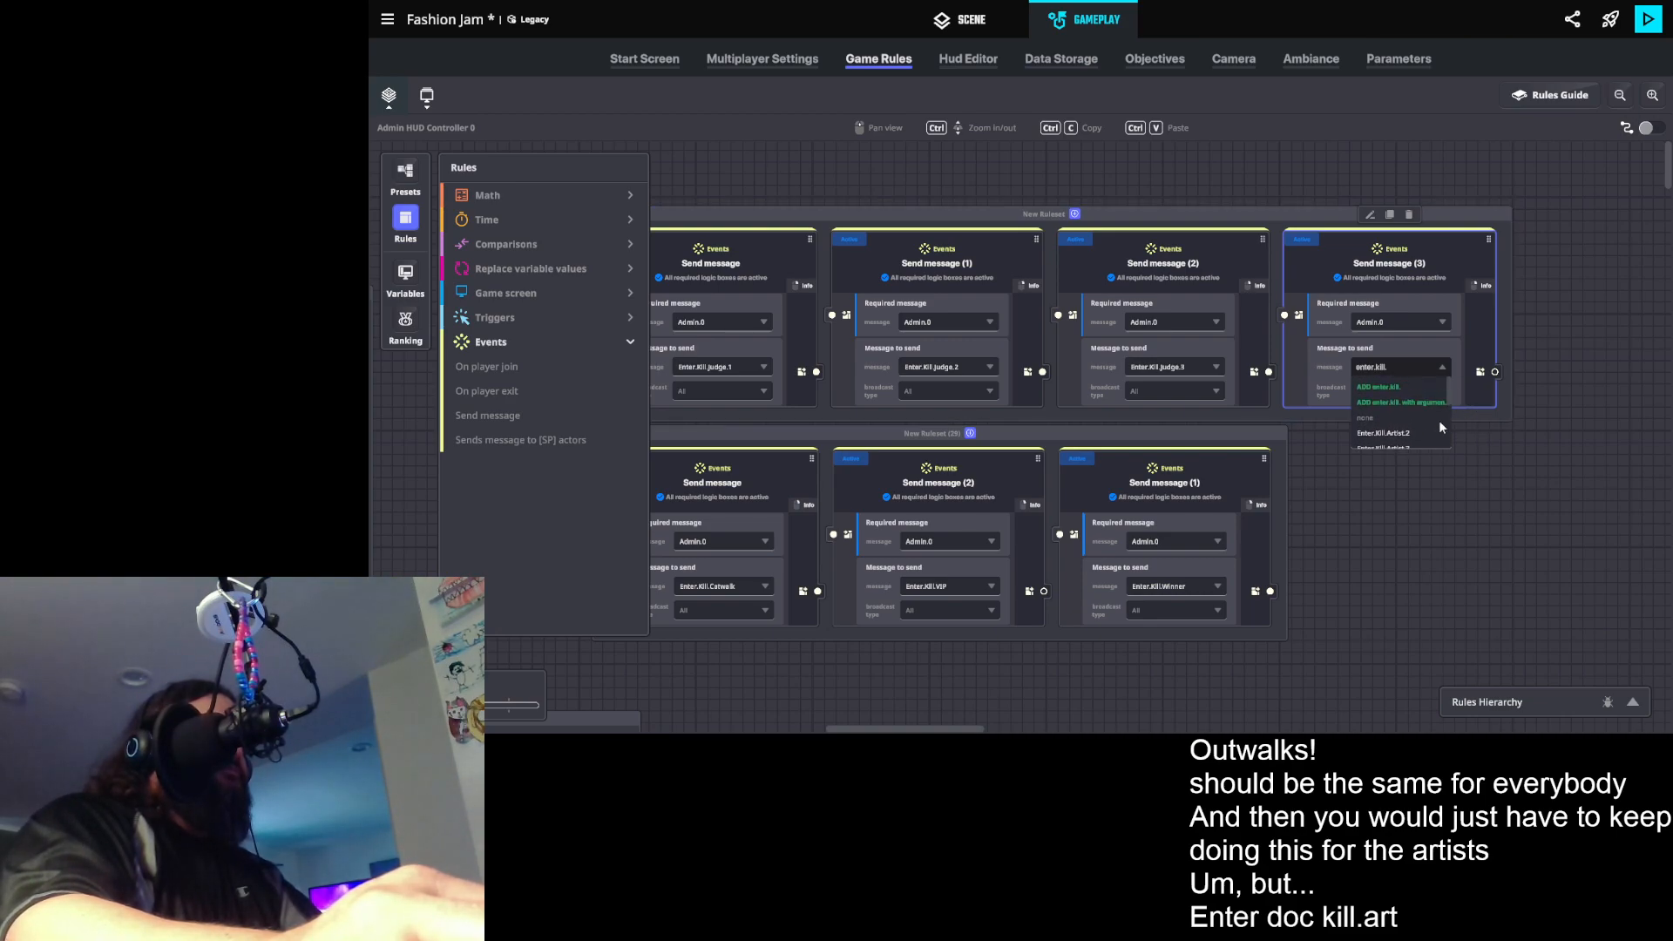
click(1619, 333)
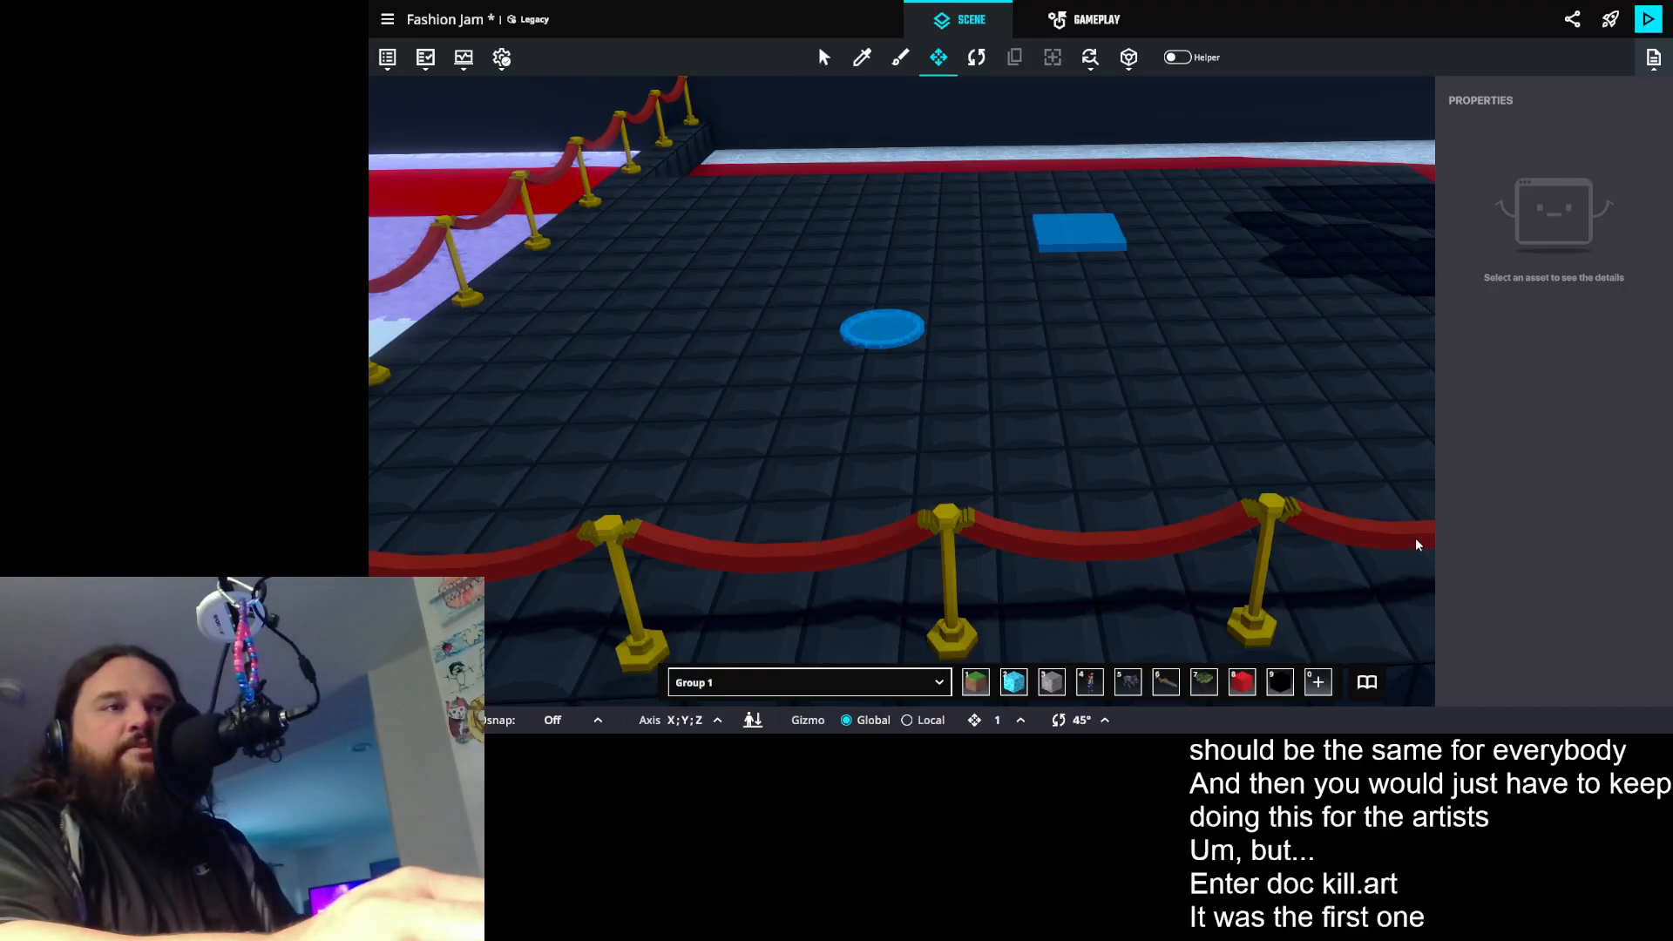
- Select the Spawning Point Booth Artist 1 in the scene and examine its Trigger Volume and Avatar Teleportation messages
drag(978, 213, 963, 475)
click(1039, 519)
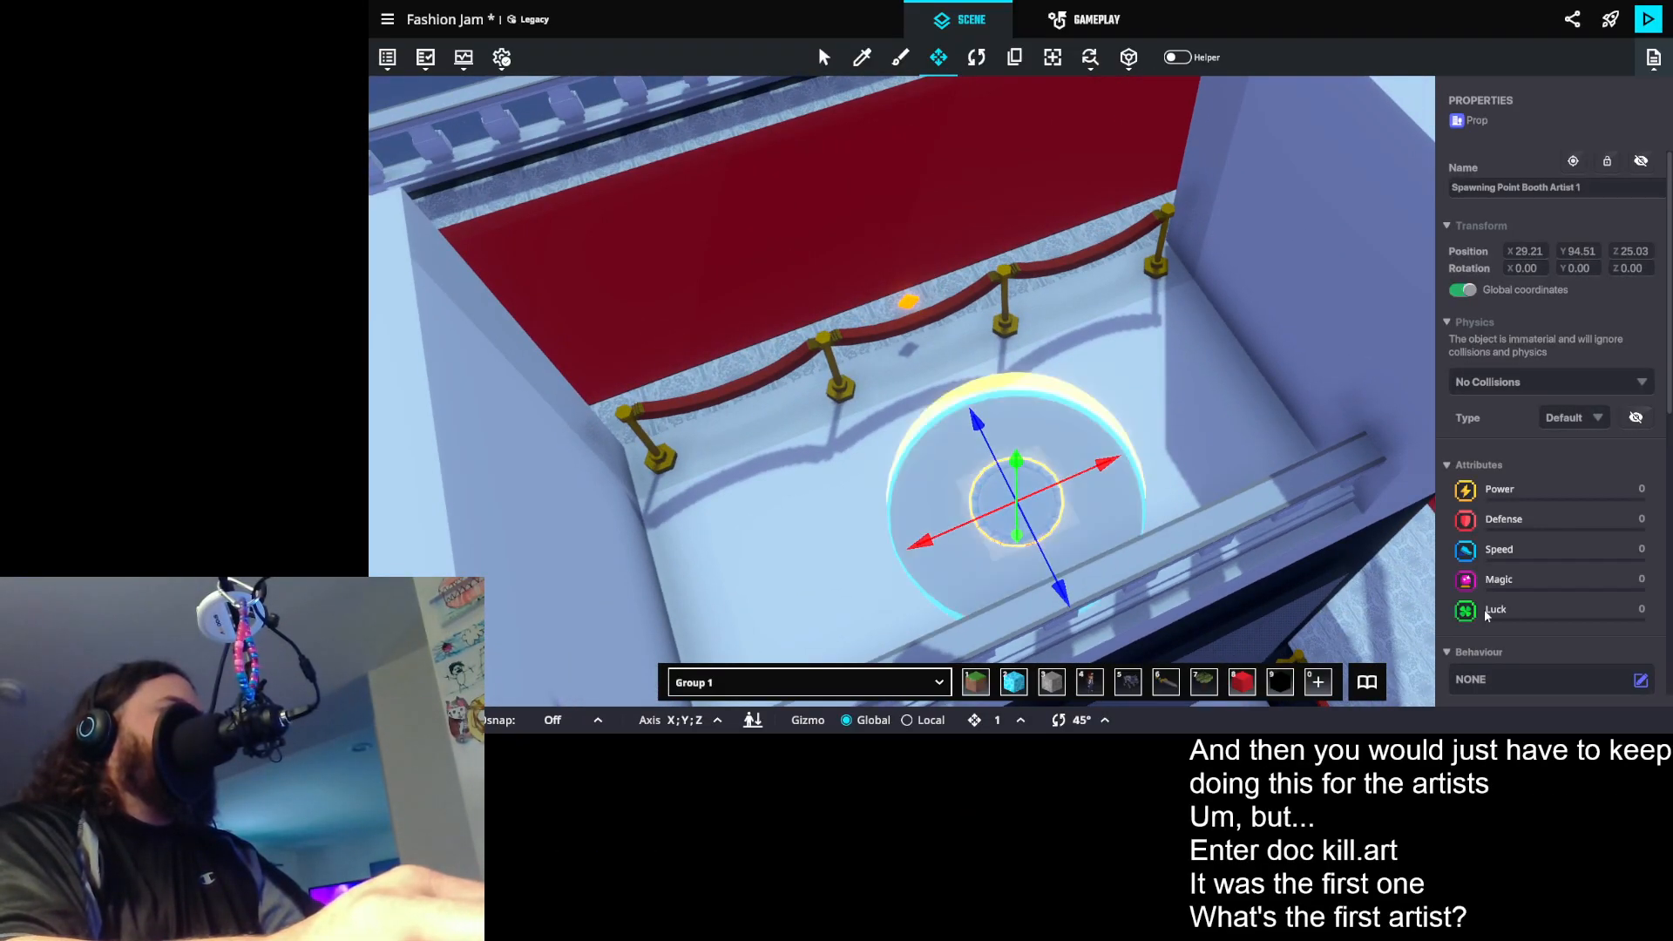
scroll(1564, 488, down, 5)
scroll(1564, 486, down, 3)
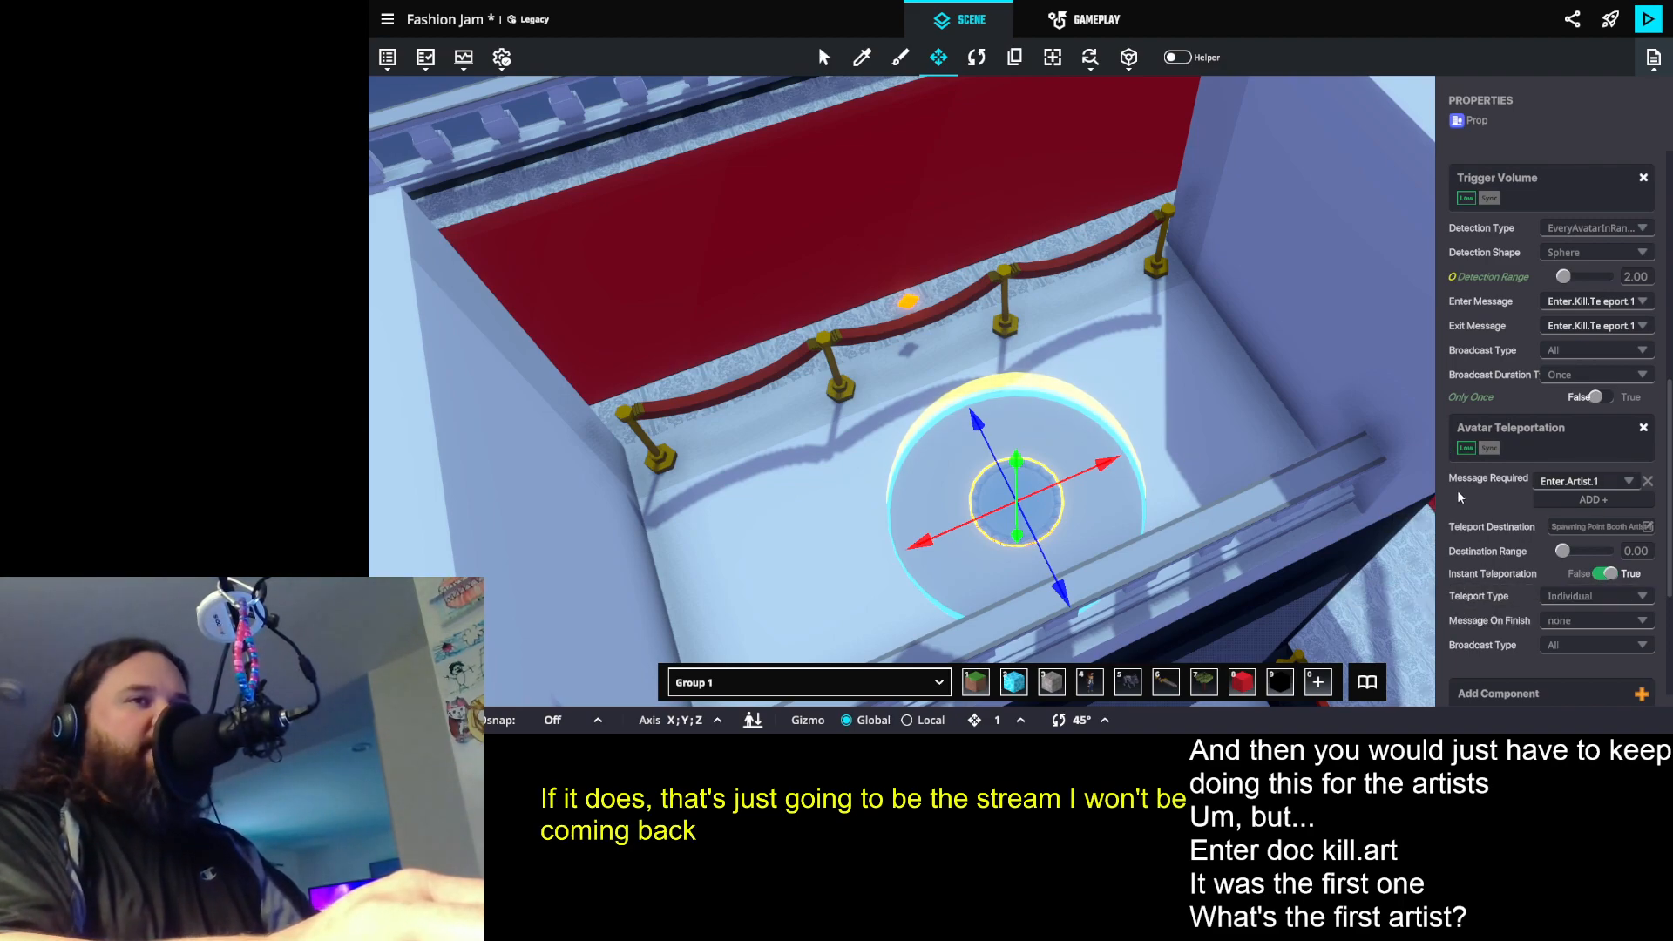
drag(1040, 430, 917, 308)
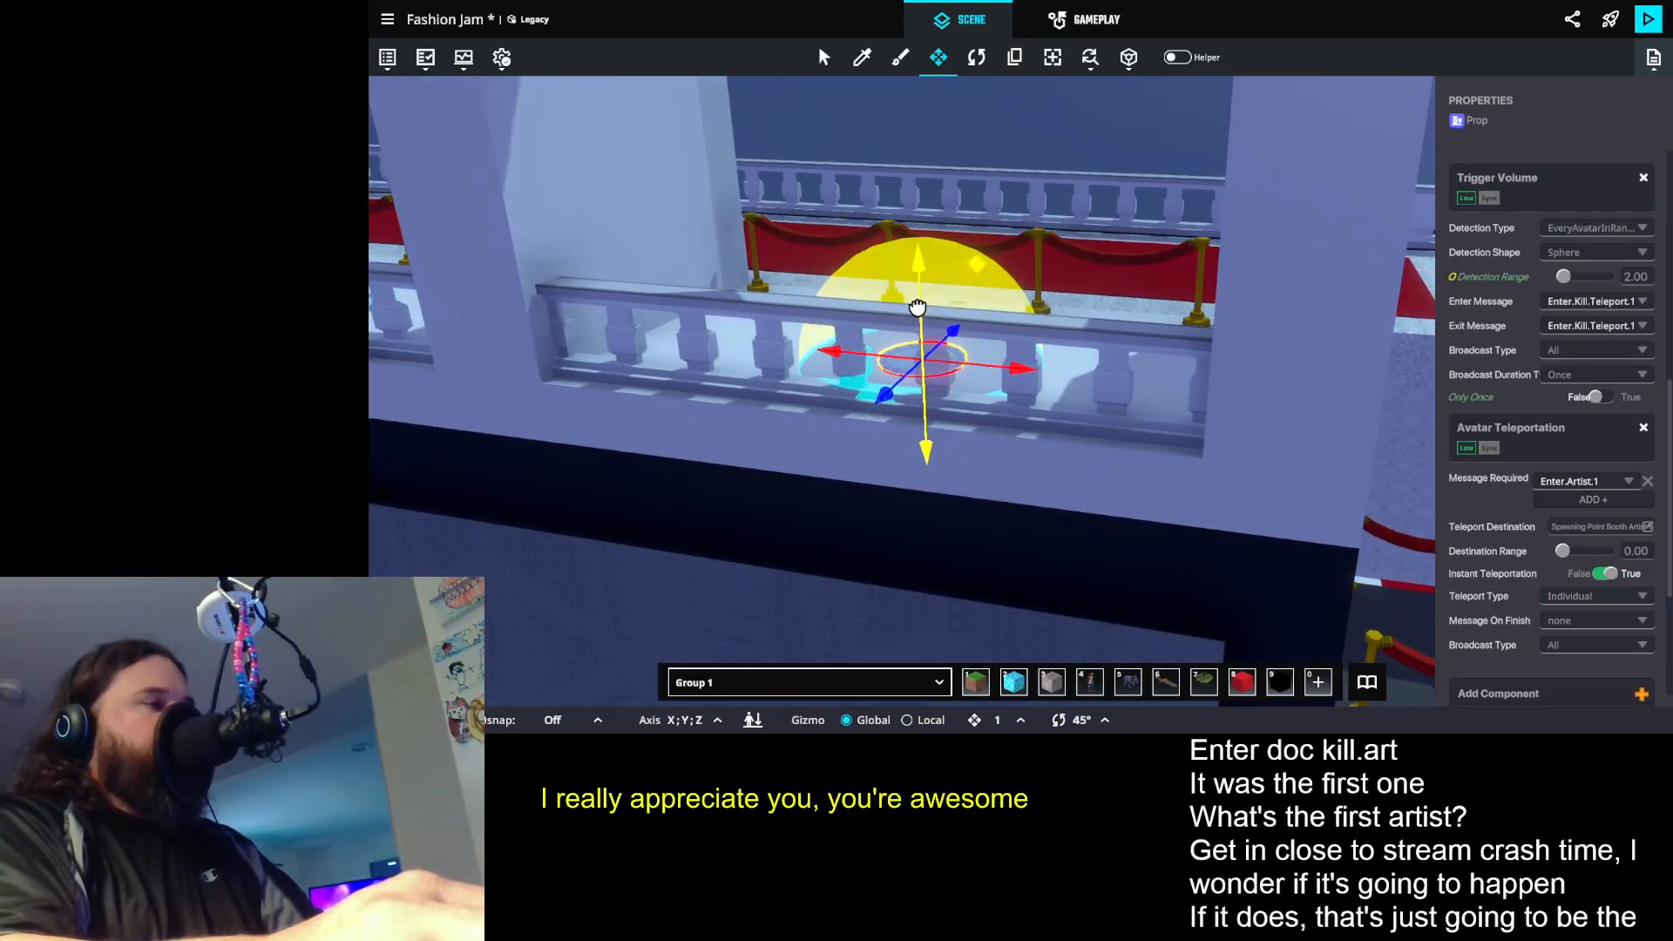
scroll(1490, 523, down, 2)
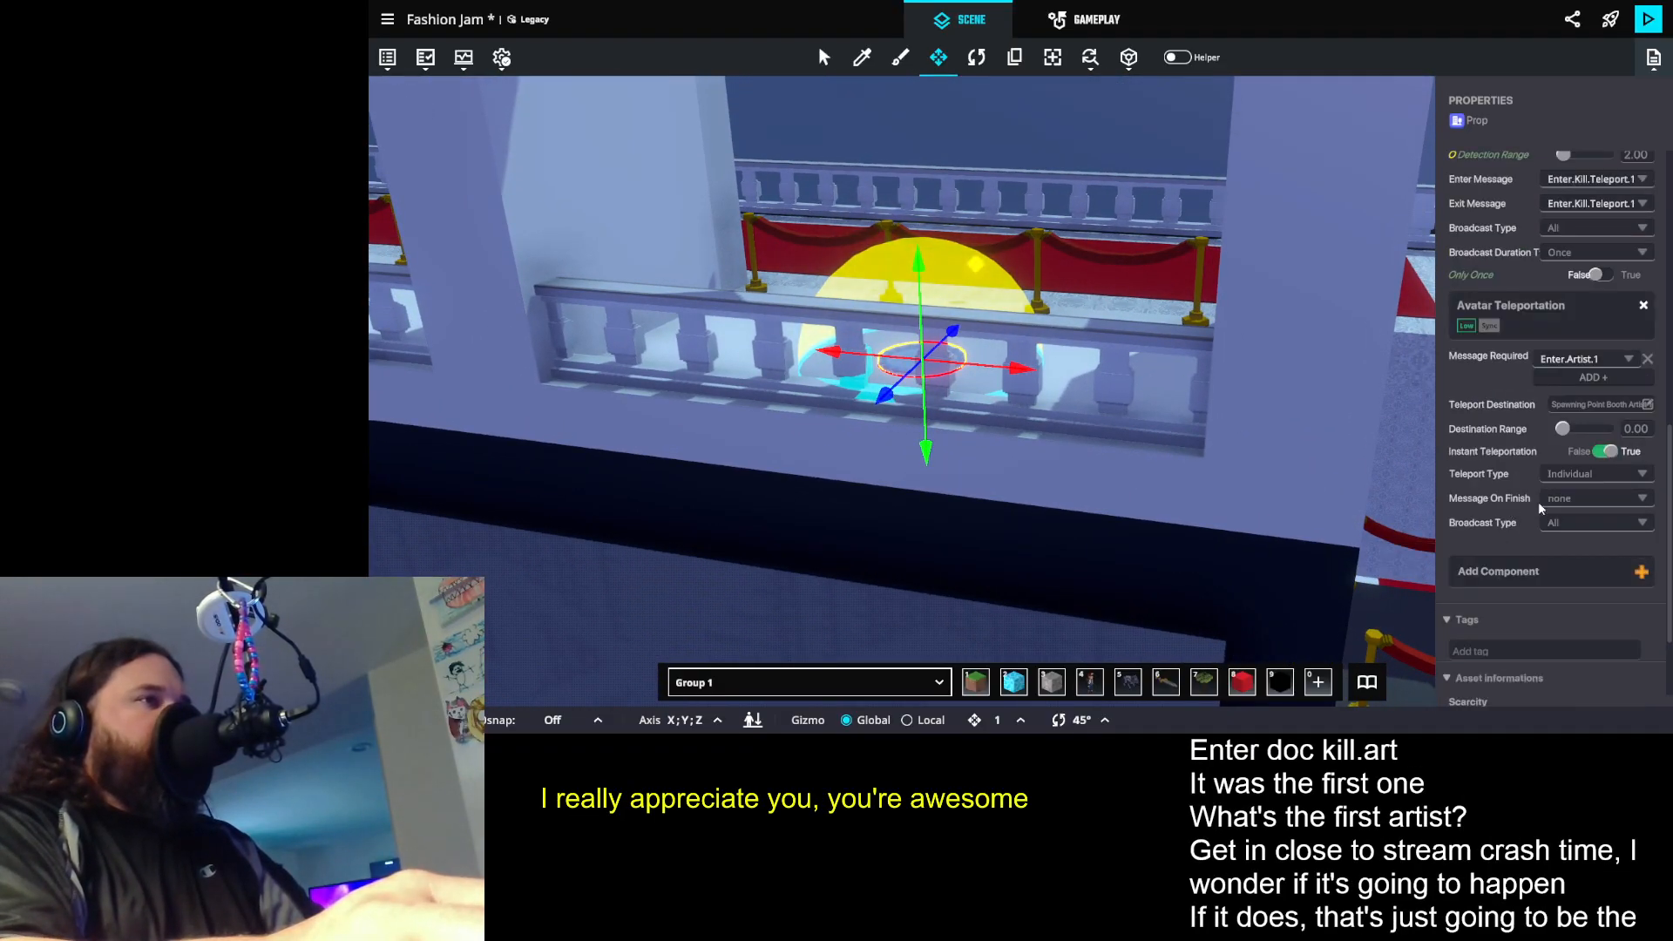
drag(1168, 386, 1132, 404)
scroll(1149, 349, up, 2)
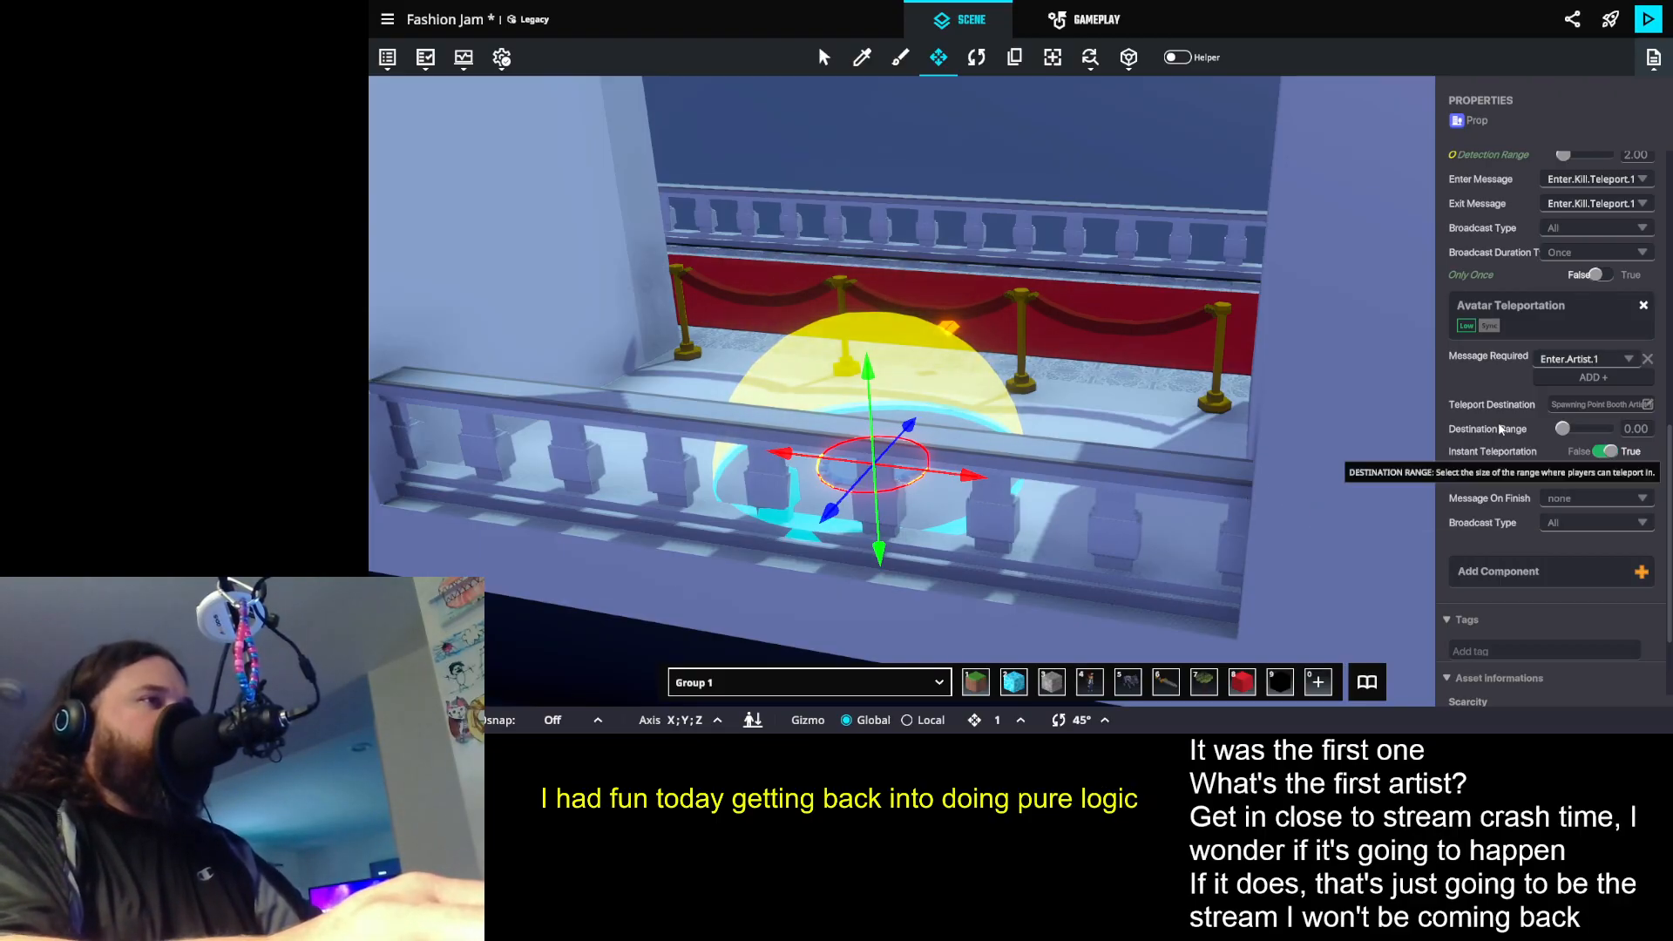
scroll(1513, 420, down, 1)
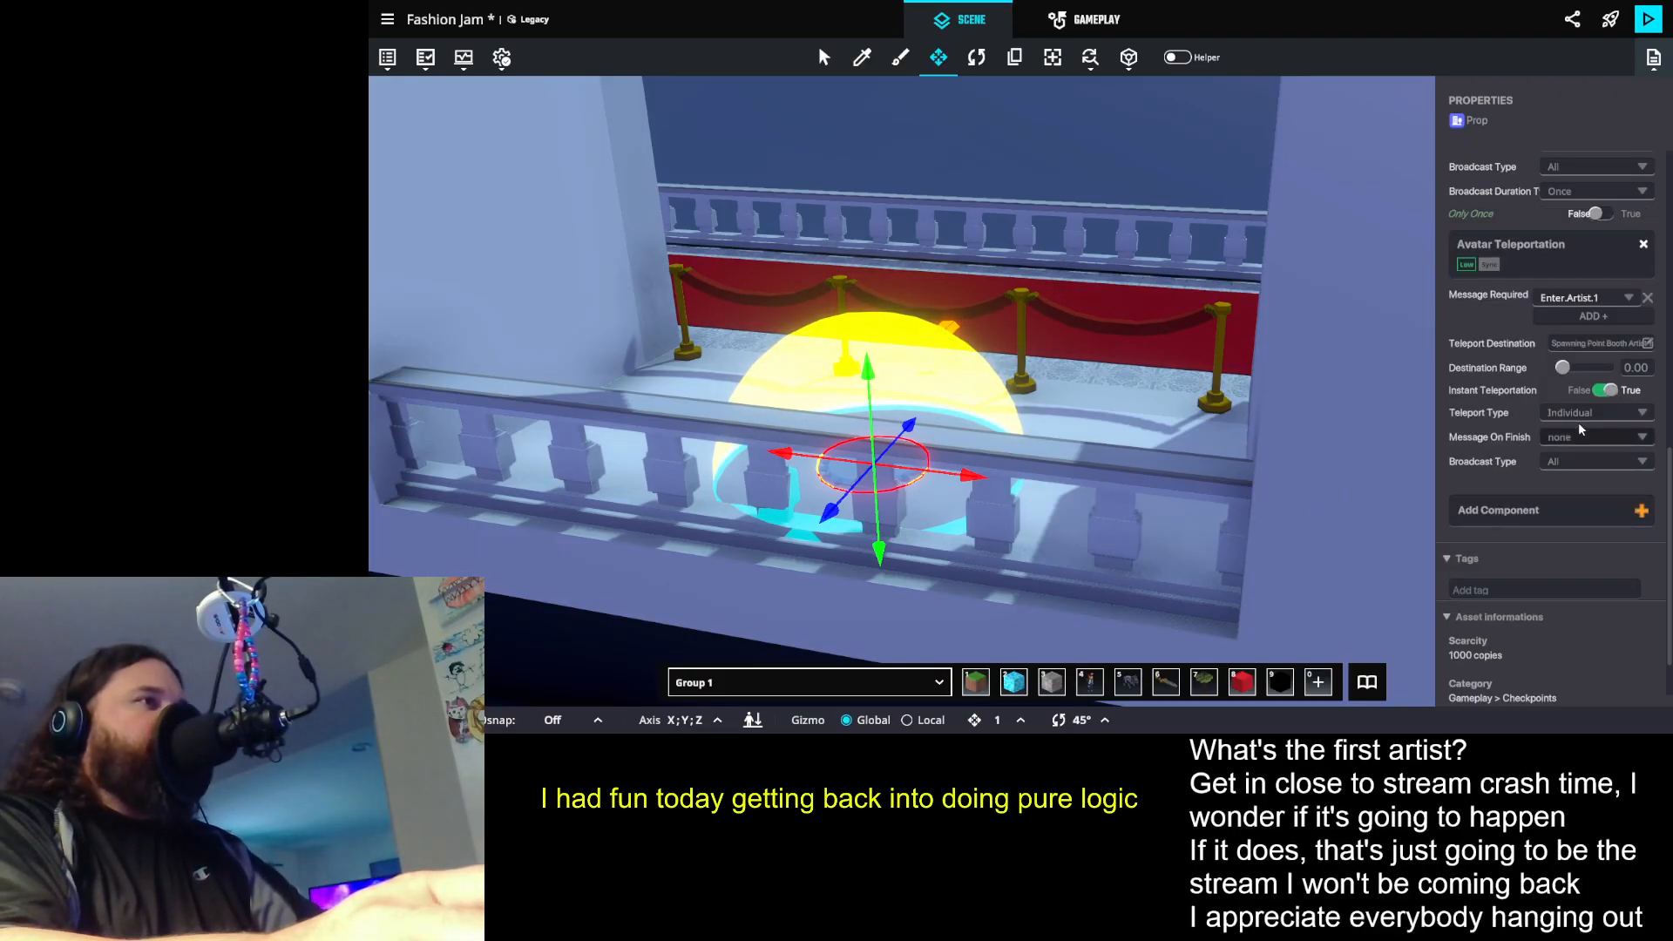
scroll(1576, 425, up, 4)
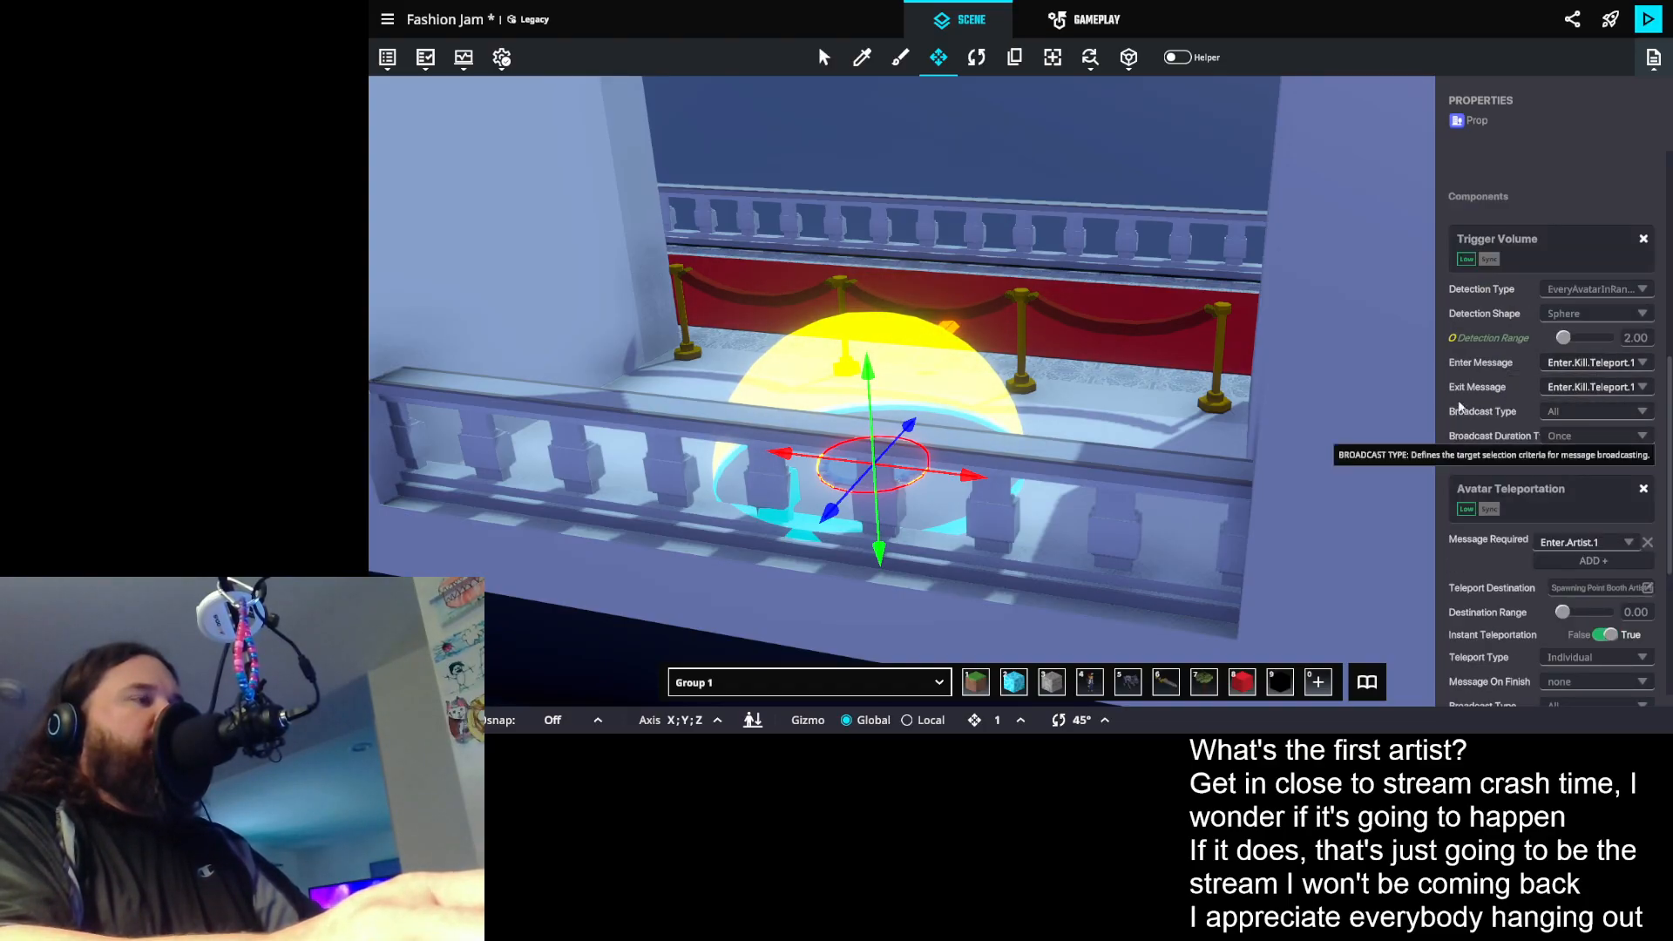
- Return to the game rules and set the last rule of the first ruleset to send Enter.Kill.Teleport.1
click(1083, 12)
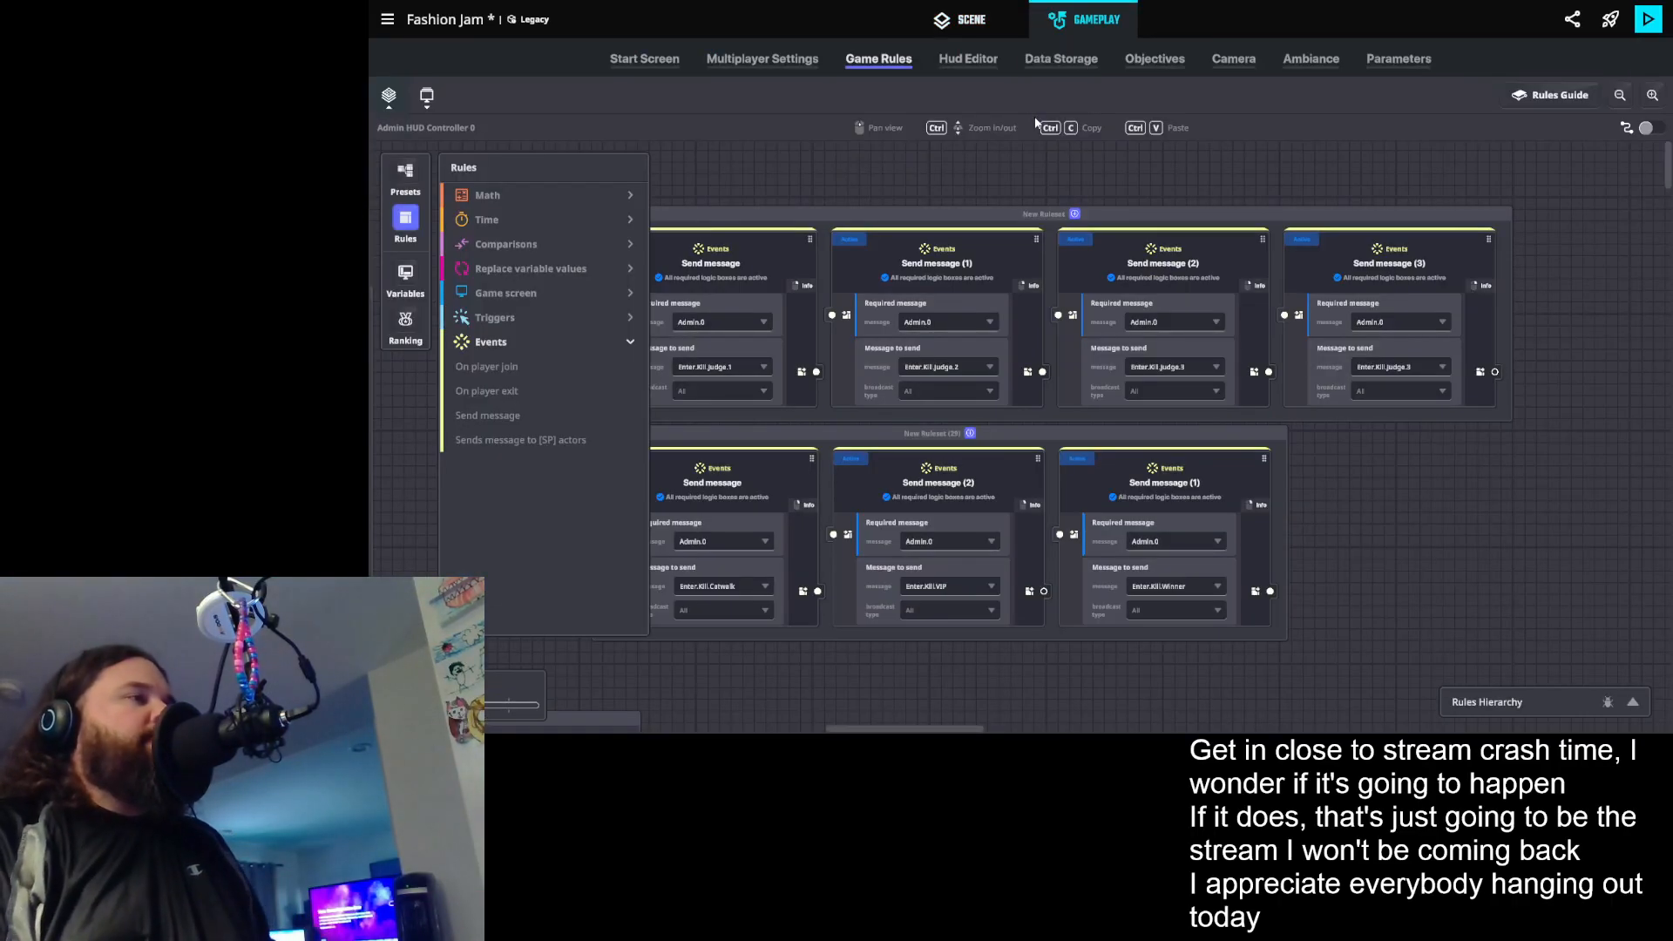
click(1372, 367)
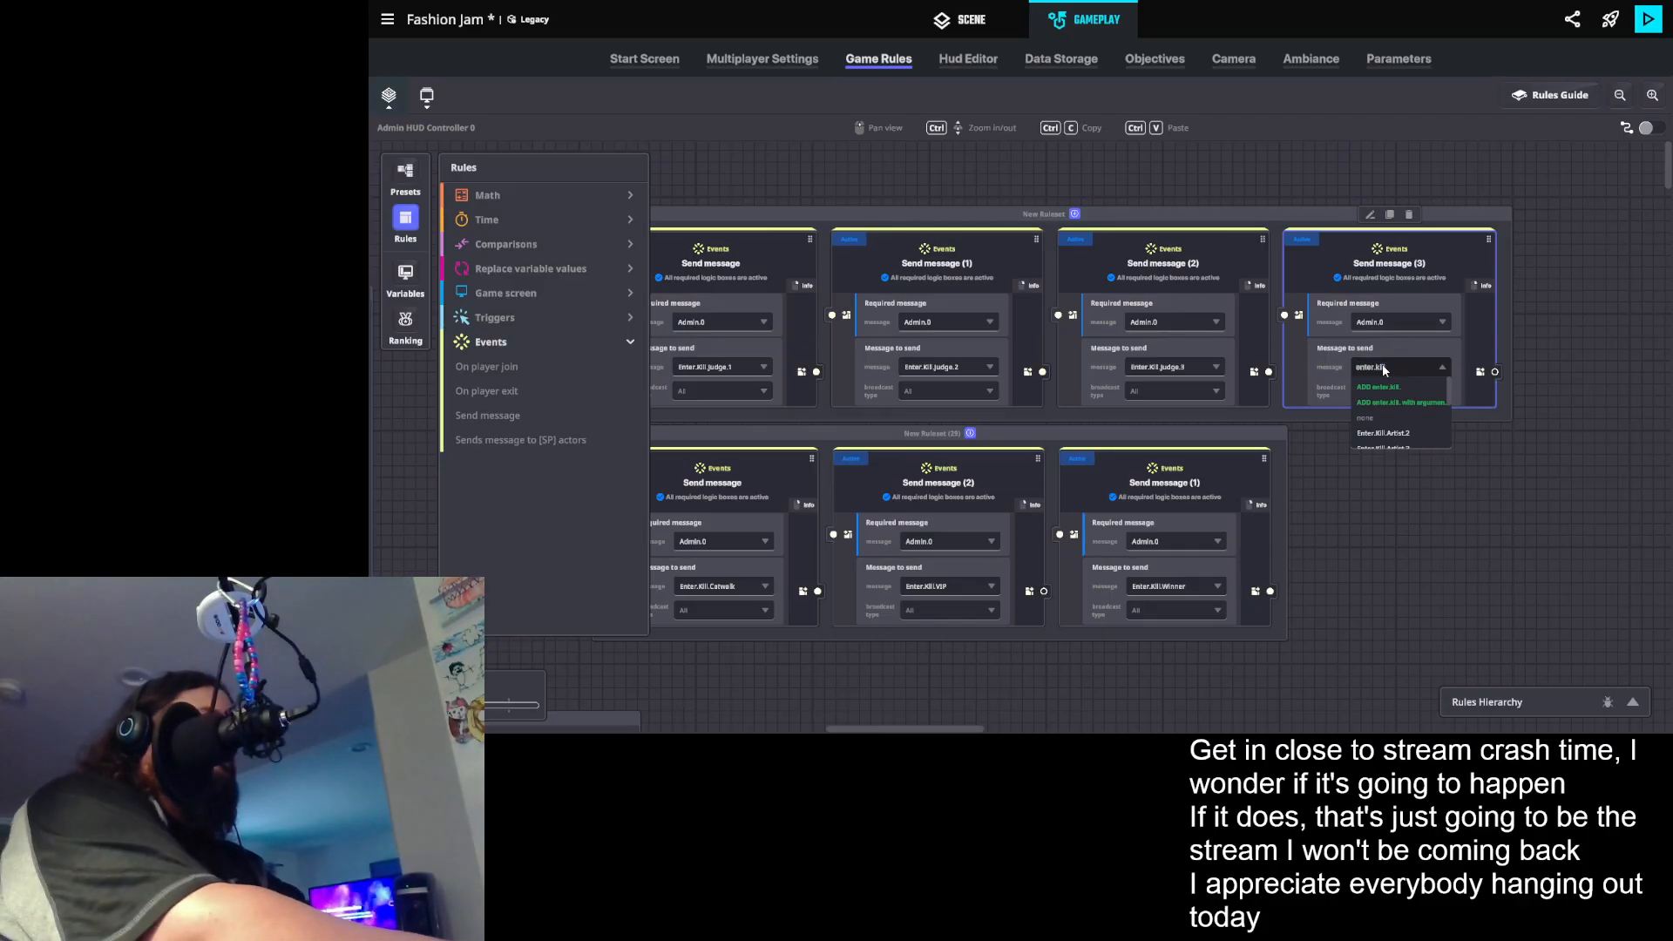
text(J)
key(BackSpace)
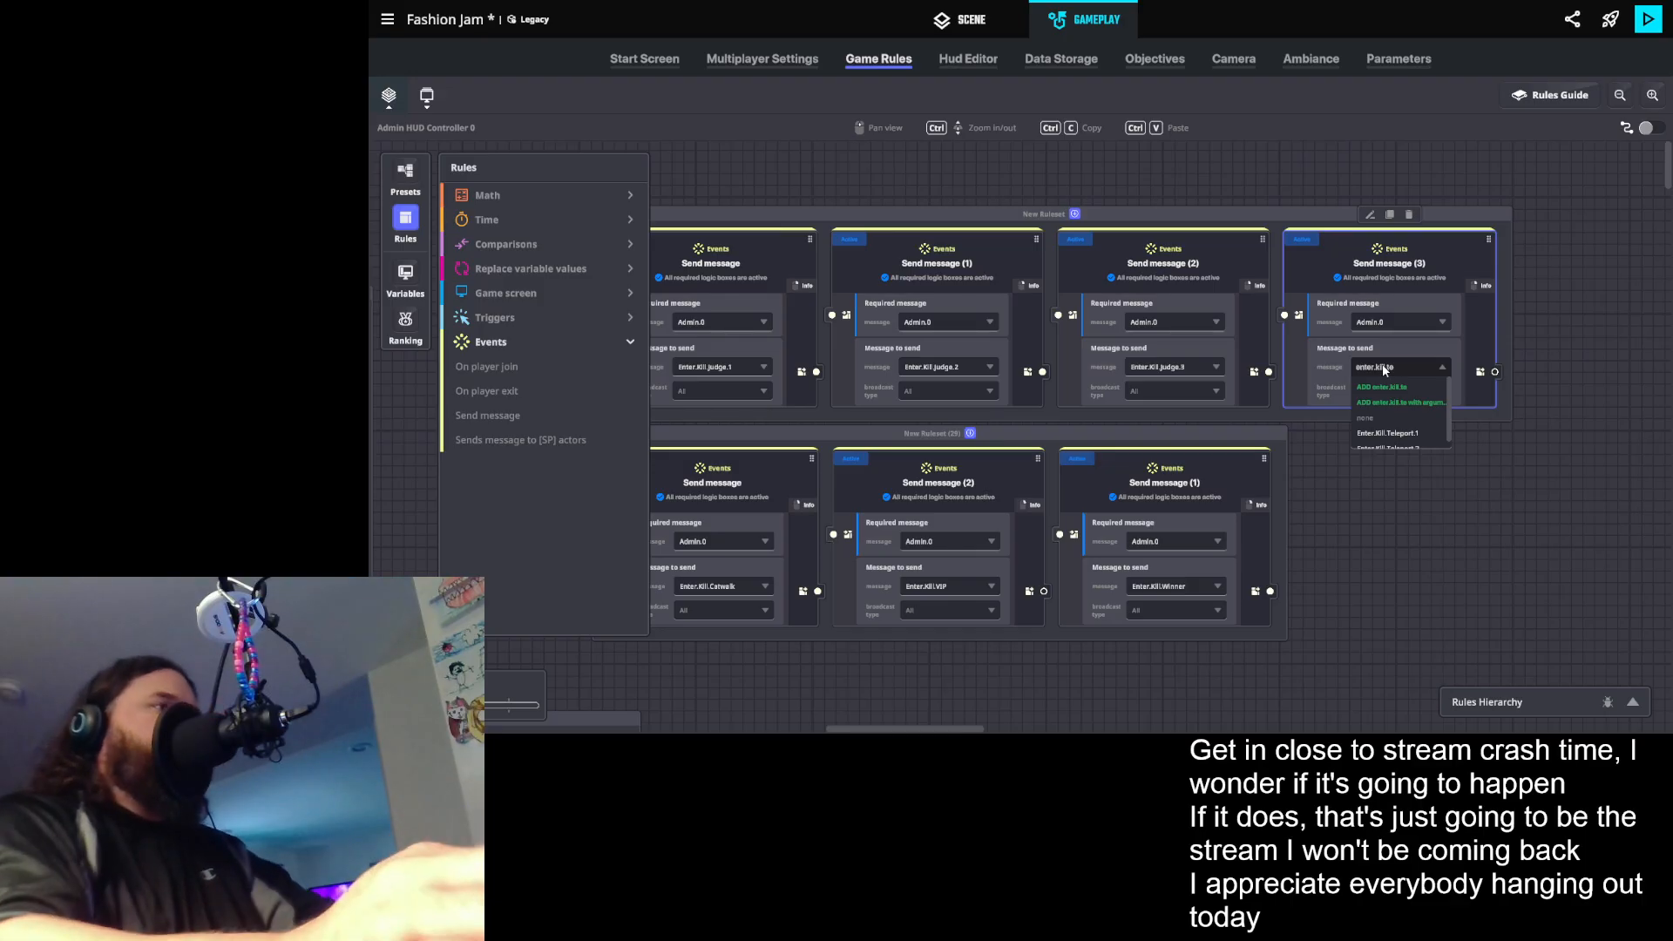
scroll(1427, 442, down, 1)
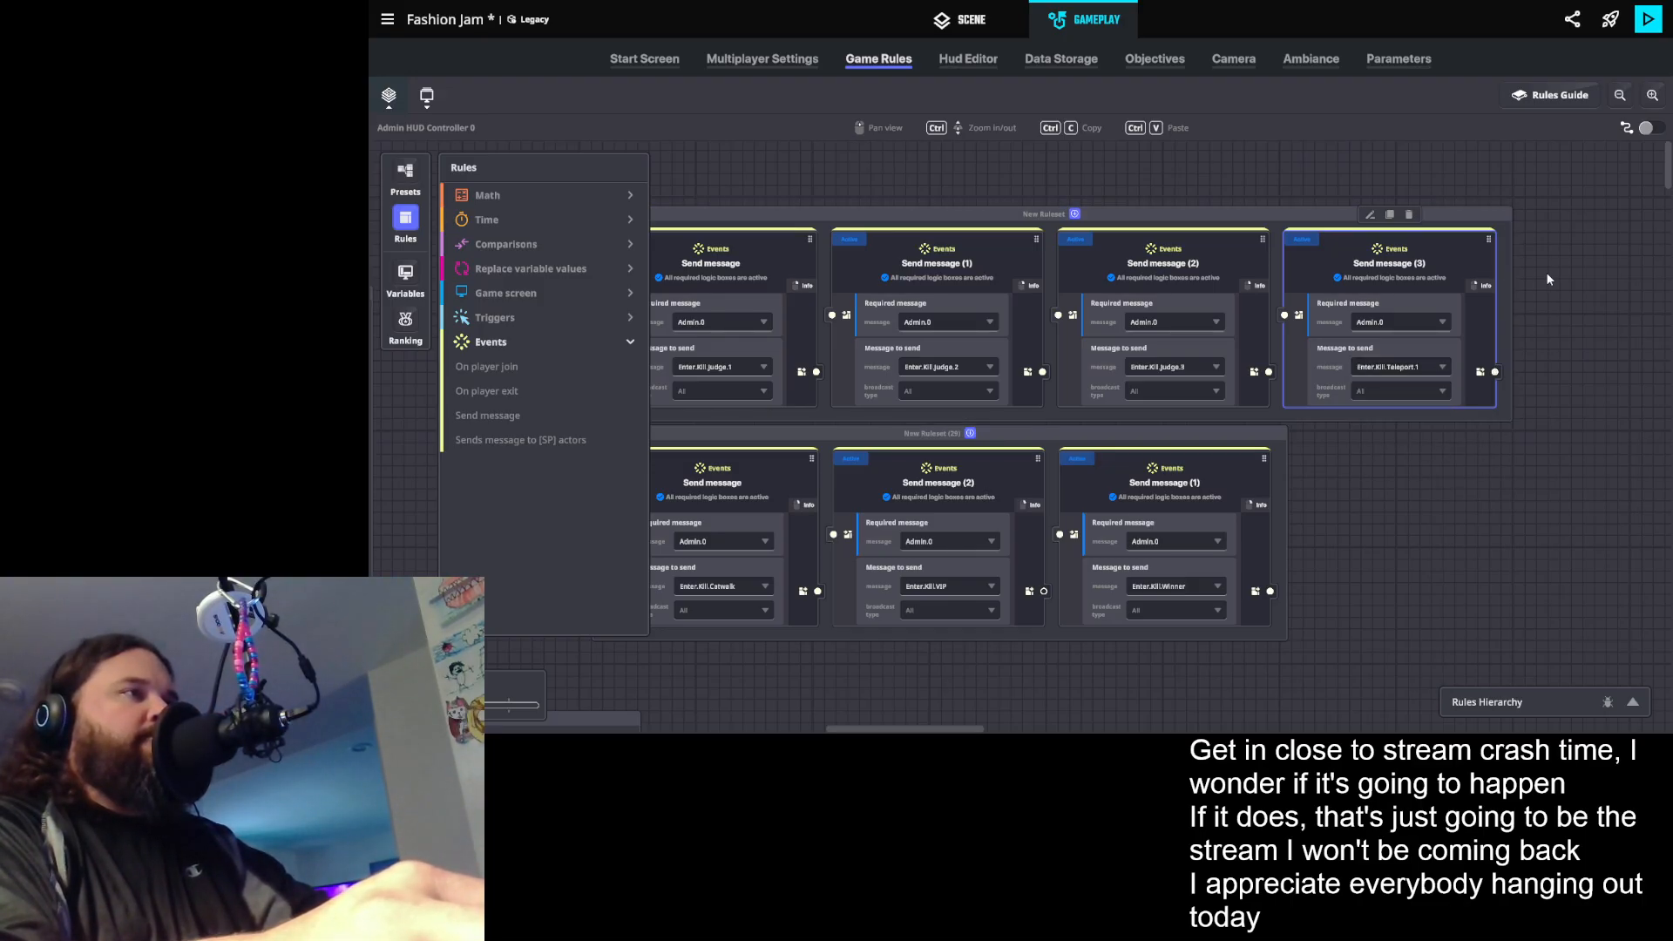
- Duplicate the Enter.Kill.Teleport.1 rule and set the copy's message to send to Enter.Kill.Artist.2
click(1392, 218)
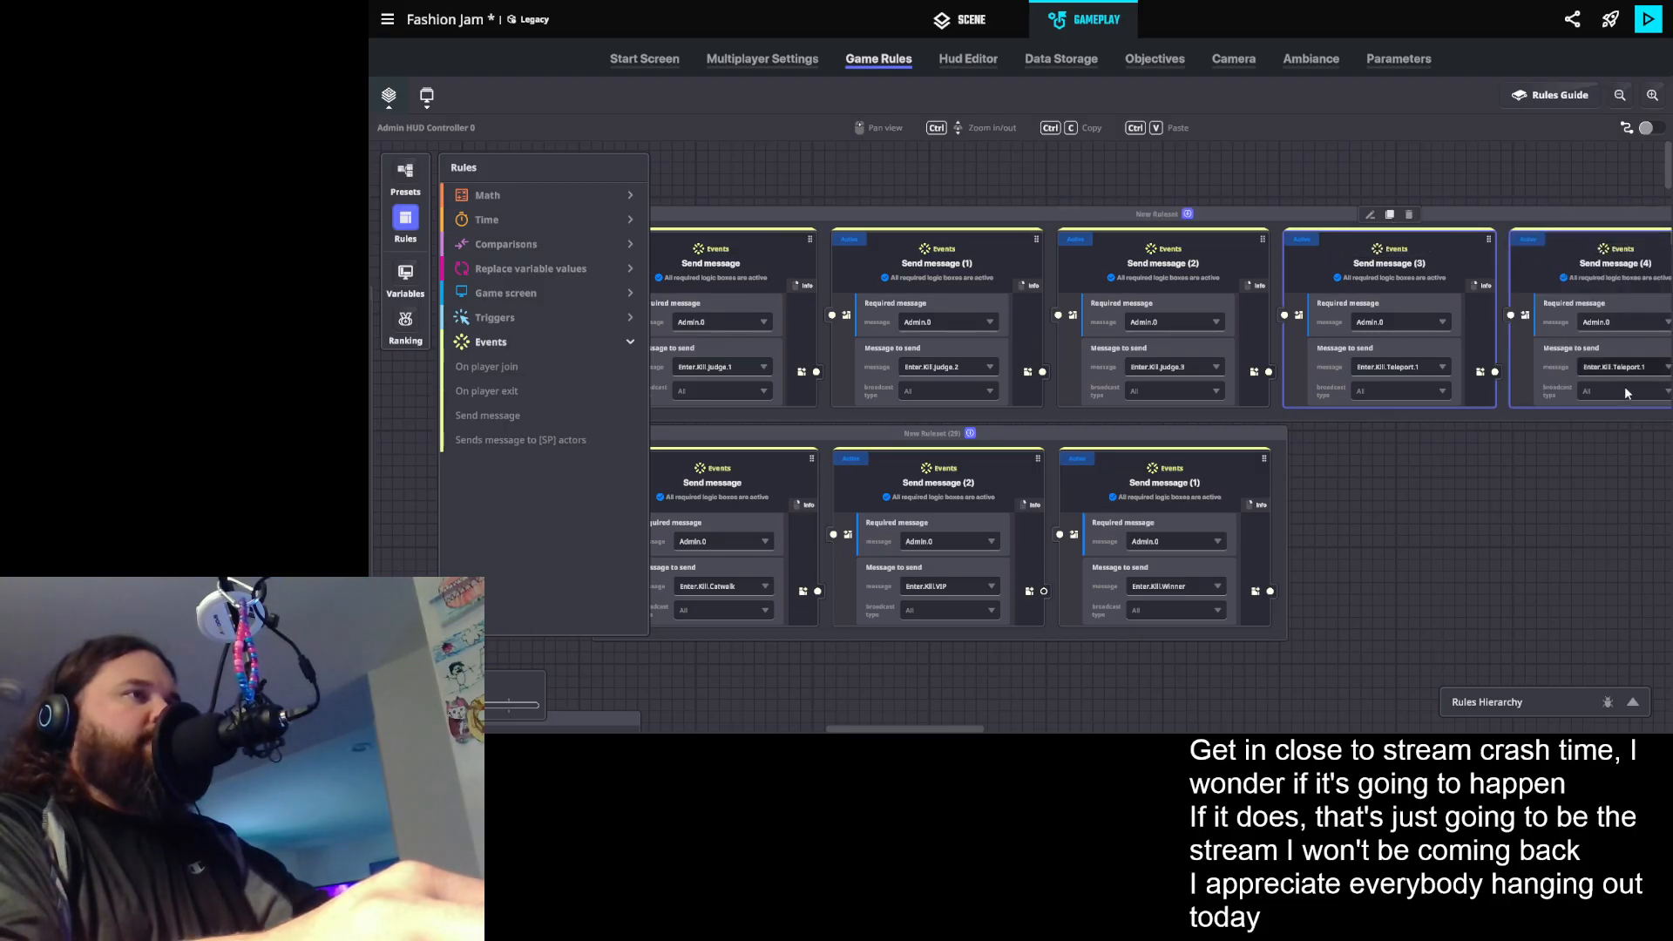
drag(1576, 453, 1436, 446)
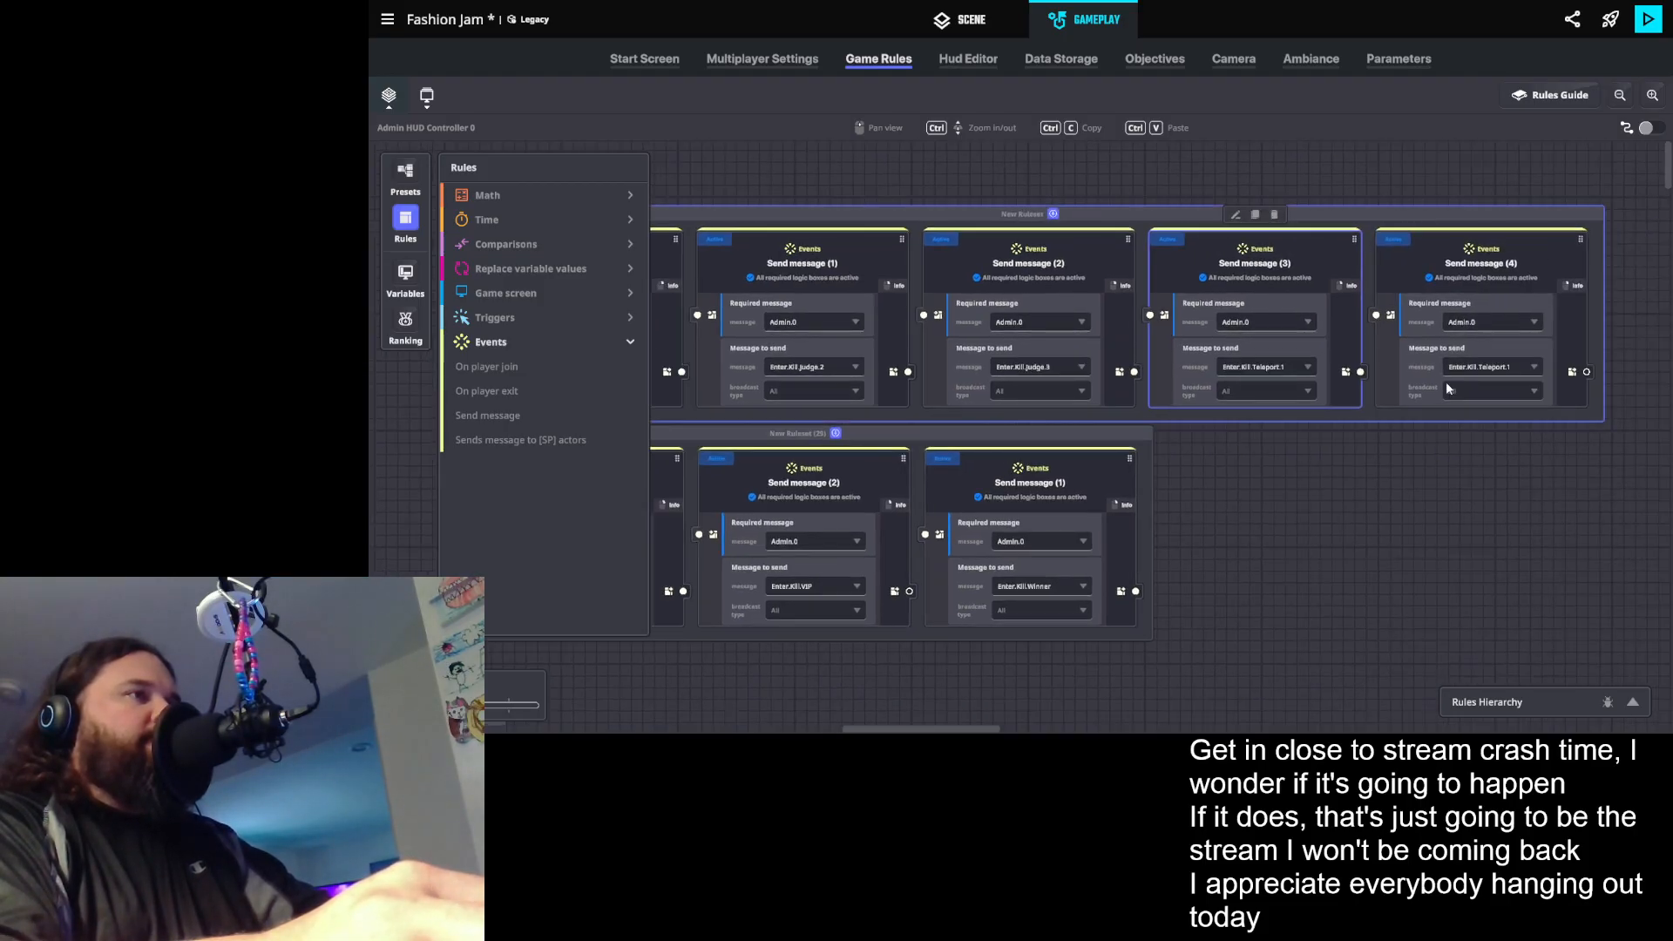
click(1486, 367)
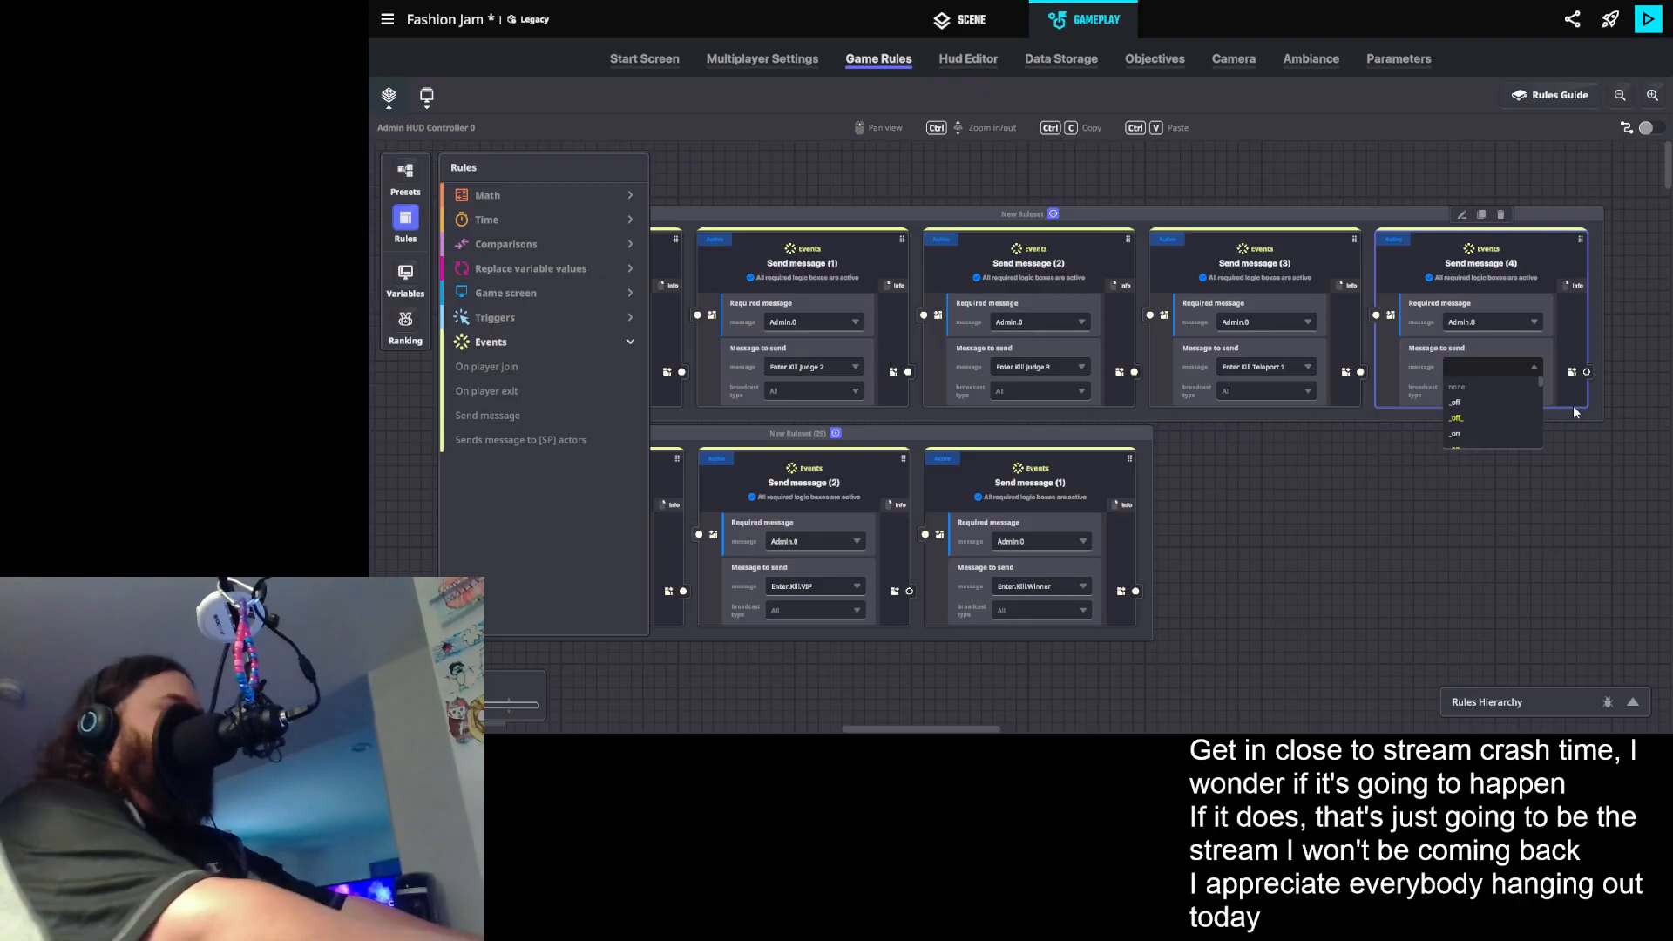
text(ki)
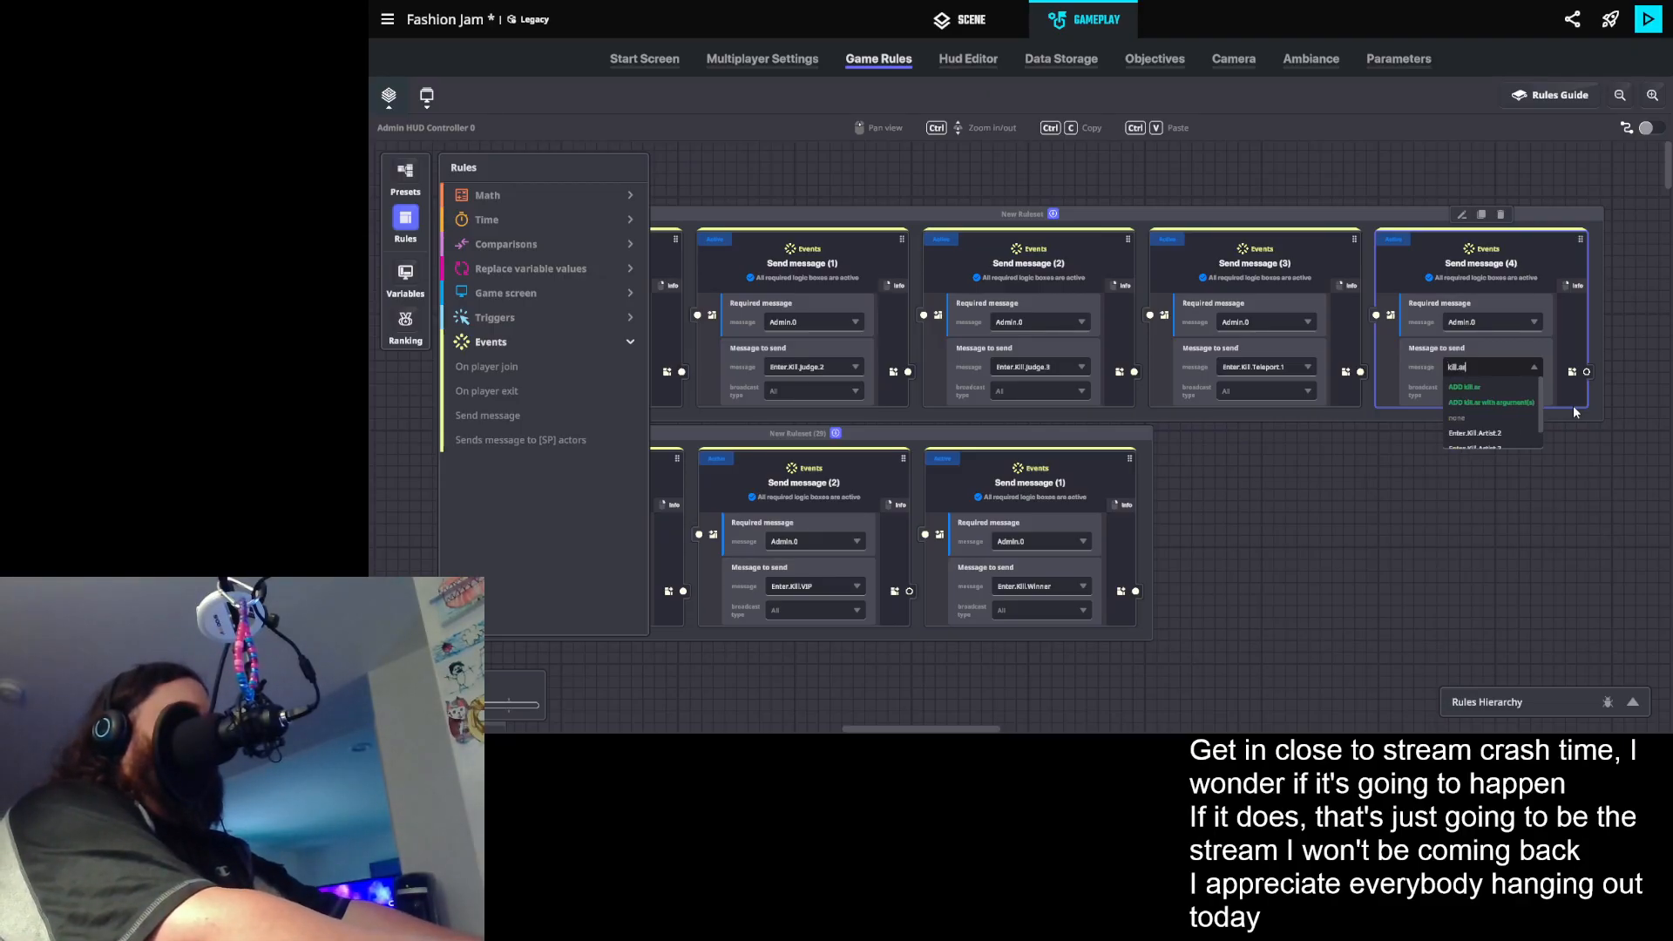
text(ll.ar)
click(1517, 434)
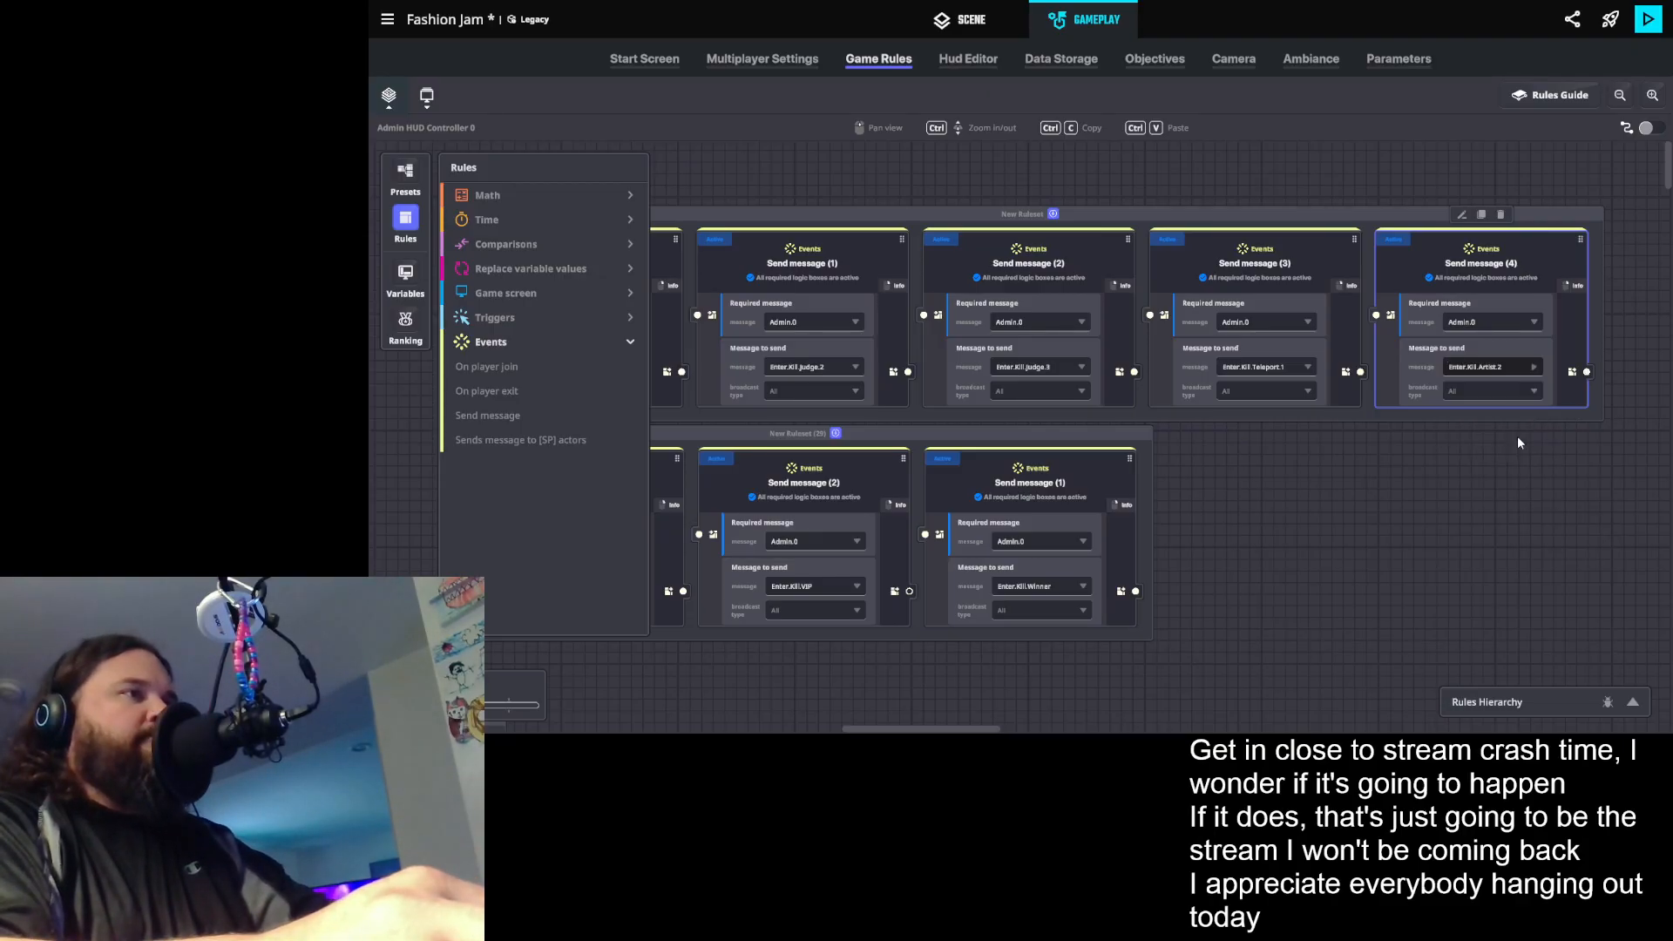
- Duplicate the Enter.Kill.Artist.2 rule and set the copy's message to send to Enter.Kill.Artist.3
click(1483, 215)
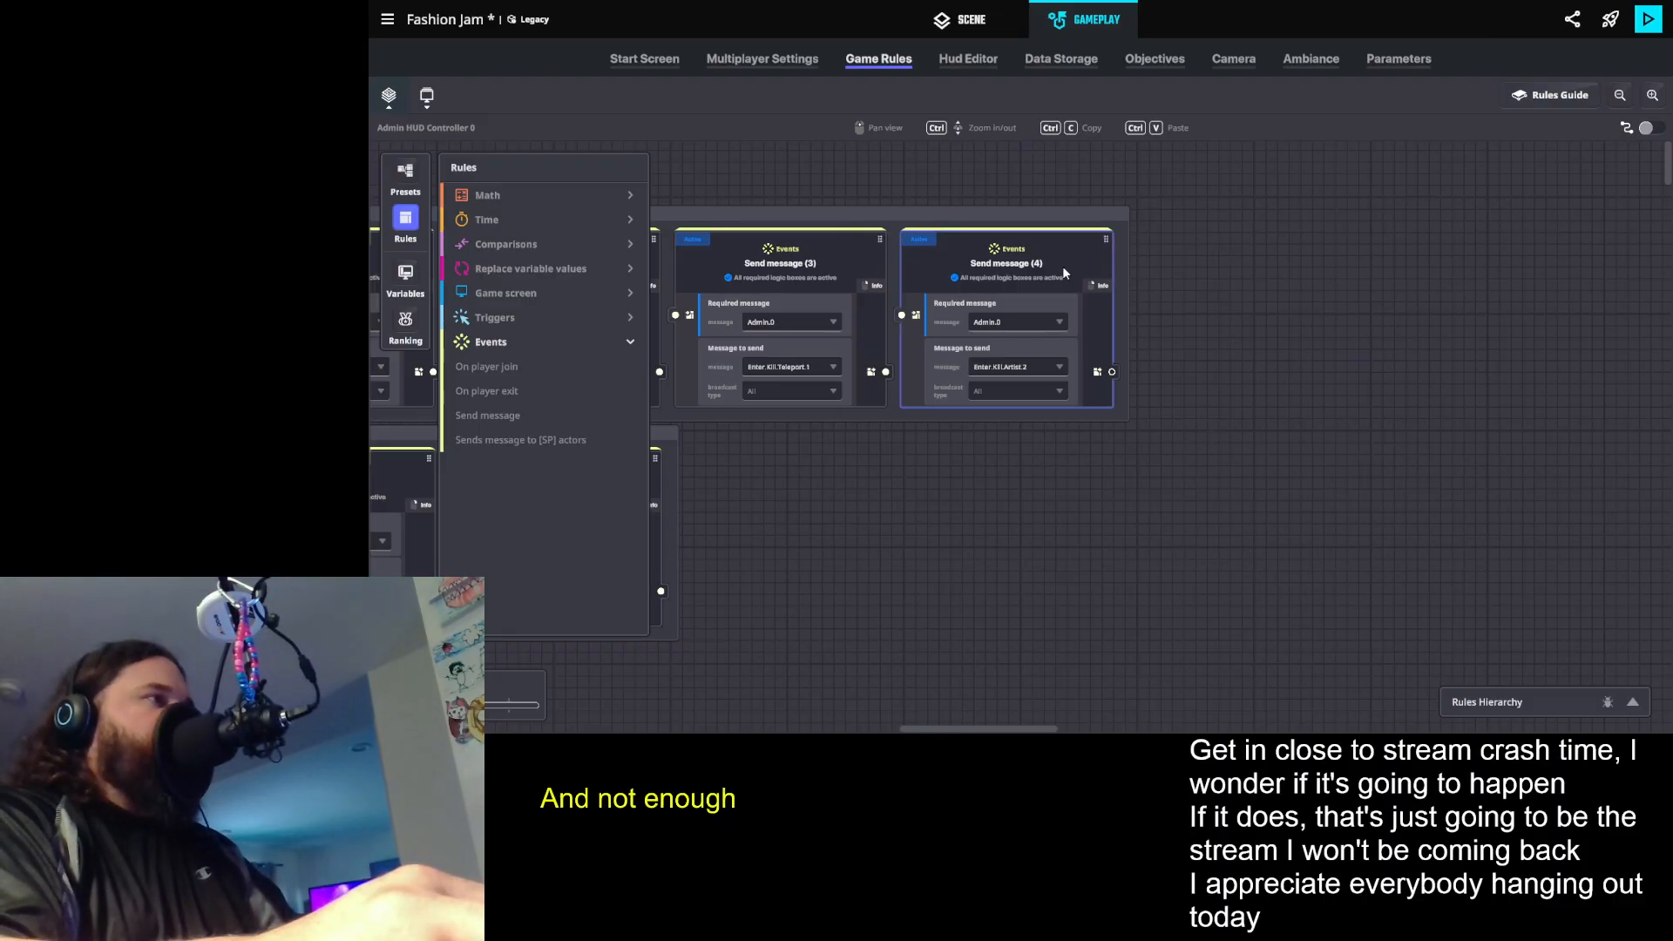
click(1007, 214)
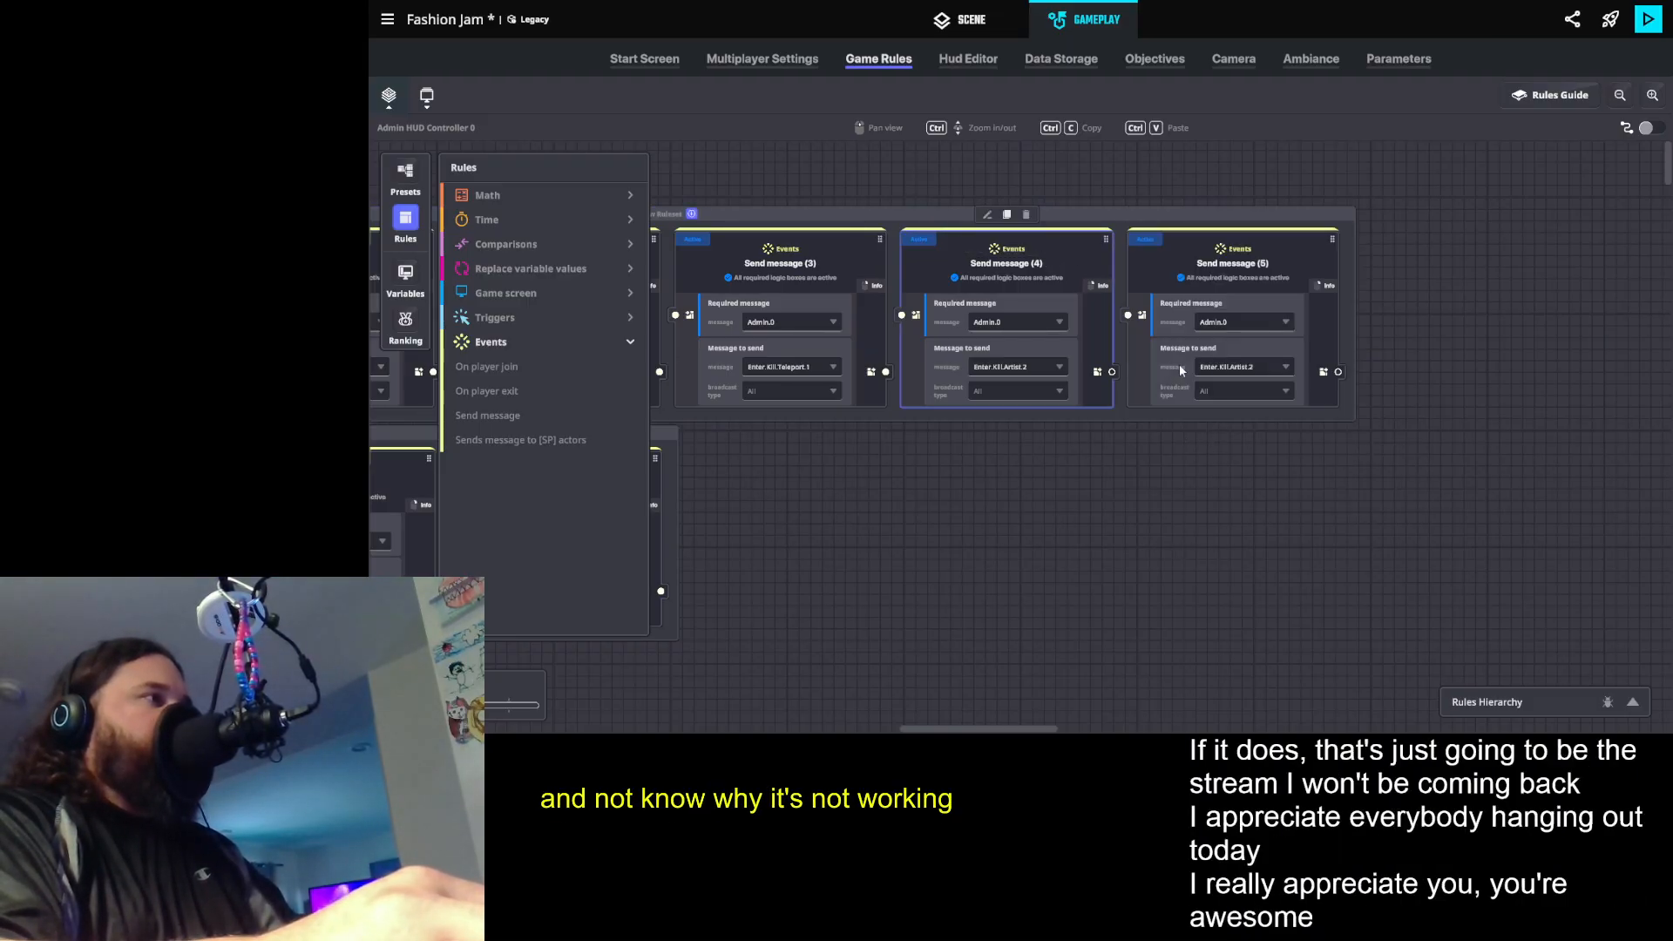
click(1239, 369)
text(kill.)
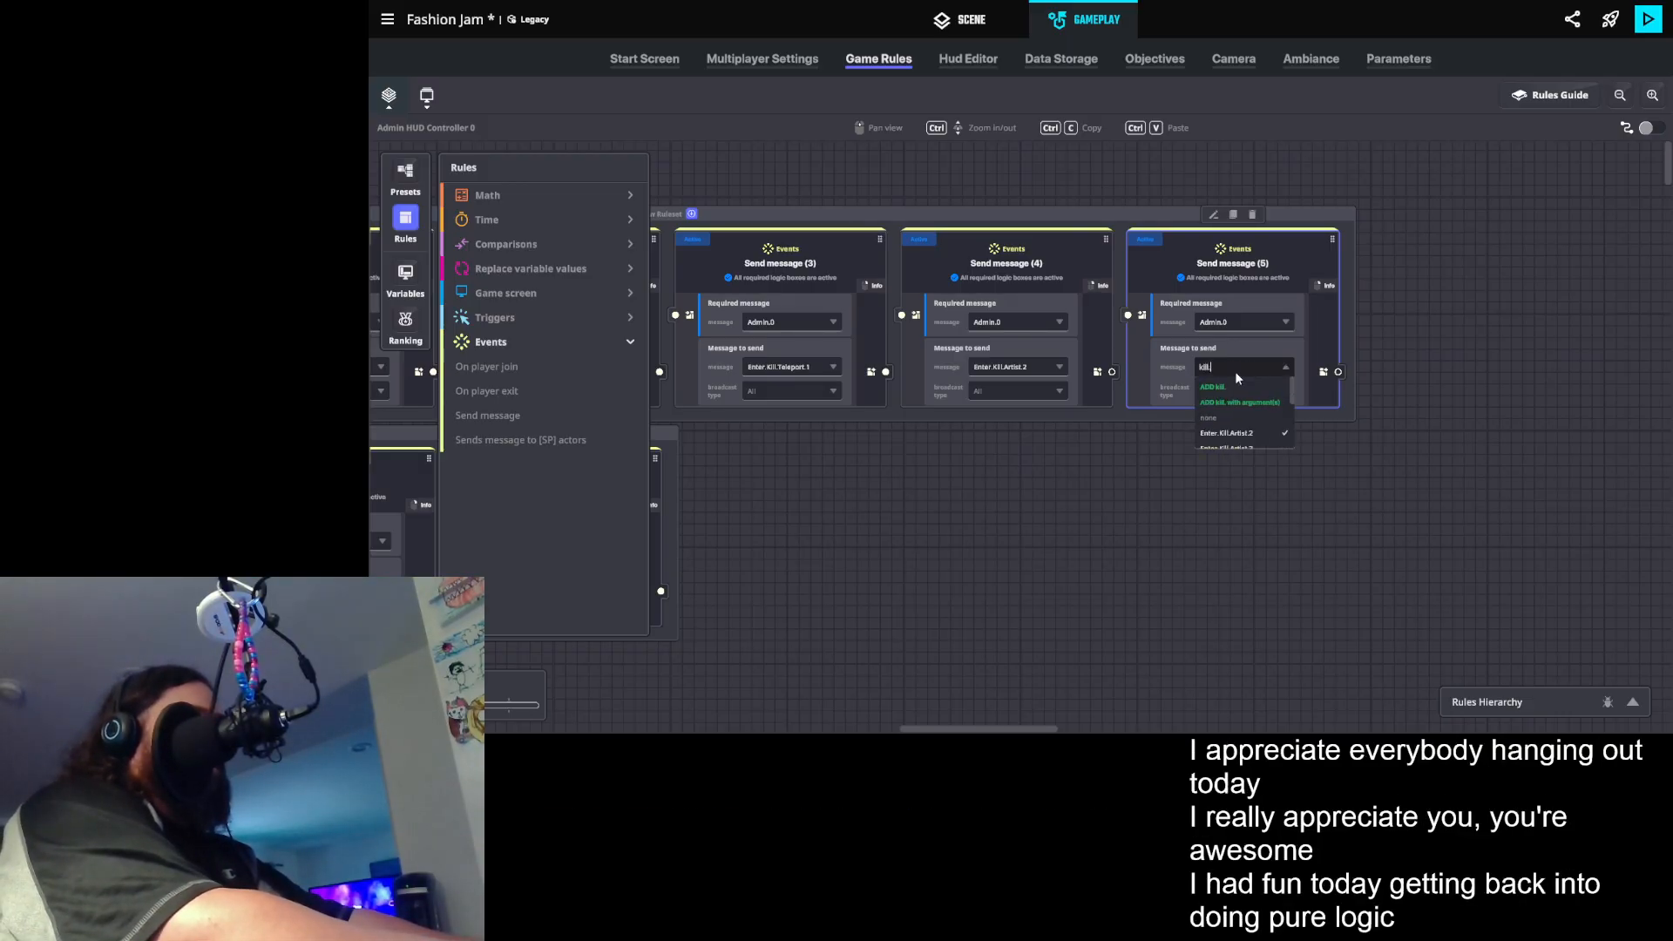
text(artist.3)
click(1248, 434)
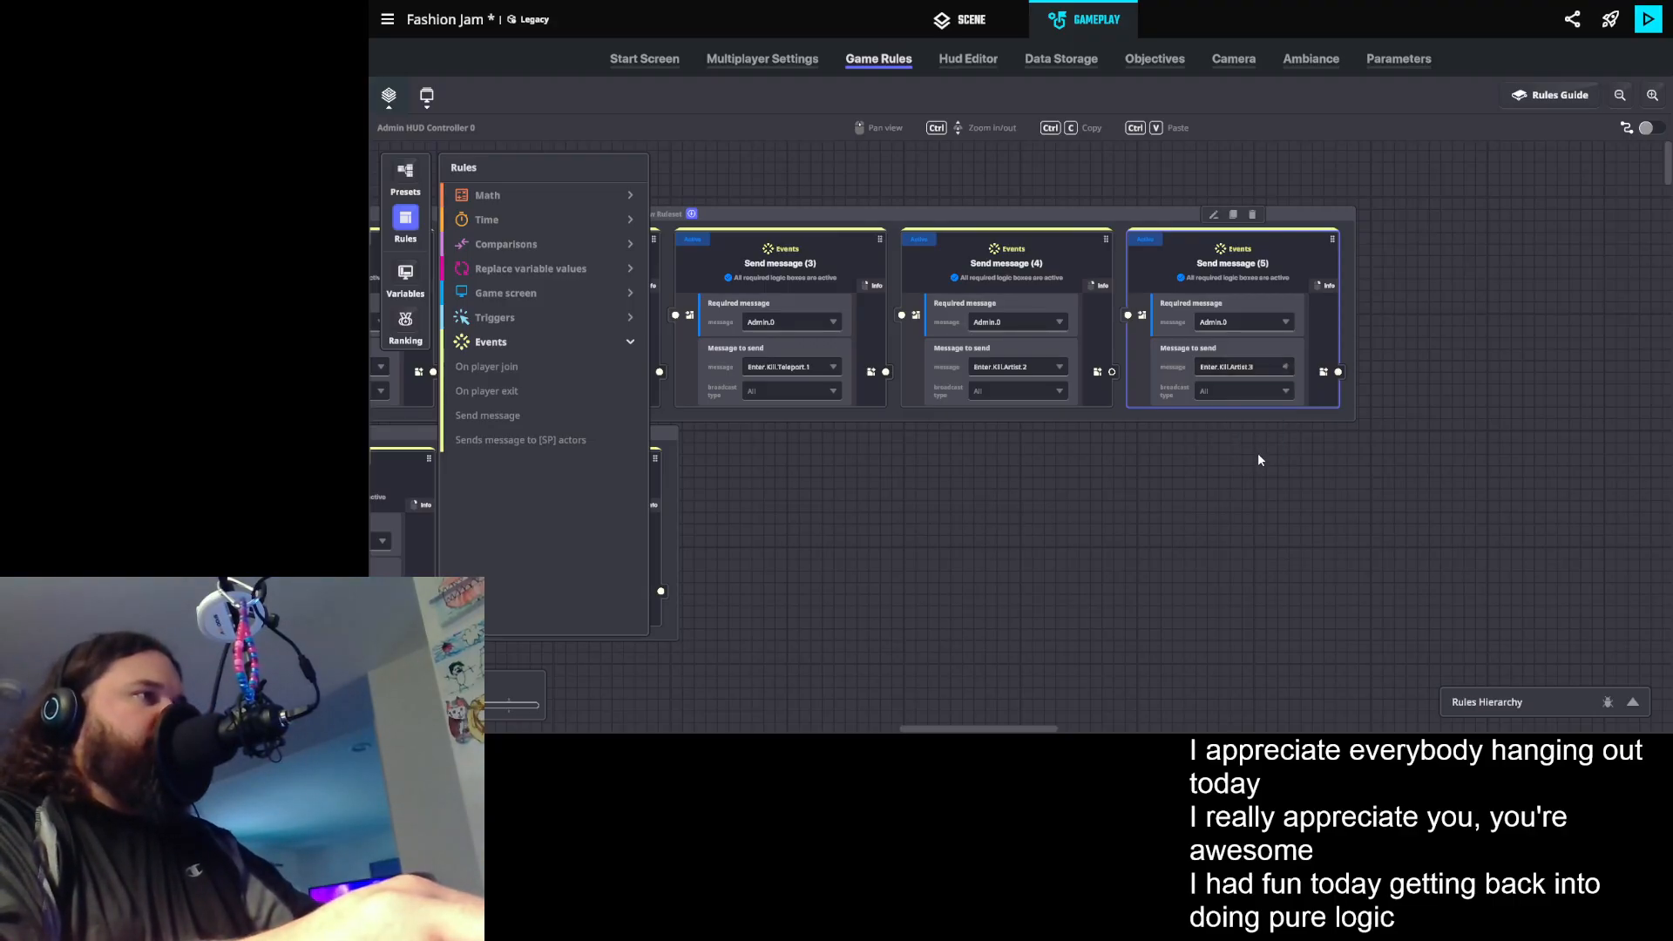
- Duplicate the Enter.Kill.Artist.3 rule and set the copy's message to send to Enter.Kill.Artist.4
click(1233, 214)
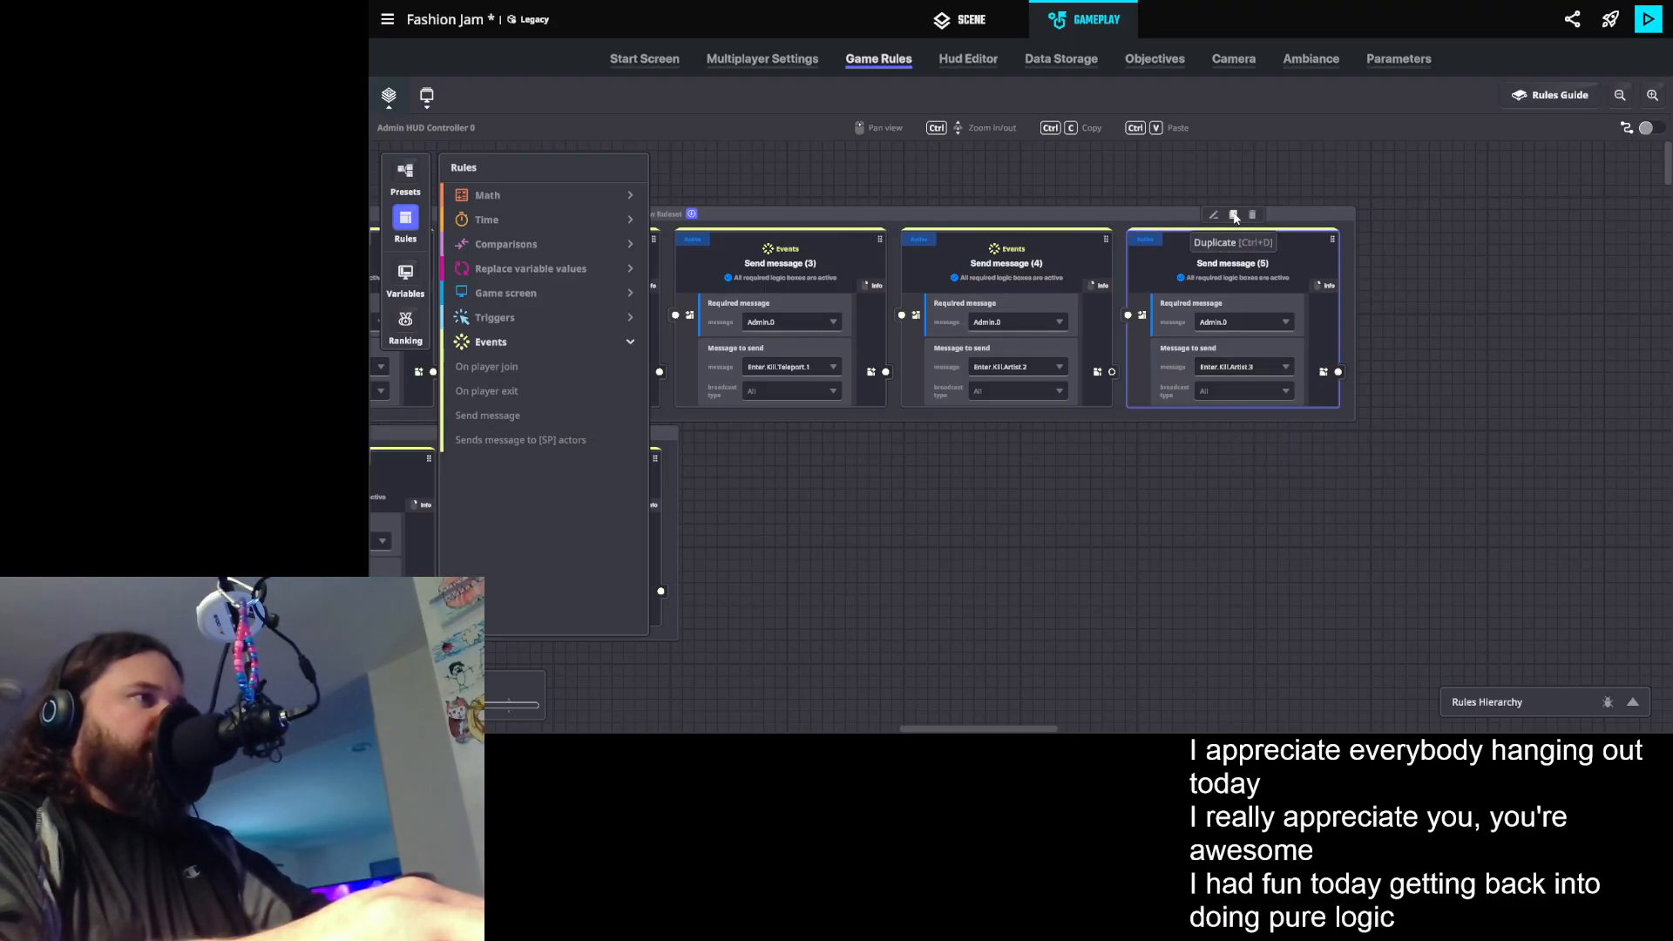
click(1476, 374)
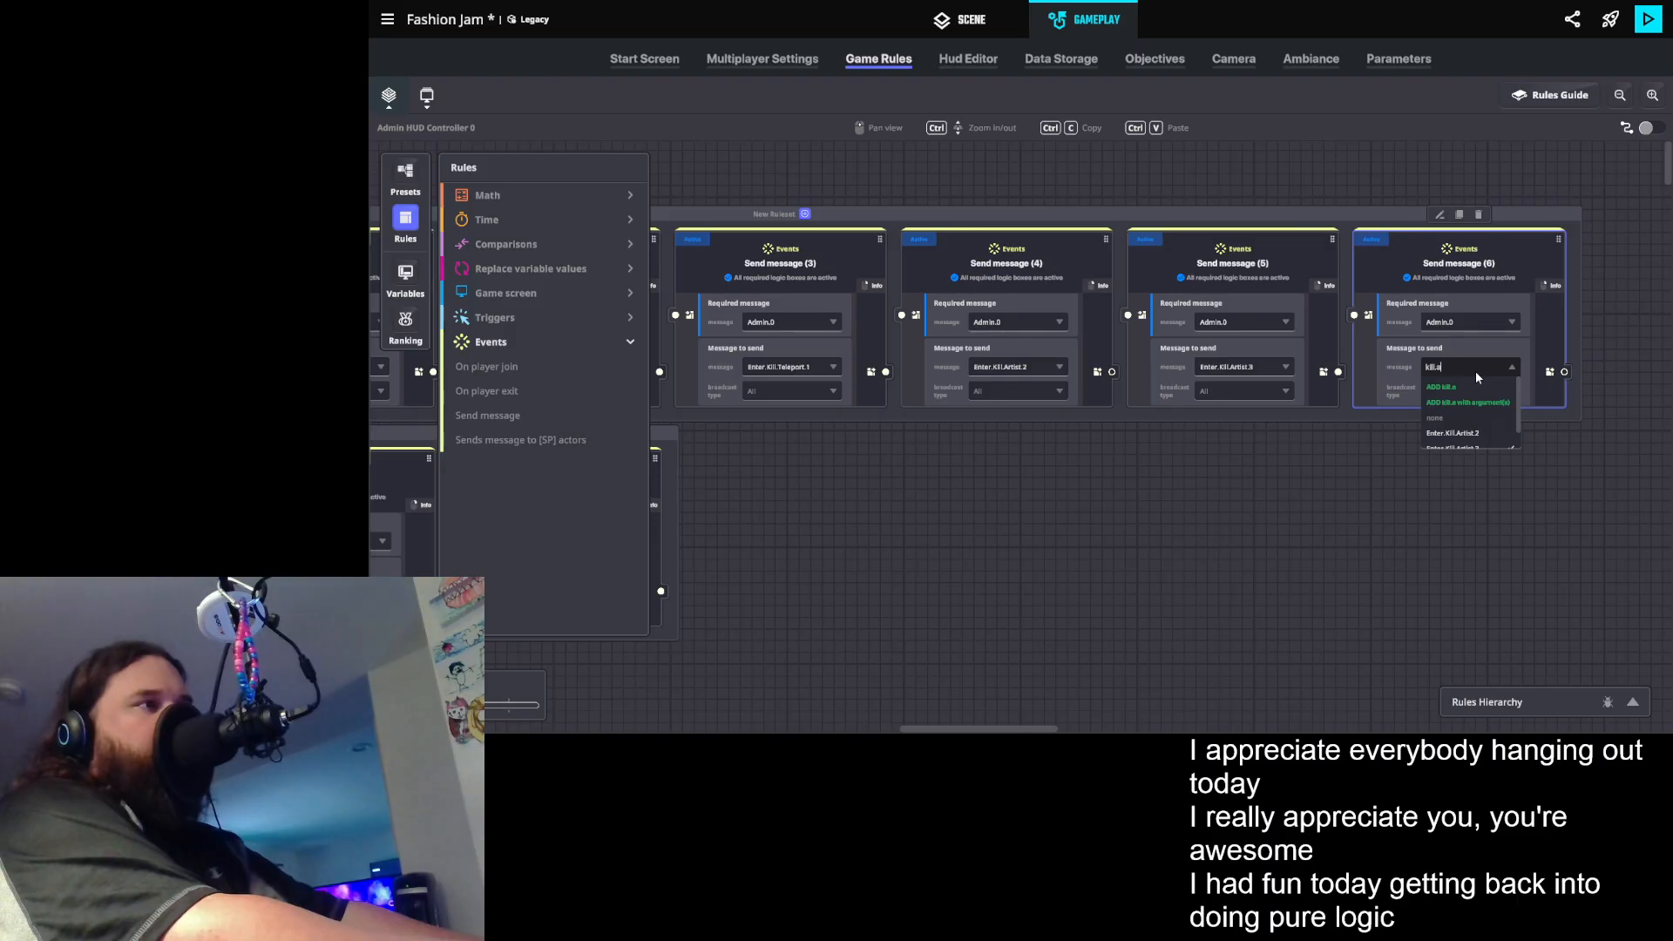
text(ist.)
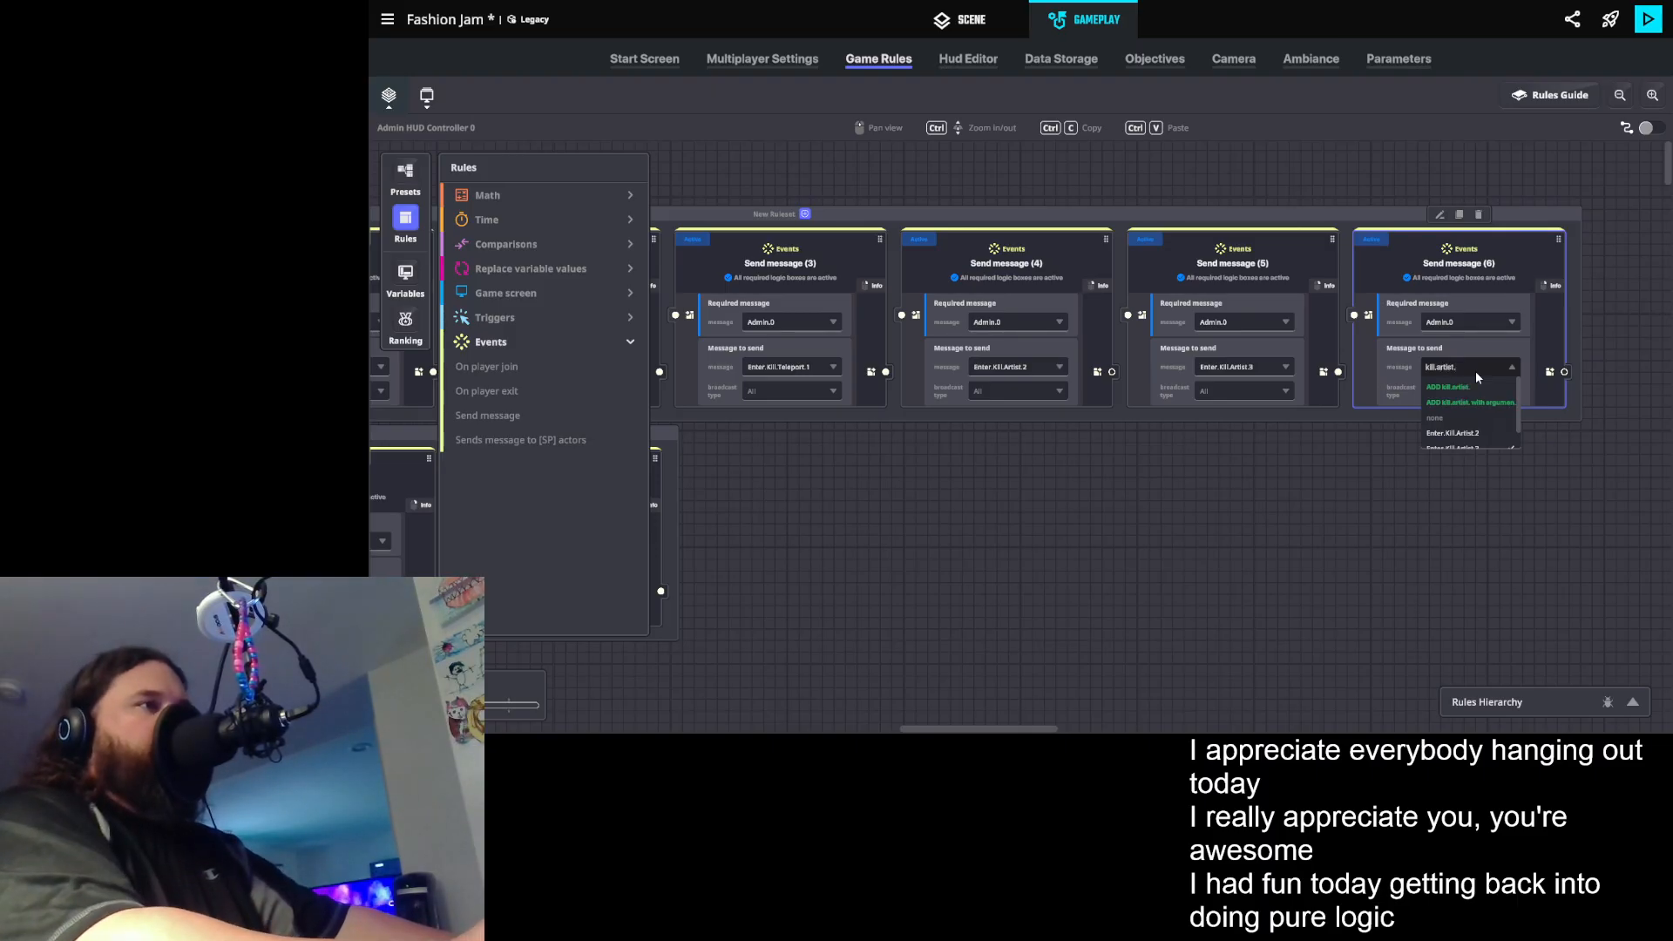
text(4)
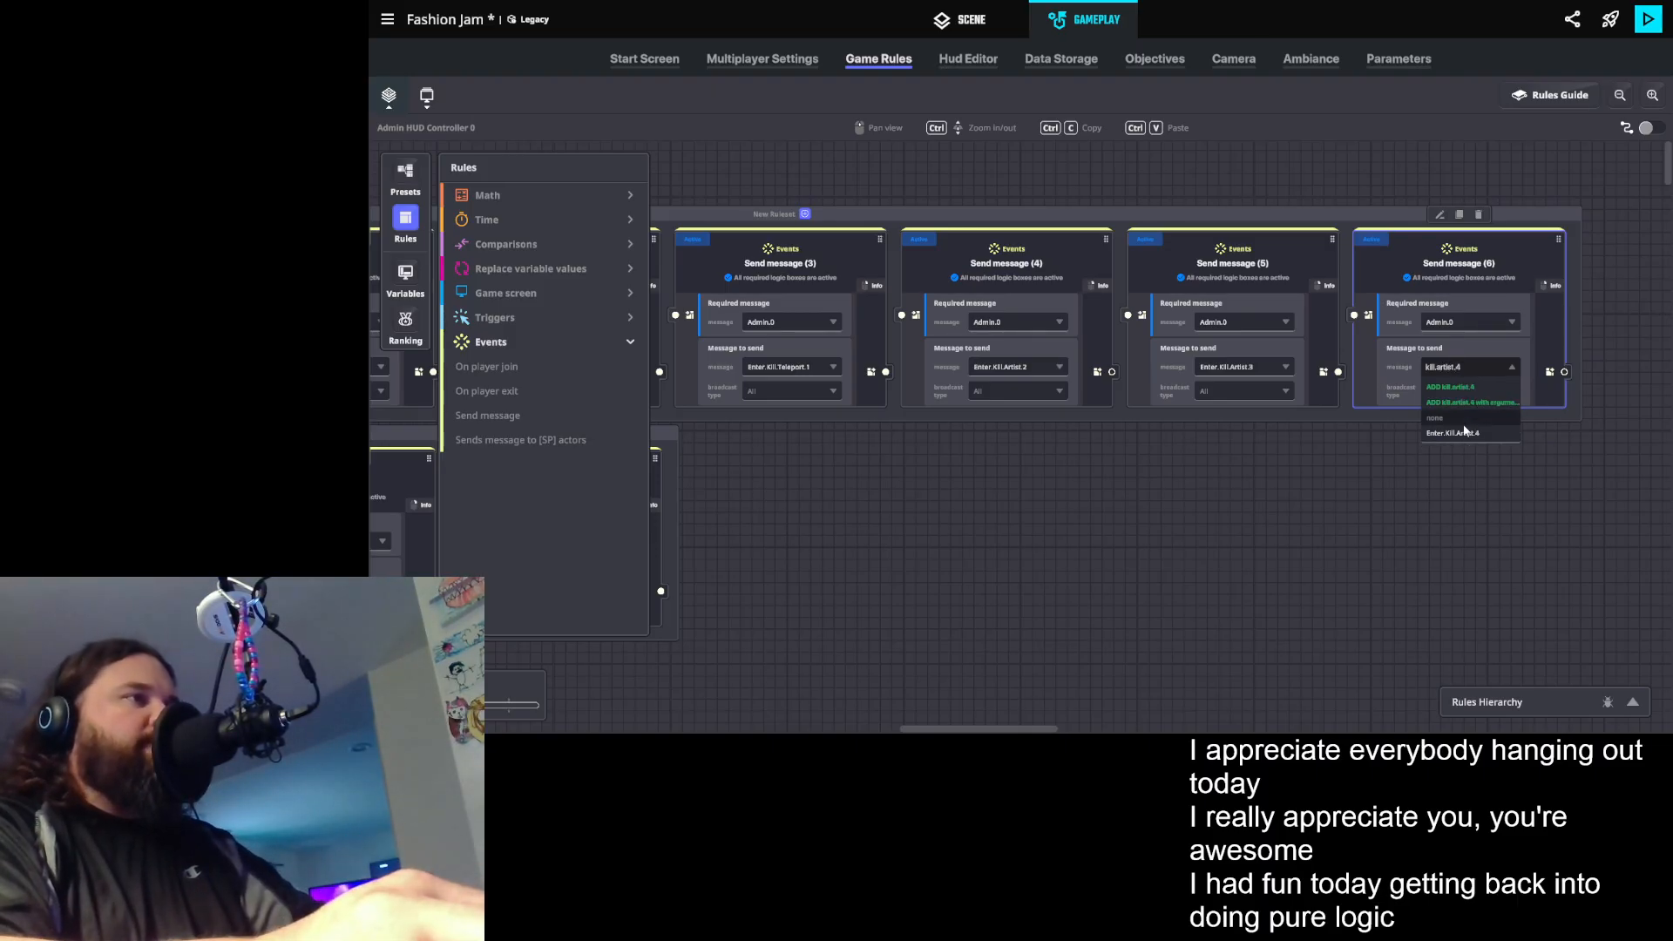
click(1467, 434)
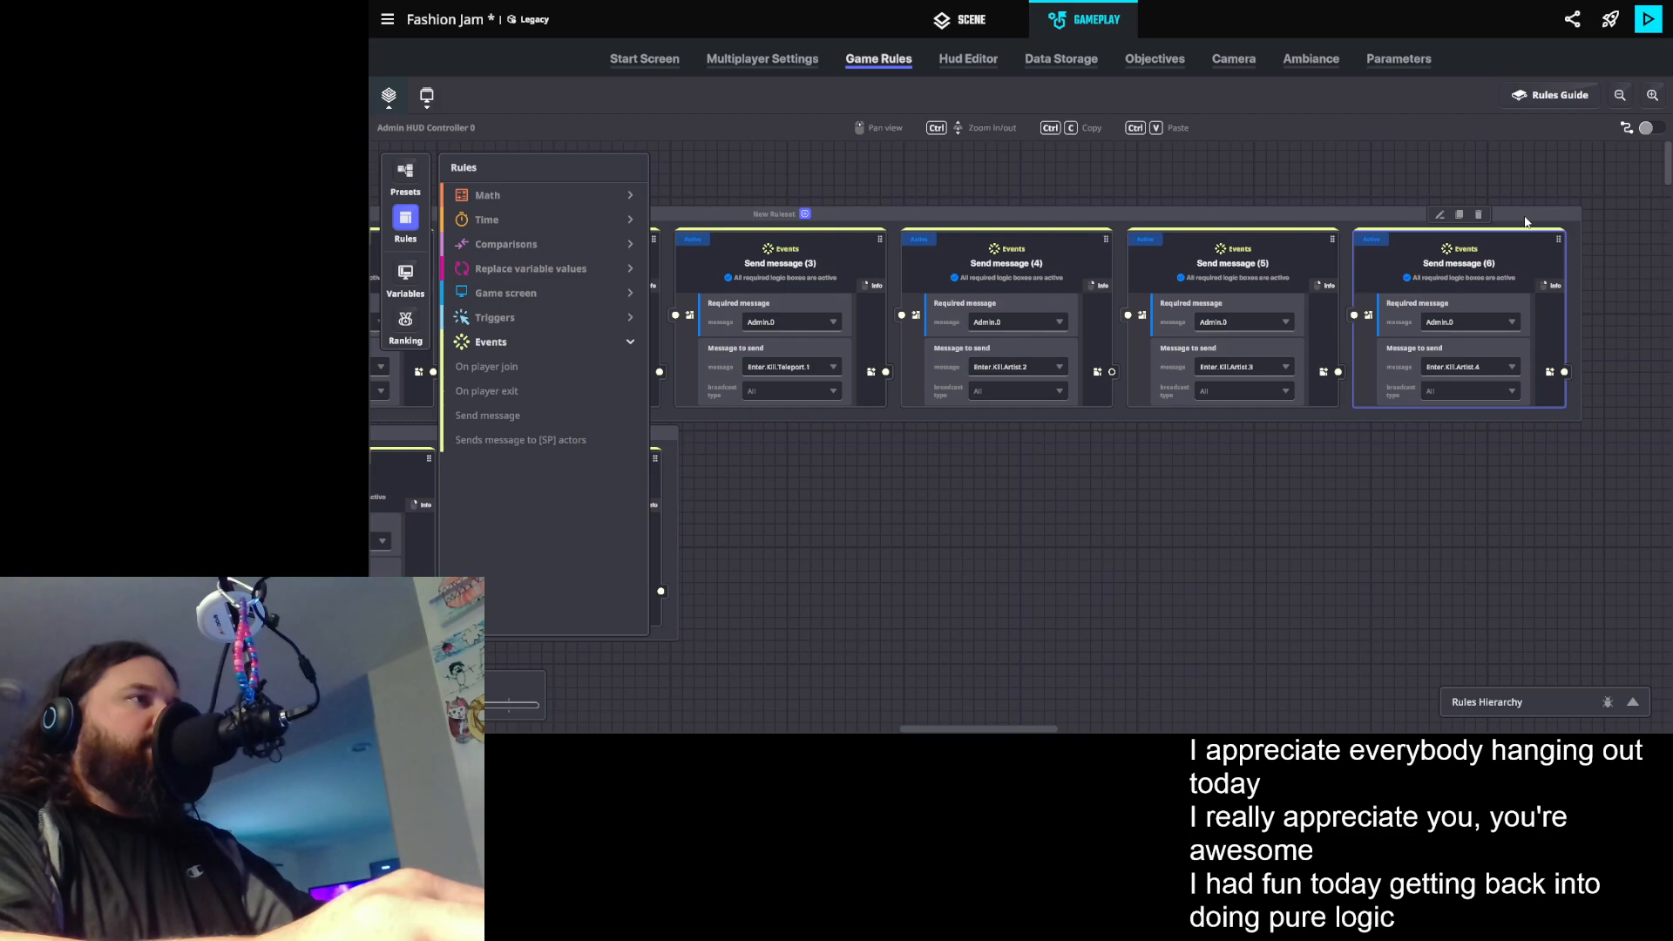
click(1459, 214)
click(1617, 245)
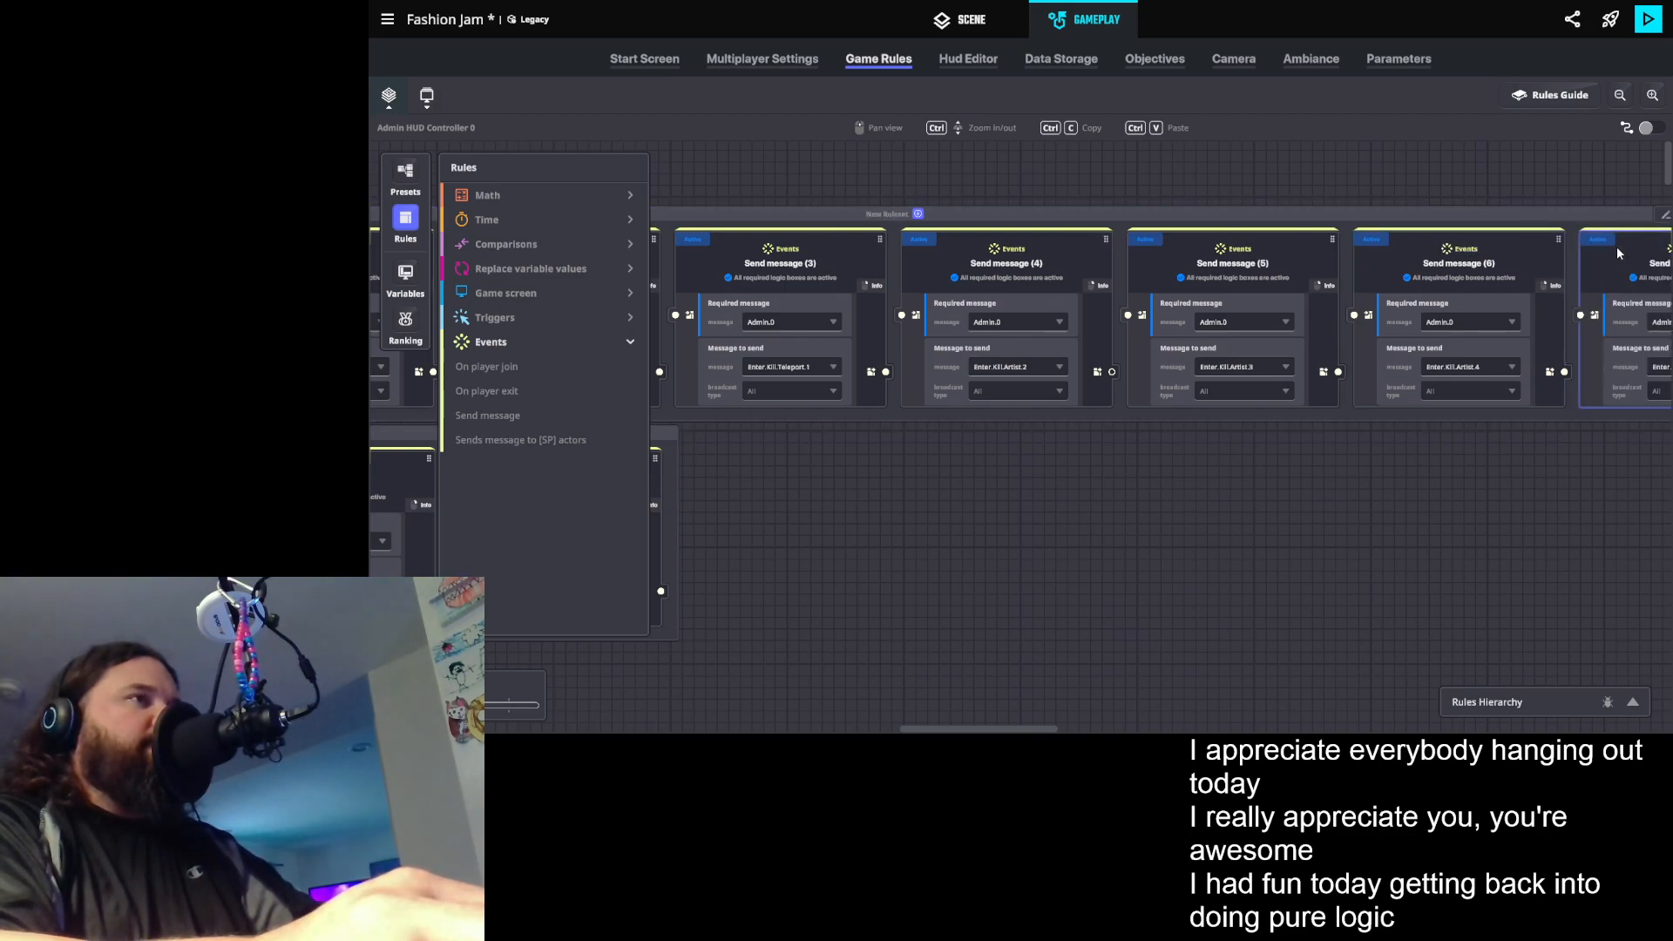
drag(1547, 258, 1441, 275)
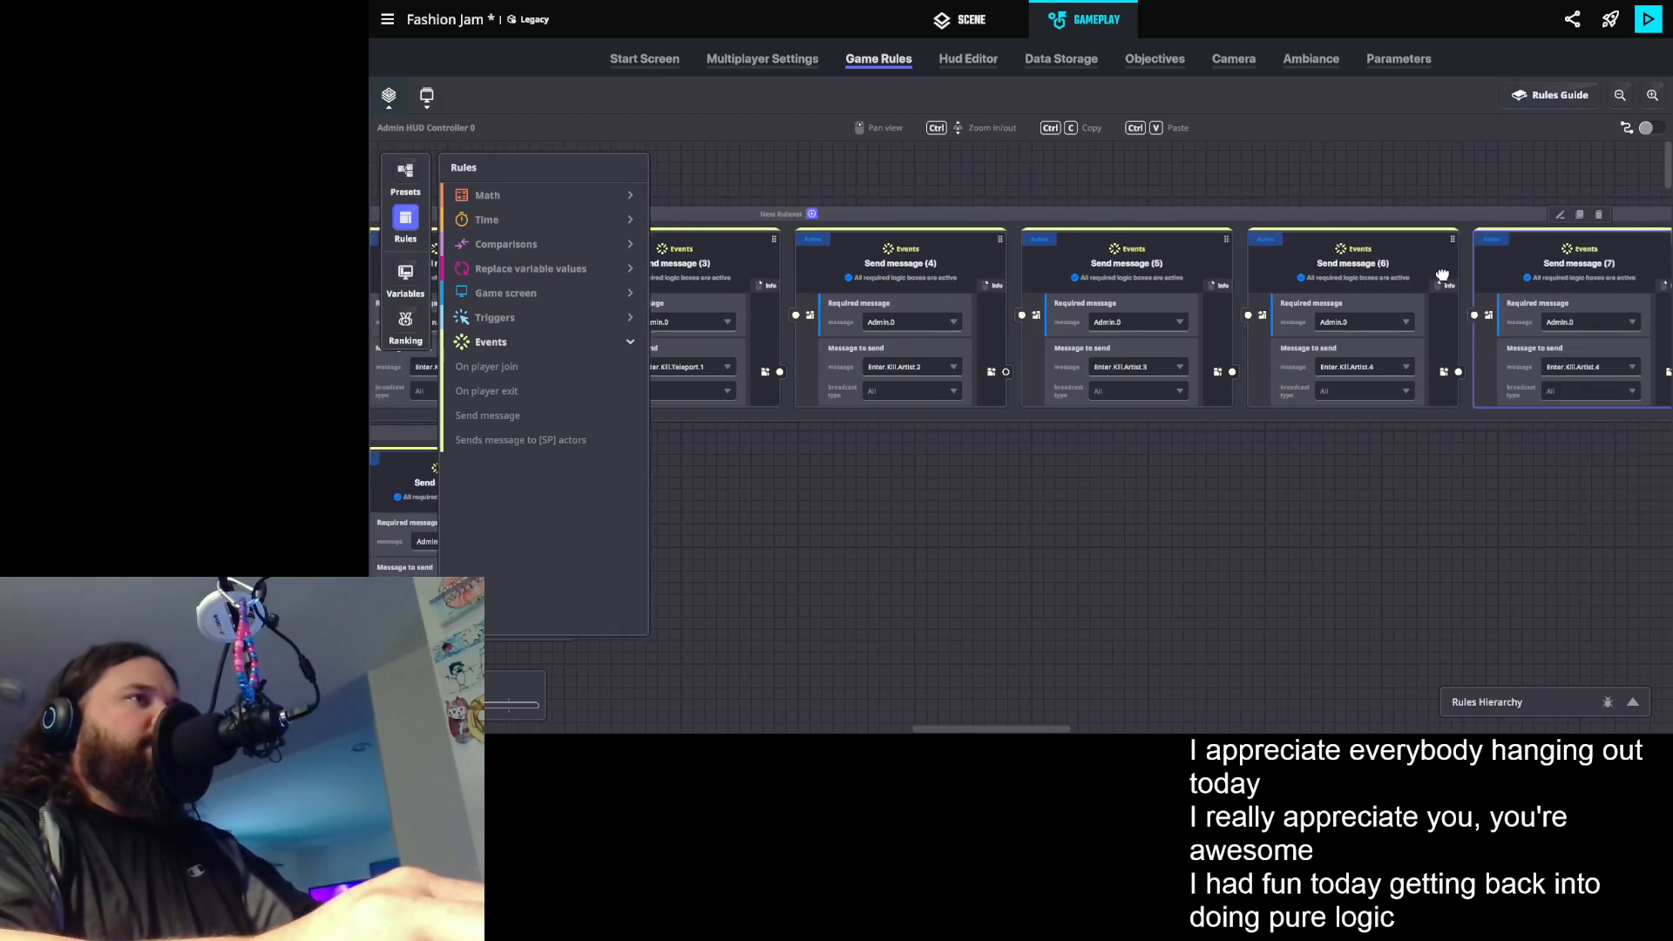
click(1599, 216)
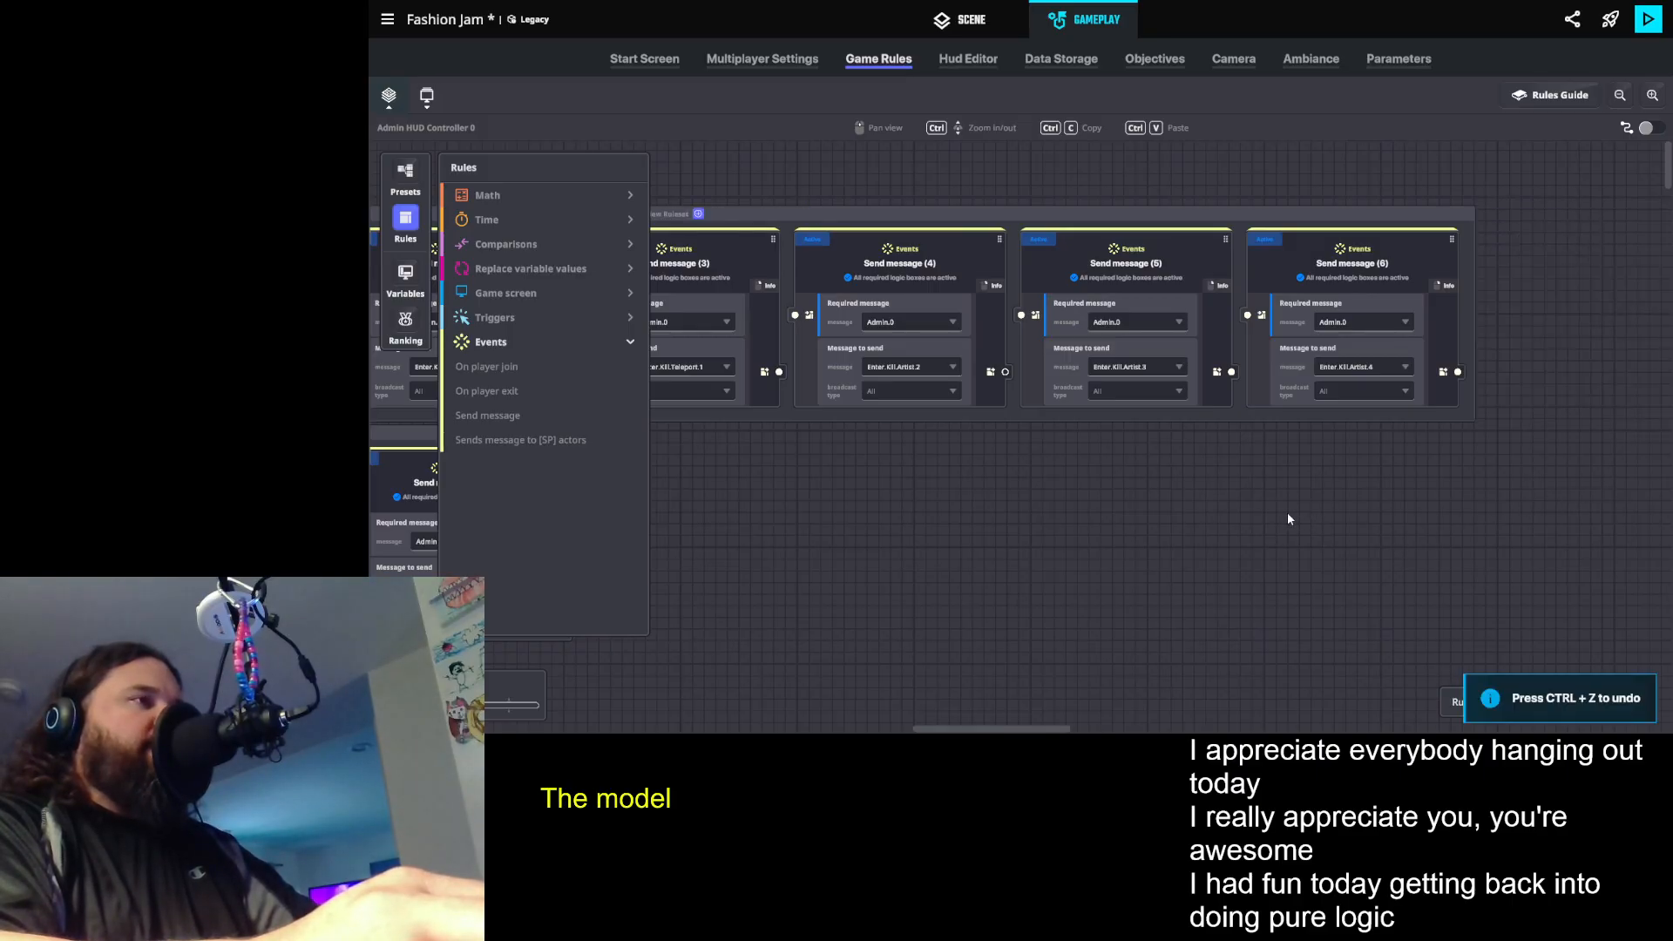
- Collapse the rule library to see the finished Admin.0 rulesets and switch back to the scene
drag(1137, 498, 1378, 498)
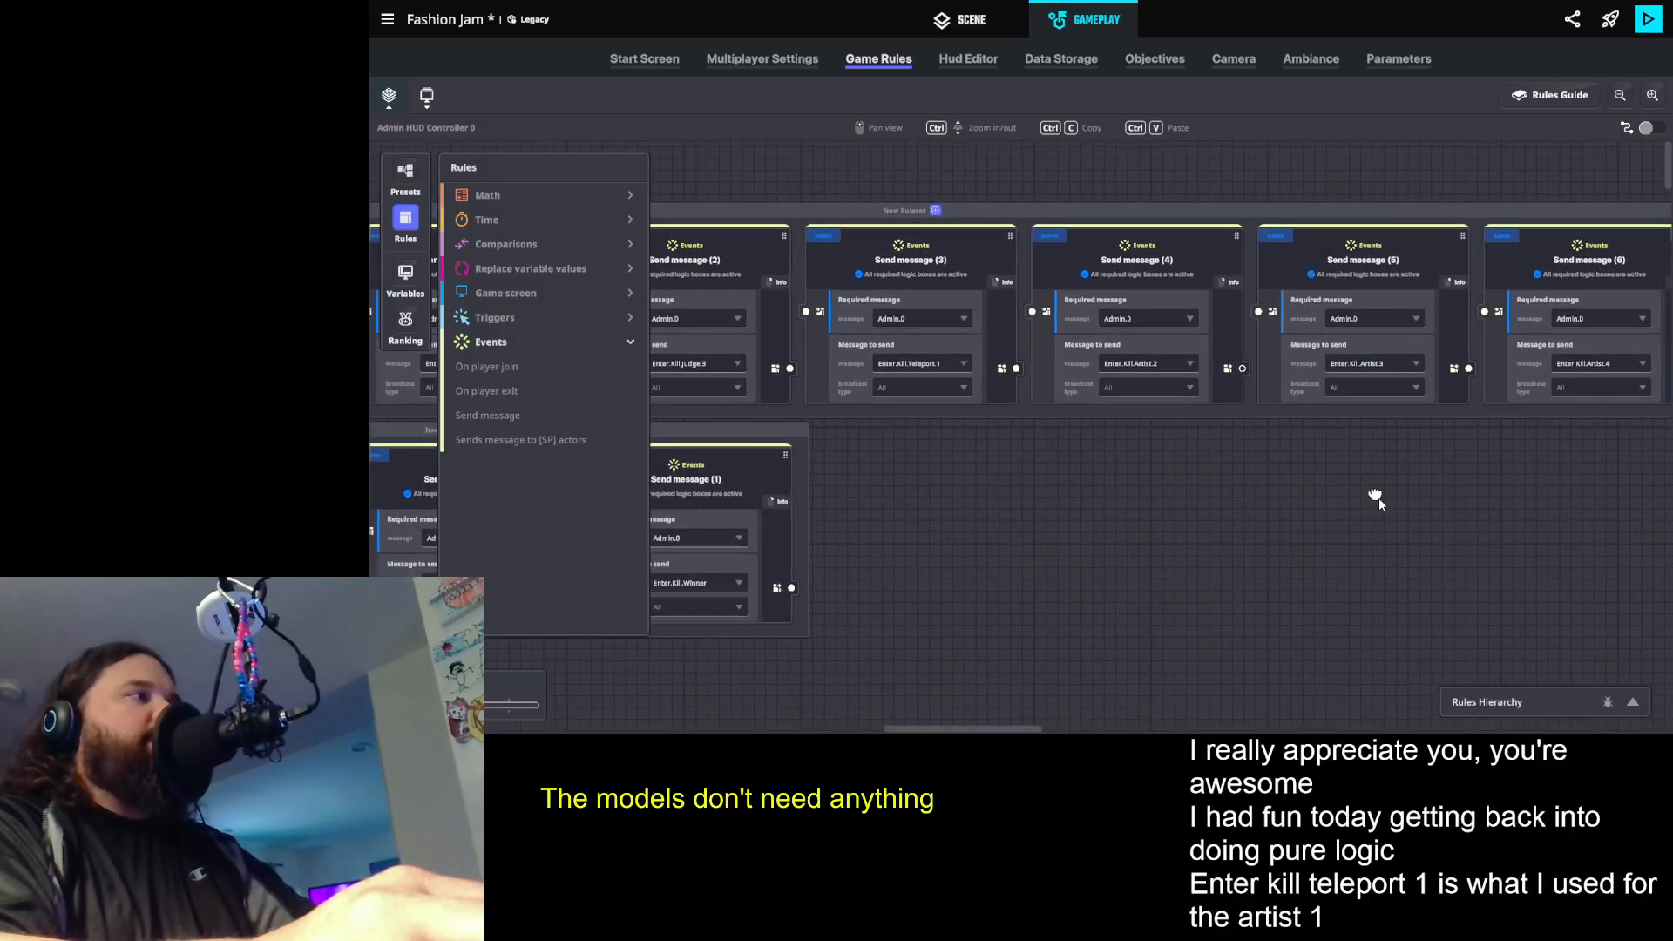
click(405, 221)
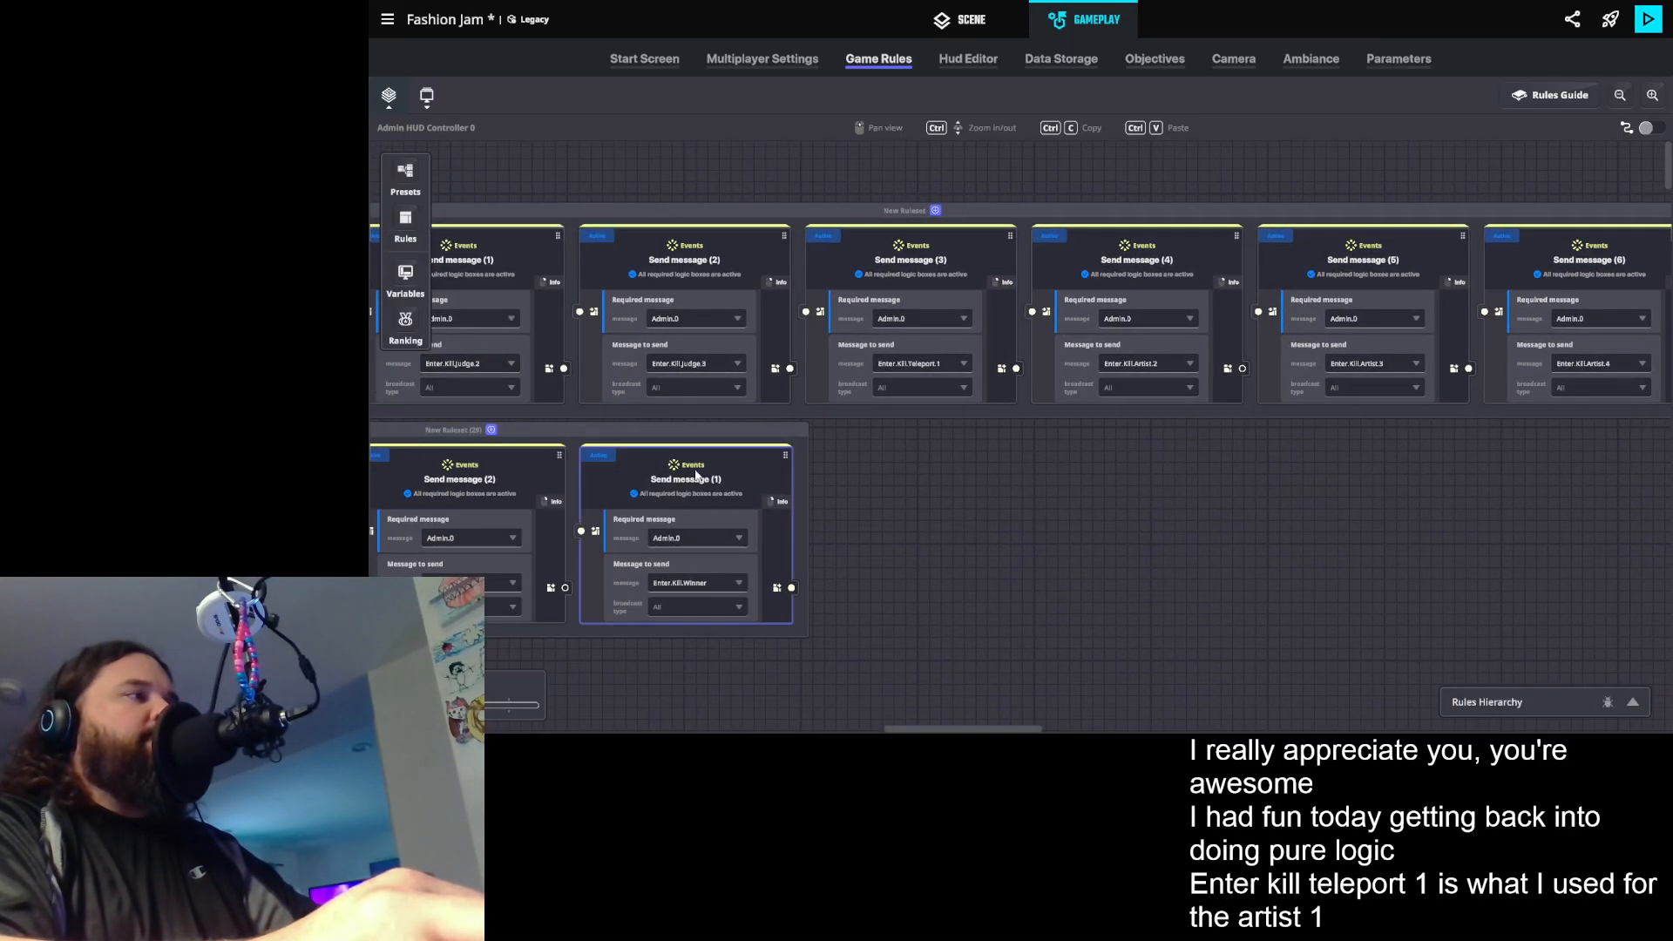
click(970, 22)
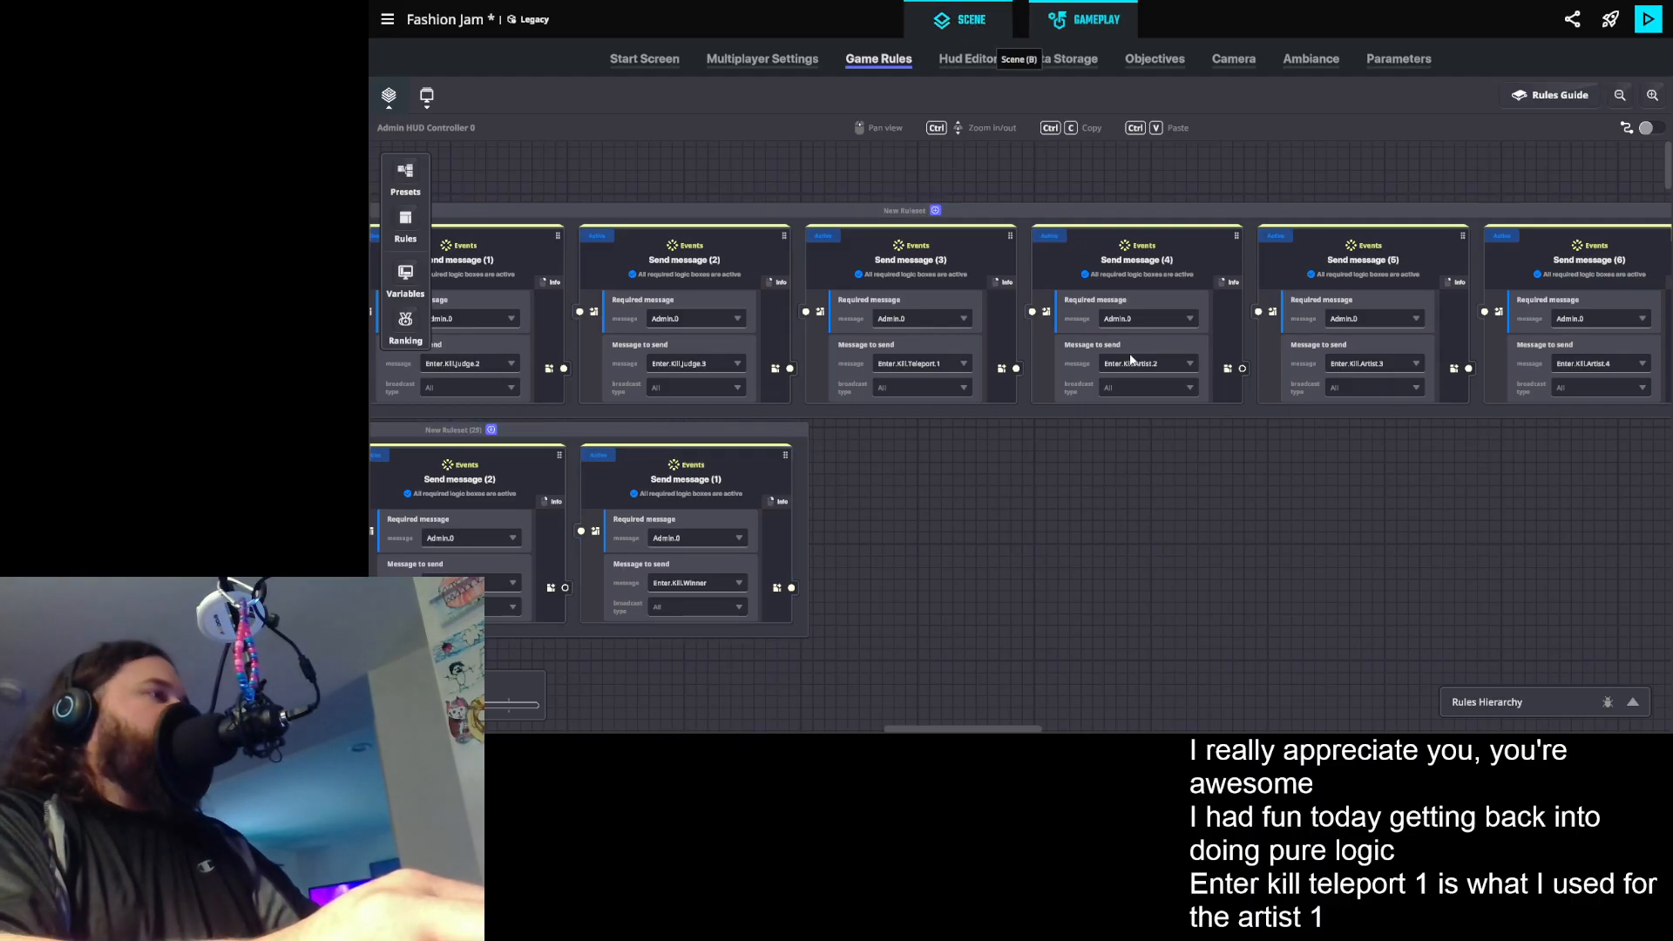